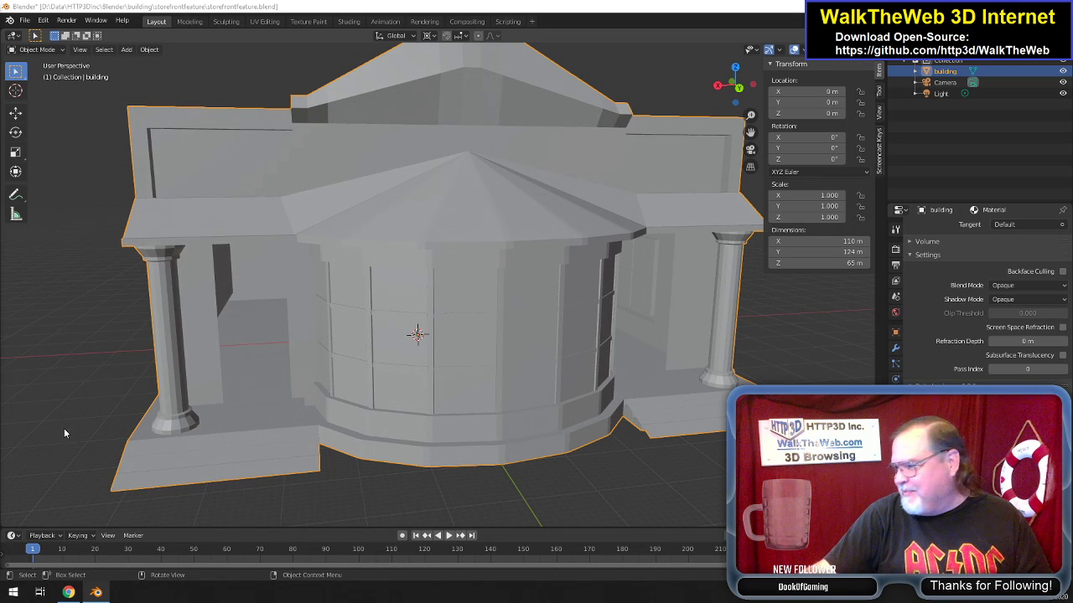
Switch to the WalkTheWeb page in Chrome and walk the avatar around the storefront to examine its steps, columns, windows and side wall.
left_click(419, 282)
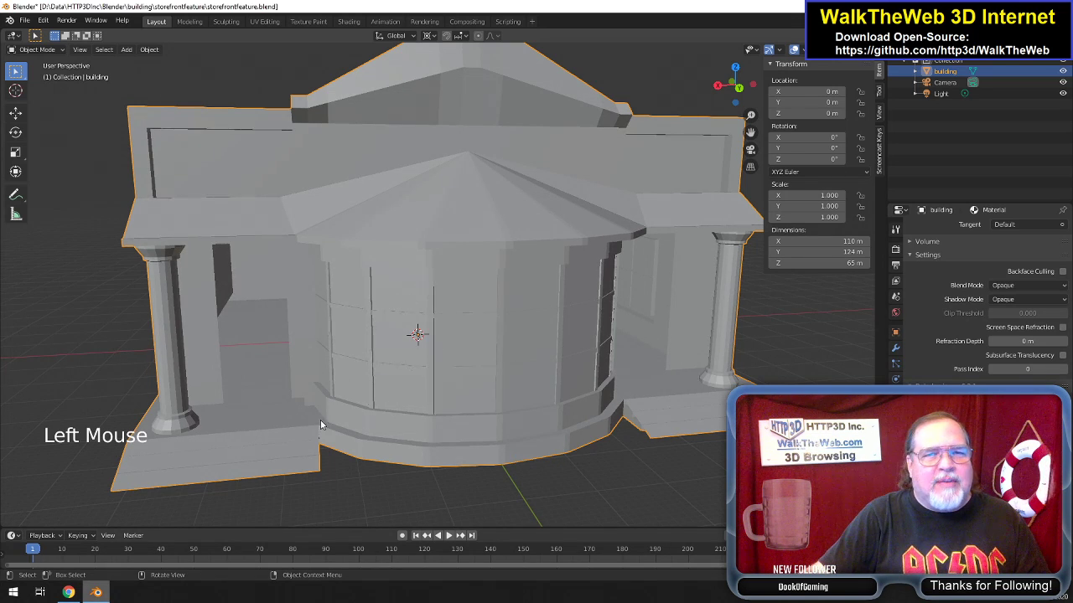
left_click(69, 593)
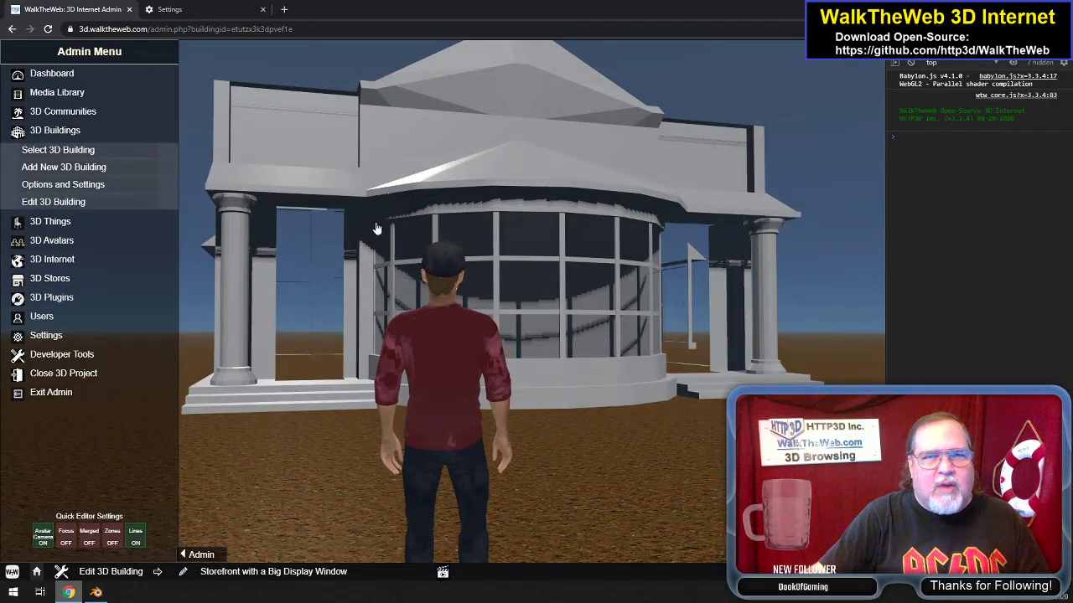
key("w")
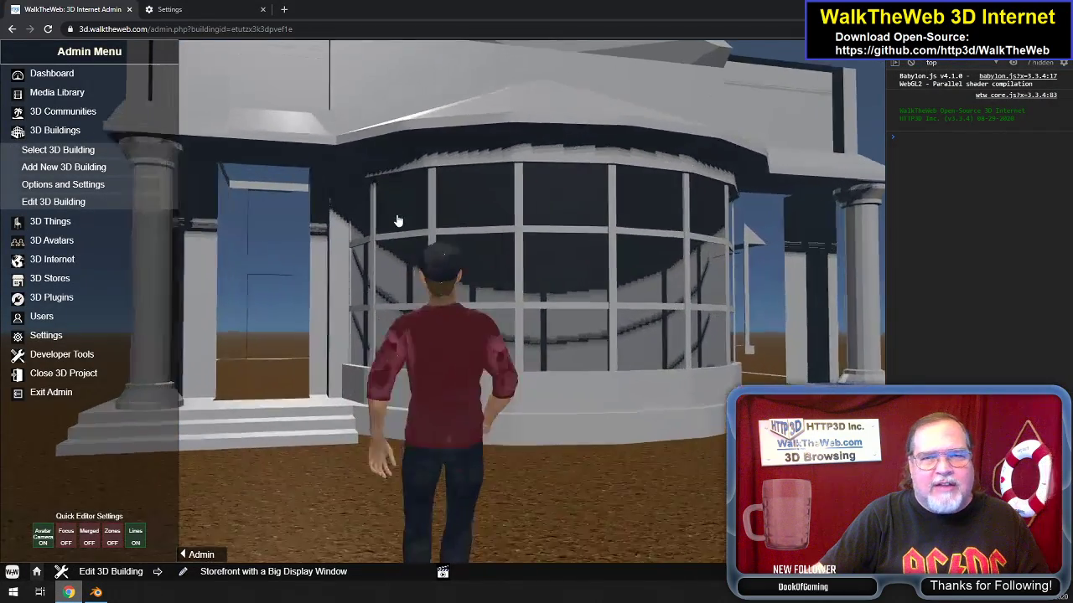
key("a")
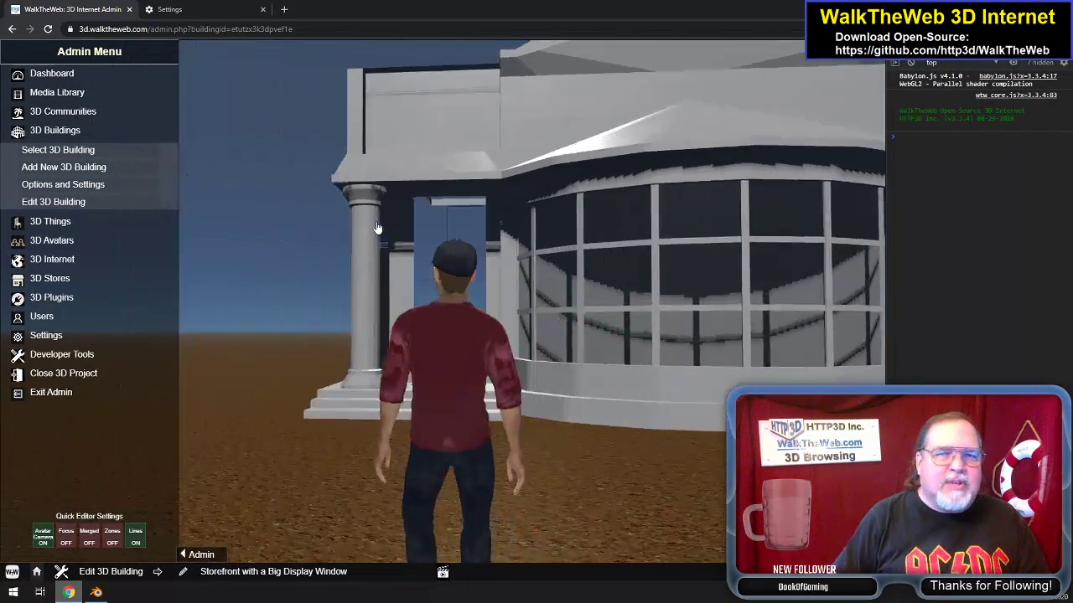
key("d")
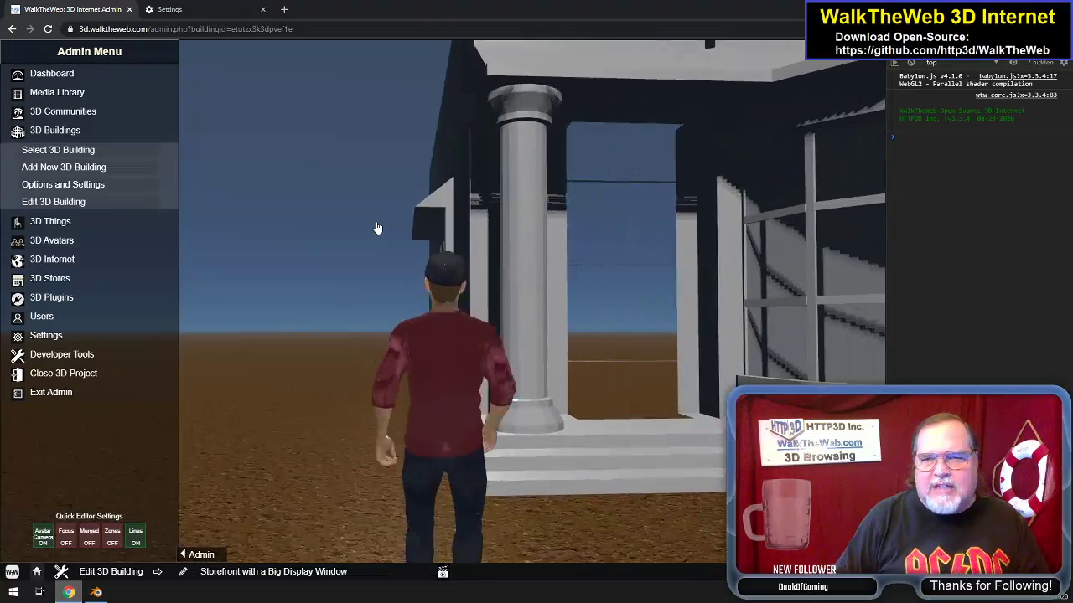
key("a")
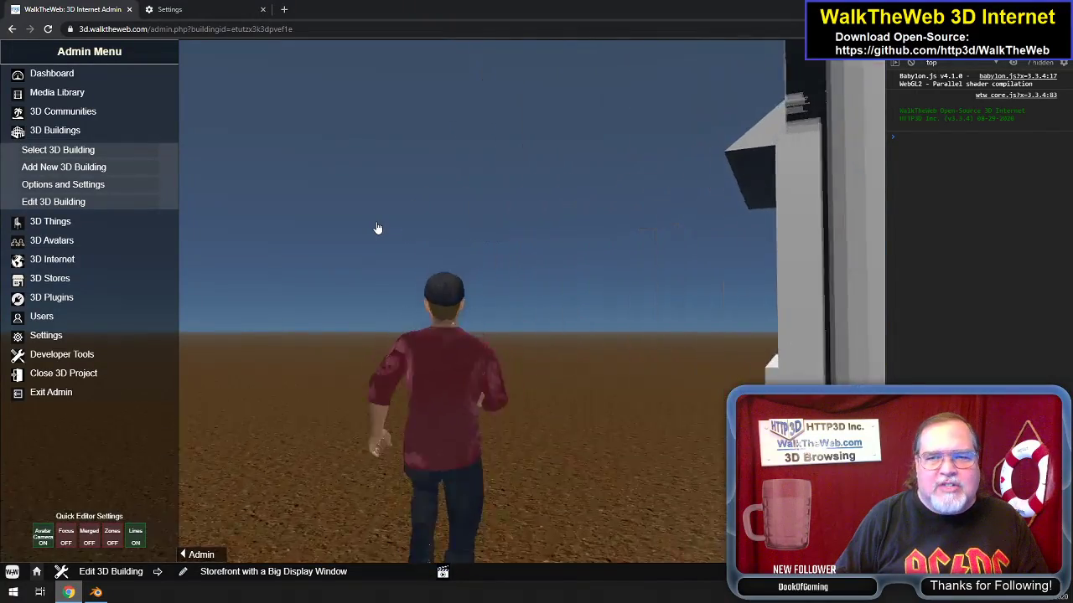
key("d")
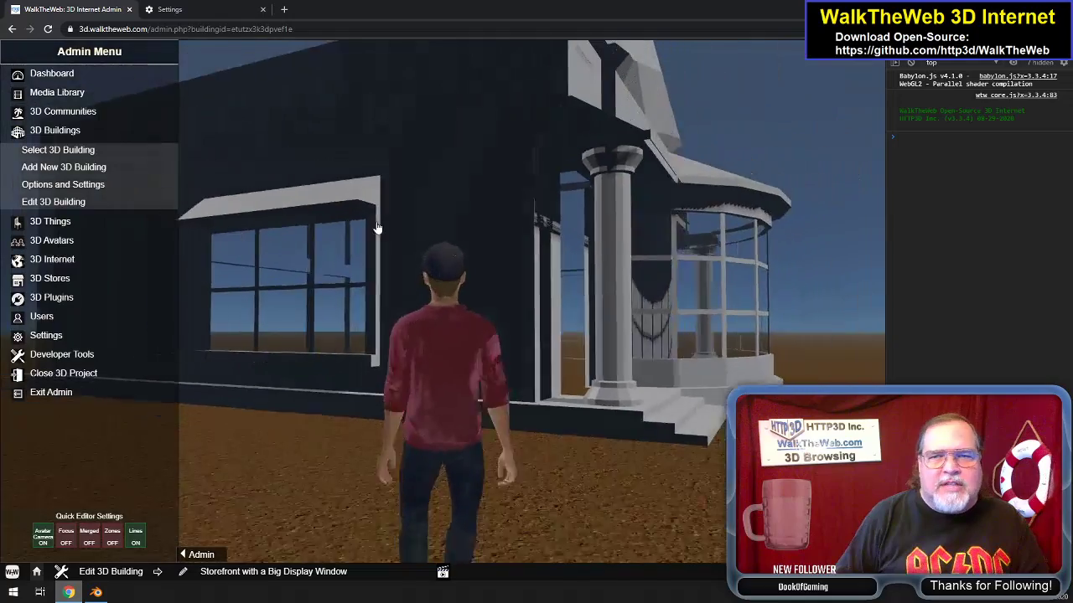
key("w")
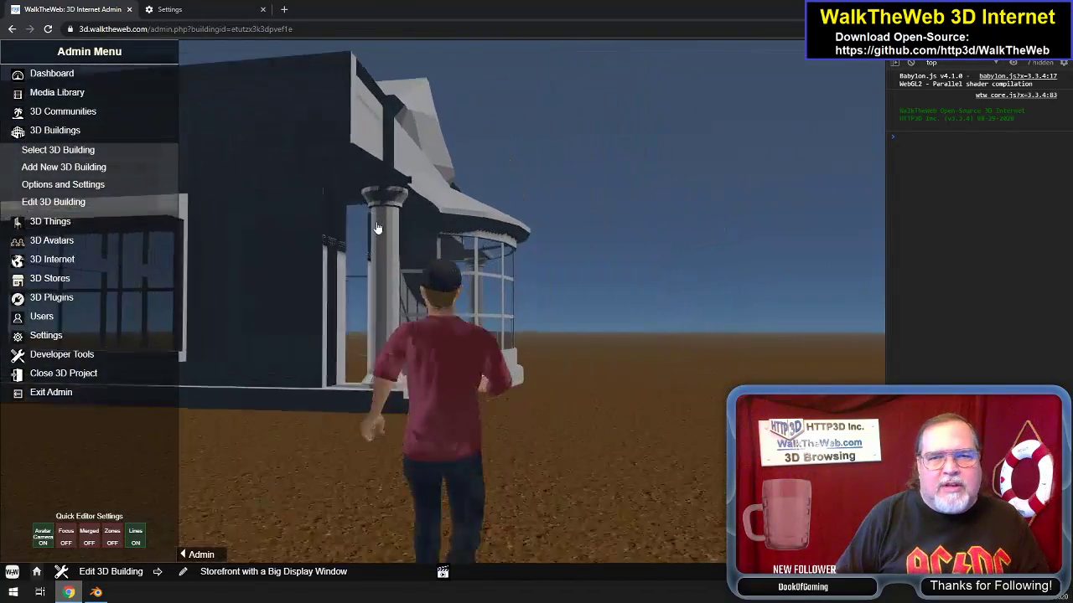
key("d")
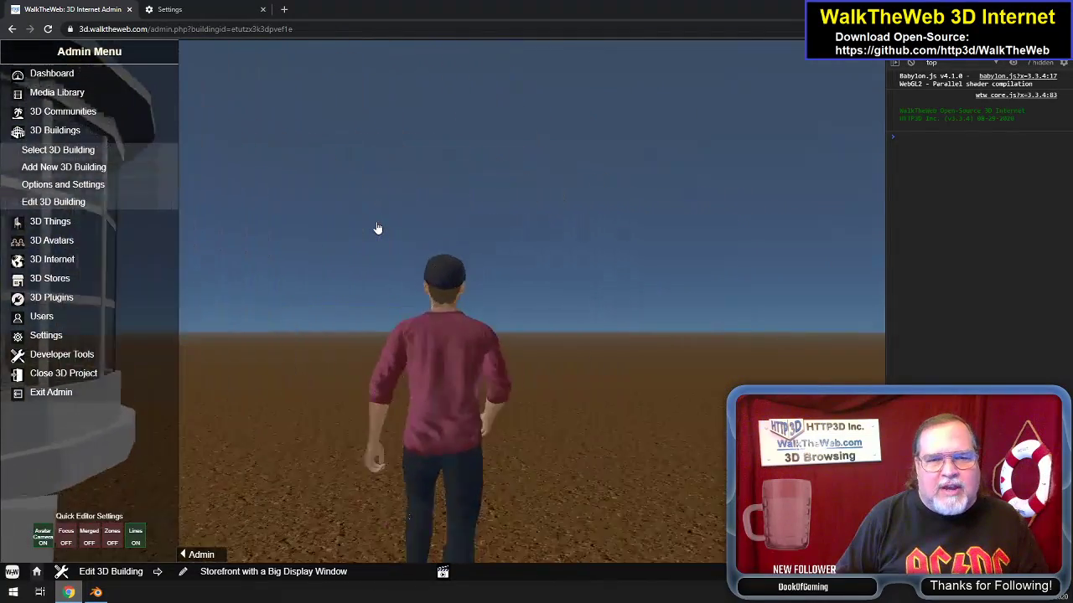
key("a")
key("a")
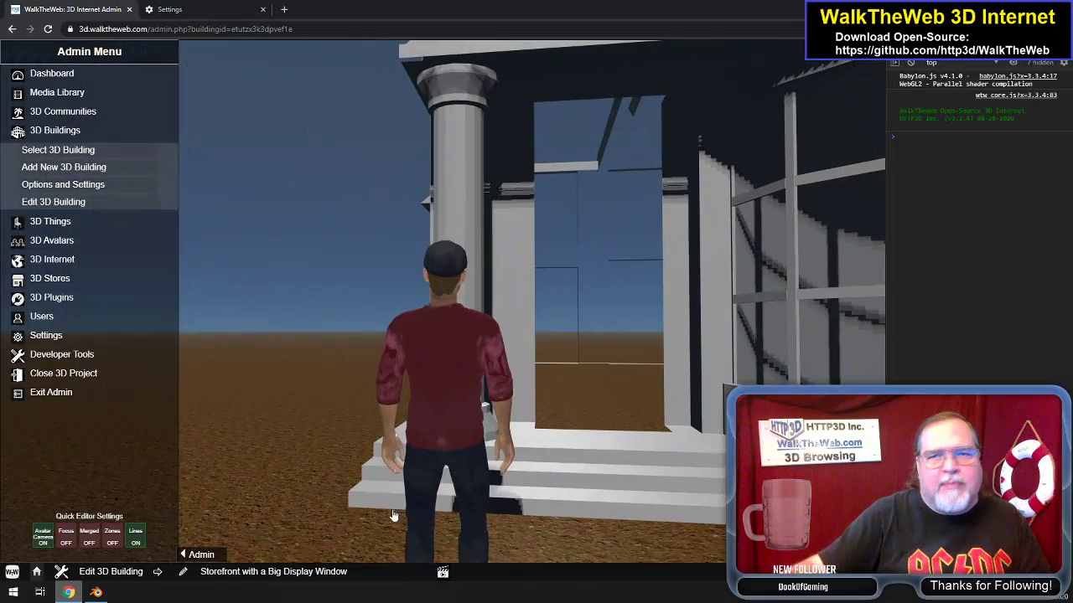
Switch back to Blender and enter Edit Mode on the building object.
left_click(96, 592)
left_click(270, 457)
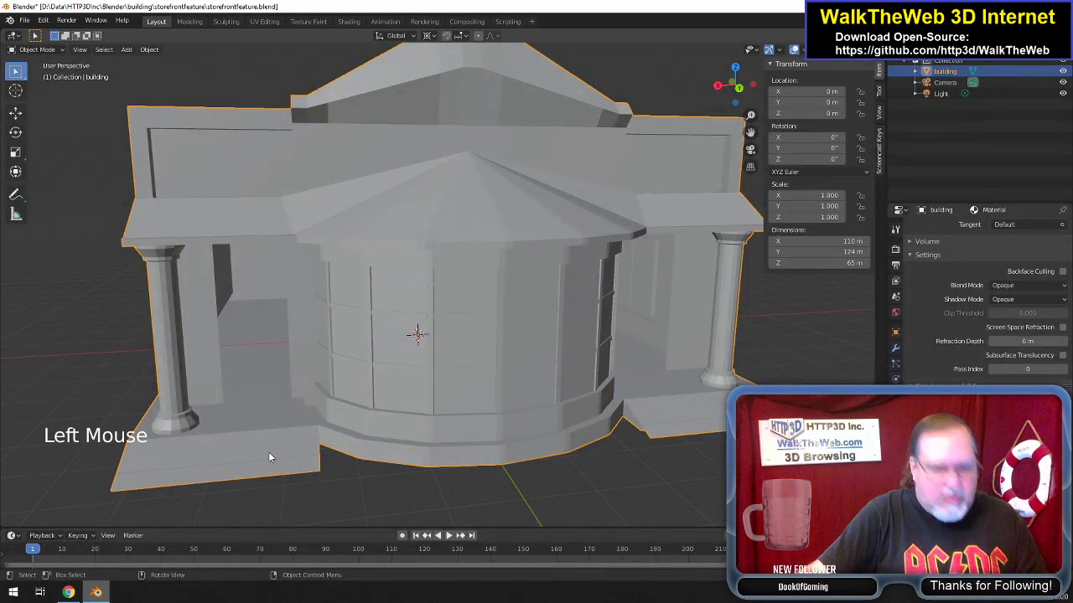
key("Tab")
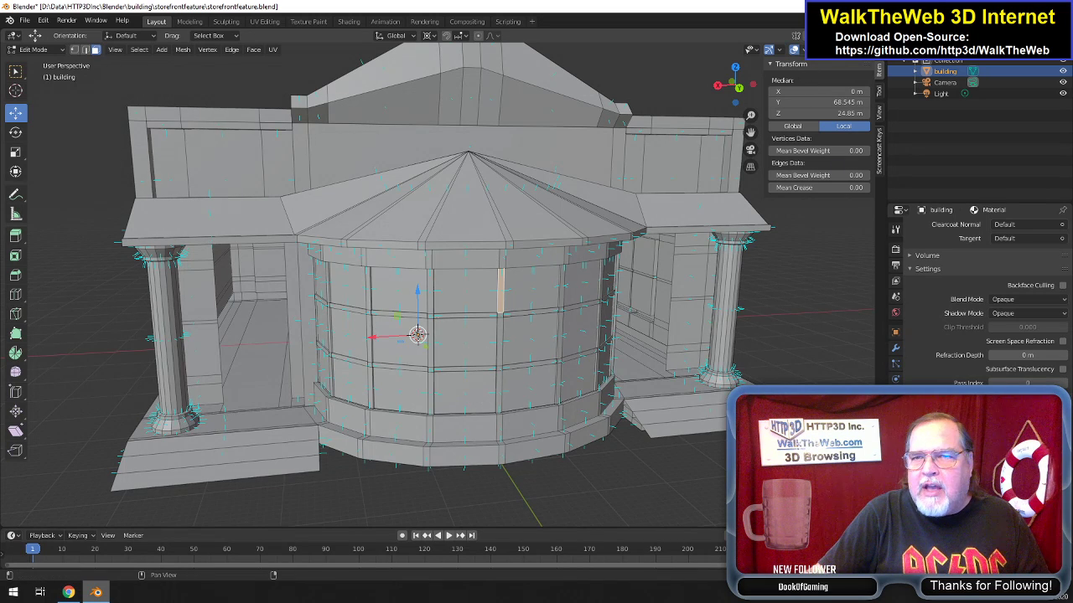
Hide the face normals on the building mesh and show them again.
left_click(802, 50)
left_click(760, 440)
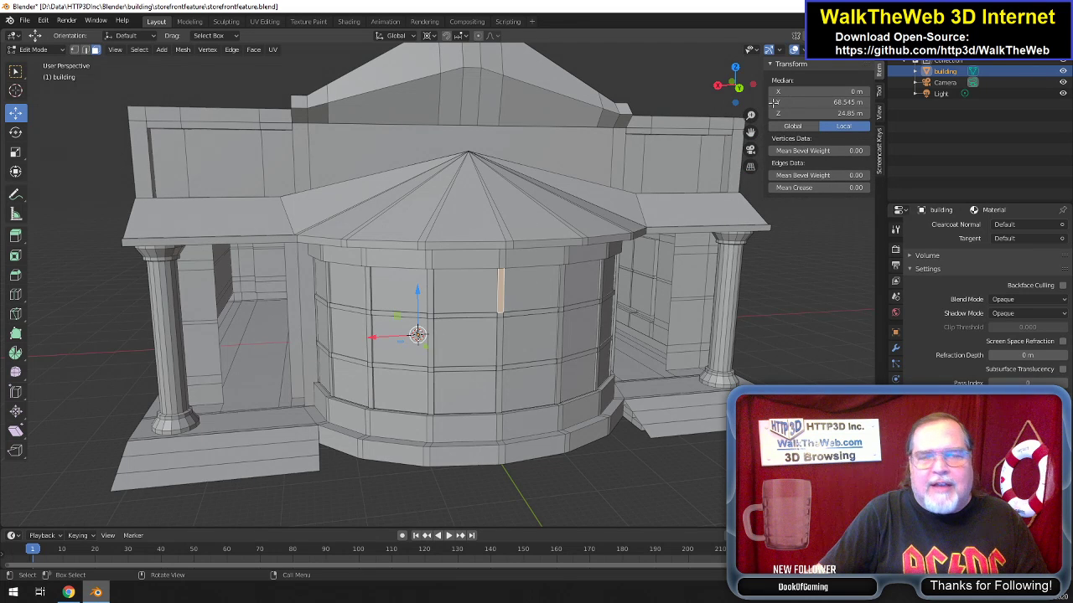
left_click(802, 49)
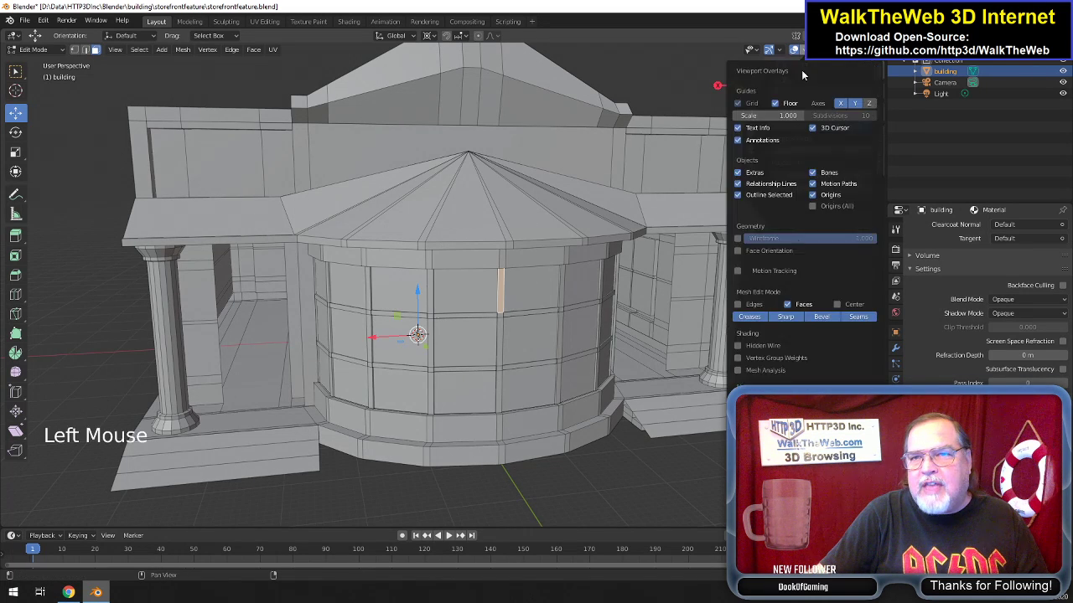
left_click(771, 440)
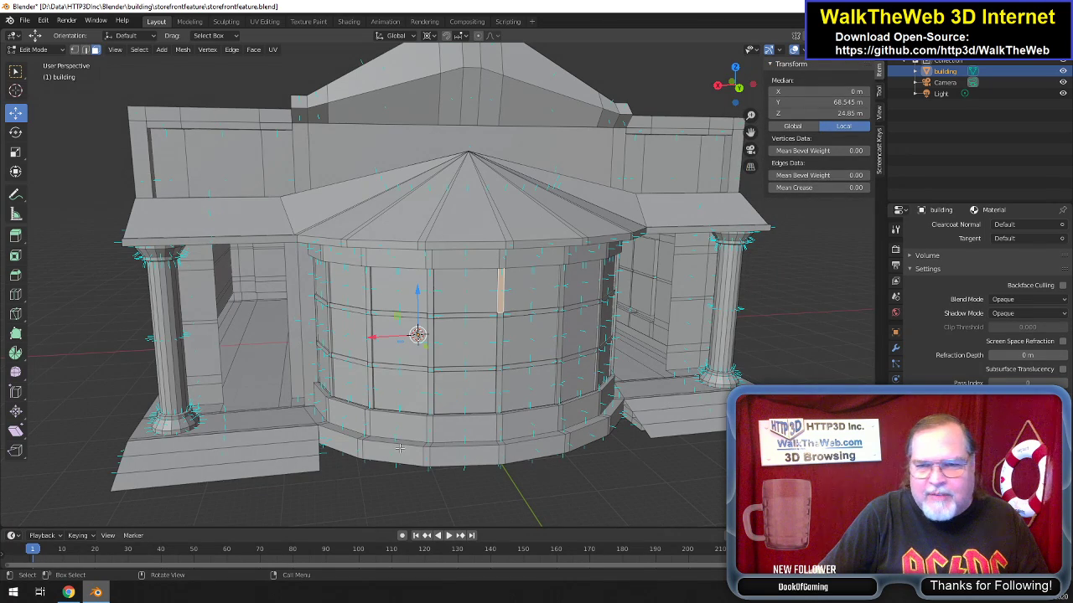
Select the sloped stair faces on both sides of the round display window and flip their normals.
left_click_drag(726, 87, 731, 105)
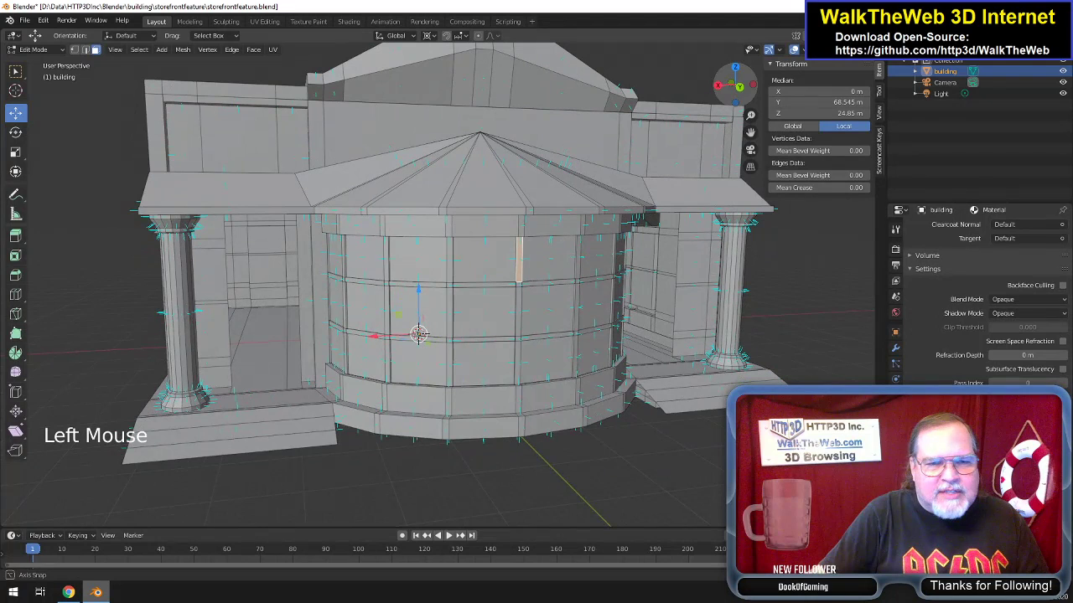
left_click(271, 416)
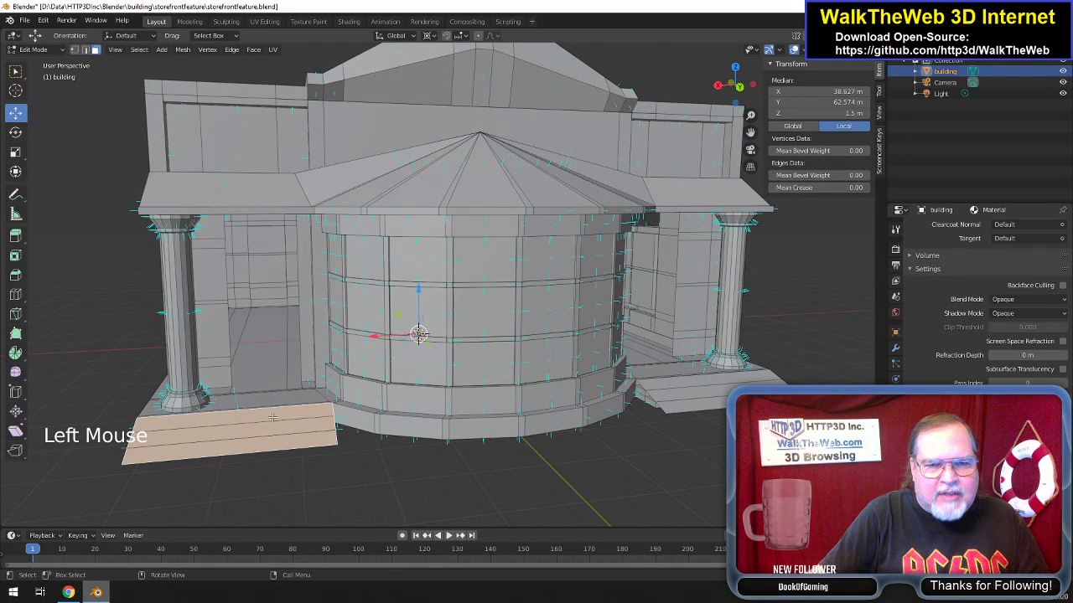
left_click(711, 379)
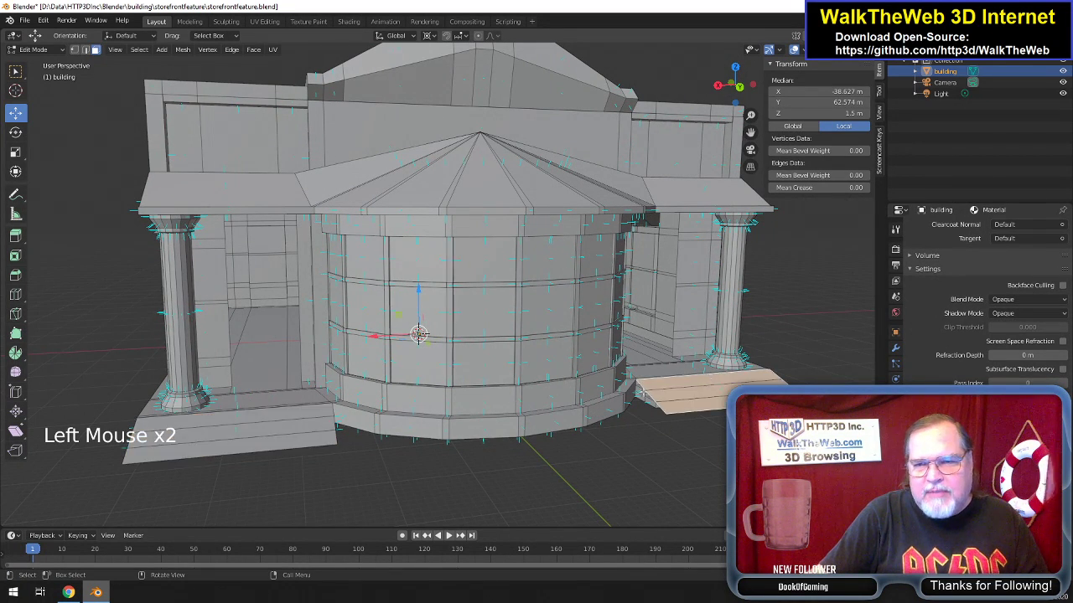
left_click(249, 414, "shift")
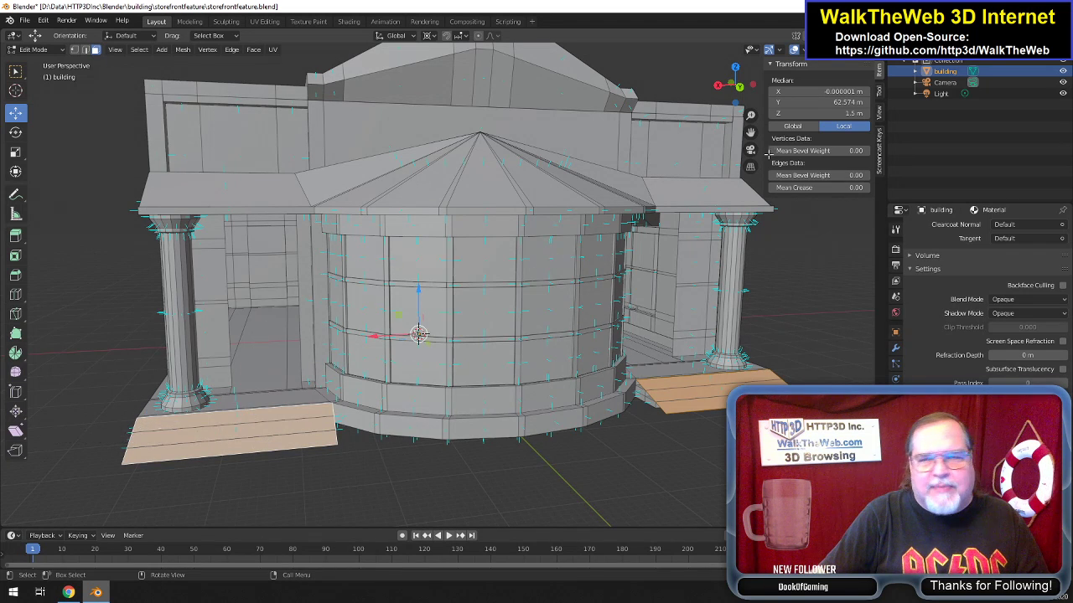
left_click_drag(735, 84, 624, 268)
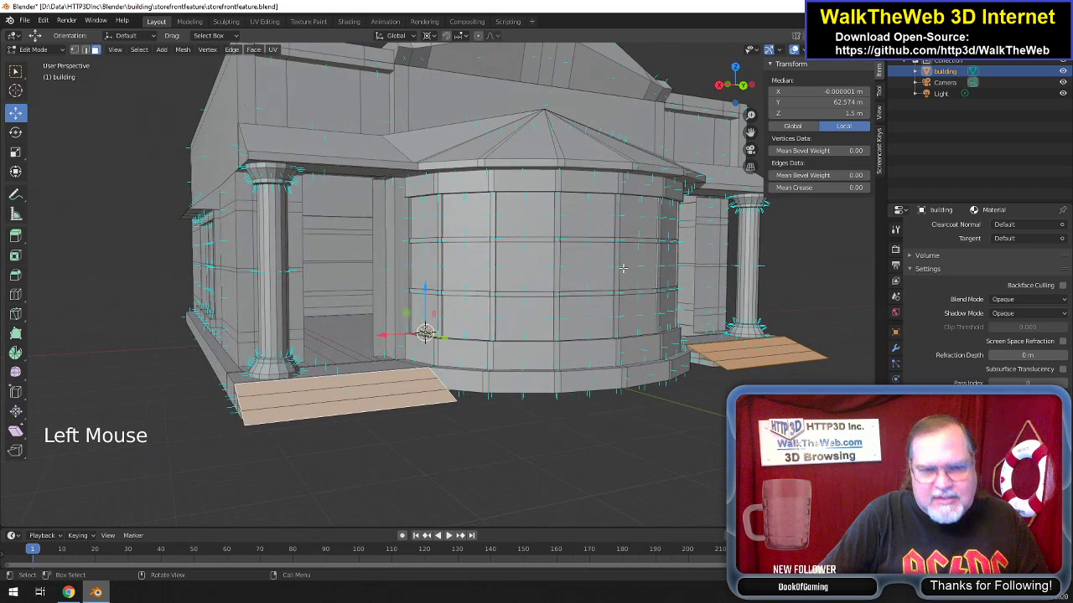
scroll(623, 268, "up", 2)
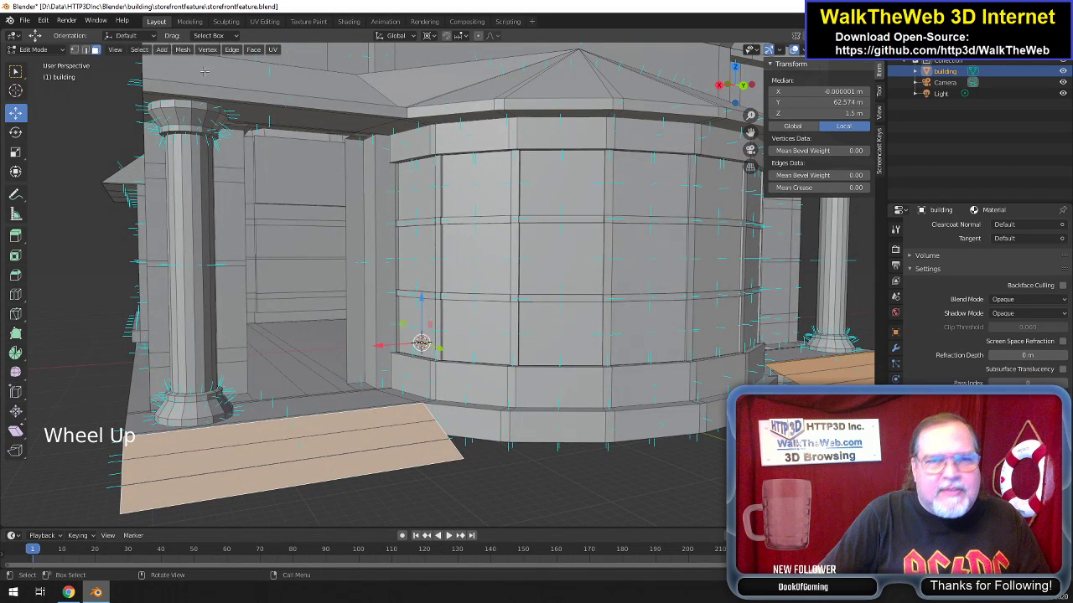
left_click(182, 49)
mouse_move(224, 201)
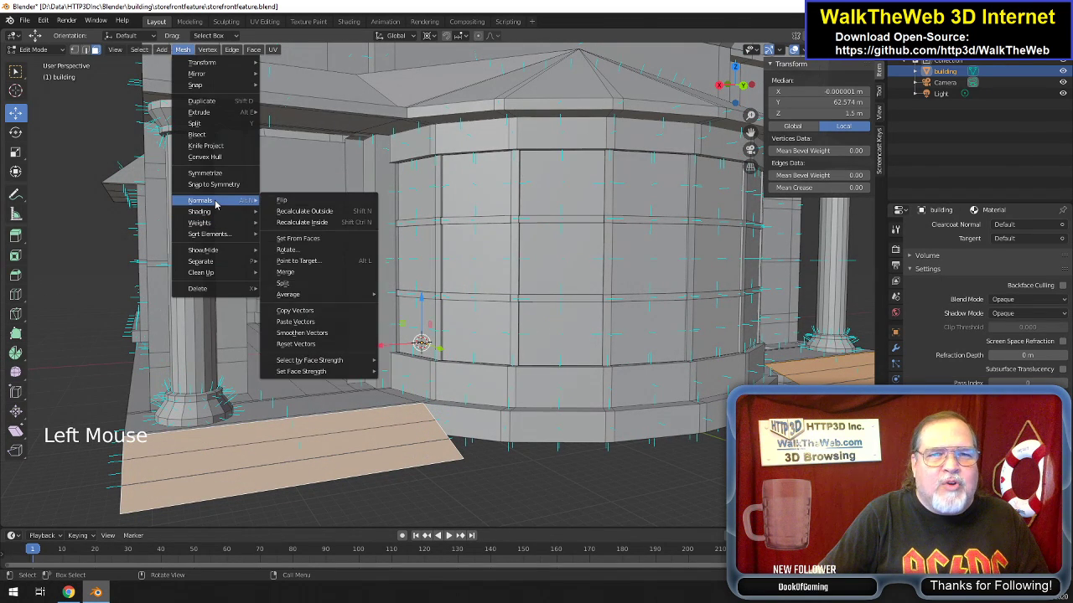
left_click(298, 202)
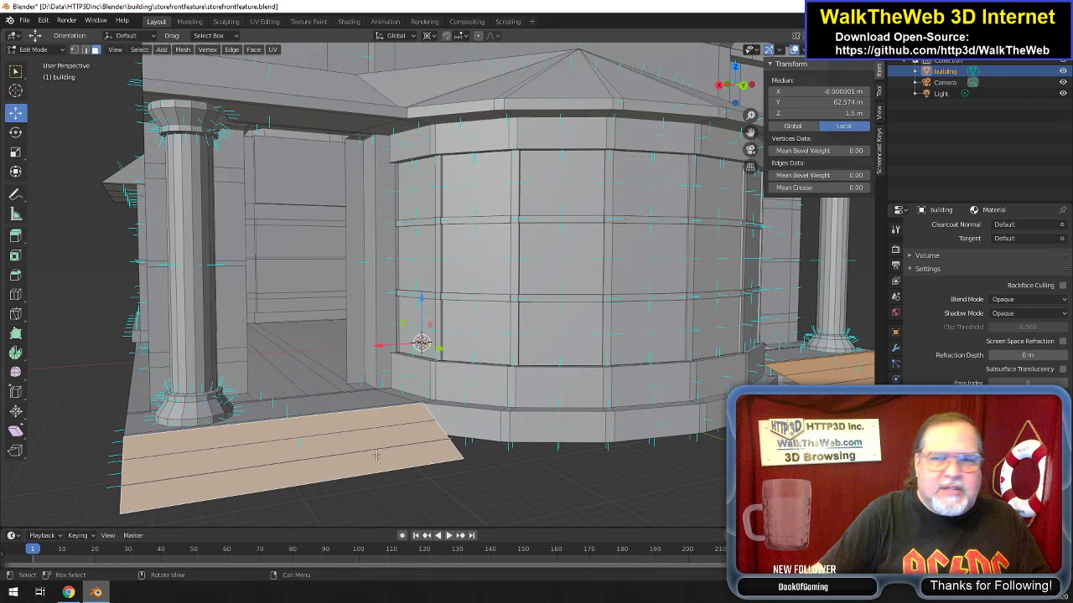
Add a third material slot to the building and create a new material in it.
scroll(610, 260, "down", 2)
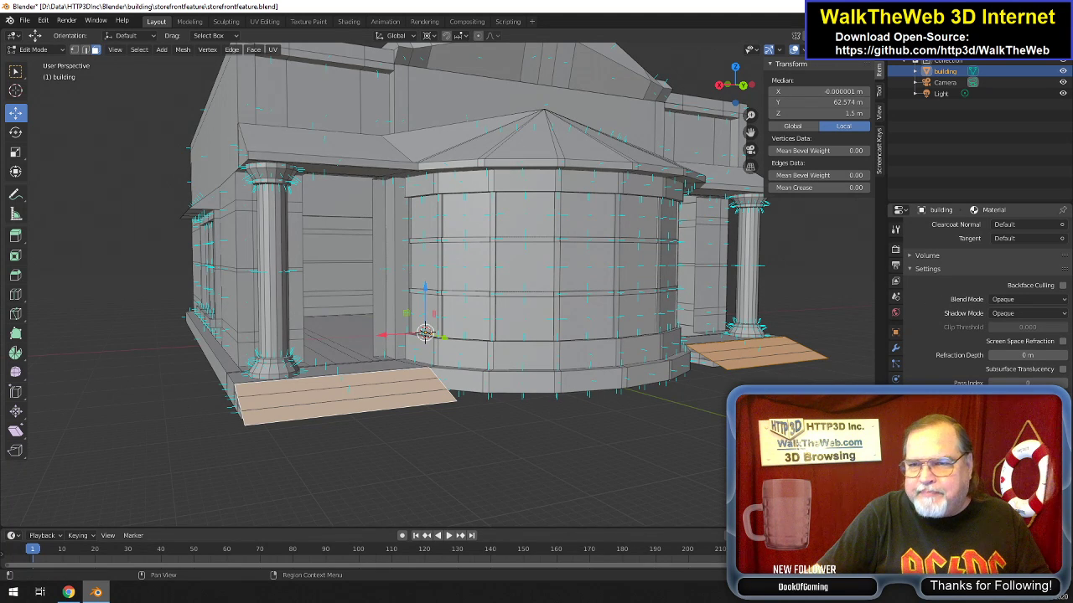
left_click_drag(743, 86, 736, 86)
scroll(964, 314, "up", 17)
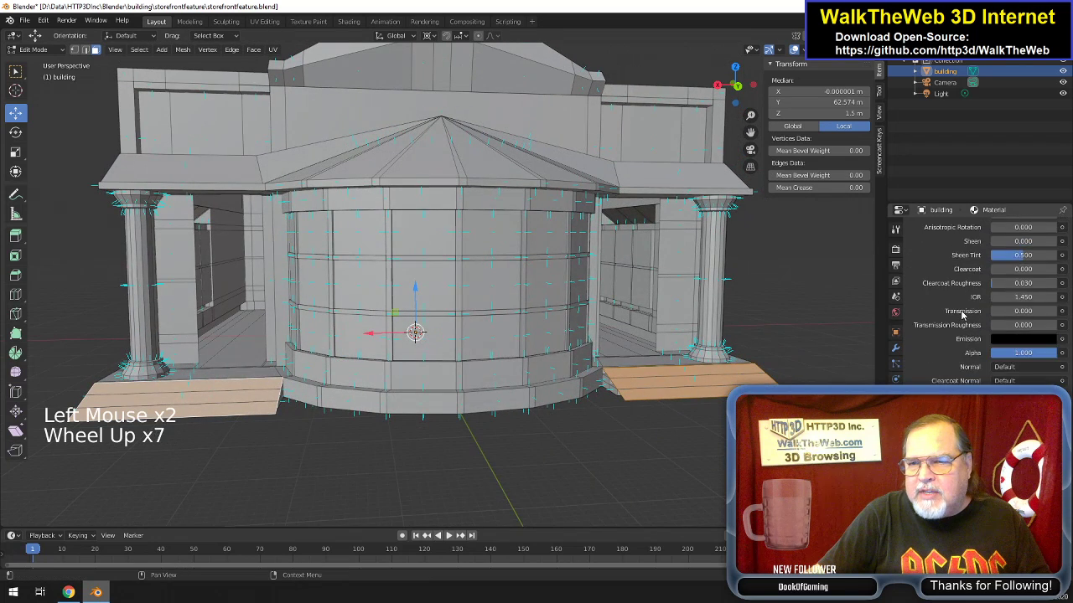
scroll(963, 314, "up", 14)
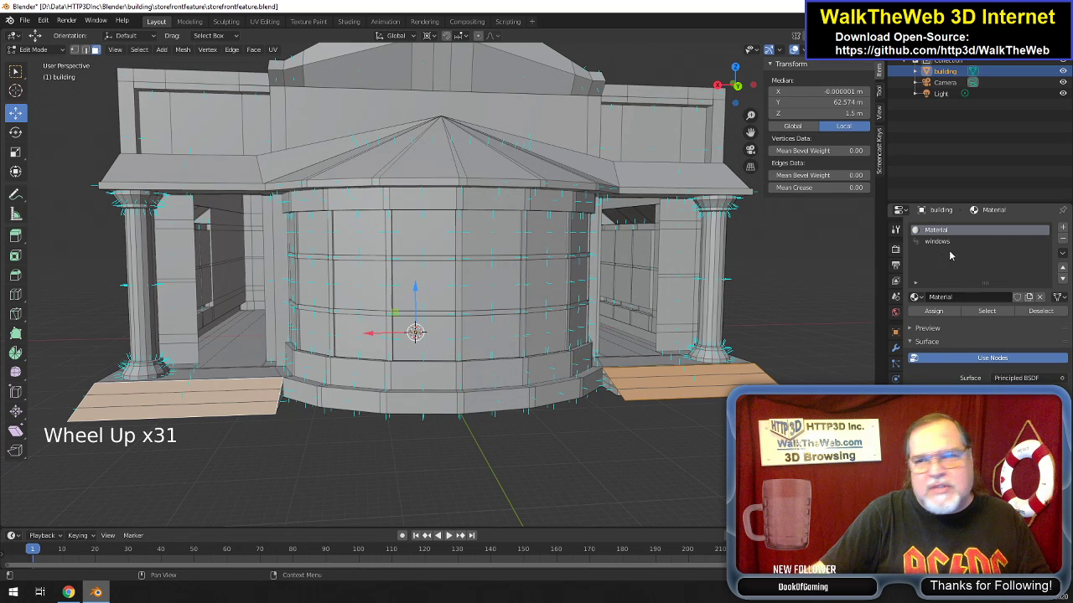
left_click(1065, 228)
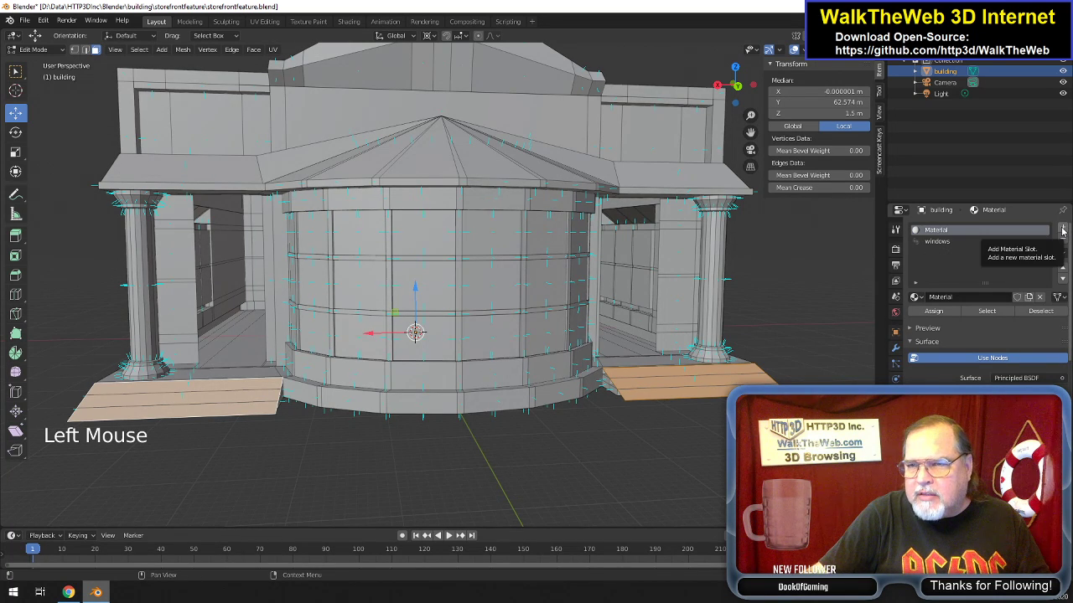
left_click(1062, 229)
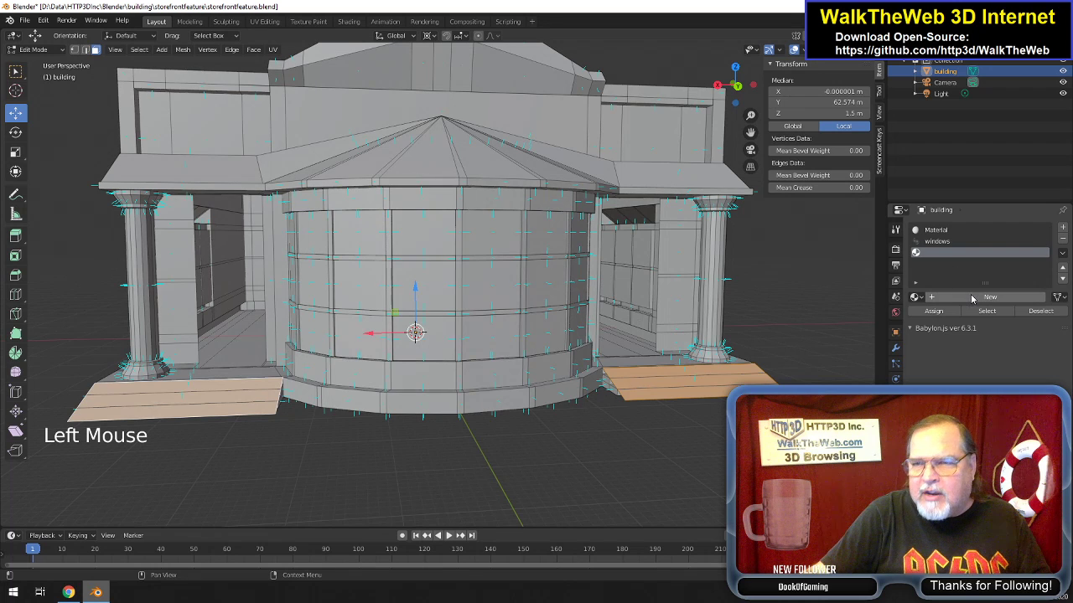
left_click(971, 297)
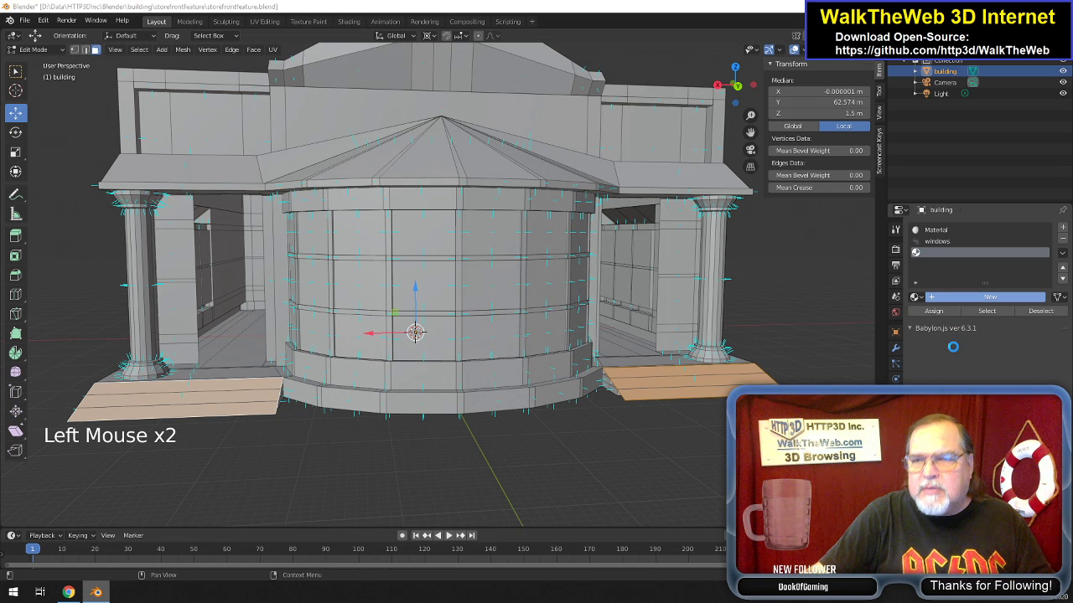
left_click(839, 349)
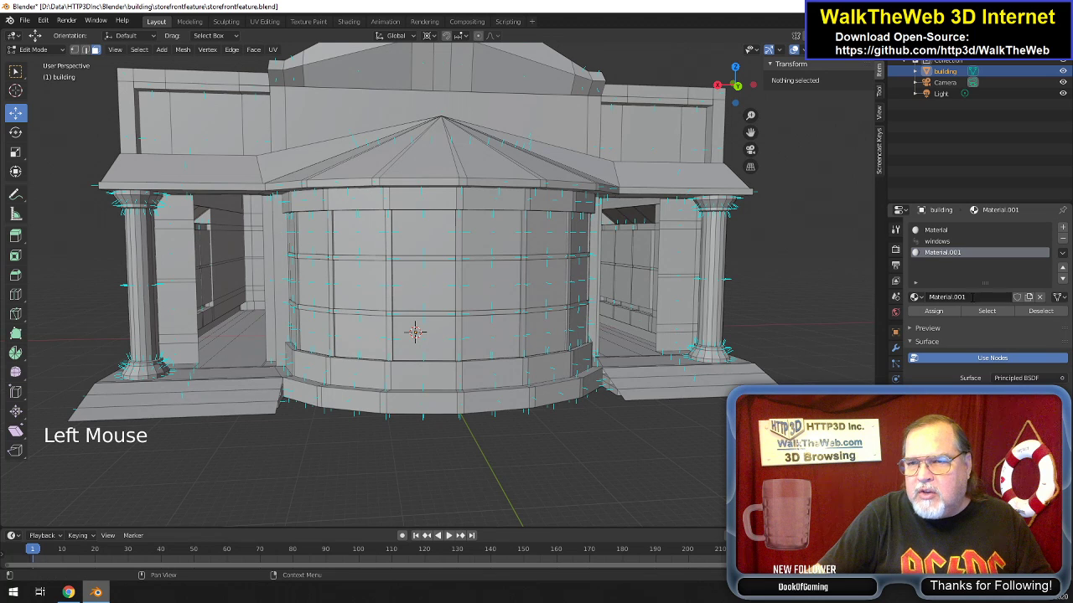
Rename the new material as transparent.
double_click(982, 296)
type("transparent")
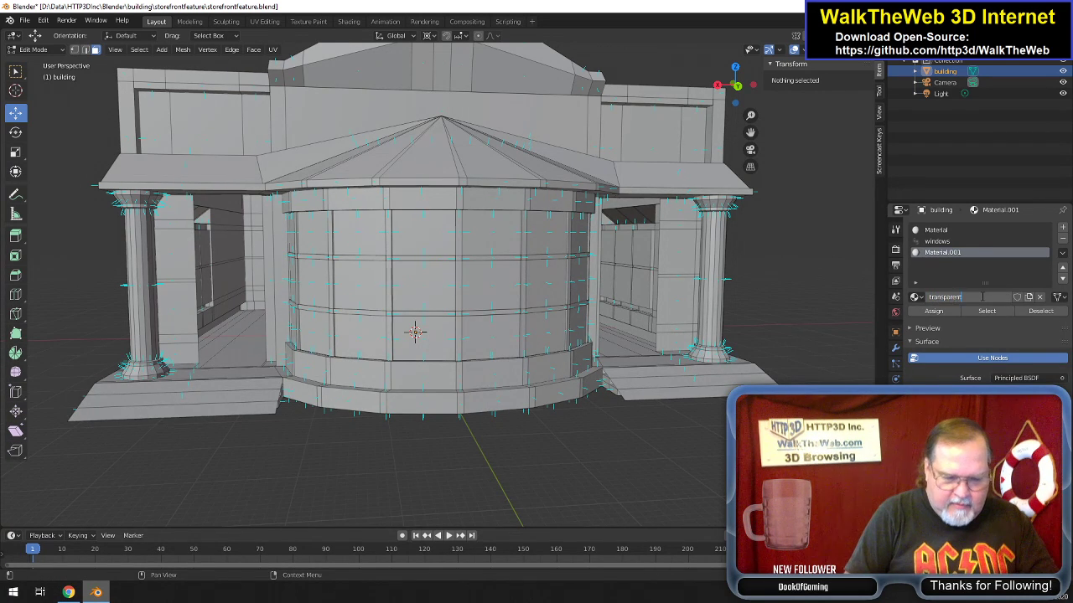
key("Return")
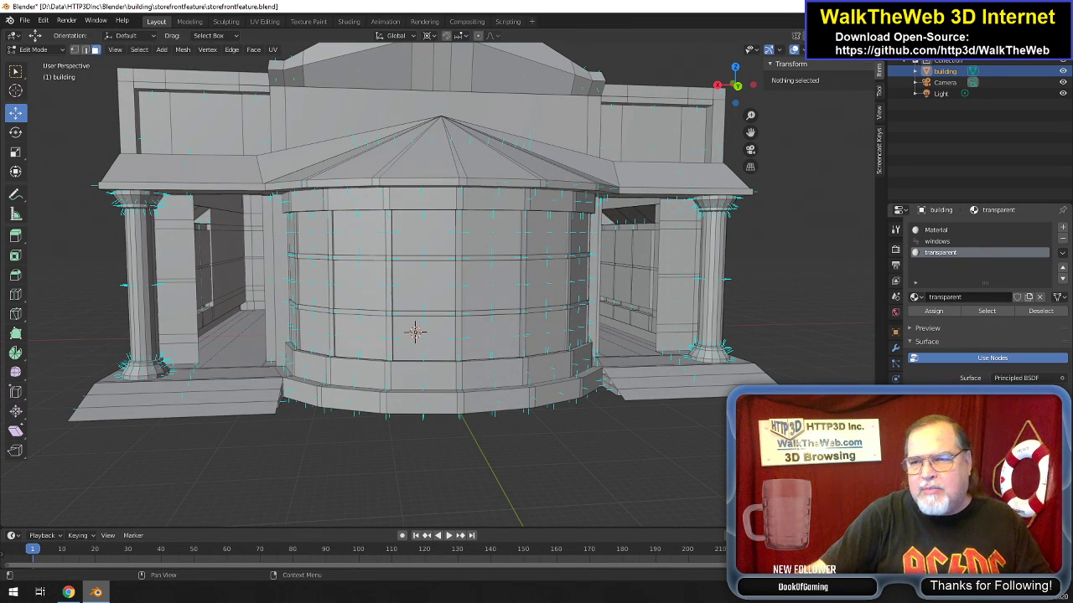
Set the transparent material's base color to black with value 0 and alpha 0.
scroll(981, 335, "down", 2)
scroll(981, 335, "down", 1)
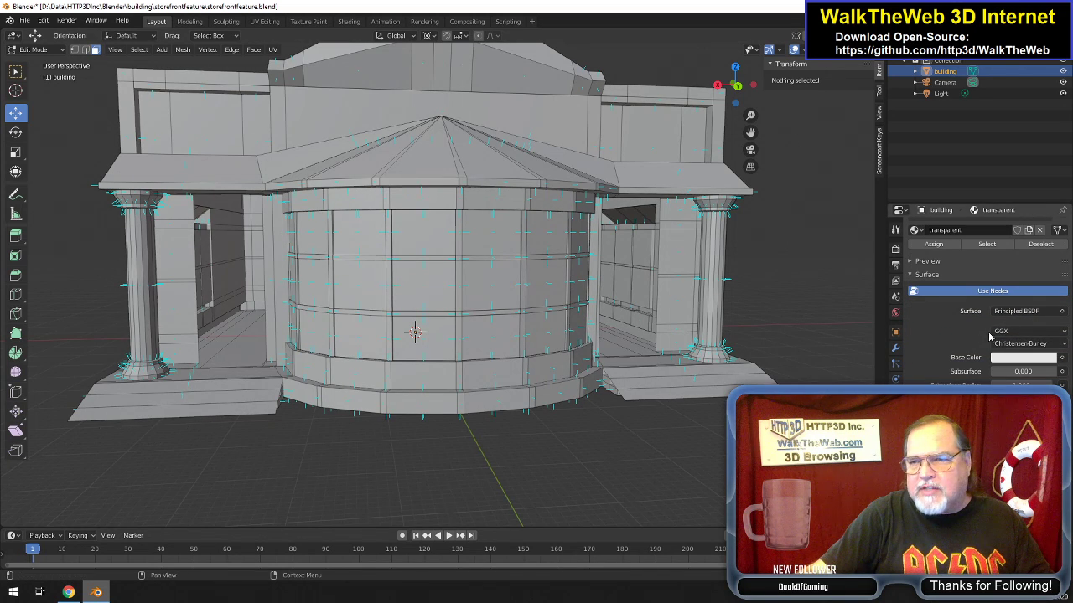
left_click(1009, 365)
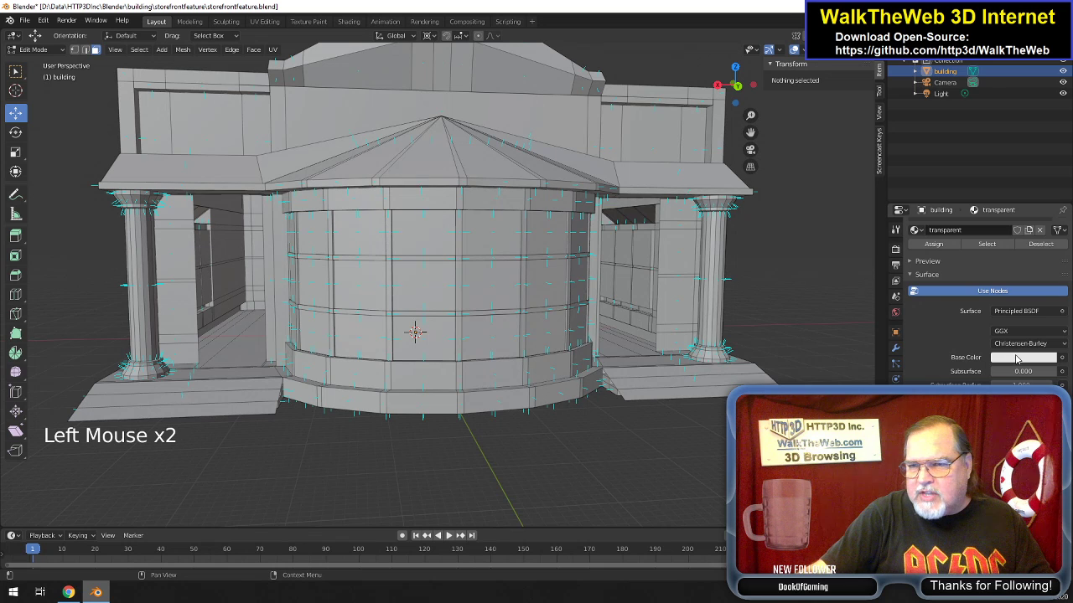
left_click(1016, 358)
left_click_drag(1048, 268, 1047, 284)
left_click_drag(1003, 341, 947, 341)
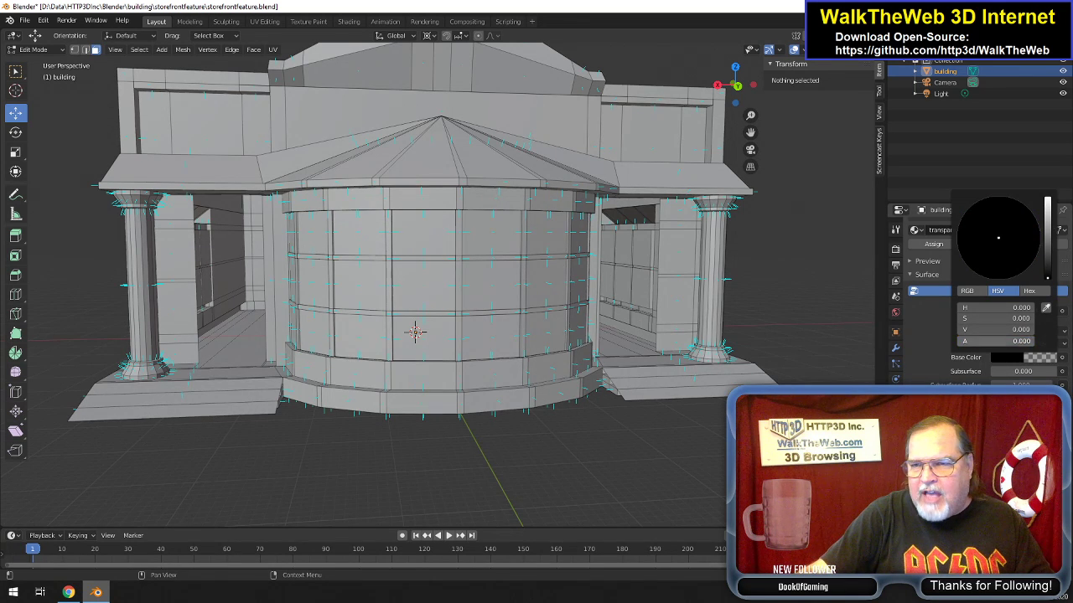
Set the transparent material's subsurface color and emission color to fully transparent black.
left_click(1016, 358)
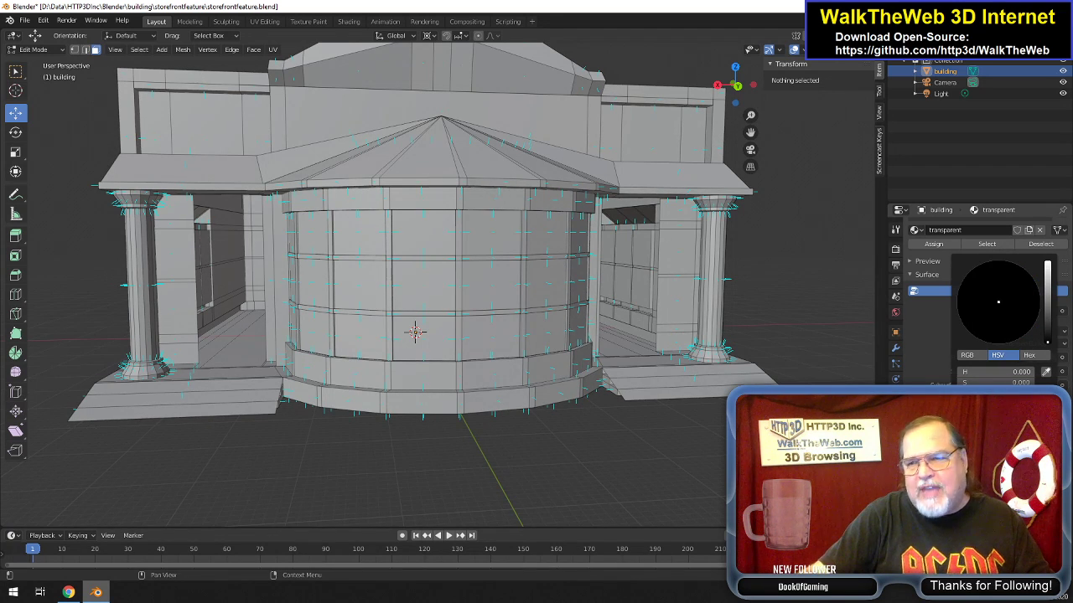
scroll(980, 302, "down", 8)
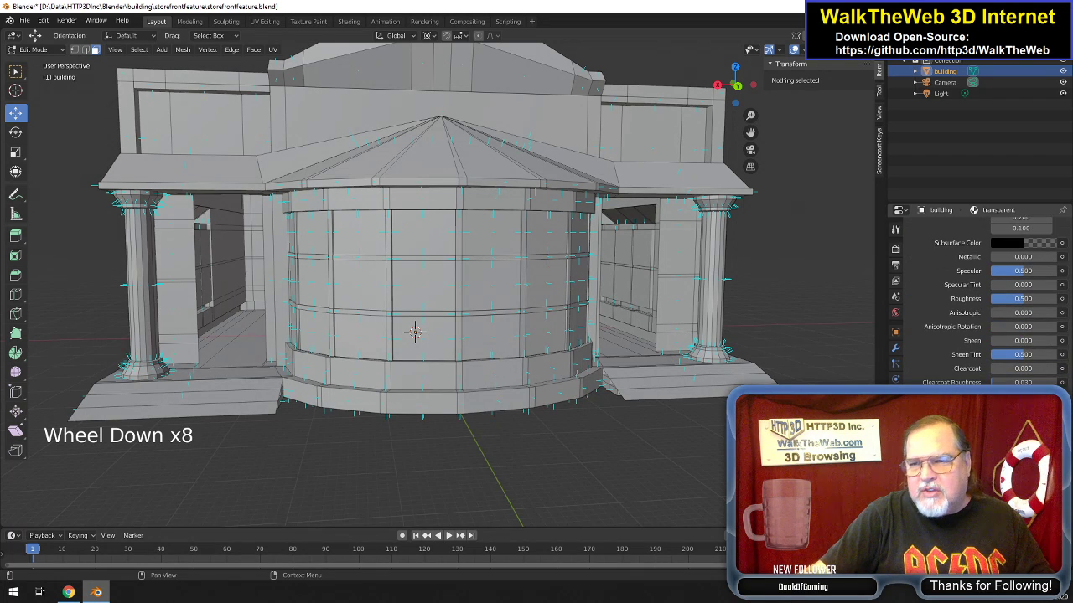
left_click(1022, 459)
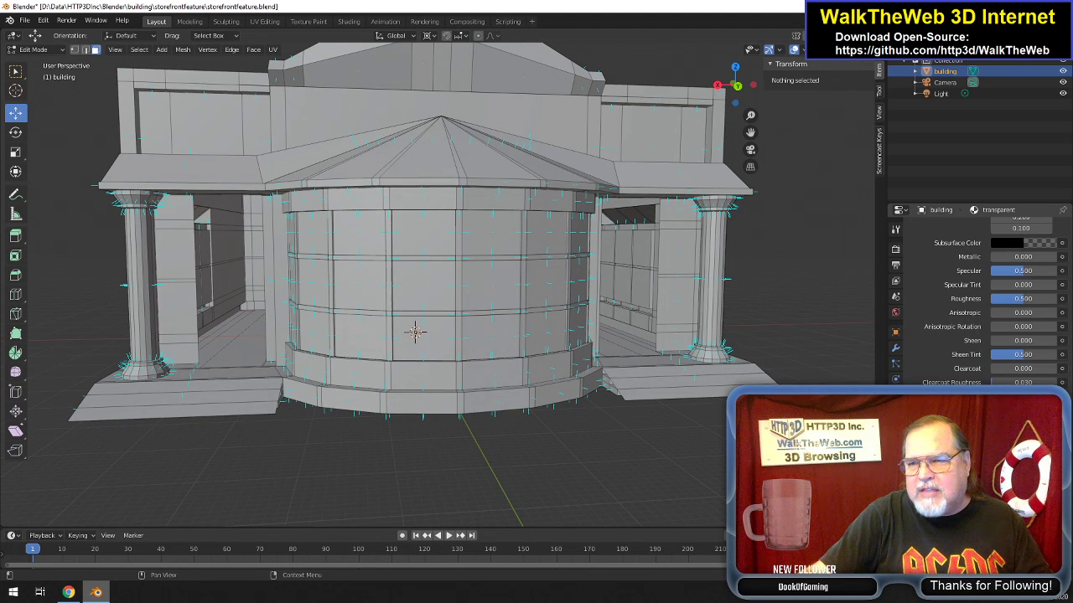
left_click(1022, 439)
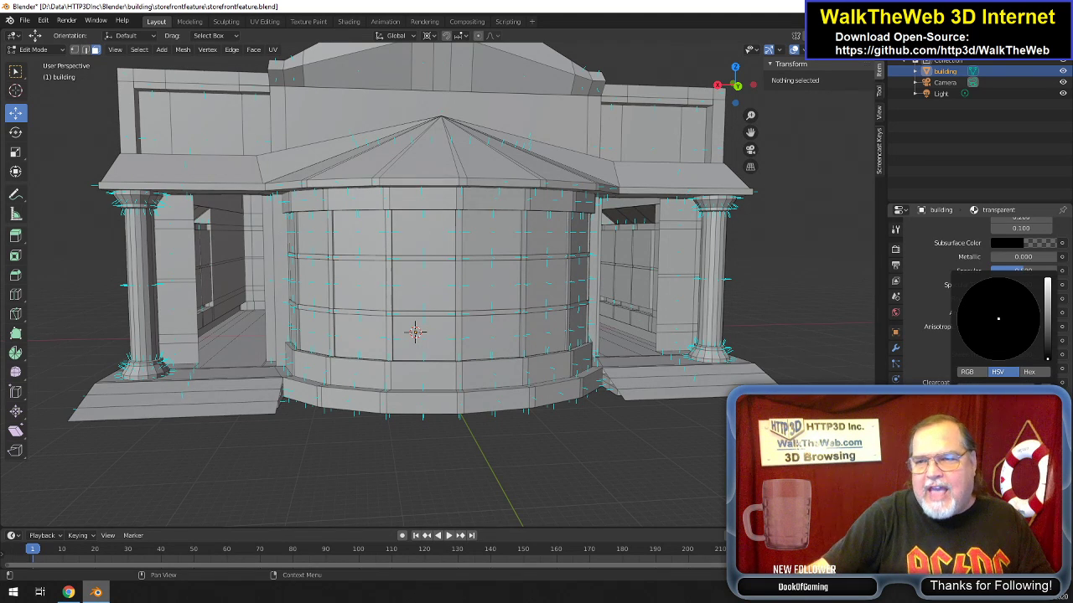
left_click(415, 332)
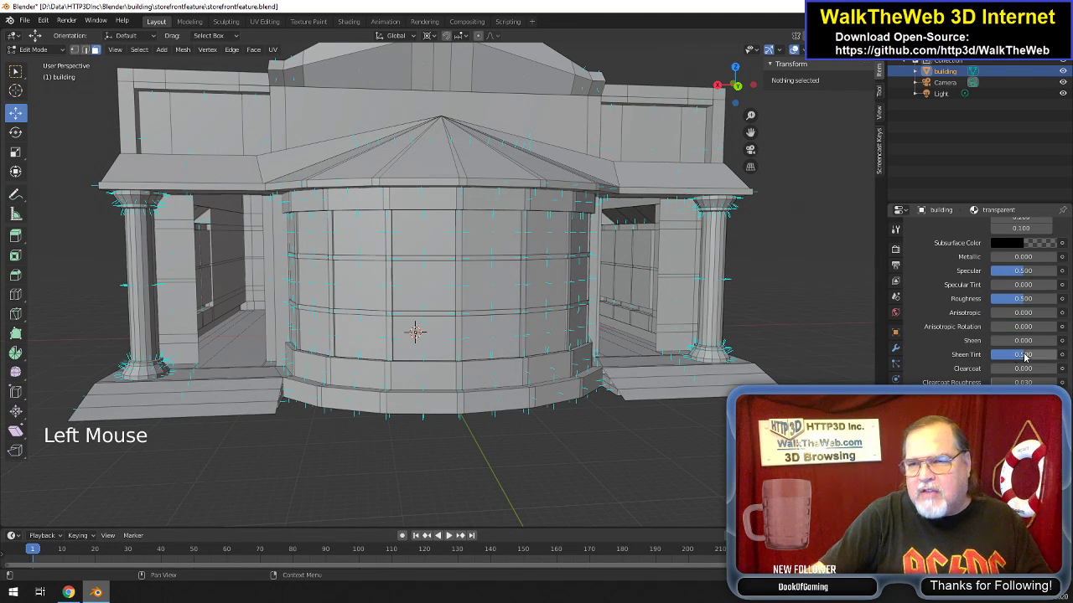
Set the transparent material's overall surface alpha to 0.
scroll(1024, 358, "up", 4)
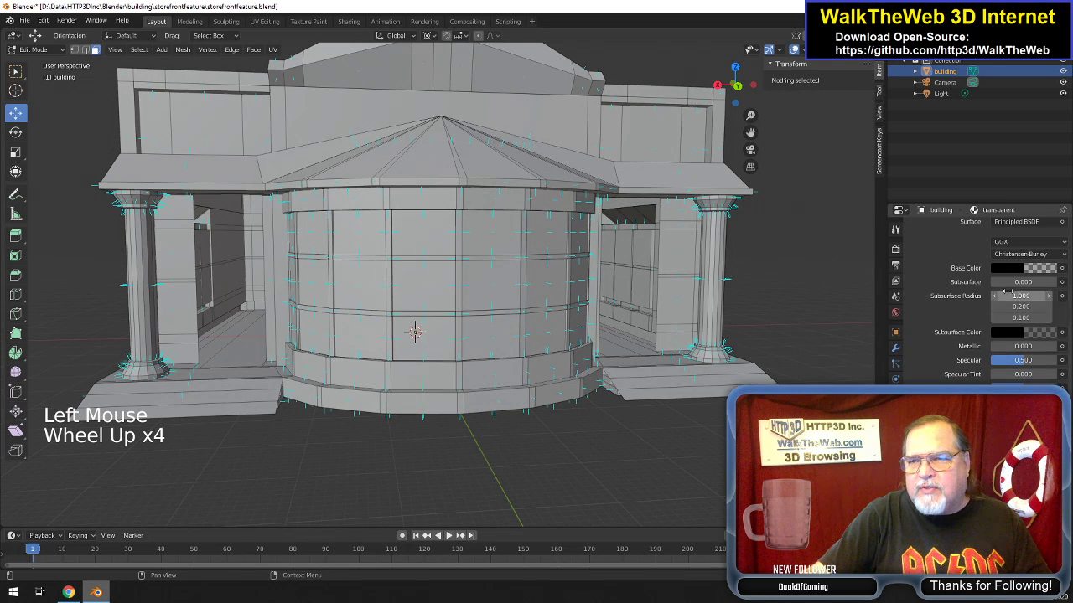
scroll(993, 369, "down", 5)
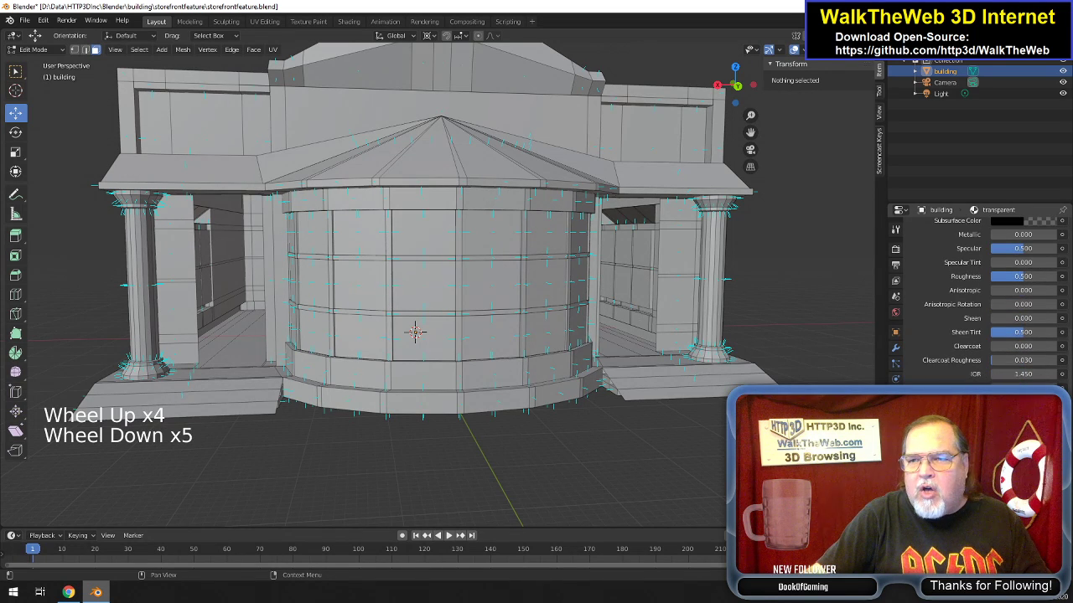
scroll(993, 318, "down", 5)
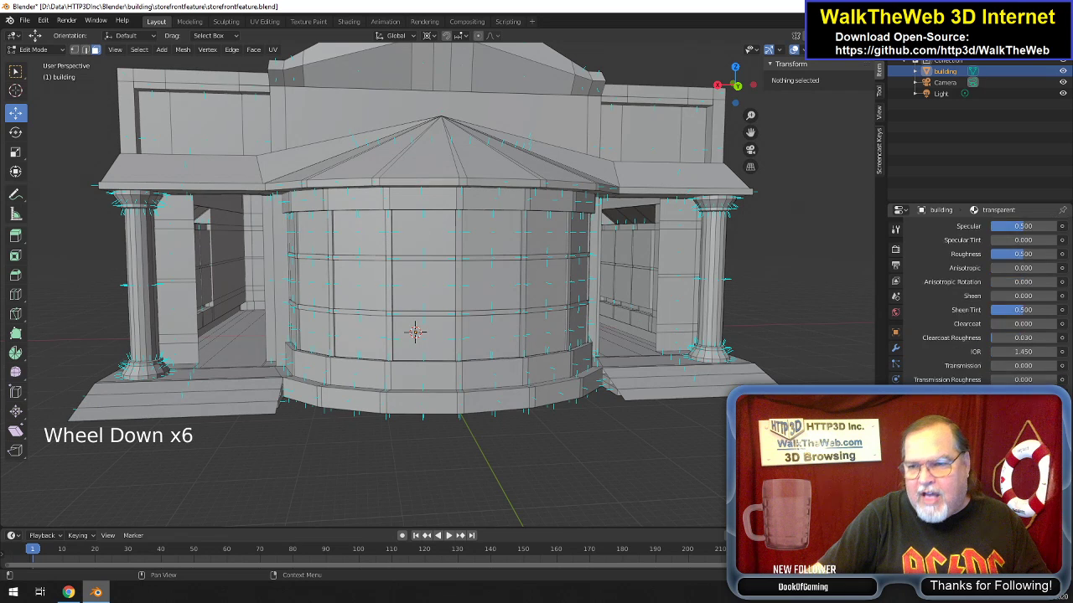
left_click(1022, 318)
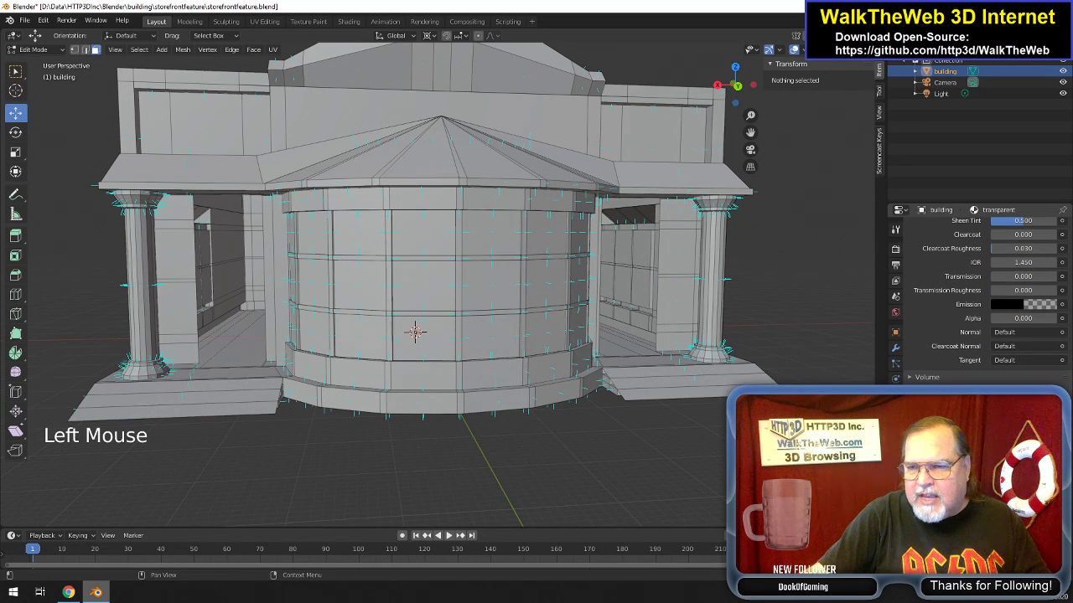
Set the transparent material's blend mode to Alpha Blend and its shadow mode to None.
scroll(993, 335, "down", 2)
left_click(1029, 377)
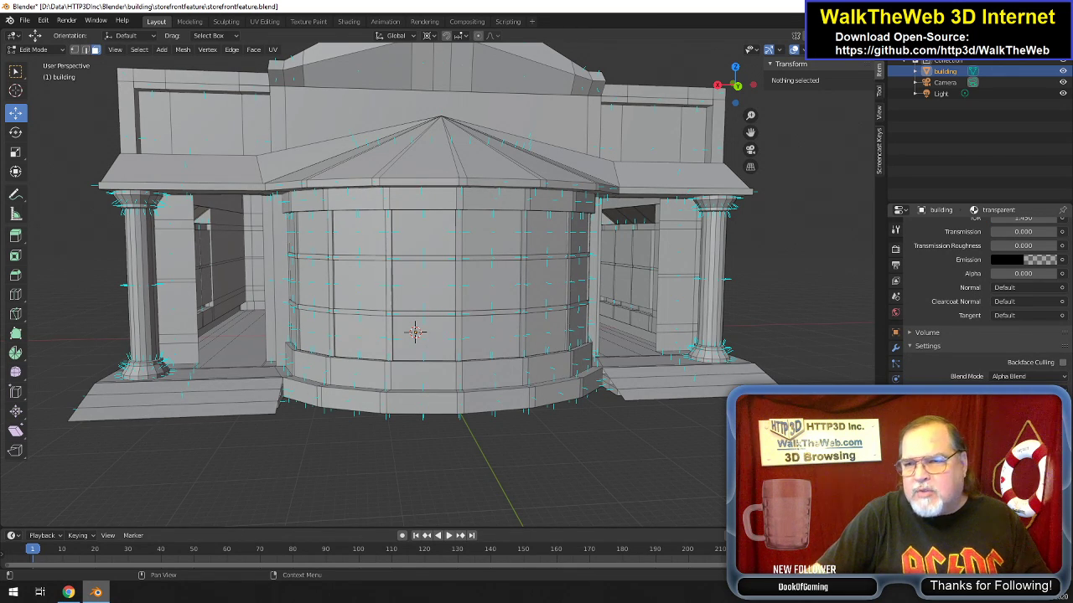
scroll(993, 319, "down", 5)
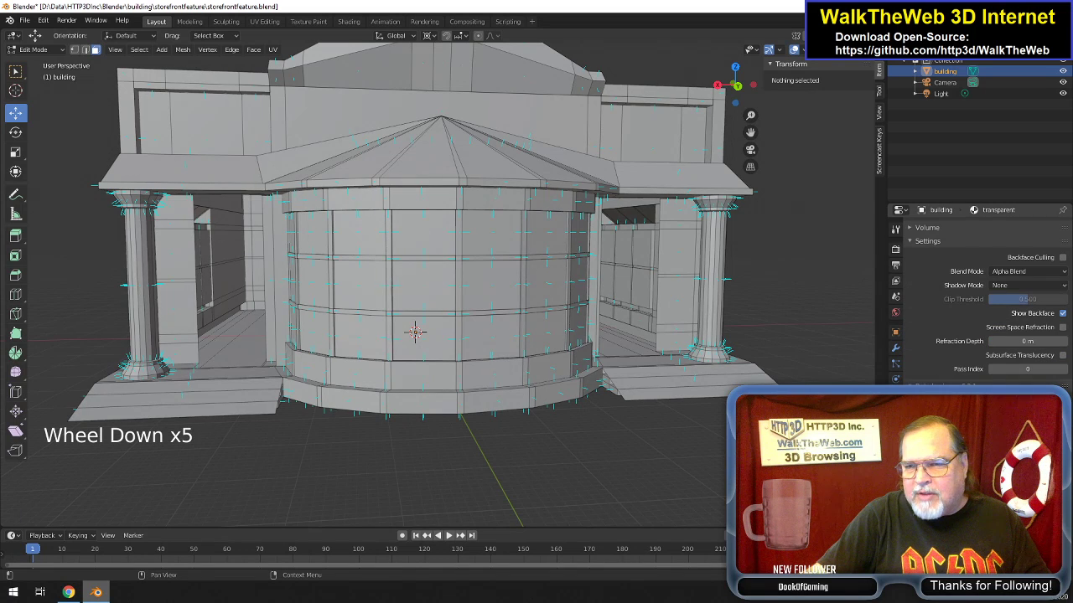
left_click(414, 332)
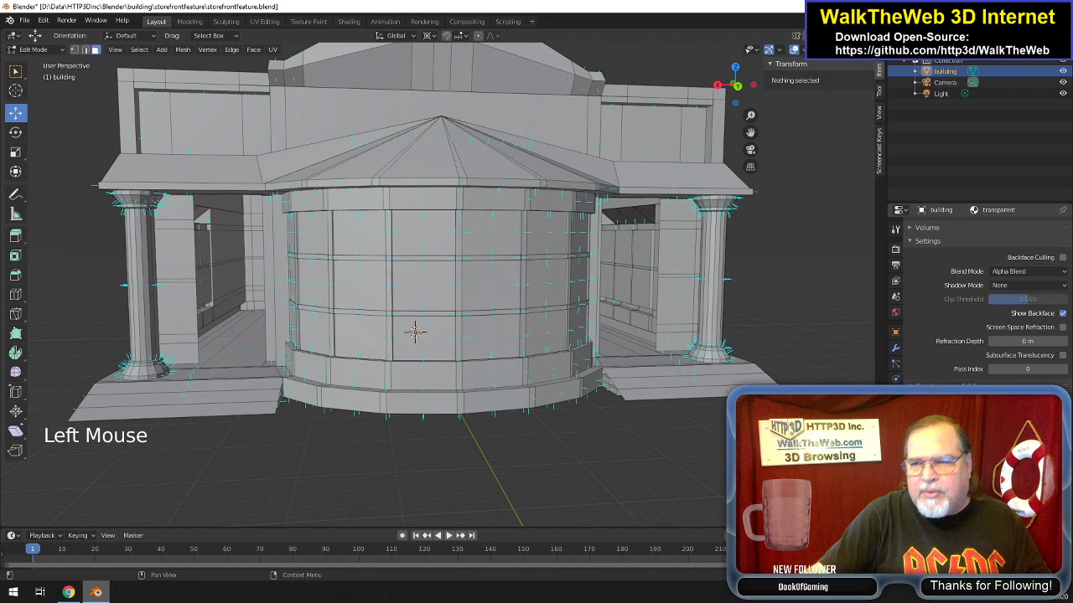
scroll(981, 318, "up", 13)
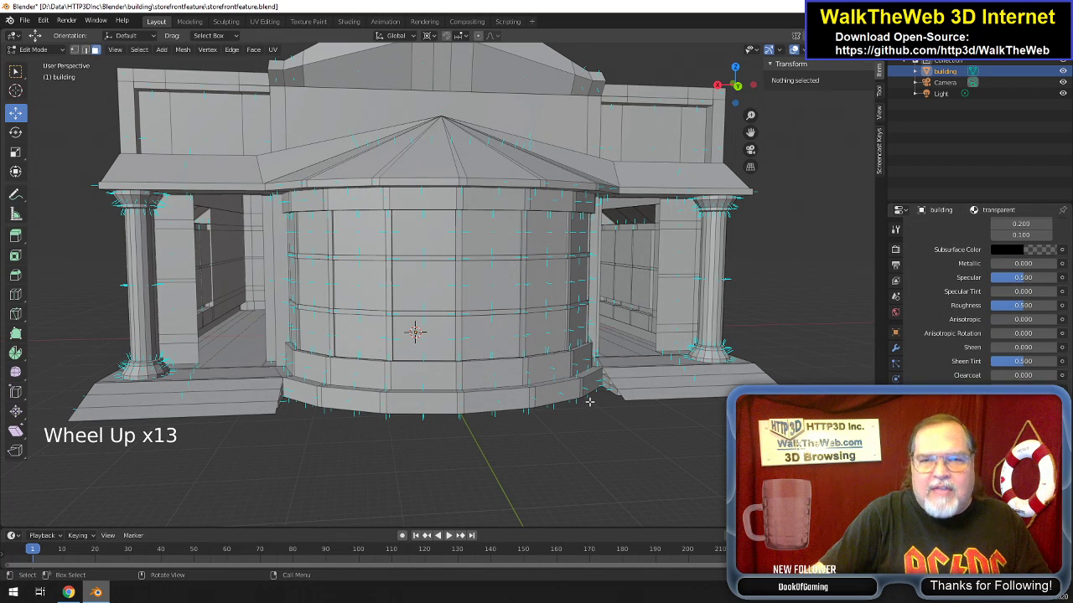
Switch the viewport shading to Material Preview and view the storefront from an angle showing both stairs.
key("z")
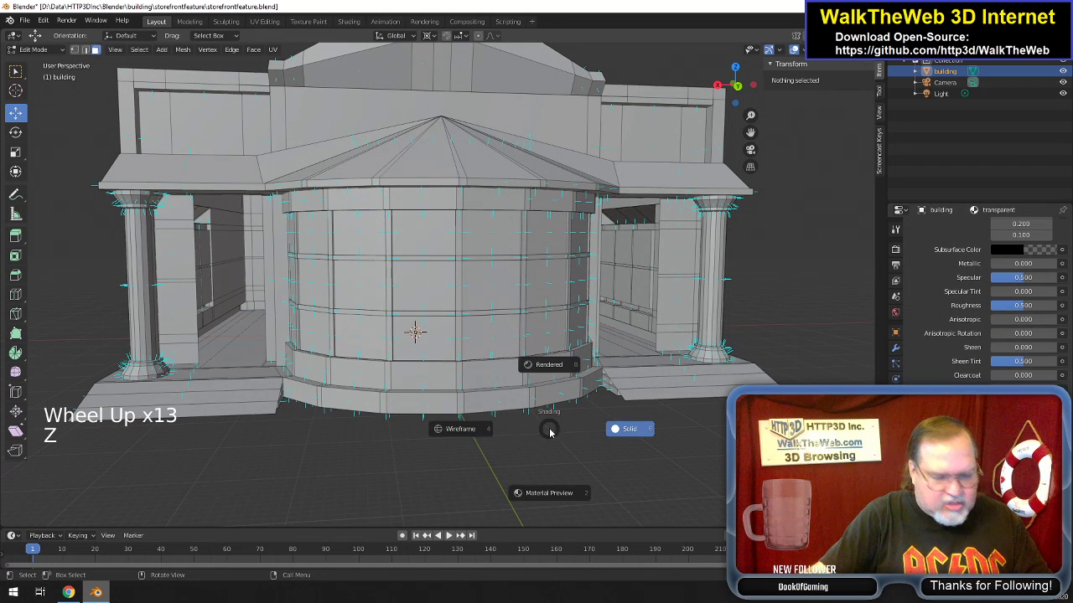
left_click(557, 494)
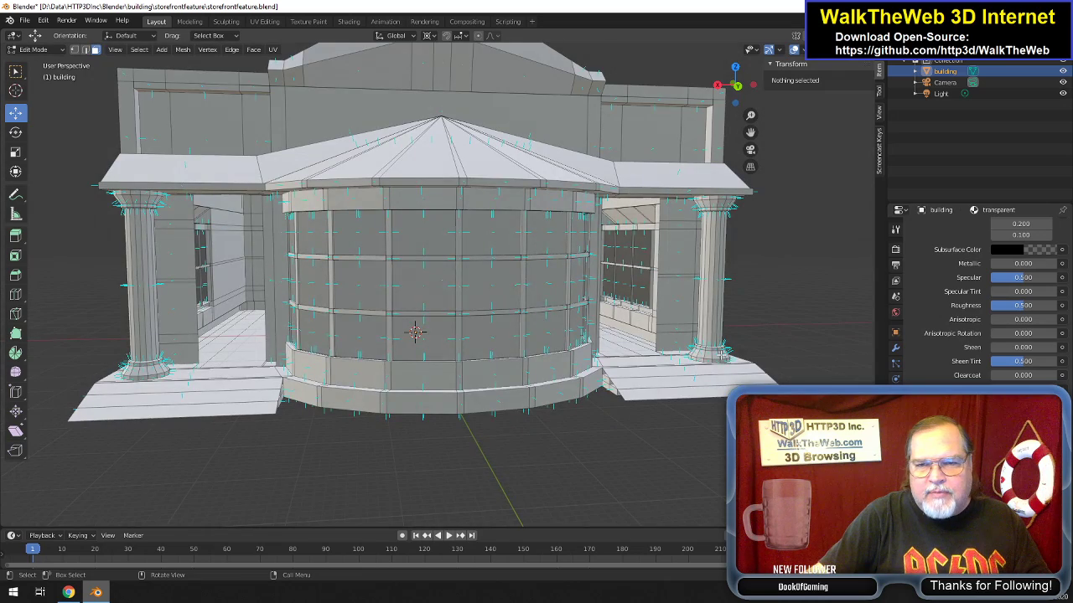
mouse_move(742, 98)
left_mouse_down()
mouse_move(744, 87)
mouse_move(741, 111)
left_mouse_up()
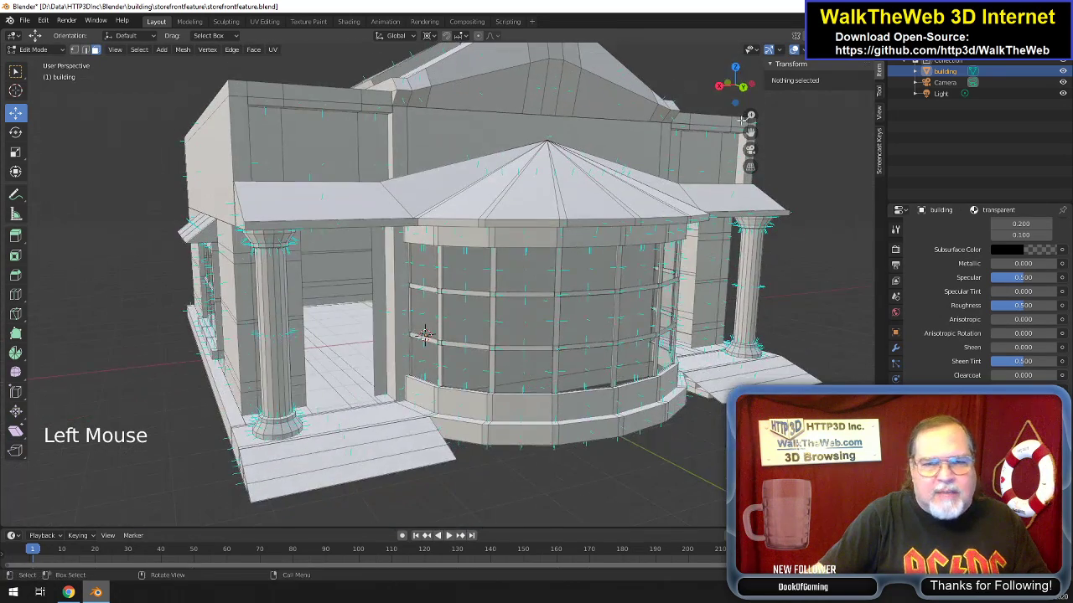
Assign the transparent material to the sloped faces covering the stairs on both sides of the round display window, then clear the selection.
scroll(949, 282, "up", 3)
scroll(949, 282, "up", 1)
left_click(748, 377)
left_click(412, 455, "shift")
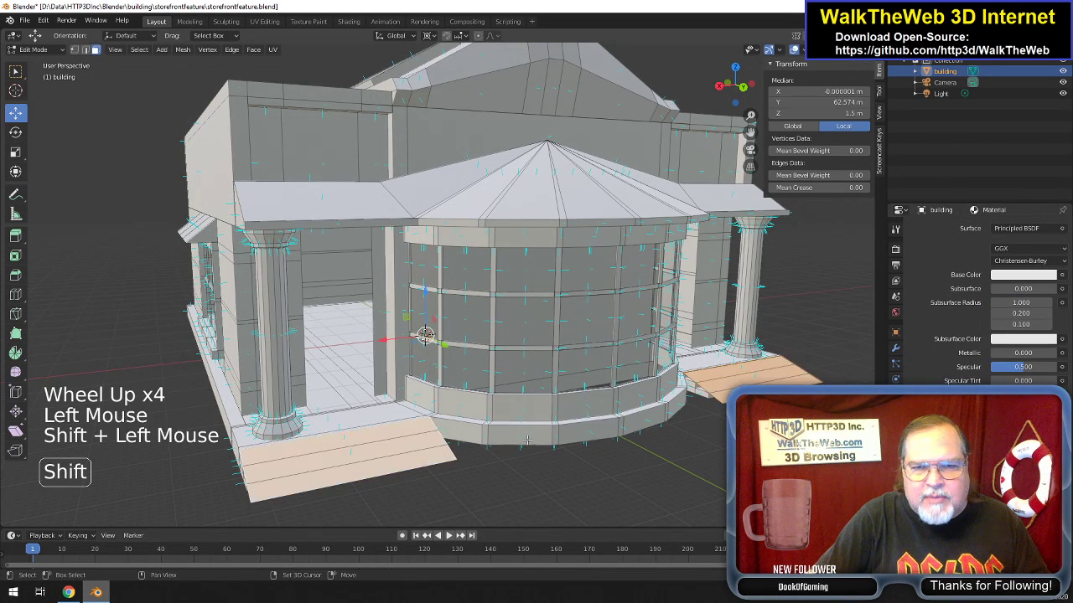
scroll(949, 276, "up", 13)
left_click(948, 253)
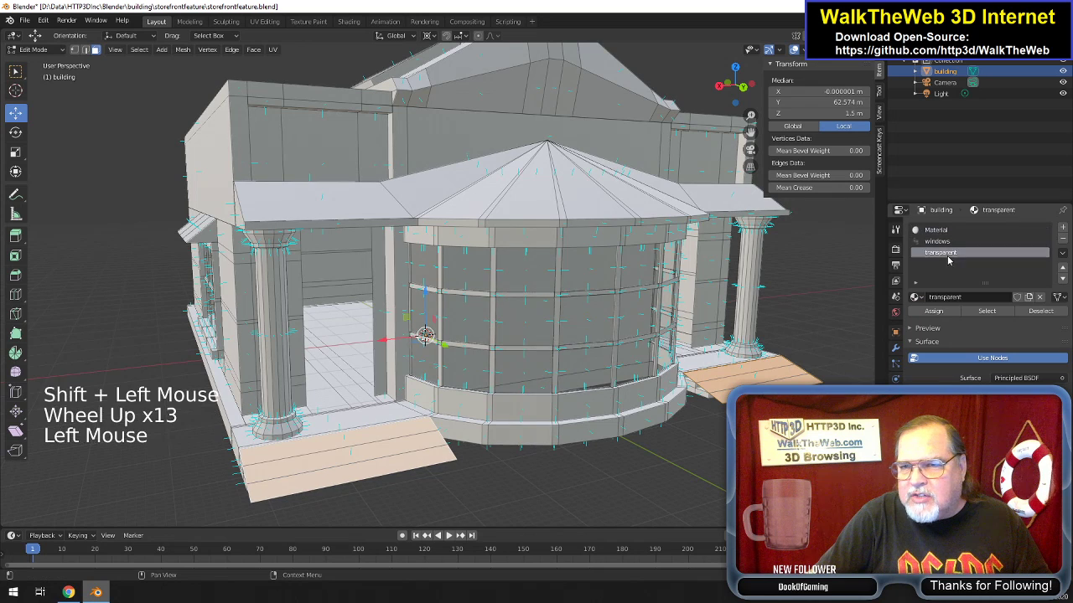
left_click(933, 311)
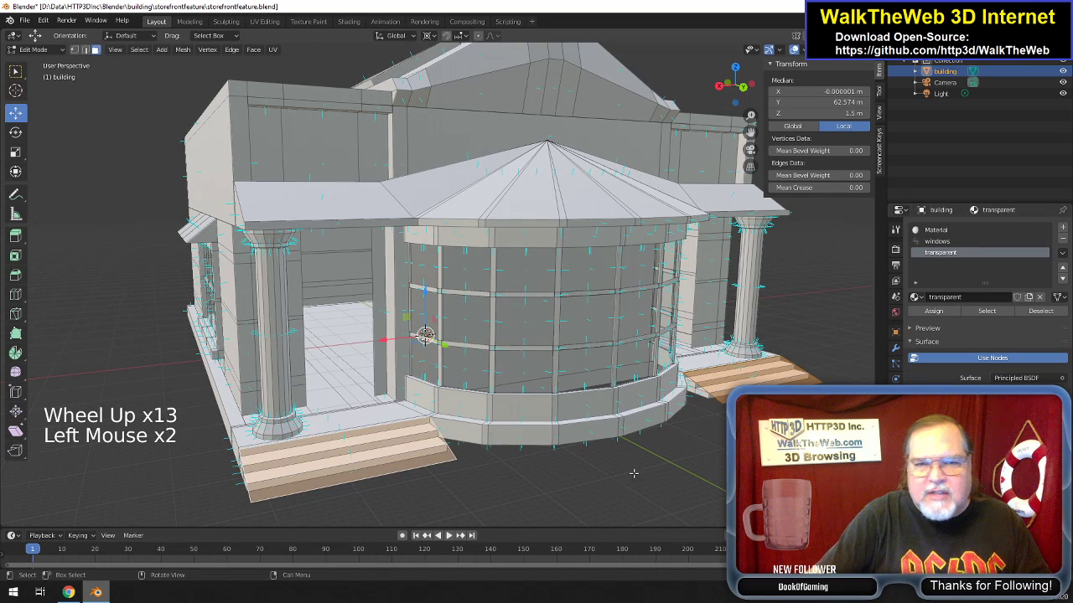
left_click(393, 497)
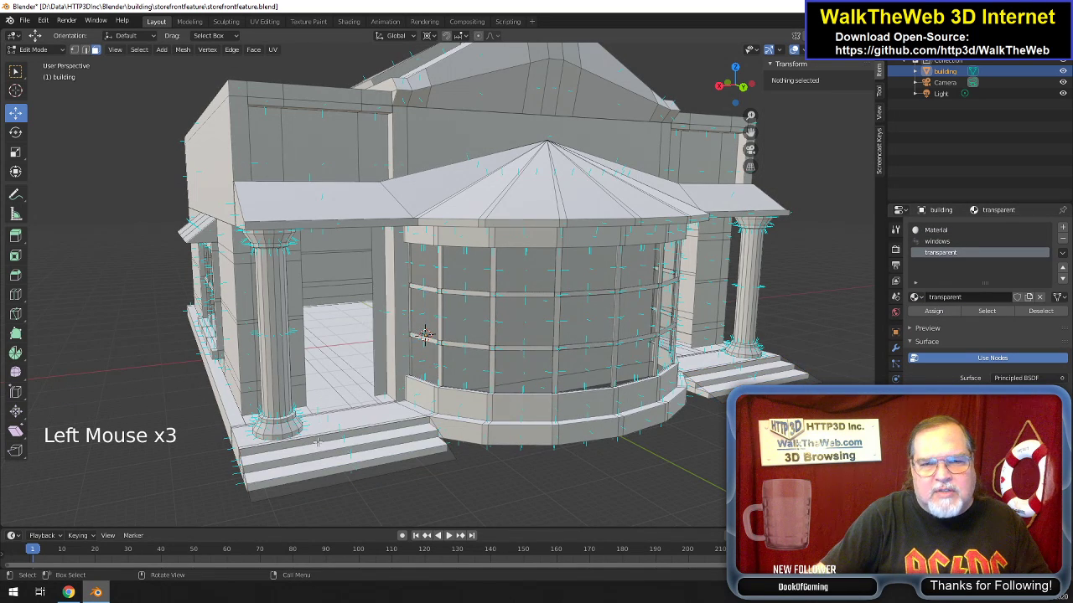
left_click_drag(735, 83, 559, 279)
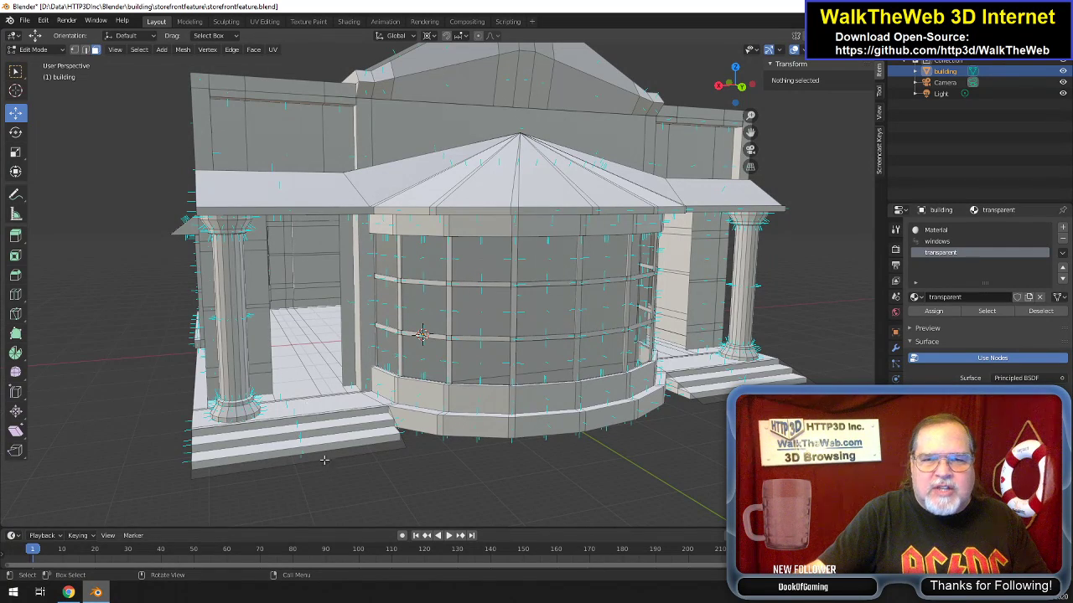
left_click_drag(735, 84, 670, 151)
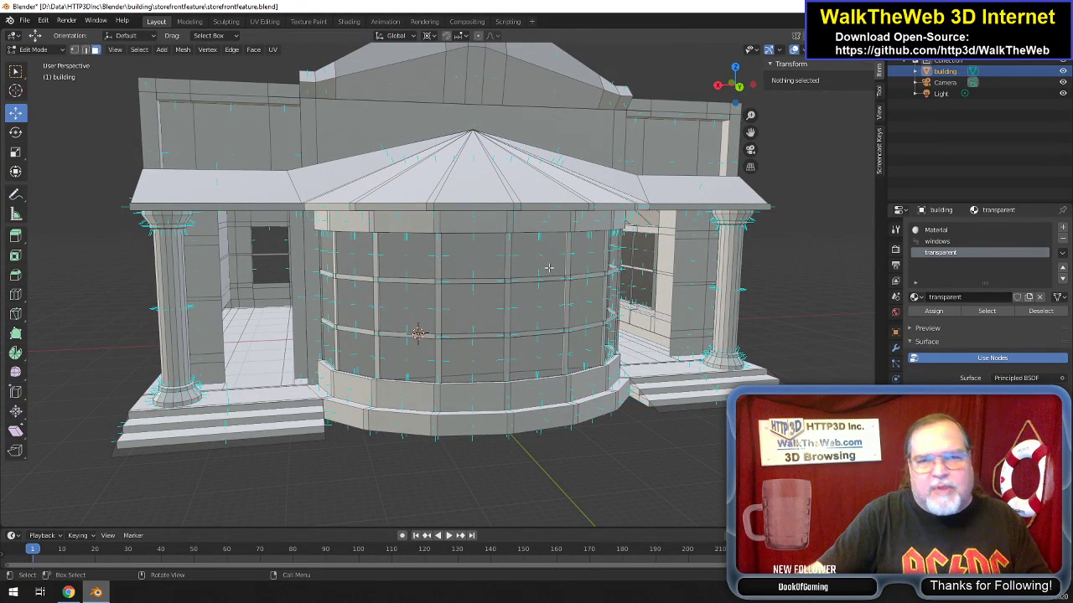
left_click(739, 88)
mouse_move(739, 87)
left_mouse_down()
mouse_move(770, 87)
mouse_move(751, 91)
left_mouse_up()
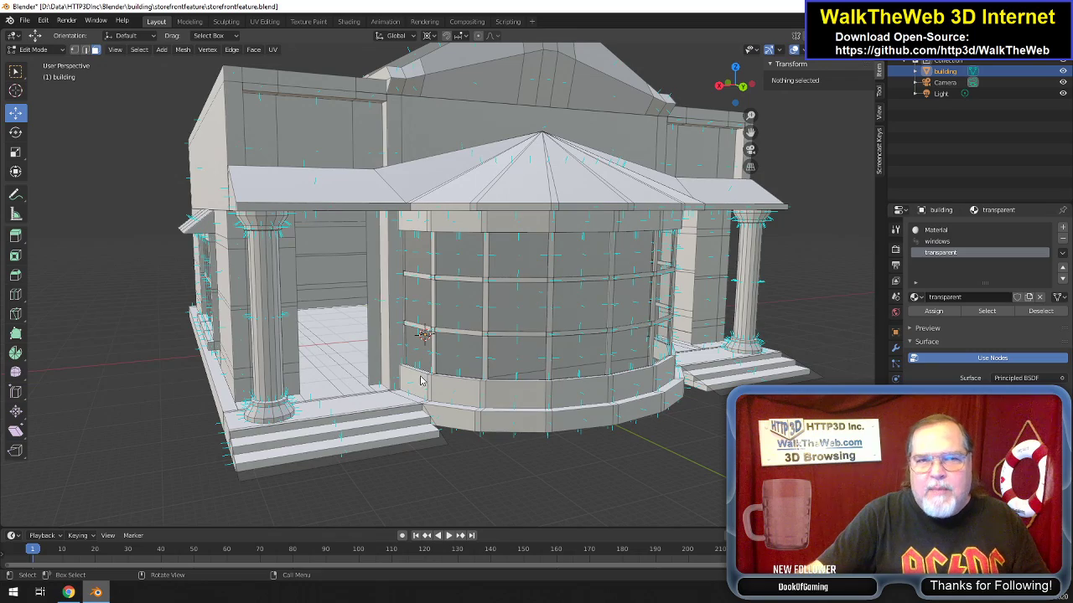
left_click_drag(735, 84, 660, 100)
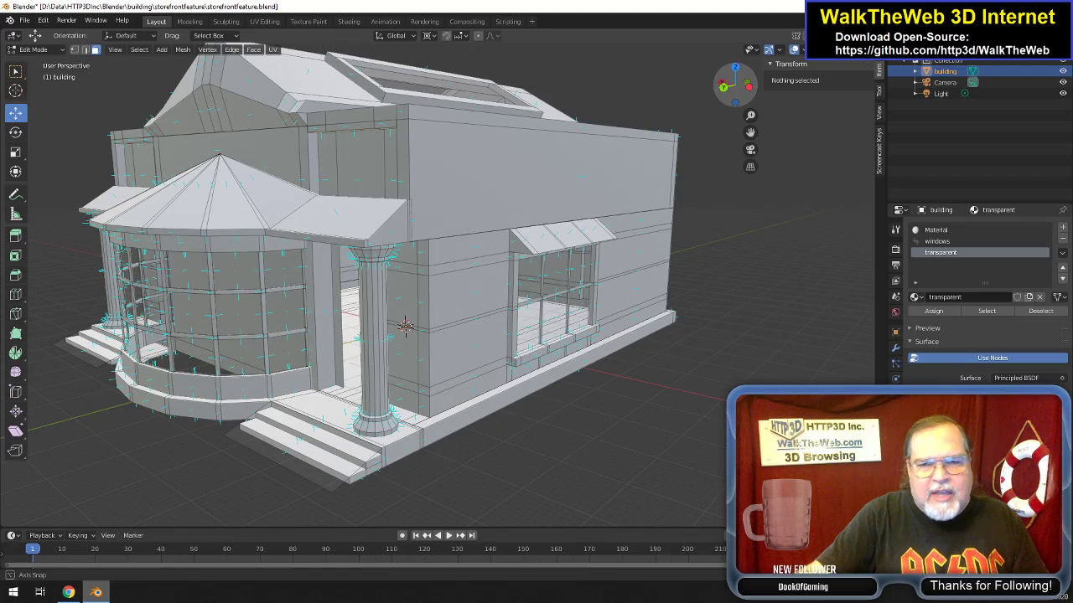
left_click_drag(661, 99, 745, 97)
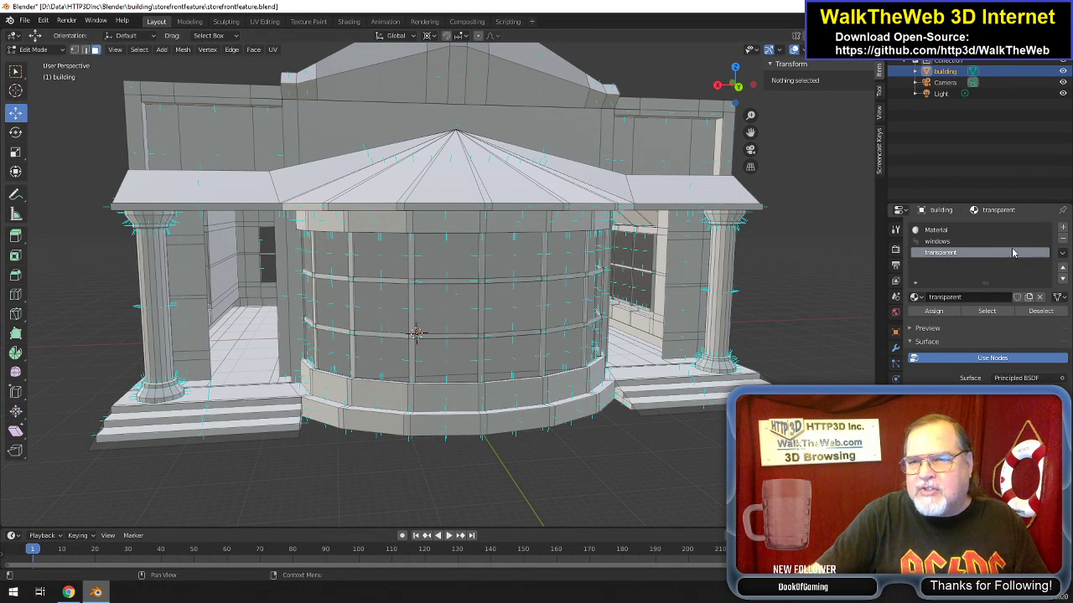
Add a fourth material slot to the building with a new material named windowpanes.
left_click(1063, 228)
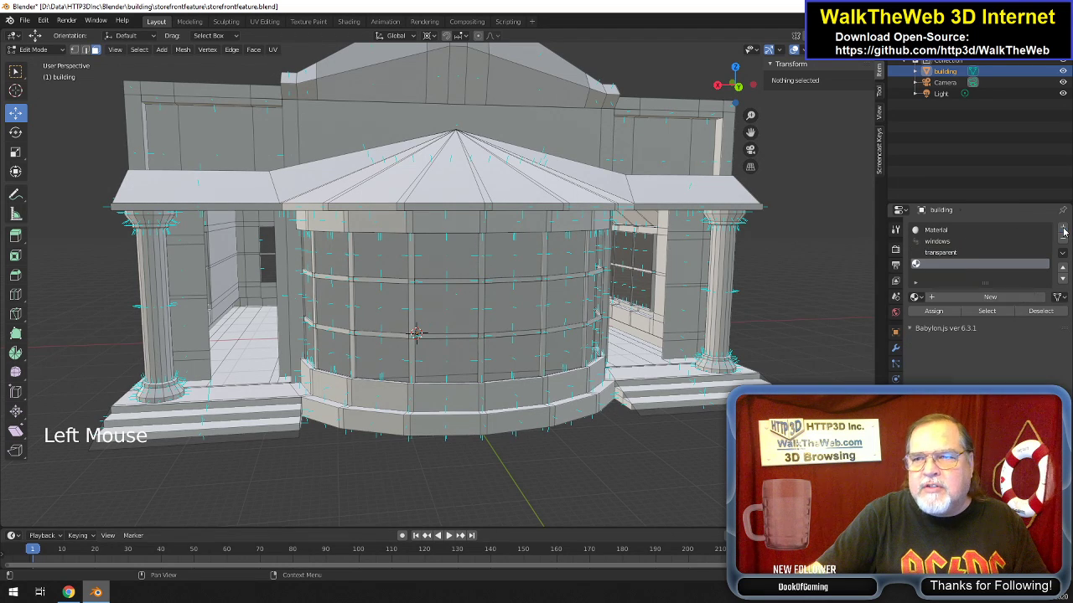
left_click(964, 299)
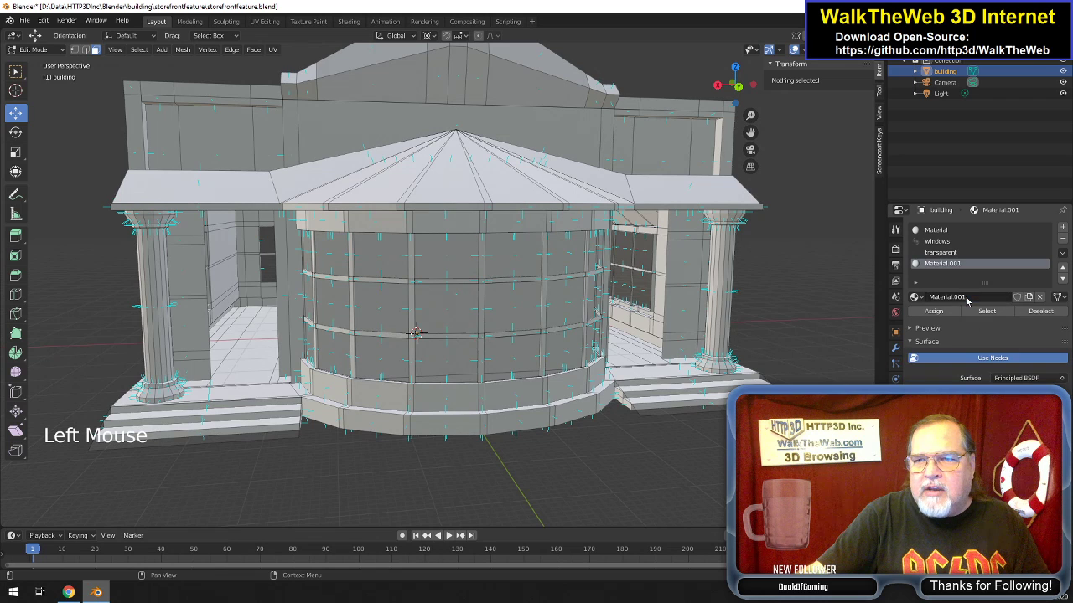
double_click(972, 298)
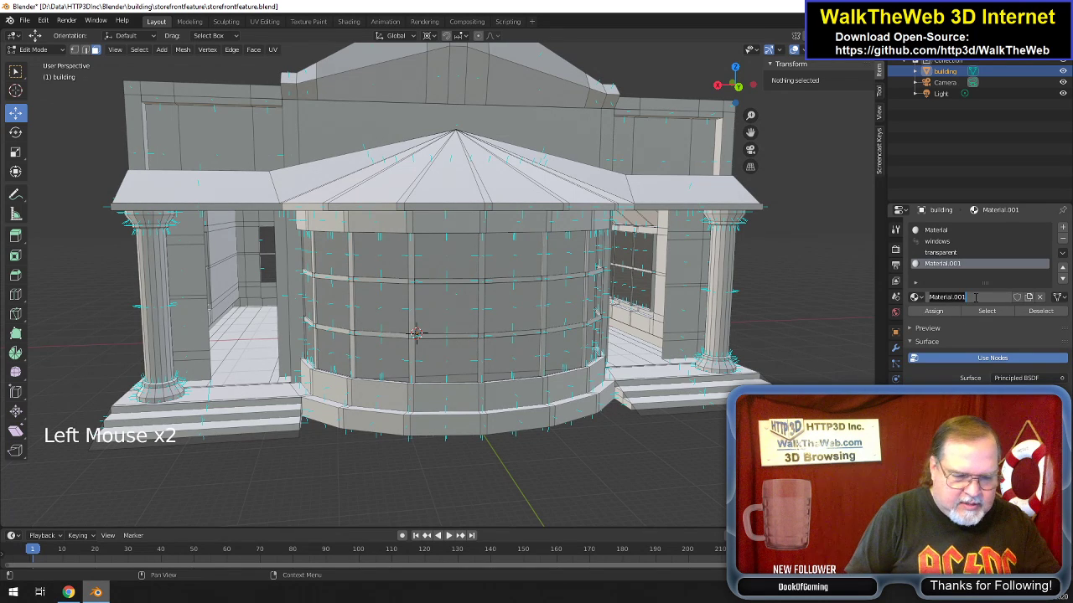
type("windowpanes")
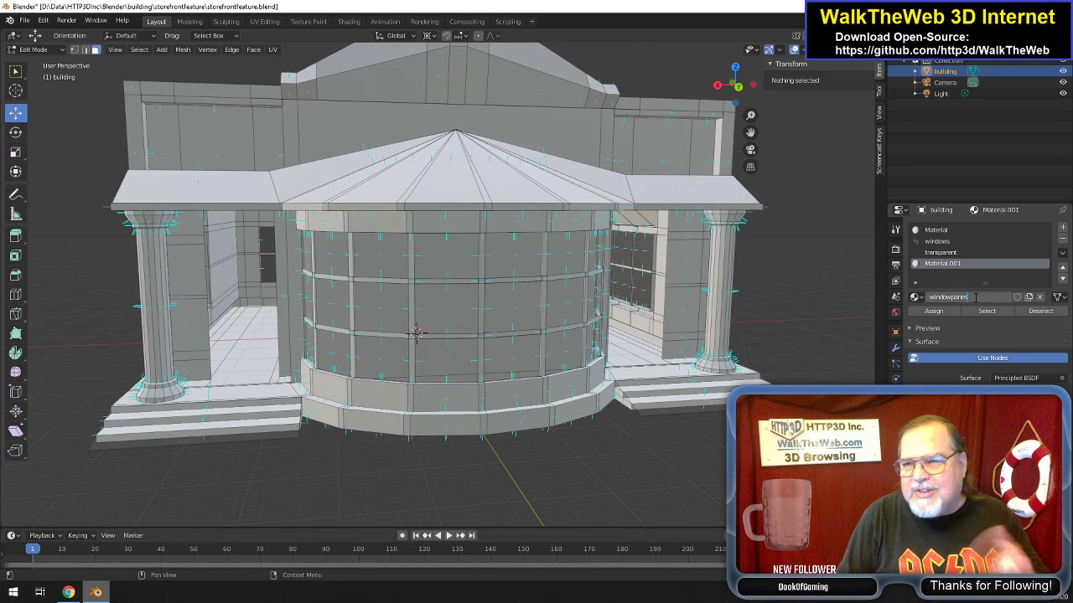
key("Return")
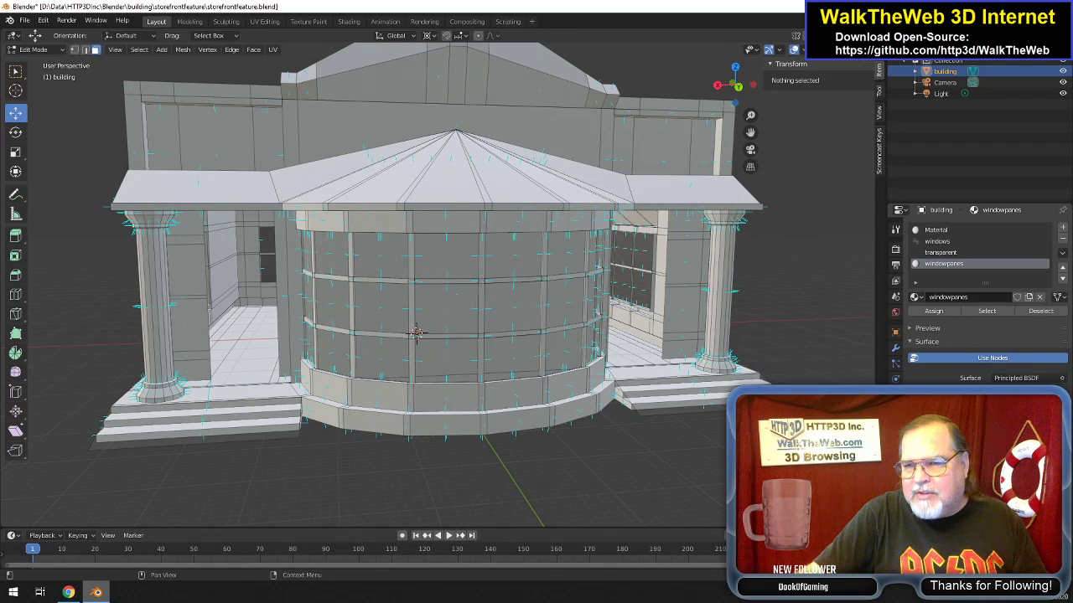
Raise the windowpanes material's base color brightness to pure white.
left_click(1019, 417)
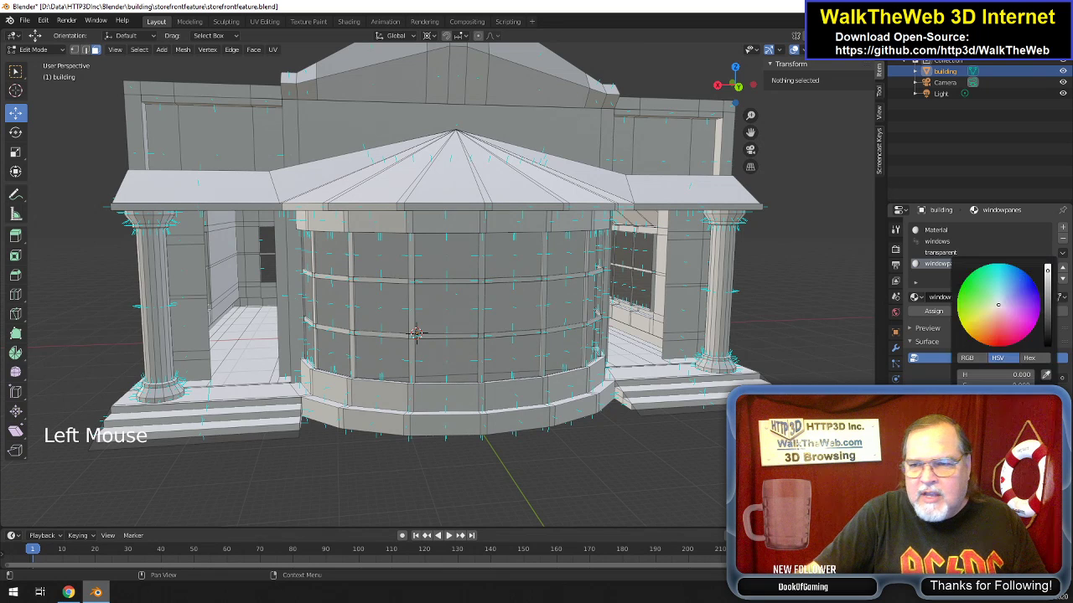
left_click_drag(1046, 272, 1047, 264)
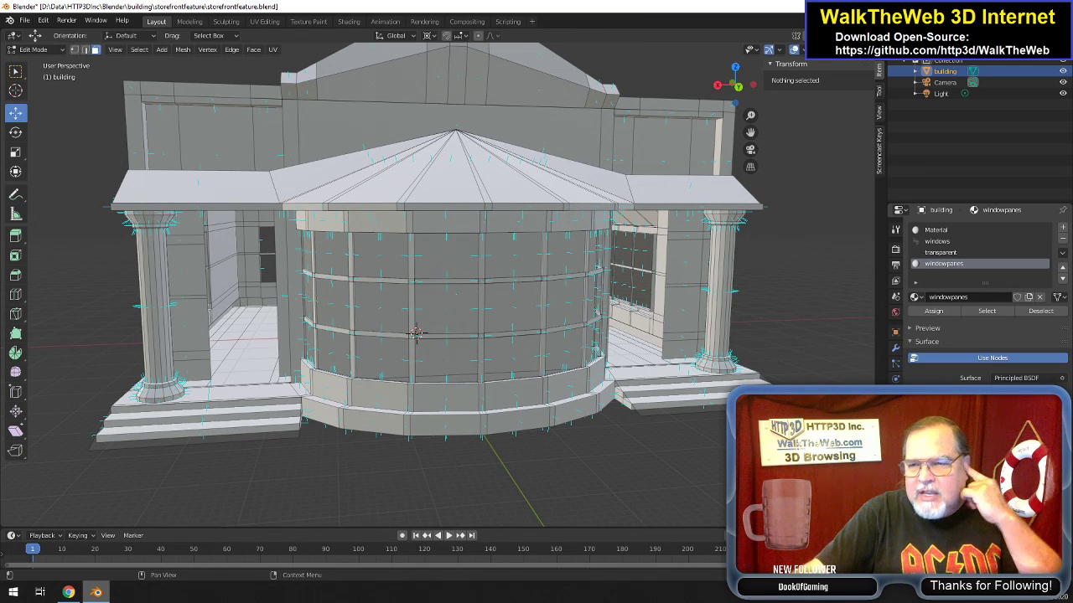
scroll(977, 302, "down", 11)
scroll(935, 352, "down", 3)
scroll(934, 352, "up", 20)
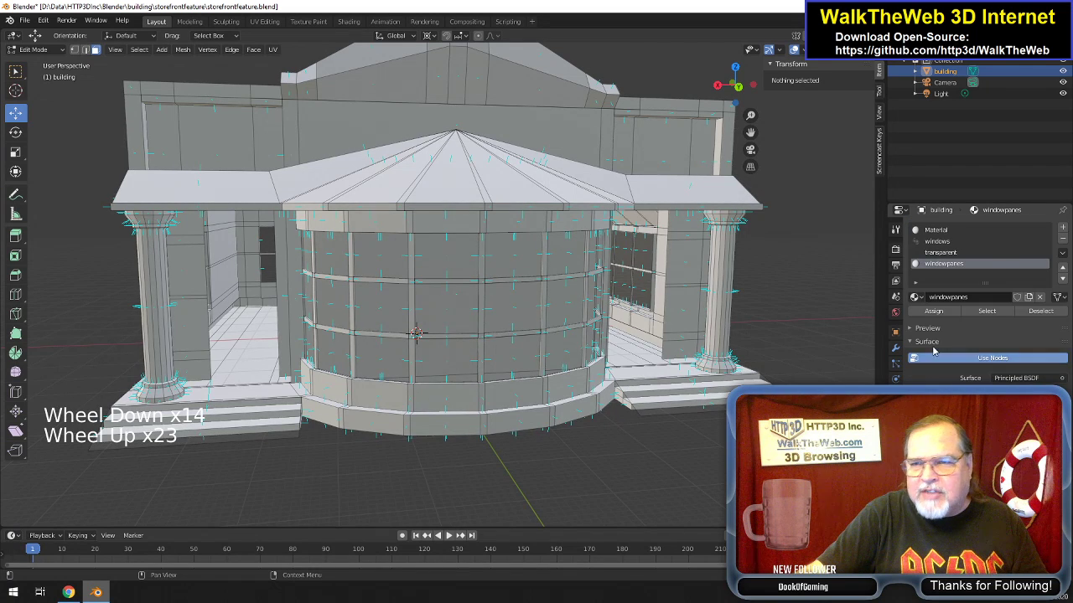
Turn off the face normals display in the viewport overlays.
left_click(417, 332)
scroll(331, 381, "up", 1)
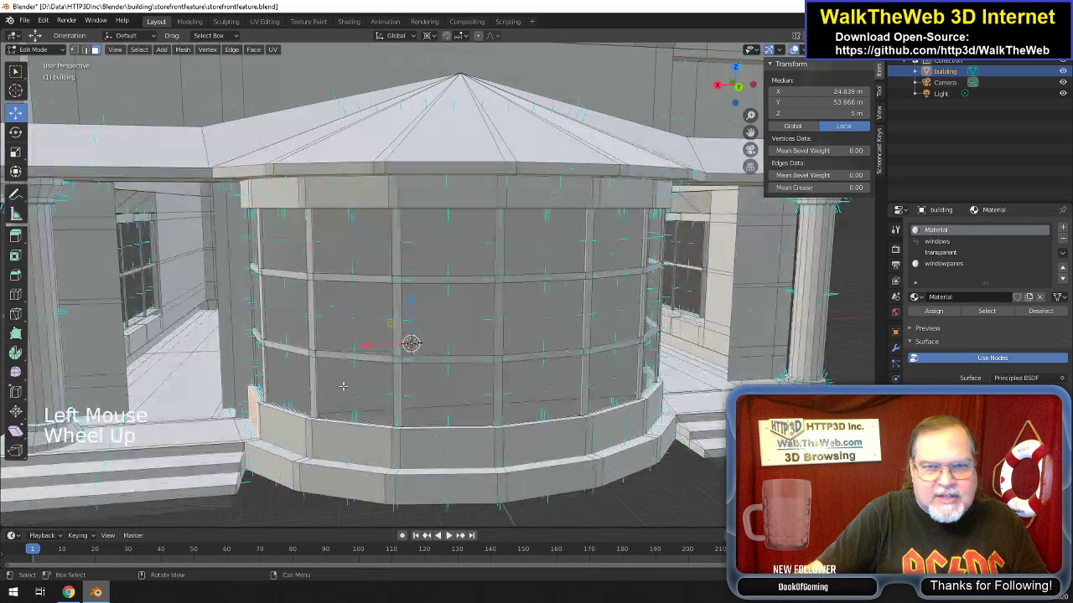
scroll(321, 435, "down", 1)
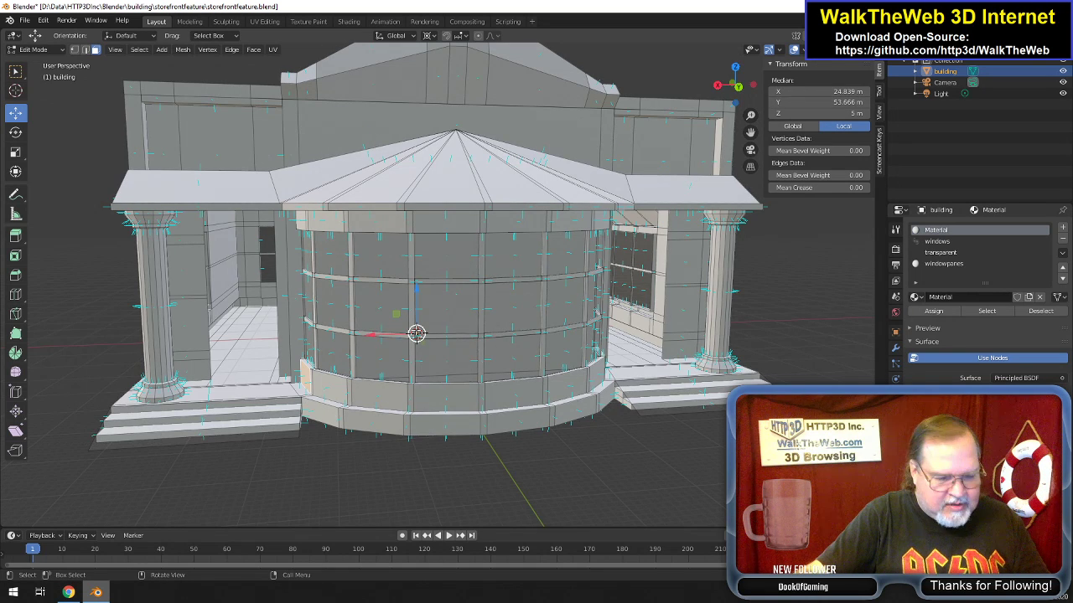
left_click(779, 49)
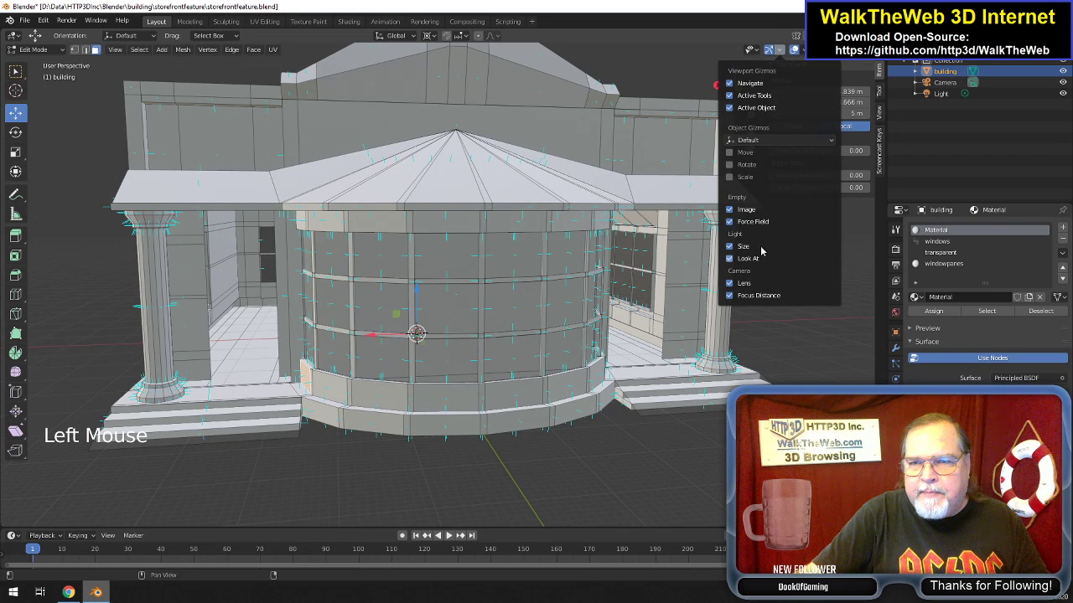
left_click(801, 50)
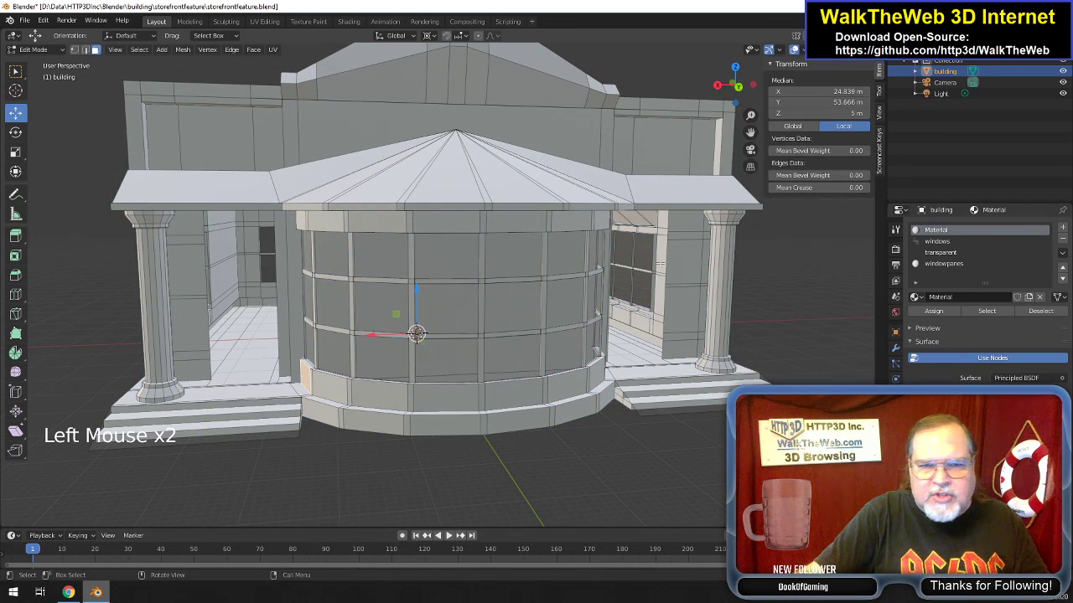
Select the loop of outer faces on the round display window's base wall, together with the sloped ledge loop along its upper edge.
left_click_drag(743, 100, 731, 107)
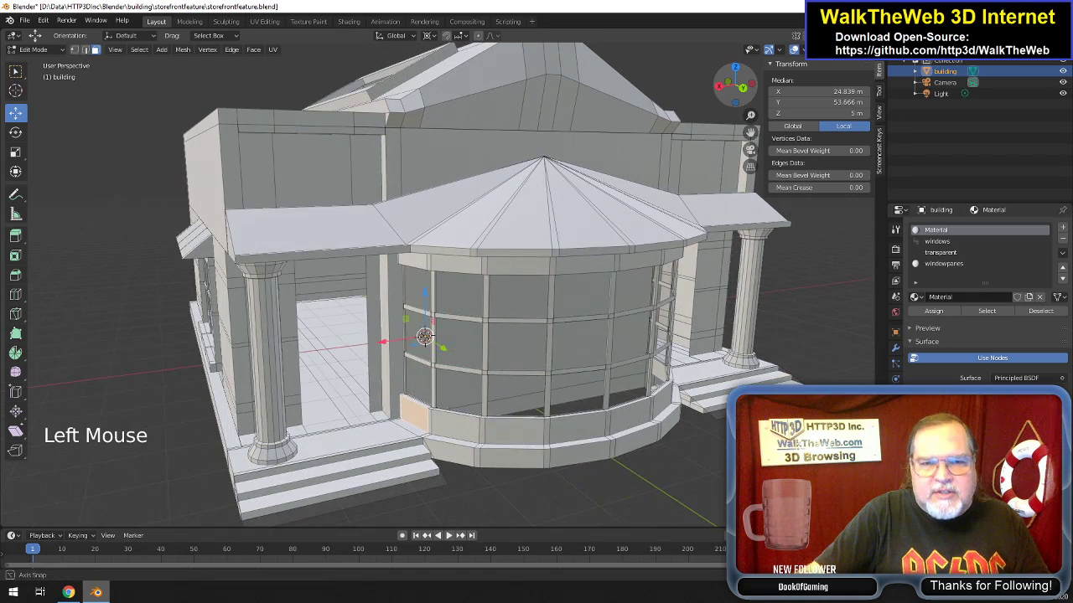
scroll(602, 243, "up", 2)
scroll(601, 243, "up", 2)
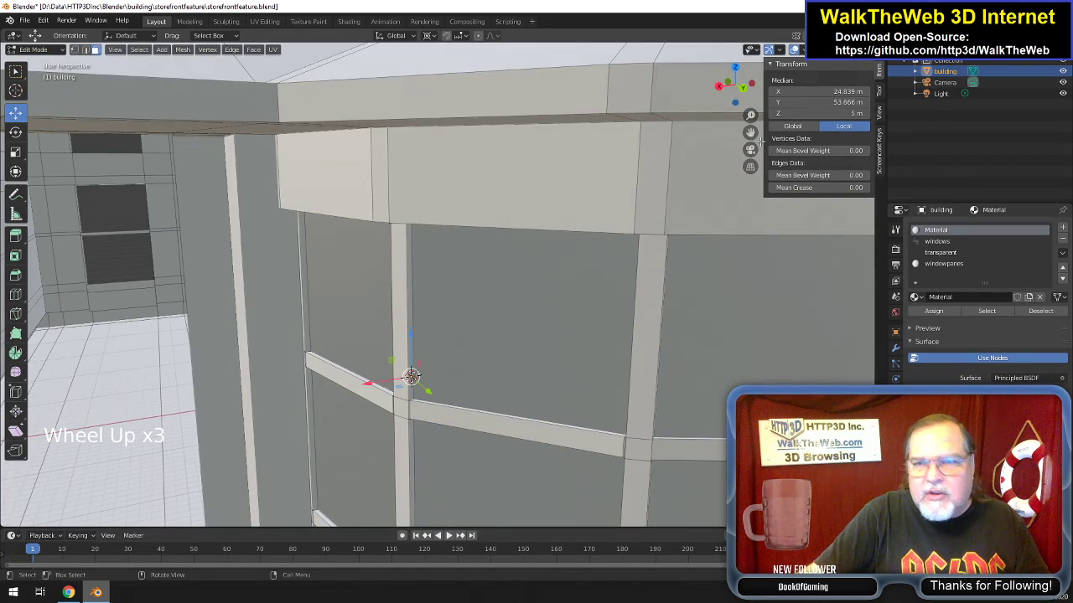
mouse_move(751, 133)
left_mouse_down()
mouse_move(754, 0)
mouse_move(723, 38)
mouse_move(738, 132)
left_mouse_up()
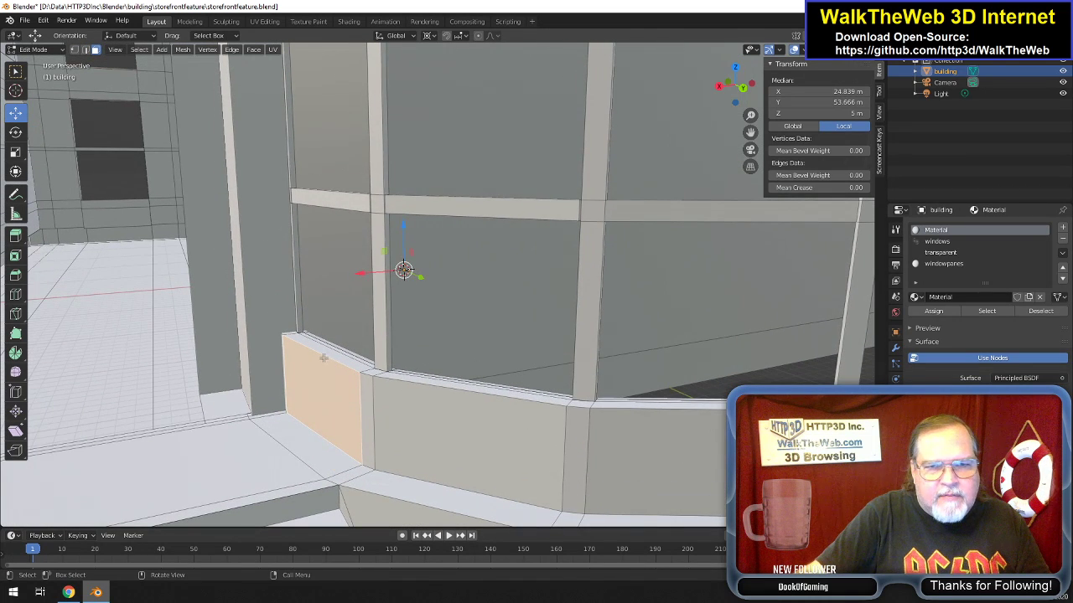
key("shift")
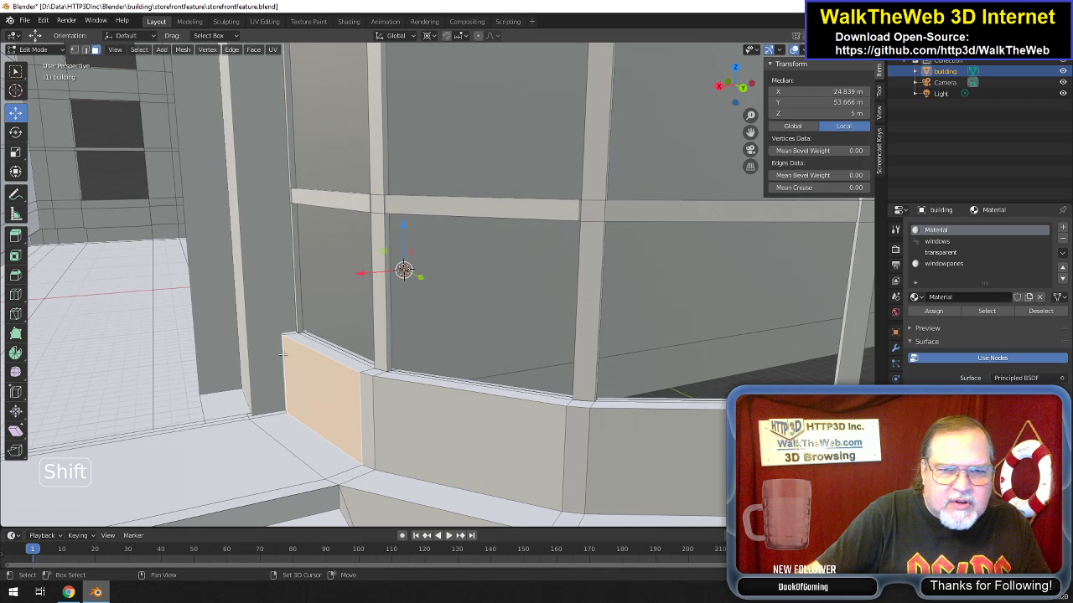
left_click(285, 356, "shift")
left_click(312, 371, "alt")
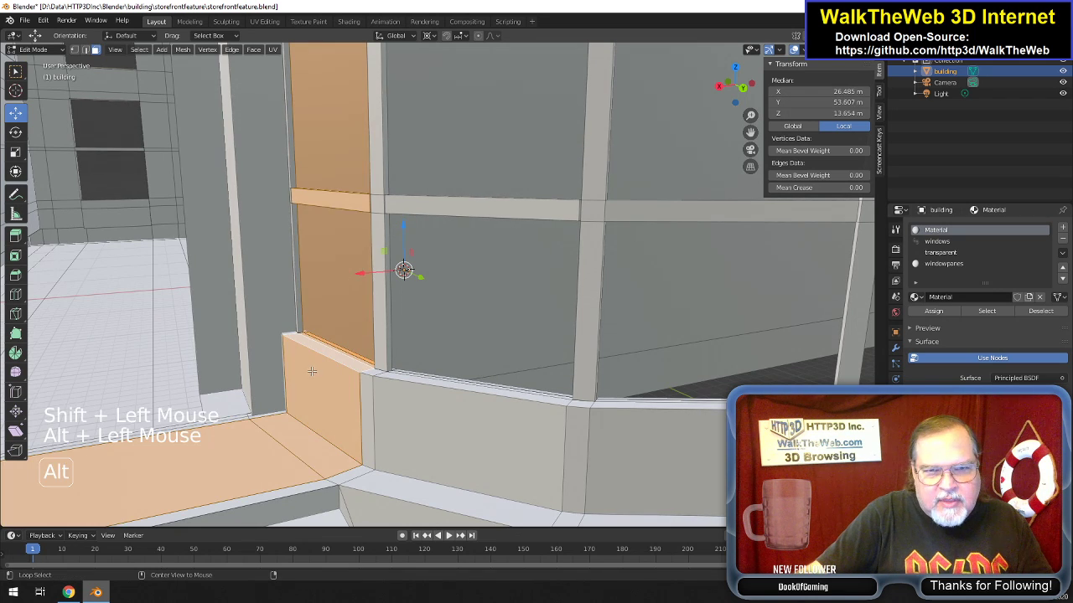
left_click(358, 397, "alt")
key("shift")
key("shift+alt")
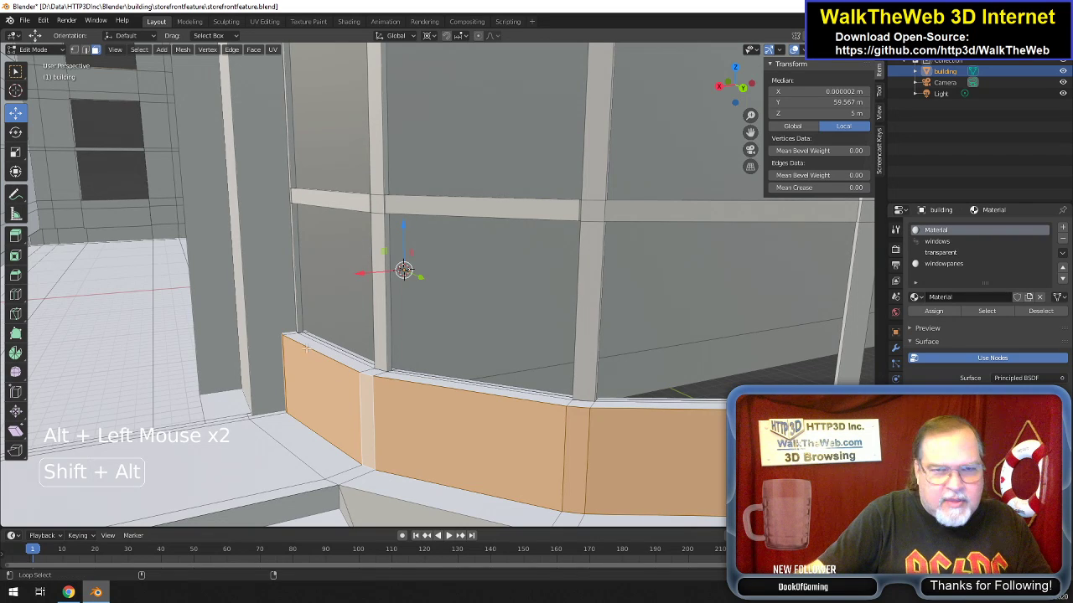
left_click(363, 369, "alt+shift")
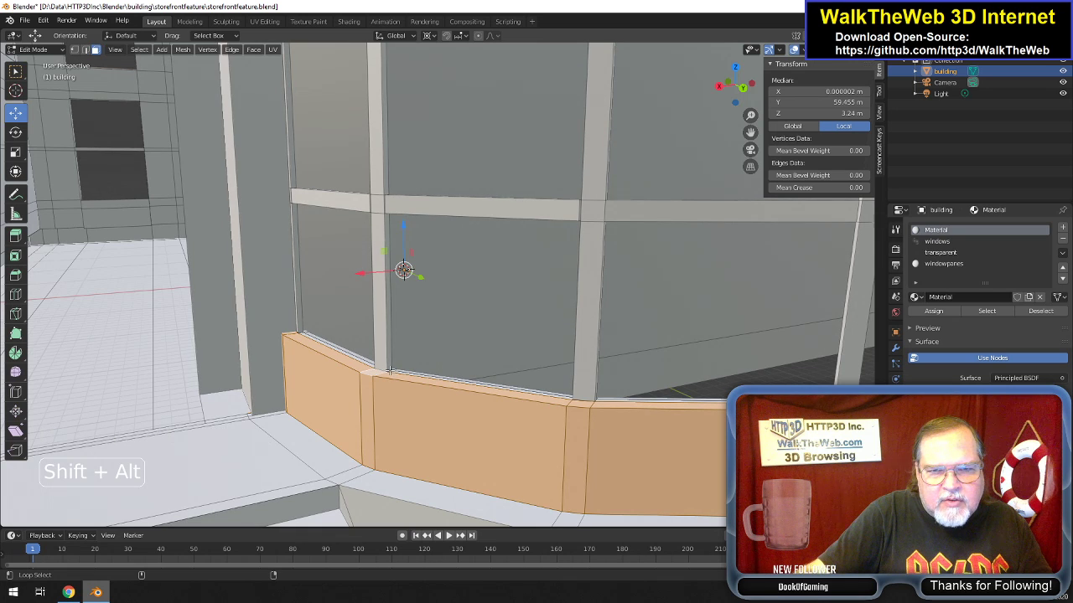
left_click(389, 370, "alt+shift")
left_click(391, 370, "alt+shift")
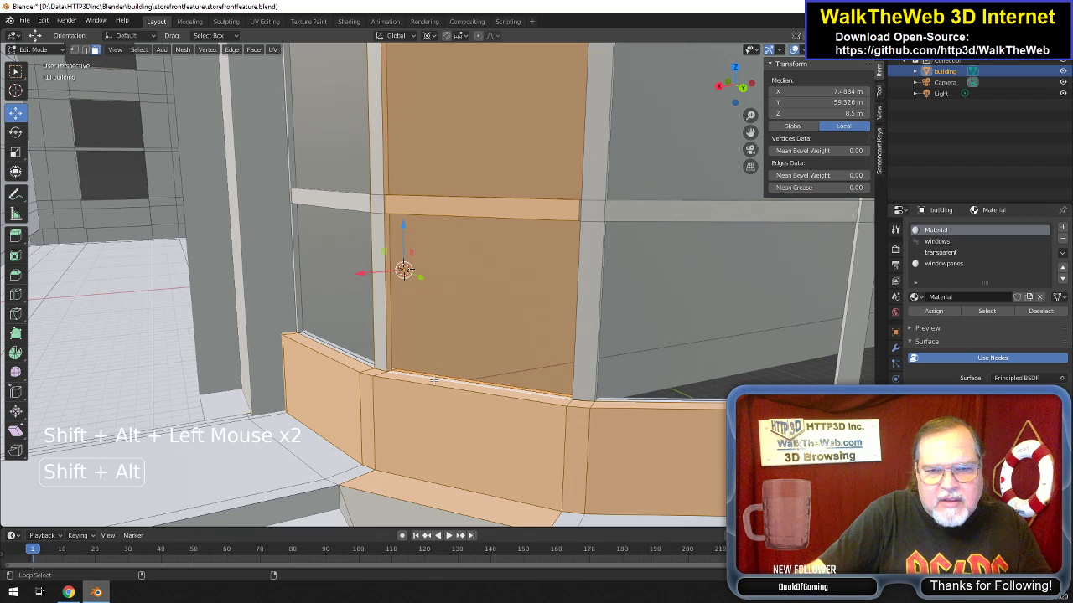
key("ctrl+z")
key("ctrl+z")
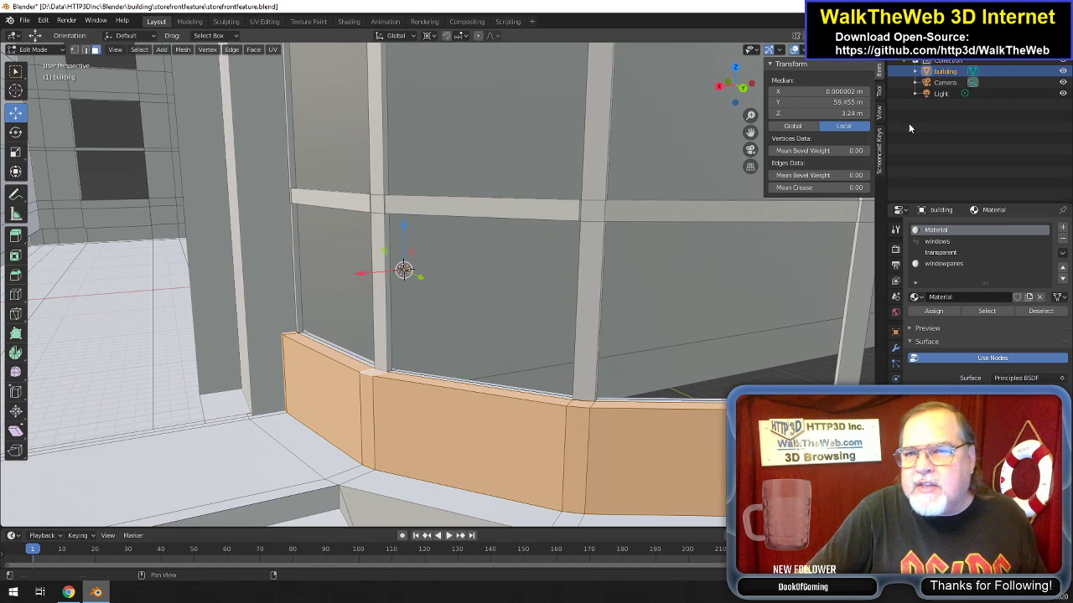
Assign the windowpanes material to the selected base wall and ledge faces, then replace the selection with a single base wall face.
left_click(958, 265)
left_click(937, 311)
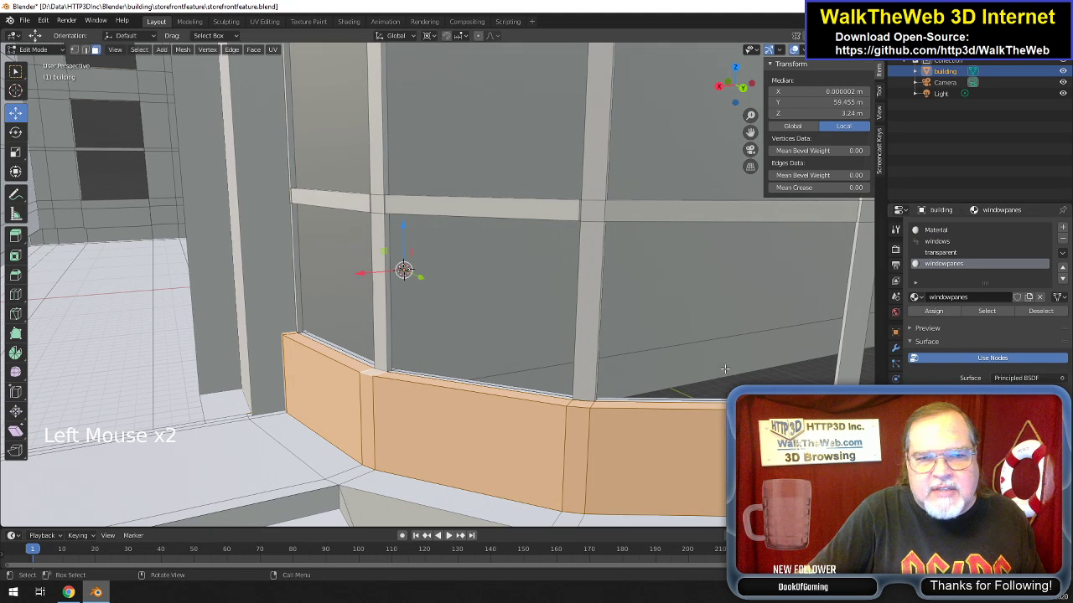
left_click(515, 445)
scroll(544, 440, "down", 2)
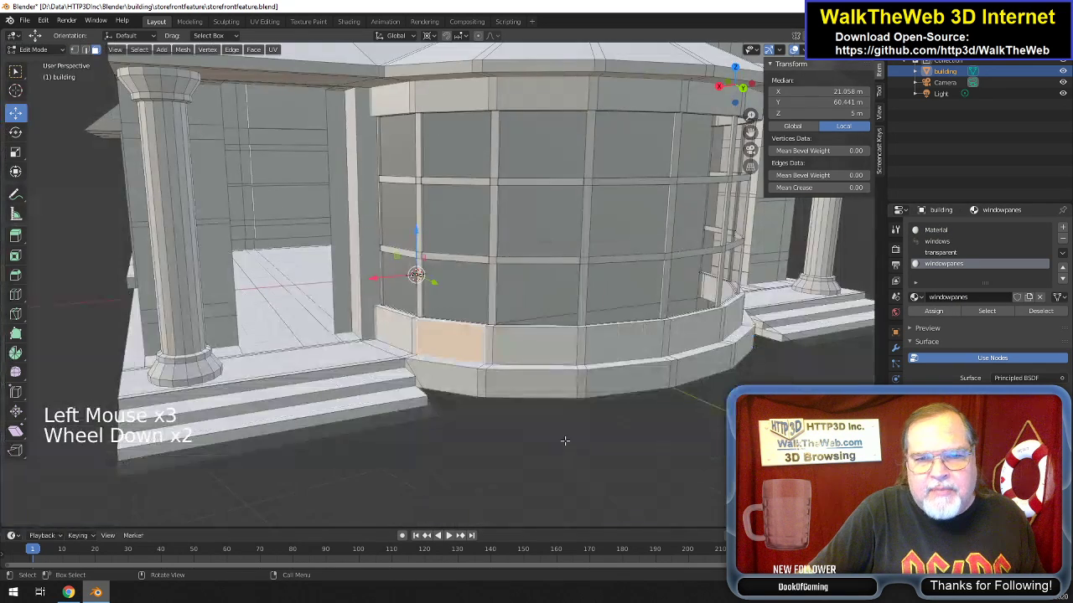
scroll(559, 437, "up", 1)
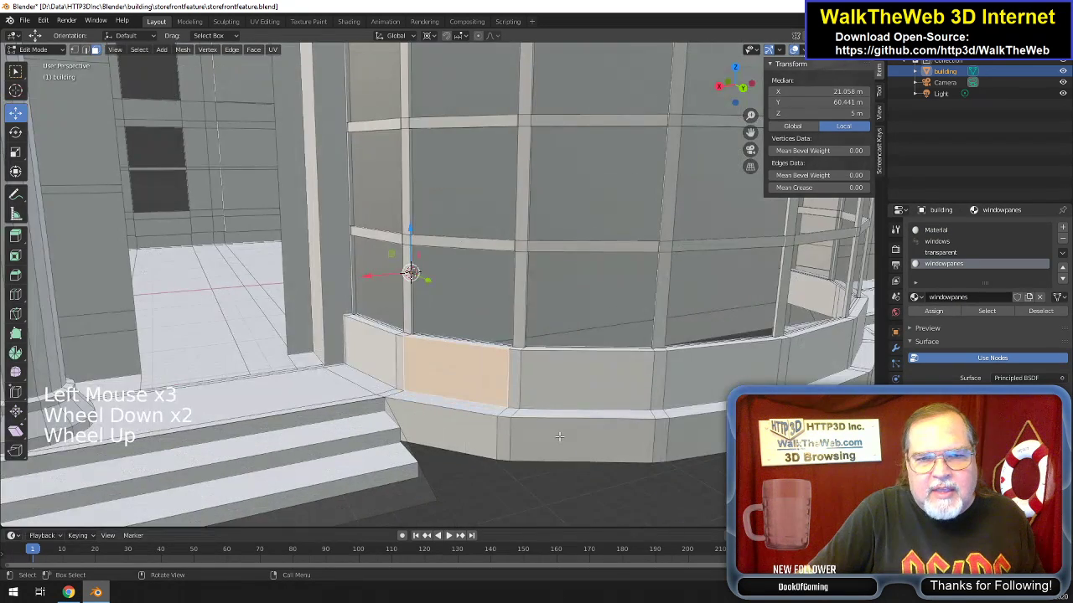
left_click(372, 350)
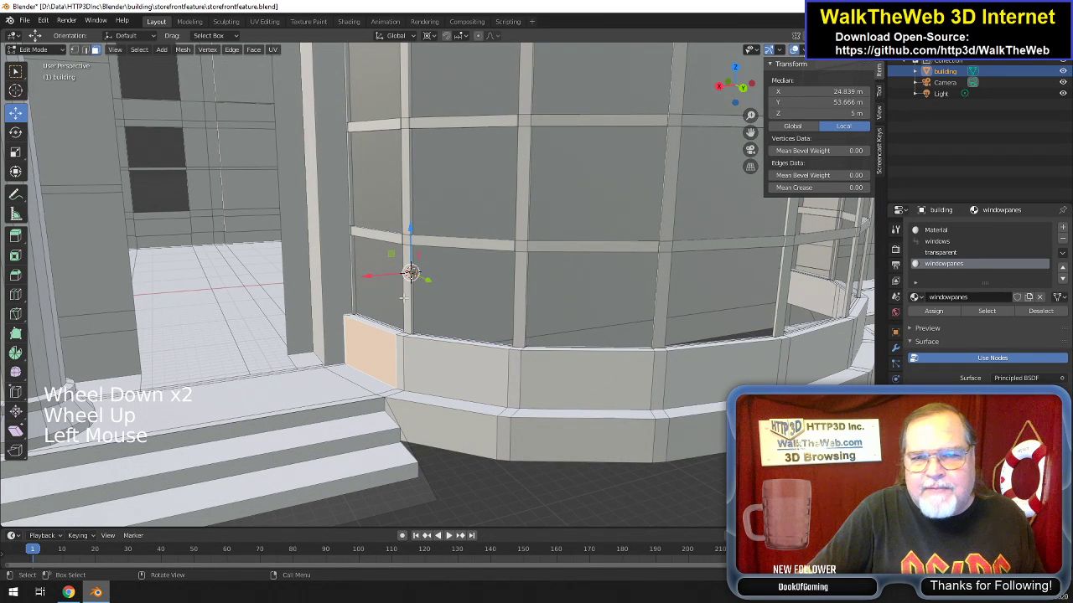
Change the base color of the building's first material, named Material, to green.
left_click(937, 231)
left_click(1004, 414)
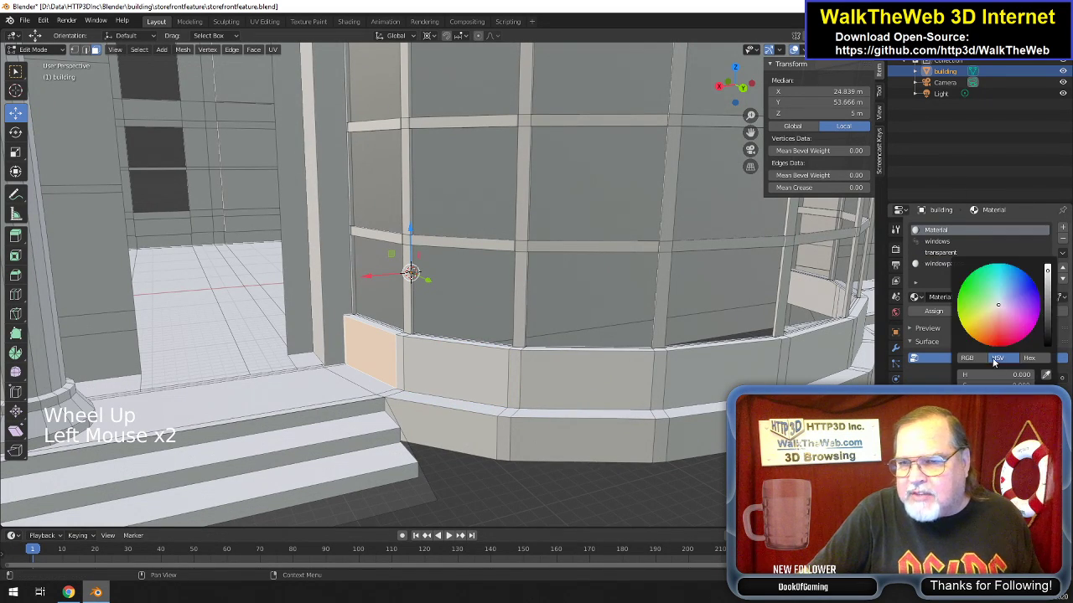
left_click_drag(997, 313, 963, 289)
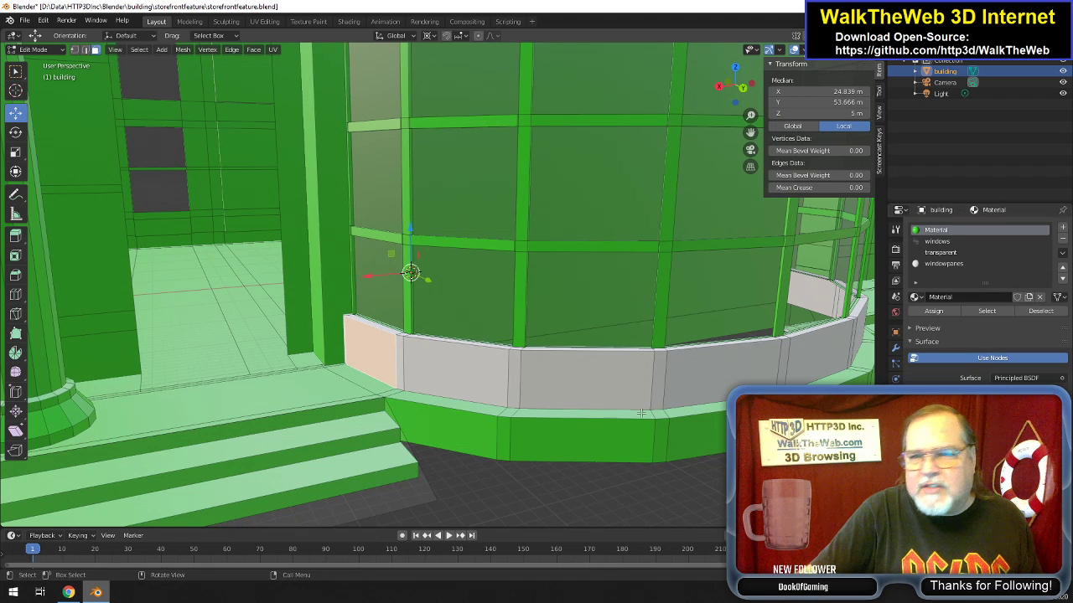
scroll(495, 274, "up", 2)
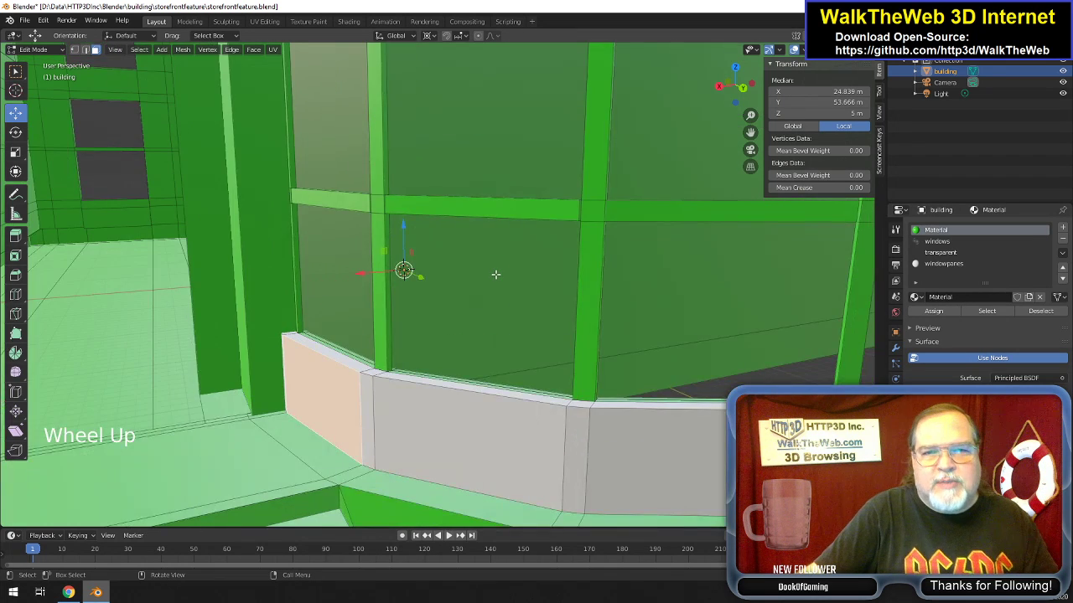
scroll(446, 317, "down", 1)
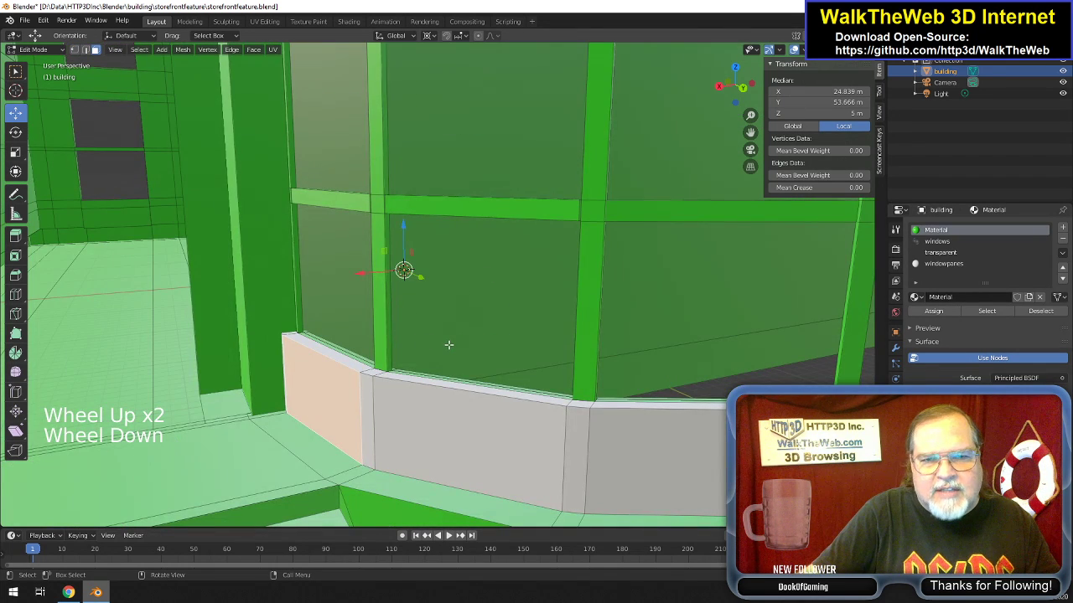
scroll(448, 345, "up", 1)
Select the face loop running through the lowest row of panes and vertical bars around the round display window.
left_click_drag(735, 99, 734, 107)
scroll(679, 175, "down", 2)
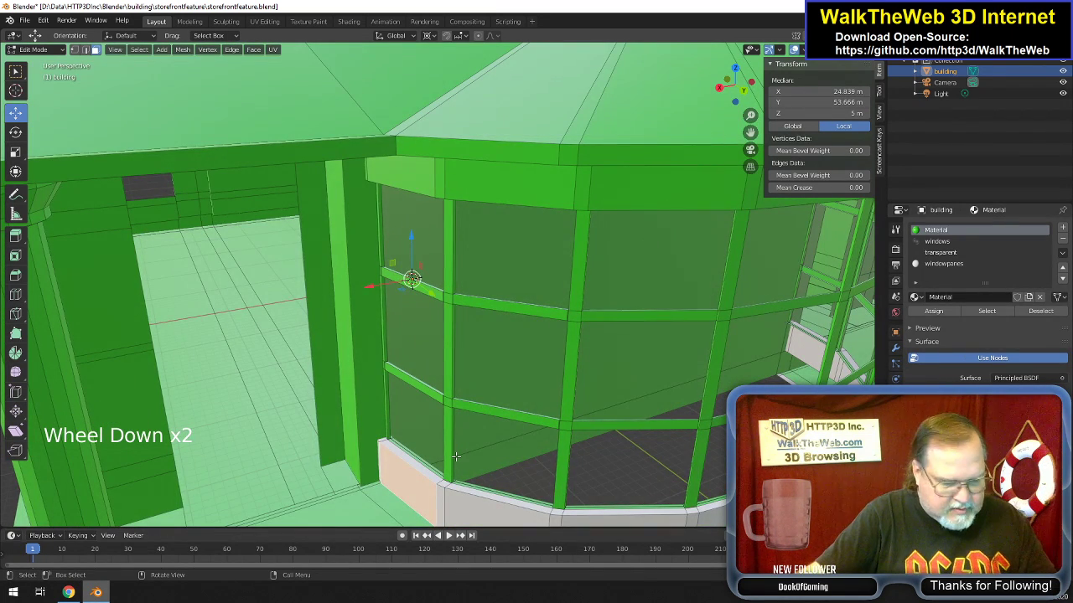
key("alt")
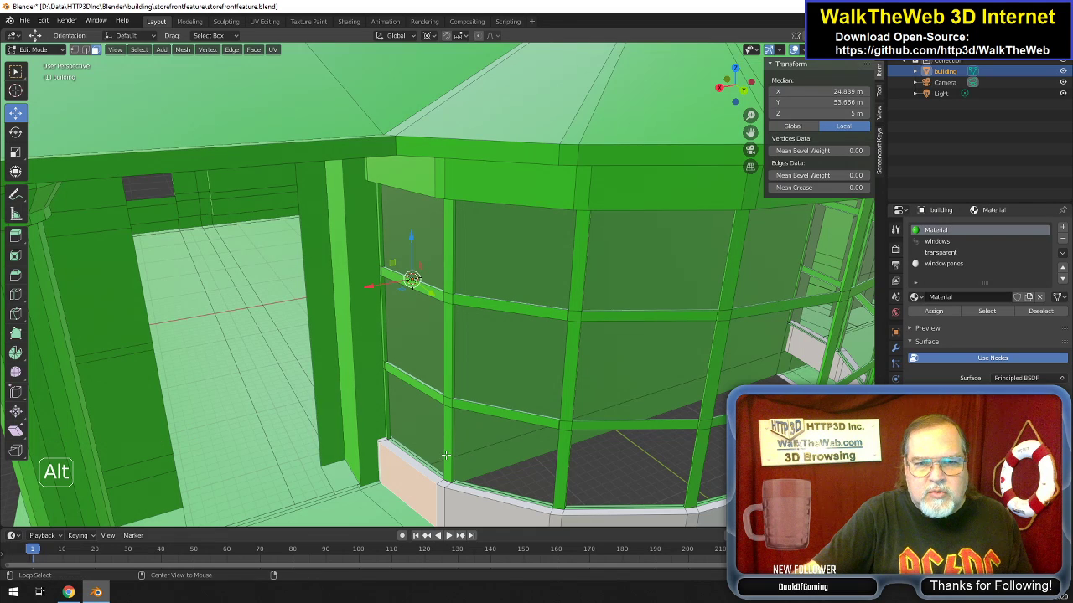
left_click(446, 455, "alt")
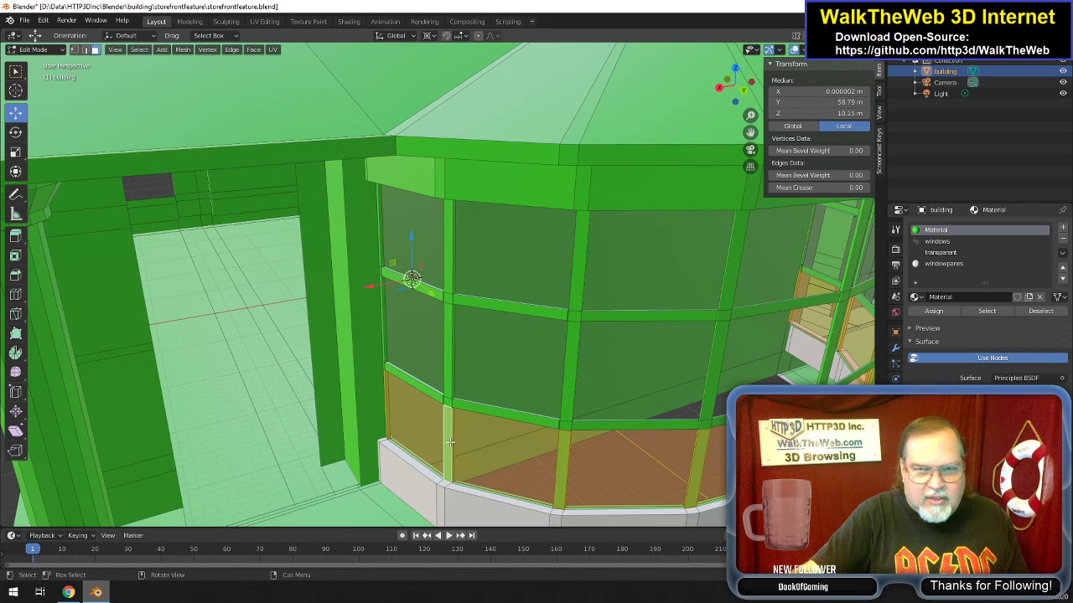
Use Circle Select to add the round window's remaining panes, bars and upper band faces to the selection from both sides.
key("c")
mouse_move(450, 411)
left_mouse_down()
mouse_move(465, 360)
mouse_move(420, 285)
mouse_move(563, 318)
mouse_move(598, 342)
mouse_move(561, 442)
left_mouse_up()
mouse_move(627, 422)
left_mouse_down()
mouse_move(695, 377)
mouse_move(754, 369)
mouse_move(803, 316)
mouse_move(838, 323)
left_mouse_up()
key("Escape")
left_click_drag(750, 106, 670, 96)
key("c")
mouse_move(256, 335)
left_mouse_down()
mouse_move(143, 383)
mouse_move(139, 318)
mouse_move(271, 315)
mouse_move(280, 343)
mouse_move(330, 383)
mouse_move(468, 349)
mouse_move(438, 254)
mouse_move(443, 242)
mouse_move(455, 243)
mouse_move(439, 261)
mouse_move(478, 244)
mouse_move(478, 225)
mouse_move(500, 218)
mouse_move(436, 232)
mouse_move(299, 232)
mouse_move(268, 215)
mouse_move(122, 243)
mouse_move(79, 206)
left_mouse_up()
right_click(208, 279)
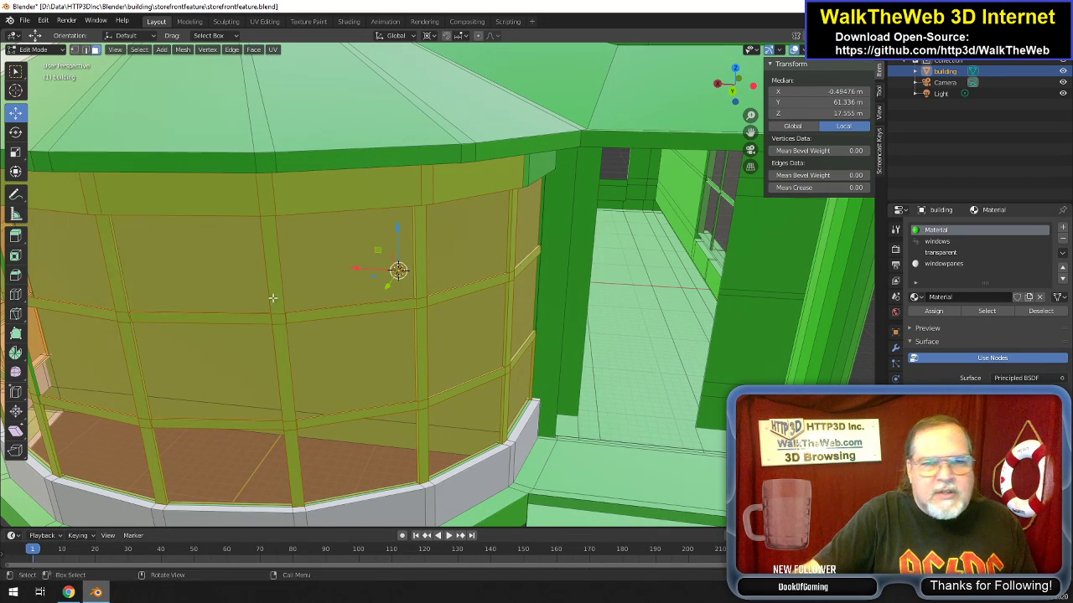
Add the narrow edge faces beside the middle pane at the round window's end nearest the column, keeping the pane itself selected.
left_click_drag(743, 97, 748, 132)
scroll(375, 260, "up", 4)
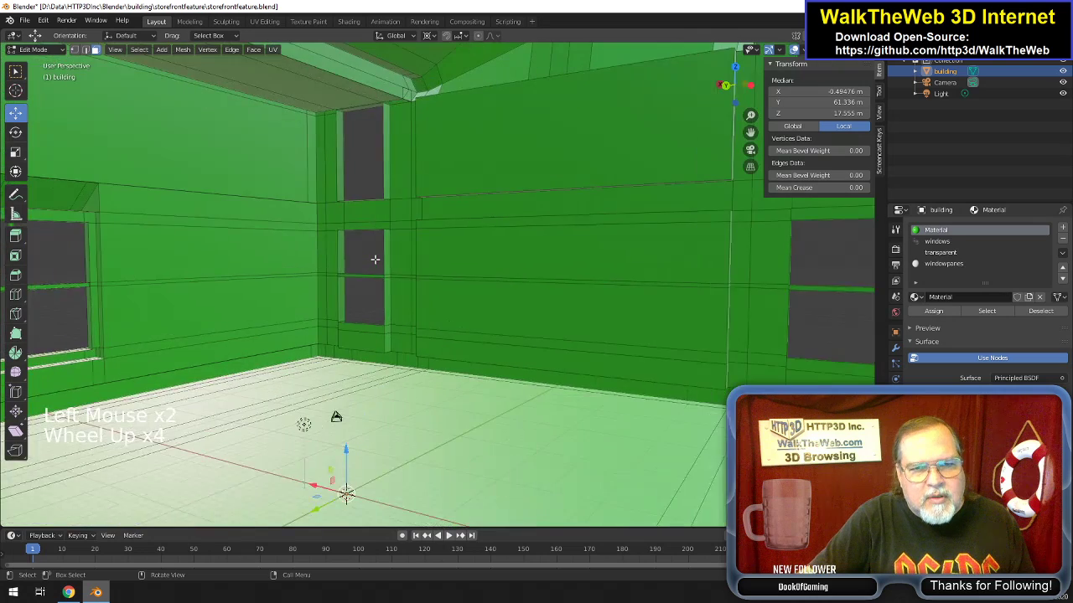
scroll(374, 260, "down", 4)
scroll(374, 259, "up", 1)
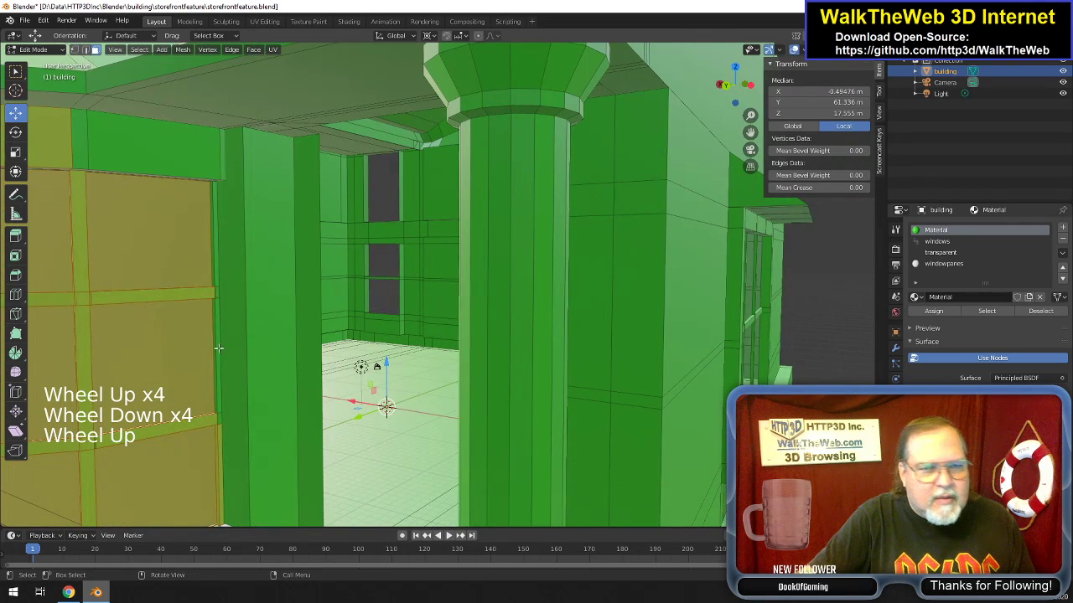
key("shift")
left_click(219, 375, "shift")
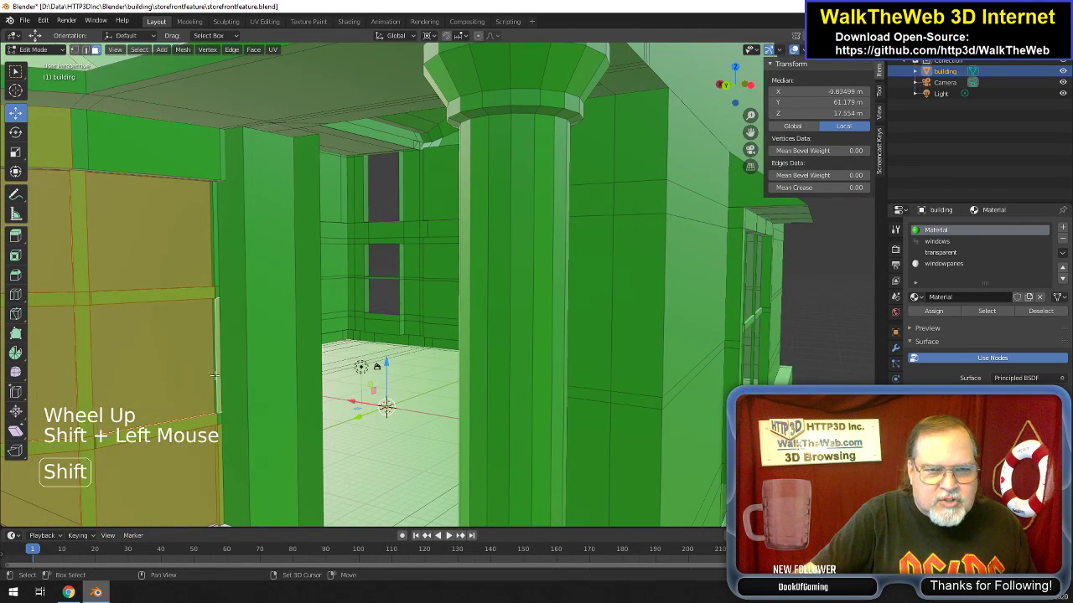
left_click(215, 379, "shift")
left_click(214, 379, "shift")
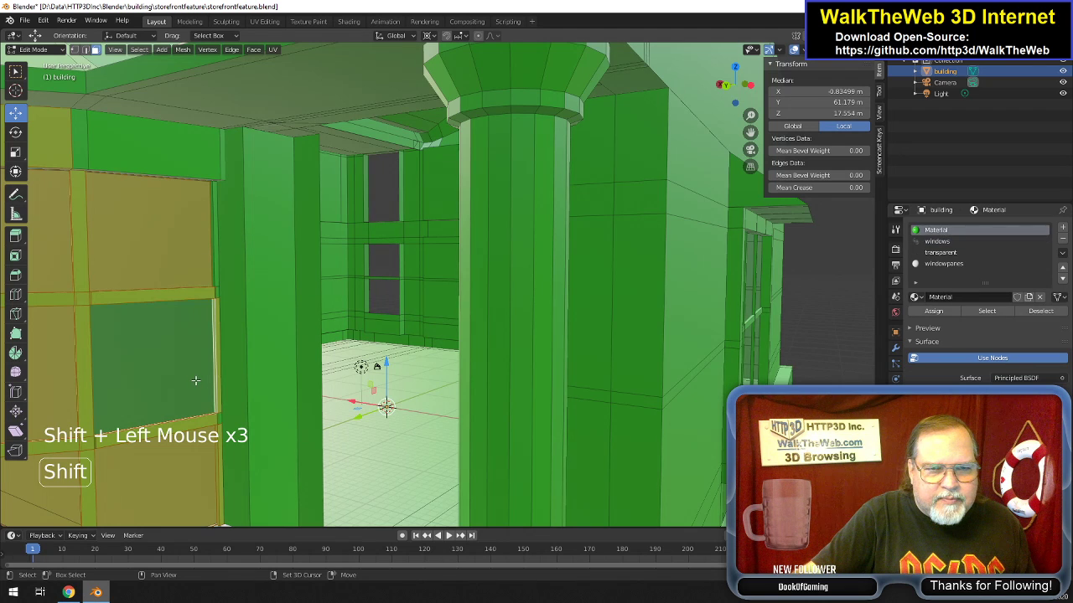
left_click(214, 327, "shift")
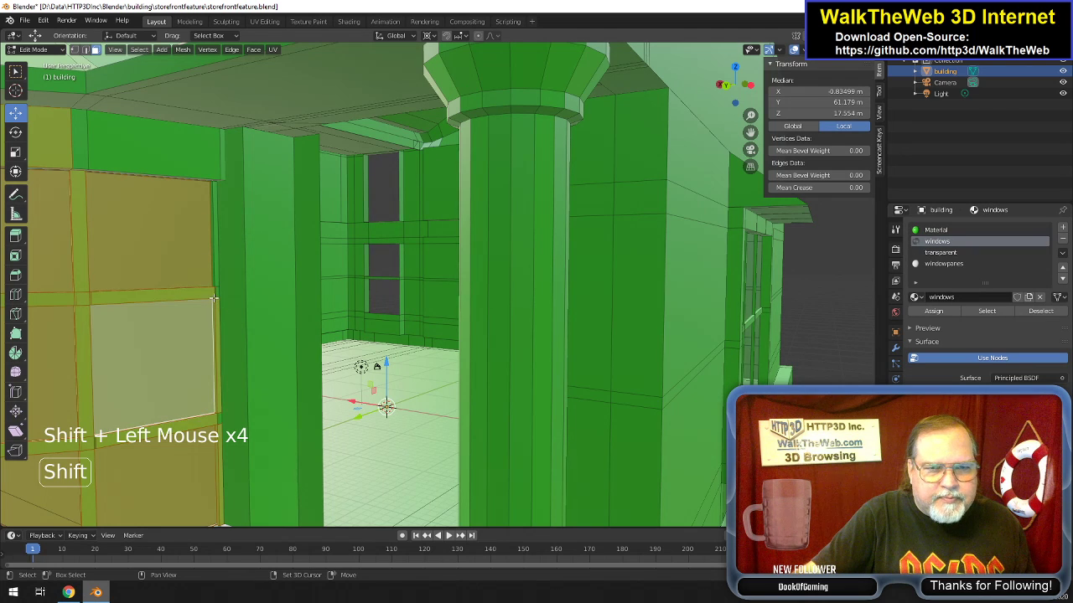
left_click(217, 294, "shift")
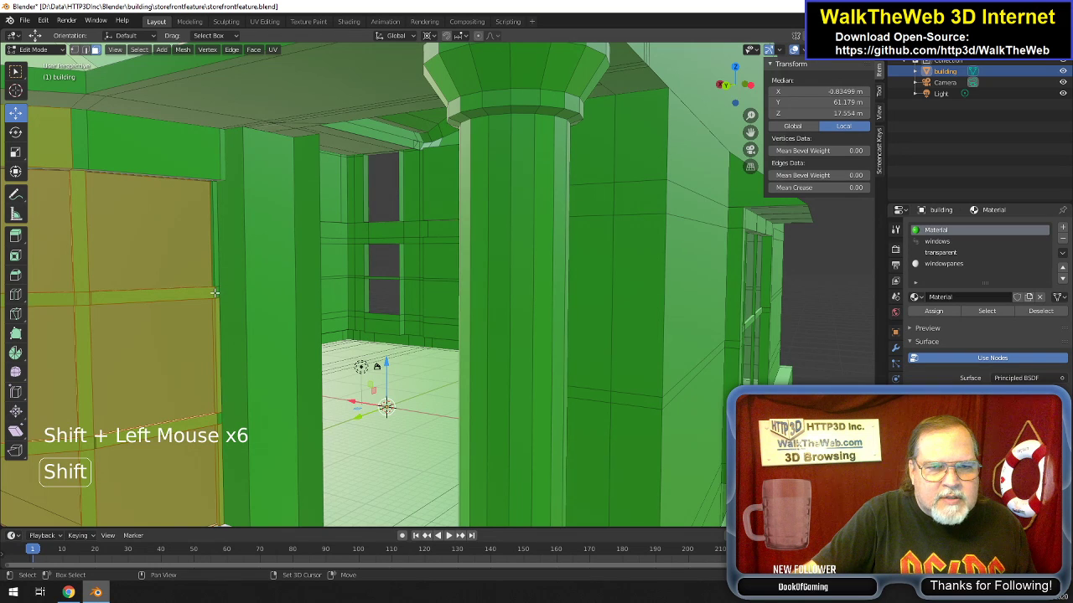
Add the narrow edge faces beside the uppermost pane and at the lower crossbar's end to the round window selection.
left_click(213, 252, "shift")
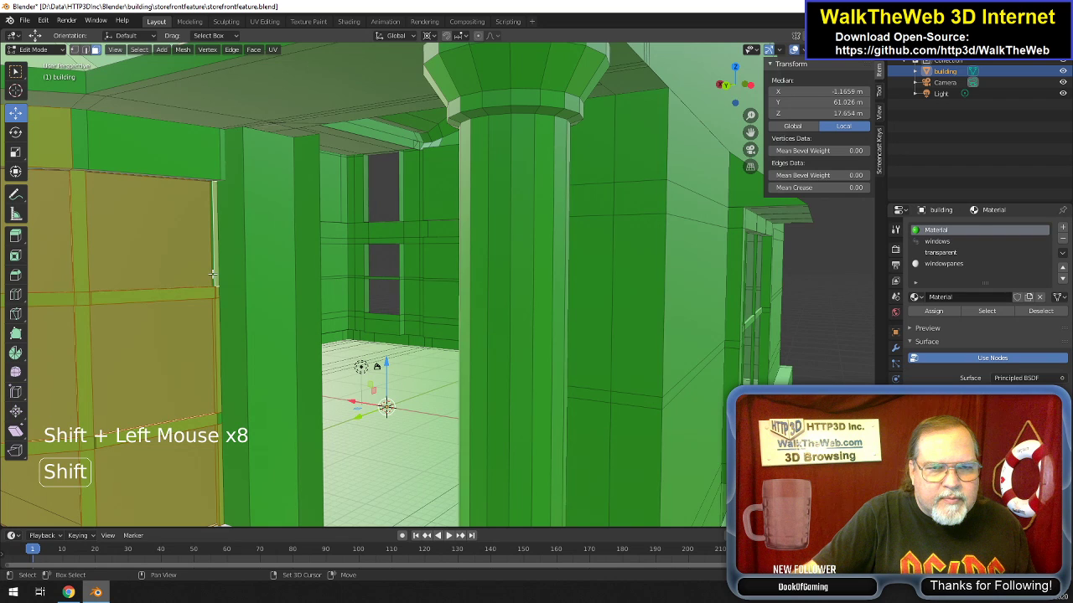
left_click(213, 275, "shift")
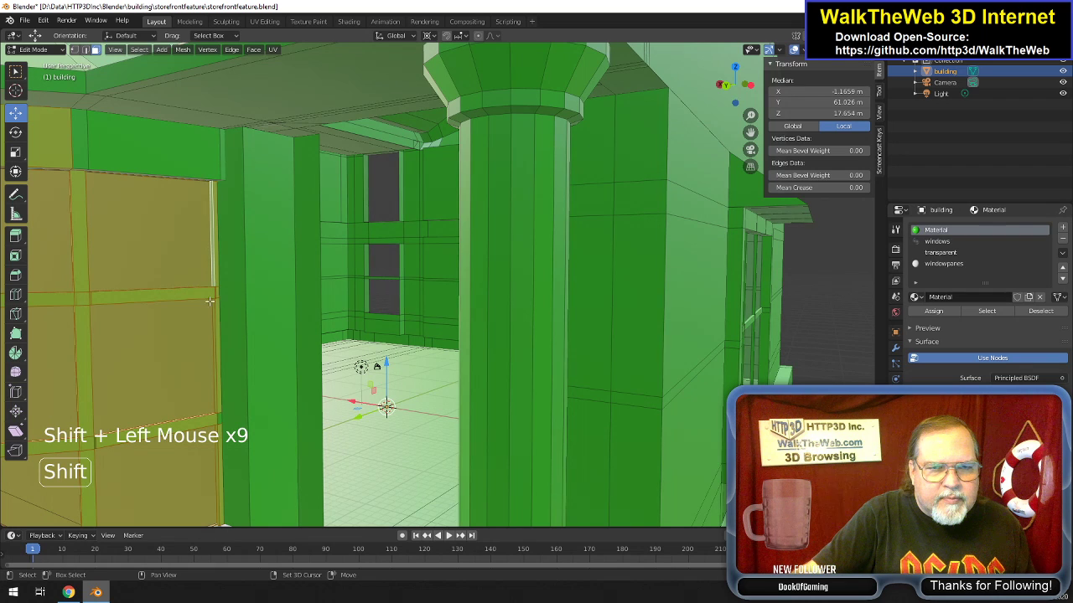
left_click(218, 417, "shift")
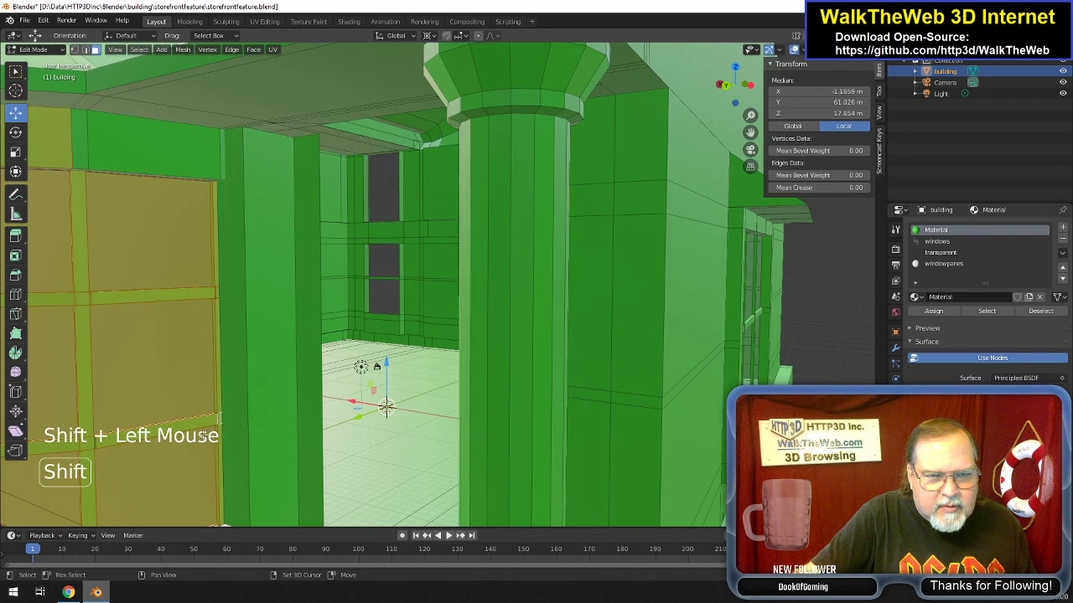
scroll(227, 411, "down", 2)
scroll(235, 401, "up", 1)
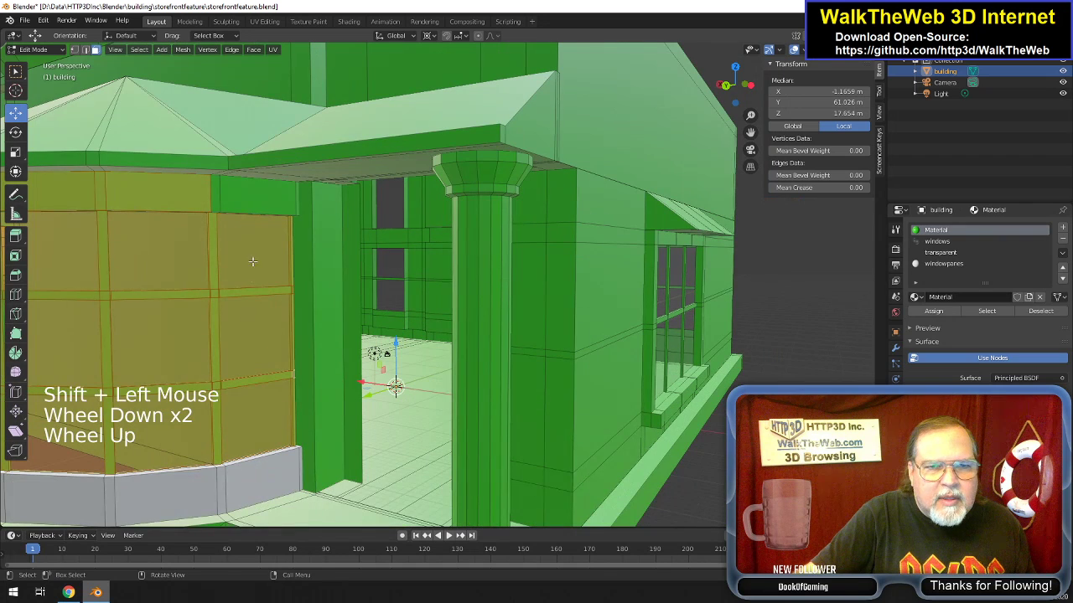
Add the remaining upper band faces at the round window's end nearest the column to the selection.
left_click(298, 204, "shift")
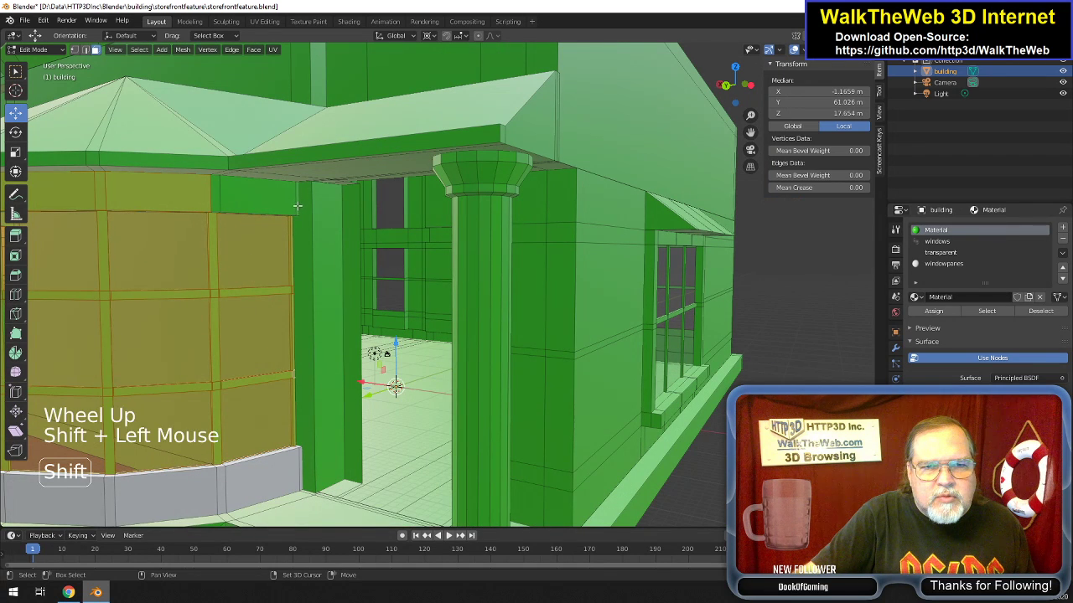
left_click(227, 206, "shift")
left_click(212, 206, "shift")
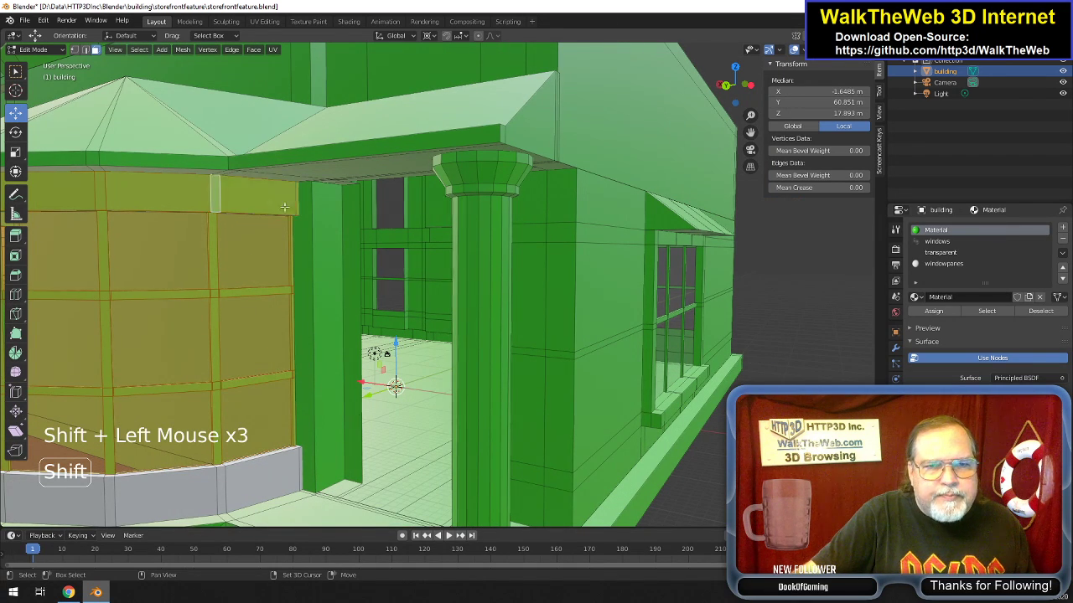
Add the underside faces of the upper band's end section above the uppermost pane, keeping the pane itself selected.
left_click_drag(735, 84, 863, 368)
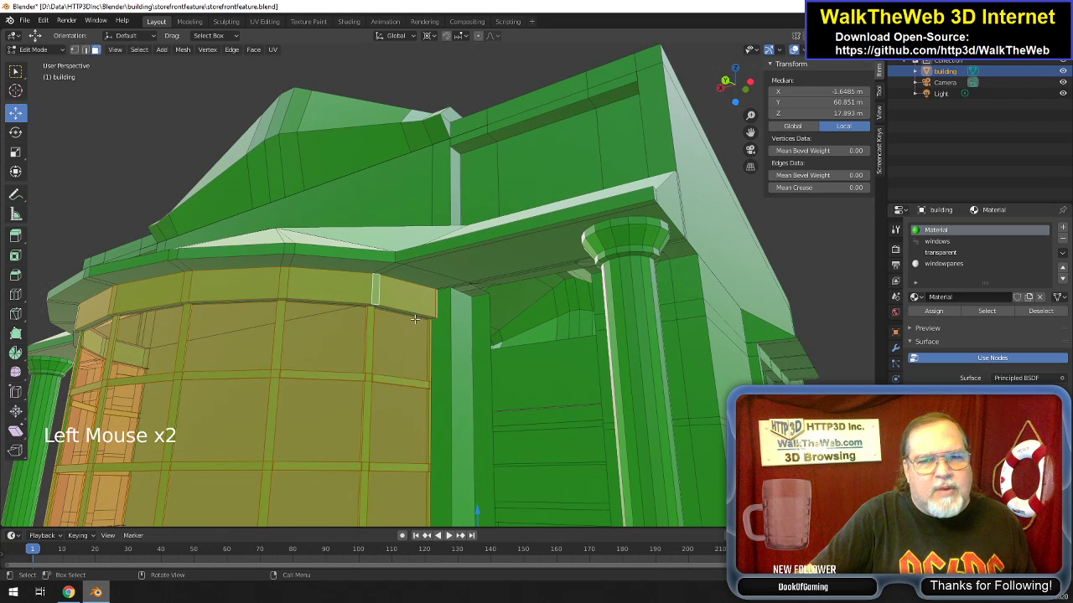
scroll(417, 319, "up", 3)
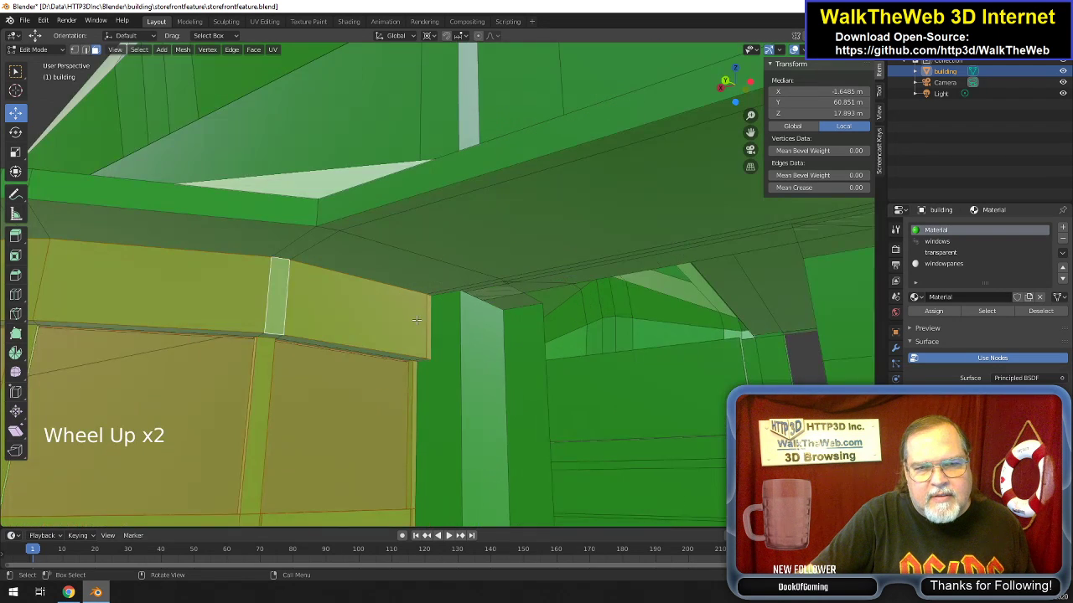
left_click_drag(743, 92, 81, 286)
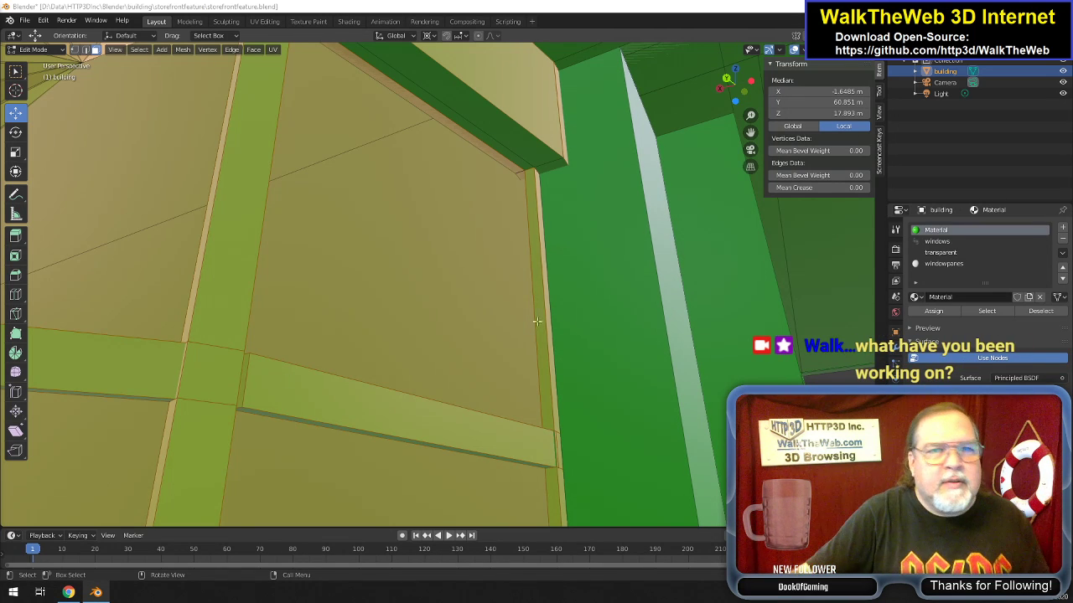
left_click(545, 166, "shift")
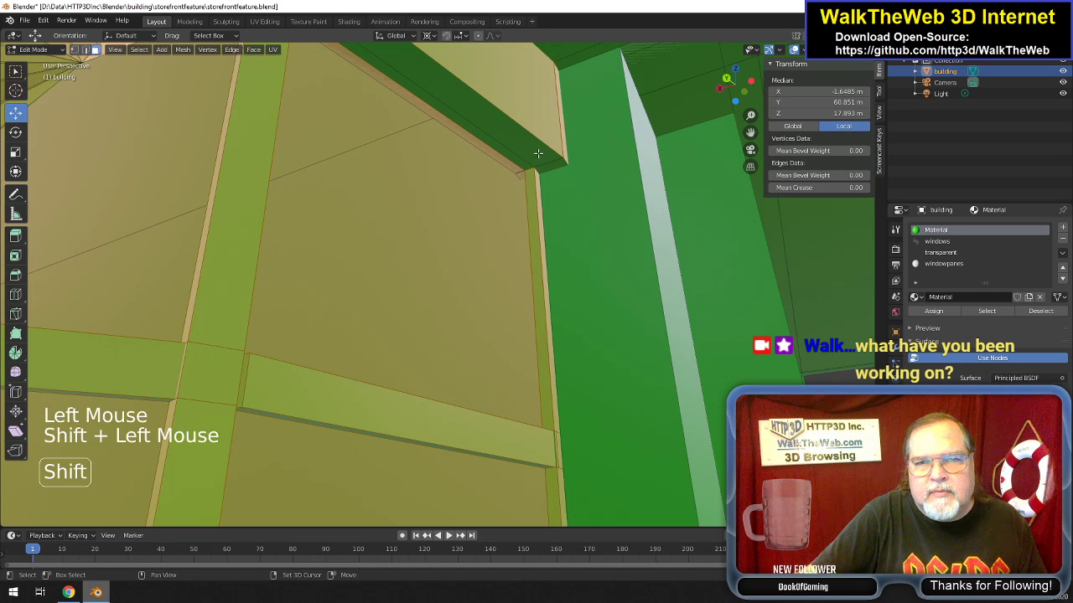
left_click(512, 166, "shift")
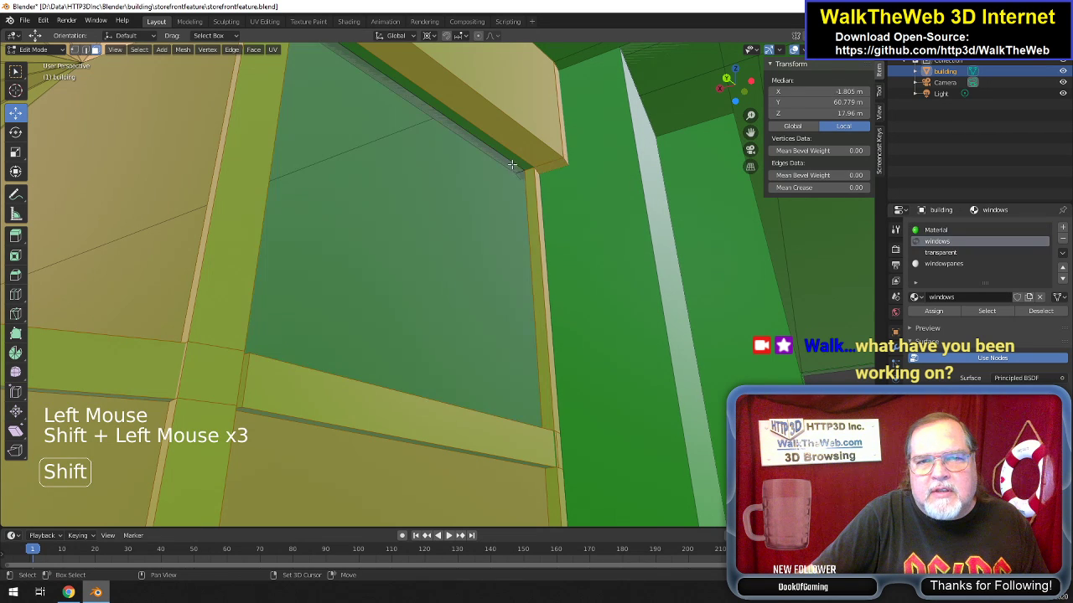
left_click(512, 165, "shift")
left_click(513, 167, "shift")
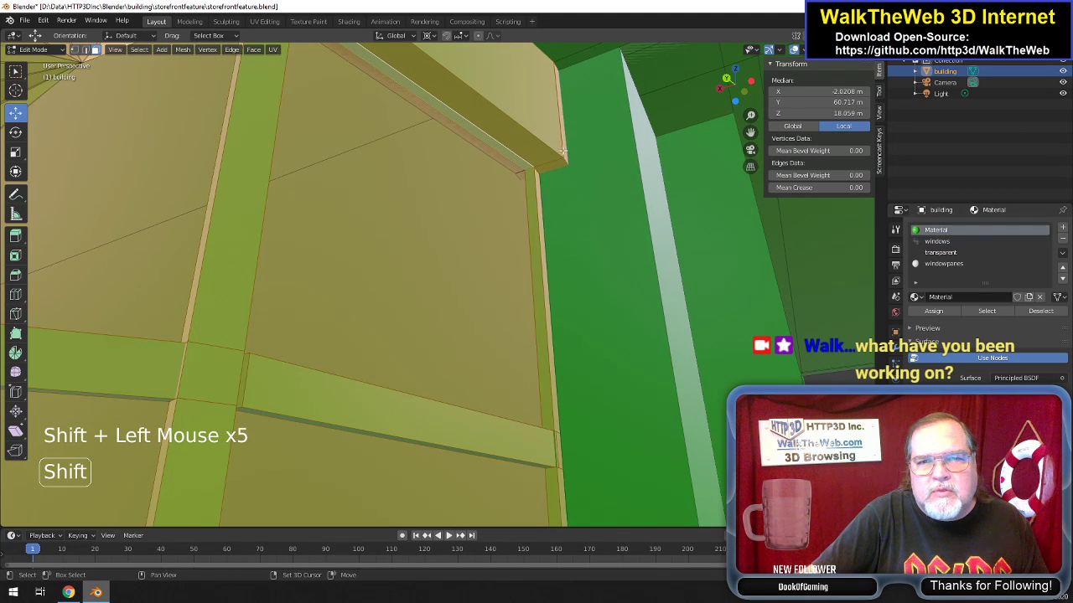
Use Circle Select to add the upper band's underside and thin edge faces along the round window's middle sections.
left_click_drag(750, 132, 931, 272)
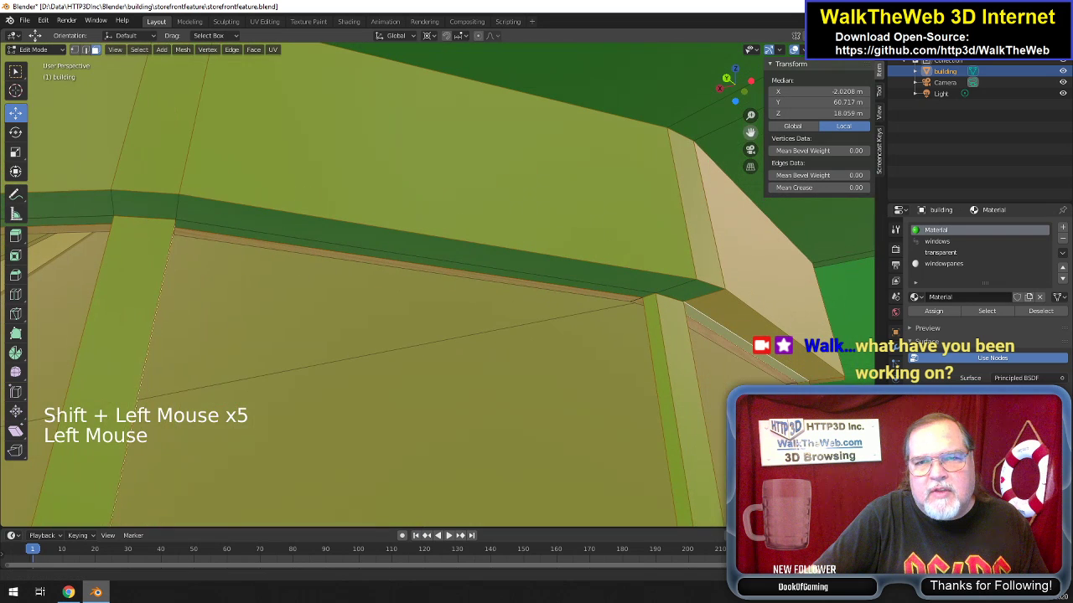
key("c")
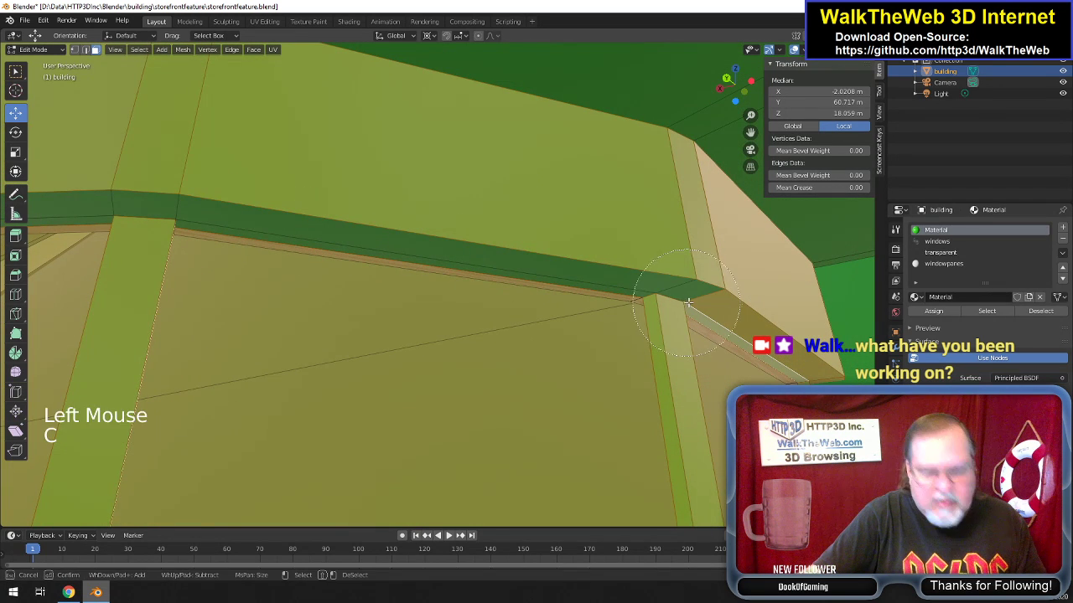
left_click(624, 287)
left_click_drag(220, 232, 132, 215)
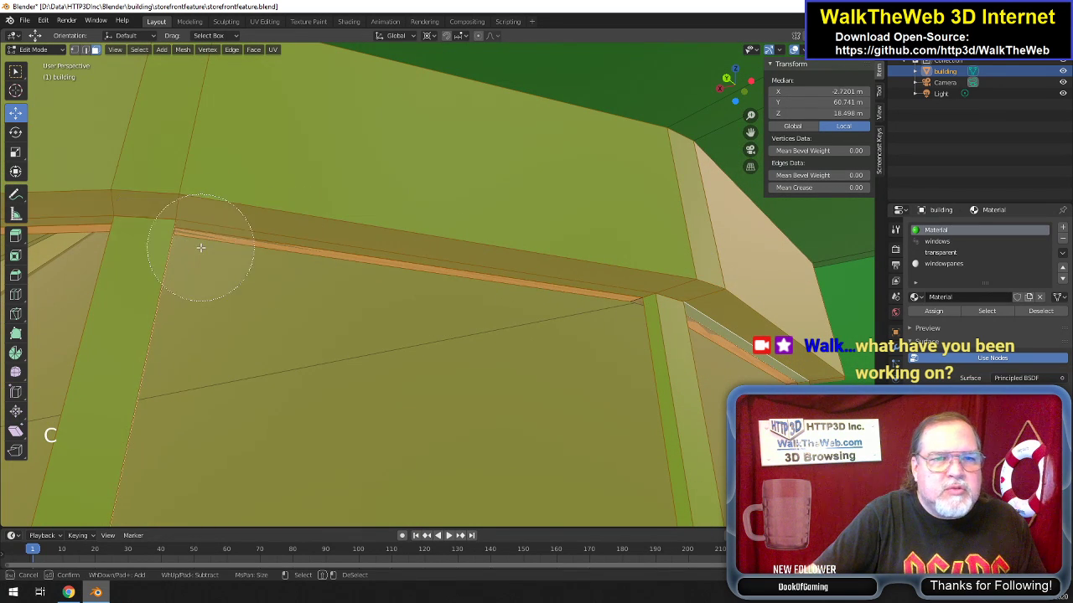
key("Escape")
left_click_drag(750, 132, 632, 240)
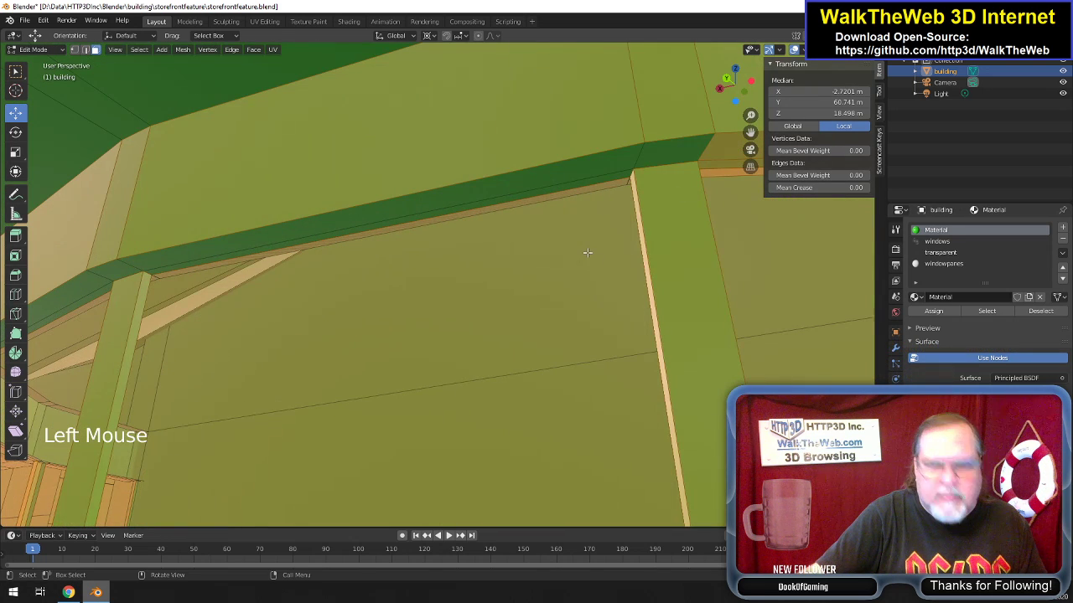
key("c")
mouse_move(618, 205)
left_mouse_down()
mouse_move(431, 204)
mouse_move(179, 240)
mouse_move(125, 276)
left_mouse_up()
key("Escape")
Use Circle Select to add the upper band's outer and underside faces toward the round window's opposite end.
left_click_drag(739, 96, 769, 94)
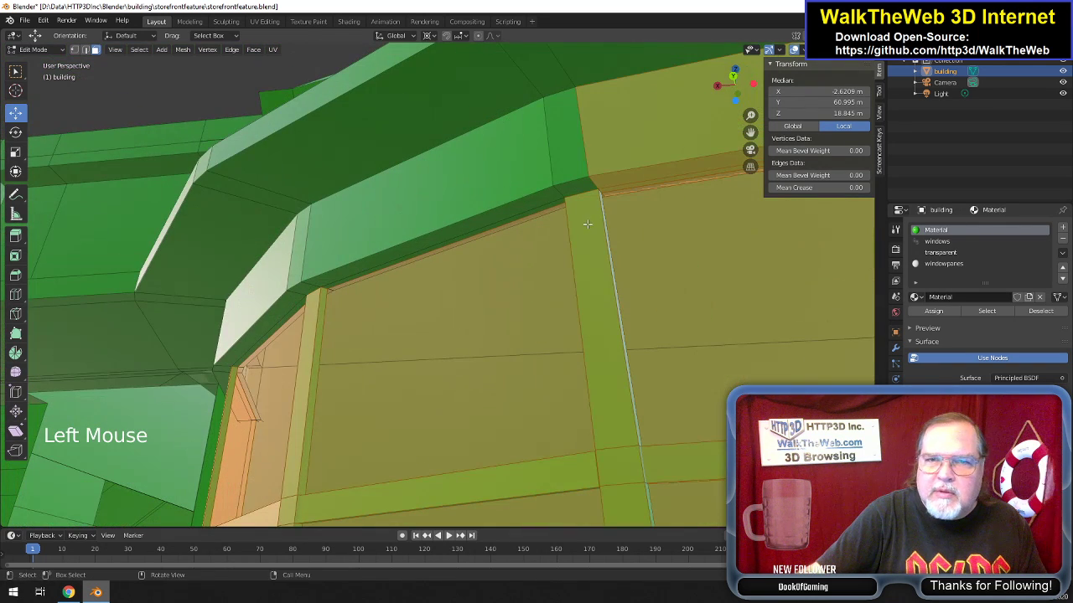
key("c")
mouse_move(568, 203)
left_mouse_down()
mouse_move(546, 224)
mouse_move(307, 299)
mouse_move(313, 310)
left_mouse_up()
left_click(273, 375)
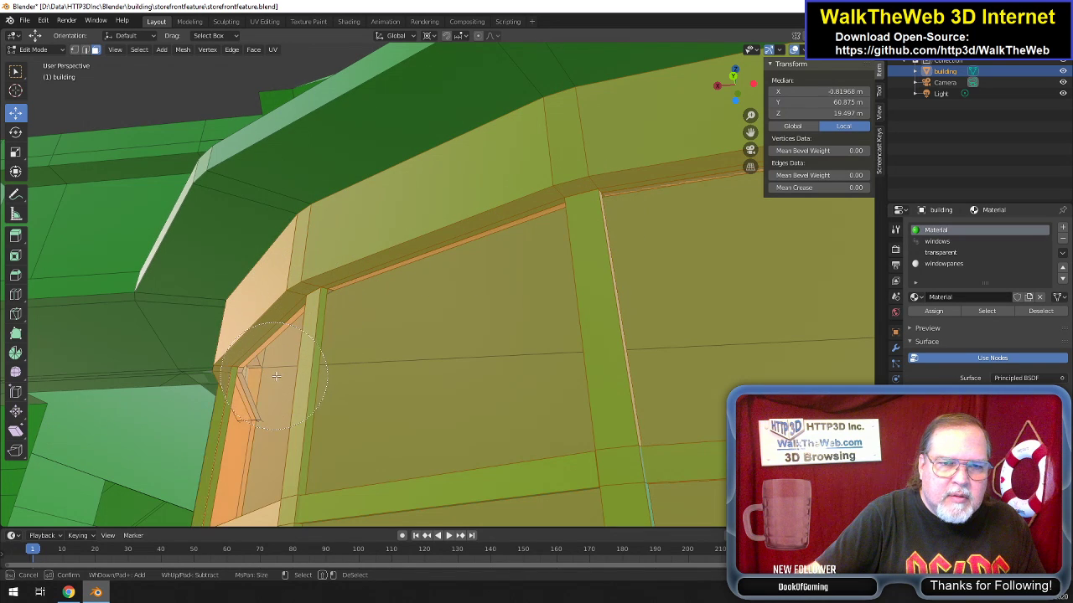
key("Escape")
Circle-select the window faces at the round window's opposite end and deselect the wall faces beside it.
mouse_move(753, 91)
left_mouse_down()
mouse_move(786, 91)
mouse_move(649, 235)
left_mouse_up()
scroll(650, 235, "down", 2)
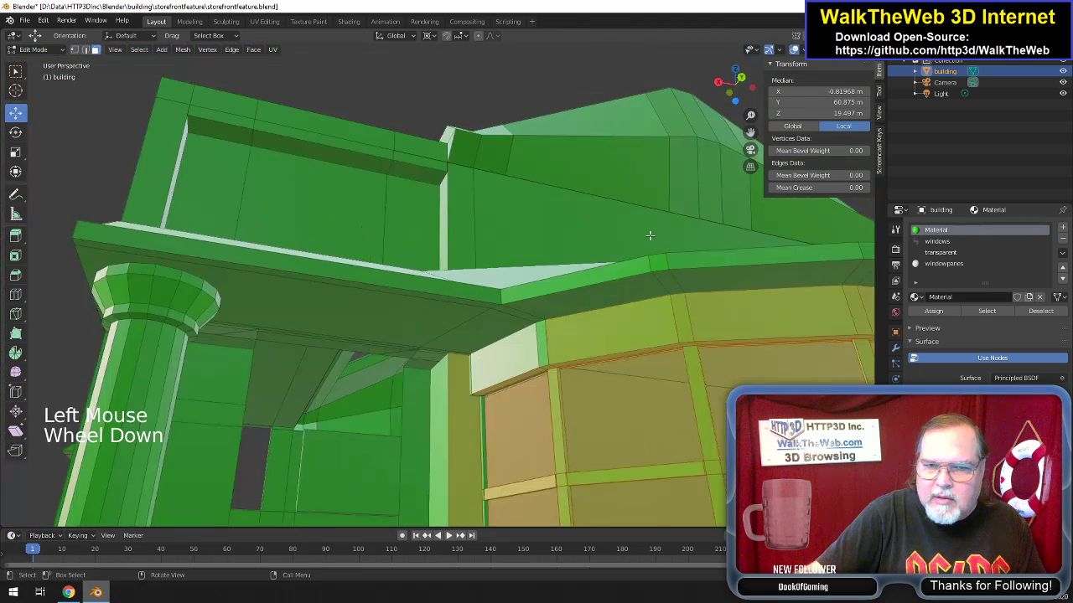
left_click(468, 418, "shift")
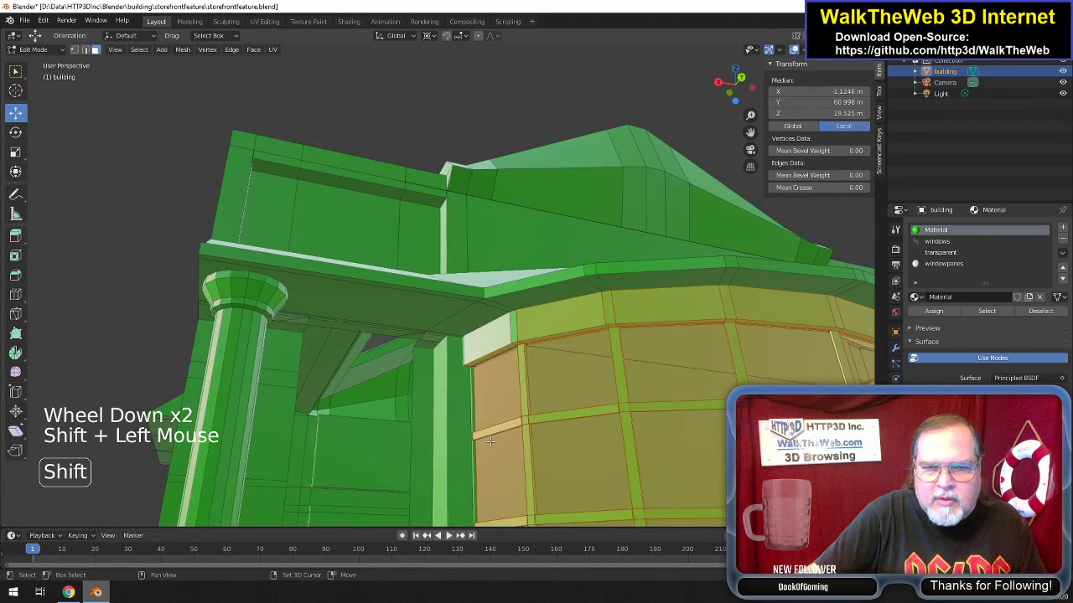
key("c")
left_click(514, 460)
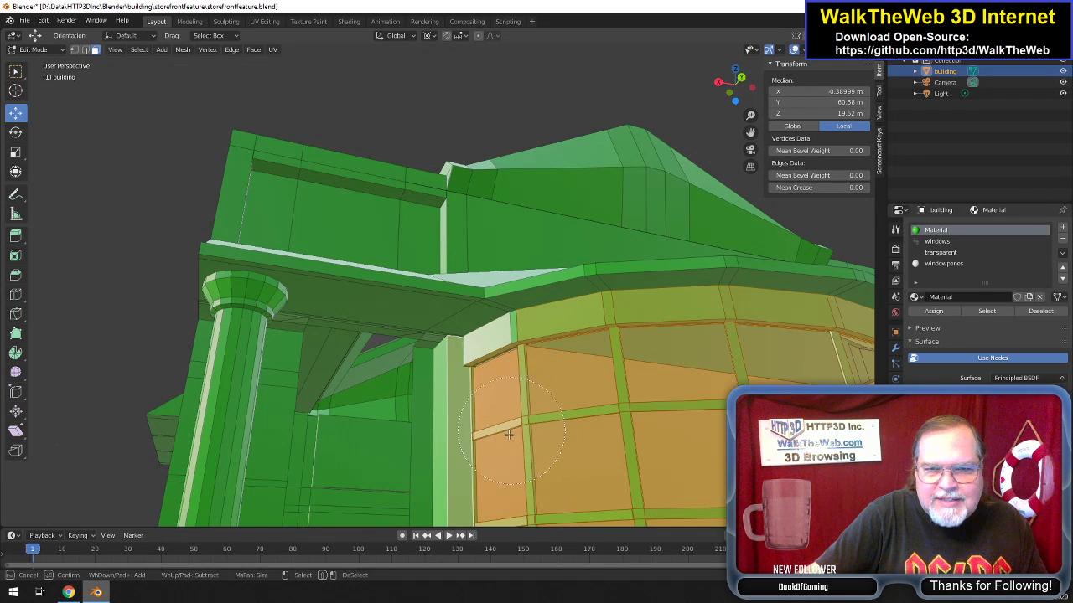
left_click(408, 446, "shift")
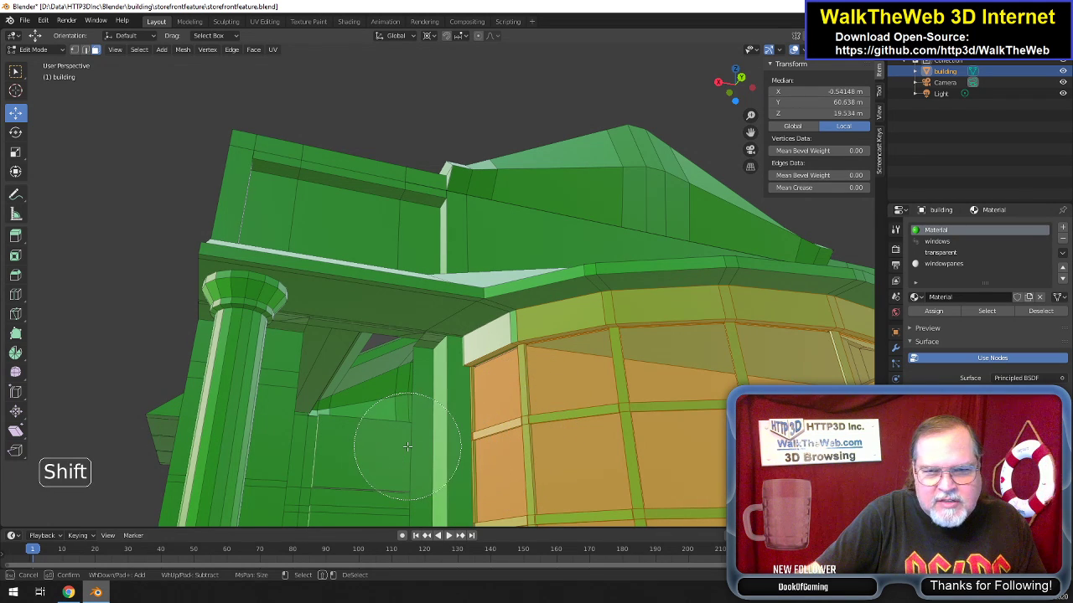
With a smaller selection circle, add the upper band's last end and underside faces, leaving the adjacent wall deselected.
scroll(490, 441, "down", 2)
scroll(491, 441, "up", 5)
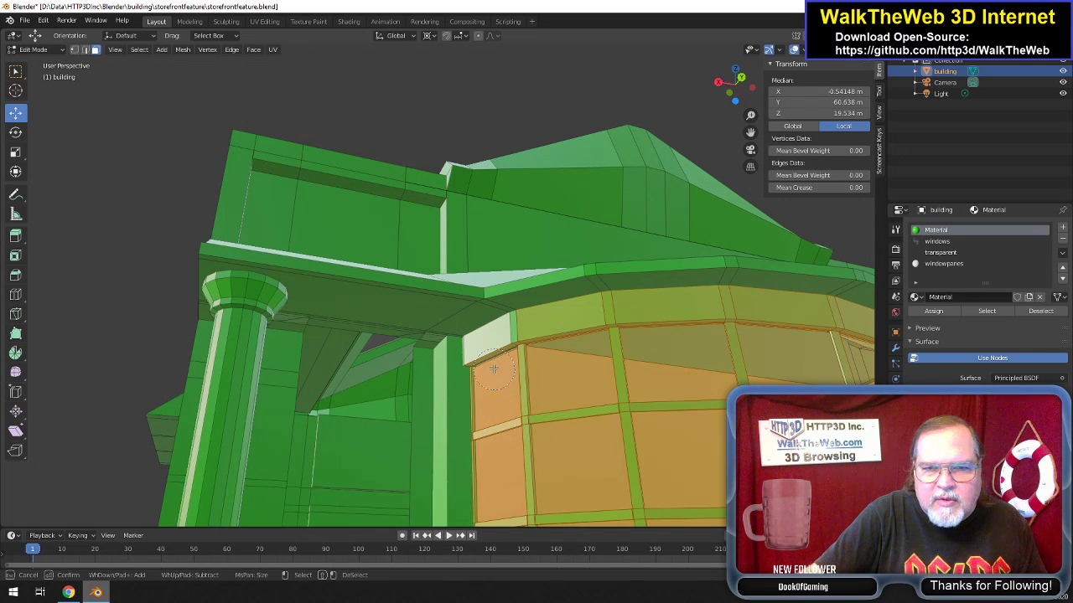
left_click(521, 362)
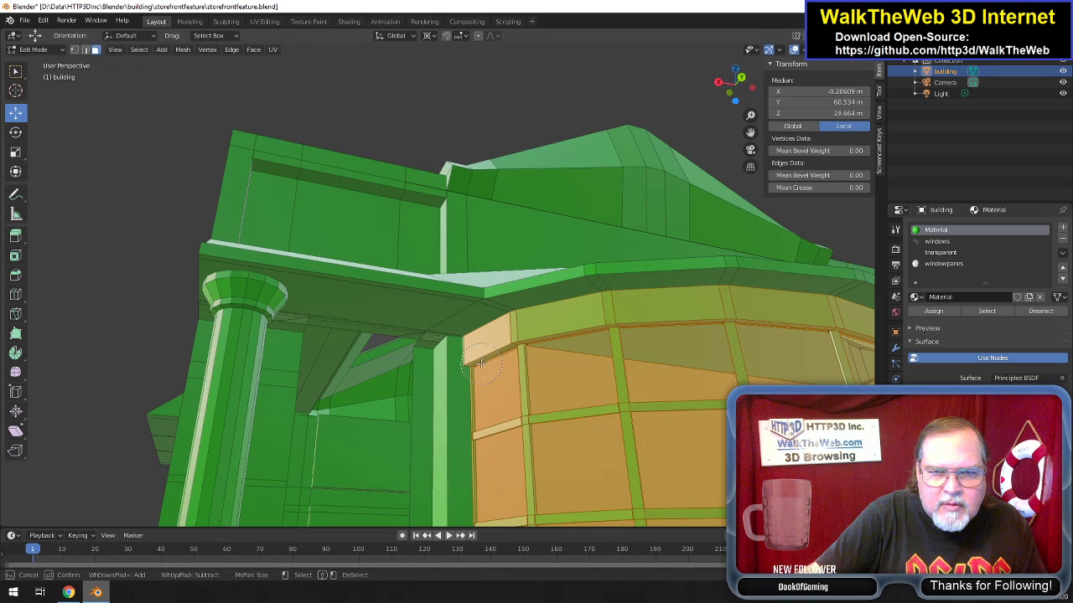
left_click(481, 363)
left_click(451, 408, "shift")
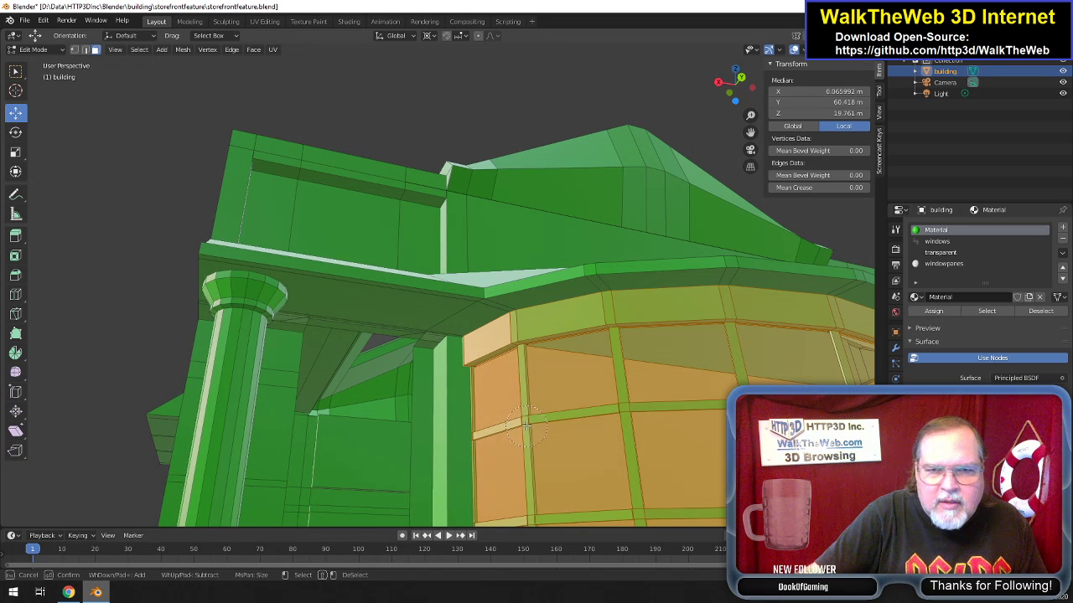
key("Escape")
Deselect the round window's end panes and the upper and middle panes of the next two columns, keeping the bars selected.
left_click_drag(751, 133, 791, 202)
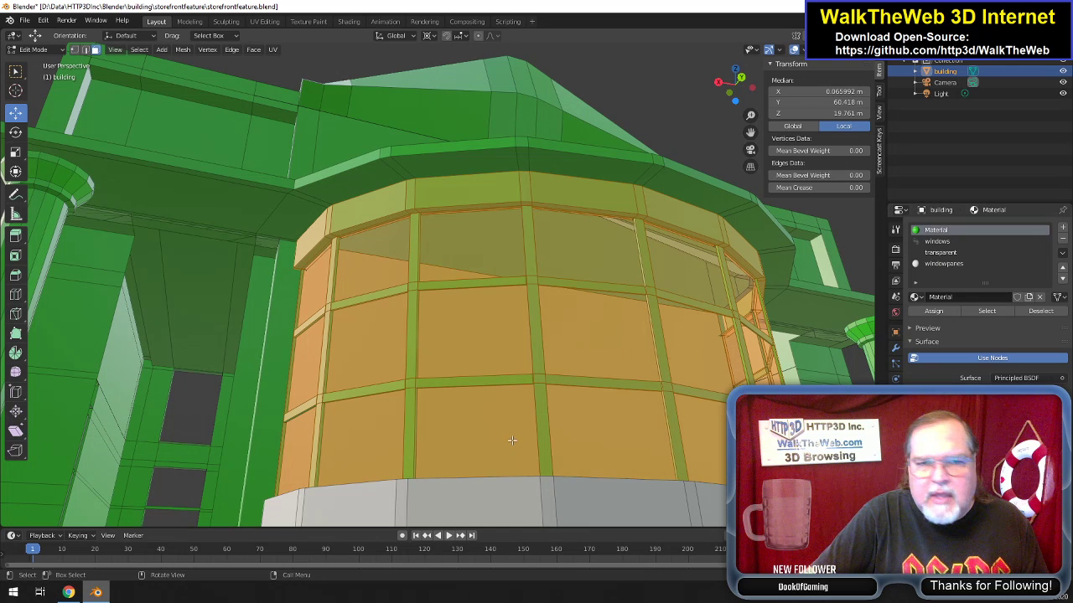
key("shift")
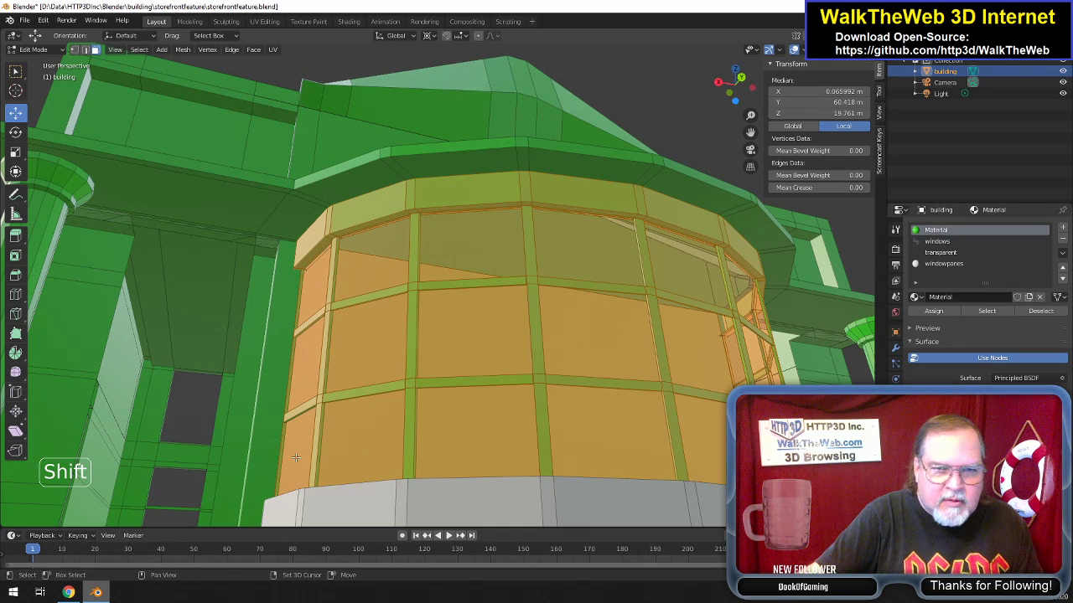
left_click(295, 394, "shift")
left_click(295, 457, "shift")
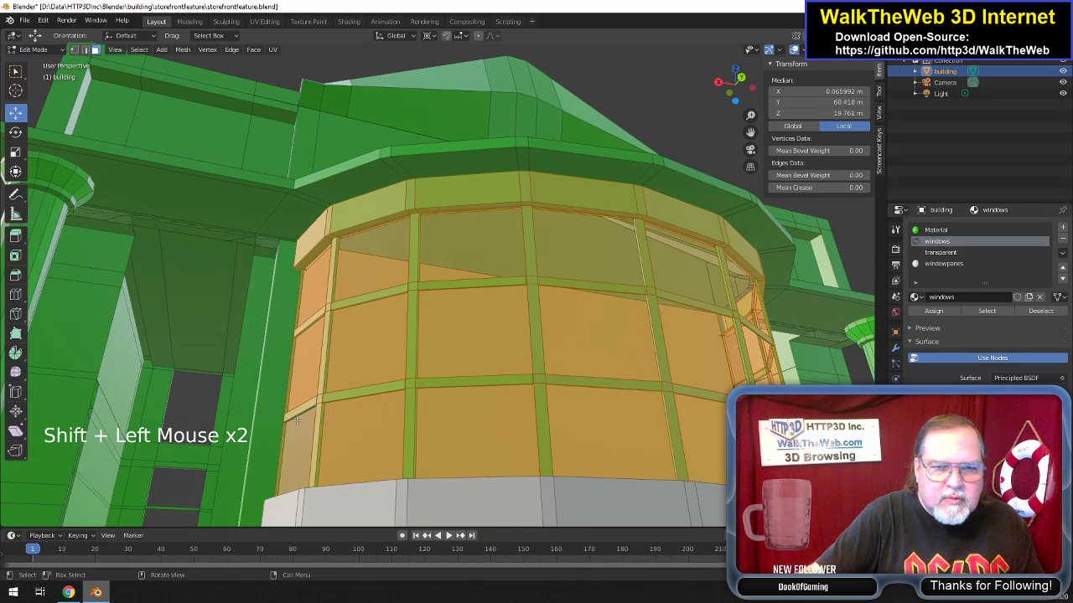
left_click(299, 386, "shift")
left_click(349, 362, "shift")
left_click(353, 295, "shift")
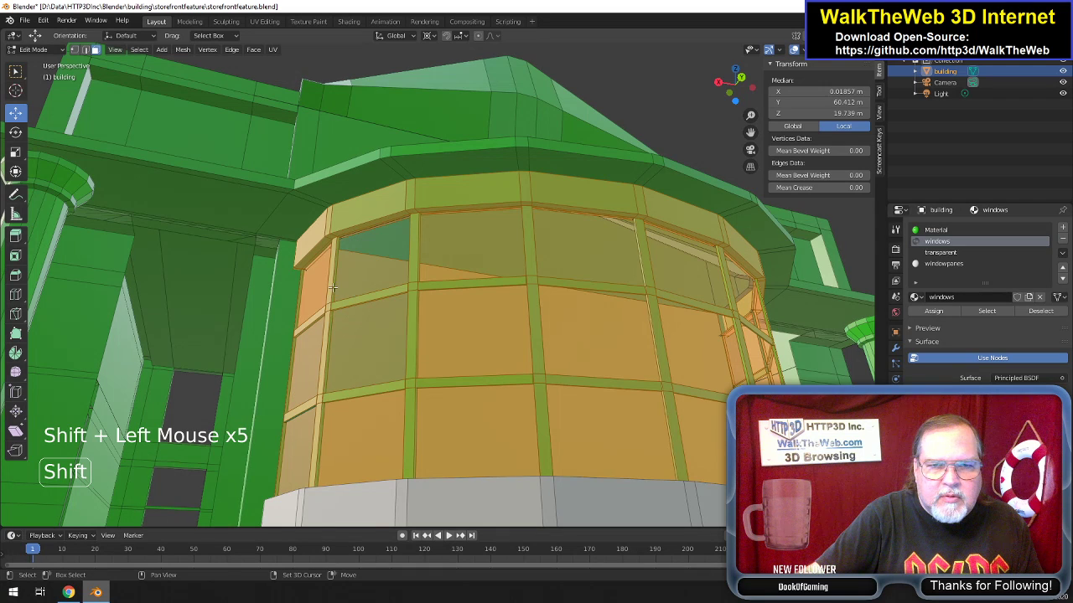
left_click(468, 264, "shift")
left_click(473, 347, "shift")
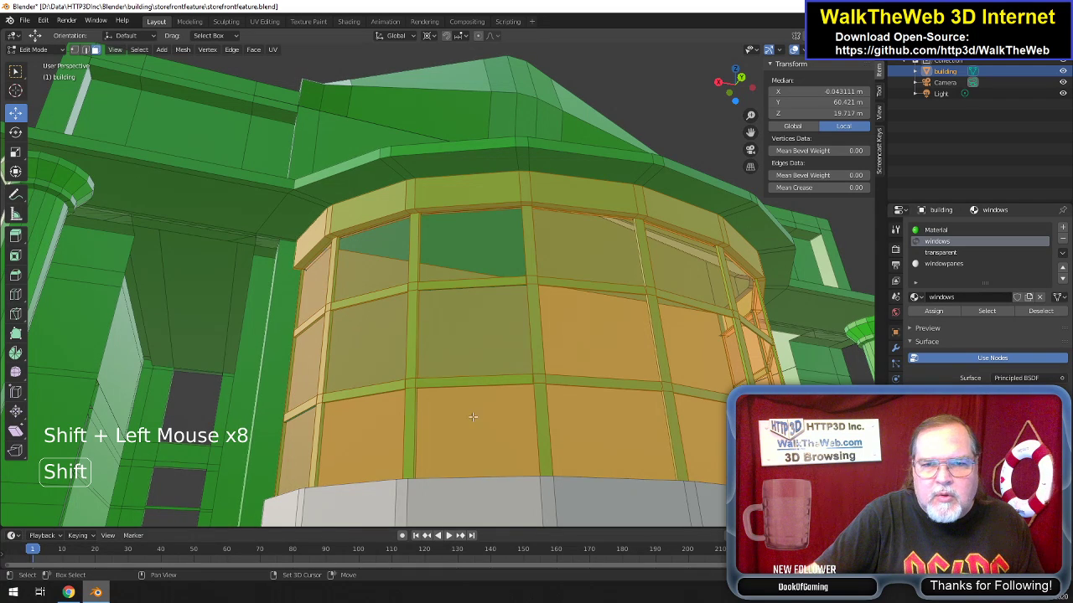
Deselect the lower front panes and all panes in the next two columns of the round window.
left_click(473, 417, "shift")
left_click(396, 430, "shift")
left_click(584, 431, "shift")
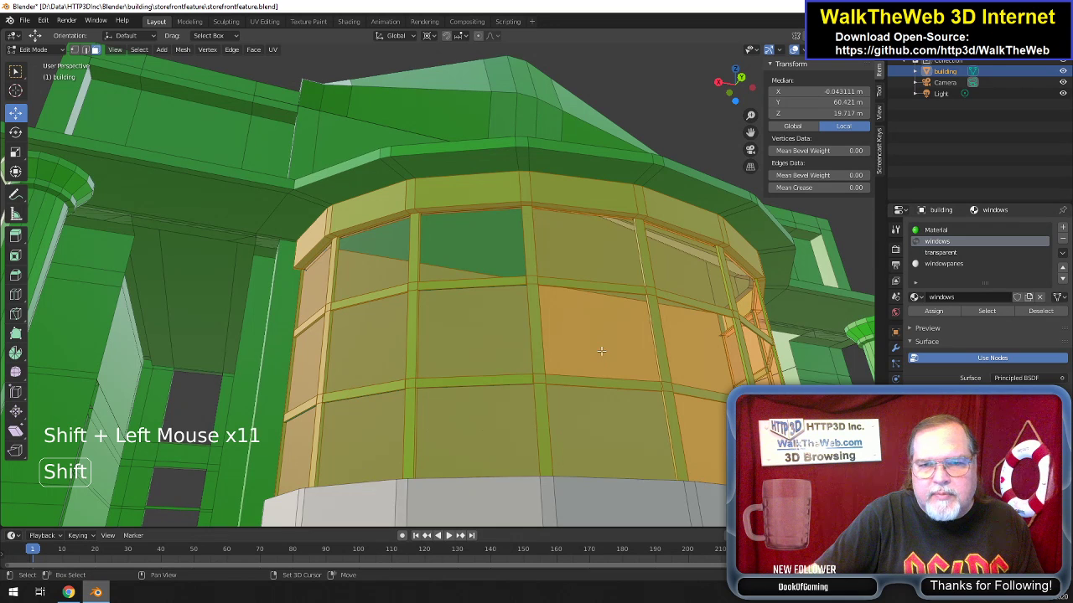
left_click(603, 325, "shift")
left_click(606, 265, "shift")
left_click(676, 282, "shift")
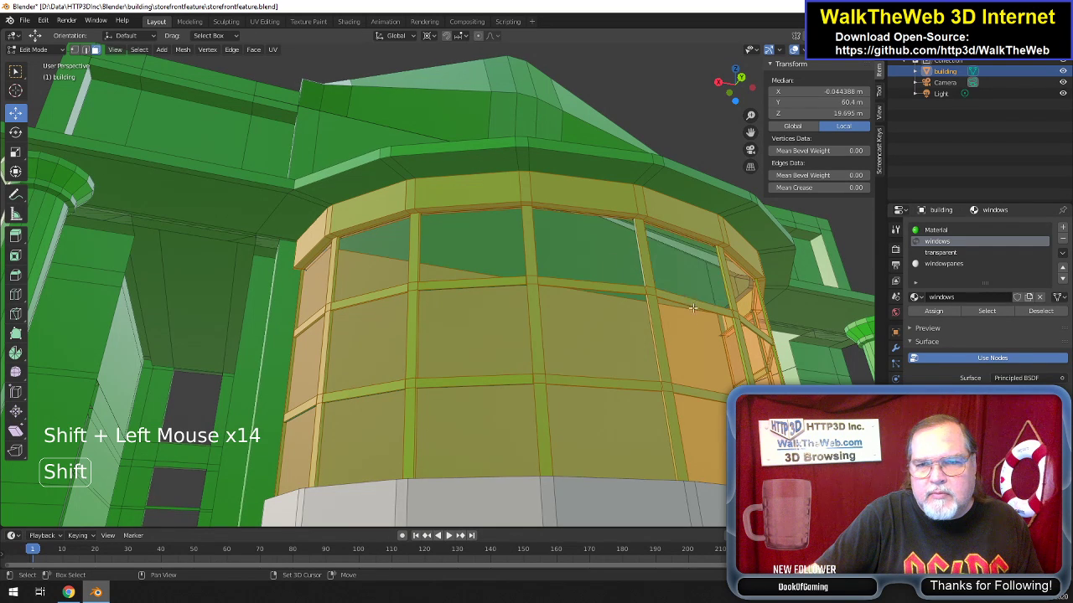
left_click(703, 383, "shift")
left_click(699, 438, "shift")
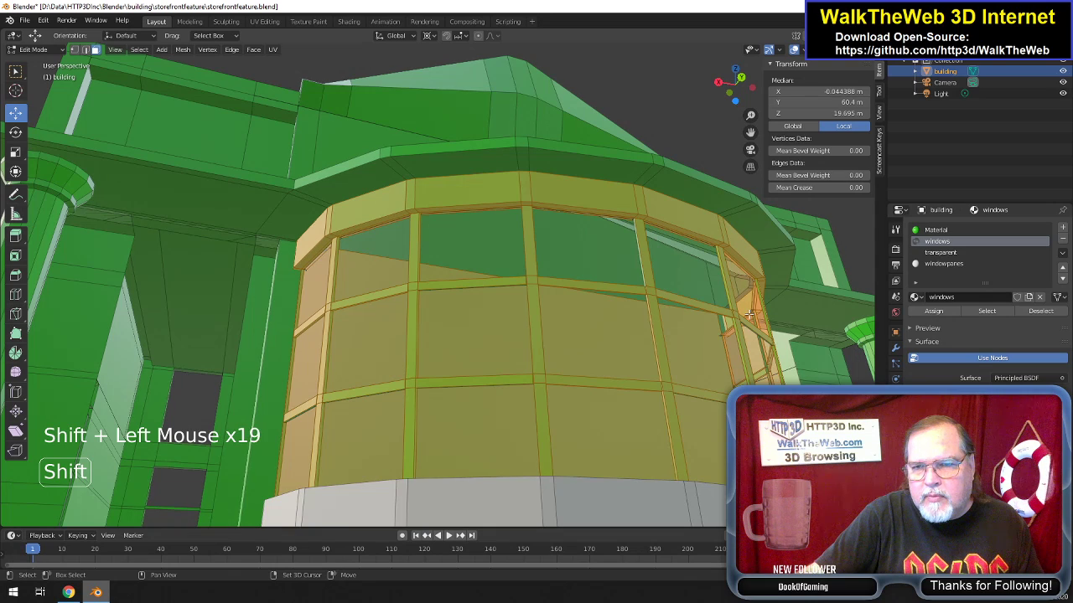
Deselect the remaining panes at the round window's far end and the large interior face behind the glass.
left_click_drag(735, 84, 714, 99)
left_click(480, 461, "shift")
left_click(402, 453, "shift")
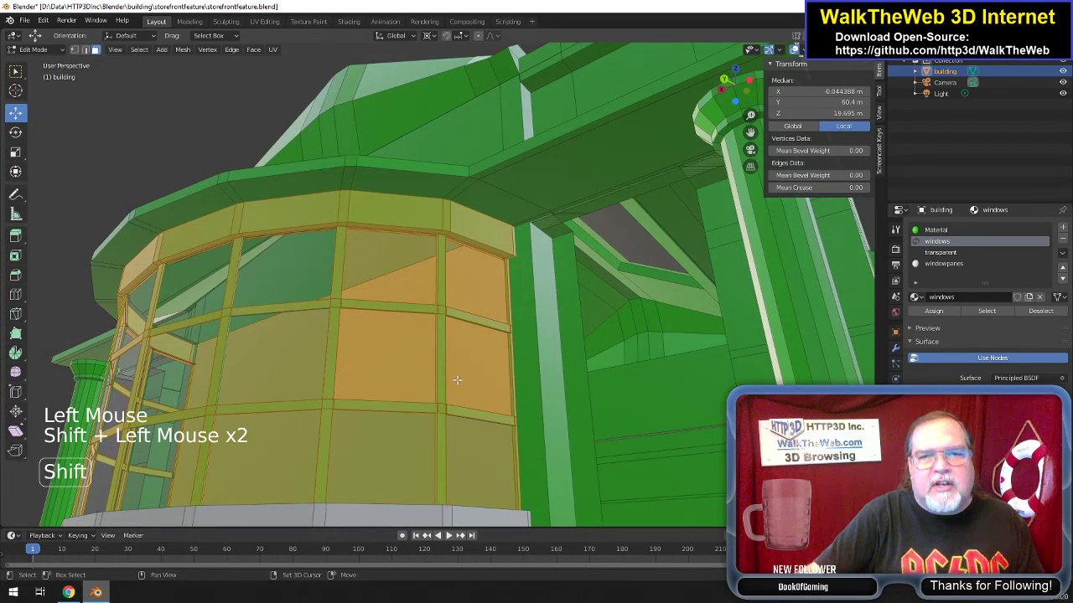
left_click(456, 380, "shift")
left_click(384, 362, "shift")
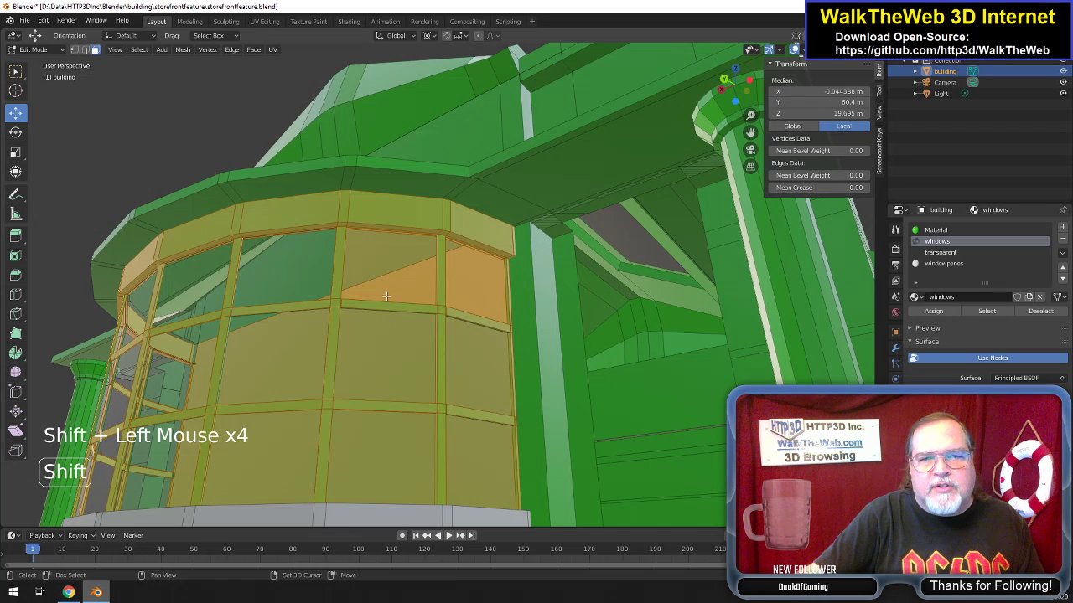
left_click(473, 284, "shift")
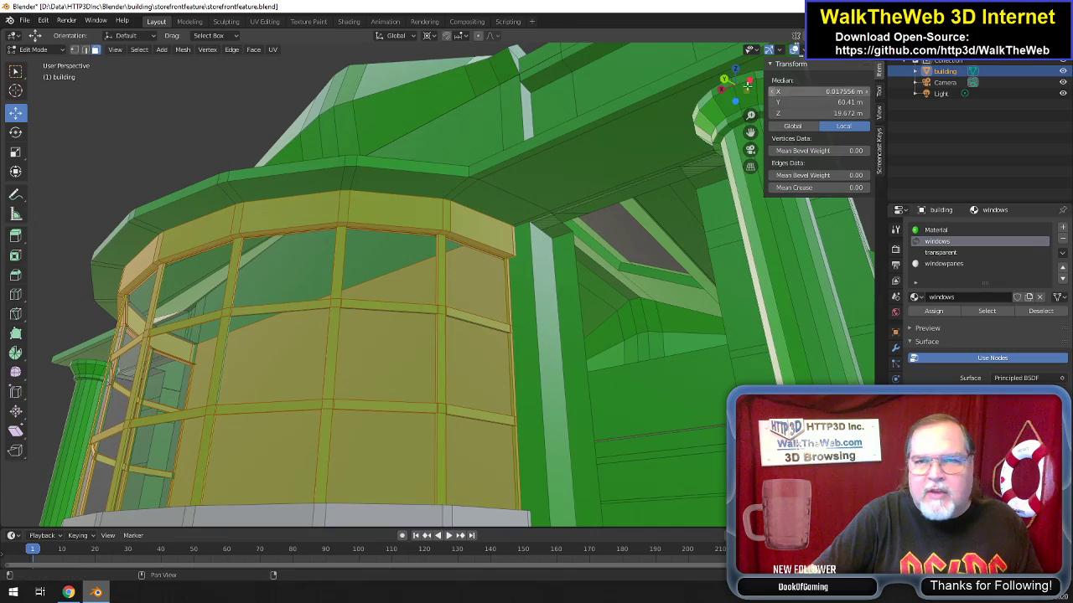
left_click_drag(736, 83, 702, 107)
left_click(542, 272, "shift")
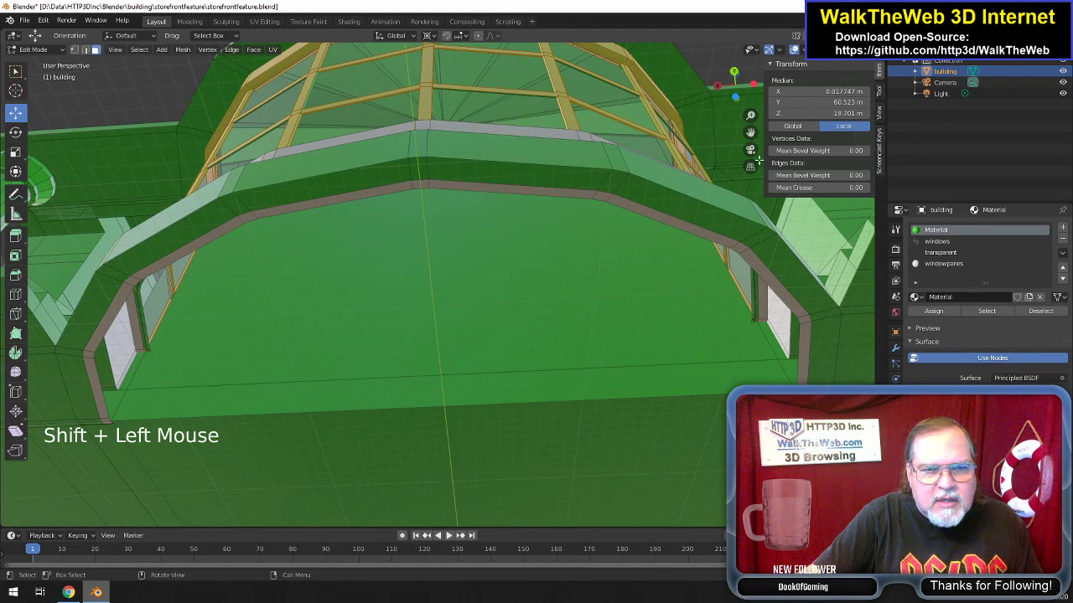
Assign the windowpanes material to the selected bars and upper band of the round display window.
left_click_drag(745, 93, 737, 98)
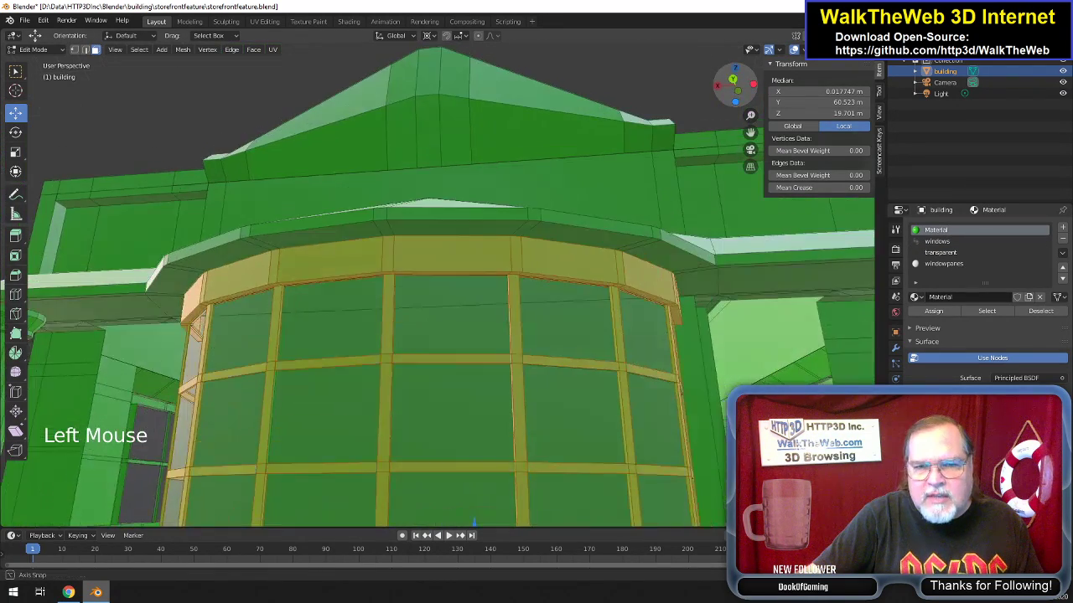
left_click(961, 263)
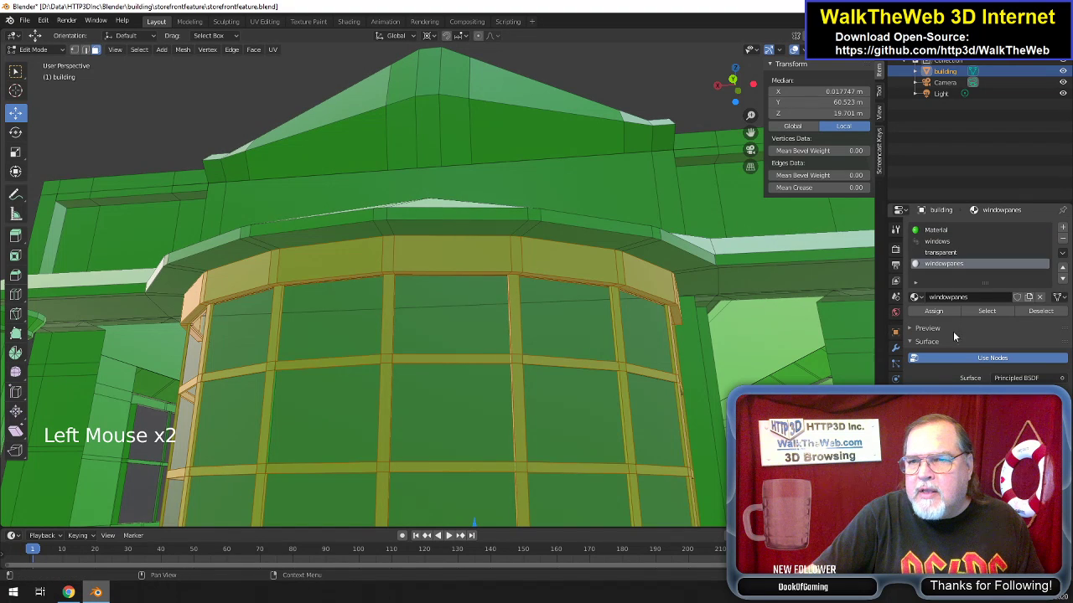
left_click(942, 313)
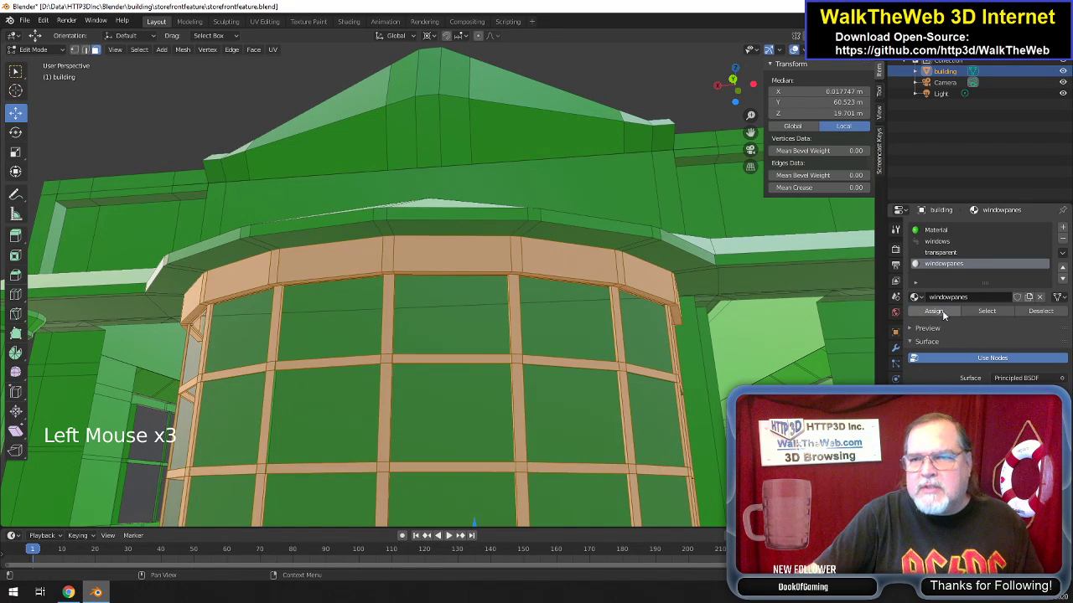
Select the green face loops along the round window's lower ledge and upper sill, and assign the windowpanes material to them.
left_click_drag(738, 99, 656, 347)
left_click_drag(738, 88, 736, 40)
middle_click_drag(436, 335, 721, 166)
left_click_drag(750, 132, 746, 43)
scroll(615, 347, "up", 10)
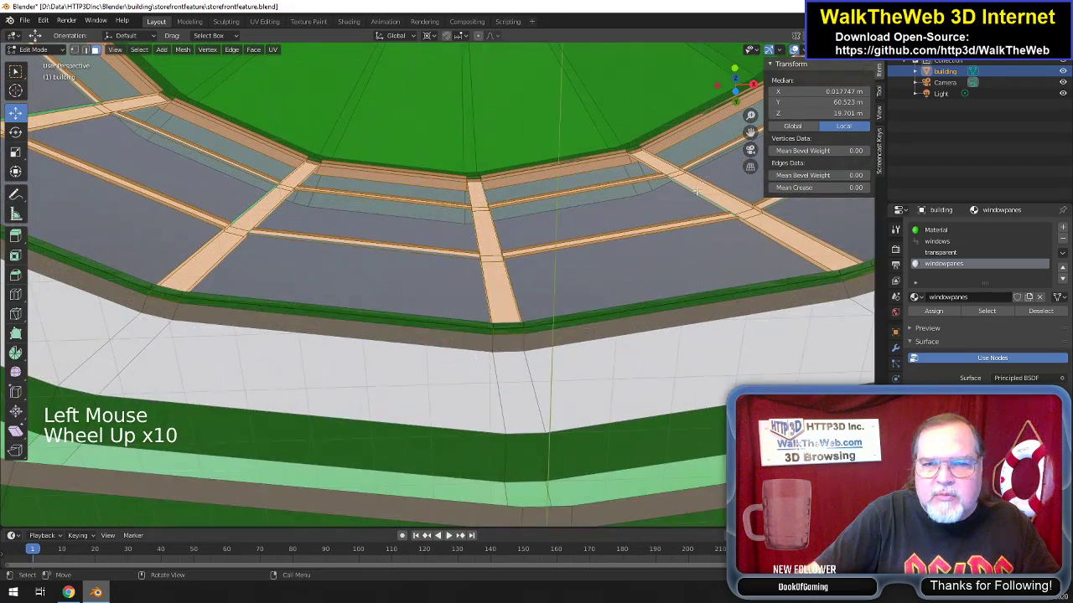
triple_click(737, 92)
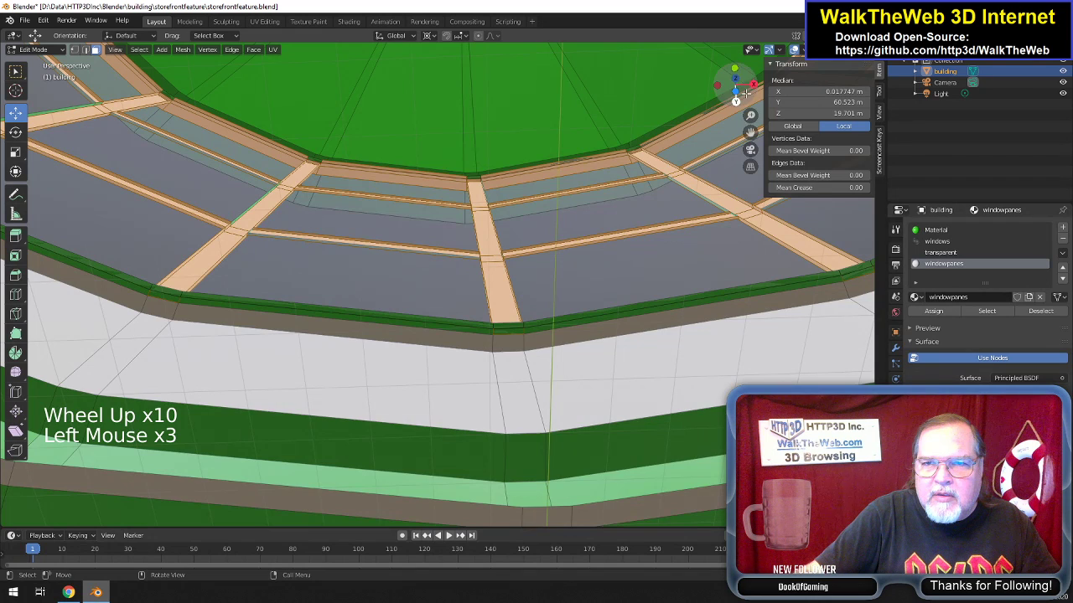
scroll(636, 161, "down", 2)
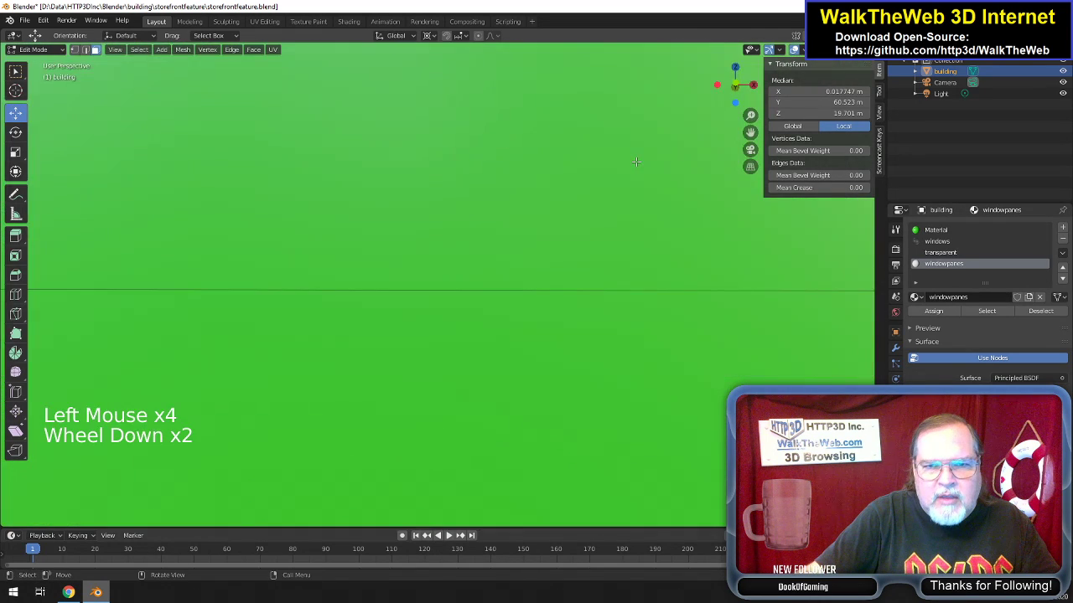
scroll(636, 161, "up", 2)
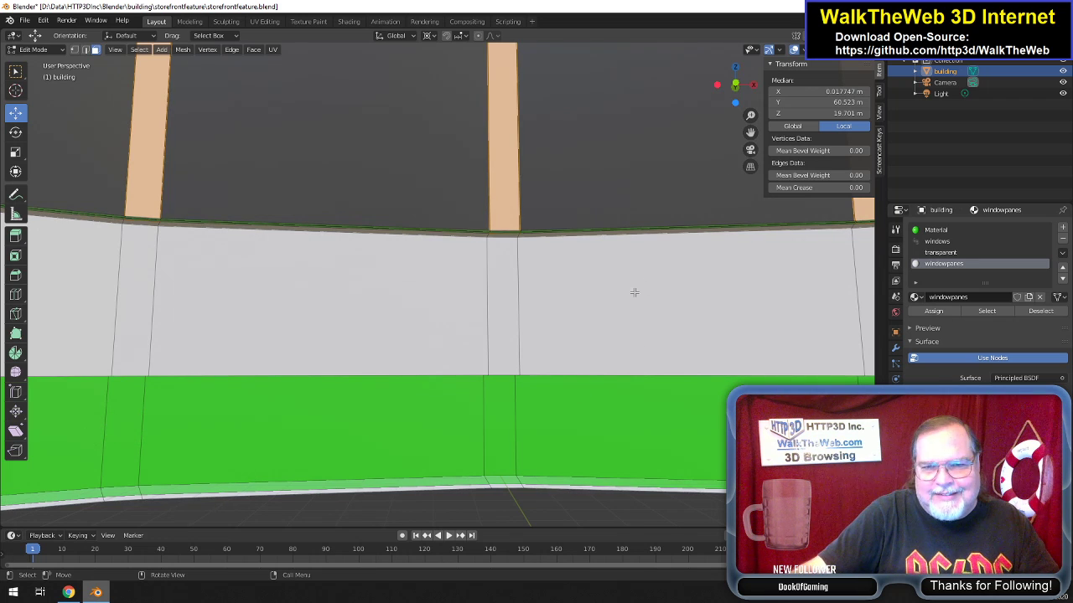
left_click_drag(750, 100, 612, 413)
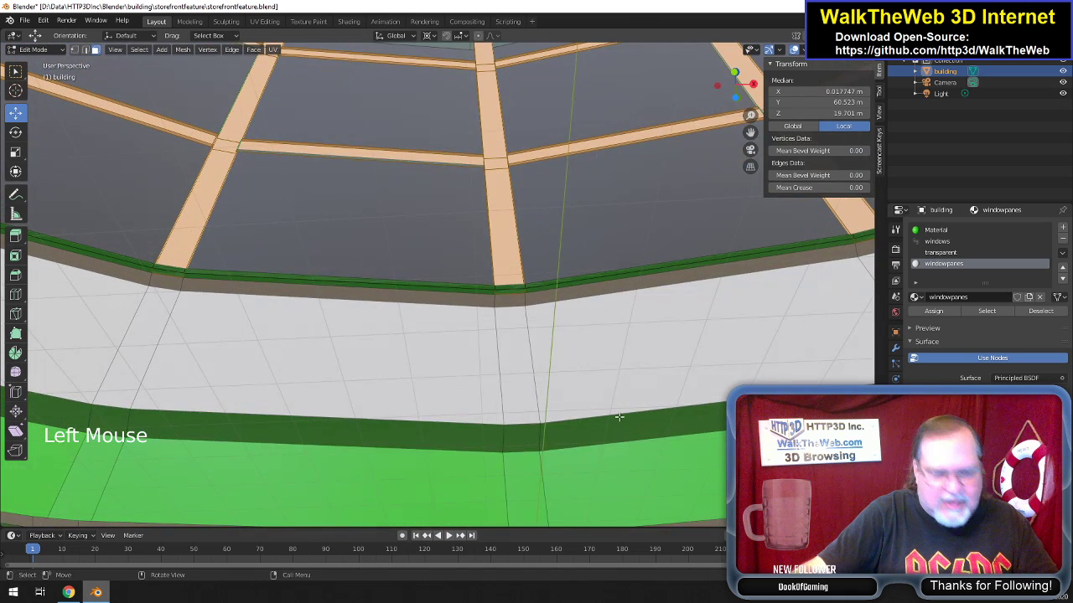
left_click(537, 436, "alt")
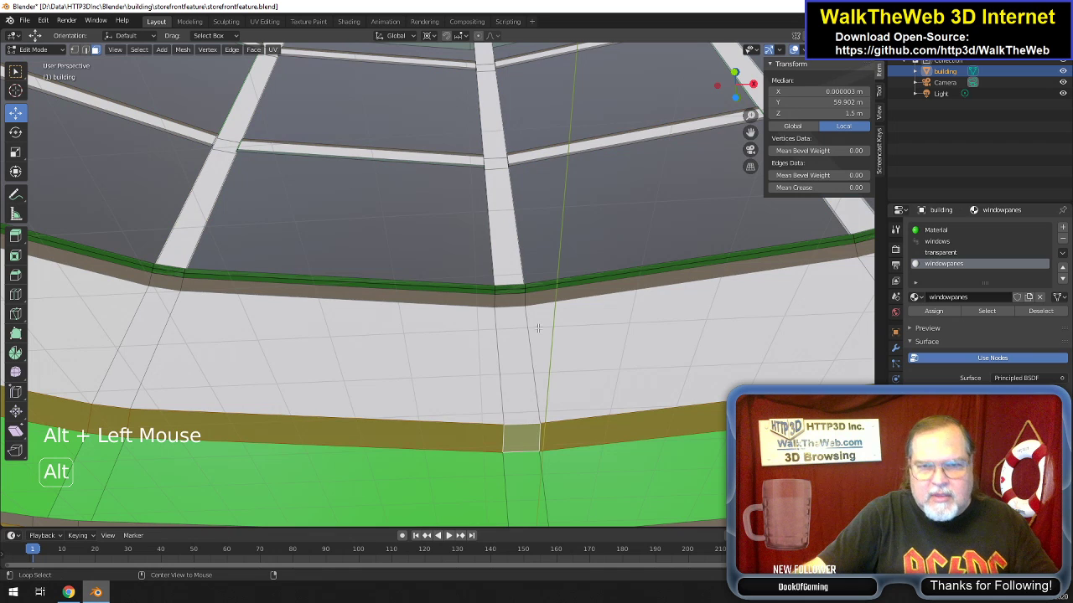
left_click(527, 298, "alt+shift")
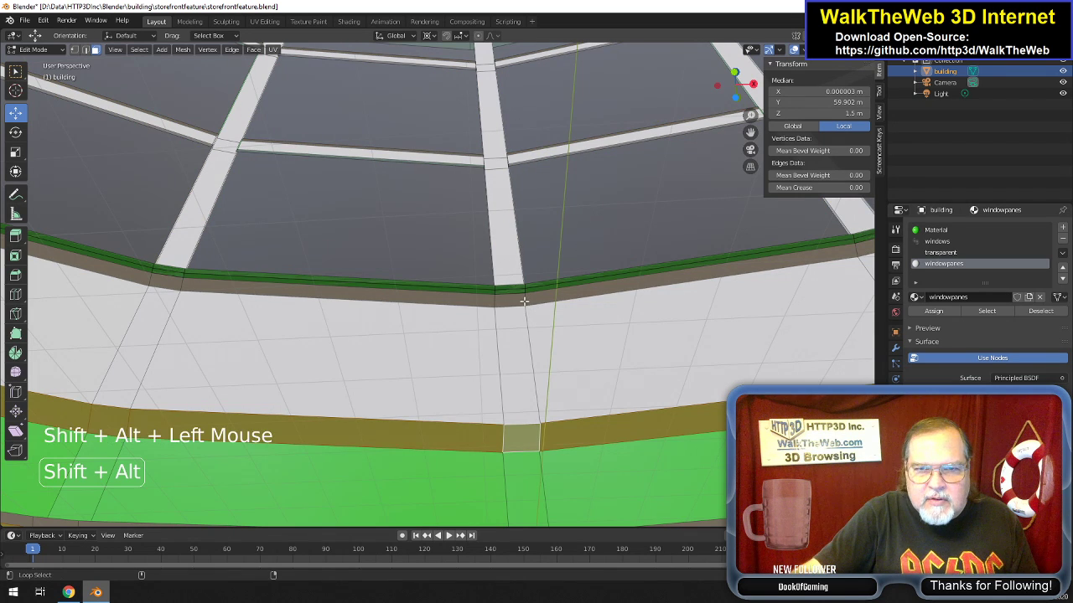
left_click(526, 288, "alt+shift")
left_click(524, 286, "alt+shift")
left_click_drag(734, 84, 731, 109)
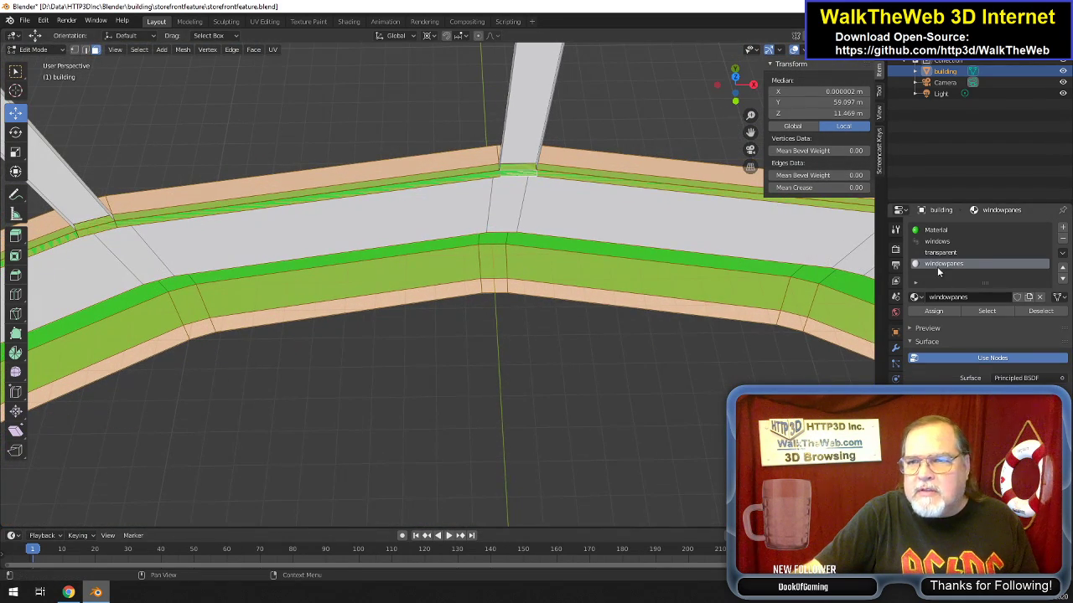
left_click(933, 312)
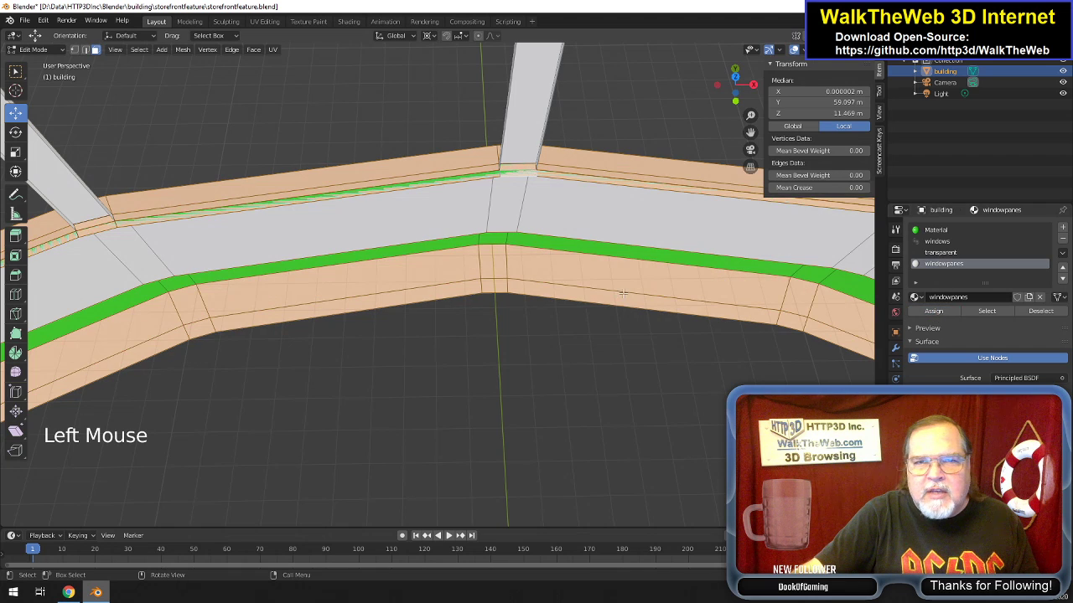
Assign windowpanes to the remaining green face loop on the lower base and to the sill's inner edge loop.
left_click(507, 240, "alt")
key("alt")
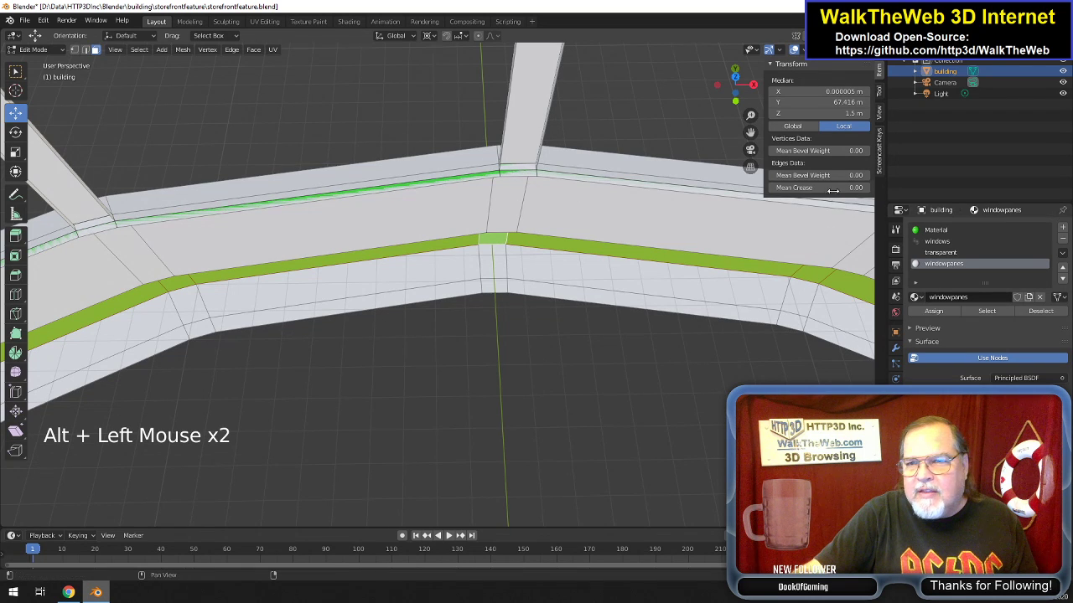
left_click(936, 310)
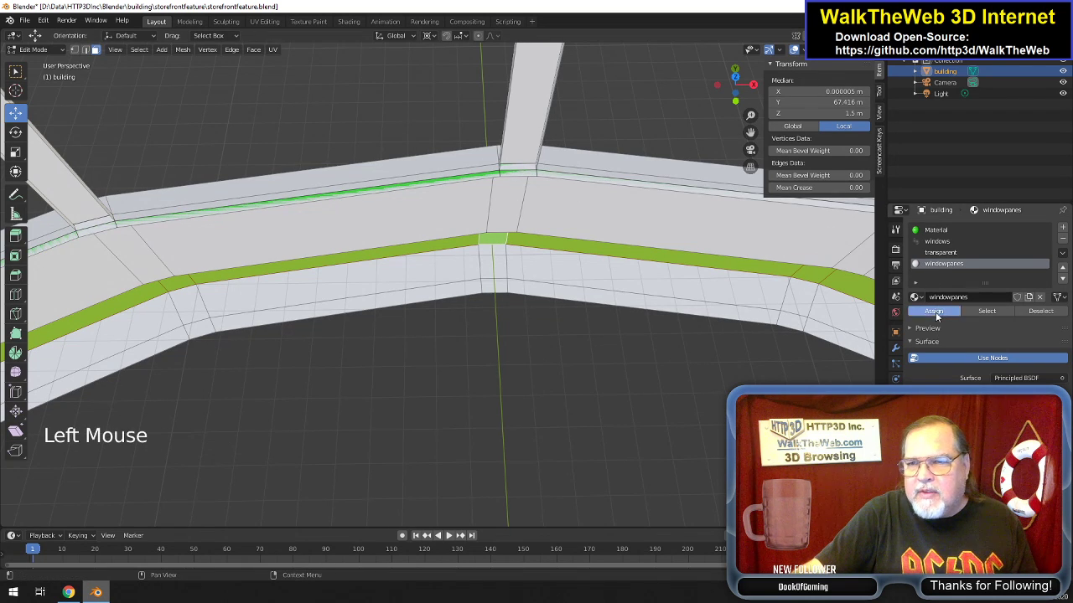
left_click(498, 173, "alt")
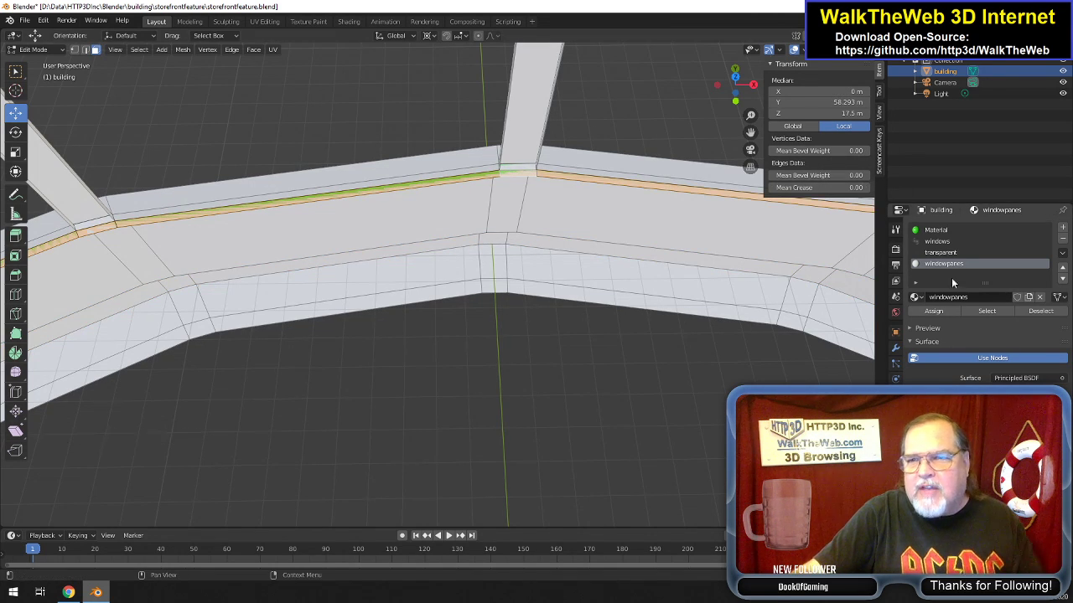
left_click(935, 310)
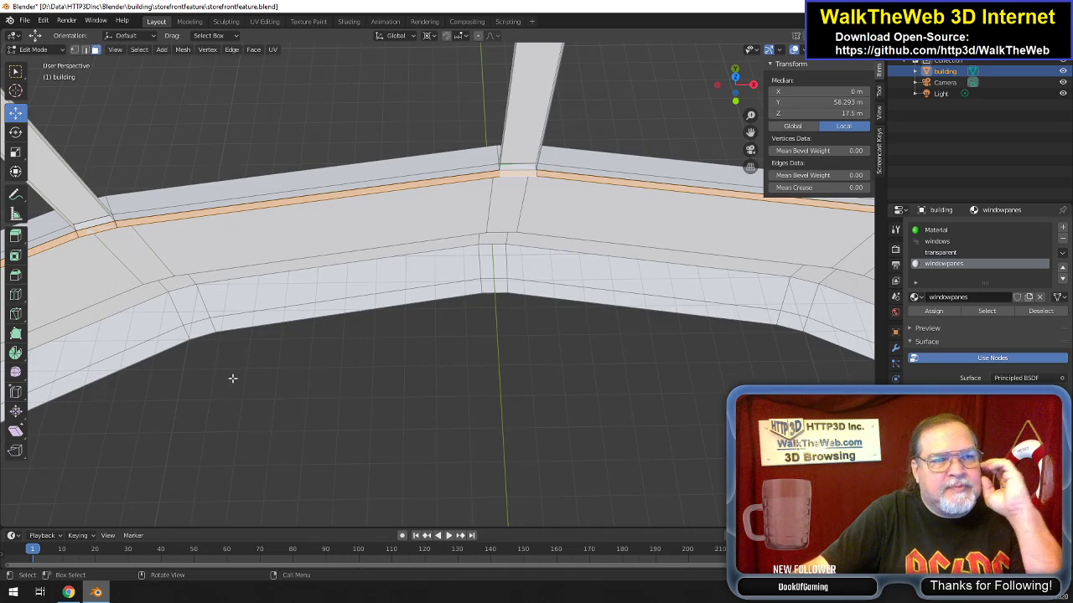
Select the neighbouring sill face loop that runs beneath the vertical bars and assign windowpanes to it.
left_click(735, 87)
left_click_drag(735, 87, 730, 87)
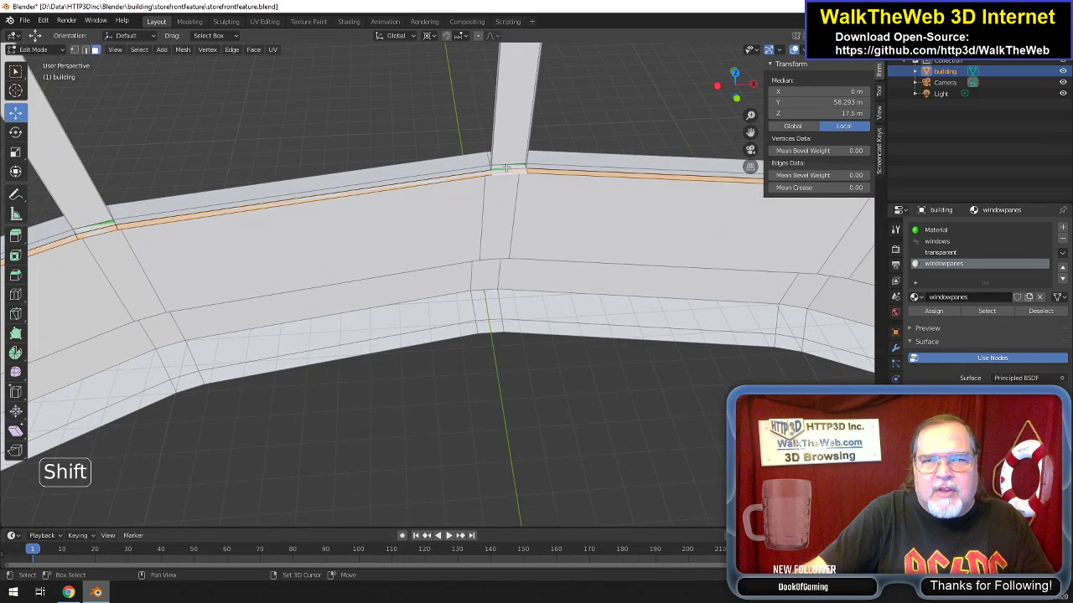
left_click(507, 168, "shift")
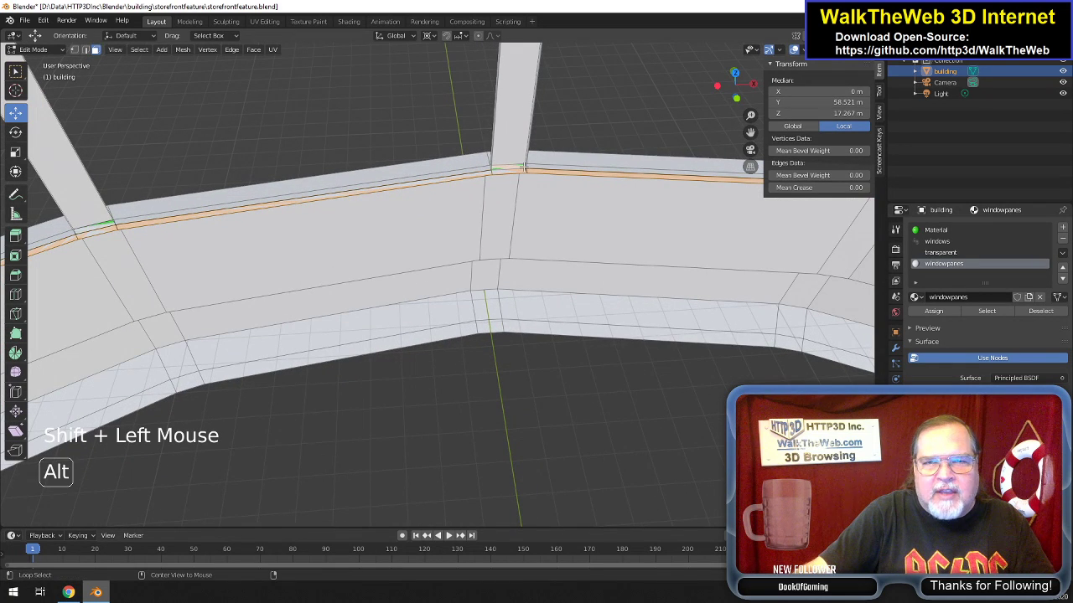
left_click(522, 167, "alt")
left_click(521, 168, "alt")
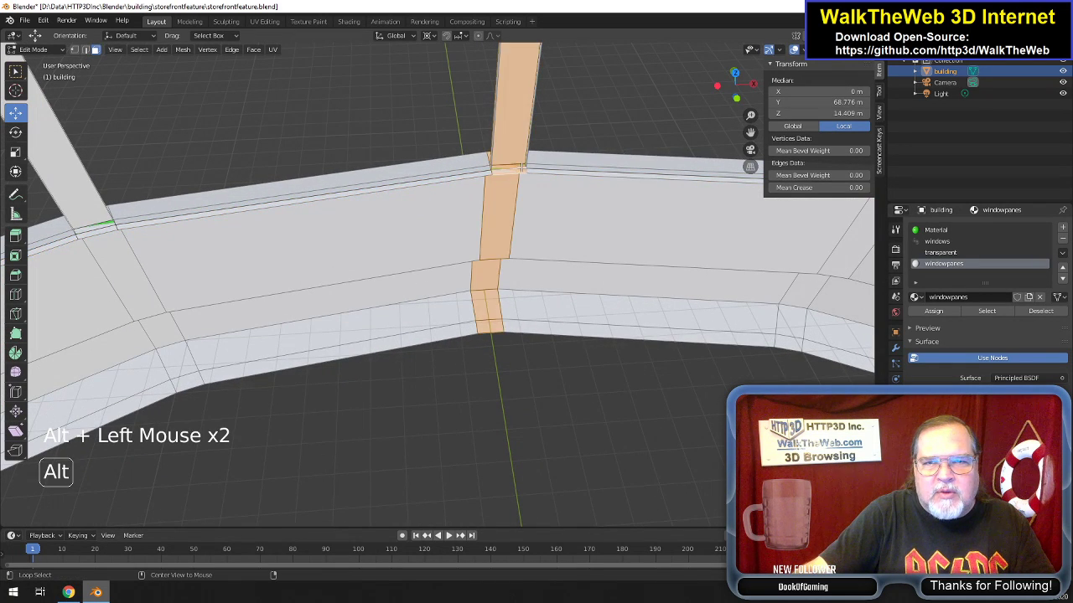
left_click(523, 168, "alt")
left_click(525, 168, "alt")
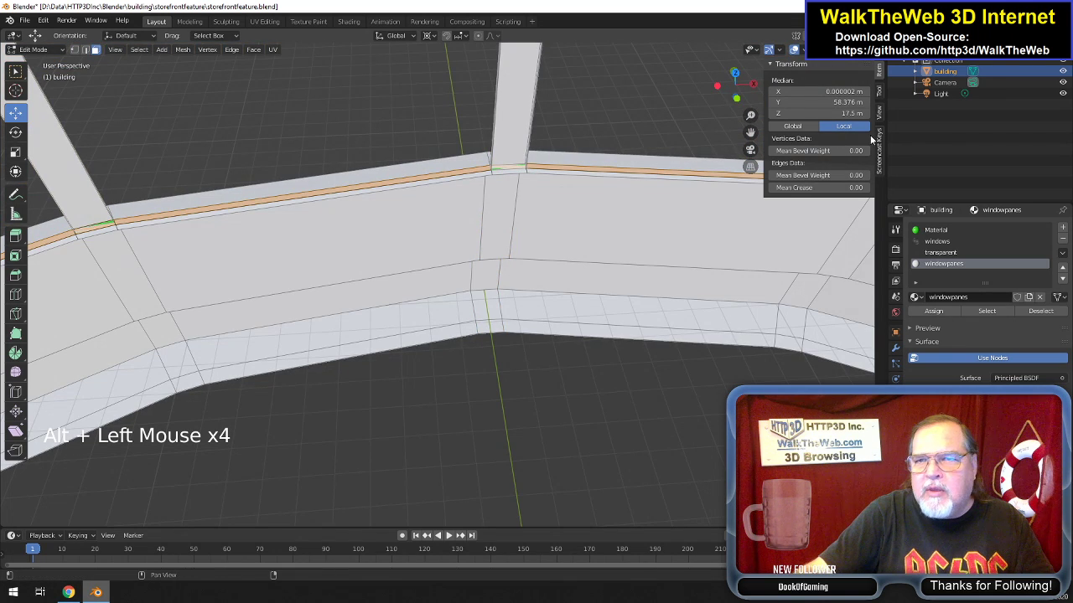
left_click(936, 311)
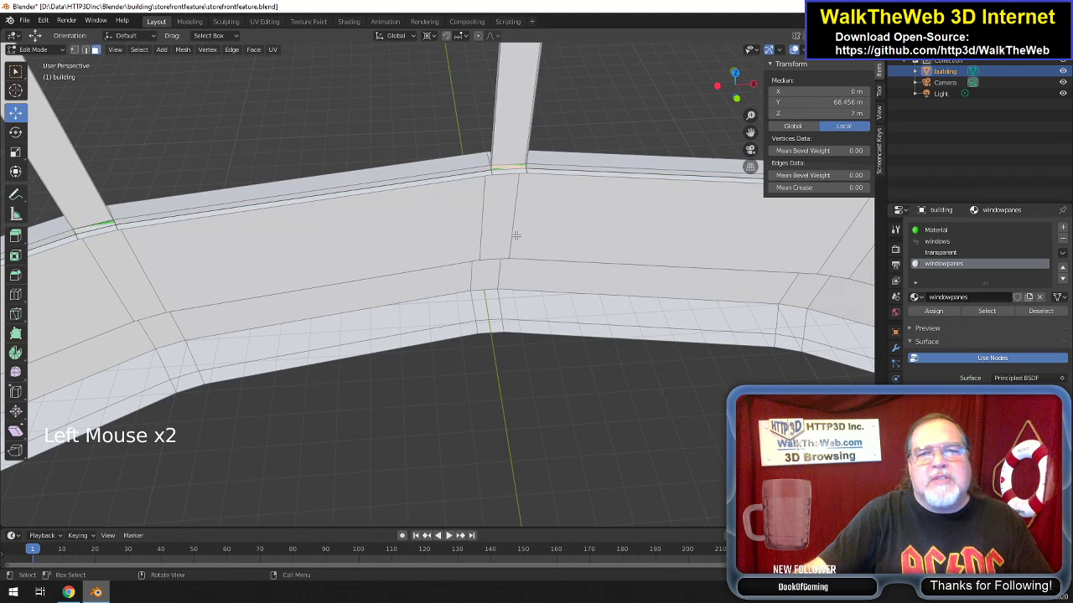
Assign windowpanes to the green lower base panel near the window's end and to the adjoining floor-level face.
scroll(503, 226, "down", 3)
scroll(499, 229, "up", 3)
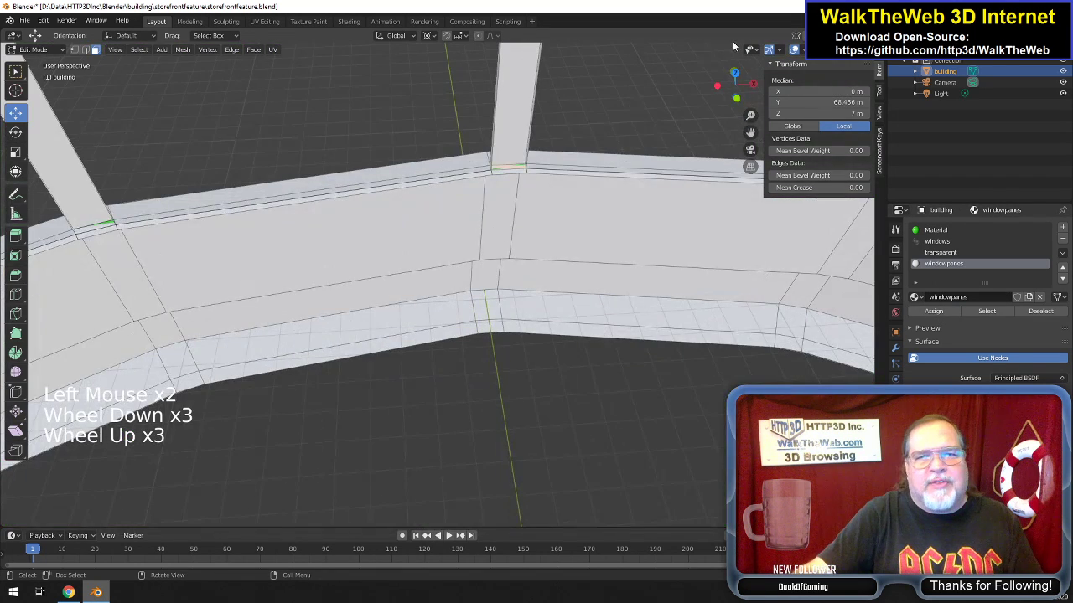
left_click_drag(735, 84, 752, 98)
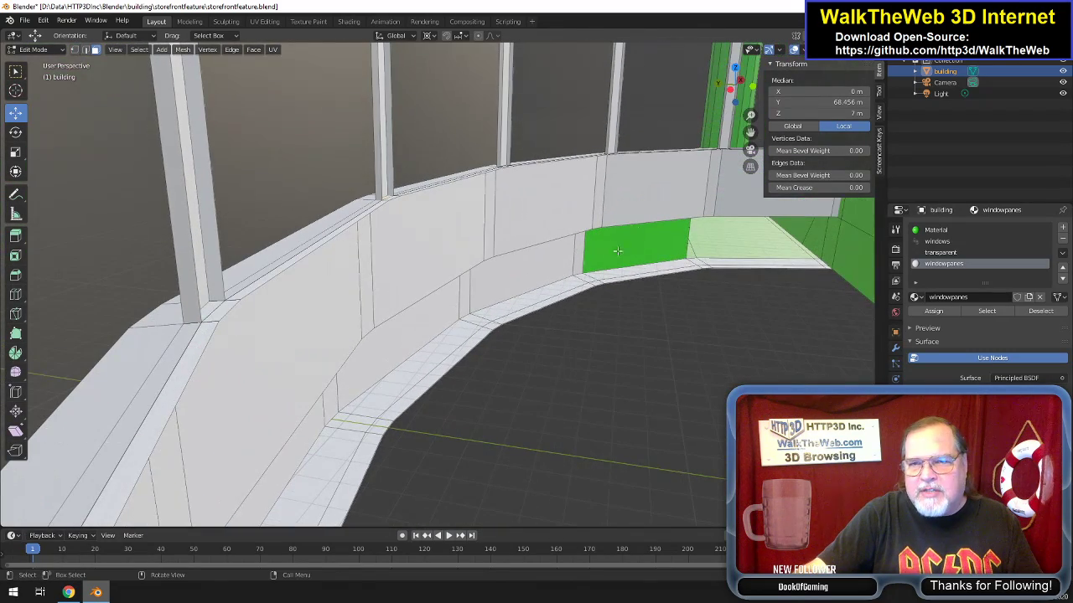
left_click(635, 241)
left_click(725, 238, "shift")
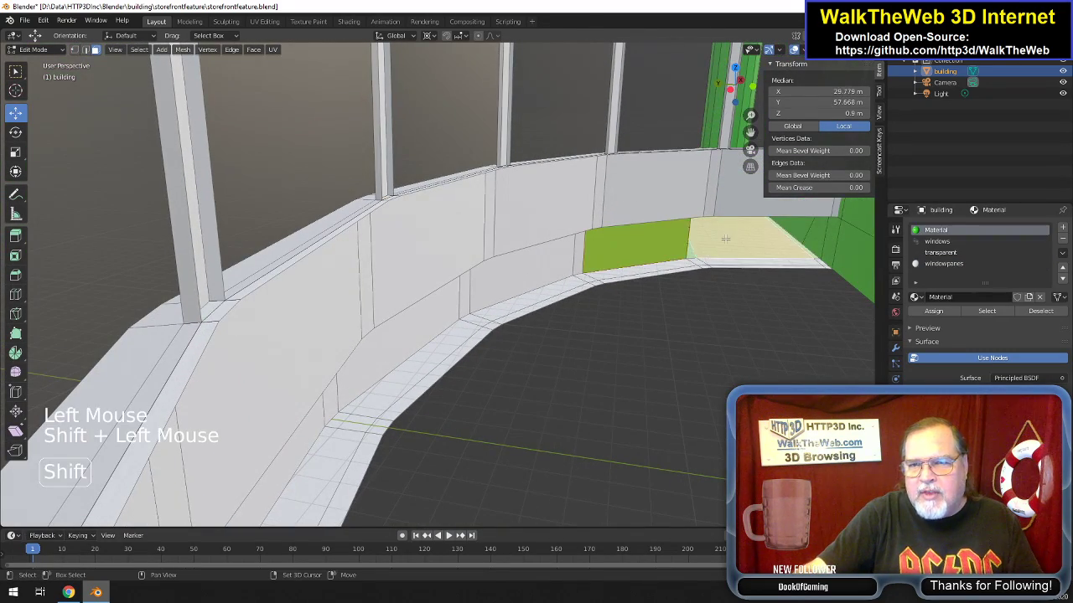
left_click(946, 264)
left_click(934, 311)
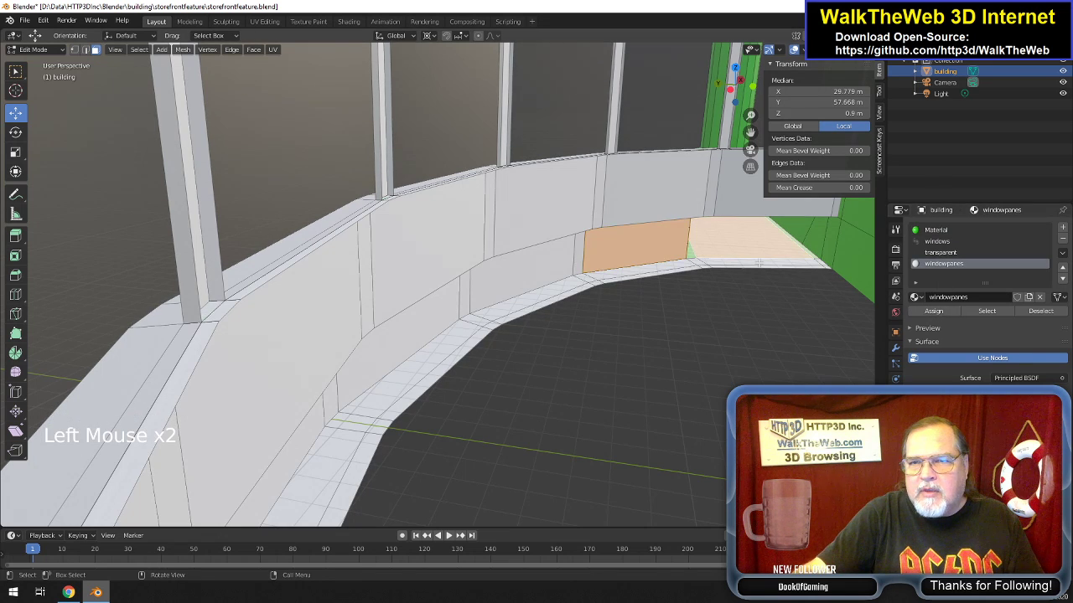
Reassign only the floor-level face beside the base panel to the green Material.
left_click(812, 243)
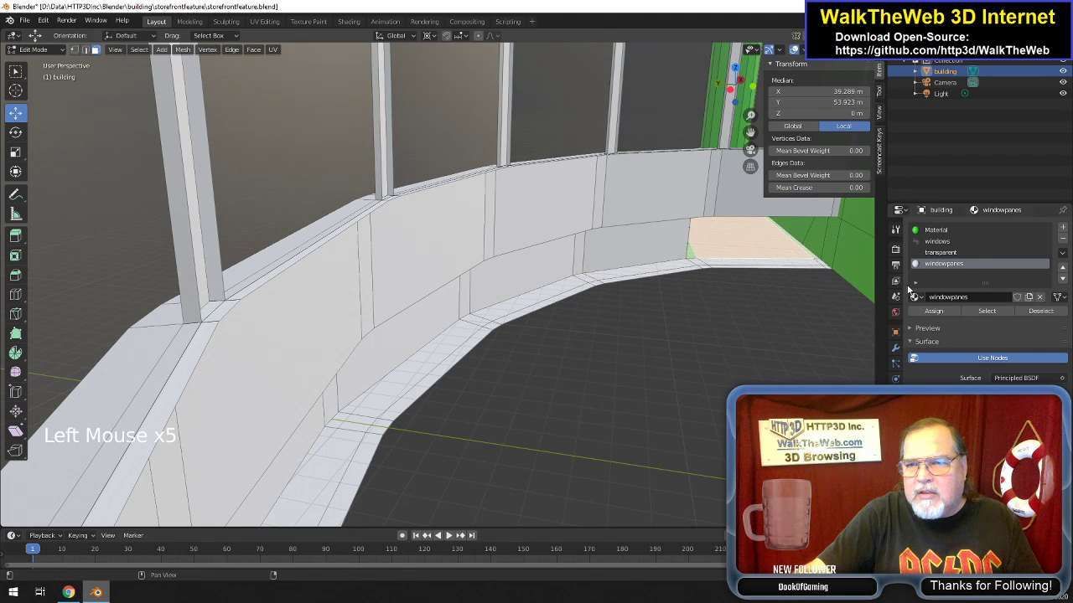
left_click(948, 229)
left_click(951, 314)
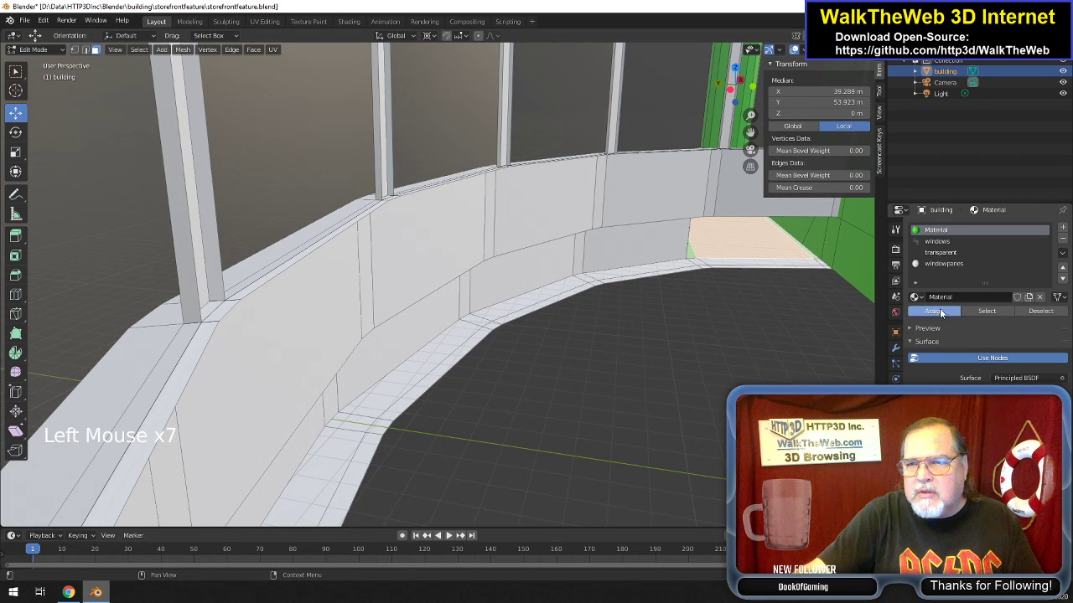
Assign windowpanes to the green lower base panel beside the steps at the window's opposite end, then clear the selection.
left_click_drag(748, 95, 598, 225)
scroll(448, 324, "down", 2)
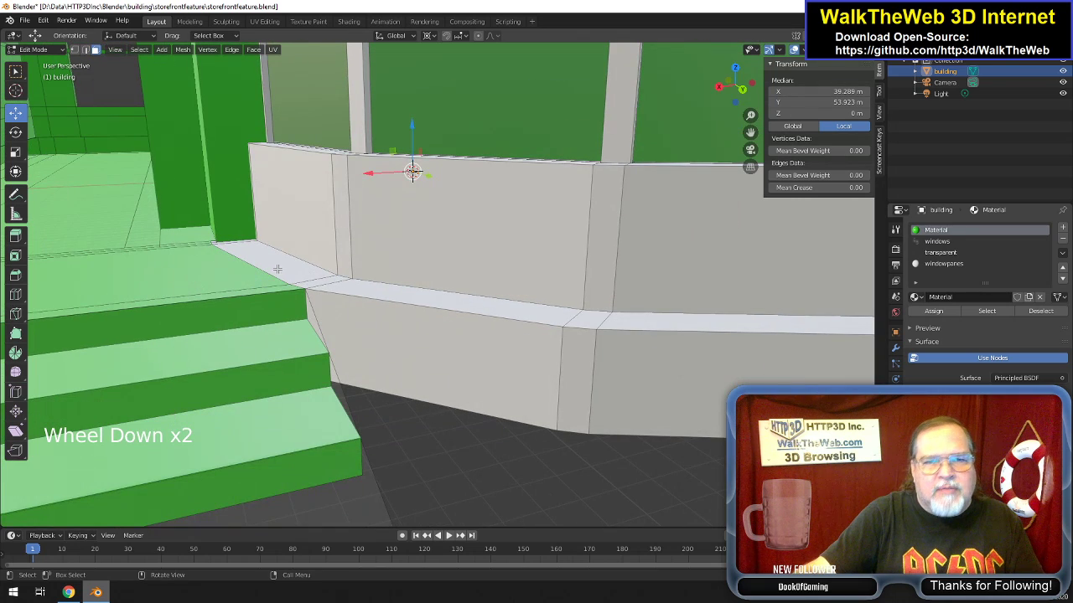
scroll(234, 304, "down", 5)
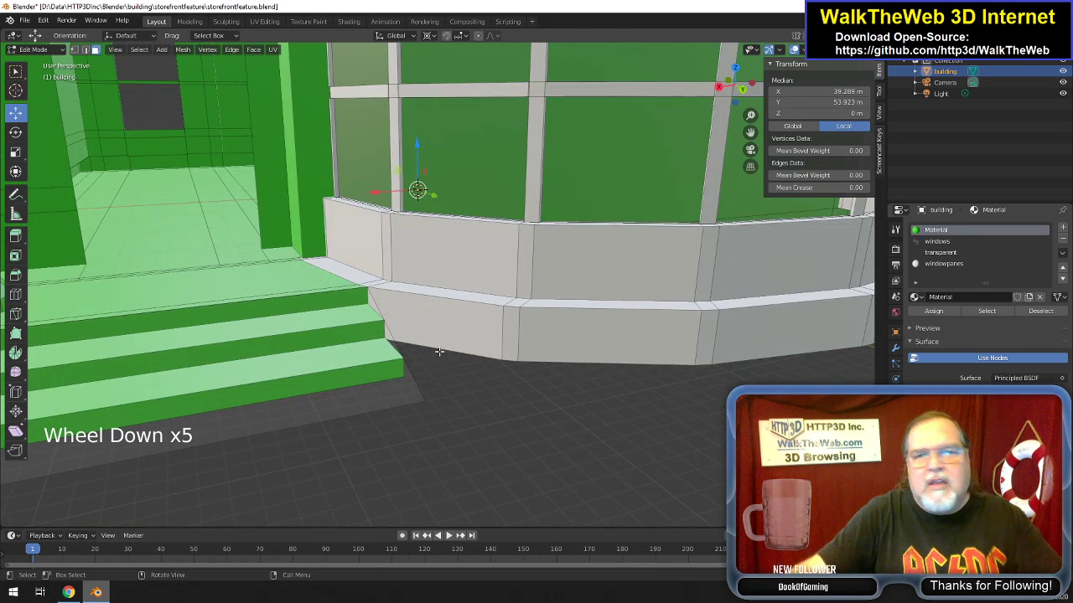
scroll(440, 352, "up", 1)
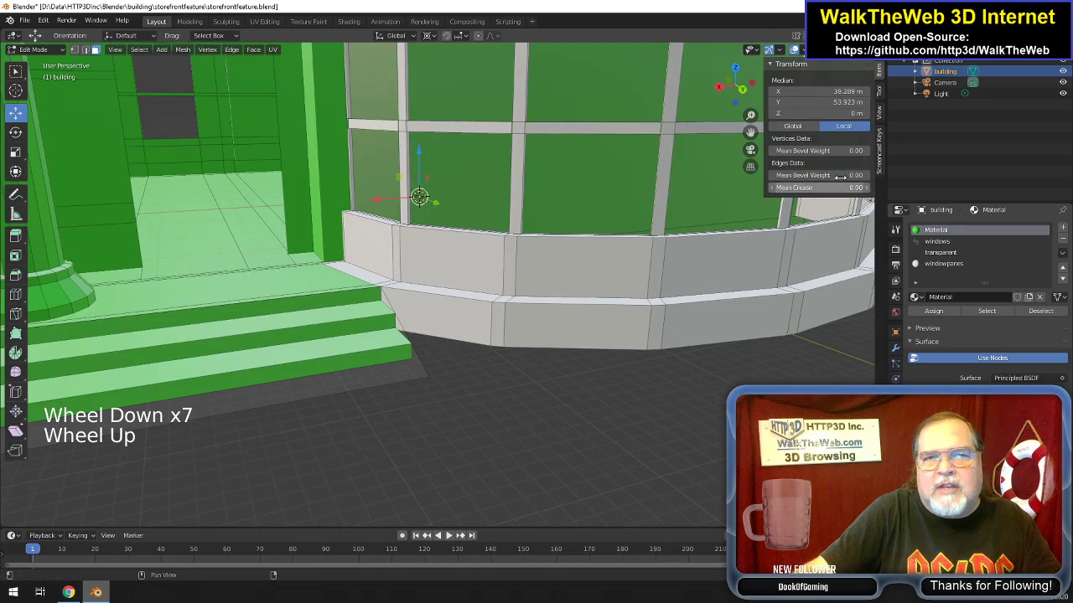
left_click_drag(748, 97, 712, 118)
scroll(695, 191, "down", 5)
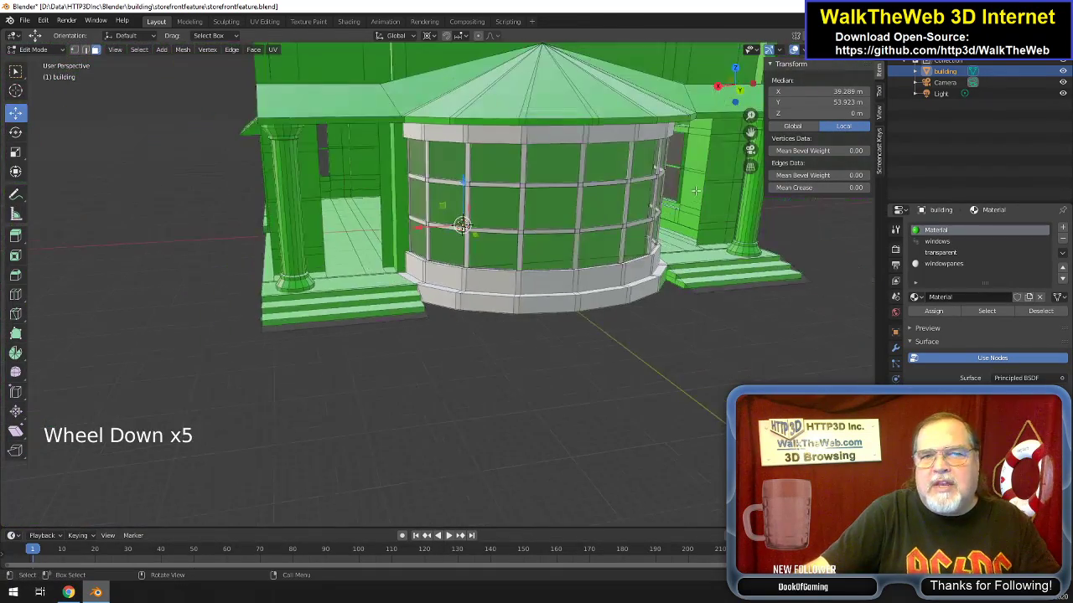
left_click(745, 91)
left_click_drag(753, 86, 687, 279)
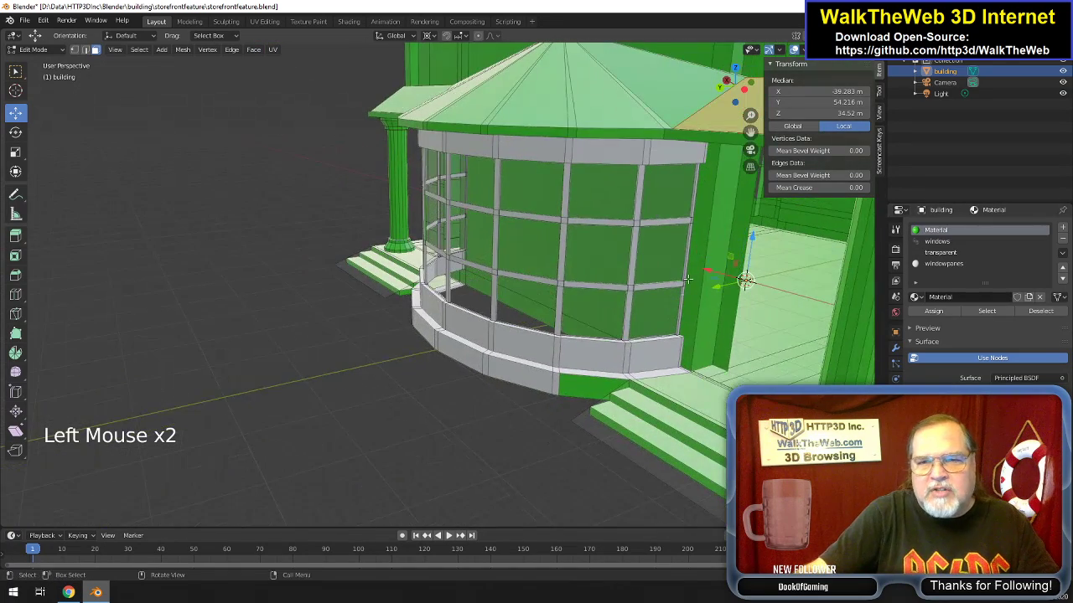
left_click(598, 384)
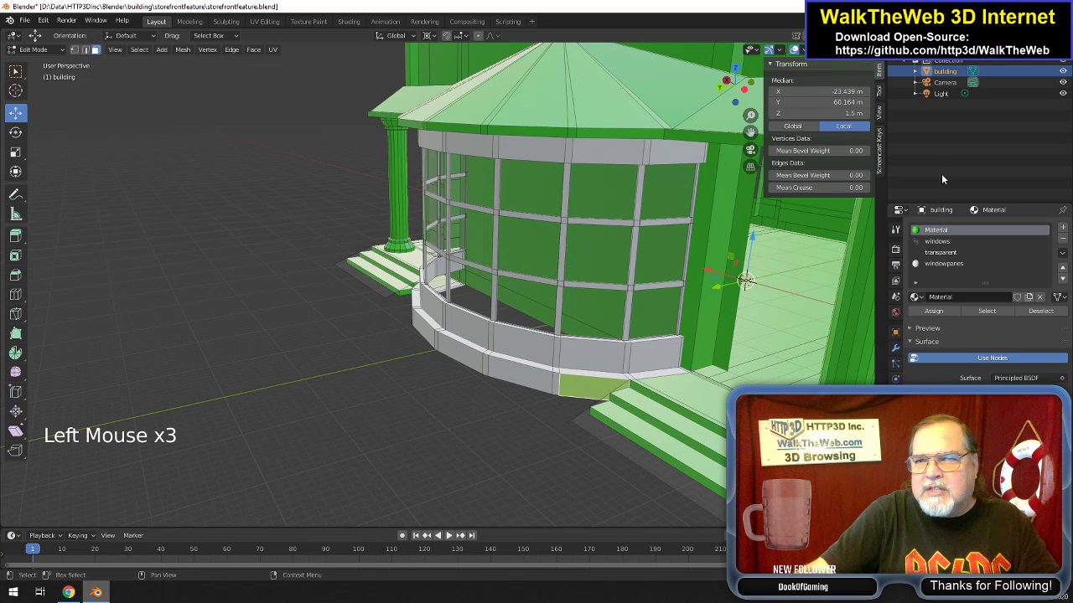
left_click(942, 263)
left_click(937, 311)
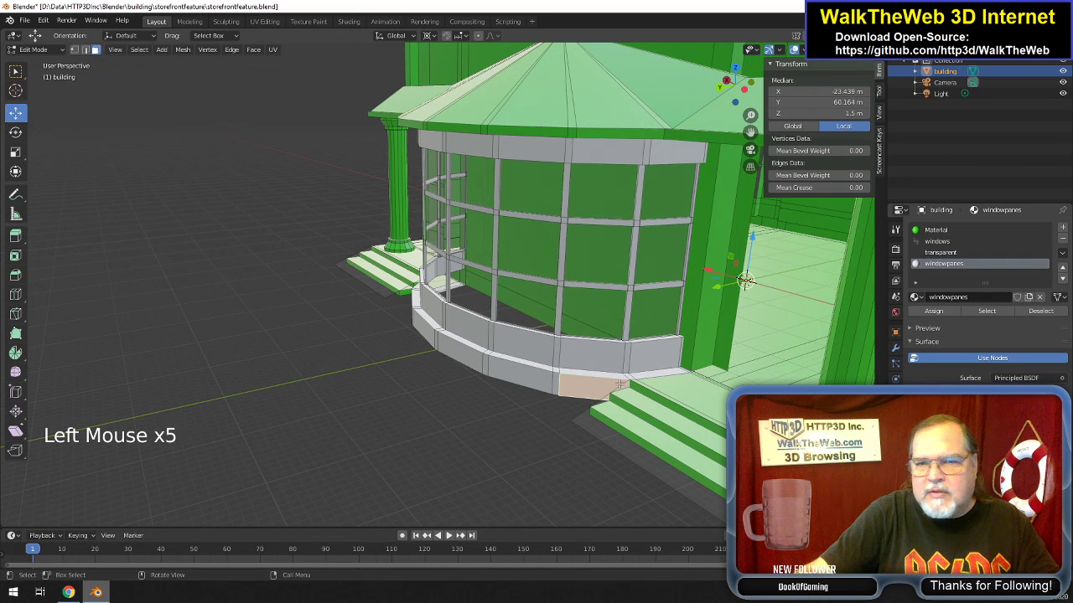
left_click(492, 427)
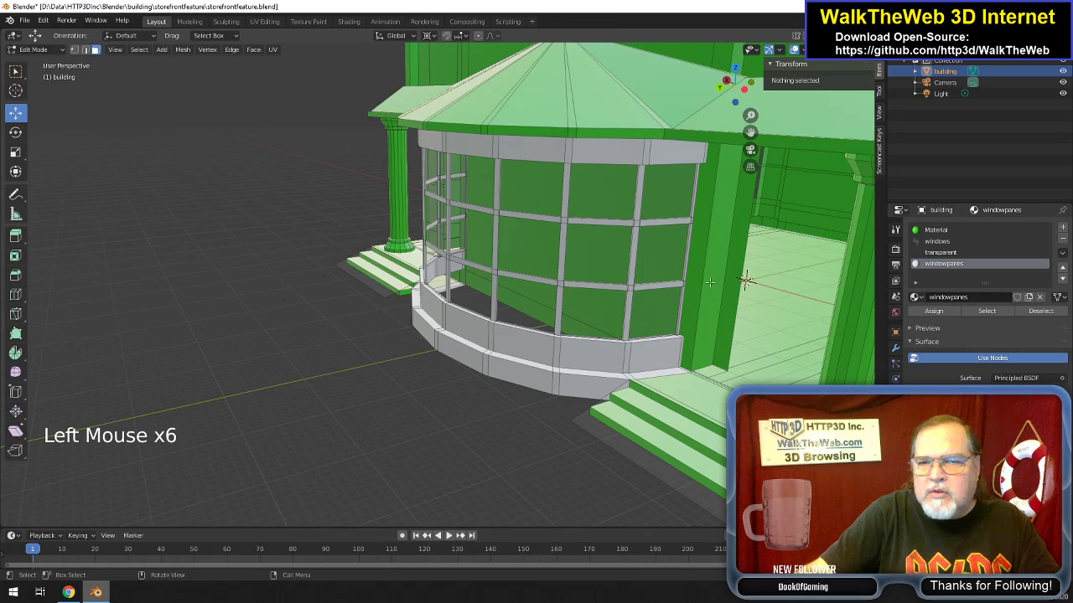
Add a new material slot to the building, create a material in it and name it columns.
left_click_drag(744, 95, 901, 71)
middle_click_drag(298, 284, 478, 271)
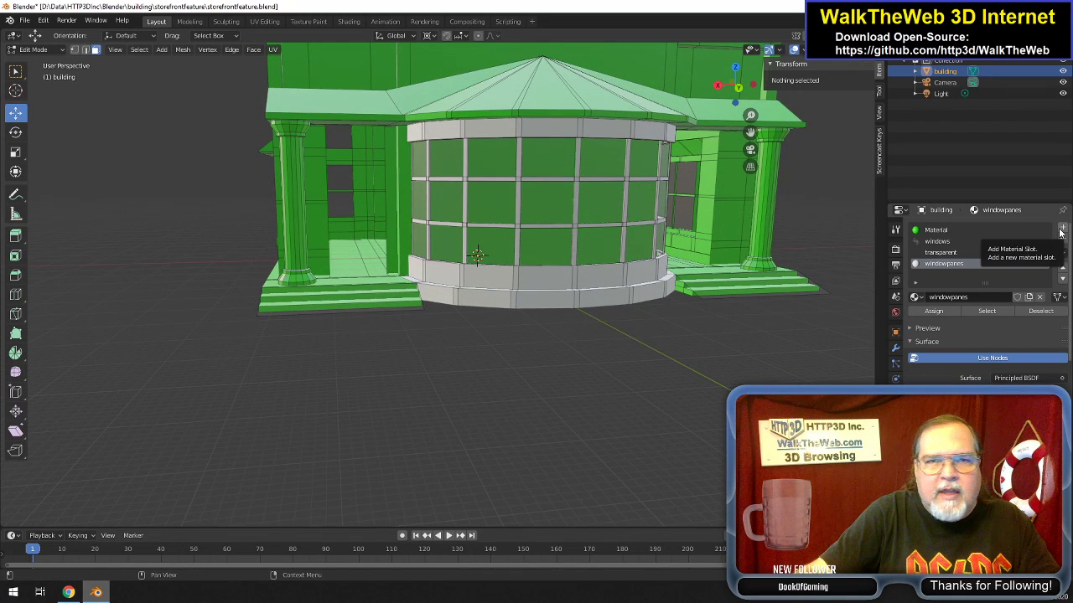
left_click(1062, 229)
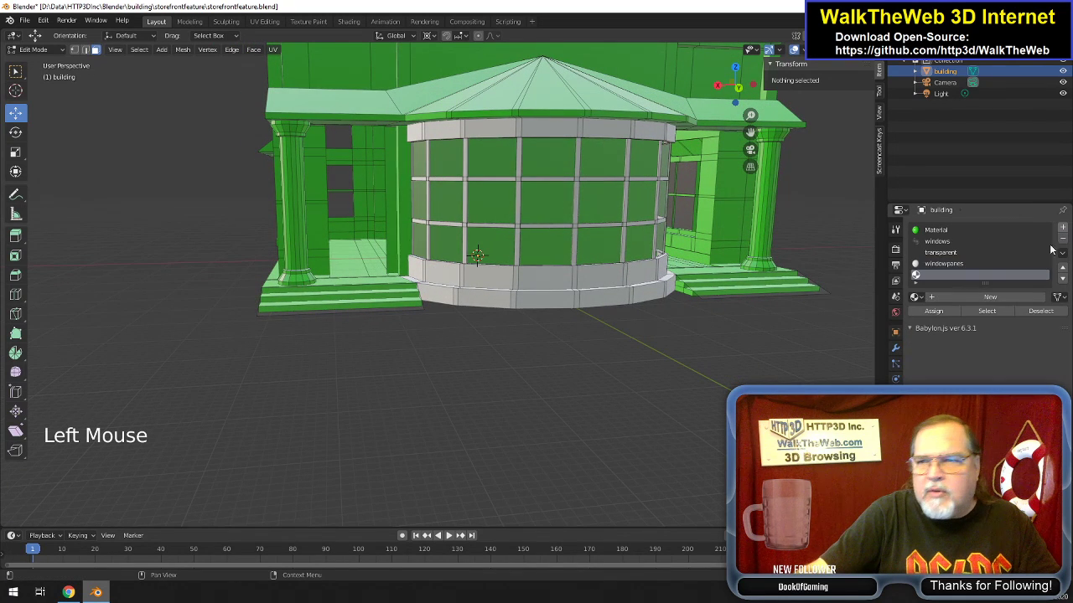
left_click(986, 298)
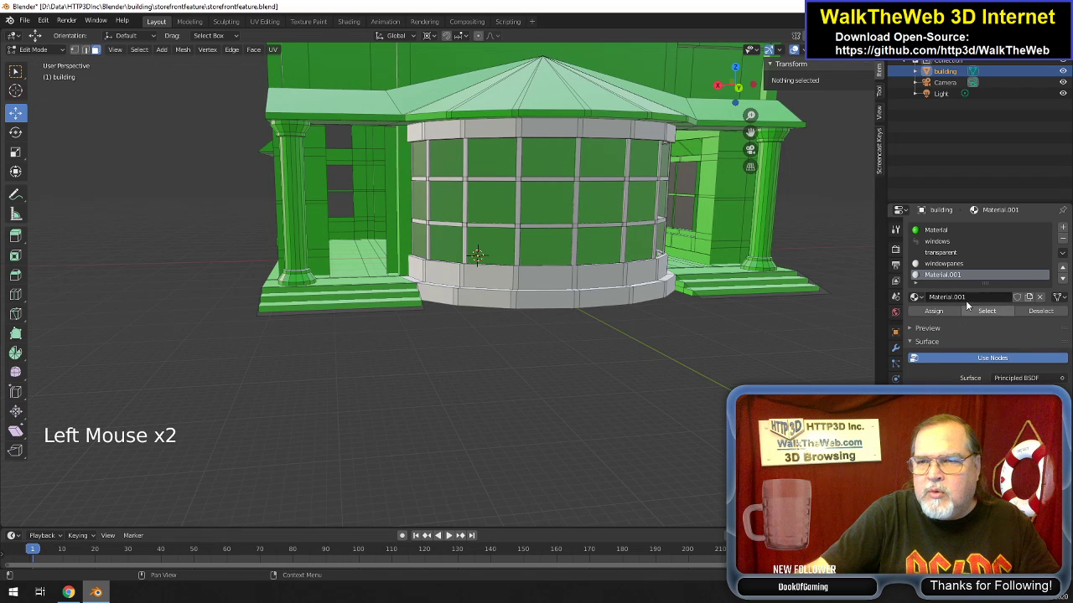
left_click(963, 298)
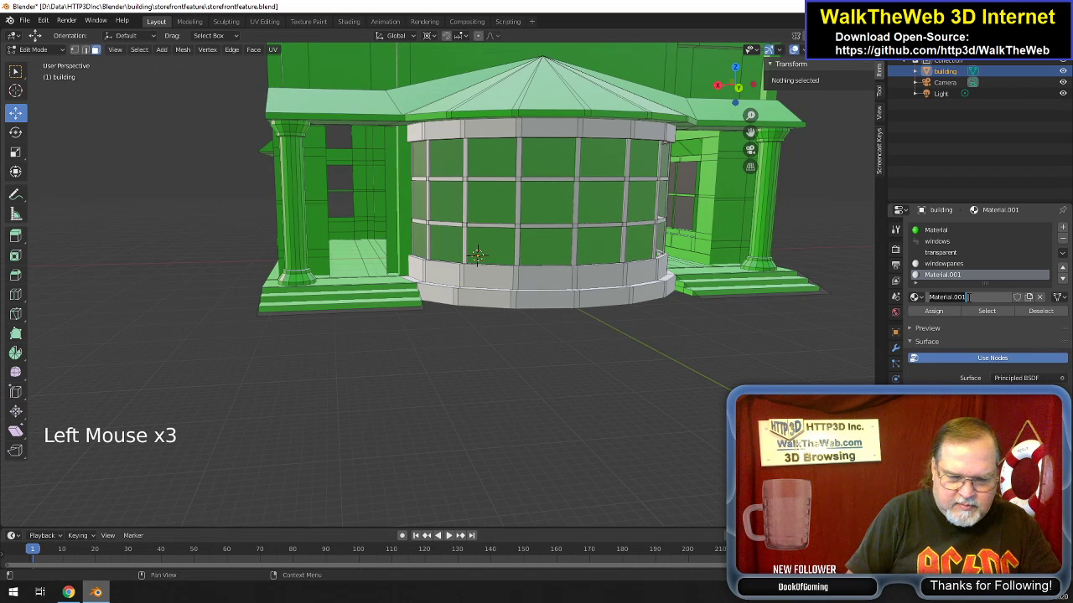
type("columns")
key("Return")
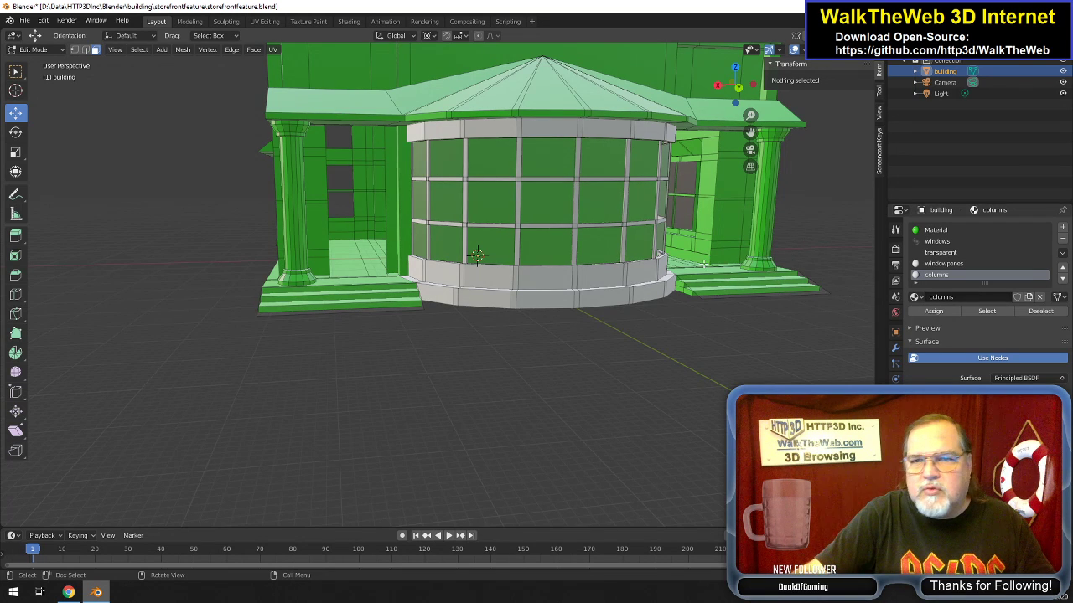
Select the face loops of the base and shaft on the porch column beside the round window's unfinished entrance.
left_click(298, 277, "alt")
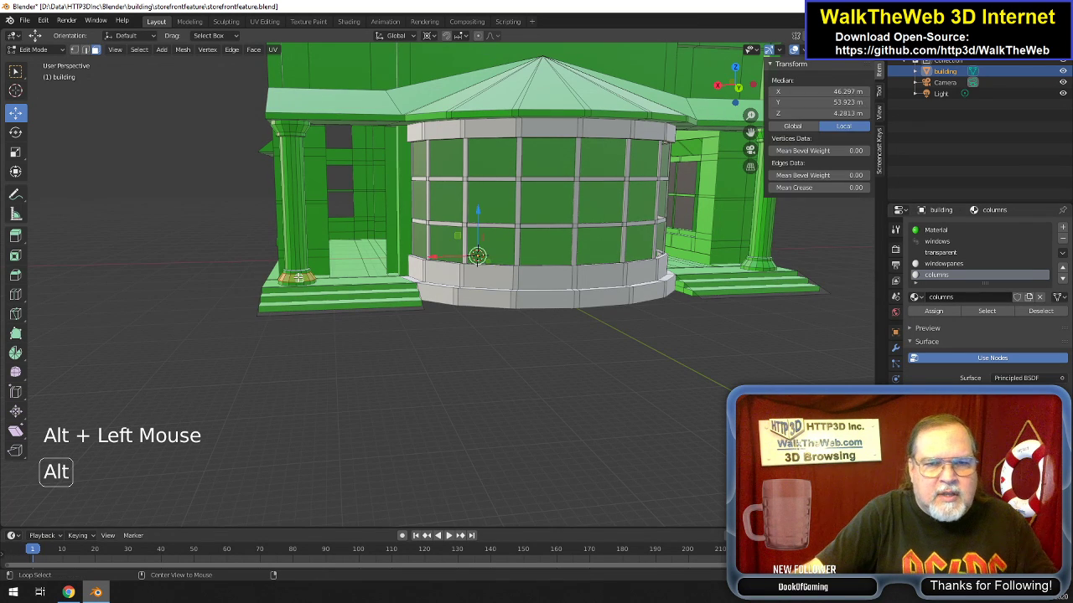
scroll(298, 278, "up", 3)
scroll(300, 280, "up", 3)
left_click_drag(751, 132, 1065, 327)
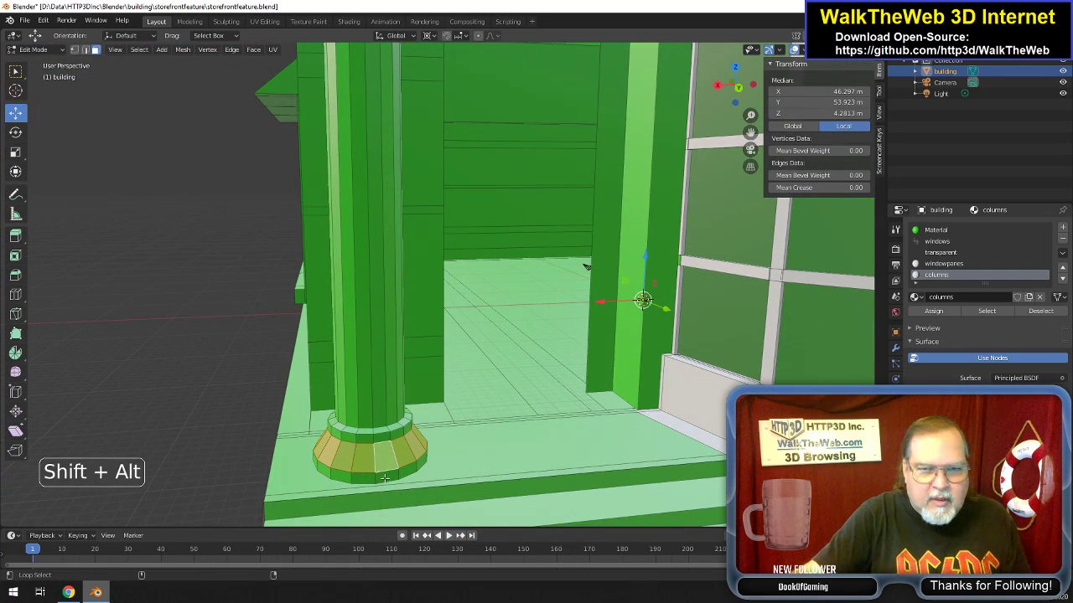
left_click(388, 467, "alt+shift")
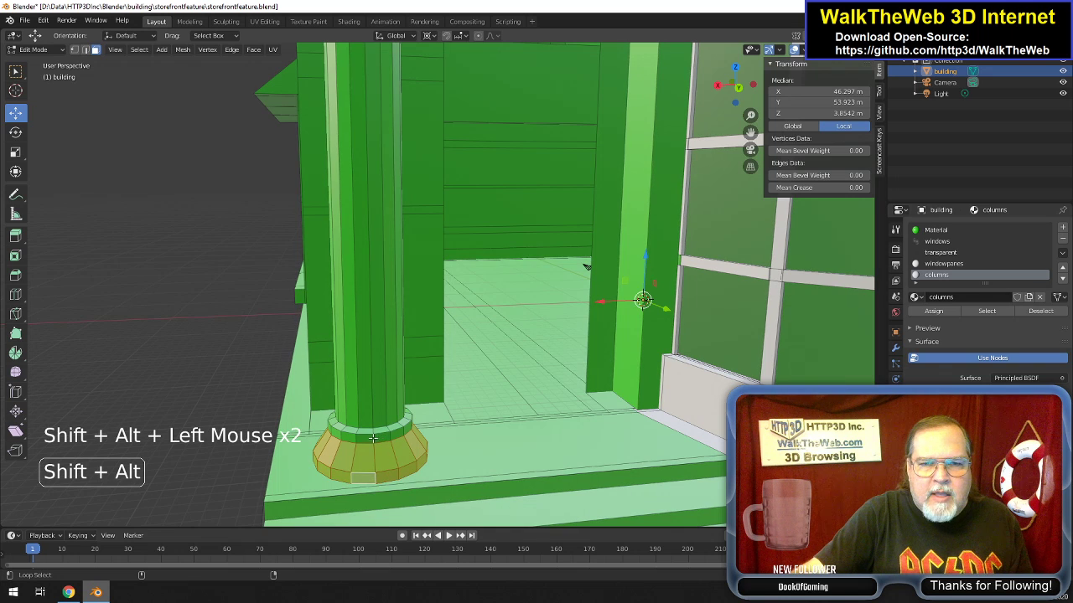
left_click(374, 436, "alt+shift")
left_click(373, 417, "alt+shift")
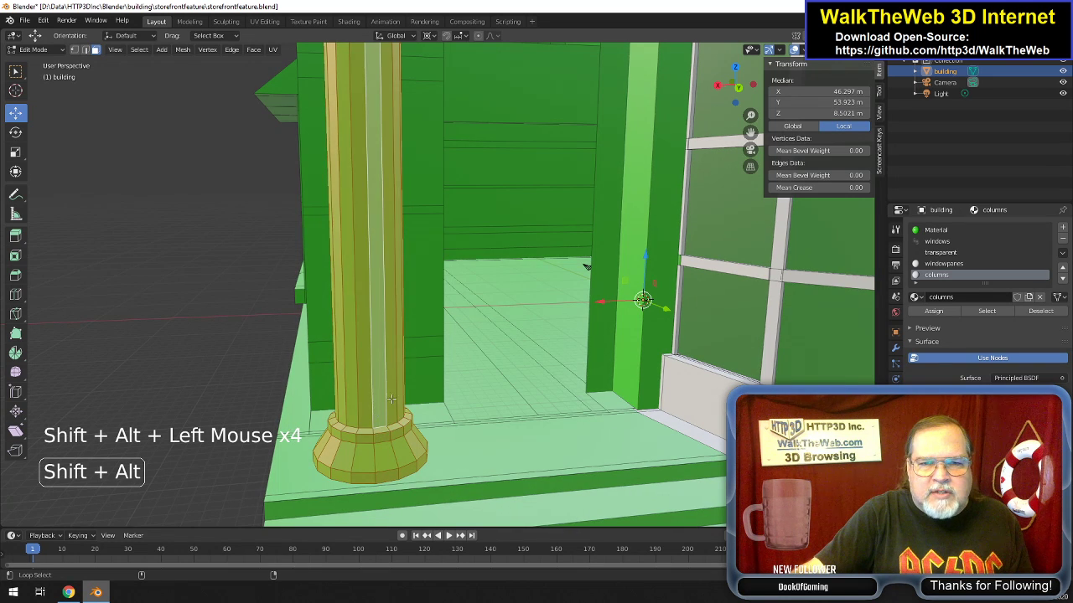
Add the column's capital face loops to the selection and assign the columns material to the whole column.
left_click_drag(751, 133, 758, 172)
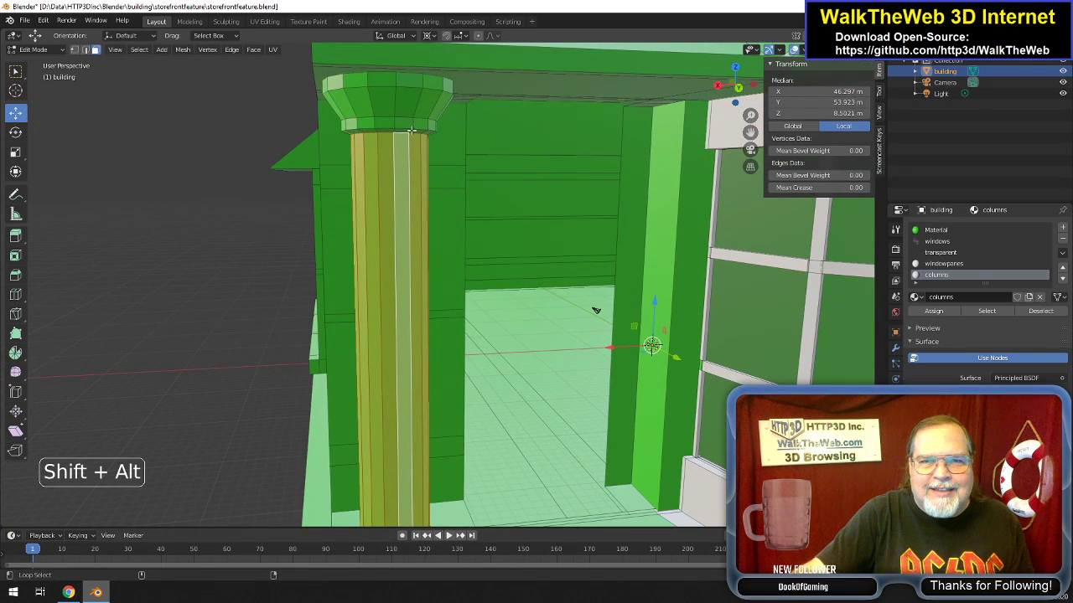
left_click(411, 128, "alt+shift")
left_click(412, 124, "alt+shift")
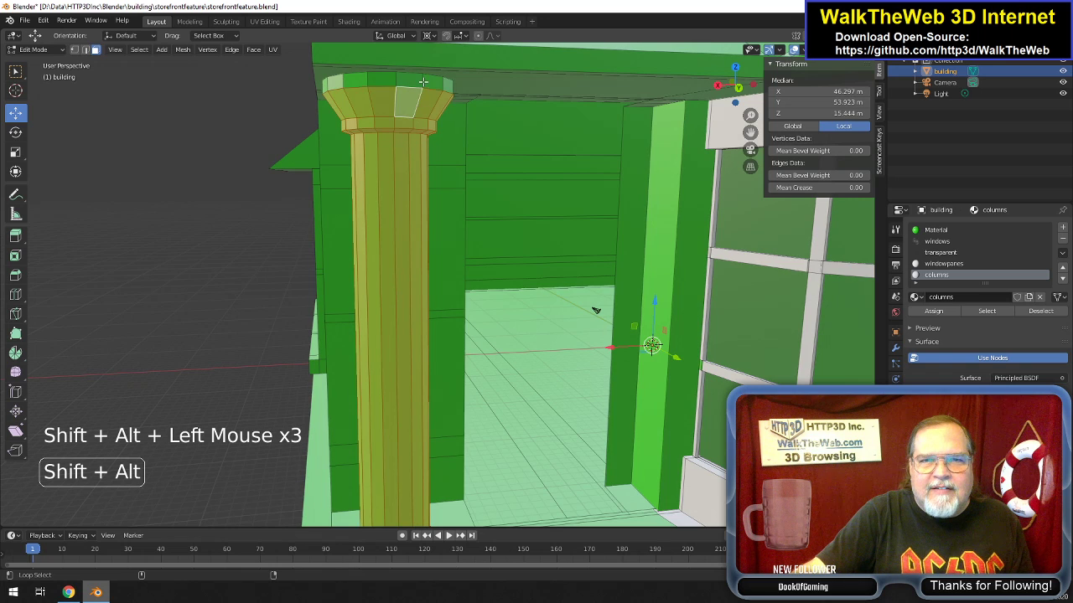
left_click(423, 86, "alt+shift")
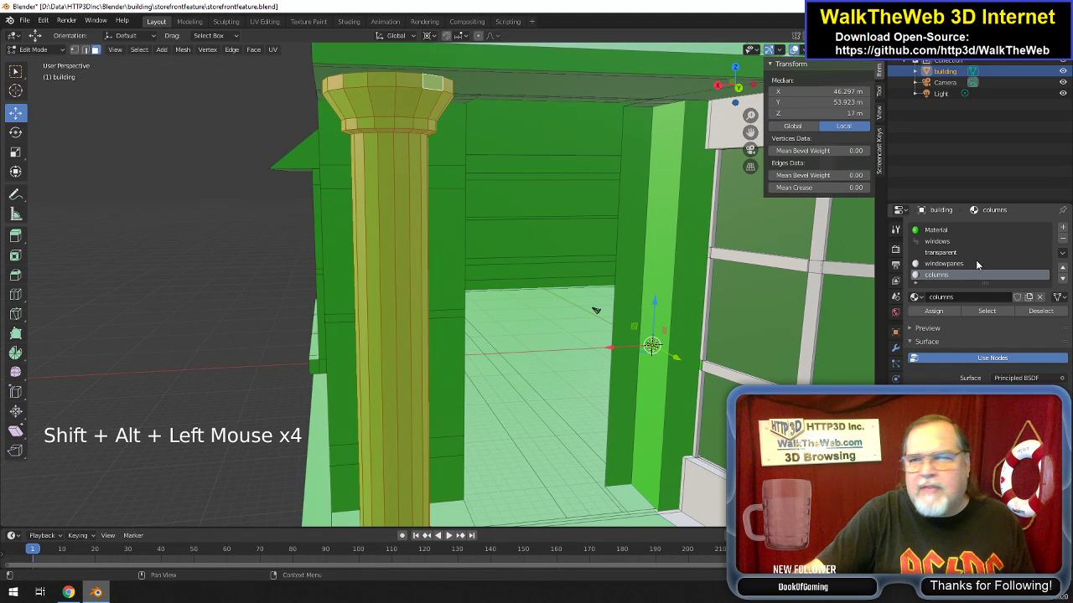
left_click(945, 274)
left_click(947, 313)
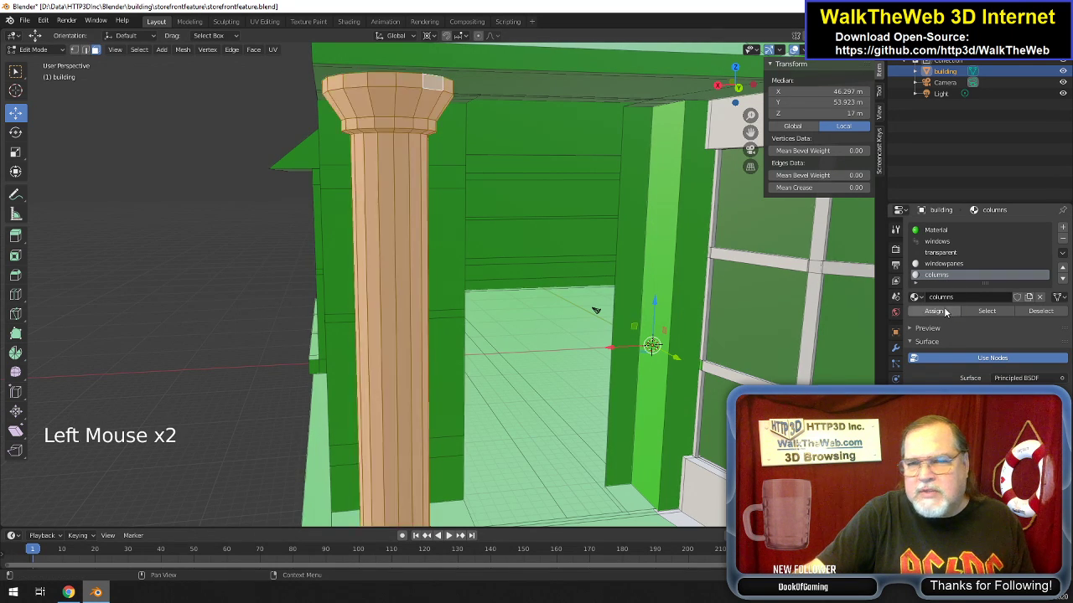
Set the columns material's base color to a pale yellow with hue 0.175.
scroll(606, 353, "down", 3)
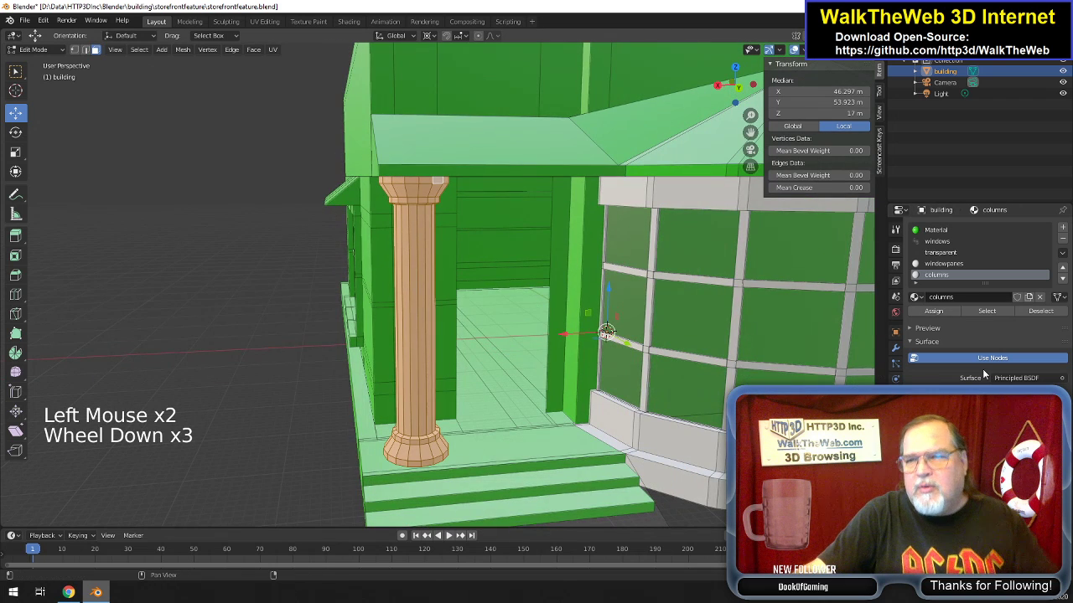
left_click(1014, 422)
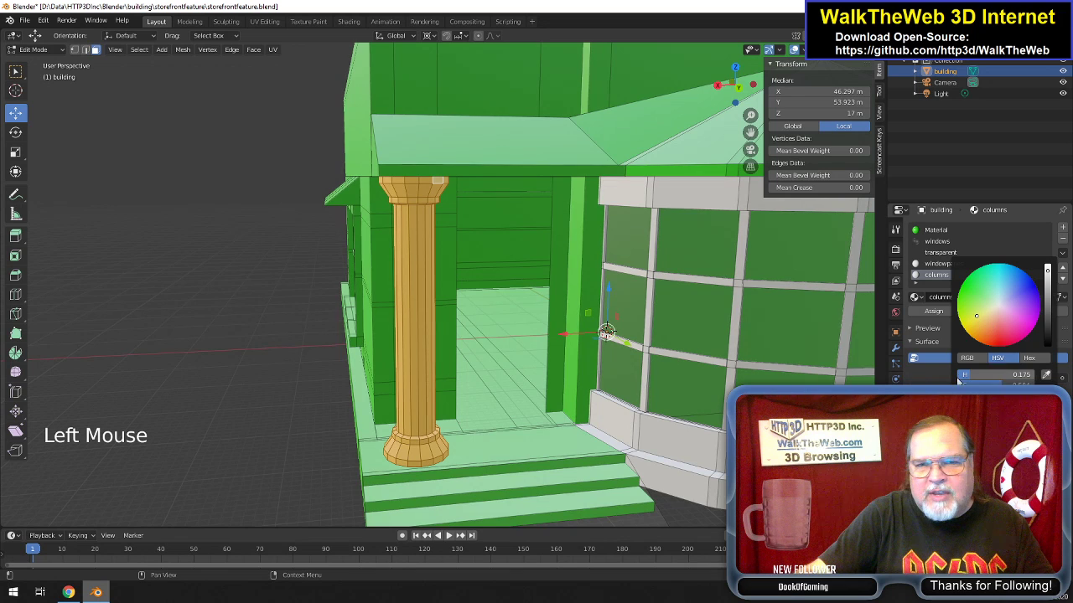
left_click(668, 398)
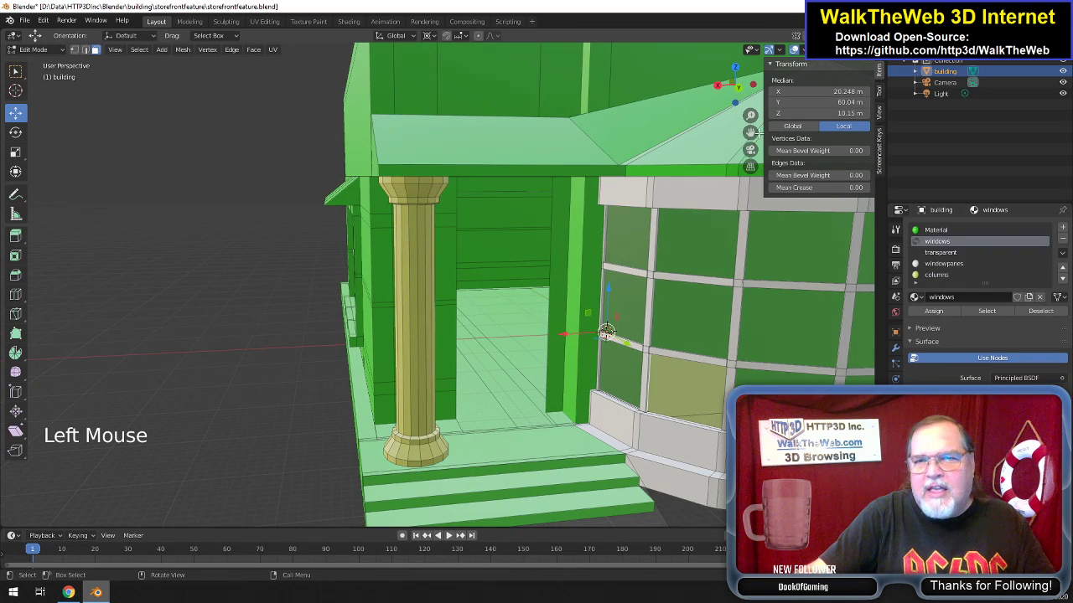
Select the base and shaft face loops of the green column on the opposite side of the round window.
left_click_drag(751, 132, 304, 120)
scroll(725, 288, "up", 5)
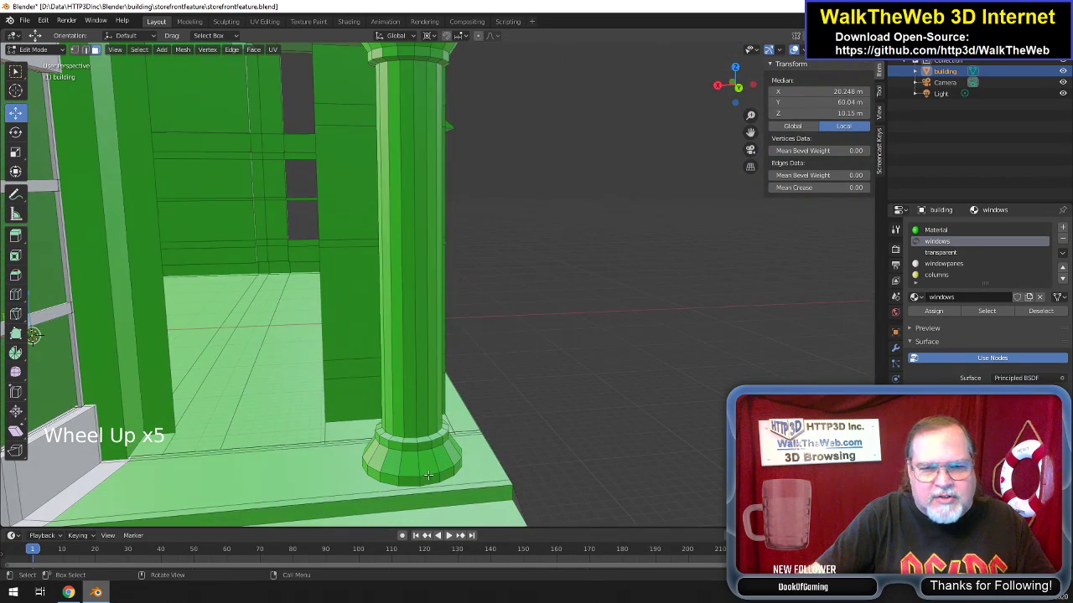
key("alt")
left_click(419, 480, "alt")
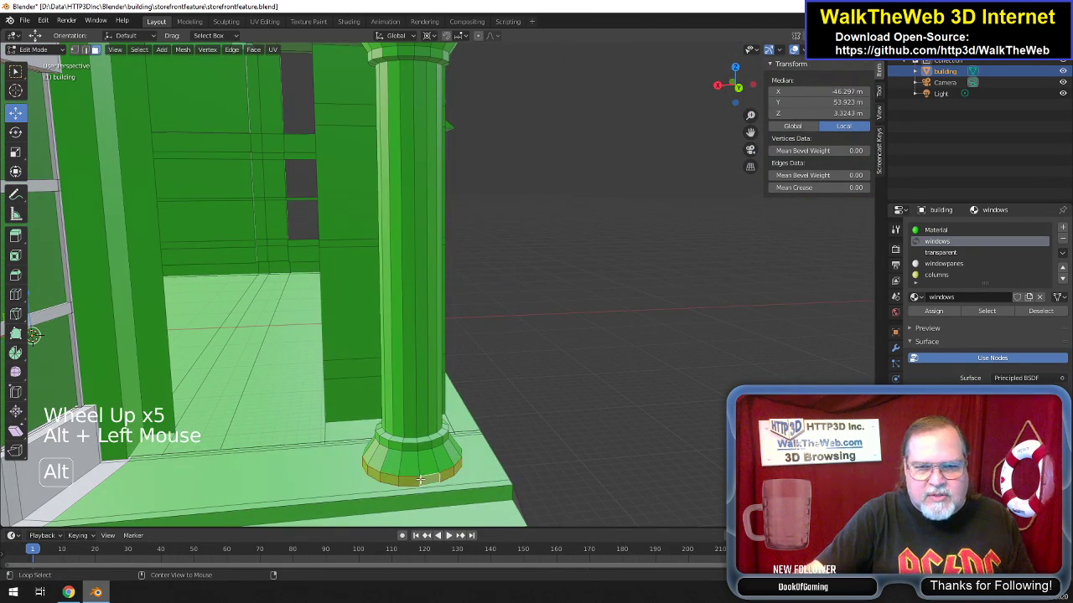
key("shift")
left_click(418, 453, "alt+shift")
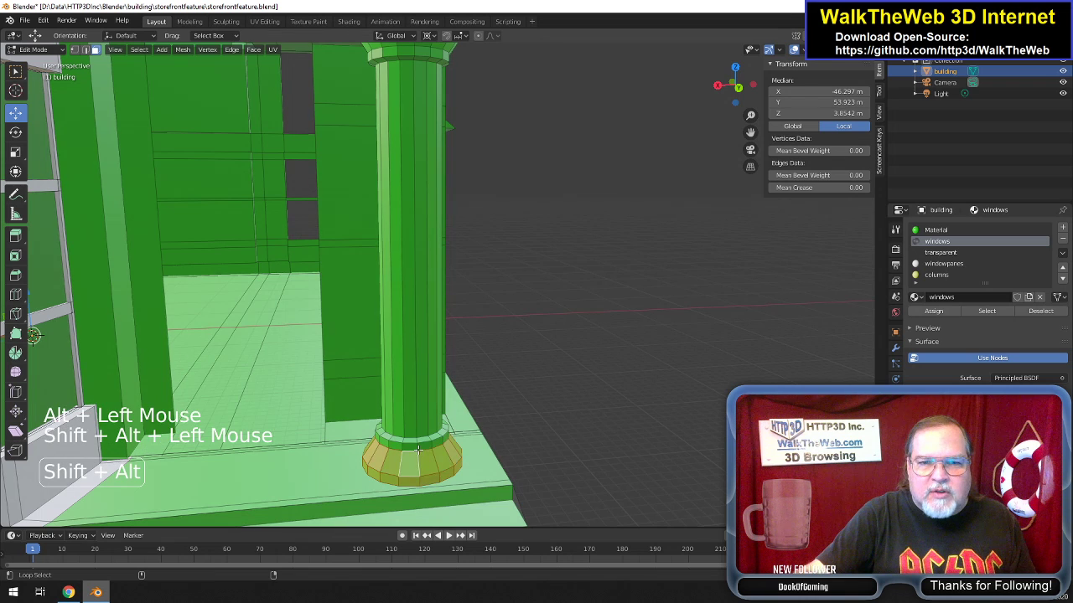
left_click(415, 440, "alt+shift")
left_click(419, 411, "alt+shift")
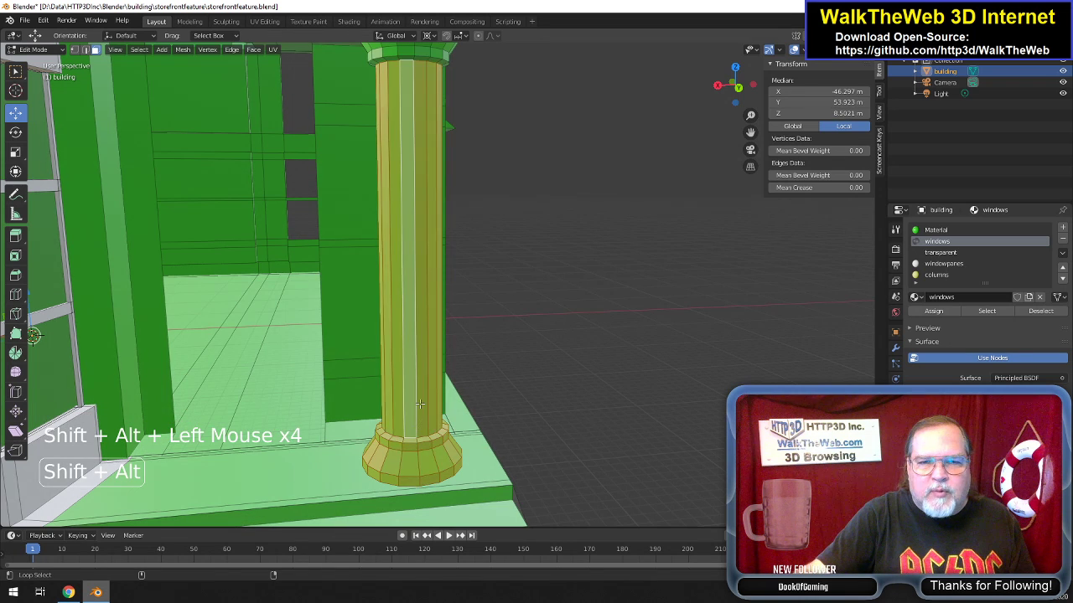
Extend the selection to the entire linked column, assign the columns material to it, and clear the selection.
left_click(415, 59, "alt+shift")
left_click(415, 59, "alt+shift")
left_click(419, 62, "alt+shift")
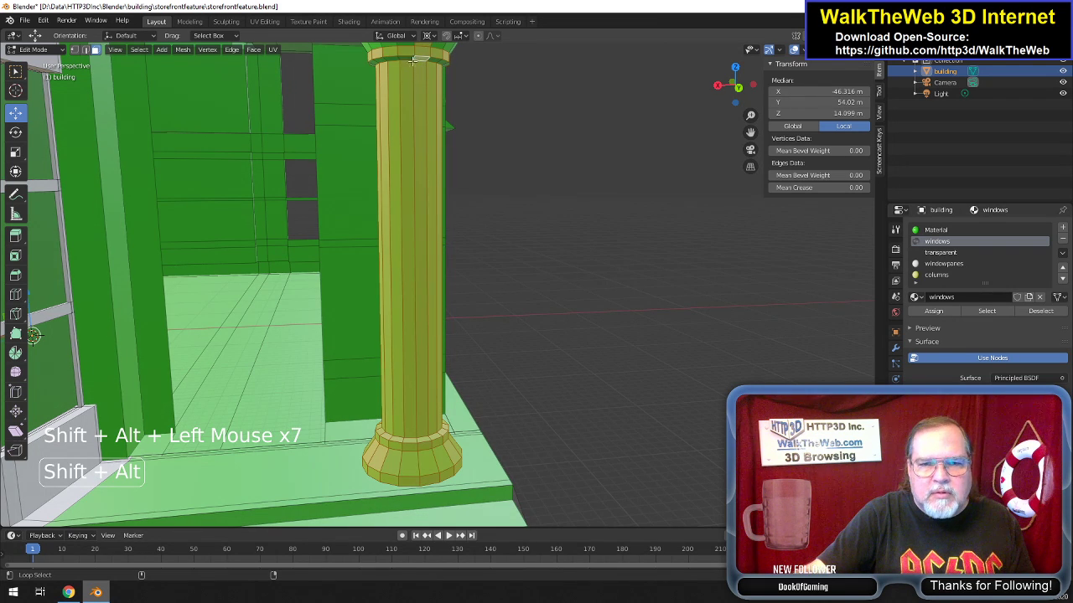
key("ctrl+l")
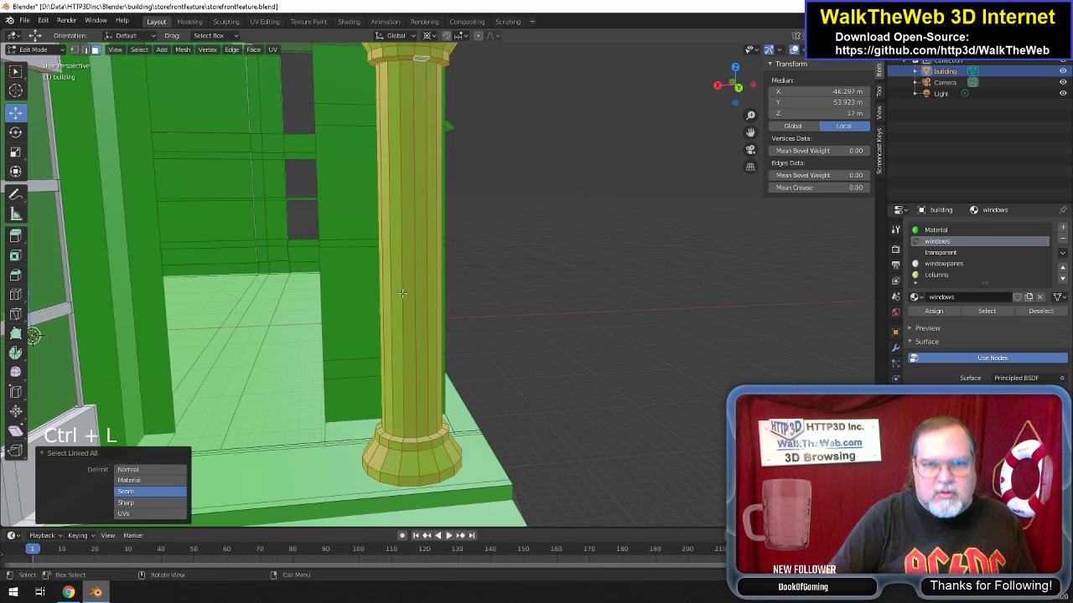
scroll(598, 277, "down", 3)
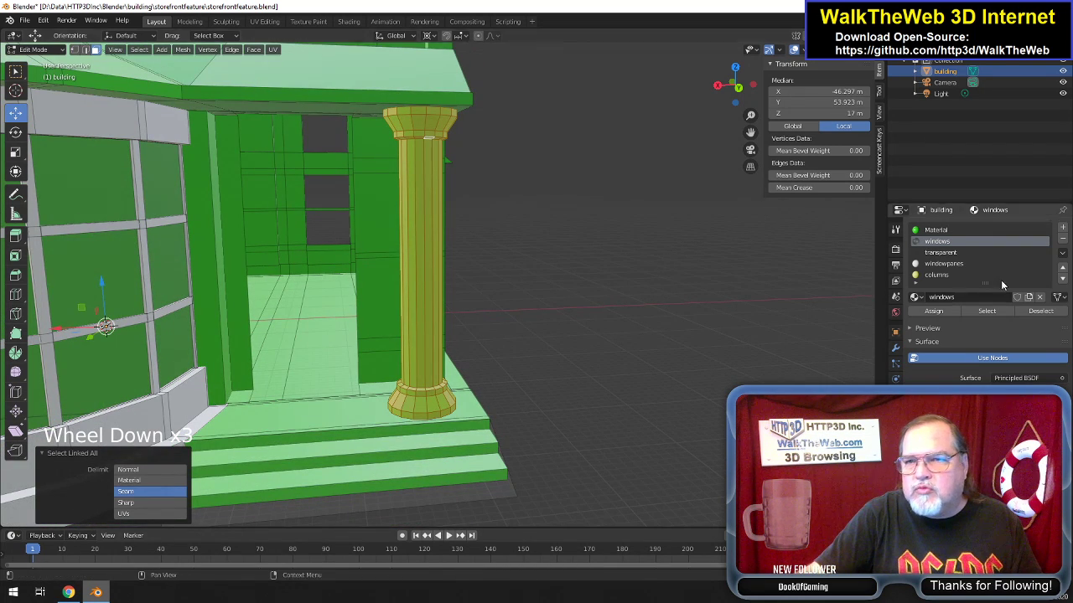
left_click(938, 275)
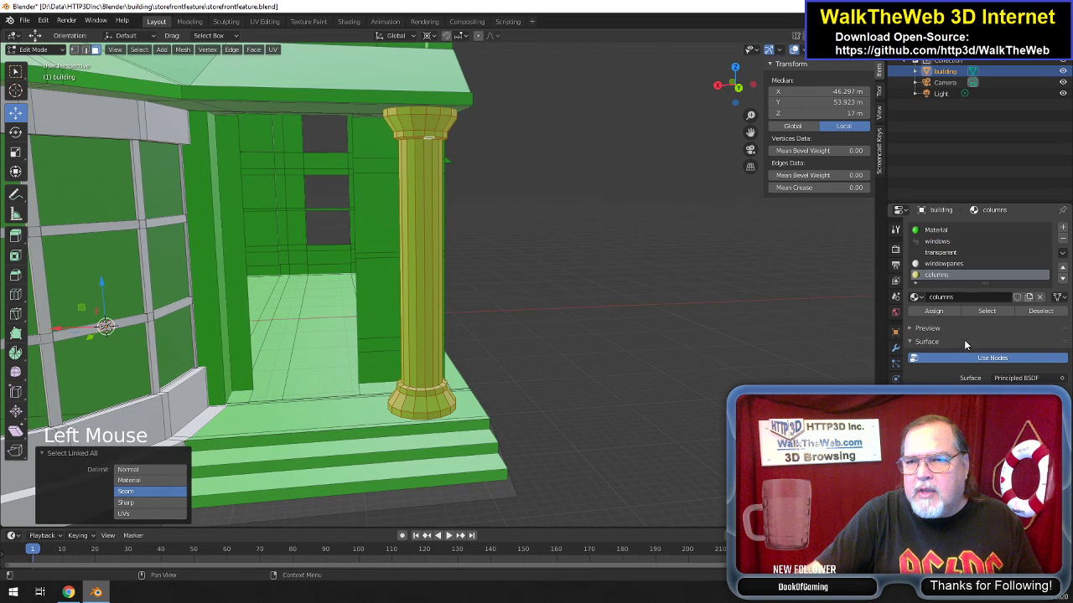
left_click(934, 311)
left_click(565, 383)
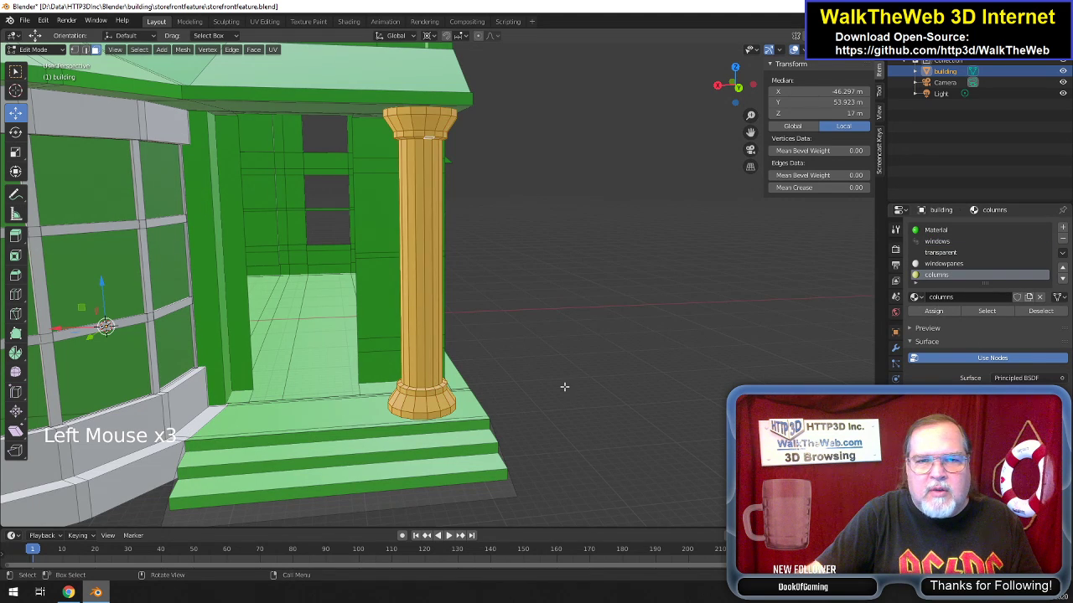
Examine the storefront's columns, entrance corner and side wall from several angles.
scroll(553, 435, "down", 4)
scroll(552, 435, "down", 1)
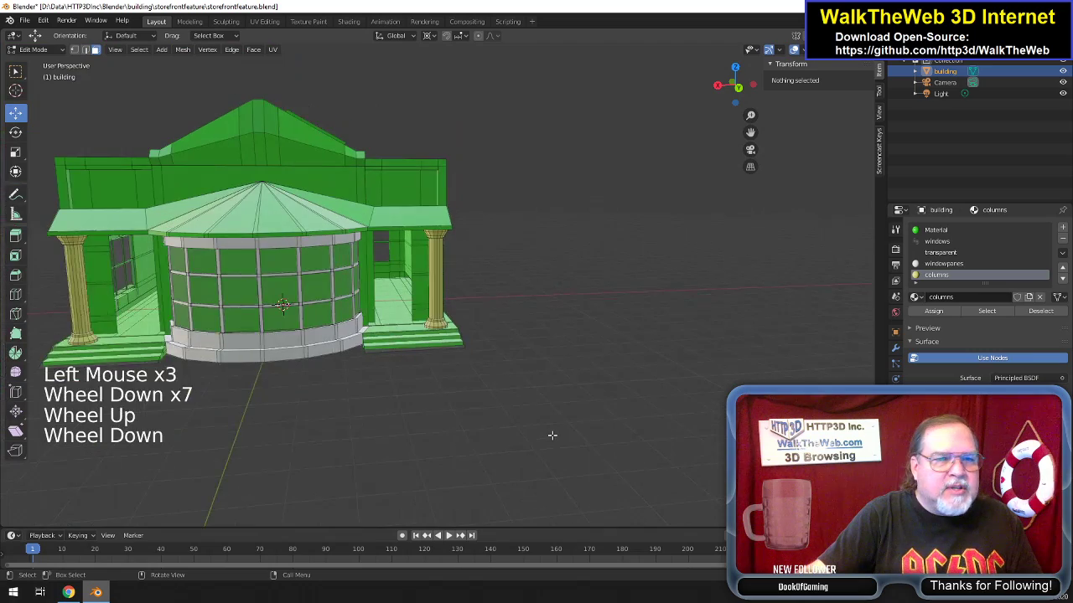
scroll(552, 435, "up", 6)
scroll(552, 435, "down", 1)
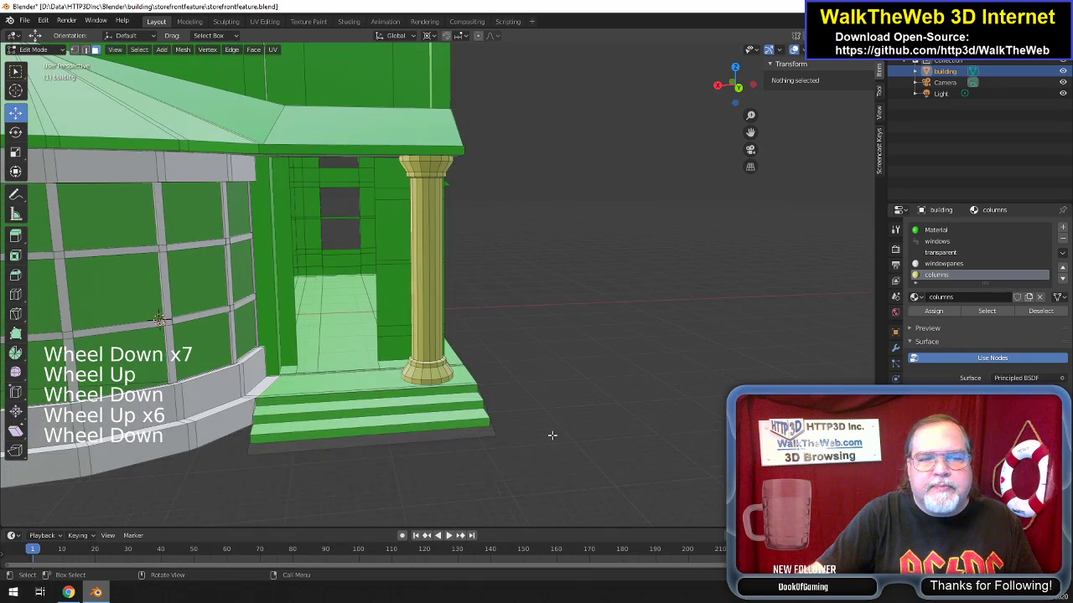
left_click_drag(730, 89, 644, 58)
left_click_drag(554, 314, 550, 286)
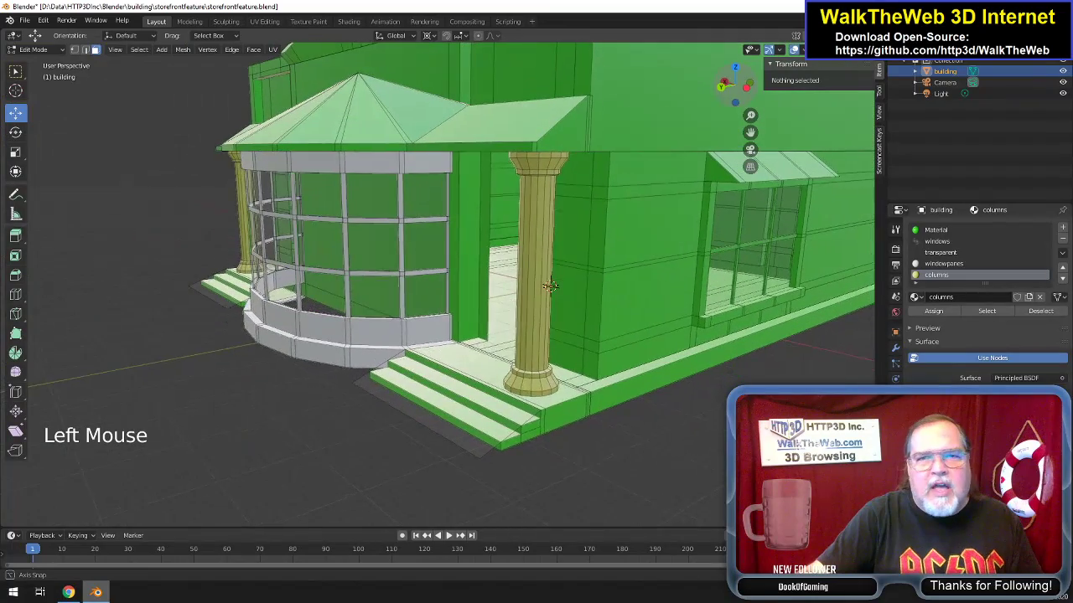
left_click_drag(735, 85, 763, 91)
middle_click_drag(402, 272, 427, 358)
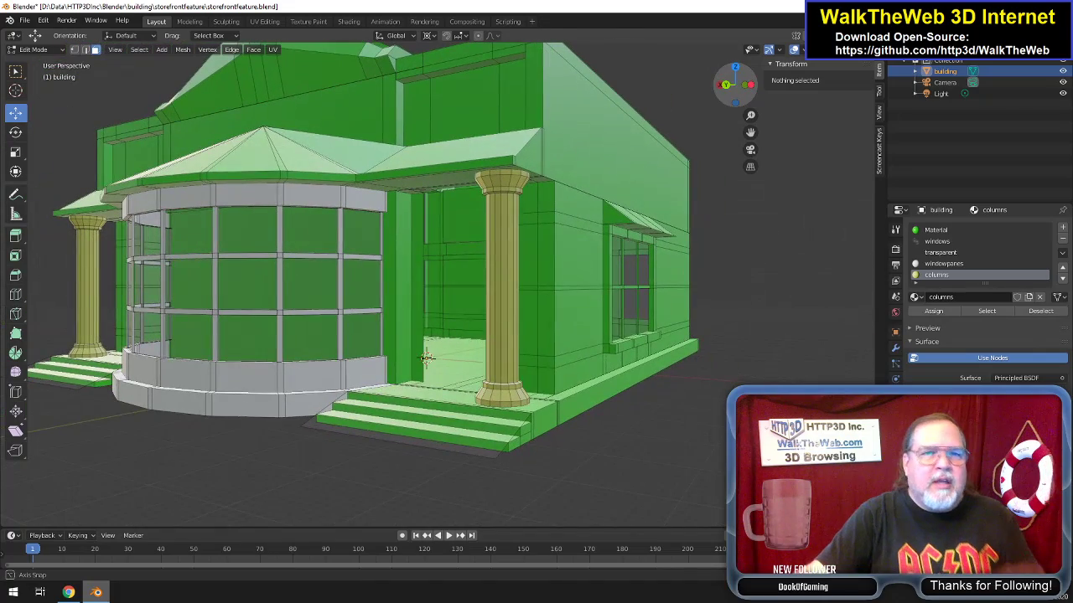
left_click_drag(233, 49, 240, 64)
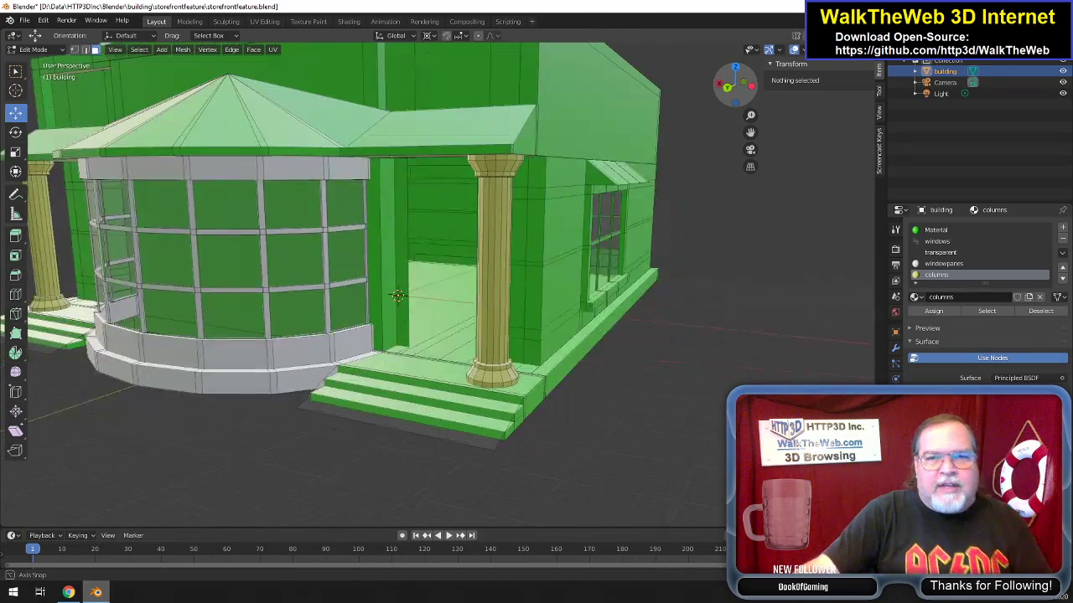
left_click_drag(746, 93, 741, 98)
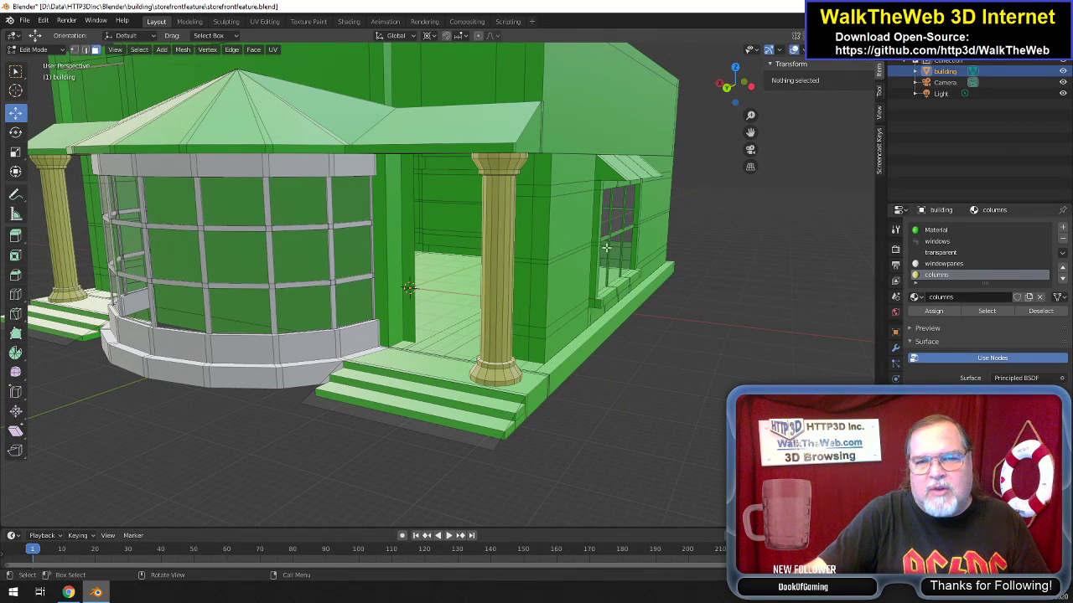
left_click_drag(743, 105, 705, 75)
left_click_drag(569, 496, 445, 332)
left_click_drag(728, 99, 709, 99)
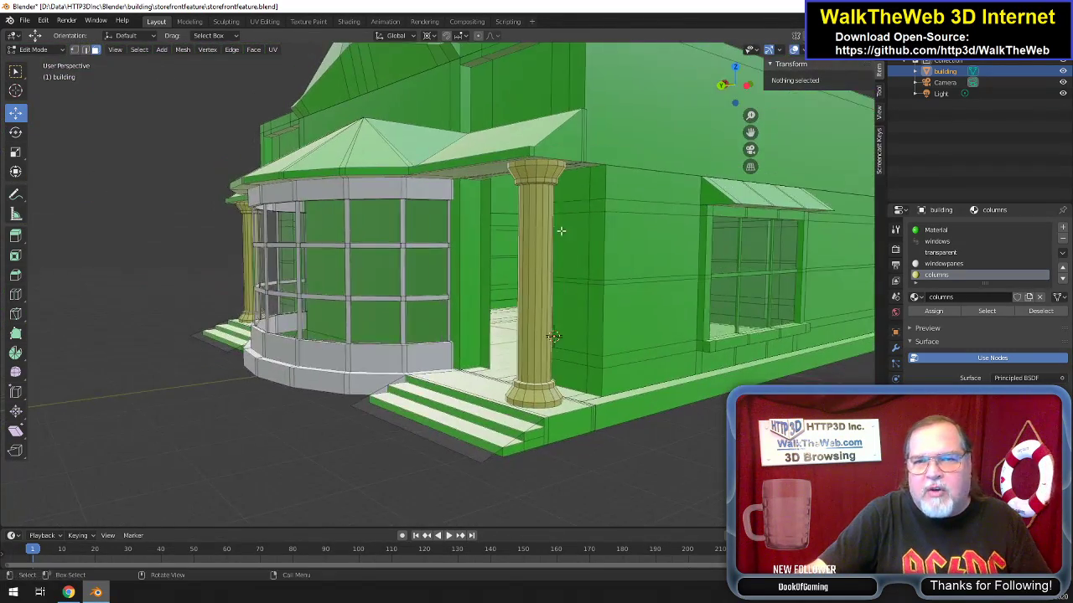
Select the stacked horizontal face loops that cover the ground-floor walls from the porch ceiling down to the base.
left_click(589, 192, "alt")
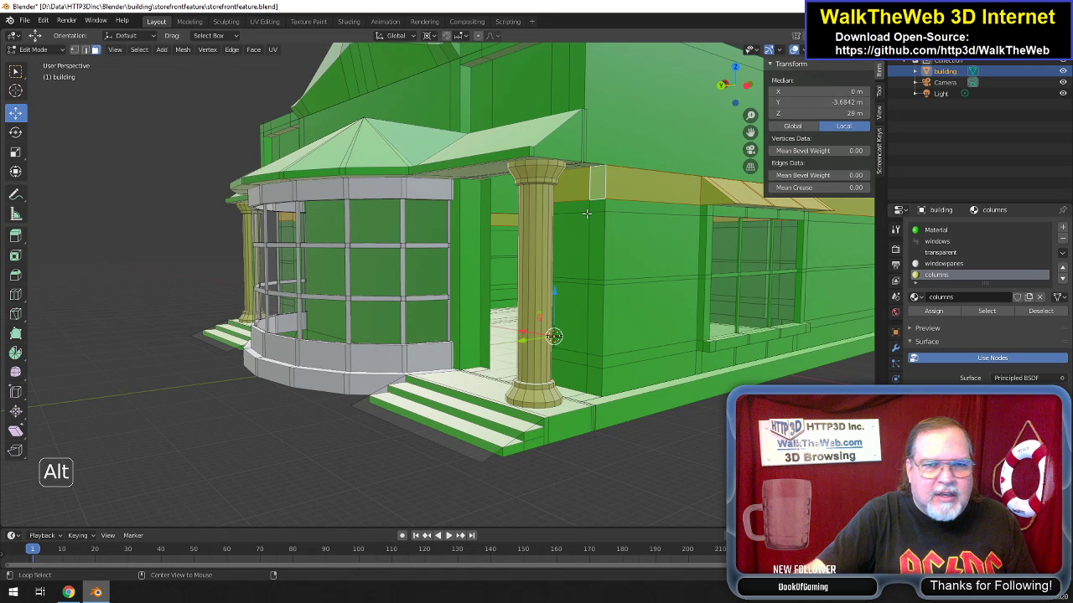
left_click(587, 214, "alt+shift")
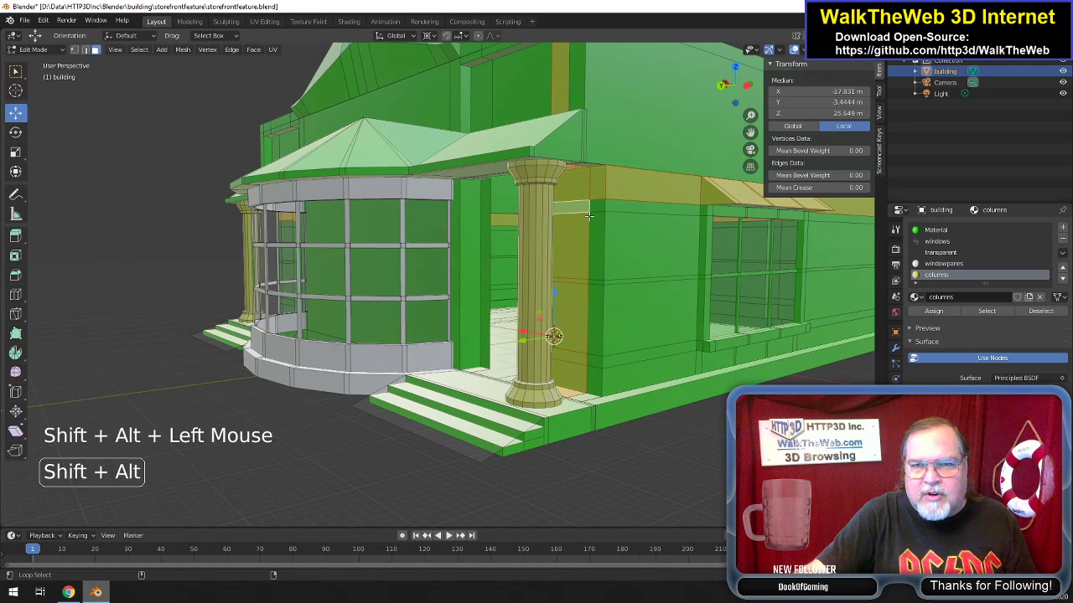
key("ctrl+z")
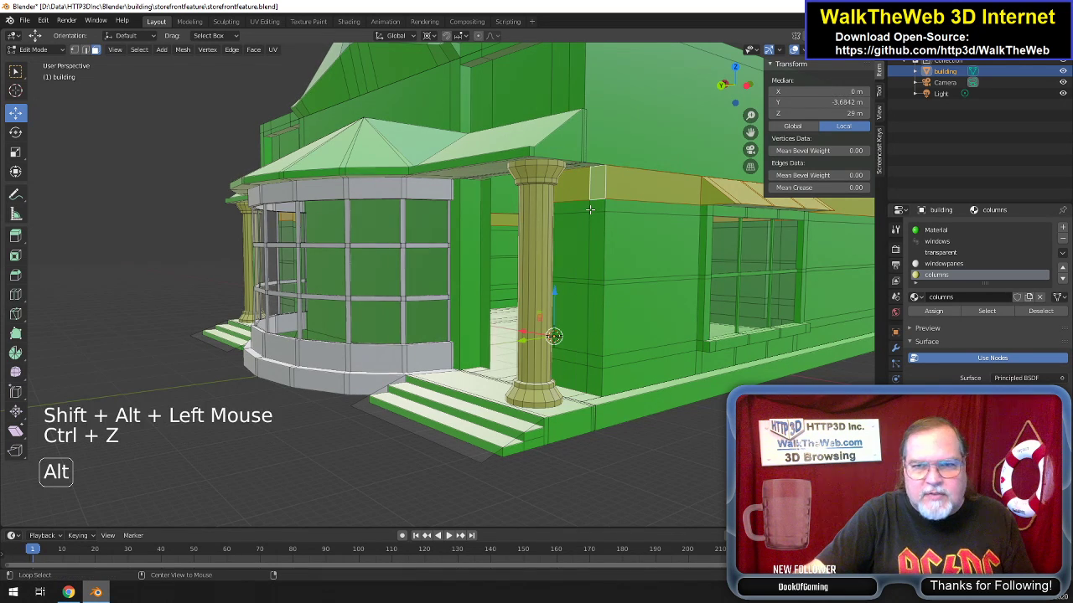
left_click(591, 208, "alt+shift")
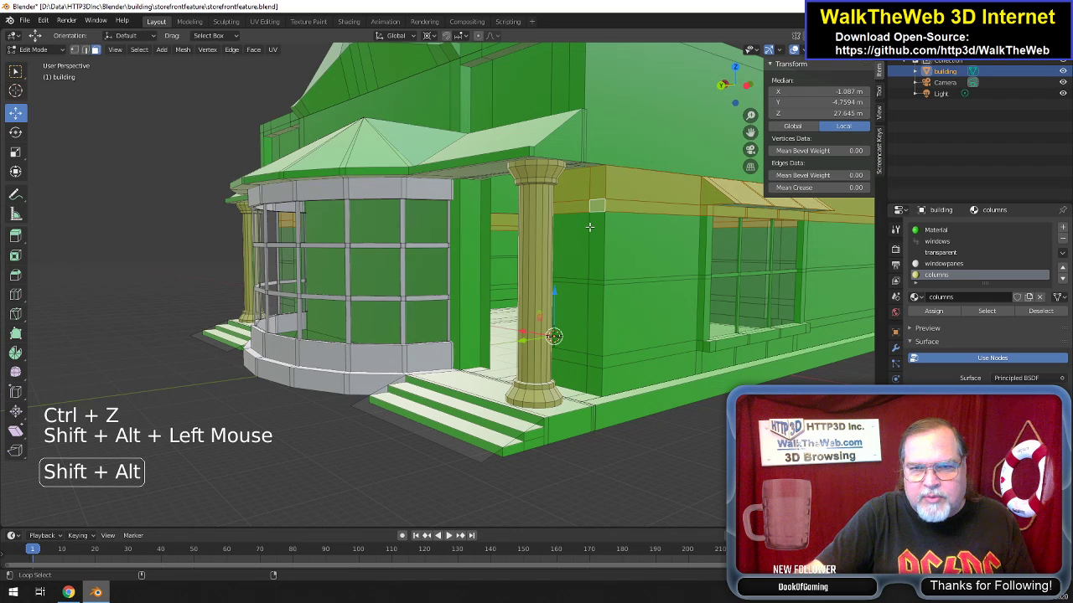
left_click(590, 233, "alt+shift")
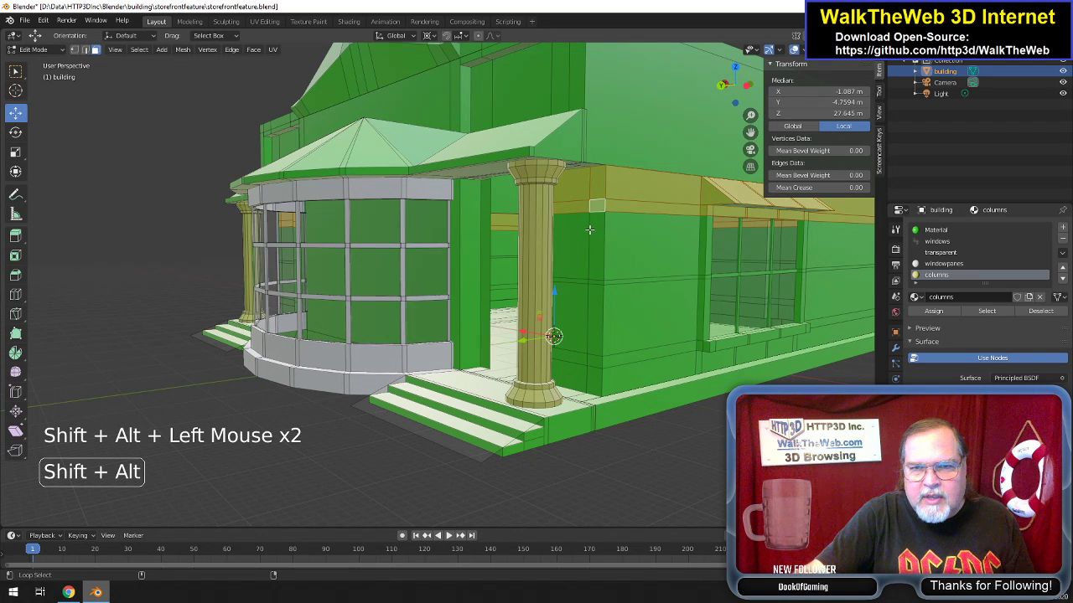
left_click(587, 283, "alt+shift")
left_click(591, 316, "alt+shift")
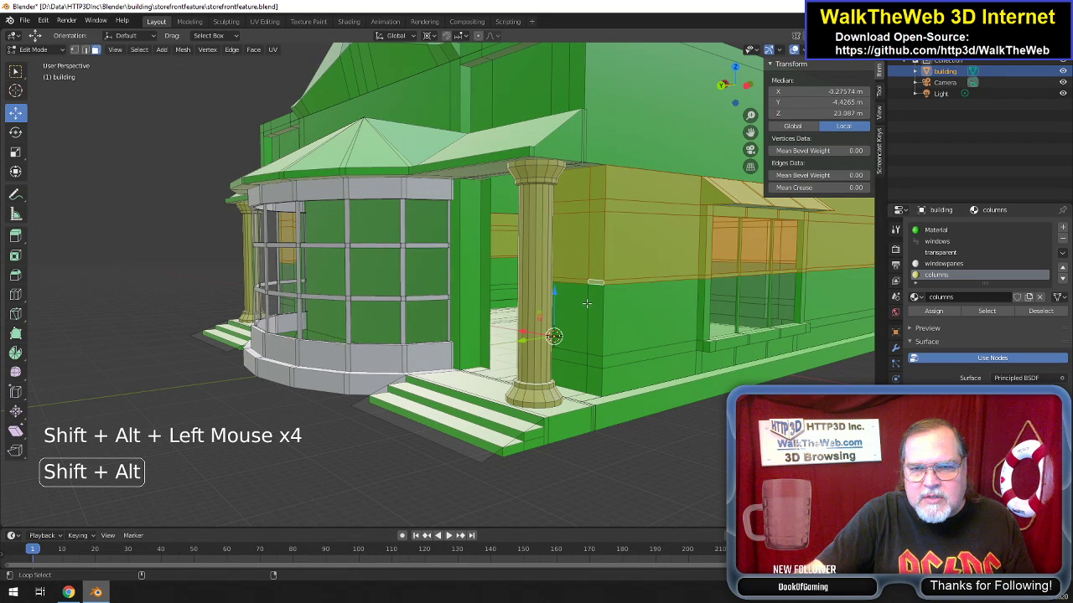
left_click(587, 363, "alt+shift")
left_click(587, 377, "alt+shift")
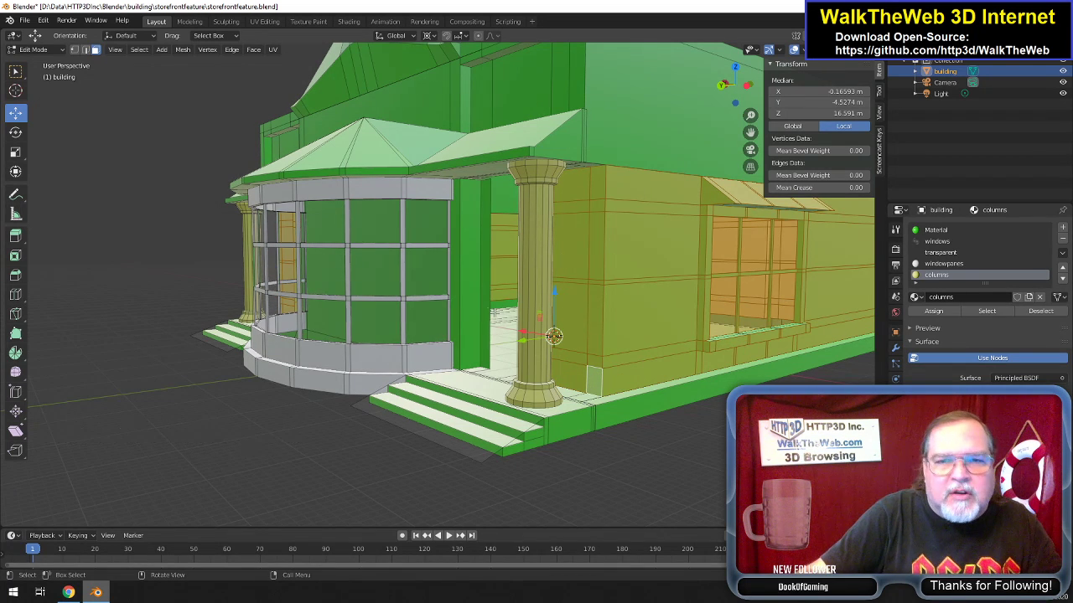
Add the narrow wall faces flanking the round window at both entrances to the selection.
left_click(463, 283, "shift")
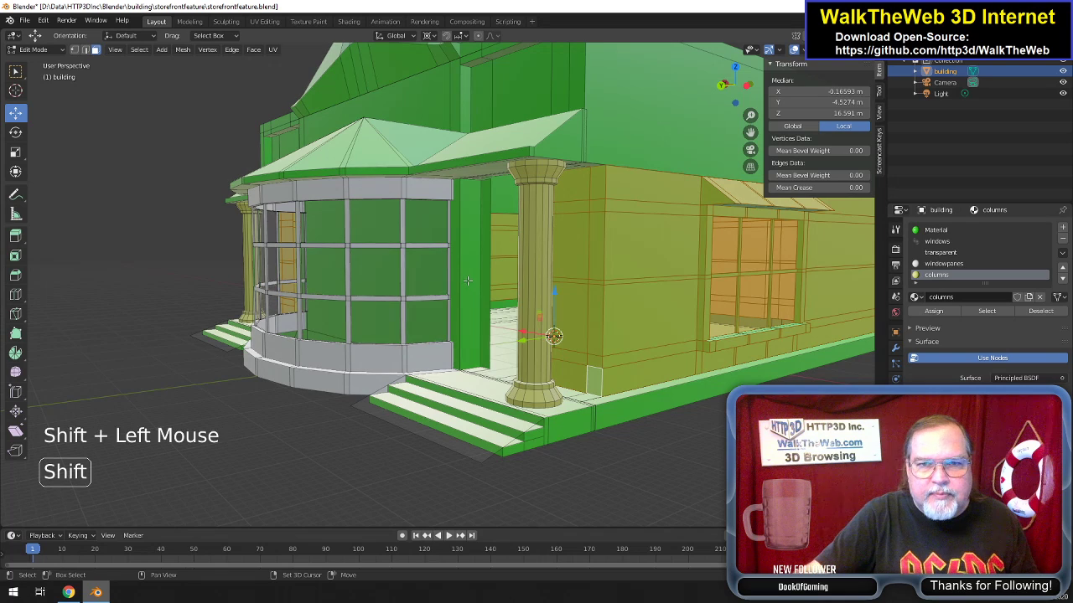
left_click(457, 282, "shift")
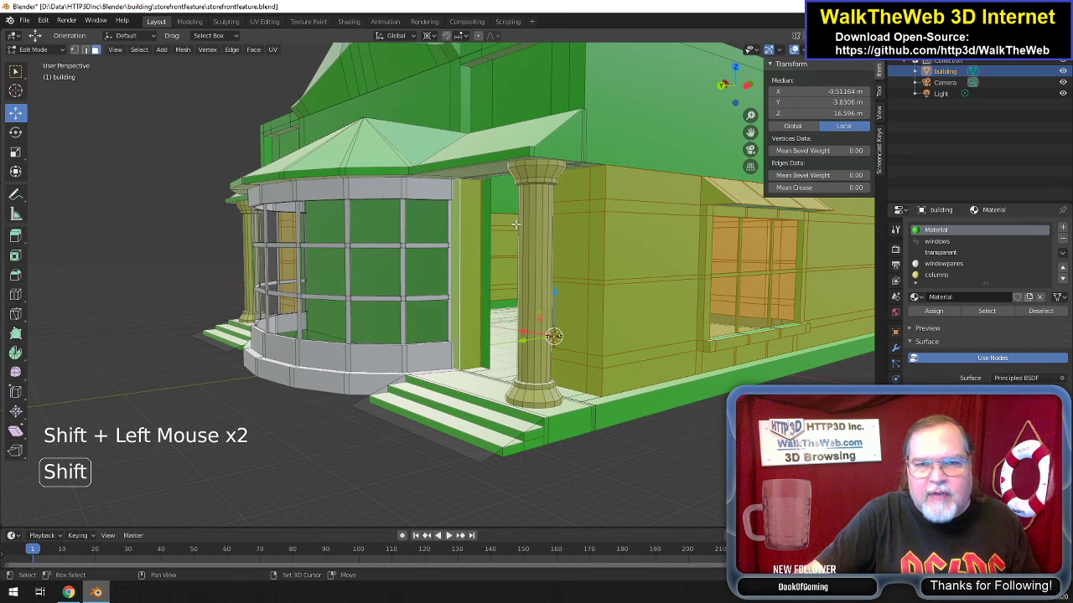
left_click_drag(728, 85, 658, 102)
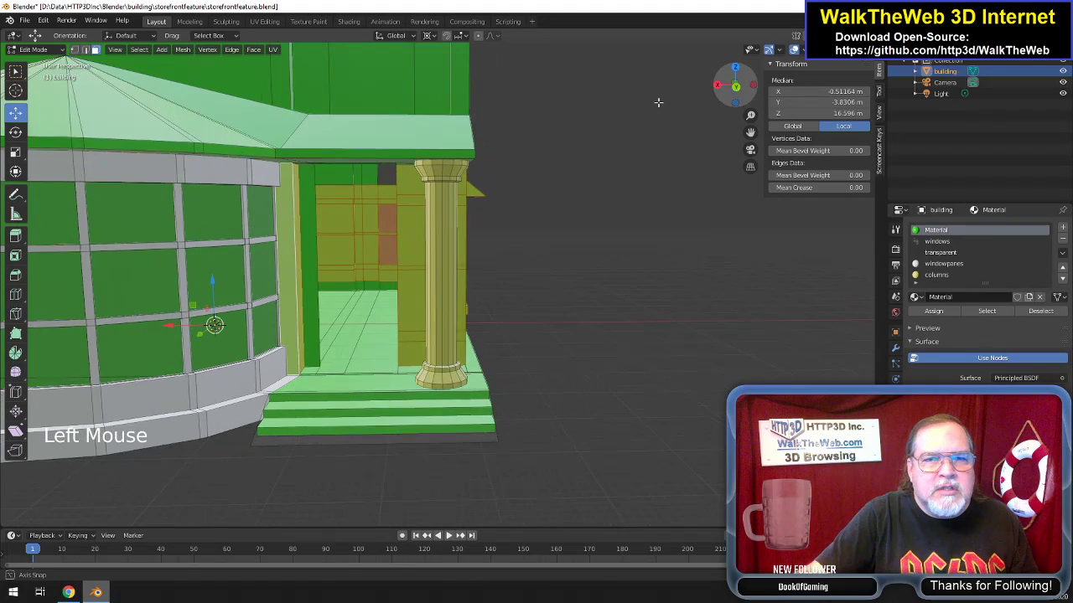
left_click(311, 268, "shift")
left_click_drag(751, 134, 847, 136)
left_click(532, 344, "shift")
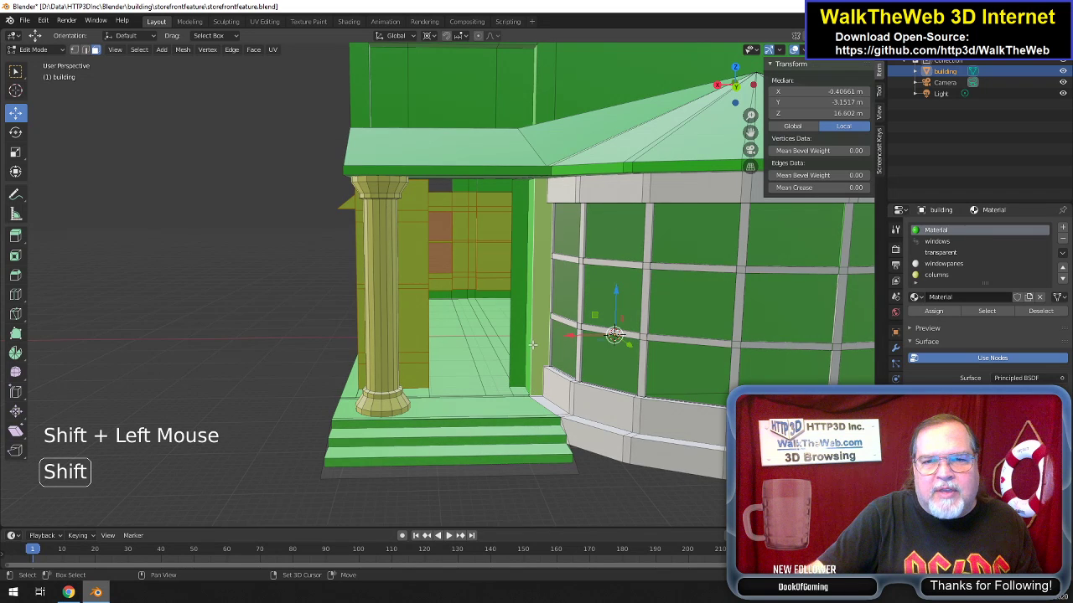
left_click(529, 347, "shift")
left_click(520, 346, "shift")
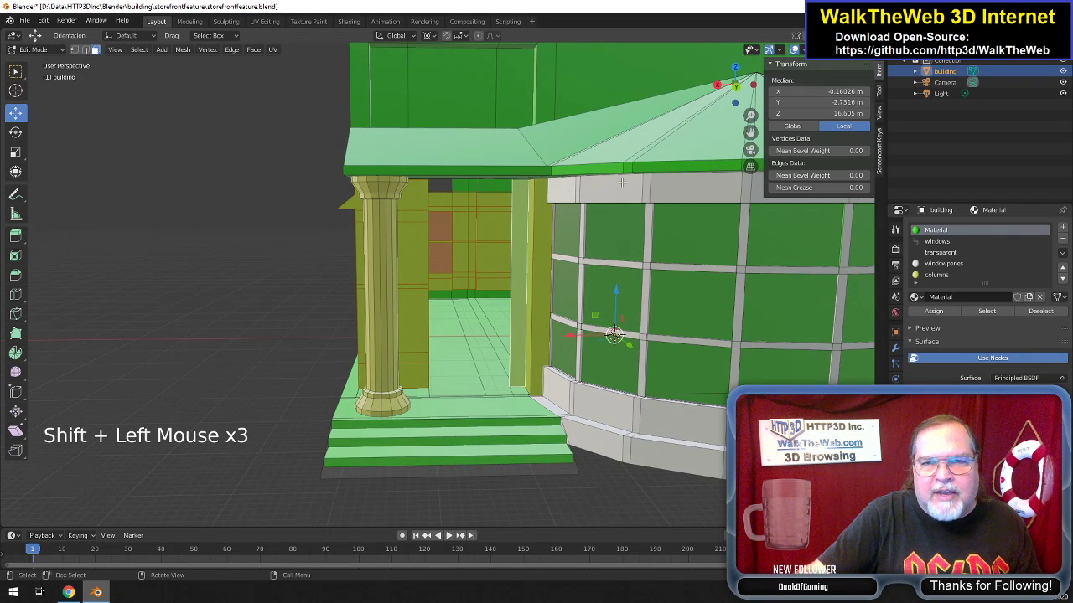
Create a new material slot and name its material outterwalls.
mouse_move(735, 85)
left_mouse_down()
mouse_move(747, 73)
mouse_move(739, 91)
mouse_move(731, 84)
mouse_move(741, 93)
left_mouse_up()
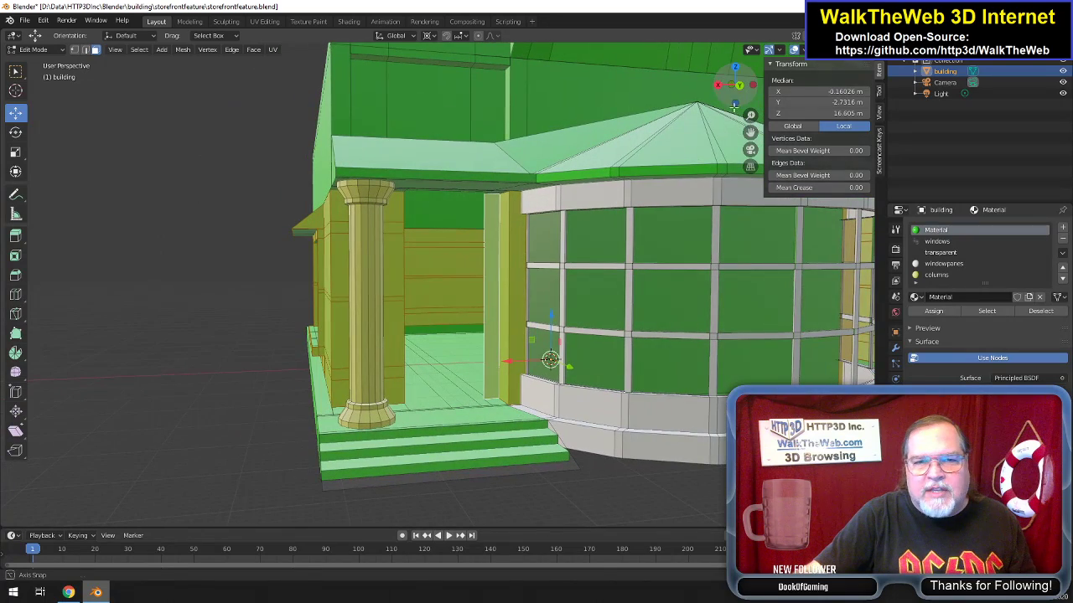
left_click_drag(744, 135, 861, 201)
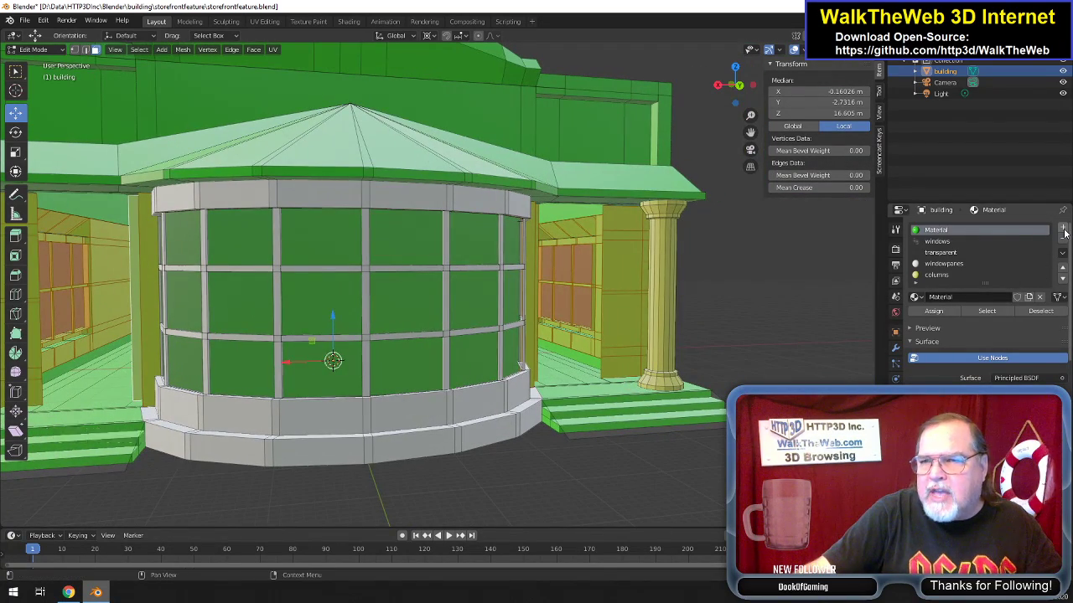
left_click(1063, 229)
left_click(960, 297)
left_click(964, 297)
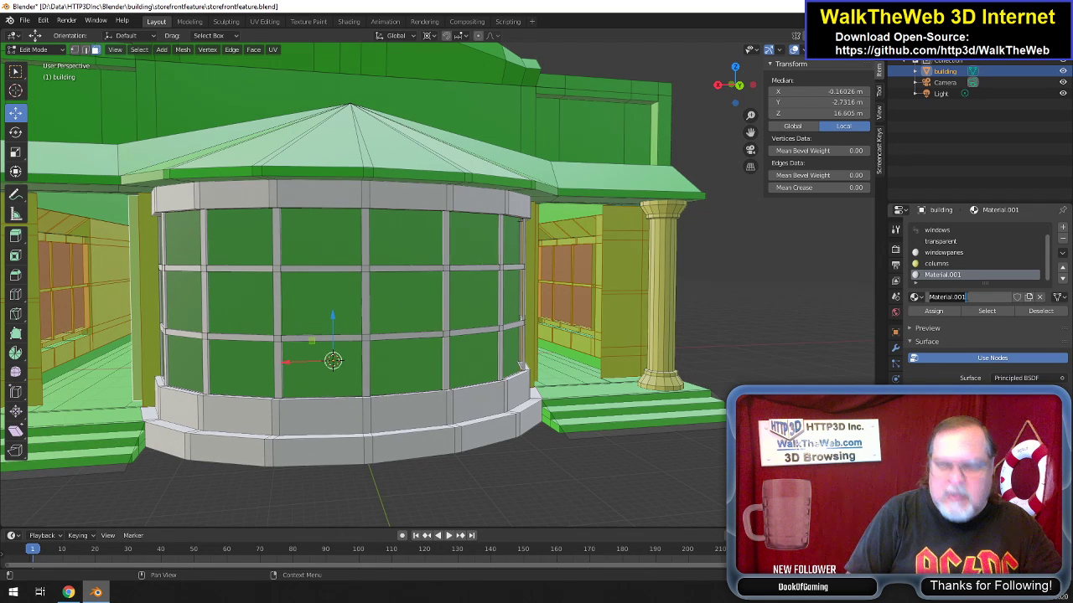
key("shift")
type("C")
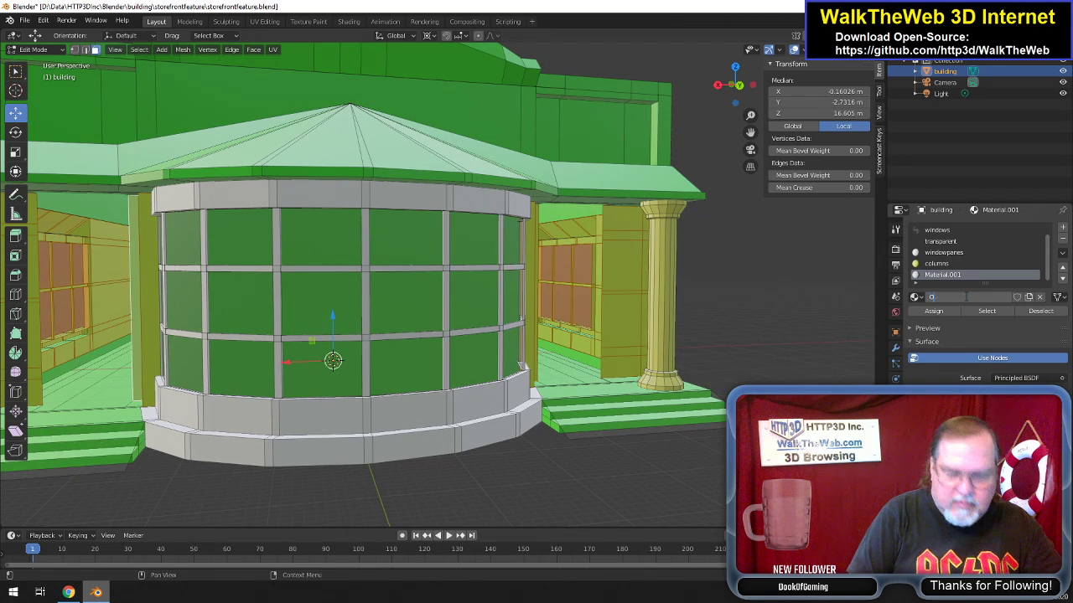
key("BackSpace")
type("outte")
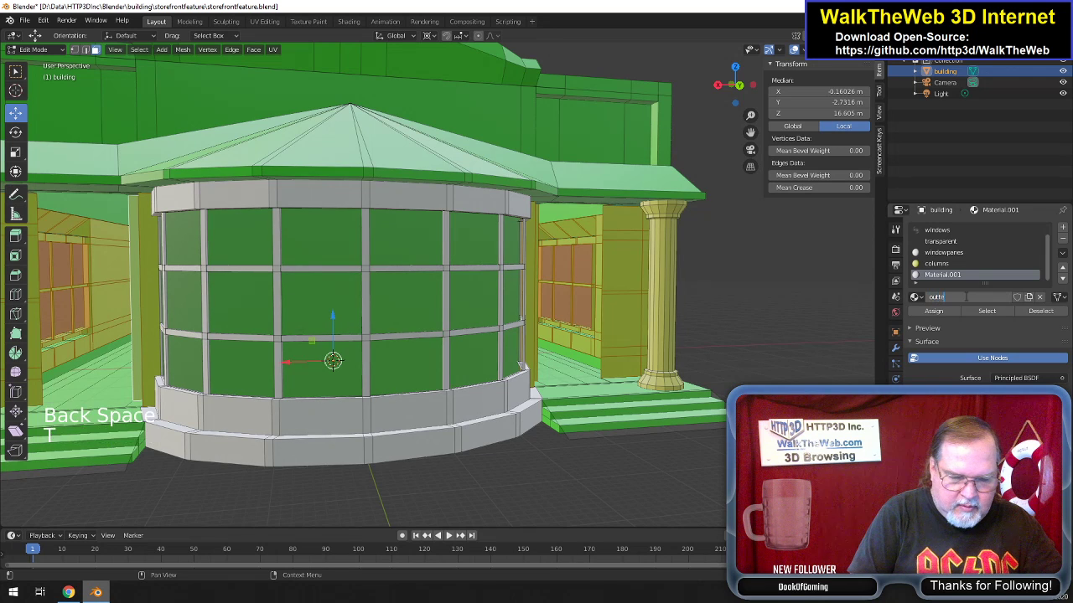
type("rwalls")
key("Return")
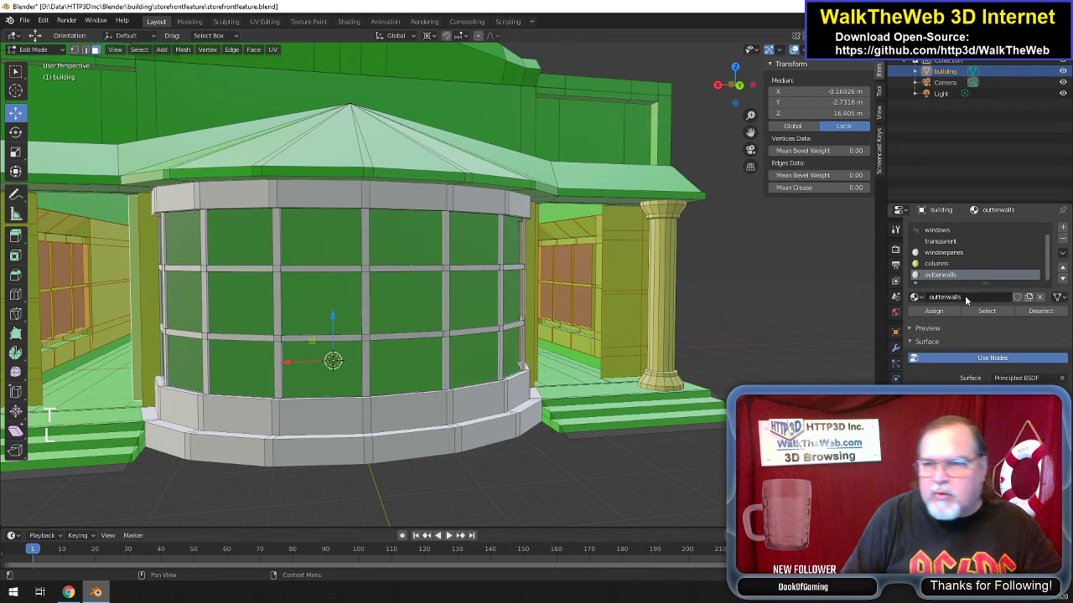
Give the outterwalls material a blue base color, assign it to the selected walls, and clear the selection.
left_click(1011, 423)
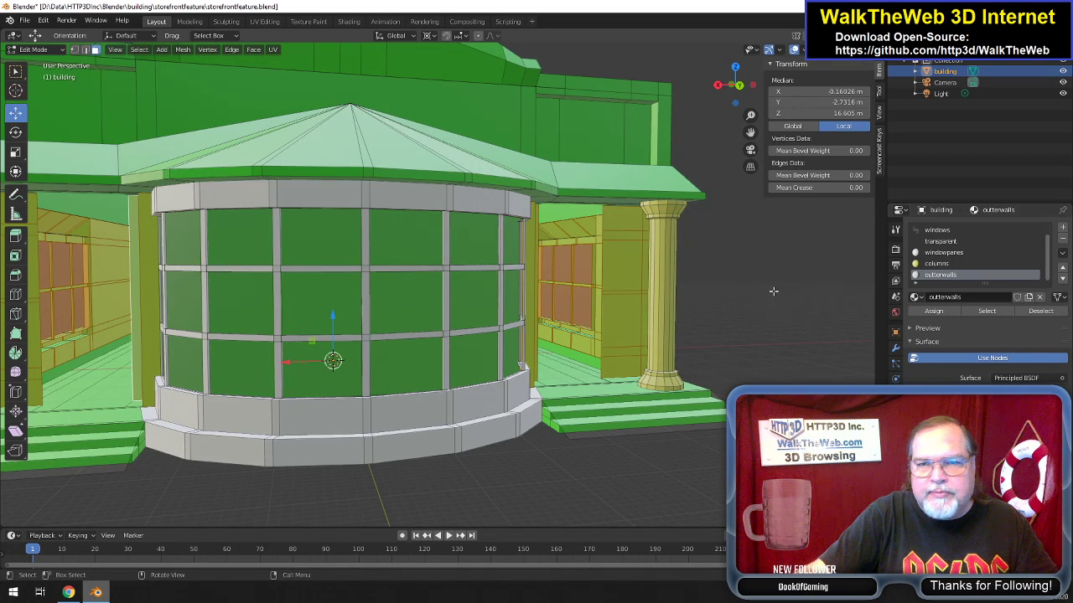
left_click(911, 313)
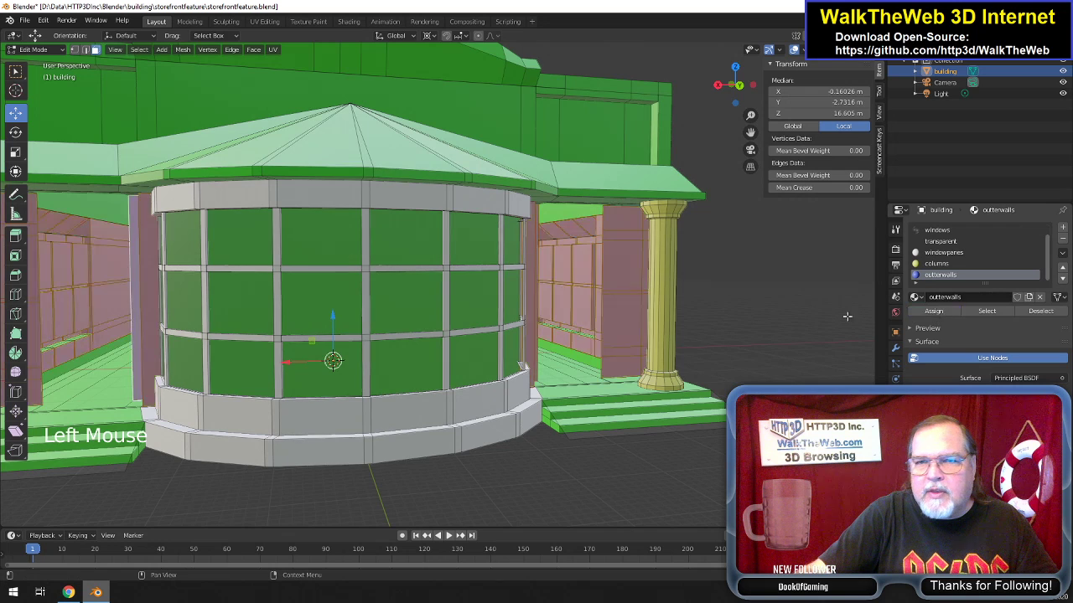
left_click(689, 394)
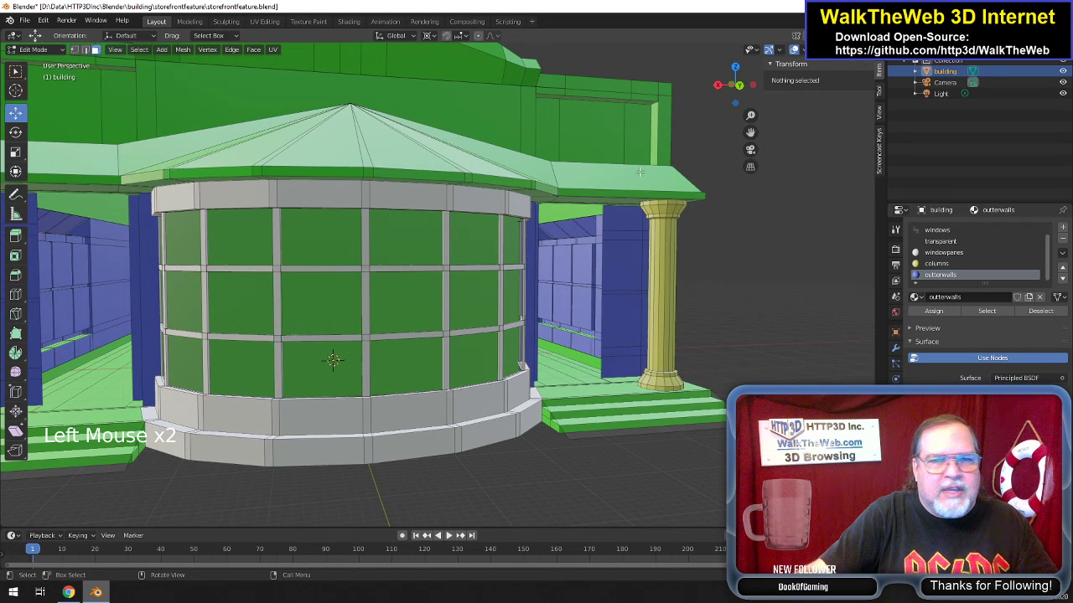
Select the recessed upper-floor wall faces above the porch roof on both sides of the front facade.
left_click(633, 136)
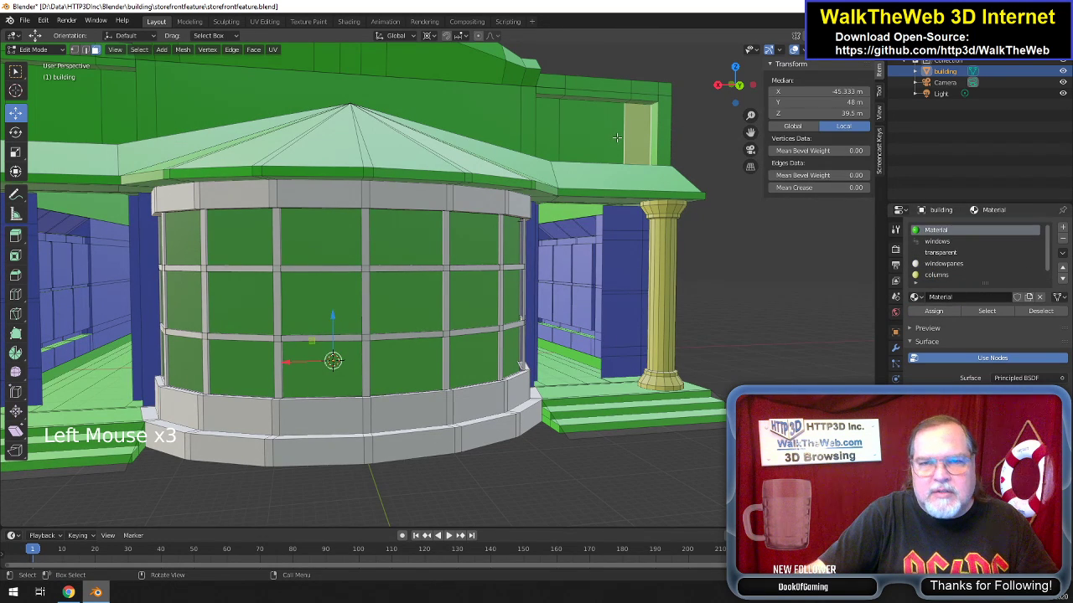
left_click(591, 130, "shift")
left_click(547, 127, "shift")
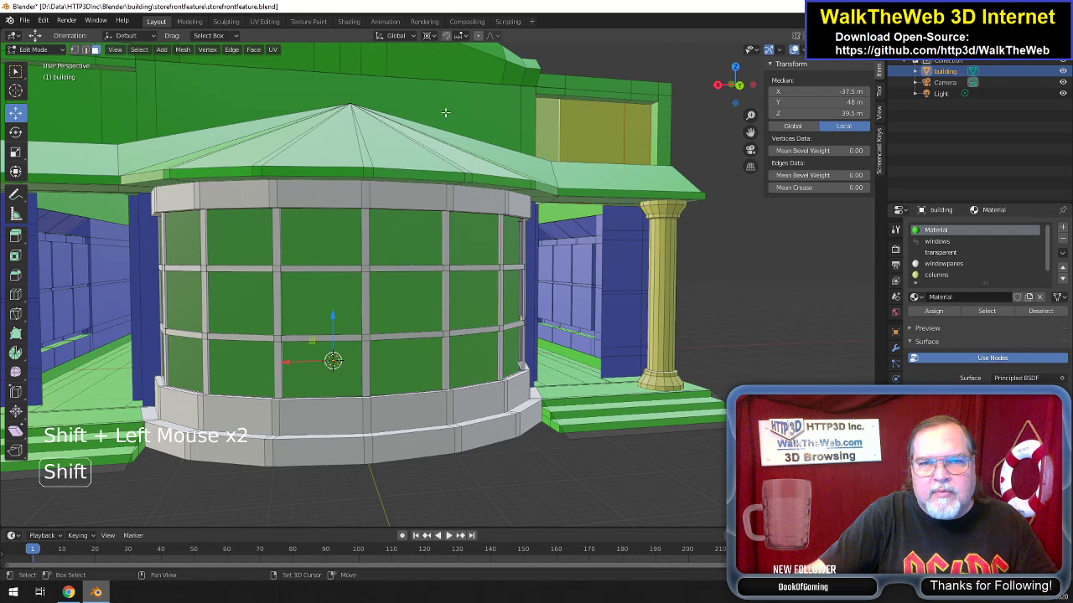
left_click(107, 114, "shift")
left_click(75, 114, "shift")
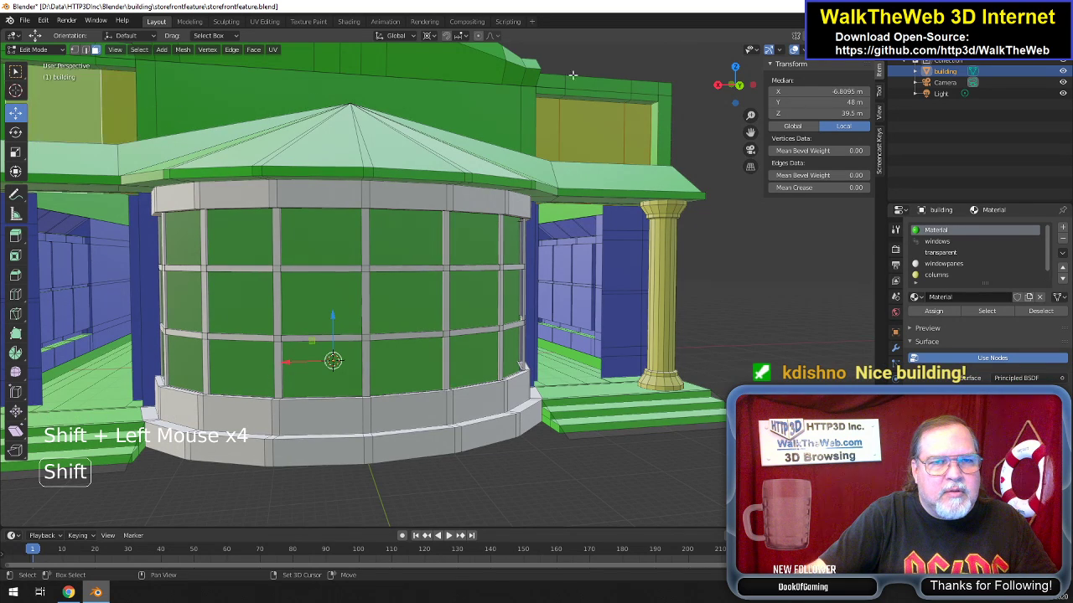
scroll(598, 117, "down", 2)
left_click(108, 153, "shift")
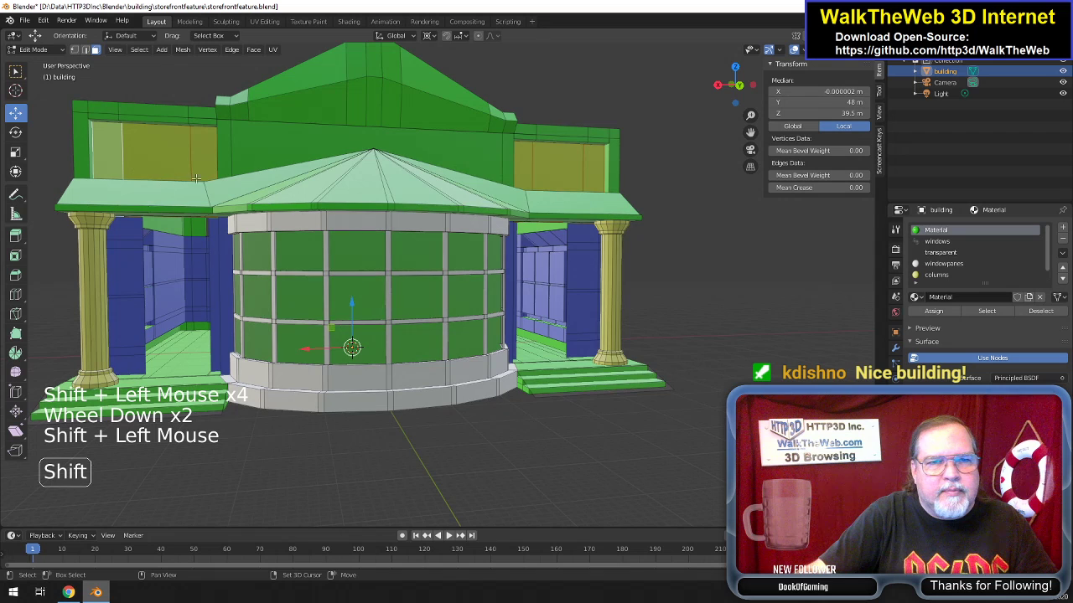
Assign the outterwalls material to the selected upper-floor faces and clear the selection.
scroll(935, 276, "down", 3)
left_click(939, 275)
left_click(933, 311)
left_click(710, 303)
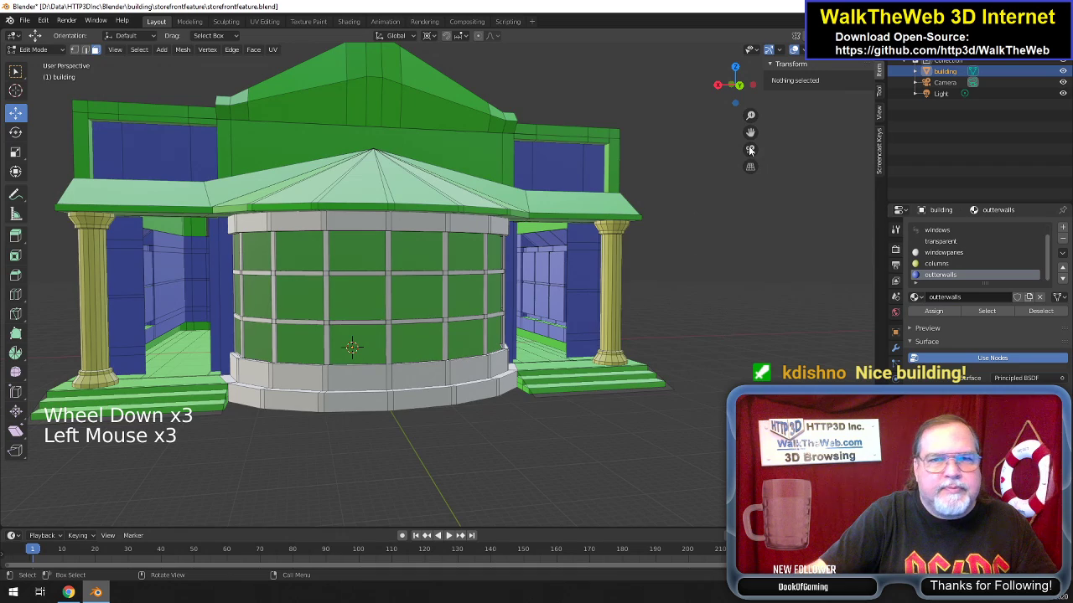
Select the four ground-floor window faces on the building's rear wall and assign the windows material to them.
left_click_drag(735, 84, 701, 160)
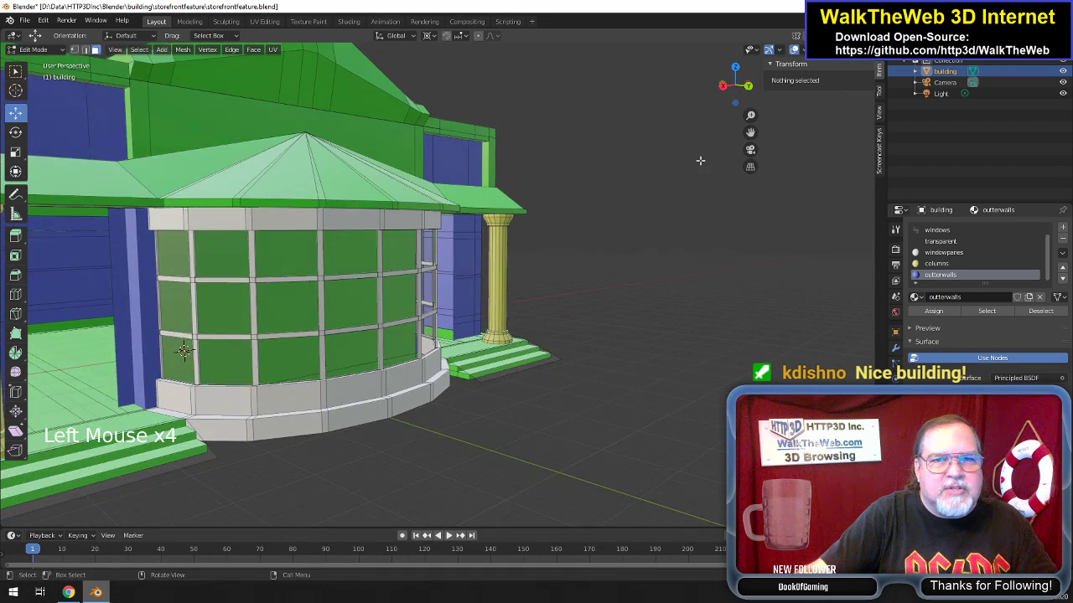
scroll(700, 160, "down", 2)
left_click_drag(734, 98, 1010, 126)
left_click_drag(358, 371, 750, 131)
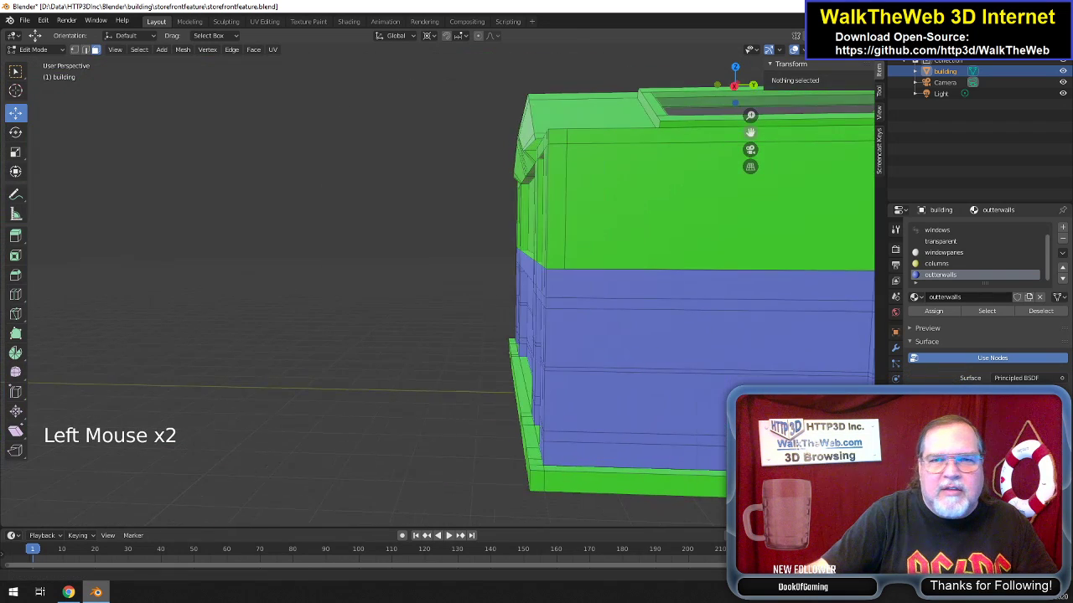
left_click(734, 86)
left_click_drag(734, 86, 838, 93)
scroll(653, 160, "up", 3)
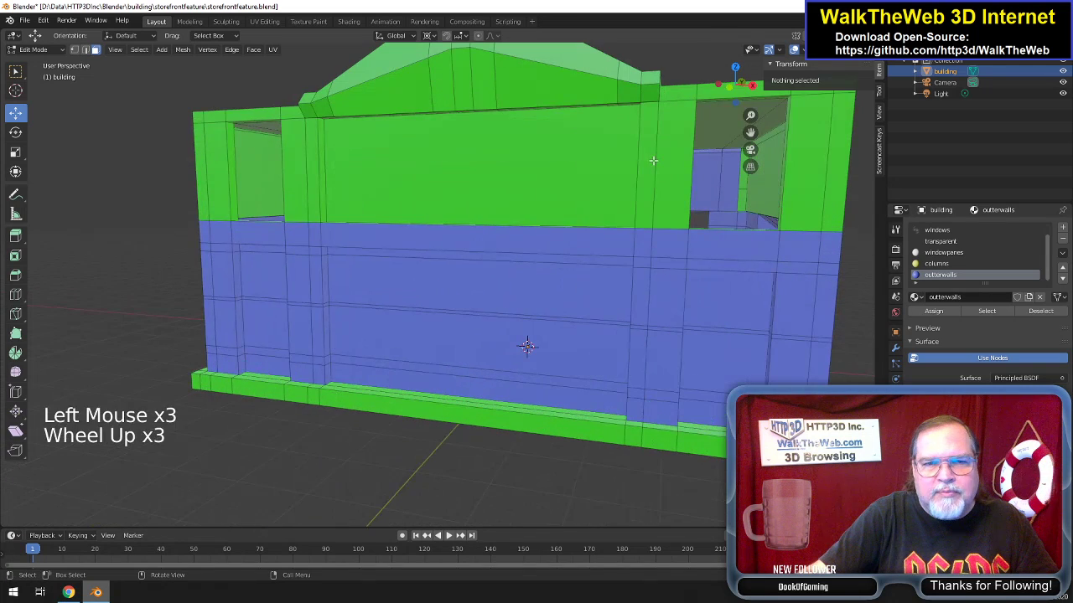
left_click(722, 309)
left_click(712, 342, "shift")
left_click(265, 325, "shift")
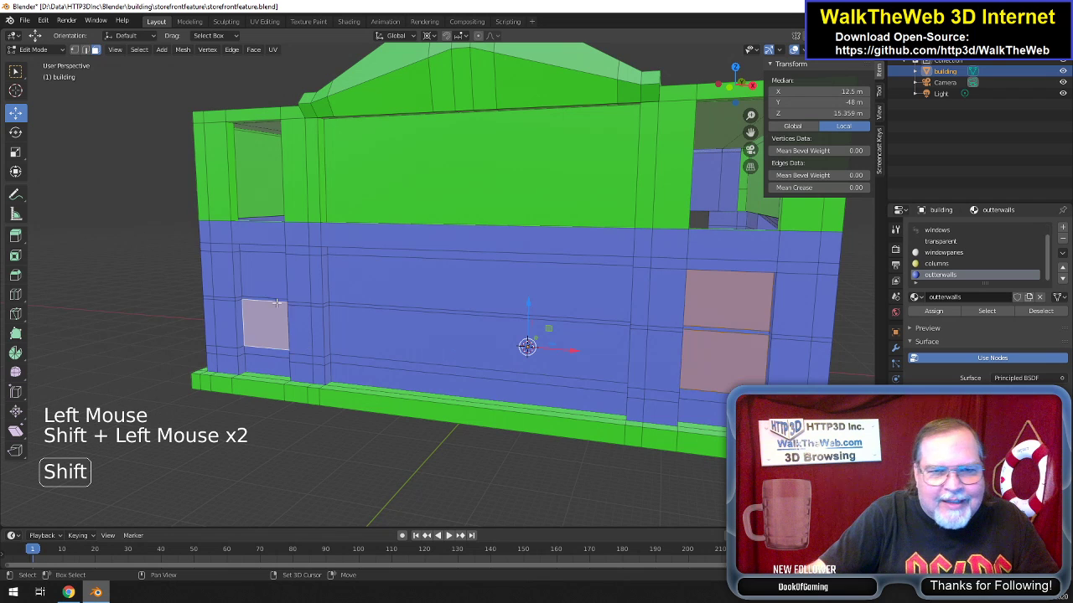
left_click(262, 275, "shift")
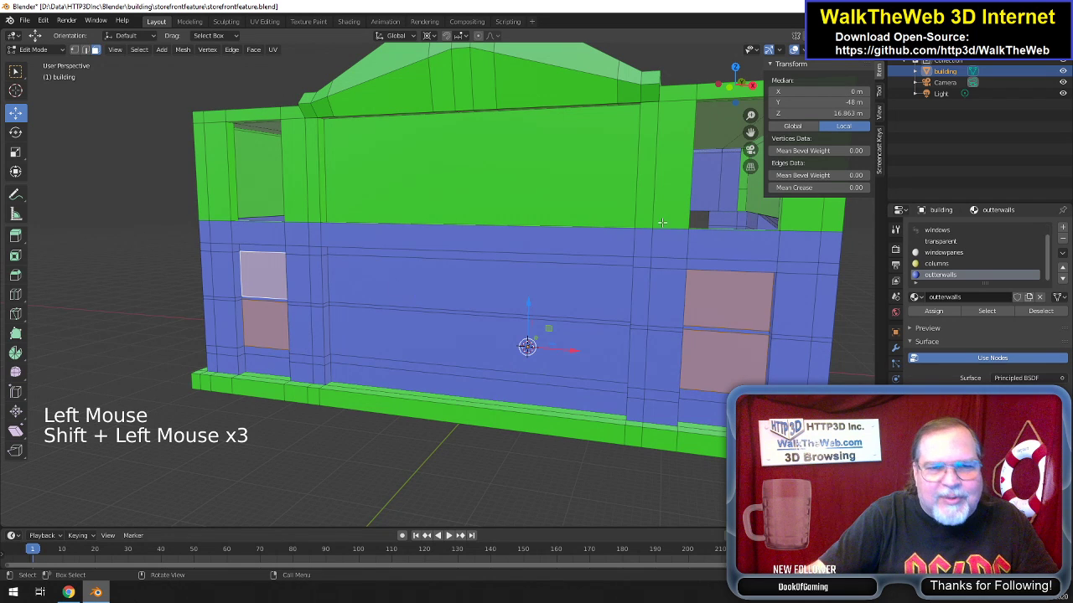
left_click(951, 231)
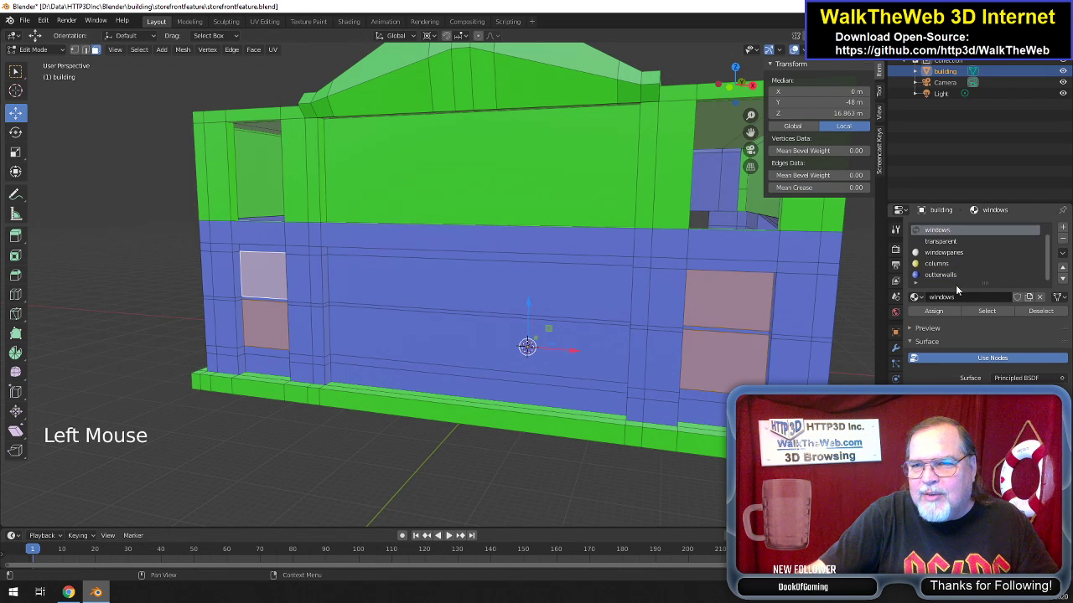
left_click(944, 311)
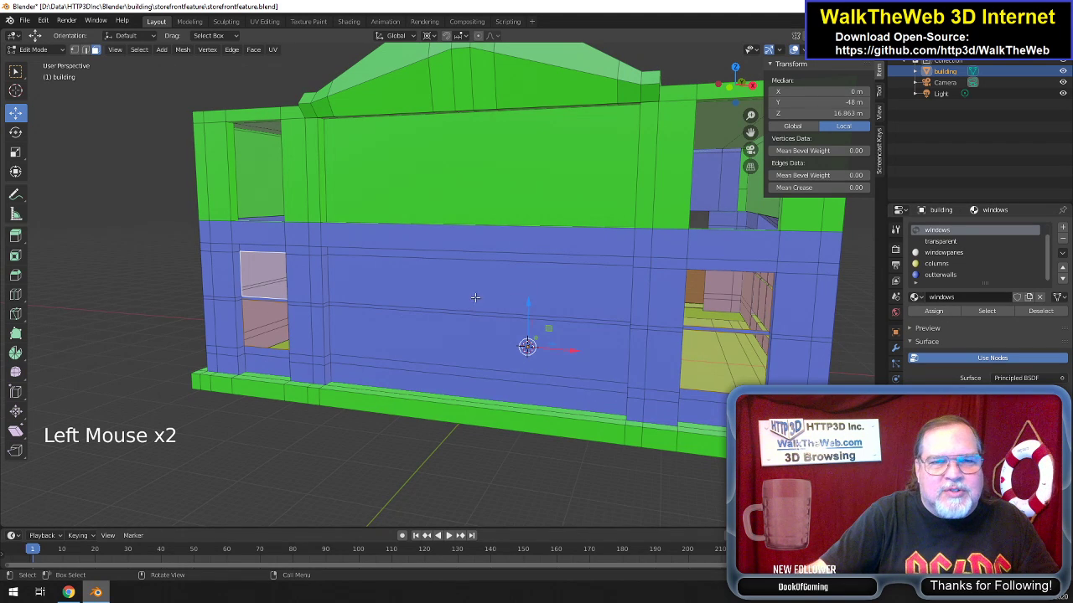
Assign the outterwalls material to the large upper-floor panel in the middle of the rear wall and clear the selection.
left_click(741, 83)
left_click_drag(741, 83, 625, 211)
scroll(624, 212, "down", 2)
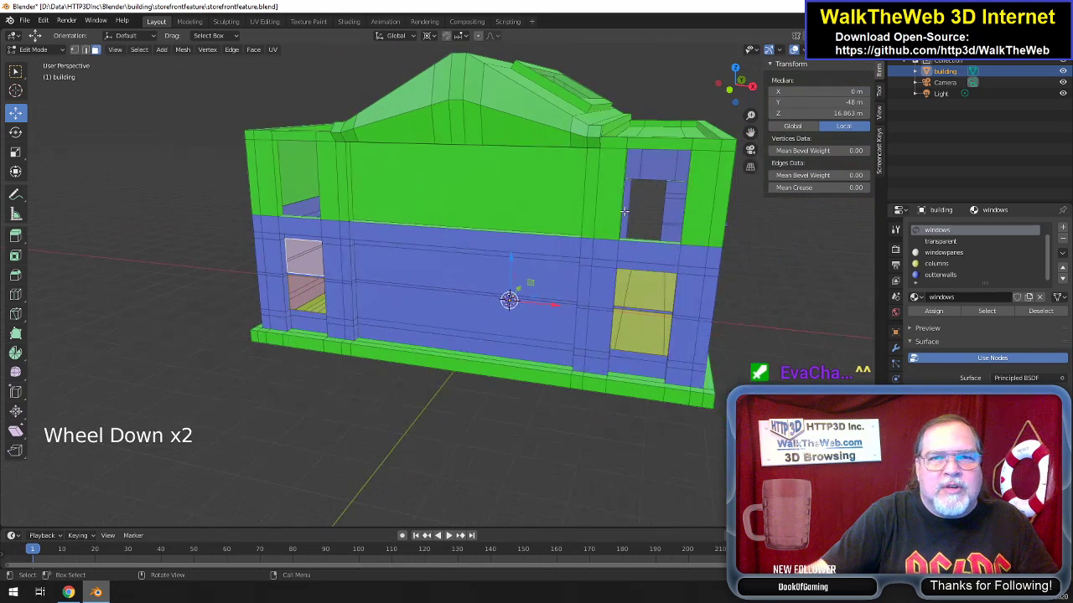
scroll(621, 216, "up", 1)
left_click(499, 202)
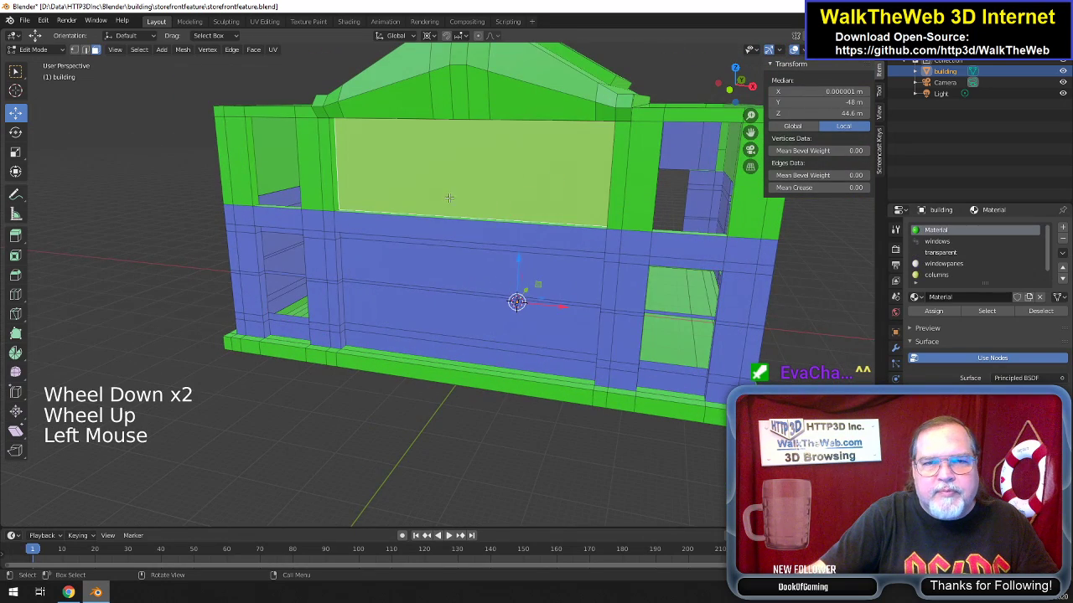
scroll(947, 260, "down", 3)
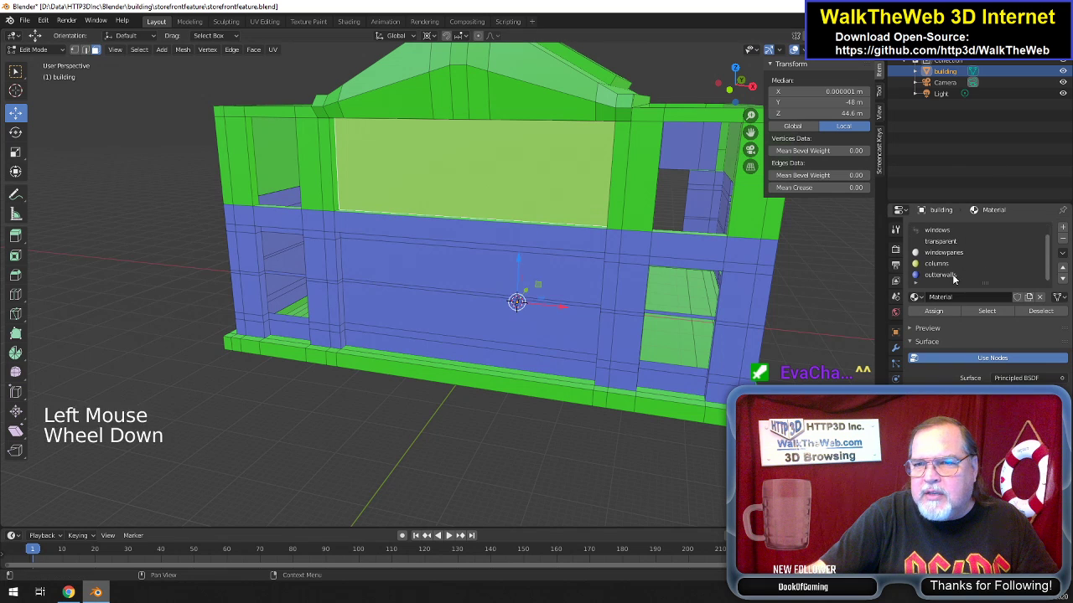
left_click(942, 275)
left_click(934, 311)
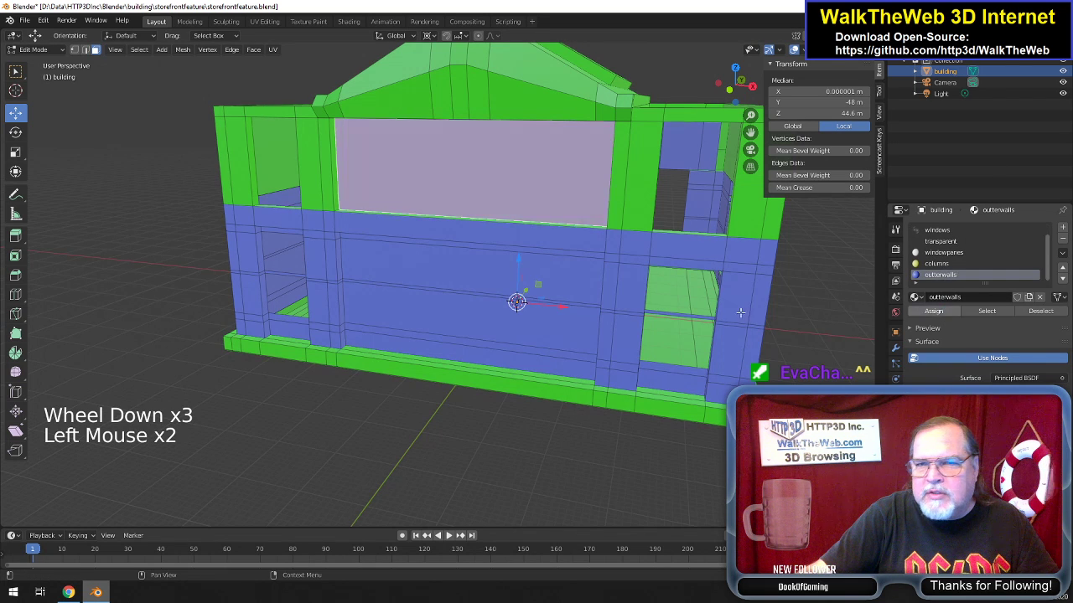
left_click(565, 410)
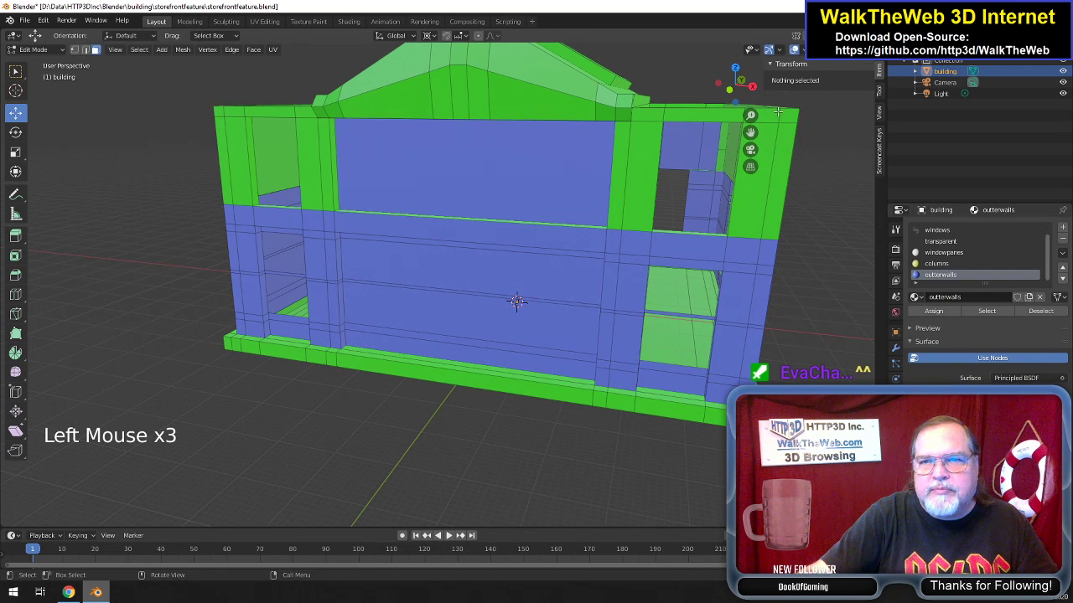
left_click(750, 208)
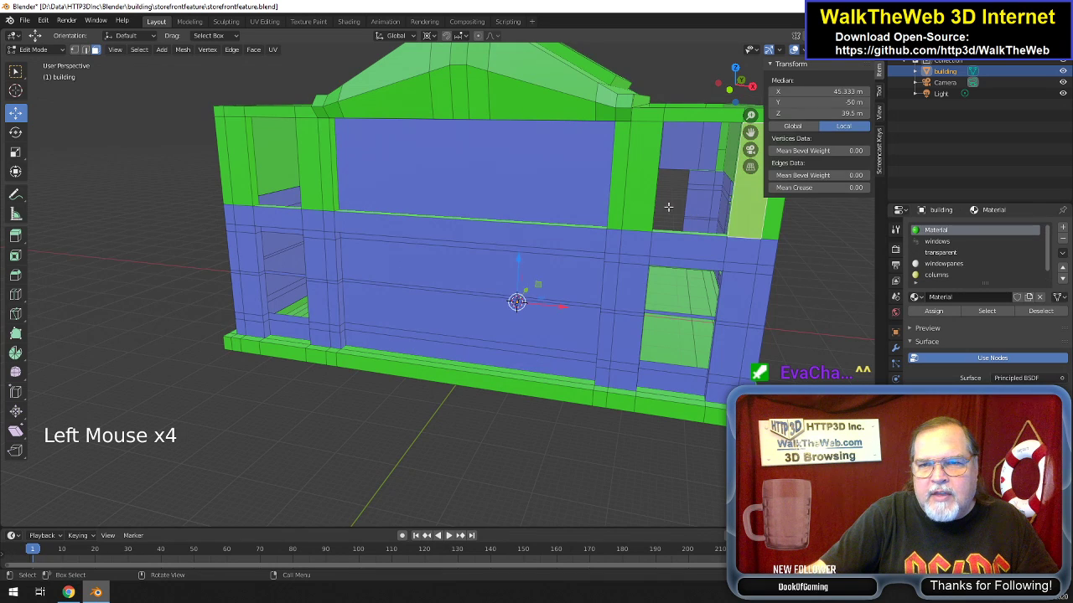
left_click(643, 178, "shift")
left_click_drag(757, 96, 610, 169)
scroll(609, 169, "down", 3)
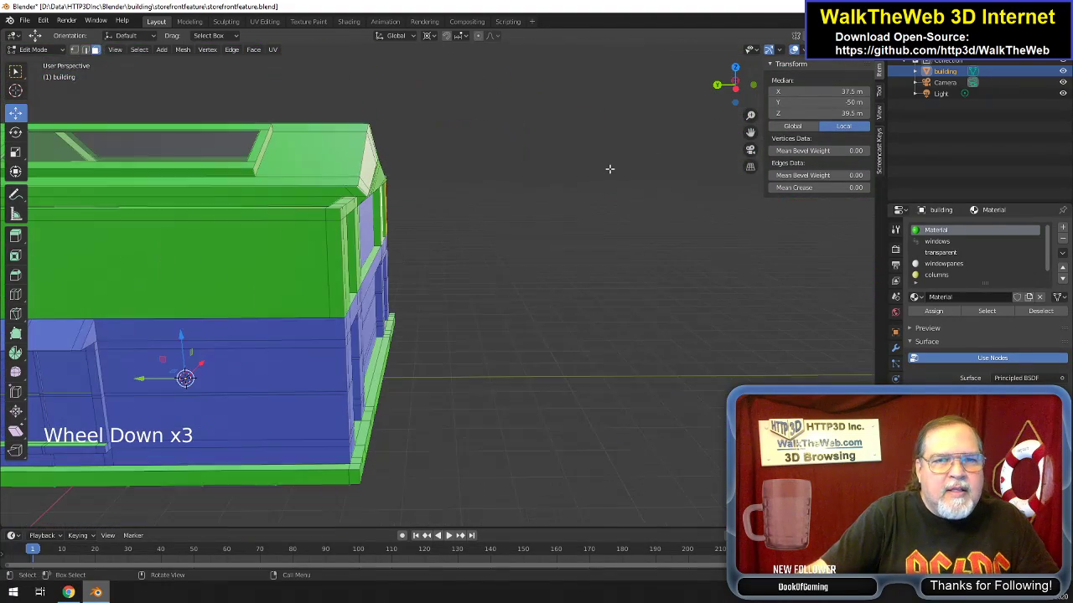
Select the frame faces along the top of the ground-floor side window beneath the awning, from corner to corner.
left_click_drag(730, 87, 654, 175)
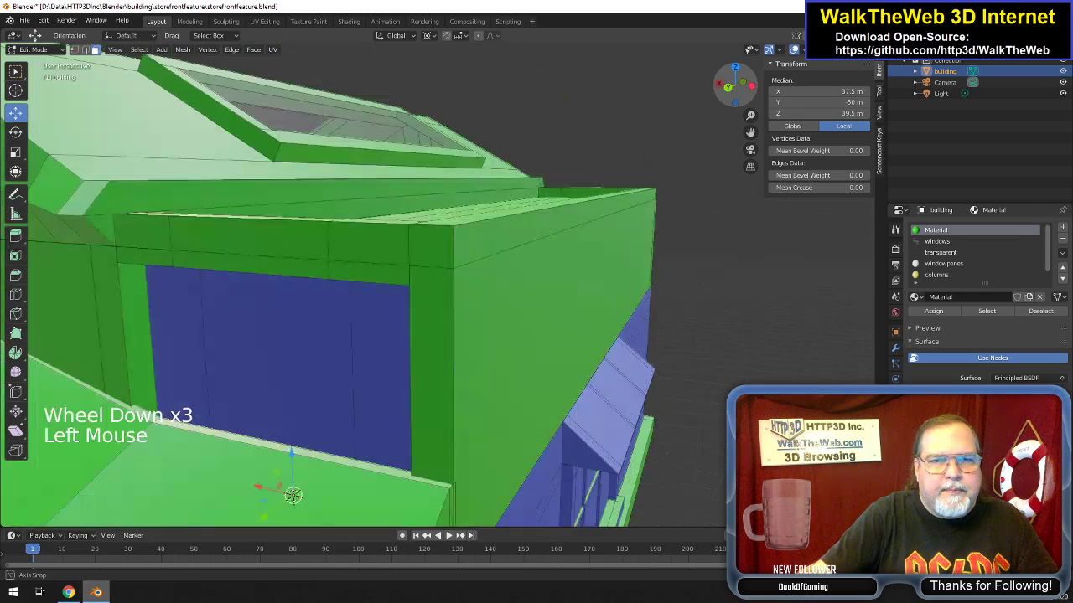
scroll(654, 175, "down", 2)
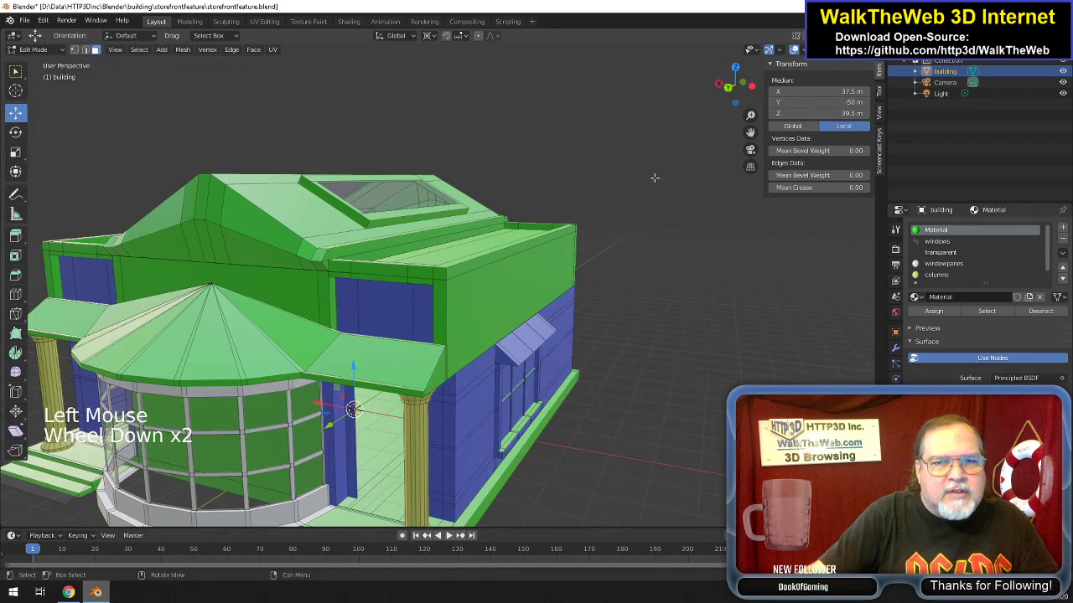
scroll(654, 178, "up", 1)
left_click_drag(719, 89, 668, 90)
scroll(634, 203, "up", 2)
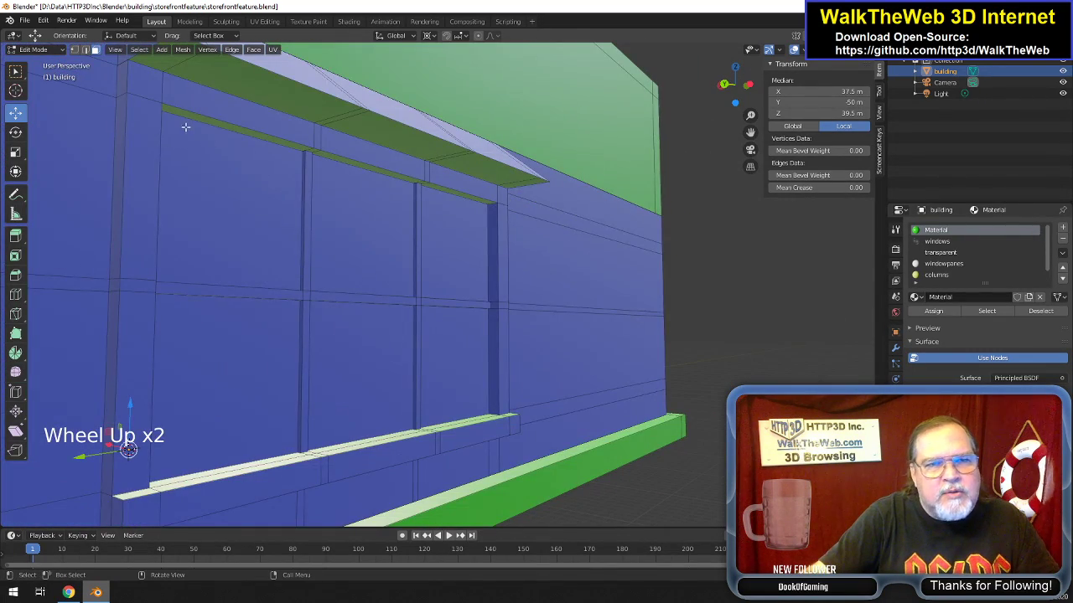
left_click(128, 84)
left_click(128, 85)
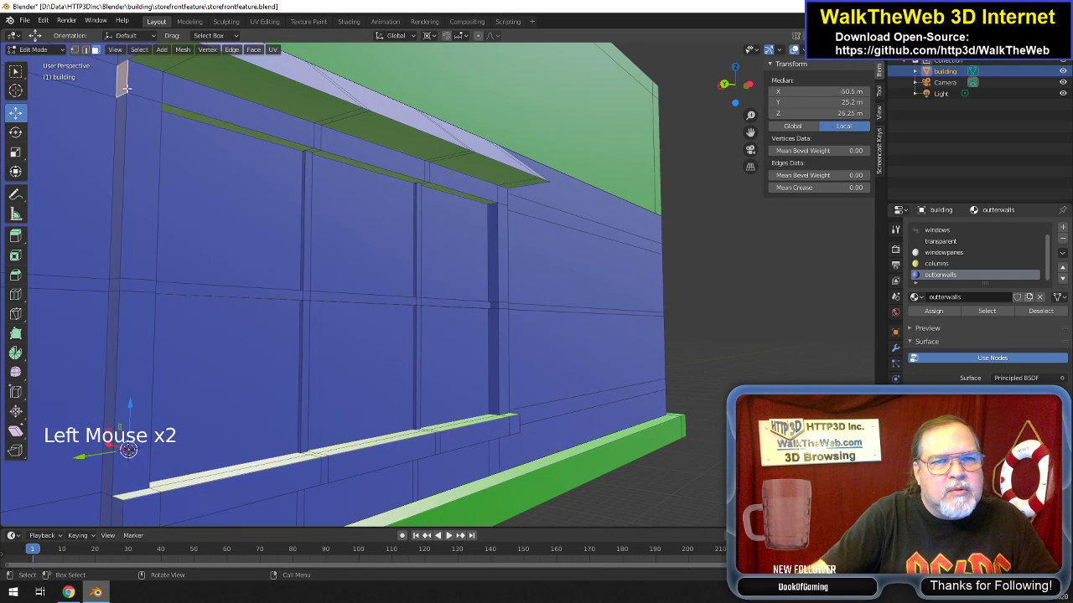
left_click(132, 87, "shift")
left_click(132, 87, "shift")
left_click(225, 106, "shift")
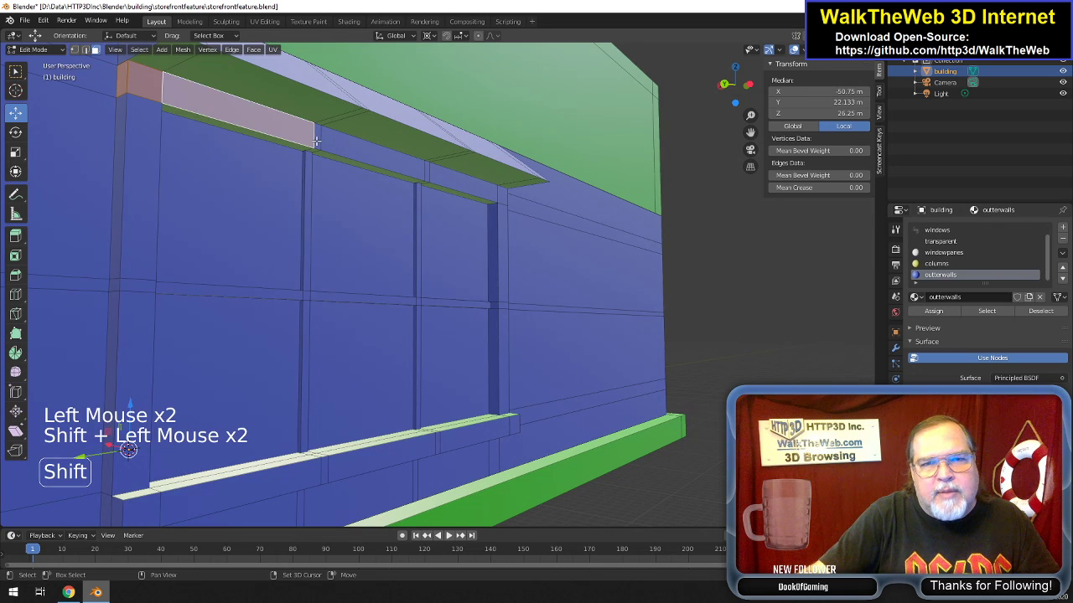
left_click(316, 140, "shift")
left_click(362, 146, "shift")
left_click(429, 172, "shift")
left_click(460, 184, "shift")
left_click(501, 196, "shift")
Add the outer and inner faces of the side window's rear upright frame to the selection.
left_click(496, 239, "shift")
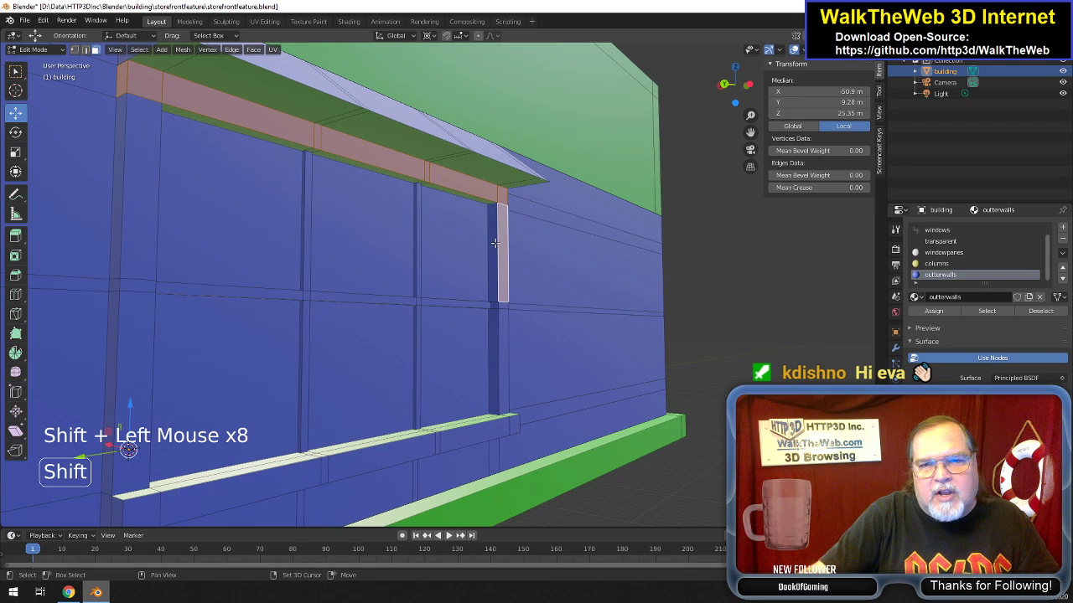
left_click(494, 290, "shift")
left_click(496, 307, "shift")
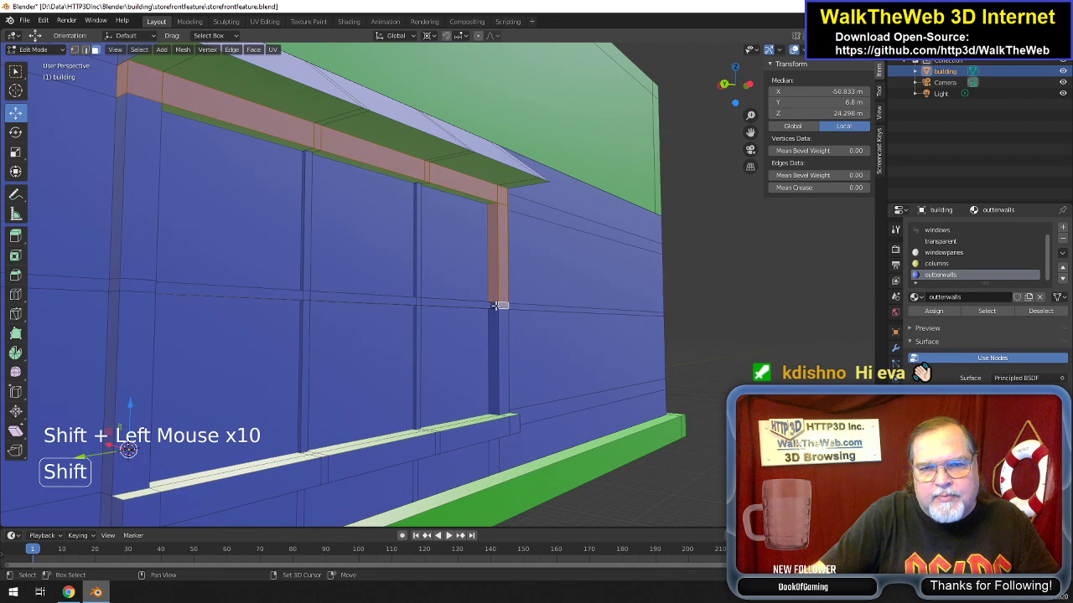
left_click(503, 418, "shift")
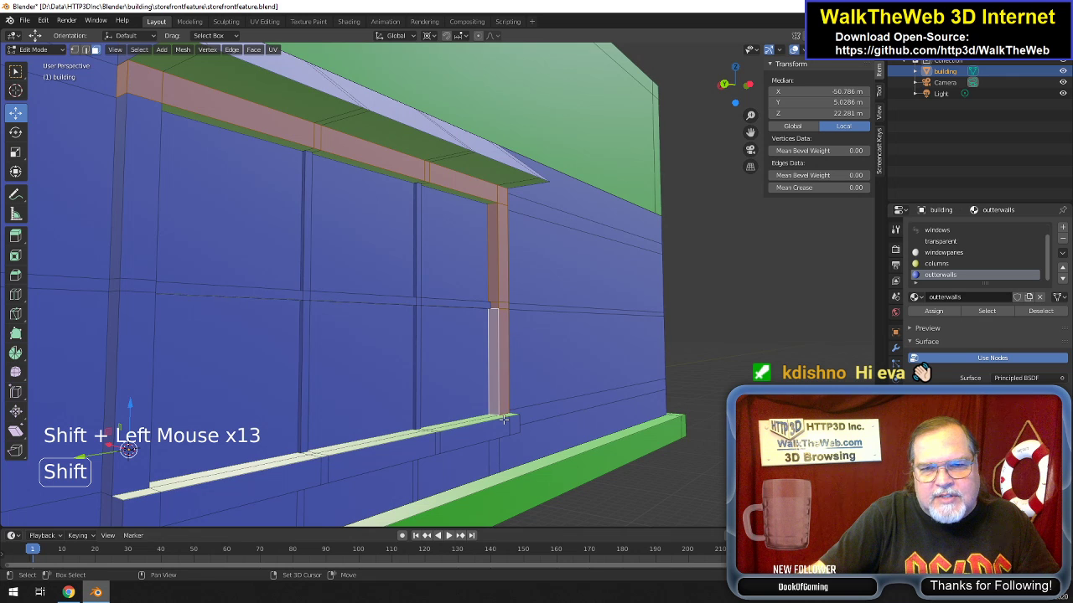
Add the rear end of the side window's sill and the long faces along its top to the selection.
left_click(502, 425, "shift")
left_click(513, 421, "shift")
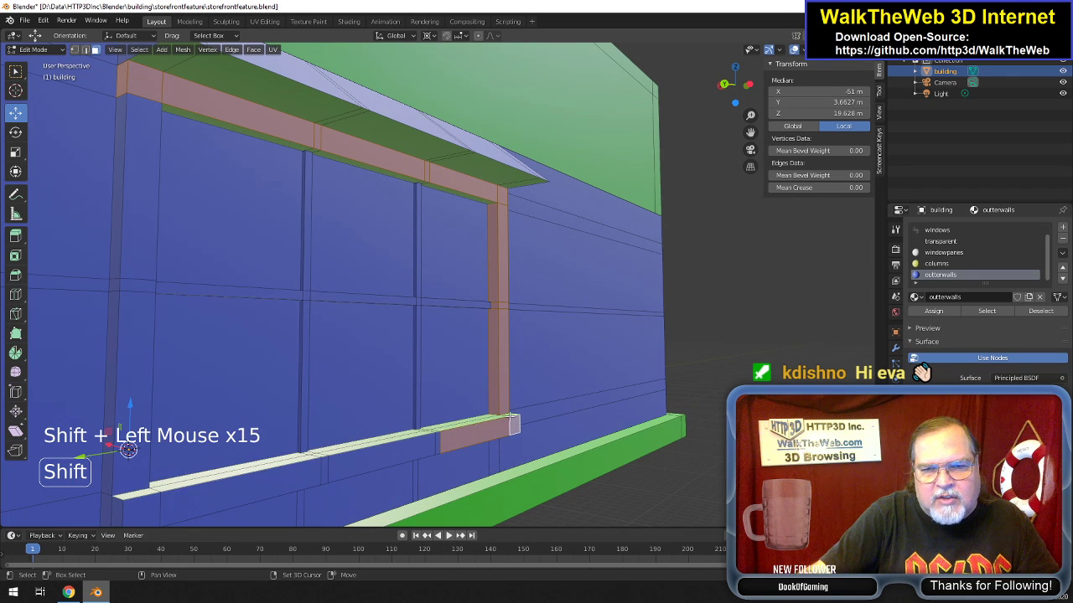
left_click(509, 416, "shift")
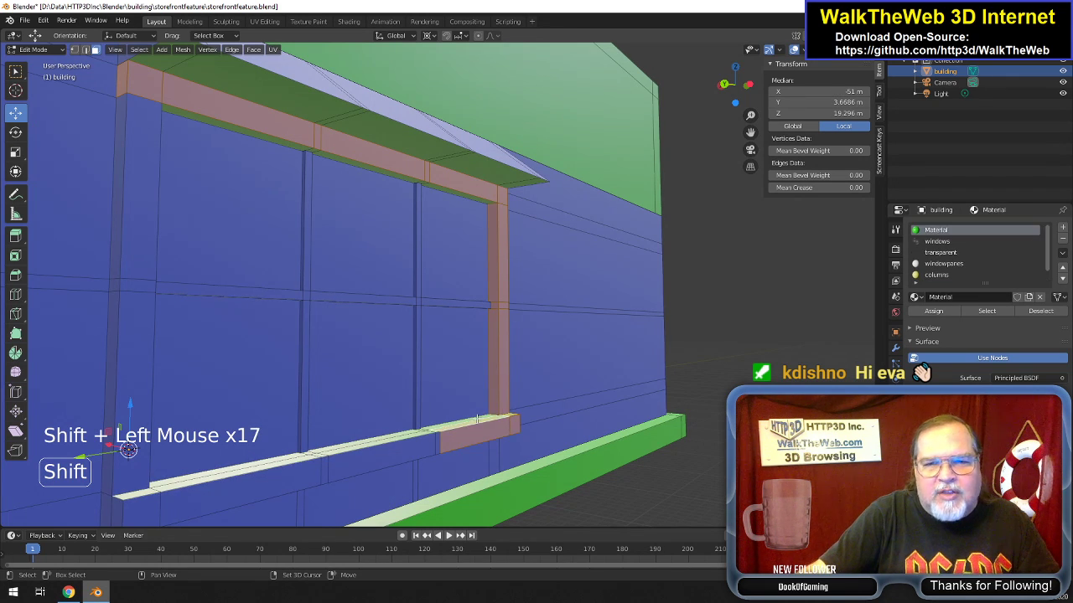
left_click(476, 416, "shift")
left_click(424, 434, "shift")
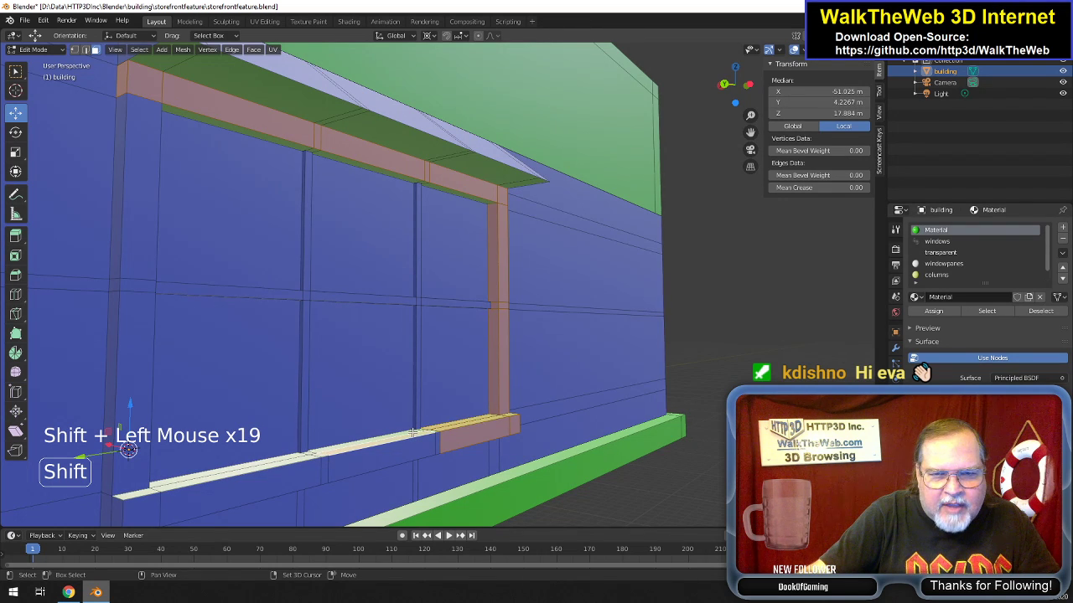
left_click(323, 455, "shift")
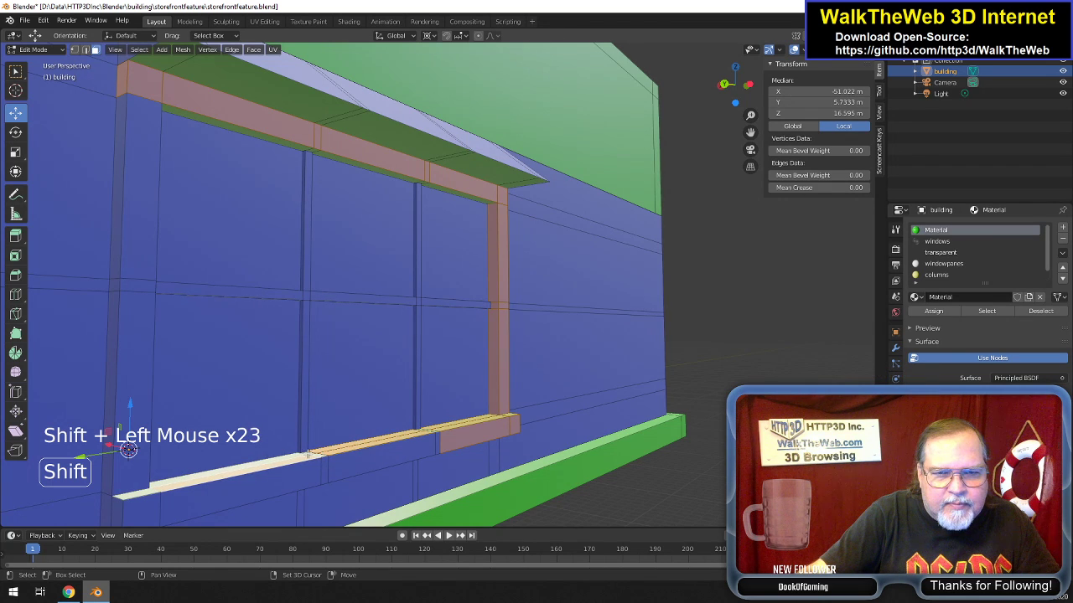
left_click(307, 455, "shift")
left_click(359, 453, "shift")
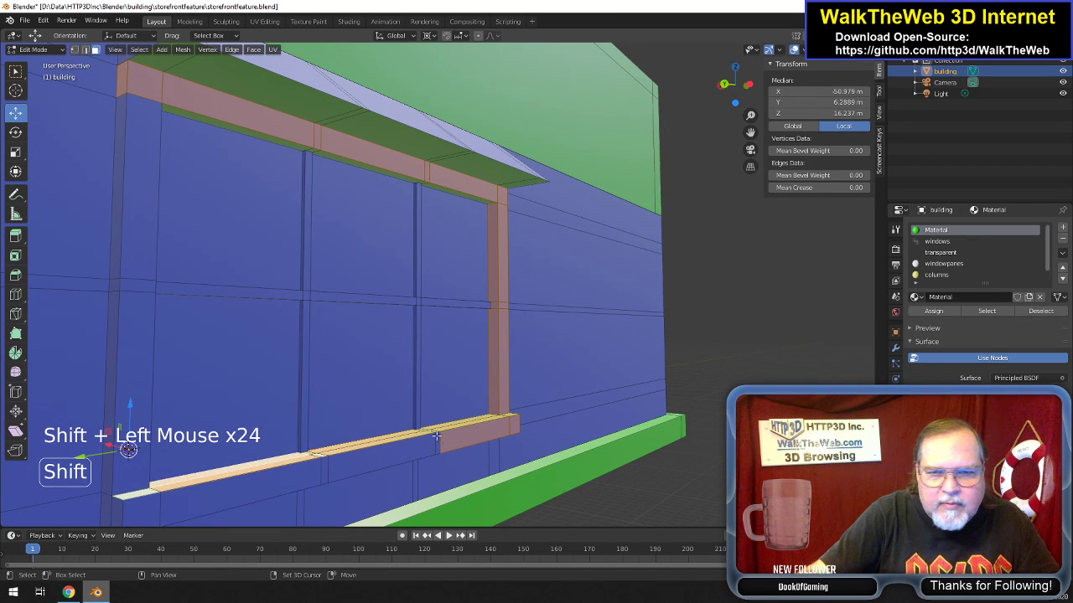
Add the small top faces between the sill sections, the remaining sill front faces and the sill's near end to the selection.
scroll(455, 438, "up", 2)
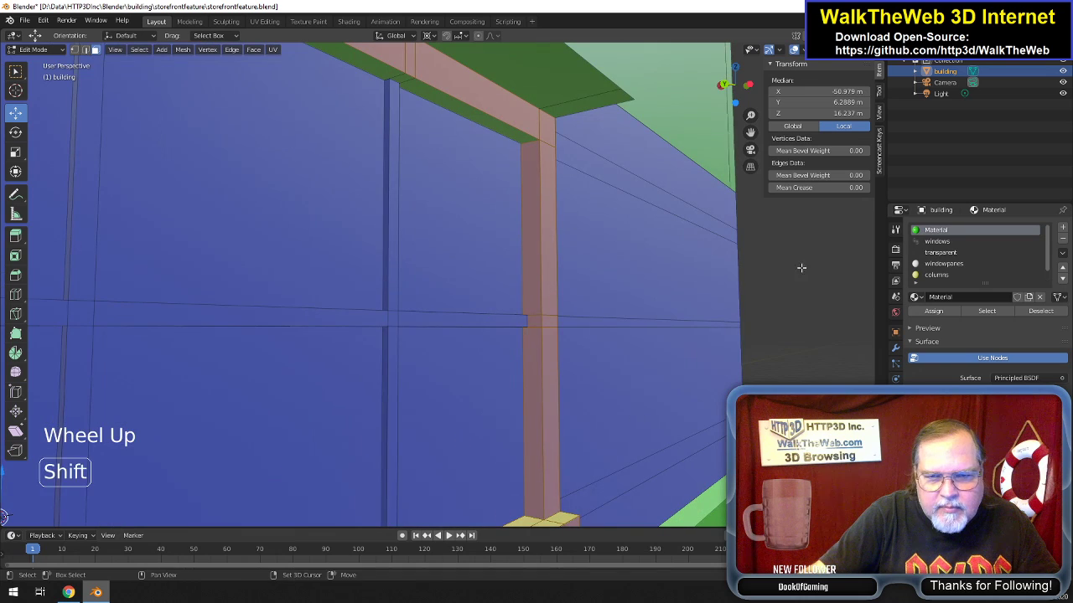
left_click_drag(735, 84, 749, 33)
left_click_drag(750, 132, 845, 34)
key("shift")
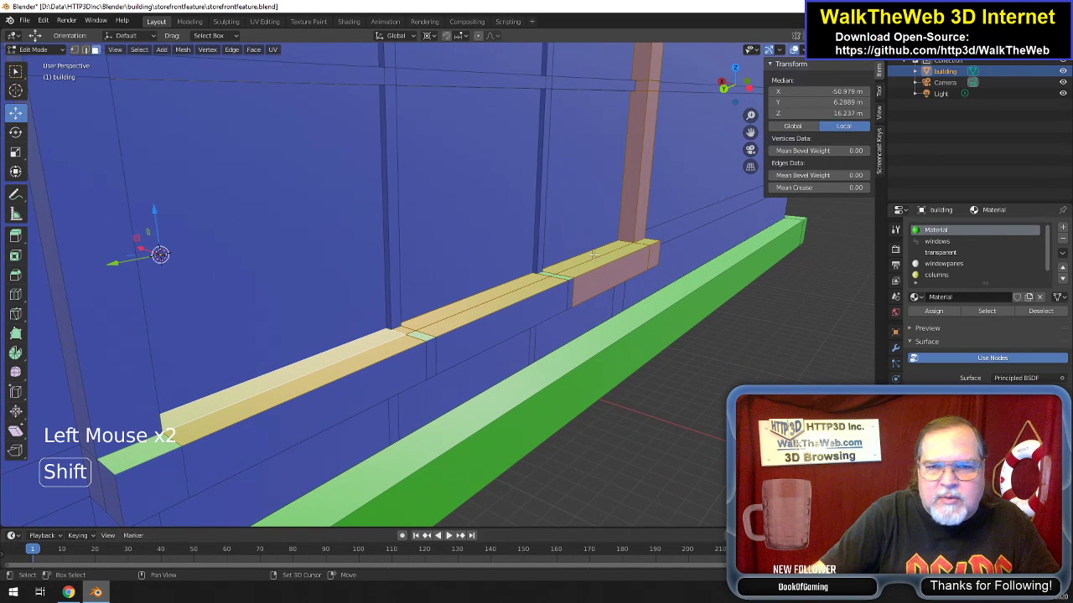
left_click(557, 276, "shift")
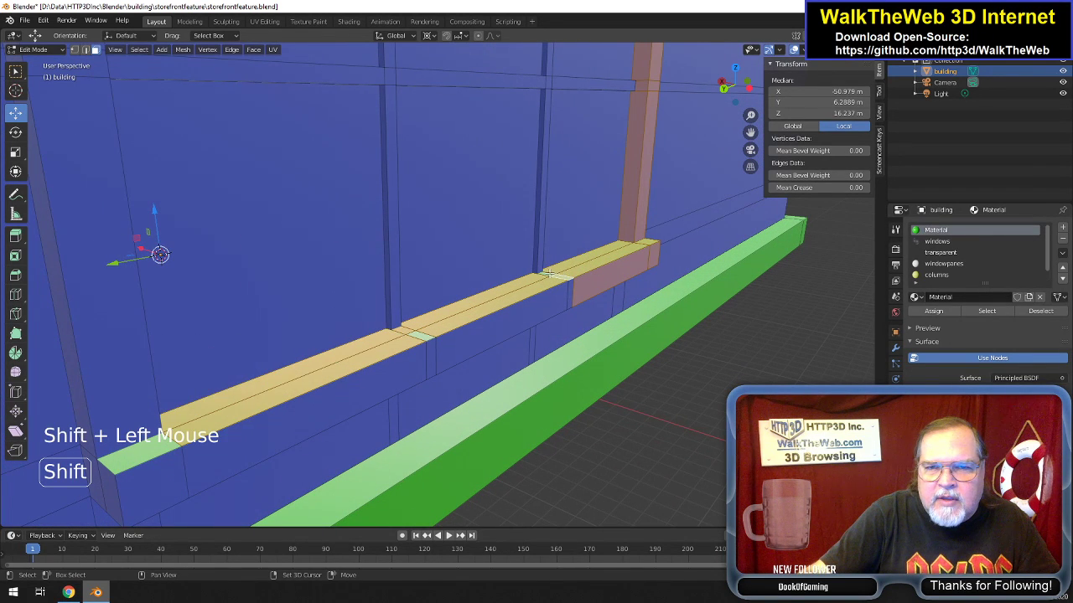
left_click(421, 336, "shift")
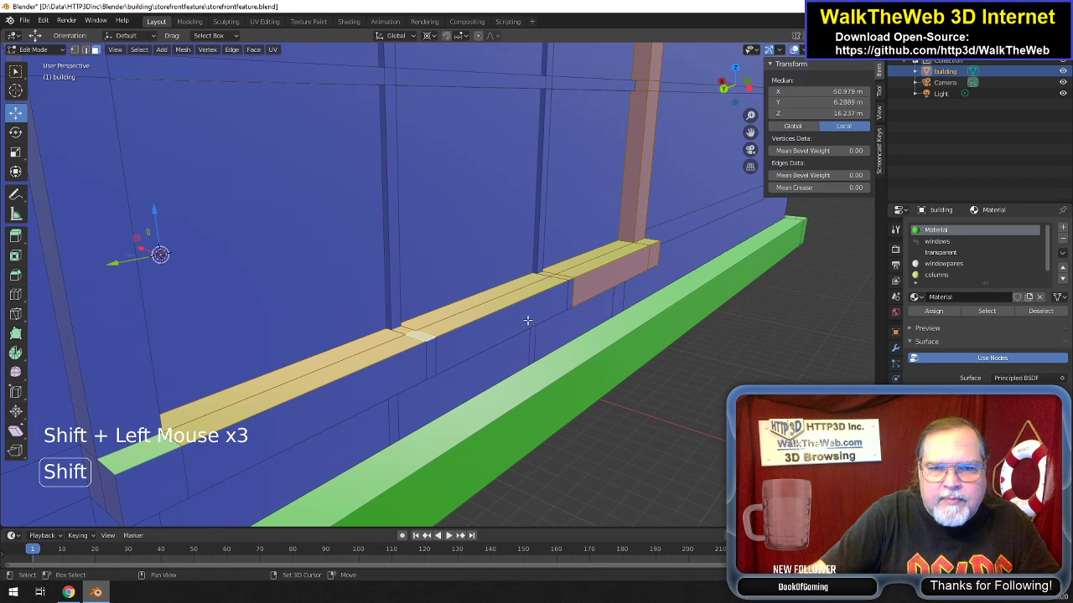
left_click(427, 349, "shift")
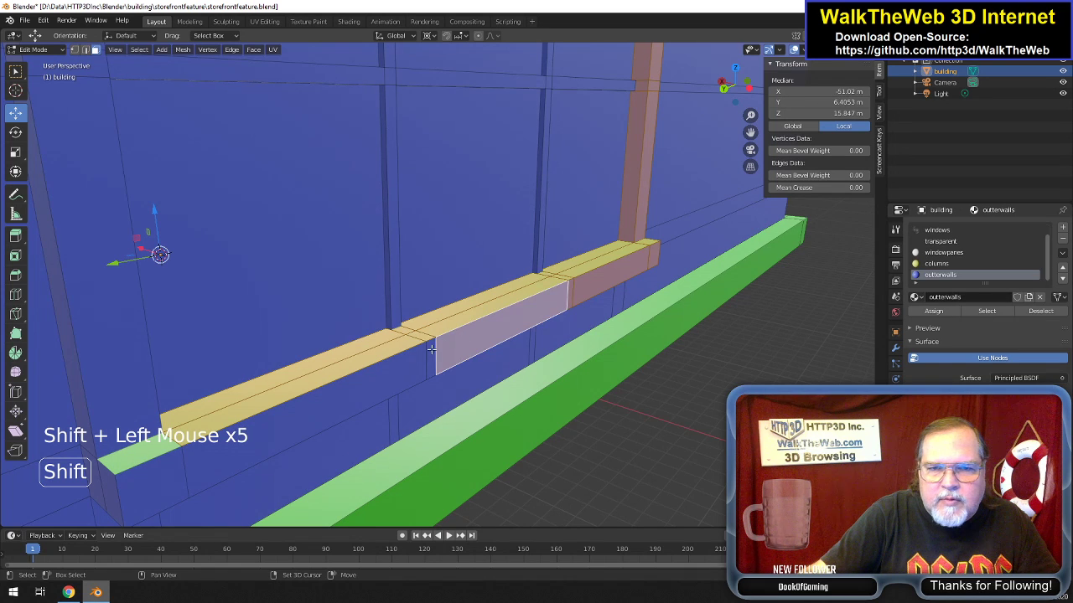
left_click(407, 368, "shift")
left_click(165, 457, "shift")
left_click(117, 471, "shift")
left_click(99, 473, "shift")
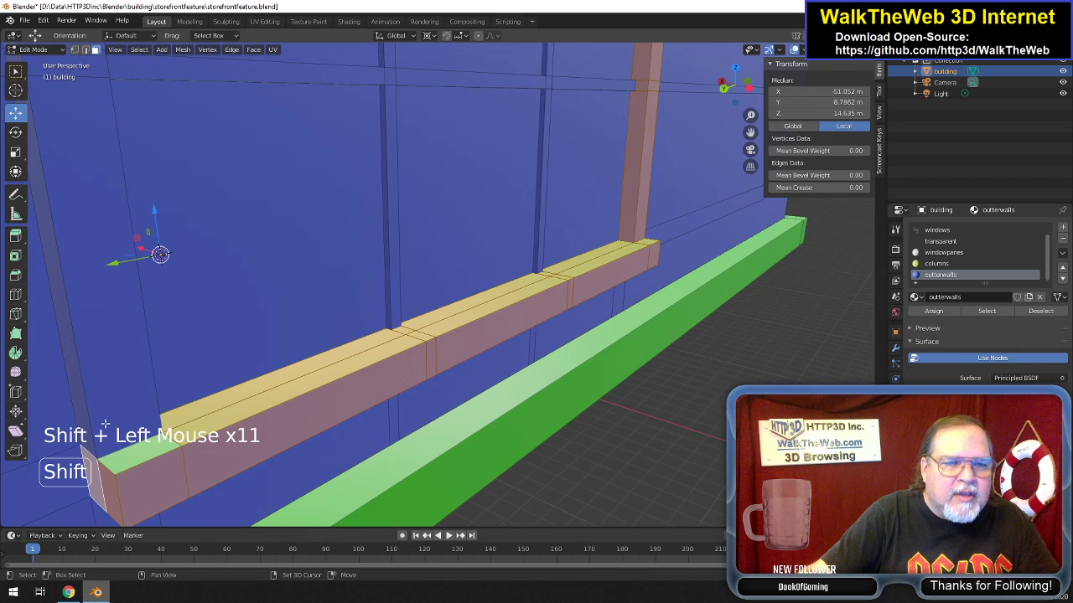
Add the lower, middle and upper faces of the side window's near upright frame to the selection.
left_click(104, 394, "shift")
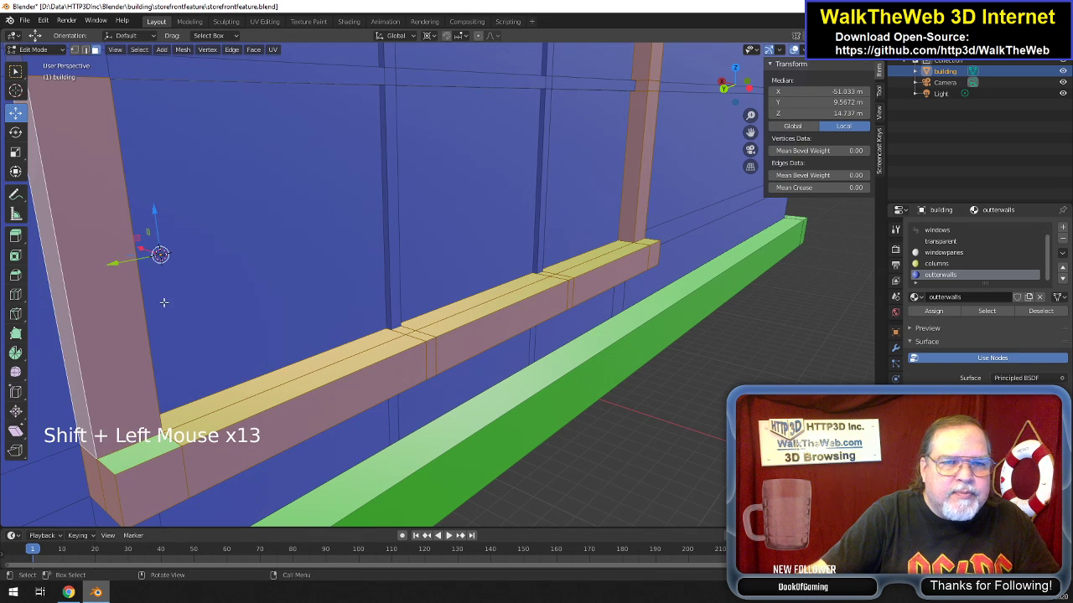
scroll(186, 304, "down", 1)
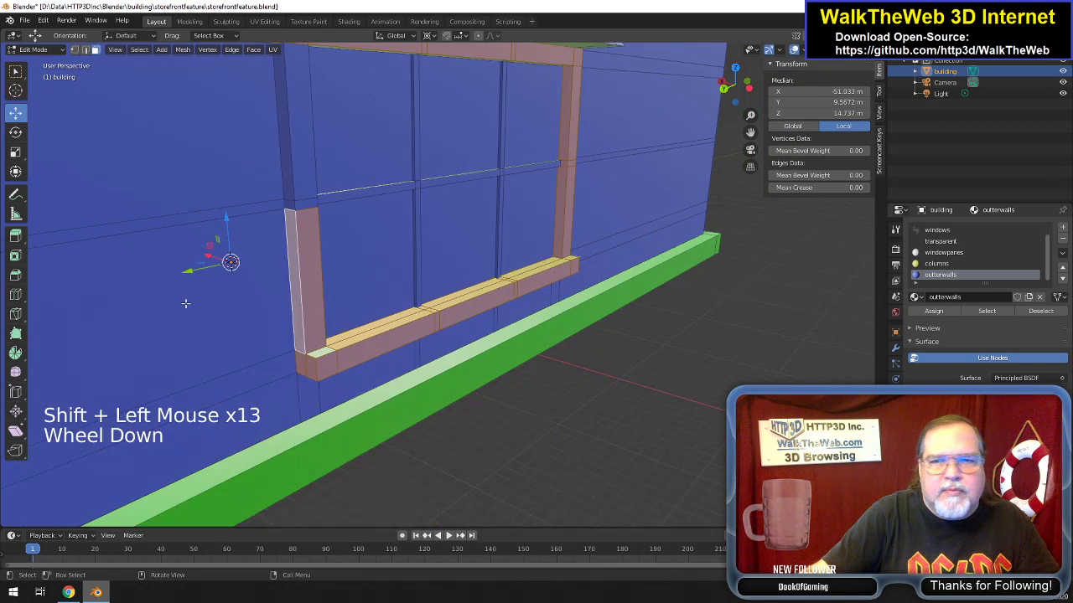
left_click(307, 206, "shift")
left_click(290, 206, "shift")
left_click(310, 179, "shift")
left_click(292, 174, "shift")
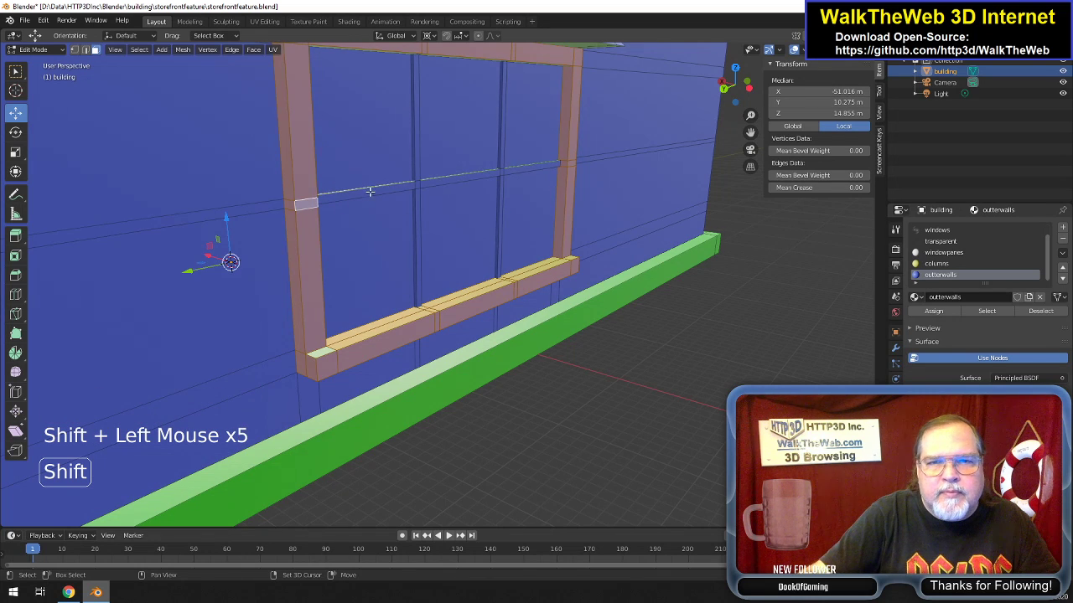
Add the faces of the horizontal bar across the middle of the side window to the selection.
left_click(417, 189, "shift")
left_click(420, 185, "shift")
left_click(480, 175, "shift")
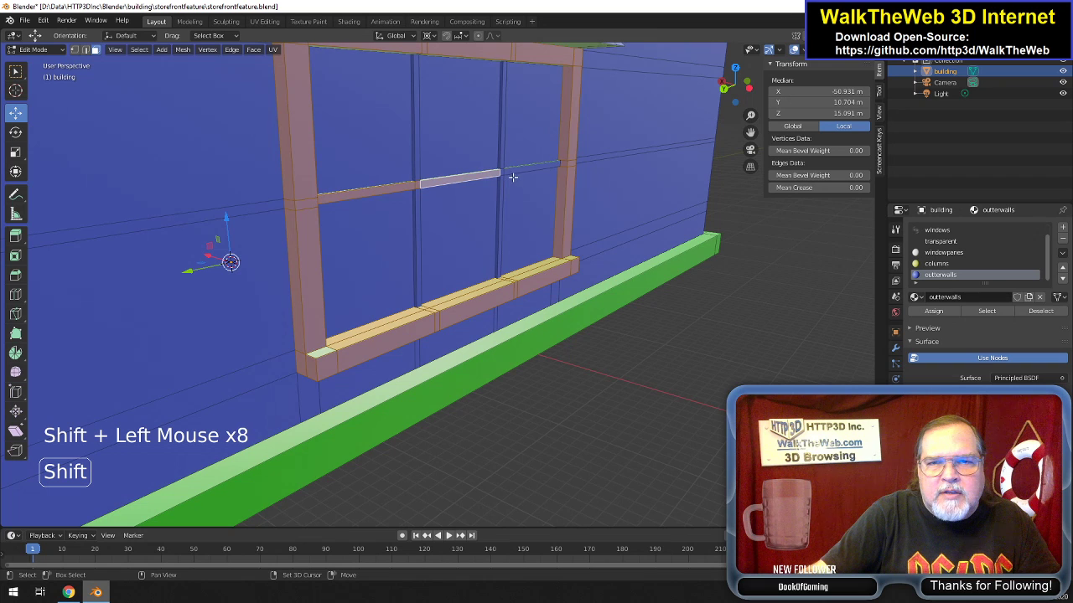
left_click(517, 173, "shift")
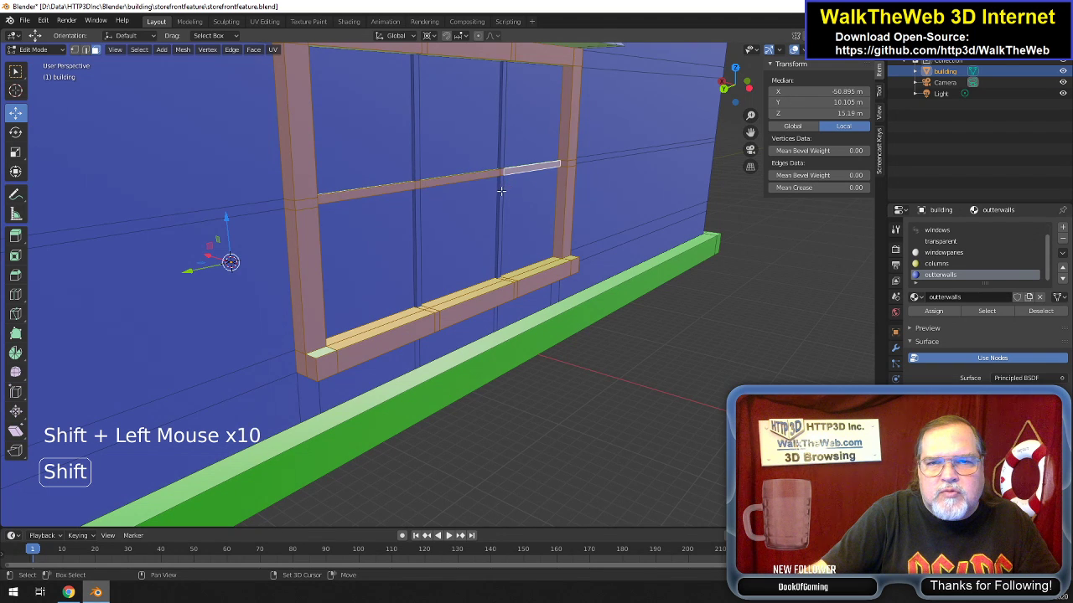
Add the faces of both vertical bars, below and above the crossbar, to the side window's frame selection.
left_click(500, 194, "shift")
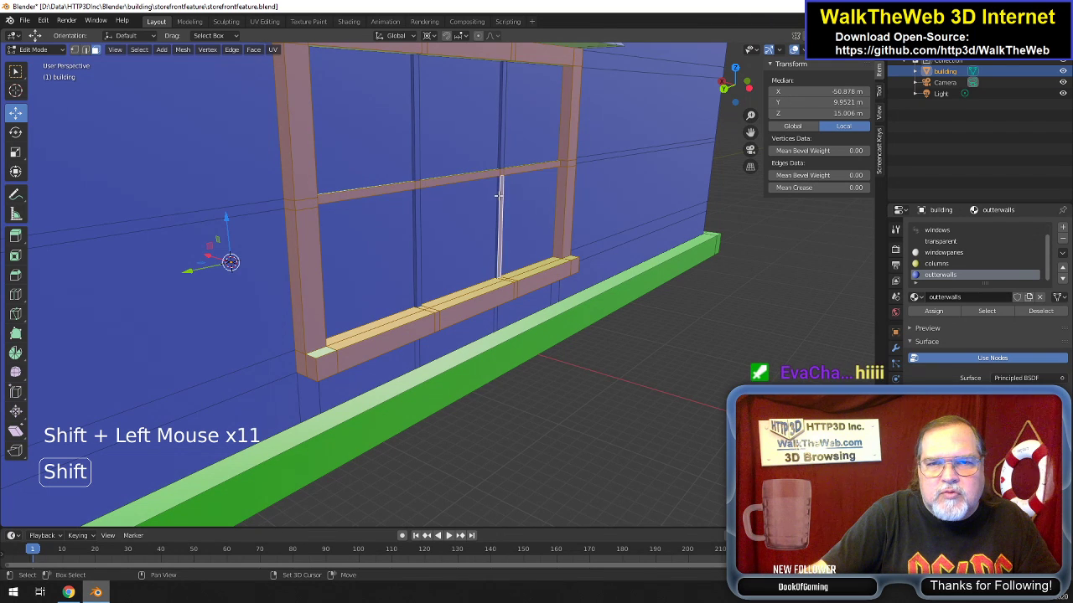
left_click(418, 219, "shift")
left_click(418, 209, "shift")
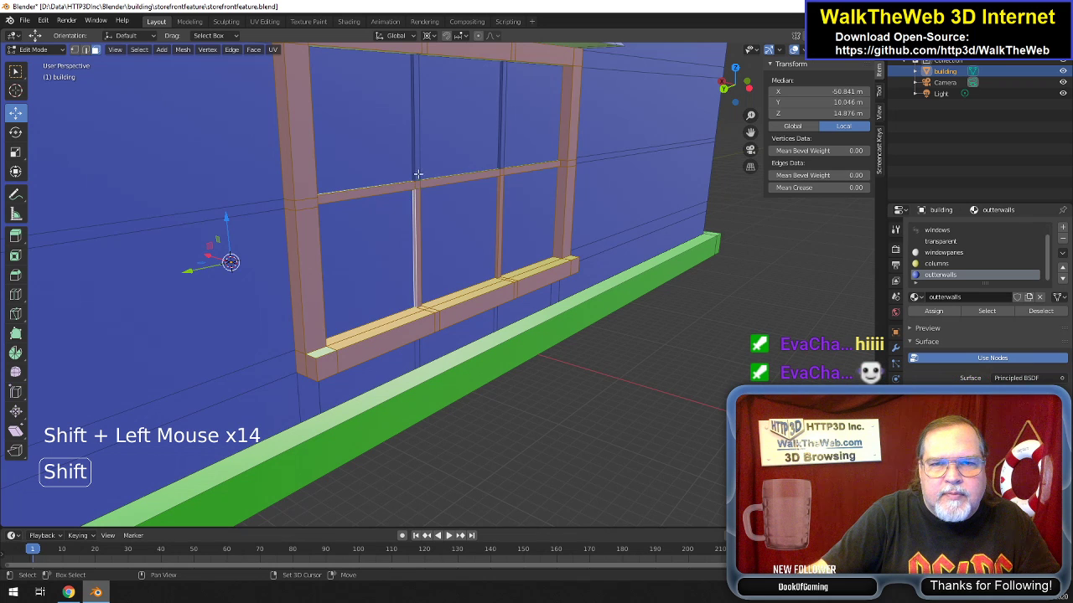
left_click(416, 165, "shift")
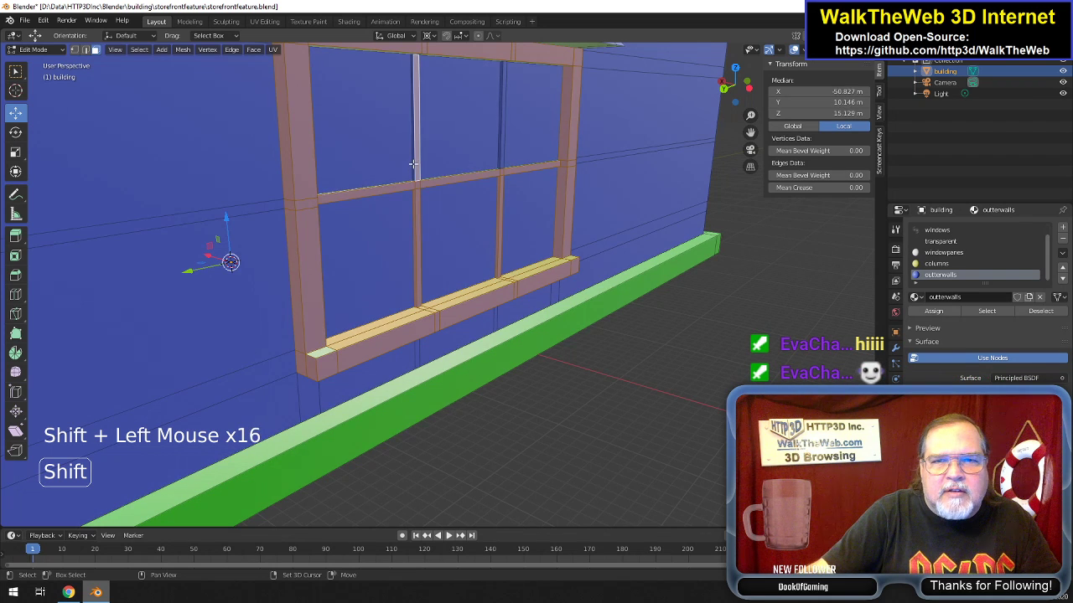
left_click(413, 164, "shift")
left_click(501, 151, "shift")
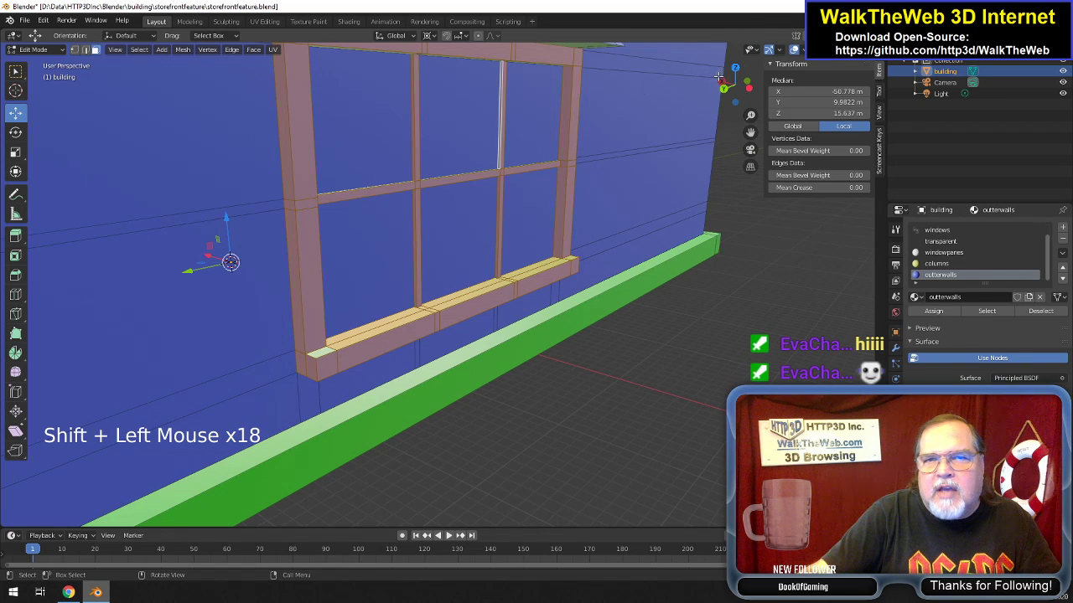
Add all the underside faces of the side window's sill, from one end to the other, to the selection.
left_click_drag(736, 91, 706, 101)
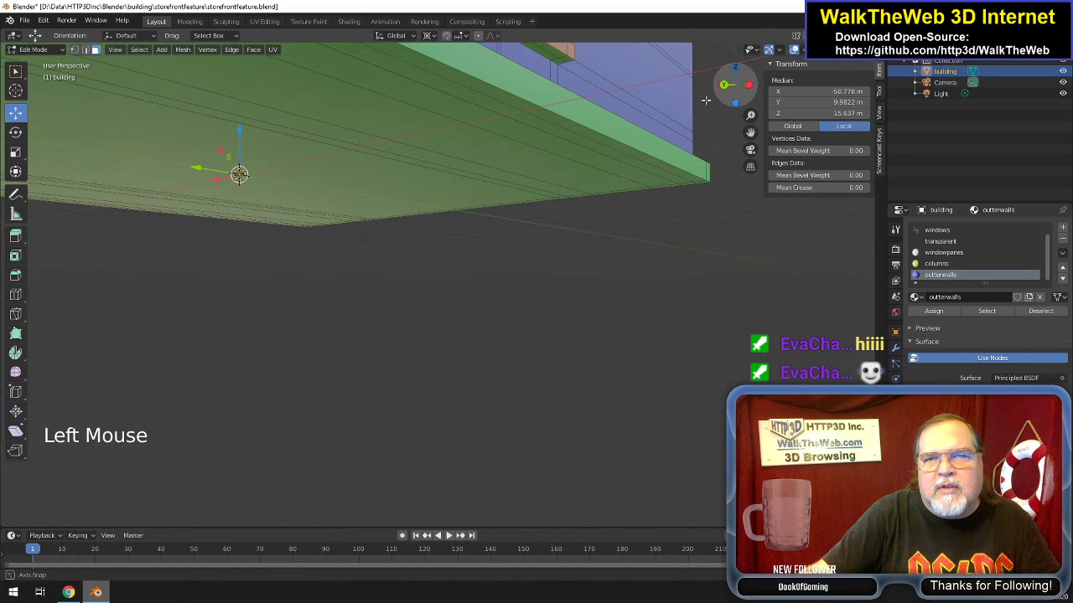
left_click_drag(750, 132, 793, 189)
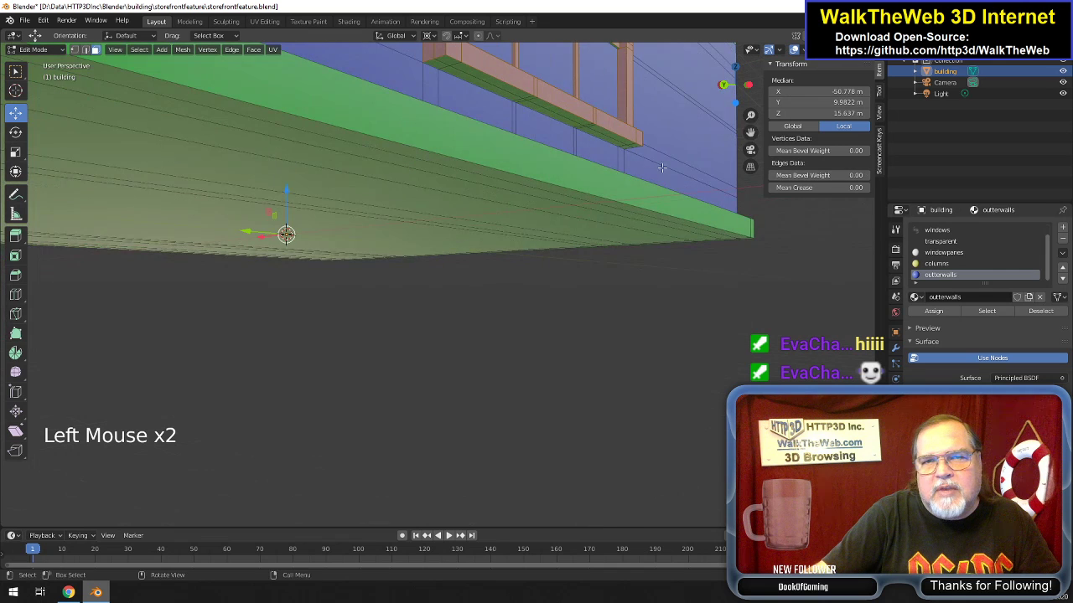
left_click(625, 149, "shift")
left_click(620, 143, "shift")
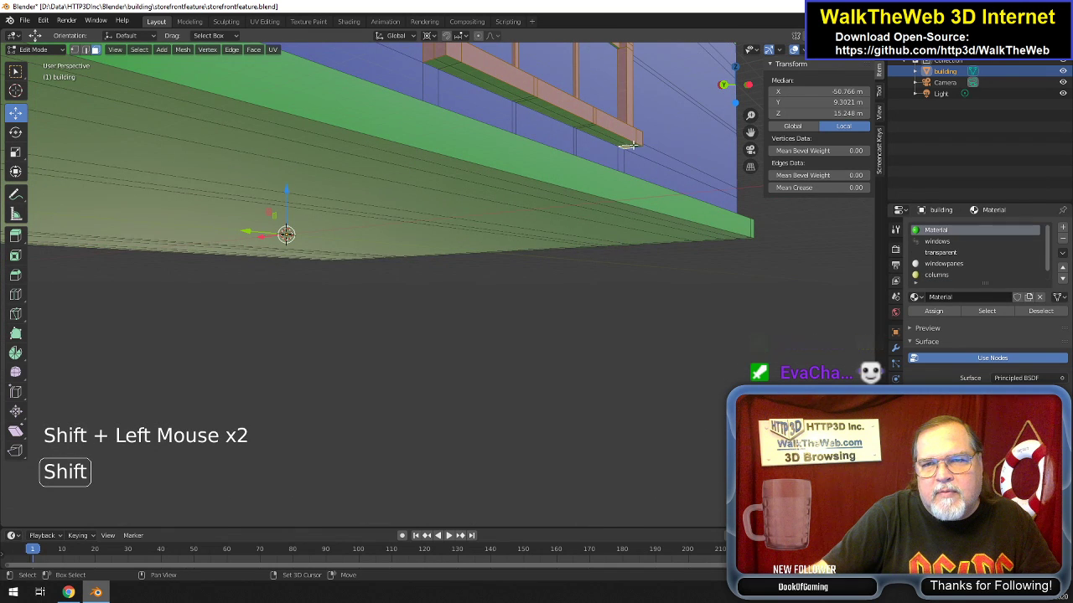
left_click(608, 140, "shift")
left_click(579, 126, "shift")
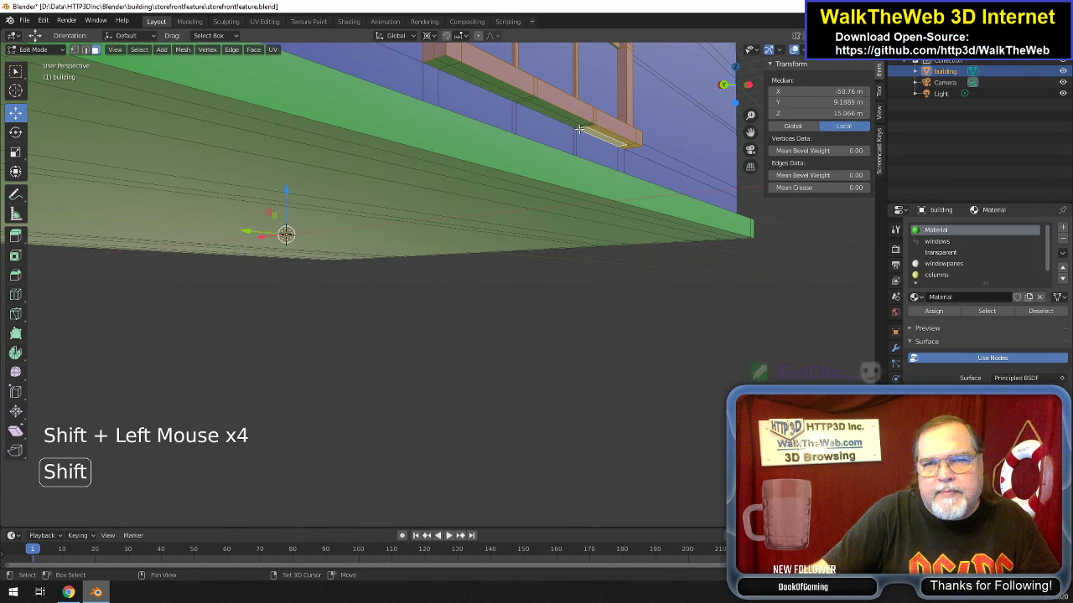
left_click(588, 126, "shift")
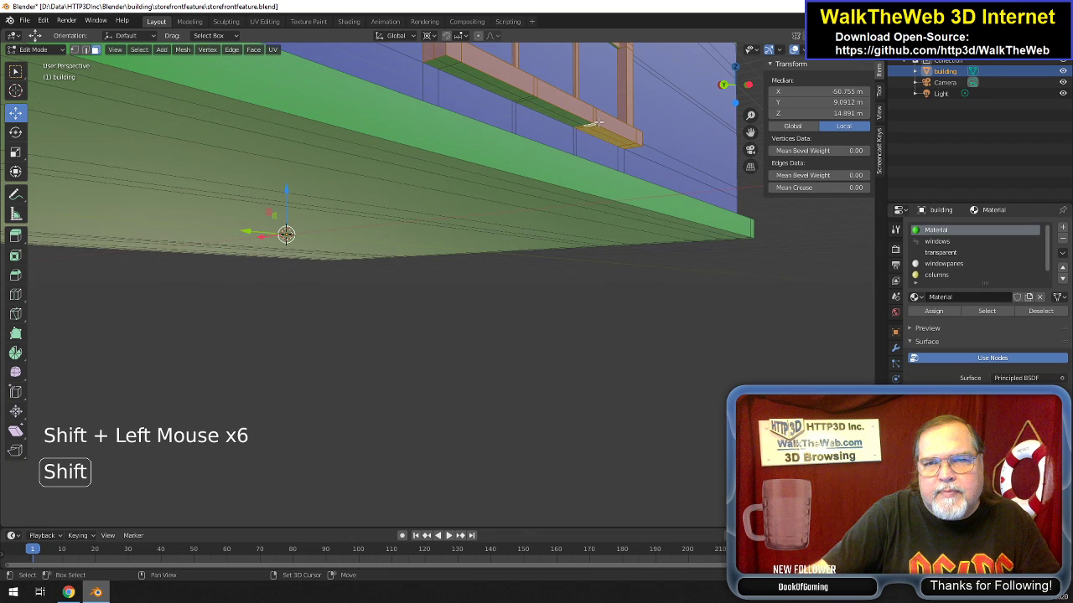
left_click(570, 121, "shift")
left_click(545, 115, "shift")
left_click(520, 101, "shift")
left_click(479, 82, "shift")
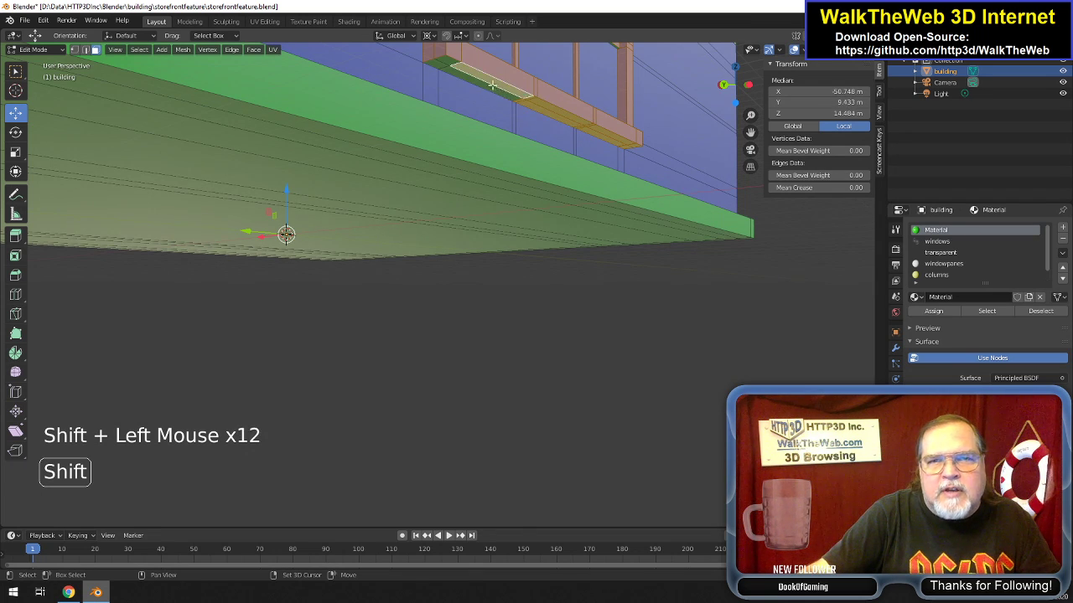
left_click(439, 62, "shift")
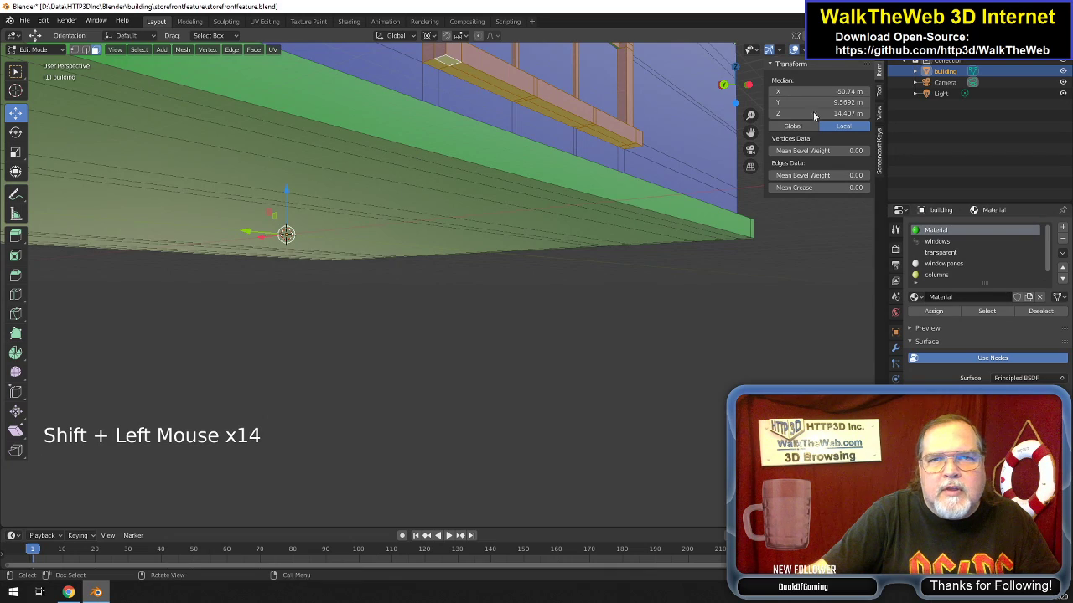
Add the three underside faces of the side window's horizontal crossbar to the selection.
left_click_drag(738, 87, 645, 252)
scroll(673, 143, "up", 2)
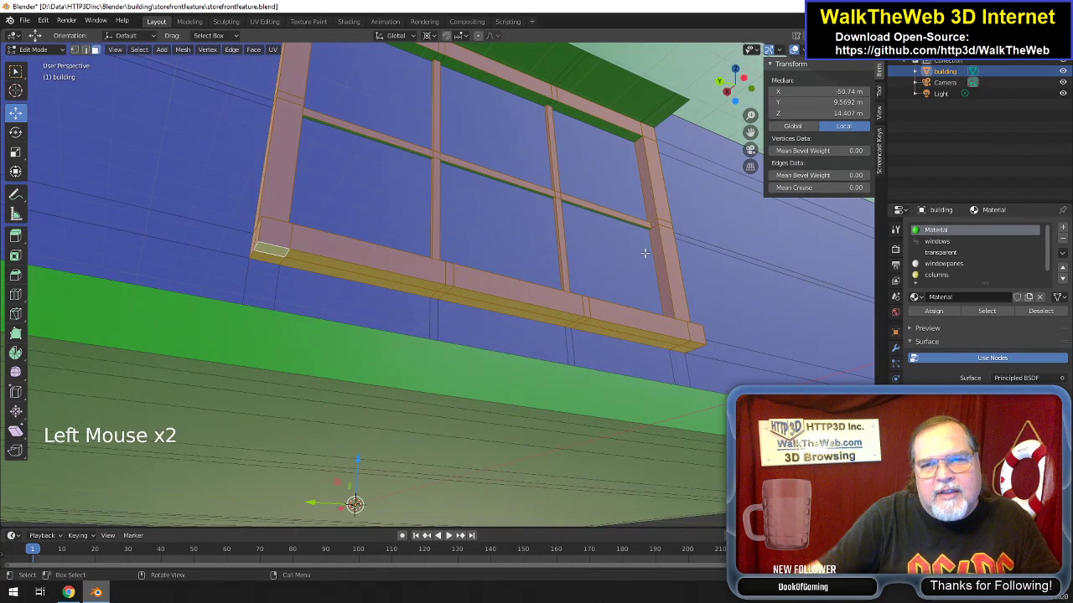
left_click(610, 219, "shift")
left_click(513, 184, "shift")
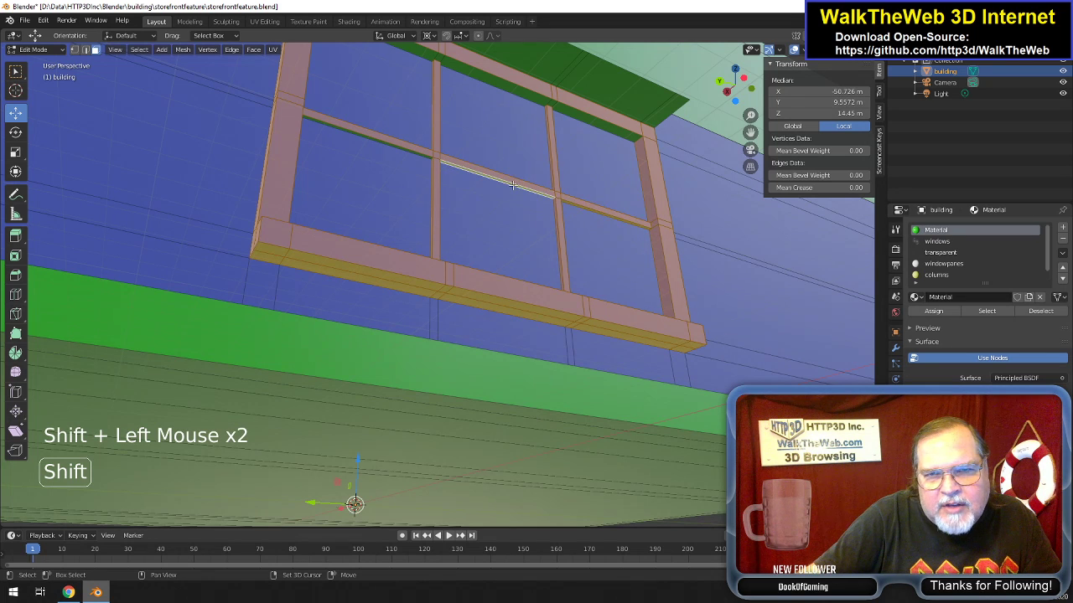
left_click(423, 155, "shift")
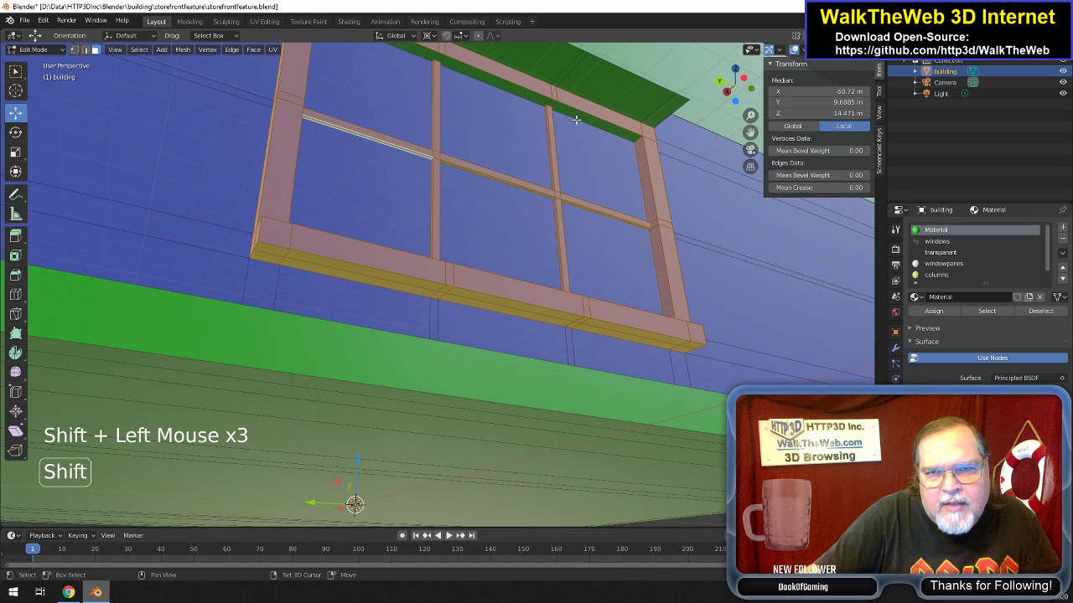
Add the underside faces of the side window's top frame, including the small ones above the vertical bars, to the selection.
left_click(556, 114, "shift")
left_click(581, 122, "shift")
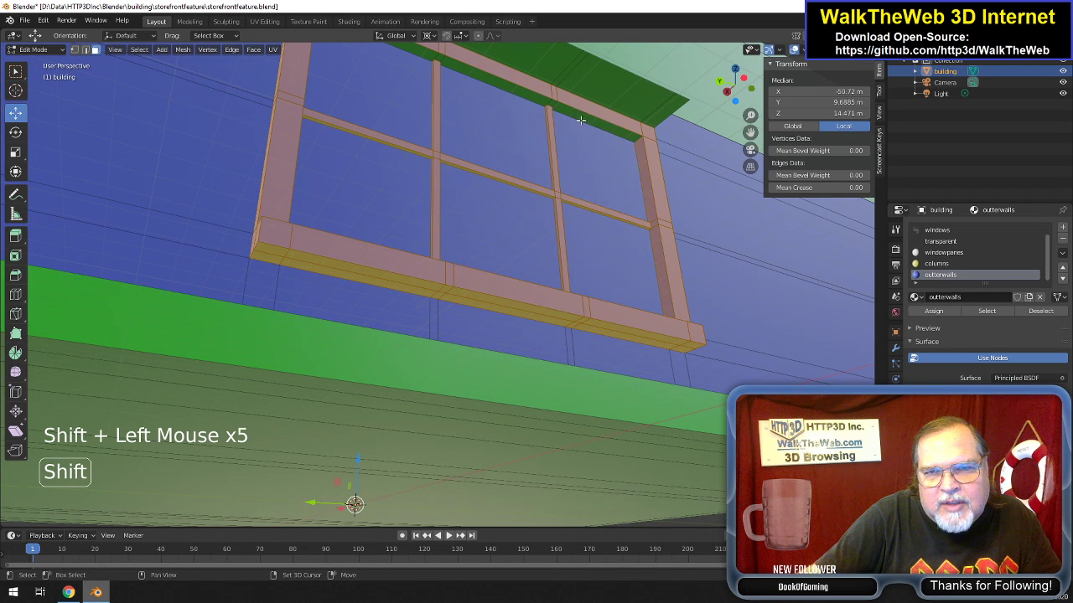
left_click(581, 118, "shift")
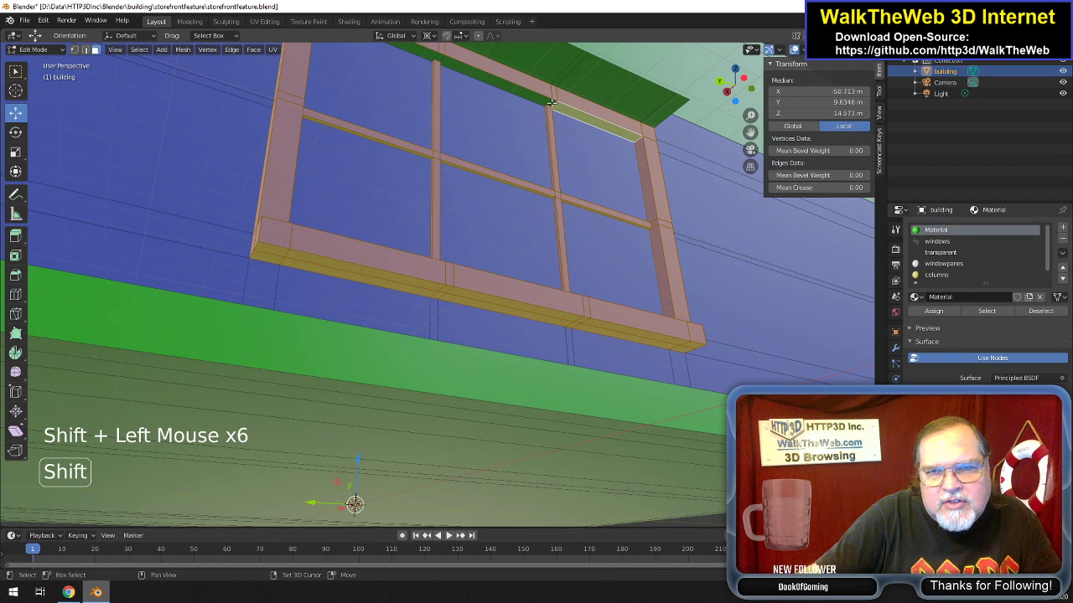
left_click(547, 103, "shift")
left_click(534, 102, "shift")
left_click(440, 57, "shift")
left_click(431, 57, "shift")
Add the sill's end face and the outer side faces of the upright farthest from the columns to the selection.
left_click_drag(750, 133, 752, 229)
left_click_drag(736, 86, 834, 156)
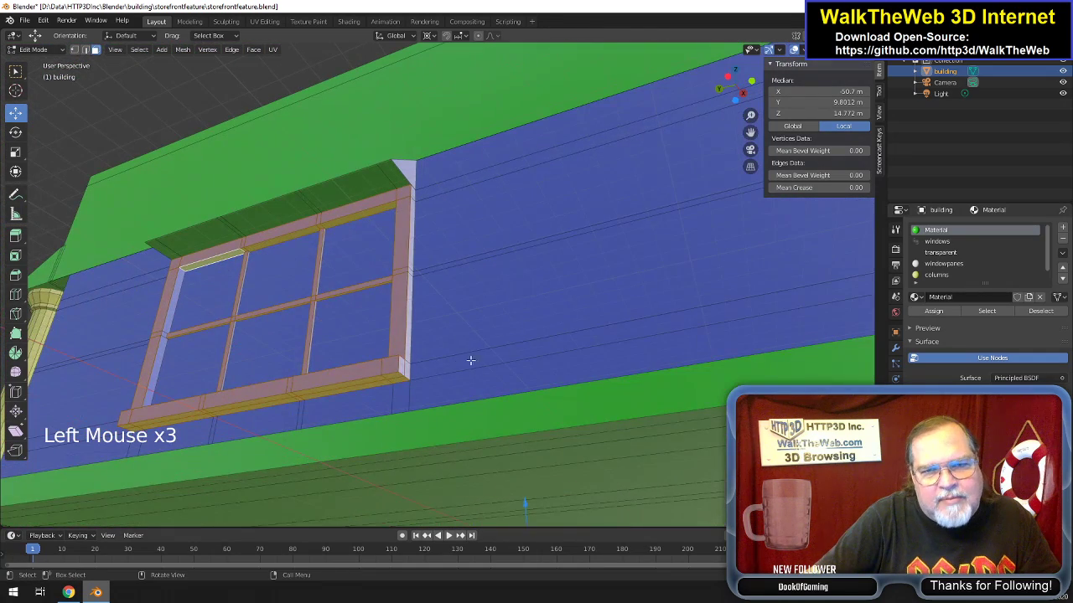
left_click(404, 371, "shift")
left_click(407, 358, "shift")
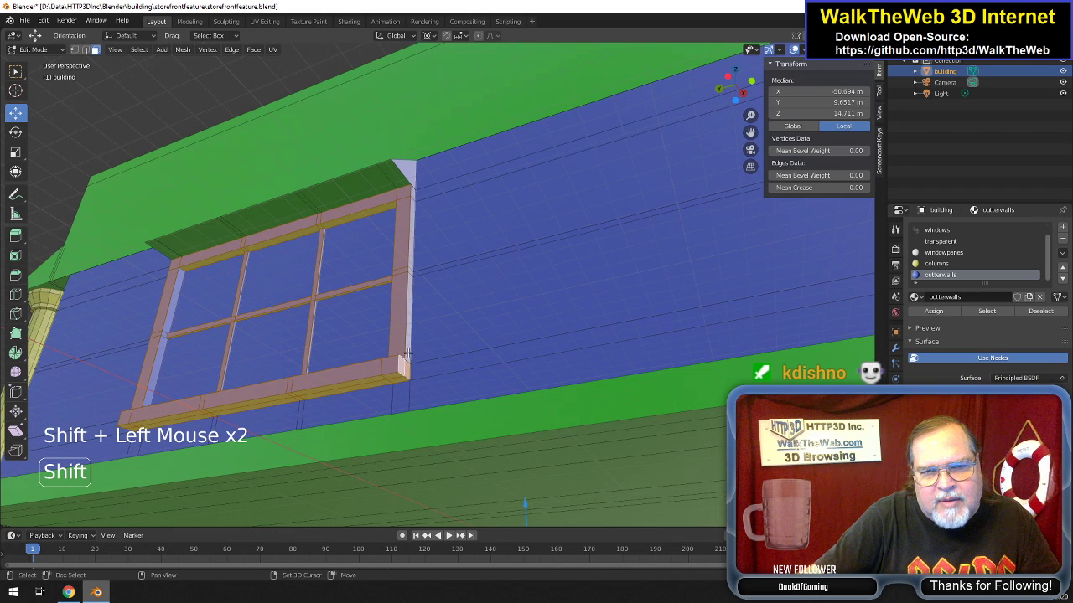
left_click(411, 312, "shift")
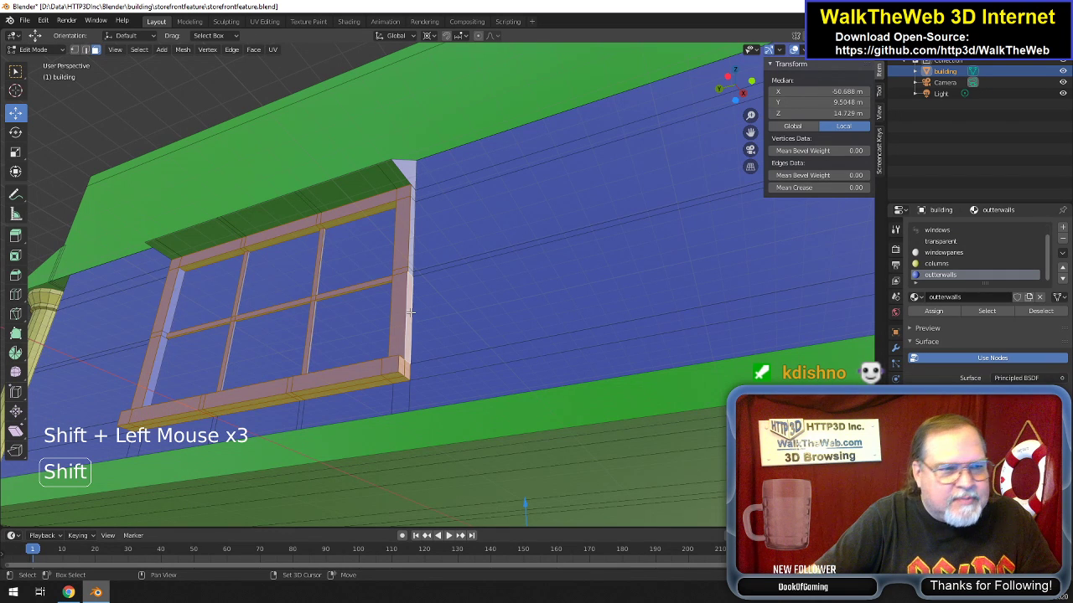
left_click(414, 264, "shift")
left_click(412, 243, "shift")
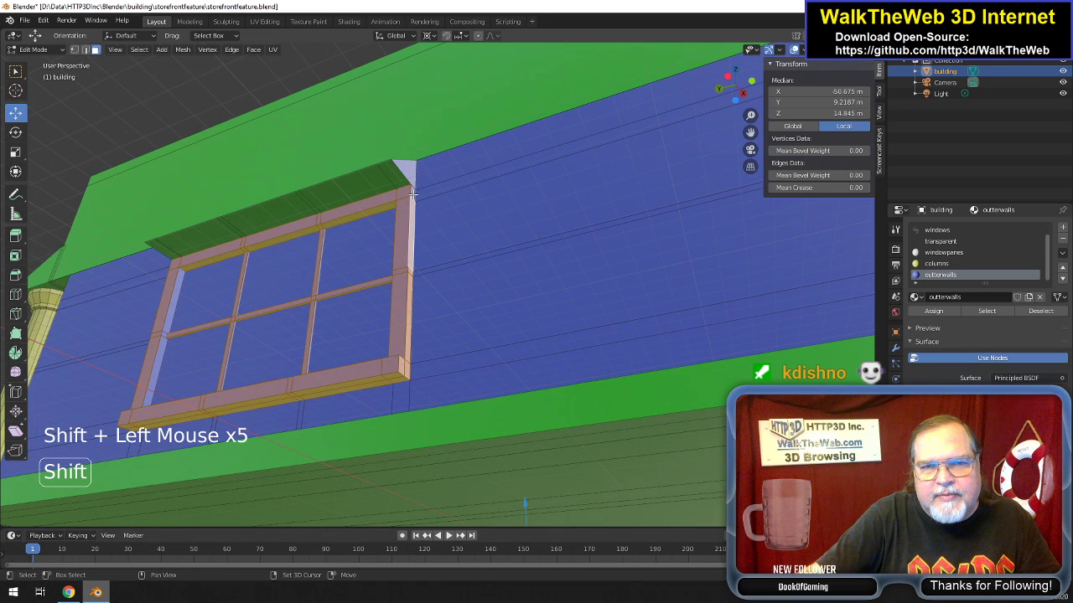
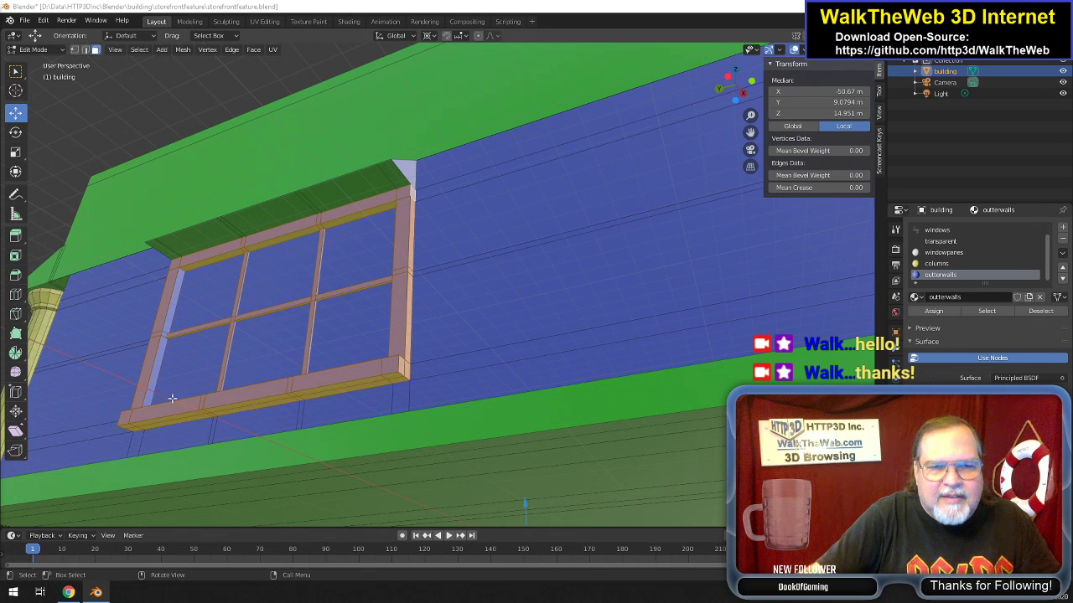
Add the inner side faces of the upright nearest the columns and assign the windowpanes material to the whole selection.
left_click(159, 345, "shift")
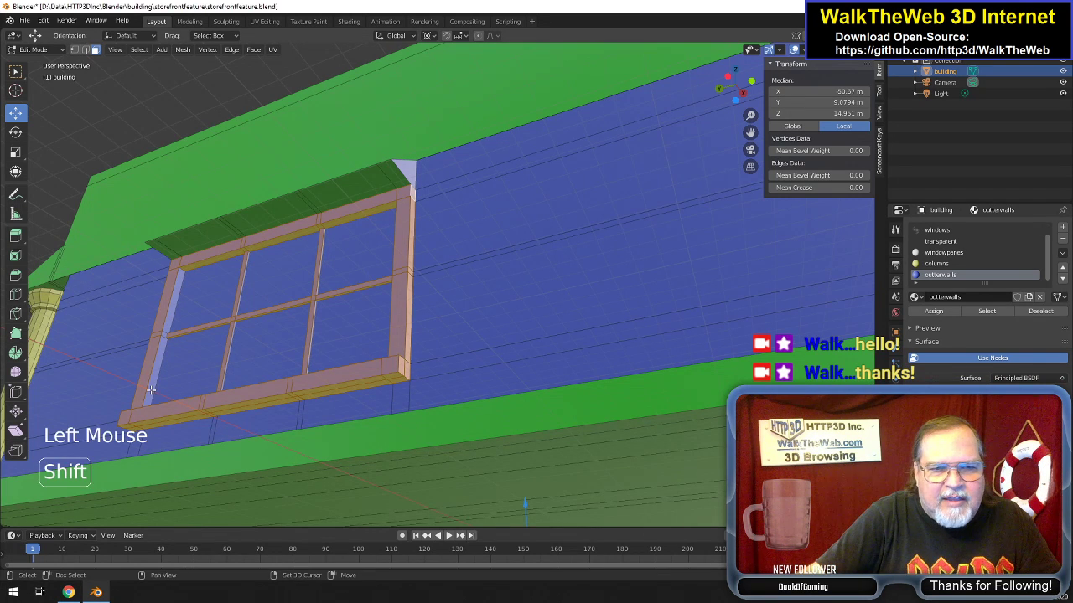
left_click(165, 339, "shift")
left_click(172, 326, "shift")
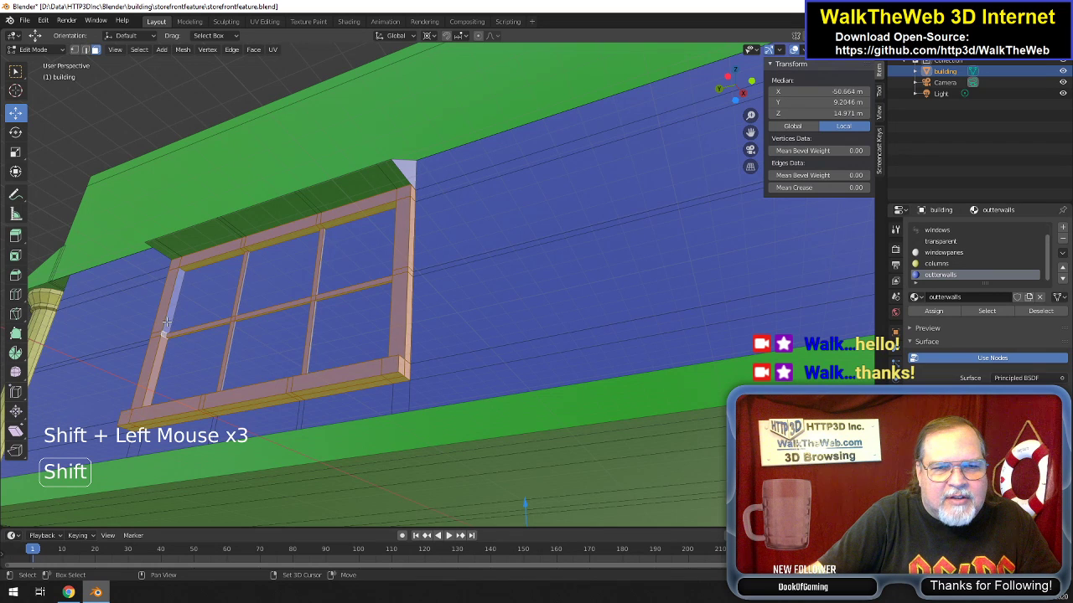
left_click(191, 266, "shift")
left_click(233, 253, "shift")
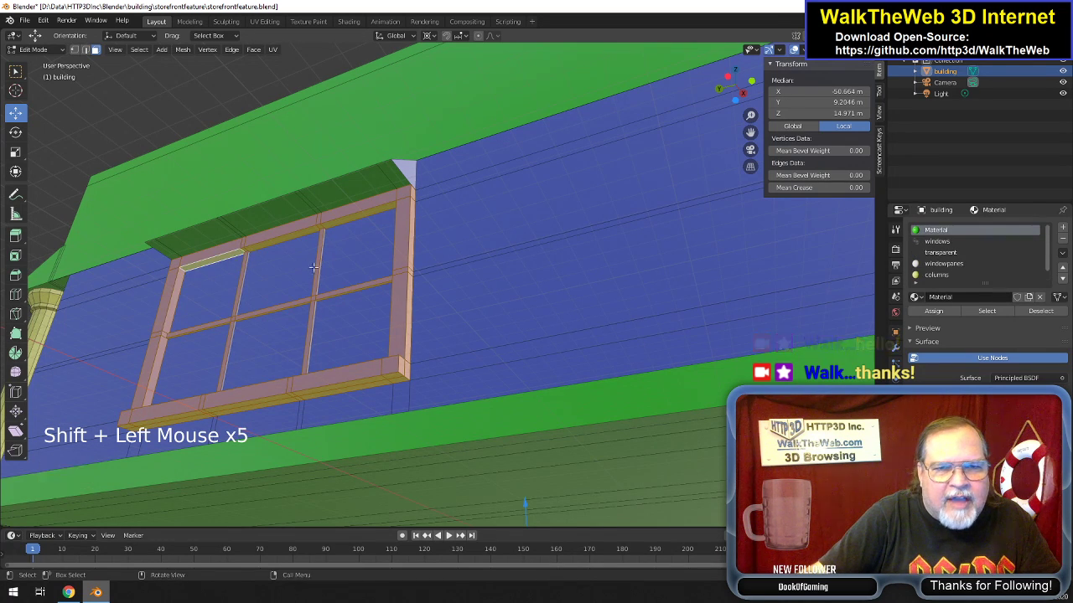
left_click(943, 263)
left_click(934, 312)
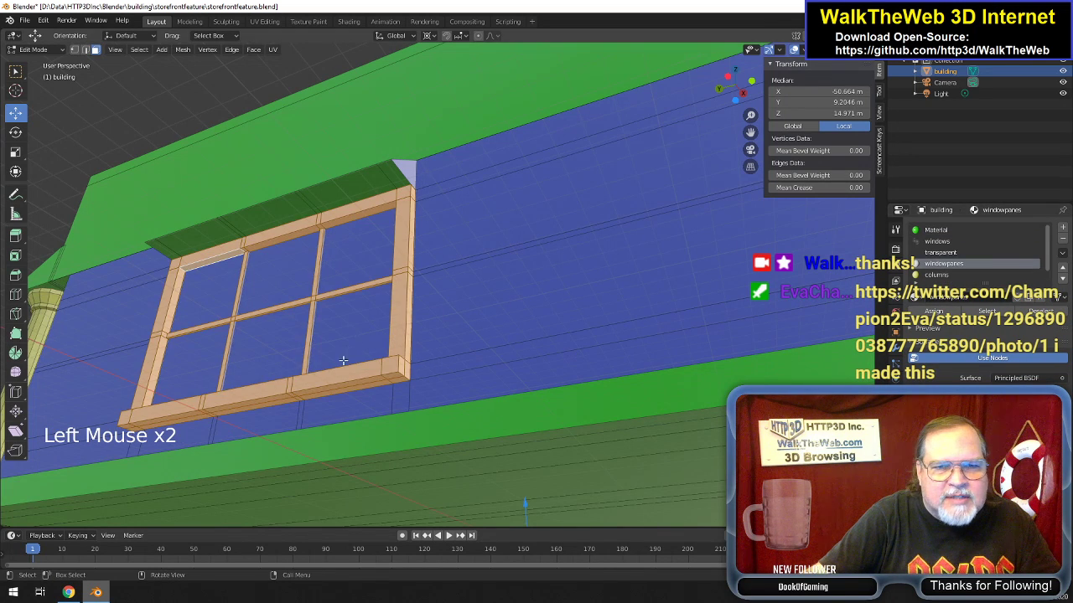
Select the four remaining blue side faces on the side window's two vertical bars and assign them the windowpanes material.
left_click_drag(728, 83, 540, 215)
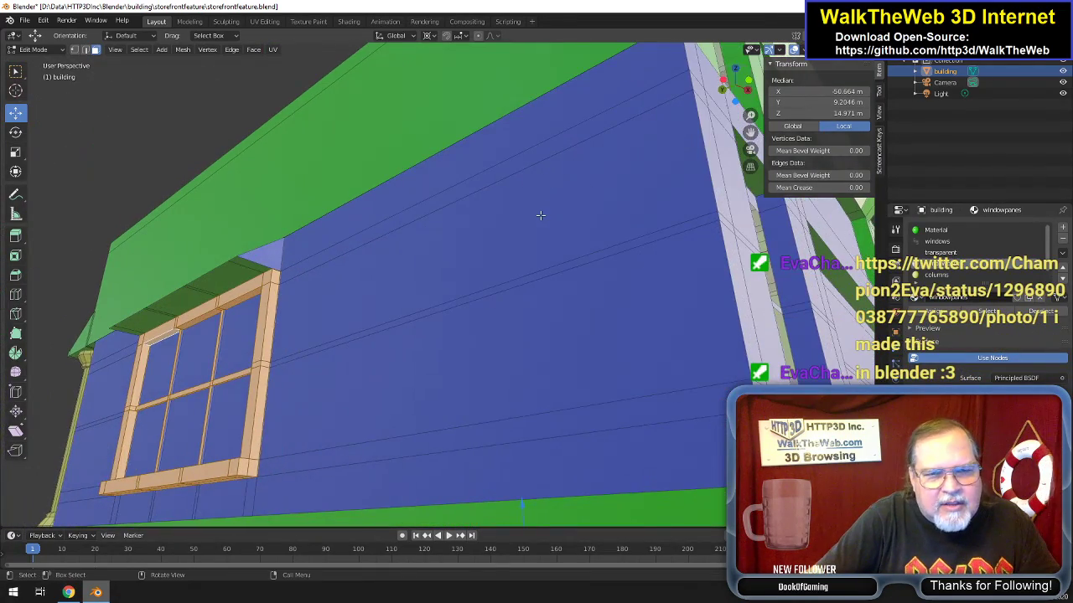
scroll(540, 216, "up", 2)
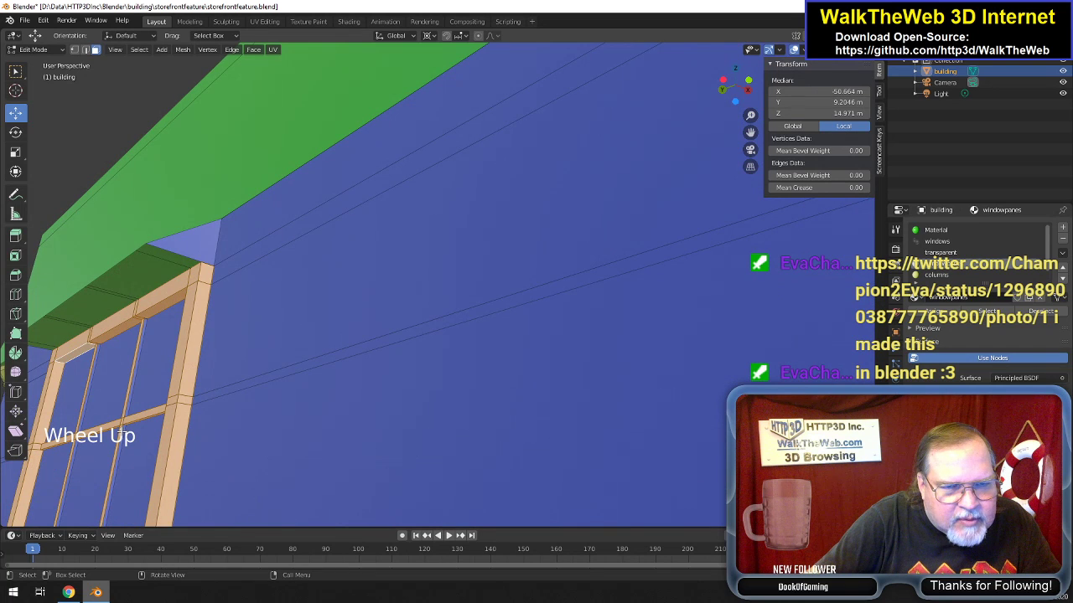
left_click(399, 304)
scroll(398, 304, "up", 2)
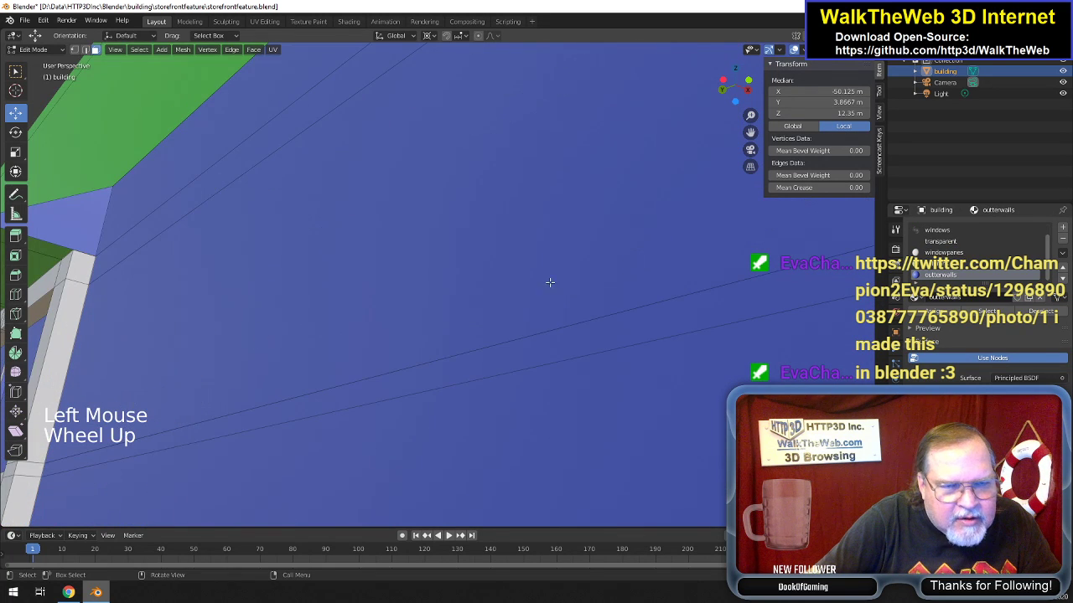
left_click_drag(749, 133, 351, 298)
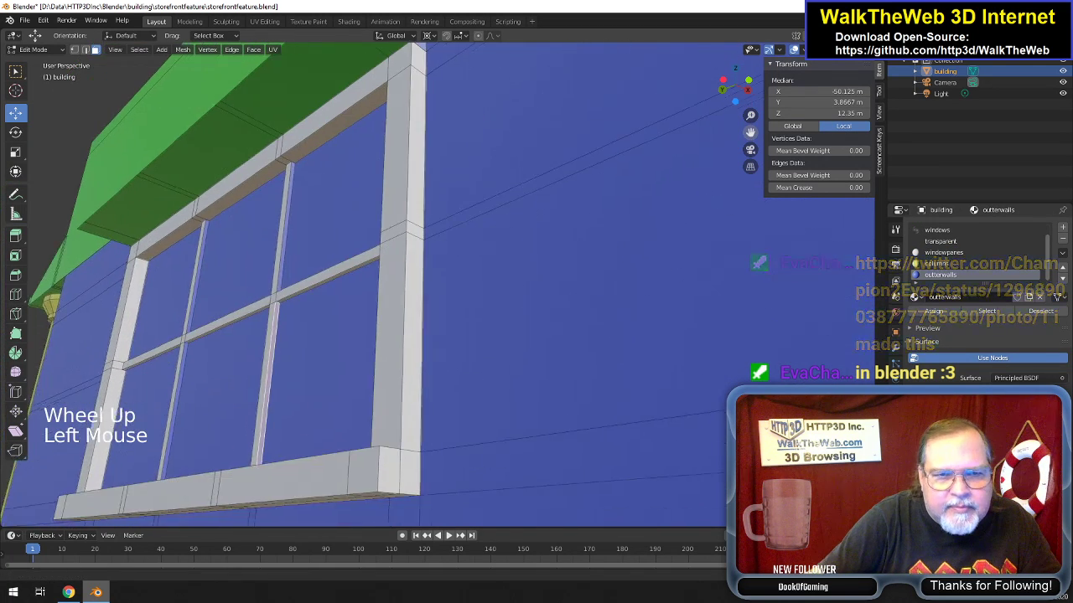
left_click(284, 256, "shift")
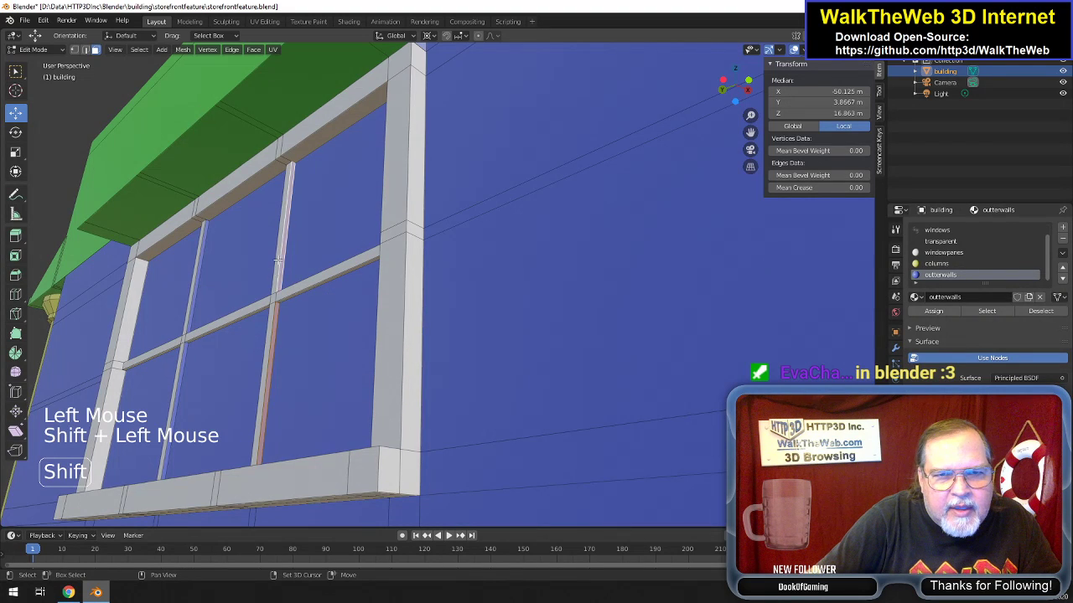
left_click(196, 287, "shift")
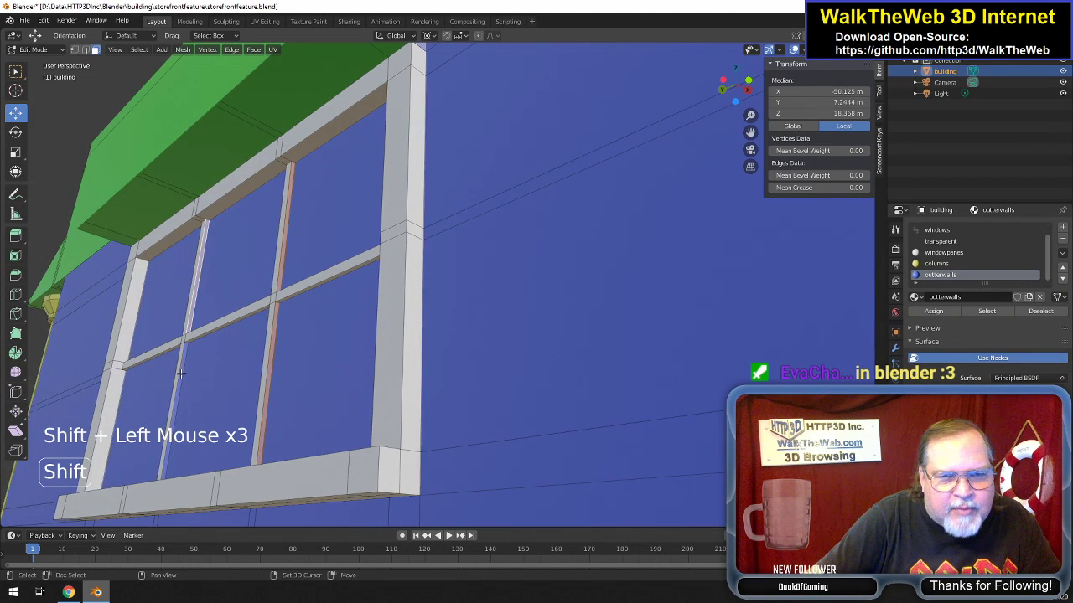
left_click(180, 373, "shift")
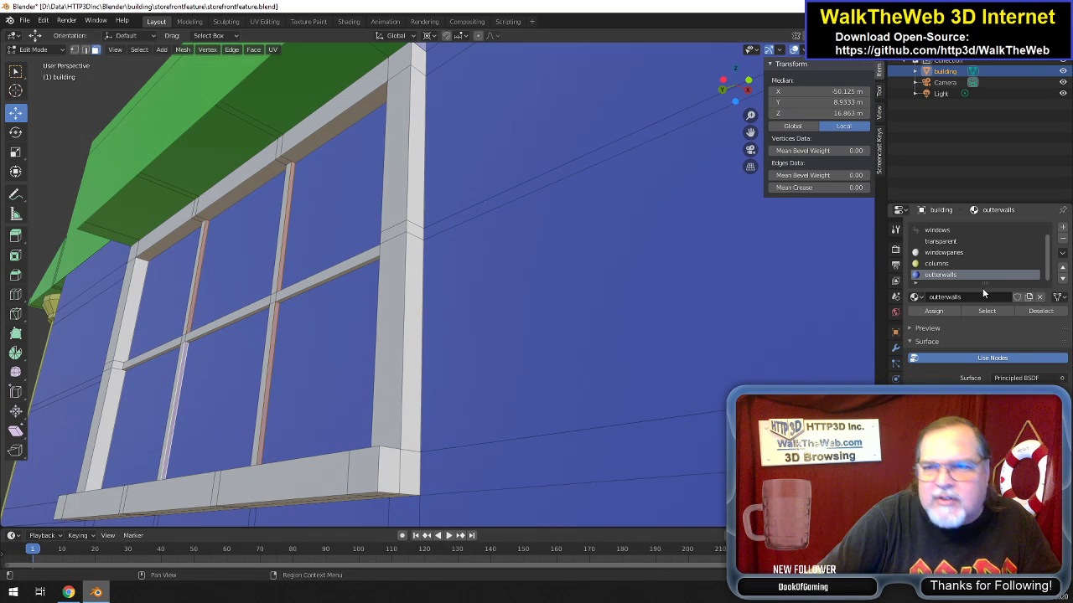
left_click(943, 252)
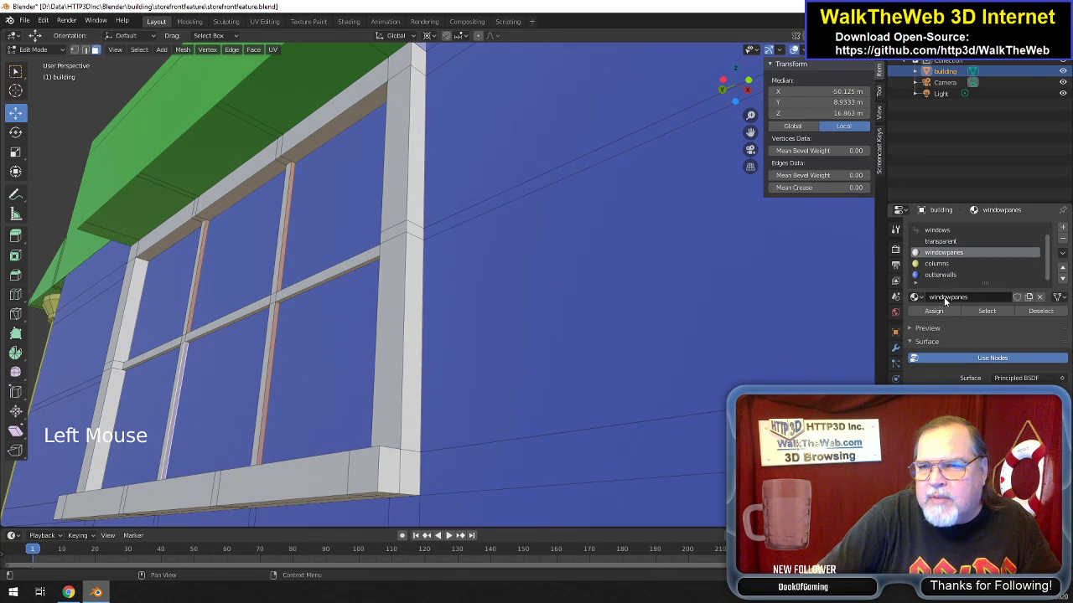
left_click(943, 311)
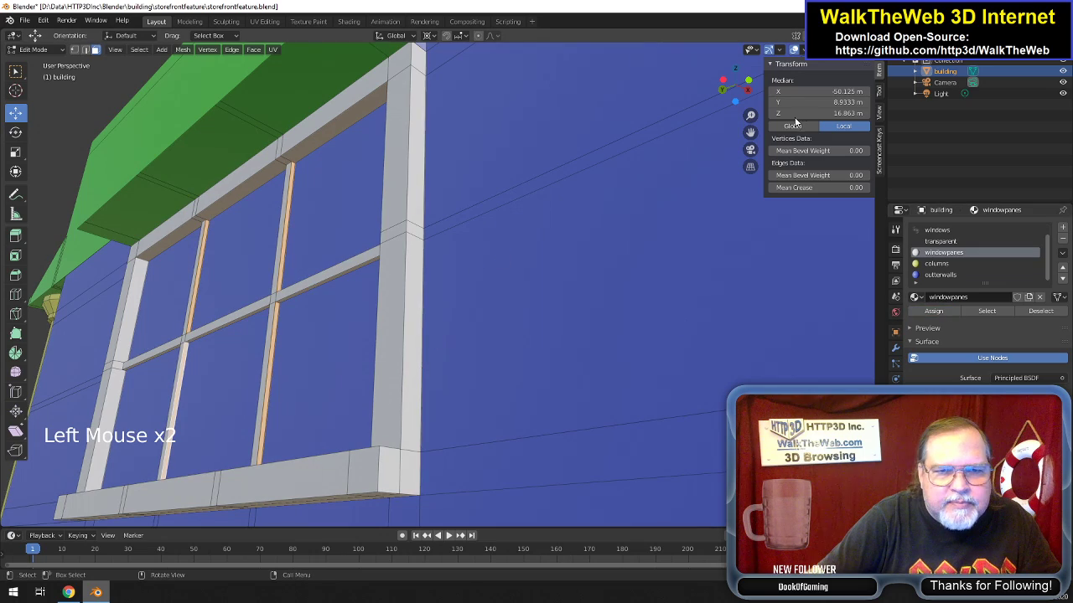
Select the missed green top face at the end of the side window's sill and assign it the windowpanes material.
left_click_drag(735, 87, 714, 92)
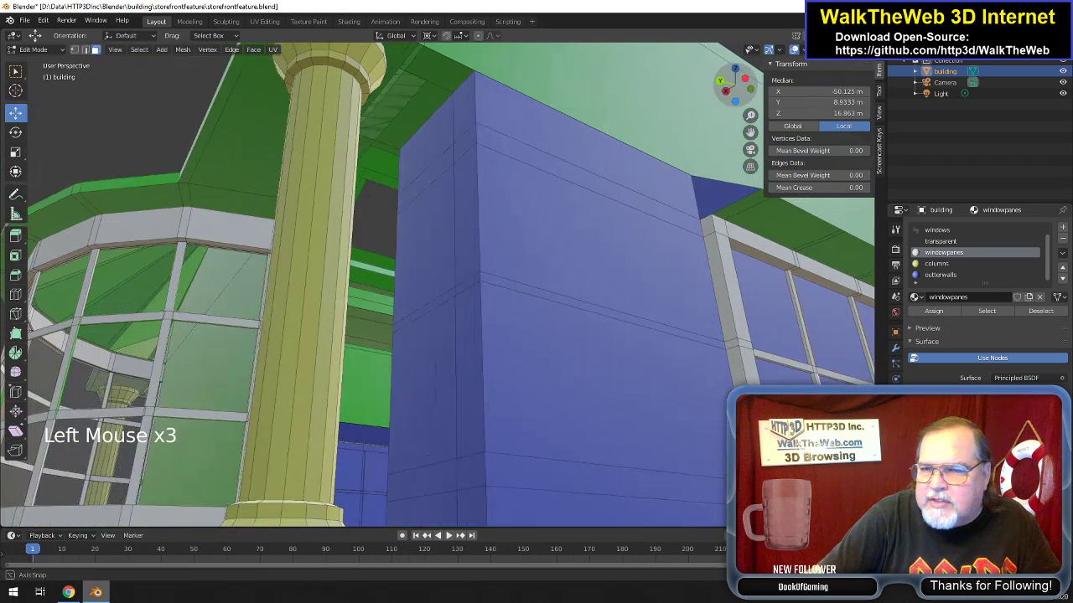
left_click_drag(750, 132, 469, 87)
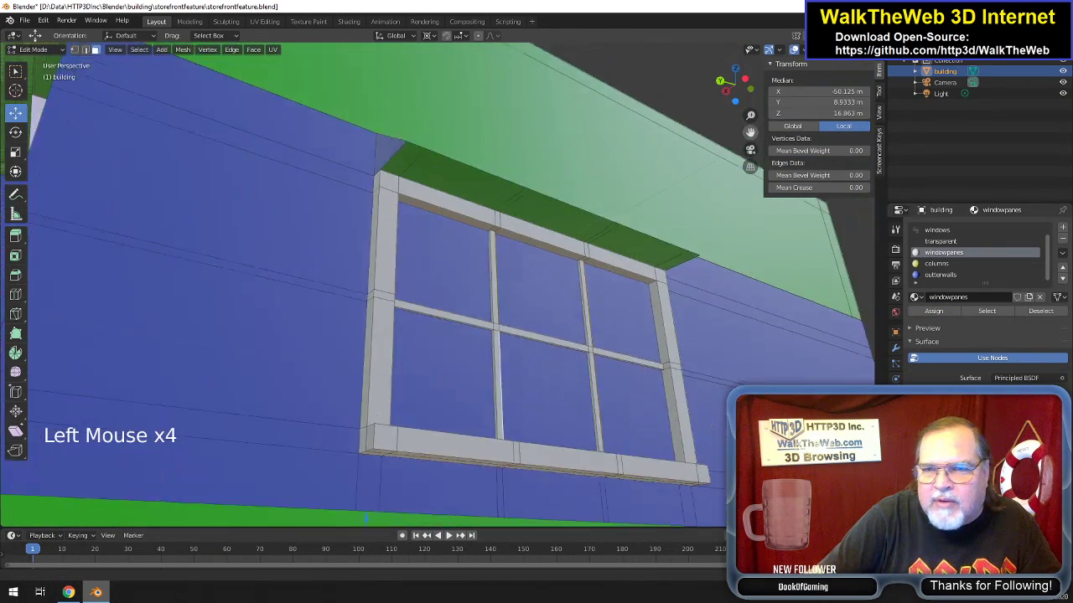
left_click_drag(735, 87, 742, 34)
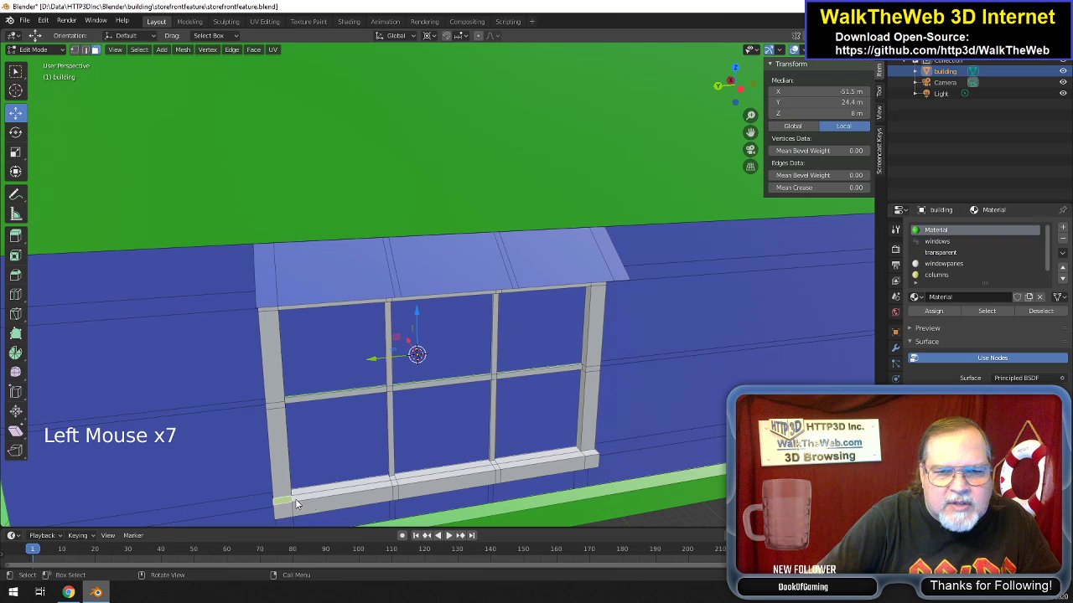
left_click(944, 264)
left_click(933, 311)
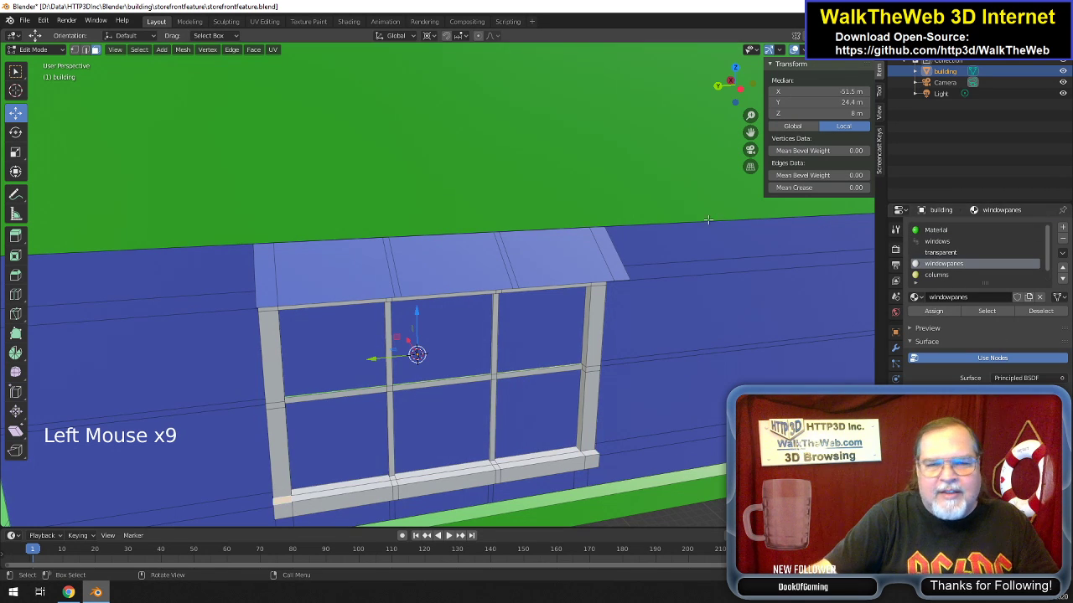
scroll(668, 315, "down", 2)
scroll(668, 314, "up", 1)
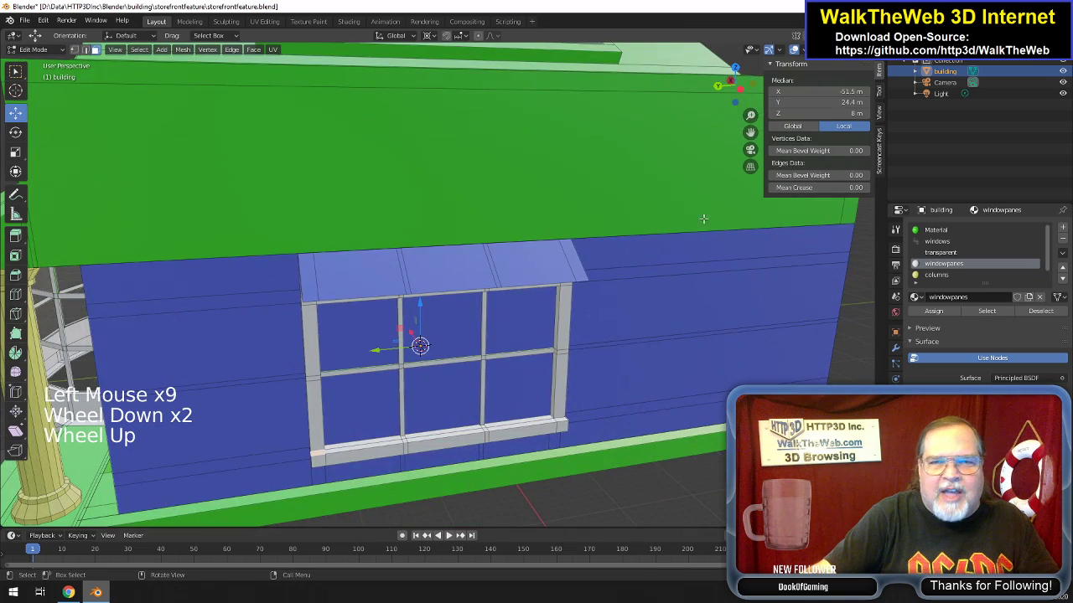
On the opposite side wall's window, select the sill's end faces and the lower outer side face of the upright nearest the columns.
left_click_drag(737, 87, 1061, 87)
left_click_drag(964, 86, 805, 89)
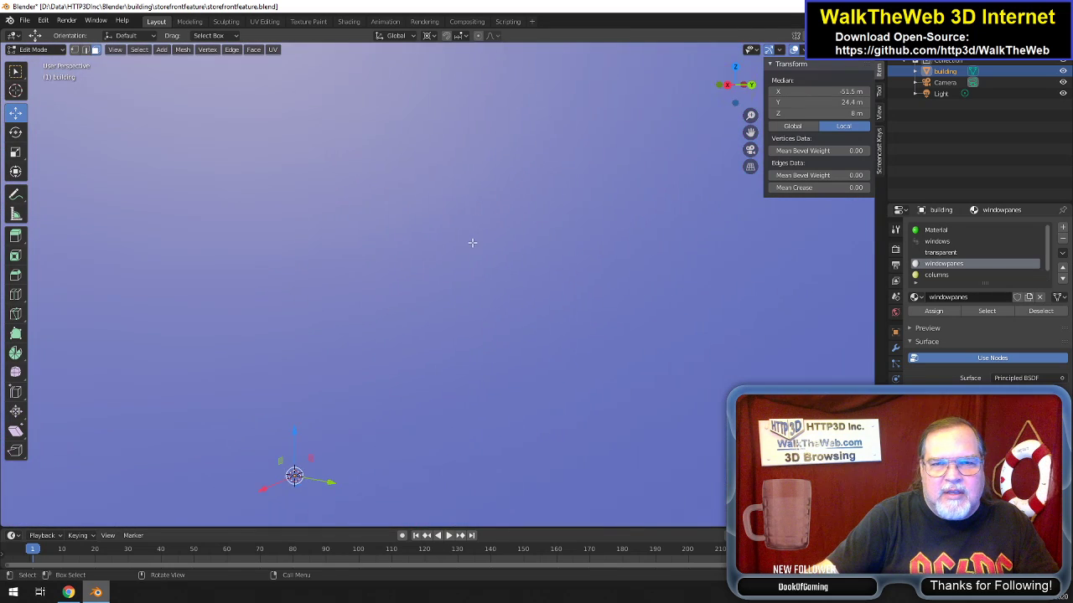
scroll(472, 243, "down", 4)
scroll(472, 243, "up", 2)
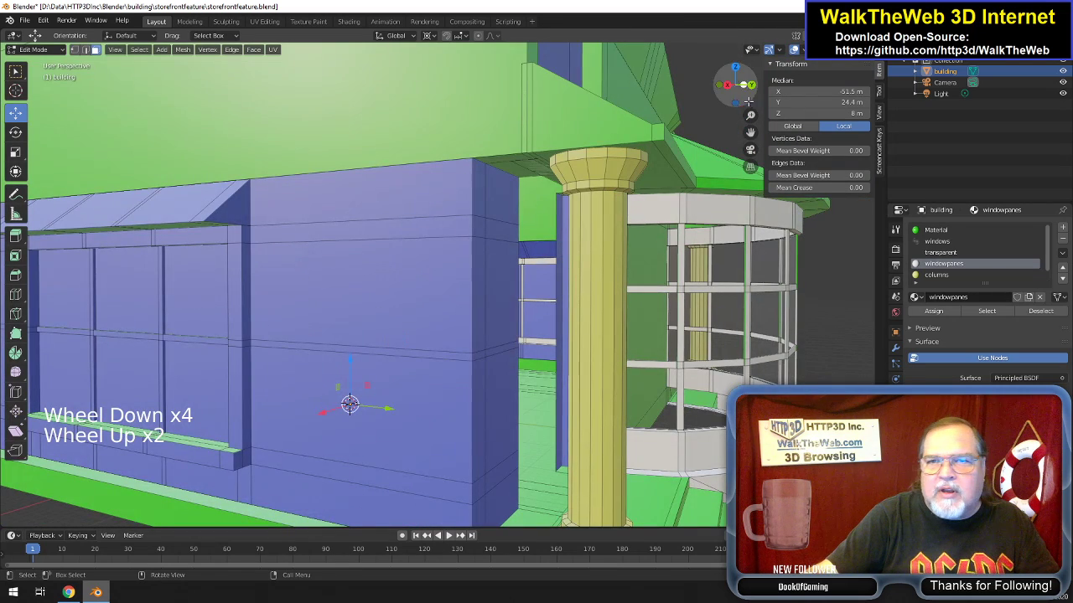
left_click_drag(752, 132, 847, 2)
scroll(589, 163, "up", 1)
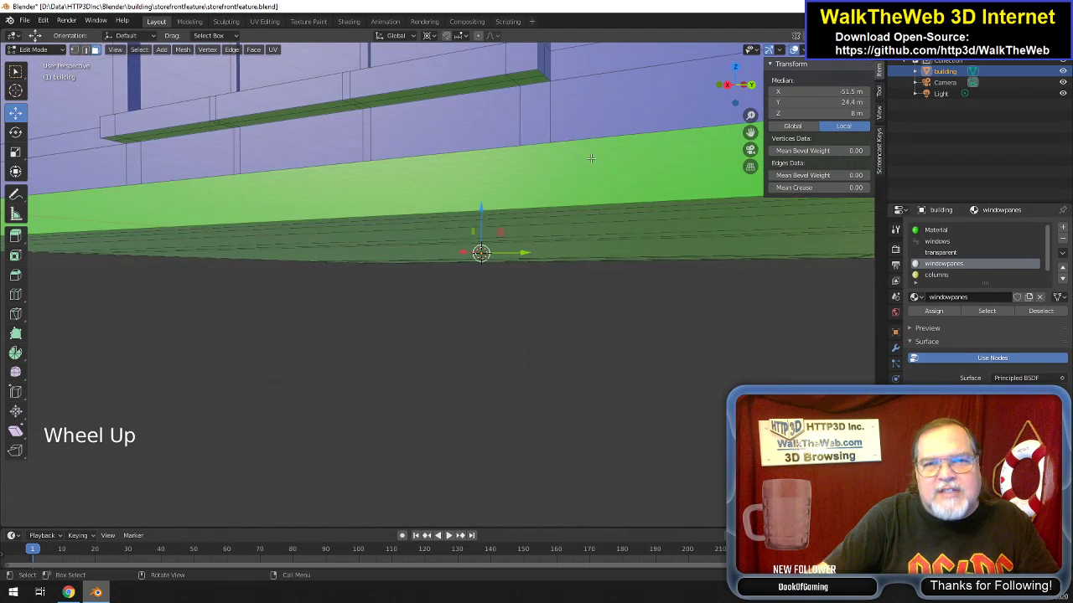
left_click_drag(745, 91, 742, 65)
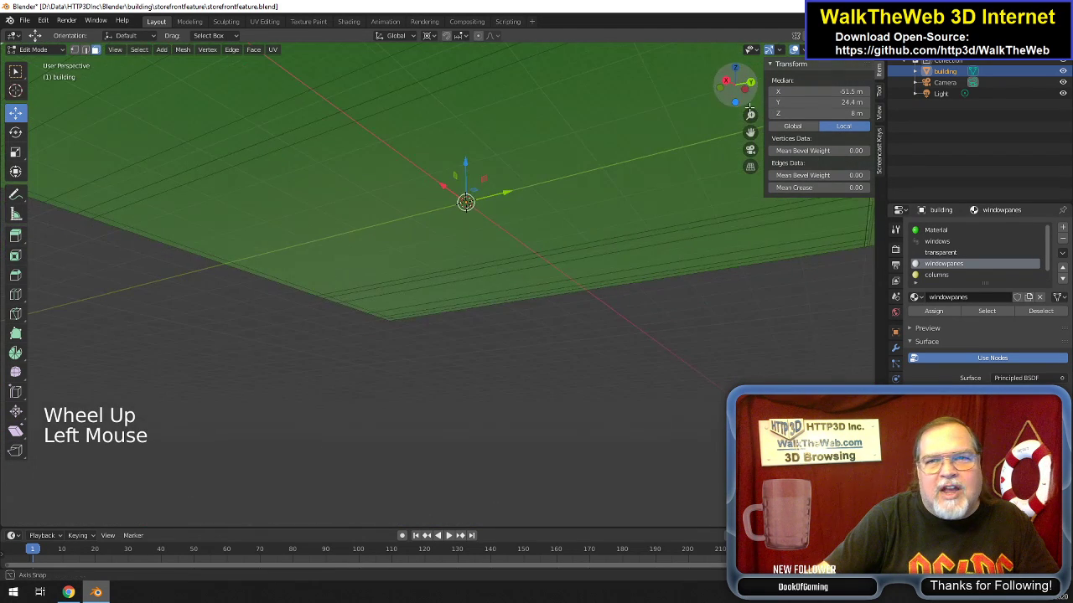
left_click_drag(750, 132, 732, 326)
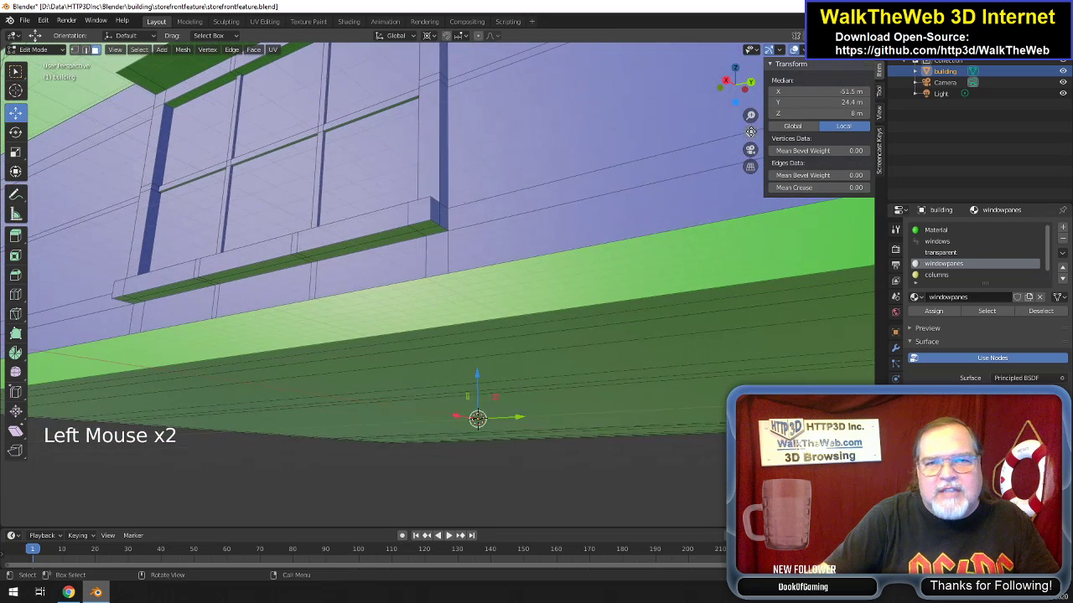
left_click(440, 215)
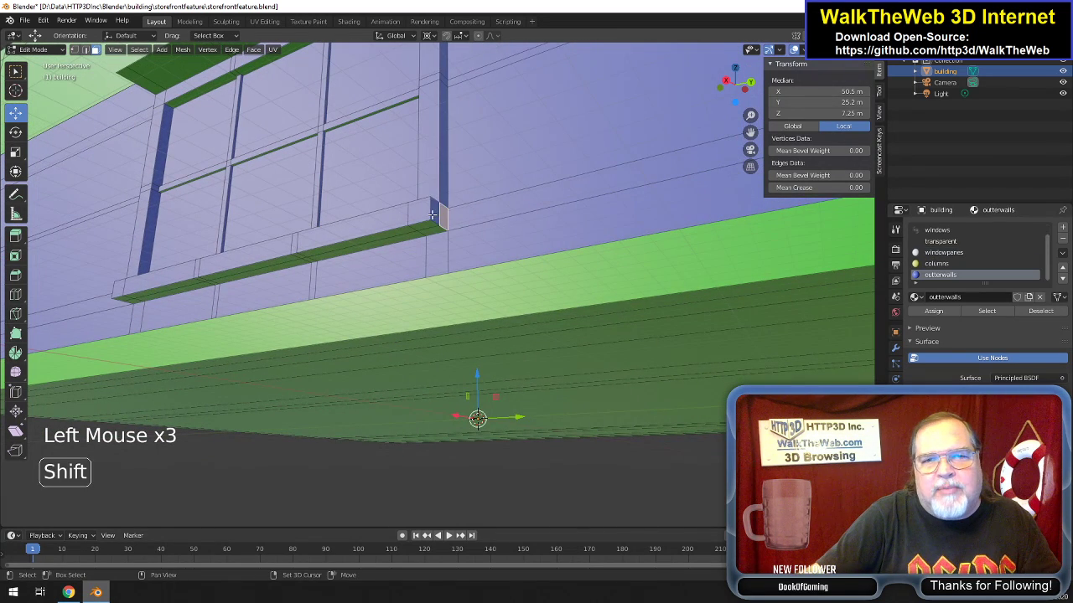
left_click(441, 210, "shift")
left_click(443, 160, "shift")
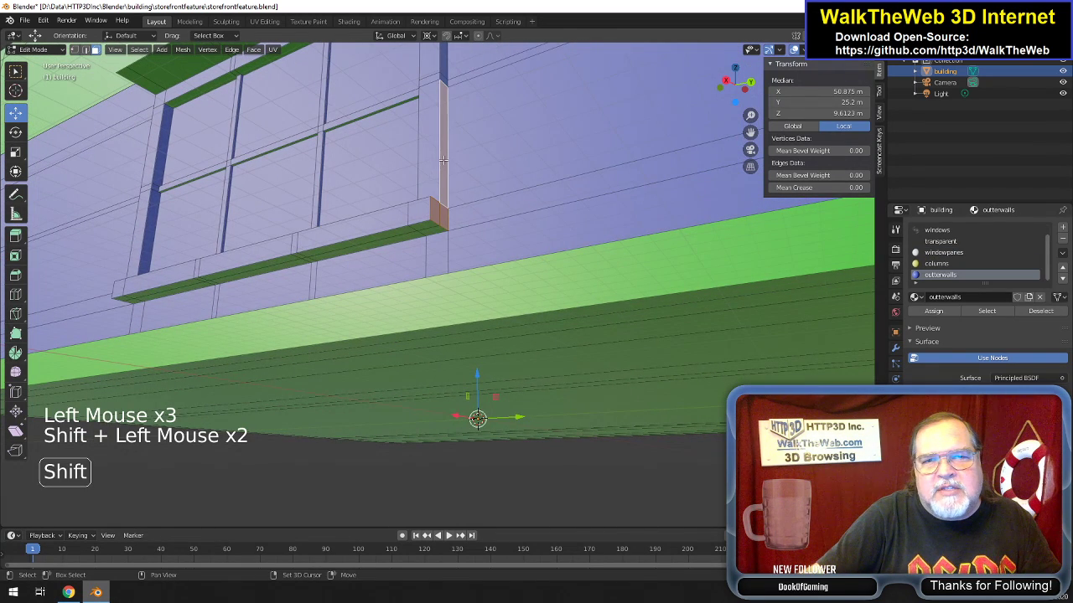
Add the remaining outer side faces and the front faces of the upright nearest the columns to the selection.
left_click(442, 79, "shift")
left_click(441, 71, "shift")
left_click(440, 62, "shift")
left_click(429, 82, "shift")
left_click(435, 92, "shift")
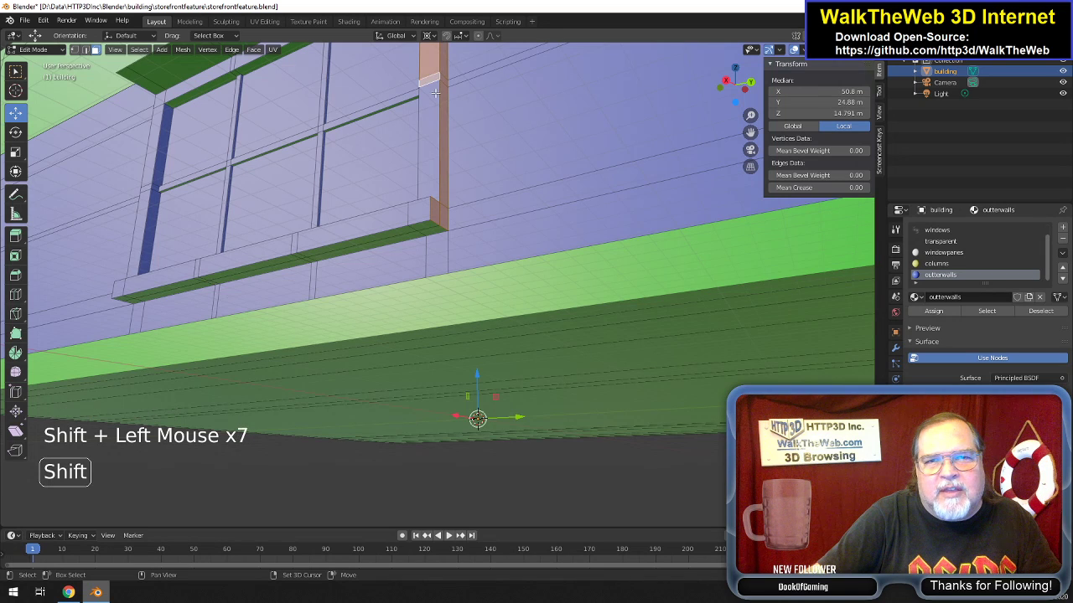
left_click(436, 182, "shift")
Add the front and underside faces of the sill section nearest the columns to the selection.
left_click(394, 239, "shift")
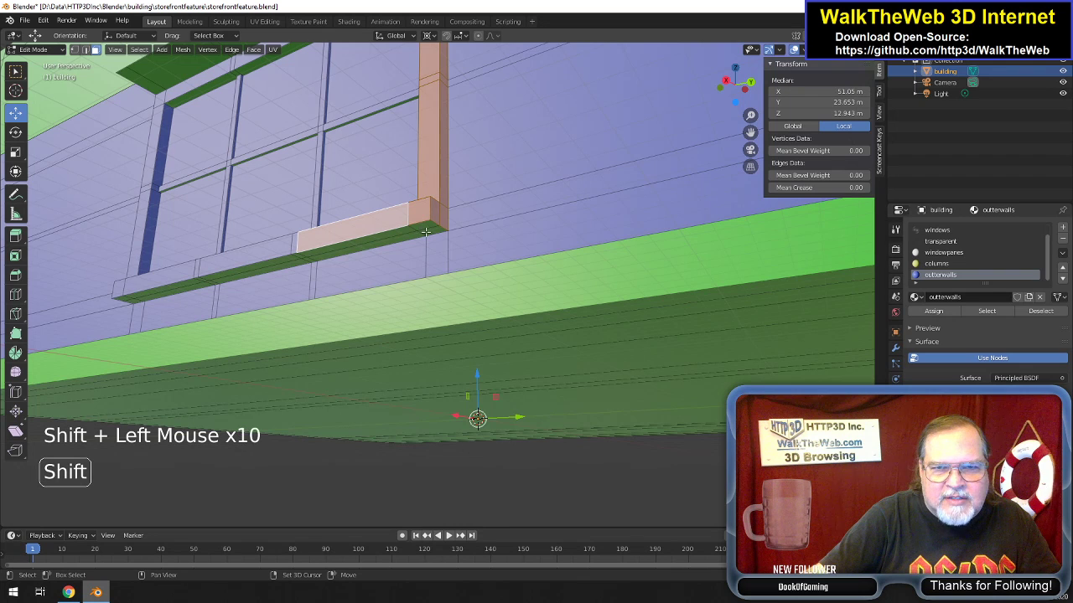
left_click(425, 232, "shift")
left_click(421, 227, "shift")
left_click(395, 236, "shift")
left_click(393, 242, "shift")
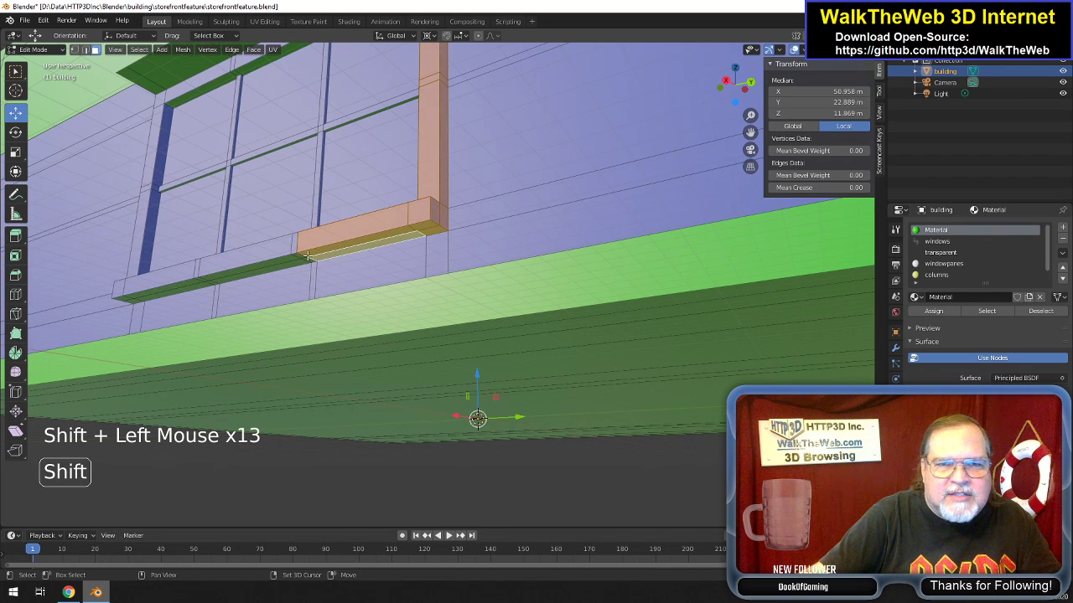
left_click(306, 258, "shift")
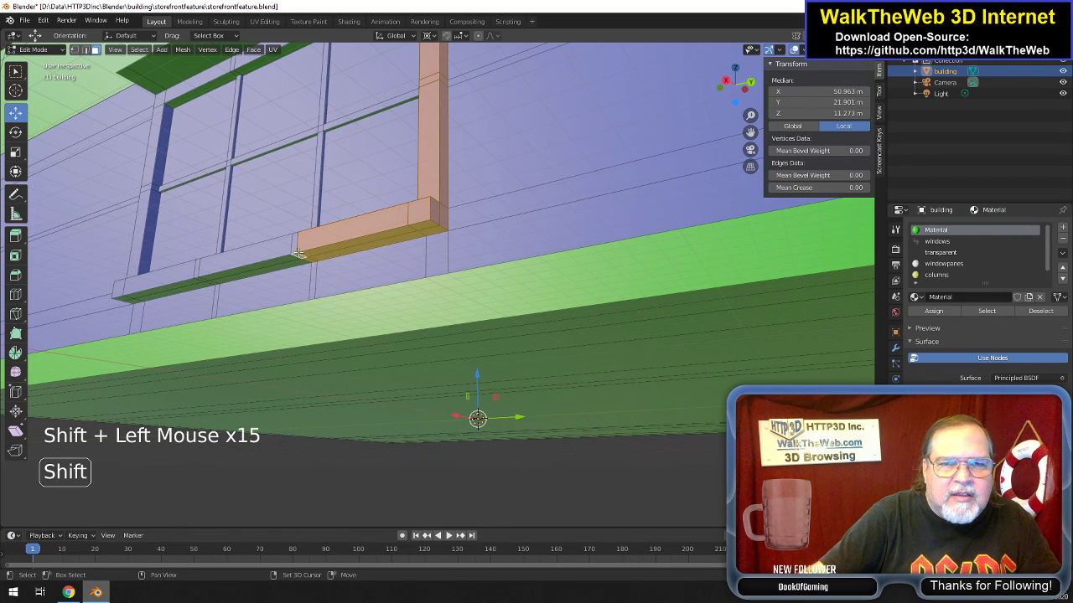
Add the front and underside faces of the sill's middle section and its narrow dividing strips to the selection.
left_click(294, 249, "shift")
left_click(284, 251, "shift")
left_click(282, 261, "shift")
left_click(283, 268, "shift")
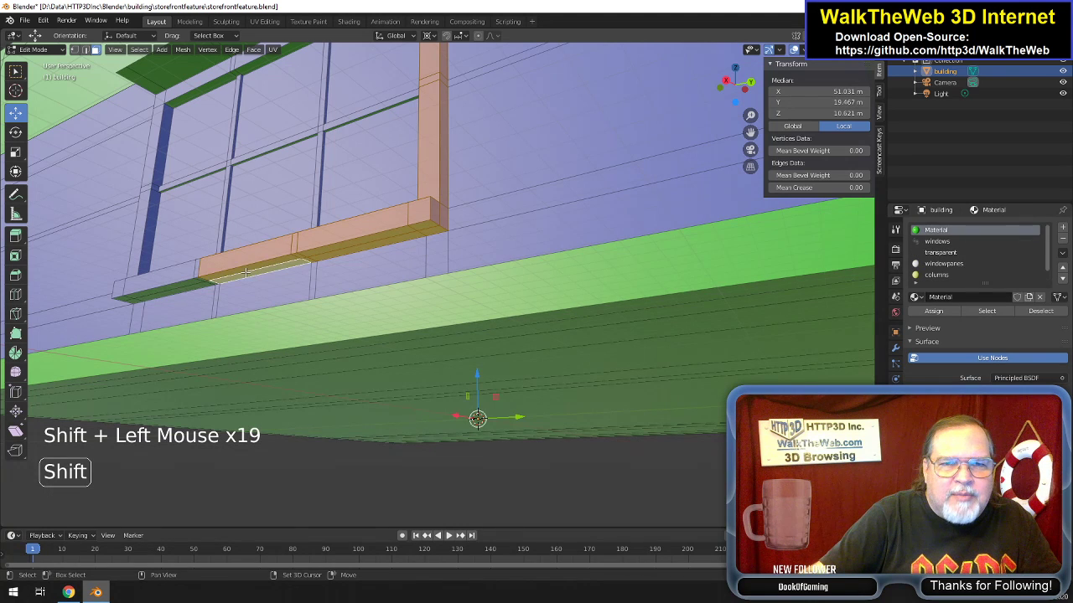
left_click(203, 278, "shift")
left_click(195, 270, "shift")
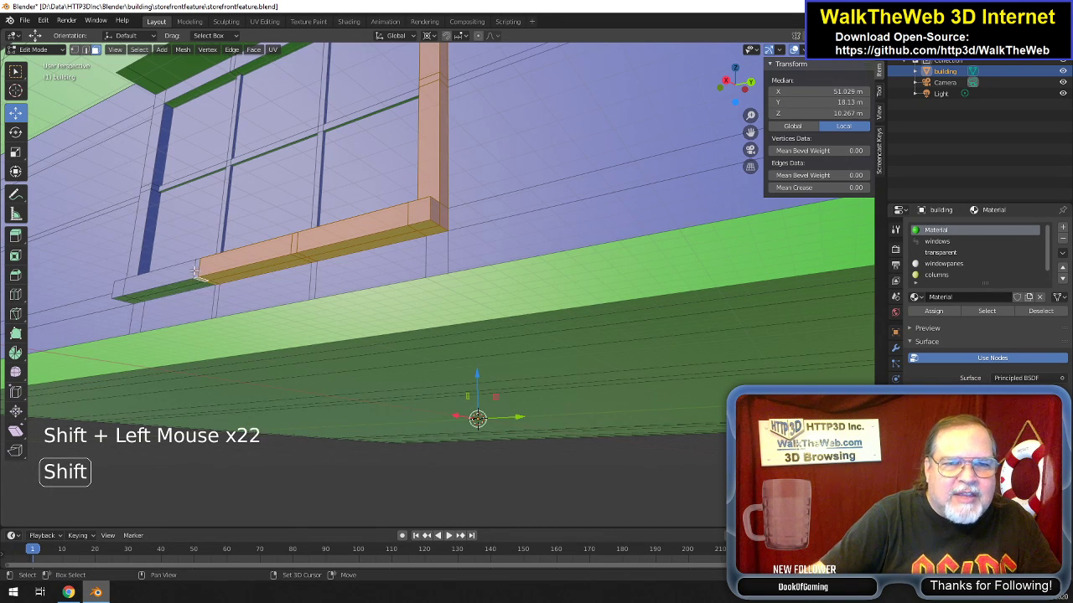
Add the front and underside faces of the sill's last section and far end to the selection.
left_click(181, 275, "shift")
left_click(172, 292, "shift")
left_click(136, 299, "shift")
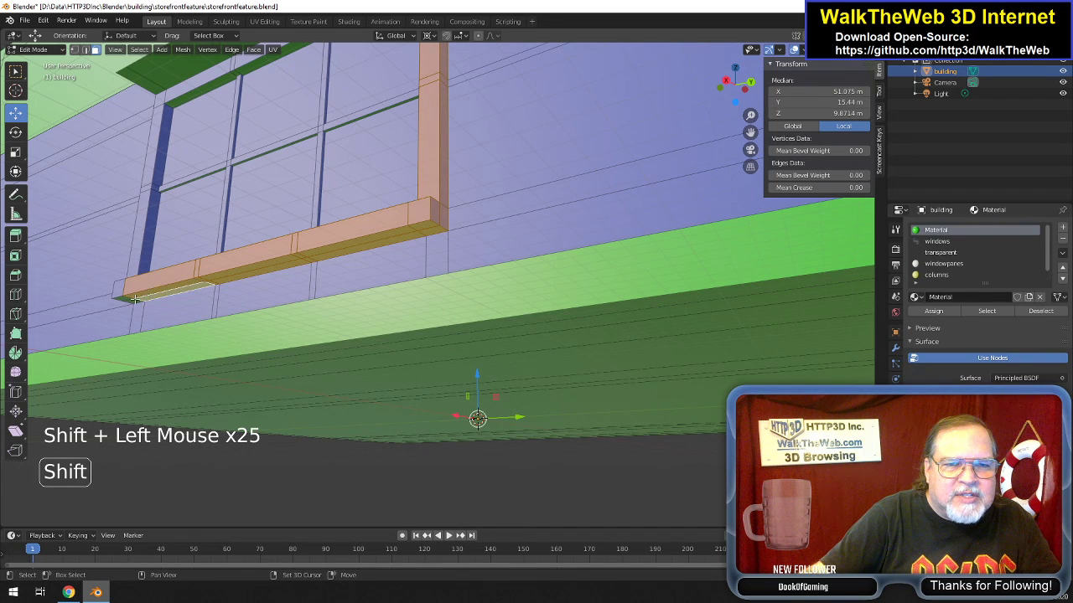
left_click(123, 297, "shift")
left_click(122, 293, "shift")
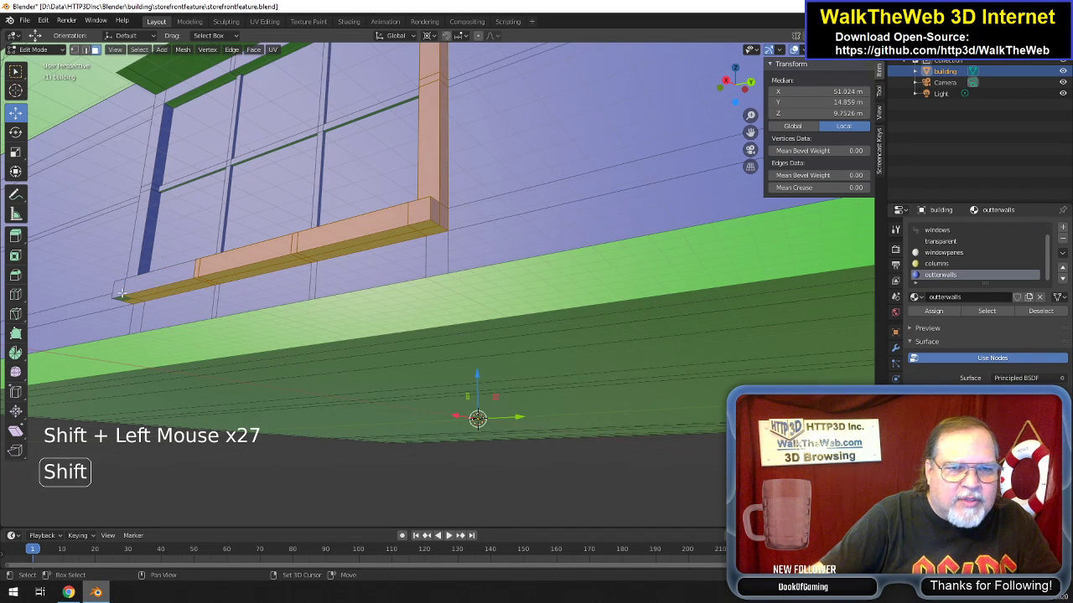
left_click(126, 297, "shift")
left_click(121, 293, "shift")
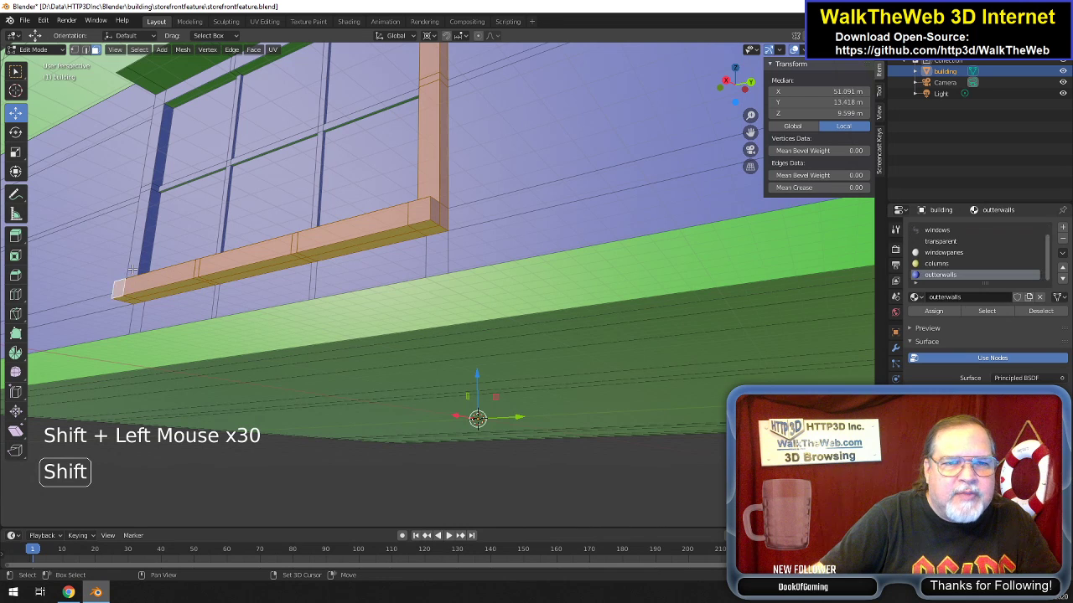
Add the front and inner side faces of the upright farthest from the columns to the selection.
left_click(145, 261, "shift")
left_click(168, 187, "shift")
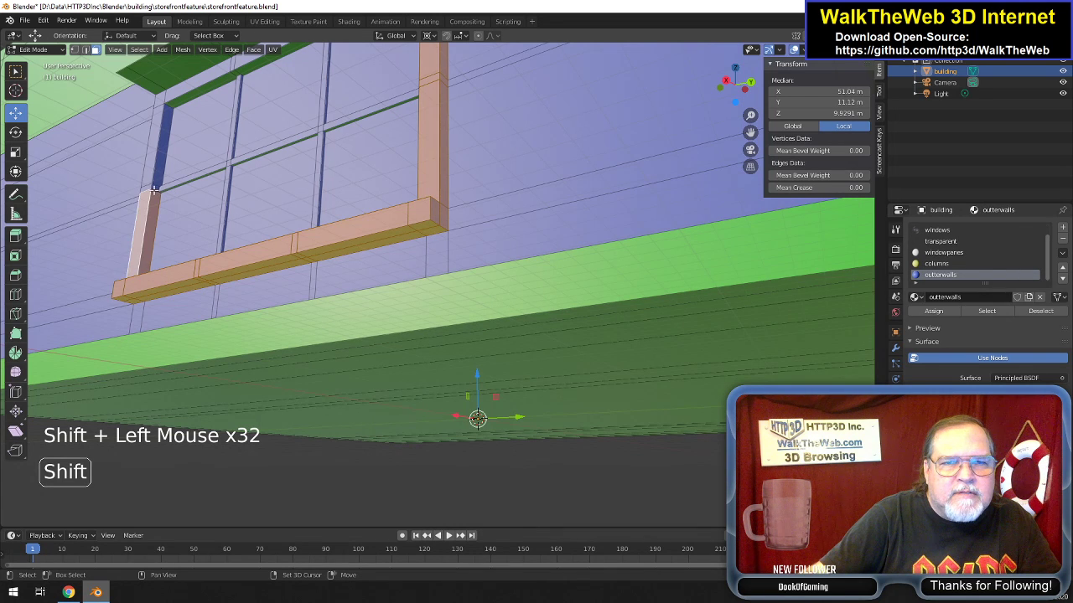
left_click(154, 191, "shift")
left_click(151, 188, "shift")
left_click(155, 179, "shift")
left_click(167, 138, "shift")
left_click(174, 96, "shift")
left_click(156, 100, "shift")
Extend the selection along the front and underside faces of the window's top rail, starting at the upright farthest from the columns.
left_click(177, 101, "shift")
left_click(201, 92, "shift")
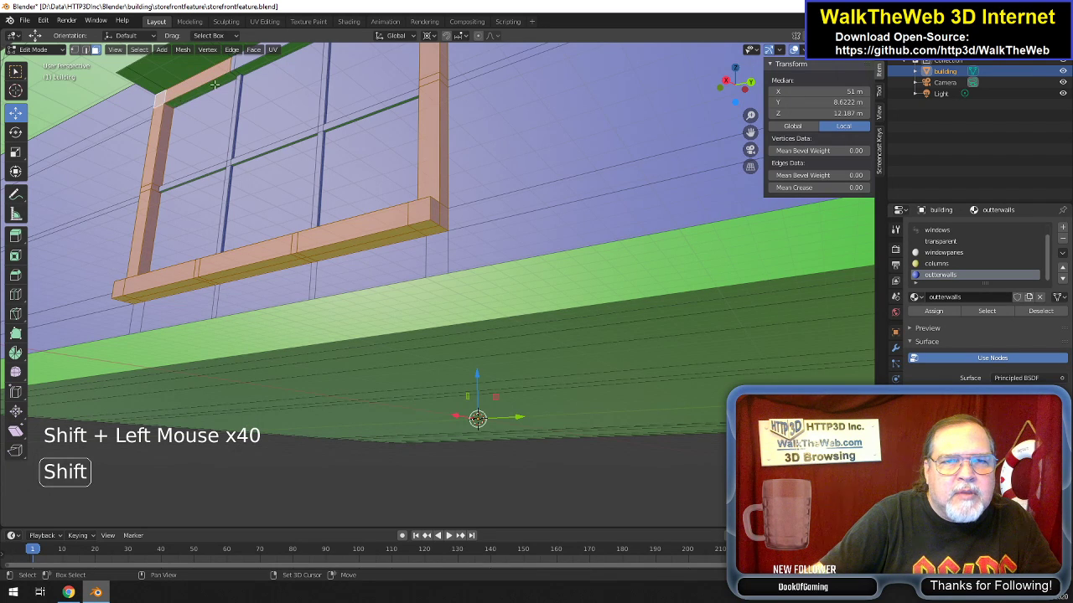
left_click(237, 72, "shift")
left_click(247, 67, "shift")
left_click(248, 67, "shift")
left_click(234, 63, "shift")
left_click(235, 64, "shift")
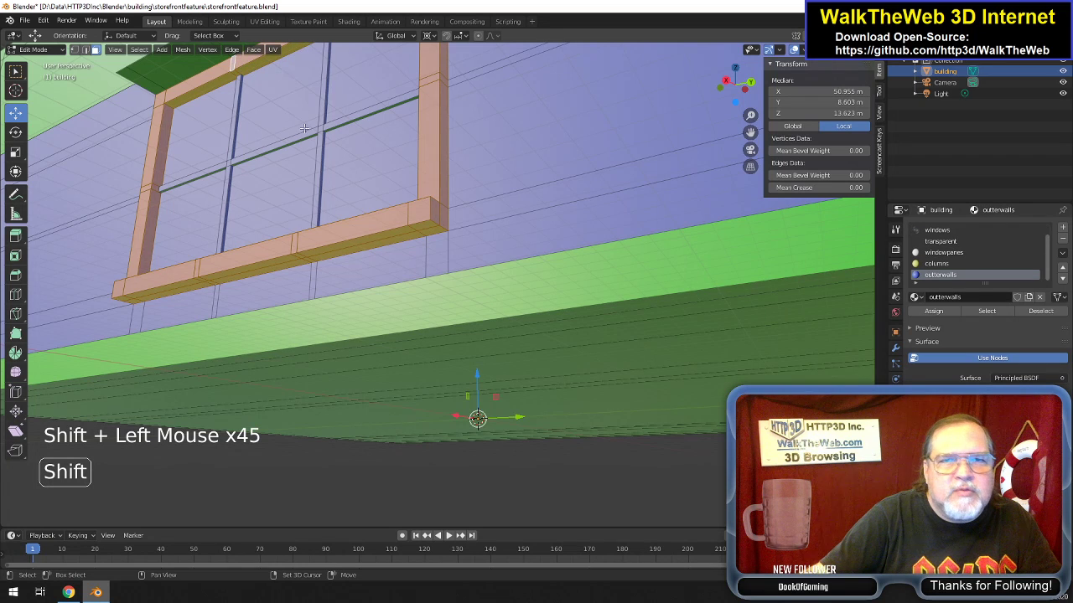
Add the upper part of the vertical bar nearest the columns and its adjoining outer horizontal bar segment, leaving the glass pane unselected.
left_click(326, 110, "shift")
left_click(321, 116, "shift")
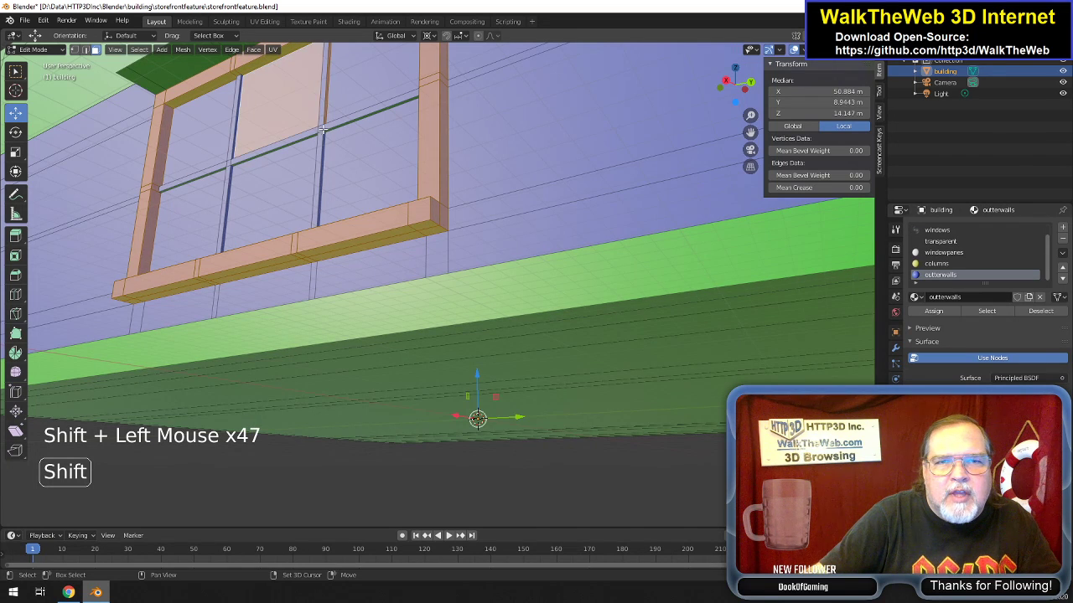
left_click(320, 113, "shift")
left_click(320, 114, "shift")
left_click(331, 126, "shift")
left_click(333, 127, "shift")
Add that vertical bar's crossing and lower part, plus the middle segment of the horizontal bar, to the selection.
left_click(320, 130, "shift")
left_click(321, 134, "shift")
left_click(320, 135, "shift")
left_click(295, 140, "shift")
left_click(281, 142, "shift")
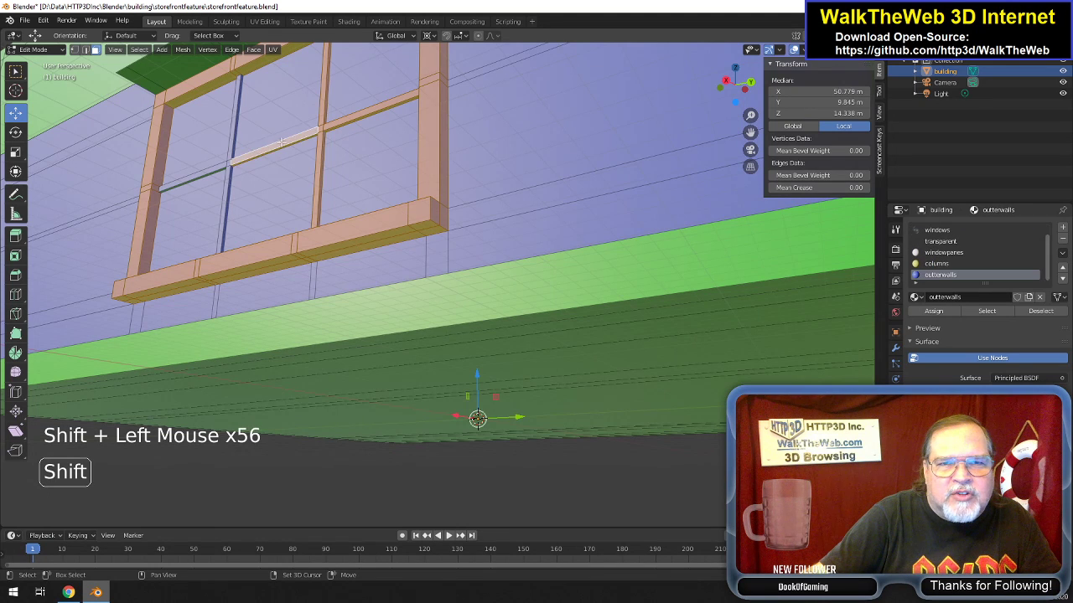
Add the faces of the second vertical bar and the last segment of the horizontal bar to the selection.
left_click(227, 168, "shift")
left_click(230, 161, "shift")
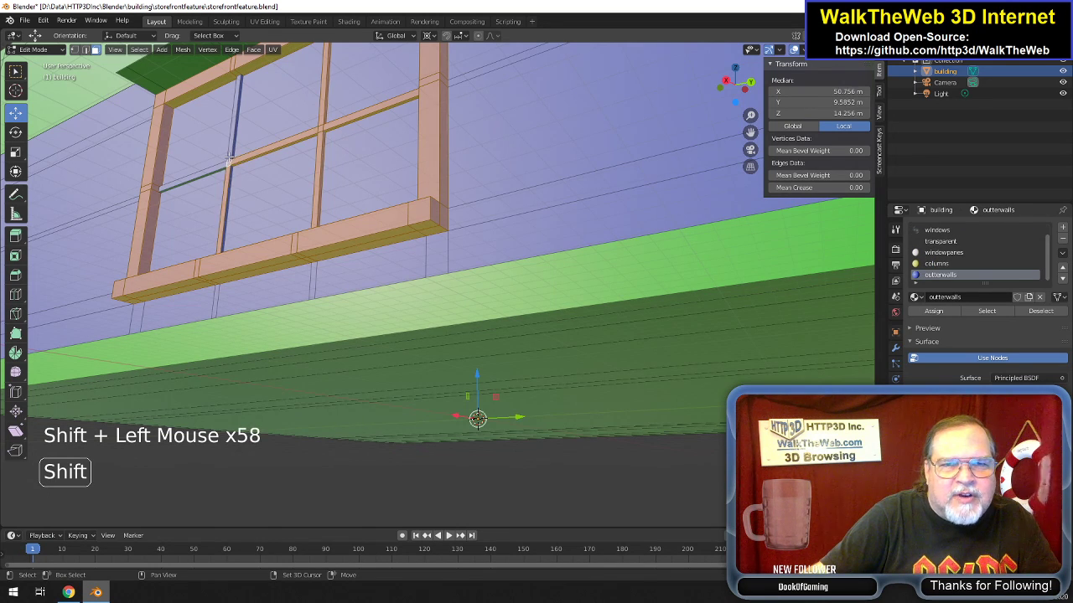
left_click(230, 153, "shift")
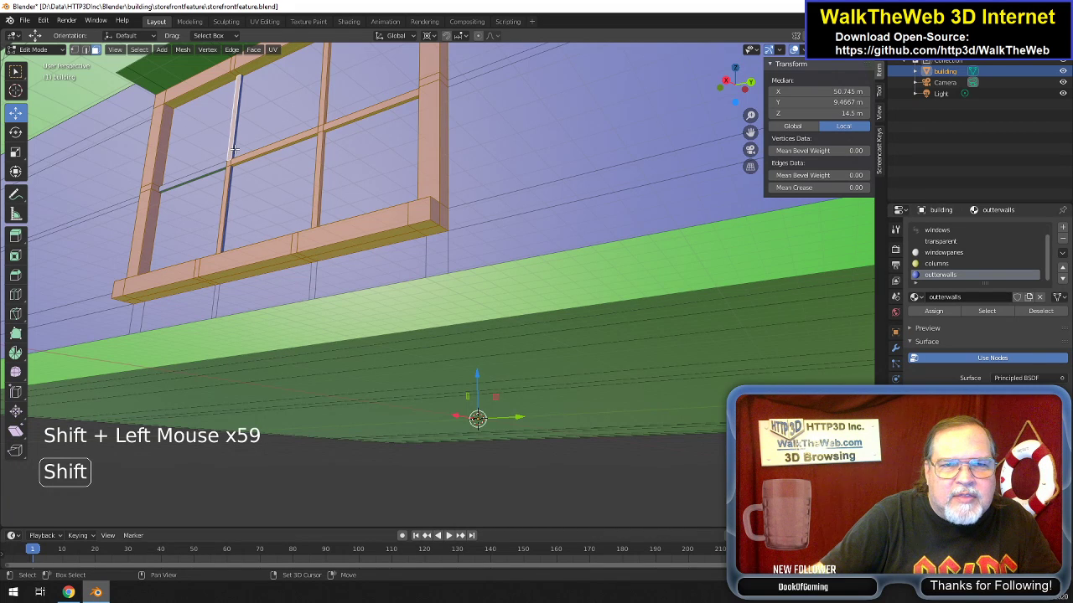
left_click(232, 177, "shift")
left_click(229, 177, "shift")
left_click(216, 171, "shift")
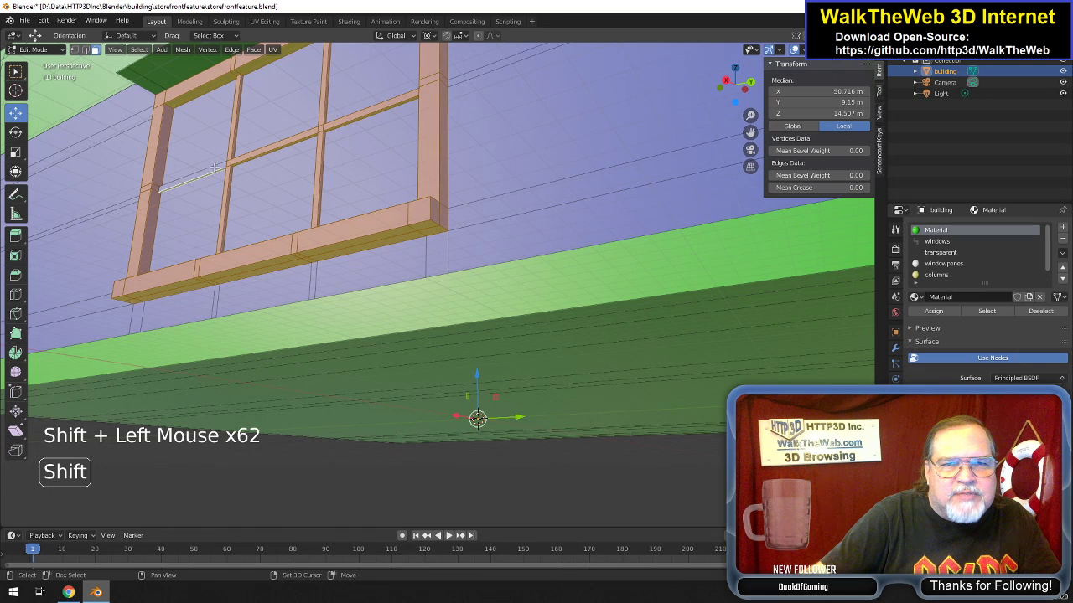
left_click(216, 171, "shift")
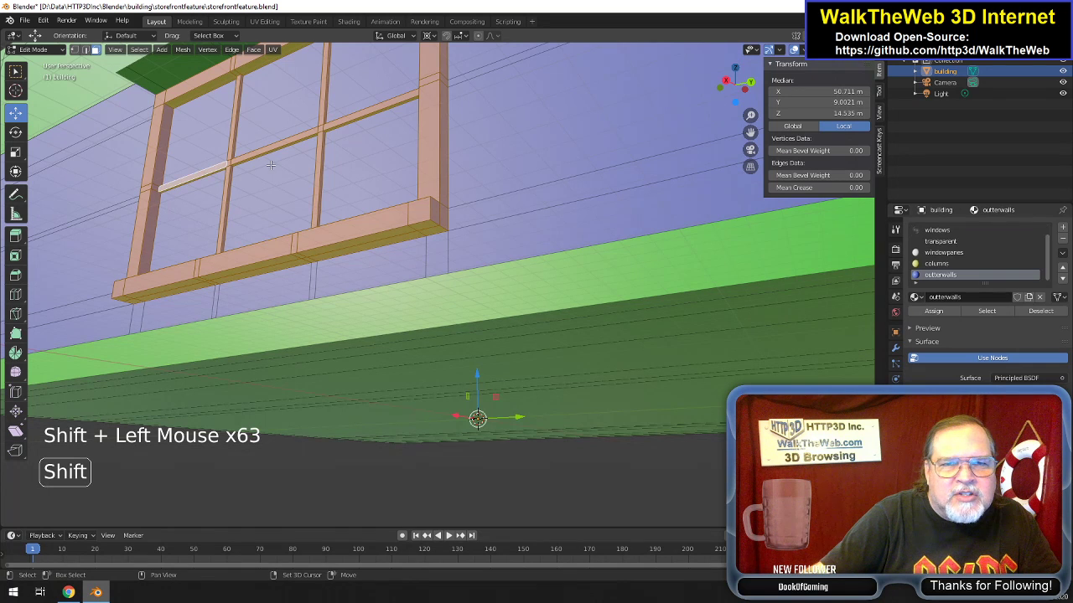
Add the top corner of the upright nearest the columns and the top rail's remaining front and underside faces to the selection.
left_click(745, 89)
left_click_drag(744, 88, 432, 75)
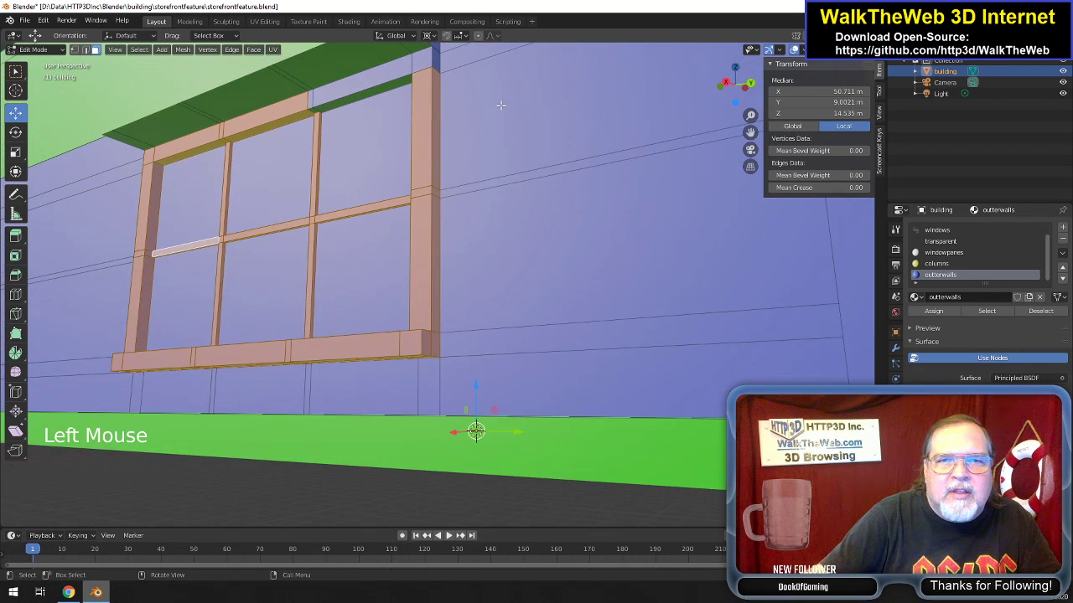
left_click(432, 65, "shift")
left_click(411, 66, "shift")
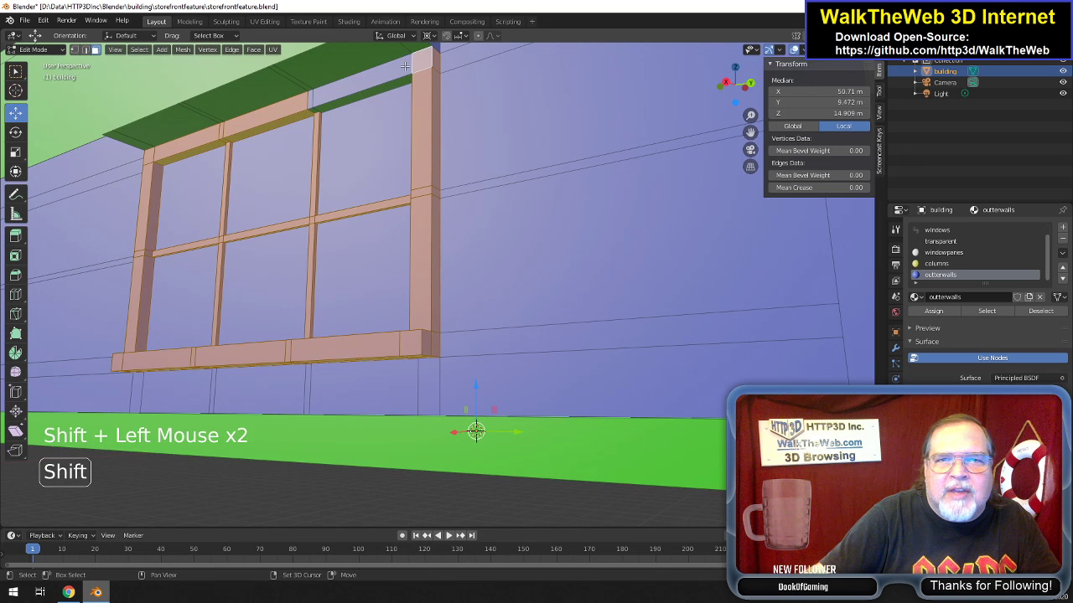
left_click(332, 93, "shift")
left_click(306, 102, "shift")
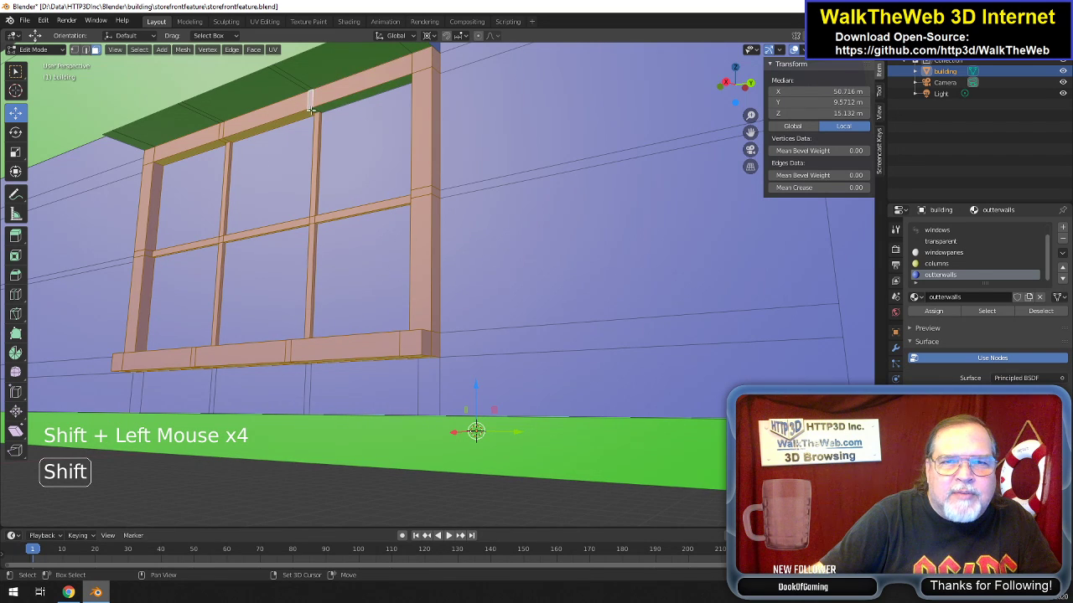
left_click(315, 110, "shift")
left_click(380, 109, "shift")
Add the sill's other end face and the outer side faces of the upright farthest from the columns to the selection.
left_click_drag(742, 89, 712, 176)
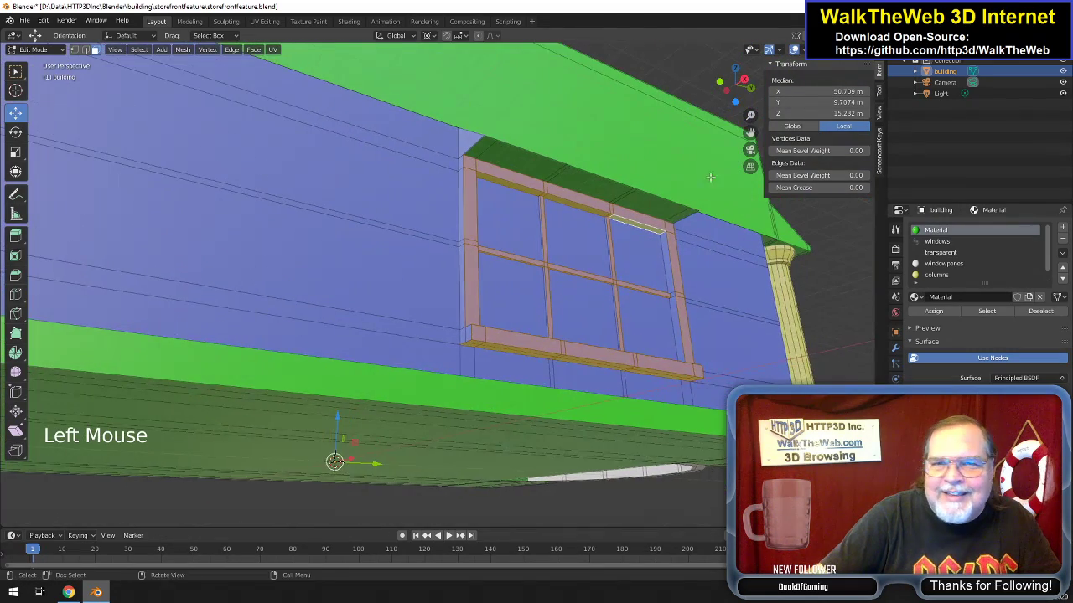
left_click(469, 336, "shift")
left_click(466, 330, "shift")
left_click(469, 249, "shift")
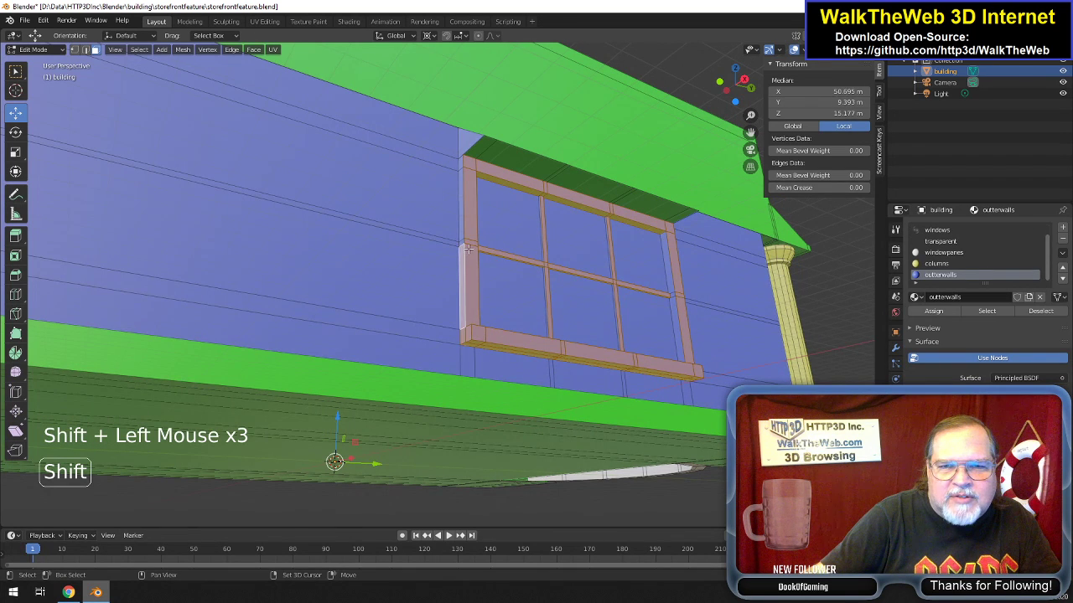
left_click(460, 244, "shift")
left_click(461, 205, "shift")
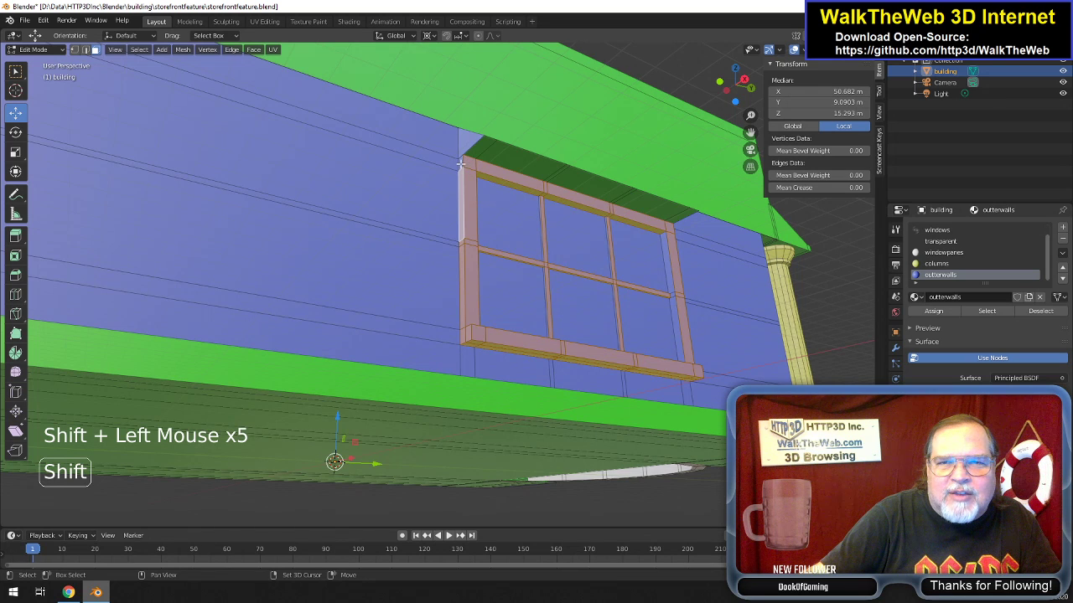
left_click(460, 163, "shift")
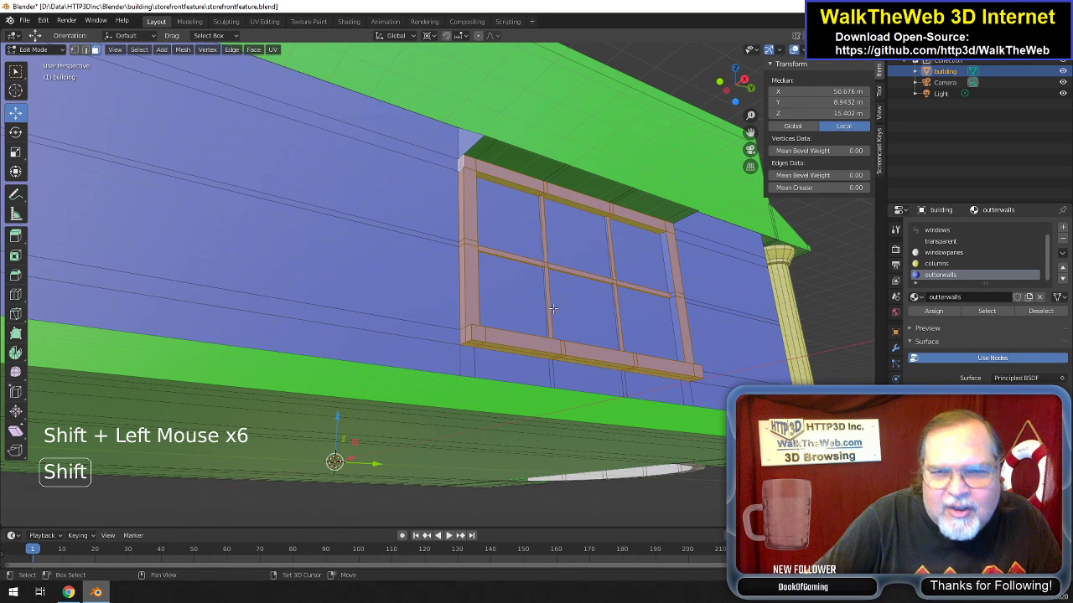
Add the thin side faces of both vertical bars, above and below the horizontal bar, to the selection.
scroll(553, 308, "up", 2)
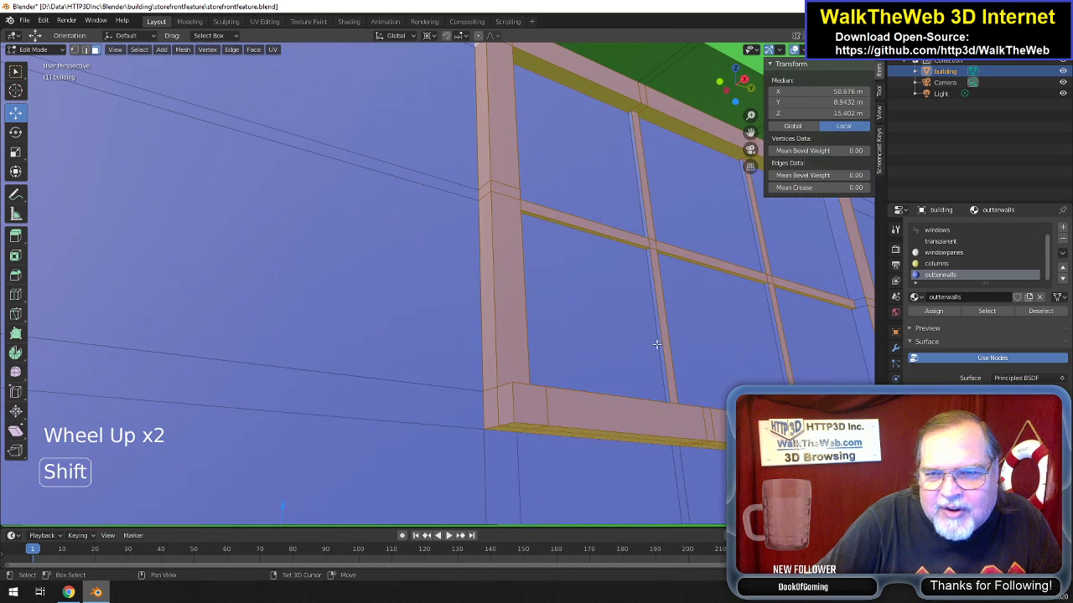
left_click(660, 350, "shift")
left_click(646, 228, "shift")
left_click(761, 250, "shift")
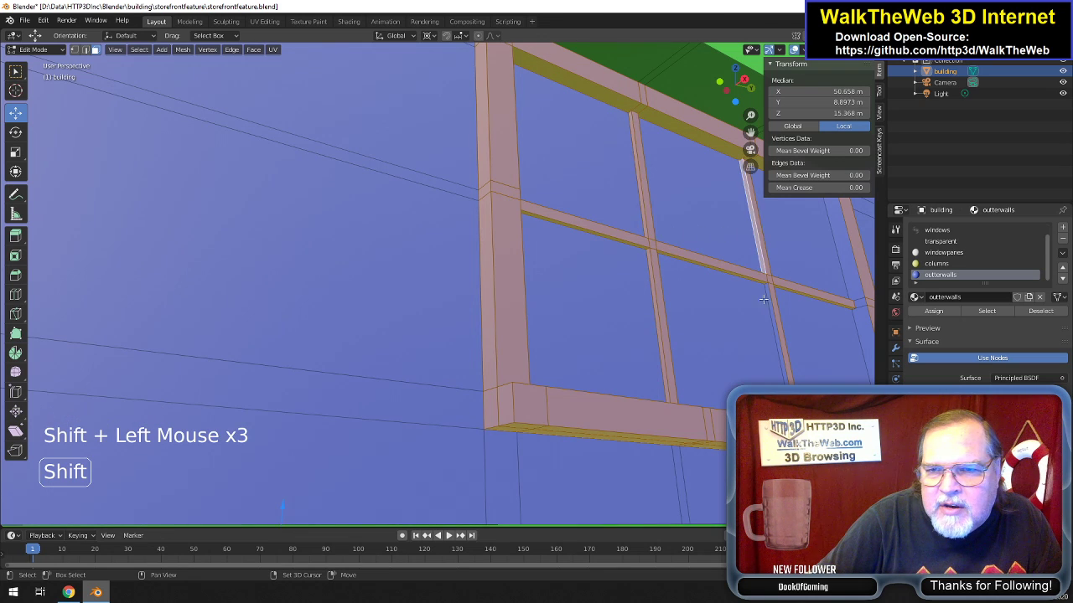
left_click(770, 316, "shift")
left_click(771, 317, "shift")
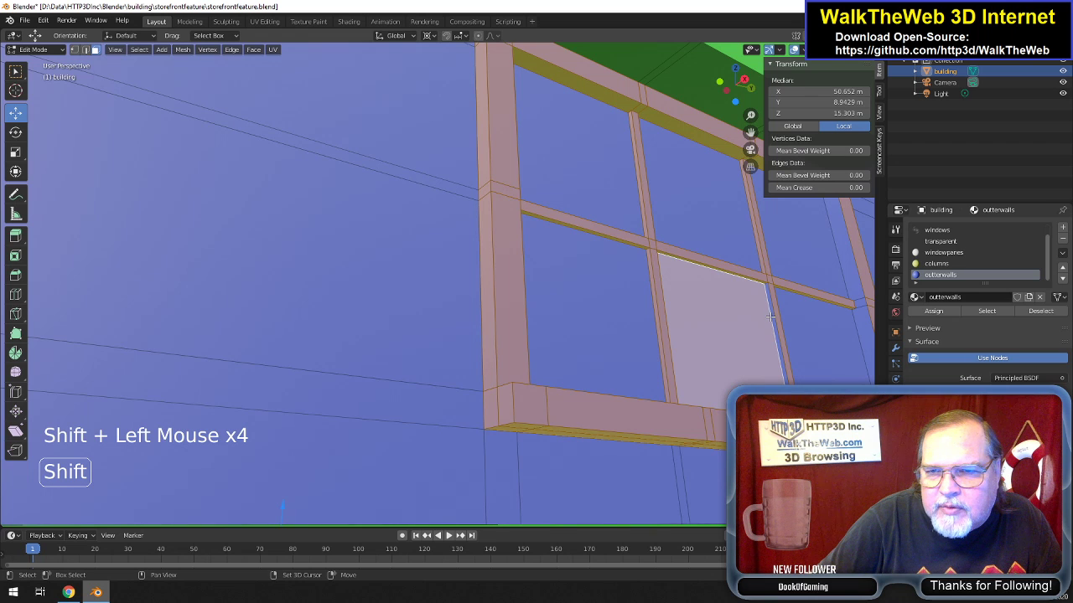
left_click(773, 317, "shift")
left_click(773, 317, "shift")
Finish the selection on the upright nearest the columns and assign the windowpanes material to all selected frame faces.
left_click(861, 300, "shift")
left_click(863, 295, "shift")
left_click(863, 294, "shift")
left_click(849, 296, "shift")
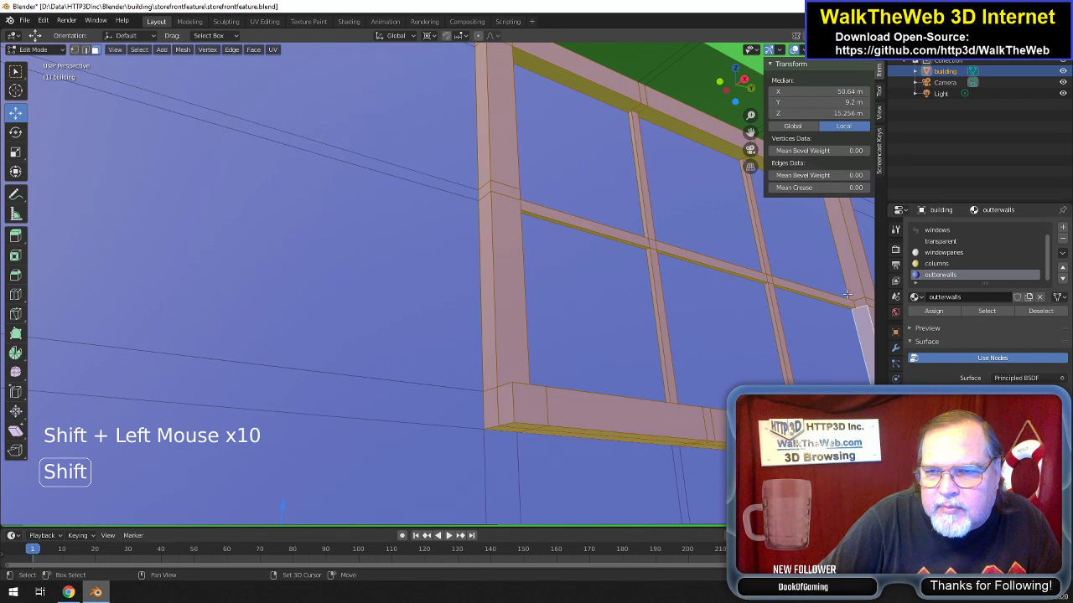
scroll(808, 254, "down", 1)
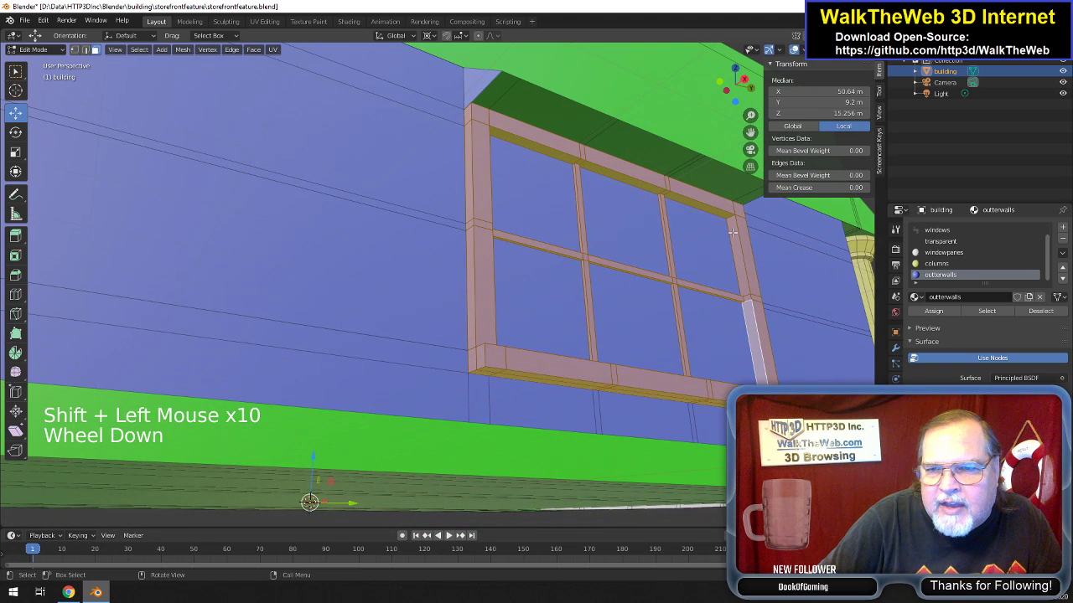
left_click(706, 208, "shift")
left_click(706, 208, "shift")
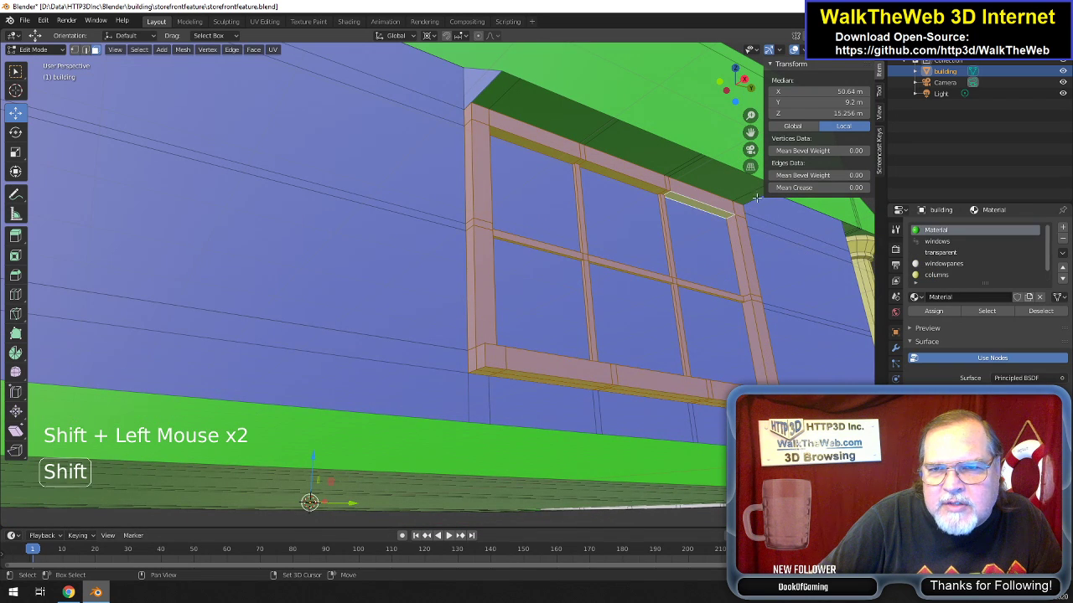
left_click(945, 264)
double_click(945, 309)
Start a new selection with the sill's top faces, from the end nearest the columns to the vertical bar closest to it.
left_click_drag(742, 101, 737, 25)
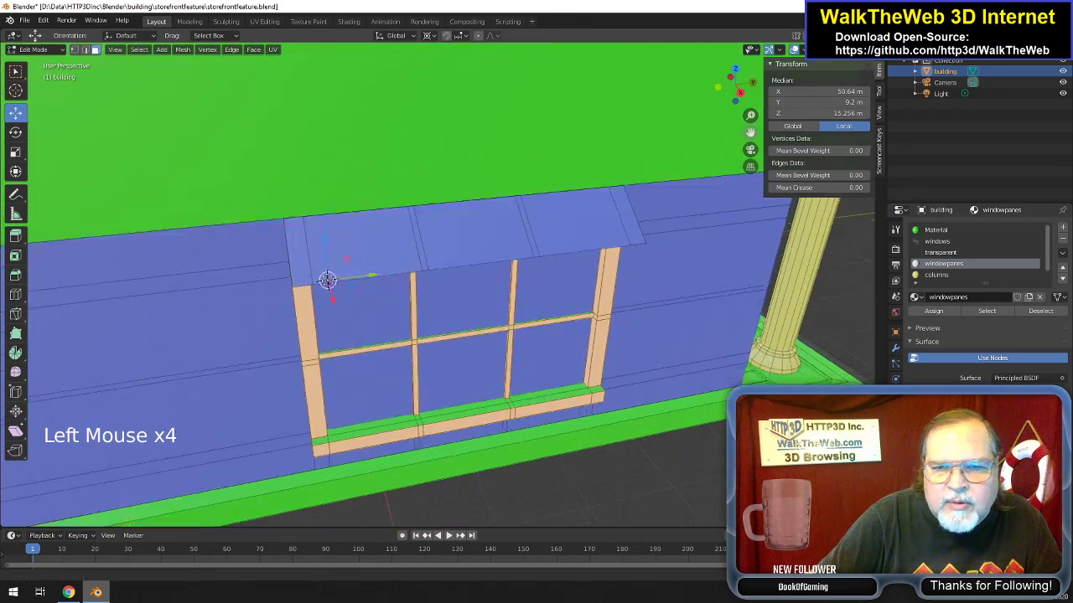
left_click(593, 391)
left_click(585, 392, "shift")
left_click(575, 394, "shift")
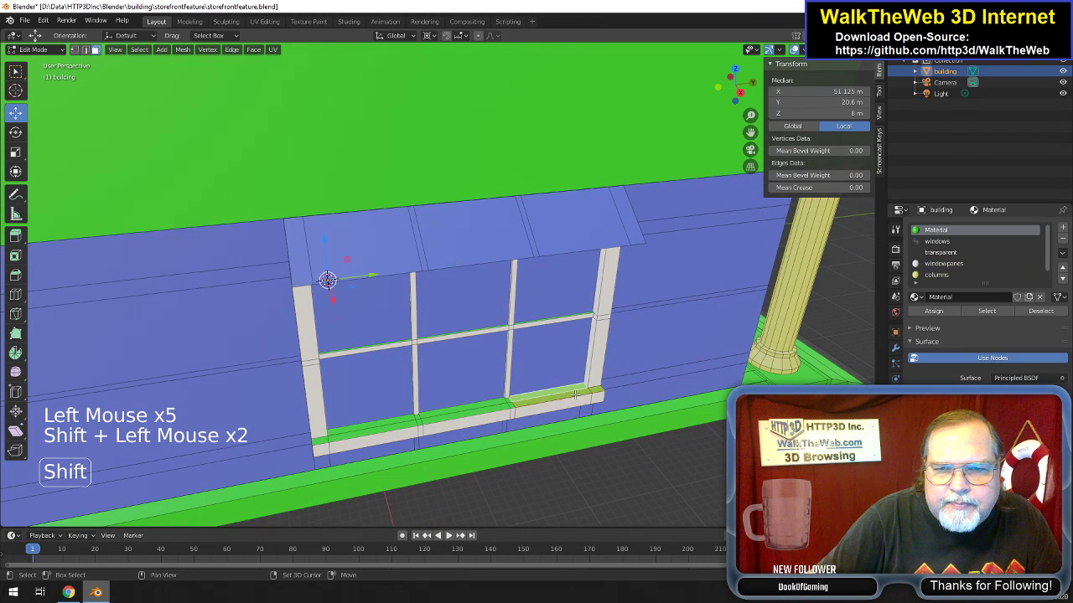
left_click(509, 404, "shift")
left_click(508, 404, "shift")
left_click(509, 404, "shift")
Add the sill's remaining top faces, from its middle section to the end farthest from the columns, to the selection.
left_click(419, 419, "shift")
left_click(416, 415, "shift")
left_click(414, 419, "shift")
left_click(404, 421, "shift")
left_click(401, 421, "shift")
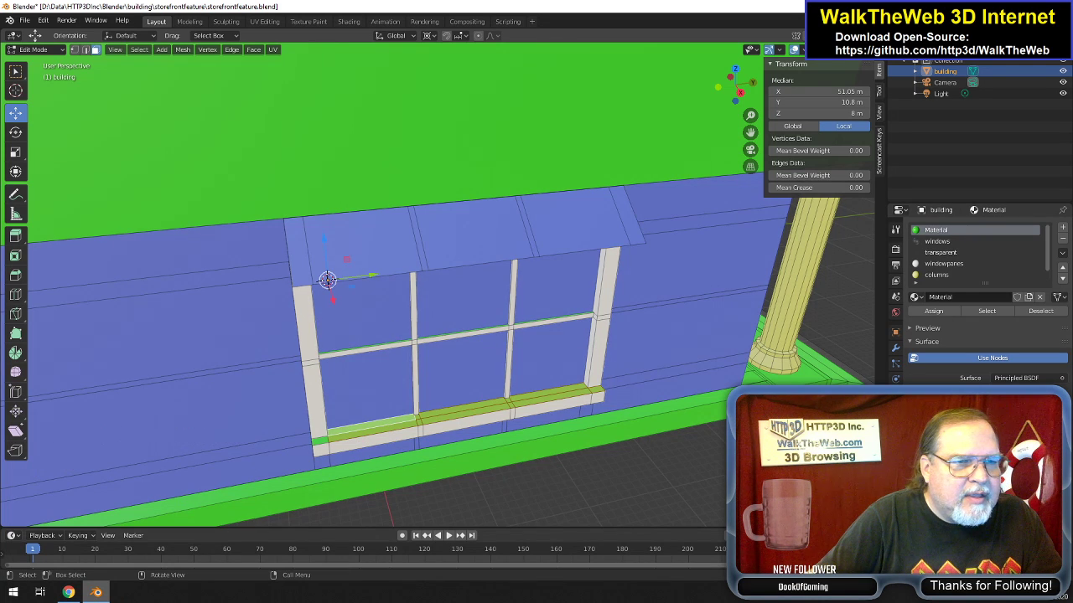
left_click(322, 439, "shift")
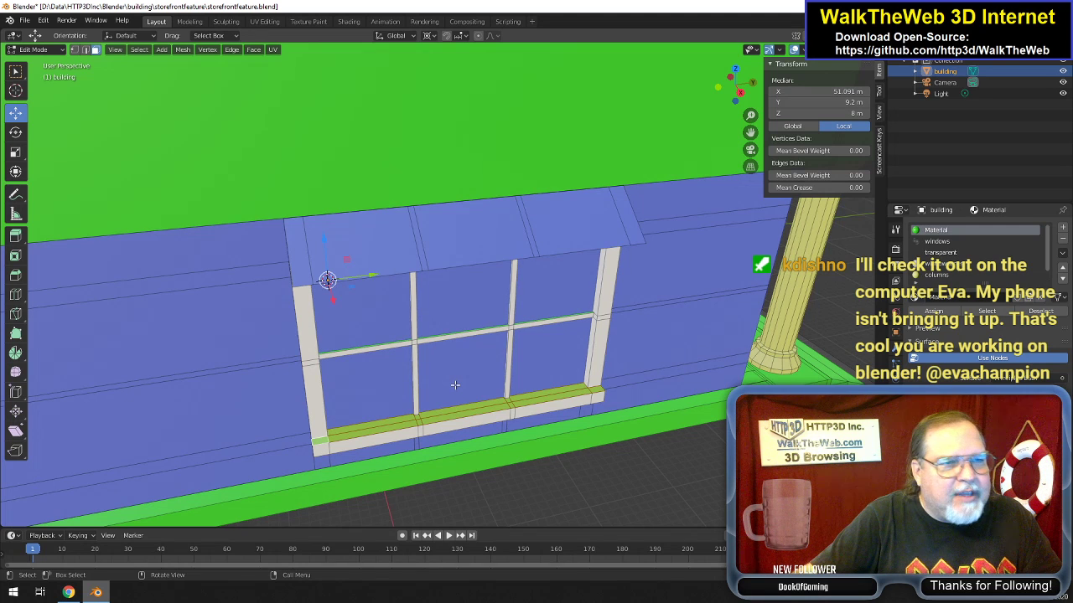
key("ctrl")
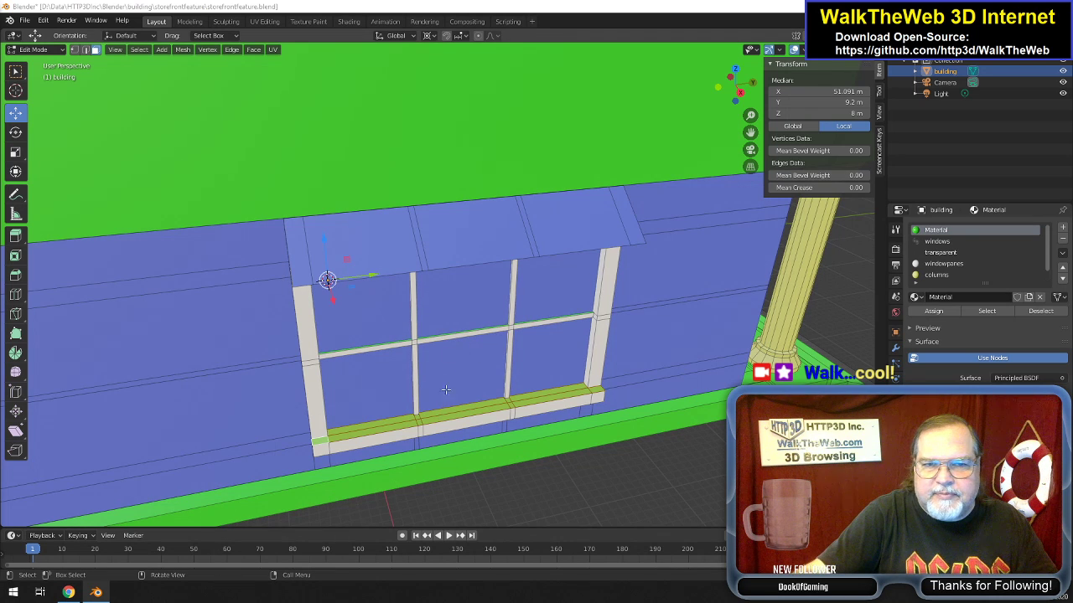
Add the top faces of the horizontal bar's three segments to the selection and assign the windowpanes material to the selected faces.
scroll(575, 329, "up", 2)
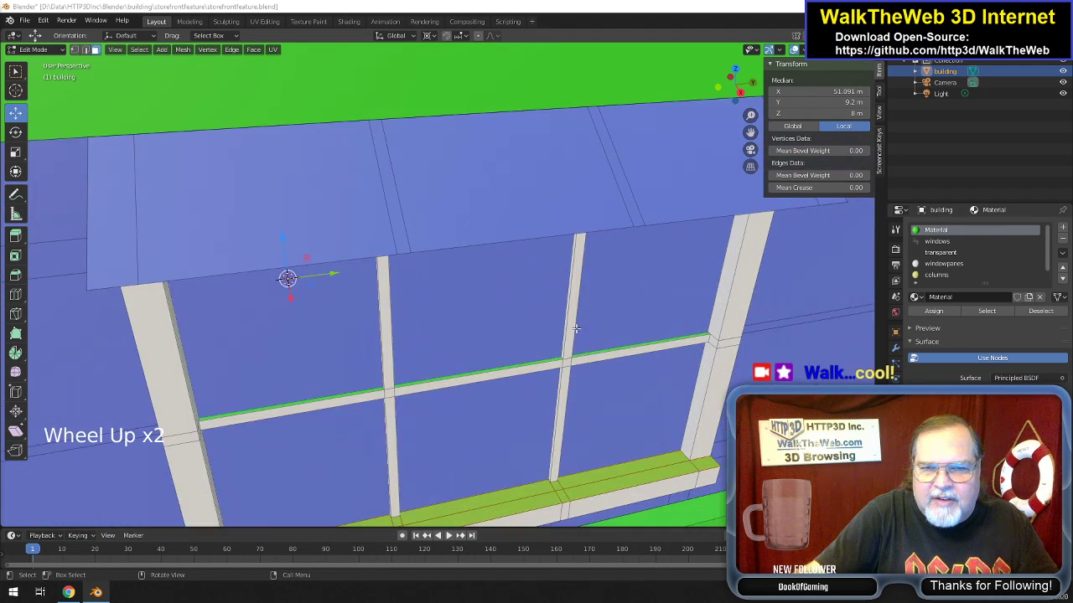
left_click(590, 355)
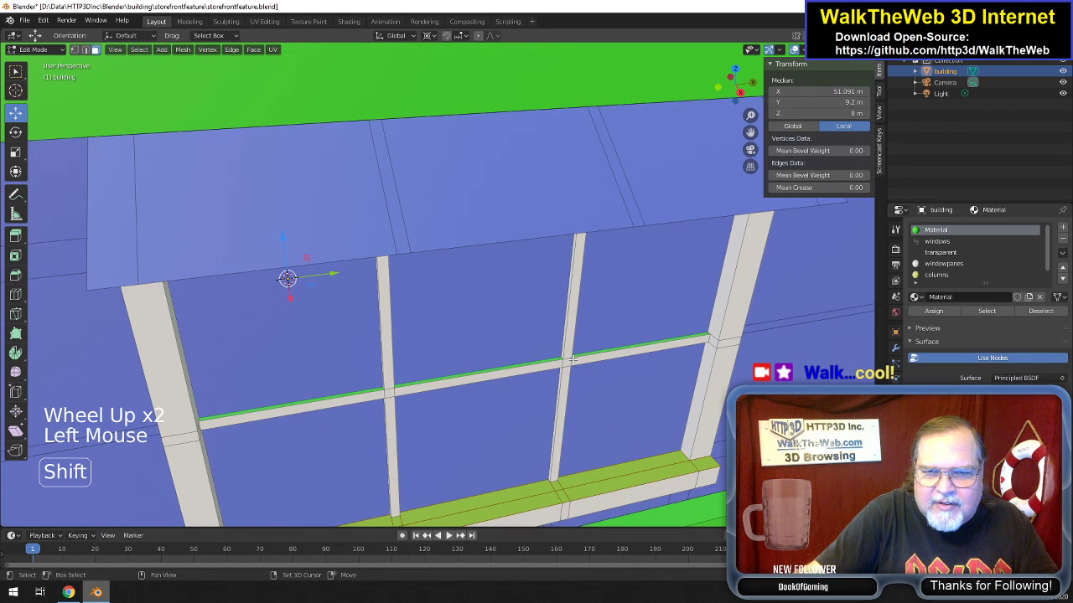
left_click(582, 355, "shift")
left_click(554, 359, "shift")
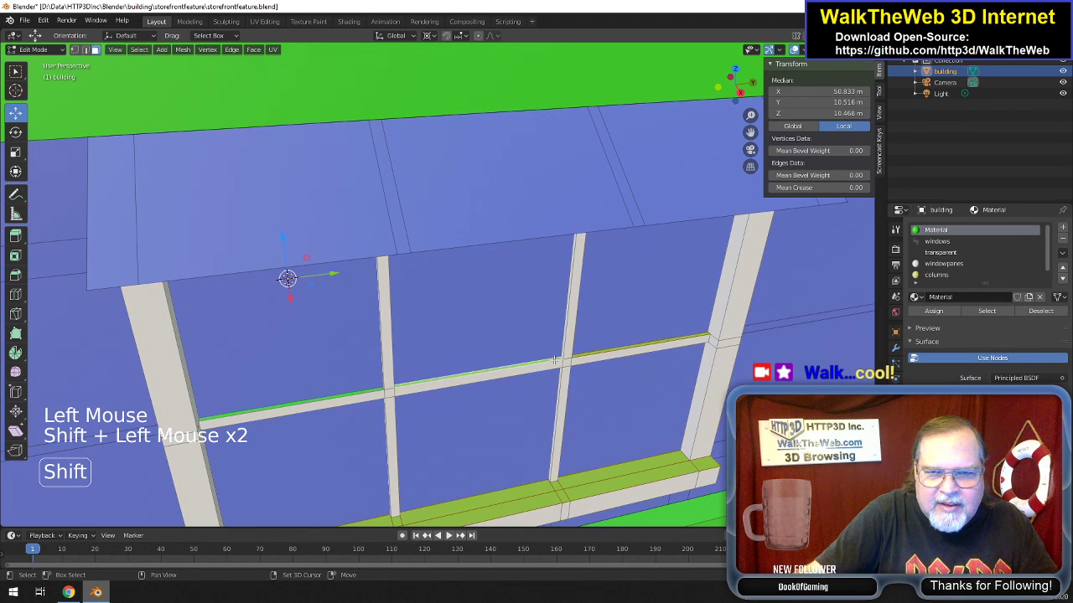
left_click(374, 391, "shift")
left_click_drag(747, 100, 702, 132)
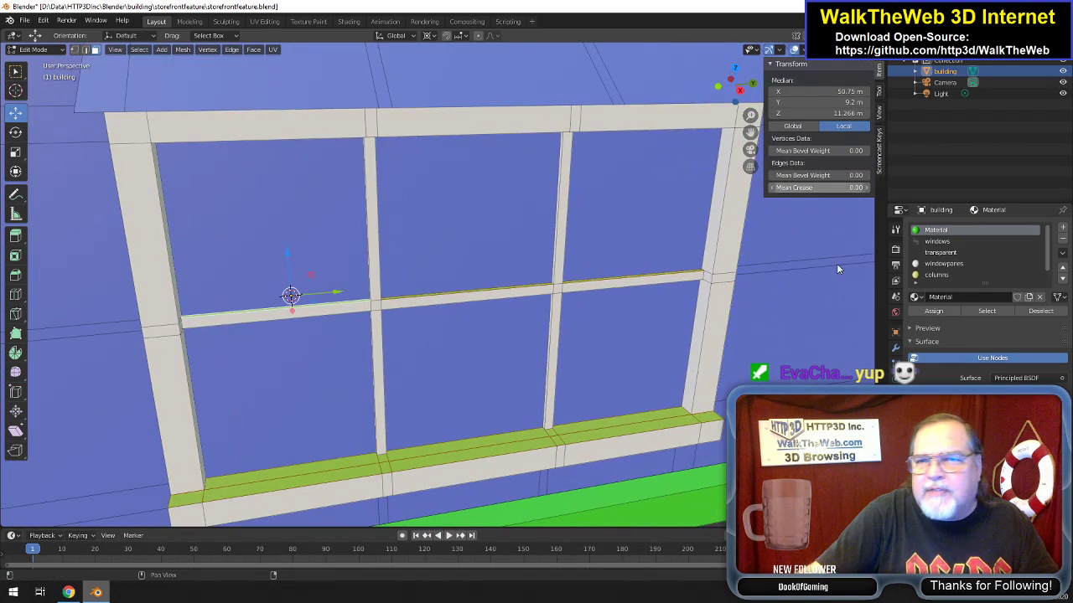
left_click(940, 264)
left_click(934, 311)
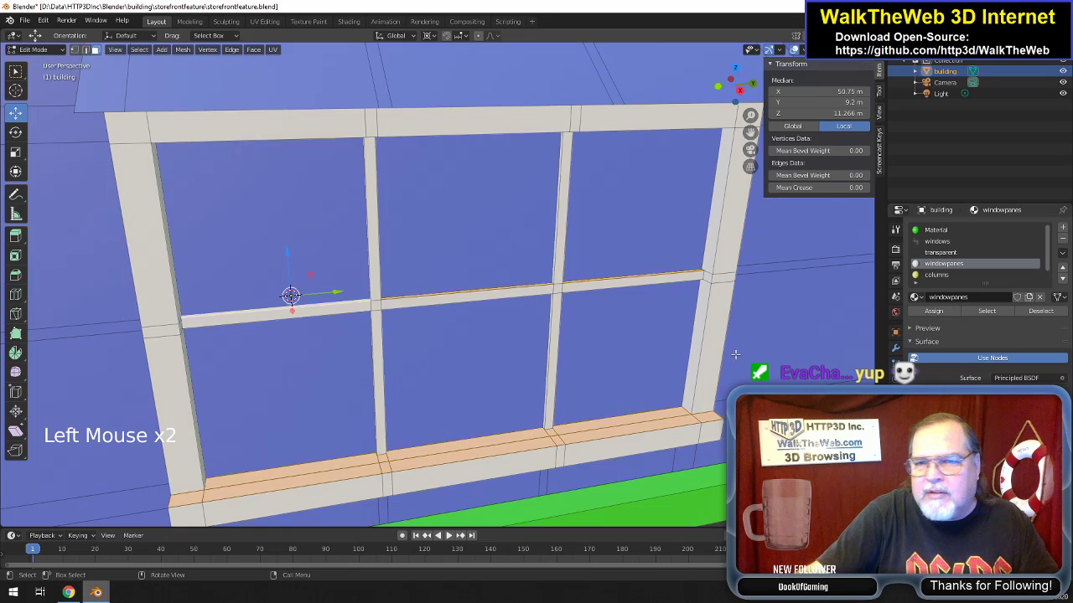
Select all six panes of this side window and assign the windows material to them.
scroll(732, 287, "down", 2)
left_click_drag(749, 98, 736, 80)
scroll(654, 194, "down", 2)
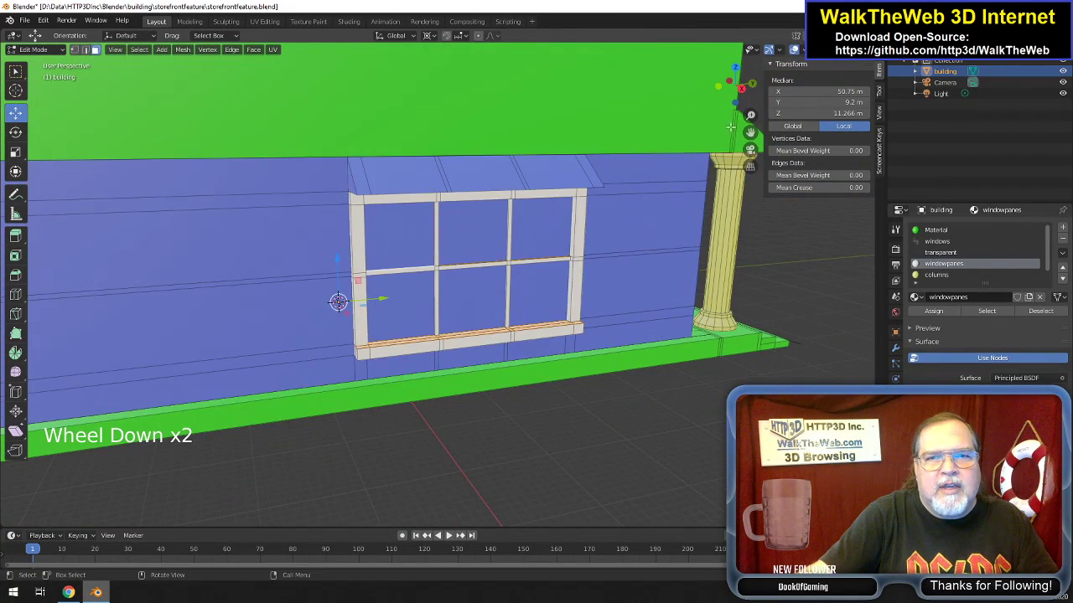
left_click(525, 223)
left_click(474, 230, "shift")
left_click(404, 246, "shift")
left_click(402, 300, "shift")
left_click(470, 298, "shift")
left_click(541, 293, "shift")
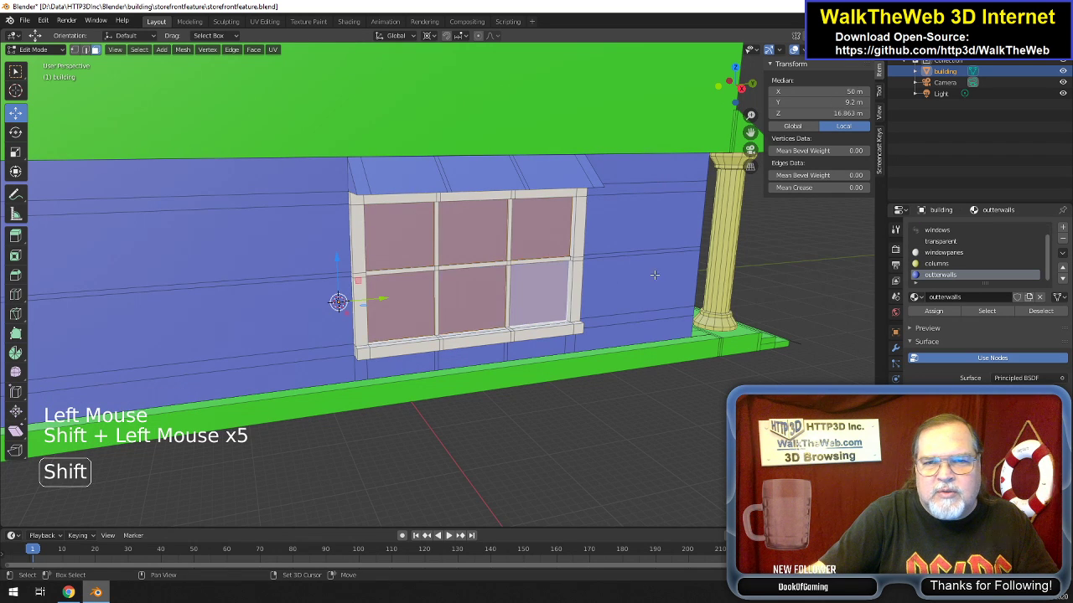
left_click(955, 228)
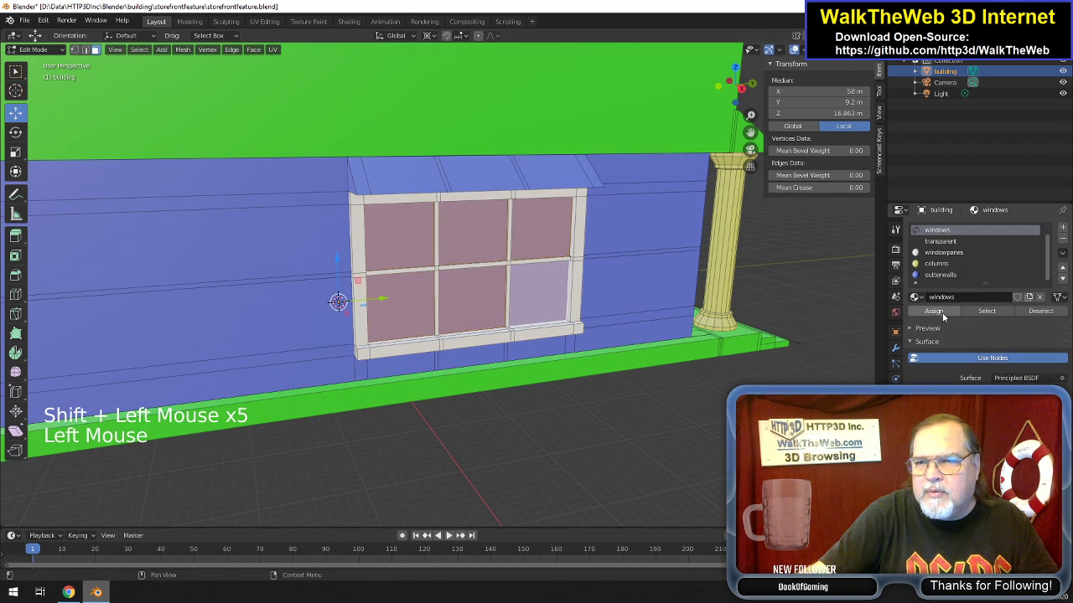
left_click(938, 311)
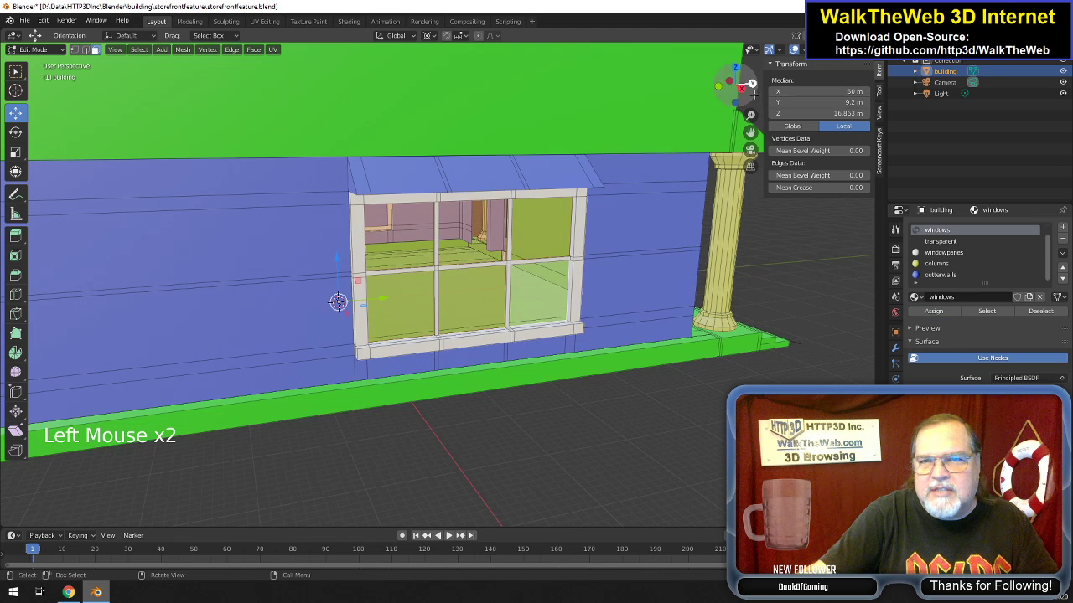
Select all six panes of the side window on the building's opposite wall and assign the windows material to them.
left_click_drag(749, 103, 997, 108)
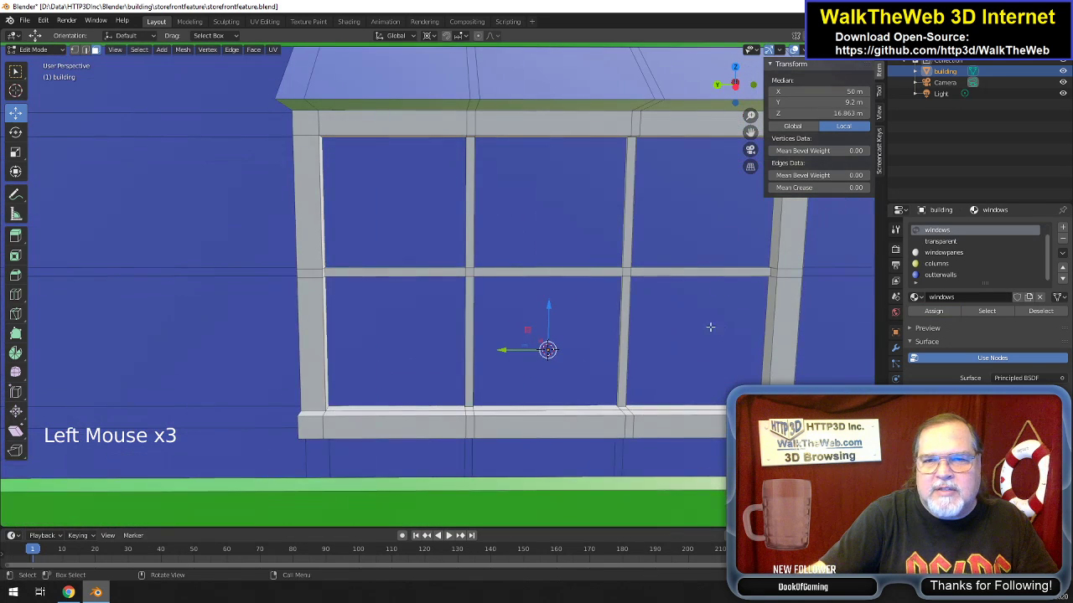
left_click(719, 326)
left_click(578, 340, "shift")
left_click(402, 252, "shift")
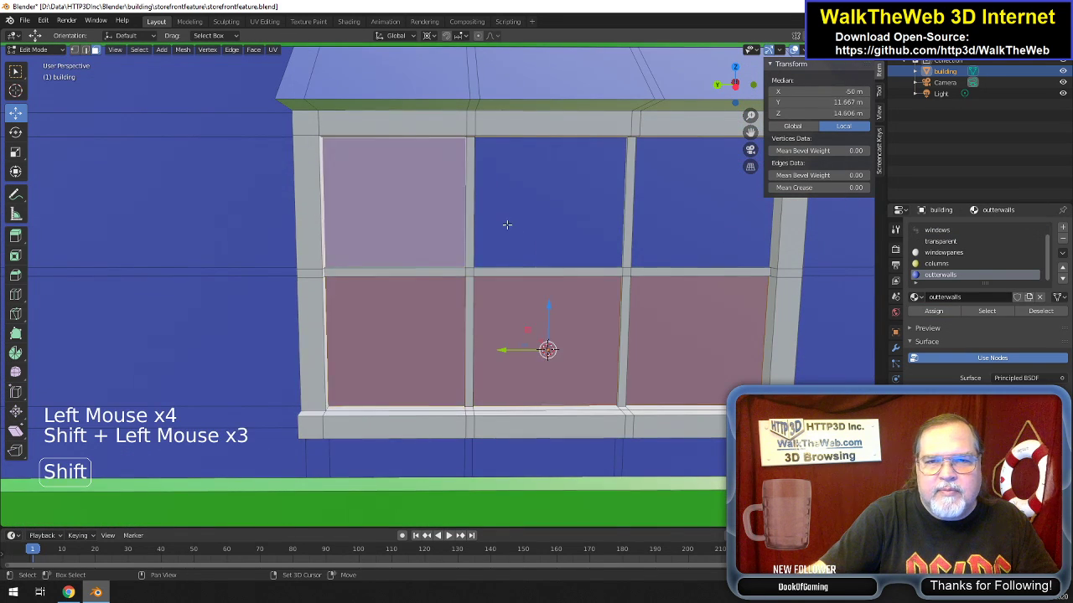
left_click(545, 222, "shift")
left_click(663, 215, "shift")
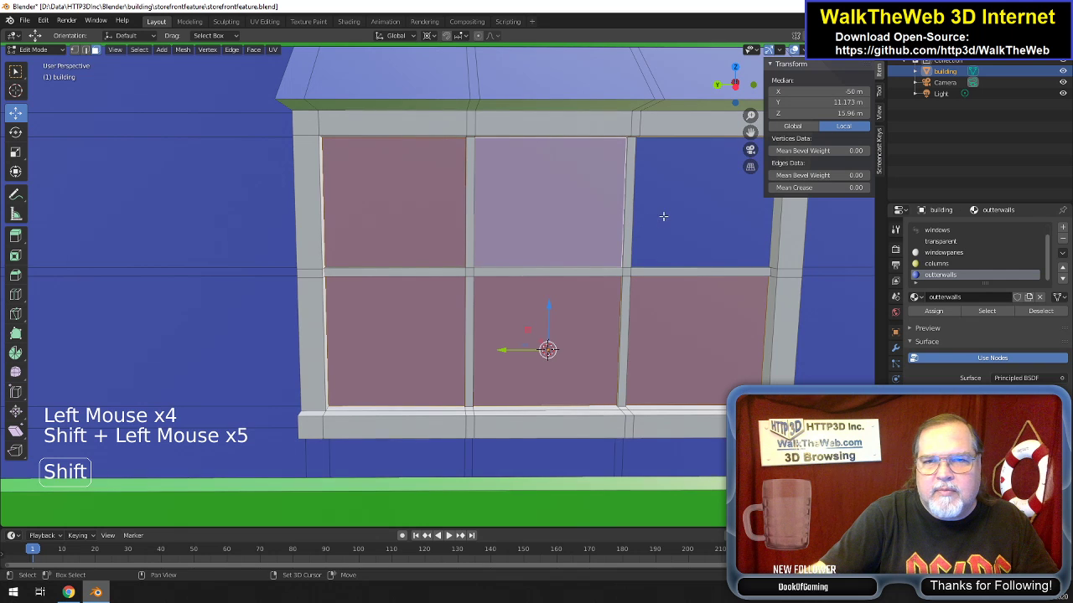
left_click(942, 231)
left_click(942, 312)
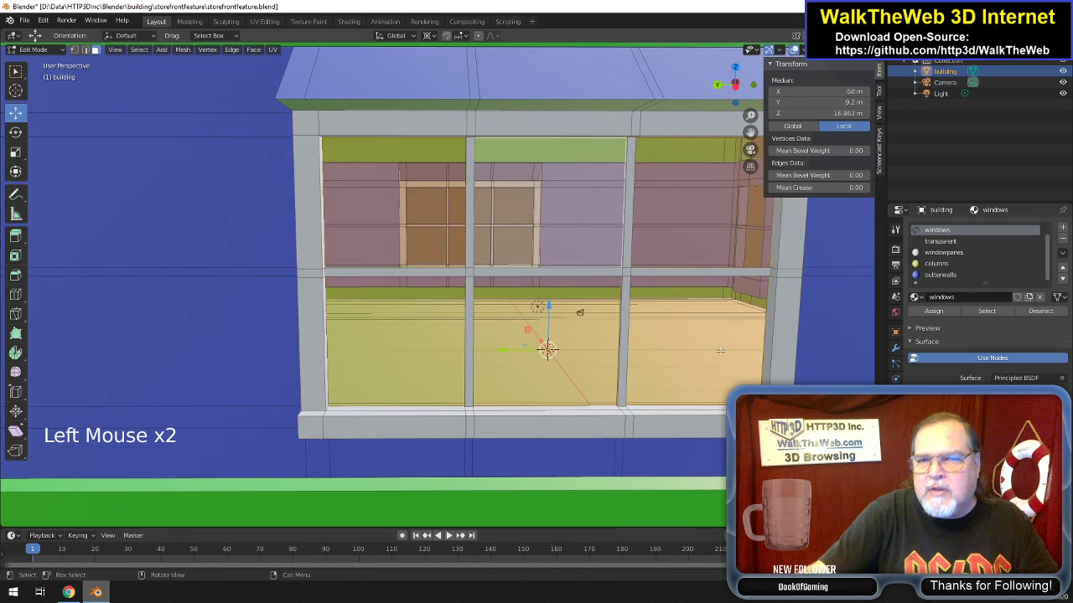
scroll(720, 351, "down", 4)
scroll(720, 351, "up", 2)
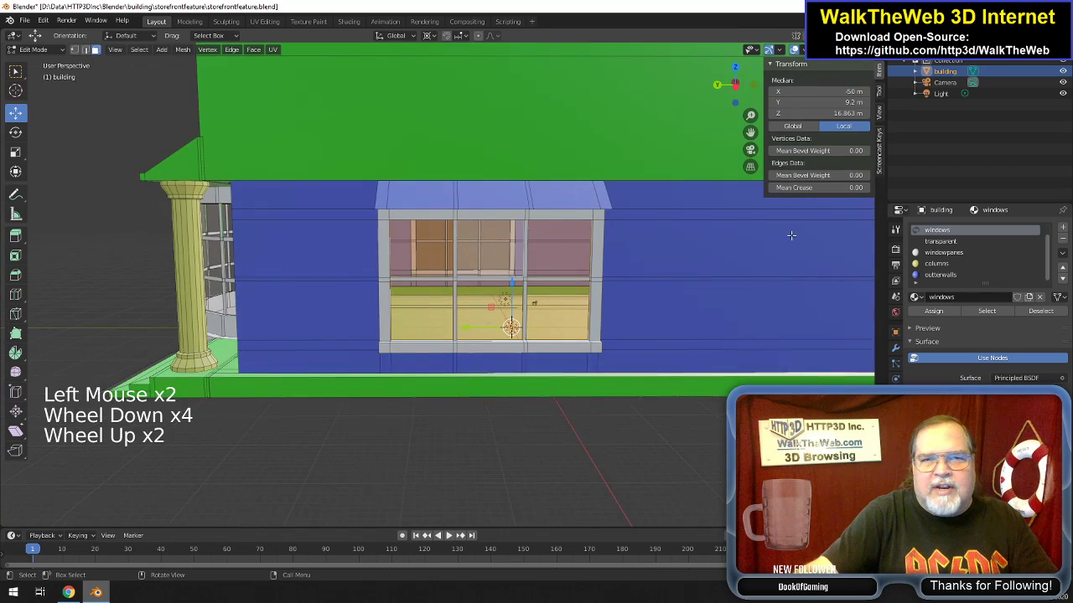
Examine the building's front facade, round display window, roof and side entrances from several angles, leaving no faces selected.
mouse_move(745, 93)
left_mouse_down()
mouse_move(708, 84)
mouse_move(820, 84)
mouse_move(743, 109)
left_mouse_up()
scroll(684, 195, "up", 2)
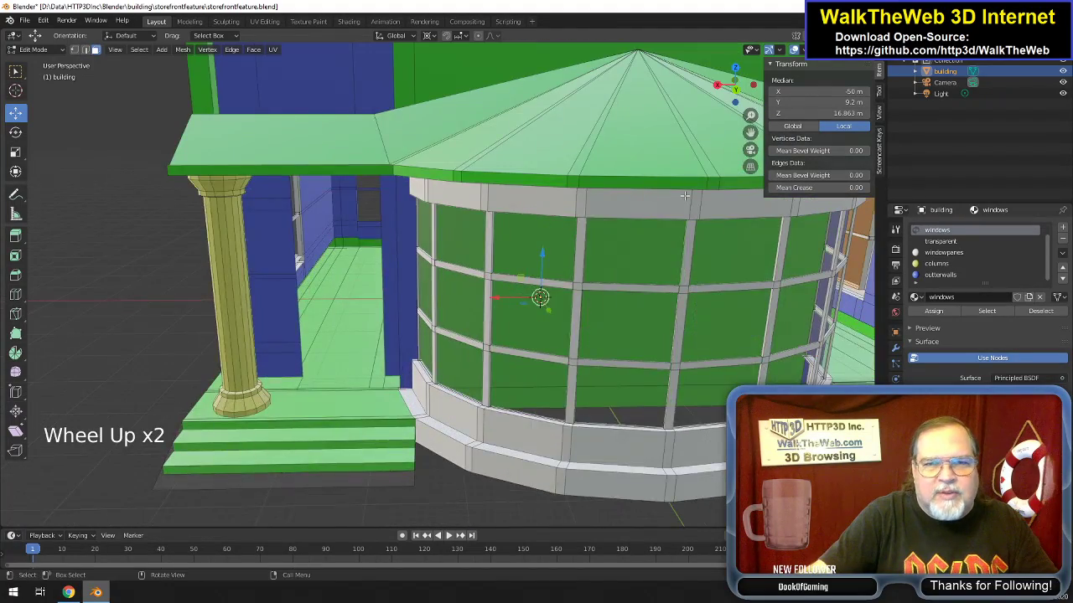
scroll(685, 195, "down", 3)
scroll(685, 195, "up", 2)
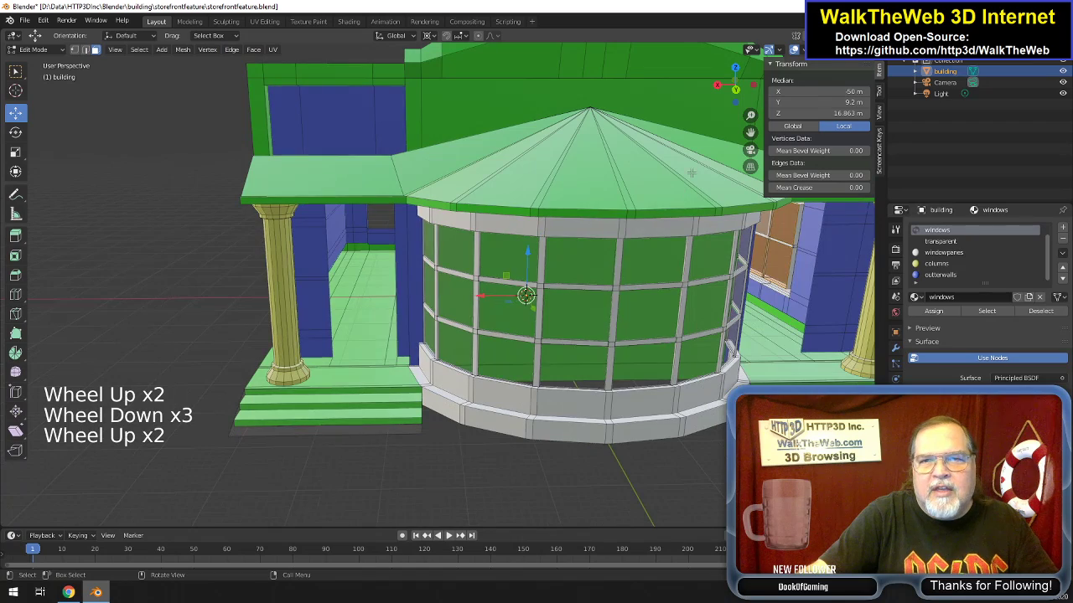
left_click(474, 104)
scroll(601, 126, "down", 2)
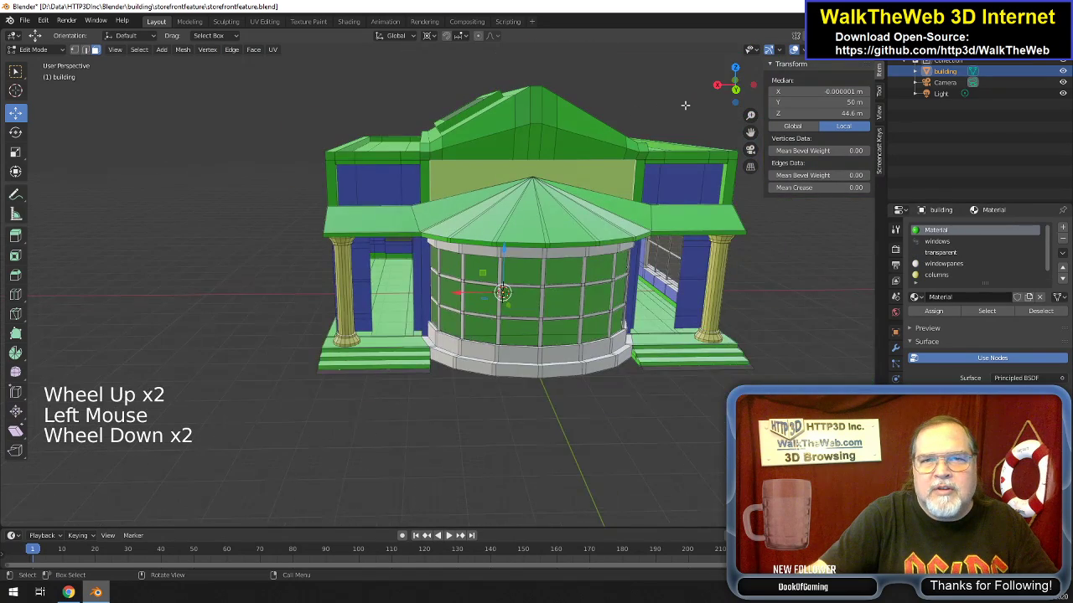
left_click_drag(737, 101, 704, 102)
scroll(670, 215, "up", 3)
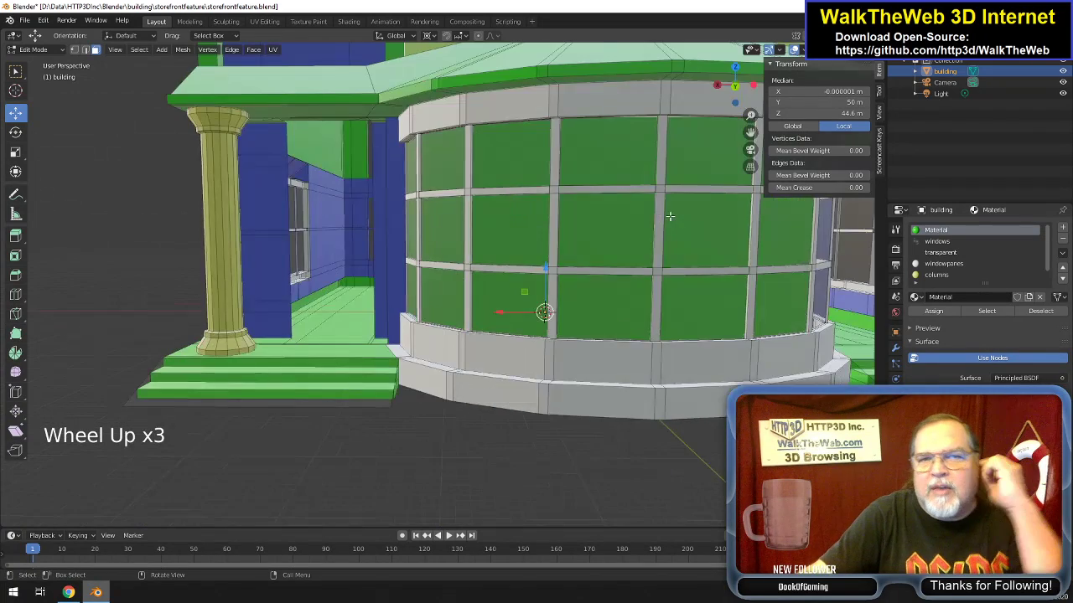
scroll(670, 216, "down", 1)
scroll(669, 217, "down", 1)
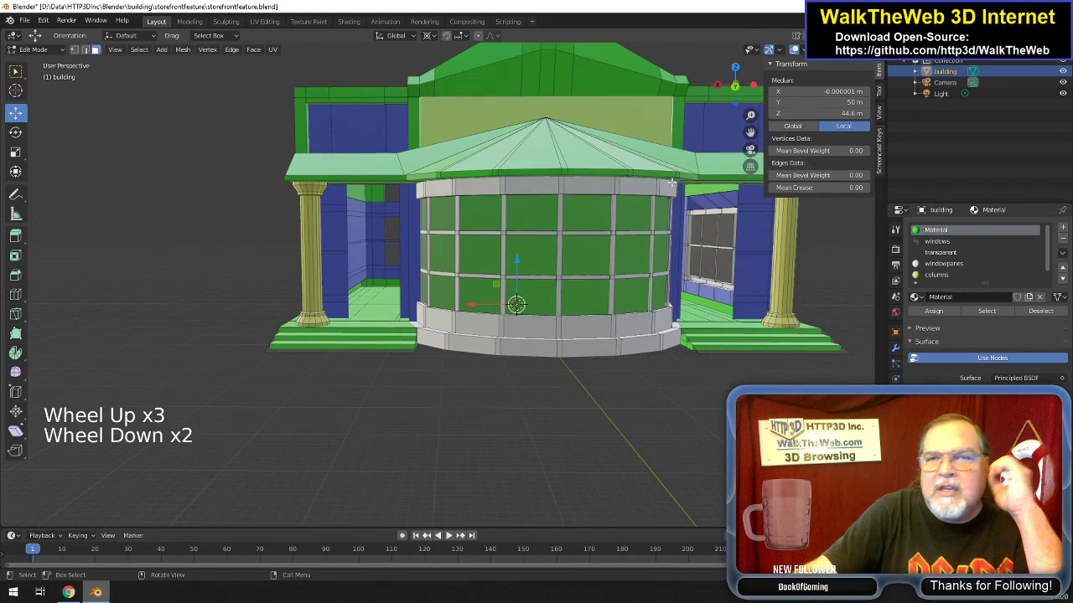
scroll(667, 190, "down", 1)
scroll(692, 180, "up", 1)
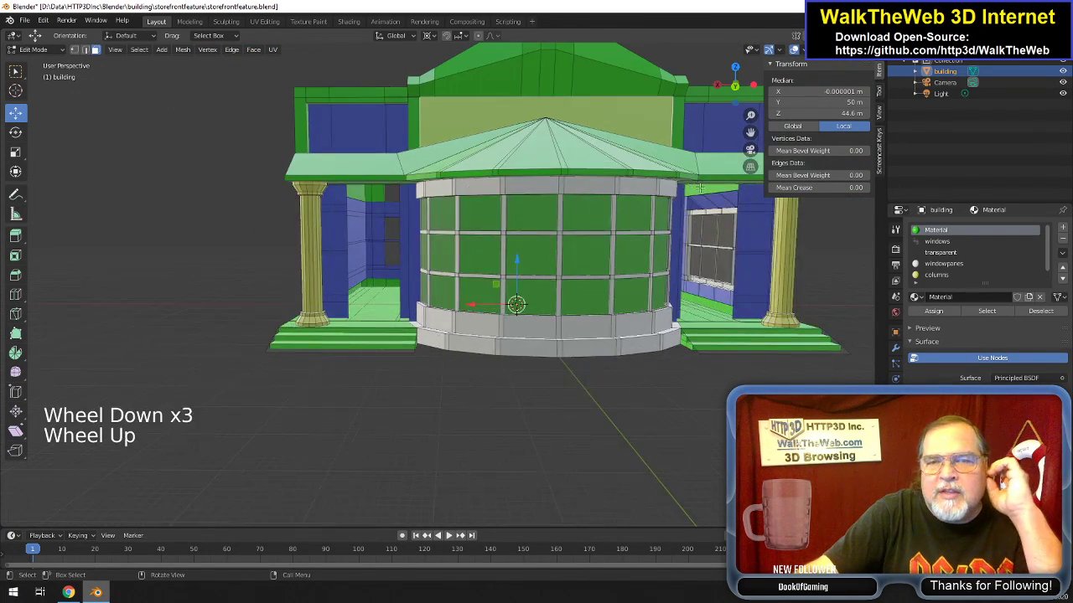
left_click(516, 185)
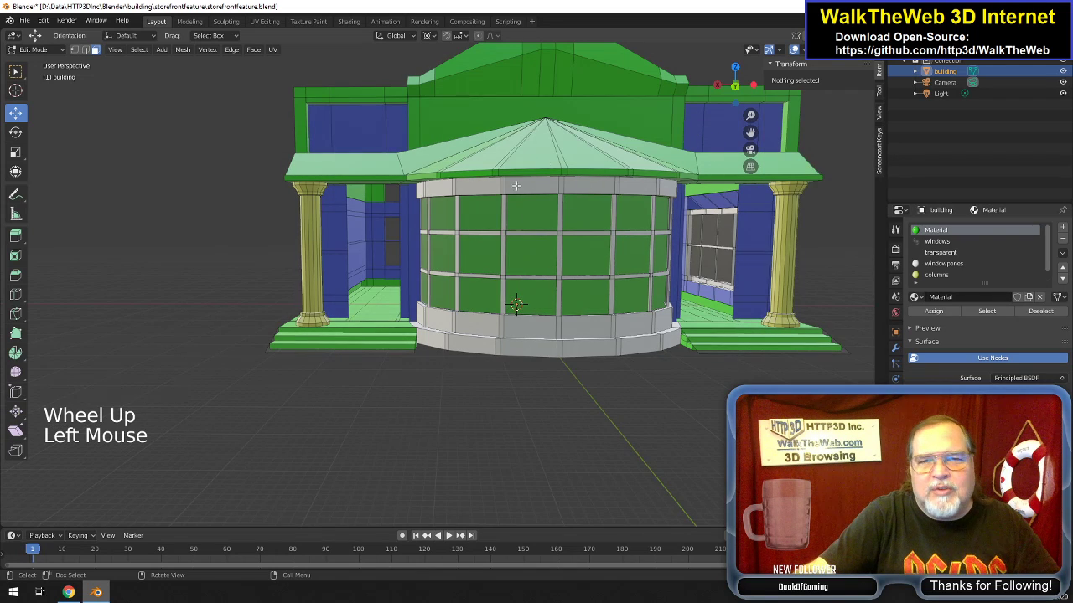
scroll(796, 193, "down", 1)
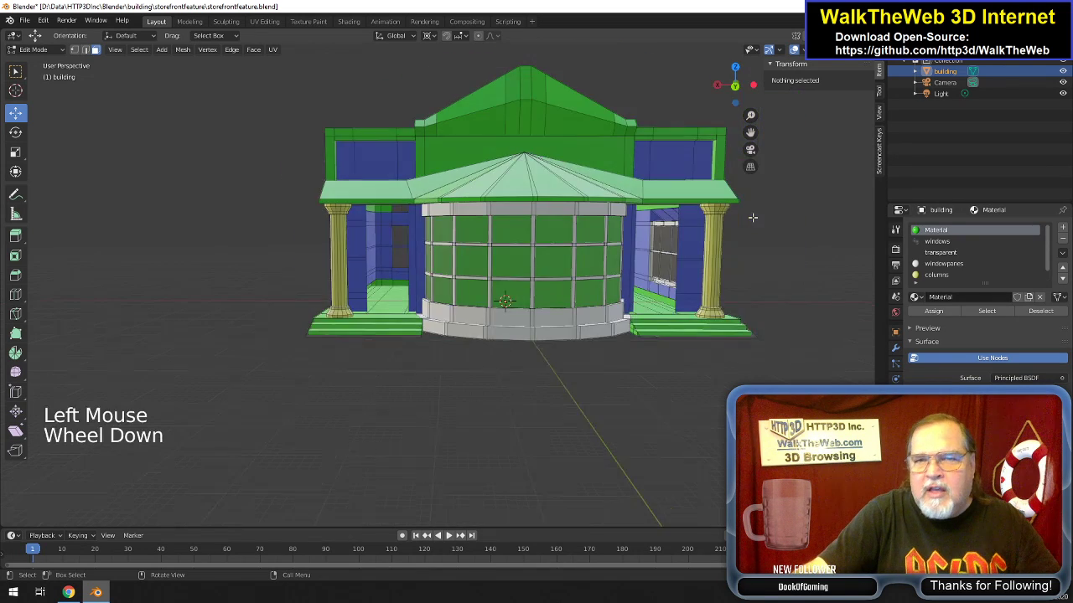
scroll(771, 206, "up", 4)
scroll(726, 226, "down", 1)
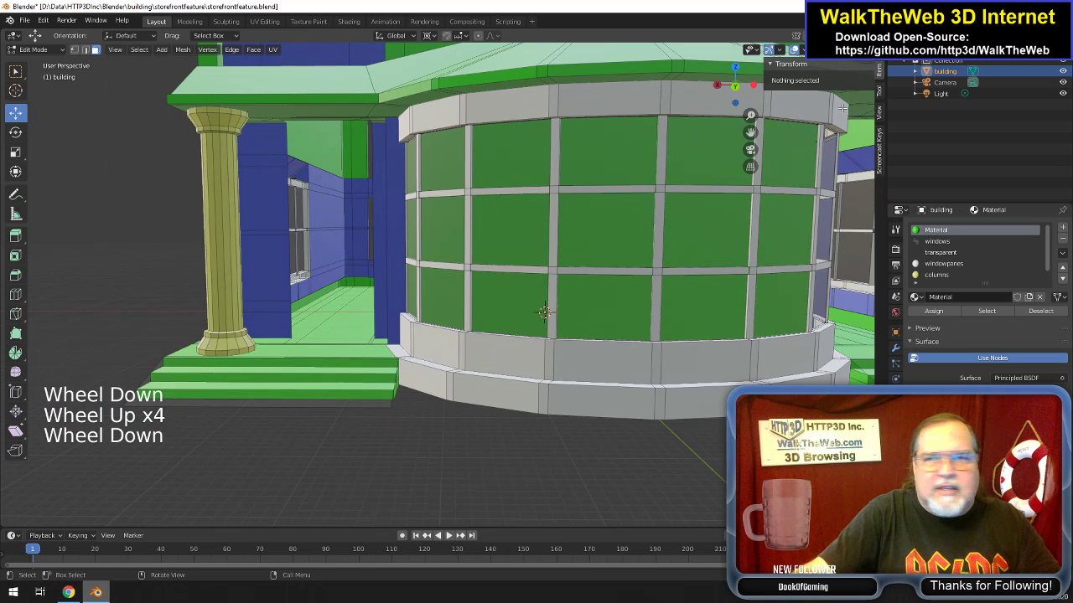
left_click_drag(751, 134, 642, 222)
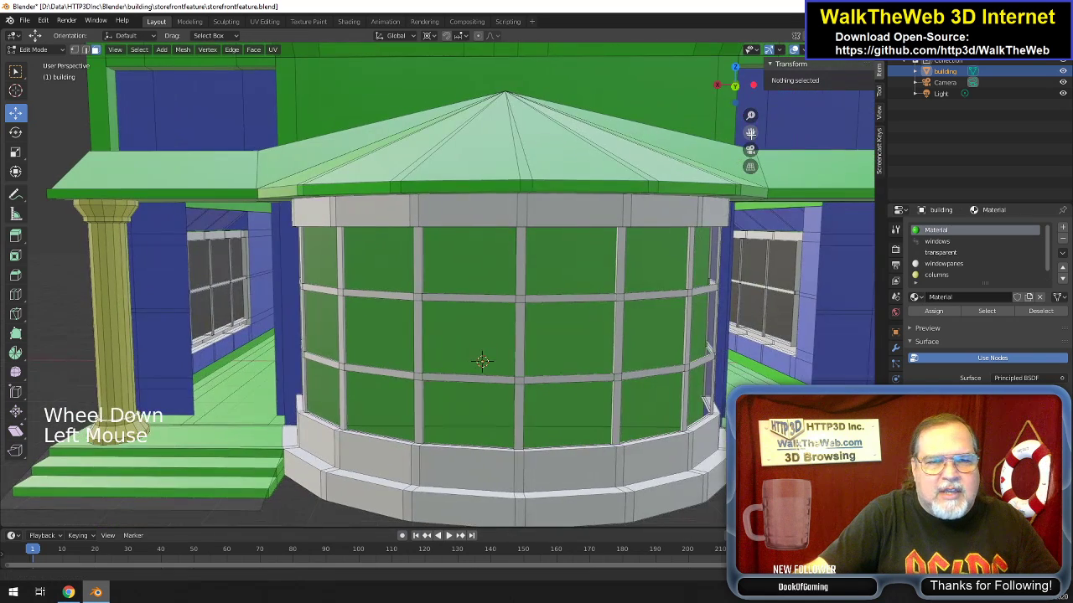
Save the building file and export the scene in Babylon.js format, overwriting storefrontfeature.babylon in the storefrontfeature folder.
left_click(24, 20)
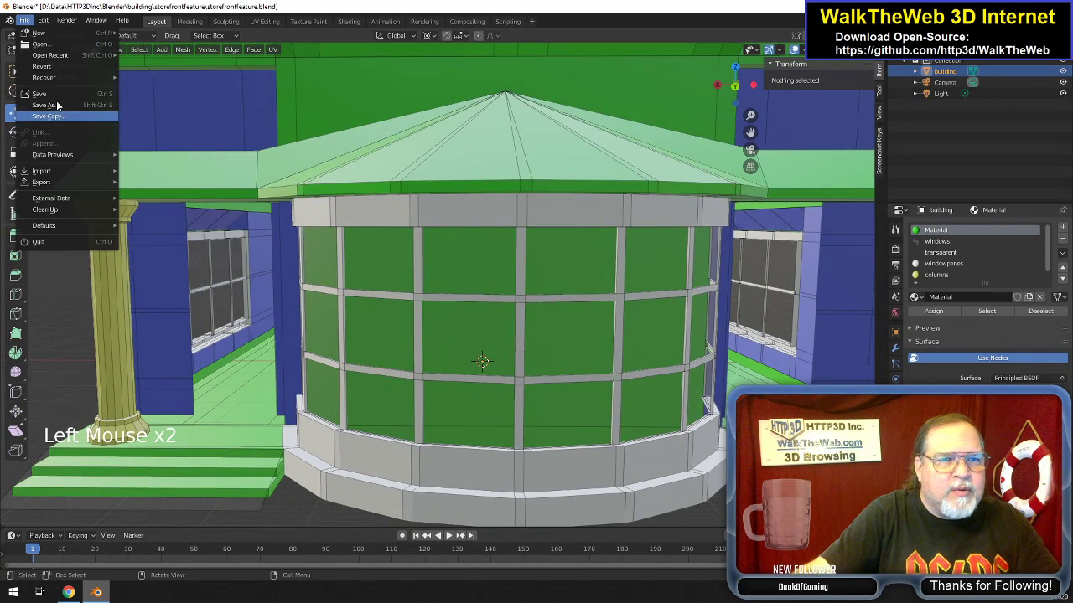
left_click(55, 99)
left_click(26, 20)
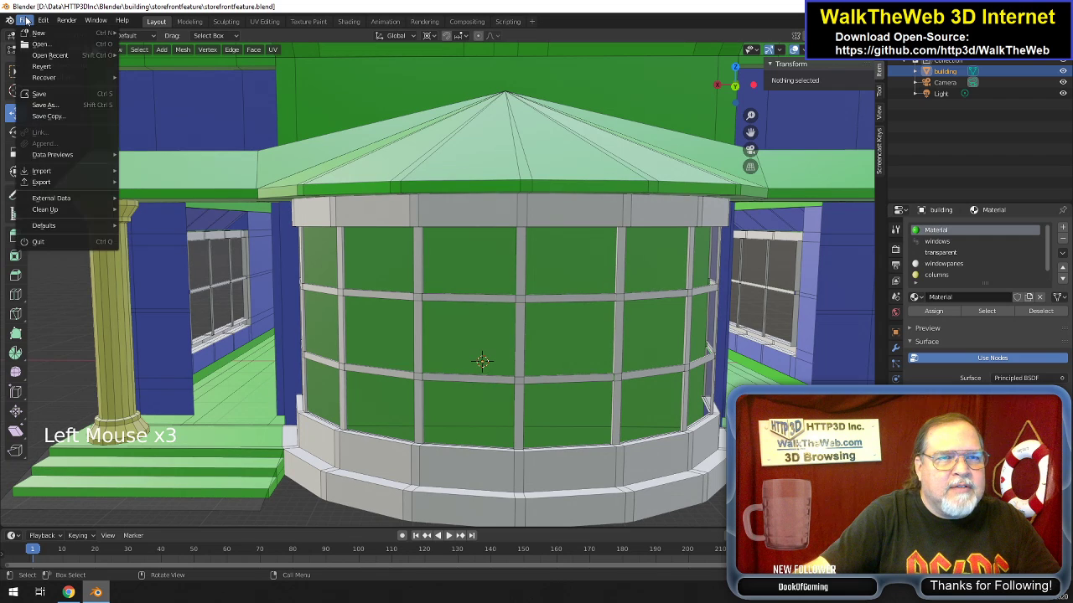
mouse_move(68, 188)
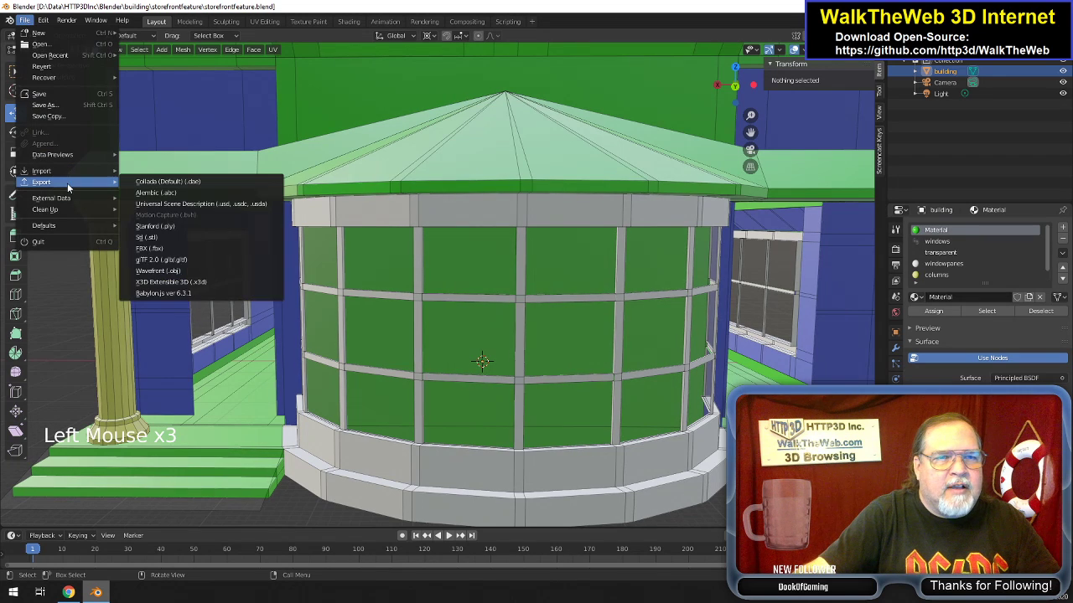
left_click(179, 293)
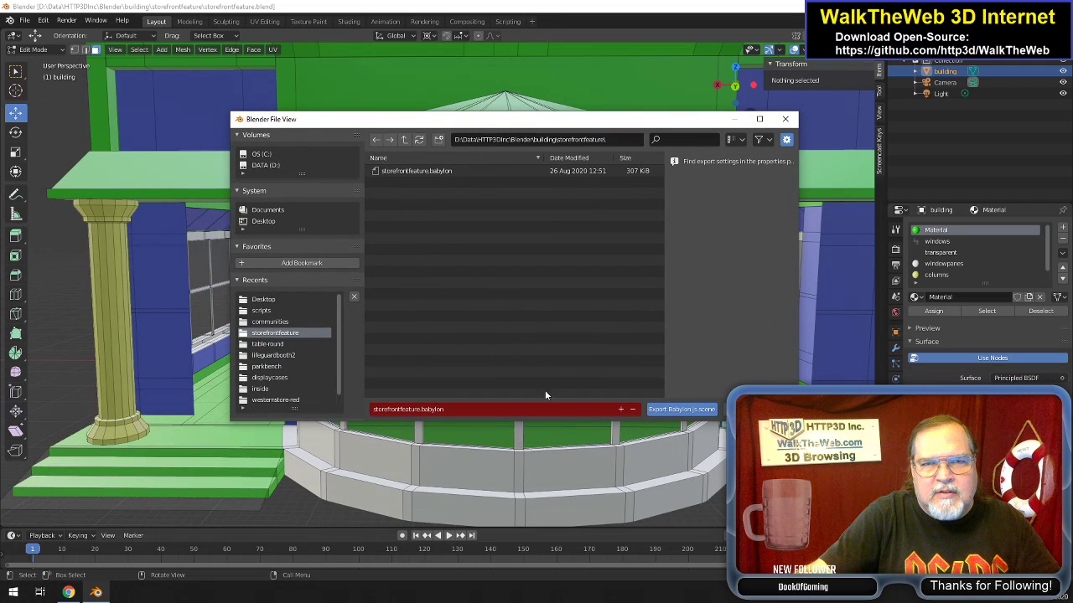
left_click(675, 409)
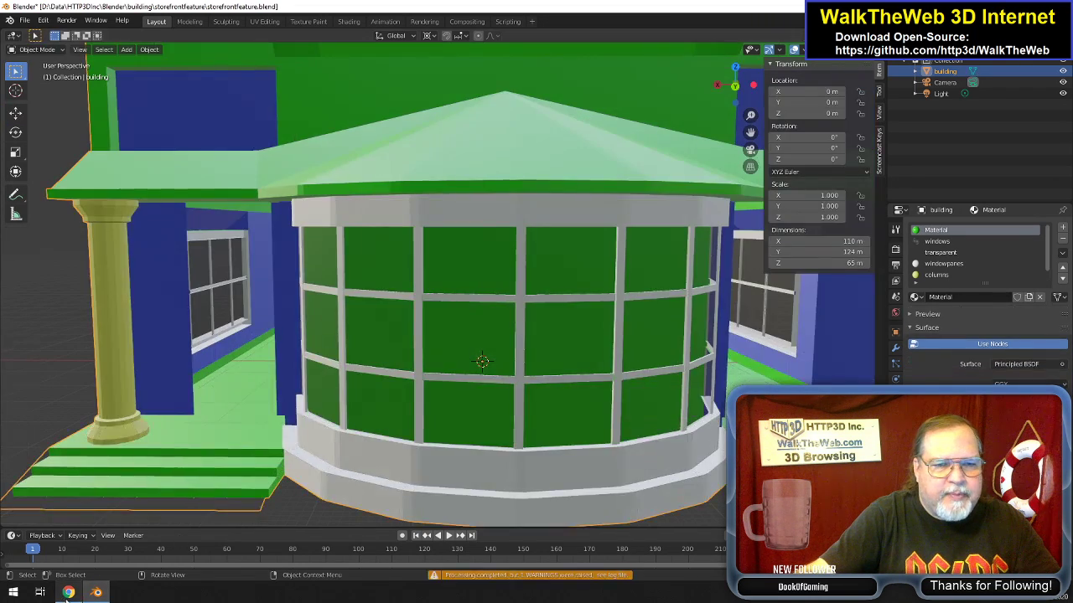
Switch to the WalkTheWeb admin site in Chrome and open storefrontfeature.babylon for editing from the Media Library's 3D objects.
left_click(69, 591)
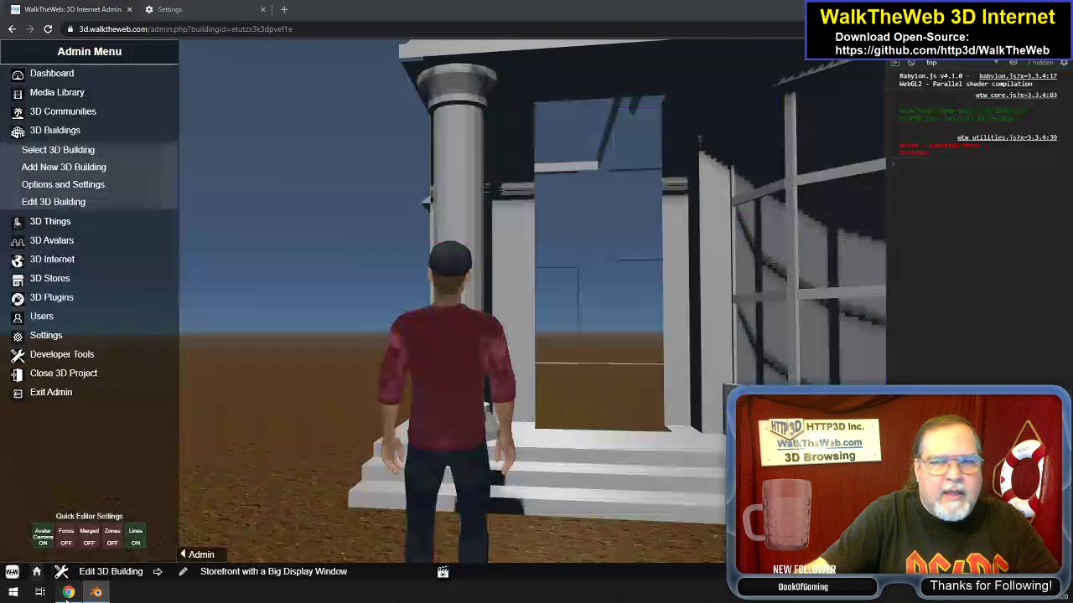
left_click(52, 202)
left_click(12, 51)
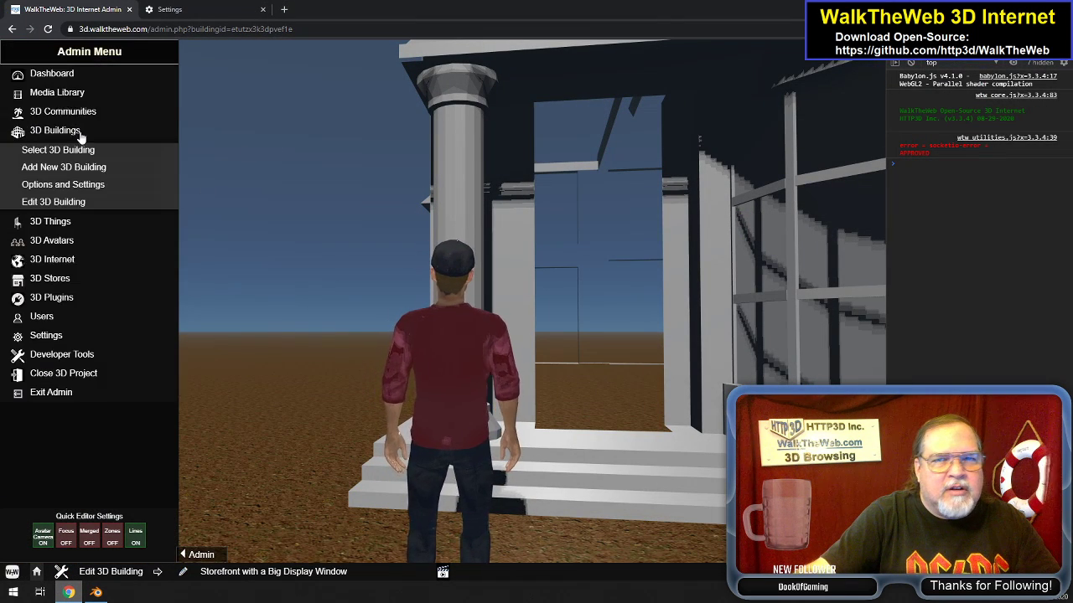
left_click(74, 94)
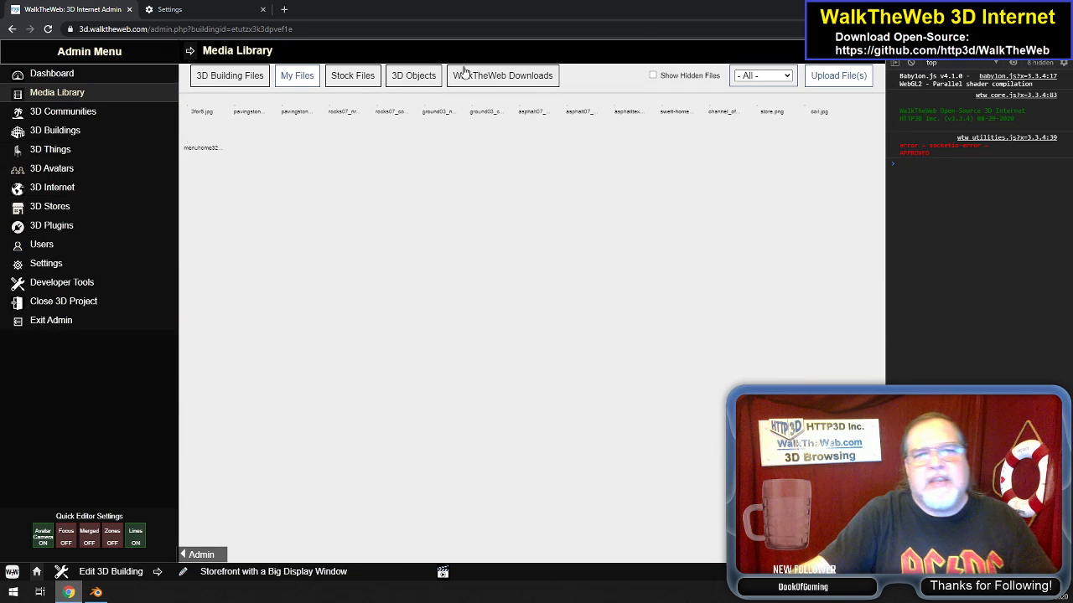
left_click(413, 78)
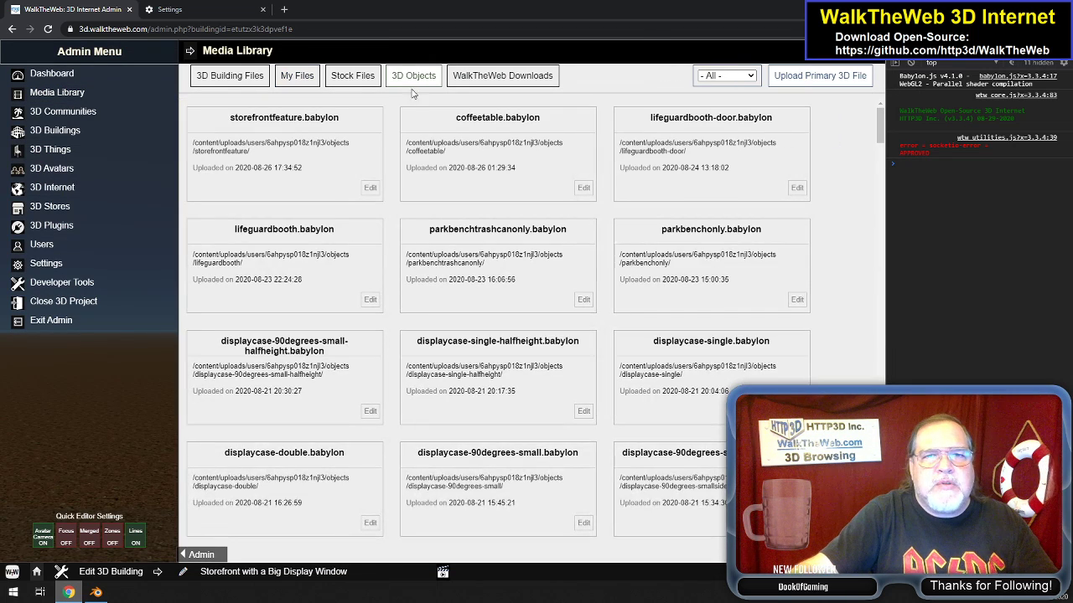
left_click(369, 188)
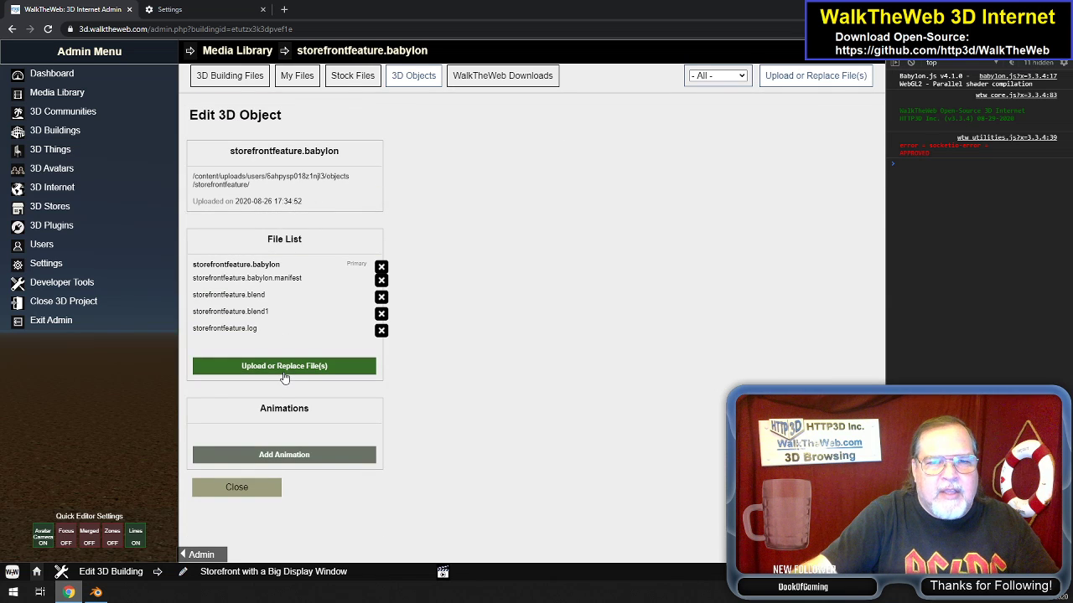
Upload all five storefrontfeature files (.babylon, .babylon.manifest, .blend, .blend1 and .log) to replace the object's existing files.
left_click(292, 366)
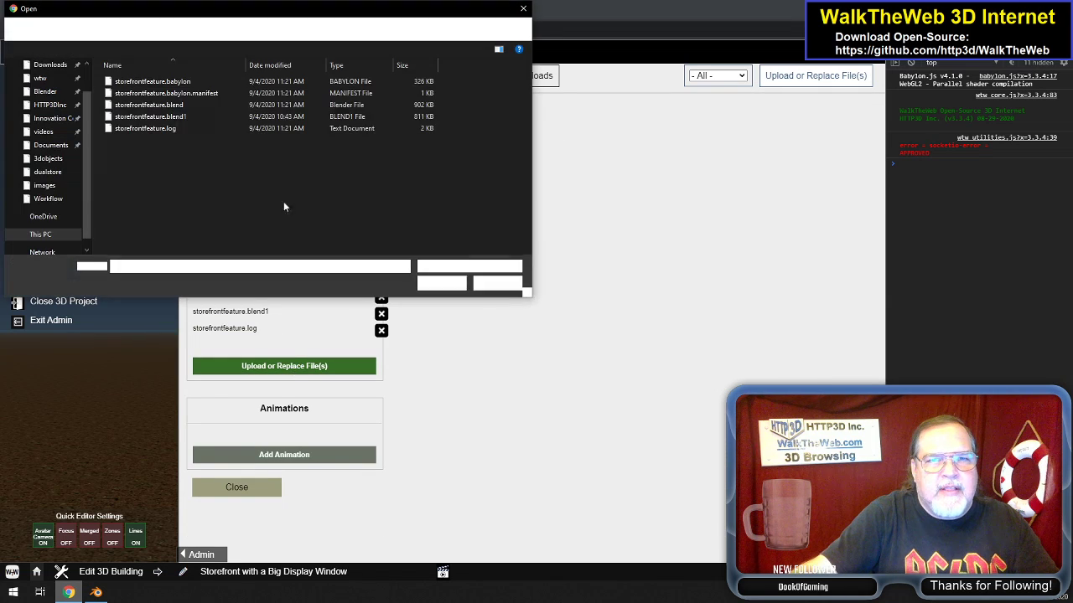
left_click(166, 84)
left_click(165, 130, "shift")
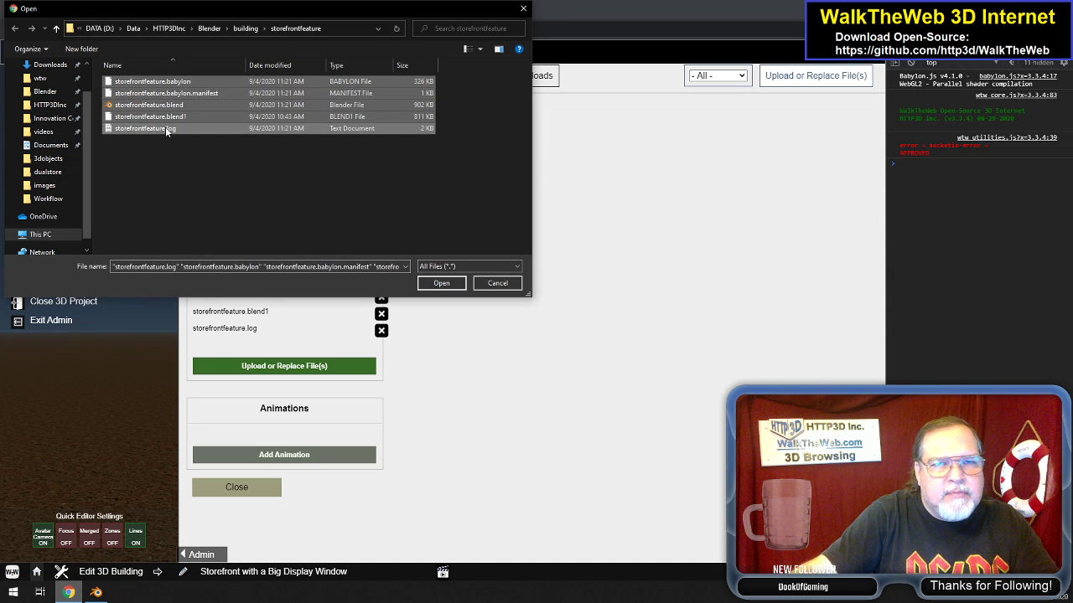
left_click(441, 285)
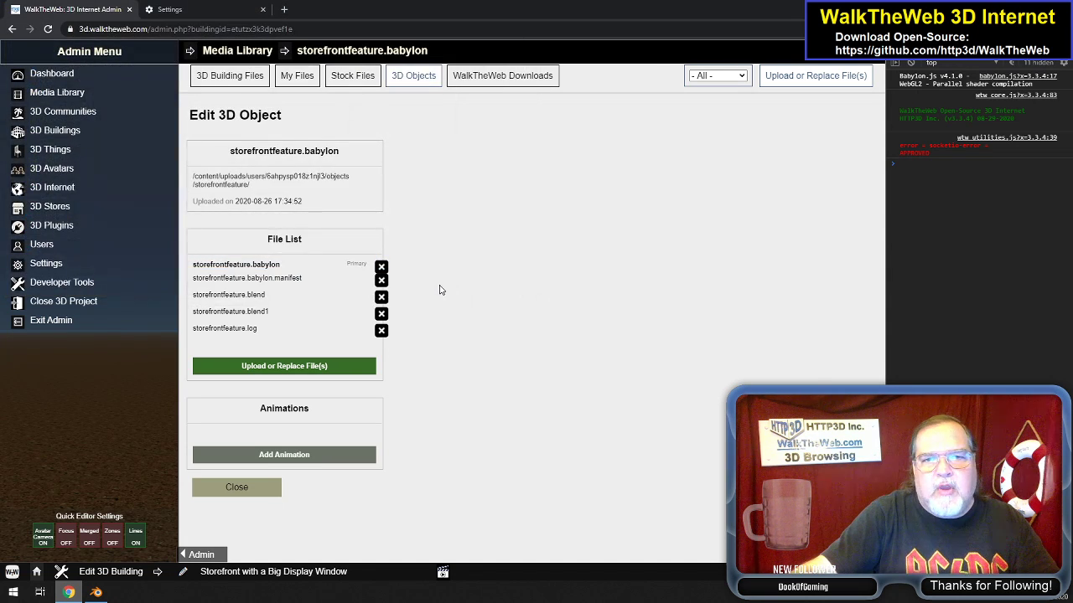
Clear the browser's cached images and files for all time.
left_click(234, 9)
left_click(481, 518)
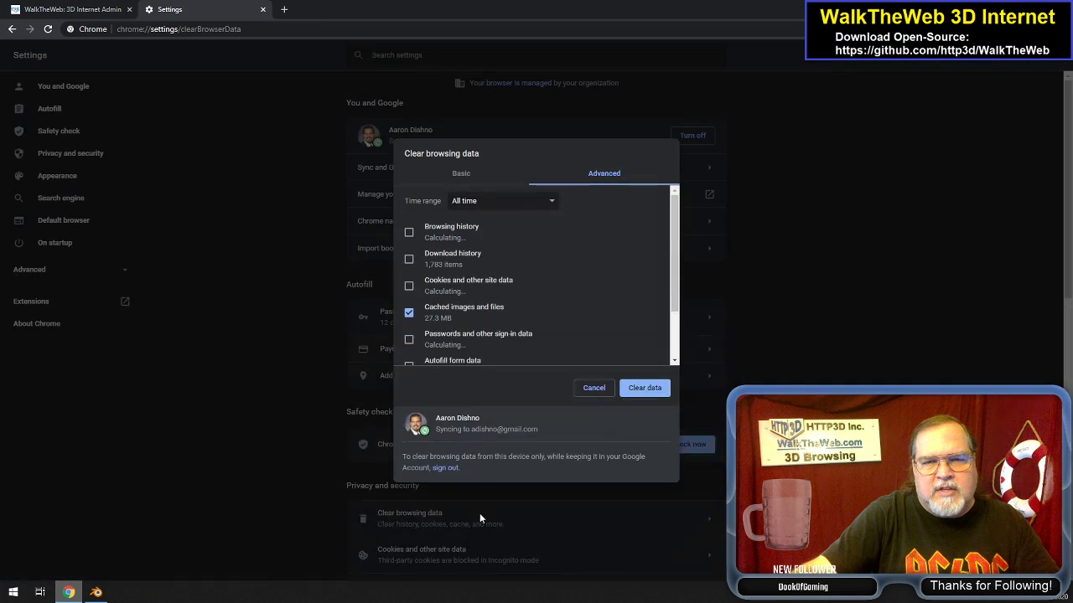
left_click(644, 388)
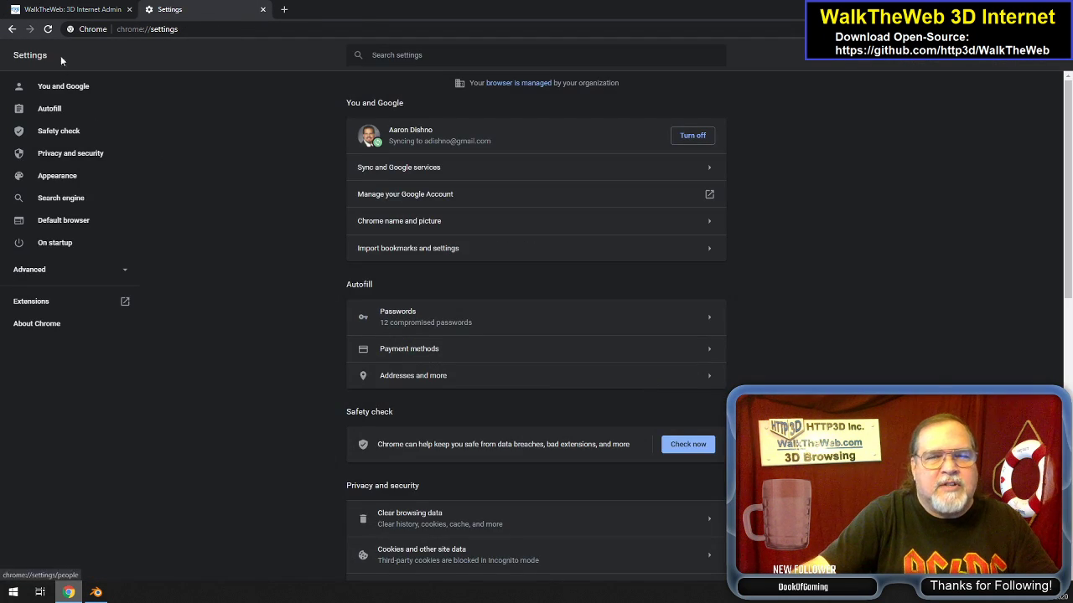
Return to the WalkTheWeb admin page and reload the 3D building from its current address.
left_click(75, 8)
left_click(305, 30)
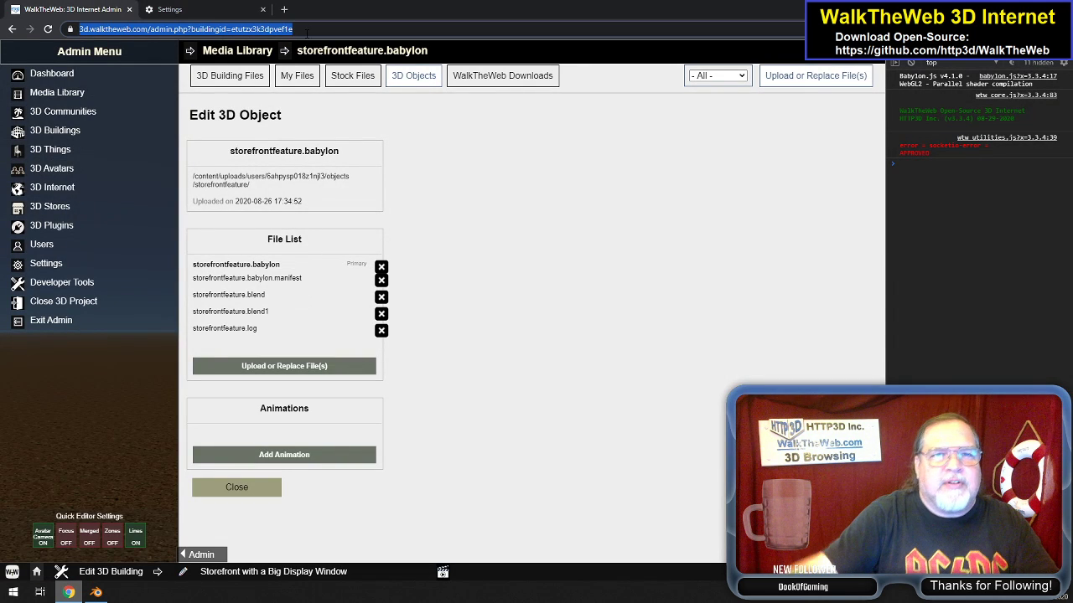
key("Return")
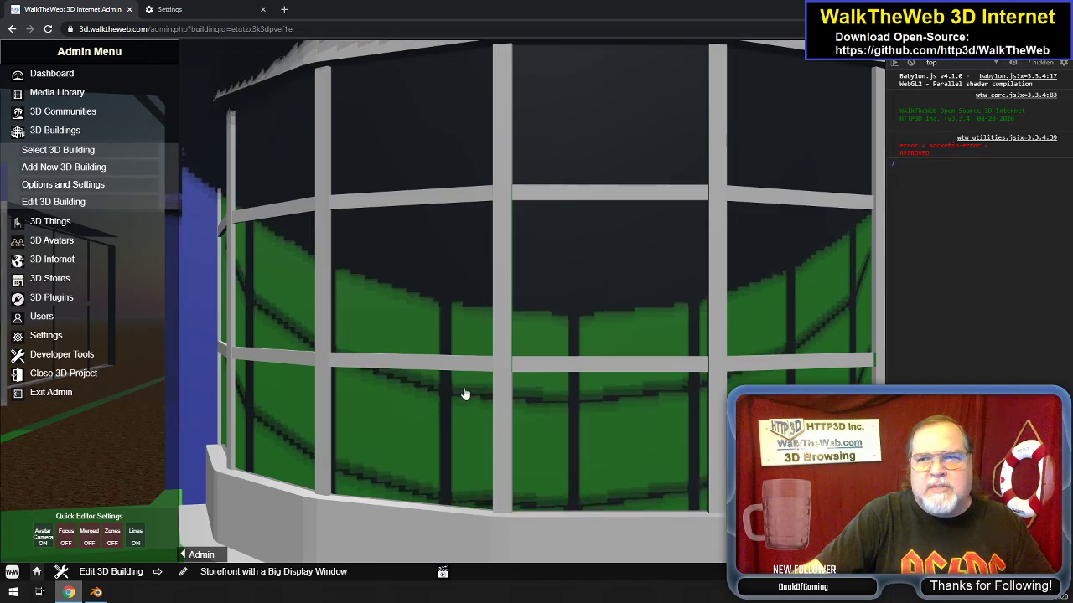
Zoom out from the display window and walk the avatar around the reloaded building to examine its colours from every side.
left_click_drag(462, 394, 445, 347)
scroll(445, 340, "down", 5)
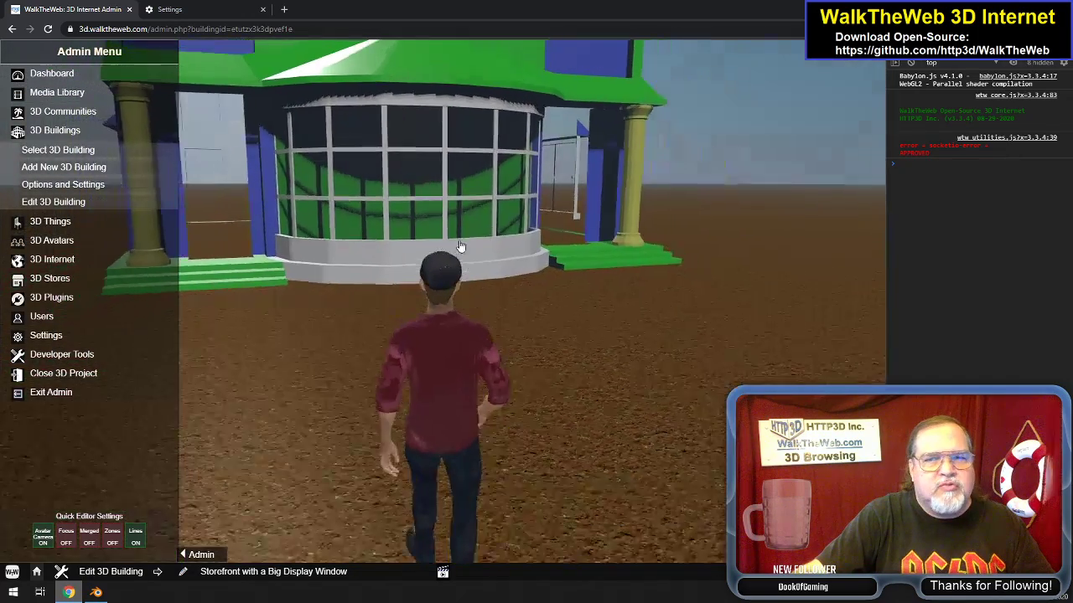
key("w")
key("a")
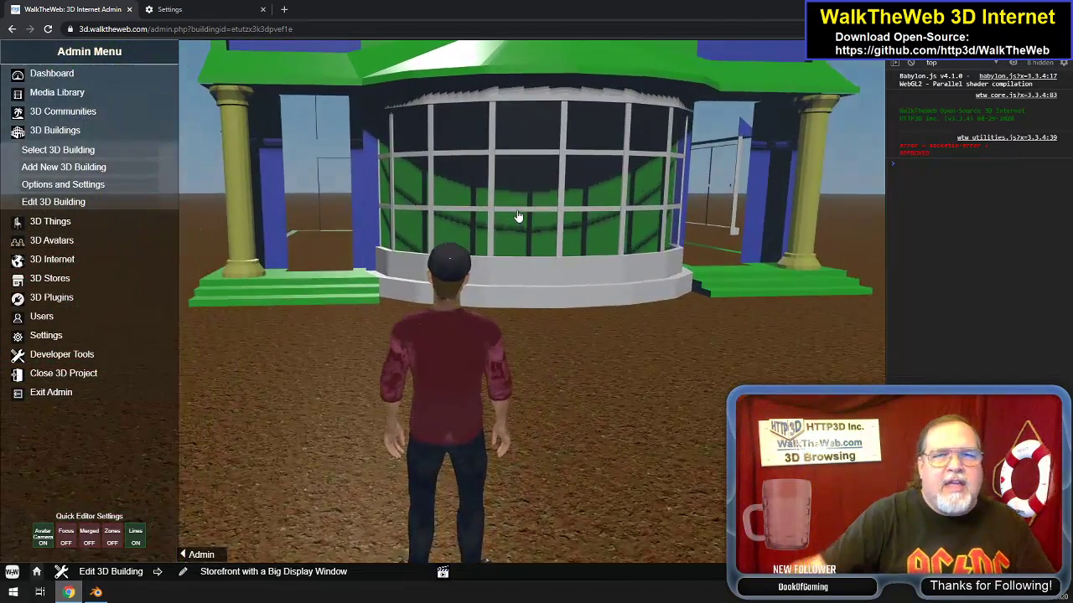
key("a")
key("w")
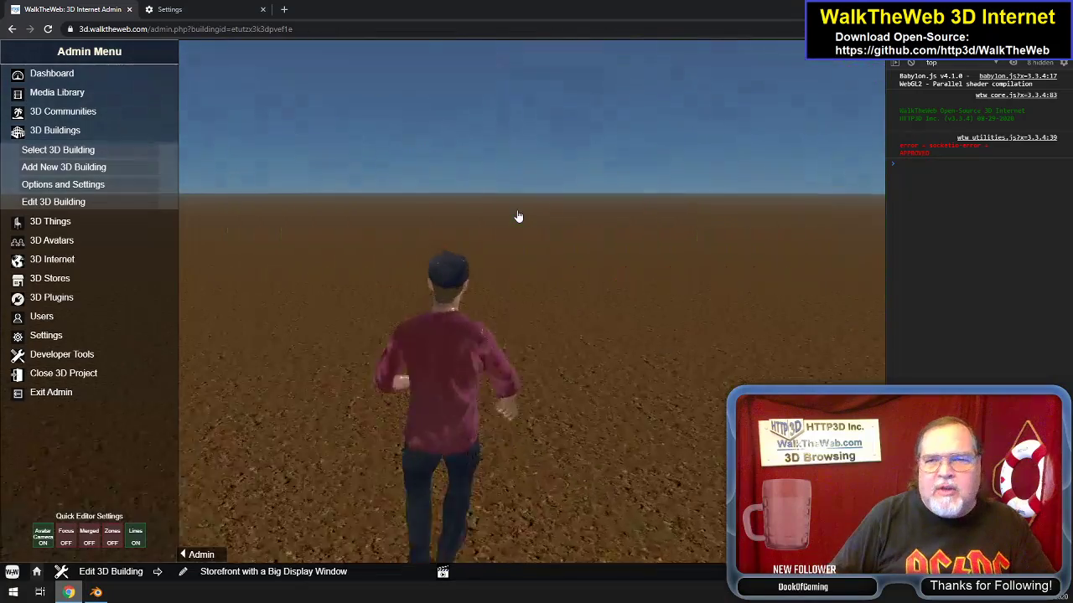
key("d")
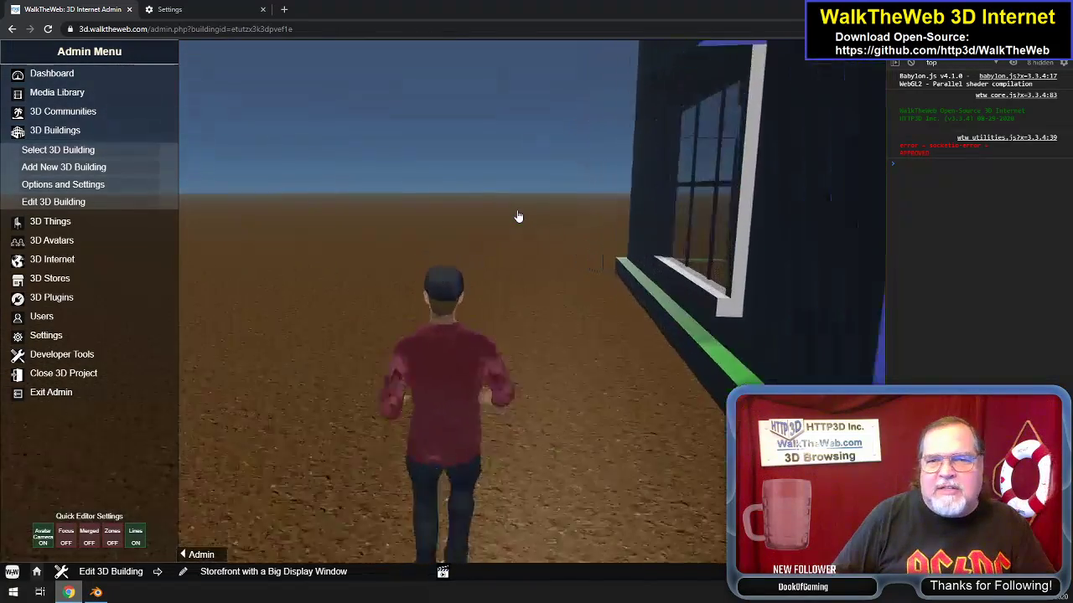
key("d")
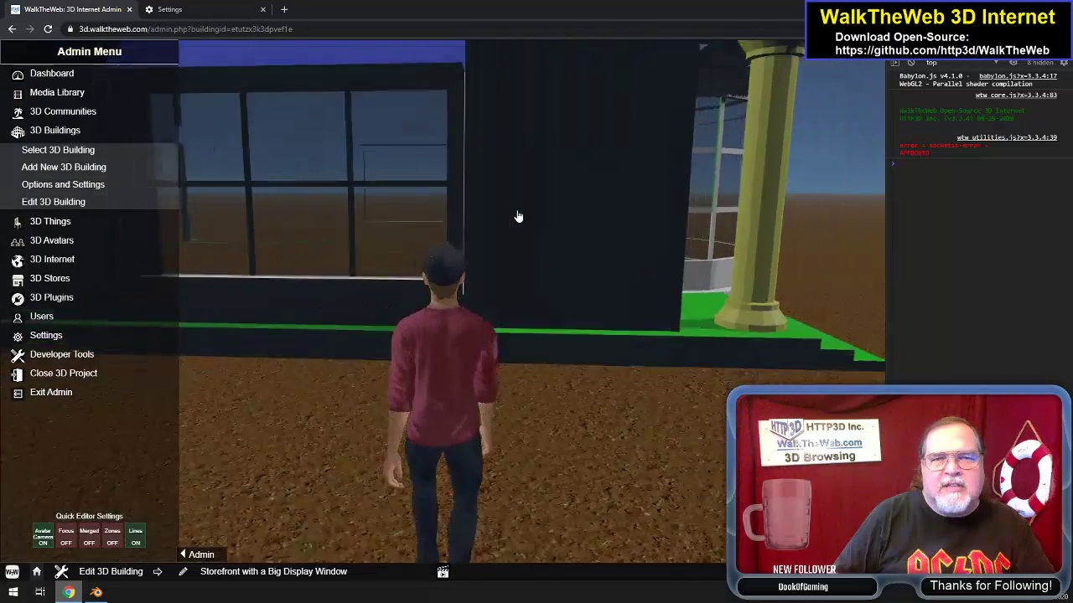
key("a")
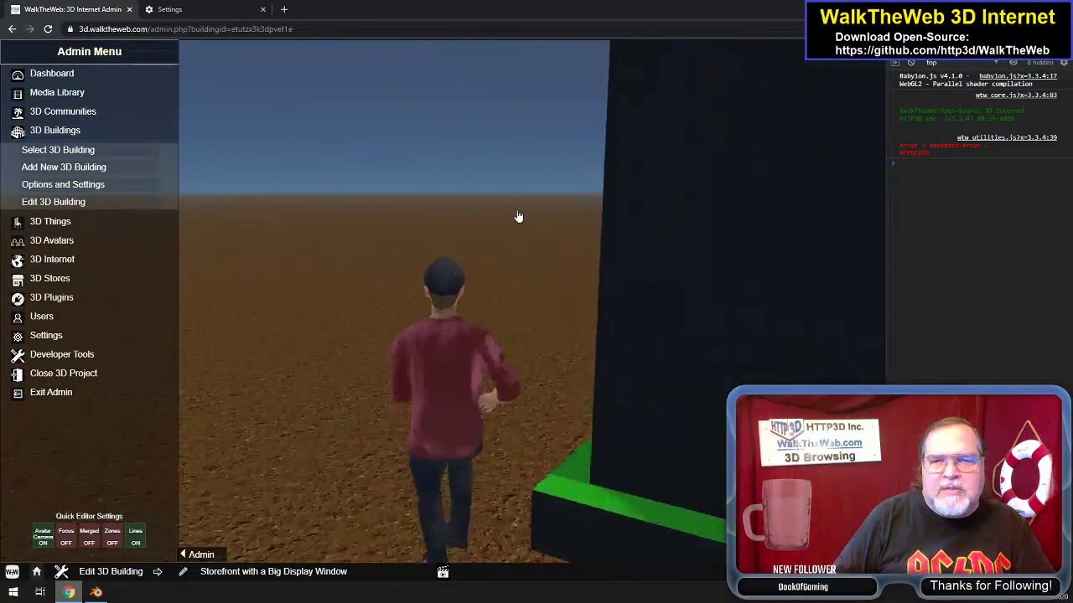
key("d")
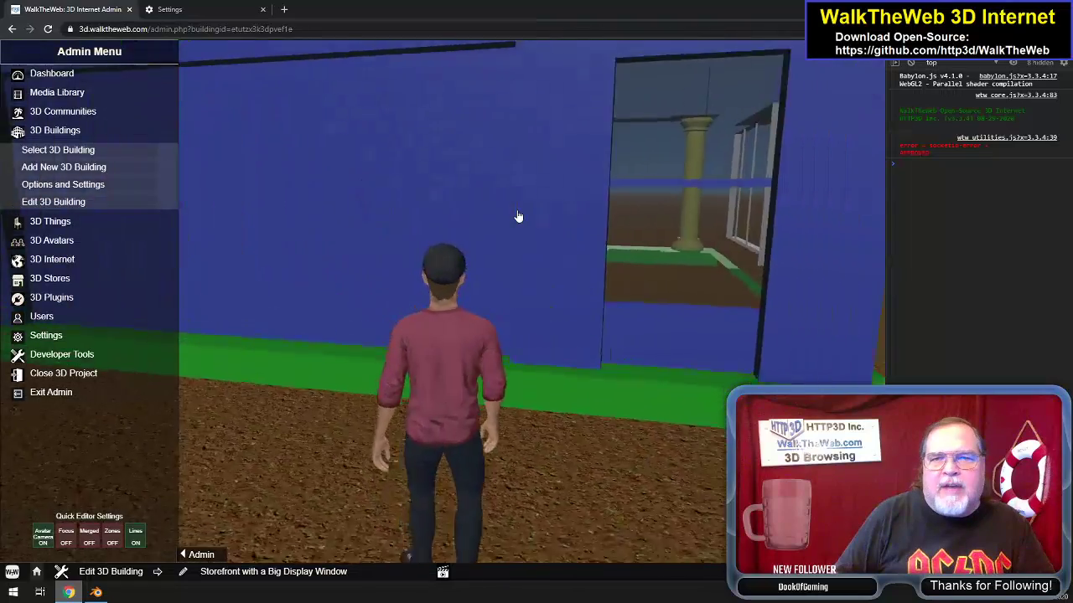
key("a")
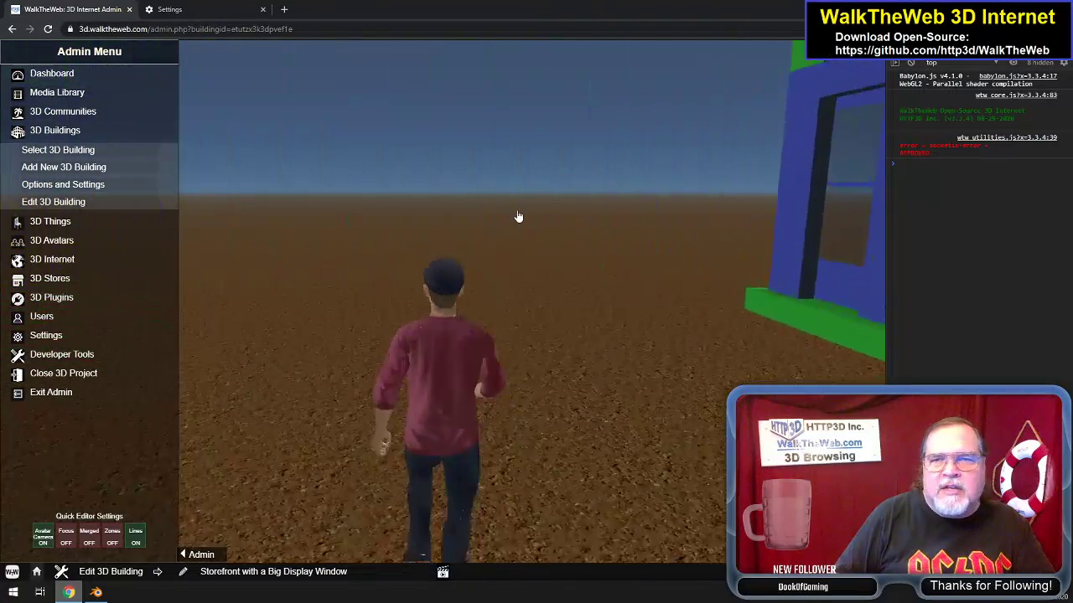
key("w")
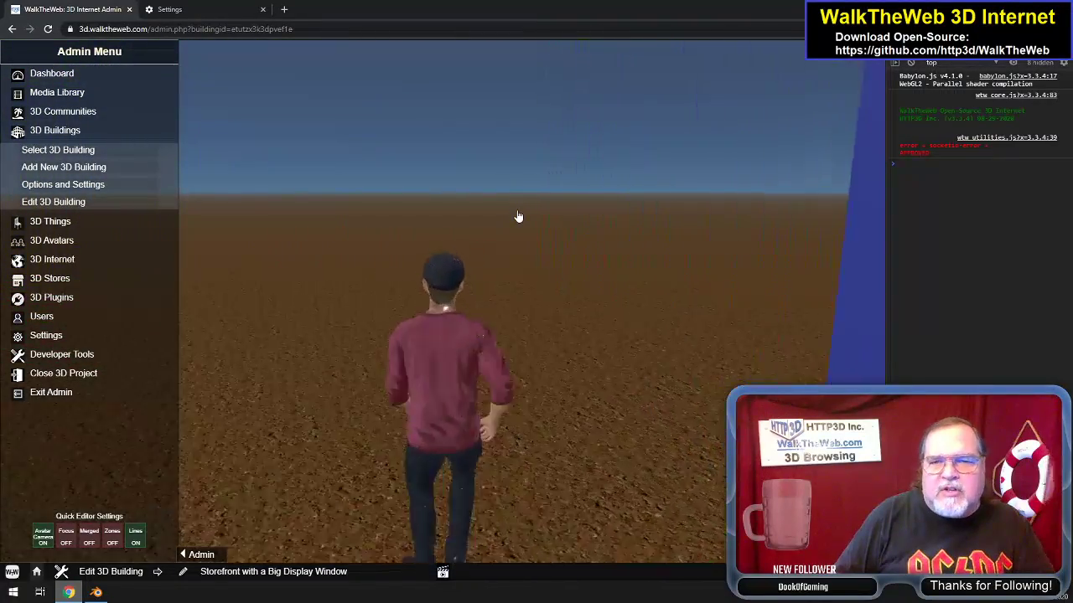
key("d")
key("w")
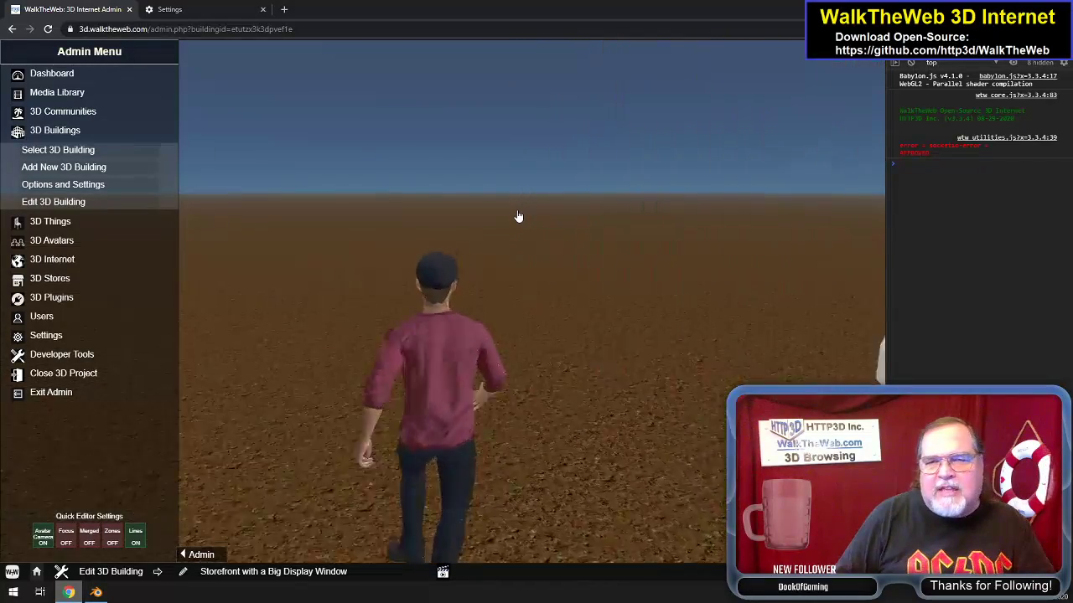
key("d")
key("a")
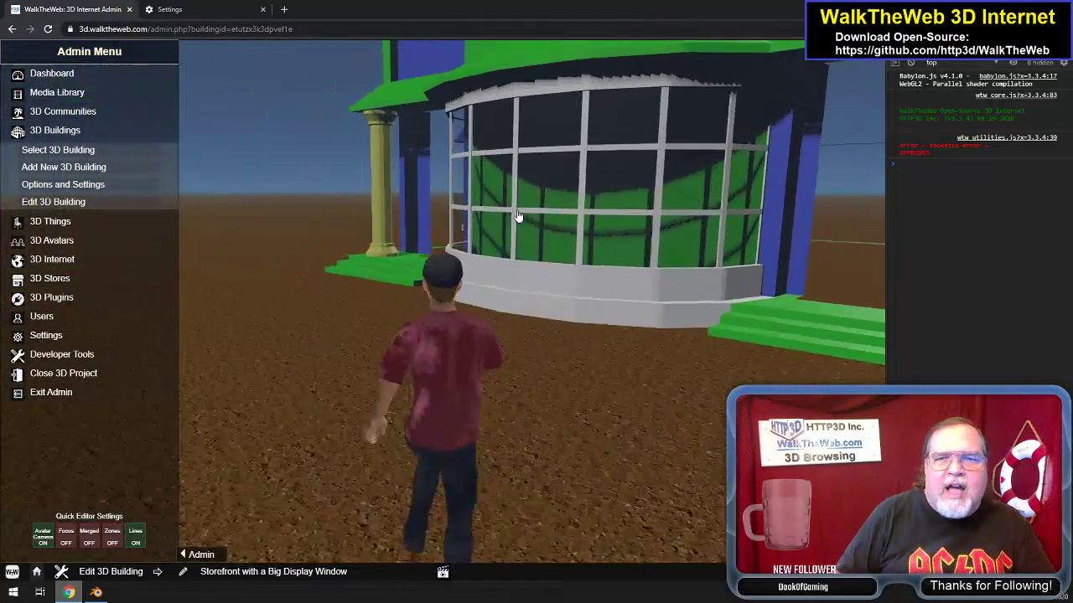
Examine the curved display window and front roof of the storefront from farther back and close up.
key("d")
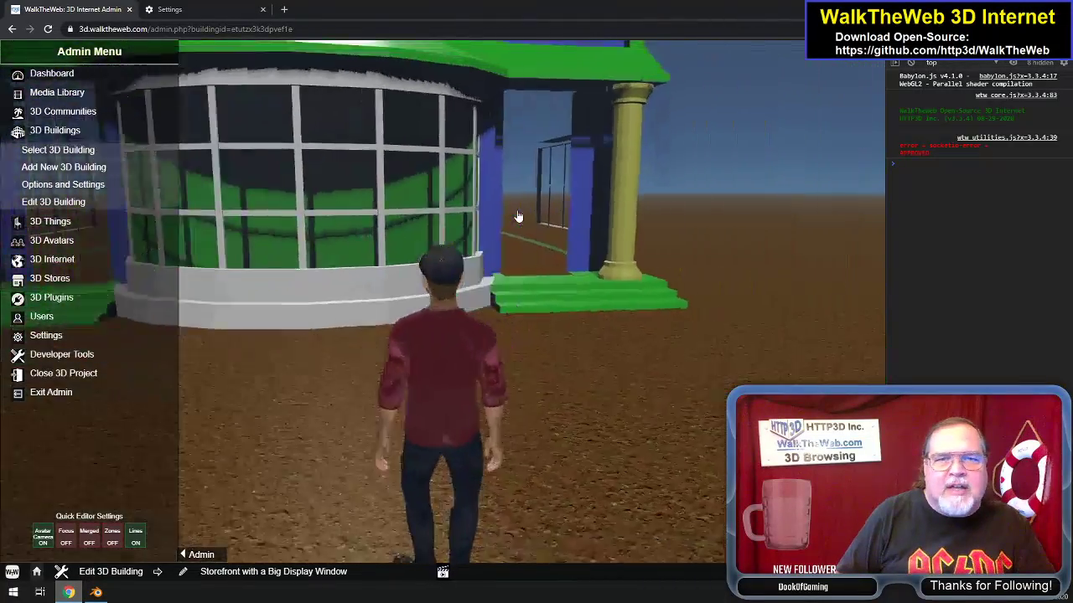
key("a")
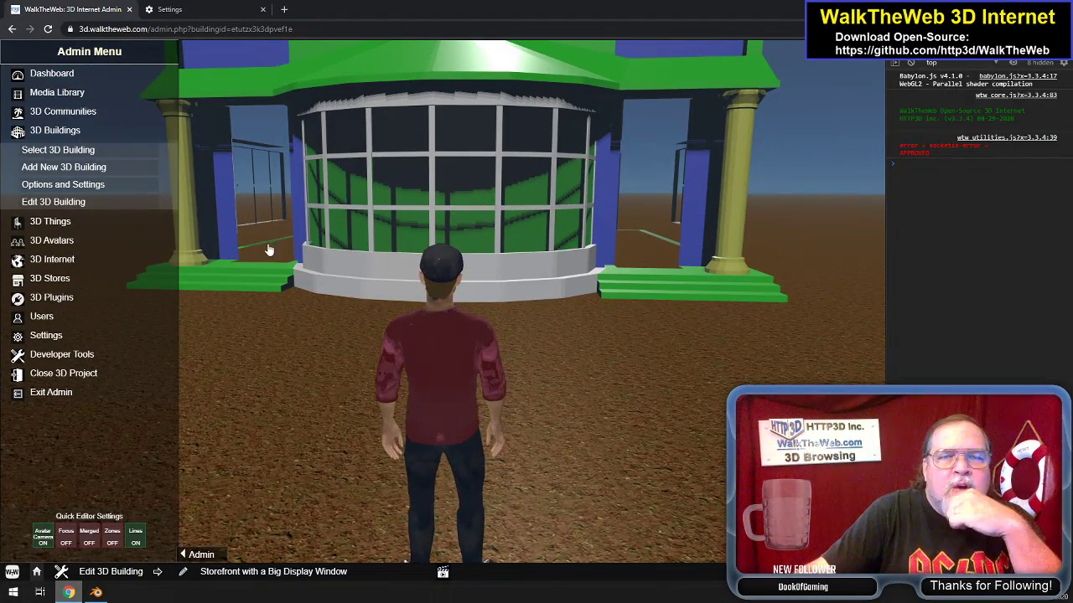
key("s")
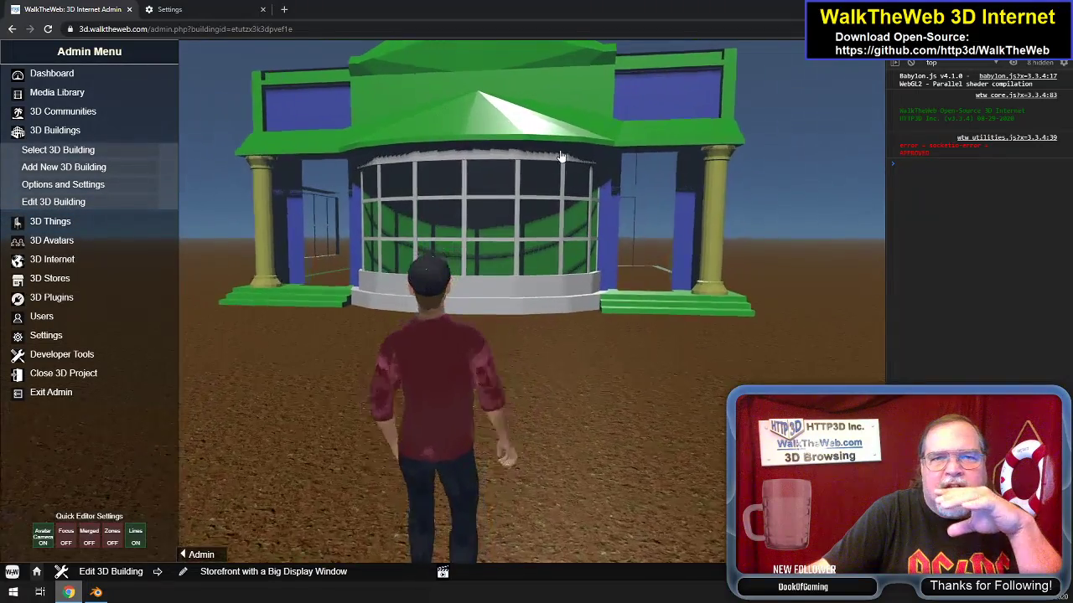
key("w")
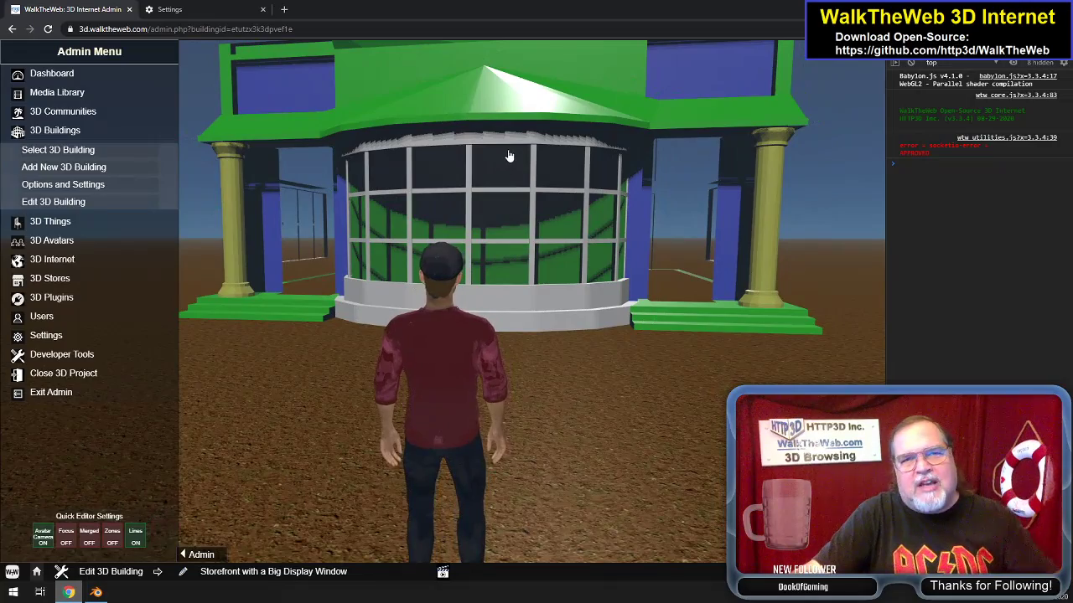
left_click_drag(513, 122, 508, 203)
key("w")
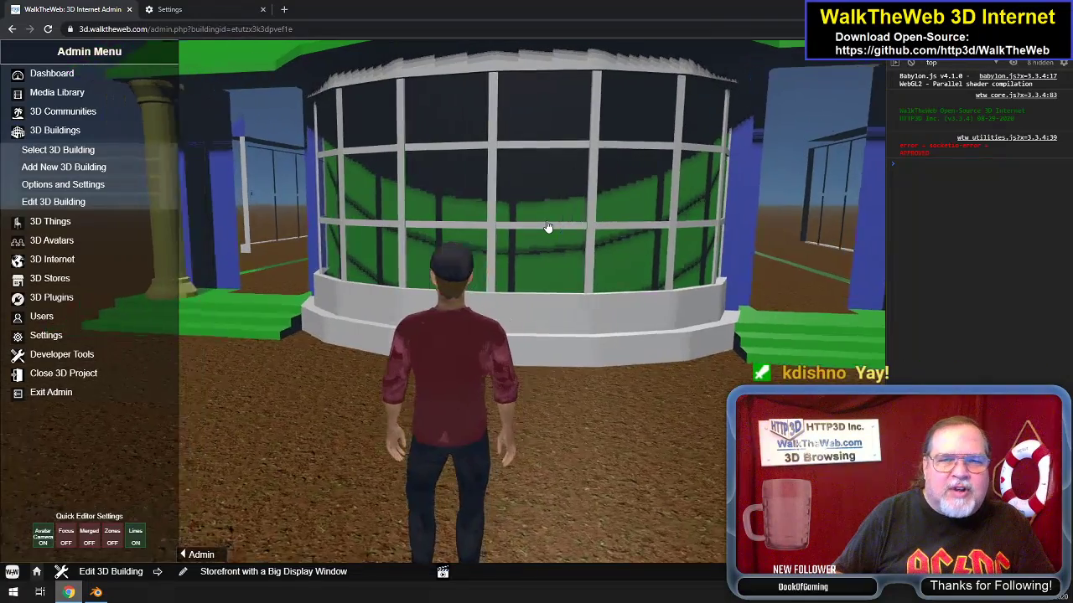
Walk the avatar to the entrance beside the display window and examine the doorway and interior floor from the steps.
key("a")
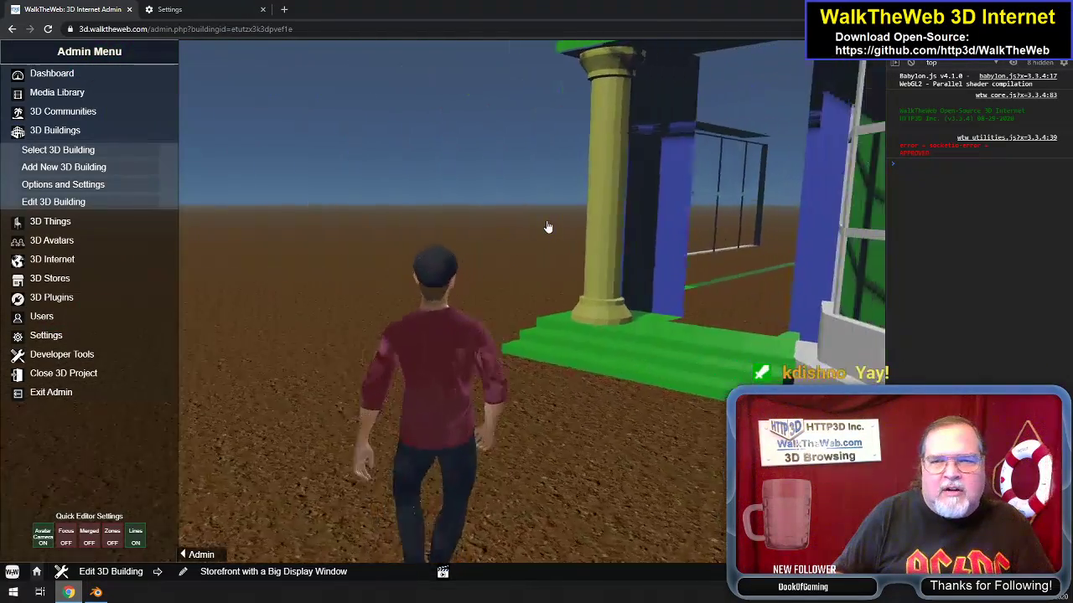
key("w")
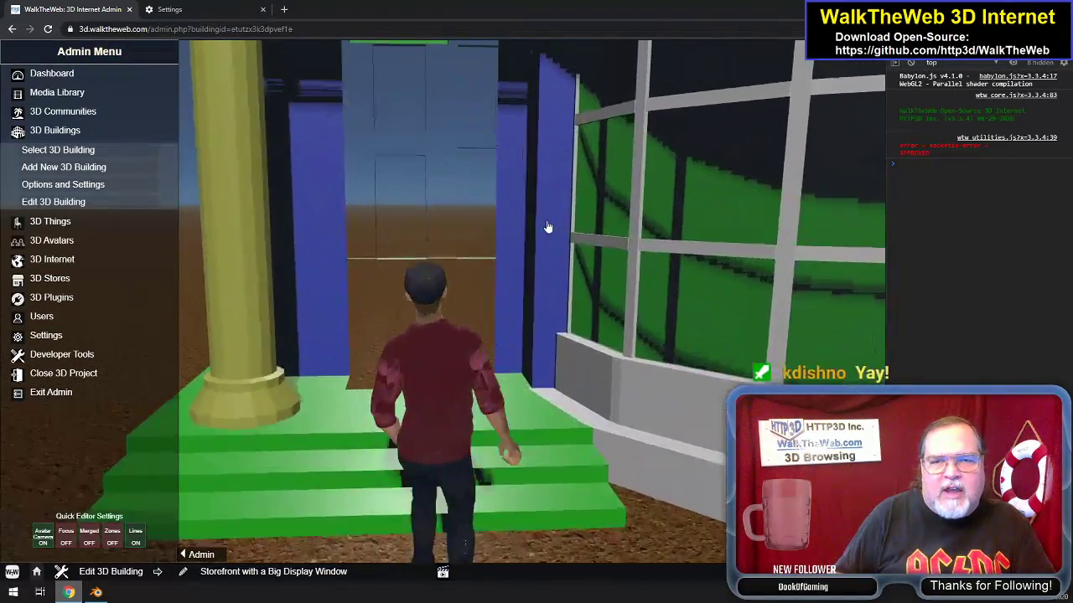
key("s")
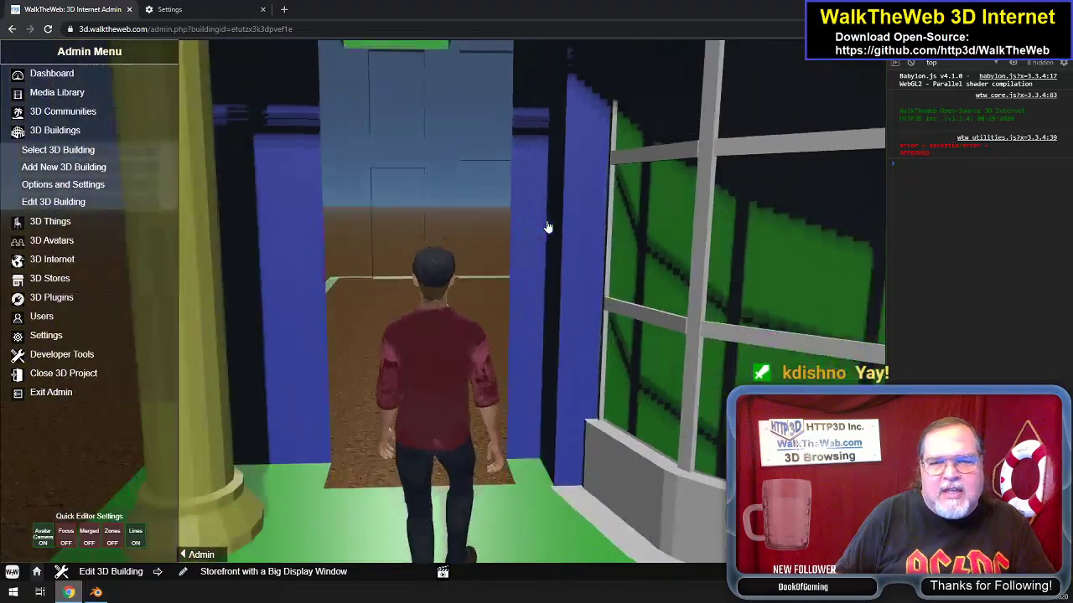
key("w")
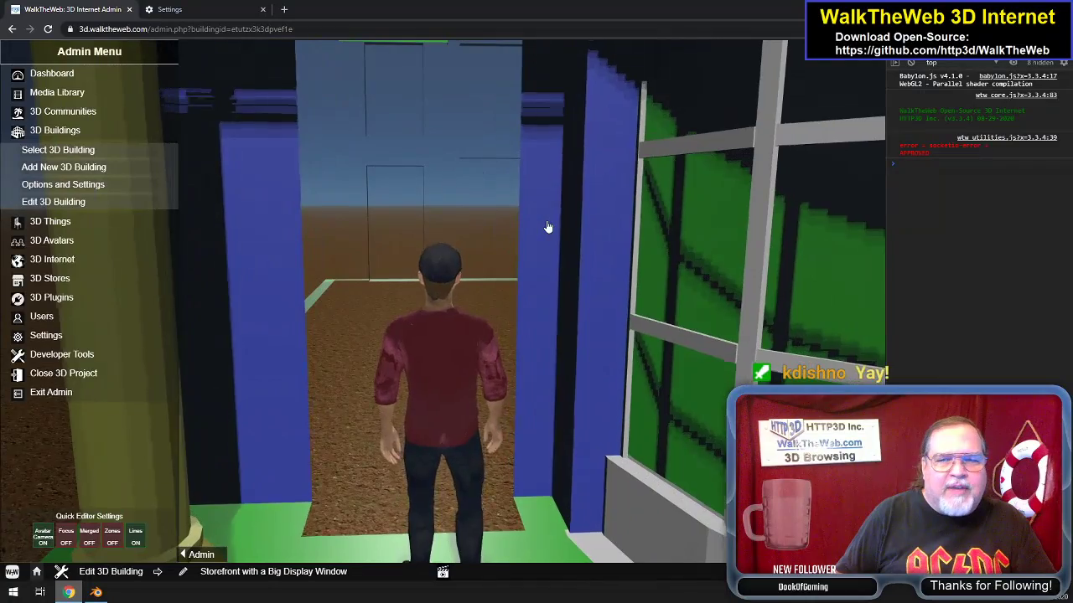
key("s")
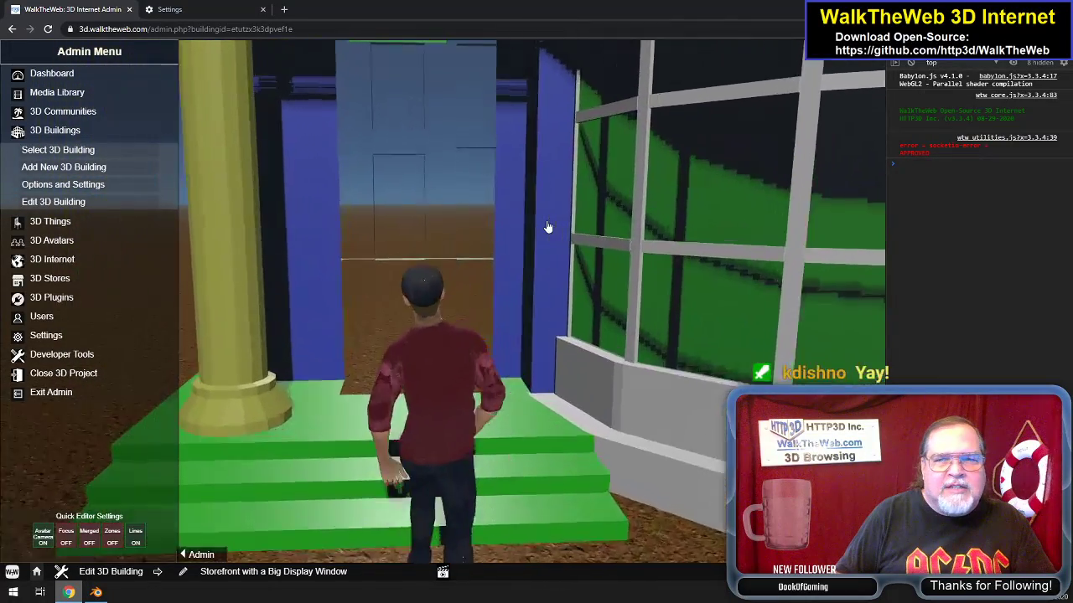
key("w")
key("s")
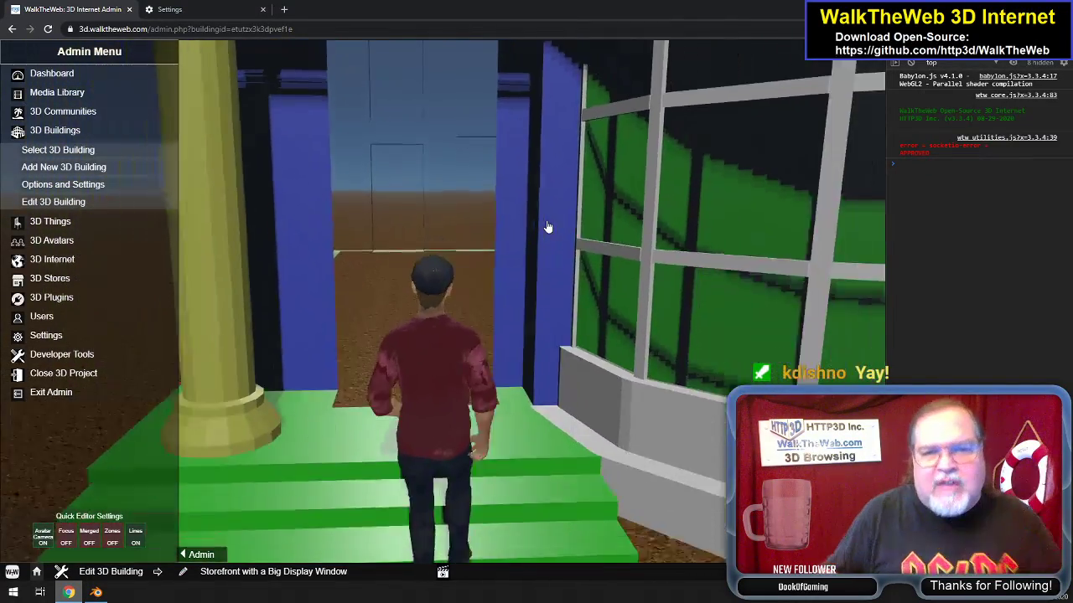
key("s")
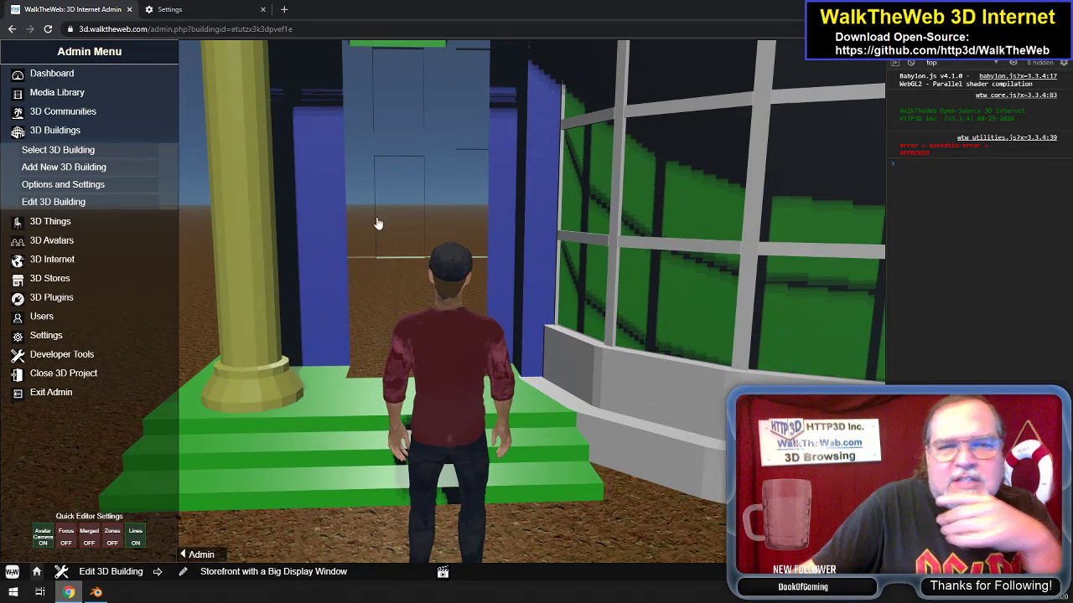
Switch to Blender, bring the entrance beside the column into close view, and put the building in Edit Mode.
left_click(97, 594)
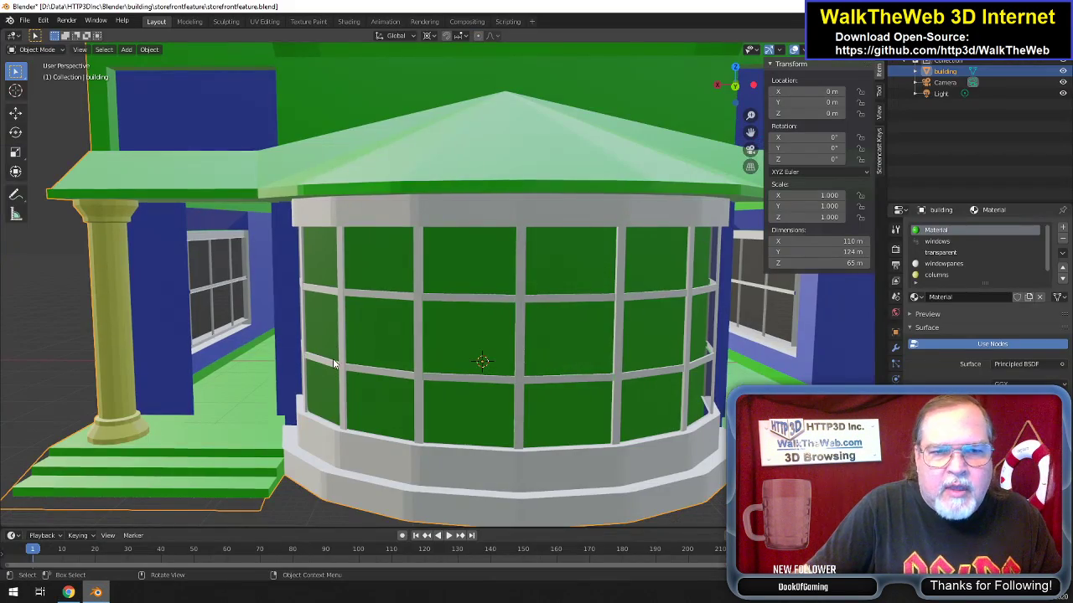
left_click_drag(750, 133, 520, 115)
scroll(736, 254, "up", 3)
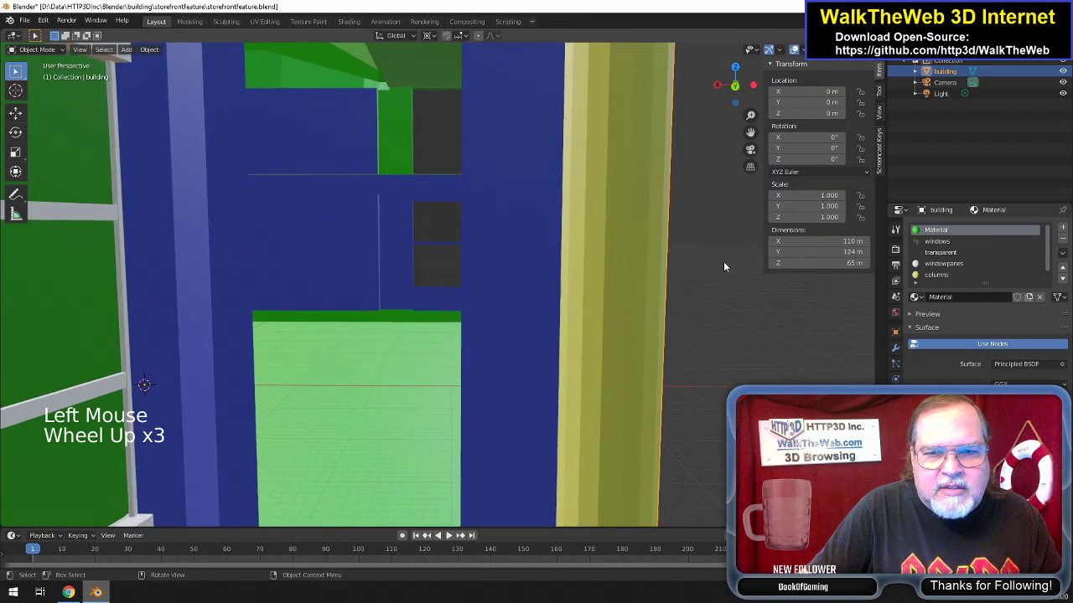
scroll(687, 276, "down", 1)
left_click(527, 344)
key("Tab")
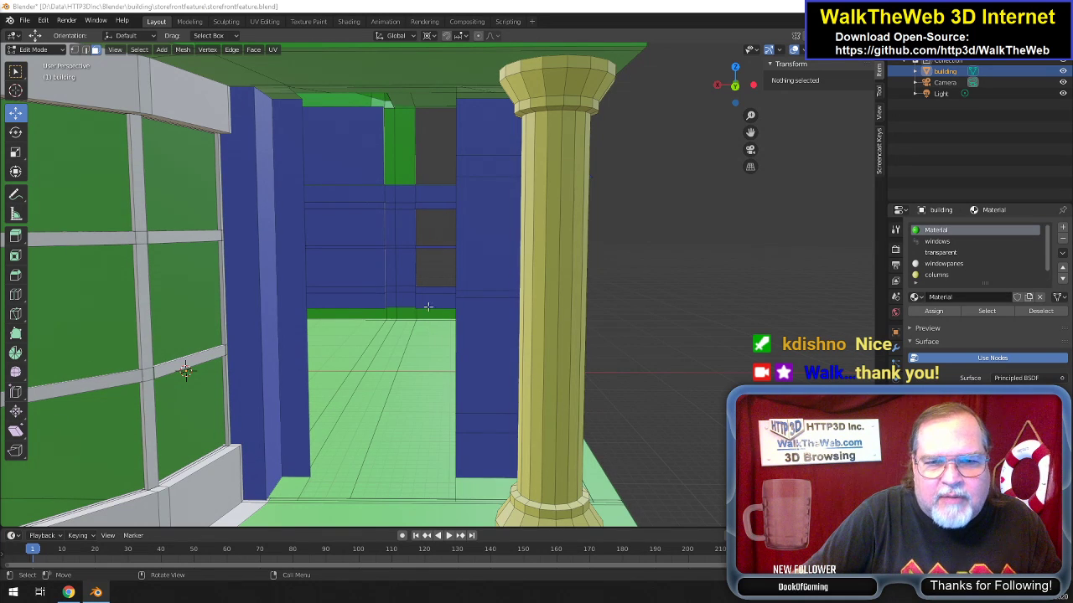
Switch back to WalkTheWeb in Chrome and examine the entrance walls and interior floor at the doorway.
left_click(68, 593)
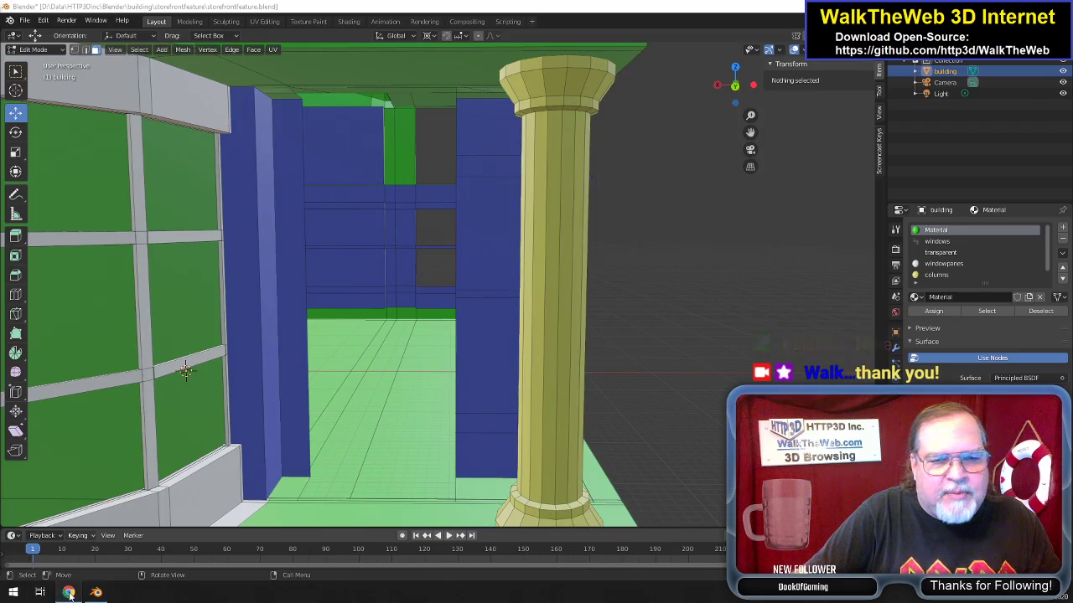
key("w")
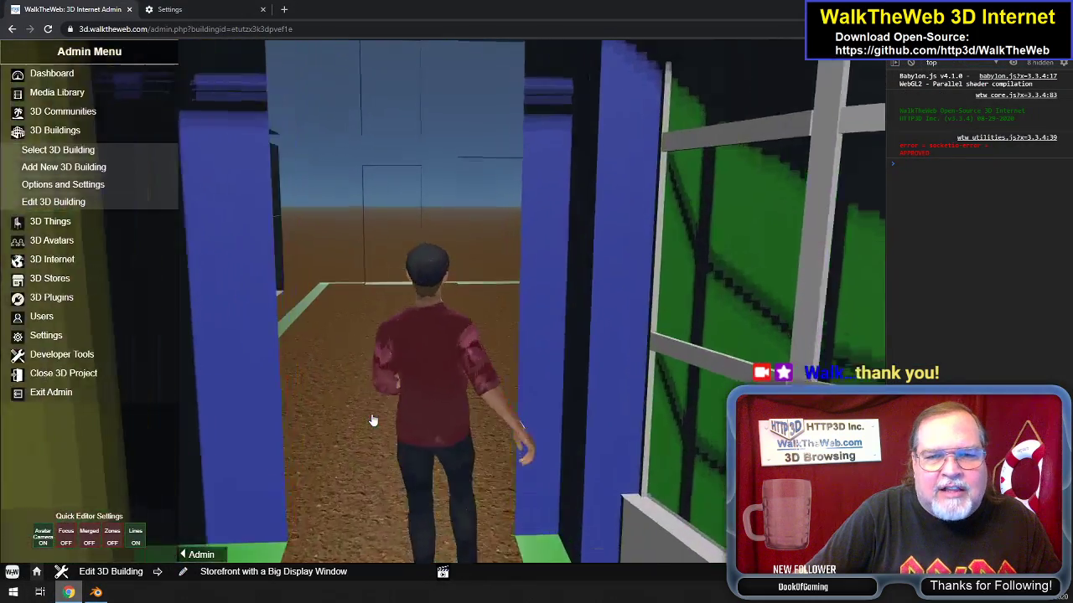
key("w")
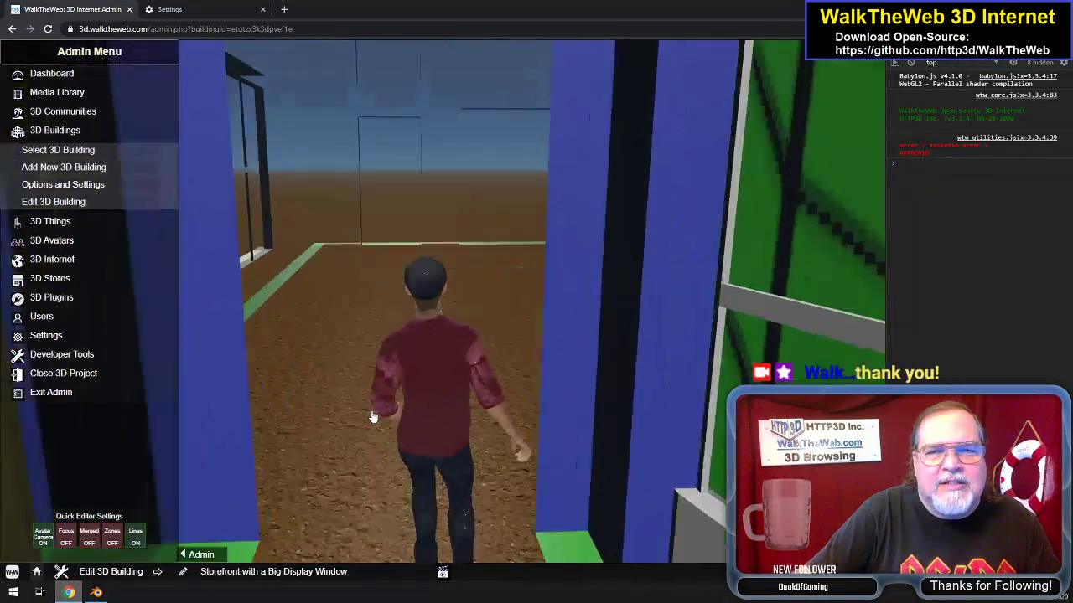
key("s")
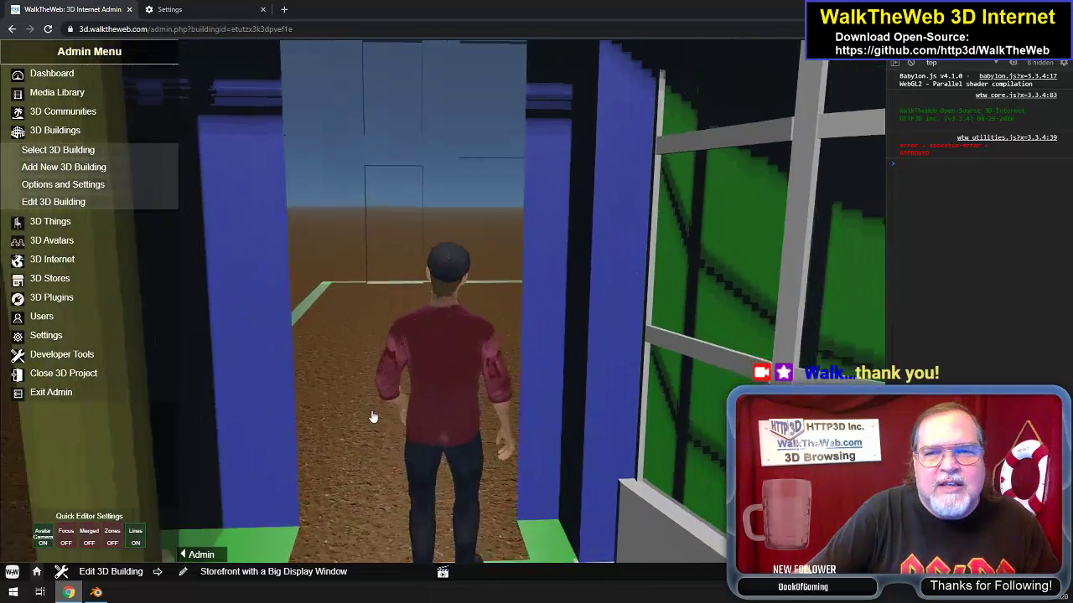
key("s")
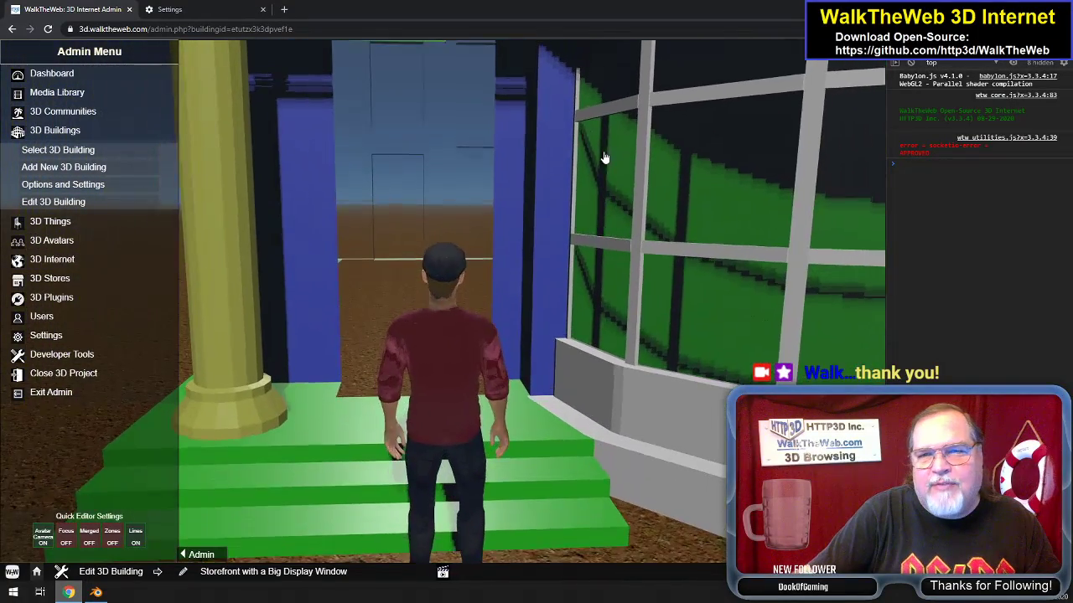
key("w")
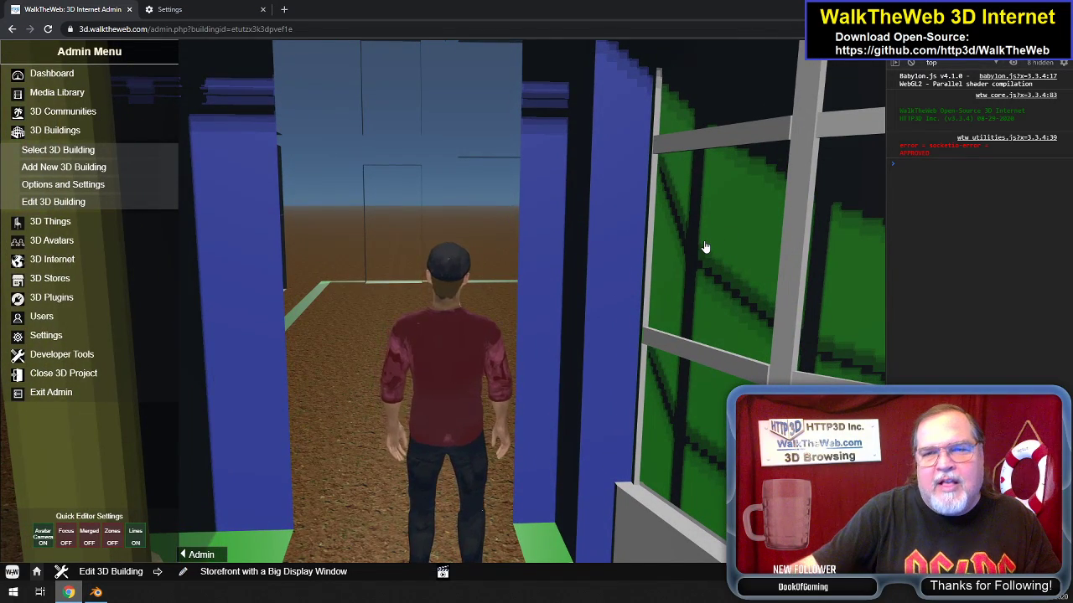
key("s")
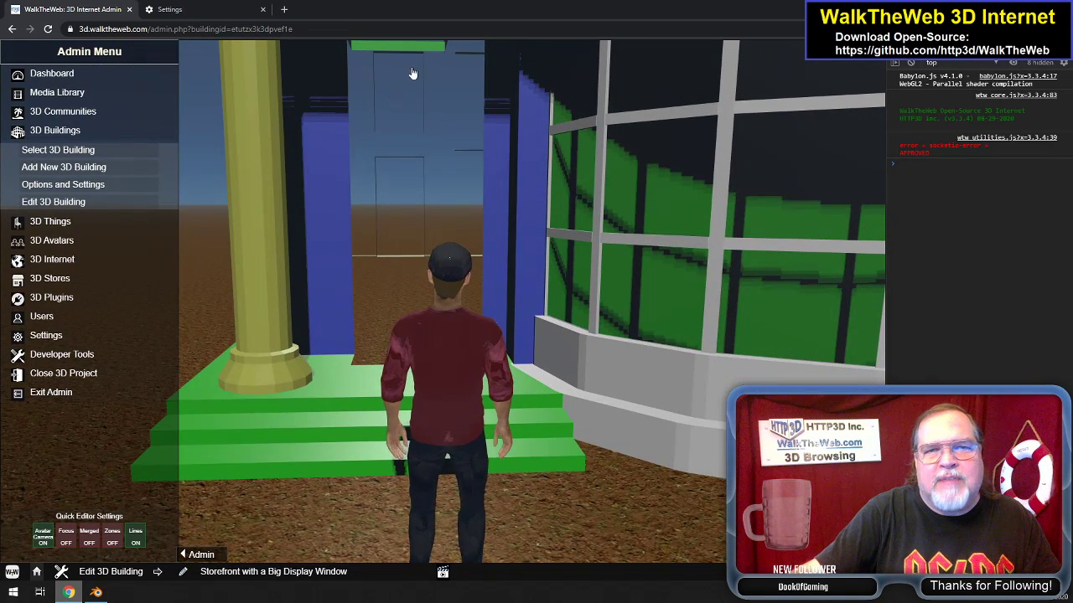
Switch to Blender and hide the building's interior floor faces behind the entrance doorway.
left_click(97, 592)
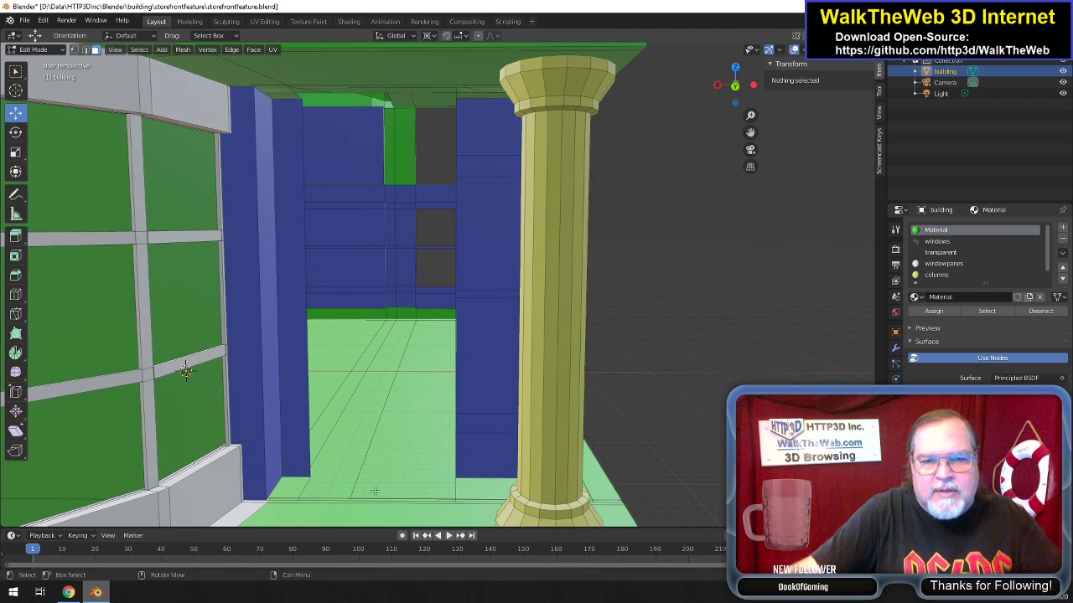
left_click(408, 447)
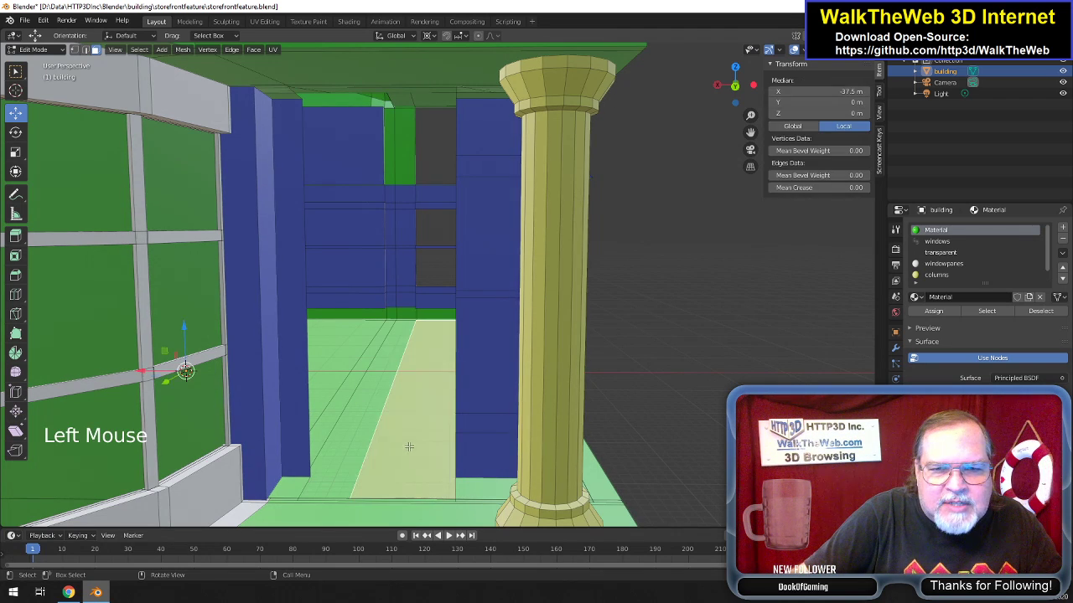
left_click(344, 439)
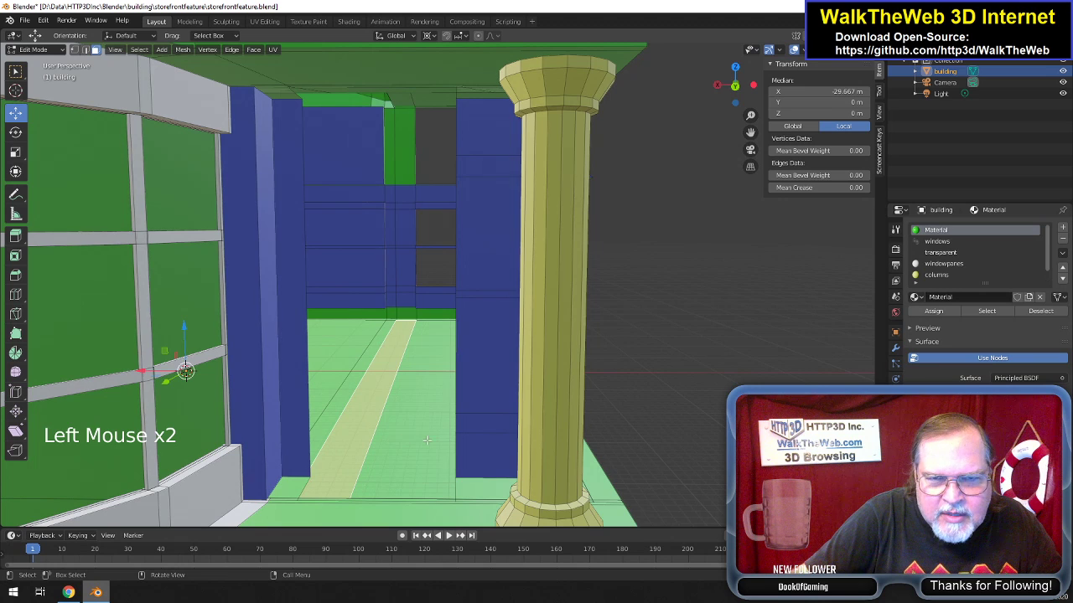
left_click(423, 445)
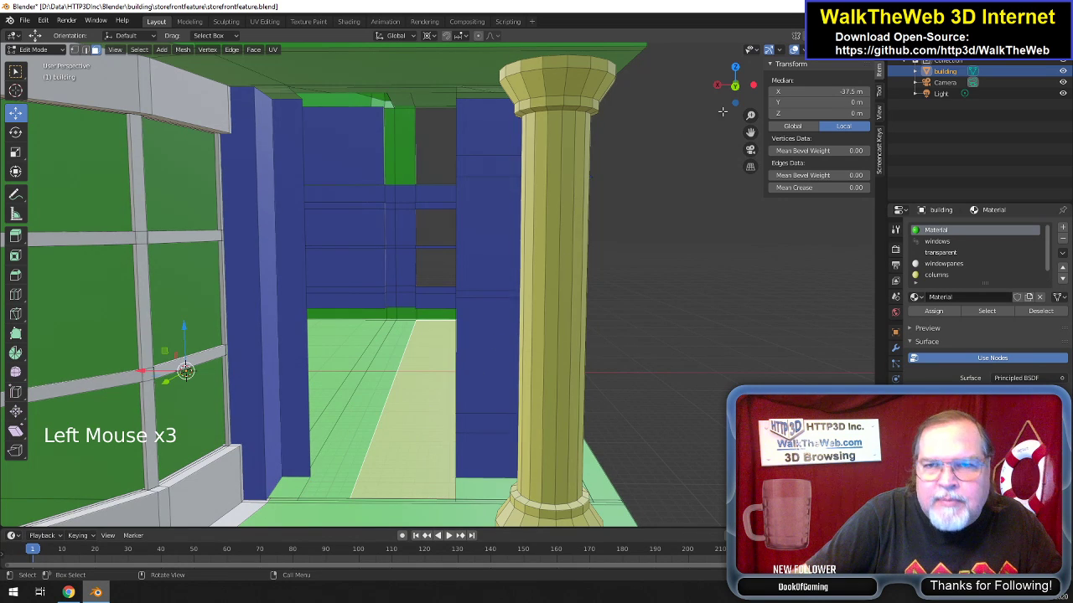
left_click_drag(736, 87, 712, 88)
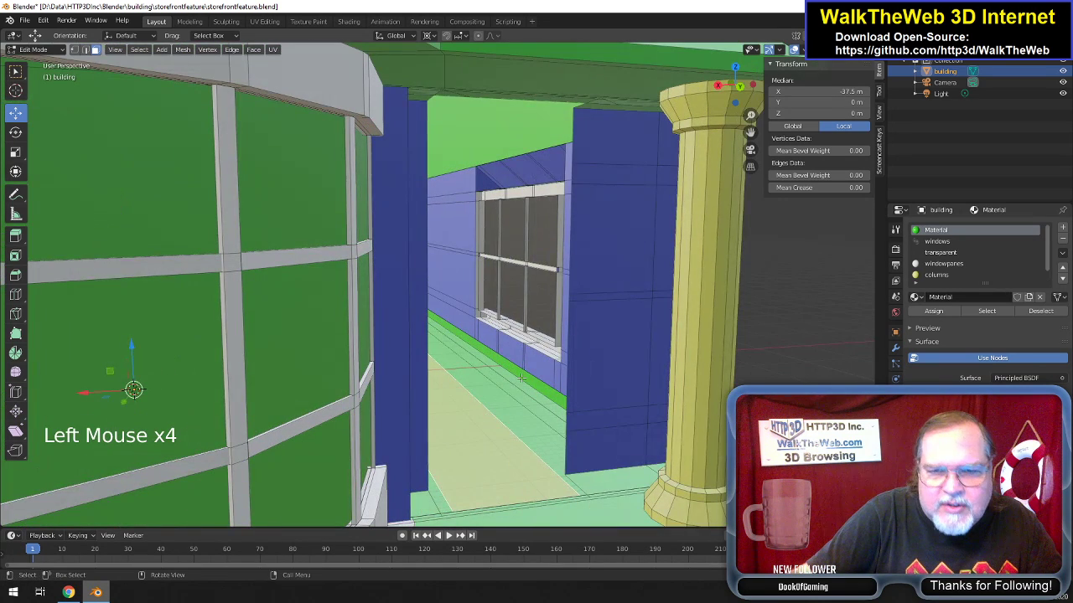
key("c")
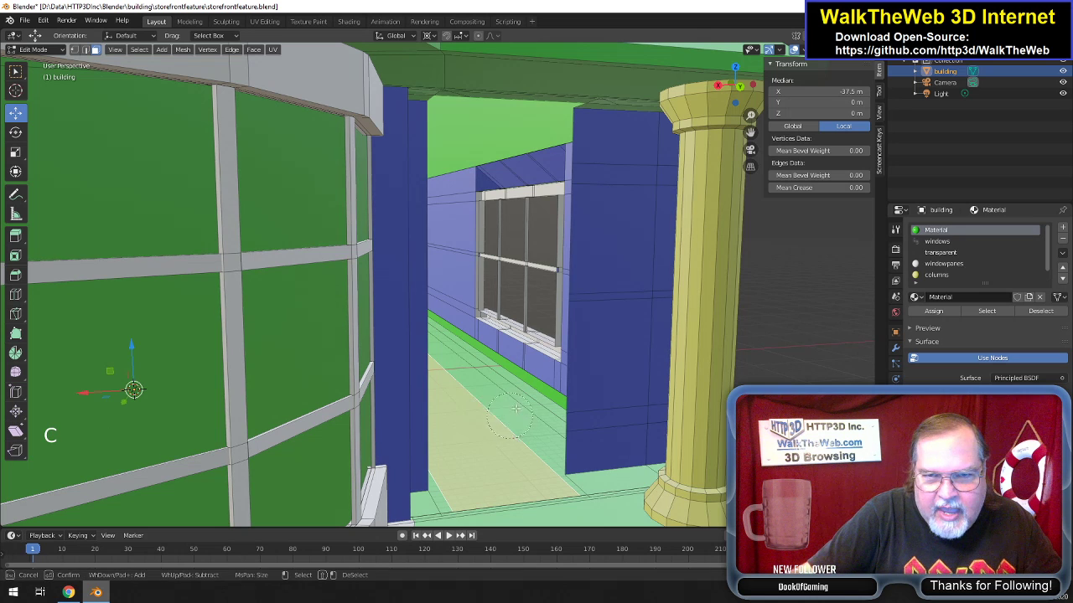
left_click_drag(516, 417, 470, 428)
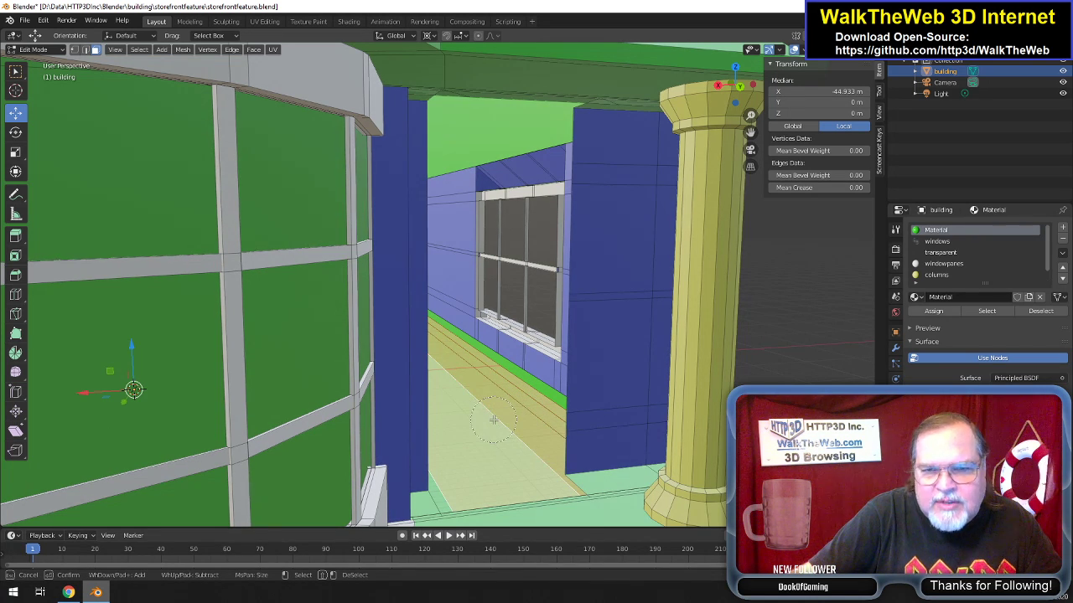
right_click(490, 433)
left_click_drag(726, 84, 708, 134)
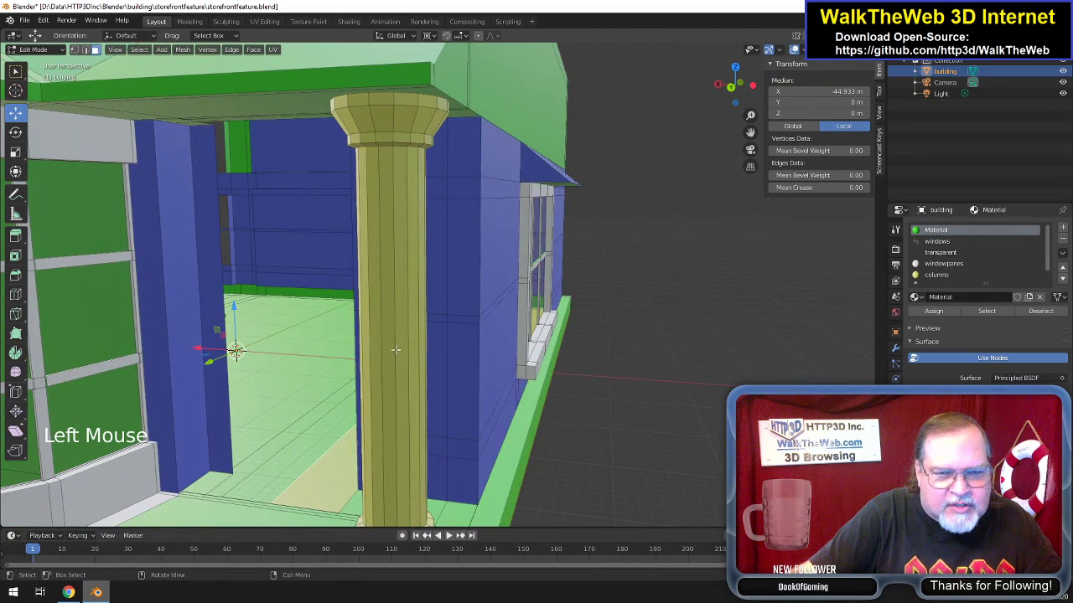
key("c")
left_click_drag(308, 444, 277, 417)
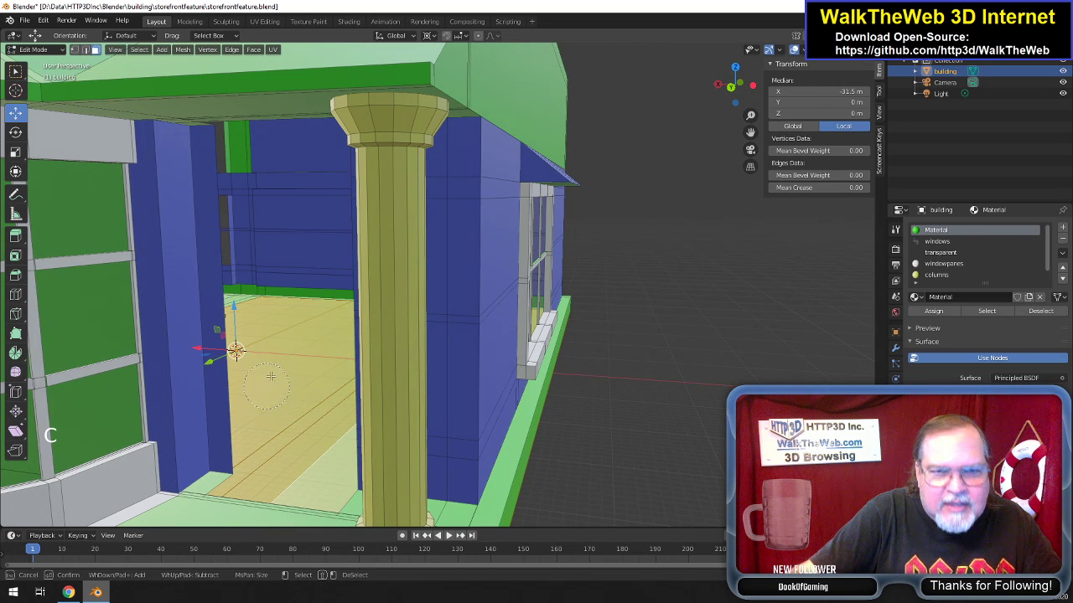
key("Escape")
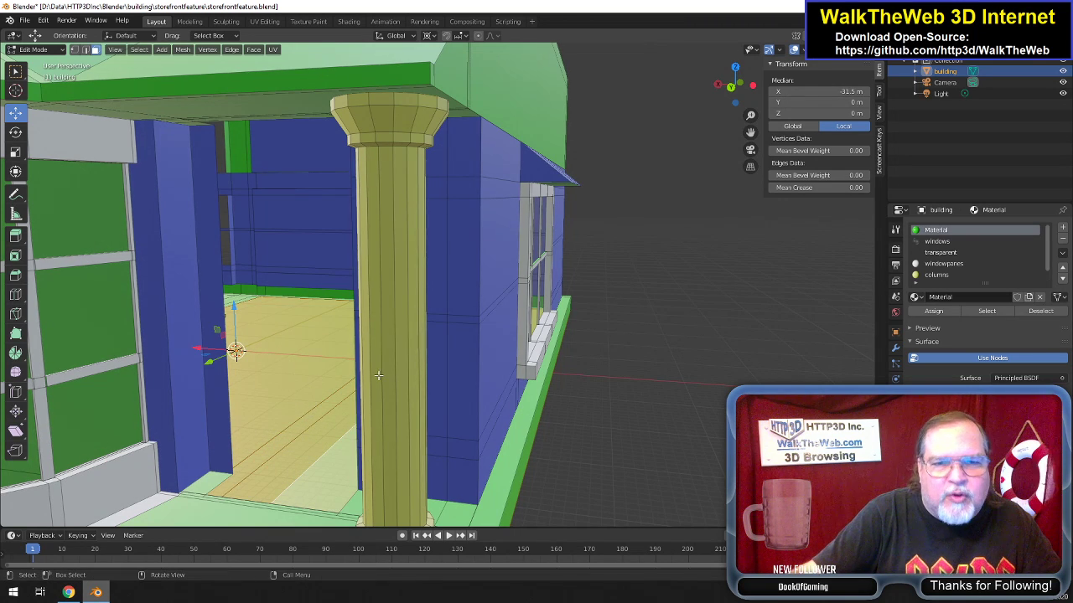
key("h")
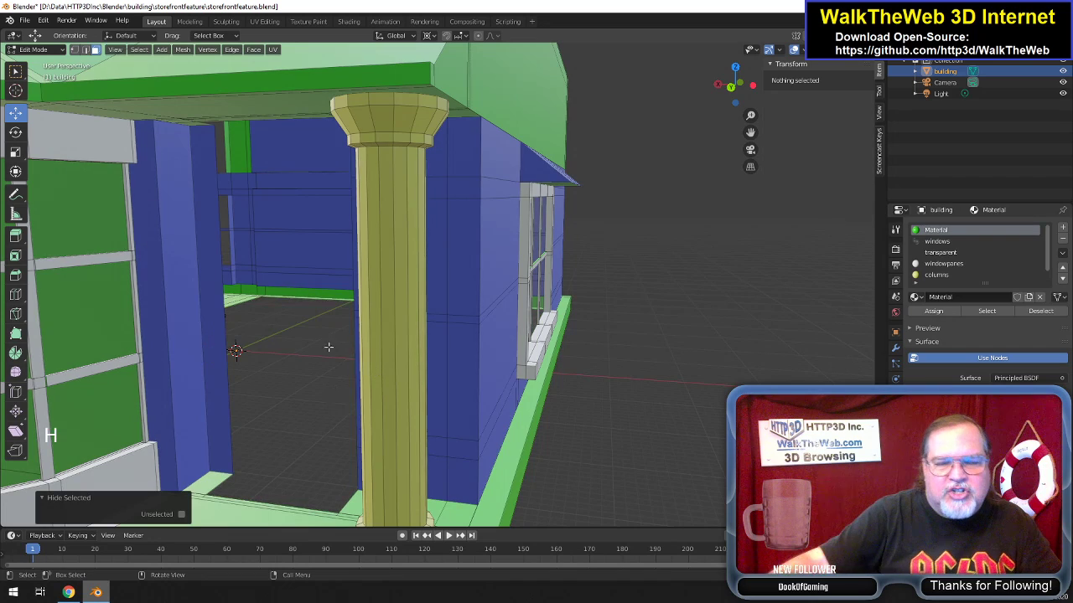
Select the whole column beside the entrance through its linked faces and hide it.
left_click_drag(734, 84, 653, 89)
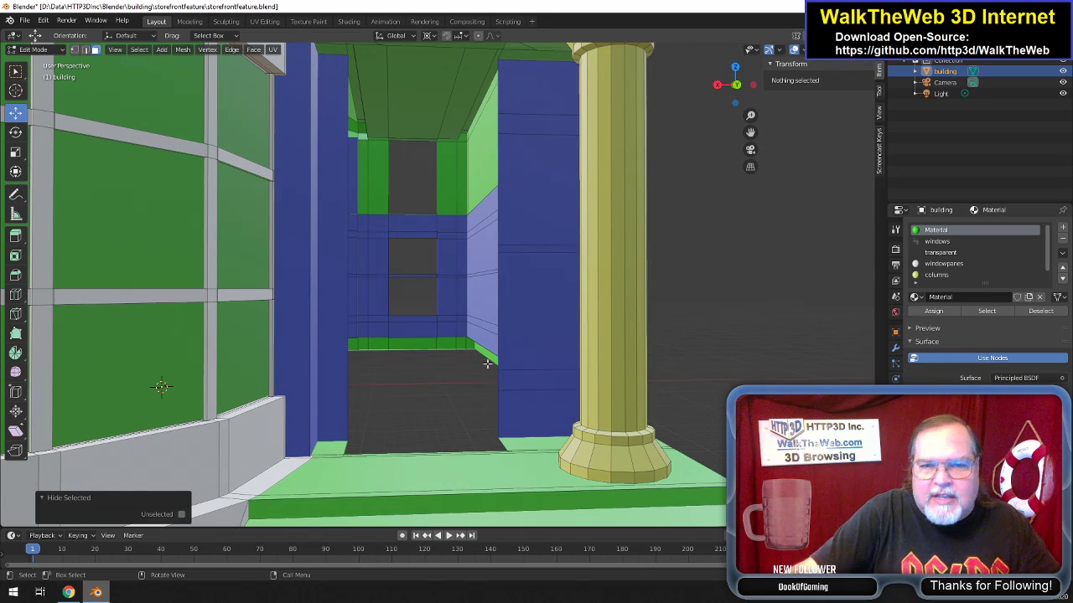
left_click_drag(728, 87, 744, 86)
scroll(530, 270, "down", 2)
left_click(517, 290)
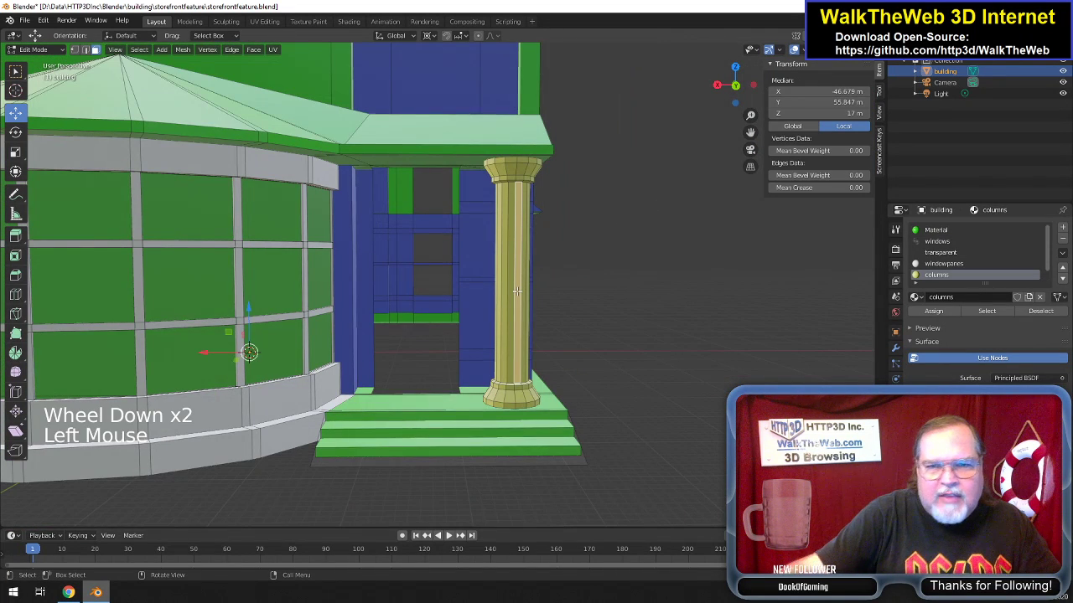
key("ctrl+l")
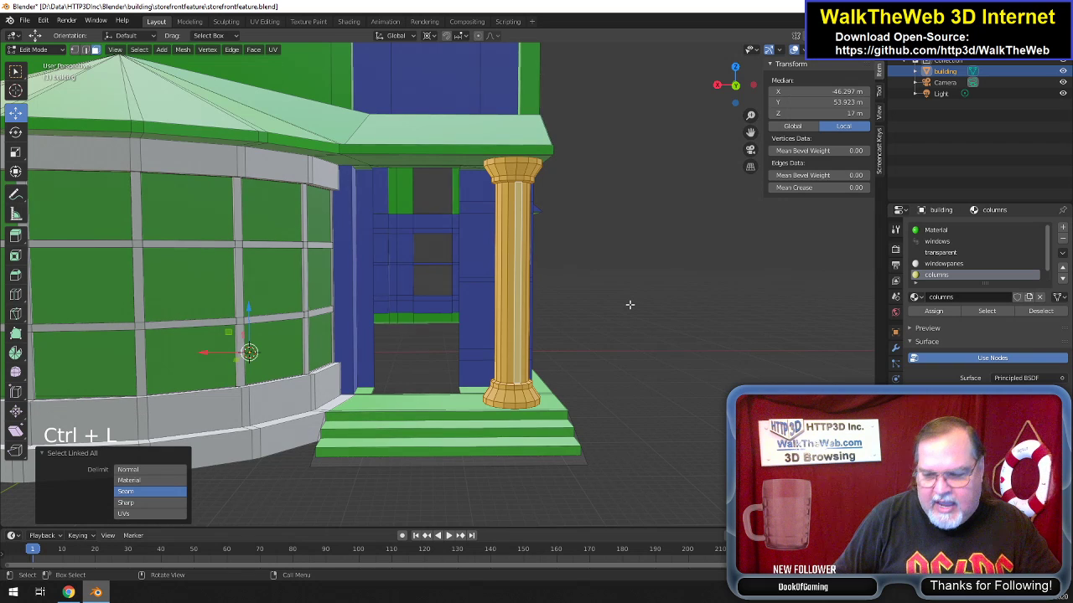
key("h")
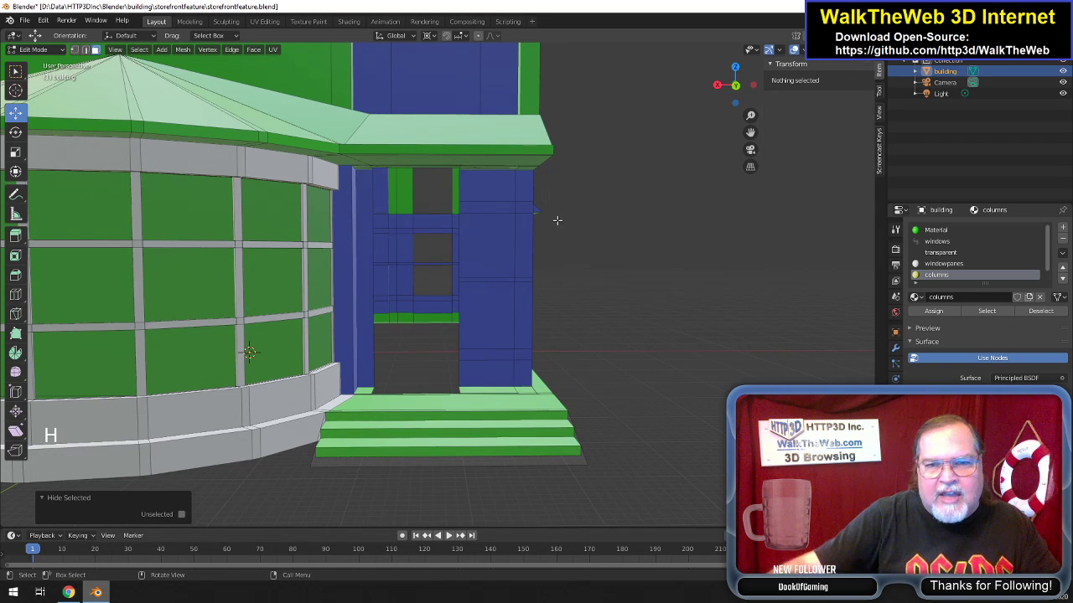
Box-select the curved display window with its roof and the gable front above it, and hide them.
left_click_drag(752, 132, 663, 206)
scroll(663, 206, "up", 2)
scroll(646, 221, "down", 1)
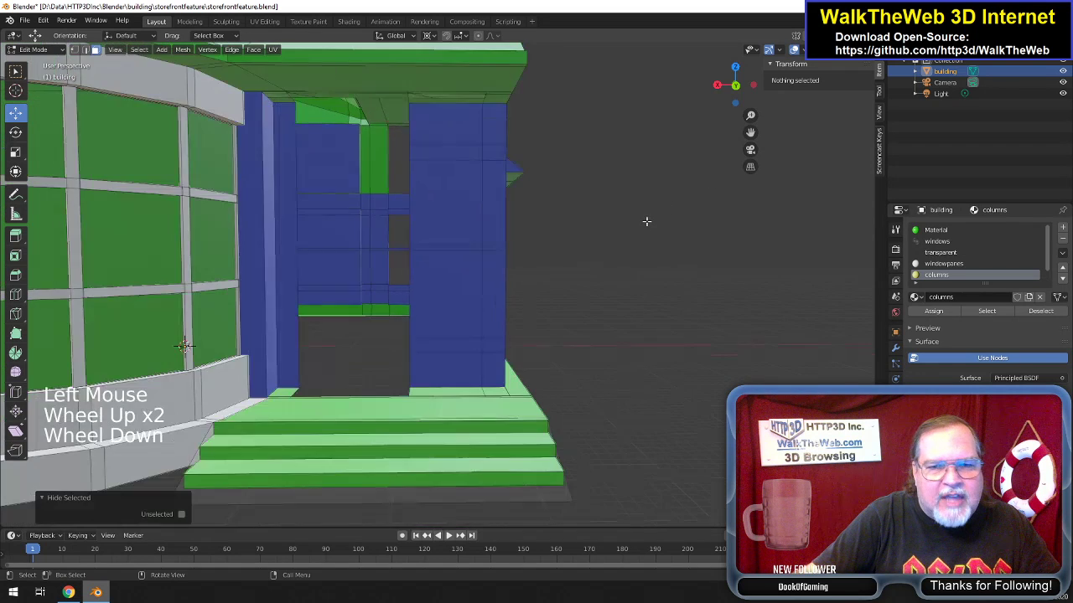
scroll(646, 219, "up", 1)
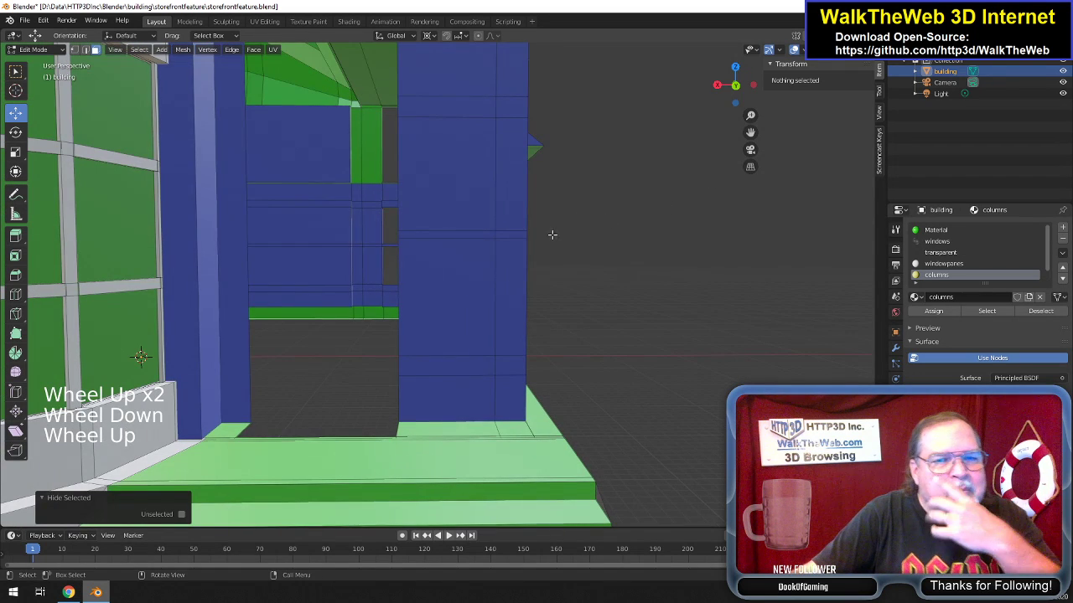
mouse_move(740, 94)
left_mouse_down()
mouse_move(703, 101)
mouse_move(767, 96)
mouse_move(740, 90)
left_mouse_up()
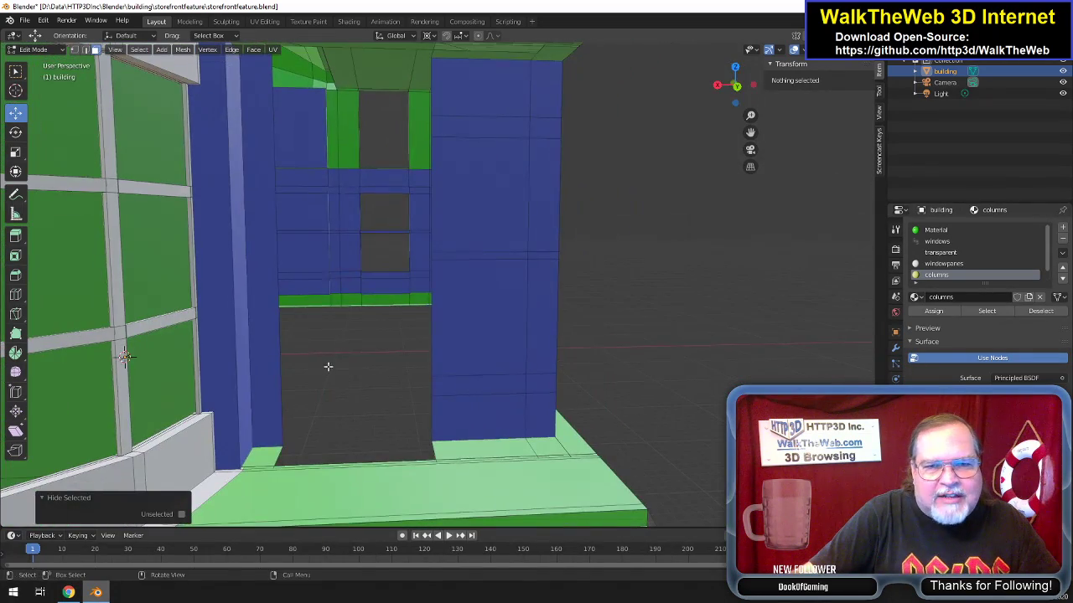
scroll(403, 347, "down", 3)
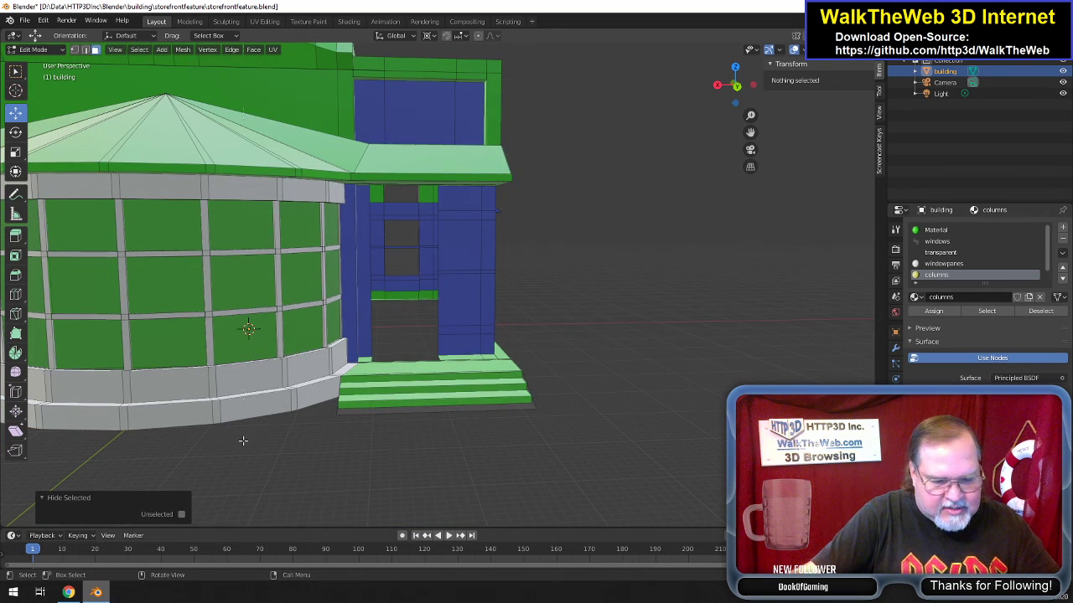
key("b")
left_click_drag(320, 460, 39, 66)
scroll(306, 247, "down", 4)
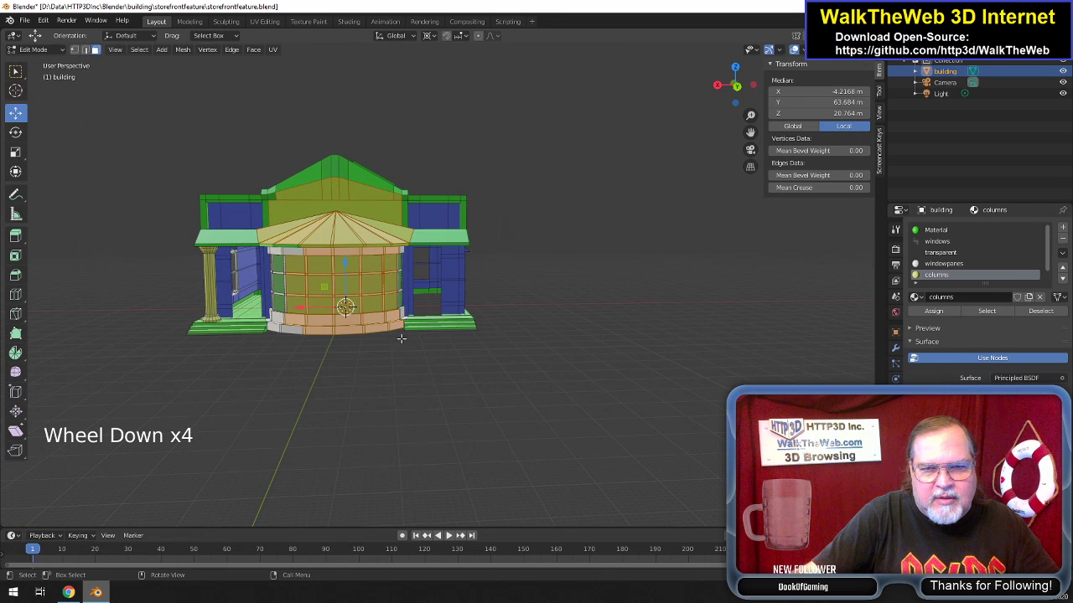
key("h")
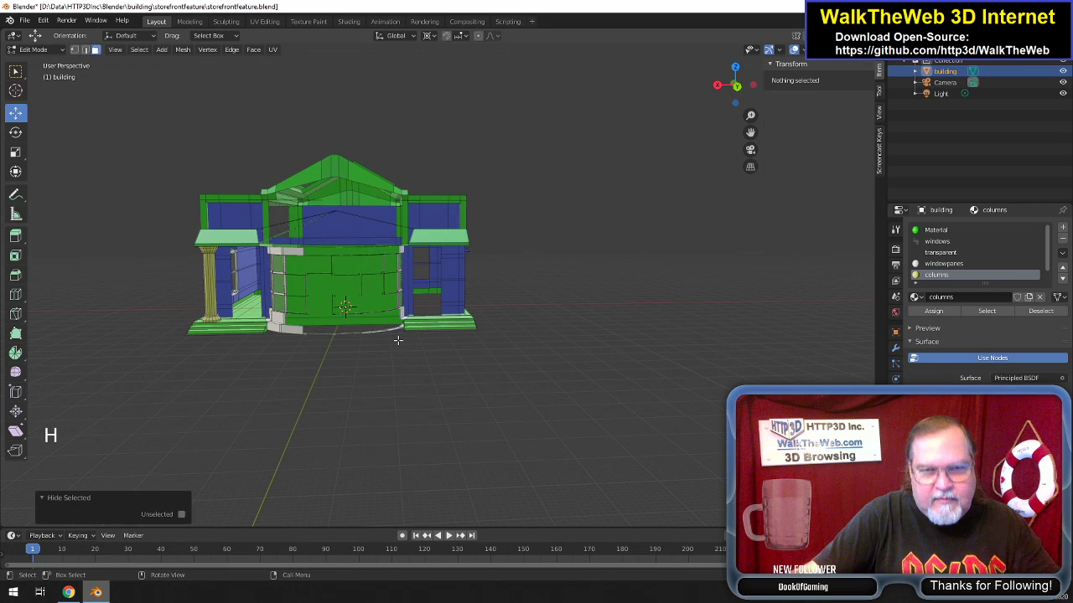
Hide the center and opposite wing of the building, including the leftover faces, keeping only the wing with the floorless entrance.
key("b")
left_click_drag(397, 342, 154, 122)
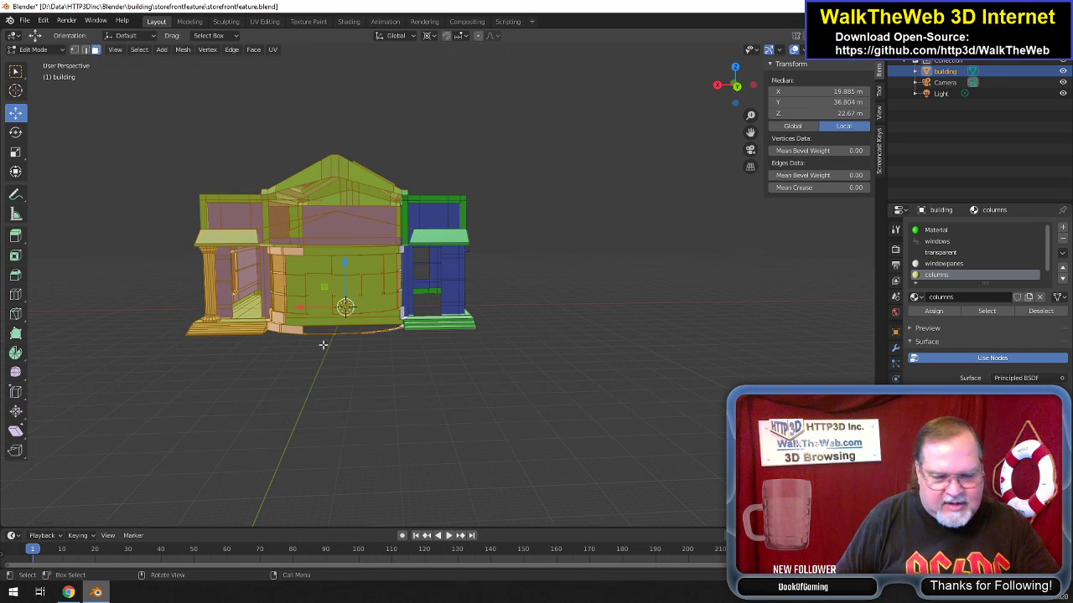
key("h")
left_click_drag(397, 339, 144, 133)
key("h")
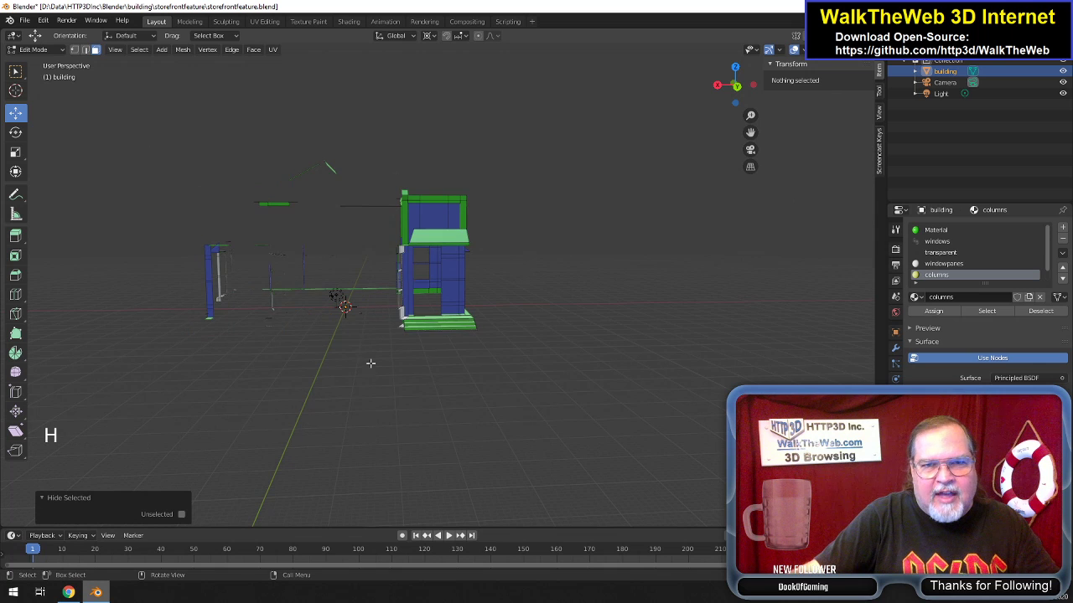
left_click_drag(392, 344, 118, 135)
key("h")
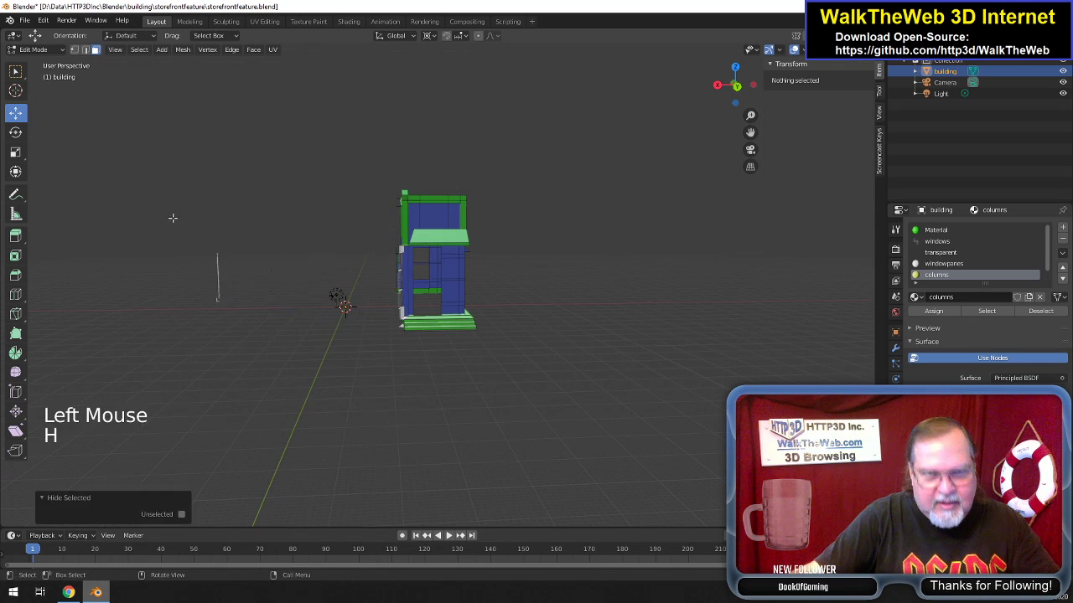
left_click_drag(396, 347, 175, 153)
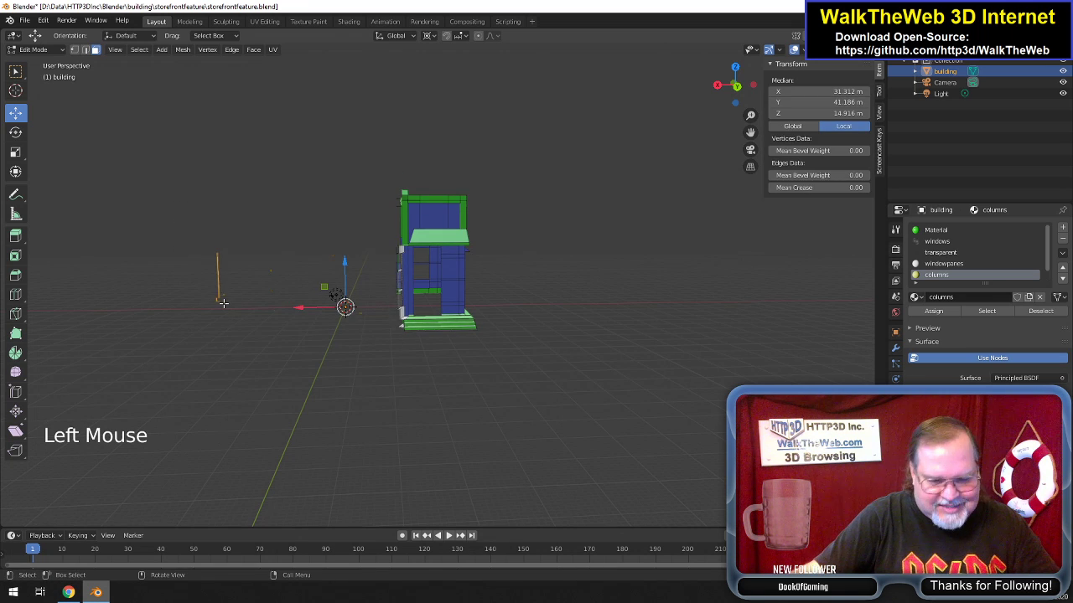
key("h")
left_click(382, 364)
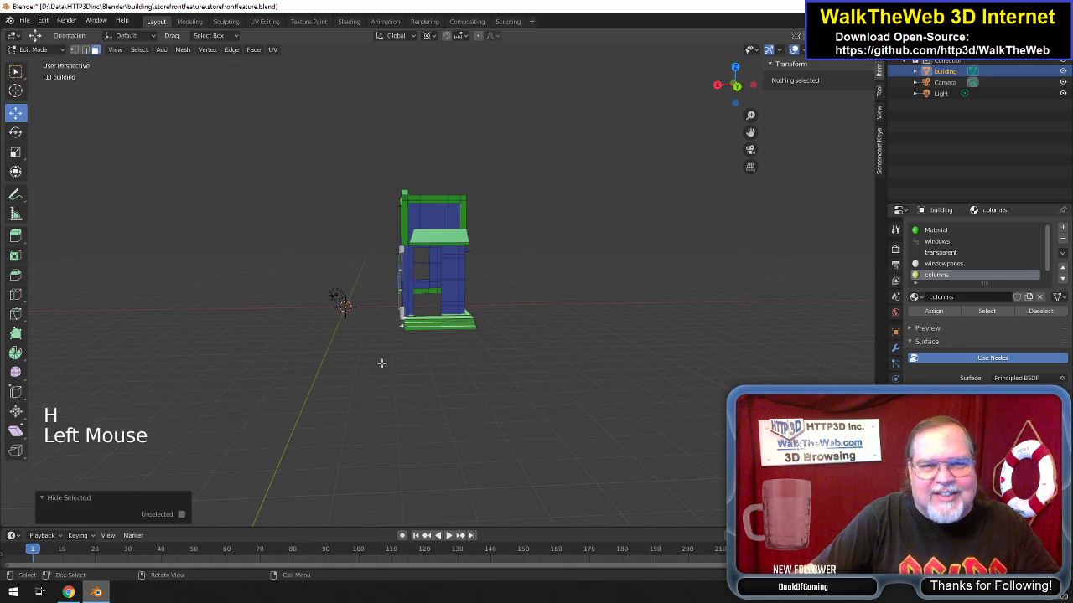
Hide the rear wall, upper side wall and stray edge faces of the remaining wing, keeping the entrance and side window.
scroll(414, 353, "up", 5)
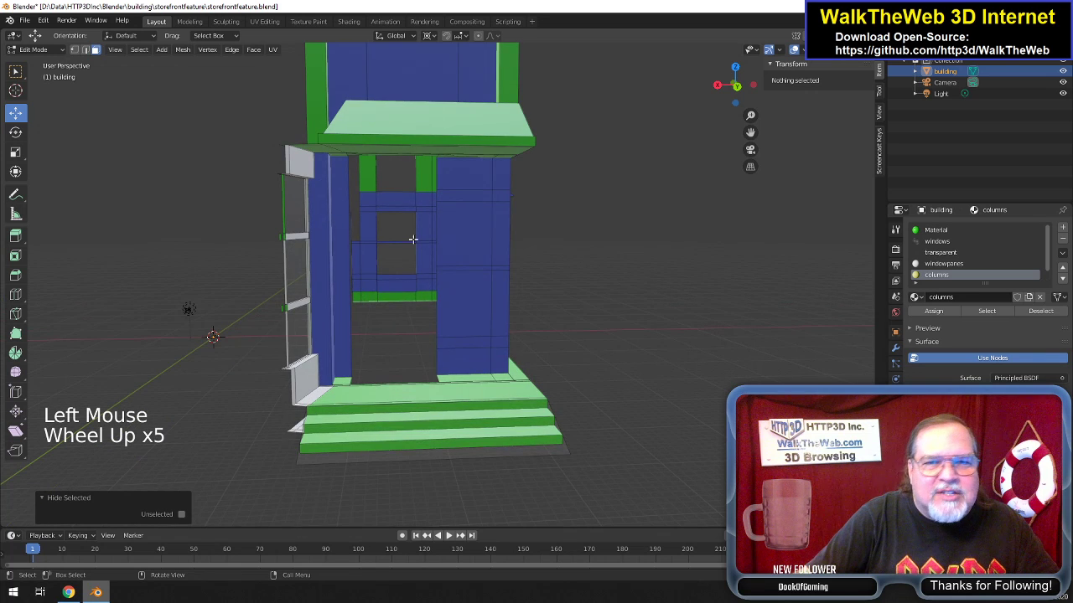
left_click_drag(730, 85, 731, 87)
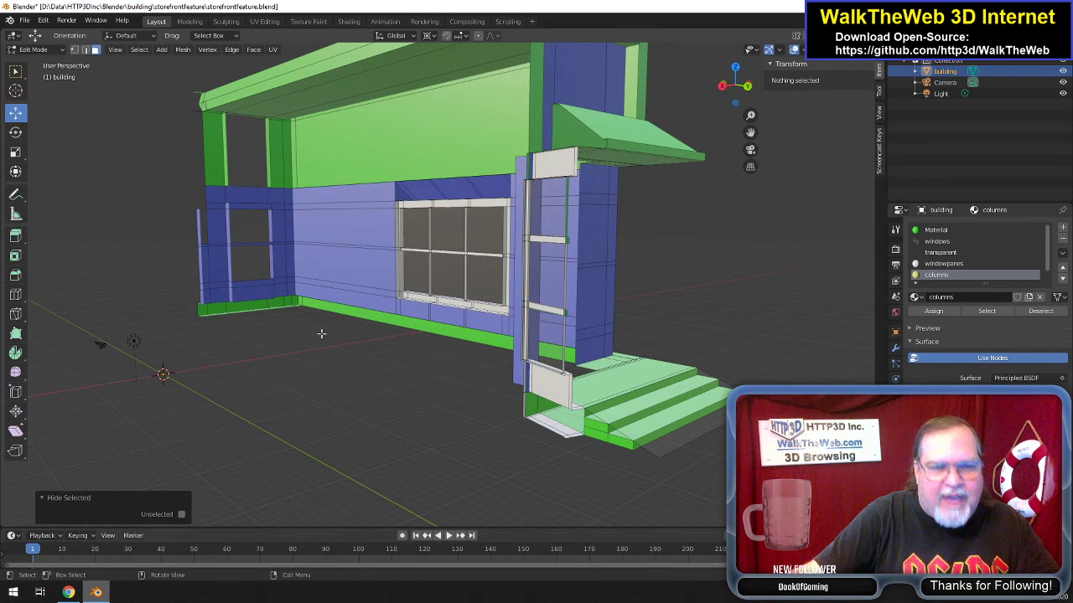
key("b")
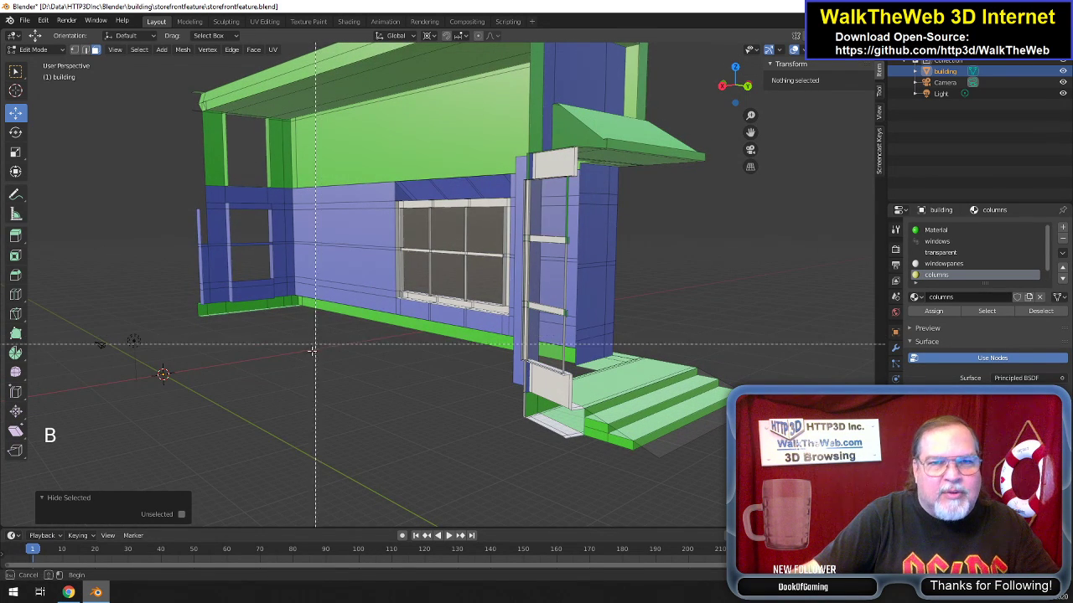
left_click_drag(312, 351, 180, 62)
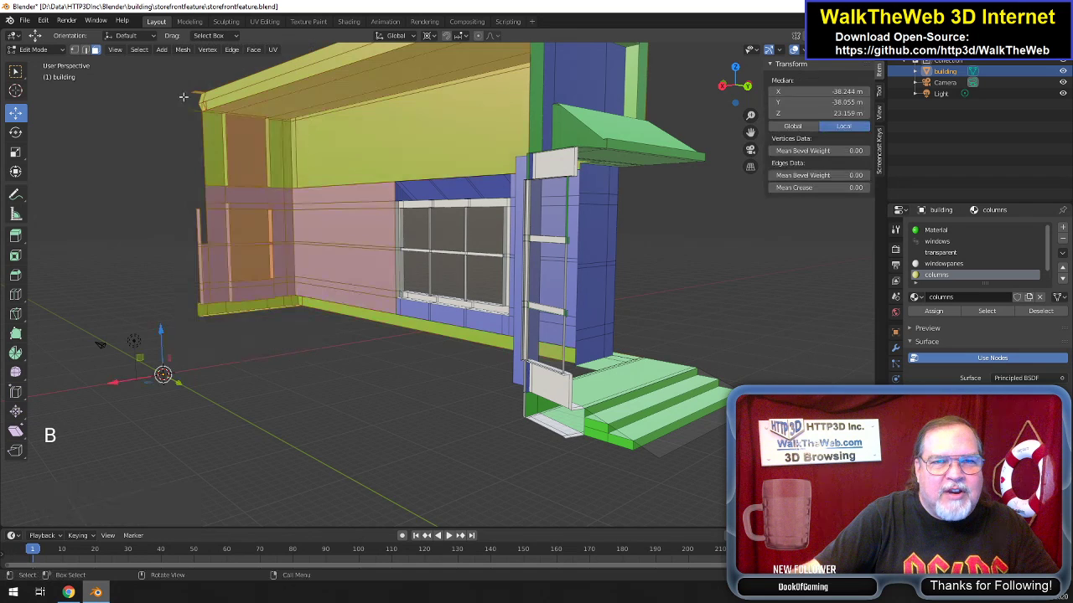
key("h")
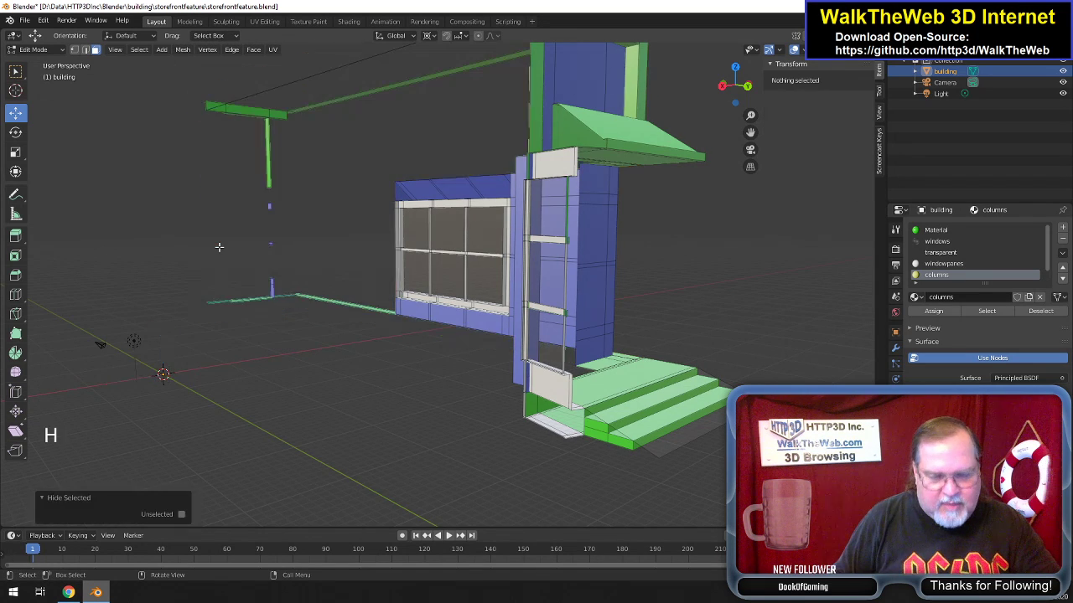
left_click_drag(395, 345, 170, 72)
key("h")
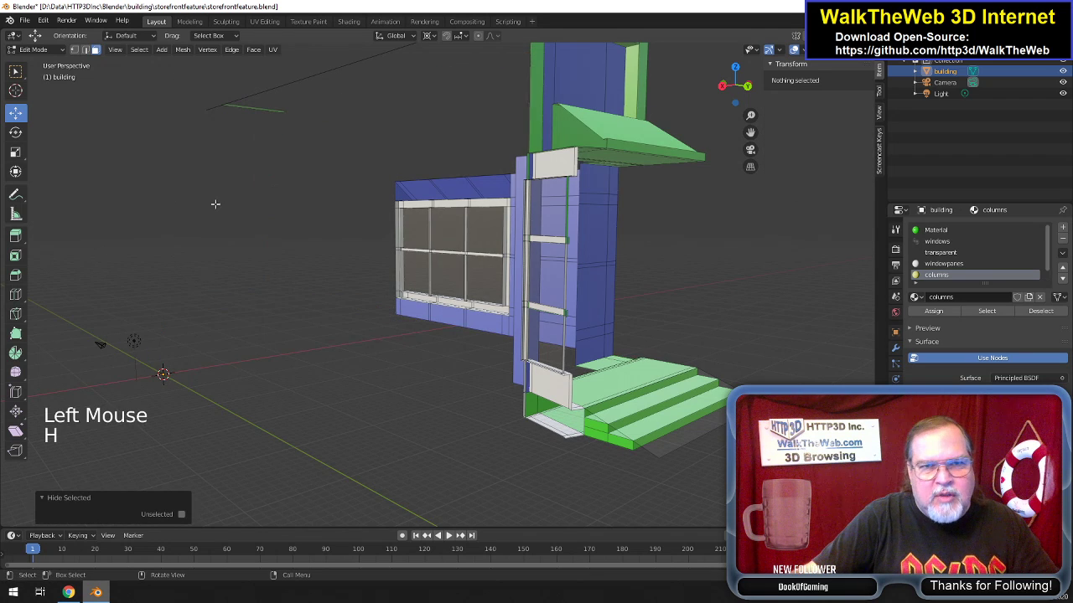
left_click_drag(362, 363, 168, 58)
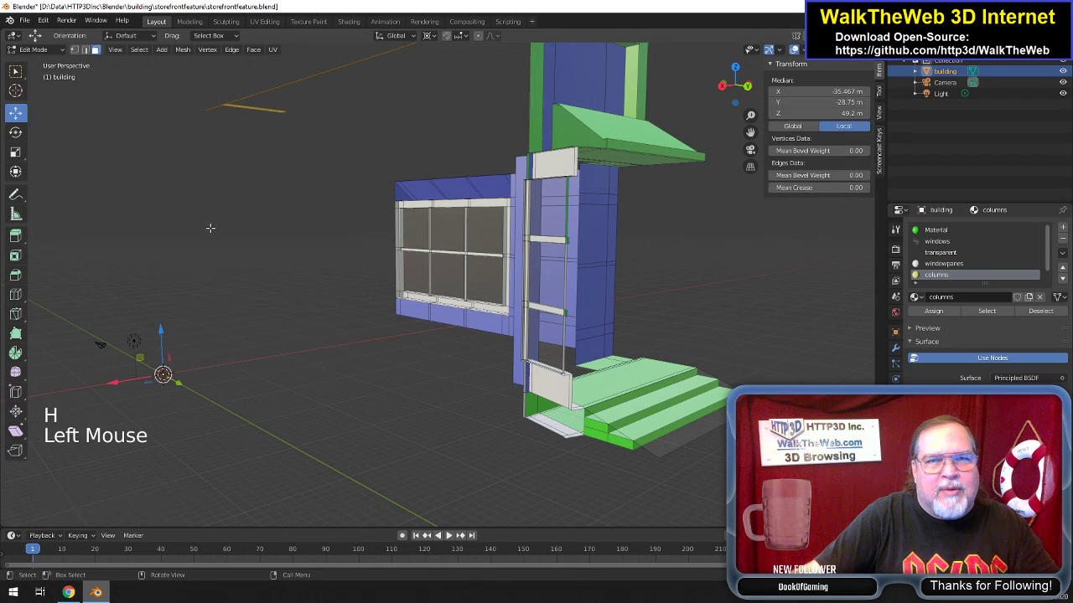
key("h")
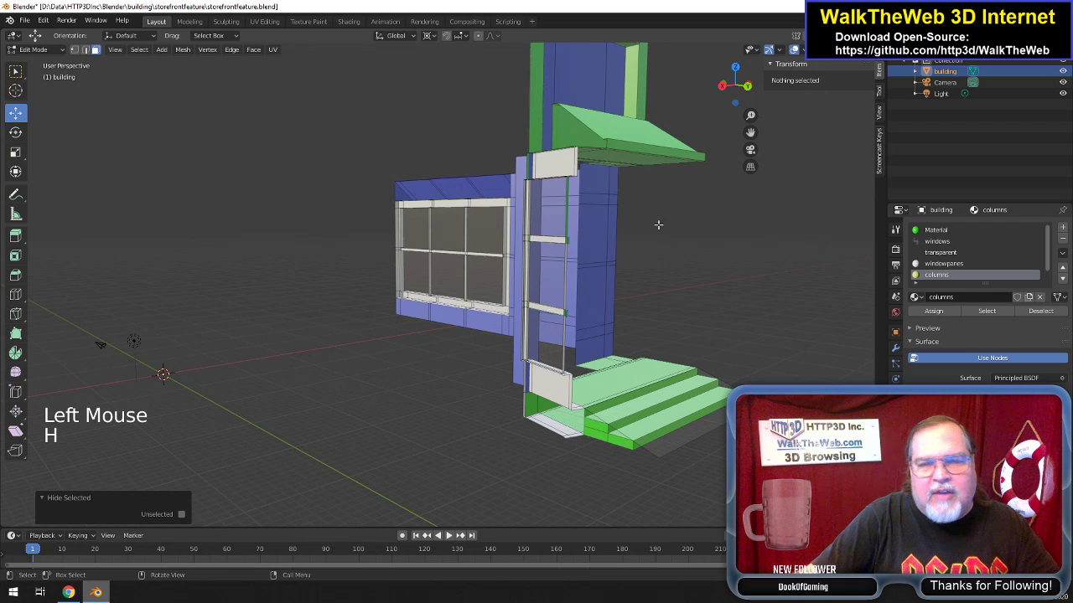
left_click_drag(736, 85, 683, 92)
scroll(566, 291, "up", 1)
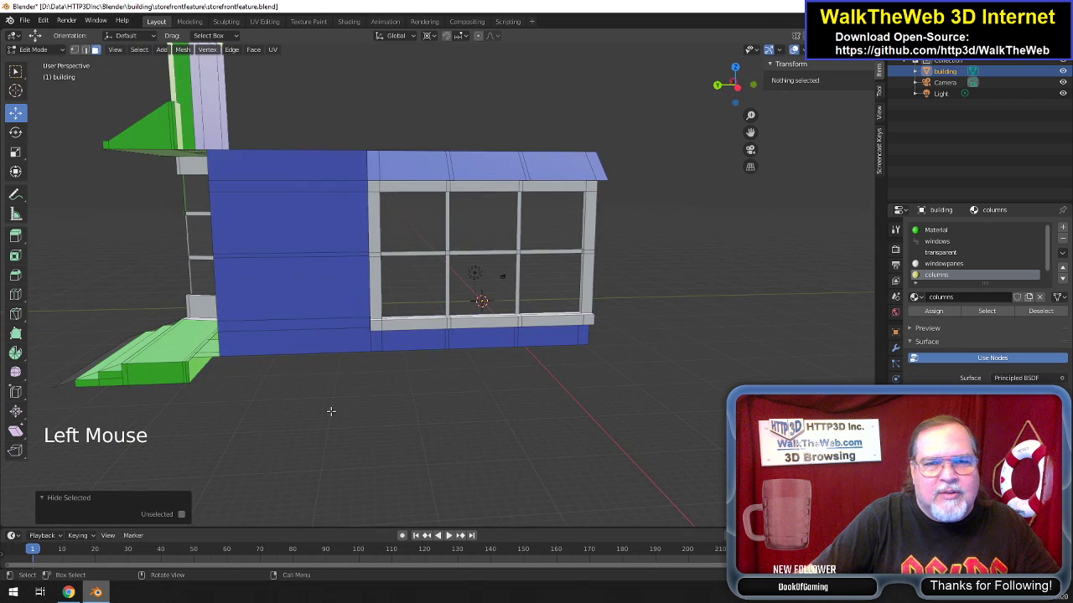
Box-select both layers of the side wall with its display window and roof, and hide them.
key("b")
left_click_drag(299, 397, 650, 102)
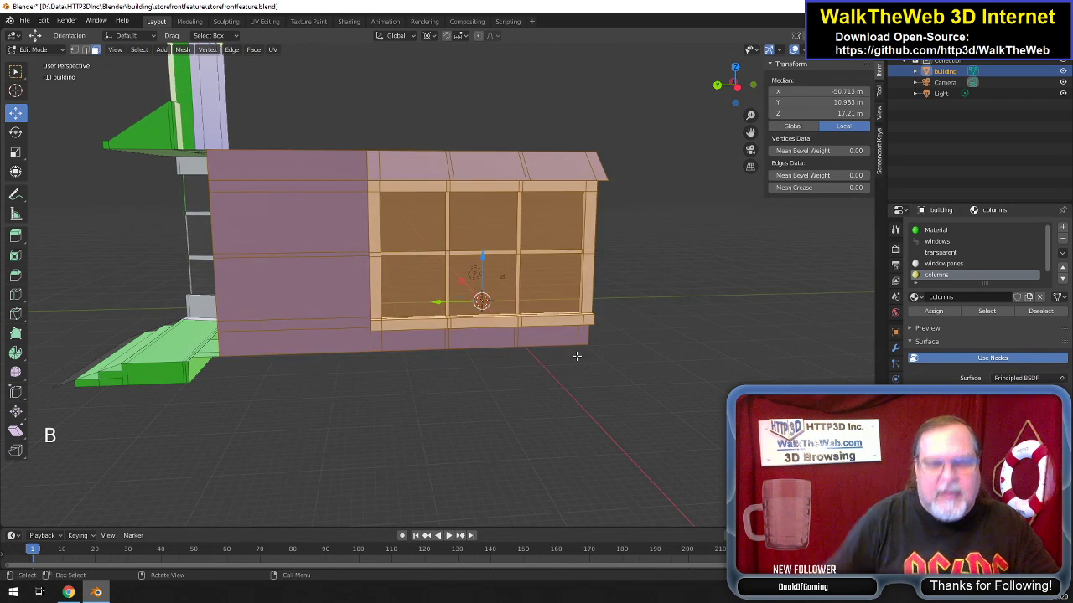
key("h")
left_click_drag(339, 400, 643, 129)
key("h")
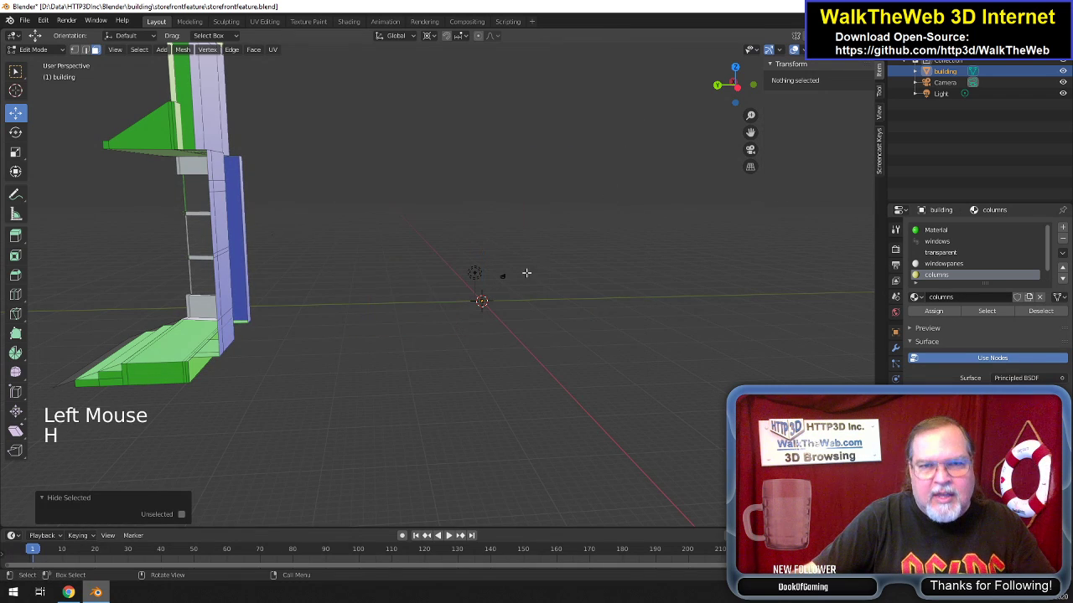
Show the entrance from the front in wireframe shading.
left_click_drag(730, 84, 736, 85)
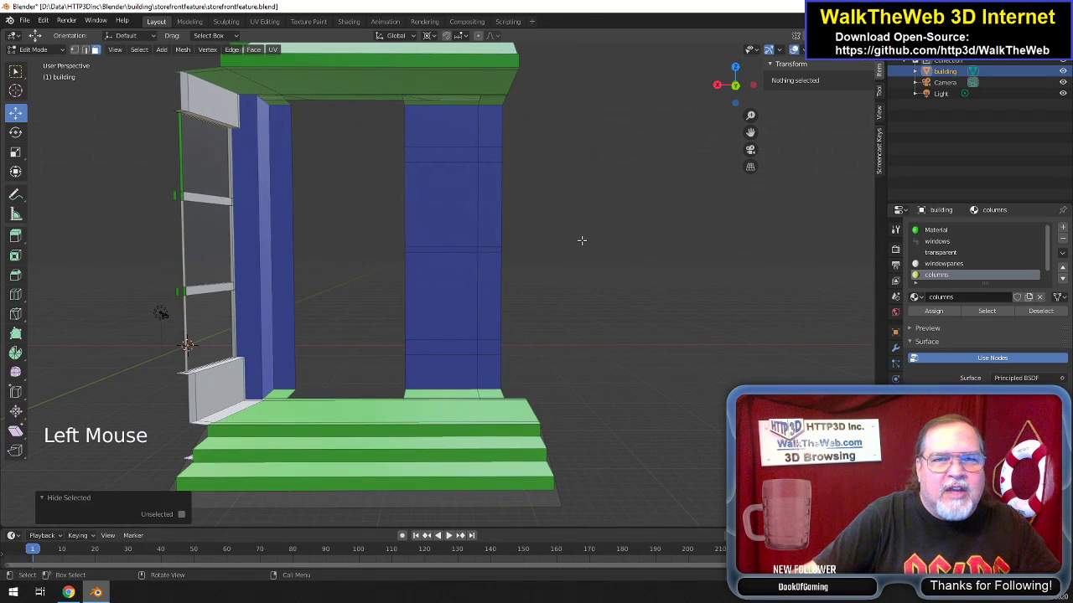
scroll(582, 240, "up", 3)
scroll(582, 240, "down", 5)
scroll(581, 240, "up", 3)
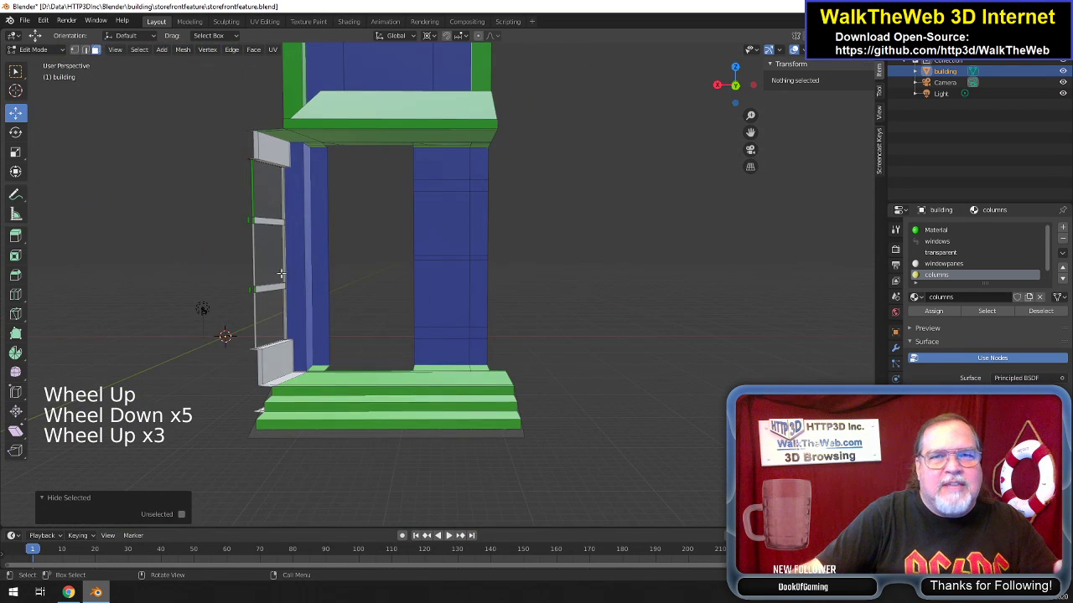
scroll(393, 300, "up", 2)
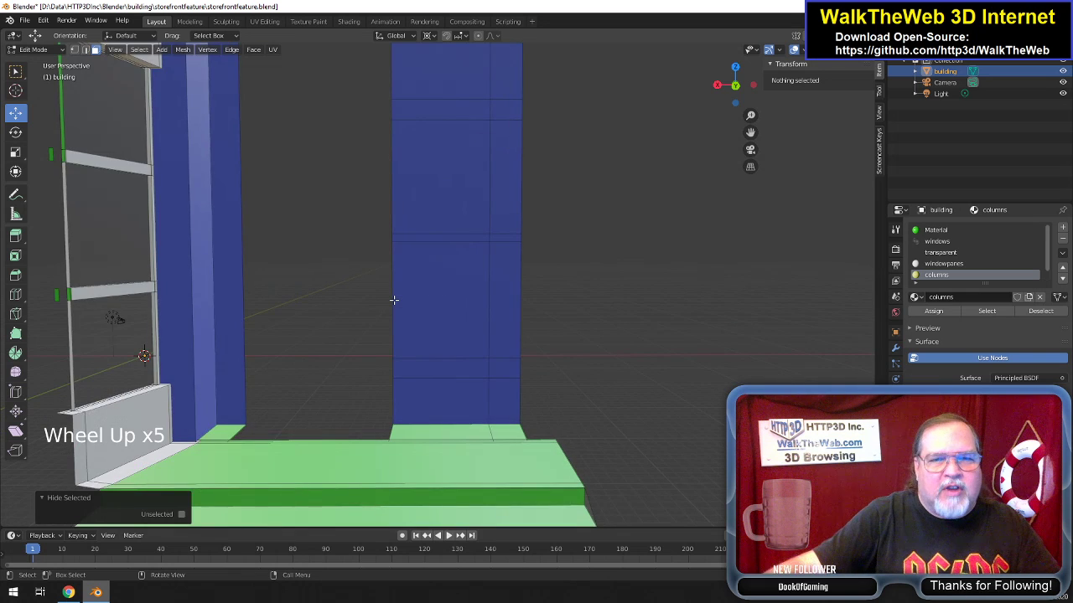
scroll(392, 296, "down", 1)
key("z")
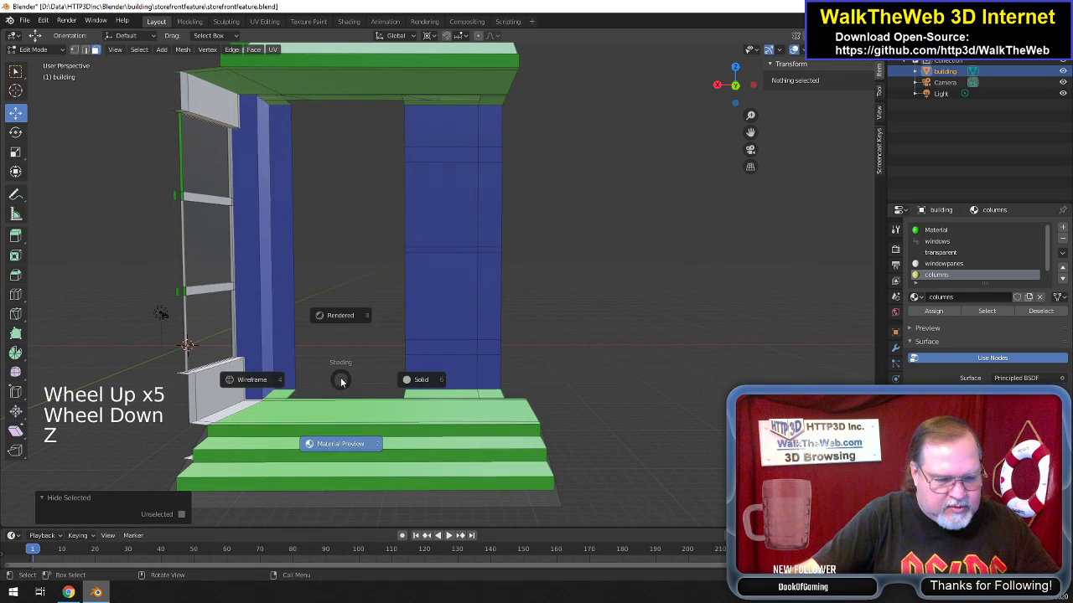
left_click(326, 352)
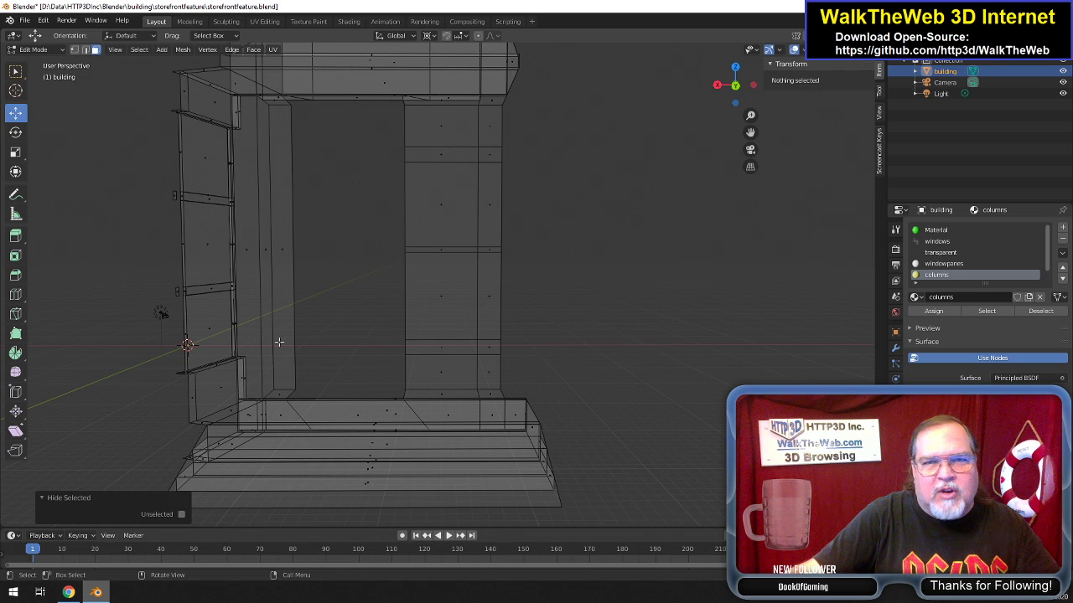
scroll(540, 341, "up", 2)
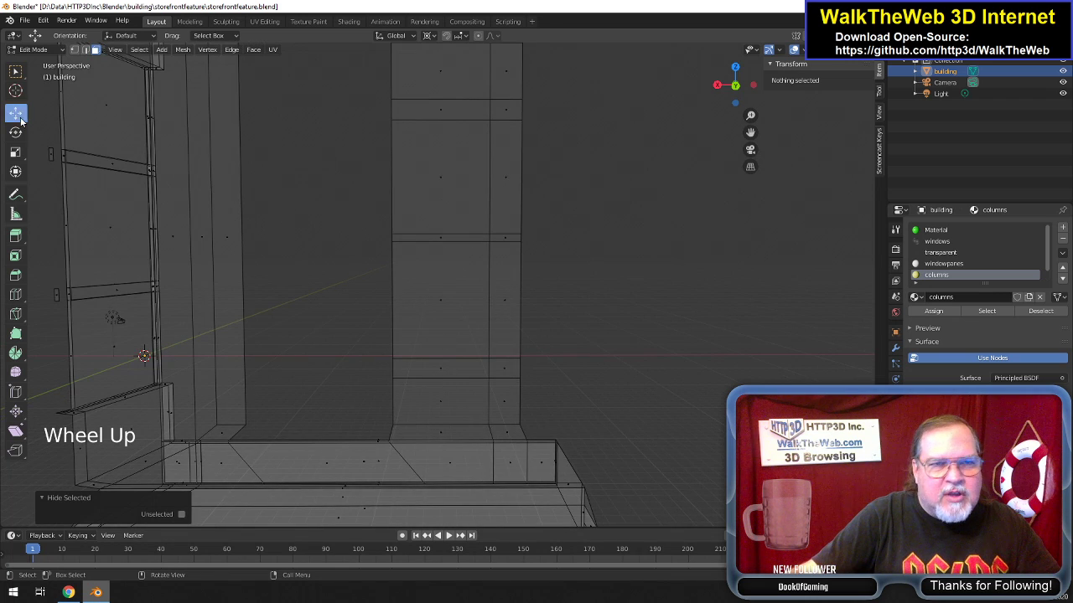
Examine the corner vertices at the base of the doorway in vertex select mode.
left_click(75, 49)
left_click(227, 440)
left_click_drag(735, 87, 729, 94)
left_click_drag(750, 132, 603, 271)
scroll(605, 269, "up", 2)
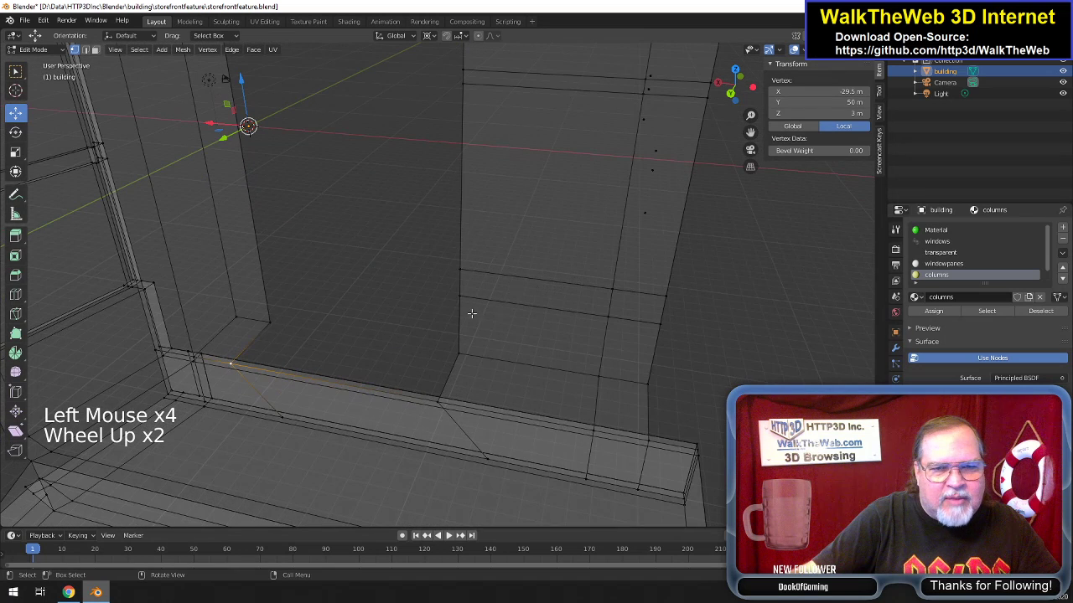
left_click(475, 390)
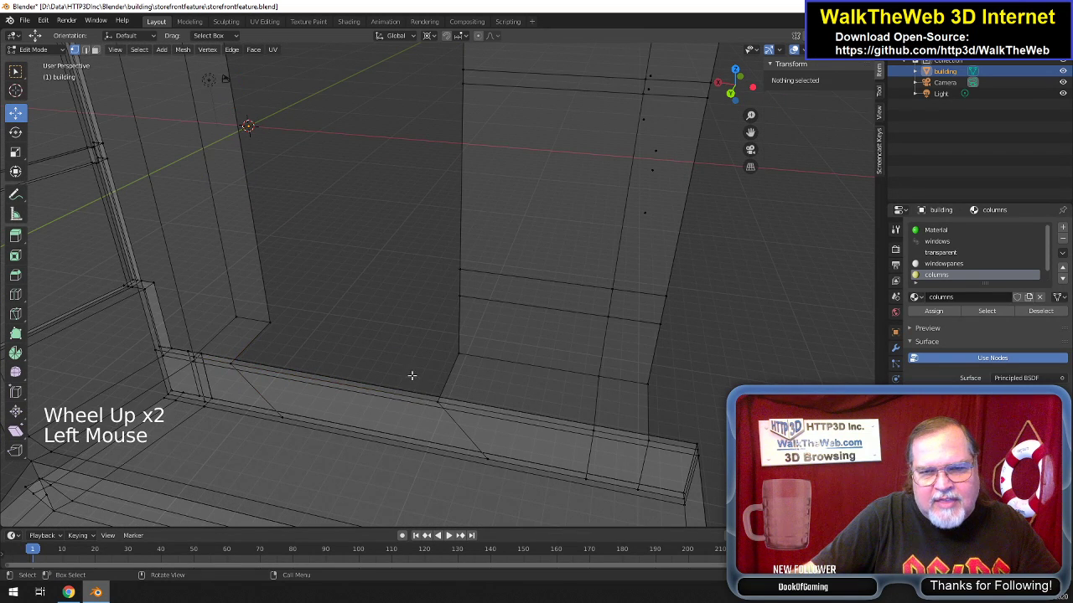
left_click(231, 364)
left_click(270, 323)
left_click(269, 364)
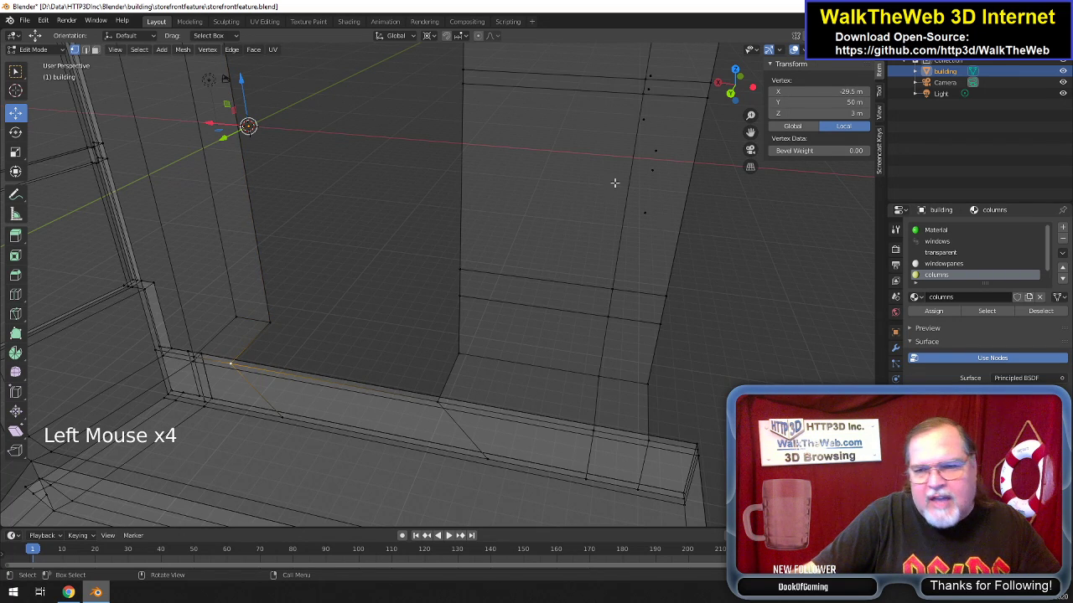
Examine the faces along the doorway threshold in face select mode to locate the missing floor area.
left_click(96, 50)
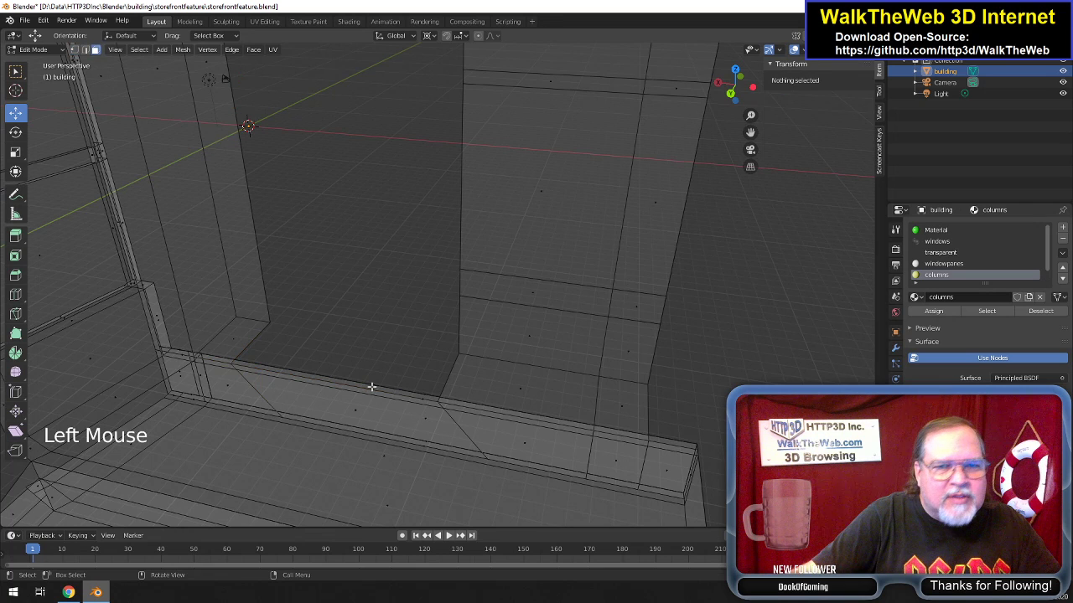
left_click(361, 402)
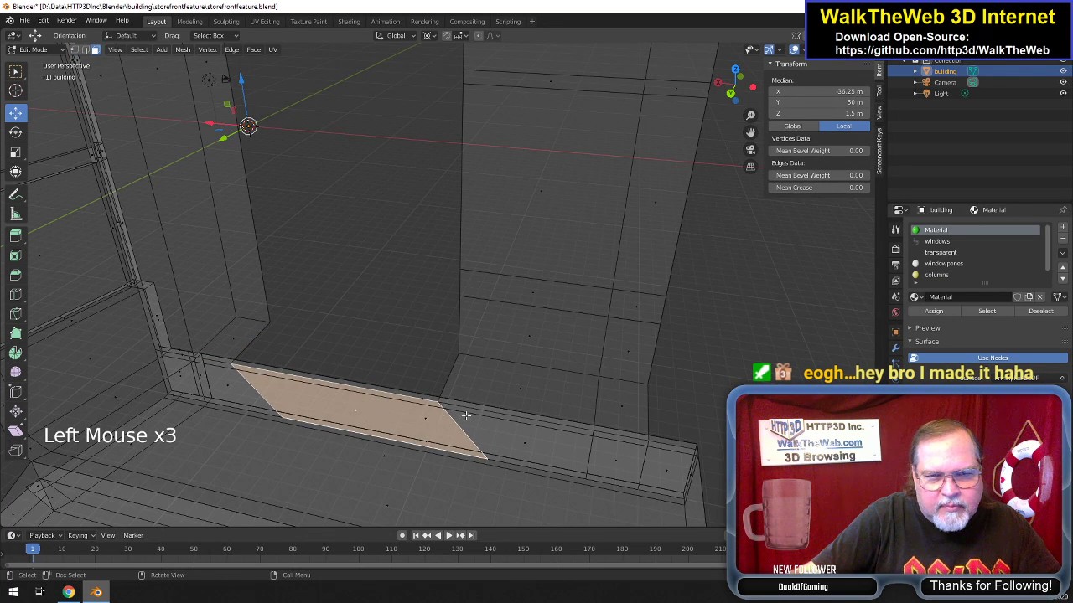
left_click(383, 455)
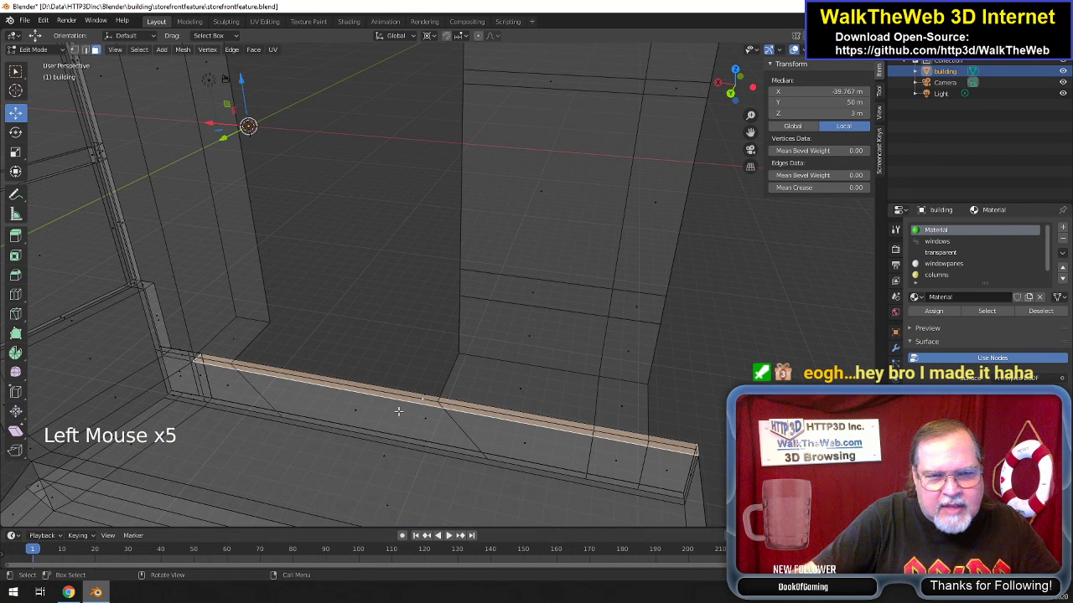
left_click_drag(735, 97, 712, 175)
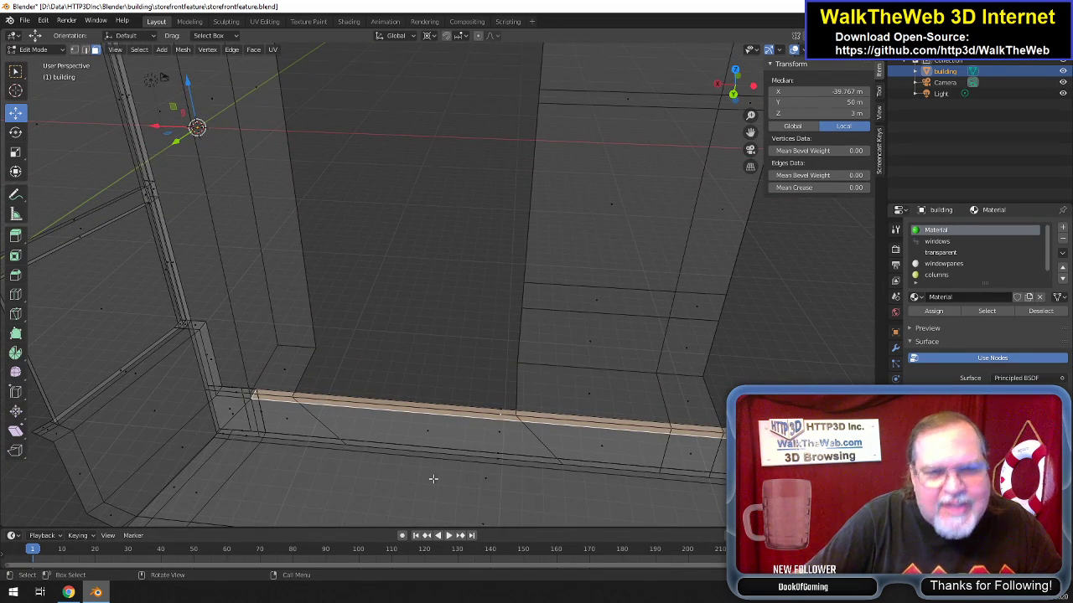
scroll(452, 426, "up", 1)
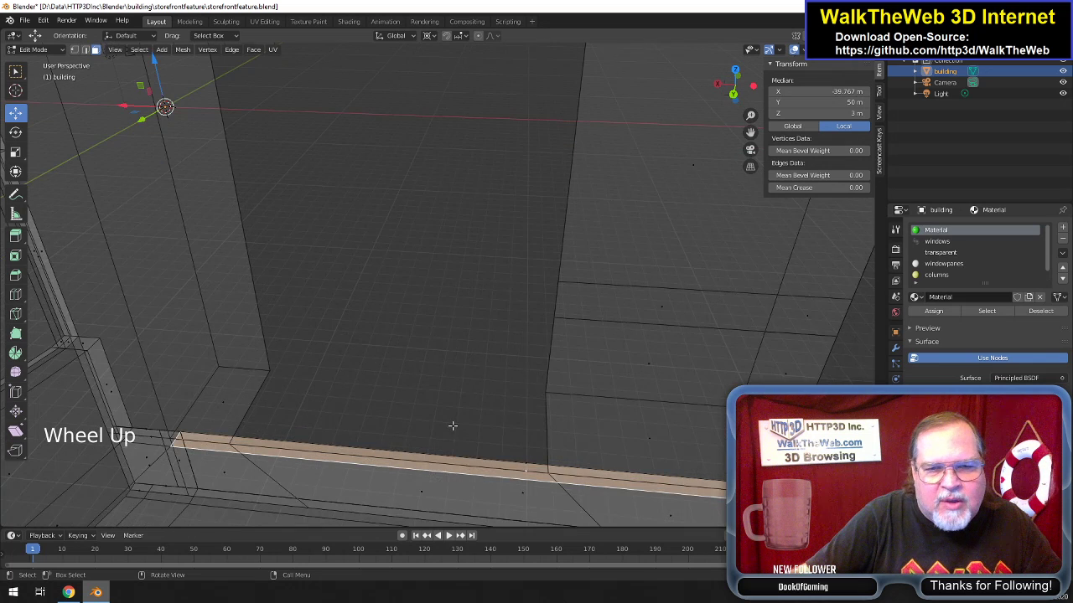
scroll(453, 426, "down", 1)
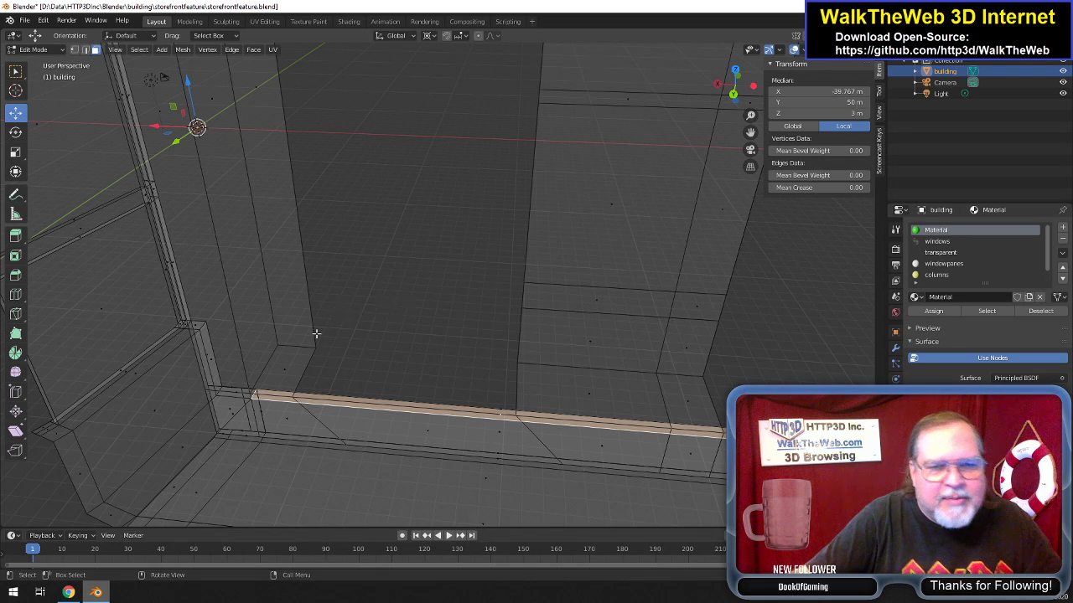
Fill the missing doorway floor with a face between the four bottom corner vertices of the opening.
left_click(75, 49)
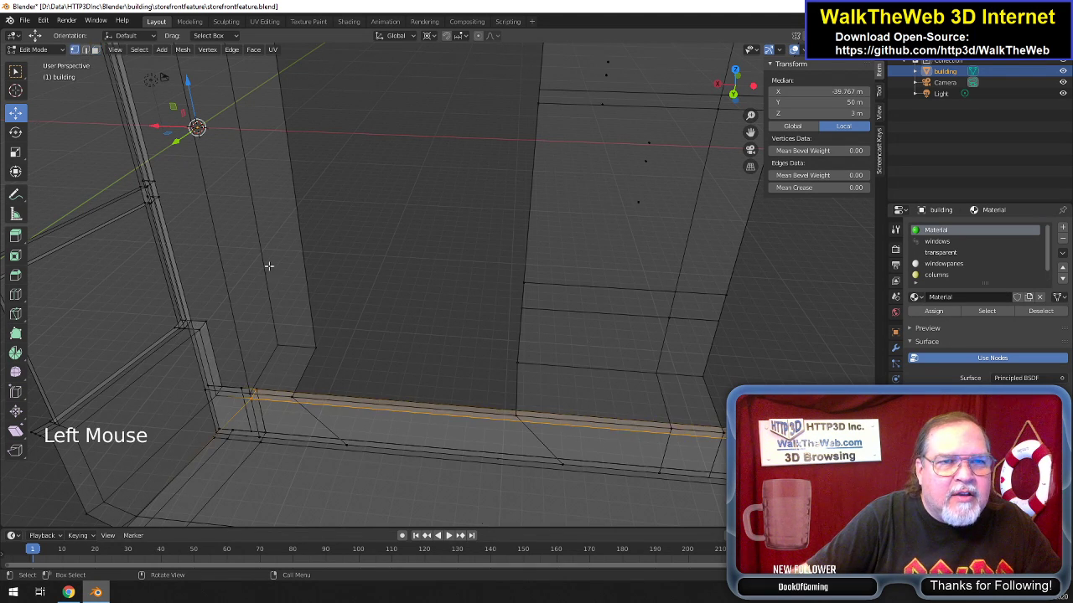
left_click(294, 395)
left_click(396, 362, "shift")
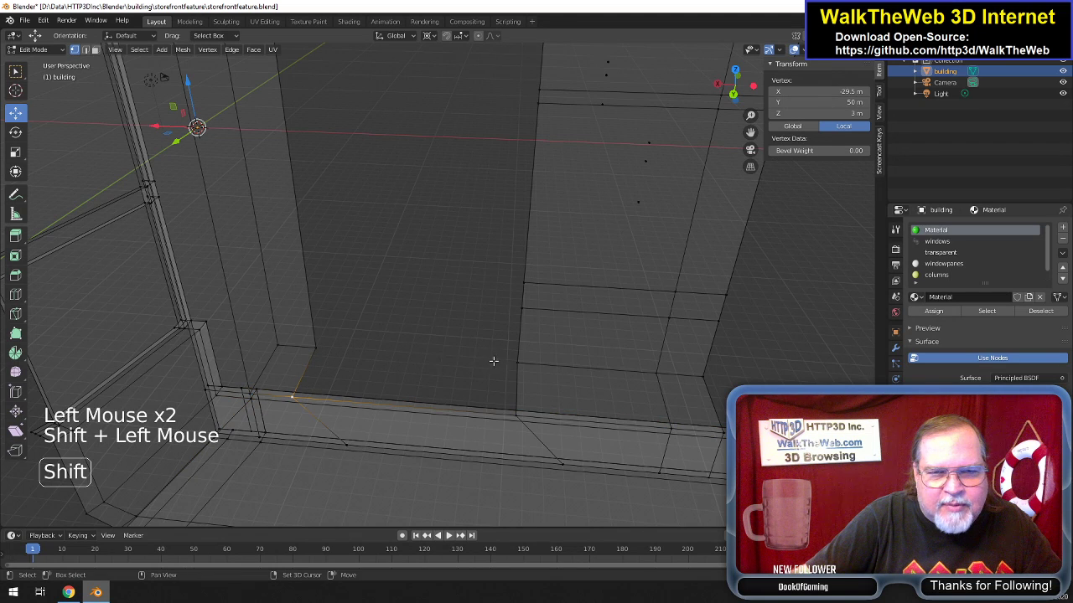
left_click(323, 350, "shift")
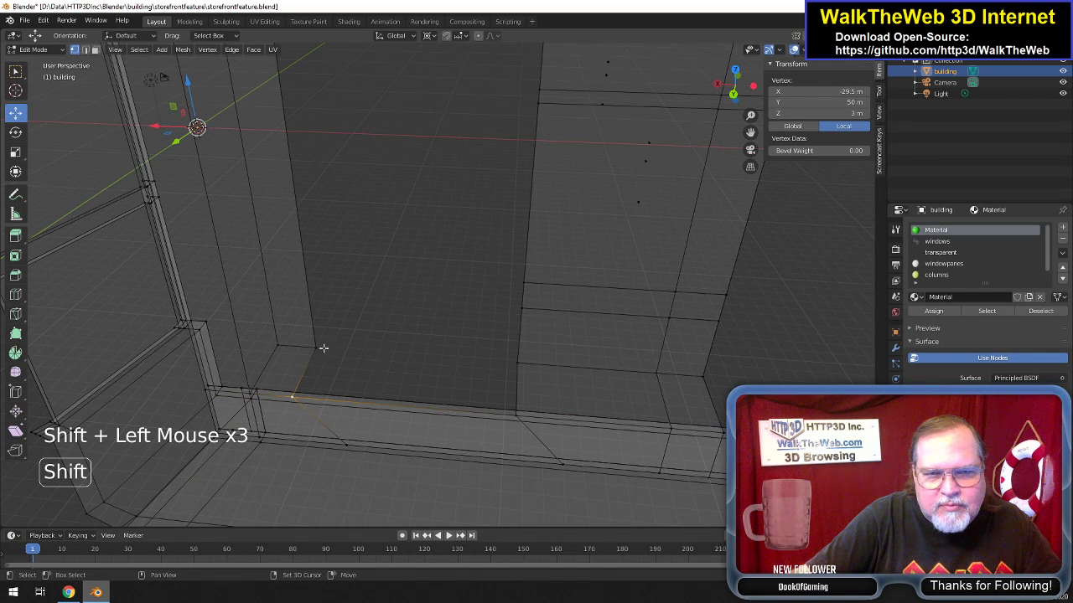
left_click(527, 360, "shift")
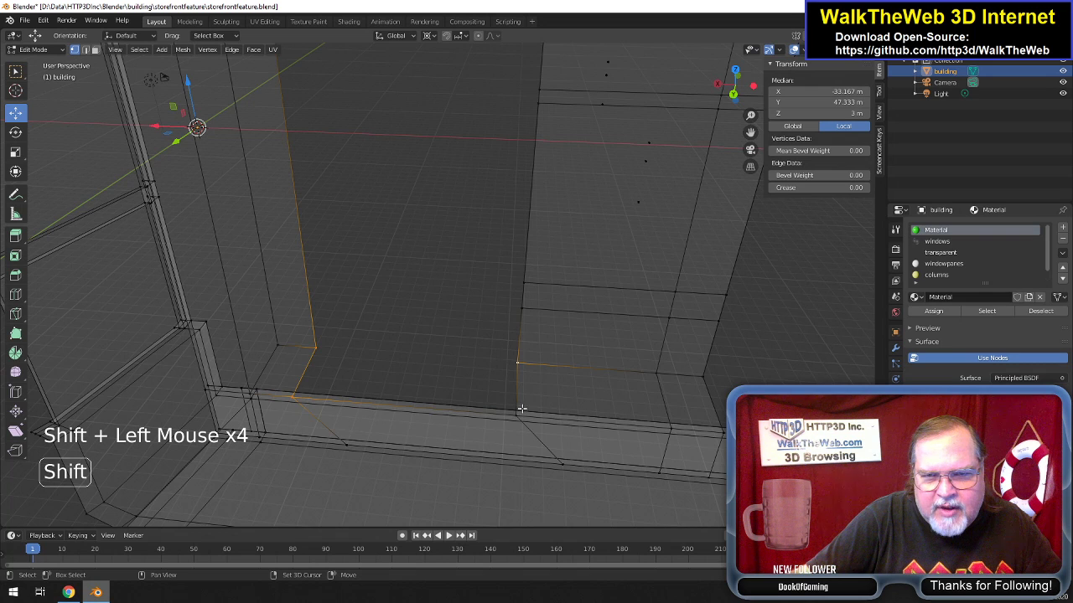
left_click(520, 422, "shift")
key("f")
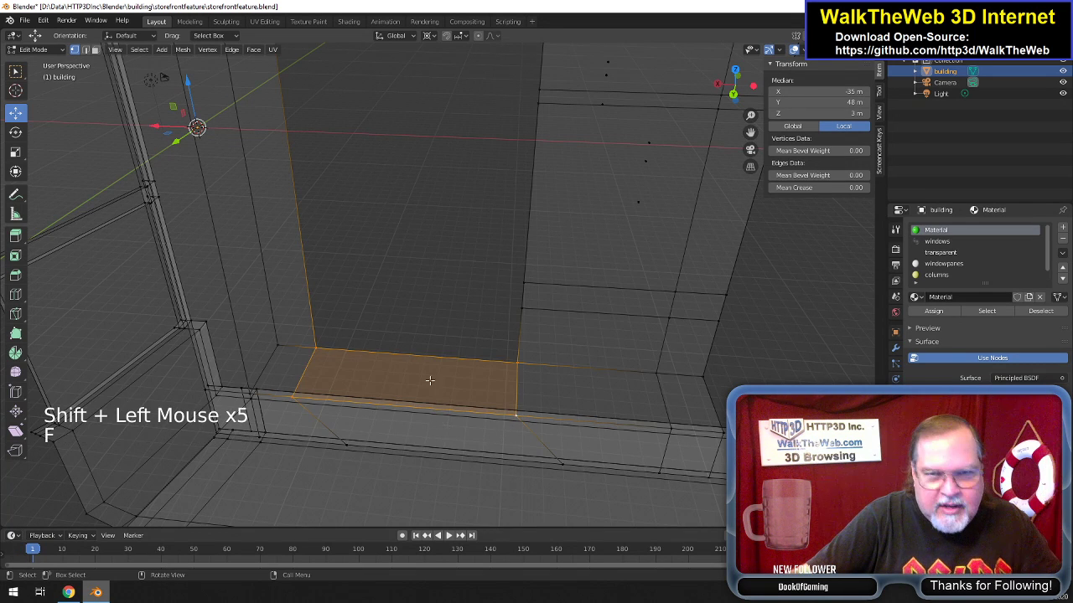
Select the edge loop around the doorway opening in edge select mode to check its outline.
left_click_drag(734, 86, 708, 122)
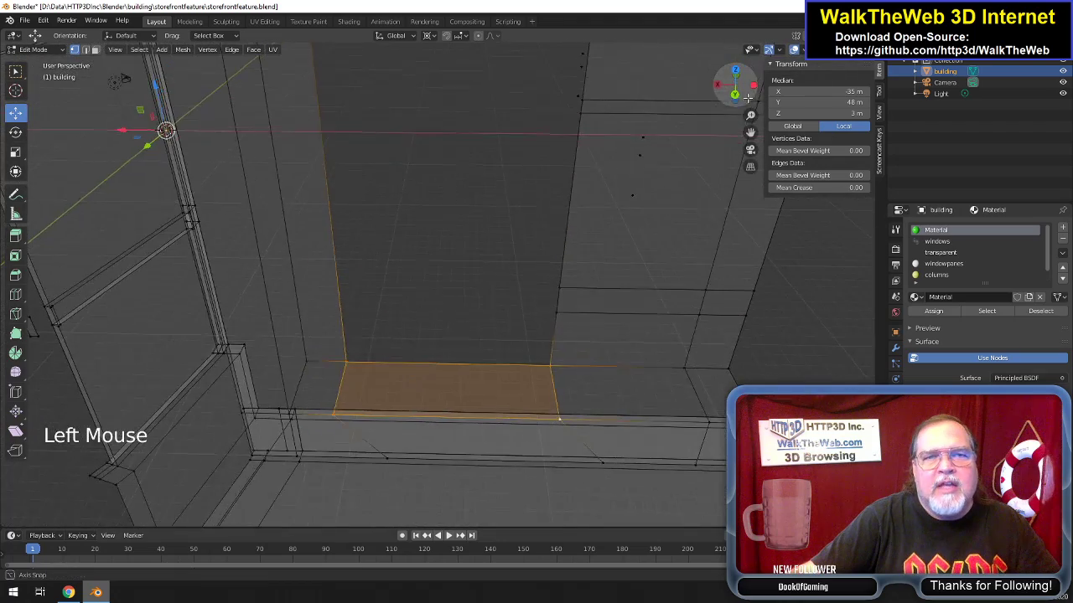
scroll(706, 126, "down", 2)
scroll(705, 127, "down", 1)
scroll(705, 127, "up", 1)
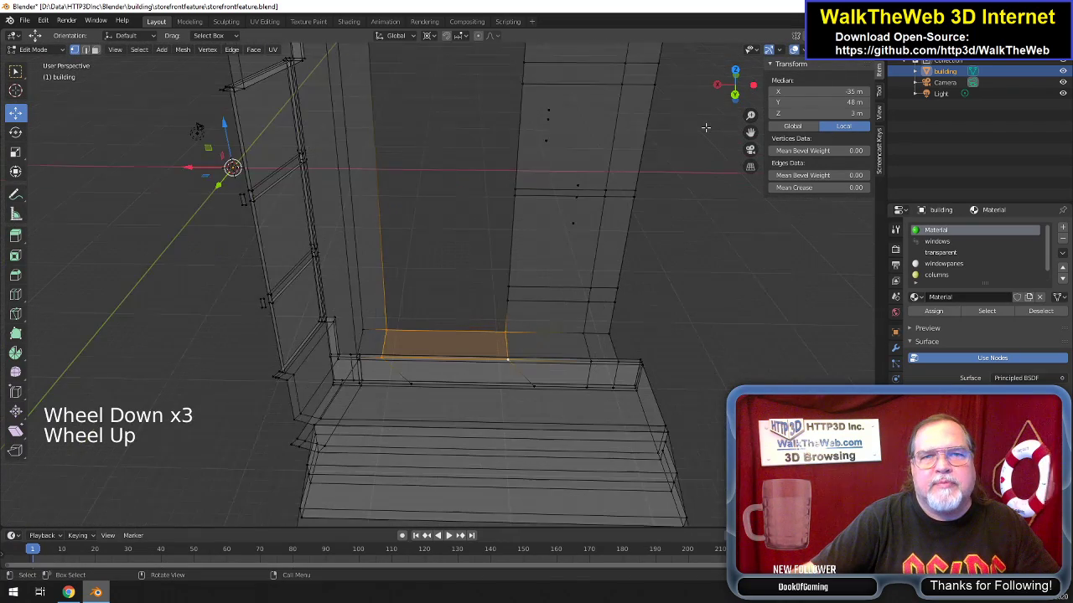
left_click_drag(735, 87, 673, 135)
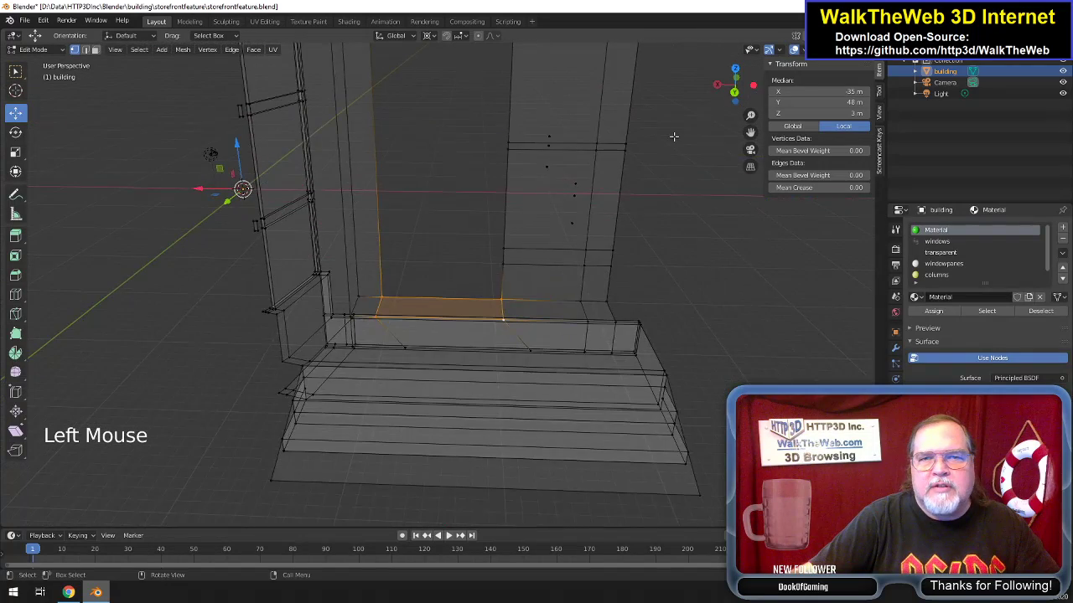
scroll(673, 136, "up", 1)
scroll(673, 126, "down", 3)
left_click_drag(731, 87, 692, 125)
scroll(678, 148, "up", 1)
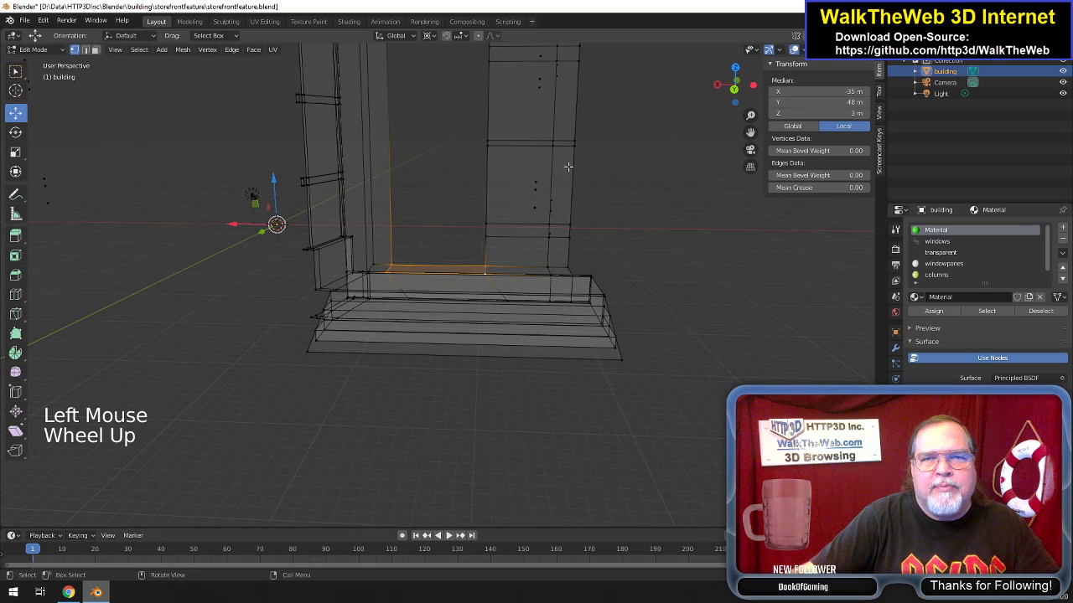
left_click(85, 49)
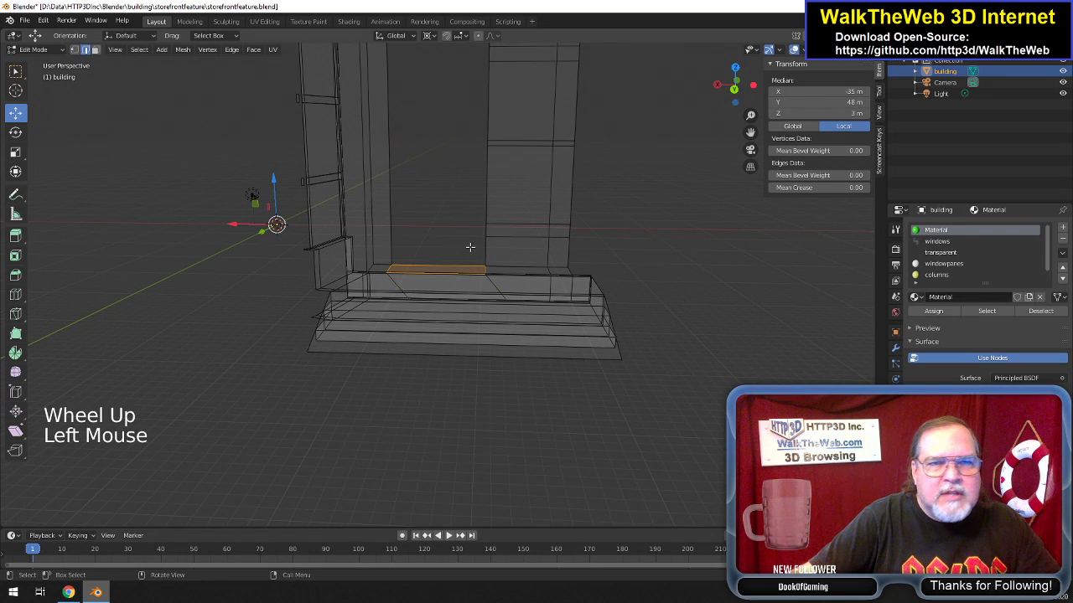
left_click(491, 210)
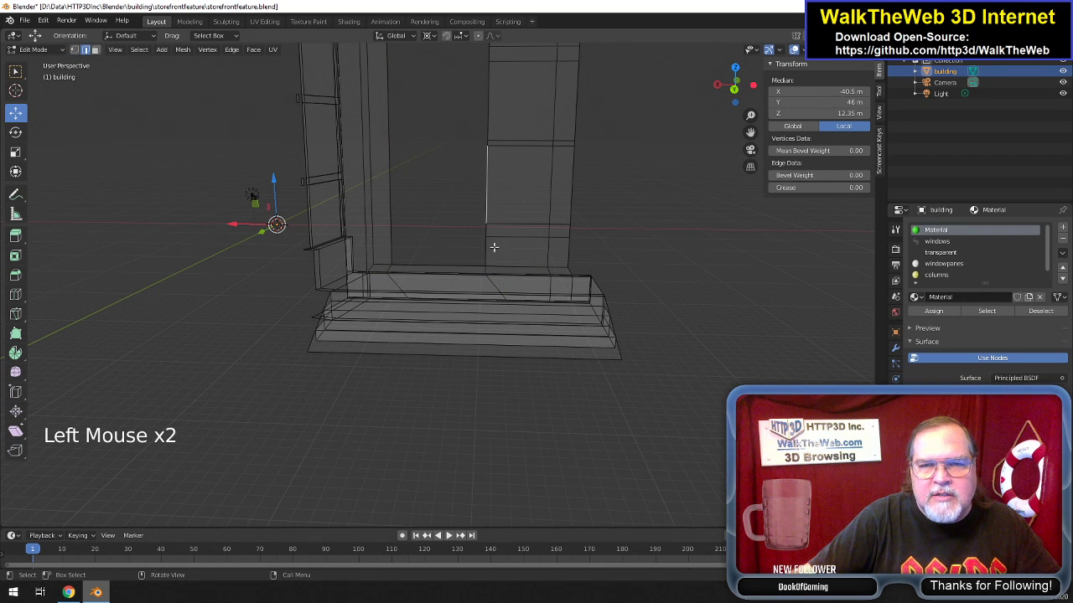
left_click(486, 251, "alt")
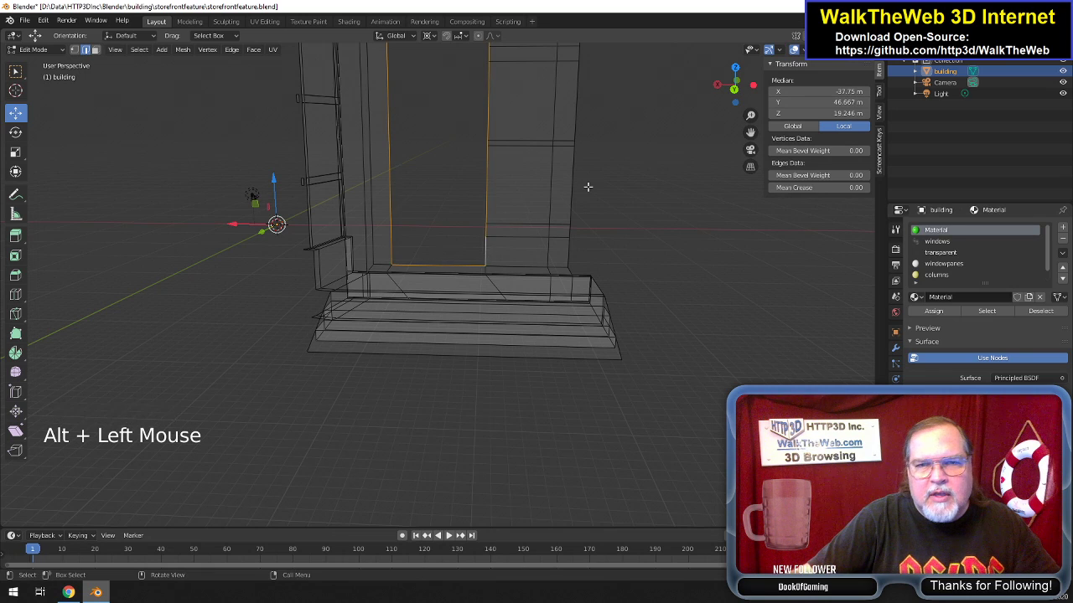
Fill the missing ceiling of the doorway with a face between the four upper corner vertices of the opening.
scroll(588, 186, "up", 1)
scroll(587, 184, "down", 3)
left_click_drag(721, 107, 663, 165)
scroll(662, 165, "up", 5)
left_click_drag(751, 135, 754, 372)
left_click_drag(741, 99, 741, 25)
left_click_drag(751, 133, 751, 360)
scroll(650, 194, "up", 2)
scroll(650, 194, "up", 1)
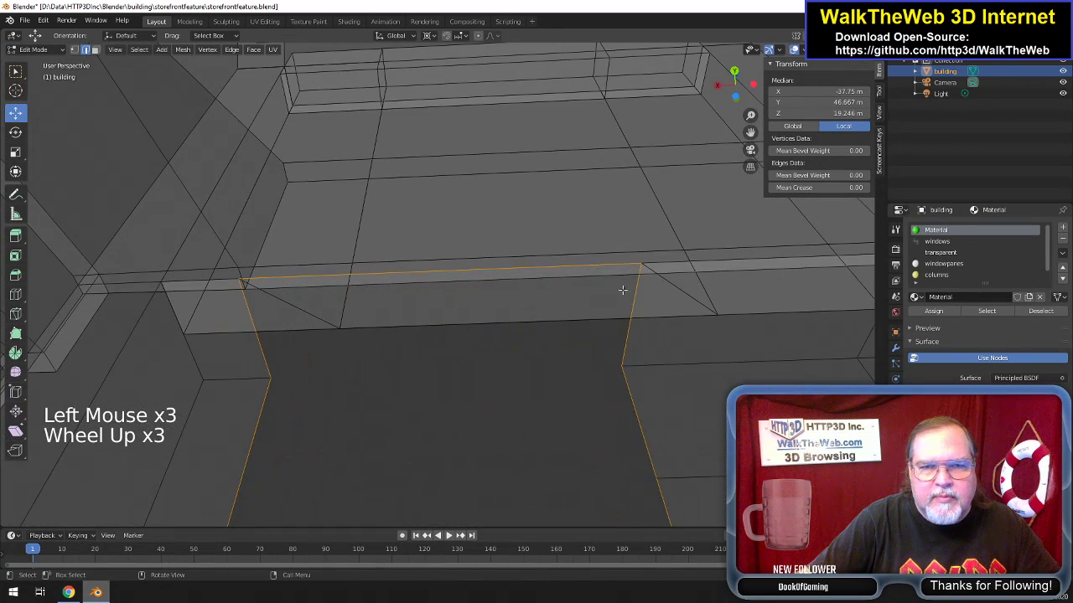
left_click(73, 50)
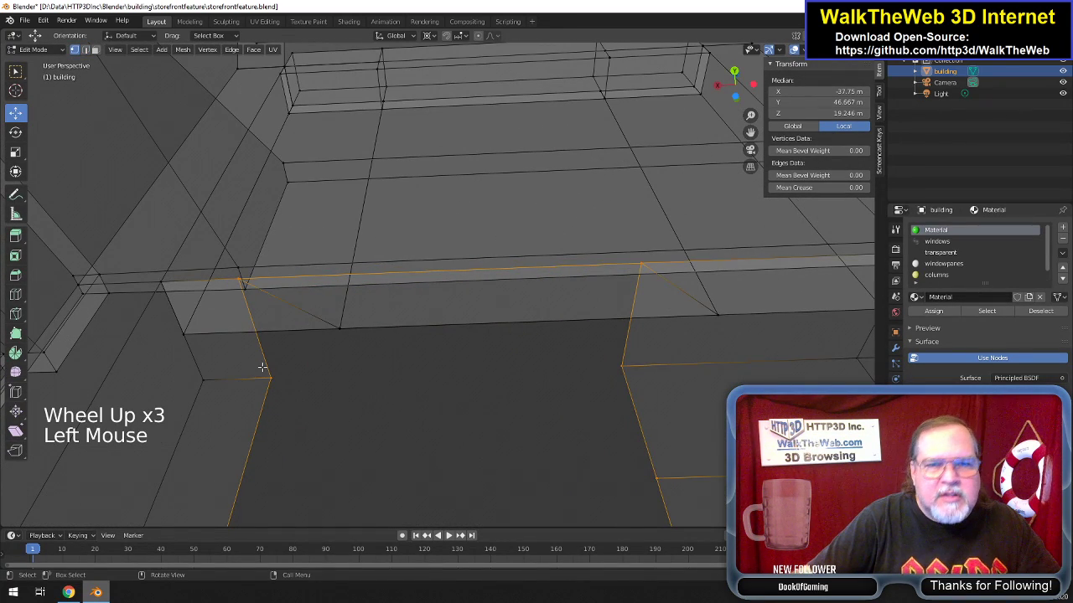
left_click(240, 281)
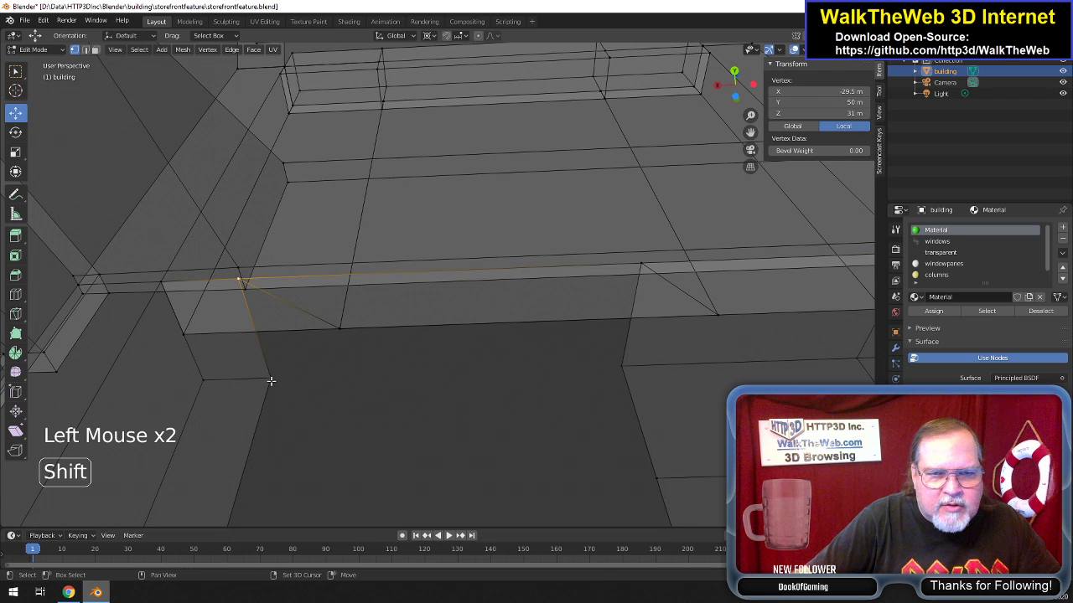
left_click(270, 378, "shift")
left_click(628, 366, "shift")
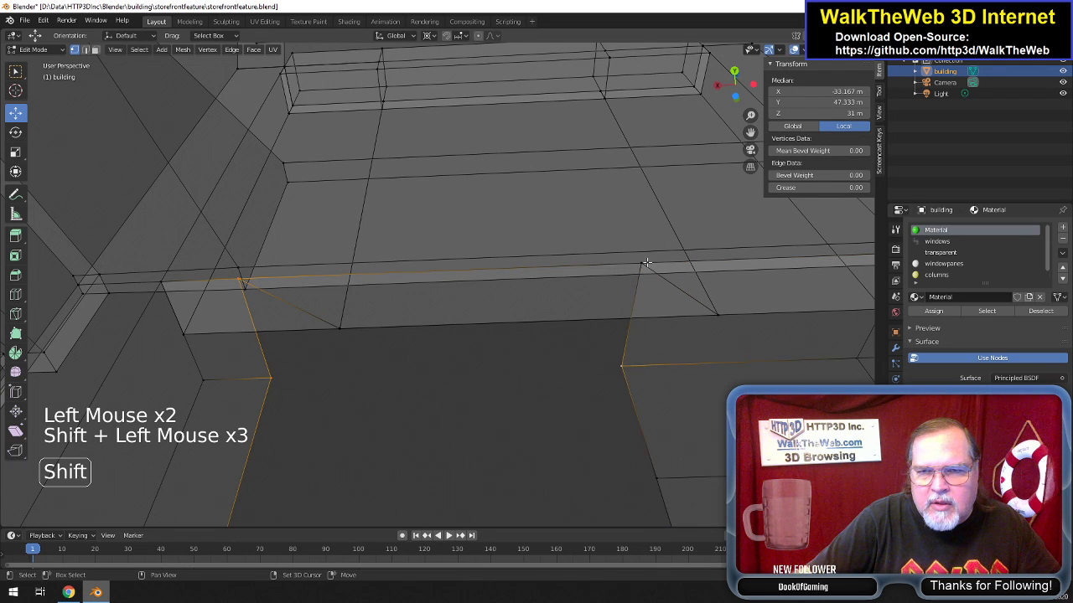
left_click(643, 264, "shift")
key("f")
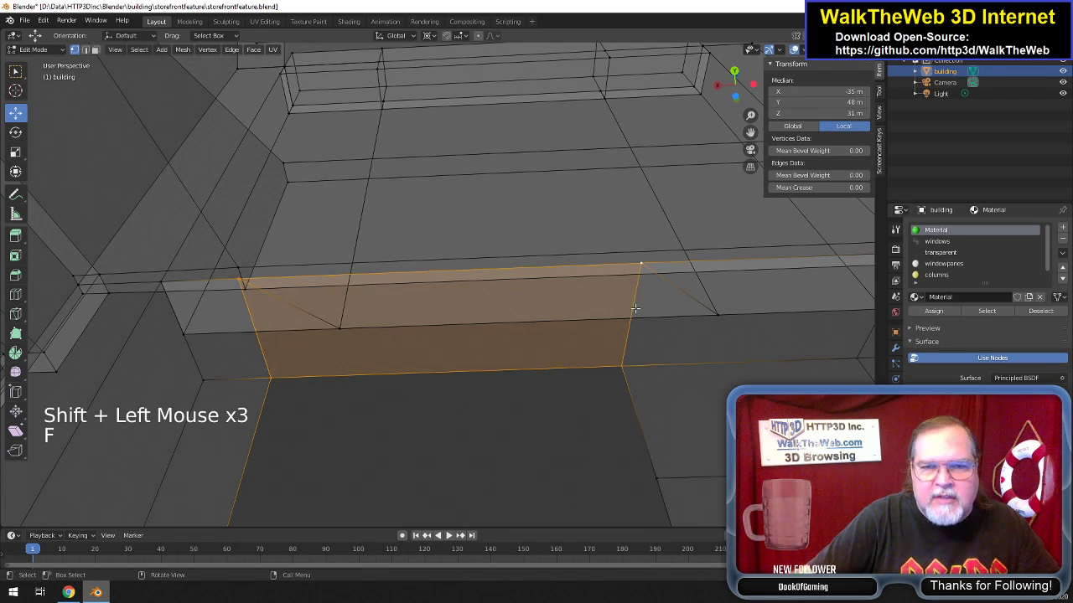
left_click_drag(734, 84, 752, 134)
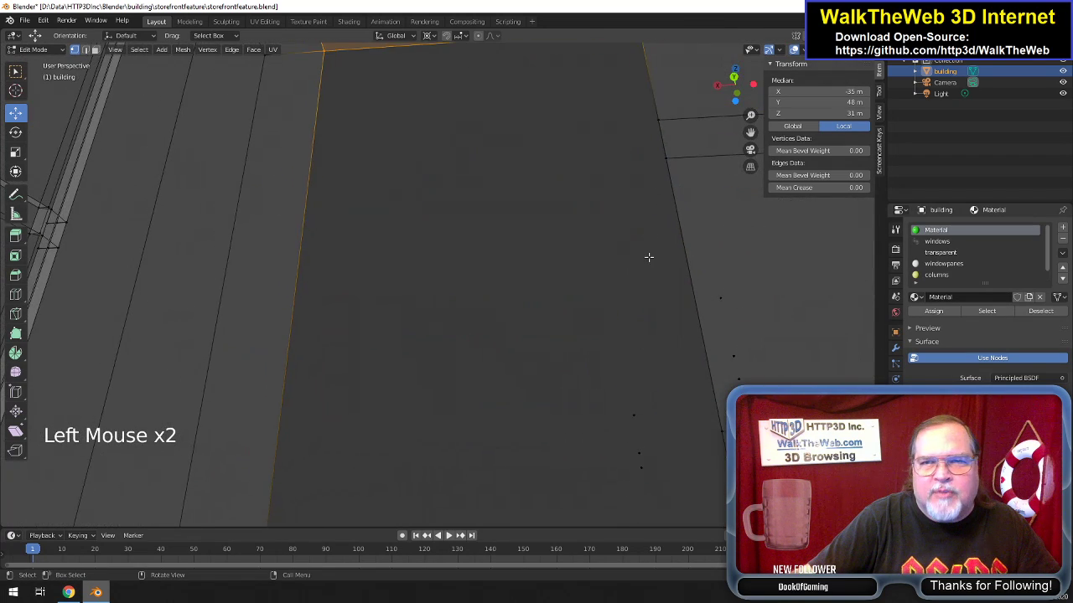
Clear the selection and hide the group of loose vertices floating to the right of the entrance structure.
scroll(647, 257, "down", 4)
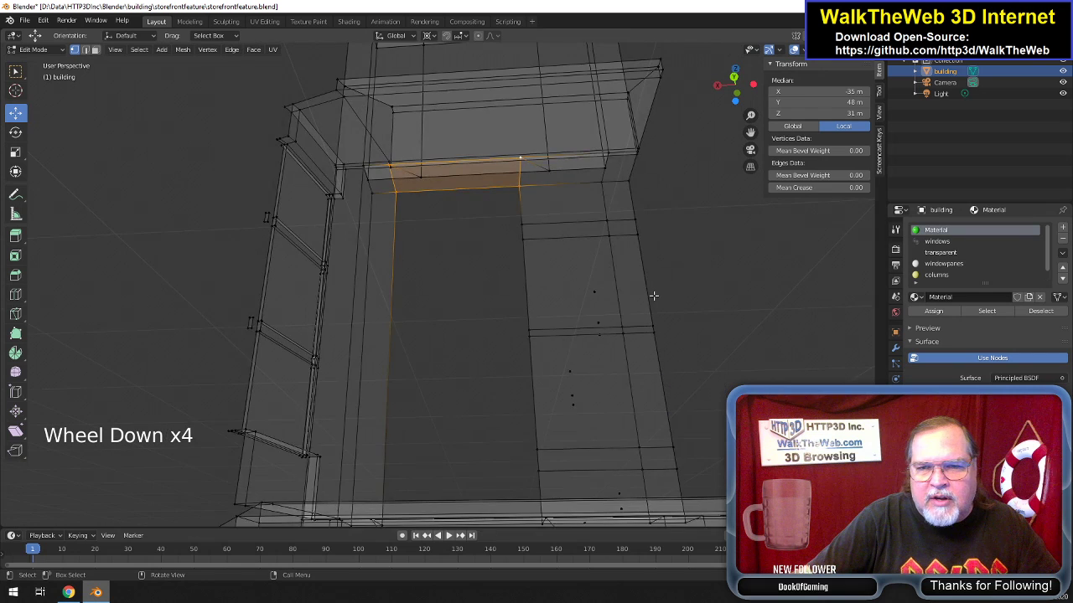
scroll(652, 296, "up", 1)
left_click_drag(759, 94, 711, 266)
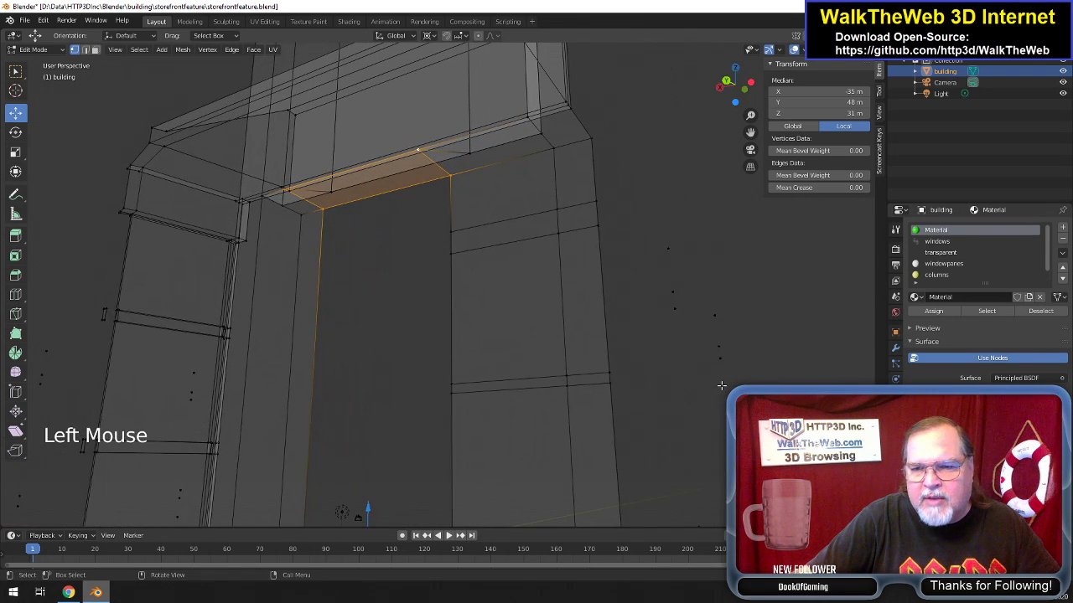
scroll(721, 386, "down", 3)
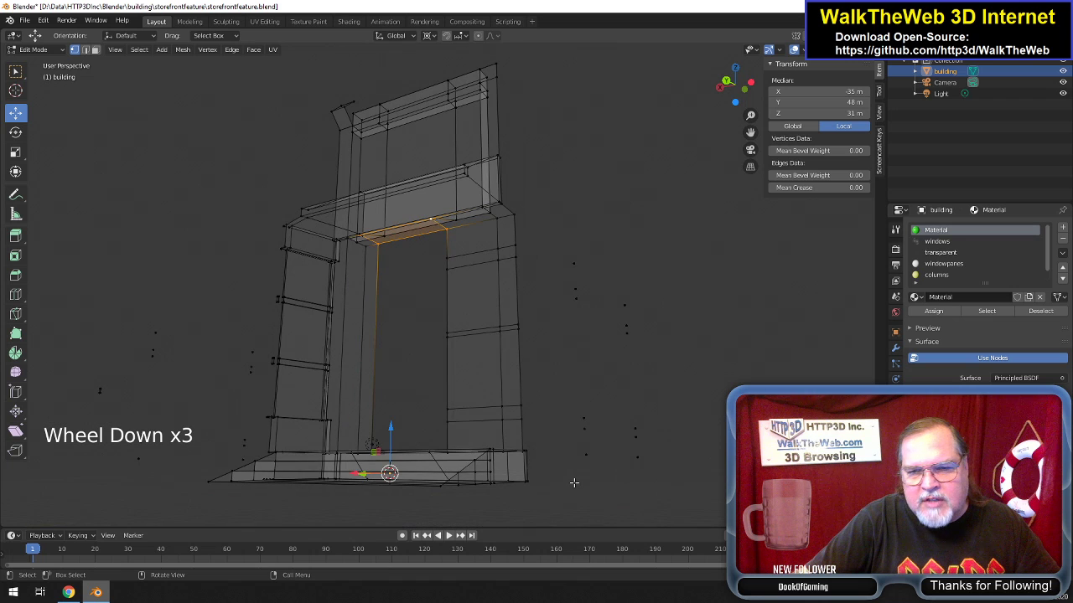
key("alt+a")
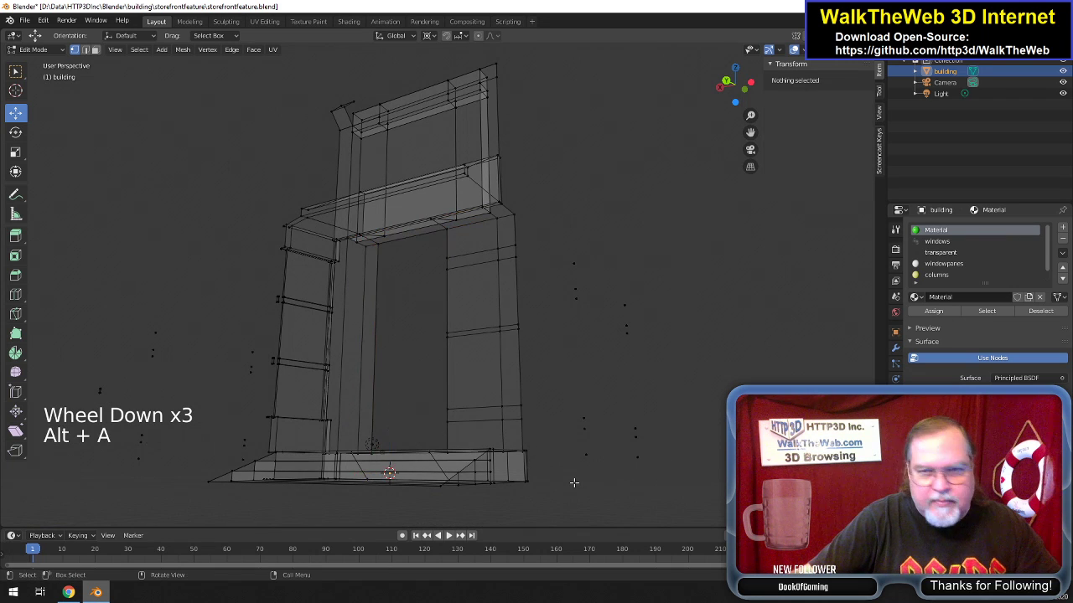
key("b")
left_click_drag(574, 482, 682, 162)
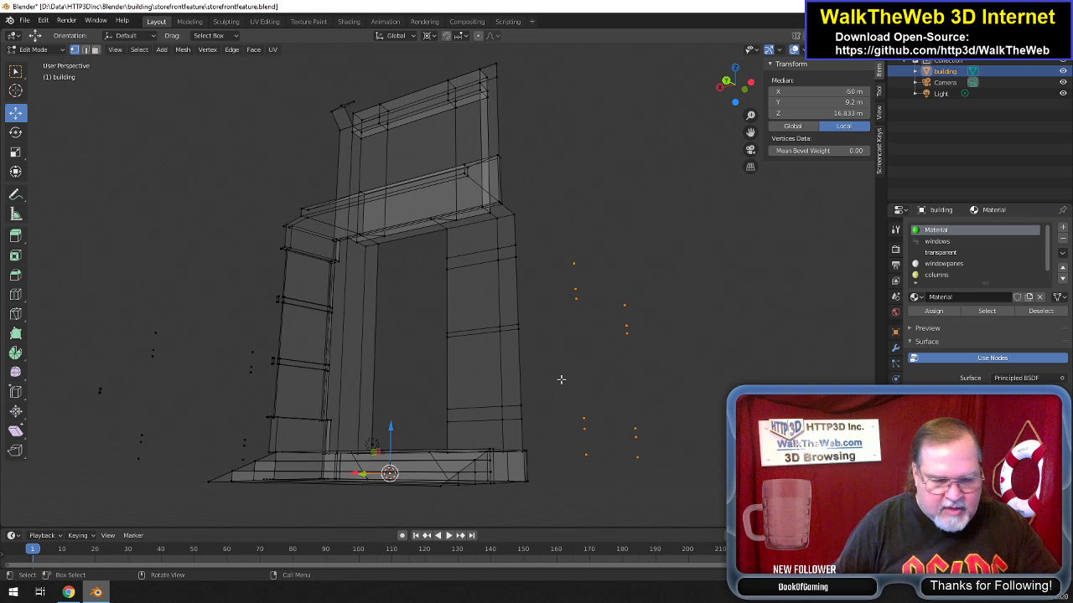
key("h")
Hide the remaining loose vertices floating to the left of the entrance structure.
mouse_move(735, 85)
left_mouse_down()
mouse_move(722, 84)
mouse_move(739, 85)
left_mouse_up()
scroll(564, 247, "down", 4)
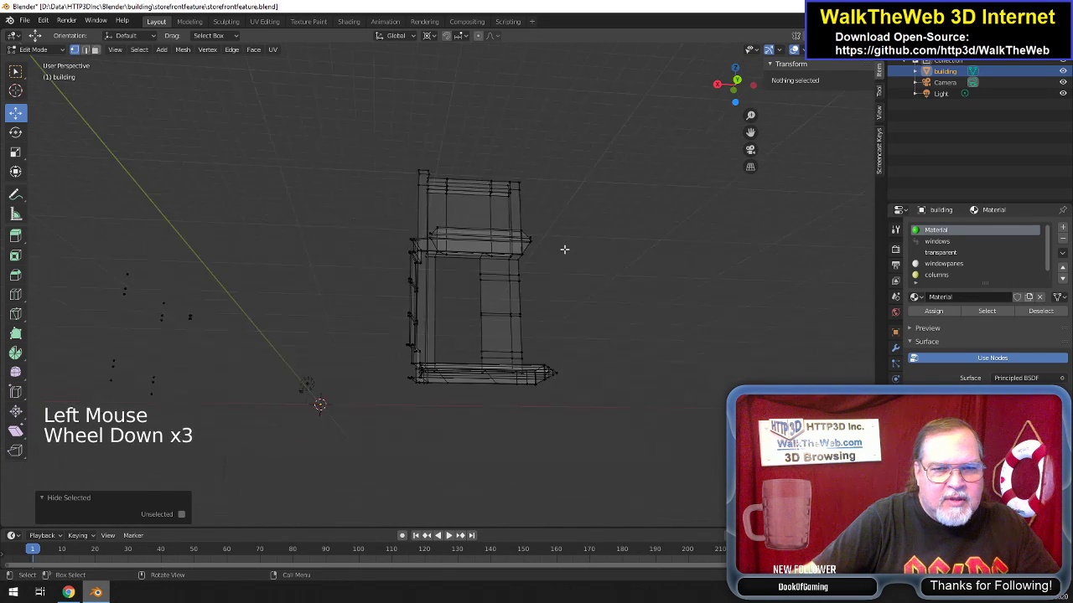
key("b")
left_click_drag(269, 418, 128, 216)
key("h")
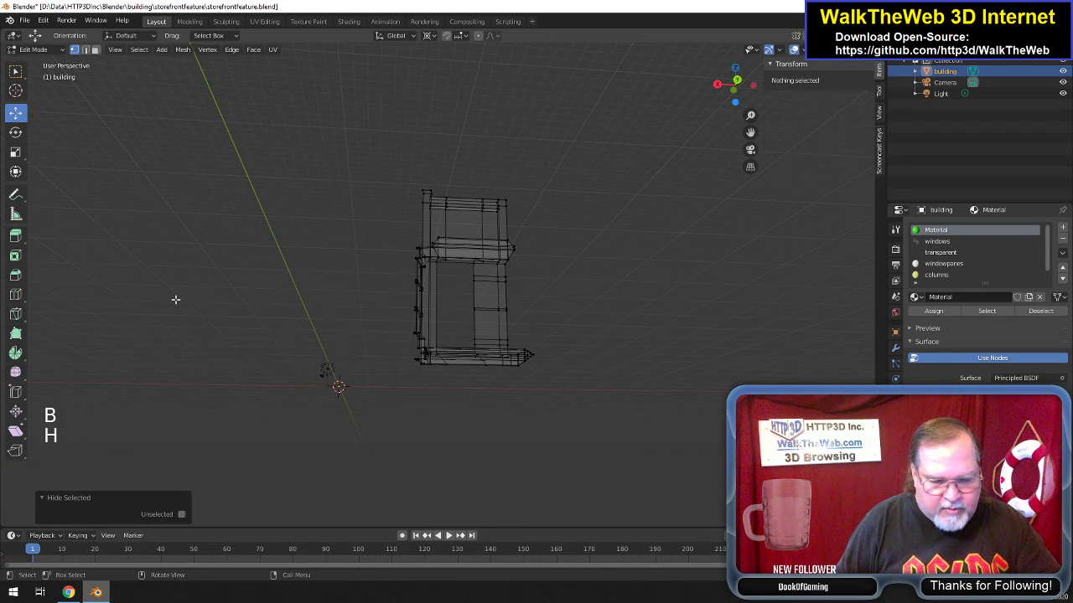
Switch the mesh selection to edge select mode for working on the doorway opening's outline.
scroll(611, 320, "up", 5)
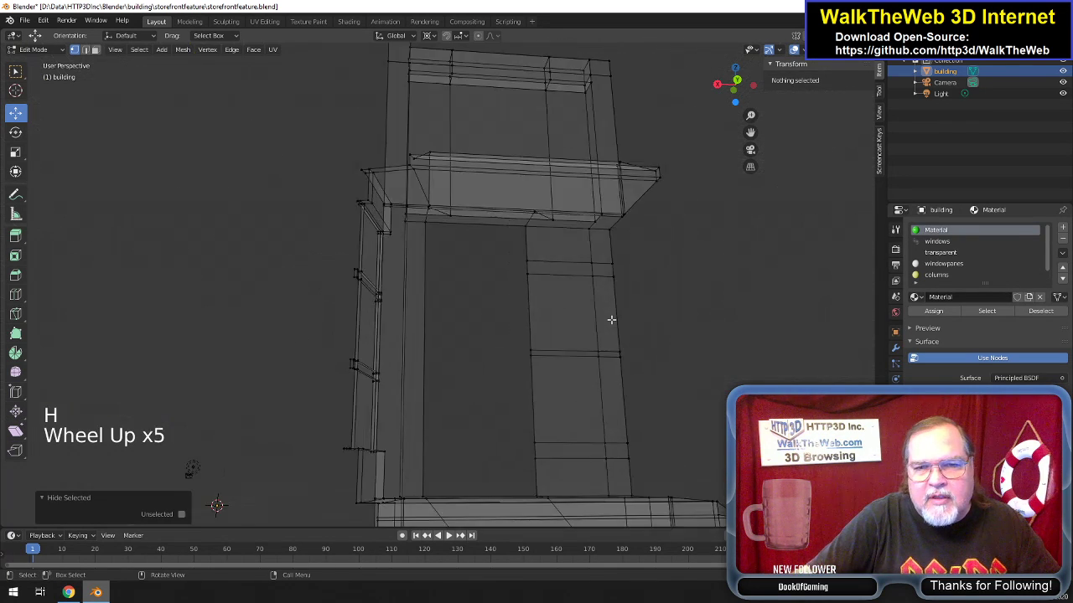
left_click_drag(744, 97, 721, 81)
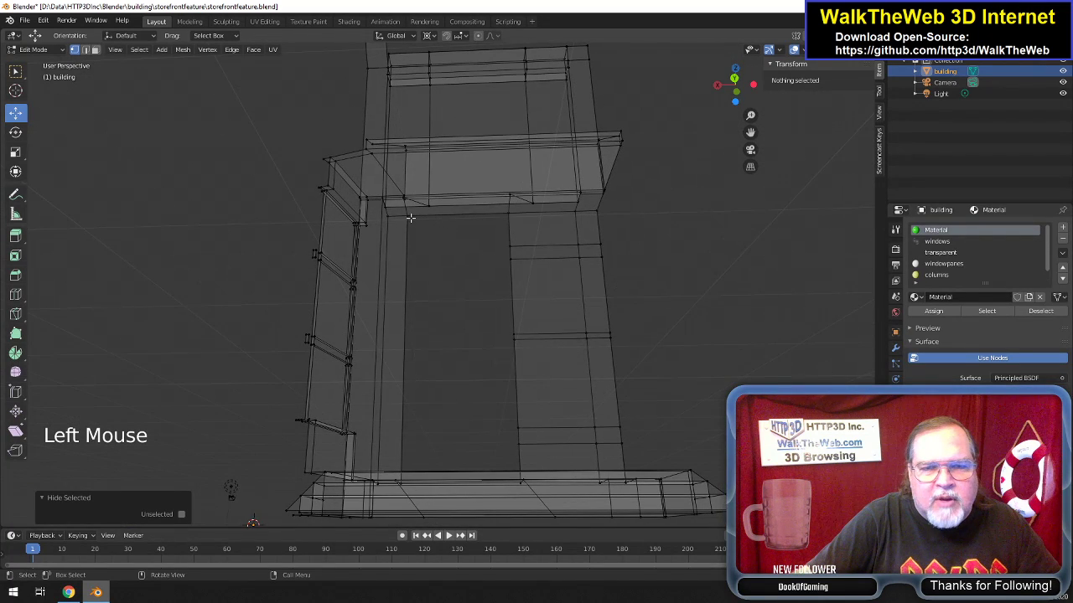
left_click(408, 217)
left_click(85, 50)
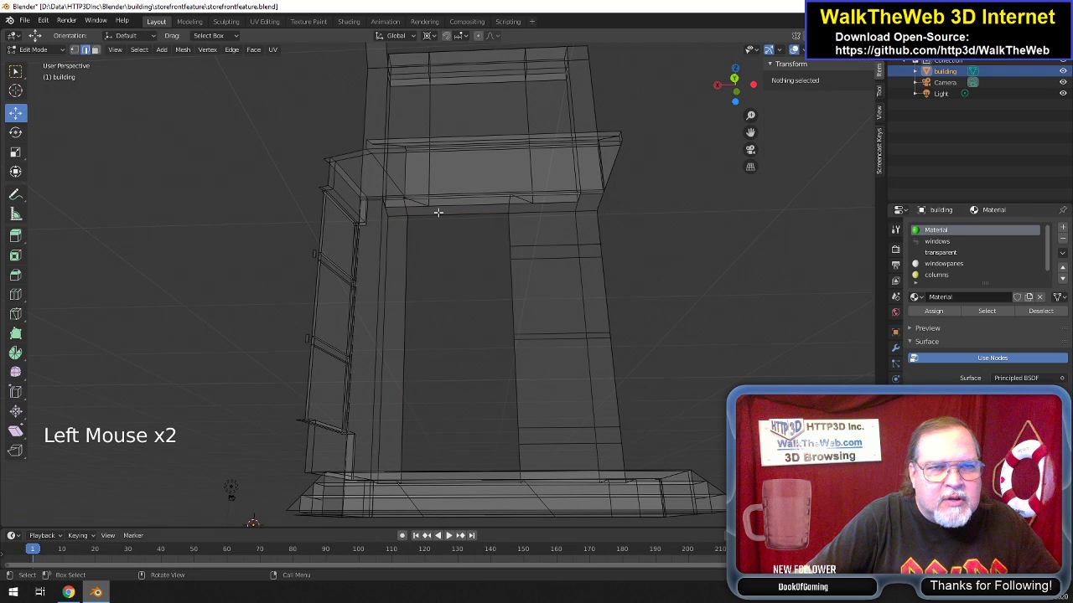
key("space")
left_click(414, 216)
key("space")
key("space")
key("space")
key("space")
key("space")
key("space")
key("space")
key("space")
key("space")
key("space")
key("space")
key("space")
key("space")
key("space")
key("space")
key("space")
key("space")
key("space")
key("space")
key("space")
key("space")
key("space")
key("space")
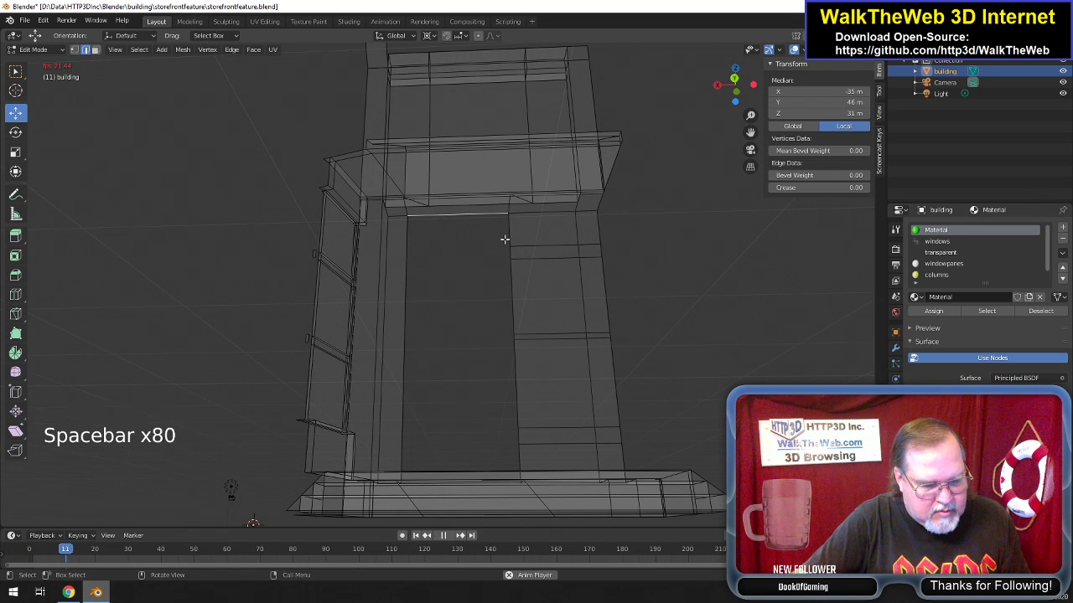
key("space")
key("space")
key("space")
key("space")
key("space")
Select the edge loop around the doorway opening and extrude it -1 m along the global Y axis.
left_click(474, 212, "alt")
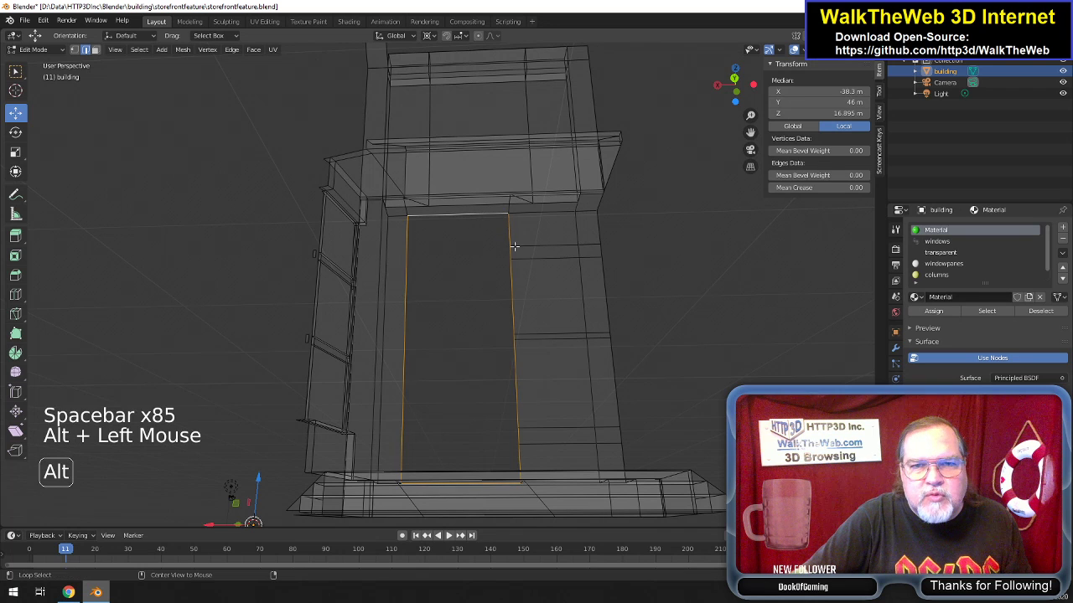
scroll(591, 267, "up", 2)
left_click_drag(734, 88, 709, 170)
scroll(679, 211, "down", 3)
scroll(681, 212, "up", 1)
scroll(682, 212, "up", 1)
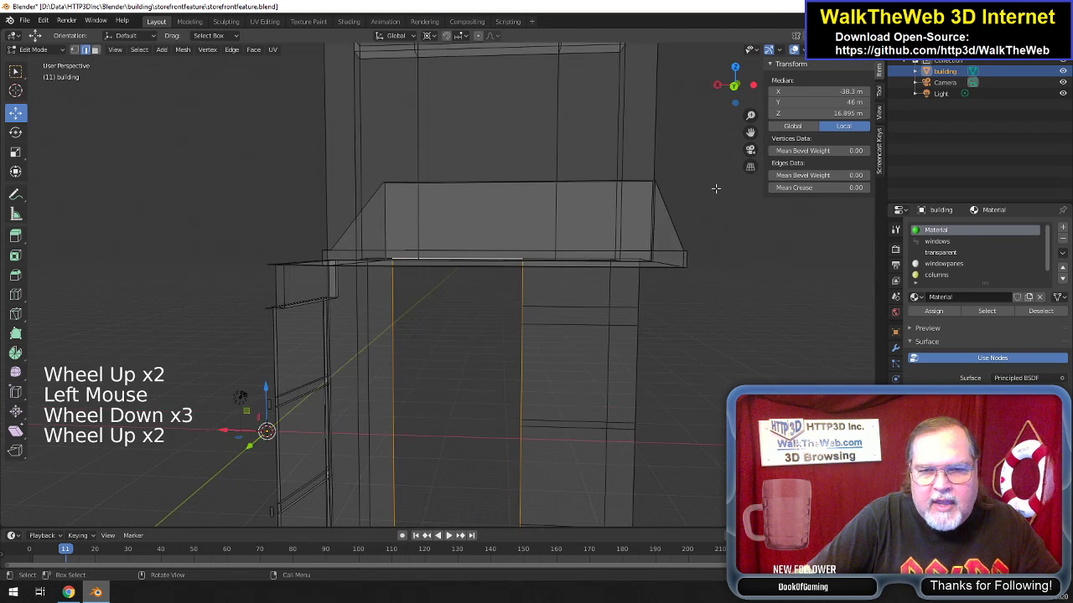
left_click_drag(741, 106, 635, 219)
scroll(635, 219, "down", 1)
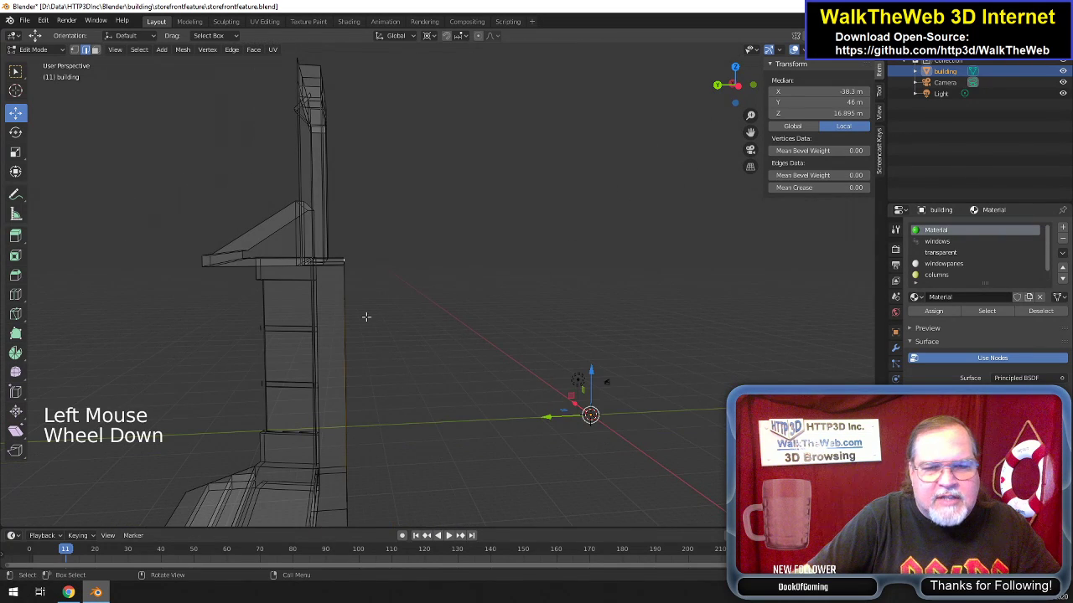
left_click_drag(726, 87, 738, 86)
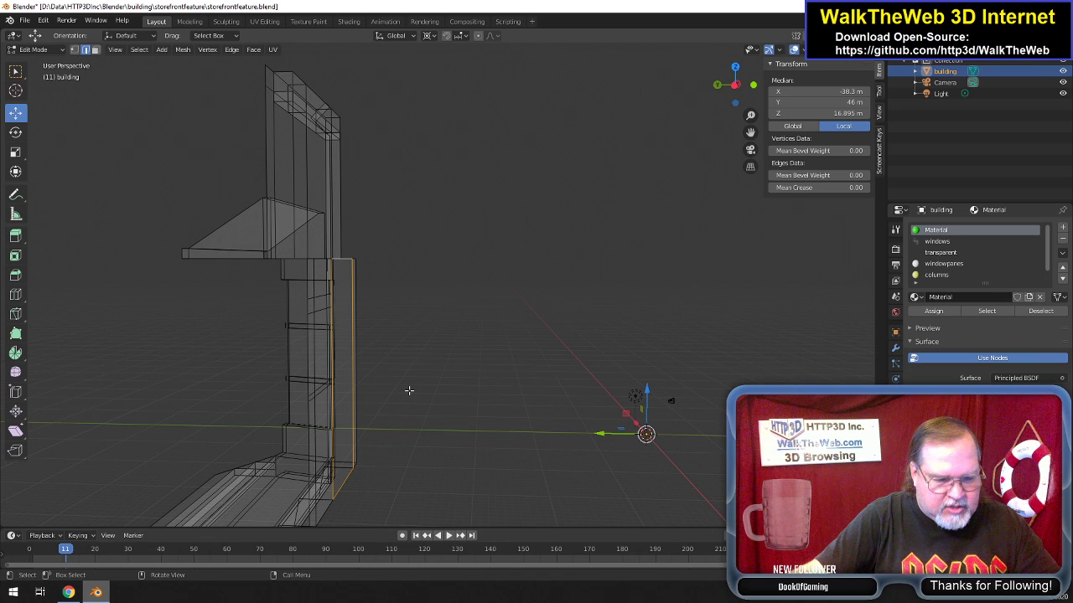
key("e")
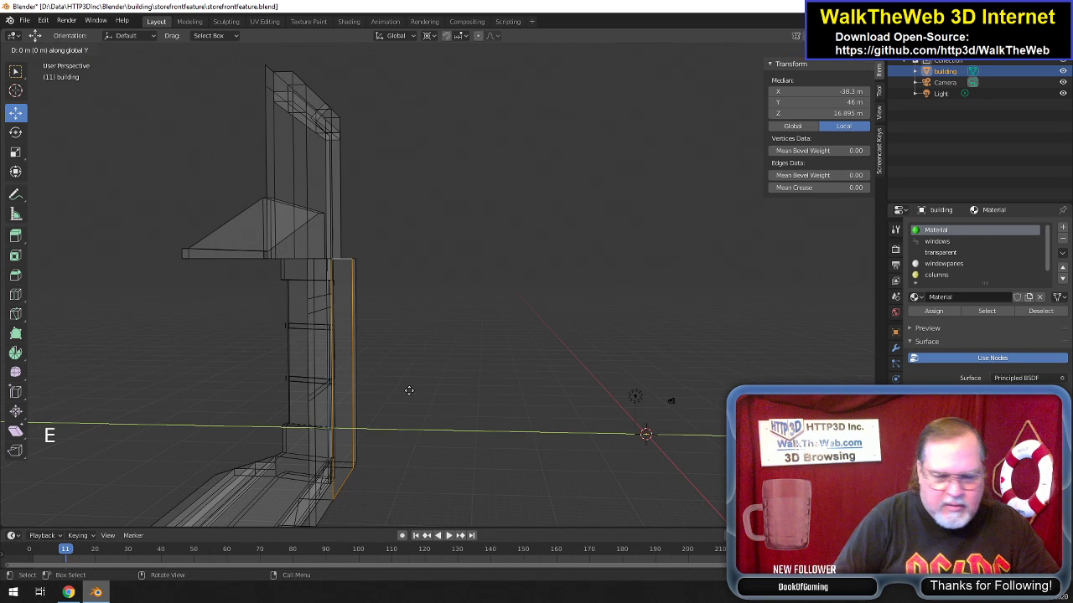
type("-1")
key("Return")
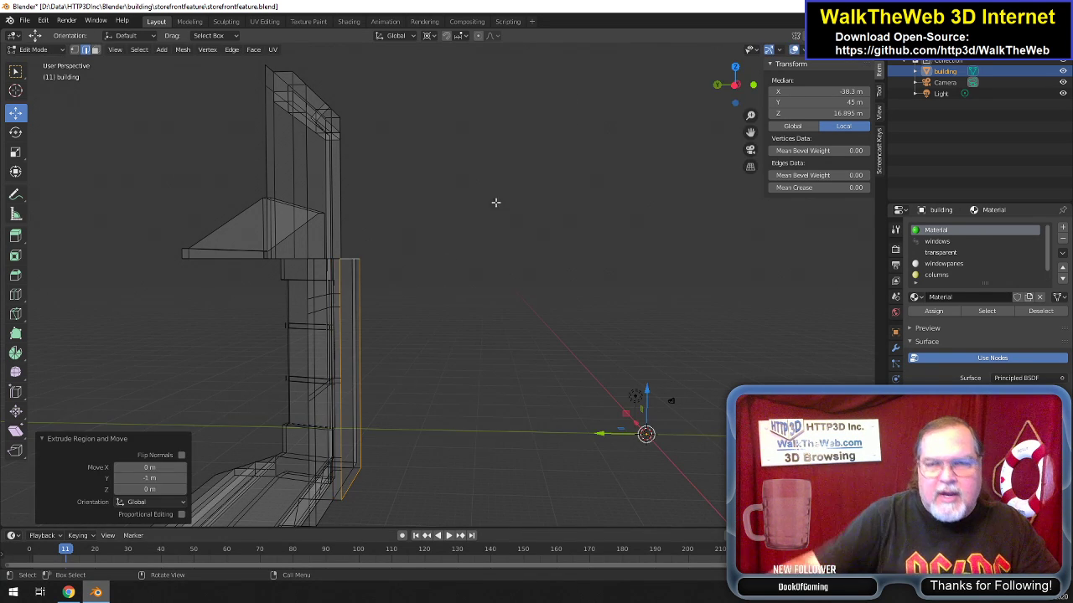
Examine the extruded edge loop of the doorway frame from the front of the entrance.
left_click_drag(740, 100, 628, 41)
scroll(661, 290, "up", 2)
left_click(186, 405)
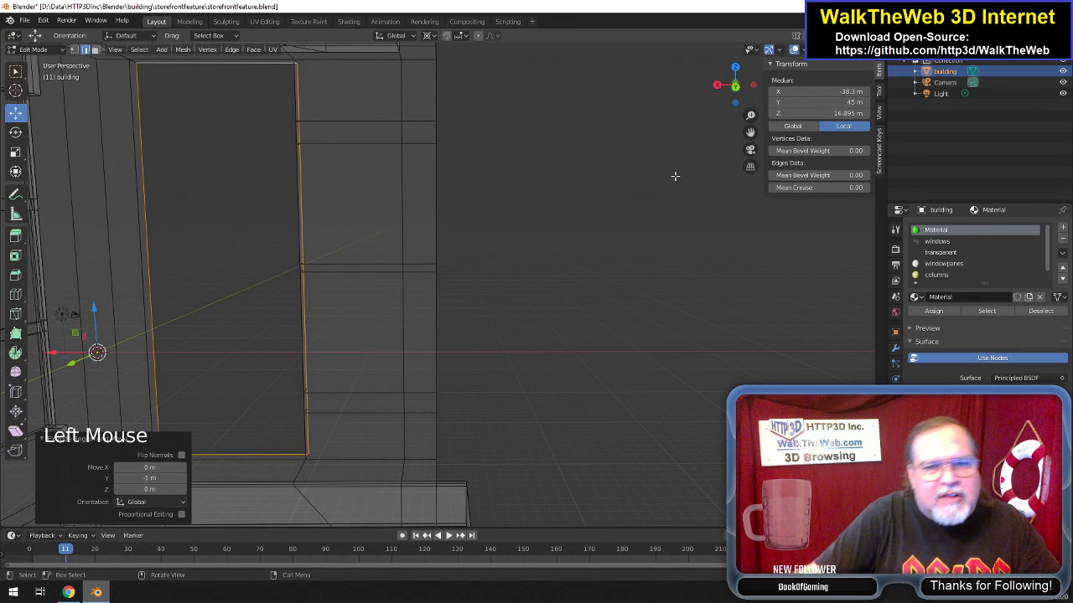
left_click_drag(737, 91, 821, 121)
scroll(733, 99, "down", 3)
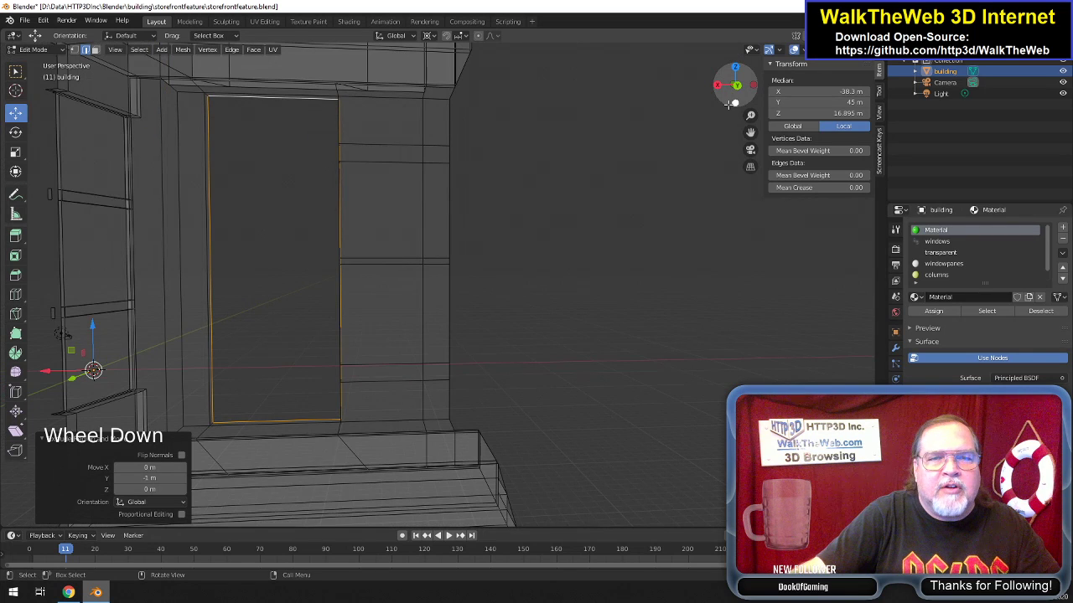
scroll(729, 103, "up", 1)
scroll(713, 111, "down", 1)
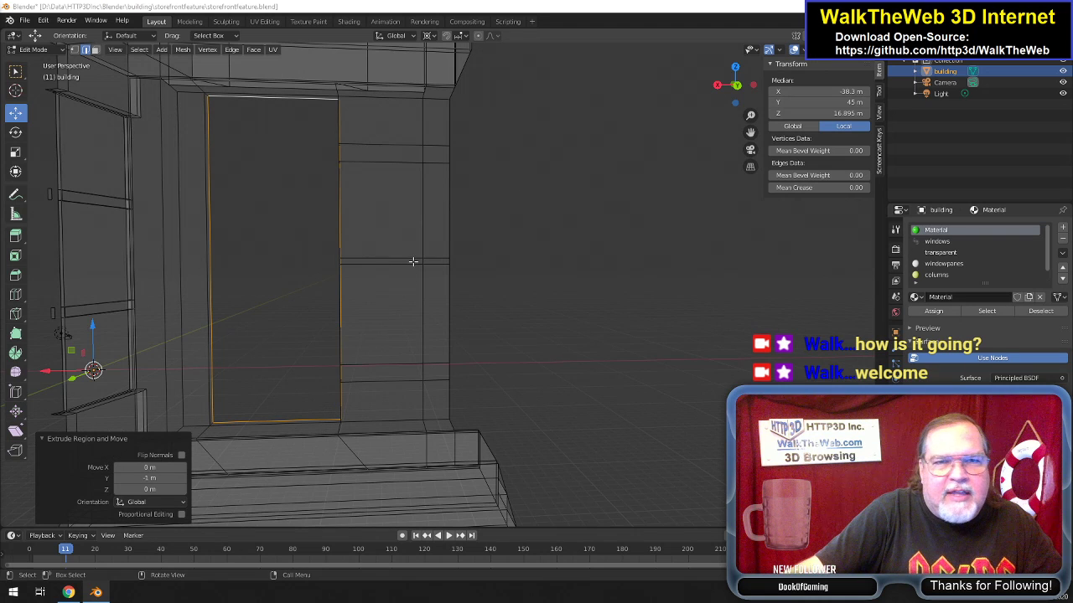
scroll(412, 263, "down", 3)
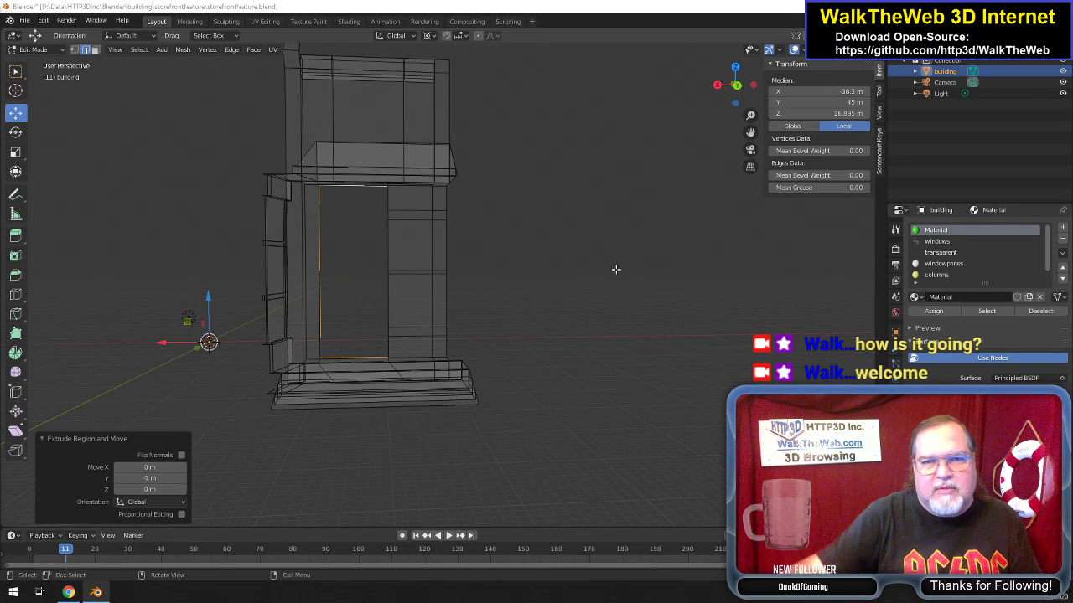
Reveal all hidden building geometry to see the entrance in context, and undo back to the selected doorway edge loop.
left_click(681, 269)
key("alt+h")
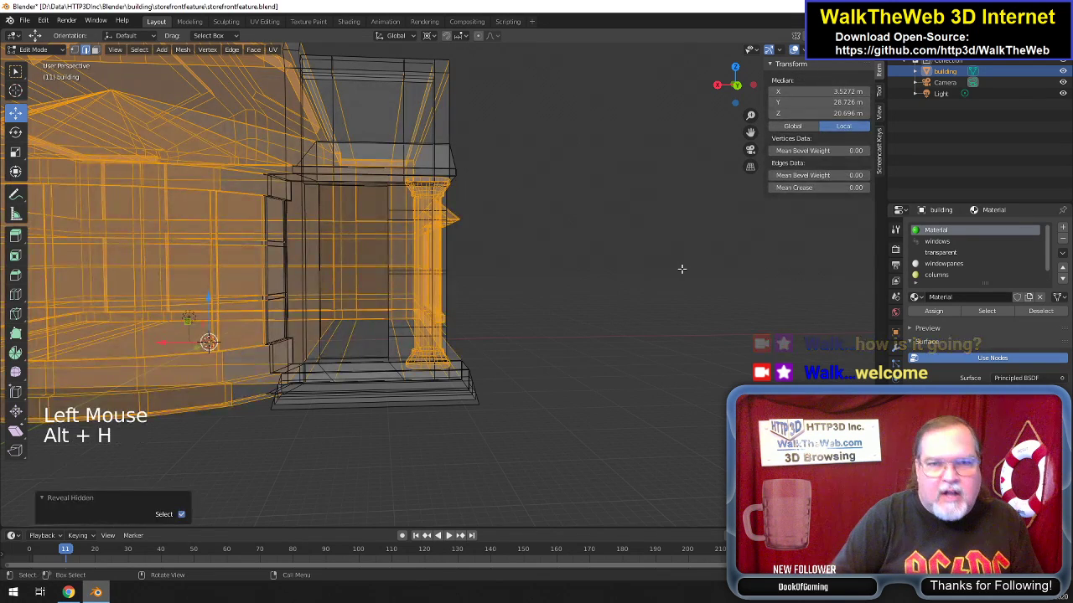
scroll(518, 297, "down", 6)
scroll(518, 298, "up", 4)
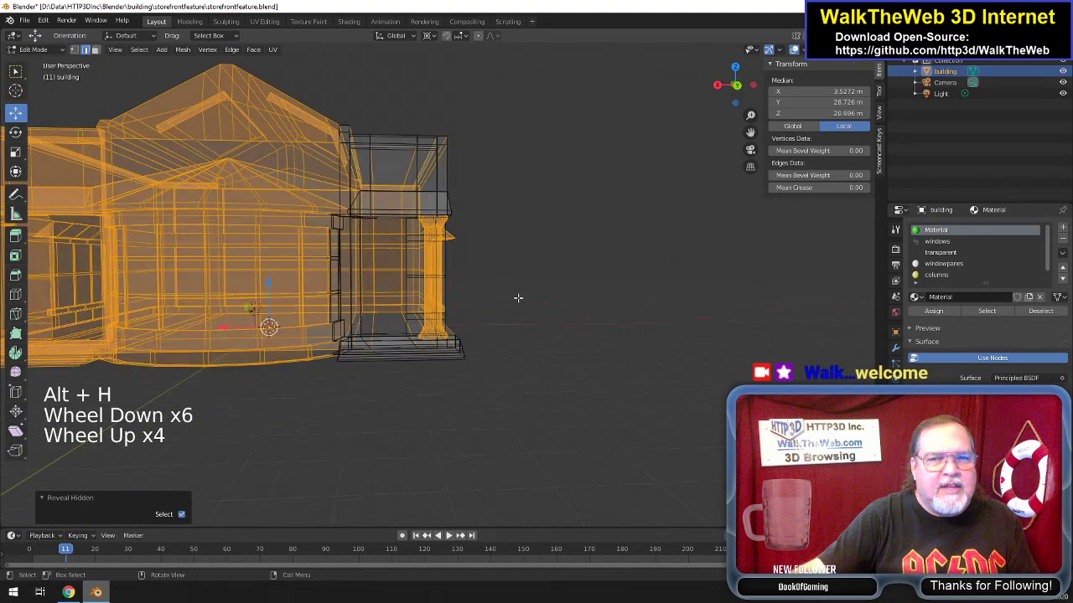
key("ctrl+z")
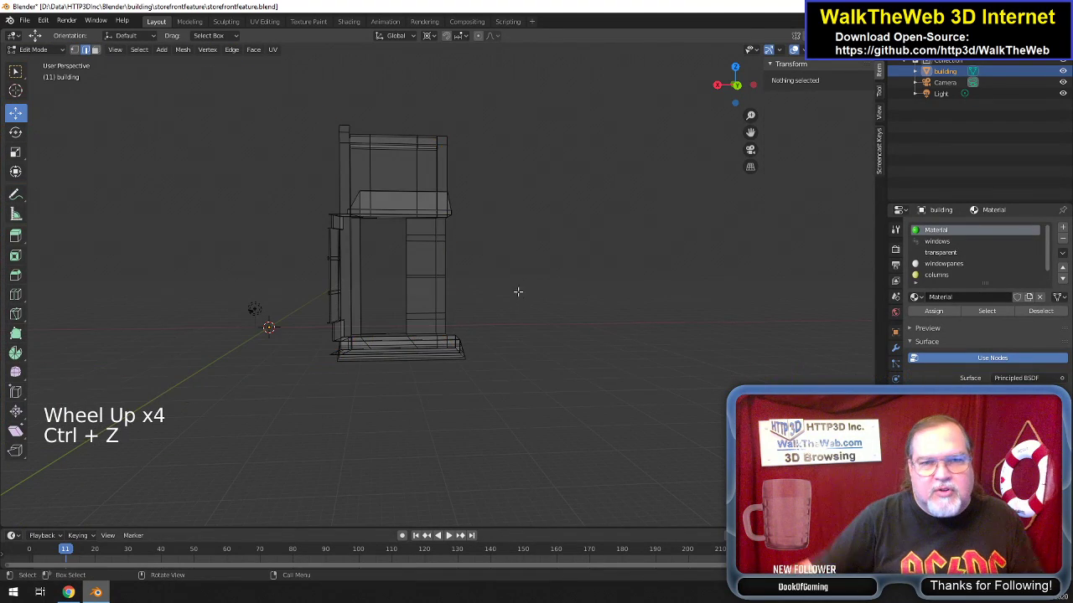
scroll(572, 300, "up", 4)
scroll(571, 296, "up", 1)
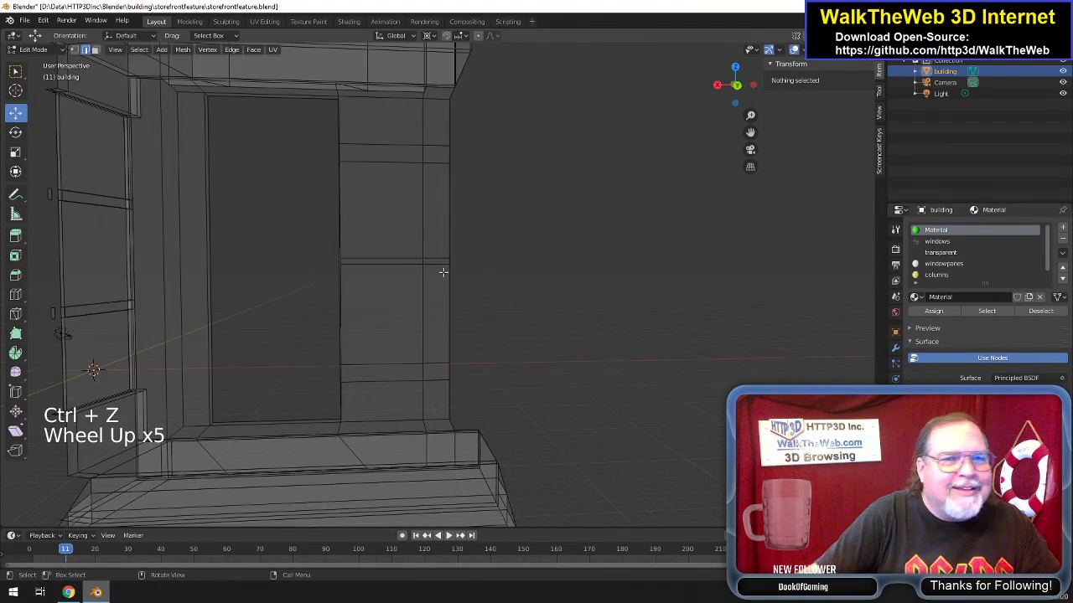
left_click(753, 99)
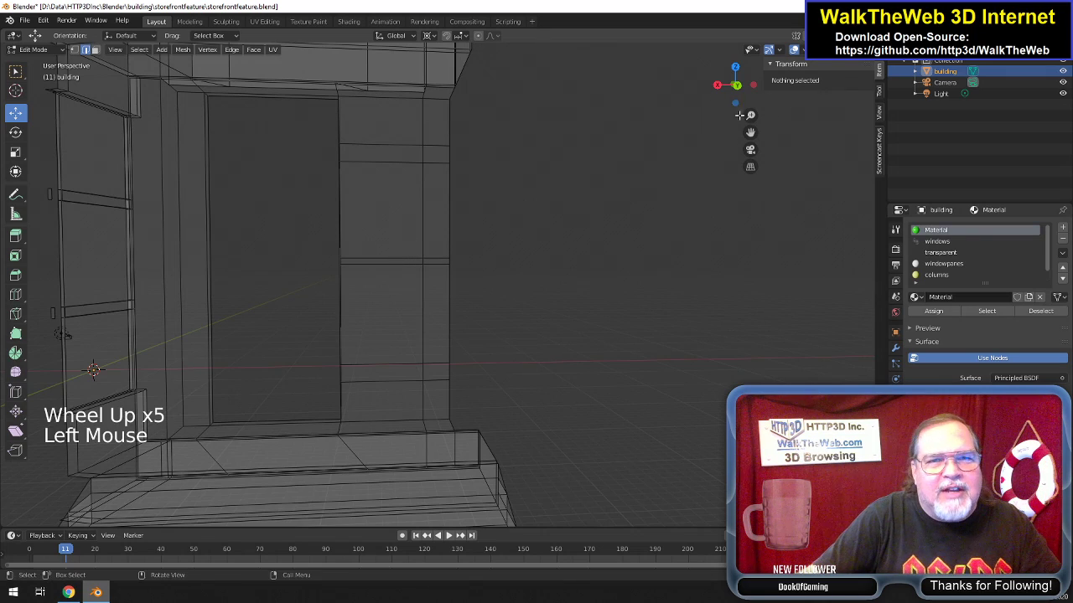
left_click_drag(749, 96, 565, 210)
key("ctrl+z")
key("ctrl+z")
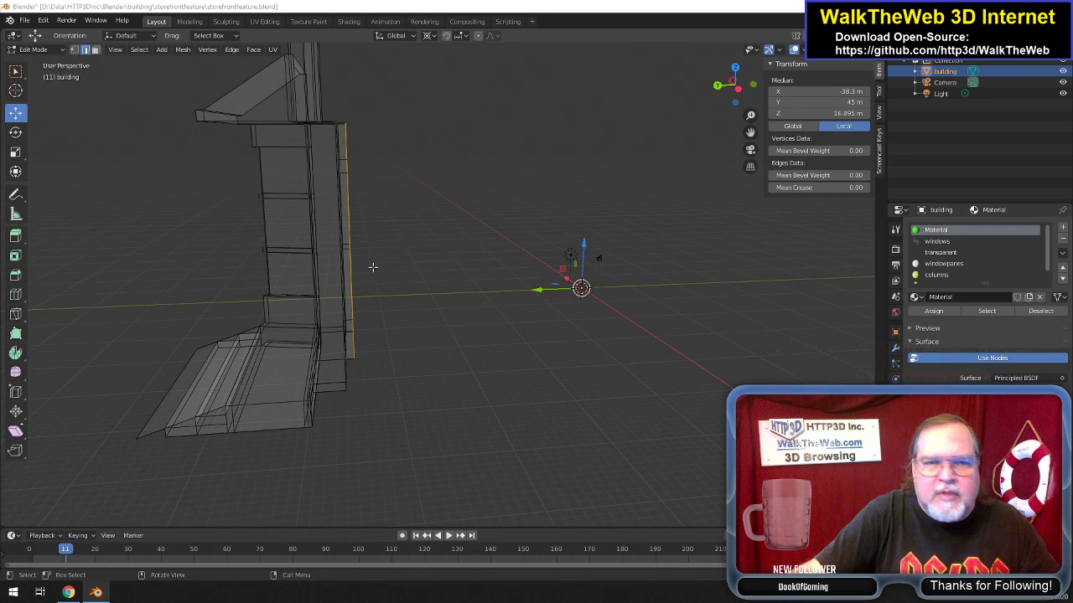
left_click(828, 114)
left_click(777, 114)
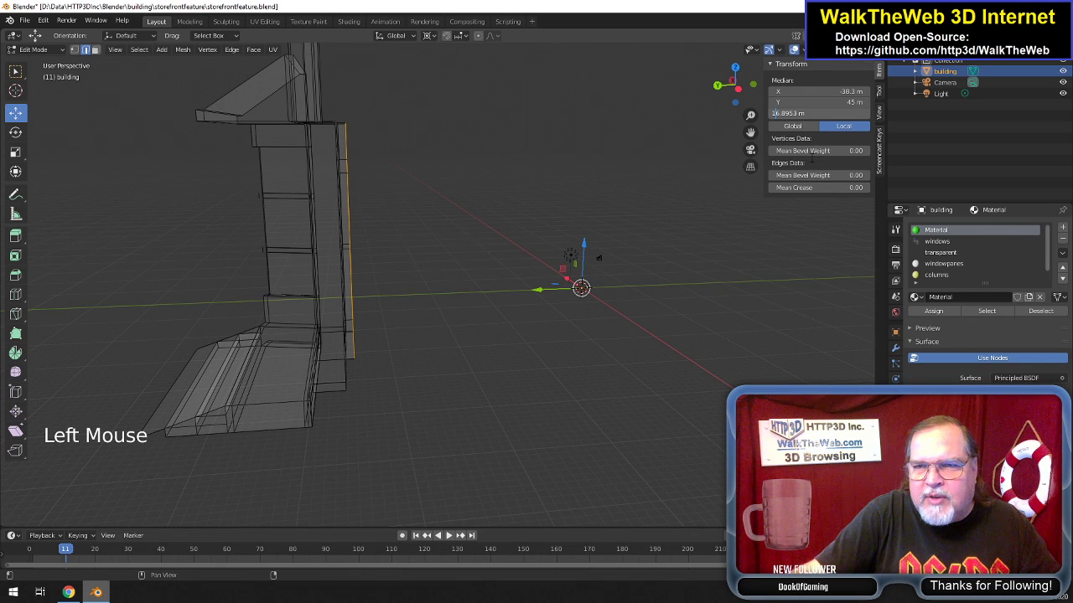
type("5")
key("Return")
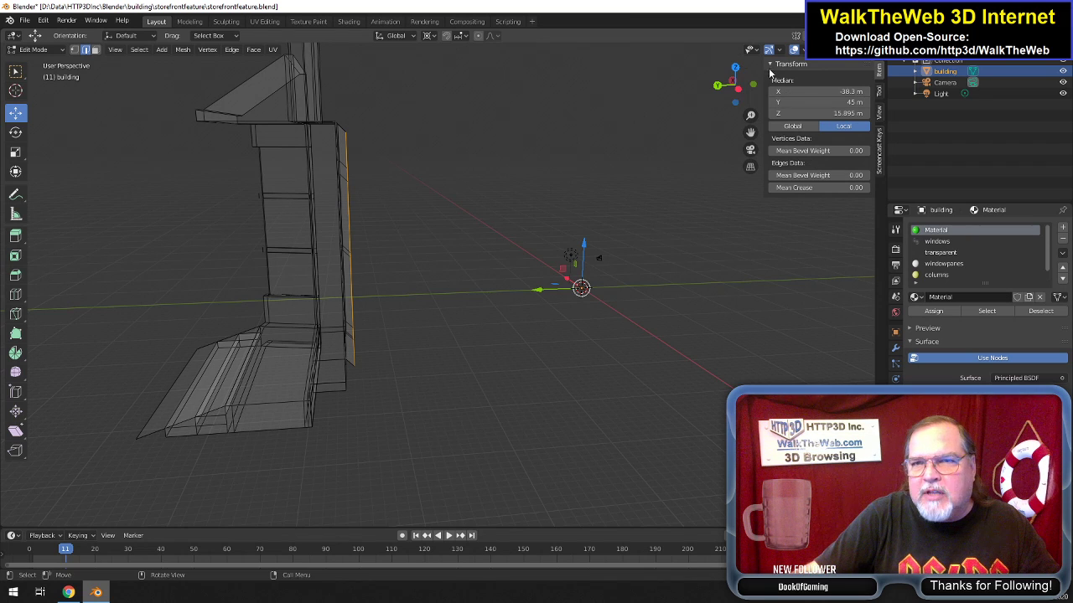
key("ctrl+z")
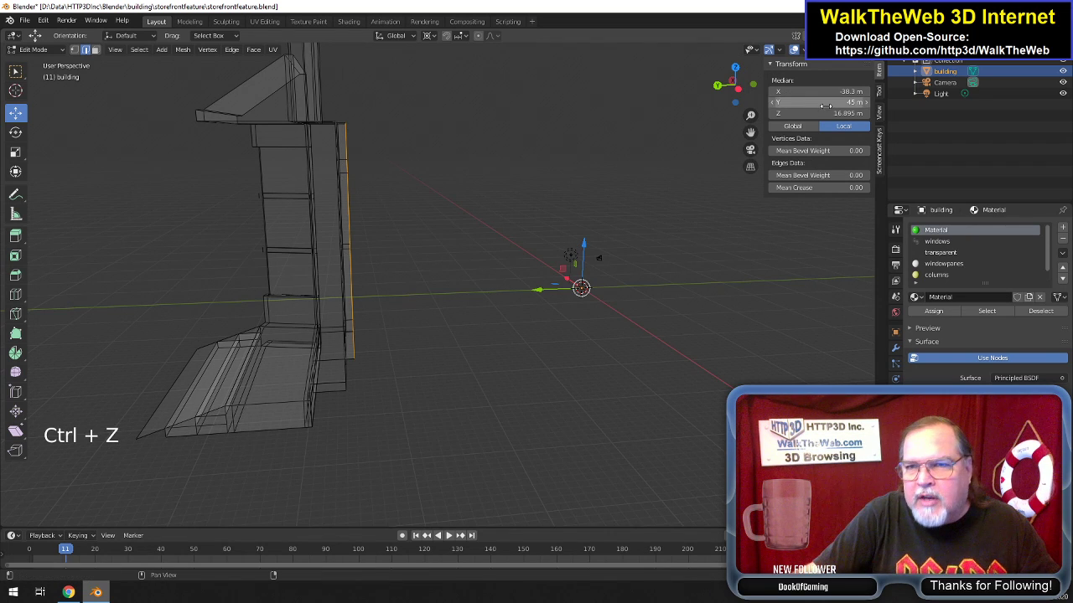
Set the median Y position of the extruded doorway edge loop to 44 m.
left_click(797, 104)
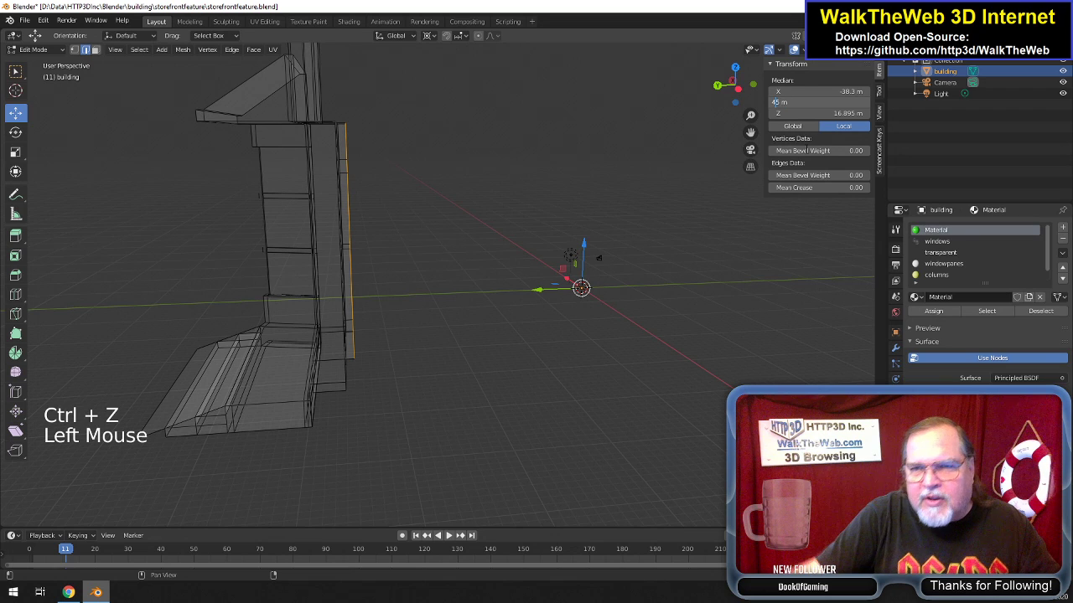
type("44")
key("Return")
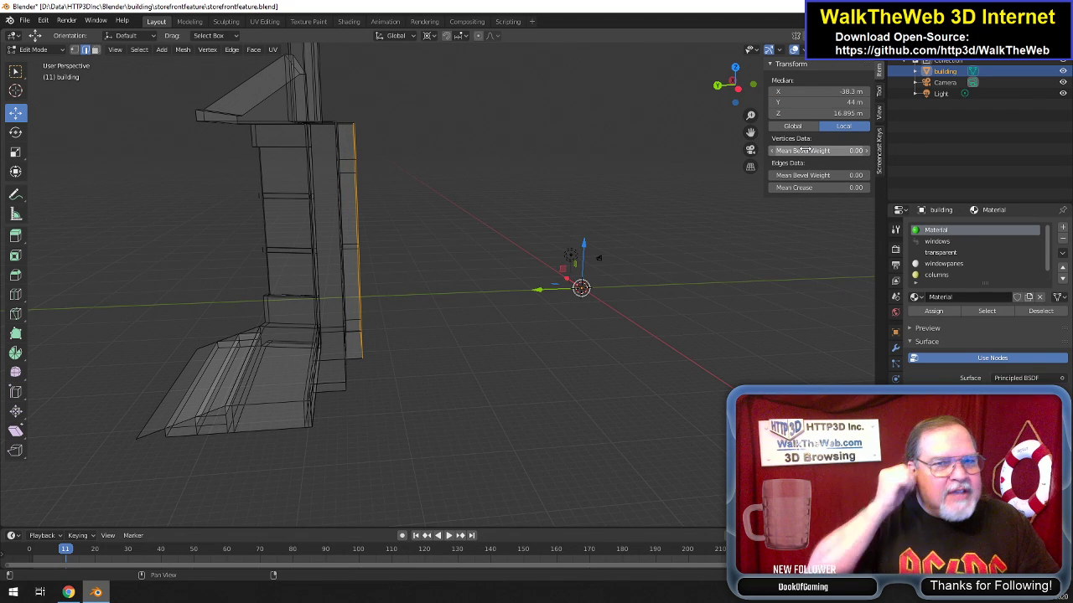
mouse_move(726, 87)
left_mouse_down()
mouse_move(709, 91)
mouse_move(736, 88)
left_mouse_up()
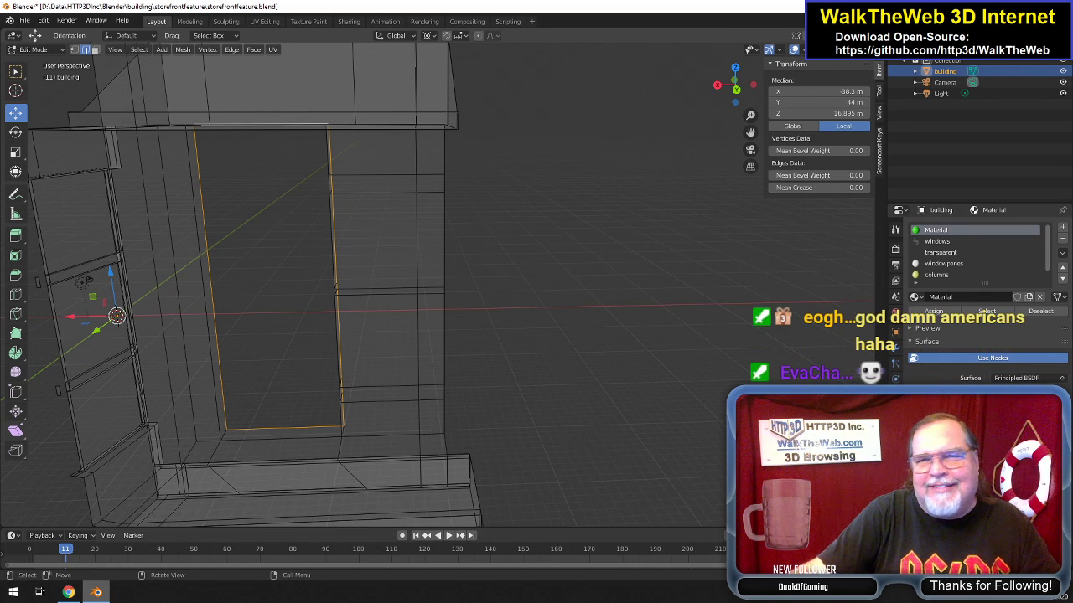
left_click_drag(724, 92, 756, 86)
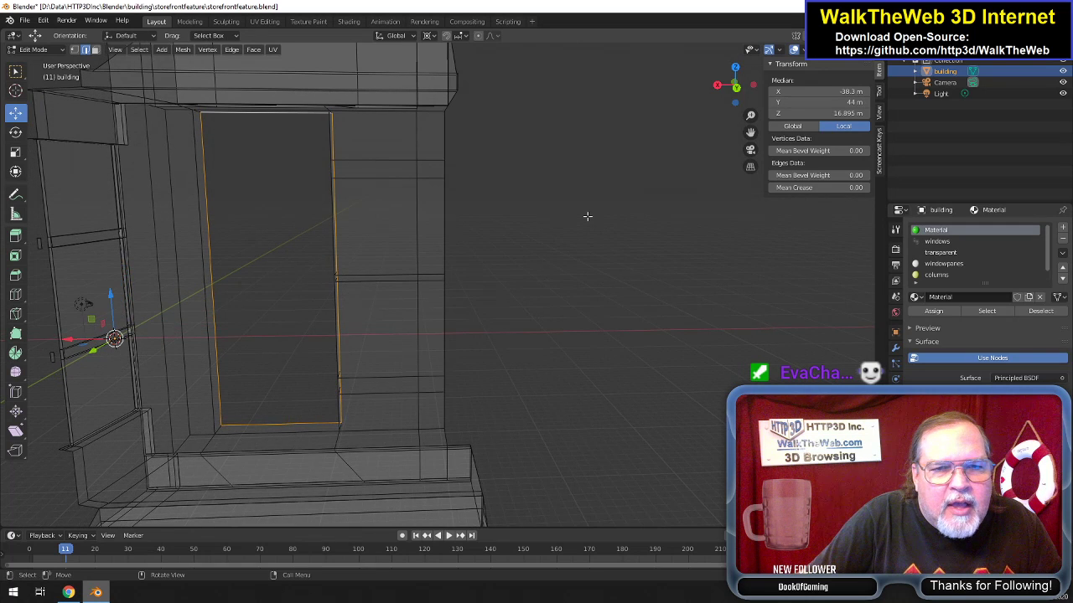
scroll(564, 218, "up", 2)
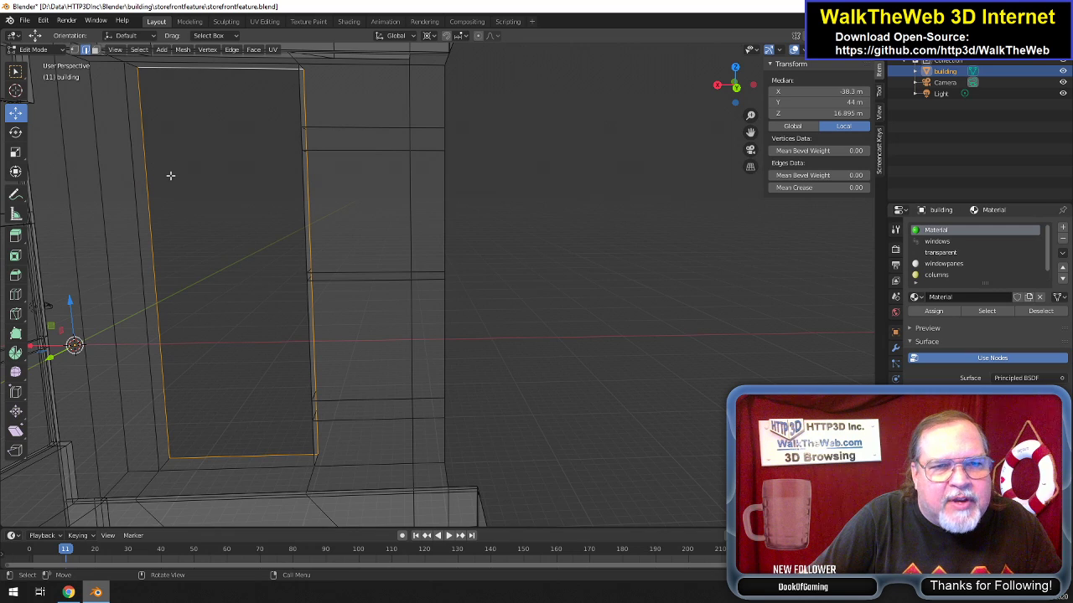
Subdivide the two long vertical edges of the doorway's uncut side jamb with 2 cuts.
mouse_move(738, 85)
left_mouse_down()
mouse_move(643, 88)
mouse_move(766, 87)
mouse_move(754, 87)
left_mouse_up()
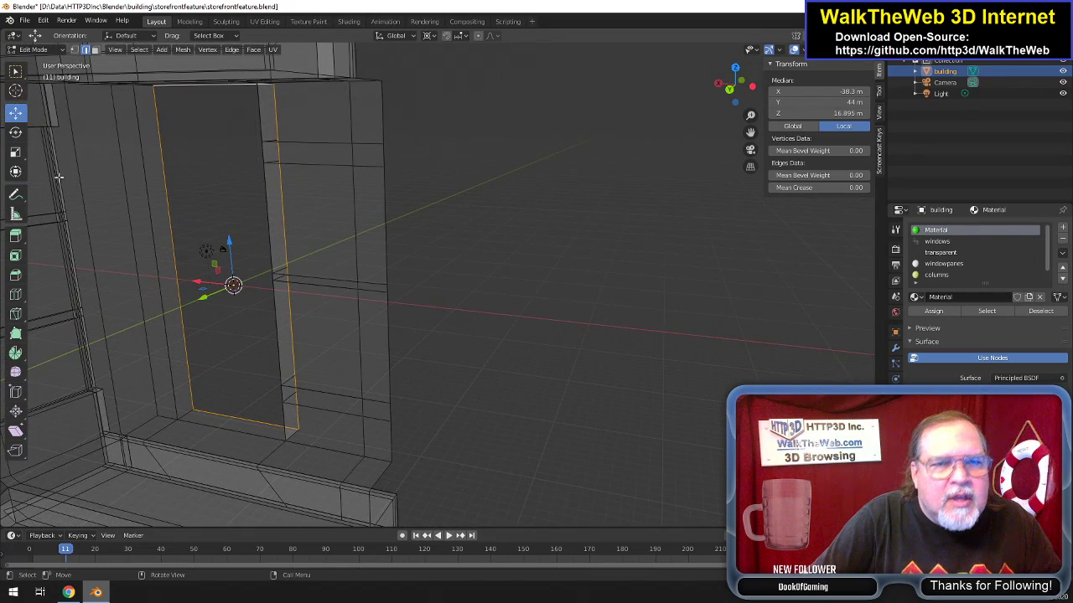
left_click(85, 51)
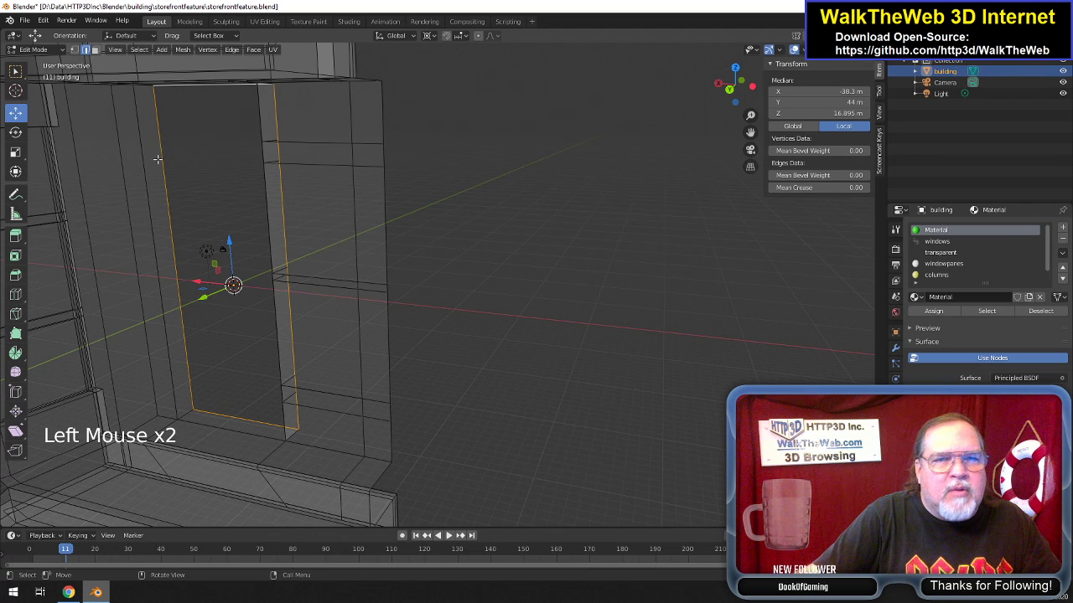
left_click(147, 172, "shift")
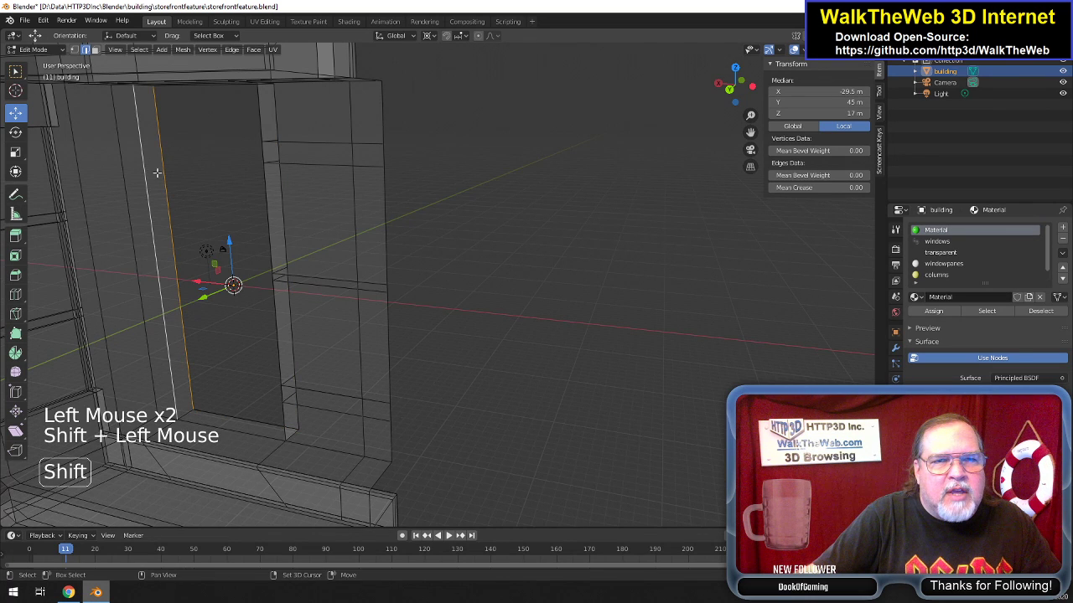
left_click(232, 50)
left_click(256, 104)
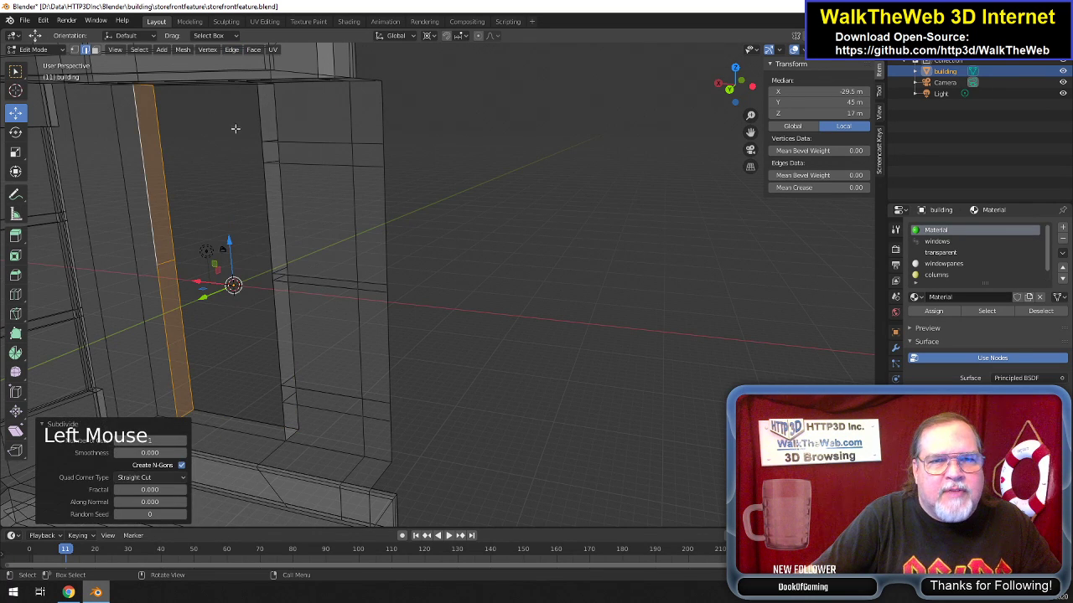
left_click(174, 440)
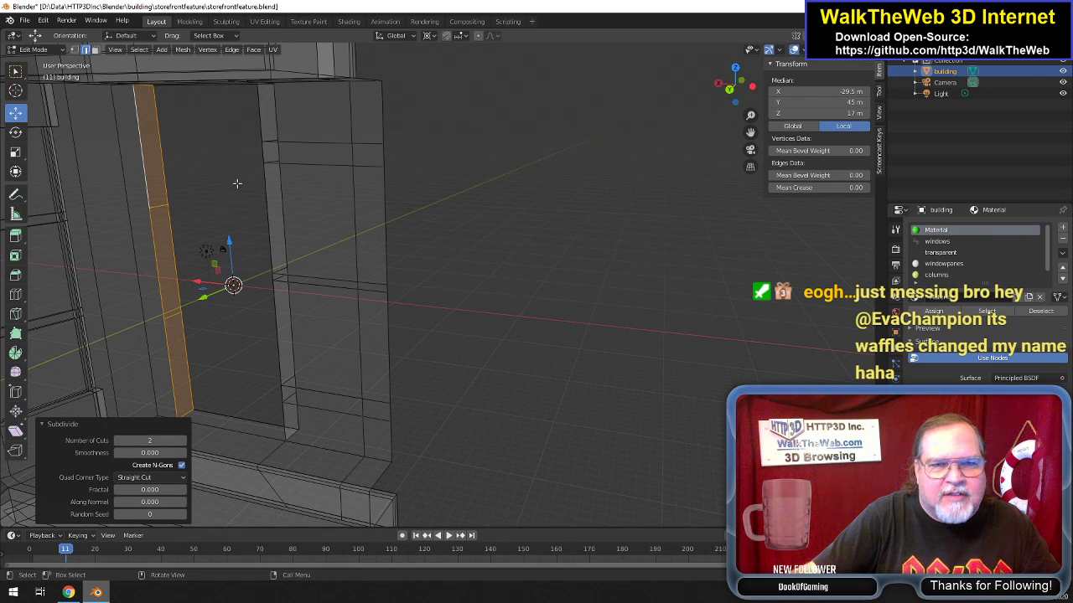
Set the upper cut edge's Z to 27 m, copied from the matching edge on the opposite door jamb.
left_click(273, 137)
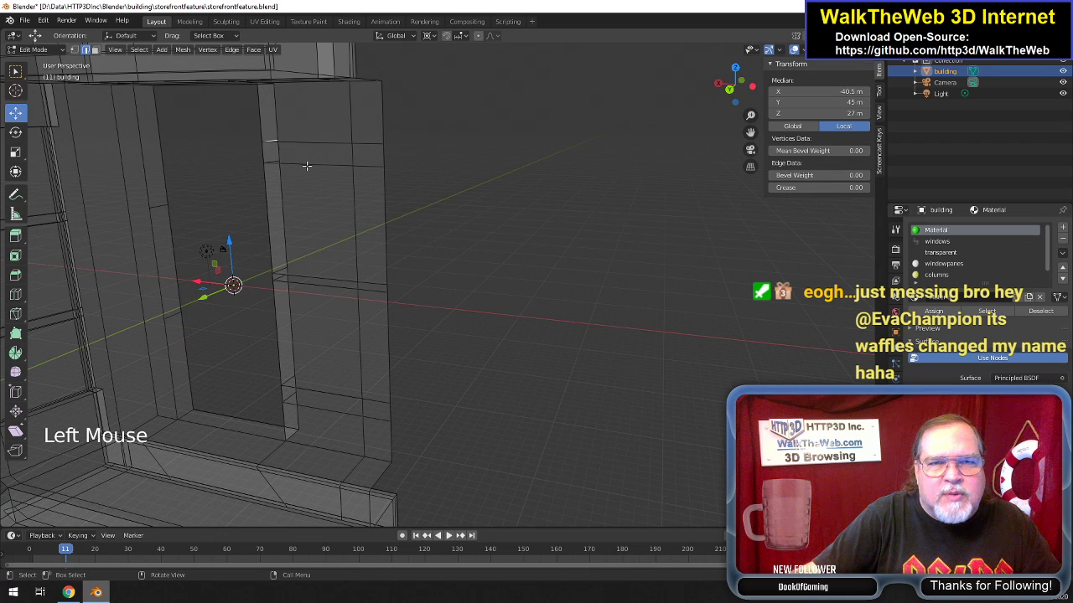
left_click(818, 114)
key("ctrl+c")
left_click(162, 205)
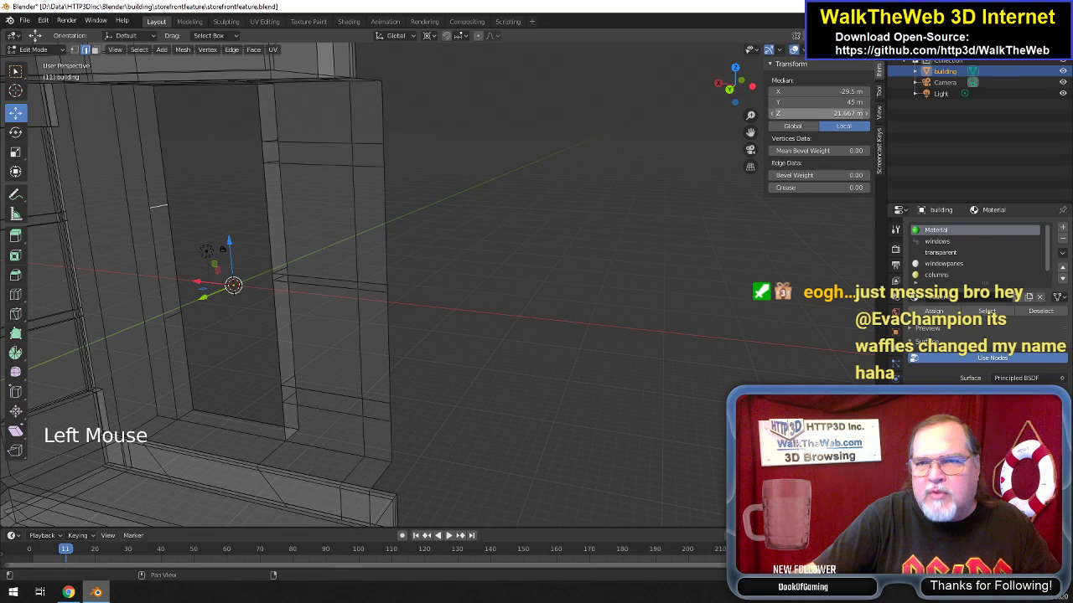
double_click(814, 113)
key("ctrl+v")
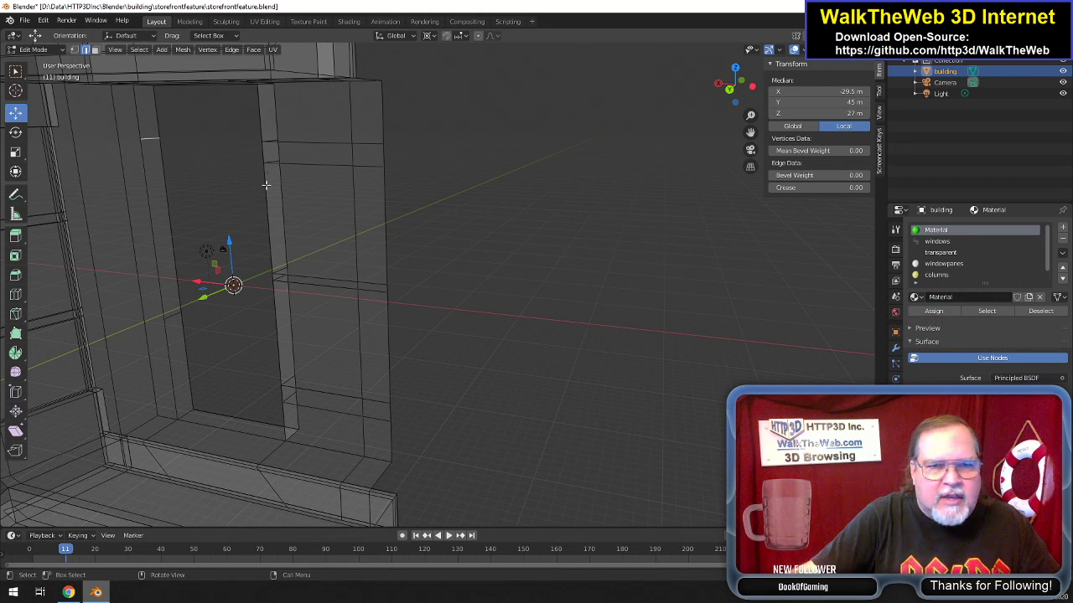
Set the lower cut edge's Z to 25.5 m, copied from the matching edge on the opposite door jamb.
left_click(275, 160)
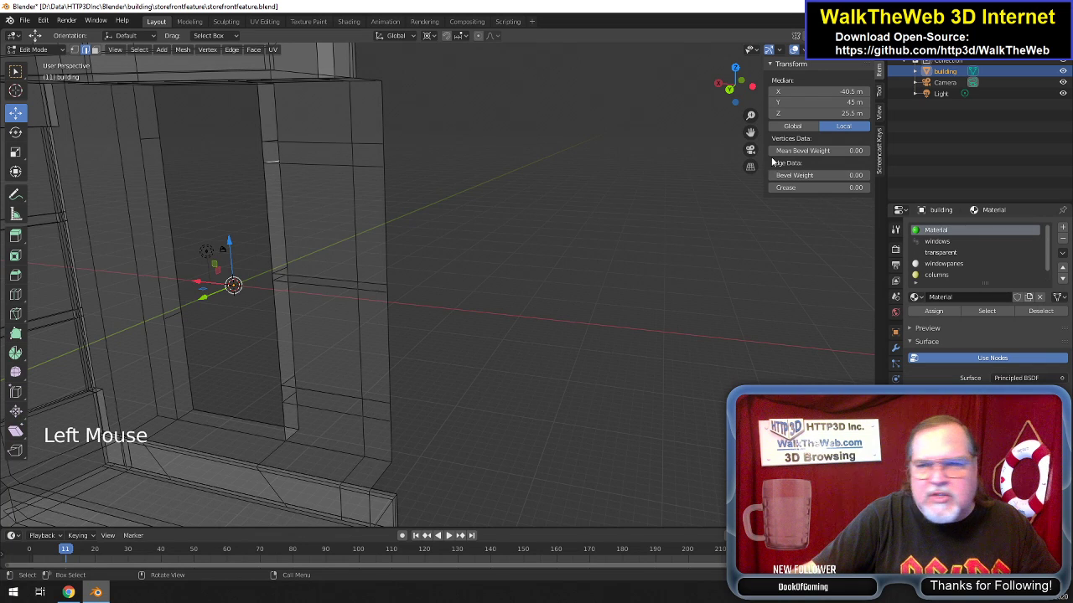
double_click(820, 114)
key("ctrl+c")
left_click(173, 323)
double_click(821, 113)
key("ctrl+v")
key("Return")
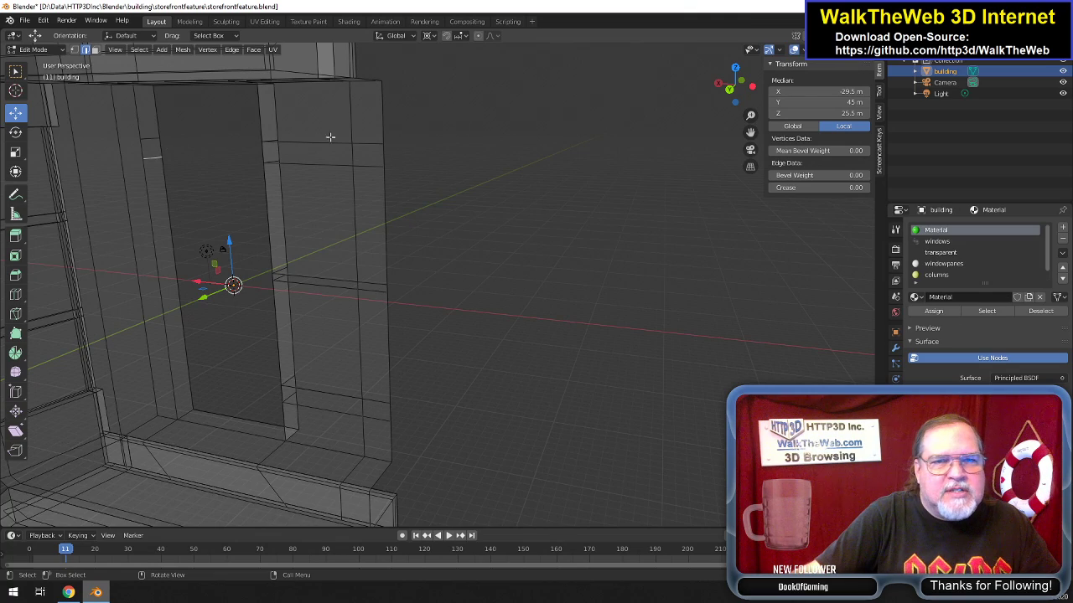
Delete only the two small opposing jamb faces between the upper cut edges, keeping their edges and vertices.
left_click_drag(729, 87, 679, 97)
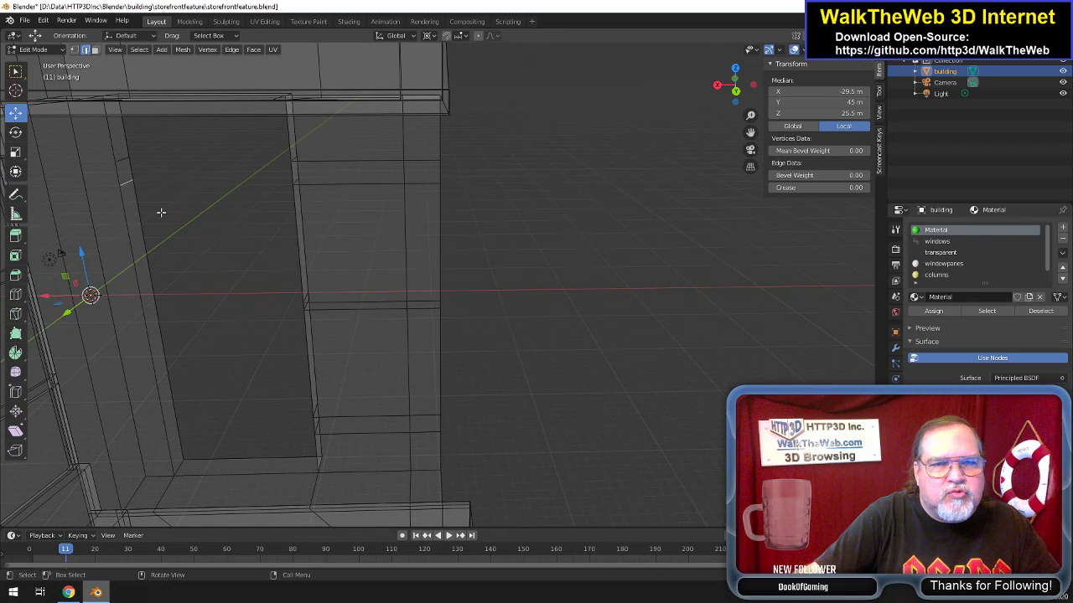
left_click(94, 50)
left_click(124, 172)
key("shift")
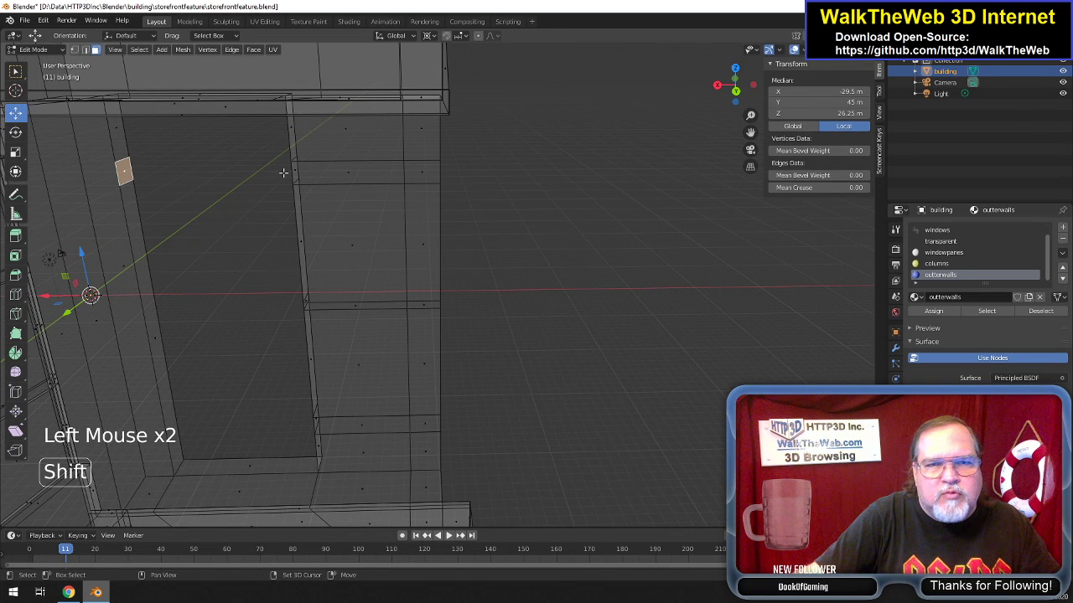
left_click(293, 172, "shift")
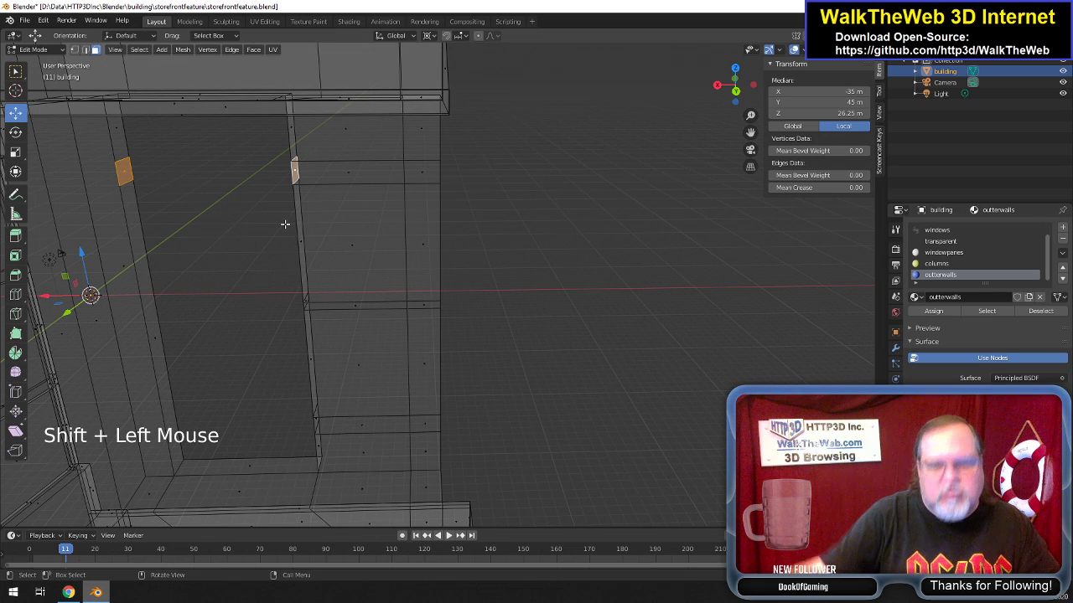
key("Delete")
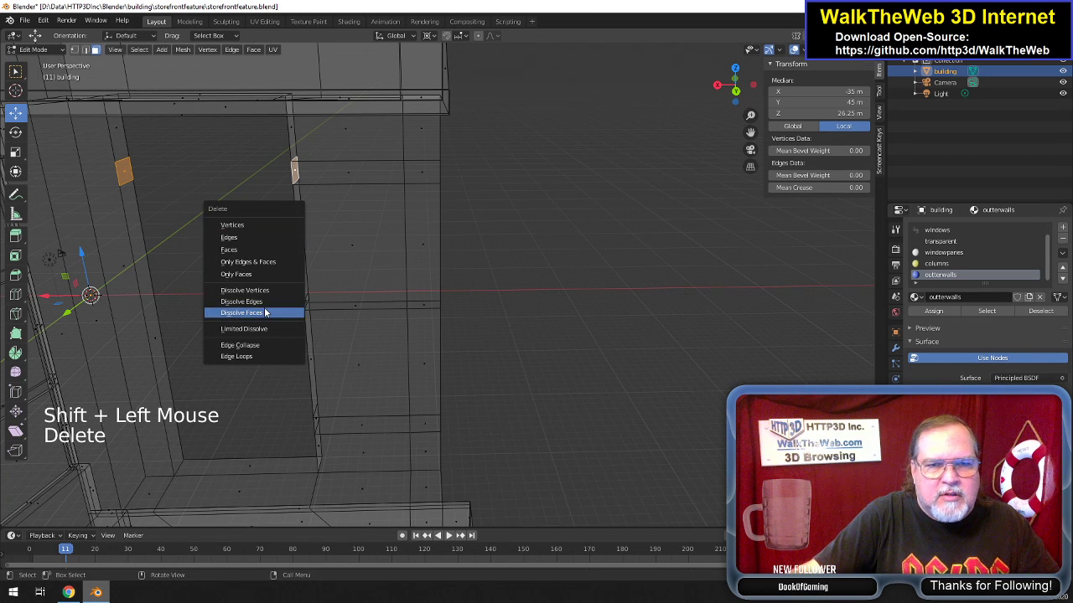
left_click(257, 274)
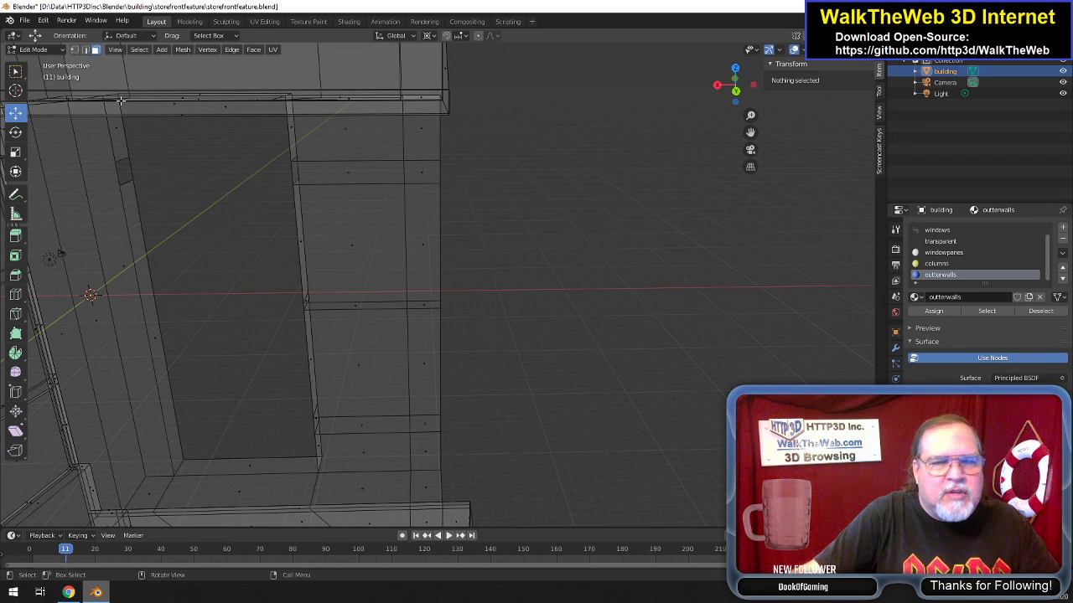
Fill the crossbar's top face between the four jamb vertices at Z 27 m.
left_click(74, 50)
left_click(129, 157)
left_click(116, 161, "shift")
left_click(293, 160, "shift")
left_click(293, 159, "shift")
key("f")
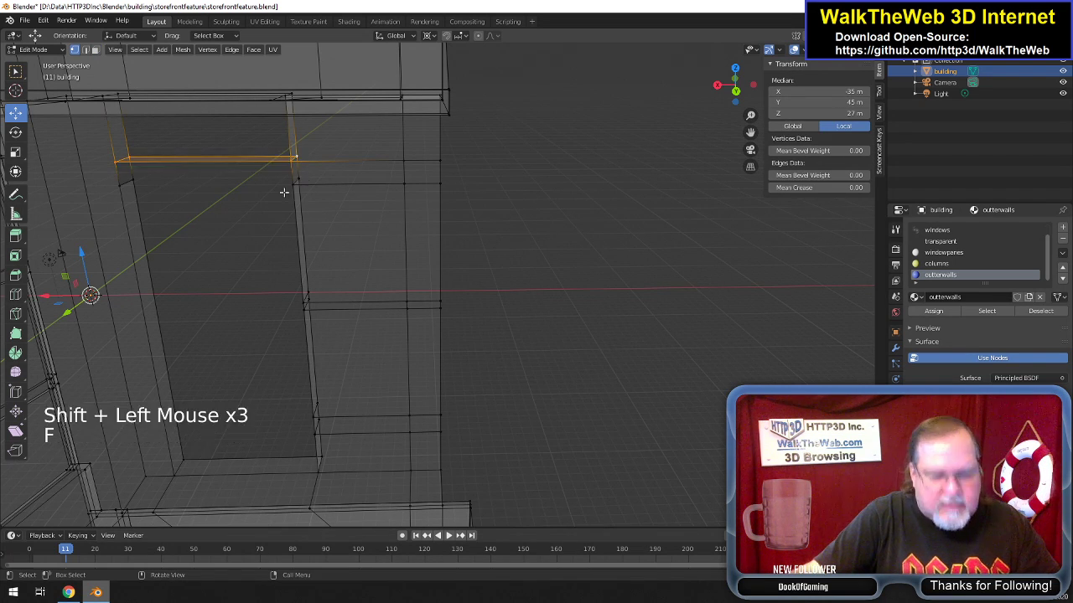
Fill the crossbar's vertical face between the four jamb vertices on the extruded side at Y 44 m.
left_click(298, 177)
left_click(295, 158, "shift")
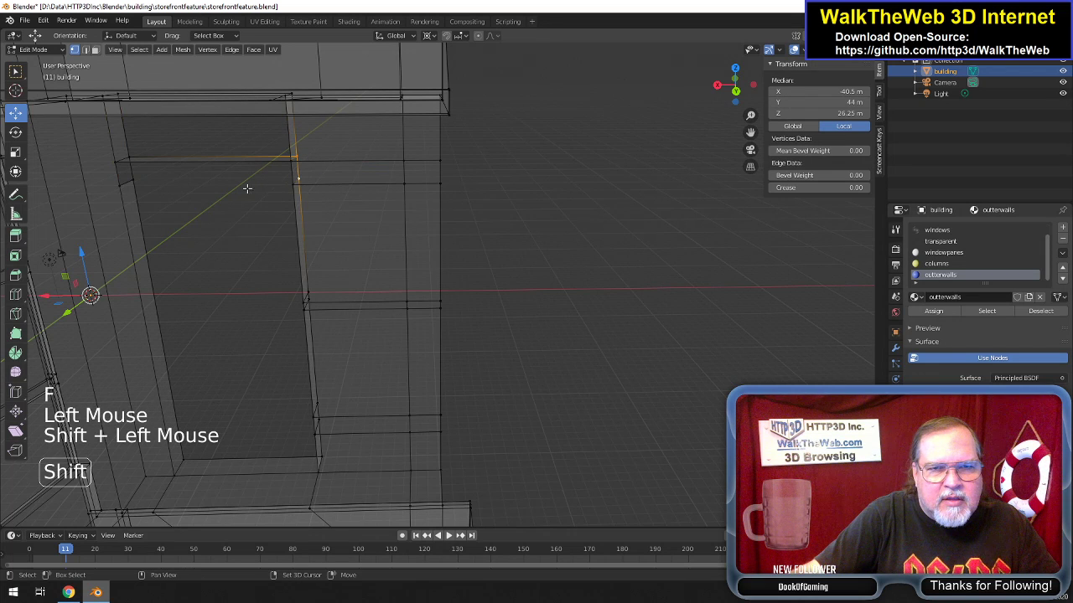
left_click(132, 179, "shift")
left_click(129, 157, "shift")
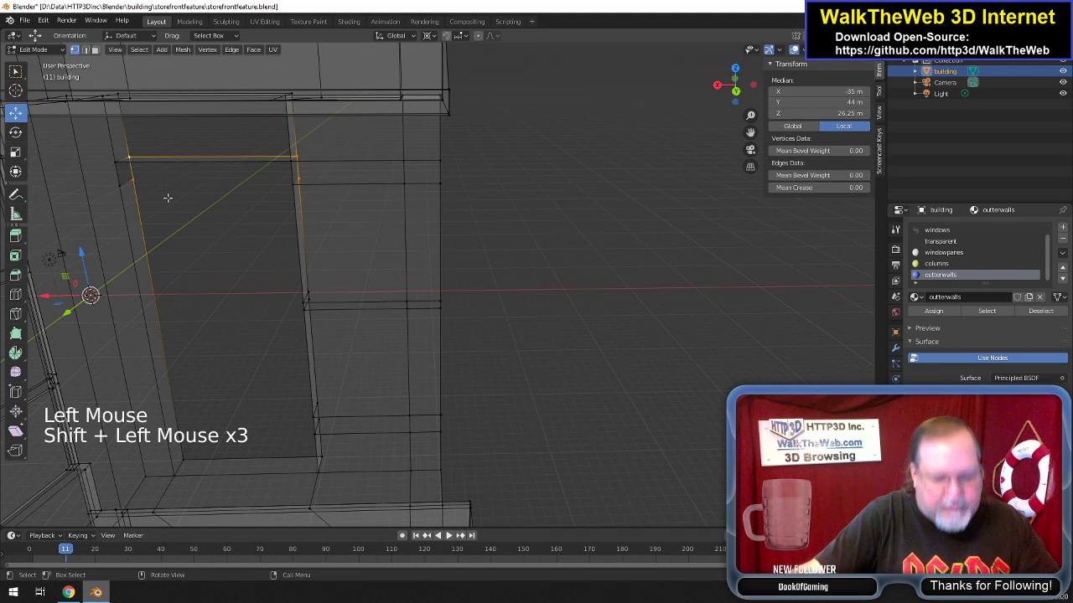
key("f")
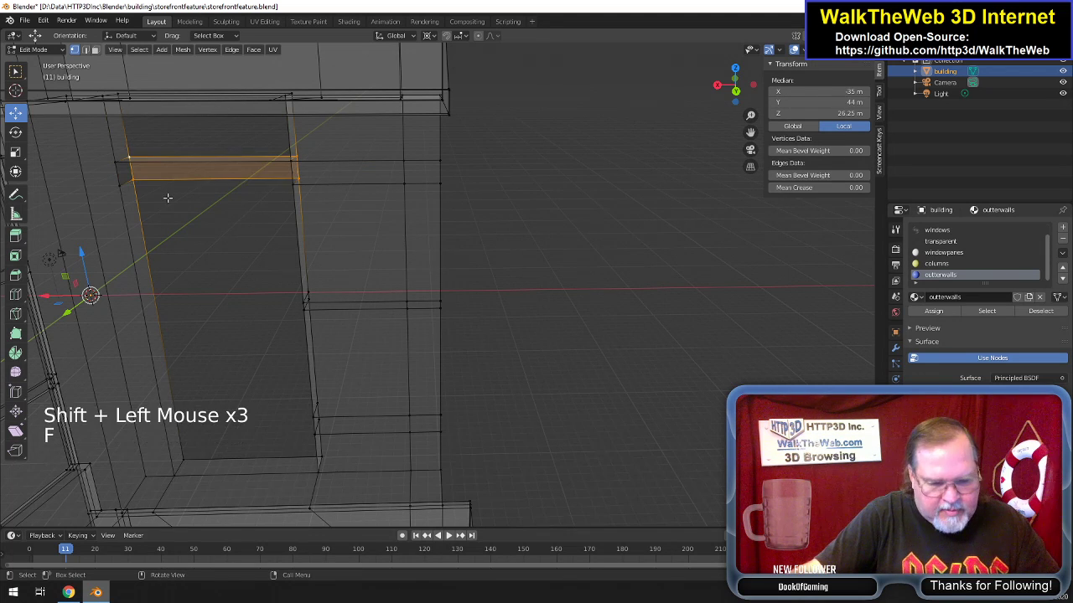
Fill the crossbar's underside between the four jamb vertices at Z 25.5 m.
left_click(298, 178)
left_click(149, 193, "shift")
left_click(284, 186, "shift")
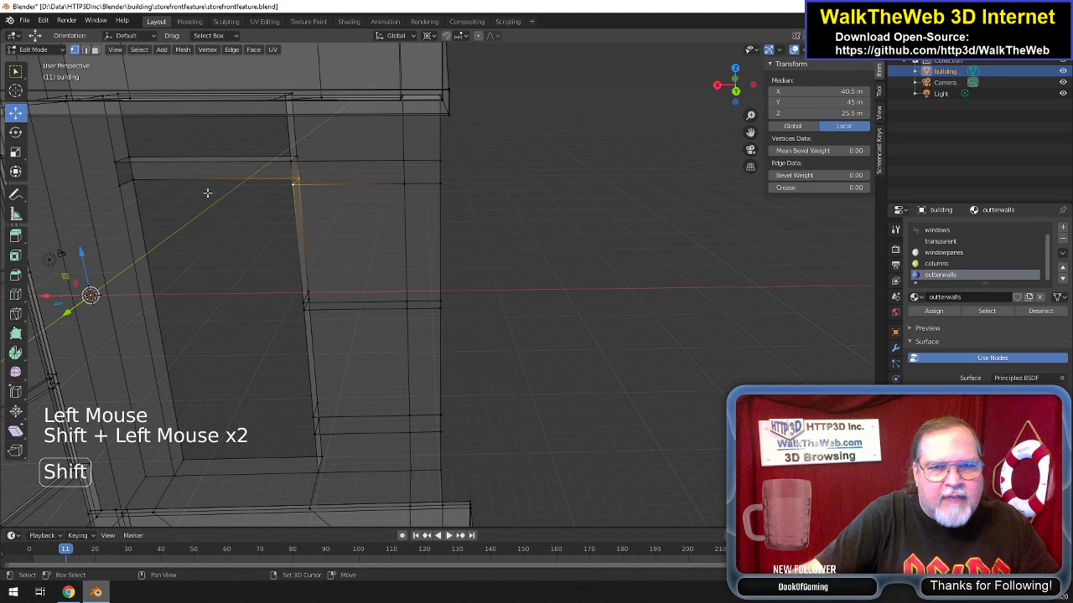
left_click(136, 182, "shift")
left_click(121, 185, "shift")
key("f")
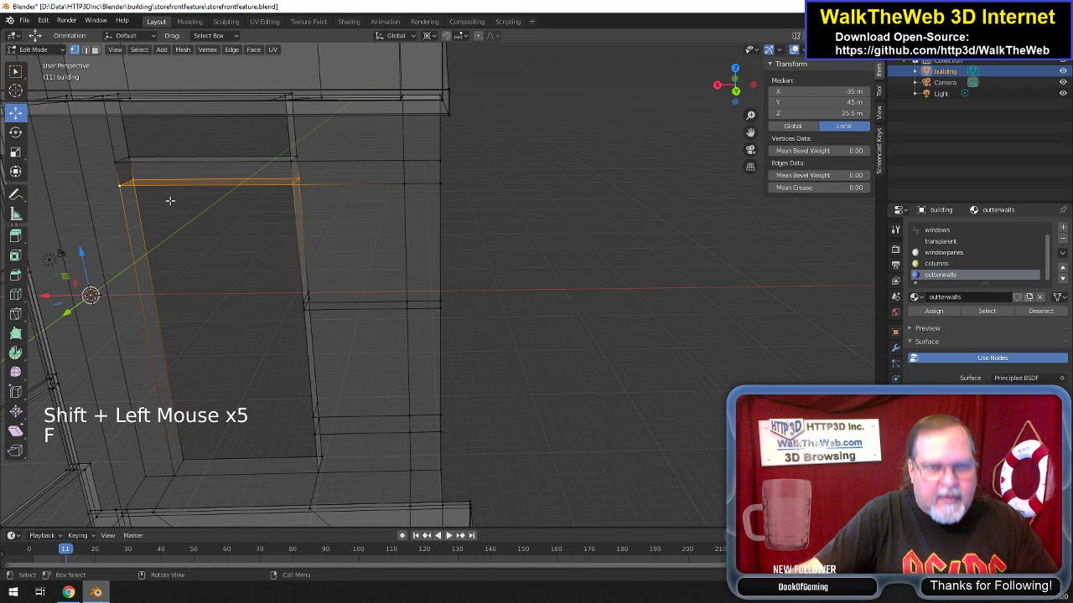
Fill the crossbar's remaining vertical face between the four jamb vertices at Y 46 m.
left_click(294, 182)
left_click(292, 162, "shift")
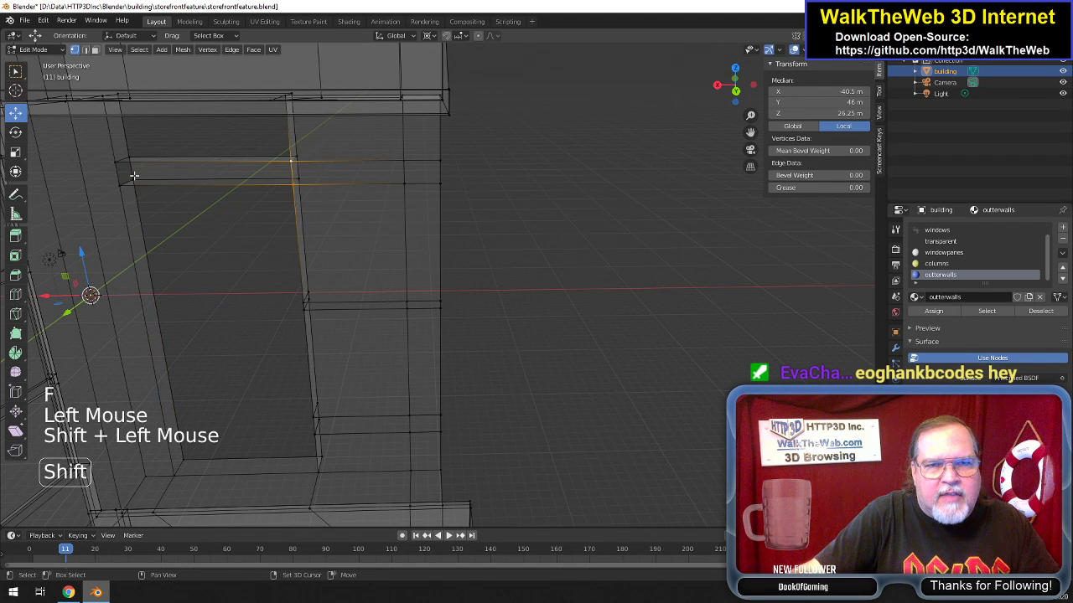
left_click(113, 166, "shift")
left_click(118, 186, "shift")
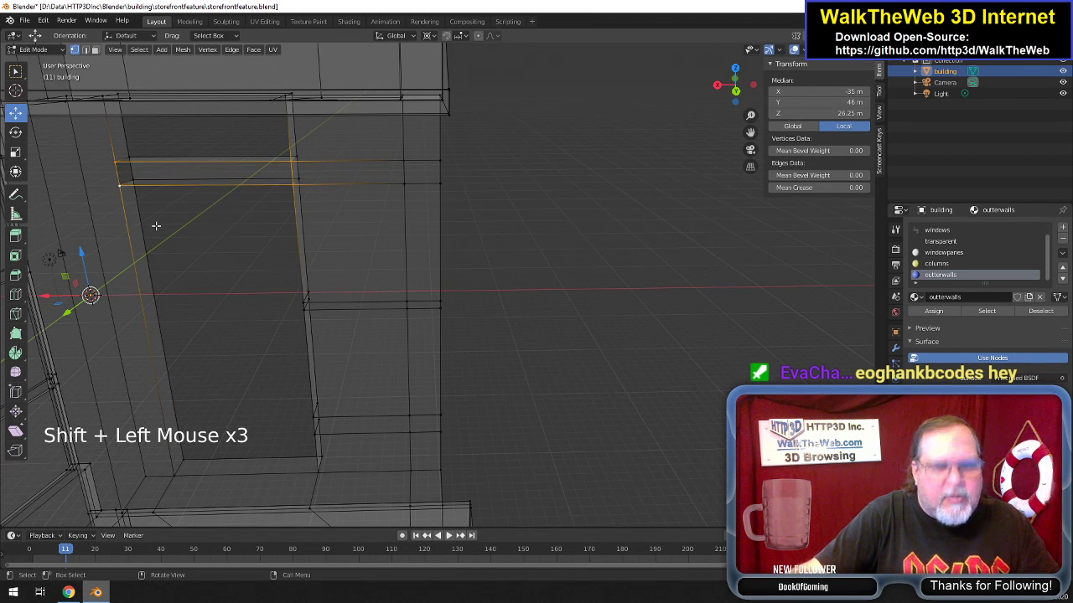
key("f")
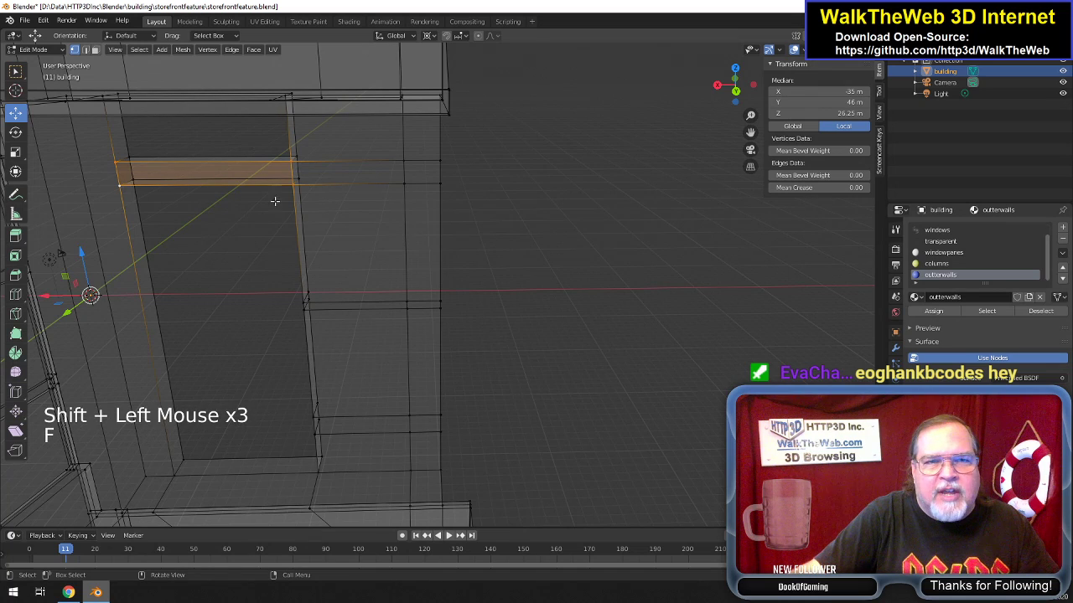
Dissolve the five stacked faces of the door jamb below the crossbar into a single face.
left_click_drag(737, 86, 788, 64)
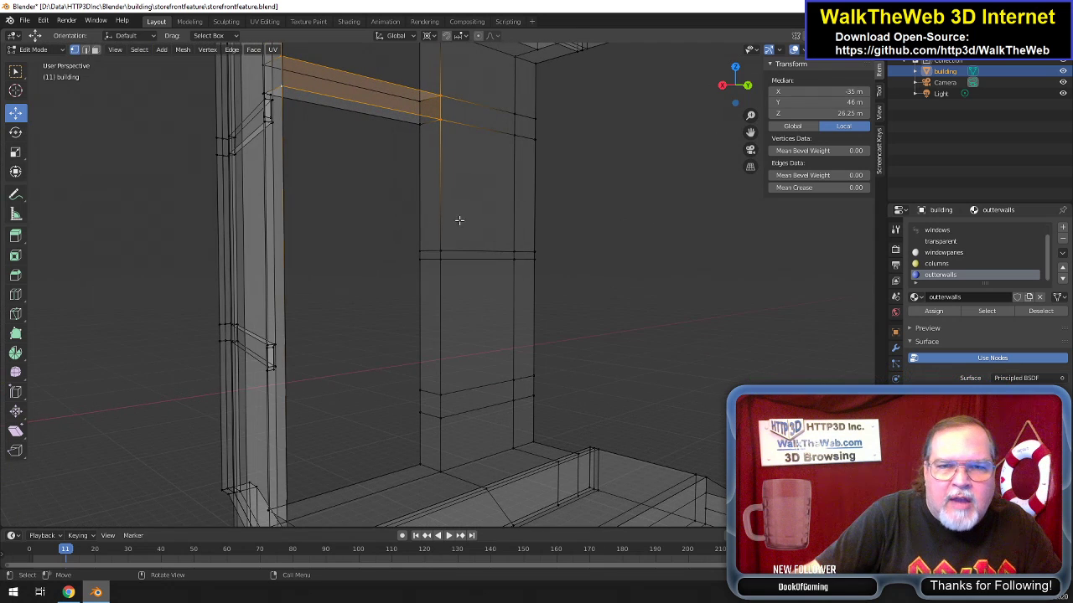
left_click(95, 51)
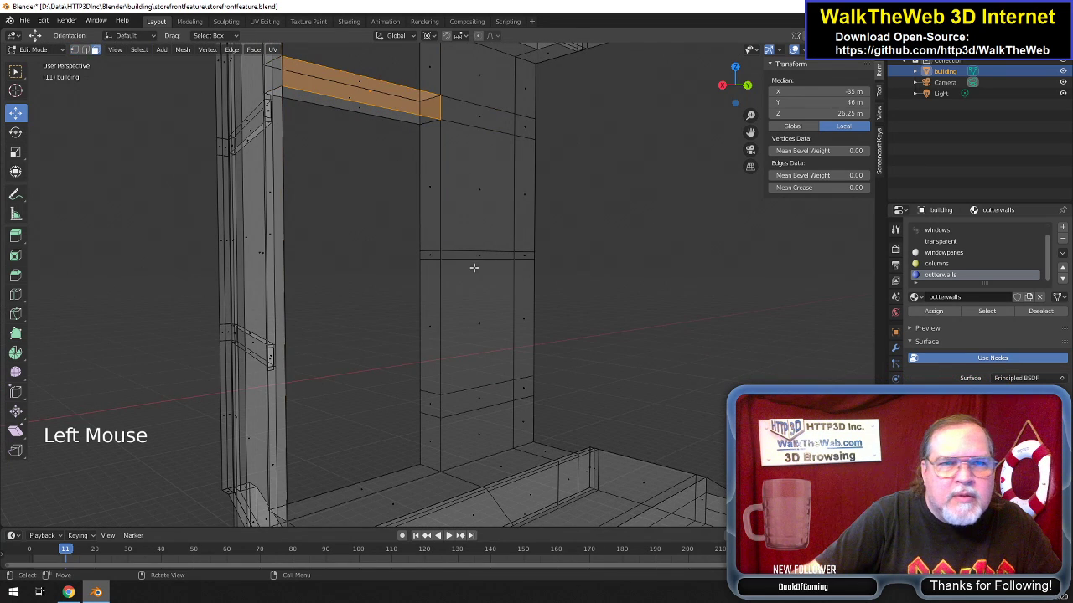
left_click(430, 257)
left_click(429, 253)
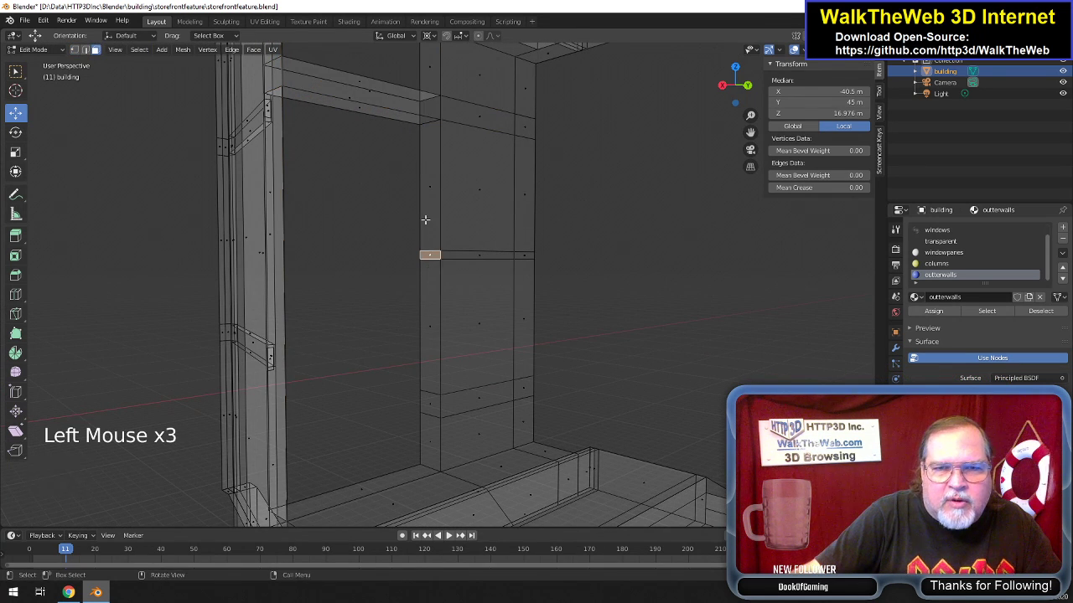
left_click(430, 258, "shift")
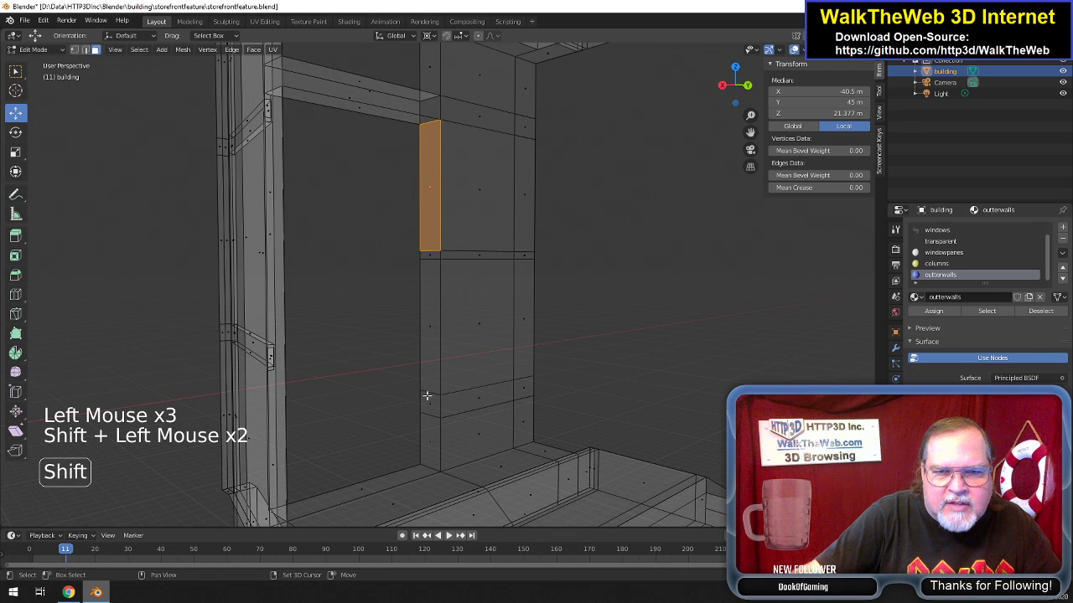
left_click(434, 301, "shift")
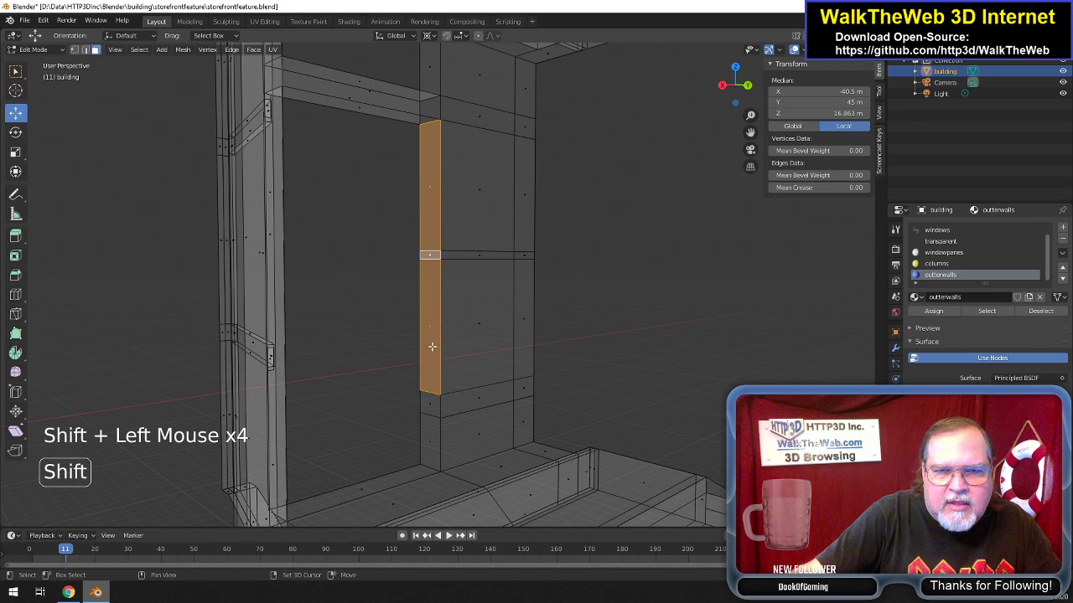
left_click(430, 406, "shift")
left_click(431, 438, "shift")
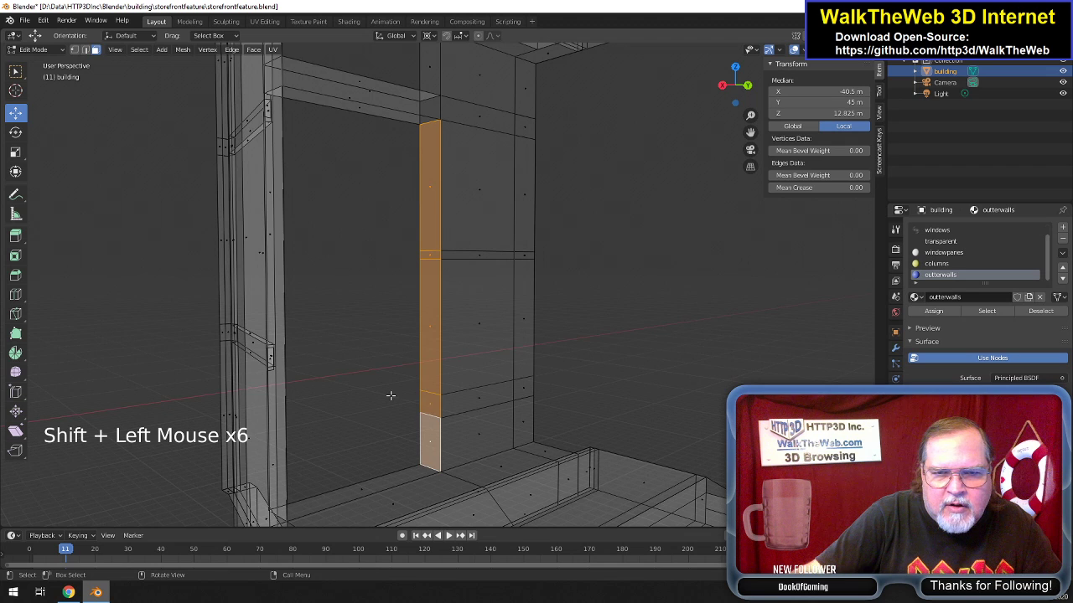
key("Delete")
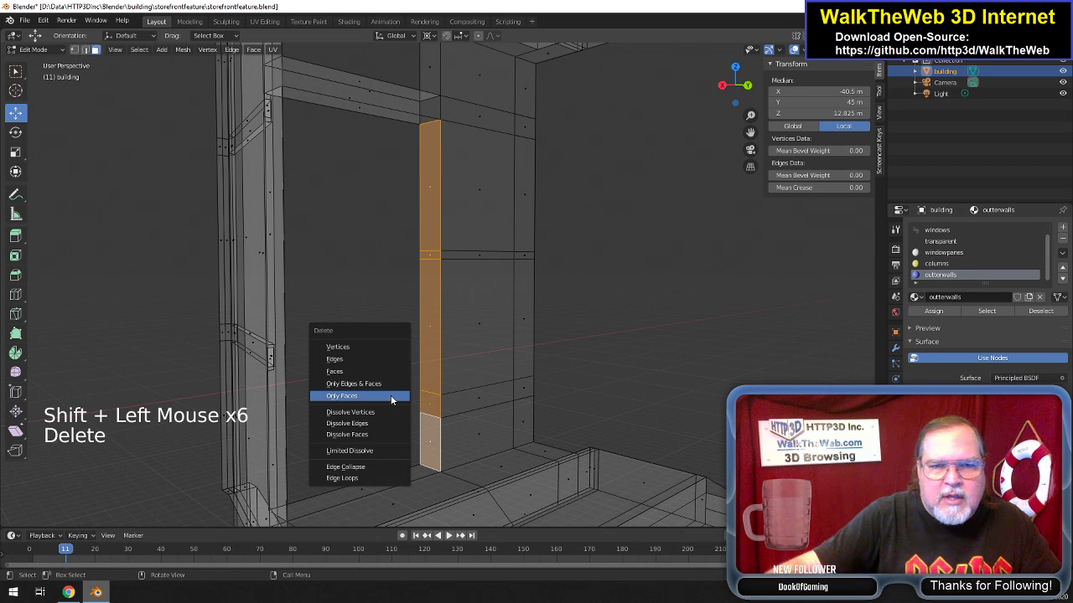
left_click(371, 435)
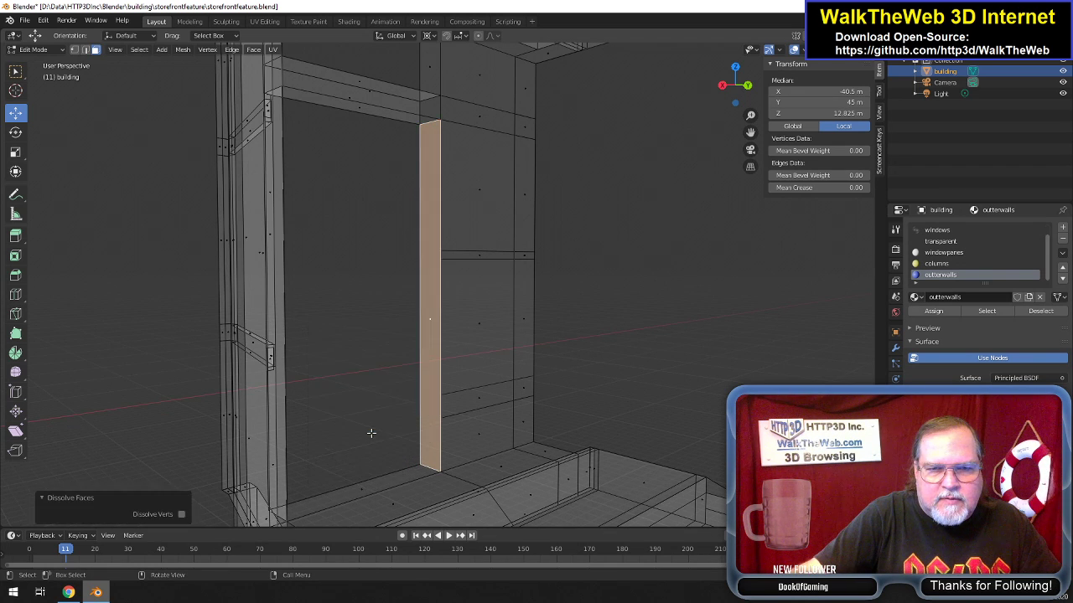
left_click(579, 242)
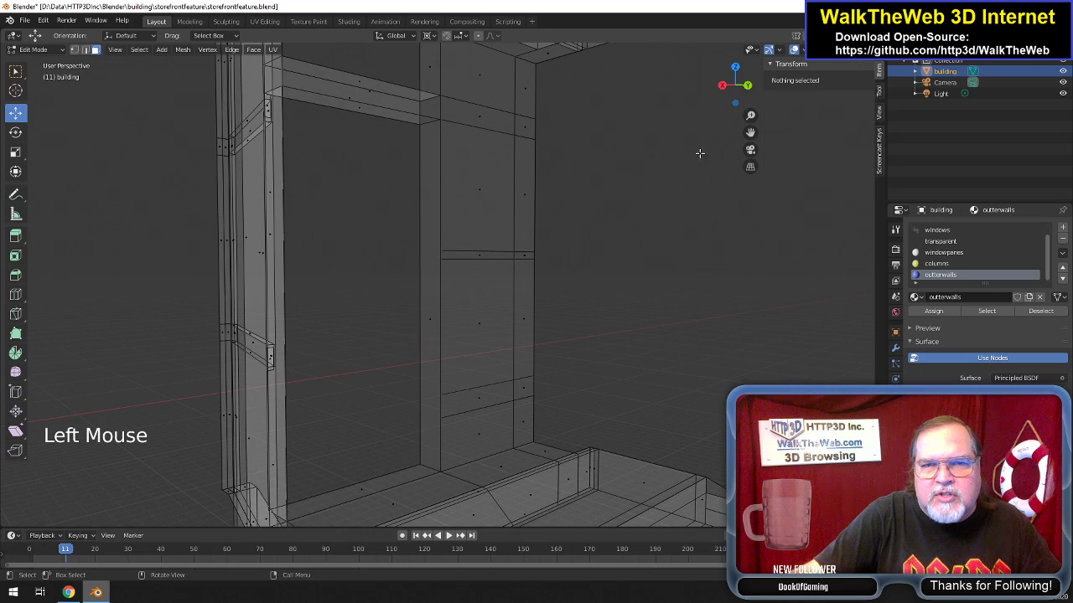
Dissolve the five stacked faces of the wall at Y 46 m beside the doorway into a single face.
mouse_move(721, 89)
left_mouse_down()
mouse_move(635, 94)
mouse_move(703, 85)
left_mouse_up()
left_click(437, 219)
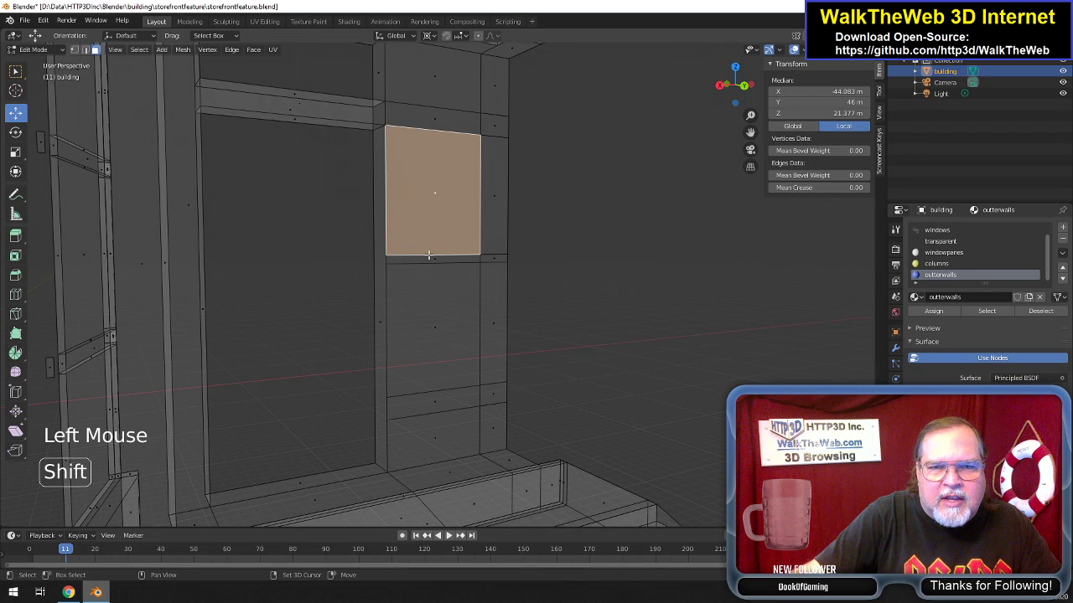
left_click(429, 259, "shift")
left_click(438, 350, "shift")
left_click(437, 323, "shift")
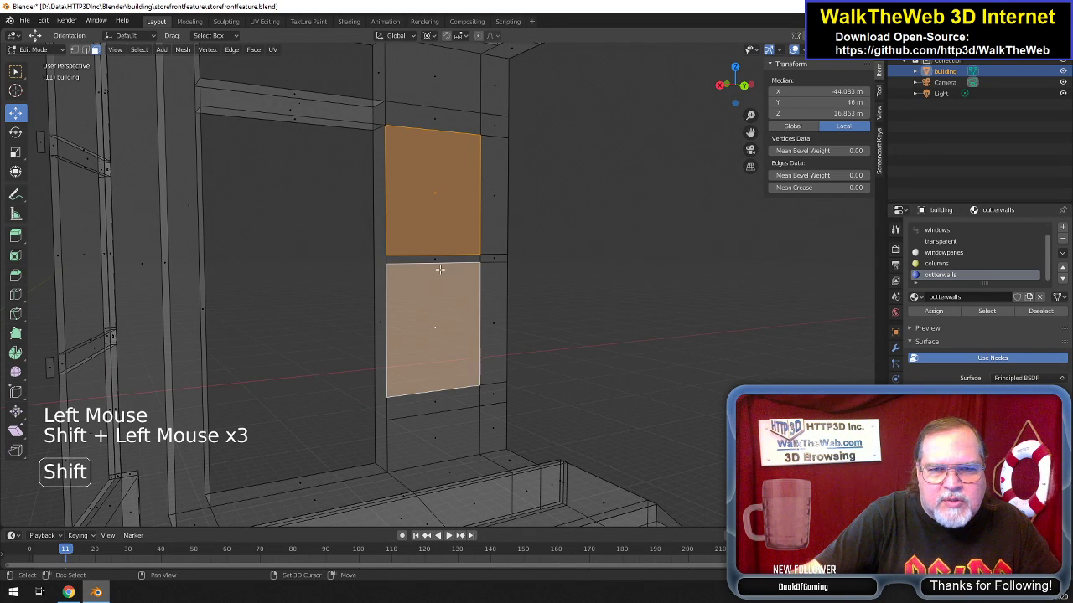
left_click(436, 260, "shift")
left_click(433, 400, "shift")
left_click(434, 437, "shift")
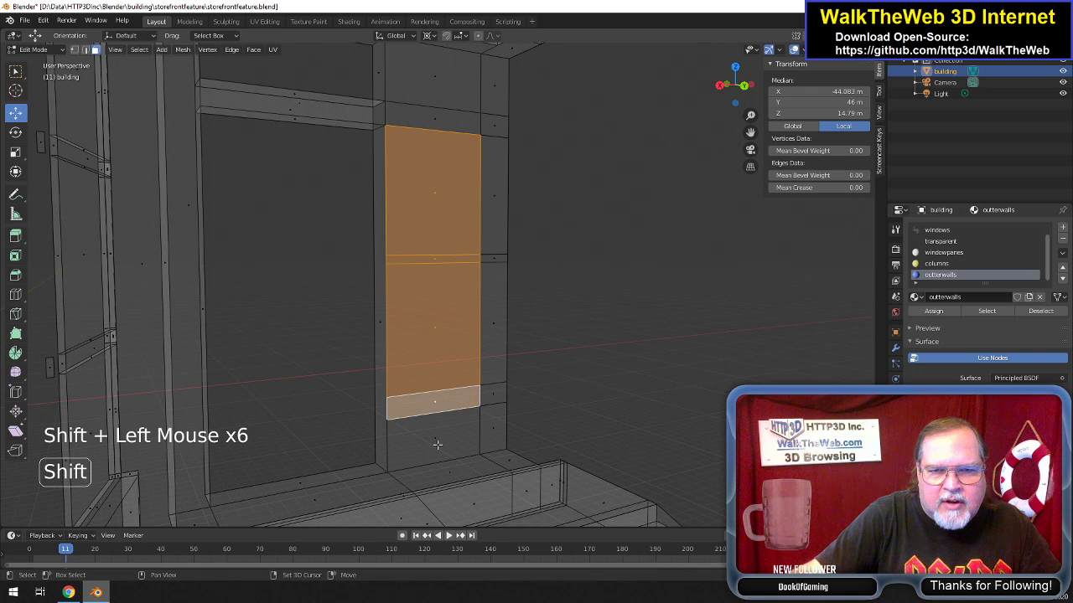
key("Delete")
left_click(606, 204)
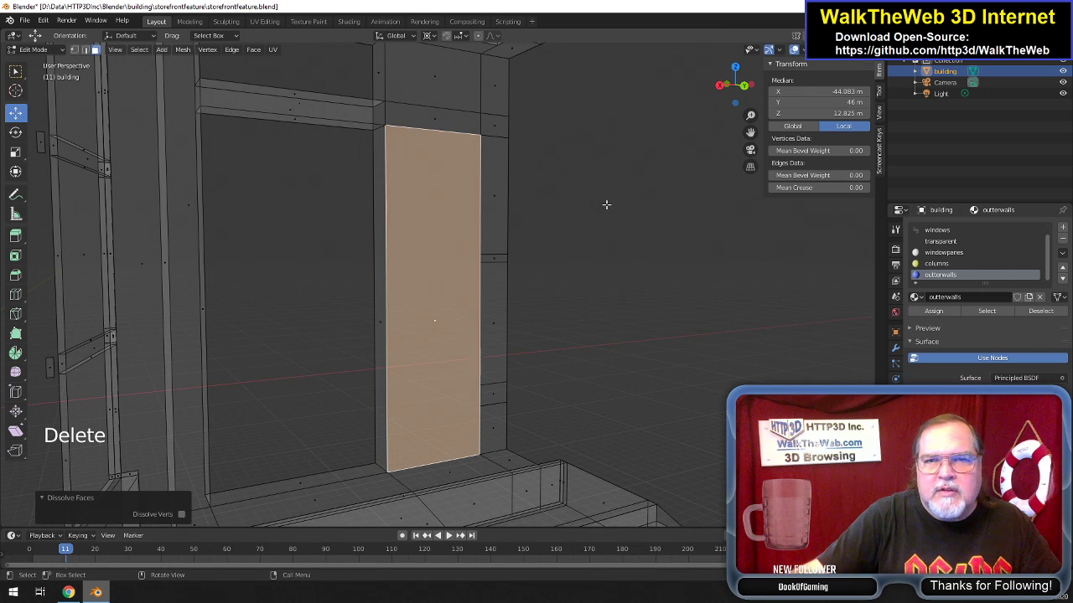
left_click(369, 222)
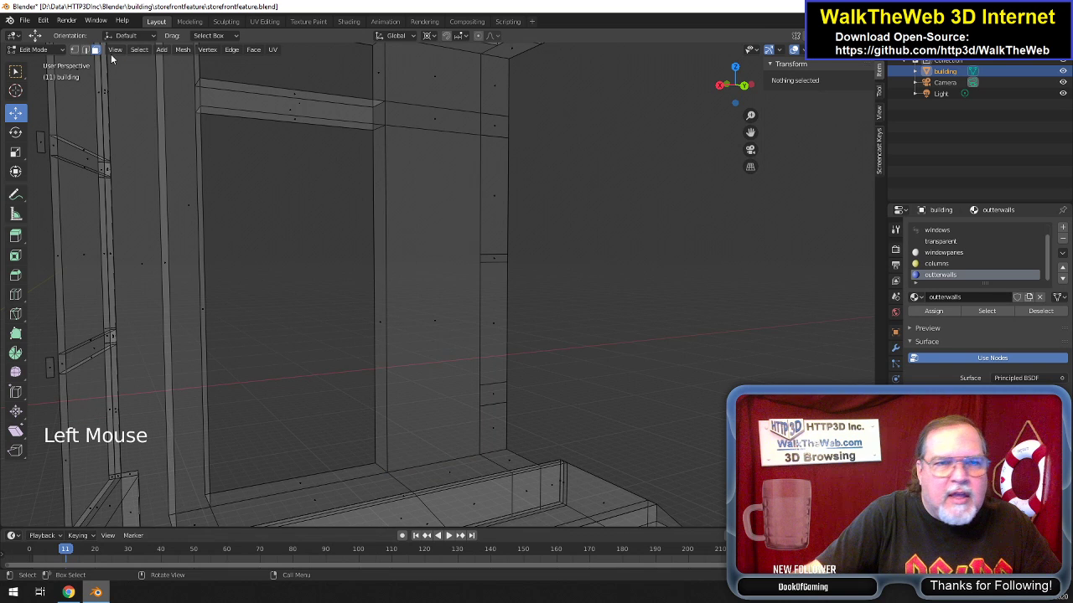
Merge the leftover vertices along the jamb's Y 46 m edge into its upper vertex at Z 25.5 m, using At Last.
left_click(74, 50)
left_click(395, 423)
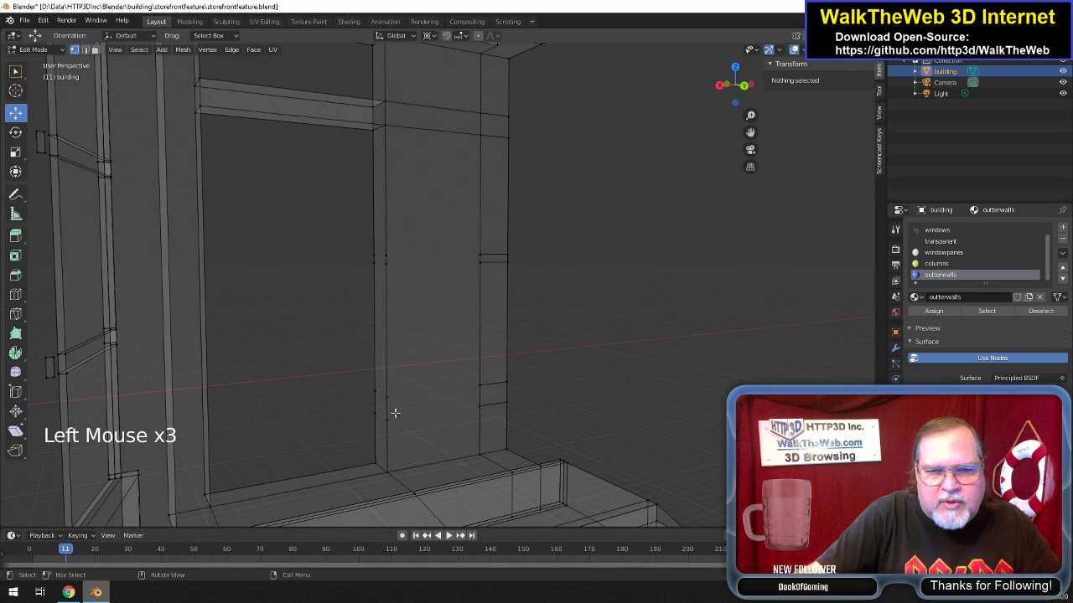
left_click(386, 421)
left_click(389, 401, "shift")
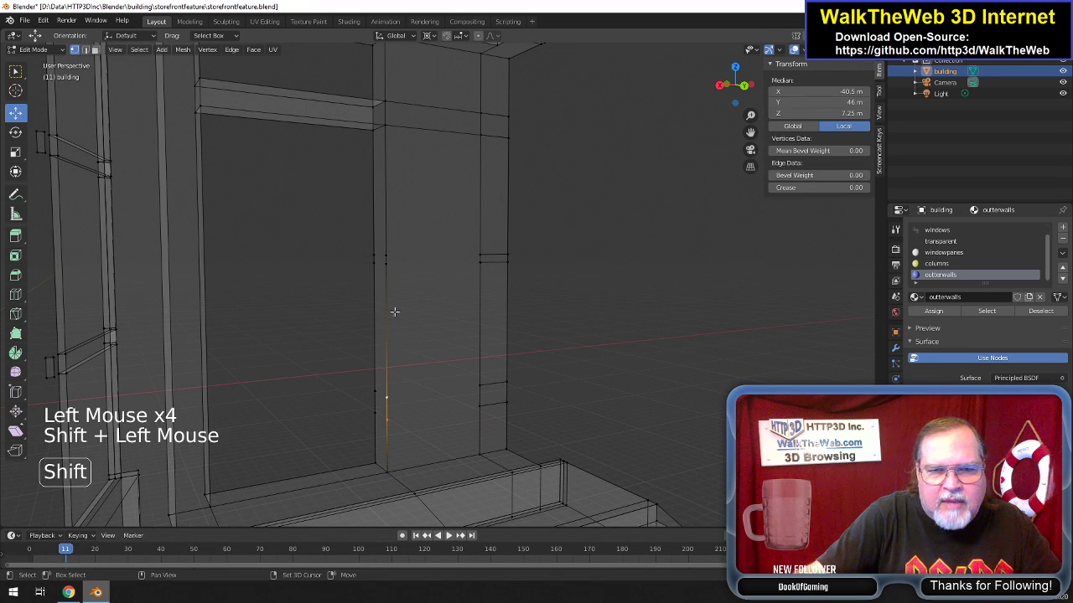
left_click(387, 255, "shift")
left_click(387, 220, "shift")
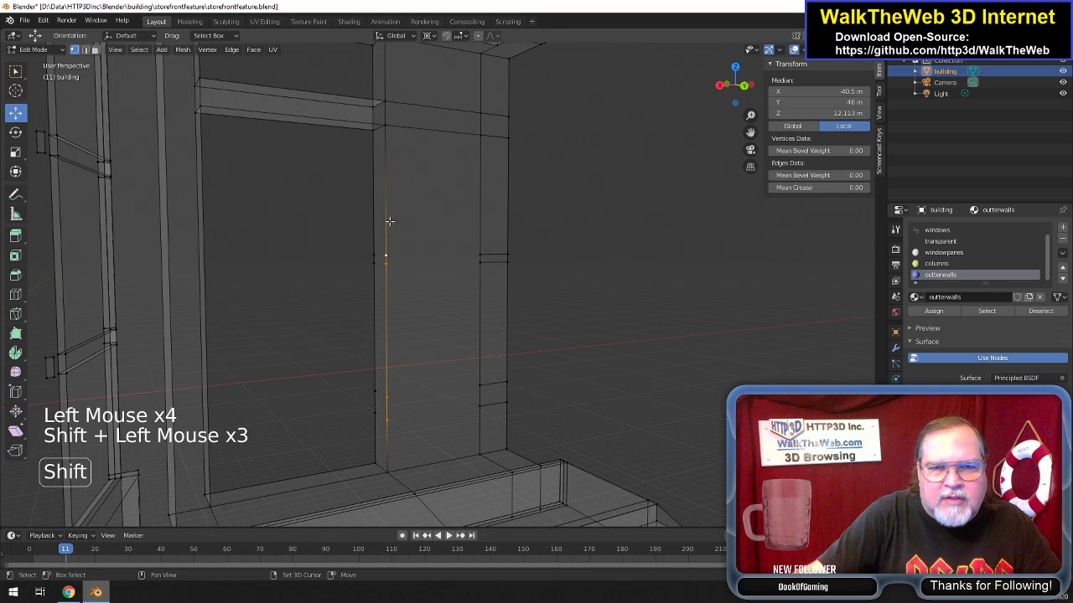
left_click(384, 125, "shift")
key("alt+m")
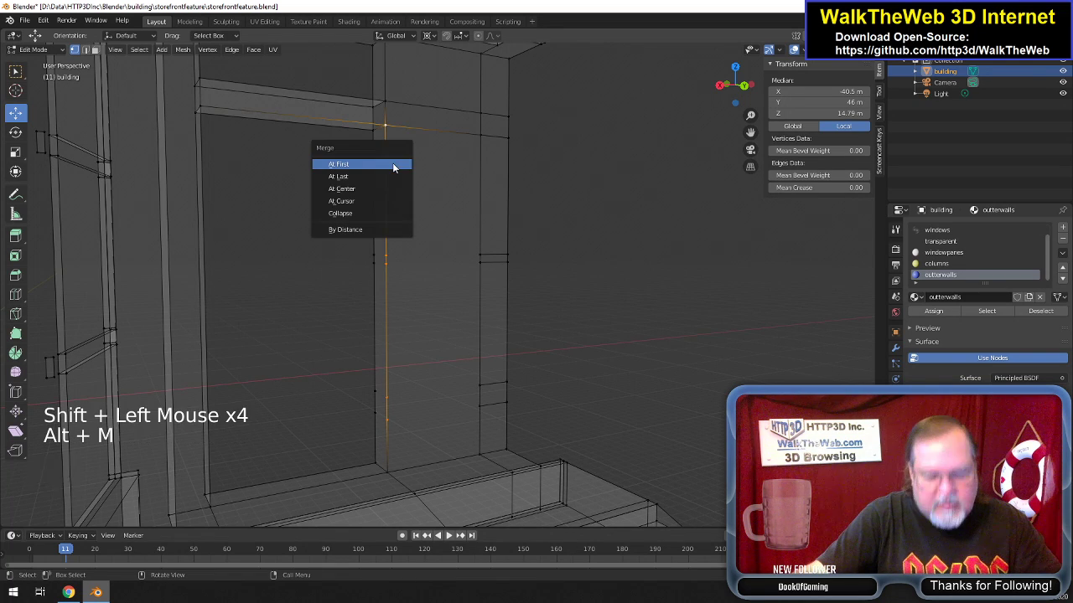
left_click(393, 165)
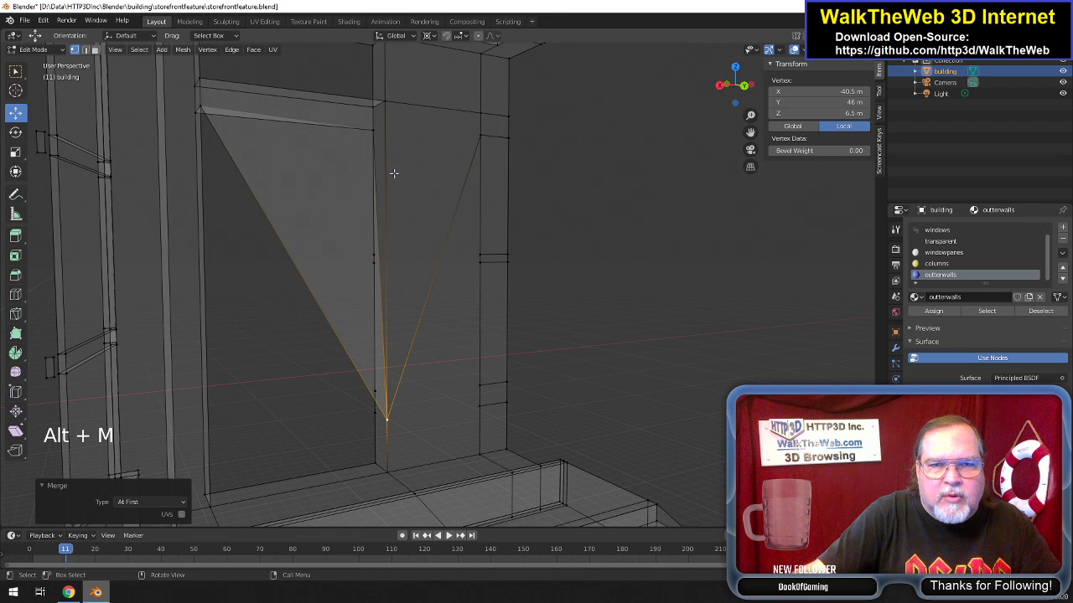
key("ctrl+z")
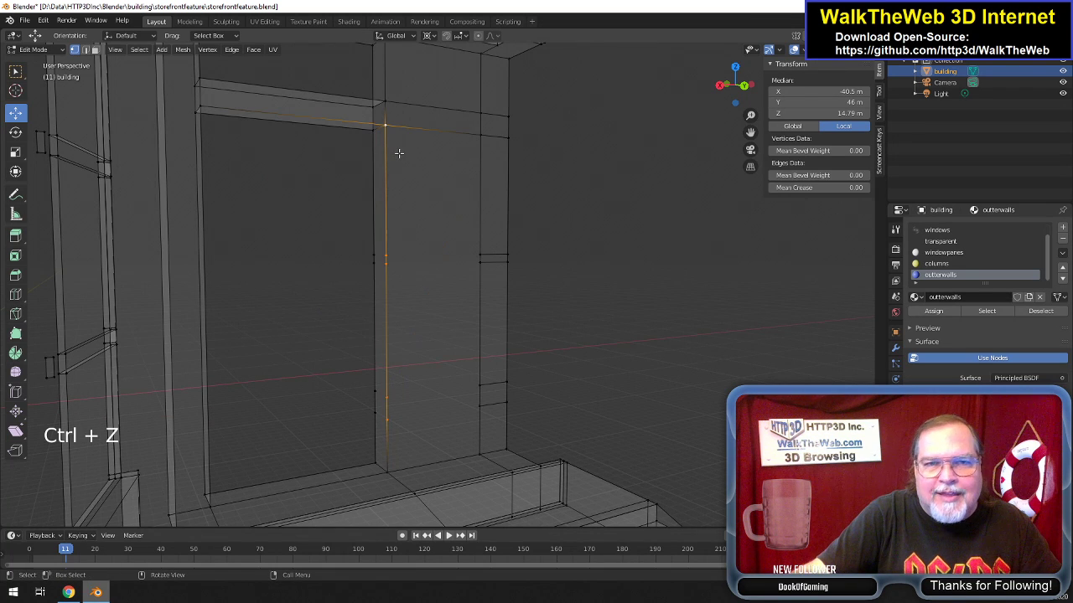
key("alt+m")
left_click(374, 166)
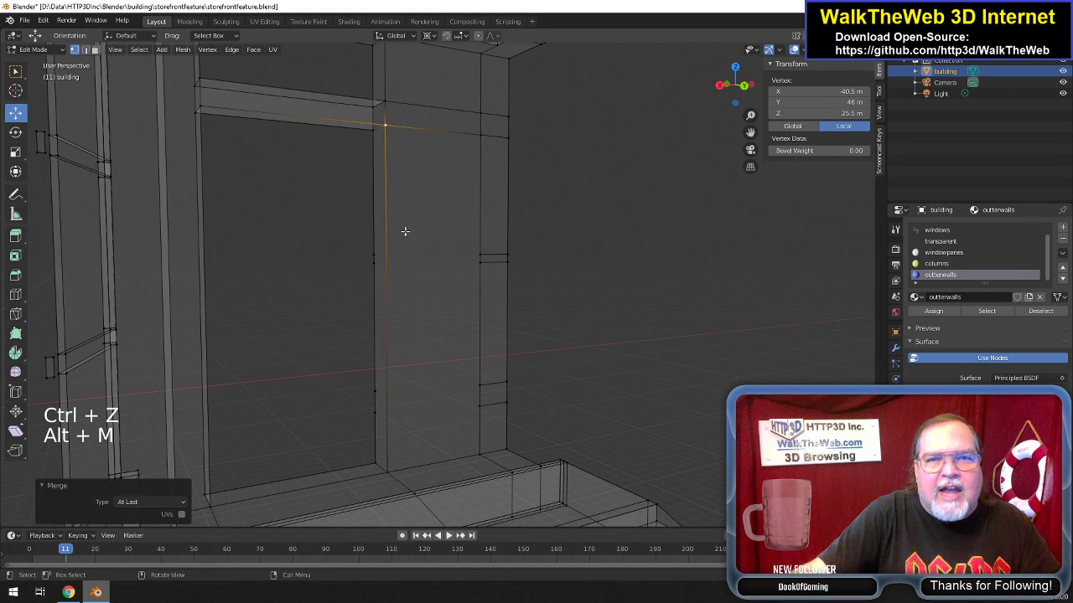
Merge the leftover vertices along the jamb's Y 44 m edge into its upper vertex at Z 25.5 m, using At Last.
left_click(374, 412)
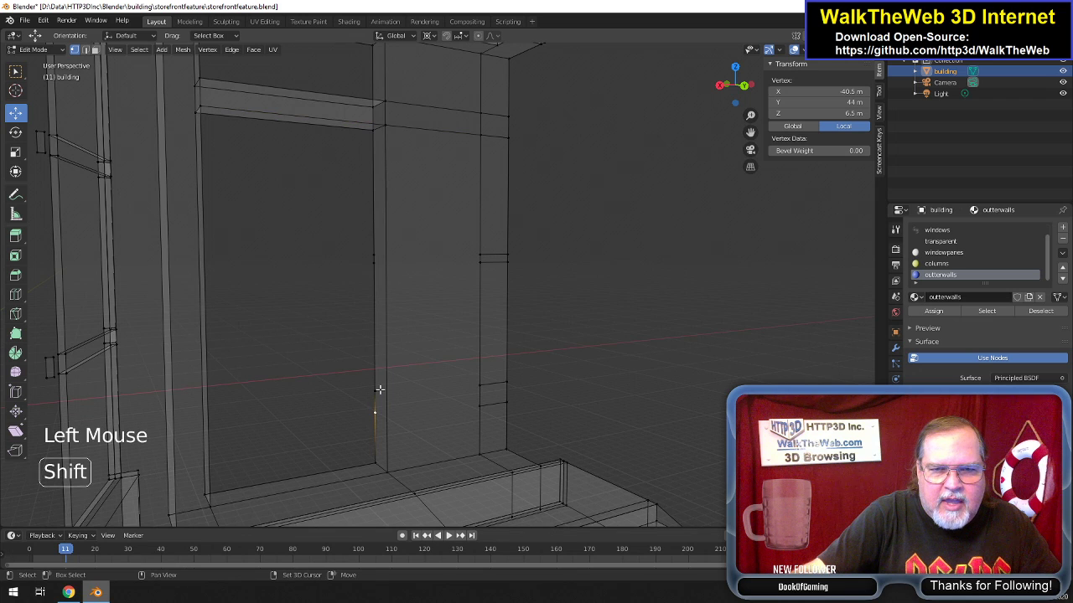
left_click(375, 391, "shift")
left_click(376, 262, "shift")
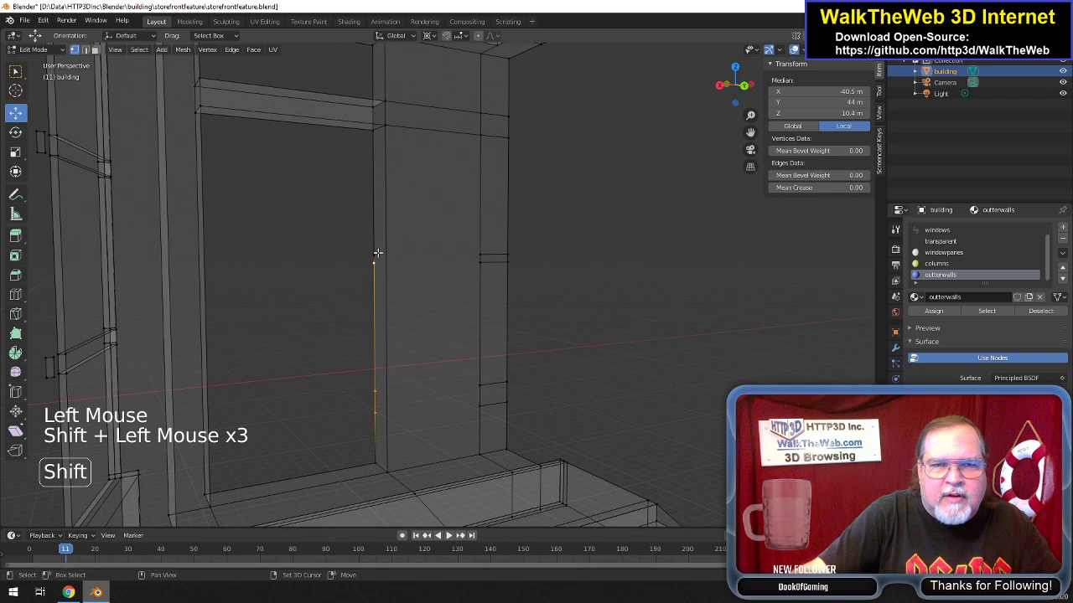
left_click(375, 188, "shift")
left_click(375, 130, "shift")
key("alt+m")
left_click(383, 188)
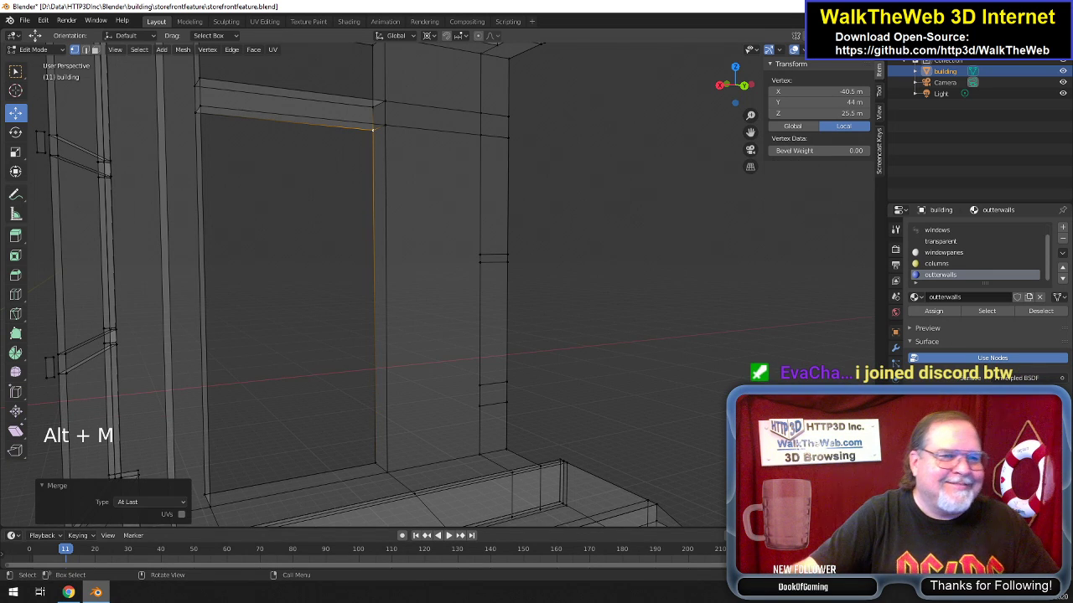
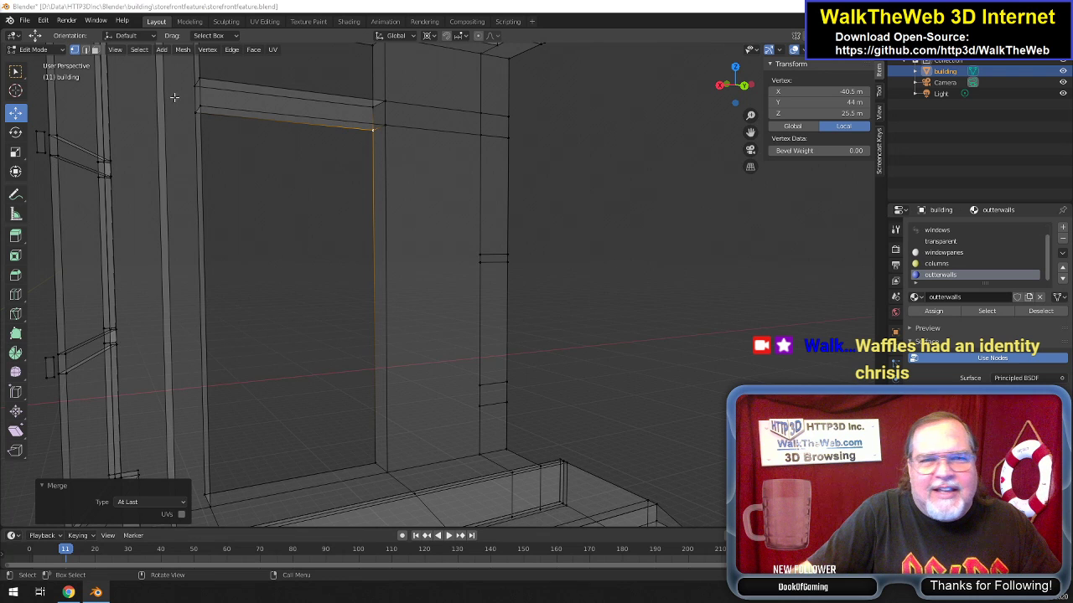
Subdivide the four depth edges at the doorway's corners below the crossbar with 2 cuts.
left_click(85, 49)
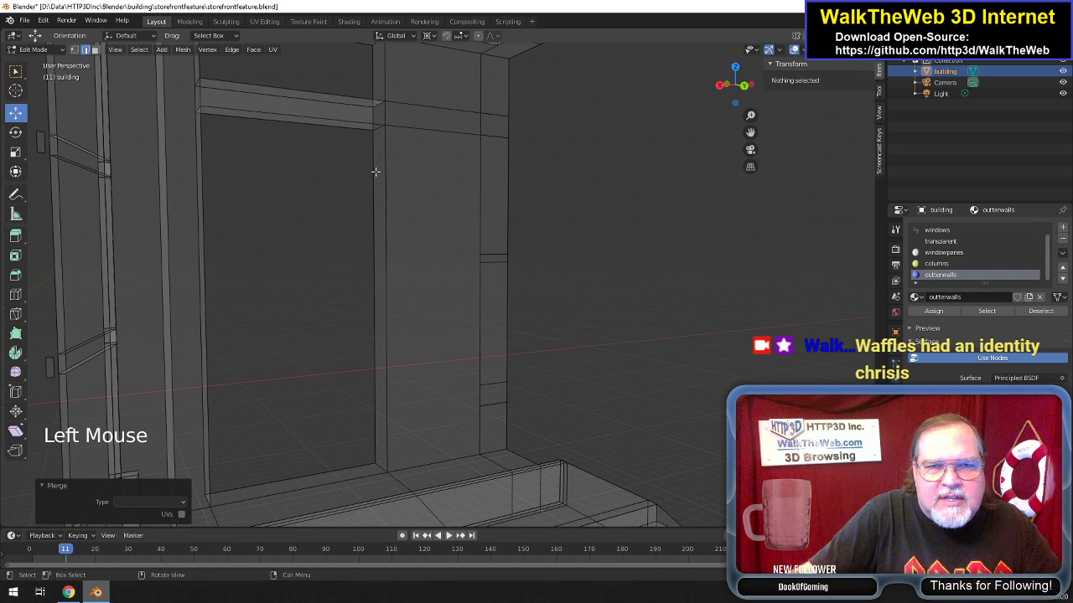
left_click(374, 125)
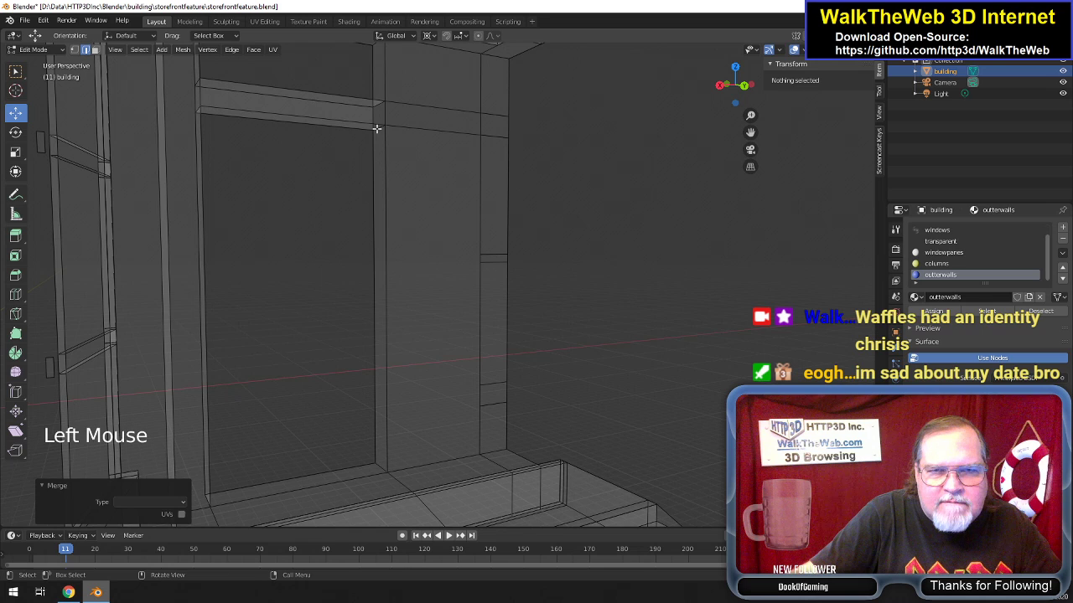
left_click(381, 466, "shift")
left_click_drag(735, 85, 756, 90)
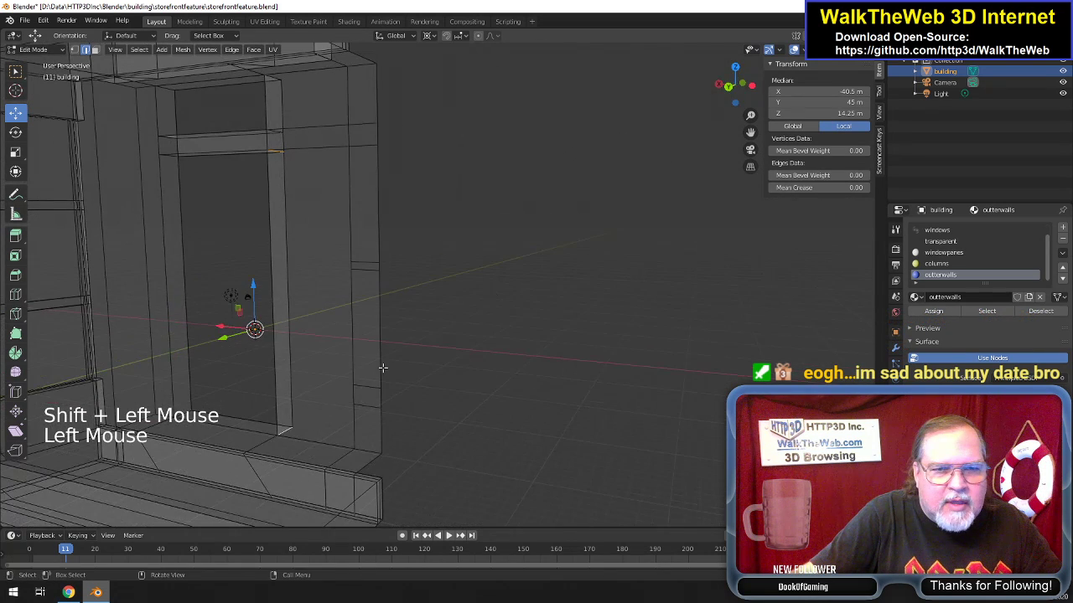
left_click(173, 156, "shift")
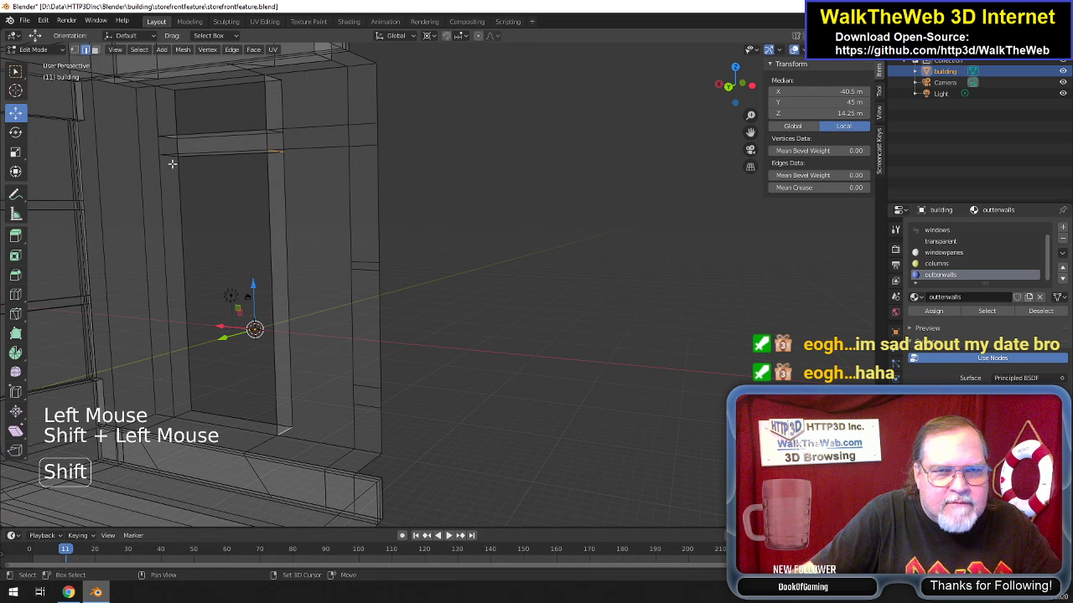
left_click(185, 409, "shift")
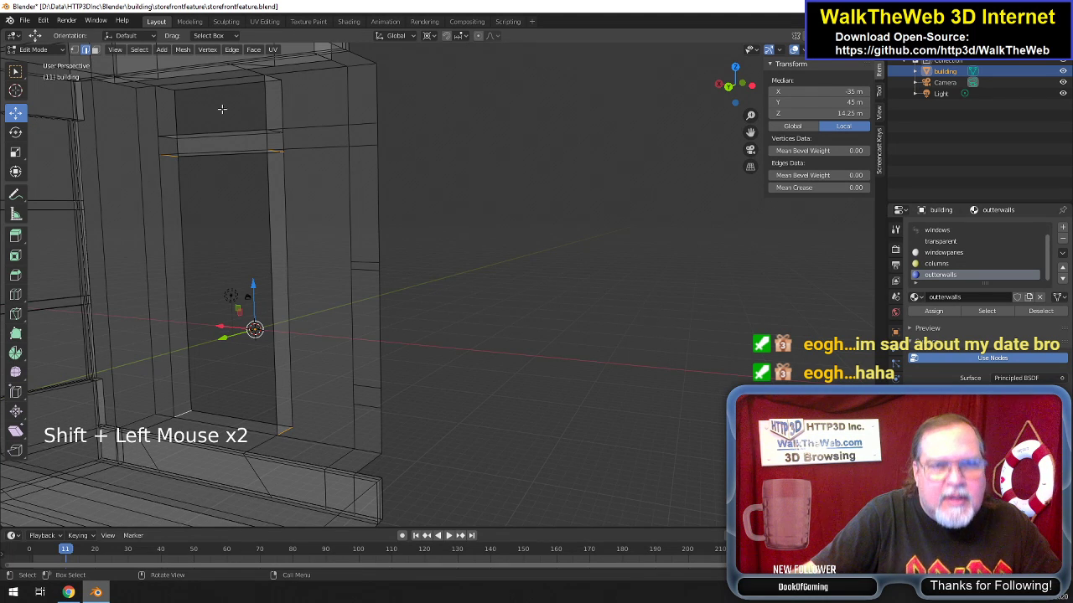
left_click(235, 51)
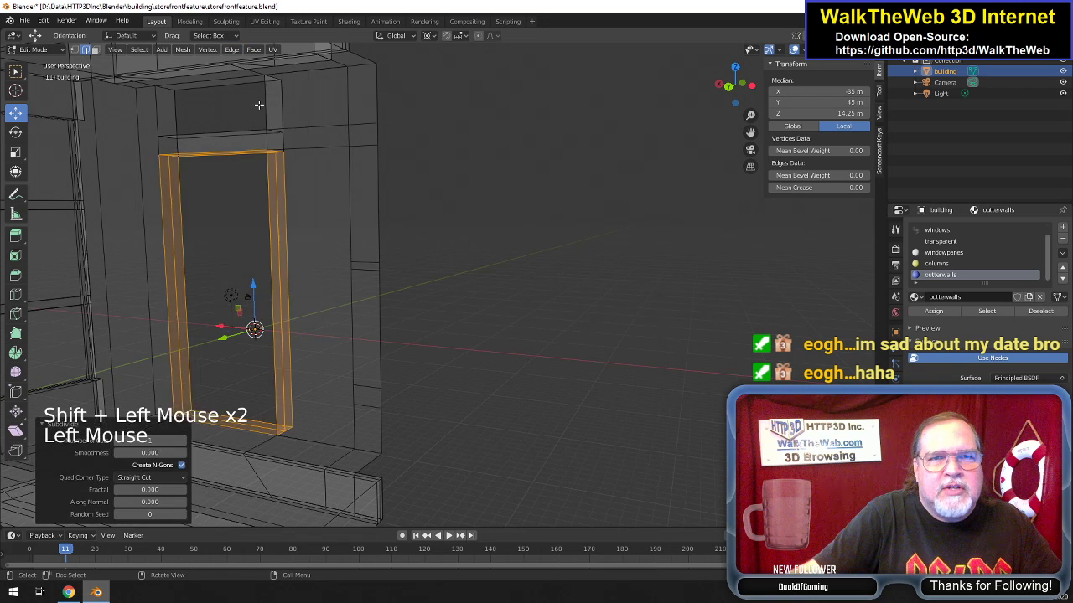
left_click(251, 101)
left_click(178, 441)
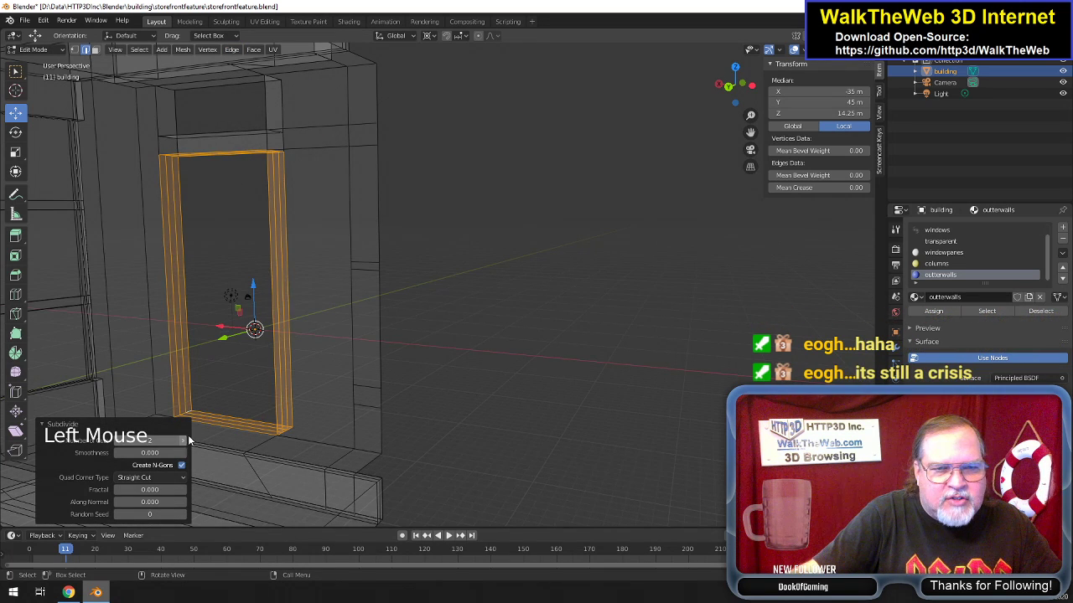
Select the two new edge loops around the doorway and snap the 3D cursor to them.
left_click(179, 386, "alt")
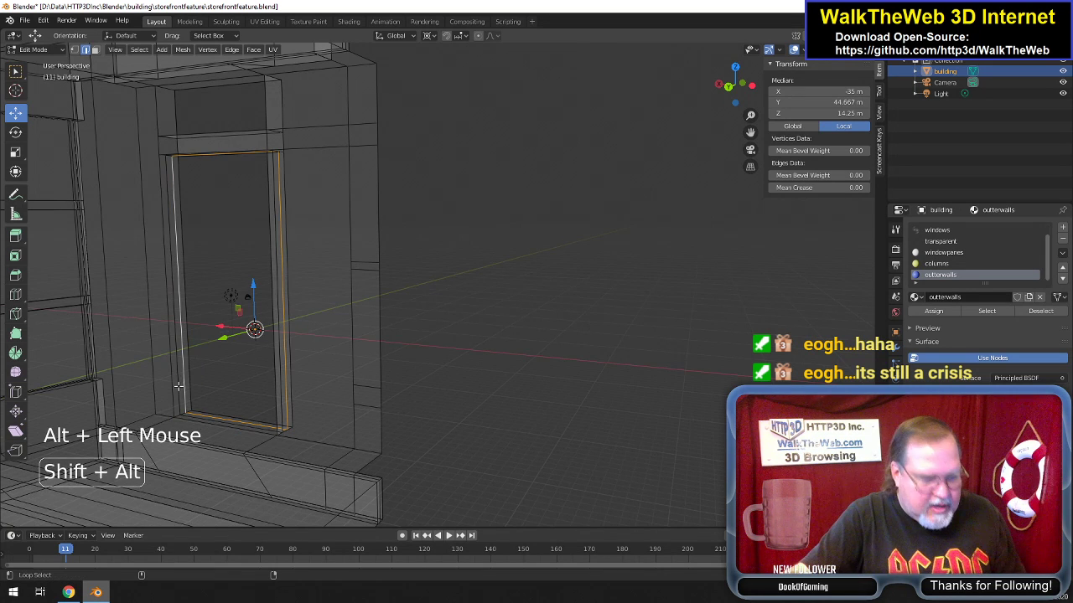
left_click(182, 384, "alt+shift")
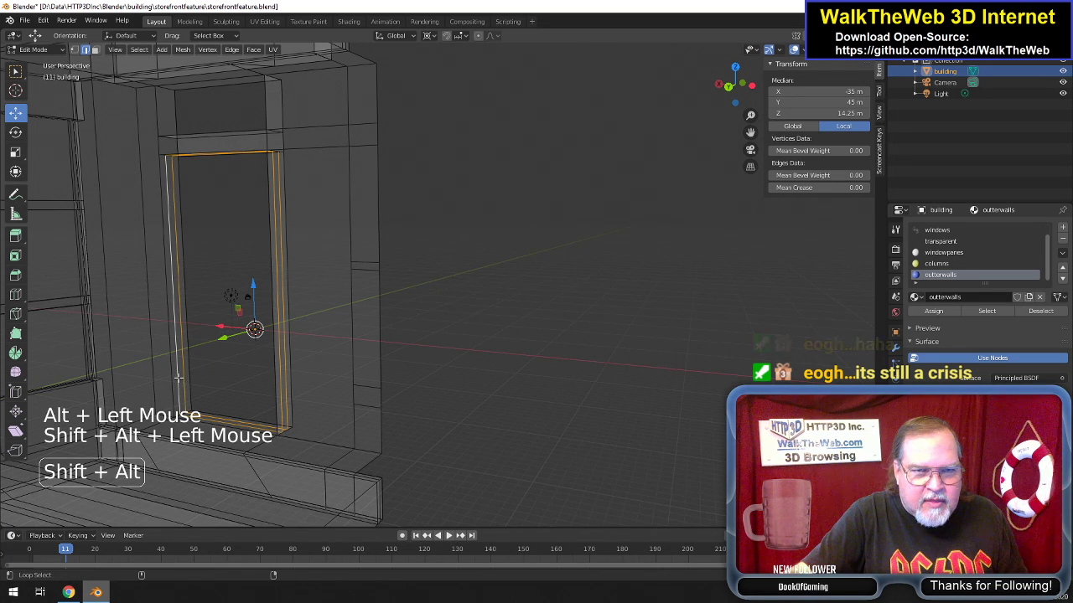
left_click(183, 49)
mouse_move(218, 84)
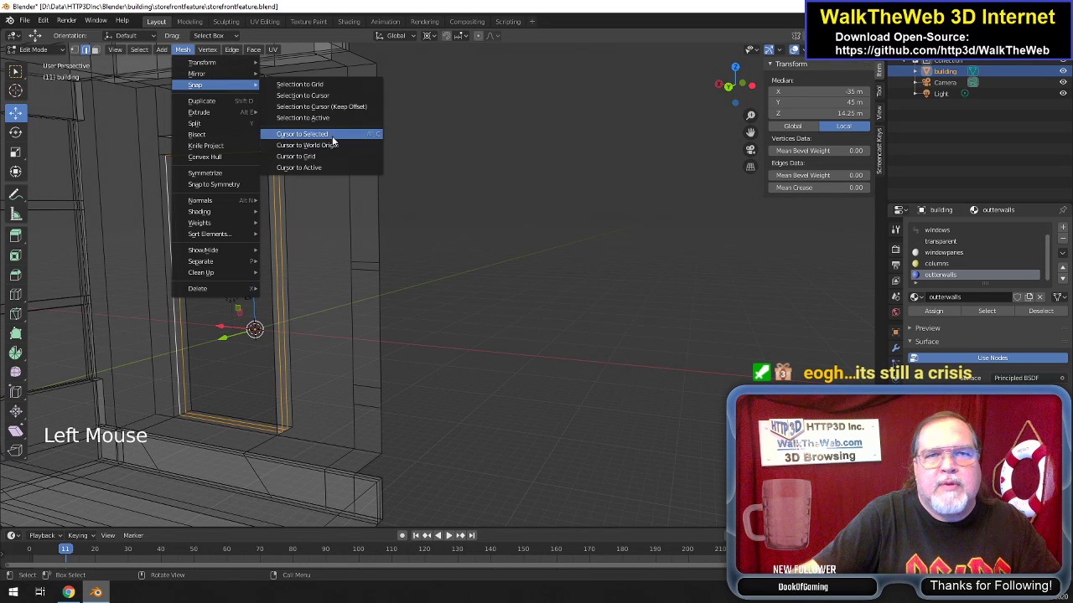
left_click(332, 135)
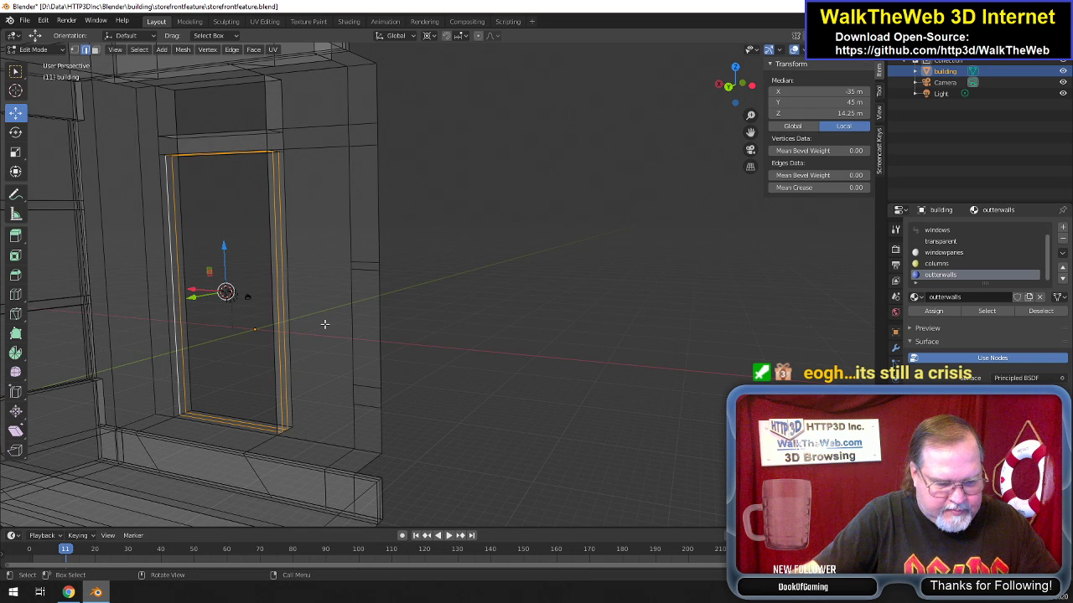
Scale the two doorway edge loops apart along the Y axis by about 1.4.
key("s")
key("y")
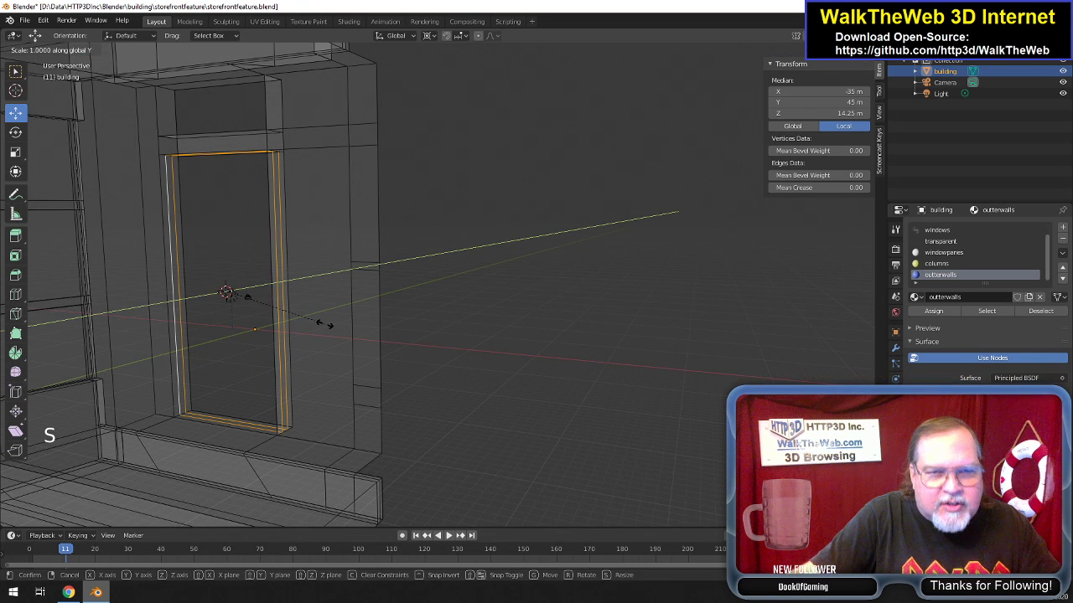
left_click(362, 342)
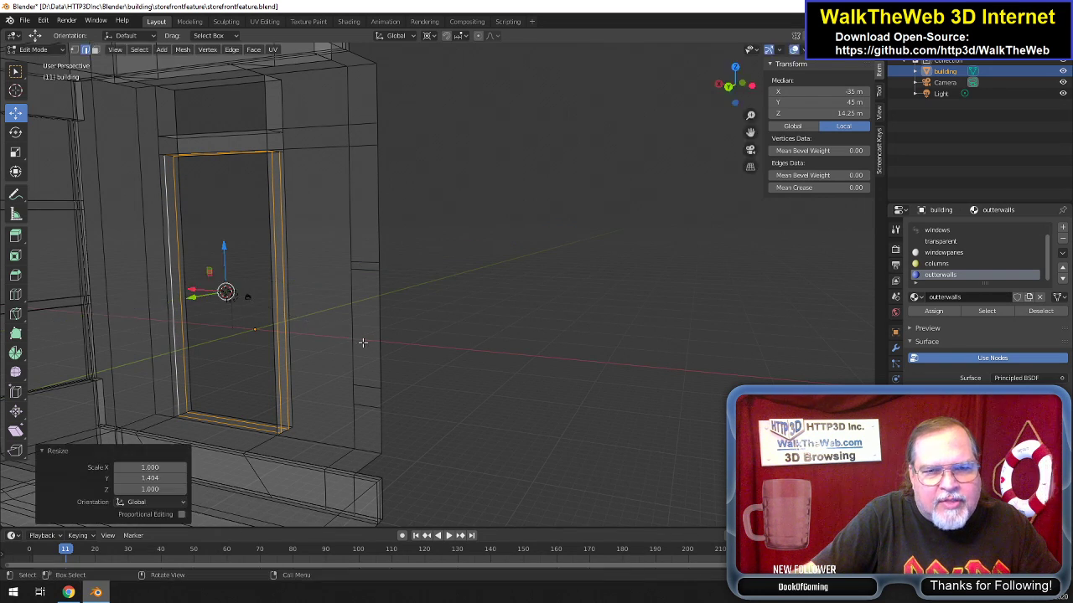
Select the four corner vertices of the doorway edge loop at Y 45.468 m and fill them with a face.
left_click_drag(736, 87, 695, 94)
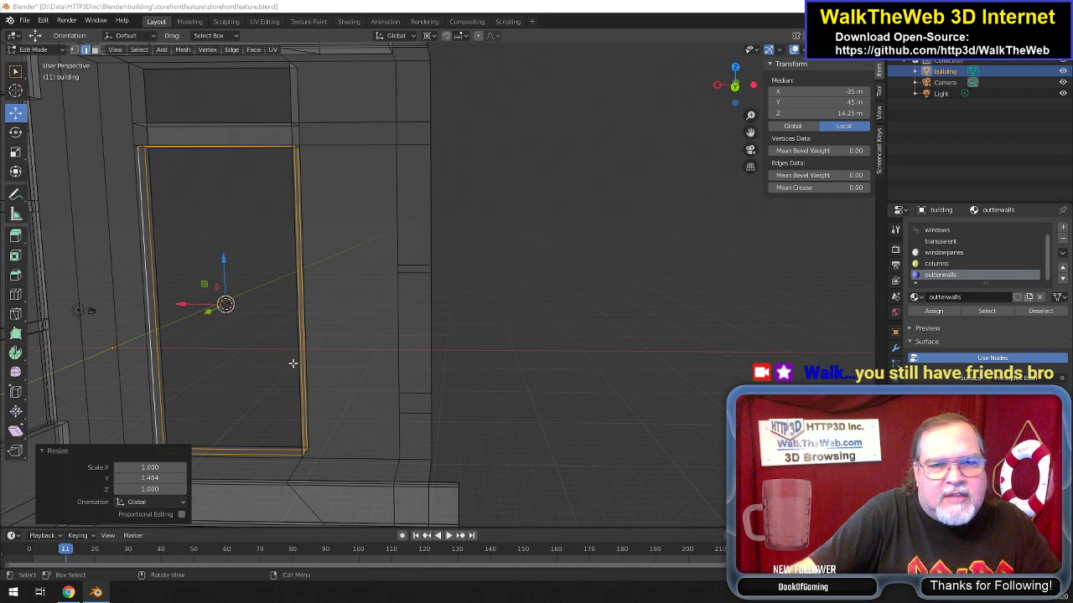
left_click_drag(750, 131, 790, 145)
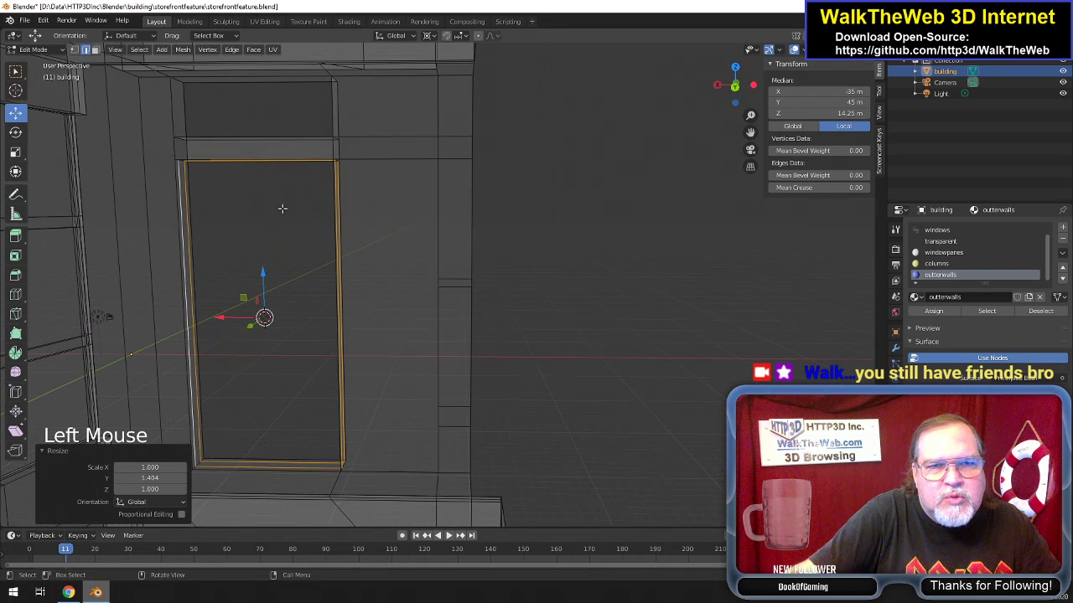
left_click(73, 49)
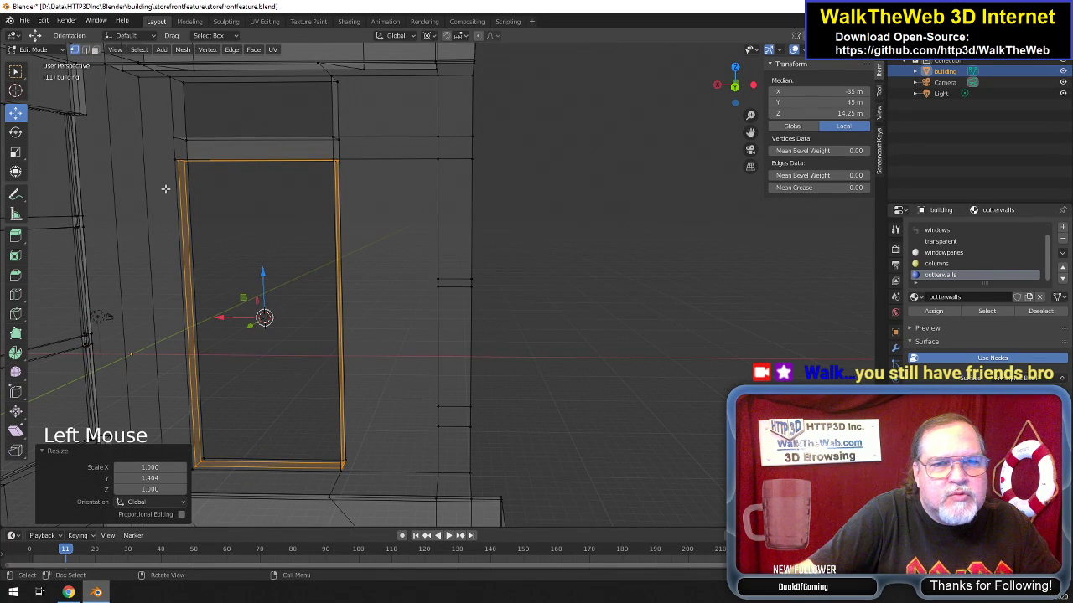
left_click(178, 164)
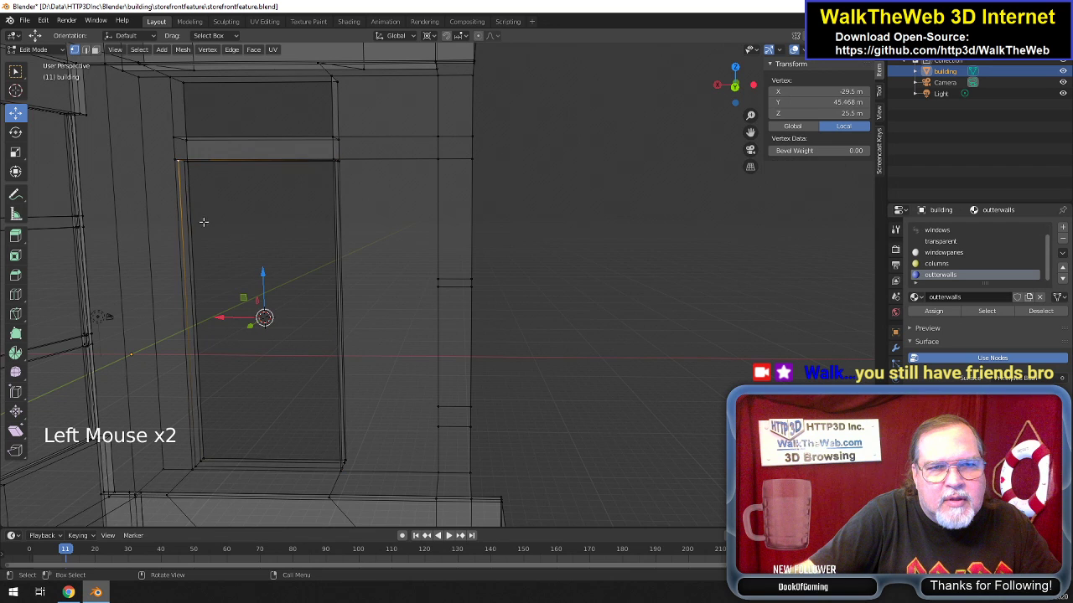
left_click(196, 466, "shift")
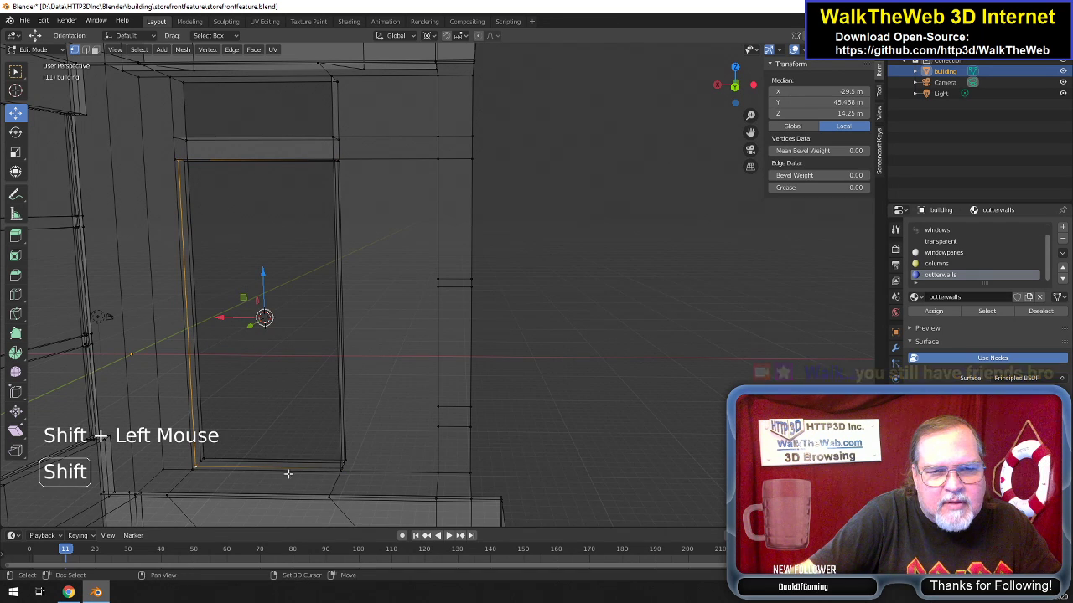
left_click(343, 466, "shift")
left_click_drag(735, 87, 730, 87)
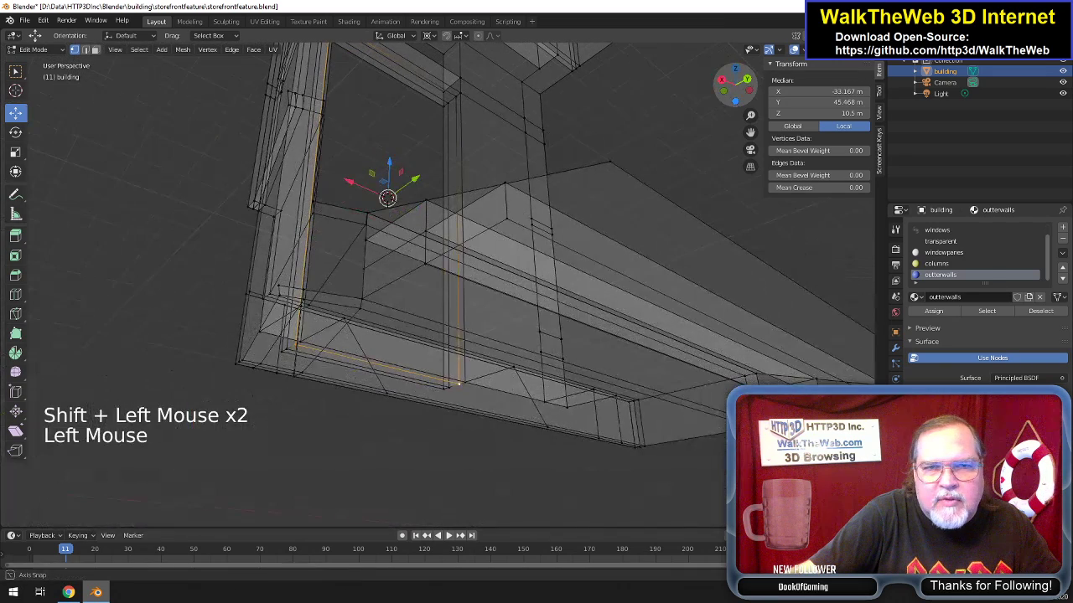
left_click(463, 121, "shift")
key("f")
Select the four corner vertices of the doorway edge loop at Y 44.532 m and fill them with a face.
left_click_drag(727, 89, 781, 89)
left_click(564, 195)
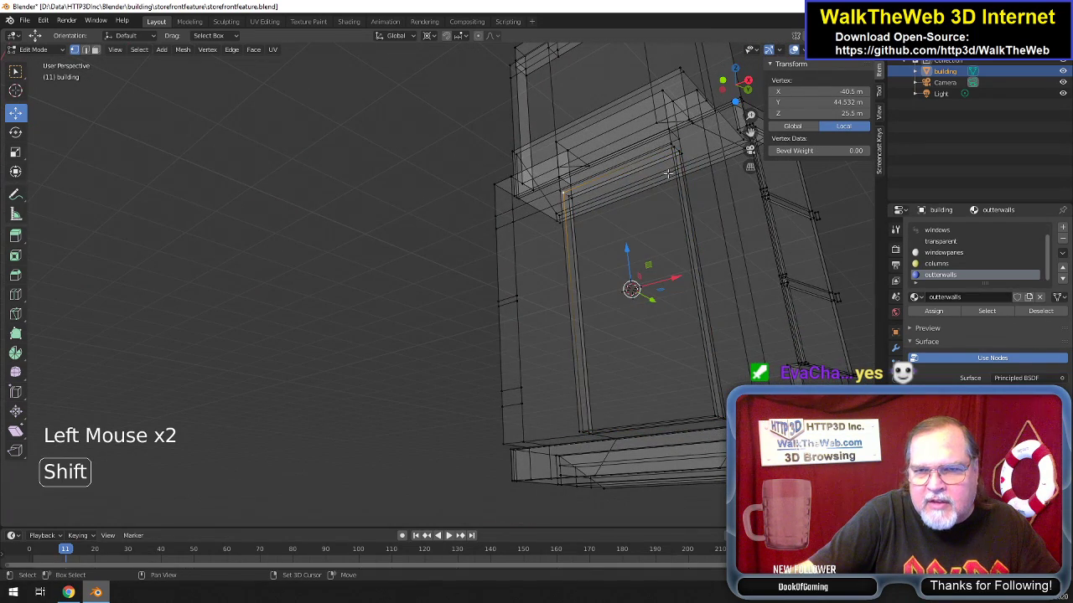
left_click(676, 148, "shift")
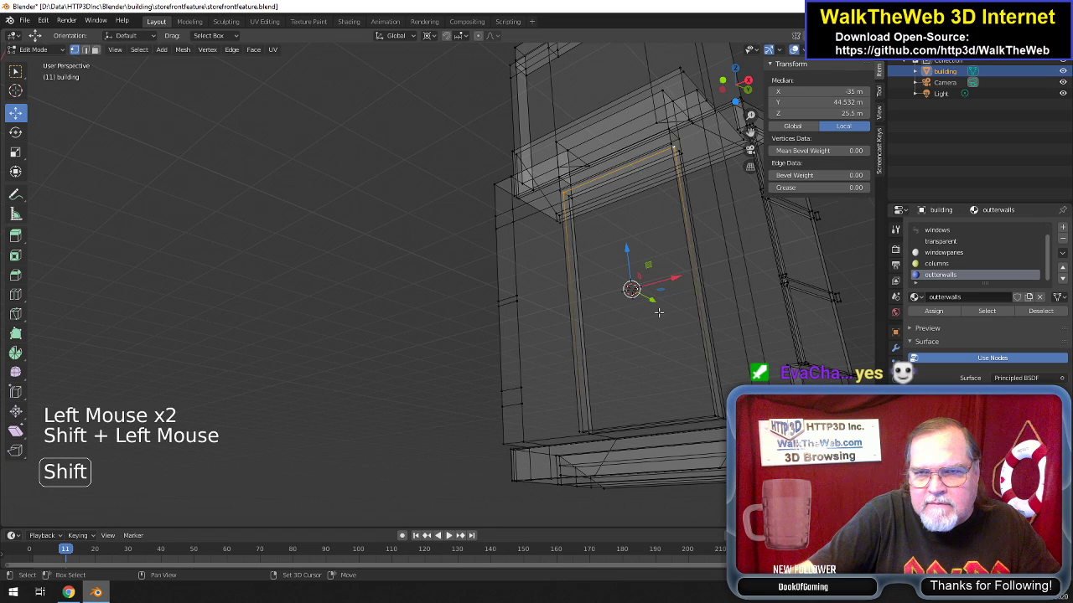
left_click(720, 414, "shift")
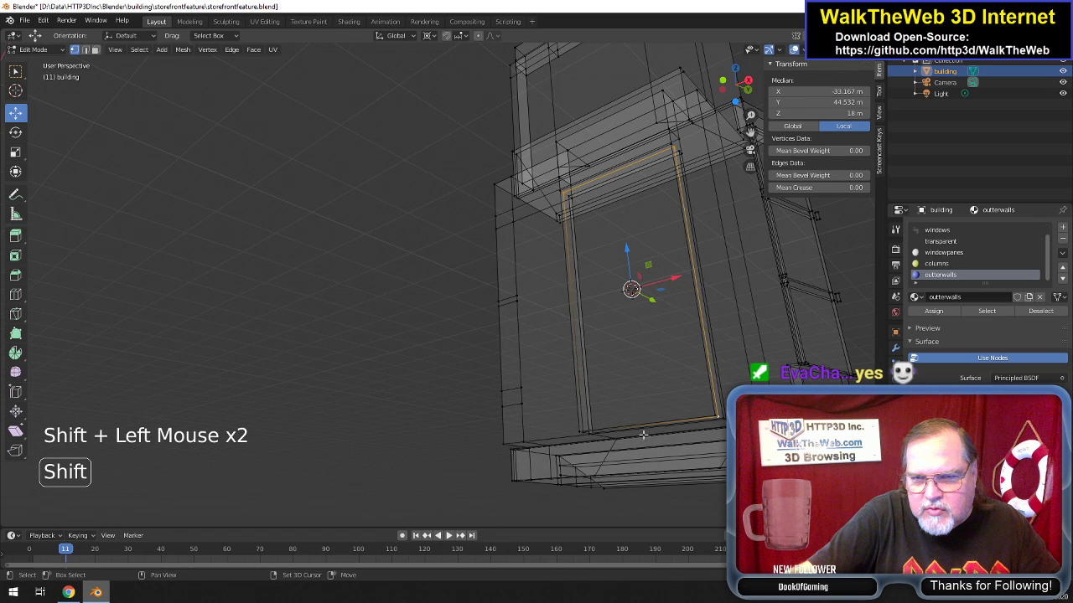
left_click(583, 433, "shift")
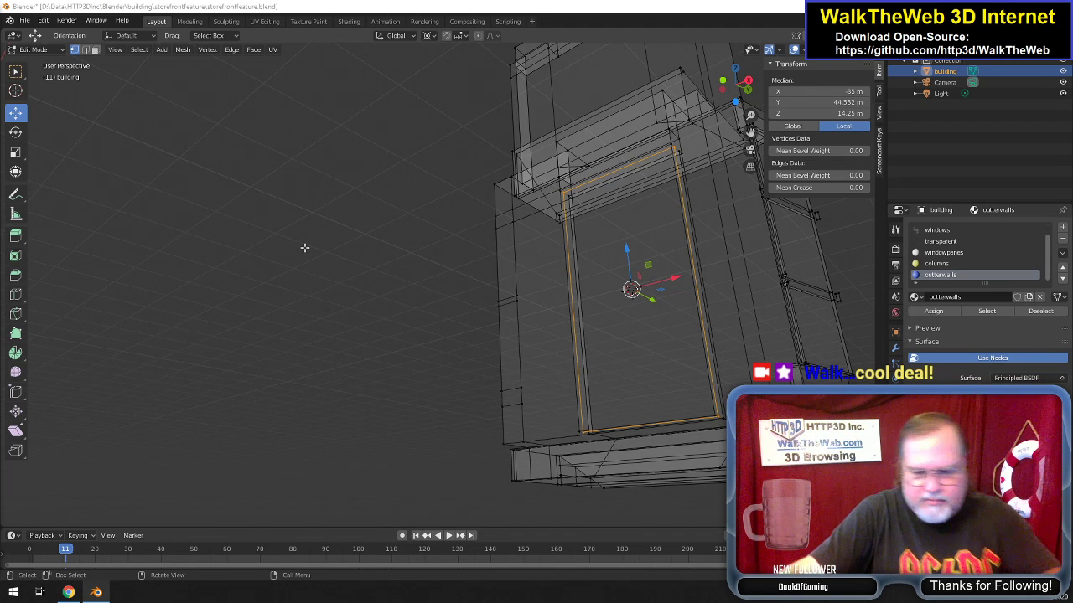
left_click(698, 11)
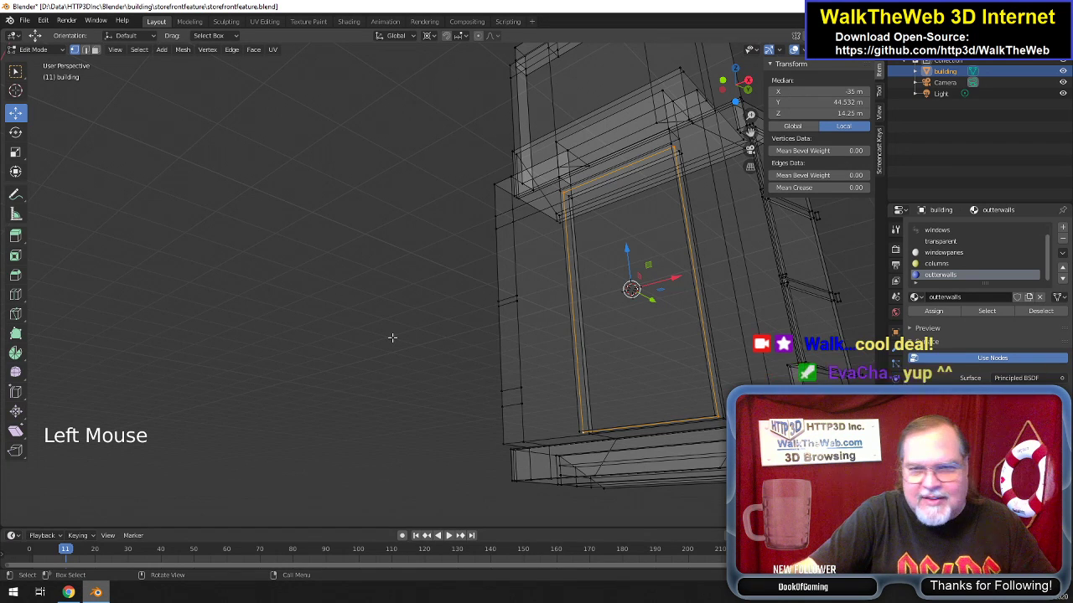
key("f")
left_click_drag(732, 87, 701, 88)
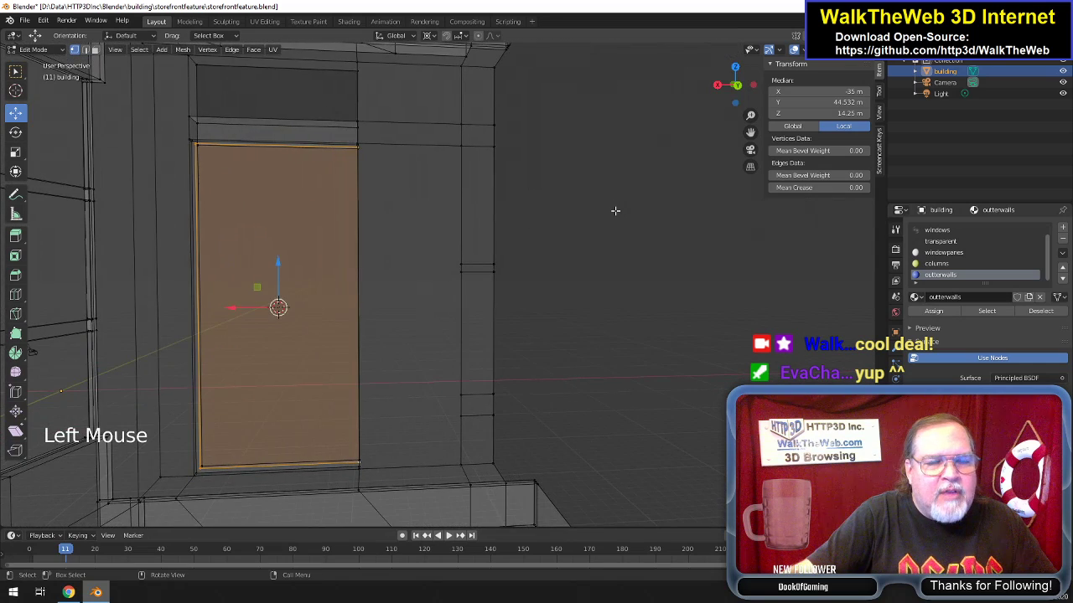
Add the four corners of the Y 45.468 m door face to the selection and separate both door faces into their own object.
scroll(615, 210, "down", 7)
scroll(616, 211, "up", 4)
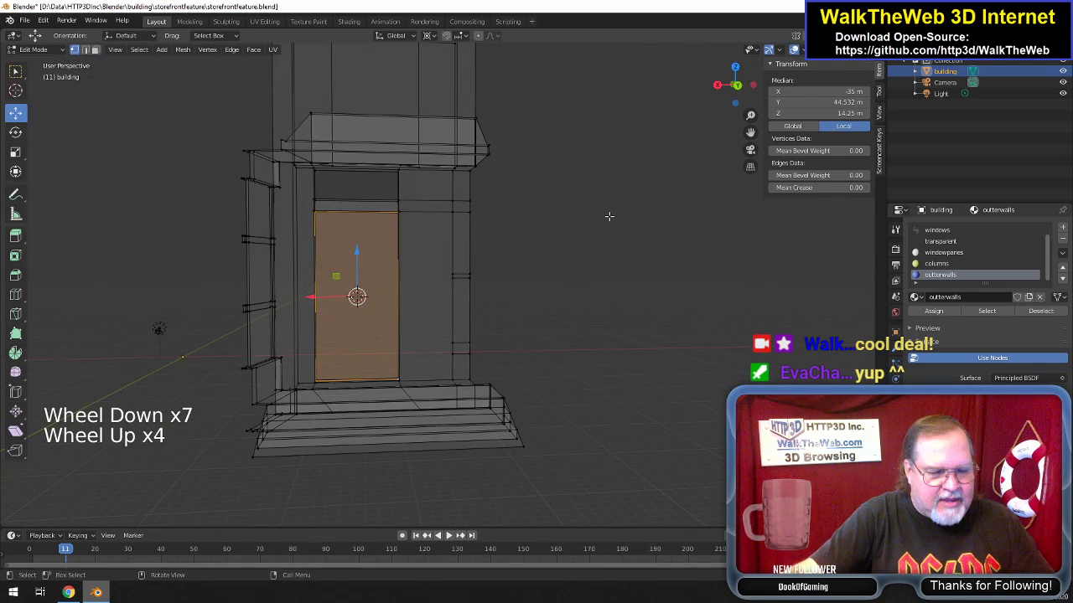
scroll(577, 220, "up", 3)
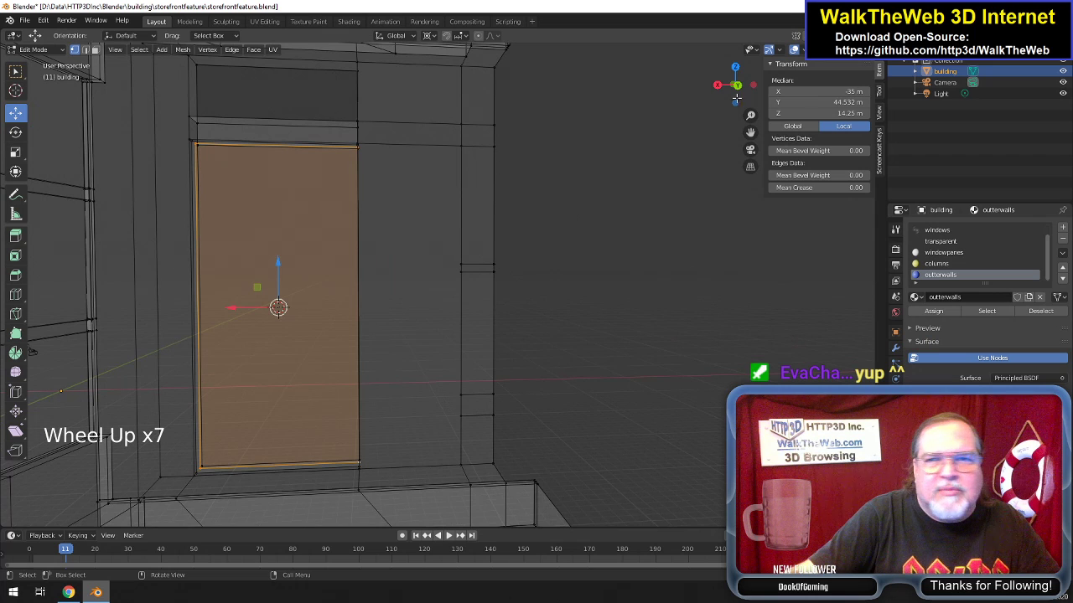
left_click_drag(731, 100, 745, 97)
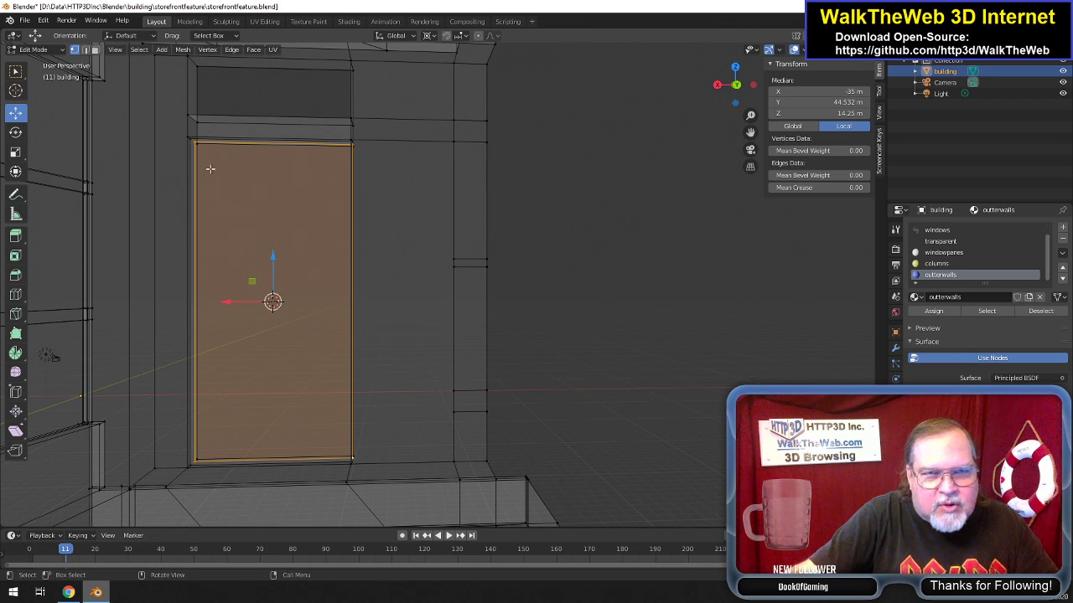
left_click(194, 143, "shift")
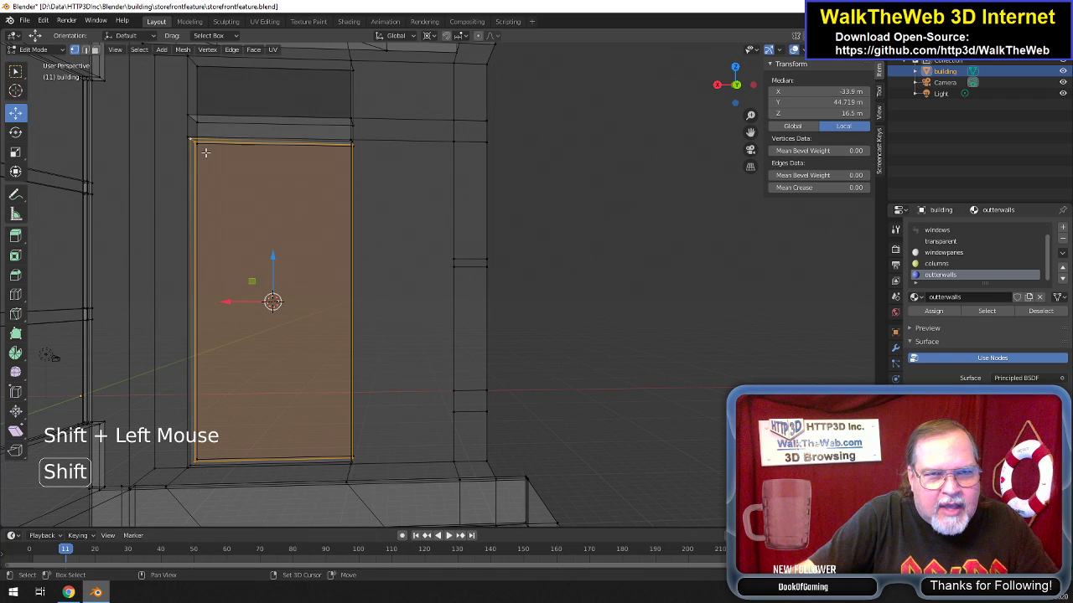
left_click(350, 140, "shift")
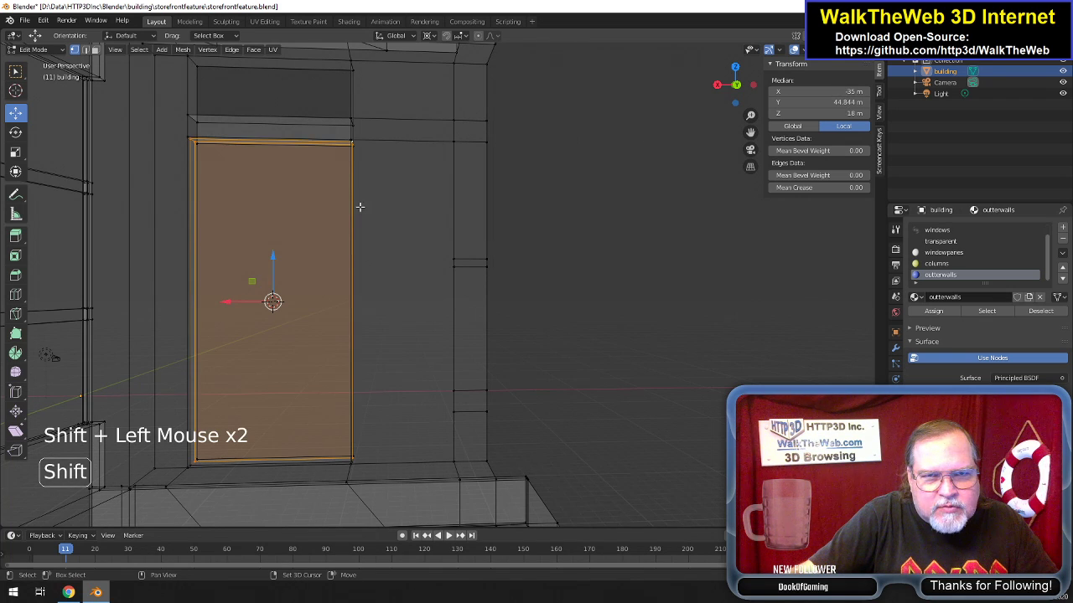
left_click(349, 465, "shift")
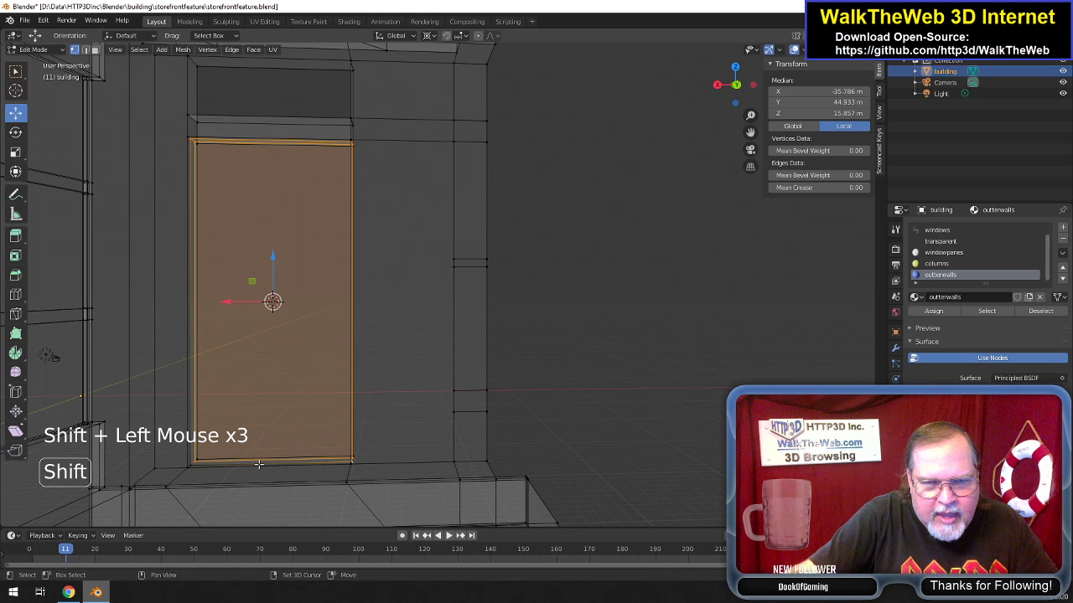
left_click(189, 465, "shift")
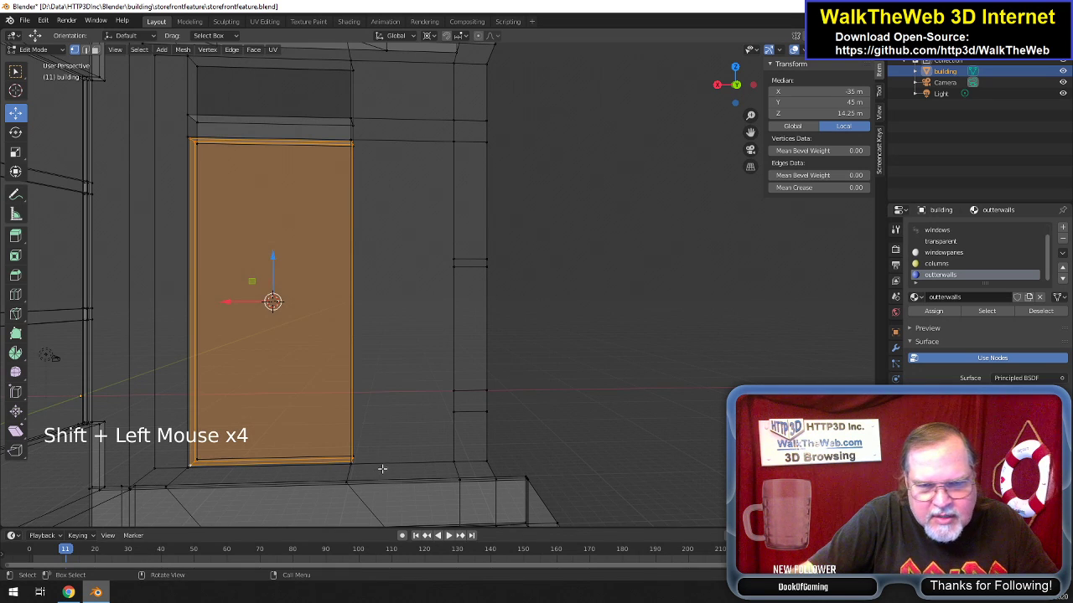
left_click_drag(731, 85, 868, 87)
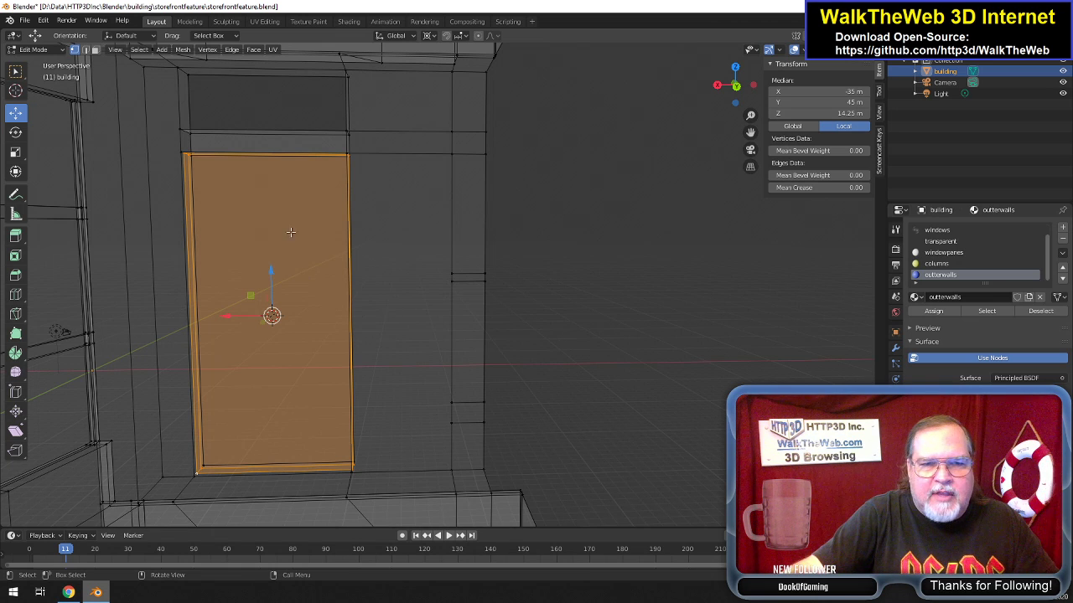
left_click(178, 52)
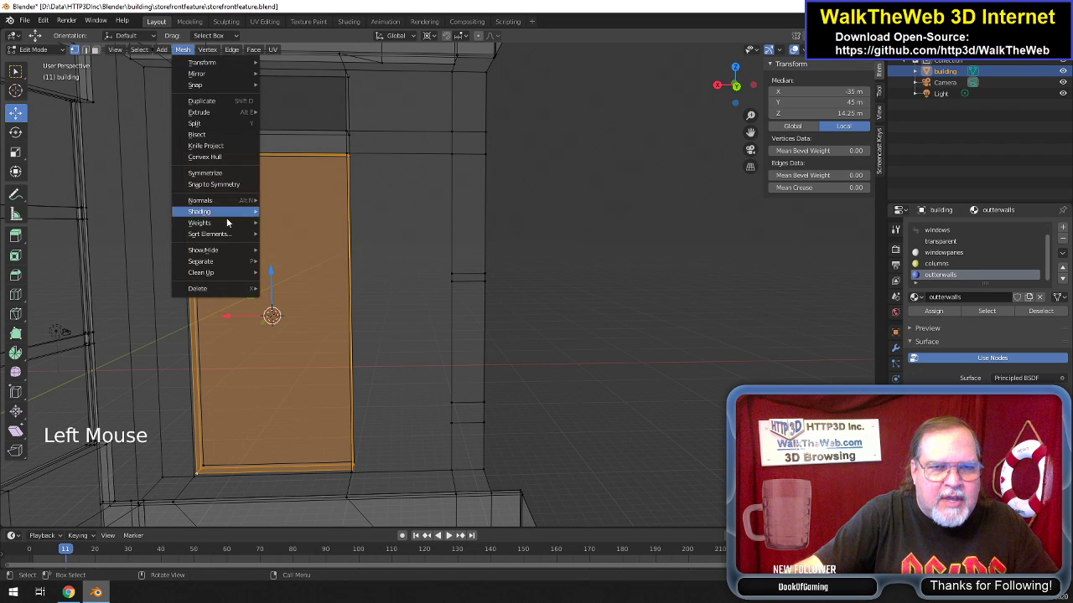
mouse_move(239, 266)
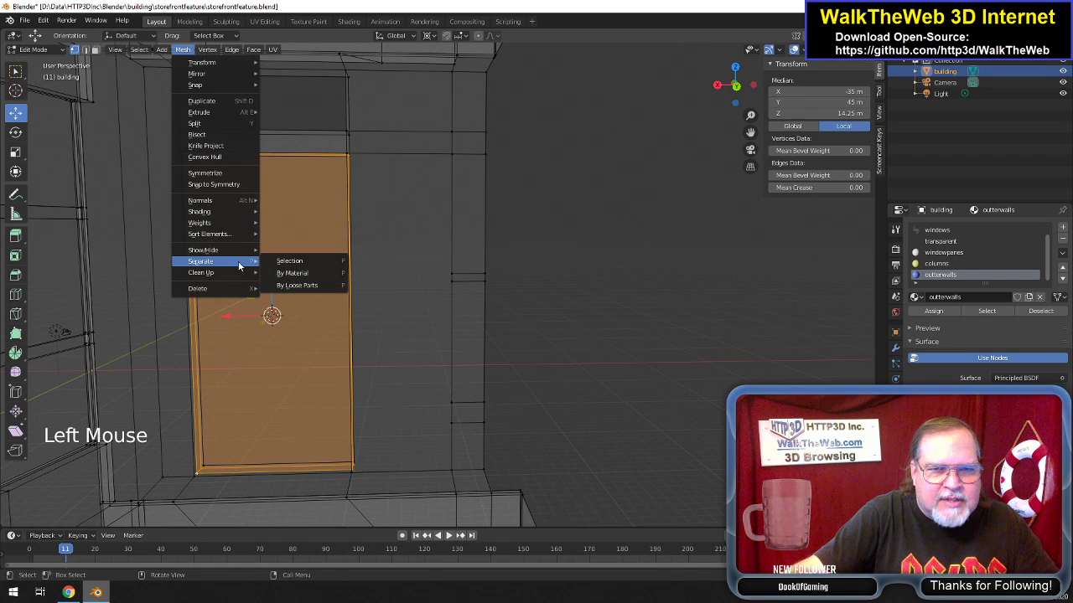
left_click(287, 262)
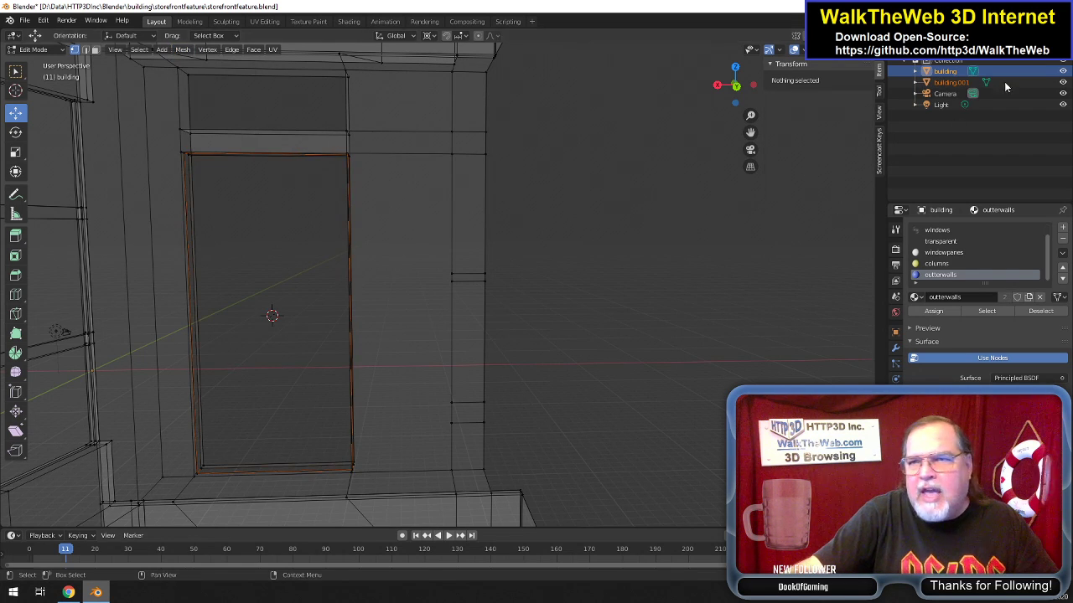
Leave Edit Mode and rename the separated door object to rightdoor.
left_click(949, 82)
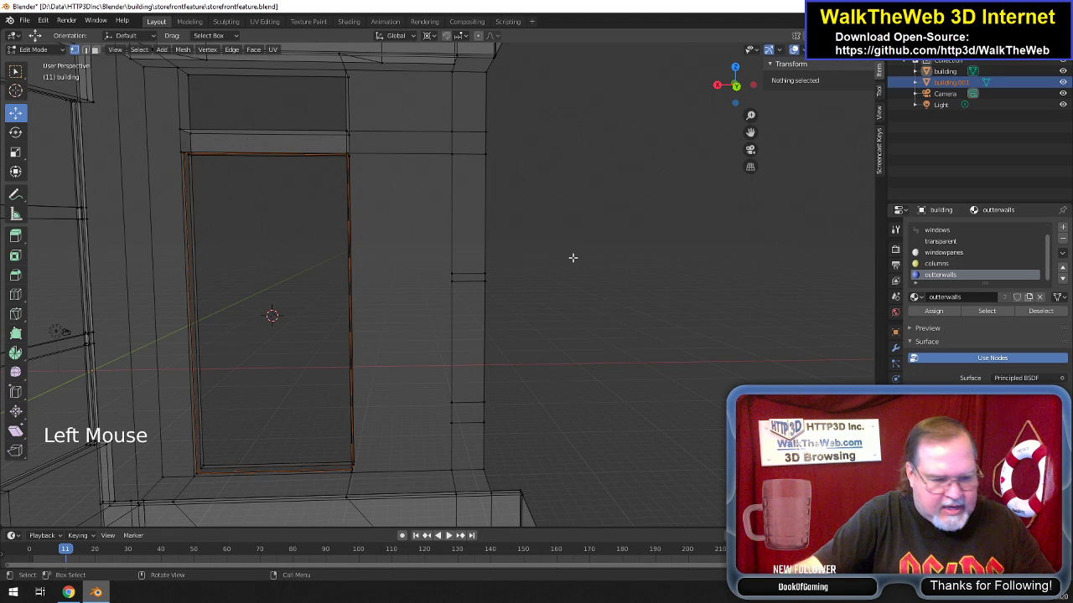
key("Tab")
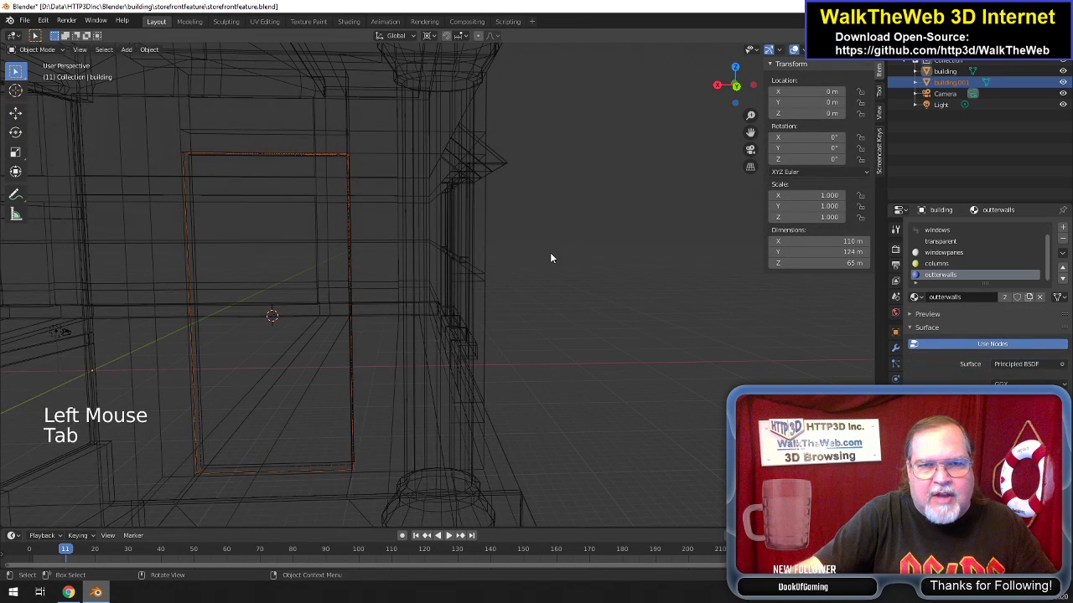
left_click(959, 84)
left_click(961, 83)
double_click(961, 83)
type("door")
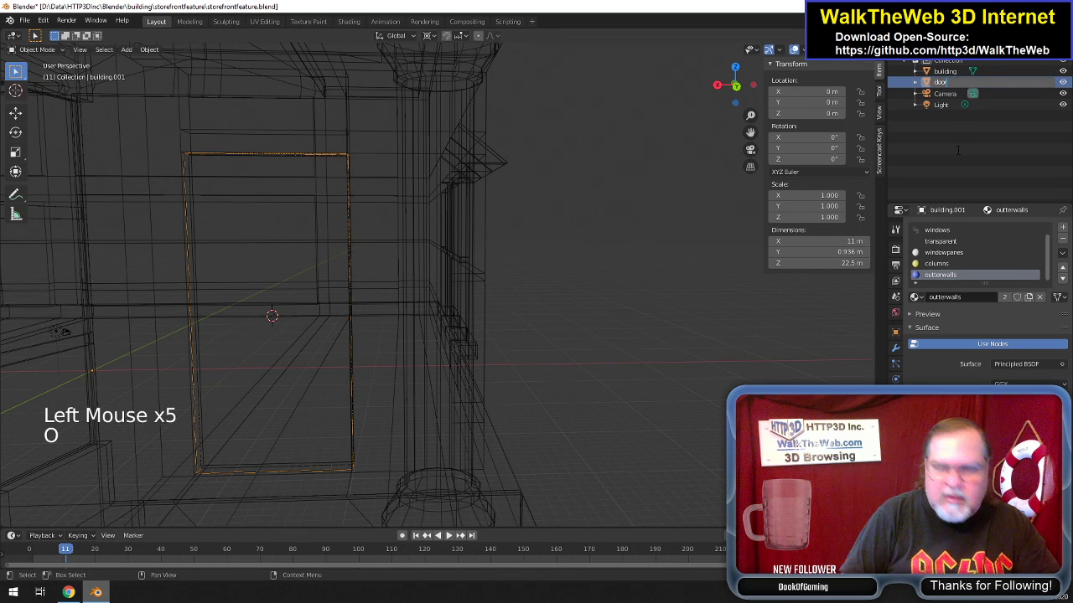
key("Left")
key("Left")
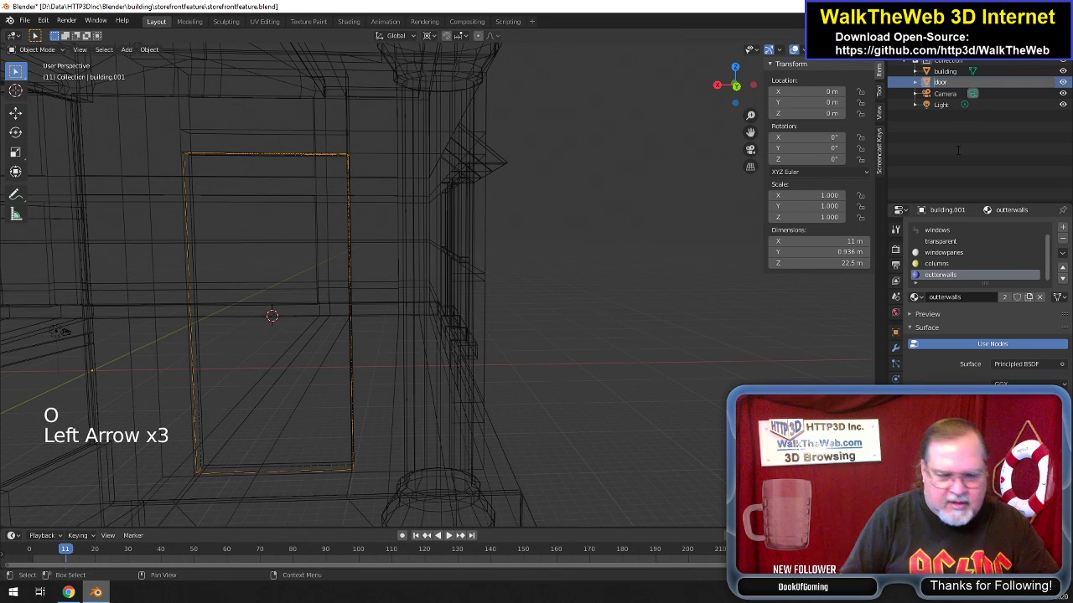
type("right")
key("Return")
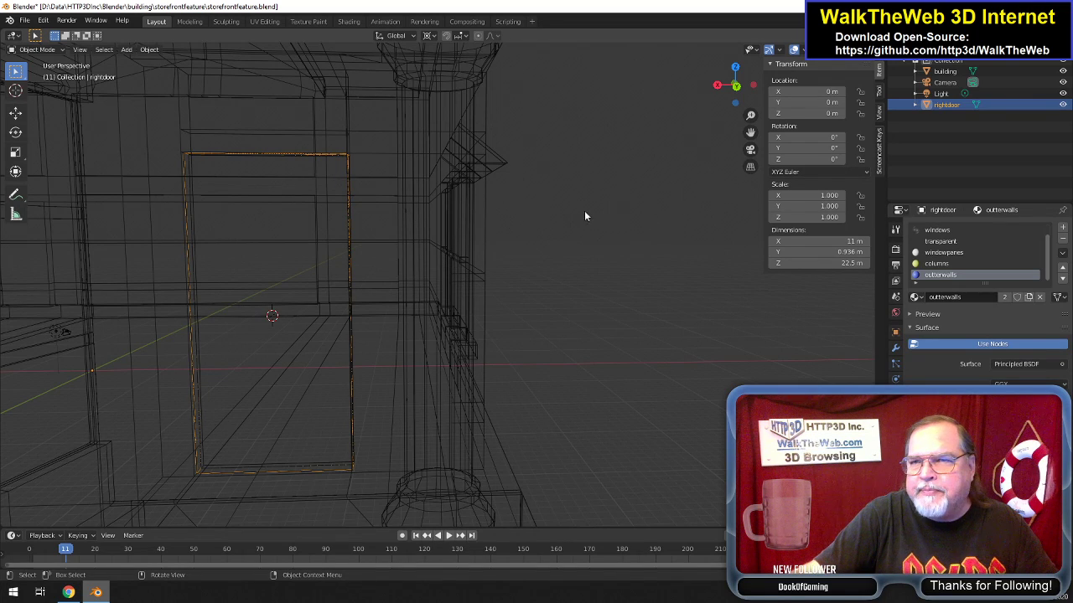
Make the building object active again and reveal all its hidden geometry in Edit Mode.
scroll(476, 201, "down", 5)
scroll(476, 202, "up", 2)
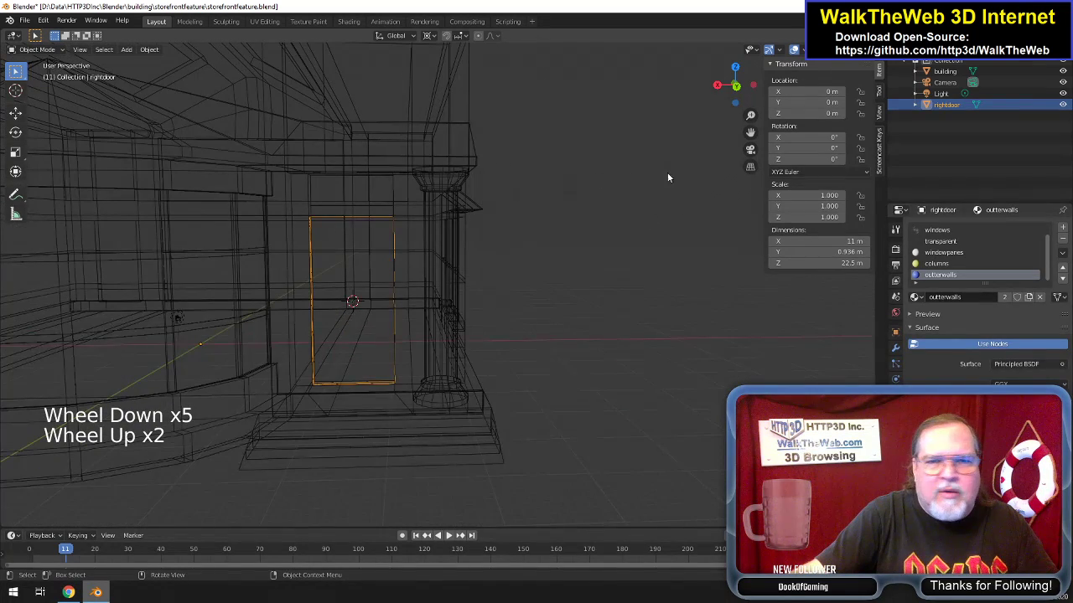
left_click(955, 72)
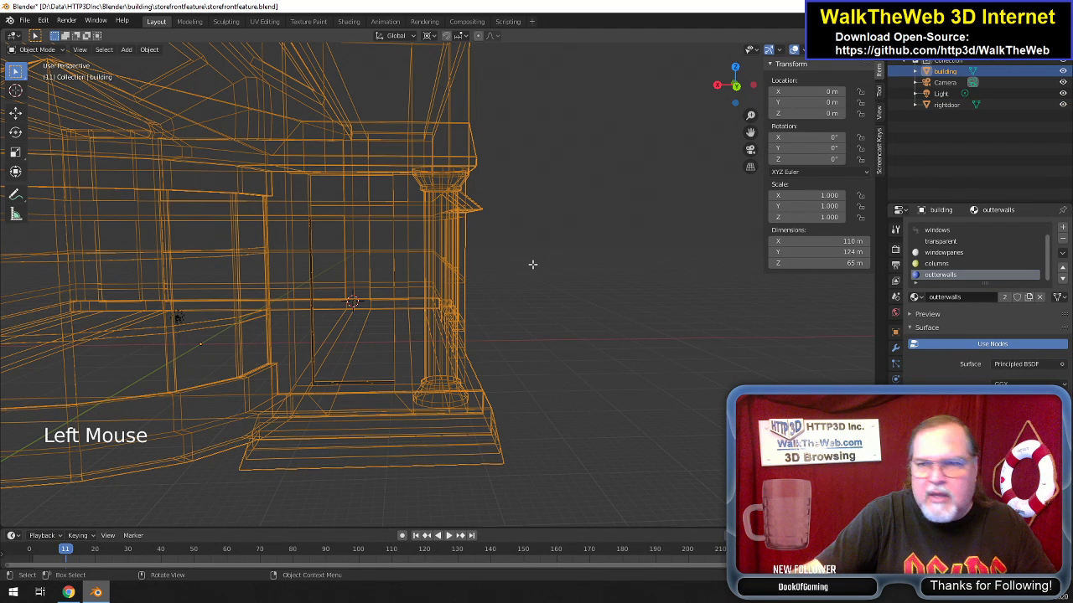
key("Tab")
key("alt")
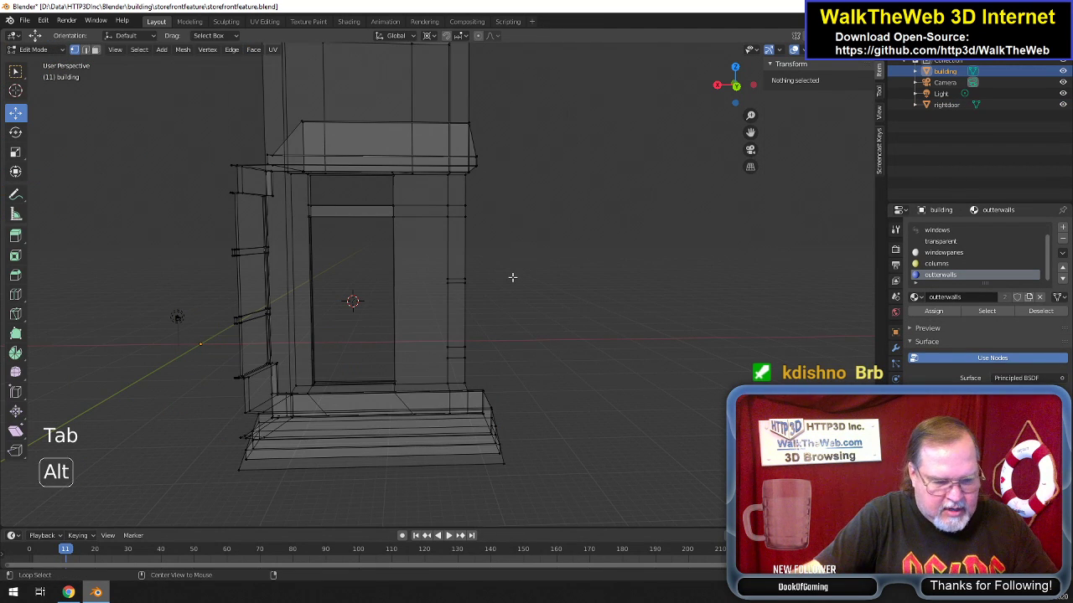
key("alt+h")
scroll(502, 286, "down", 2)
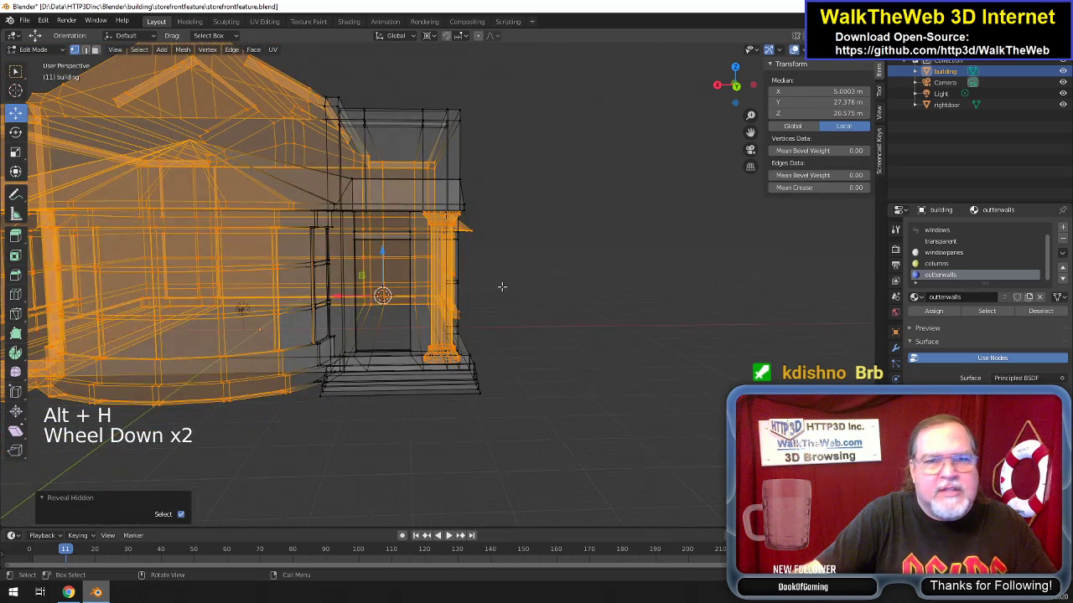
scroll(501, 287, "down", 4)
scroll(502, 287, "up", 5)
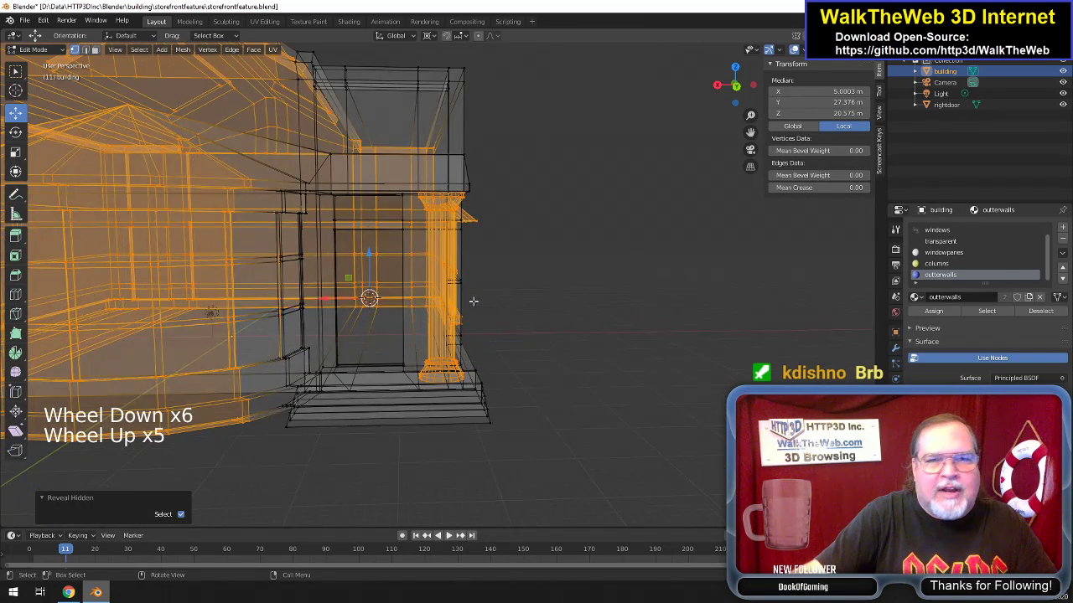
scroll(495, 287, "up", 2)
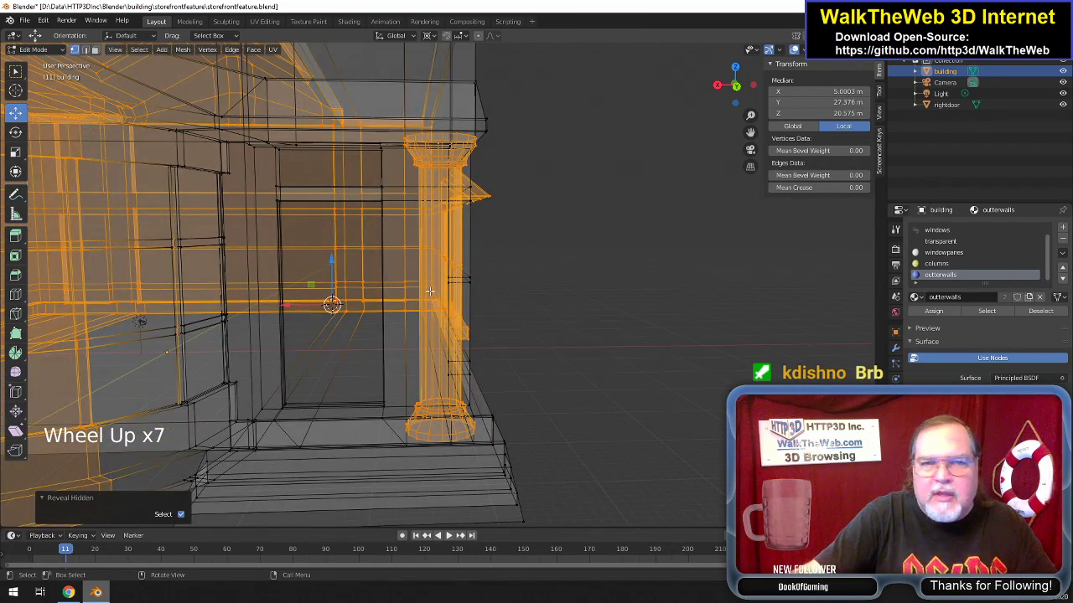
key("Tab")
key("Tab")
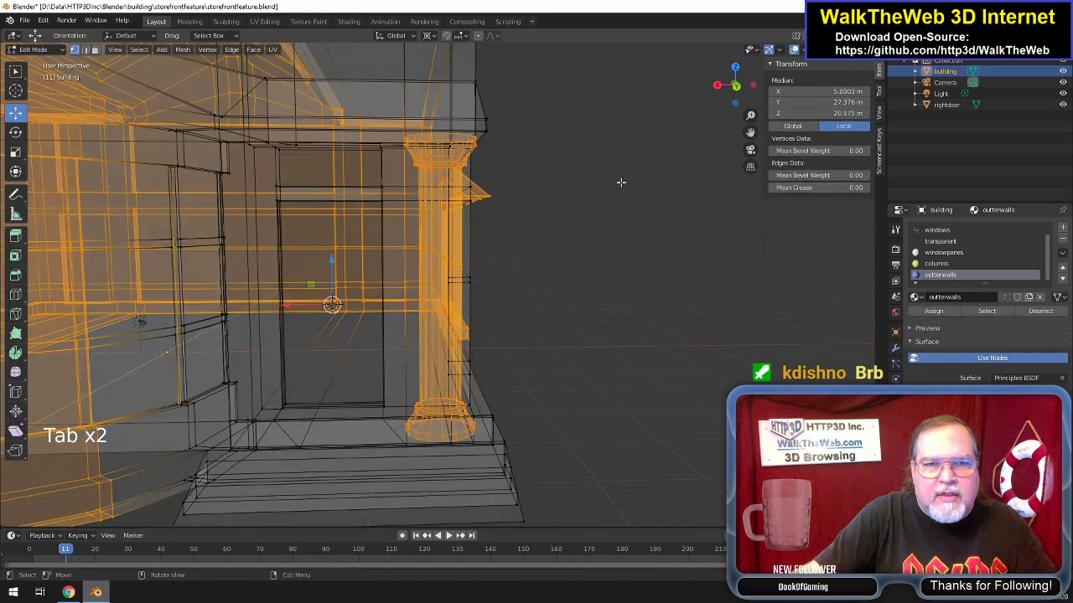
Select the four corner vertices of the doorway's open floor gap at Z 3 m and fill them with a face.
left_click_drag(745, 137, 592, 281)
scroll(591, 281, "up", 3)
scroll(589, 285, "down", 1)
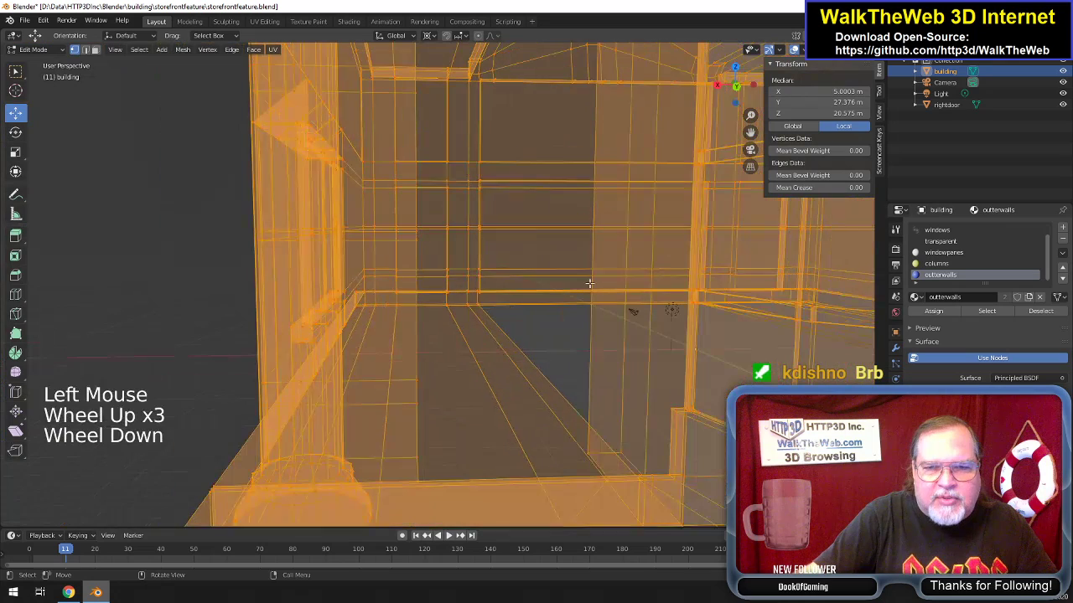
left_click(76, 51)
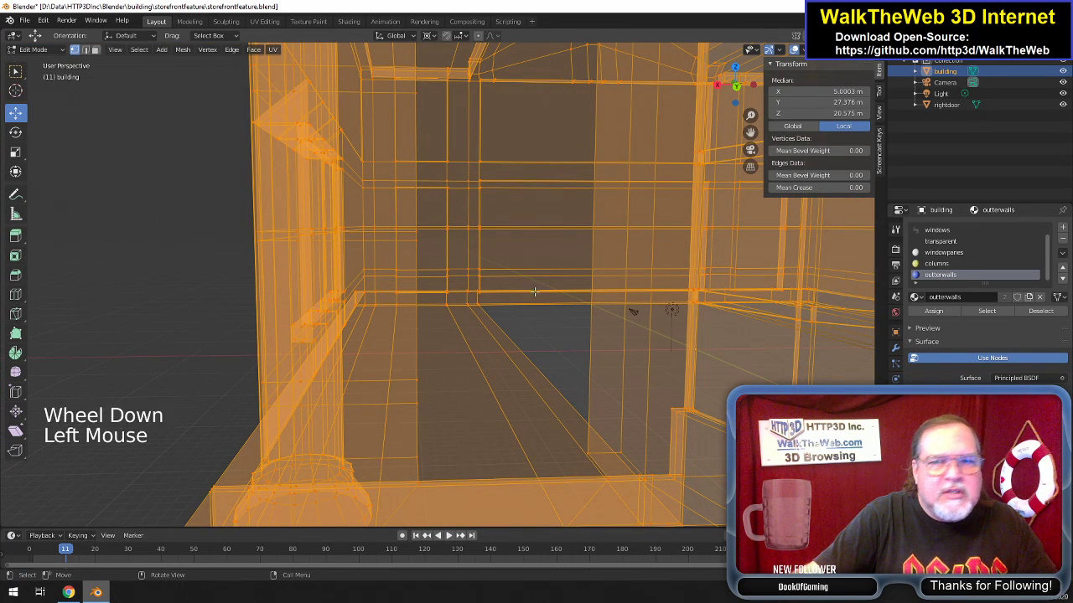
double_click(606, 471)
left_click(419, 482, "shift")
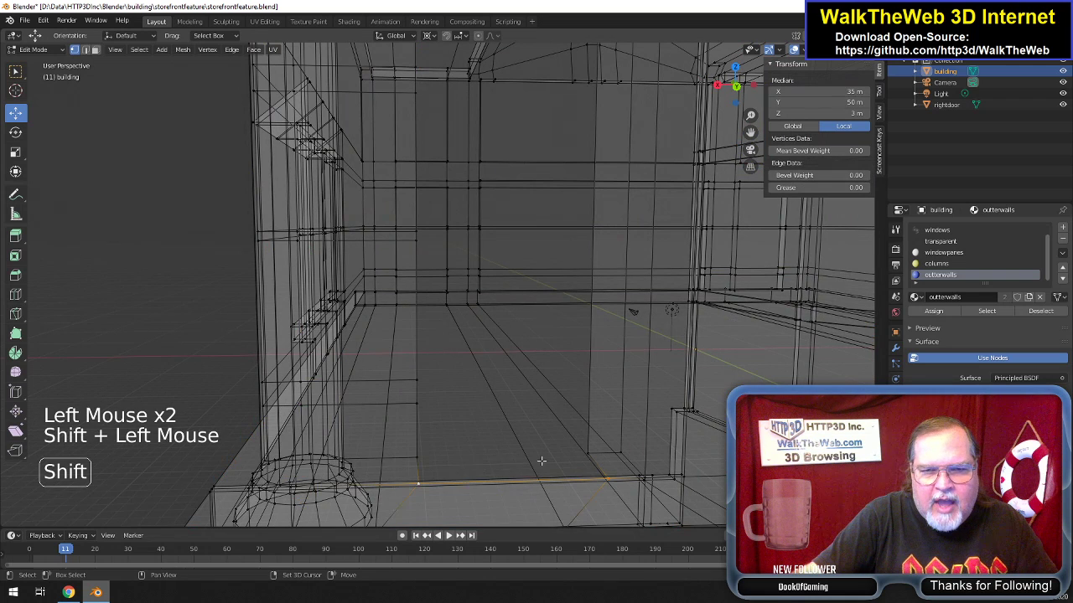
left_click(591, 453, "shift")
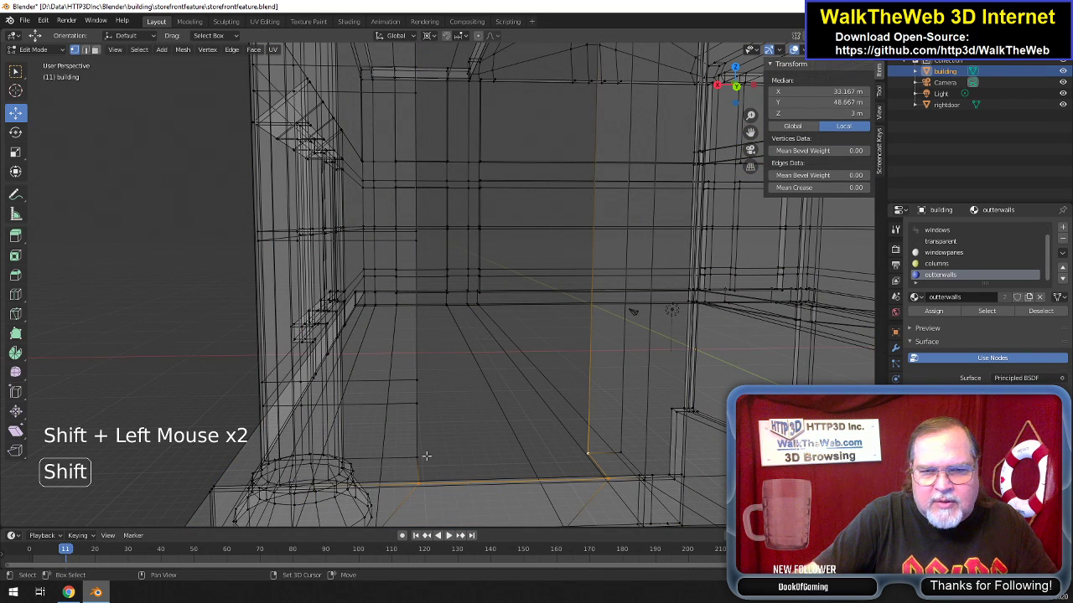
key("f")
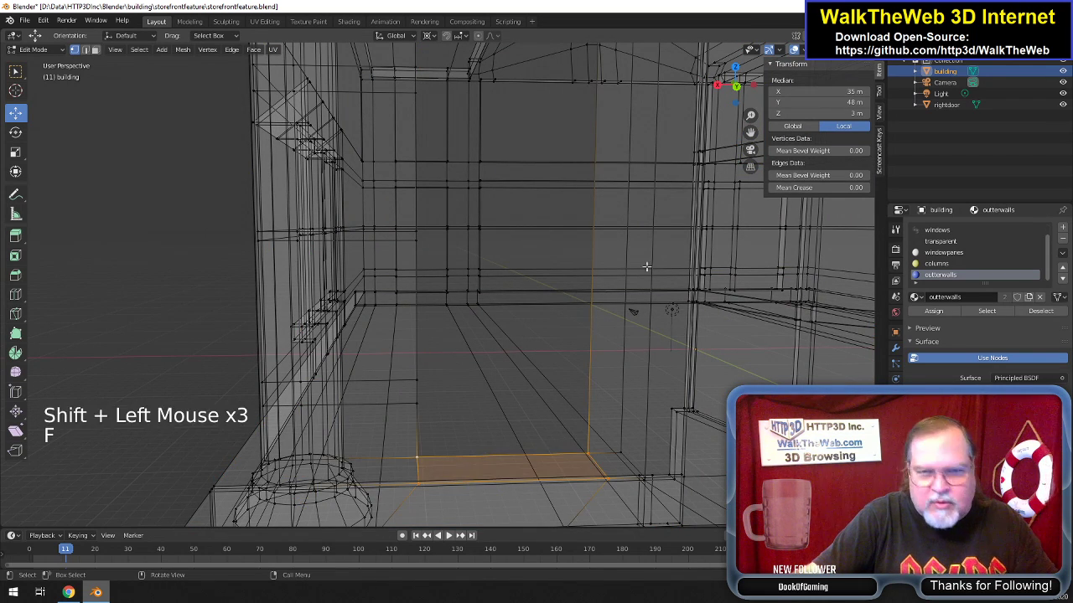
Select the four corner vertices of the gap above the doorway at Z 31 m and fill them with a face.
left_click_drag(741, 94, 741, 59)
left_click_drag(750, 132, 750, 134)
left_click_drag(680, 439, 342, 175)
left_click(386, 146)
left_click(382, 112, "shift")
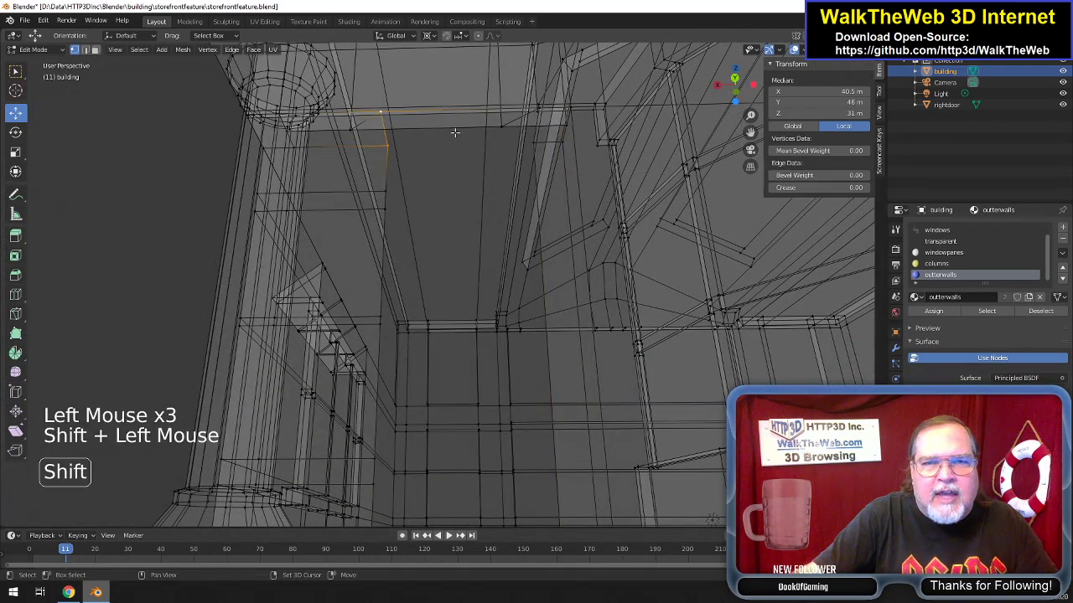
left_click(539, 140, "shift")
left_click(546, 129, "shift")
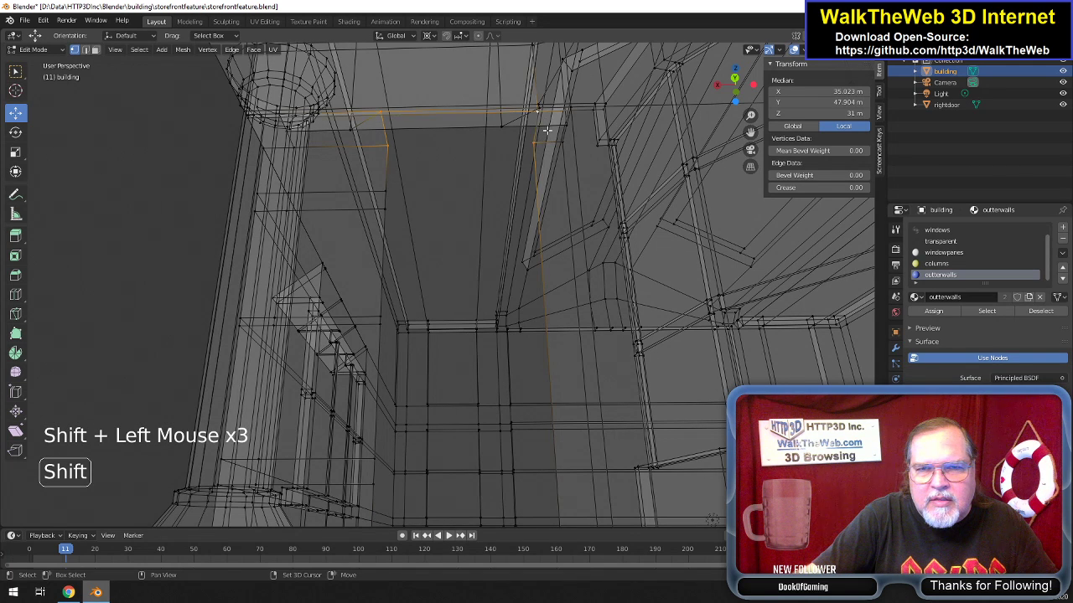
left_click(543, 107, "shift")
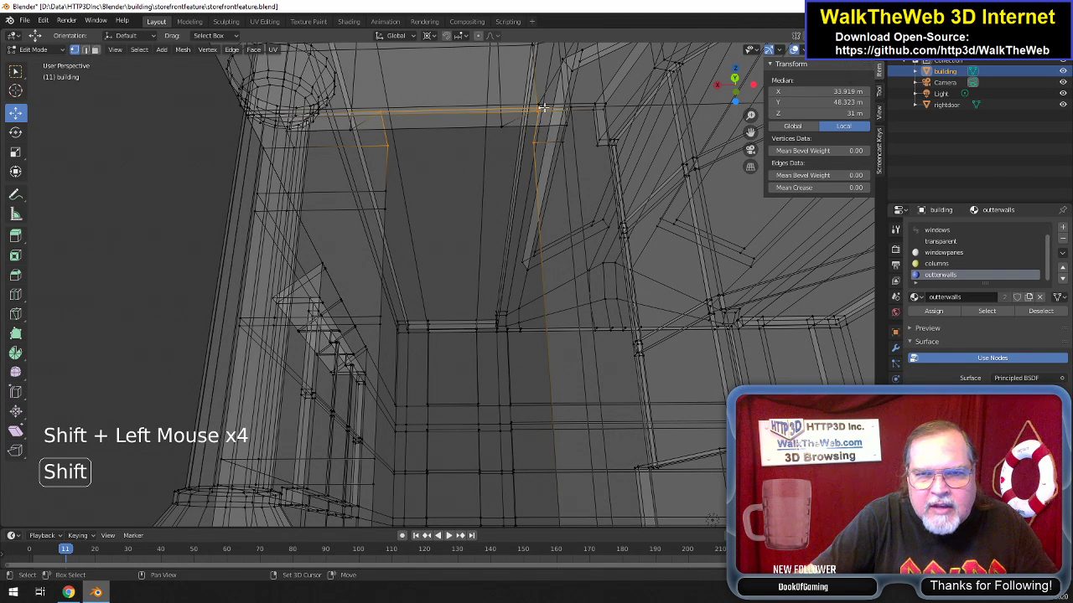
left_click(543, 123, "shift")
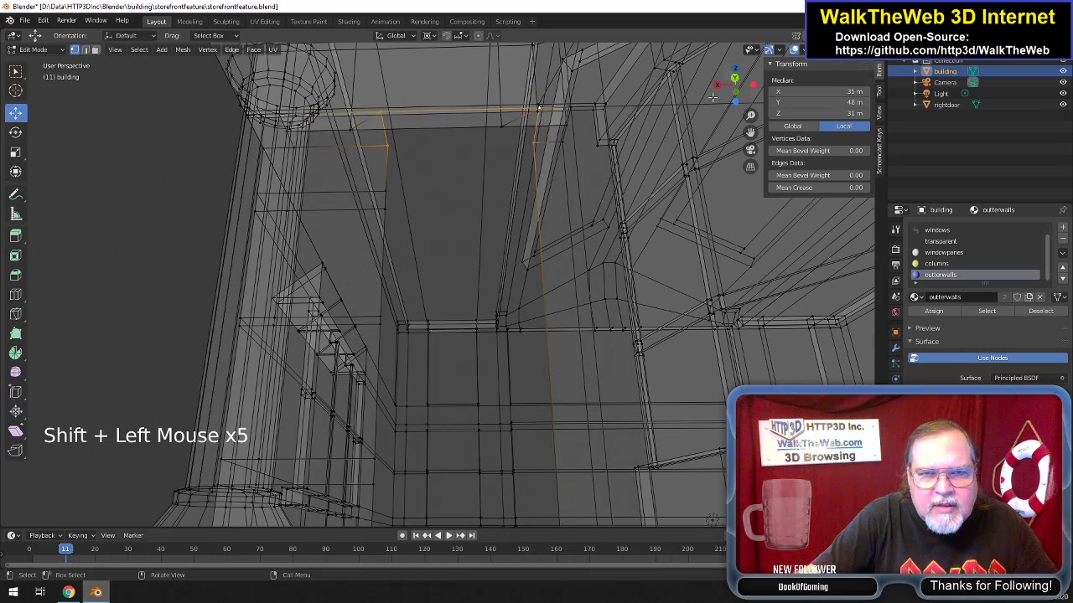
left_click_drag(750, 89, 724, 131)
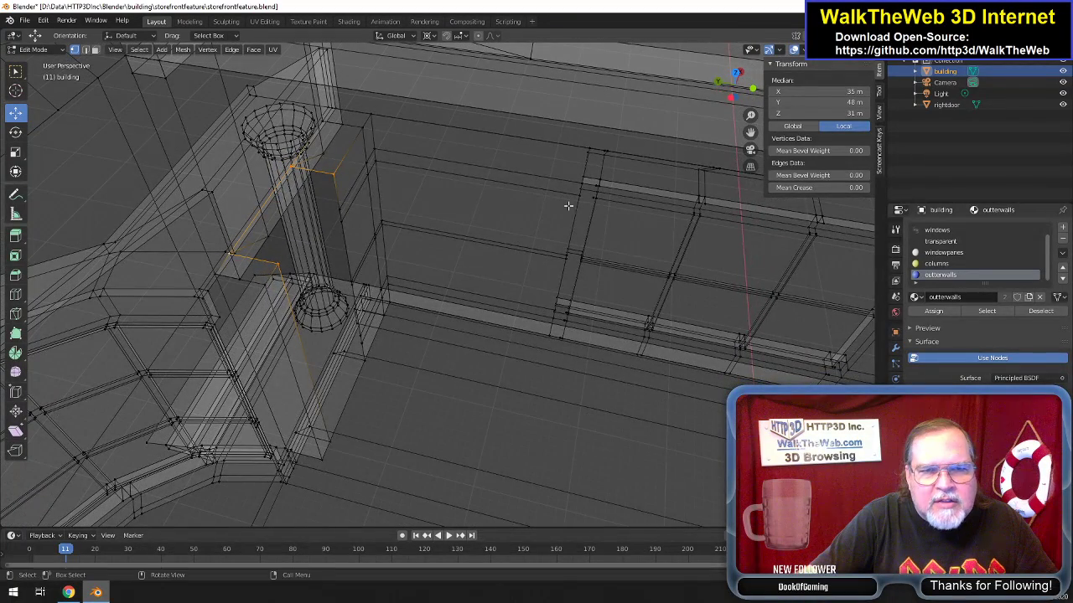
key("f")
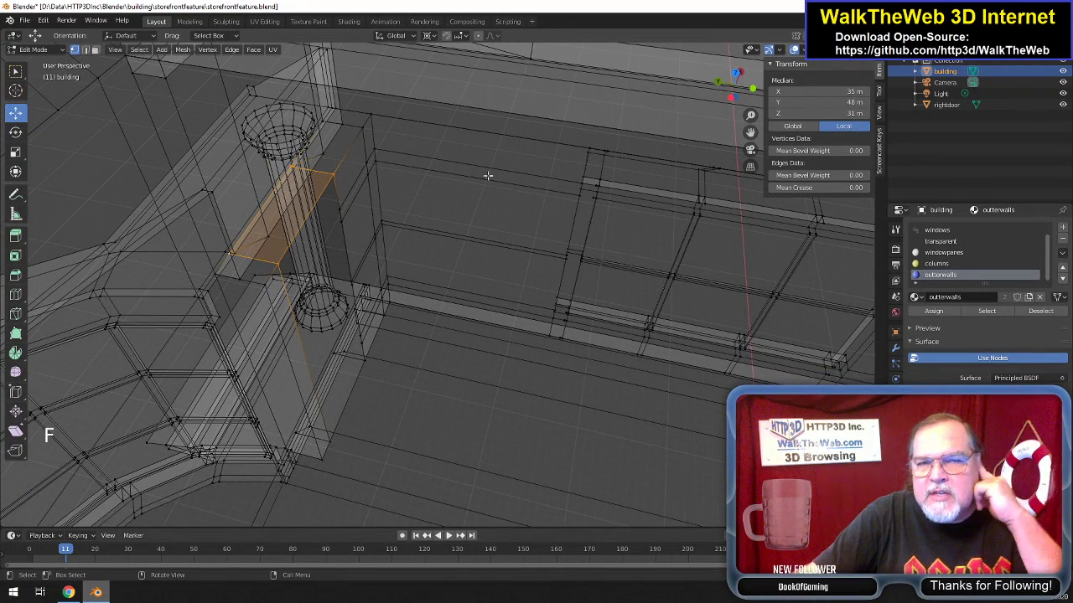
Select the doorway's edge loop at Y 46 m in edge mode and extrude it -2 m along Y.
left_click(93, 50)
left_click(311, 215, "alt")
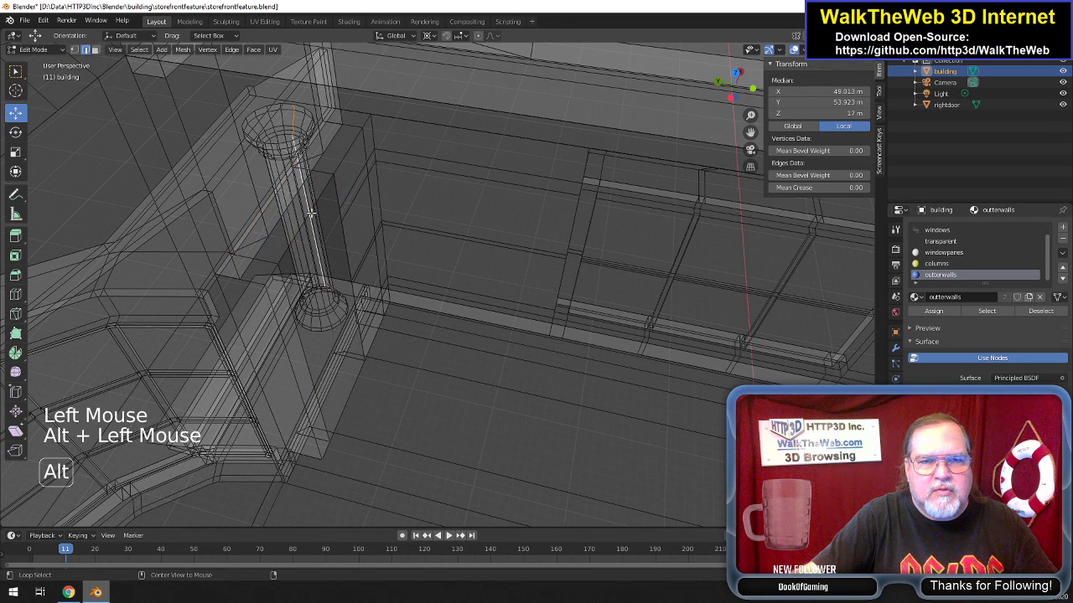
double_click(324, 191, "alt")
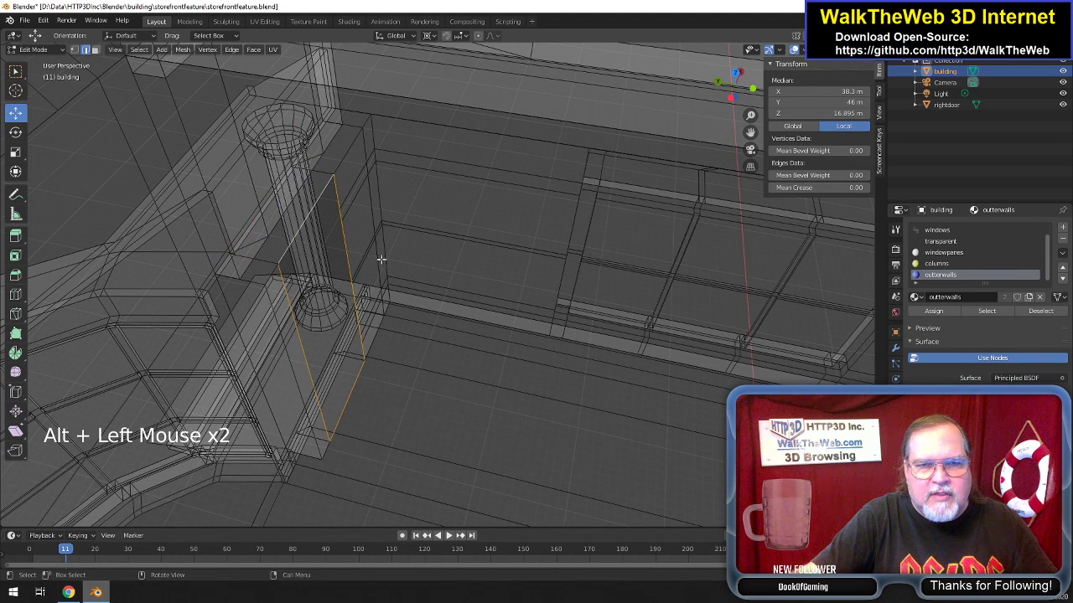
type("e")
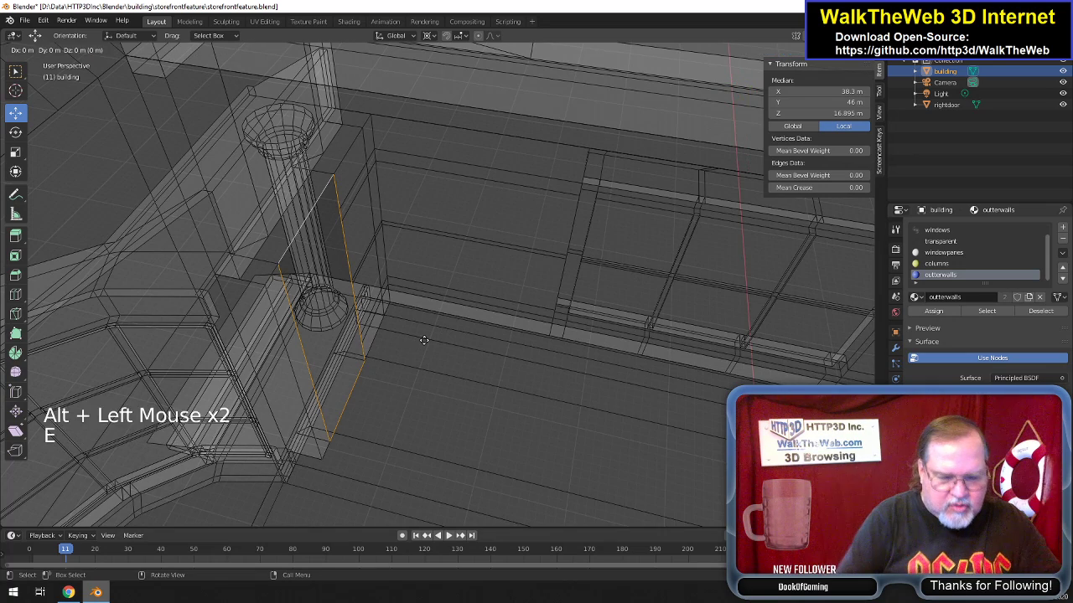
type("-2")
key("Return")
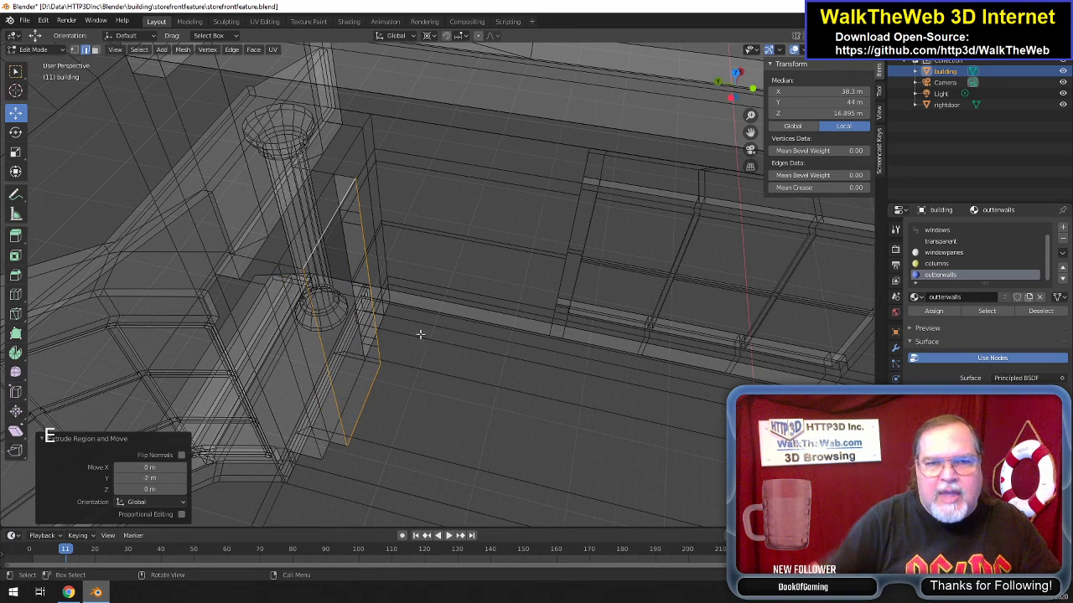
Examine the extruded doorway frame and check the height of the upper horizontal edge on the jamb at X 40.5 m.
left_click(734, 96)
left_click_drag(735, 97, 851, 34)
scroll(545, 333, "down", 4)
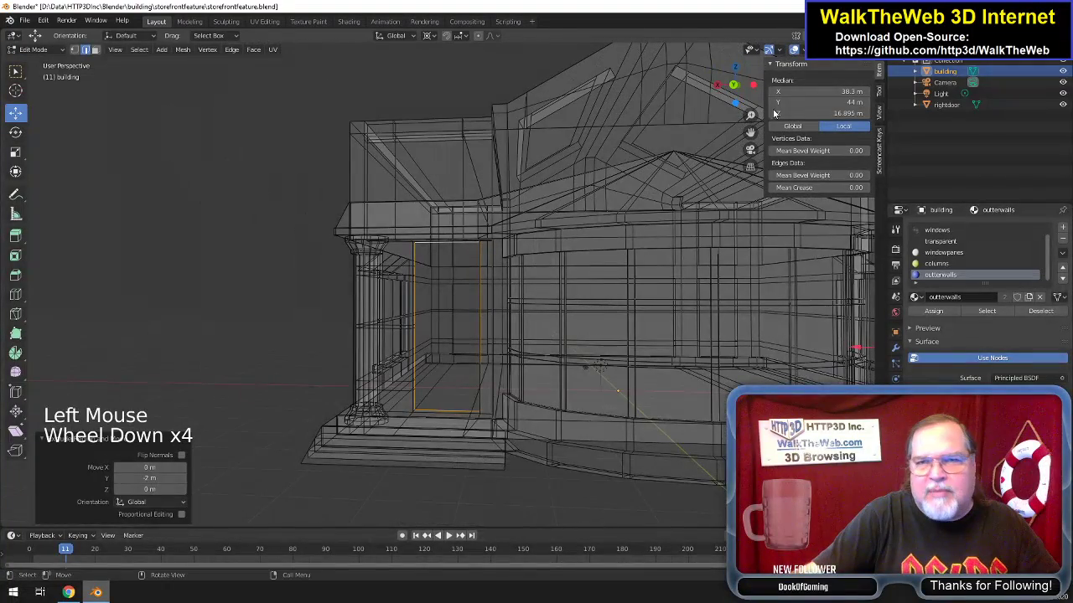
left_click_drag(751, 132, 349, 132)
scroll(694, 297, "up", 1)
scroll(695, 298, "up", 3)
scroll(695, 239, "down", 1)
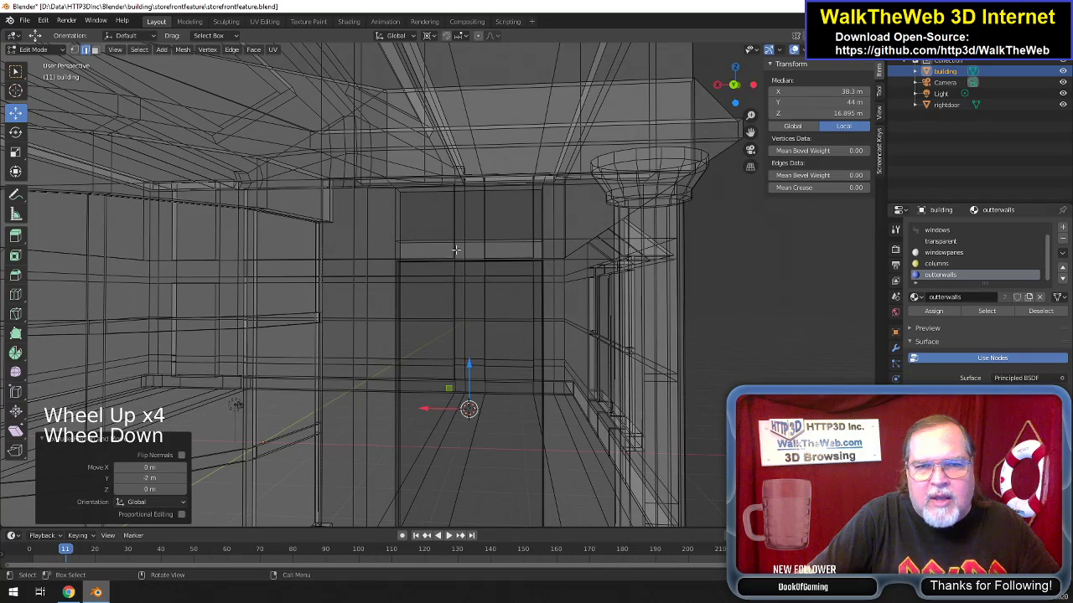
left_click_drag(750, 132, 477, 222)
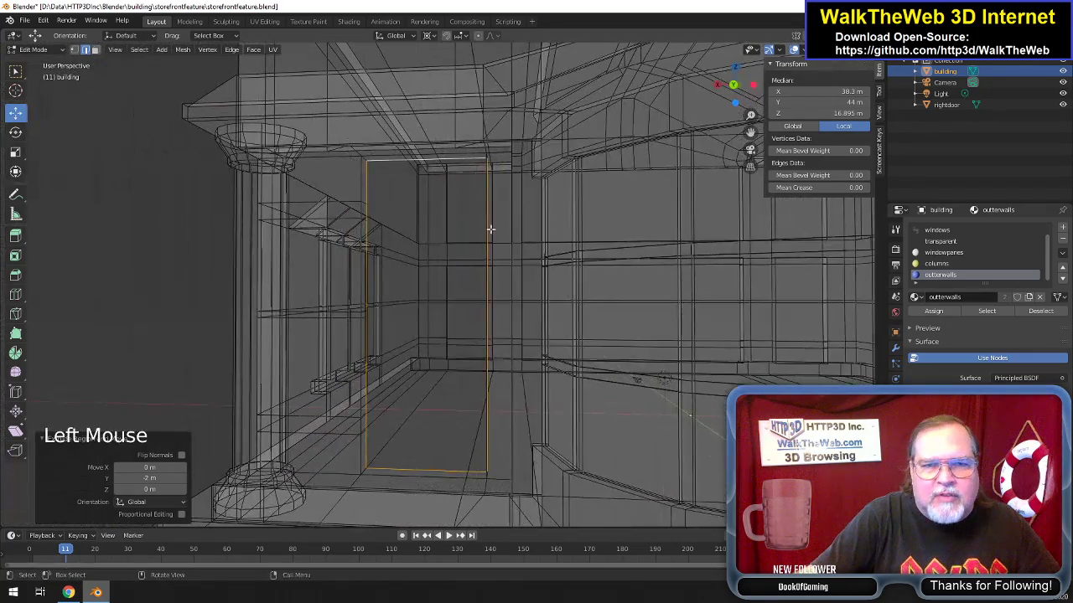
scroll(478, 222, "up", 2)
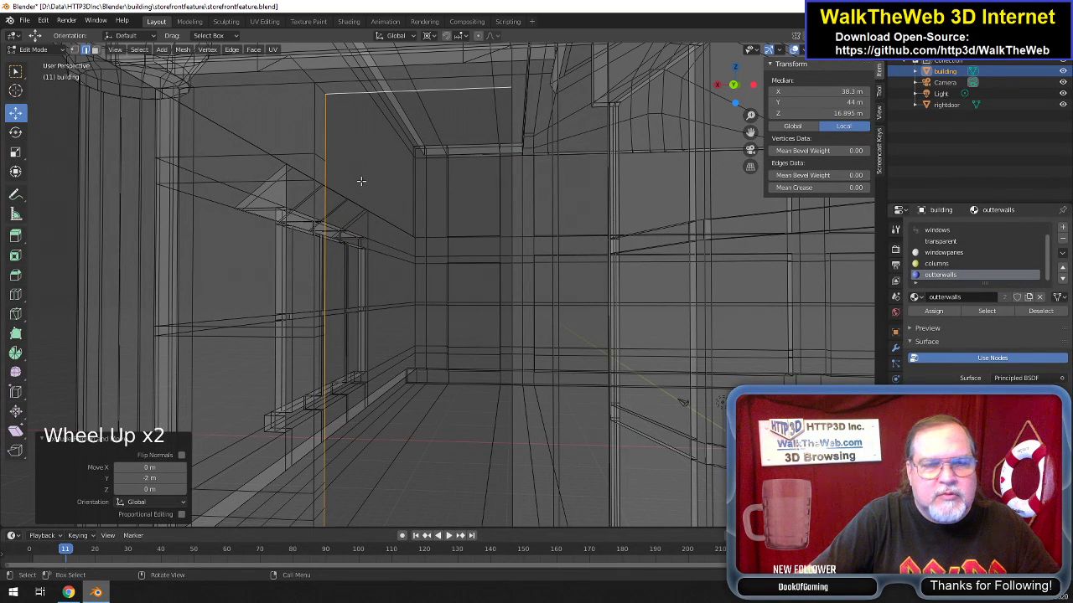
left_click(325, 163)
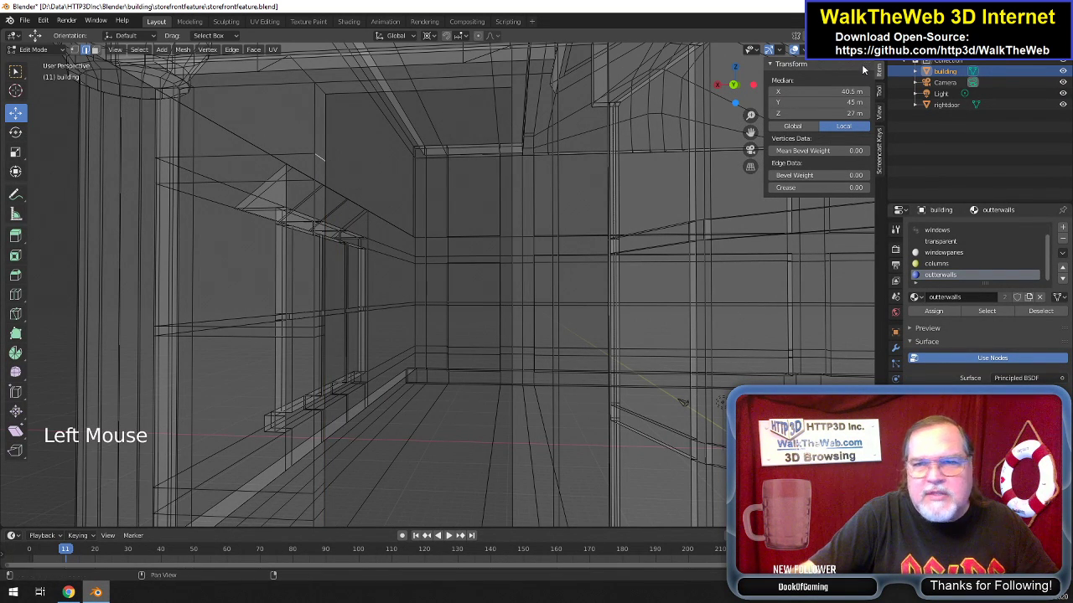
Select both vertical edges of the doorway jamb at X 29.5 m and subdivide them with 2 cuts.
left_click_drag(737, 87, 642, 108)
left_click(587, 383)
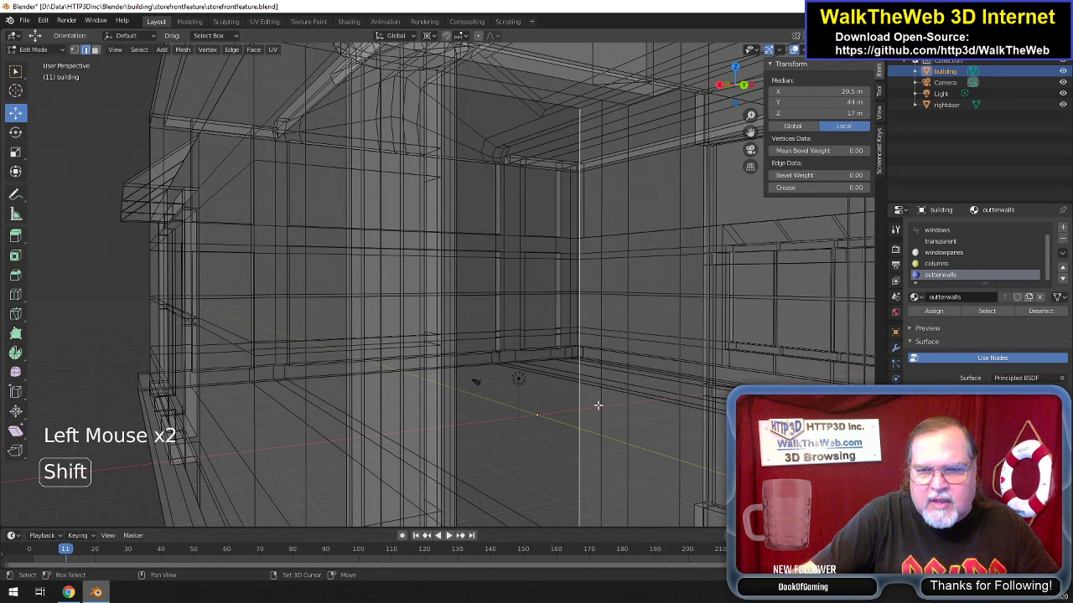
left_click(600, 406, "shift")
left_click_drag(737, 84, 715, 157)
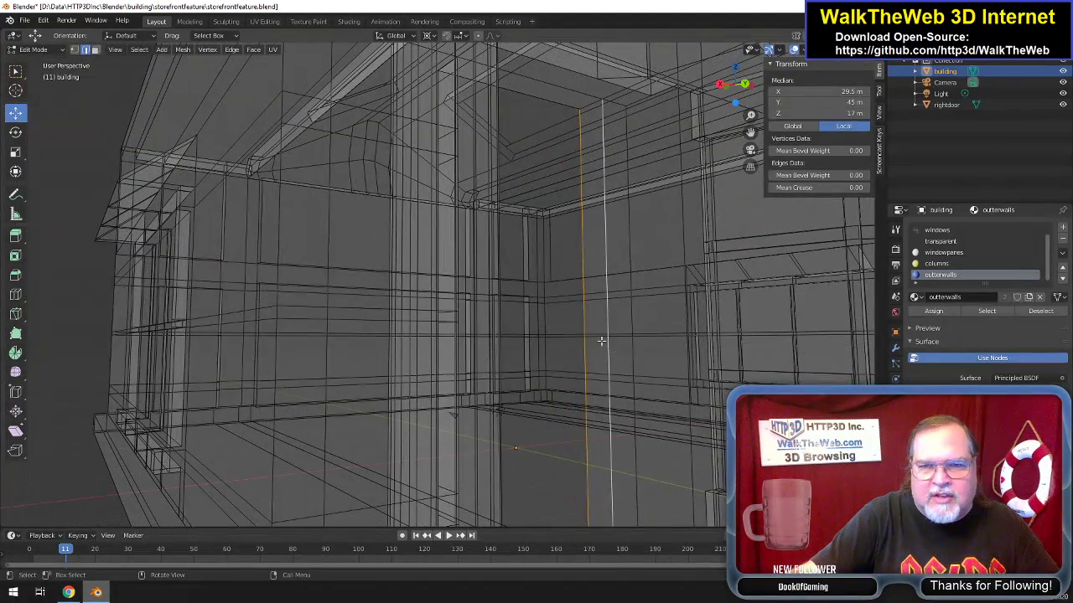
left_click(233, 49)
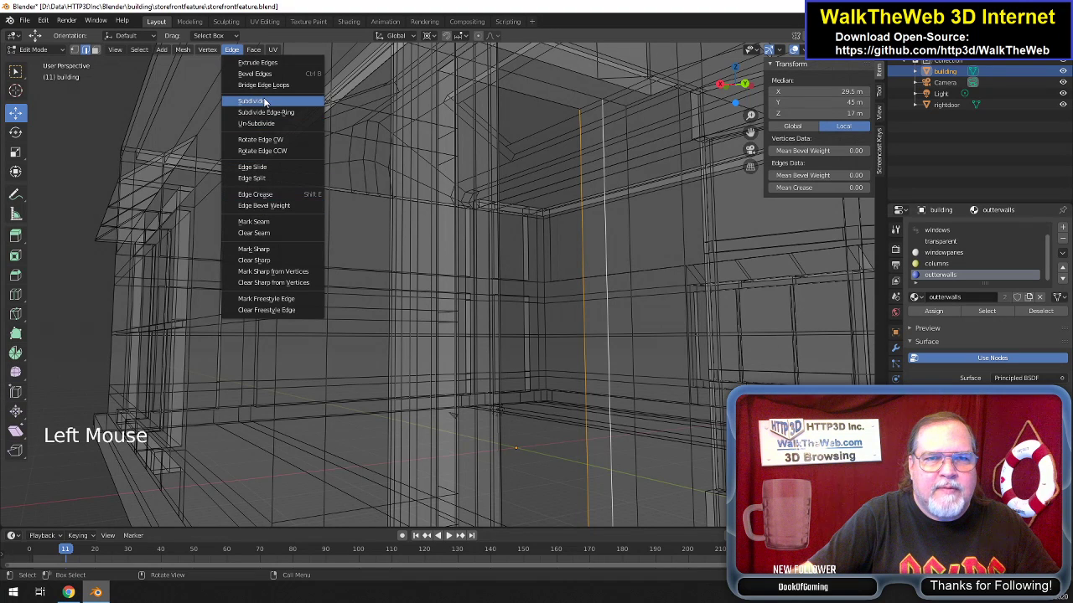
left_click(265, 101)
left_click(183, 440)
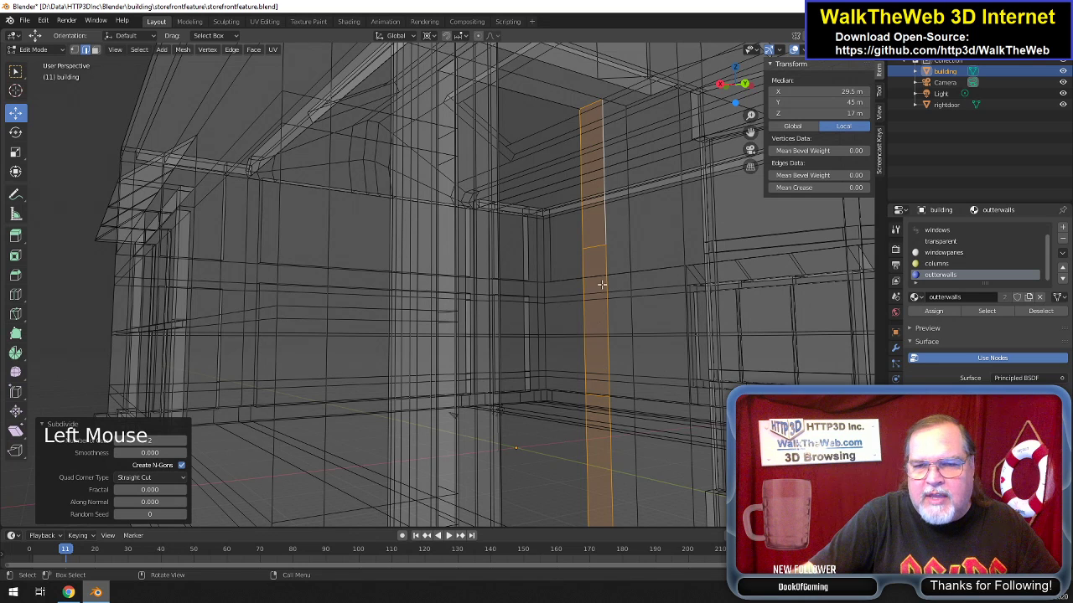
Set the upper cut edge of the jamb at X 29.5 m to Z 27 m, copying the value 25.5 m on the way.
left_click(600, 245)
double_click(846, 112)
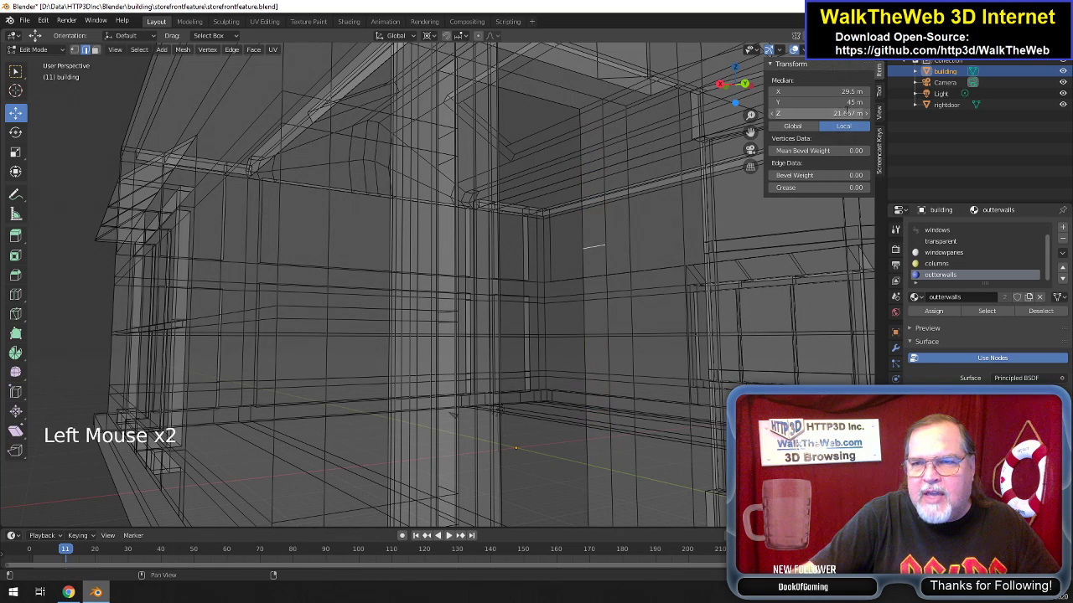
key("ctrl+v")
key("Return")
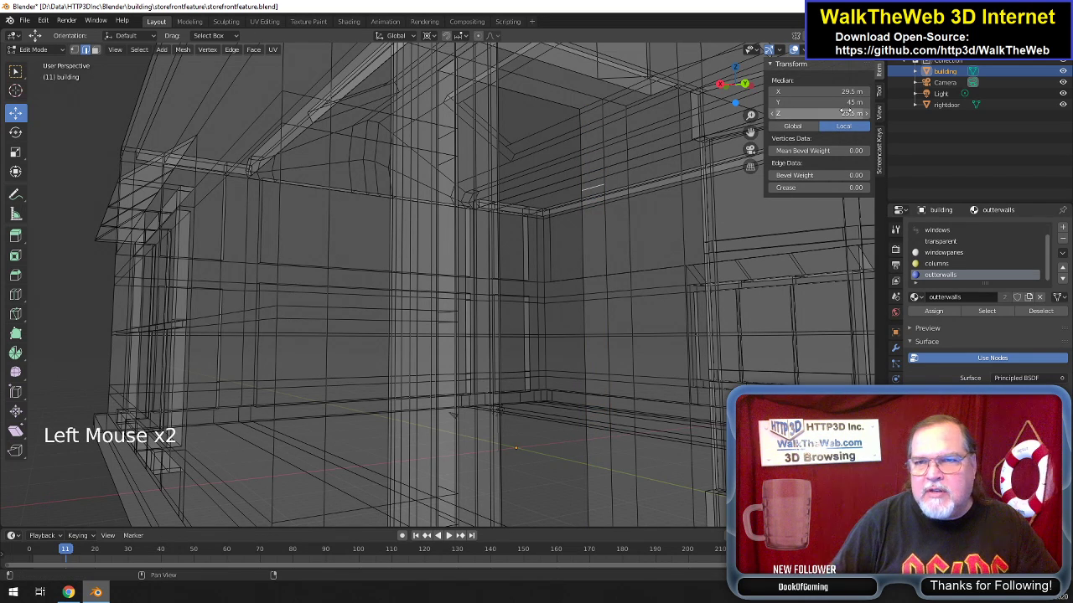
left_click(846, 112)
key("ctrl+c")
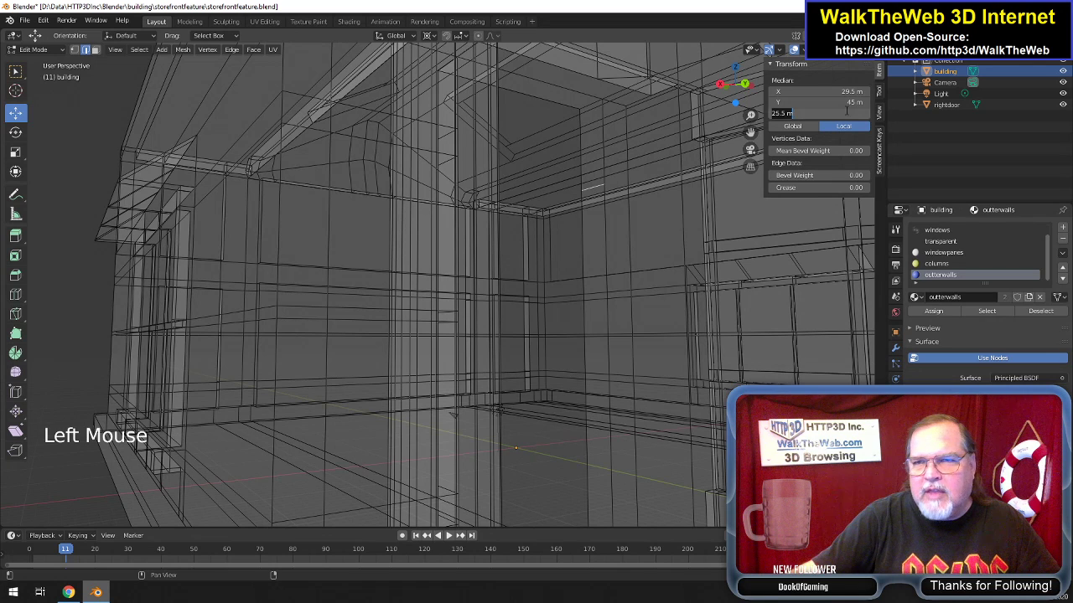
type("27")
key("Return")
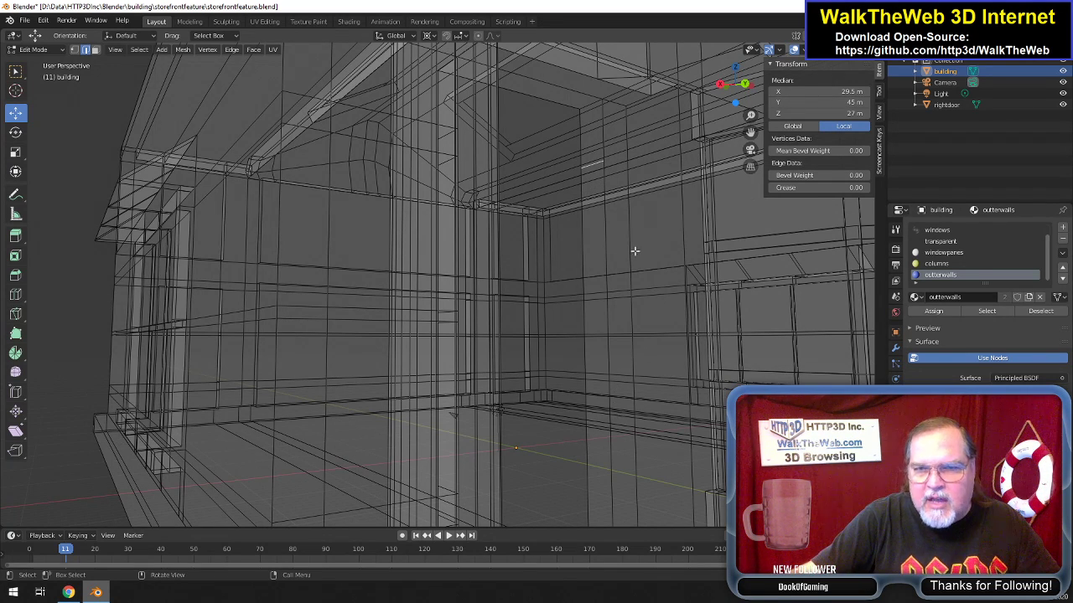
Set the lower cut edge of the jamb at X 29.5 m to Z 25.5 m.
left_click_drag(734, 91, 656, 362)
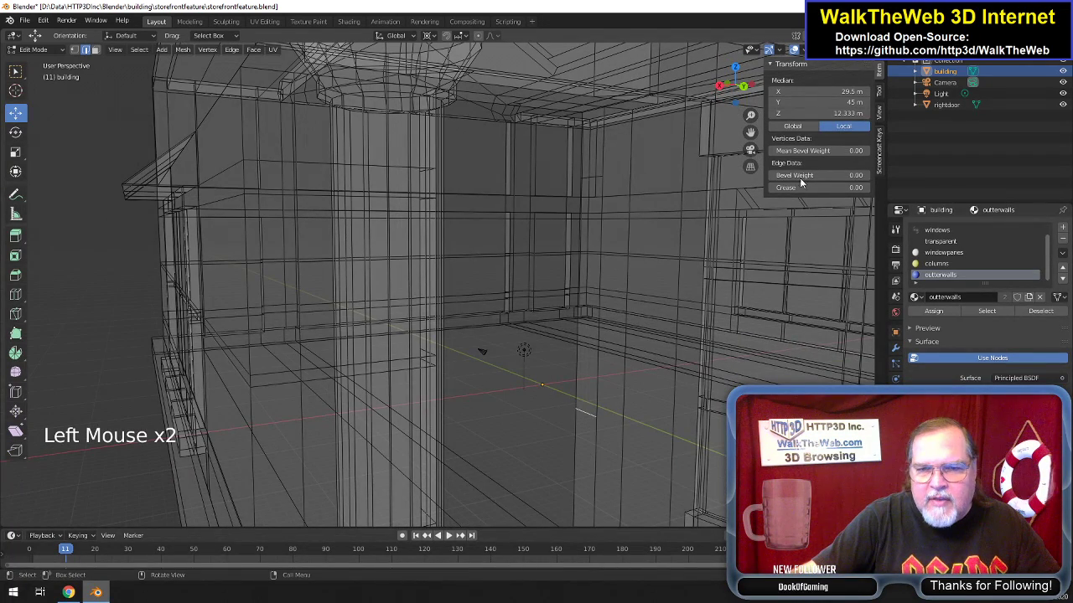
left_click(819, 115)
key("ctrl+v")
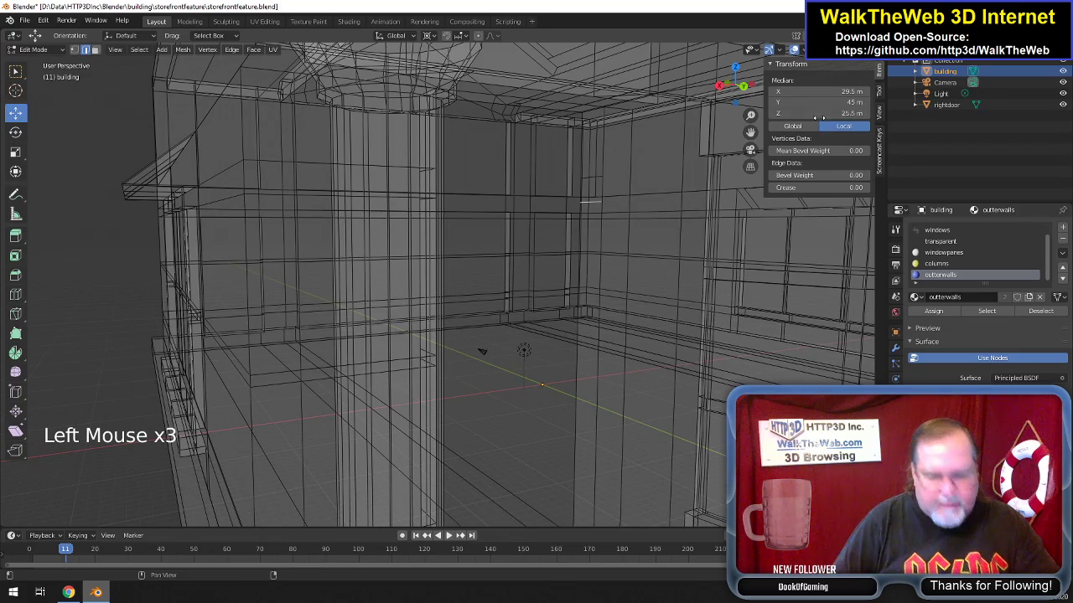
key("Return")
Delete only the two jamb faces between Z 25.5 m and 27 m, at X 29.5 m and X 40.5 m.
left_click_drag(743, 86, 702, 88)
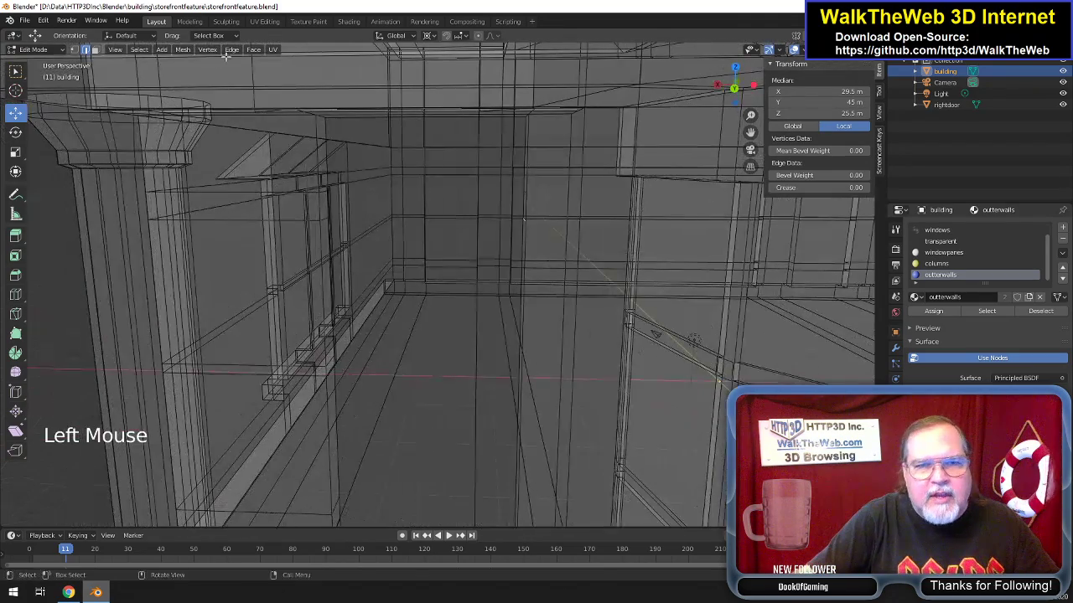
left_click(334, 225)
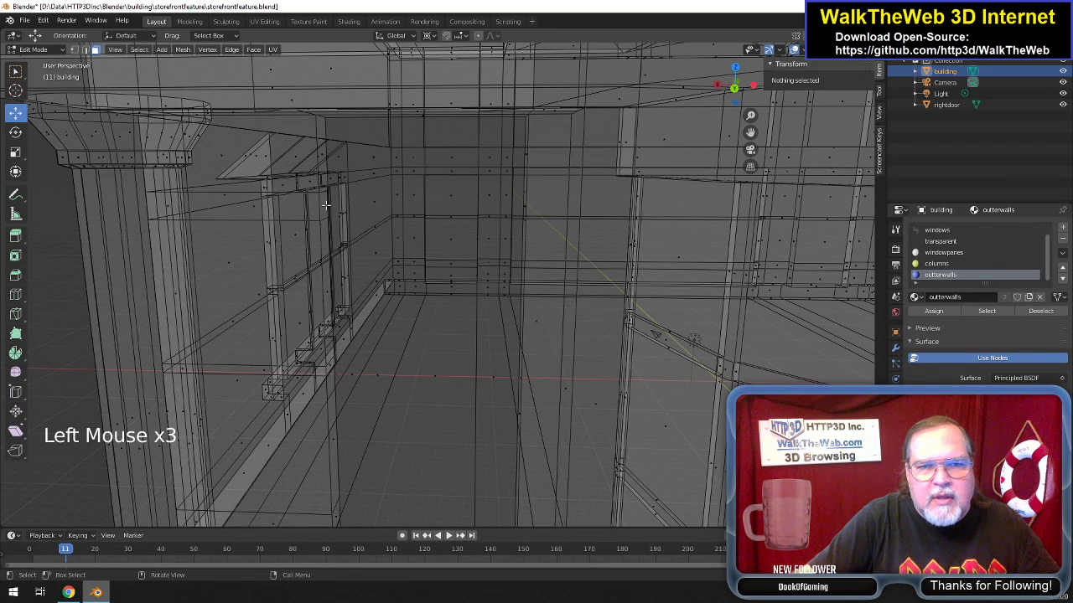
left_click(326, 205)
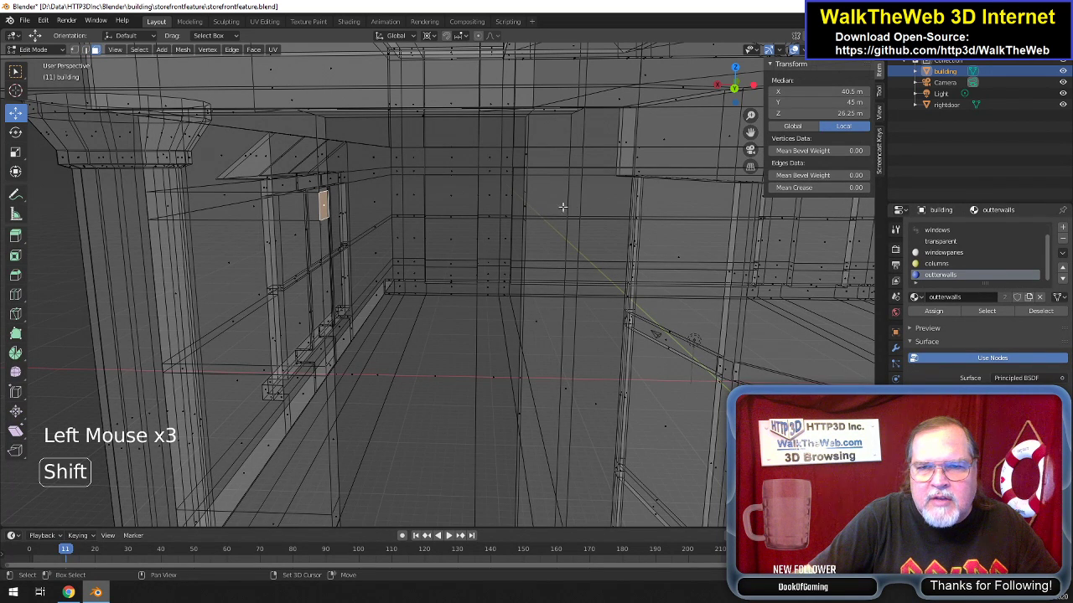
left_click(522, 206, "shift")
left_click_drag(732, 86, 731, 88)
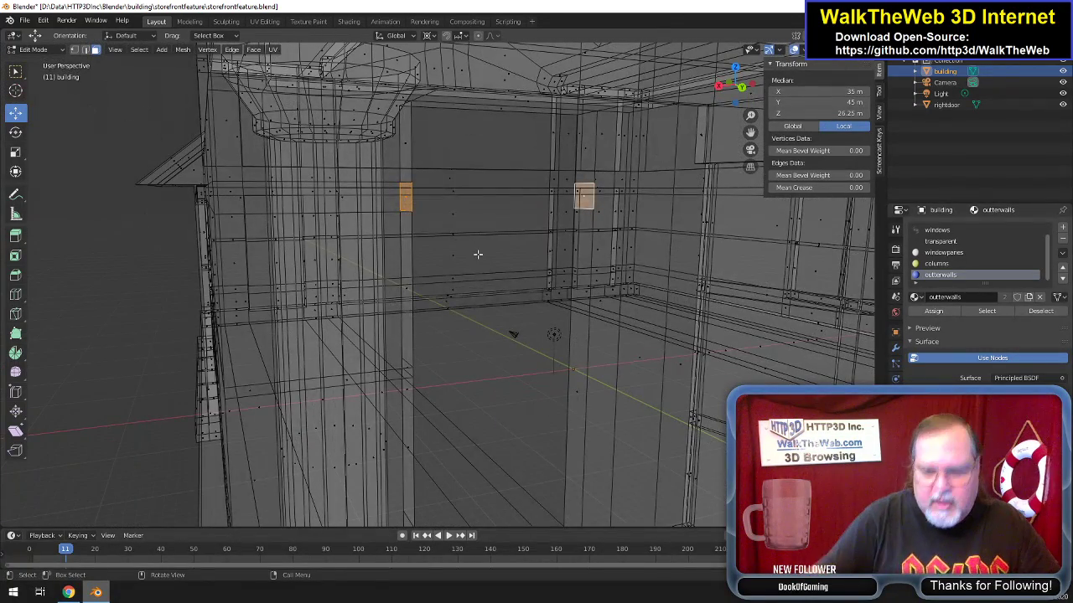
key("Delete")
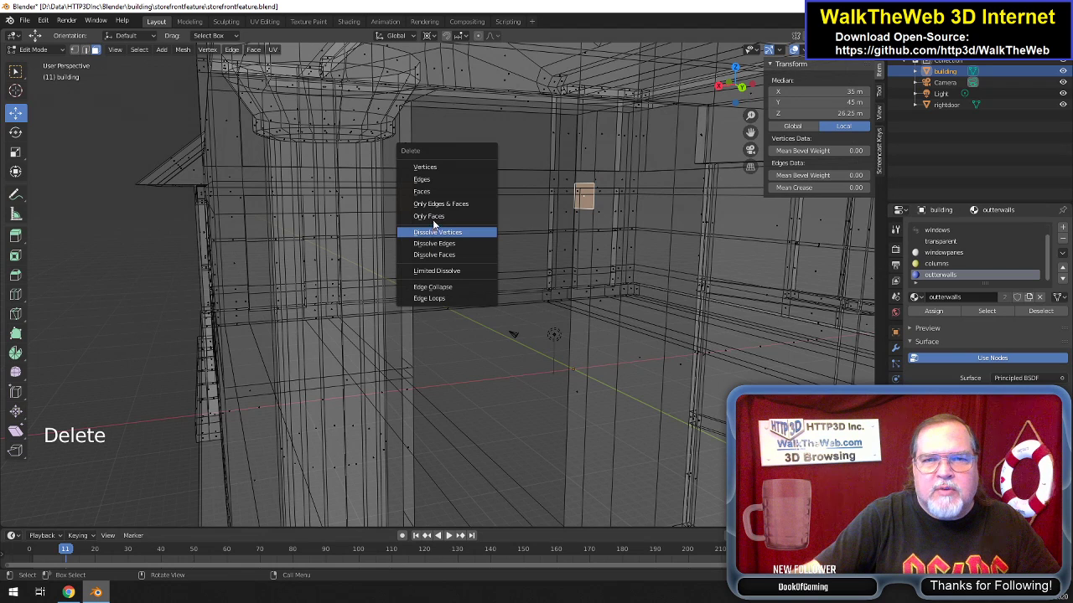
left_click(433, 217)
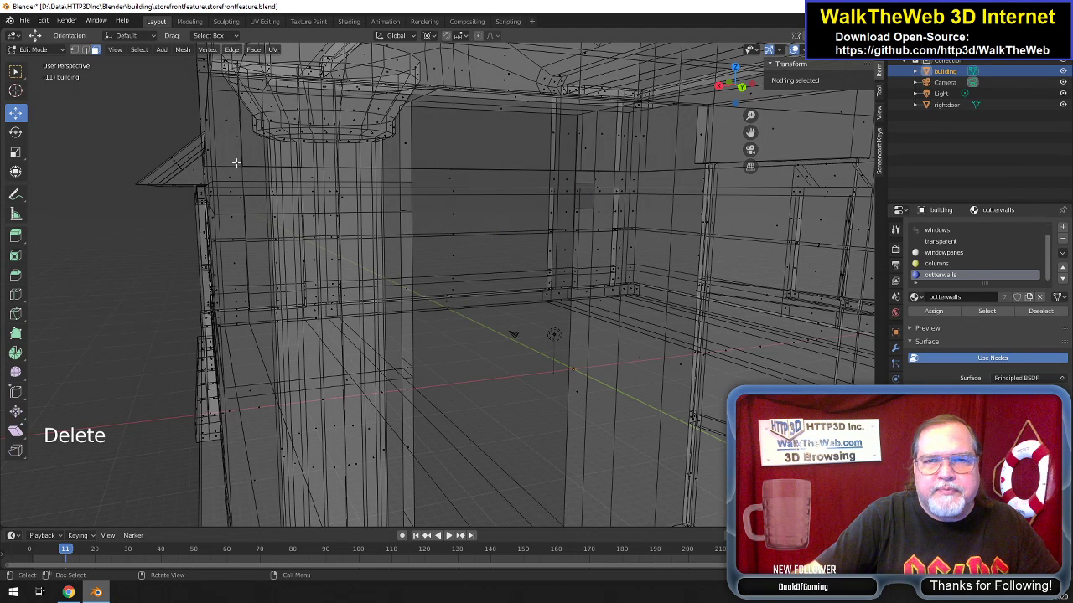
Fill the crossbar's face at Y 44 m from the four cut vertices on the two jambs.
left_click(78, 51)
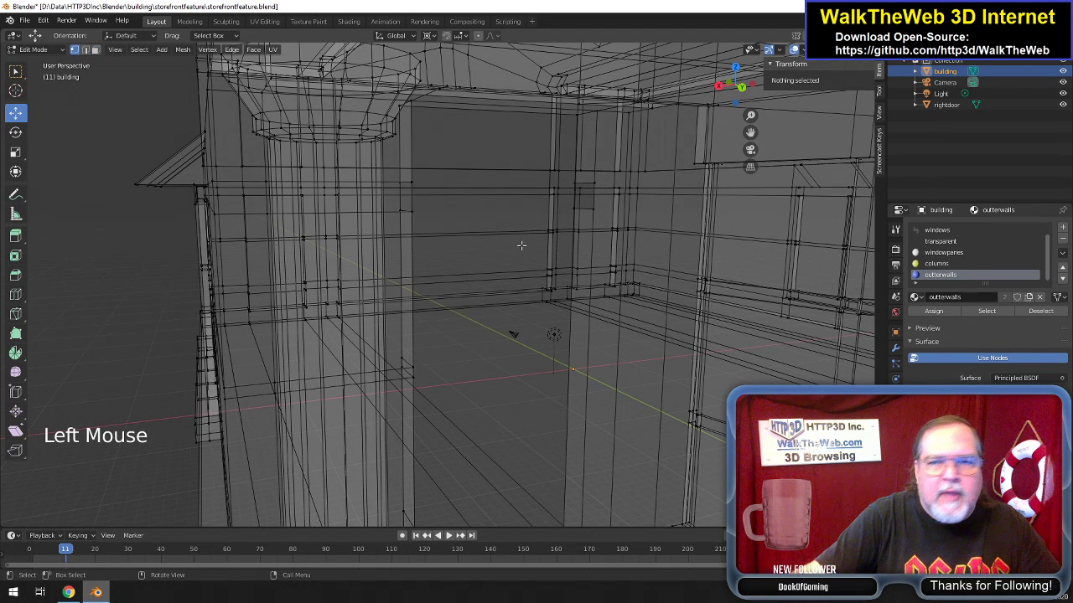
left_click(572, 207)
left_click(407, 223, "shift")
left_click(398, 185, "shift")
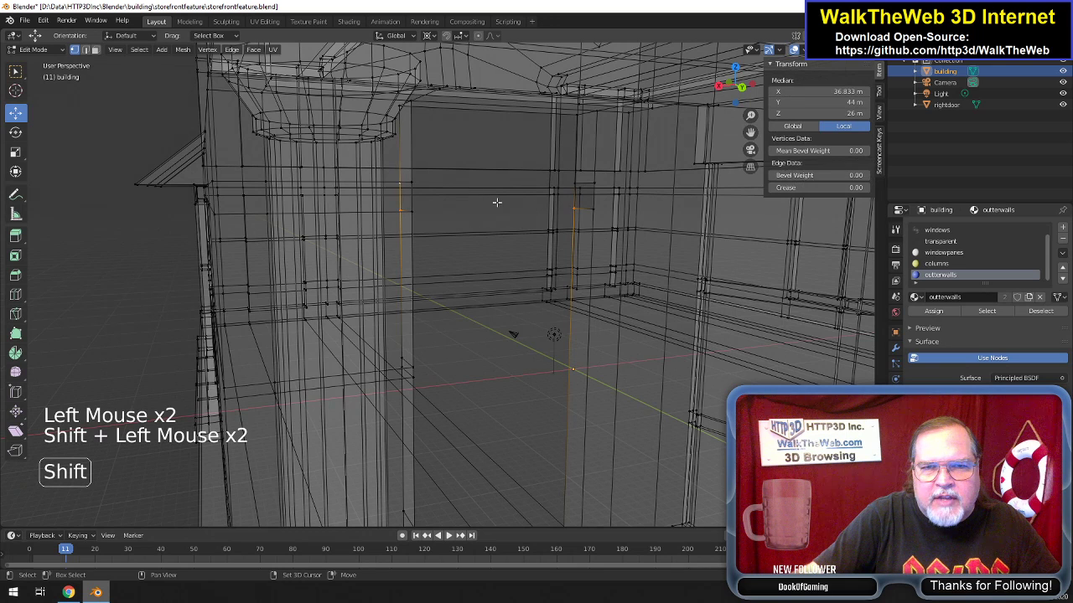
left_click(576, 184, "shift")
key("f")
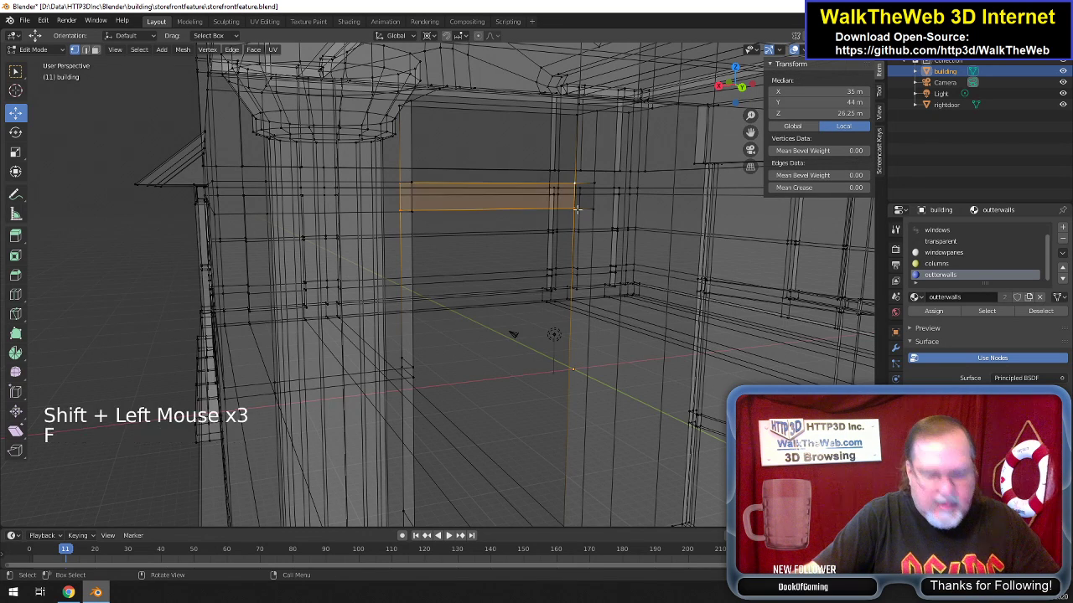
Fill the crossbar's upper face at Z 27 m between the two jambs.
left_click(575, 183)
left_click(594, 183, "shift")
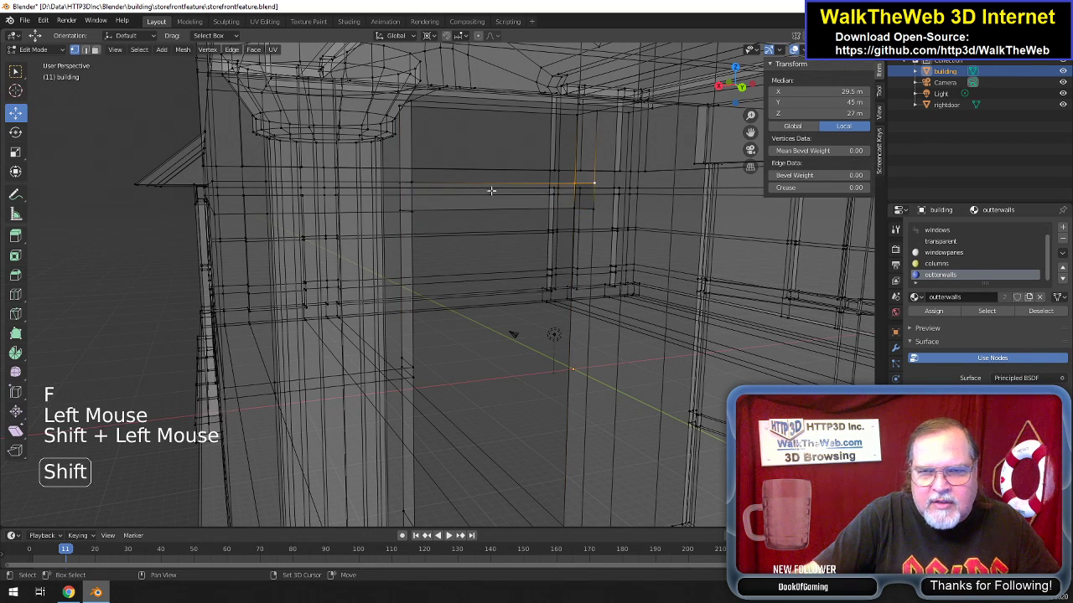
left_click(410, 184, "shift")
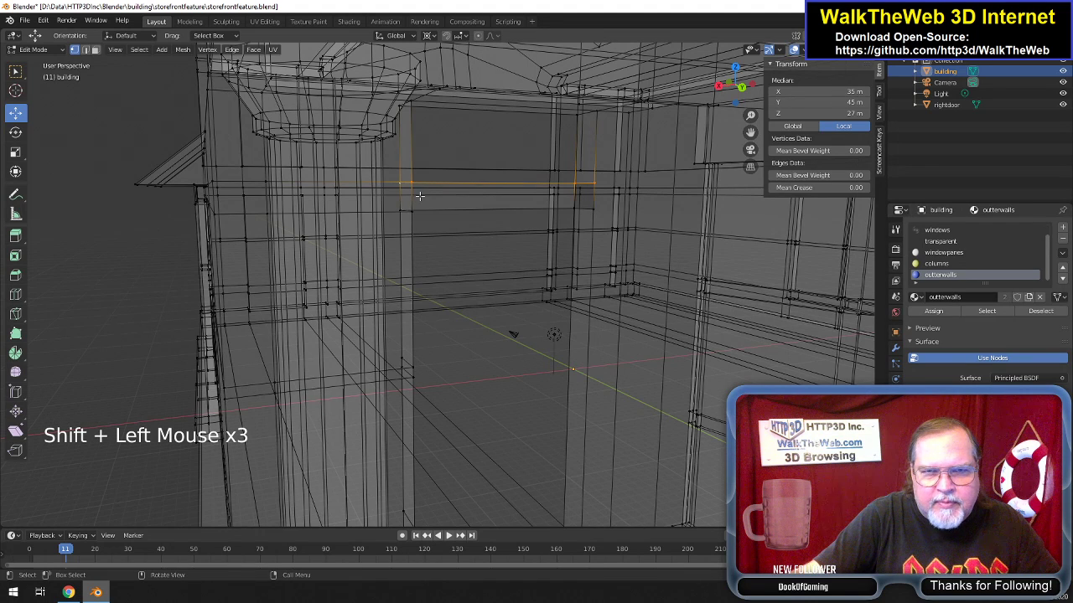
key("f")
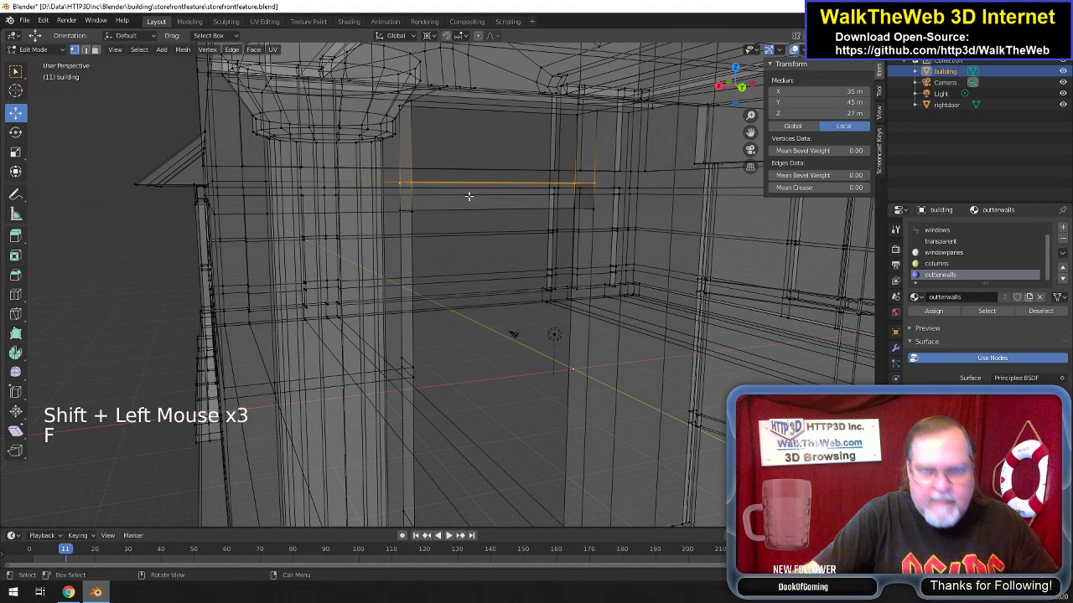
Fill the crossbar's face at Y 46 m from the four cut vertices on the jambs.
left_click(594, 184)
left_click(577, 217, "shift")
left_click(416, 212, "shift")
left_click(413, 184, "shift")
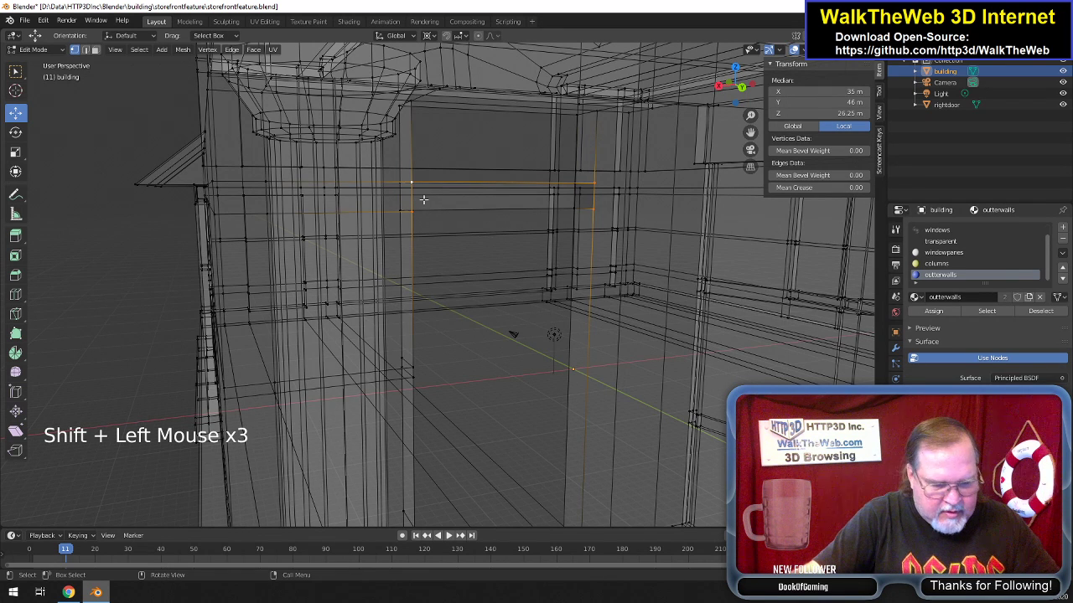
key("f")
Fill the crossbar's underside at Z 25.5 m between the two jambs and save the file.
left_click(413, 213)
left_click(521, 218, "shift")
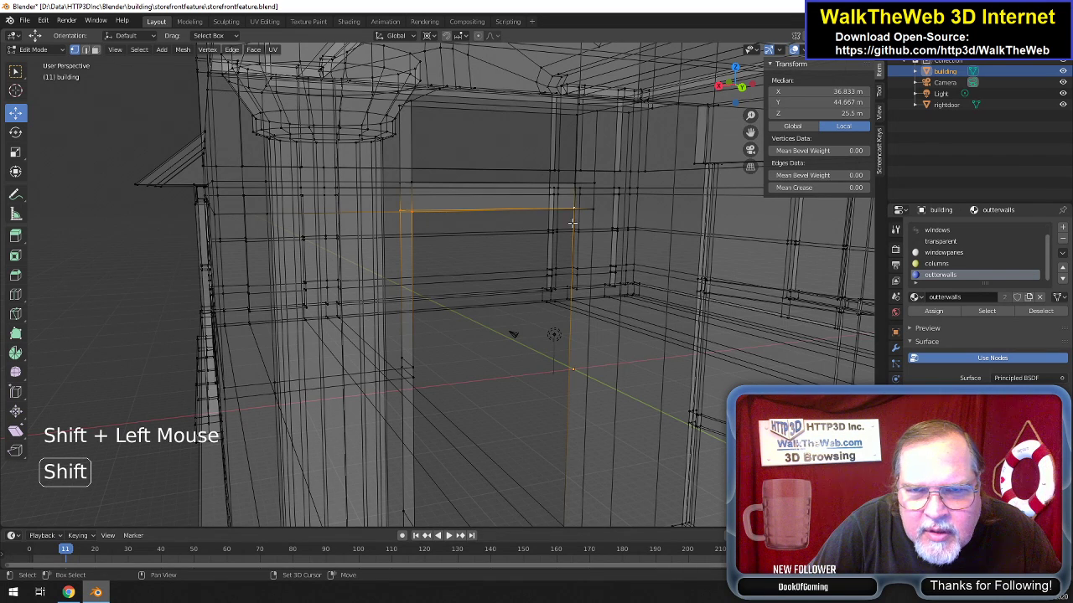
left_click(593, 211, "shift")
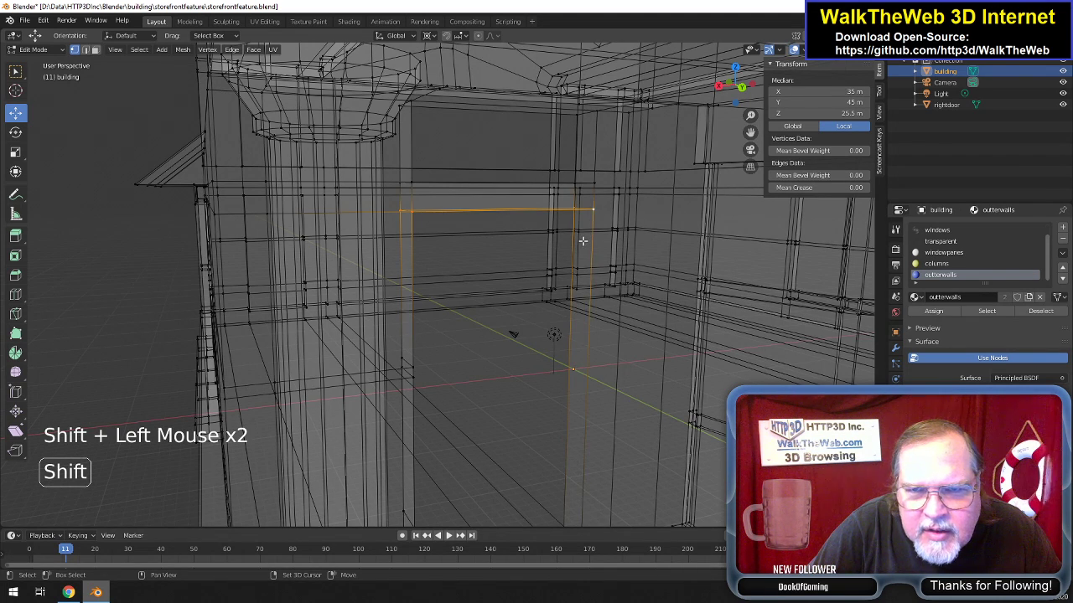
key("f")
left_click_drag(739, 109, 603, 274)
scroll(604, 274, "down", 2)
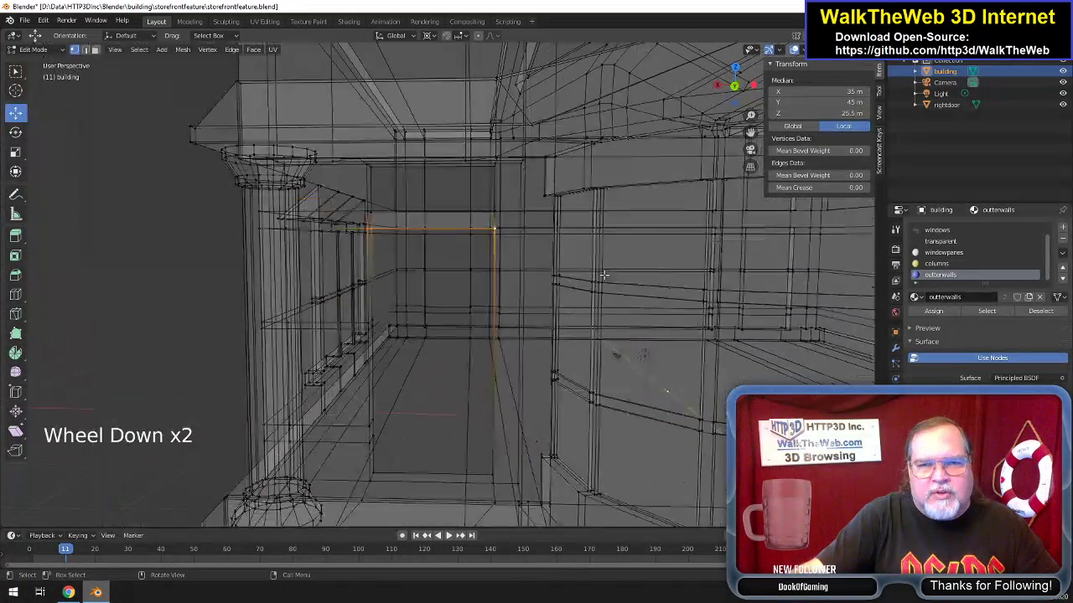
left_click(24, 20)
left_click(38, 93)
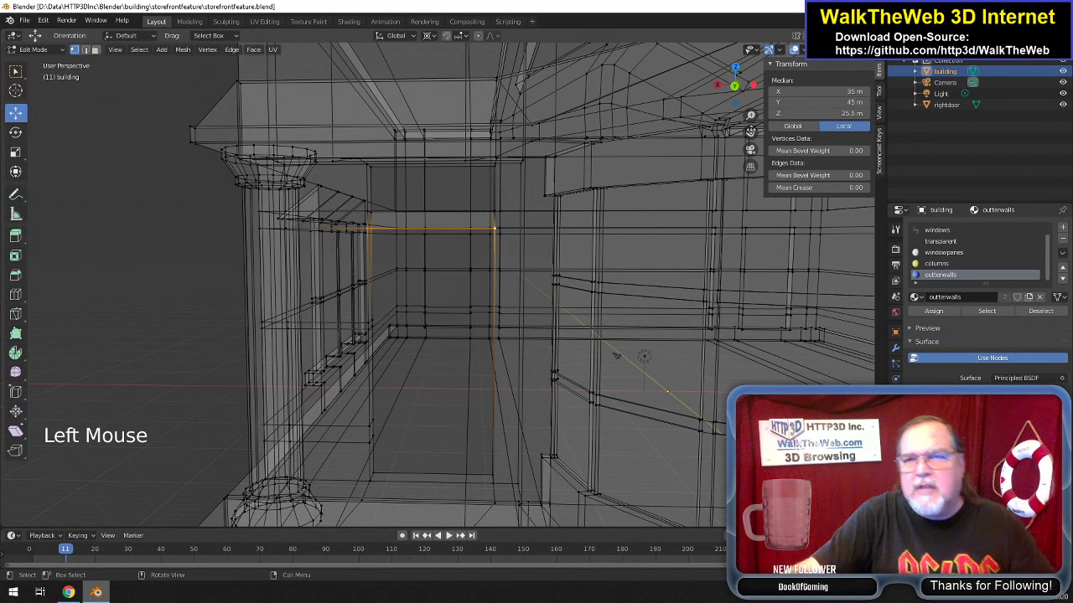
Leave editing of the building, hide it, and open the rightdoor object for mesh editing.
left_click_drag(750, 133, 224, 106)
scroll(511, 313, "up", 1)
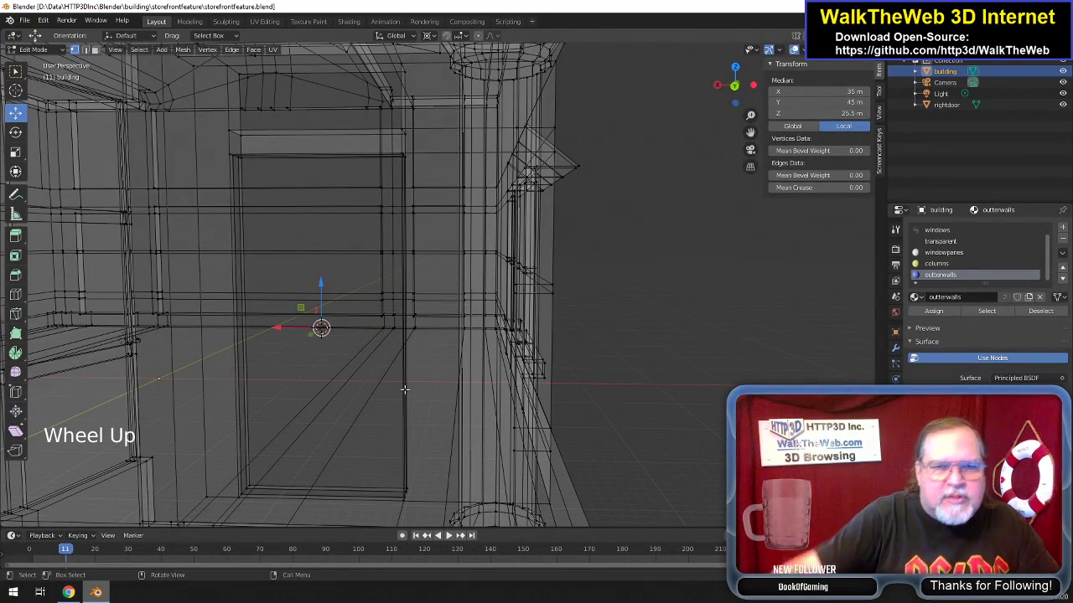
scroll(310, 360, "down", 1)
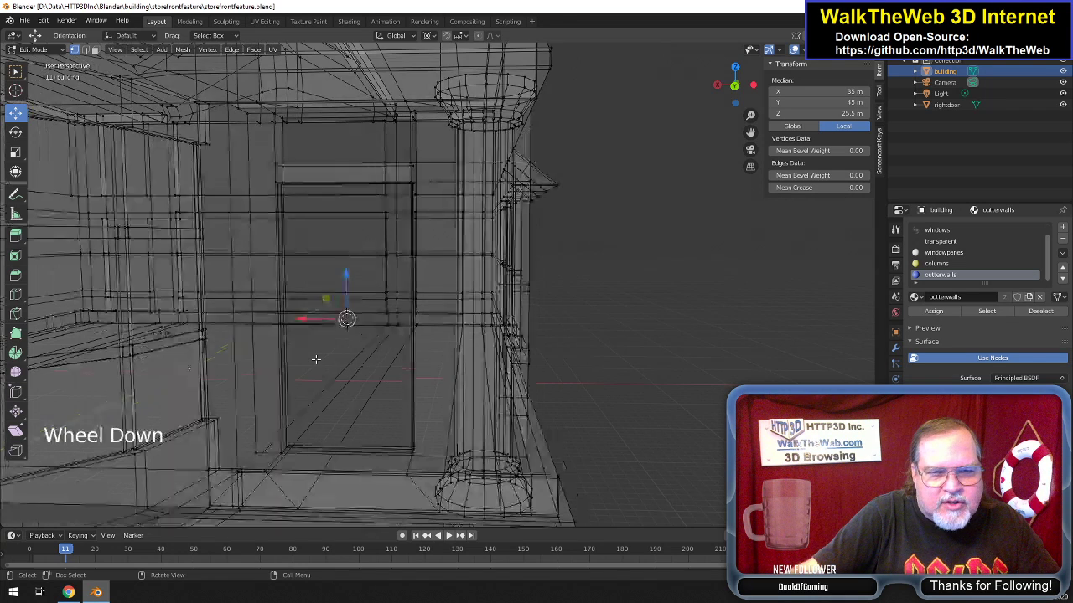
left_click(948, 104)
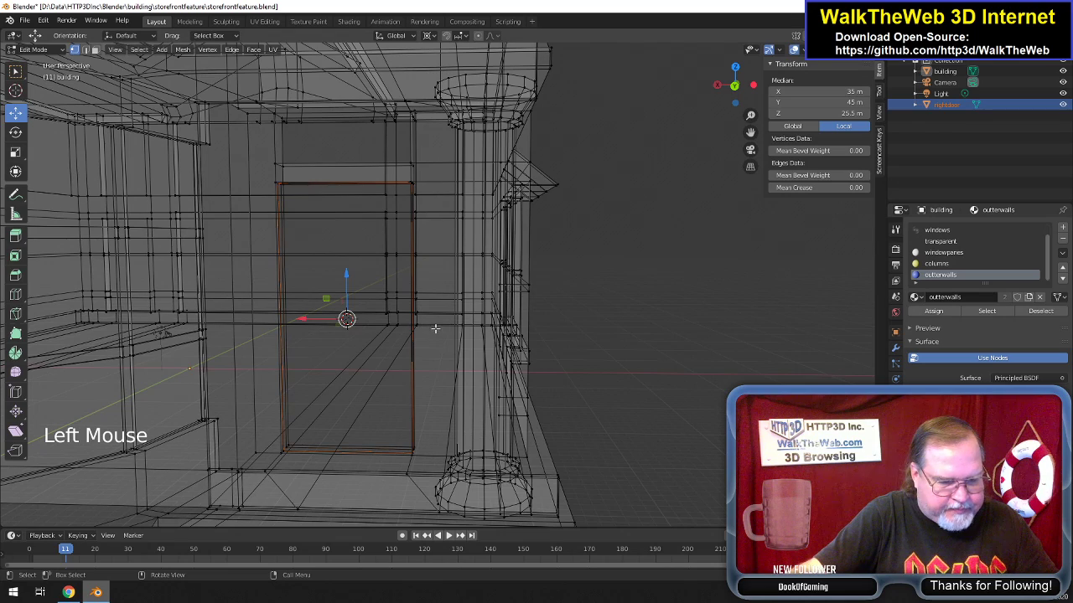
key("Tab")
key("Tab")
key("Tab")
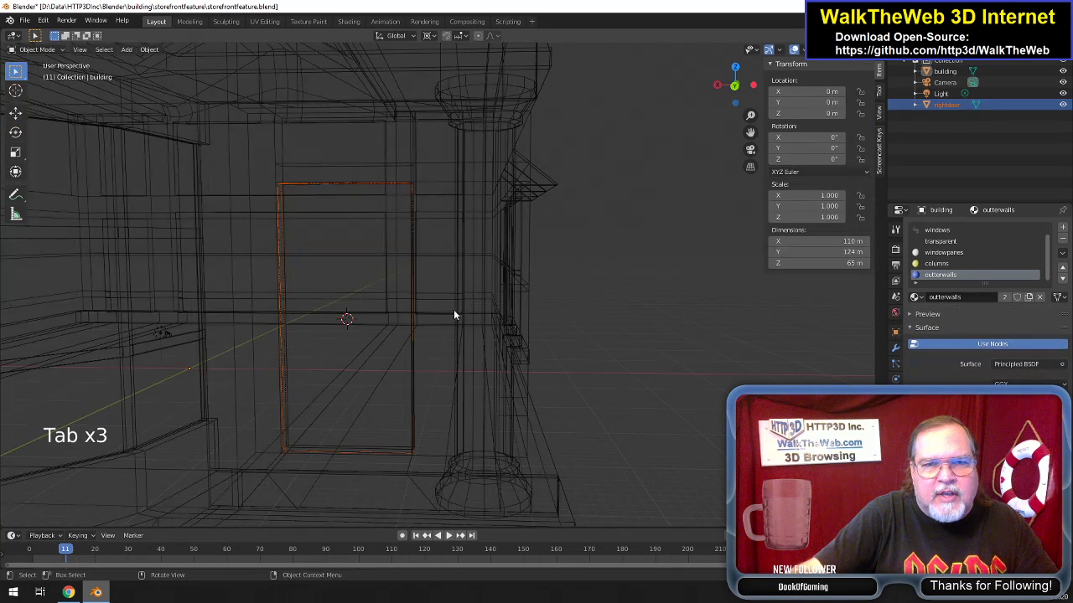
left_click(1062, 71)
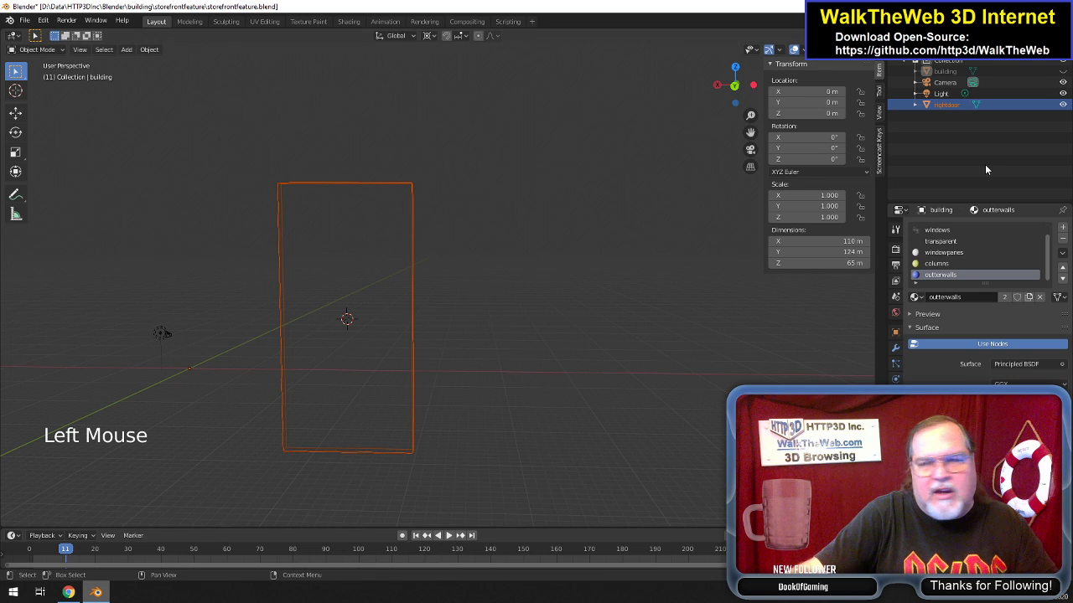
left_click(962, 107)
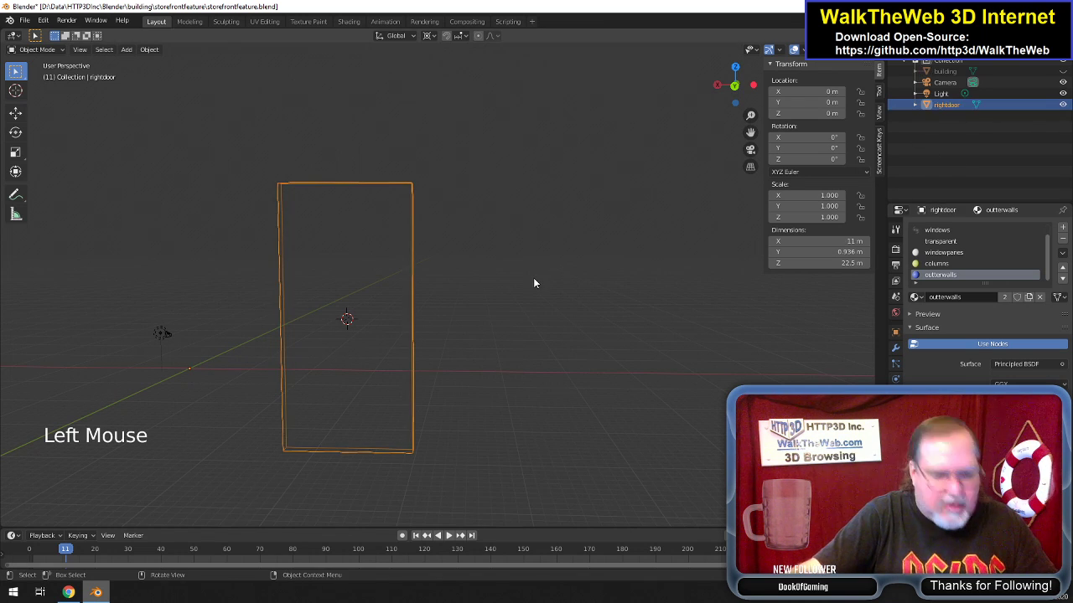
key("Tab")
scroll(491, 318, "up", 1)
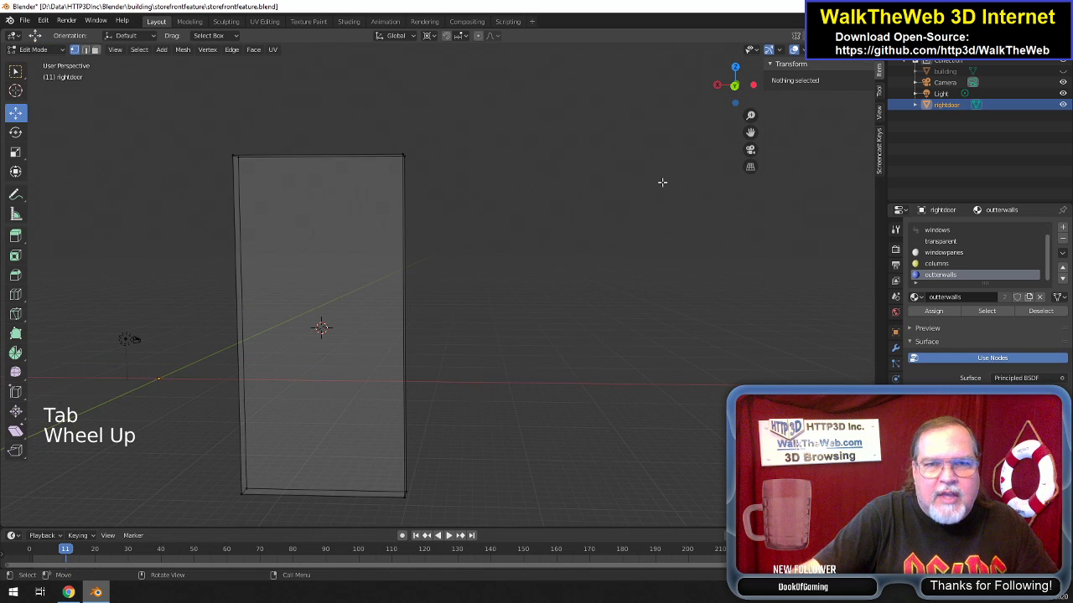
Add six evenly spaced horizontal loop cuts across the right door without sliding them.
mouse_move(752, 87)
left_mouse_down()
mouse_move(816, 75)
mouse_move(734, 88)
left_mouse_up()
scroll(623, 223, "up", 1)
scroll(622, 224, "down", 1)
key("ctrl")
key("ctrl+r")
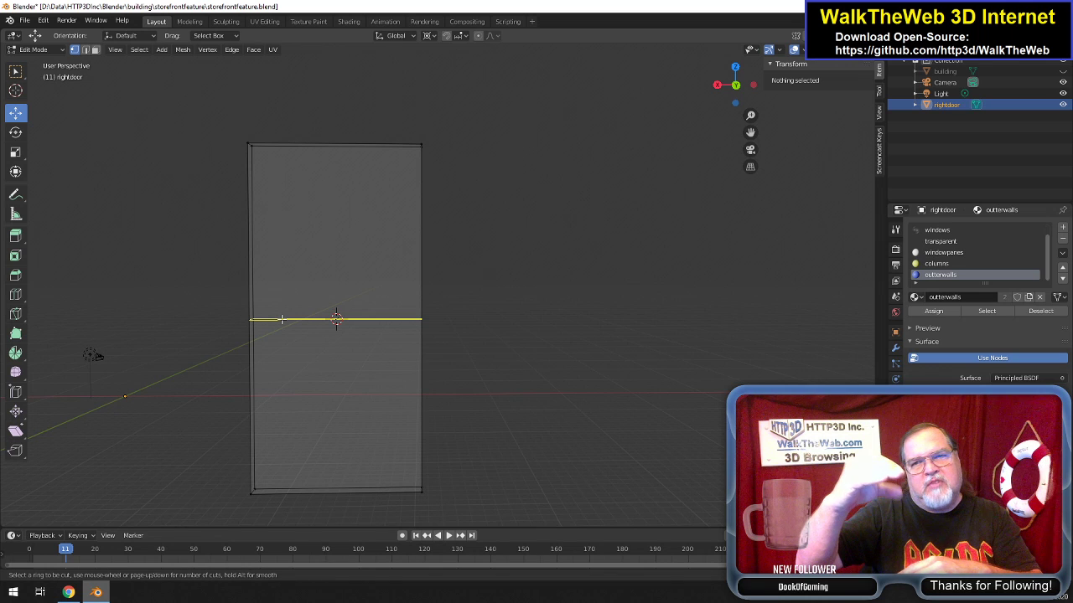
scroll(281, 320, "up", 5)
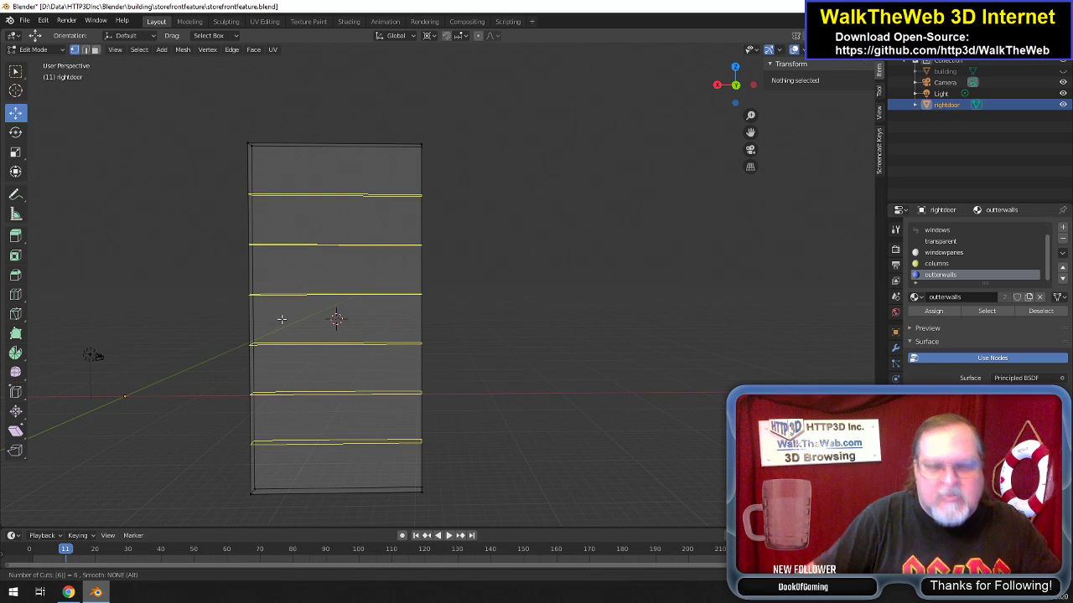
left_click(282, 319)
right_click(282, 319)
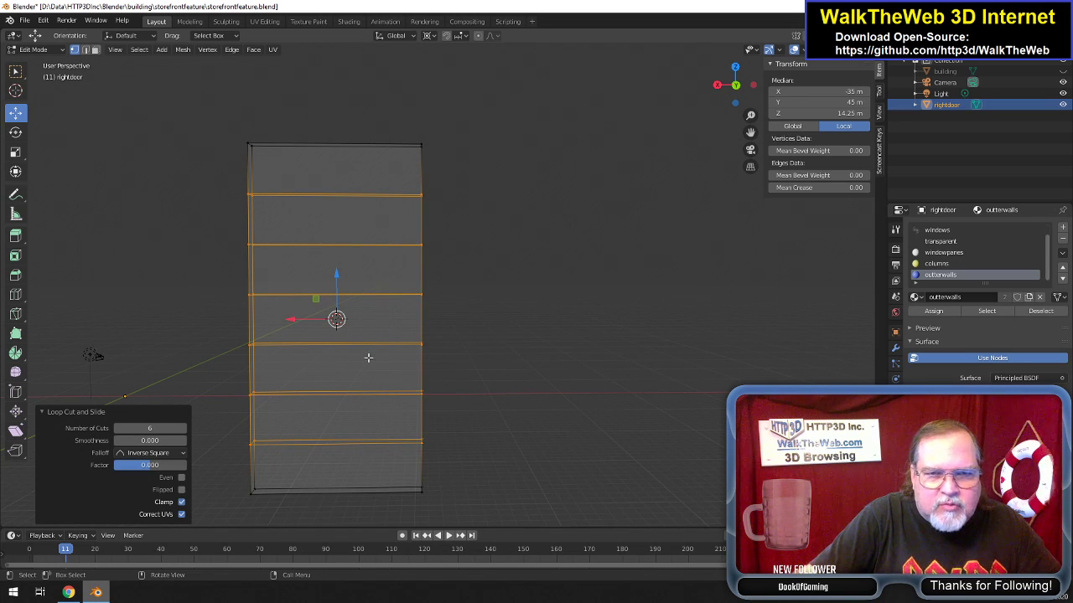
Select the door's second and third edge loops from the bottom and snap the 3D cursor to the selection.
key("alt")
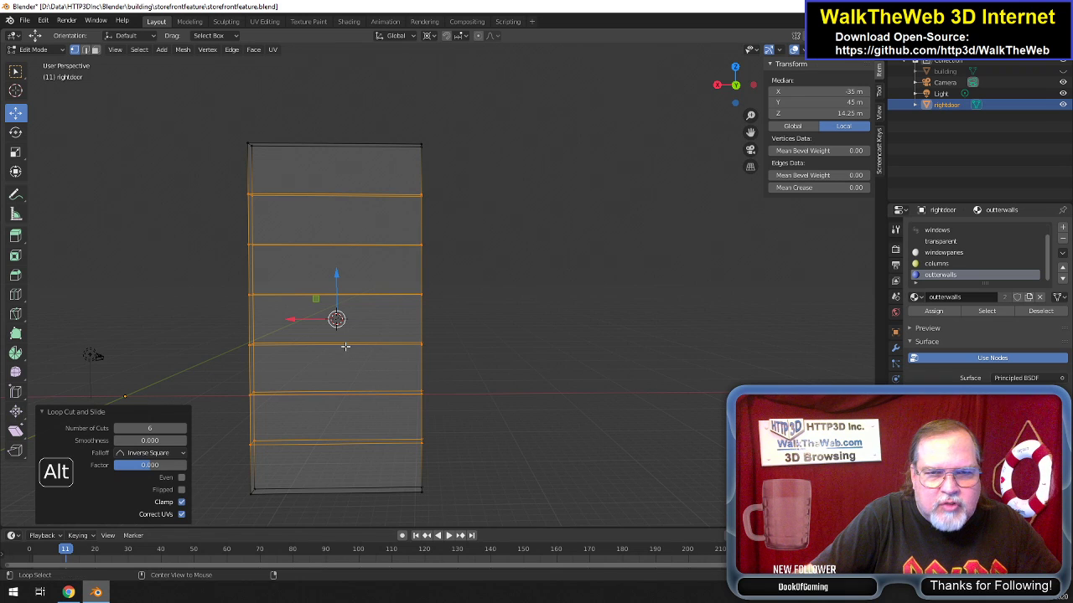
left_click(85, 49)
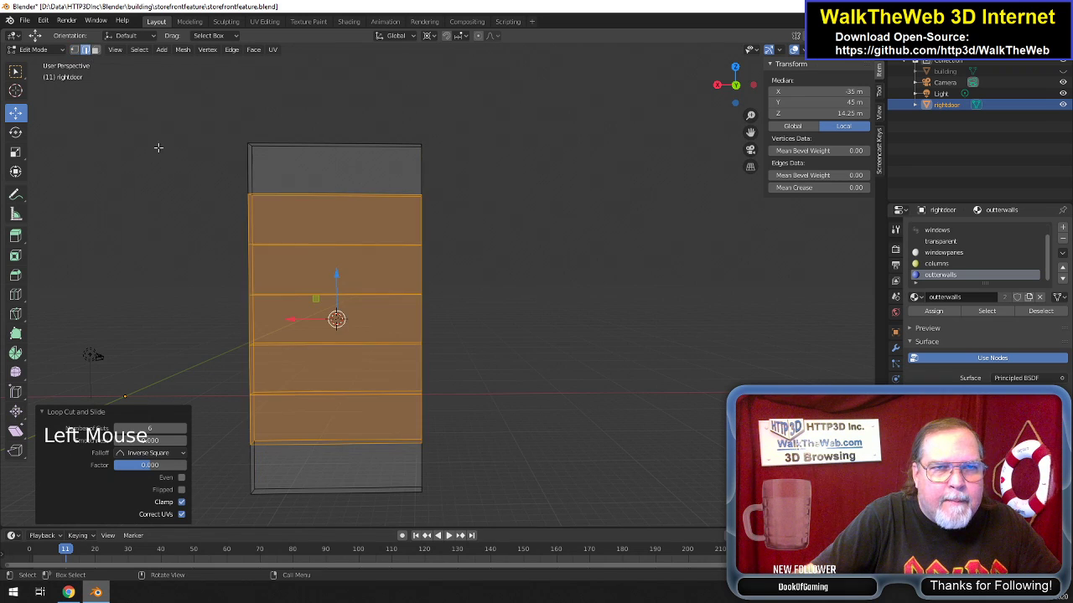
left_click(339, 391, "alt")
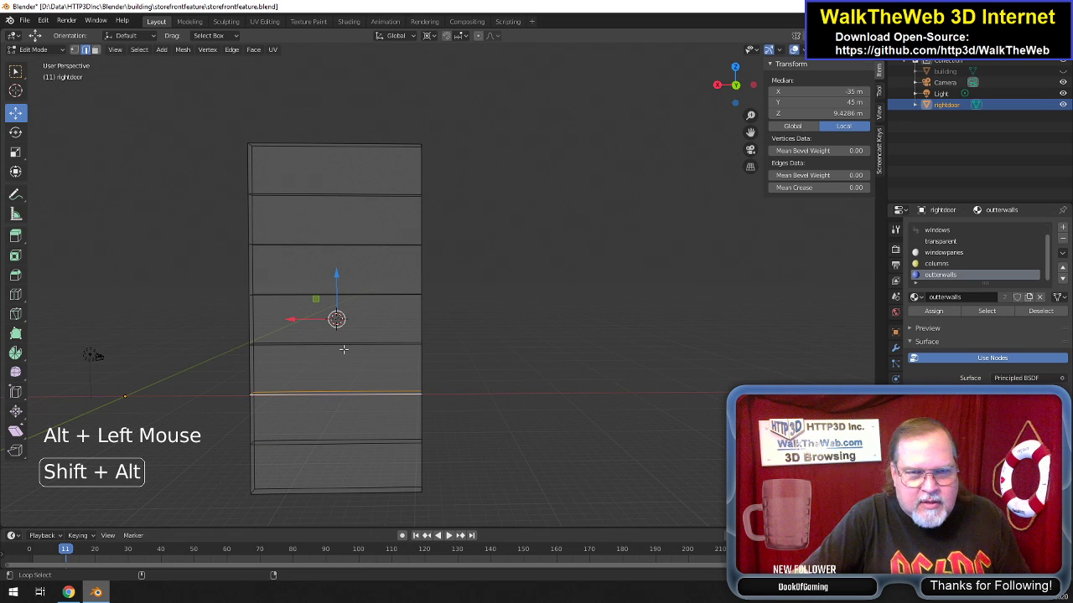
left_click(355, 354, "alt+shift")
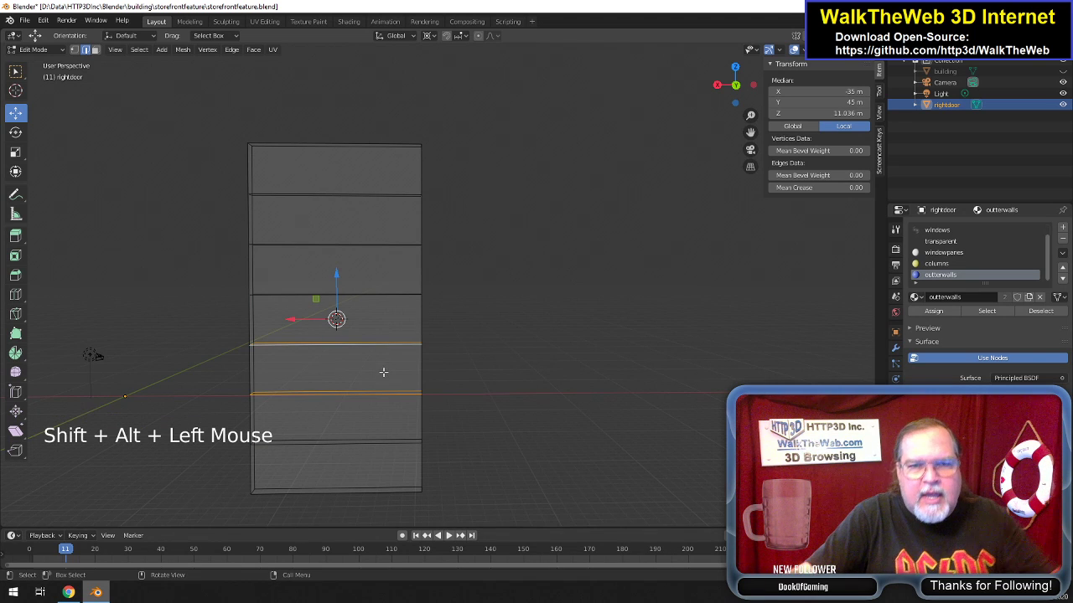
left_click(182, 49)
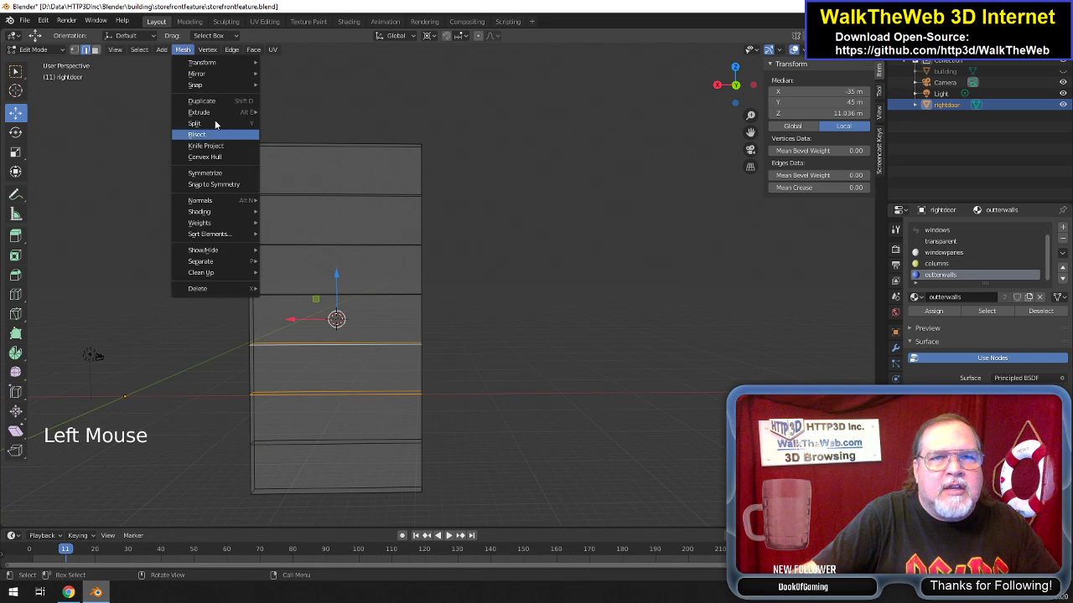
mouse_move(218, 87)
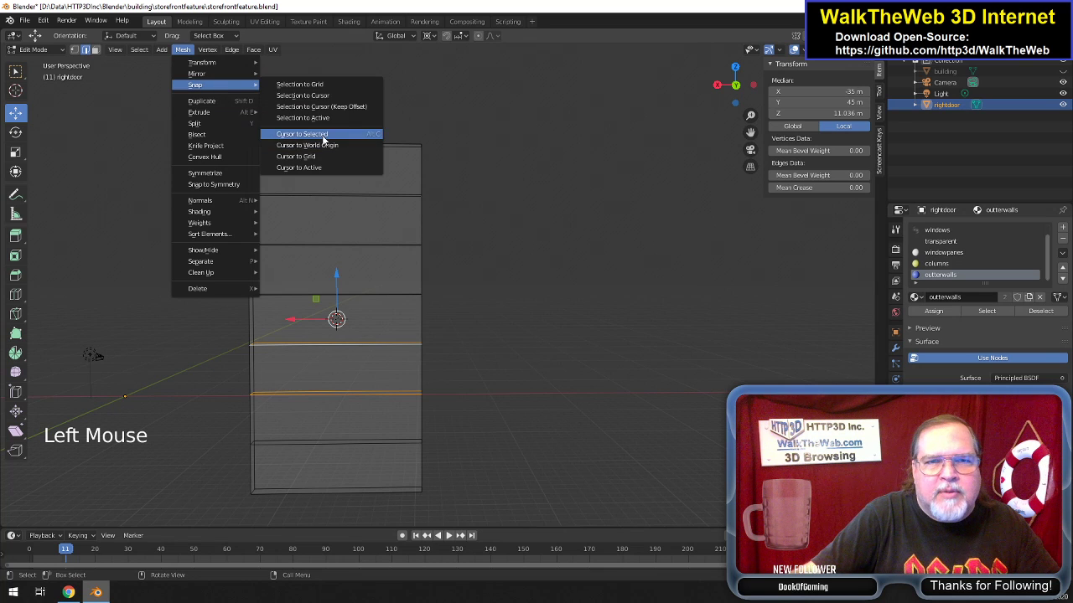
left_click(327, 141)
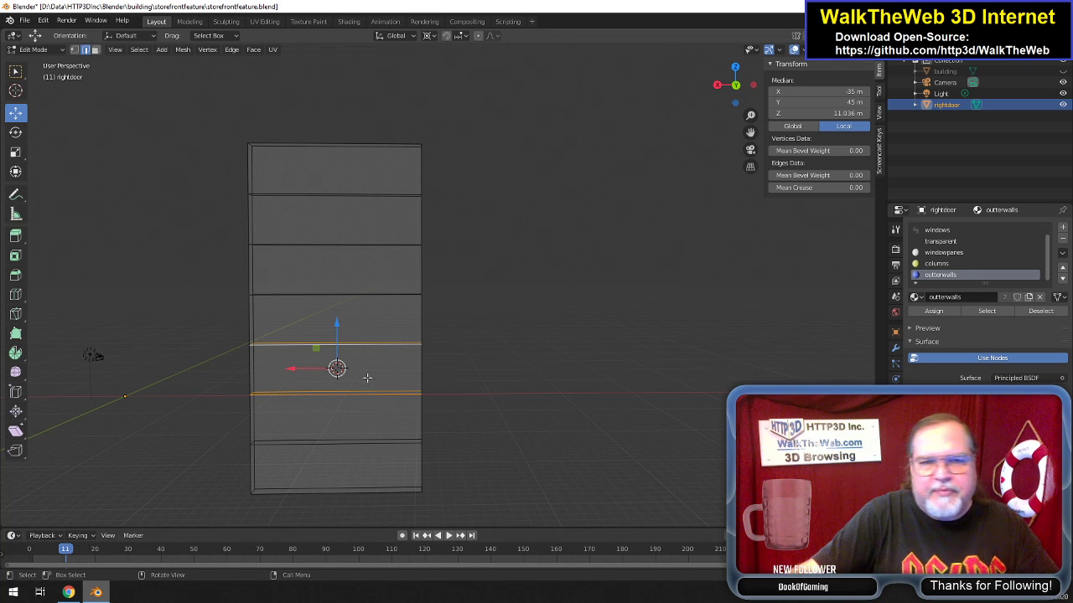
scroll(508, 372, "up", 3)
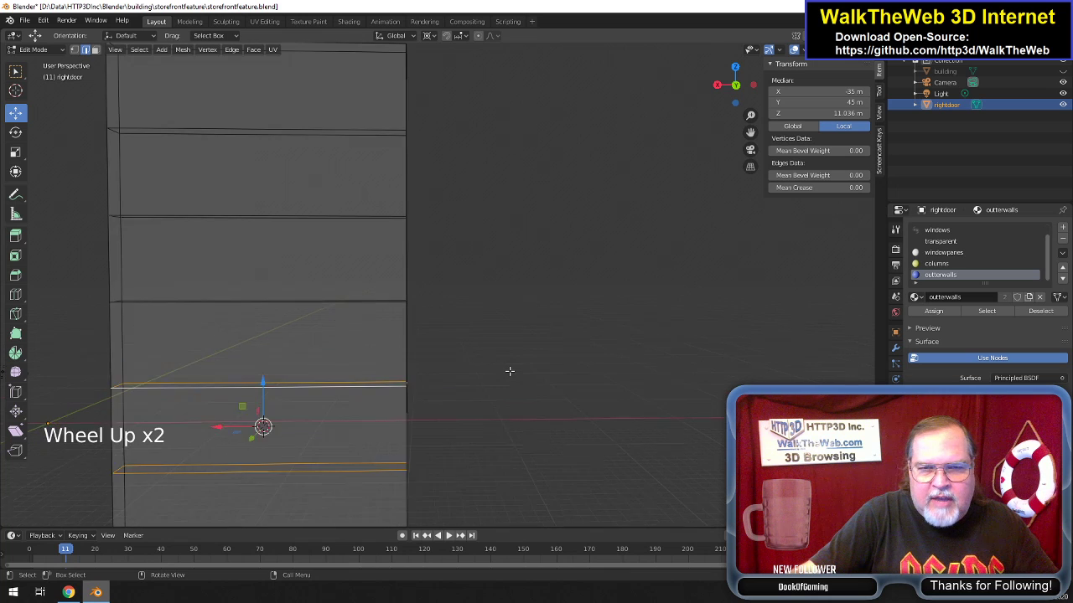
Scale the right door's second and third horizontal edge loops by 0.09 along Z to bring them close together.
left_click_drag(750, 132, 725, 158)
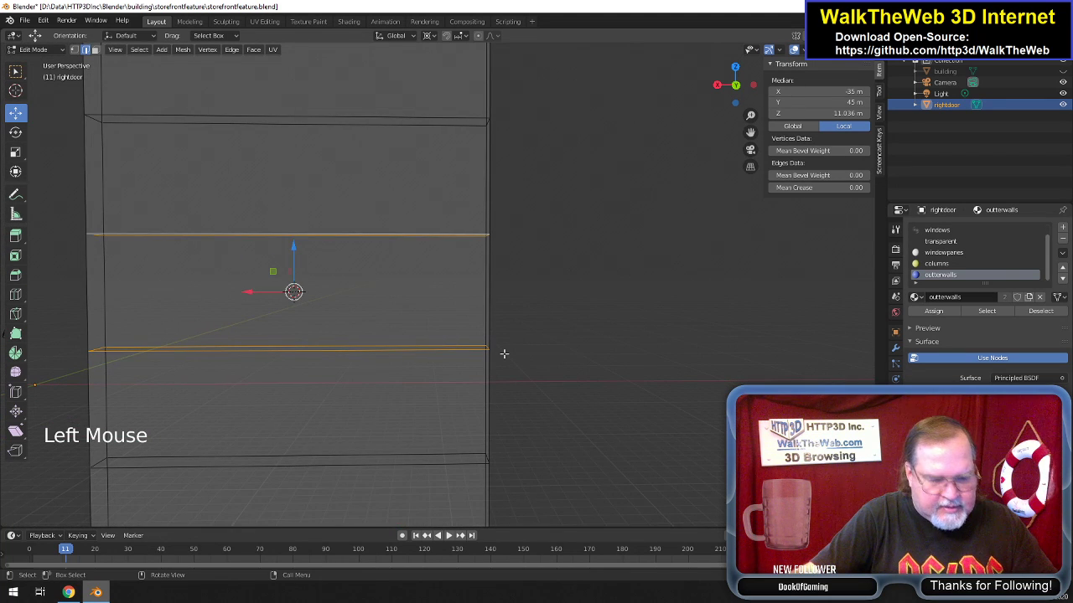
key("s")
key("z")
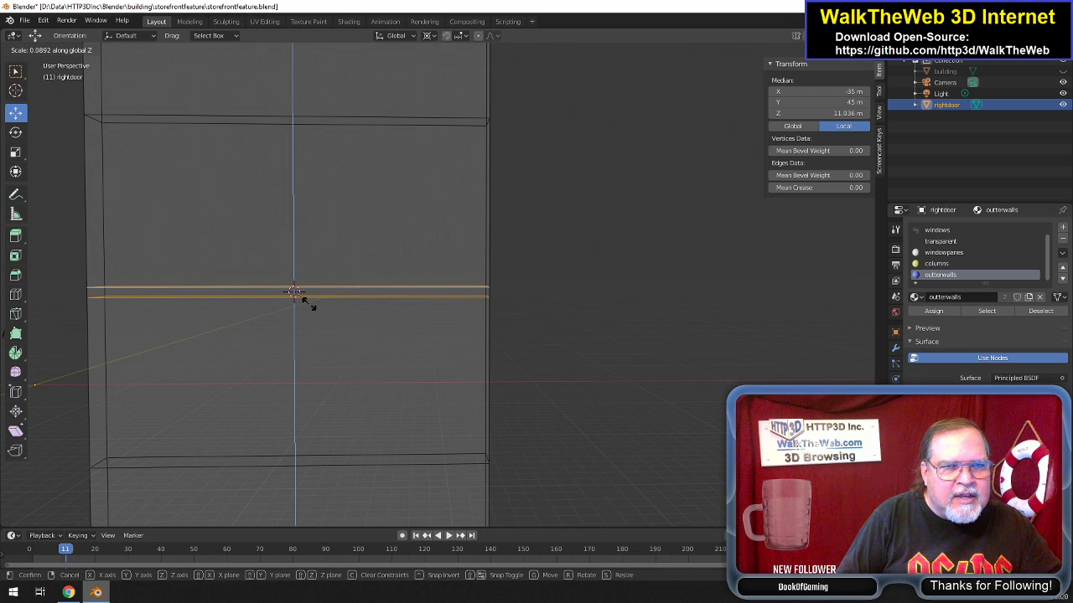
type(".09")
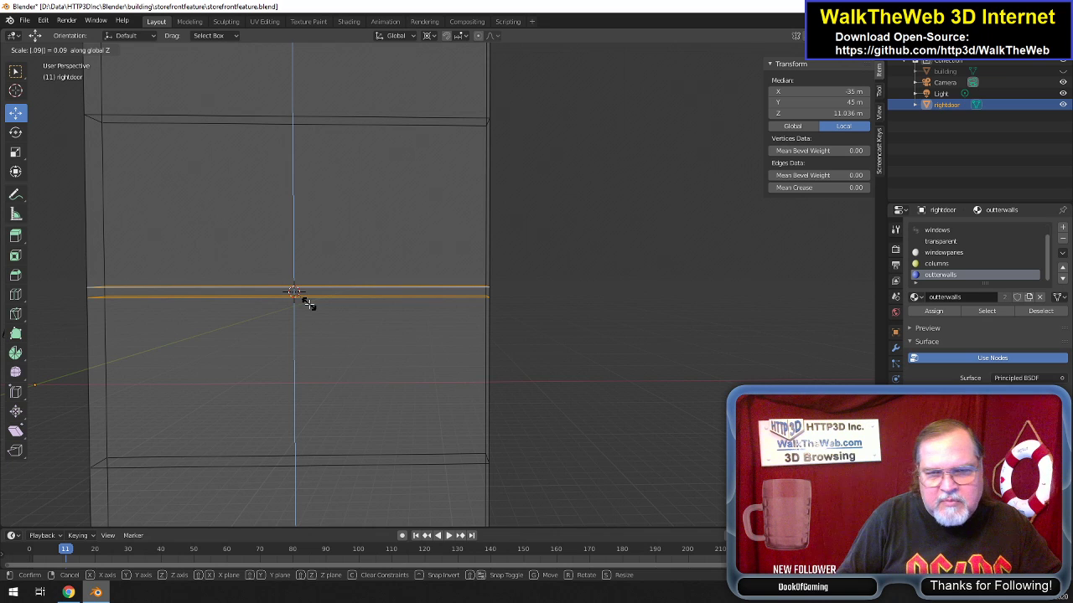
key("Return")
Select the right door's fourth and fifth horizontal edge loops from the bottom and snap the 3D cursor to the selection.
scroll(381, 209, "down", 2)
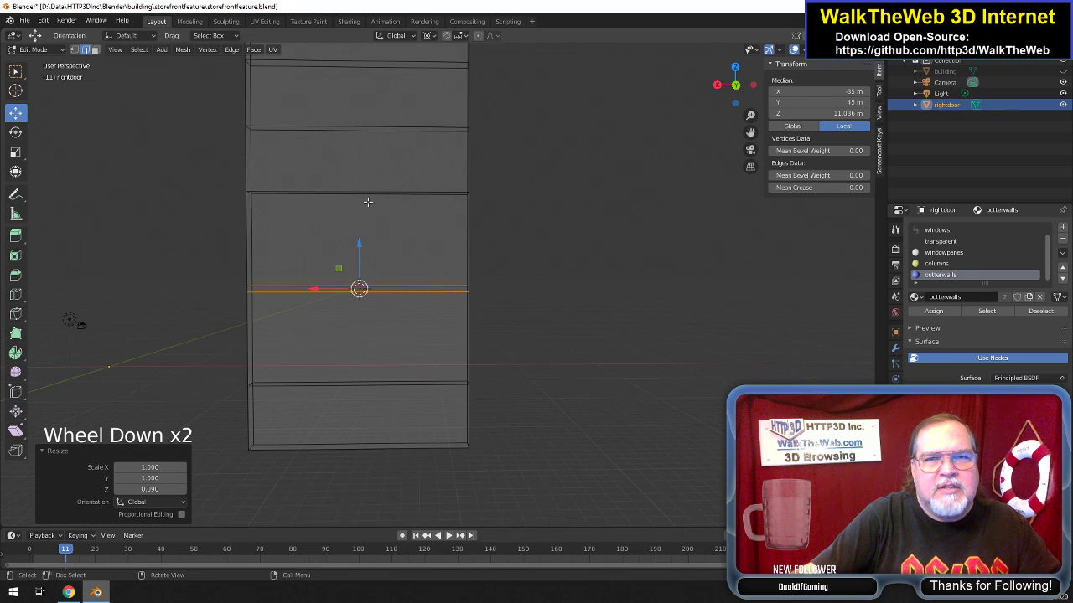
left_click(369, 192, "alt")
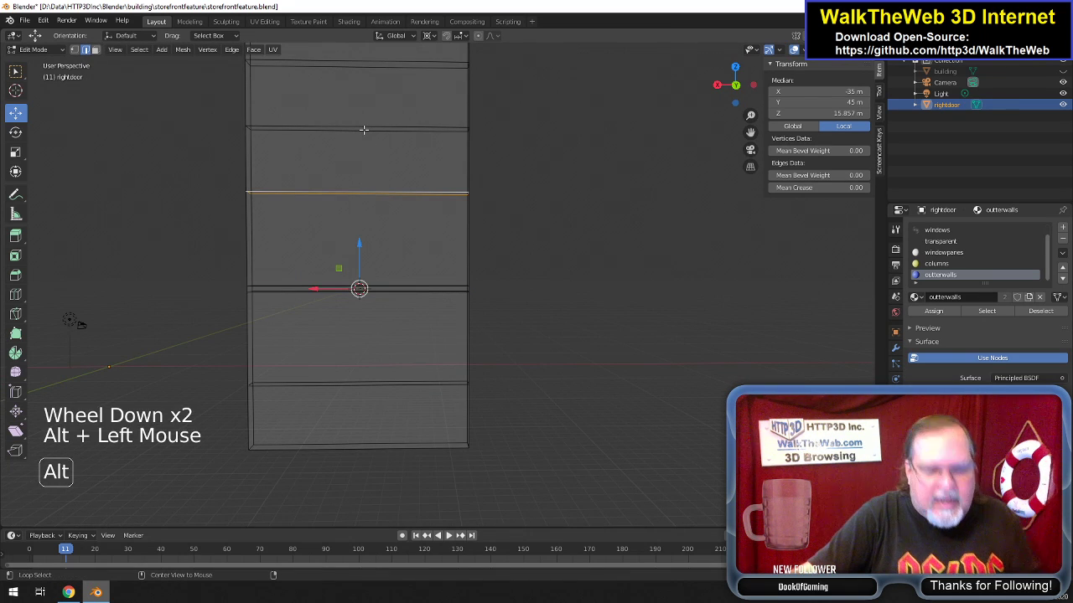
left_click(369, 129, "alt+shift")
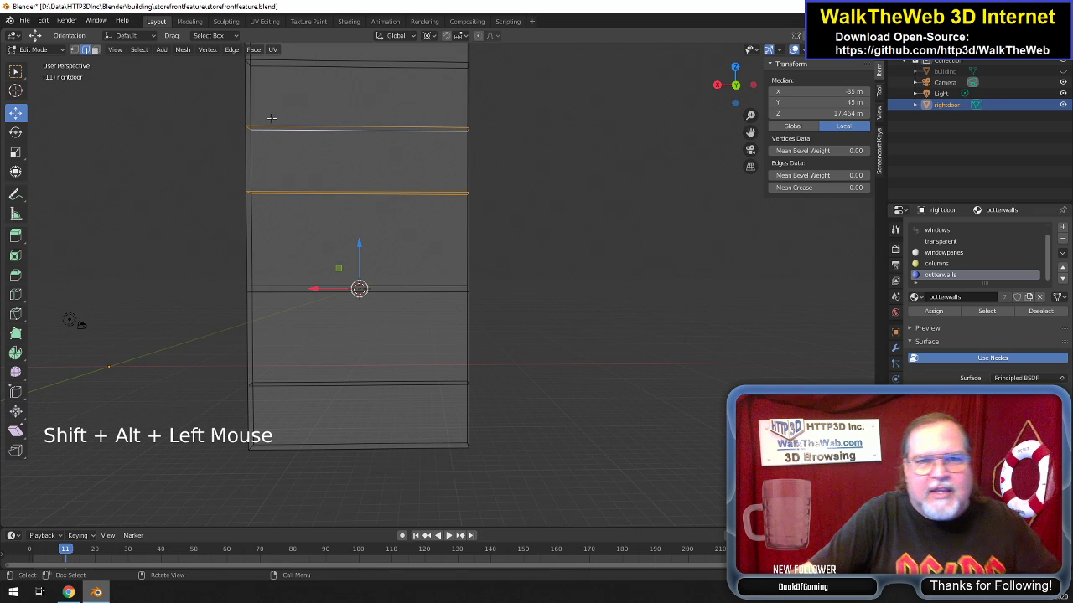
left_click(182, 48)
mouse_move(222, 85)
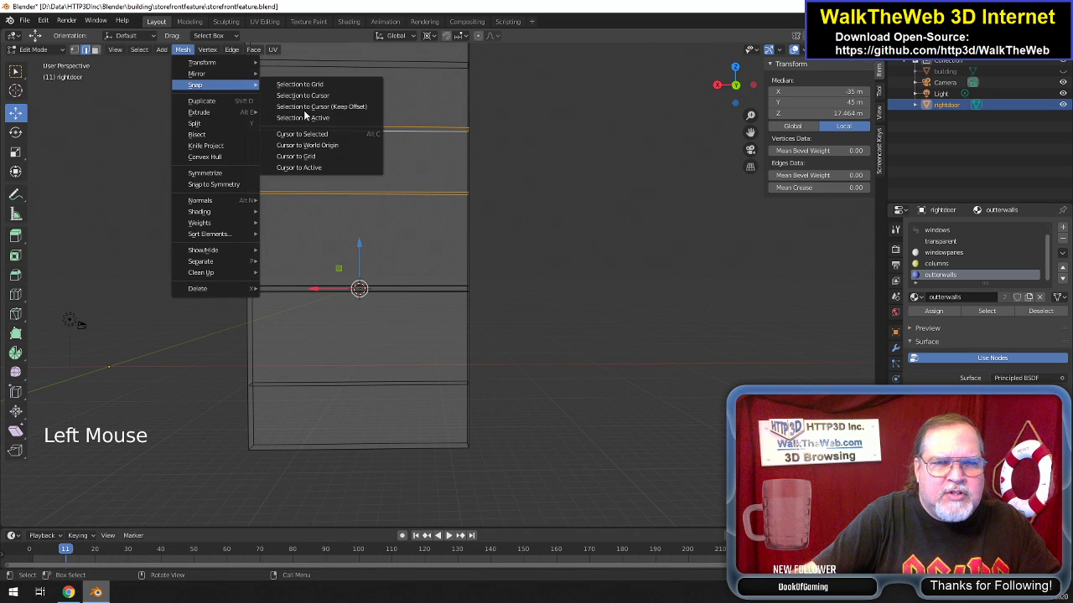
left_click(318, 136)
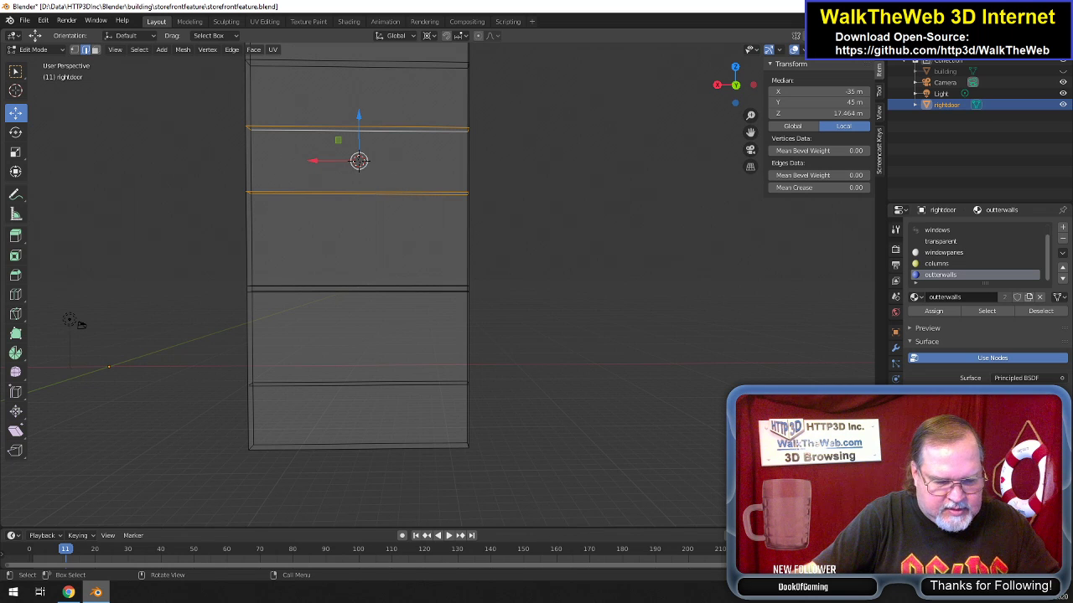
Scale the fourth and fifth horizontal edge loops by 0.09 along Z and deselect everything.
key("s")
key("z")
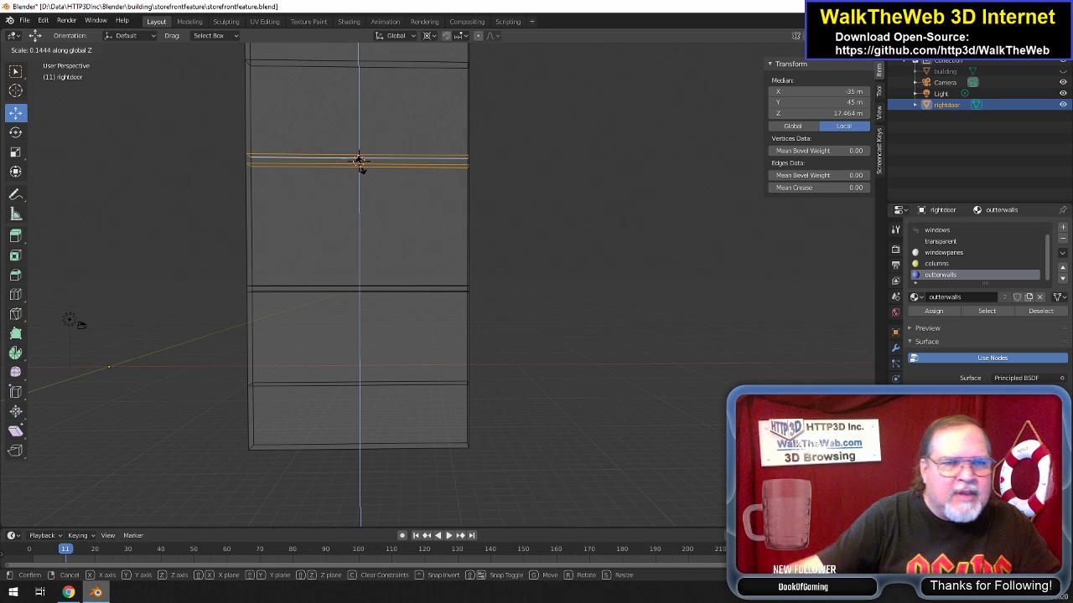
type("0.09")
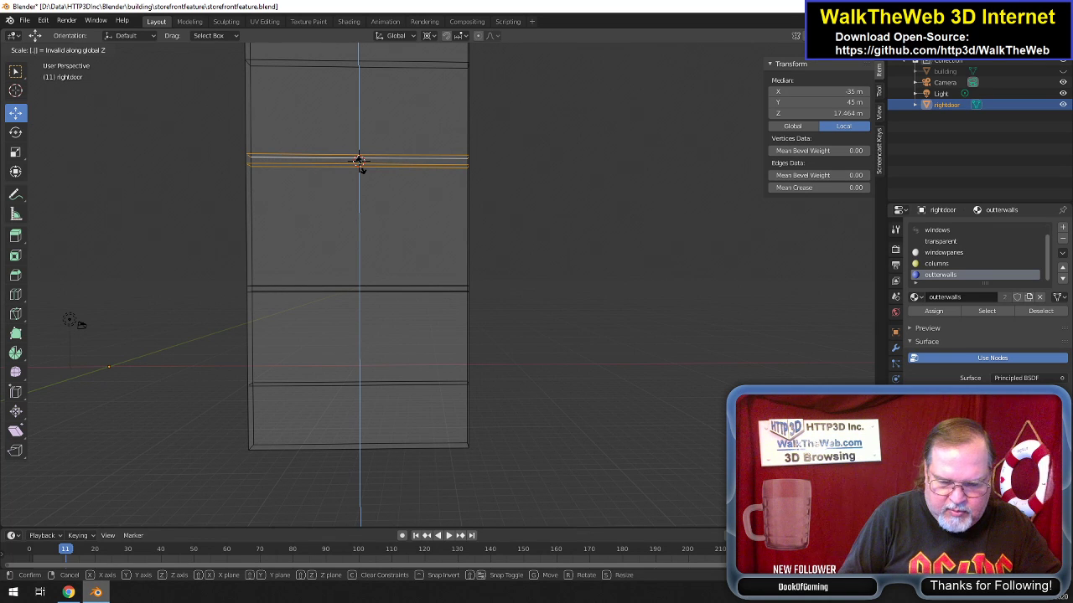
key("Return")
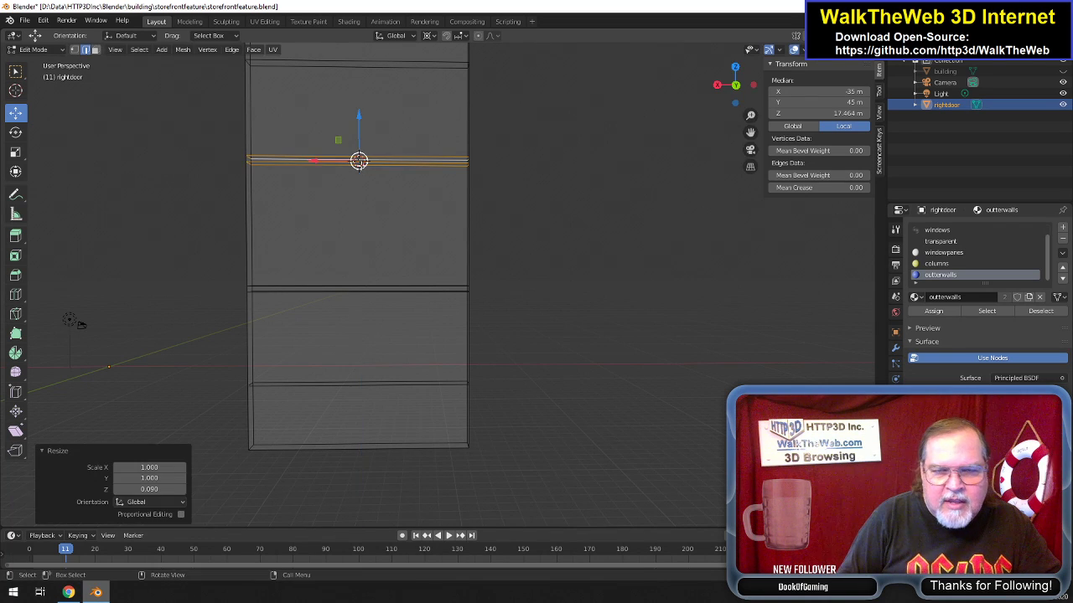
left_click(538, 238)
Add four evenly spaced vertical loop cuts across the right door without sliding them.
mouse_move(738, 90)
left_mouse_down()
mouse_move(706, 114)
mouse_move(673, 111)
mouse_move(724, 105)
mouse_move(719, 121)
mouse_move(743, 106)
left_mouse_up()
scroll(493, 259, "down", 2)
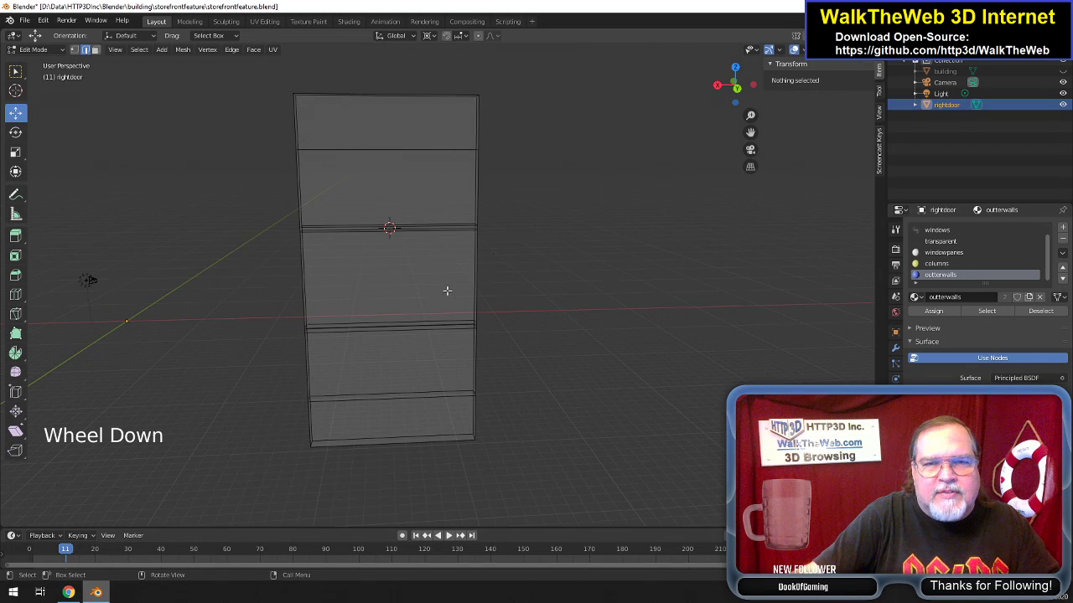
key("ctrl")
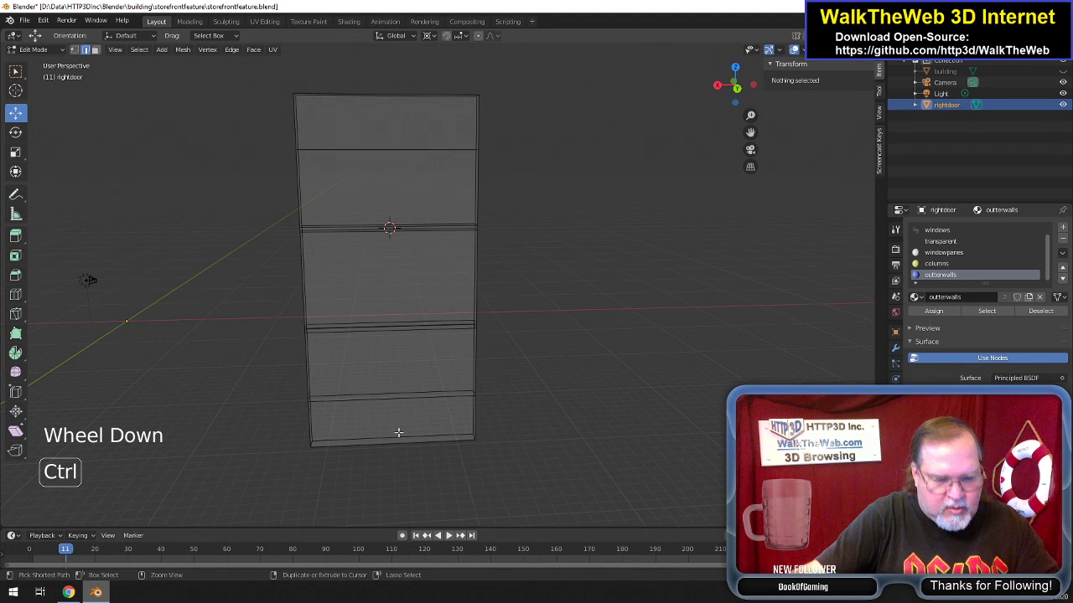
key("ctrl+r")
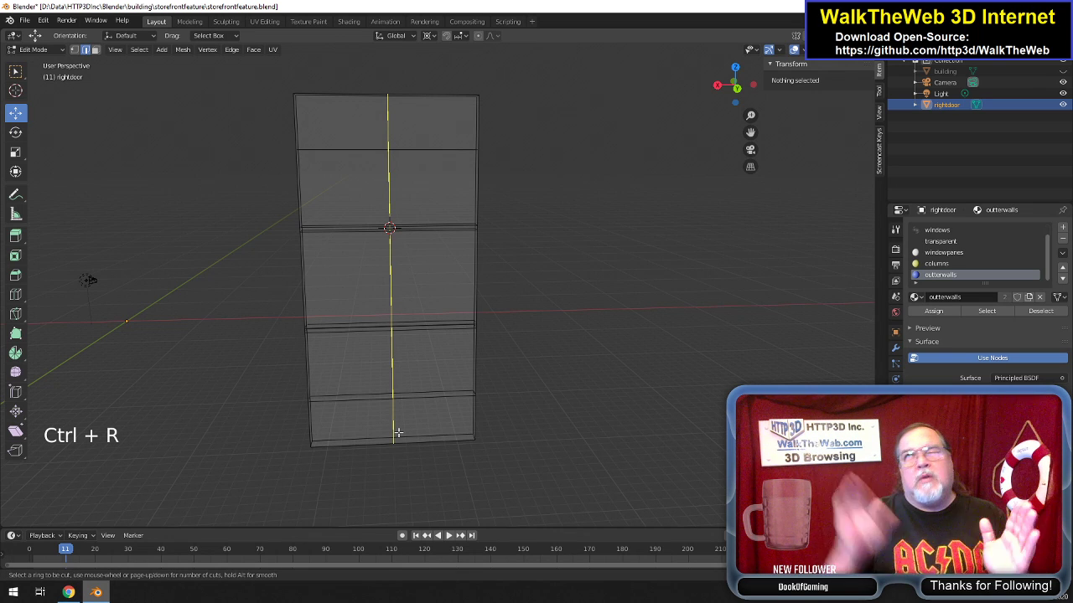
key("4")
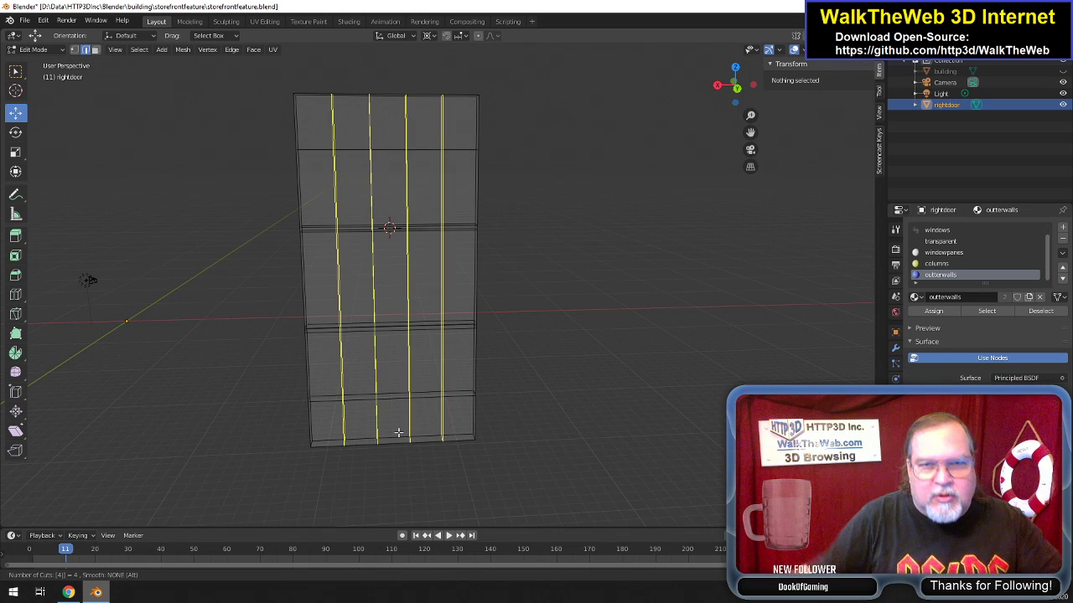
key("Return")
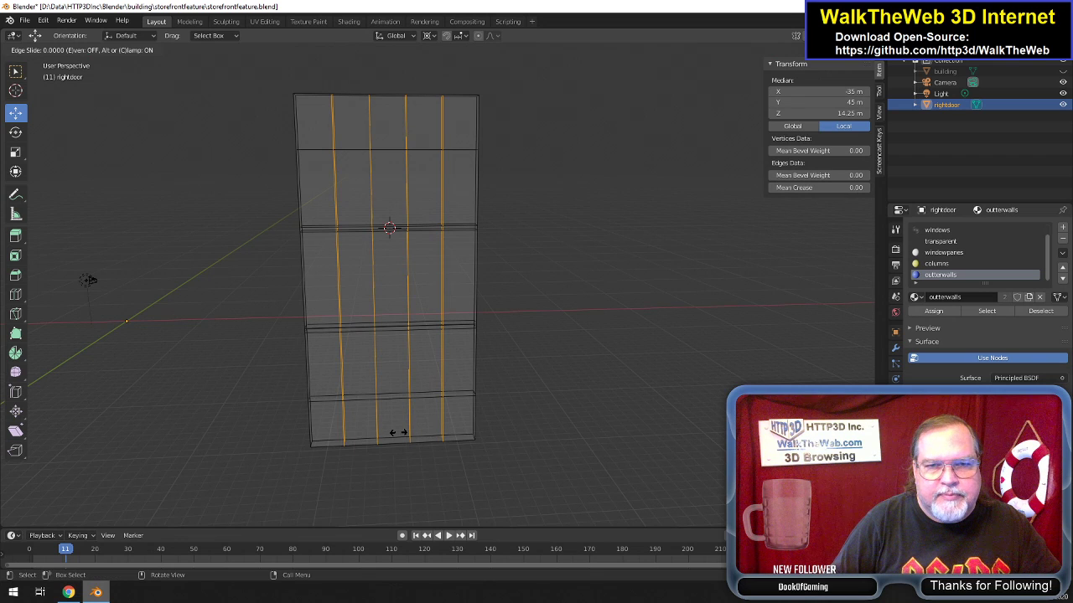
left_click(398, 433)
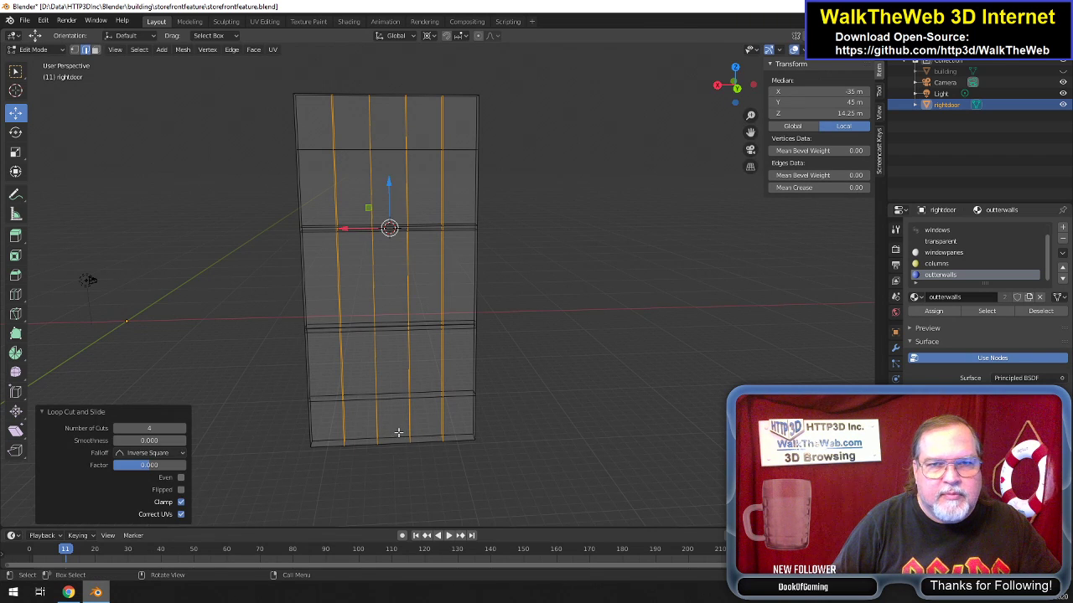
Select the two outer vertical edge loops and scale them by about 1.397 along X toward the door's sides.
left_click(443, 238)
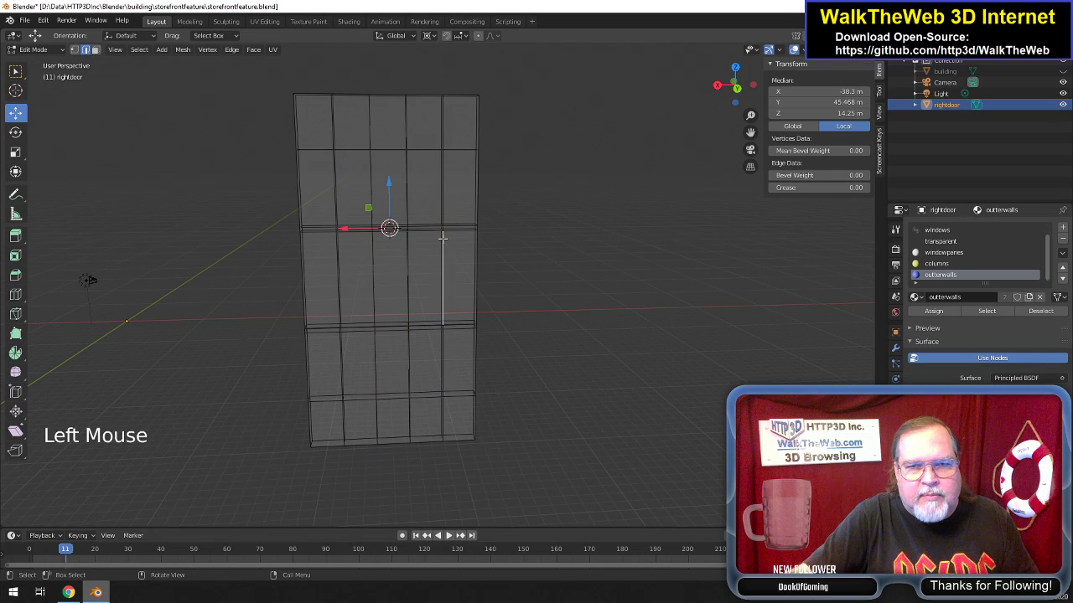
left_click(443, 238, "alt")
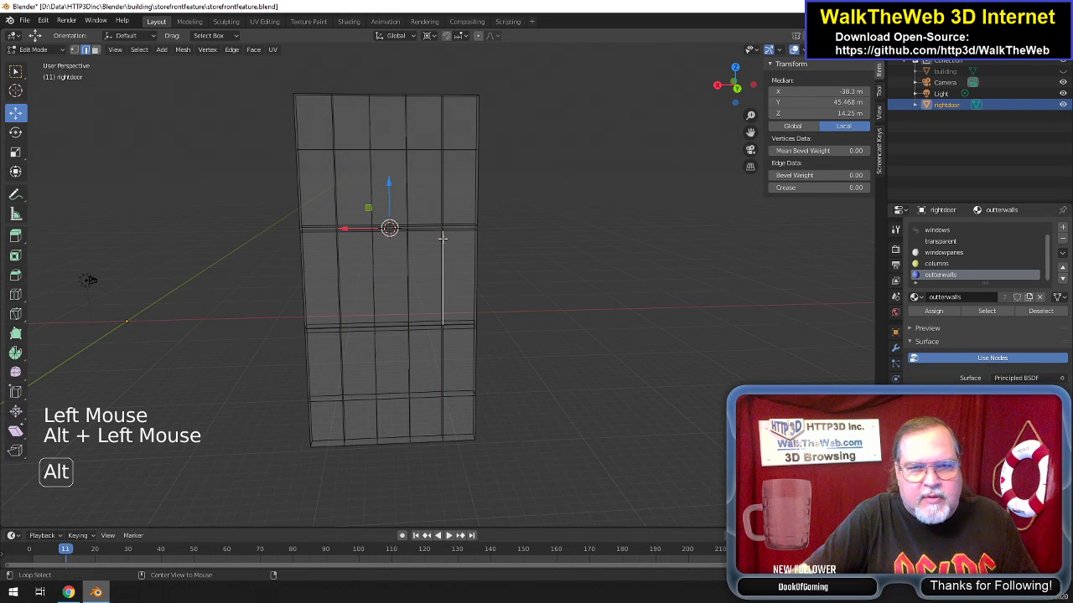
left_click(339, 260, "alt+shift")
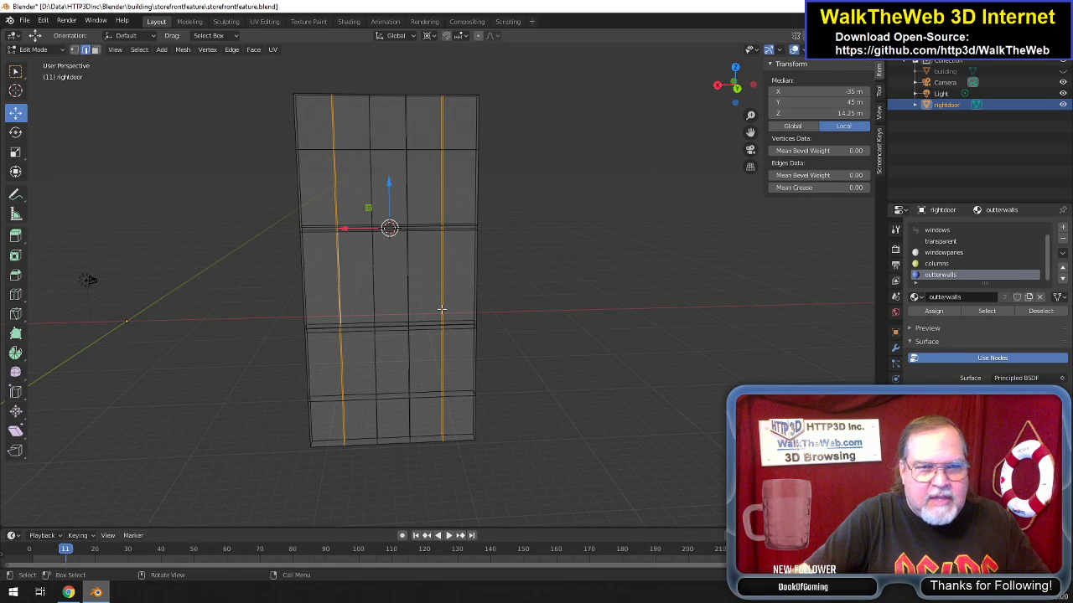
key("s")
key("x")
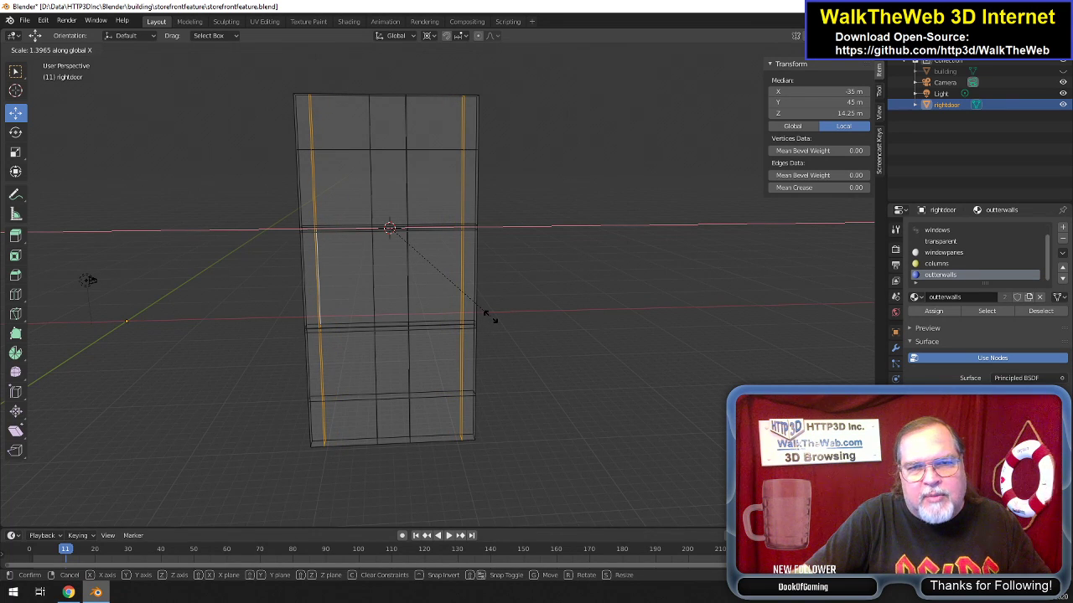
left_click(489, 316)
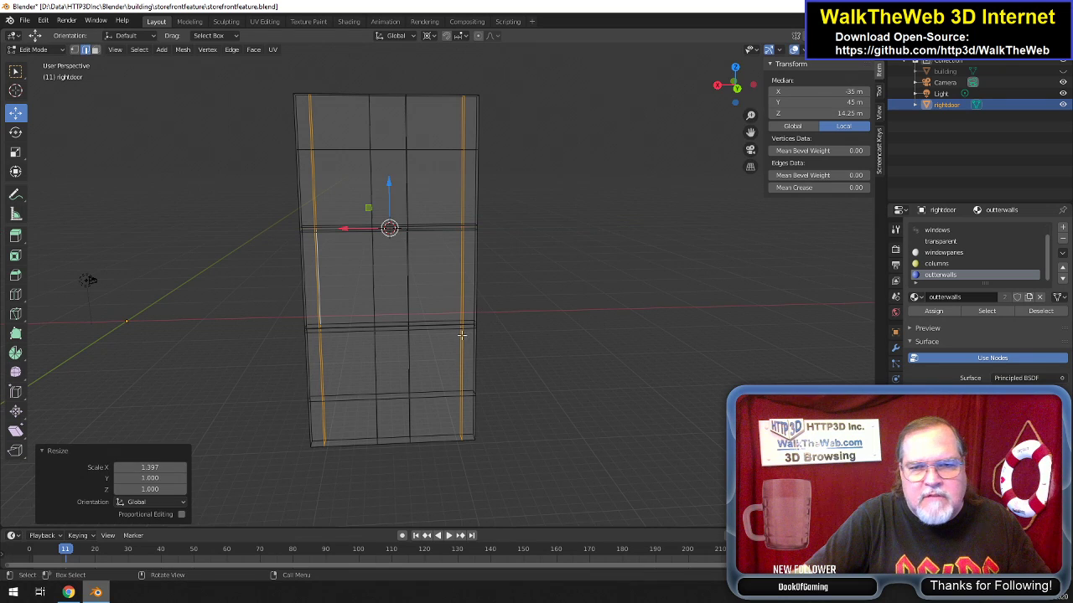
Select the right door's two inner vertical edge loops.
left_click(407, 278, "alt")
left_click(373, 276, "alt+shift")
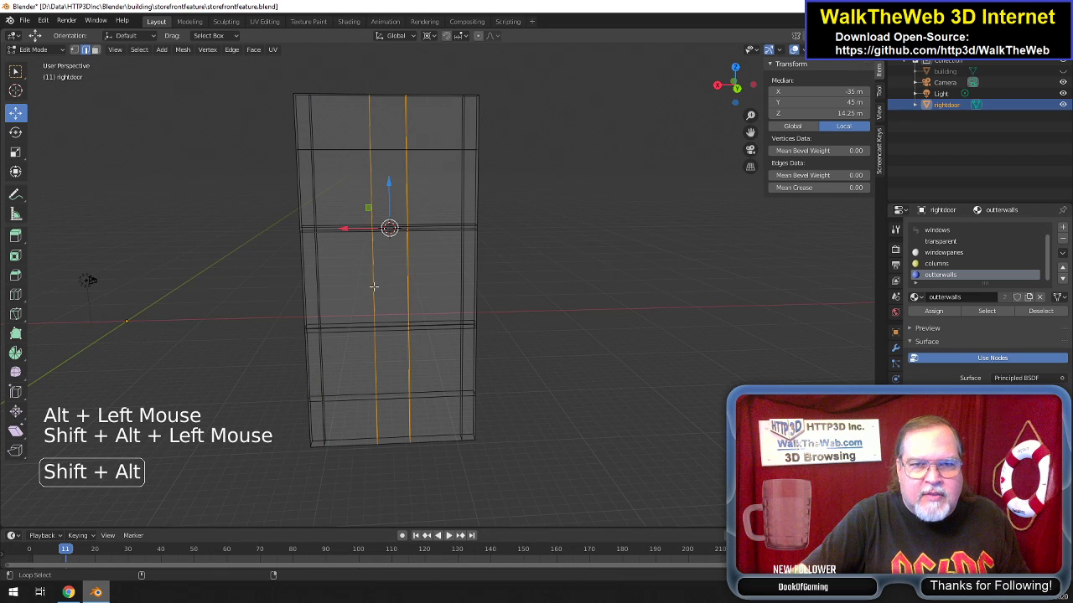
key("s")
key("x")
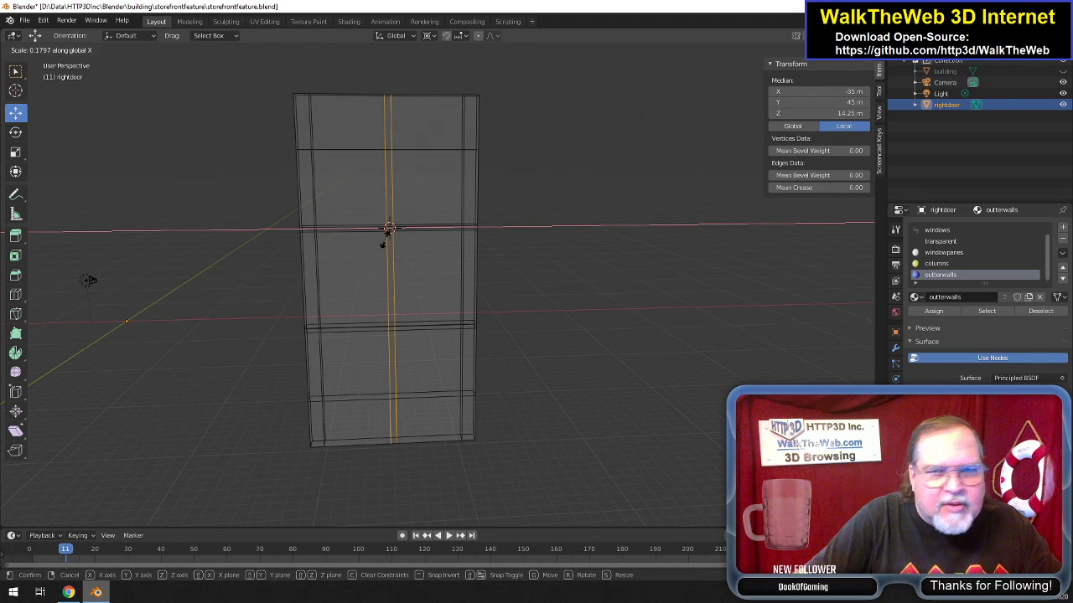
left_click(384, 242)
Scale the two inner vertical edge loops by about 0.167 along X to form a narrow central bar.
scroll(503, 281, "up", 5)
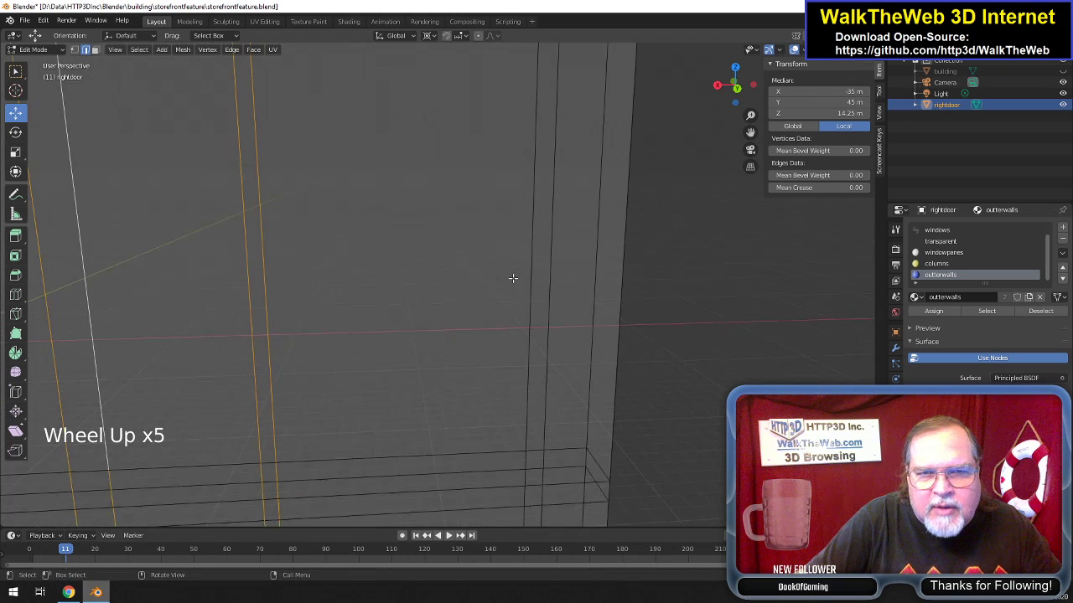
left_click_drag(751, 136, 977, 400)
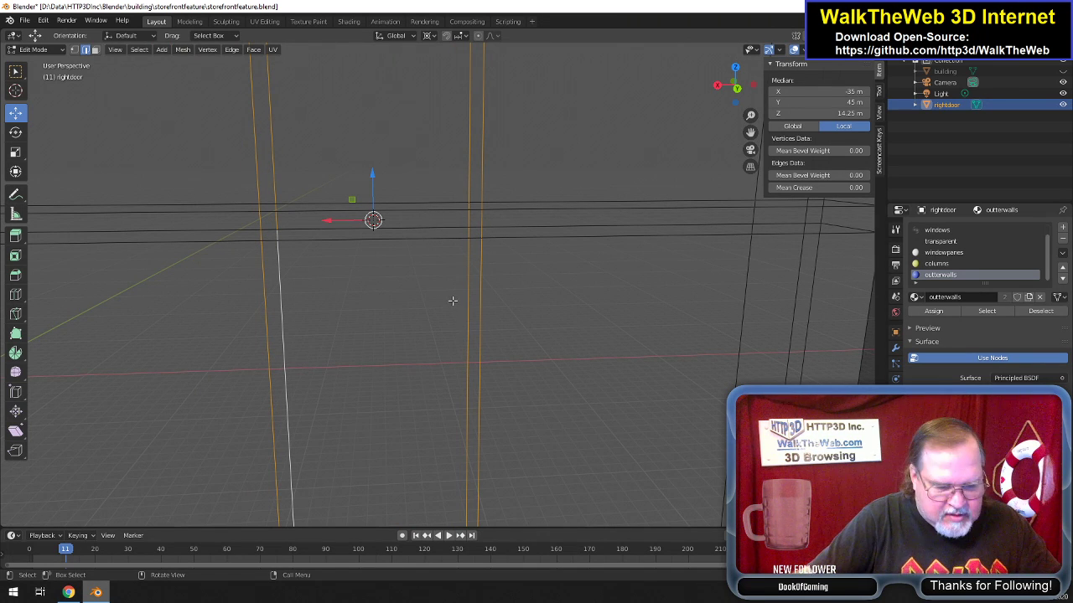
key("s")
key("x")
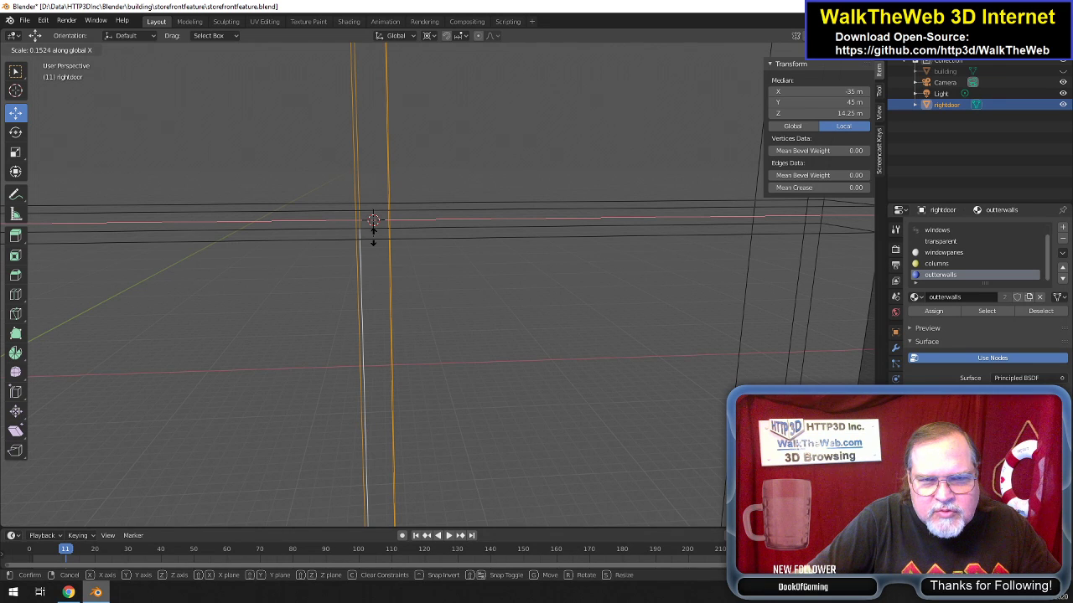
left_click(373, 221)
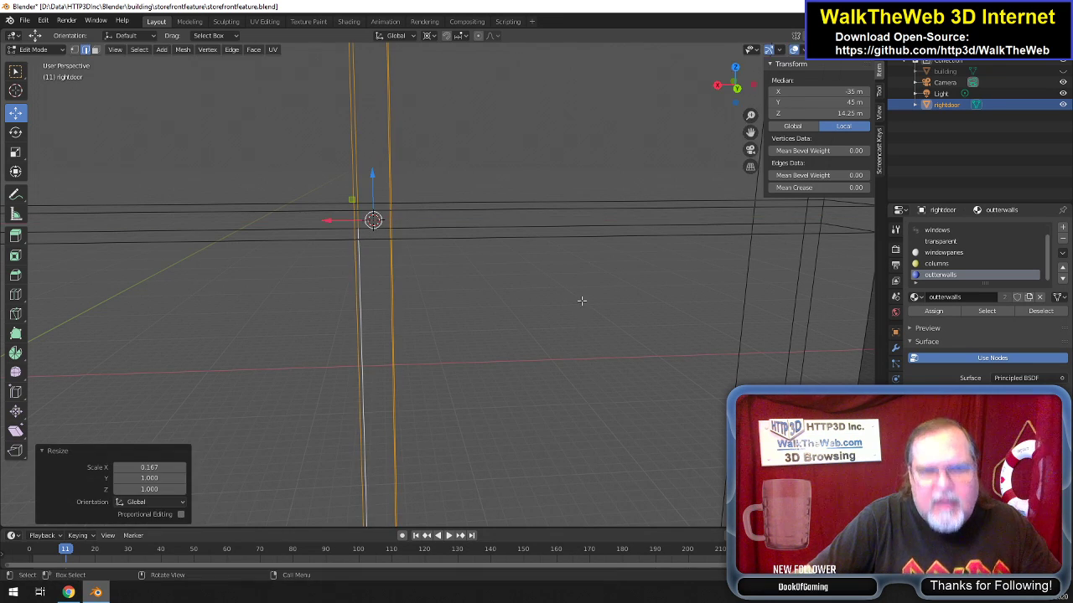
Select the upper pair of closely spaced horizontal edge loops and move it -0.2 m along Z.
scroll(521, 215, "down", 5)
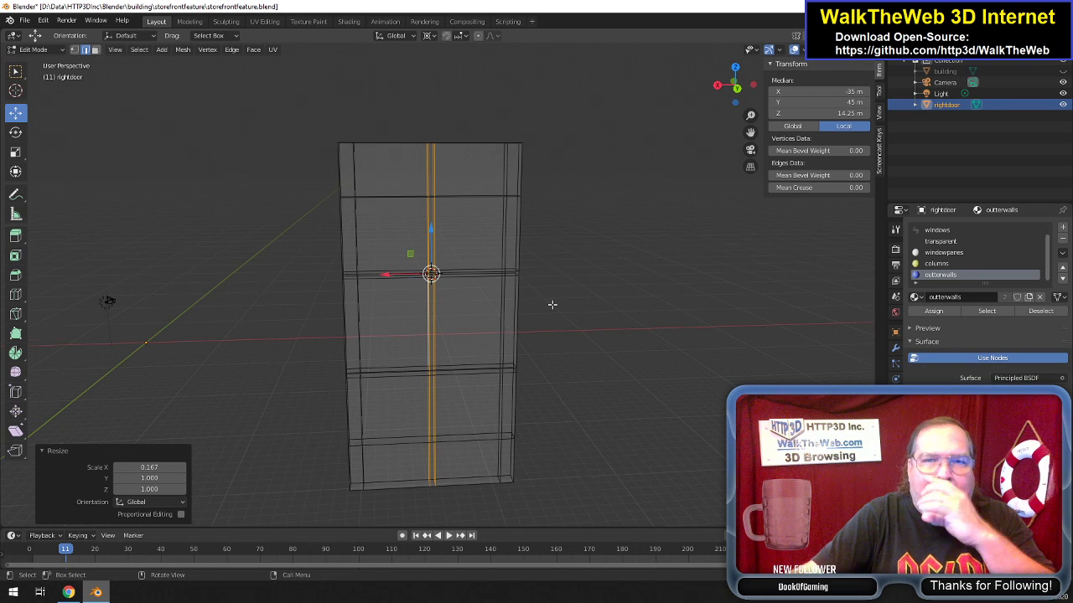
scroll(553, 303, "down", 1)
scroll(555, 302, "up", 2)
mouse_move(734, 87)
left_mouse_down()
mouse_move(741, 110)
mouse_move(748, 100)
left_mouse_up()
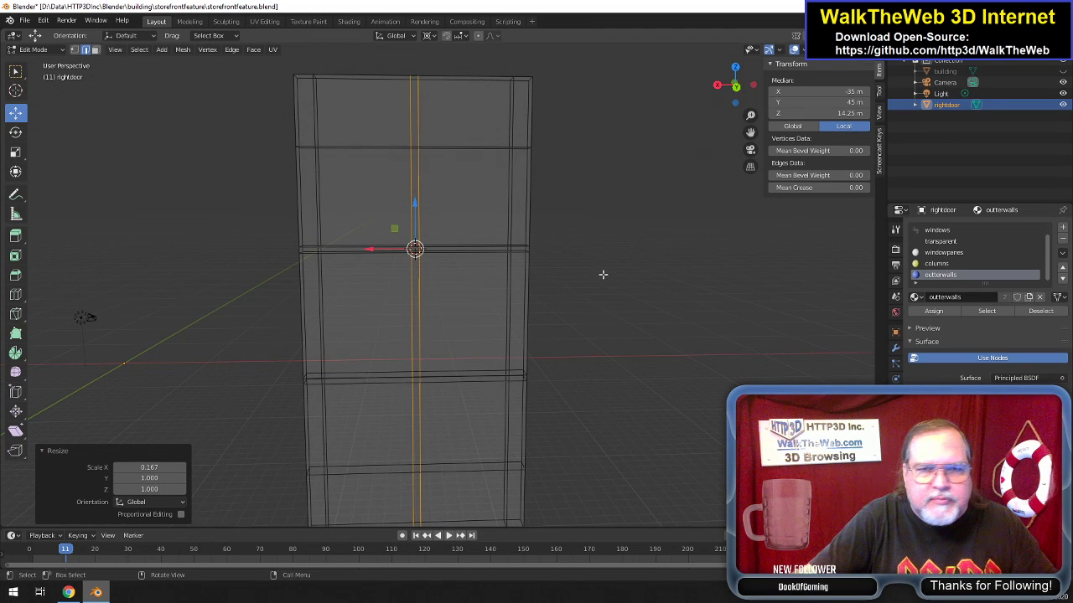
scroll(595, 288, "down", 1)
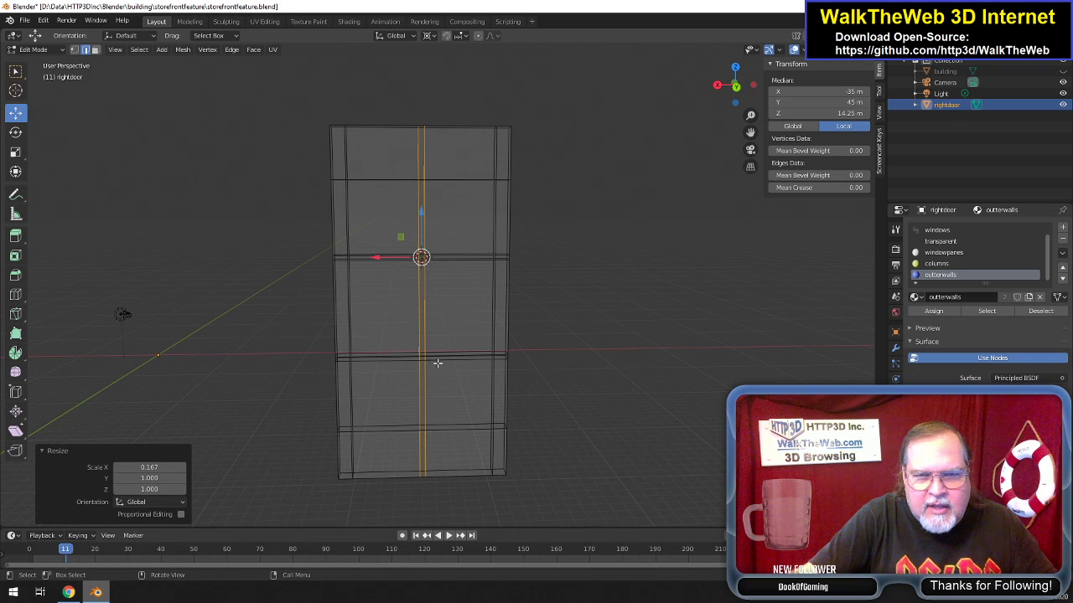
left_click(446, 257, "alt")
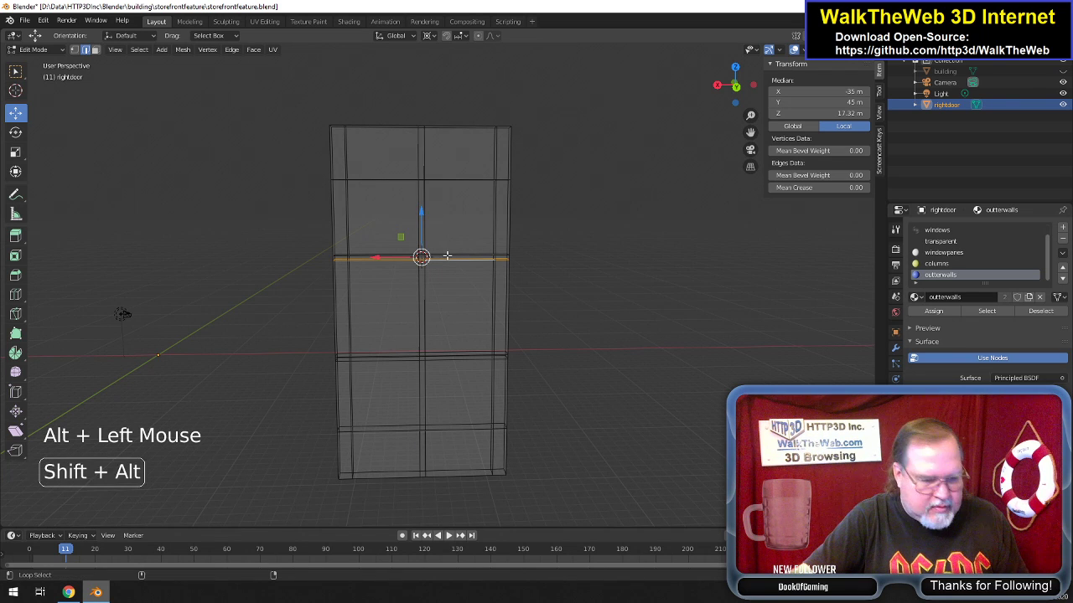
left_click(447, 258, "alt+shift")
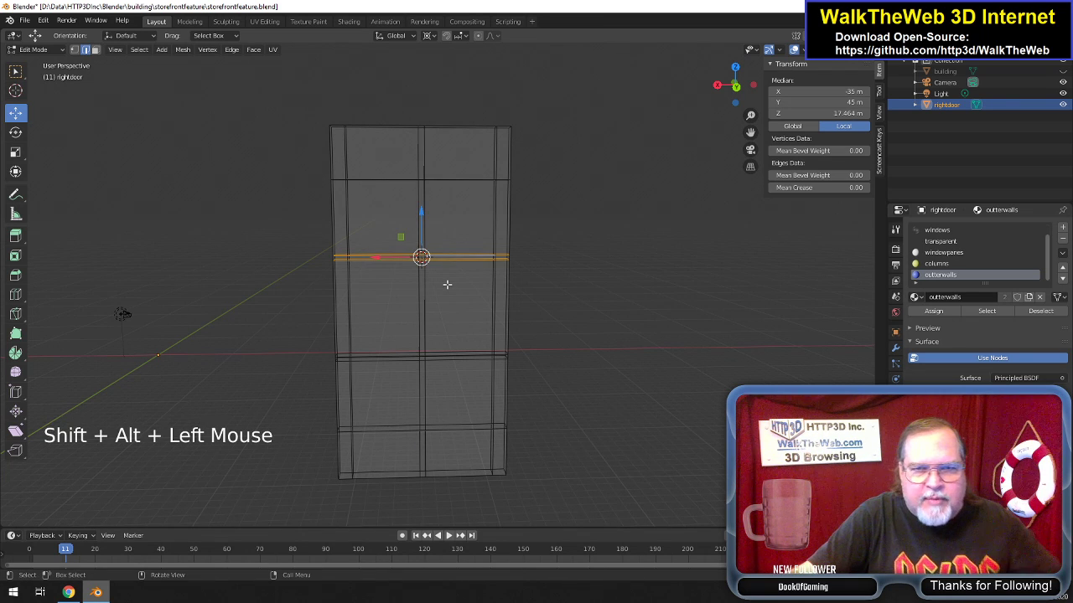
key("g")
key("z")
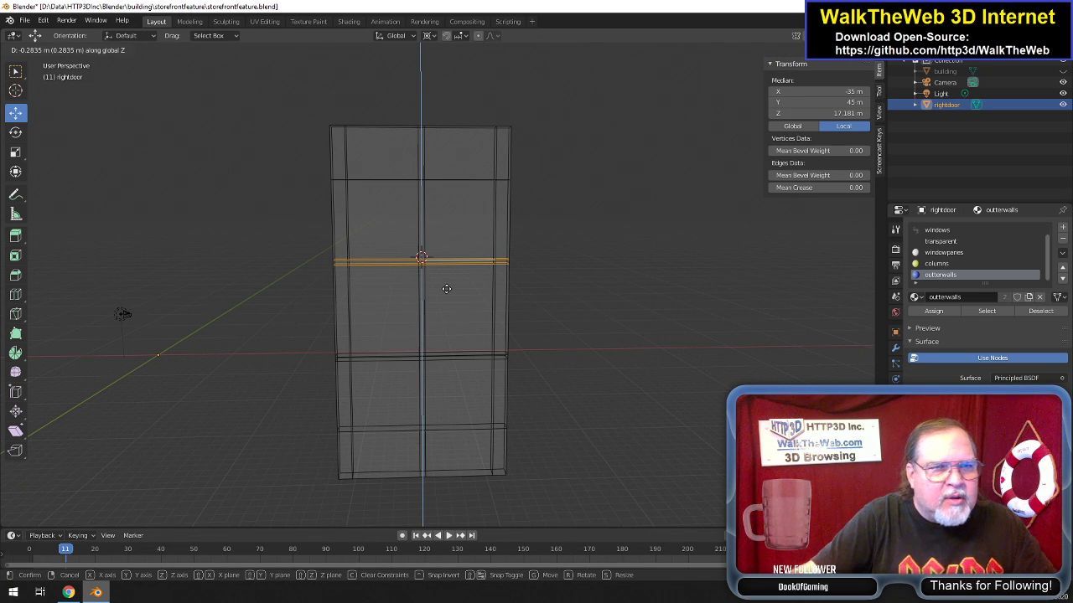
type("-0.2")
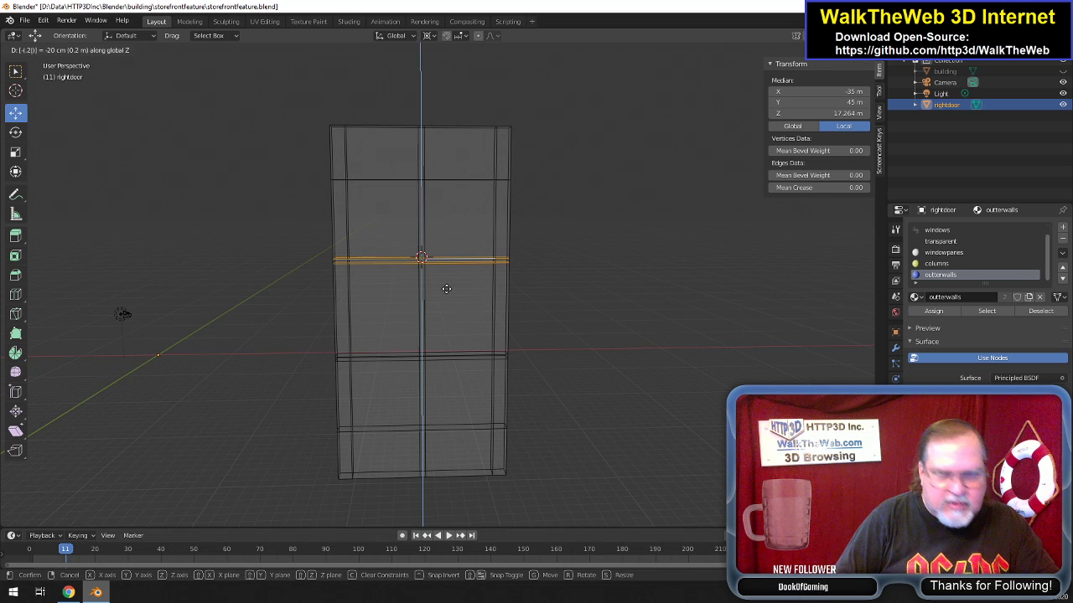
key("Return")
Select the second and third horizontal edge loops from the bottom and move them along Z.
left_click(455, 359, "alt")
left_click(452, 353, "alt+shift")
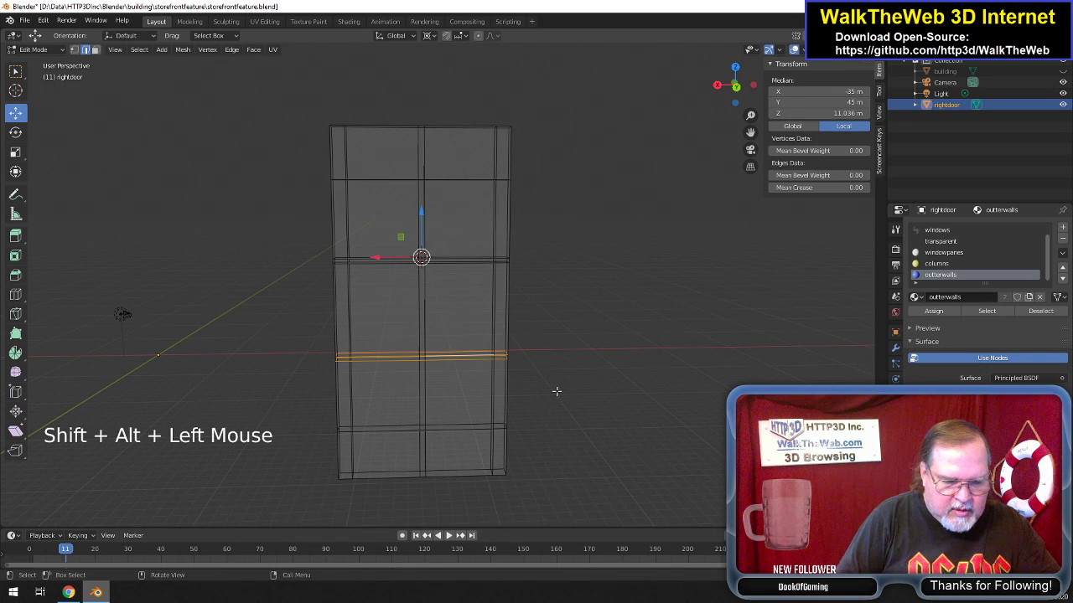
key("g")
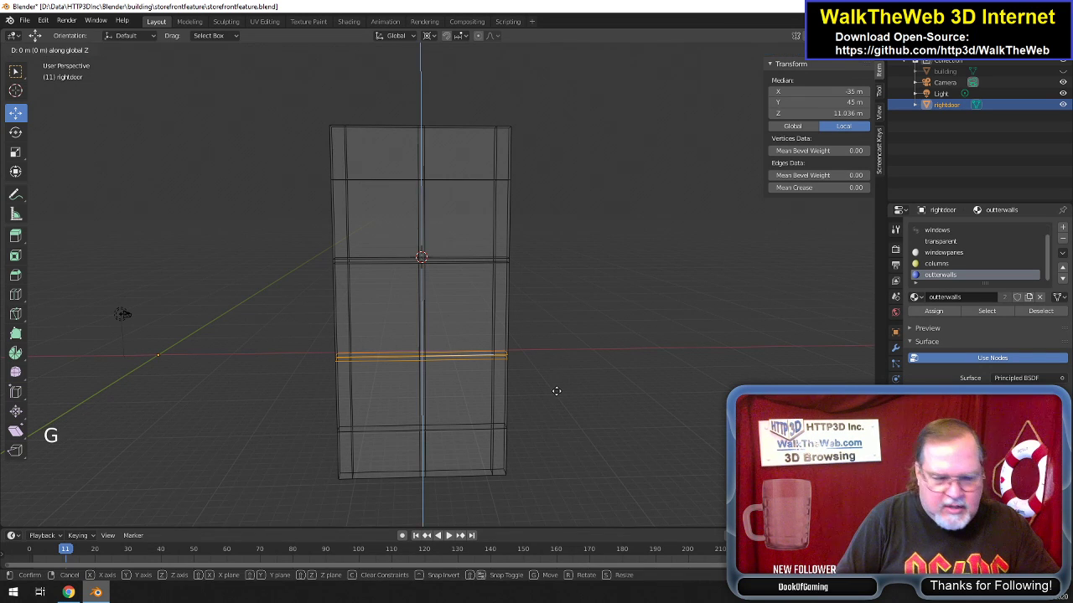
Move the selected lower pair of horizontal divider edge loops up 0.2 m along Z and clear the selection.
type(".2")
key("Return")
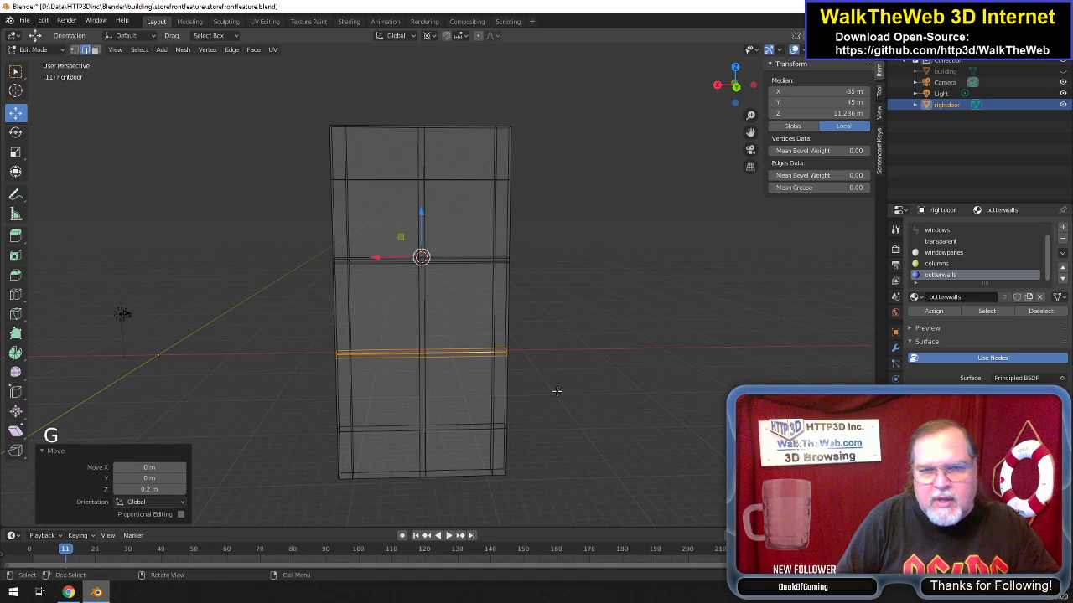
left_click(605, 303)
Select the two outer vertical edge loops of the door and scale them inward along X to about 0.888.
left_click_drag(735, 83, 700, 85)
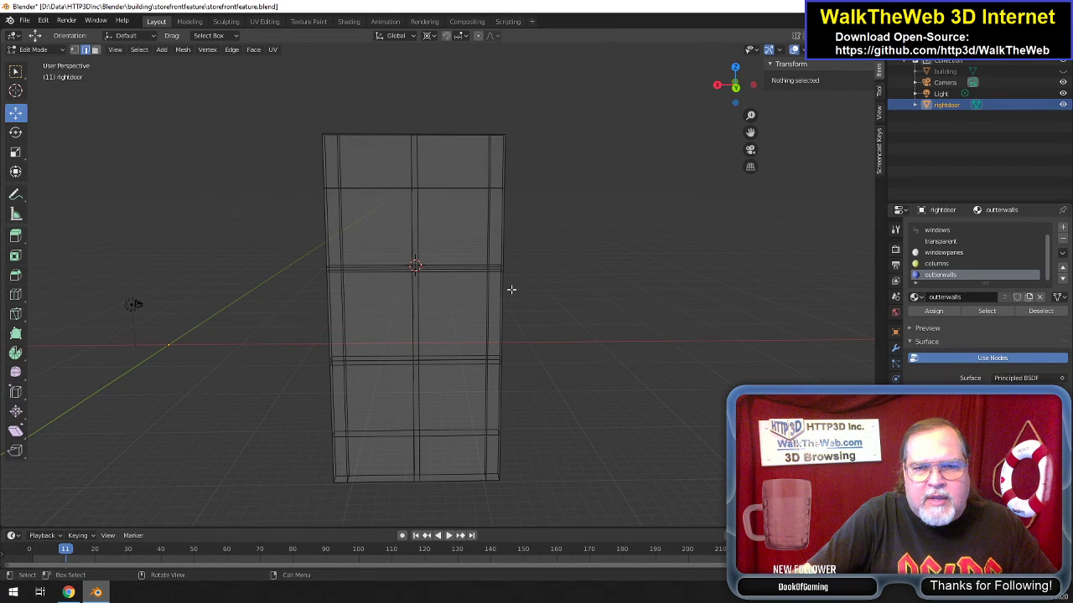
left_click(489, 331, "alt")
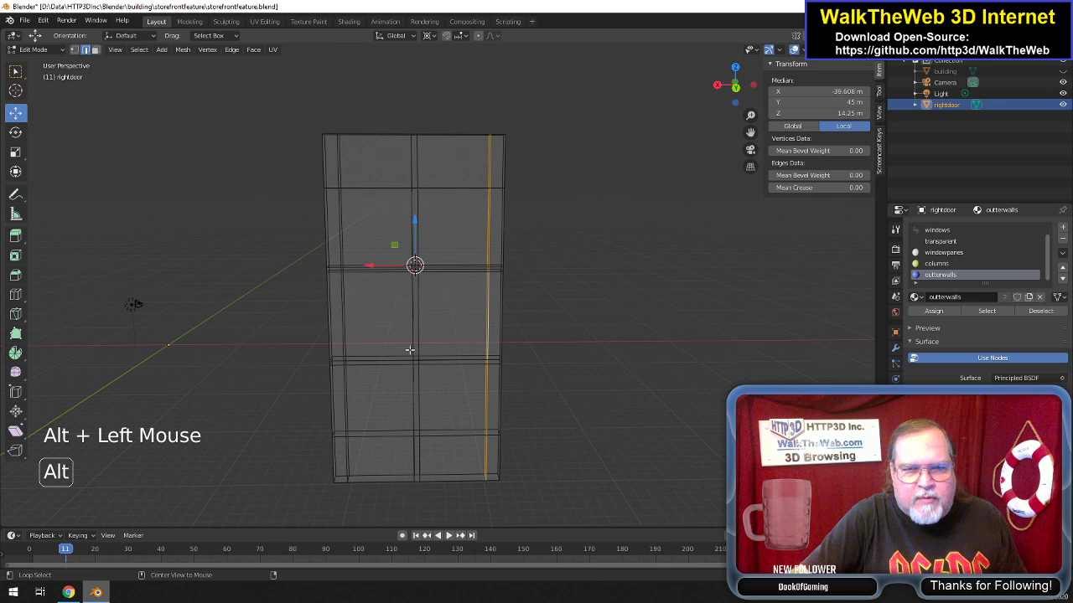
left_click(345, 333, "alt+shift")
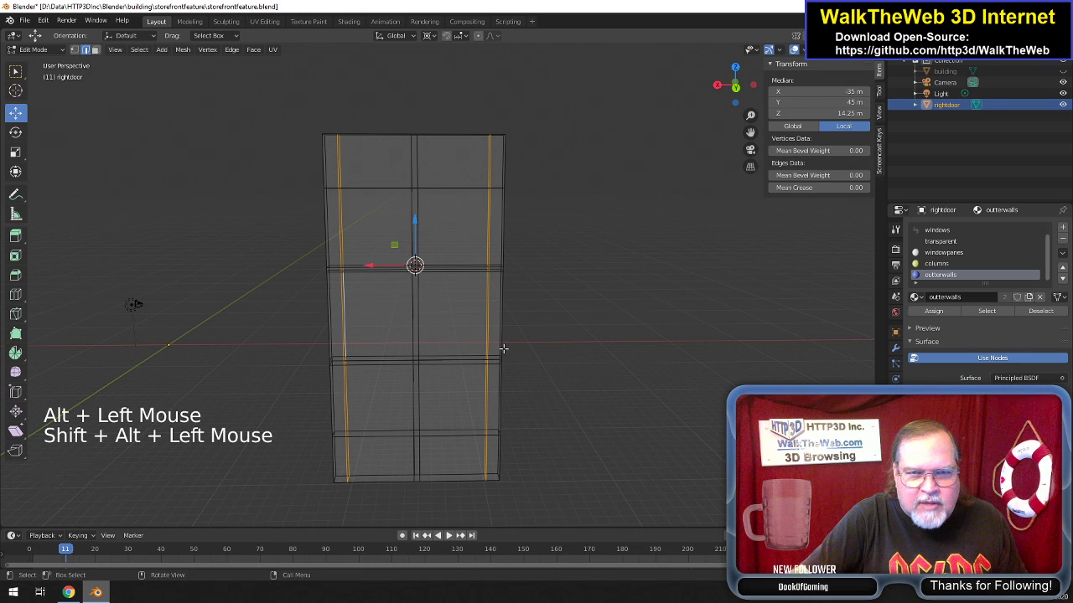
key("s")
key("x")
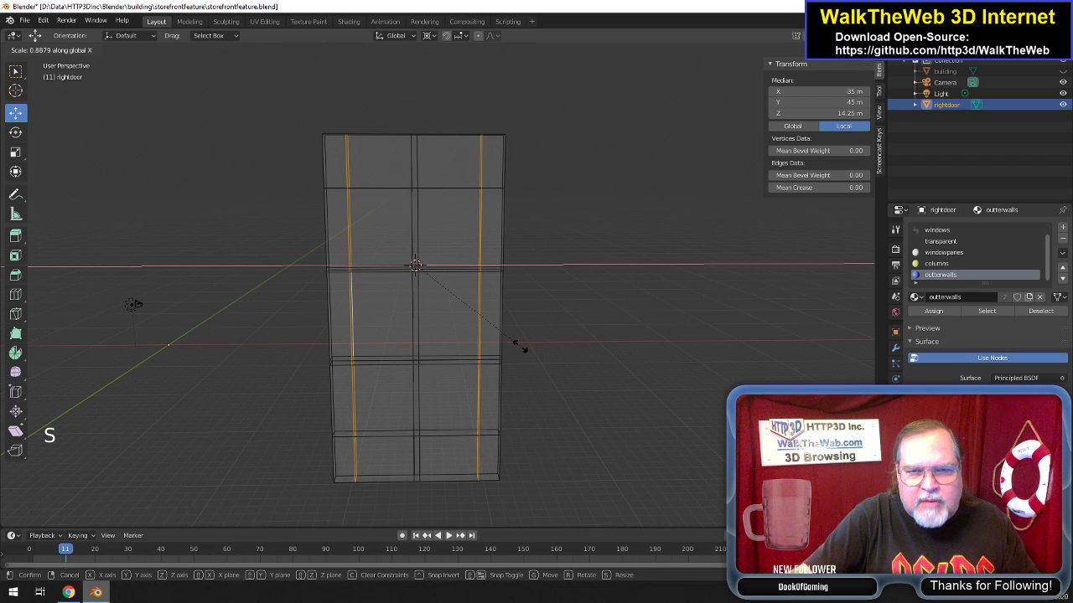
left_click(520, 346)
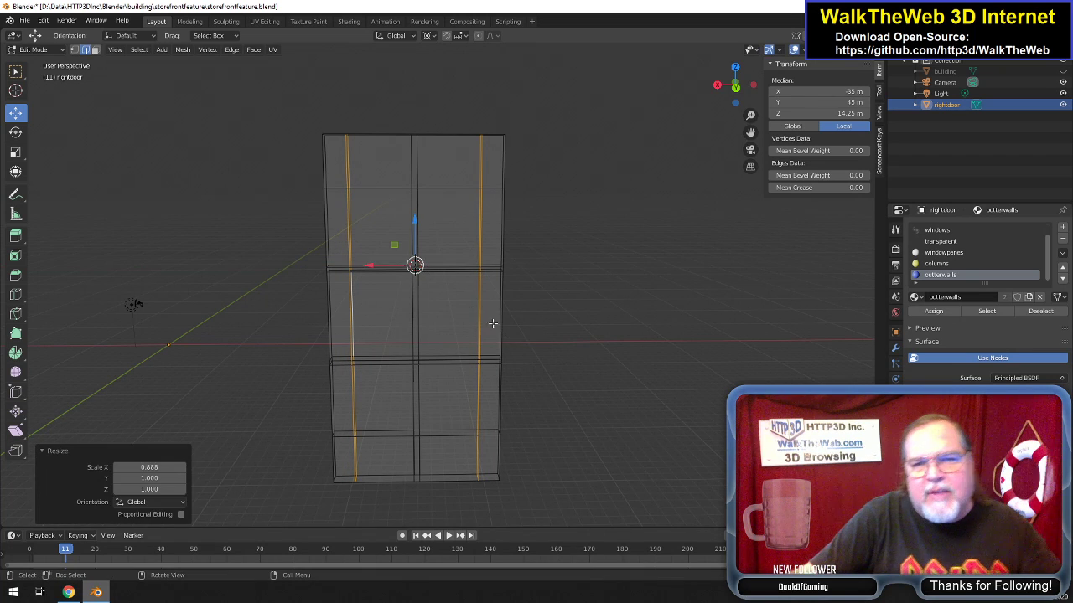
scroll(580, 342, "up", 1)
scroll(581, 342, "down", 1)
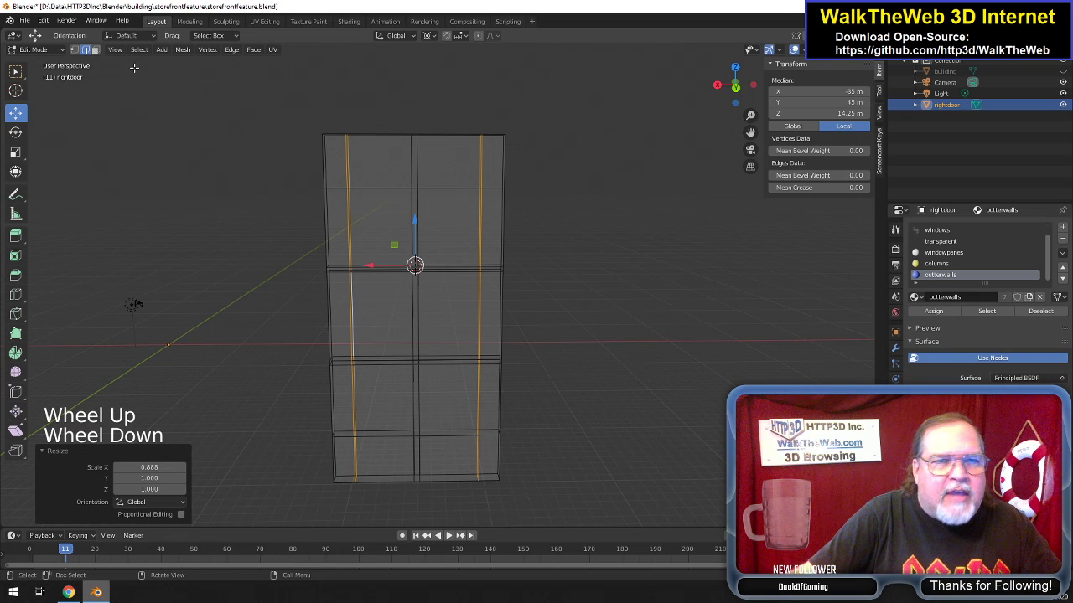
Switch to face selection and solid shading, and select the six window pane faces on the door's near side.
left_click(378, 213)
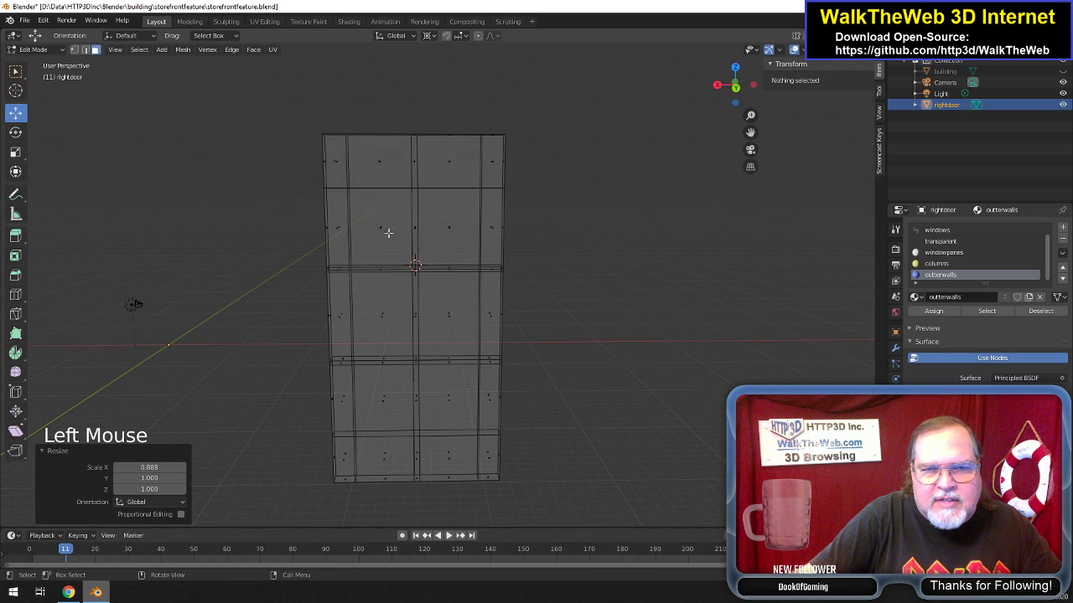
key("z")
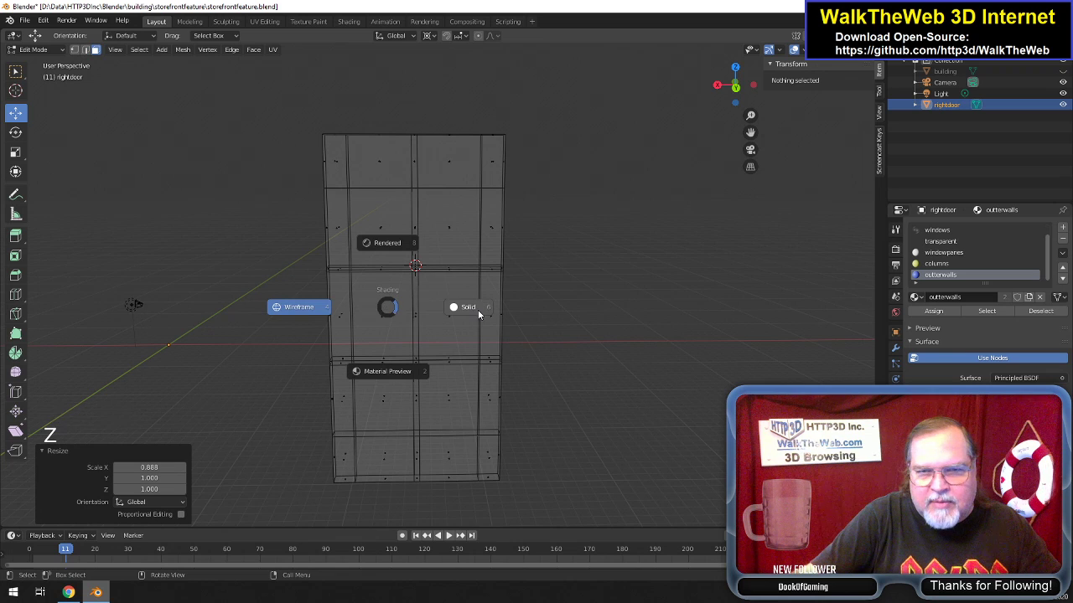
left_click(386, 236)
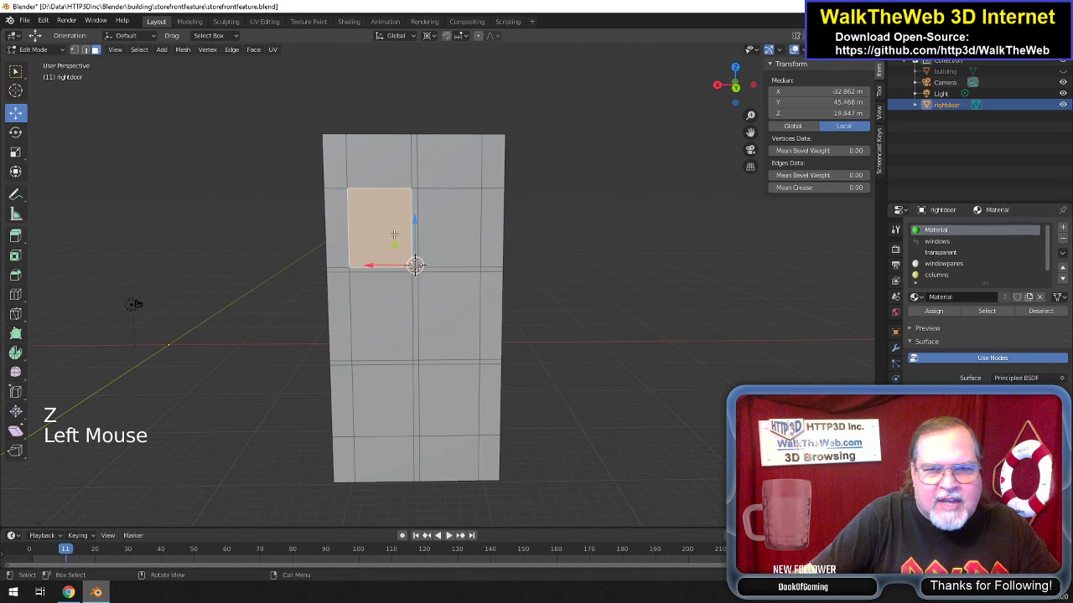
left_click(442, 244, "shift")
left_click(441, 292, "shift")
left_click(389, 324, "shift")
left_click(386, 392, "shift")
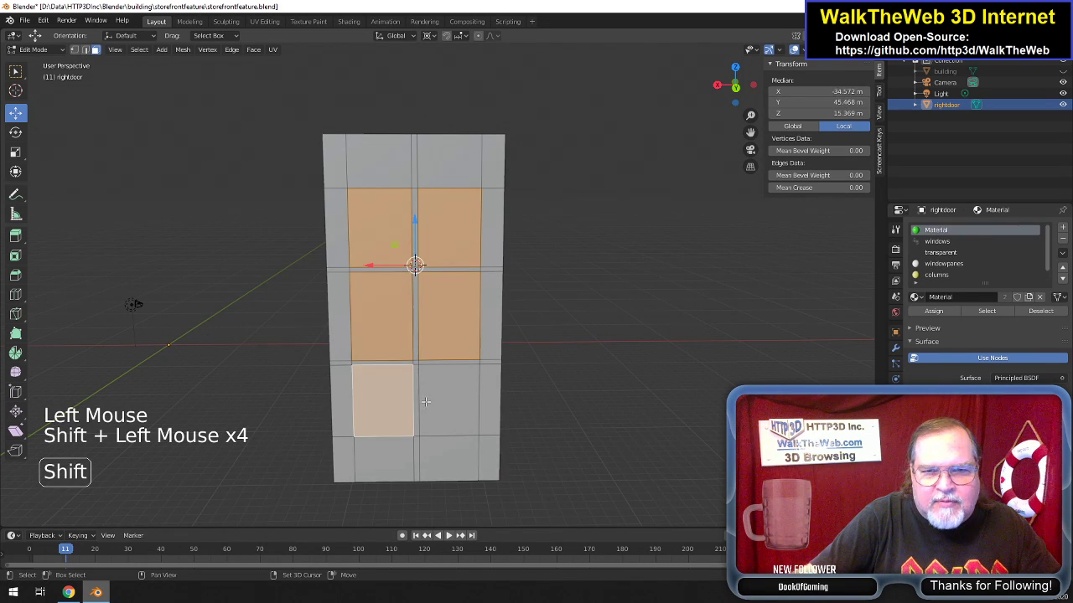
left_click(446, 422, "shift")
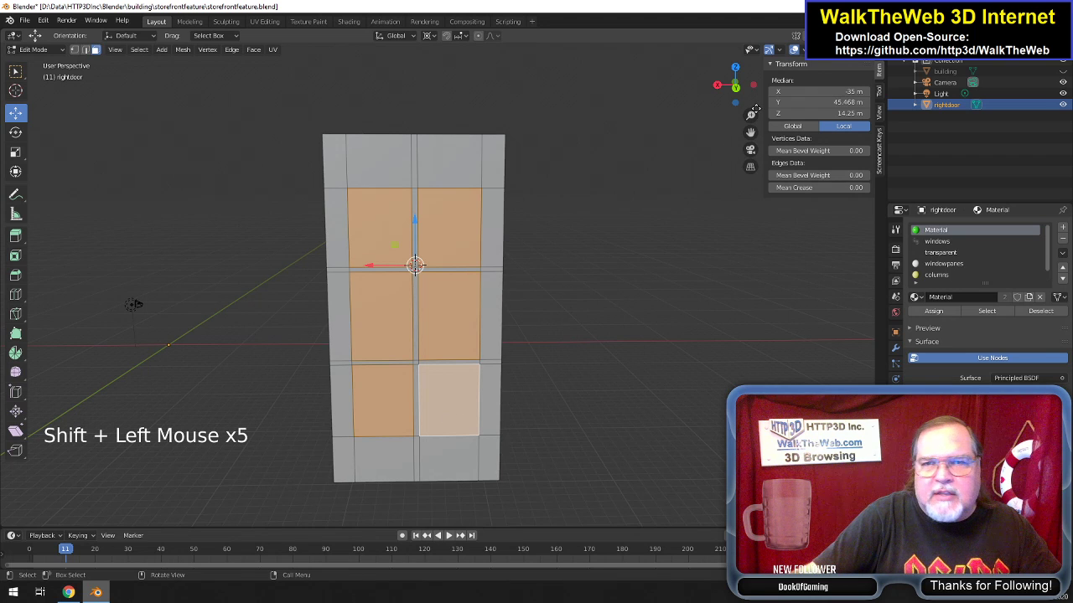
Use Circle Select to add the narrow divider strips between the six panes to the face selection.
left_click_drag(730, 84, 712, 86)
scroll(569, 242, "up", 2)
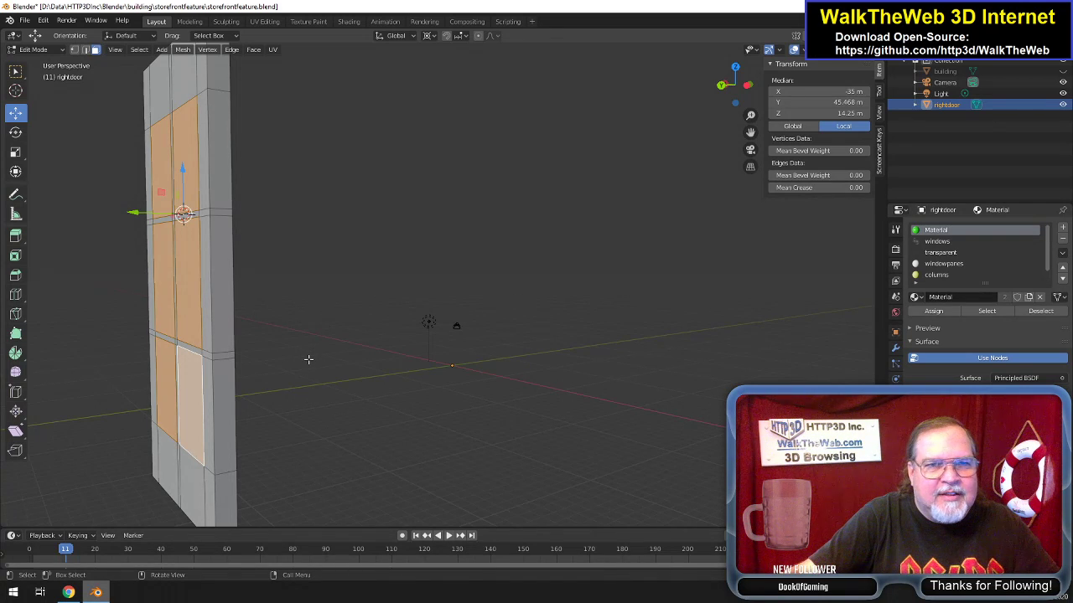
left_click_drag(750, 131, 875, 128)
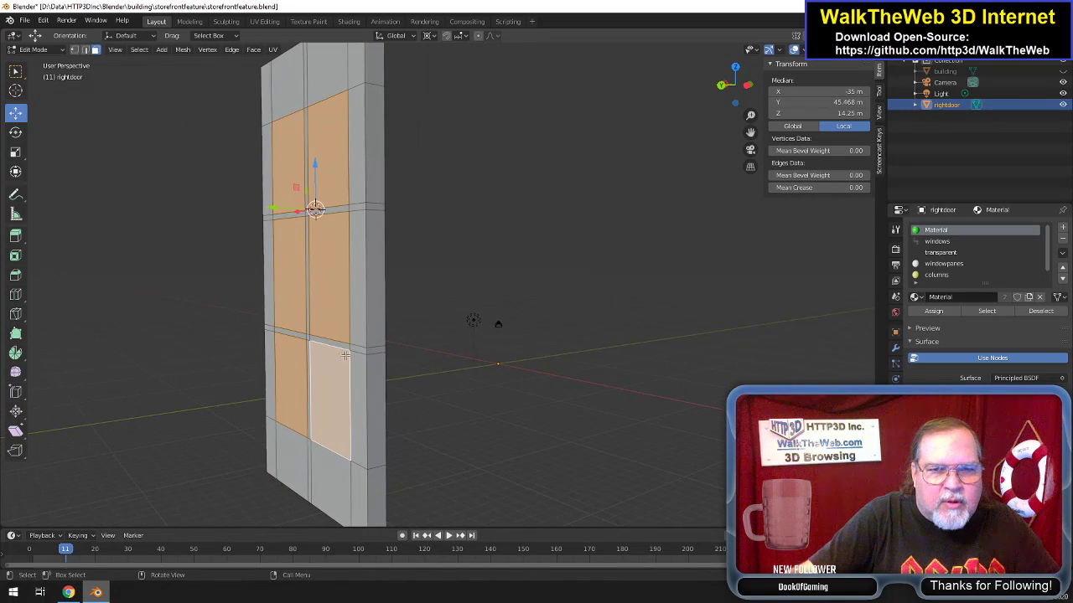
key("c")
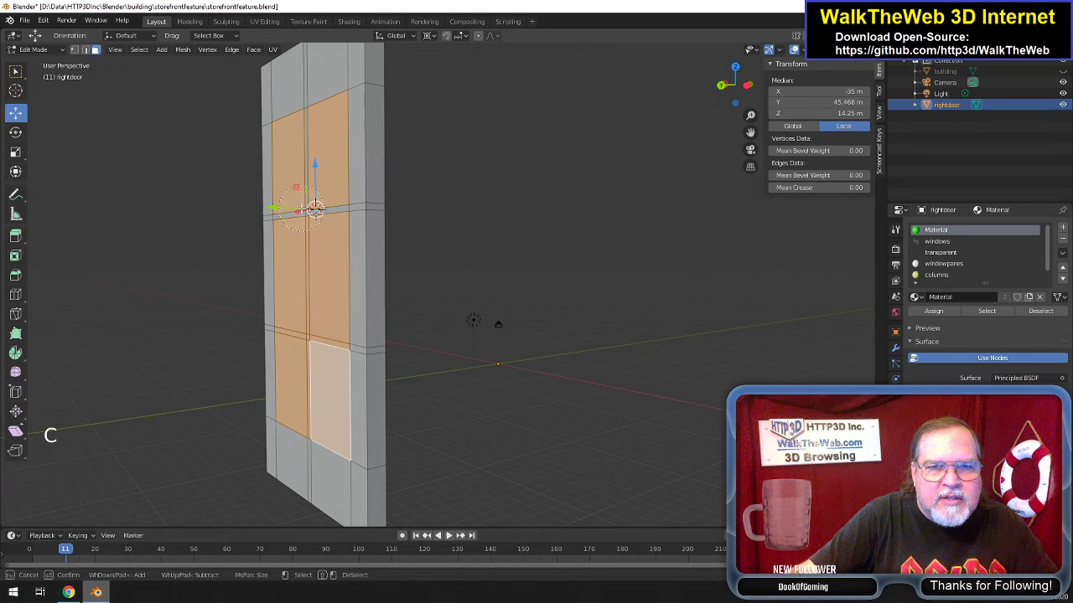
key("Escape")
Use Circle Select to add the matching pane and divider faces on the door's opposite side to the selection.
left_click_drag(744, 104, 521, 247)
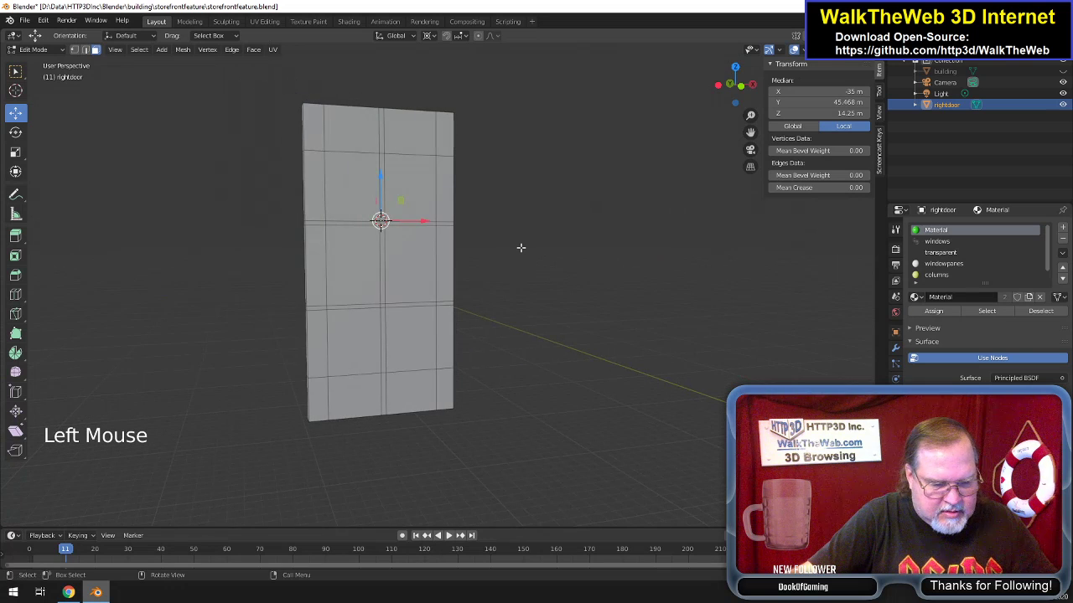
key("s")
right_click(432, 241)
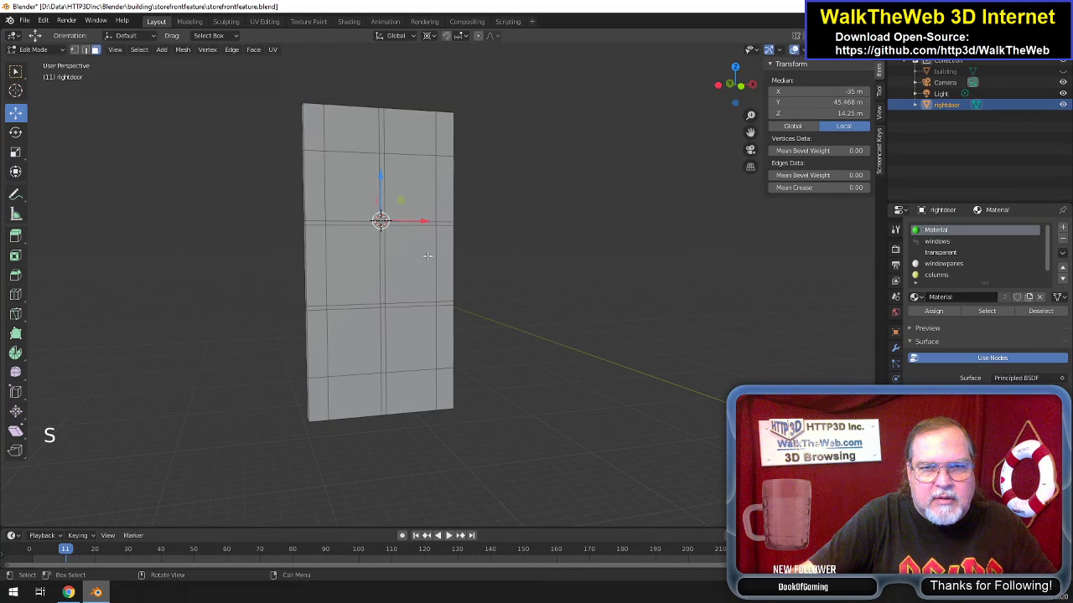
key("c")
left_click_drag(387, 228, 385, 310)
right_click(393, 324)
mouse_move(741, 103)
left_mouse_down()
mouse_move(779, 104)
mouse_move(759, 106)
left_mouse_up()
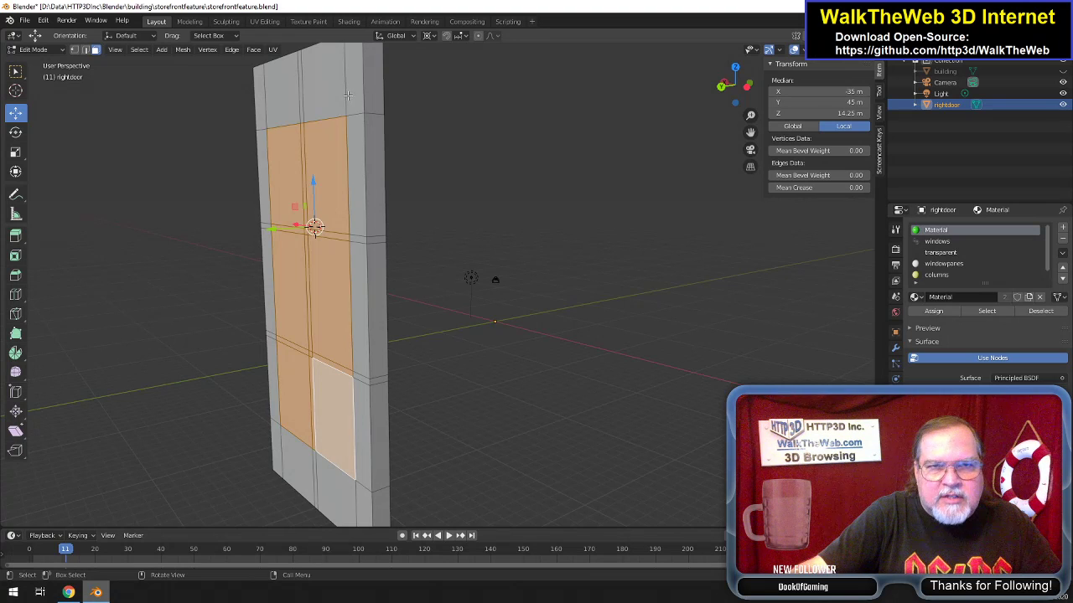
Snap the 3D cursor to the center of the selected pane and divider faces.
left_click(182, 49)
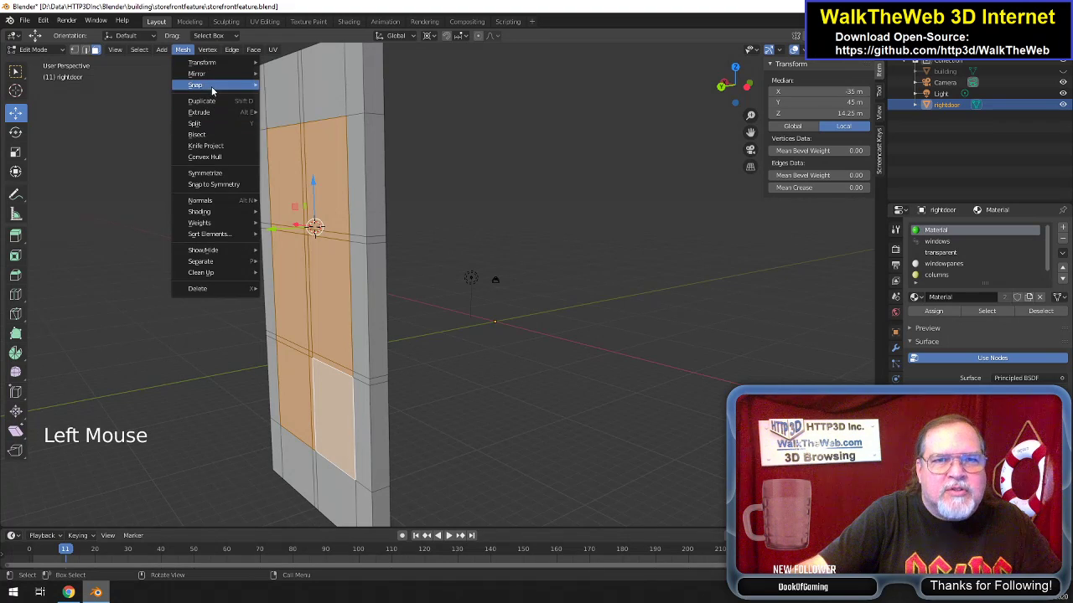
mouse_move(213, 87)
left_click(322, 138)
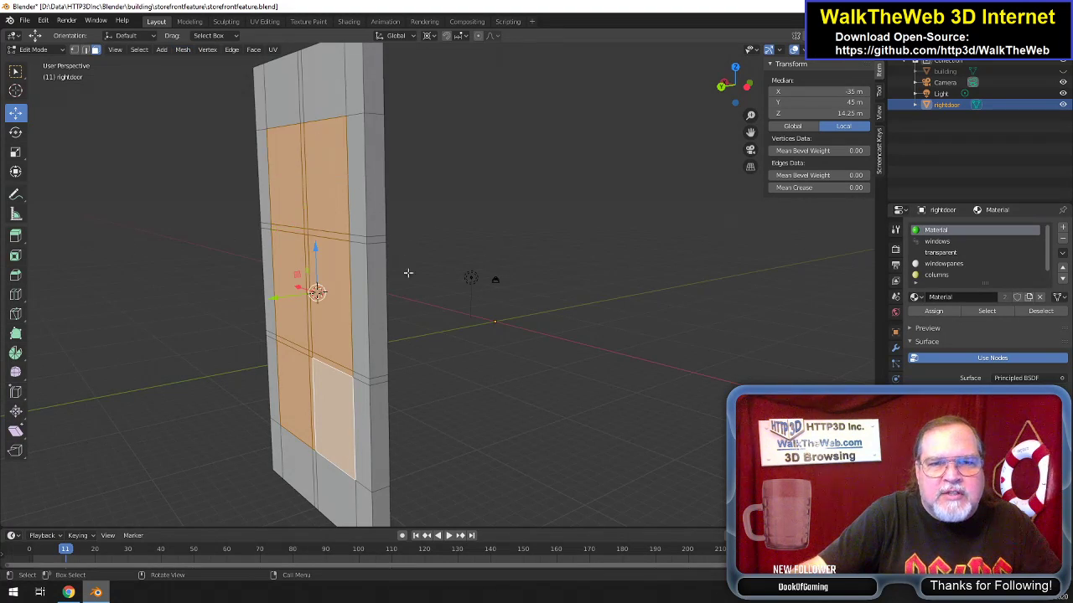
key("s")
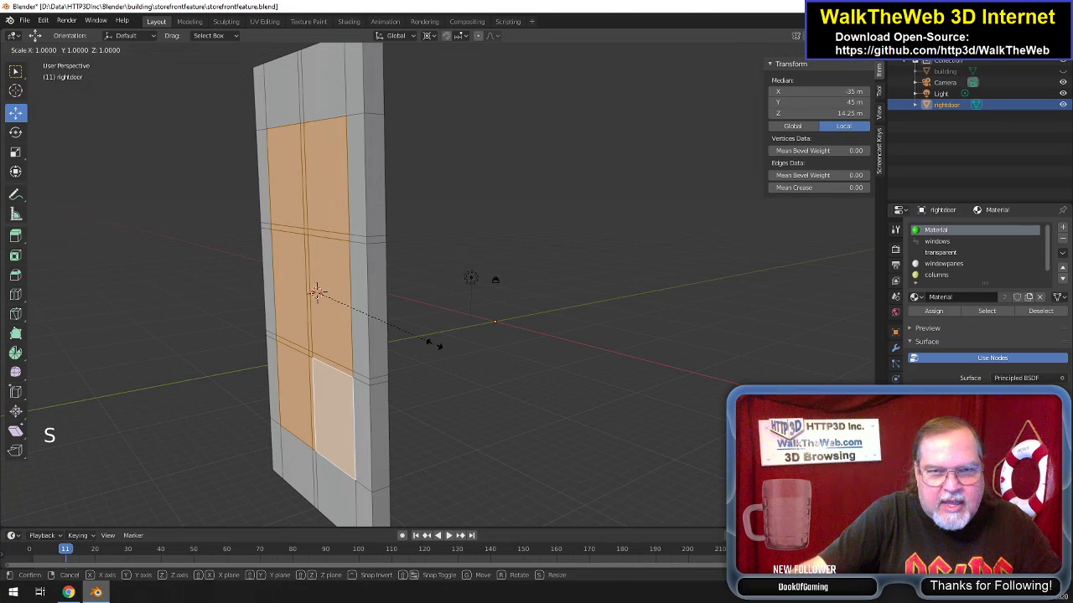
key("Escape")
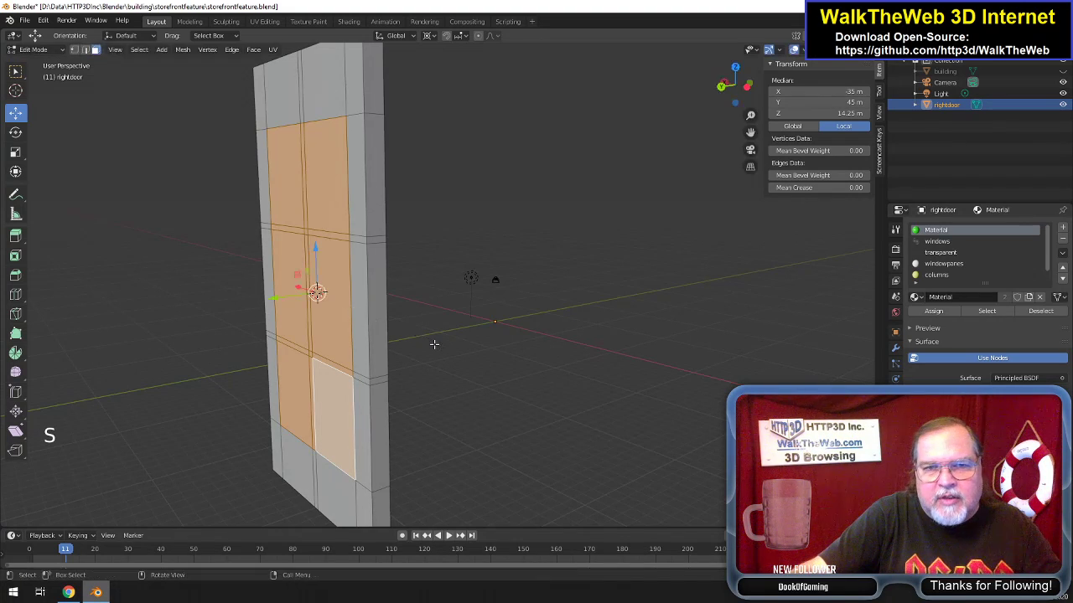
key("s")
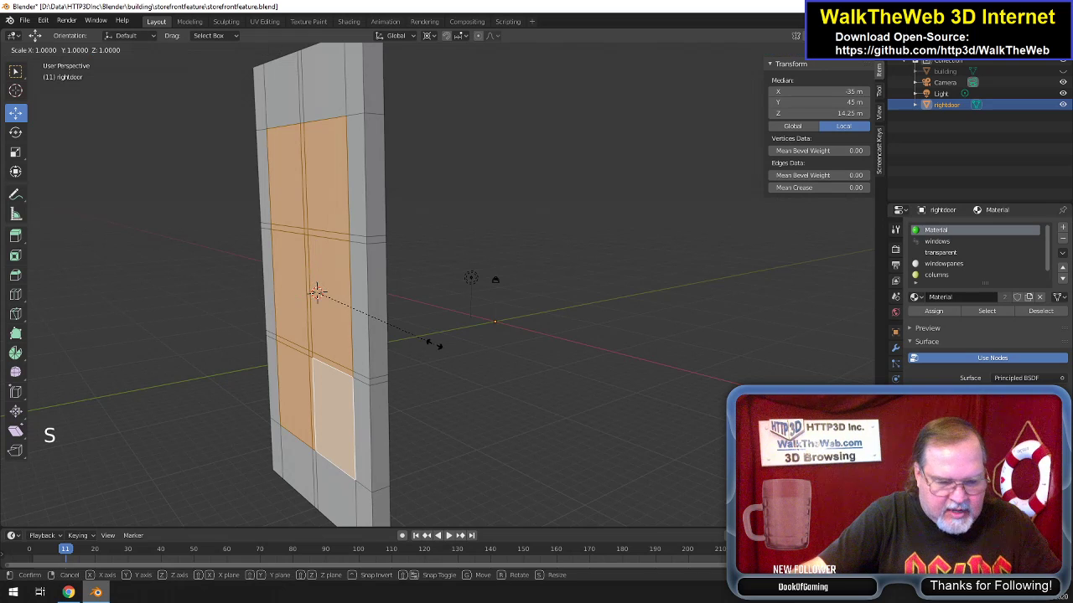
key("y")
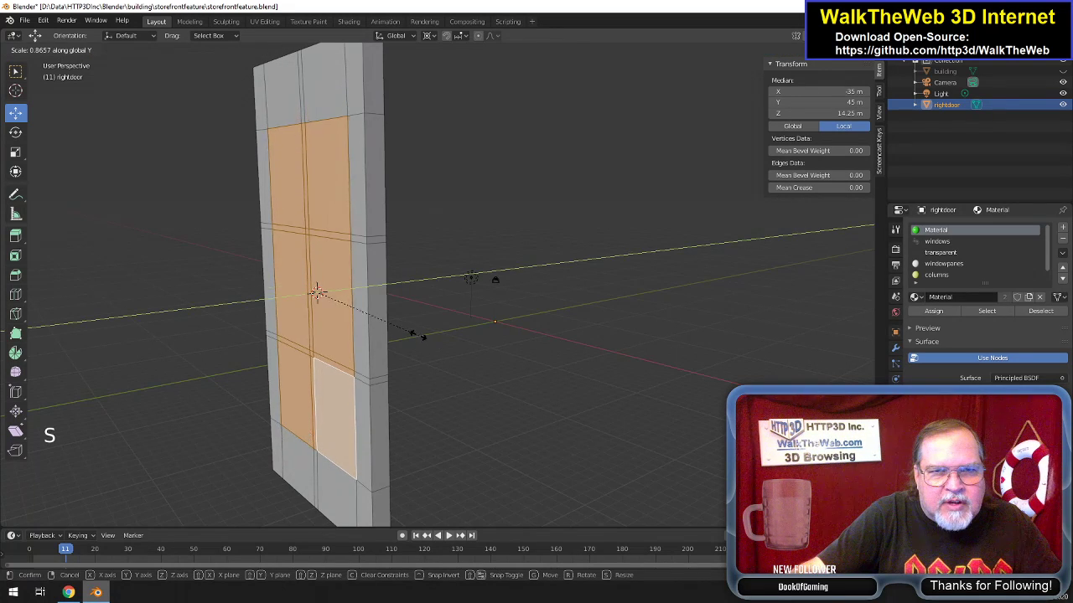
key("Escape")
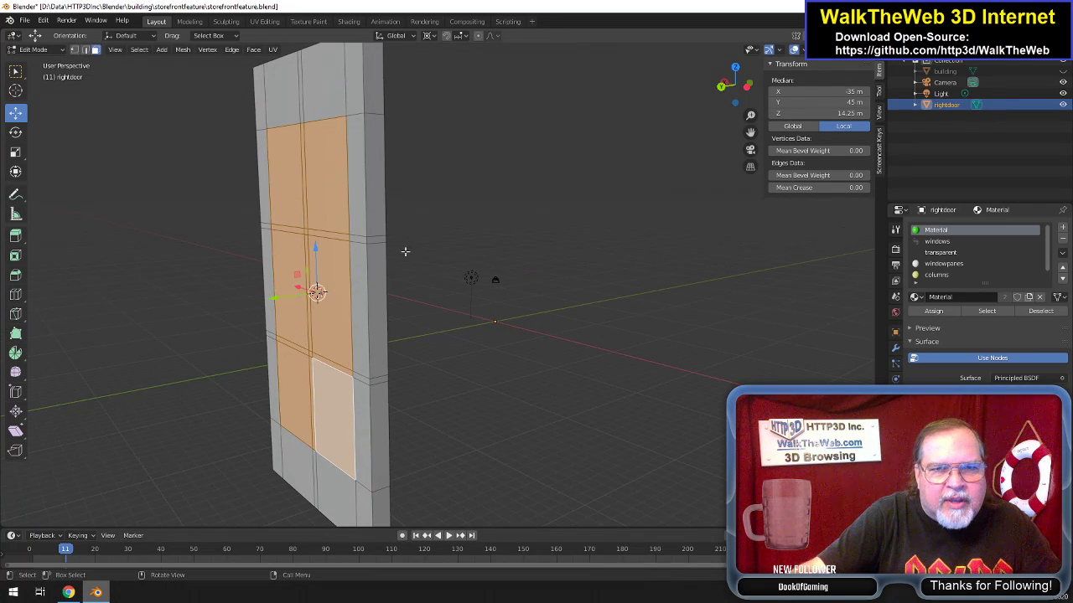
Extrude the selected window area in place on both sides and scale it along Y to about 0.604.
key("e")
left_click(420, 292)
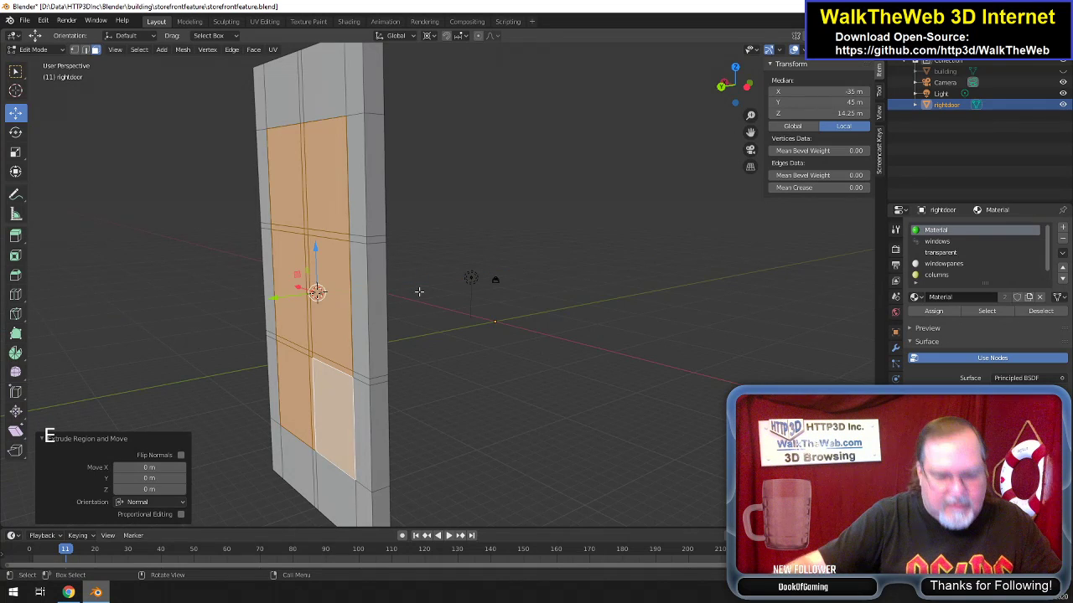
key("s")
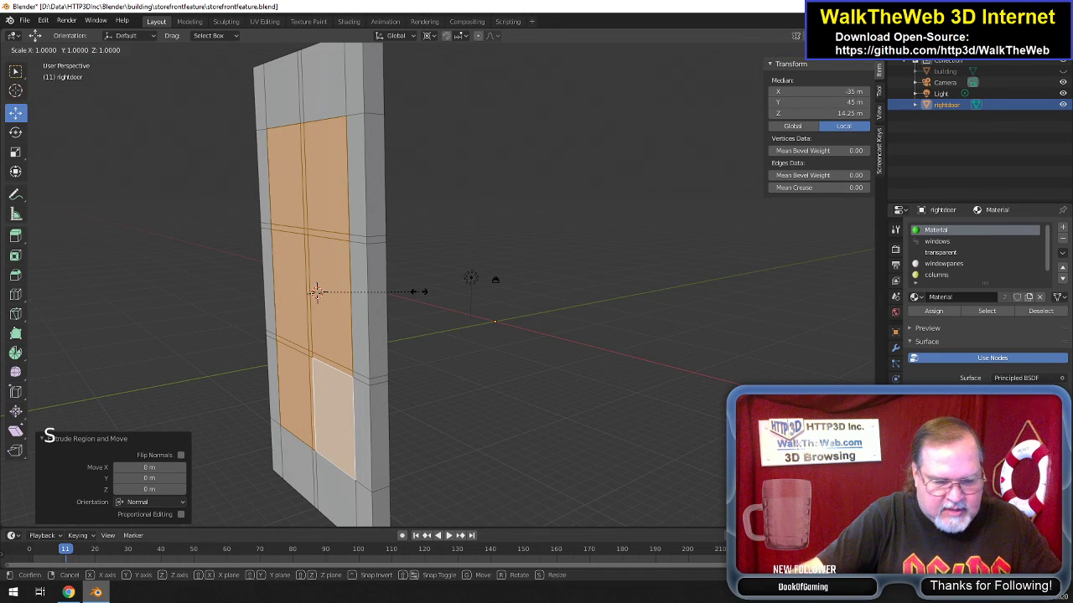
key("y")
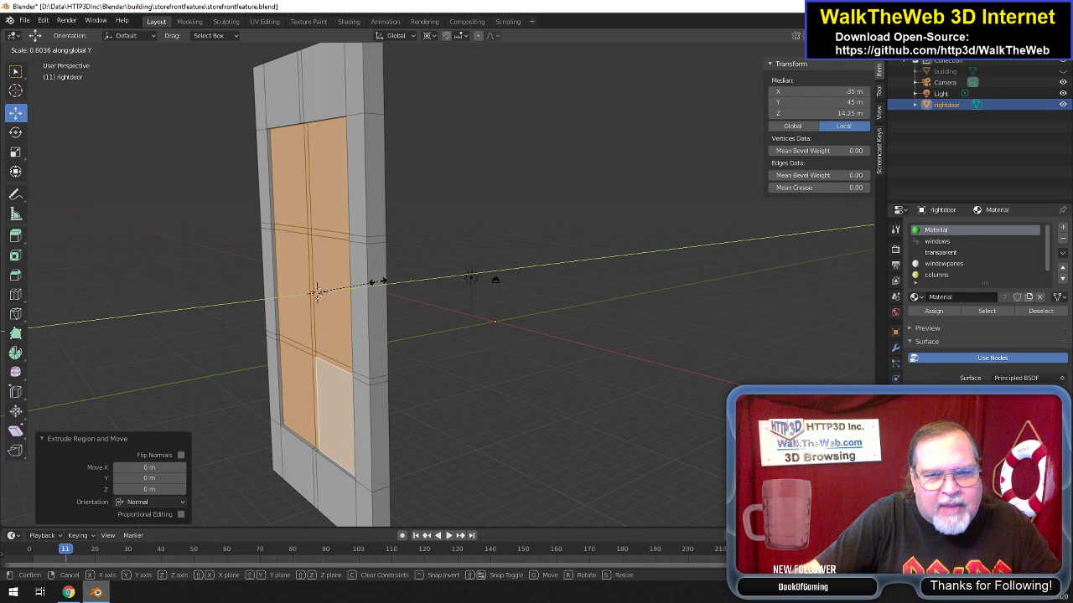
left_click(377, 281)
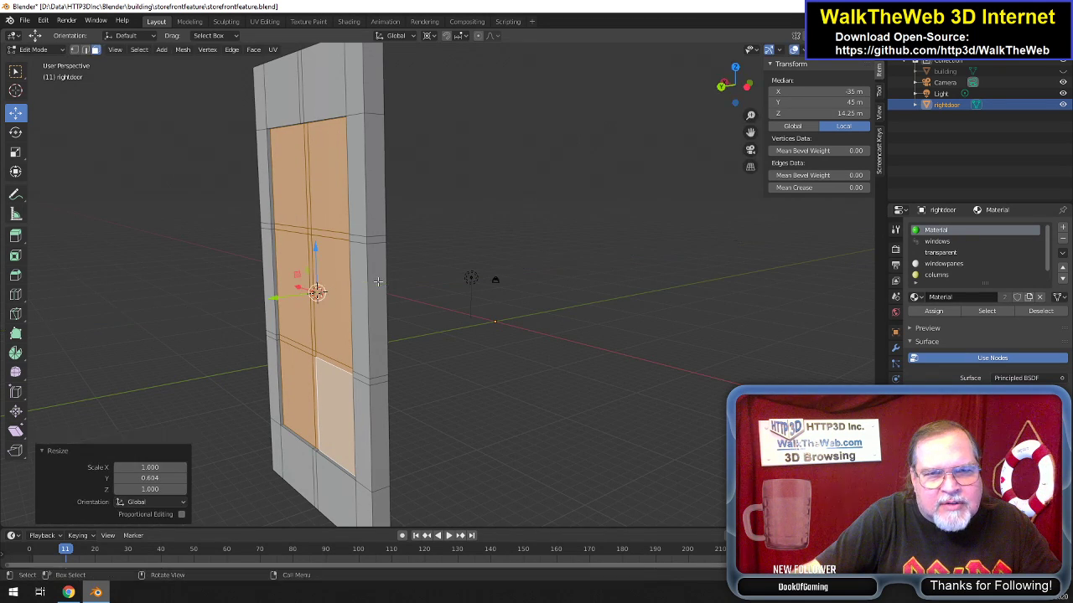
Select only the six recessed pane faces on one side of the door, leaving out the divider strips.
left_click(323, 206)
left_click(290, 196, "shift")
left_click(294, 256, "shift")
left_click(333, 266, "shift")
left_click(325, 376, "shift")
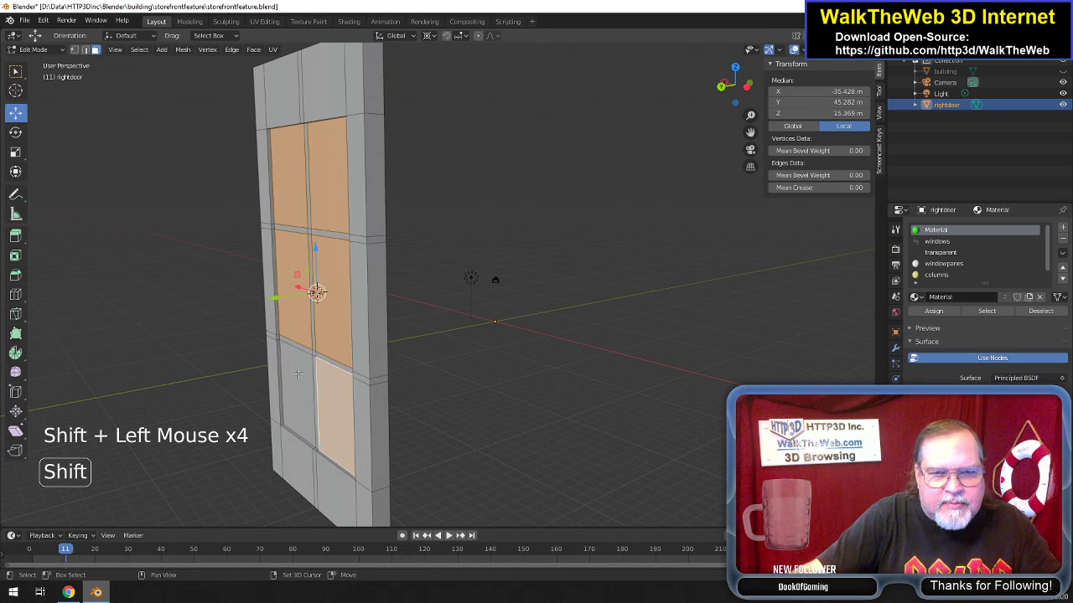
left_click(298, 374, "shift")
Add the six recessed pane faces on the opposite side of the door to the selection.
left_click(742, 99)
left_click_drag(743, 99, 731, 95)
left_click(287, 188, "shift")
left_click(360, 186, "shift")
left_click(345, 257, "shift")
left_click(294, 268, "shift")
left_click(308, 327, "shift")
left_click(347, 328, "shift")
left_click_drag(755, 97, 737, 98)
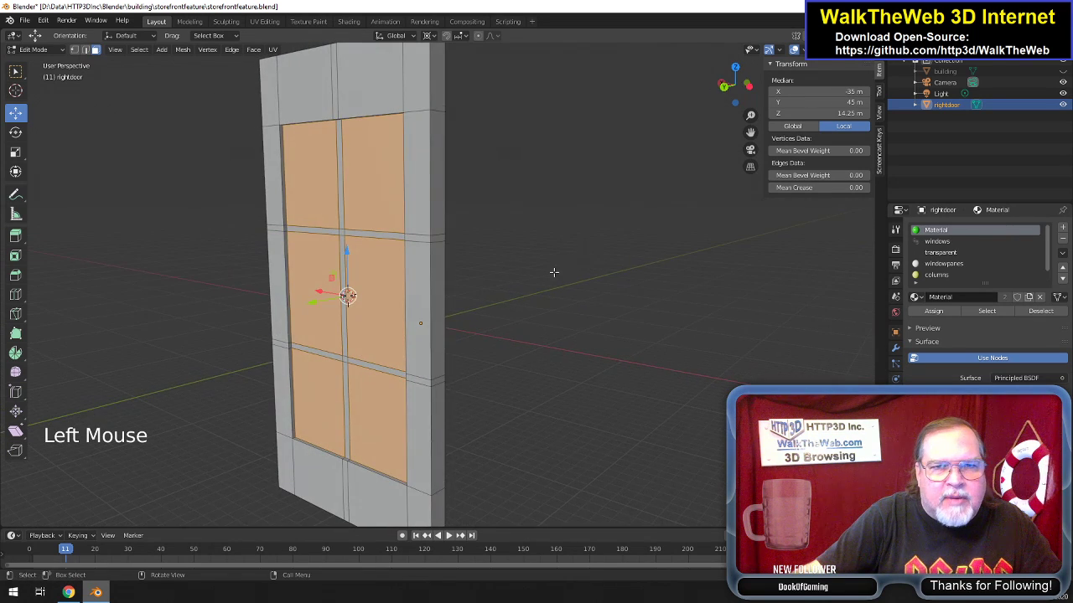
Extrude the twelve selected pane faces in place and scale them along Y to about 0.473.
key("e")
right_click(554, 272)
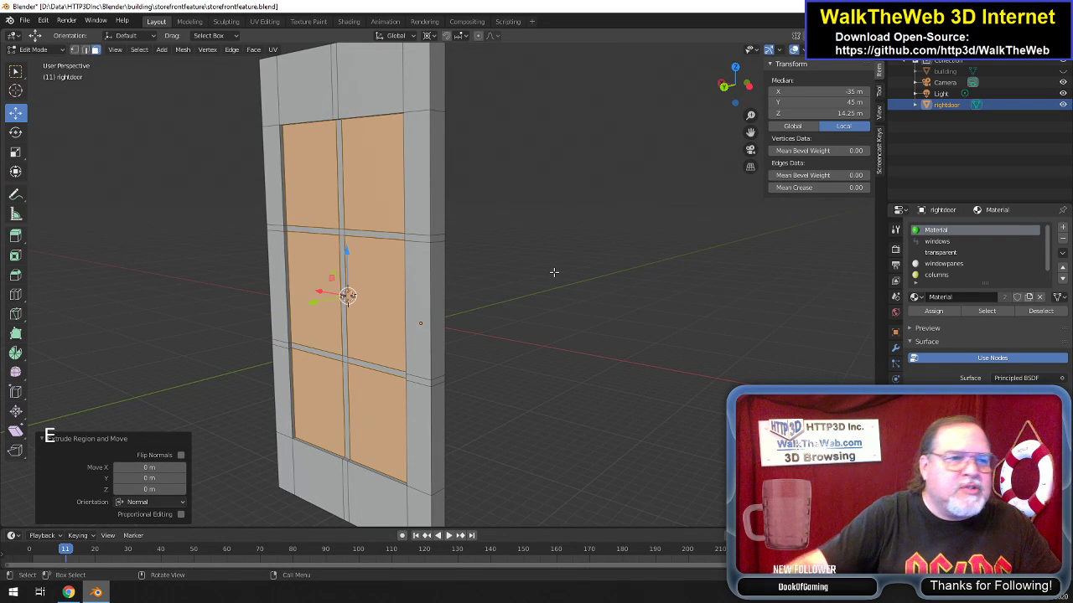
key("s")
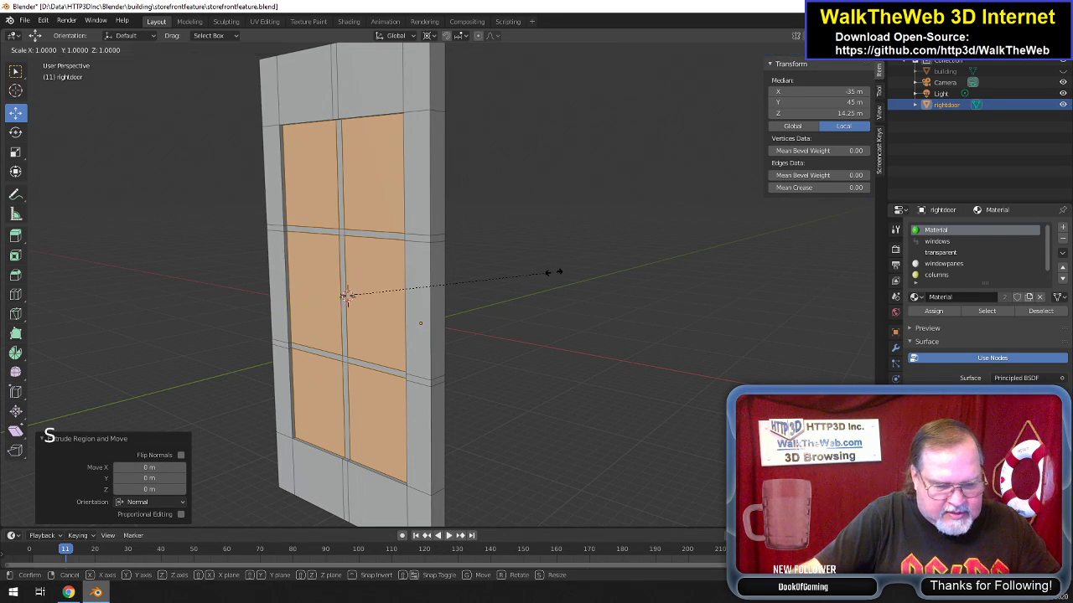
key("y")
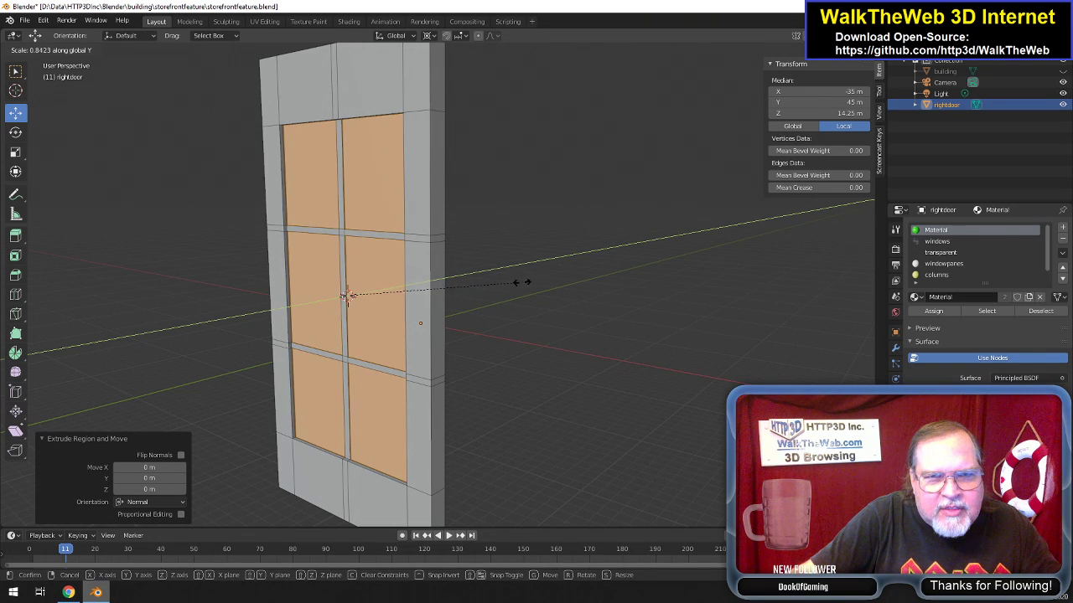
left_click(443, 291)
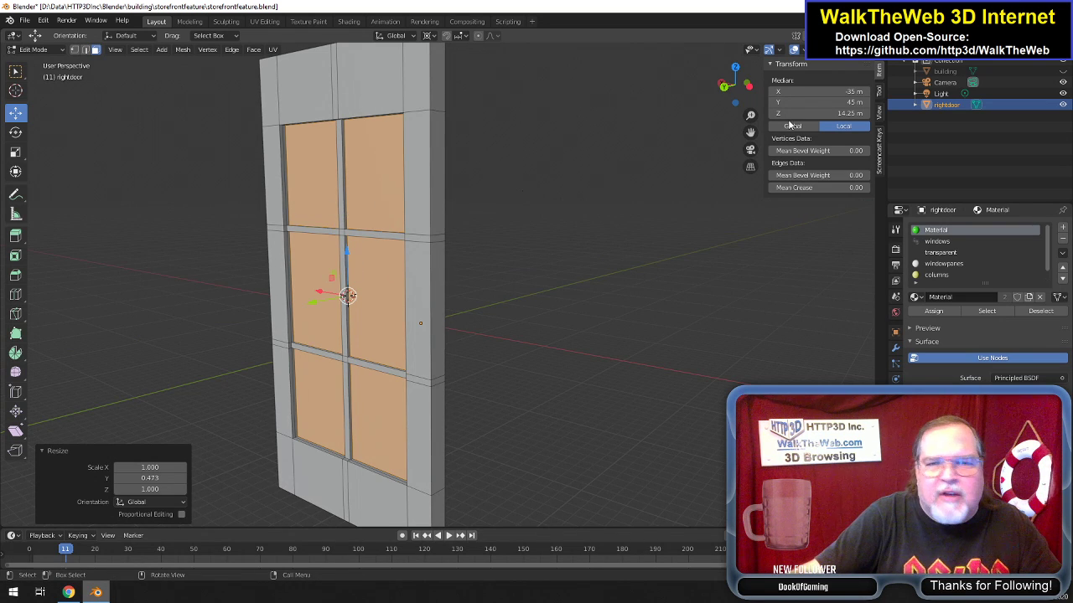
Assign the windows material to the selected pane faces and show the door in material preview shading.
mouse_move(729, 84)
left_mouse_down()
mouse_move(99, 299)
mouse_move(176, 331)
mouse_move(723, 89)
left_mouse_up()
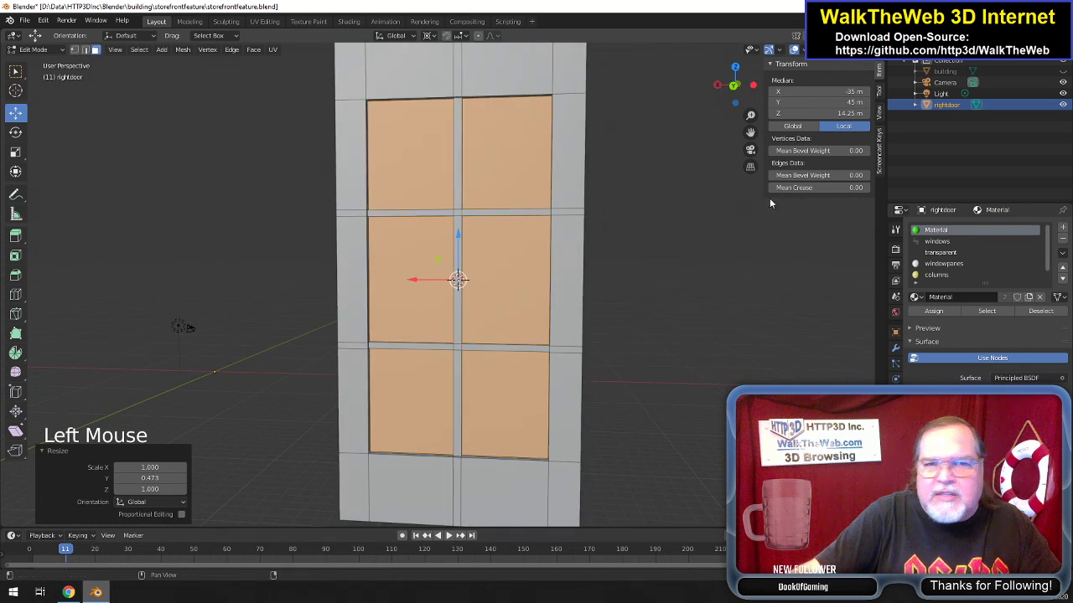
scroll(945, 248, "up", 1)
left_click(941, 242)
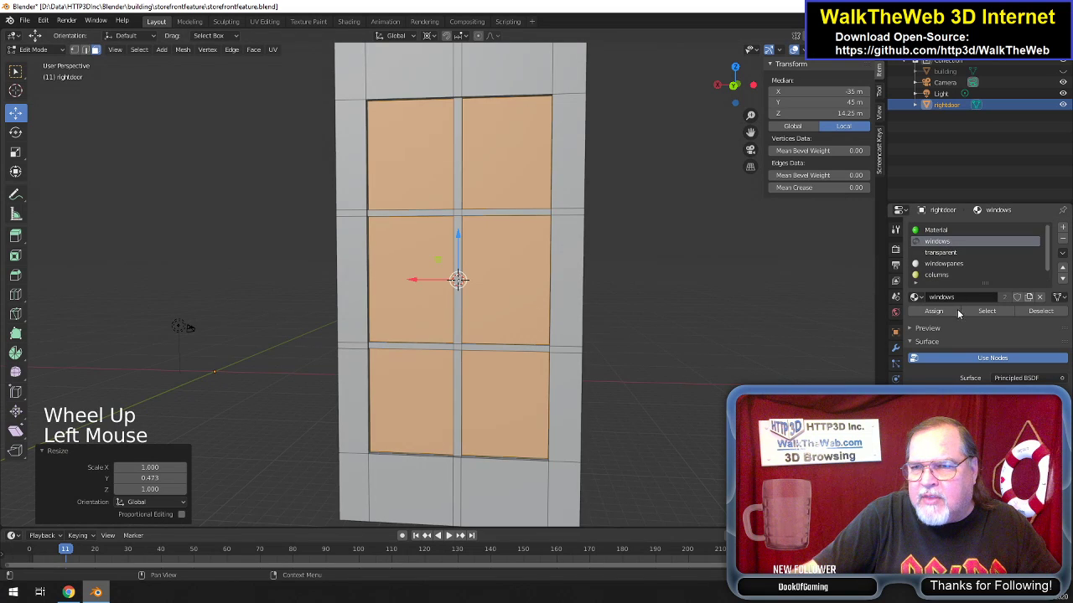
left_click(935, 312)
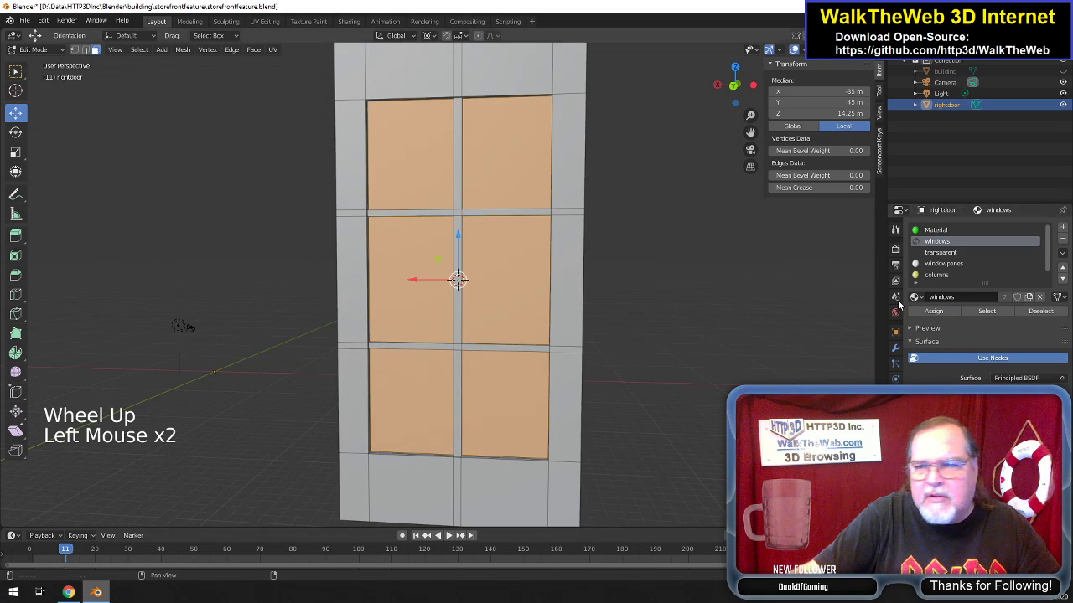
key("z")
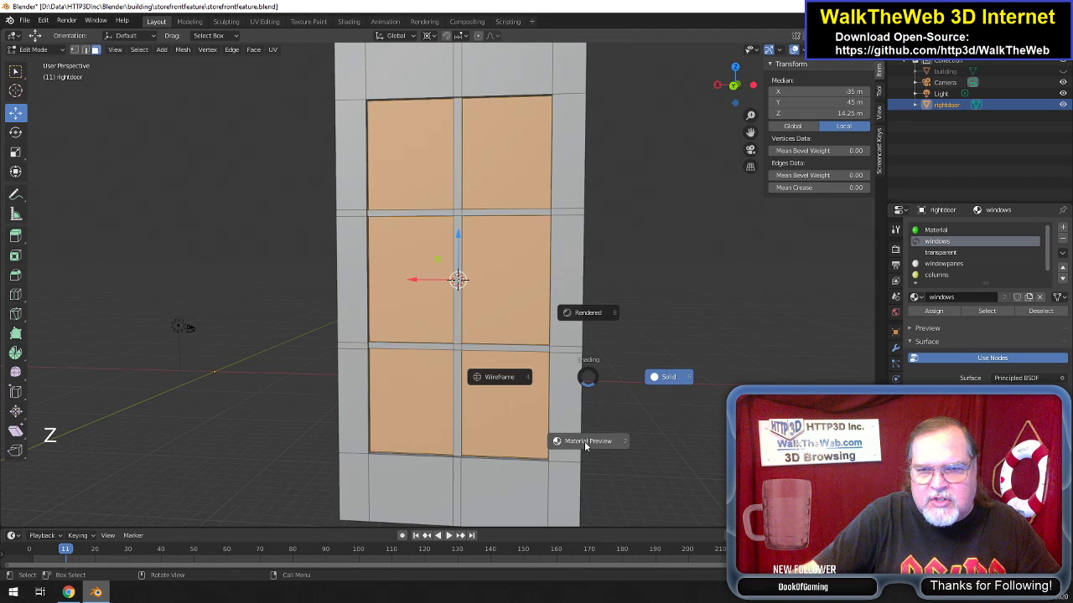
left_click(610, 415)
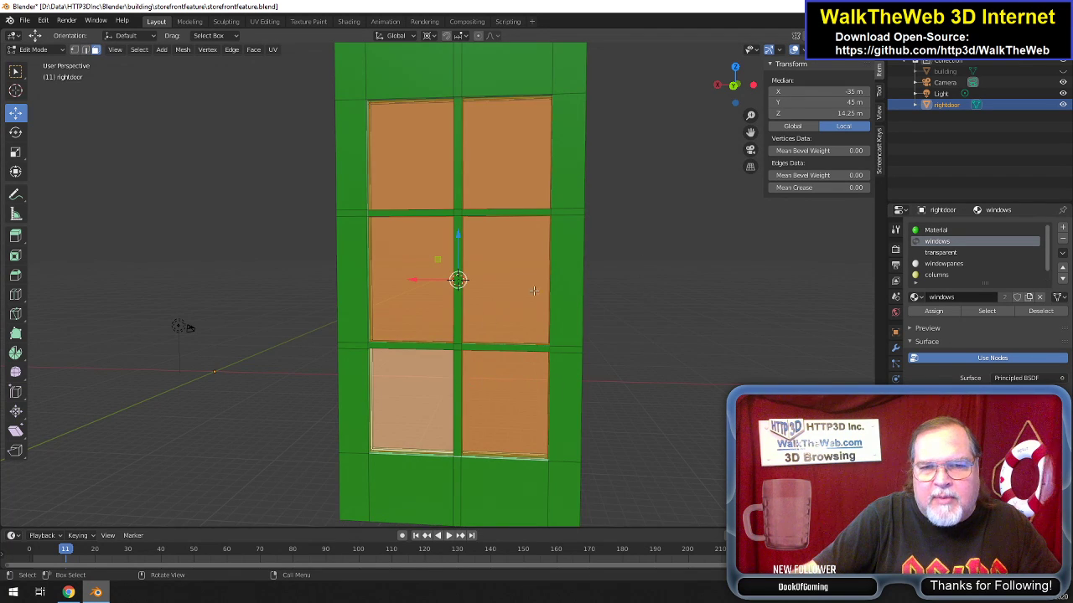
Examine the material colours on the panes, recess sides and dividers from several angles.
left_click_drag(730, 110, 468, 216)
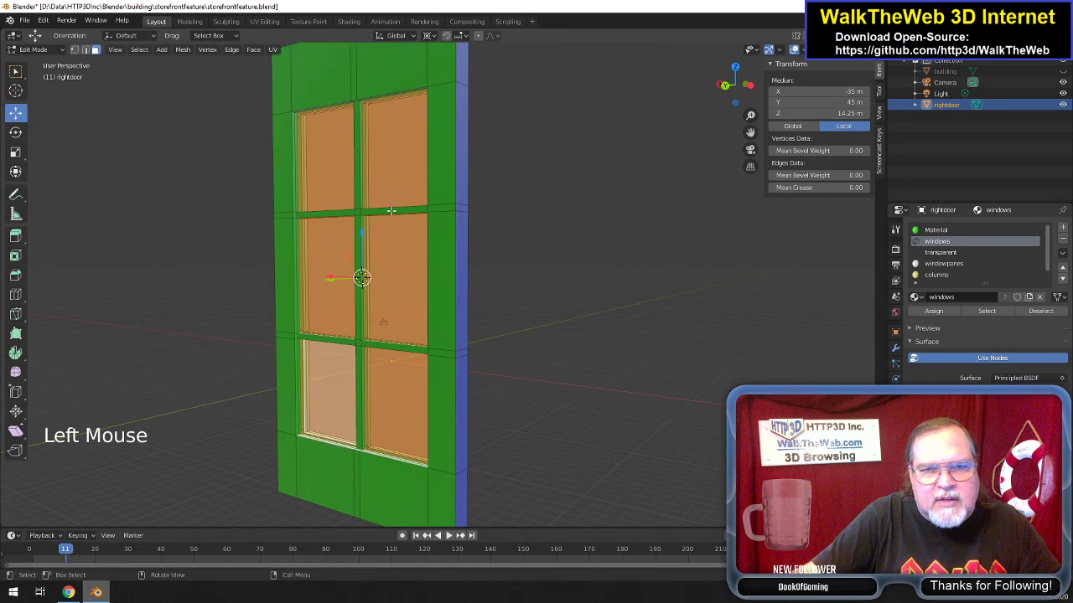
scroll(391, 210, "up", 2)
left_click_drag(742, 97, 390, 212)
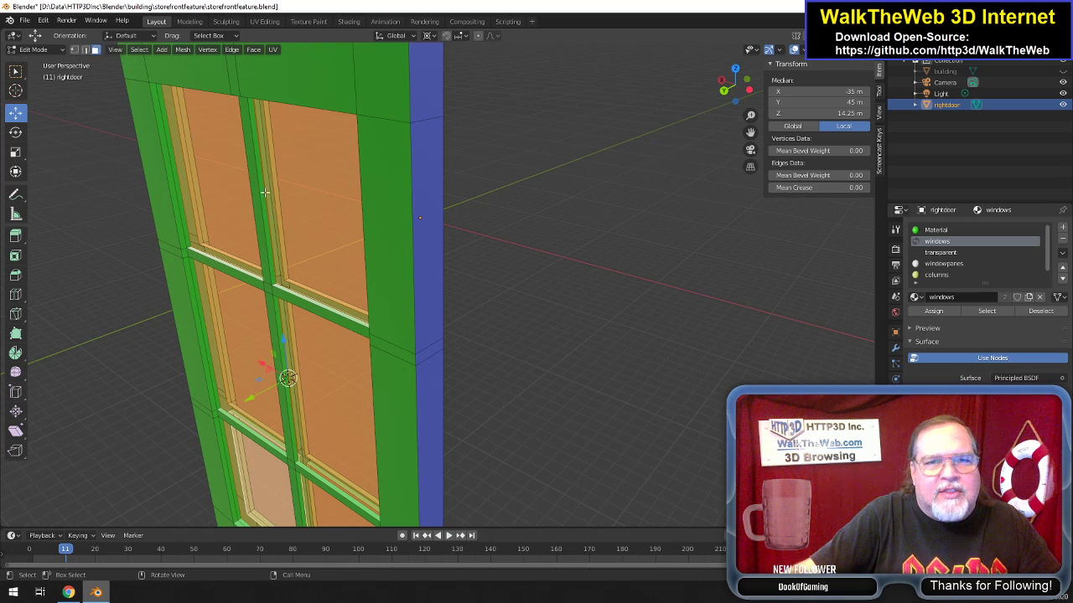
scroll(294, 263, "down", 3)
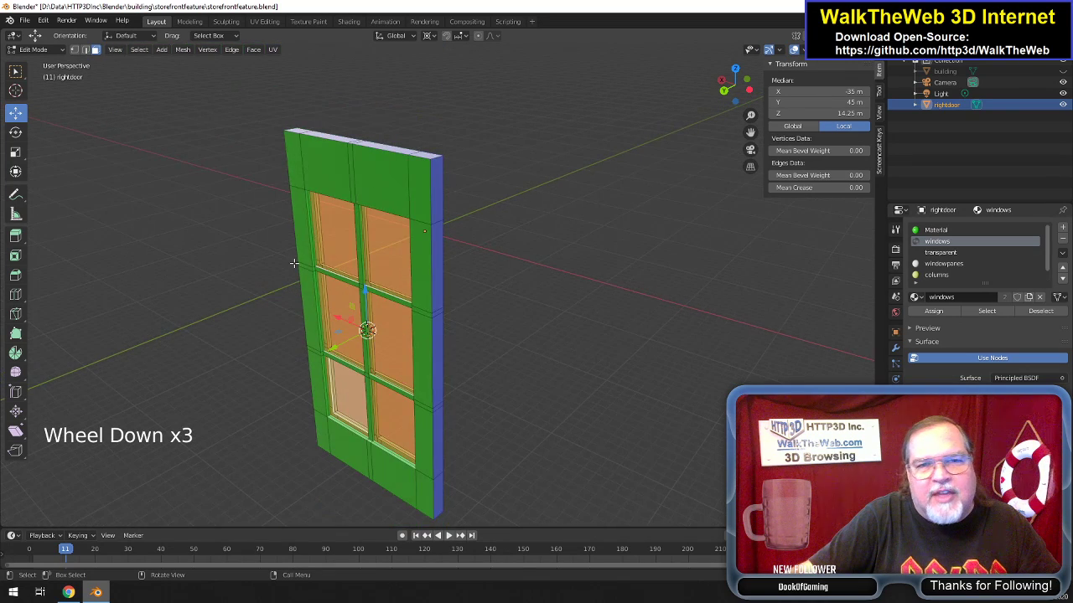
scroll(294, 263, "up", 4)
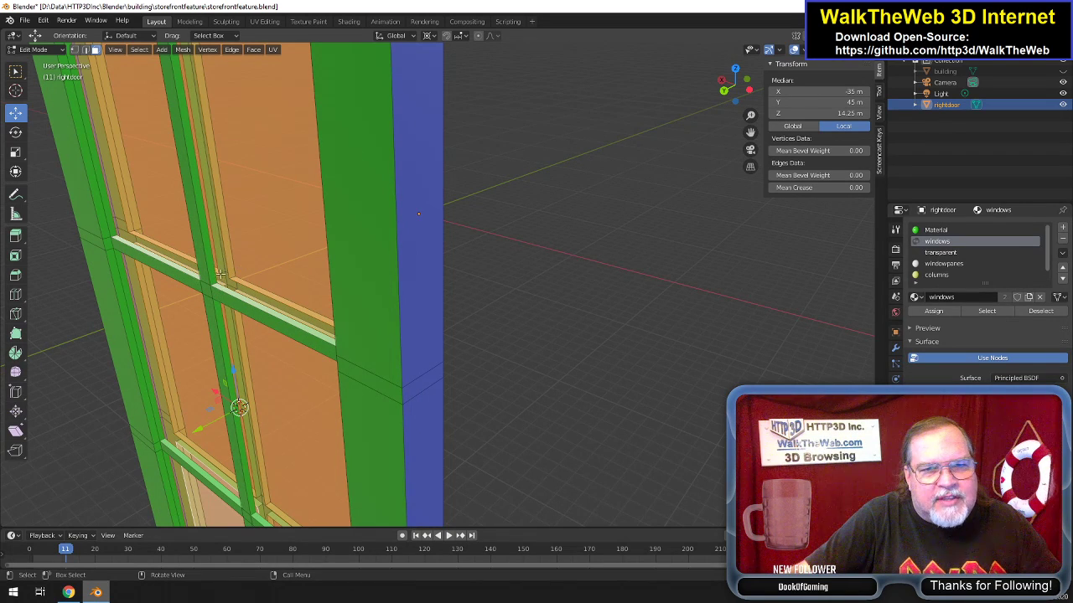
scroll(222, 265, "down", 2)
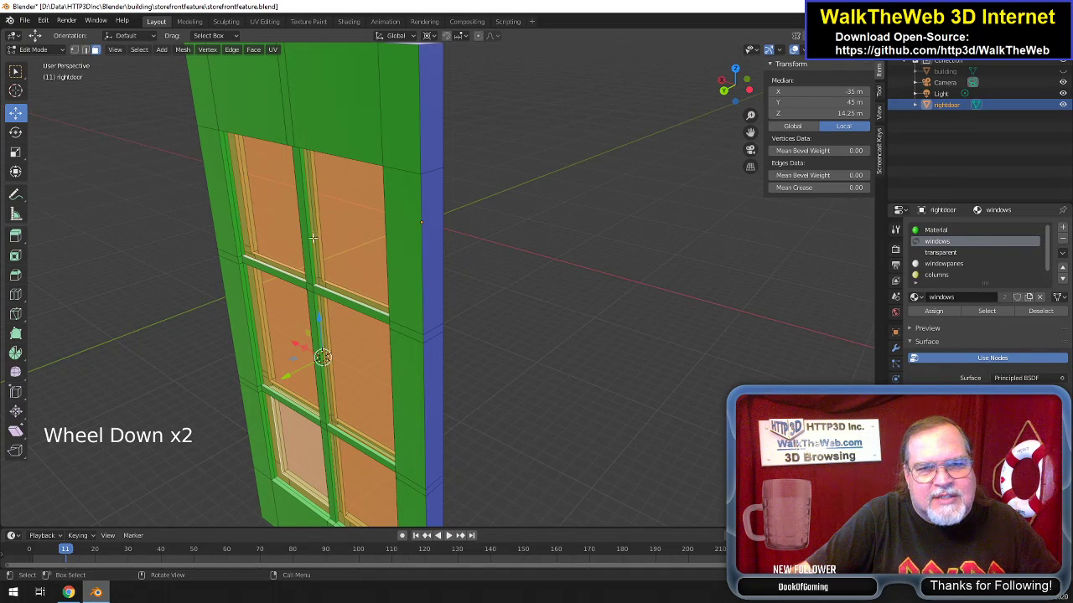
scroll(307, 255, "up", 3)
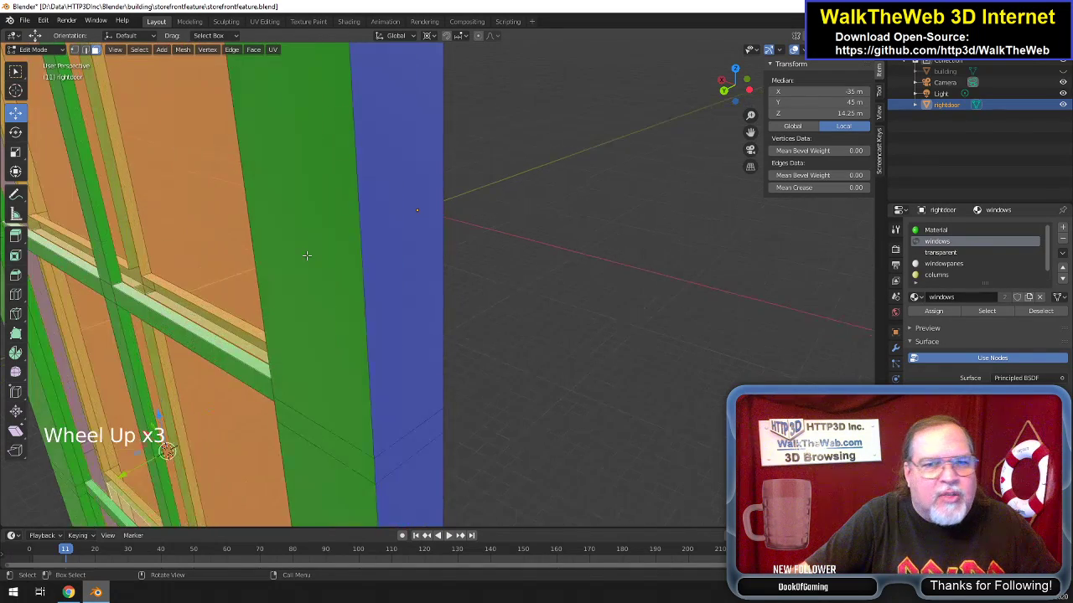
scroll(306, 256, "down", 1)
left_click_drag(727, 87, 671, 127)
Show the door in wireframe with vertex selection and inspect the layered edges around the upper panes.
key("z")
key("z")
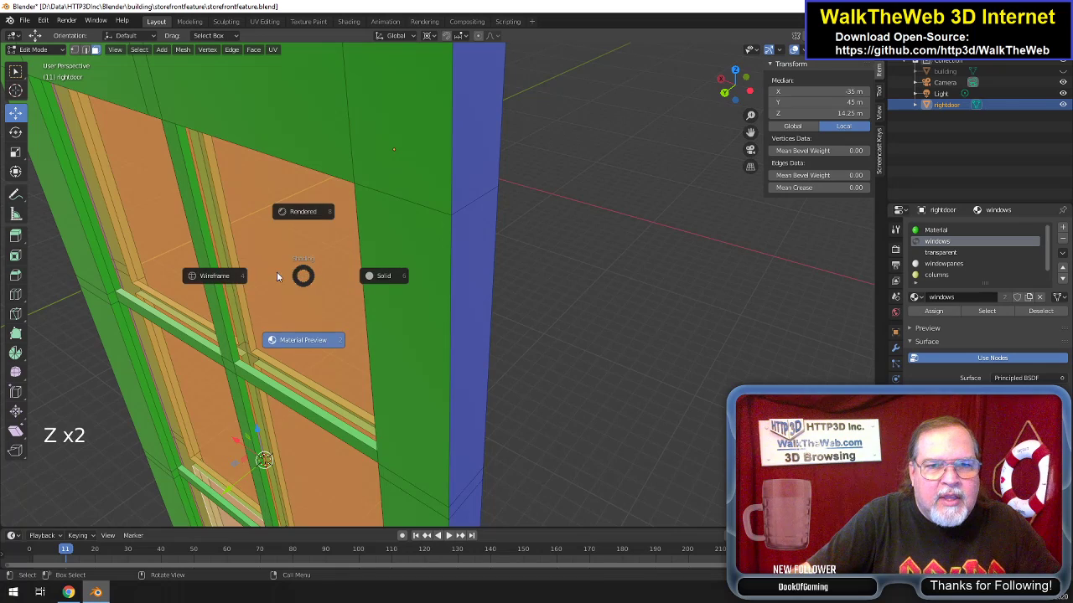
left_click(222, 272)
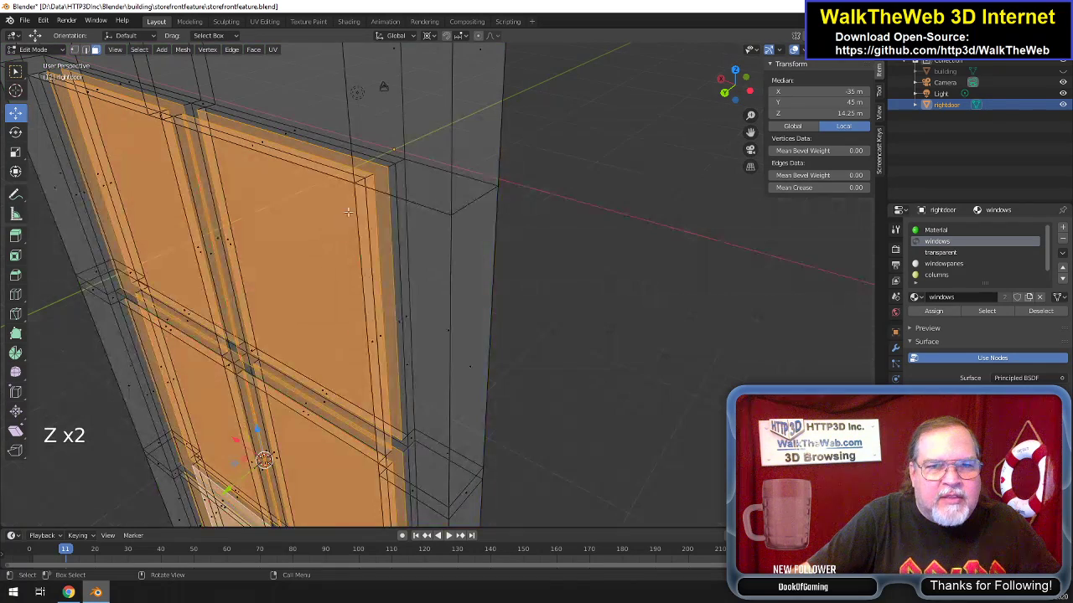
left_click(74, 51)
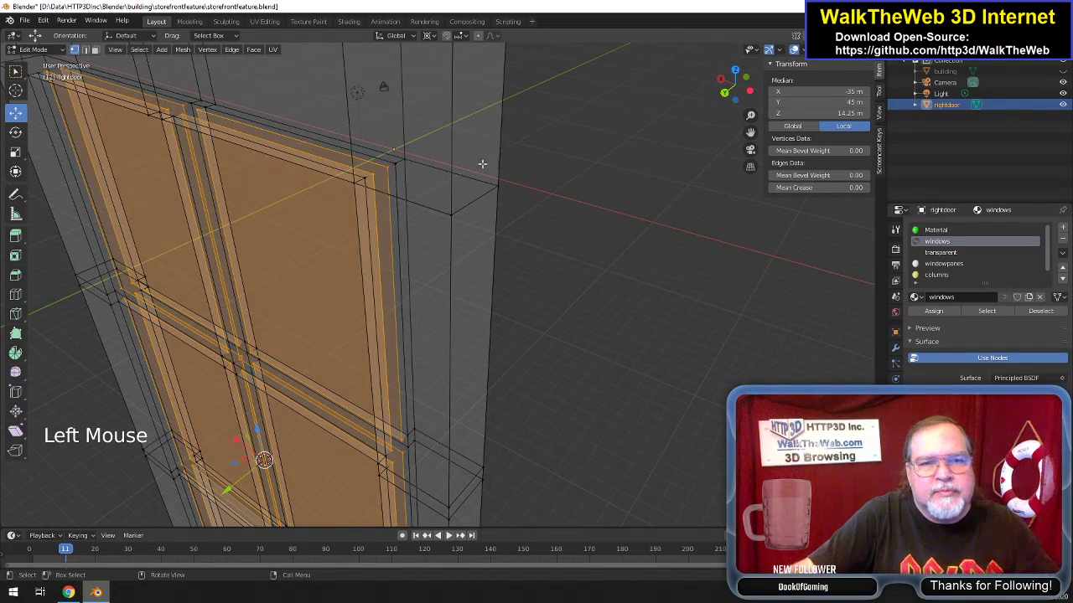
left_click_drag(731, 86, 707, 91)
scroll(434, 201, "up", 1)
scroll(436, 200, "down", 1)
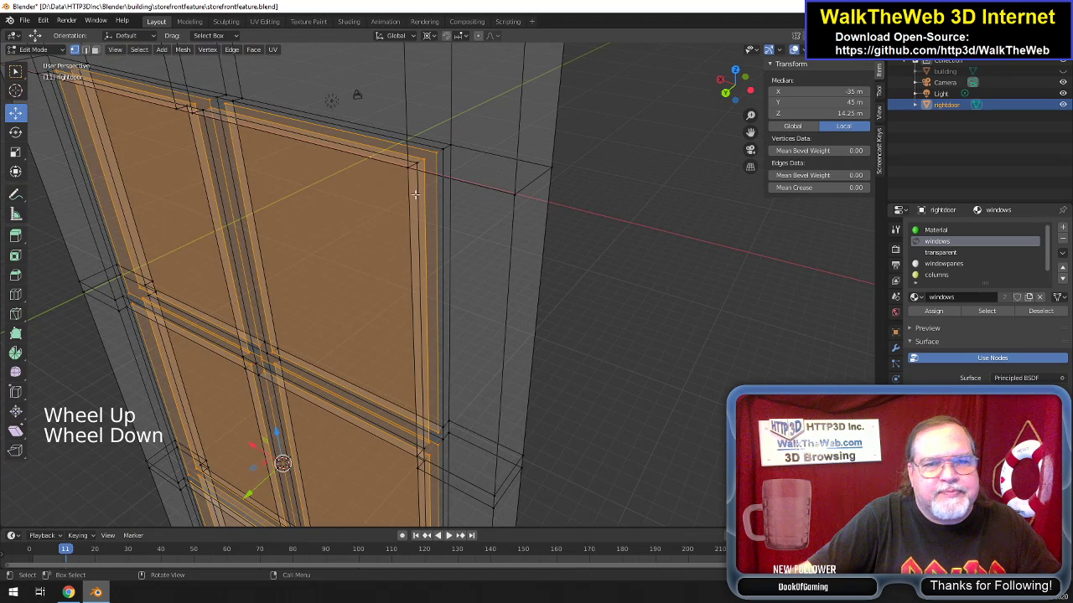
scroll(409, 197, "down", 1)
left_click_drag(732, 87, 724, 87)
scroll(628, 215, "down", 3)
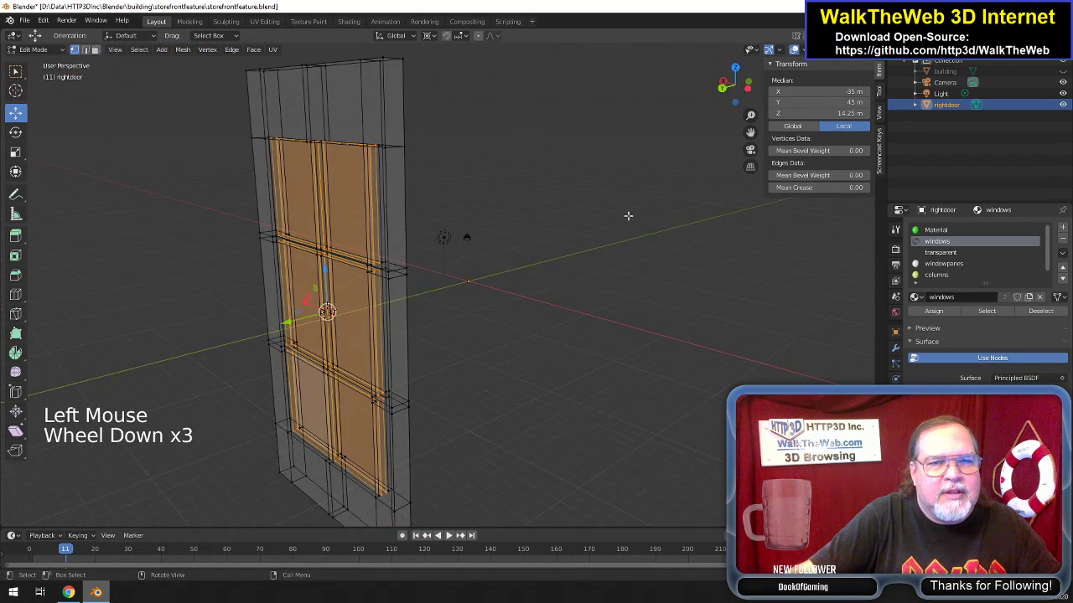
scroll(616, 223, "up", 2)
left_click_drag(750, 132, 766, 175)
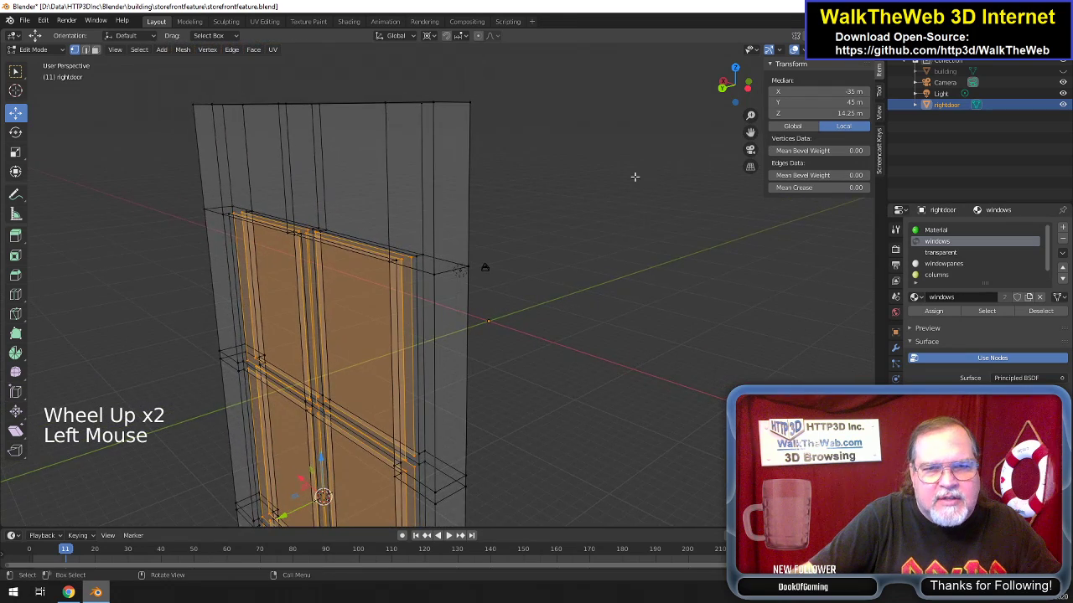
scroll(635, 177, "up", 1)
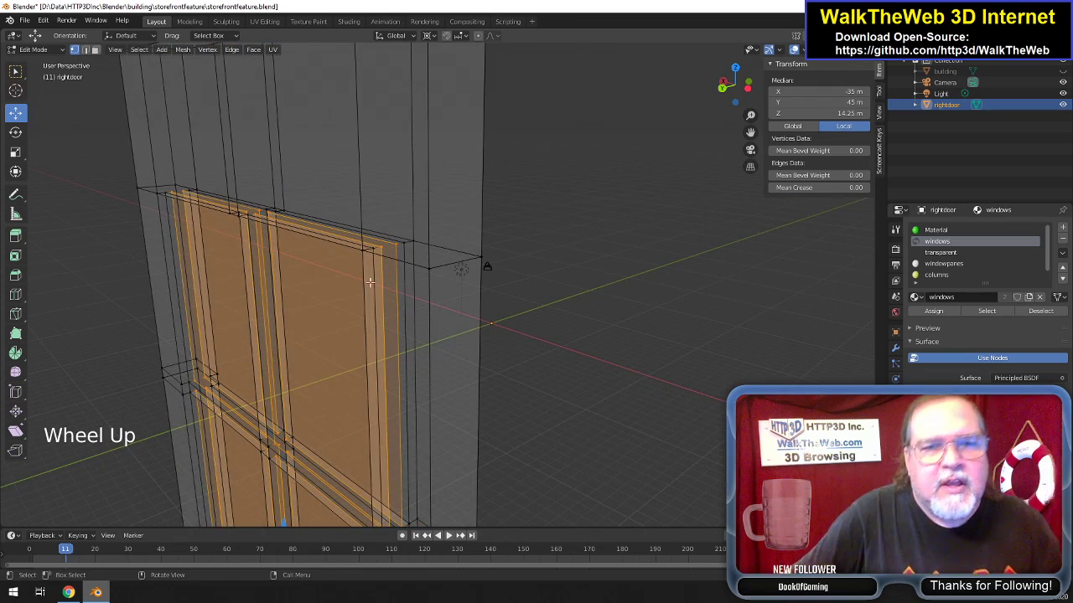
Check the coordinates of the vertices at an upper pane corner, ending with the two extruded recess vertices on opposite sides selected.
left_click(363, 251)
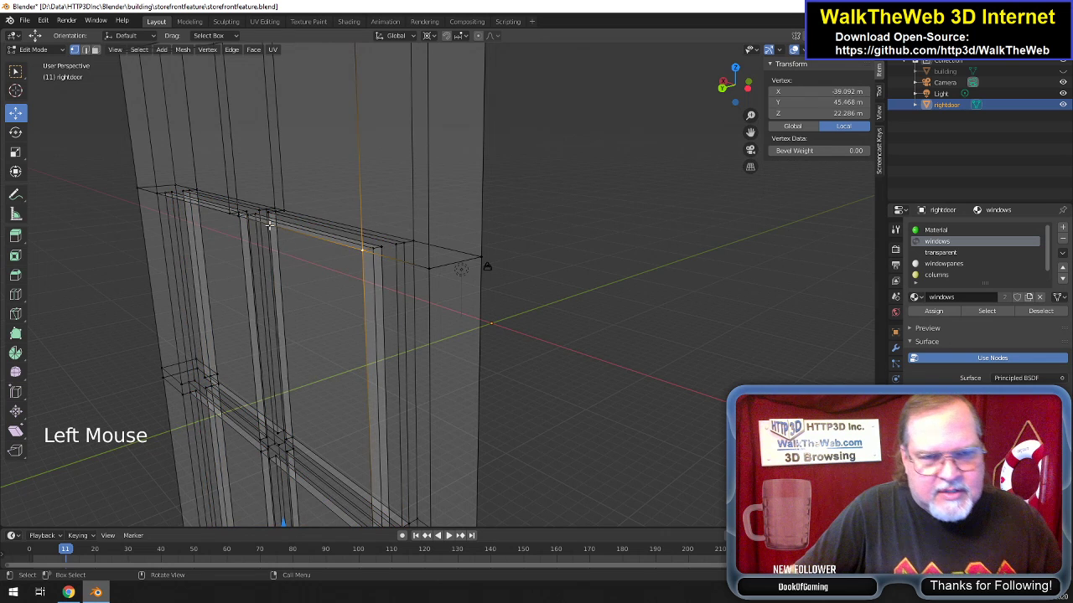
left_click(405, 248)
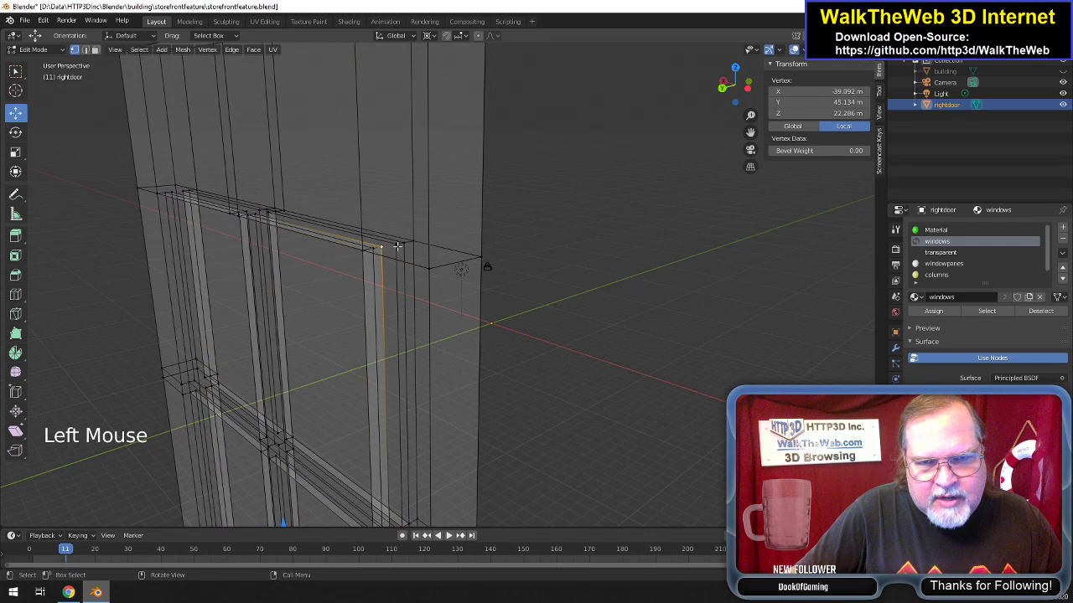
left_click(364, 253)
left_click(412, 243)
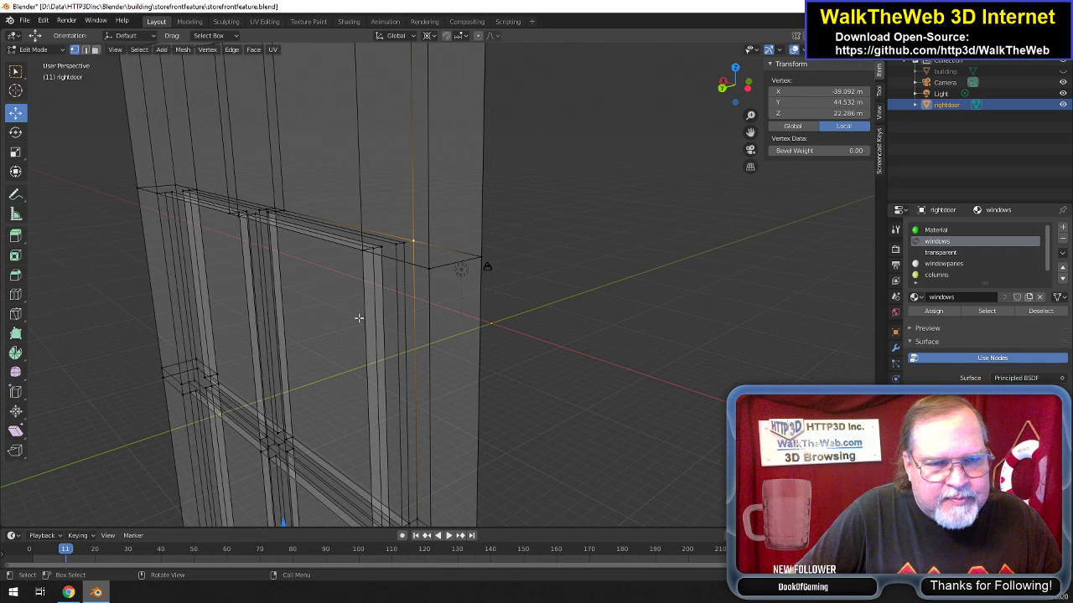
scroll(358, 318, "down", 2)
scroll(363, 319, "up", 3)
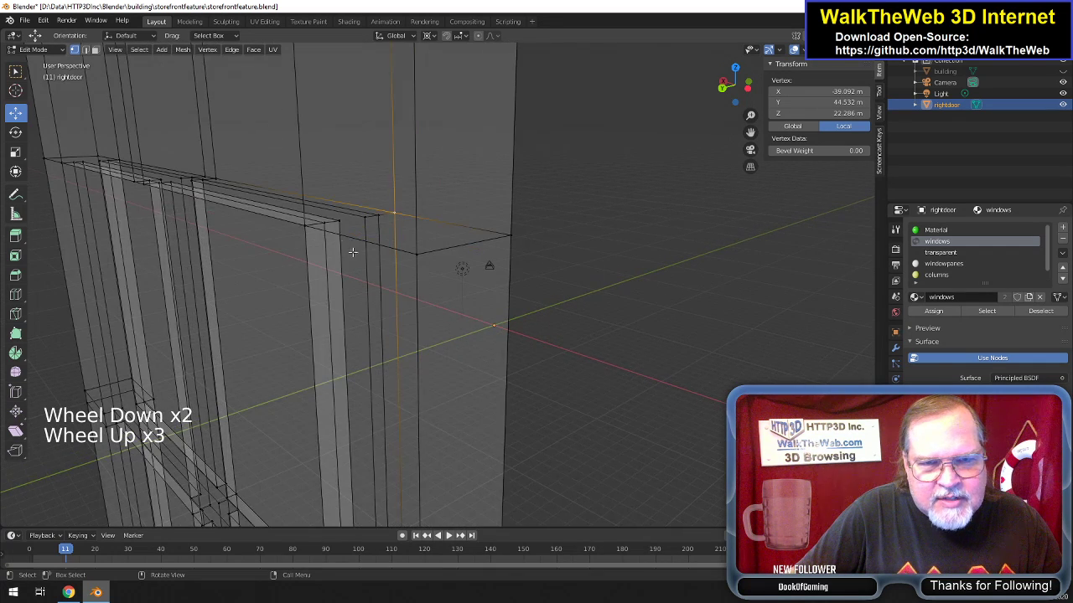
left_click(323, 223)
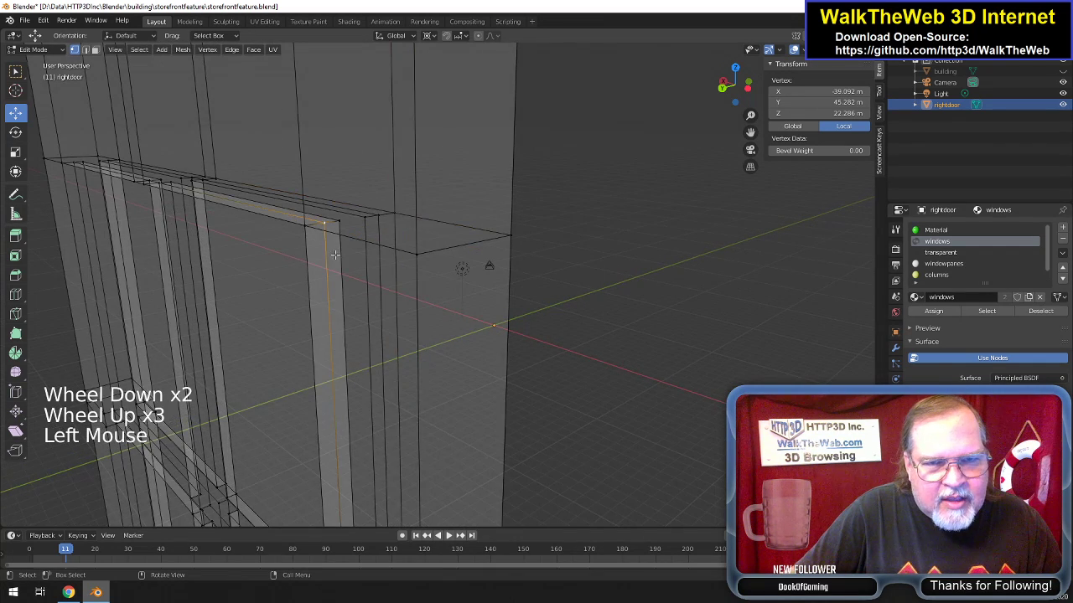
left_click(377, 216, "shift")
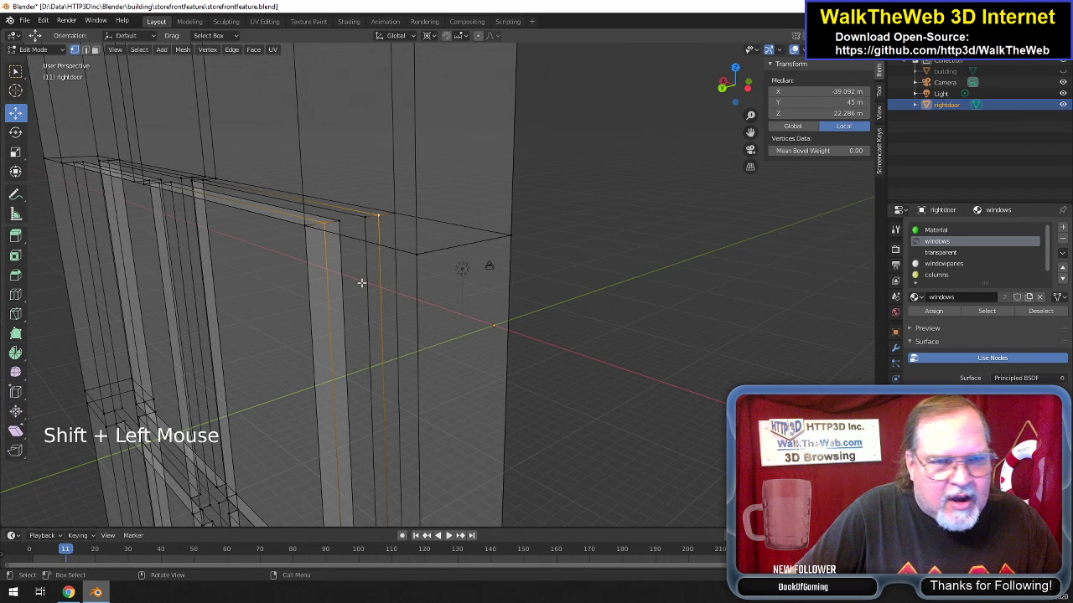
scroll(365, 281, "down", 2)
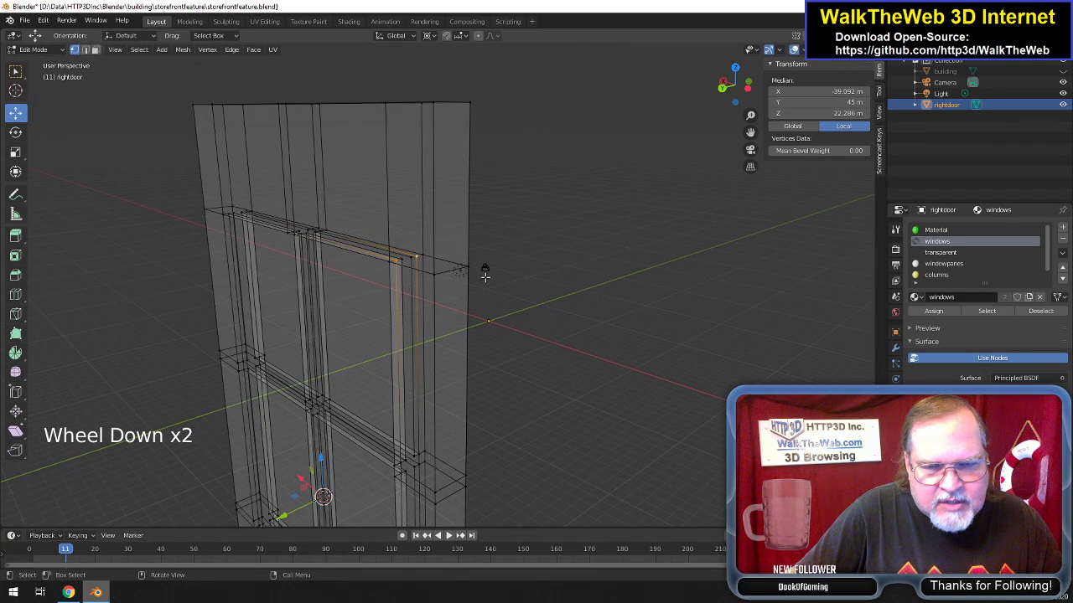
Return the door to solid shading and face selection, with nothing selected and the pane recesses in view.
left_click_drag(734, 88, 668, 108)
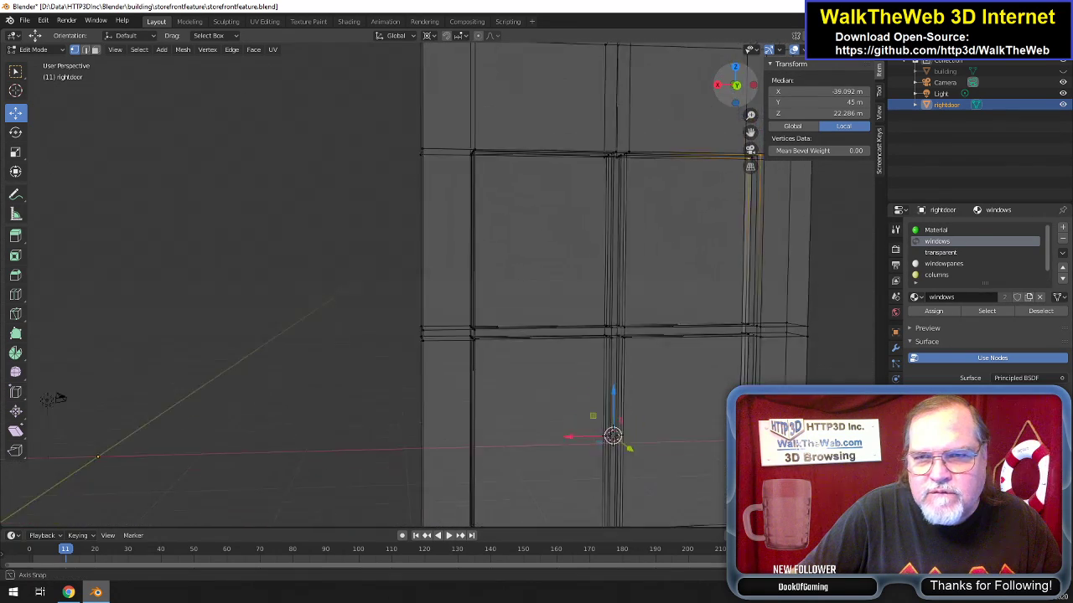
left_click_drag(47, 418, 63, 387)
left_click_drag(667, 108, 642, 146)
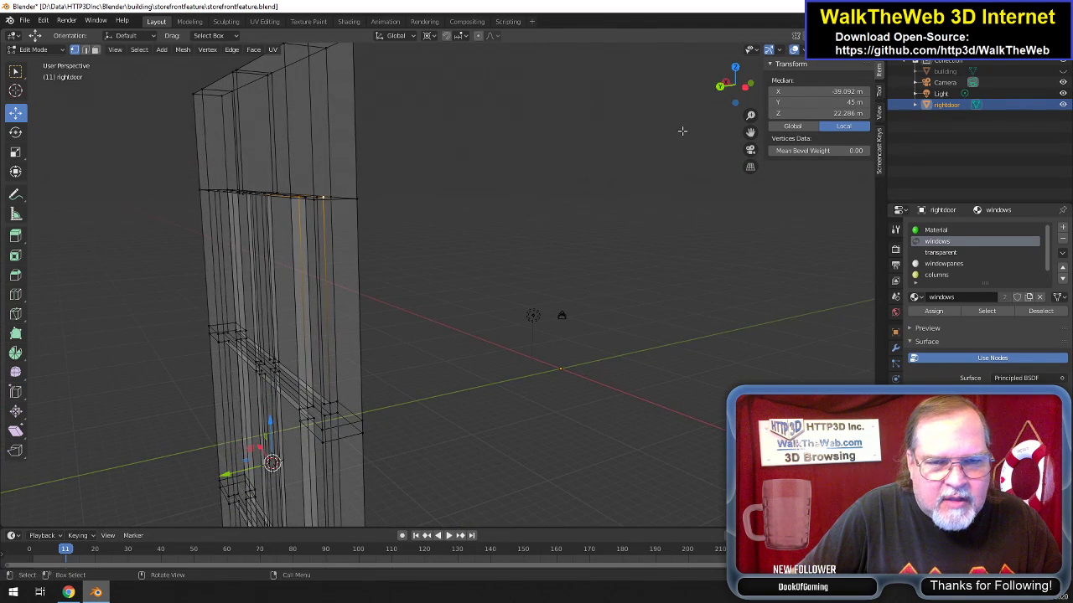
scroll(643, 146, "down", 2)
mouse_move(731, 99)
left_mouse_down()
mouse_move(714, 93)
mouse_move(687, 165)
left_mouse_up()
key("z")
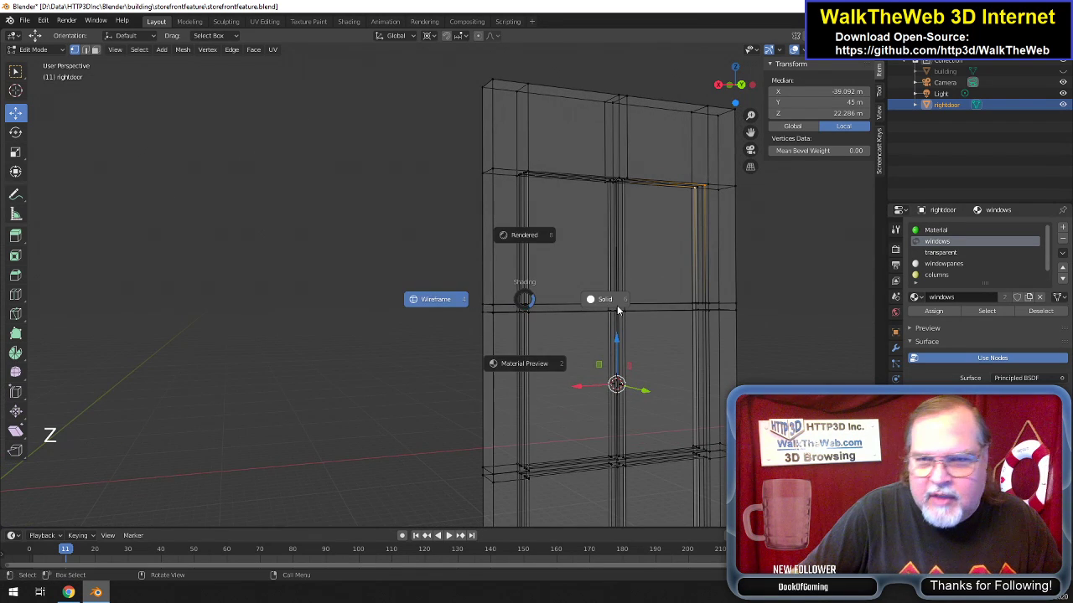
left_click(606, 300)
scroll(722, 448, "up", 2)
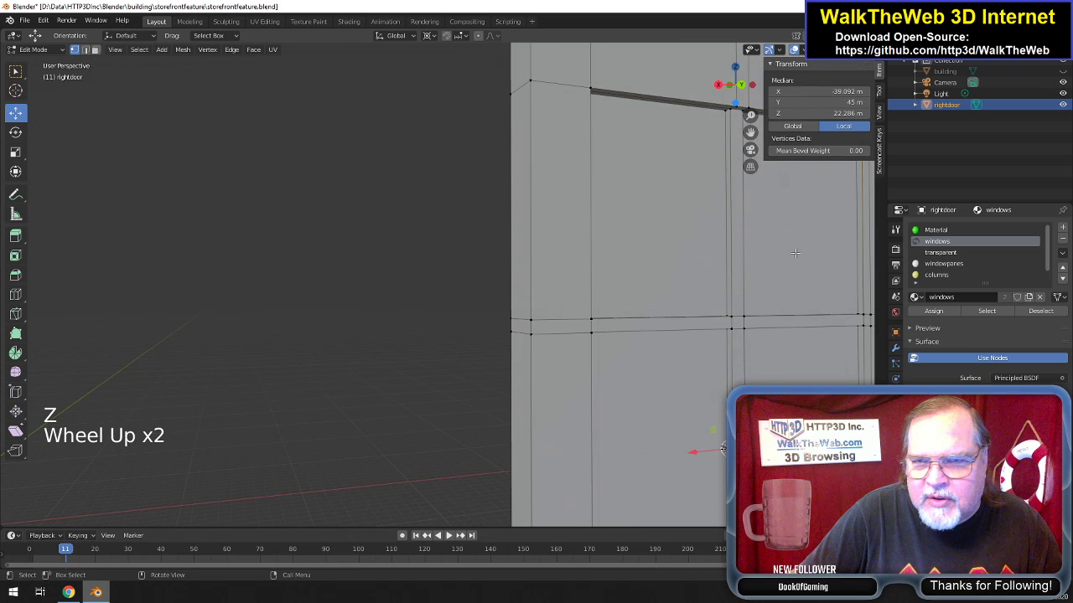
left_click_drag(750, 133, 326, 140)
mouse_move(735, 100)
left_mouse_down()
mouse_move(752, 77)
mouse_move(741, 108)
mouse_move(753, 147)
mouse_move(751, 111)
left_mouse_up()
left_click(455, 227)
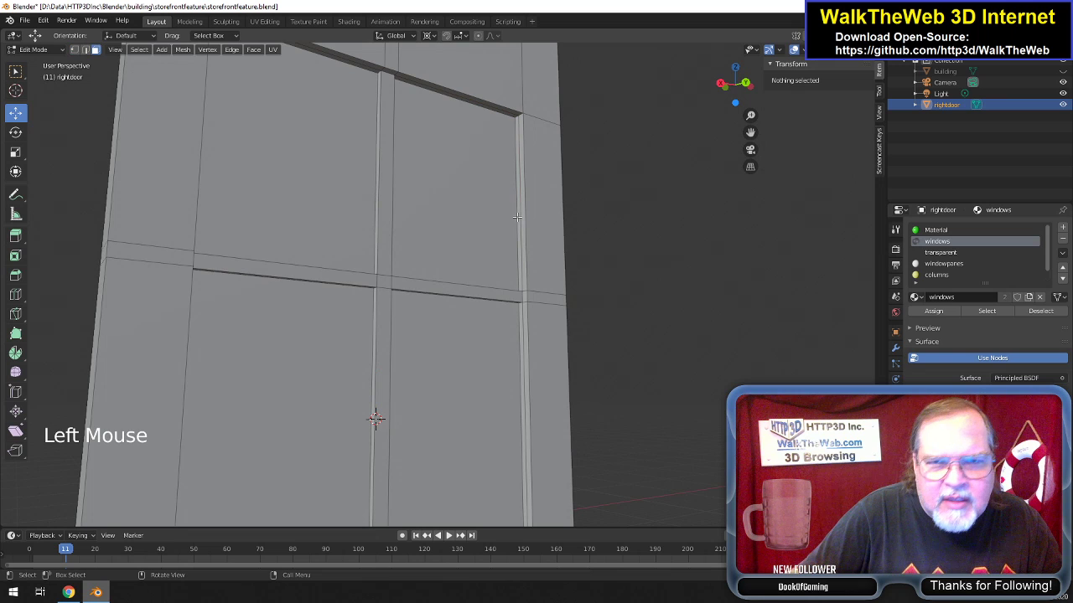
Select the six vertical recess faces at both outer edges of the window panes on one side of the door.
left_click(517, 261)
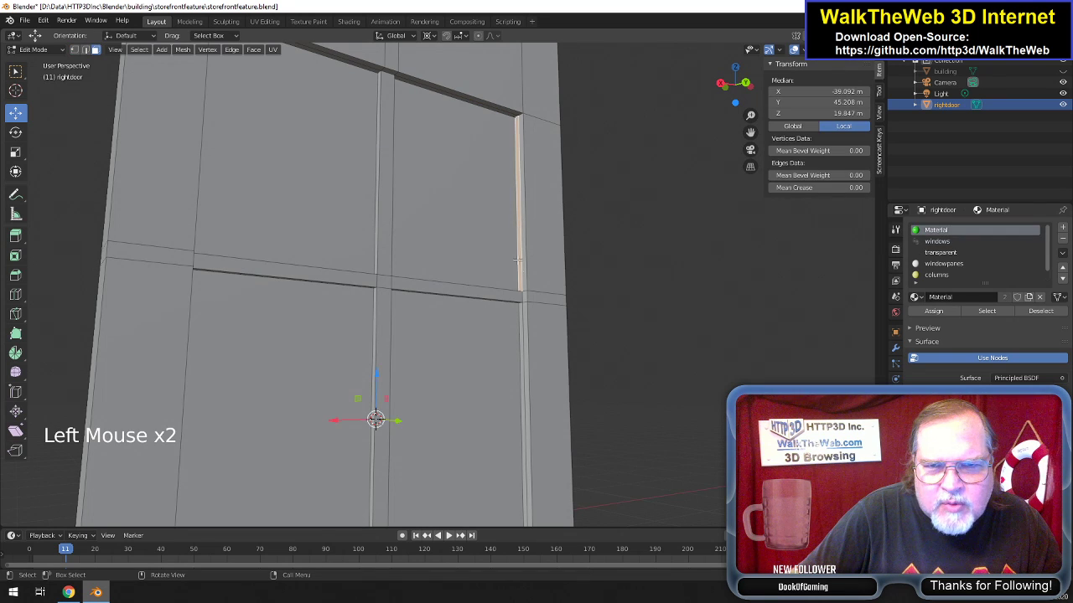
left_click(522, 332, "shift")
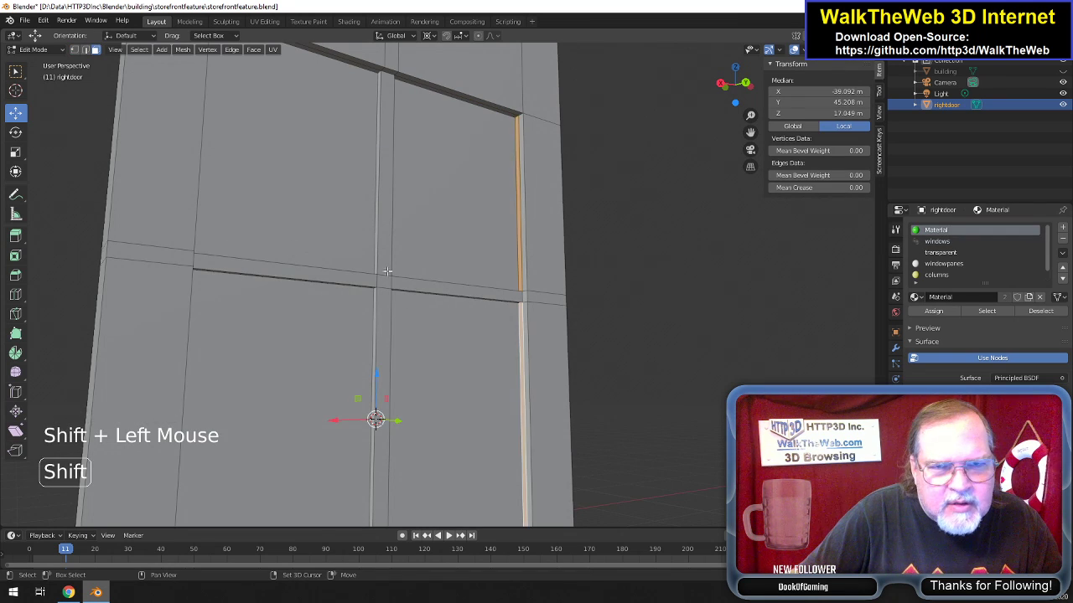
mouse_move(750, 132)
left_mouse_down()
mouse_move(753, 5)
mouse_move(750, 132)
left_mouse_up()
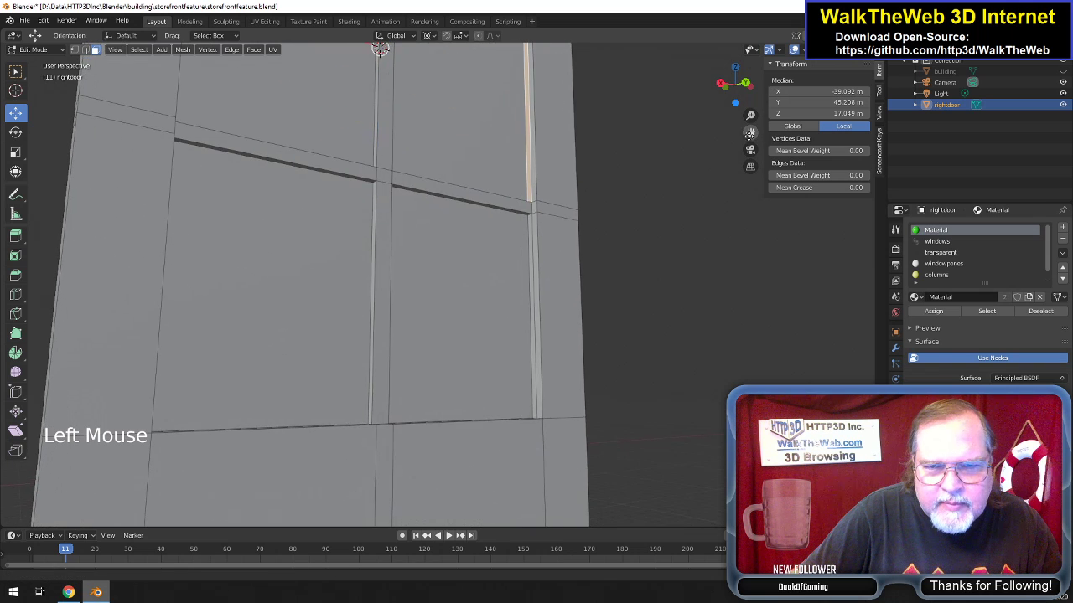
left_click(535, 366, "shift")
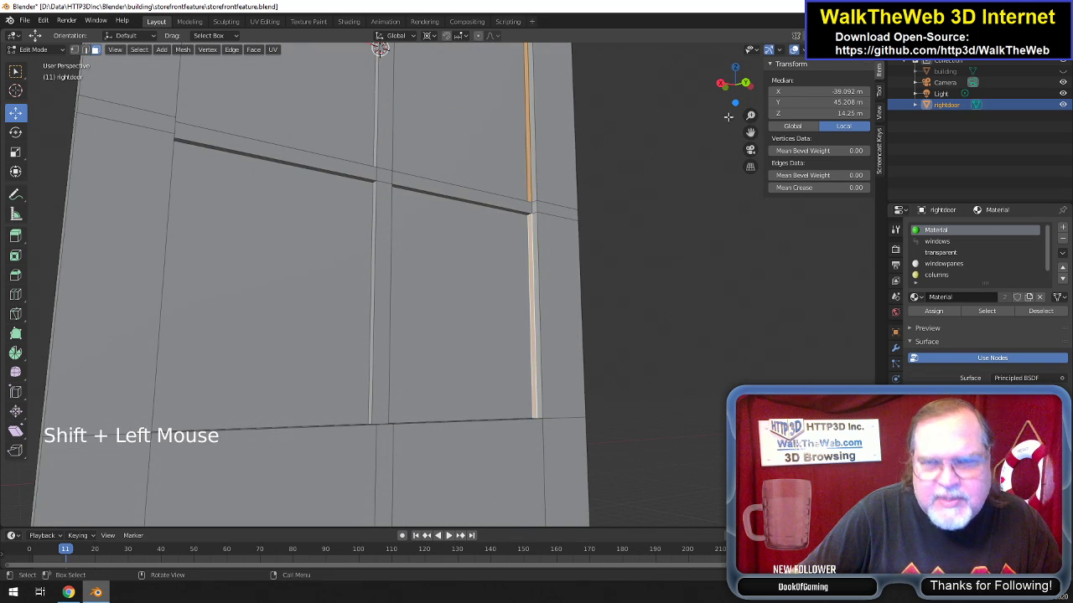
left_click_drag(730, 84, 737, 85)
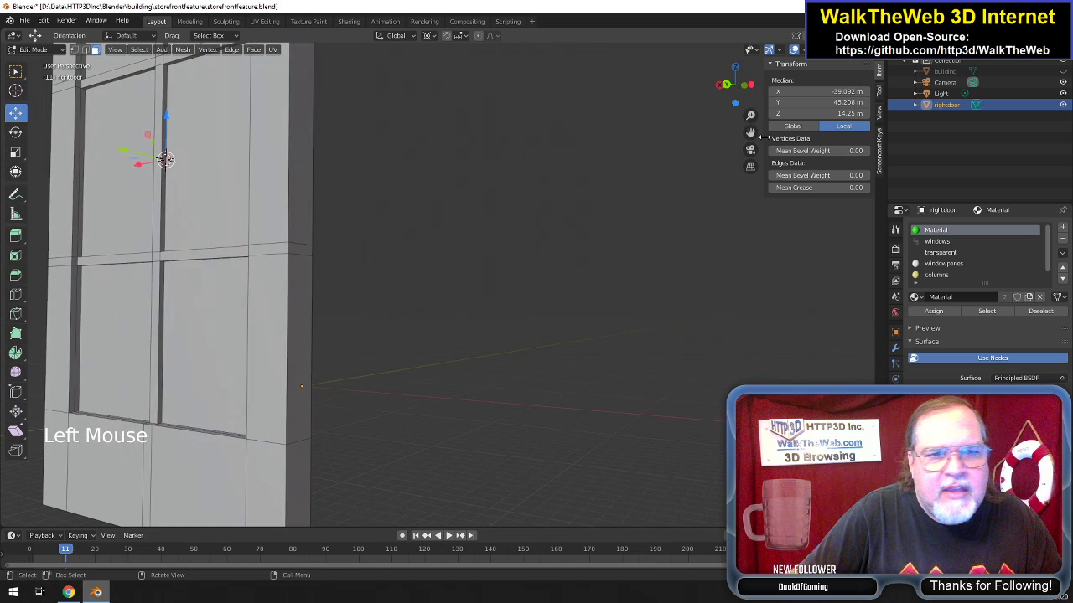
left_click_drag(751, 132, 786, 138)
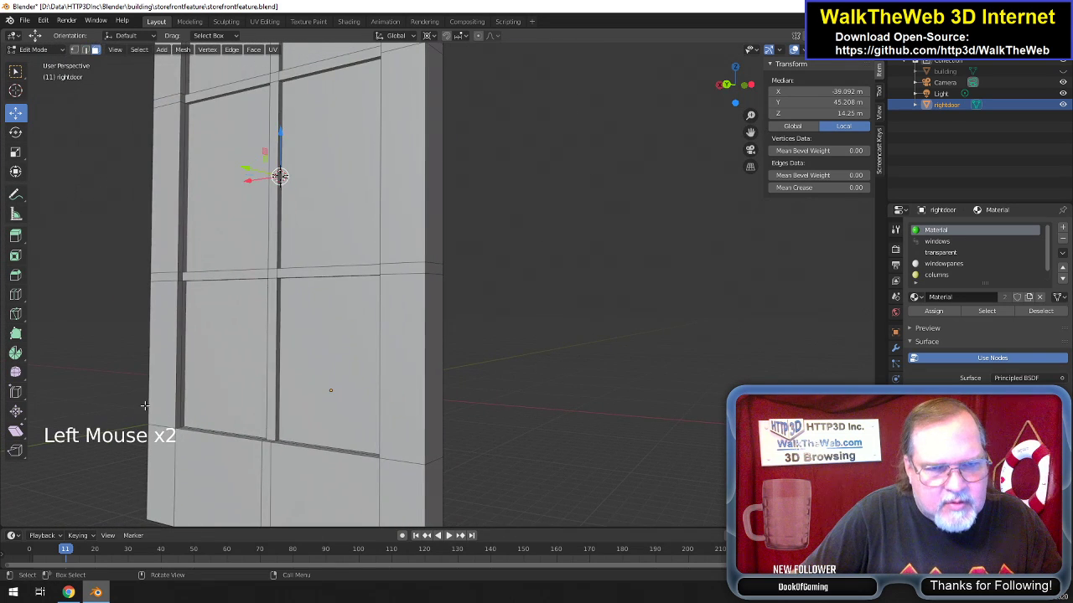
scroll(144, 407, "up", 2)
left_click(72, 289, "shift")
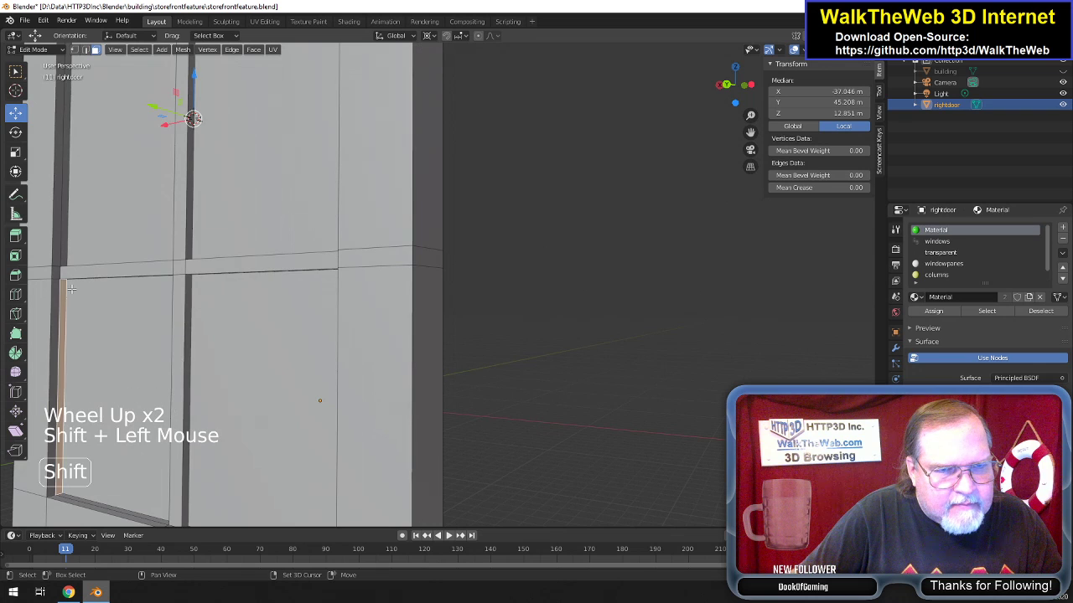
left_click(65, 249, "shift")
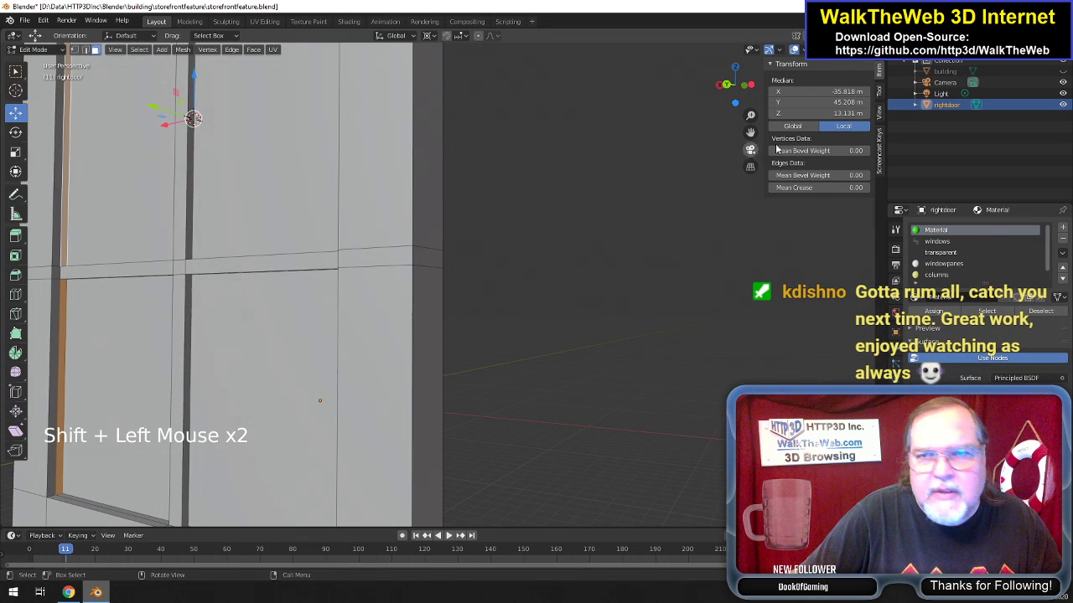
left_click_drag(750, 133, 881, 438)
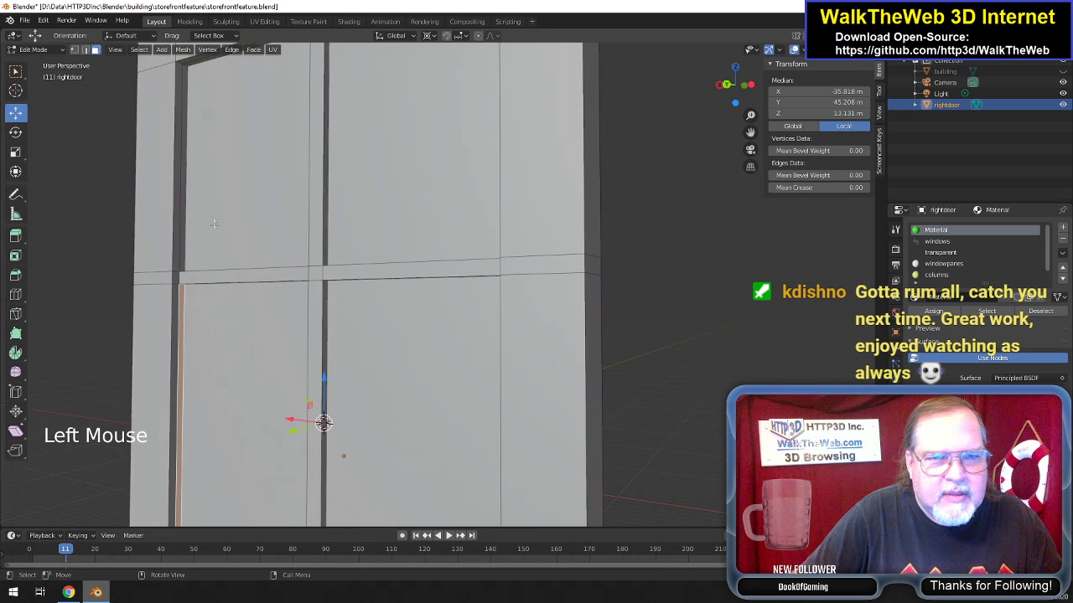
left_click(182, 219, "shift")
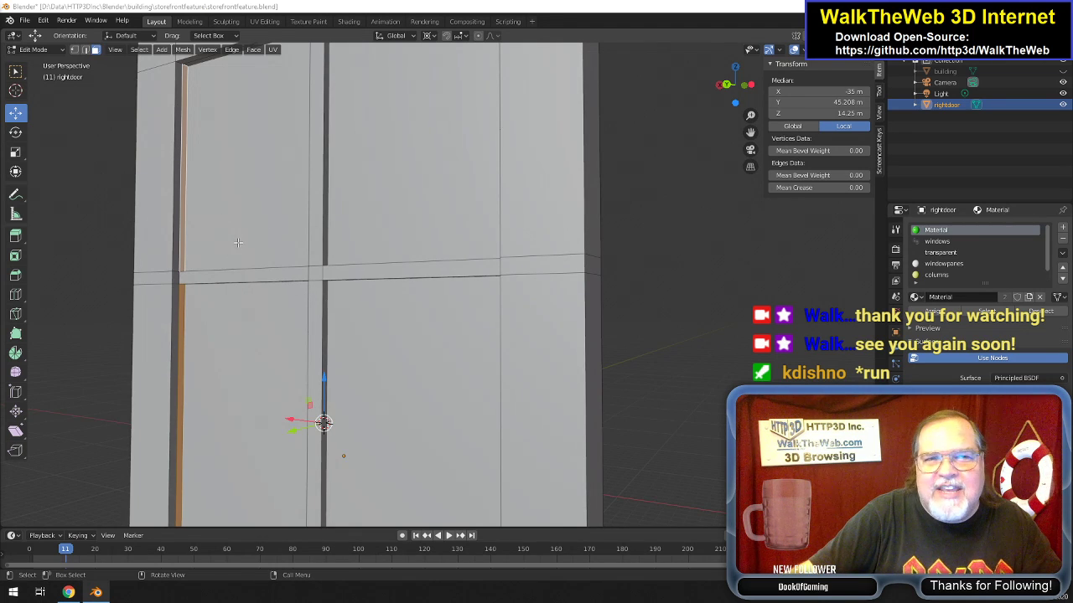
Add the six matching outer vertical recess faces on the door's opposite side to the selection.
left_click_drag(742, 98, 735, 101)
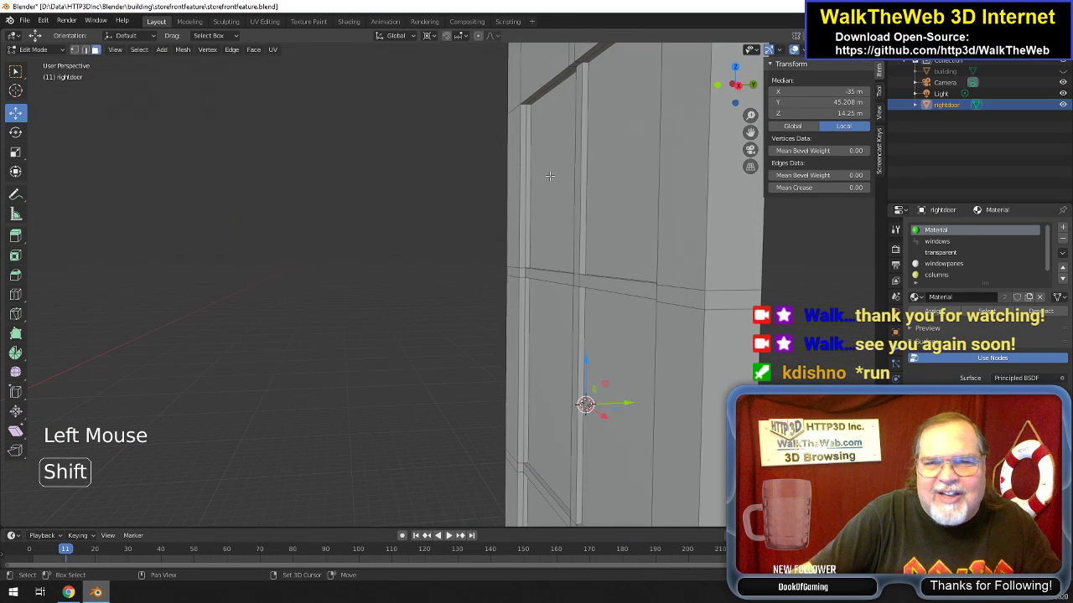
left_click(523, 267, "shift")
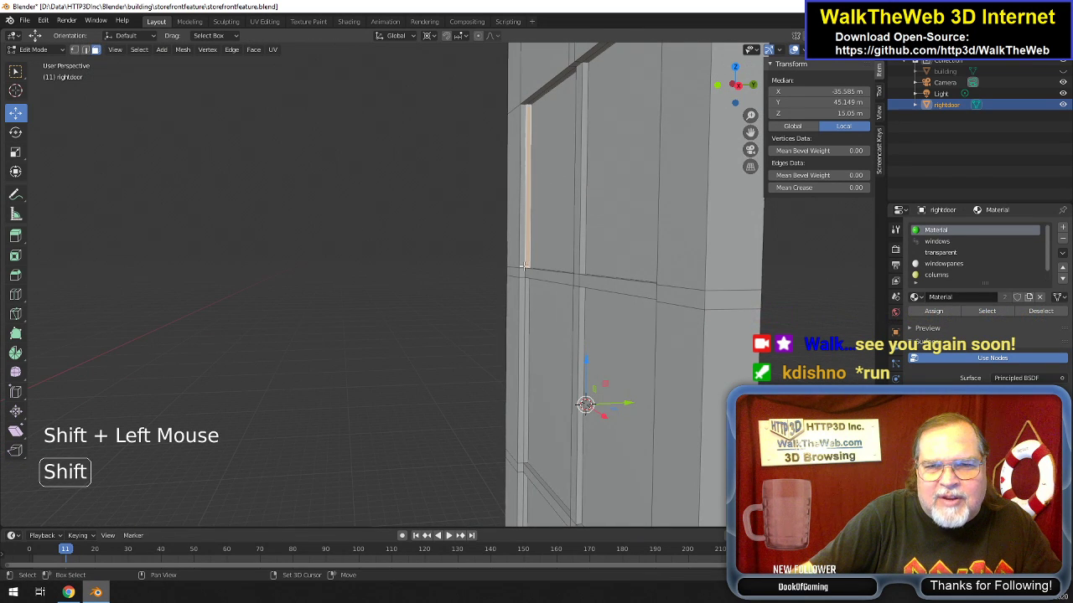
left_click(524, 352, "shift")
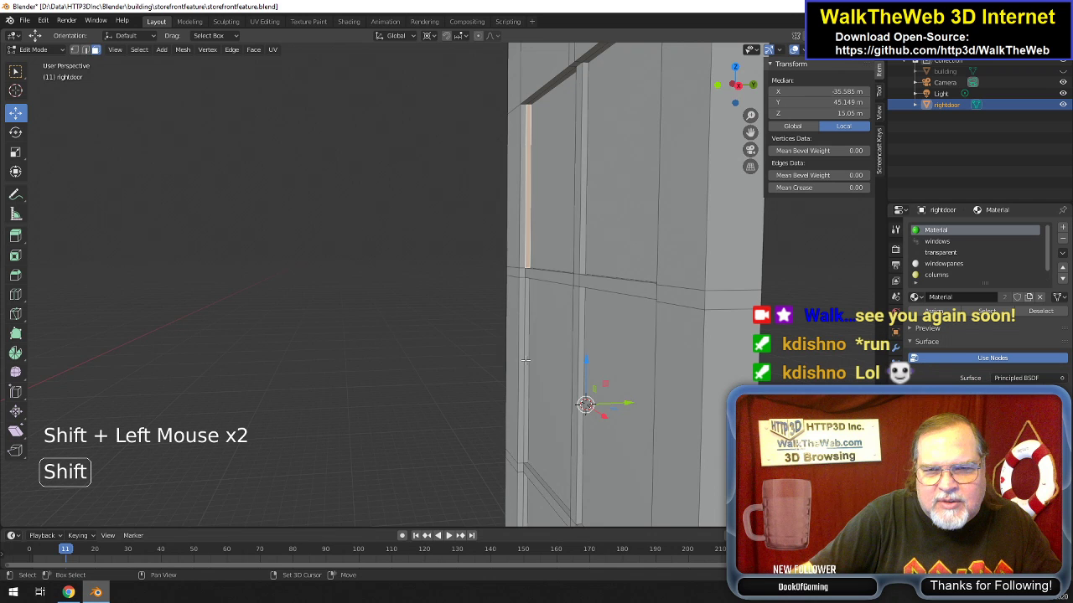
left_click(525, 495, "shift")
left_click_drag(736, 90, 717, 87)
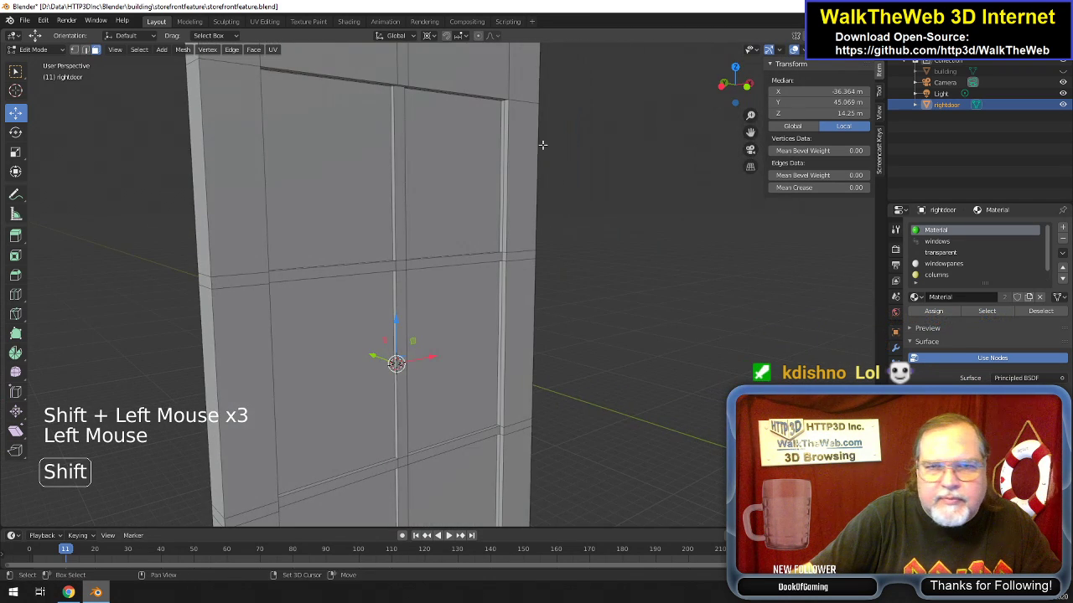
left_click(501, 176, "shift")
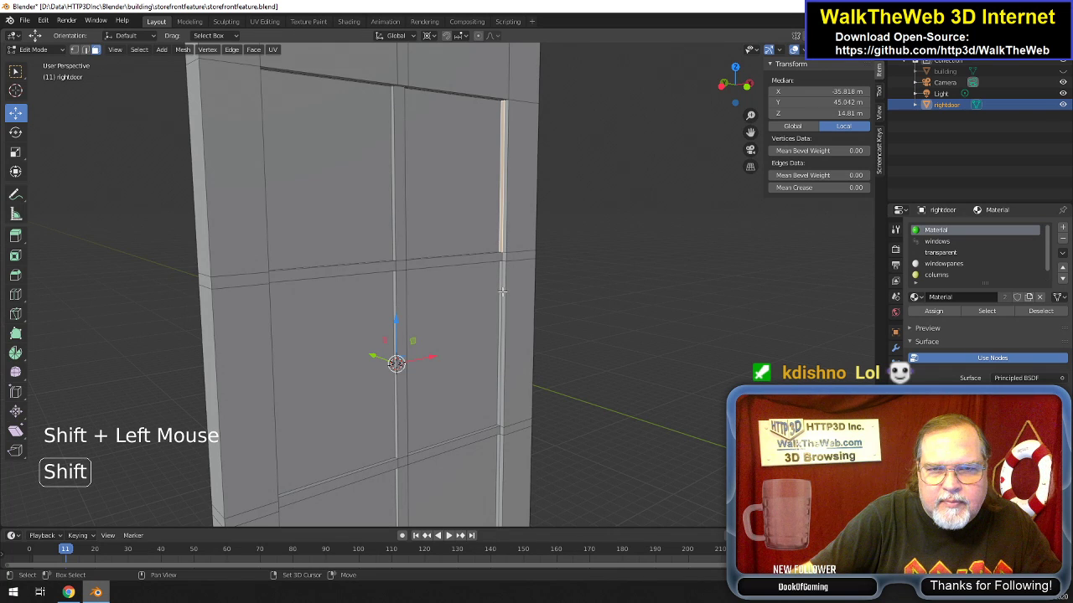
left_click(500, 352, "shift")
left_click(497, 465, "shift")
left_click_drag(736, 84, 52, 262)
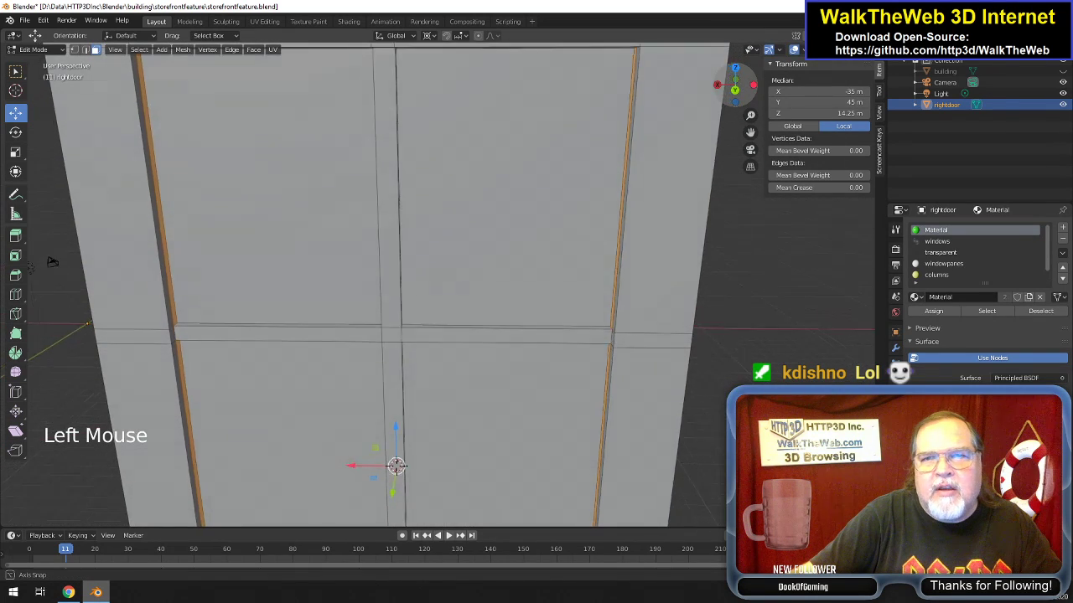
Extrude the selected outer vertical recess faces in place and scale them inward to 0.928 along the X axis.
scroll(665, 165, "down", 2)
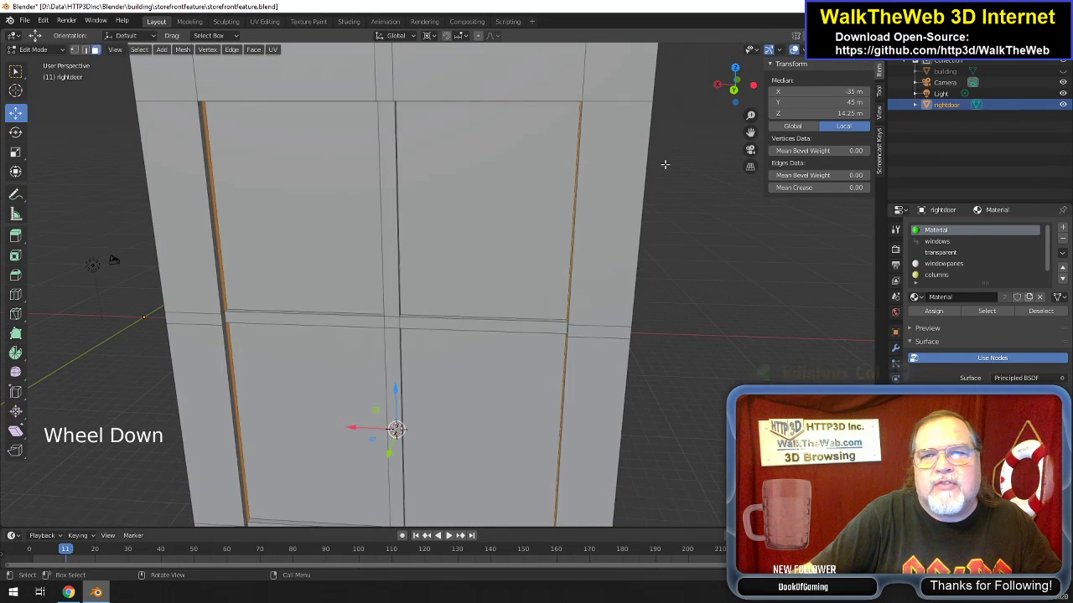
key("e")
right_click(615, 174)
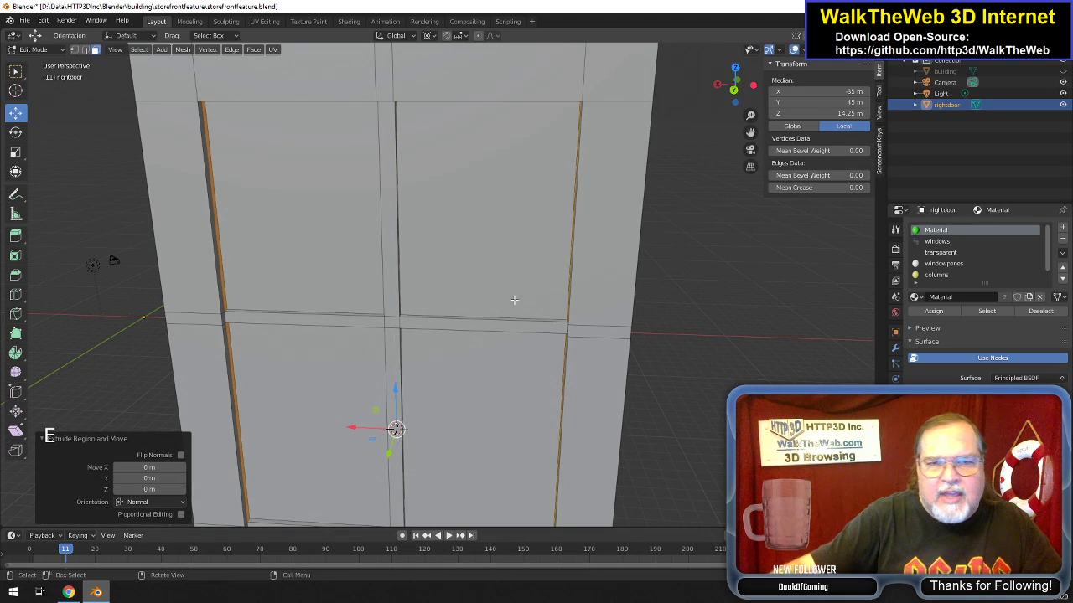
key("s")
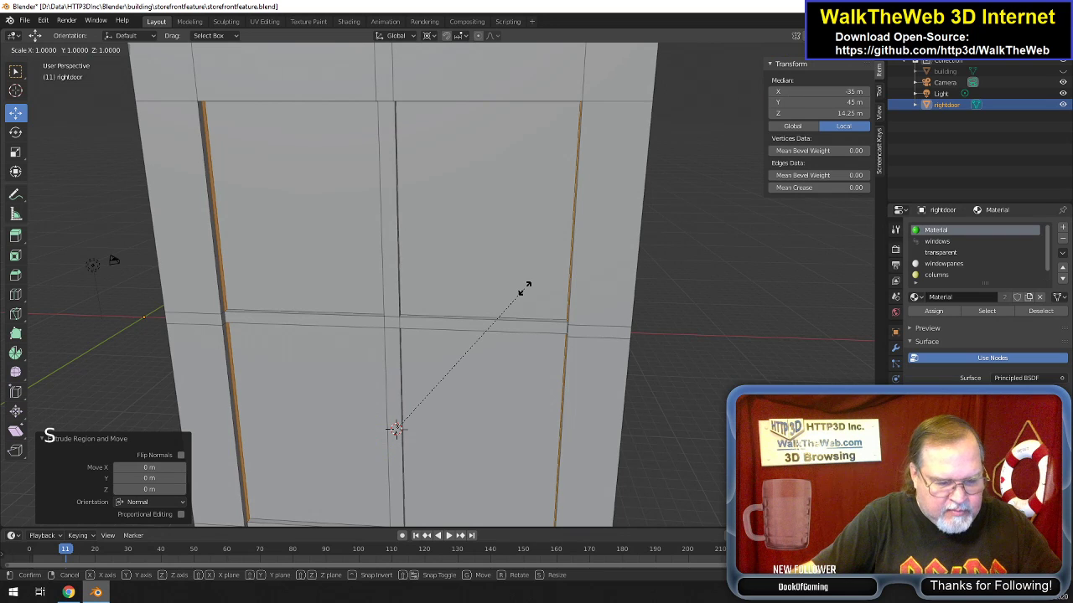
key("x")
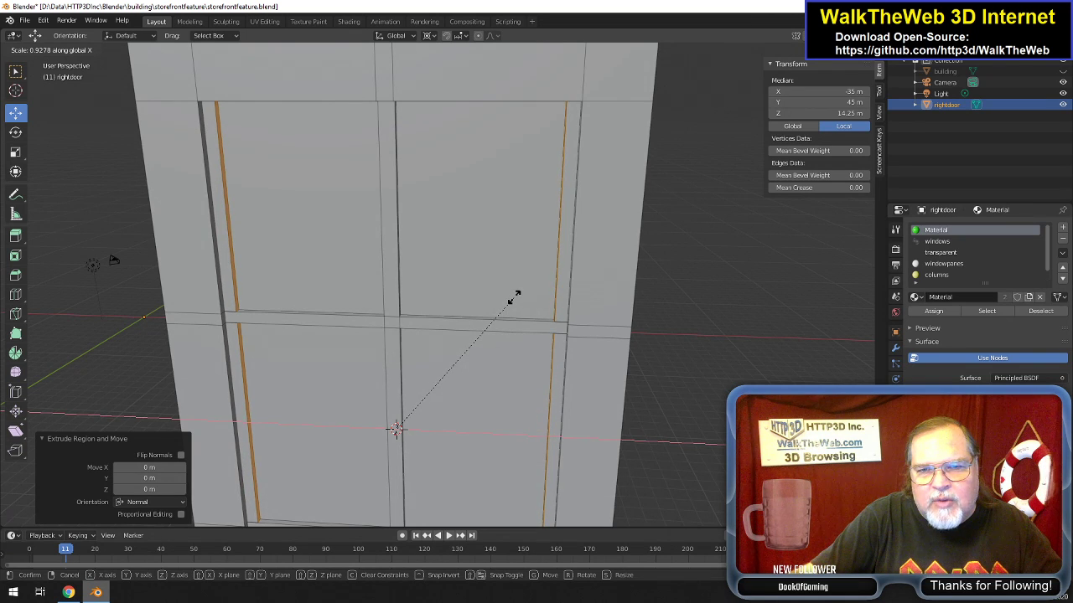
left_click(513, 297)
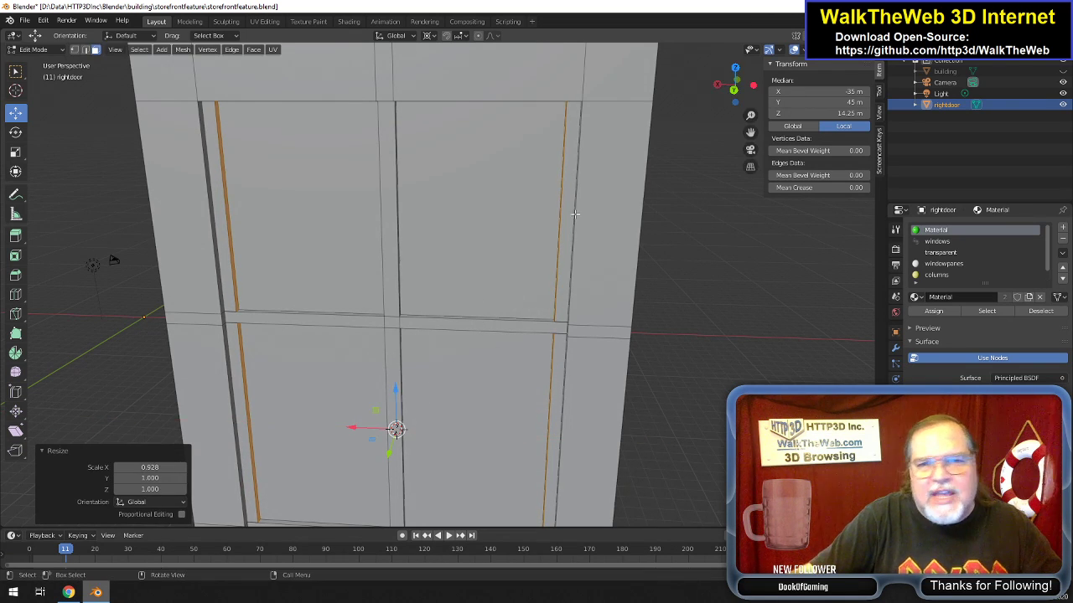
Select the two upper recess faces above the top panes and the two lower ones beneath the bottom panes on one side.
left_click_drag(750, 97, 484, 130)
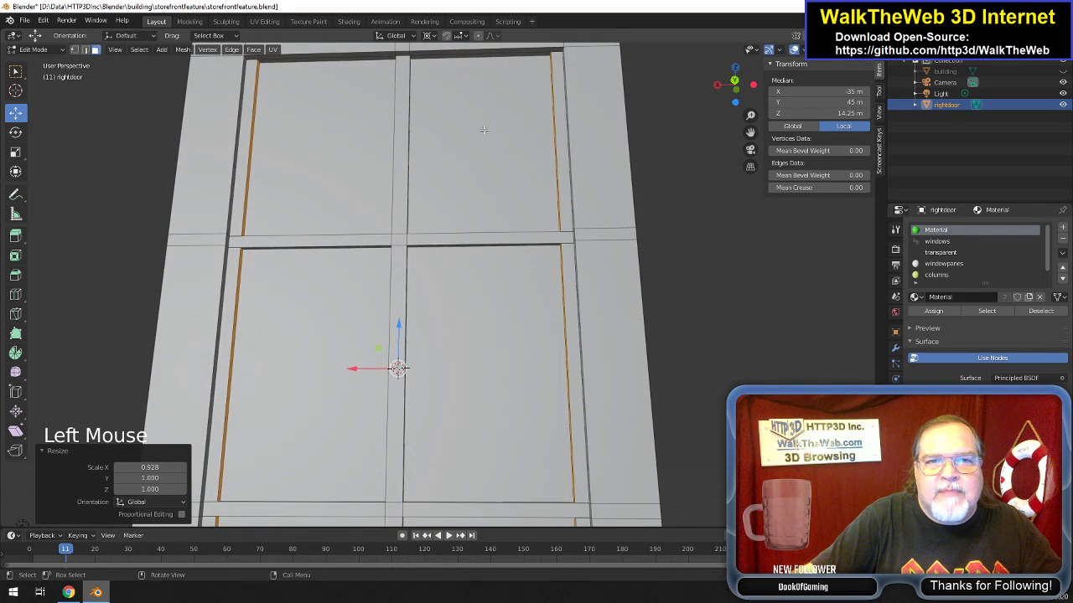
left_click(373, 59)
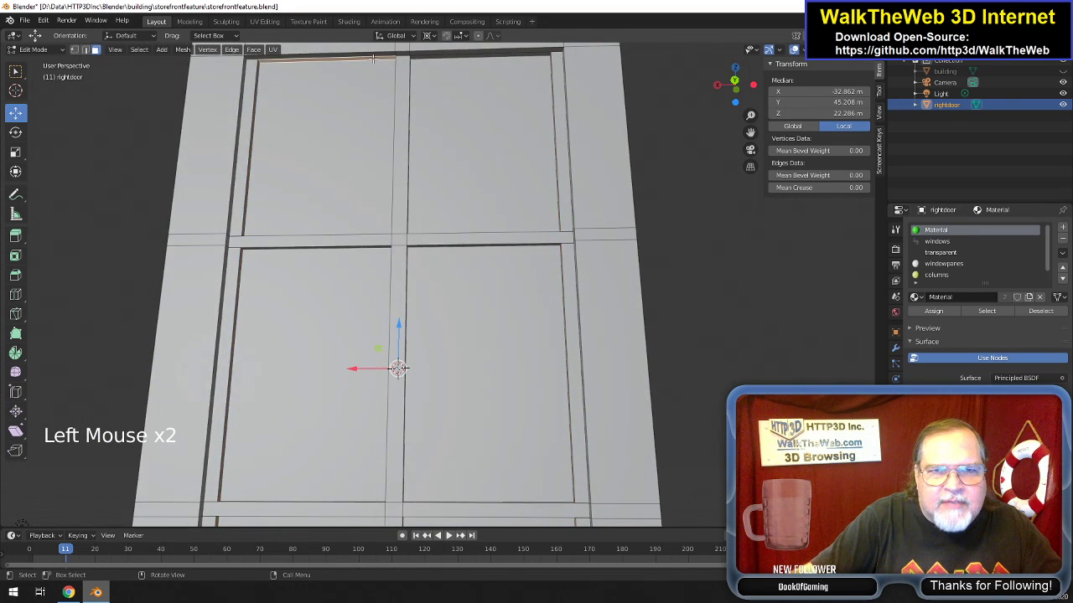
left_click(463, 58, "shift")
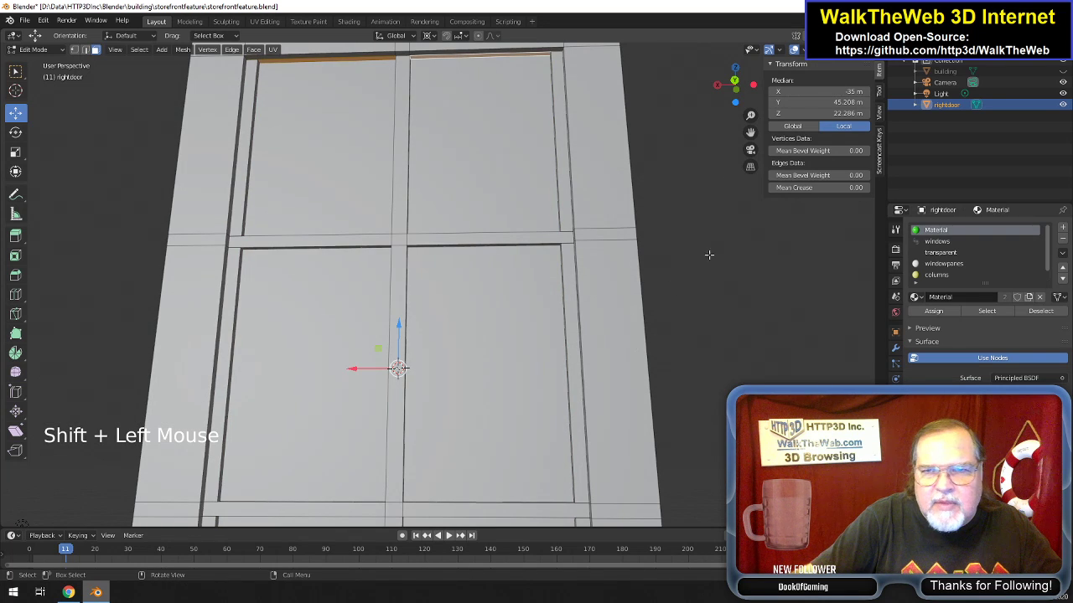
left_click(746, 101)
left_click_drag(747, 101, 764, 17)
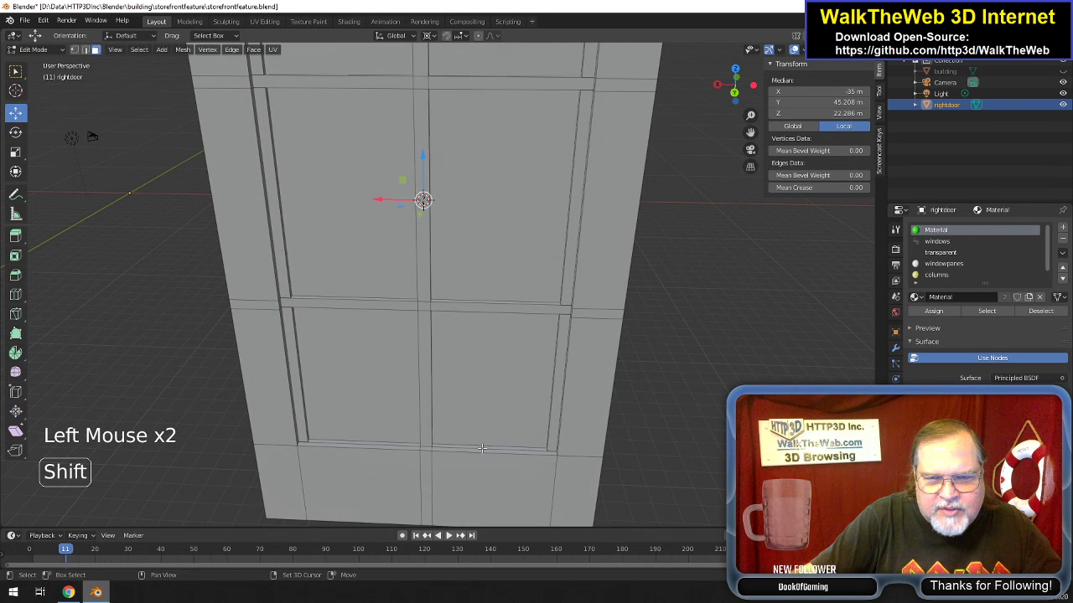
left_click(453, 448, "shift")
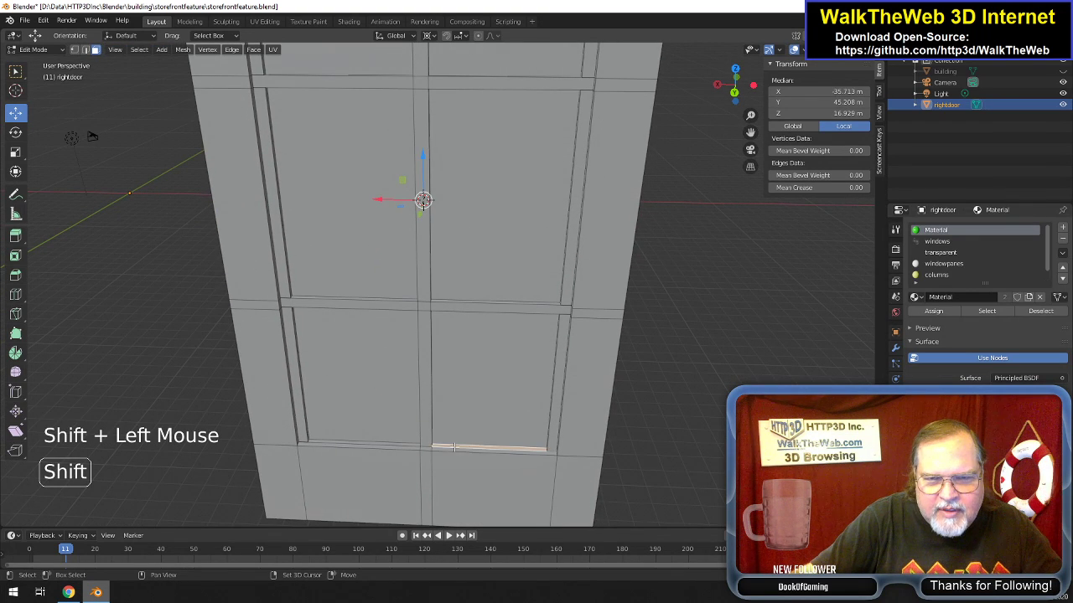
left_click(407, 444, "shift")
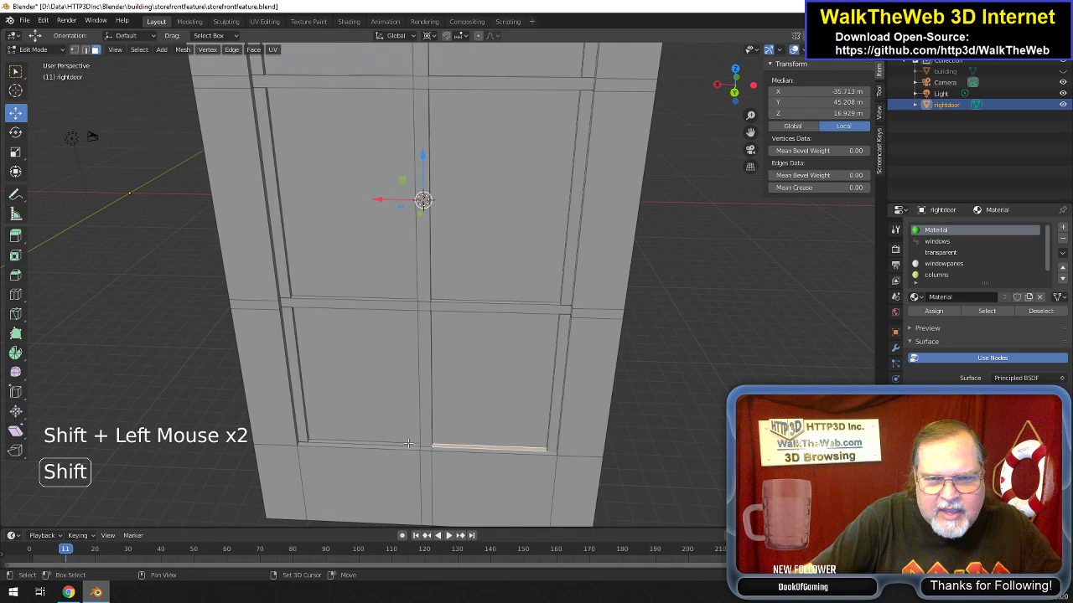
Add the matching top and bottom horizontal recess faces on the door's opposite side to the selection.
left_click_drag(735, 94, 538, 352)
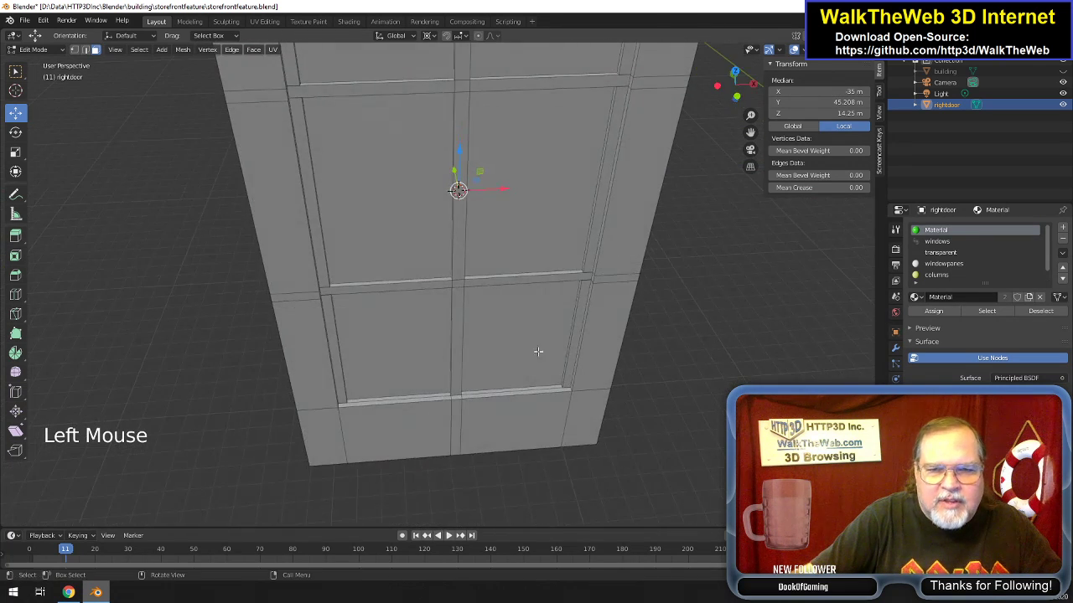
left_click(514, 390, "shift")
left_click(439, 394, "shift")
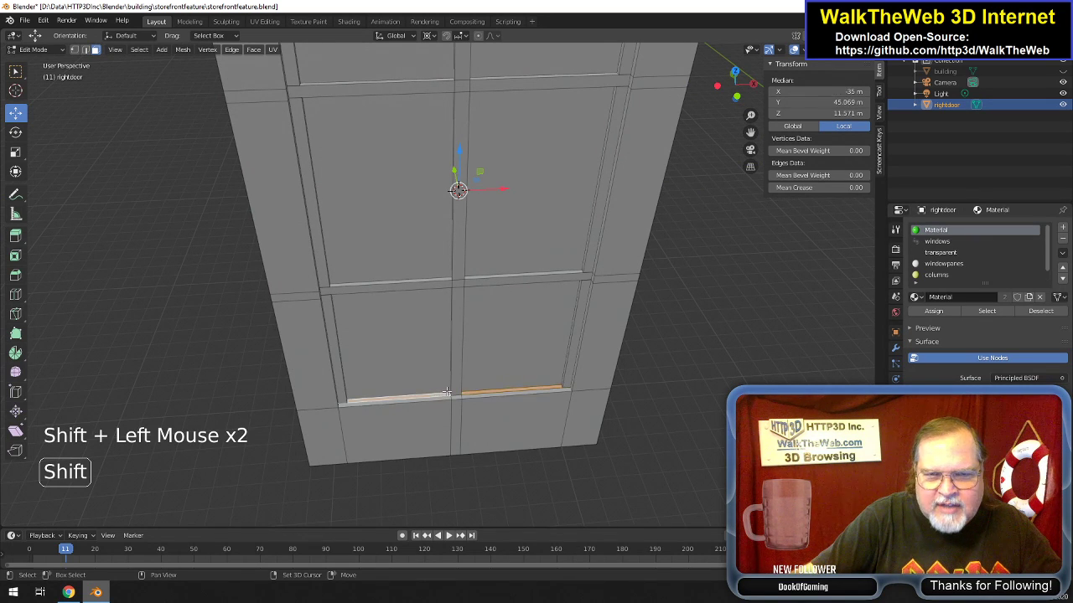
left_click_drag(733, 95, 735, 72)
left_click_drag(748, 132, 749, 258)
left_click(542, 124, "shift")
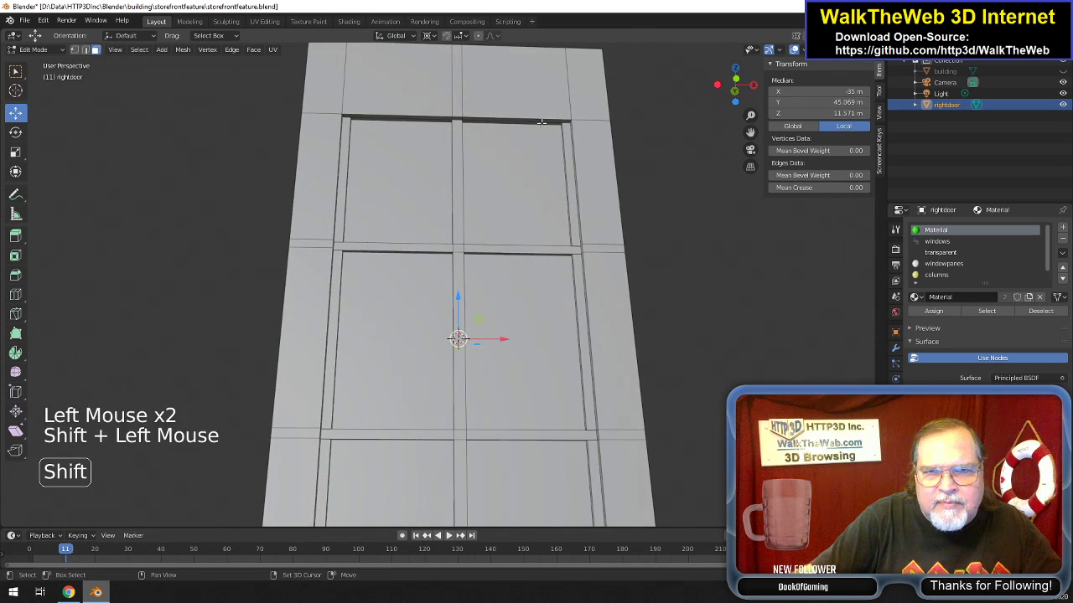
left_click(442, 120, "shift")
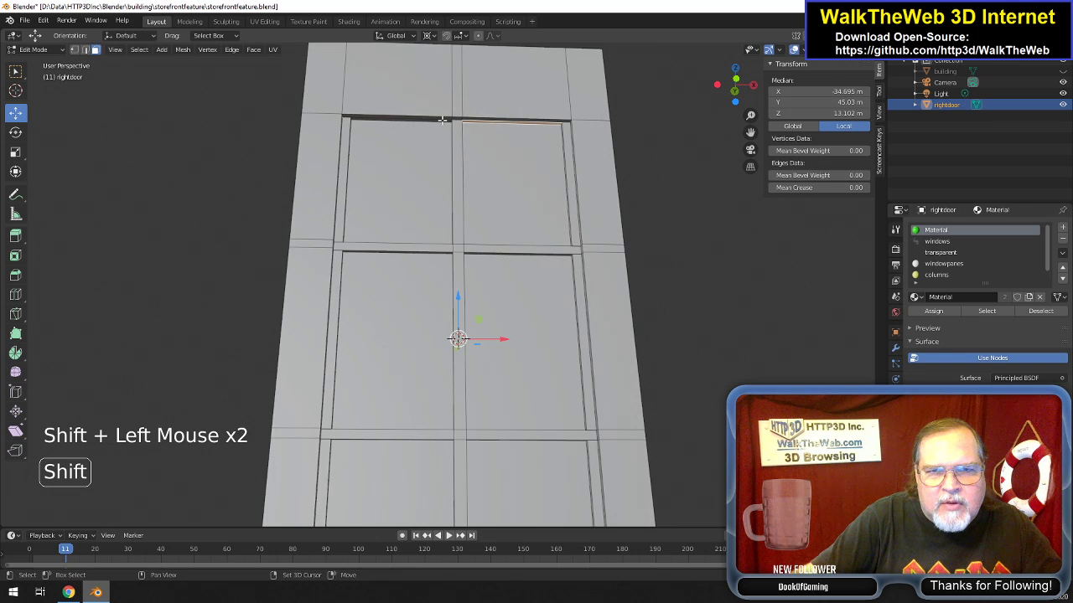
Extrude the selected top and bottom horizontal recess faces in place and scale them inward to 0.970 along the Z axis.
left_click(740, 92)
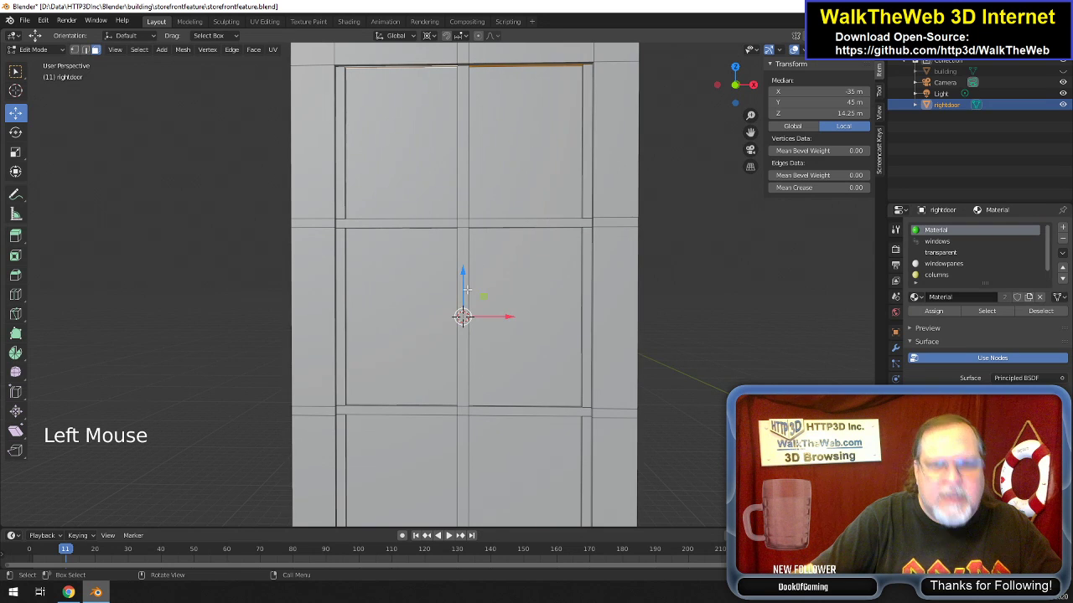
key("s")
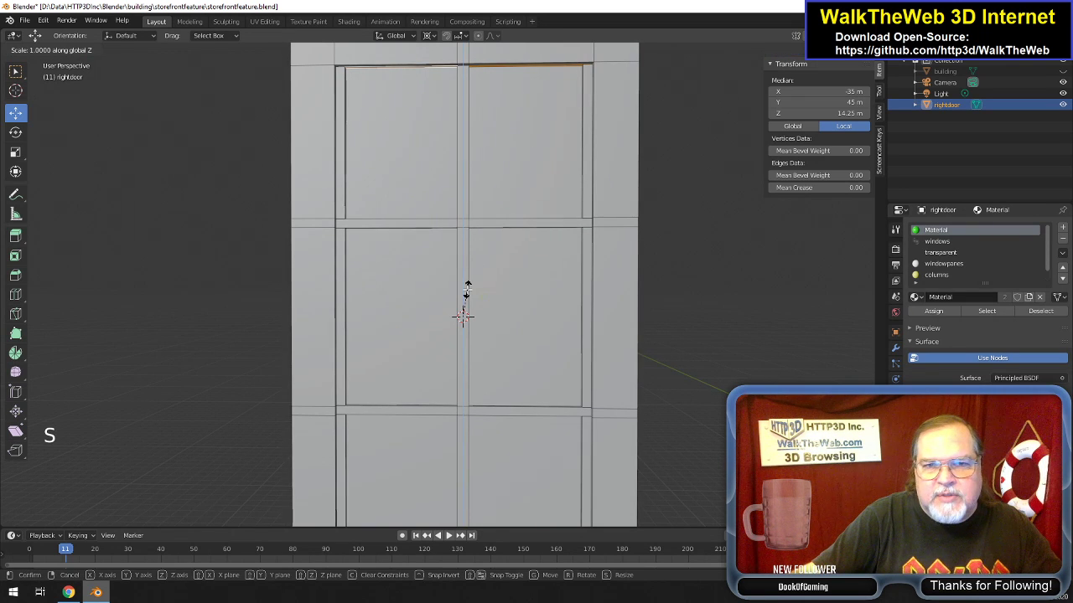
key("Escape")
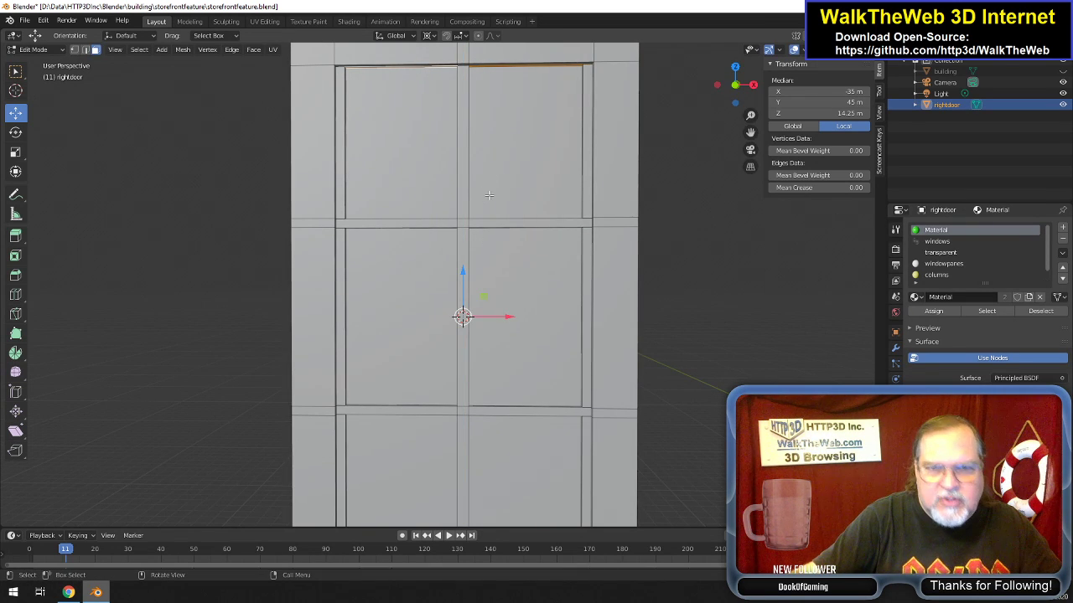
key("e")
key("Escape")
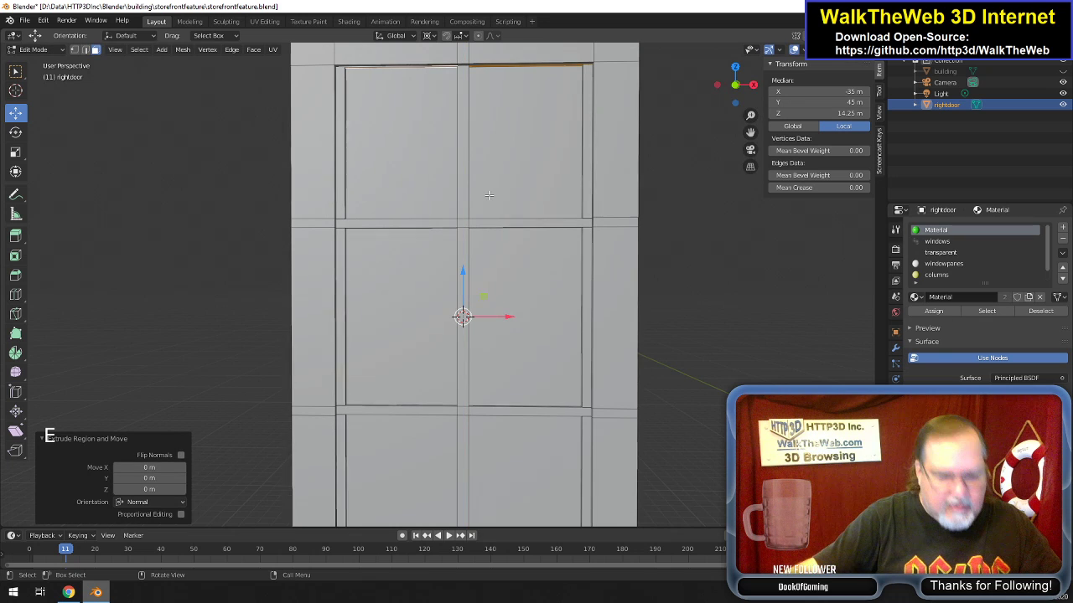
key("s")
key("z")
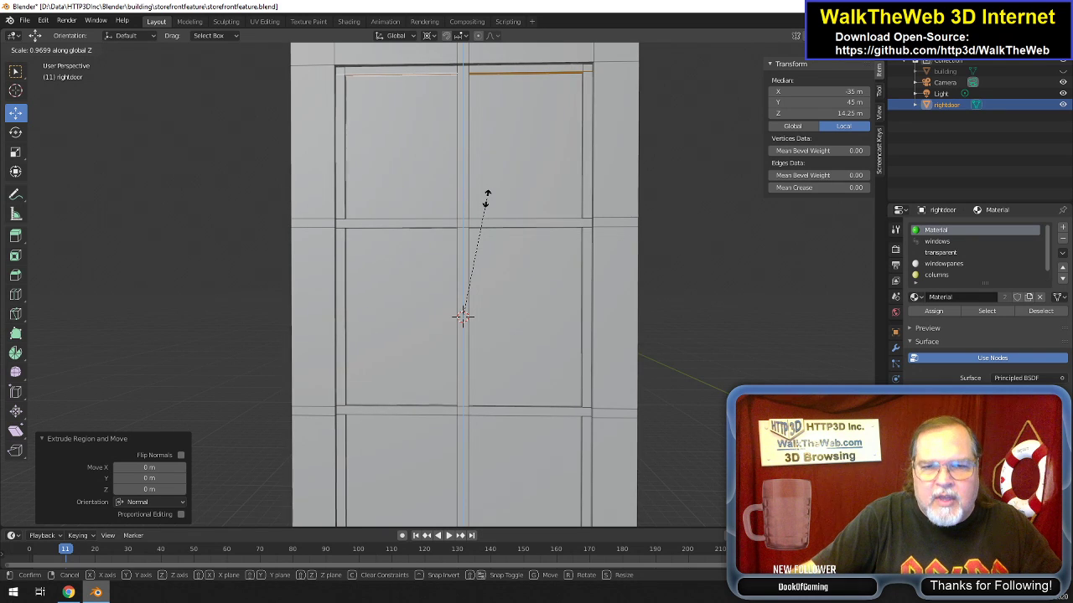
left_click(487, 198)
Inspect the new top border above the upper panes, closing in on the outer corner where it meets the vertical border.
mouse_move(725, 93)
left_mouse_down()
mouse_move(671, 97)
mouse_move(702, 94)
mouse_move(741, 60)
mouse_move(746, 10)
mouse_move(744, 91)
left_mouse_up()
scroll(595, 170, "down", 2)
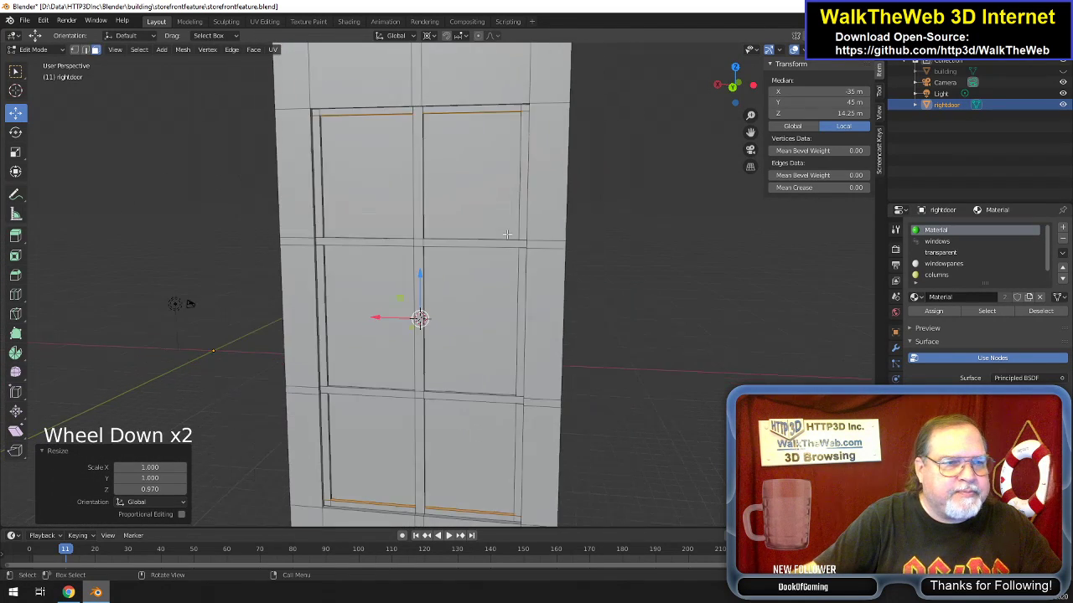
scroll(594, 170, "up", 2)
left_click_drag(751, 133, 642, 192)
scroll(641, 194, "up", 2)
scroll(641, 194, "down", 2)
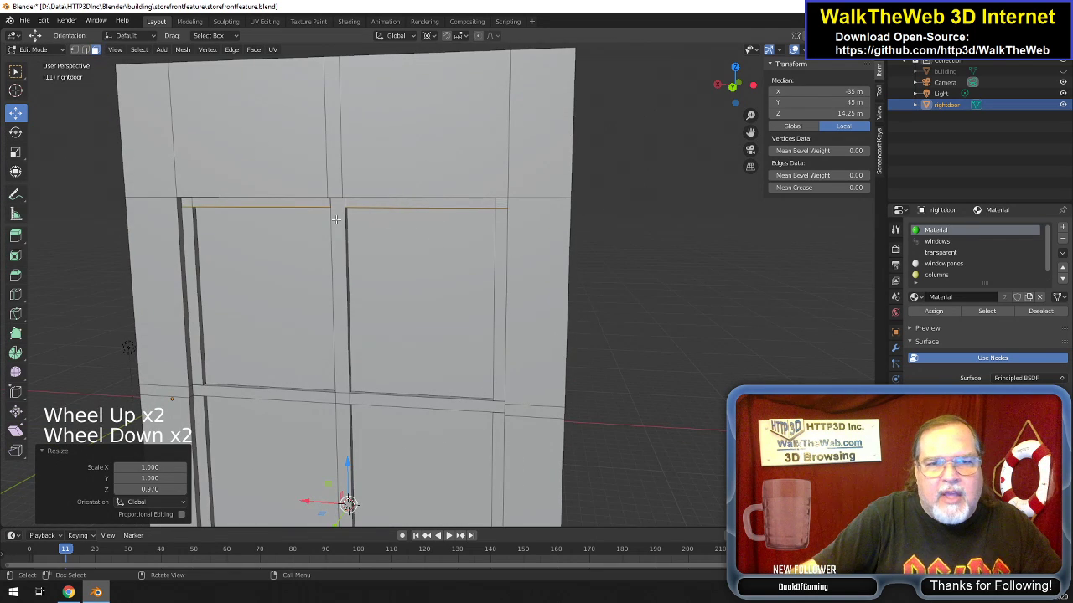
mouse_move(726, 79)
left_mouse_down()
mouse_move(735, 80)
mouse_move(725, 81)
left_mouse_up()
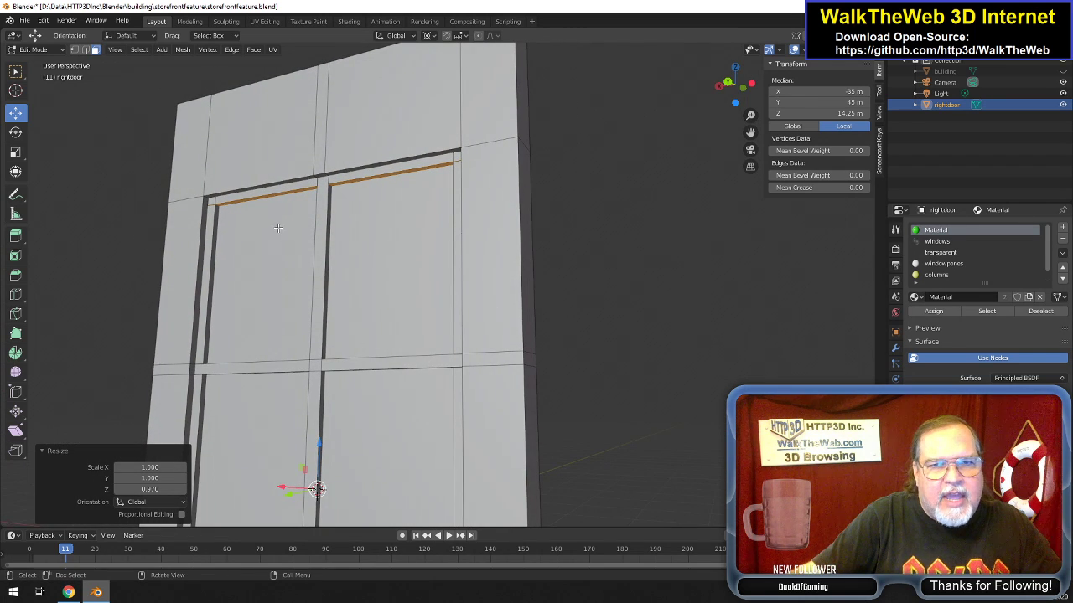
left_click(236, 201)
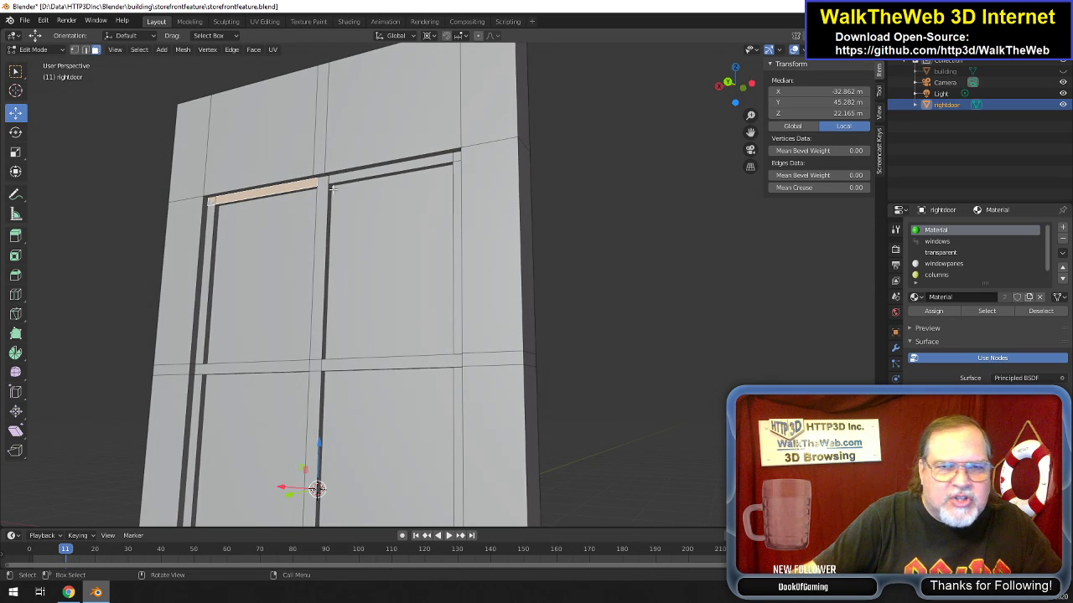
scroll(247, 217, "up", 3)
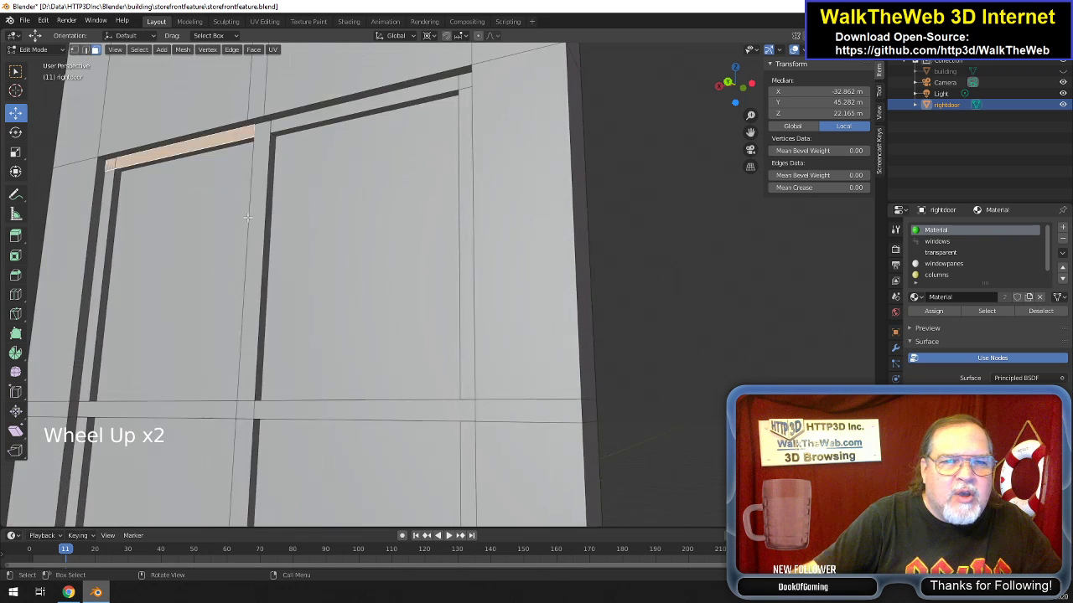
left_click_drag(750, 132, 1039, 201)
scroll(491, 222, "up", 3)
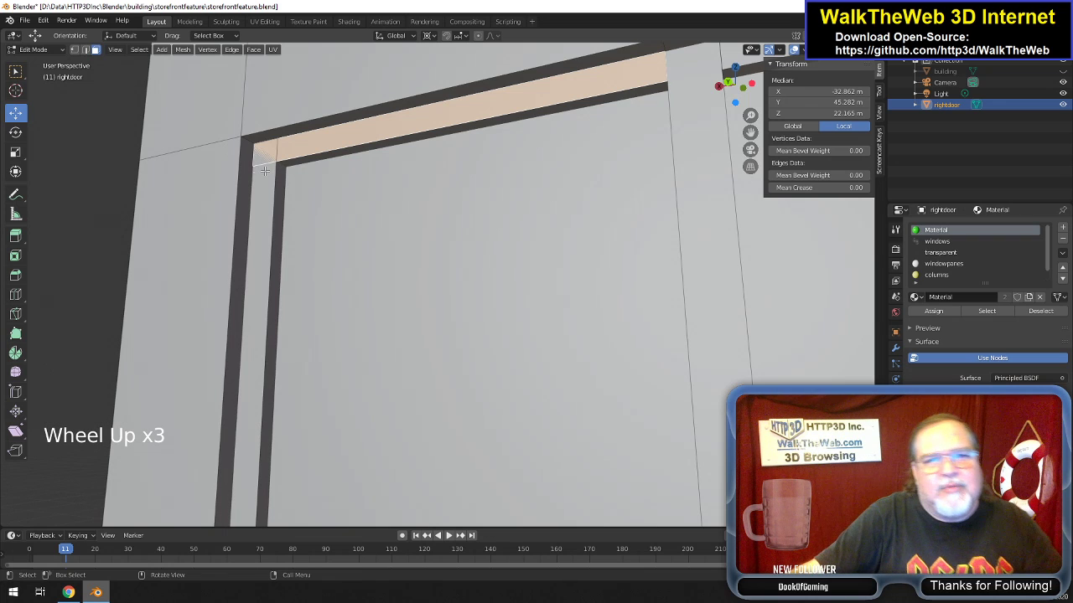
Display the door in wireframe with vertex selection and check the coordinates of the overlapping border vertices at the upper corner.
key("z")
left_click(203, 193)
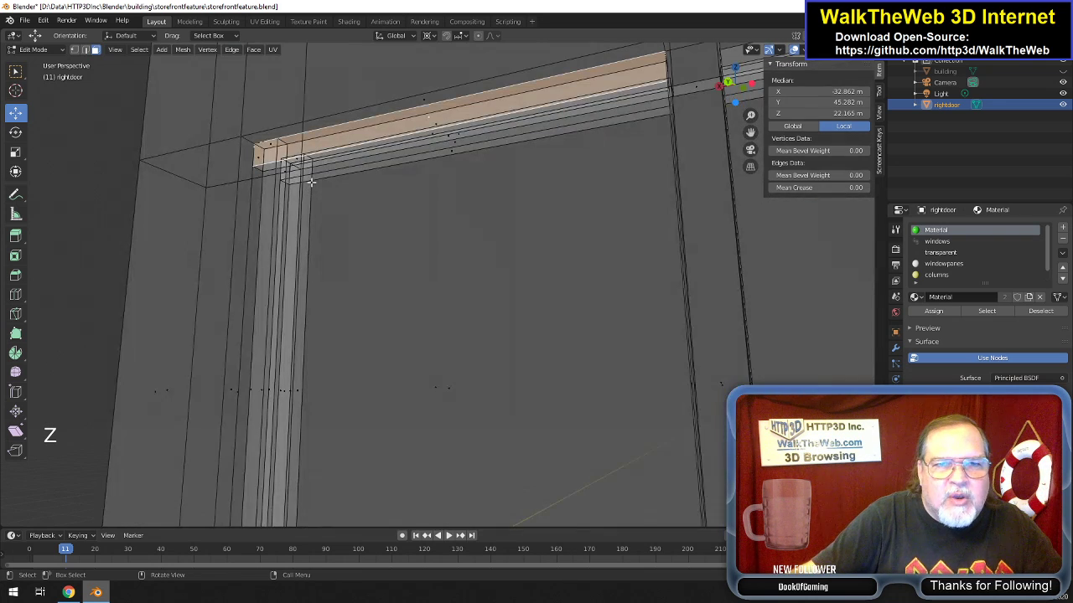
left_click(284, 200)
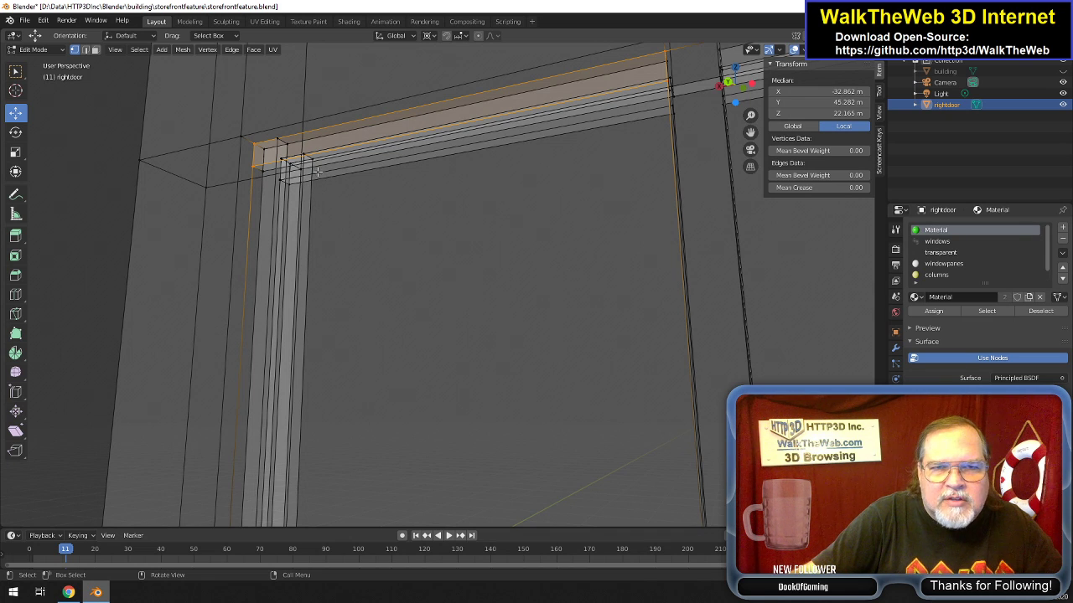
left_click(252, 165)
left_click(283, 162)
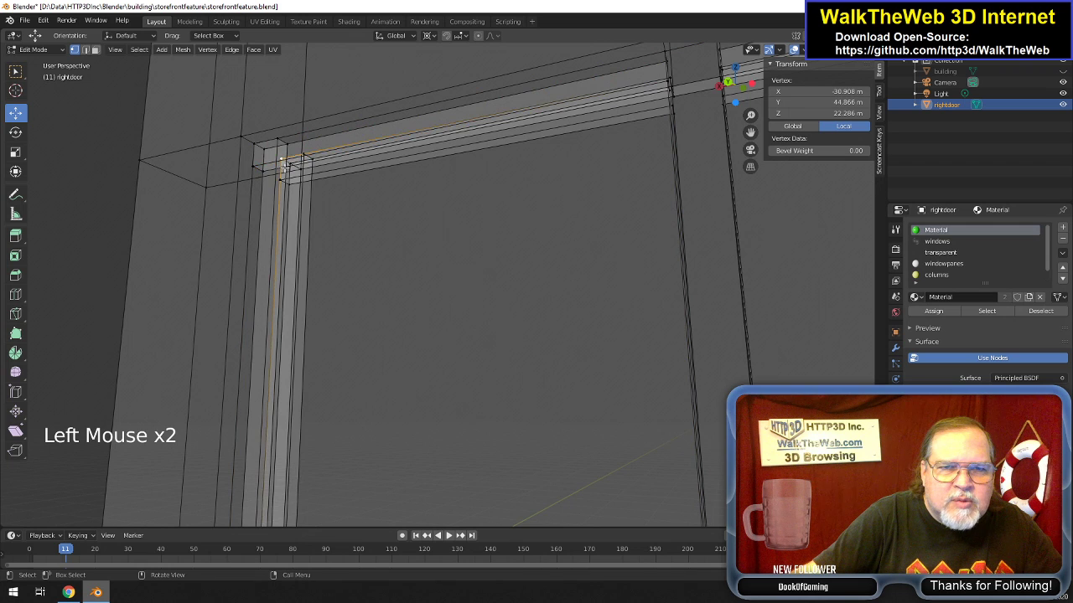
left_click(277, 138)
left_click(280, 165)
scroll(406, 180, "up", 2)
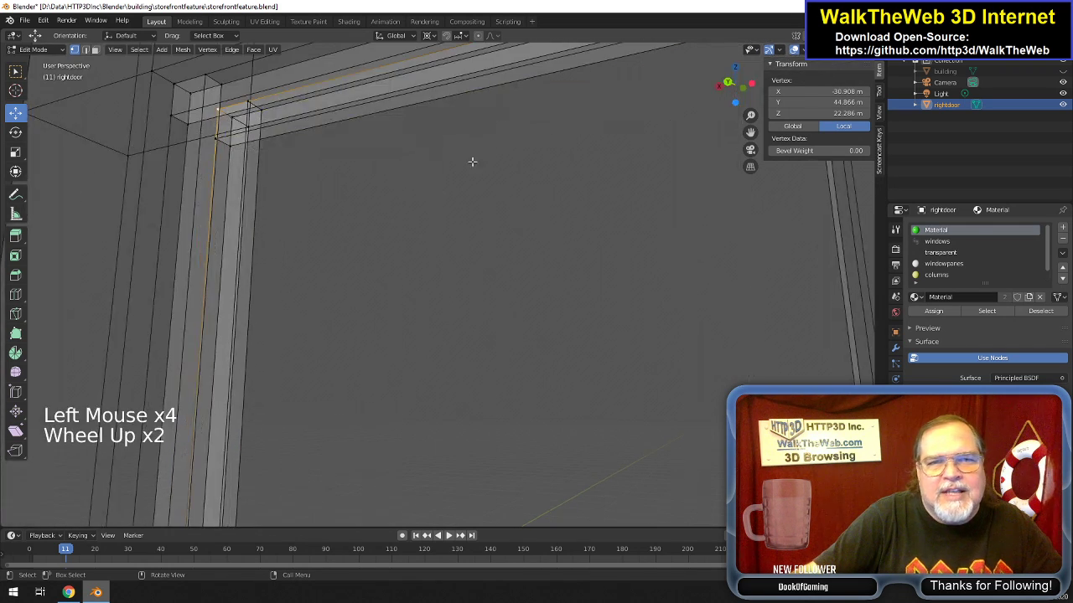
left_click_drag(751, 132, 776, 229)
scroll(390, 199, "up", 1)
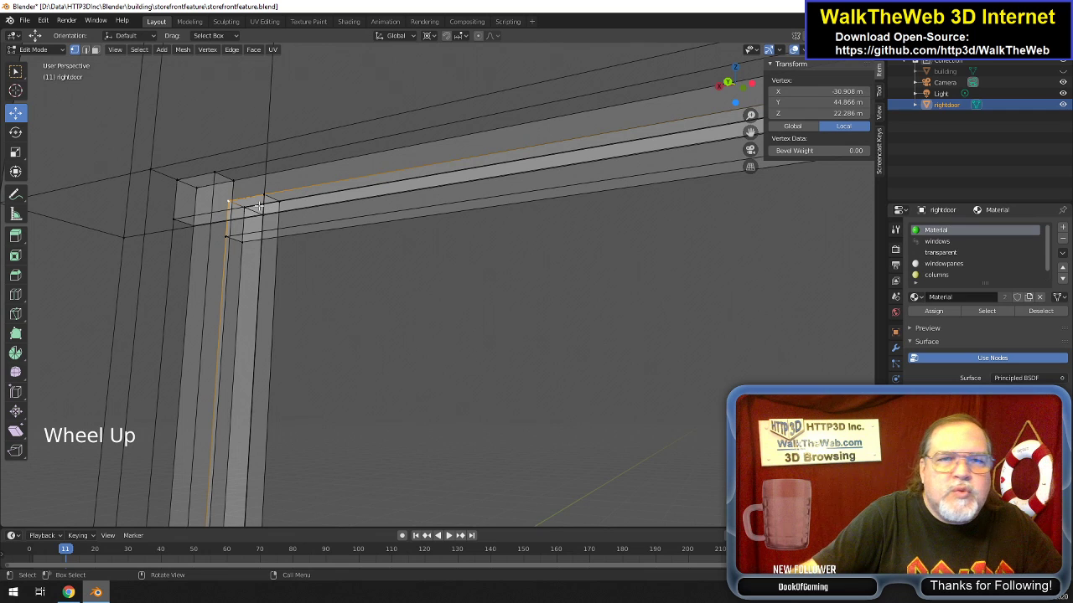
Copy the top border's lower corner vertex Z value and set the vertical border's front inner top vertex to Z 22.0436 m.
left_click(213, 173)
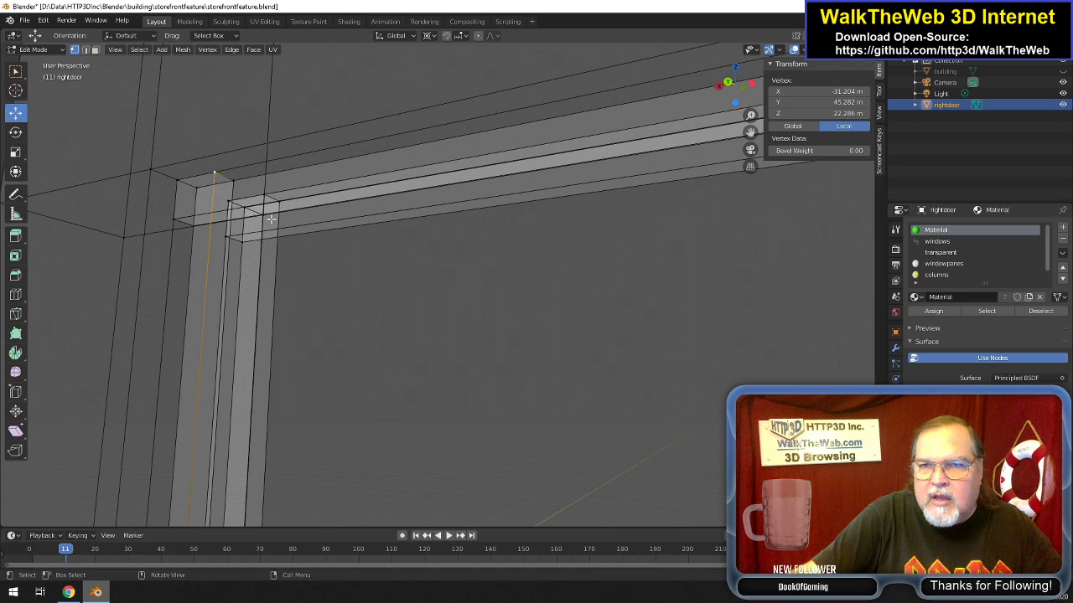
left_click(179, 217)
double_click(824, 113)
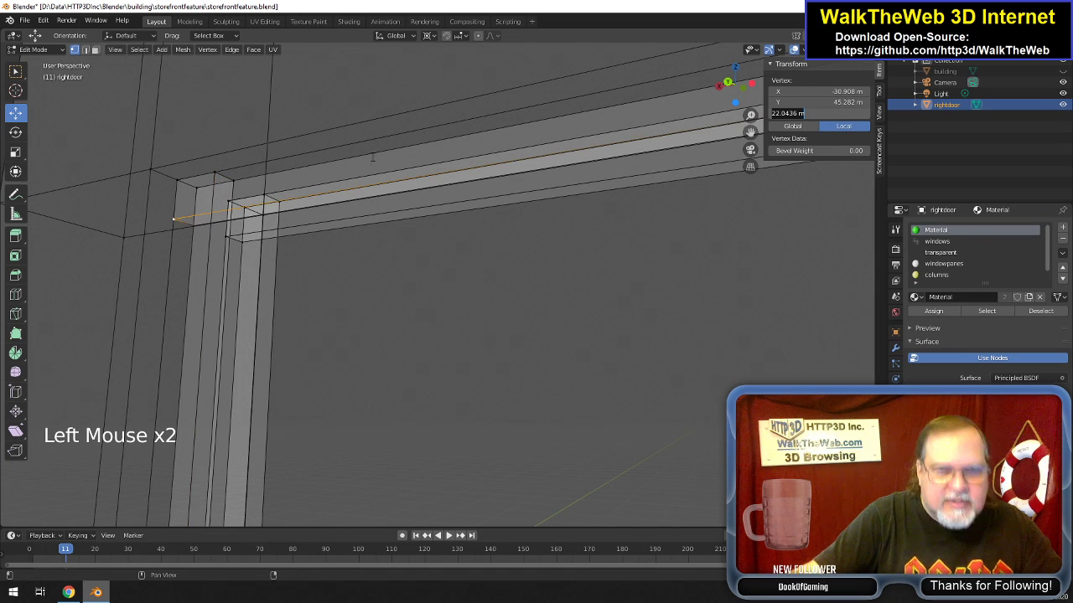
left_click(216, 174)
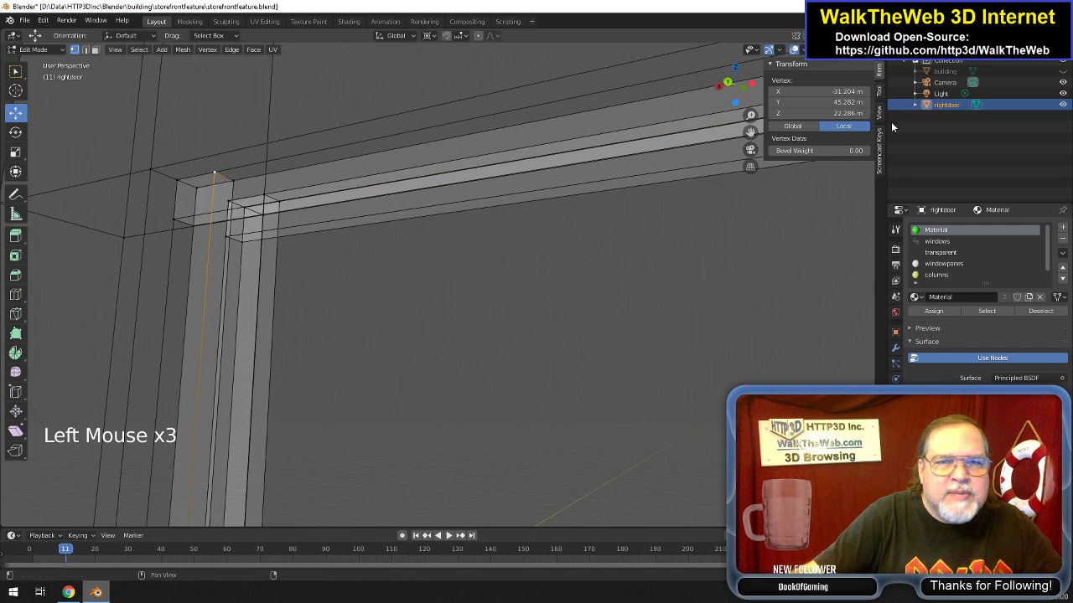
left_click(829, 113)
type("22.0436")
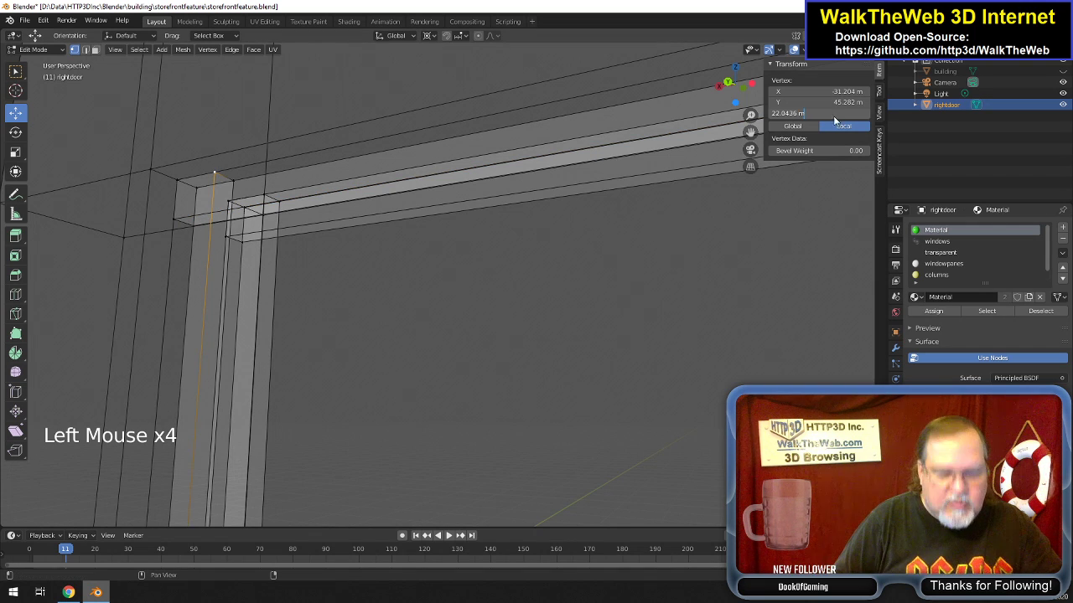
key("Return")
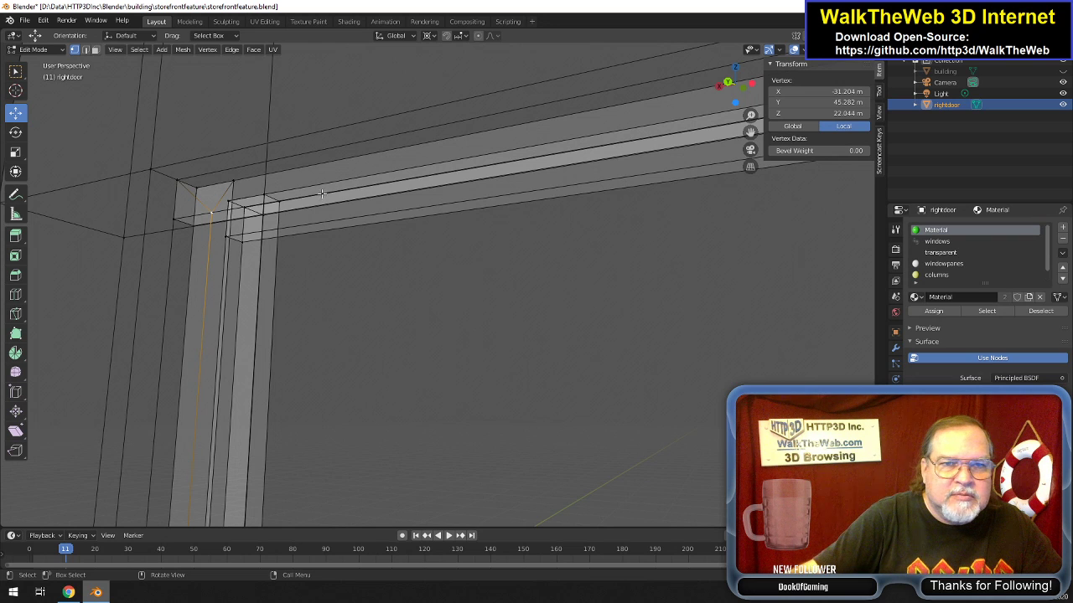
Set the vertical border's recessed inner top vertex on the same side of the door to Z 22.0436 m.
left_click(234, 182)
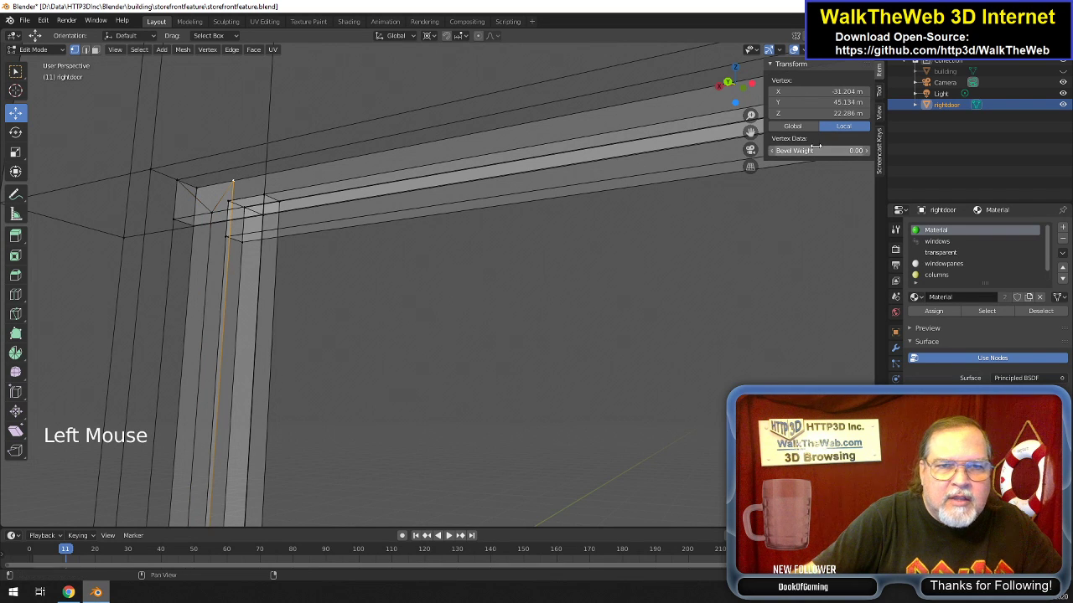
double_click(825, 113)
key("ctrl+v")
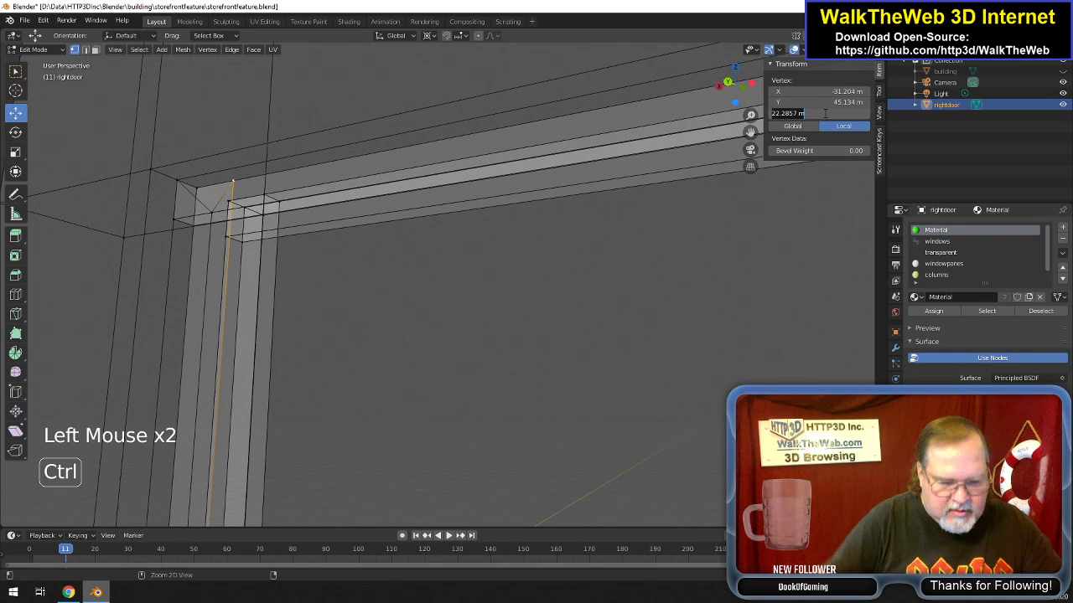
key("Return")
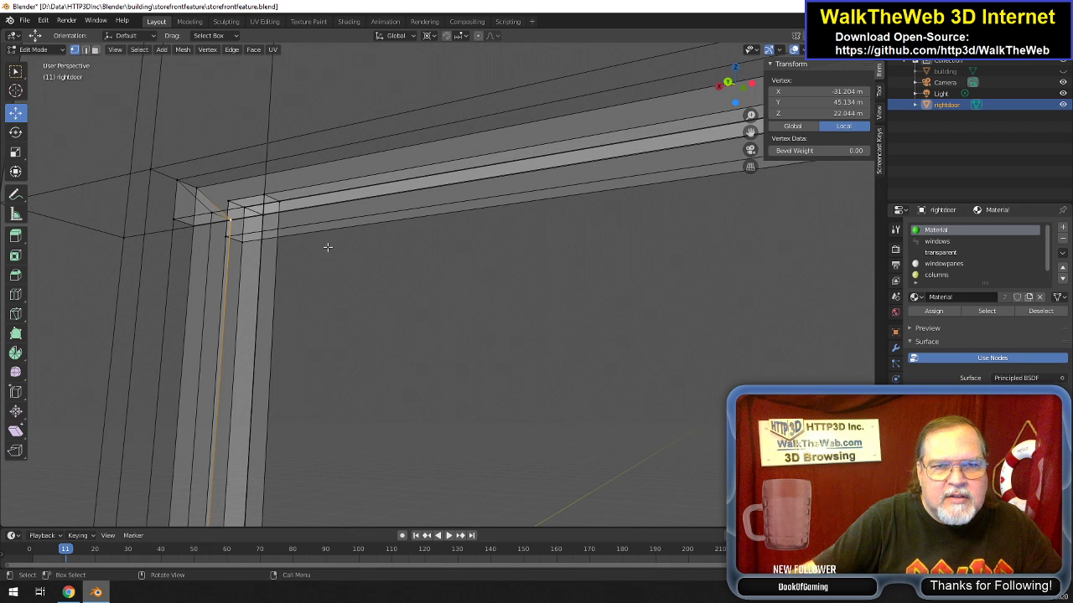
Set the vertical border's two inner top vertices on the door's opposite side to Z 22.0436 m.
left_click(264, 198)
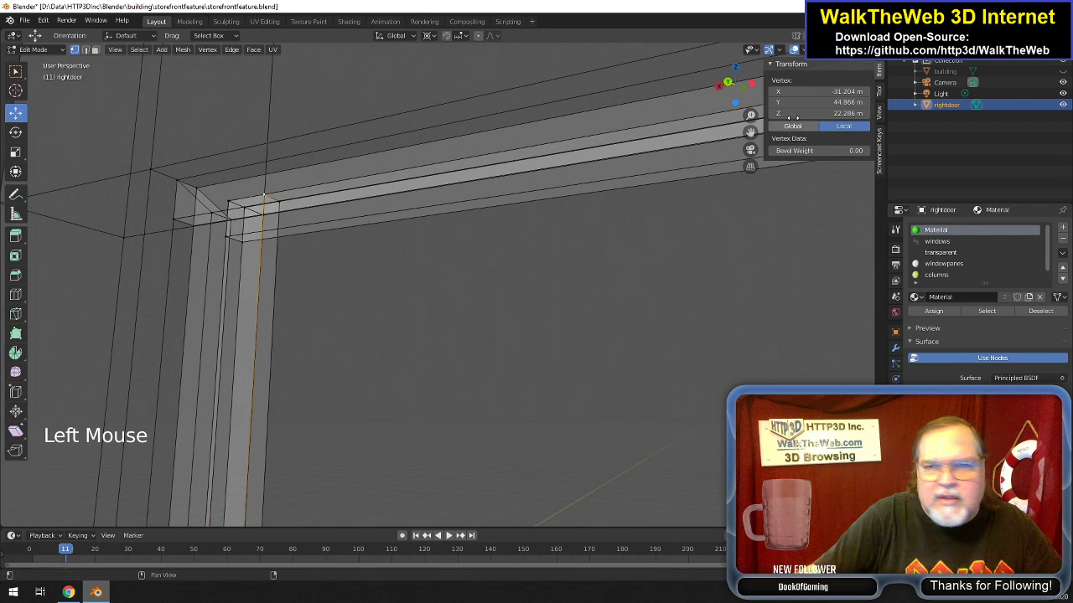
double_click(825, 113)
type("22.044 m")
key("Return")
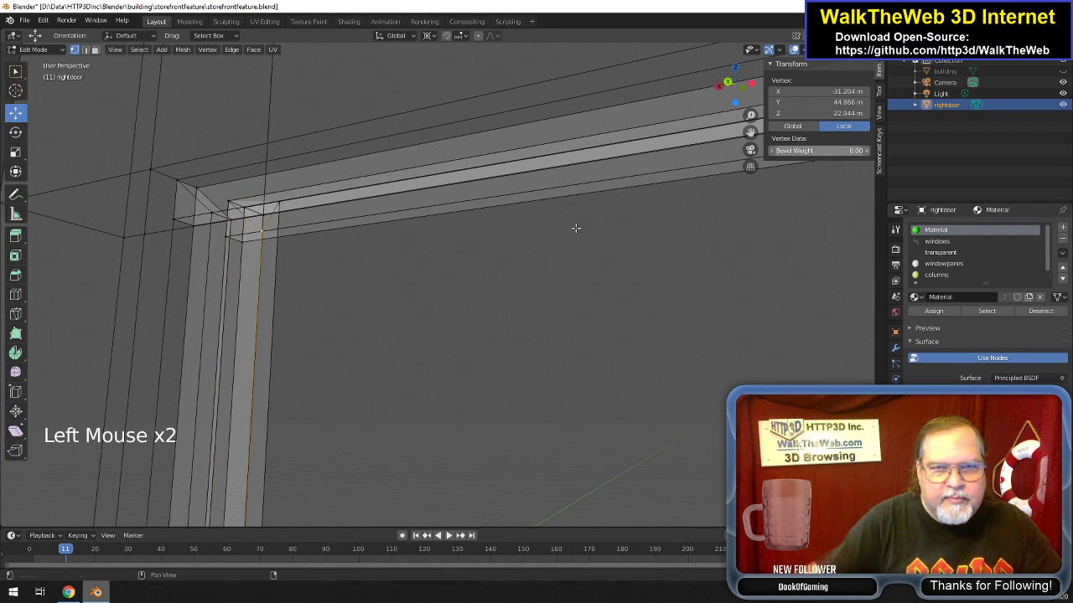
left_click(280, 205)
left_click(829, 113)
type("22.044")
key("Return")
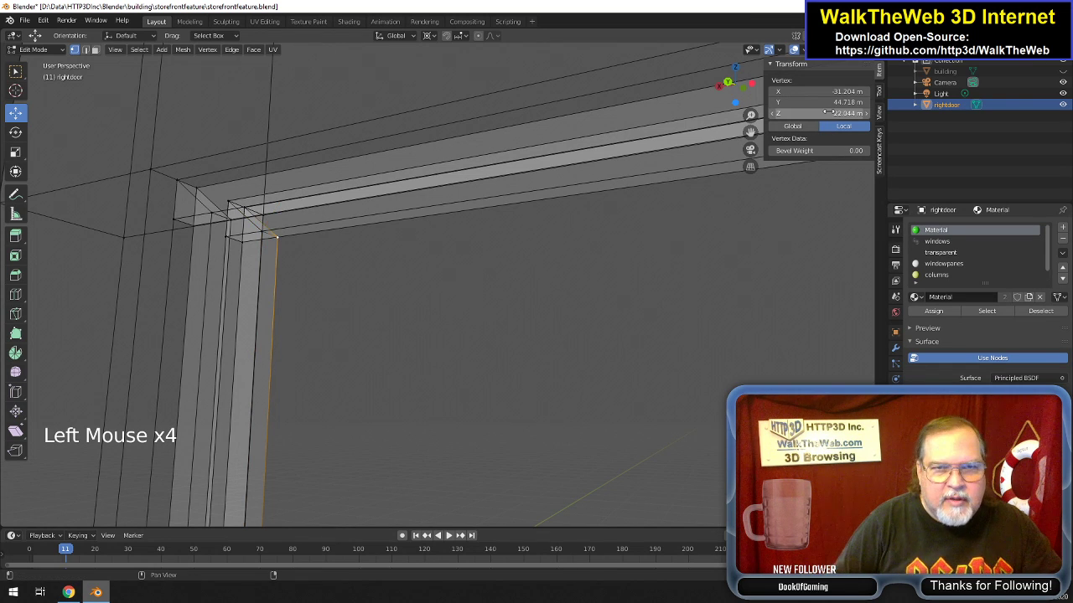
Copy the vertical border vertex's X value and set the top border's front lower end vertex to X -31.2037 m.
left_click(175, 219)
left_click(213, 217)
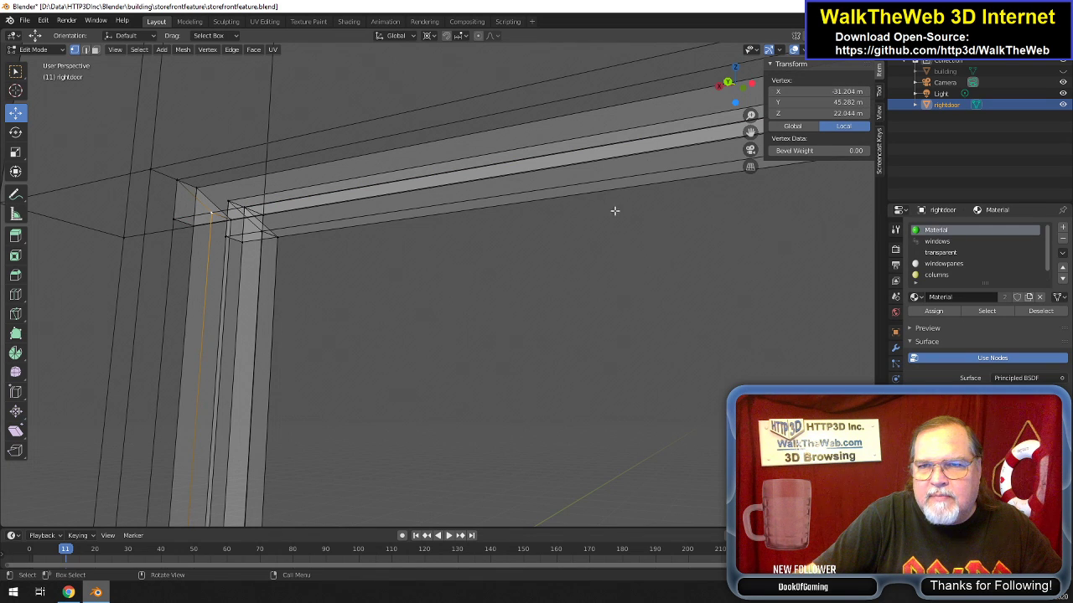
left_click_drag(730, 80, 754, 92)
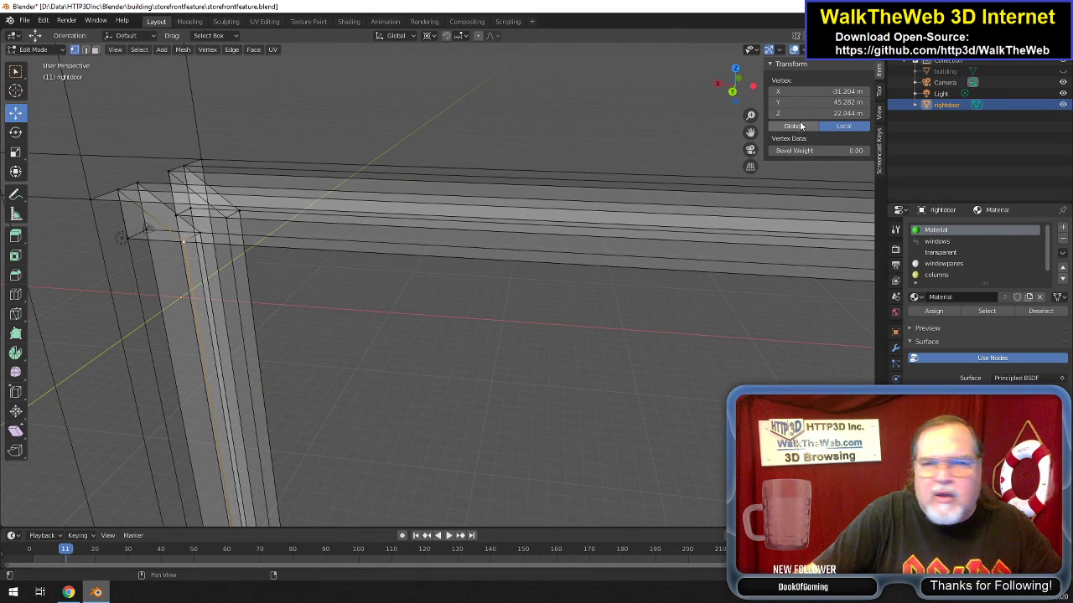
left_click(813, 91)
key("ctrl+c")
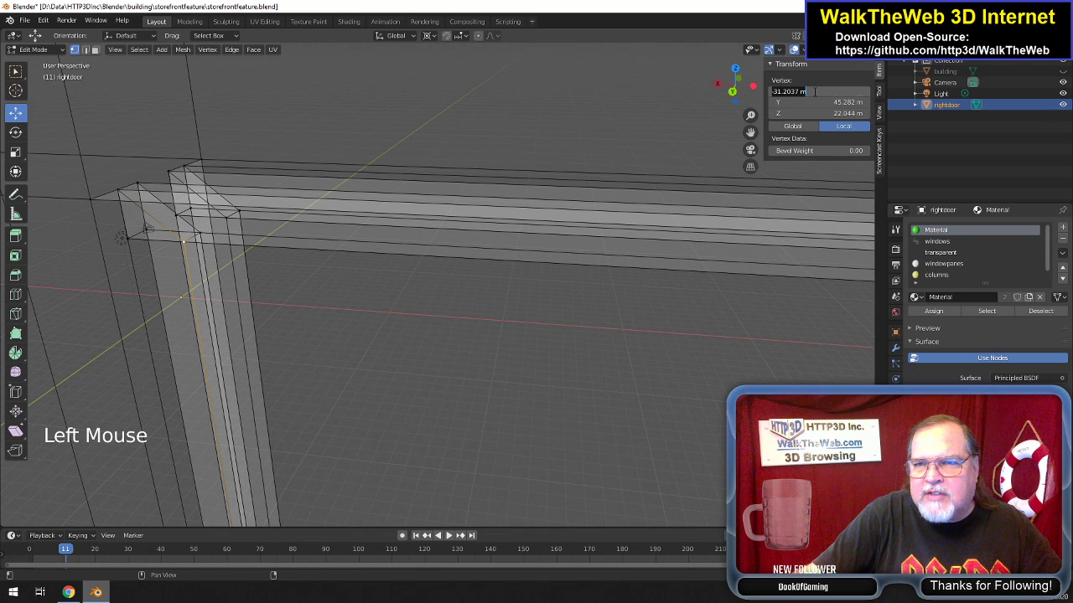
left_click(310, 305)
left_click(160, 247)
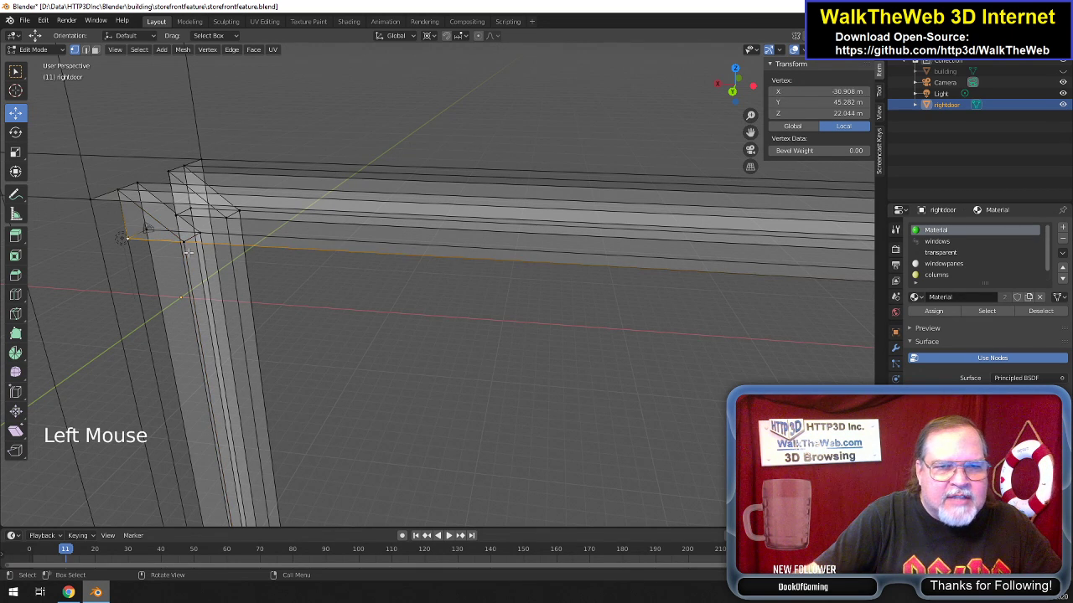
left_click(836, 91)
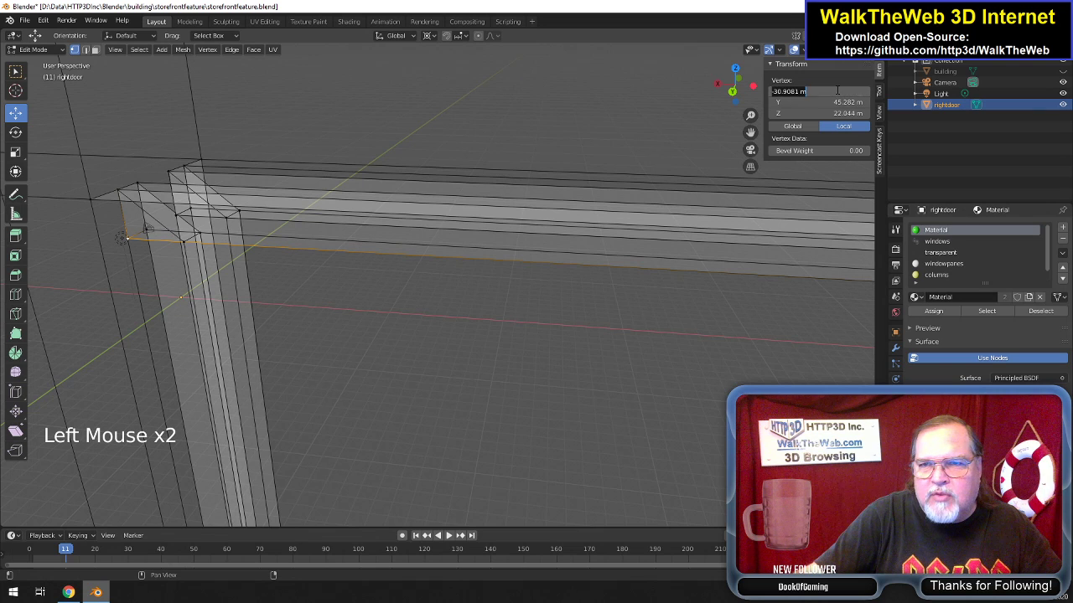
key("ctrl+v")
key("Return")
Set the top border's recessed lower end vertex on the same side of the door to X -31.2037 m.
left_click(146, 224)
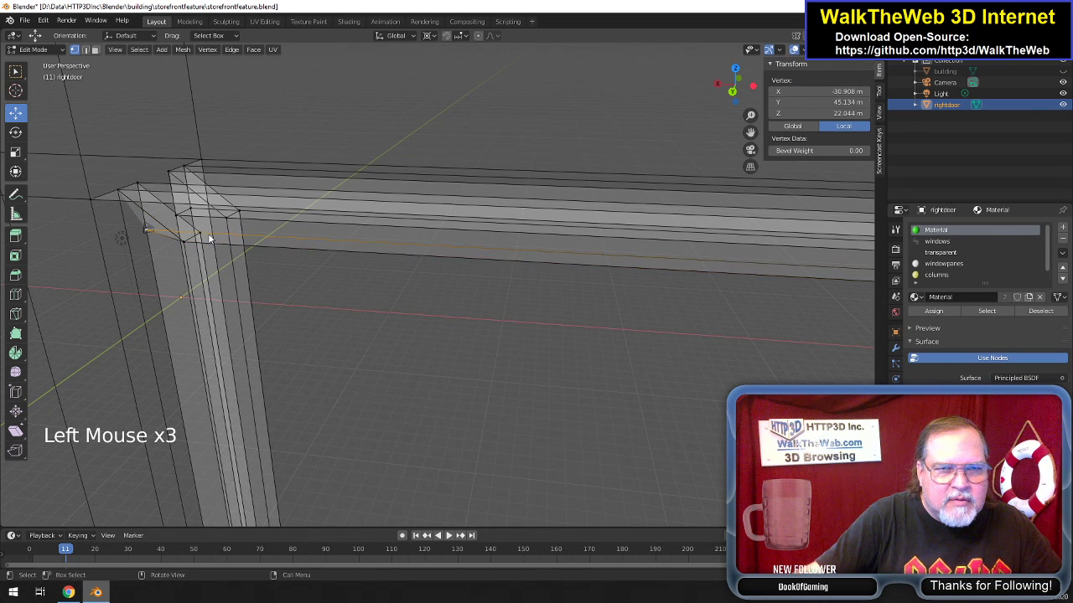
left_click(827, 93)
key("ctrl+v")
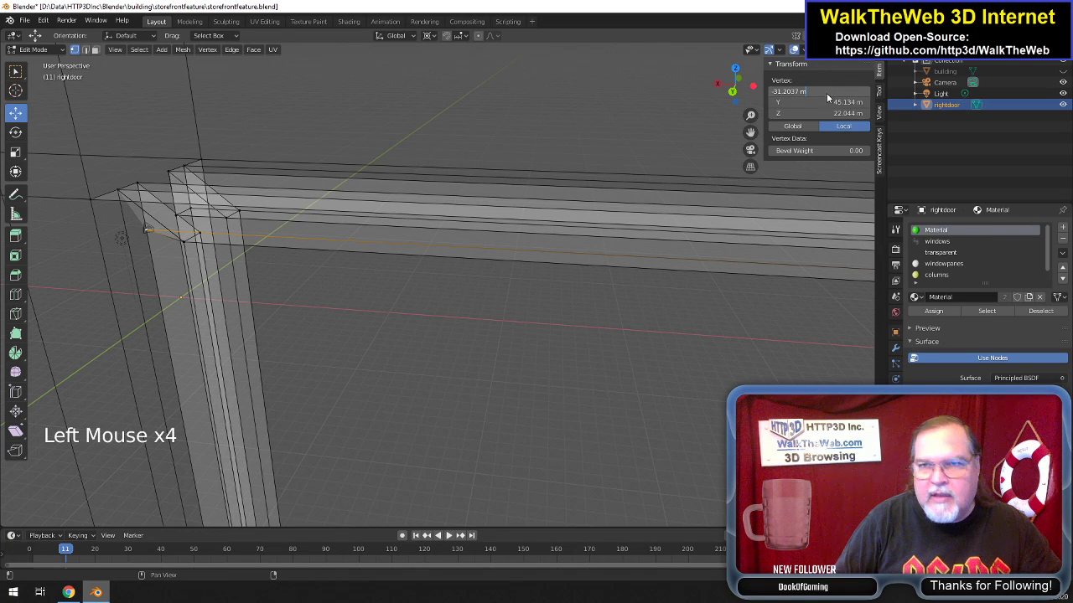
key("Return")
Set the top border's two lower end vertices on the door's opposite side to X -31.2037 m and check the corner in solid shading.
left_click(180, 214)
left_click(191, 210, "shift")
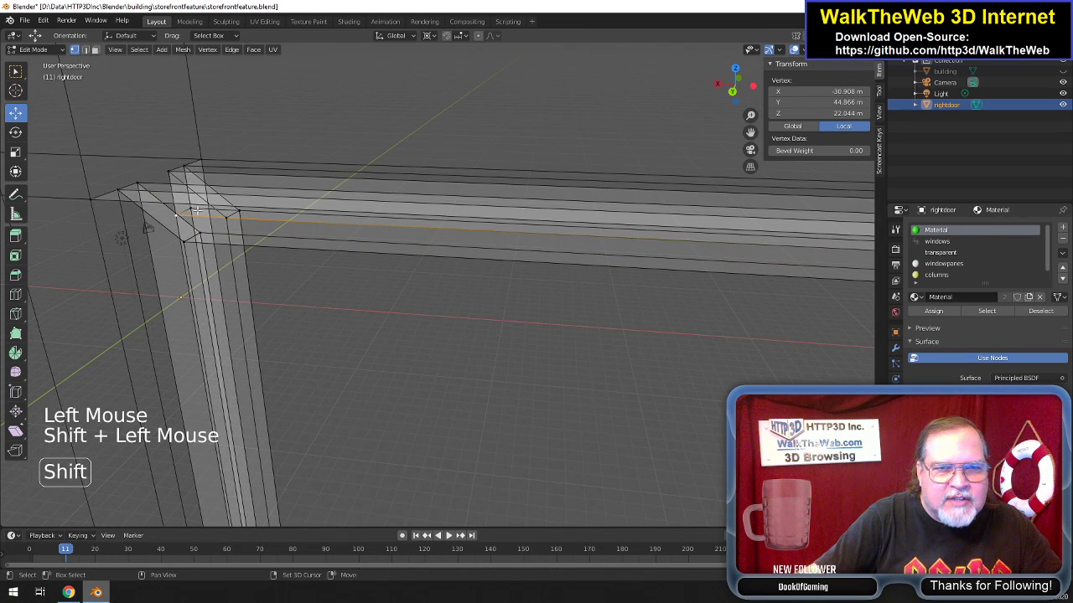
left_click(817, 92)
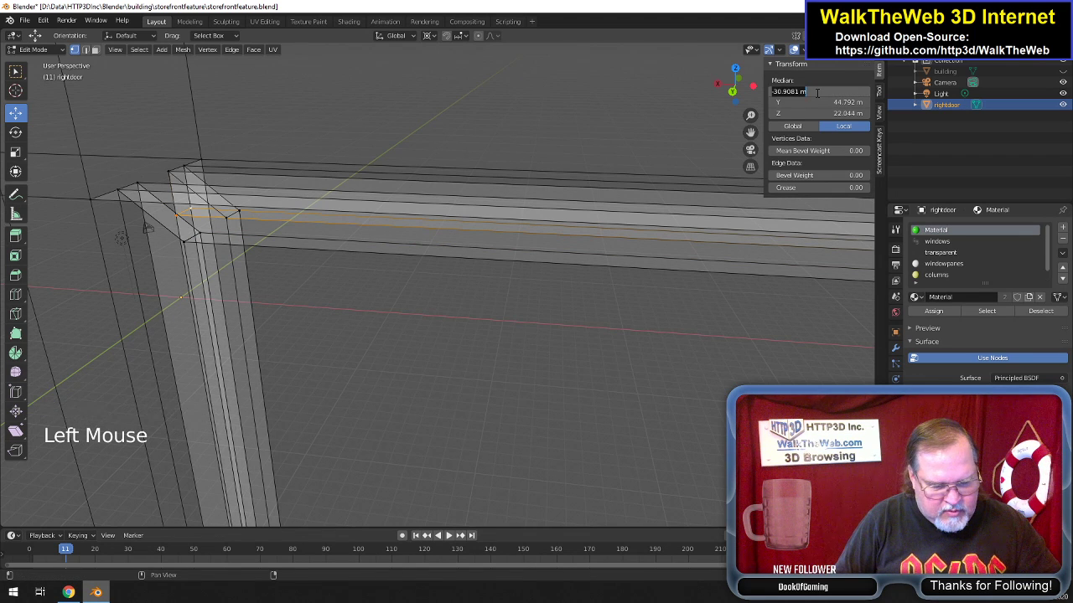
key("ctrl+v")
key("Return")
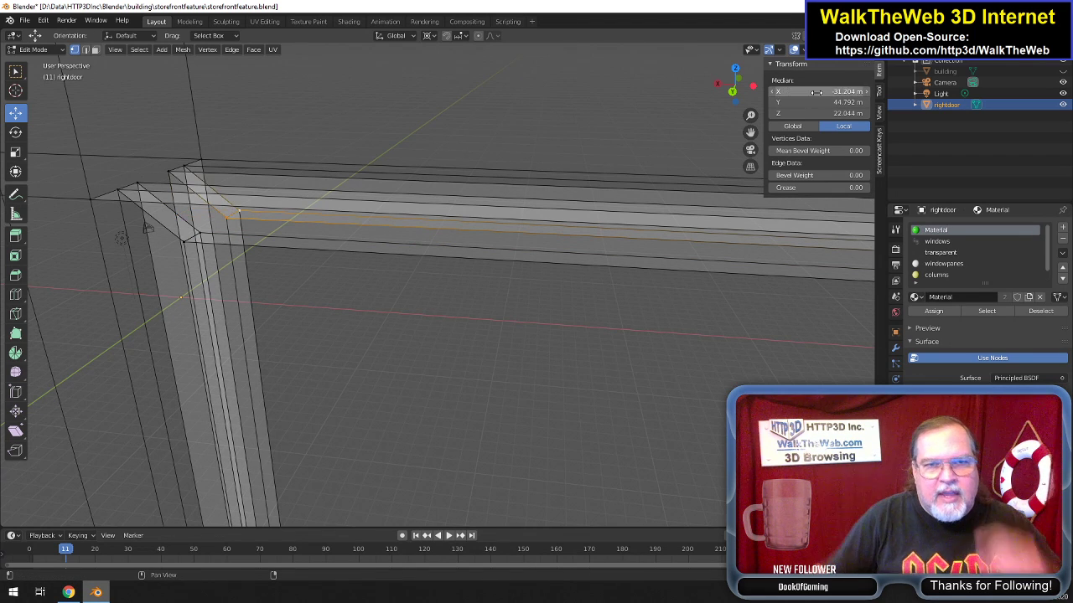
left_click(392, 284)
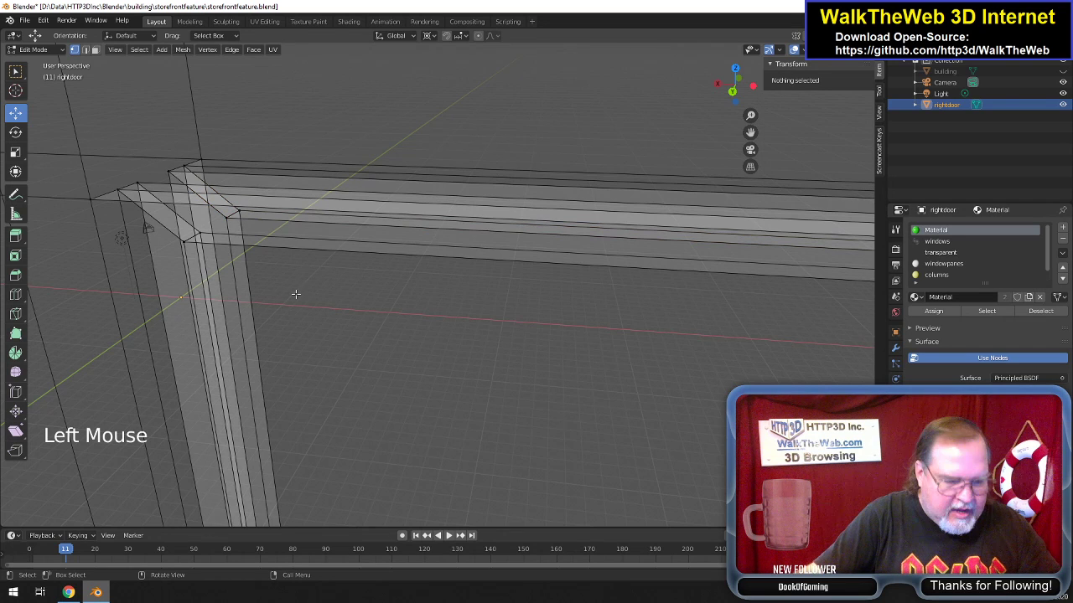
key("z")
left_click(385, 296)
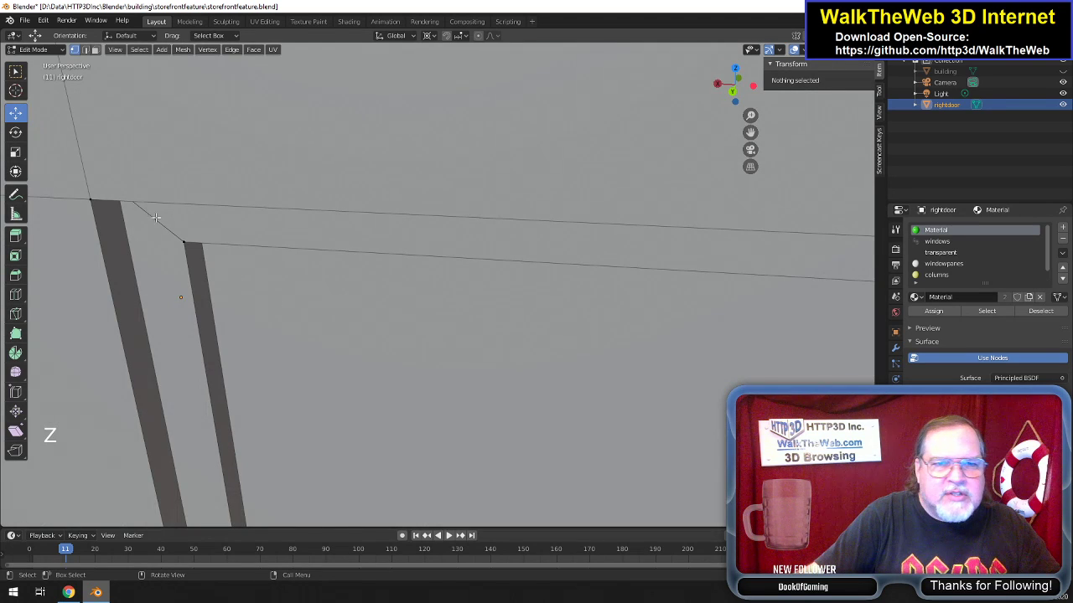
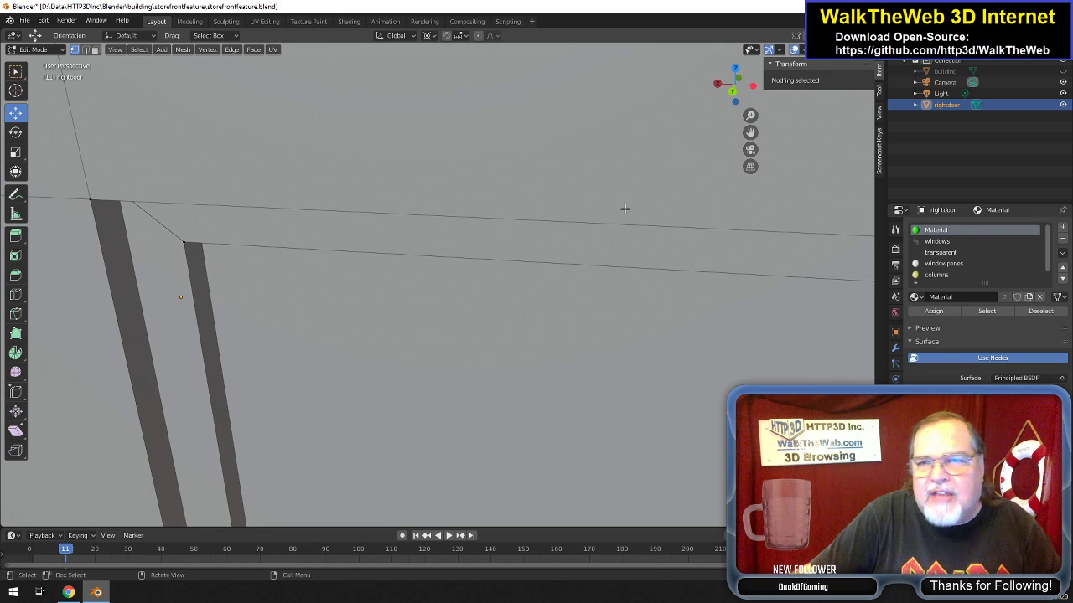
key("z")
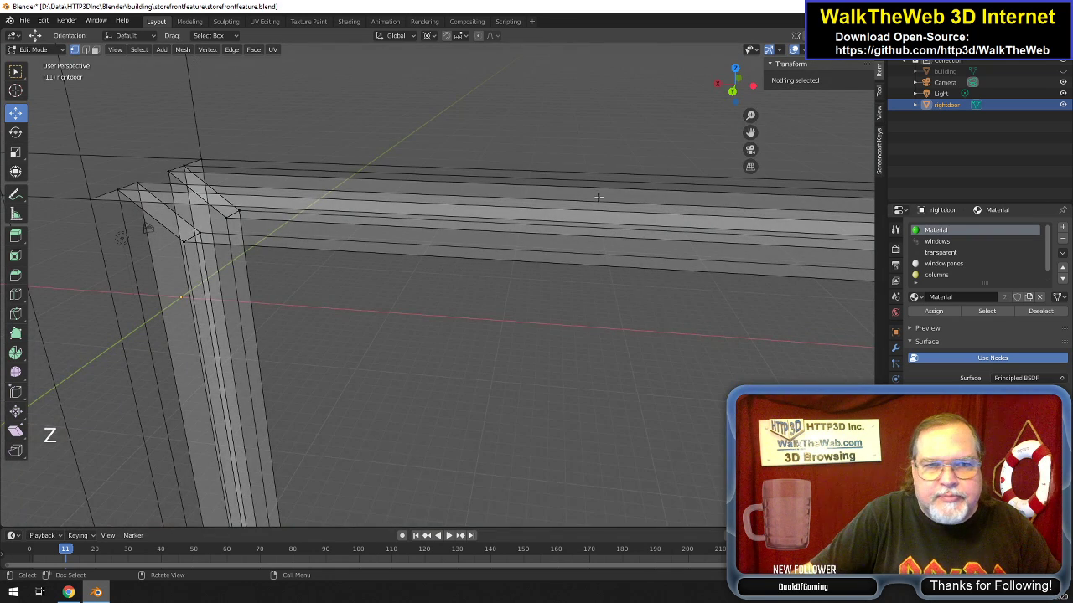
At the top border's other end, copy its lower vertex's Z value and set the vertical border's four inner top vertices to Z 22.044 m.
left_click_drag(757, 132, 161, 134)
left_click(677, 225)
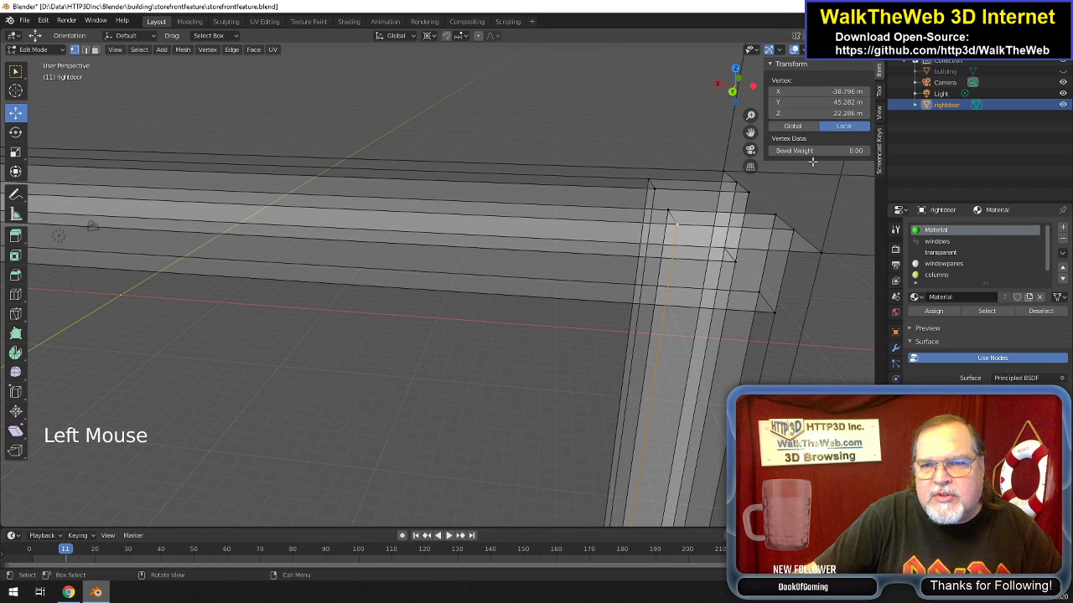
double_click(769, 307)
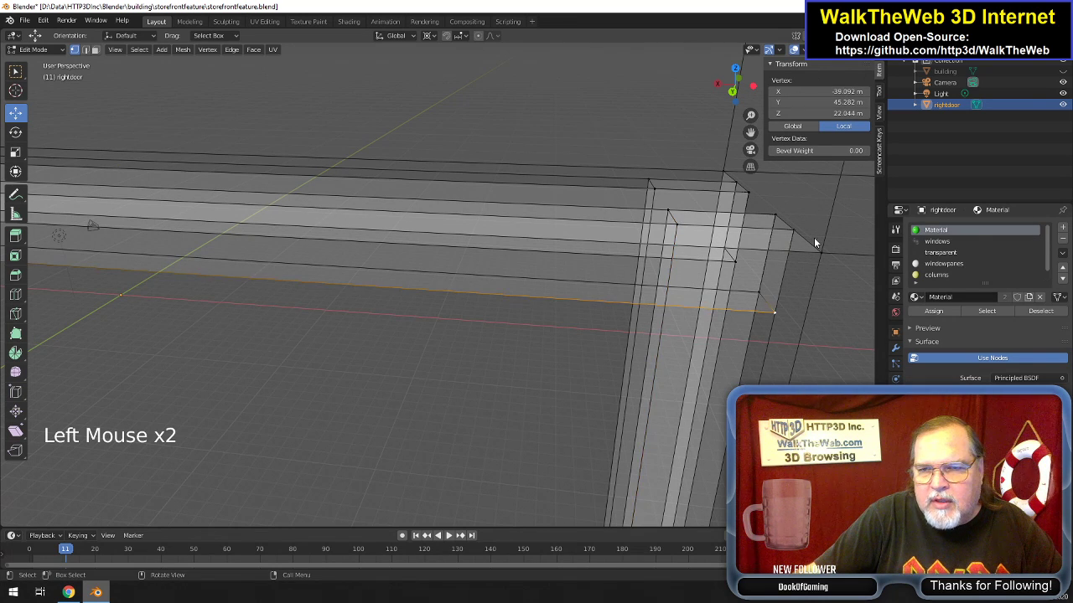
left_click(835, 113)
key("ctrl+c")
key("Return")
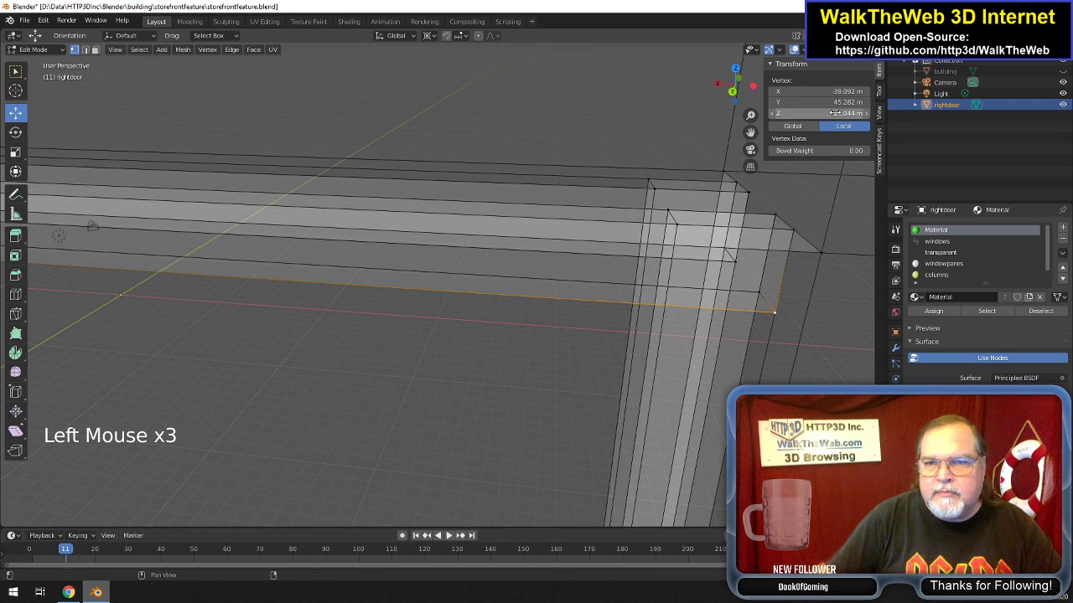
left_click(663, 195, "shift")
left_click(651, 181, "shift")
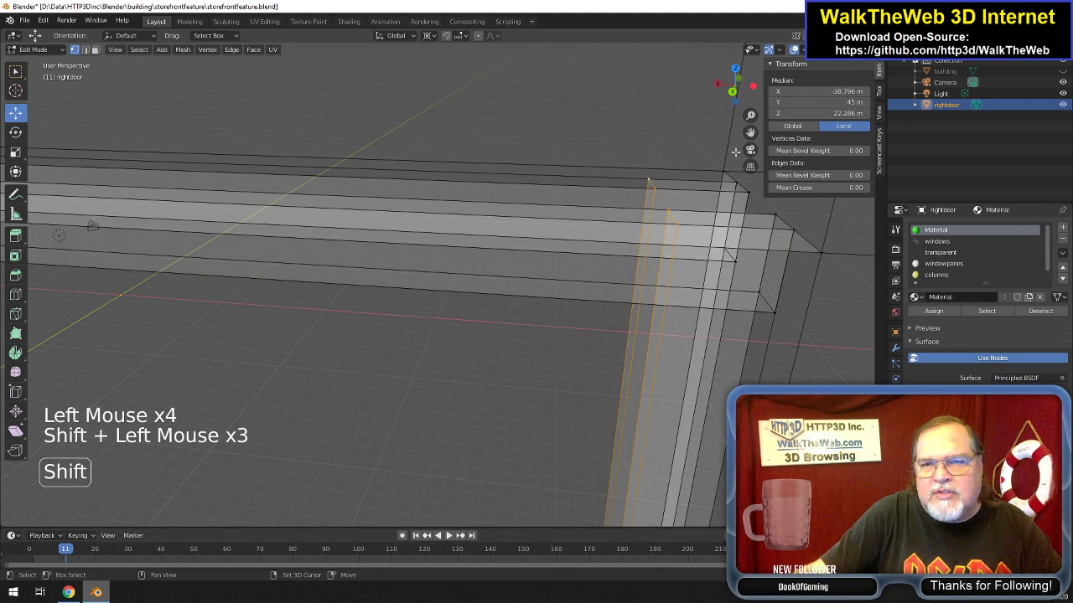
left_click(802, 113)
key("ctrl+v")
key("Return")
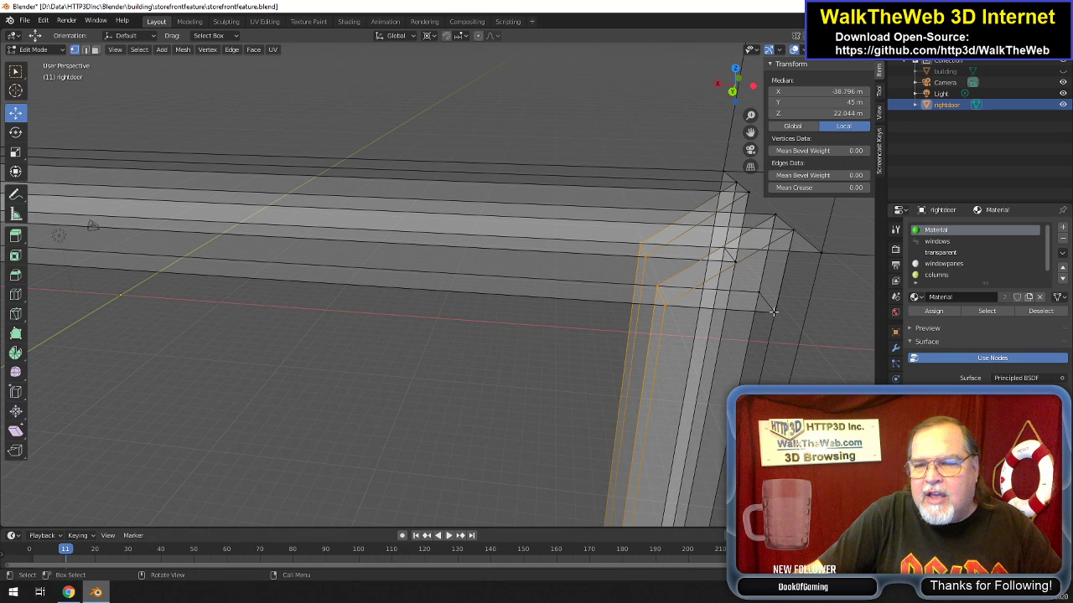
Copy the vertical border's inner X value and set the top border's four lower end vertices at that corner to X -38.796 m.
left_click(665, 306)
double_click(827, 92)
key("ctrl+c")
key("Return")
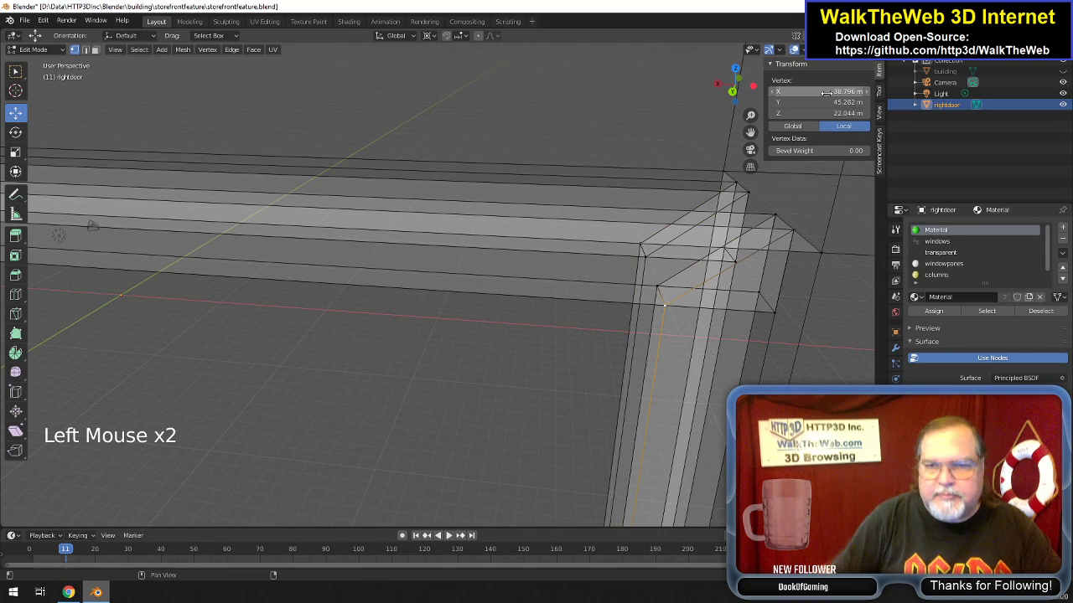
left_click(775, 311, "shift")
left_click(736, 264, "shift")
left_click(776, 238, "shift")
left_click(820, 91)
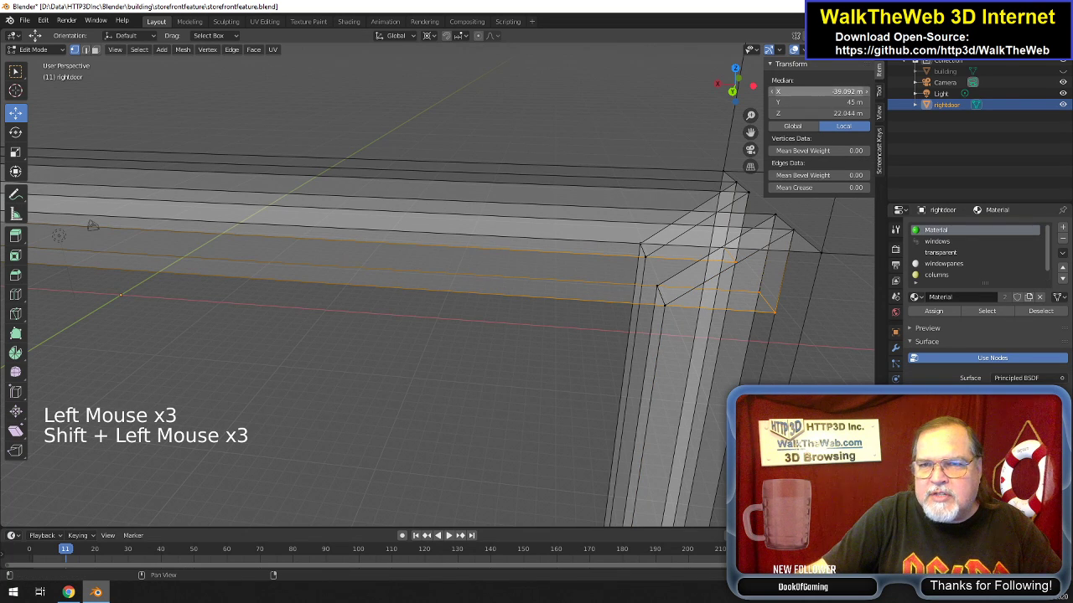
key("ctrl+v")
key("Return")
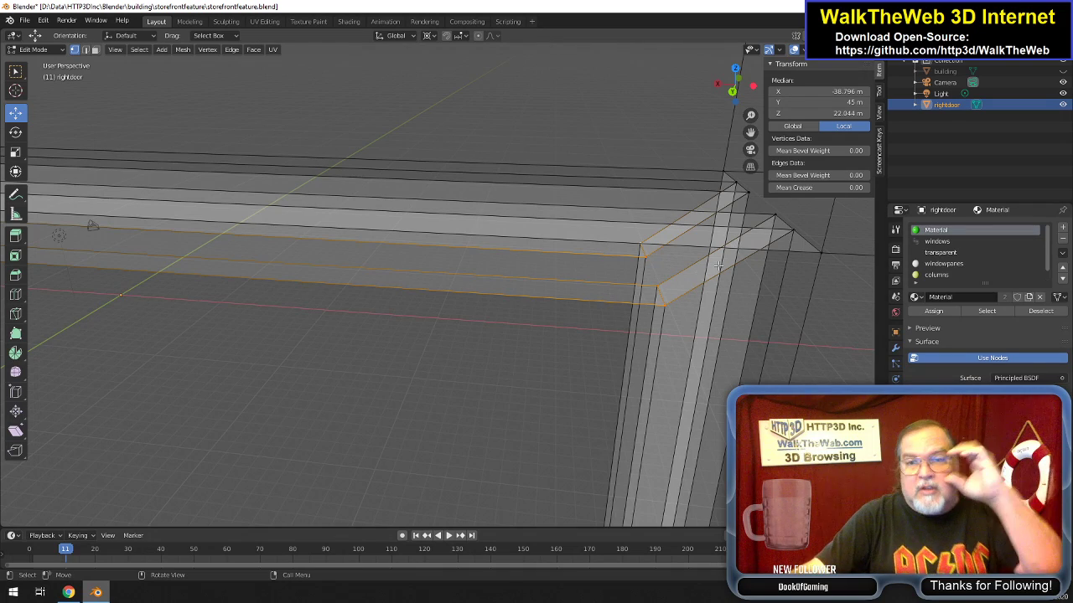
At the lower corner of the same vertical border, copy its inner X value and set the bottom border's four upper end vertices to X -38.7963 m.
middle_click_drag(670, 297, 670, 180, "shift")
left_click_drag(750, 133, 663, 464)
scroll(663, 463, "up", 19)
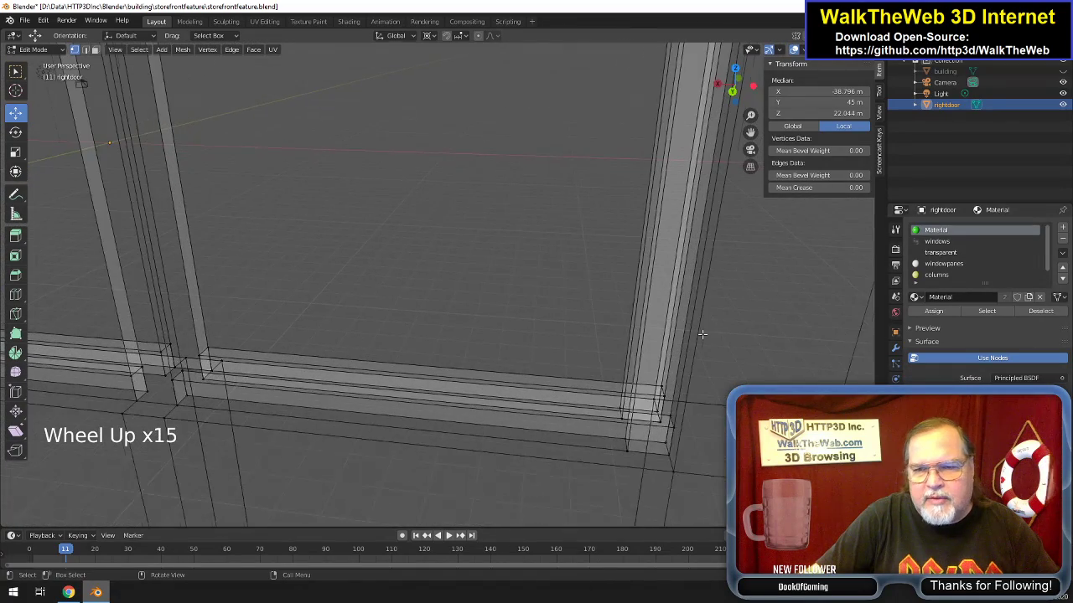
left_click_drag(748, 90, 695, 99)
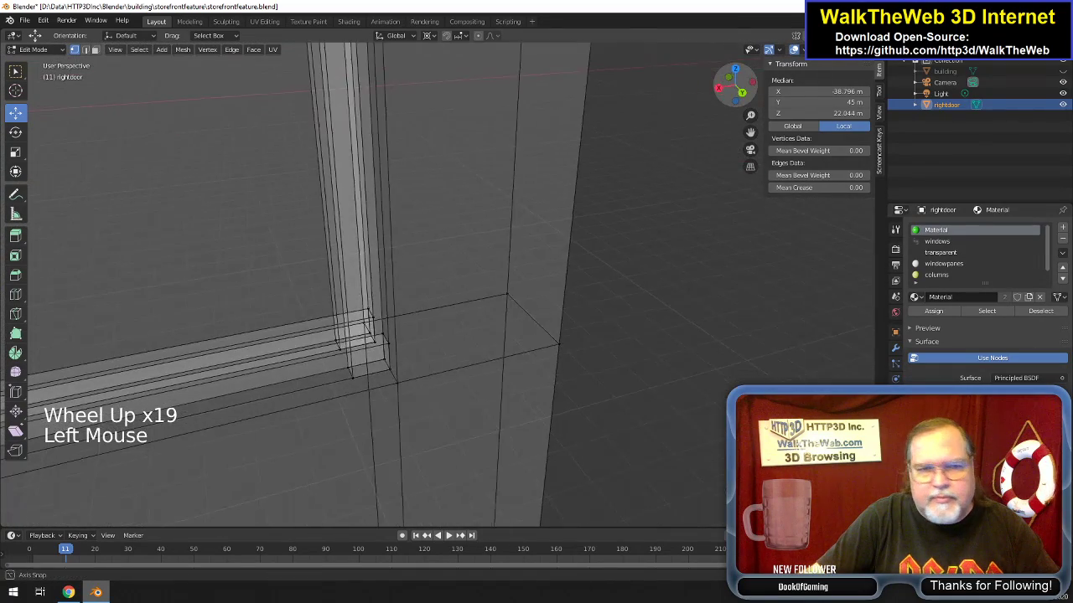
scroll(585, 204, "up", 3)
scroll(531, 249, "down", 7)
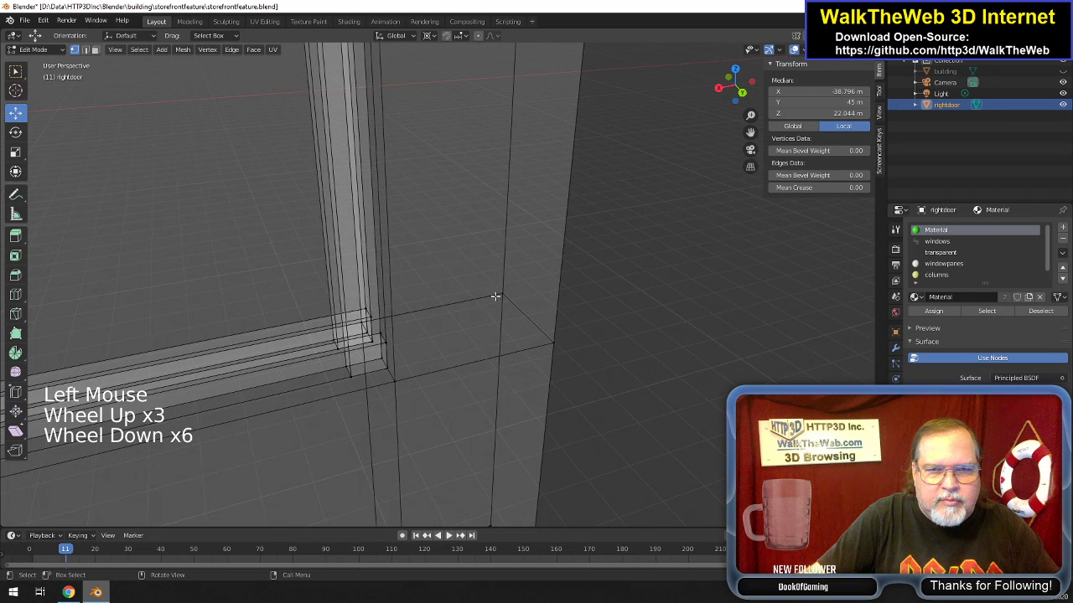
scroll(494, 299, "up", 5)
scroll(419, 344, "down", 3)
left_click(351, 377)
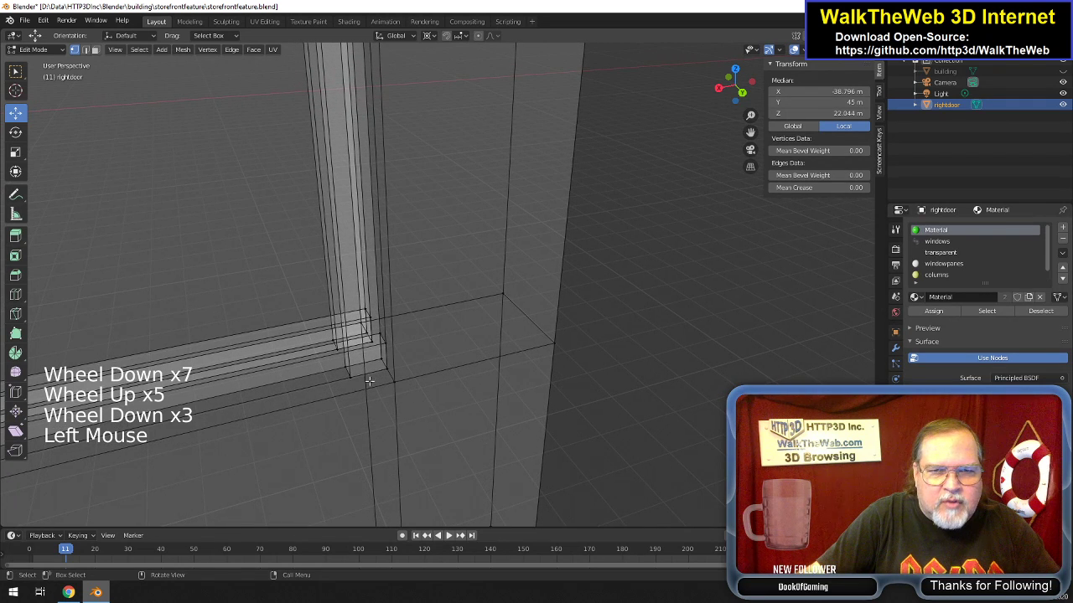
double_click(829, 92)
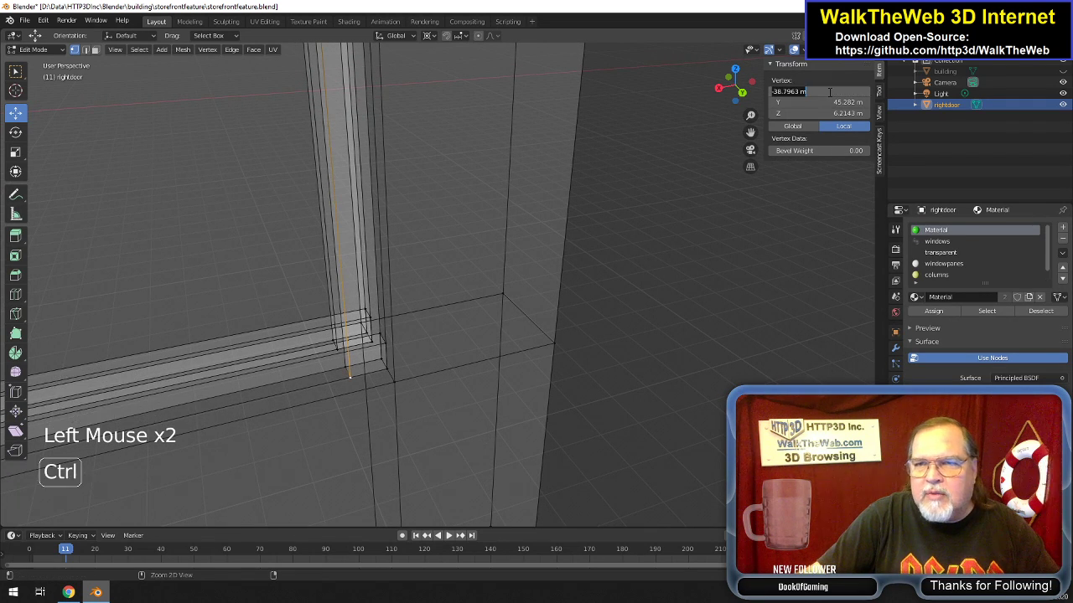
left_click(388, 346)
left_click(387, 344)
left_click(379, 334, "shift")
left_click(370, 321, "shift")
left_click(365, 312, "shift")
left_click_drag(798, 90, 796, 92)
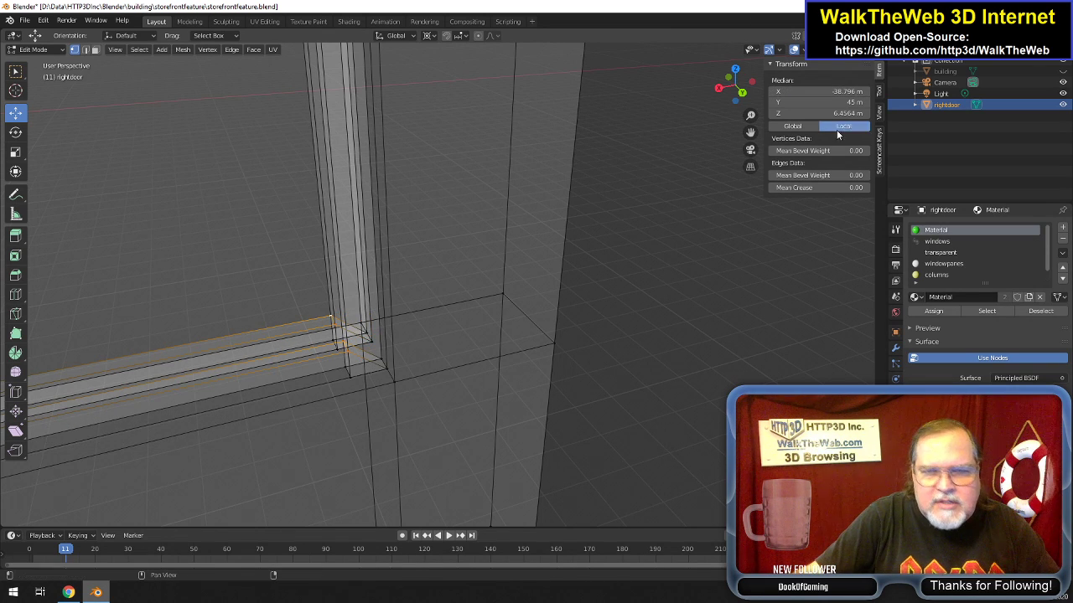
Copy the bottom border's upper Z value and set the vertical border's four inner bottom vertices at that corner to Z 6.4564 m.
left_click(832, 112)
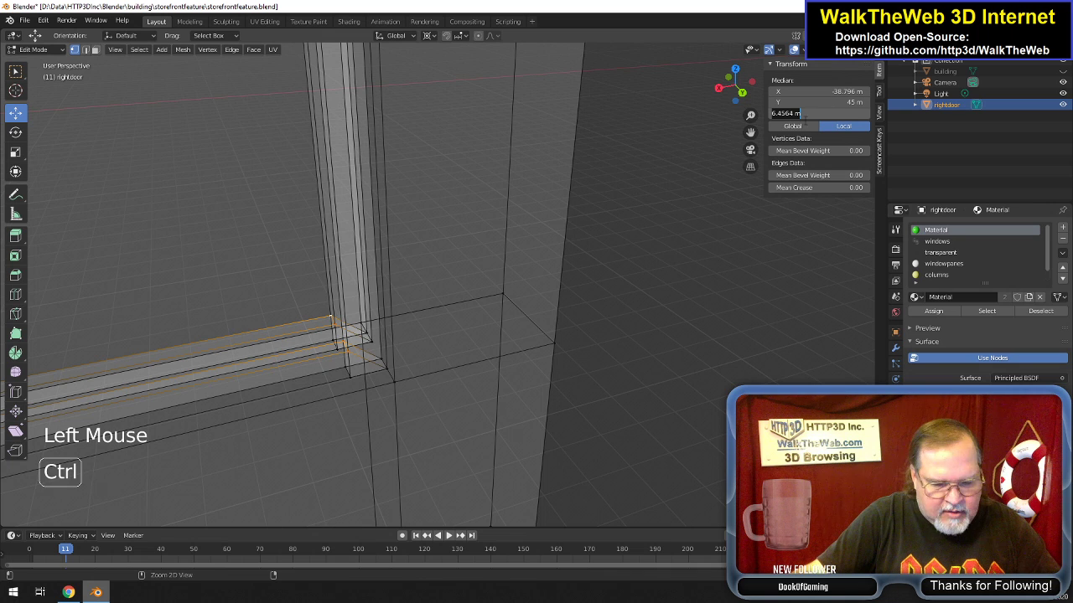
left_click(350, 377)
double_click(348, 374)
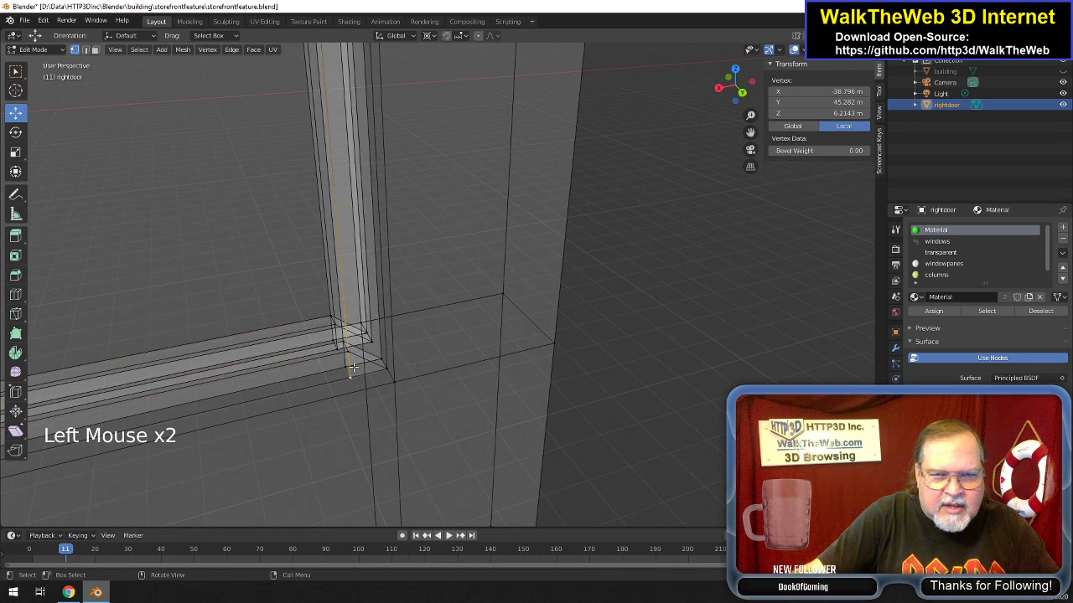
left_click(346, 362, "shift")
left_click(331, 342, "shift")
left_click(840, 114)
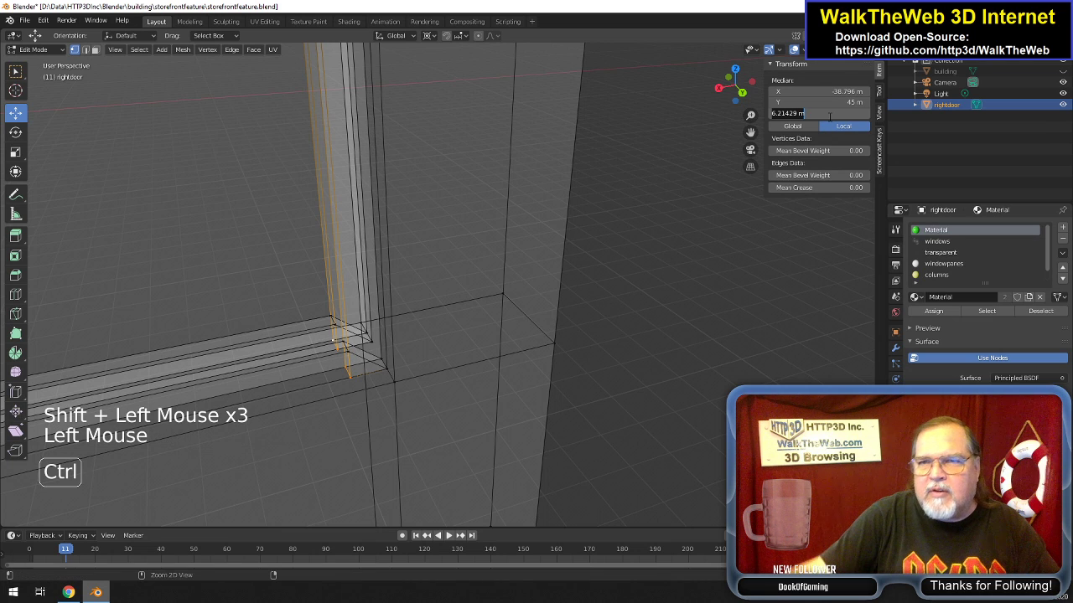
key("ctrl+v")
key("Return")
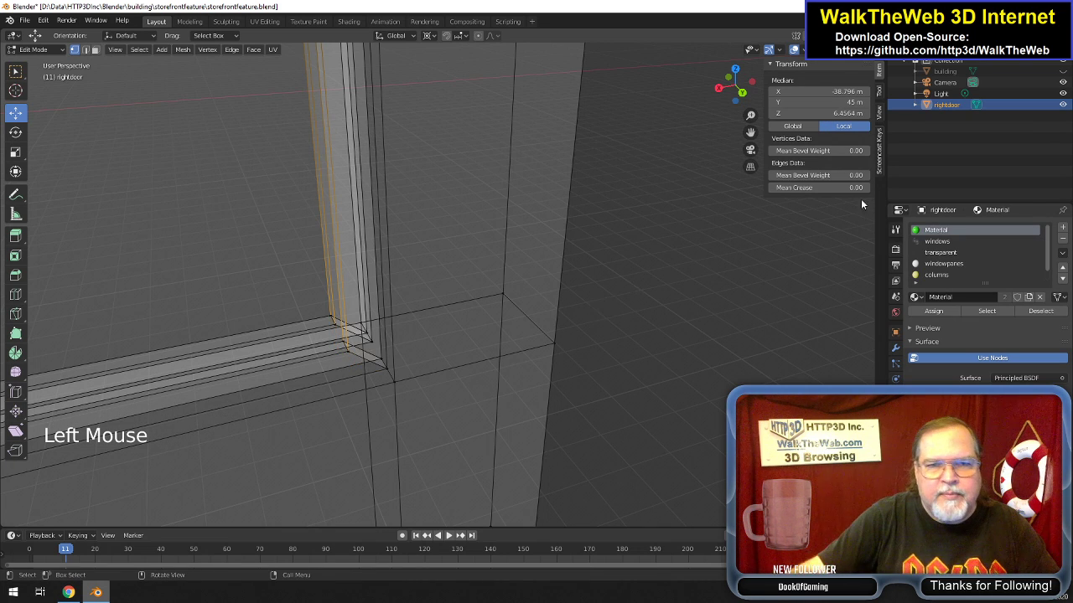
At the opposite lower corner of the door, set the vertical border's four inner bottom vertices to Z 6.4564 m.
left_click_drag(743, 101, 767, 131)
scroll(577, 211, "down", 20)
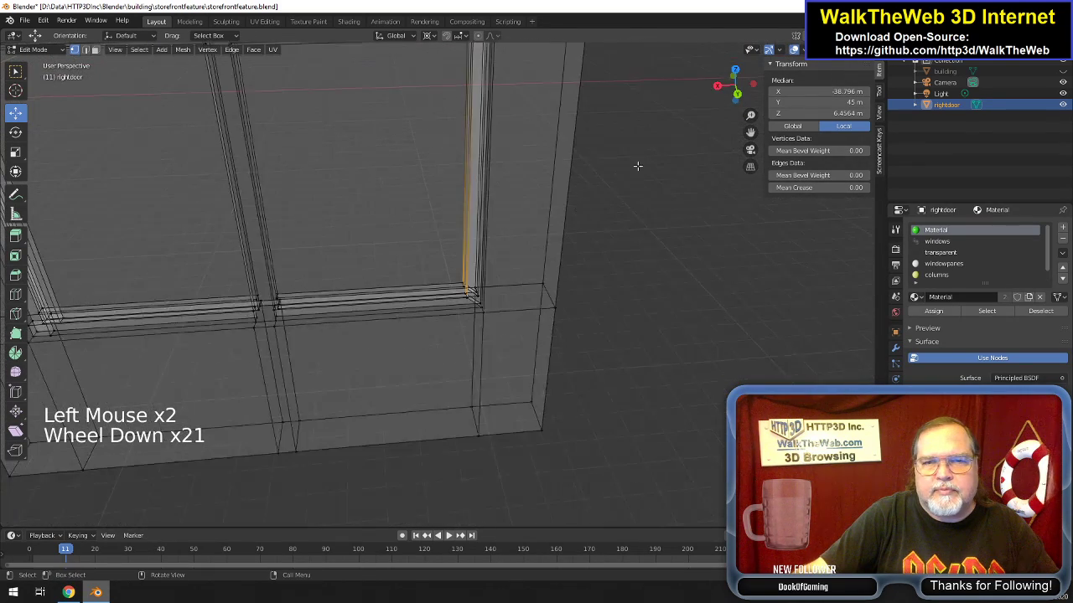
scroll(617, 176, "up", 1)
left_click_drag(750, 93, 744, 91)
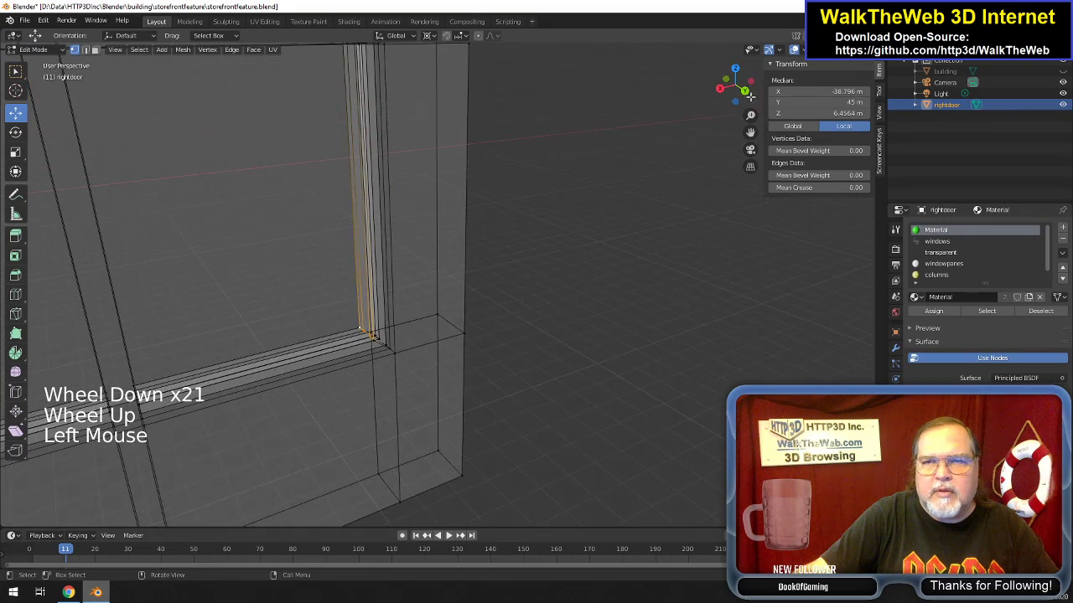
left_click_drag(750, 133, 688, 155)
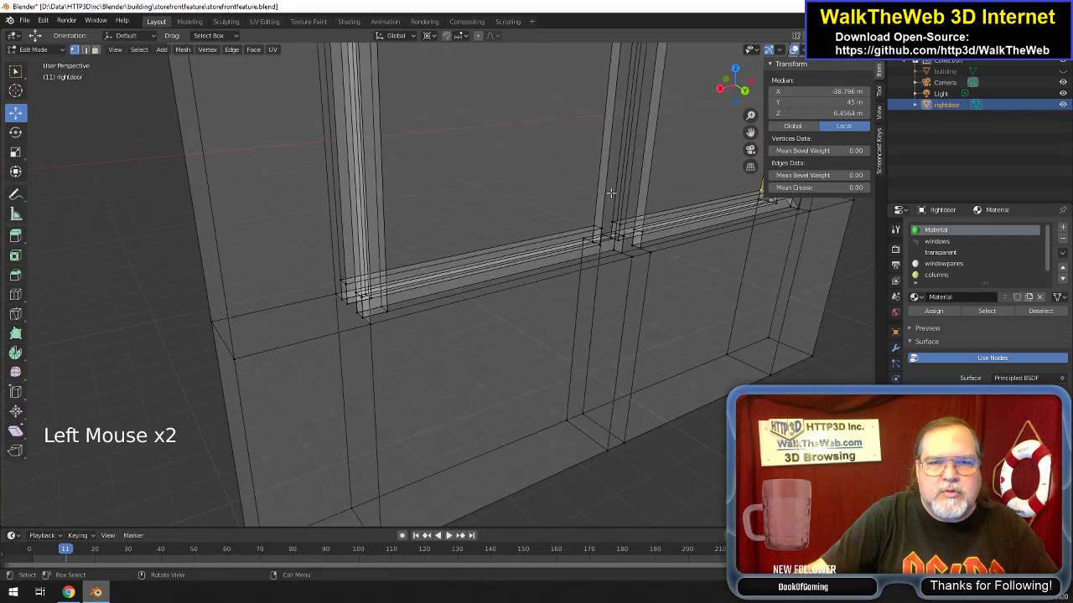
scroll(515, 225, "up", 6)
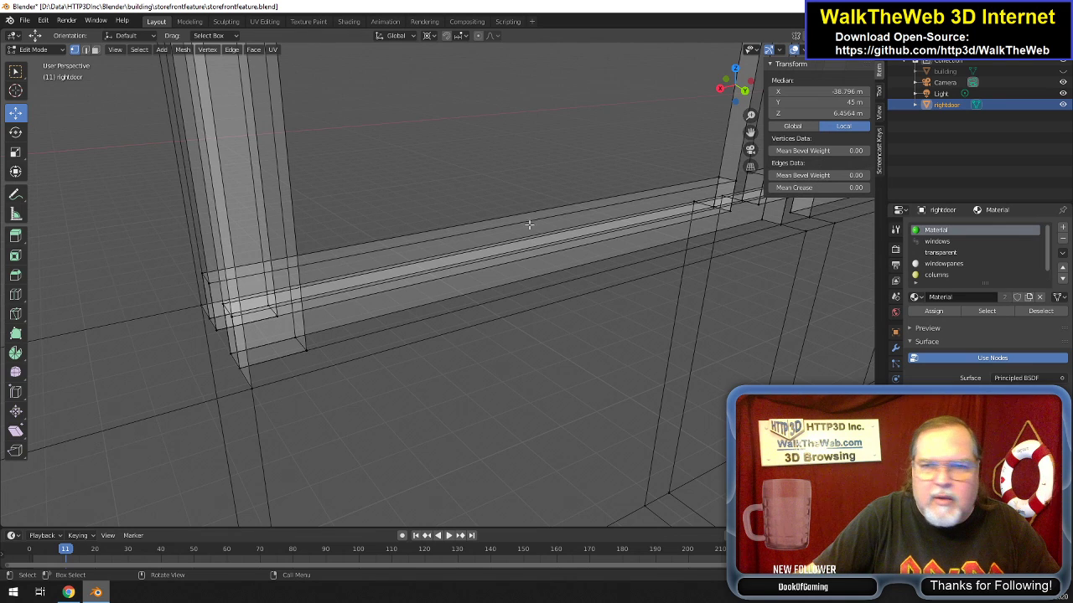
left_click(310, 351)
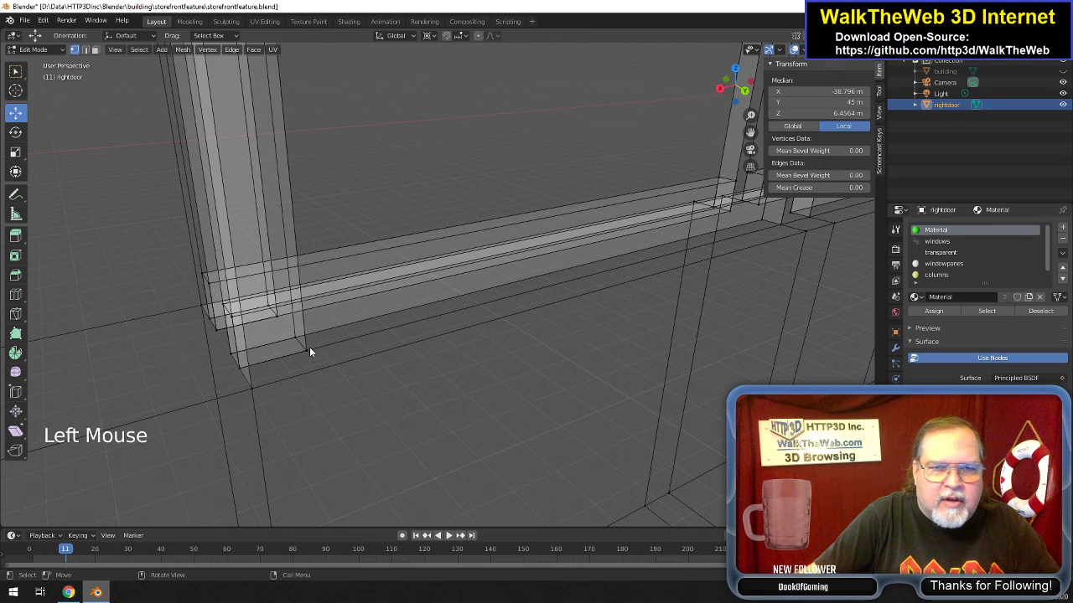
left_click(292, 324, "shift")
left_click(272, 309, "shift")
left_click(270, 307, "shift")
left_click(804, 113)
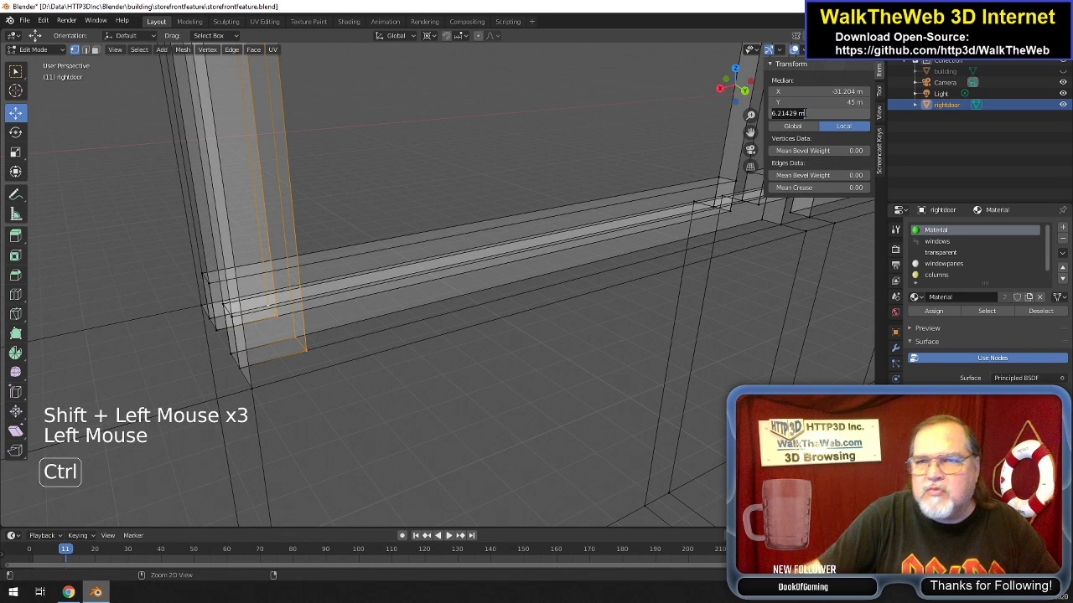
key("ctrl+v")
key("Return")
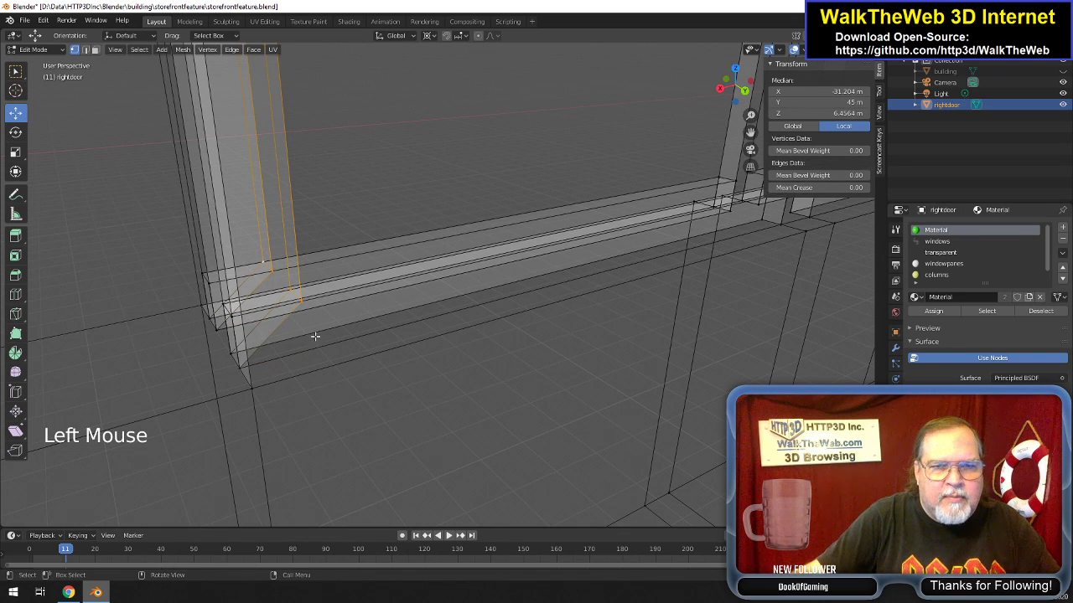
Copy that vertical border's inner X value and set the bottom border's four upper end vertices at the corner to X -31.204 m.
left_click(825, 91)
key("ctrl+c")
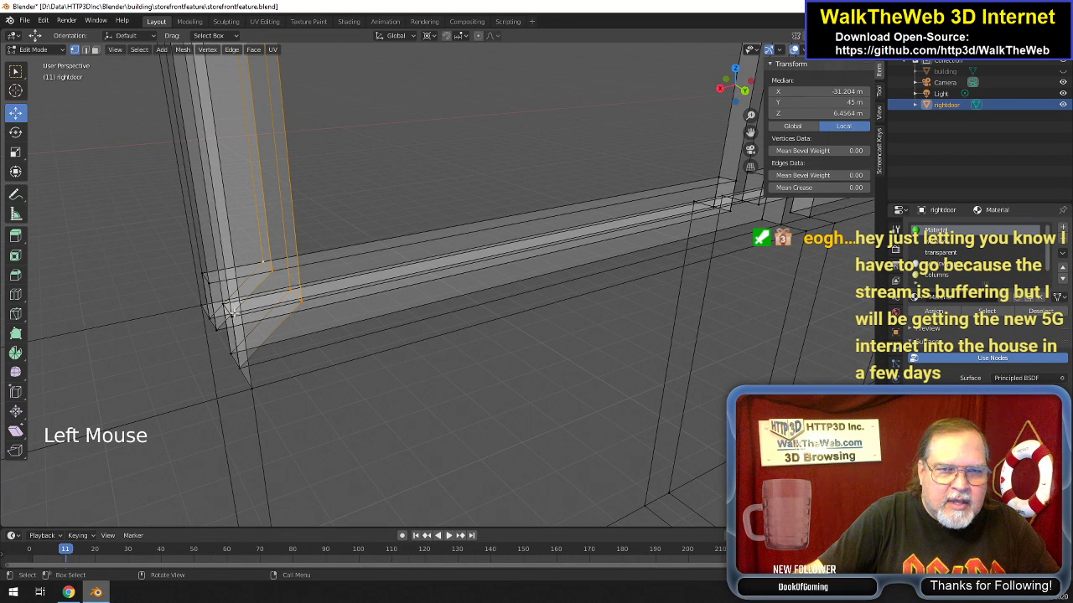
left_click(224, 304)
left_click(213, 286, "shift")
left_click(211, 283, "shift")
left_click(303, 265, "shift")
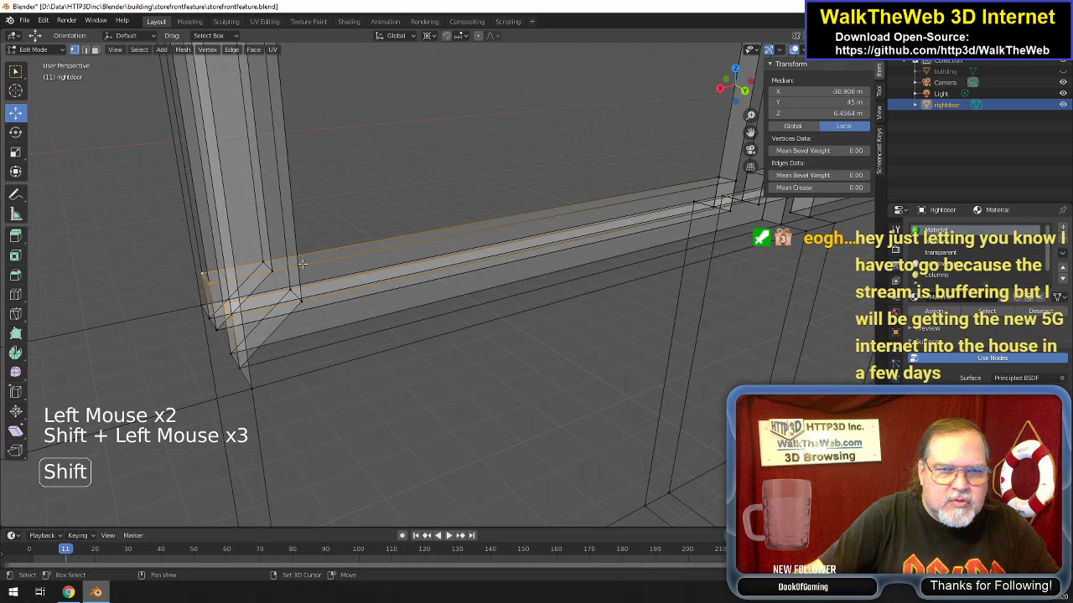
left_click(813, 91)
key("ctrl+v")
key("Return")
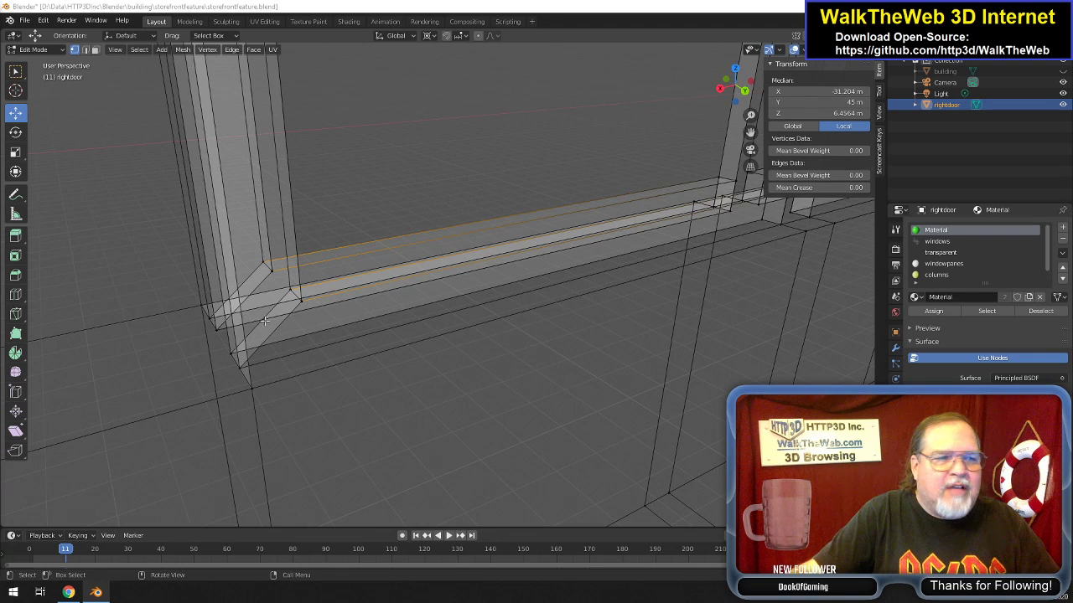
Delete only the two long faces, at Y 44.866 m and its opposite, flanking the slot in the door's lower vertical border.
scroll(326, 318, "down", 4)
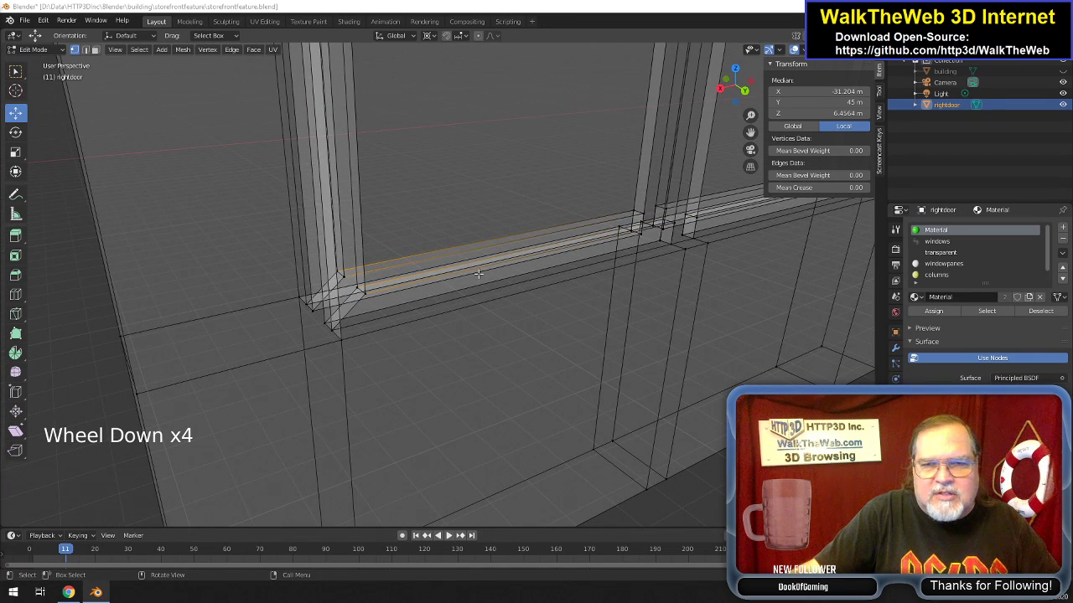
scroll(478, 274, "up", 3)
scroll(482, 272, "down", 1)
left_click_drag(751, 132, 555, 254)
left_click_drag(742, 97, 714, 124)
mouse_move(735, 85)
left_mouse_down()
mouse_move(806, 90)
mouse_move(737, 94)
left_mouse_up()
scroll(596, 176, "down", 4)
scroll(596, 175, "up", 4)
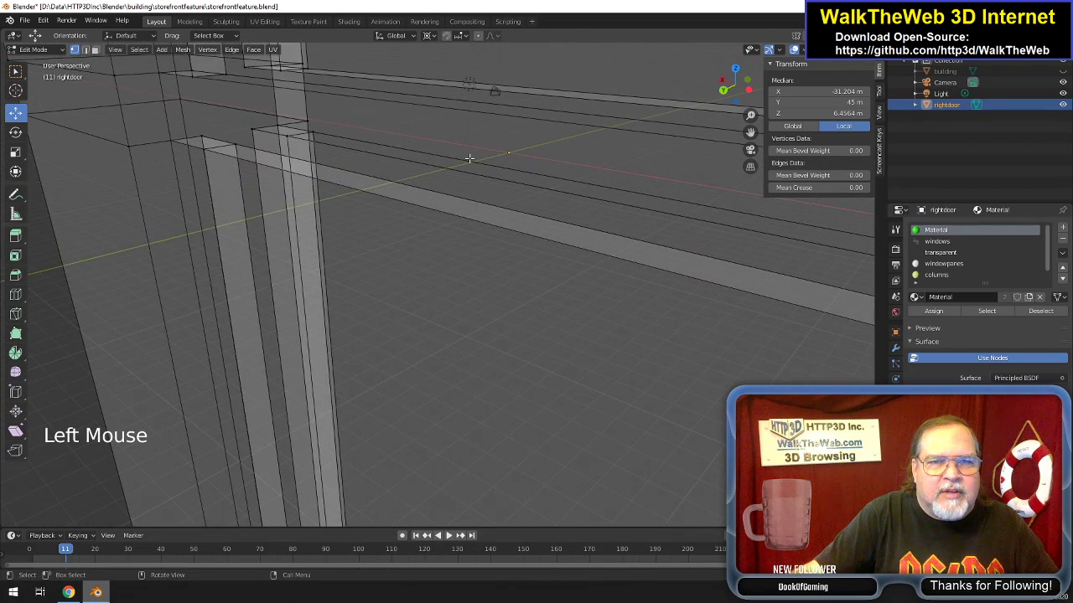
left_click(95, 49)
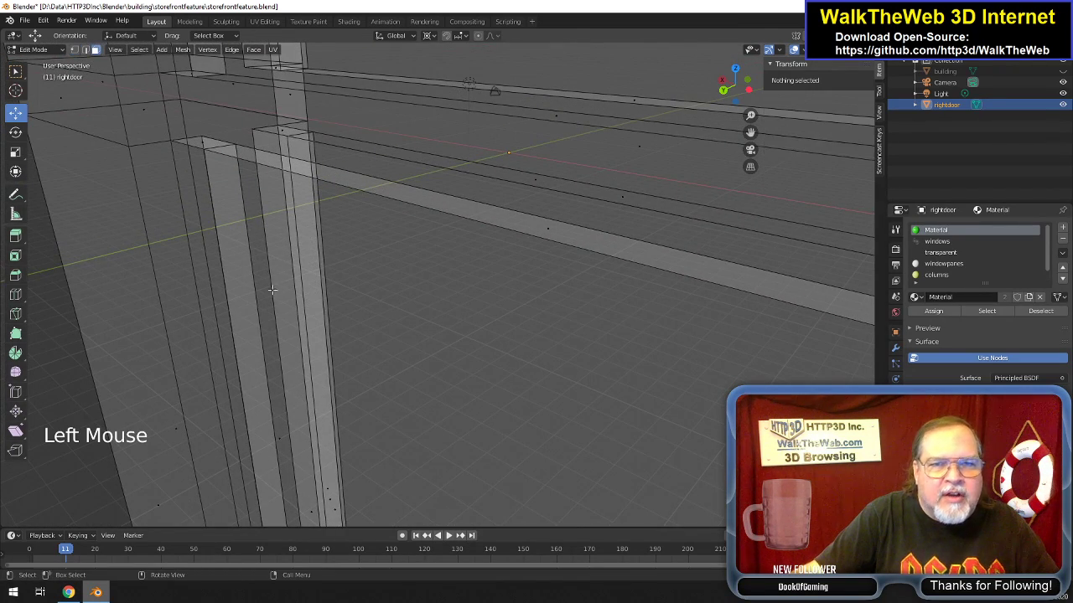
left_click(297, 473)
left_click(307, 513)
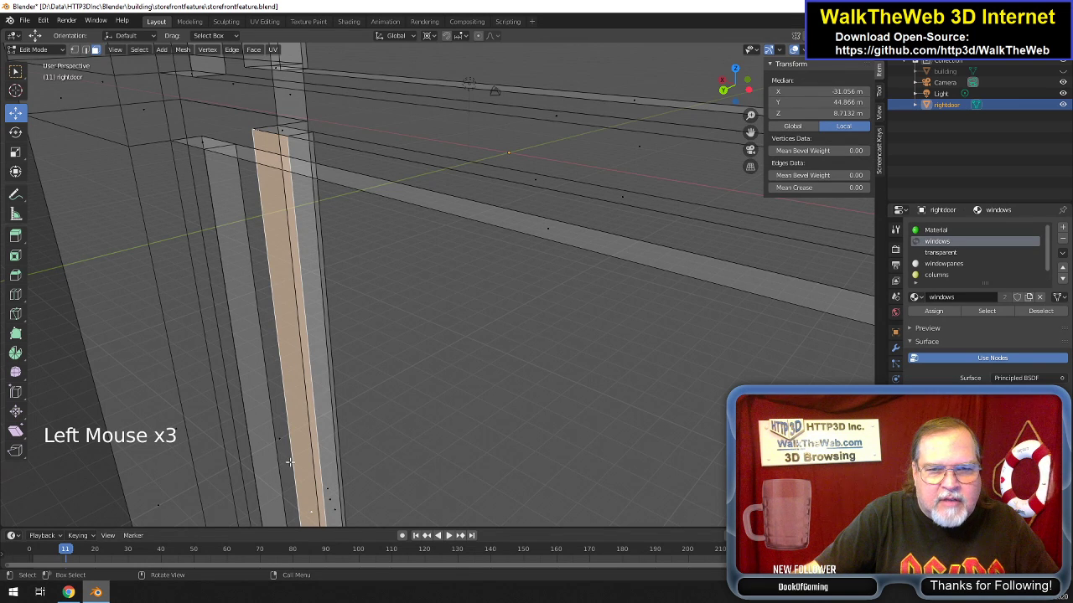
scroll(289, 462, "down", 1)
left_click(300, 500, "shift")
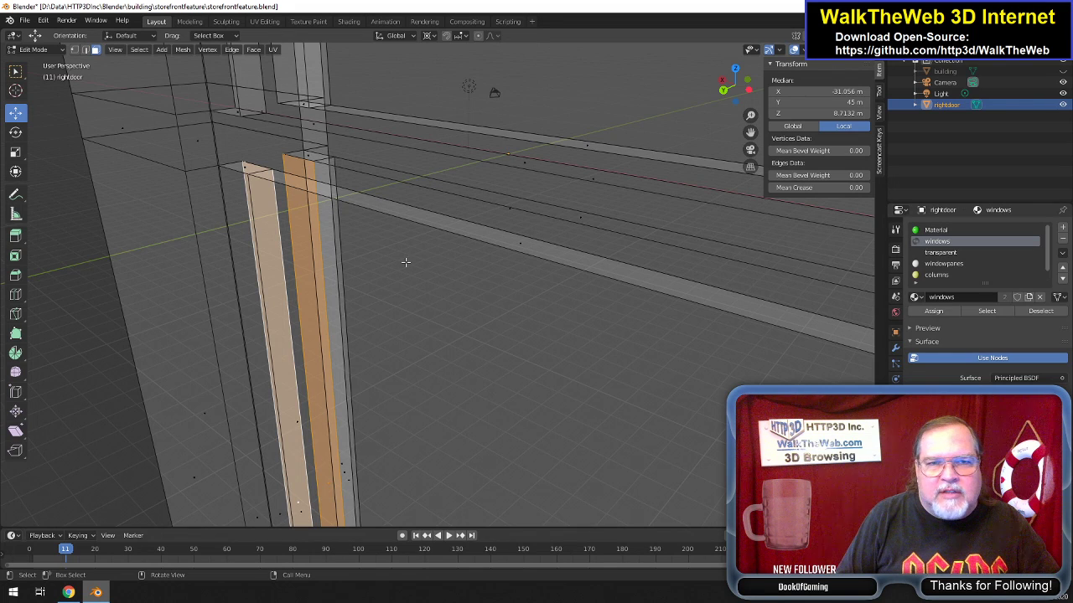
key("Delete")
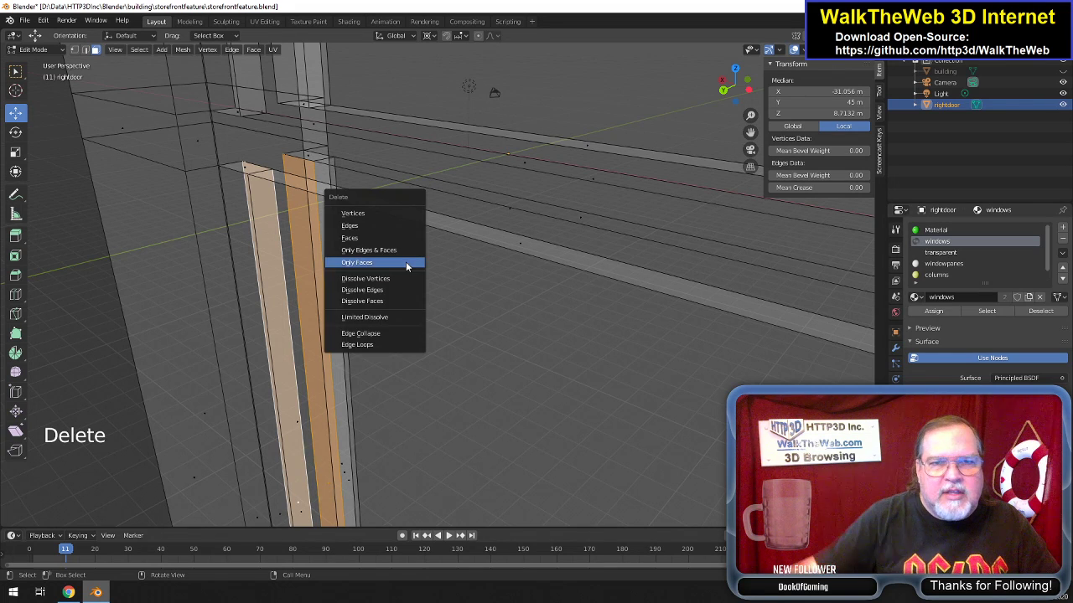
left_click(356, 257)
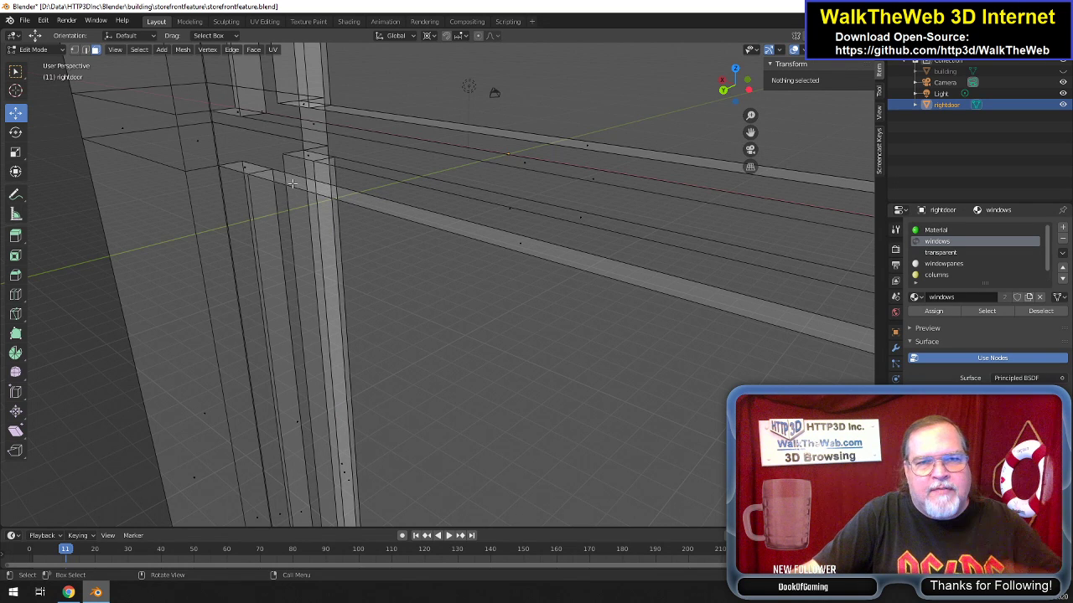
Merge the three inner vertices at the vertical border's upper end into the last-selected one at X -31.204 m, Y 45.282 m.
left_click(73, 50)
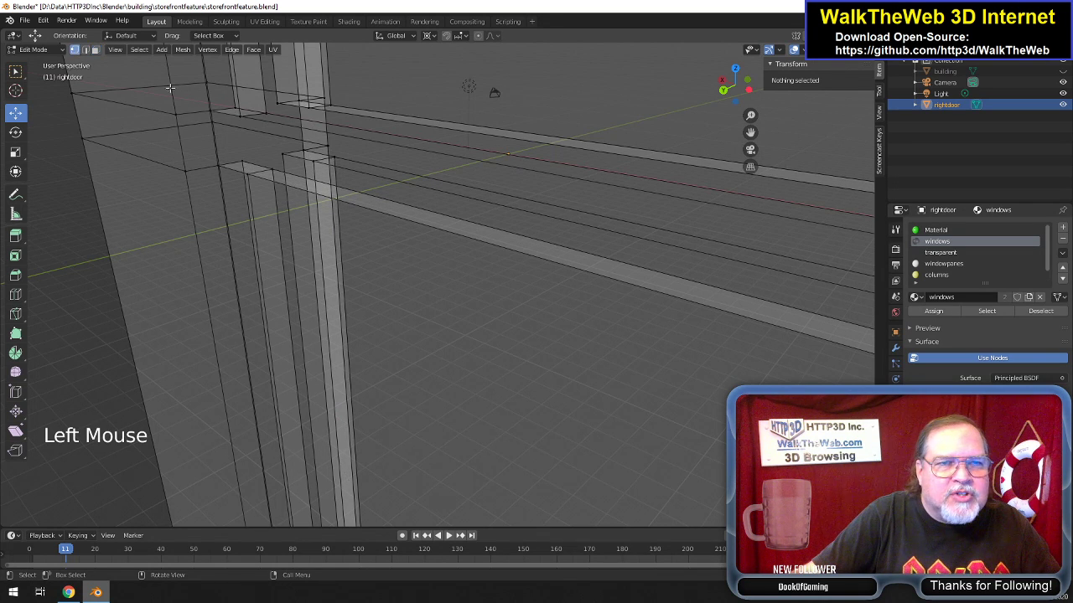
left_click(314, 163)
left_click(264, 178, "shift")
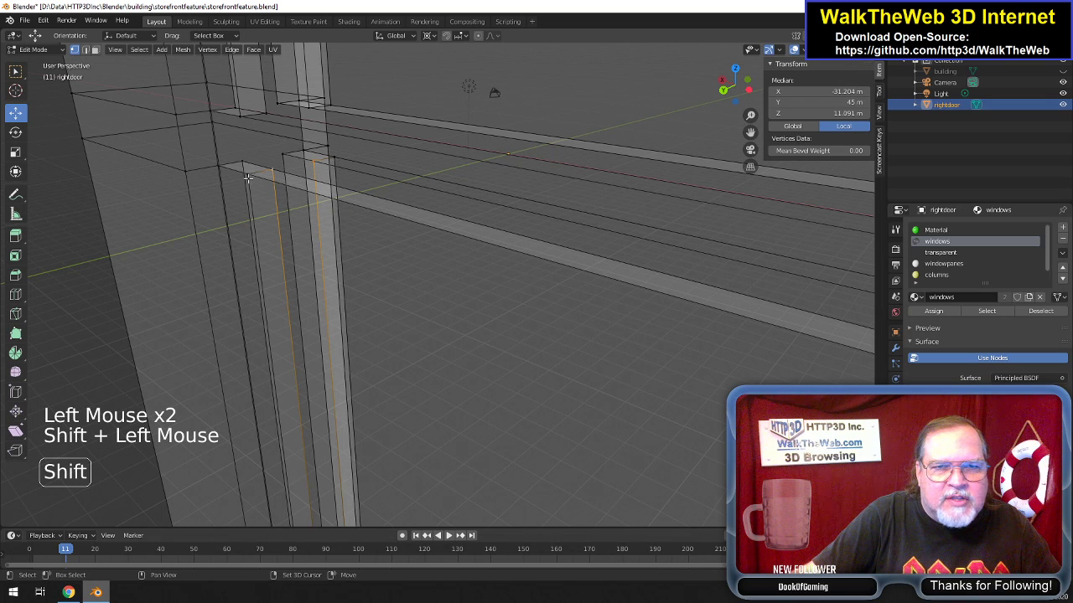
left_click(250, 178, "shift")
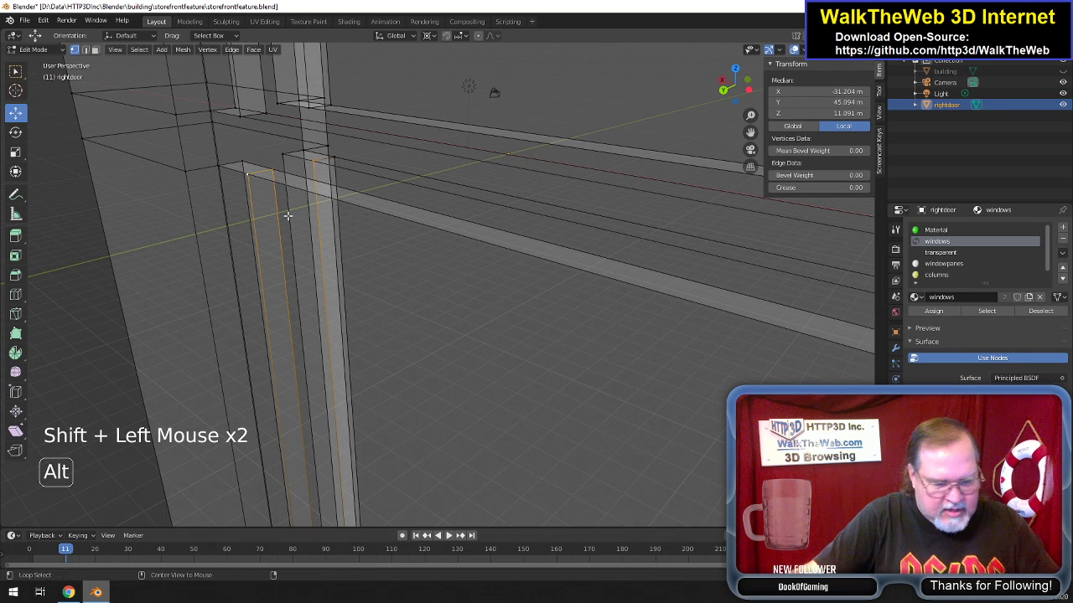
key("alt+m")
left_click(287, 215)
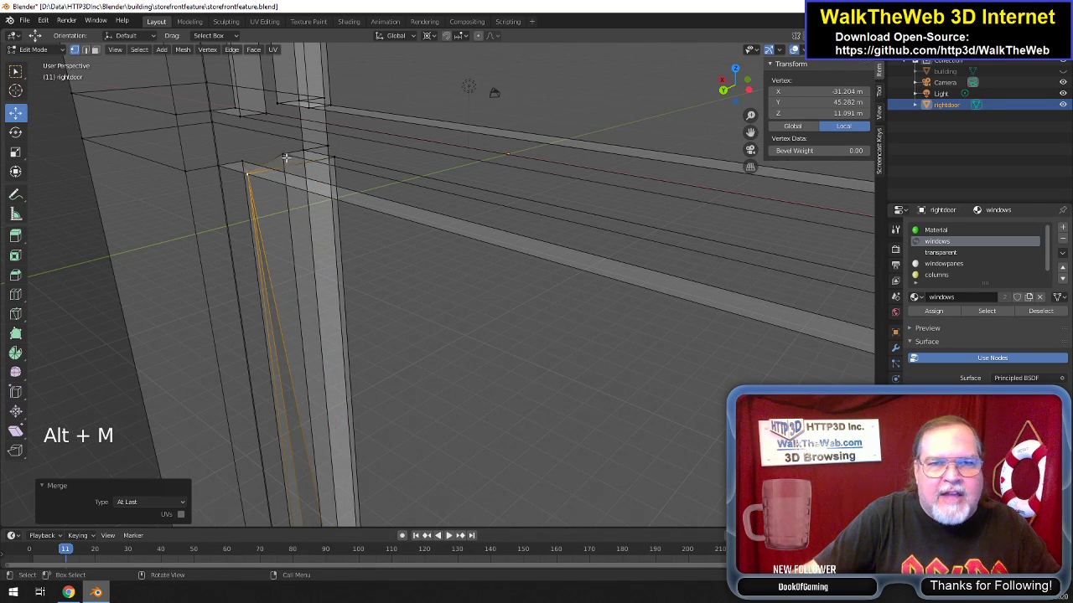
Merge the three outer vertices at the same upper end into the last-selected one at X -30.908 m, Y 45.282 m.
left_click(286, 158)
left_click(242, 164, "shift")
left_click(219, 168, "shift")
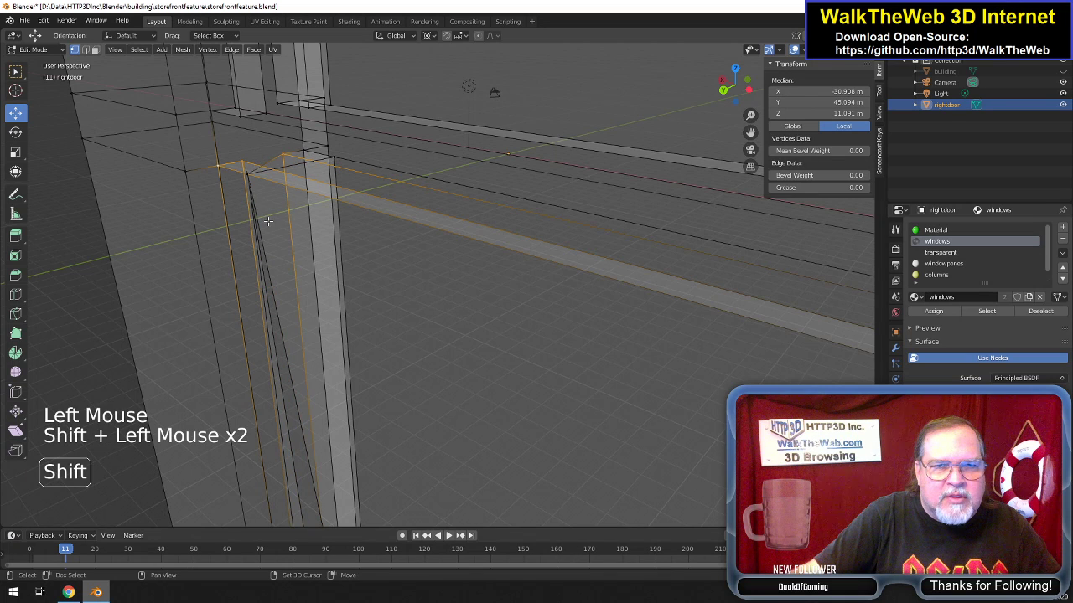
key("alt+m")
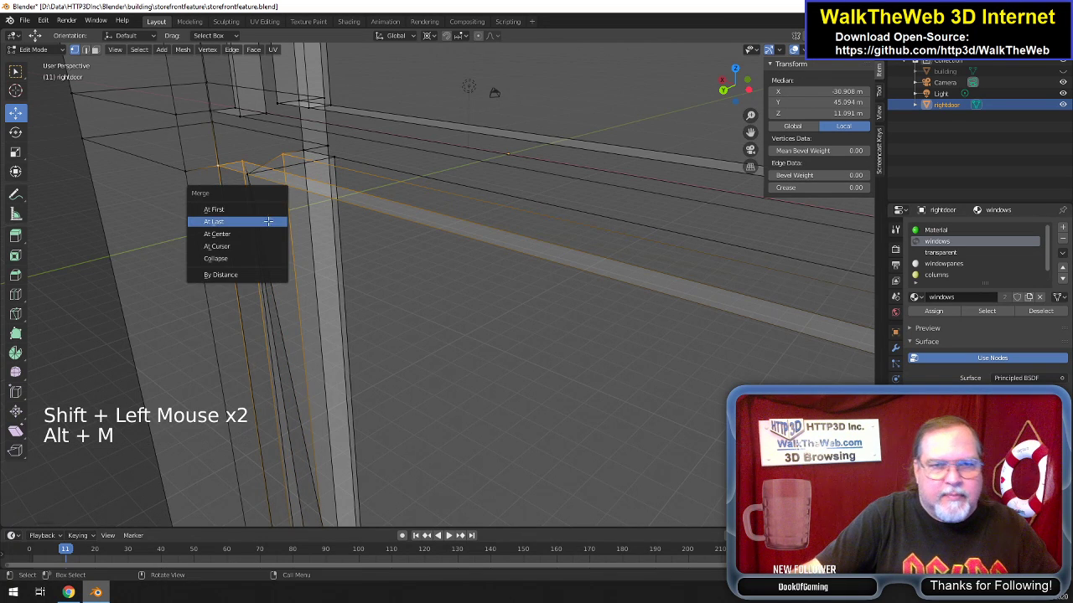
left_click(268, 222)
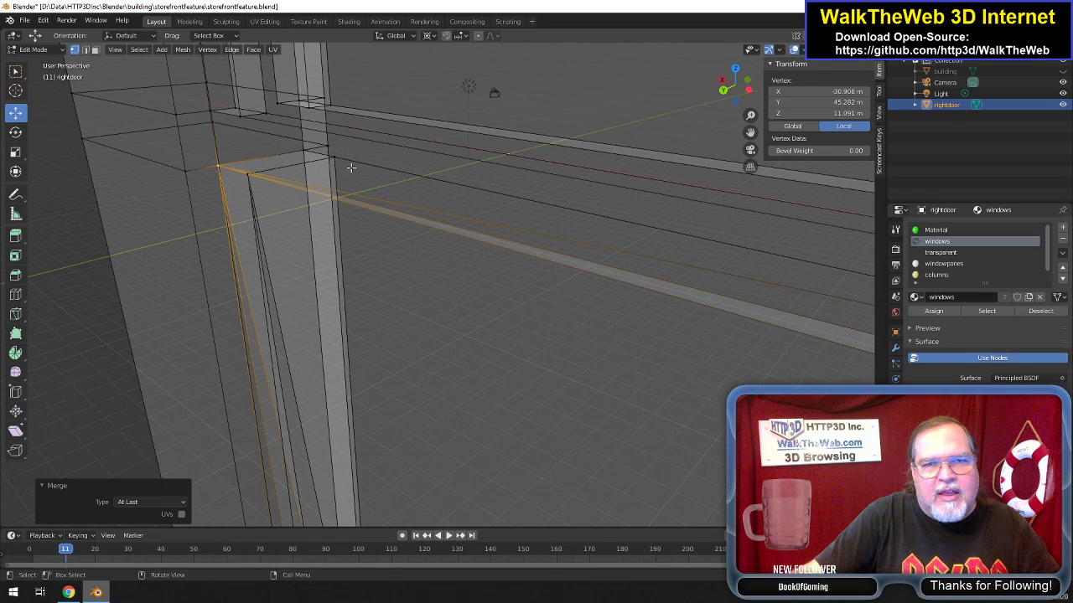
At the border's lower corner, merge the inner vertices at X -31.204 m into the last-selected one at Y 45.282 m.
left_click_drag(750, 131, 756, 80)
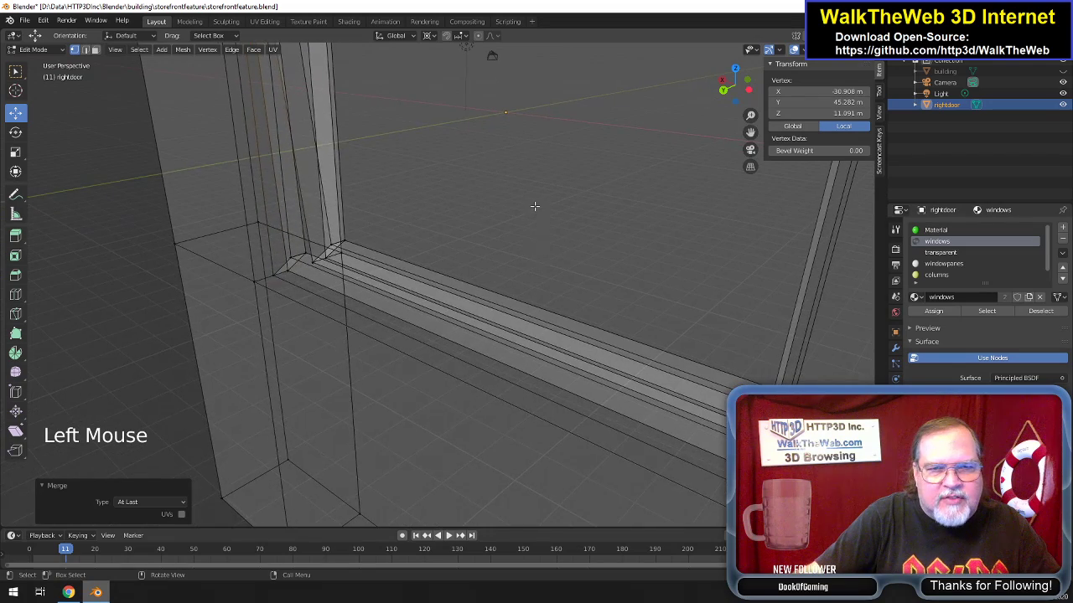
scroll(534, 208, "up", 7)
scroll(558, 170, "up", 2)
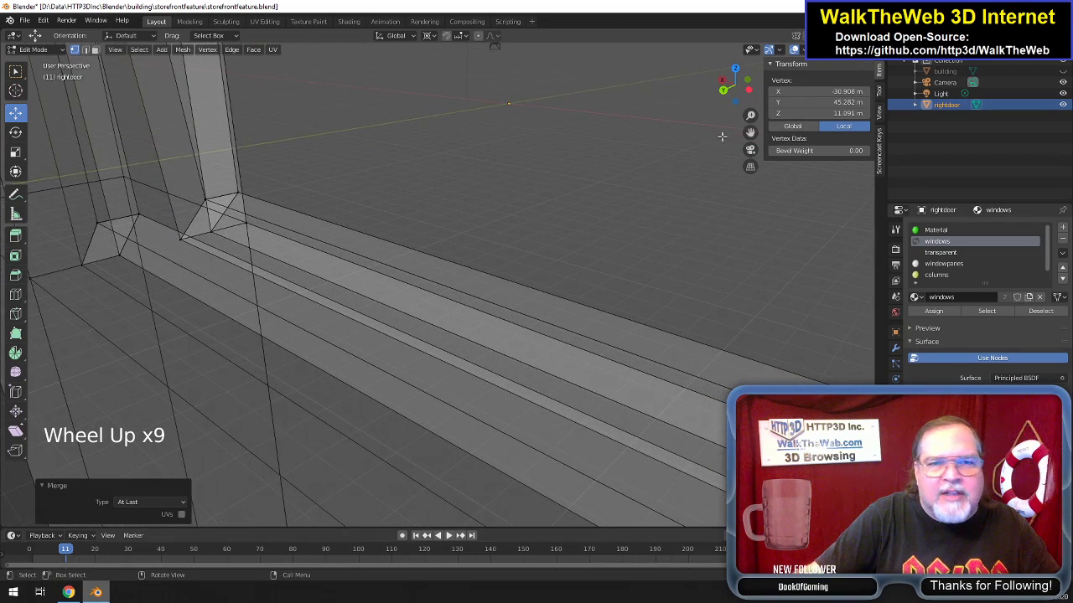
left_click_drag(750, 131, 952, 167)
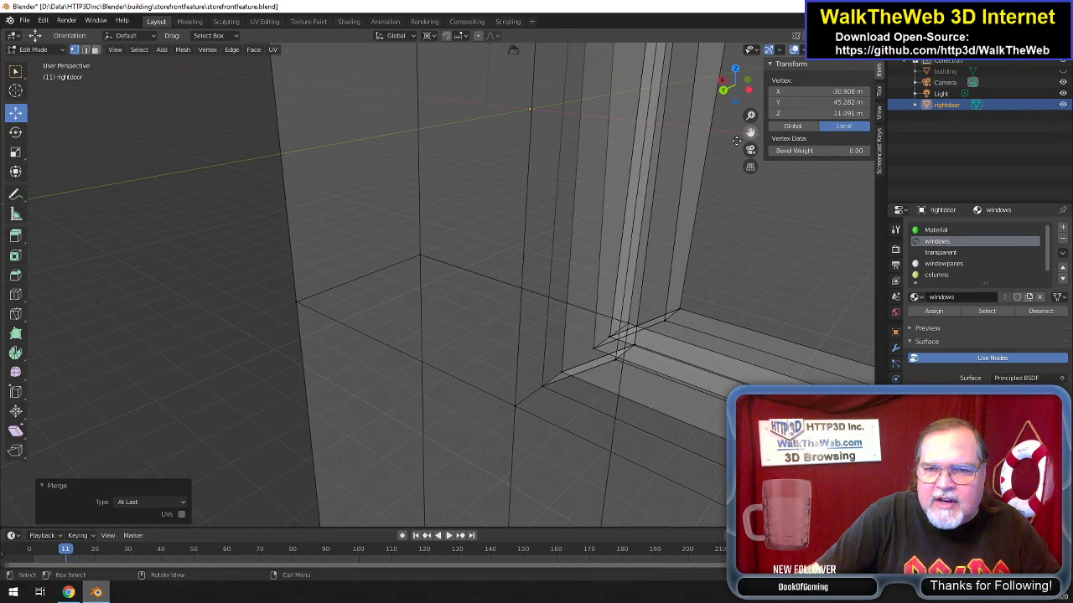
left_click(666, 319)
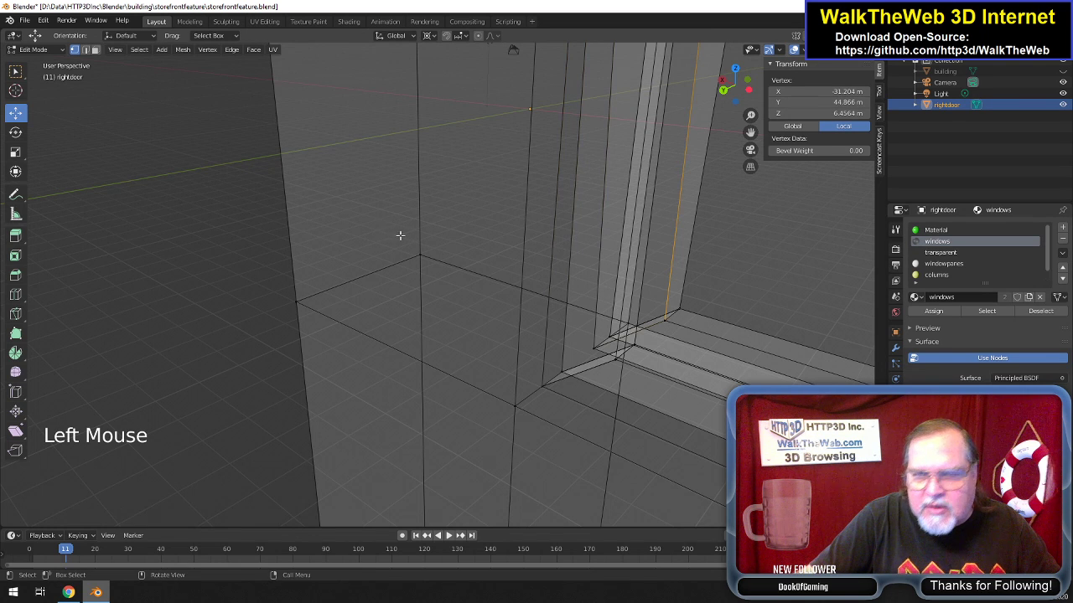
left_click(668, 321)
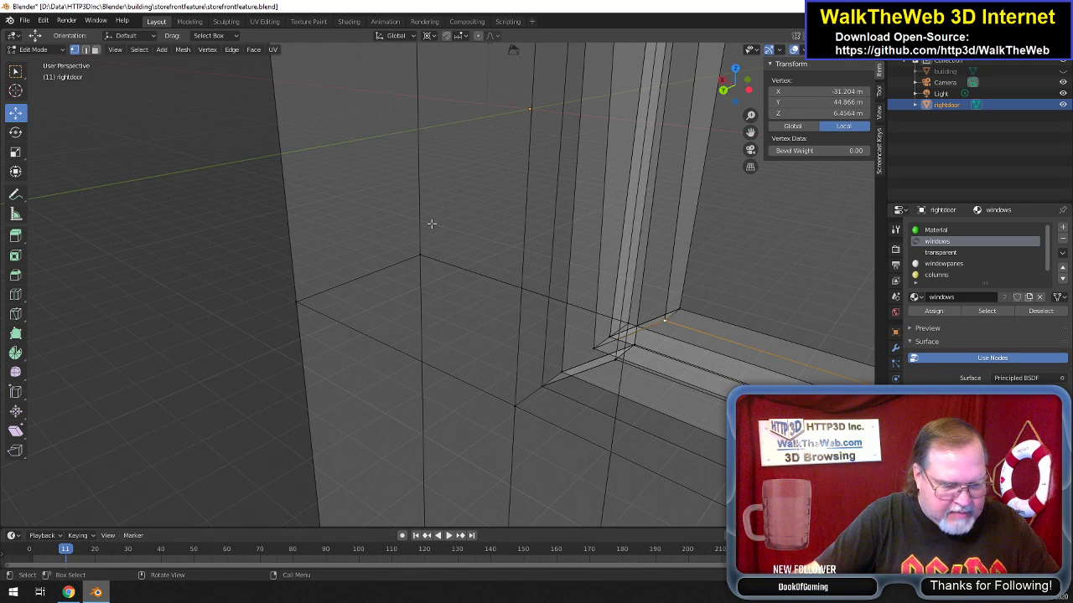
left_click(661, 315, "shift")
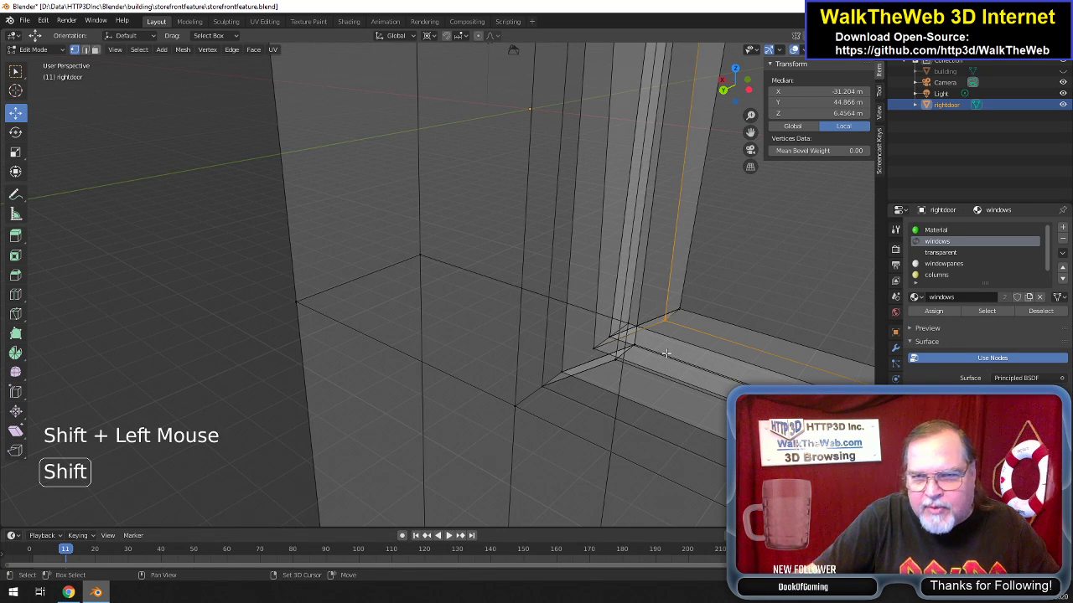
left_click(642, 348, "shift")
left_click(642, 340, "shift")
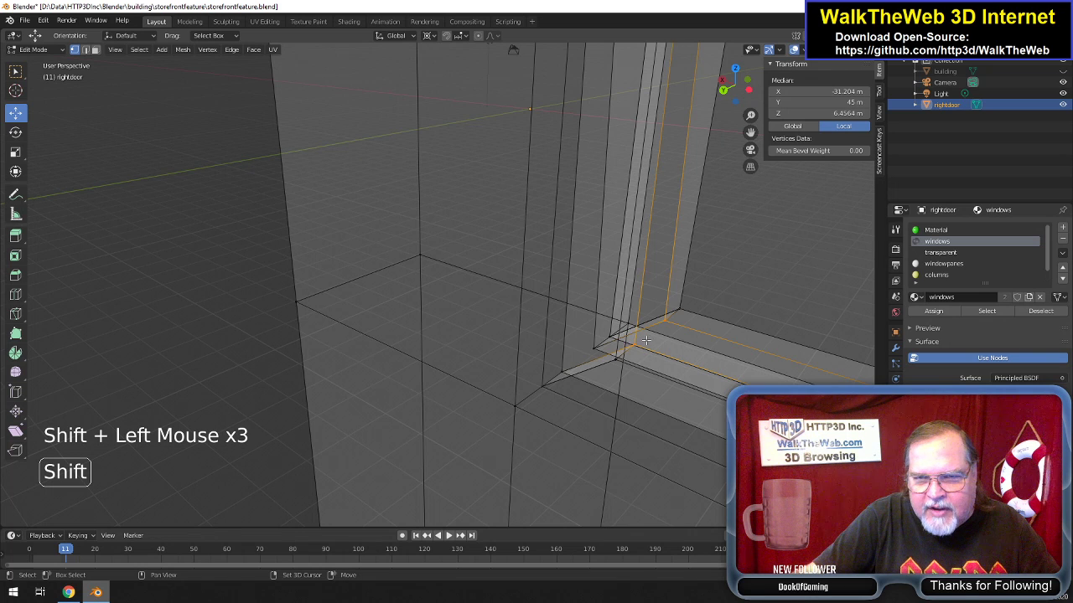
left_click(621, 364, "shift")
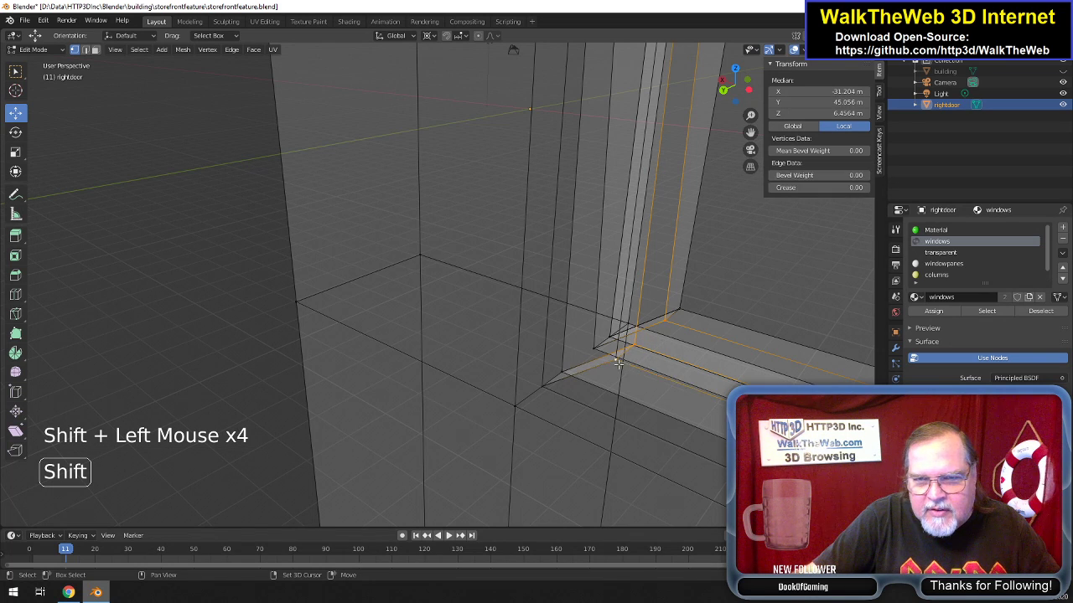
key("alt+m")
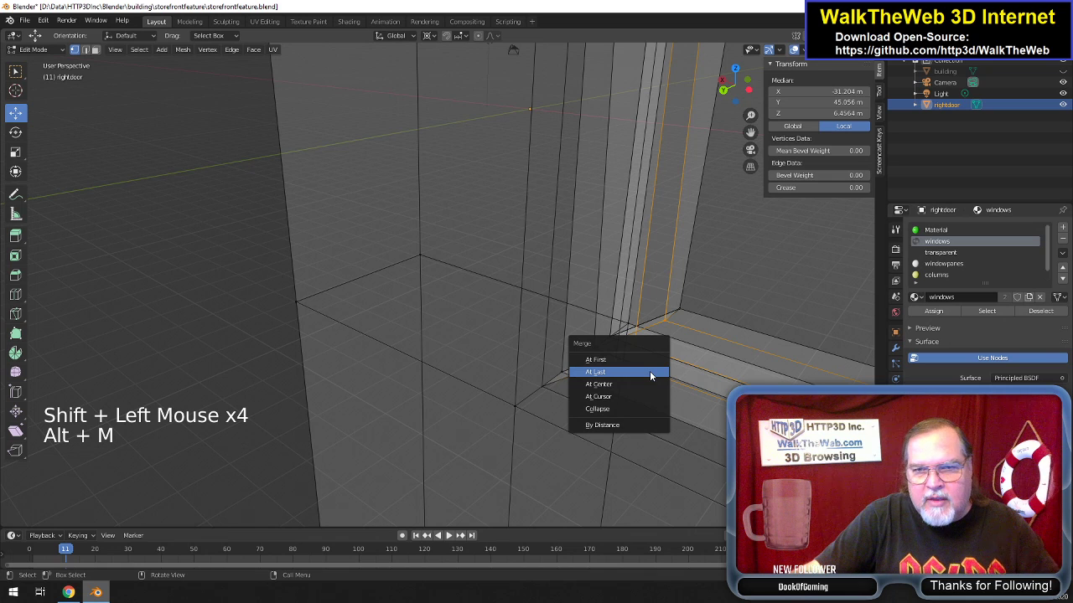
left_click(649, 371)
Merge the three outer vertices at the same lower corner into the last-selected one at X -30.908 m, Y 45.282 m.
left_click(619, 341)
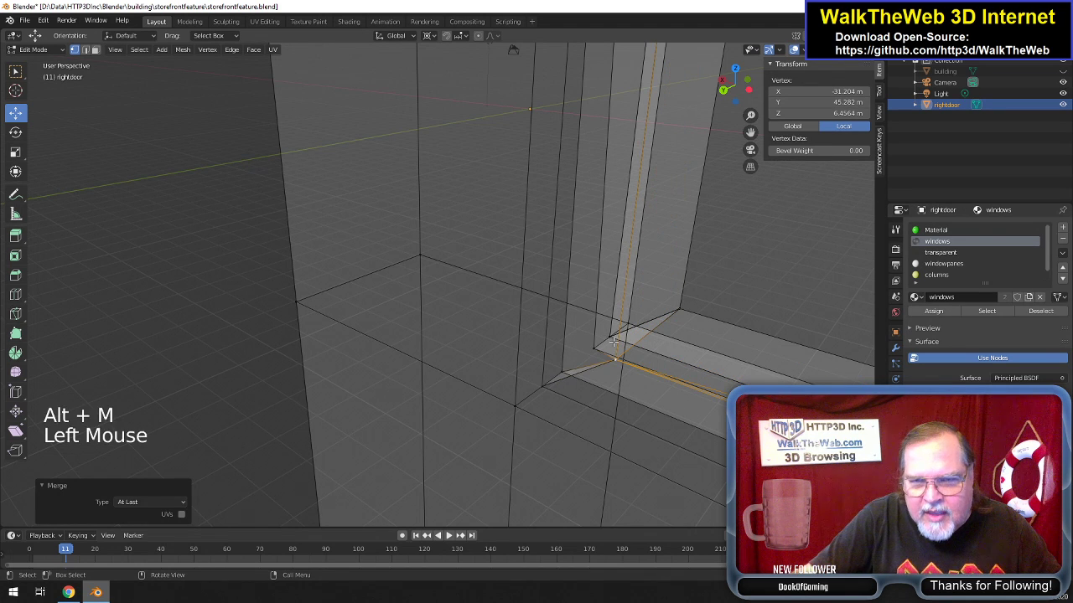
left_click(616, 342, "shift")
left_click(615, 342)
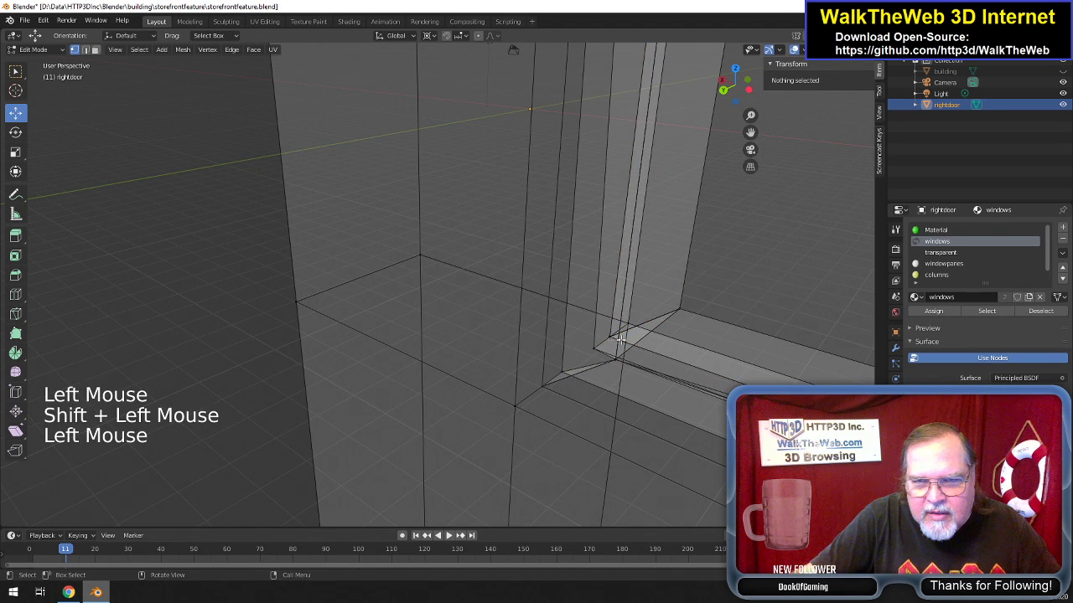
left_click(615, 342, "shift")
left_click(595, 346)
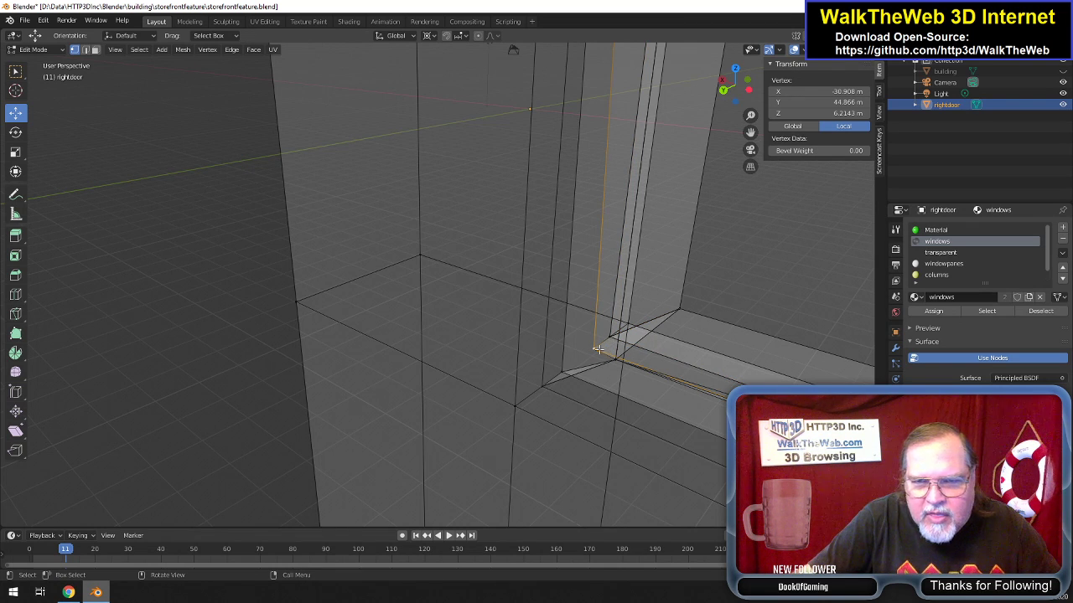
left_click(574, 373, "shift")
left_click(546, 384, "shift")
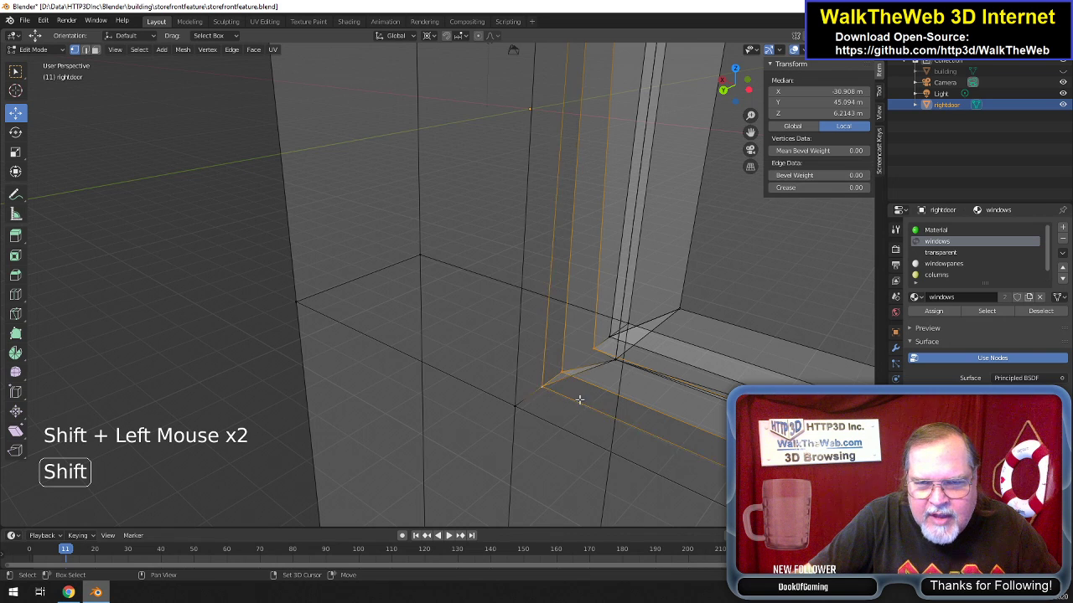
key("alt+m")
left_click(595, 402)
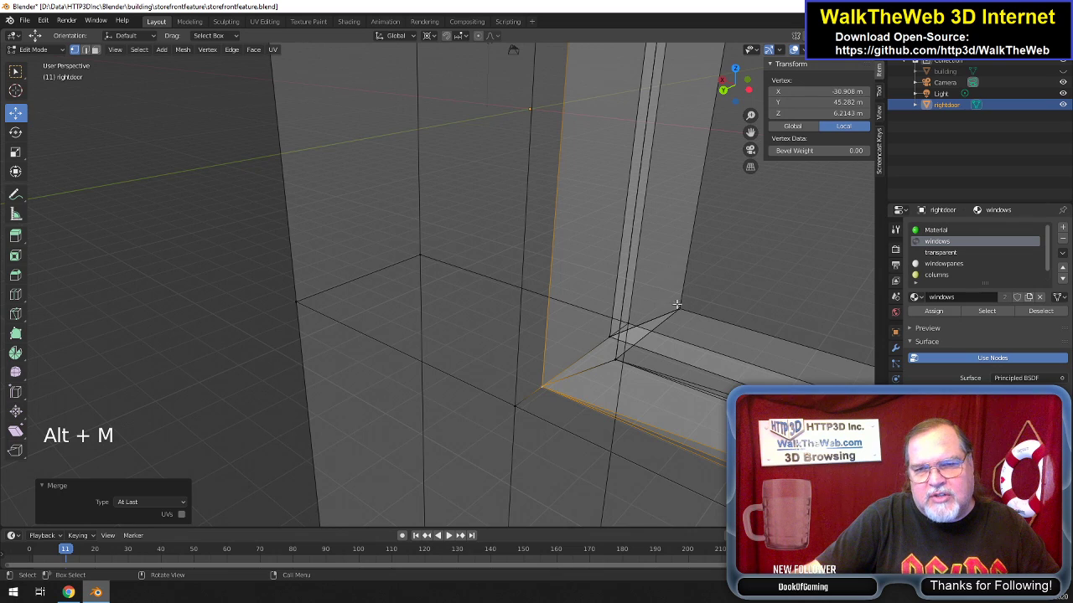
Inspect the merged vertical border and its lower corner in Solid and Material Preview shading.
scroll(690, 301, "down", 14)
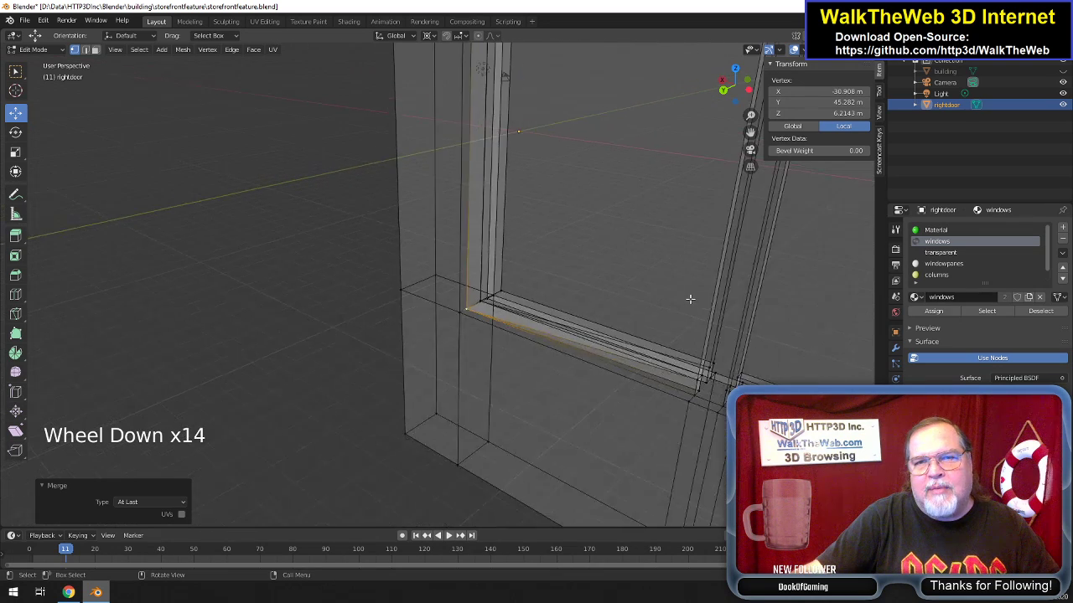
scroll(689, 299, "down", 3)
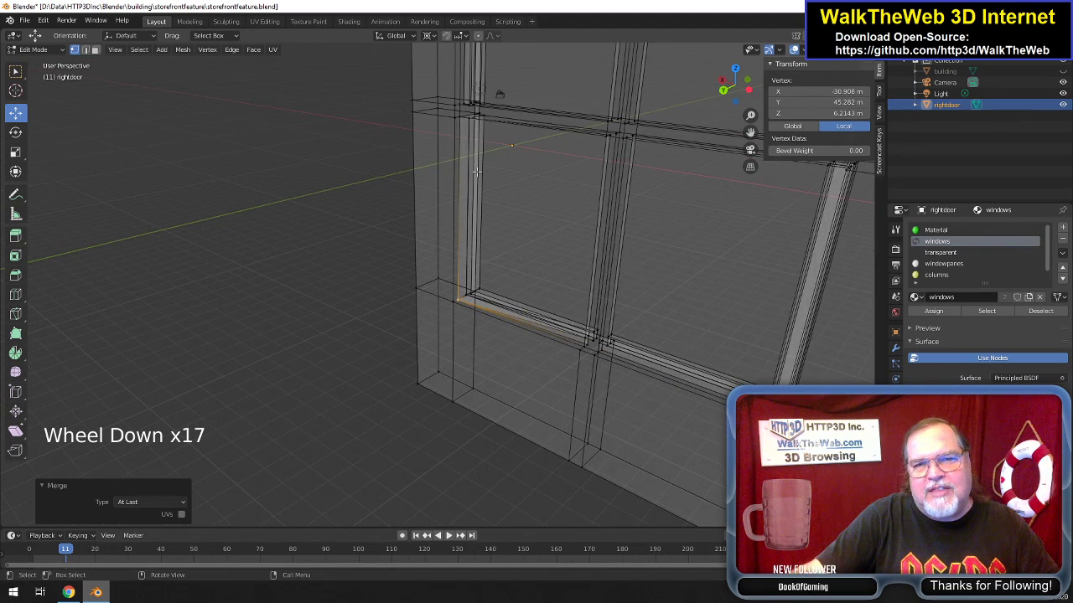
scroll(517, 202, "up", 6)
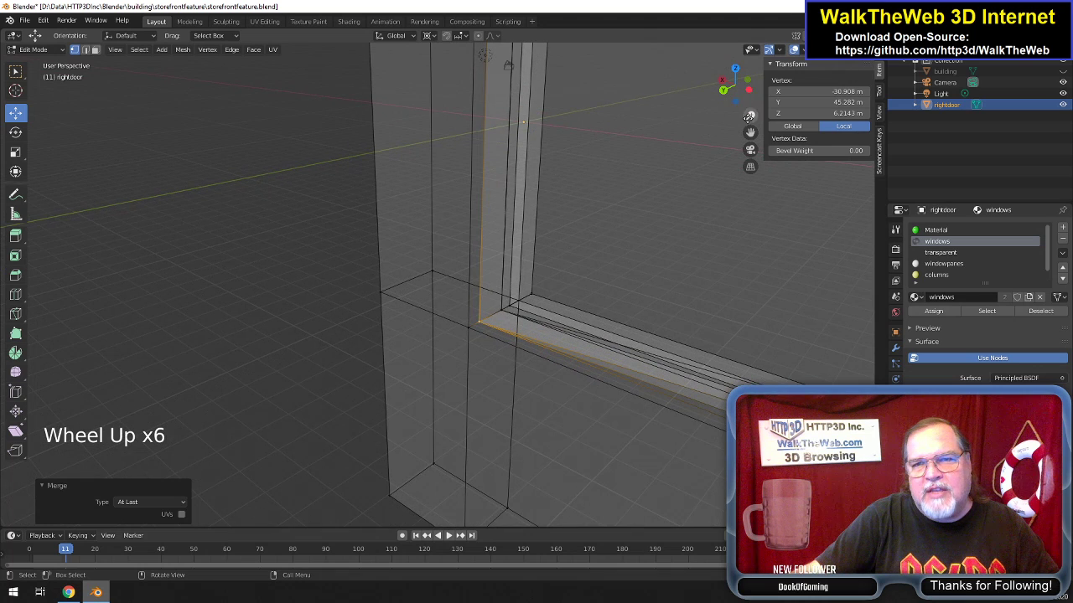
left_click_drag(750, 132, 682, 283)
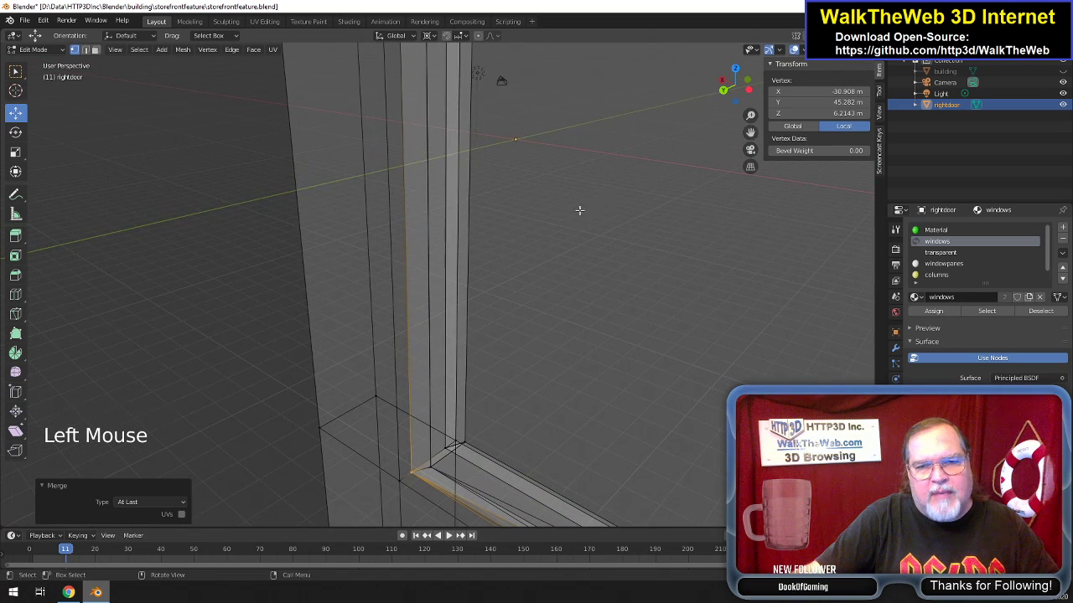
key("z")
left_click(642, 234)
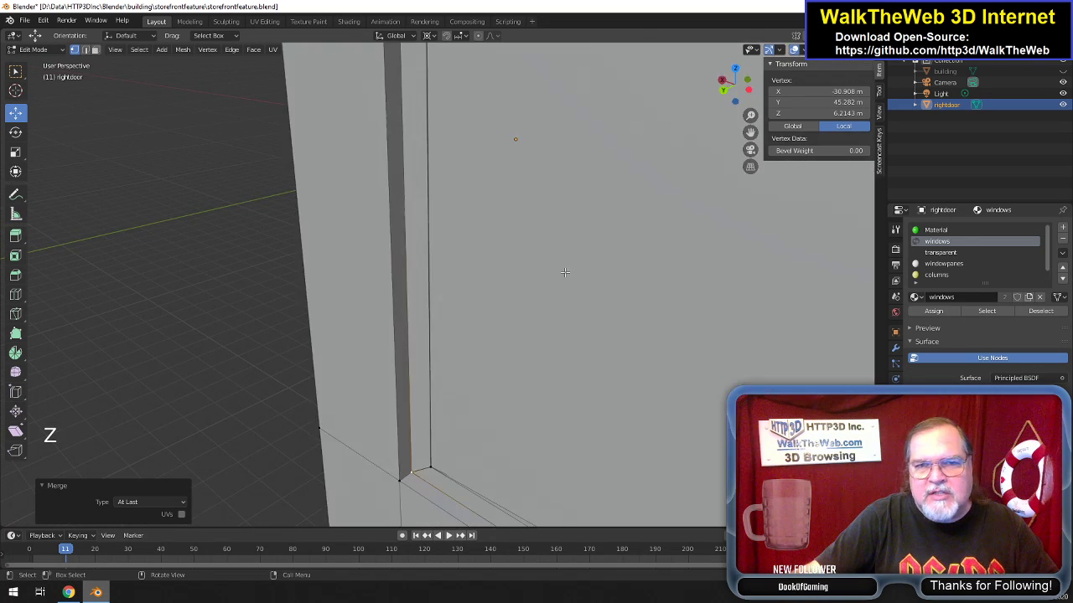
key("z")
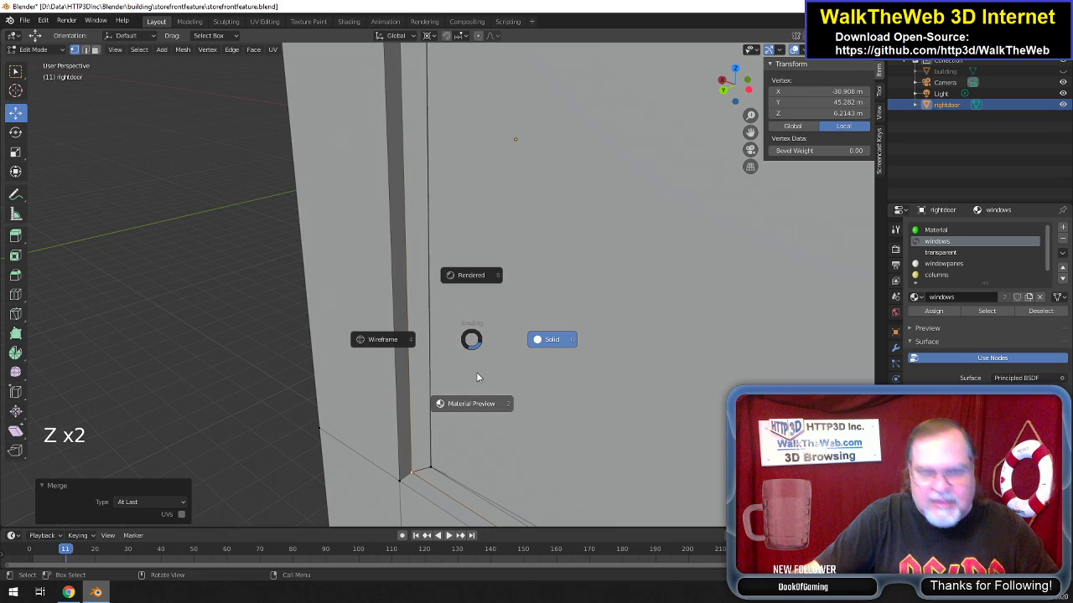
left_click(480, 401)
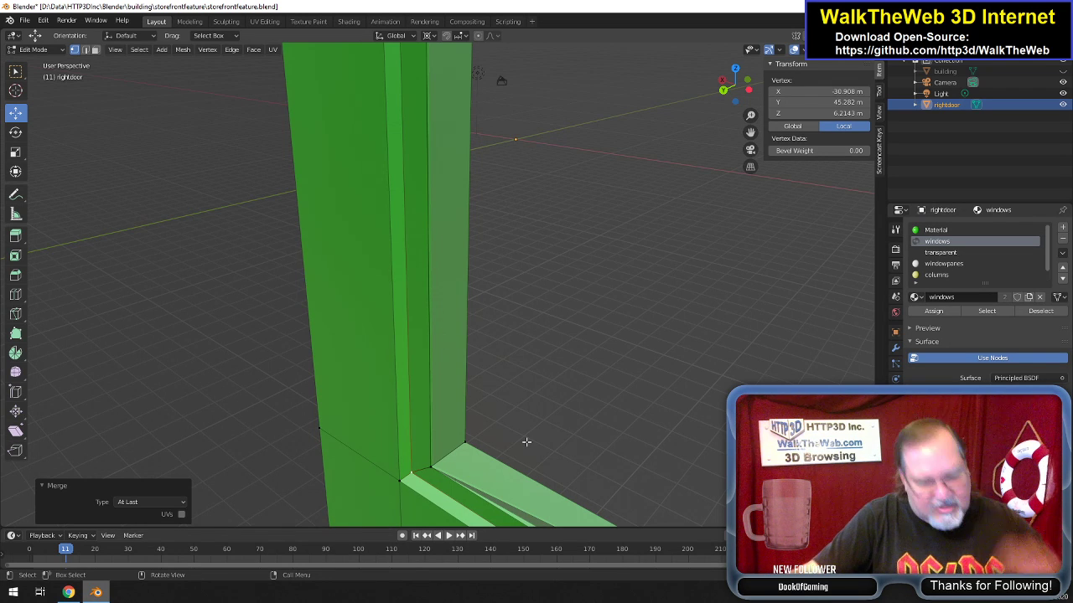
Undo the recent vertex merges at the upper and lower ends of the pane opening's vertical border.
key("ctrl+z")
key("ctrl+z")
key("ctrl+z")
key("ctrl+z")
key("ctrl+z")
key("ctrl+z")
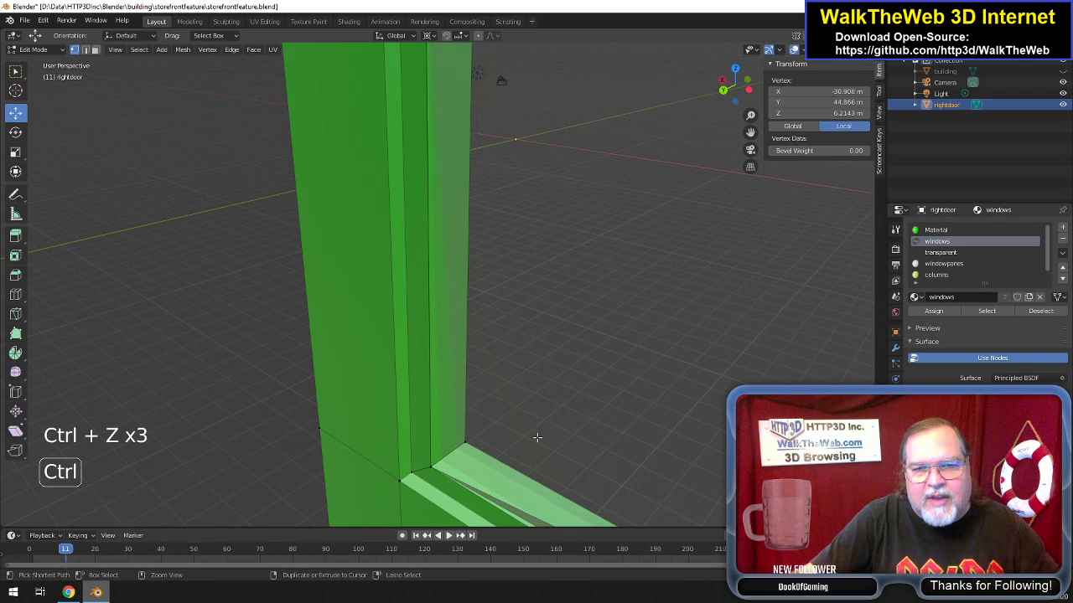
key("ctrl+z")
key("ctrl+z")
key("ctrl+z")
key("ctrl+z")
key("ctrl+z")
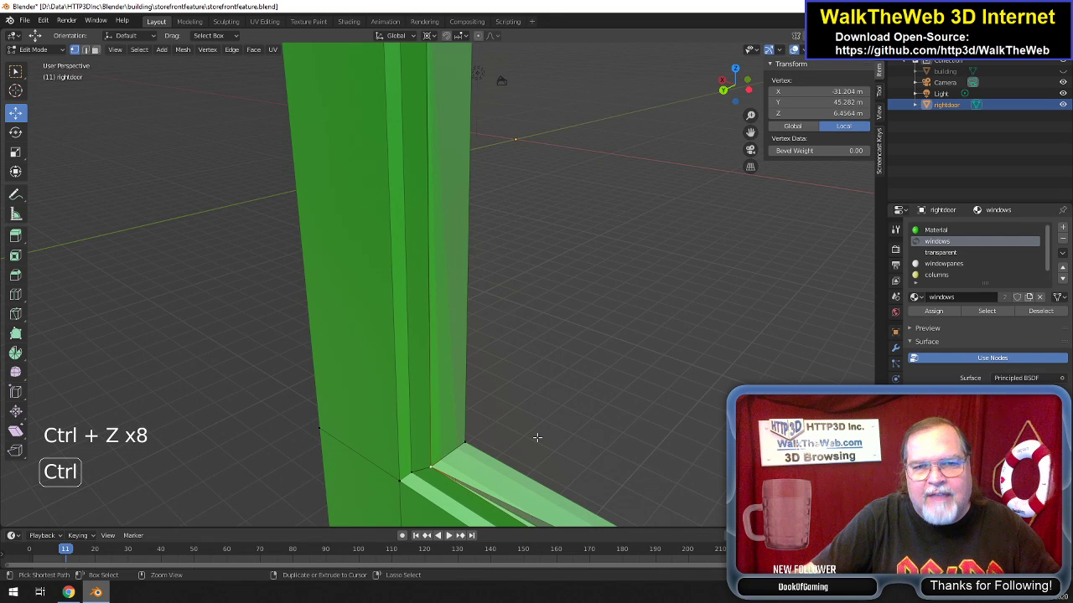
key("ctrl+z")
key("ctrl+z")
key("ctrl+z")
key("ctrl+z")
key("ctrl+z")
key("ctrl+z")
key("ctrl+z")
key("ctrl+z")
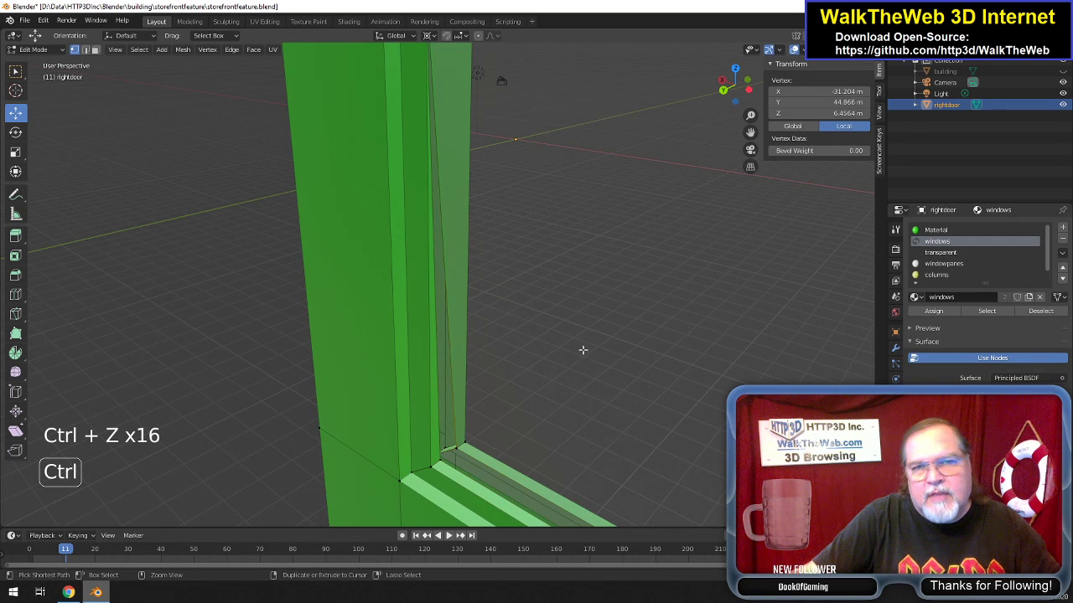
key("ctrl+z")
key("ctrl+z")
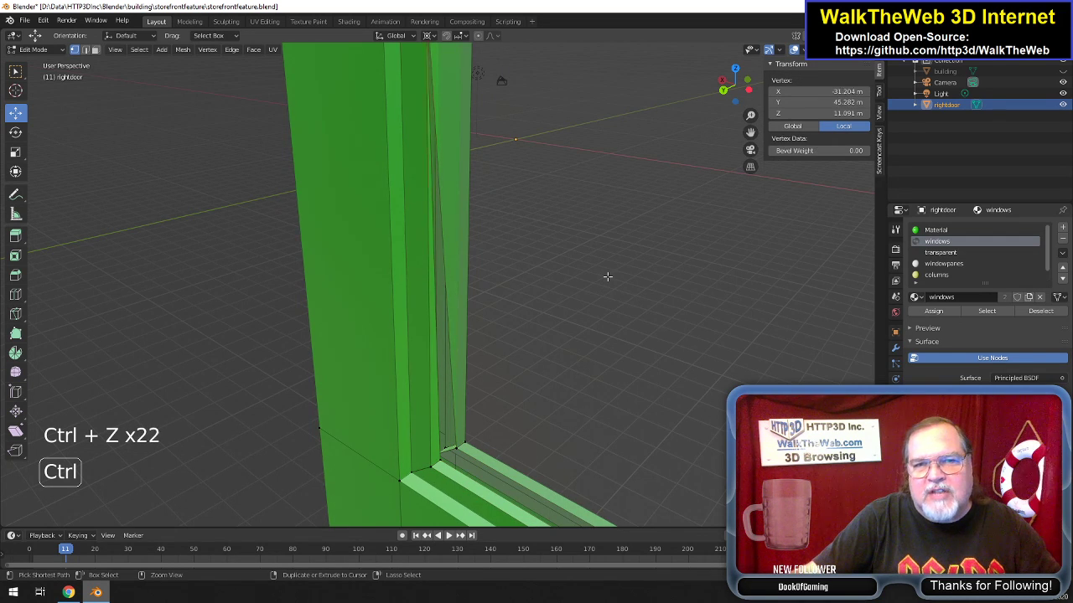
key("ctrl+z")
Examine the restored vertical border and its recessed strips around the lower pane opening, and clear the selection.
scroll(613, 266, "down", 3)
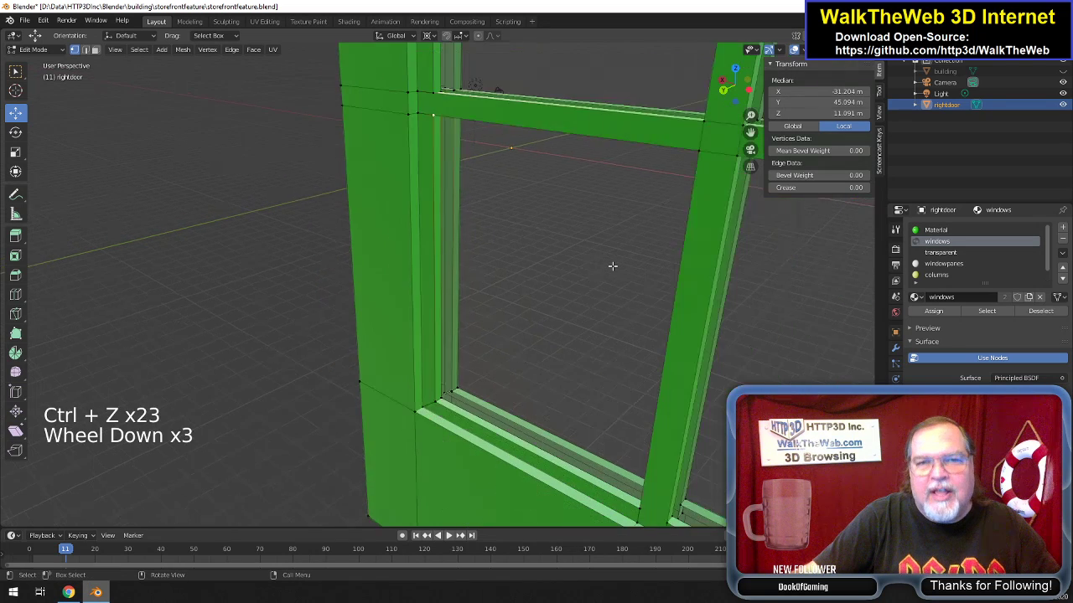
scroll(612, 265, "up", 1)
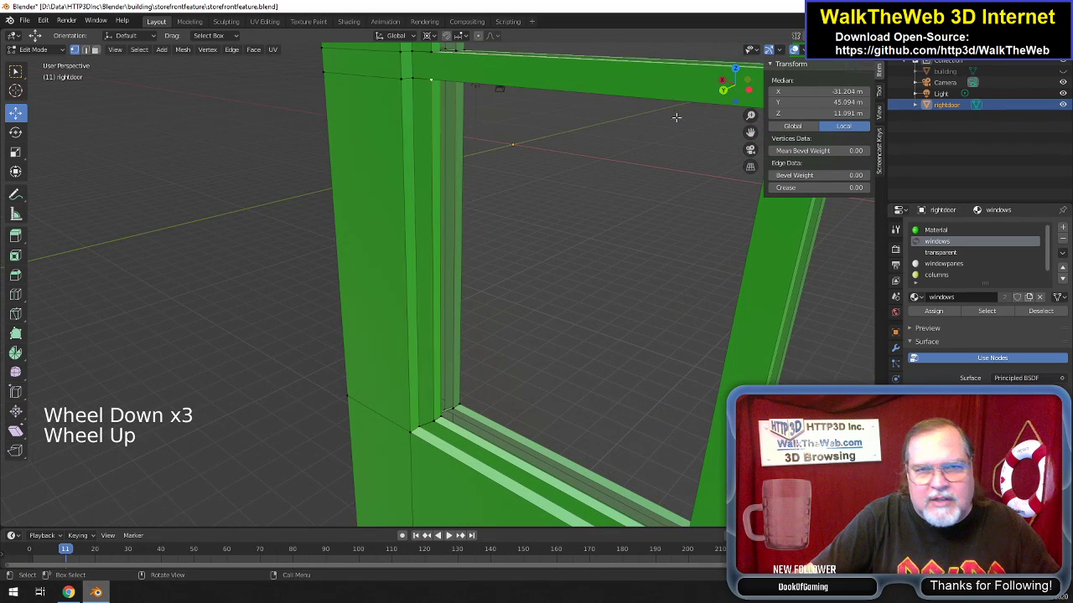
mouse_move(734, 97)
left_mouse_down()
mouse_move(683, 48)
mouse_move(702, 117)
mouse_move(717, 98)
mouse_move(746, 96)
left_mouse_up()
left_click_drag(841, 220, 831, 201)
scroll(580, 219, "up", 3)
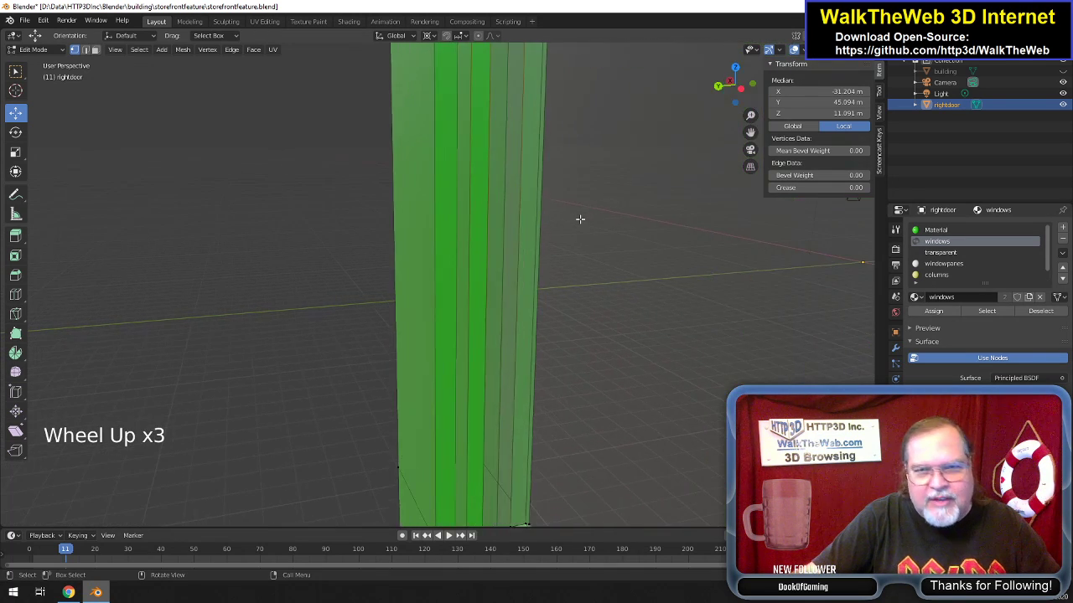
scroll(580, 219, "down", 2)
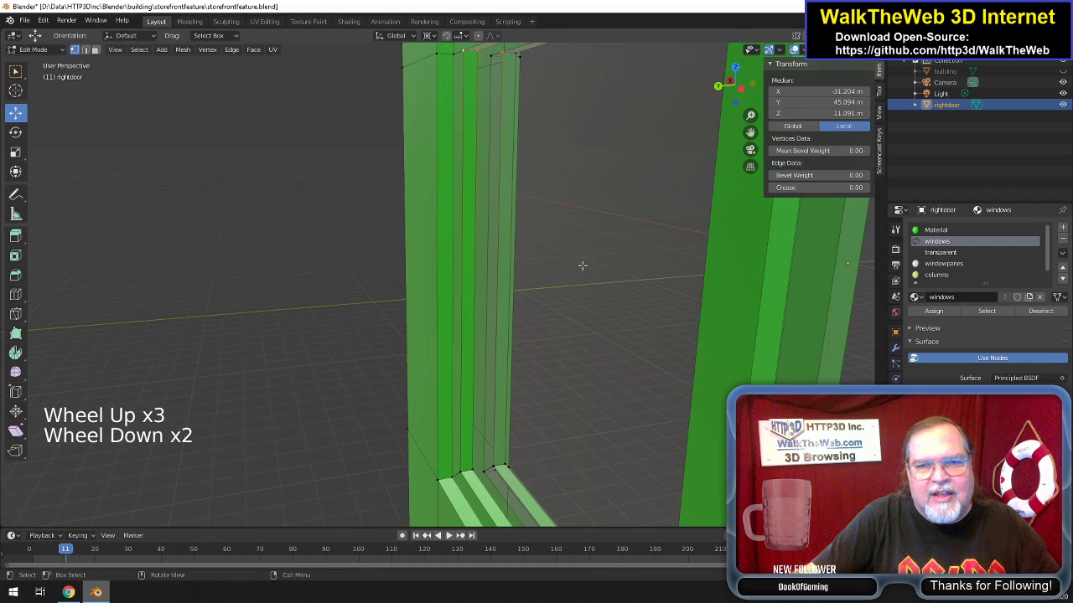
left_click(580, 264)
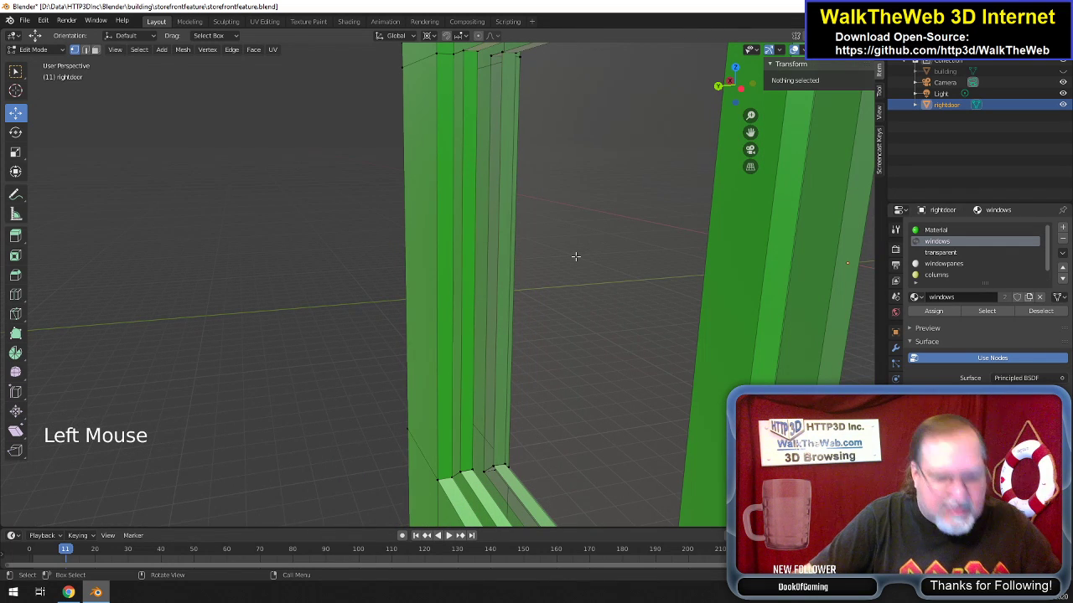
left_click_drag(733, 87, 721, 89)
scroll(640, 146, "down", 7)
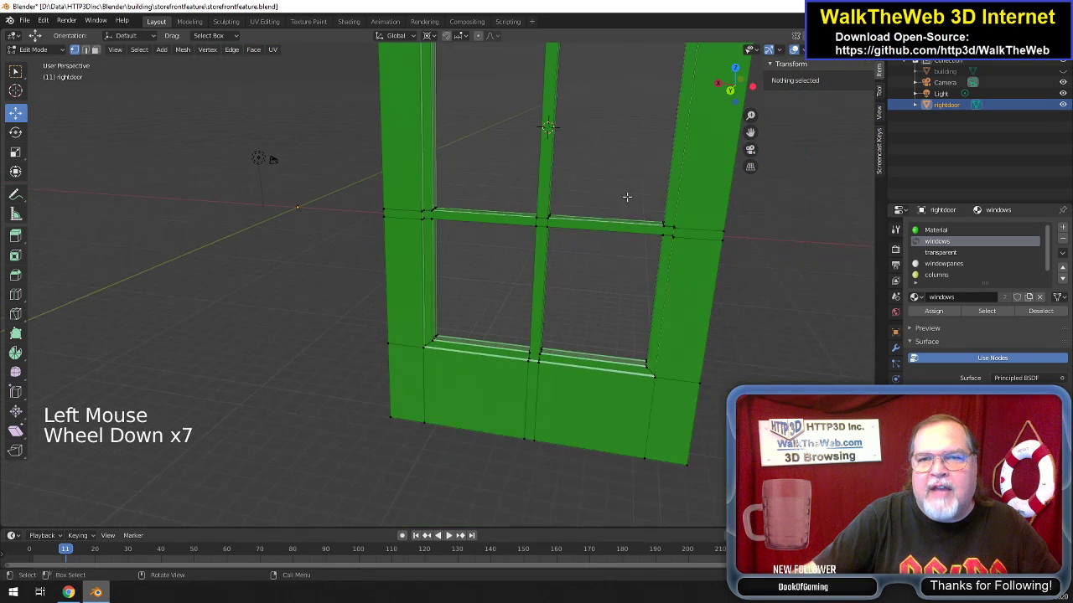
Select the six front pane faces of the door in face mode and hide them.
left_click(96, 50)
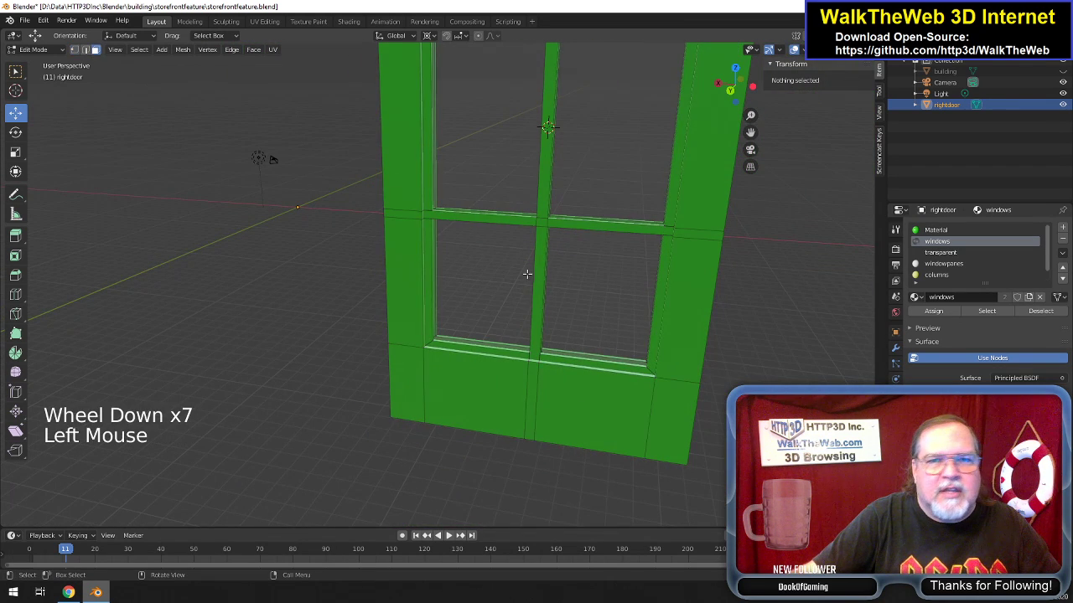
left_click(480, 272)
left_click(594, 280, "shift")
left_click(589, 152, "shift")
left_click(492, 165, "shift")
scroll(503, 172, "down", 2)
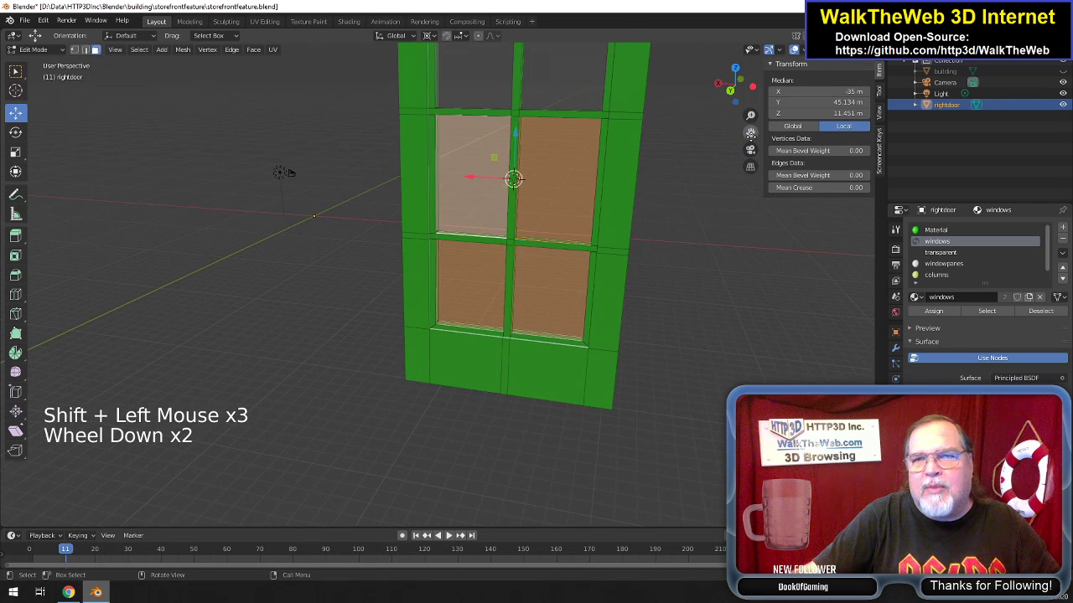
left_click(473, 315)
left_click(531, 256, "shift")
left_click(472, 251, "shift")
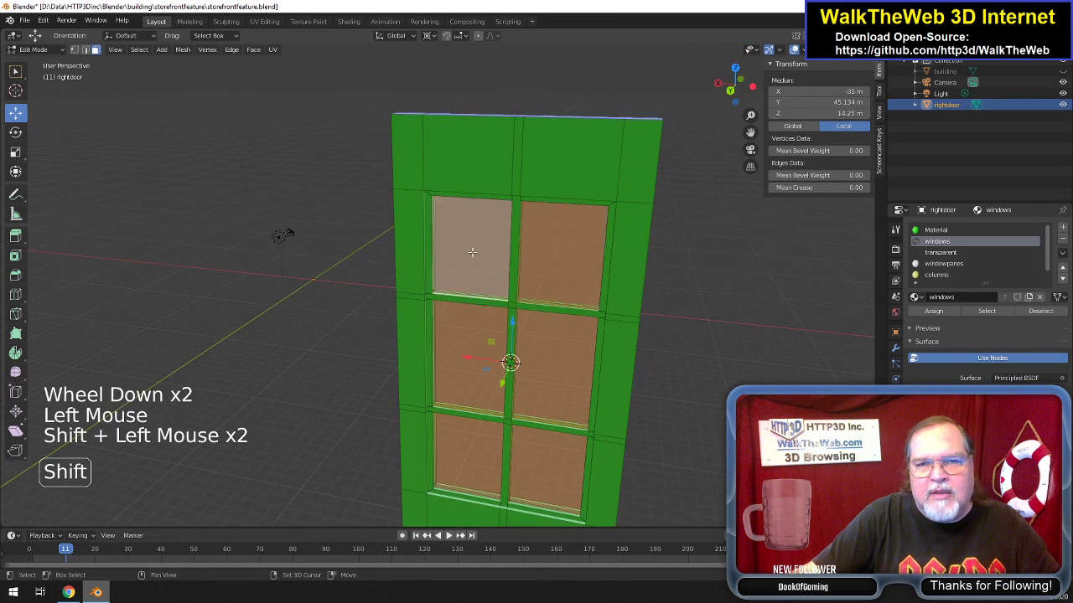
key("h")
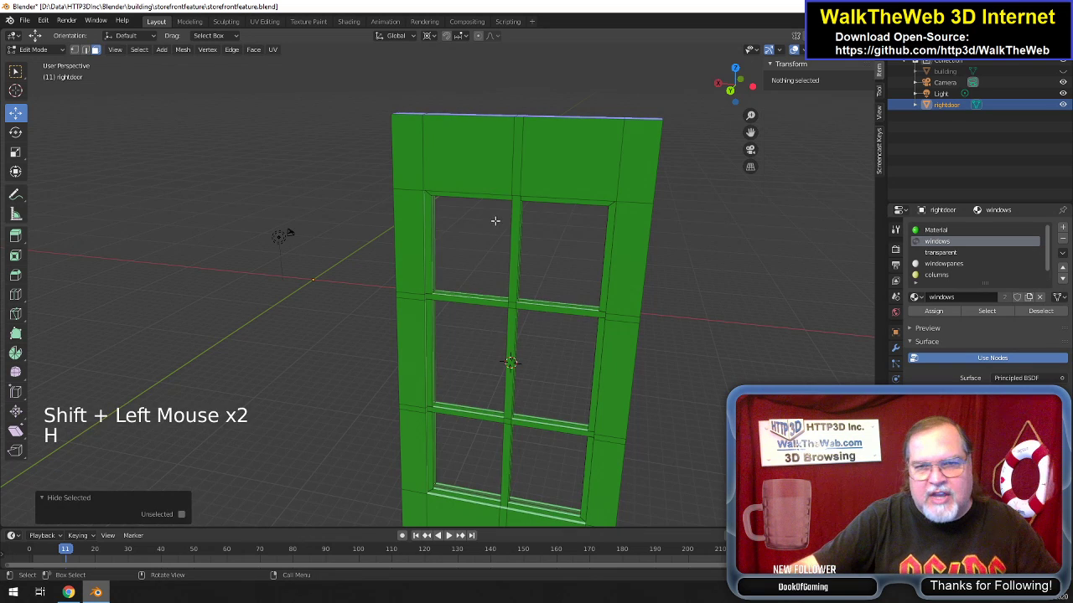
Select the six remaining pane faces behind them, at Y 44.866 m, and hide those as well.
left_click(547, 256)
left_click(462, 258, "shift")
left_click(462, 346, "shift")
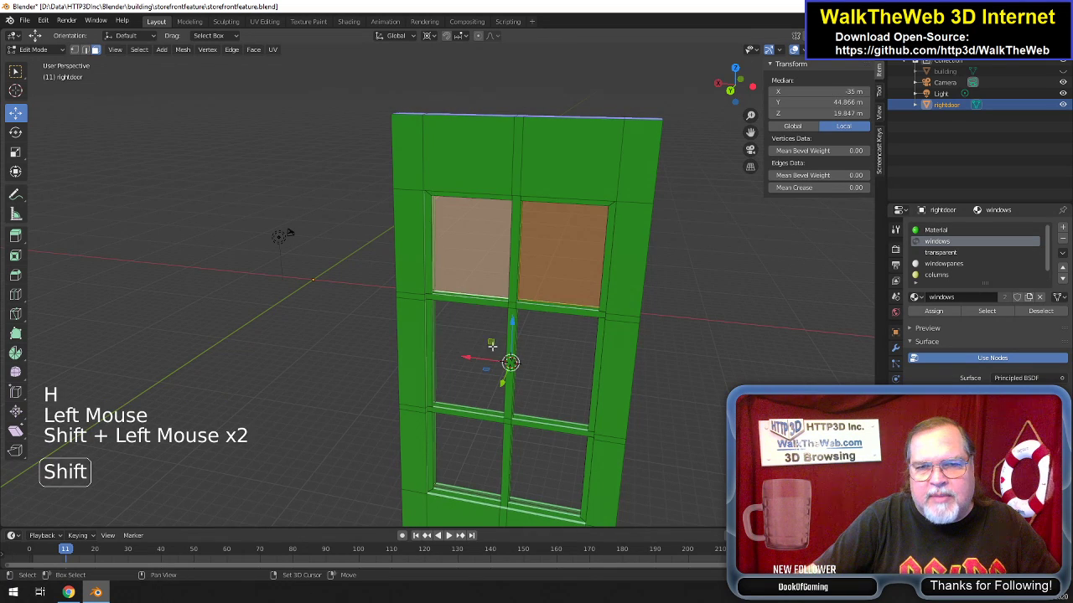
left_click(559, 358, "shift")
left_click(547, 464, "shift")
left_click(469, 462, "shift")
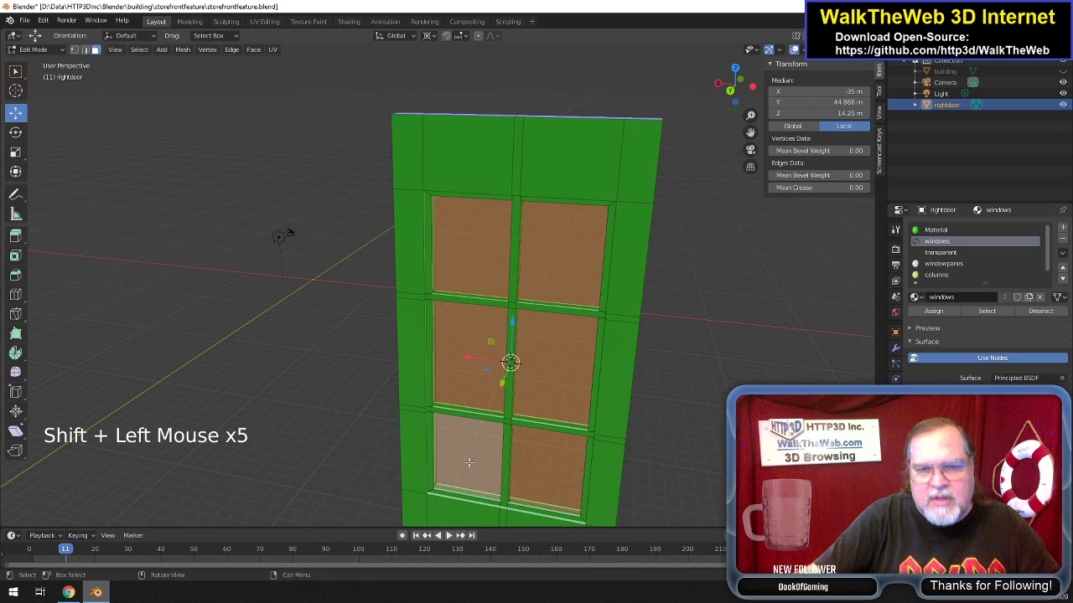
key("h")
Examine the lower pane opening's vertical border, checking its two narrow inner strip faces and their upper vertices.
scroll(511, 462, "up", 9)
scroll(575, 412, "down", 2)
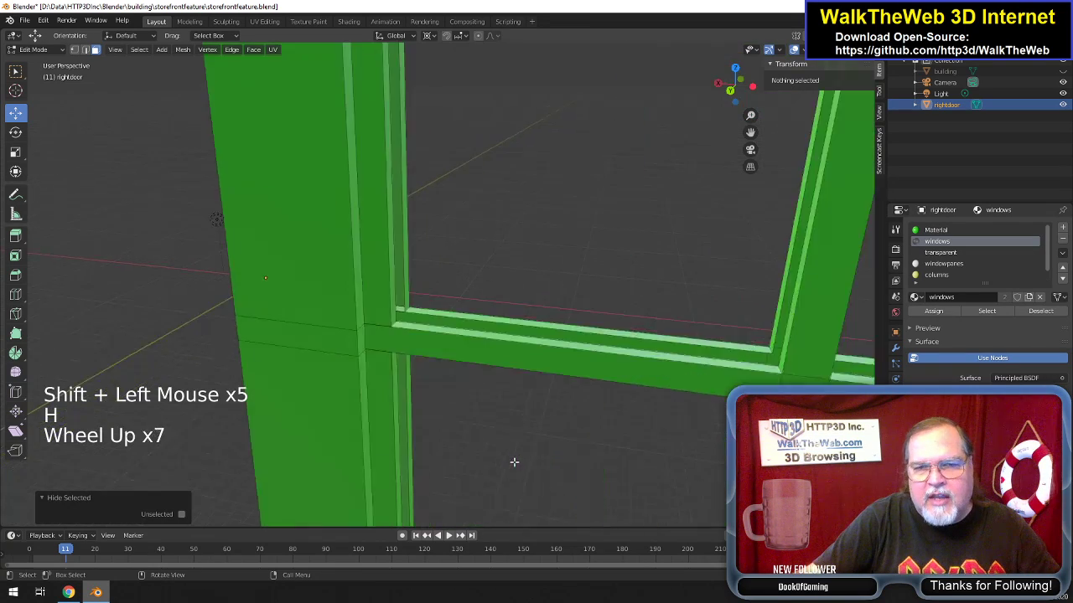
left_click_drag(750, 93, 723, 92)
scroll(668, 204, "down", 3)
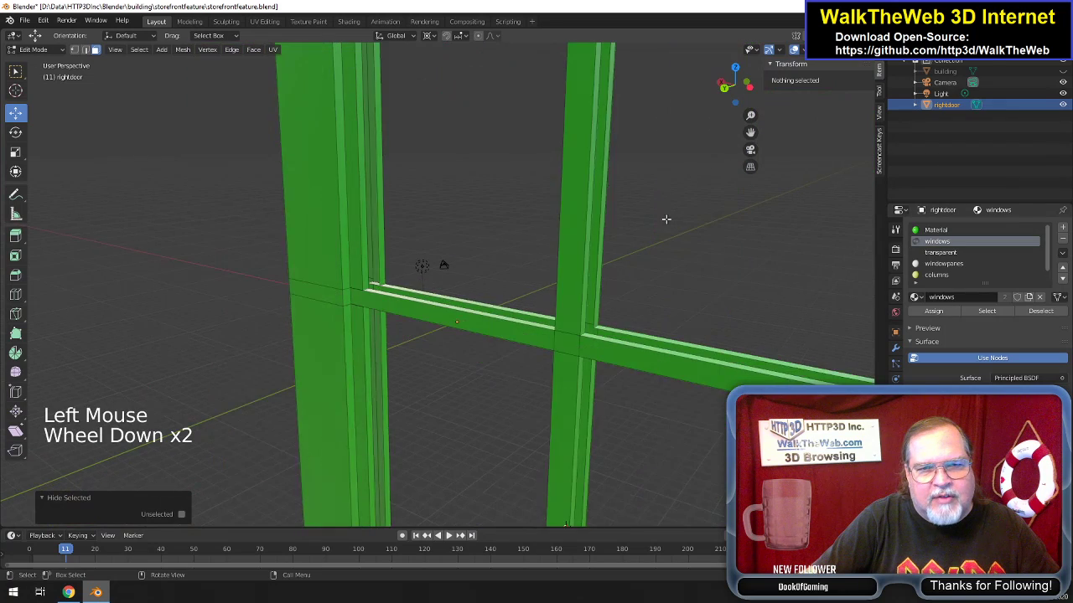
left_click_drag(750, 131, 757, 55)
scroll(479, 336, "up", 5)
scroll(479, 335, "down", 2)
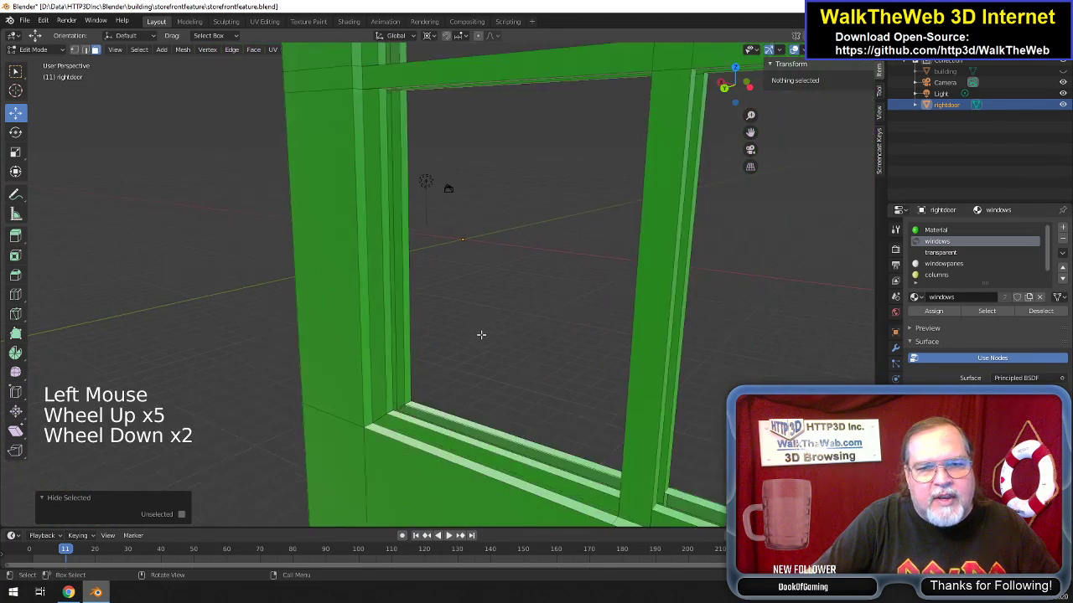
left_click_drag(736, 80, 691, 83)
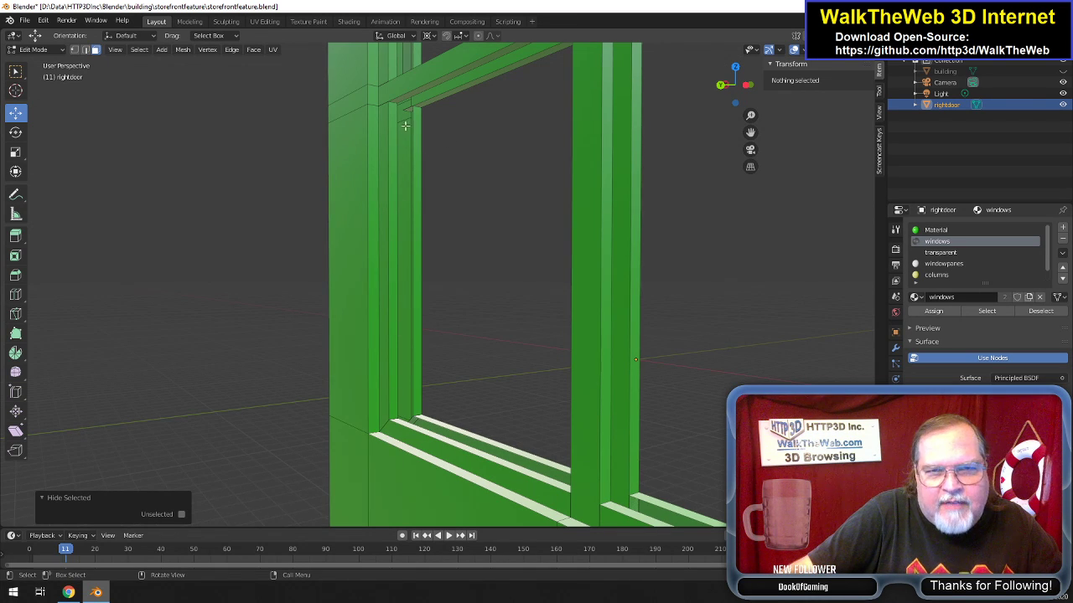
left_click(418, 172)
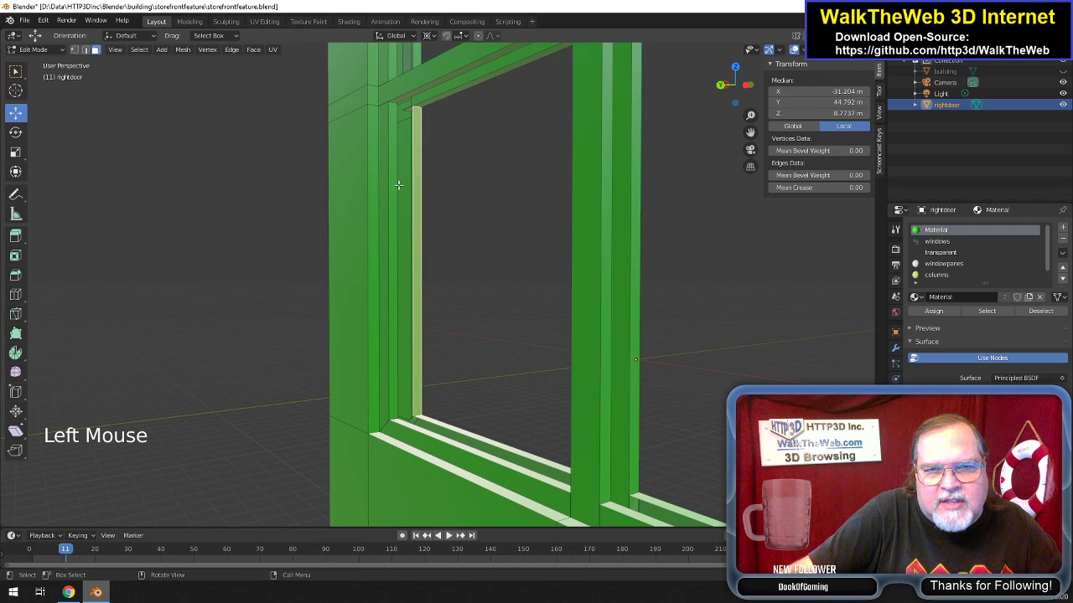
left_click(393, 190)
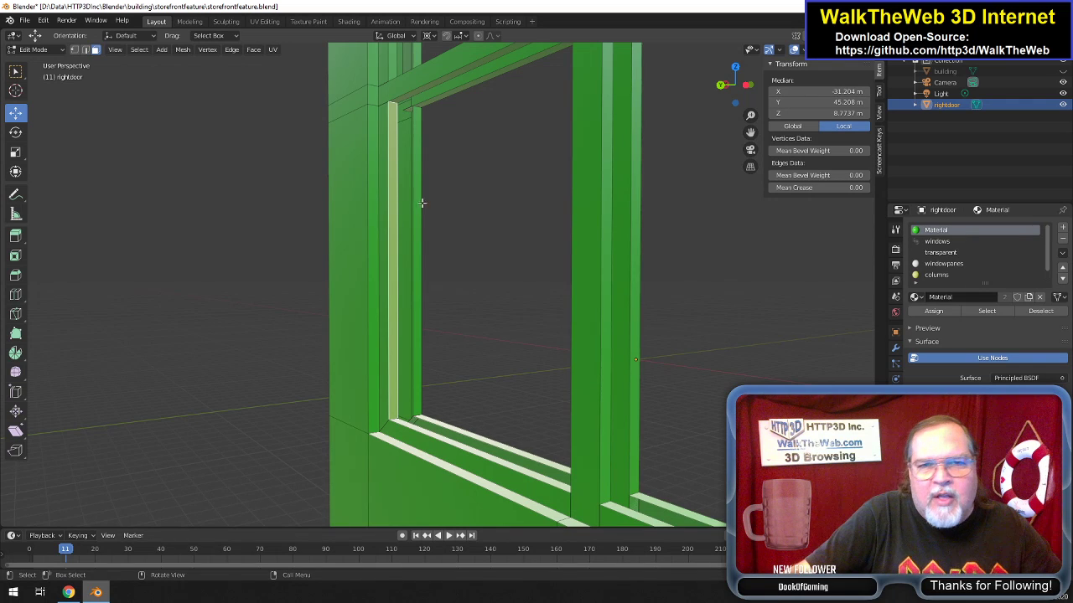
left_click(74, 50)
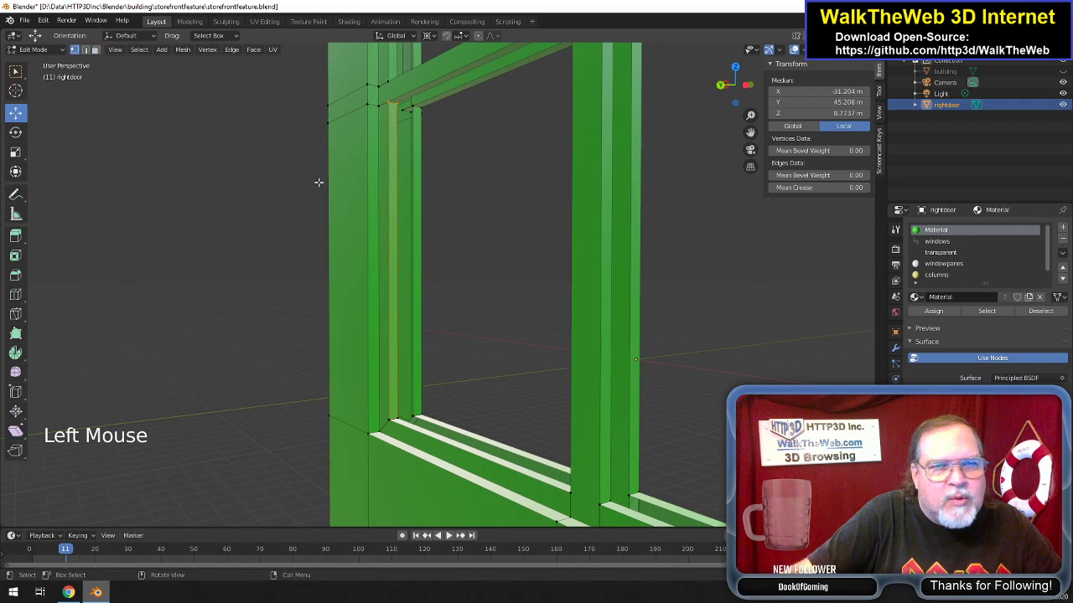
left_click(395, 104)
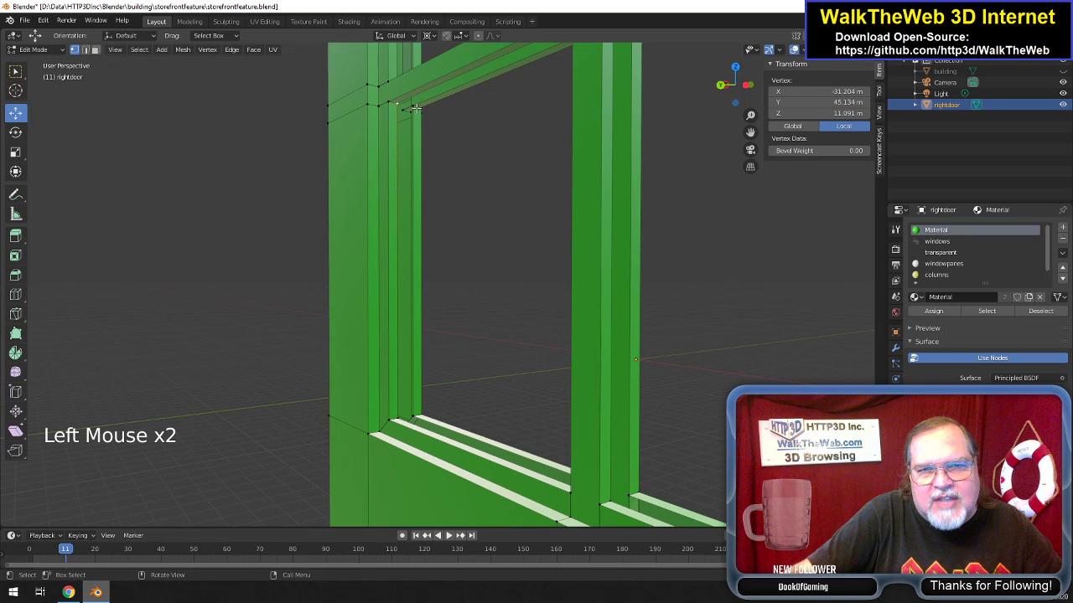
left_click(413, 113, "shift")
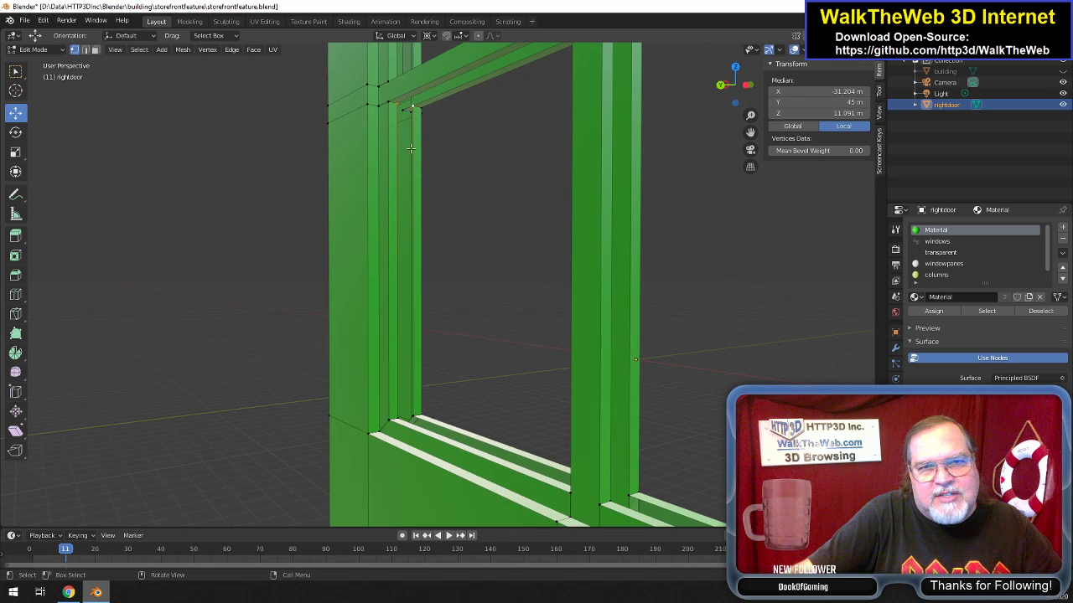
Delete only the faces of the two narrow vertical strips at X -31.204 m beside the lower pane opening.
left_click(403, 294)
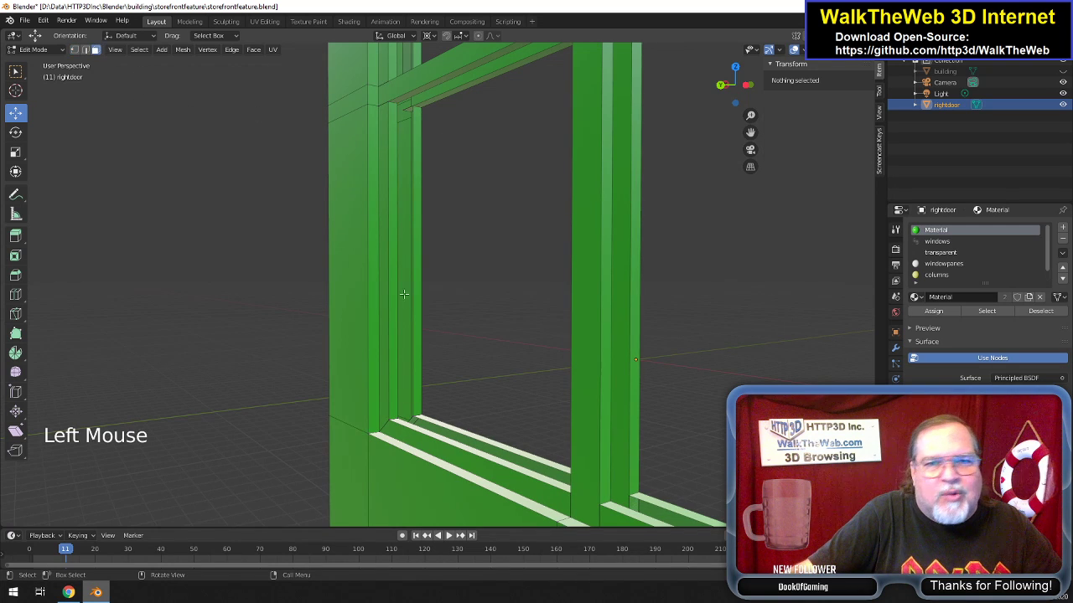
double_click(391, 292)
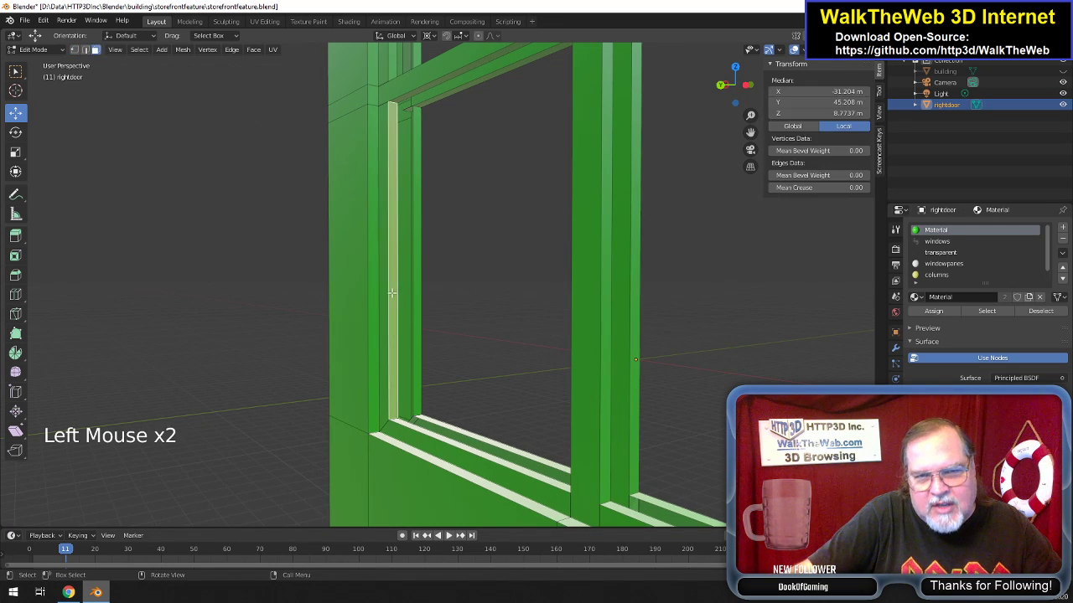
left_click(416, 332, "shift")
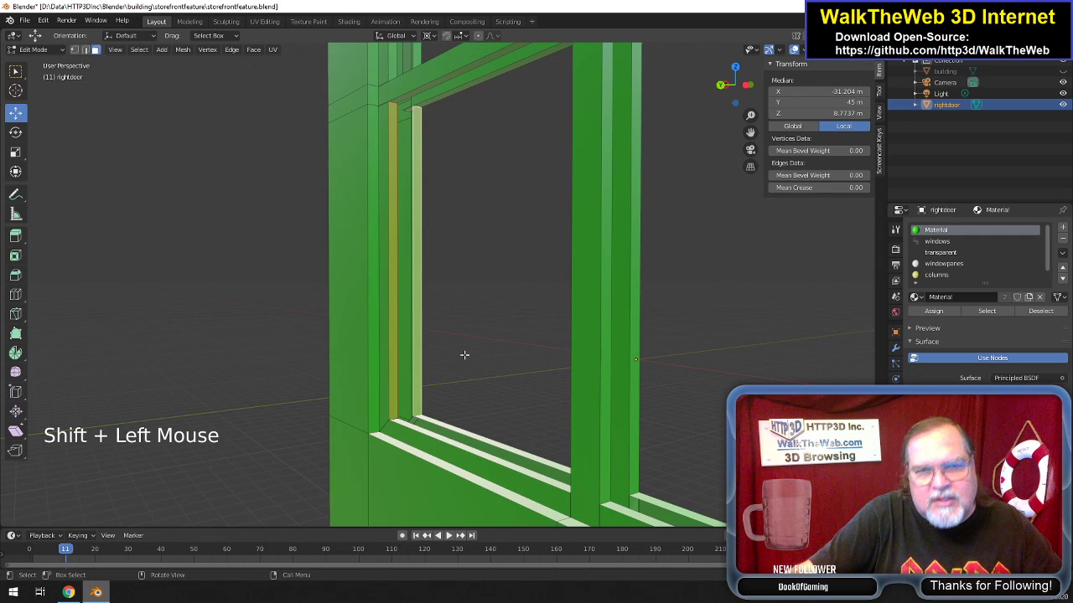
key("Delete")
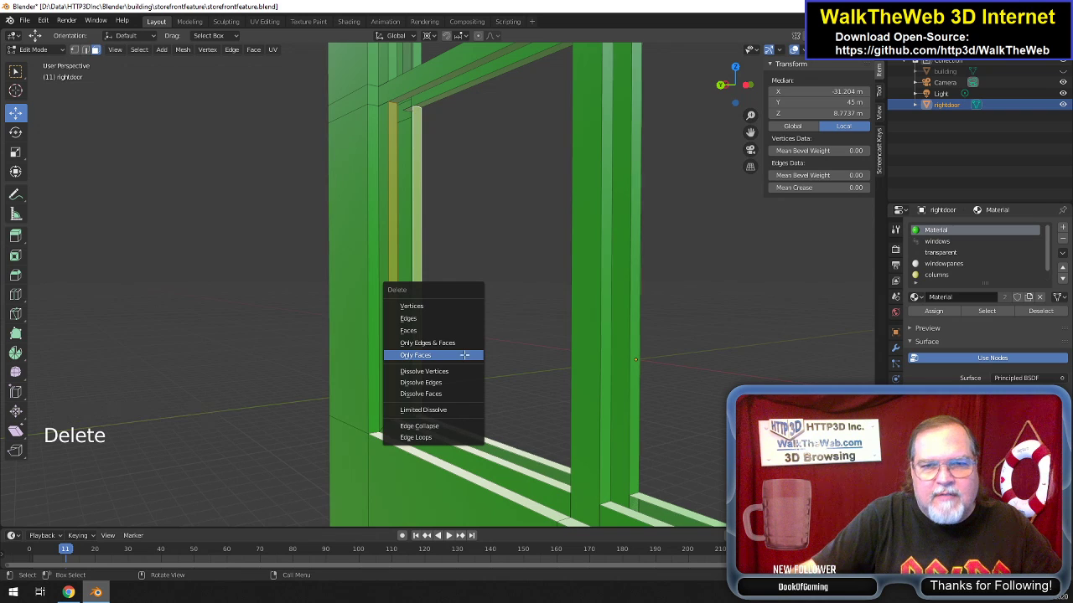
left_click(465, 357)
Delete the two short edges at the upper ends of the removed strips and return to vertex selection.
left_click(75, 49)
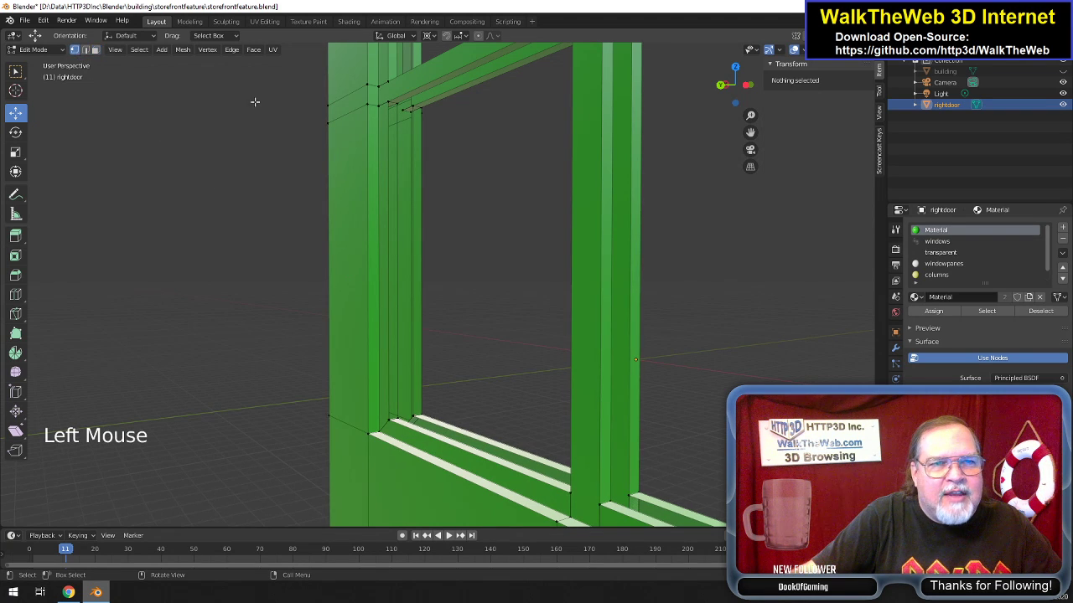
left_click(387, 102)
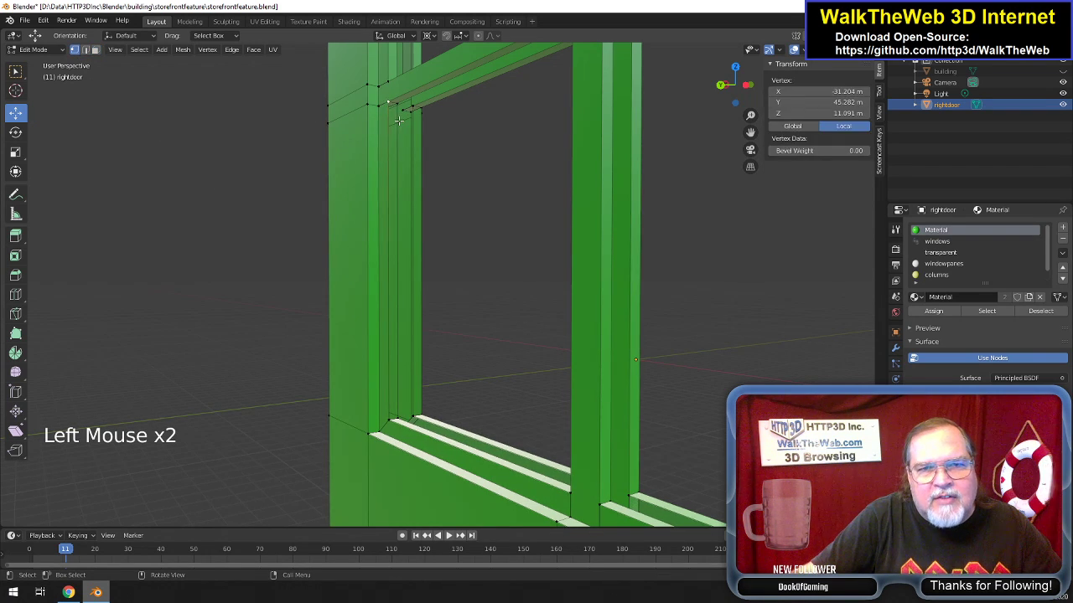
left_click(85, 50)
left_click(395, 105)
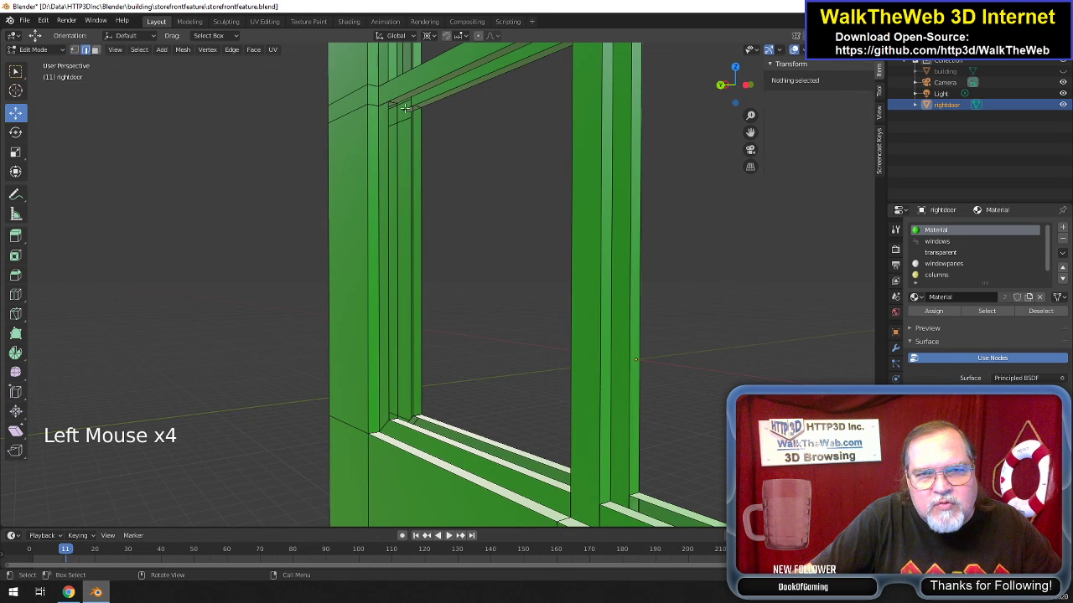
left_click(416, 106, "shift")
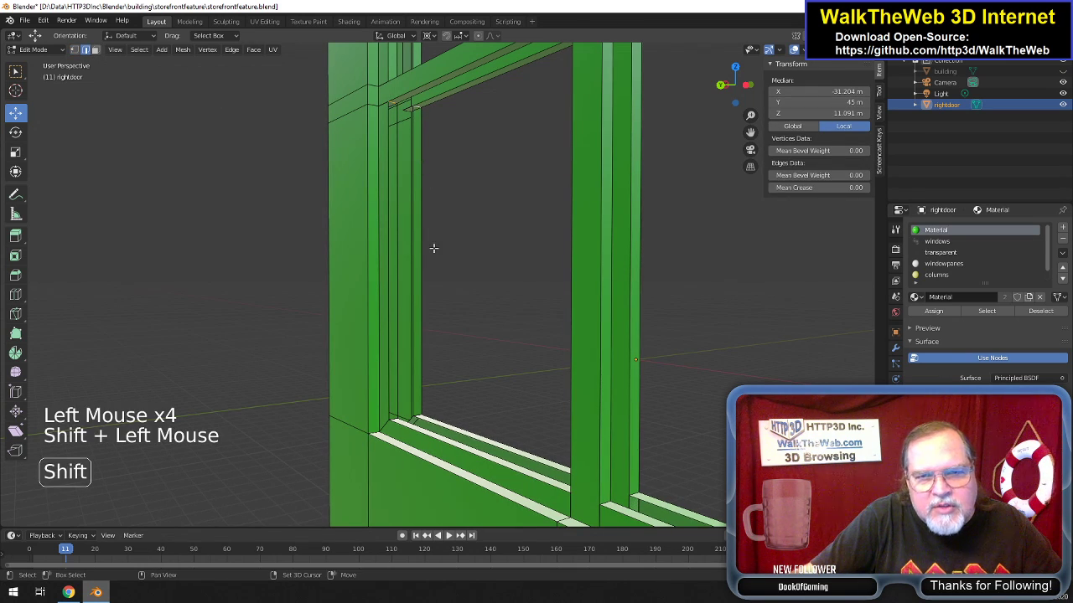
key("Delete")
left_click(464, 350)
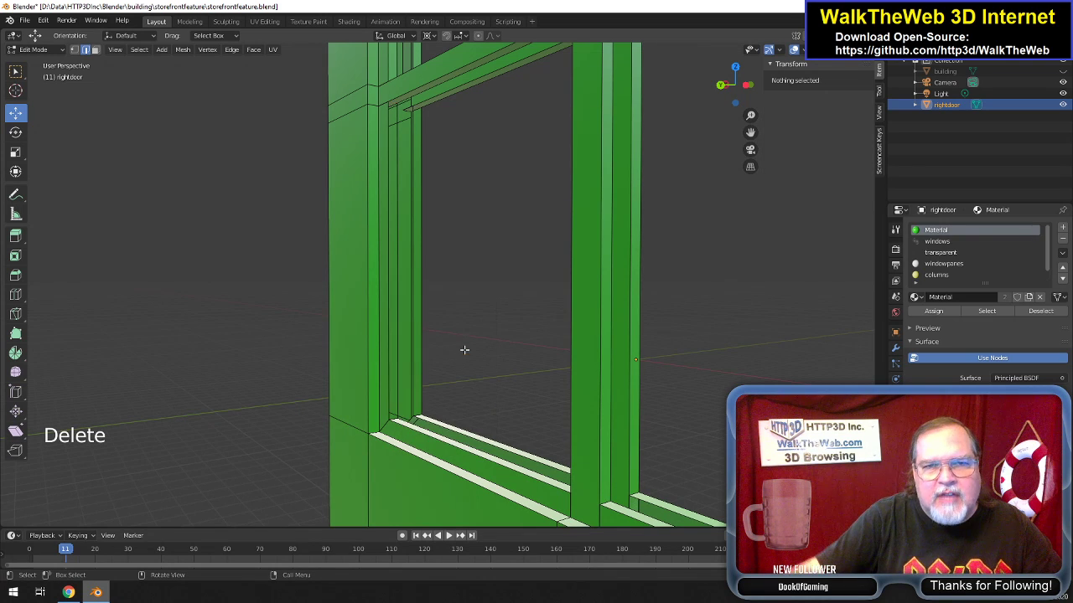
left_click(74, 50)
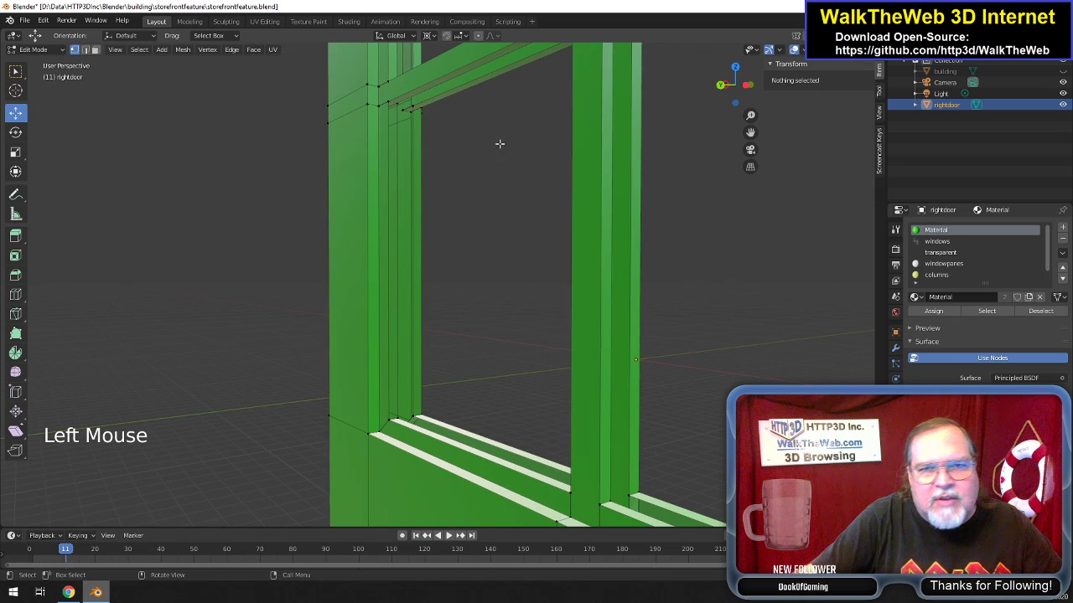
Fill one face between the four outer corner vertices of the lower pane opening's vertical inner border at X -31.204 m.
left_click(419, 108)
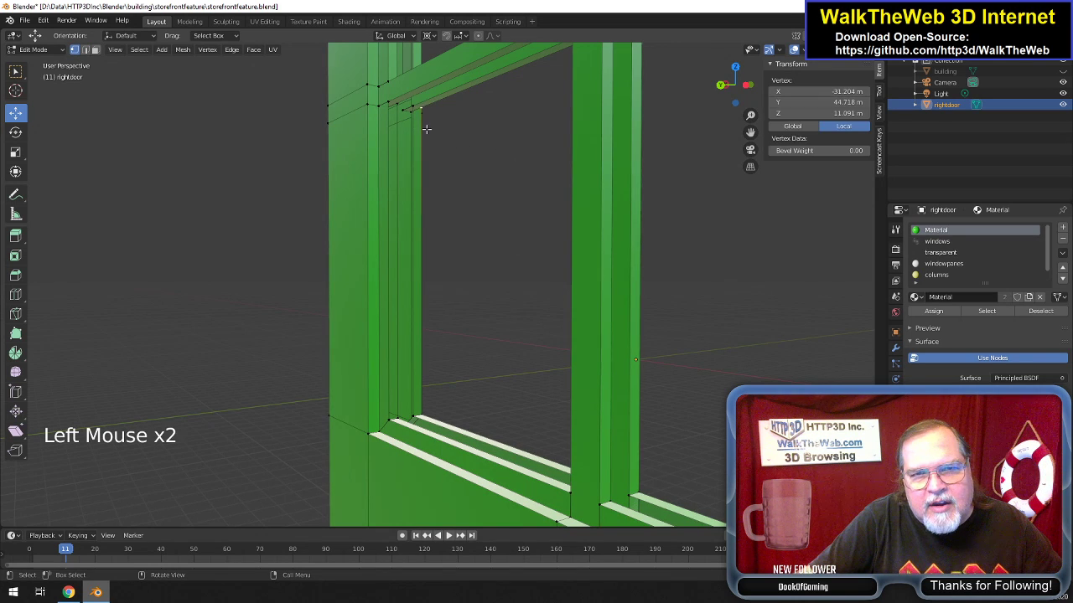
left_click(389, 103, "shift")
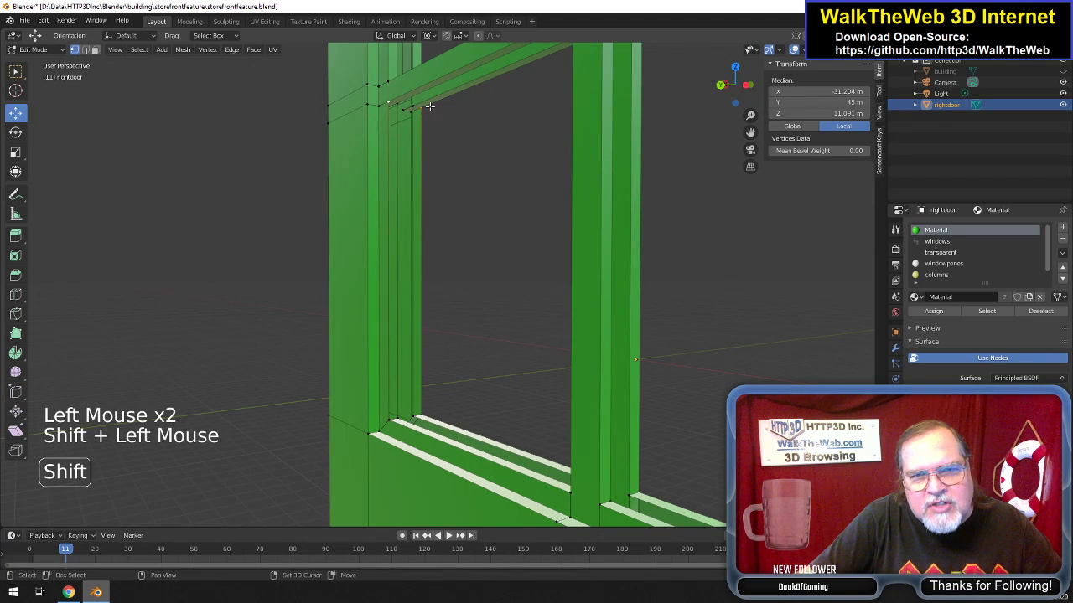
left_click(418, 433, "shift")
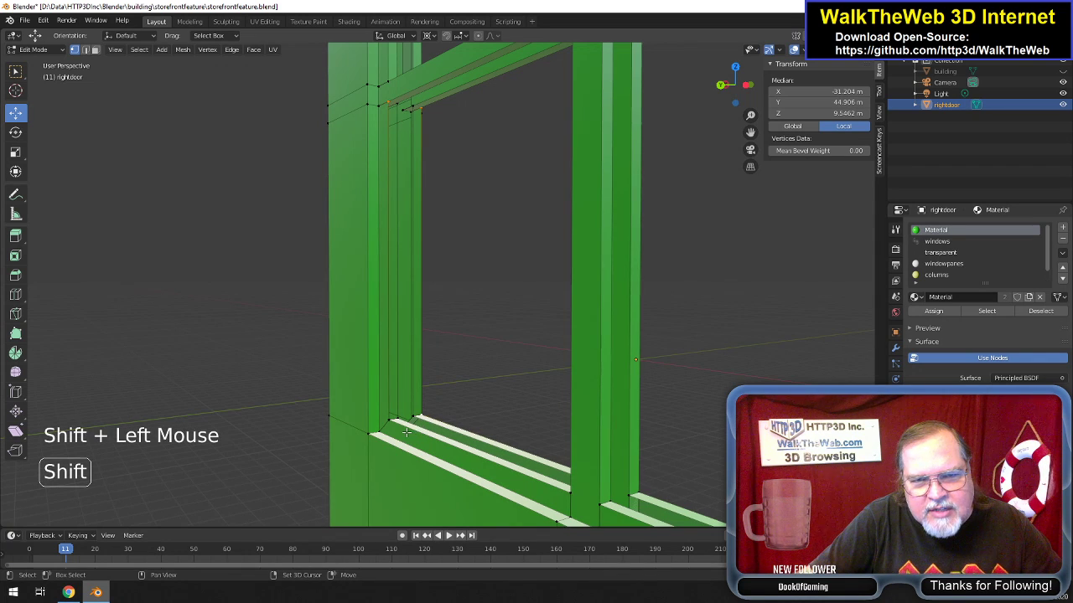
left_click(412, 438, "shift")
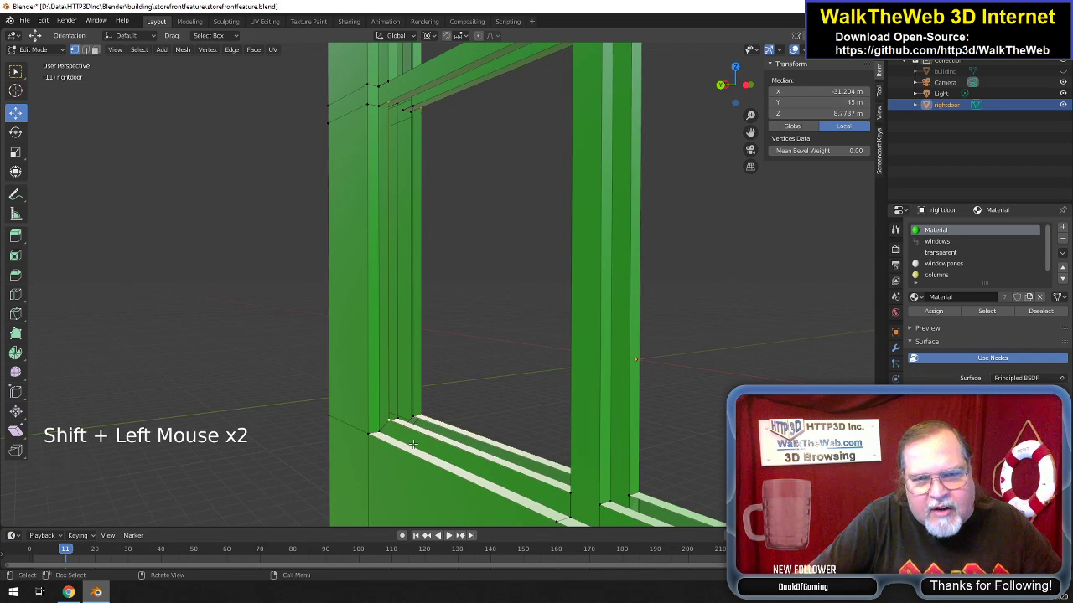
key("f")
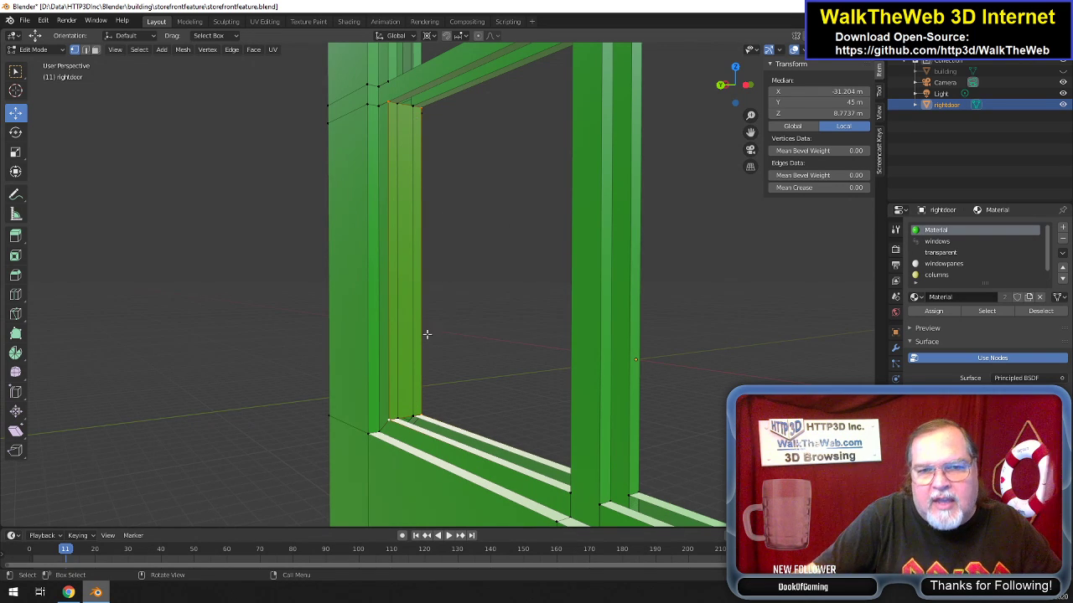
Delete the four short end edges and attached strip faces from the middle pane opening's vertical inner border, using Only Edges & Faces.
left_click_drag(751, 134, 741, 379)
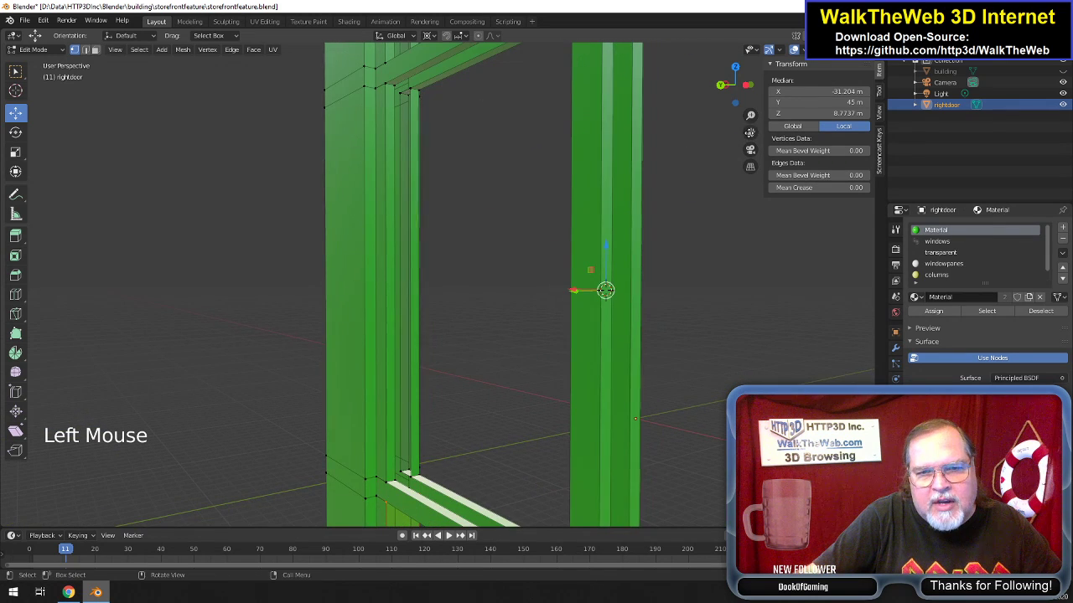
left_click(86, 49)
left_click(413, 107)
left_click(395, 107, "shift")
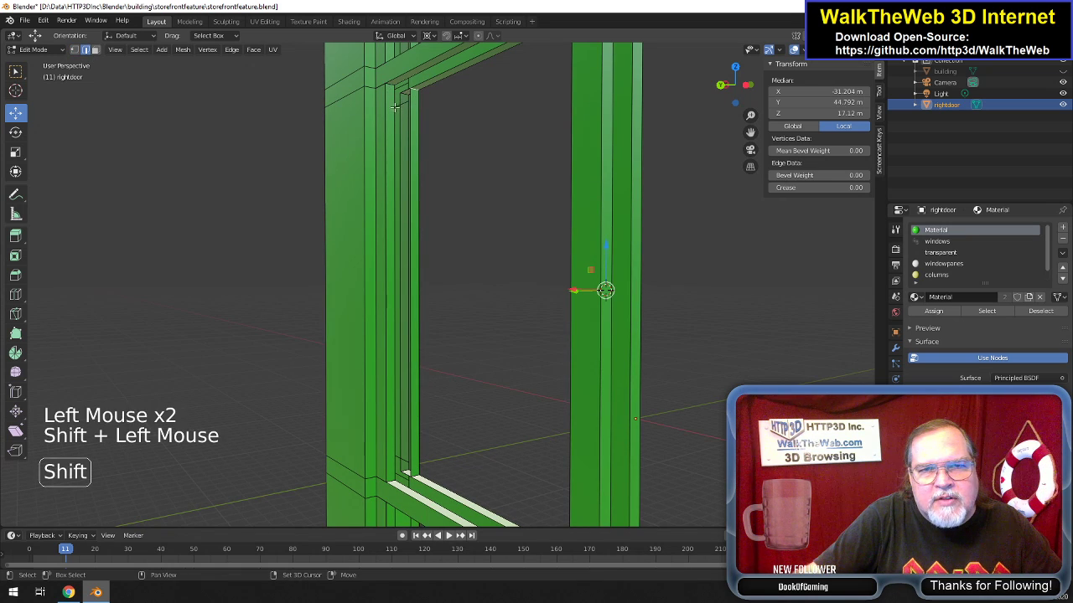
left_click(404, 486, "shift")
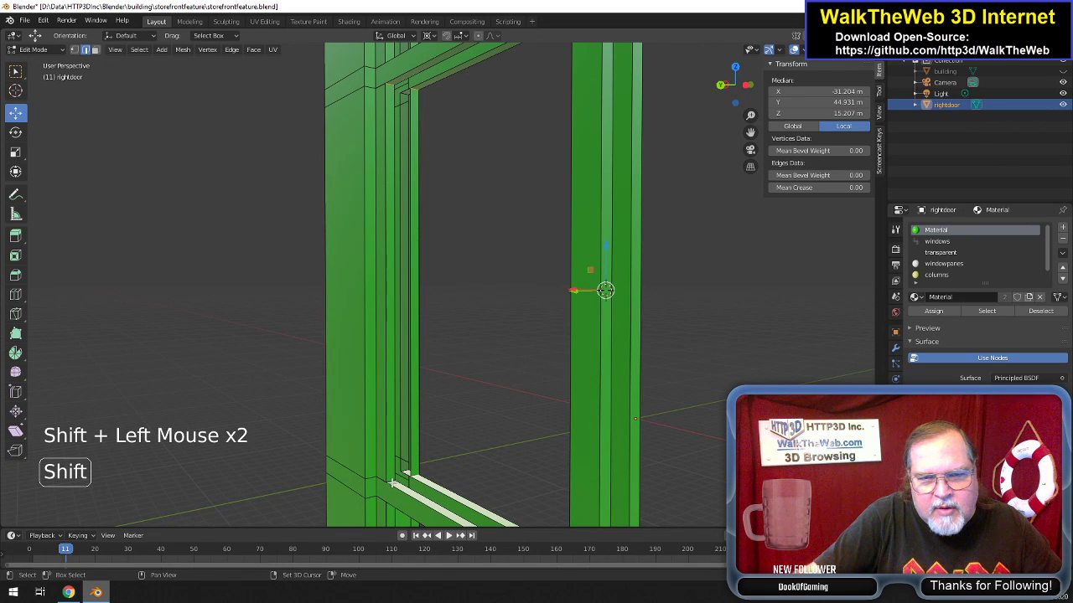
left_click(393, 483, "shift")
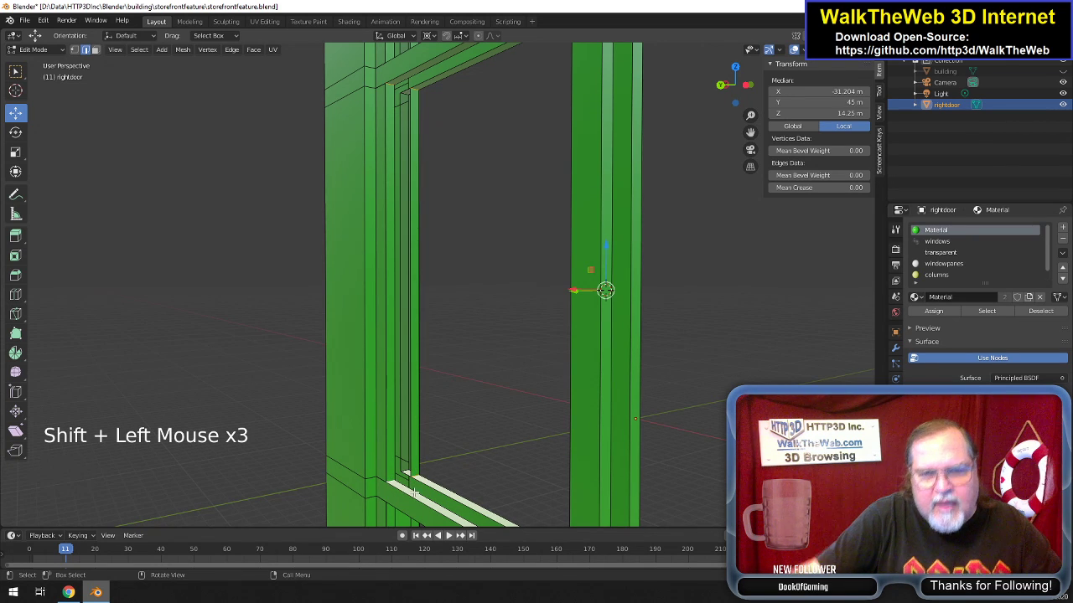
key("Delete")
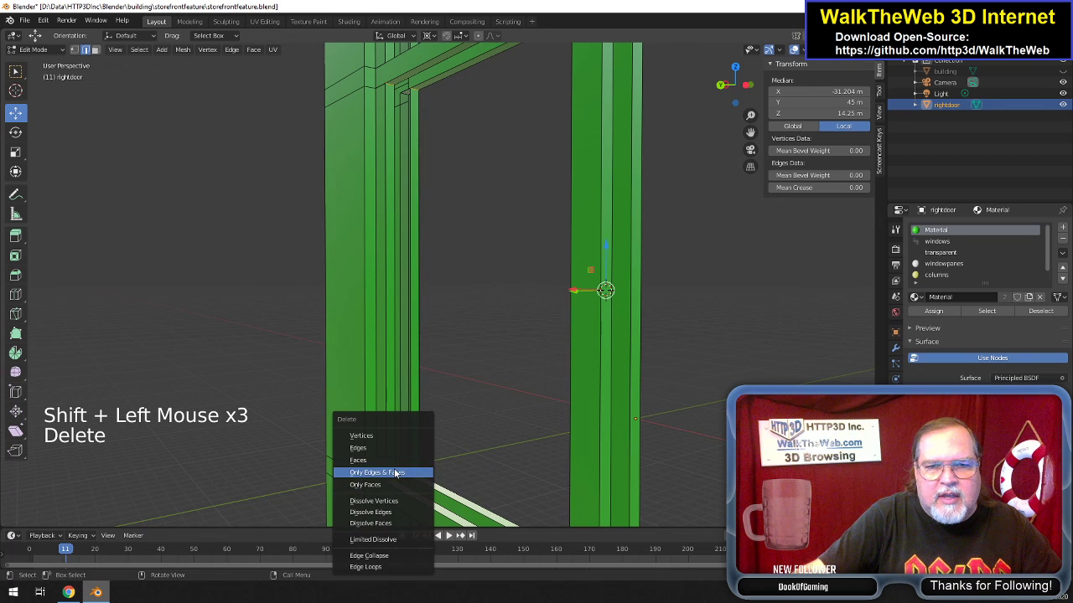
left_click(394, 472)
Fill one face between the four outer corner vertices of the middle pane opening's vertical inner border.
left_click(75, 50)
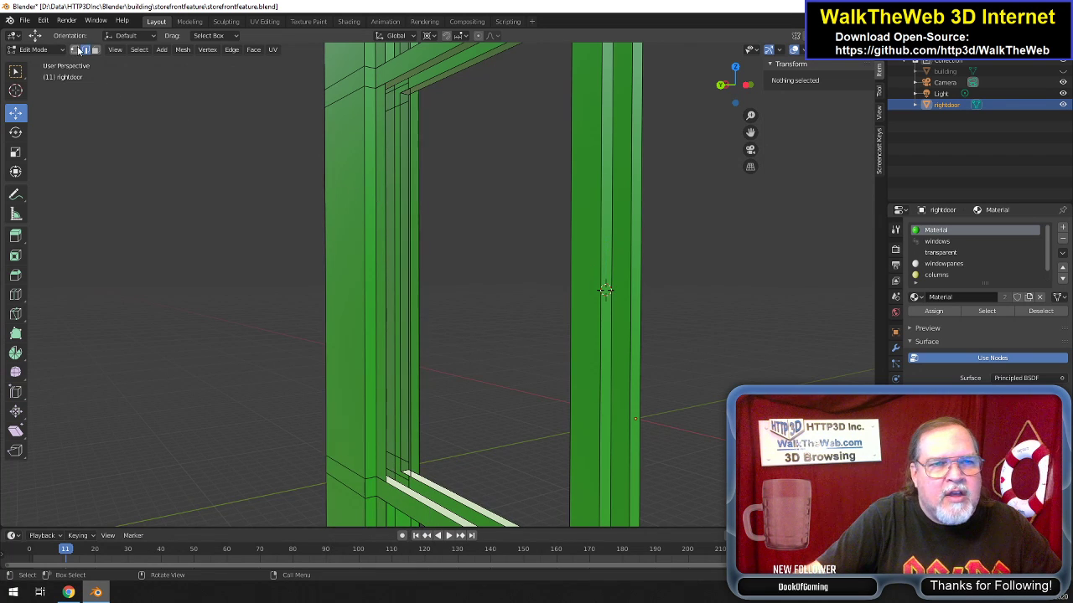
left_click(423, 92)
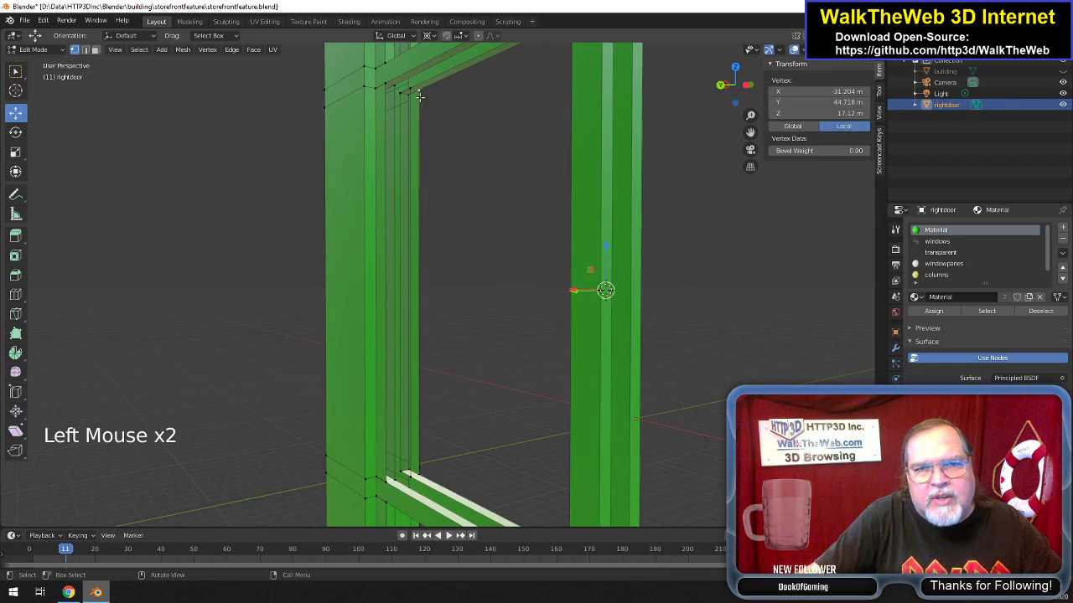
left_click(388, 85, "shift")
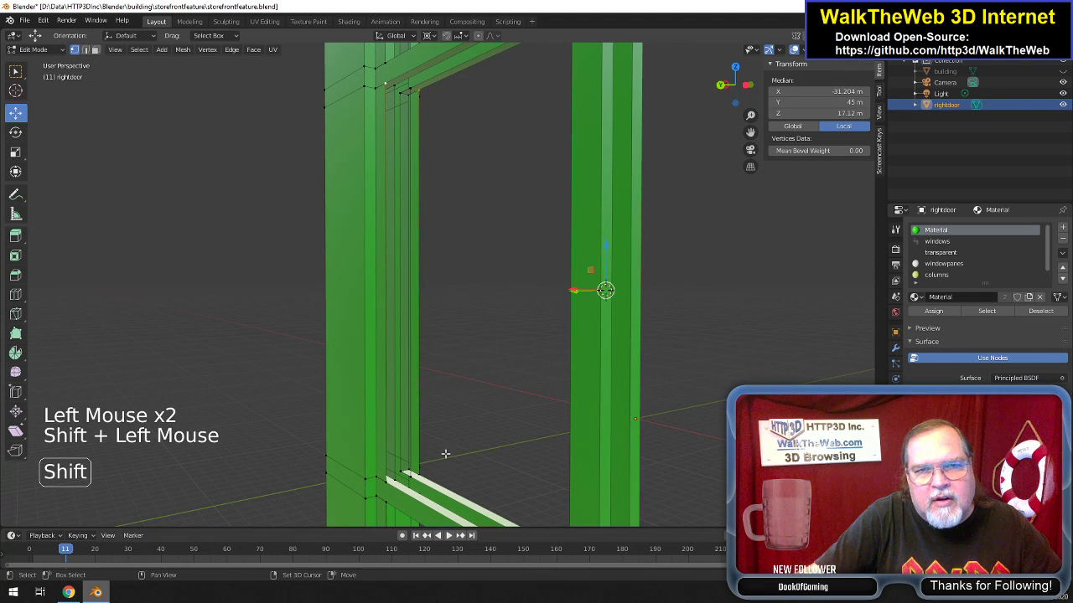
left_click(419, 476, "shift")
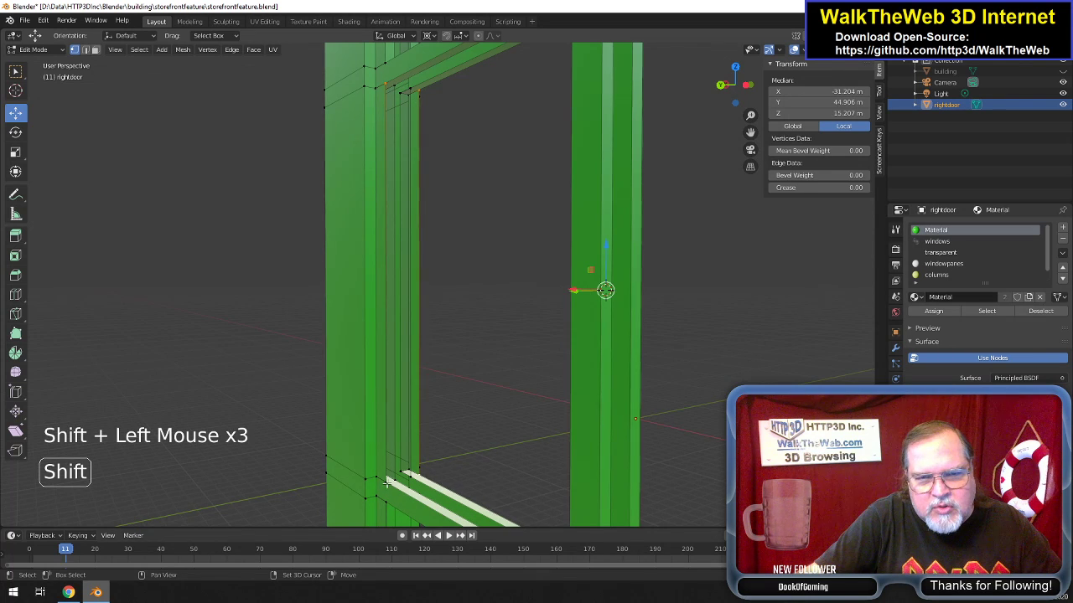
left_click(388, 483, "shift")
key("f")
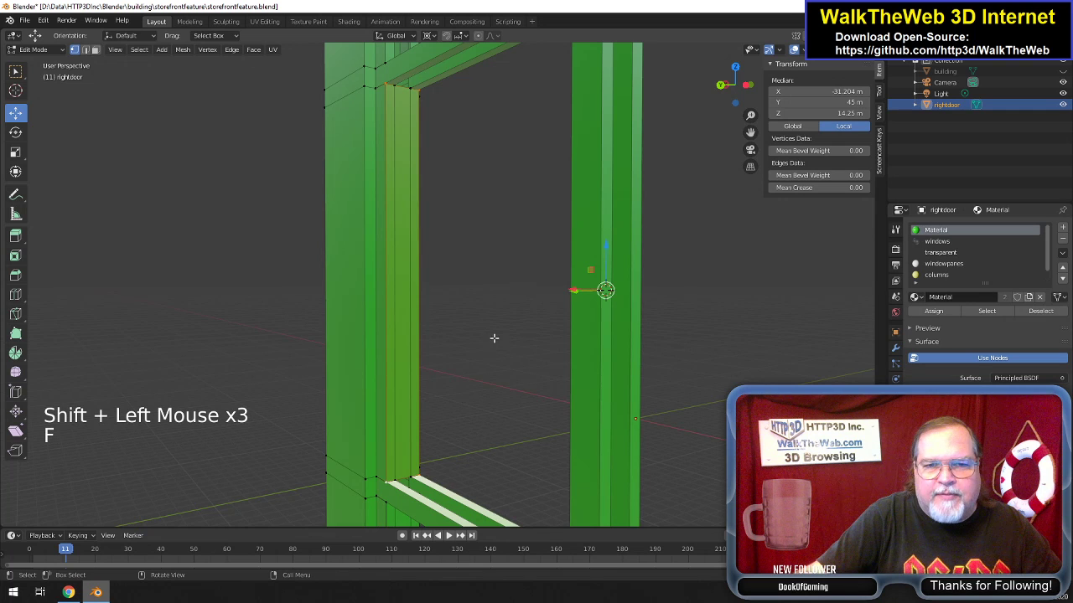
left_click_drag(750, 131, 618, 423)
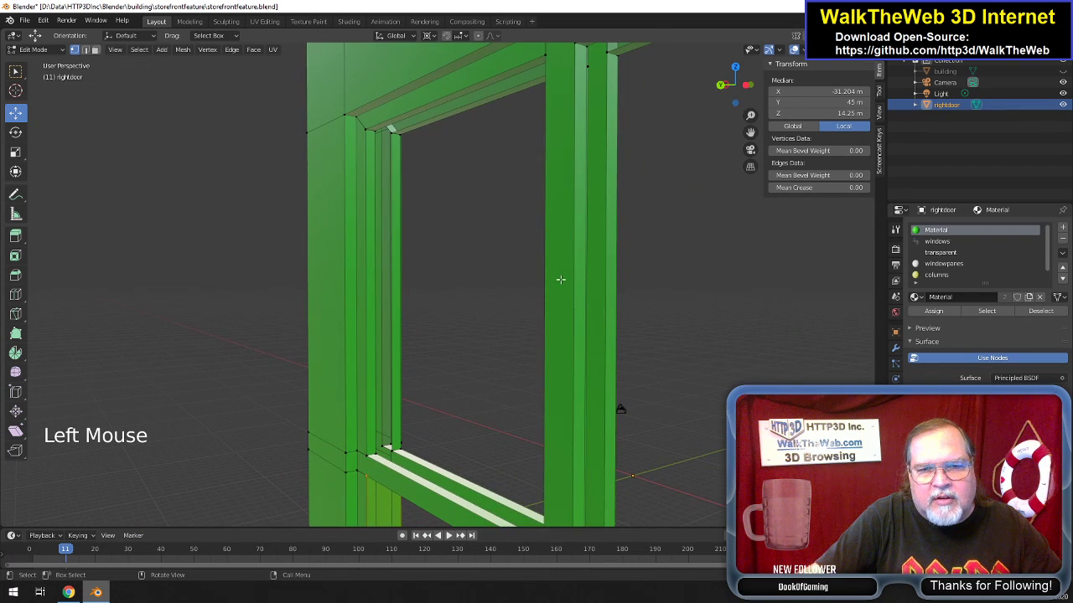
left_click(85, 50)
left_click(372, 131)
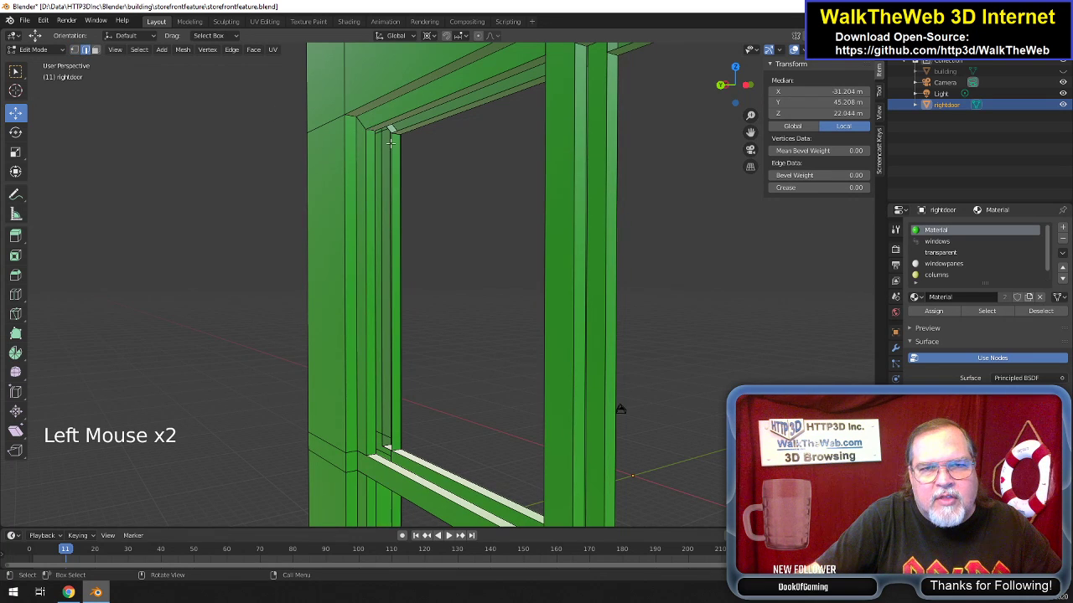
left_click(370, 130)
left_click(371, 130)
Select the whole door mesh in vertex mode, merge its duplicate vertices by distance at 0.0001 m, and clear the selection.
left_click(74, 50)
left_click(73, 52)
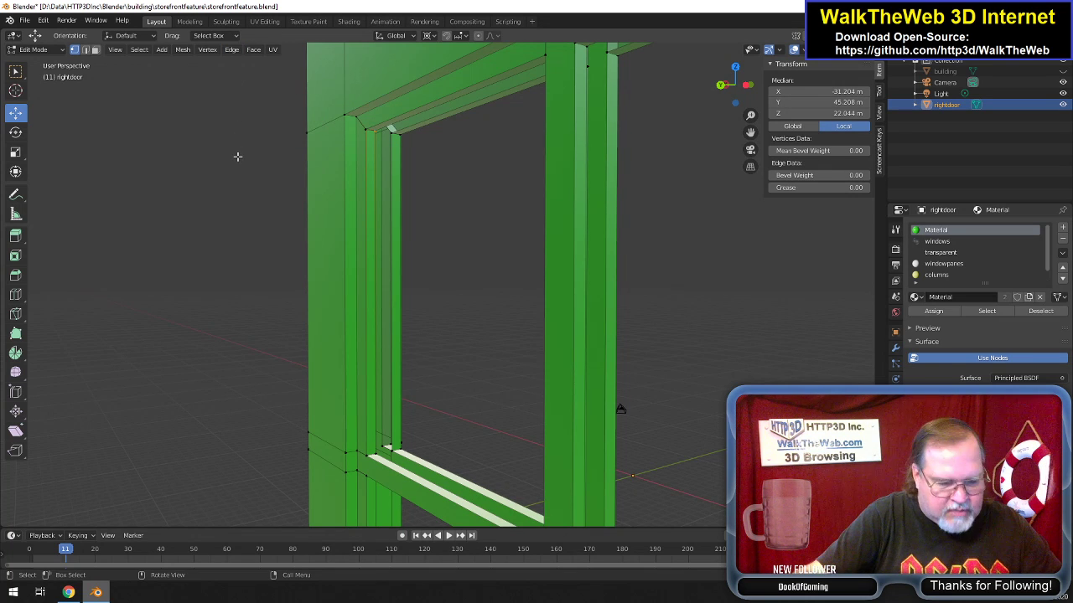
key("a")
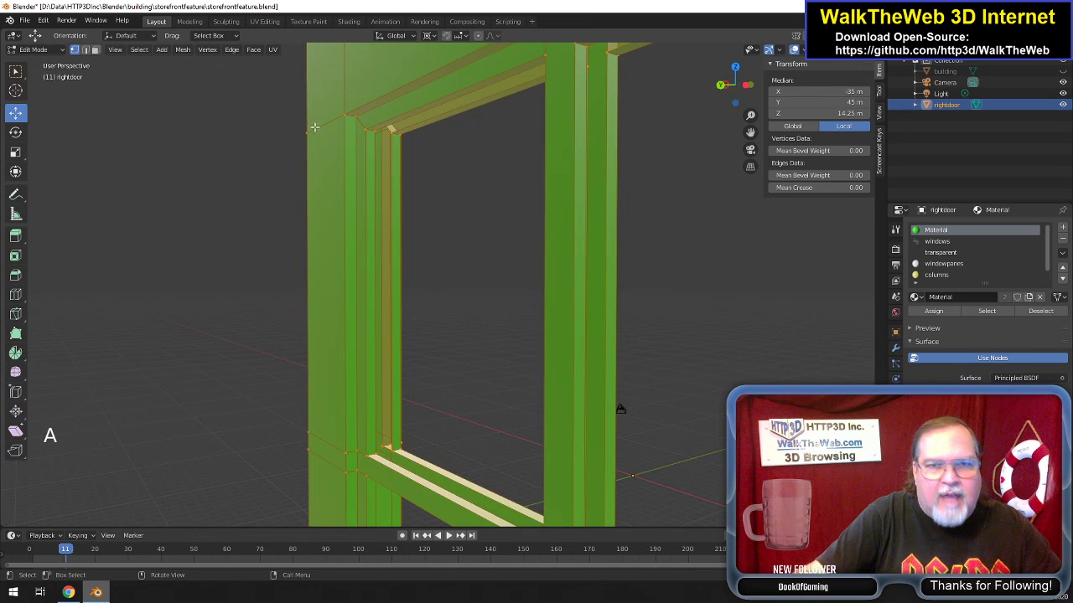
left_click(178, 52)
mouse_move(219, 272)
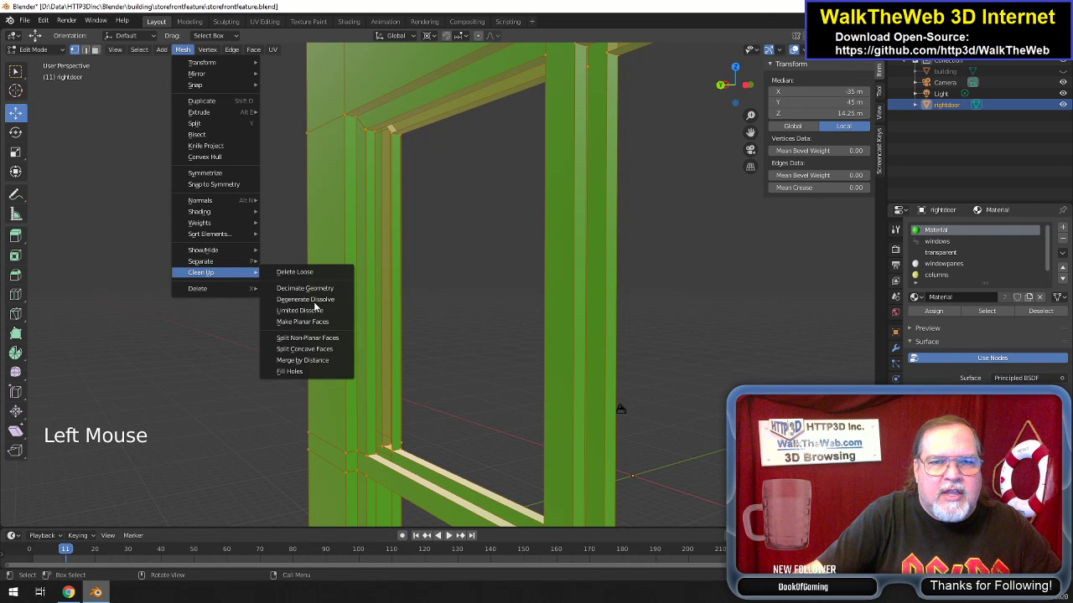
left_click(320, 361)
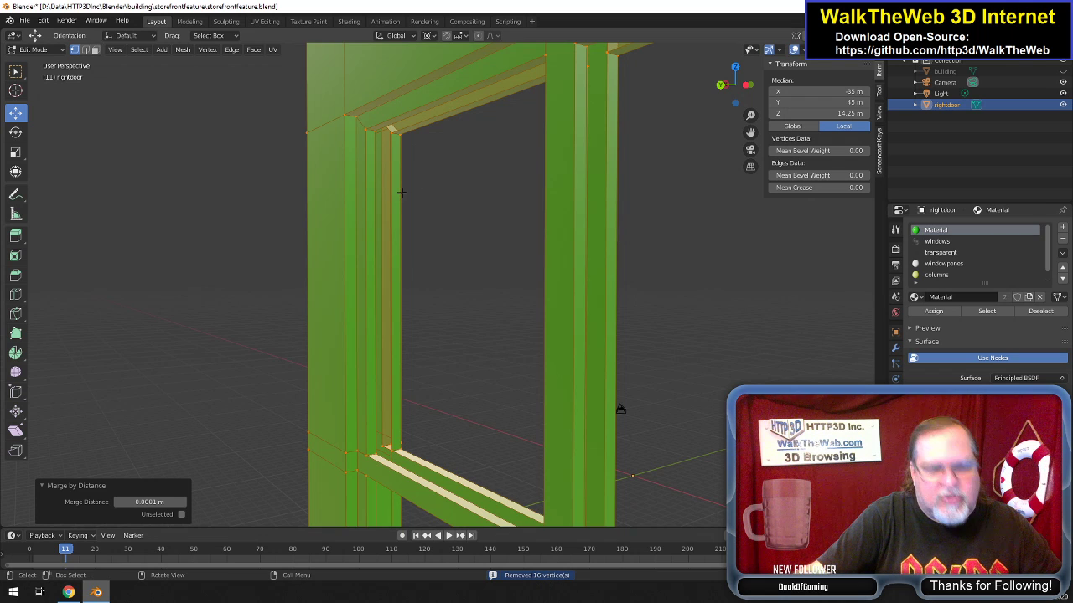
key("alt+a")
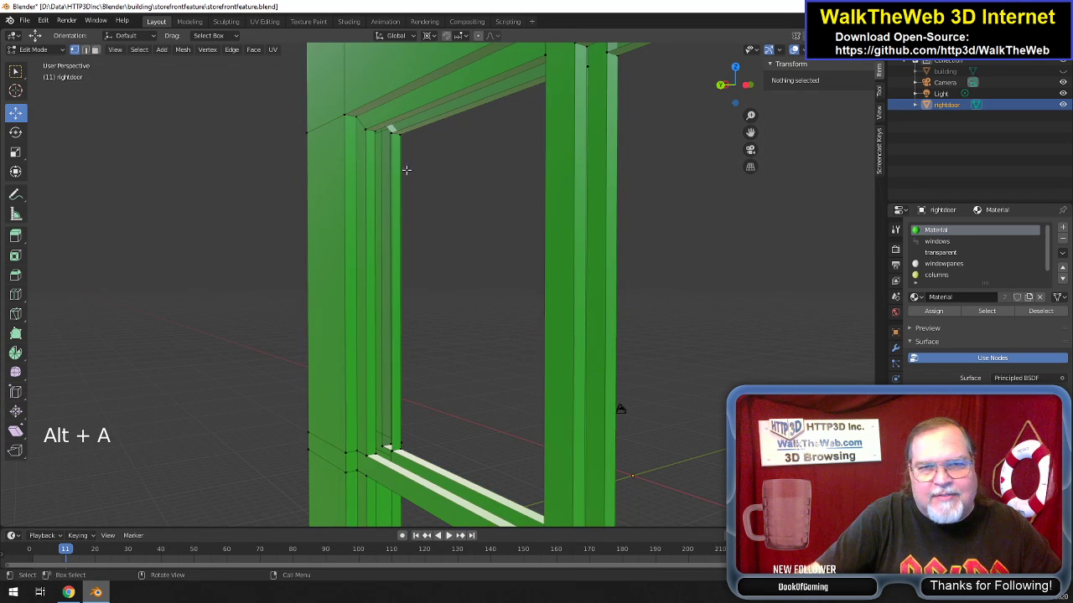
Delete the four short end edges and attached strip faces from the upper pane opening's vertical inner border.
left_click(85, 50)
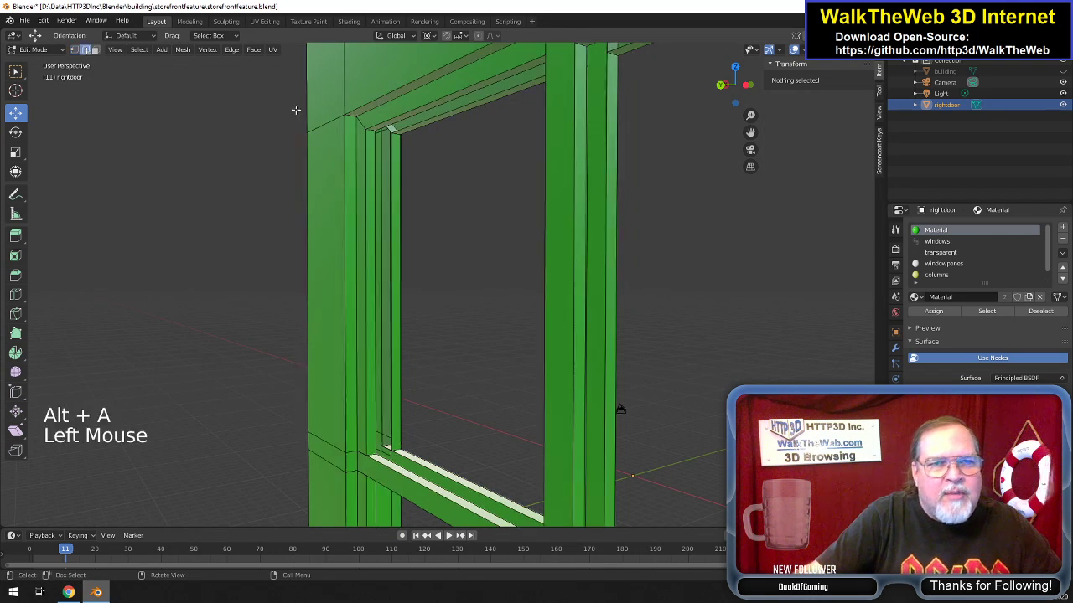
double_click(372, 133)
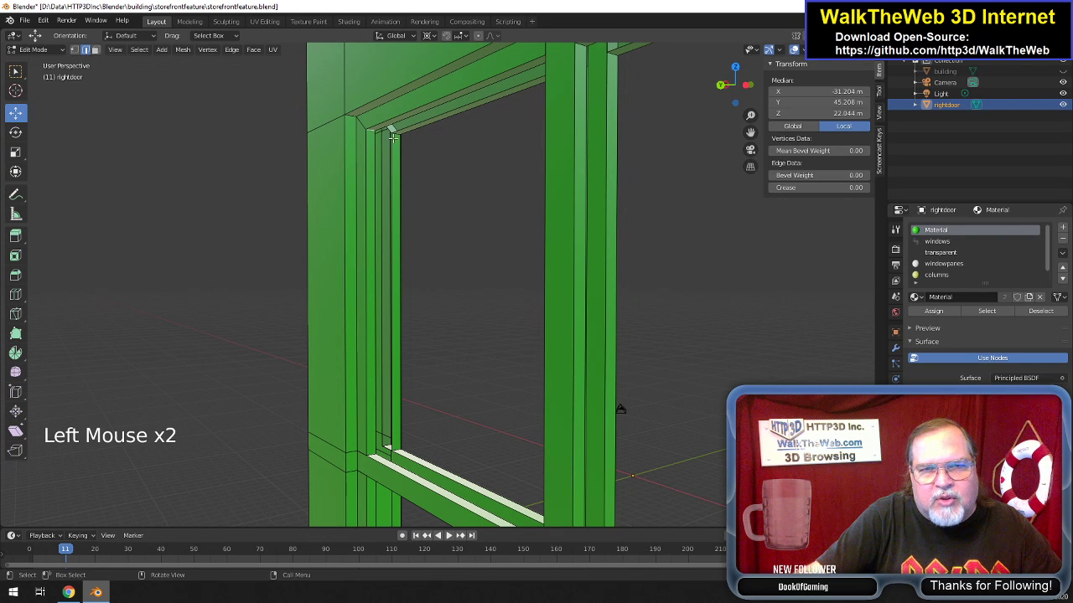
left_click(396, 132, "shift")
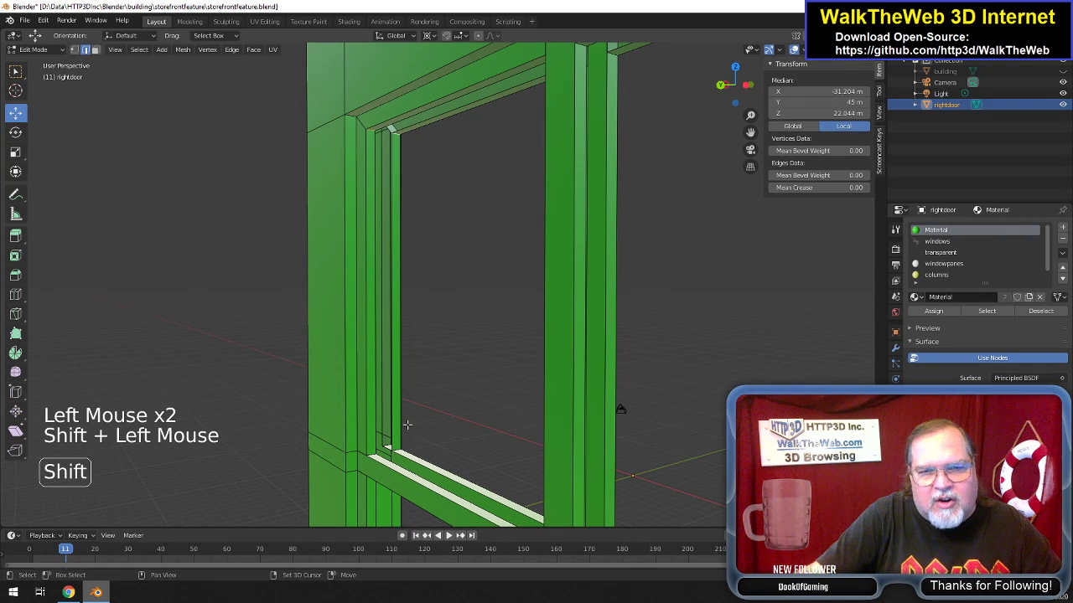
left_click(394, 457, "shift")
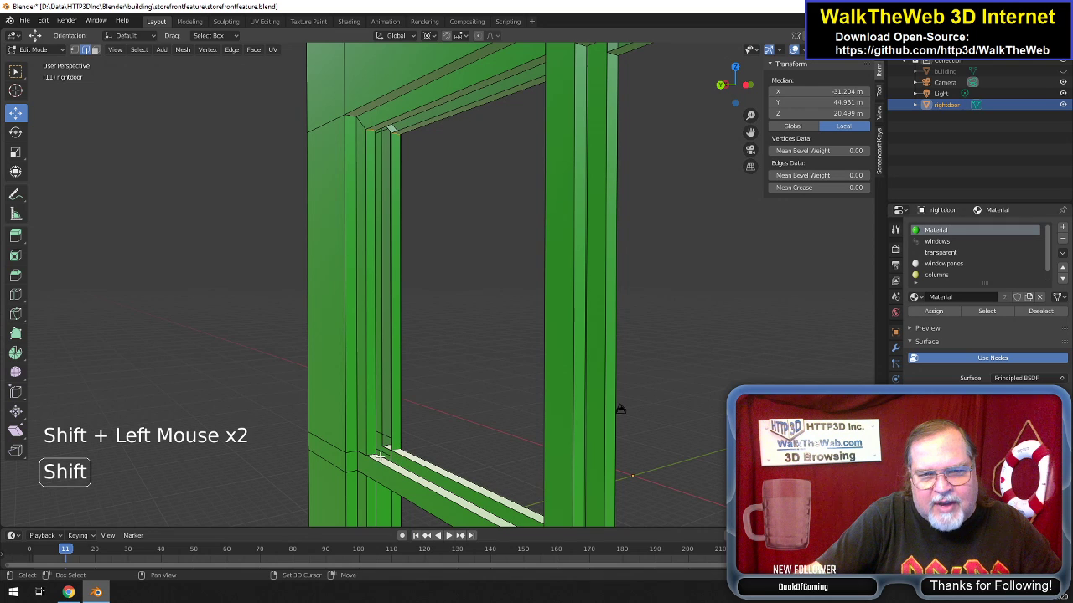
left_click(377, 408, "shift")
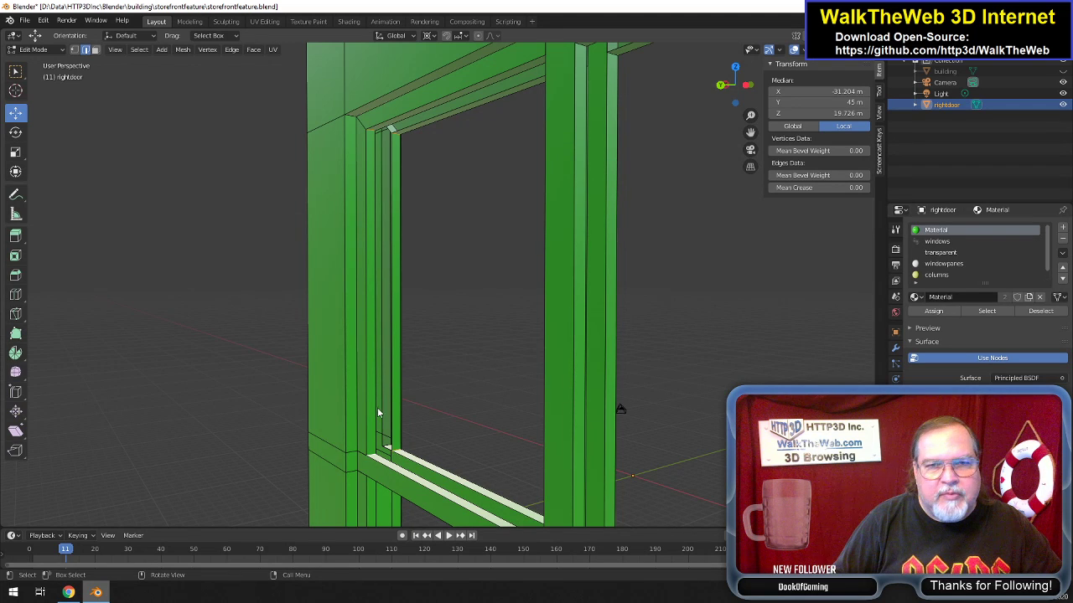
key("Delete")
left_click(378, 407)
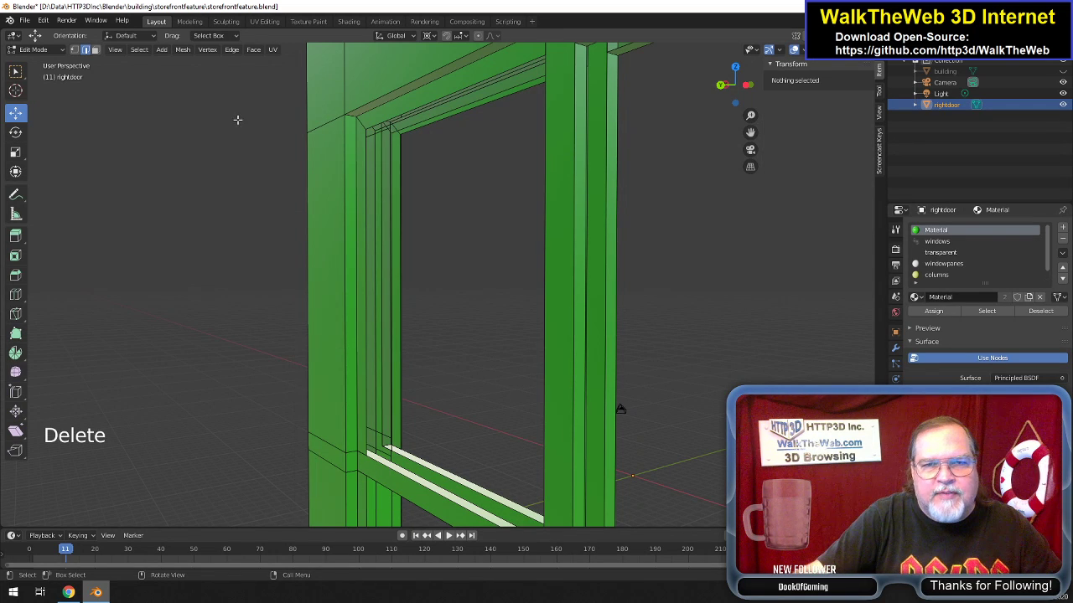
Fill one face between the four outer corner vertices of the upper pane opening's vertical inner border.
left_click(74, 50)
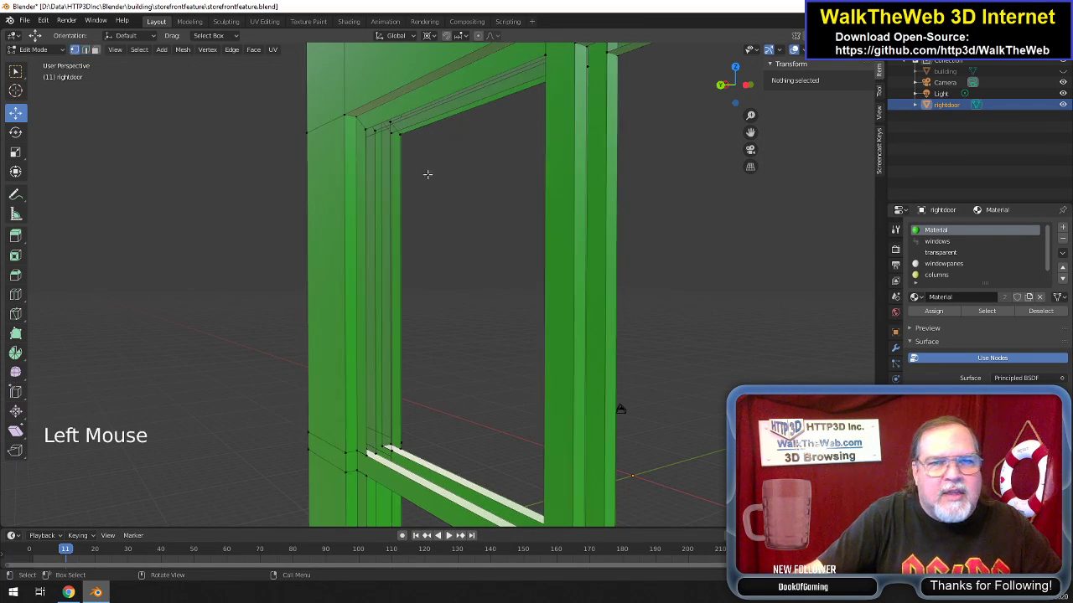
left_click(400, 134)
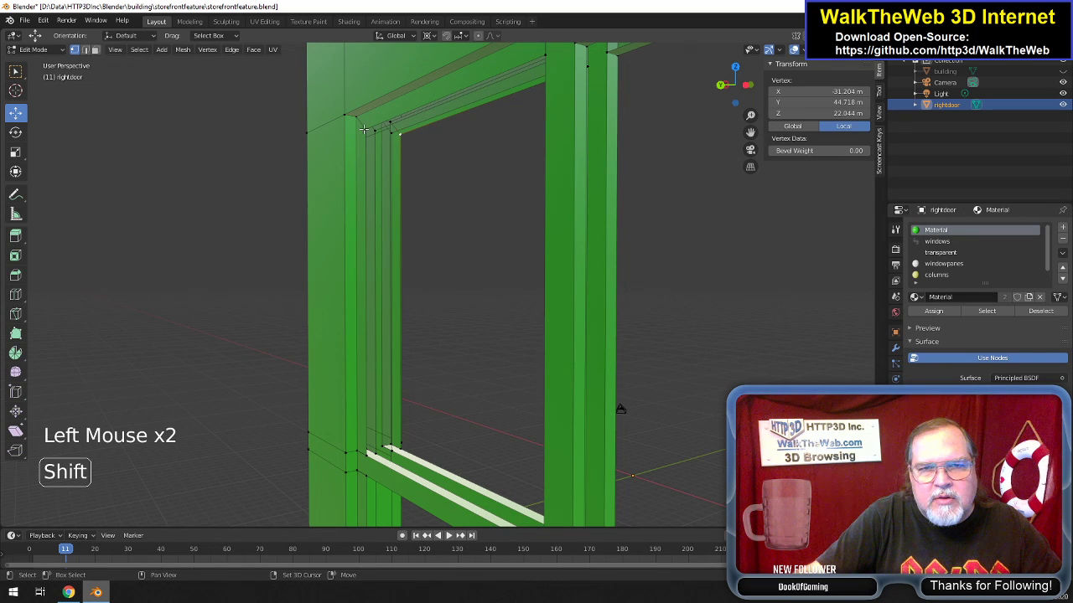
left_click(365, 129, "shift")
left_click(375, 472, "shift")
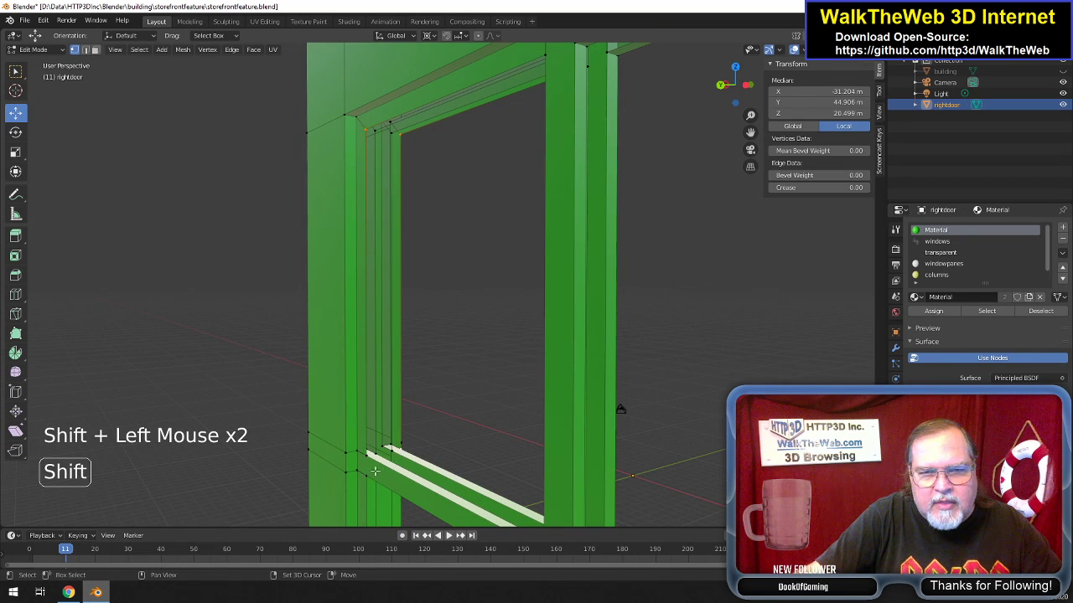
key("f")
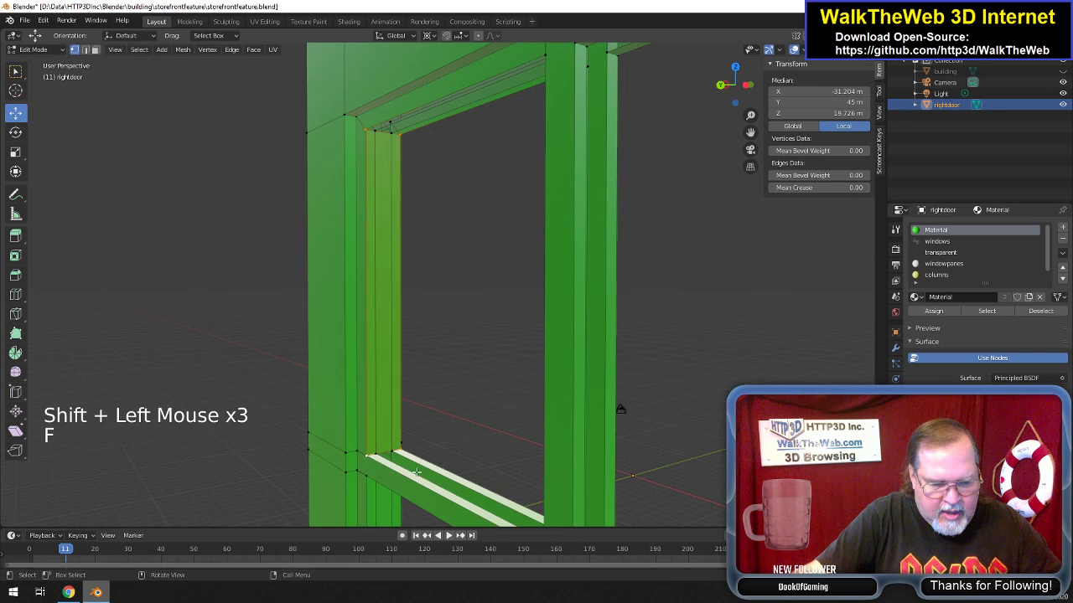
Delete the short end edges and attached strip faces from the central divider's side facing the upper right pane opening.
left_click_drag(735, 85, 731, 88)
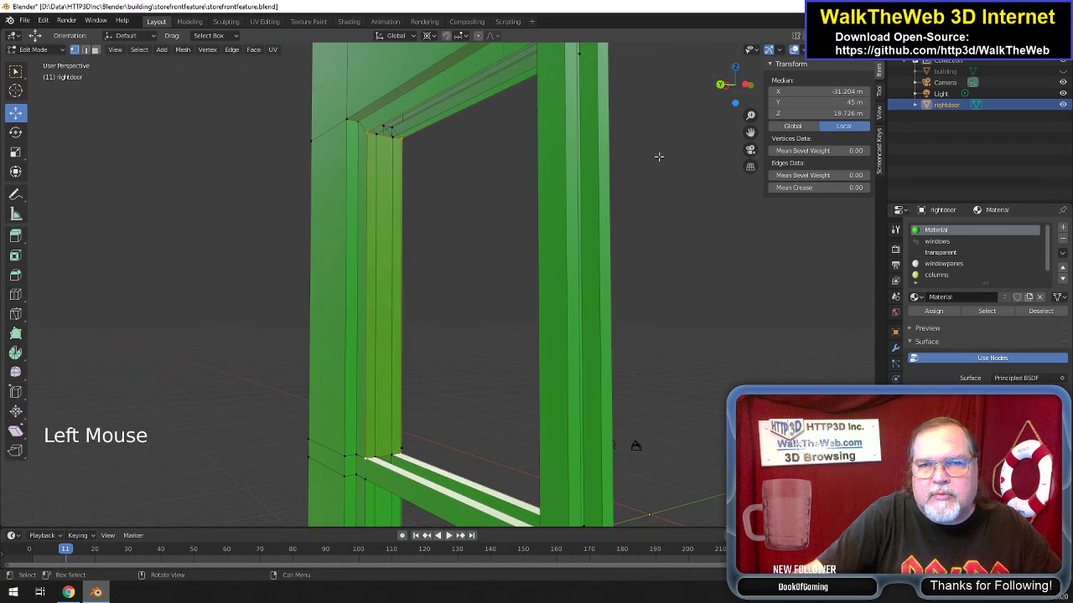
scroll(659, 158, "down", 2)
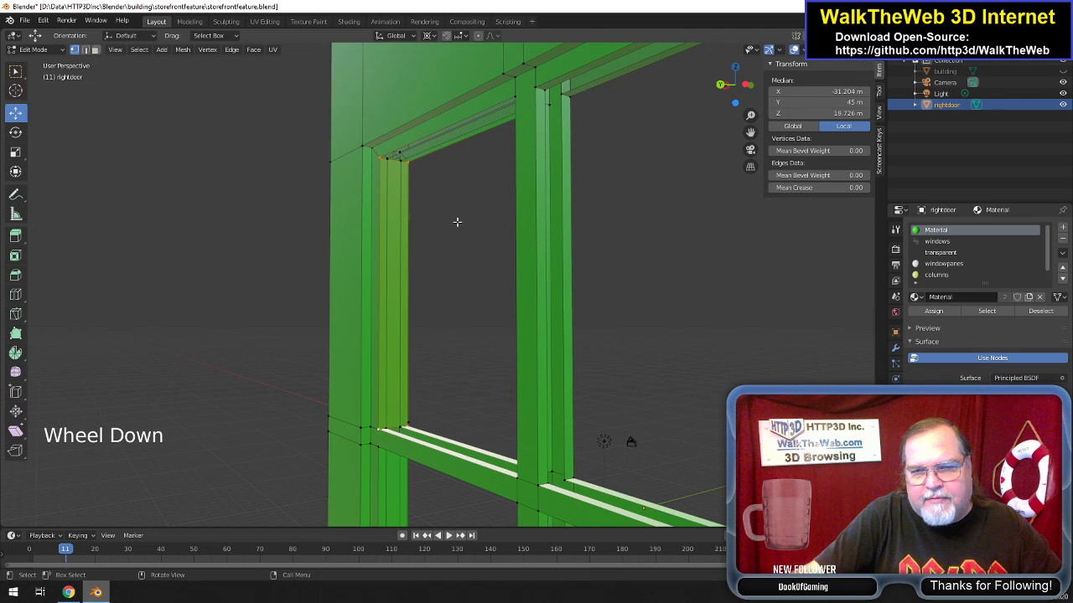
left_click(84, 49)
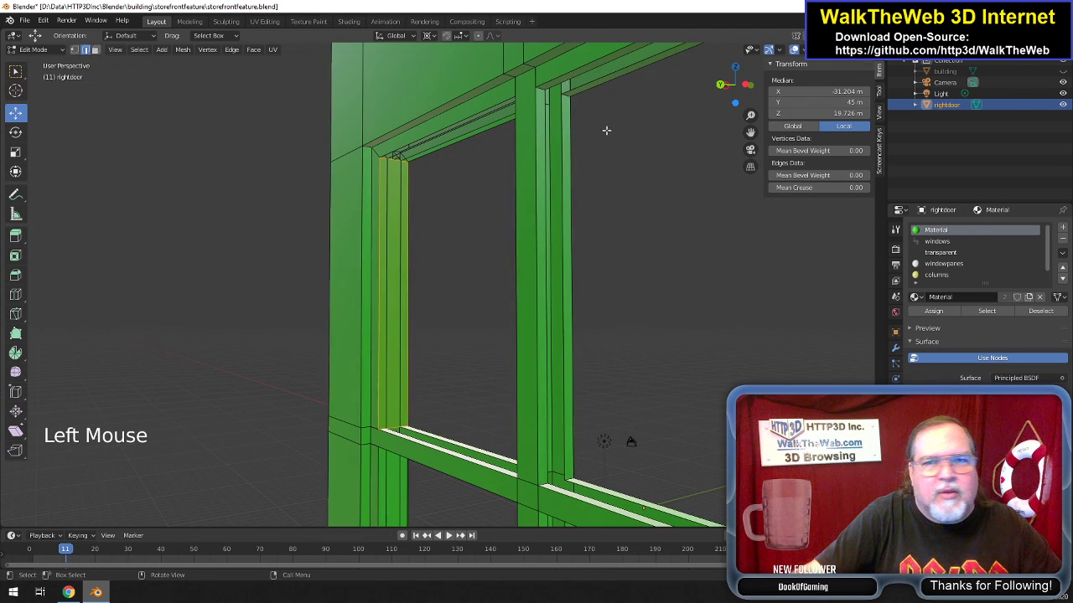
left_click(546, 91)
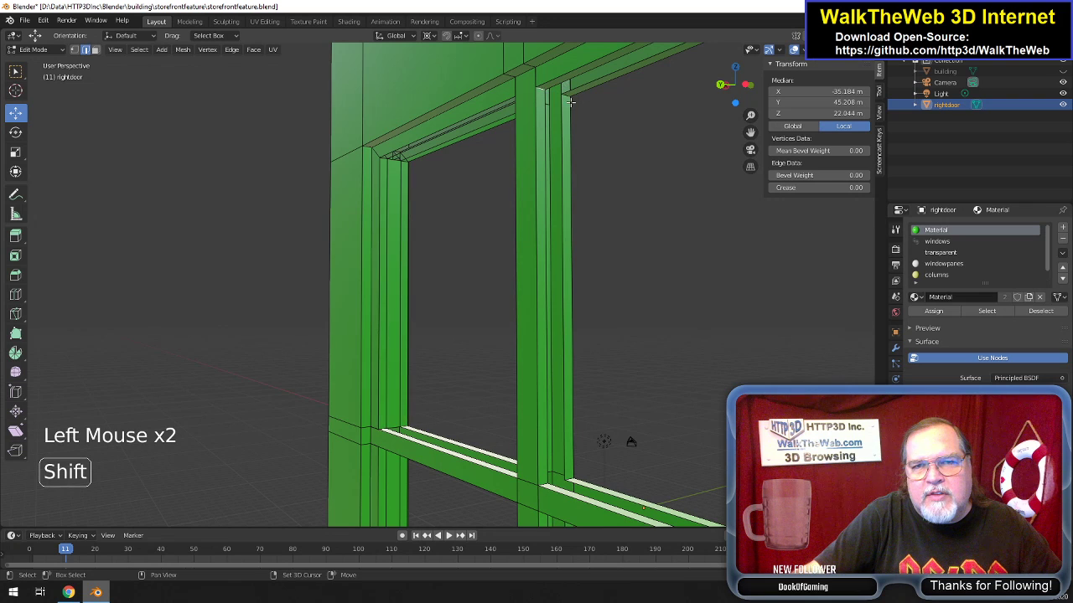
left_click(566, 97, "shift")
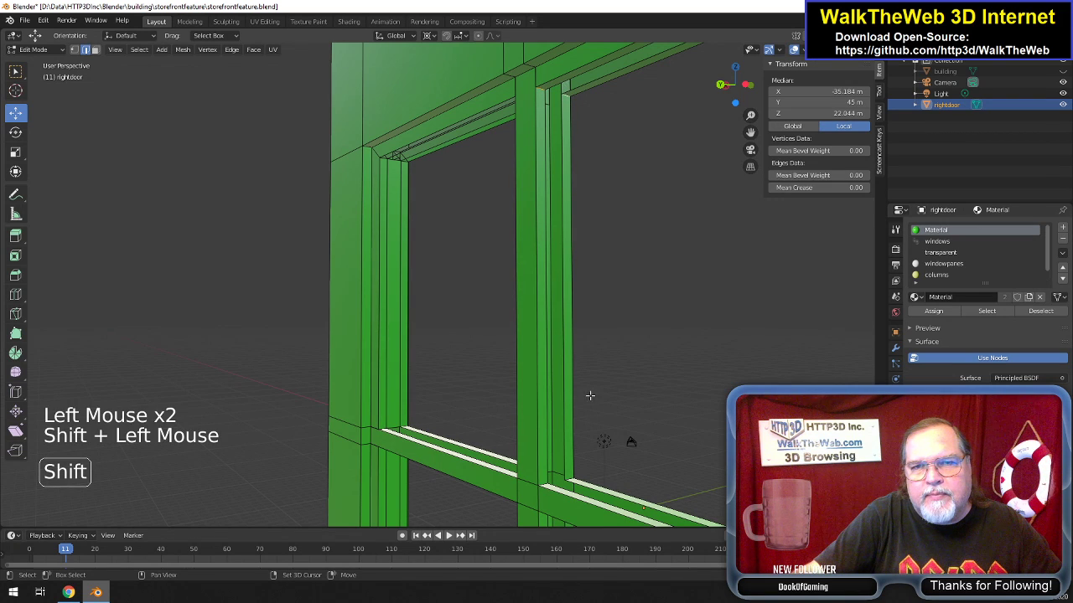
left_click(569, 486, "shift")
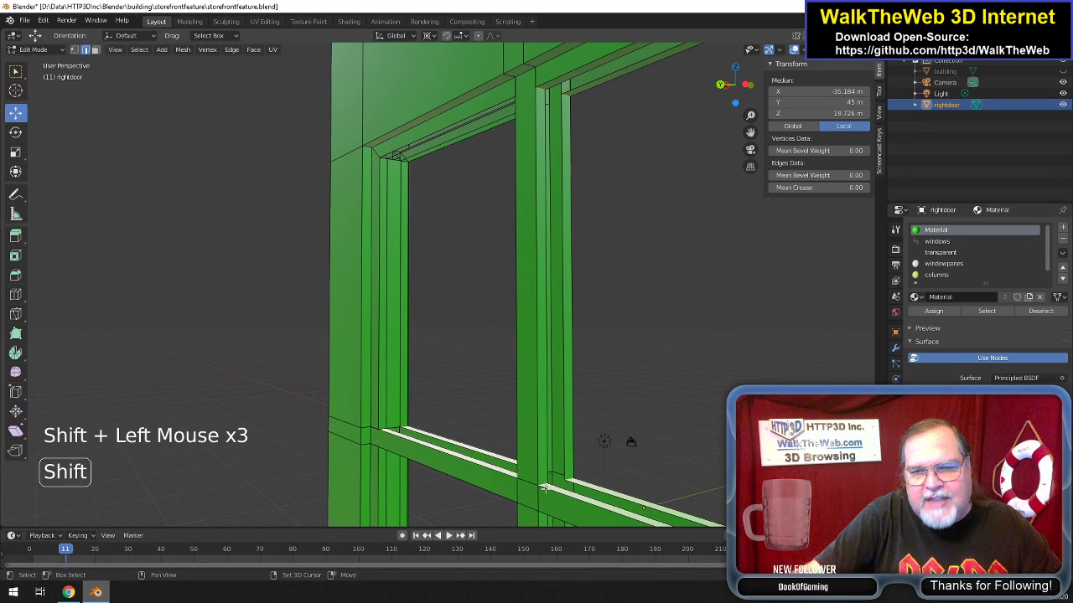
left_click(545, 484, "shift")
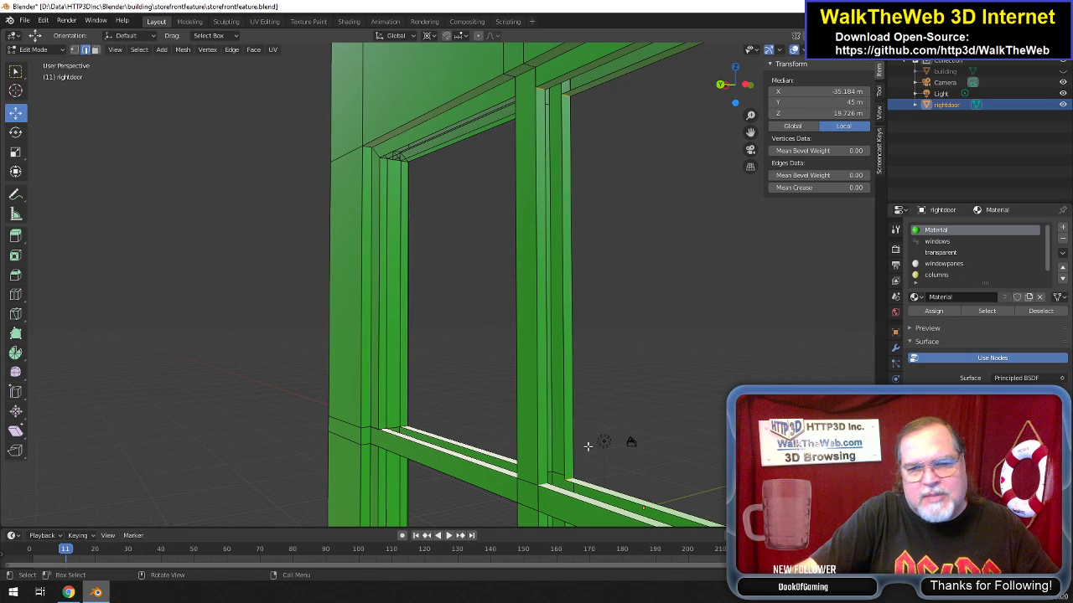
key("Delete")
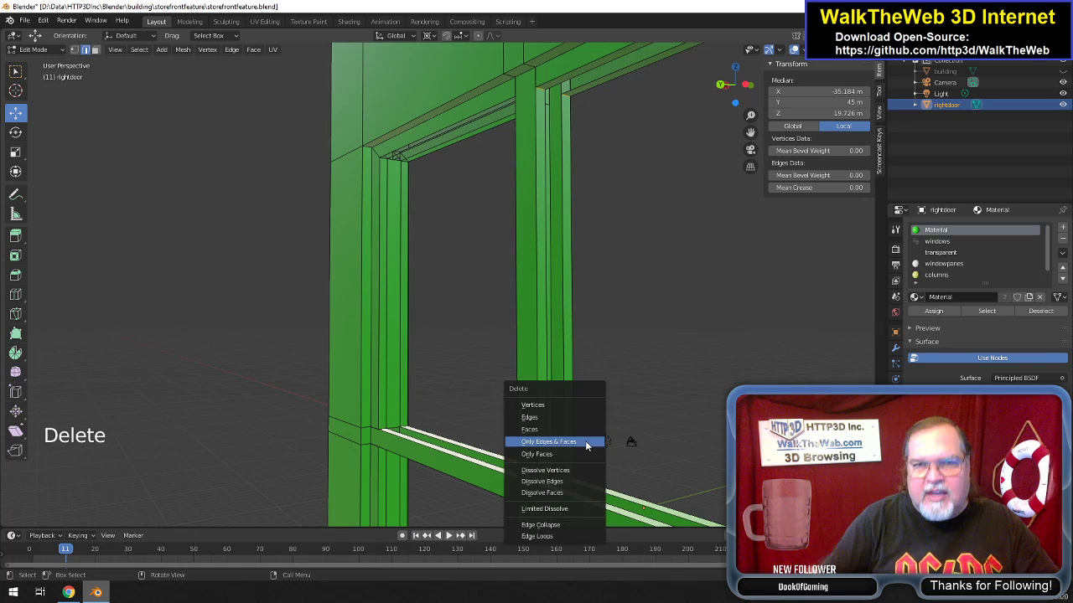
left_click(586, 445)
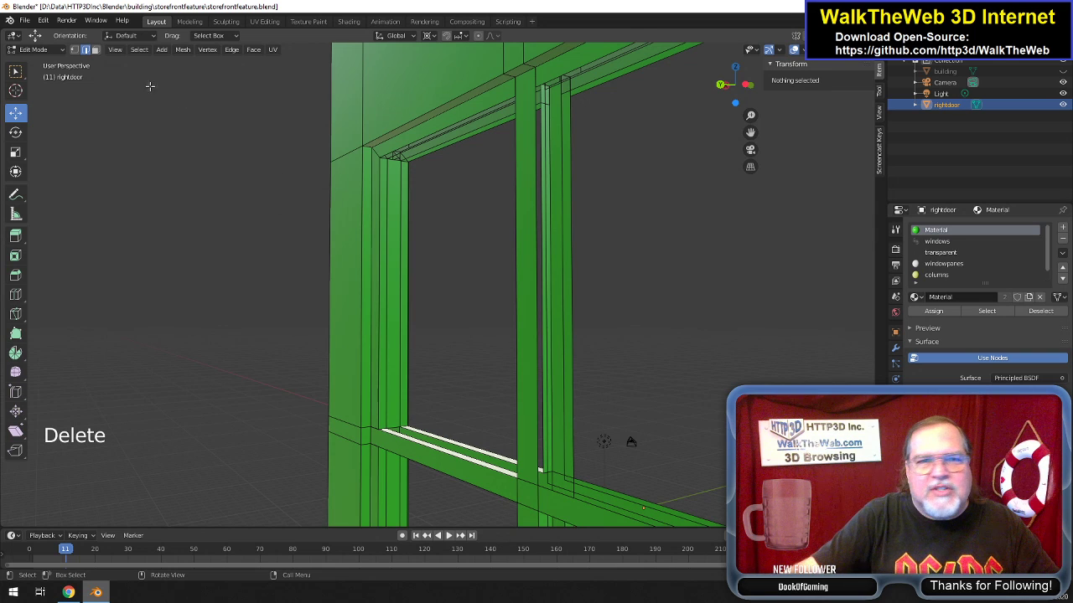
Fill one face between the four outer corner vertices of the central divider's side facing the upper right pane opening.
left_click(74, 49)
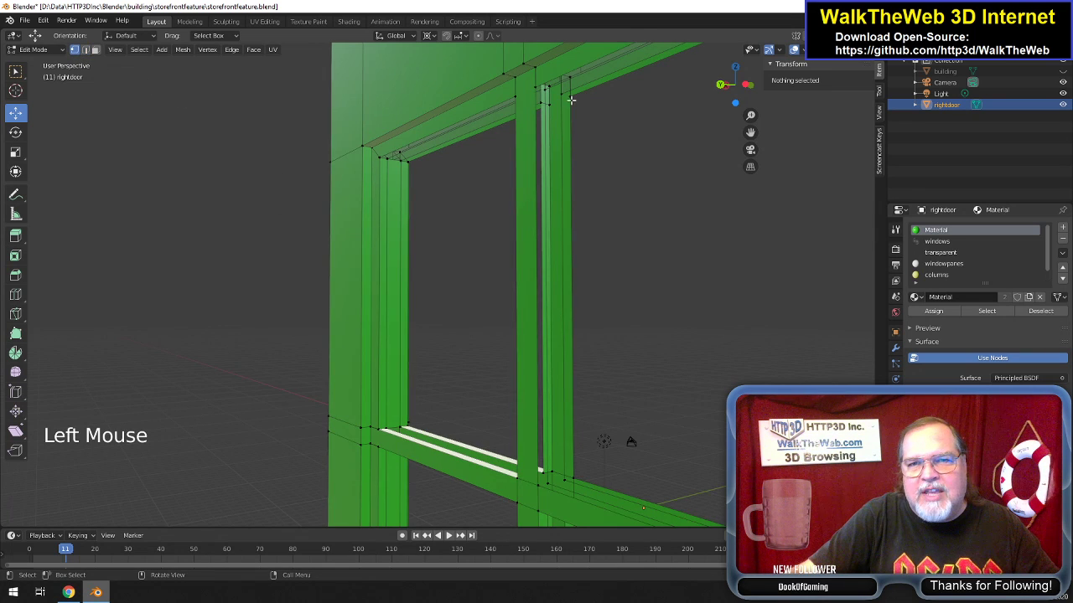
left_click(546, 107)
left_click(535, 87, "shift")
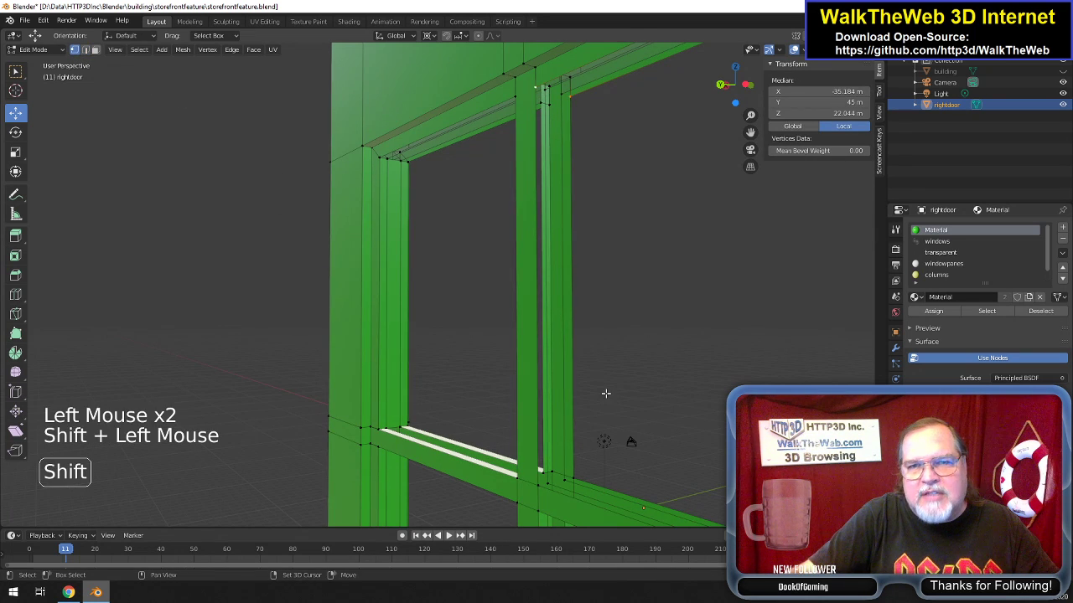
left_click(575, 480, "shift")
left_click(540, 486, "shift")
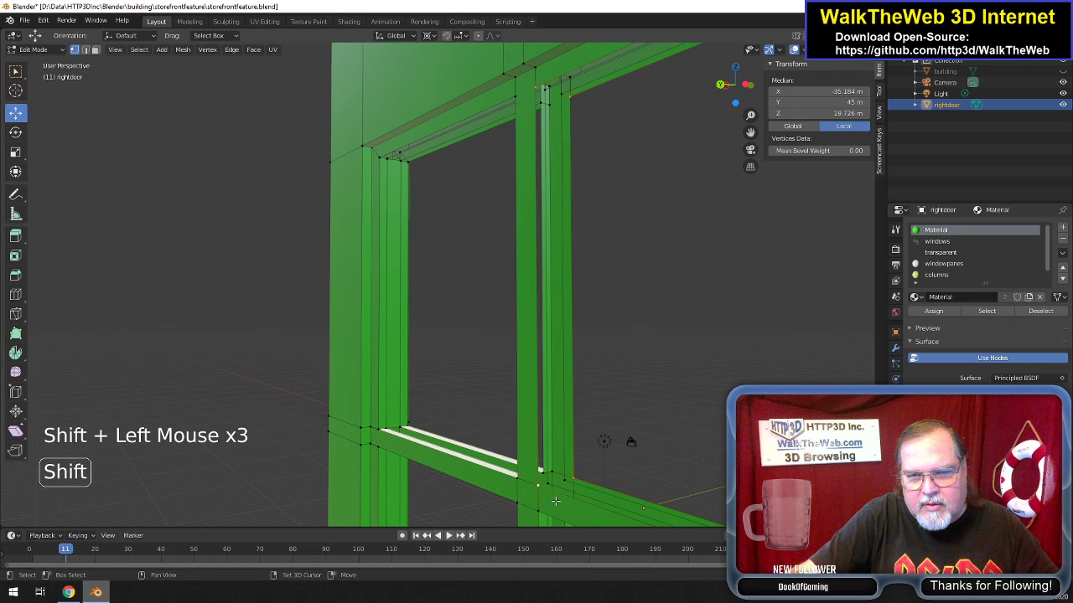
key("f")
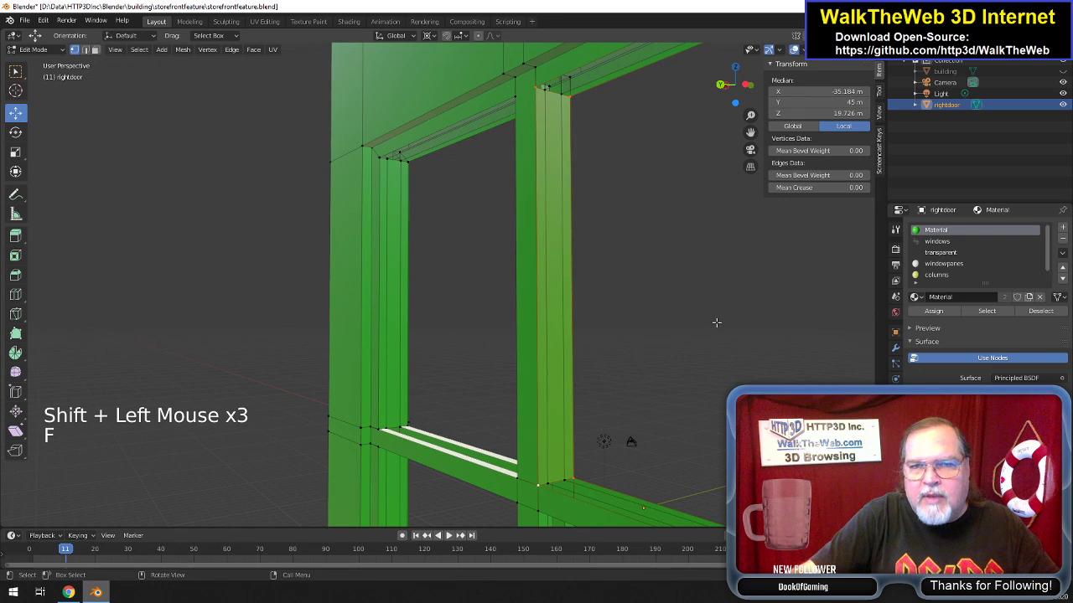
Delete the short end edges and attached strip faces from the central divider's side facing the middle right pane opening.
left_click_drag(750, 132, 611, 301)
scroll(609, 302, "down", 2)
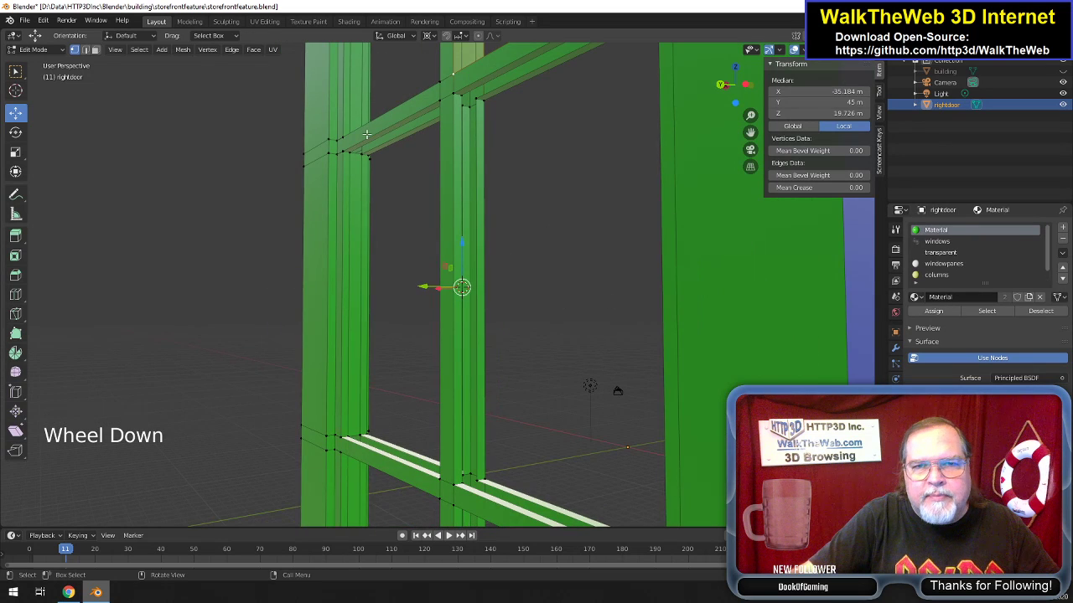
left_click(86, 48)
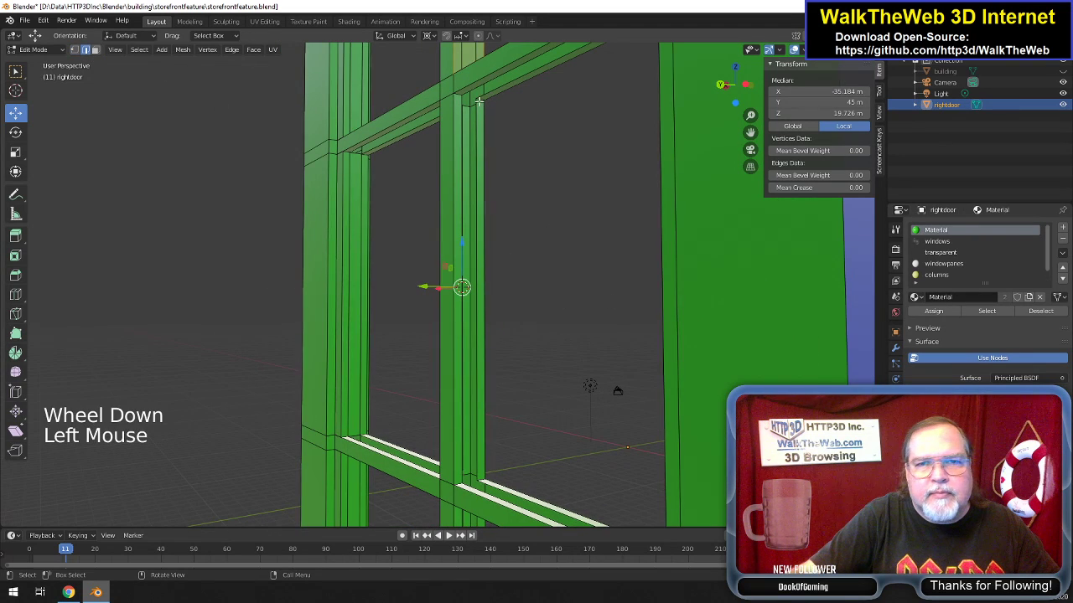
left_click(478, 101)
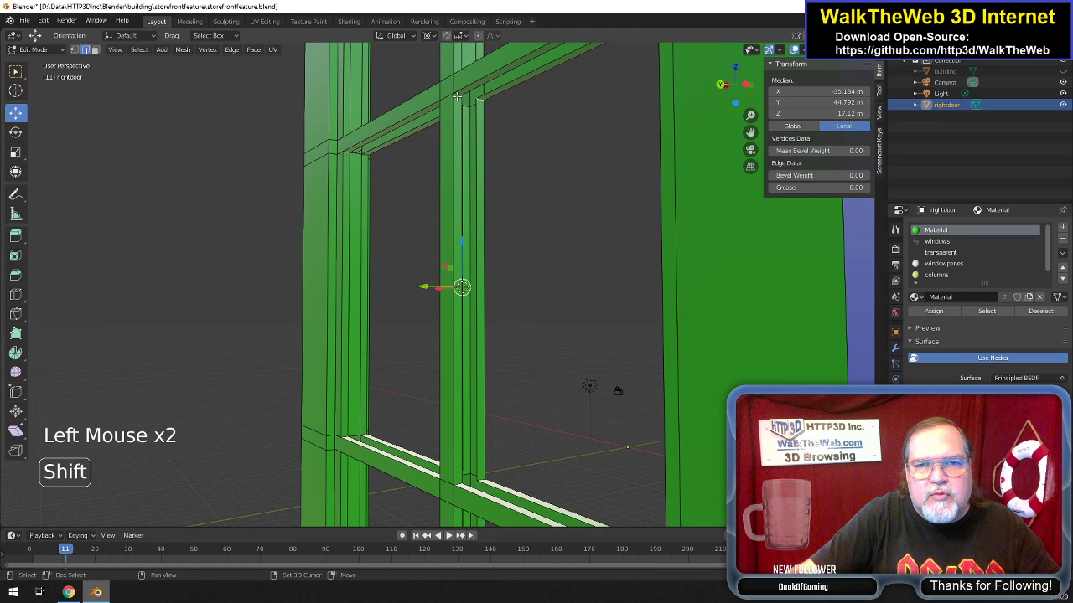
left_click(472, 159, "shift")
left_click(482, 479, "shift")
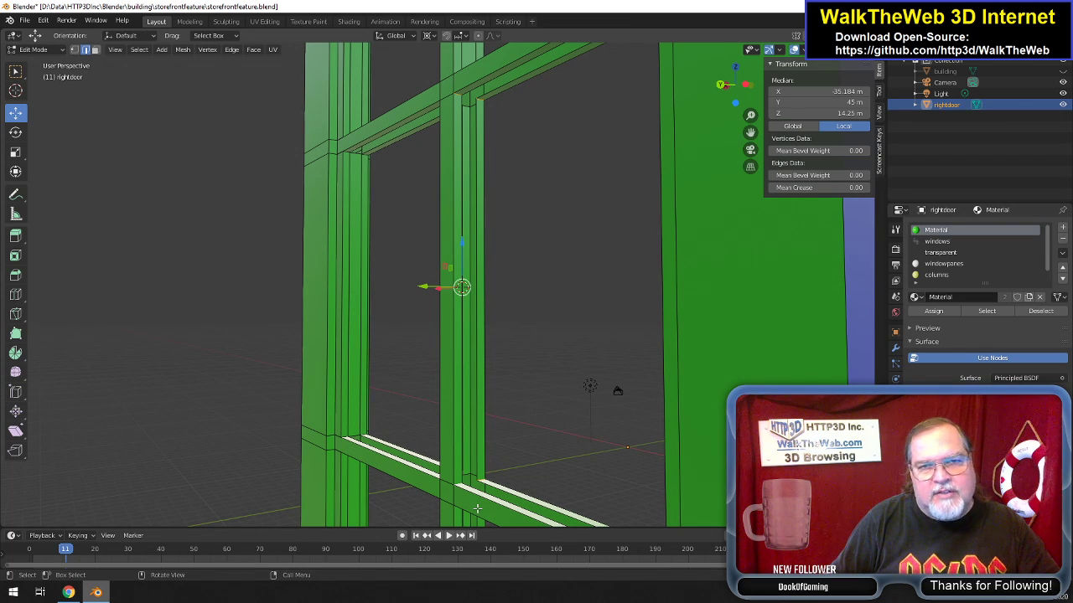
key("Delete")
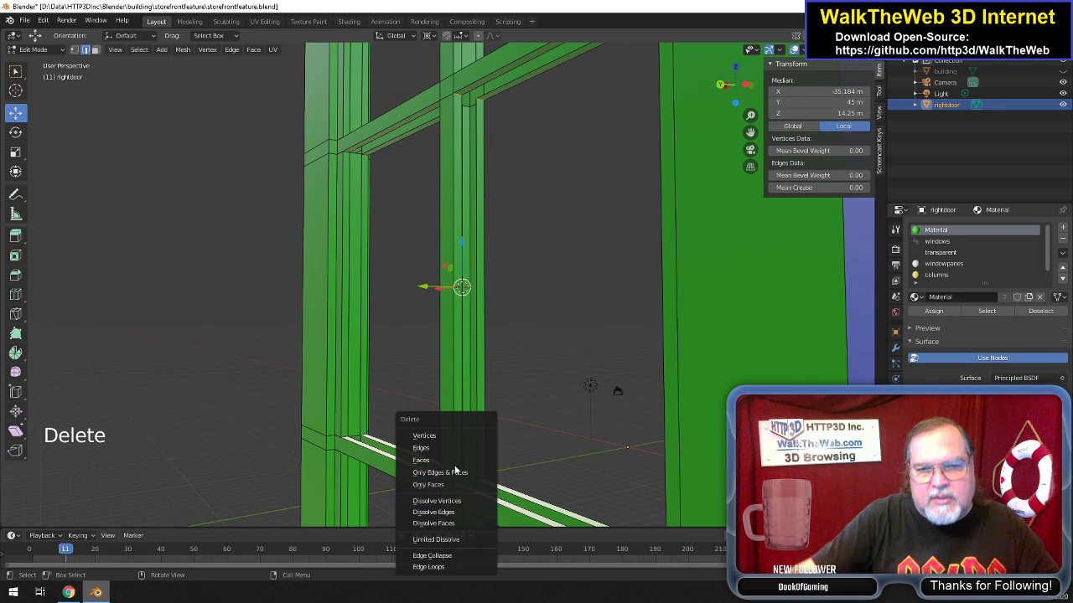
left_click(455, 474)
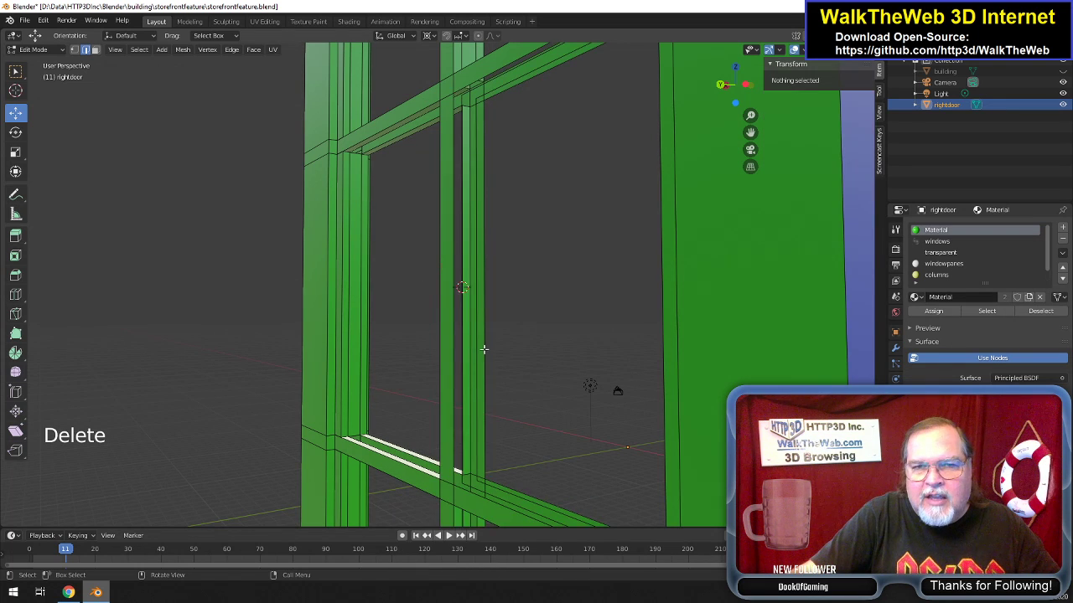
Delete only the three vertical inner border faces at the outer side of the upper, middle and lower left pane openings.
scroll(512, 342, "down", 1)
scroll(512, 342, "down", 2)
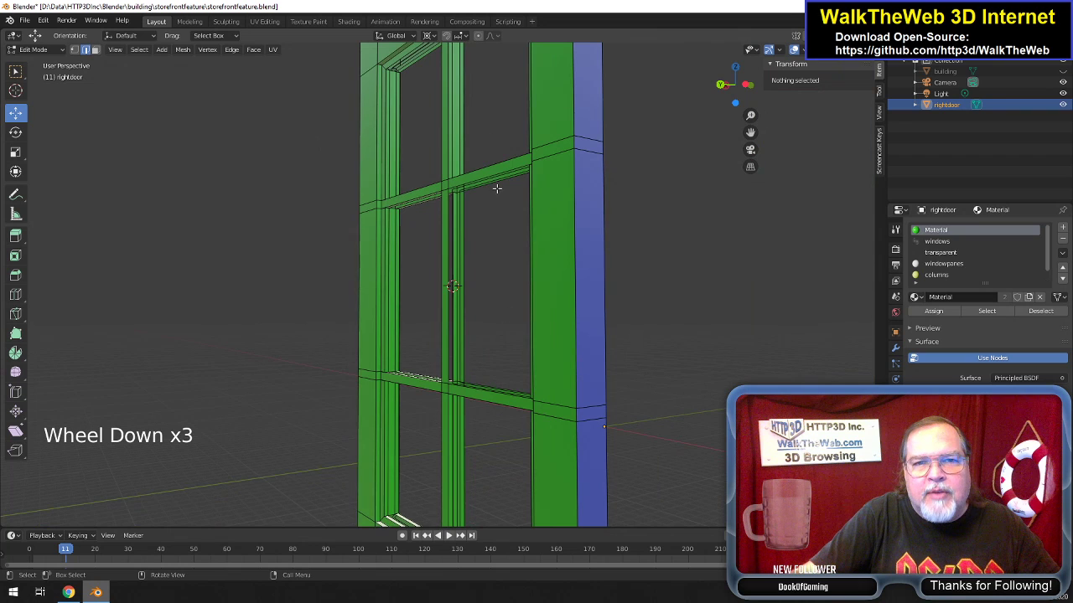
left_click(95, 50)
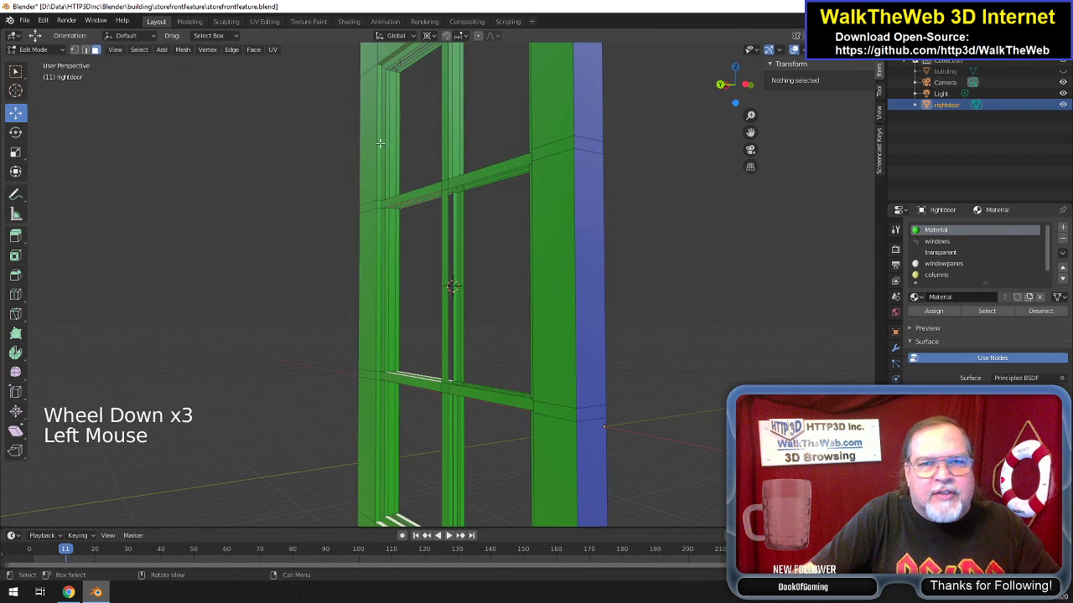
left_click(391, 160)
left_click(393, 233, "shift")
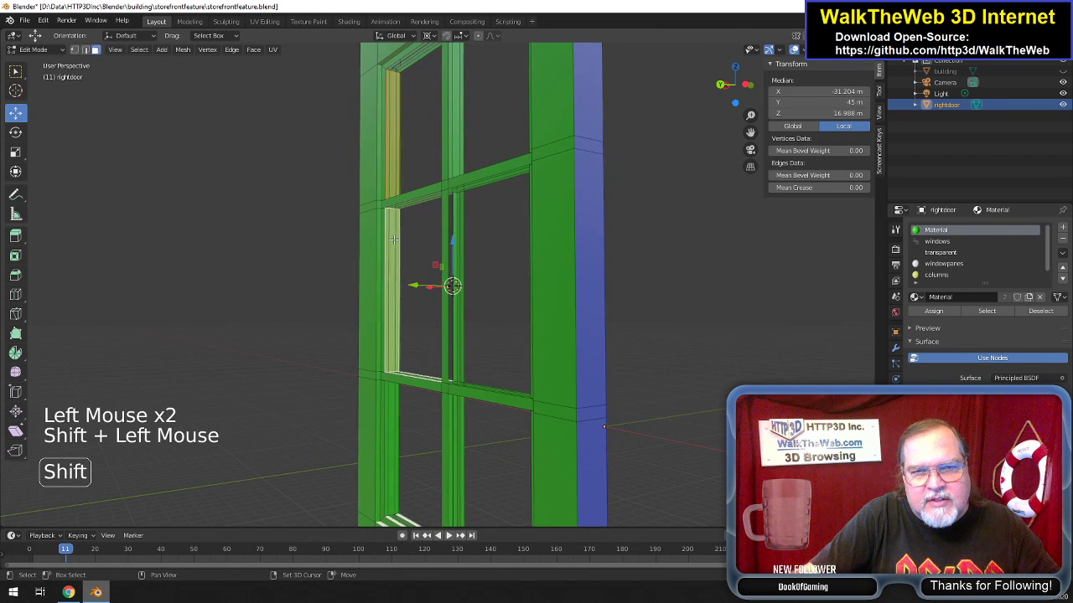
left_click(395, 442, "shift")
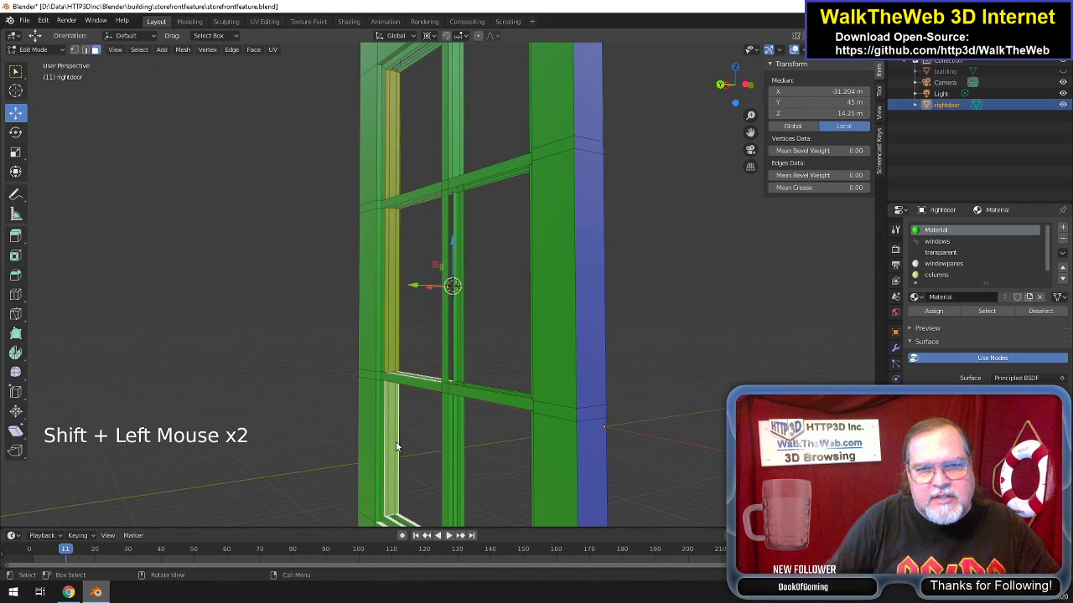
key("Delete")
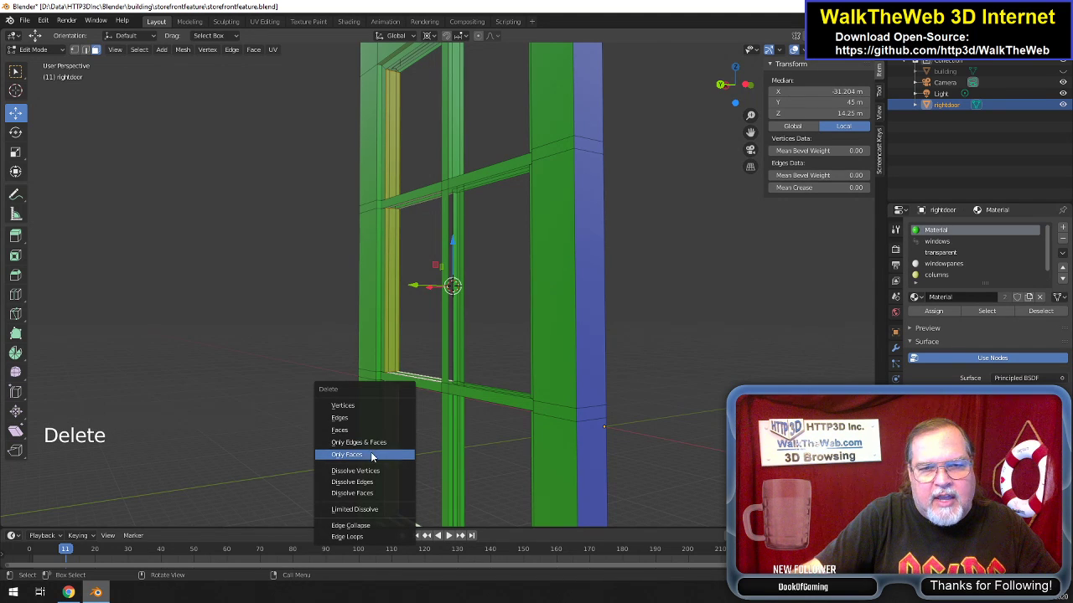
left_click(372, 455)
Fill one tall face along the left openings' vertical border, from the upper opening's top corner vertices to the lower opening's bottom corner vertices.
left_click(73, 48)
left_click(399, 75)
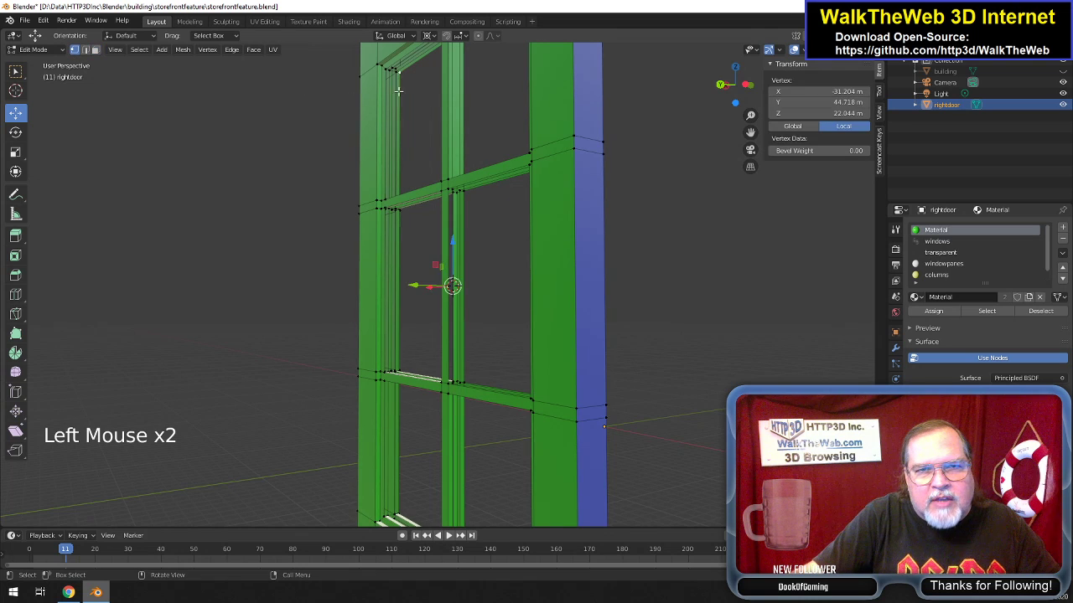
left_click(386, 72, "shift")
left_click(385, 72, "shift")
left_click(385, 71, "shift")
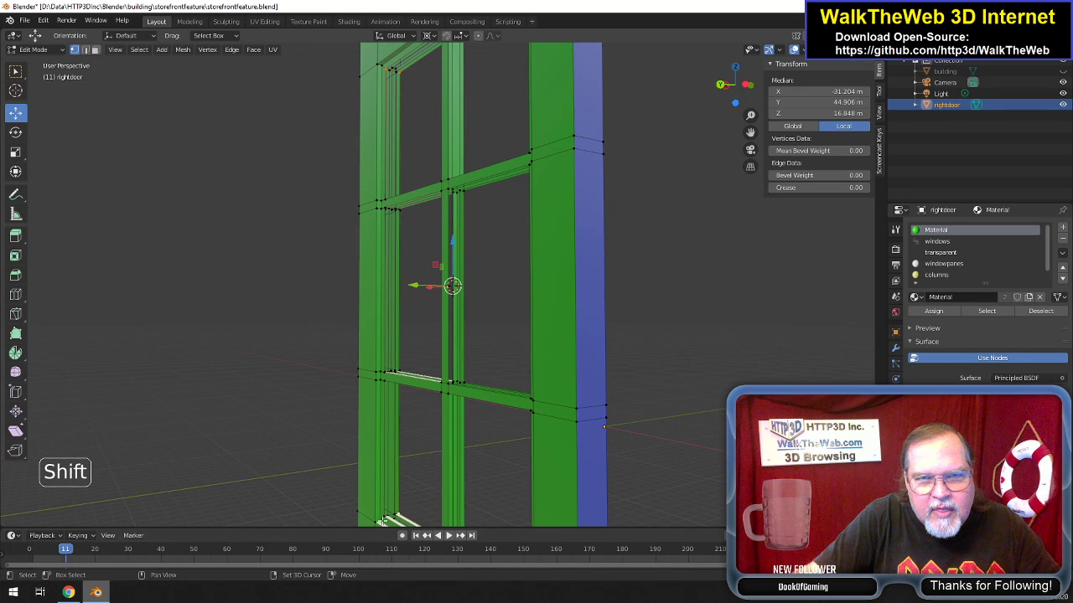
left_click(388, 518, "shift")
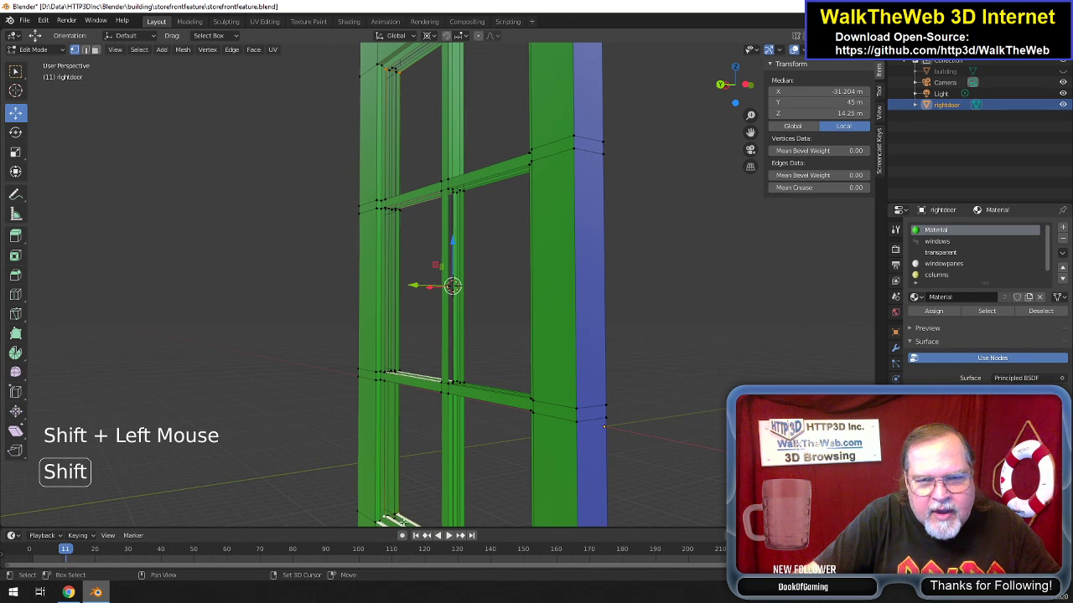
left_click_drag(740, 95, 800, 96)
key("f")
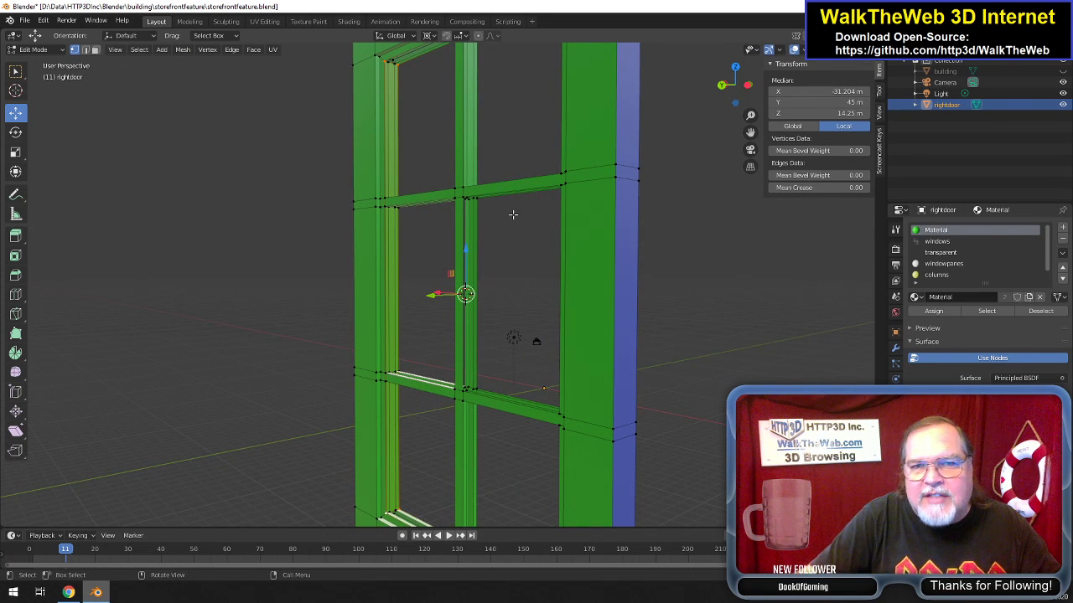
Delete only the single face filled on the central divider's side facing the upper right pane opening.
left_click(473, 141)
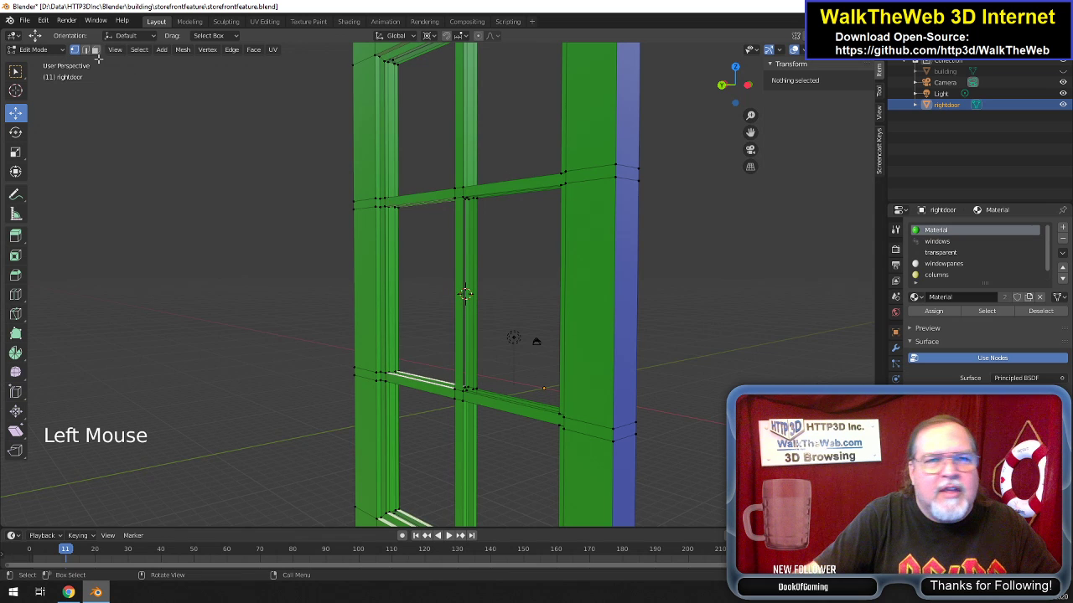
left_click(96, 50)
left_click(472, 149)
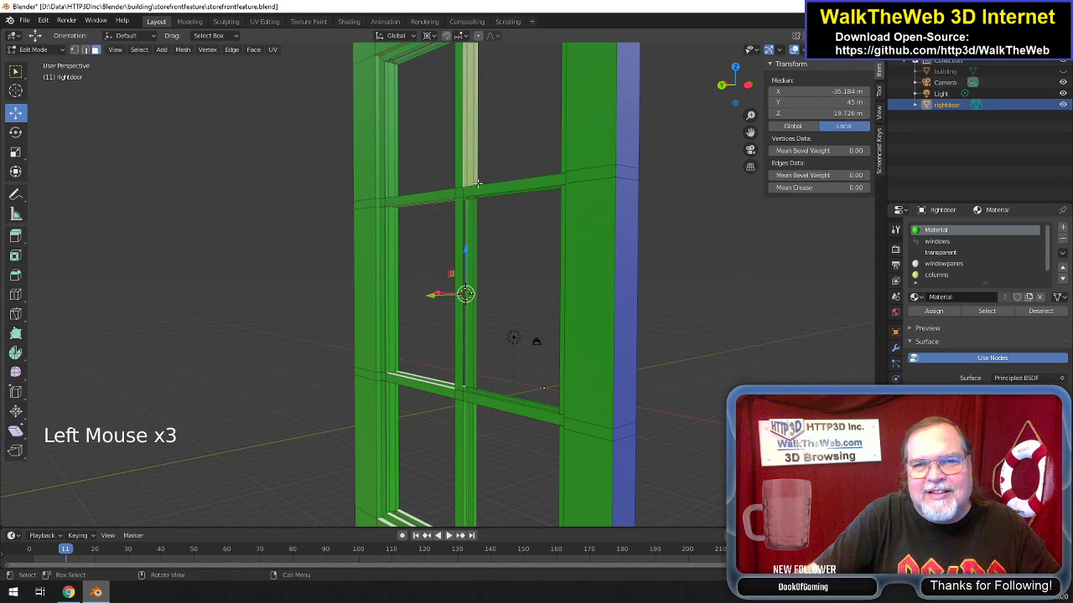
key("Delete")
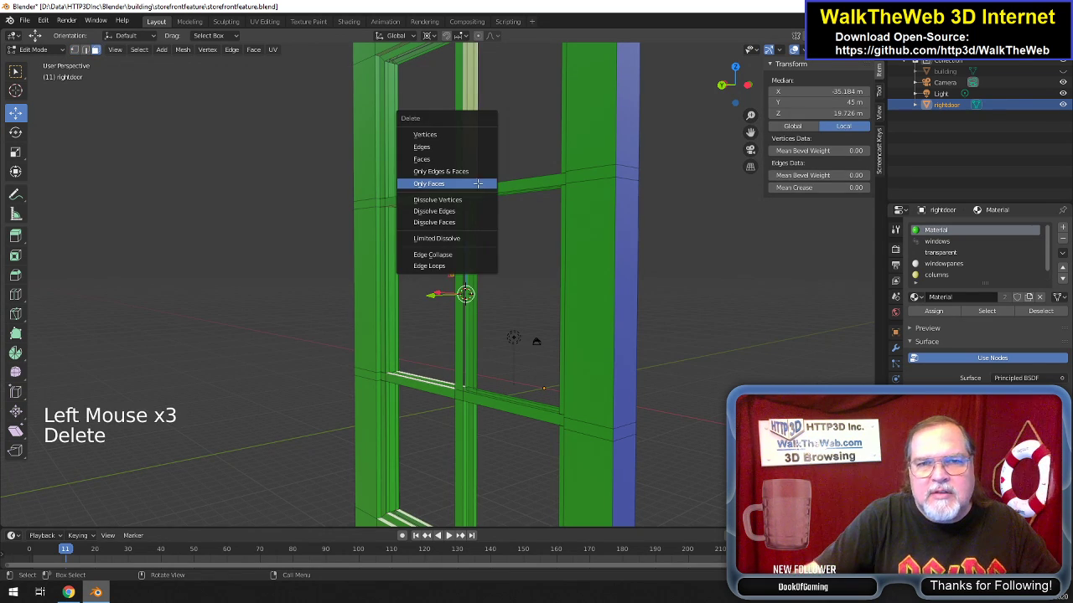
left_click(478, 188)
Delete the short bottom end edge and its attached faces from the central divider's side facing the upper right pane opening.
left_click_drag(735, 84, 753, 67)
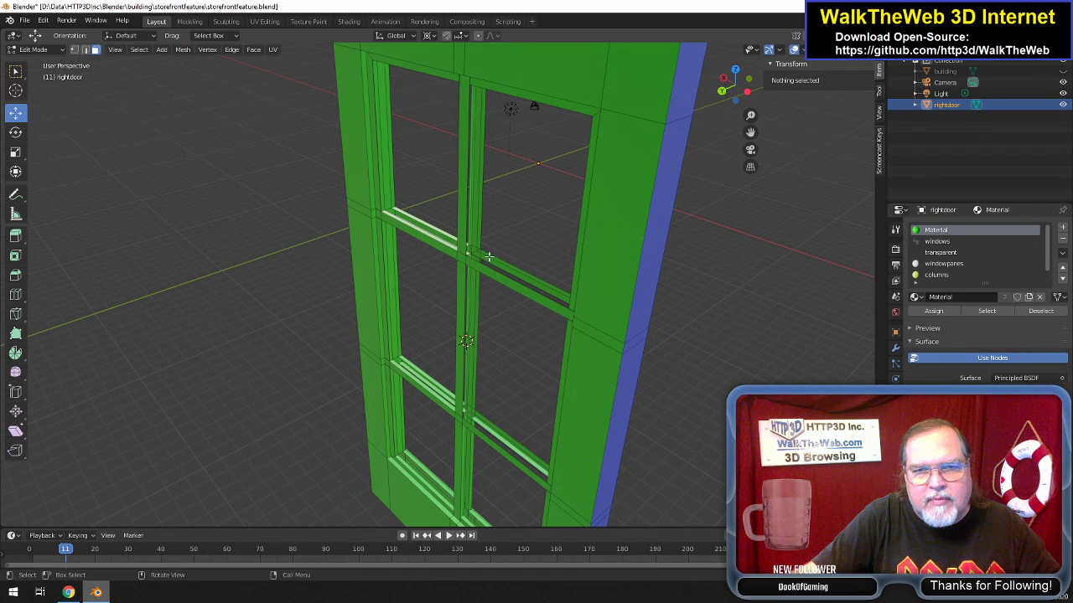
left_click(85, 50)
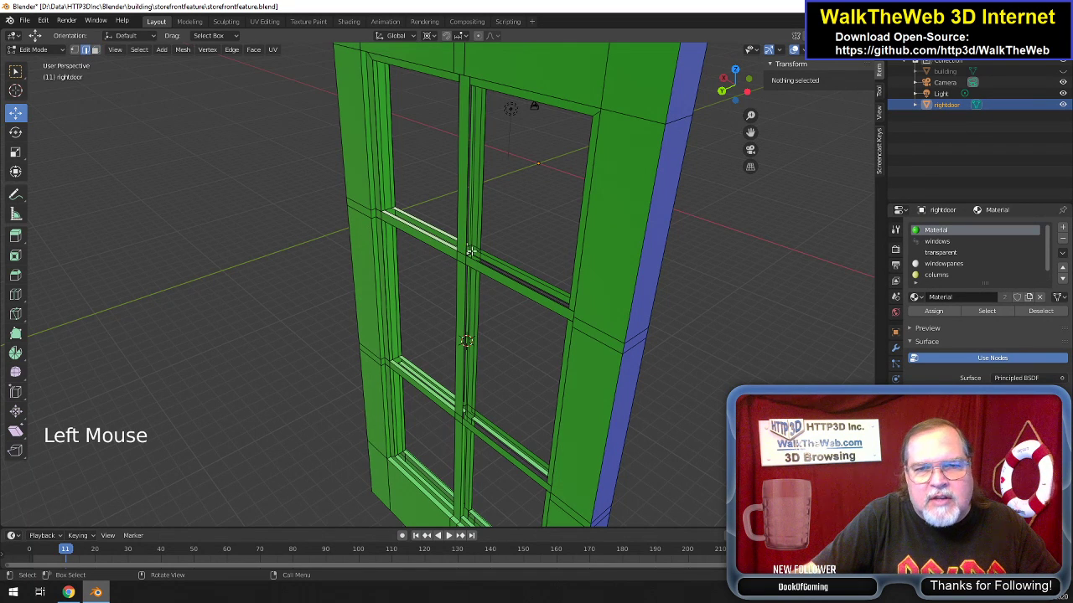
double_click(474, 251)
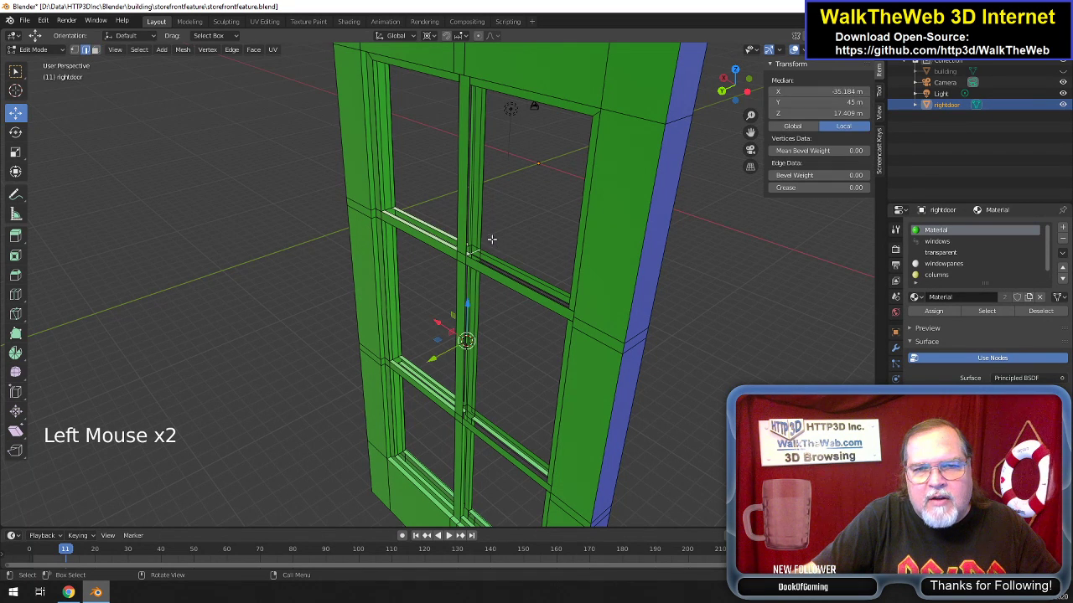
key("Delete")
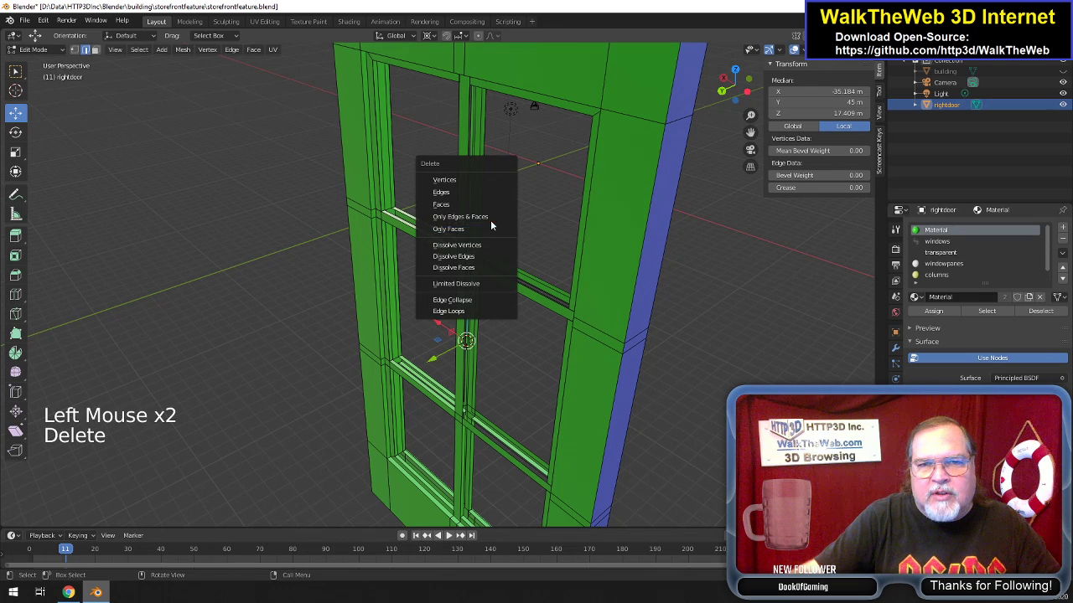
left_click(491, 217)
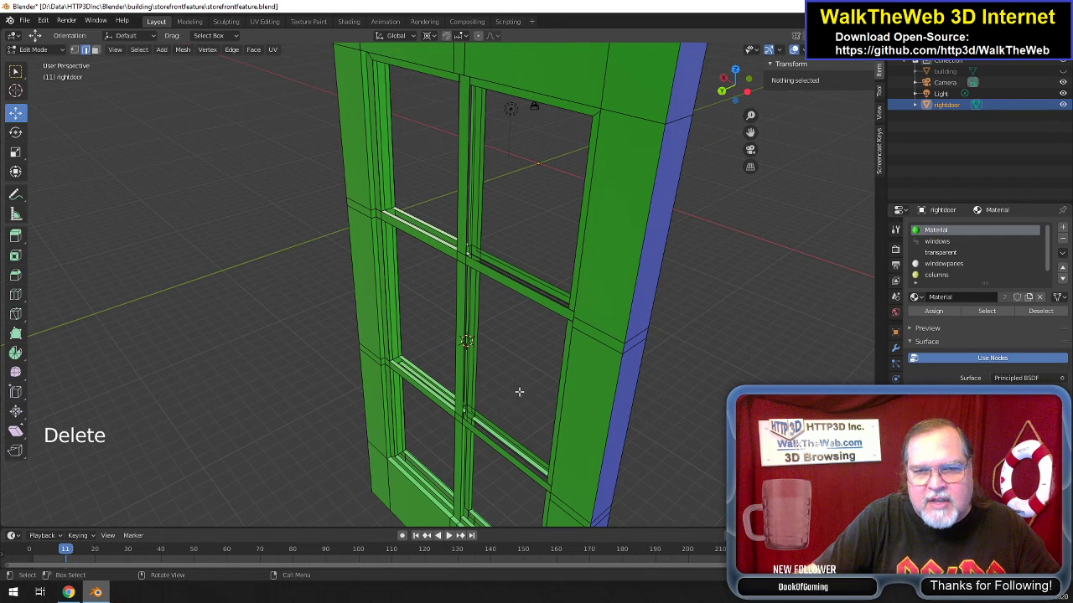
Delete the two short top end edges and their attached strip faces from the central divider's side facing the lower right pane opening.
left_click_drag(734, 84, 734, 106)
scroll(601, 306, "down", 1)
scroll(601, 310, "up", 4)
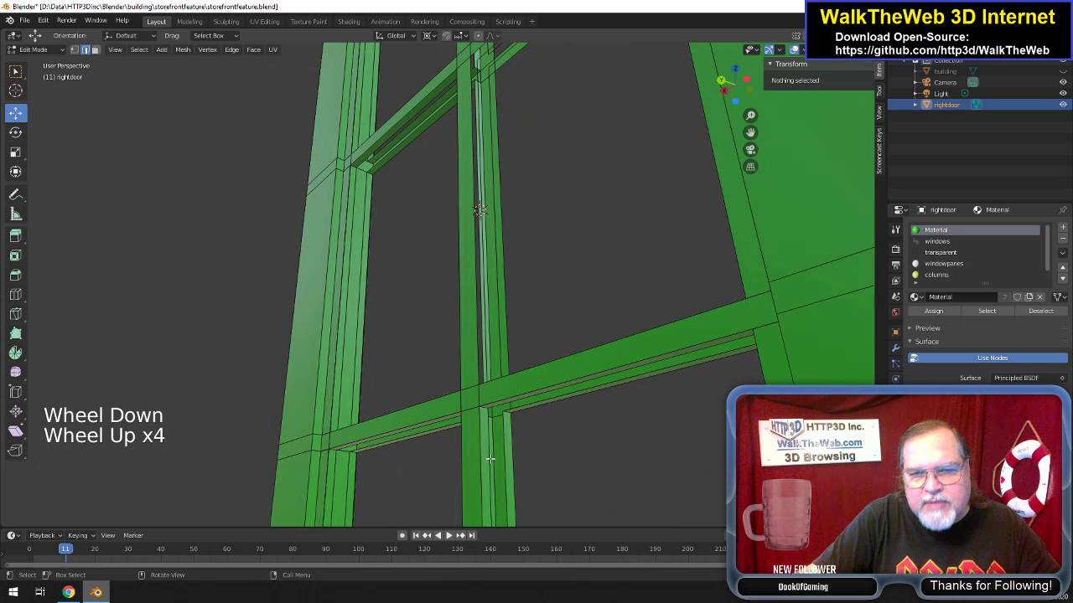
left_click(508, 414)
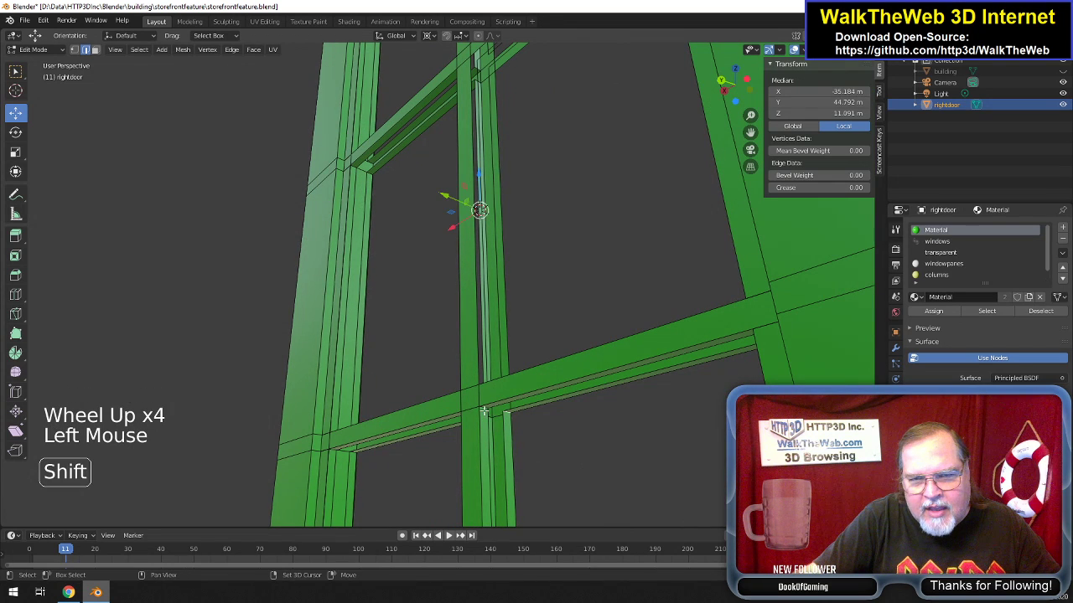
left_click(484, 409, "shift")
key("Delete")
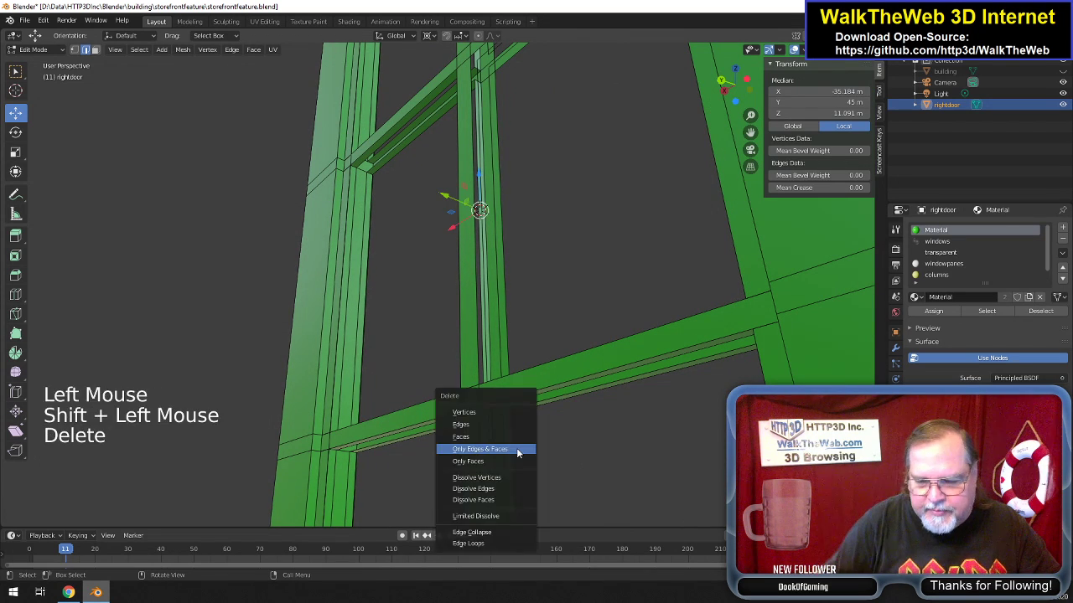
left_click(517, 451)
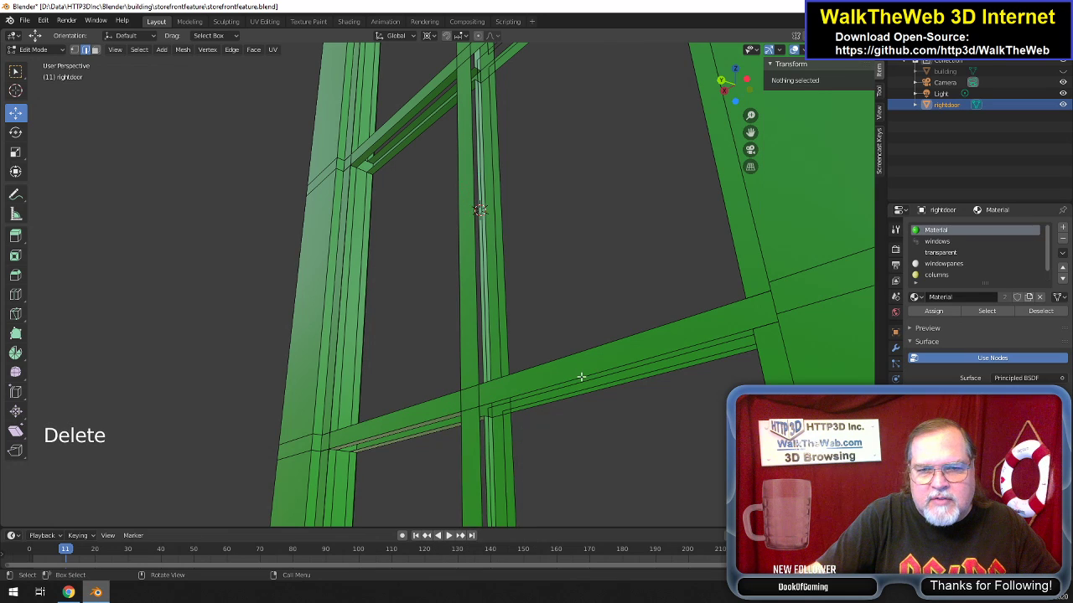
Delete the two short bottom end edges and any attached faces from the central divider's side facing the lower right pane opening.
left_click_drag(734, 84, 720, 90)
left_click_drag(751, 132, 752, 61)
scroll(582, 347, "up", 2)
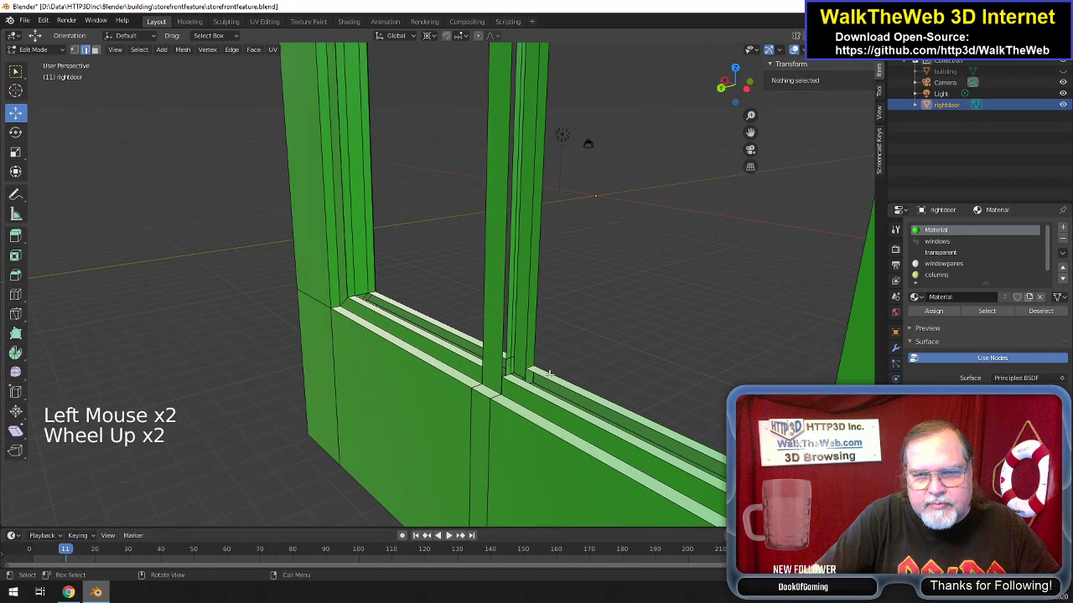
left_click(85, 49)
left_click(531, 368)
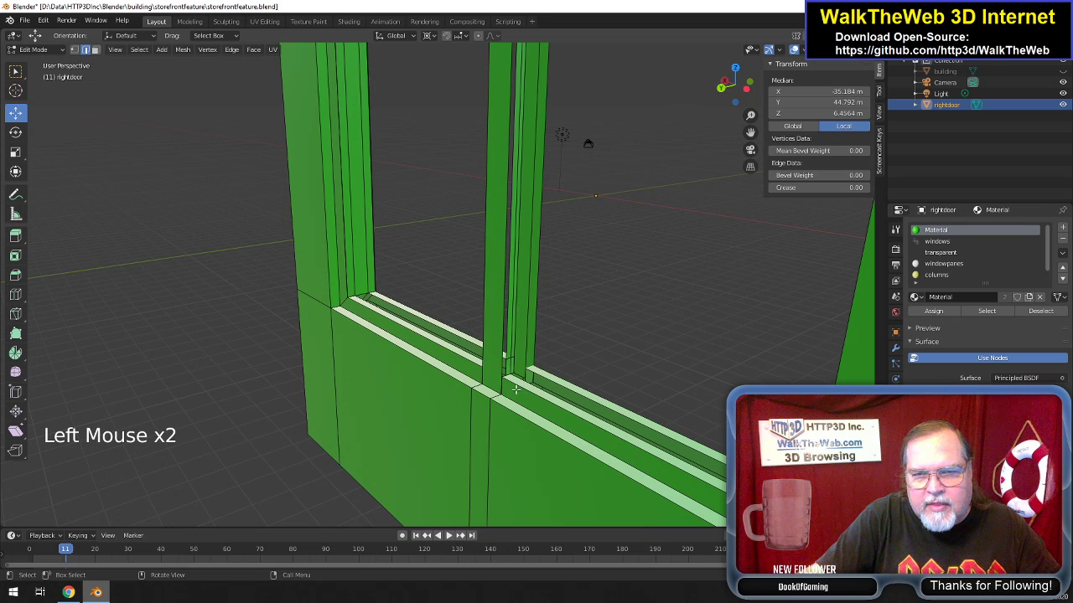
left_click(507, 377, "shift")
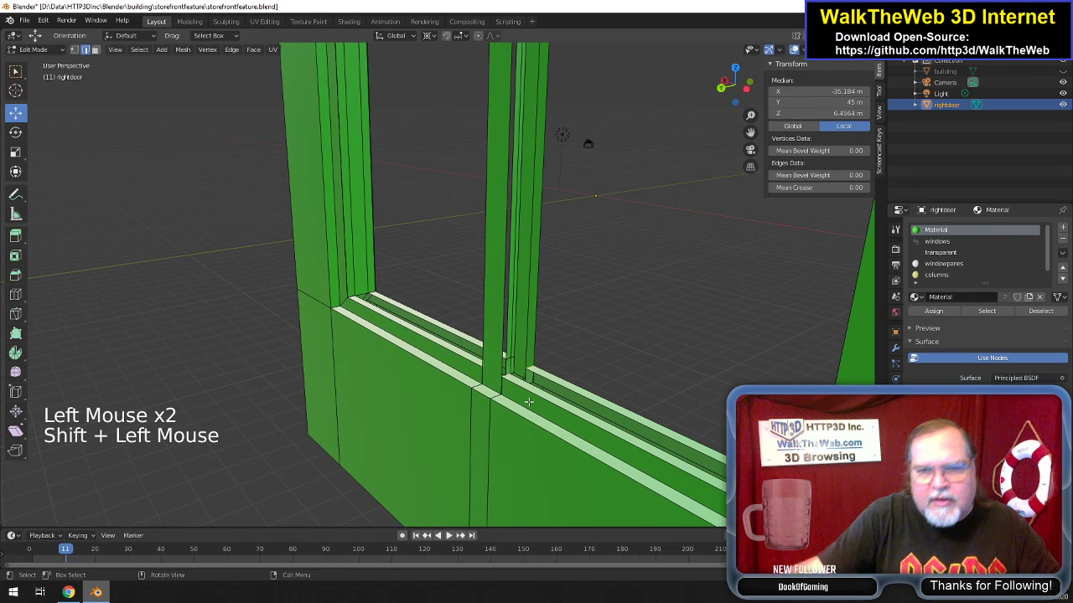
key("Delete")
left_click(528, 403)
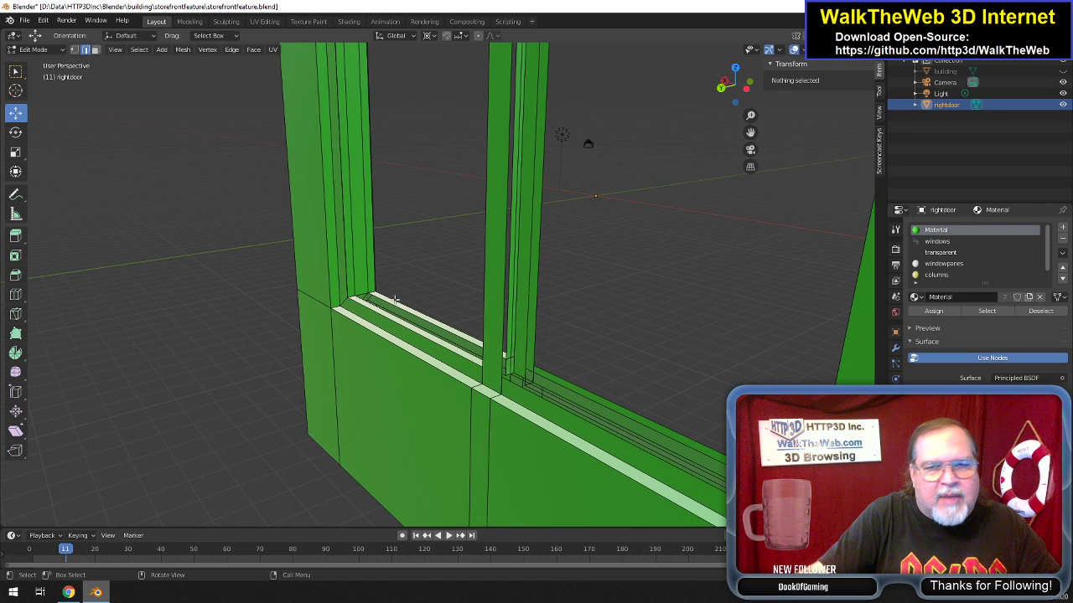
Fill one tall face on the central divider's side facing the right openings, from the lower opening's bottom vertices to the upper opening's top vertices.
left_click(73, 50)
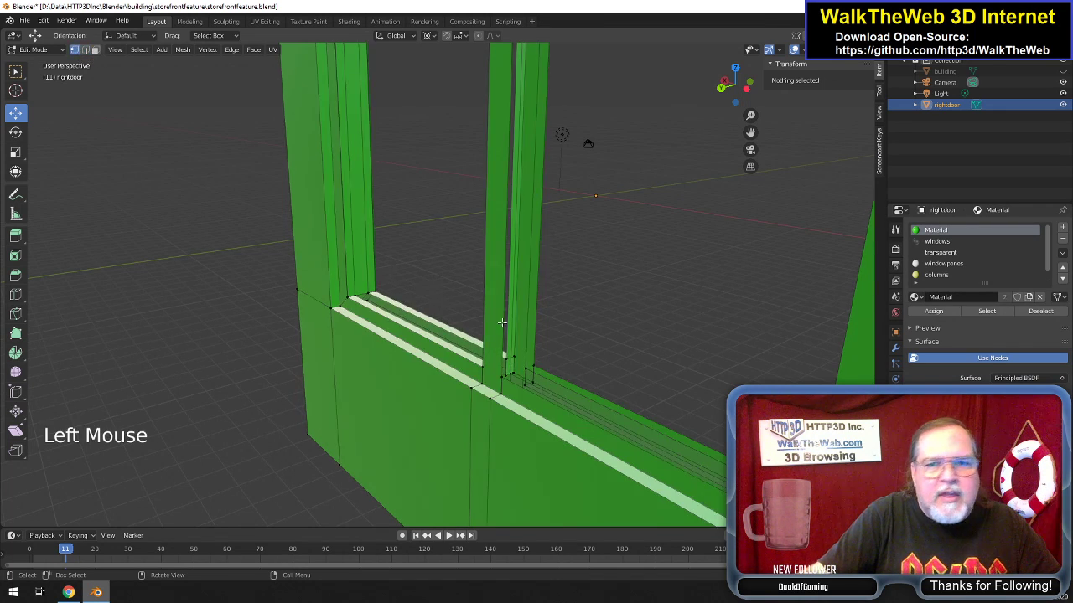
left_click(538, 368)
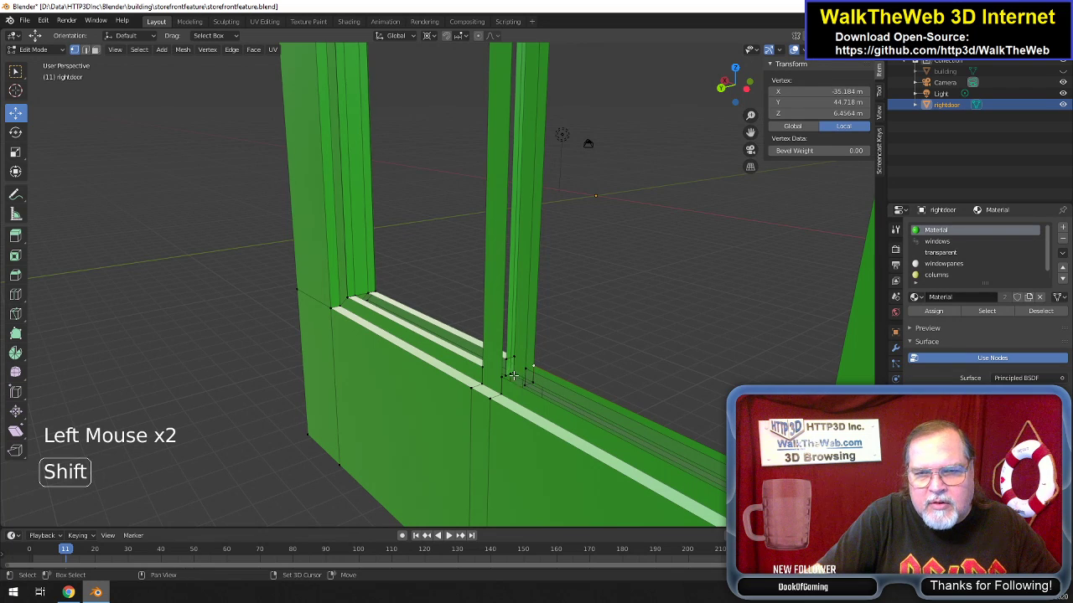
left_click(502, 379, "shift")
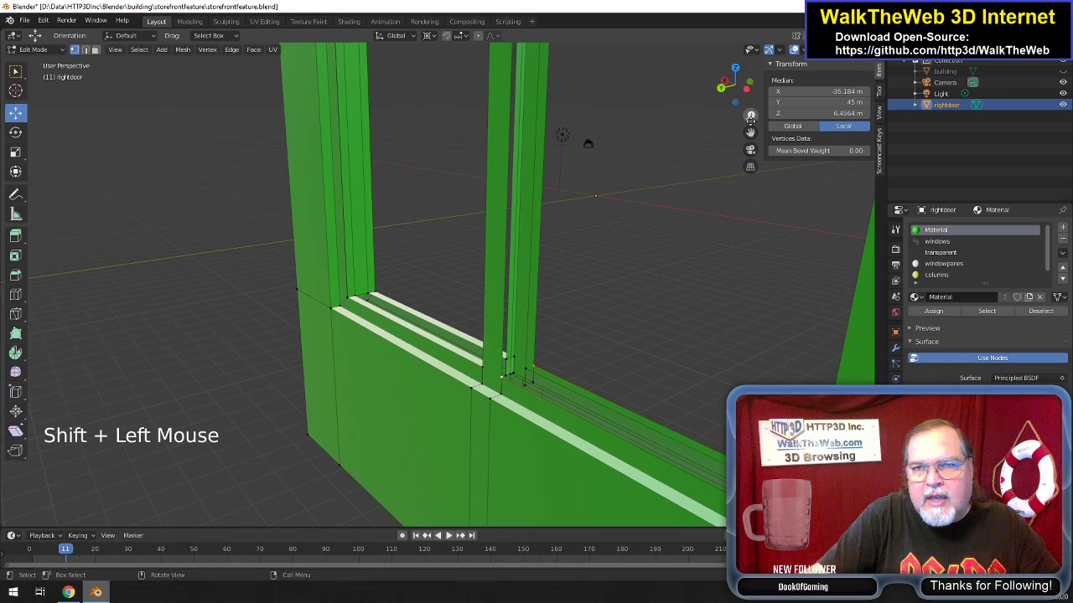
mouse_move(751, 132)
left_mouse_down()
mouse_move(751, 251)
mouse_move(749, 132)
left_mouse_up()
left_click_drag(731, 88, 692, 92)
left_click_drag(750, 132, 497, 167)
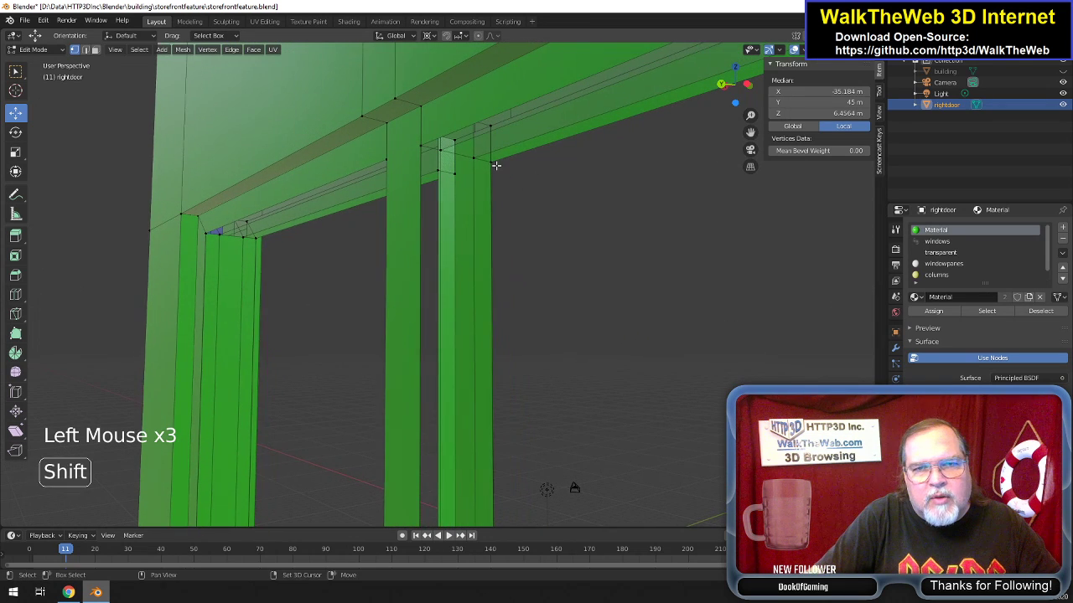
left_click(491, 163, "shift")
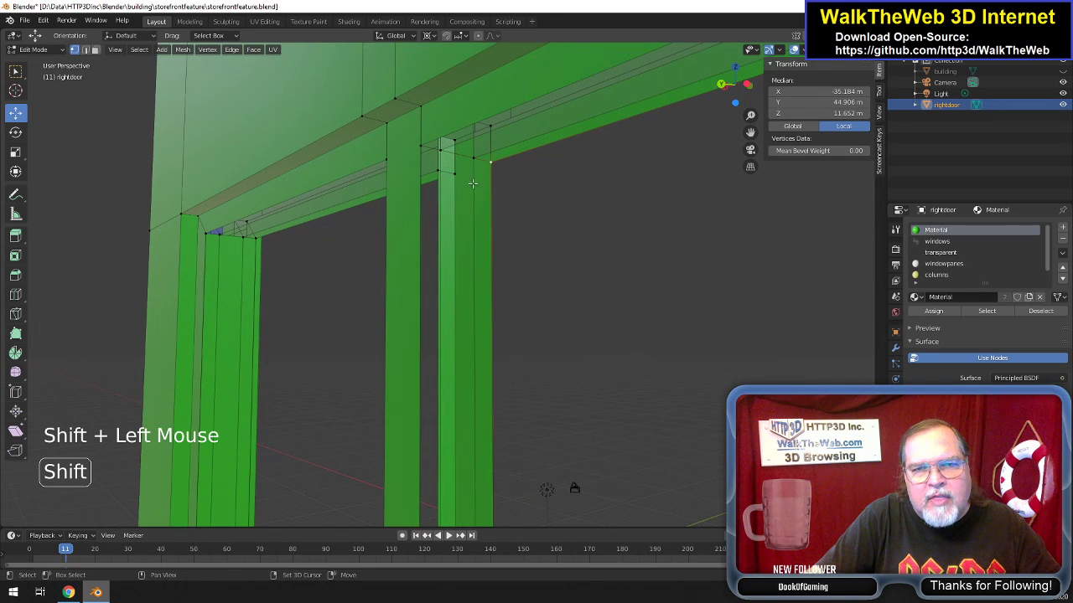
left_click(420, 145, "shift")
key("f")
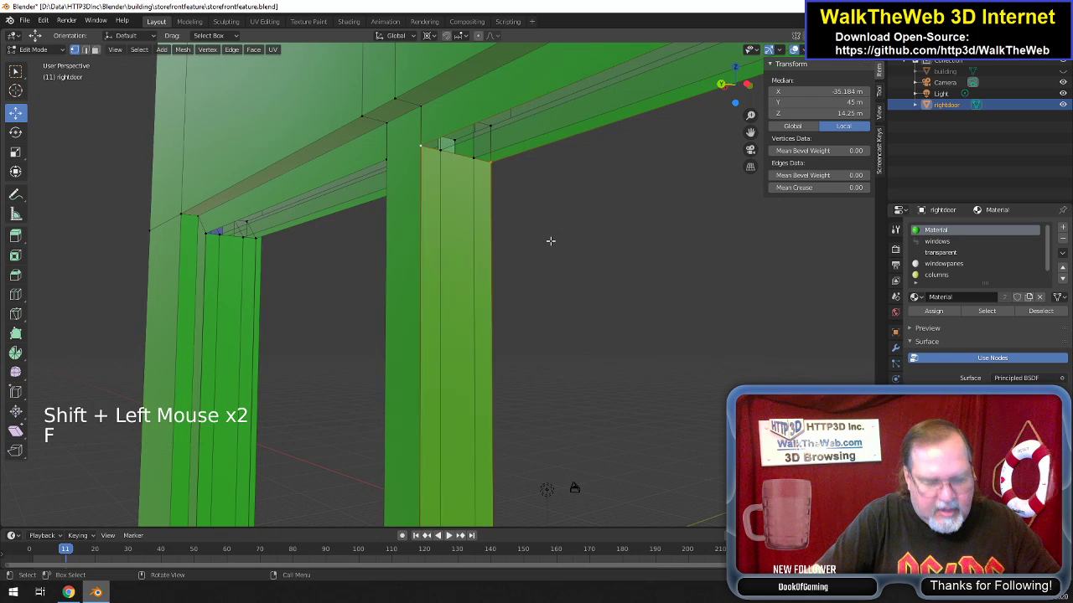
Delete the short end edges and attached strip faces from the upper right opening's outer border and the central divider's side facing the upper left opening.
scroll(545, 238, "down", 2)
scroll(545, 238, "up", 1)
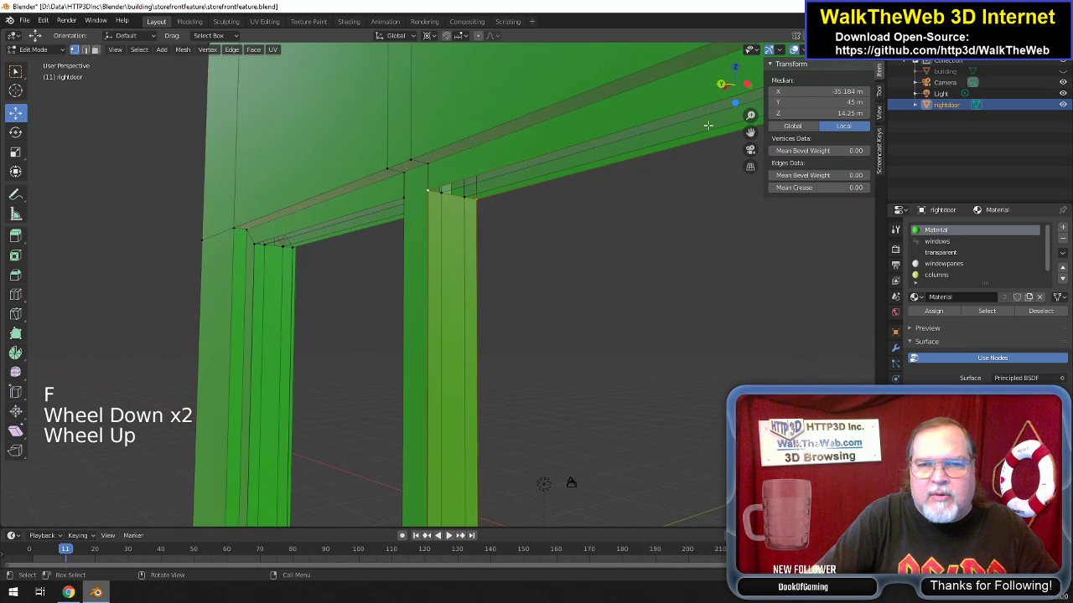
left_click_drag(750, 132, 675, 232)
scroll(677, 233, "down", 4)
scroll(677, 233, "up", 3)
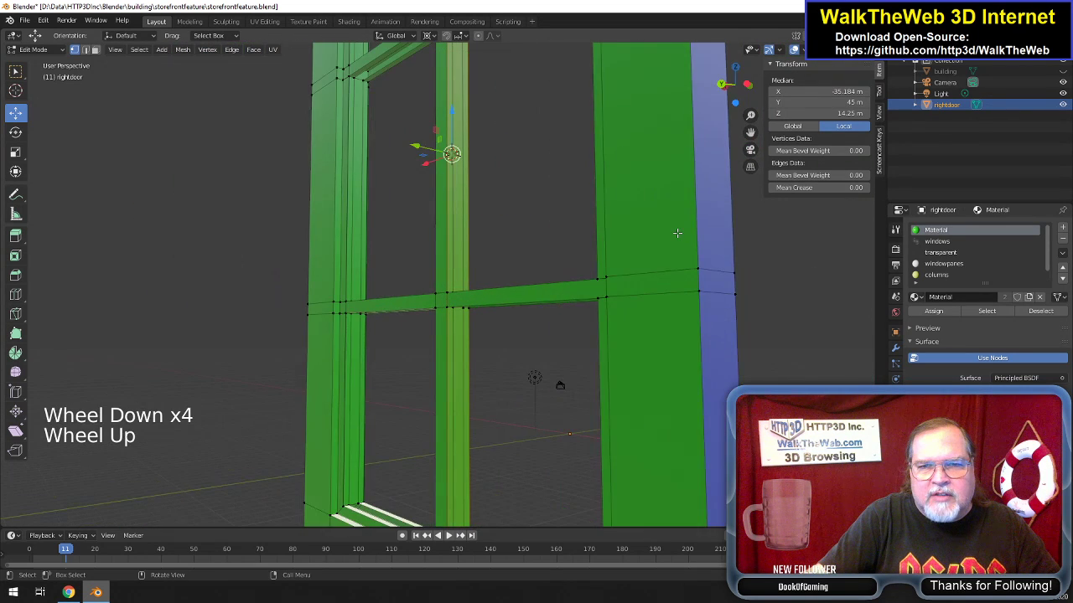
left_click_drag(736, 84, 709, 86)
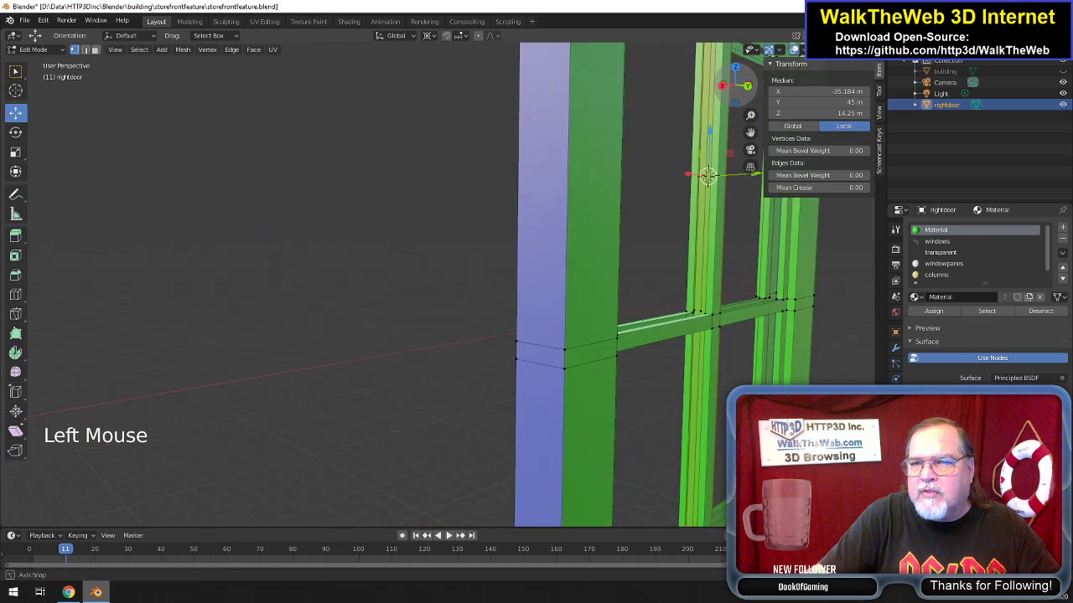
left_click_drag(750, 132, 729, 188)
scroll(728, 188, "up", 2)
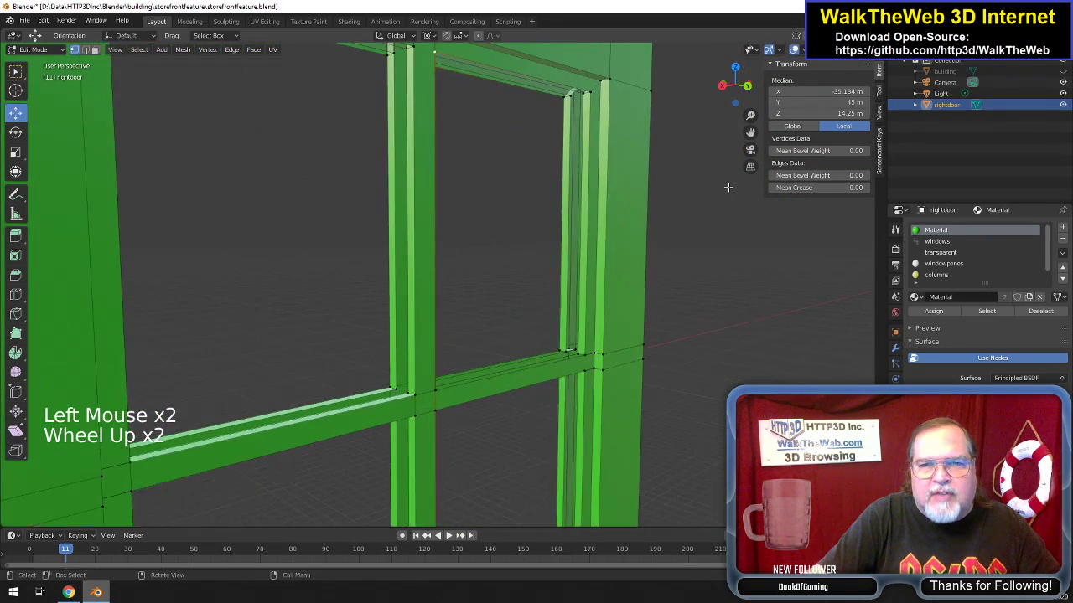
left_click(86, 50)
double_click(570, 97)
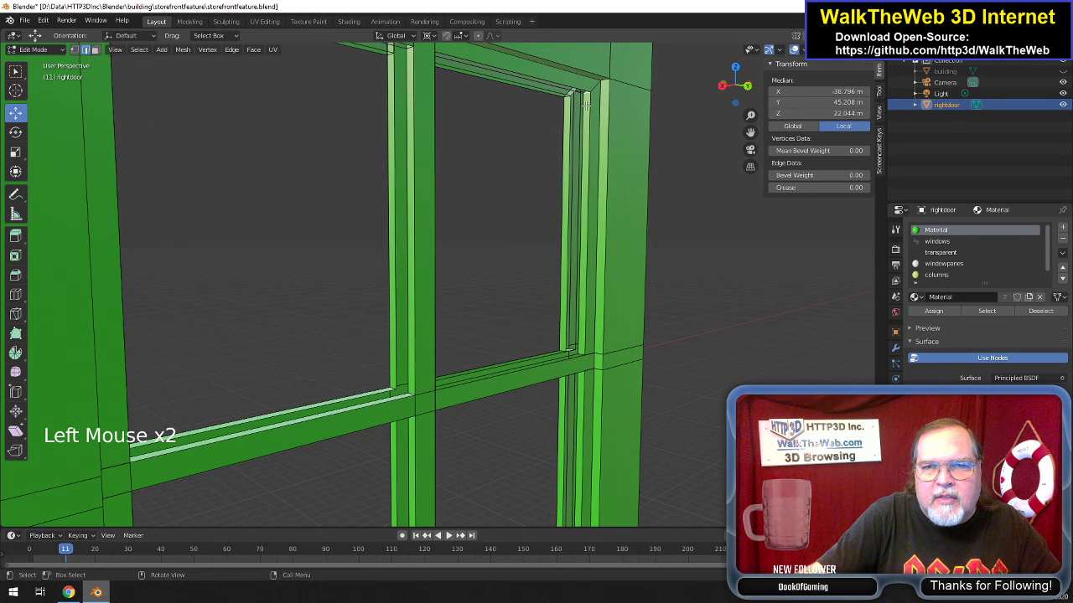
left_click(571, 97, "shift")
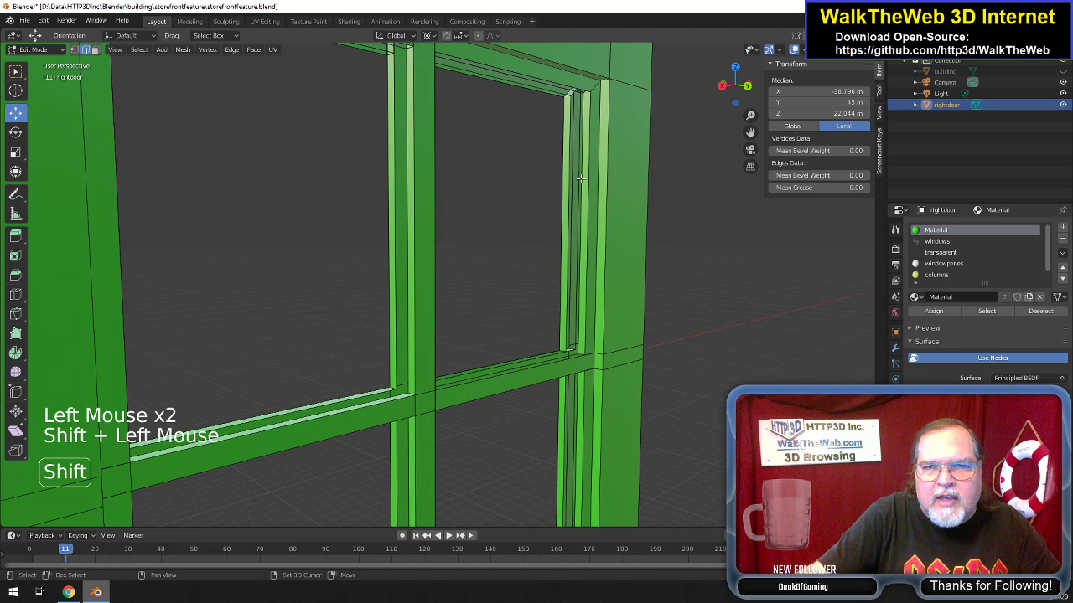
double_click(573, 362, "shift")
left_click(560, 362, "shift")
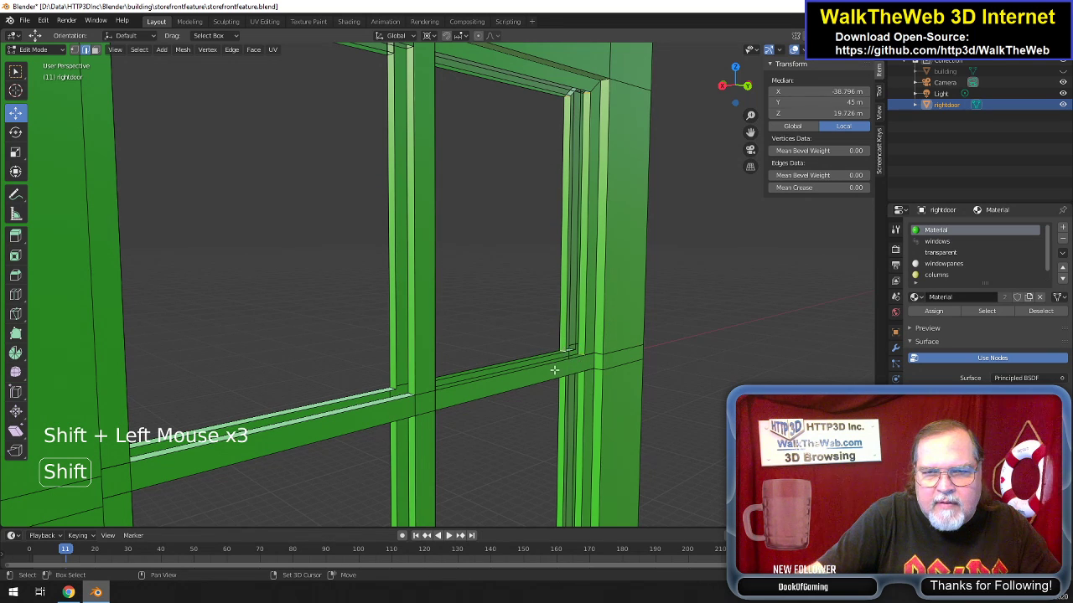
left_click(401, 391, "shift")
left_click(404, 325, "shift")
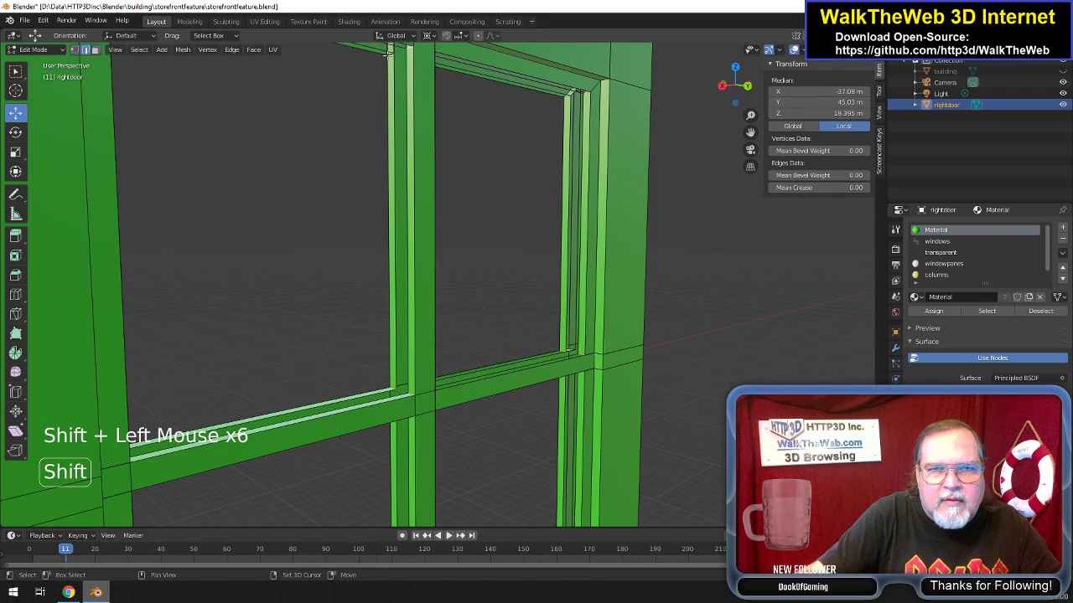
key("Delete")
left_click(417, 128)
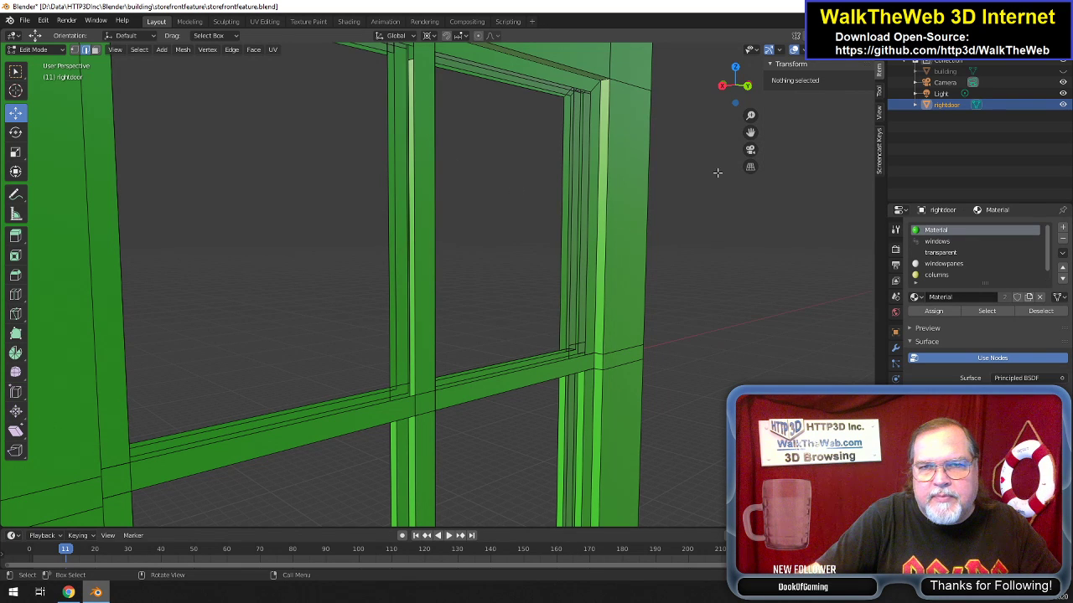
Delete the short end edges and attached strip faces in the middle and lower rows, on the right outer border and the central divider's left-facing side.
left_click_drag(750, 132, 729, 268)
left_click_drag(583, 292, 589, 236)
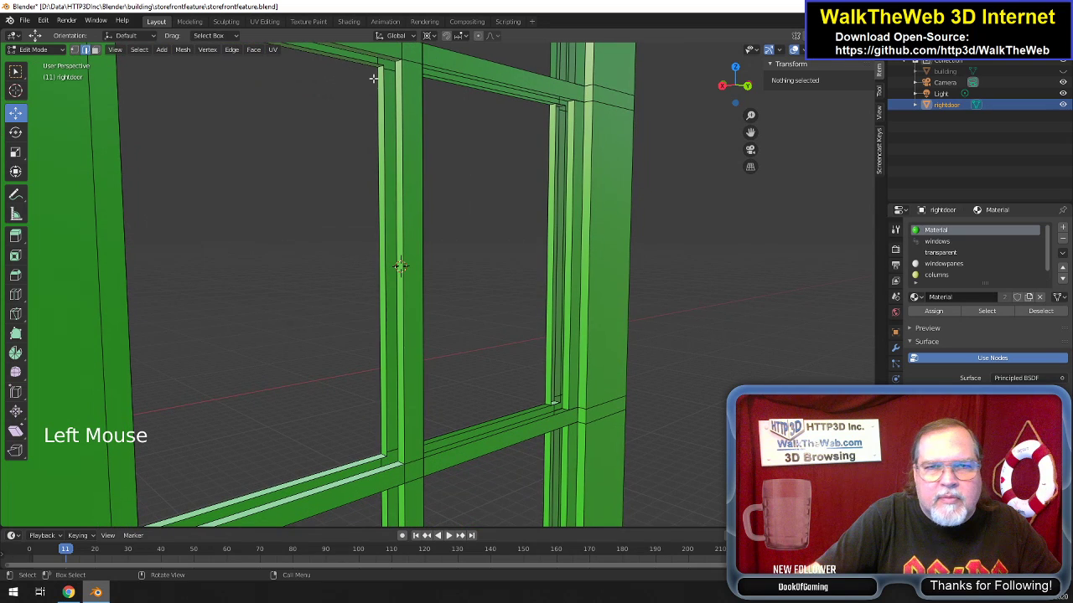
left_click(401, 267)
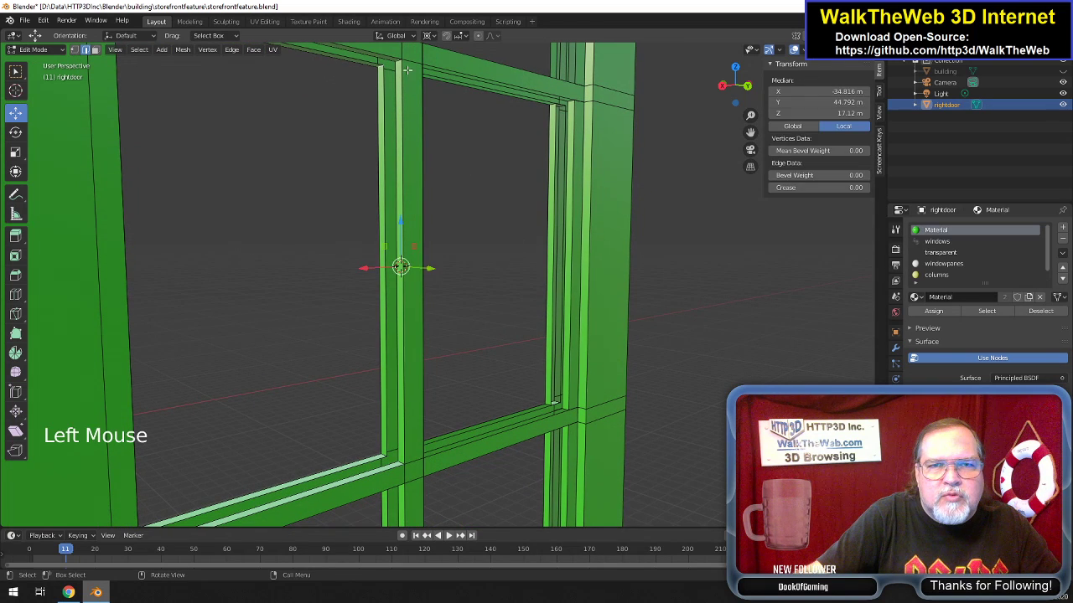
left_click(553, 107, "shift")
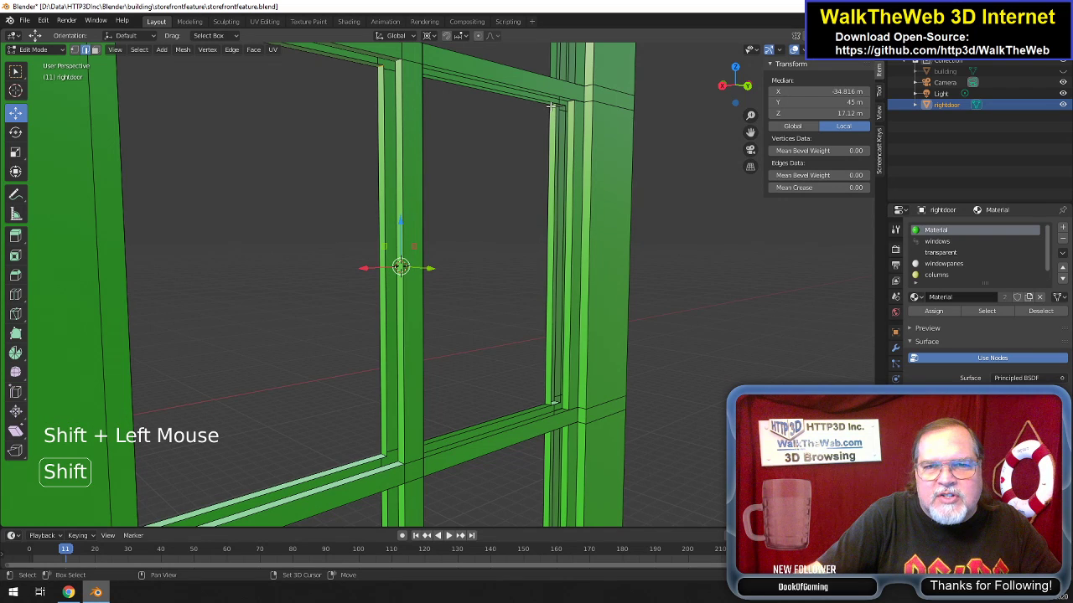
left_click(569, 145, "shift")
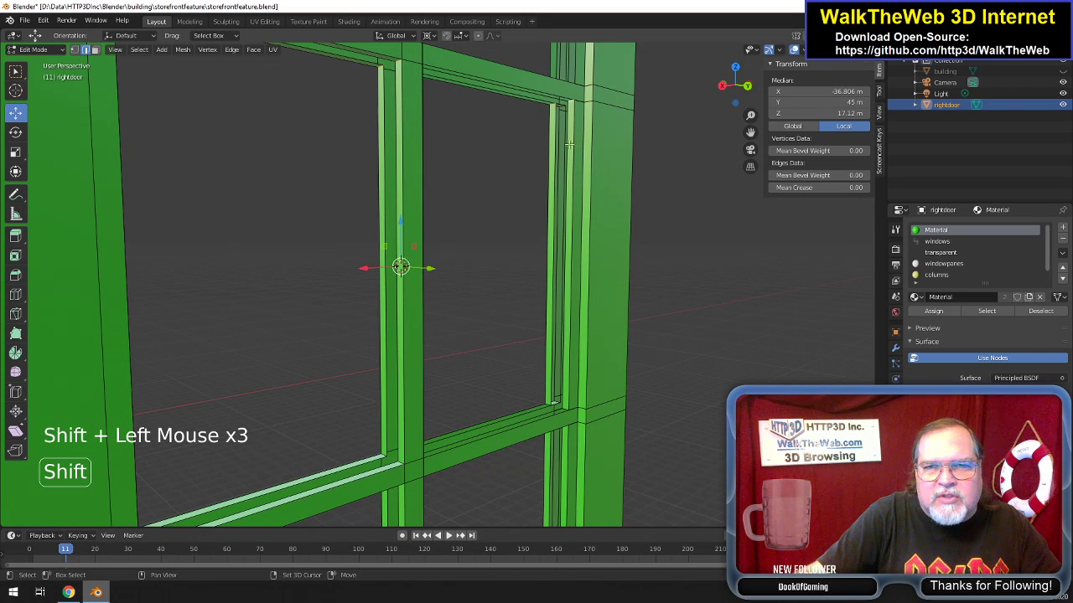
left_click(558, 403, "shift")
left_click(569, 406, "shift")
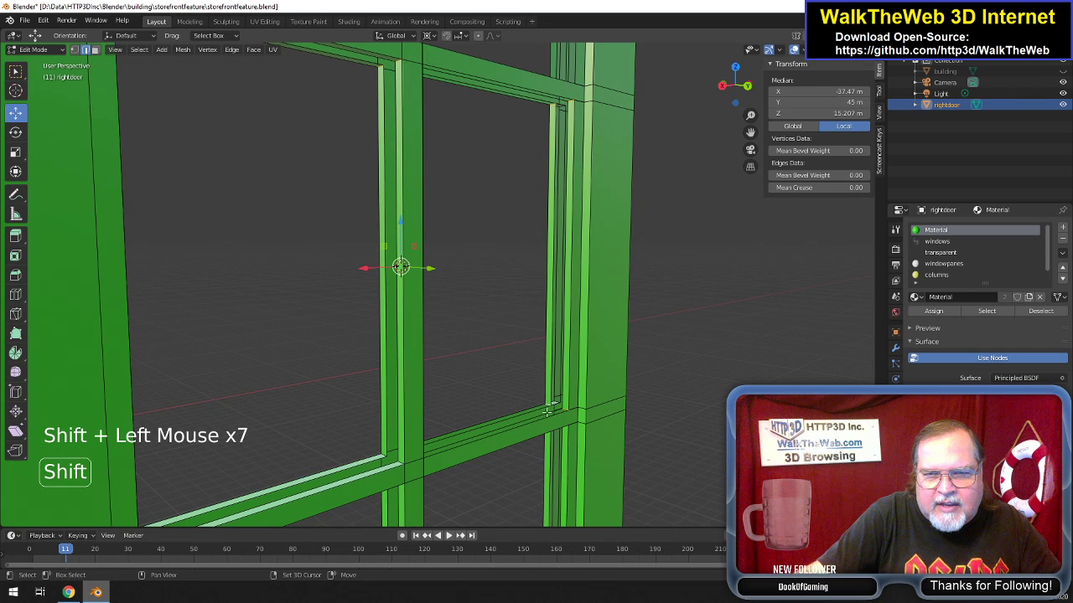
left_click(378, 462, "shift")
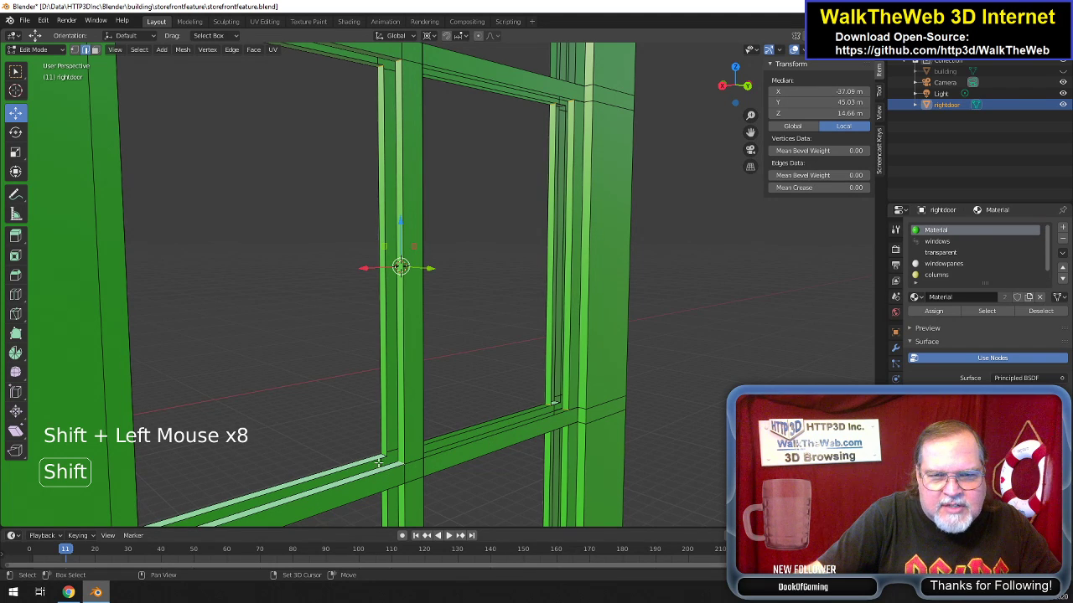
left_click(382, 457, "shift")
left_click_drag(750, 133, 769, 296)
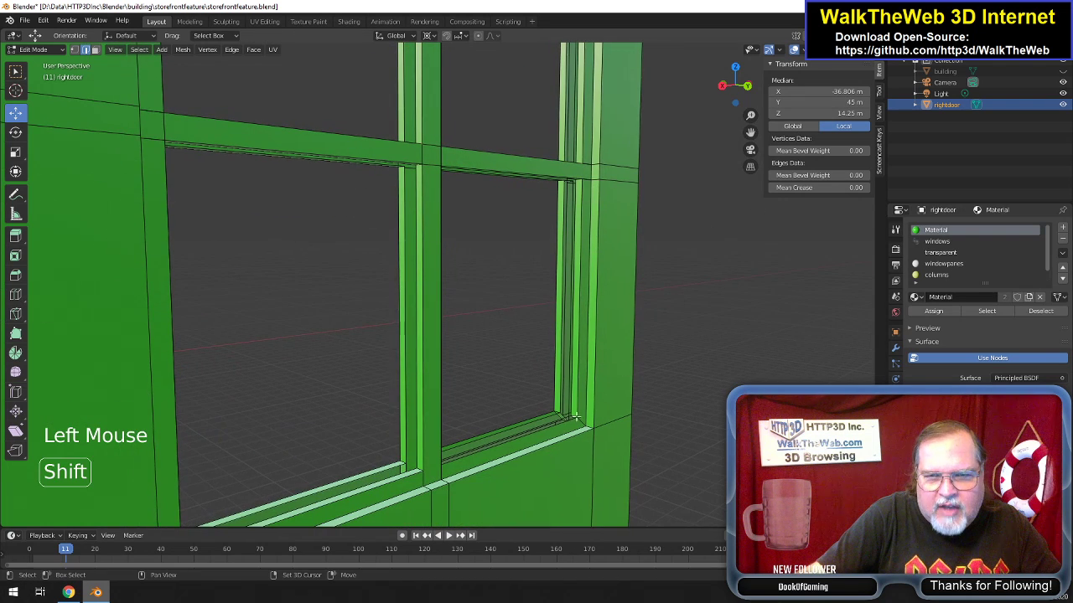
left_click(561, 422, "shift")
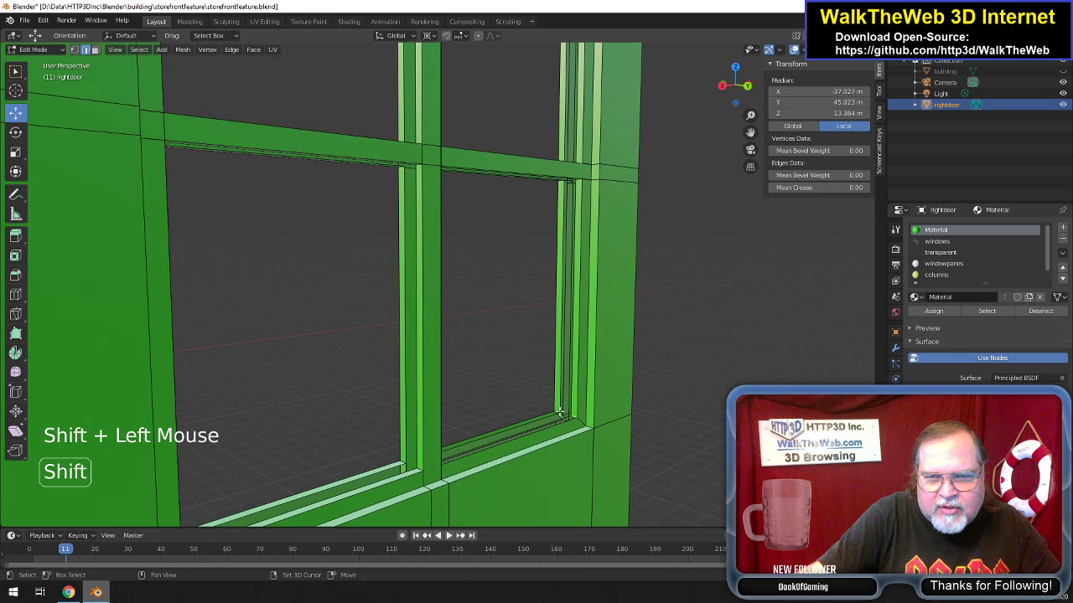
left_click(554, 433, "shift")
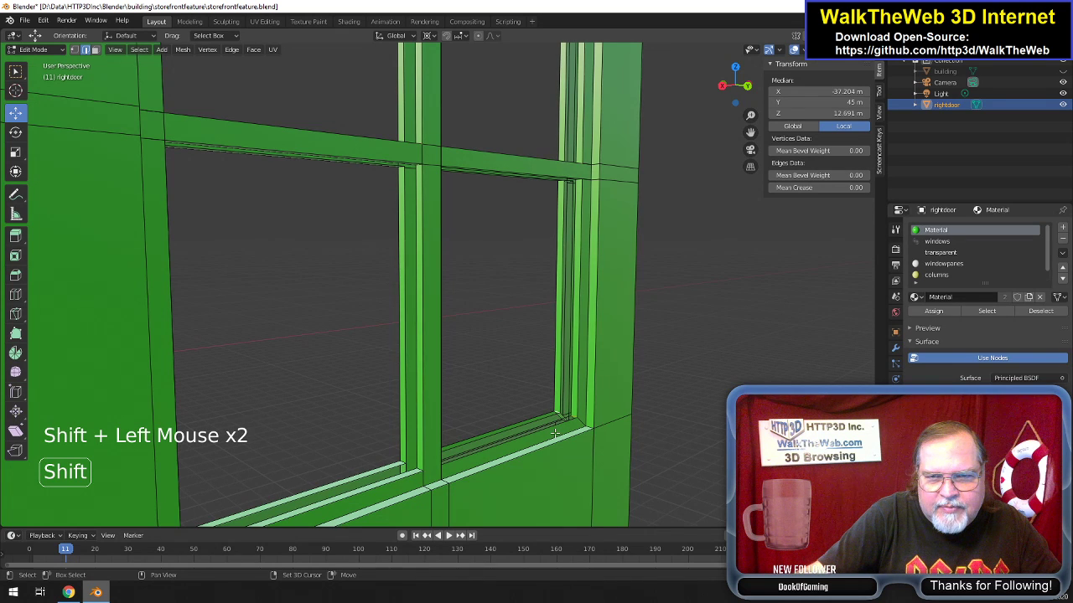
left_click(417, 468, "shift")
left_click(401, 462, "shift")
key("Delete")
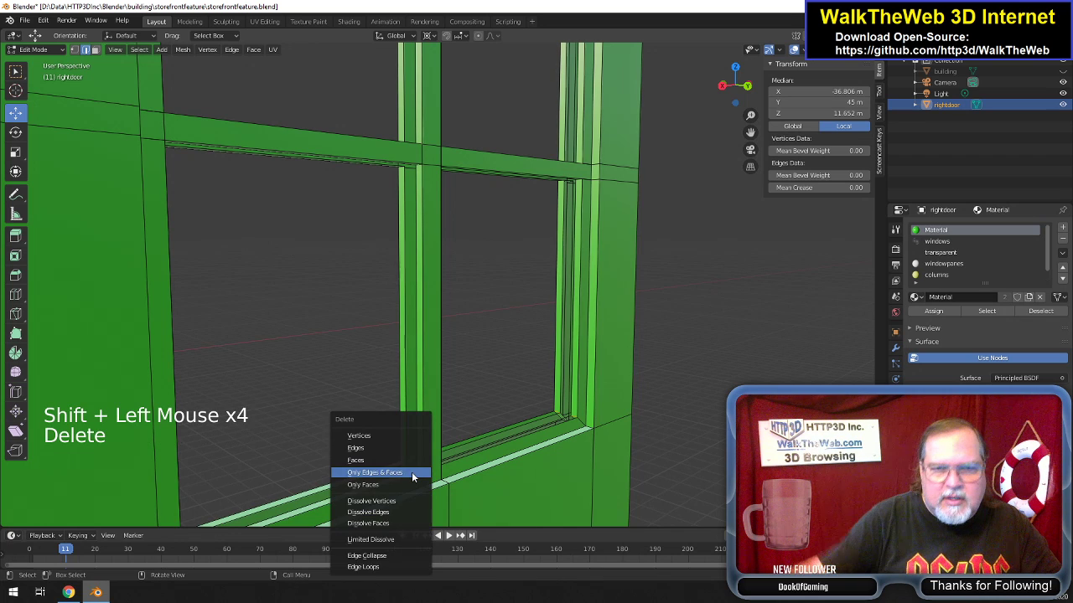
left_click(412, 475)
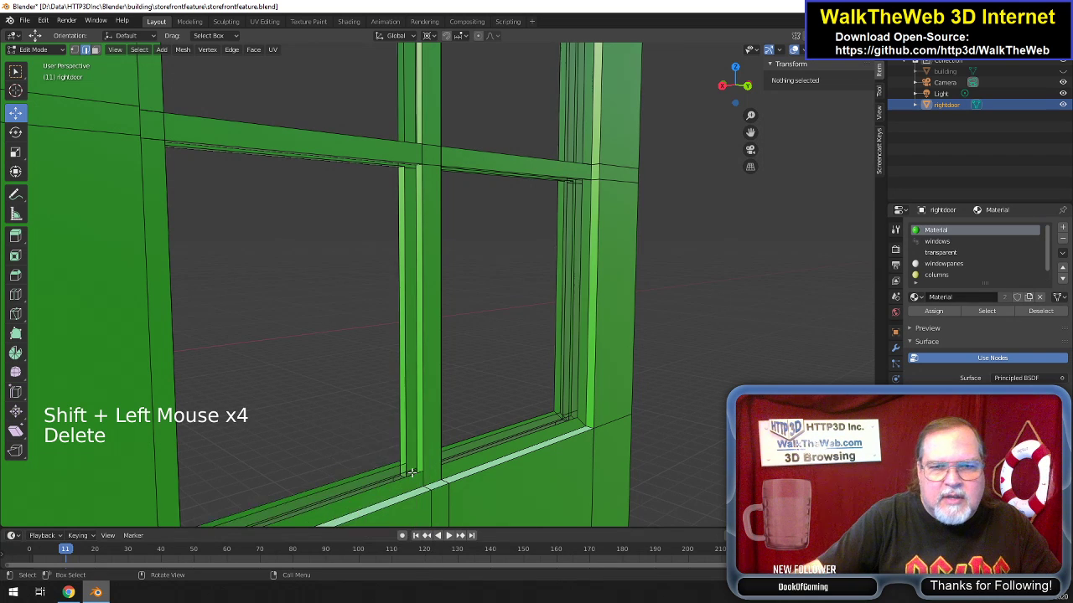
Fill one tall face on the central divider's side facing the left openings, from the lower opening's bottom vertices to the upper opening's top vertices.
left_click(74, 50)
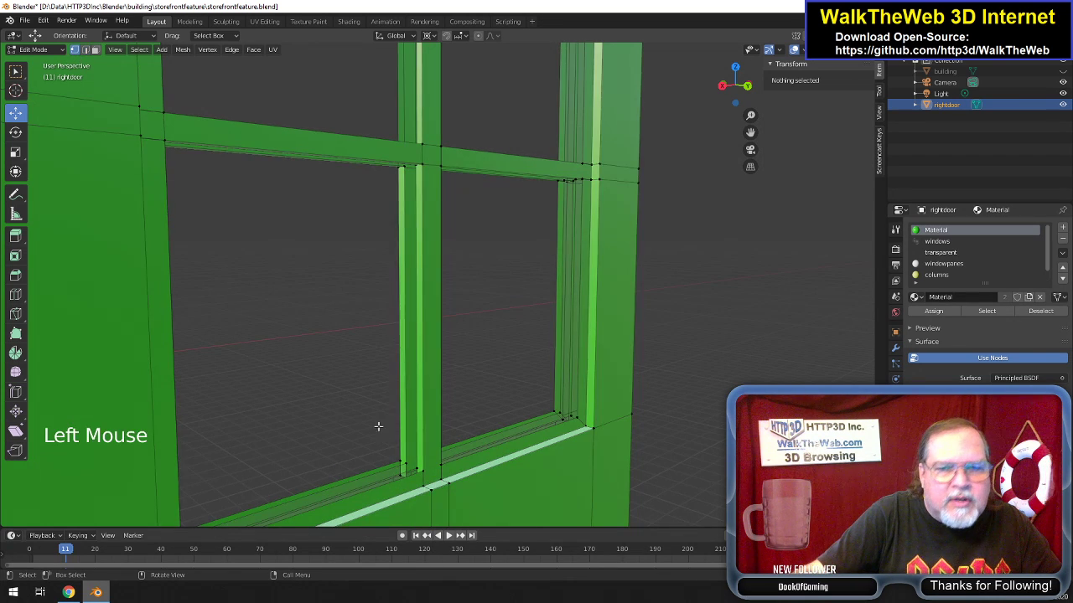
left_click(401, 464)
left_click(425, 471, "shift")
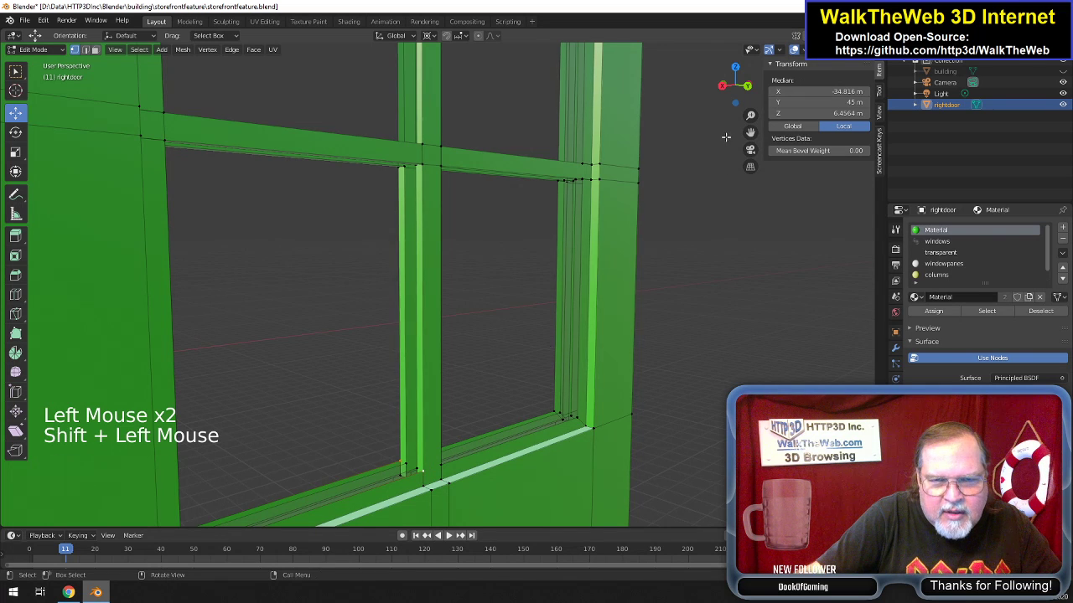
left_click_drag(750, 132, 750, 289)
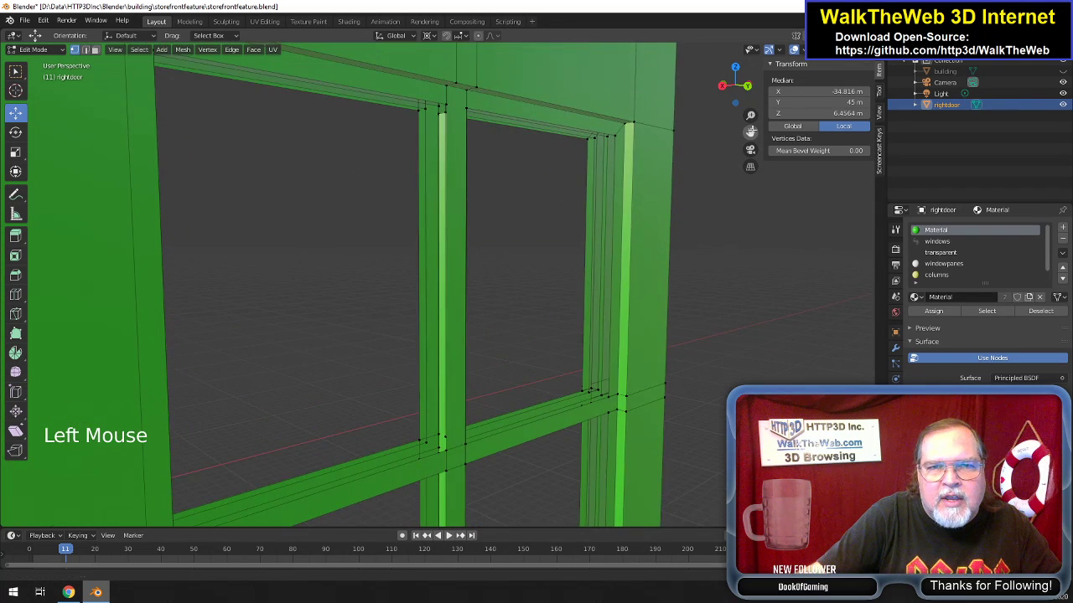
left_click(418, 114, "shift")
left_click(449, 109, "shift")
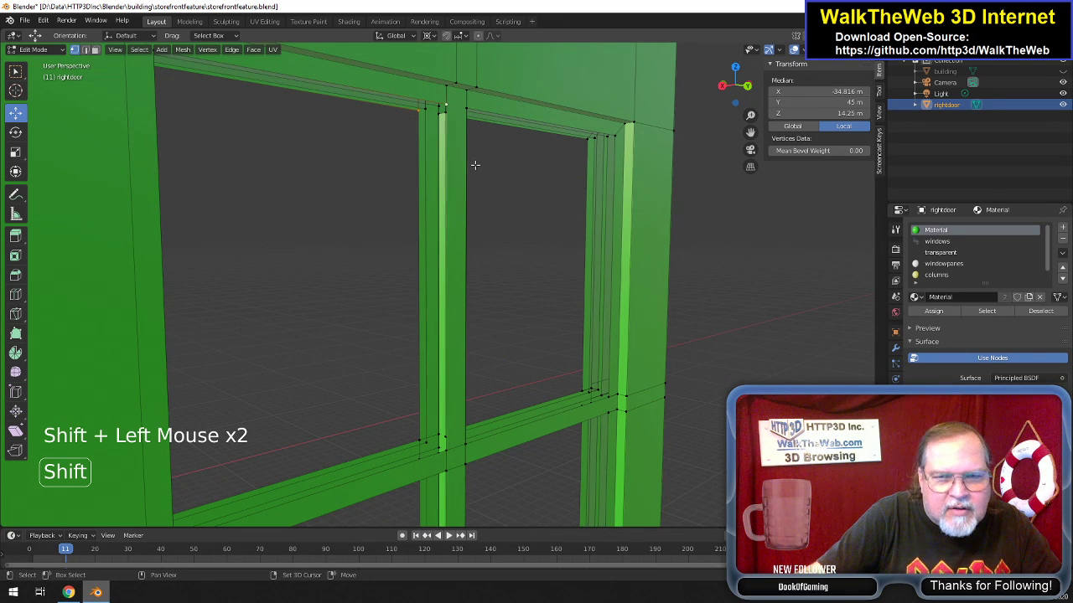
key("f")
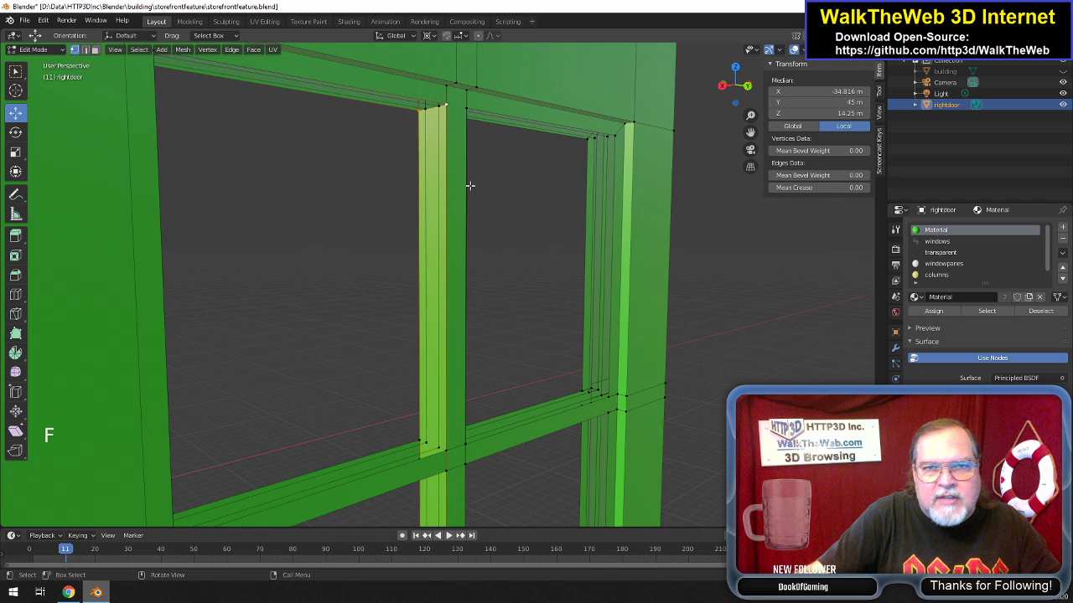
Fill one tall face on the outer border of the right openings, from the upper opening's top vertices to the lower opening's bottom vertices.
left_click(584, 141)
left_click(614, 136, "shift")
left_click_drag(751, 133, 744, 157)
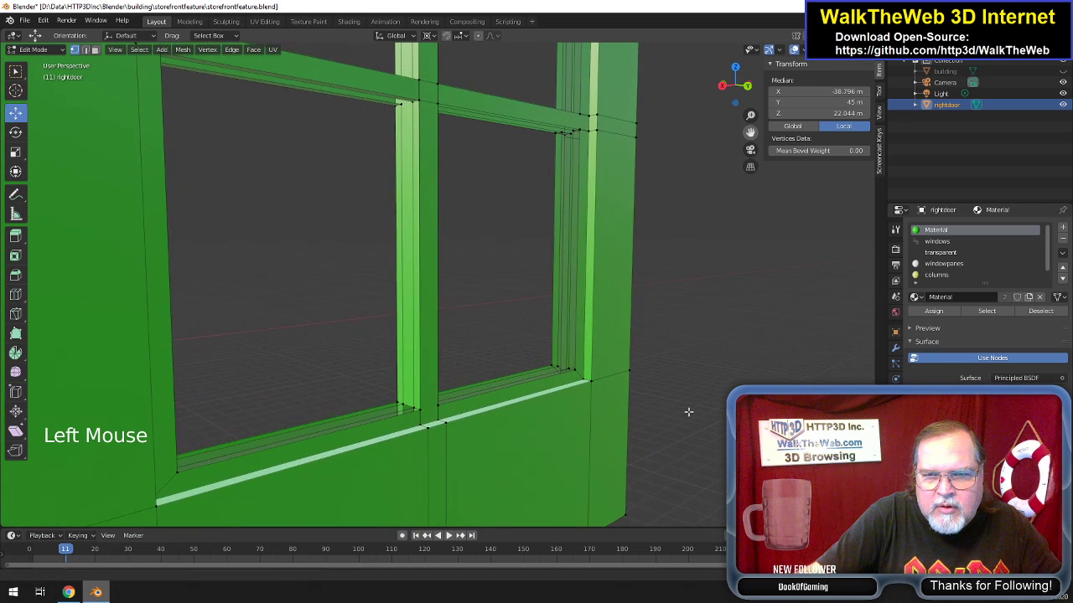
left_click(568, 378, "shift")
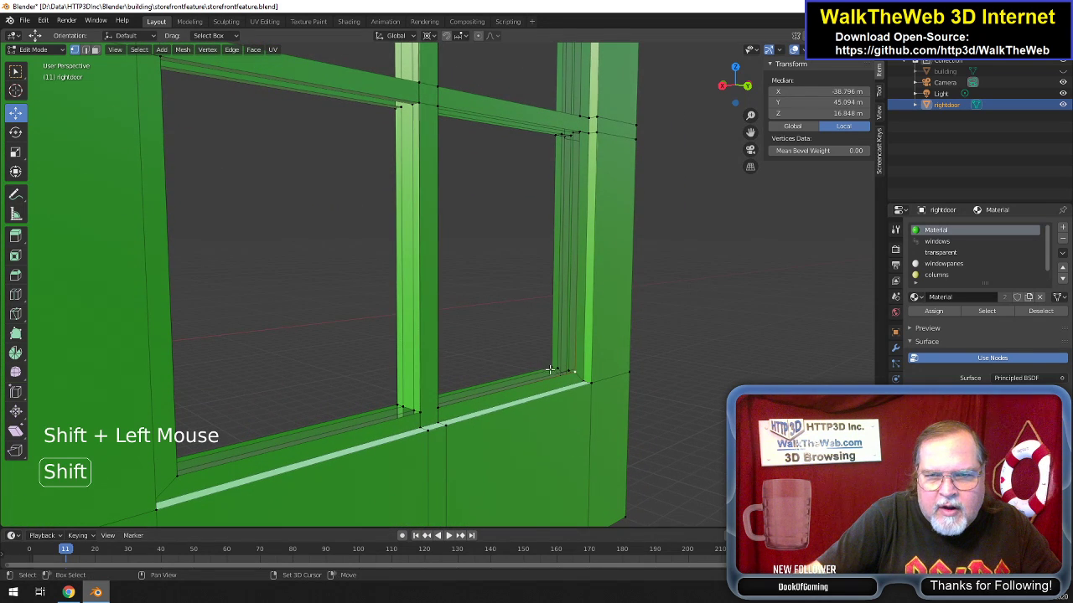
key("f")
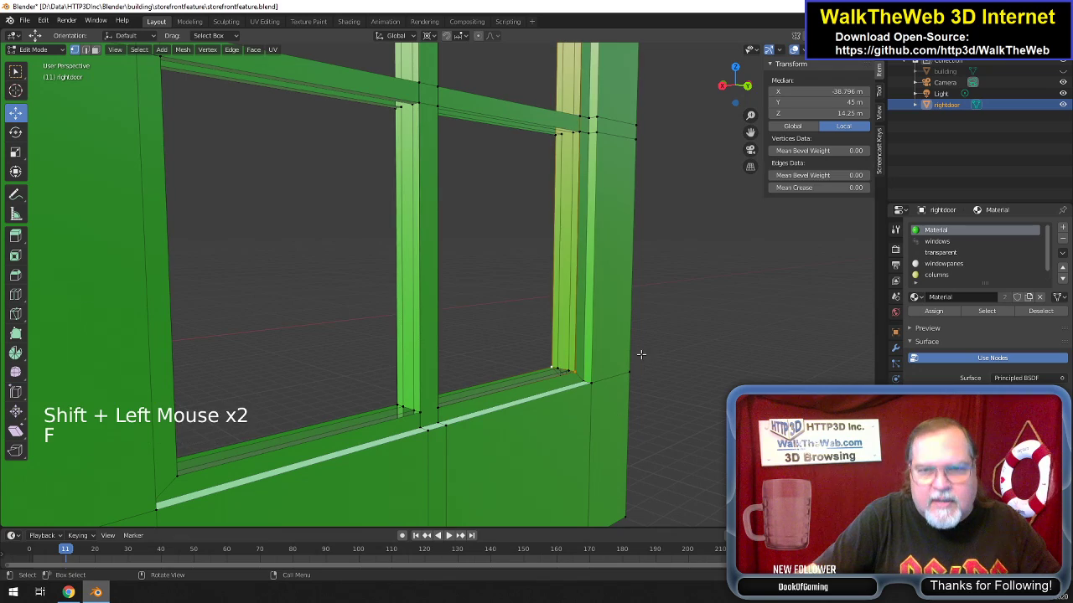
Fill one continuous face along the bottom inner border of the lower openings, between the outer corner vertices on both sides.
left_click_drag(735, 84, 380, 130)
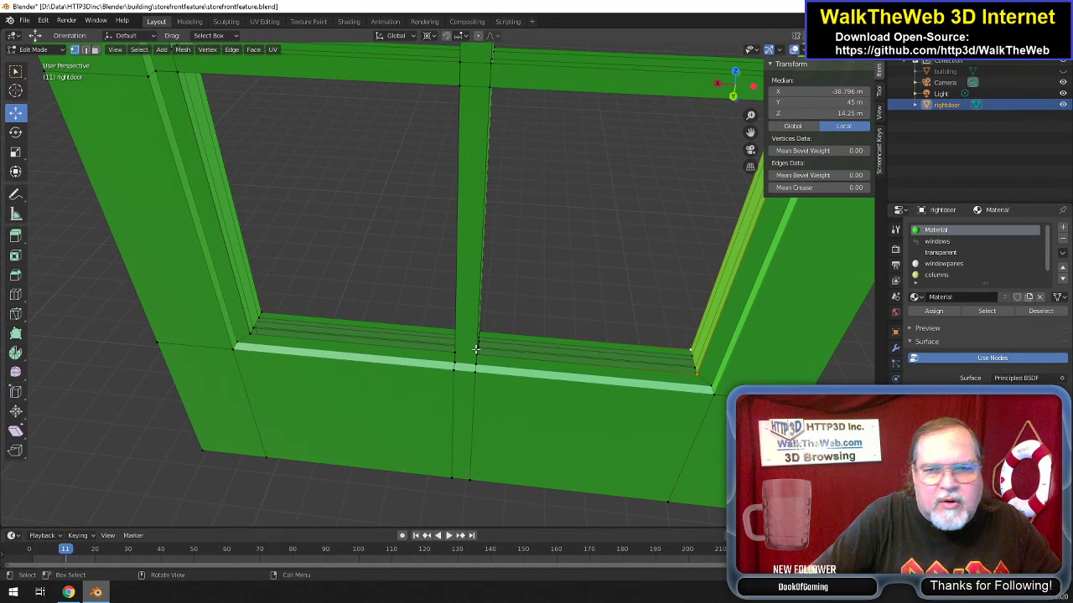
left_click(697, 377)
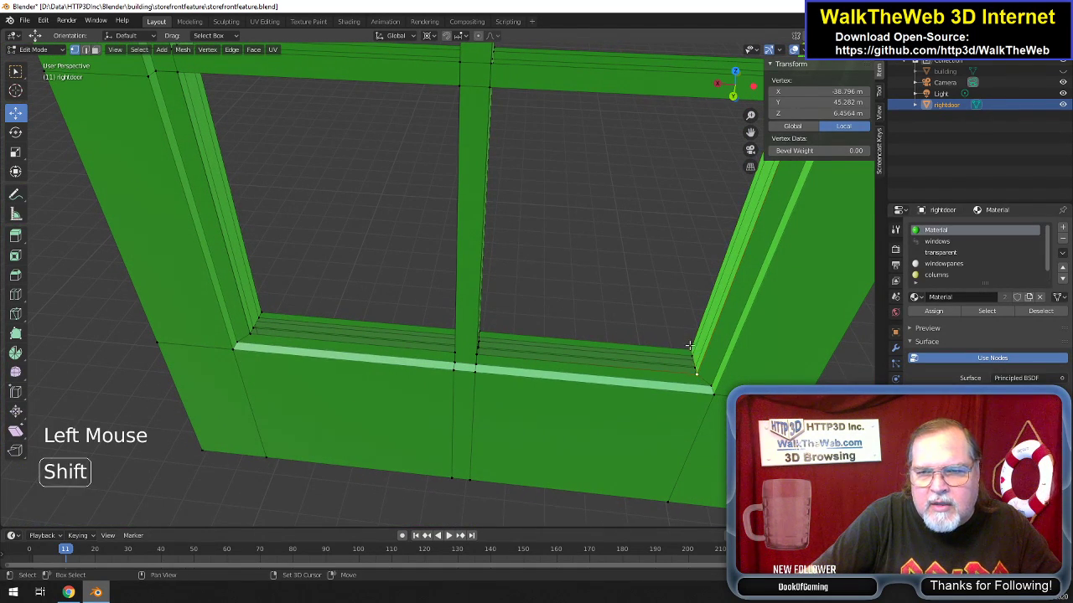
left_click(691, 353, "shift")
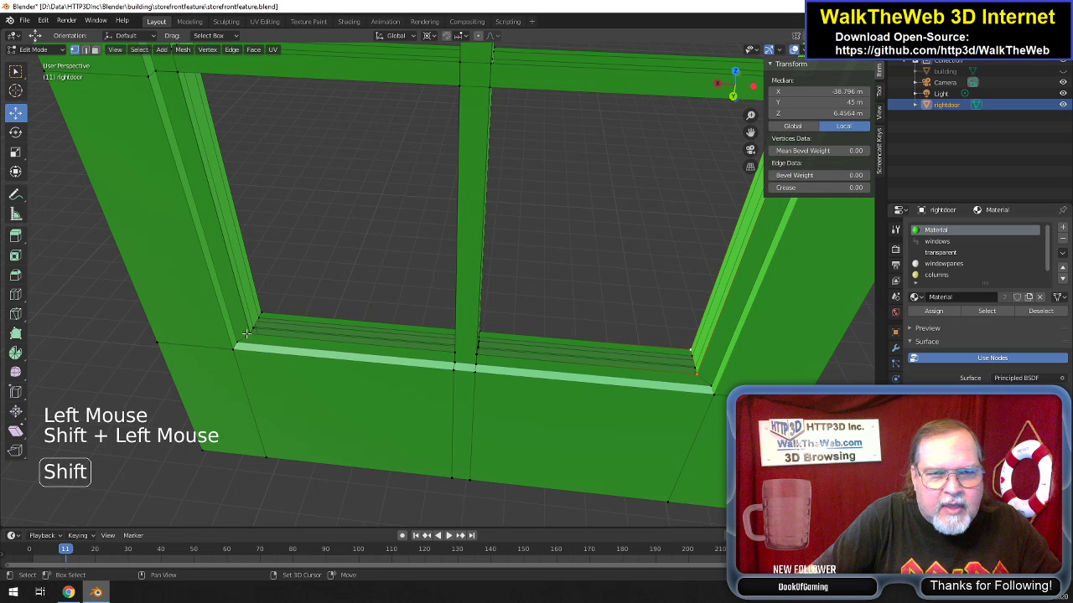
left_click(267, 318, "shift")
key("f")
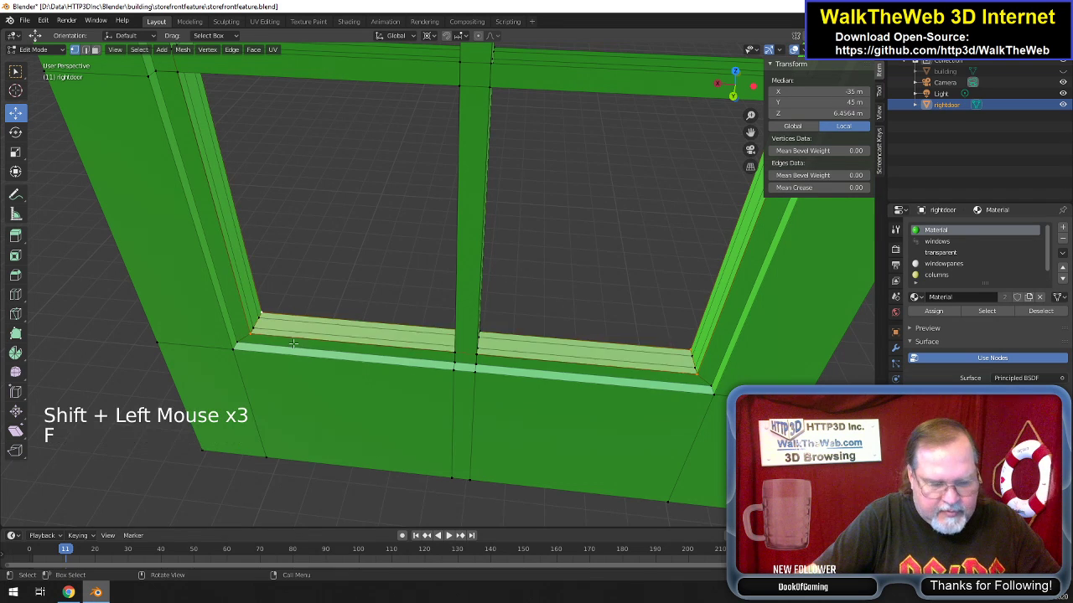
Fill one continuous face along the top side of the lower horizontal divider, between its outer corner vertices on both sides.
left_click_drag(750, 133, 697, 295)
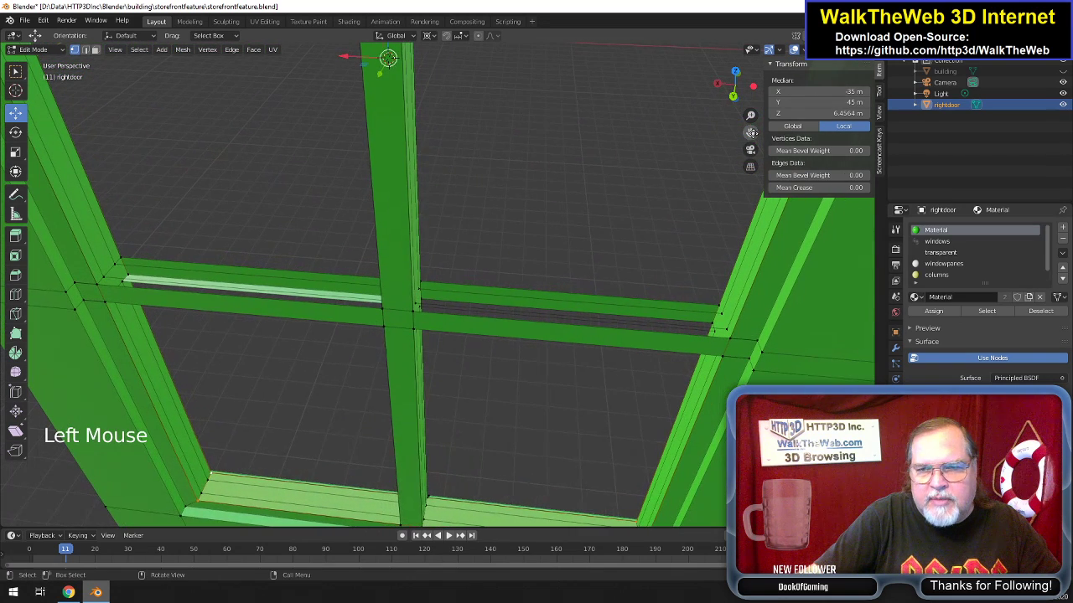
left_click(729, 340)
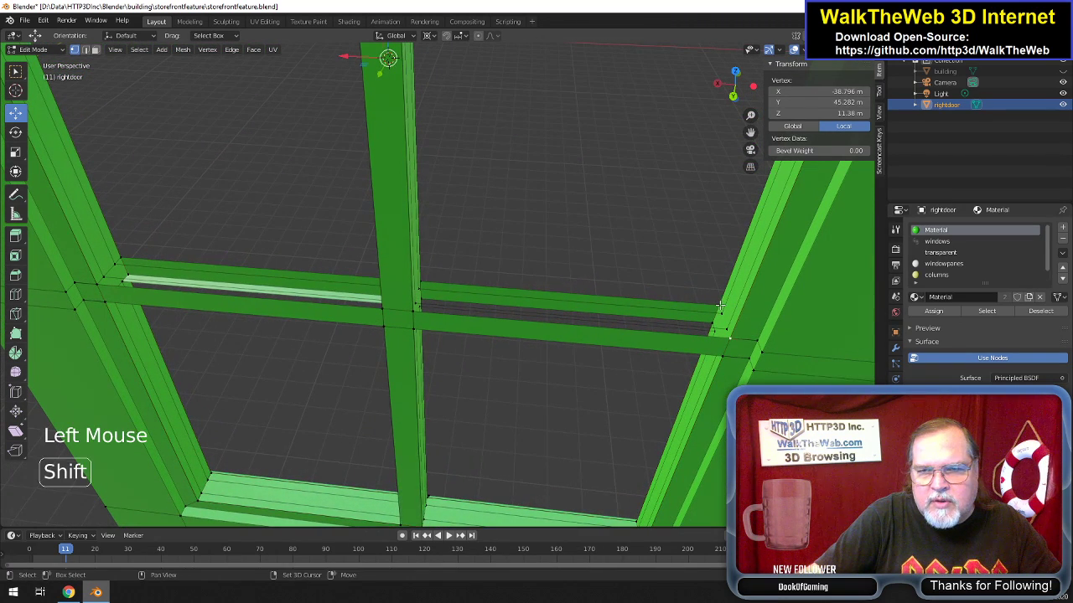
left_click(627, 314, "shift")
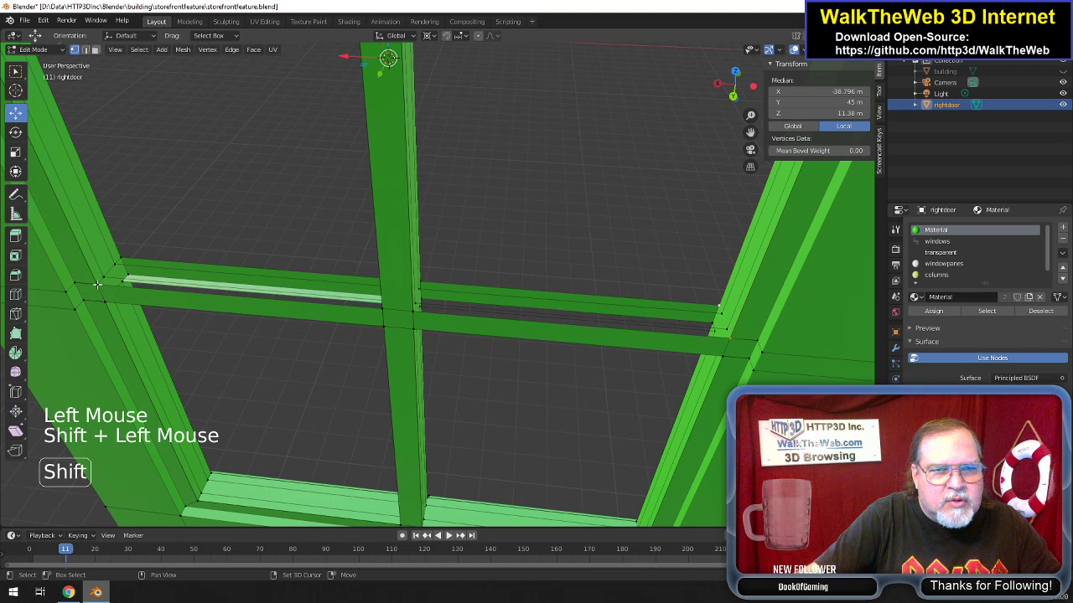
left_click(118, 257, "shift")
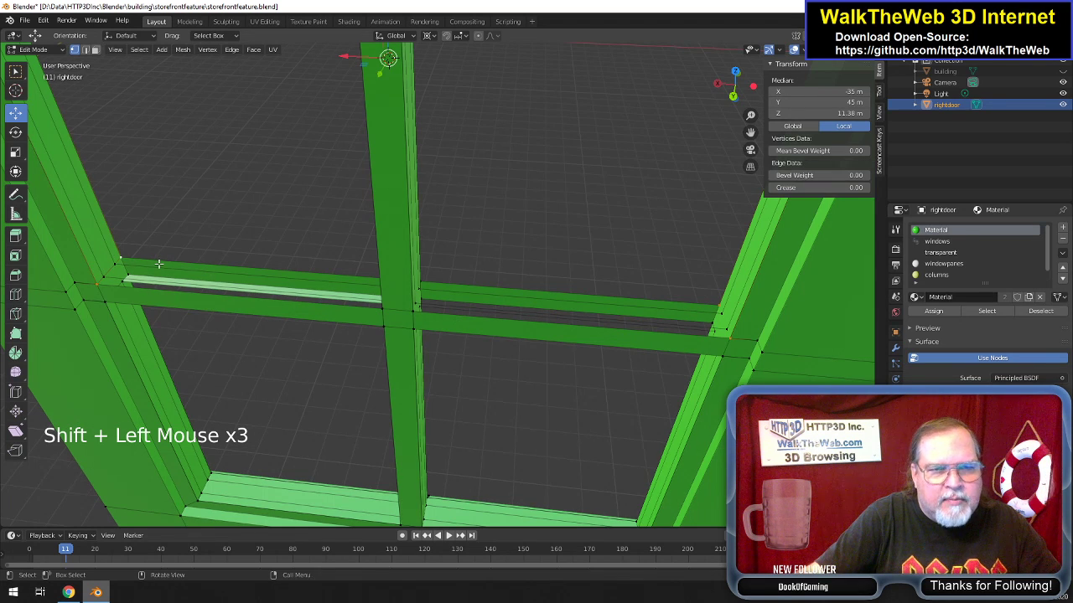
key("f")
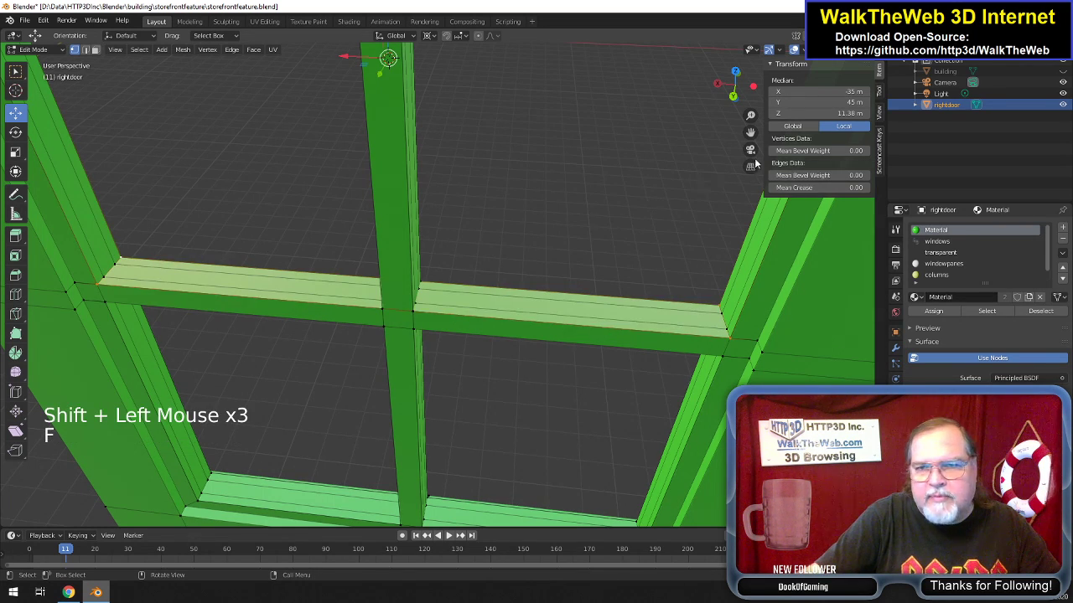
Fill one continuous face along the top side of the upper horizontal divider, between its outer corner vertices on both sides.
left_click_drag(751, 133, 794, 444)
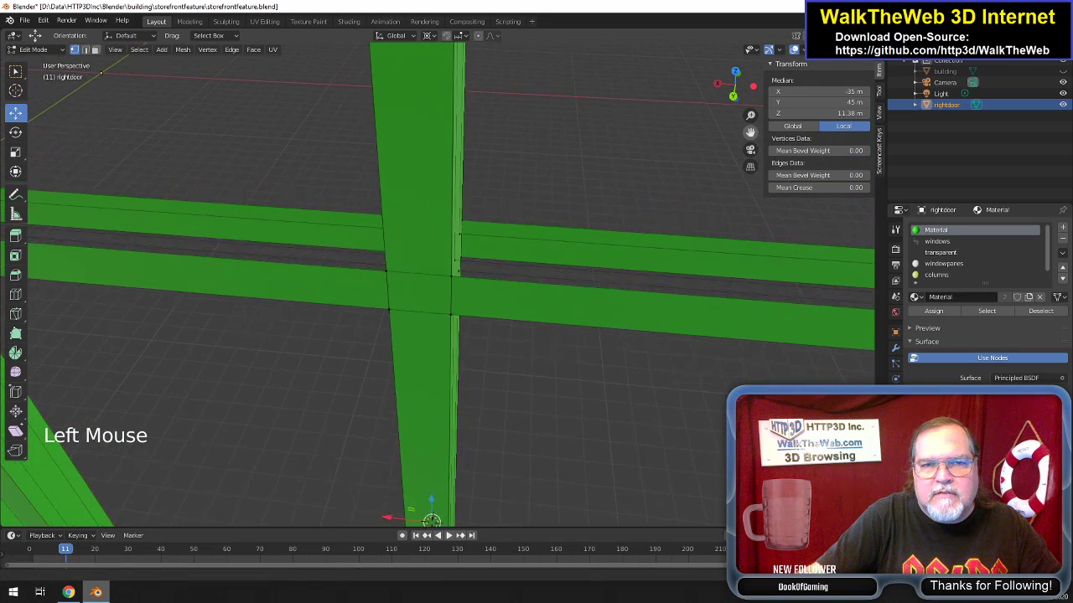
scroll(679, 191, "down", 2)
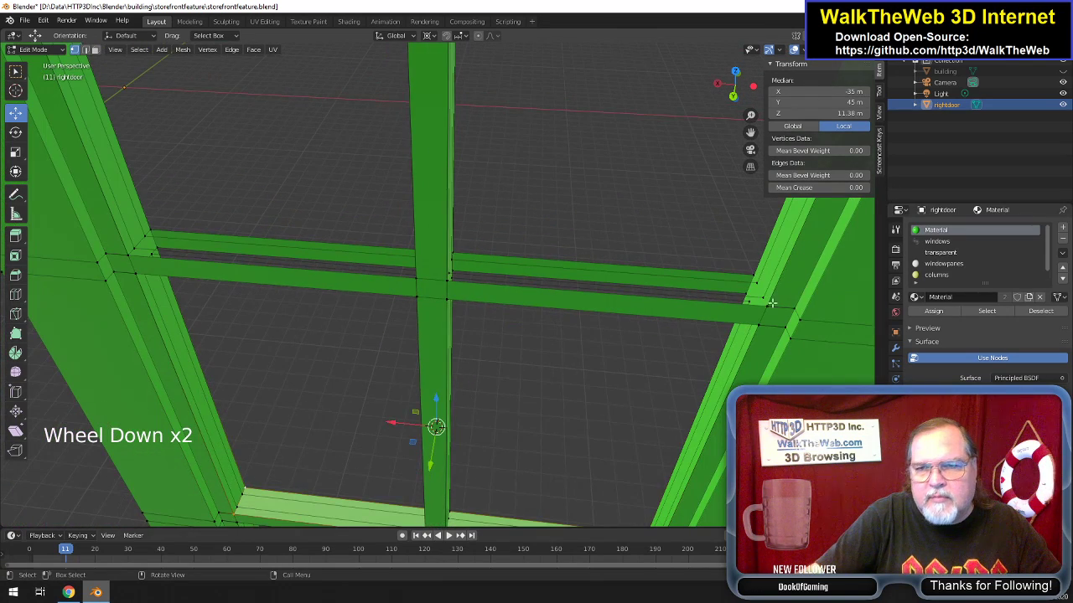
left_click(769, 304)
left_click(754, 275, "shift")
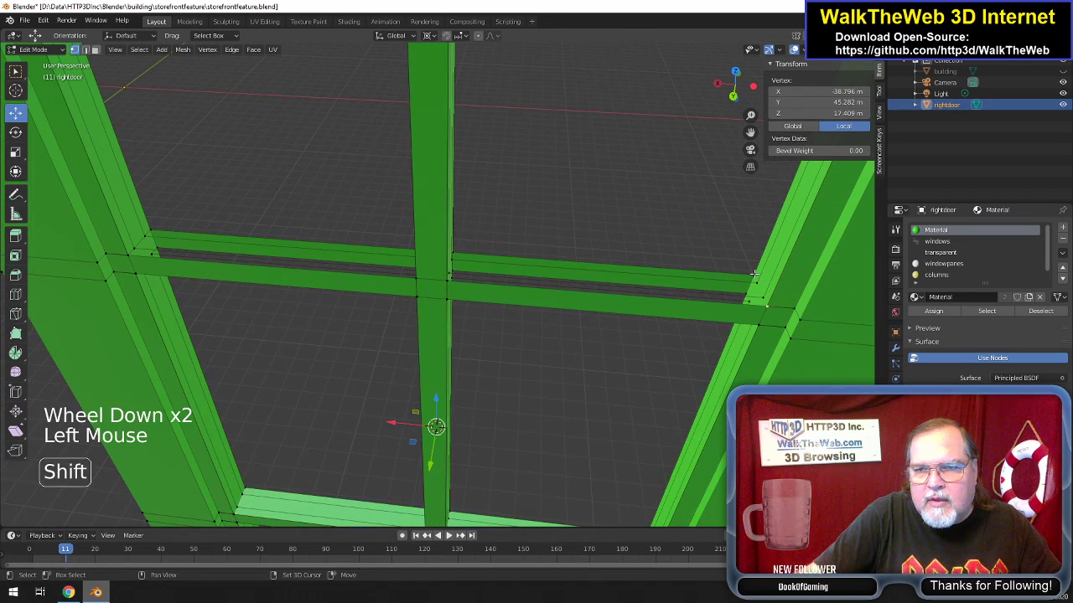
left_click(125, 254, "shift")
left_click(149, 231, "shift")
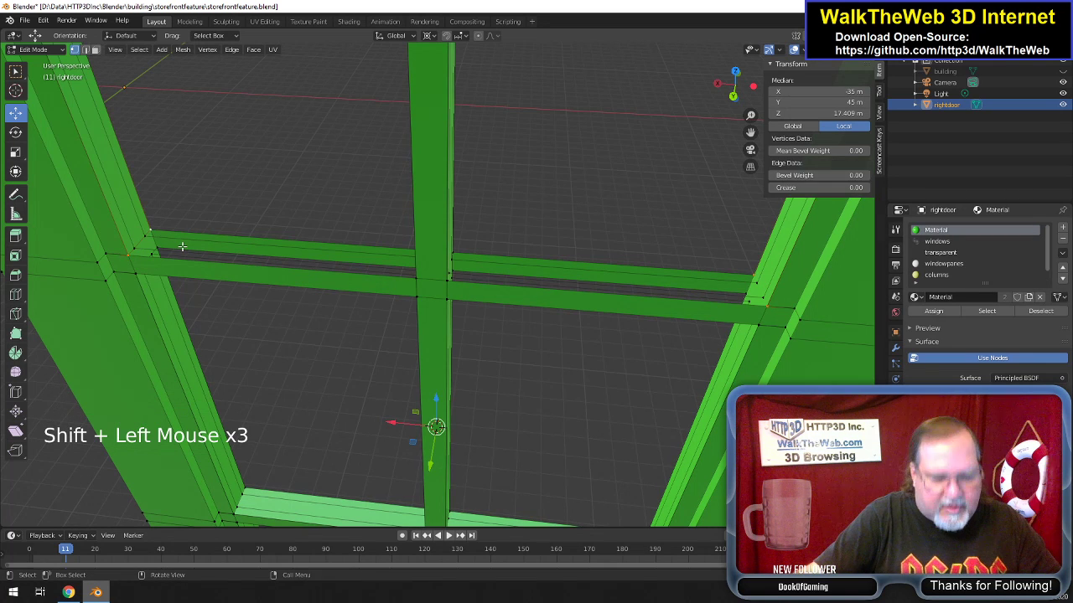
key("f")
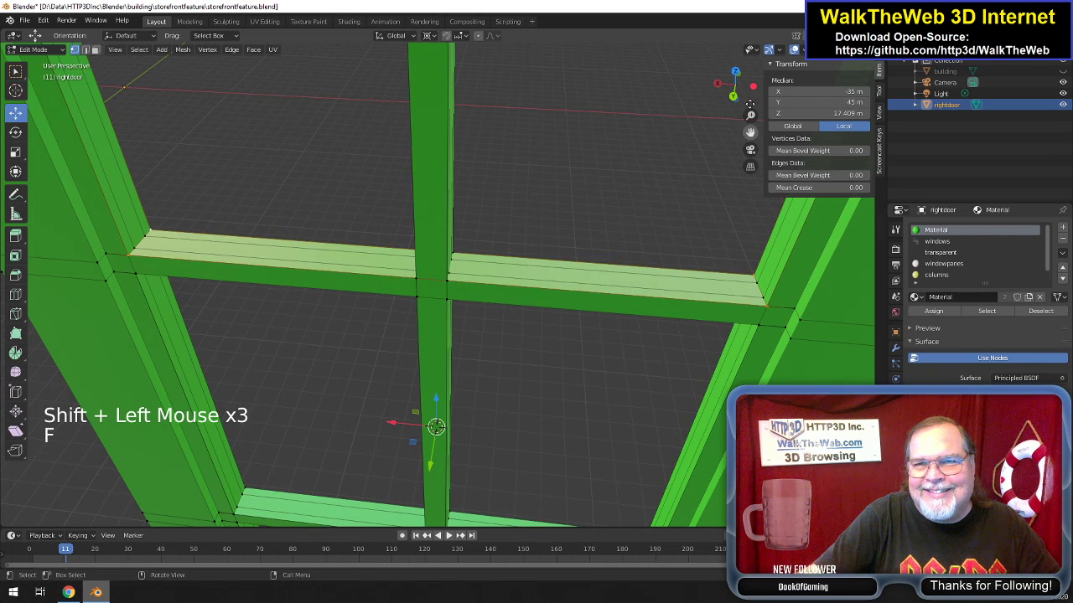
Fill one continuous face along the underside of the lower horizontal divider, between its outer corner vertices on both sides.
left_click_drag(735, 84, 752, 135)
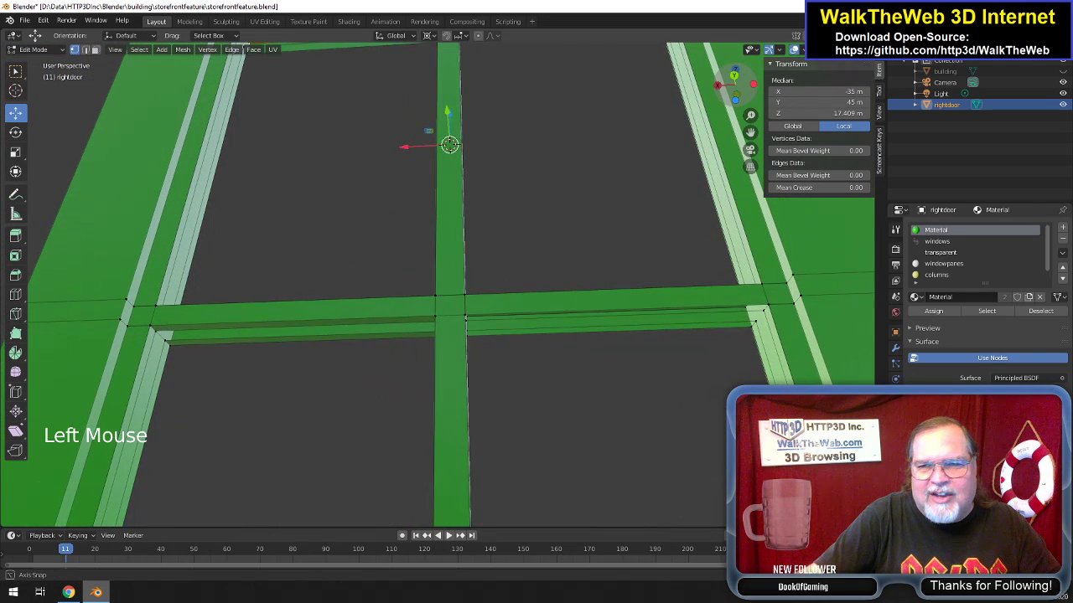
left_click(750, 329)
left_click(769, 306, "shift")
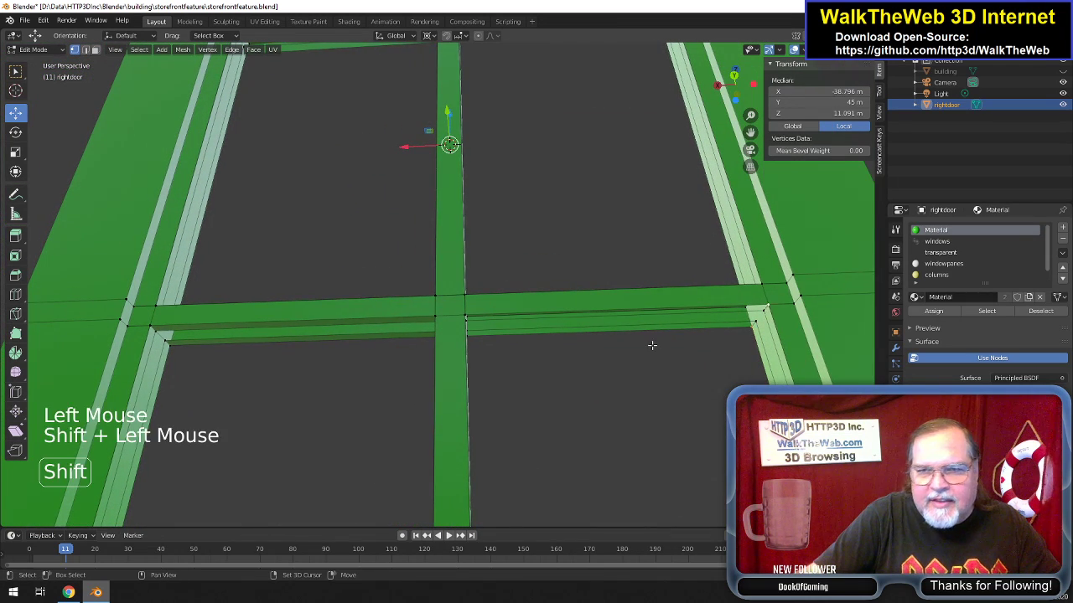
left_click(151, 326, "shift")
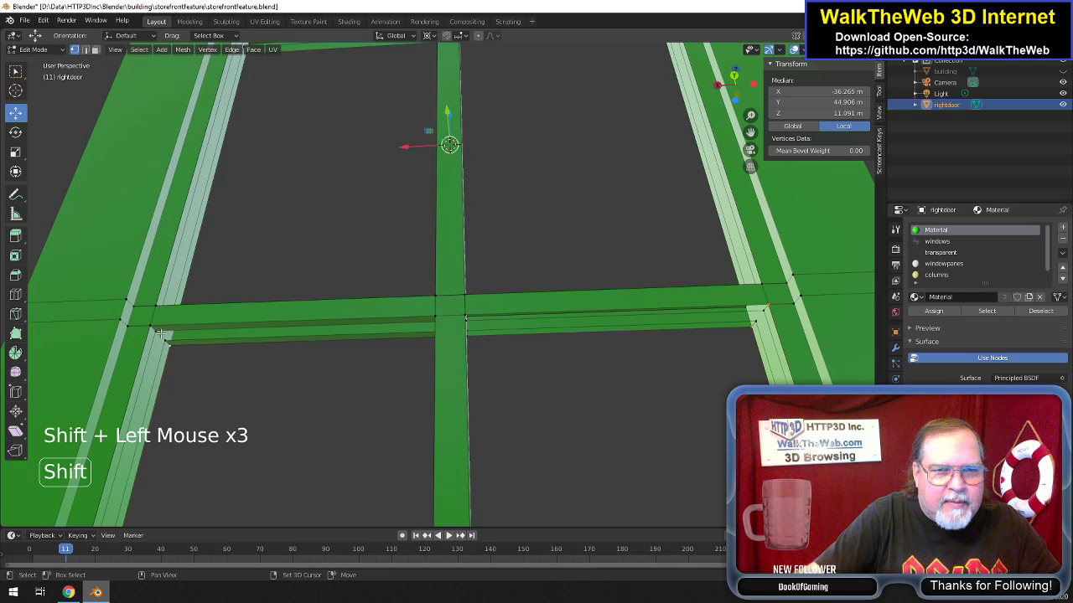
key("f")
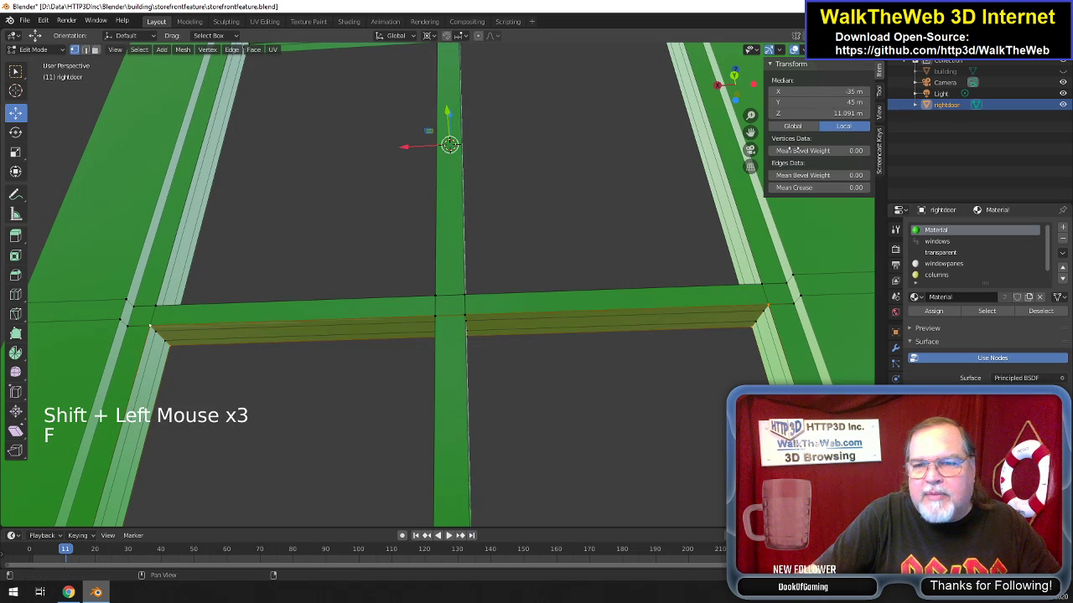
Fill a face along the underside of the door's upper crossbar from its four corner vertices.
mouse_move(751, 131)
left_mouse_down()
mouse_move(752, 159)
mouse_move(752, 132)
left_mouse_up()
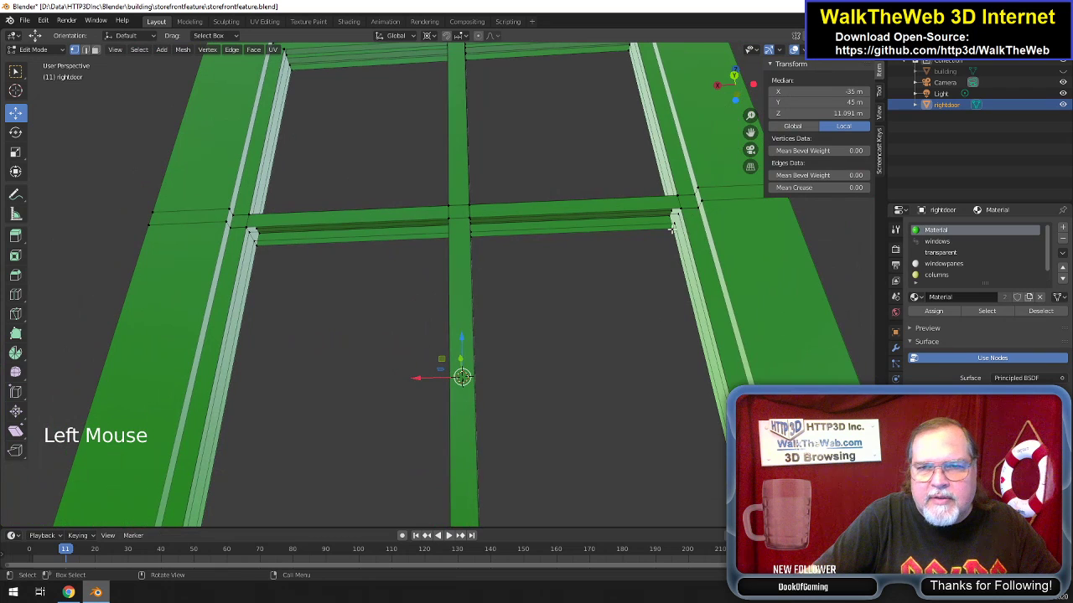
left_click(694, 209)
left_click(670, 218, "shift")
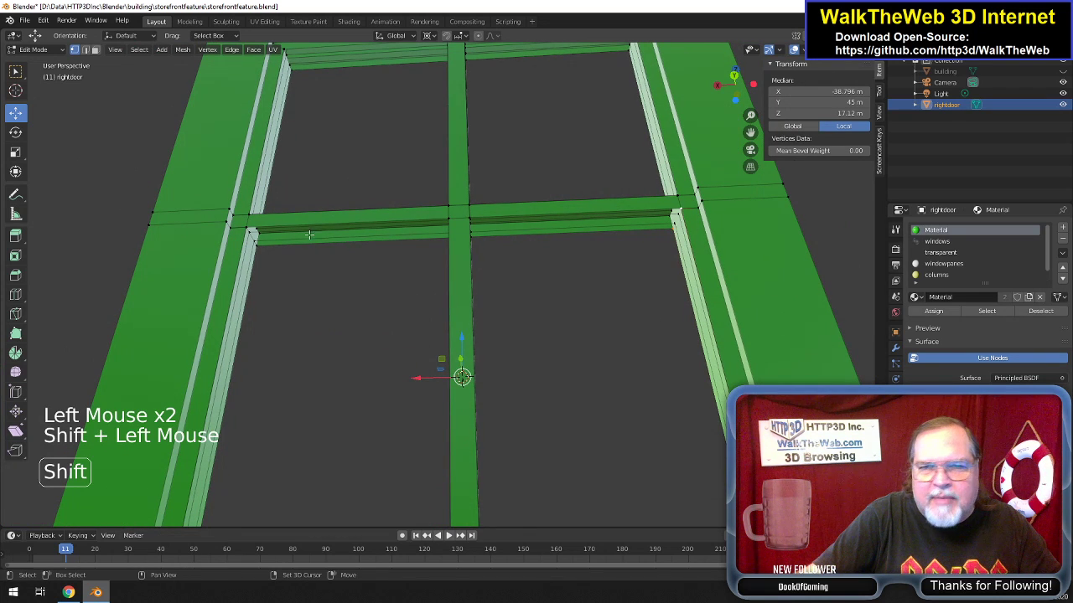
left_click(251, 234, "shift")
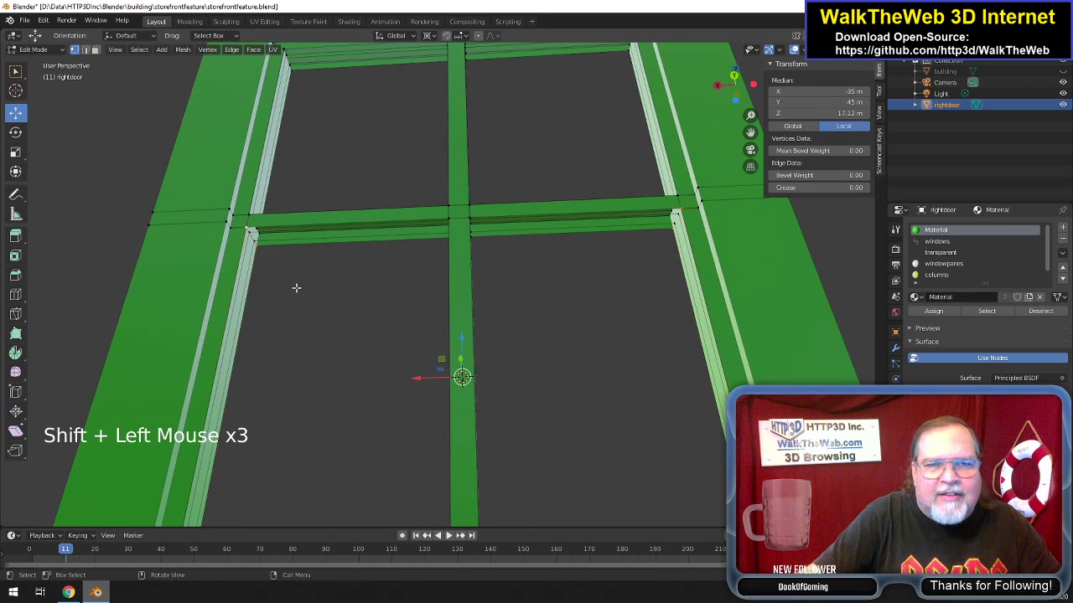
key("f")
Fill a face along the underside of the door's top frame from the four corner vertices of the upper window opening.
left_click_drag(750, 133, 746, 303)
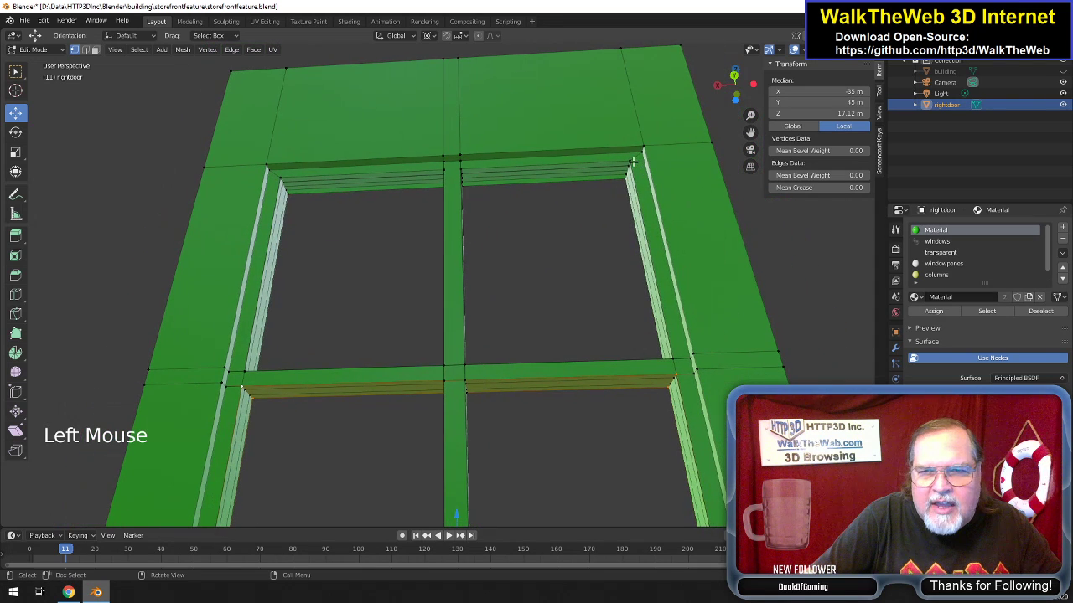
left_click(633, 165)
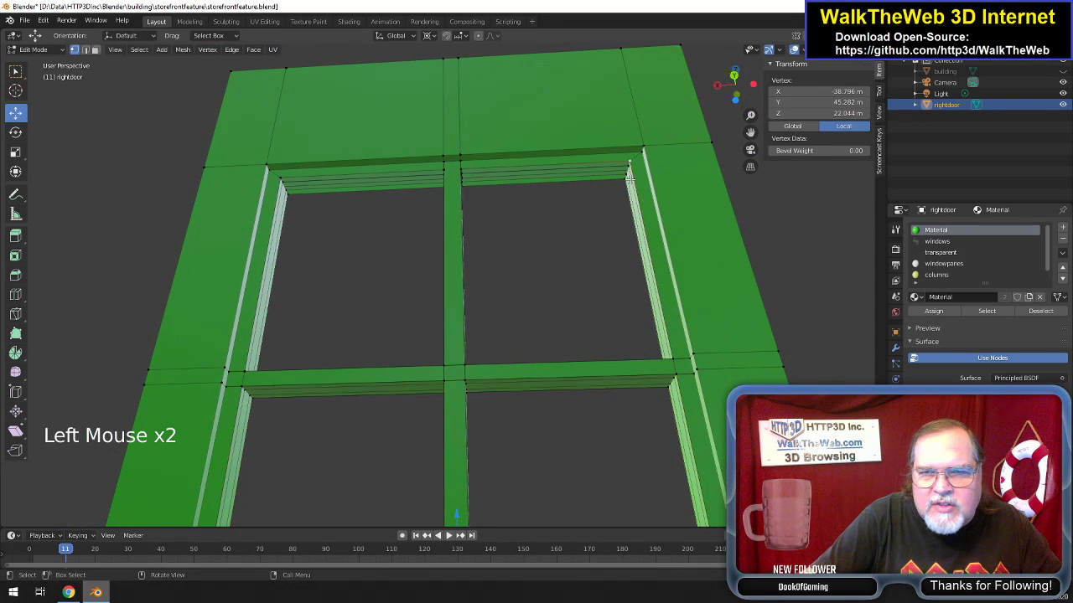
key("shift")
left_click(625, 182, "shift")
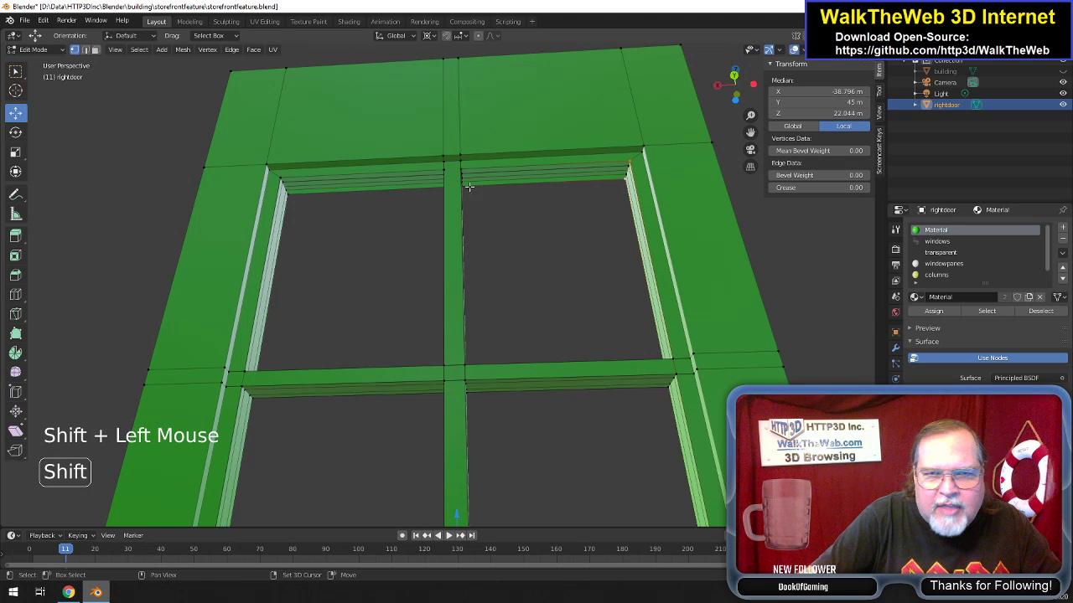
left_click(287, 196, "shift")
left_click_drag(743, 107, 686, 237)
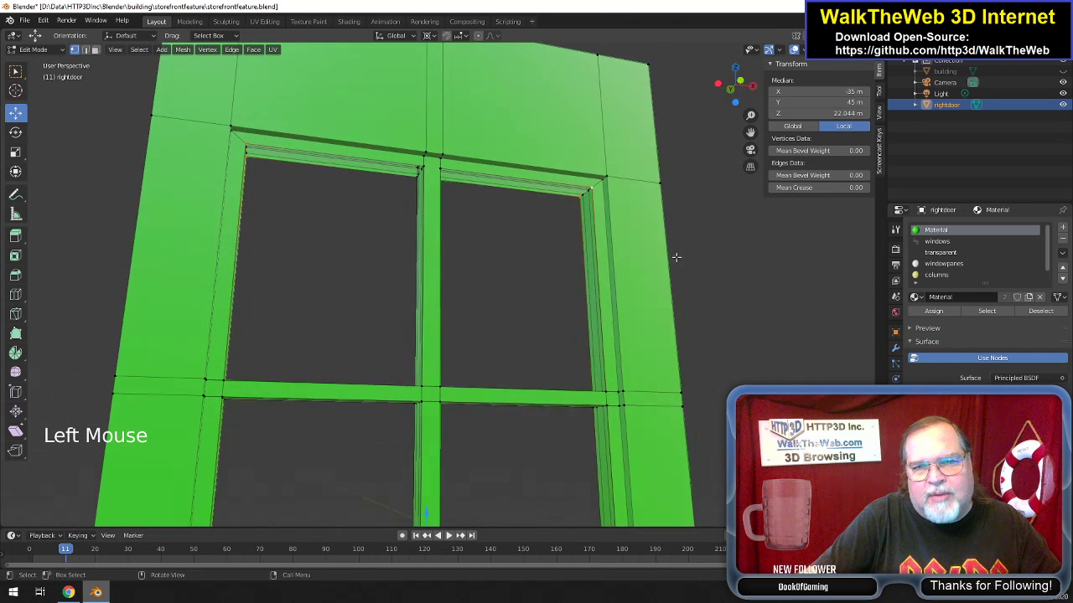
key("f")
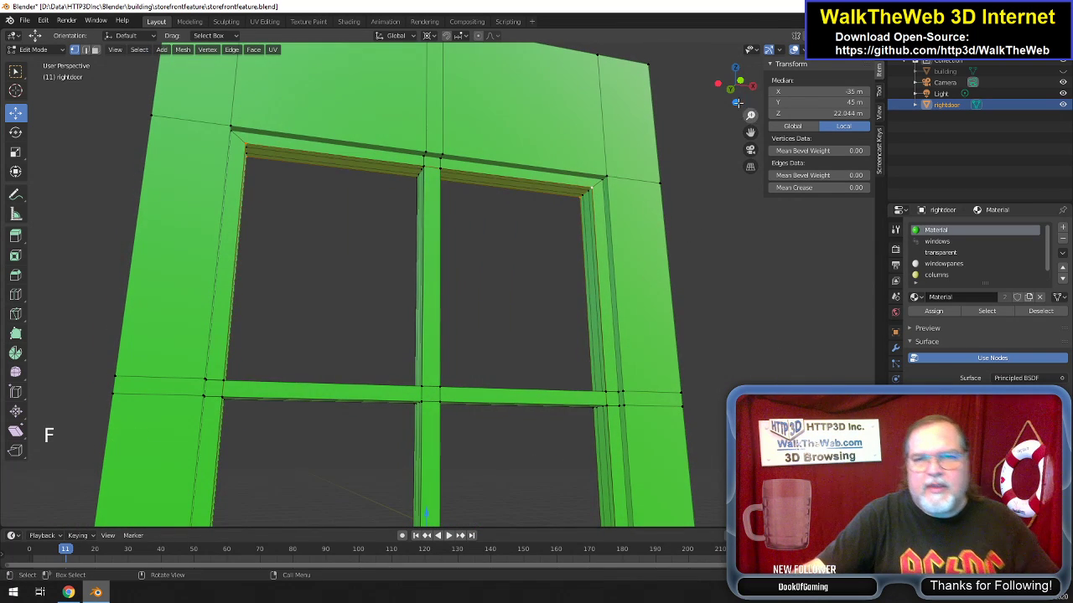
Examine the inner faces of the frame and crossbars around the door's window openings from several angles.
left_click_drag(744, 97, 617, 305)
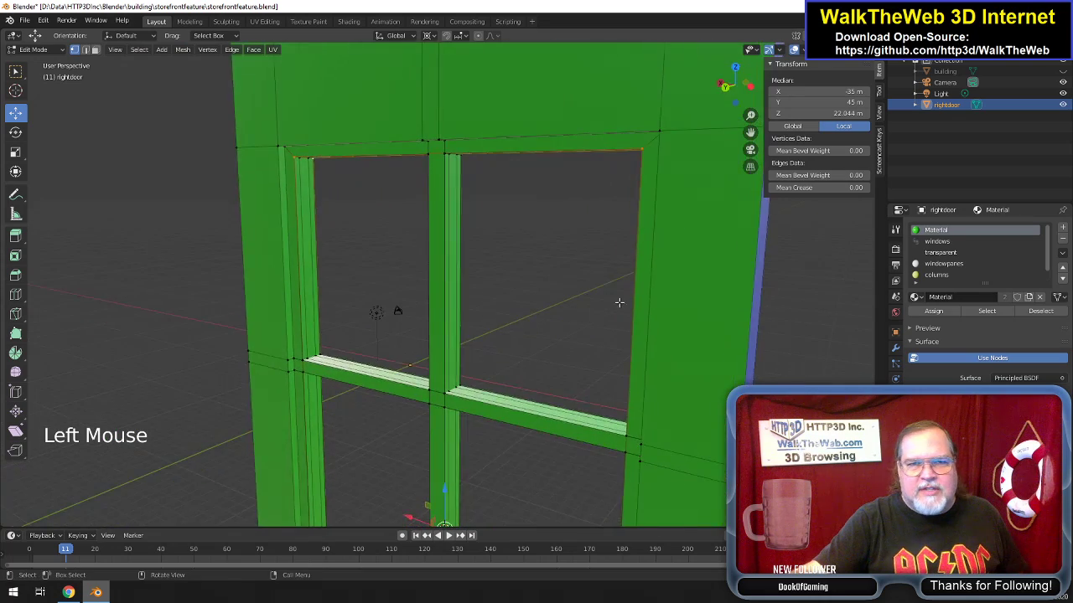
scroll(618, 302, "down", 3)
left_click_drag(735, 84, 637, 237)
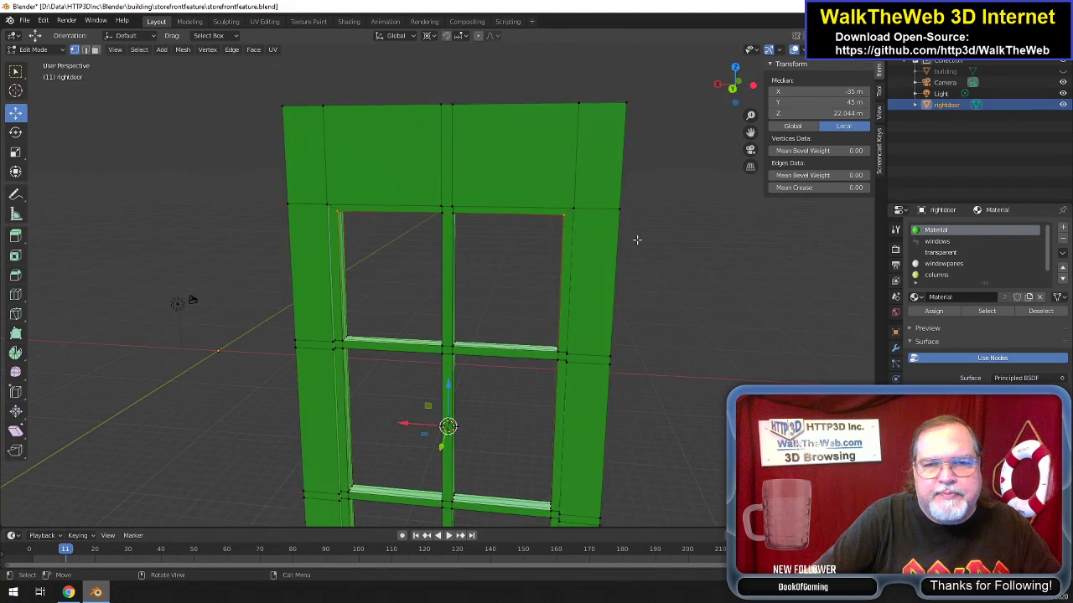
scroll(637, 237, "up", 4)
scroll(692, 205, "down", 2)
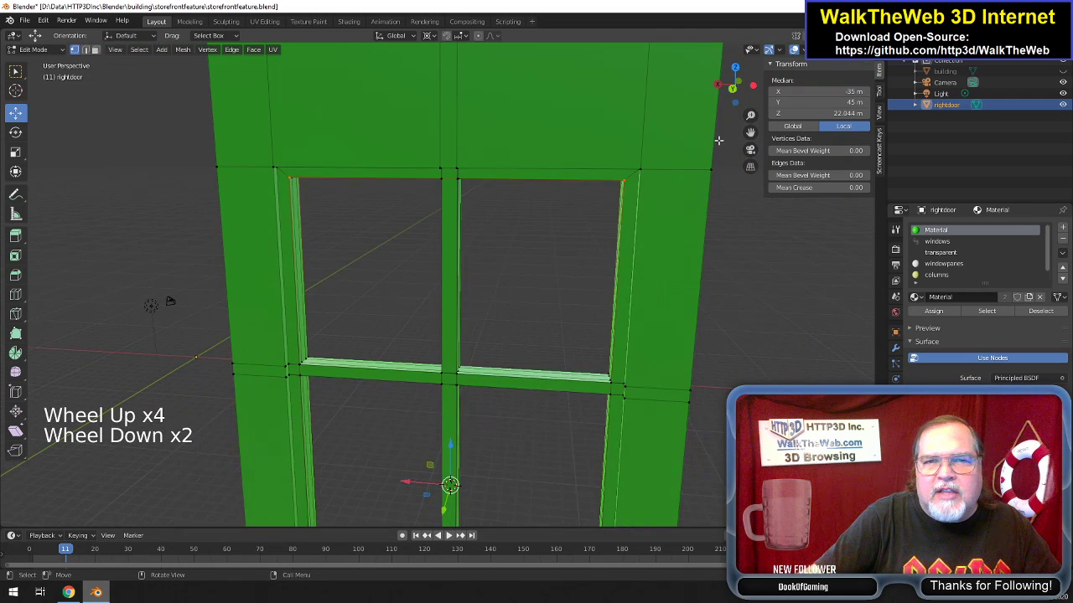
left_click(753, 86)
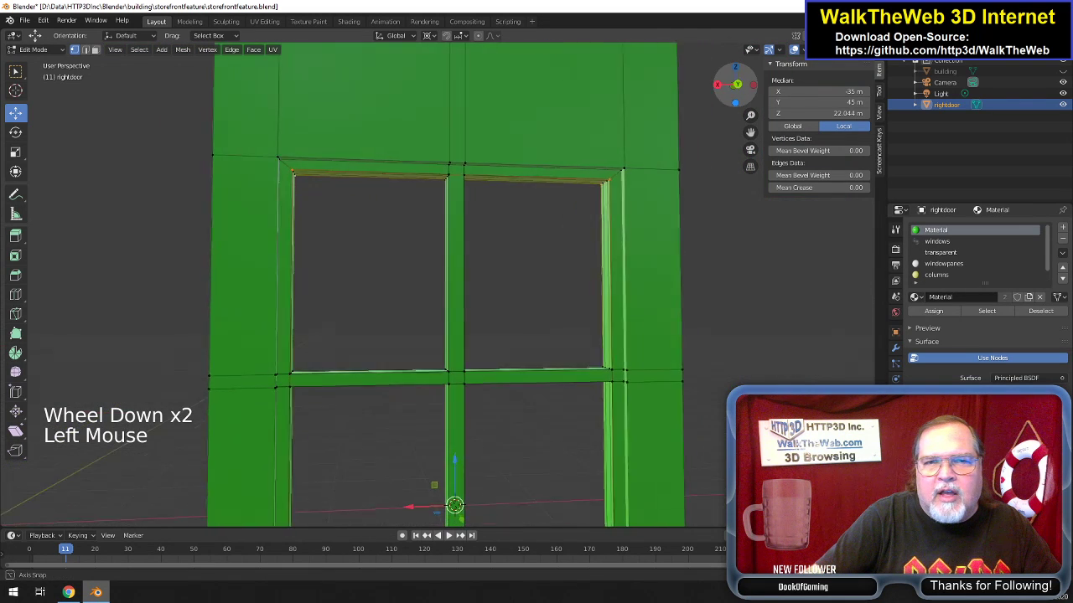
scroll(691, 170, "down", 3)
scroll(691, 170, "down", 2)
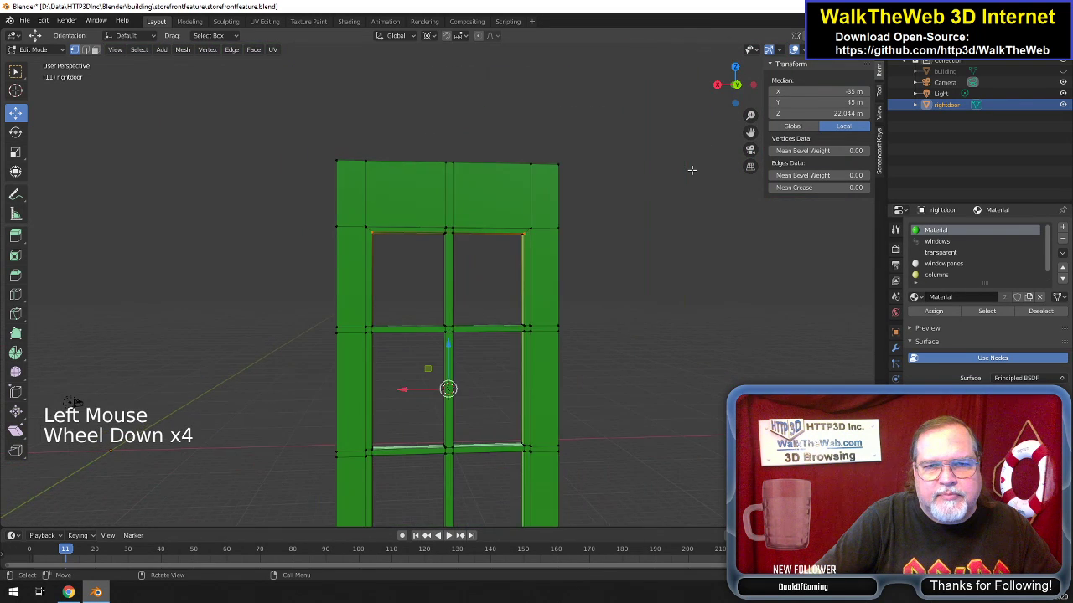
left_click_drag(753, 133, 738, 17)
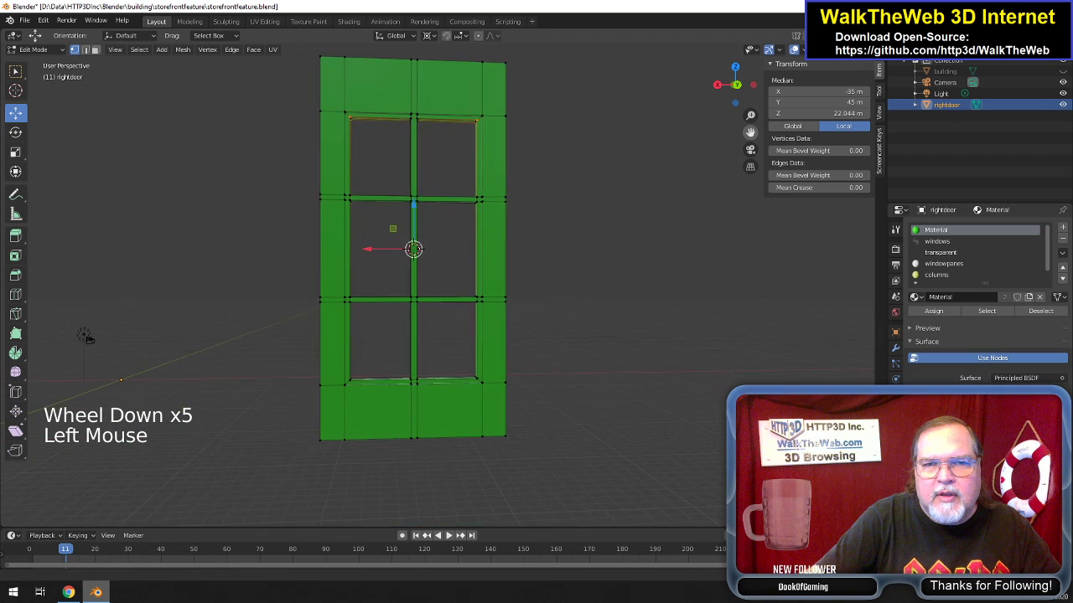
scroll(669, 198, "up", 3)
left_click_drag(750, 133, 761, 199)
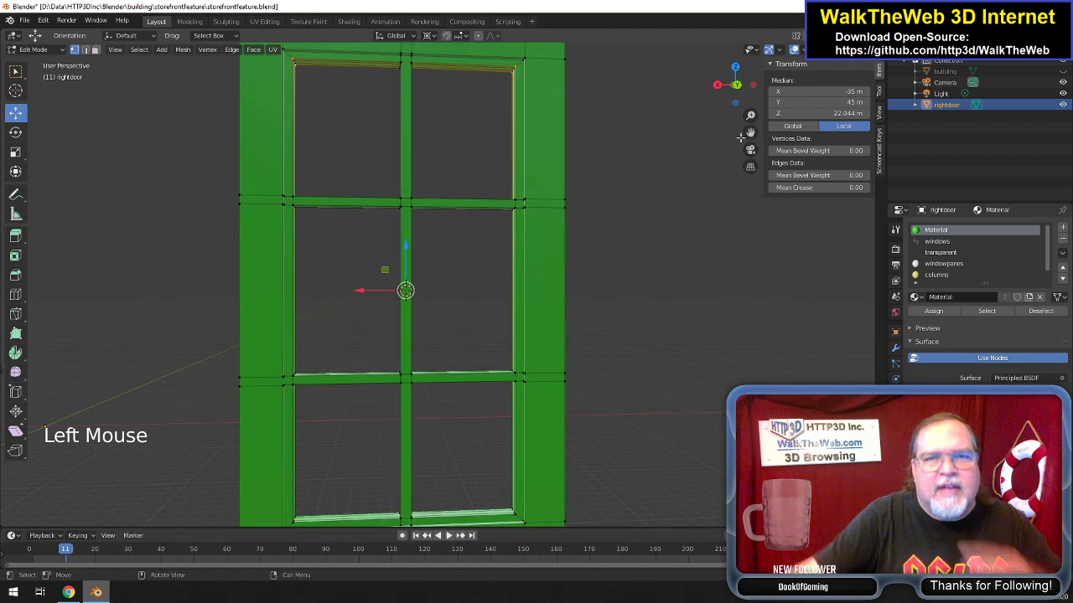
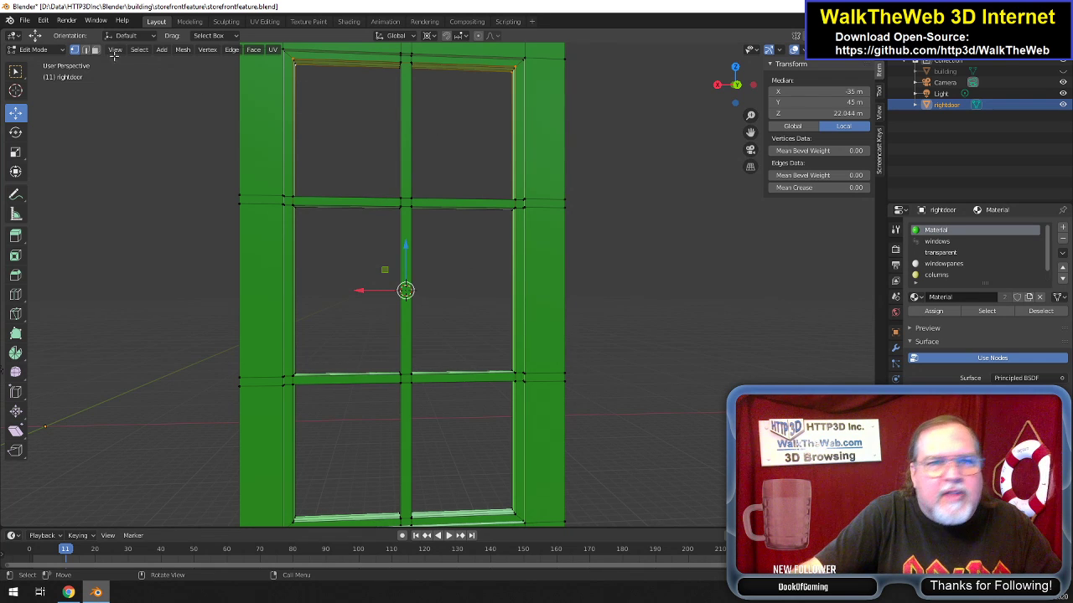
Switch to edge selection and select the two short front edges where the centre mullion meets the top frame.
left_click(85, 50)
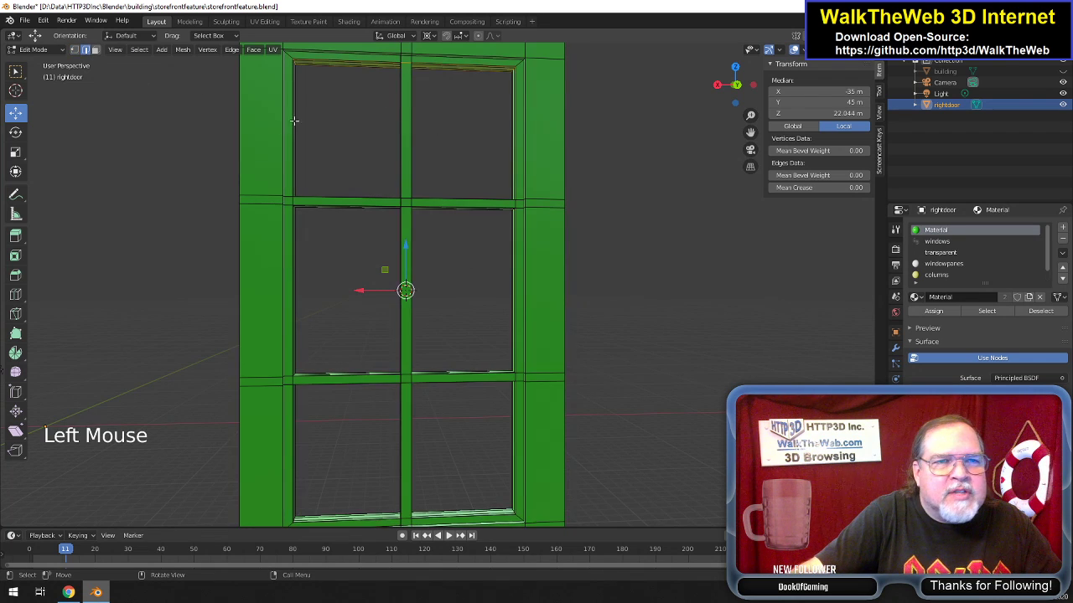
left_click(404, 60, "shift")
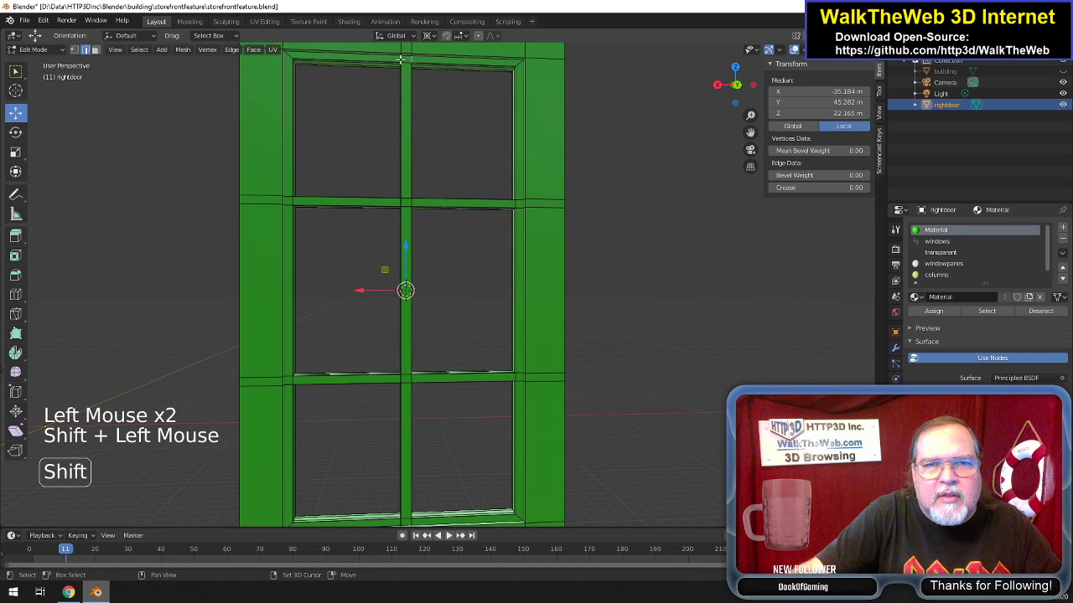
left_click(413, 202, "shift")
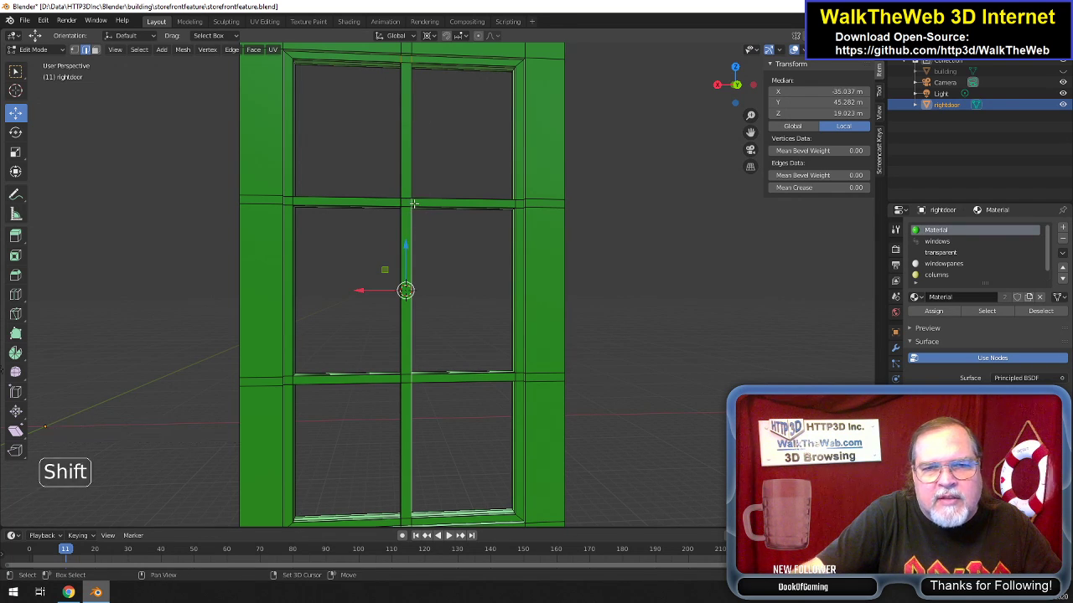
left_click(418, 205, "shift")
left_click(415, 208, "shift")
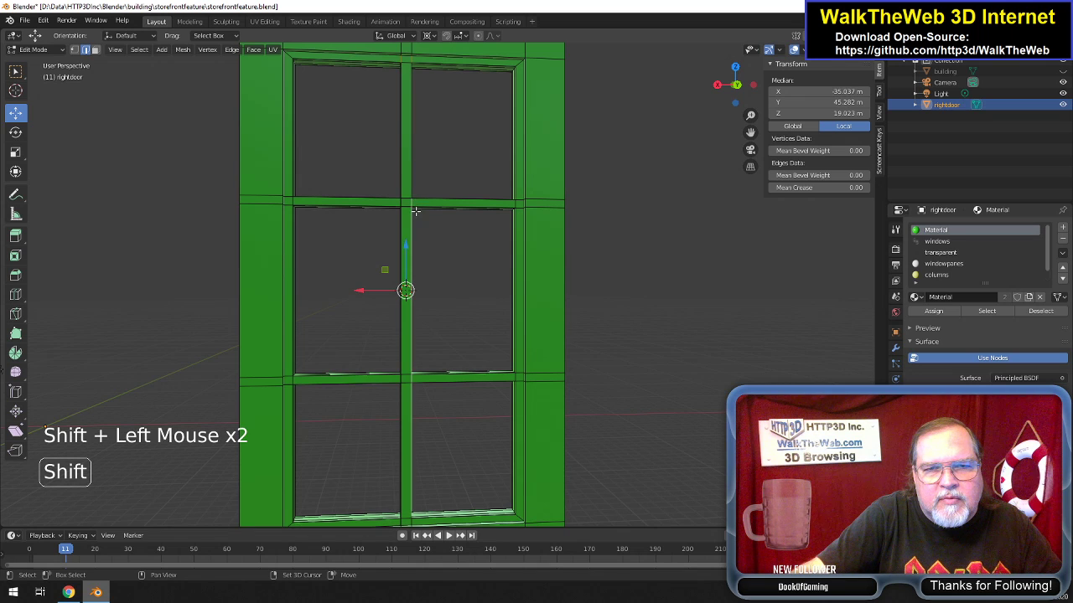
left_click(421, 204, "shift")
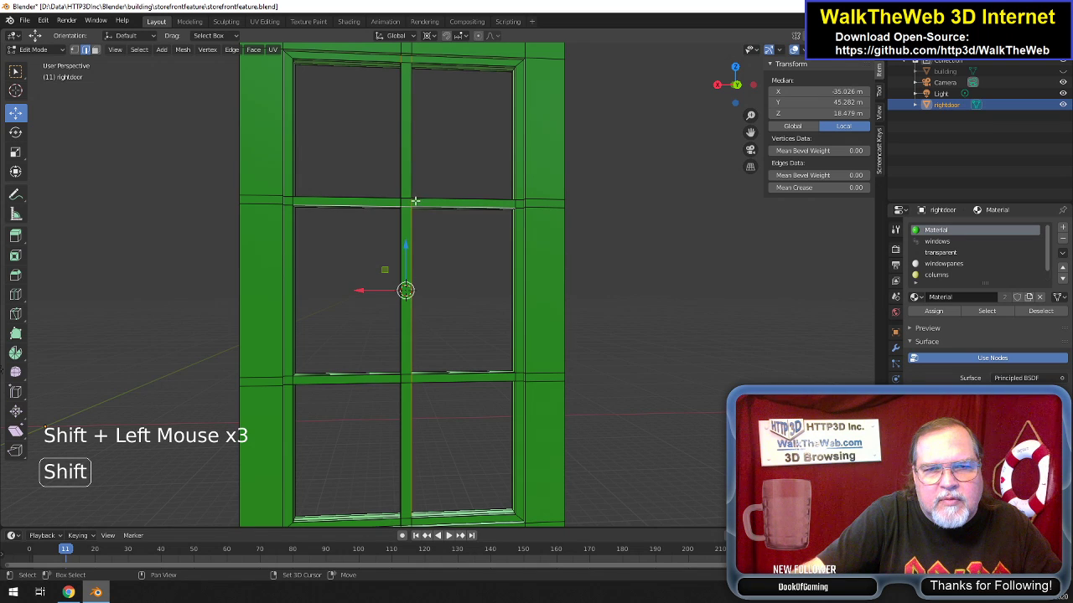
key("ctrl+z")
key("ctrl+z")
key("ctrl+z")
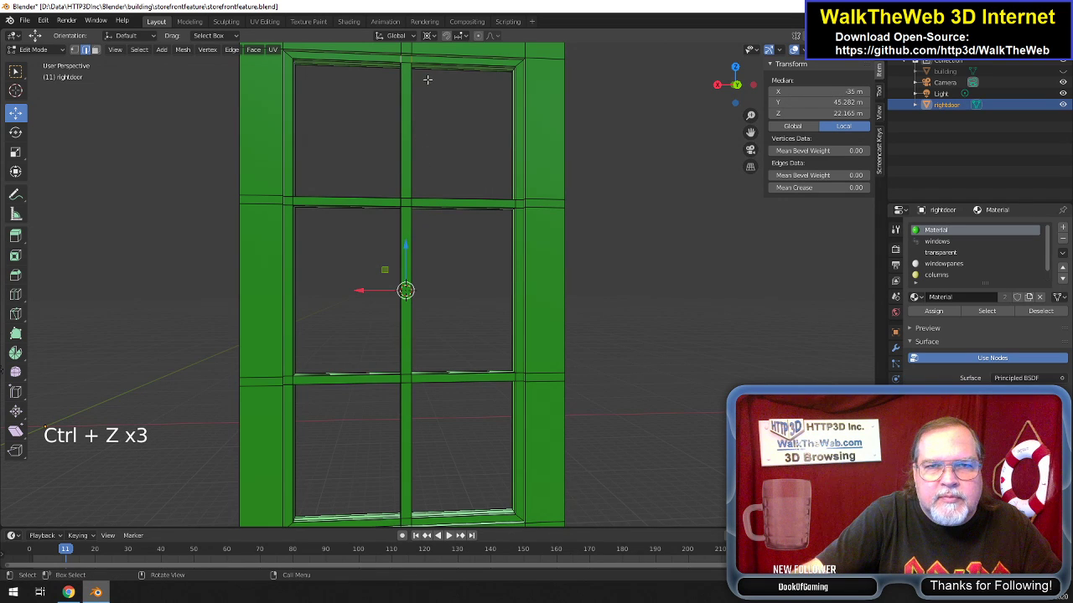
Delete the two short front edges crossing the top frame strip above the centre mullion.
scroll(469, 93, "up", 4)
left_click_drag(750, 133, 796, 572)
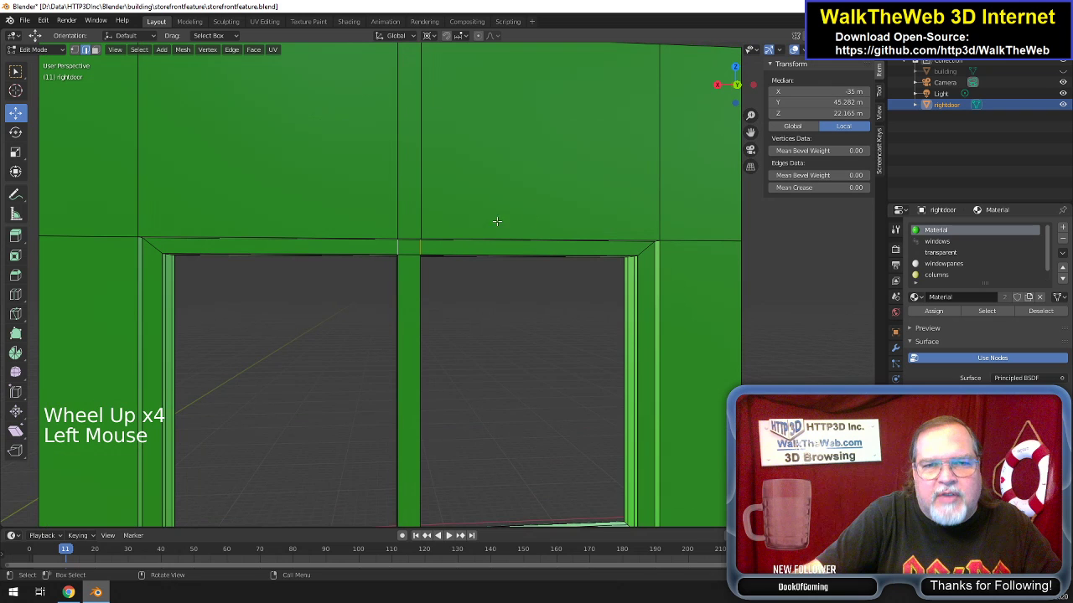
key("Delete")
left_click(445, 325)
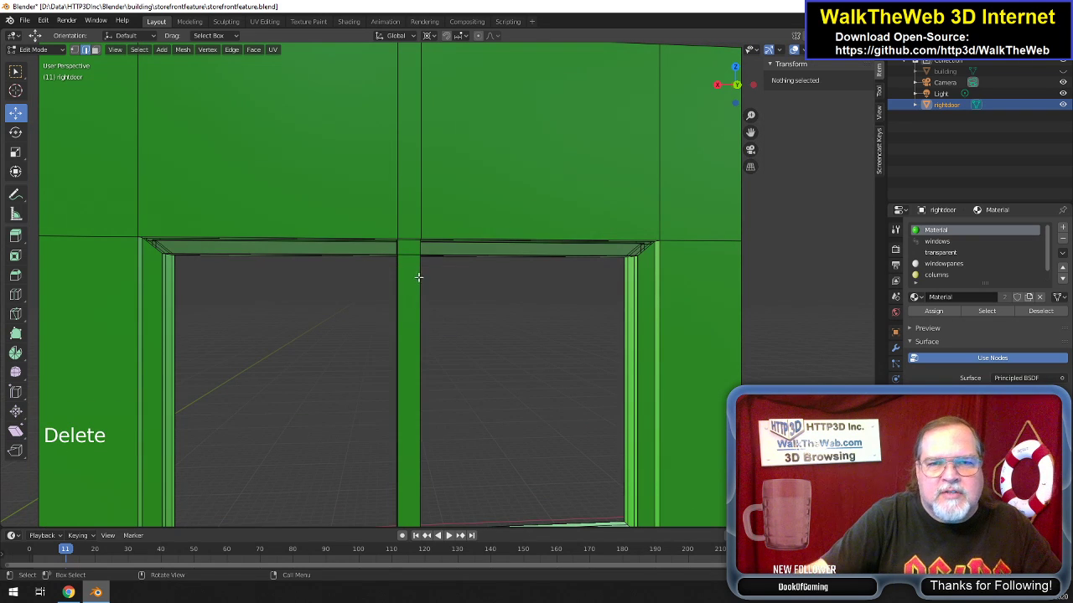
Delete the two long vertical front edges of the centre mullion between the top frame and the upper crossbar.
left_click(408, 248)
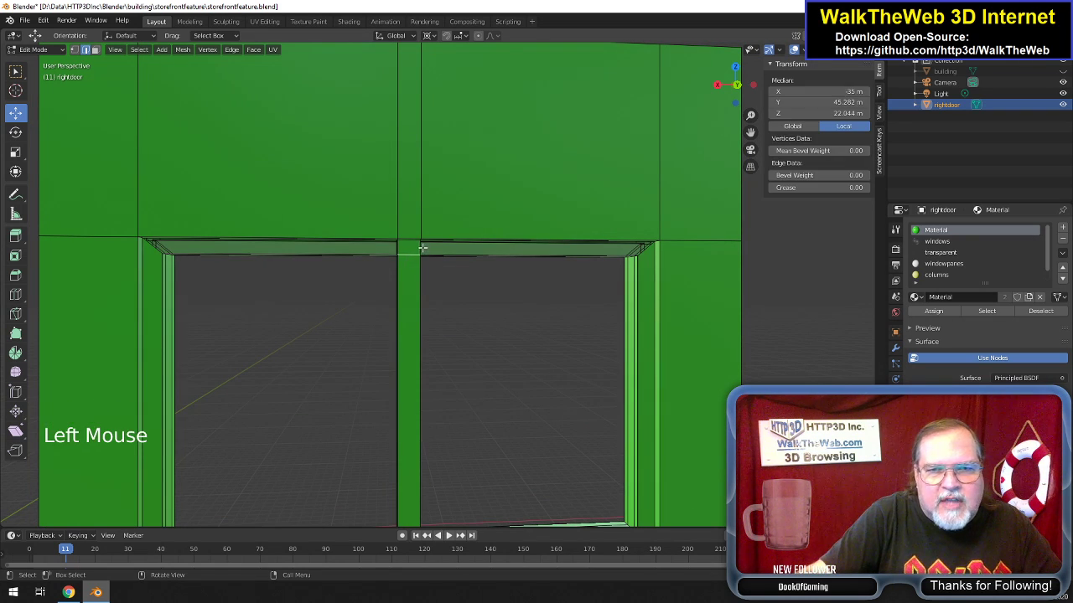
left_click(419, 250)
left_click(403, 251)
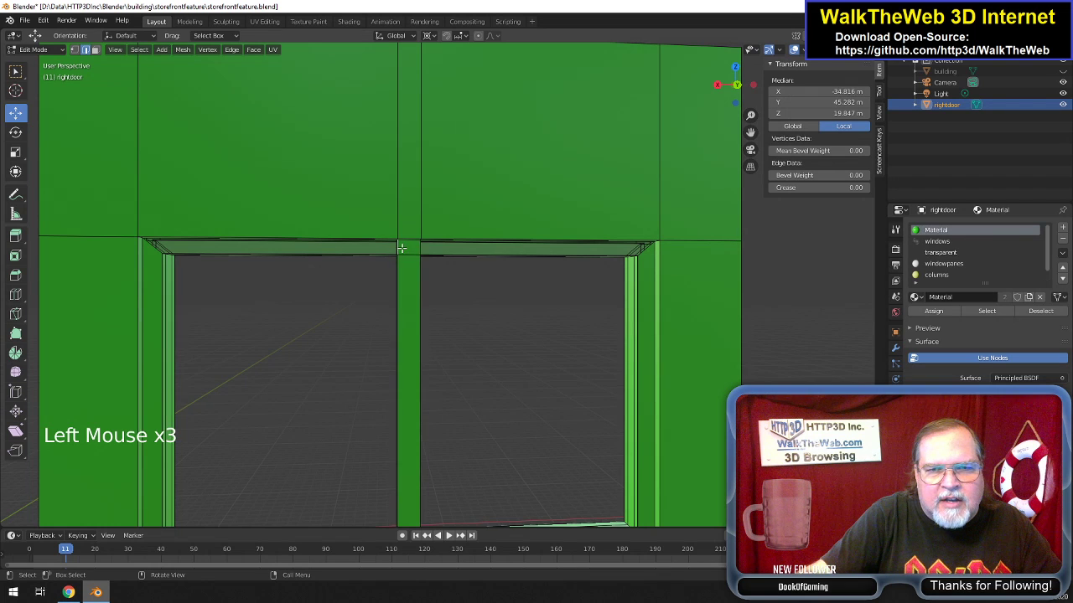
scroll(426, 311, "down", 6)
scroll(426, 312, "up", 6)
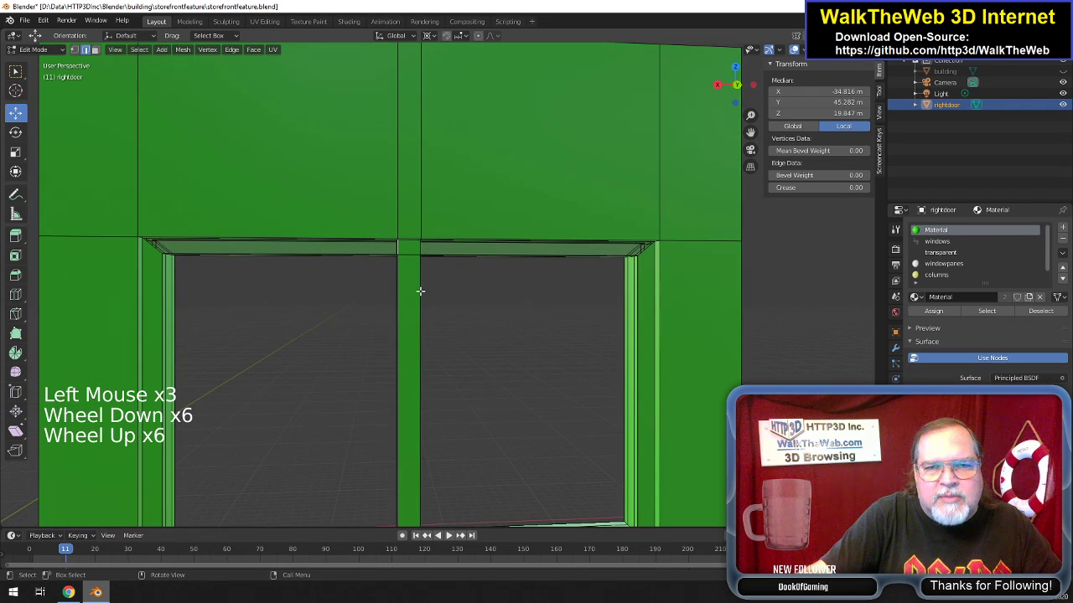
left_click(418, 248, "shift")
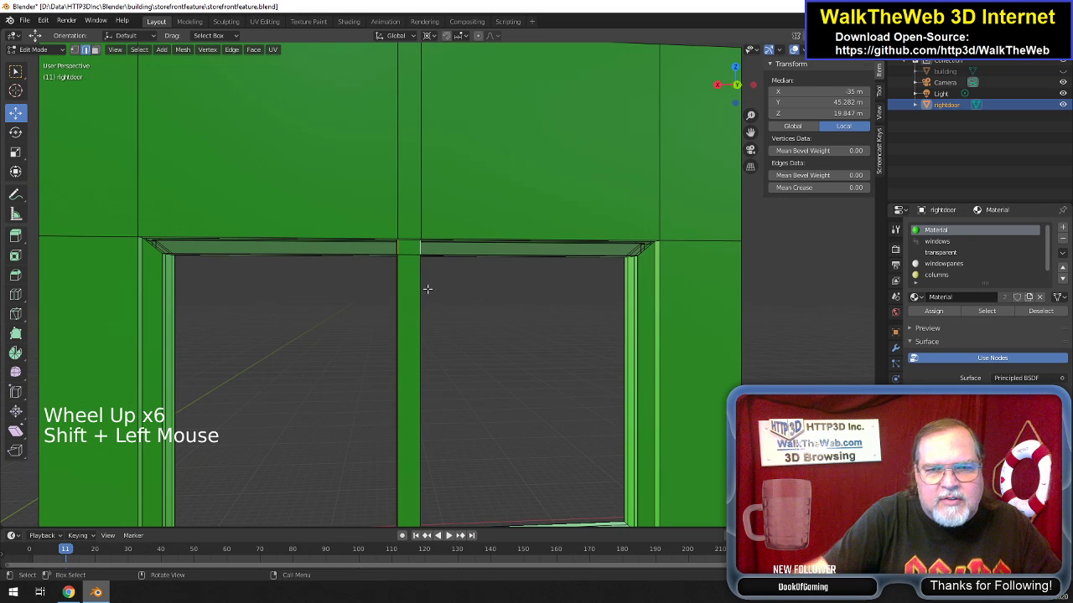
key("Delete")
left_click(428, 290)
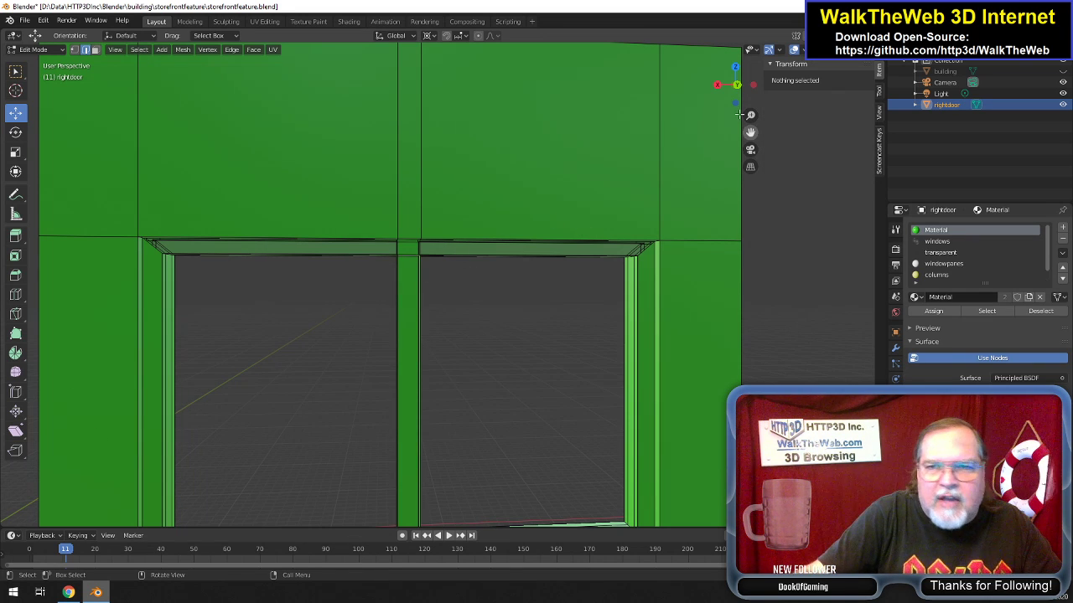
Select the two short inner edges, just behind the front face, where the centre mullion meets the top frame.
mouse_move(730, 84)
left_mouse_down()
mouse_move(741, 99)
mouse_move(738, 35)
mouse_move(741, 96)
mouse_move(730, 84)
left_mouse_up()
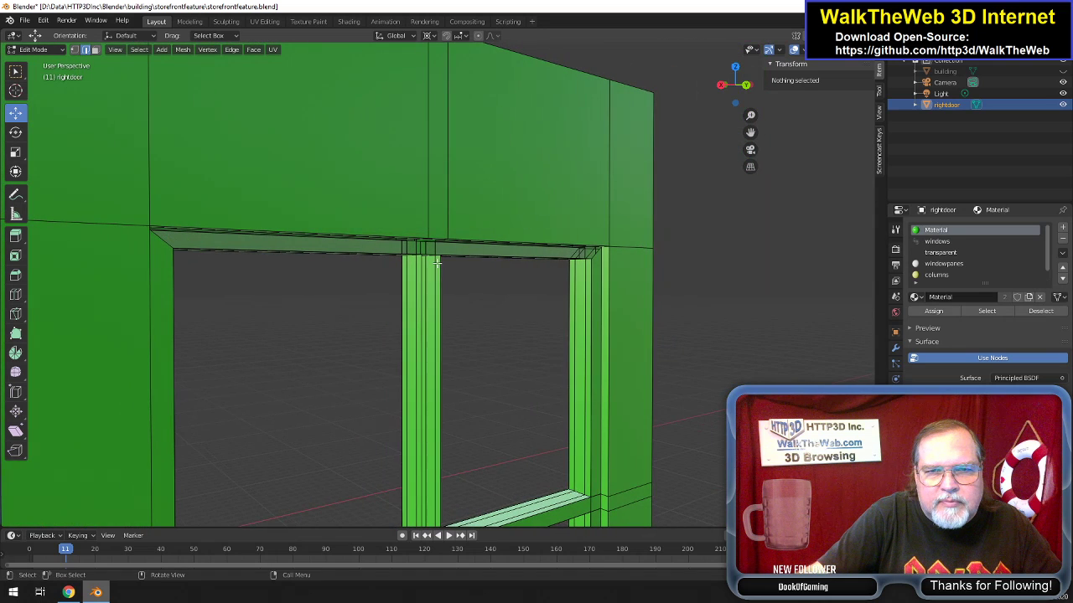
left_click(423, 258, "shift")
left_click(415, 251, "shift")
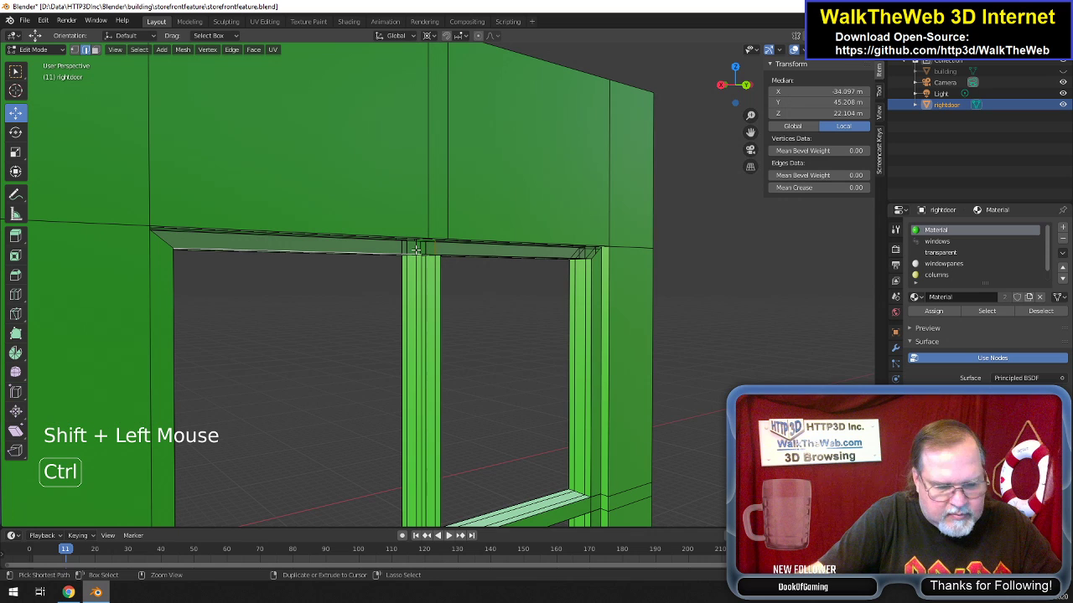
key("ctrl+z")
left_click(416, 250, "shift")
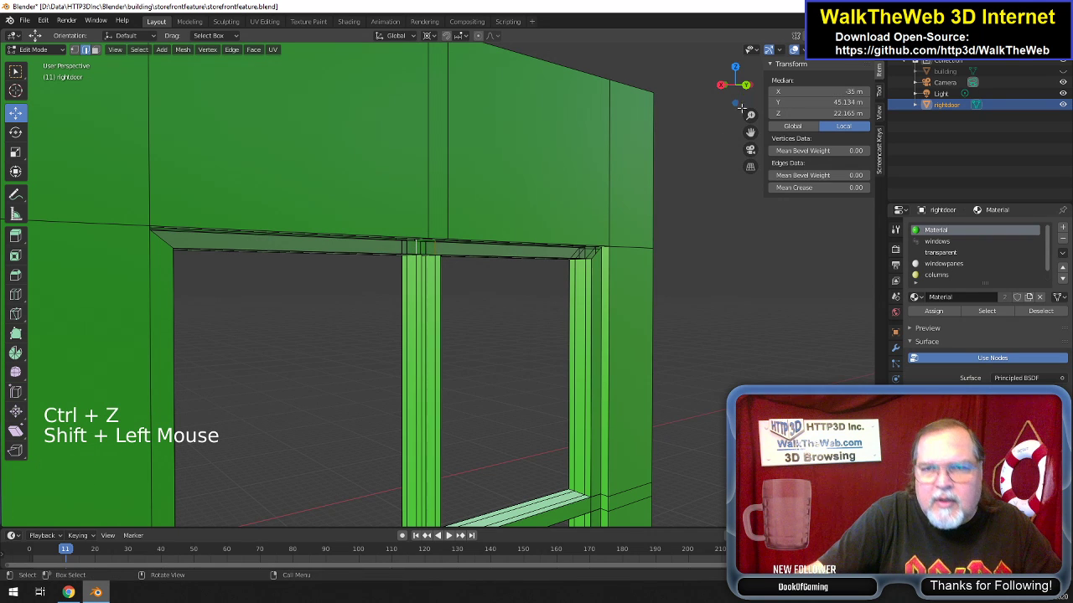
left_click_drag(736, 86, 786, 89)
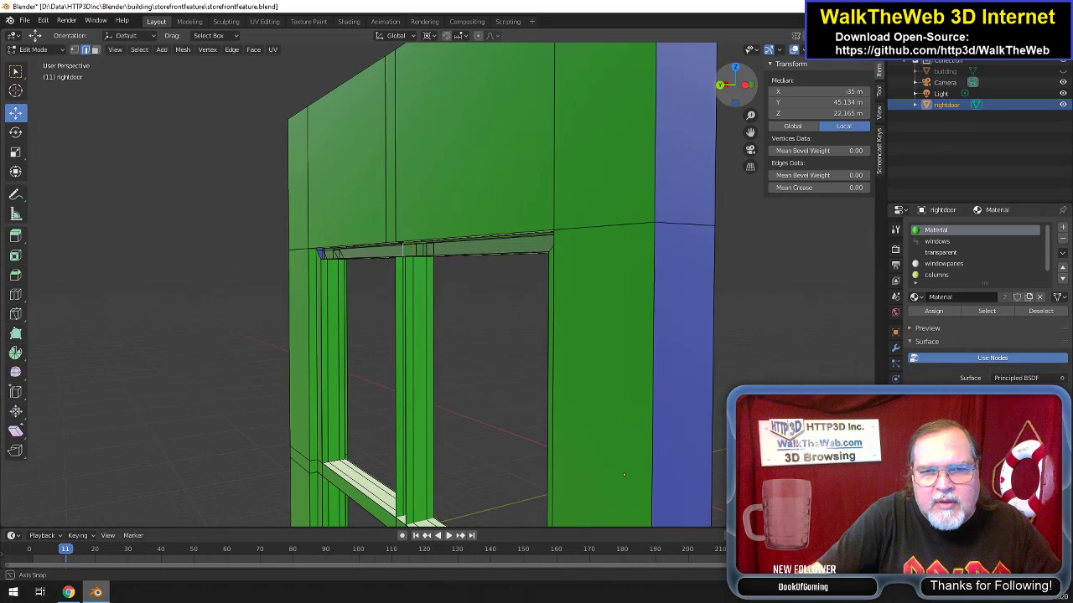
left_click(426, 253, "shift")
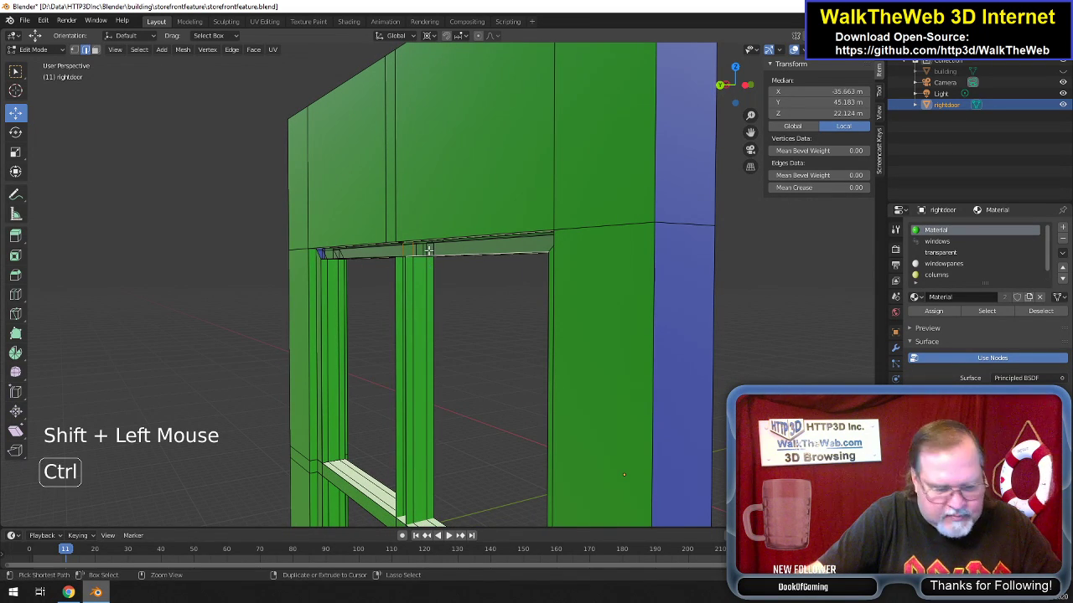
key("ctrl+z")
scroll(428, 249, "up", 3)
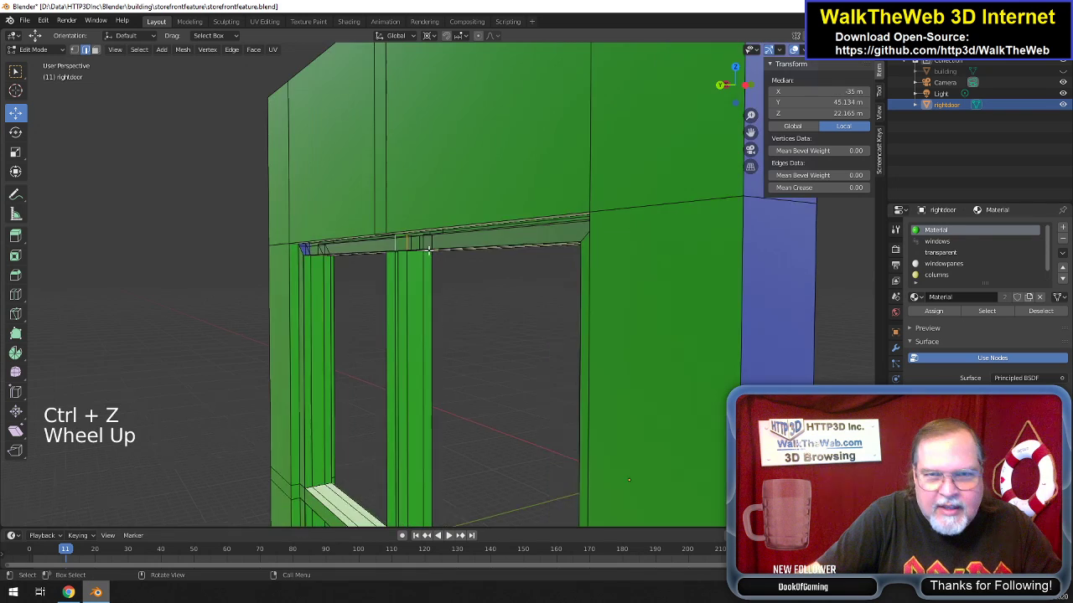
left_click(413, 225, "shift")
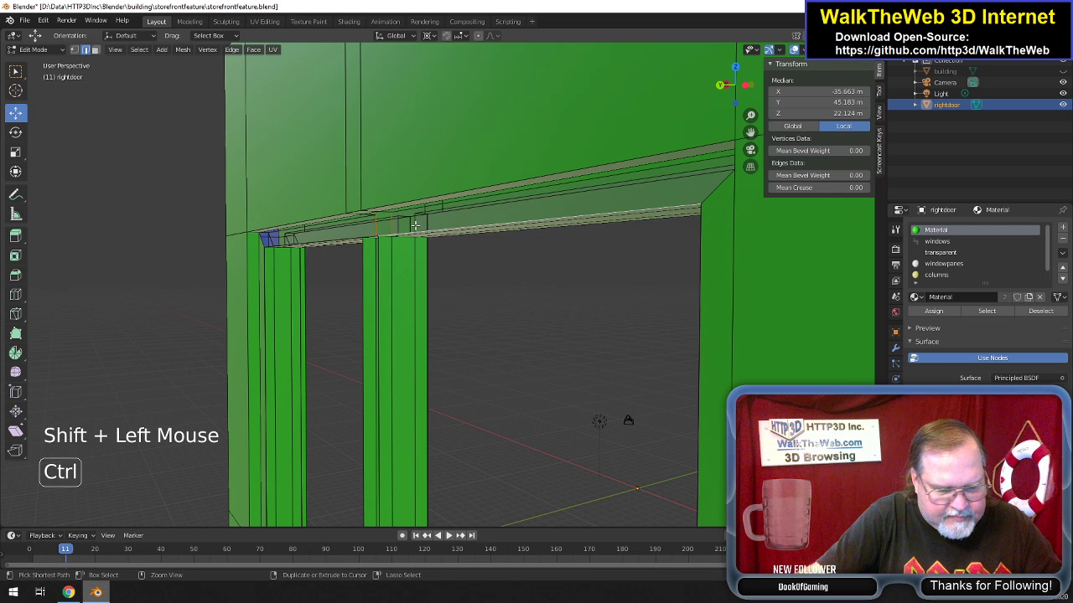
key("ctrl+z")
left_click(414, 222, "shift")
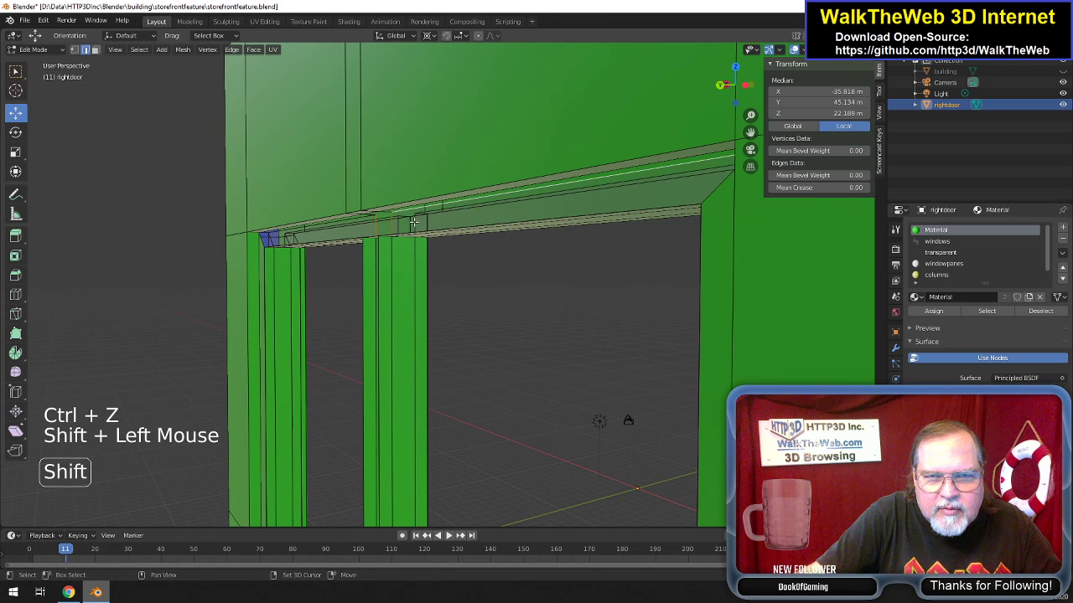
left_click(414, 222, "shift")
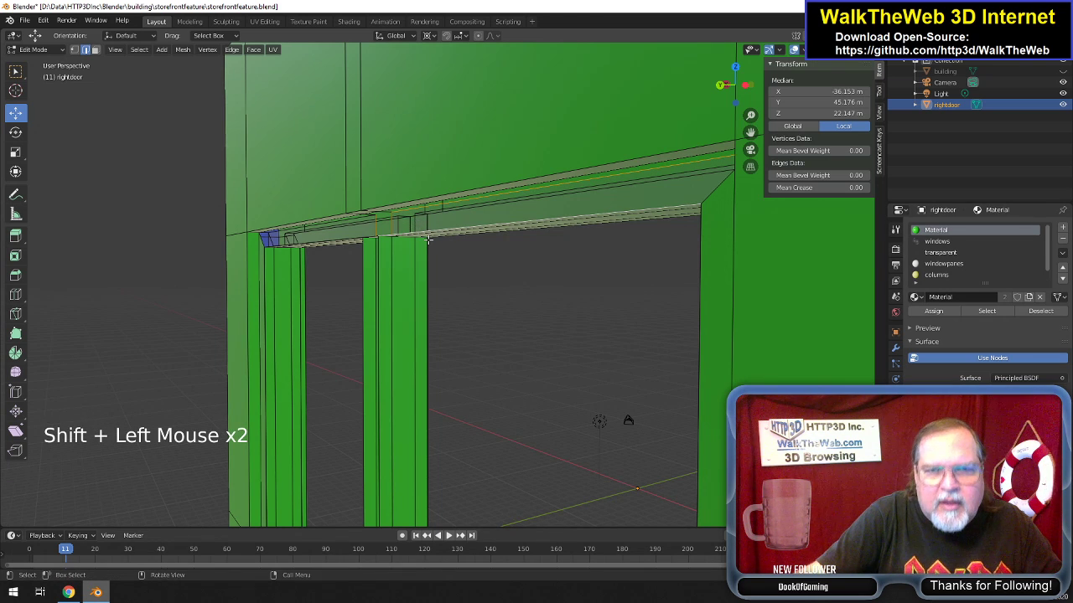
key("ctrl+z")
key("ctrl+z")
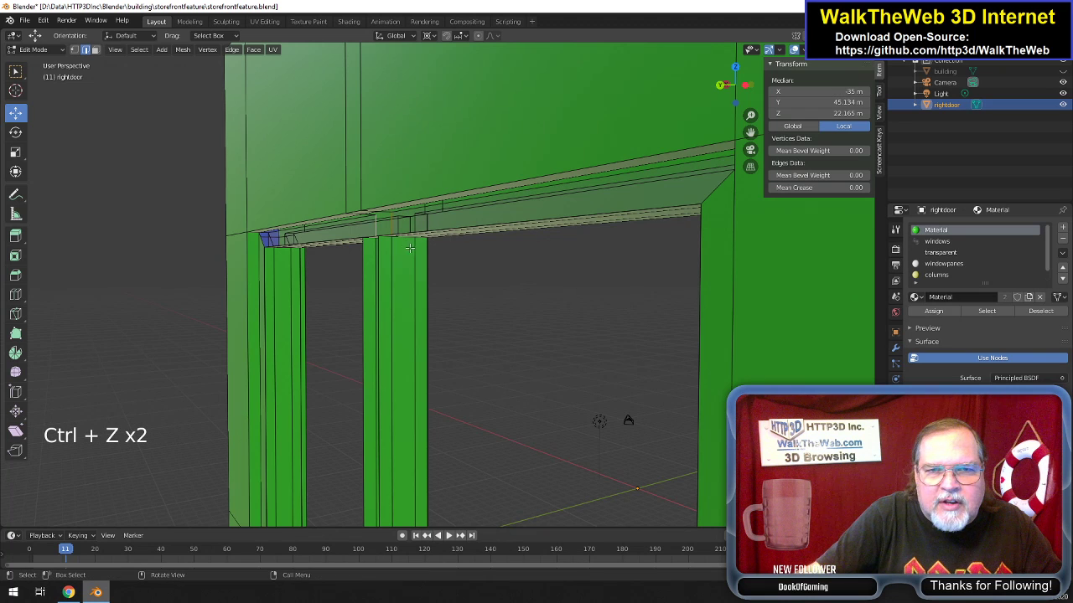
Delete the two selected short inner edges where the mullion meets the top frame, using Only Edges & Faces.
key("Delete")
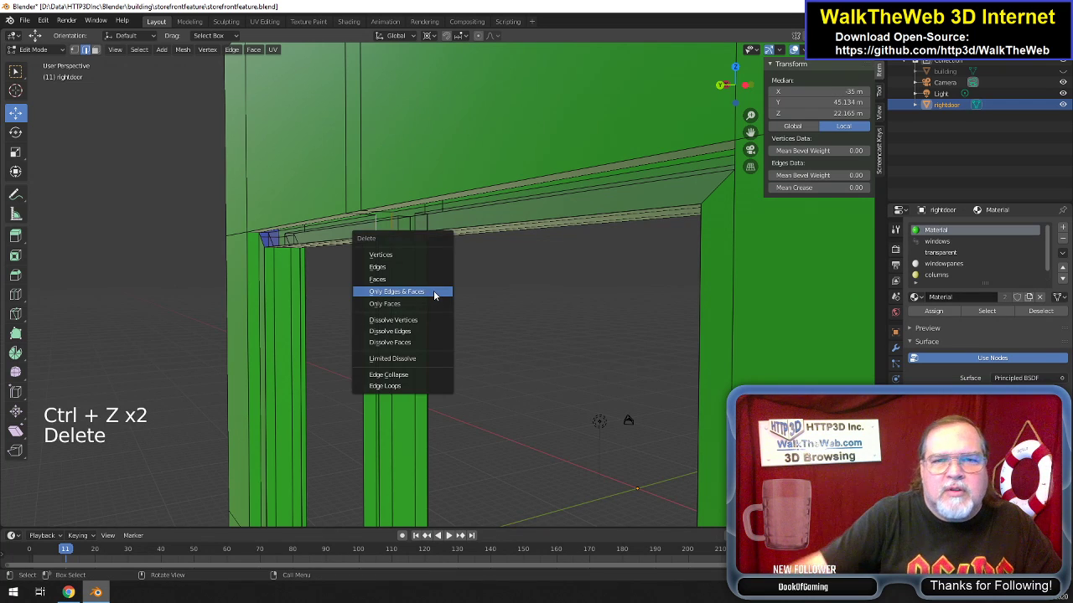
left_click(426, 298)
Select the two long vertical inner edges of the centre mullion nearest the front and check them against the window openings.
left_click(392, 224)
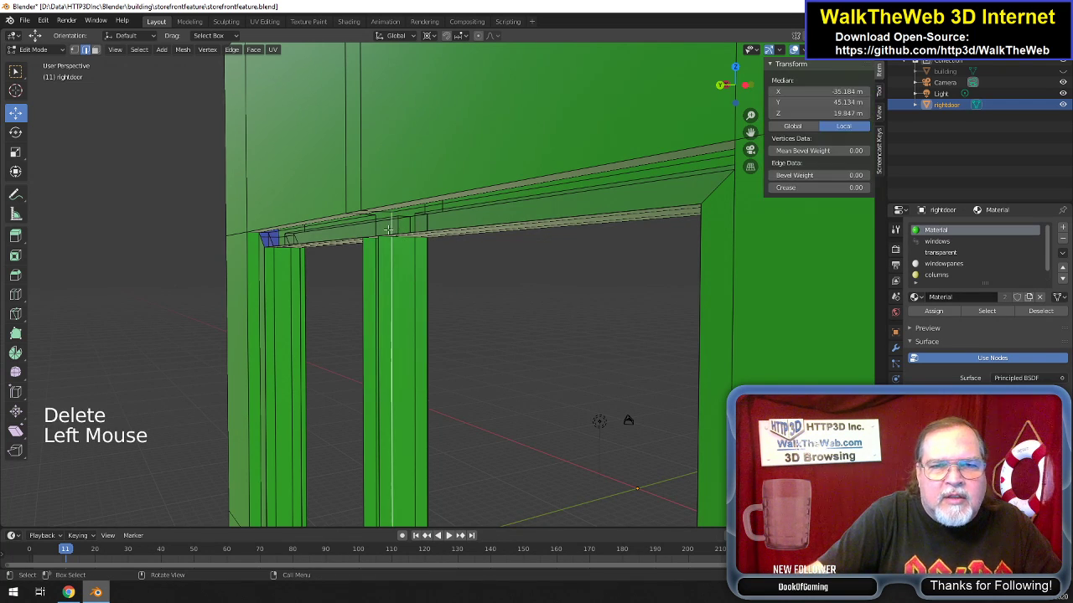
left_click(396, 243, "shift")
scroll(440, 290, "down", 5)
scroll(444, 298, "down", 2)
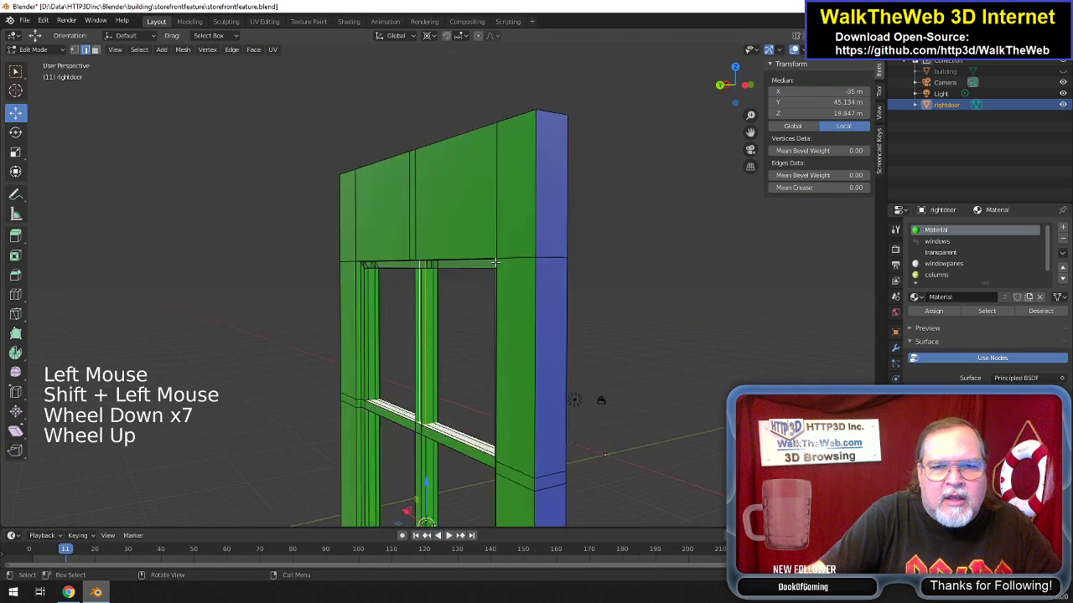
scroll(556, 196, "up", 5)
left_click(735, 99)
left_click_drag(735, 98, 725, 94)
scroll(725, 94, "down", 6)
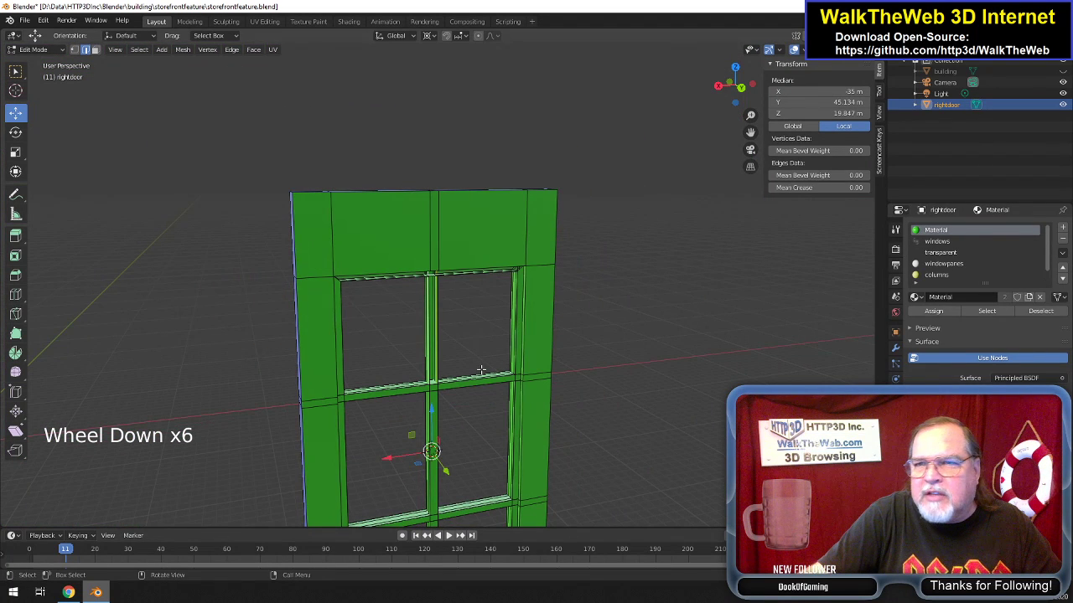
Reveal all hidden geometry of the door mesh and clear the selection.
key("alt+h")
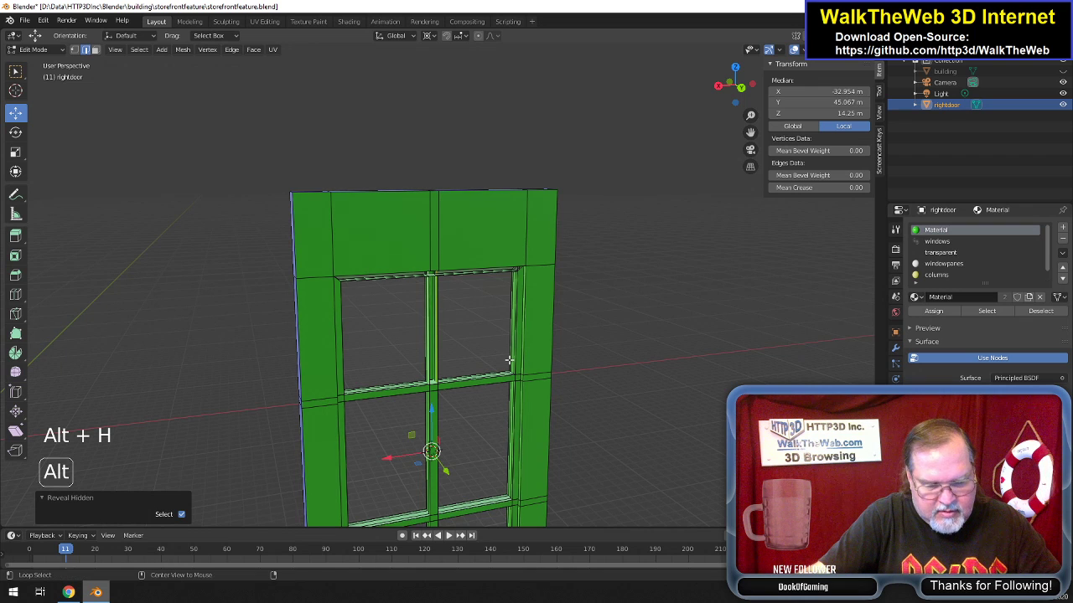
key("alt+h")
left_click(570, 337)
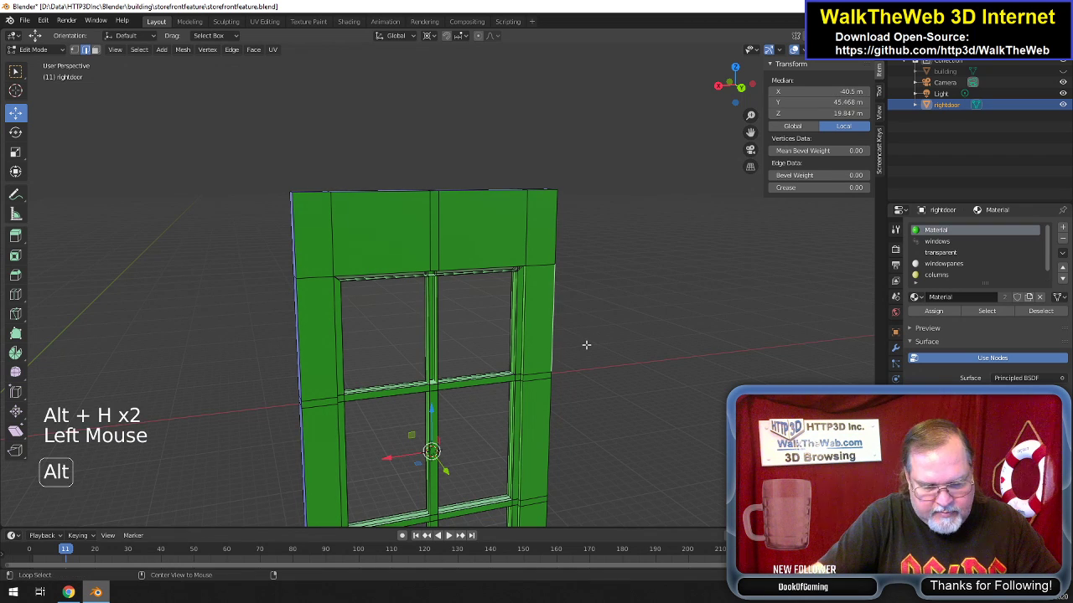
key("alt+h")
key("ctrl+z")
key("ctrl+z")
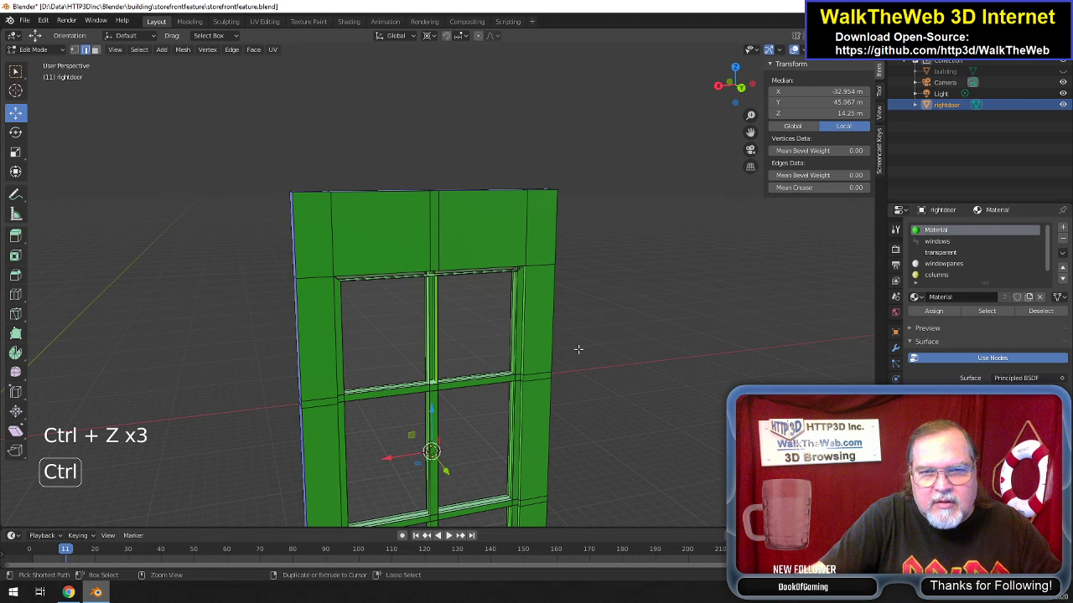
key("alt+h")
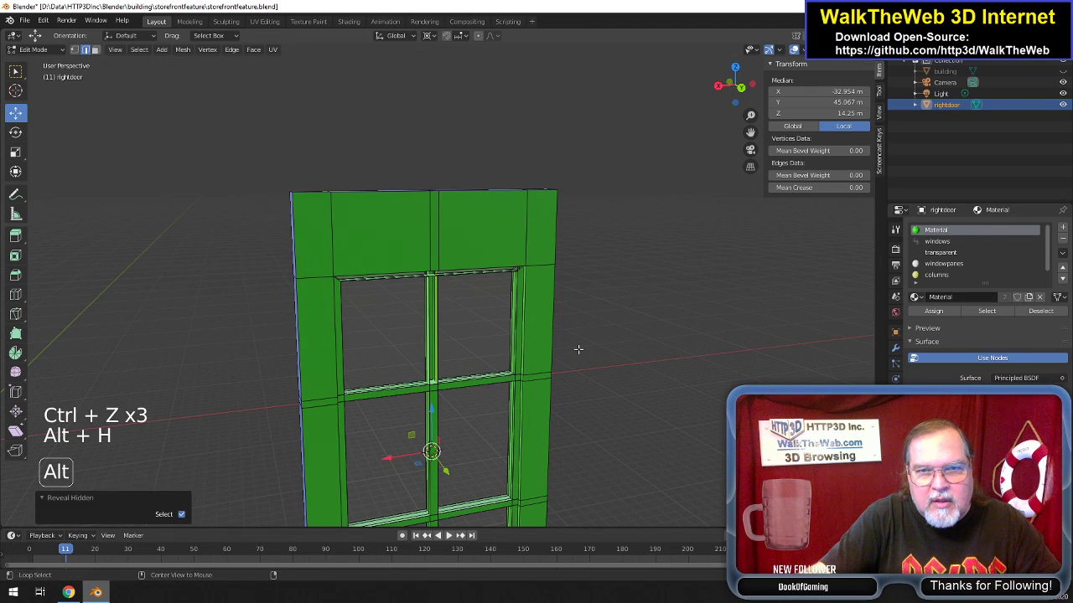
scroll(611, 335, "up", 6)
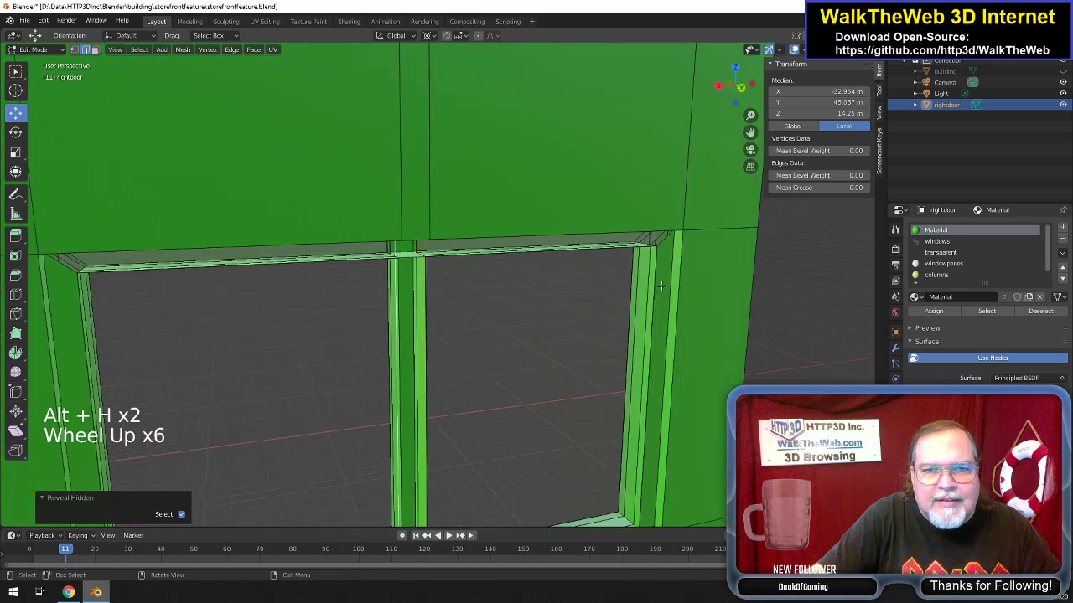
left_click_drag(730, 87, 752, 161)
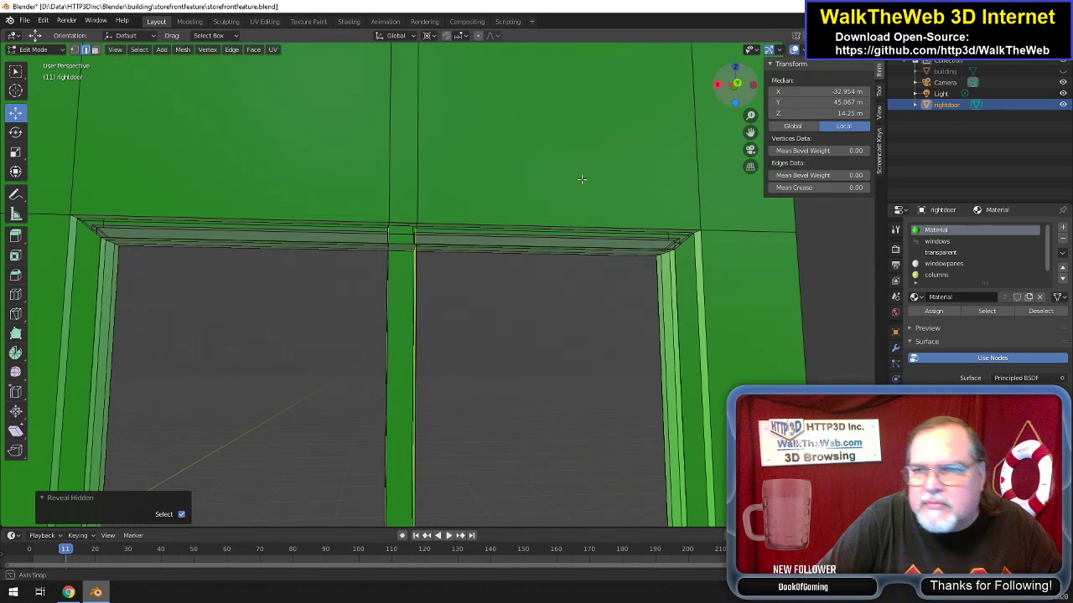
left_click(495, 341)
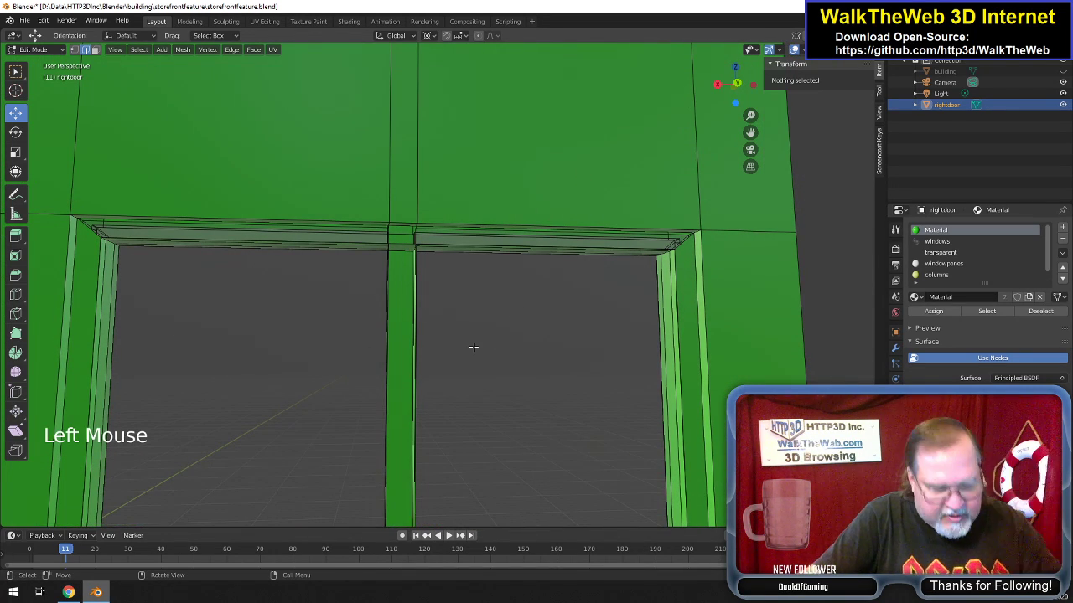
key("alt+h")
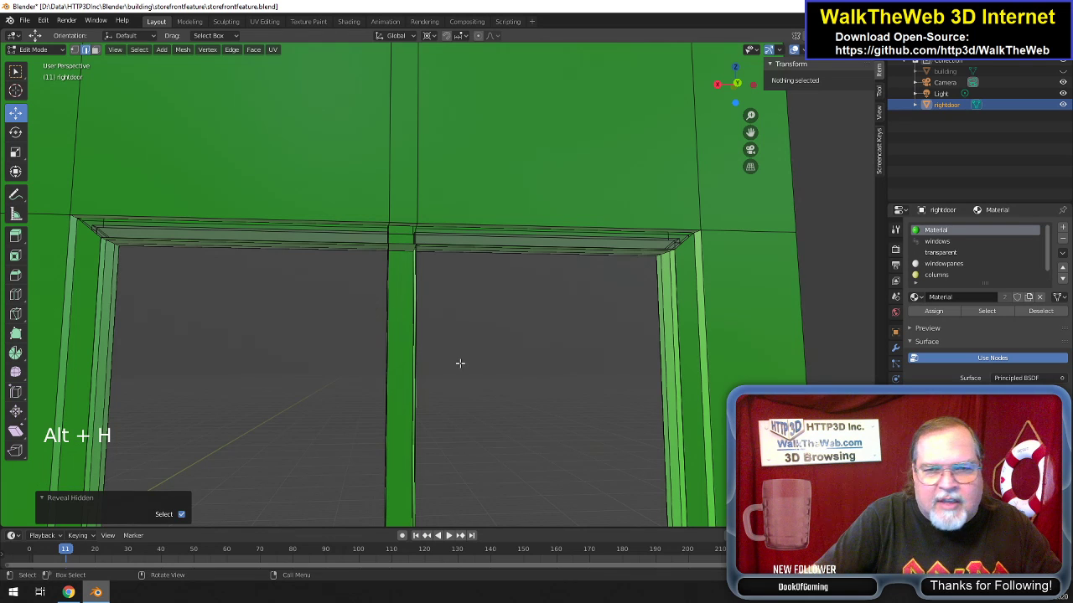
Delete the two long vertical inner edges nearest the front of the centre mullion with Only Edges & Faces.
left_click_drag(735, 84, 726, 89)
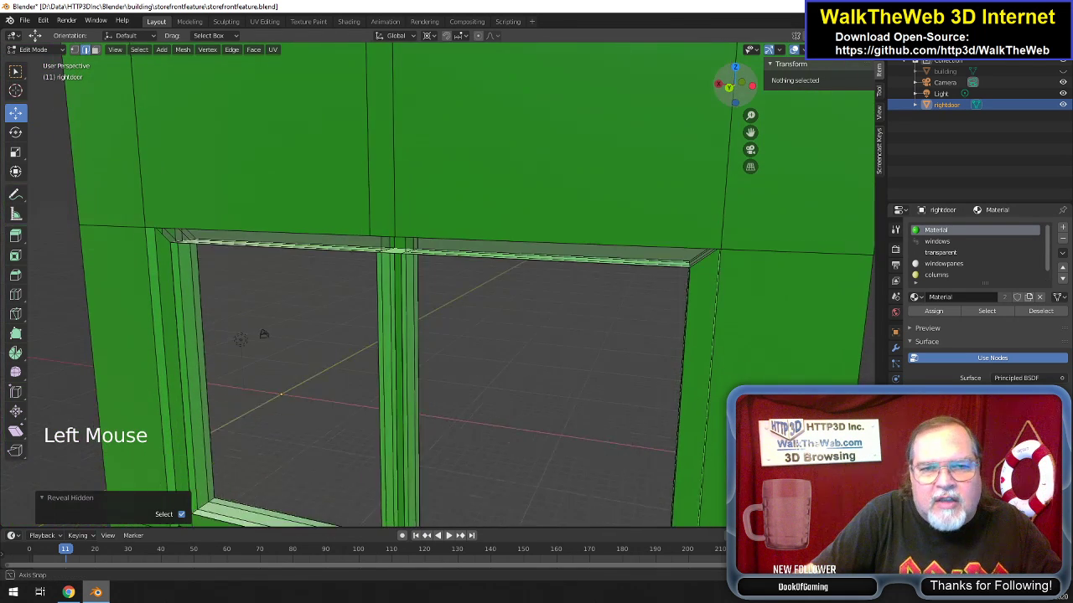
left_click(407, 245)
left_click(423, 289, "shift")
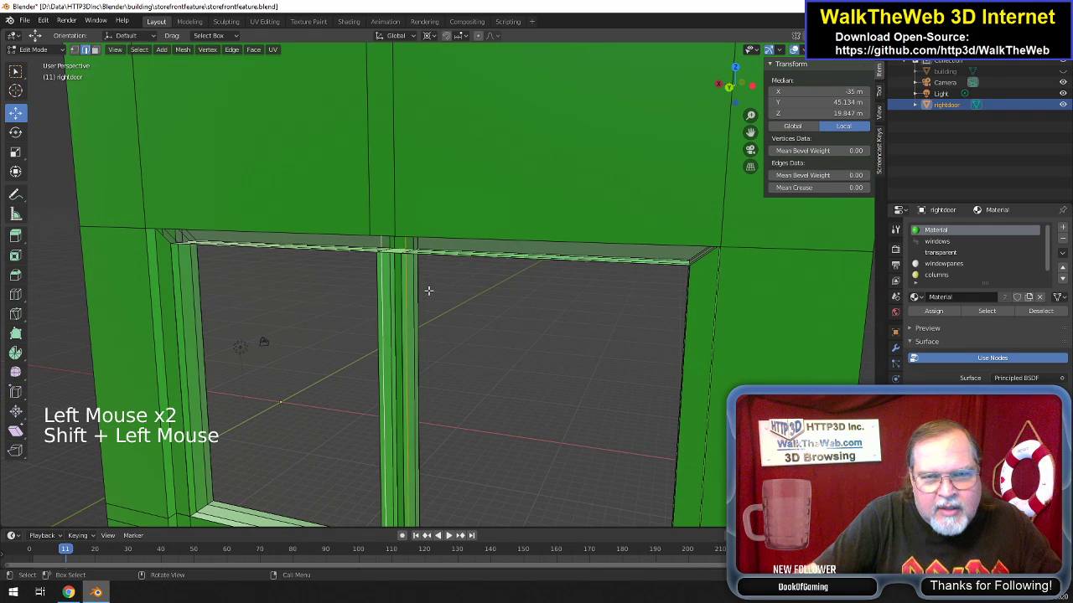
key("Delete")
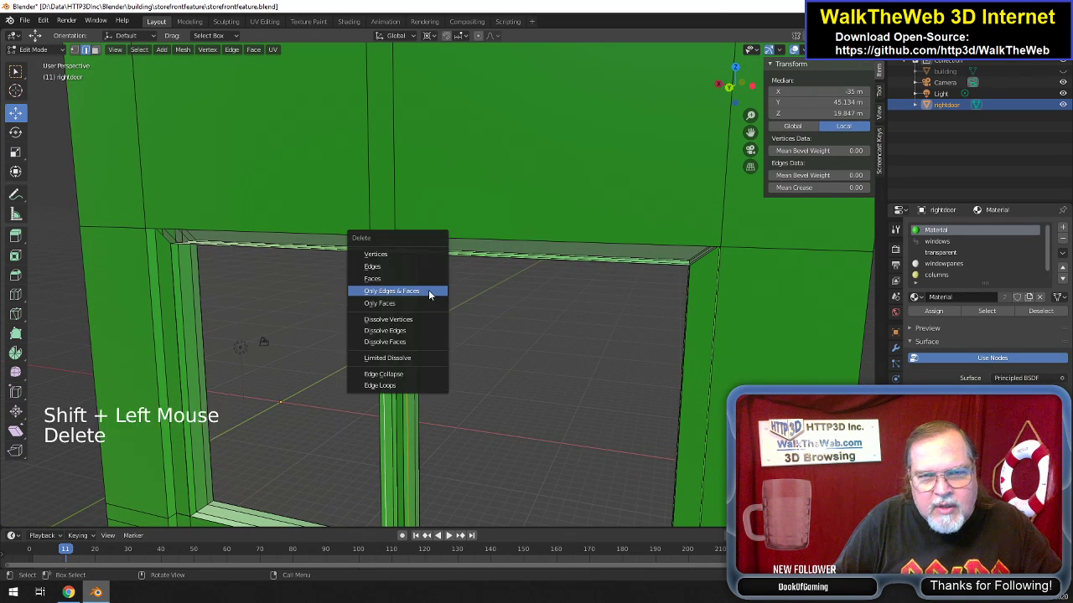
left_click(428, 291)
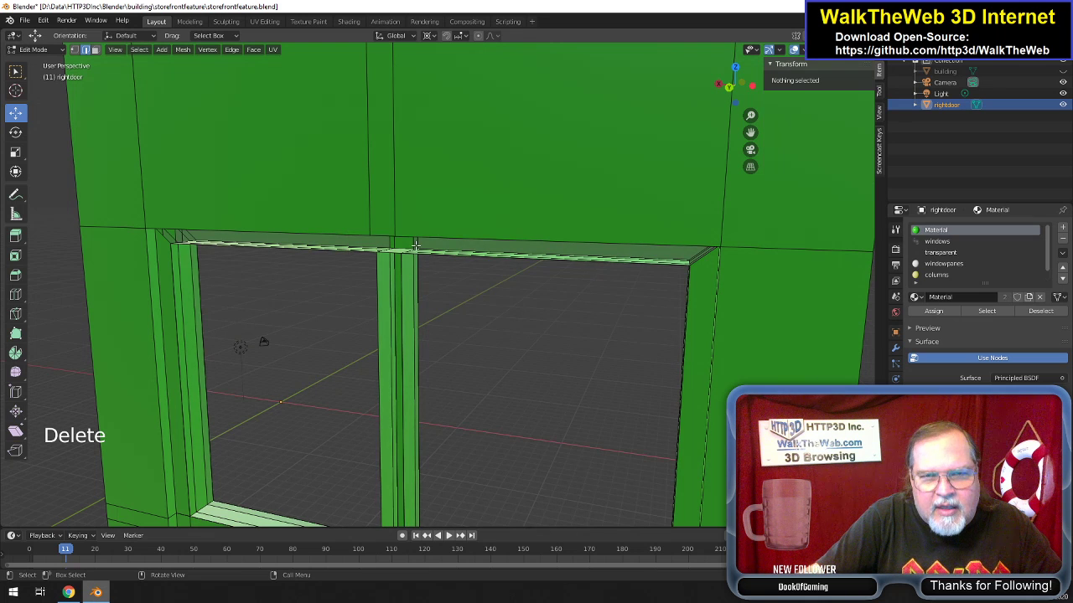
Delete one long vertical inner edge nearest the mullion's back and the short inner edge above its opposite side.
left_click(414, 244)
left_click(390, 245, "shift")
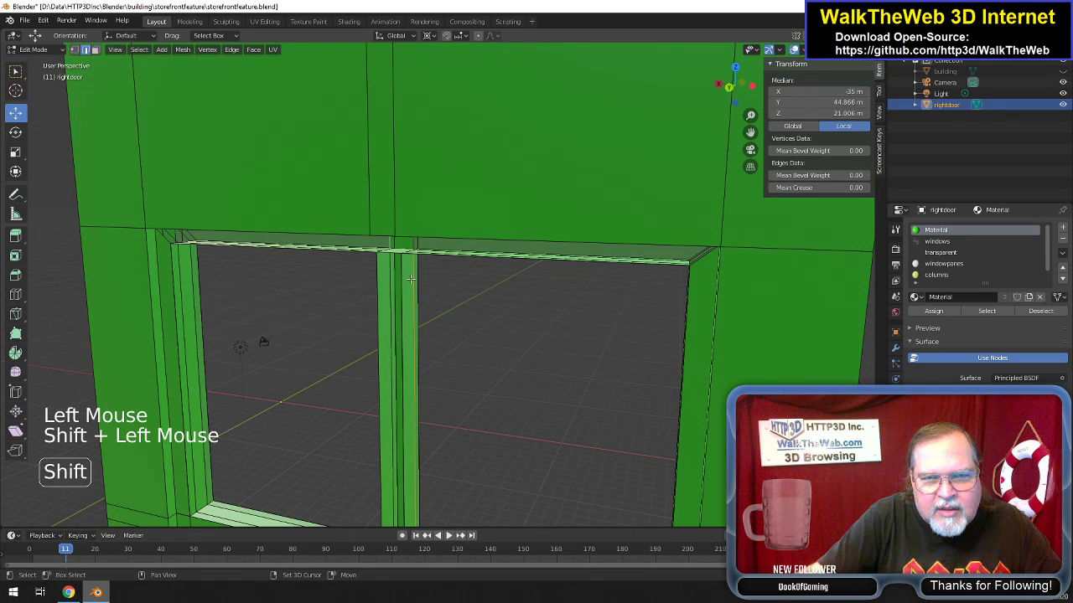
key("Delete")
left_click(412, 282)
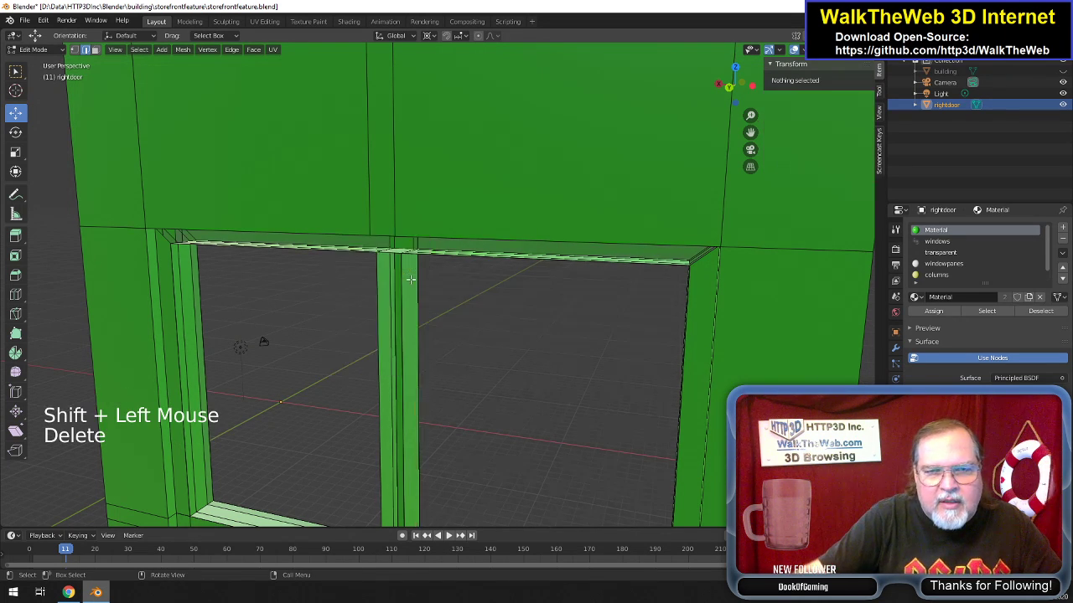
Delete the remaining long vertical and short inner edges nearest the mullion's back with Only Edges & Faces.
left_click(404, 251)
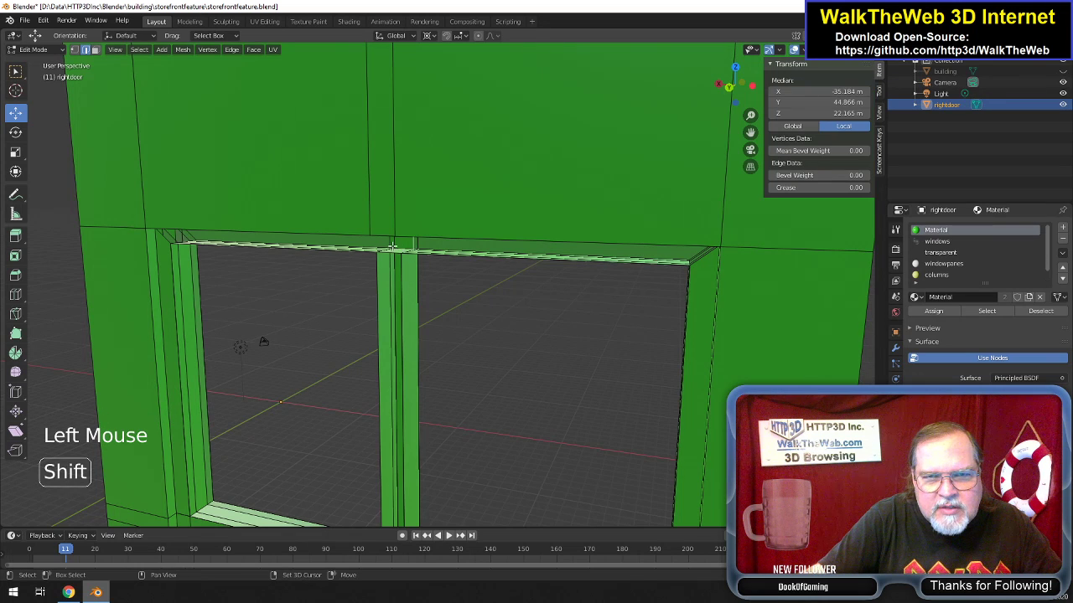
left_click(390, 245, "shift")
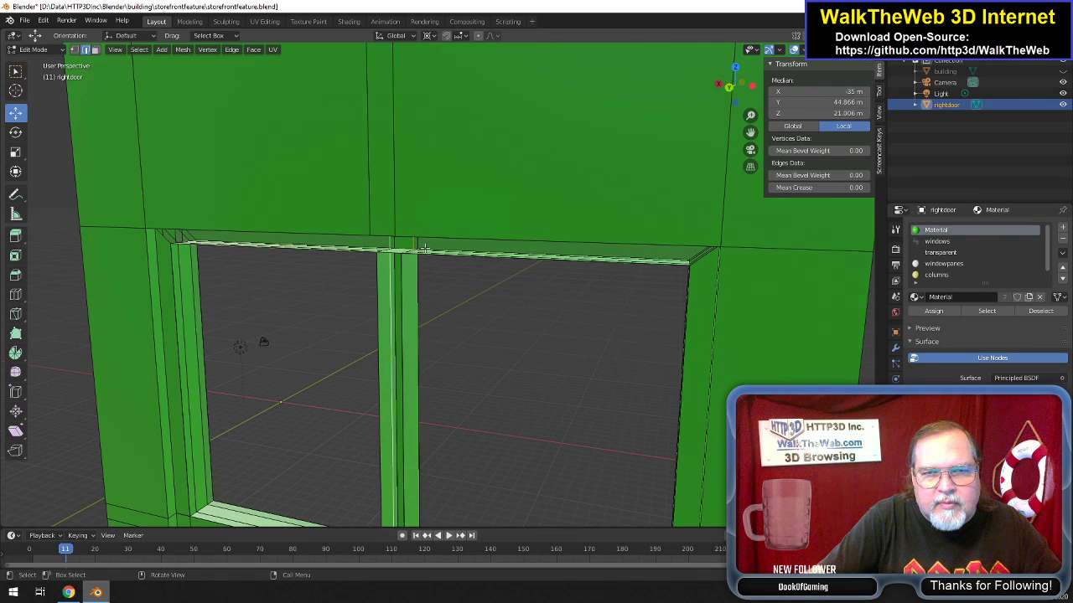
left_click(404, 247, "shift")
left_click(413, 247, "shift")
key("Delete")
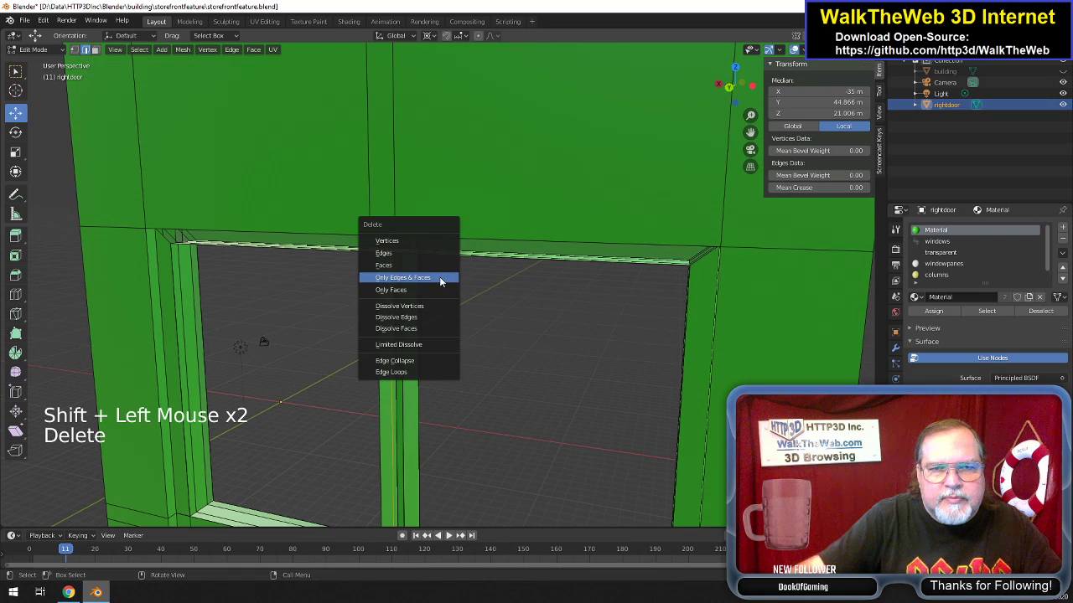
left_click(440, 279)
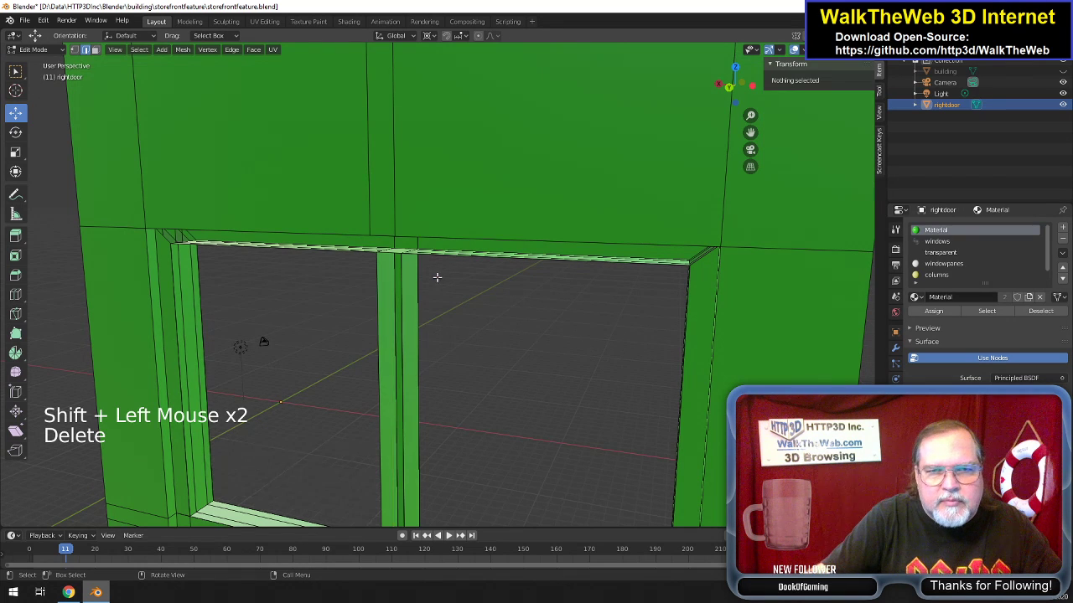
Delete the two short edges crossing the top frame strip above the centre mullion on the door's back face.
left_click(397, 244, "shift")
left_click_drag(742, 100, 683, 107)
left_click_drag(717, 172, 605, 165)
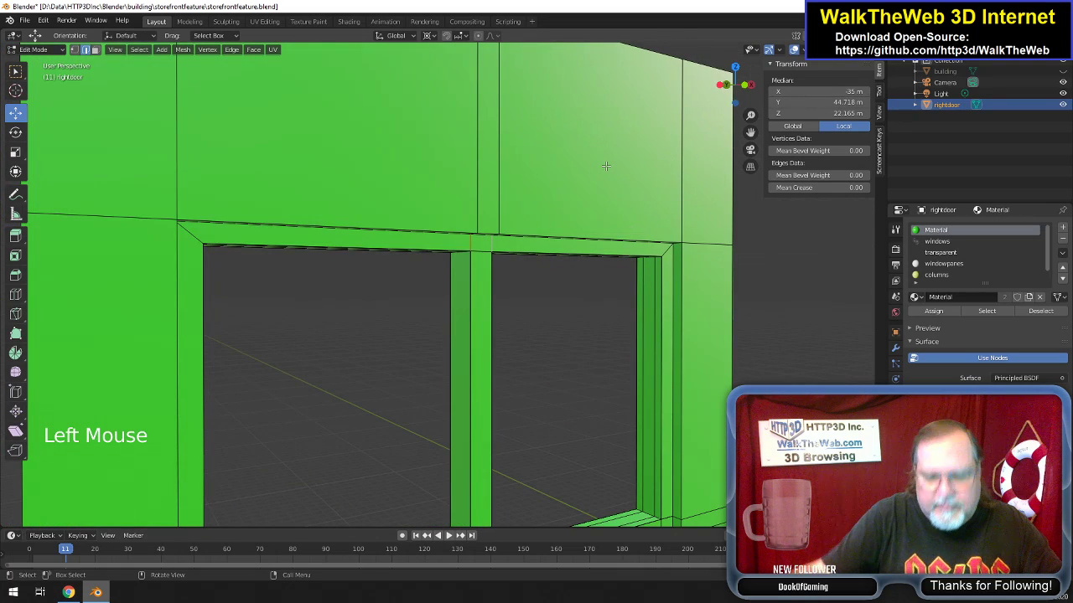
key("Delete")
left_click(605, 165)
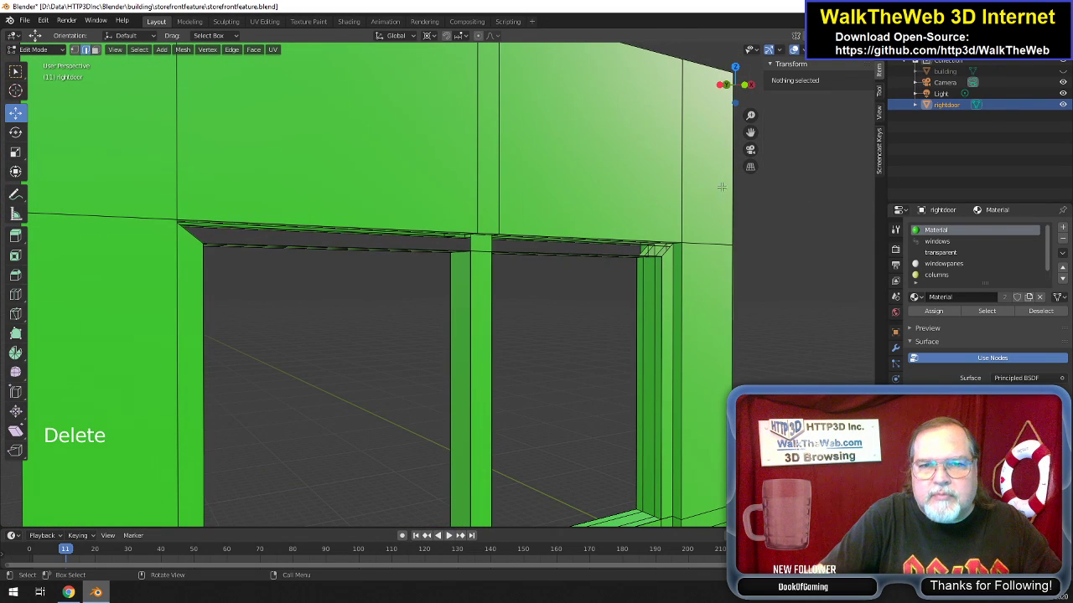
left_click_drag(730, 85, 513, 249)
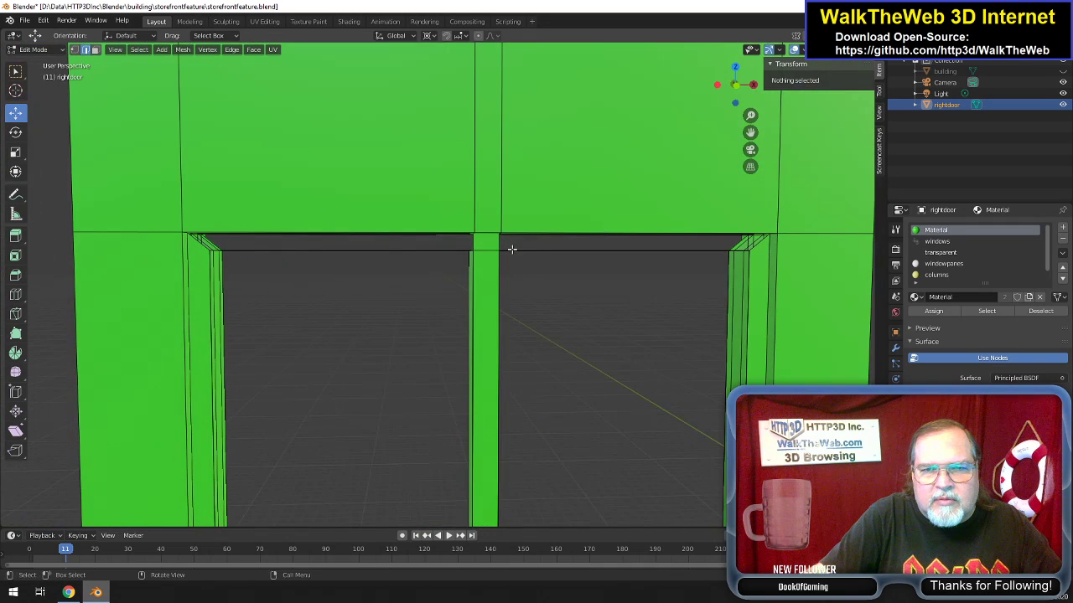
Delete the two short edges crossing the top frame strip above the centre mullion on the door's front face with Only Edges & Faces.
left_click(500, 243)
left_click(477, 244, "shift")
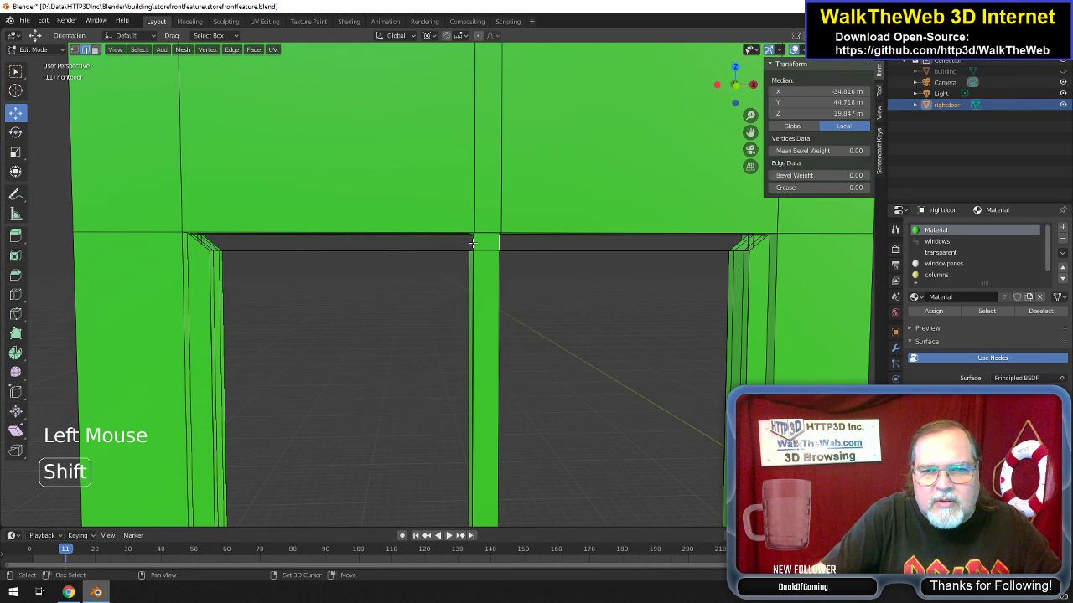
left_click(473, 243, "shift")
key("Delete")
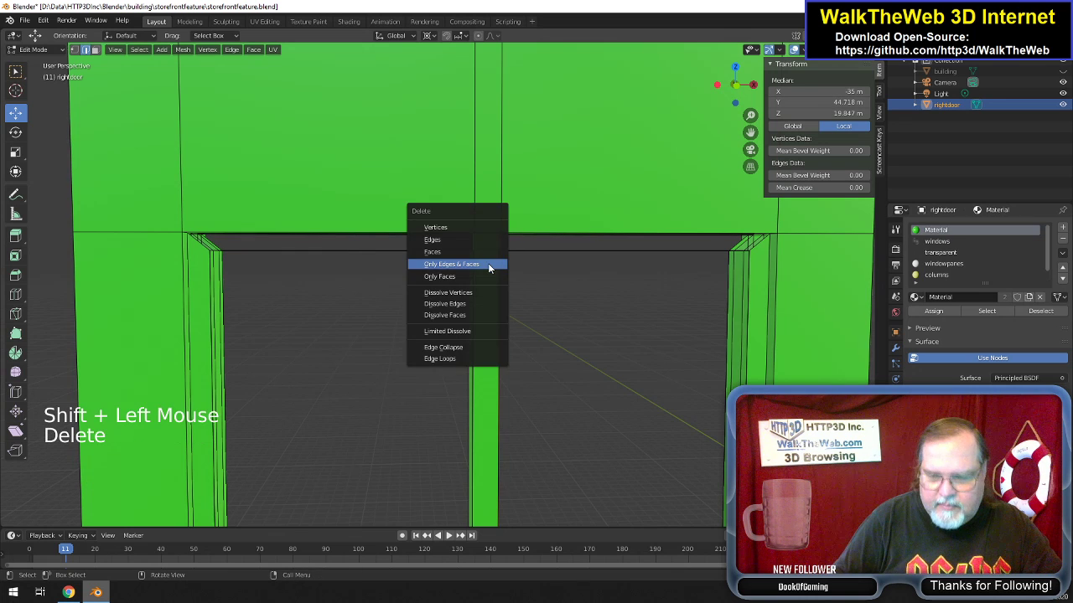
left_click(488, 264)
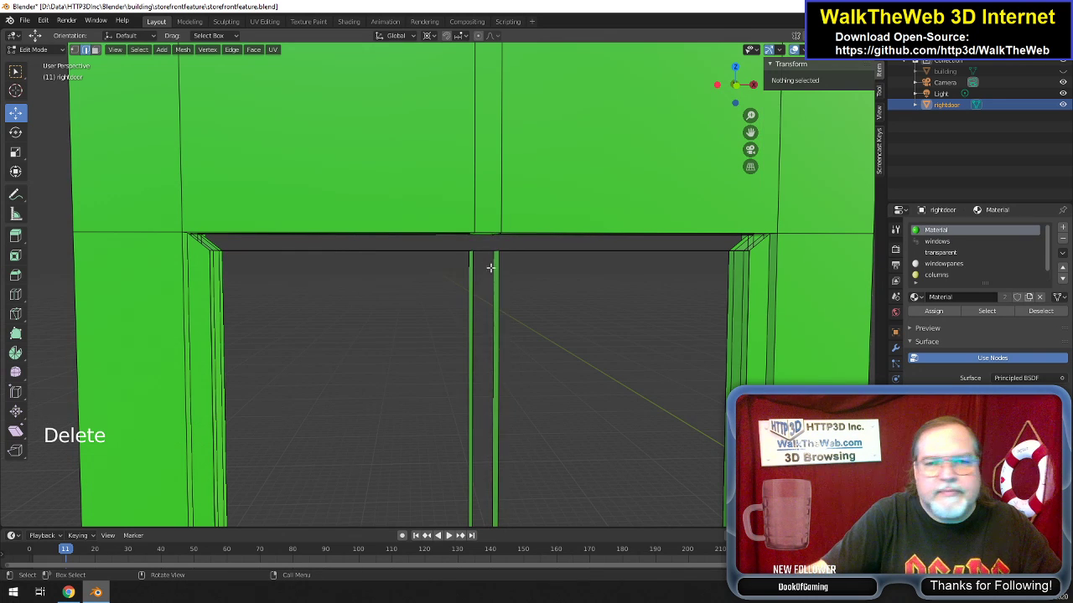
Fill the top frame strip on the door's back face with one face between the four corner vertices above the window.
mouse_move(735, 84)
left_mouse_down()
mouse_move(721, 96)
mouse_move(735, 85)
left_mouse_up()
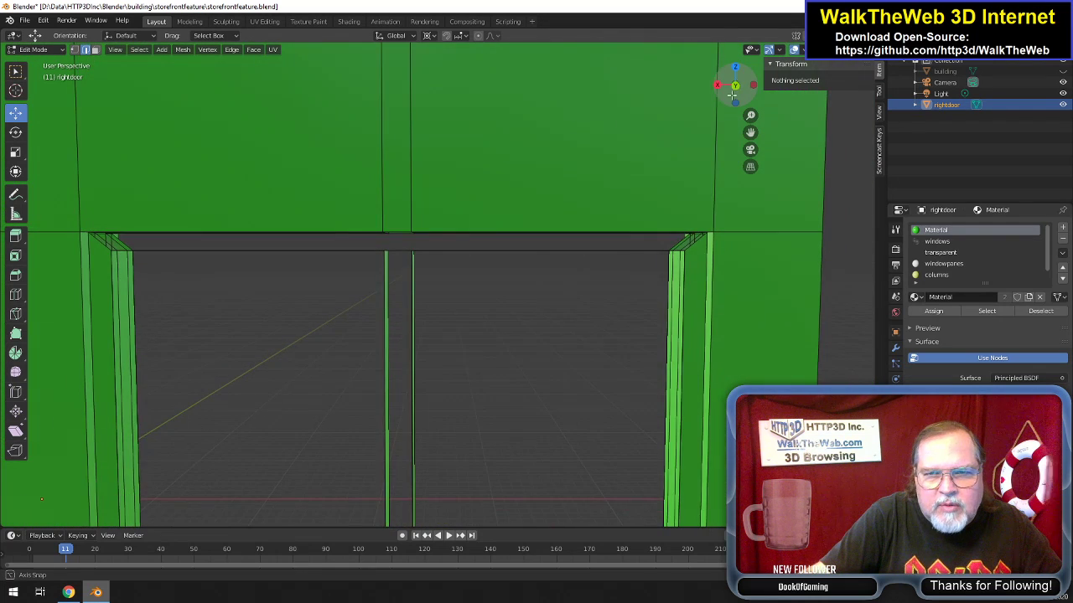
left_click(77, 50)
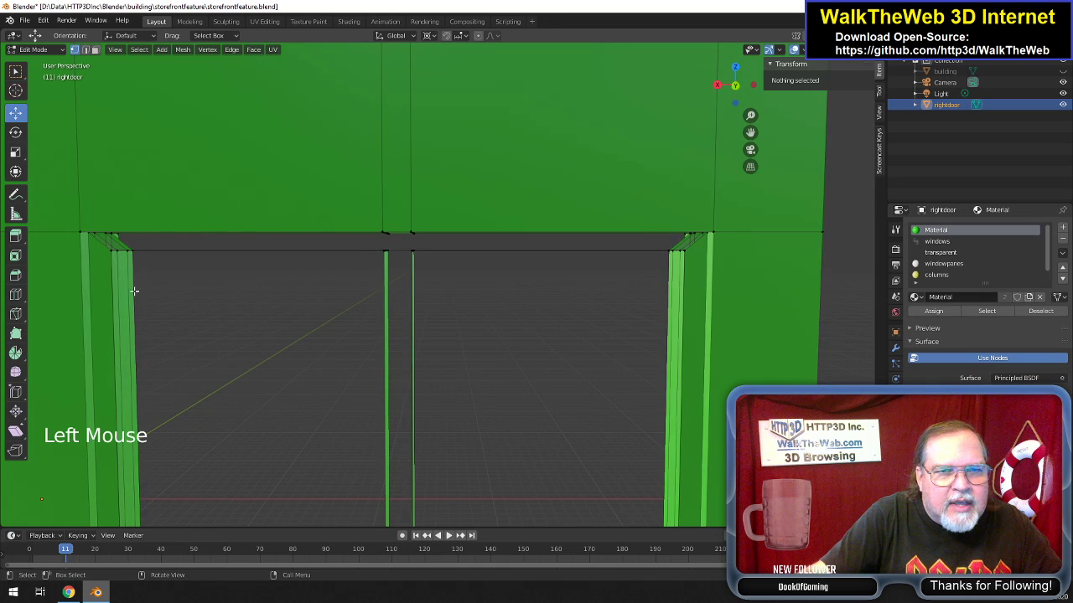
left_click(109, 255)
left_click(89, 235, "shift")
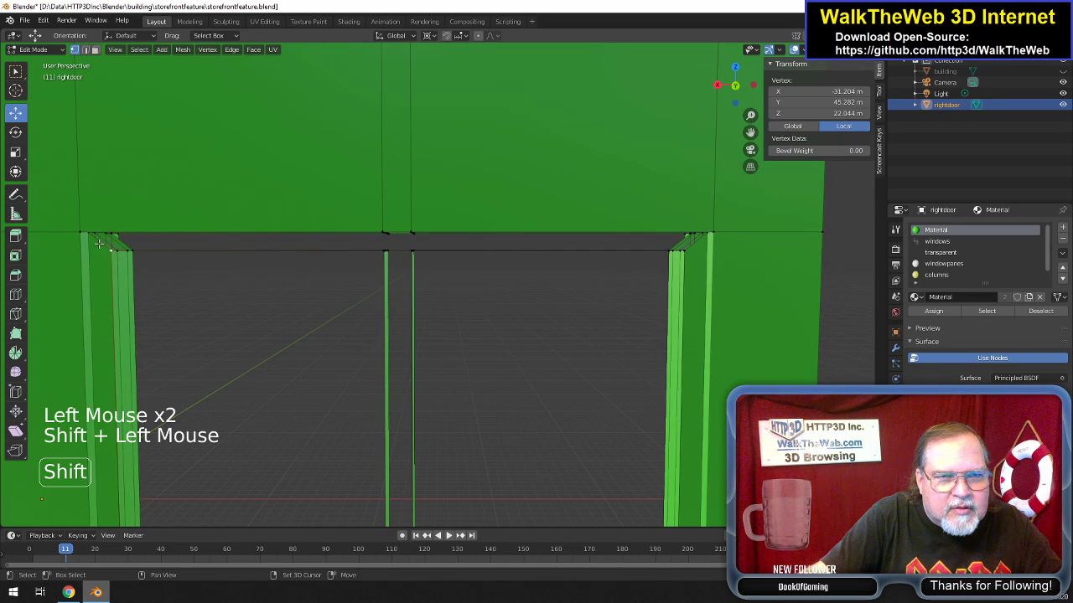
left_click(685, 252, "shift")
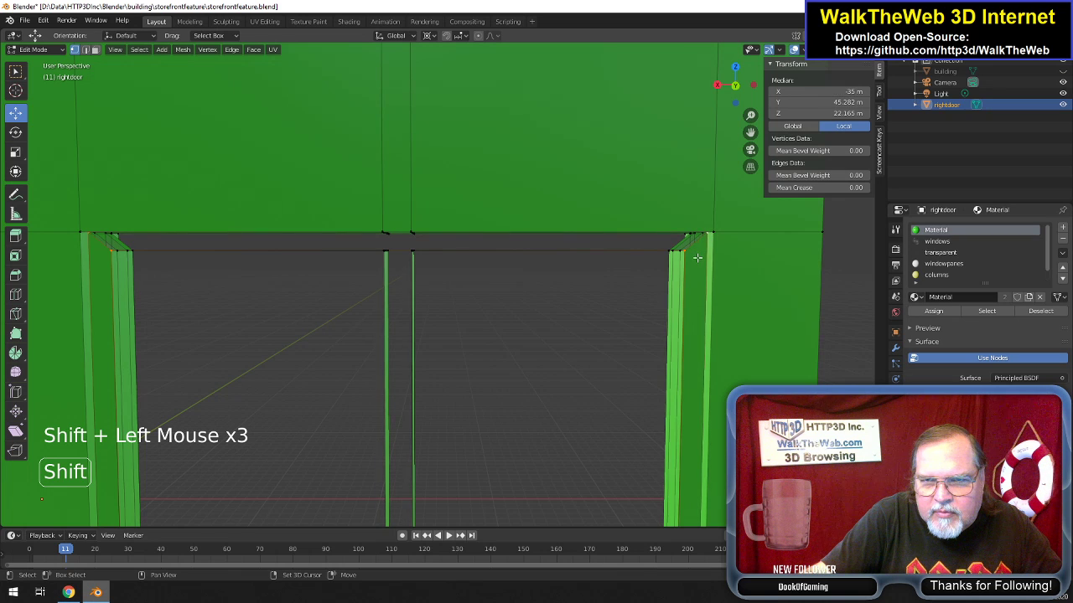
key("f")
Fill the matching top frame strip on the door's front face with one face between its four corner vertices.
left_click_drag(740, 102, 486, 118)
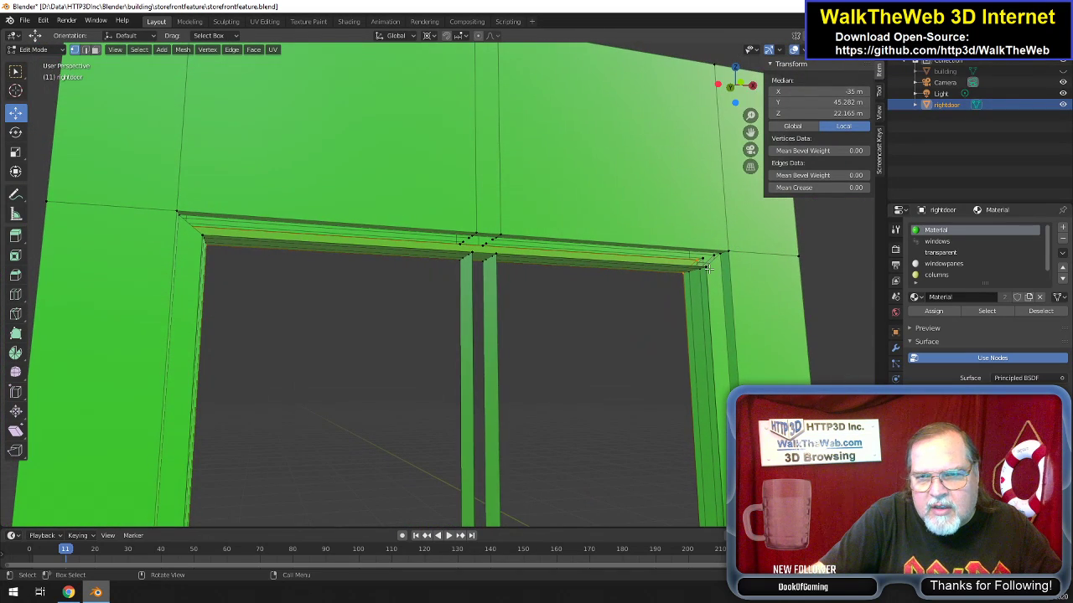
left_click(709, 268)
left_click(711, 277, "shift")
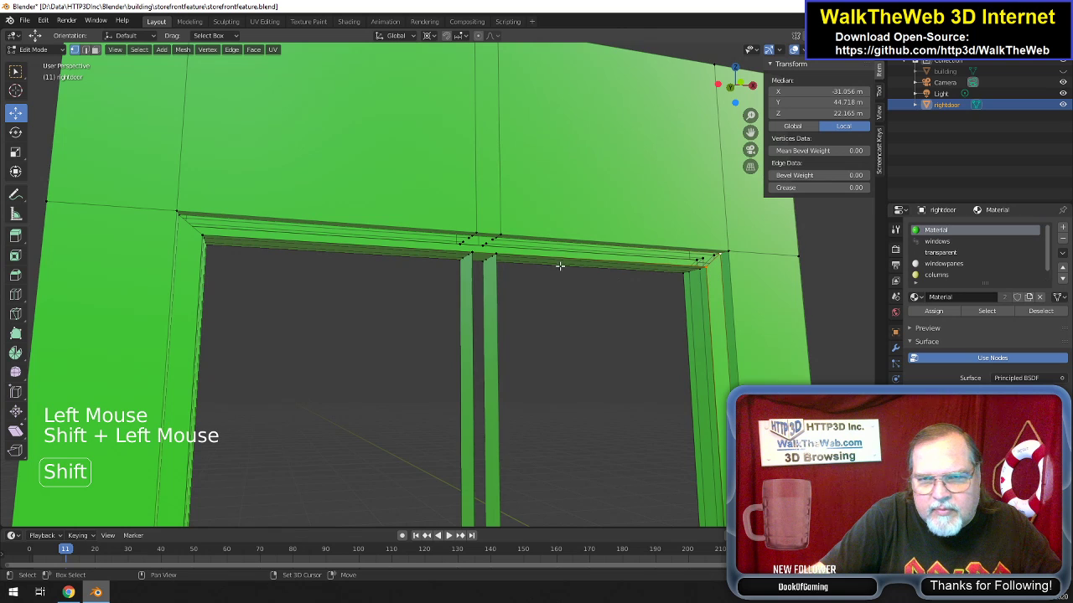
left_click(205, 239, "shift")
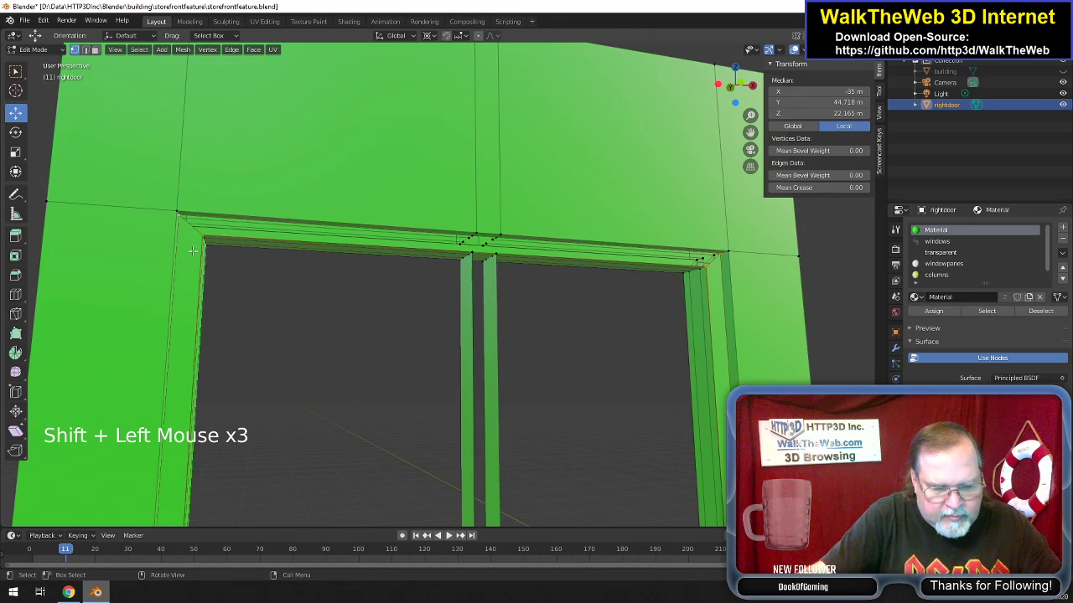
key("f")
Fill the back face of the upper centre mullion between its two crossbar vertices and its two top frame vertices.
left_click_drag(743, 87, 971, 97)
scroll(666, 238, "down", 2)
scroll(666, 238, "up", 1)
scroll(666, 238, "down", 1)
mouse_move(750, 133)
left_mouse_down()
mouse_move(722, 20)
mouse_move(749, 147)
left_mouse_up()
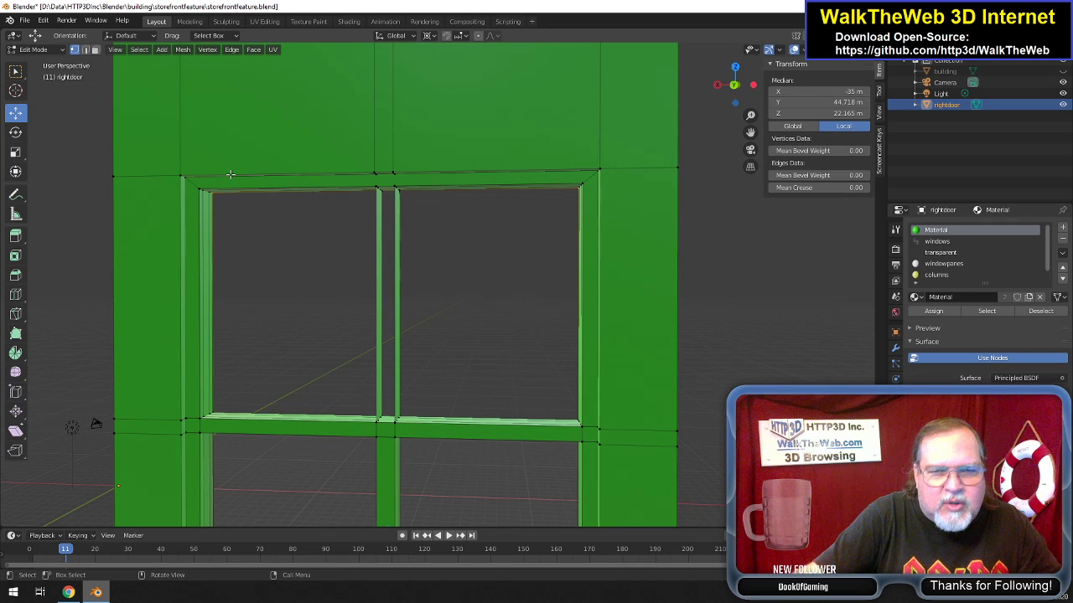
left_click(390, 432)
left_click(395, 443)
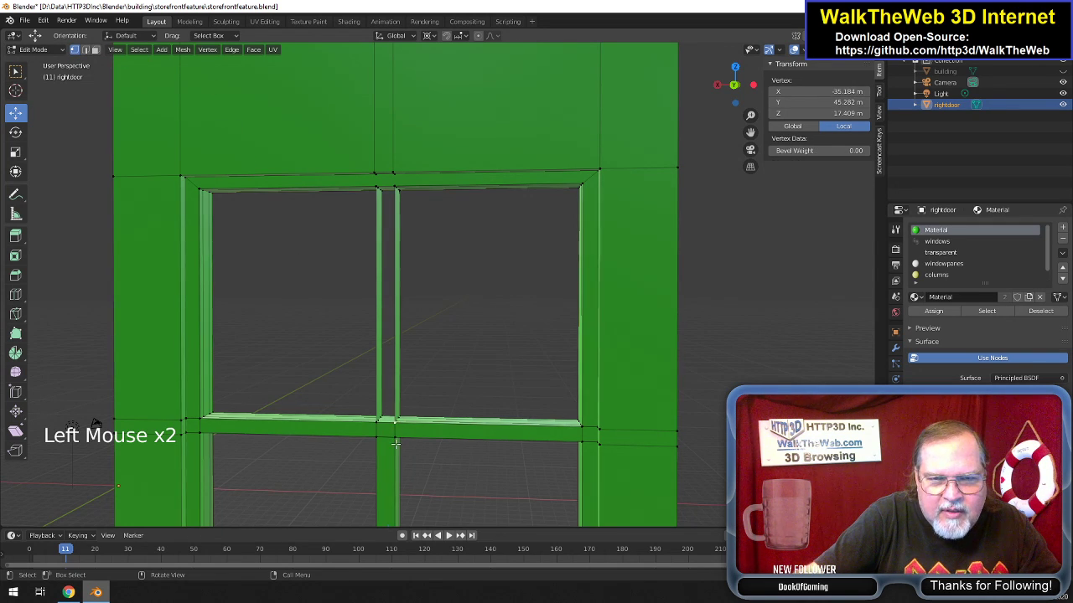
key("shift")
left_click(376, 424, "shift")
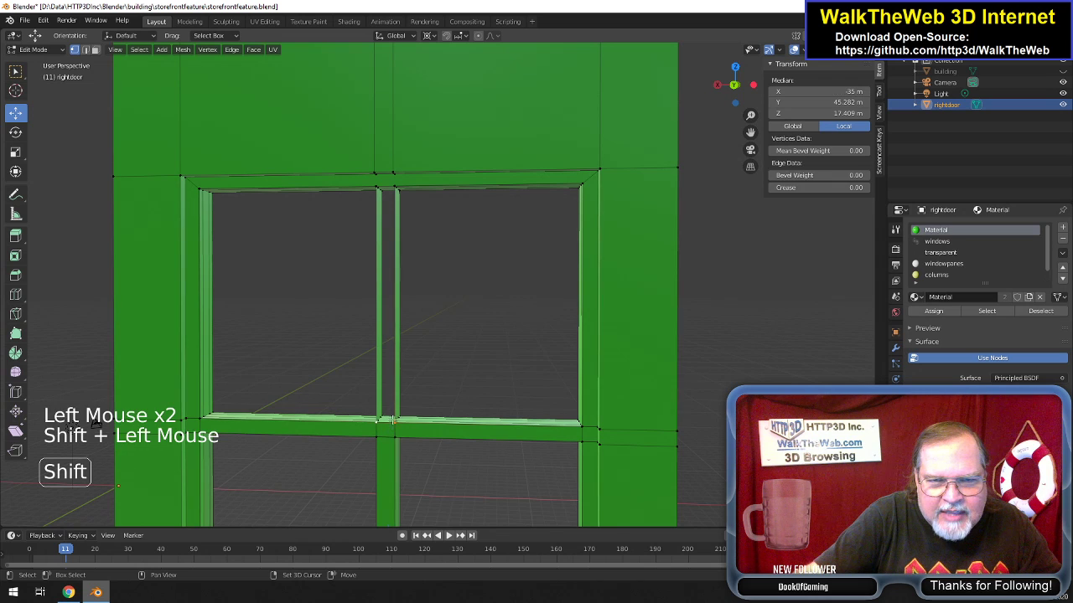
left_click(390, 183, "shift")
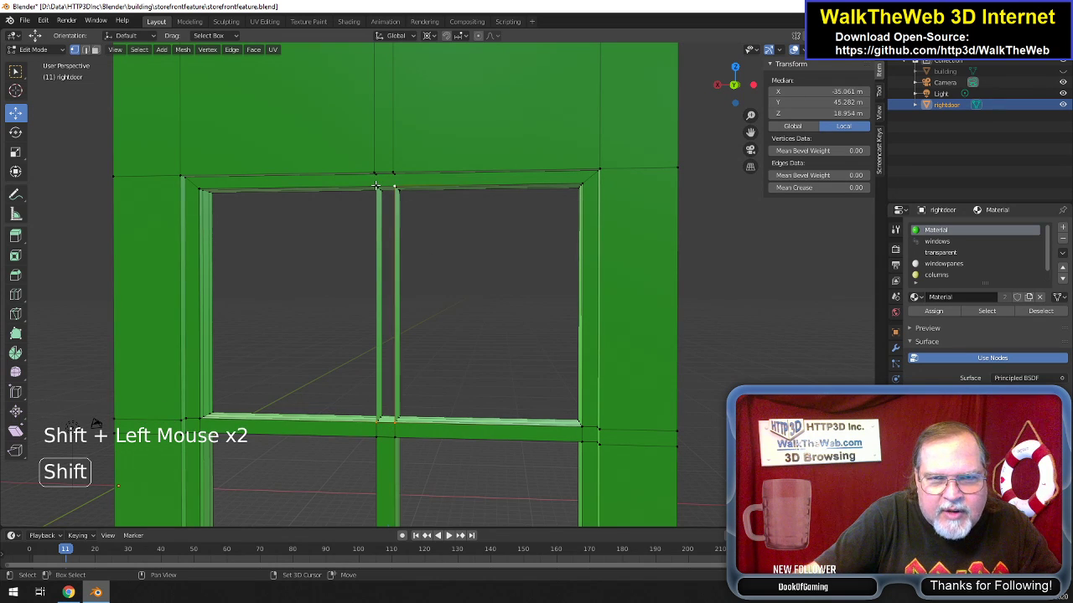
key("f")
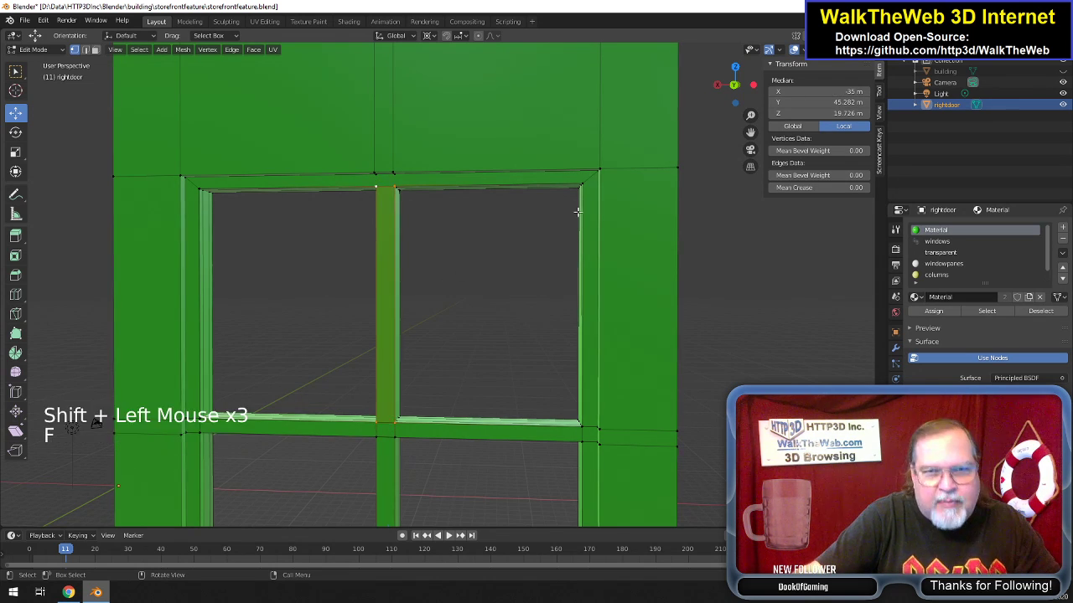
Fill the front face of the upper centre mullion between its four corner vertices.
mouse_move(734, 101)
left_mouse_down()
mouse_move(695, 119)
mouse_move(776, 121)
mouse_move(763, 88)
mouse_move(728, 91)
mouse_move(744, 89)
left_mouse_up()
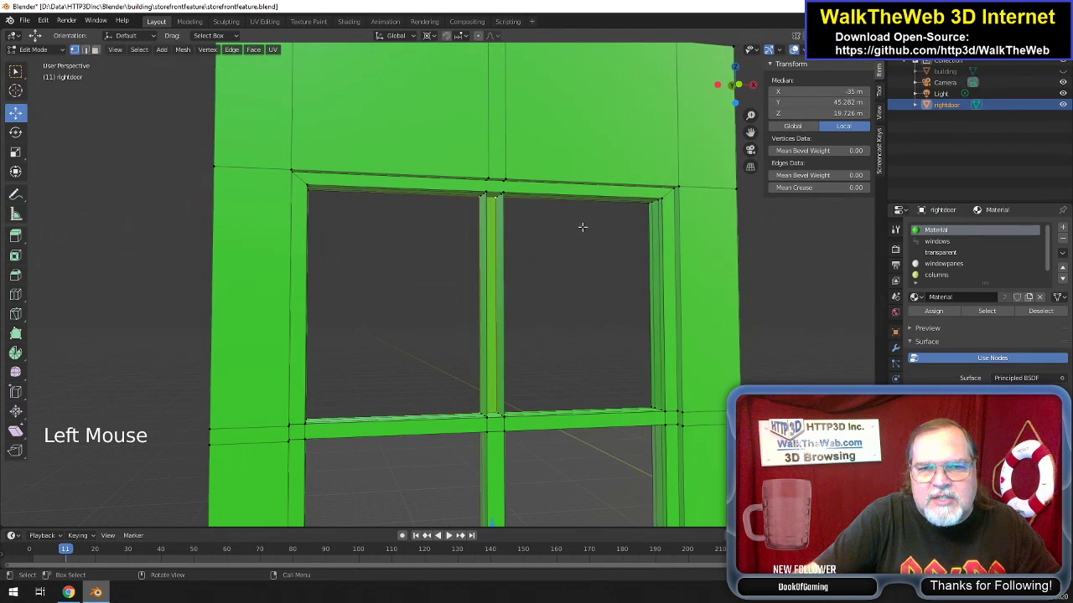
left_click(487, 182)
left_click(501, 193, "shift")
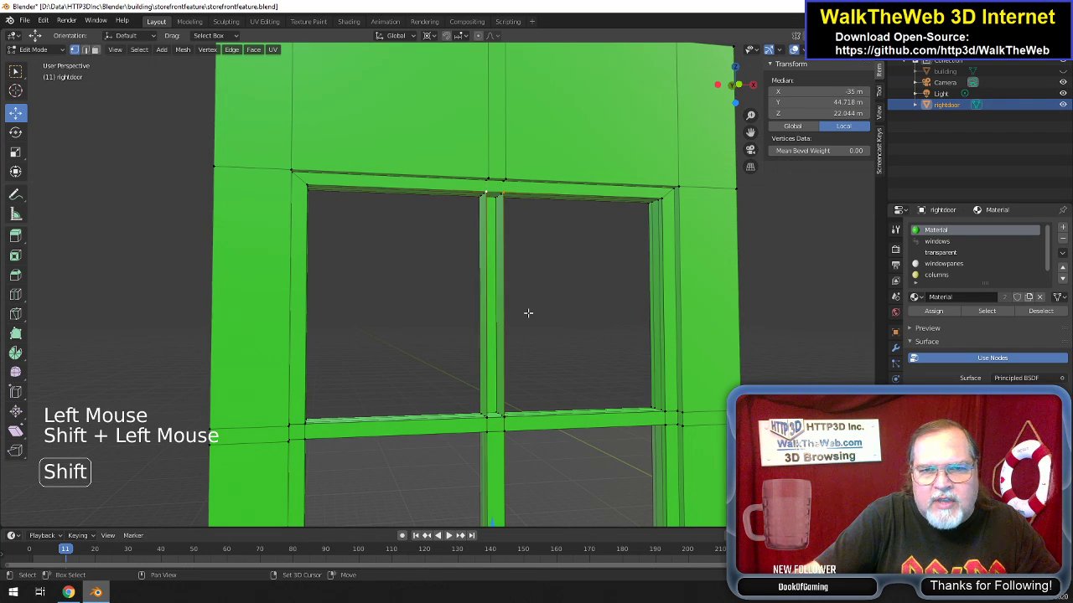
left_click(503, 416, "shift")
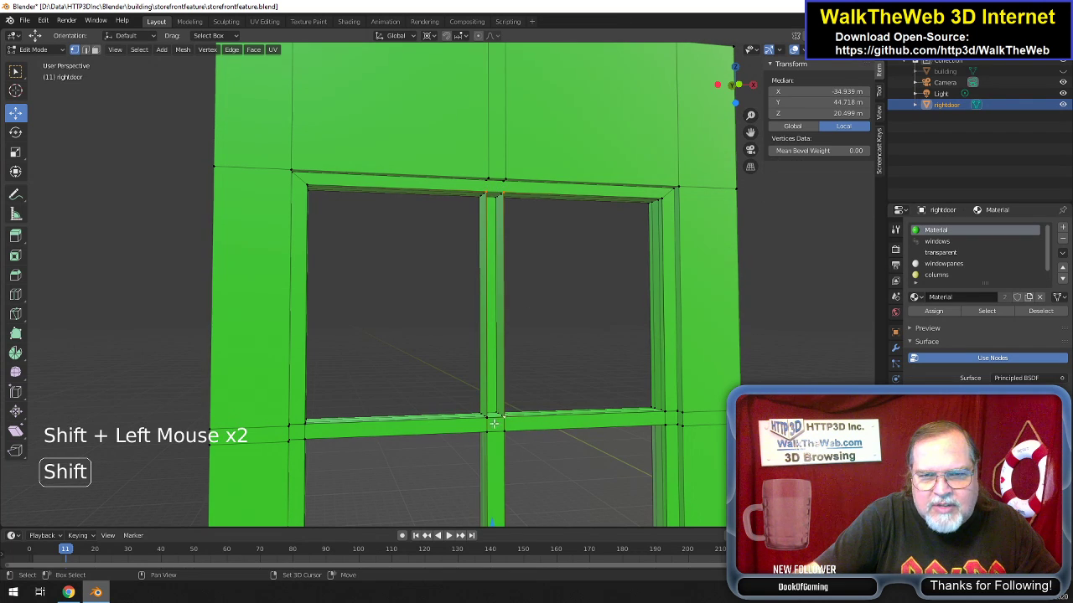
left_click(484, 417, "shift")
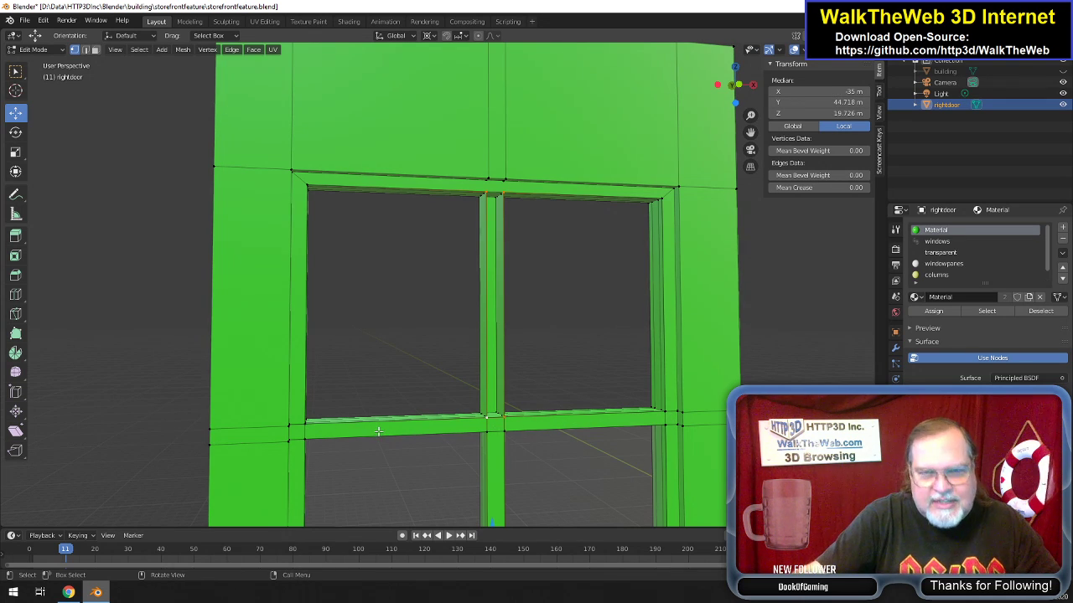
key("f")
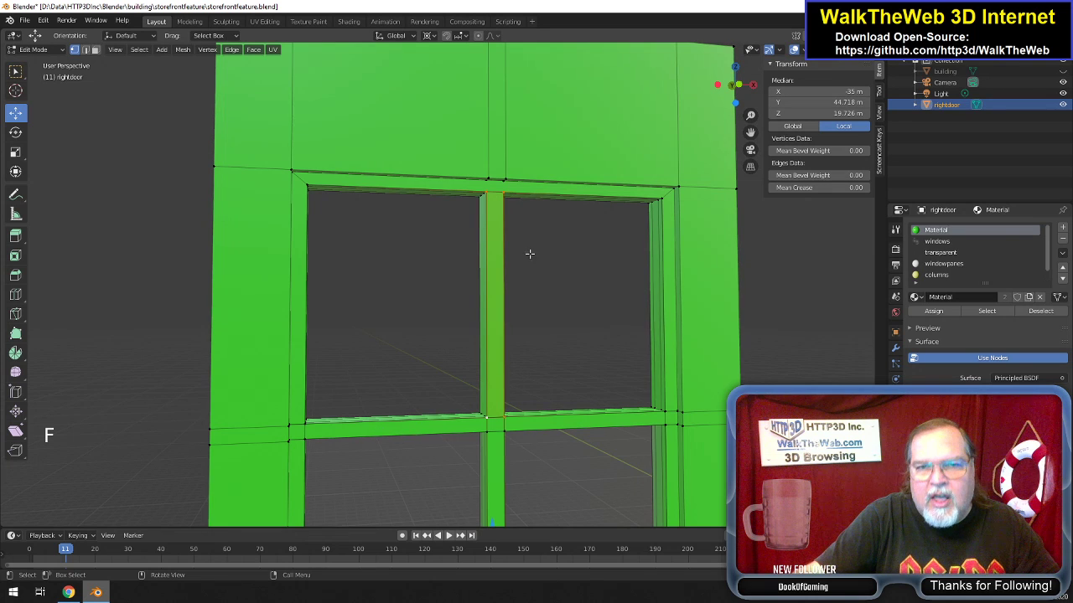
Examine the separate back faces where the centre mullion meets the middle crossbar, selecting them one at a time.
mouse_move(742, 90)
left_mouse_down()
mouse_move(679, 93)
mouse_move(742, 91)
left_mouse_up()
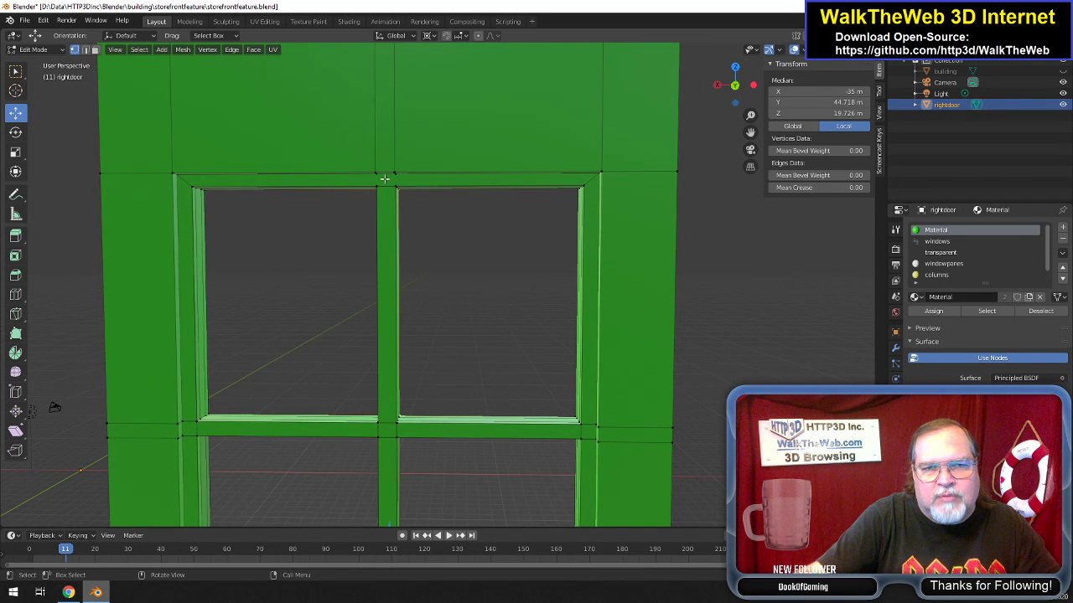
left_click(389, 430)
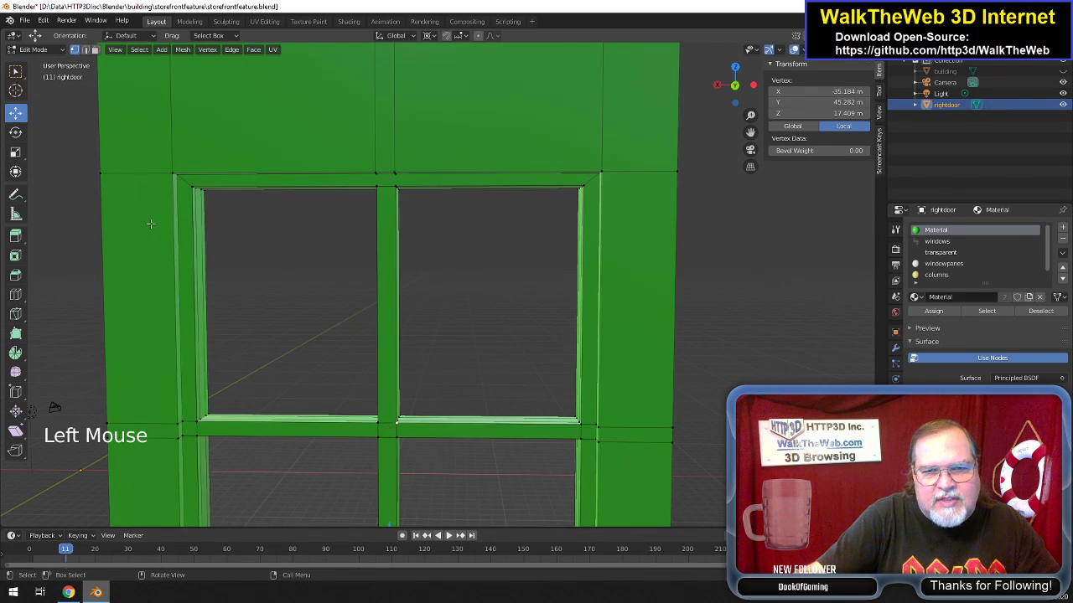
left_click(94, 51)
left_click(95, 50)
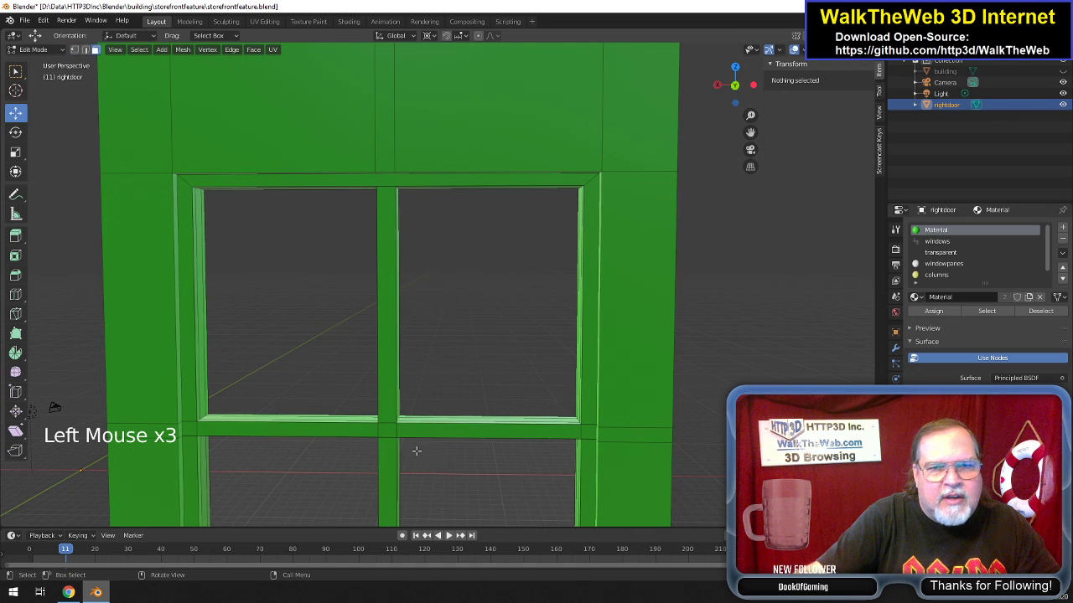
left_click(390, 431)
left_click(388, 434)
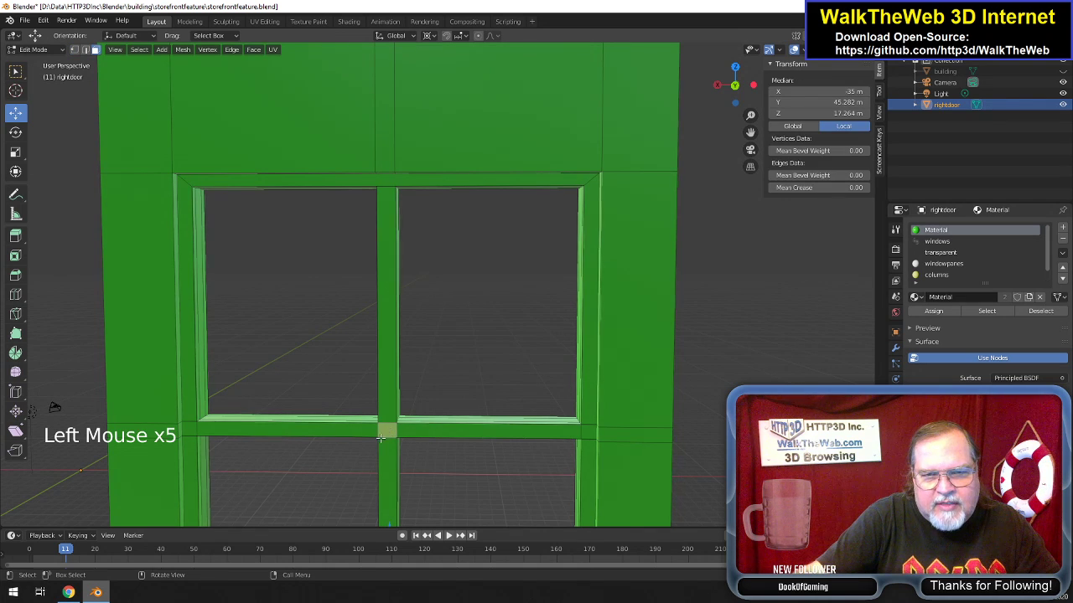
left_click(337, 430)
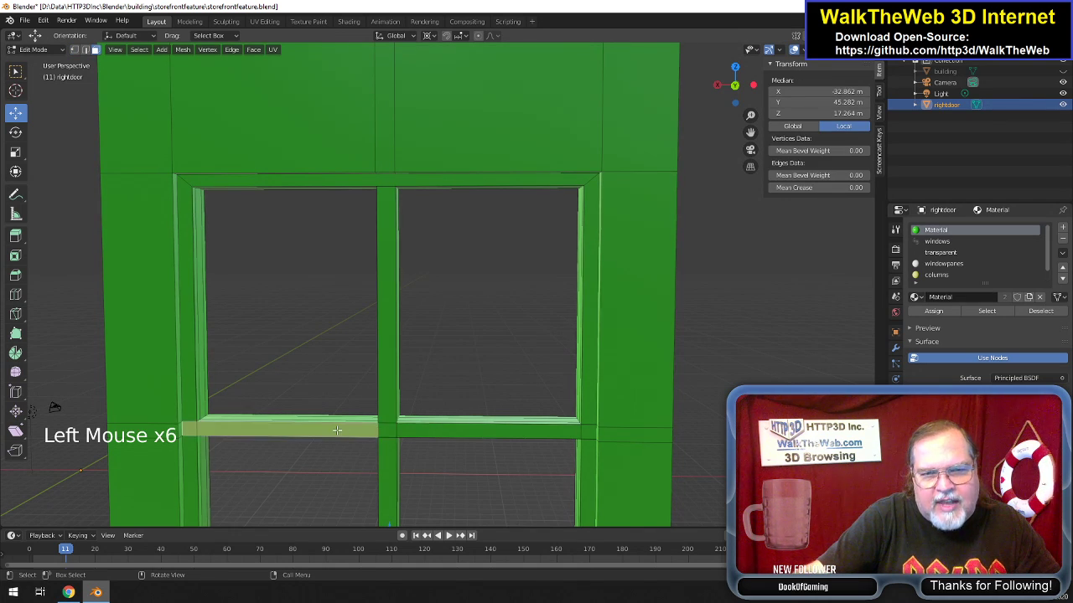
left_click(409, 430)
left_click(389, 421)
left_click(386, 450)
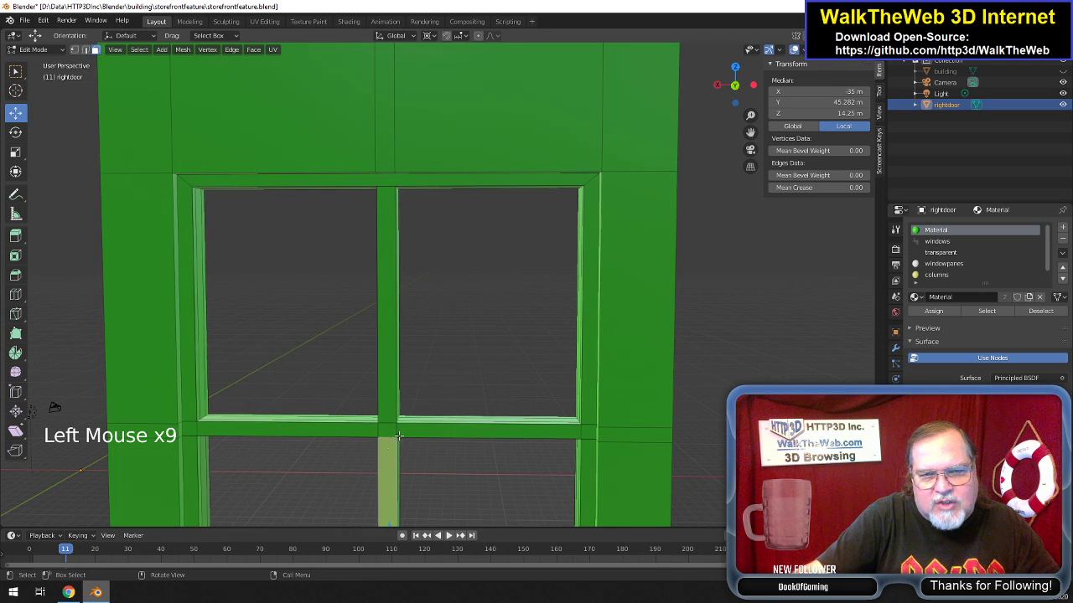
Delete the two long vertical edges of the lower mullion on the back face with Only Edges & Faces.
left_click_drag(750, 132, 775, 2)
scroll(561, 339, "up", 3)
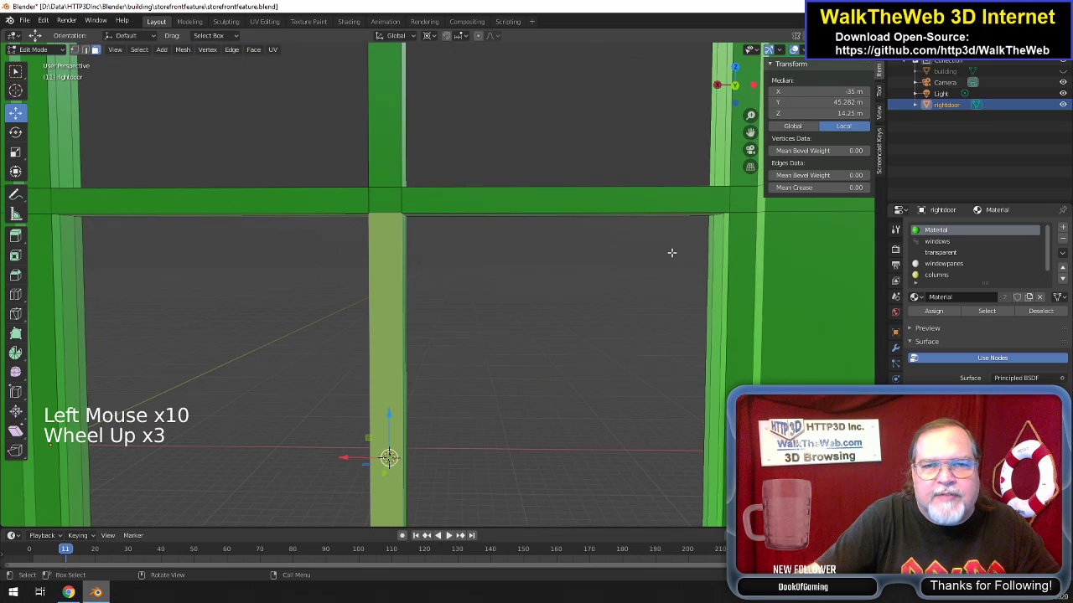
left_click_drag(749, 143, 773, 298)
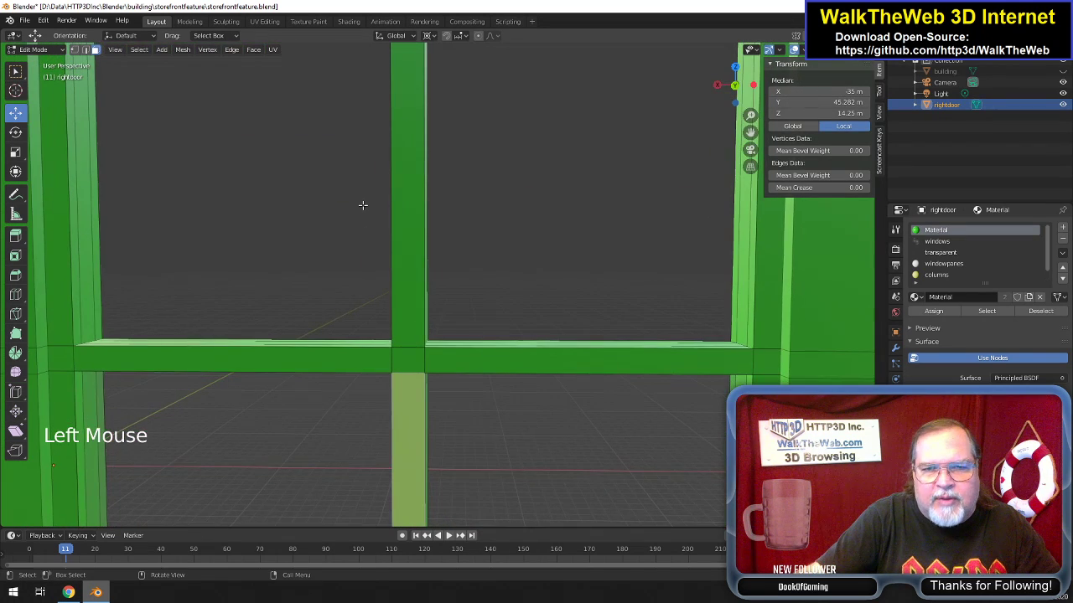
left_click(86, 50)
double_click(394, 364)
left_click(425, 361, "shift")
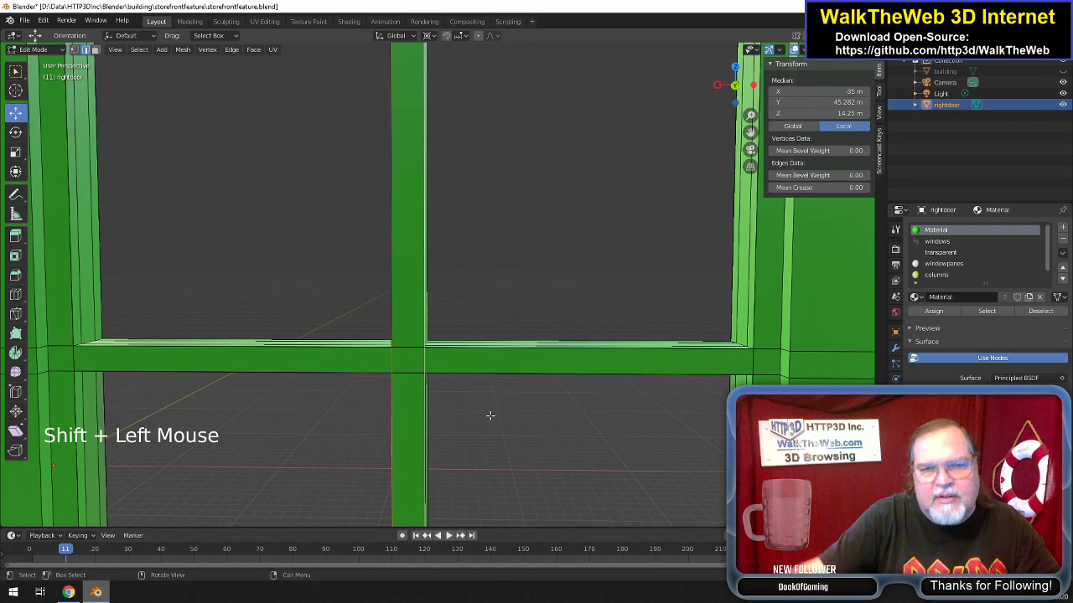
key("Delete")
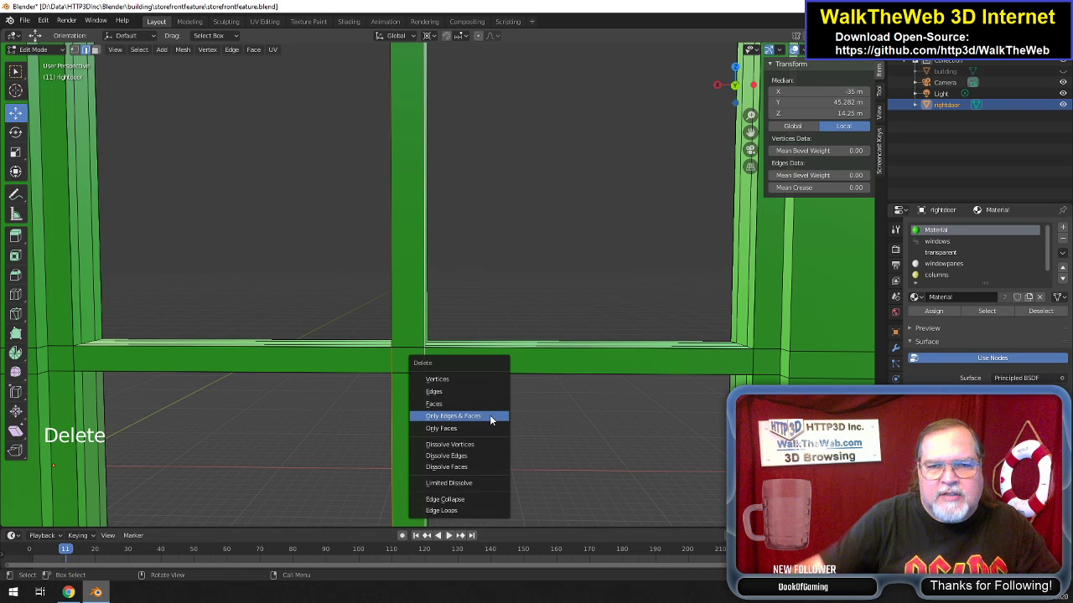
left_click(485, 415)
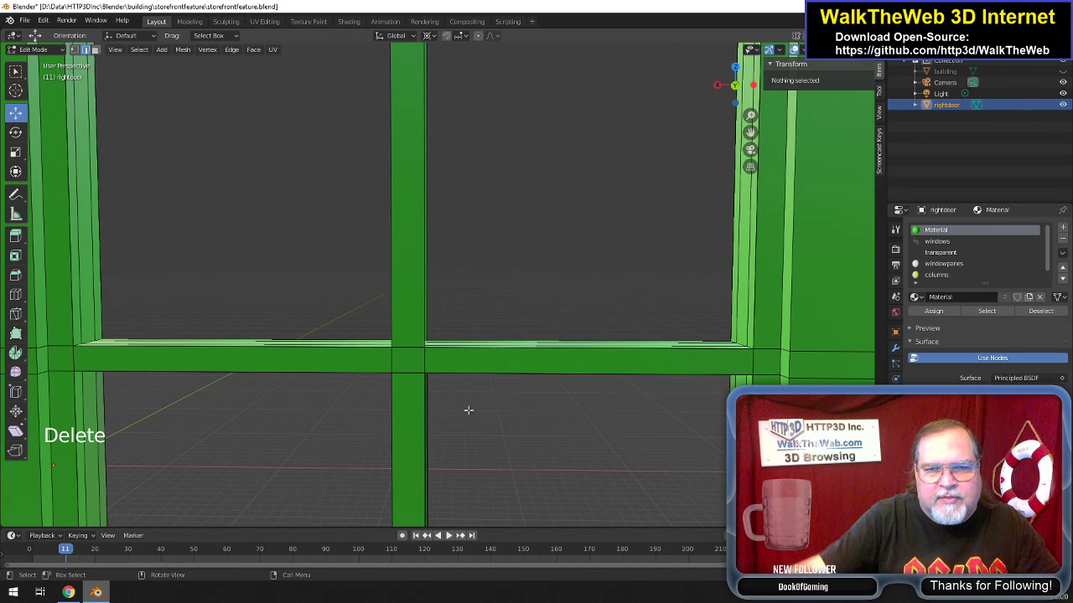
Delete the two short edges crossing the middle crossbar at the mullion on the back face with Only Edges & Faces.
left_click(391, 365)
left_click(424, 362, "shift")
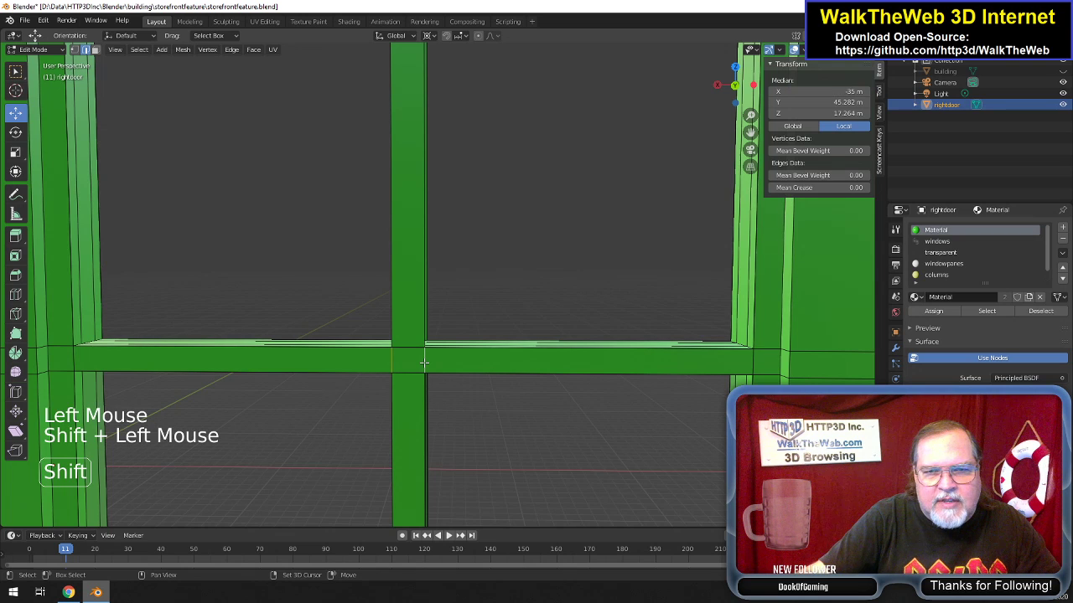
key("Delete")
left_click(423, 364)
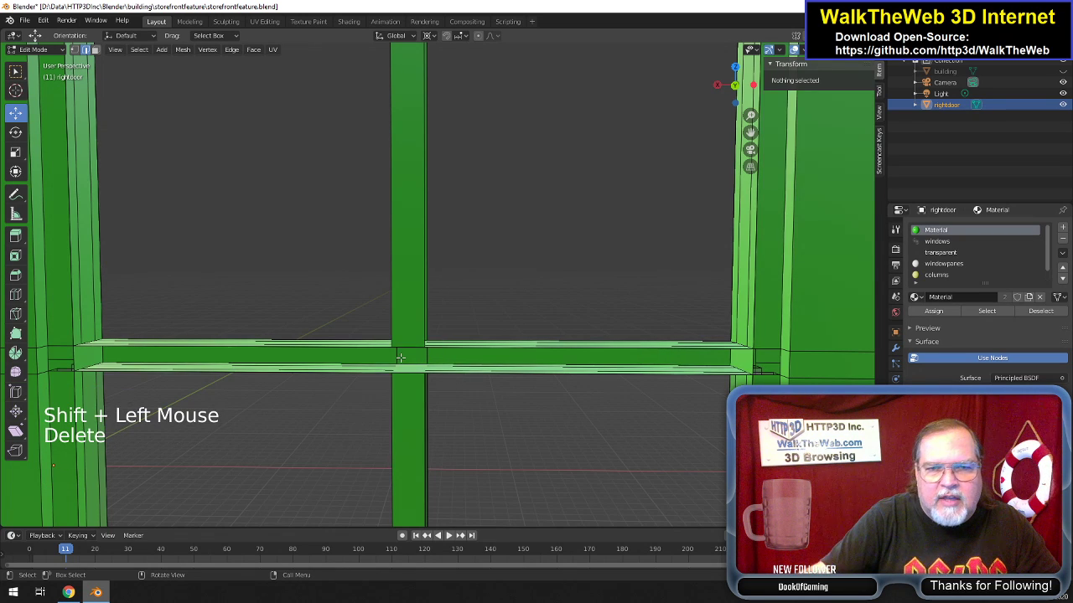
Delete the two long vertical edges of the lower mullion on the front face with Only Edges & Faces.
left_click(398, 359)
left_click(426, 359, "shift")
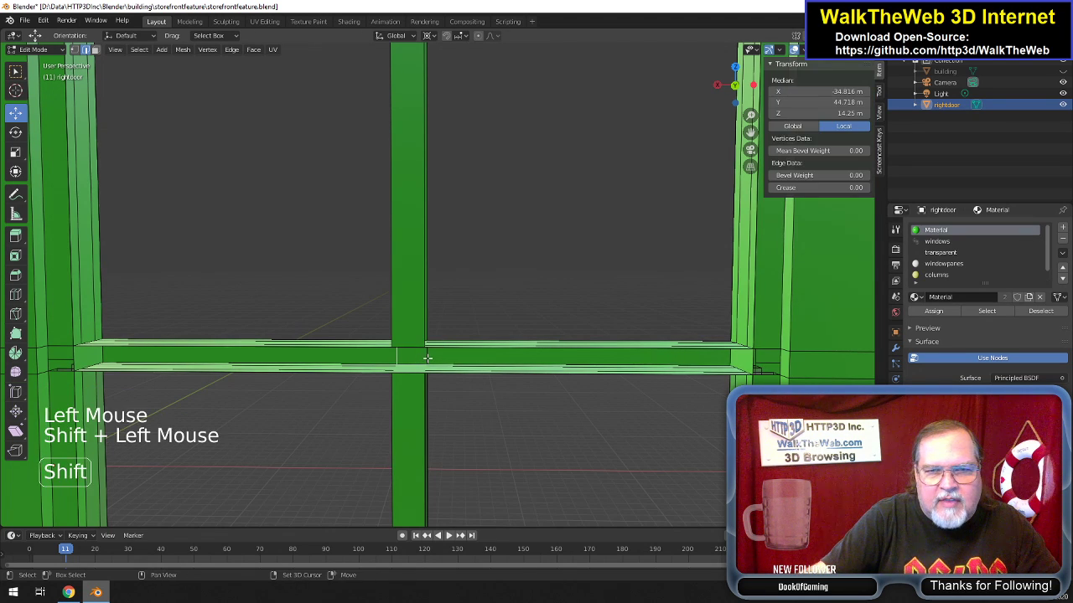
key("Delete")
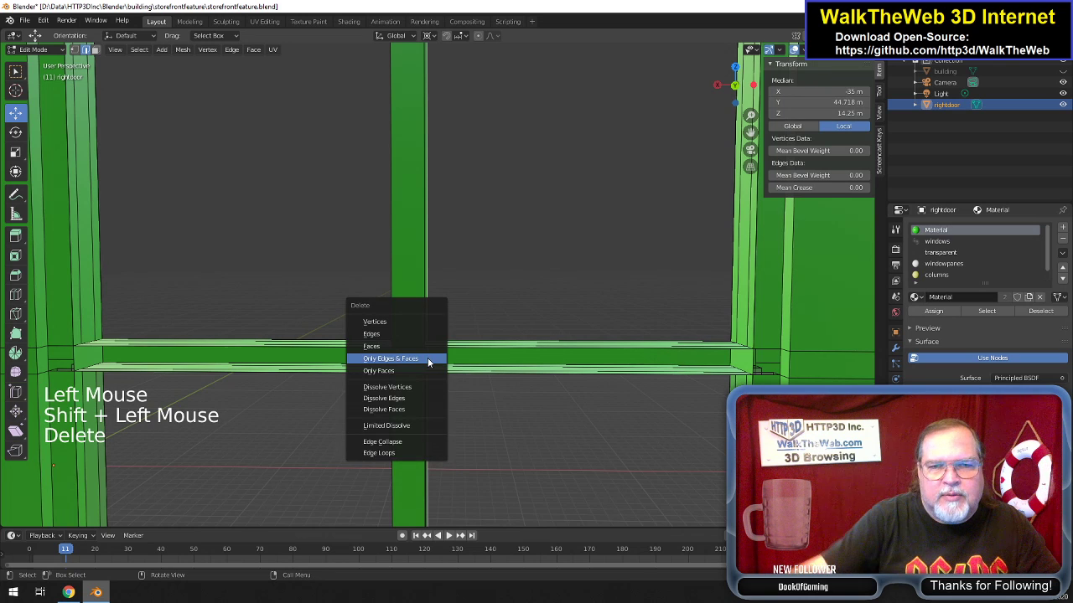
left_click(428, 360)
Delete the two short edges crossing the middle crossbar at the mullion on the front face with Only Edges & Faces.
left_click(398, 357)
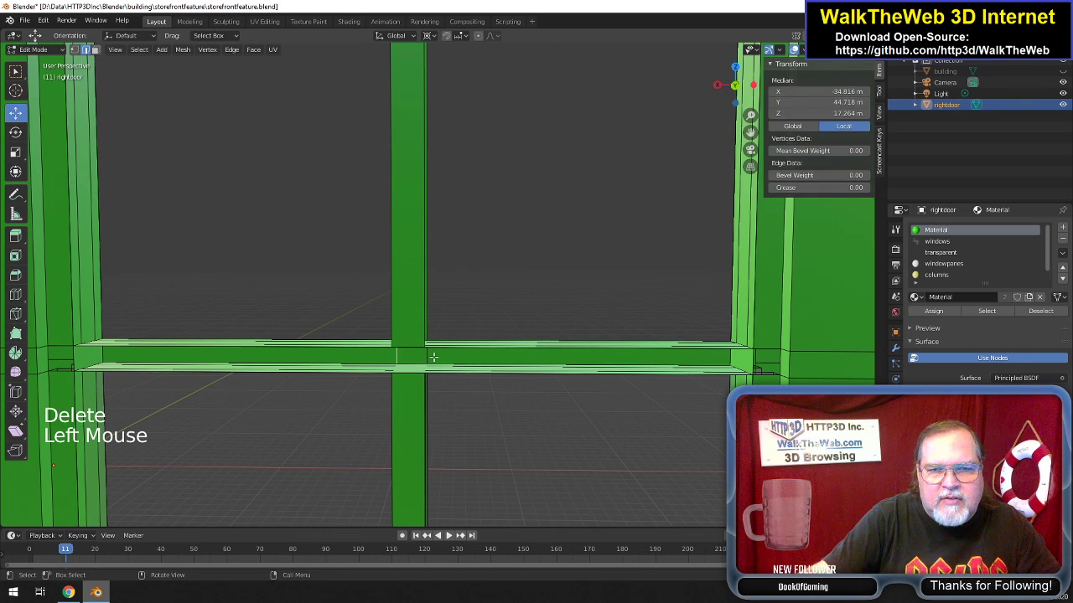
left_click(428, 359, "shift")
key("Delete")
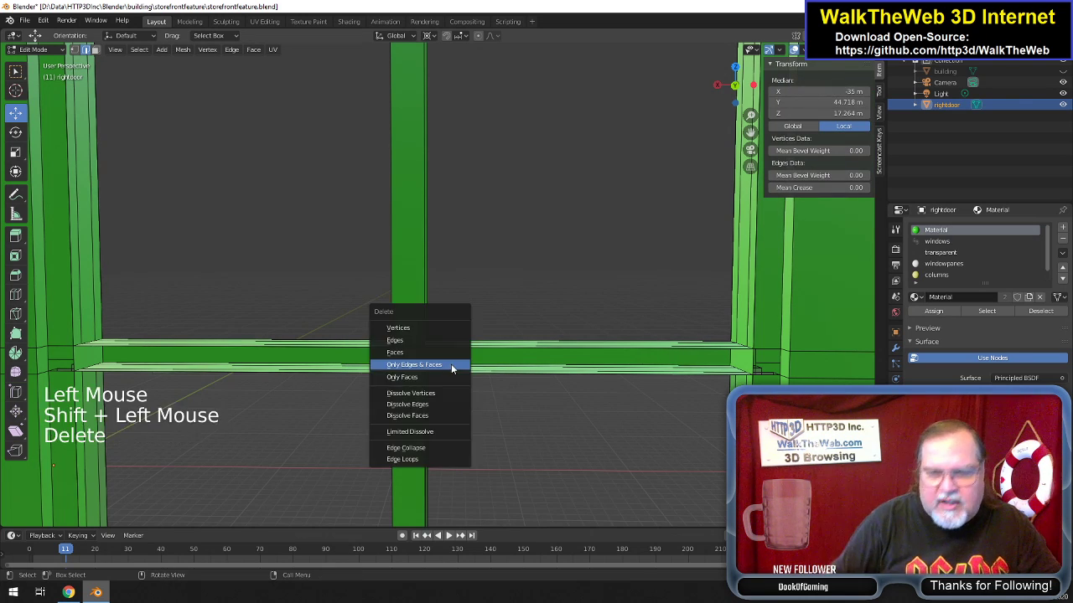
left_click(452, 368)
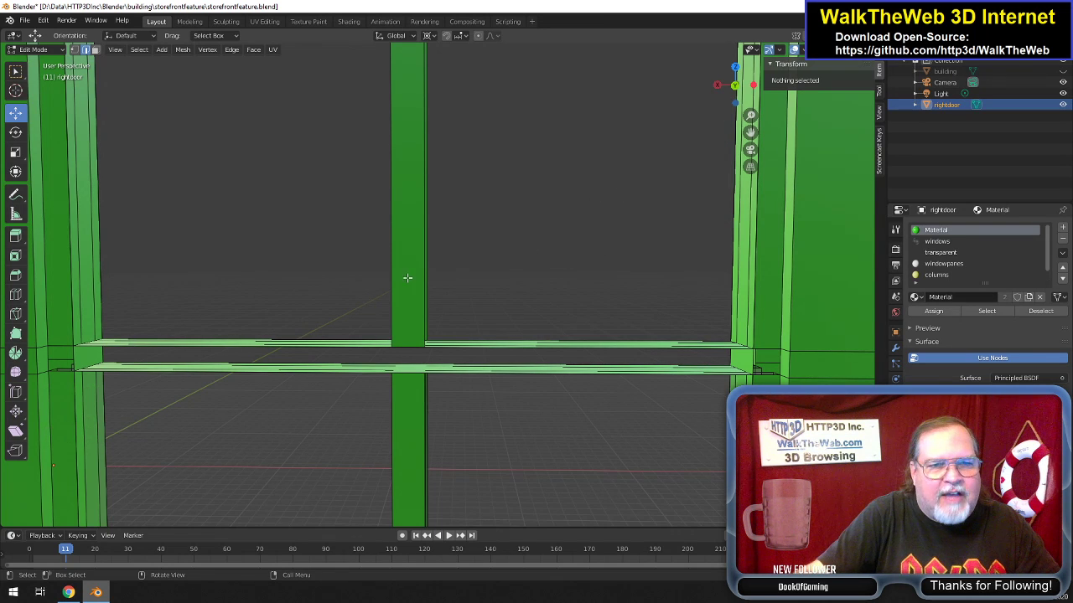
scroll(279, 288, "down", 4)
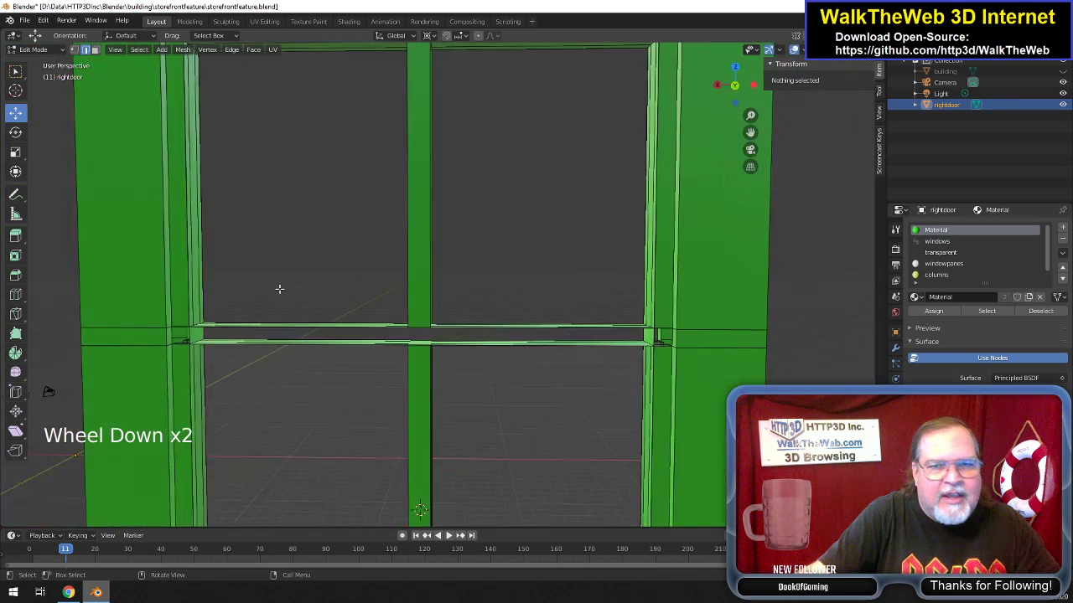
scroll(279, 288, "up", 3)
scroll(279, 288, "down", 1)
scroll(280, 288, "down", 1)
scroll(280, 289, "up", 3)
scroll(279, 288, "down", 3)
scroll(279, 288, "down", 1)
scroll(279, 288, "up", 1)
scroll(279, 288, "up", 2)
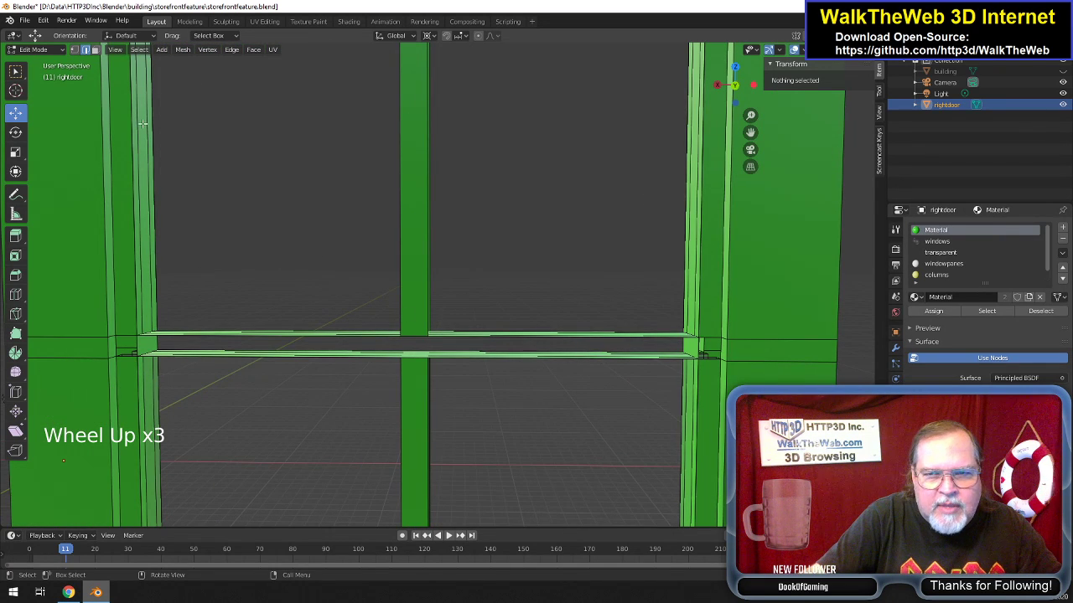
Fill the back face of the middle crossbar between its four corner vertices at the side frame posts.
left_click(147, 347)
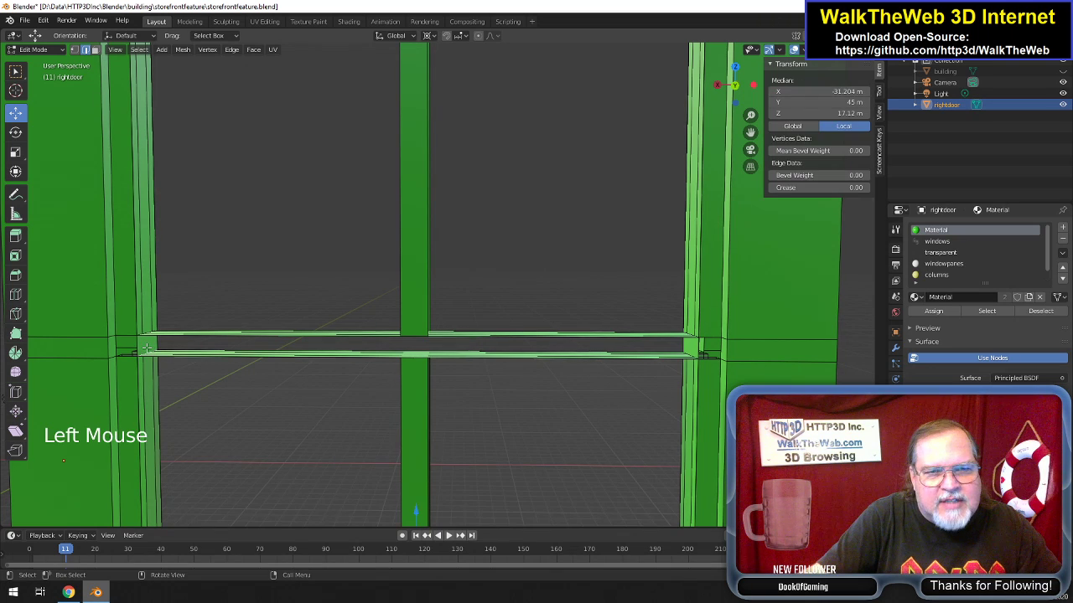
left_click(95, 50)
left_click(147, 347)
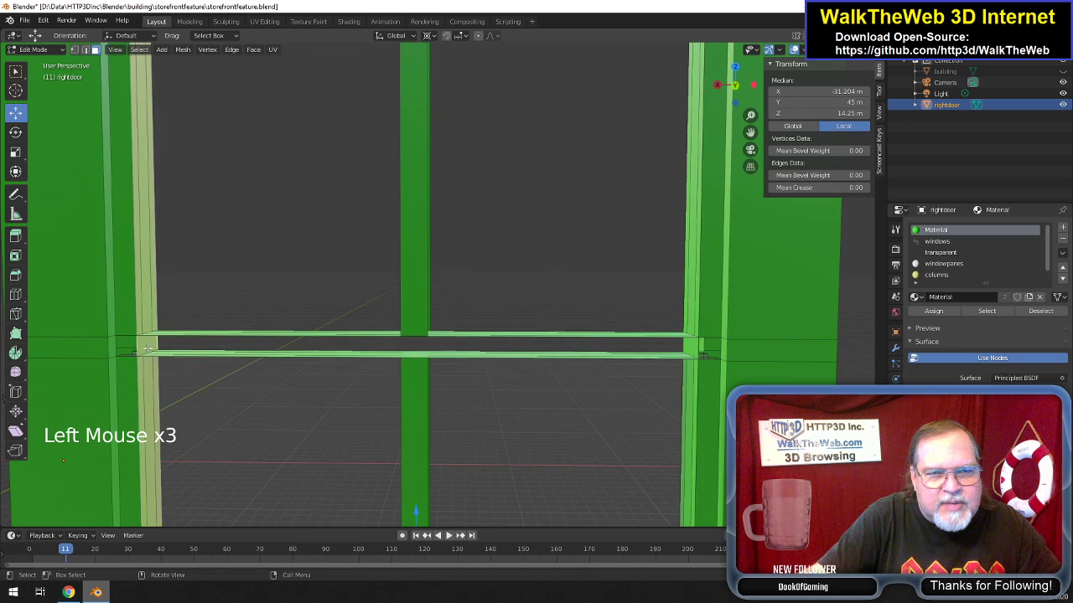
left_click(74, 50)
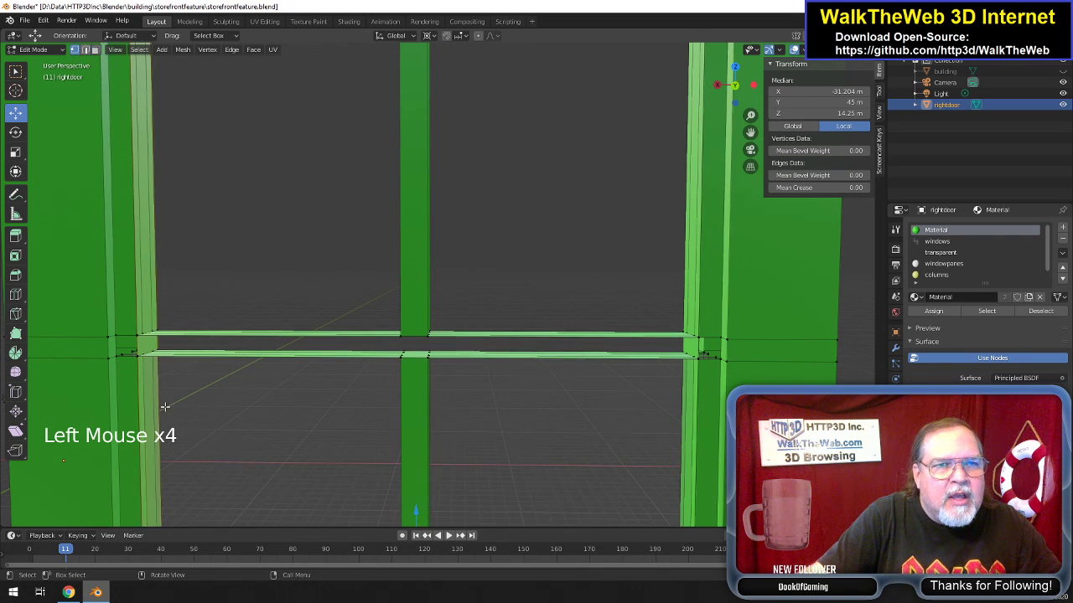
left_click(137, 335, "shift")
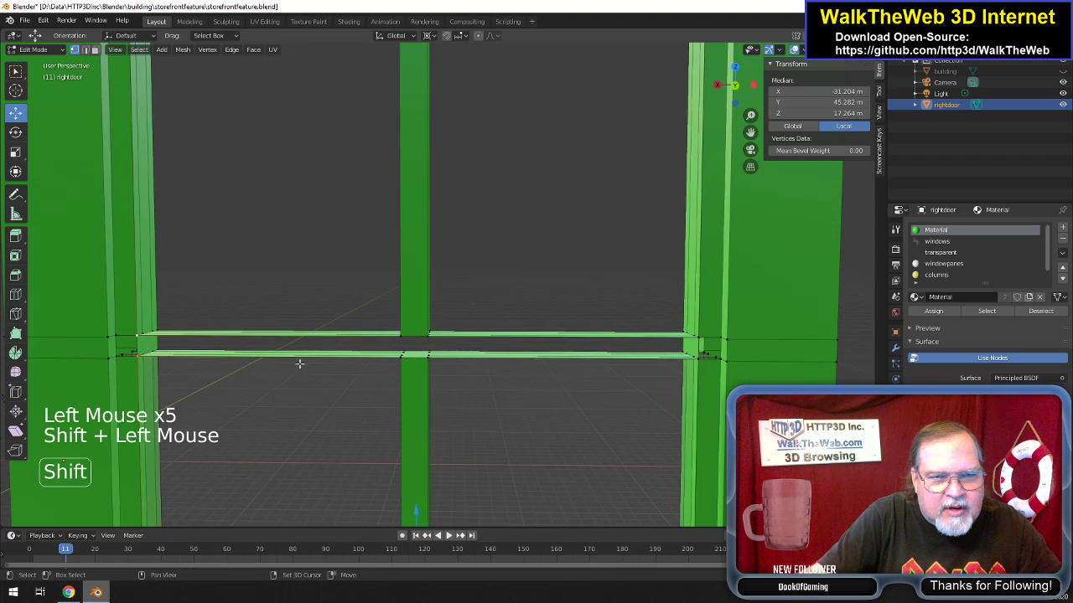
left_click(698, 336, "shift")
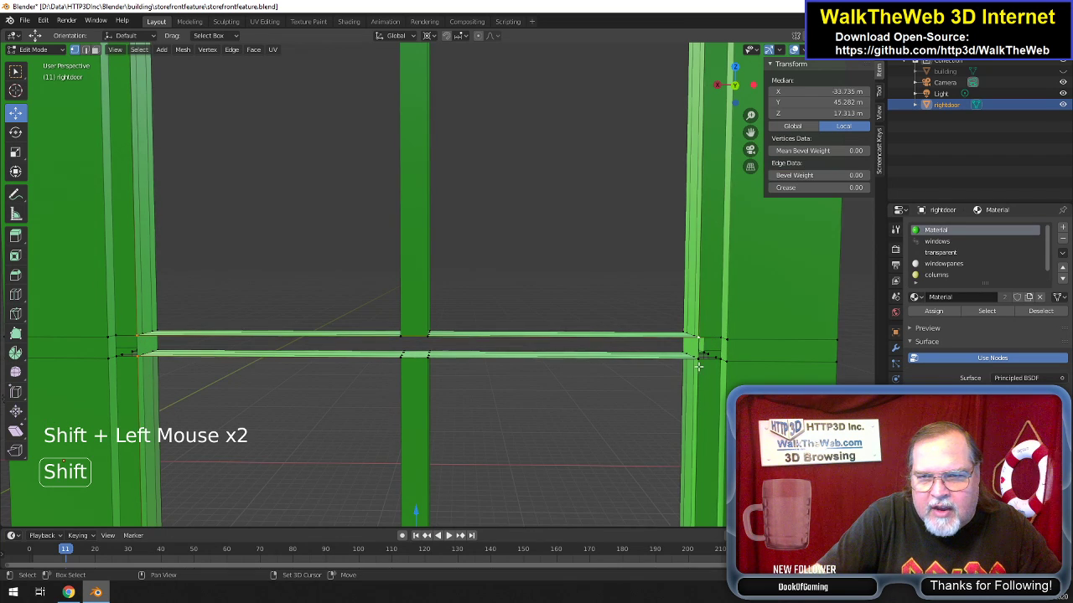
key("f")
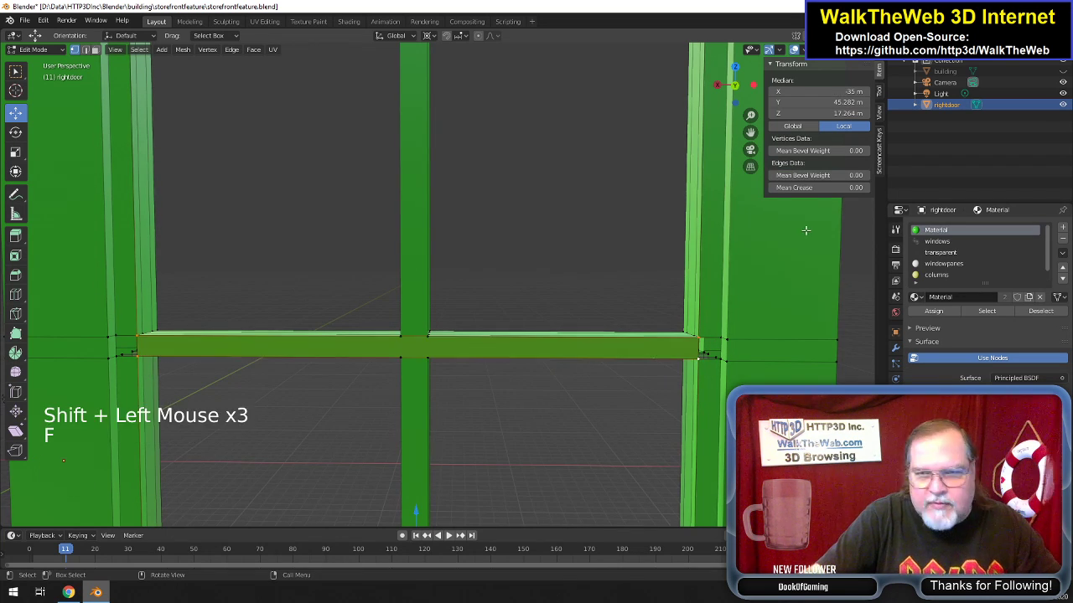
Fill the front face of the middle crossbar between its four corner vertices at the side frame posts.
left_click(742, 92)
left_click_drag(742, 92, 754, 333)
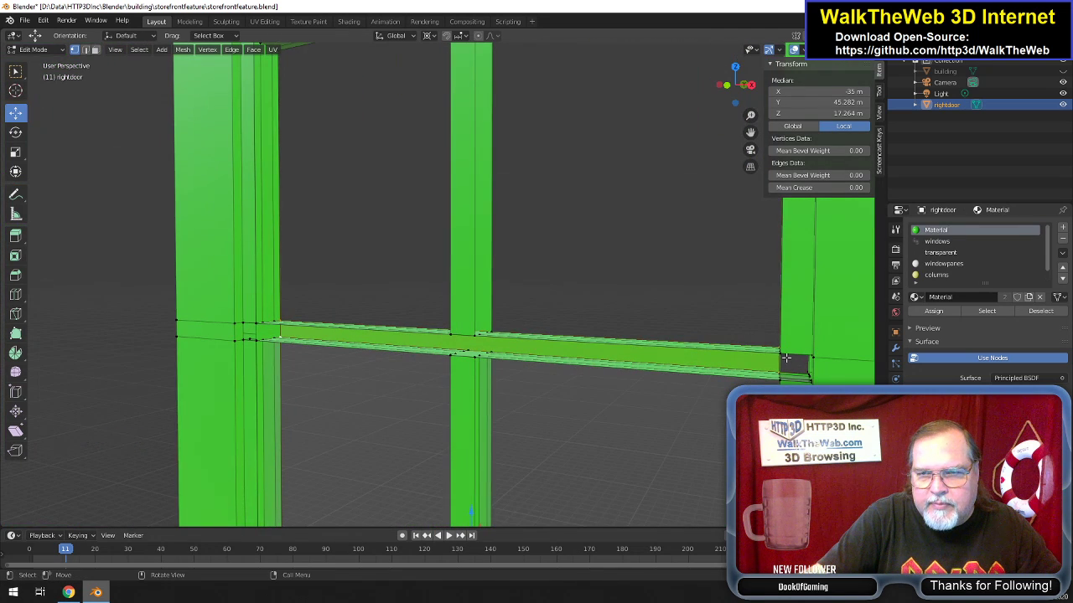
left_click(787, 357)
left_click(782, 379, "shift")
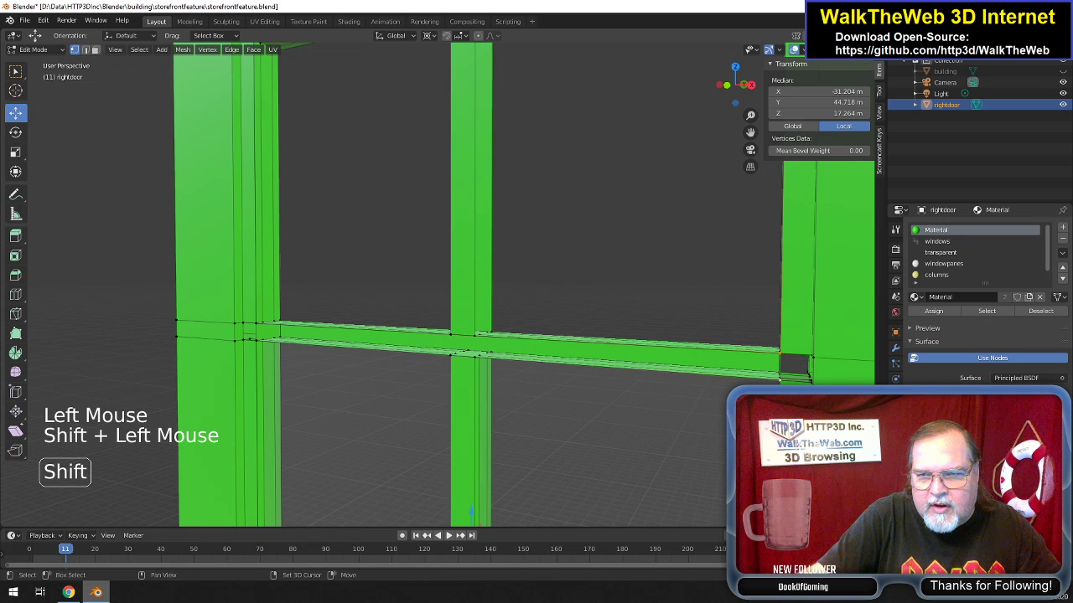
left_click(261, 322, "shift")
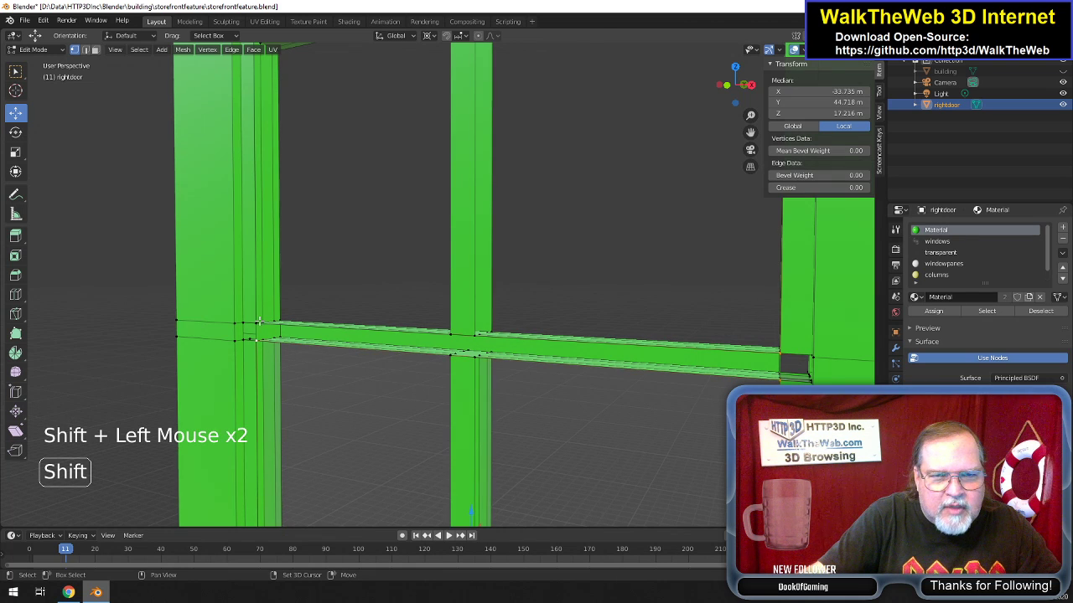
left_click(254, 338, "shift")
key("f")
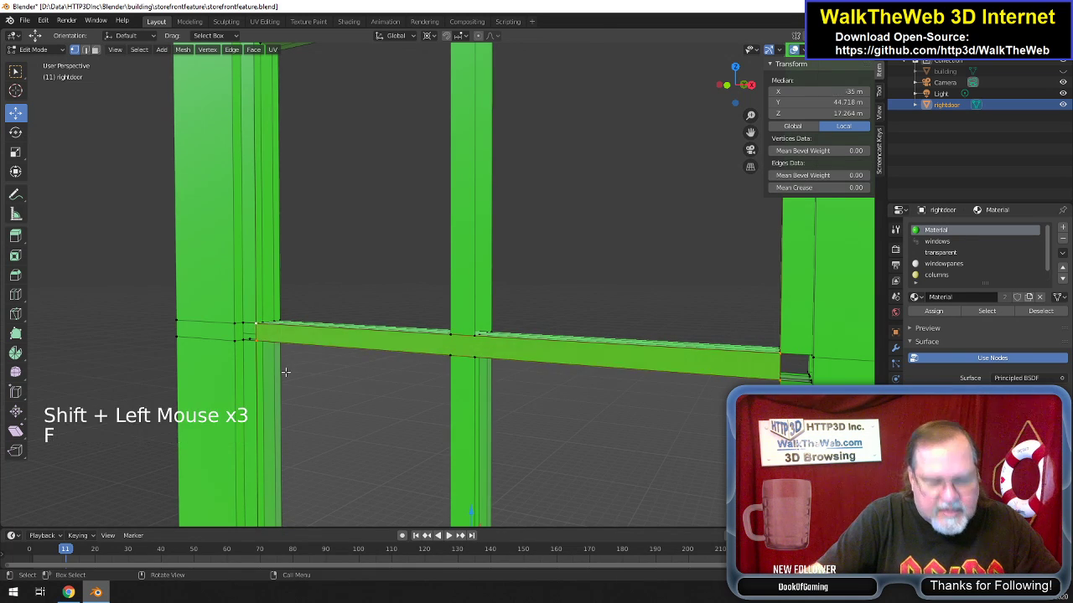
Delete the two short edges crossing the lower crossbar at the mullion on the back face with Only Edges & Faces.
left_click_drag(739, 86, 480, 95)
scroll(689, 142, "down", 2)
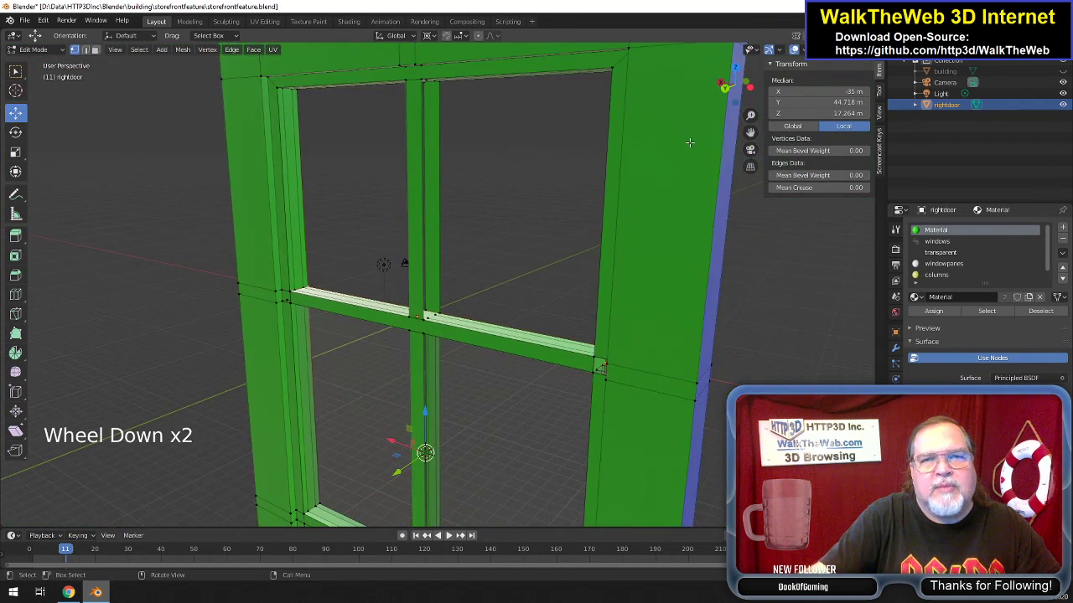
scroll(671, 184, "up", 2)
left_click_drag(750, 132, 716, 25)
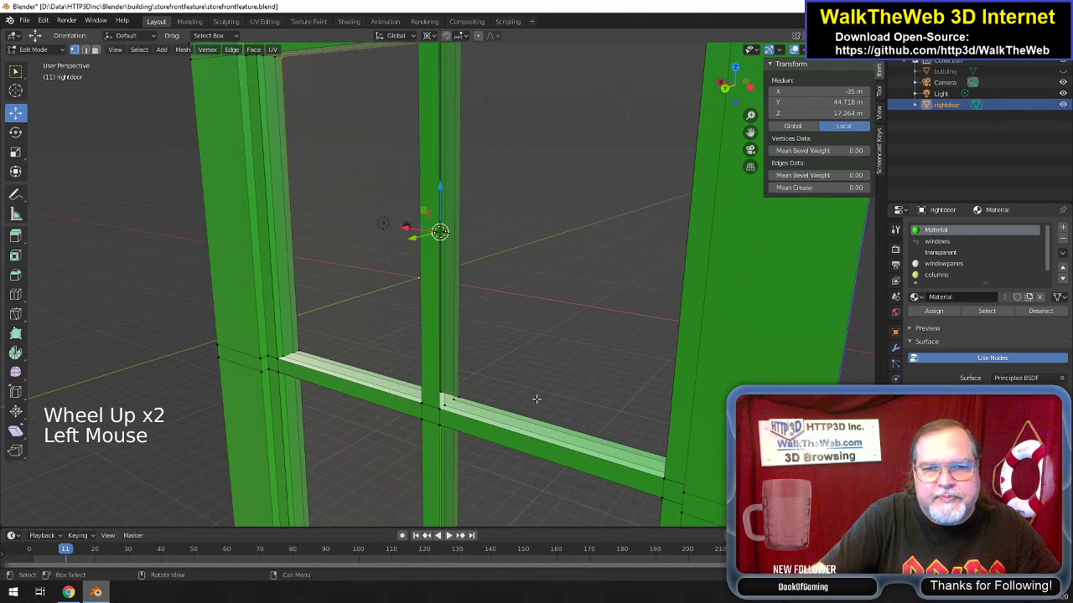
left_click(439, 424)
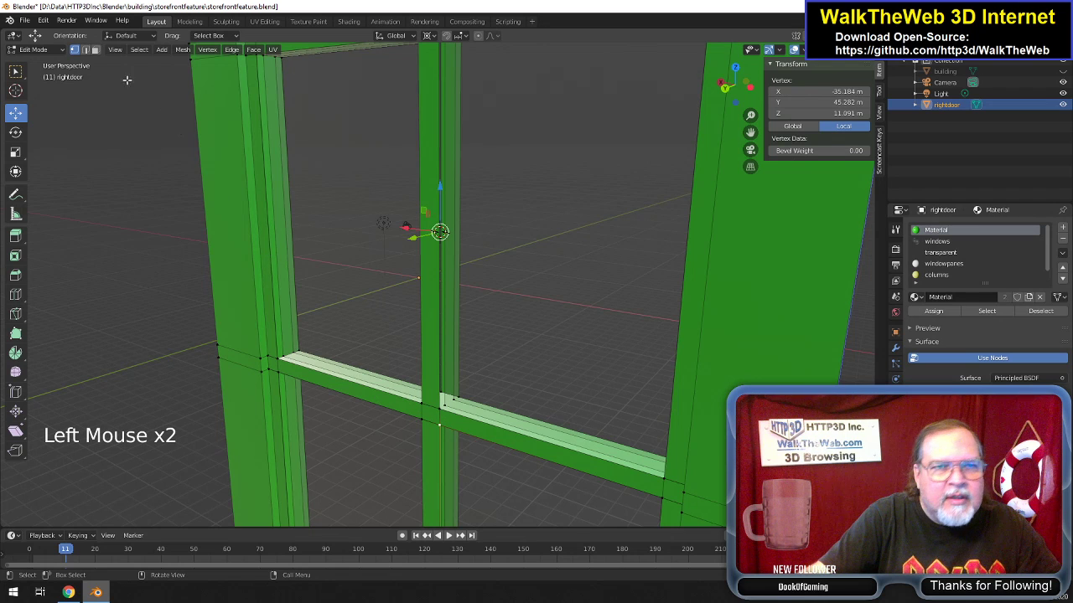
left_click(86, 50)
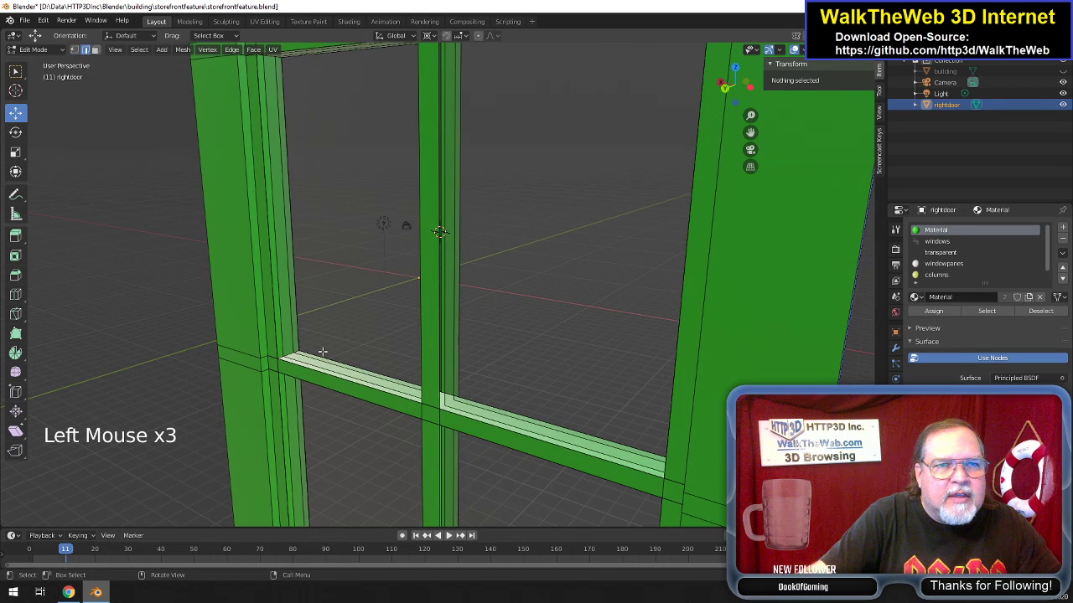
left_click(439, 417)
left_click_drag(738, 95, 779, 83)
left_click_drag(750, 132, 734, 52)
left_click(389, 330, "shift")
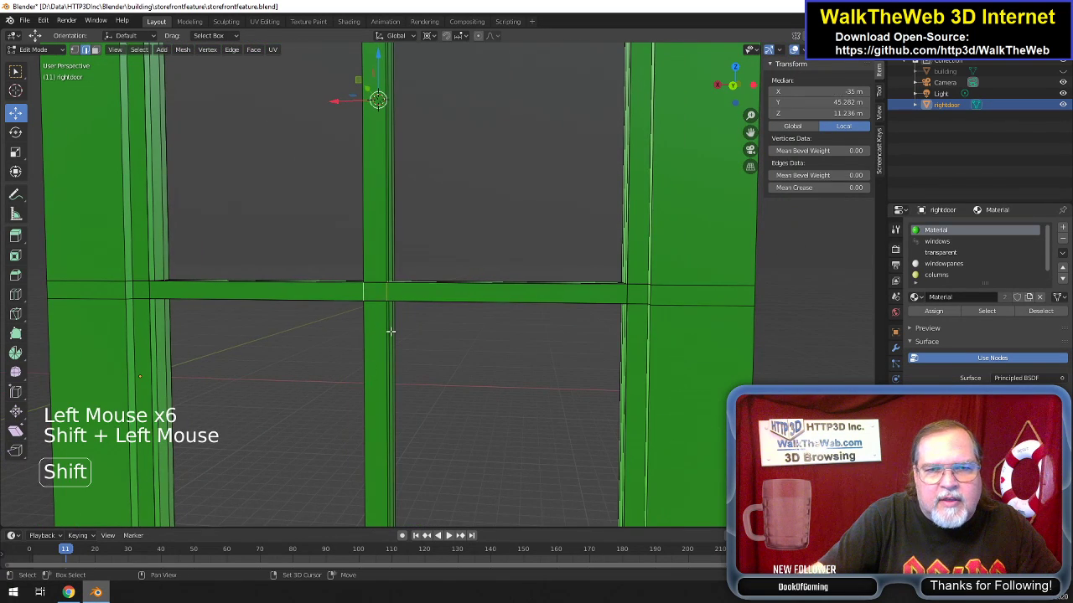
key("Delete")
left_click(391, 333)
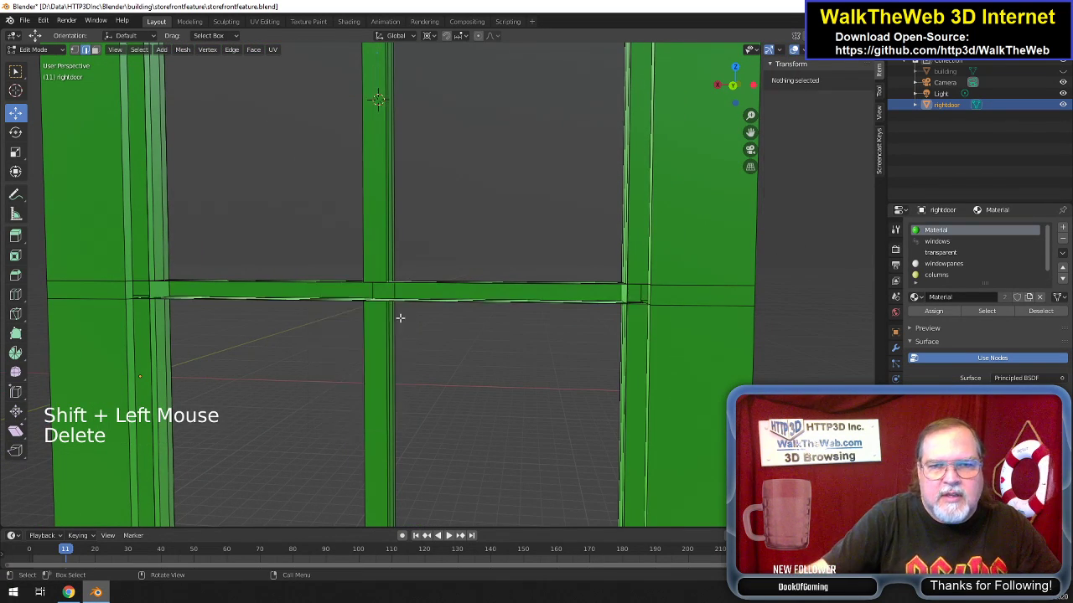
Delete the two short edges crossing the lower crossbar at the mullion on the front face, removing only edges and faces.
left_click(377, 293)
left_click(376, 293, "shift")
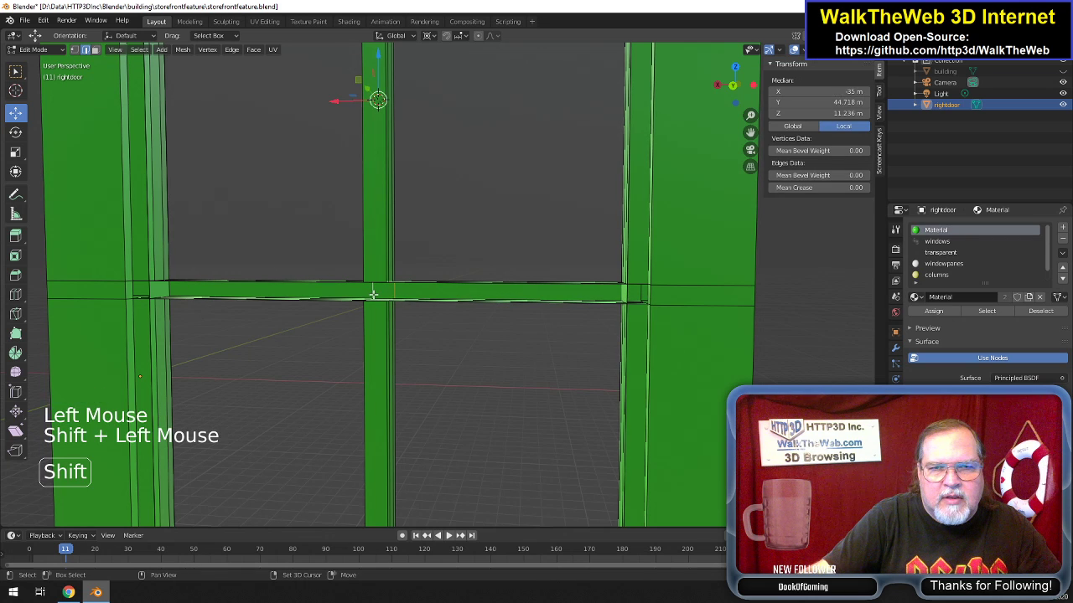
key("Delete")
left_click(374, 296)
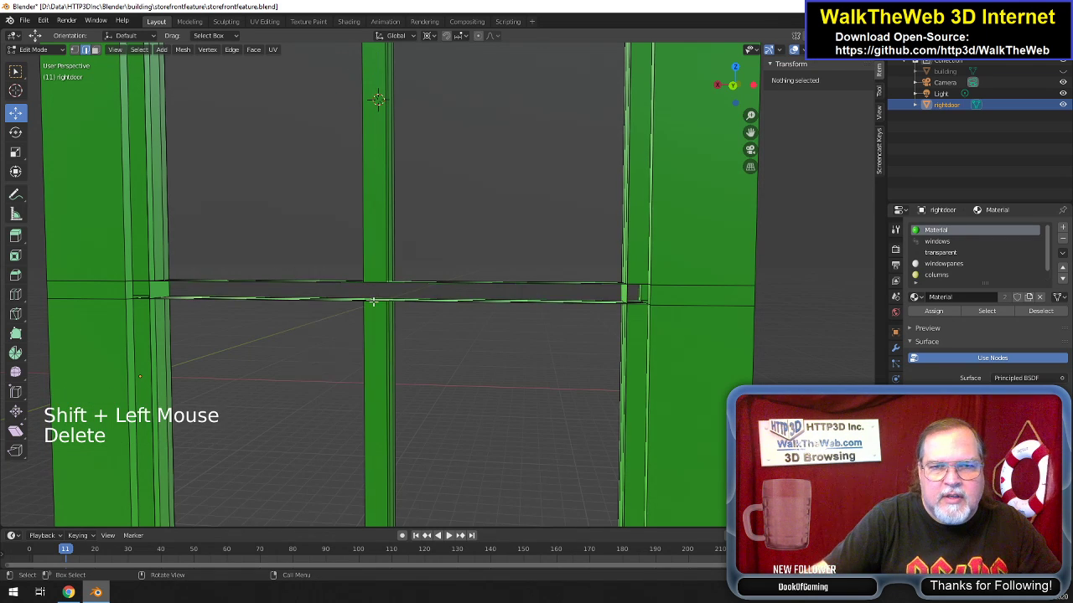
Delete the two long vertical edges of the bottom mullion section on the back face with Only Edges & Faces.
scroll(605, 344, "down", 3)
scroll(605, 344, "up", 1)
left_click_drag(750, 133, 756, 9)
left_click(408, 348)
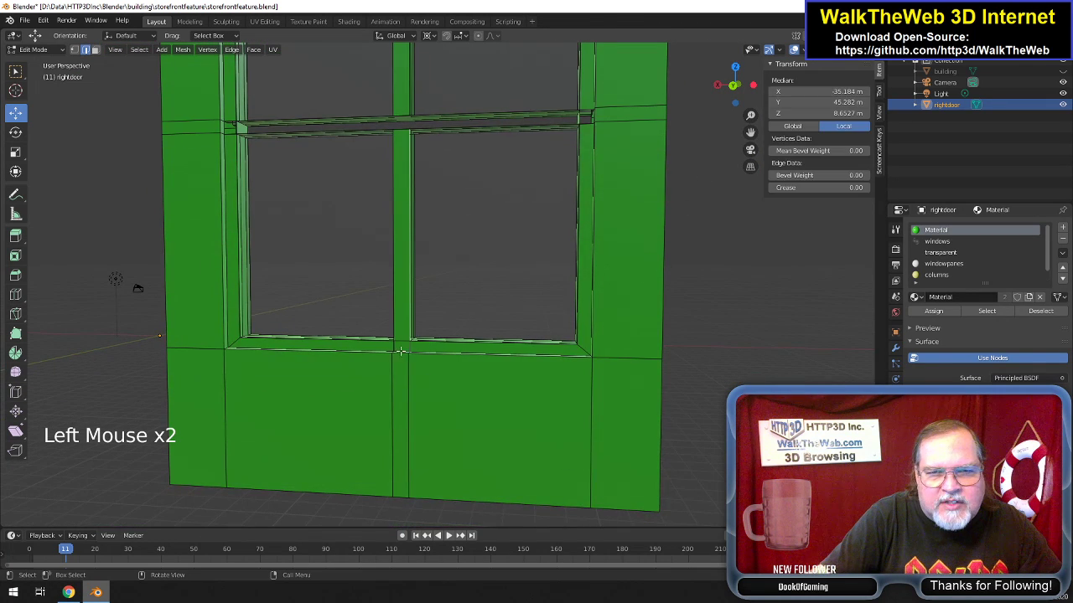
left_click(395, 348, "shift")
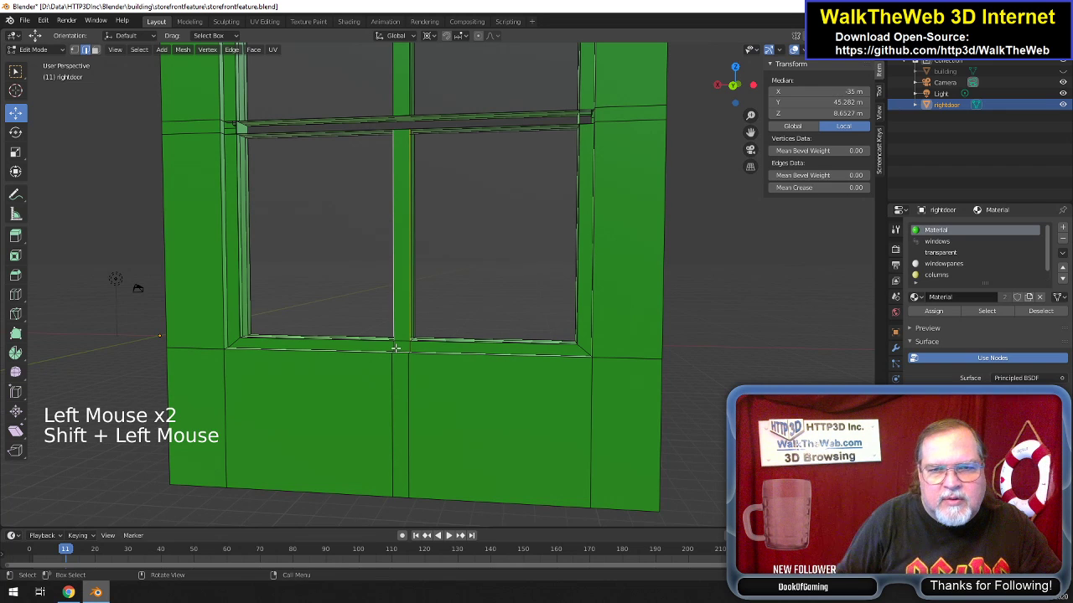
key("Delete")
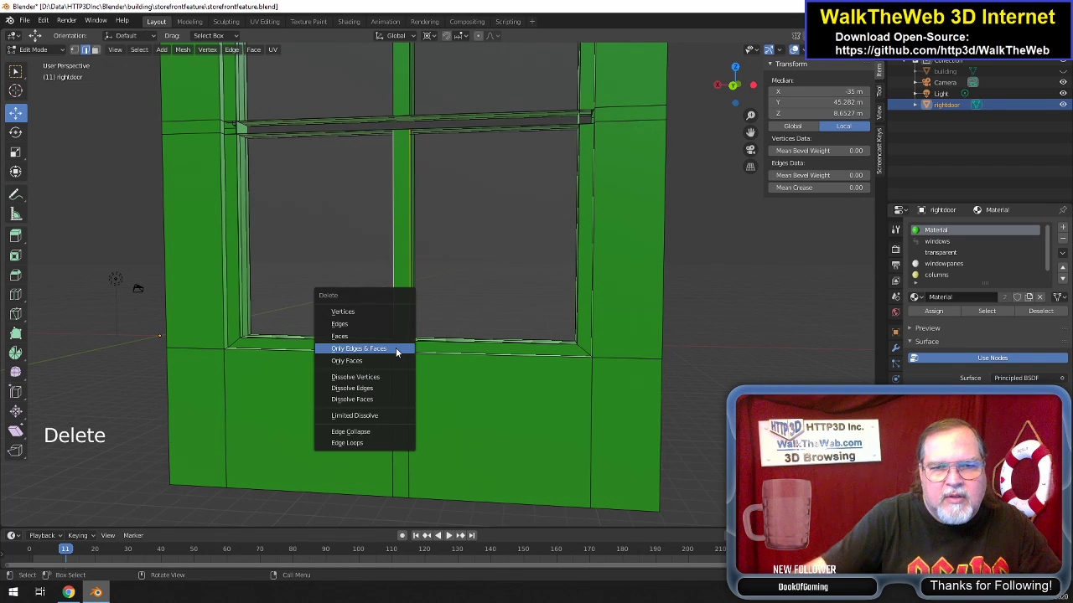
left_click(395, 347)
Delete the two short edges crossing the window's bottom rail at the mullion on the back face, removing only edges and faces.
left_click(396, 348)
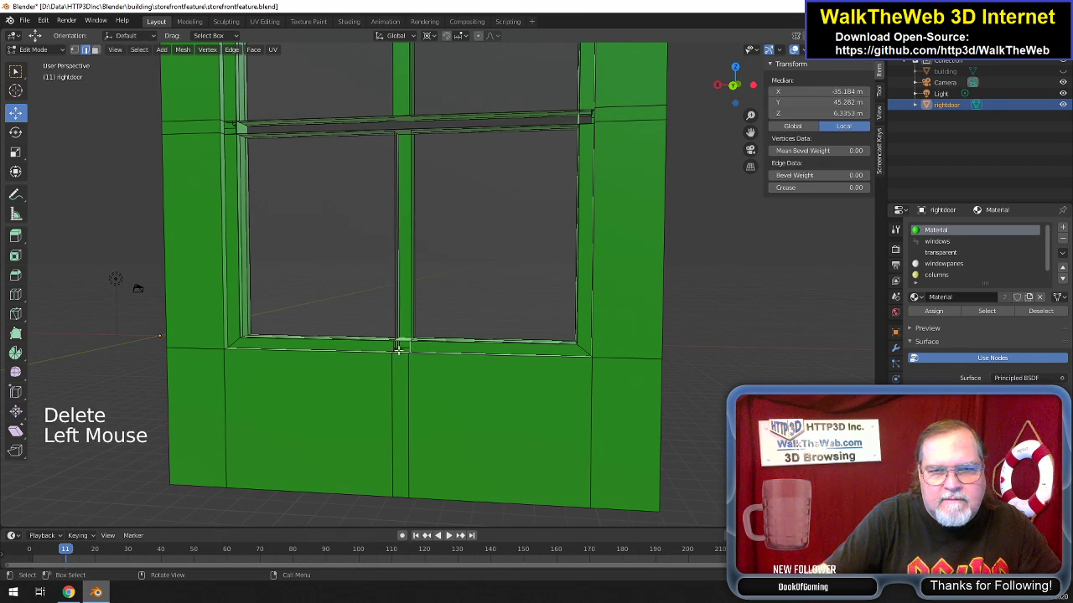
left_click(408, 350, "shift")
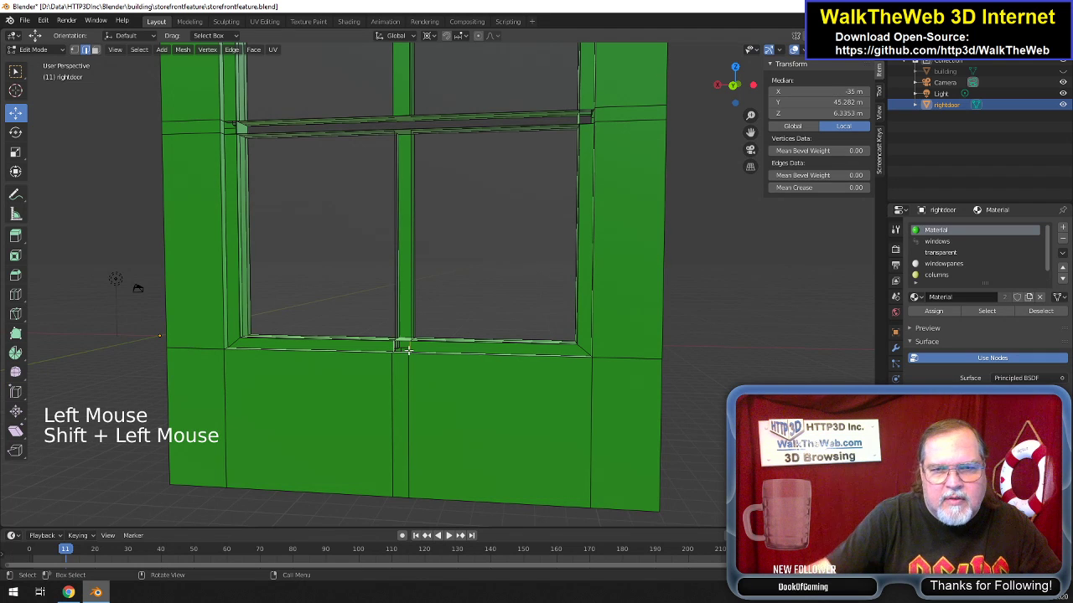
key("Delete")
left_click(409, 351)
Delete the two recessed vertical edges just behind the bottom mullion section's removed back face with Only Edges & Faces.
scroll(411, 352, "up", 2)
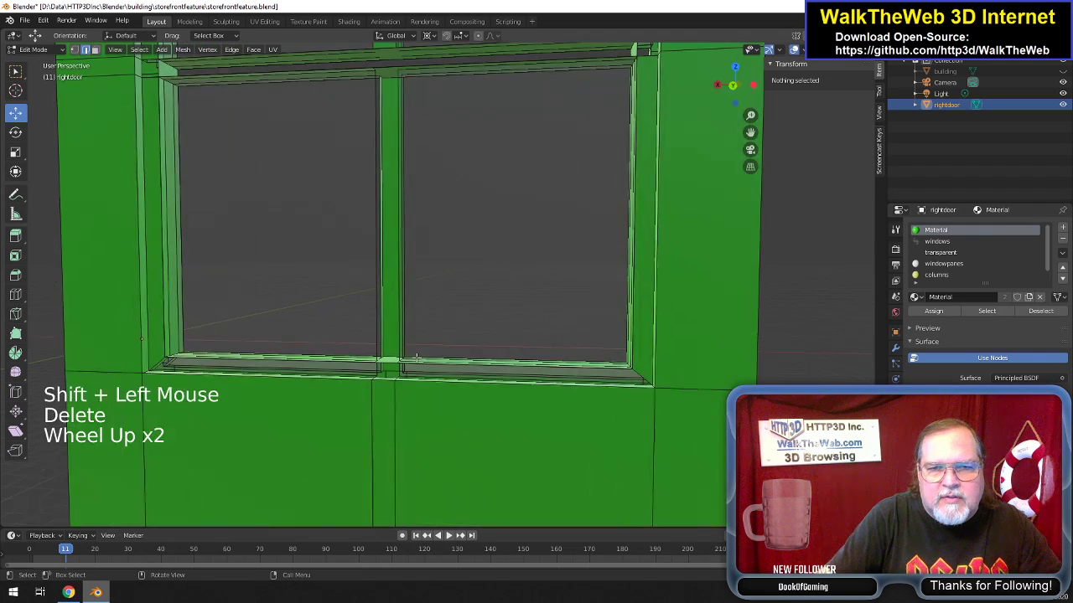
left_click(395, 377)
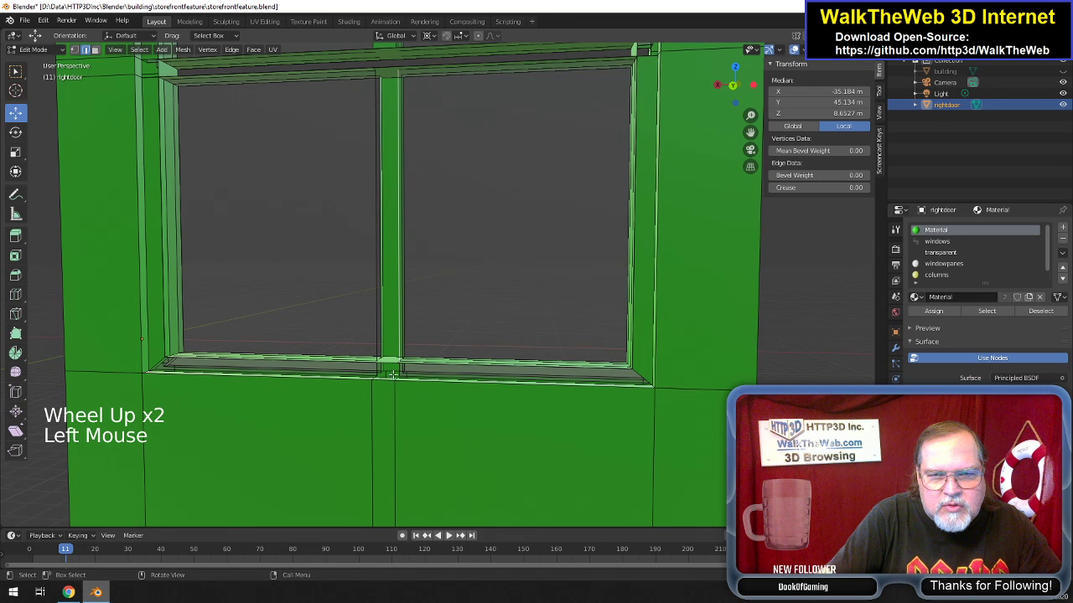
left_click(405, 383, "shift")
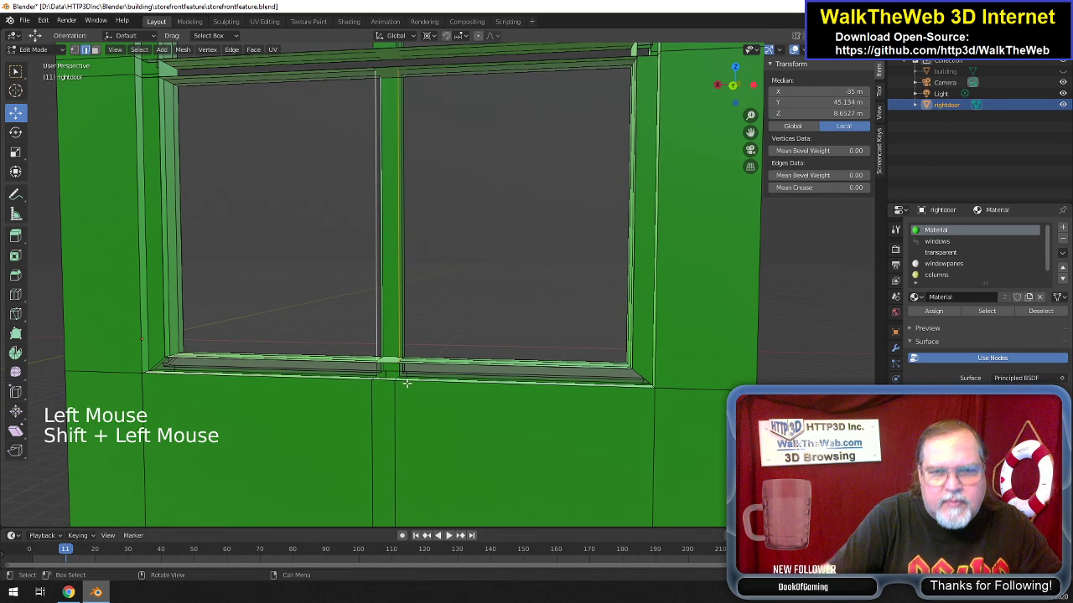
key("Delete")
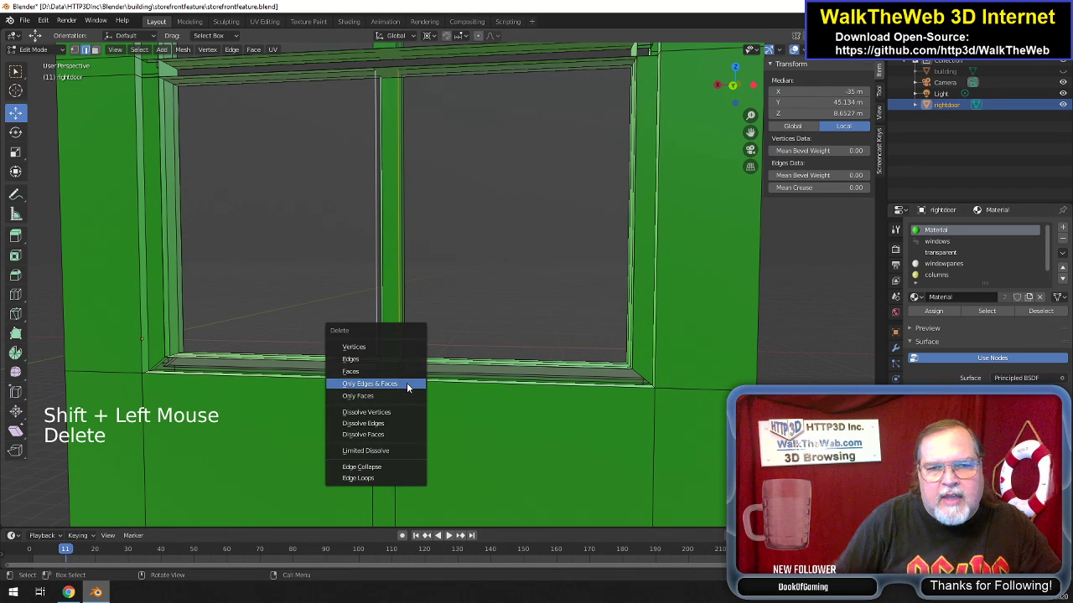
left_click(407, 383)
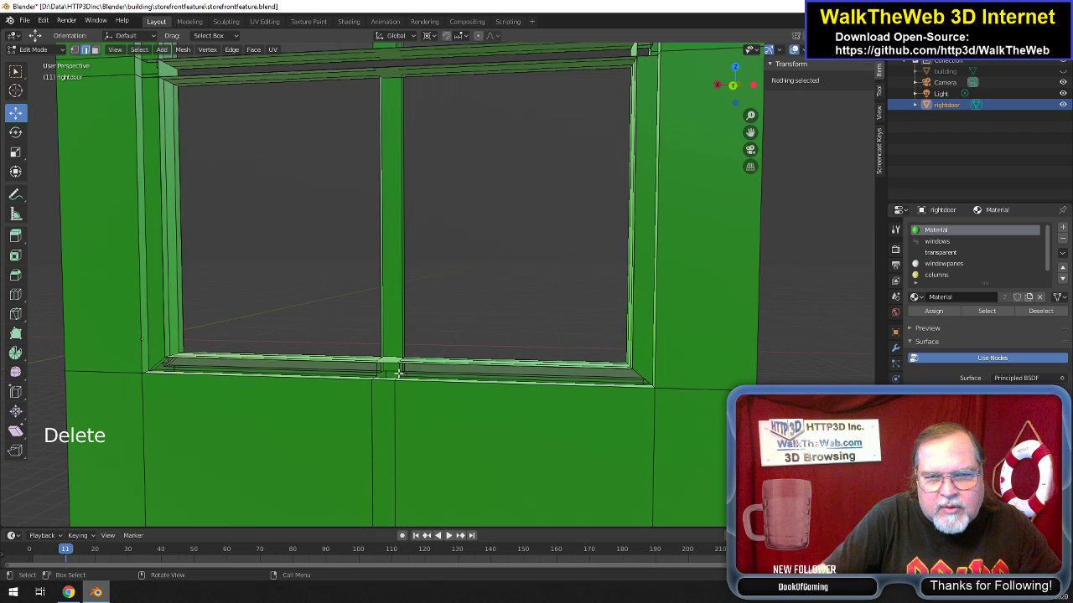
Delete the two recessed short edges crossing the bottom rail at the mullion, just behind the back face, with Only Edges & Faces.
left_click(399, 369)
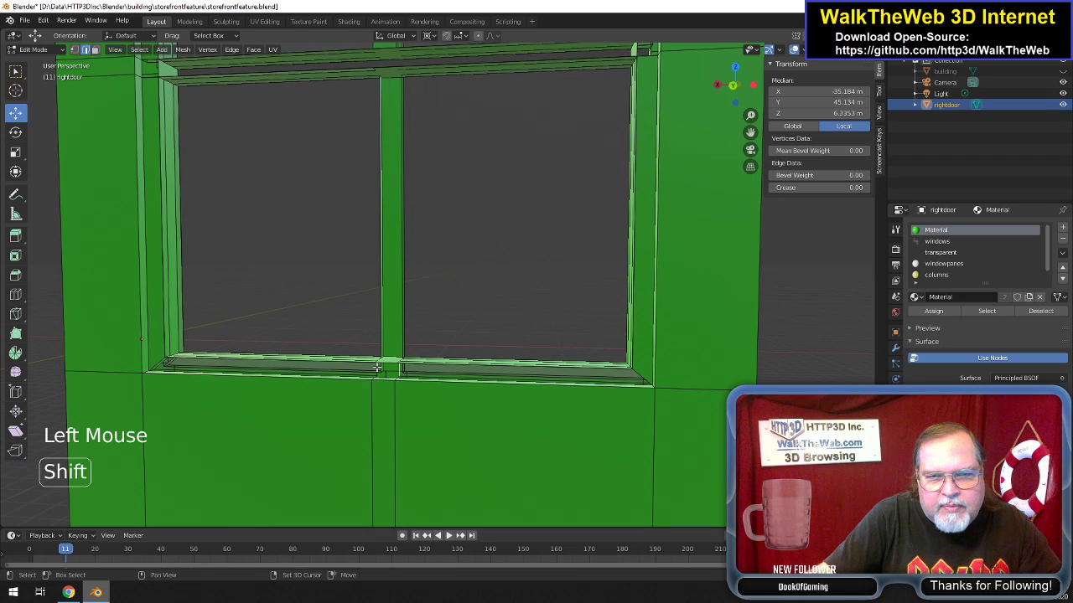
left_click(393, 375, "shift")
key("Delete")
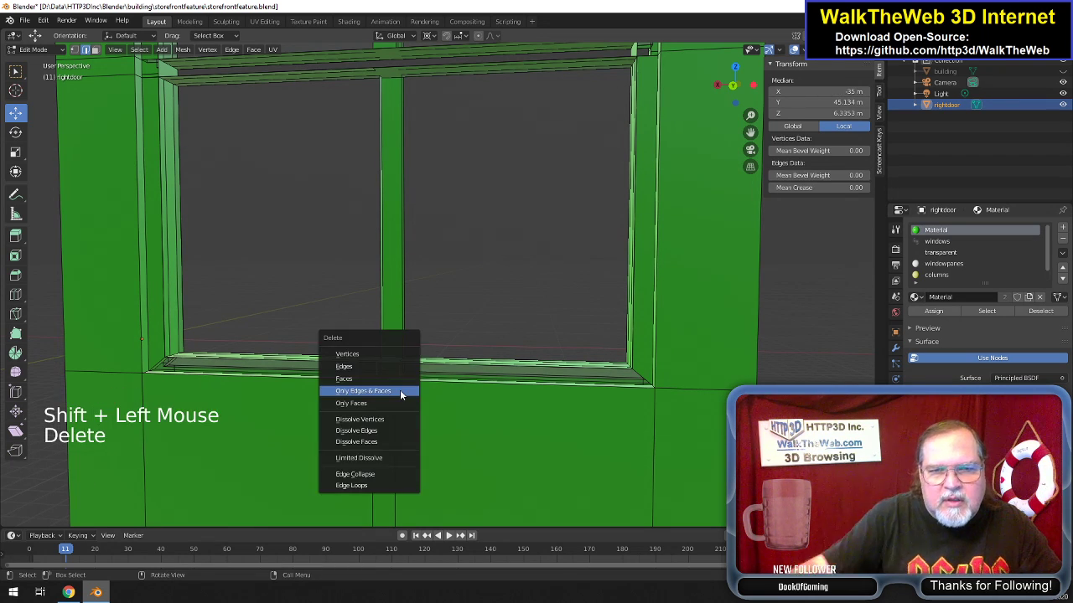
left_click(400, 391)
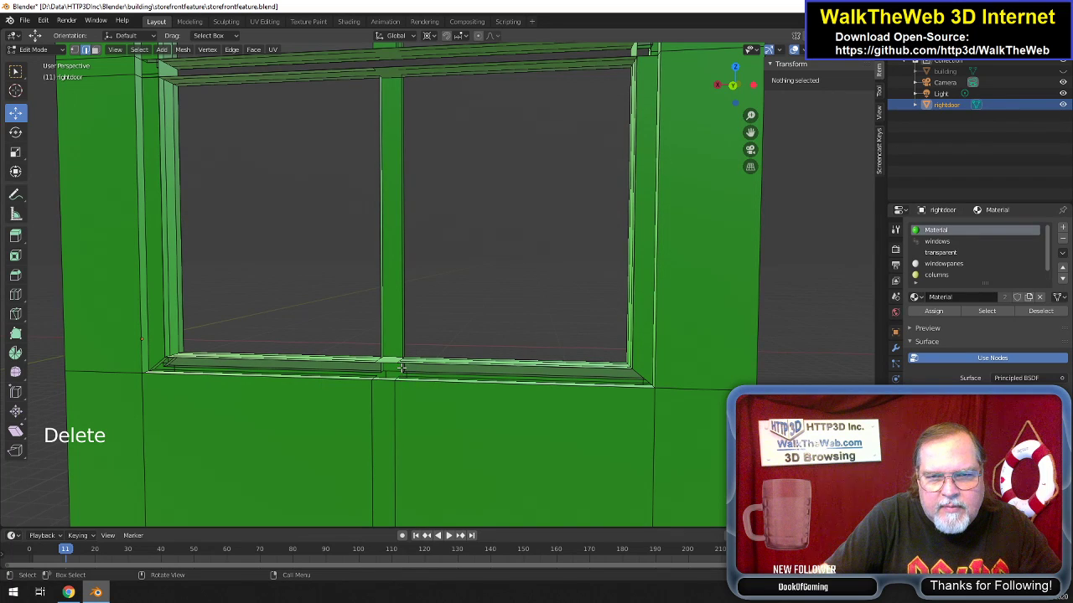
left_click(398, 377)
left_click(404, 372, "shift")
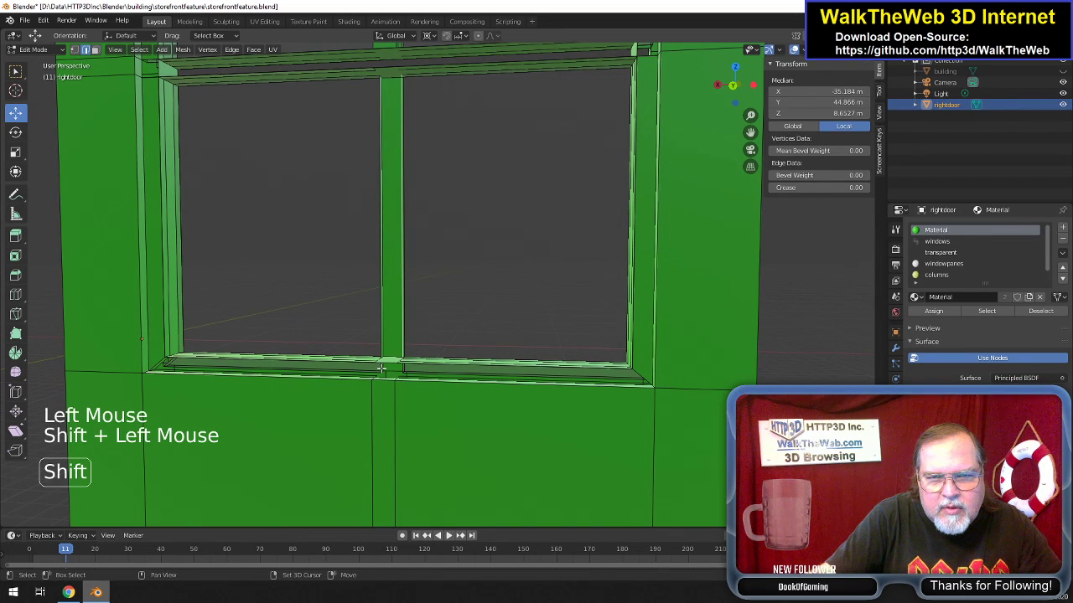
left_click(400, 370, "shift")
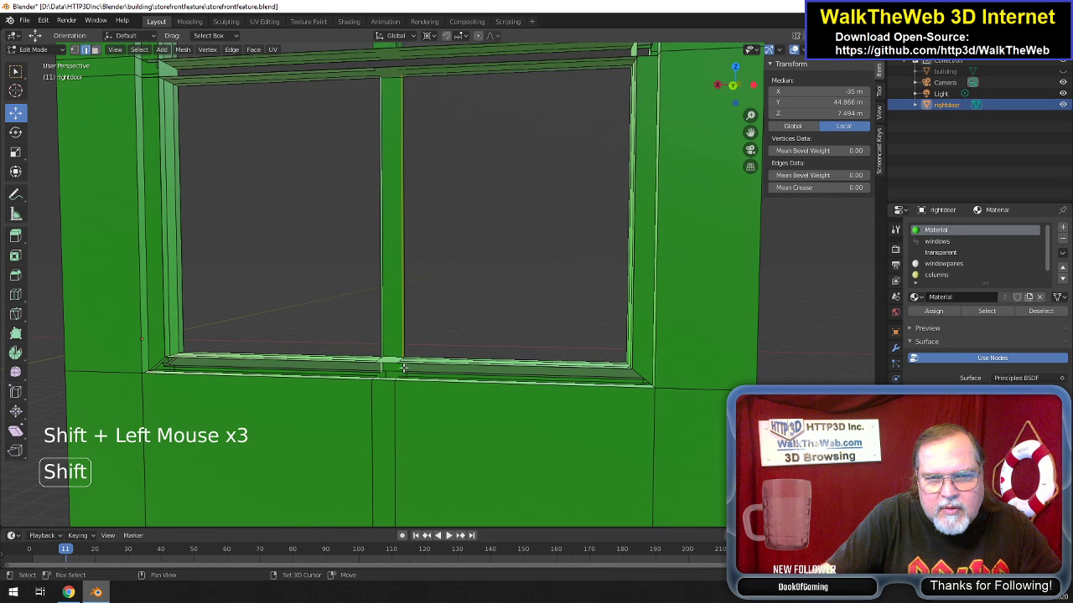
left_click(402, 377, "shift")
left_click(403, 378, "shift")
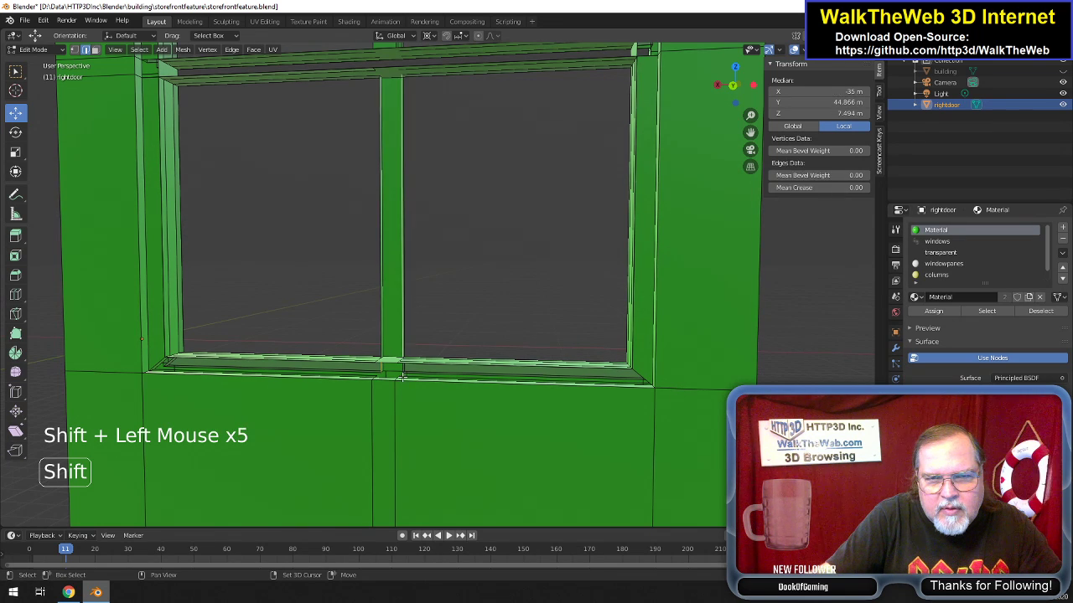
scroll(405, 380, "up", 2)
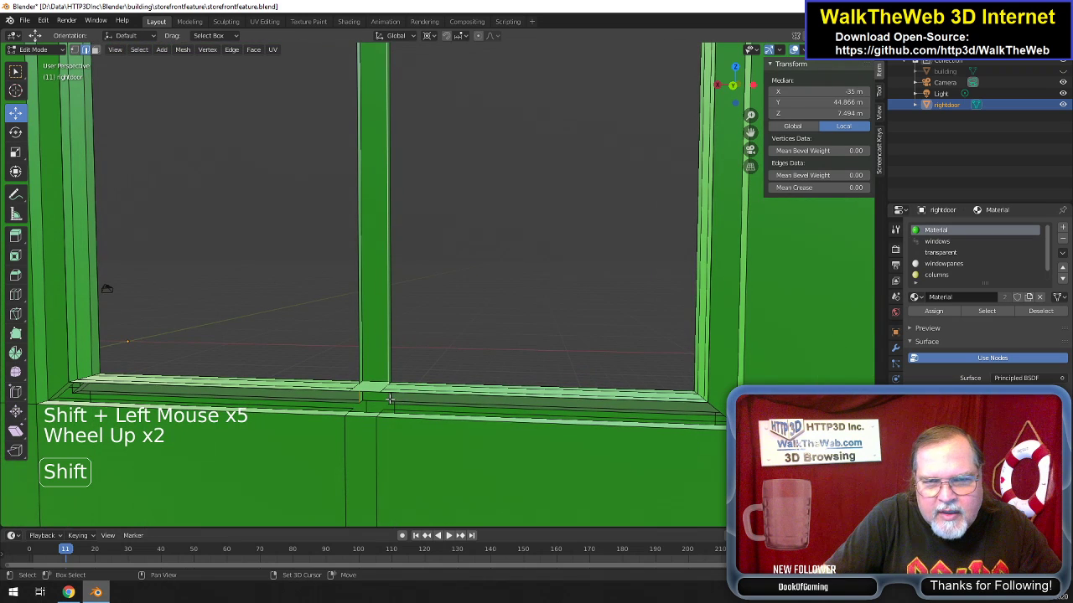
left_click(389, 394, "shift")
left_click(388, 406, "shift")
left_click(388, 407, "shift")
left_click(388, 397, "shift")
left_click(388, 398, "shift")
In wireframe shading, delete the two recessed long vertical edges of the bottom mullion section nearest the front face with Only Edges & Faces.
scroll(420, 417, "up", 2)
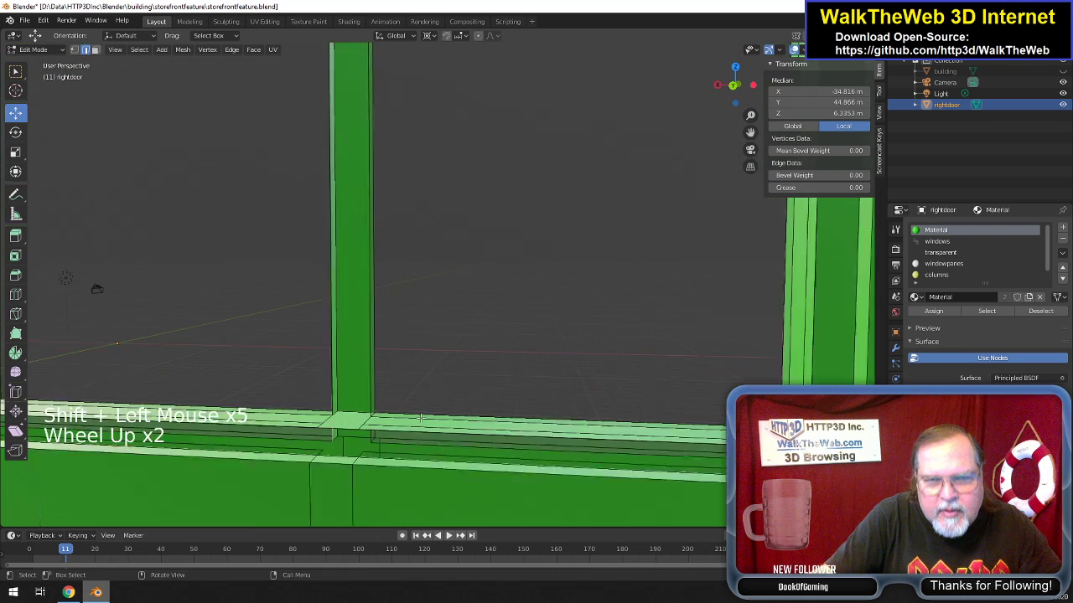
scroll(420, 417, "up", 1)
left_click_drag(759, 133, 760, 17)
key("z")
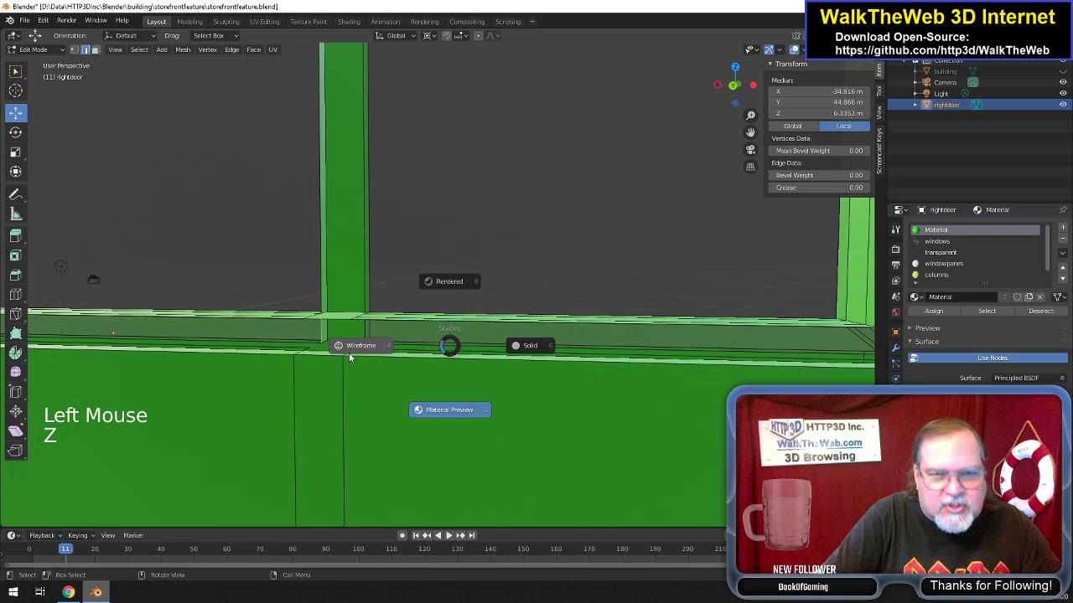
left_click(384, 355)
left_click(363, 343)
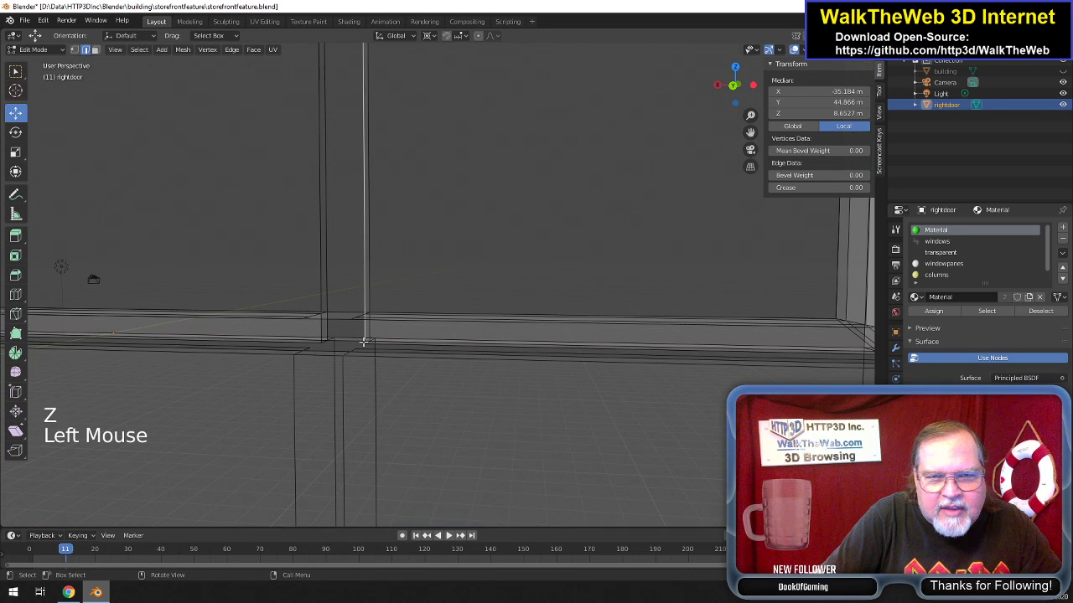
left_click(363, 336)
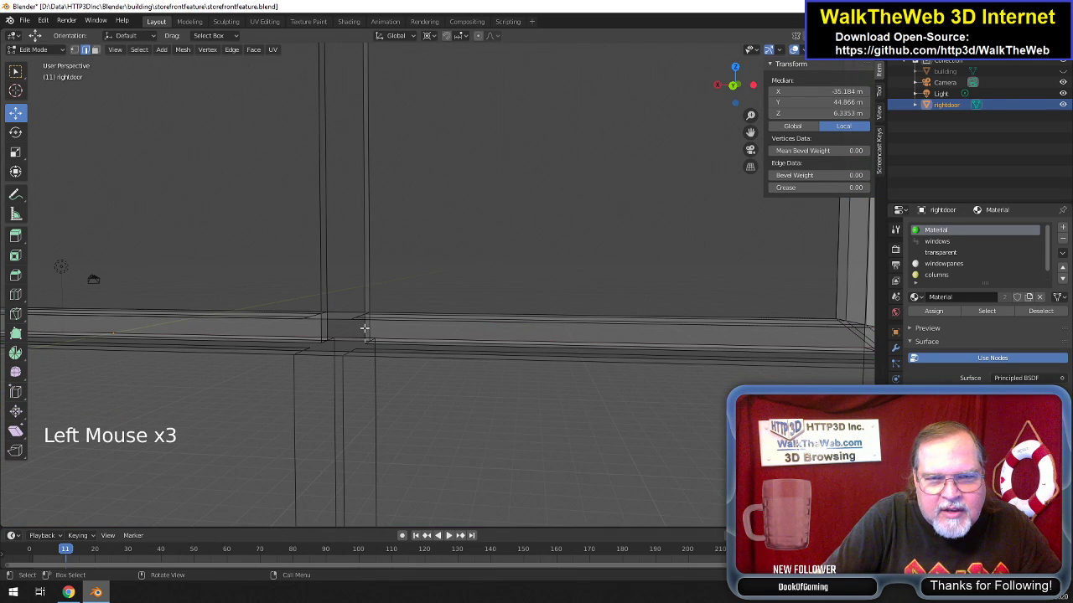
left_click(364, 329)
left_click(364, 329)
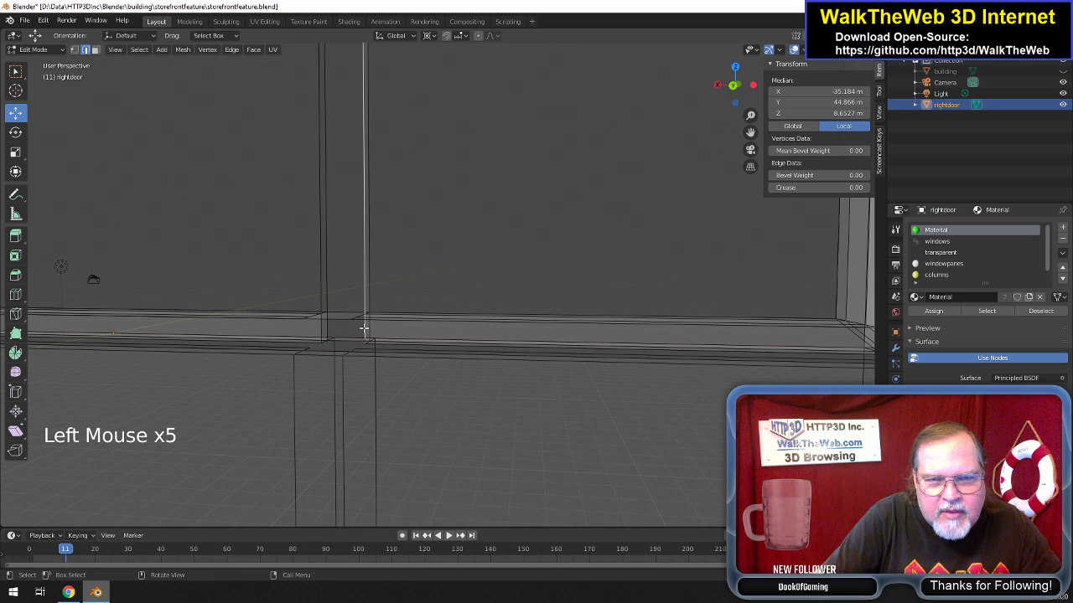
left_click(322, 335)
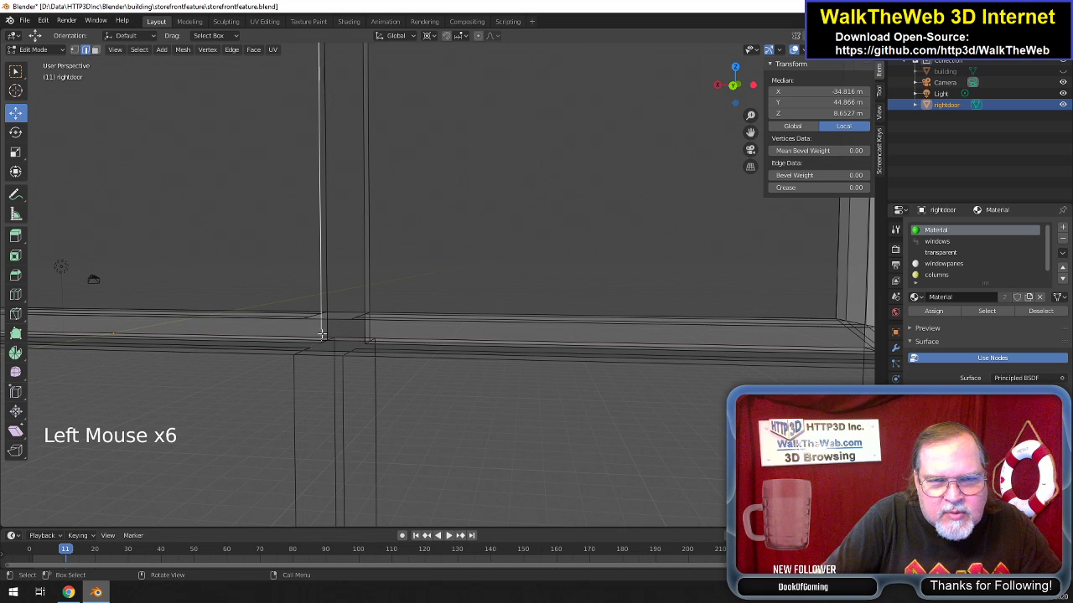
left_click(364, 335, "shift")
key("Delete")
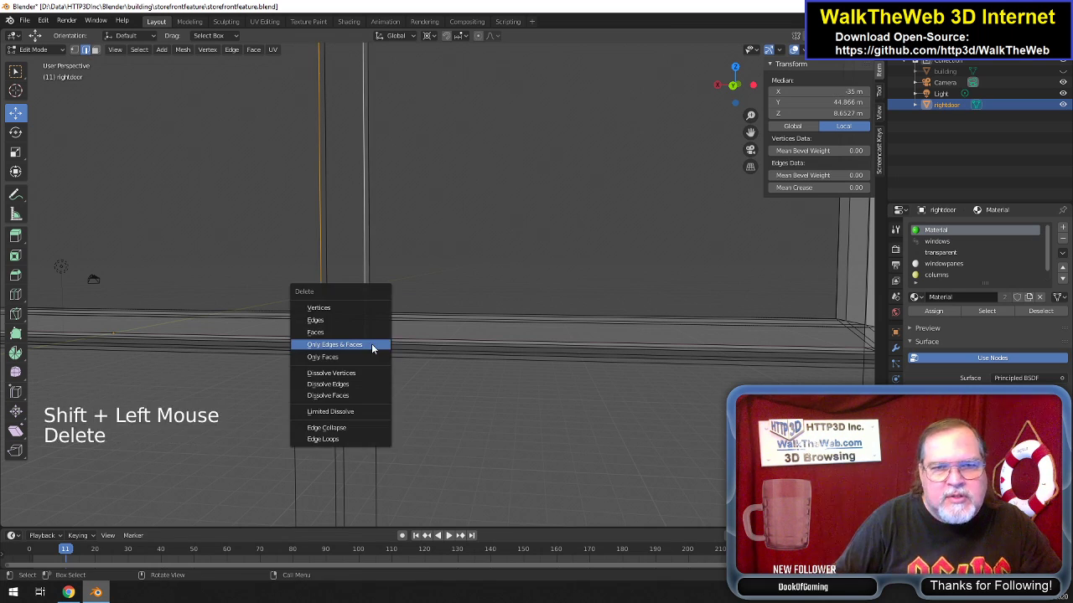
left_click(374, 345)
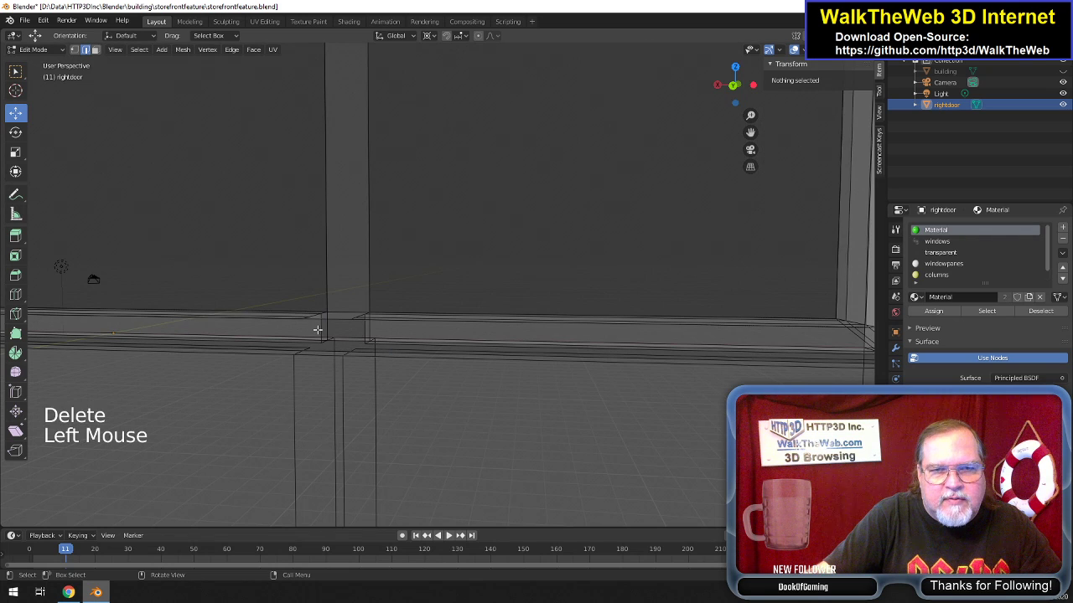
Delete the two recessed short edges crossing the bottom rail at the mullion near the front face, removing only edges and faces.
left_click(318, 331)
left_click(364, 335, "shift")
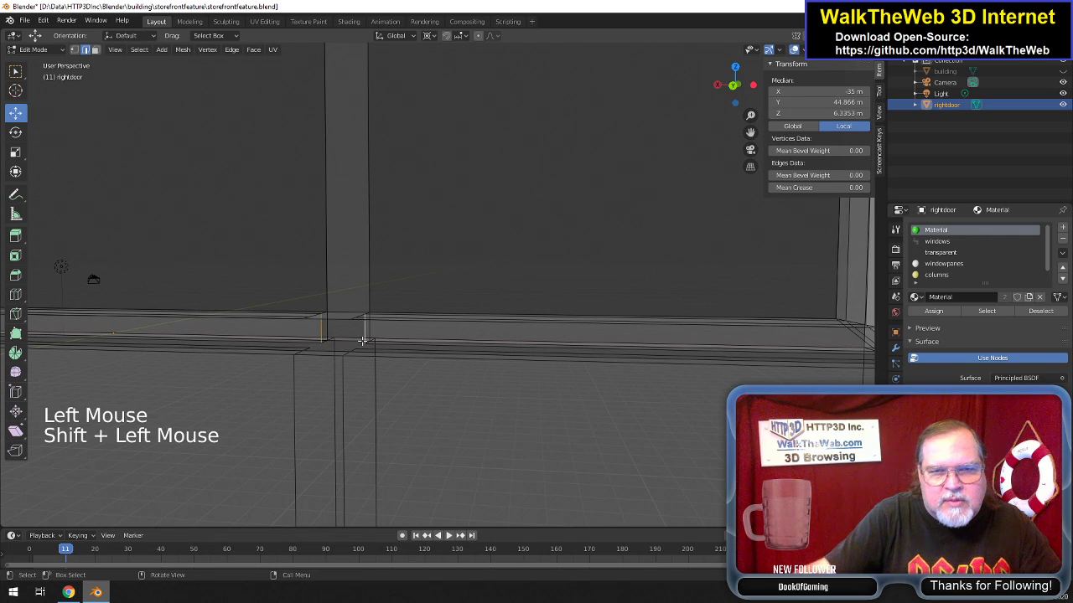
key("Delete")
left_click(362, 341)
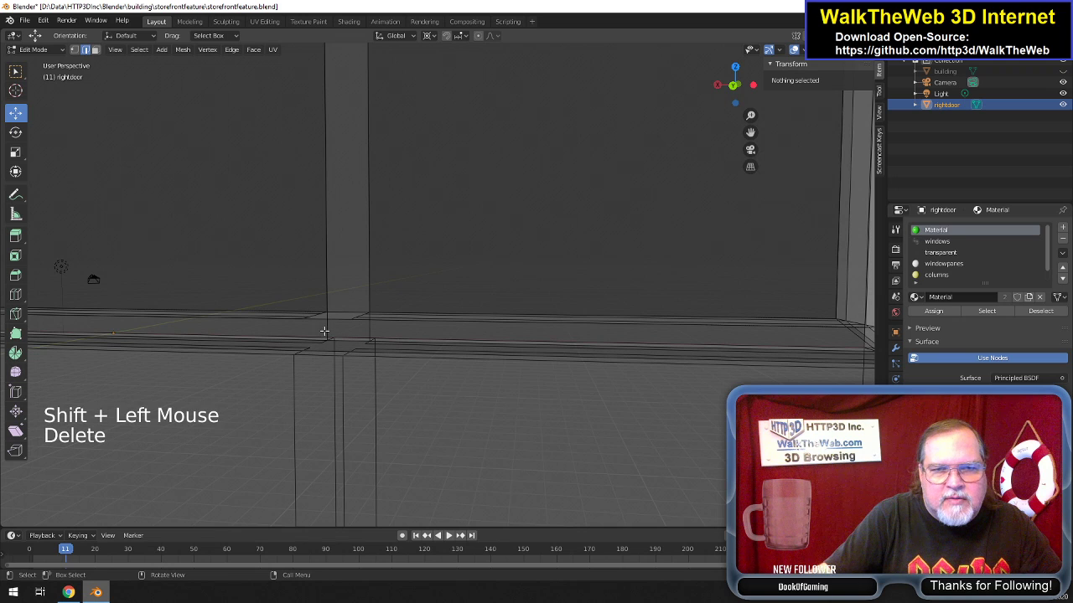
Delete the bottom mullion section's remaining front-face edges, both the long verticals and the short rail crossings, with Only Edges & Faces.
left_click(324, 331)
left_click(325, 327)
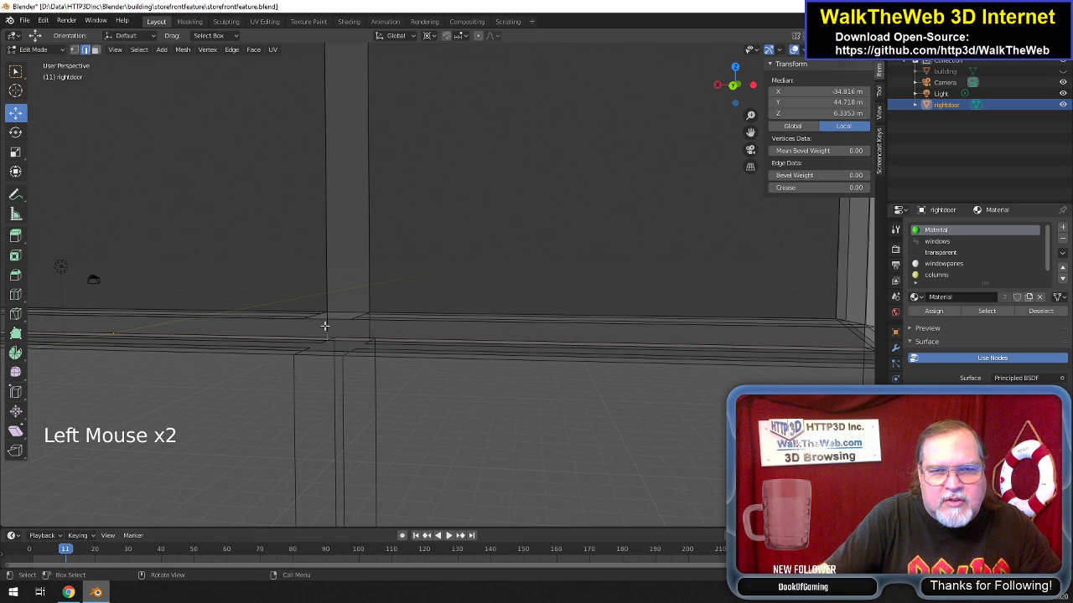
left_click(368, 329, "shift")
left_click(366, 327, "shift")
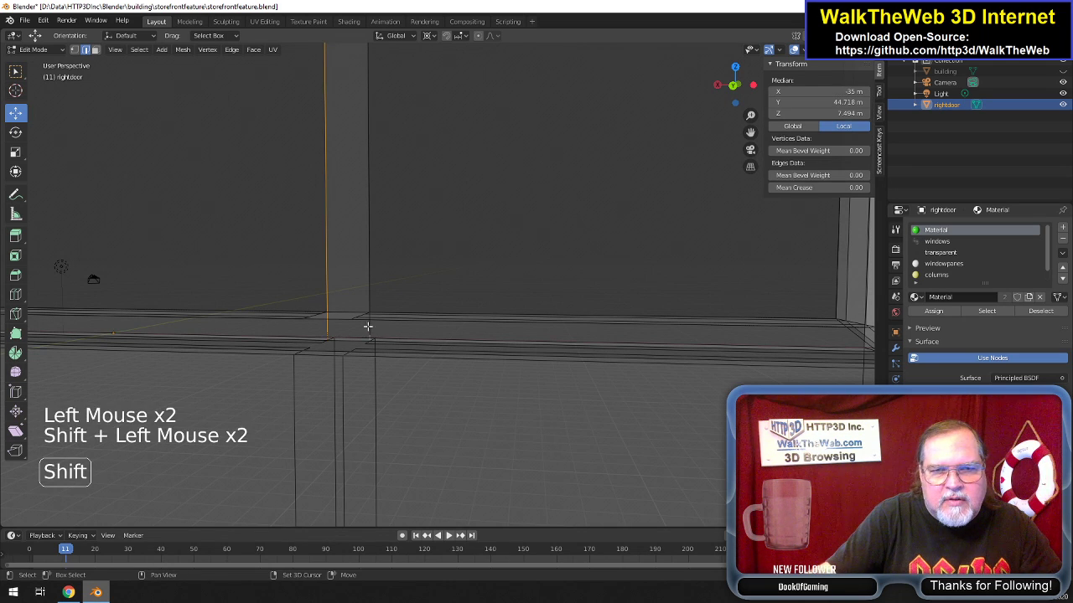
left_click(328, 331, "shift")
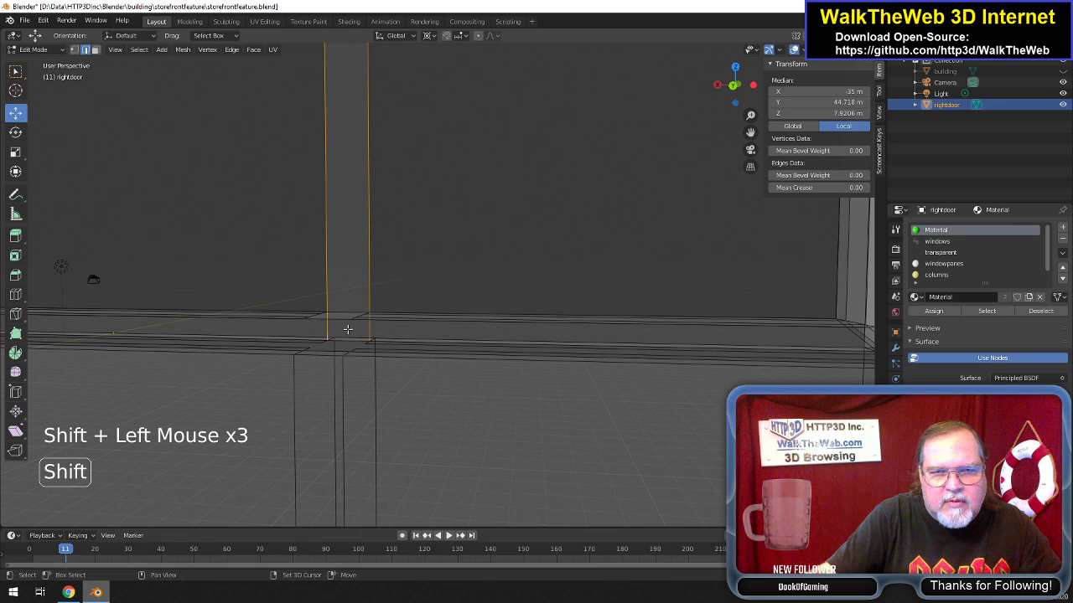
key("Delete")
left_click(348, 332)
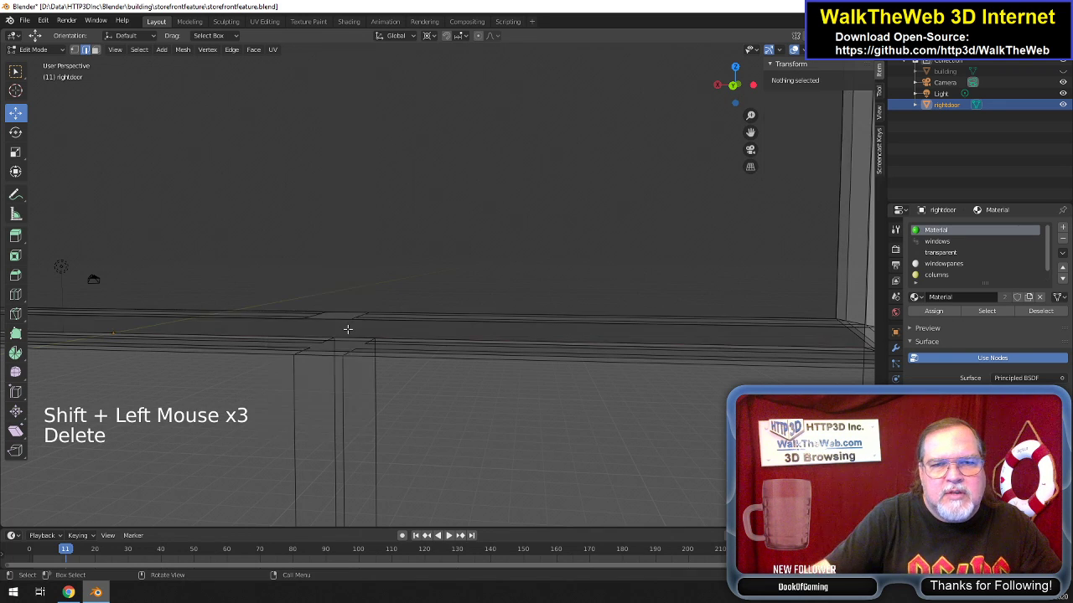
Return the viewport shading to Material Preview with the whole lower window in view.
scroll(388, 325, "down", 8)
scroll(388, 325, "down", 1)
scroll(388, 325, "up", 1)
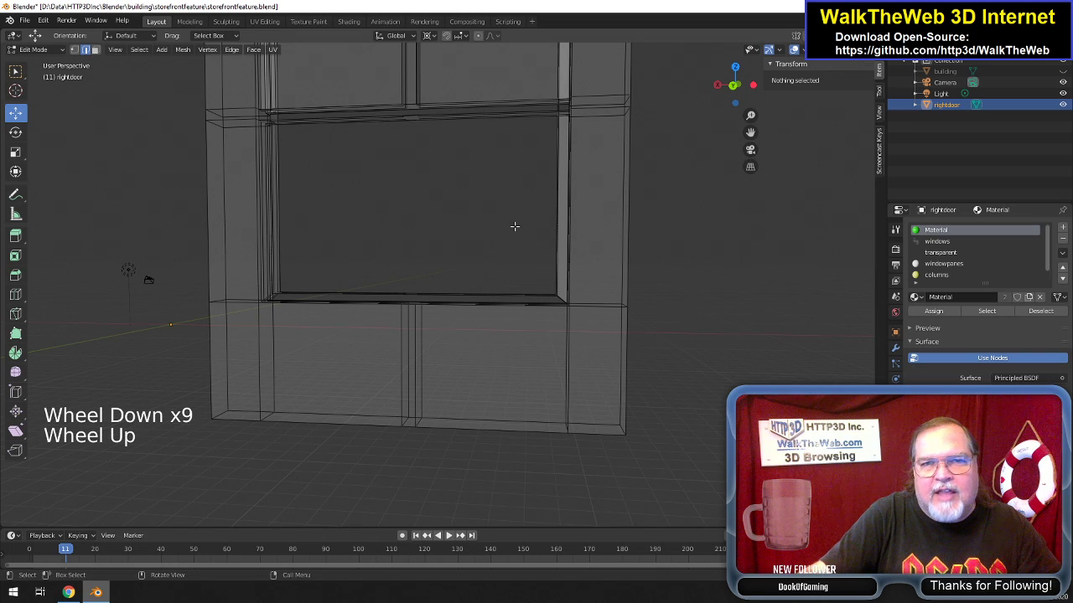
key("z")
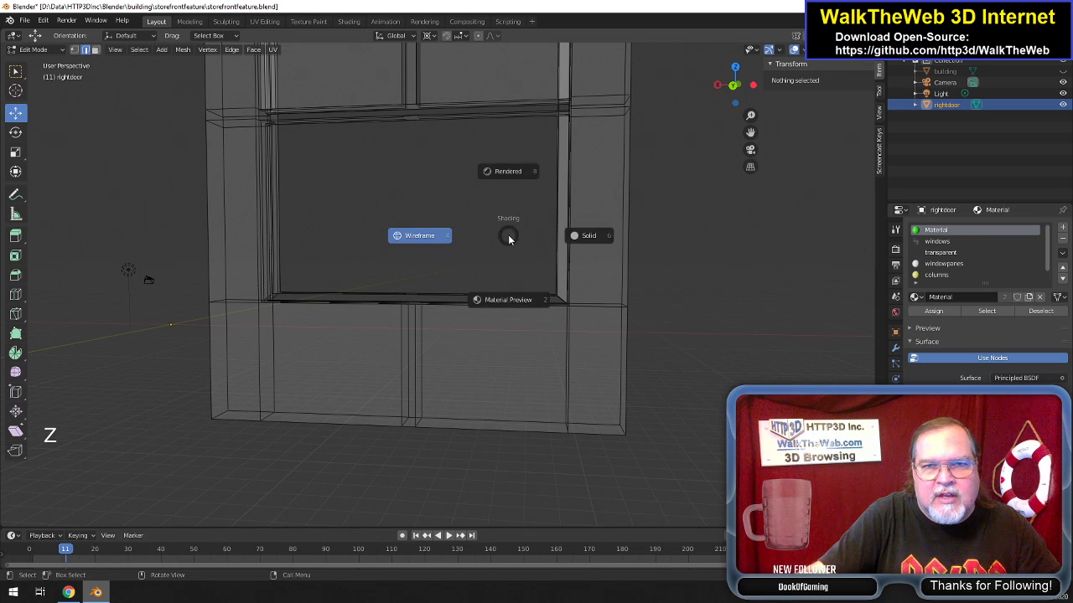
left_click(568, 271)
In vertex select mode, fill the back face of the window's bottom rail with one face between its four corner vertices.
scroll(617, 260, "up", 4)
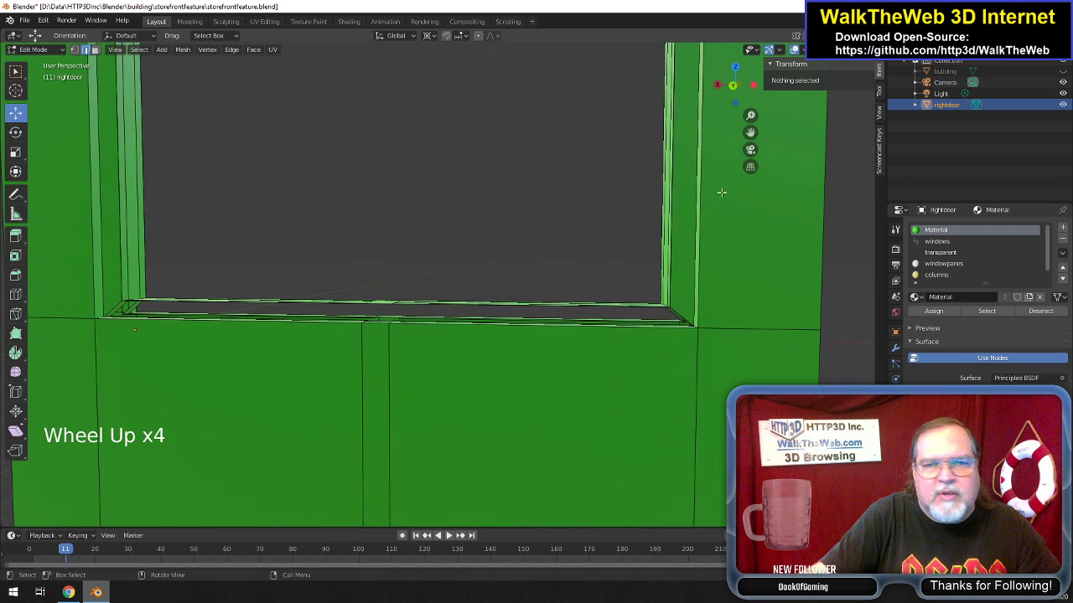
left_click_drag(750, 133, 761, 155)
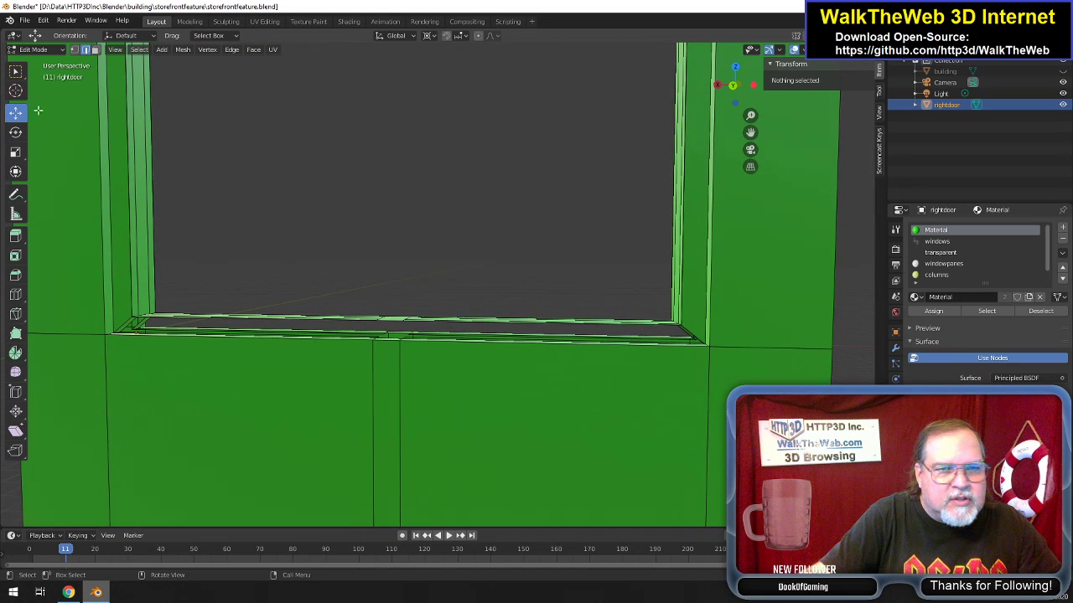
left_click(74, 49)
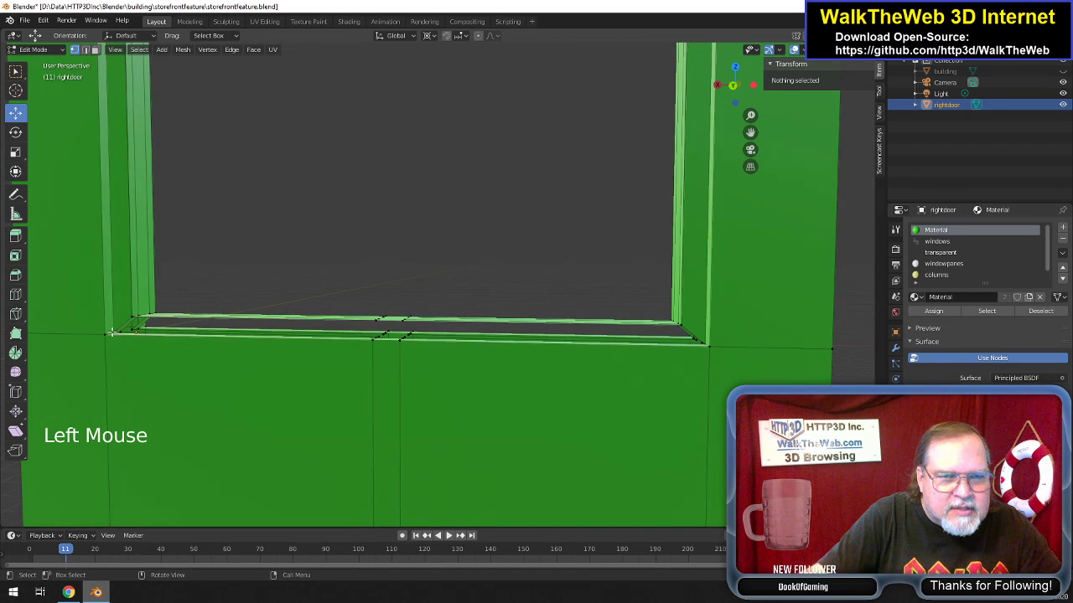
left_click(138, 320)
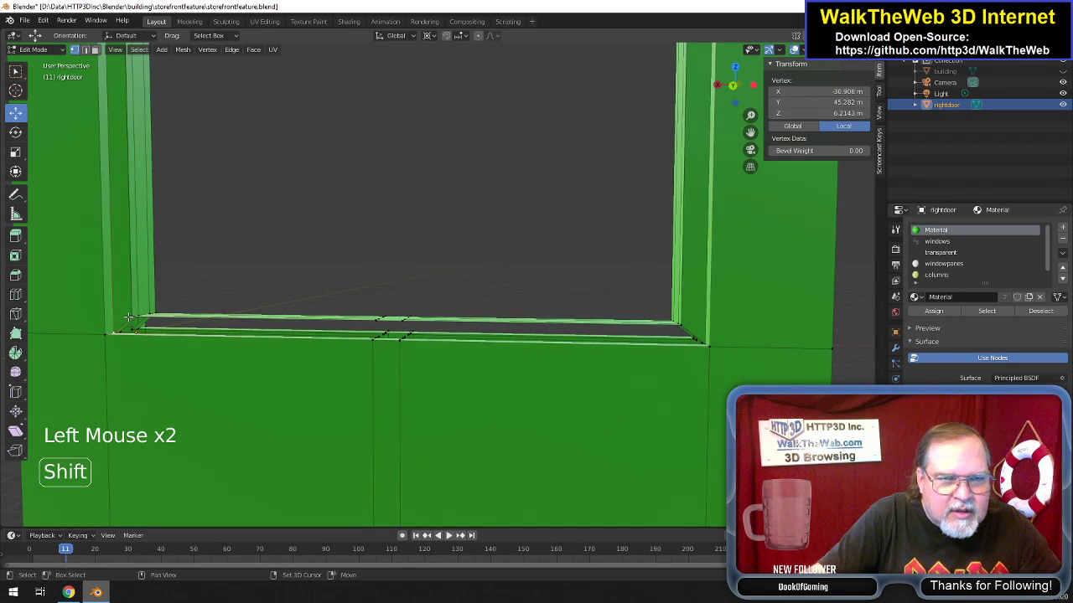
left_click(390, 340, "shift")
left_click(683, 323, "shift")
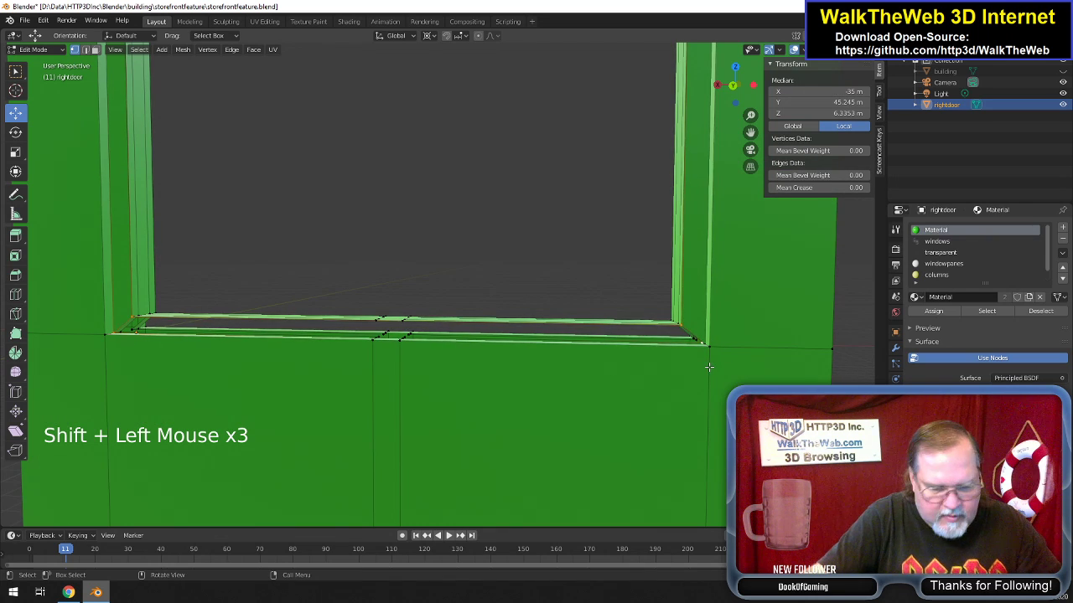
key("f")
Fill the front face of the window's bottom rail with a single face between its four corner vertices.
left_click_drag(733, 84, 709, 84)
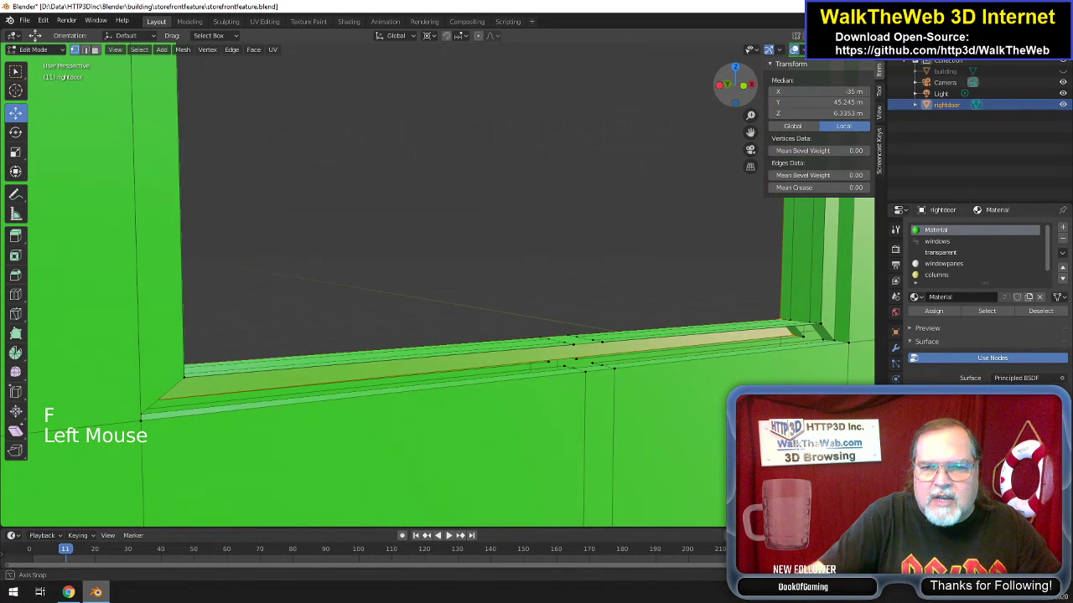
double_click(833, 335)
left_click(676, 348, "shift")
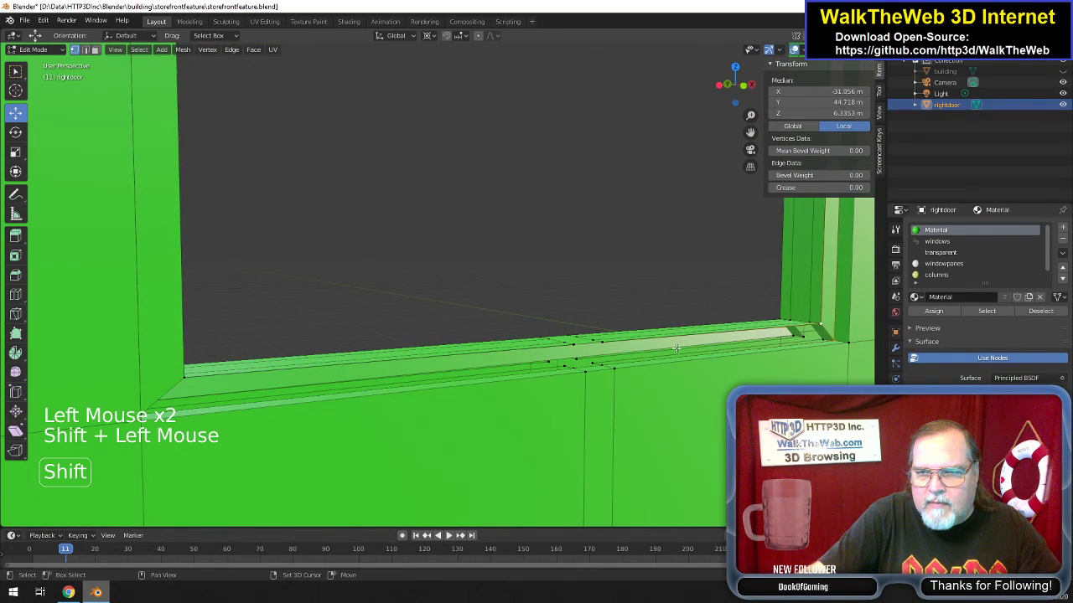
left_click(176, 374, "shift")
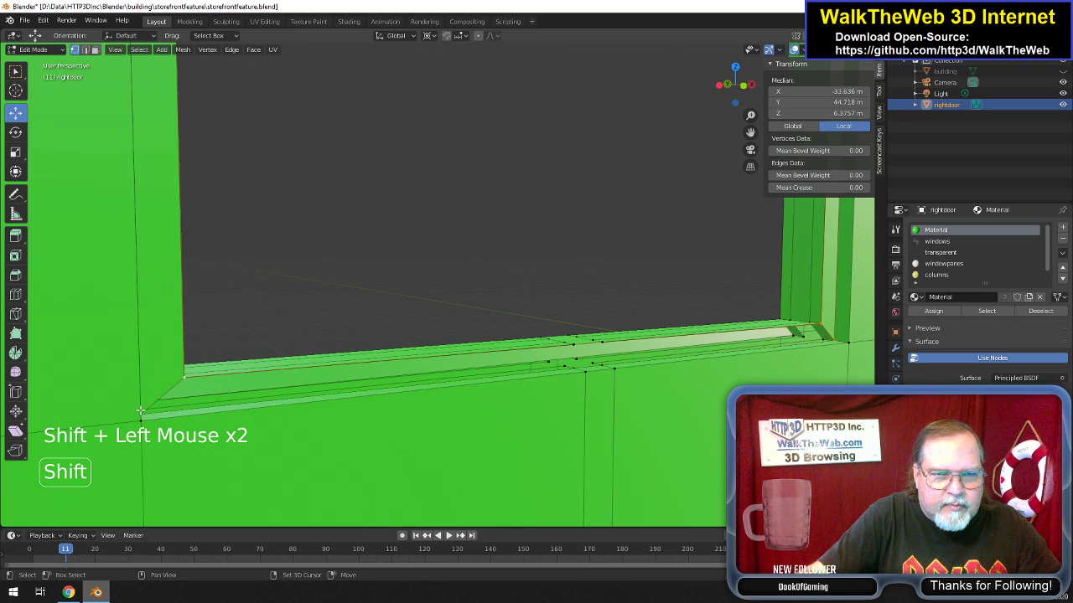
key("f")
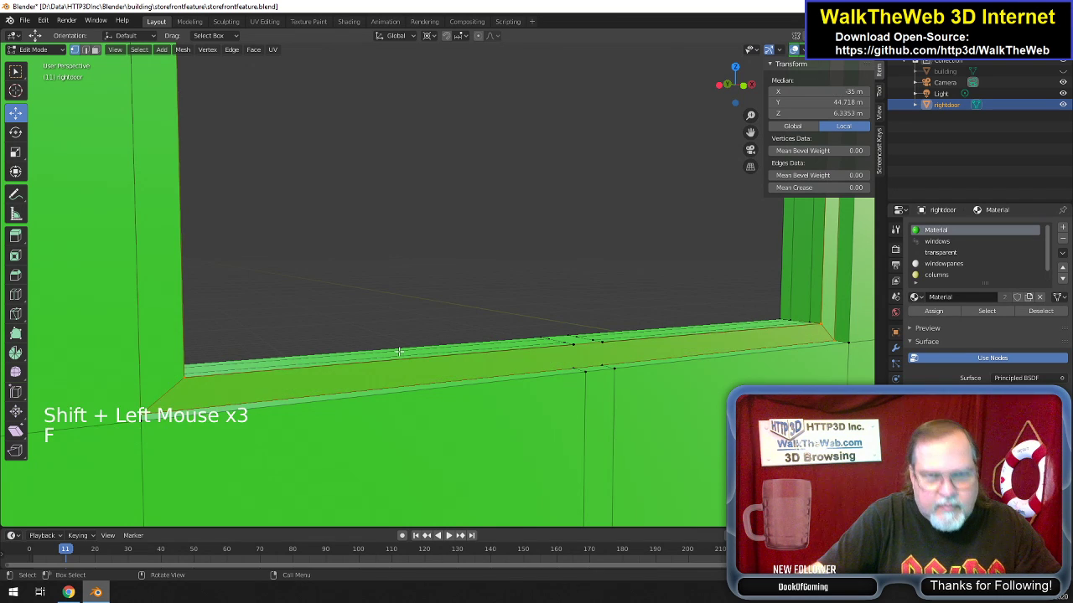
Fill the back face of the mullion's bottom section with one face between the lower crossbar and the bottom rail.
left_click_drag(735, 87, 159, 116)
scroll(715, 128, "down", 1)
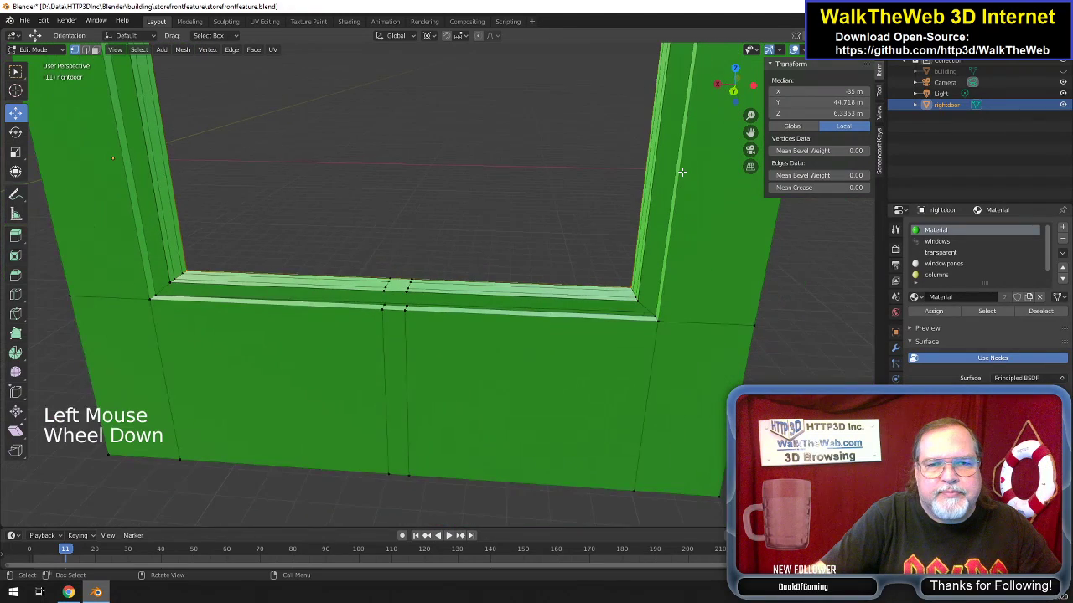
left_click_drag(752, 135, 489, 179)
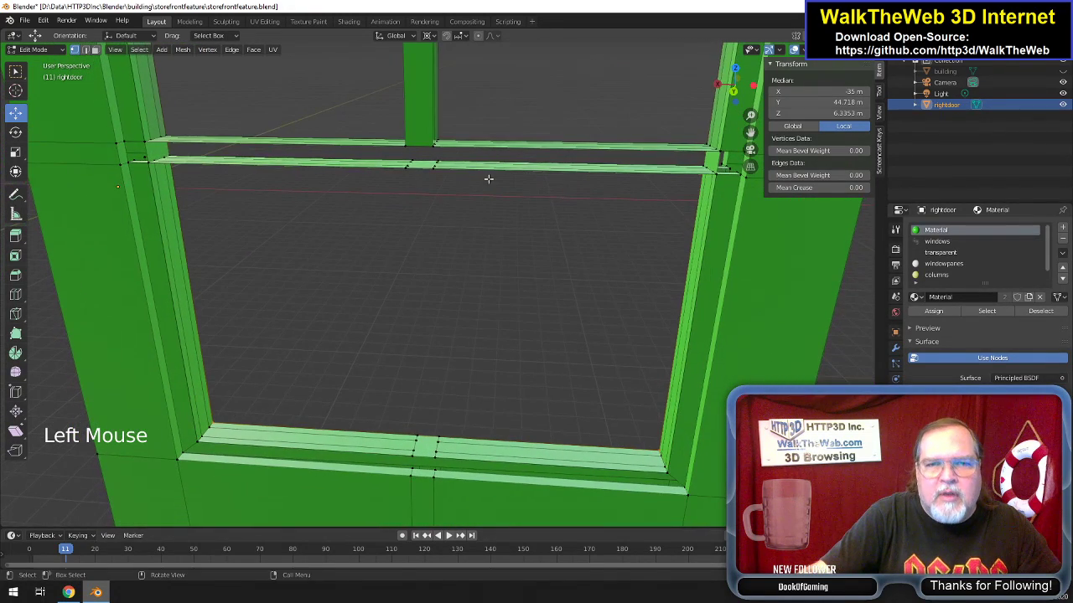
left_click(407, 168)
left_click(419, 170, "shift")
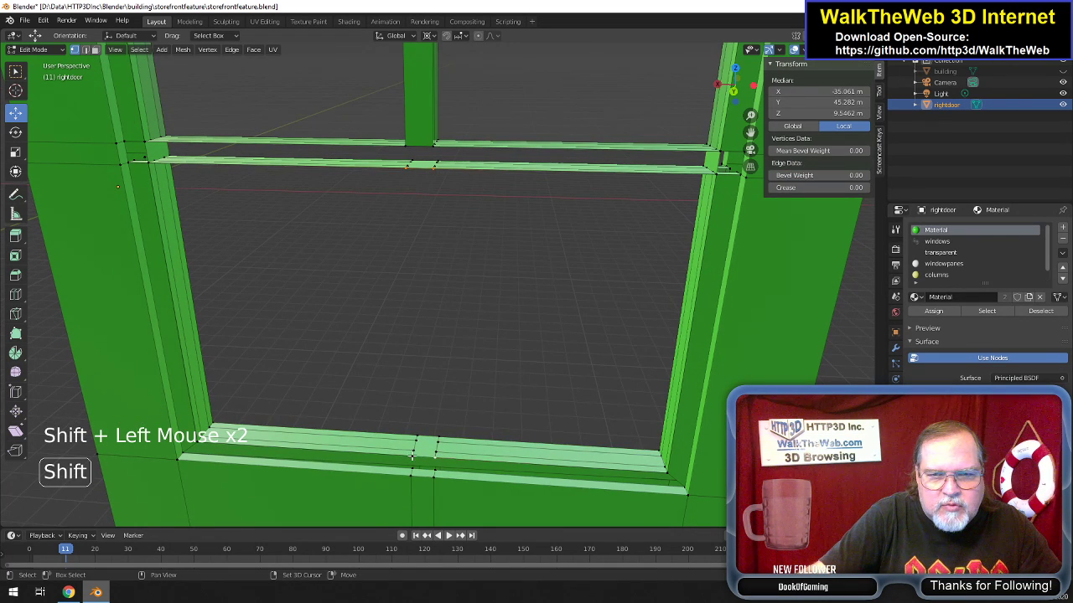
key("f")
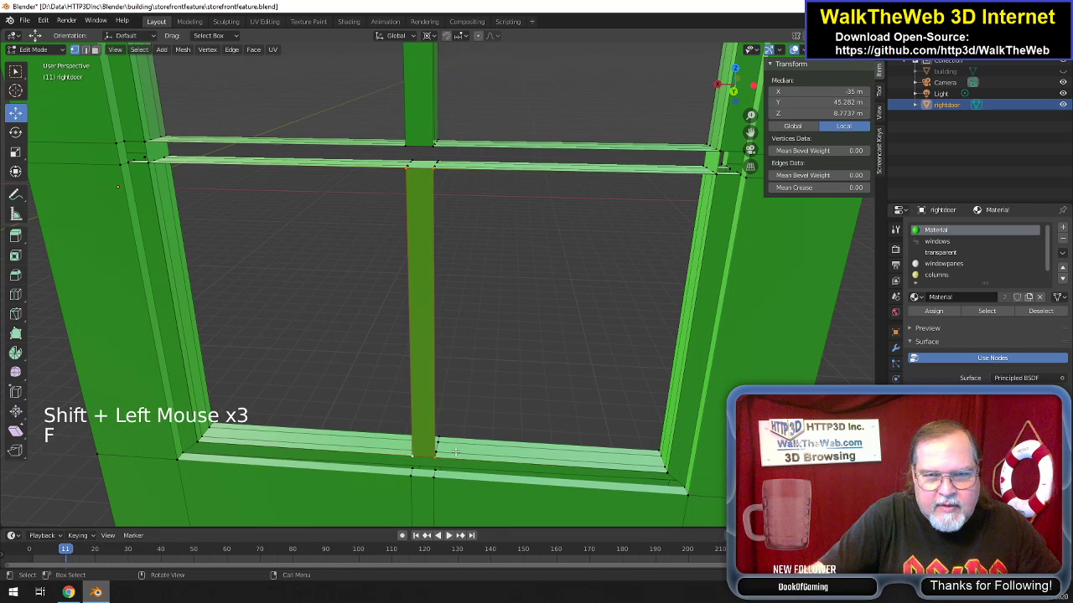
Fill the front face of the mullion's bottom section with one face between its four corner vertices.
left_click_drag(734, 85, 658, 91)
double_click(459, 178)
left_click(490, 184, "shift")
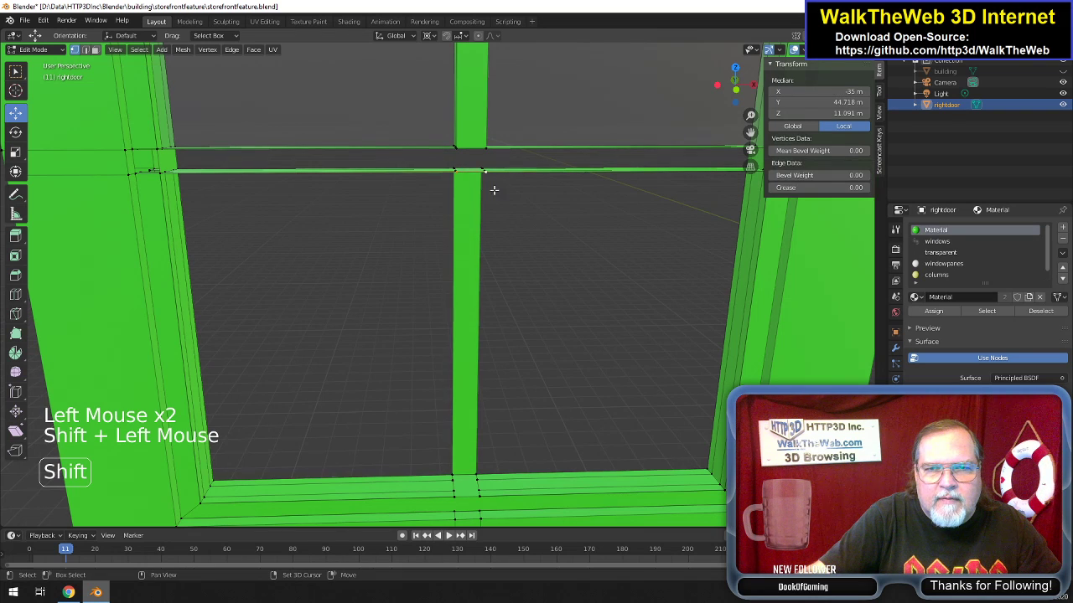
double_click(482, 495, "shift")
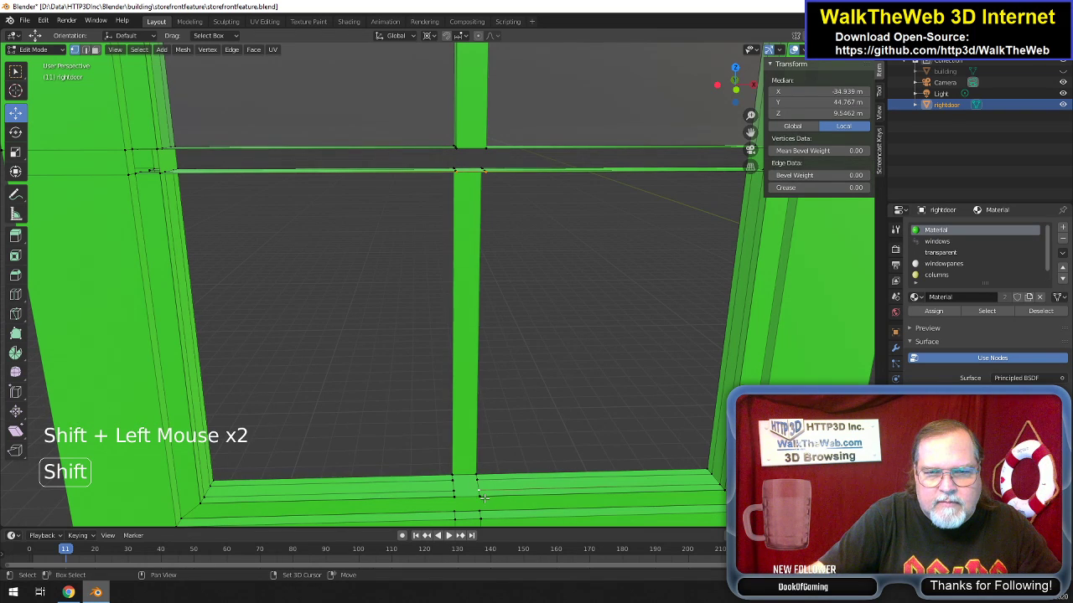
left_click(479, 490, "shift")
left_click(477, 504, "shift")
key("f")
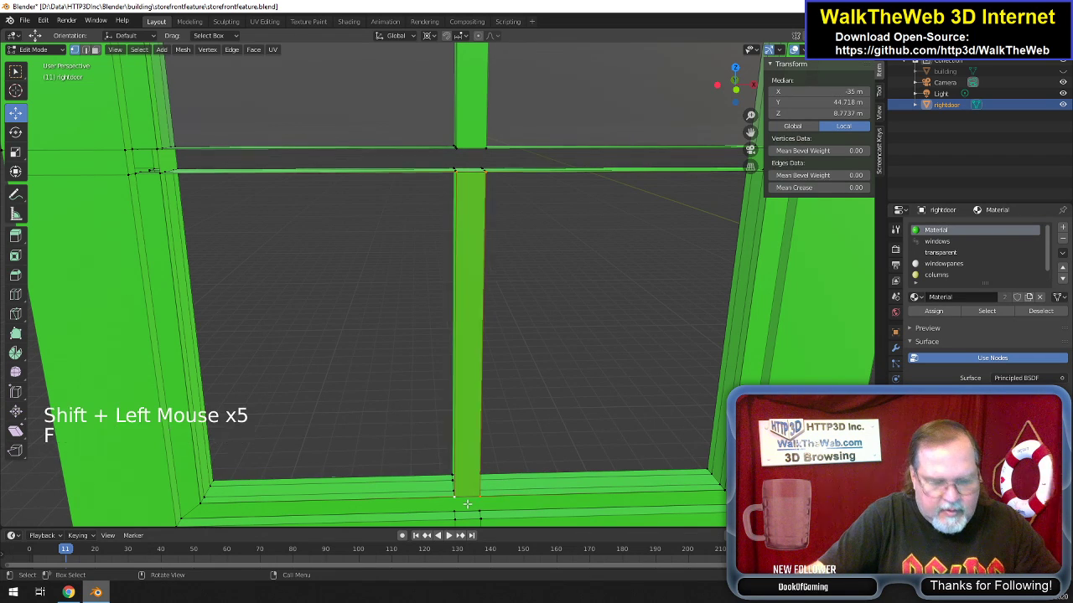
Fill the front face of the lower crossbar with a single face spanning the window's full width.
mouse_move(734, 86)
left_mouse_down()
mouse_move(675, 90)
mouse_move(739, 81)
mouse_move(735, 88)
left_mouse_up()
left_click(156, 156)
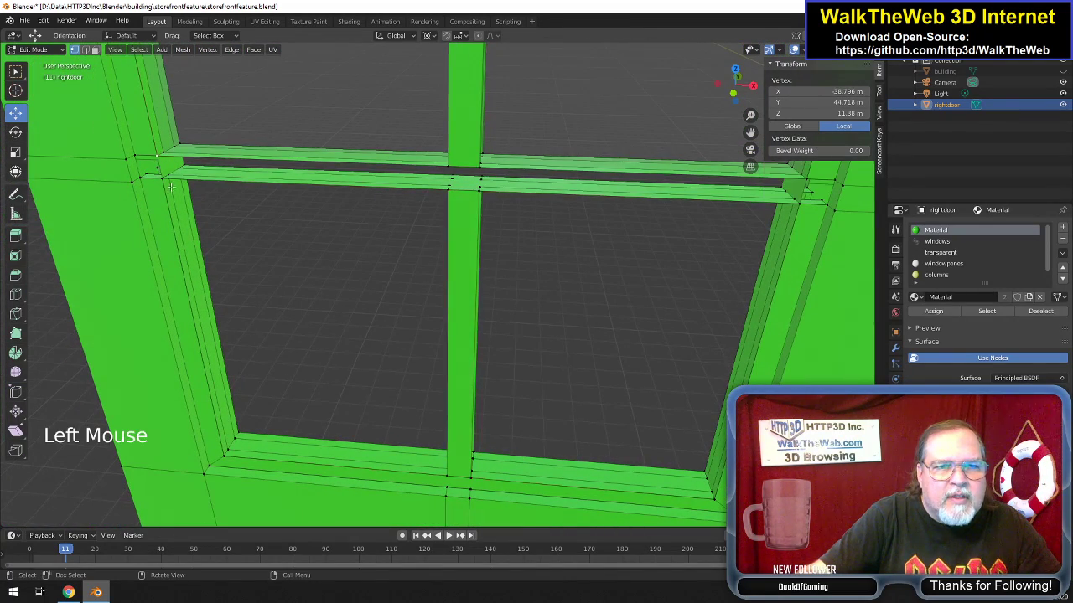
left_click(162, 177, "shift")
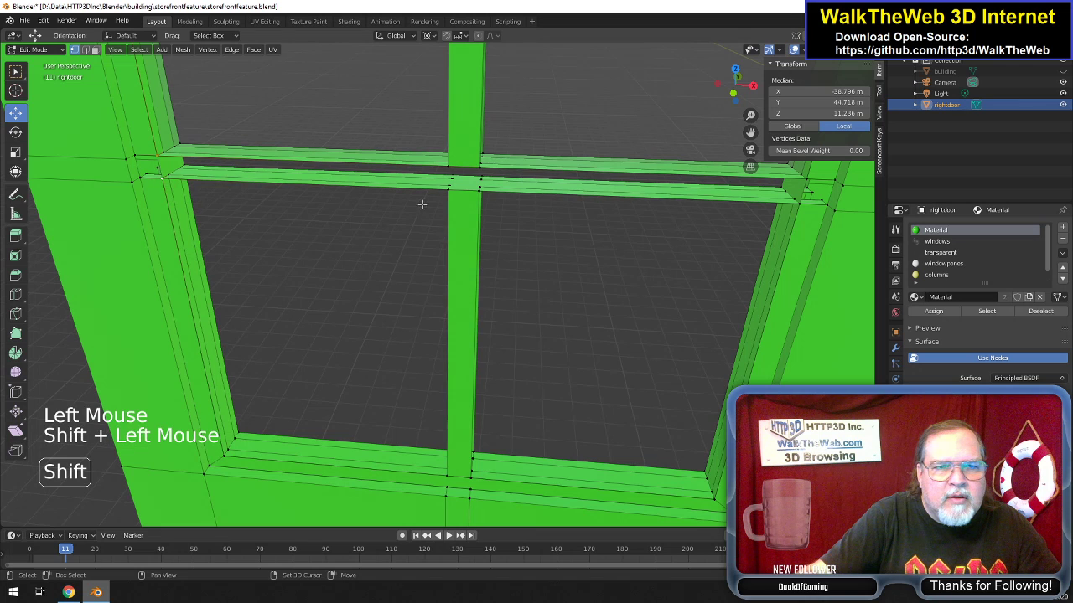
left_click(801, 205, "shift")
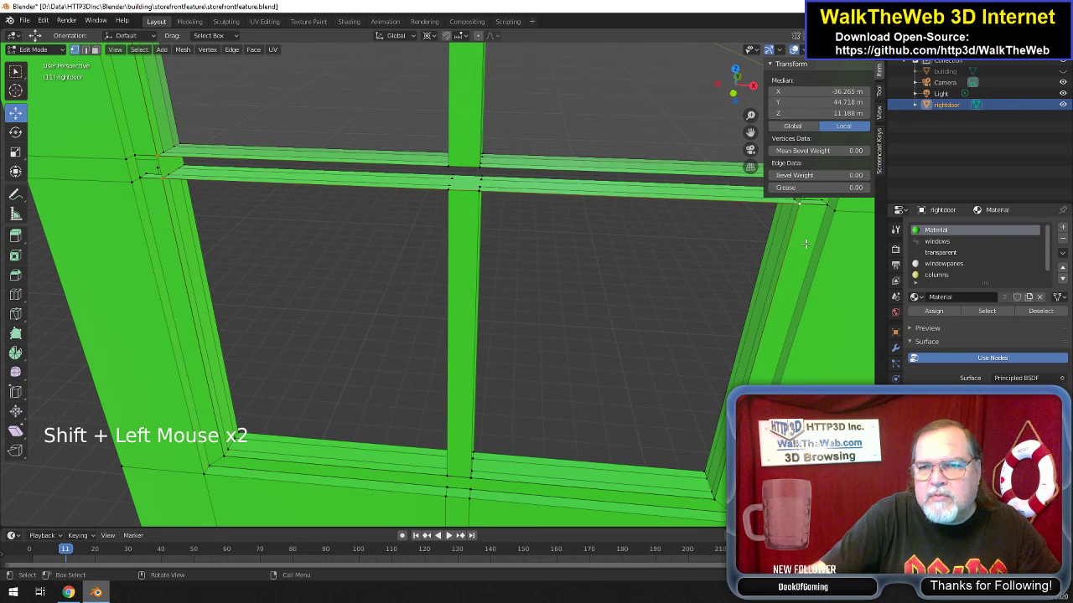
left_click_drag(750, 133, 752, 131)
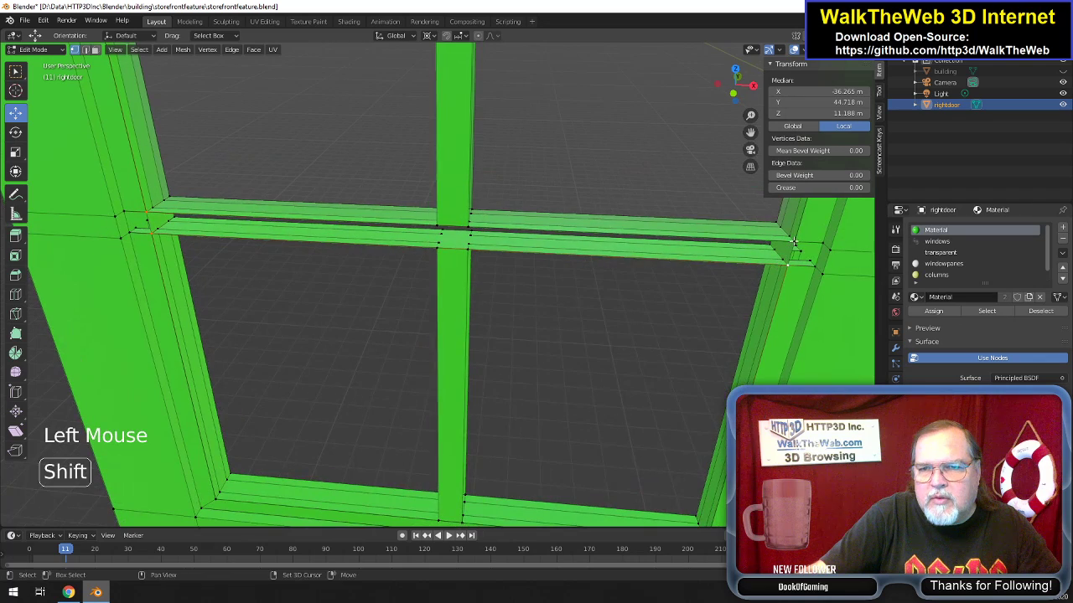
left_click(793, 242, "shift")
key("f")
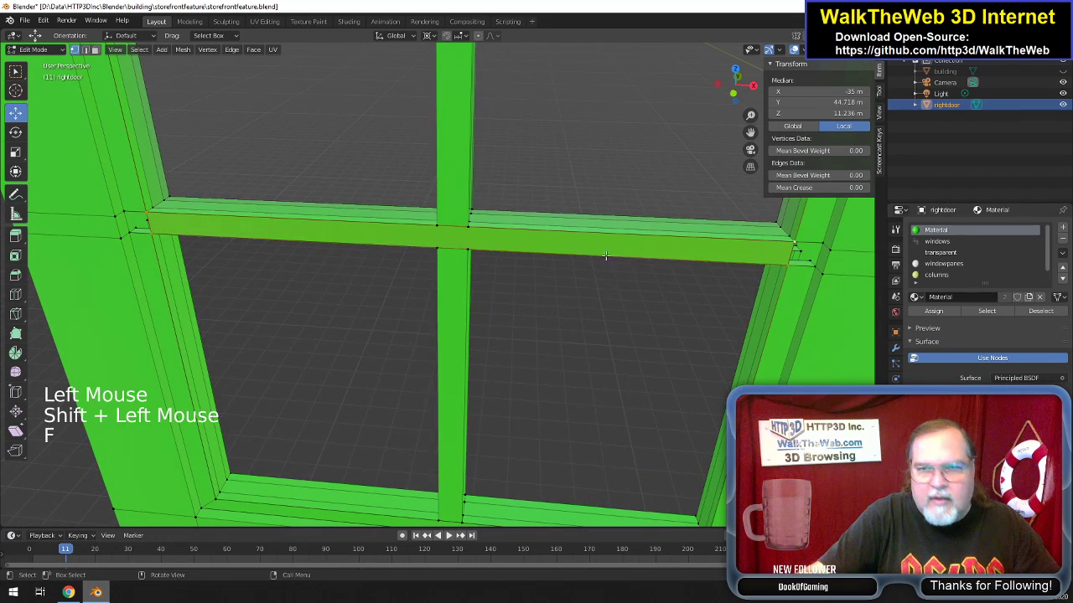
Fill the back face of the lower crossbar with a single face between its four corner vertices.
left_click_drag(737, 89, 636, 175)
left_click(607, 172)
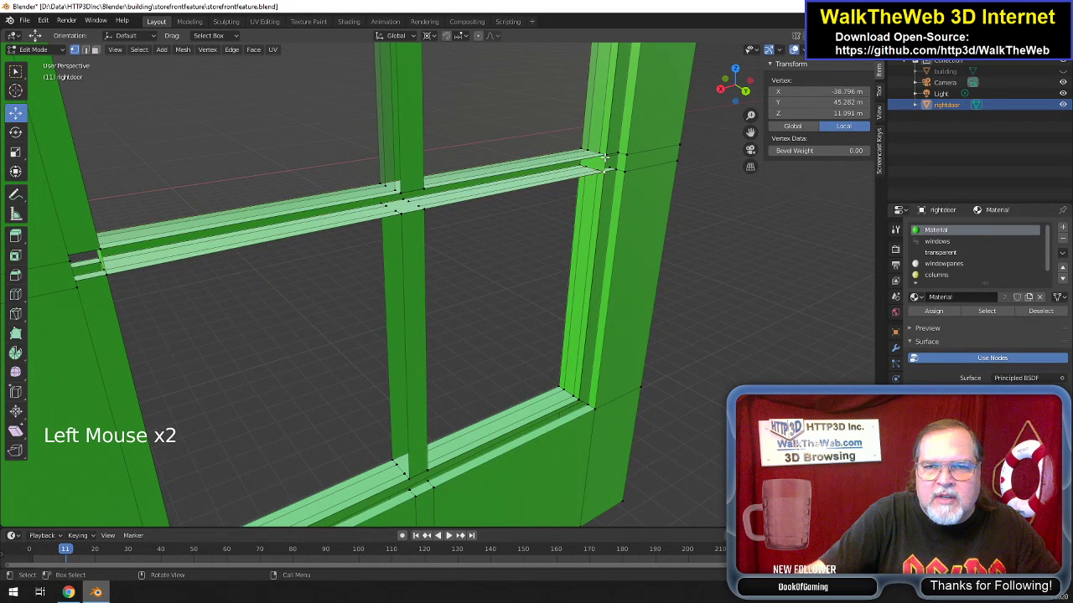
left_click(156, 236, "shift")
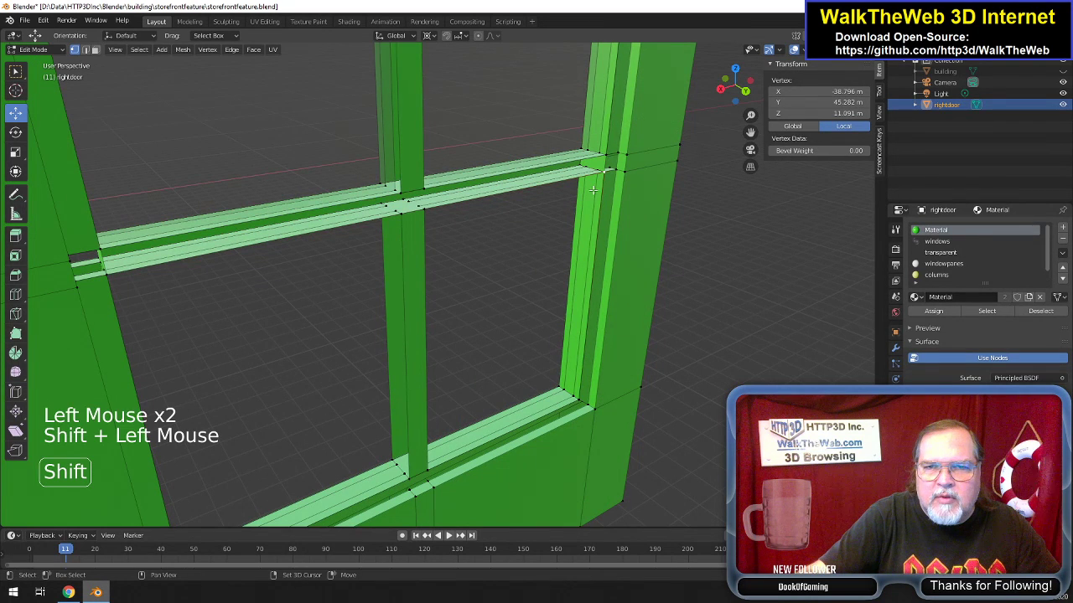
left_click(107, 276, "shift")
left_click(100, 252, "shift")
key("f")
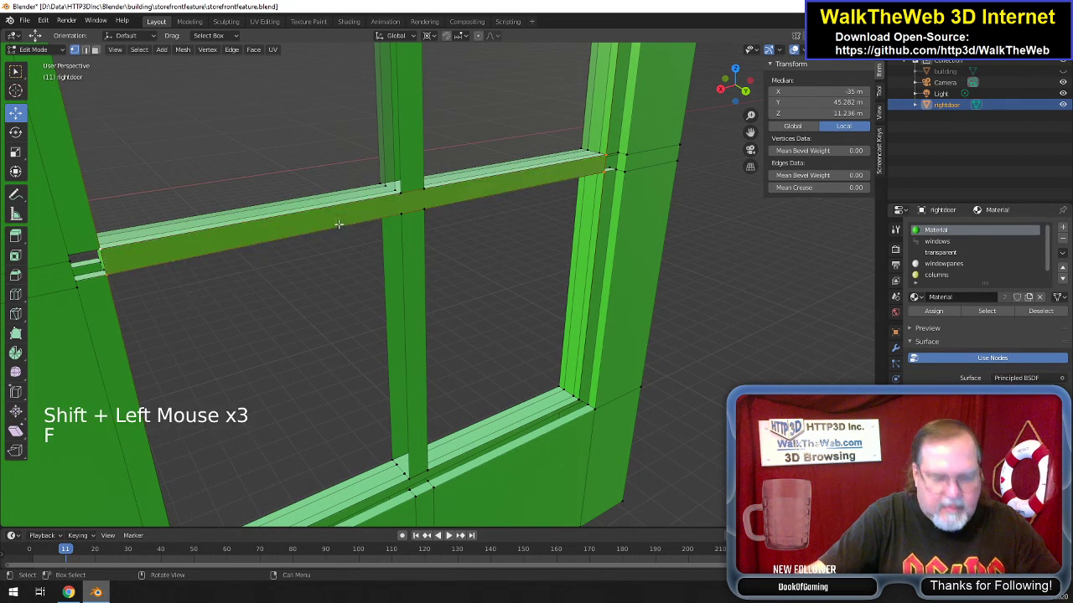
Fill the mullion's right side with one face running the full window height from top rail to bottom rail.
left_click_drag(734, 96, 920, 98)
mouse_move(750, 133)
left_mouse_down()
mouse_move(735, 188)
mouse_move(712, 586)
mouse_move(744, 117)
left_mouse_up()
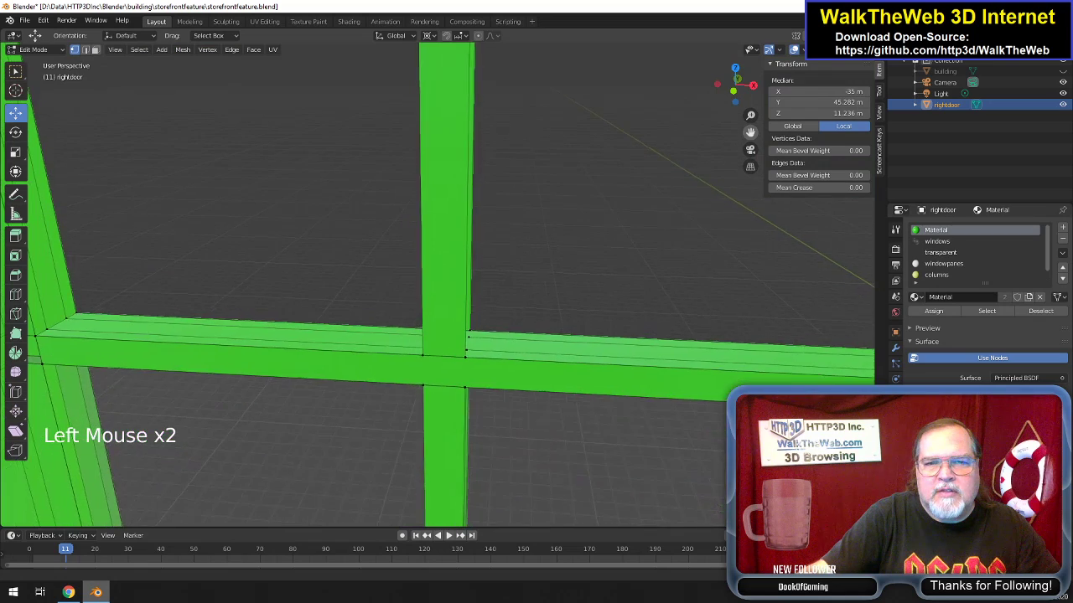
scroll(531, 298, "down", 2)
scroll(531, 299, "up", 1)
scroll(536, 310, "down", 1)
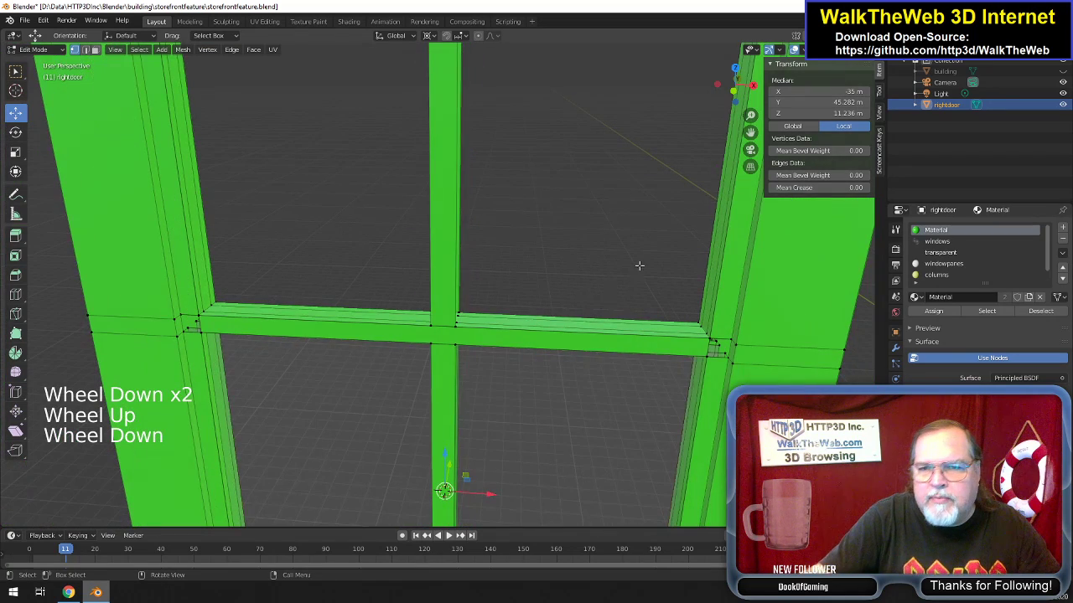
left_click_drag(737, 86, 735, 61)
left_click_drag(750, 133, 651, 188)
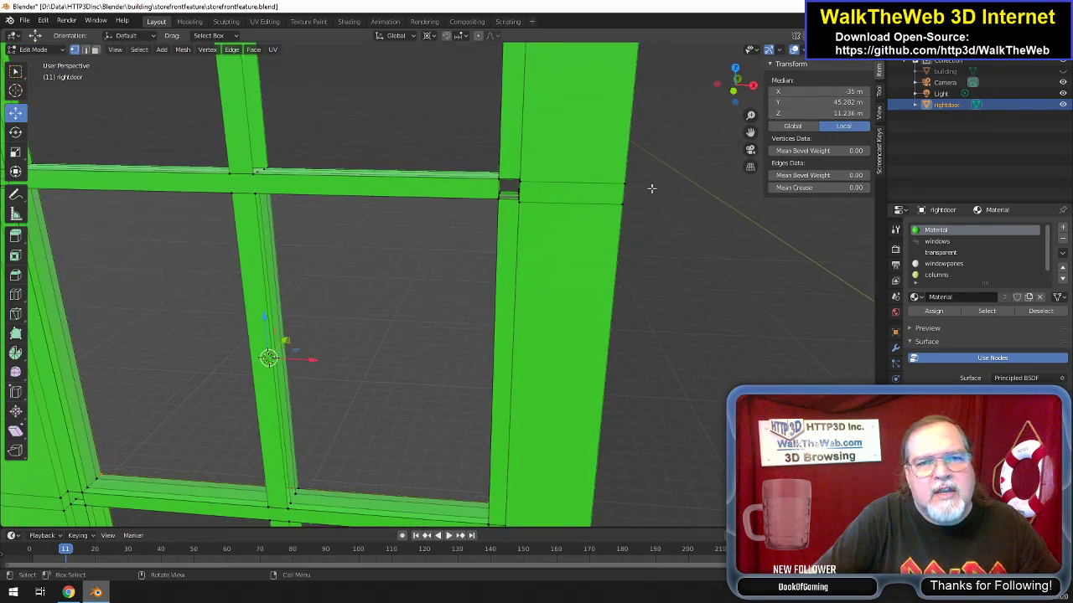
scroll(605, 235, "down", 3)
left_click_drag(739, 84, 647, 35)
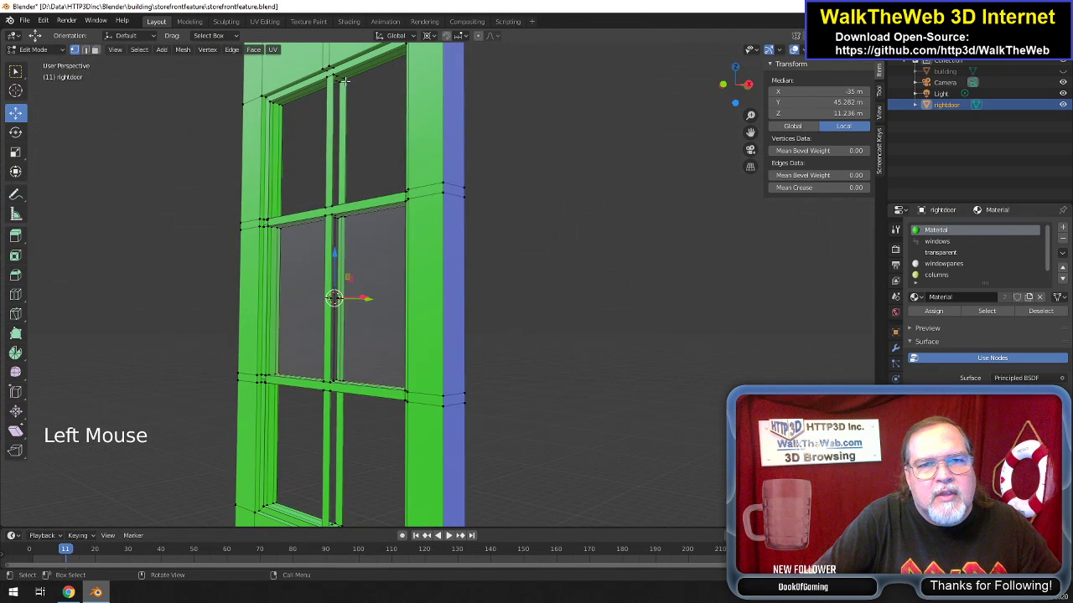
double_click(344, 81)
left_click(359, 216, "shift")
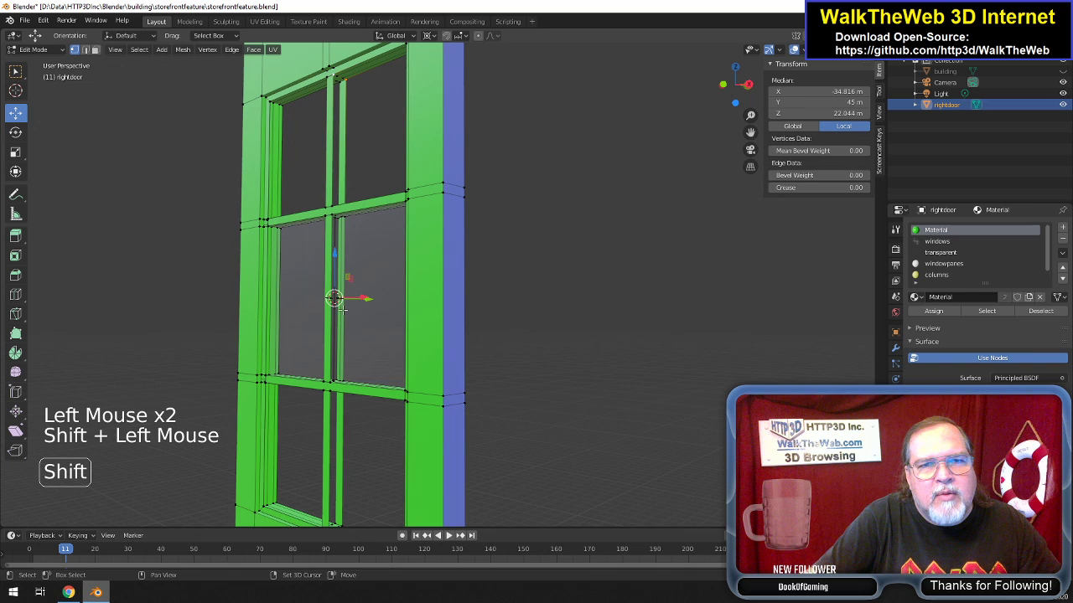
left_click_drag(750, 133, 756, 63)
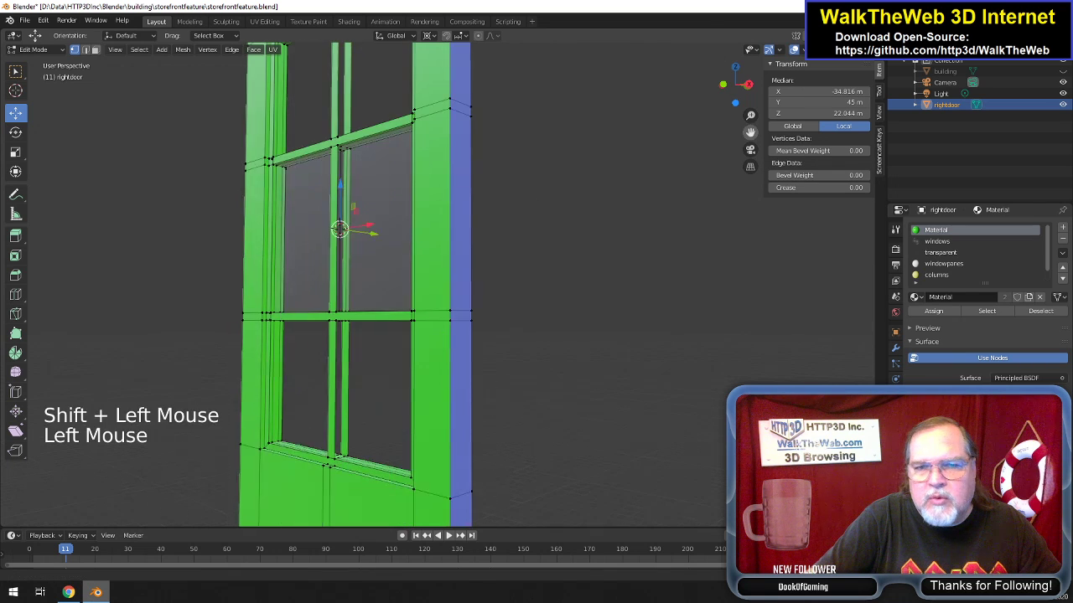
left_click(353, 455, "shift")
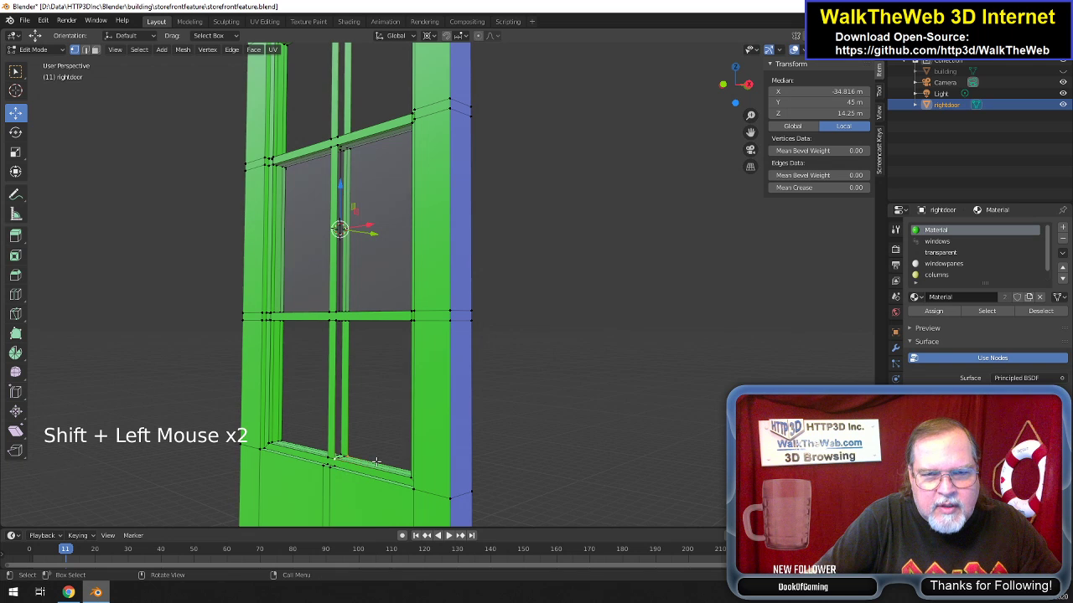
key("f")
Fill the mullion's left side with one full-height face between its two bottom and two top vertices.
left_click_drag(731, 98, 719, 113)
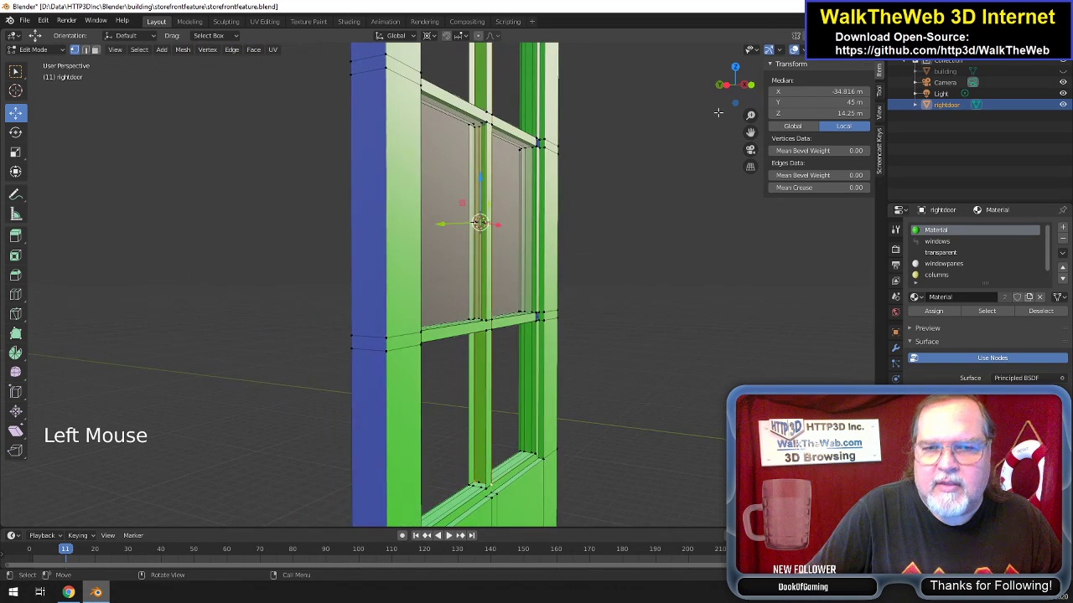
left_click(486, 489)
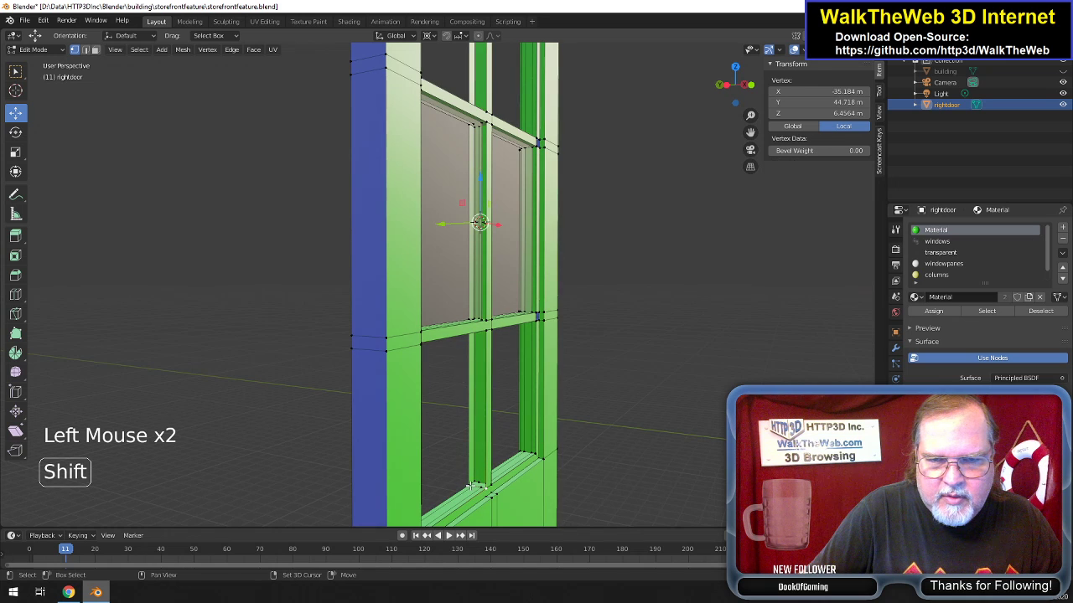
left_click(471, 486, "shift")
left_click_drag(751, 132, 751, 133)
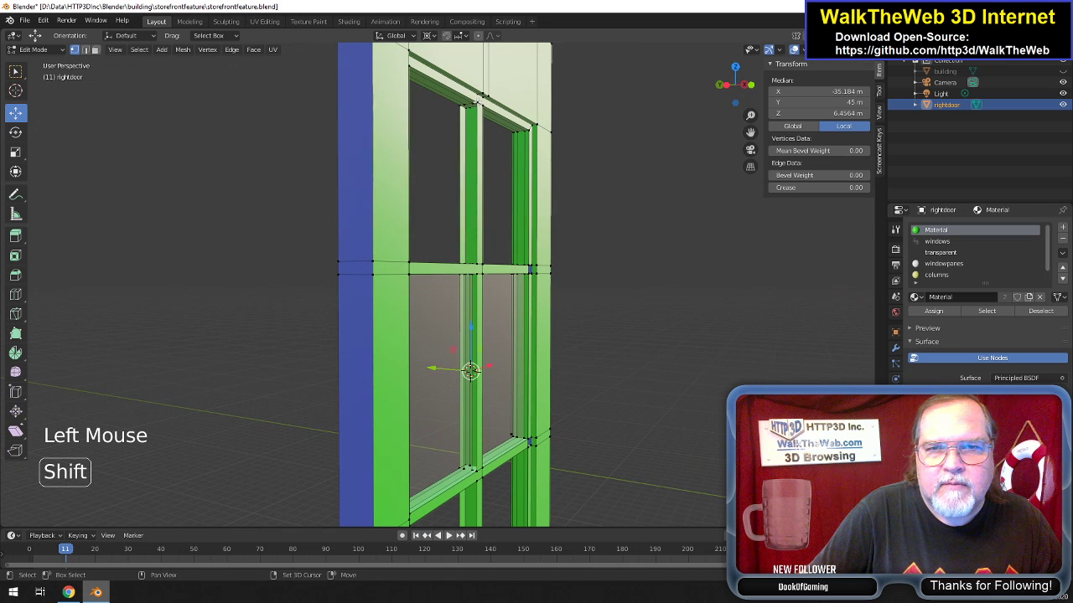
left_click(457, 107, "shift")
left_click(476, 103, "shift")
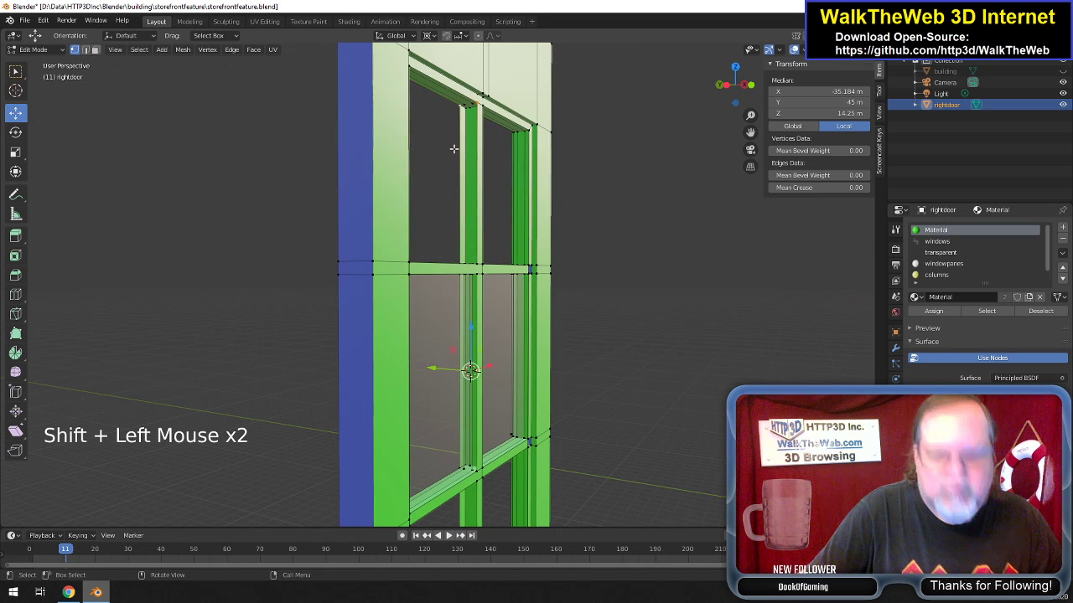
key("f")
Examine the upper crossbar's junctions with the mullion and side frame from the front of the door.
mouse_move(742, 97)
left_mouse_down()
mouse_move(746, 85)
mouse_move(724, 85)
mouse_move(748, 116)
mouse_move(754, 87)
left_mouse_up()
scroll(636, 198, "down", 1)
scroll(636, 200, "up", 5)
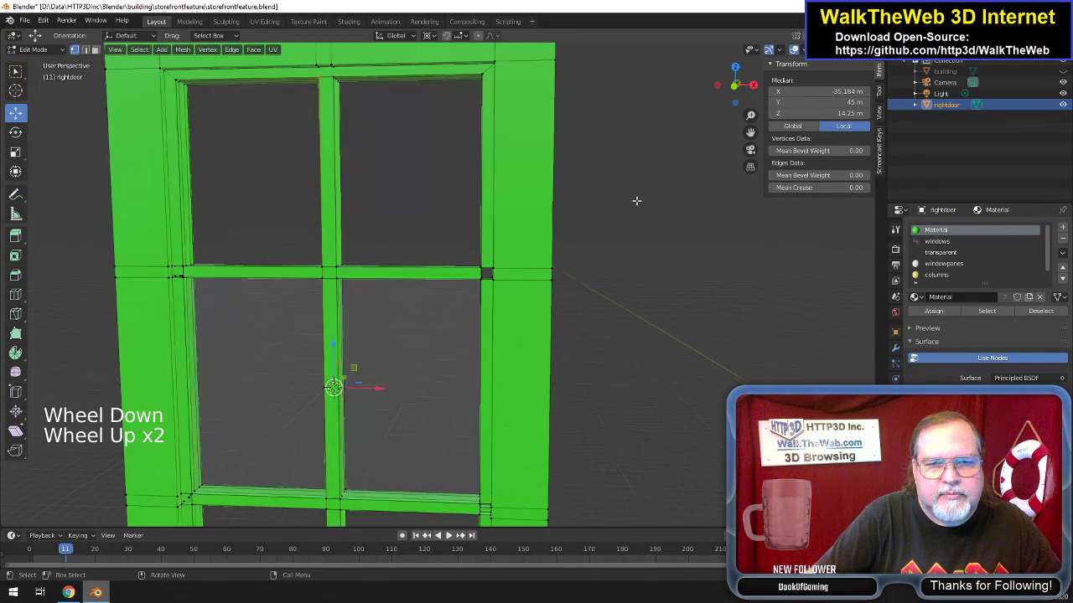
scroll(636, 200, "down", 1)
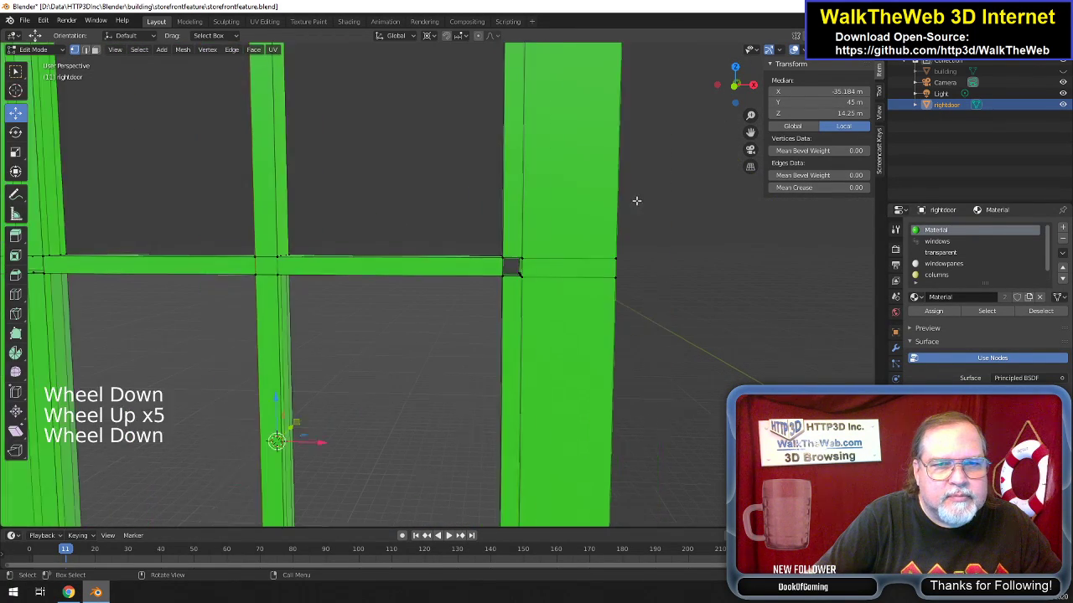
left_click(274, 262)
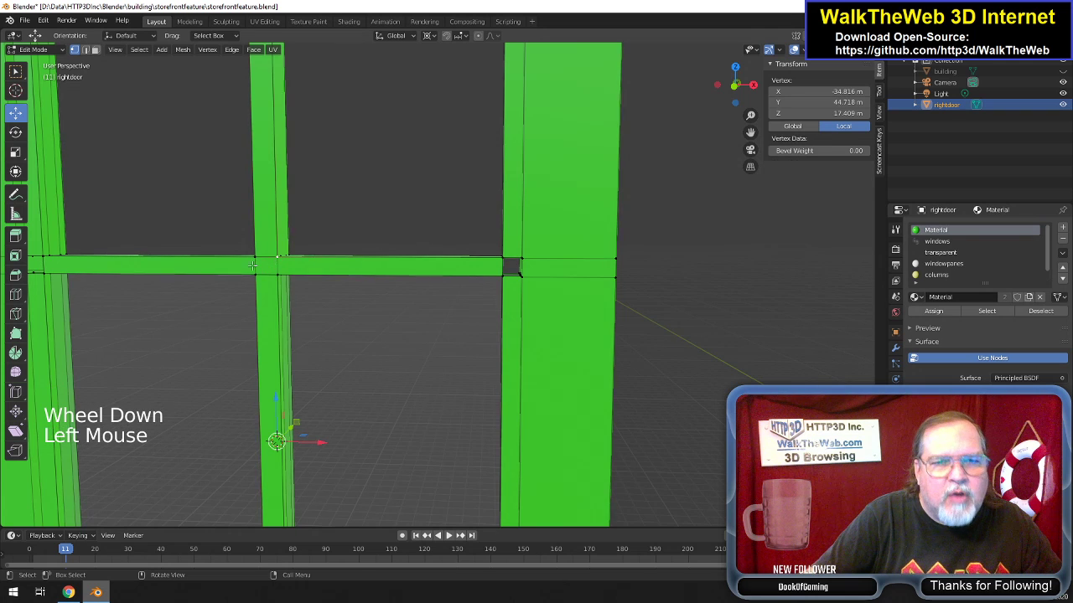
scroll(387, 293, "down", 3)
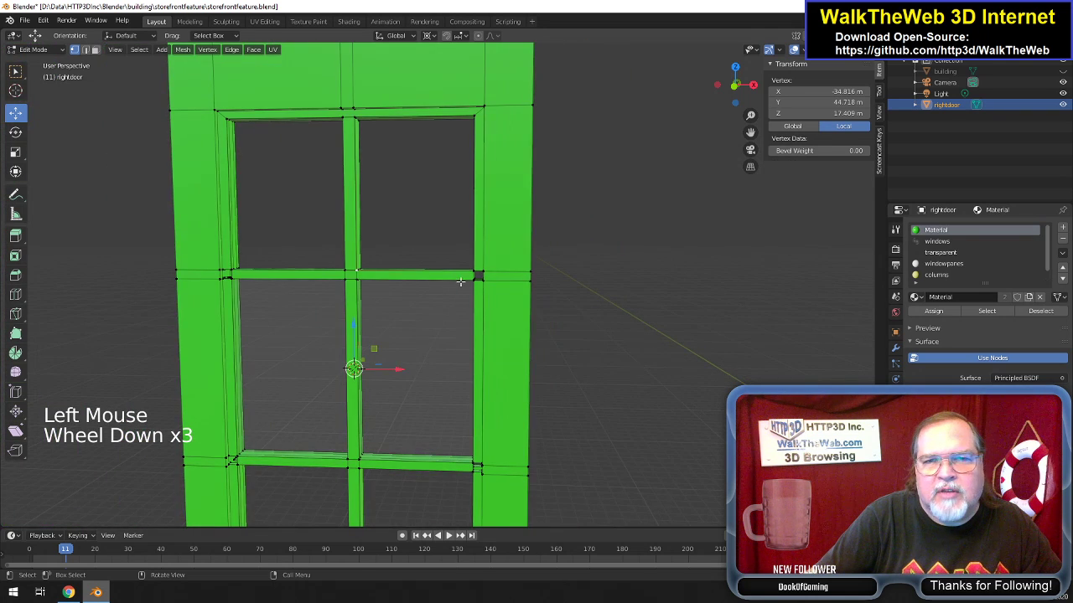
scroll(388, 270, "down", 2)
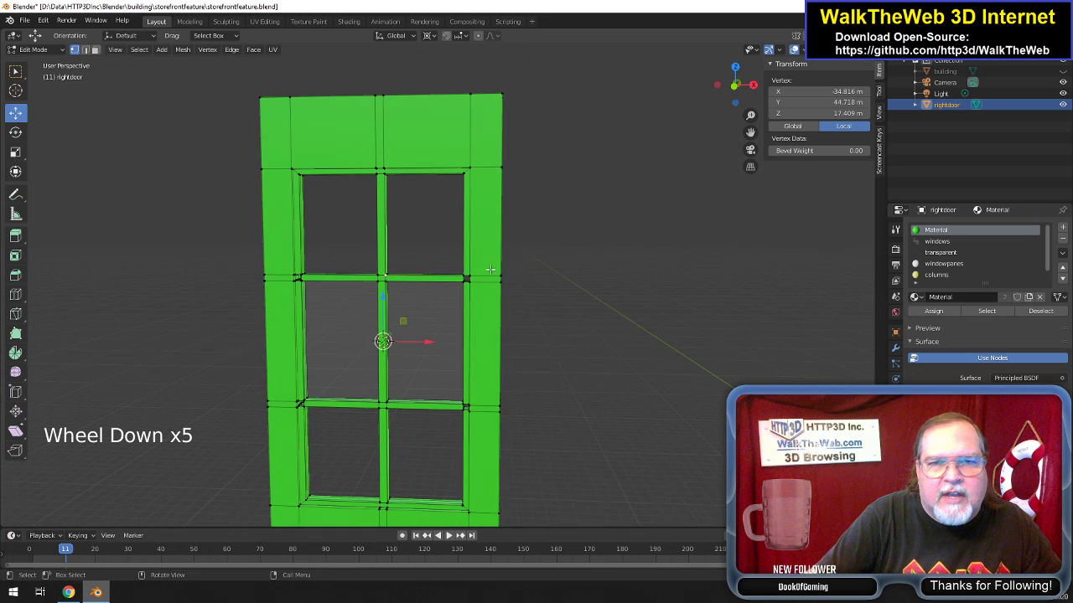
left_click_drag(750, 132, 760, 84)
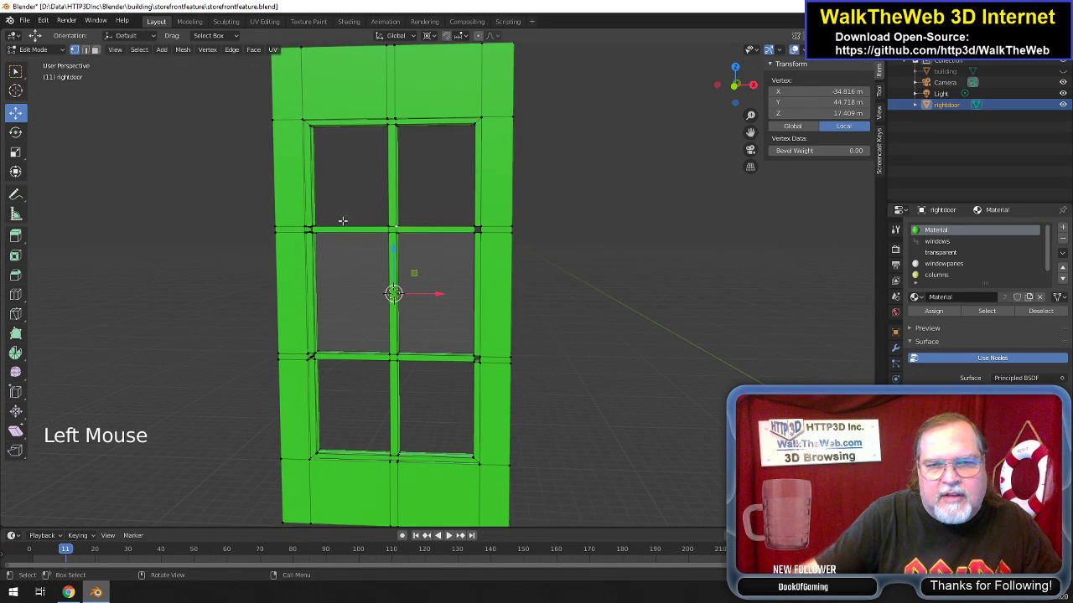
scroll(549, 203, "up", 2)
scroll(549, 204, "down", 1)
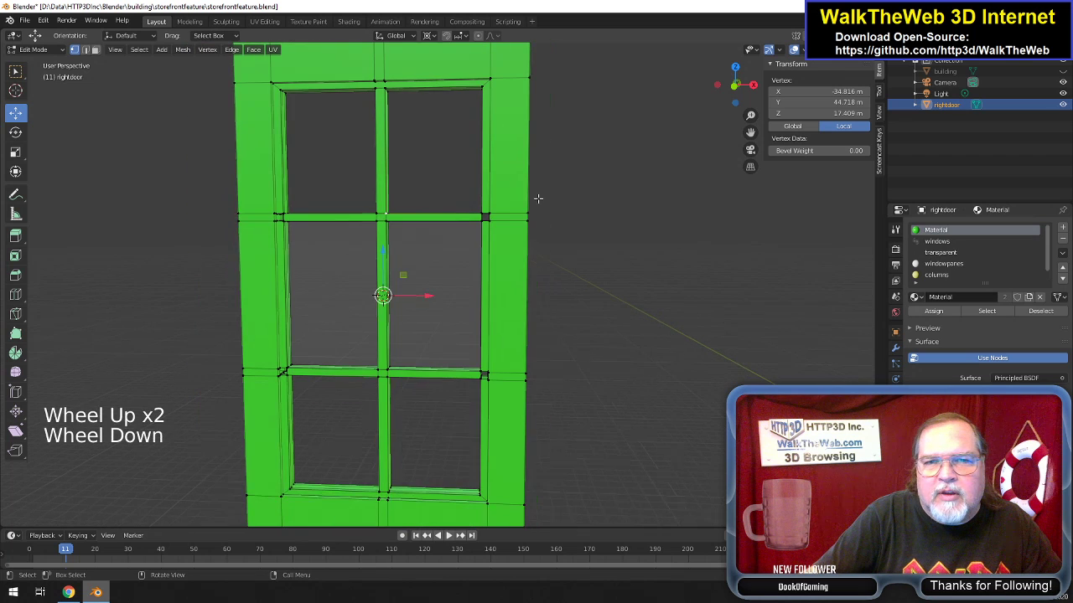
left_click(85, 50)
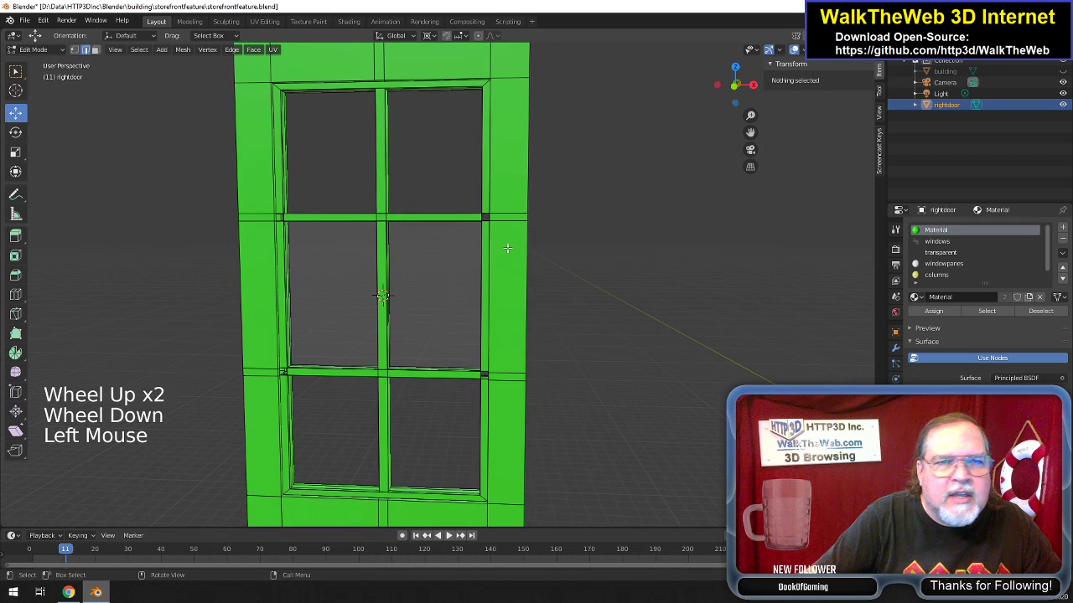
left_click(486, 237)
key("shift")
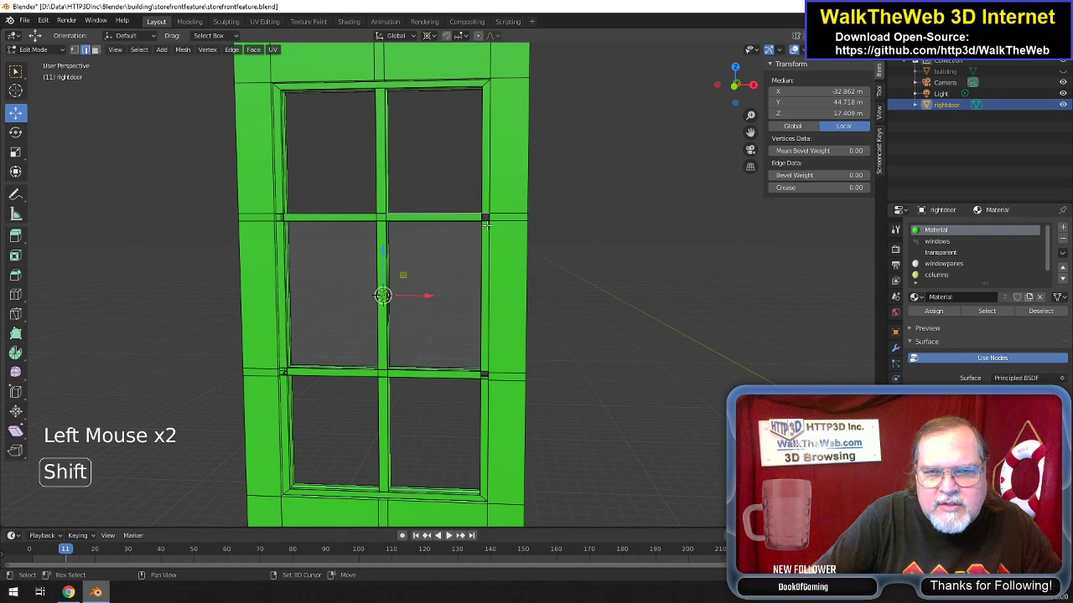
left_click(485, 221, "shift")
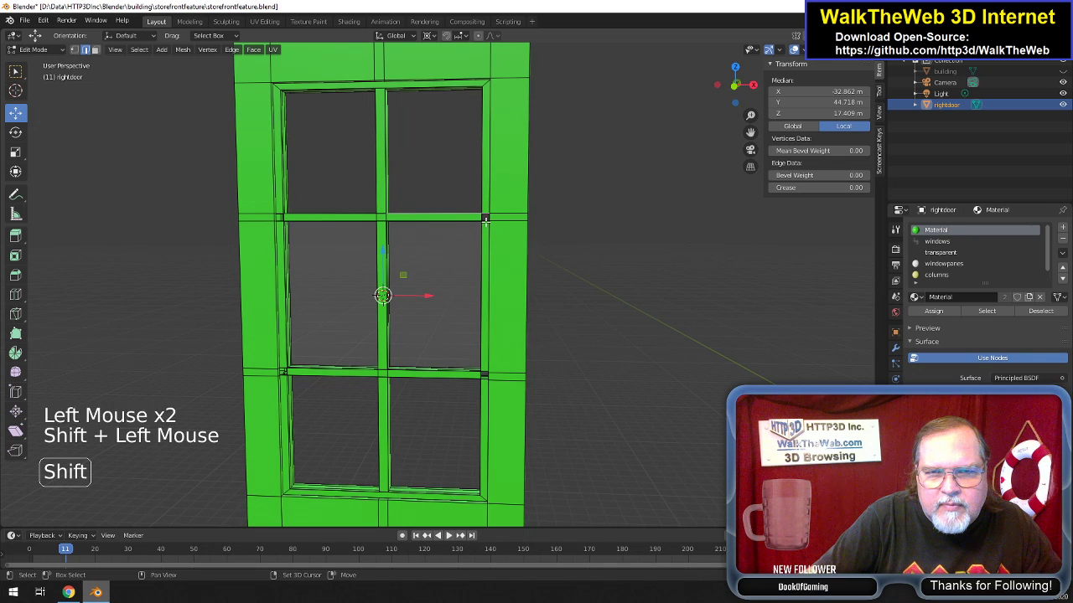
scroll(484, 237, "up", 5)
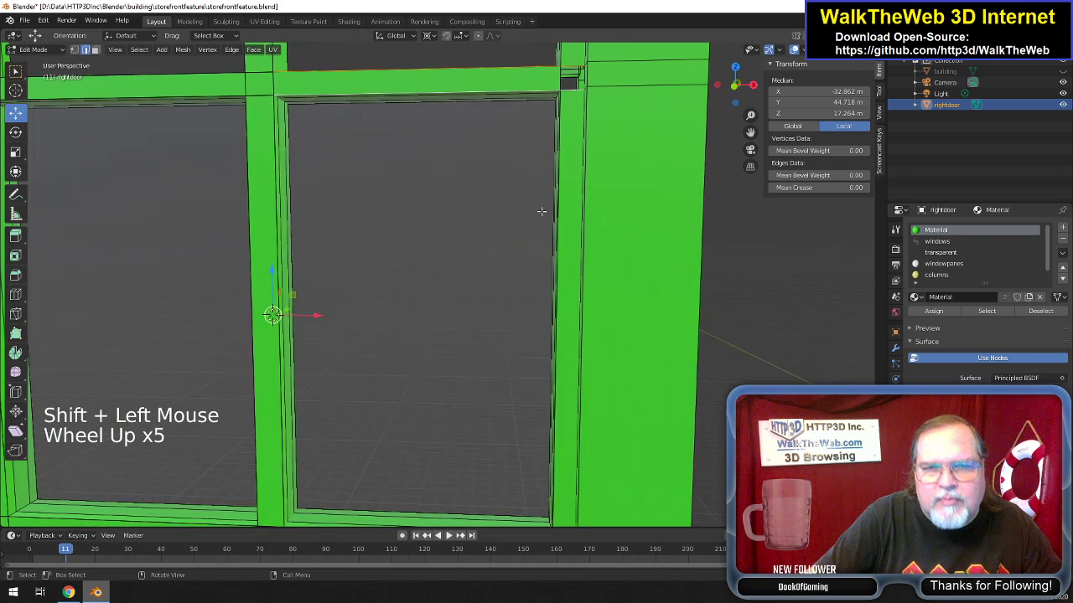
left_click_drag(750, 133, 688, 197)
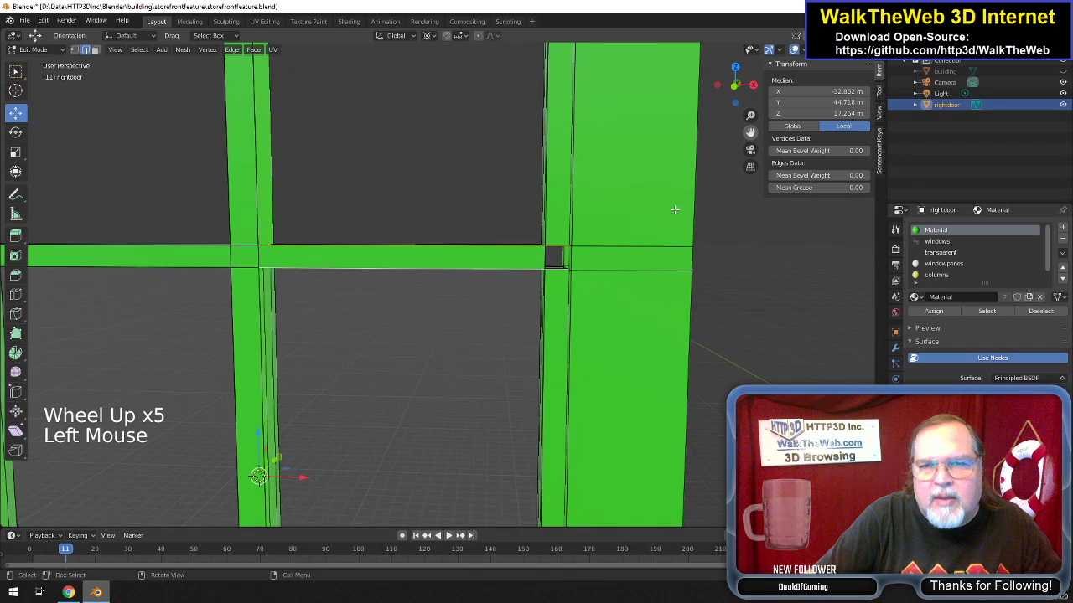
left_click(565, 235)
left_click(562, 229)
left_click(557, 241)
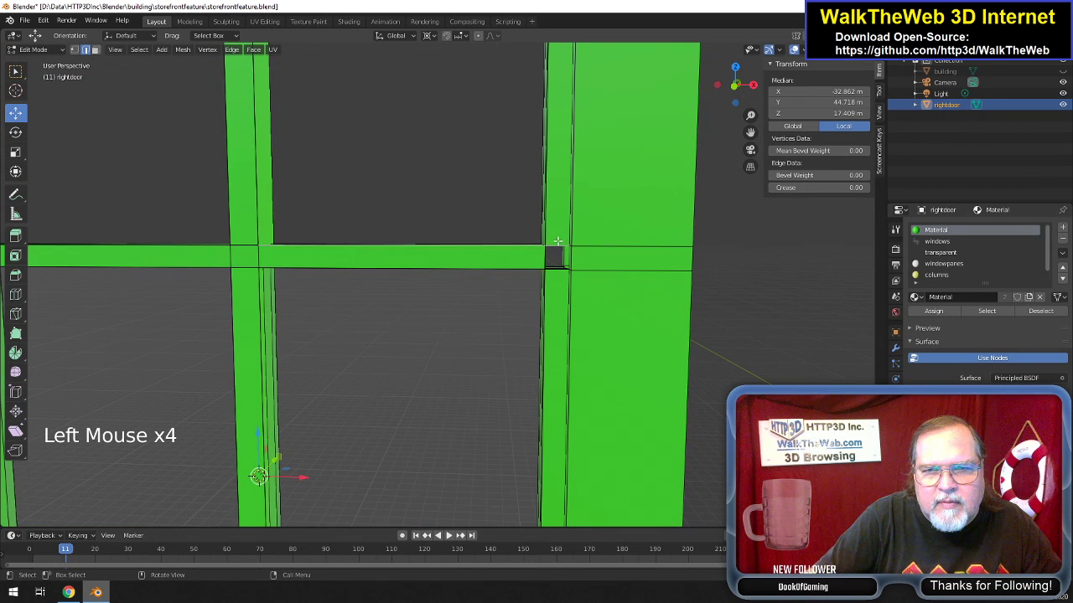
scroll(579, 222, "down", 4)
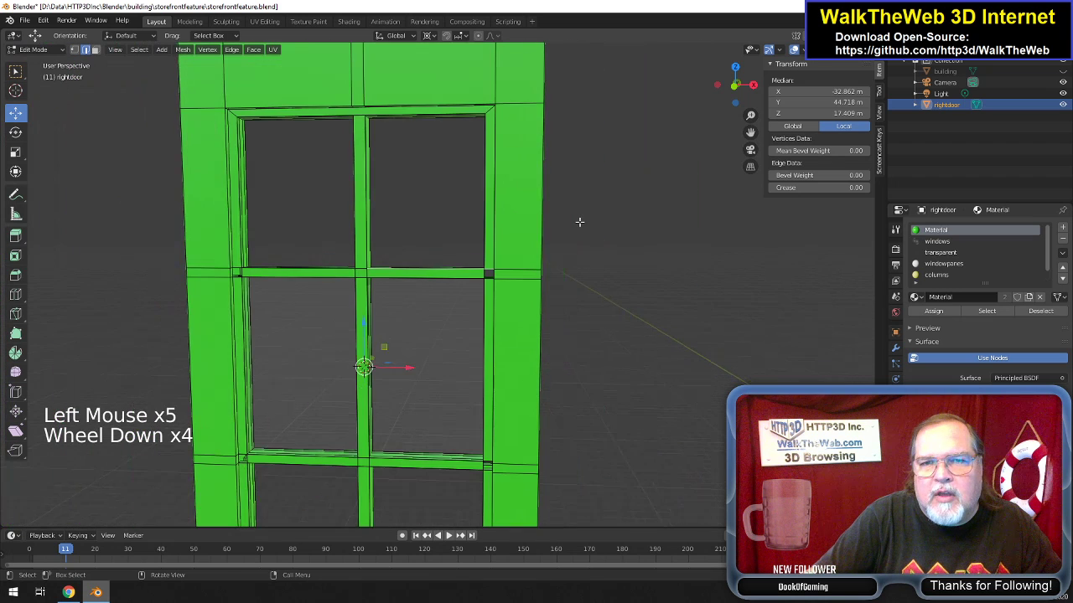
Delete only the faces of the six front strip segments along both vertical sides of the window frame.
left_click(566, 233)
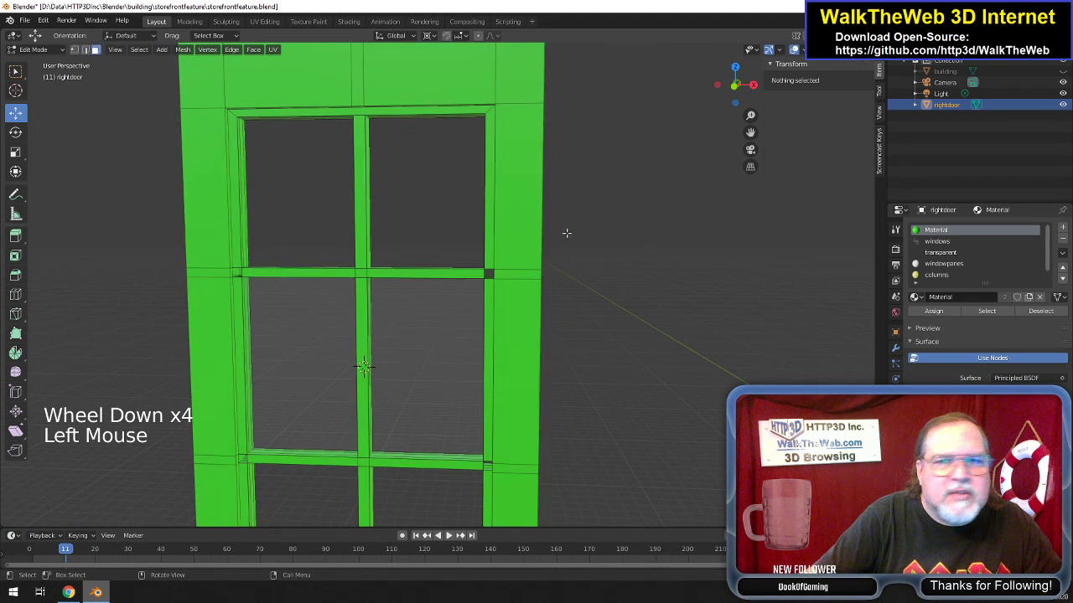
left_click(491, 211)
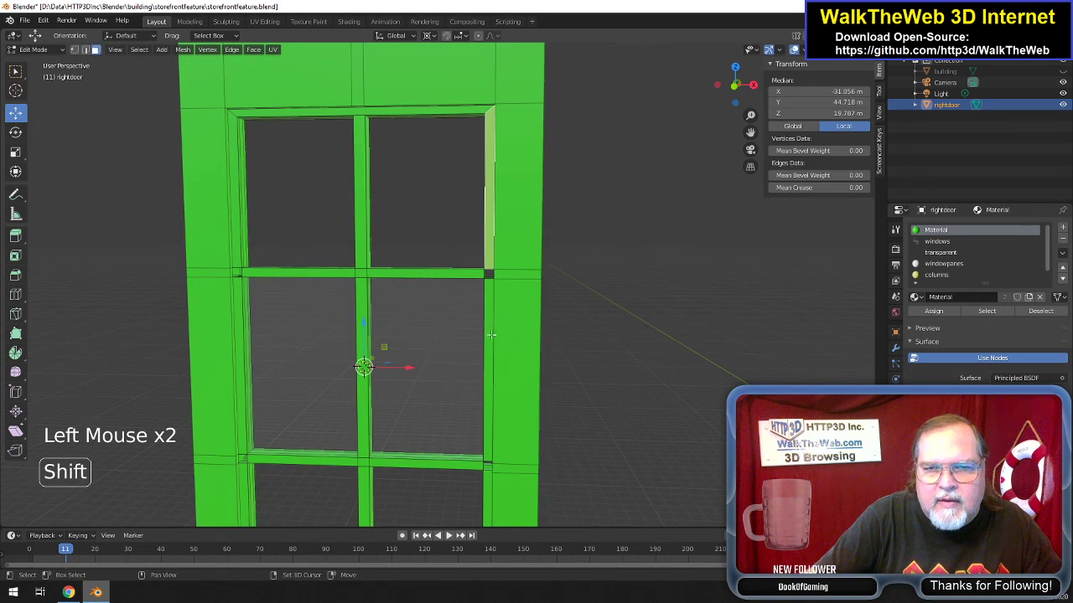
left_click(490, 342, "shift")
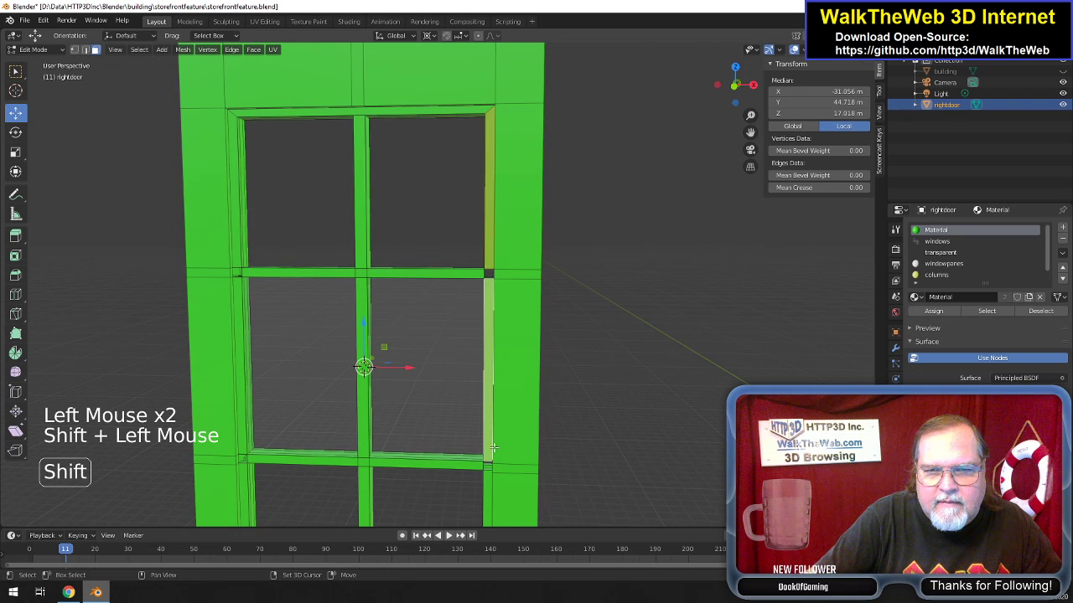
left_click(486, 495, "shift")
left_click(242, 495, "shift")
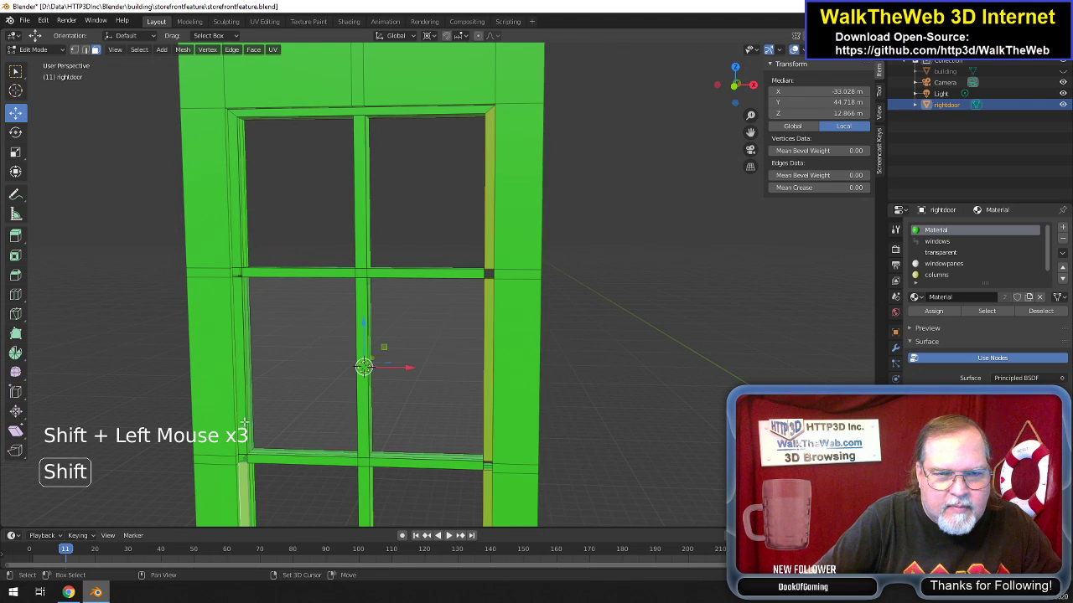
left_click(242, 302, "shift")
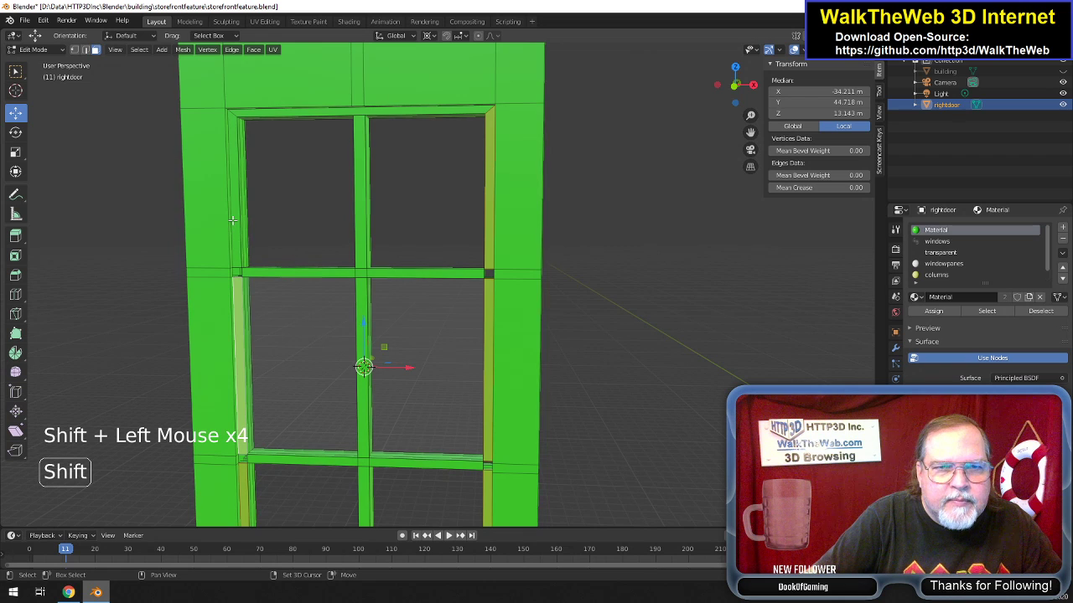
left_click(239, 225, "shift")
key("Delete")
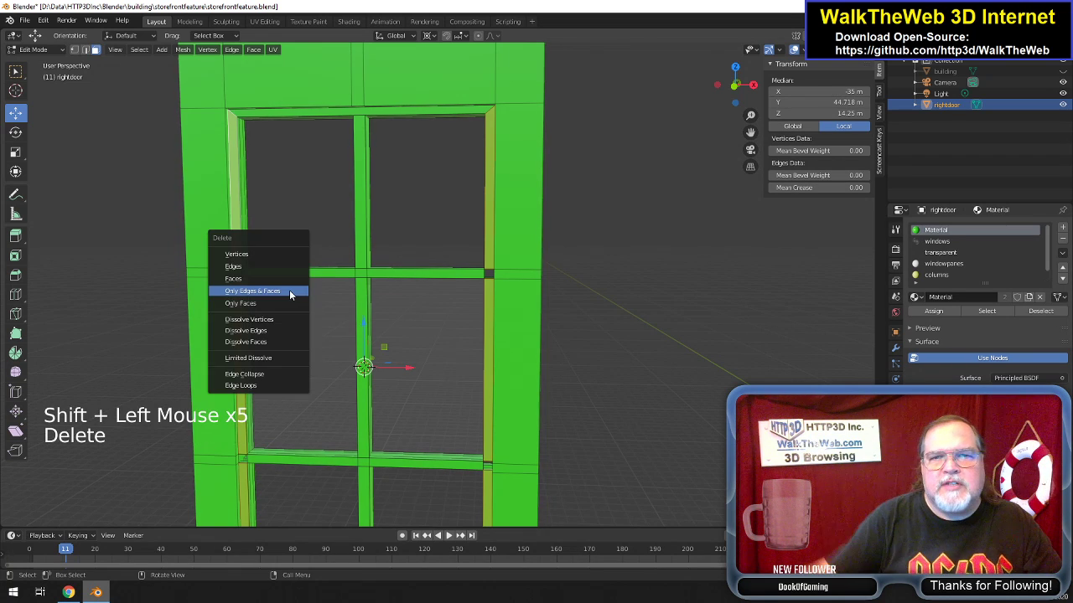
left_click(276, 303)
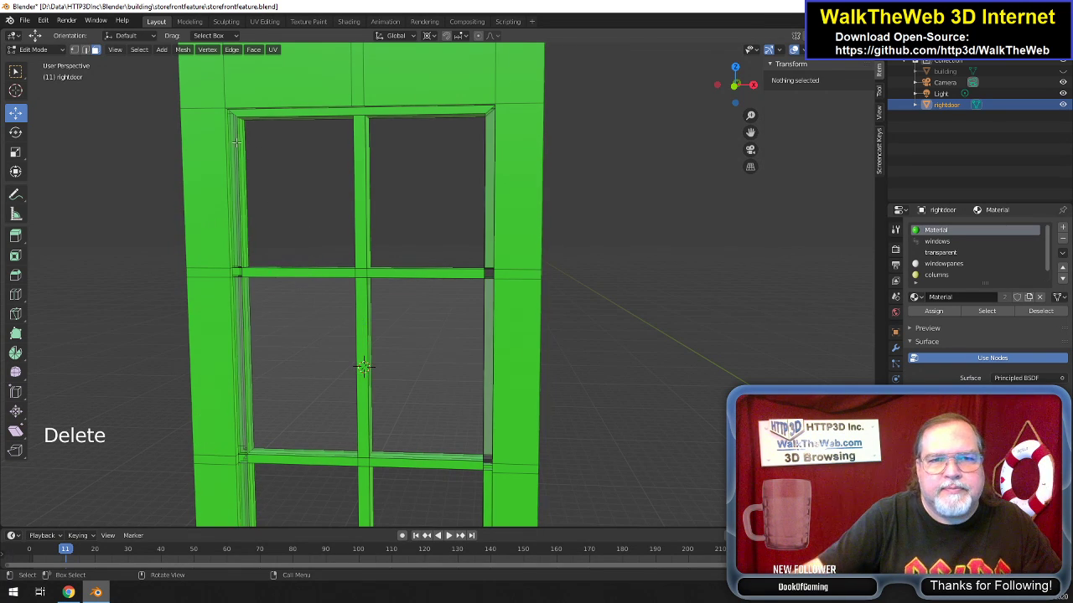
Fill the right vertical strip of the front window frame with one full-height face between its two top and two bottom corner vertices.
left_click(73, 50)
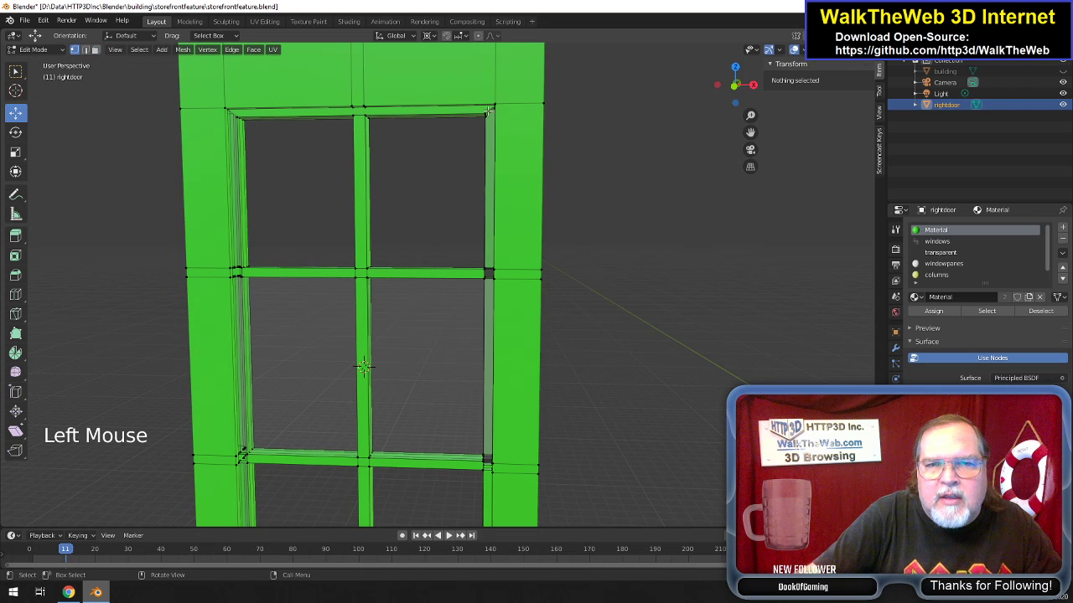
left_click(486, 112)
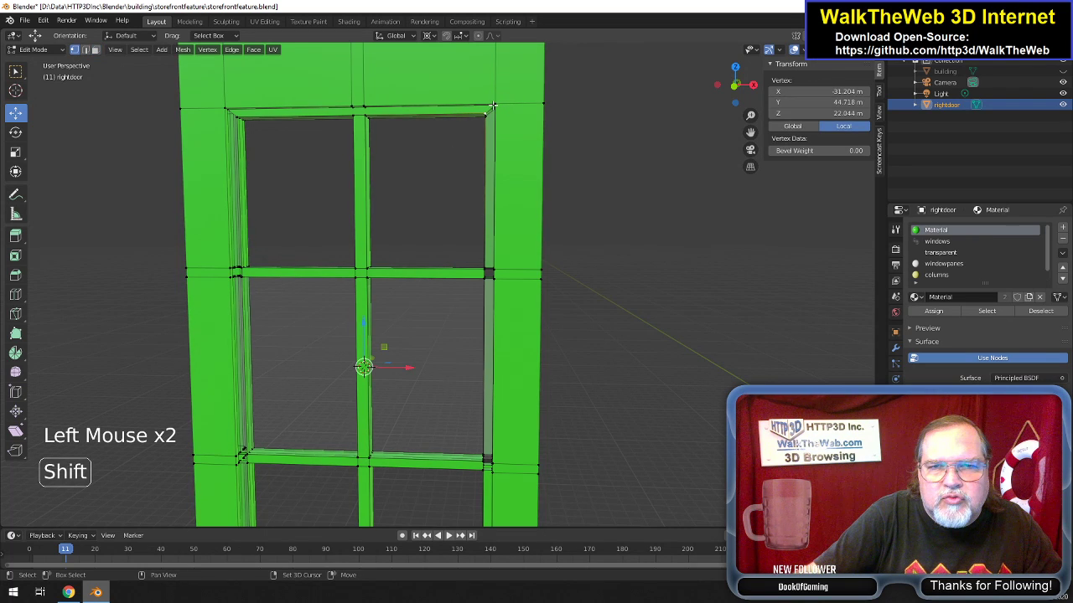
left_click(493, 107, "shift")
scroll(492, 119, "up", 2)
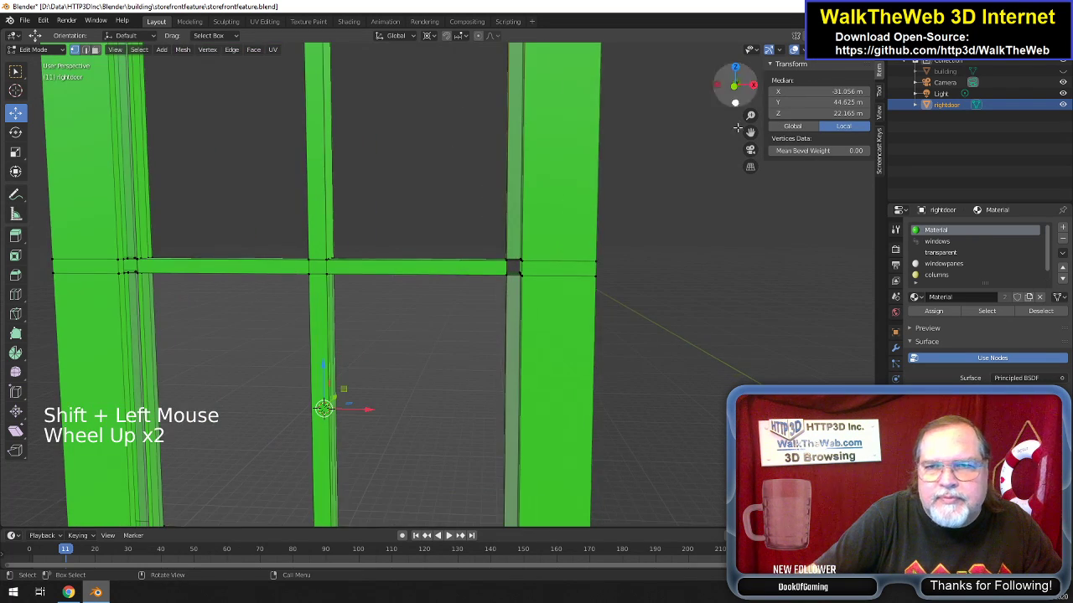
left_click_drag(750, 132, 750, 304)
left_click(526, 205, "shift")
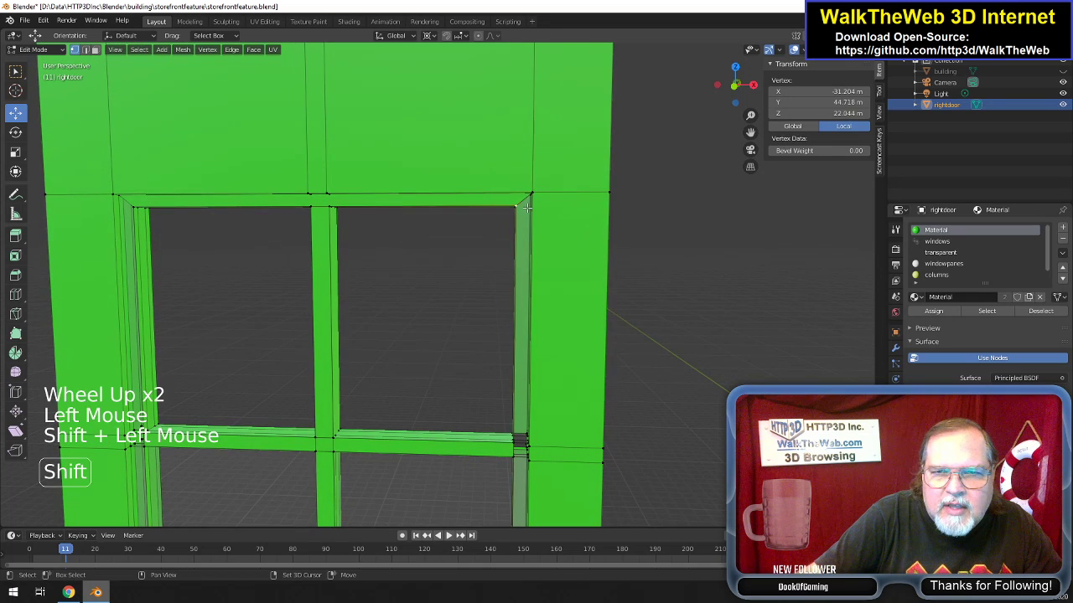
left_click(528, 200, "shift")
left_click_drag(745, 109, 730, 195)
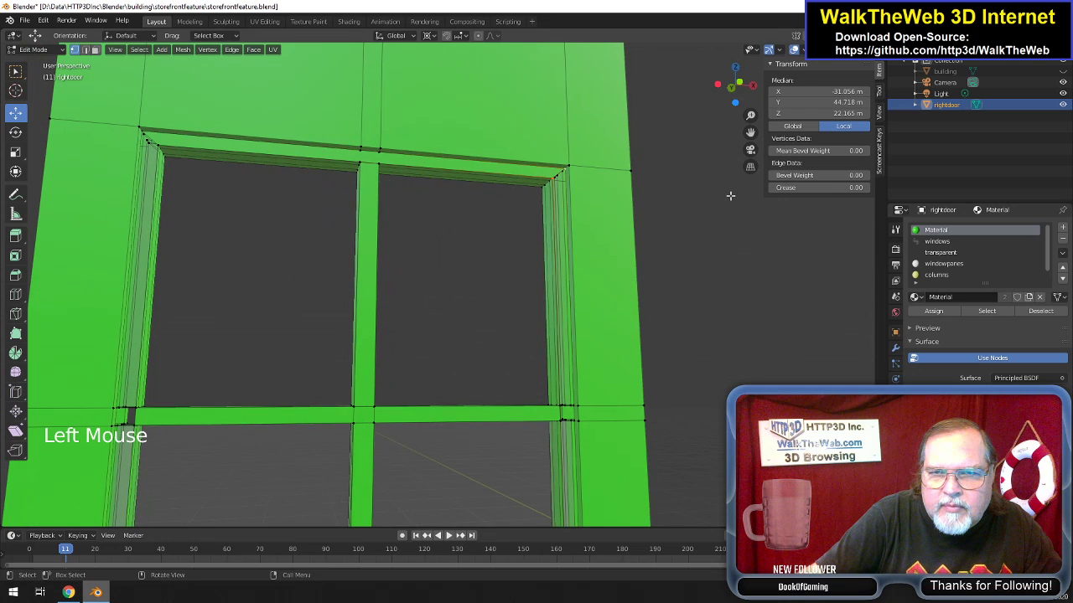
left_click_drag(752, 131, 744, 267)
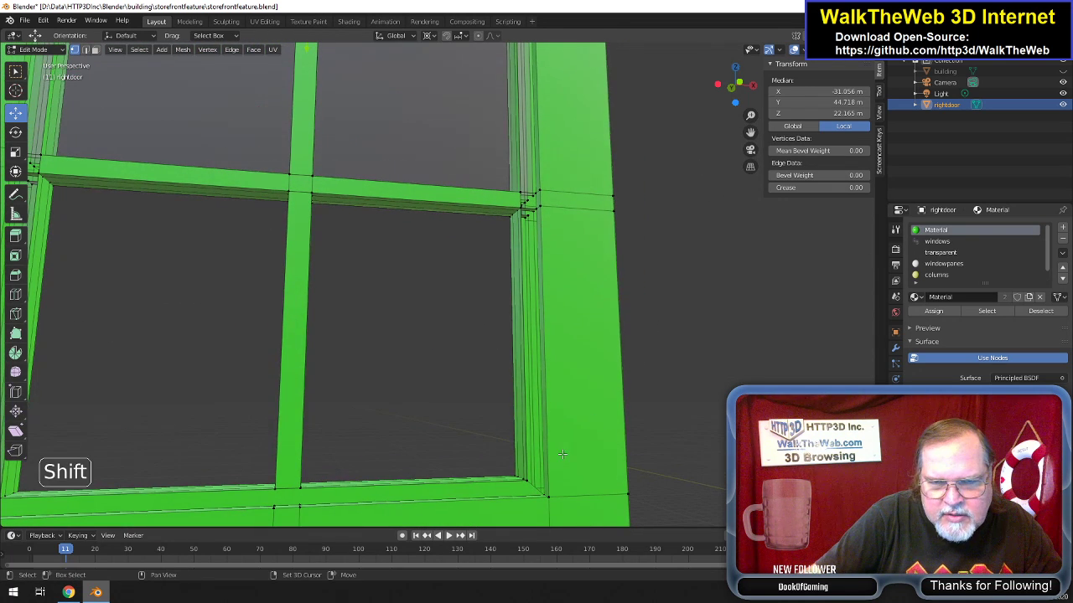
left_click(542, 496, "shift")
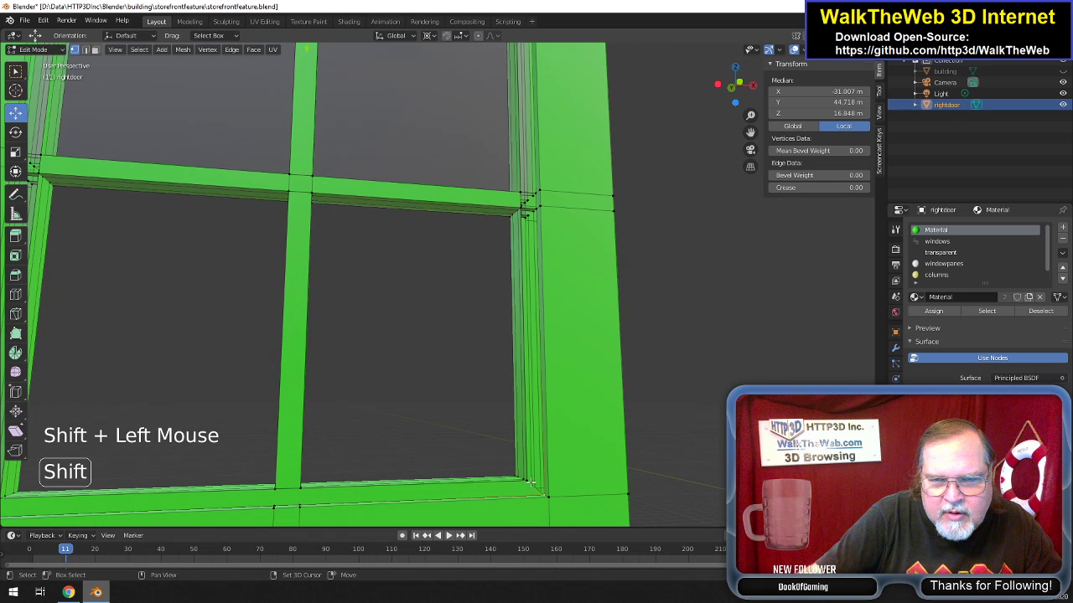
key("f")
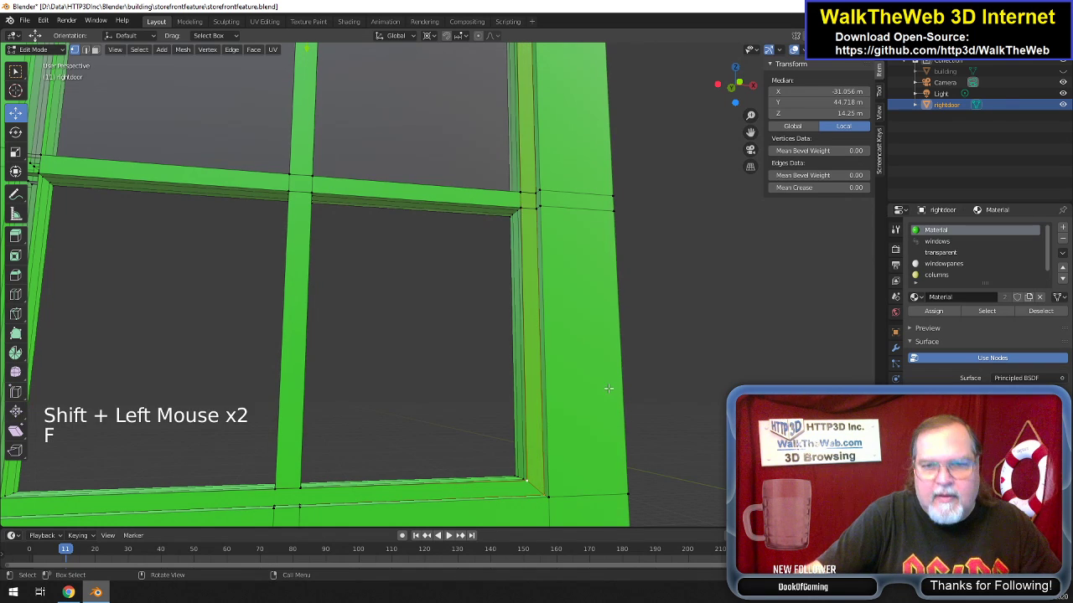
Fill the left vertical strip of the front window frame with one full-height face between its two bottom and two top corner vertices.
left_click_drag(737, 87, 713, 96)
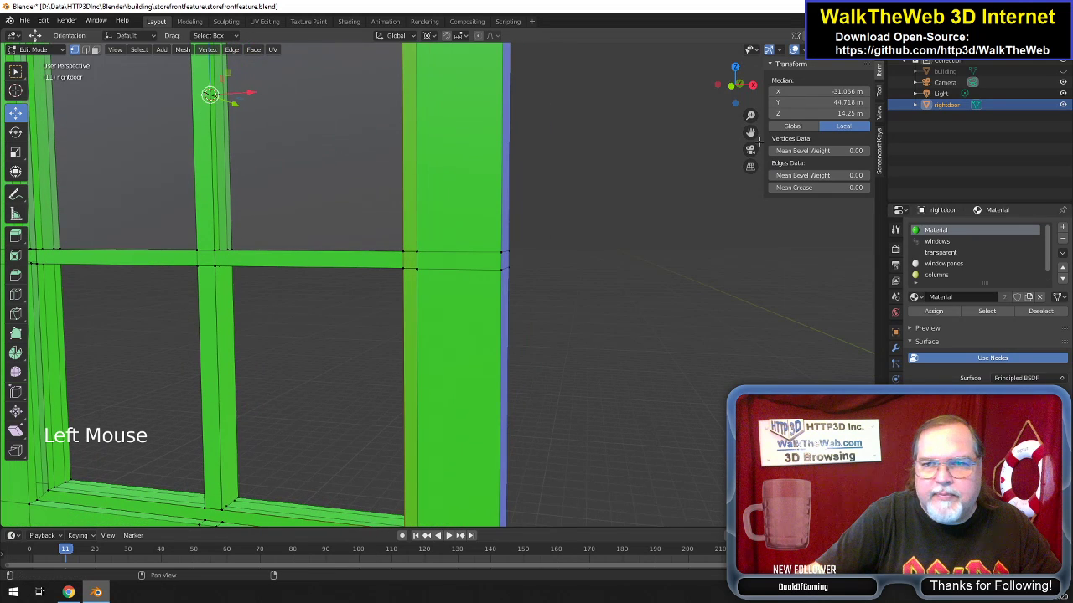
left_click_drag(751, 133, 838, 145)
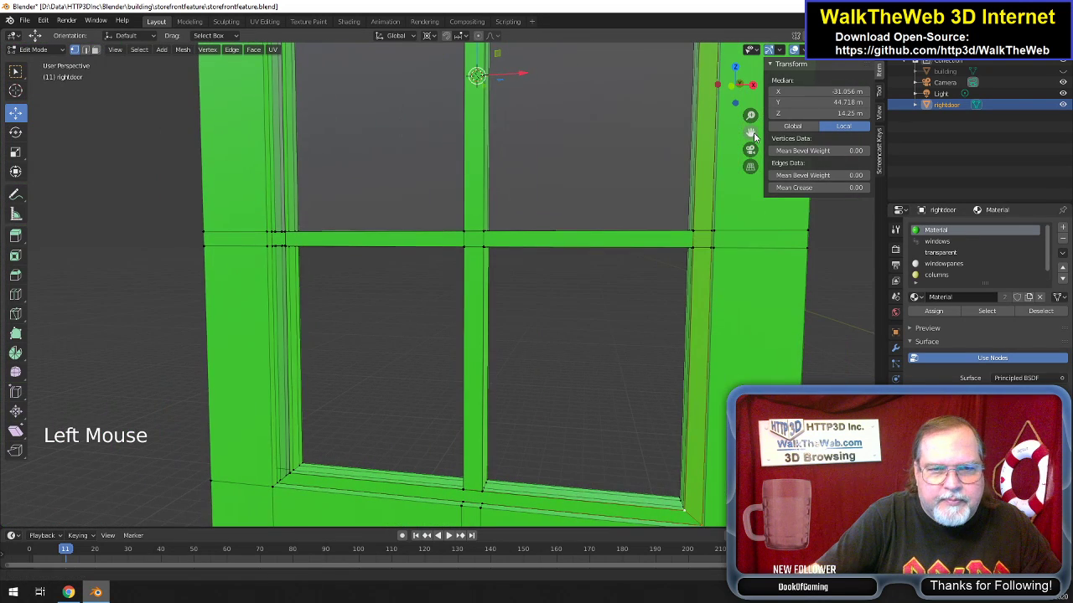
left_click(281, 483)
left_click(293, 480)
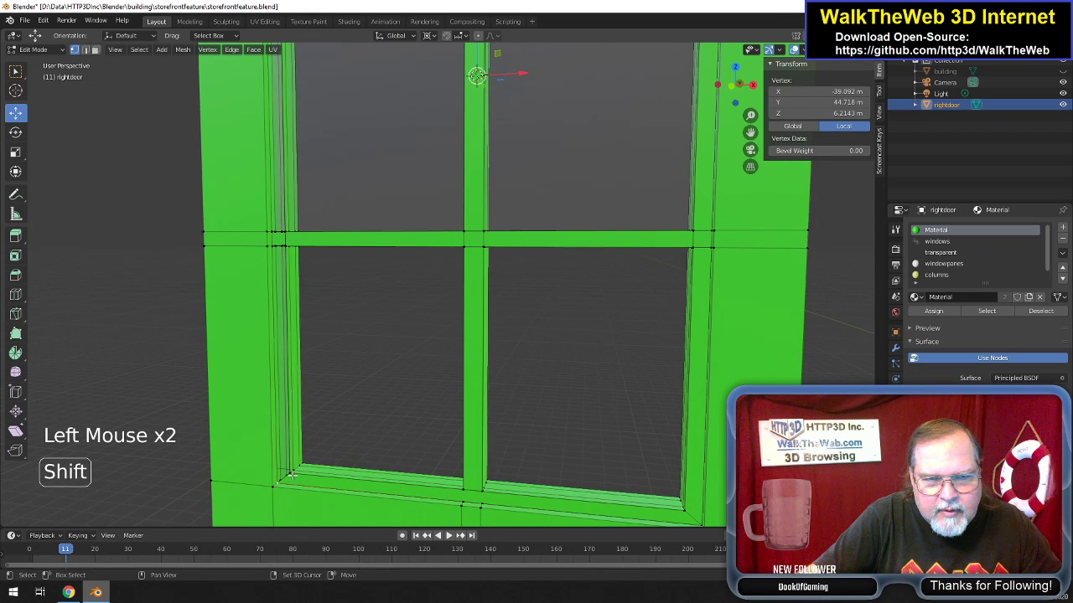
left_click(313, 485, "shift")
left_click_drag(750, 132, 781, 299)
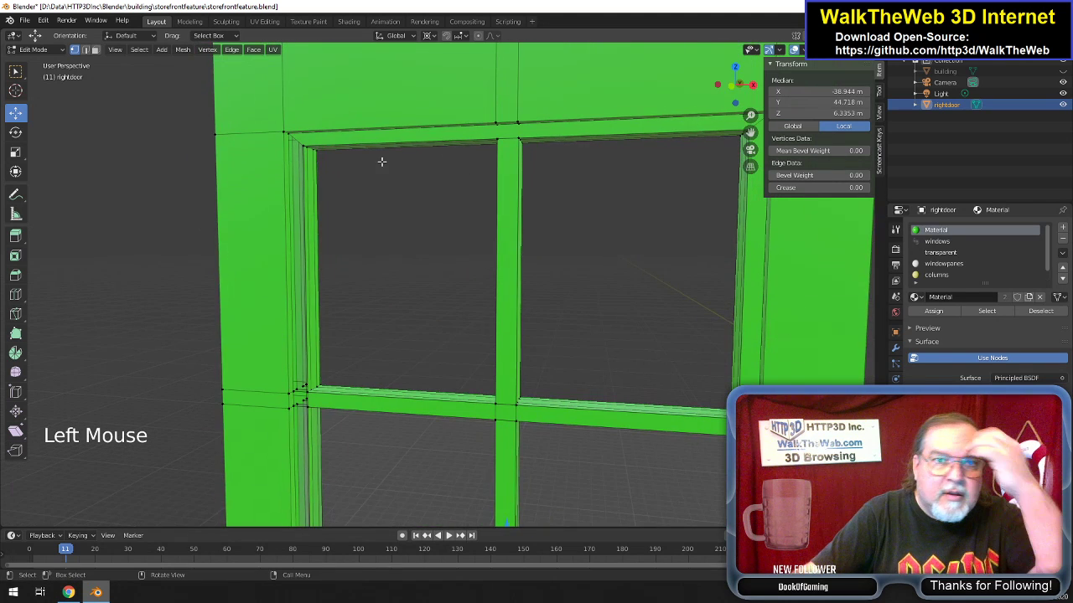
left_click(314, 153, "shift")
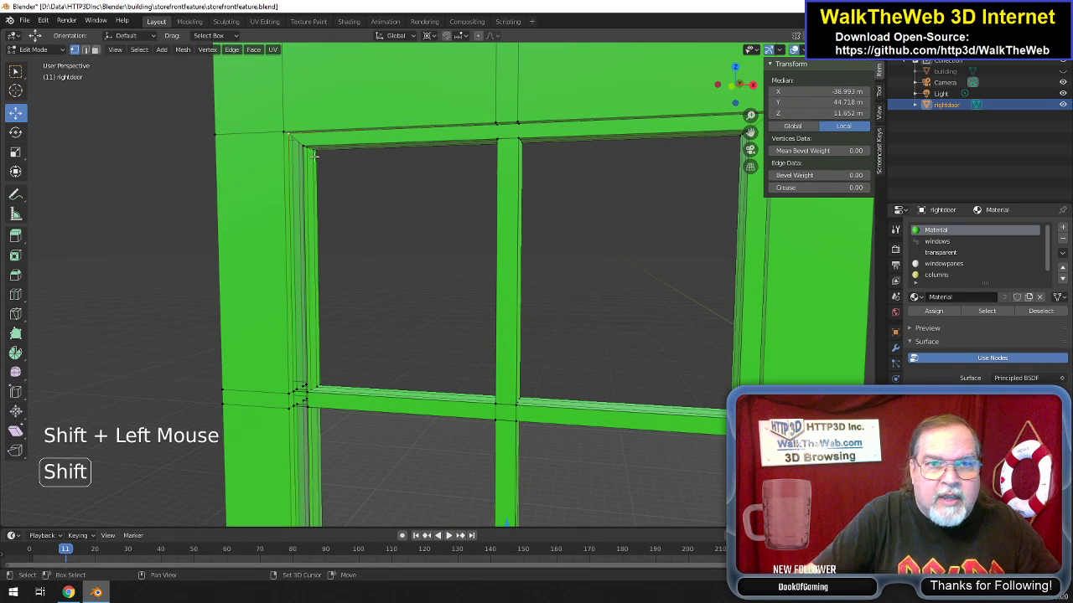
left_click(302, 144, "shift")
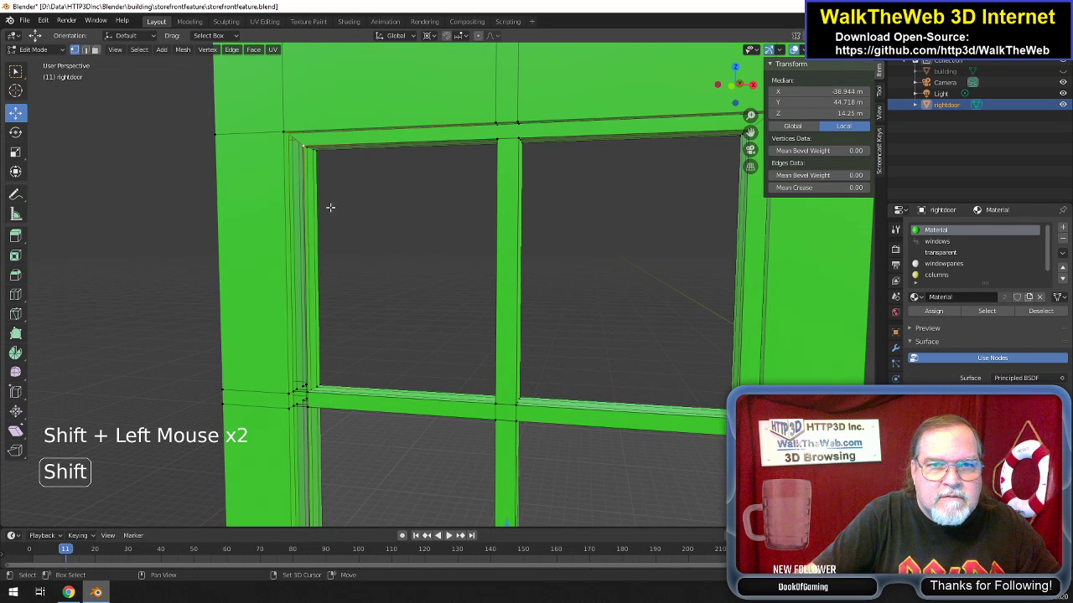
key("f")
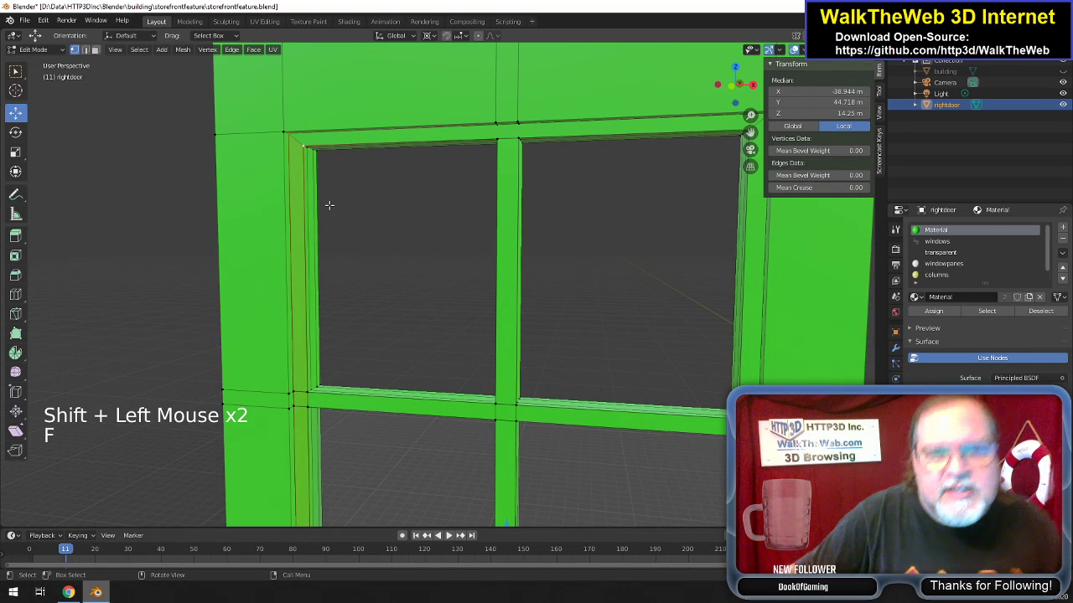
Delete only the faces of the six back strip segments along both vertical sides of the window frame.
mouse_move(741, 99)
left_mouse_down()
mouse_move(696, 104)
mouse_move(722, 98)
left_mouse_up()
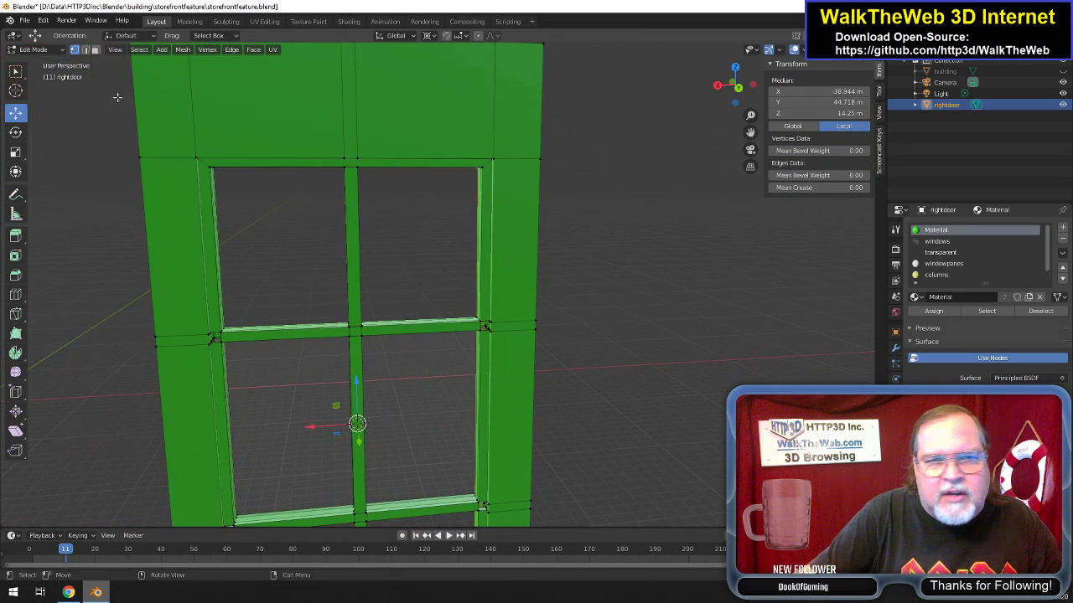
left_click(94, 50)
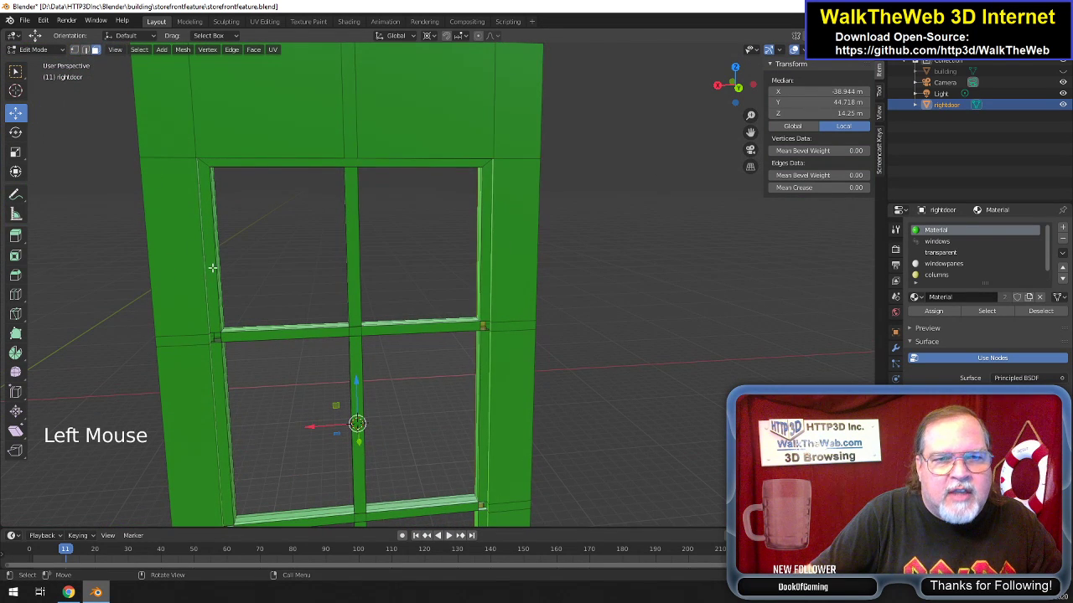
double_click(213, 267)
left_click(485, 273, "shift")
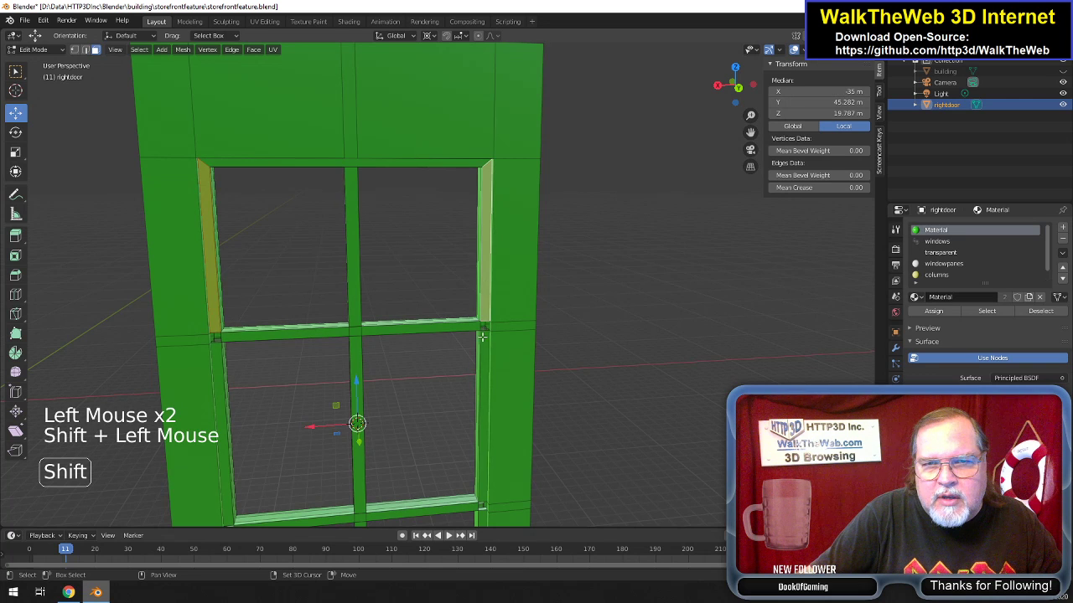
double_click(483, 387, "shift")
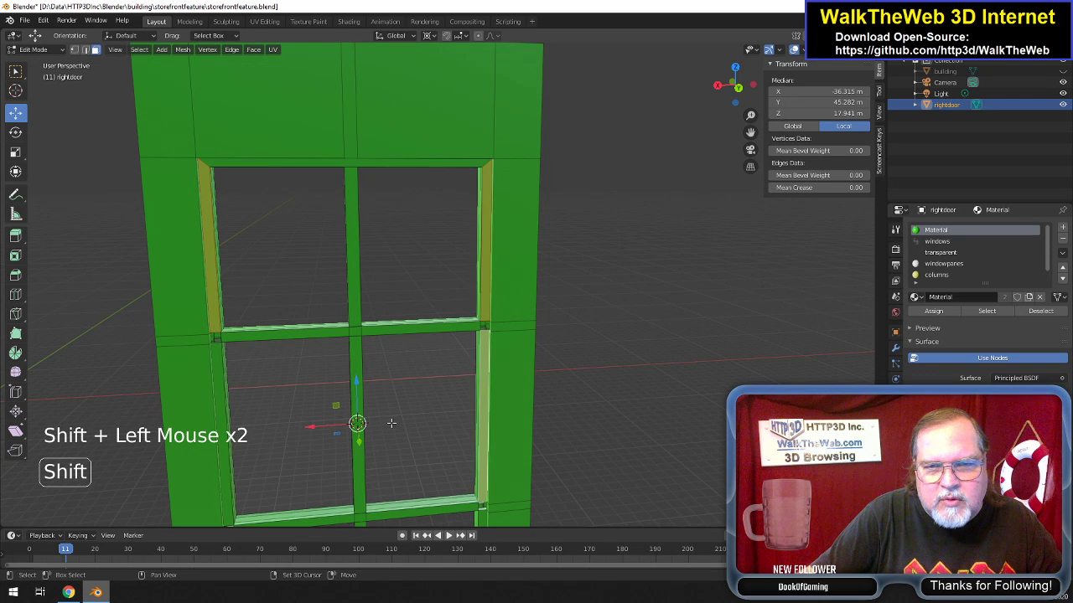
left_click(220, 413, "shift")
left_click_drag(750, 131, 752, 49)
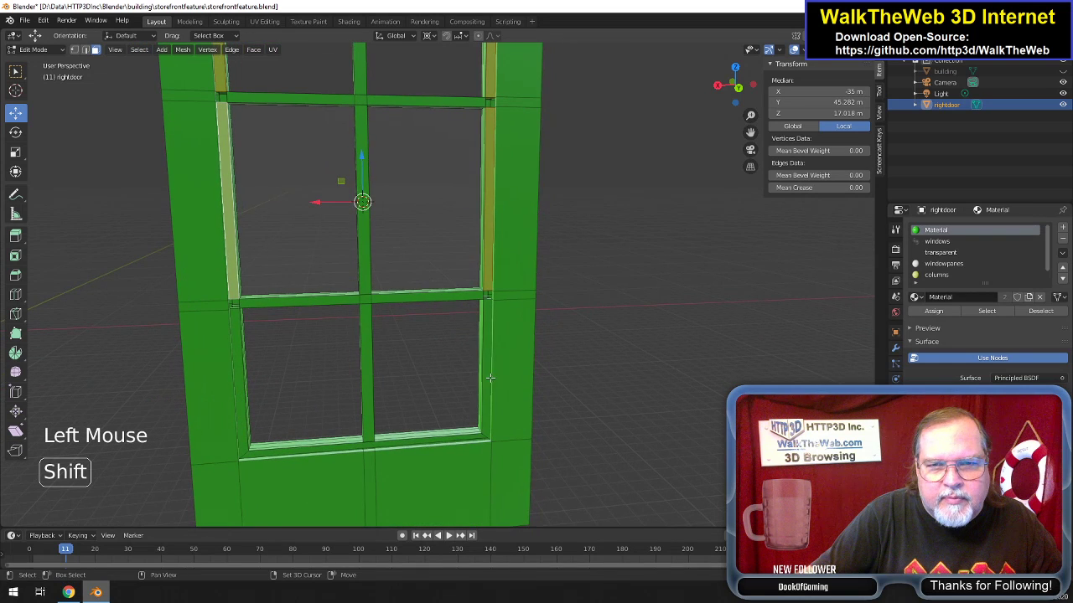
left_click(488, 380, "shift")
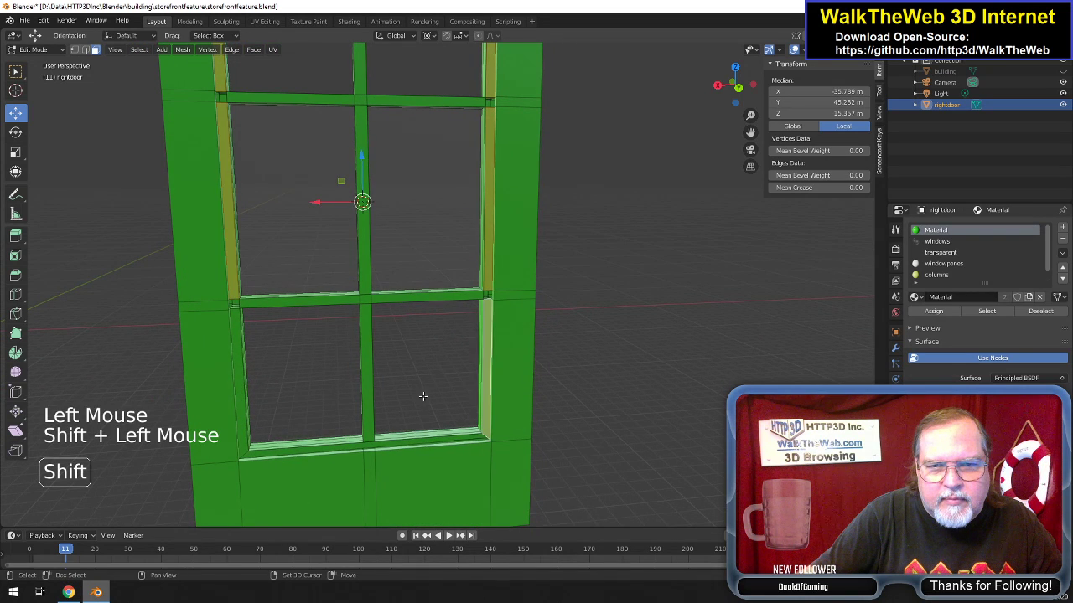
left_click(239, 391, "shift")
key("Delete")
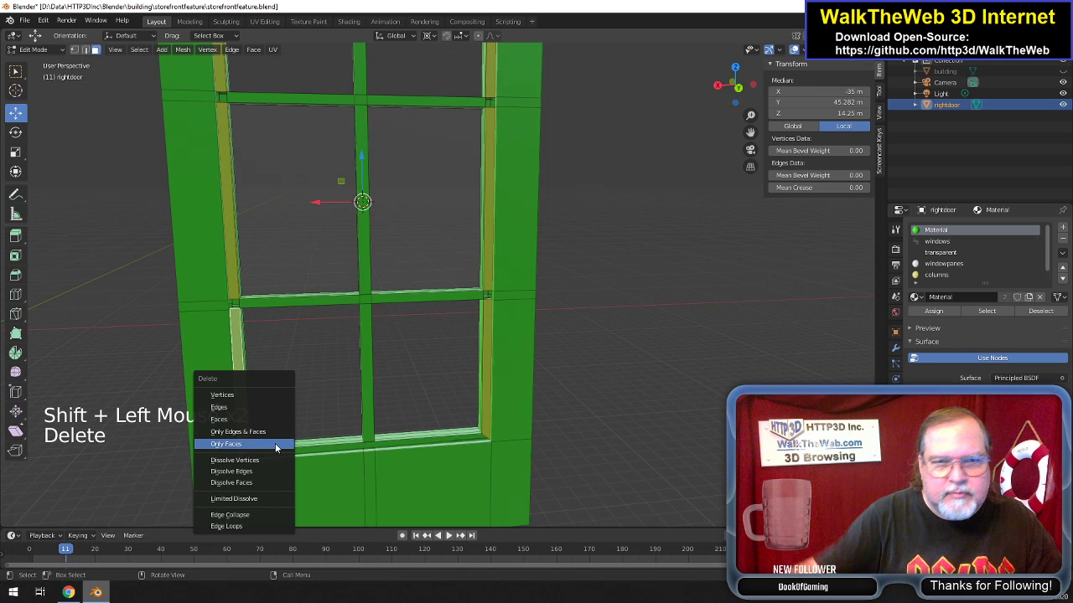
left_click(276, 445)
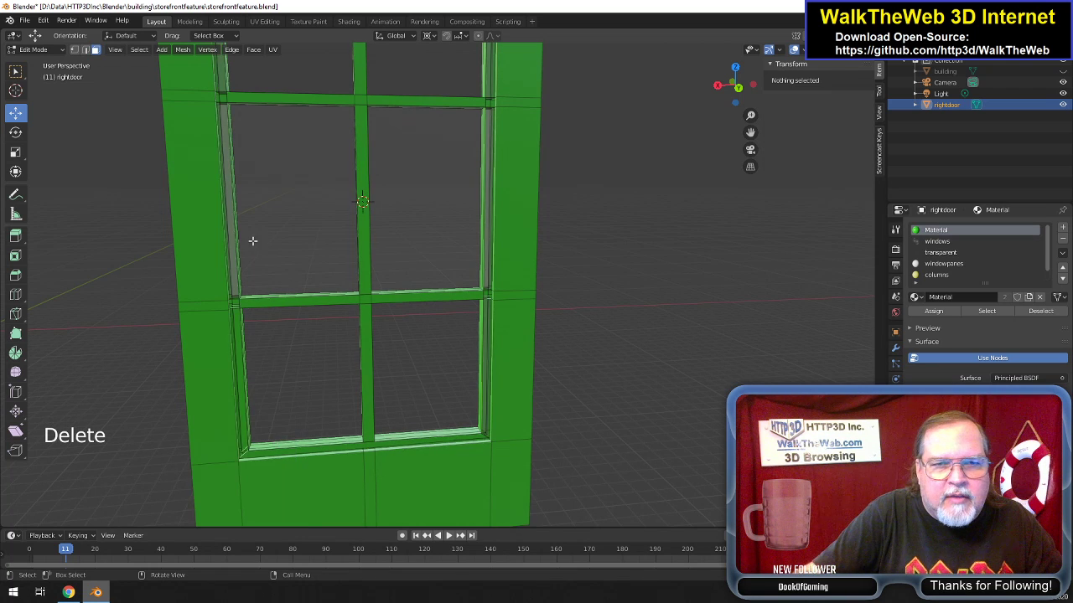
left_click(73, 50)
scroll(506, 454, "up", 5)
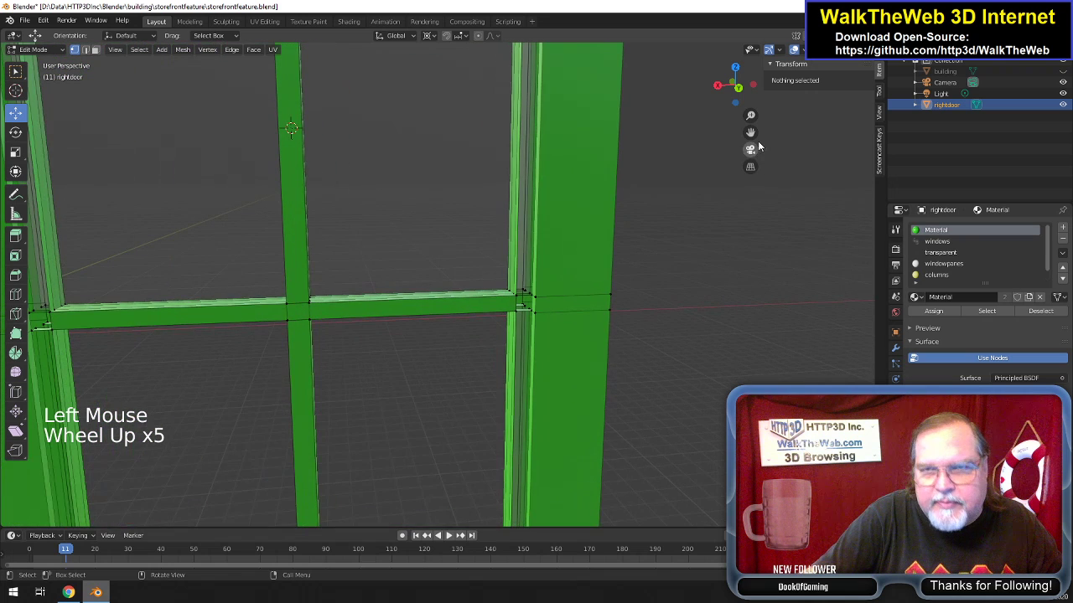
left_click_drag(751, 133, 773, 27)
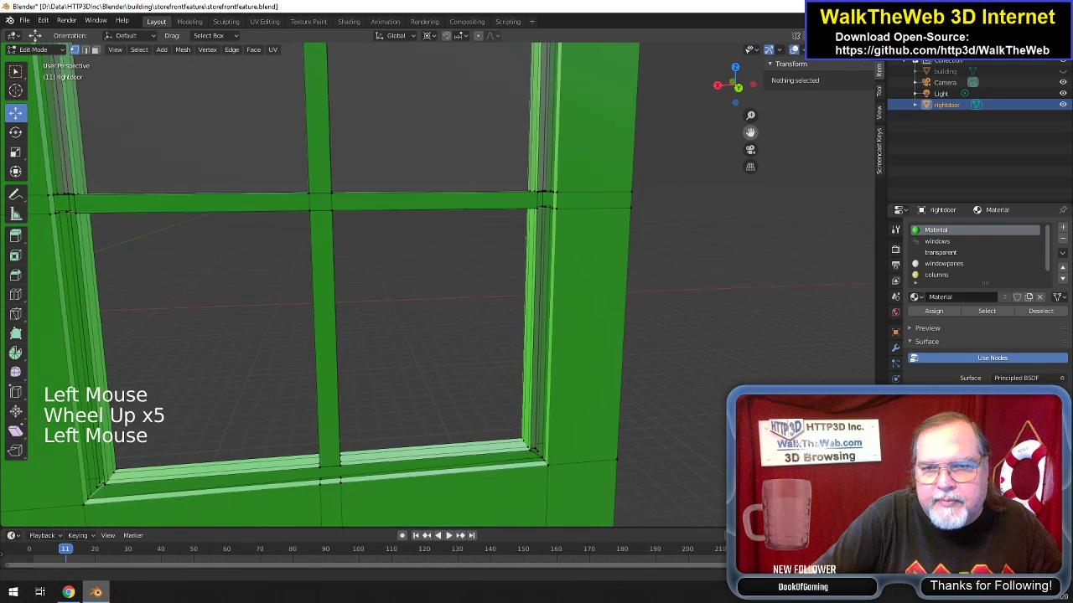
left_click(536, 454)
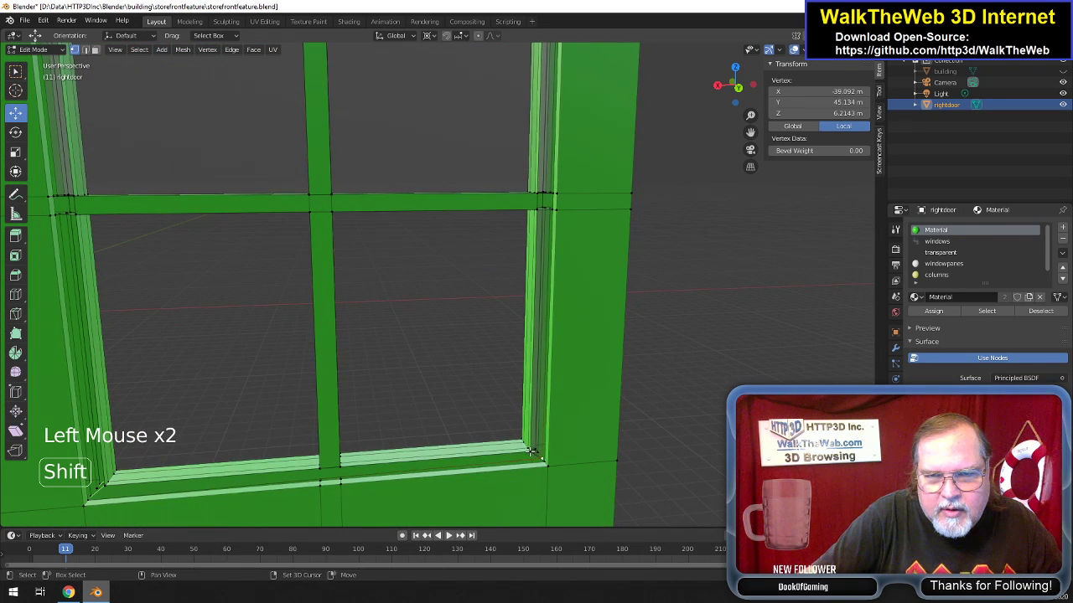
left_click(545, 458, "shift")
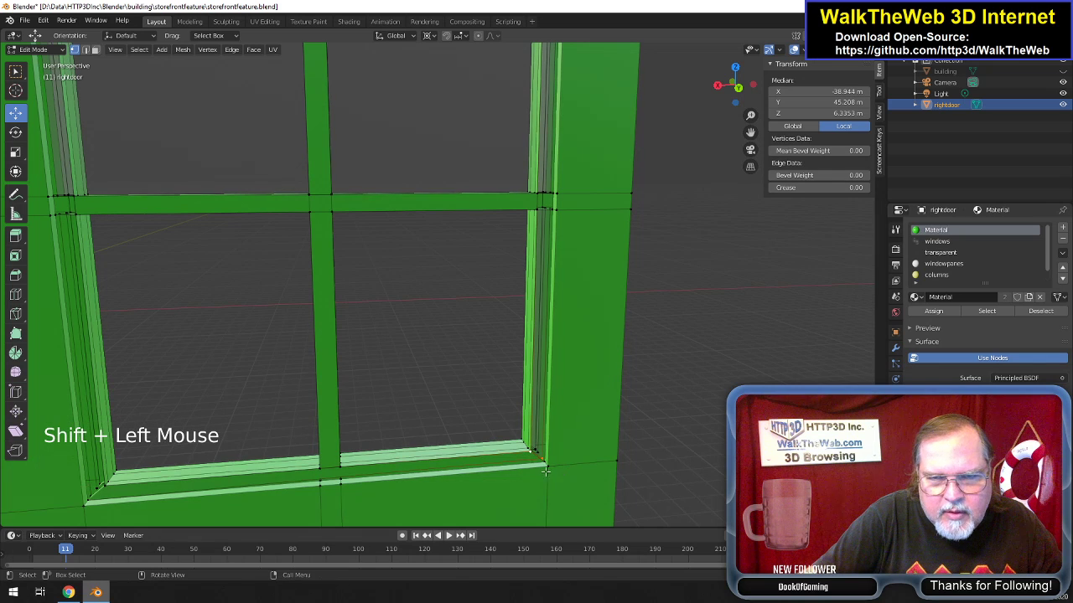
left_click(543, 462)
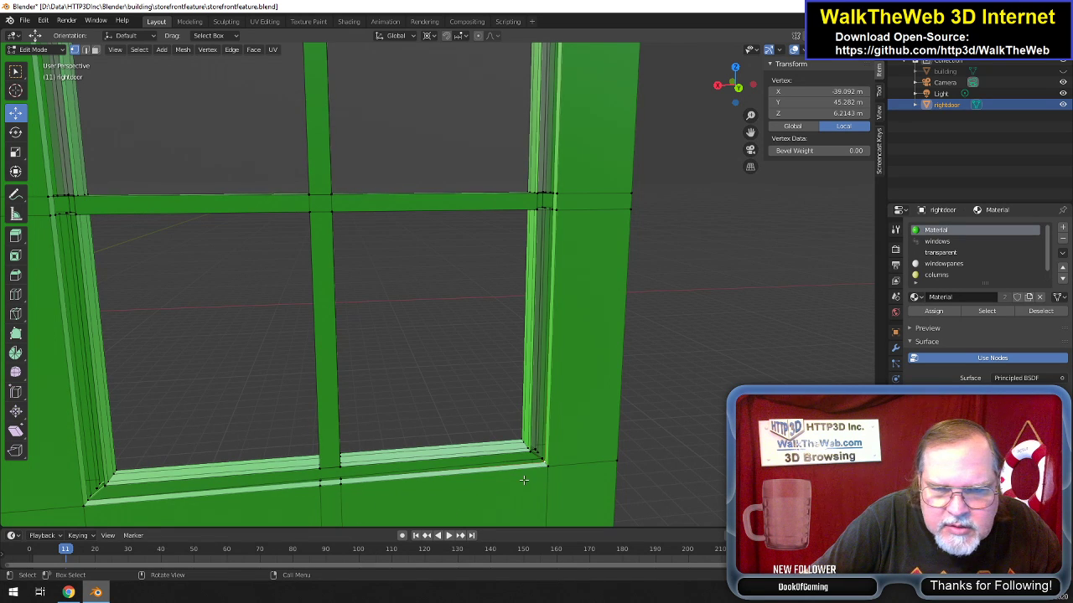
left_click(87, 500, "shift")
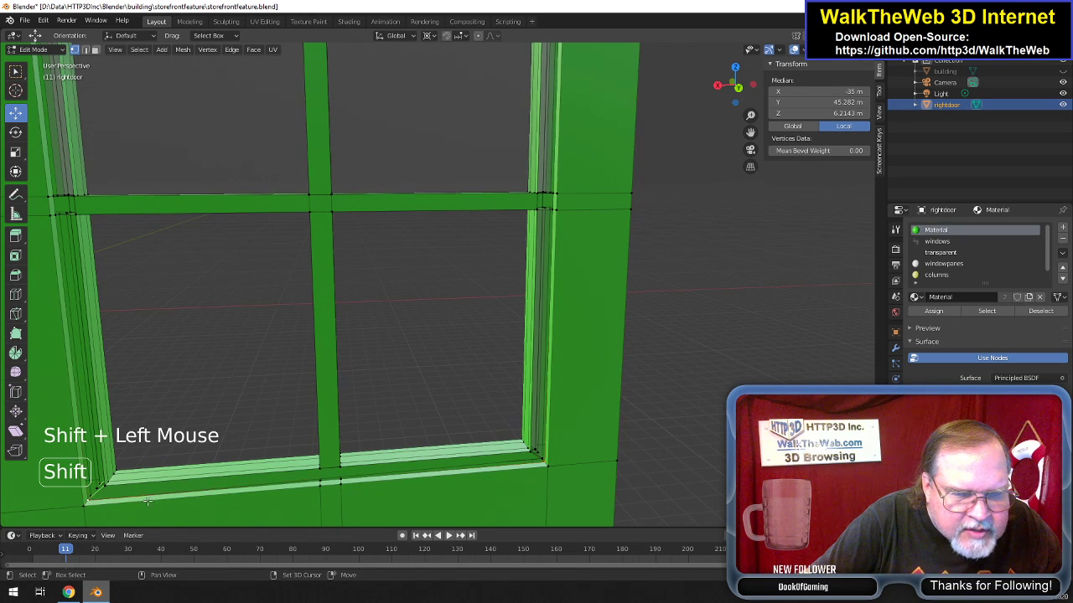
Delete only the faces of the three front ledge segments running along the window's lower edge.
left_click_drag(730, 84, 581, 26)
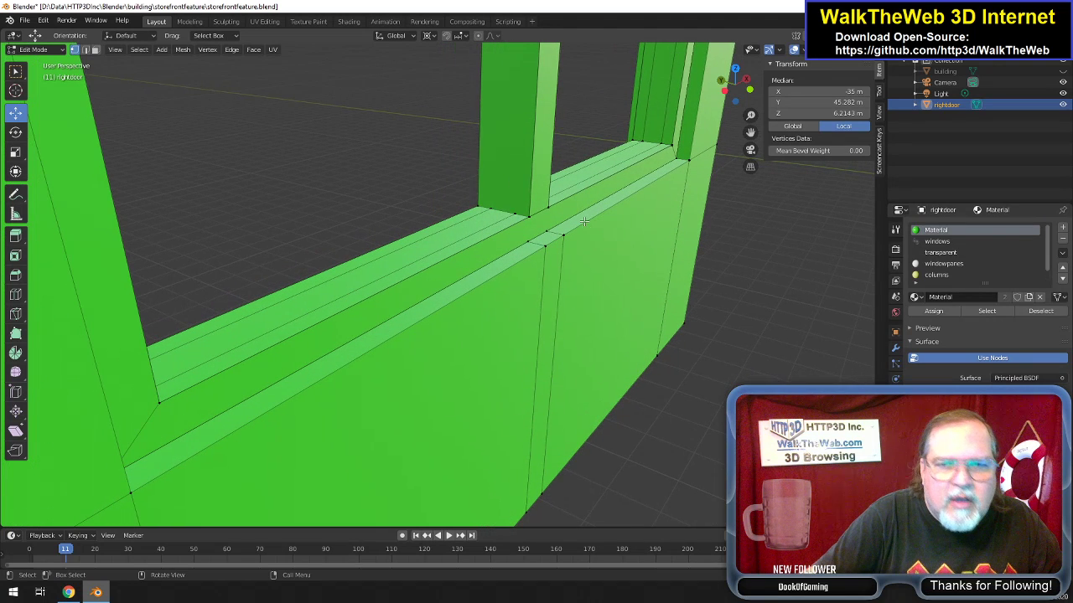
left_click(179, 113)
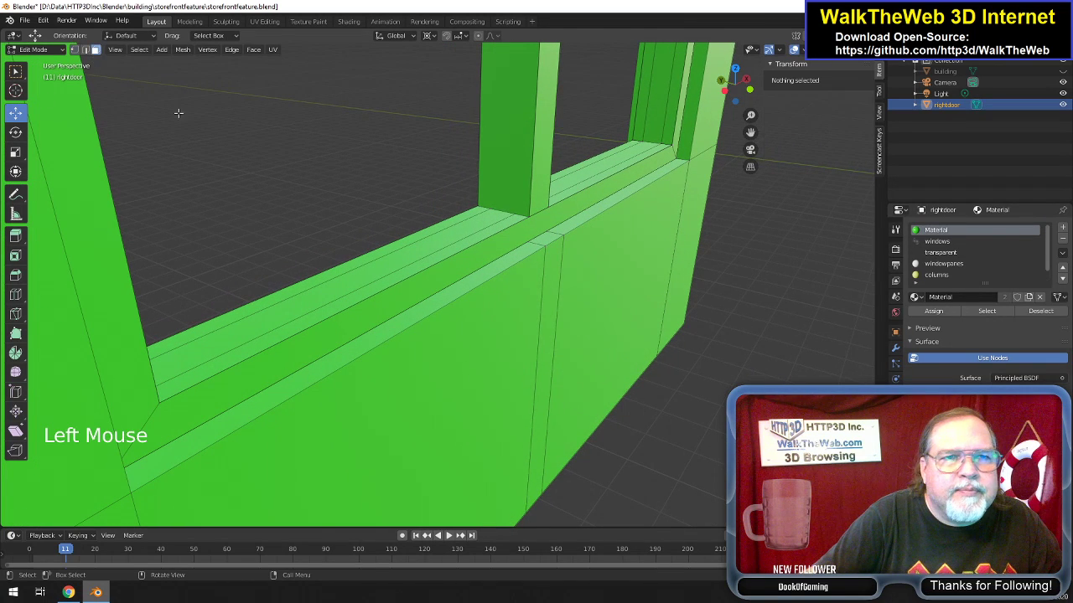
left_click(450, 295)
left_click(567, 226, "shift")
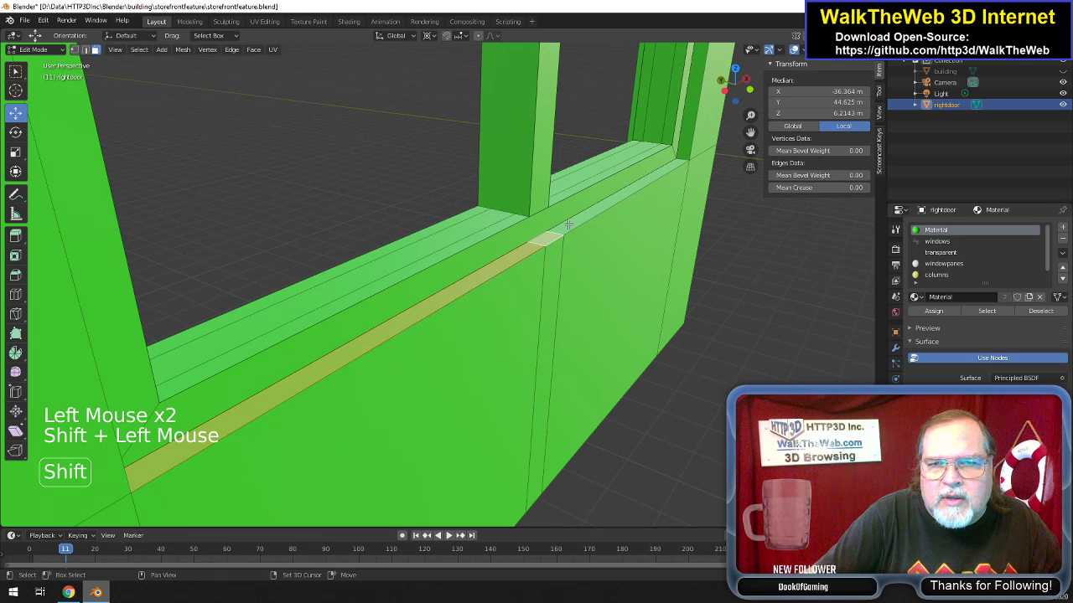
left_click(569, 223, "shift")
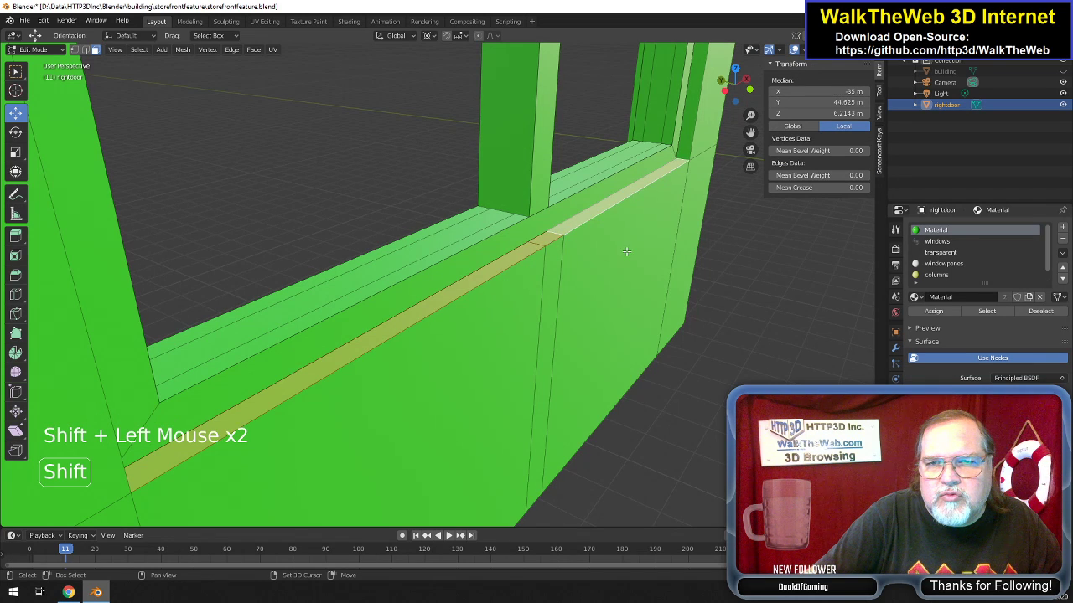
key("Delete")
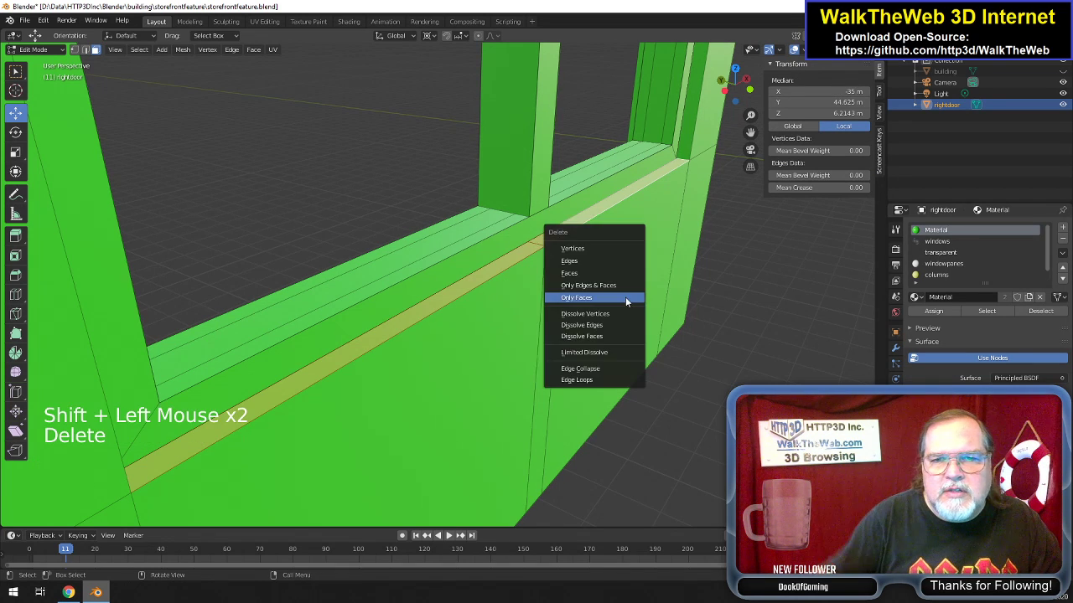
left_click(572, 290)
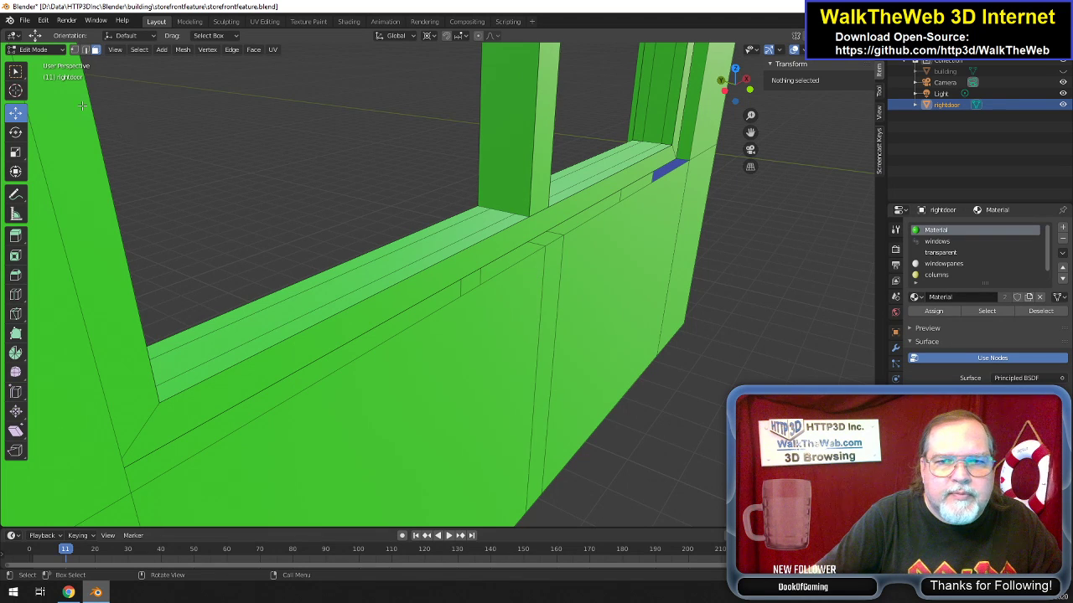
Delete the two short leftover cross edges on the front lower ledge beneath the mullion, keeping their vertices.
left_click(86, 50)
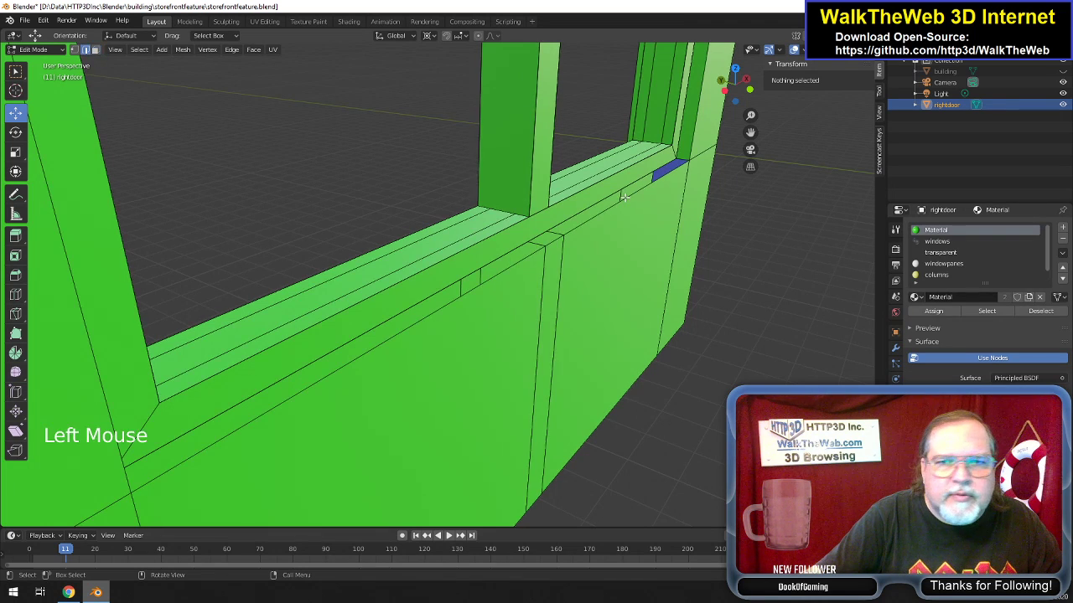
left_click(554, 236)
left_click(557, 272, "shift")
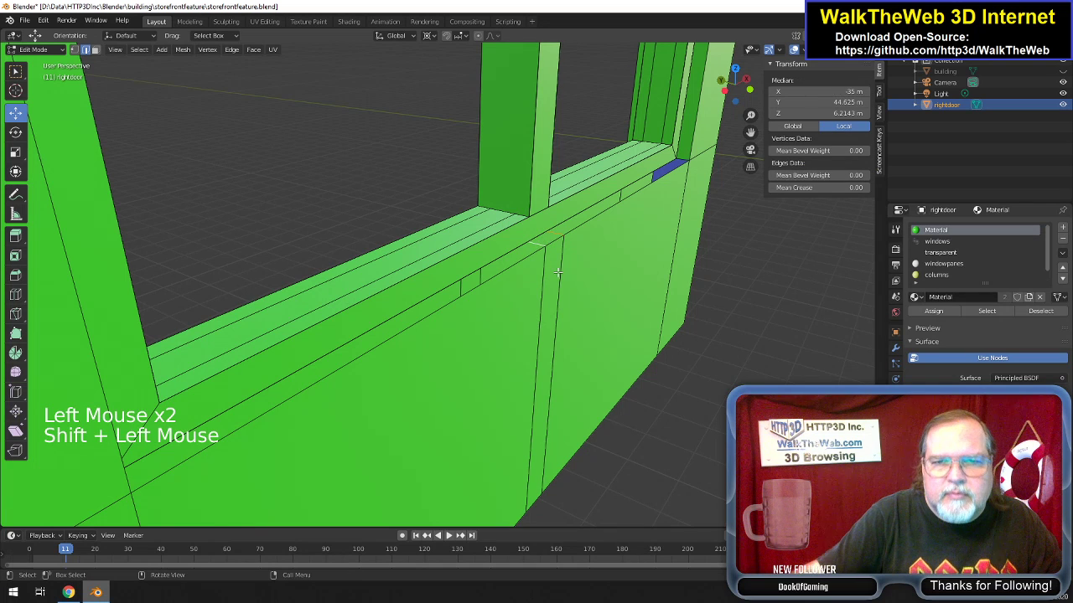
key("Delete")
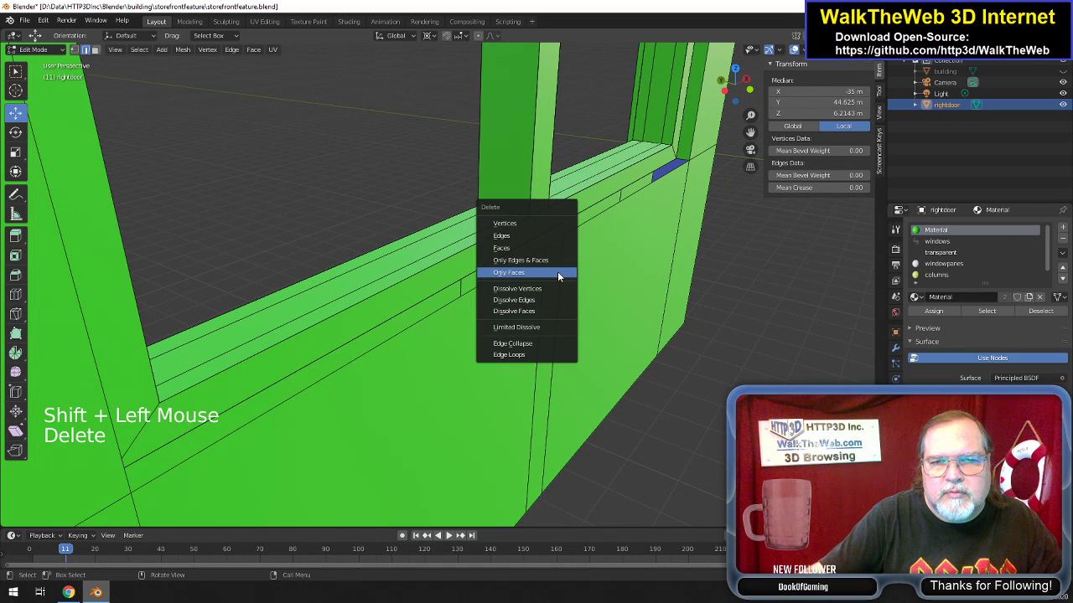
left_click(550, 265)
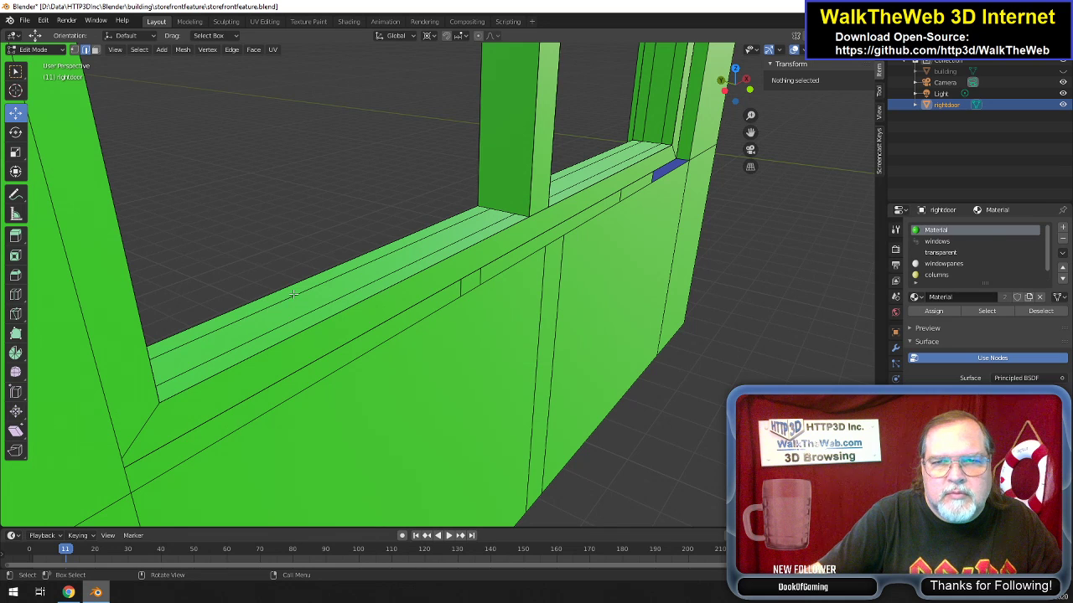
left_click(75, 50)
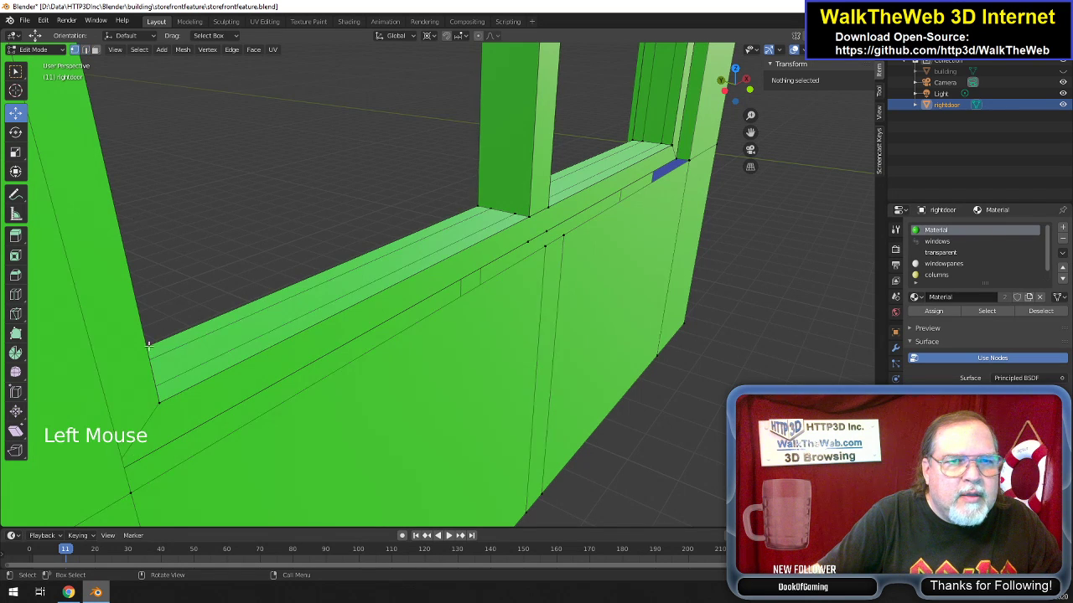
left_click(132, 492)
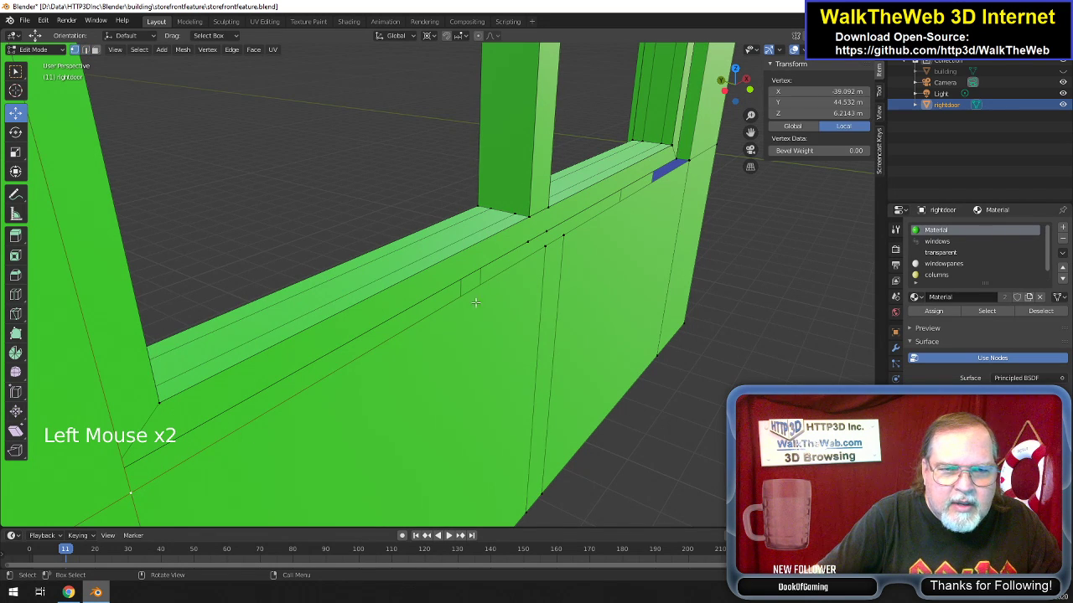
left_click(687, 159, "shift")
left_click_drag(735, 89, 726, 83)
left_click(434, 222, "shift")
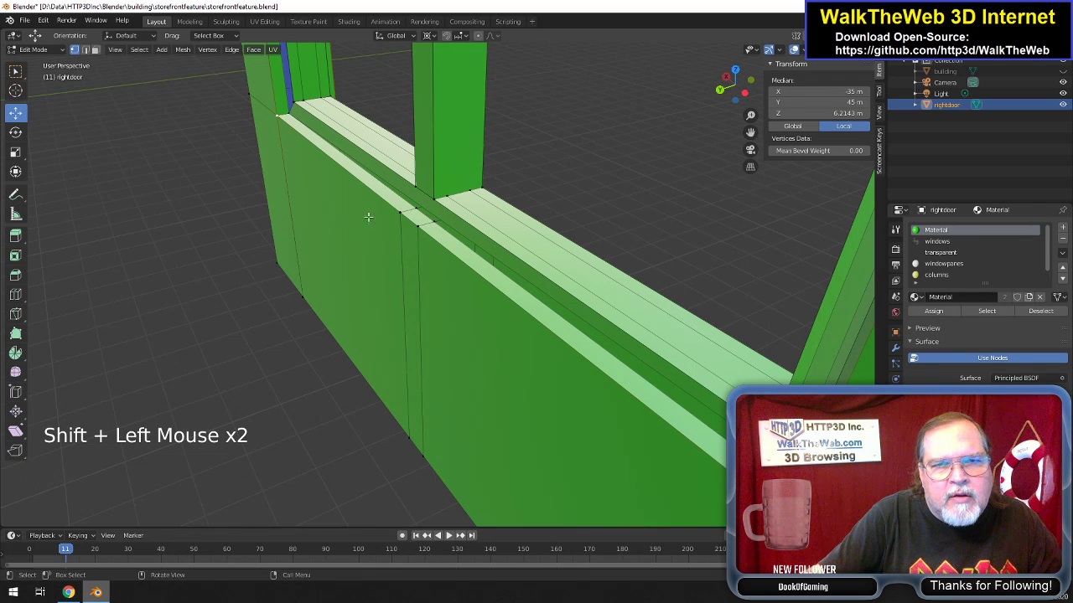
Delete the two short cross edges of the back lower ledge beneath the mullion together with the adjoining ledge faces.
left_click(96, 50)
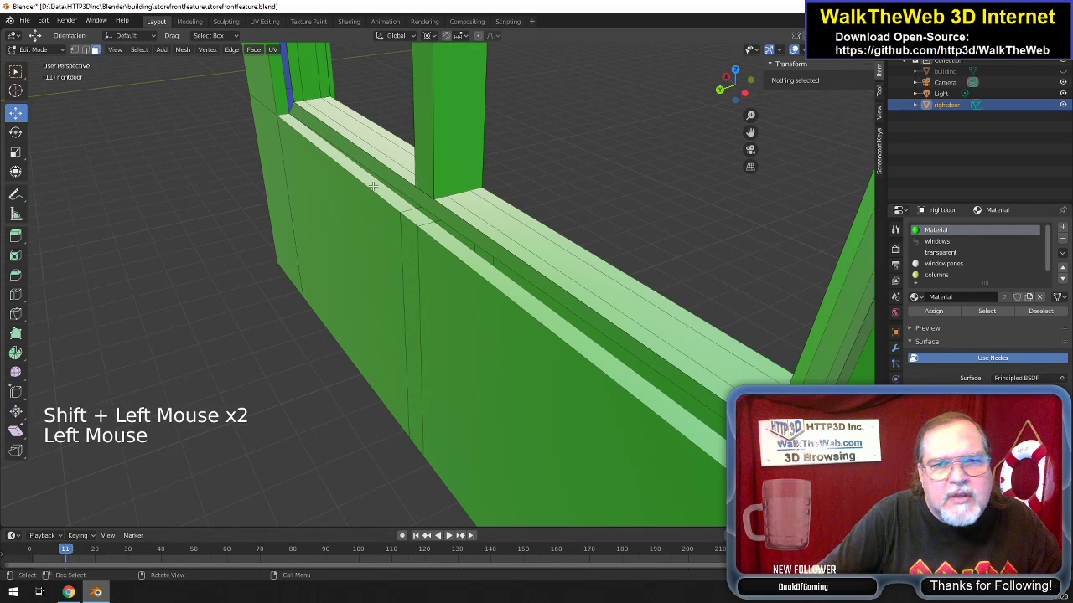
double_click(372, 185)
left_click(420, 218, "shift")
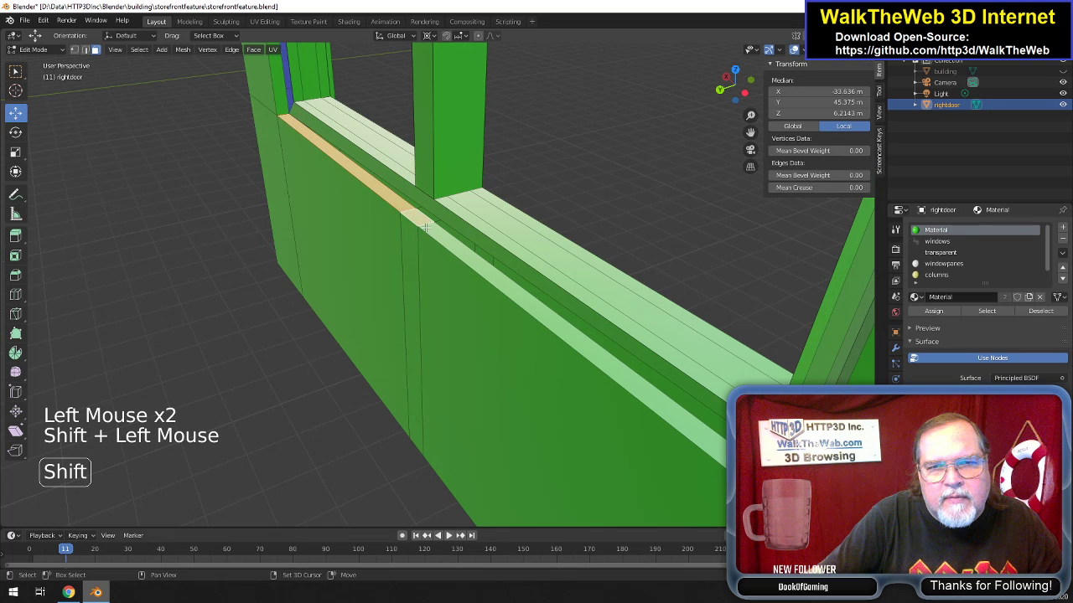
left_click(85, 49)
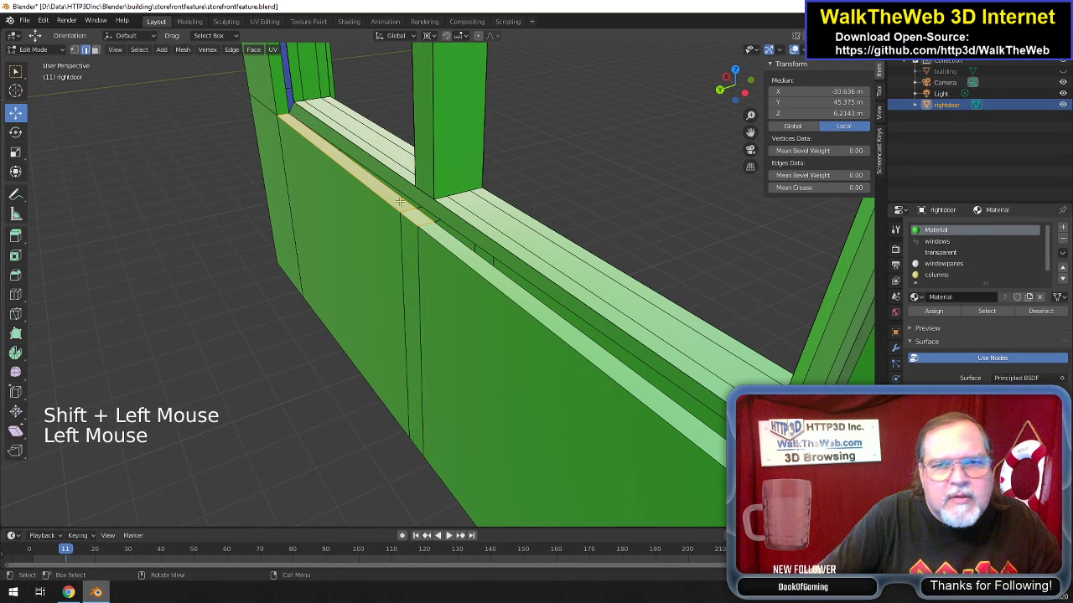
double_click(412, 216)
left_click(437, 234, "shift")
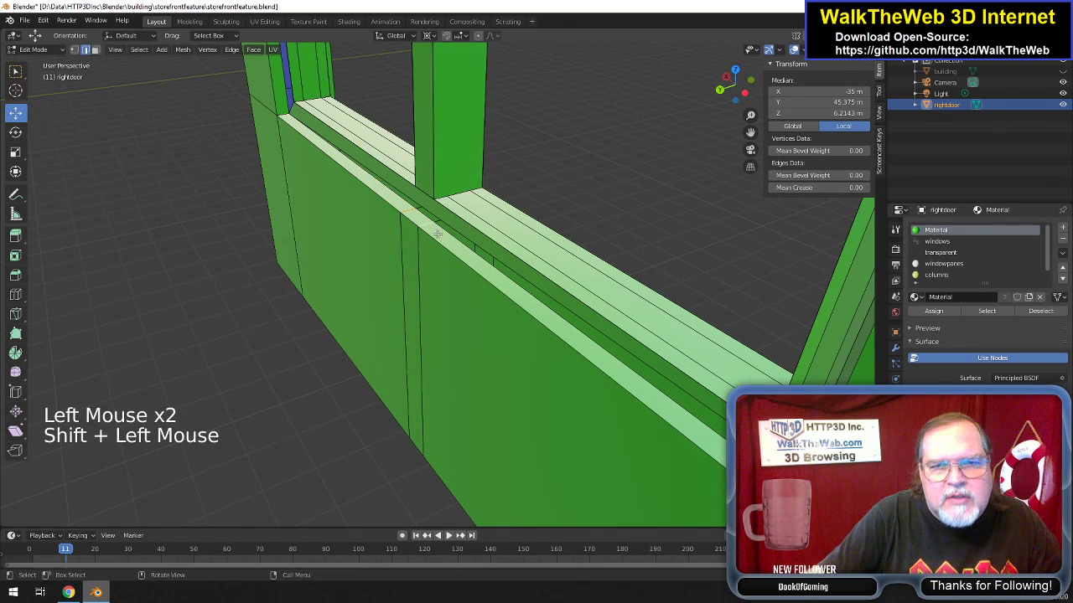
key("Delete")
left_click(436, 233)
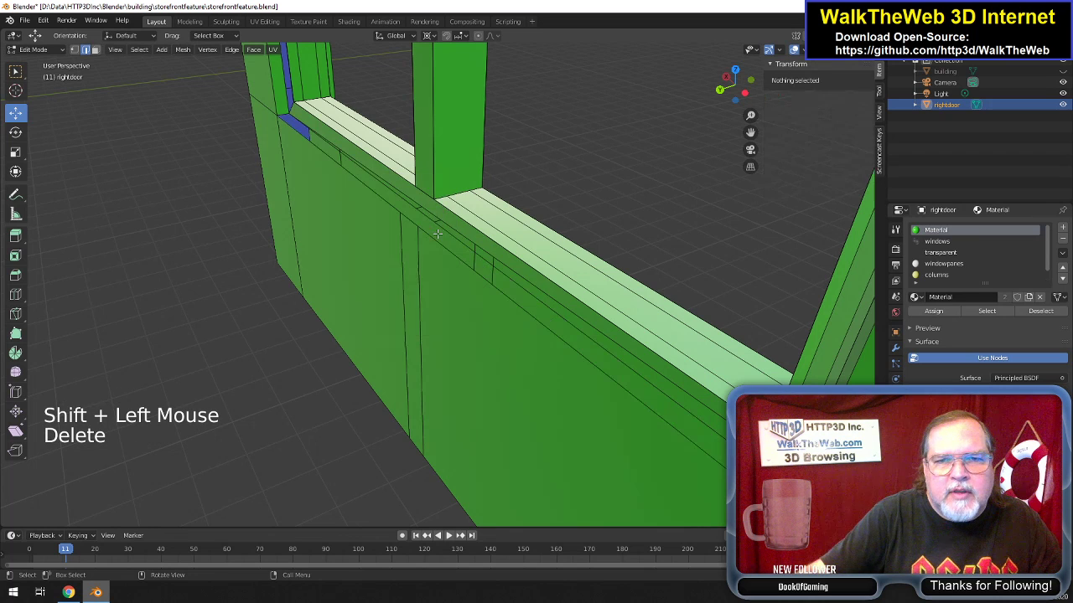
Fill the lower ledge of the window frame with a single face between the four outer corner vertices, through the door's thickness.
left_click(73, 49)
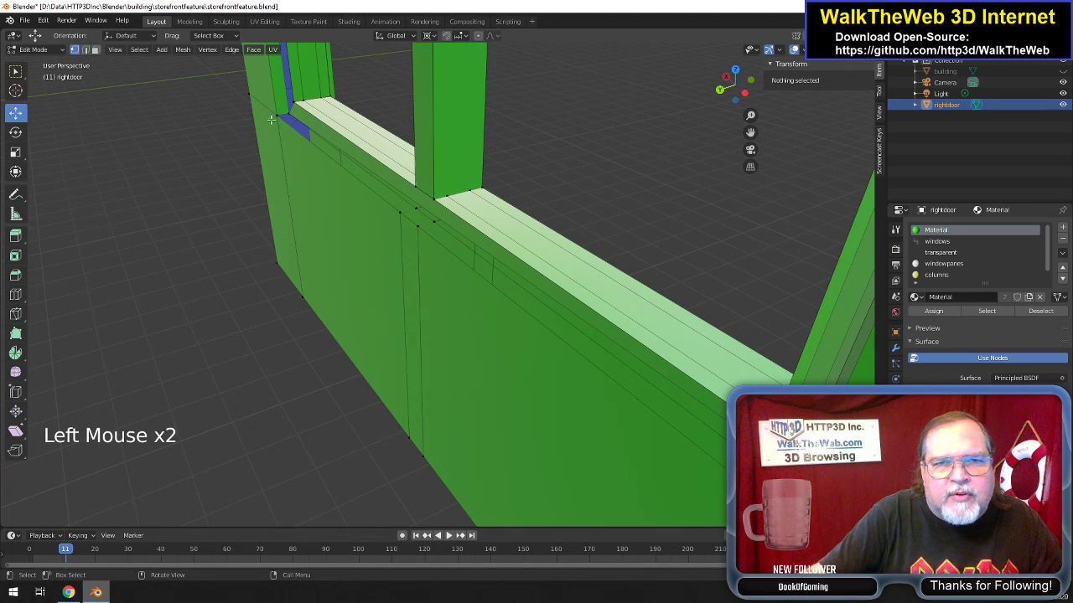
left_click(277, 117)
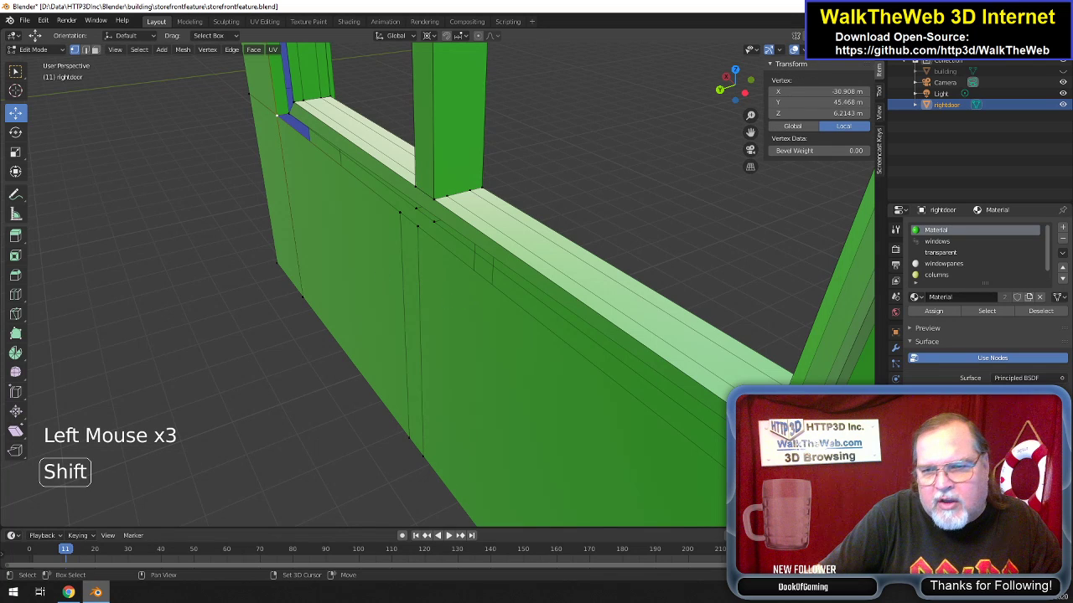
left_click(766, 499, "shift")
left_click_drag(735, 87, 558, 87)
left_click(98, 500, "shift")
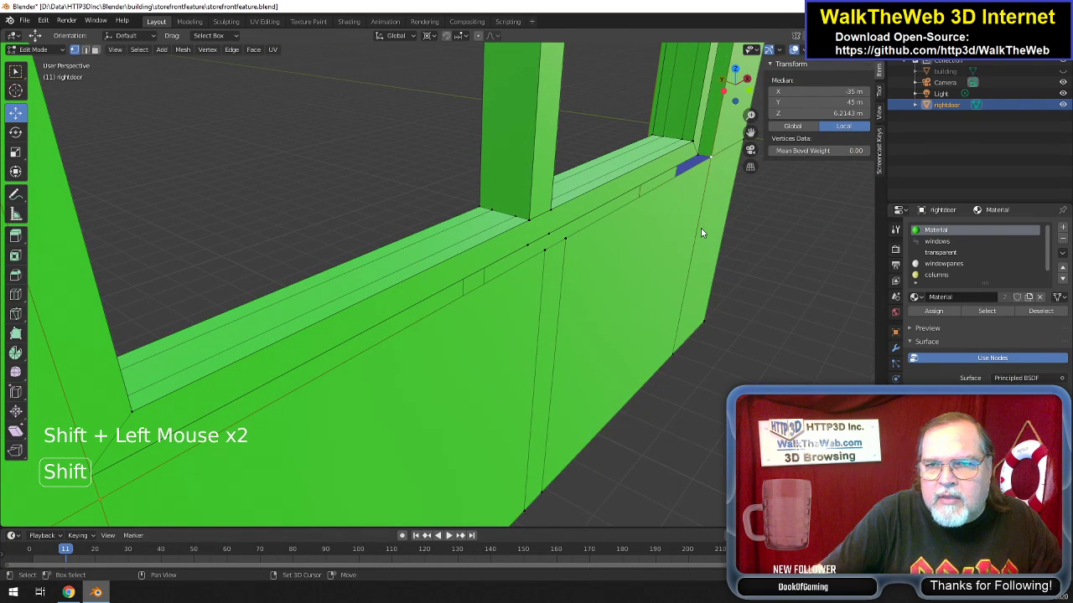
key("f")
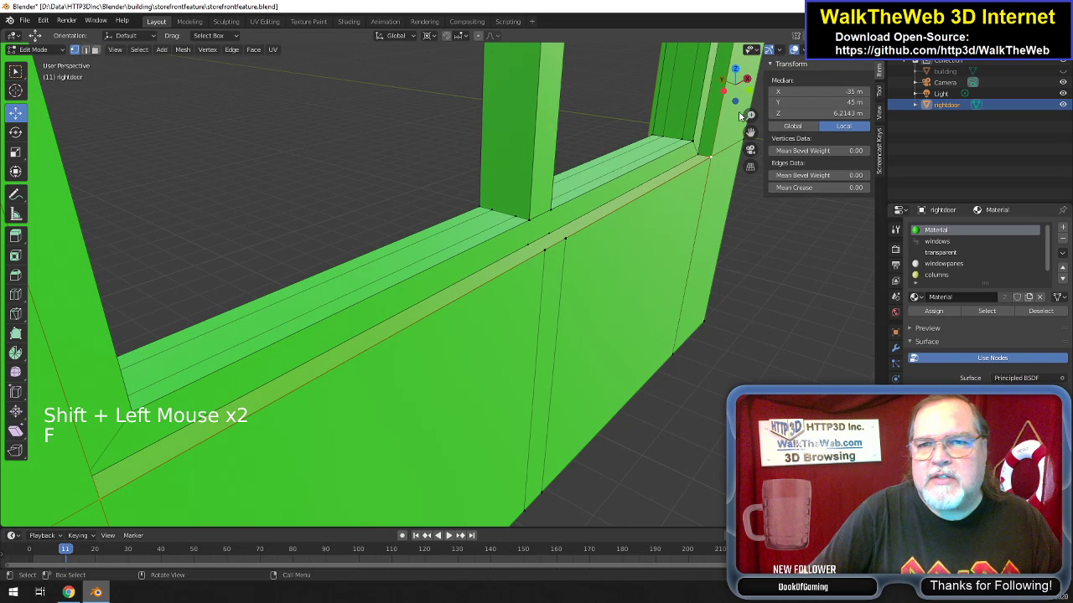
Delete the stray long edge on the lower ledge and the short edge at its corner, together with the skewed strip face.
left_click_drag(735, 84, 812, 86)
left_click_drag(735, 85, 760, 84)
left_click_drag(749, 132, 653, 144)
left_click_drag(736, 84, 818, 89)
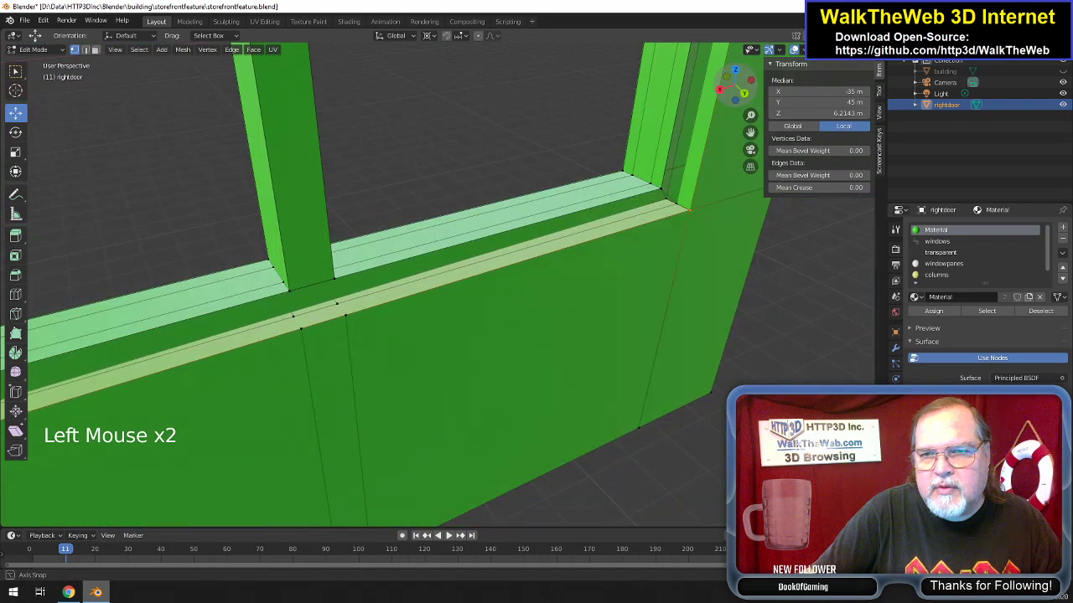
left_click(673, 207)
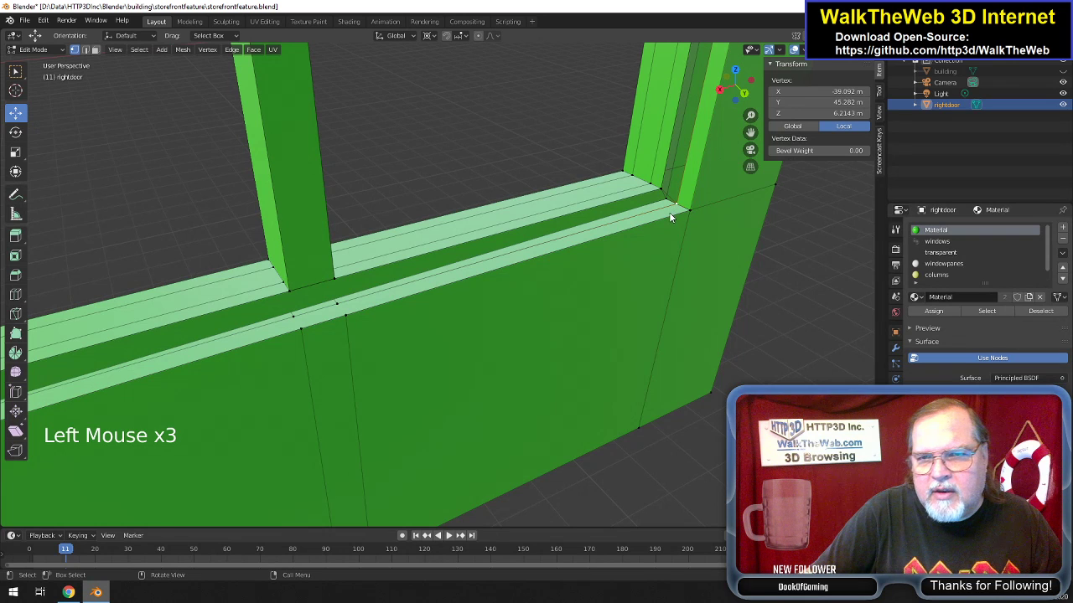
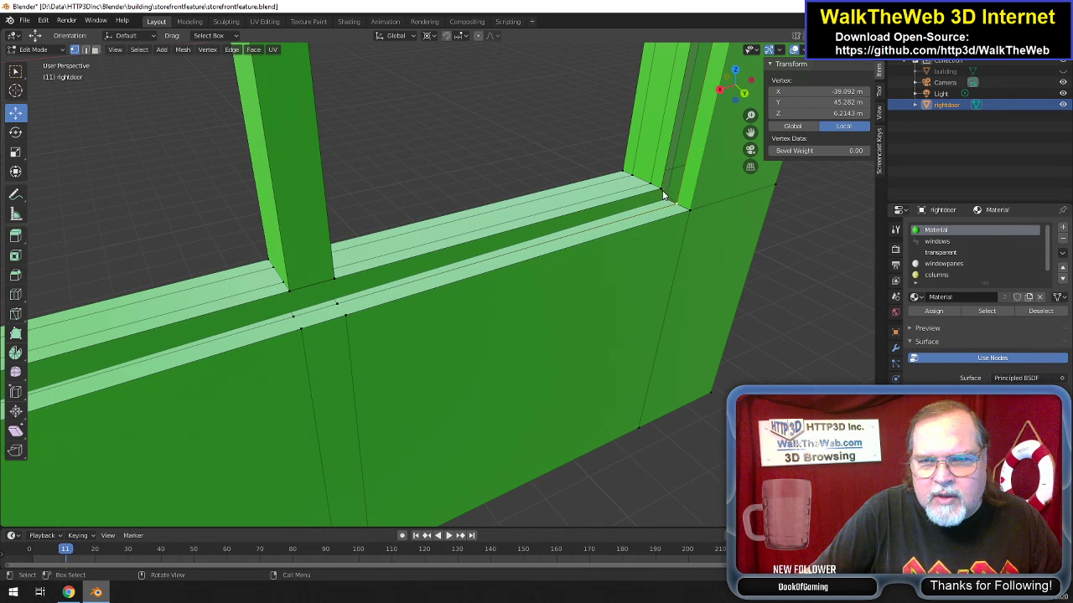
left_click_drag(736, 85, 579, 136)
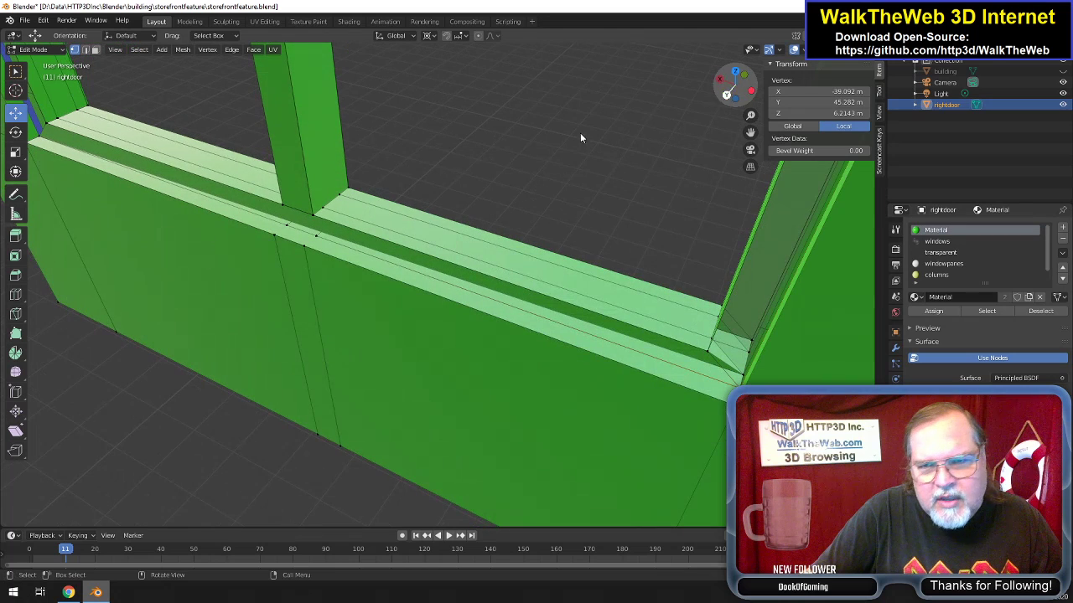
left_click(85, 50)
left_click(441, 275)
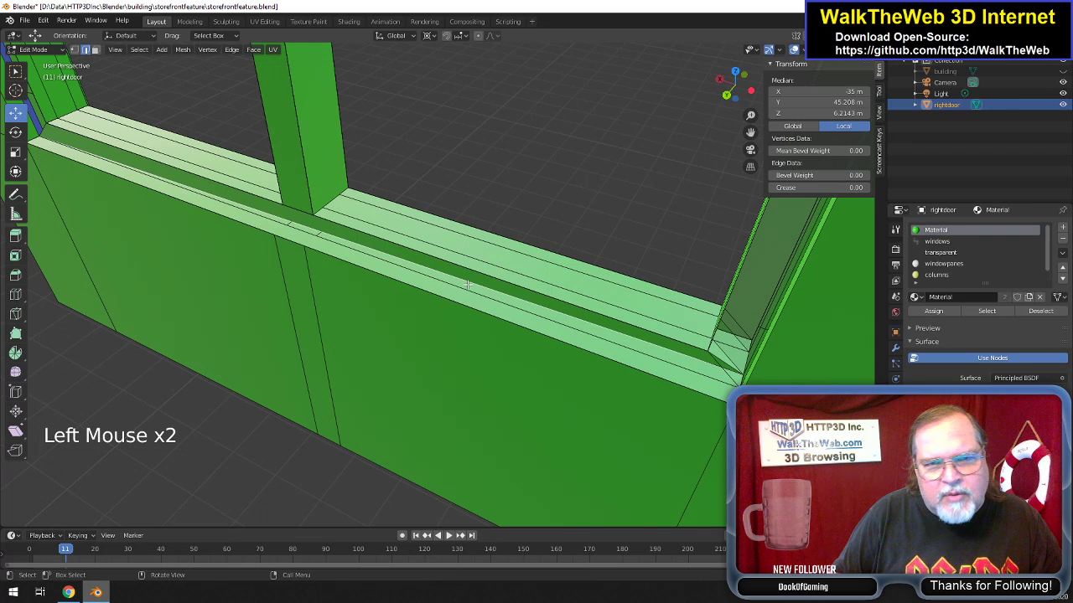
left_click(726, 366, "shift")
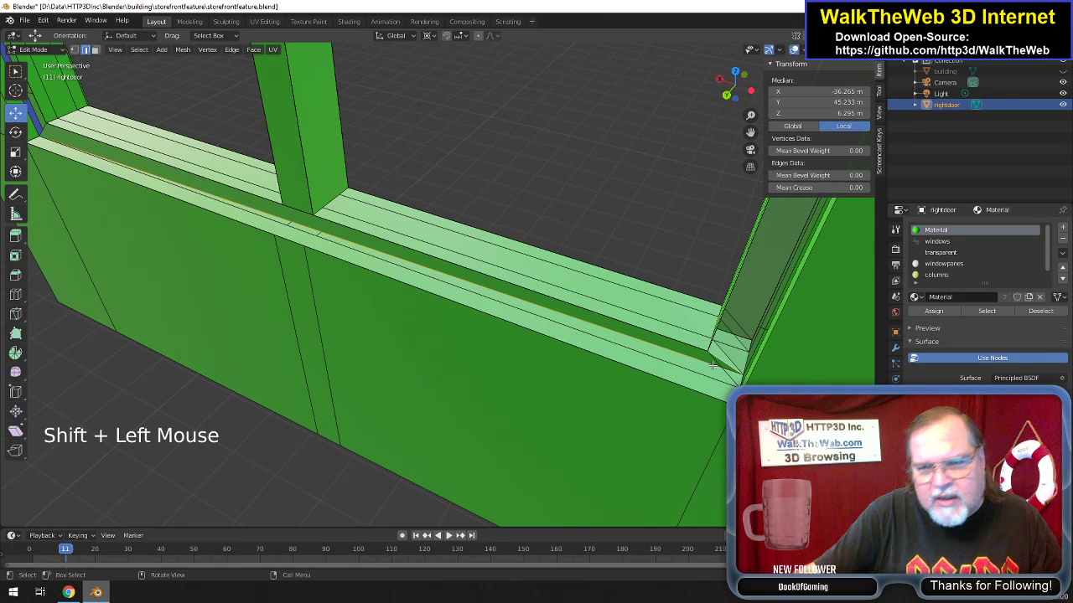
key("Delete")
left_click(676, 366)
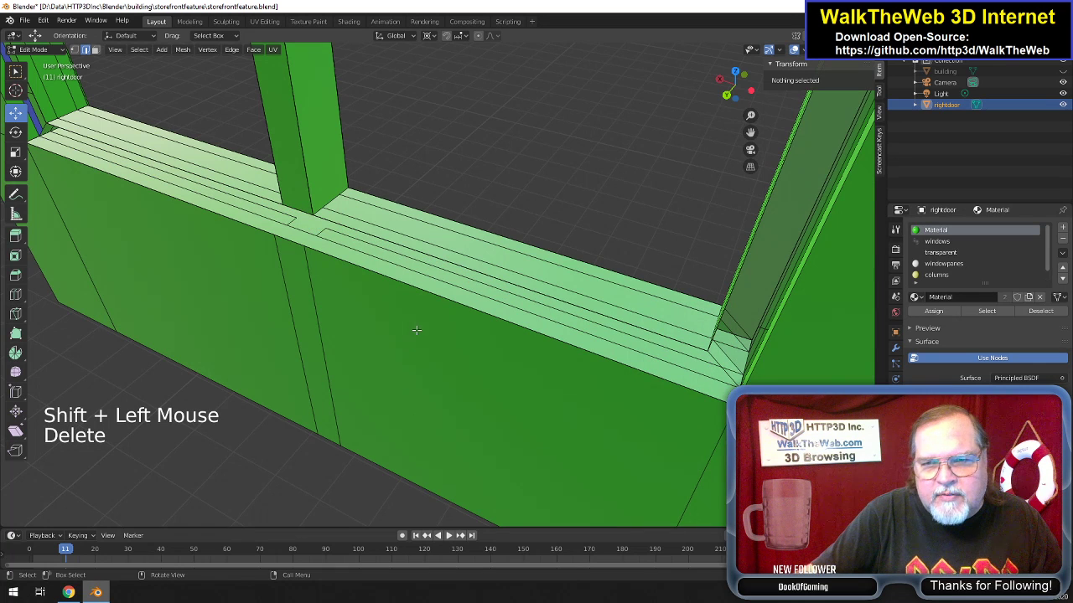
Fill the strip along the window's lower edge with a single face between its four corner vertices.
left_click(75, 49)
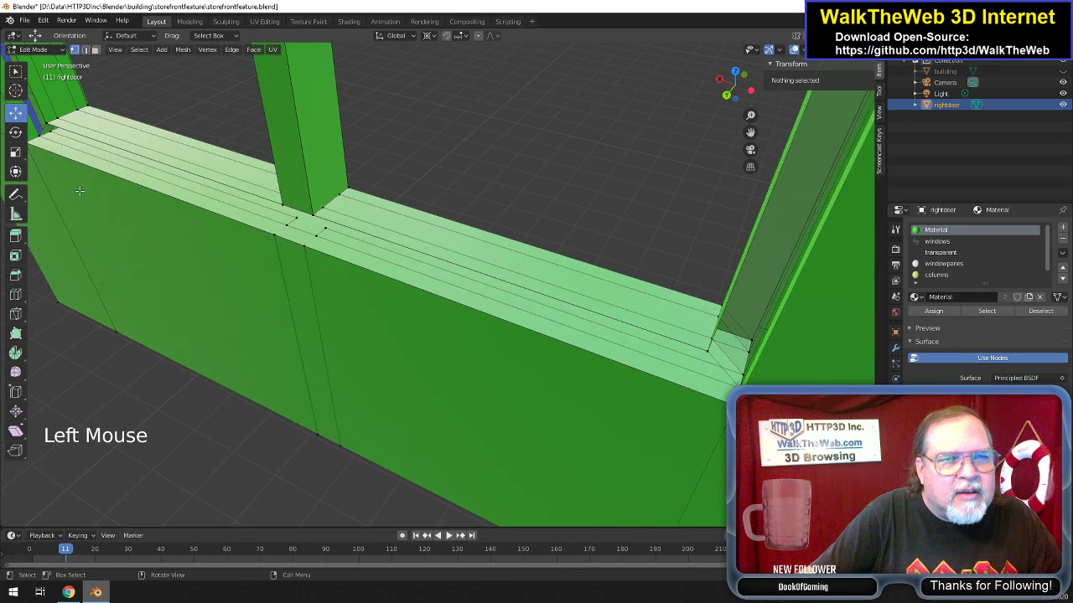
left_click(43, 136)
left_click(50, 125, "shift")
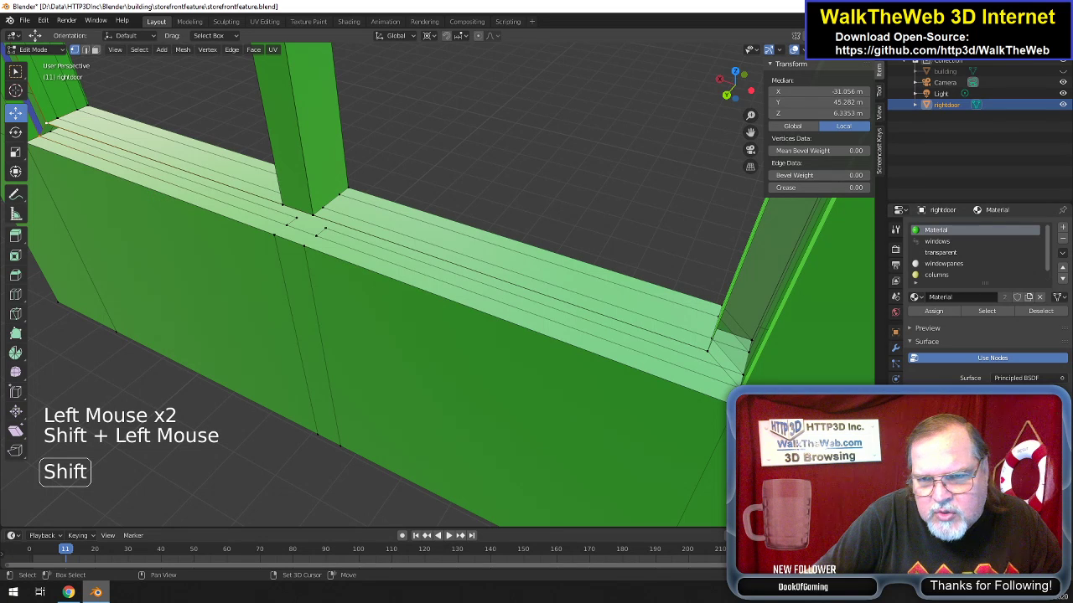
left_click(738, 386, "shift")
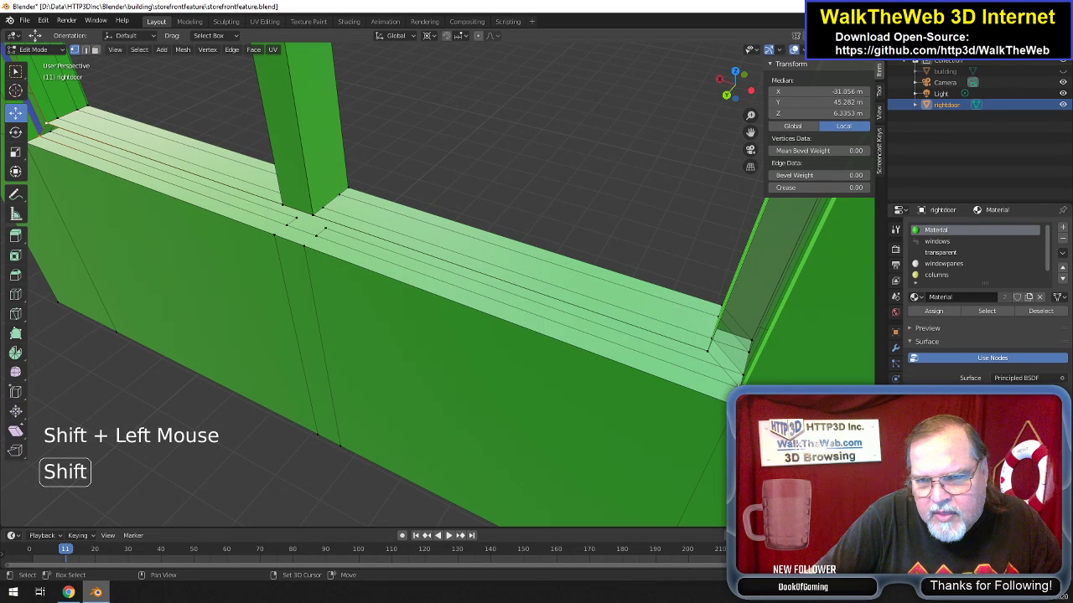
left_click(709, 349, "shift")
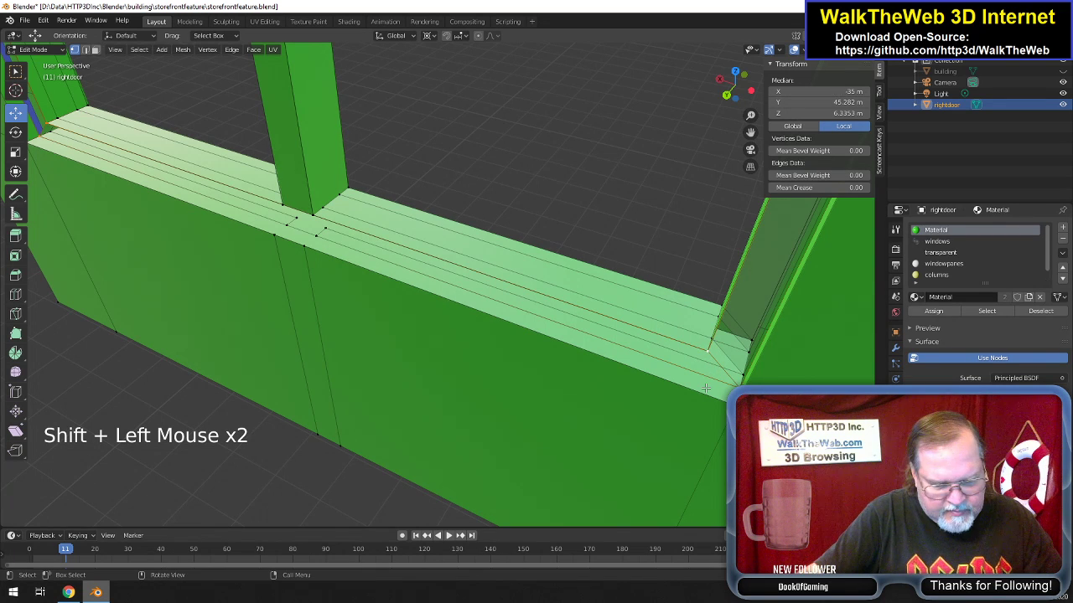
key("f")
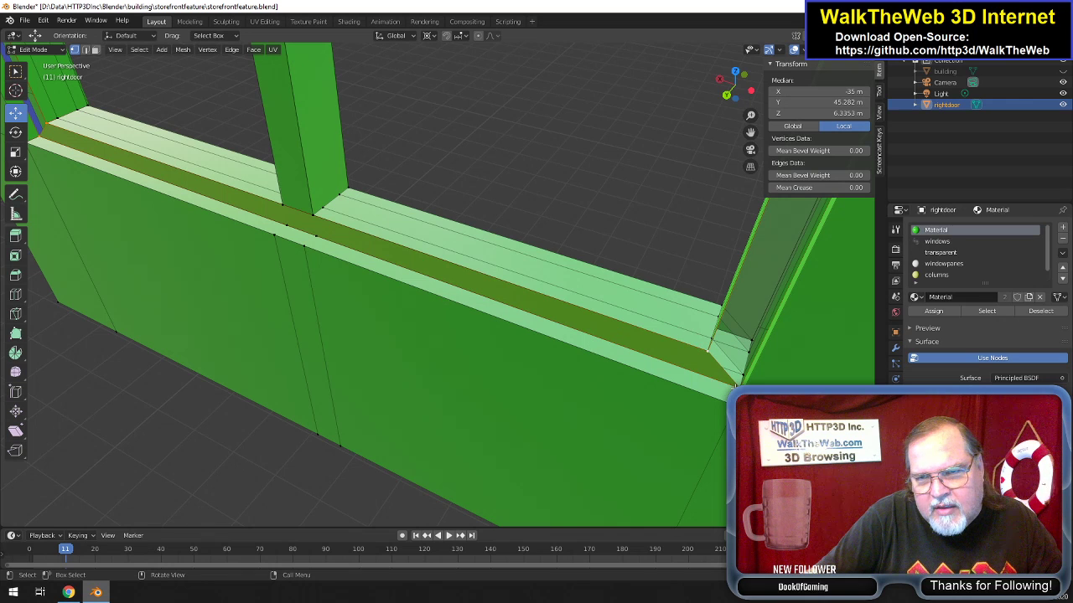
Fill the vertical side strip running up from the selected lower window corner with a single face between its four end vertices.
left_click(735, 386)
left_click(709, 352, "shift")
left_click_drag(746, 98, 736, 95)
left_click(750, 132)
mouse_move(750, 132)
left_mouse_down()
mouse_move(741, 144)
mouse_move(750, 134)
left_mouse_up()
left_click(630, 218, "shift")
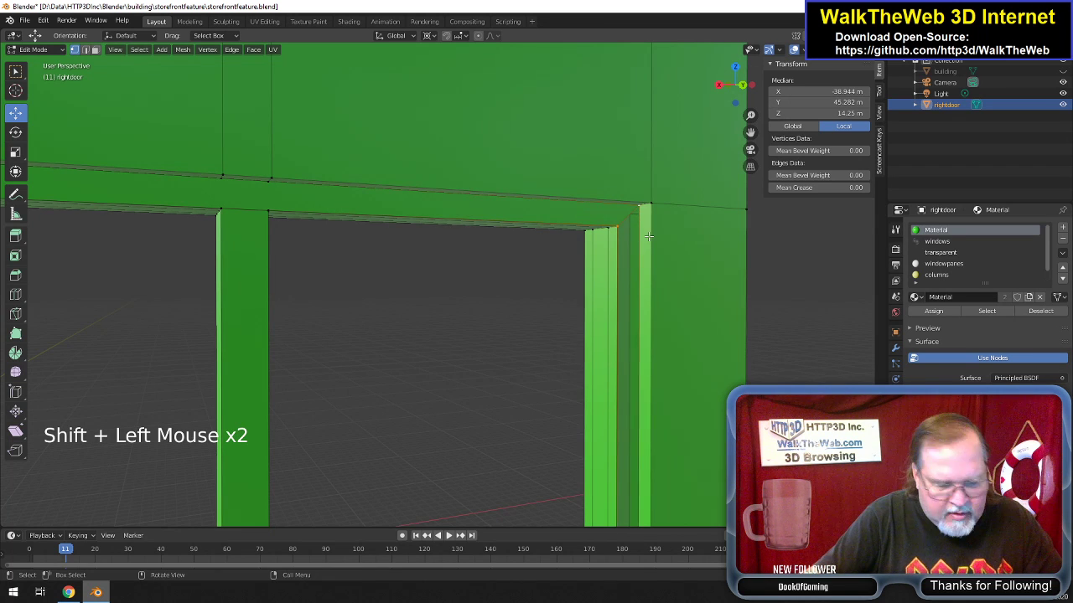
key("f")
scroll(647, 264, "down", 2)
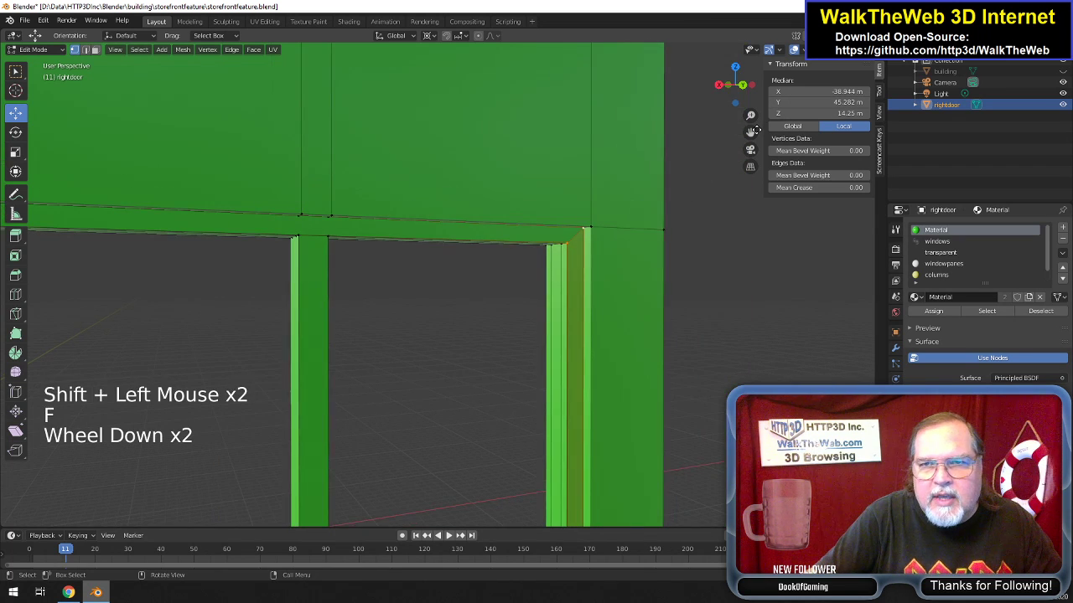
Fill the vertical strip on the opposite side of the window frame with a single face between its four corner vertices.
left_click_drag(734, 83, 593, 139)
left_click(88, 242)
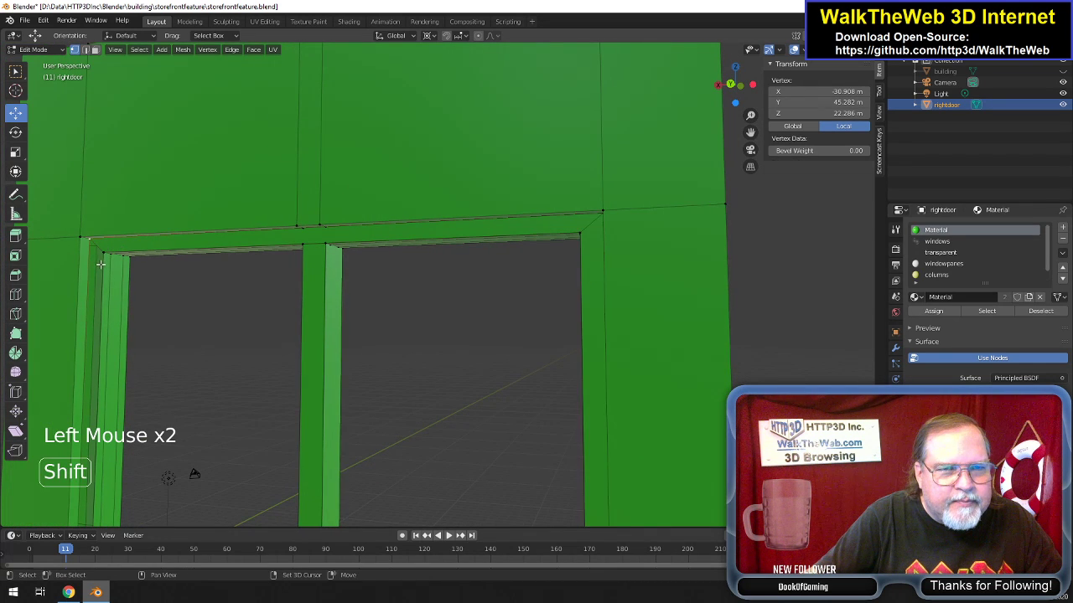
left_click(105, 255, "shift")
left_click_drag(750, 133, 859, 42)
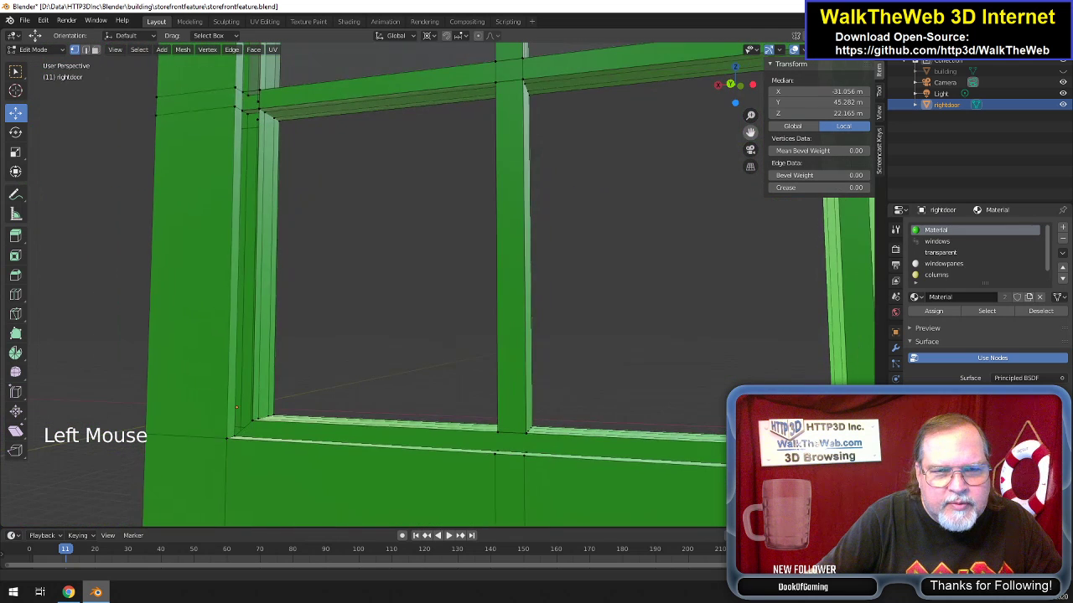
left_click(254, 428, "shift")
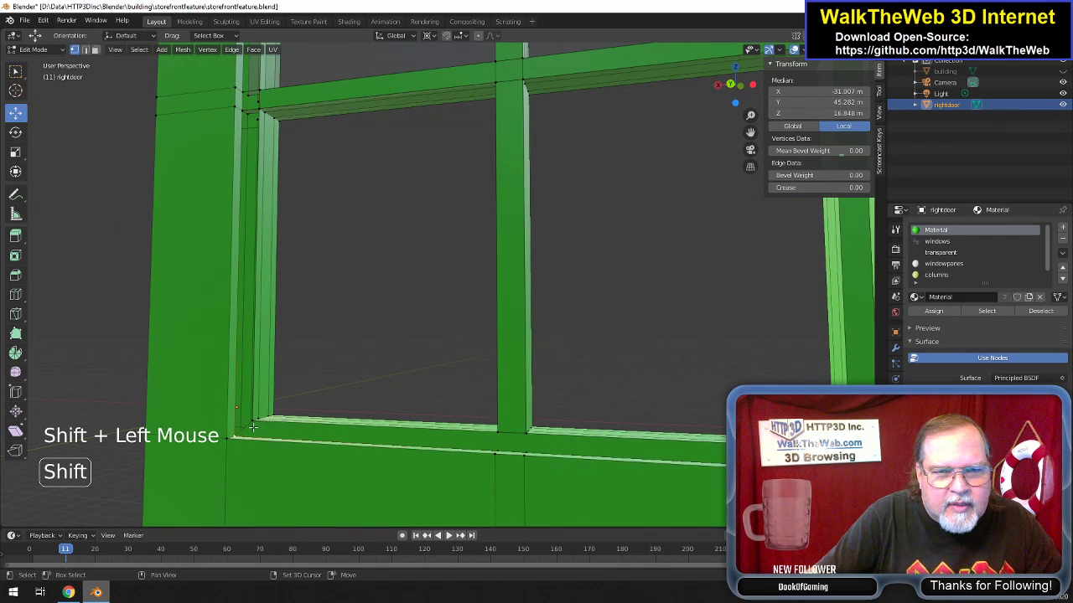
left_click(235, 434, "shift")
key("f")
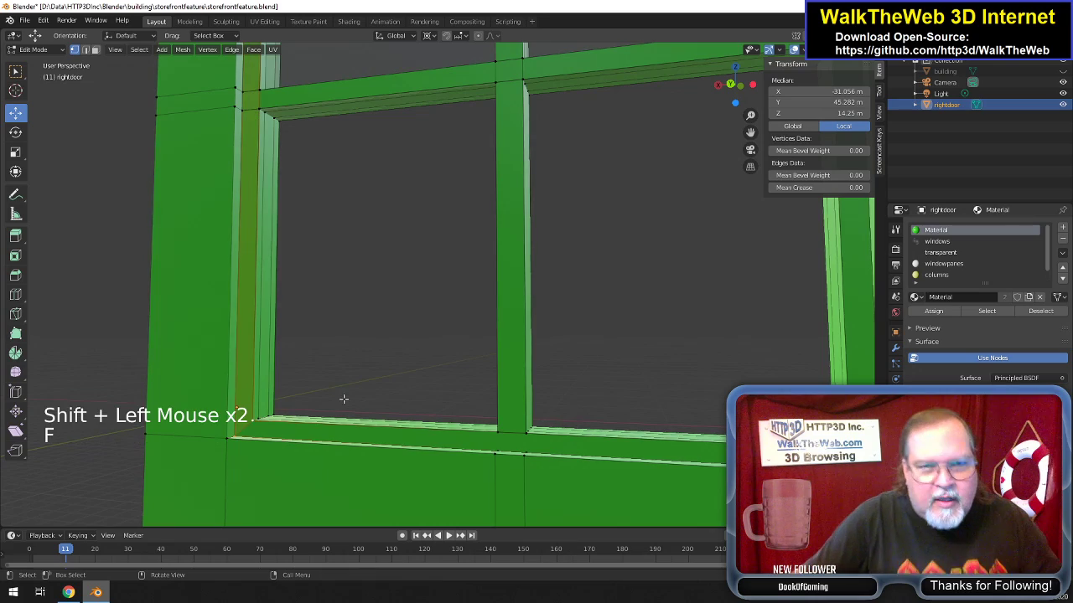
Examine the refilled side and lower strips around the whole window frame of the door.
left_click_drag(730, 85, 662, 99)
left_click_drag(540, 173, 677, 194)
scroll(678, 194, "down", 6)
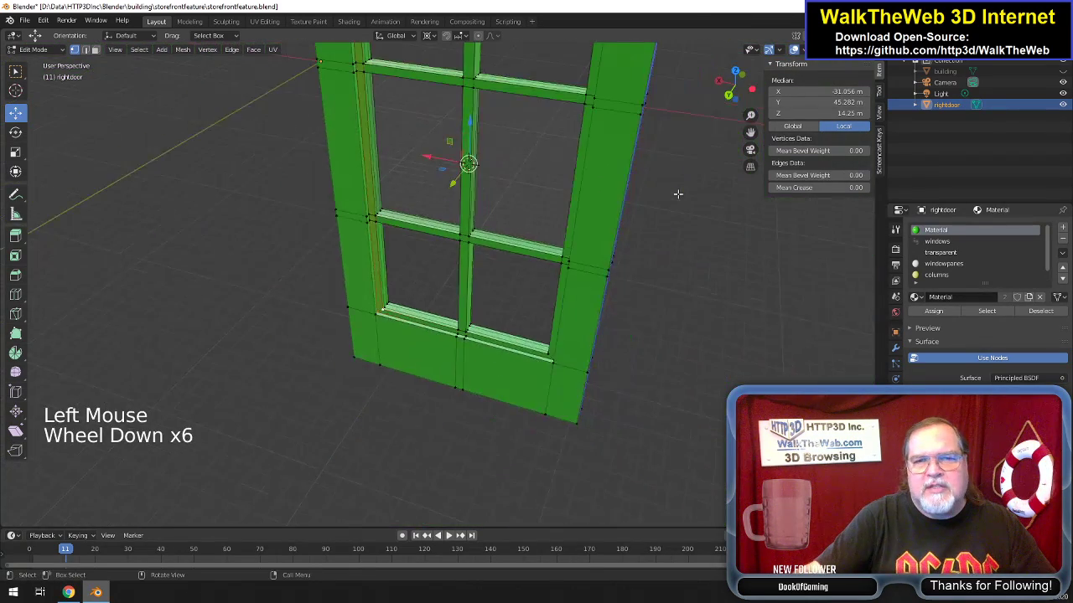
scroll(678, 193, "up", 2)
scroll(678, 194, "up", 2)
left_click_drag(750, 132, 737, 466)
scroll(634, 123, "down", 4)
left_click_drag(721, 95, 650, 185)
scroll(652, 181, "down", 2)
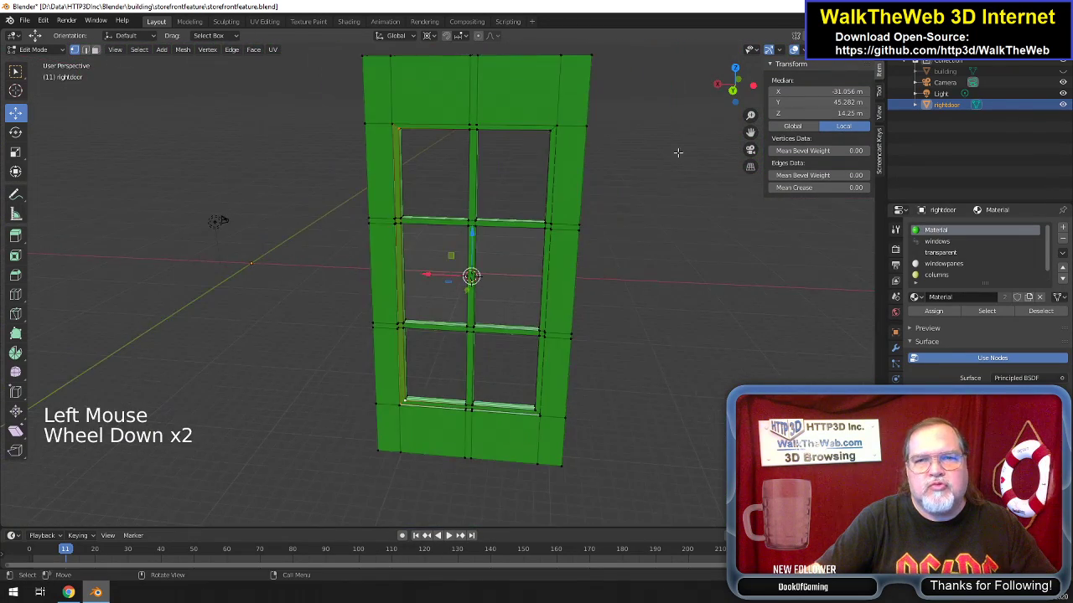
mouse_move(749, 88)
left_mouse_down()
mouse_move(574, 75)
mouse_move(519, 103)
mouse_move(590, 87)
mouse_move(538, 90)
mouse_move(746, 82)
left_mouse_up()
Check the door's window openings for pane faces by selecting them individually from both sides of the door.
left_click(504, 261)
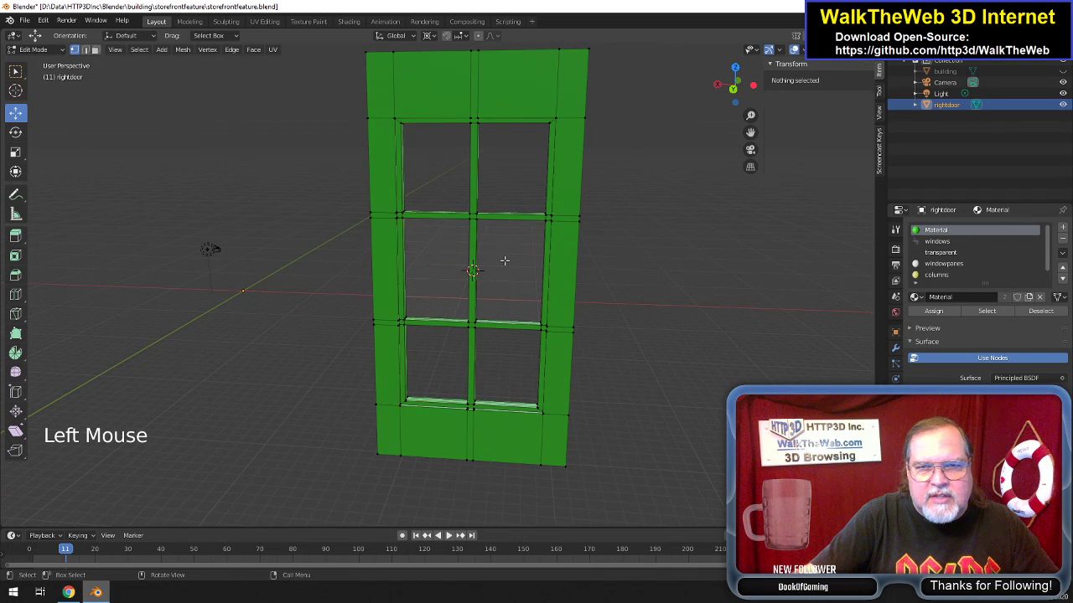
left_click(496, 289)
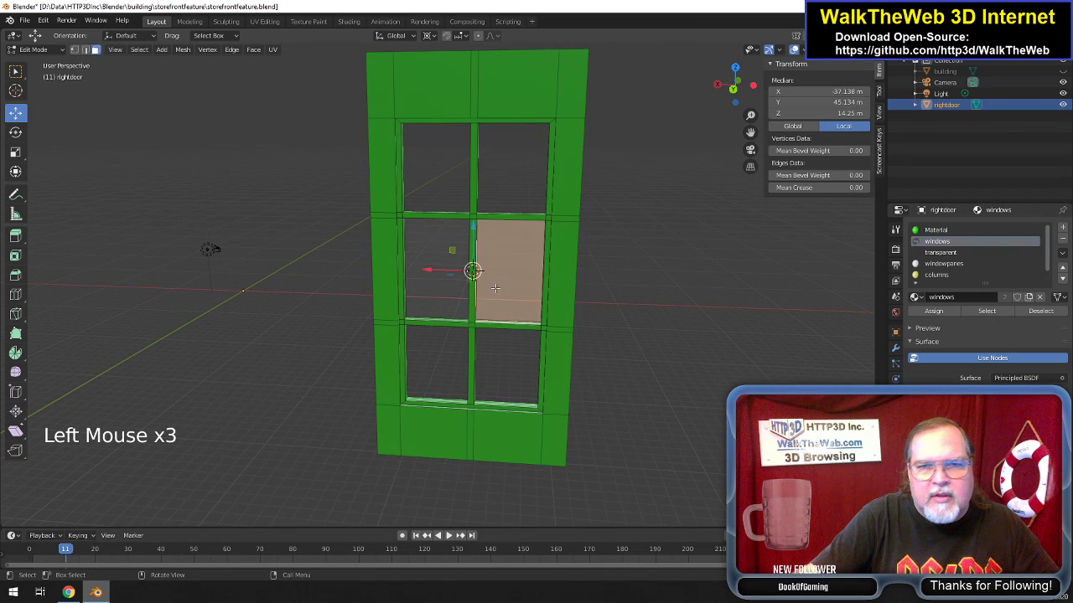
left_click(451, 295)
left_click(511, 273)
left_click(440, 180)
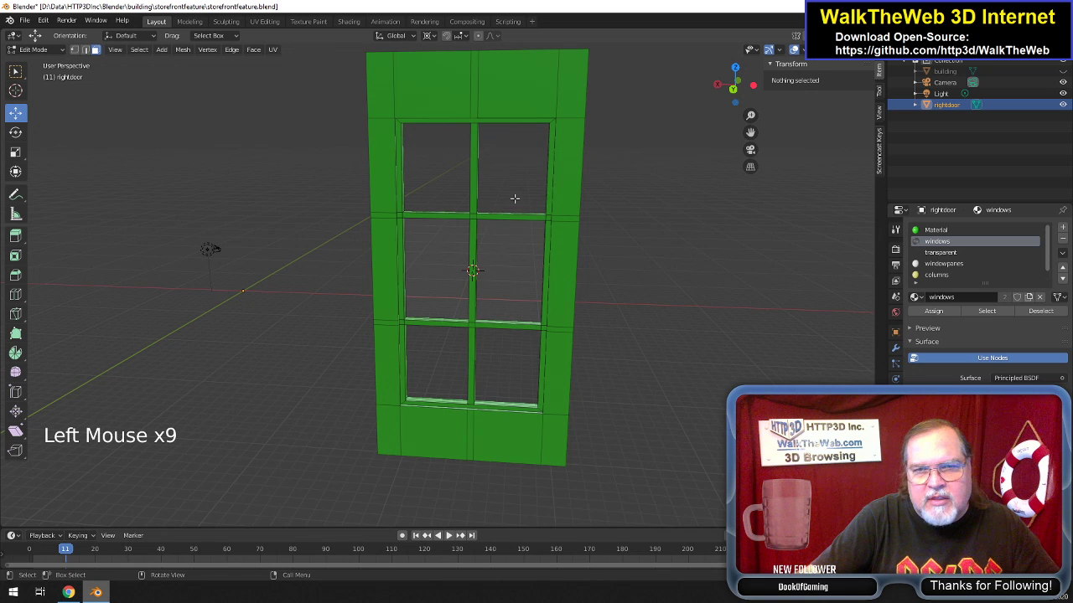
left_click(517, 257)
left_click(518, 255)
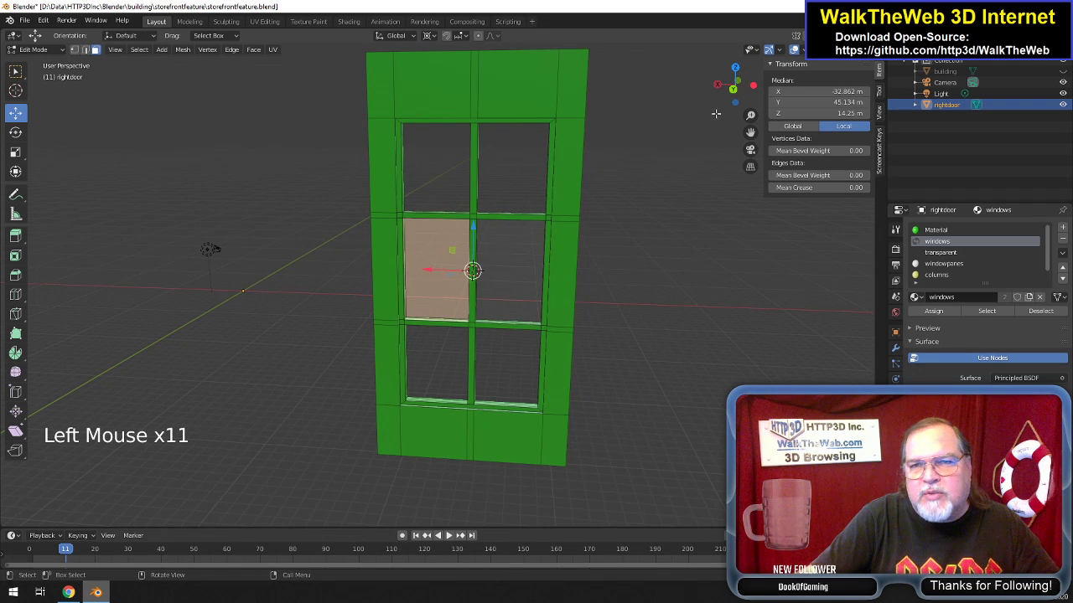
left_click_drag(735, 85, 595, 214)
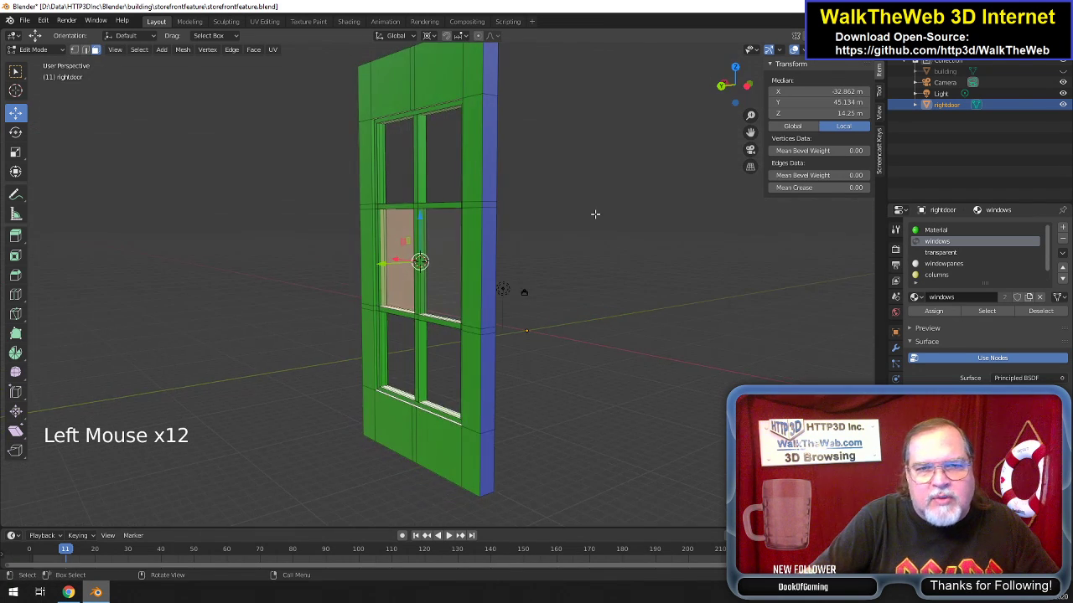
scroll(595, 214, "up", 4)
left_click_drag(729, 88, 428, 209)
left_click(403, 222)
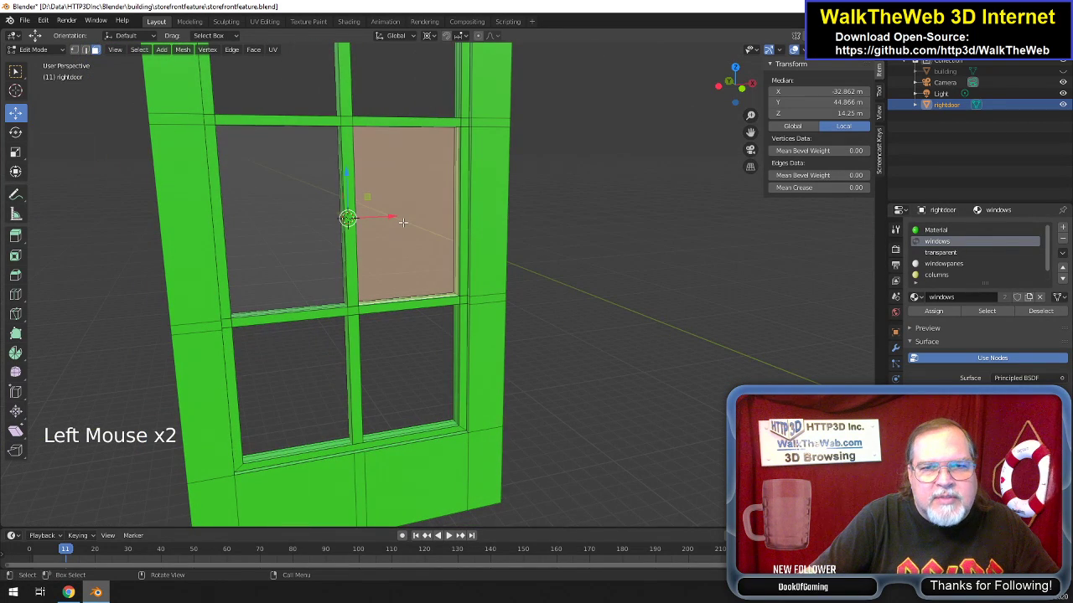
left_click(308, 238)
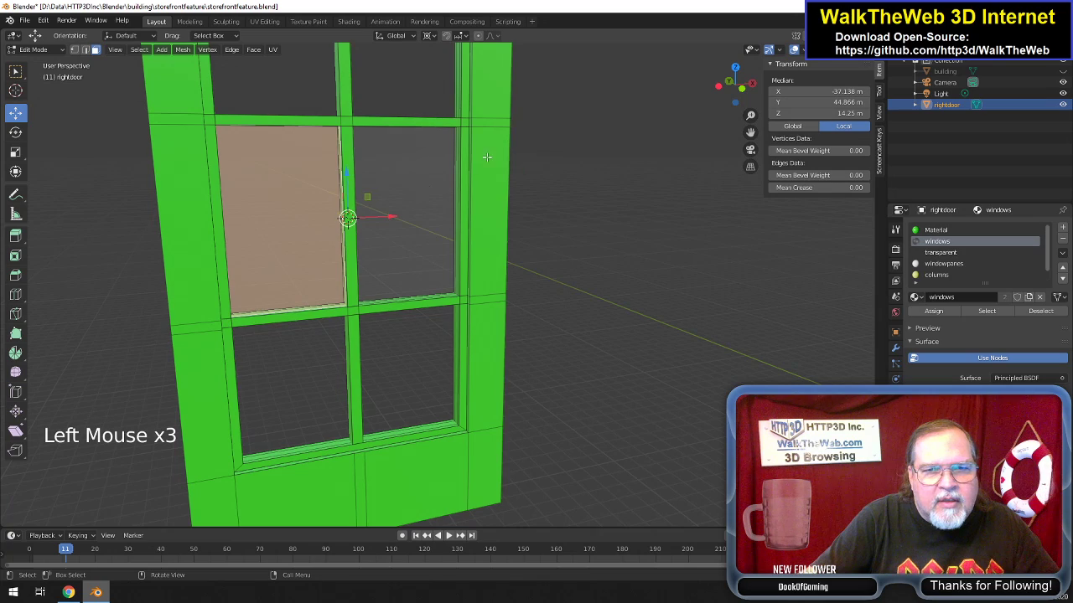
Examine the upper window openings and the frame's upper corner up close.
left_click_drag(733, 98, 683, 322)
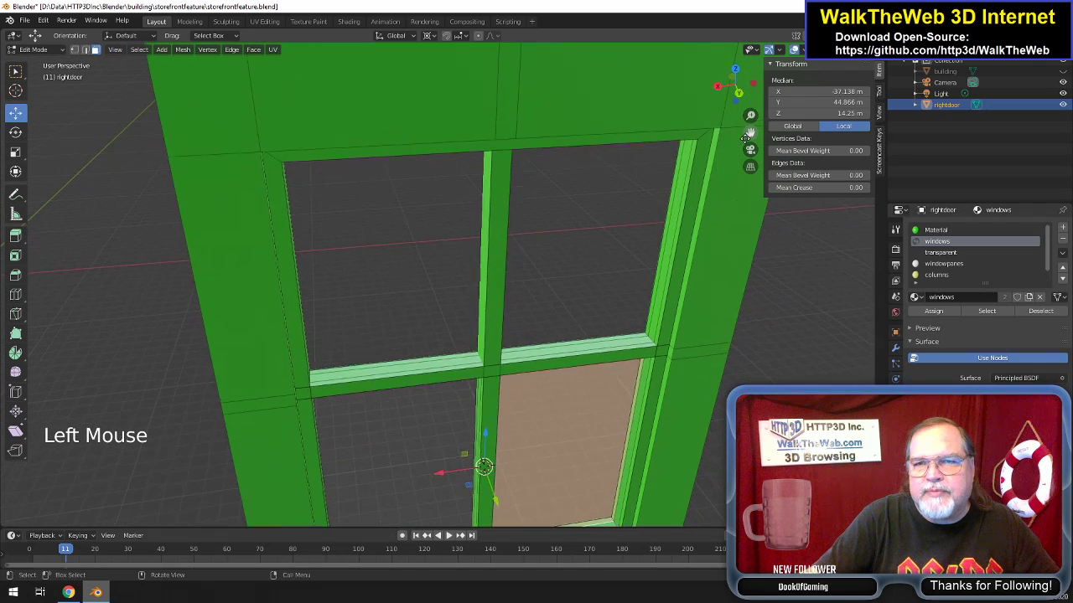
double_click(739, 93)
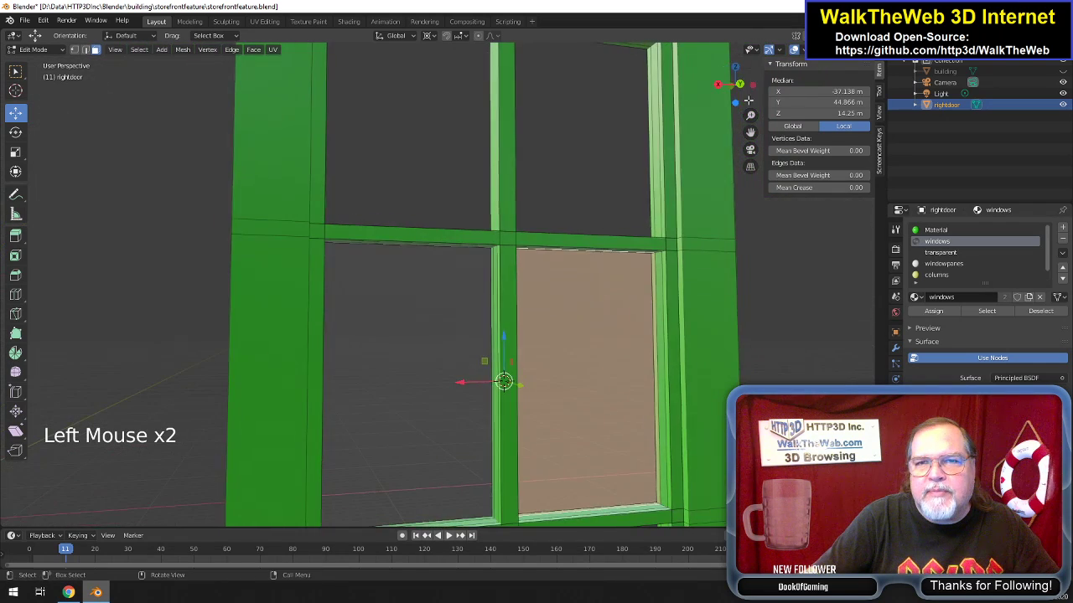
left_click_drag(752, 130, 658, 269)
scroll(702, 183, "up", 3)
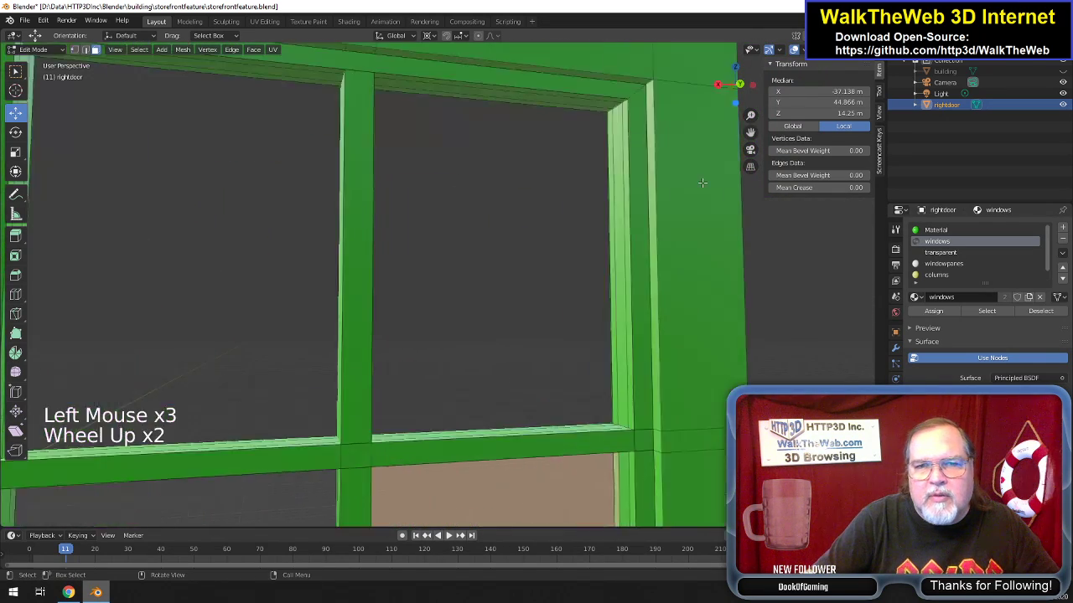
scroll(702, 182, "down", 1)
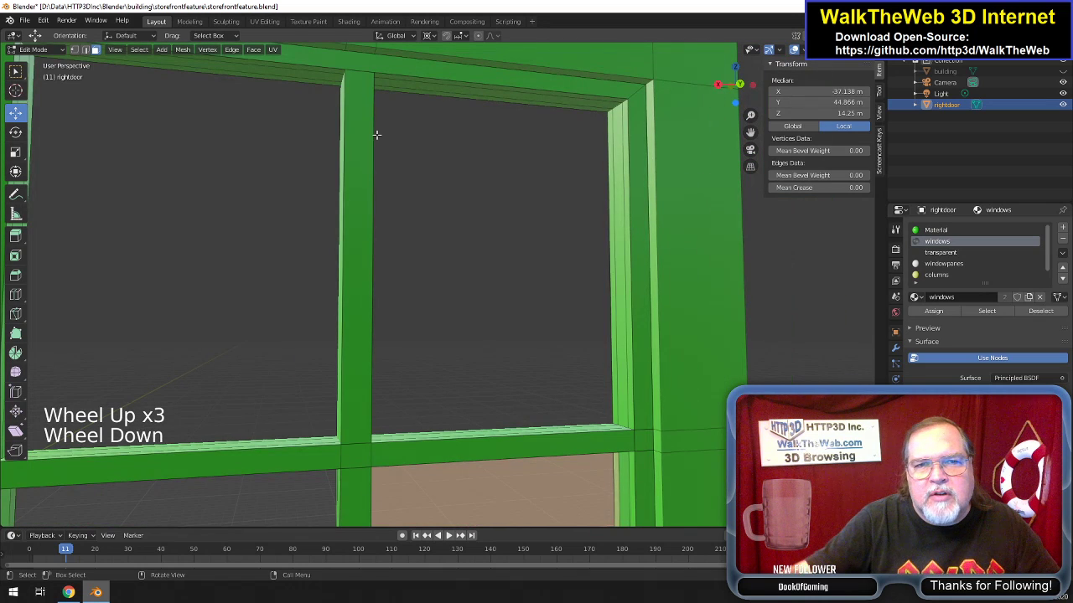
left_click(75, 50)
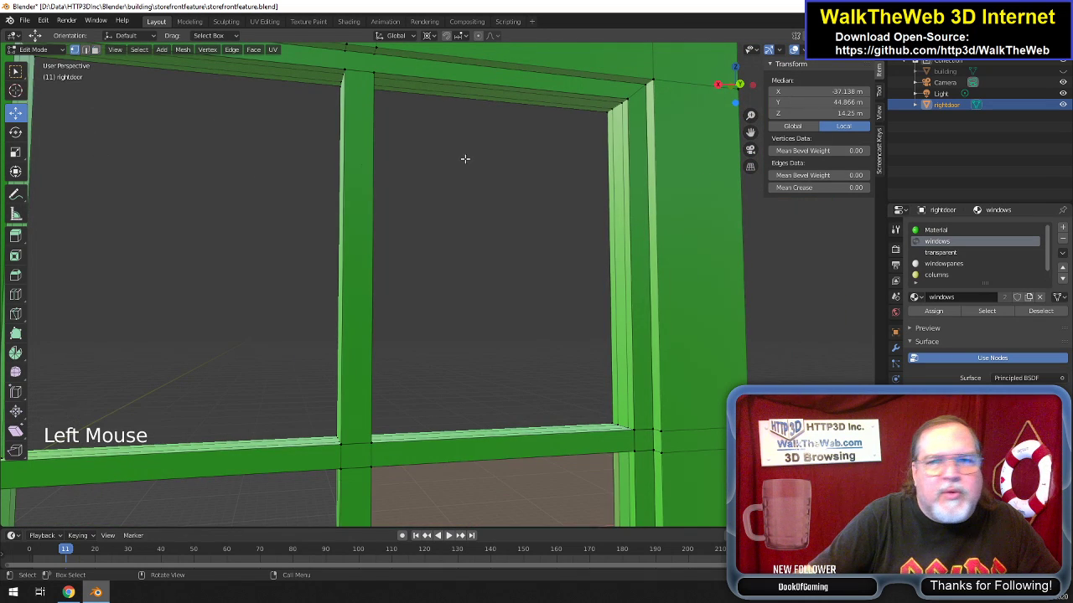
left_click(622, 101)
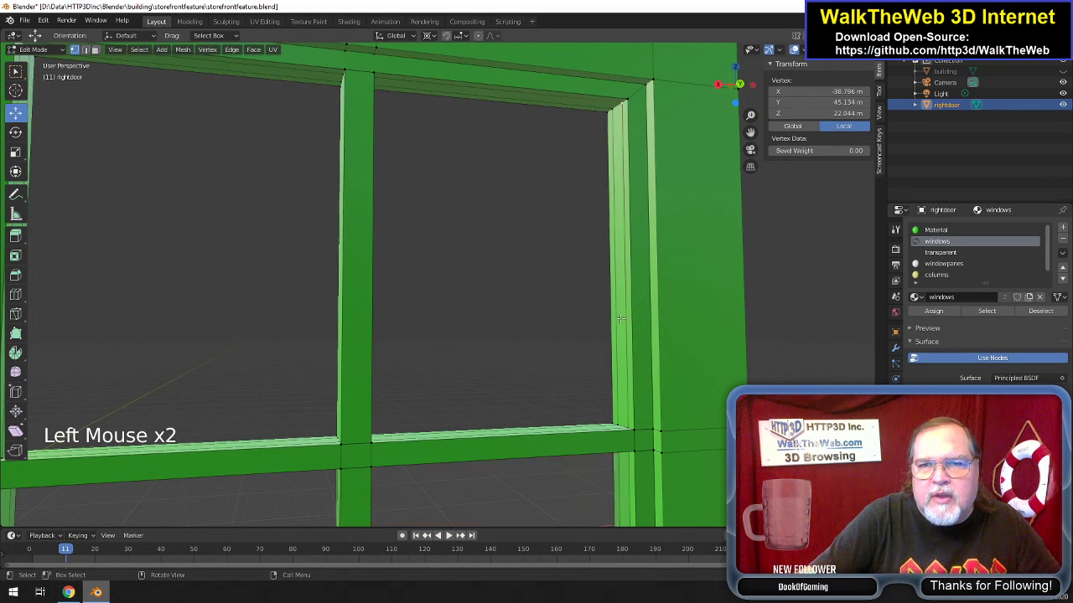
left_click(628, 426, "shift")
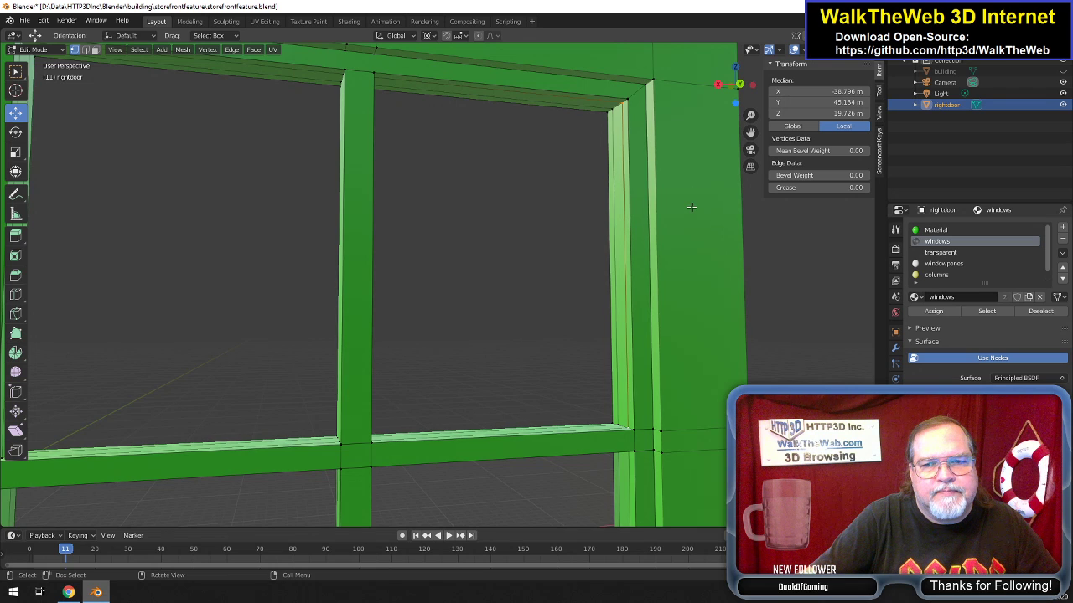
Delete only the faces of the two middle-row window panes on one side of the door.
scroll(682, 229, "down", 5)
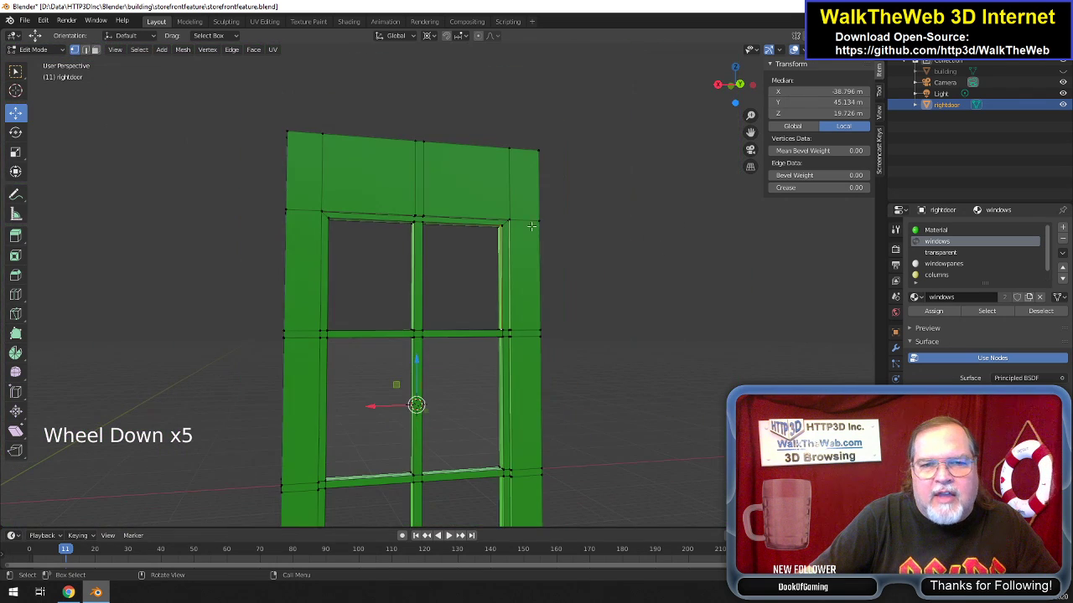
left_click(256, 268)
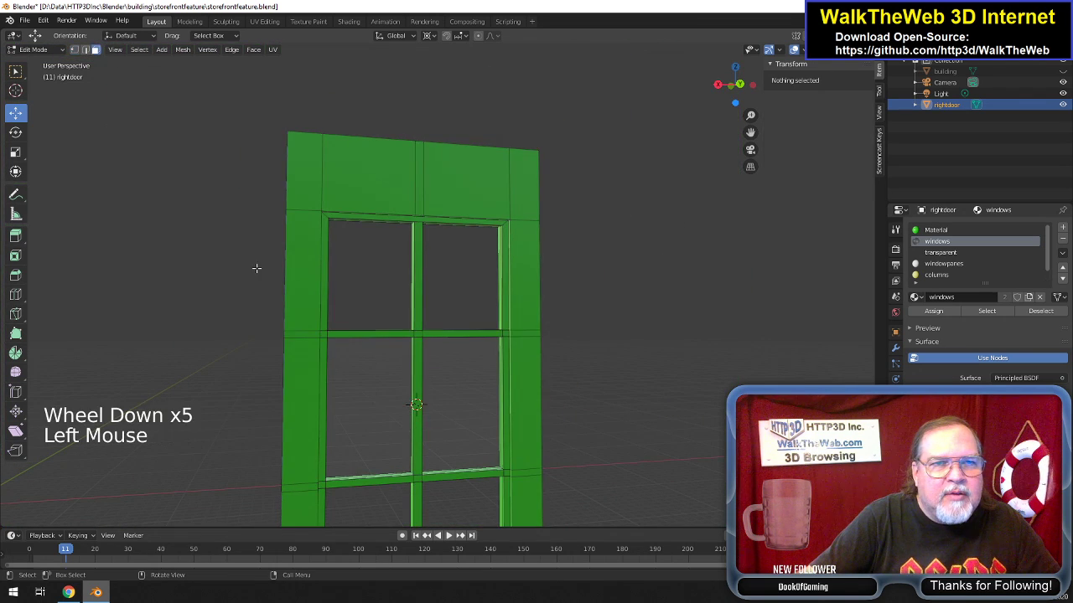
left_click(464, 403)
left_click(373, 402, "shift")
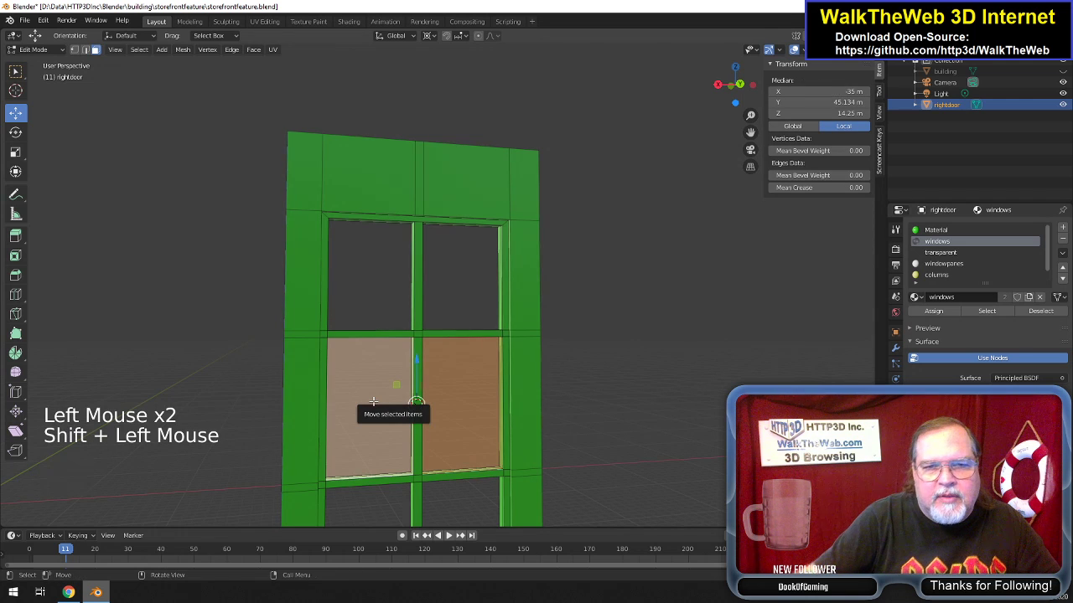
key("Delete")
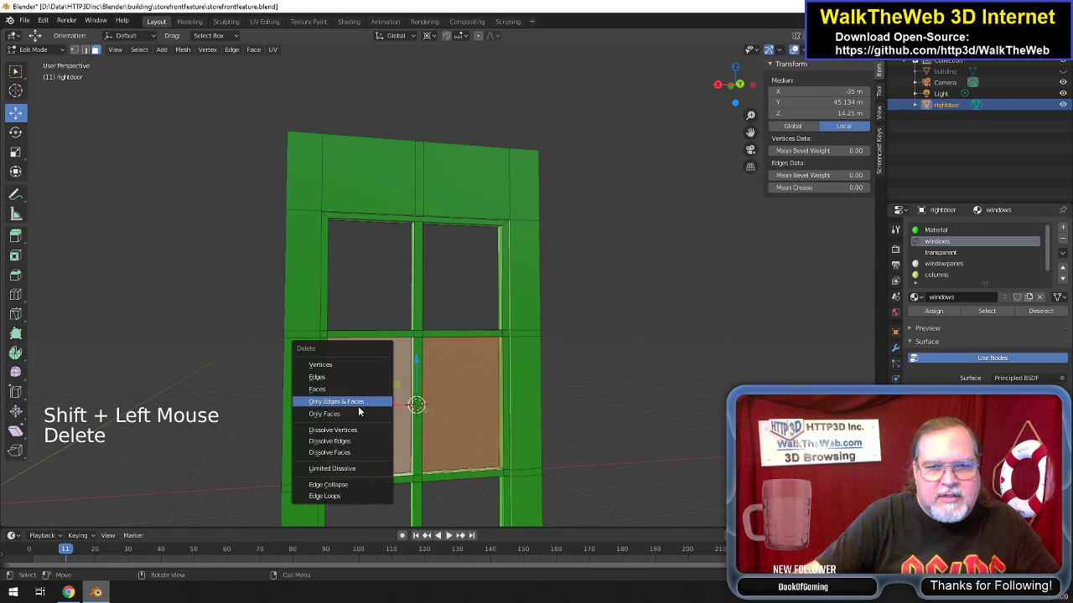
left_click(352, 414)
Delete the two middle-row pane faces on the door's opposite side and check the openings for leftover faces.
left_click(453, 405)
left_click(362, 385, "shift")
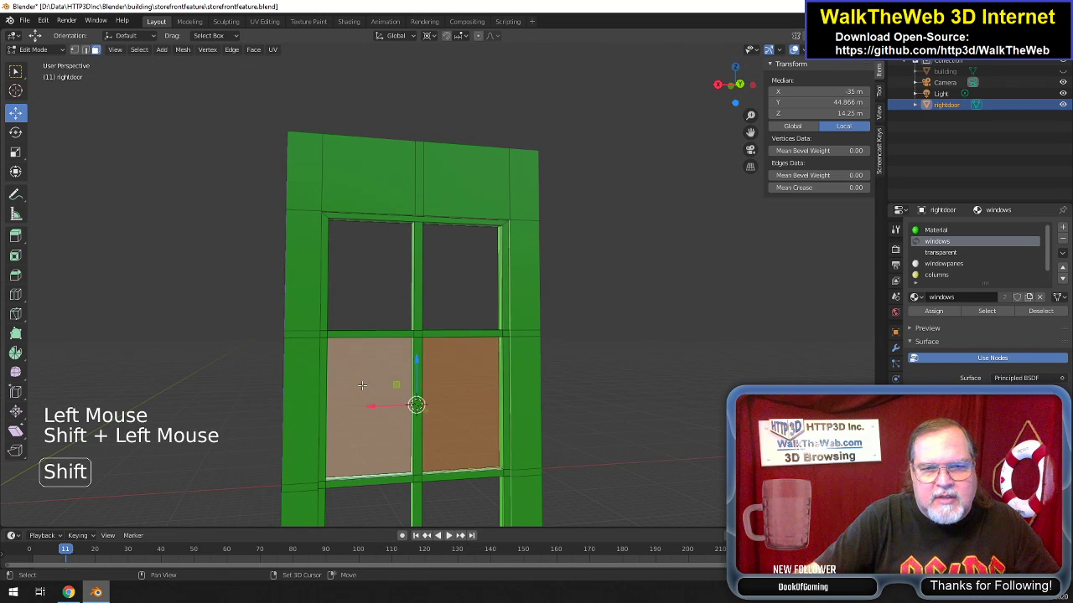
key("Delete")
left_click(365, 386)
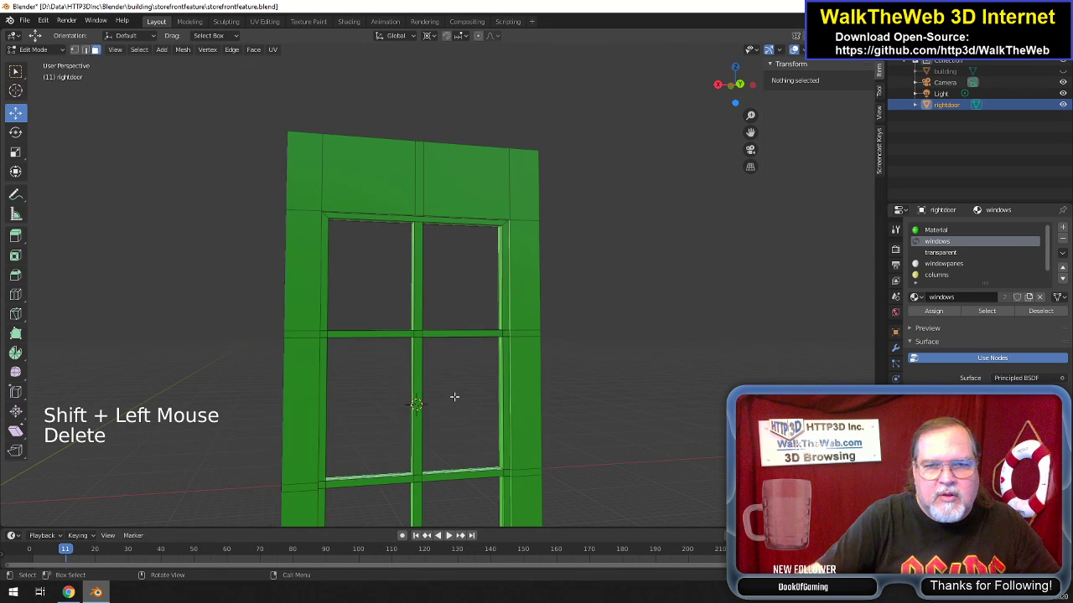
left_click(454, 398)
left_click(361, 398)
Fill the whole window area with one pane face between the frame's four inner corner vertices and assign it the windows material.
scroll(562, 294, "up", 4)
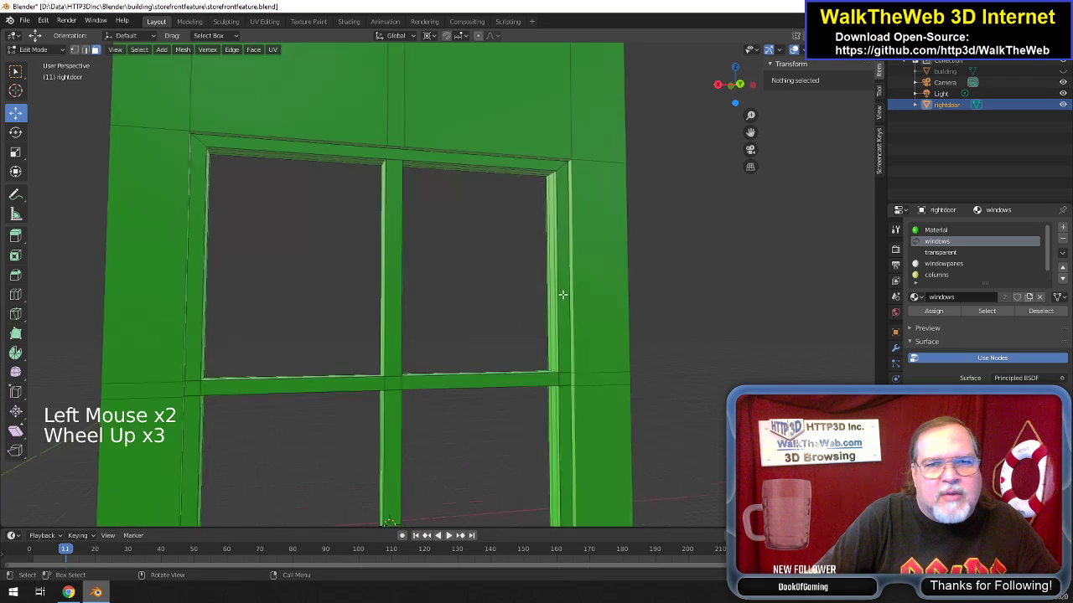
left_click(73, 49)
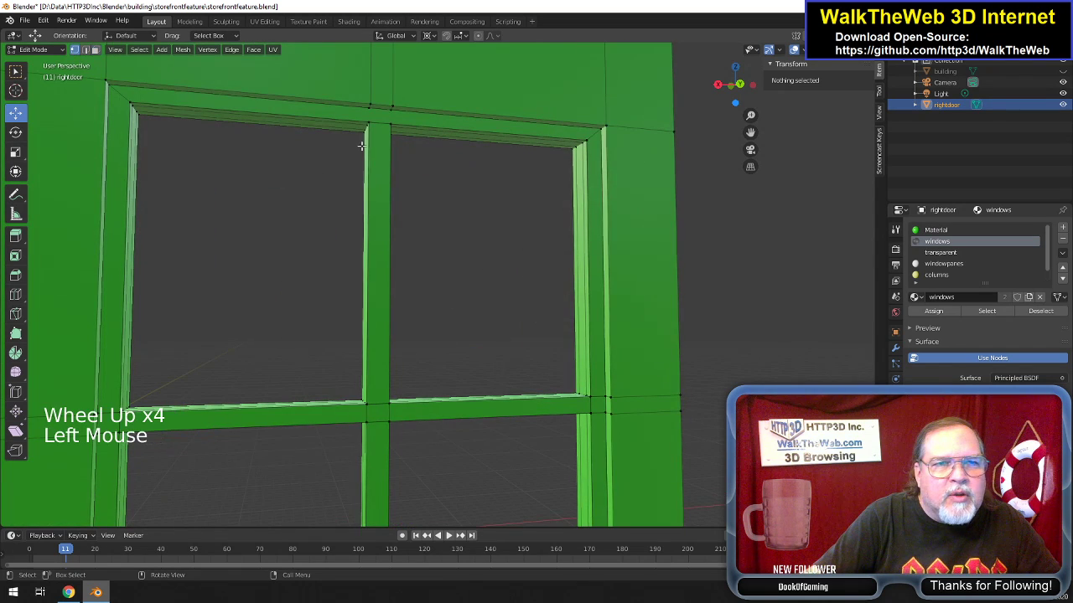
left_click(587, 165)
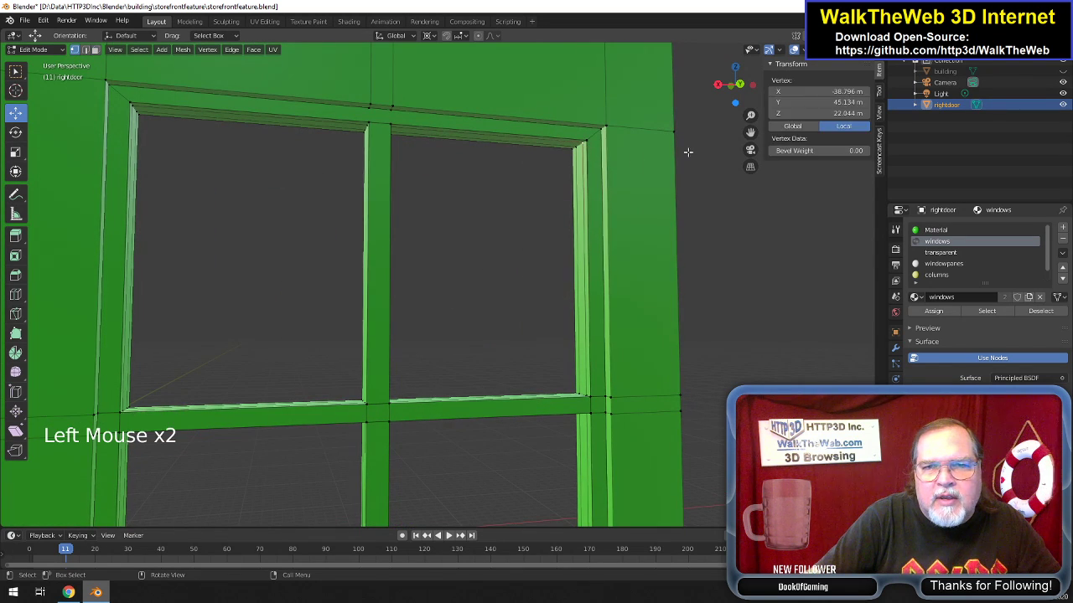
left_click_drag(739, 104, 311, 156)
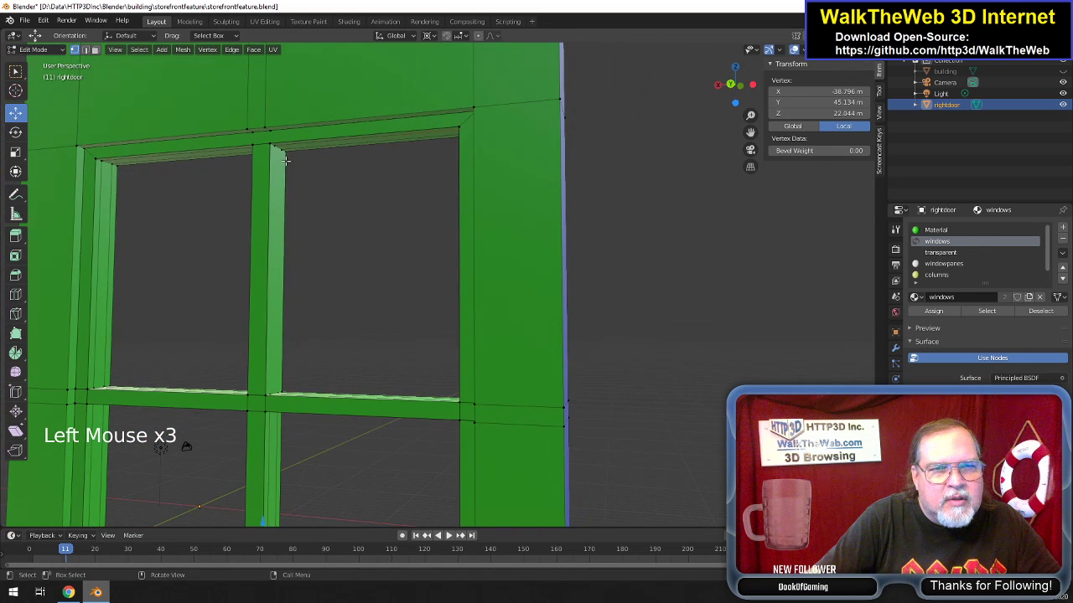
left_click(99, 161, "shift")
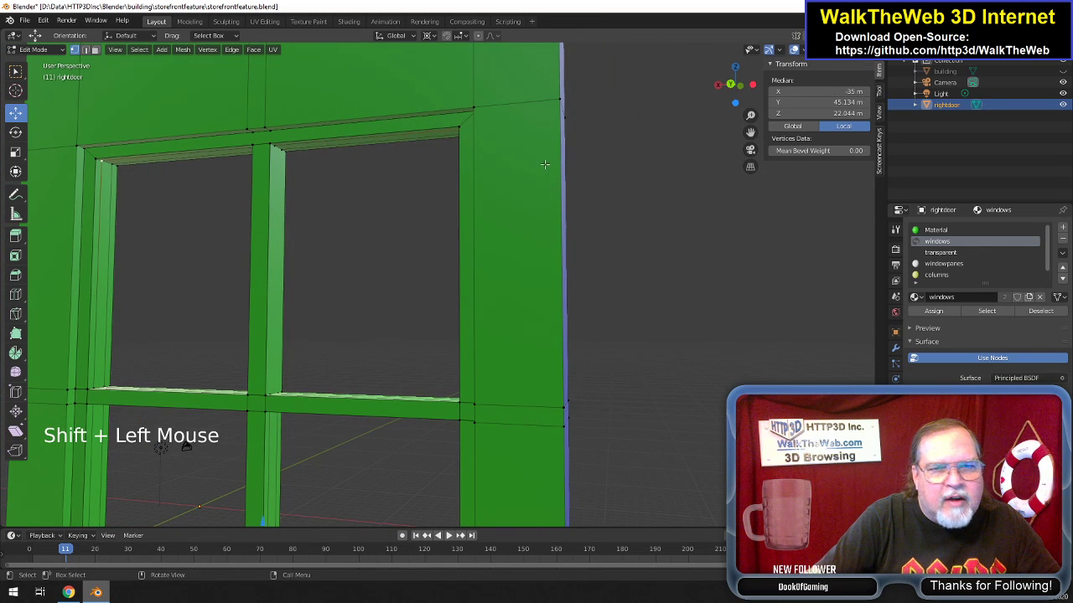
left_click_drag(742, 89, 759, 25)
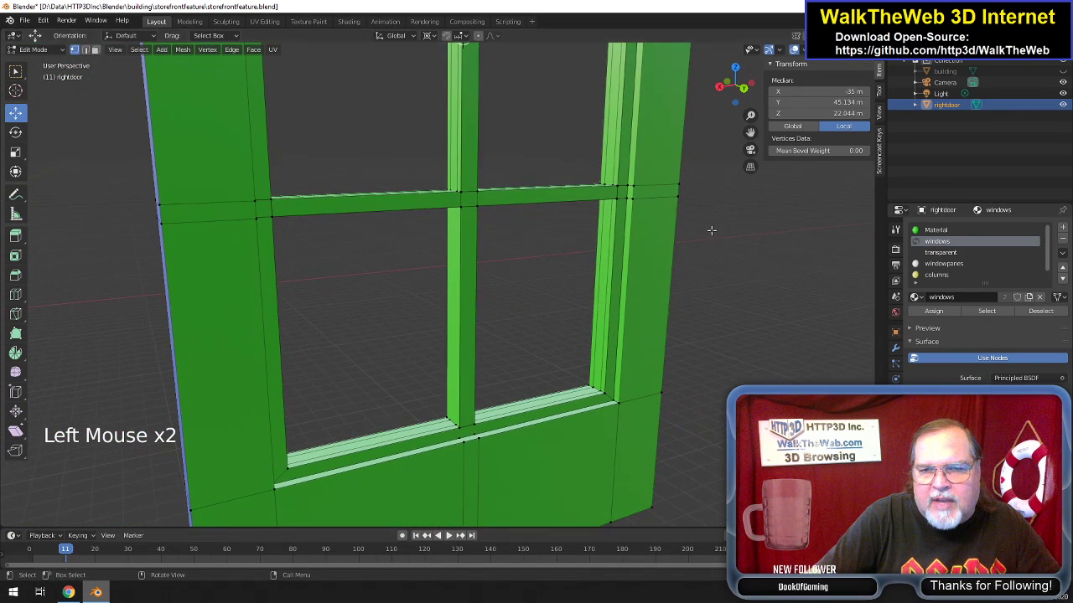
left_click(600, 389, "shift")
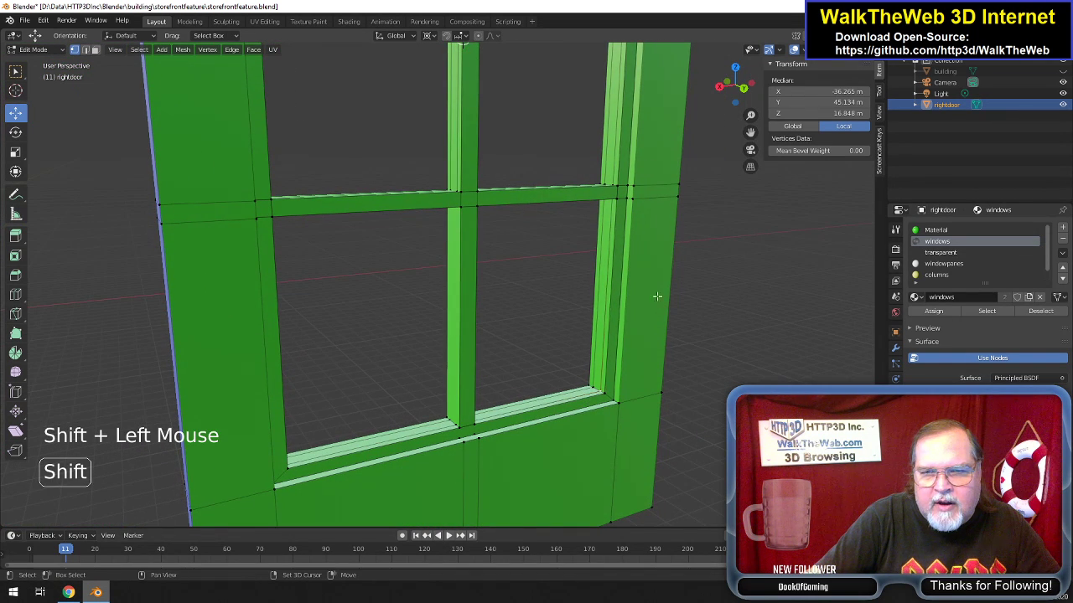
left_click(725, 101)
left_click_drag(726, 101, 99, 183)
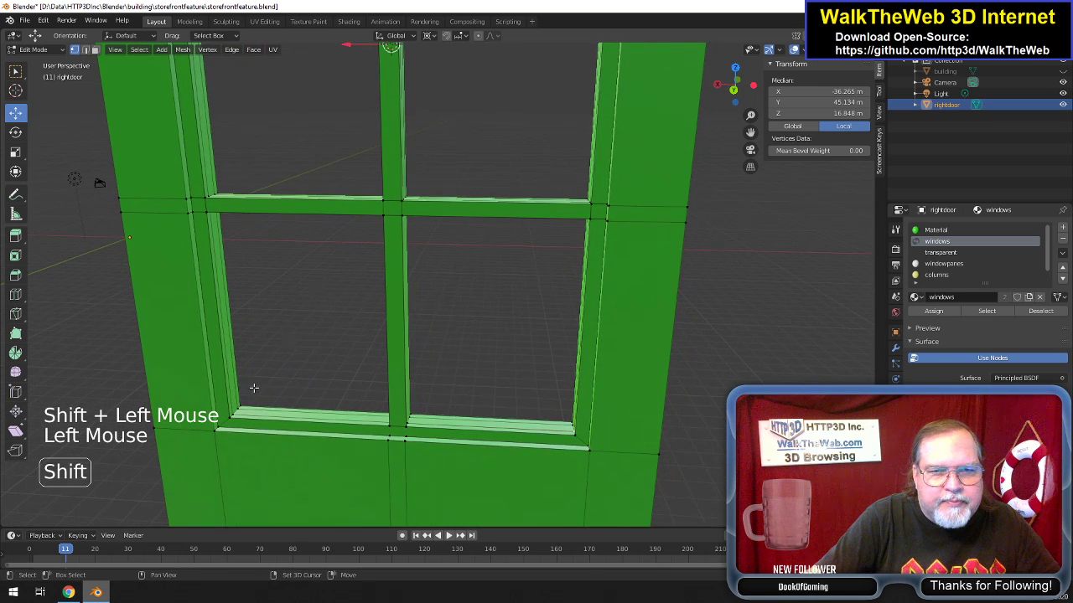
left_click(233, 416, "shift")
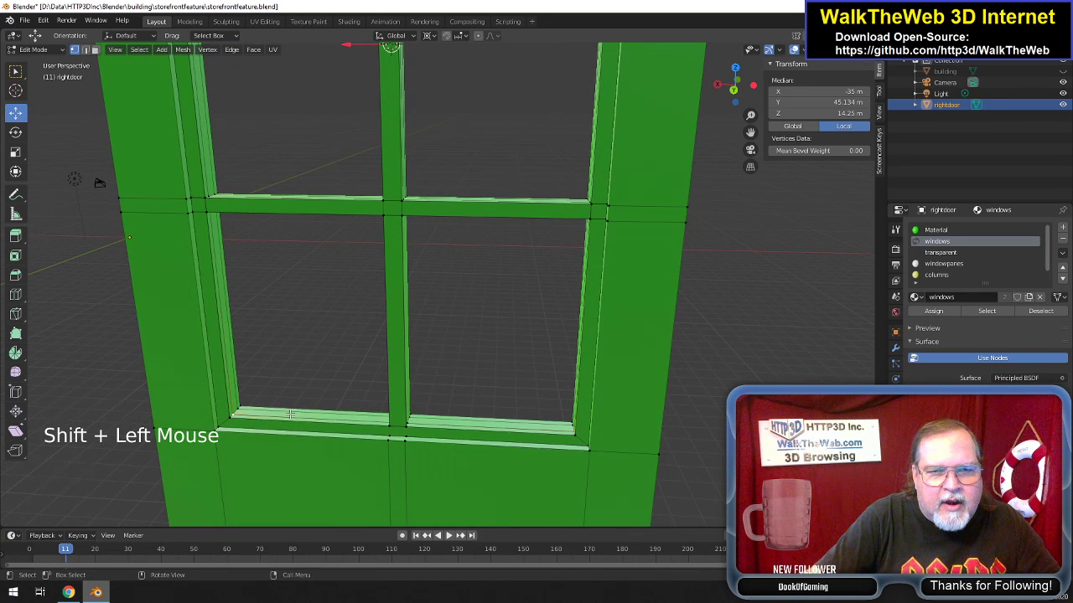
key("f")
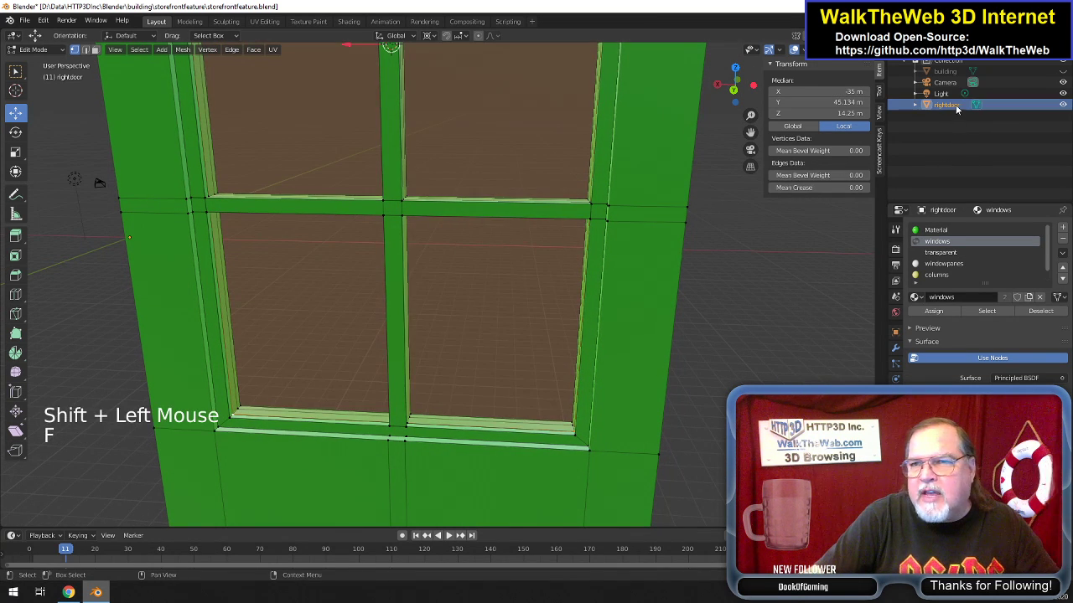
left_click(933, 311)
left_click(933, 311)
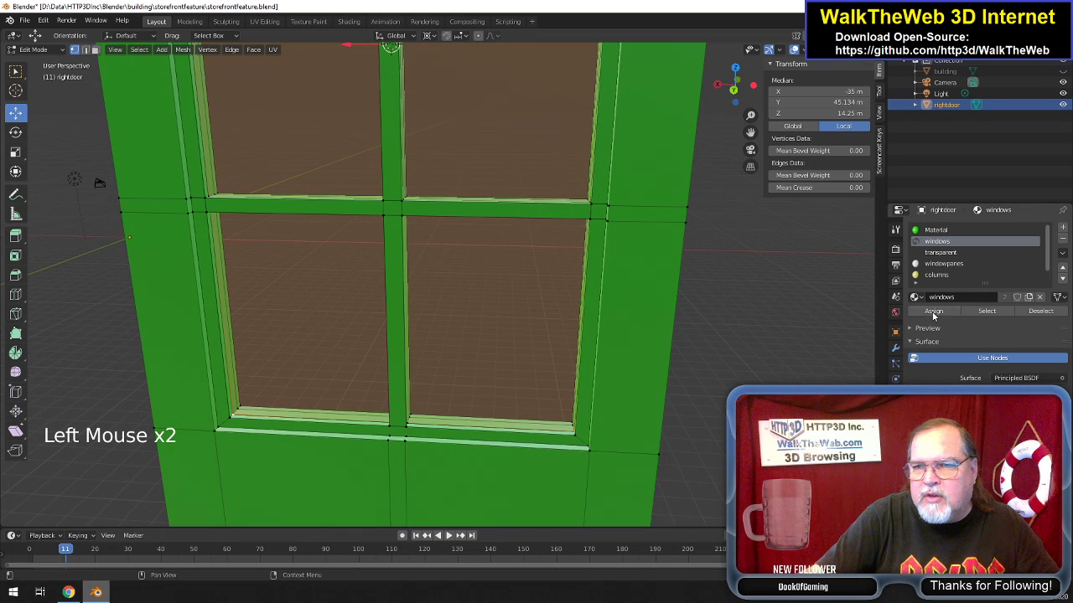
Create a matching single pane face from the four inner corner vertices on the door's opposite side and assign it the windows material.
left_click_drag(734, 84, 589, 232)
left_click(483, 278)
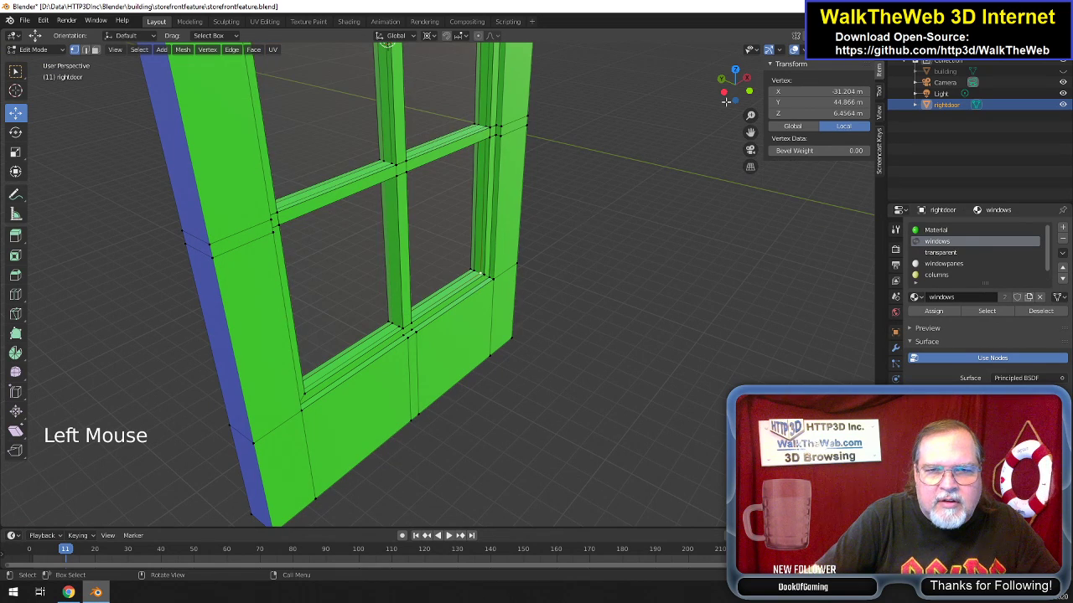
mouse_move(735, 91)
left_mouse_down()
mouse_move(726, 102)
mouse_move(719, 85)
left_mouse_up()
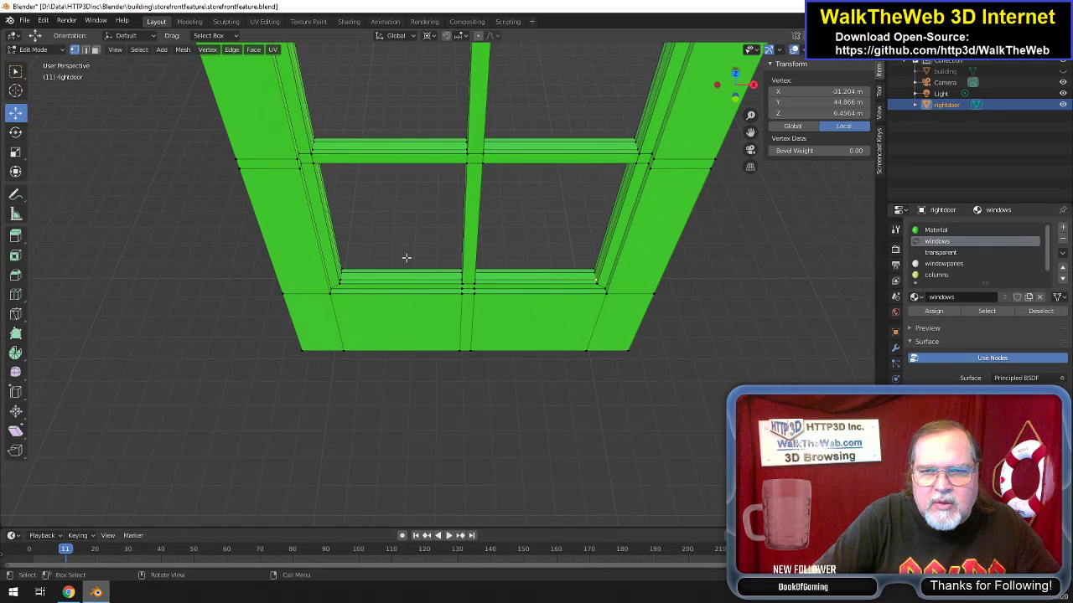
key("shift")
left_click(339, 279, "shift")
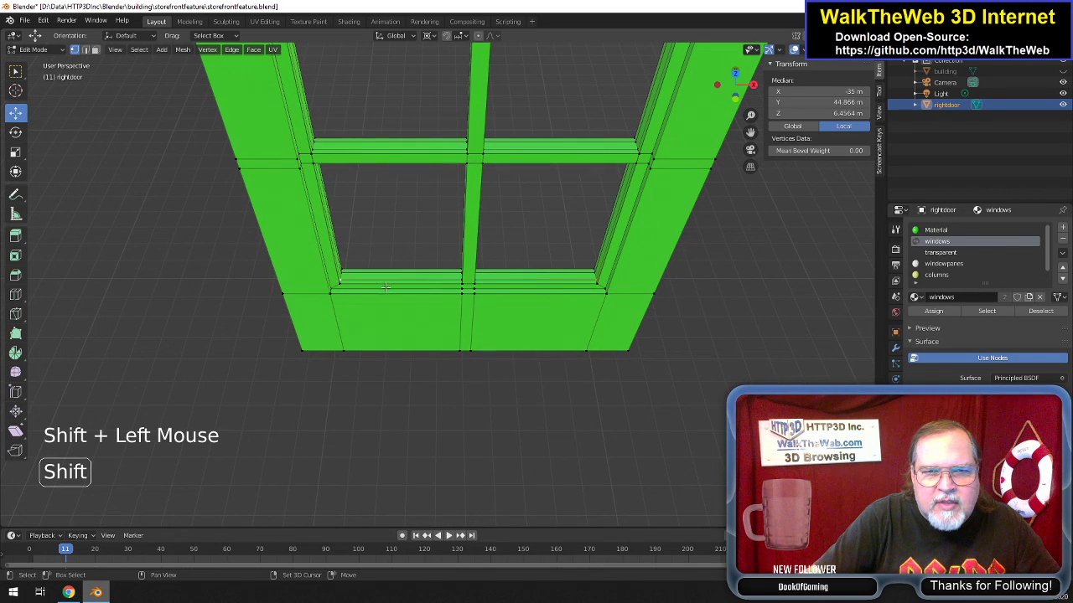
left_click_drag(752, 84, 728, 125)
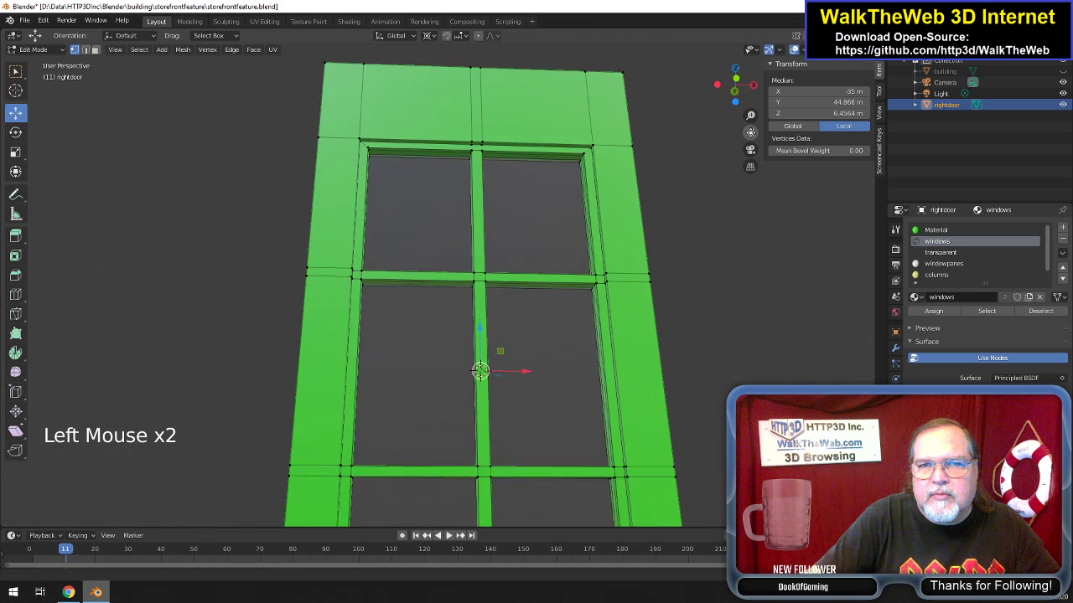
scroll(723, 123, "up", 4)
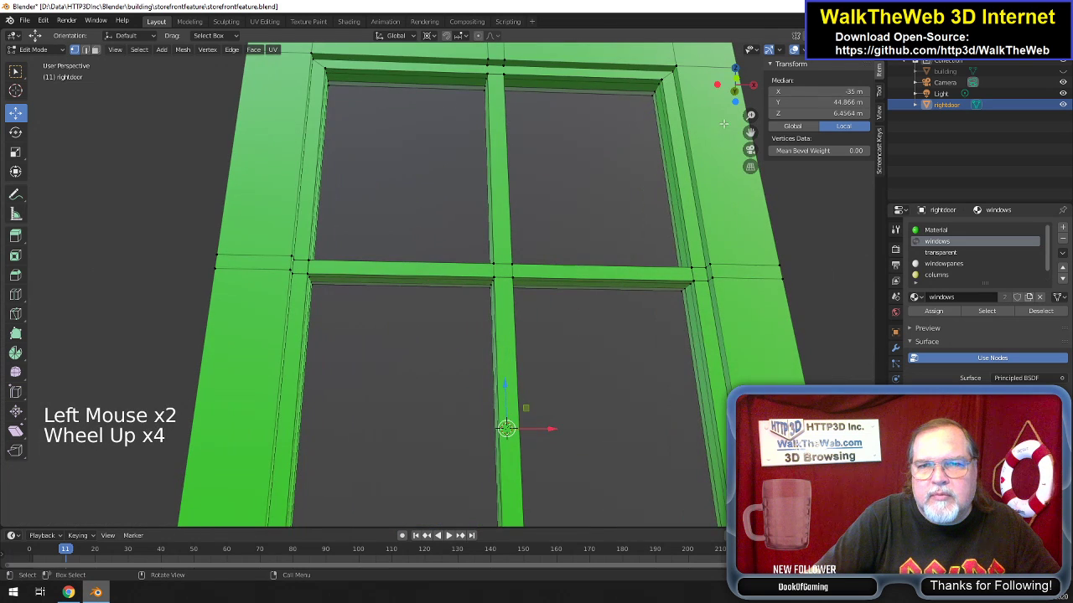
left_click(661, 82, "shift")
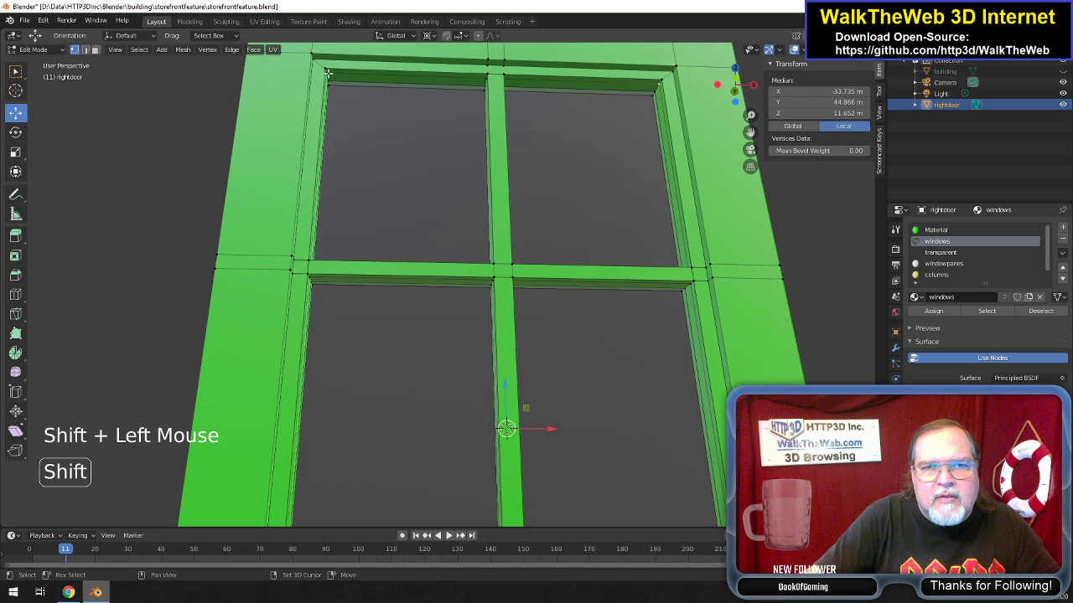
key("f")
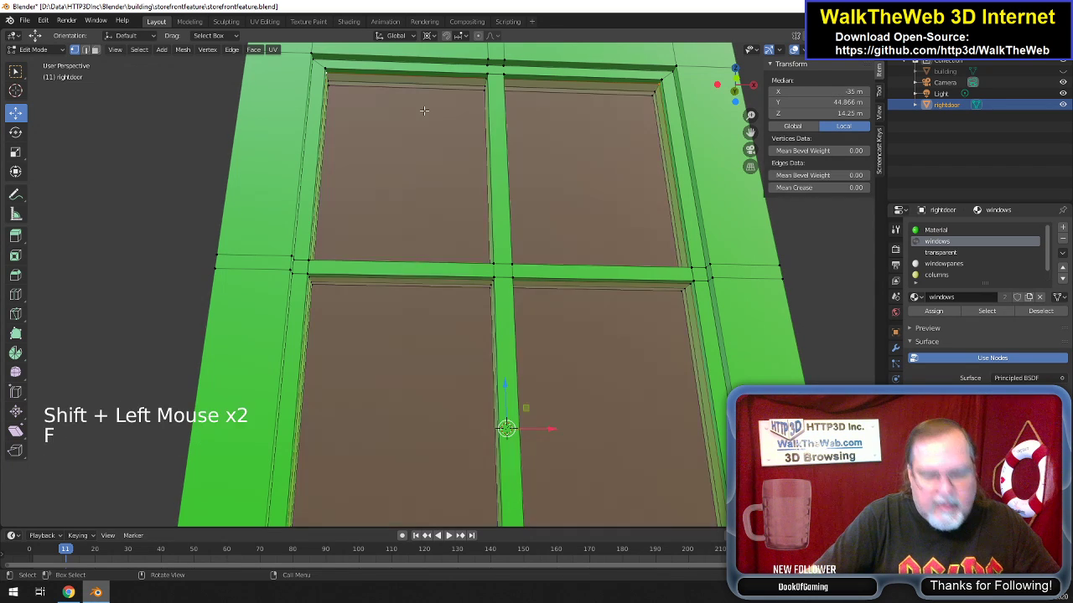
left_click(940, 241)
left_click(933, 311)
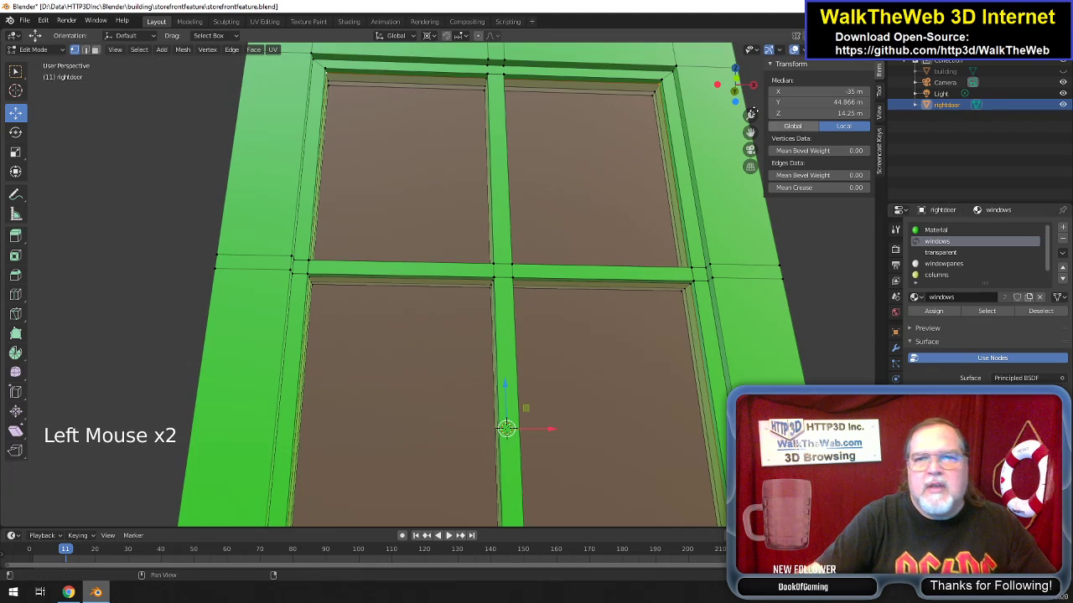
Examine the new full-height window panes and the whole door from both sides and from above.
left_click_drag(737, 88, 595, 128)
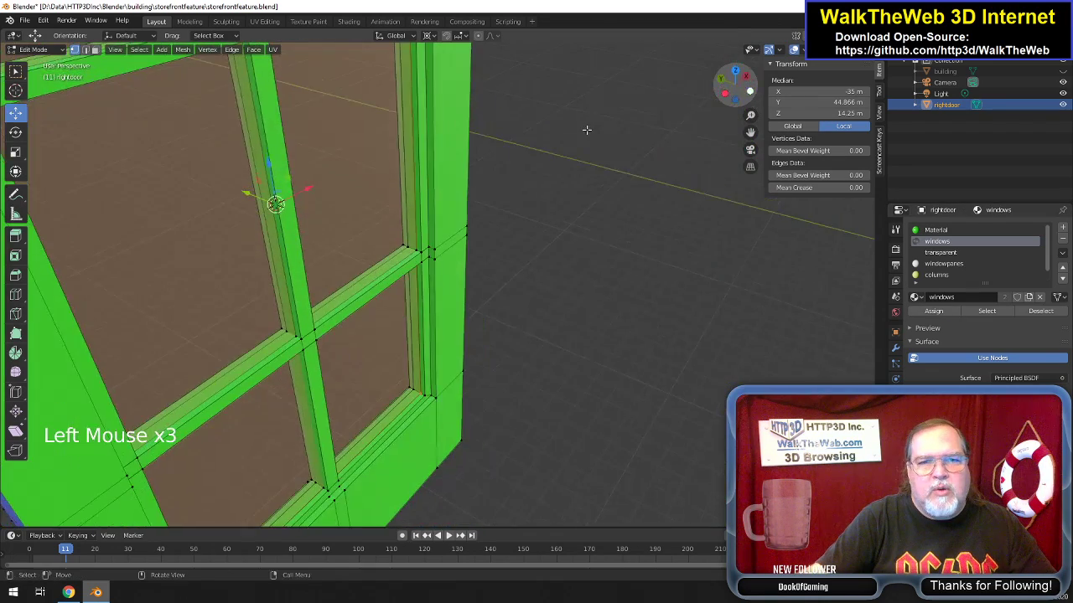
scroll(586, 130, "down", 7)
scroll(582, 132, "up", 3)
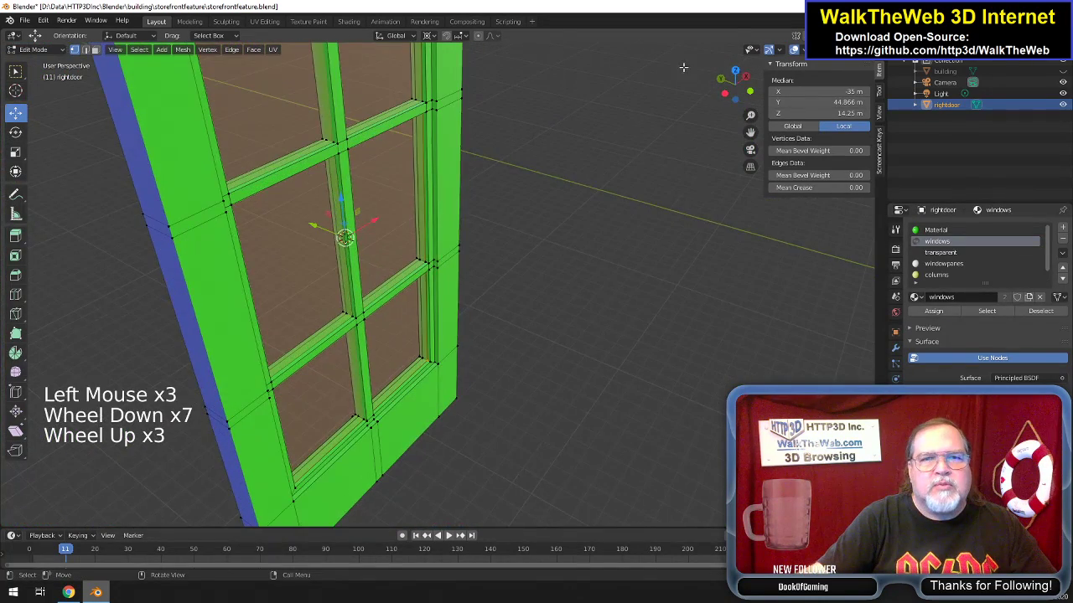
left_click(731, 87)
scroll(624, 189, "down", 6)
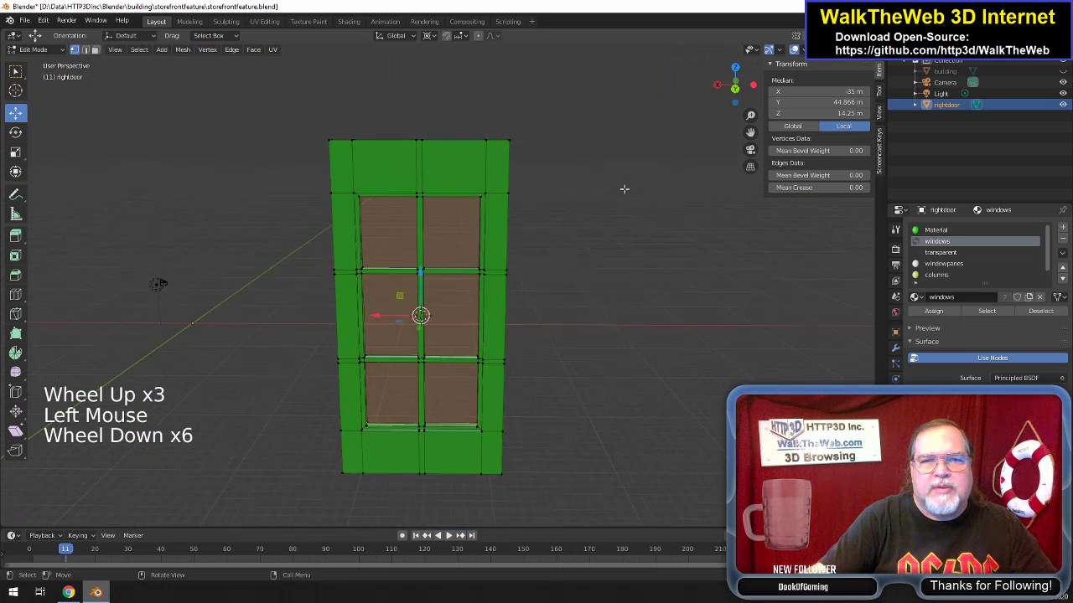
scroll(624, 189, "up", 2)
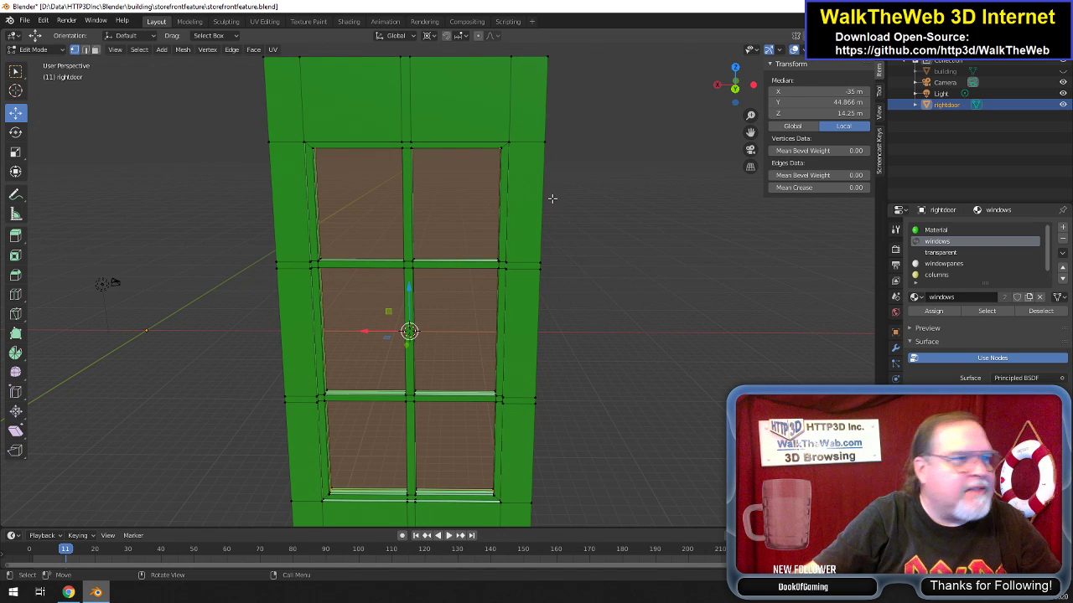
scroll(558, 242, "down", 2)
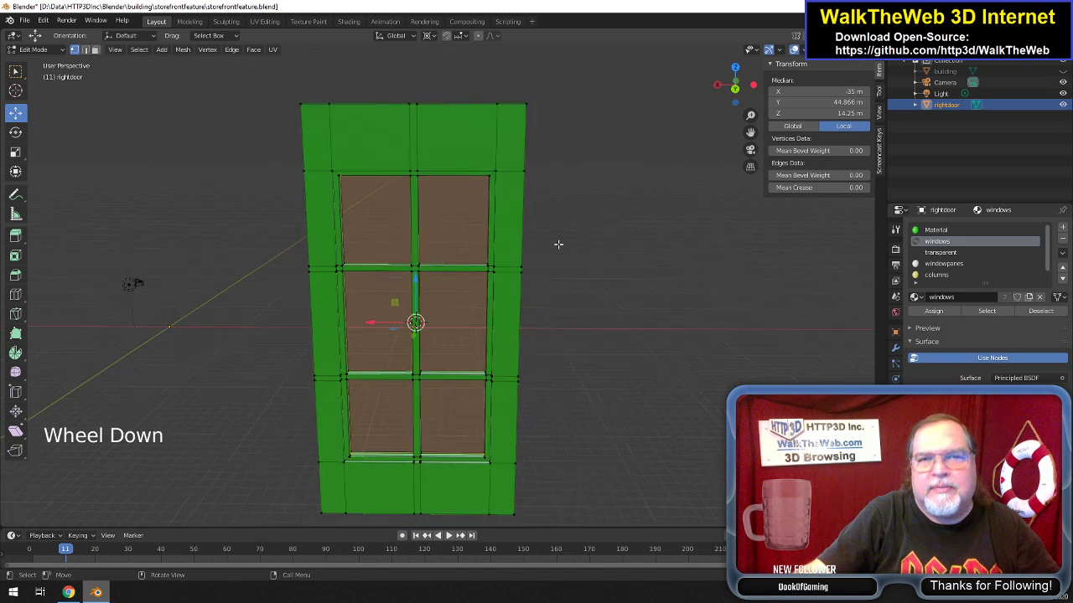
scroll(558, 242, "up", 2)
left_click_drag(750, 131, 666, 216)
scroll(666, 215, "down", 1)
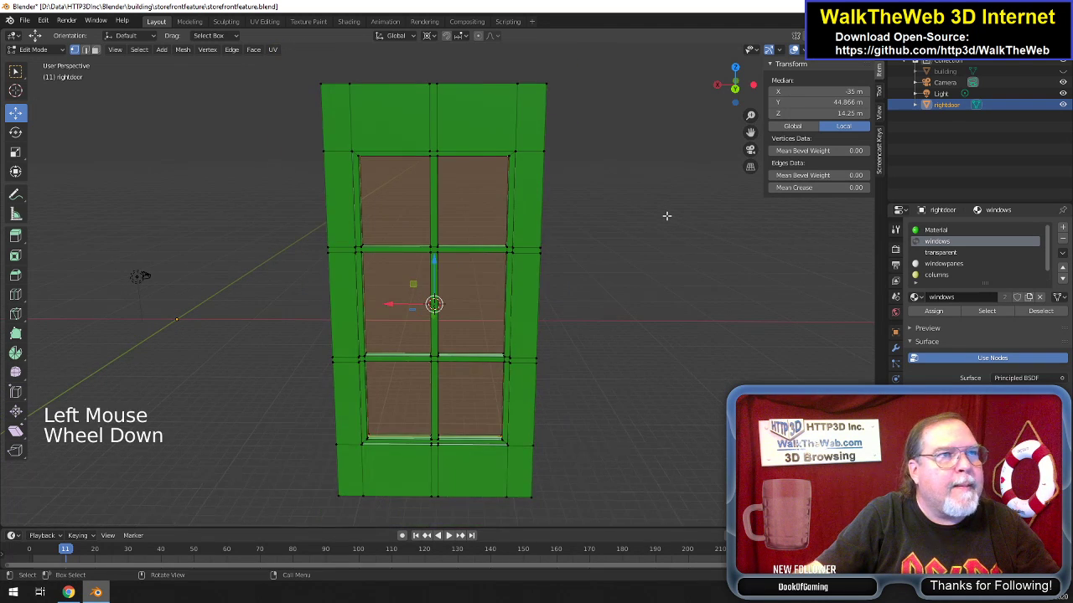
left_click_drag(745, 98, 510, 179)
left_click(737, 98)
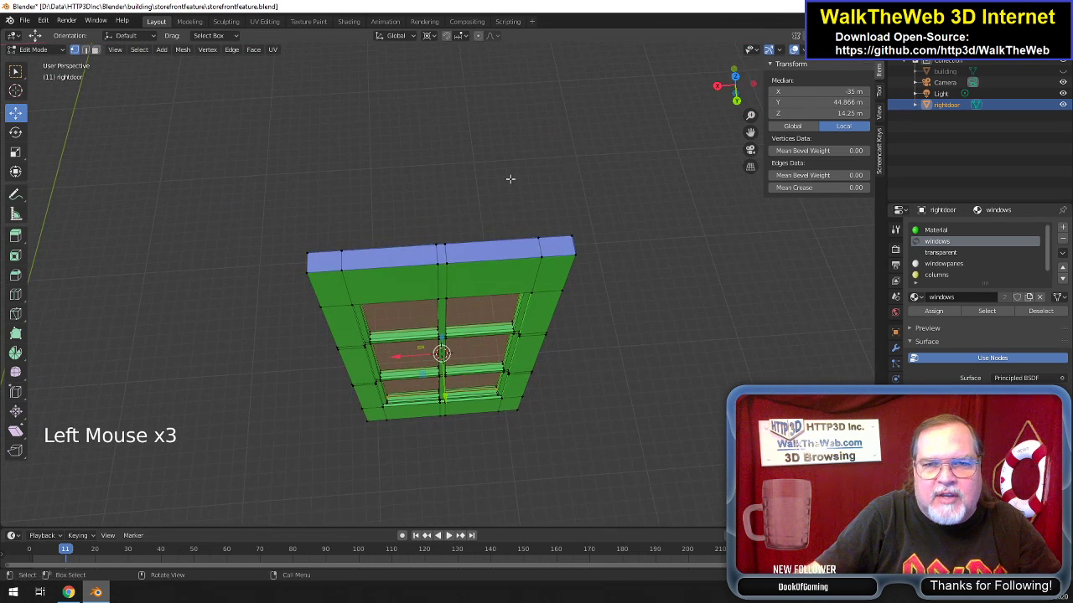
Dissolve the row of faces along the door's top edge into a single face.
left_click(97, 50)
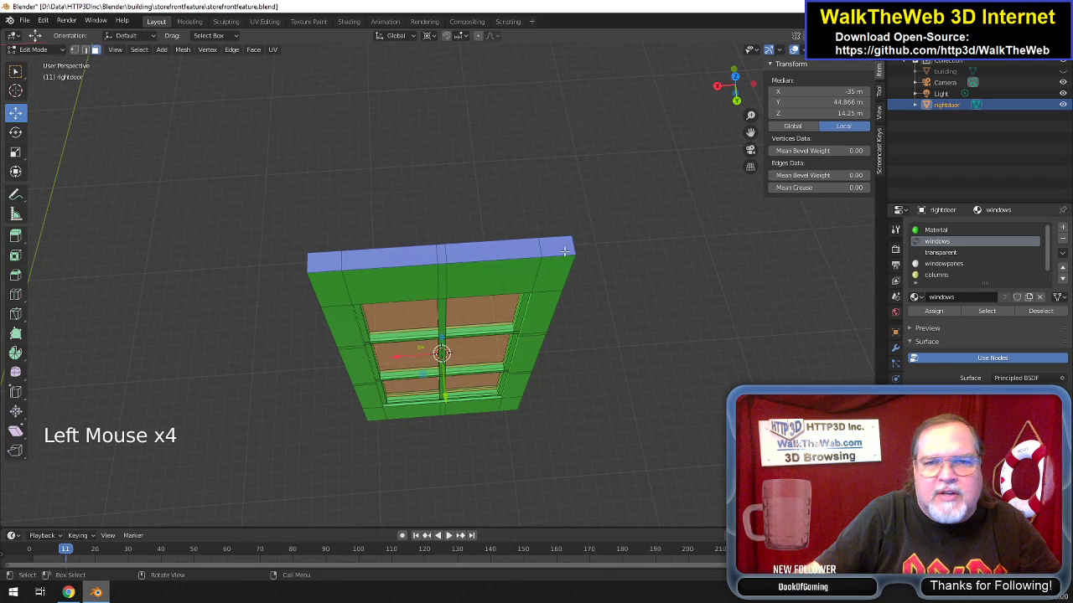
left_click(563, 250, "shift")
left_click(491, 250, "shift")
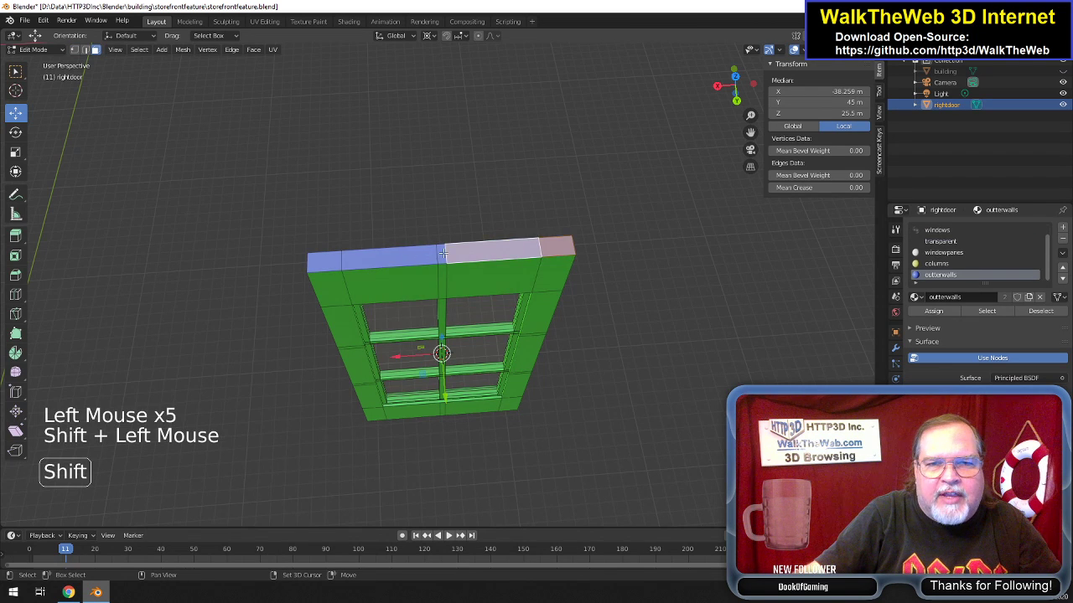
left_click(441, 253, "shift")
left_click(400, 257, "shift")
left_click(329, 262, "shift")
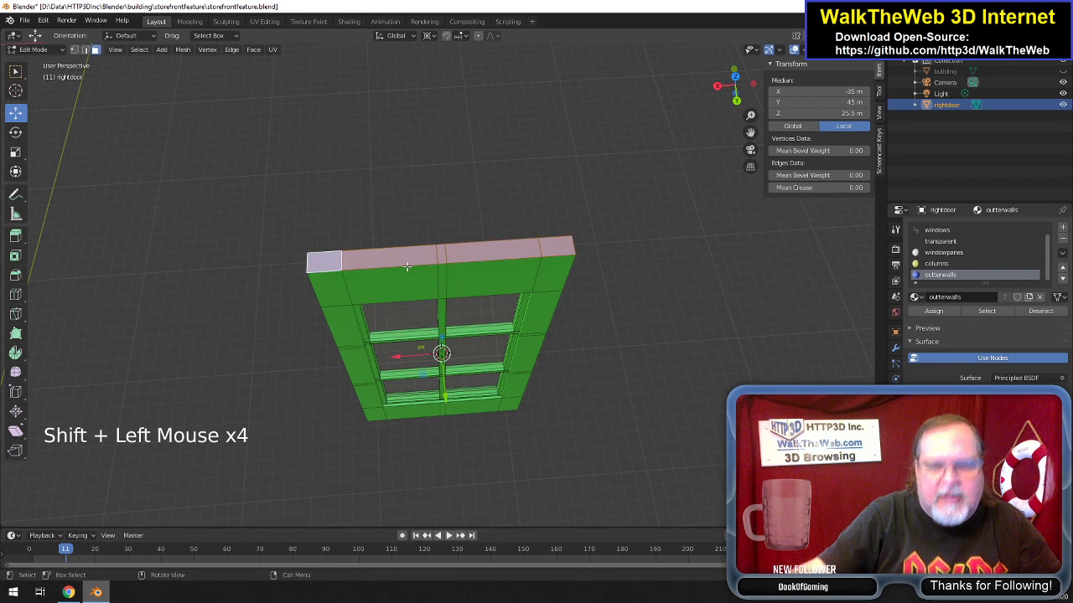
key("Delete")
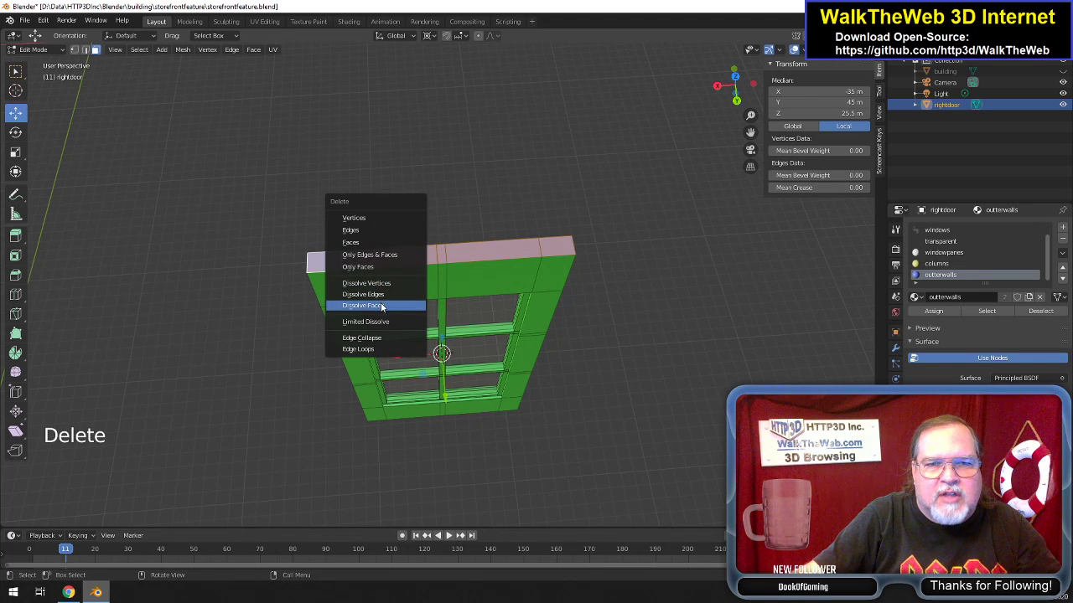
left_click(382, 307)
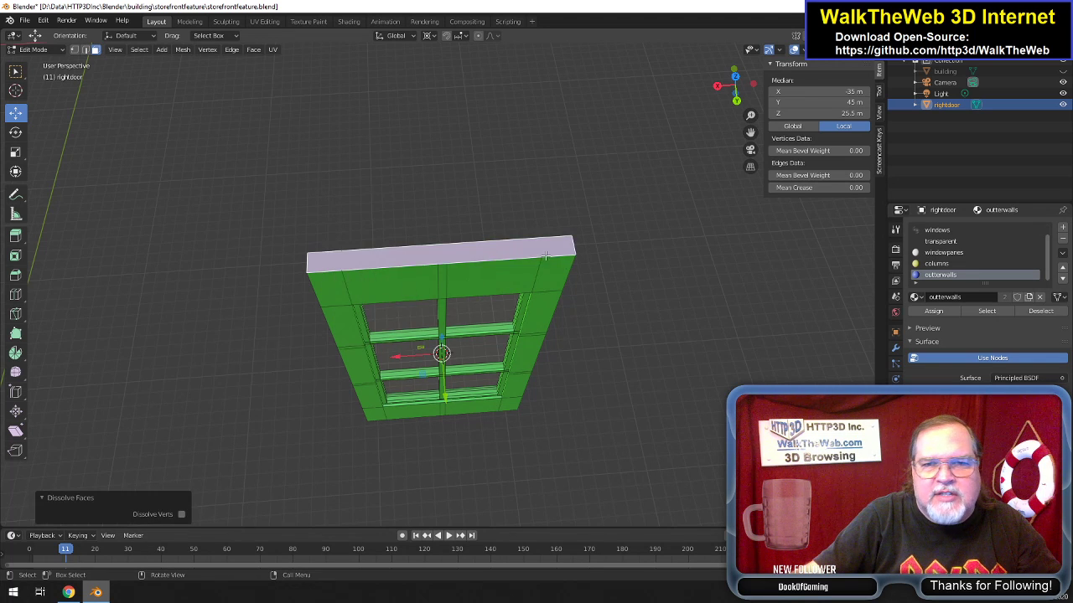
Dissolve the faces of the door's upper rail above the window into a single face.
left_click(555, 268)
left_click(457, 281, "shift")
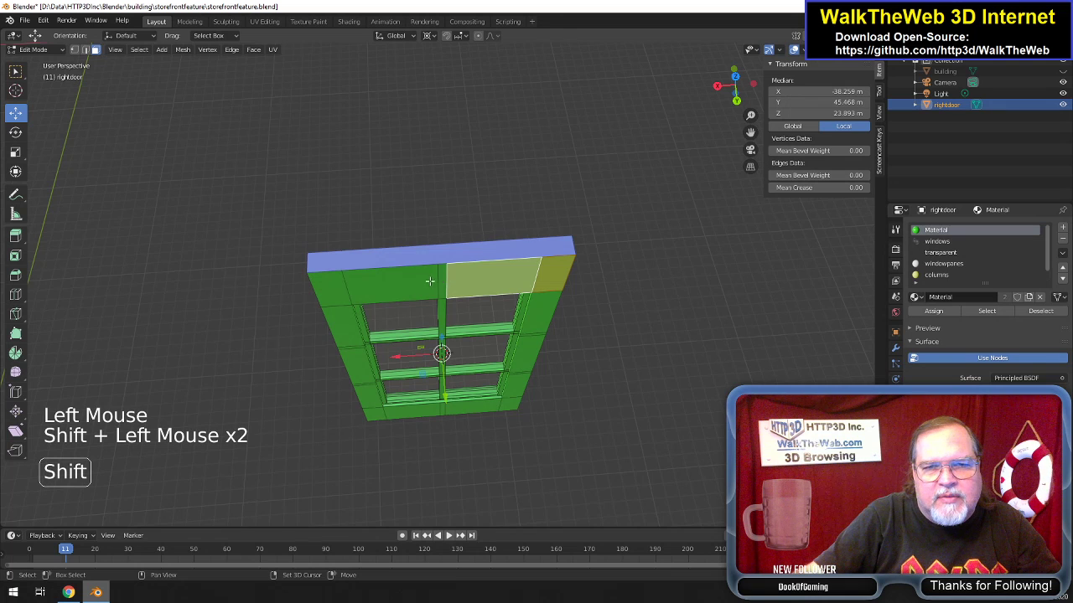
left_click(352, 289, "shift")
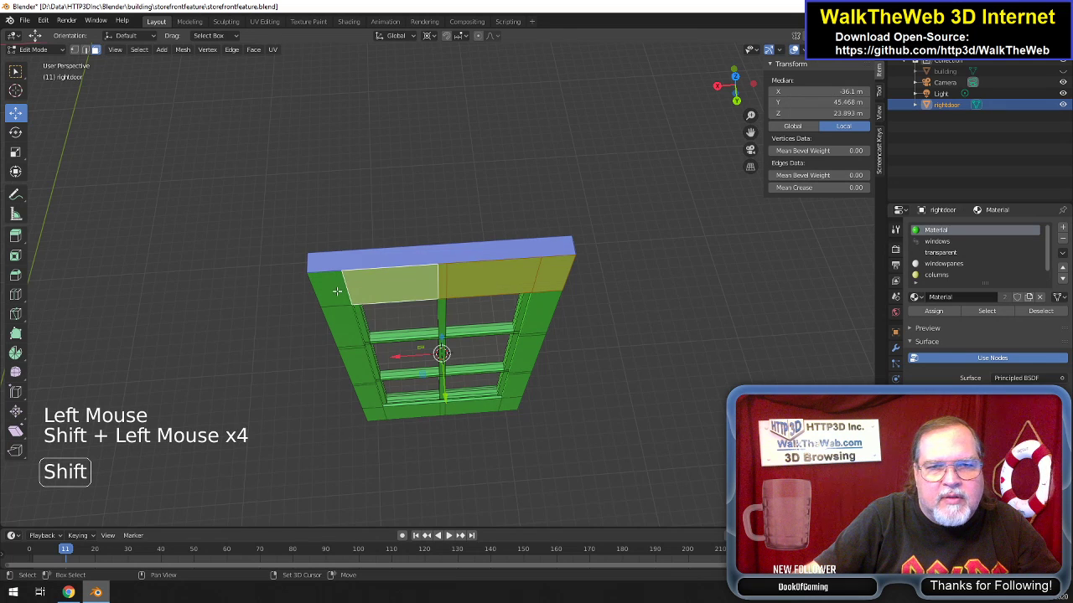
left_click(337, 291, "shift")
left_click_drag(735, 85, 731, 51)
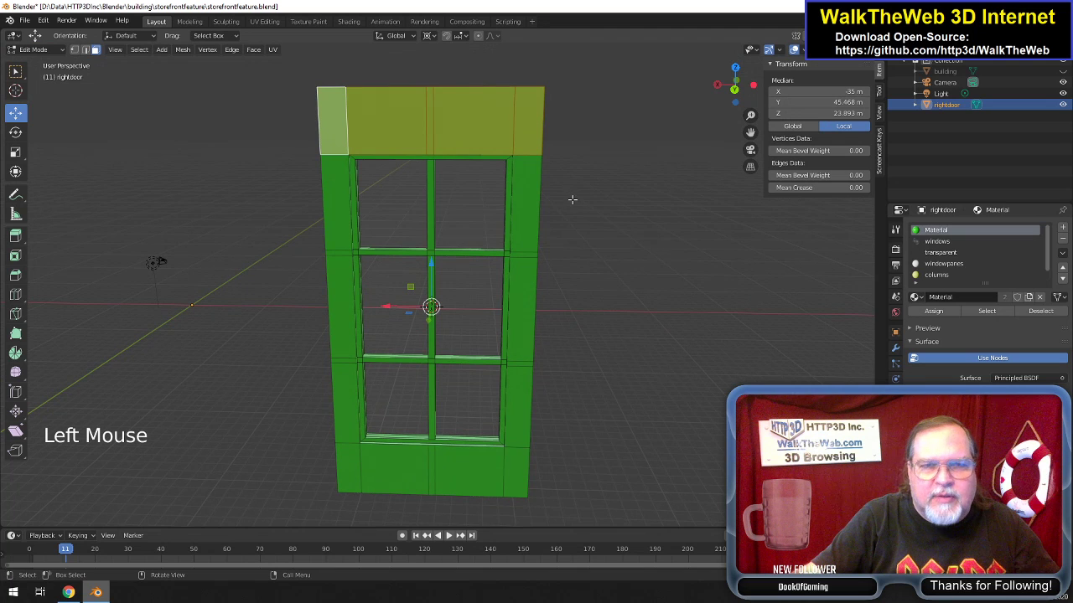
key("Delete")
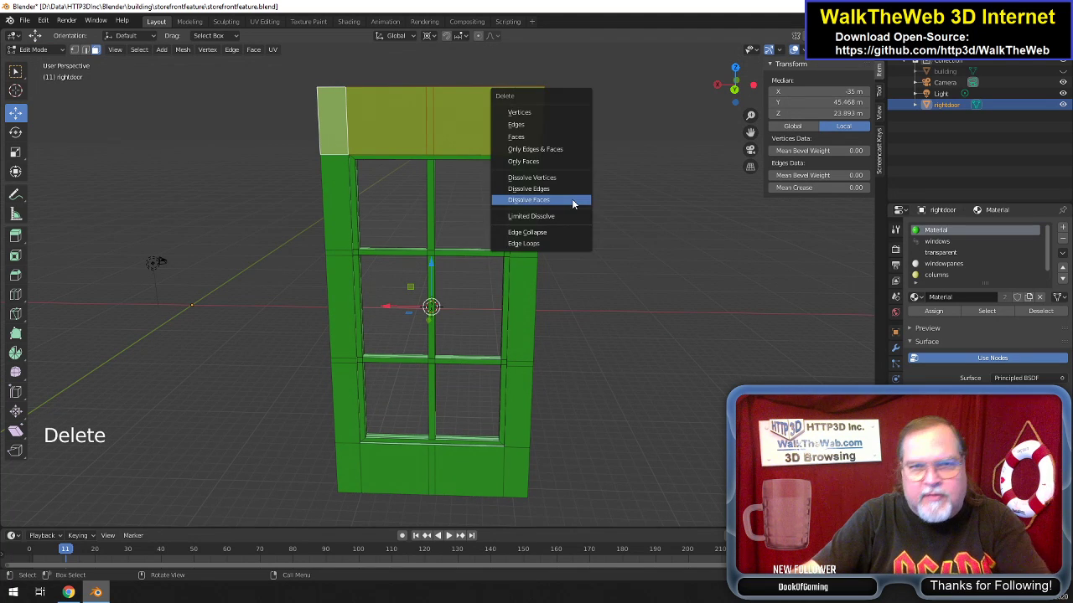
left_click(571, 199)
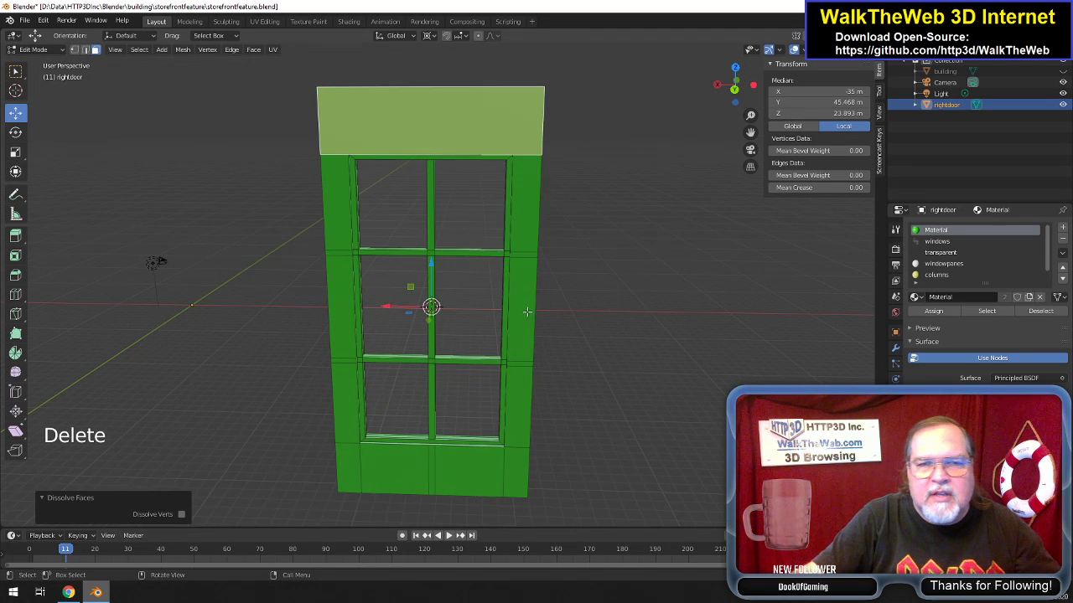
Dissolve the faces of the bottom rail below the window on the same side into one face.
left_click(518, 470)
left_click(469, 469, "shift")
left_click(432, 469, "shift")
left_click(366, 468, "shift")
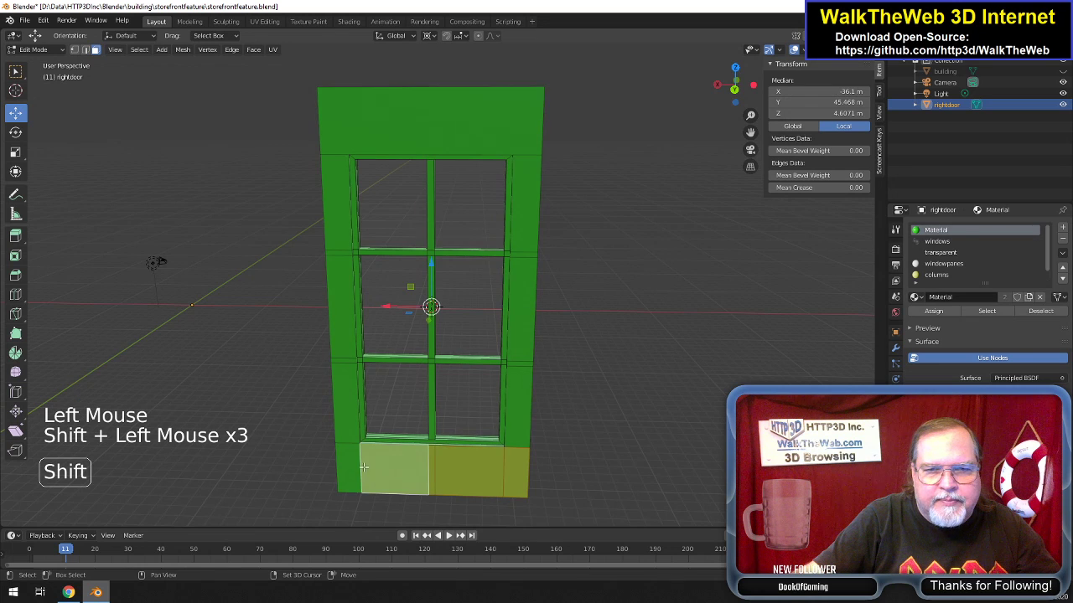
left_click(356, 468, "shift")
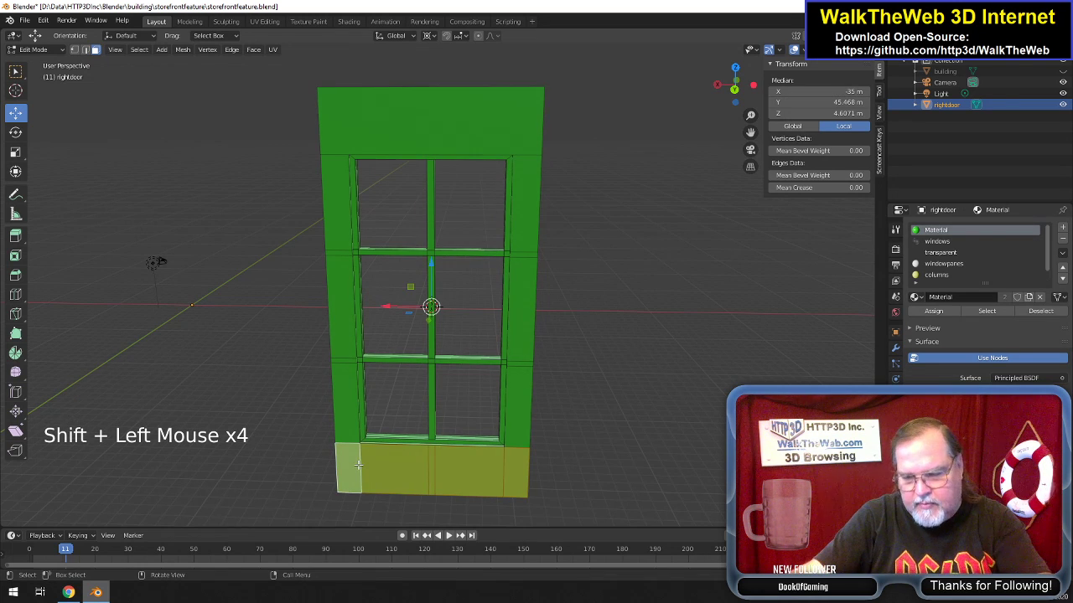
key("Delete")
left_click(359, 468)
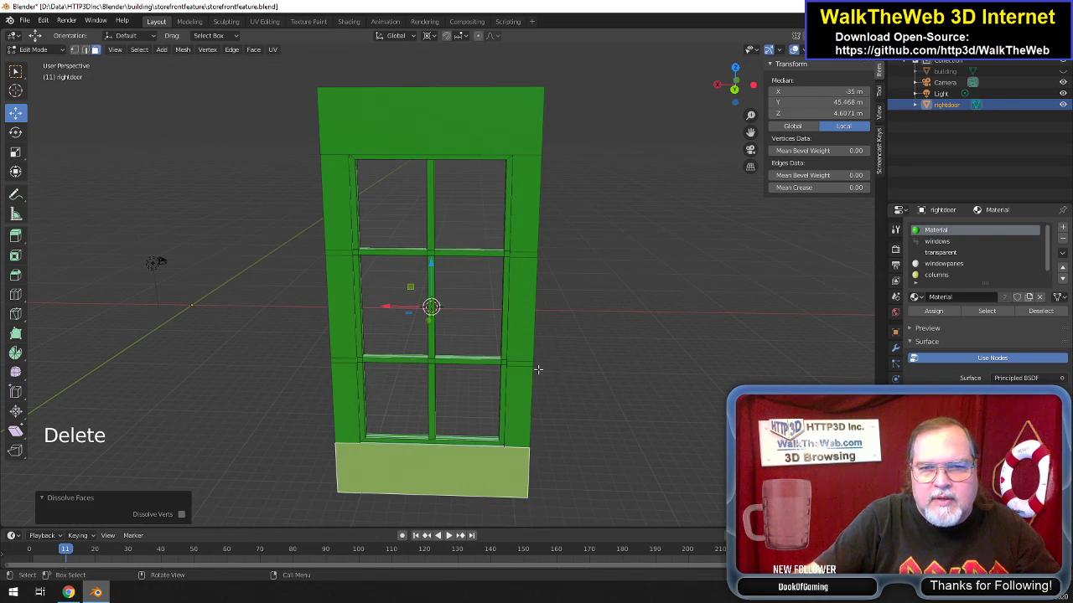
Dissolve the stacked faces of the right-hand stile beside the window into one tall face.
left_click(525, 409)
left_click(524, 357, "shift")
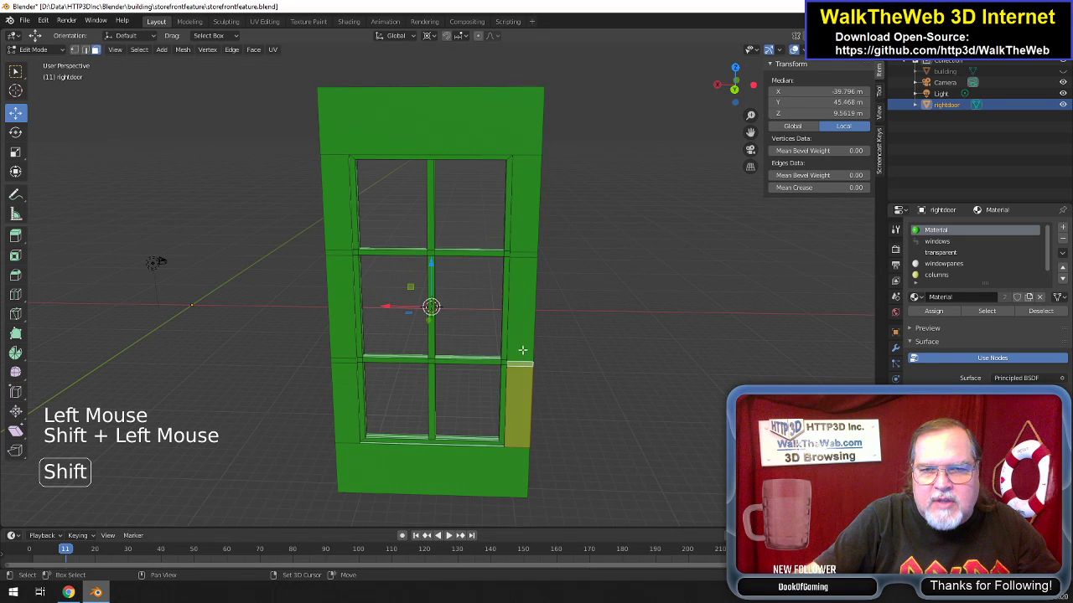
left_click(525, 275, "shift")
left_click(521, 250, "shift")
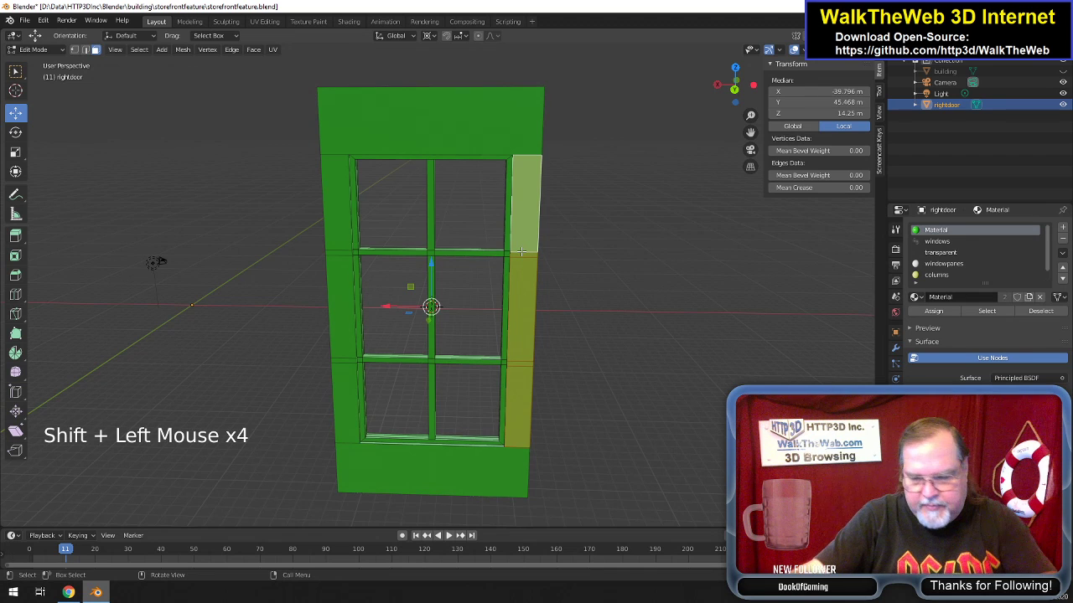
key("Delete")
left_click(520, 250)
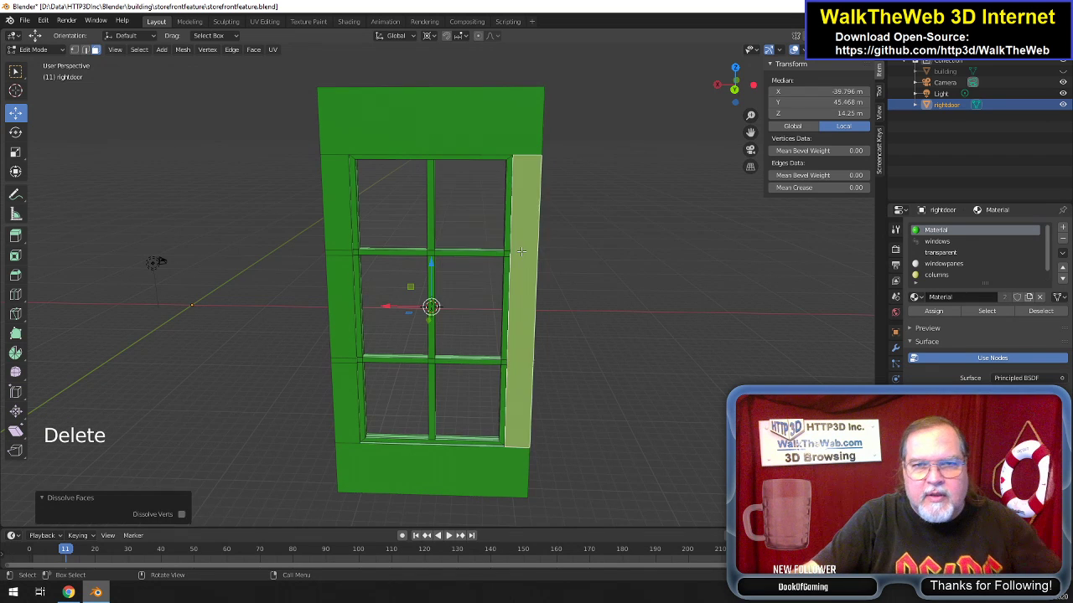
Dissolve the stacked faces of the left-hand stile on the same side into one tall face.
left_click(341, 407)
left_click(343, 335, "shift")
left_click(345, 264, "shift")
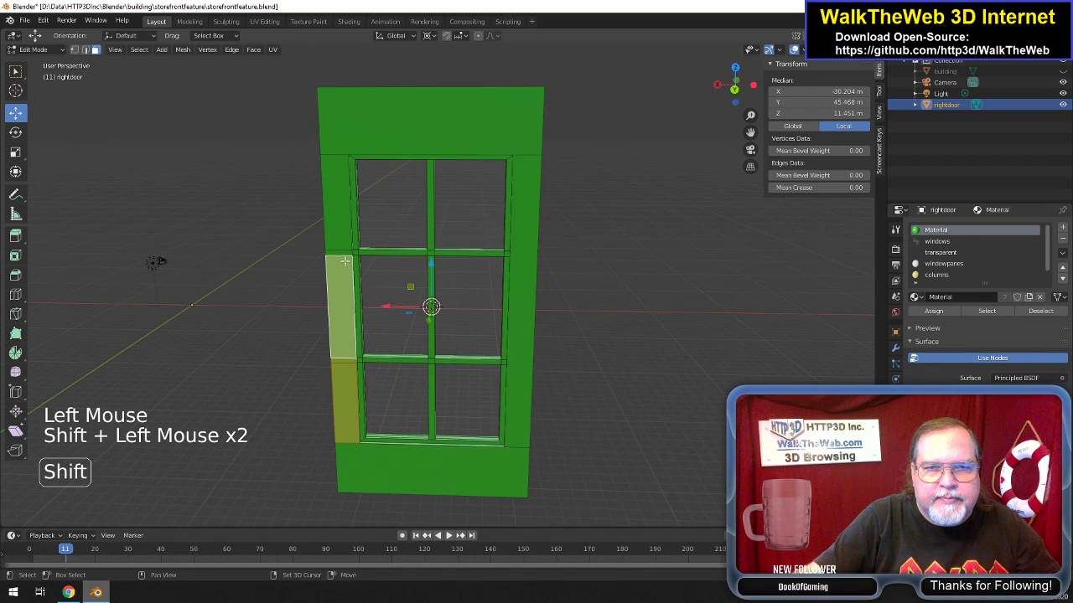
left_click(340, 255, "shift")
left_click(345, 237, "shift")
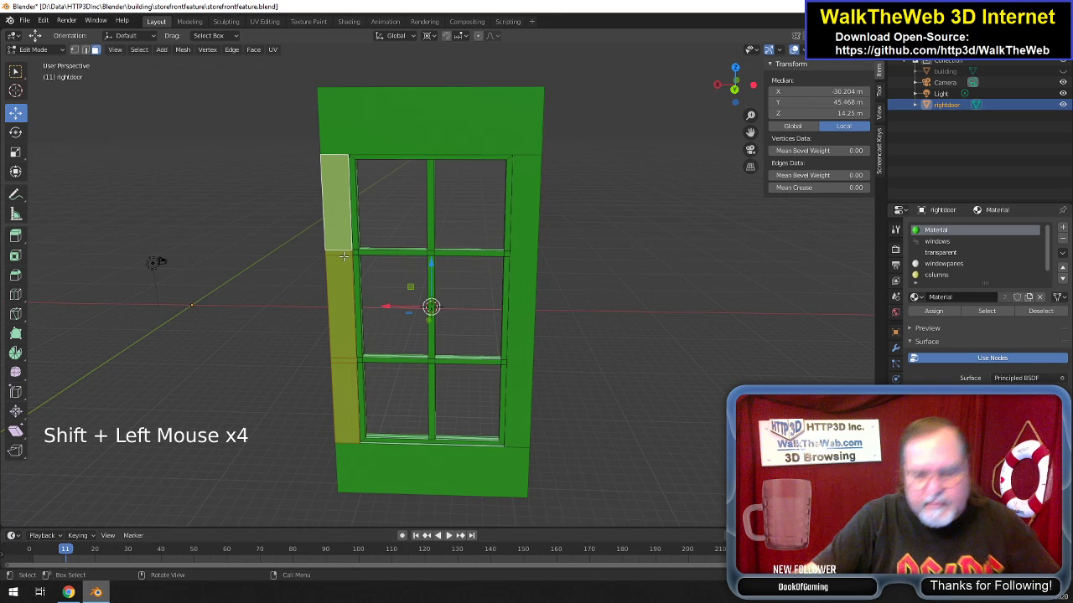
key("Delete")
left_click(344, 257)
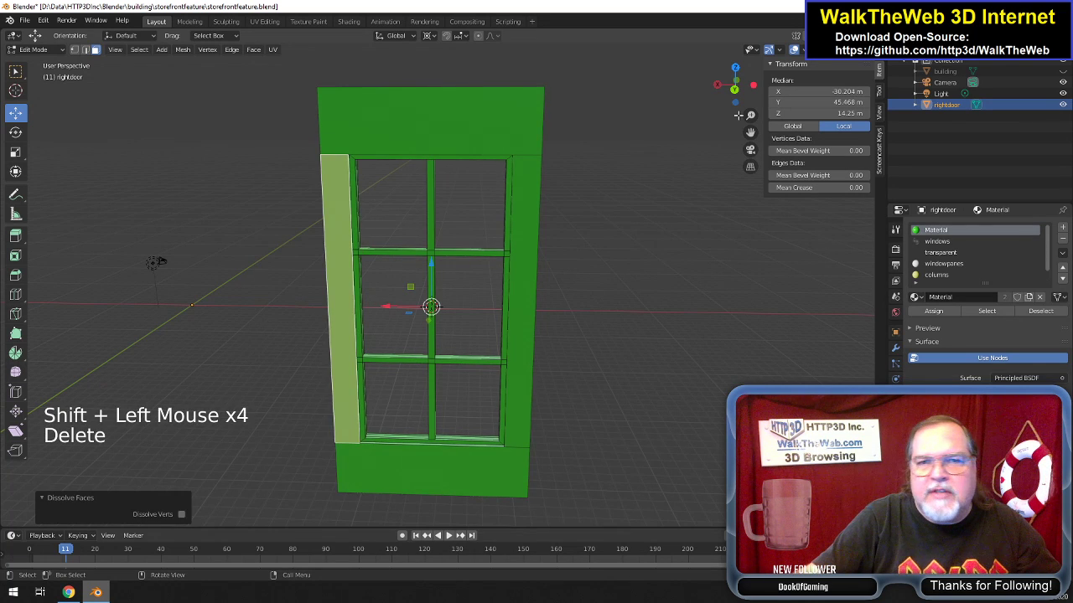
Dissolve all outterwalls faces along the door's narrow vertical side next to the left-hand stile into one full-height face.
left_click_drag(740, 99, 742, 99)
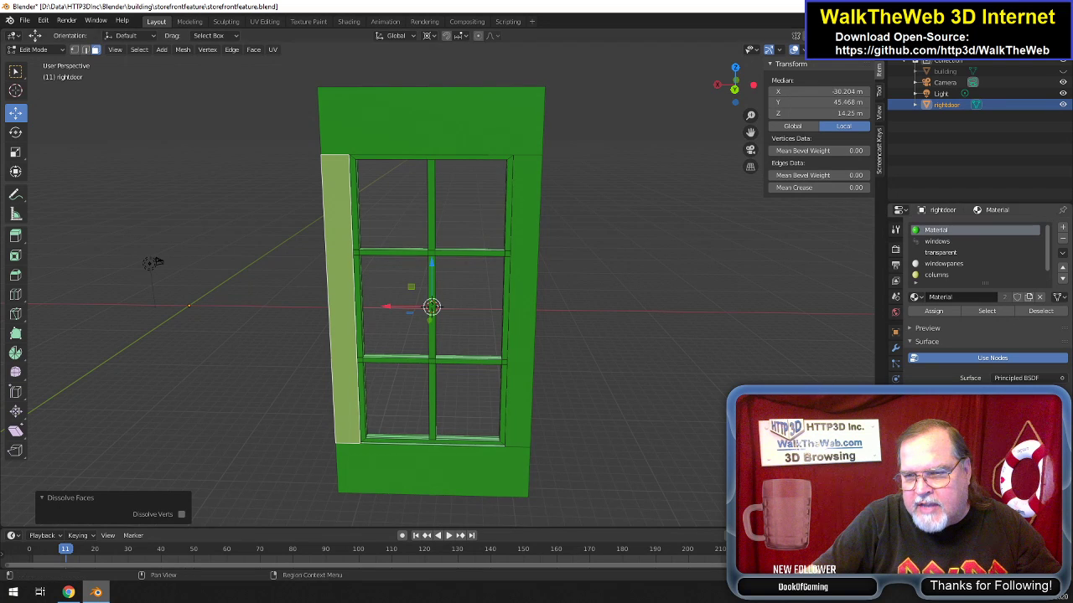
left_click_drag(730, 89, 584, 118)
left_click(526, 122)
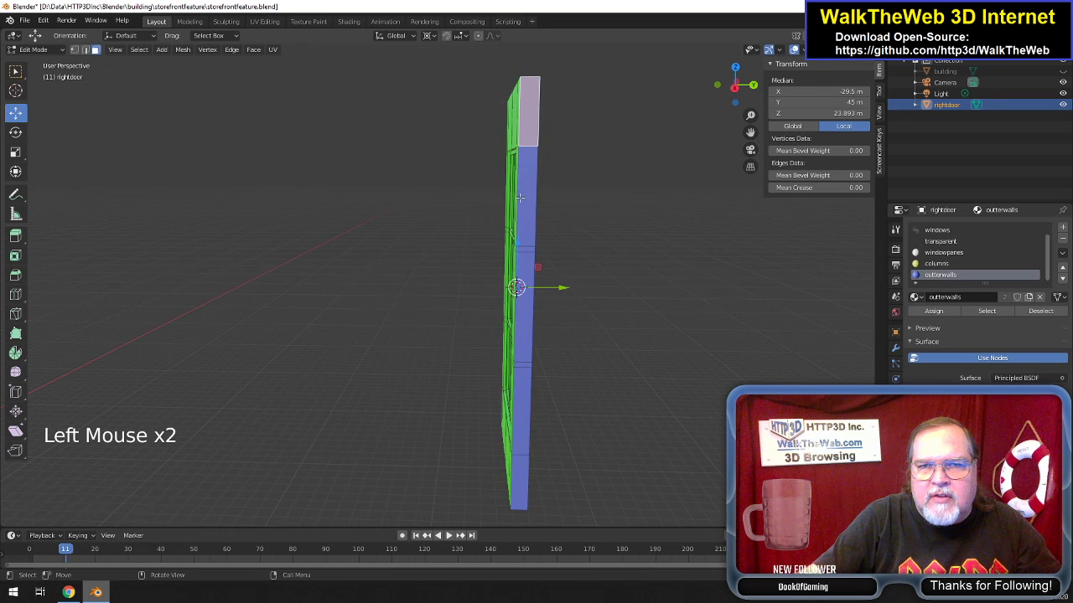
left_click(527, 197, "shift")
left_click(527, 250, "shift")
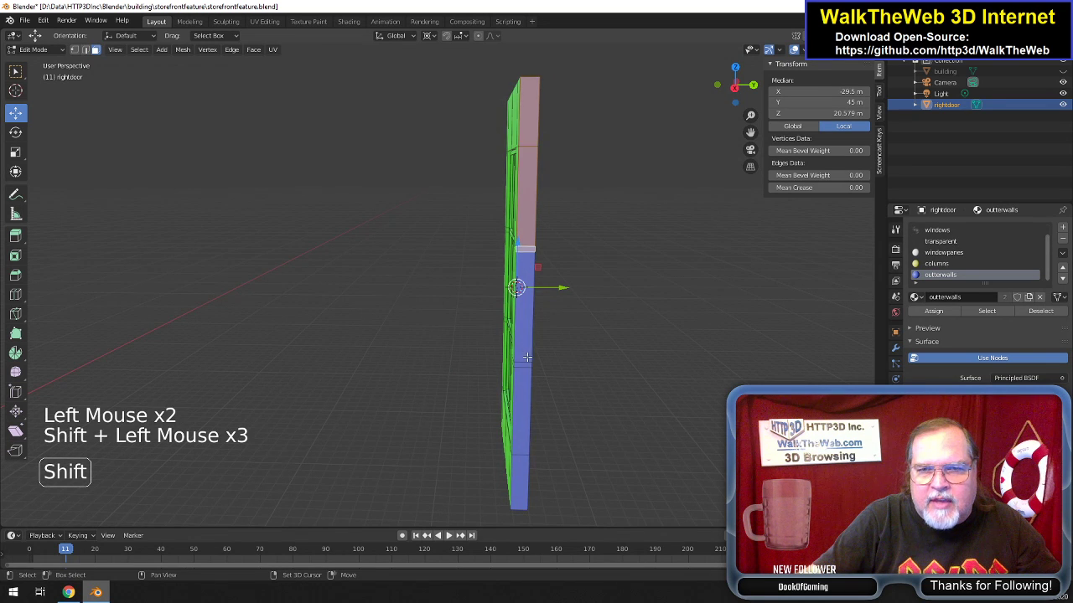
left_click(523, 336, "shift")
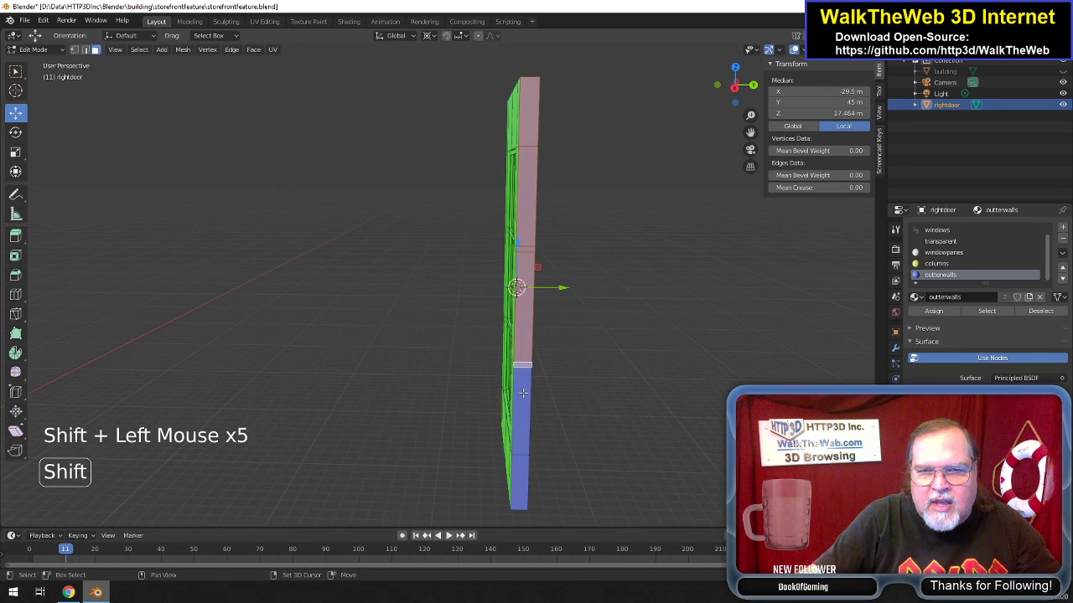
left_click(523, 419, "shift")
left_click(521, 464, "shift")
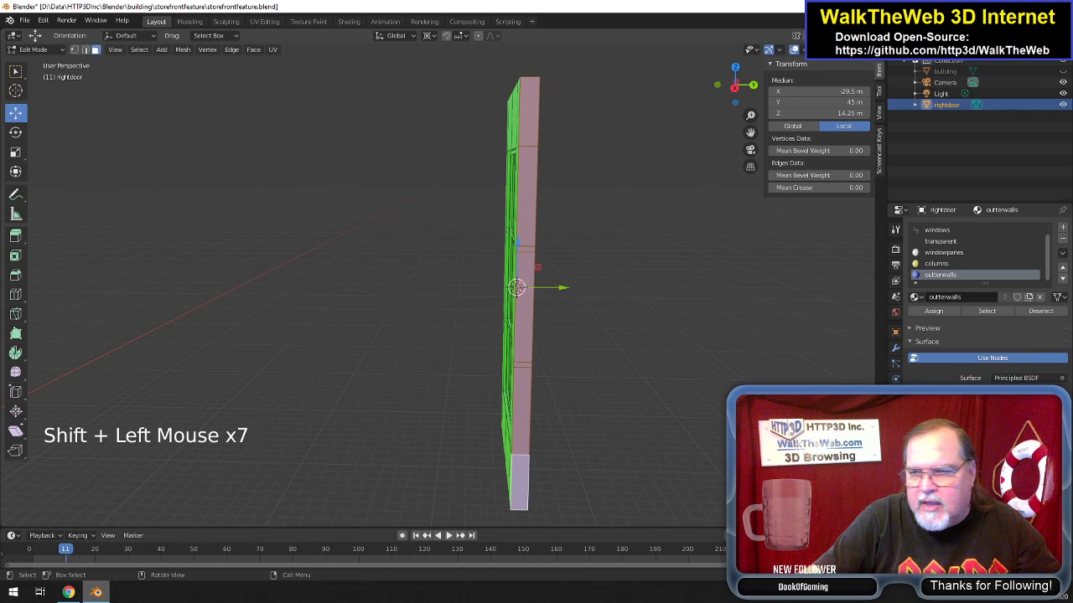
key("Delete")
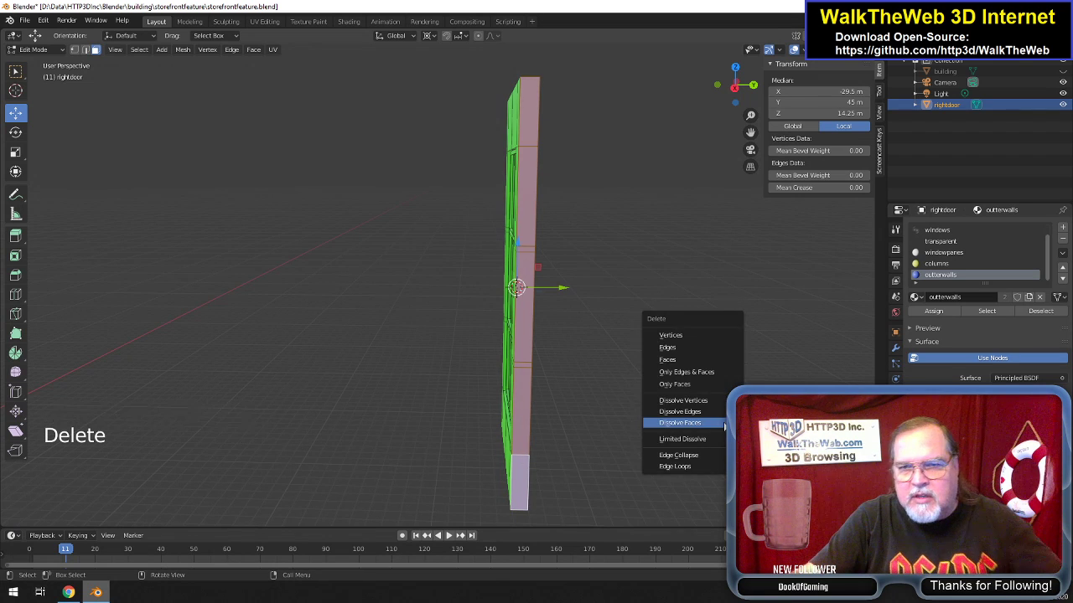
left_click(722, 421)
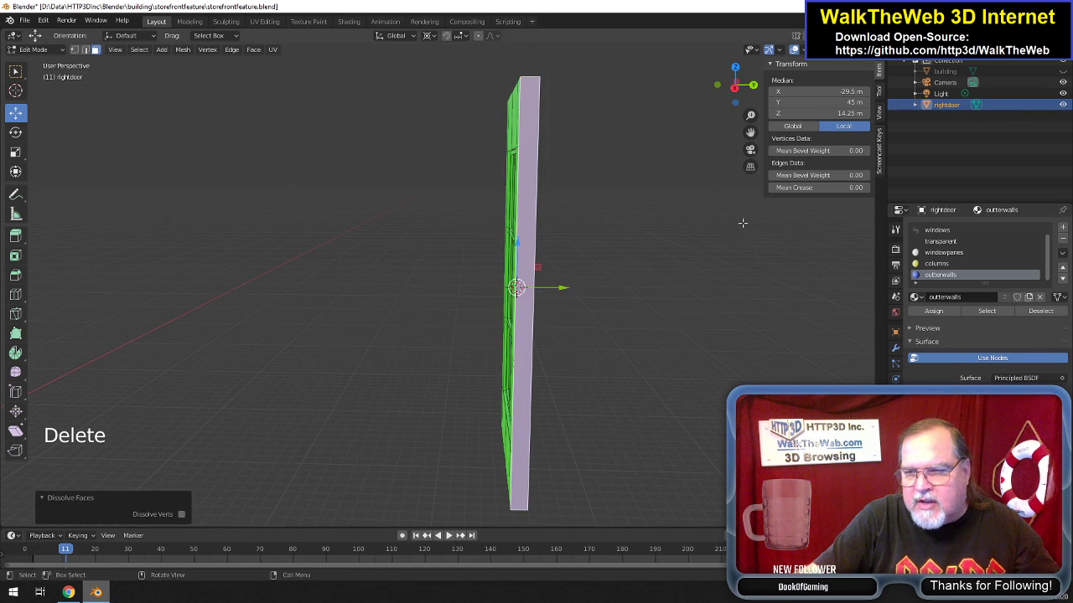
On the door's opposite side, dissolve the upper rail's faces above the window into a single face.
left_click_drag(739, 87, 704, 87)
left_click(542, 125)
left_click(496, 125, "shift")
left_click(469, 127, "shift")
left_click(422, 129, "shift")
left_click(399, 131, "shift")
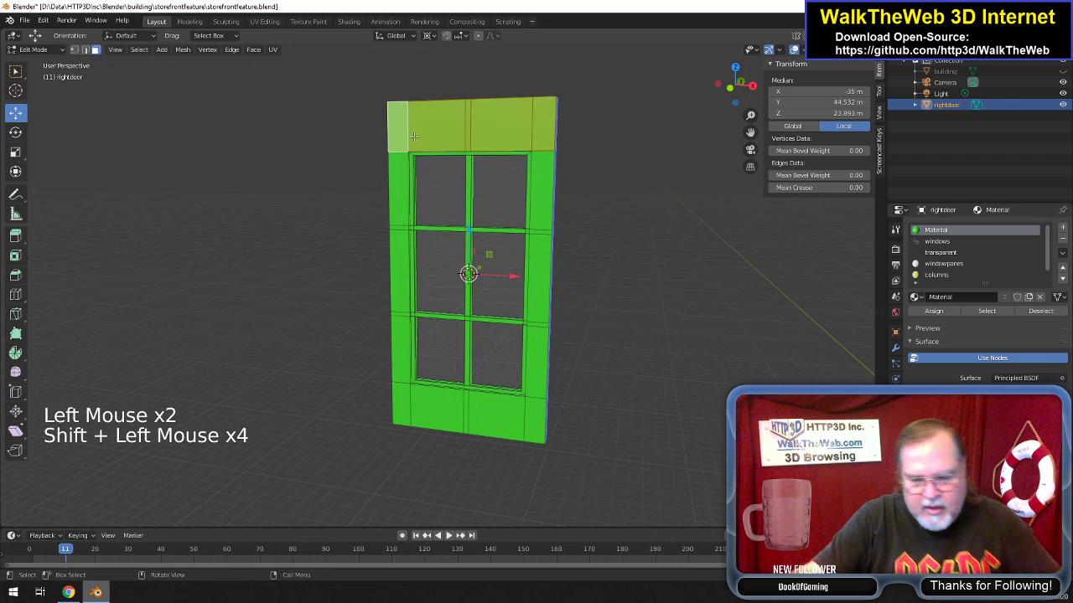
key("Delete")
left_click(414, 135)
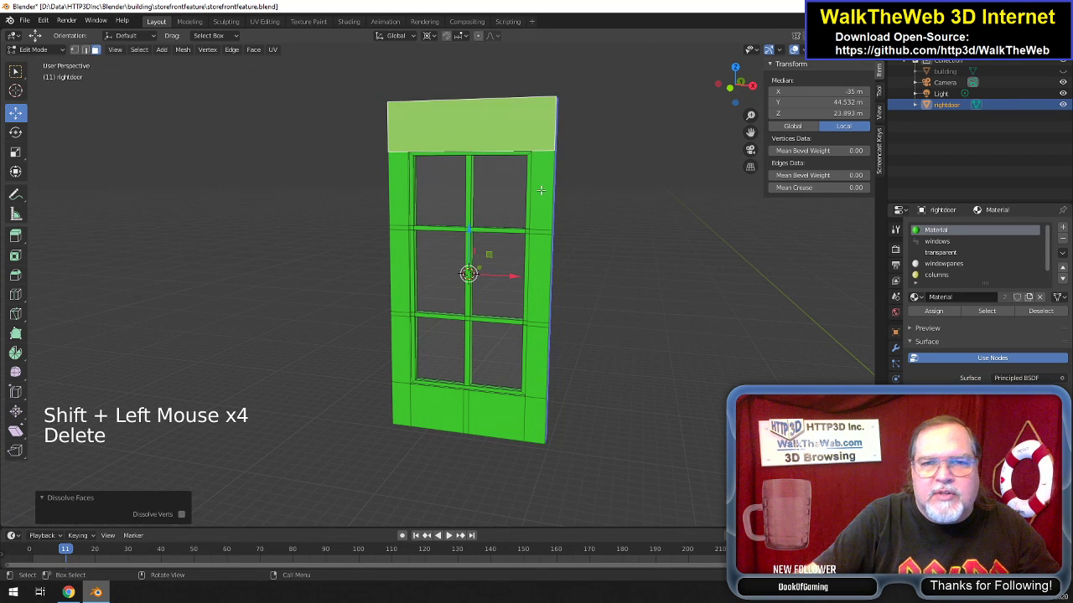
Dissolve the stacked faces of the opposite side's right-hand stile into one tall face.
left_click(540, 191)
left_click(538, 251, "shift")
left_click(538, 254, "shift")
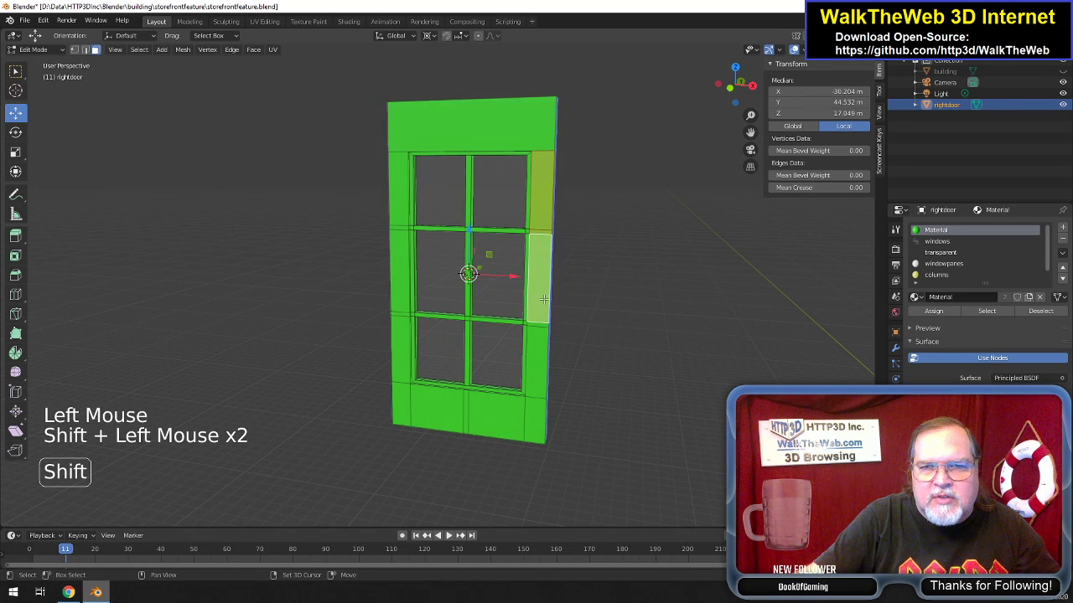
left_click(538, 339, "shift")
left_click(540, 351, "shift")
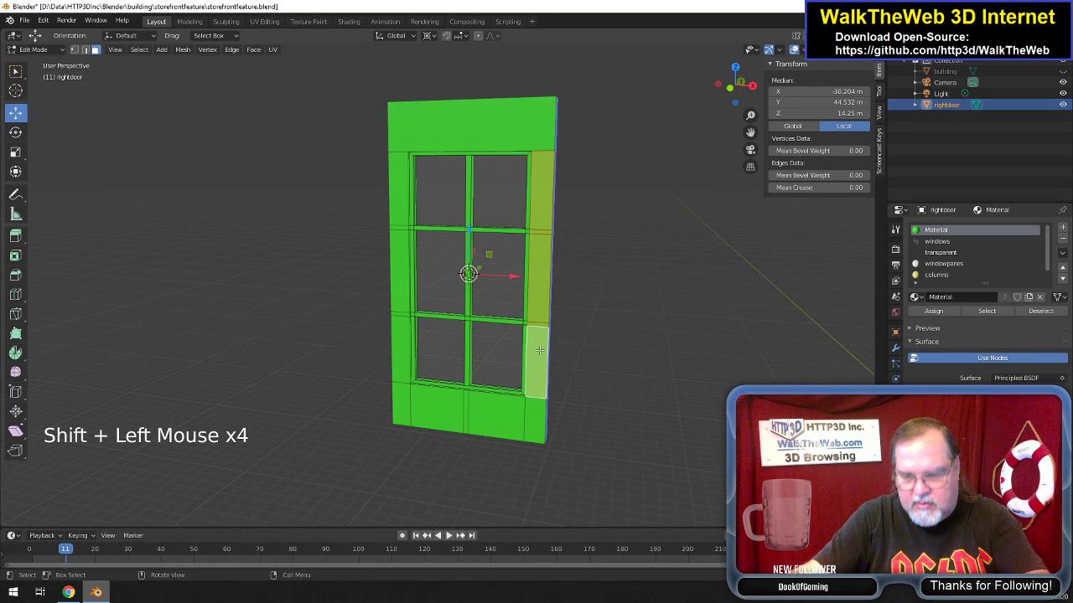
key("Delete")
left_click(540, 352)
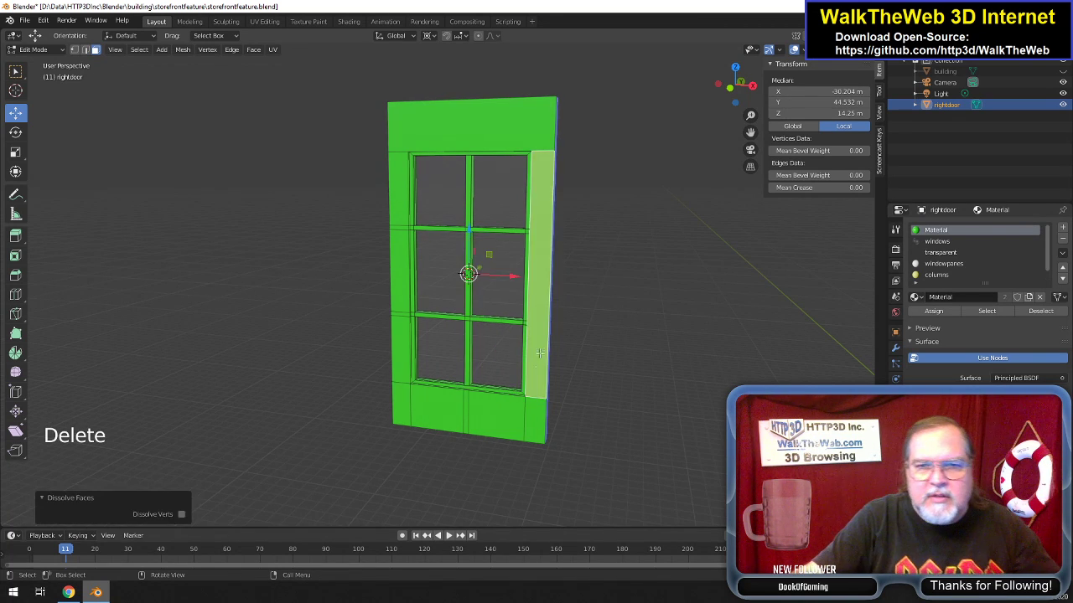
Dissolve the opposite side's bottom rail faces below the window into a single face.
left_click(532, 430)
left_click(503, 420, "shift")
left_click(465, 419, "shift")
left_click(431, 409, "shift")
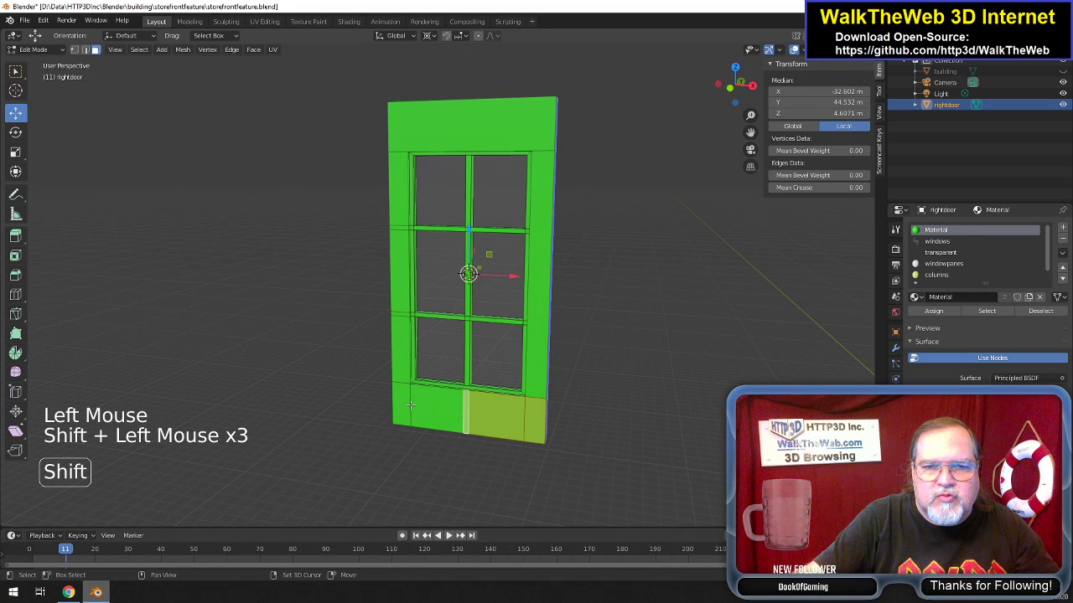
left_click(400, 405, "shift")
key("Delete")
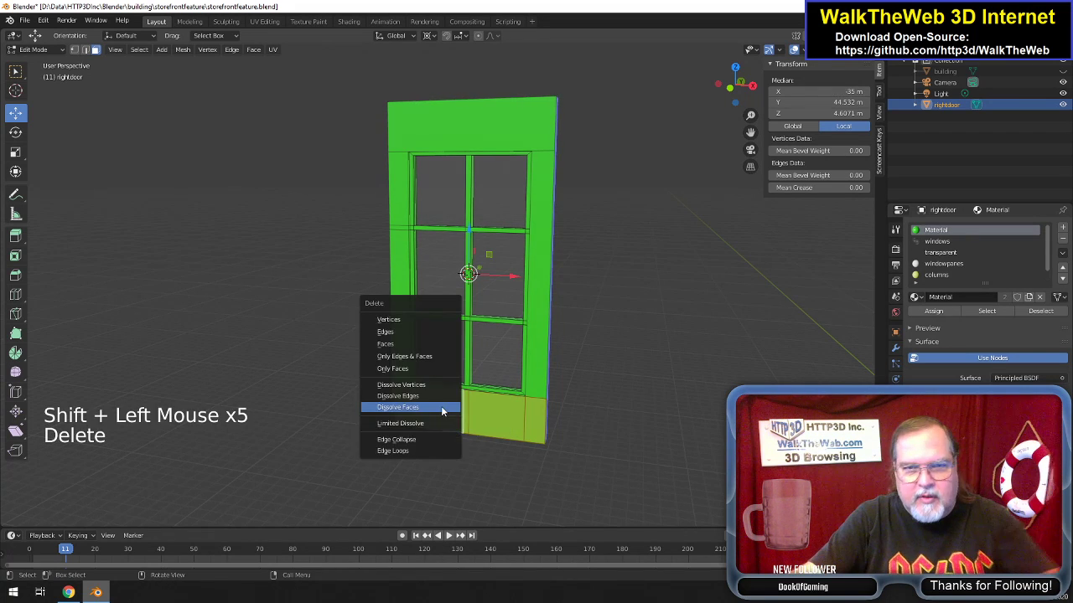
left_click(441, 408)
Select the stacked faces of the opposite side's left-hand stile for dissolving into one face.
left_click(402, 358)
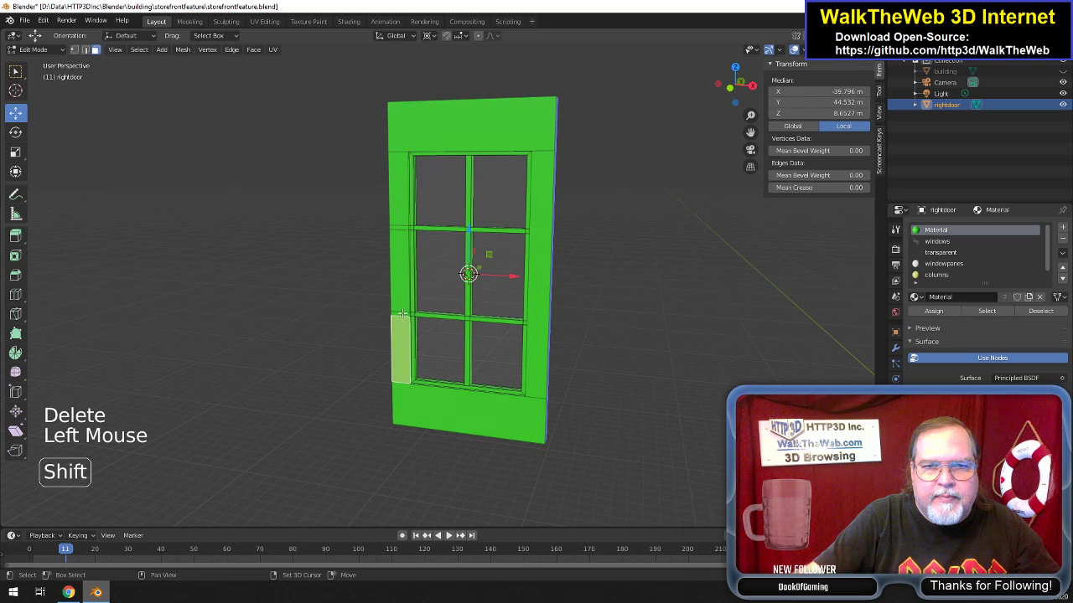
left_click(401, 315, "shift")
left_click(401, 273, "shift")
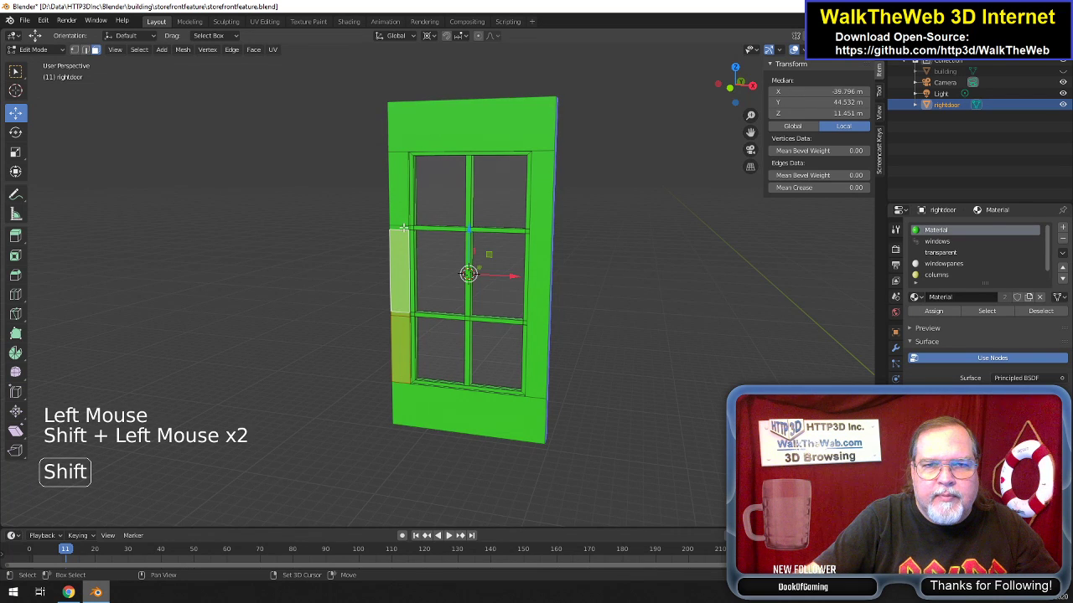
Dissolve the stacked faces of the front left stile, beside the window openings, into a single face.
left_click(403, 226, "shift")
left_click(401, 188, "shift")
key("Delete")
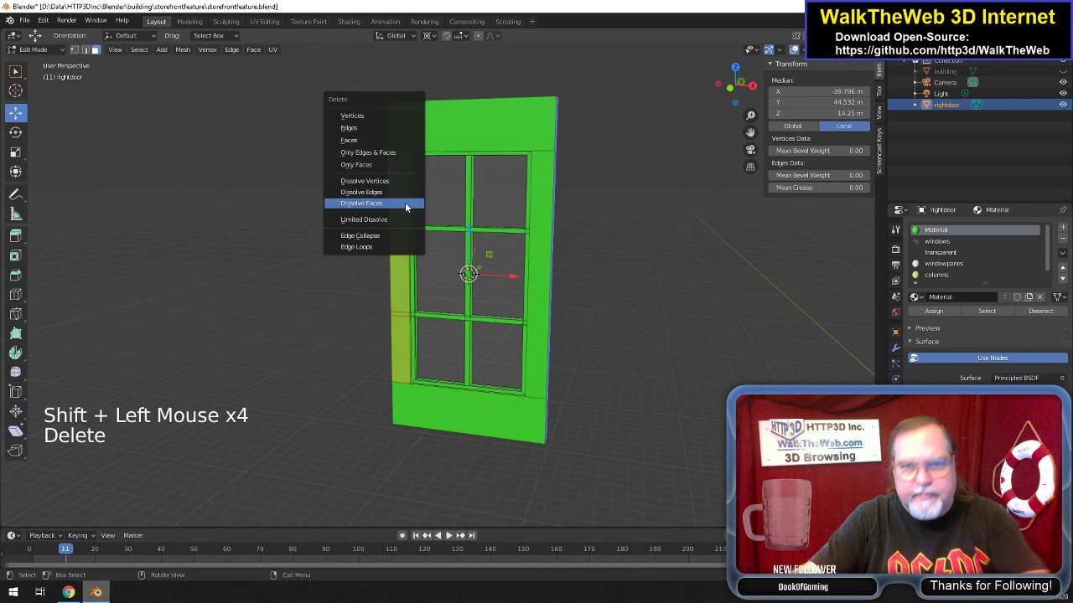
left_click(406, 203)
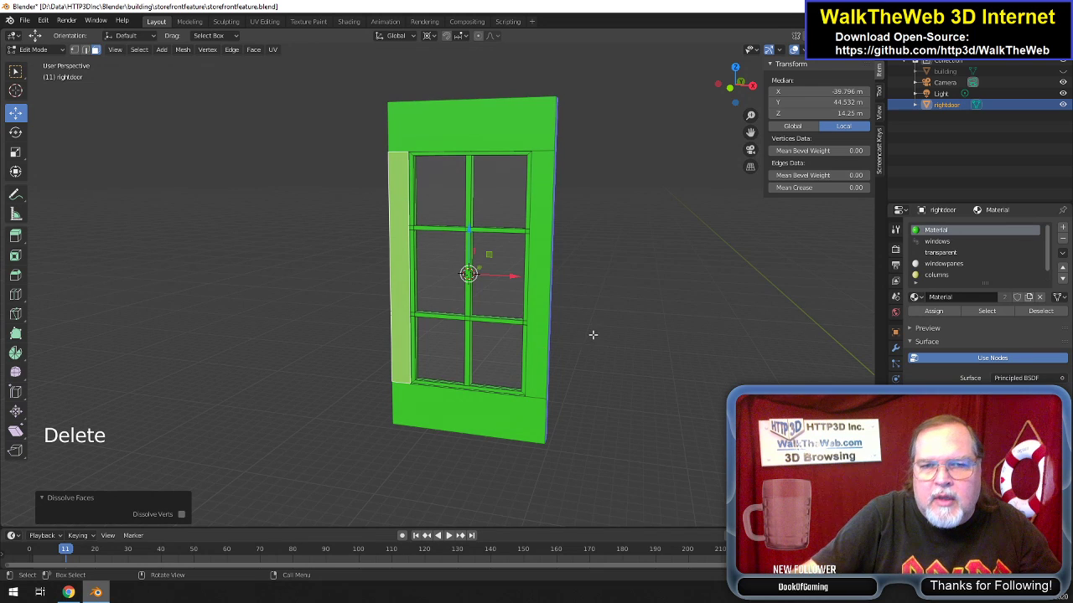
Select every blue face segment along the door's narrow side, from top to bottom, and dissolve them into one face.
scroll(593, 335, "up", 5)
scroll(595, 340, "down", 1)
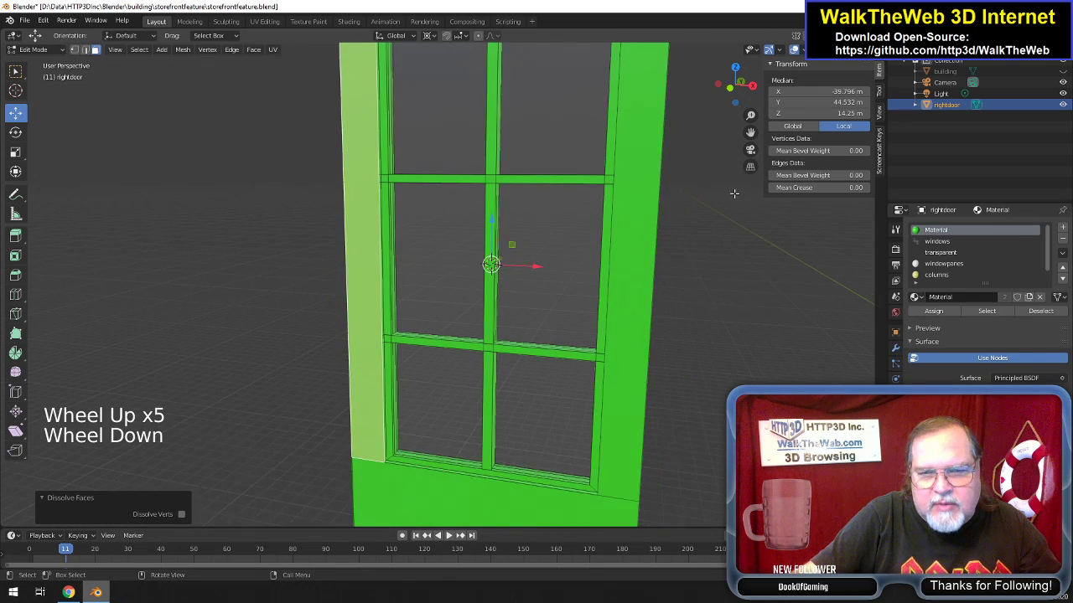
left_click_drag(736, 86, 700, 85)
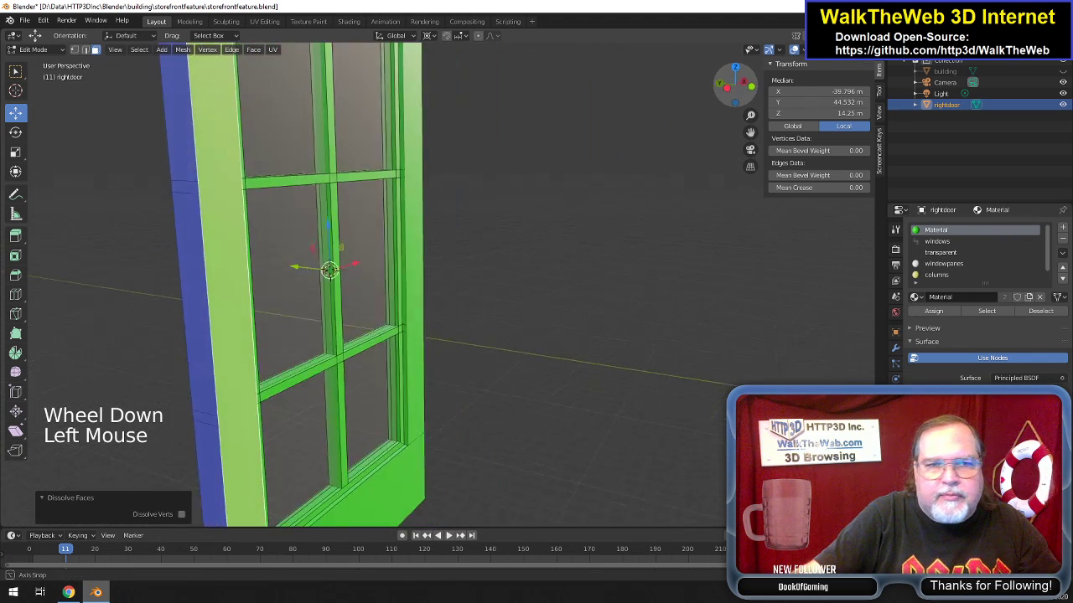
scroll(440, 177, "down", 3)
left_click(297, 103)
left_click(301, 208, "shift")
left_click(305, 234, "shift")
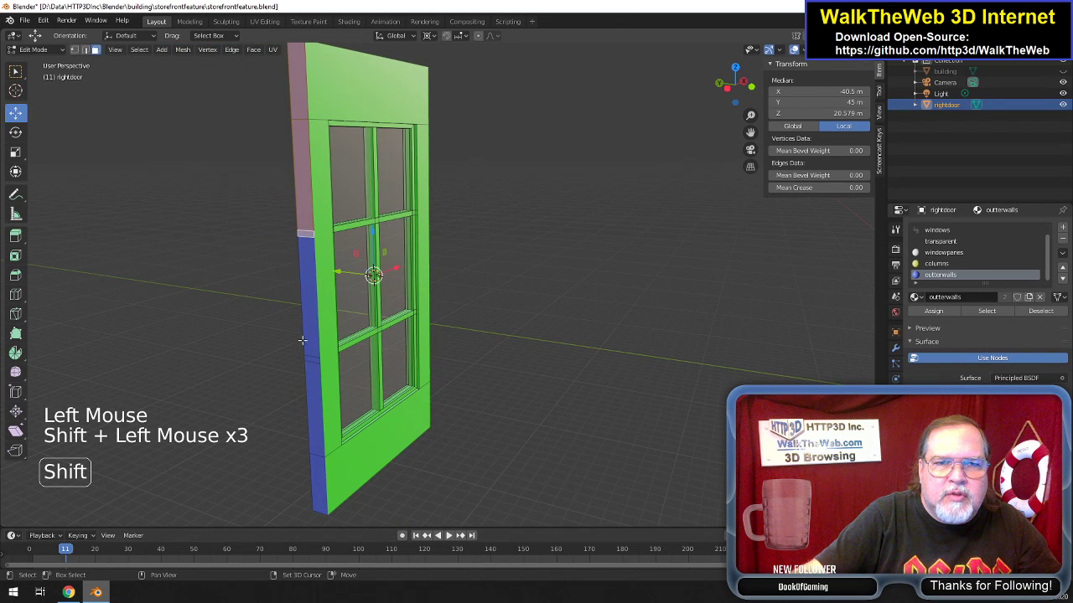
left_click(310, 336, "shift")
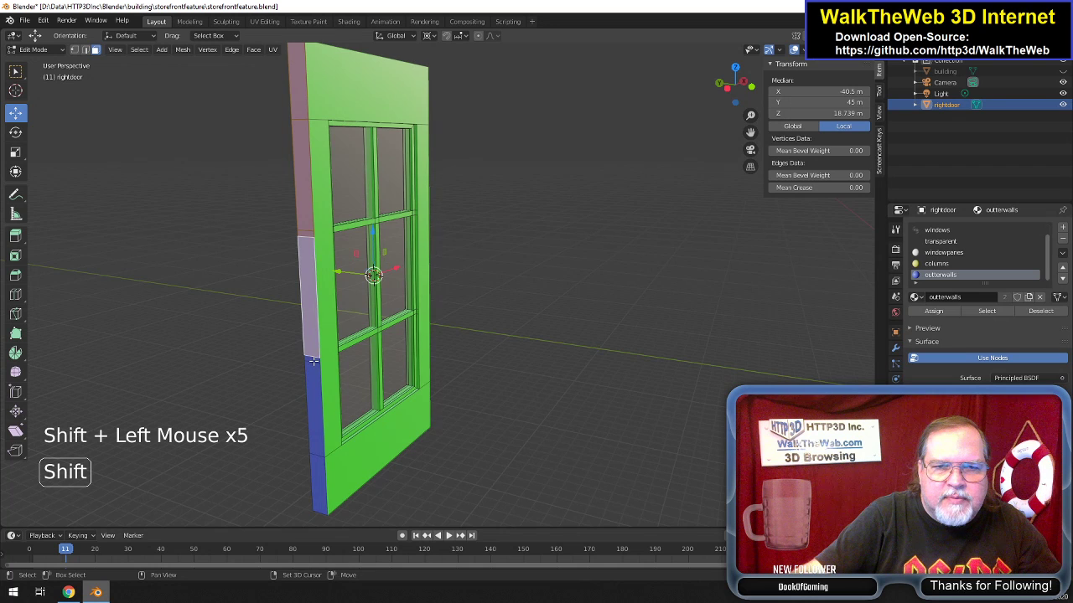
left_click(314, 397, "shift")
scroll(357, 491, "up", 1, "shift")
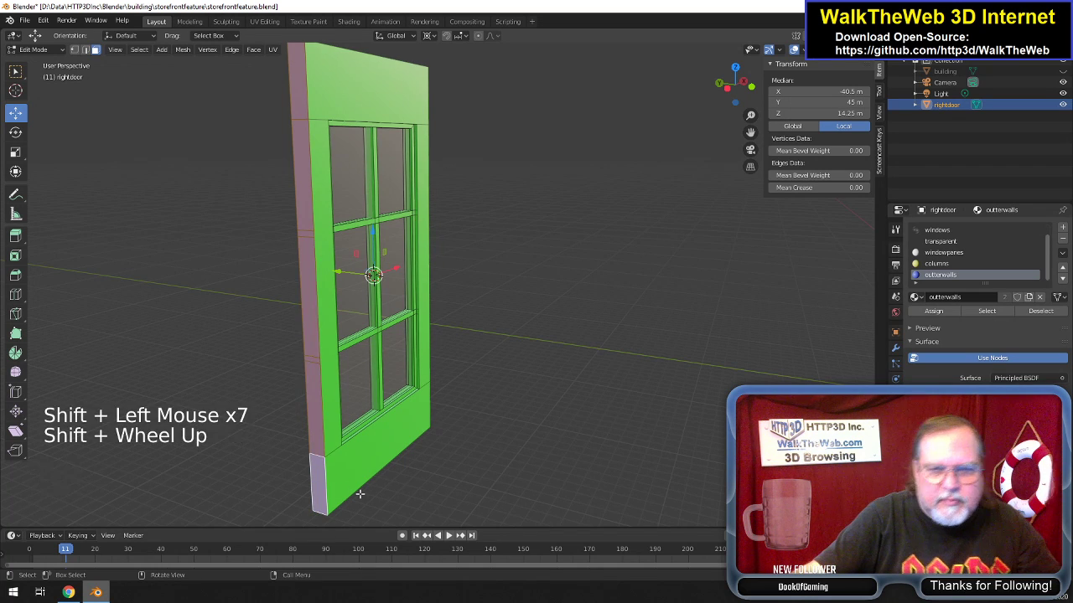
key("Delete")
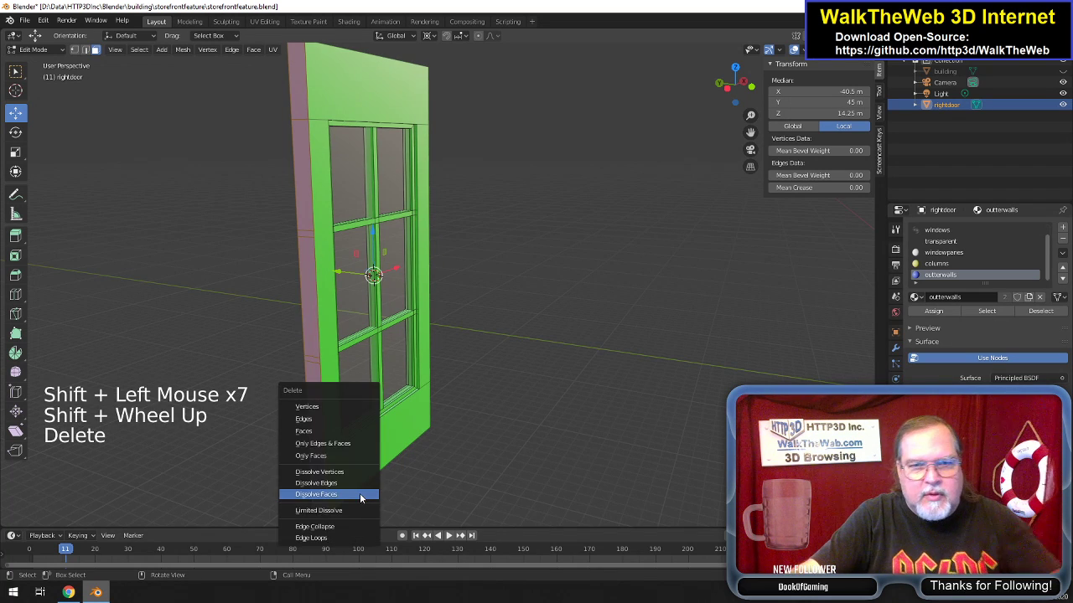
left_click(359, 493)
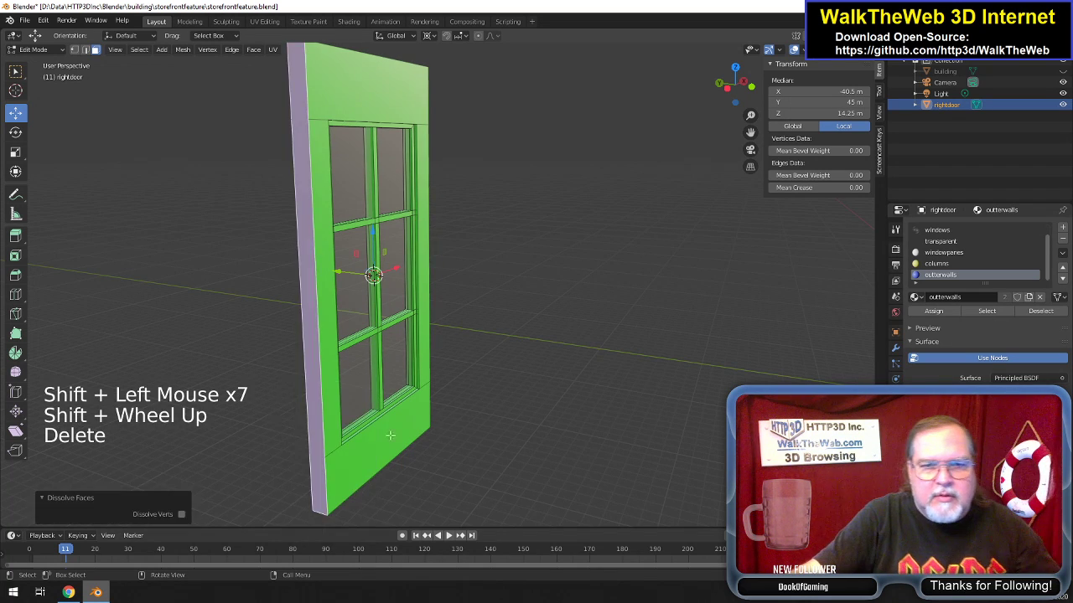
Select all the face segments on the door's underside and dissolve them into one face.
left_click_drag(735, 84, 718, 104)
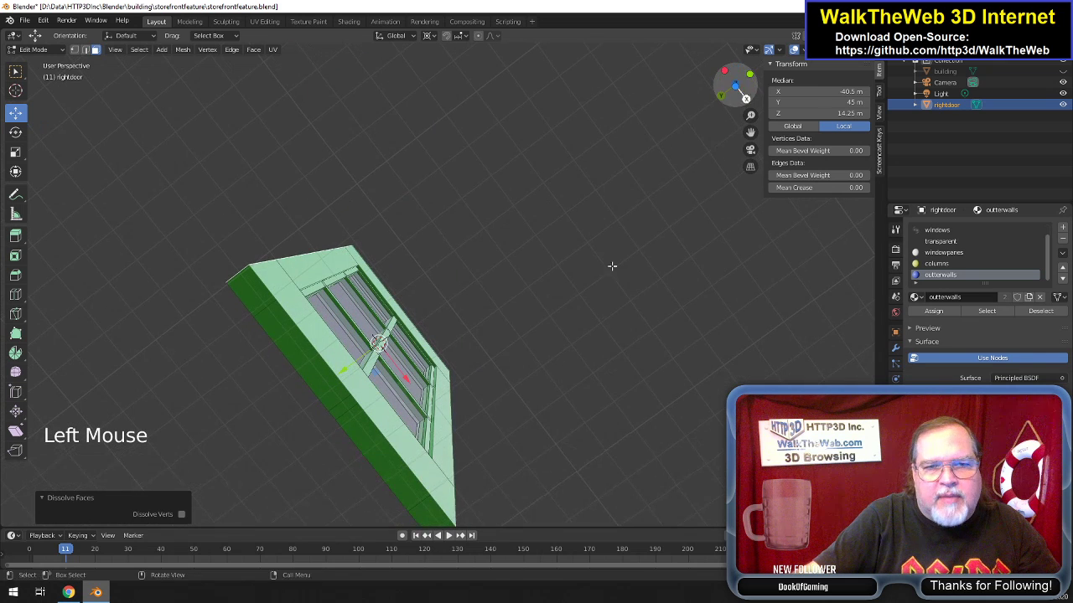
left_click(427, 519)
left_click(361, 429, "shift")
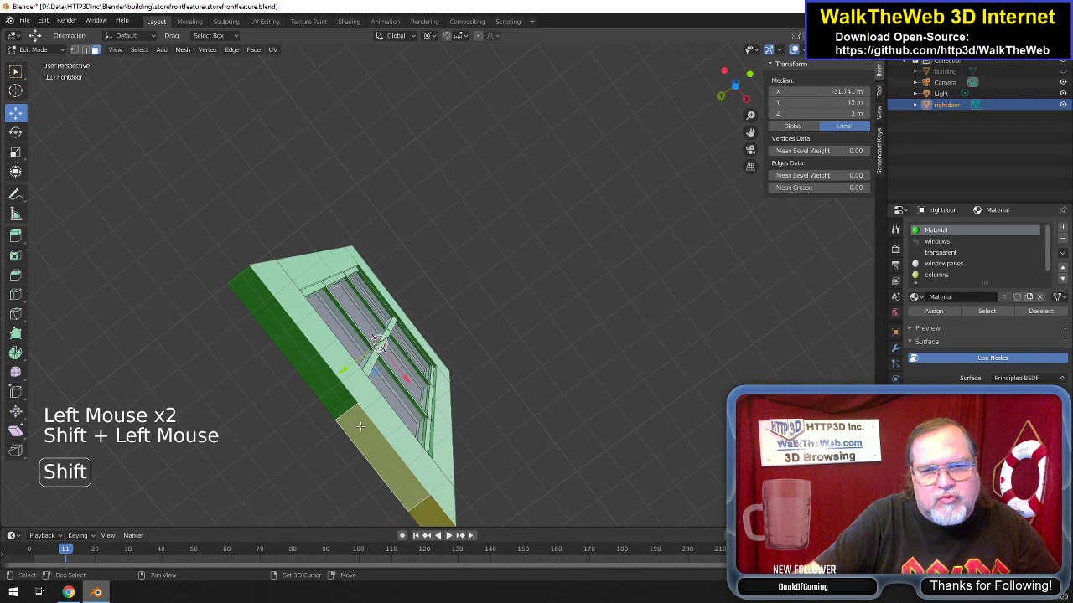
left_click(340, 405, "shift")
left_click(322, 381, "shift")
left_click(263, 291, "shift")
scroll(360, 398, "down", 1)
scroll(365, 400, "up", 1)
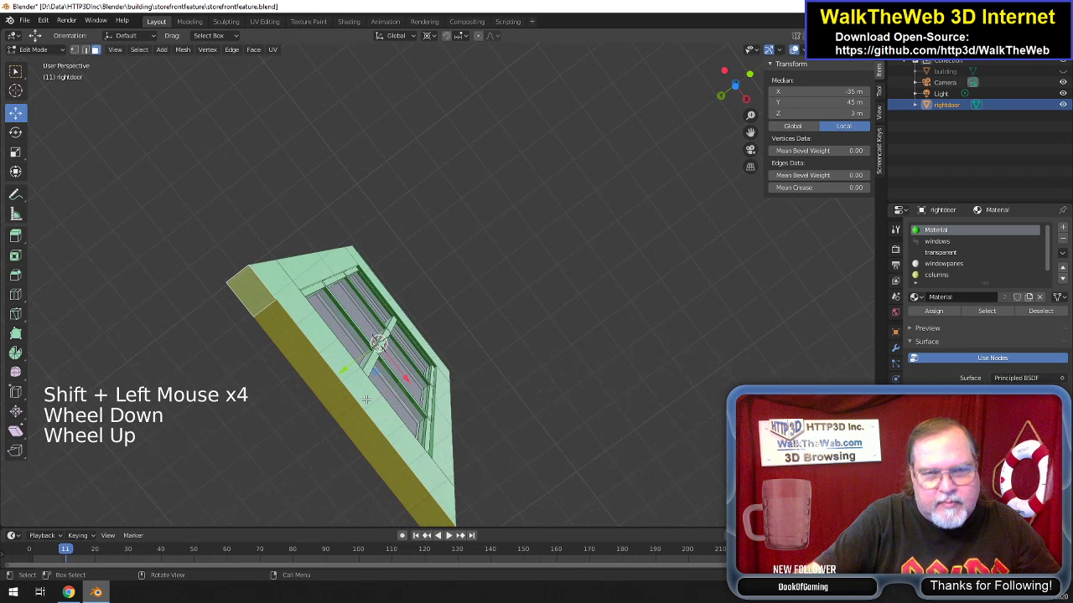
key("Delete")
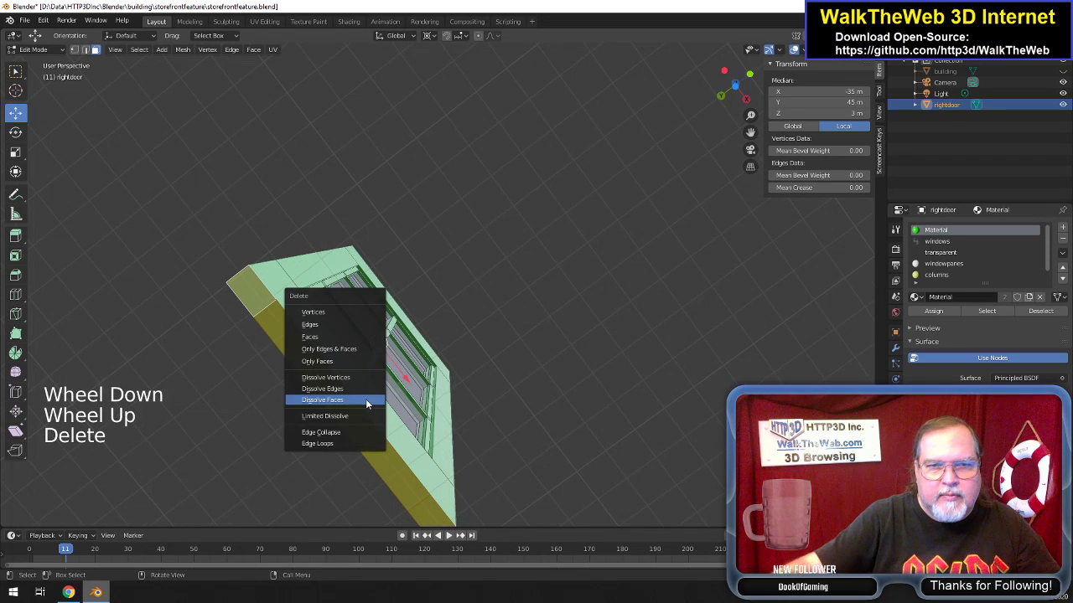
left_click(366, 400)
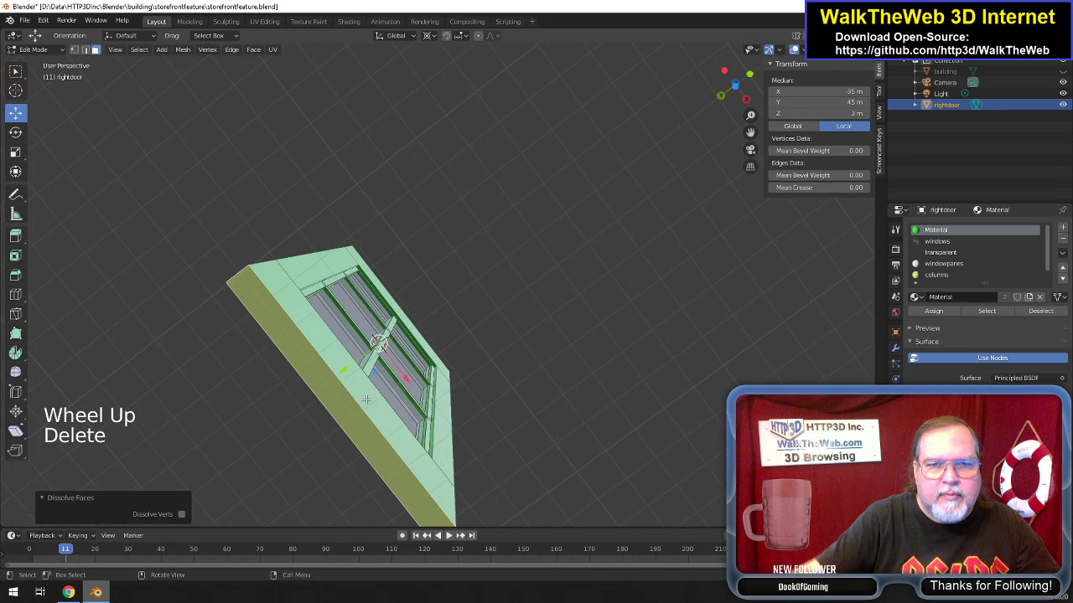
left_click_drag(735, 81, 918, 158)
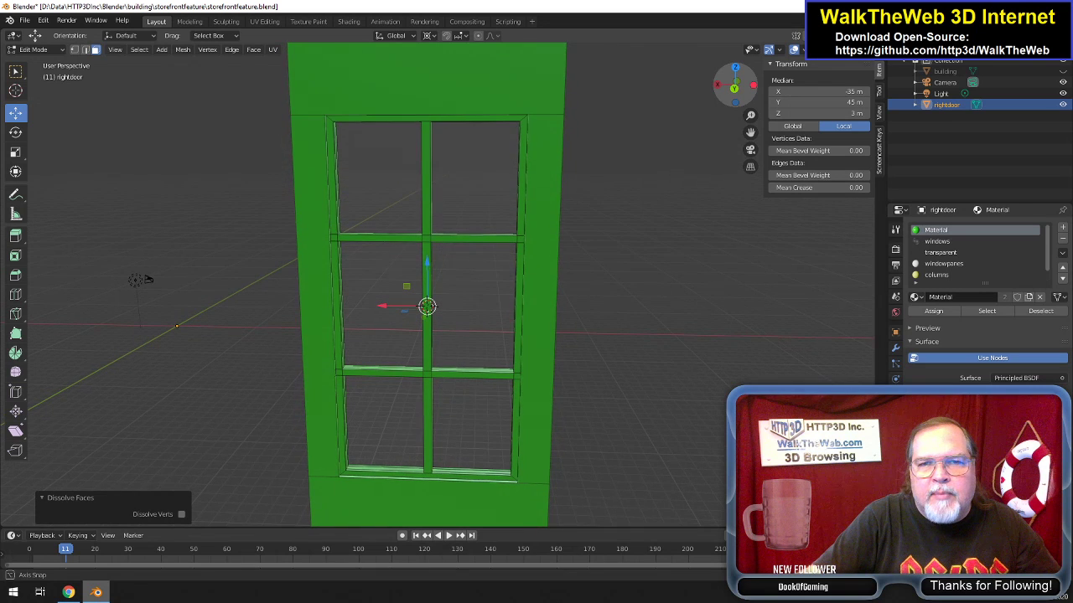
left_click_drag(735, 84, 736, 76)
scroll(677, 174, "up", 1)
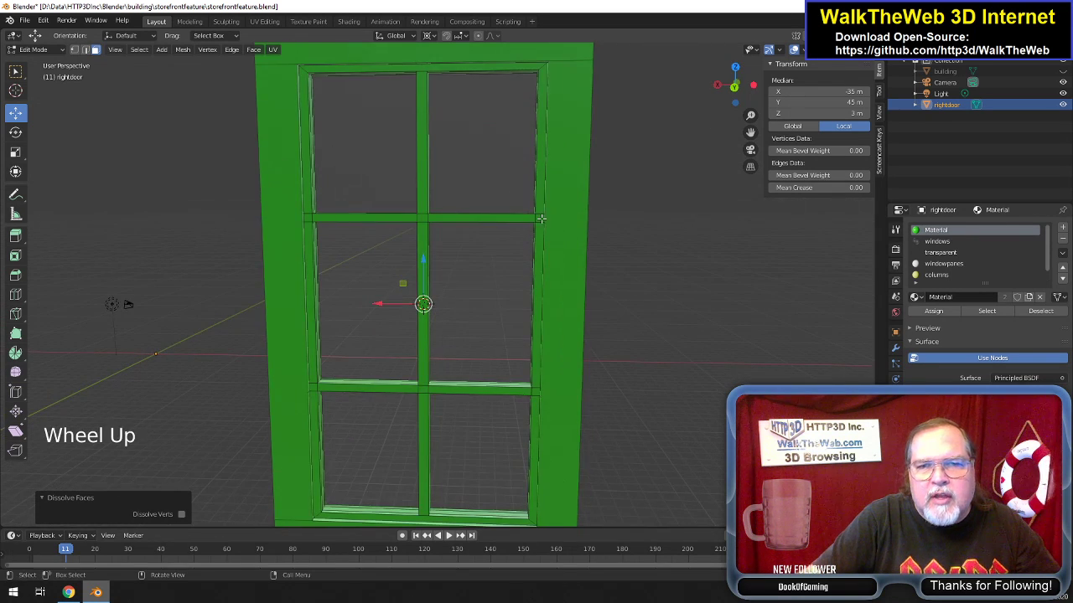
left_click(542, 220)
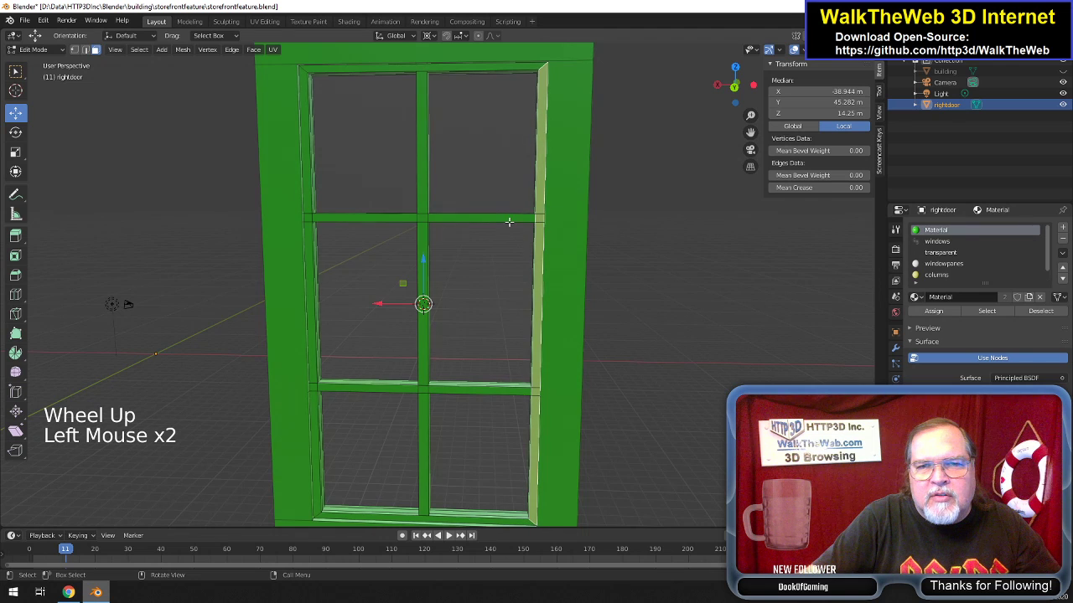
left_click(509, 220)
left_click(539, 219)
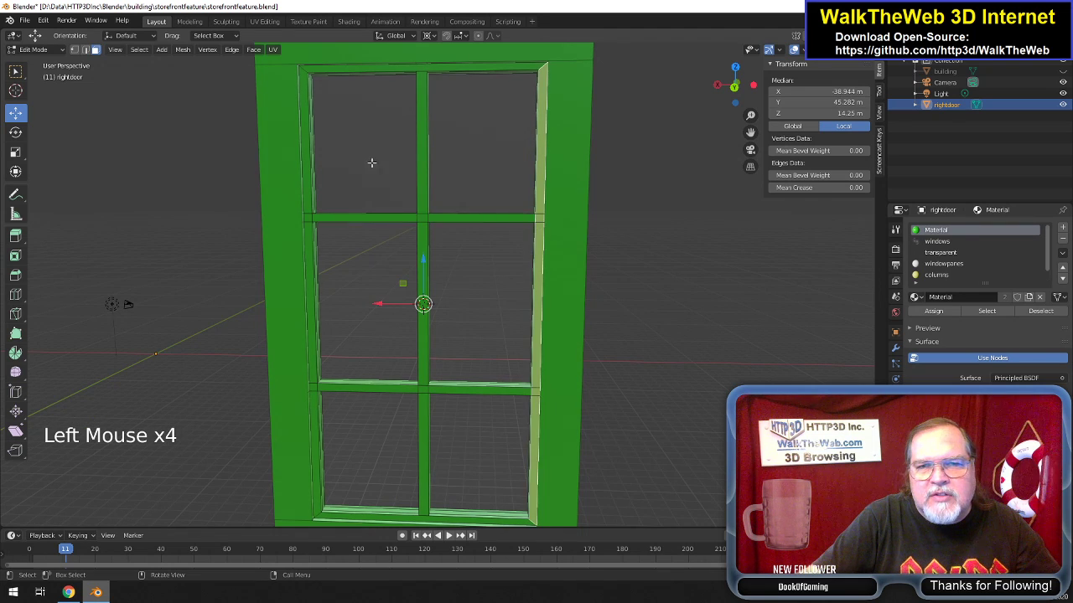
left_click(85, 50)
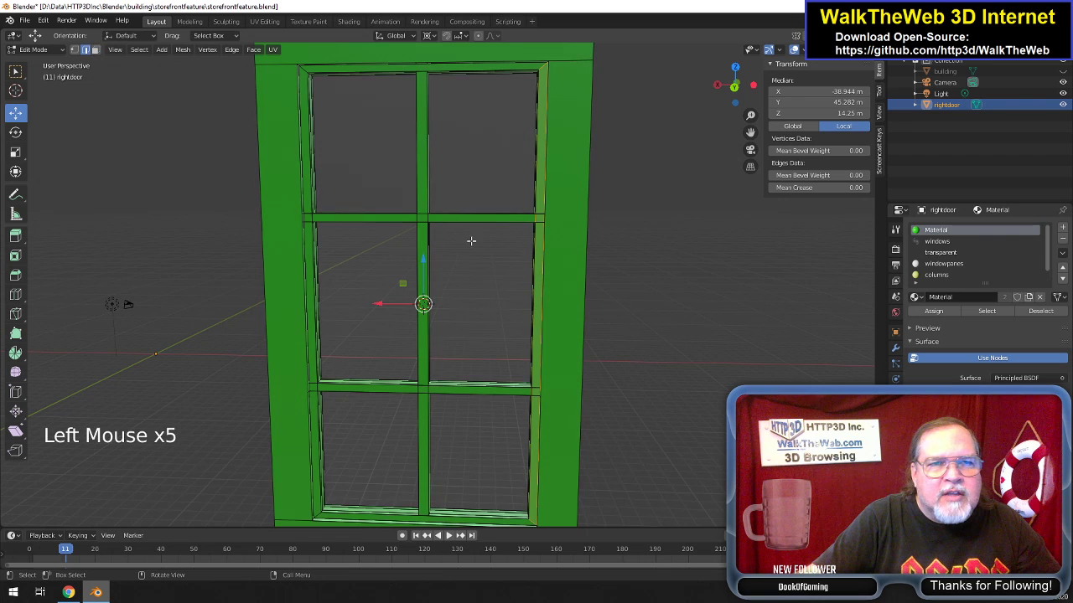
left_click(541, 219)
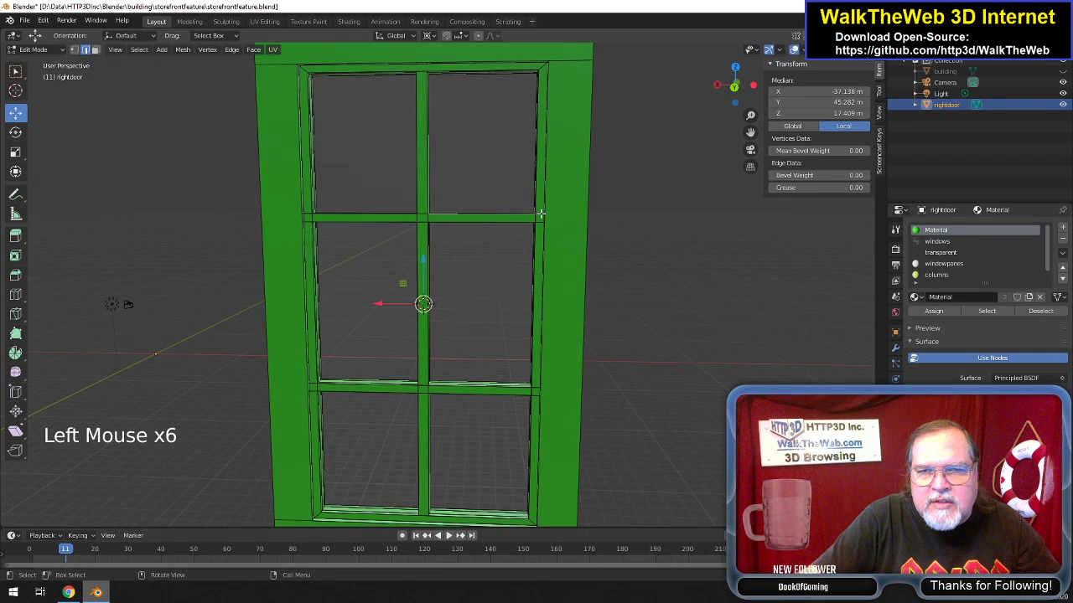
scroll(605, 225, "up", 3)
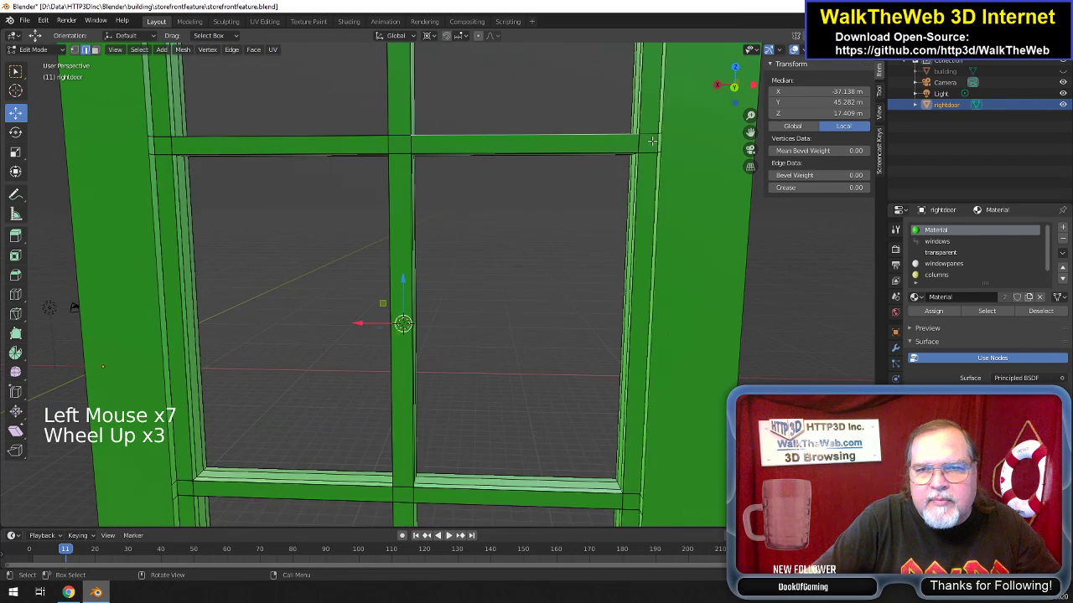
left_click(655, 146)
left_click(648, 155)
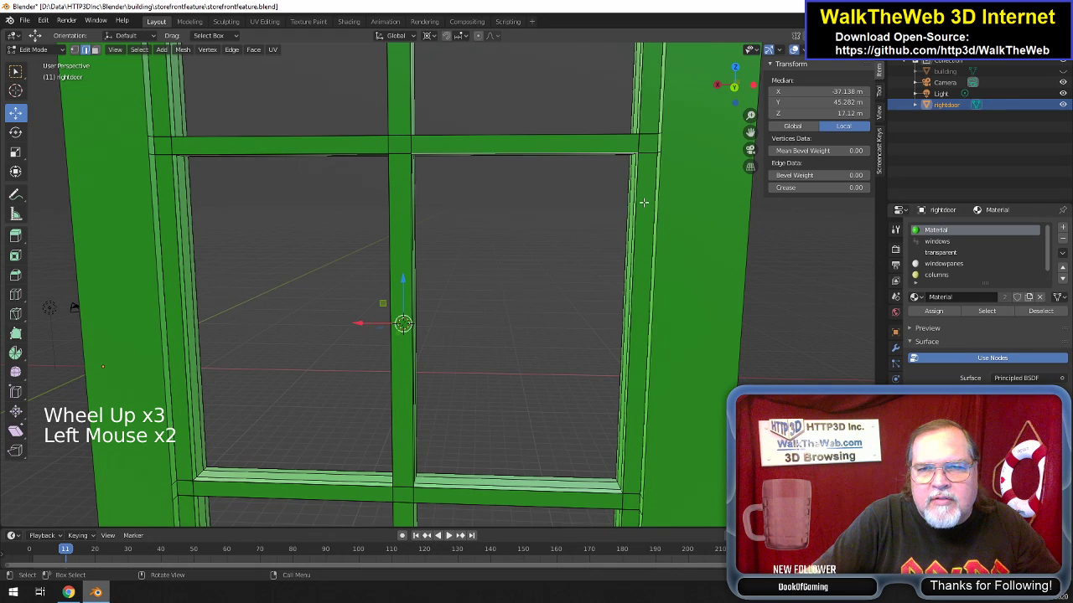
scroll(643, 202, "down", 3)
In face select mode, dissolve the five segments of the narrow vertical window-frame strip on the door's back side into one face.
left_click_drag(734, 85, 742, 176)
left_click(606, 356)
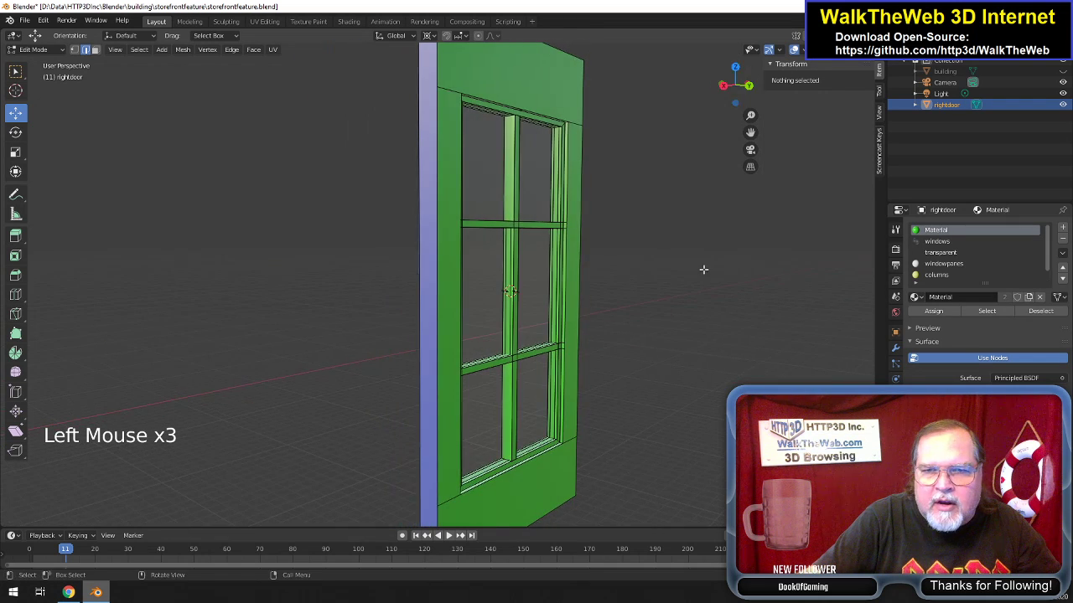
scroll(688, 300, "up", 1)
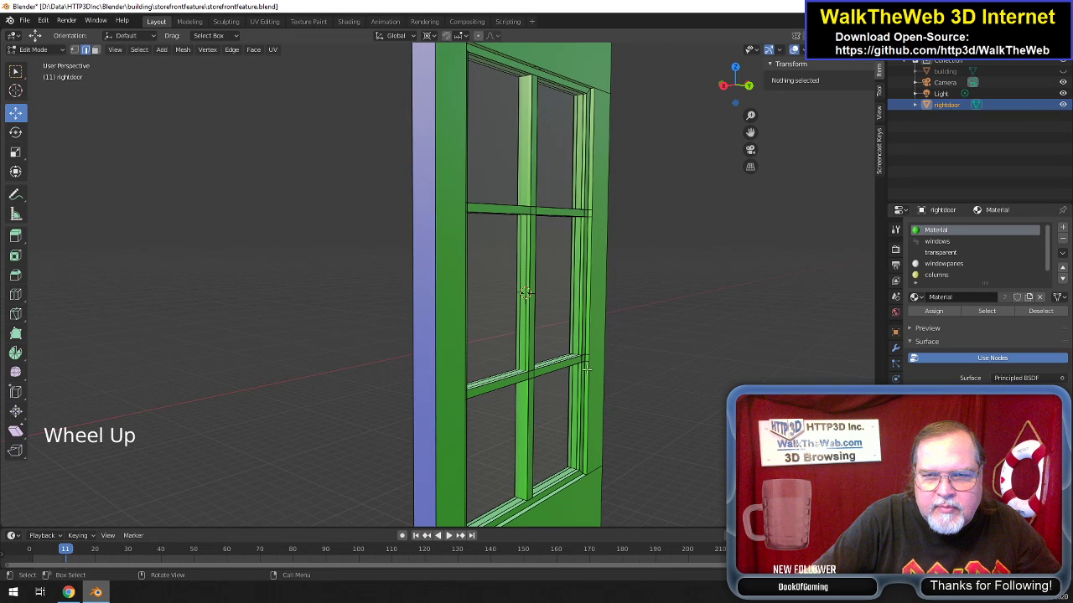
left_click(94, 50)
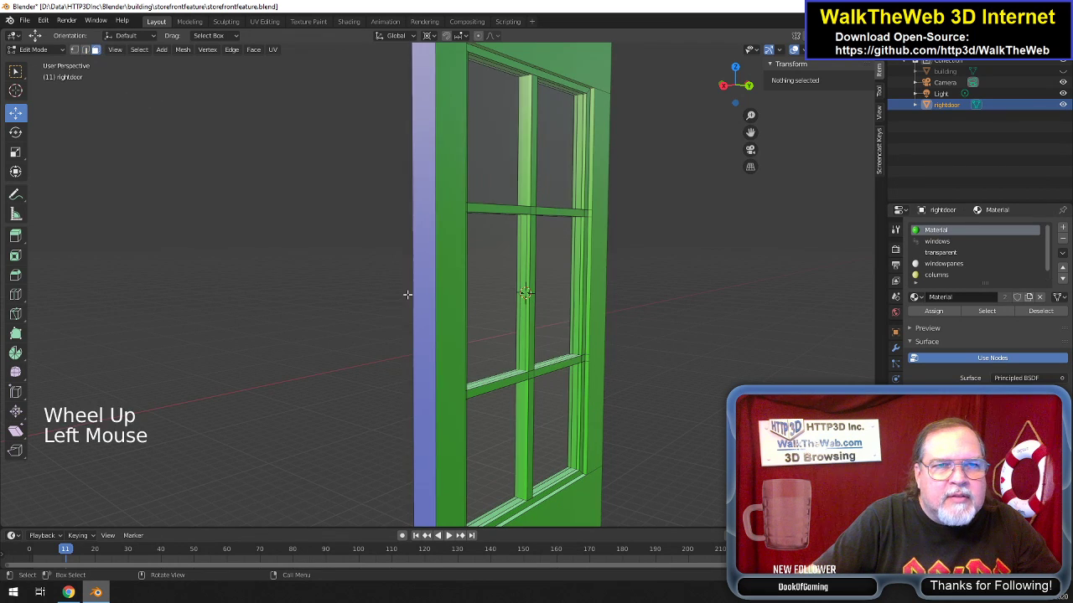
left_click(587, 376)
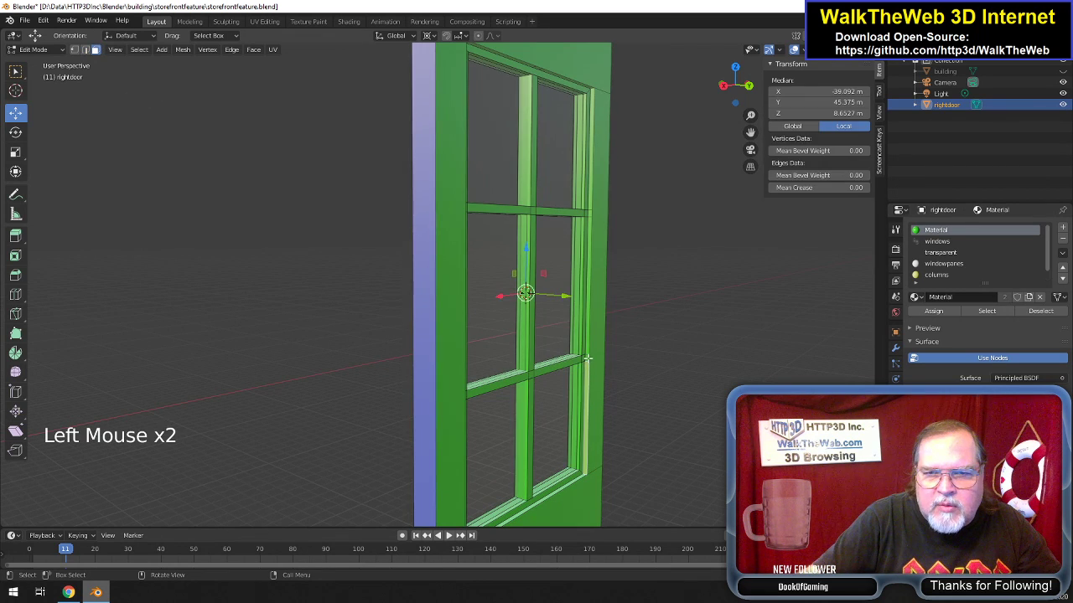
key("shift")
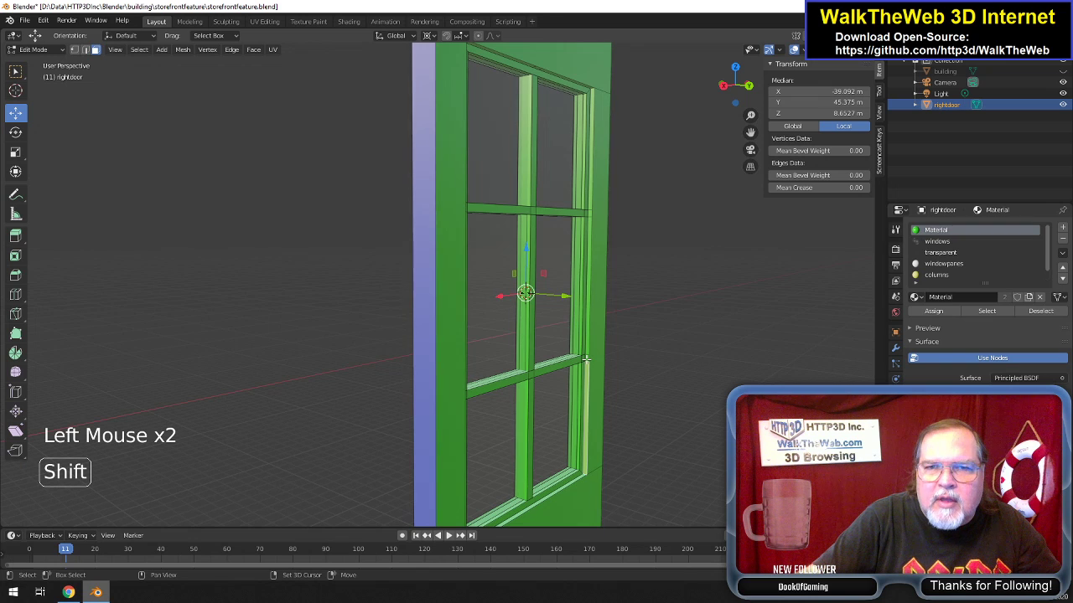
left_click(586, 358, "shift")
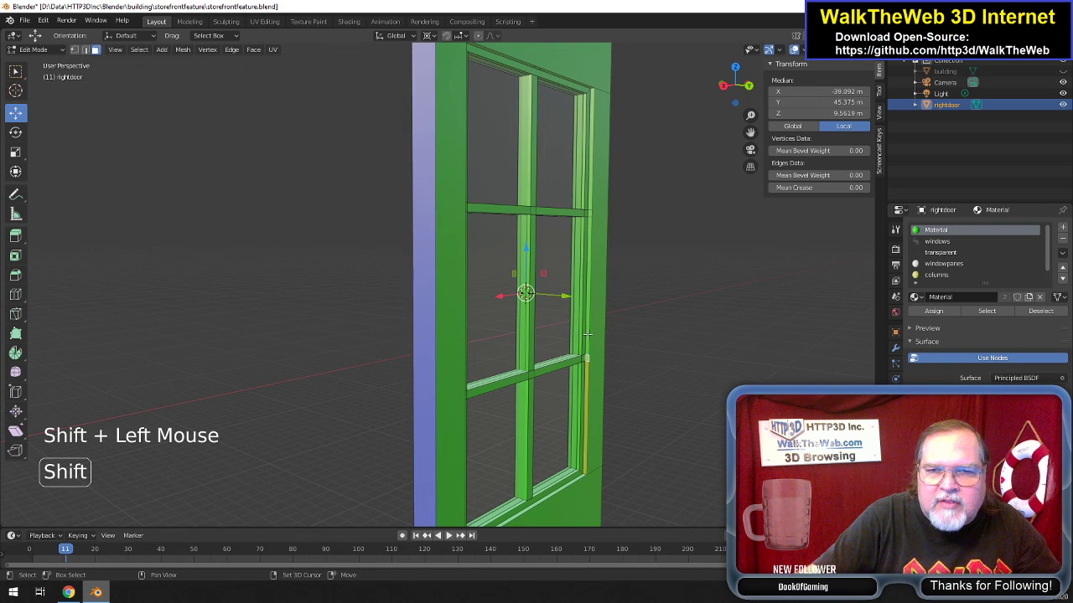
left_click(589, 277, "shift")
left_click(590, 213, "shift")
left_click(590, 191, "shift")
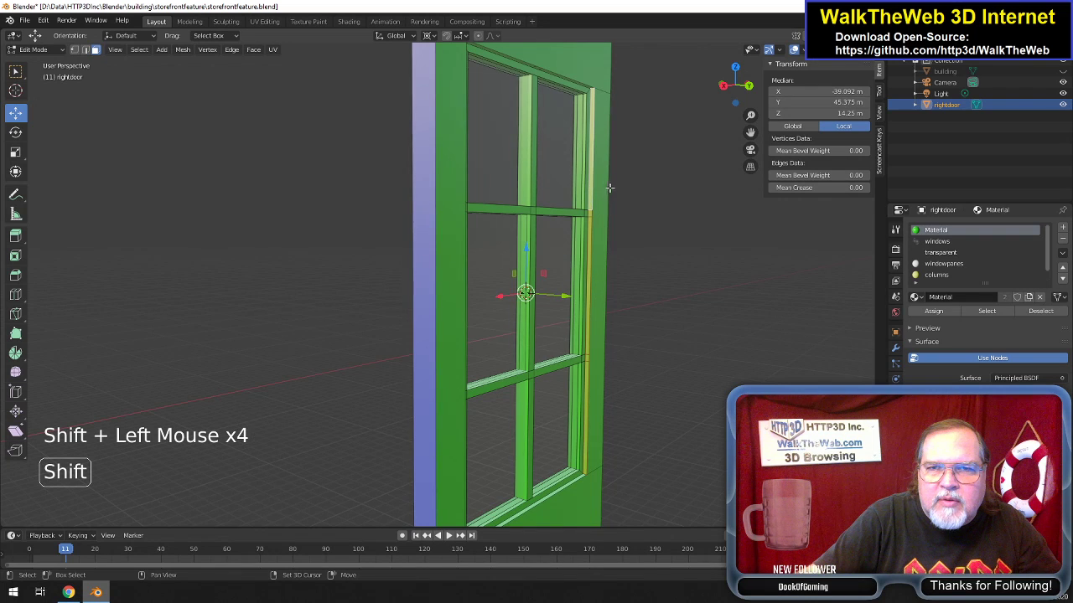
key("Delete")
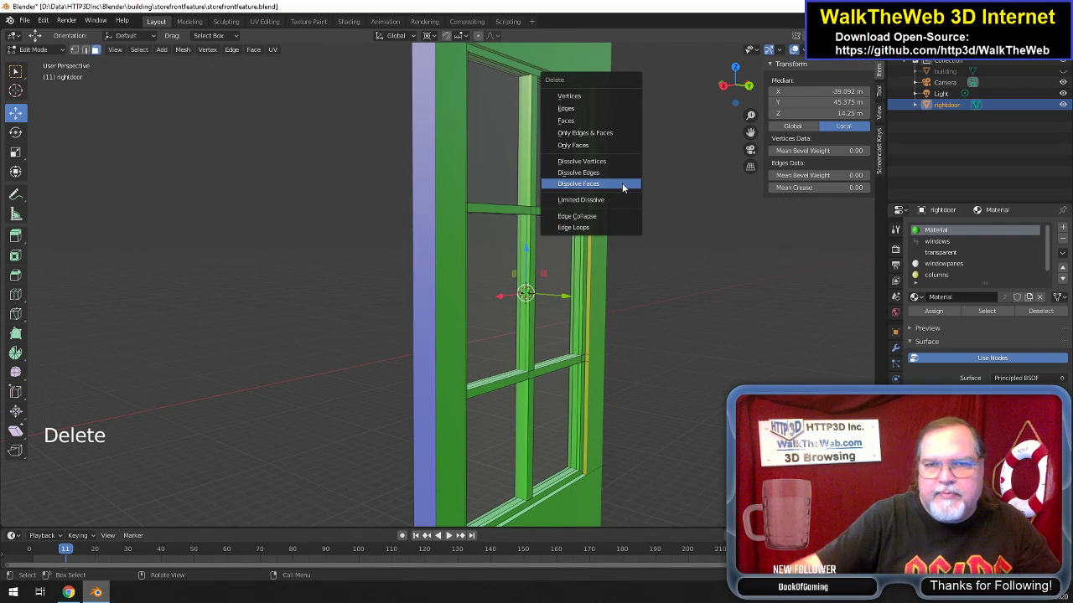
left_click(622, 183)
Dissolve the five segments of the left narrow vertical window-frame strip on the door's front side into one face.
left_click_drag(735, 85, 823, 97)
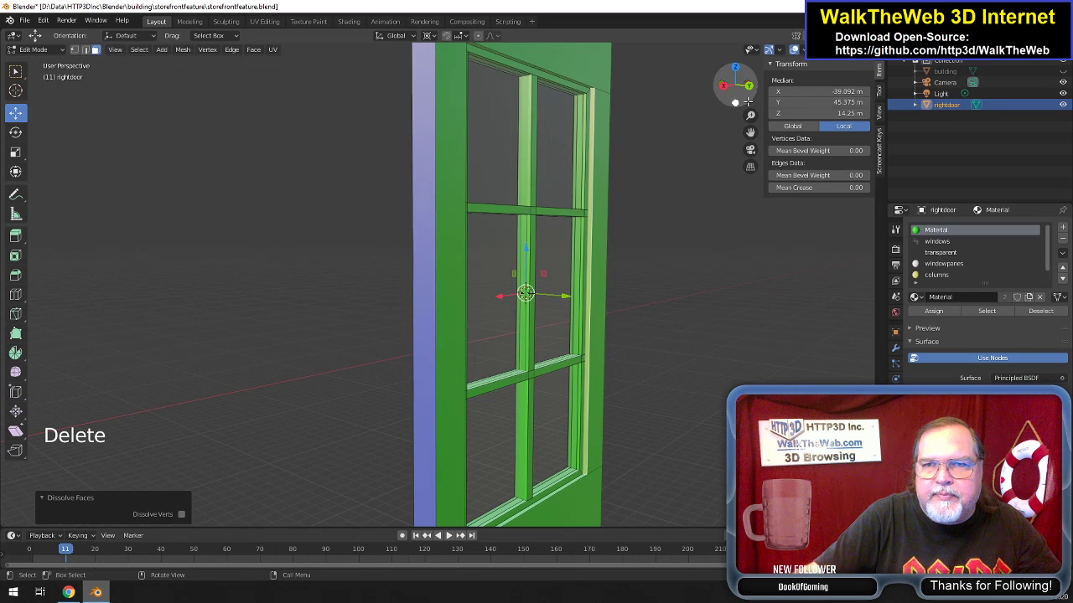
scroll(678, 172, "up", 3)
scroll(678, 172, "down", 2)
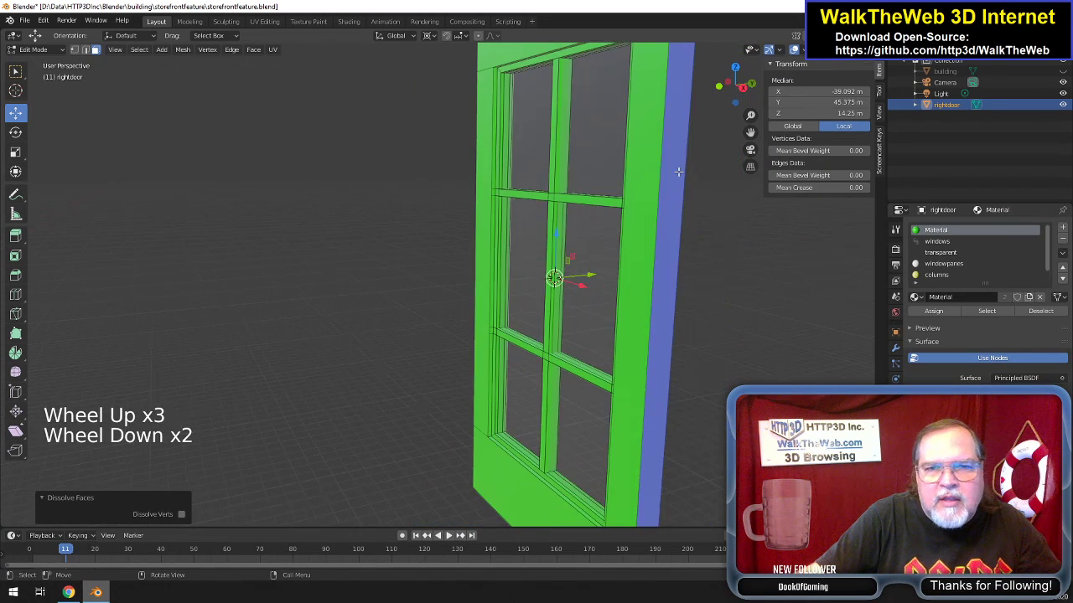
left_click(495, 105)
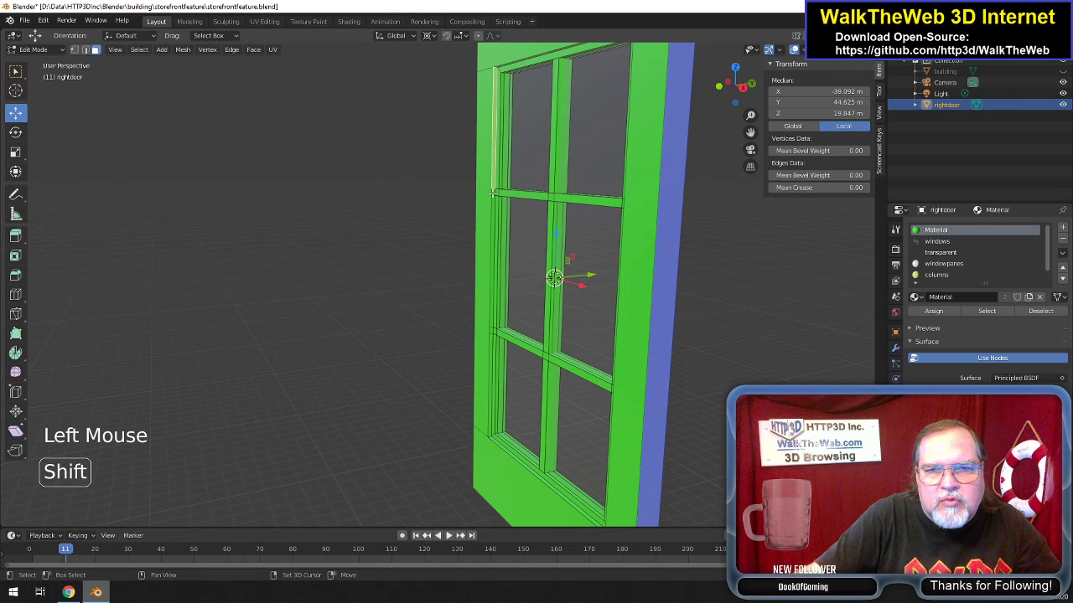
left_click(493, 192, "shift")
left_click(489, 293, "shift")
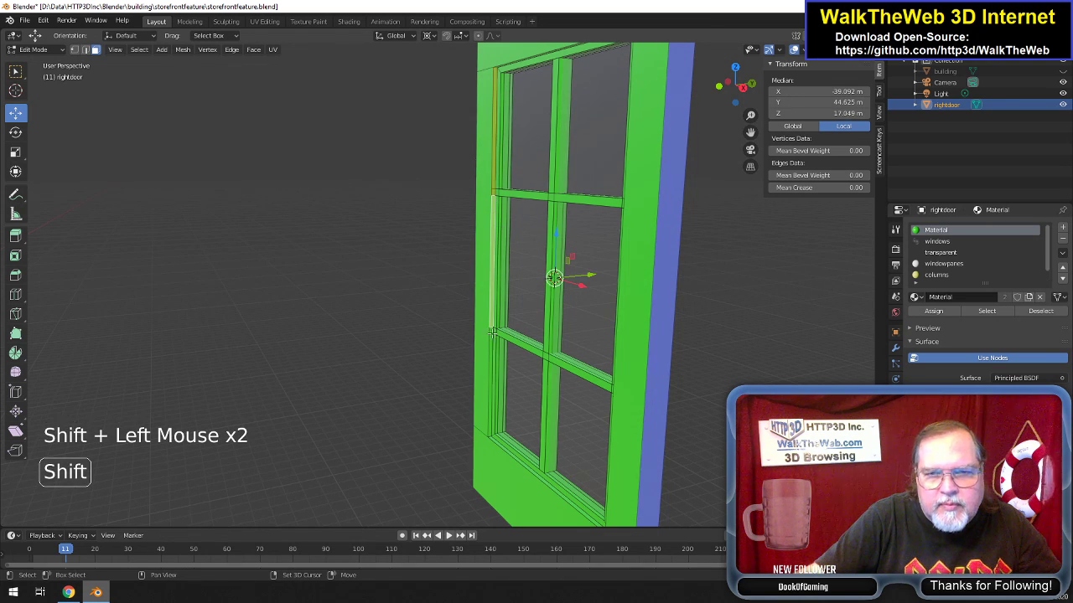
left_click(490, 368, "shift")
key("Delete")
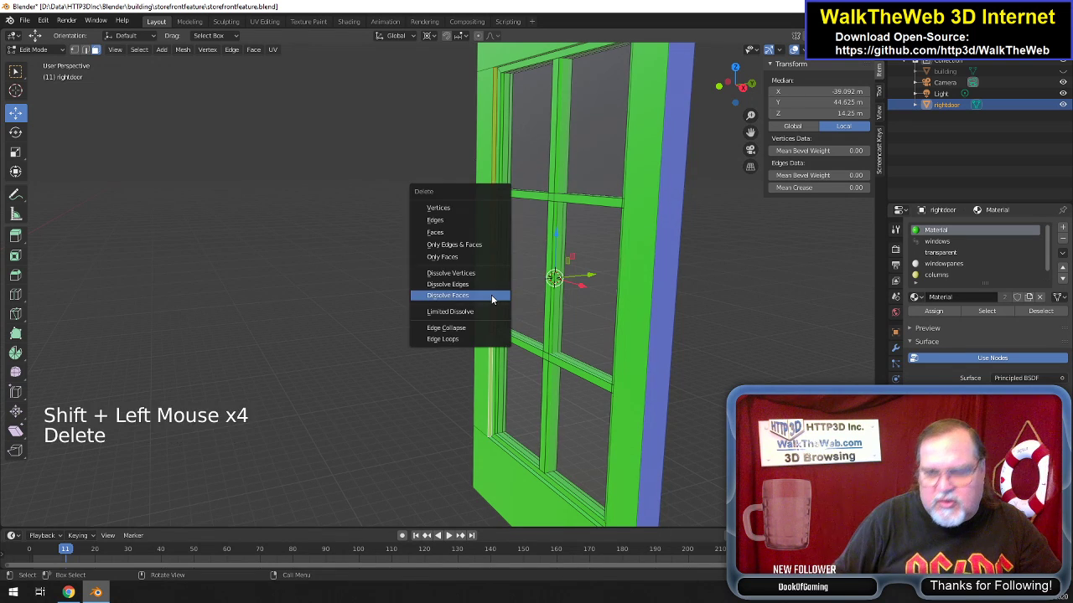
left_click(490, 295)
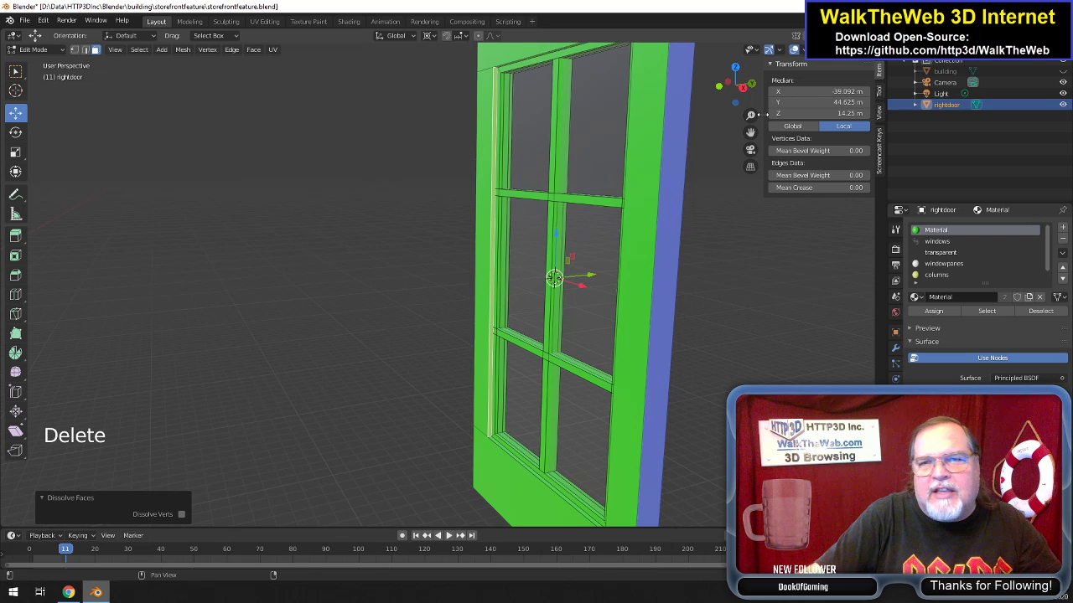
Dissolve the five segments of the right narrow vertical window-frame strip on the door's front side into one face.
left_click_drag(745, 101, 745, 100)
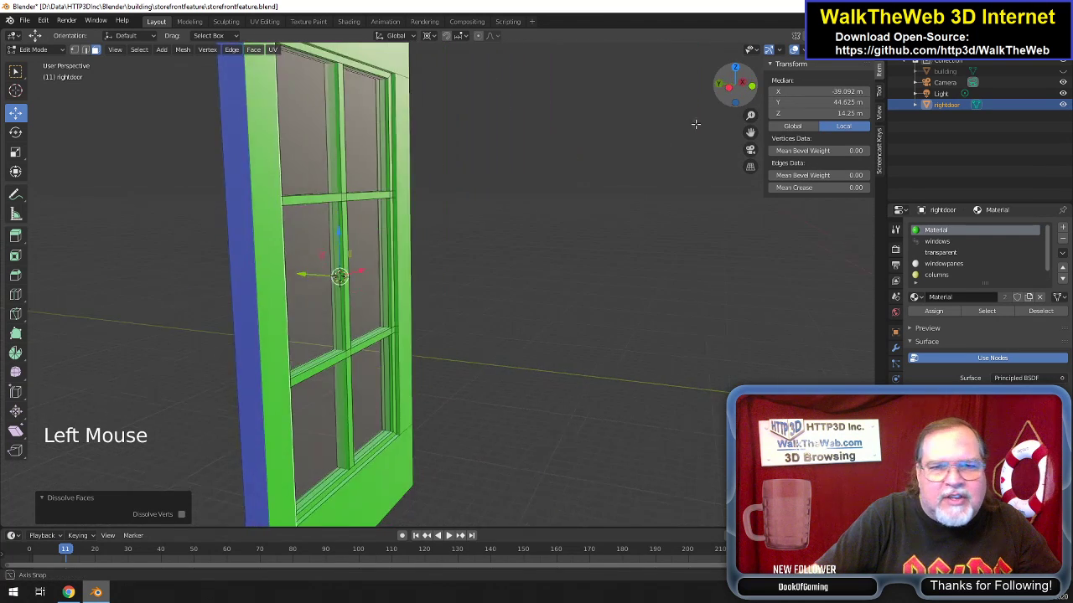
scroll(636, 150, "up", 2)
scroll(632, 152, "down", 1)
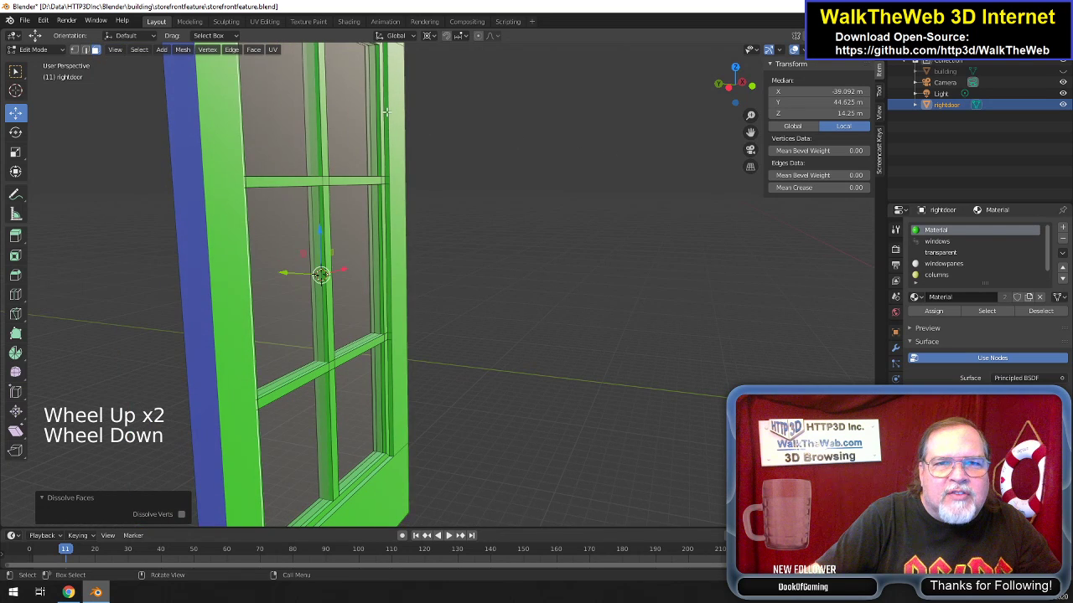
left_click(385, 114)
left_click(387, 117, "shift")
left_click(390, 270, "shift")
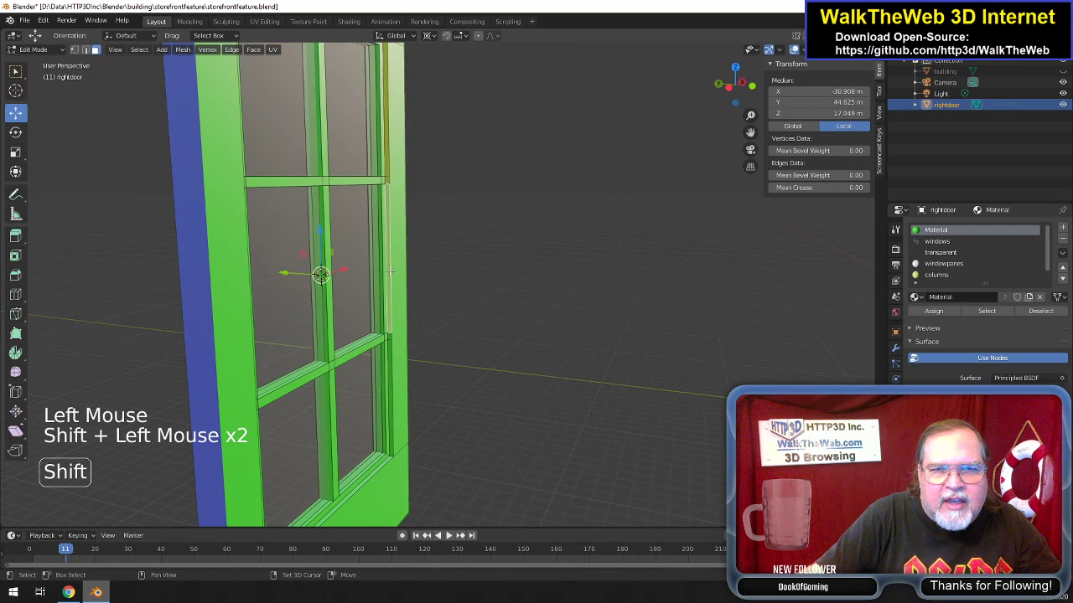
left_click(389, 360, "shift")
key("Delete")
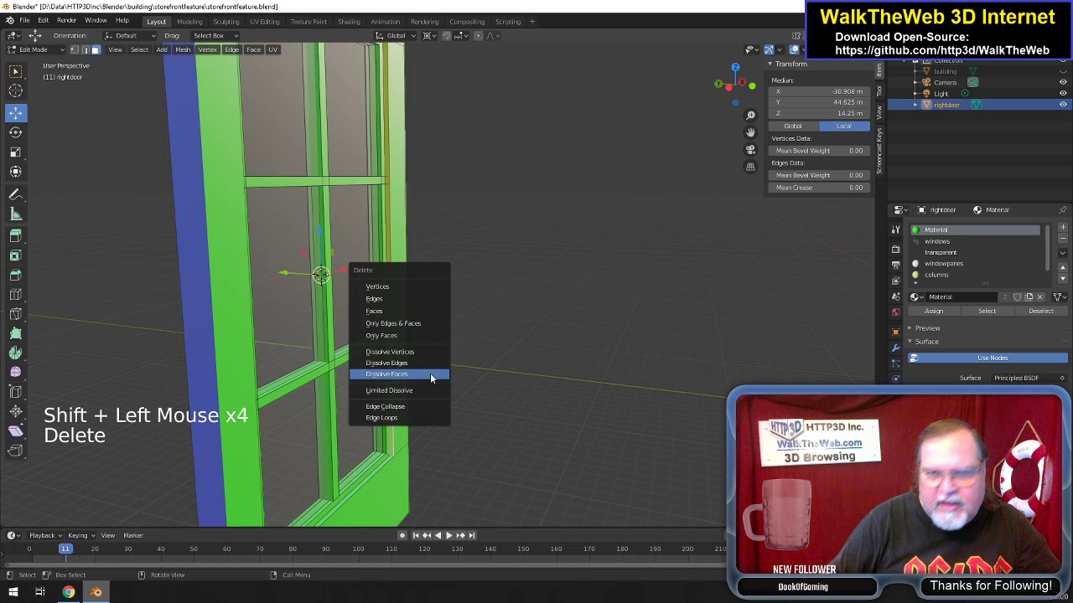
left_click(430, 373)
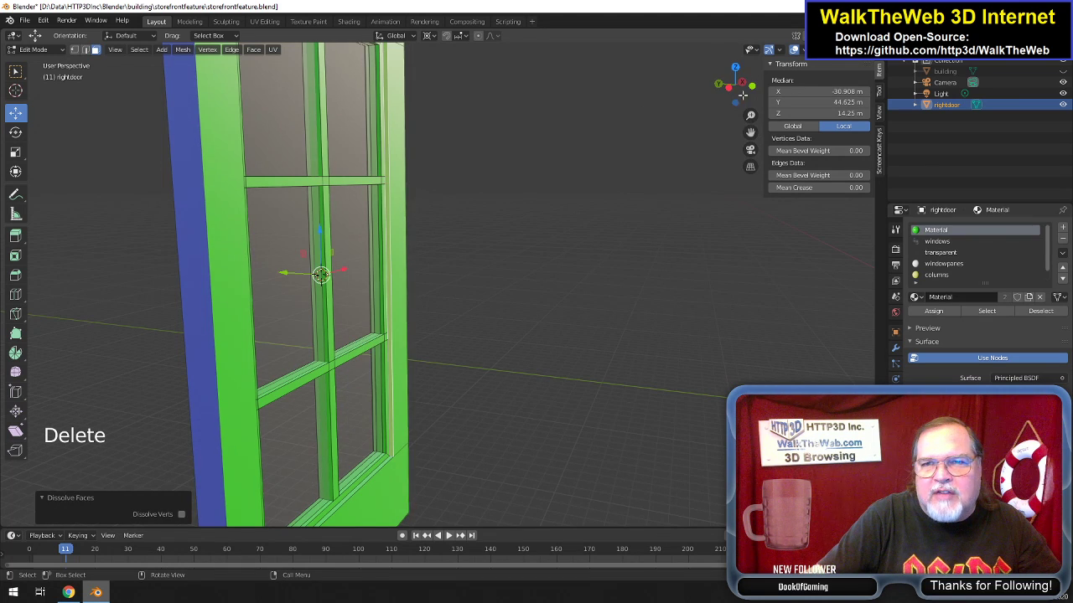
Dissolve all segments of the remaining narrow vertical window-frame strip on the door's back side into one face, then clear the selection.
left_click_drag(743, 95, 419, 147)
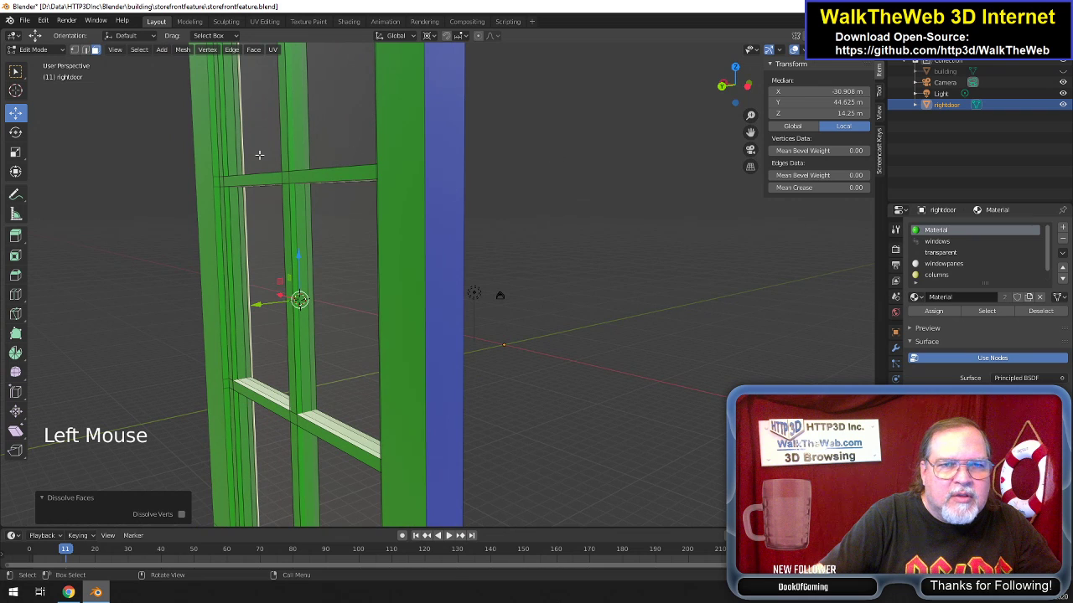
double_click(215, 155)
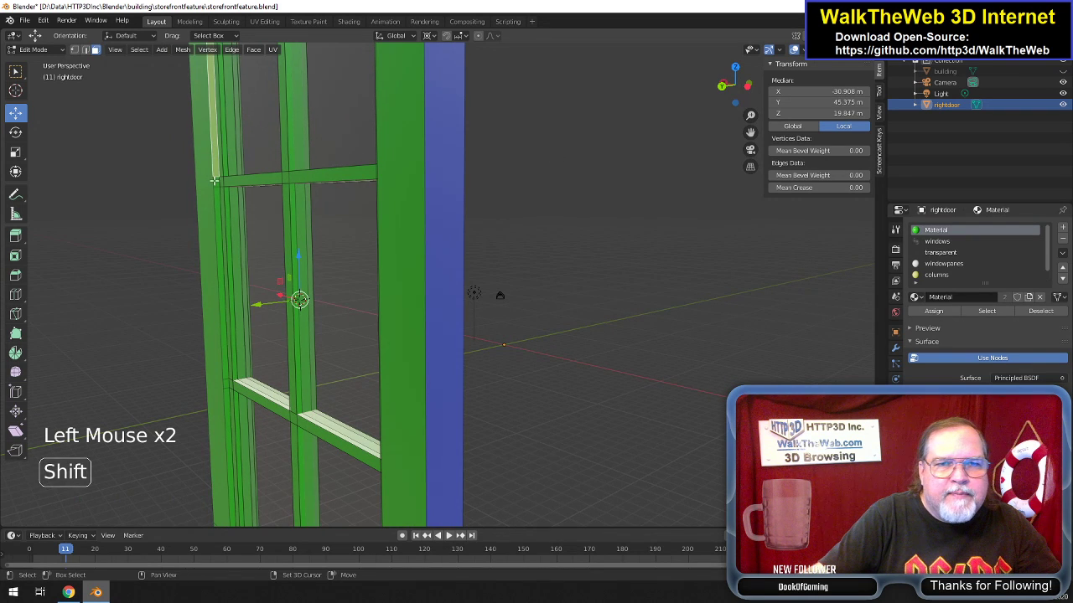
left_click(215, 183, "shift")
left_click(216, 190, "shift")
left_click(223, 370, "shift")
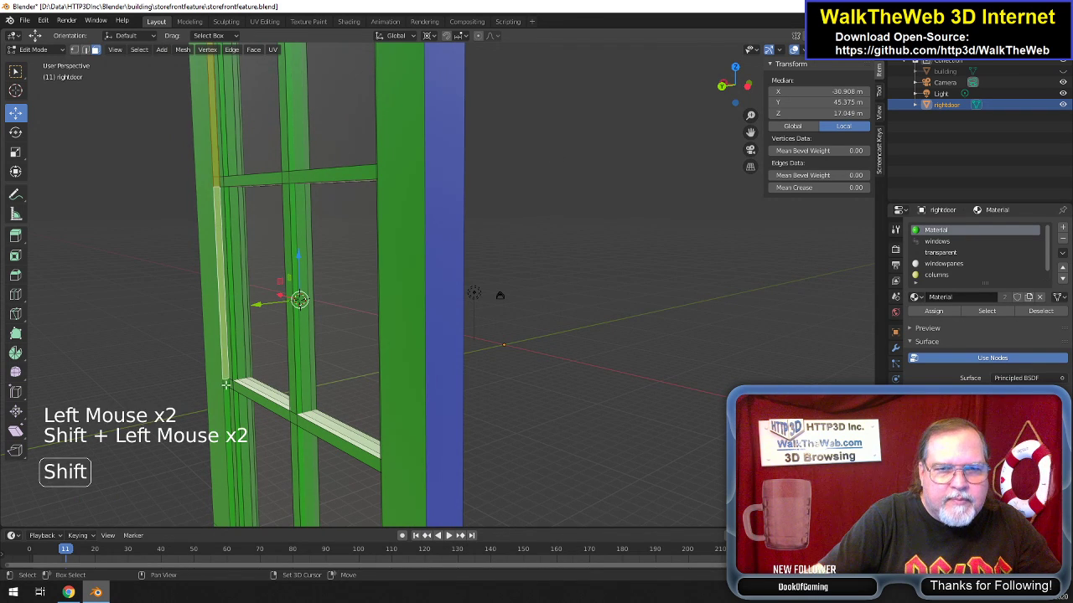
left_click(224, 385, "shift")
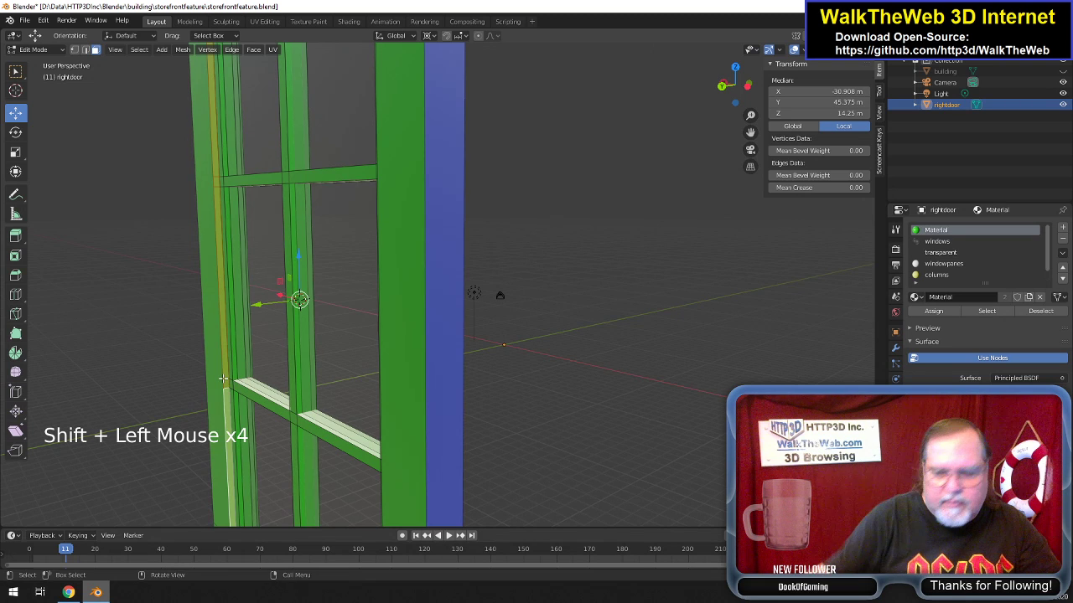
key("Delete")
left_click(224, 382)
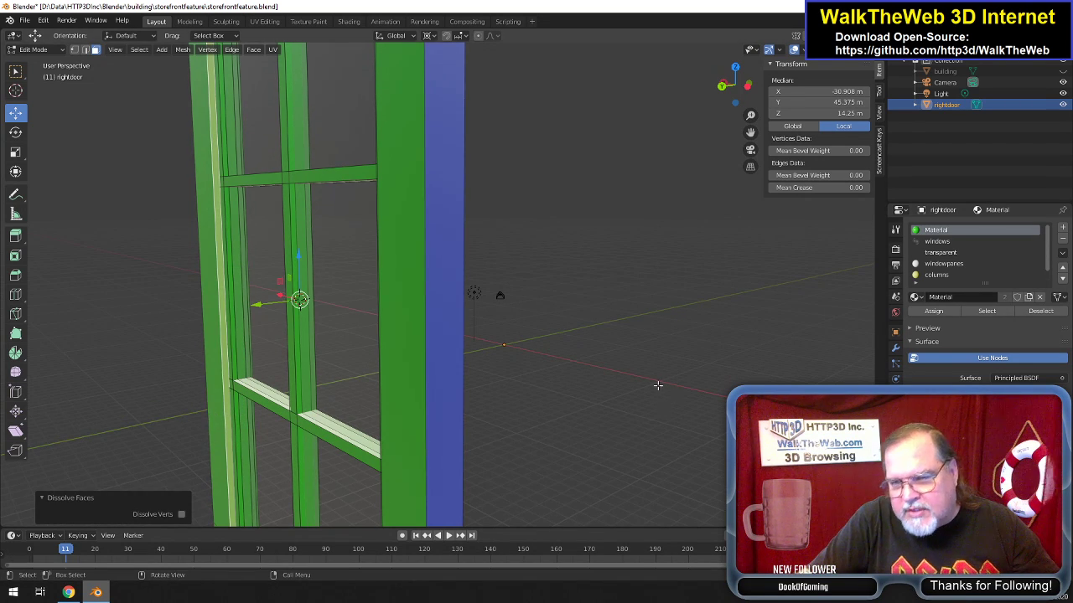
left_click(637, 387)
Dissolve the three segments of the narrow horizontal strip above the windows on the door's back side into one face.
scroll(614, 383, "down", 1)
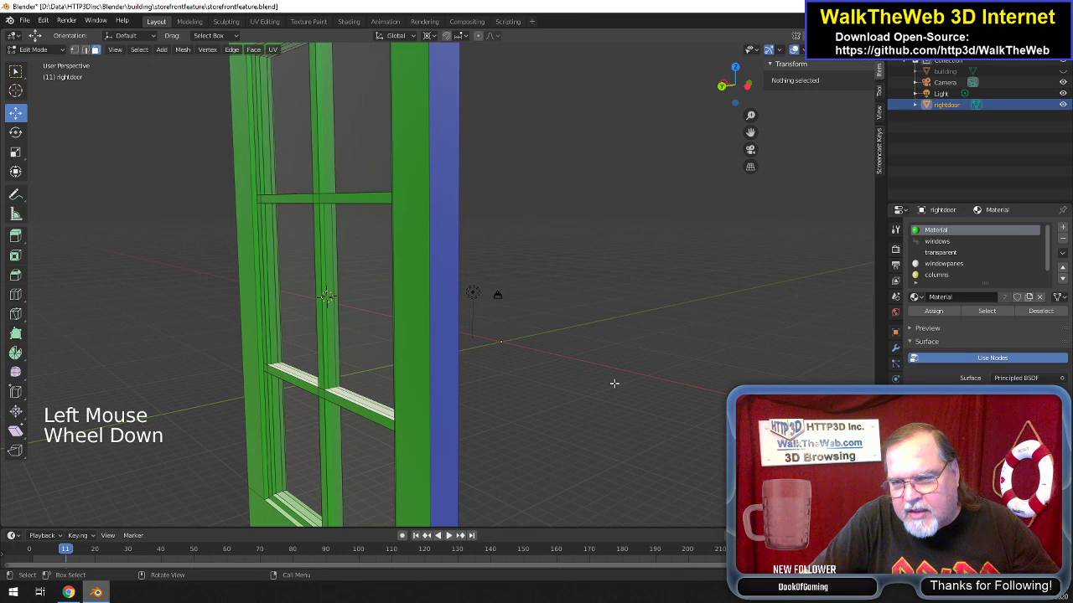
scroll(614, 383, "down", 2)
scroll(614, 383, "up", 2)
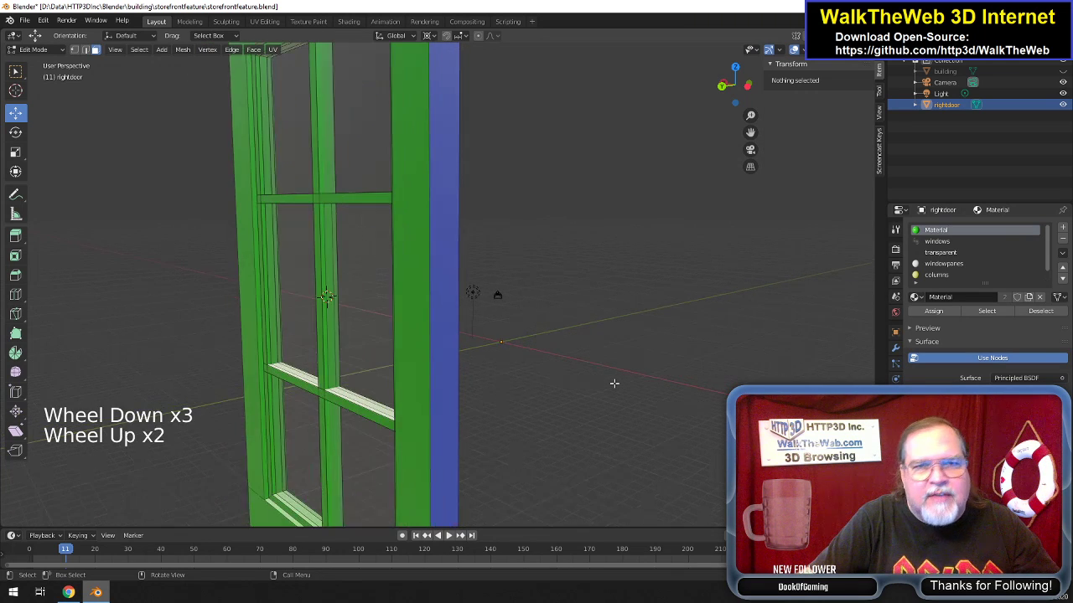
left_click_drag(735, 99, 809, 60)
left_click_drag(750, 131, 772, 182)
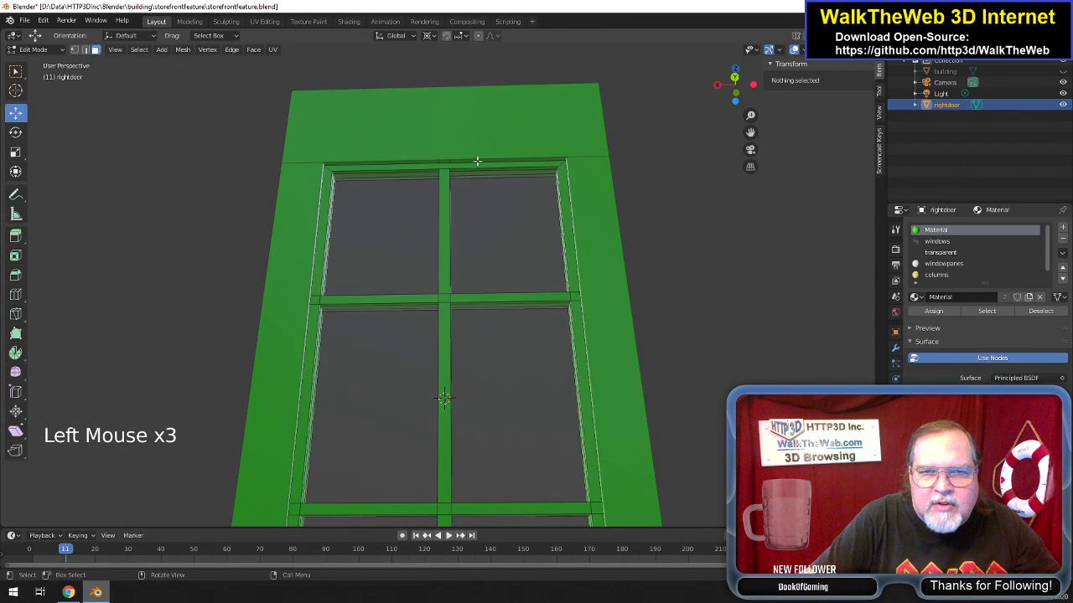
left_click(477, 161)
left_click(444, 161, "shift")
left_click(438, 163, "shift")
key("Delete")
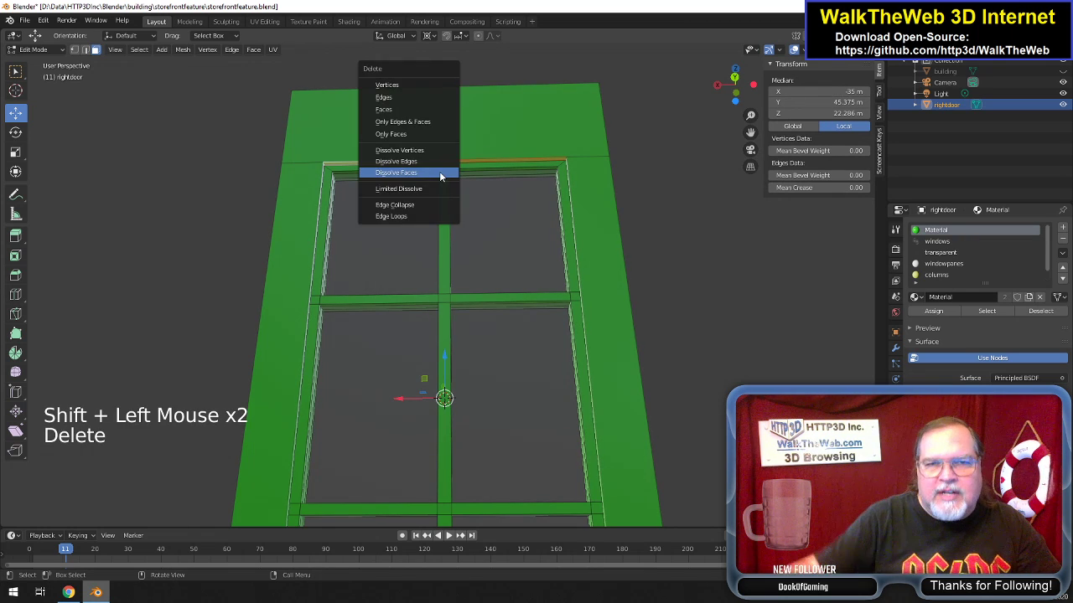
left_click(439, 173)
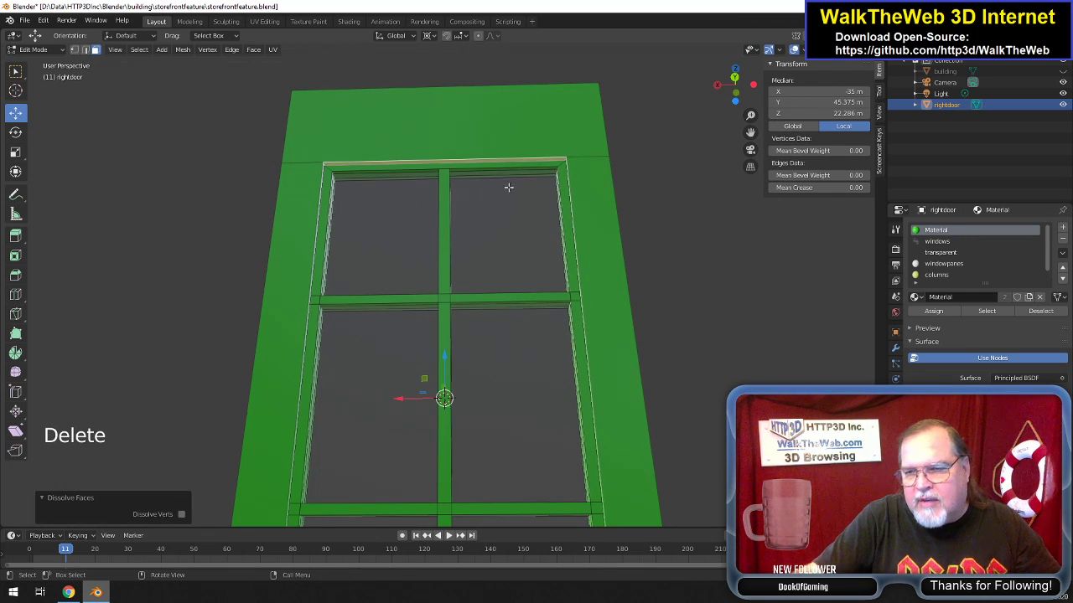
Select the narrow horizontal strip below the lowest windows on the door's back side to check whether it is split.
left_click_drag(735, 84, 95, 158)
left_click_drag(750, 132, 750, 7)
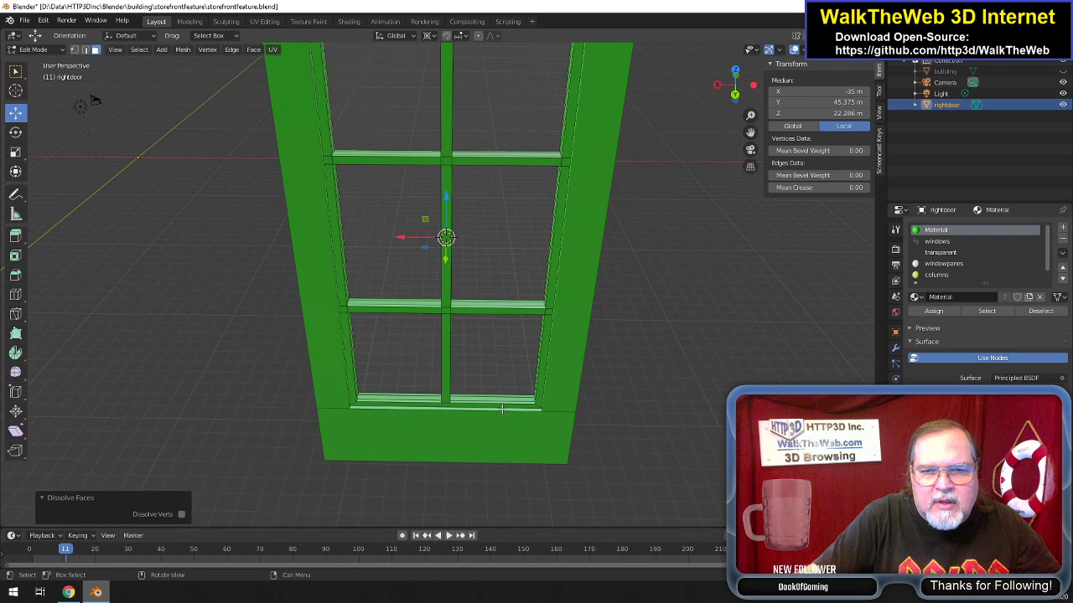
left_click(484, 409)
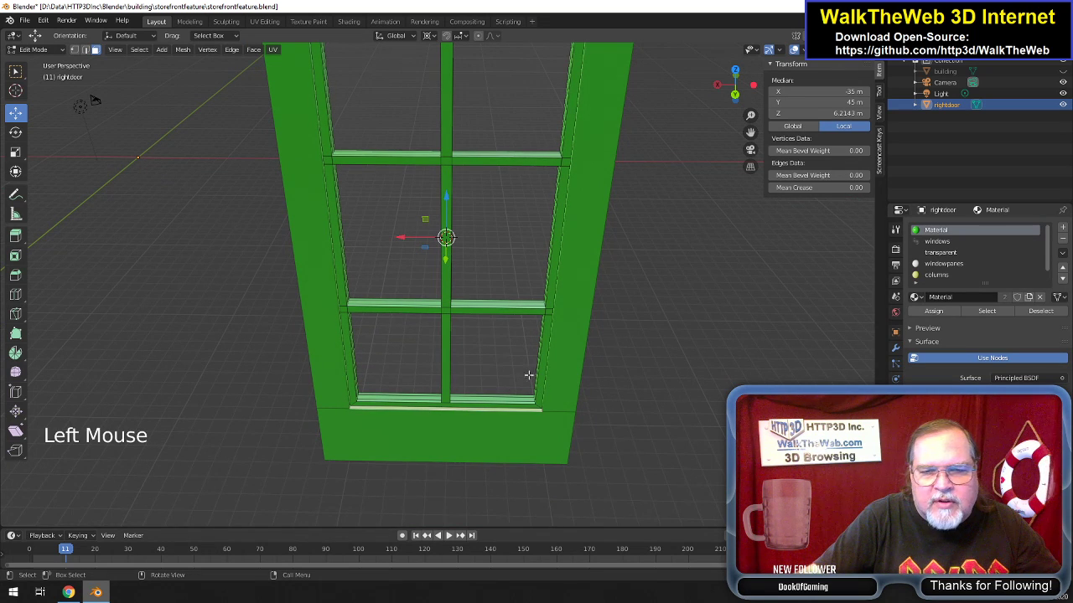
Dissolve the three segments of the narrow horizontal strip above the windows on the door's front side into one face.
left_click_drag(734, 90, 641, 102)
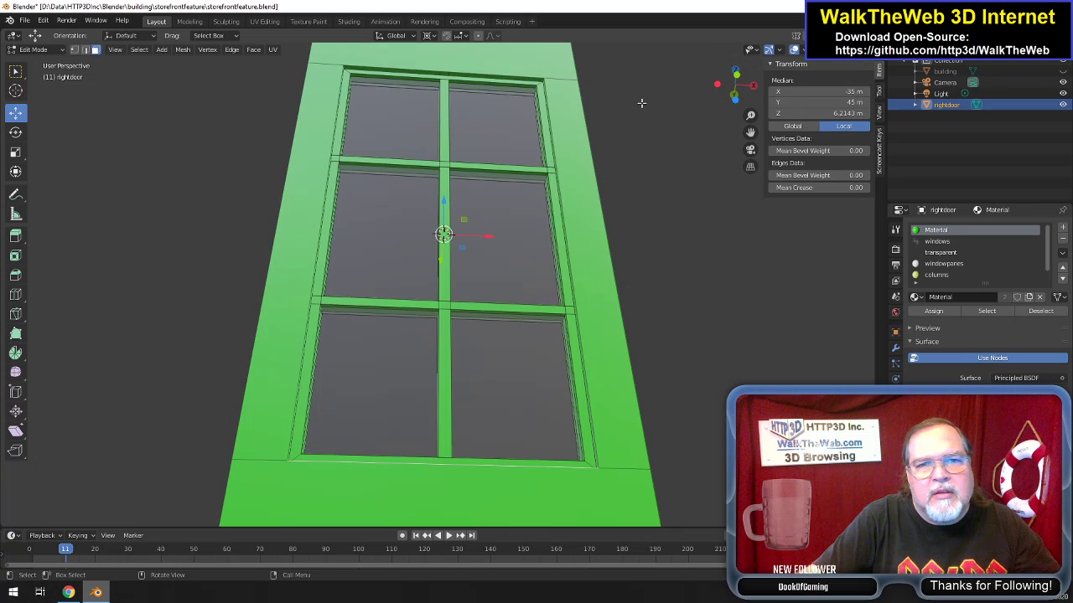
left_click(478, 76)
left_click(435, 73, "shift")
left_click(432, 86, "shift")
key("Delete")
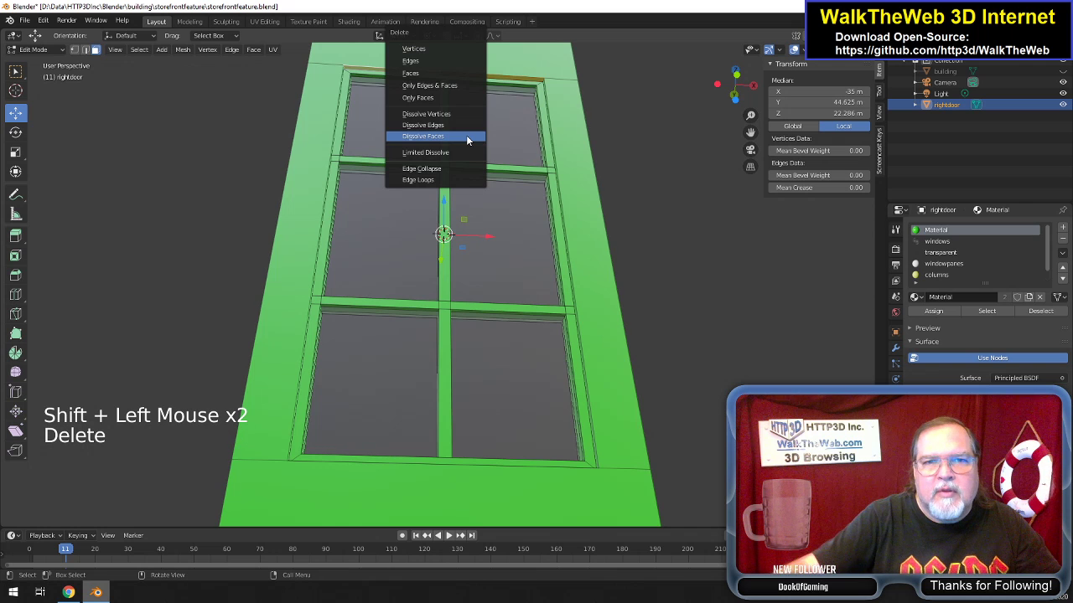
left_click(467, 137)
Select the front and back horizontal strips above the windows together and delete only their faces, keeping the edges.
mouse_move(731, 94)
left_mouse_down()
mouse_move(720, 90)
mouse_move(731, 87)
left_mouse_up()
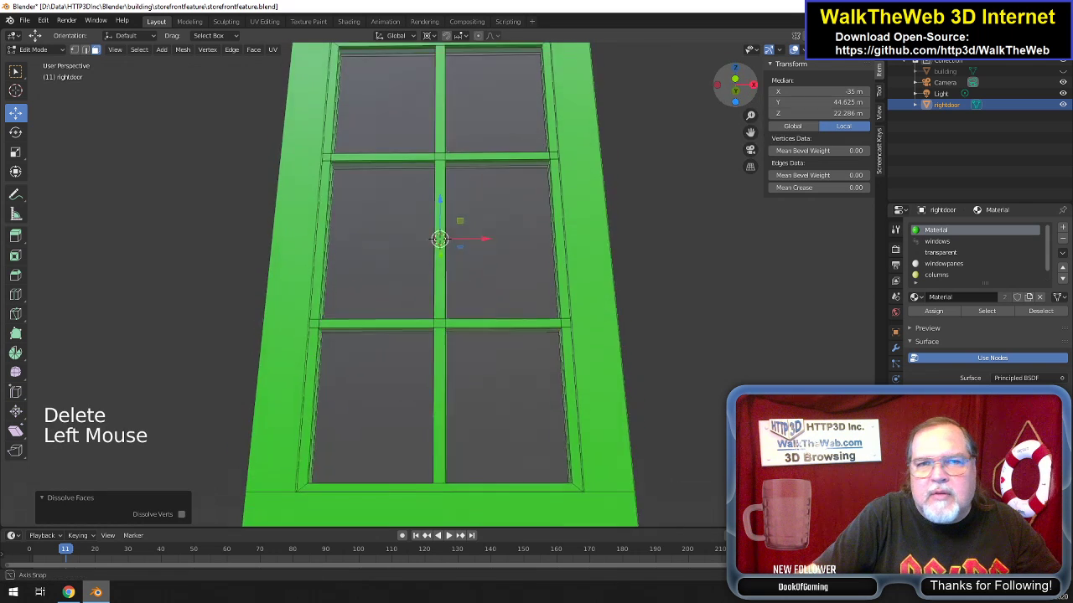
left_click_drag(750, 133, 758, 395)
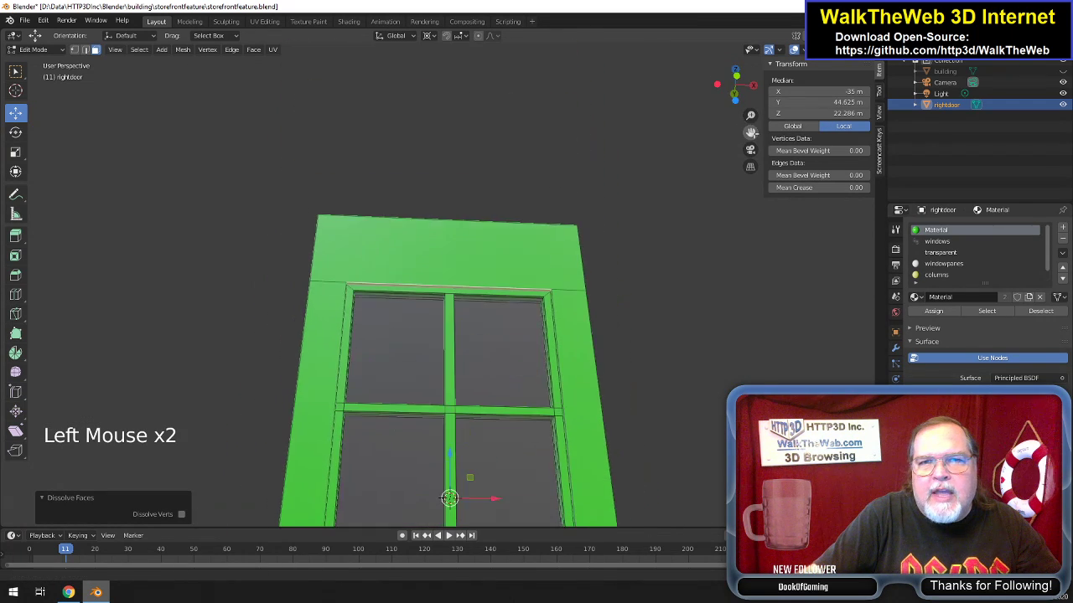
scroll(644, 123, "up", 8)
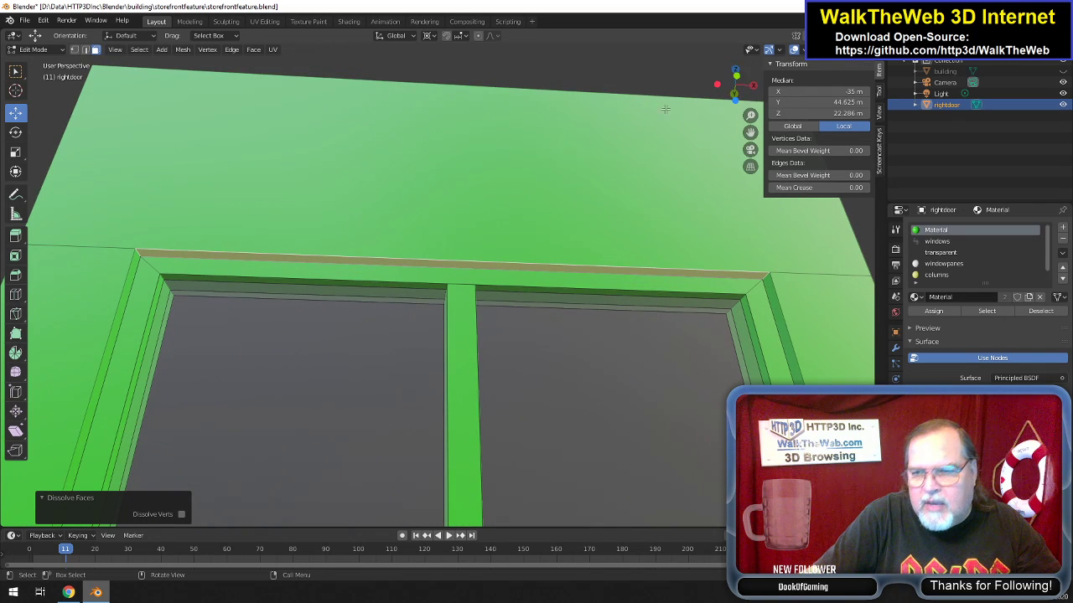
left_click(636, 86)
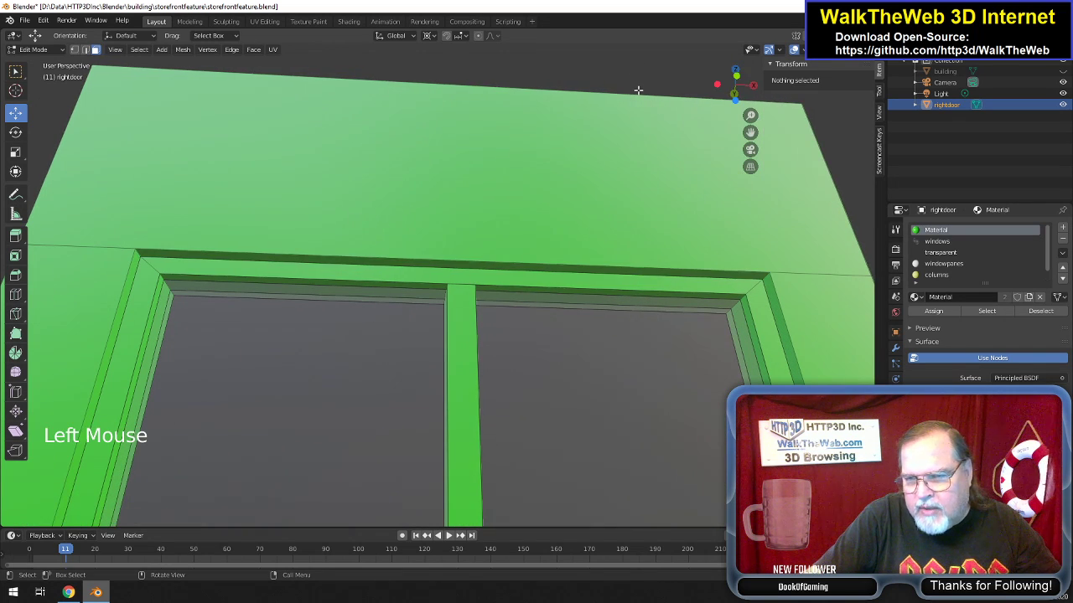
left_click_drag(736, 88, 449, 386)
left_click_drag(742, 160, 737, 91)
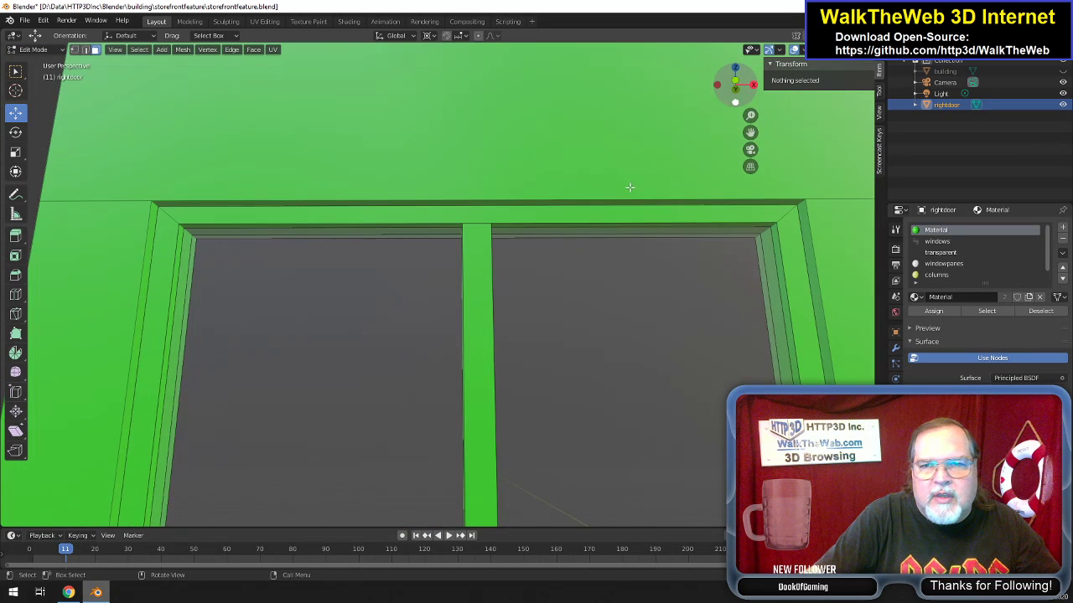
left_click(570, 210)
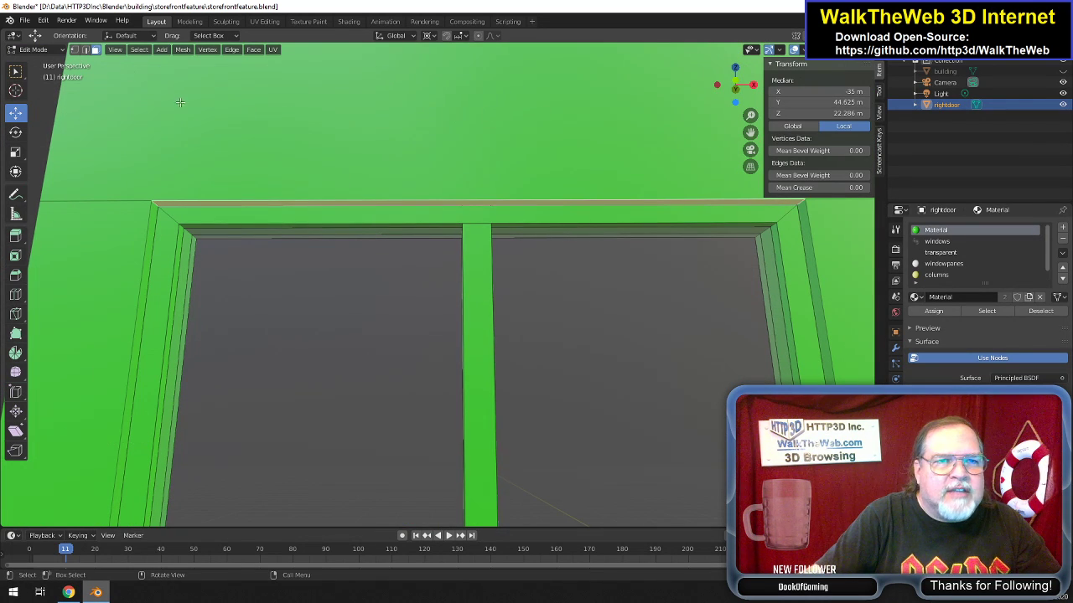
left_click_drag(735, 87, 662, 72)
scroll(584, 181, "down", 3)
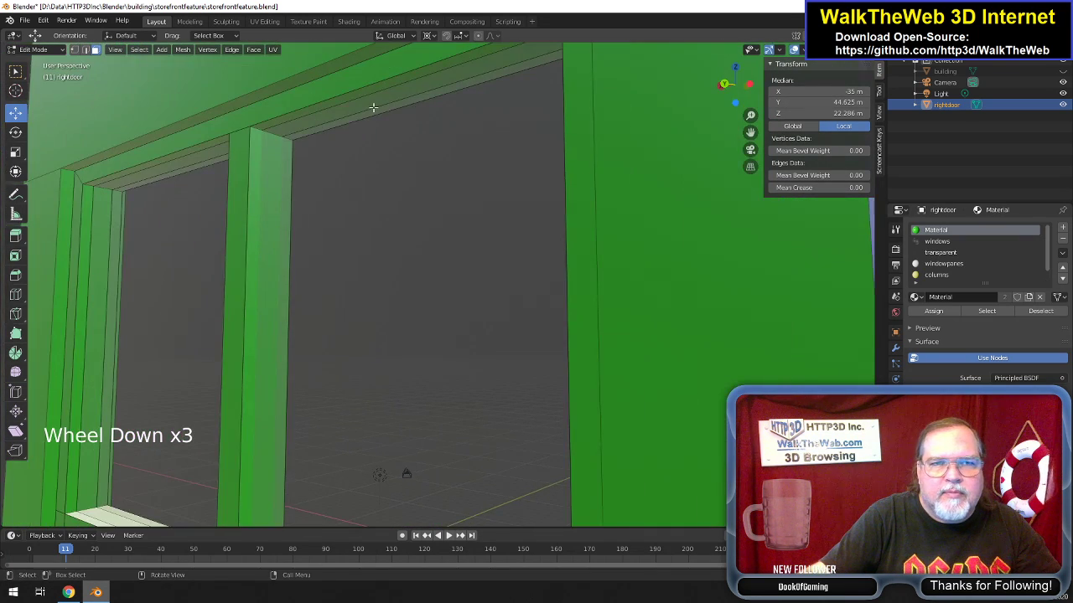
left_click(238, 134, "shift")
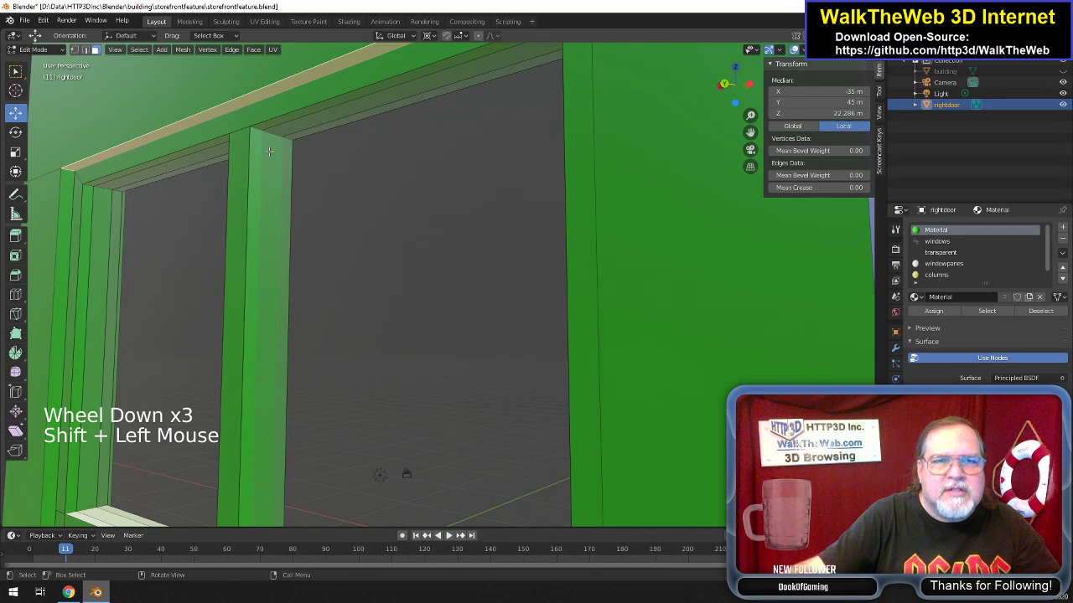
key("Delete")
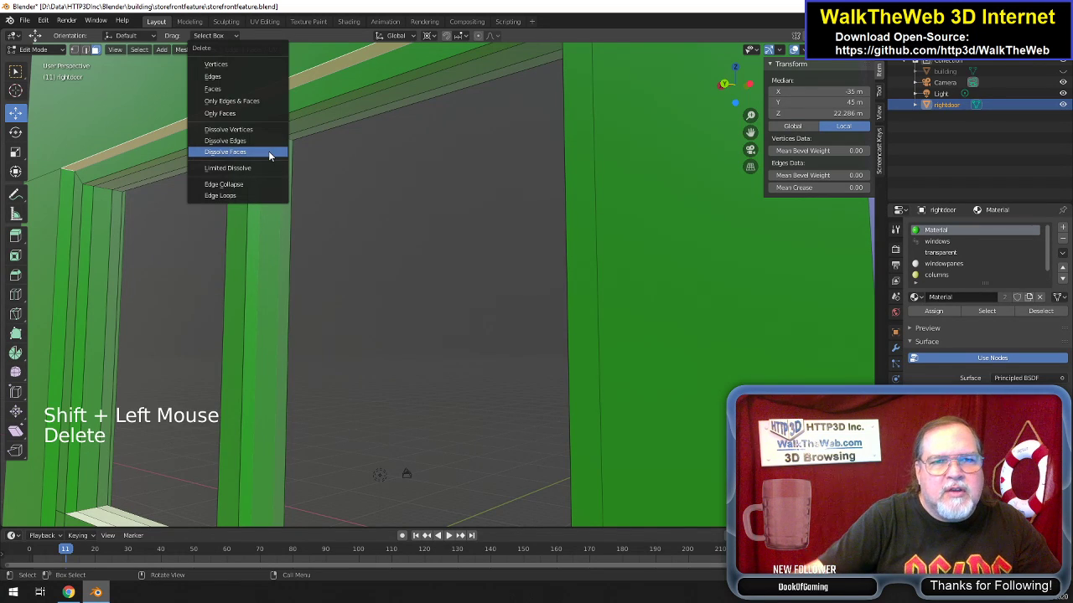
left_click(219, 113)
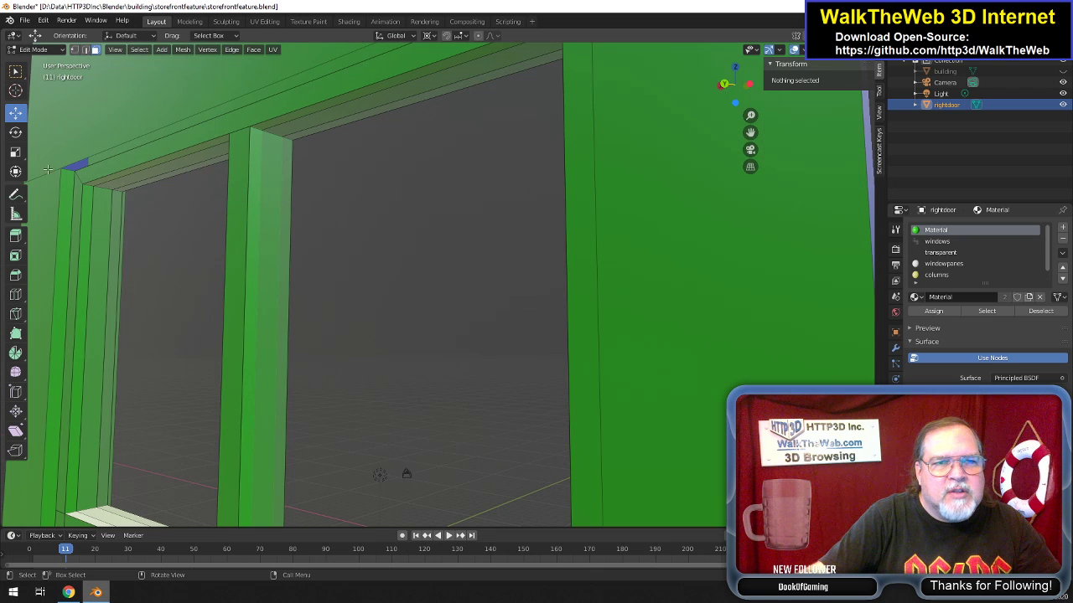
Fill a single face between the four front and back corner vertices of the opening above the door's windows.
left_click(74, 49)
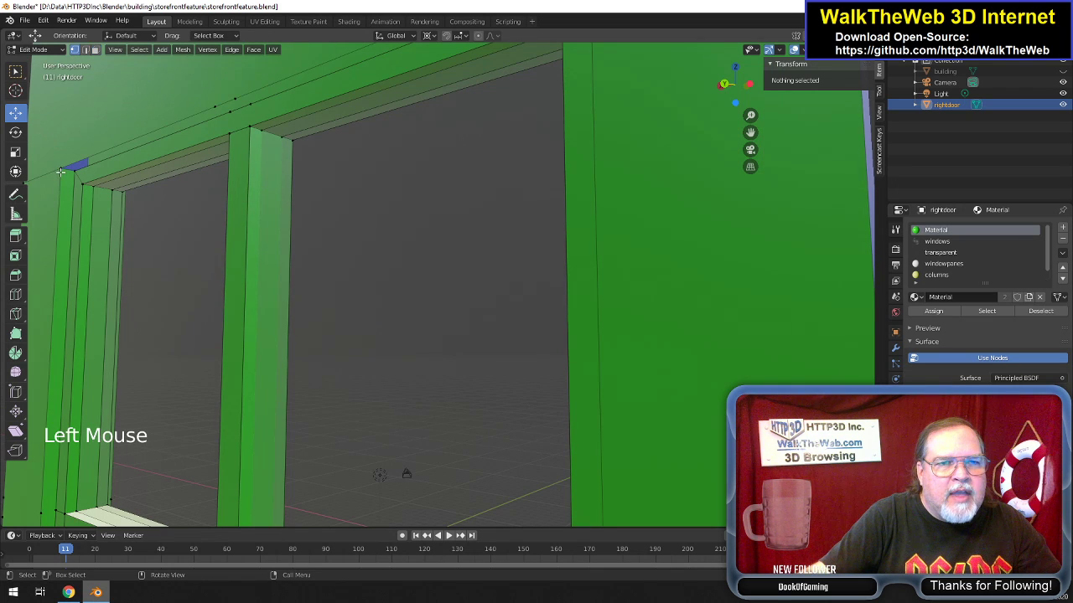
left_click(61, 170)
scroll(380, 181, "down", 2)
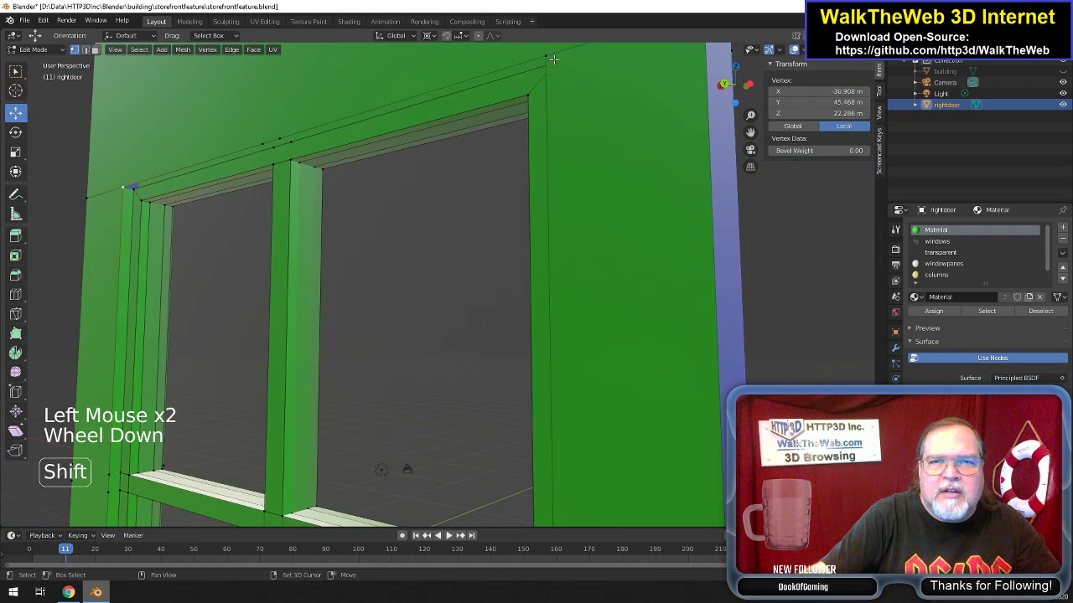
left_click(546, 56, "shift")
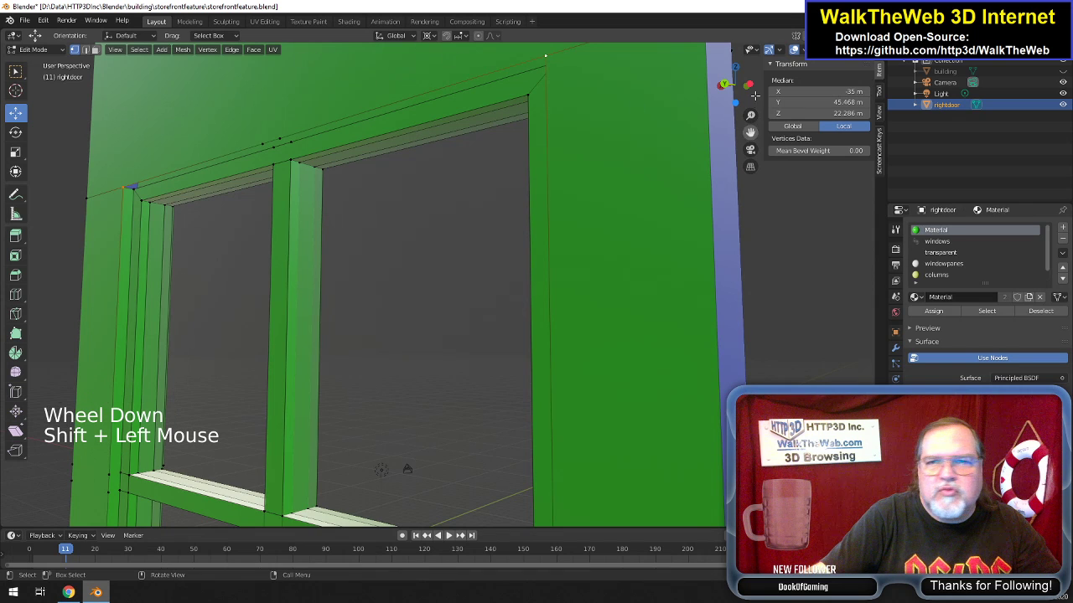
left_click_drag(735, 84, 589, 103)
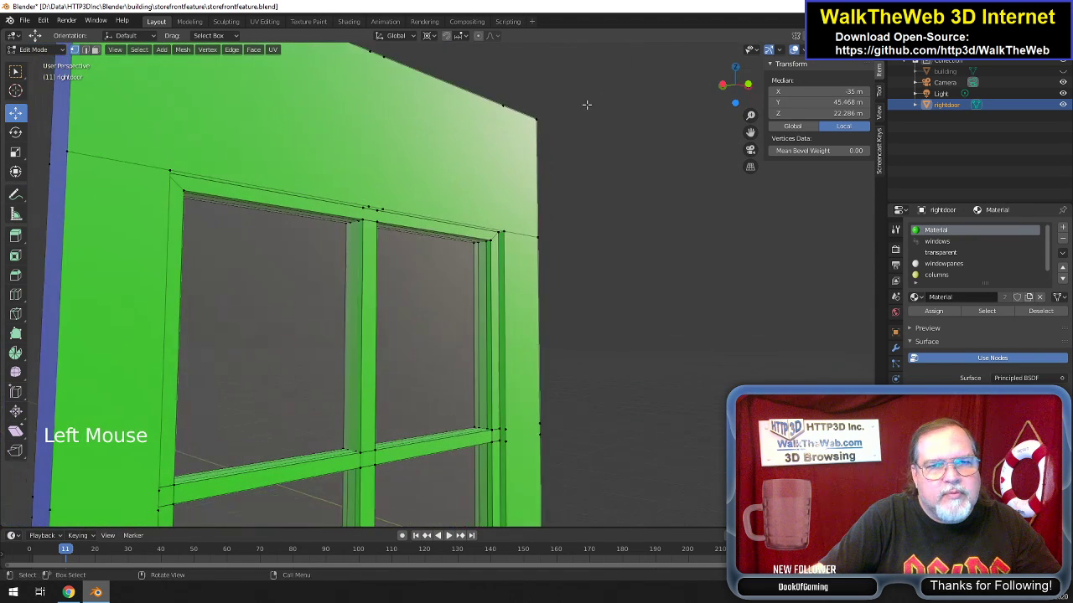
left_click(170, 172, "shift")
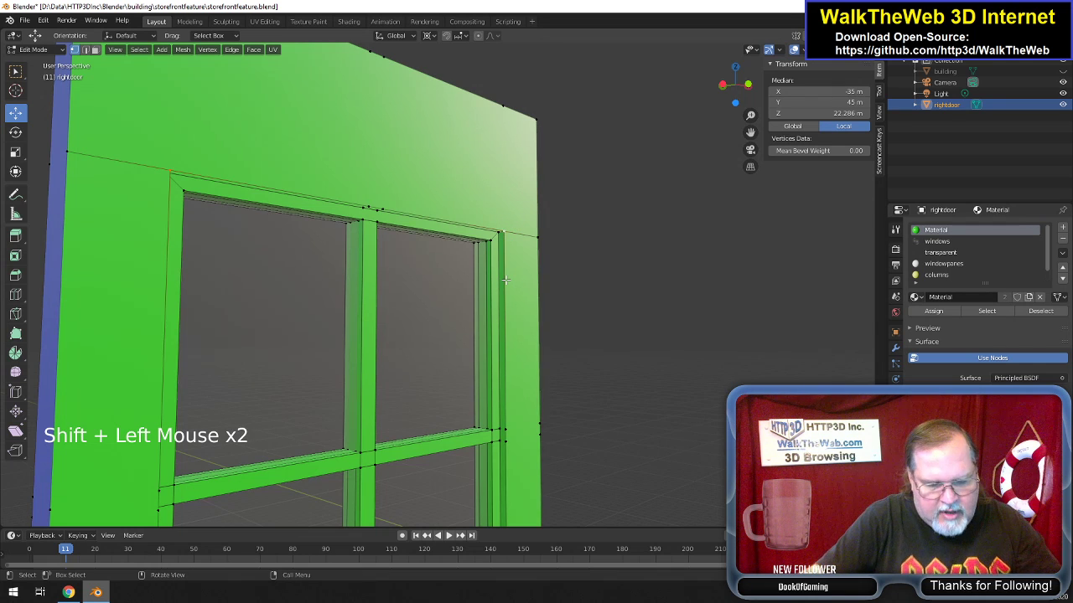
key("f")
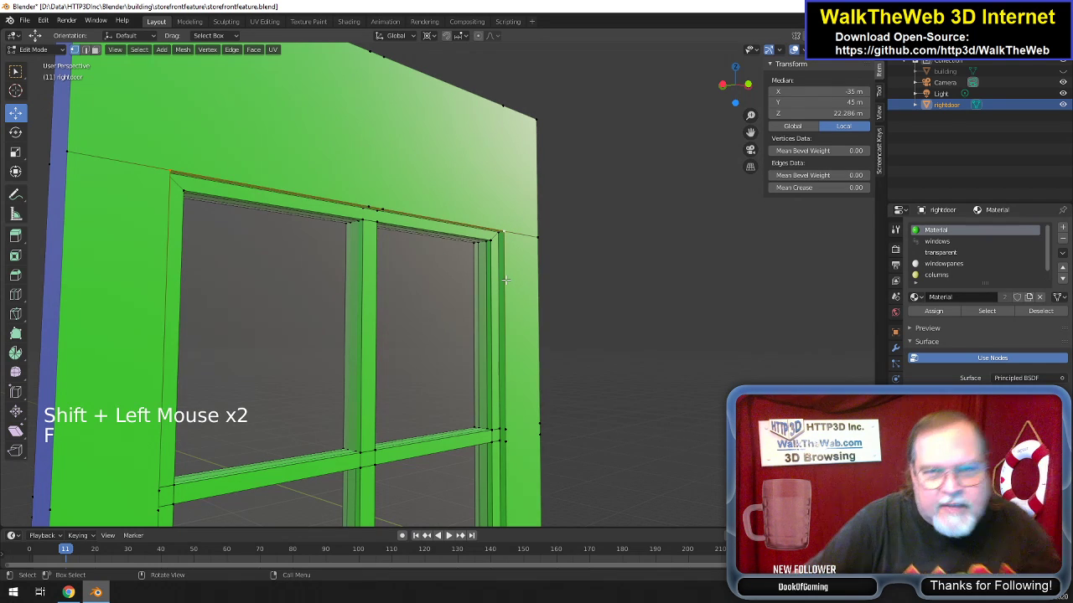
left_click(622, 268)
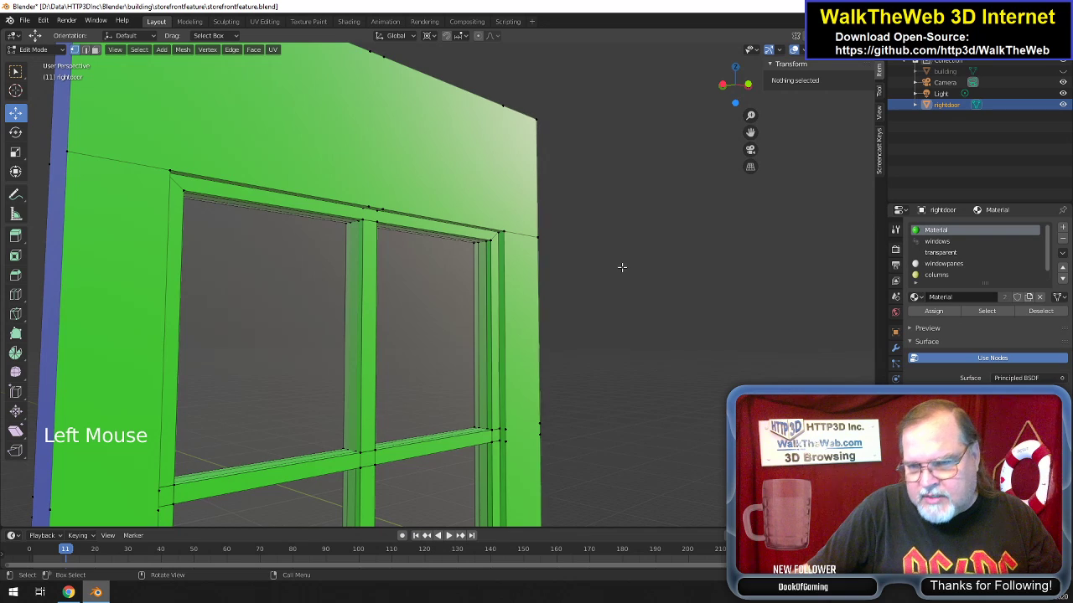
Merge the four extra vertices along the back edge of the door's top into its corner vertex using At Last.
left_click_drag(735, 85, 453, 373)
left_click_drag(735, 159, 752, 124)
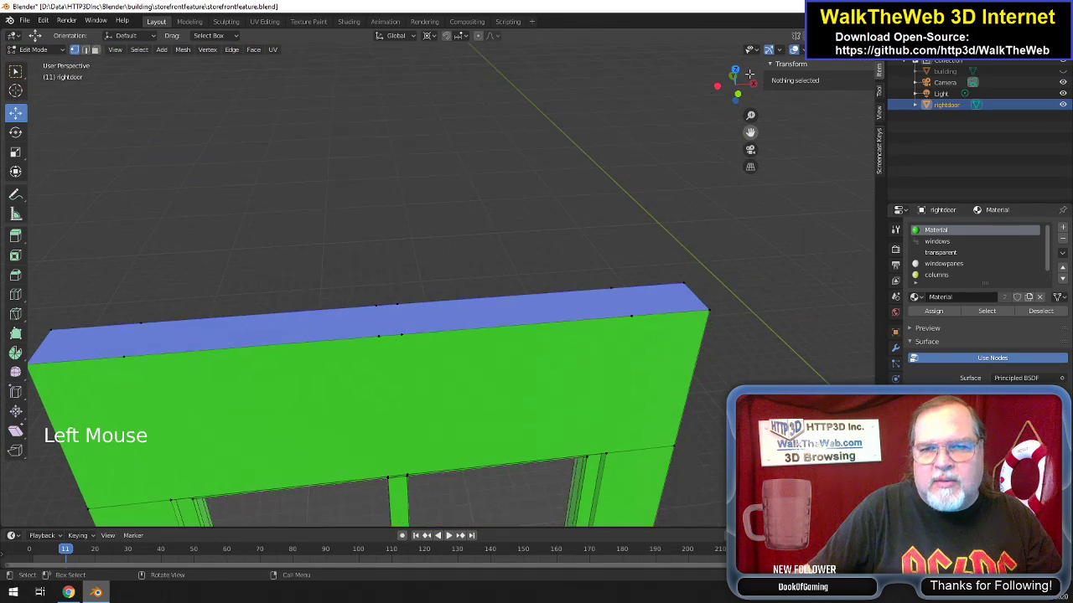
left_click_drag(744, 63, 743, 320)
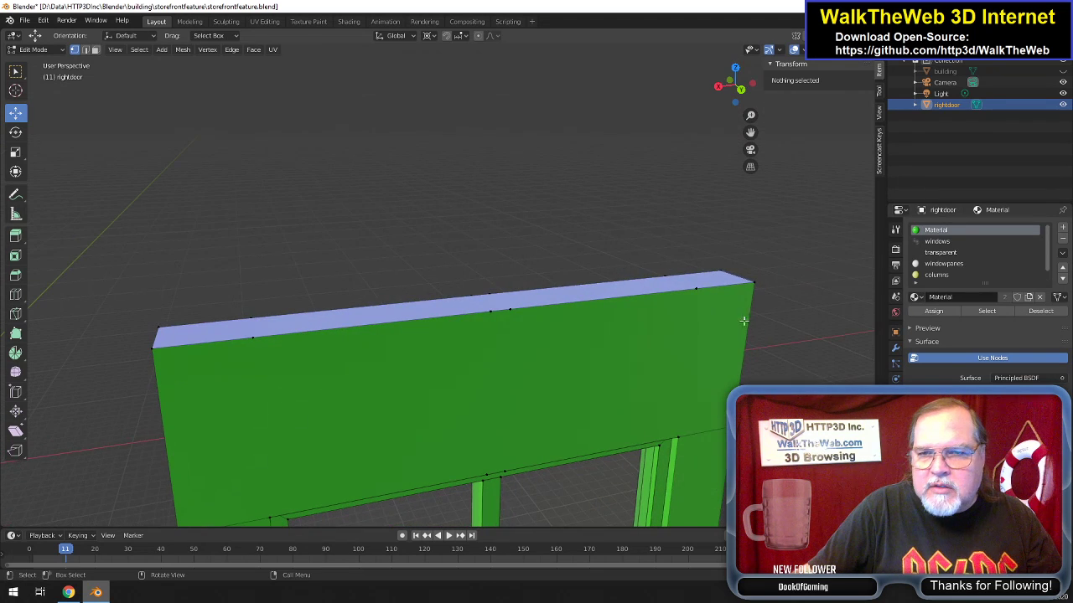
left_click(691, 295)
left_click(510, 319, "shift")
left_click(484, 320, "shift")
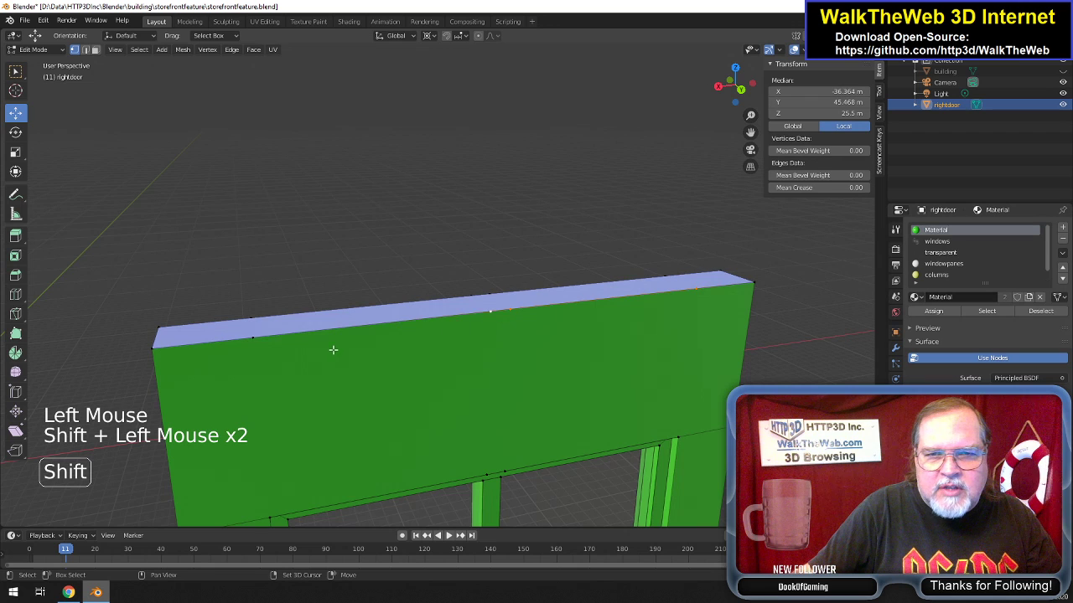
left_click(243, 344, "shift")
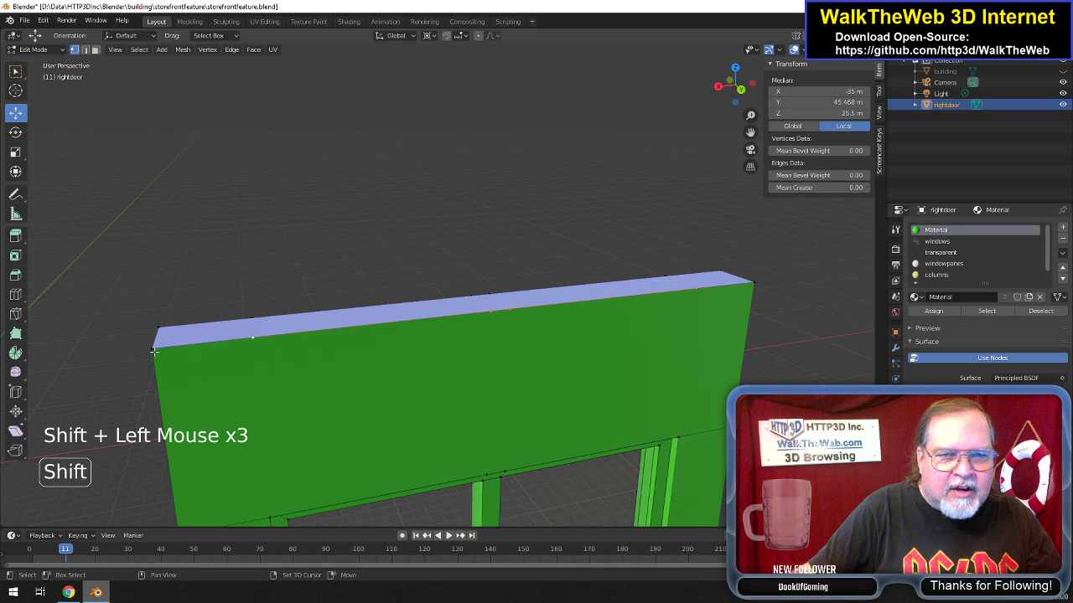
key("alt+m")
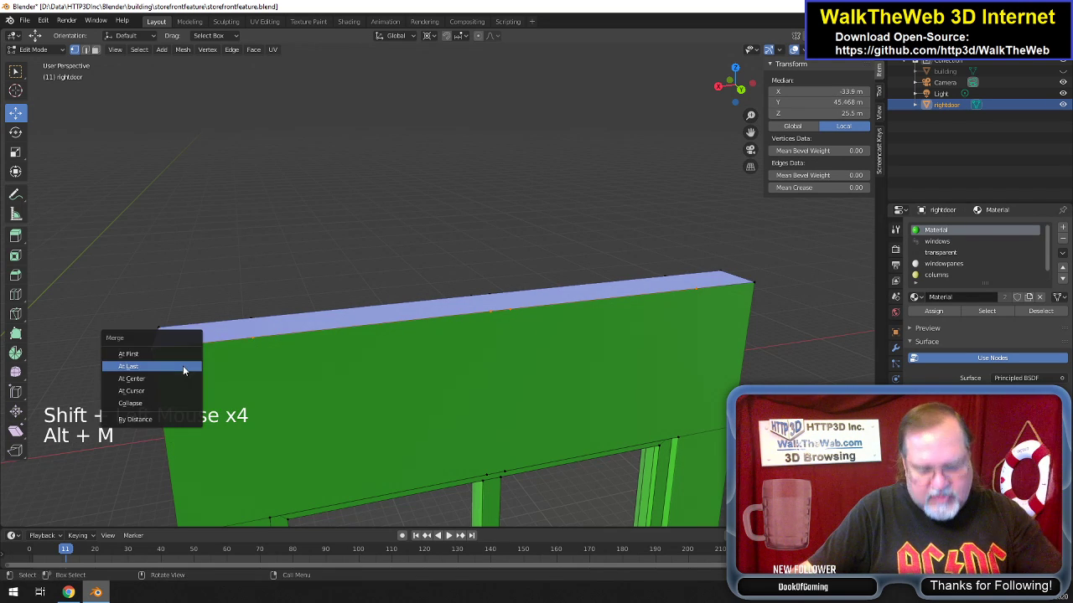
left_click(183, 365)
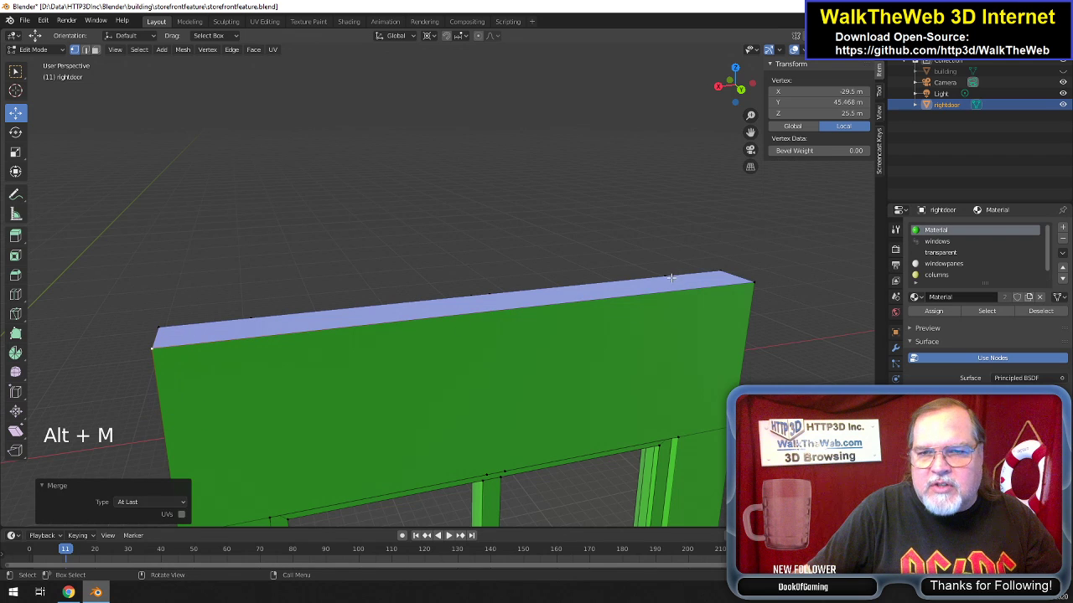
Merge the extra vertices along the front edge of the door's top into its corner vertex using At Last.
left_click(671, 277)
left_click(466, 307, "shift")
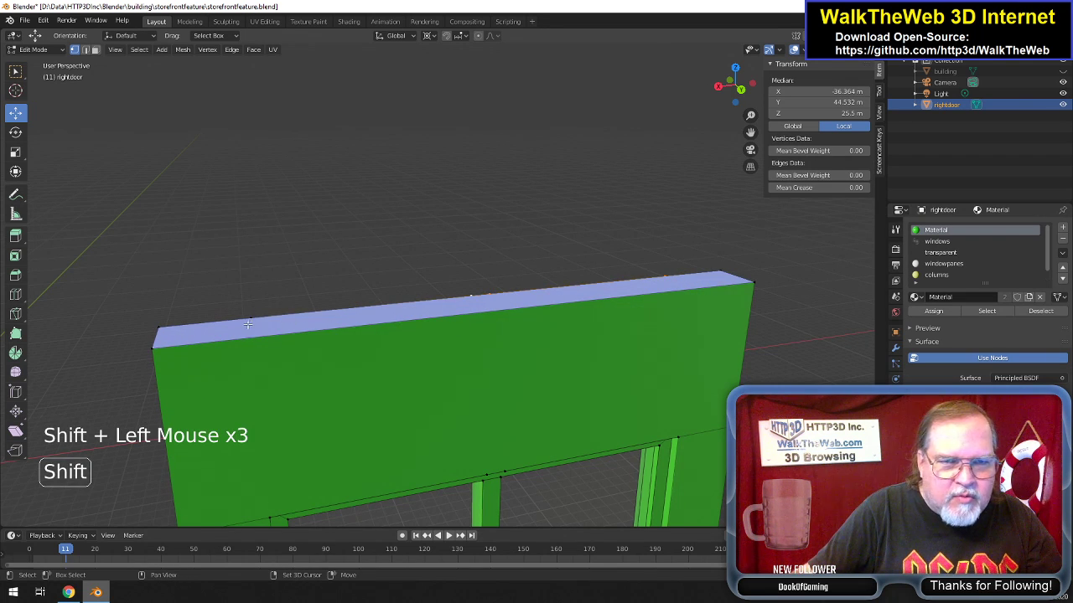
key("alt+m")
left_click(193, 335)
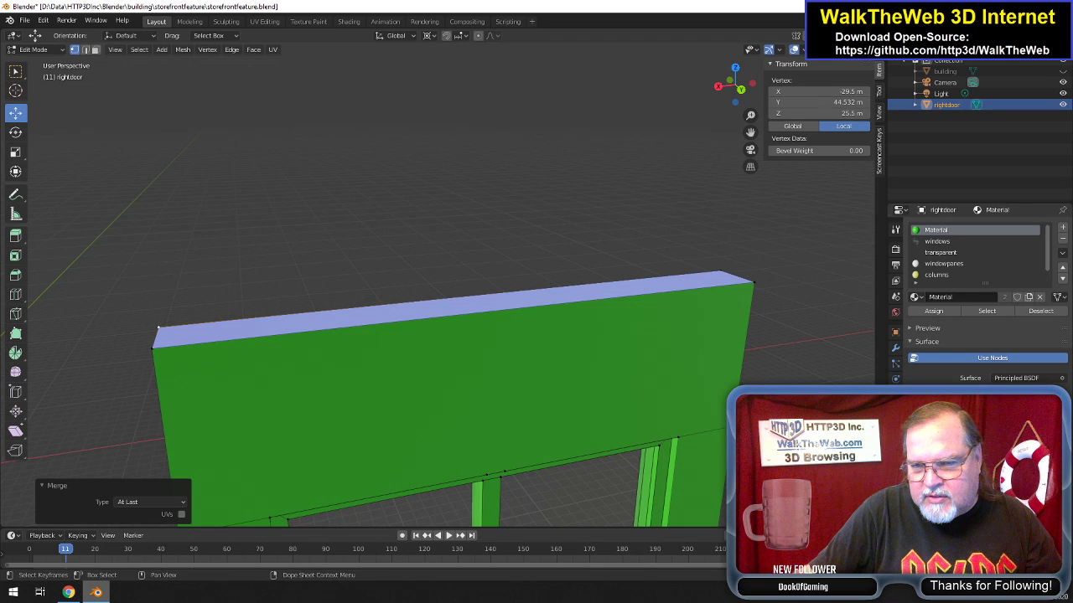
In wireframe, merge the two middle vertices on the front edge above the windows into that edge's corner vertex using At Last.
left_click_drag(751, 95, 704, 85)
left_click_drag(751, 132, 757, 40)
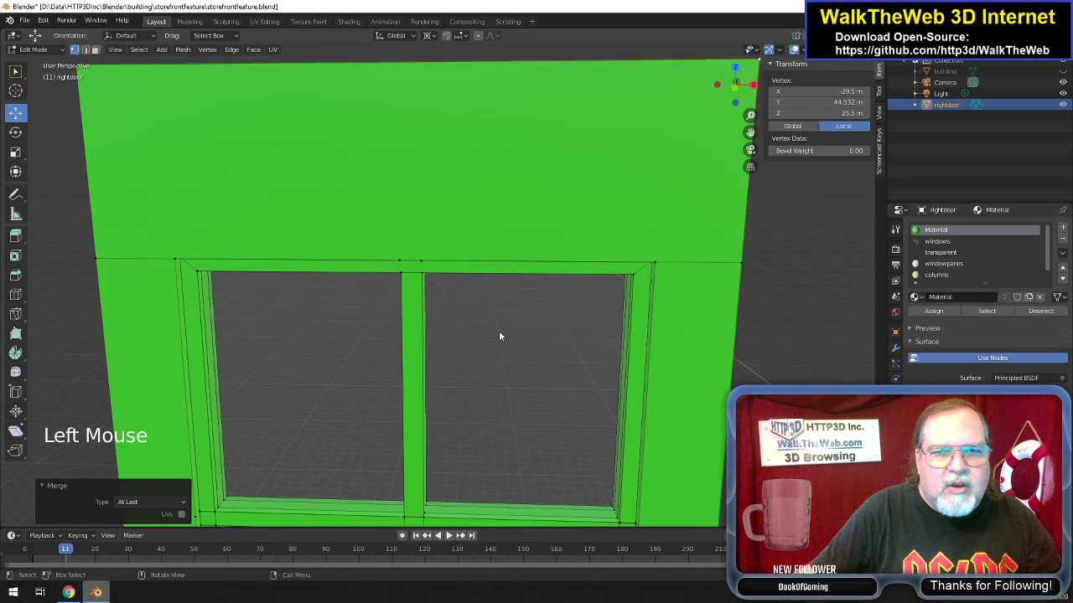
left_click_drag(735, 86, 735, 12)
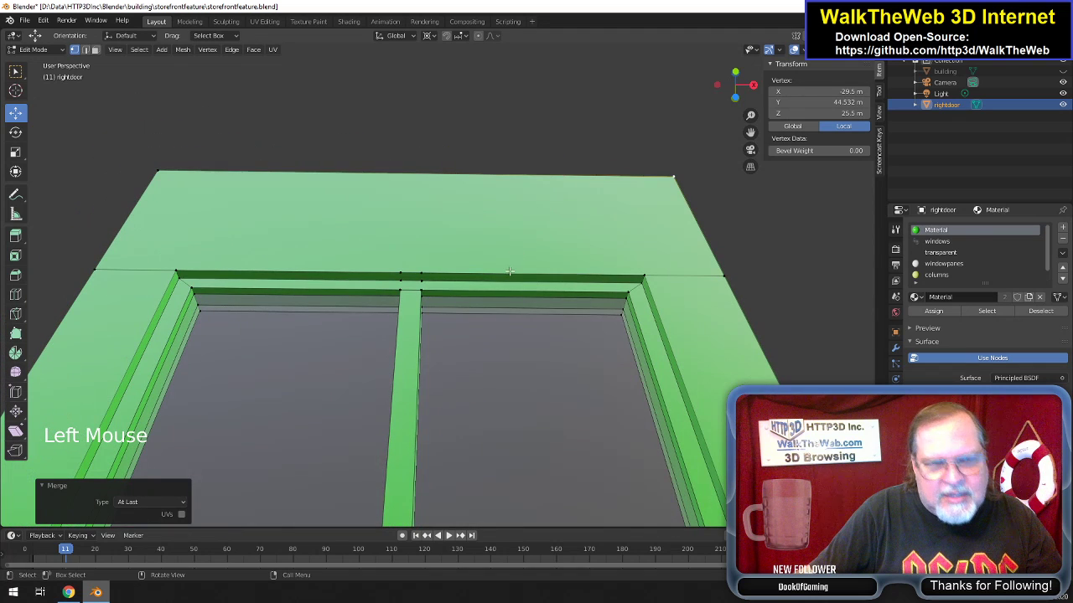
key("z")
left_click(422, 271)
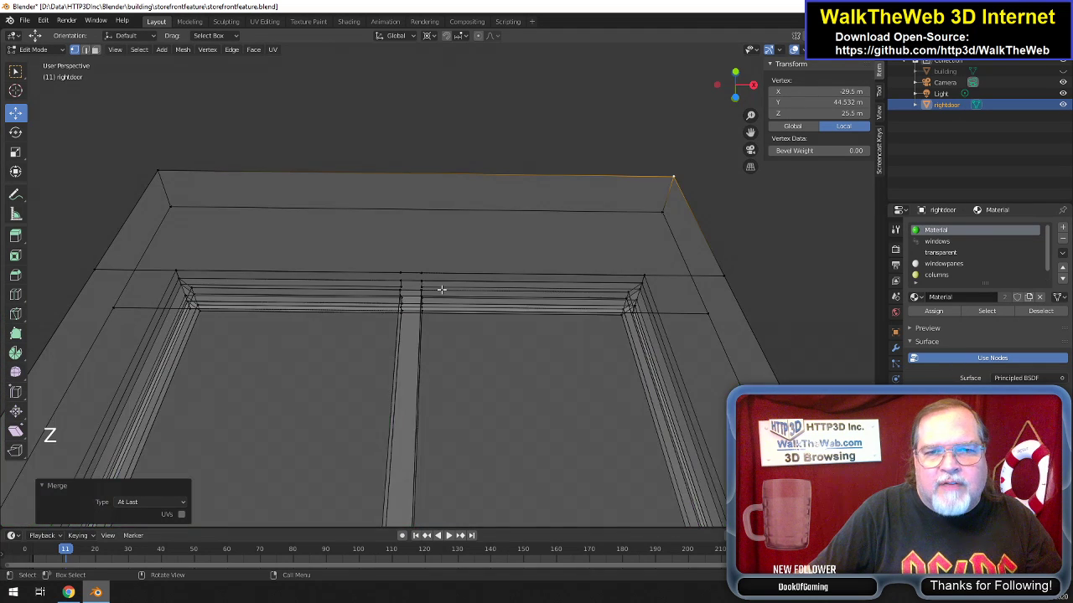
scroll(460, 284, "up", 2)
left_click(411, 269)
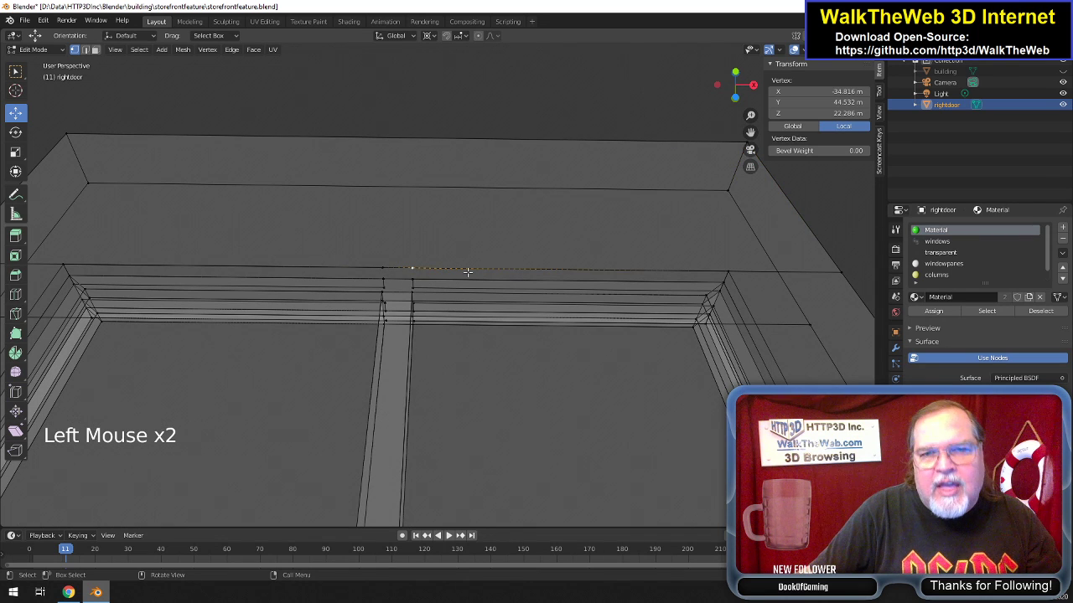
left_click(376, 270)
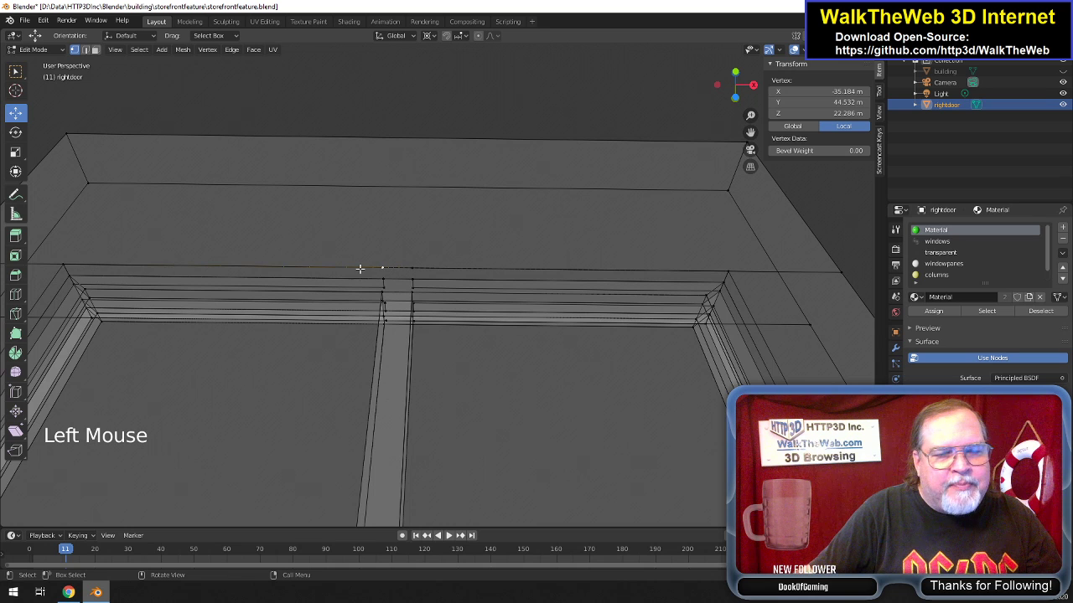
left_click(388, 268)
left_click(411, 269, "shift")
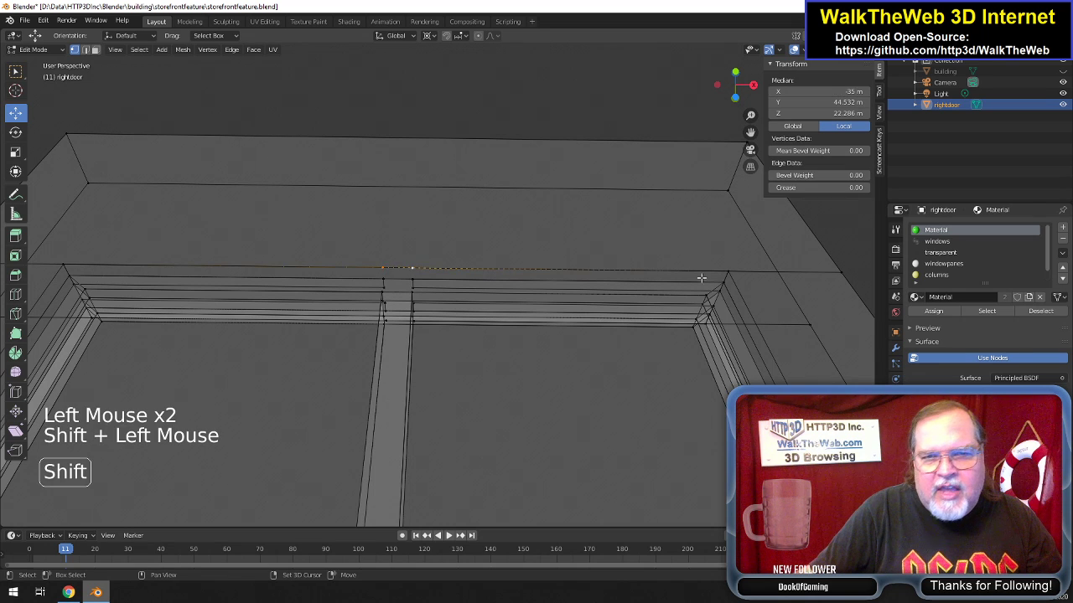
left_click(732, 273, "shift")
key("alt+m")
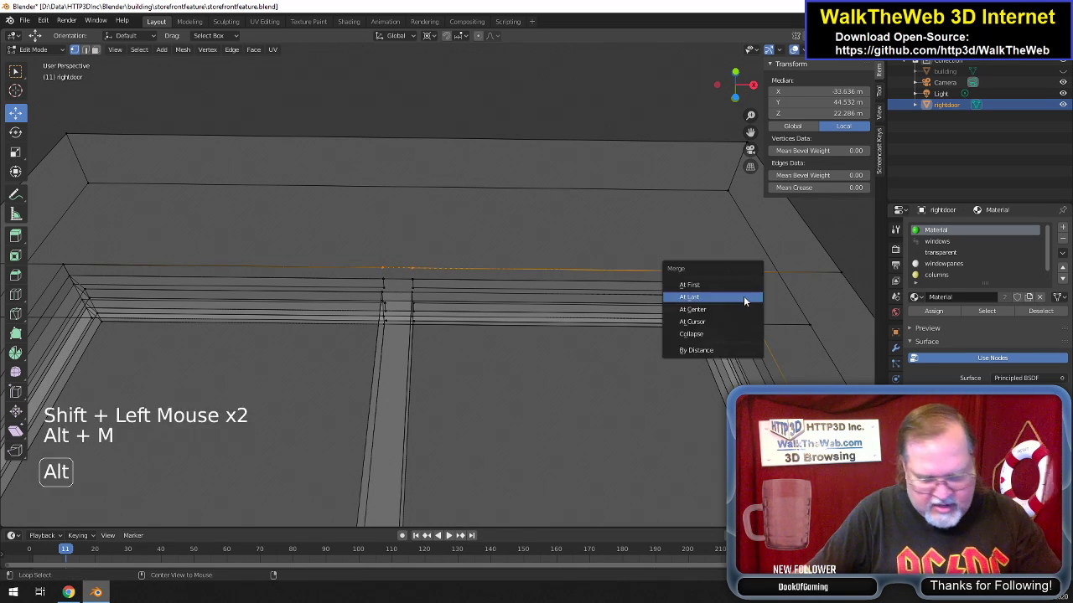
left_click(744, 299)
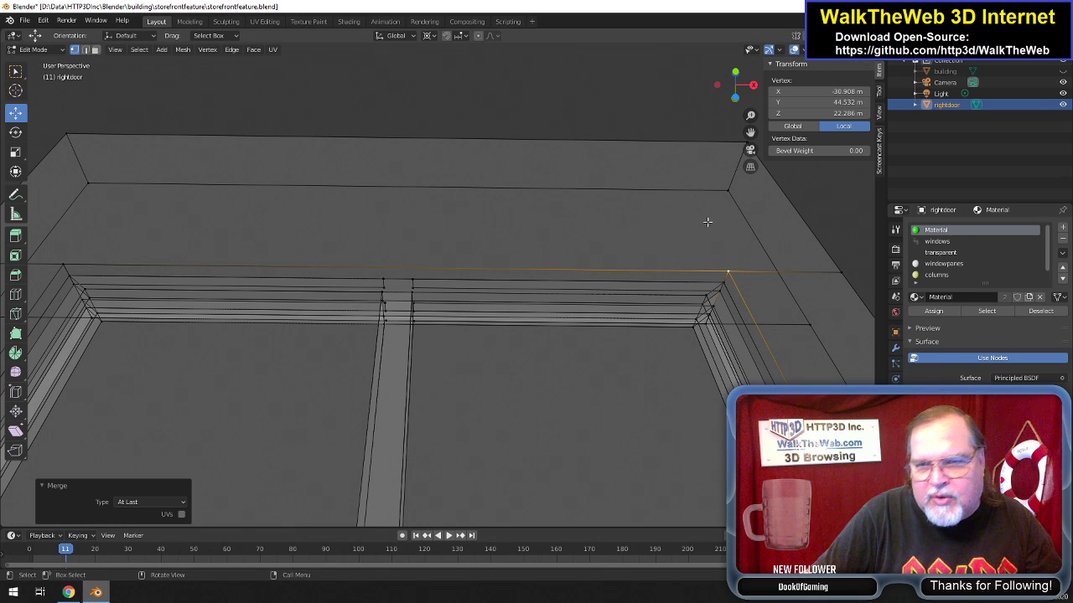
Examine the vertices above the window divider on the recessed front frame in both solid and wireframe shading.
mouse_move(754, 99)
left_mouse_down()
mouse_move(714, 109)
mouse_move(743, 119)
mouse_move(761, 92)
mouse_move(706, 106)
mouse_move(732, 93)
mouse_move(738, 106)
left_mouse_up()
left_click(414, 282)
left_click(417, 275)
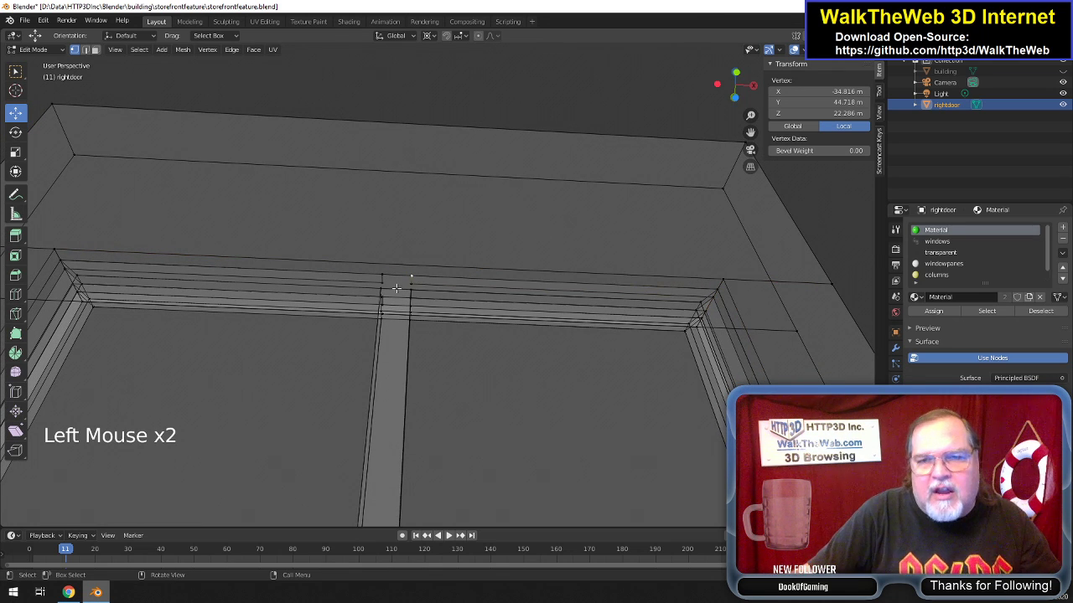
left_click(412, 283)
left_click(416, 284)
key("z")
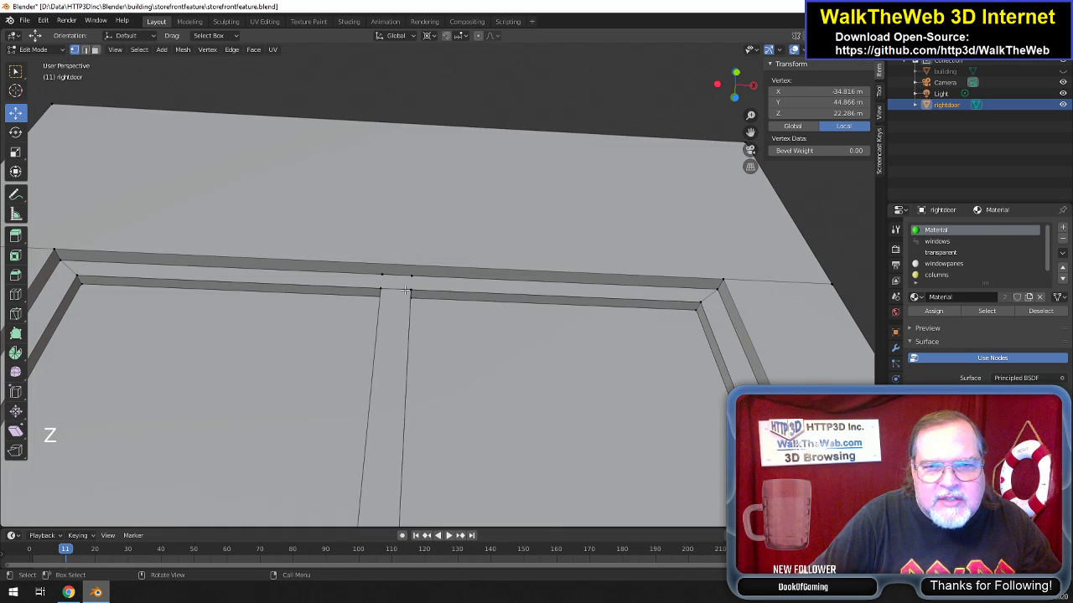
left_click(384, 275)
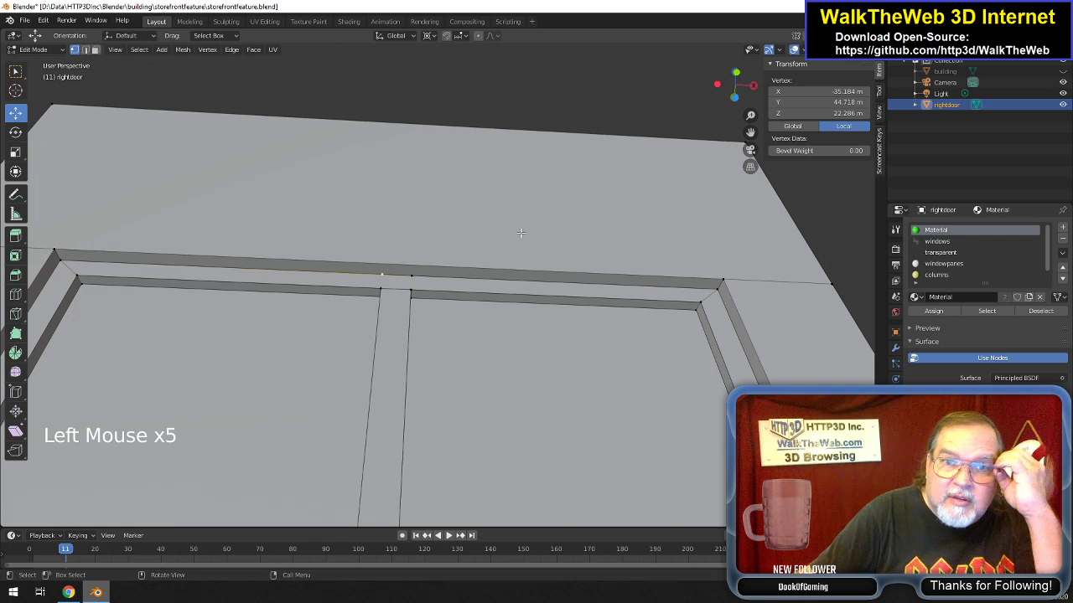
key("z")
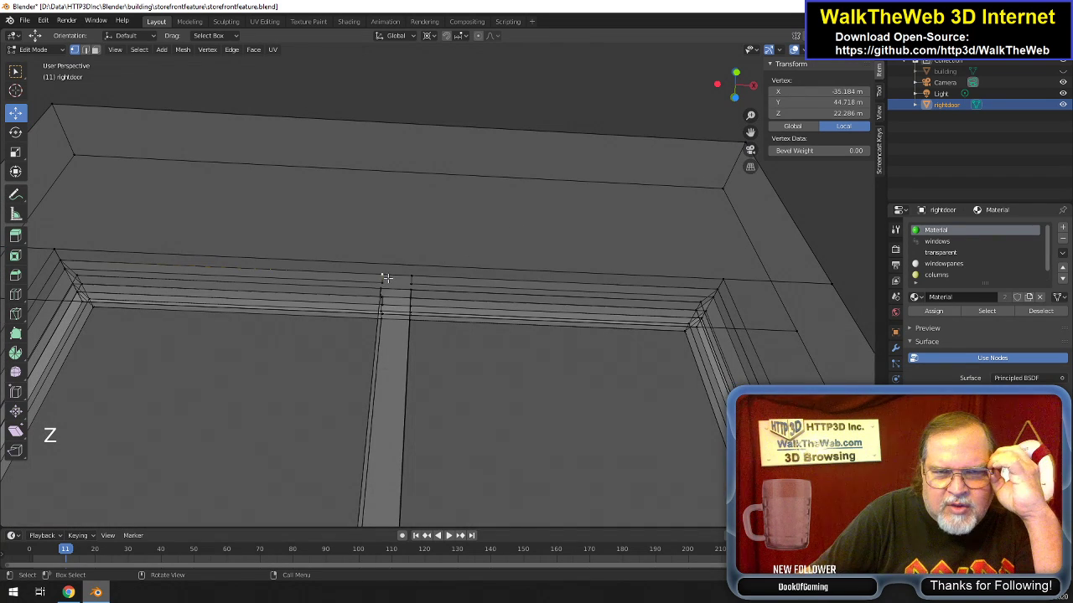
Merge the two middle vertices on the recessed front frame's upper edge into its corner vertex using At Last, and return to wireframe shading.
left_click_drag(735, 84, 710, 78)
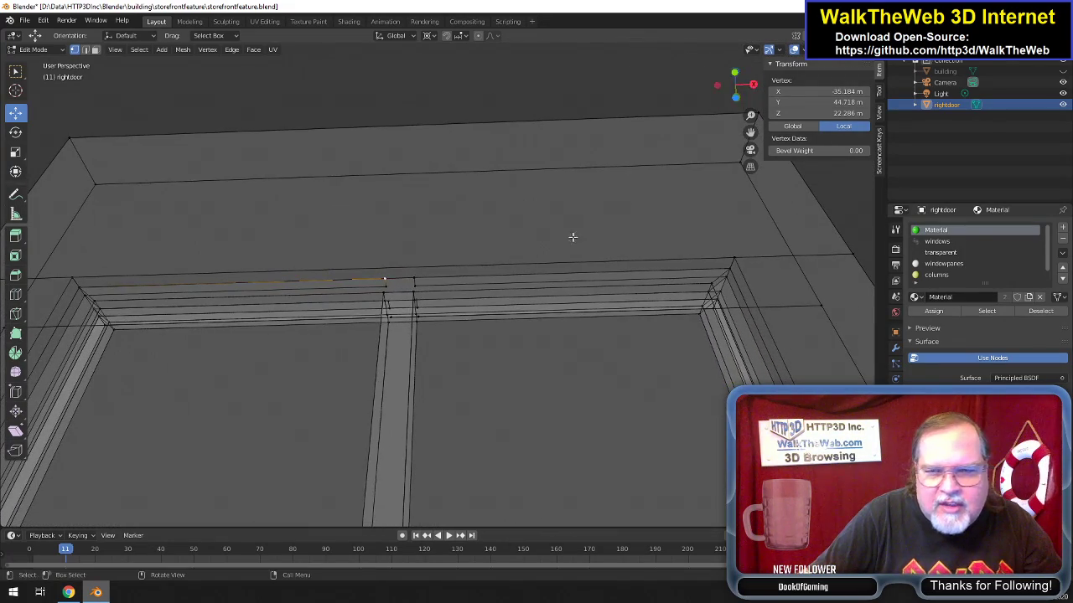
left_click(422, 278)
left_click(265, 291, "shift")
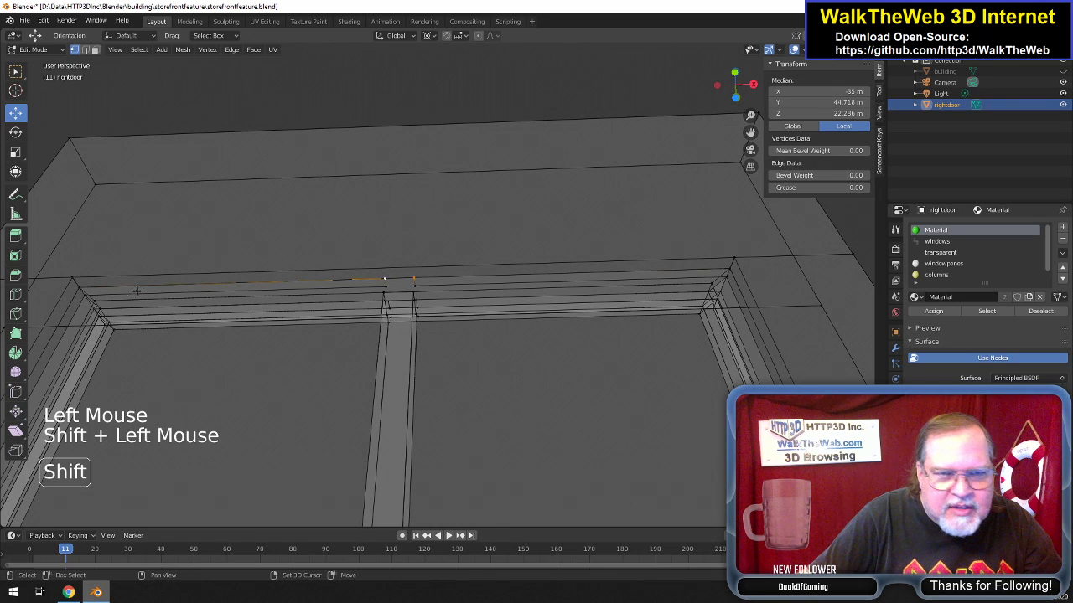
left_click(79, 289, "shift")
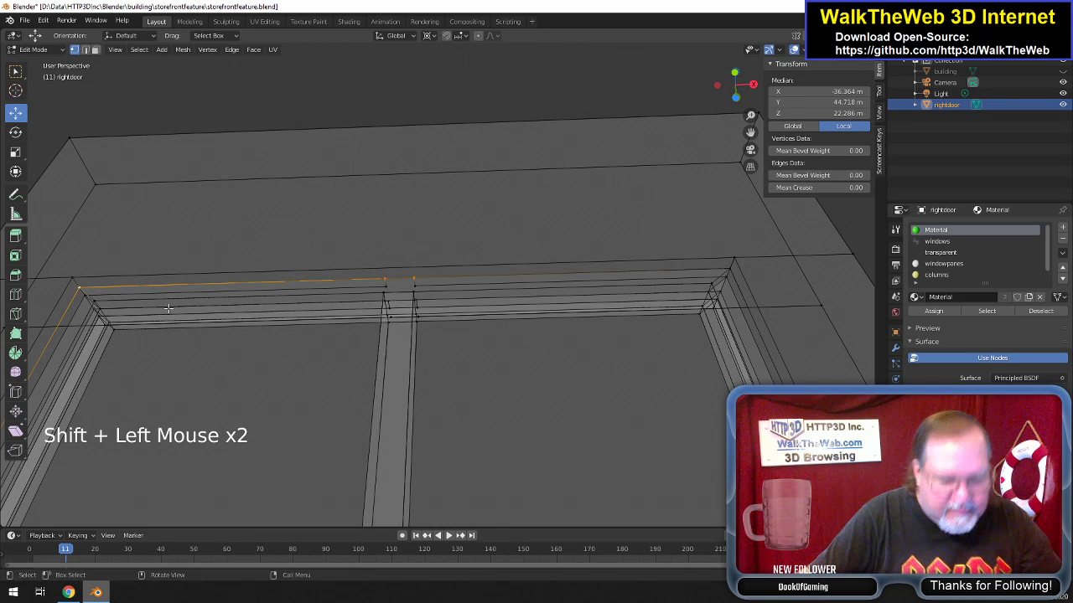
key("z")
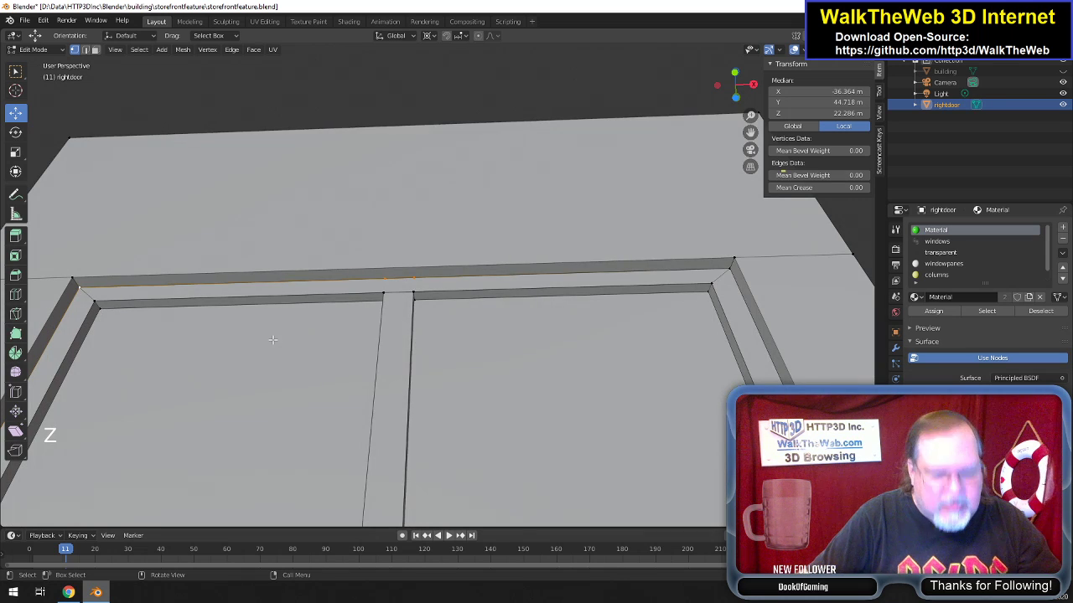
key("alt+m")
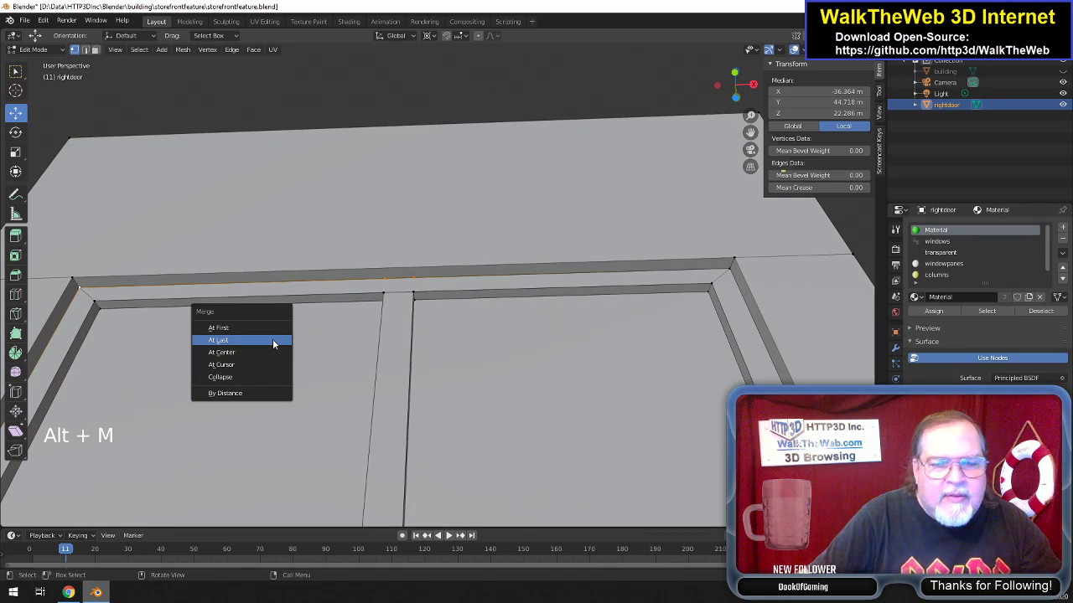
left_click(273, 341)
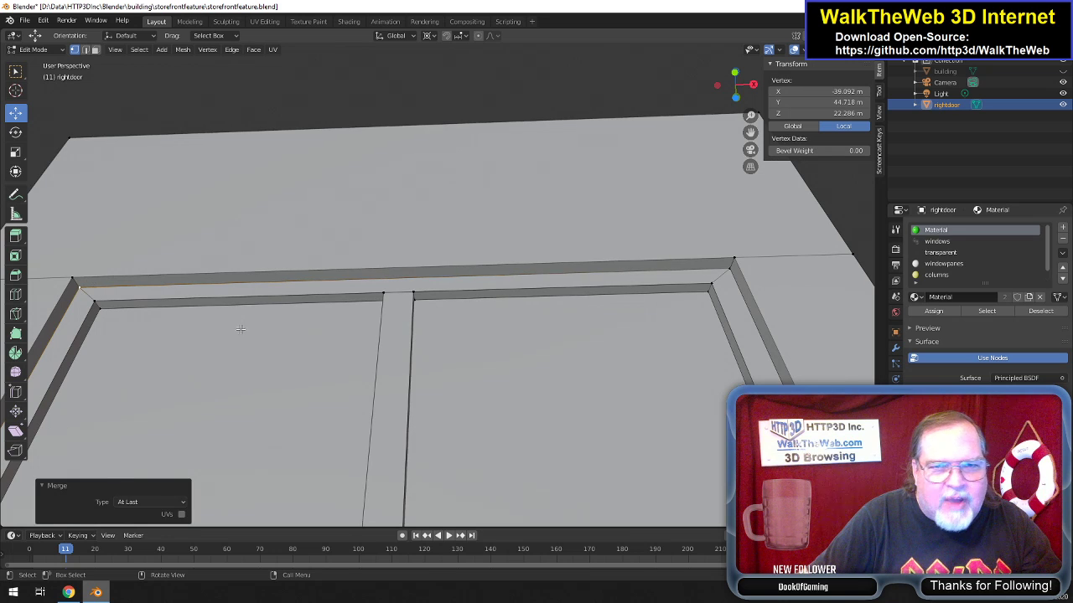
key("z")
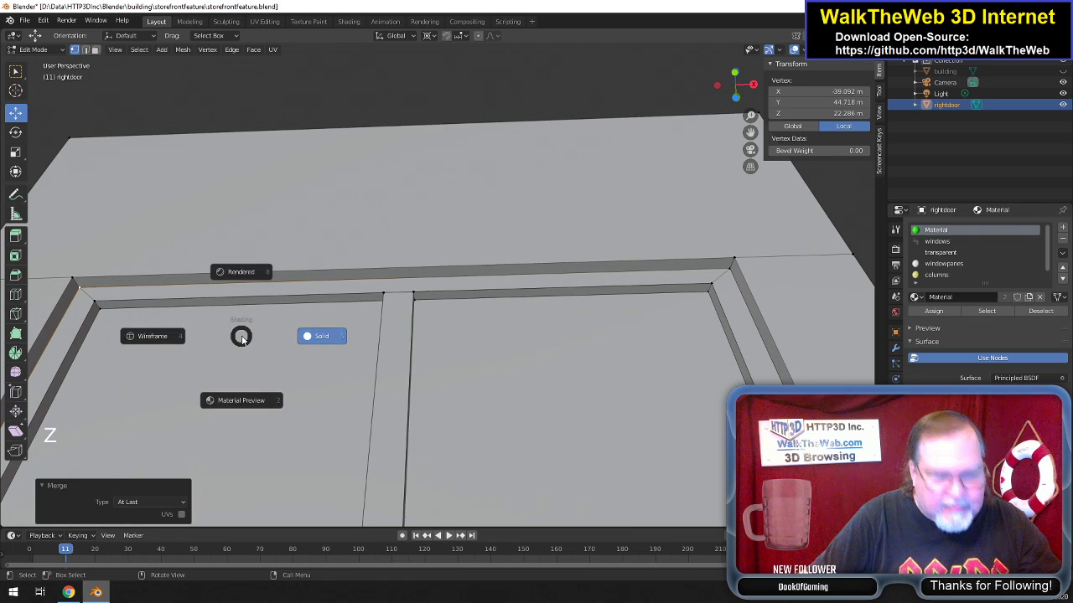
left_click(168, 342)
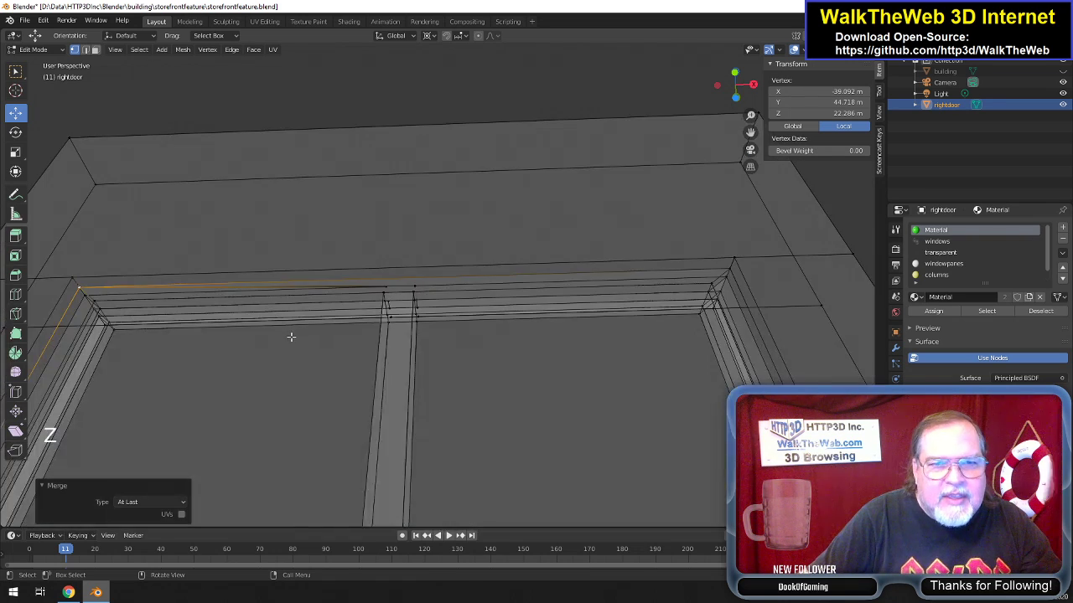
Merge the two middle vertices on the front frame's hidden inner upper edge into its corner vertex using At Last, and return to solid shading.
left_click(414, 287)
left_click(387, 288, "shift")
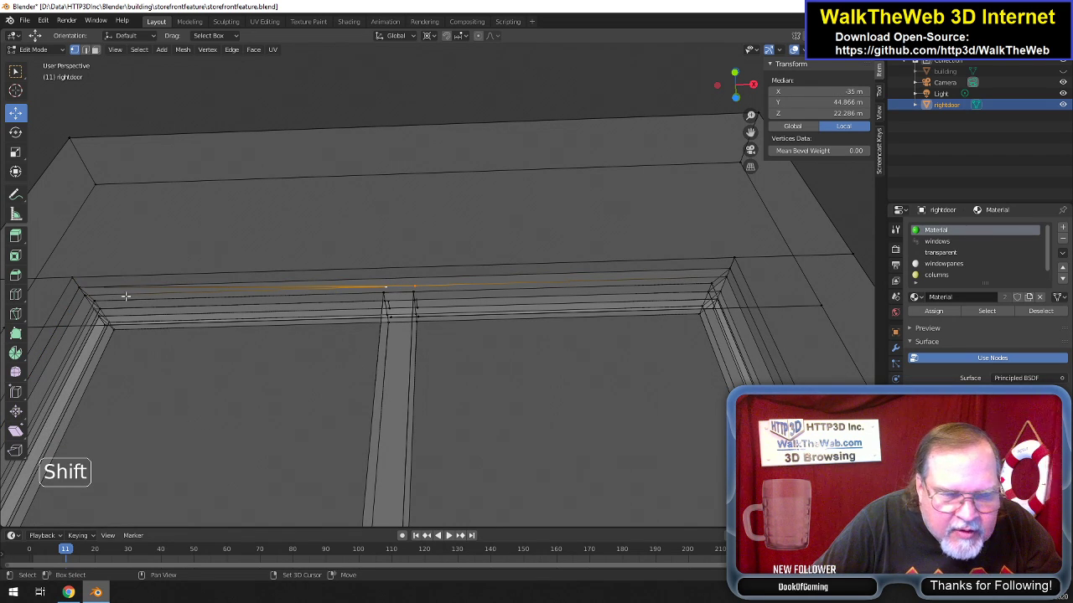
left_click(86, 295, "shift")
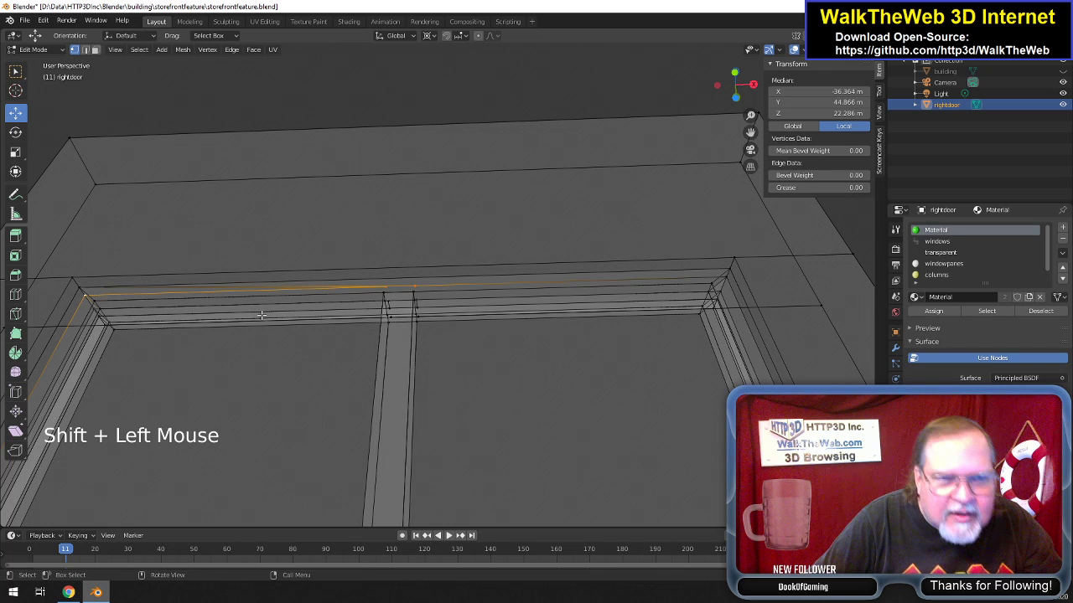
key("alt+m")
left_click(262, 319)
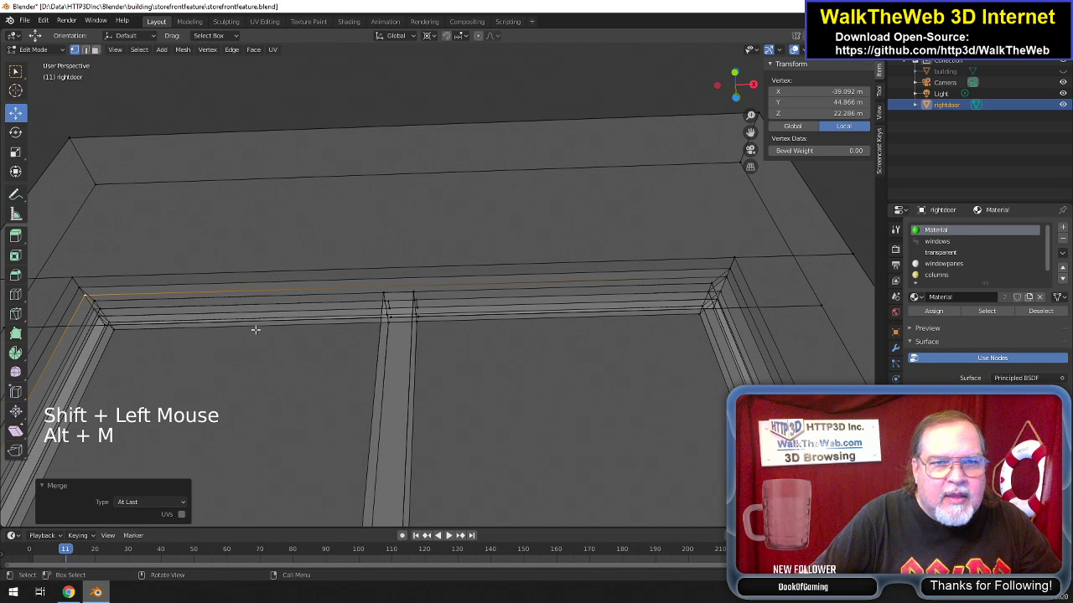
key("z")
left_click(399, 329)
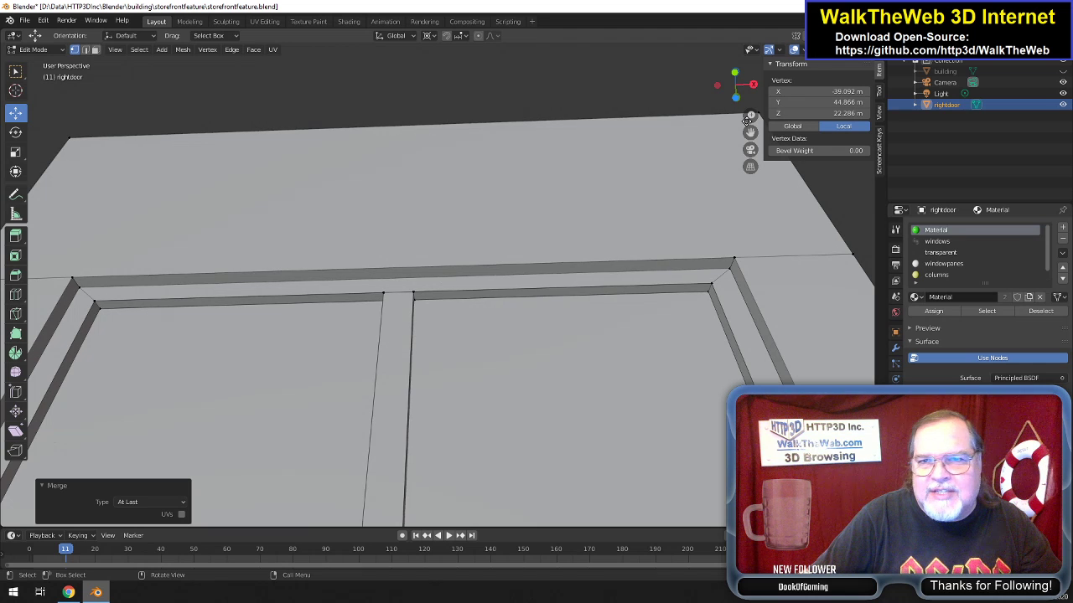
On the door's back side, merge the two middle vertices on the outer edge above the windows into its corner vertex using At Last.
left_click_drag(745, 93, 568, 170)
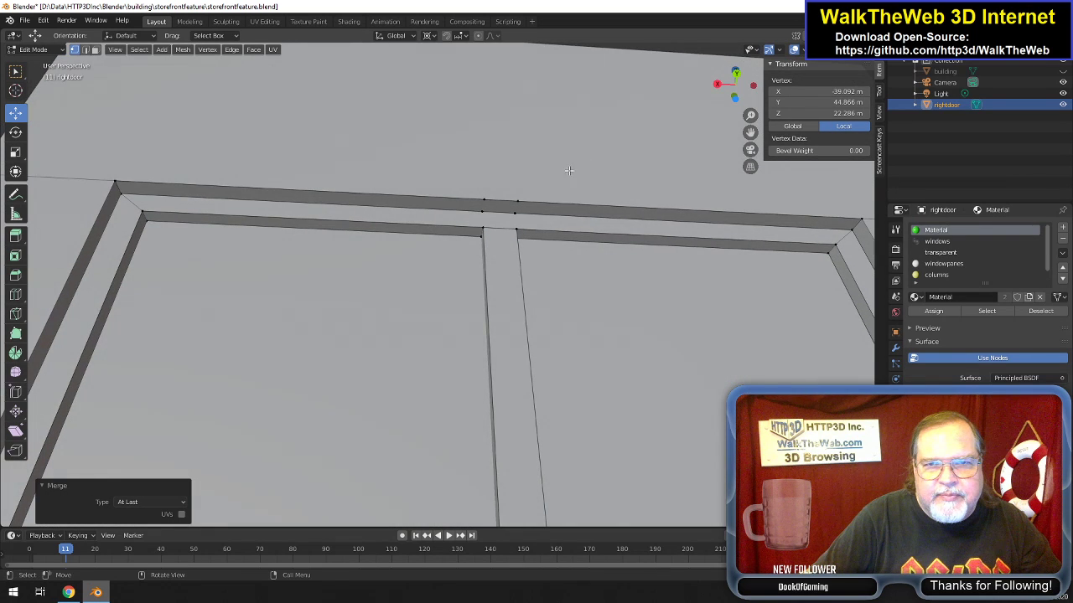
left_click(518, 201)
left_click(484, 200, "shift")
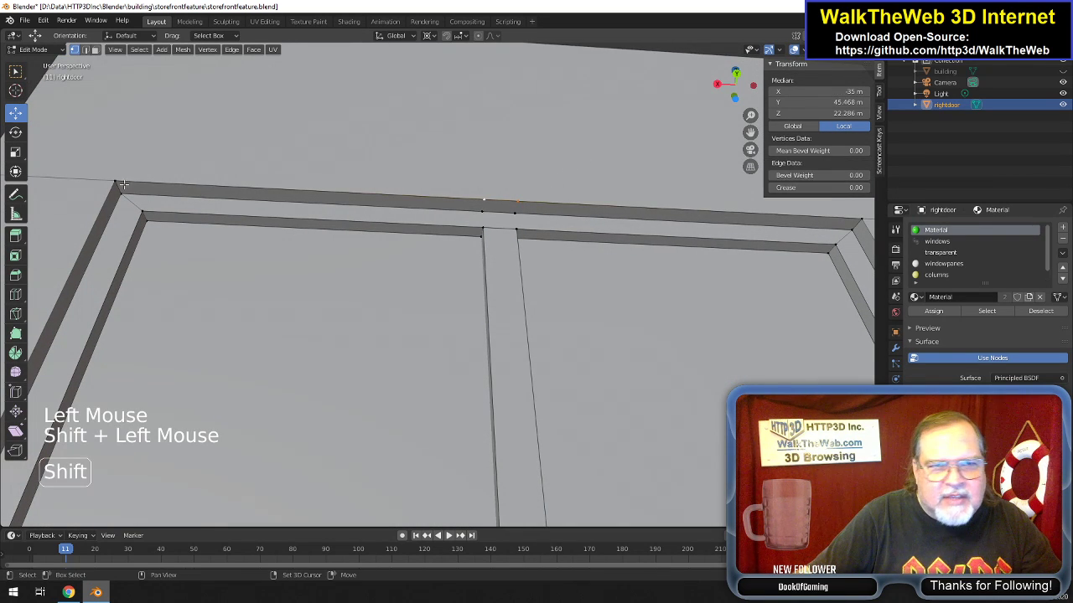
key("alt+m")
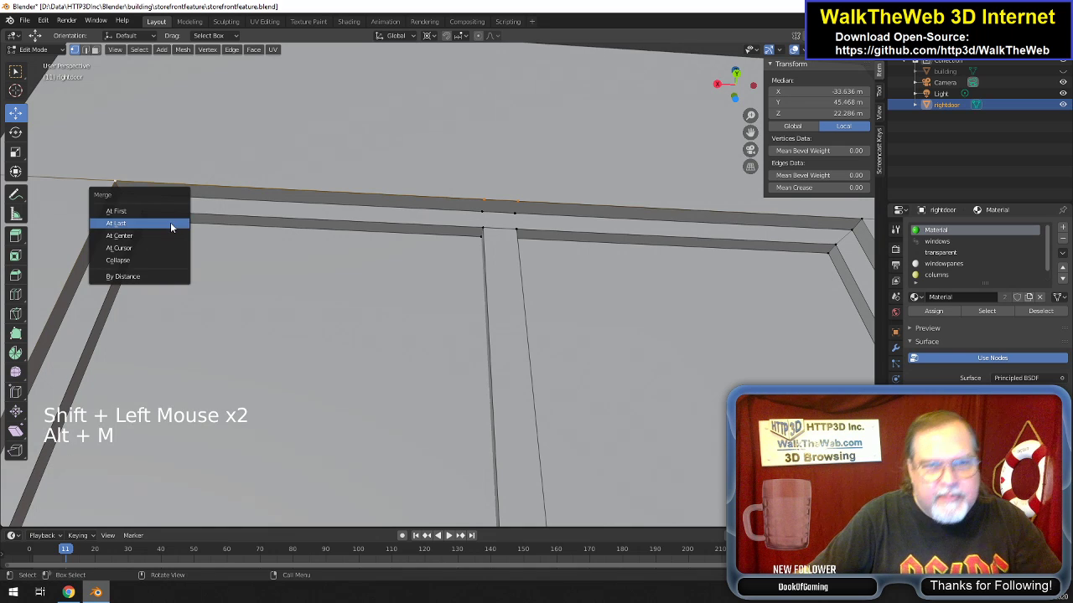
left_click(171, 222)
Merge the two middle vertices on the recessed back frame's upper edge into its corner vertex using At Last.
left_click(514, 212)
left_click(482, 211, "shift")
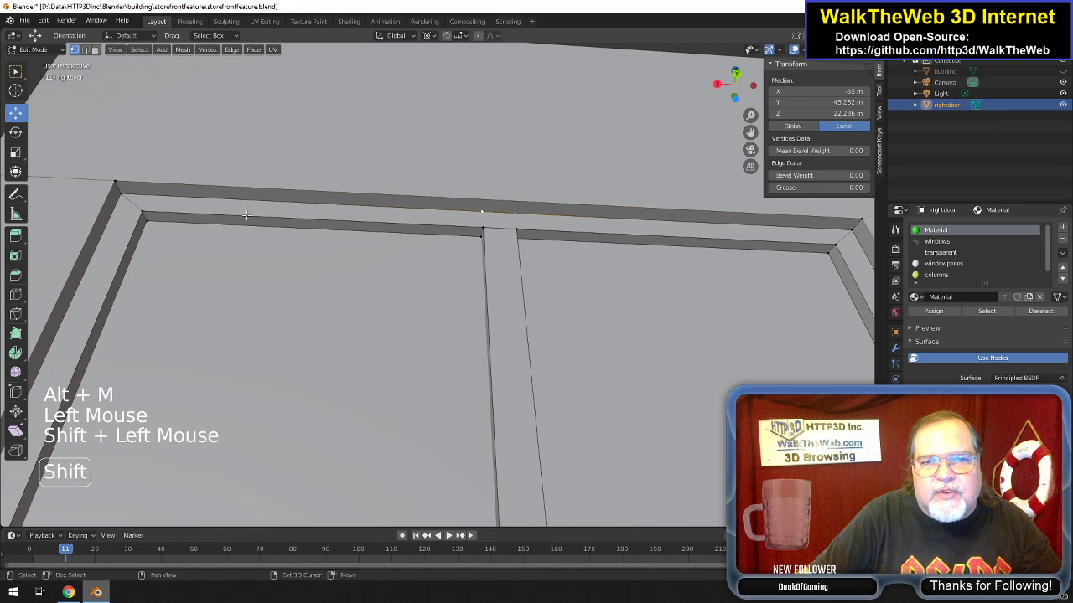
left_click(126, 195, "shift")
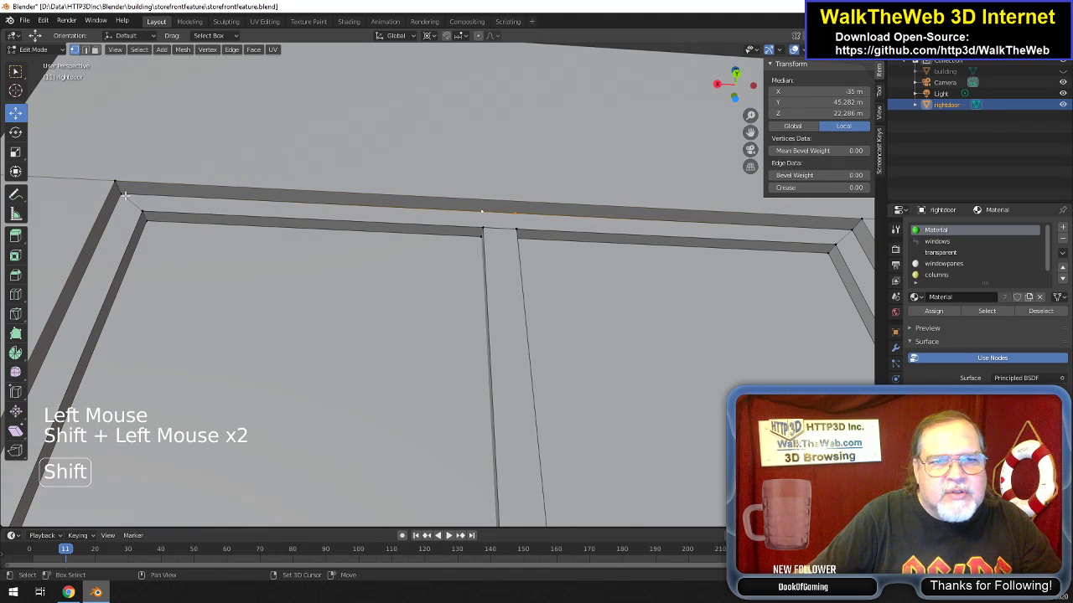
key("alt+m")
left_click(170, 207)
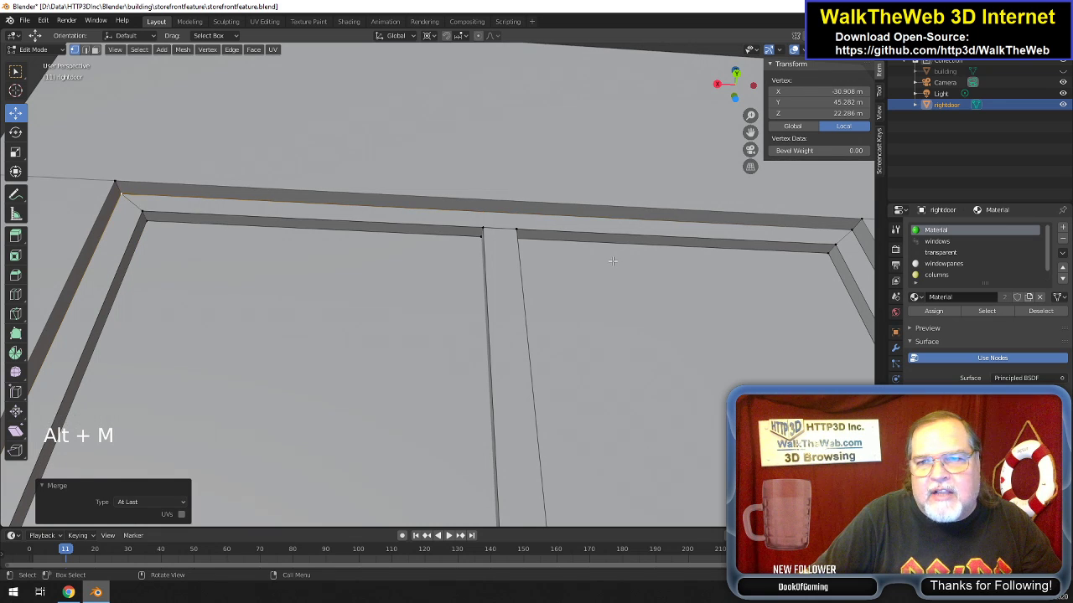
scroll(612, 260, "down", 3)
scroll(612, 261, "up", 2)
scroll(612, 260, "up", 1)
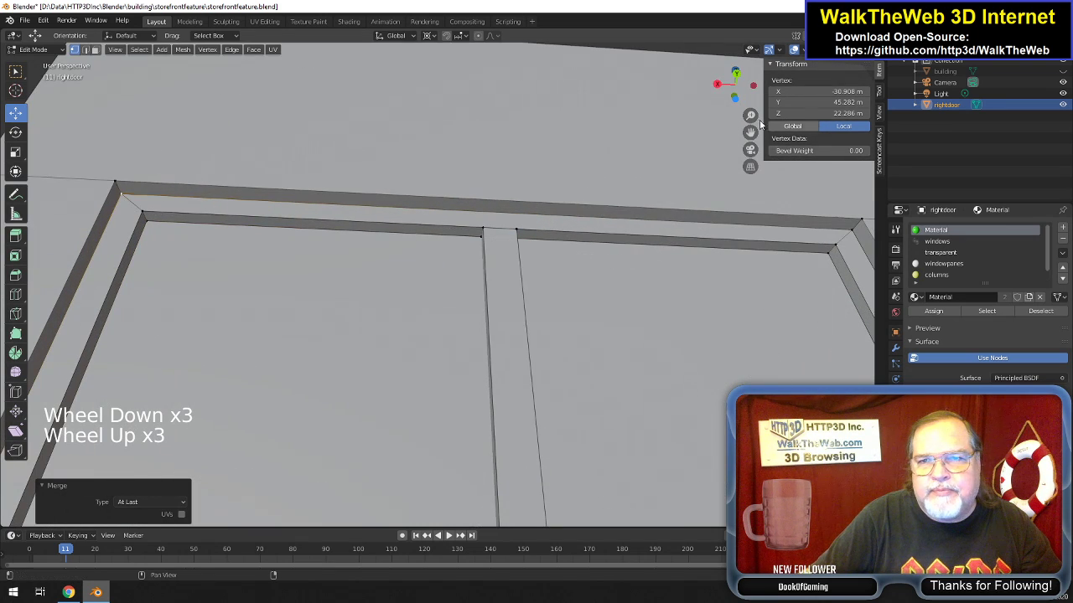
In wireframe, merge the two middle vertices on the back frame's hidden inner upper edge into its corner vertex using At Last.
key("z")
key("z")
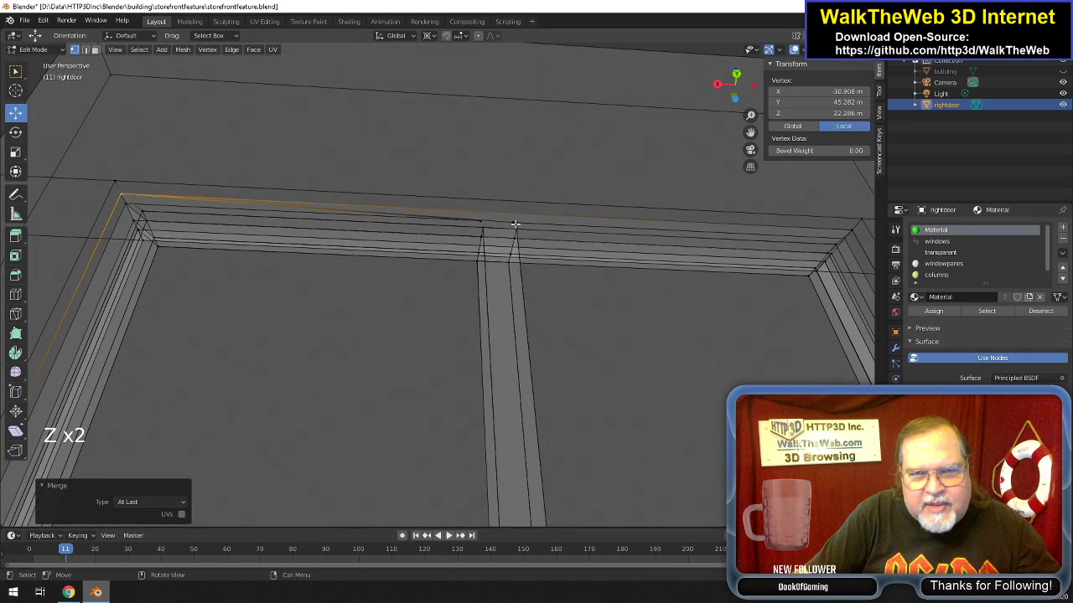
left_click(515, 224)
left_click(479, 221, "shift")
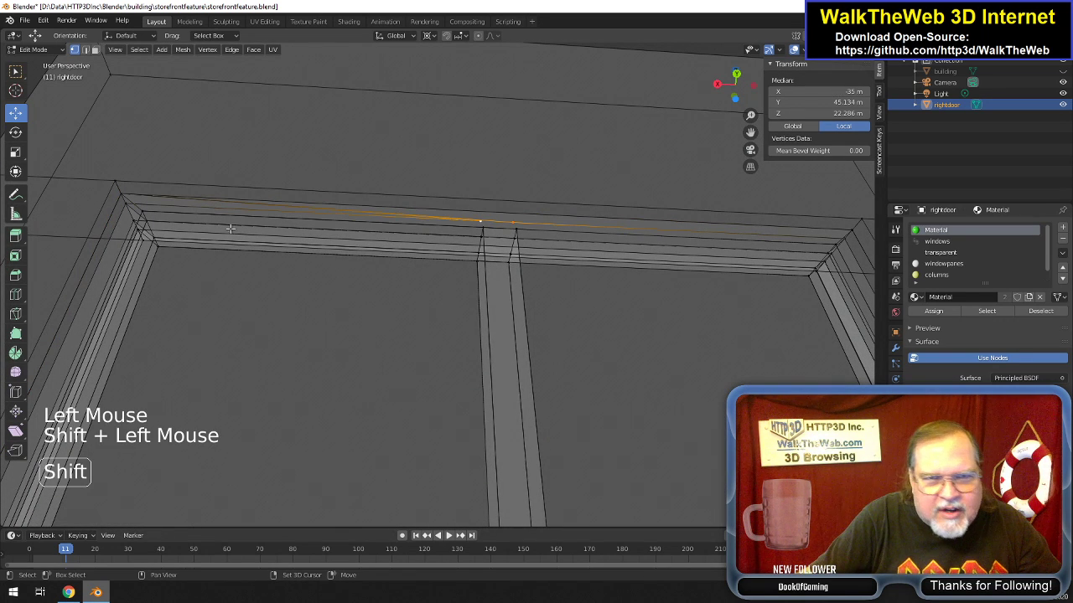
left_click(127, 204, "shift")
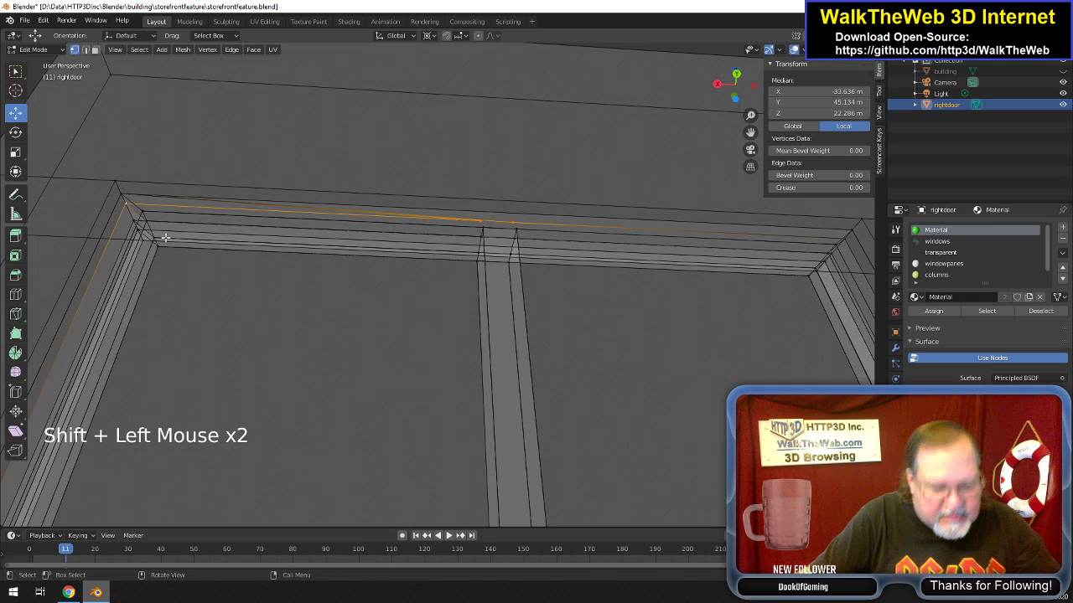
key("alt+m")
left_click(165, 238)
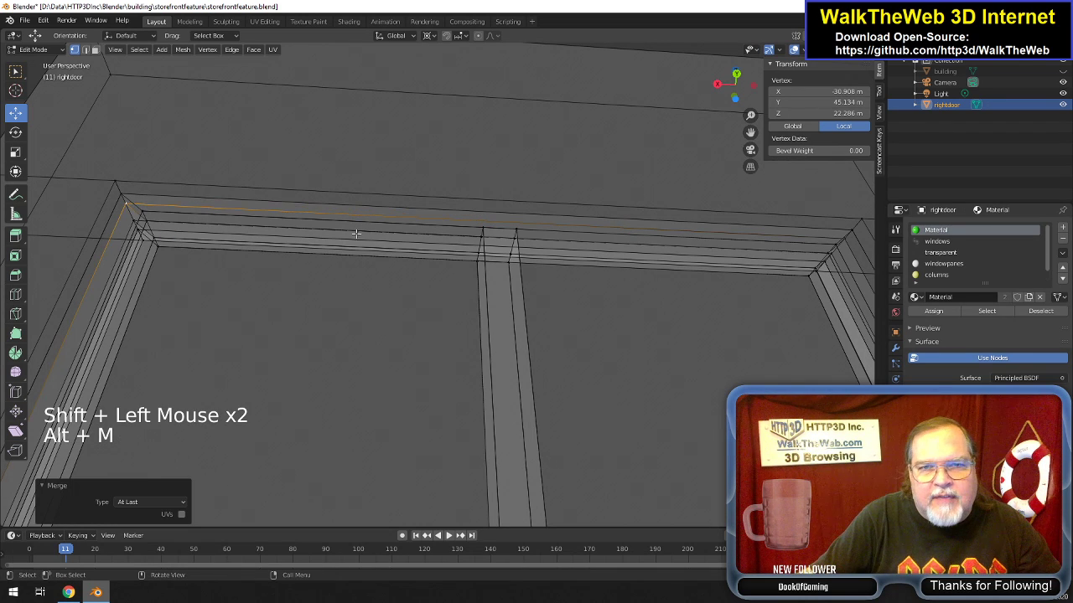
Examine the merged corner and the frame edges above the windows on the back side in both solid and wireframe shading.
left_click_drag(756, 96, 508, 172)
middle_click_drag(509, 173, 524, 168)
mouse_move(524, 167)
left_mouse_down()
mouse_move(526, 182)
mouse_move(528, 167)
left_mouse_up()
middle_click_drag(528, 168, 591, 203)
key("z")
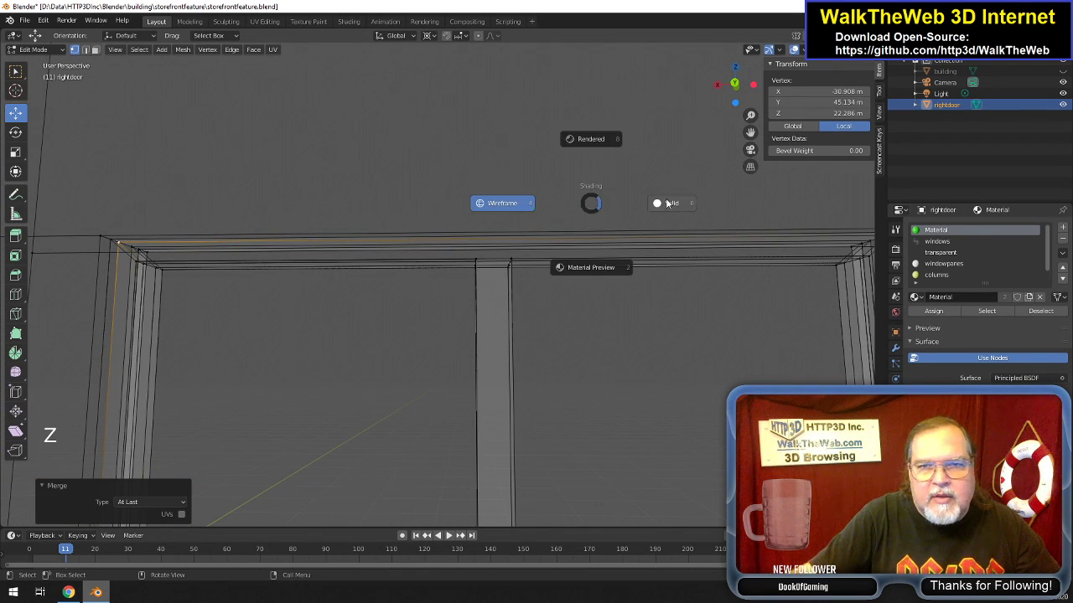
key("6")
mouse_move(734, 87)
left_mouse_down()
mouse_move(726, 95)
mouse_move(735, 85)
mouse_move(734, 112)
mouse_move(733, 87)
left_mouse_up()
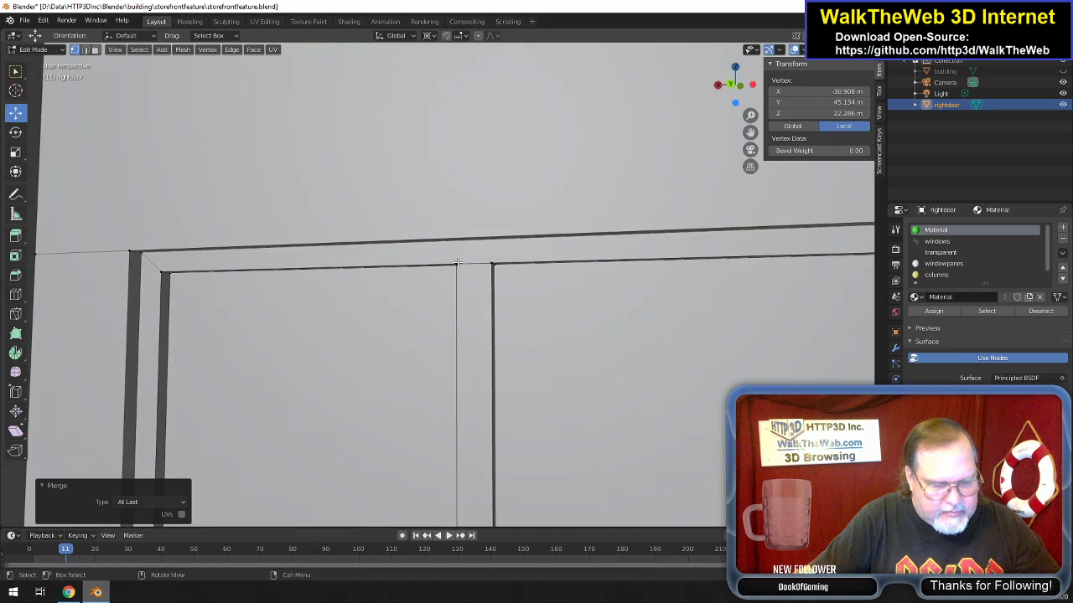
key("z")
left_click(370, 263)
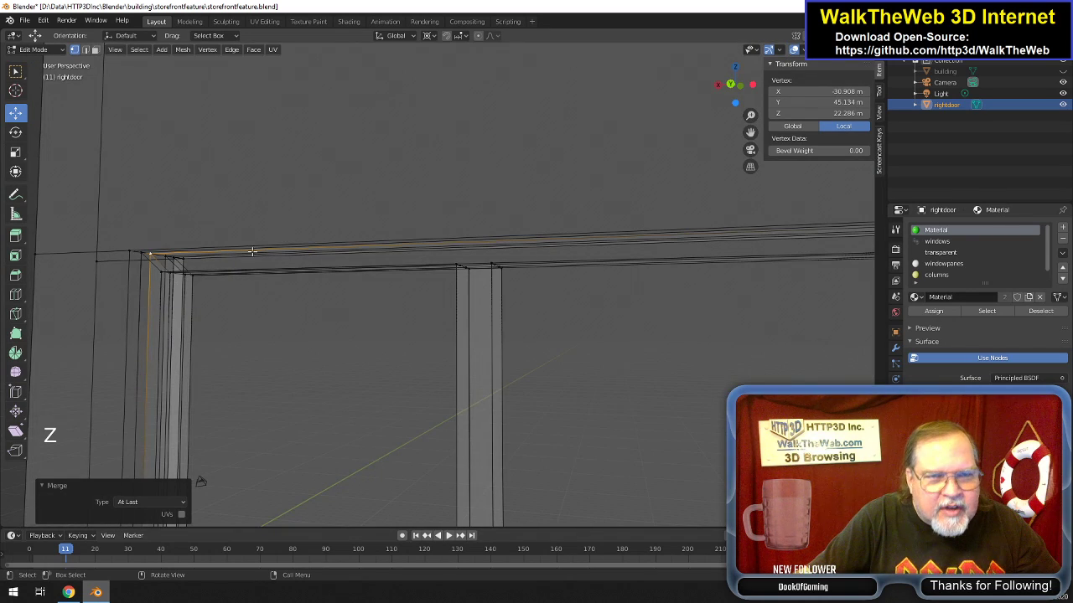
Delete the vertex at the upper corner of the back frame's hidden inner edge using the Vertices option.
left_click_drag(735, 87, 736, 104)
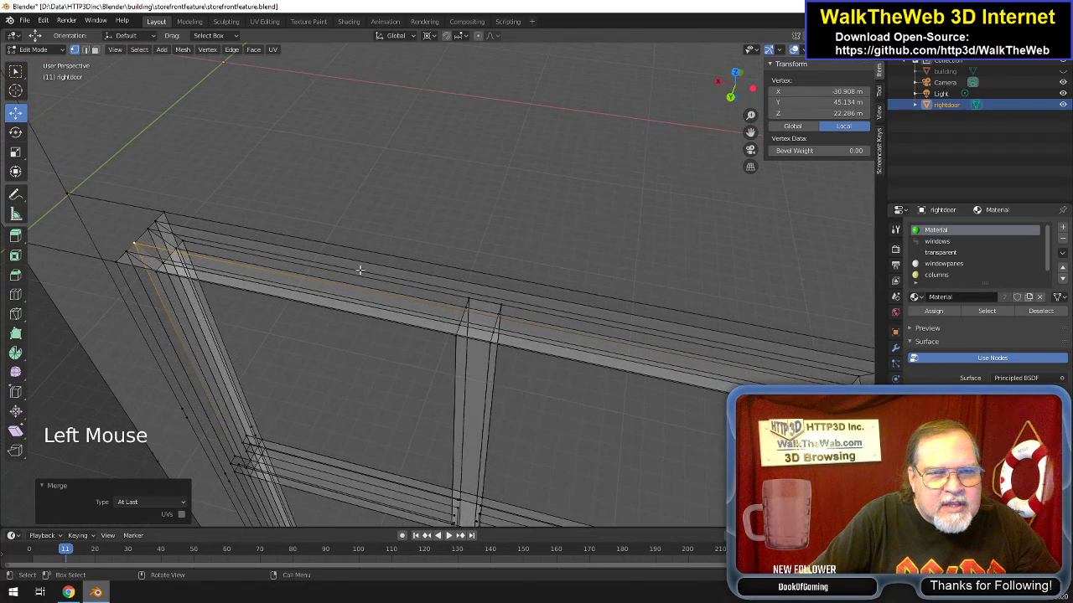
left_click(165, 258)
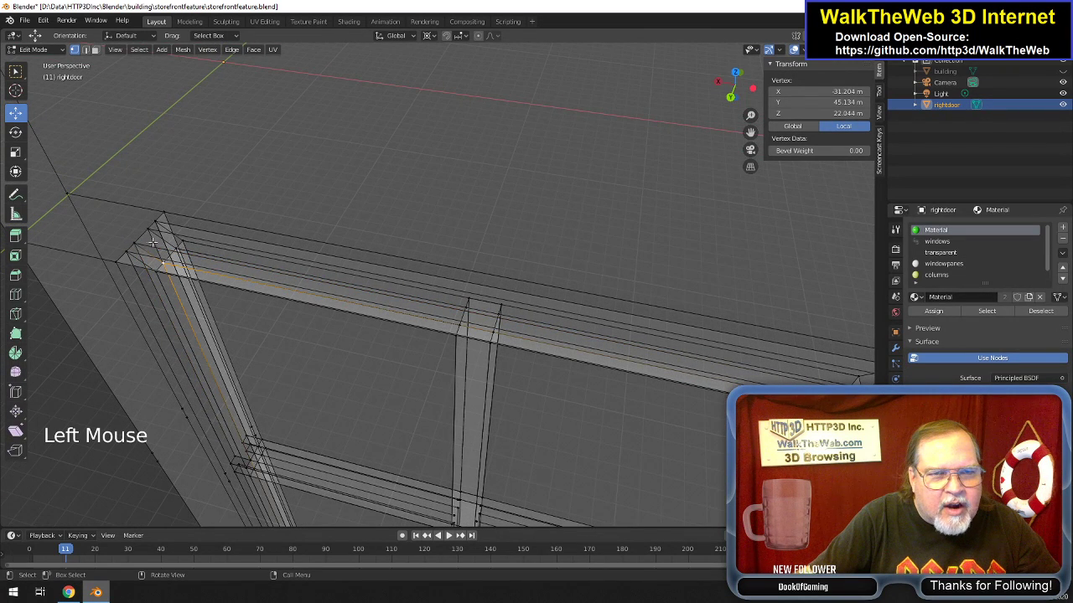
left_click(134, 243)
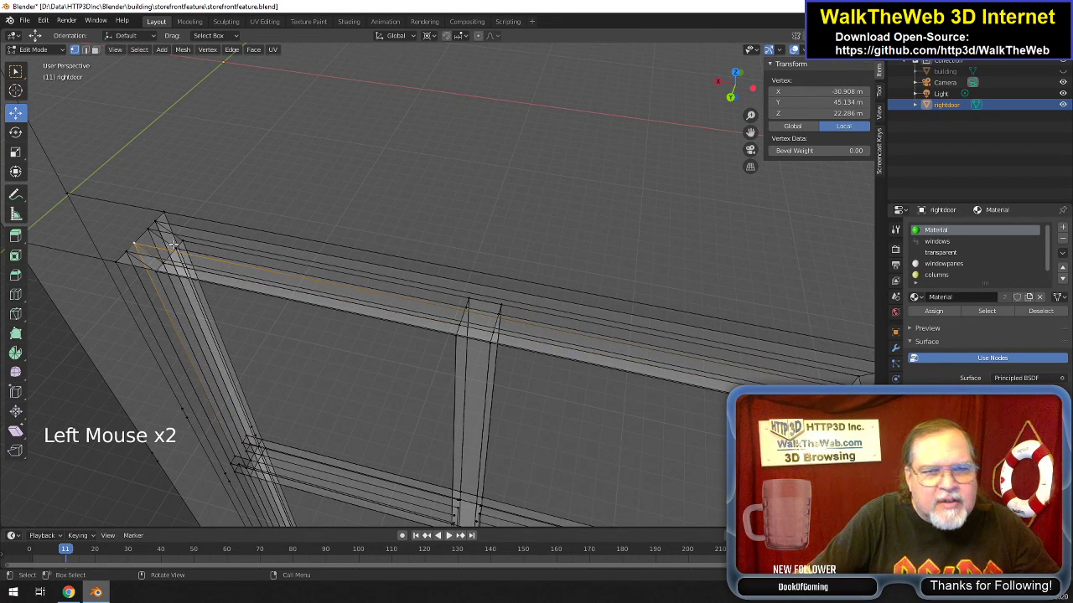
left_click_drag(735, 89, 735, 28)
scroll(605, 170, "down", 3)
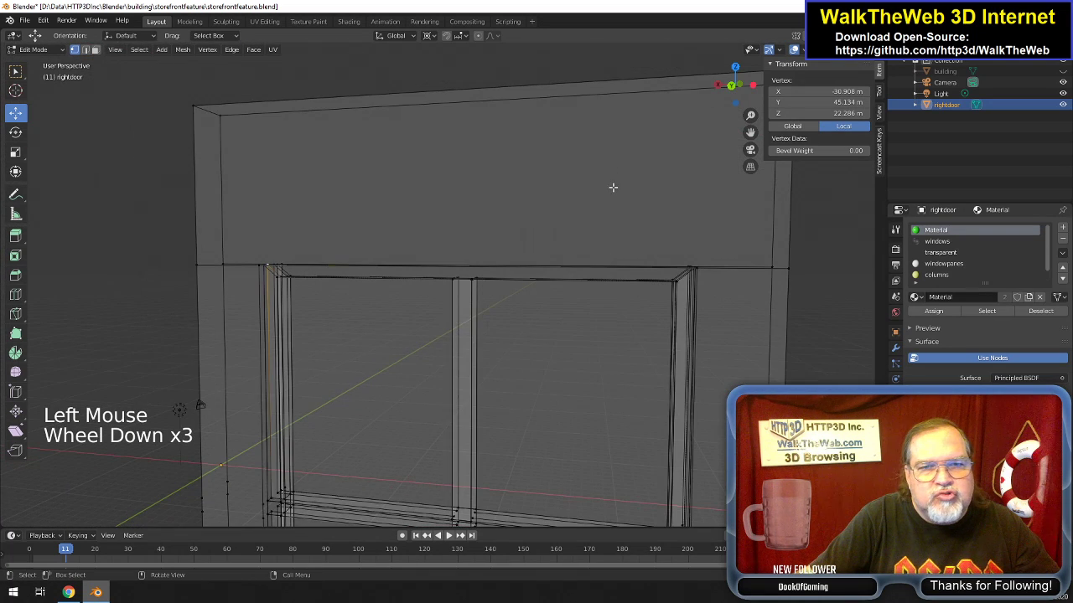
left_click_drag(735, 85, 734, 85)
key("z")
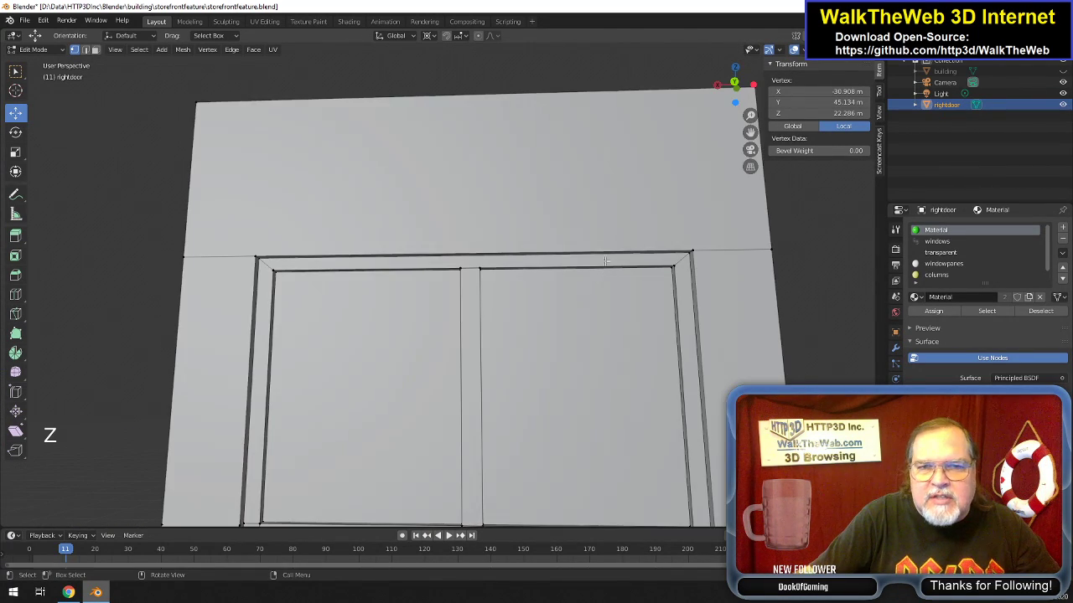
left_click_drag(734, 85, 734, 86)
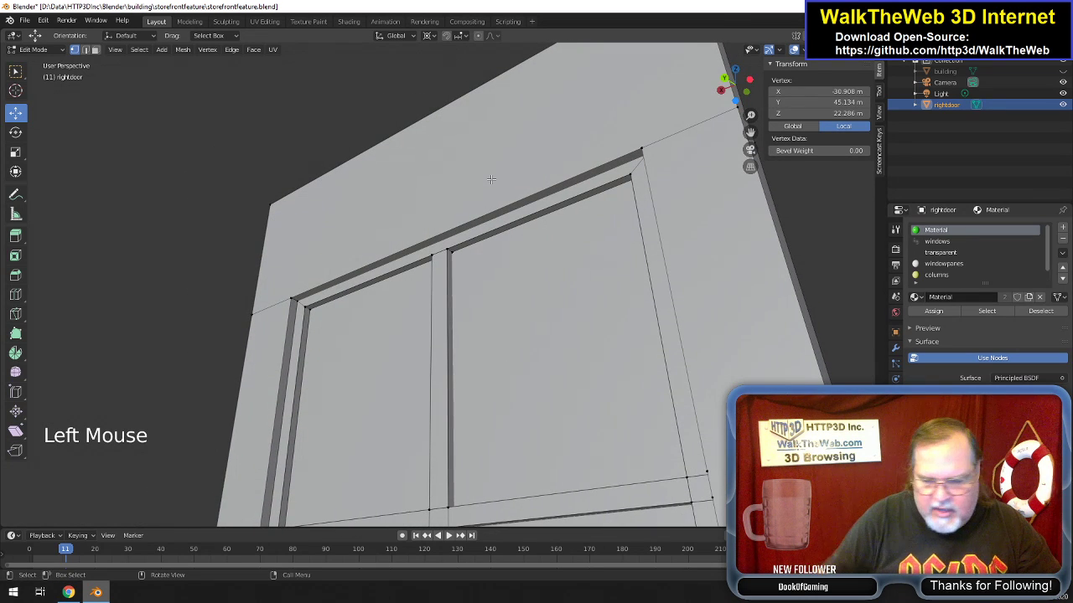
key("Delete")
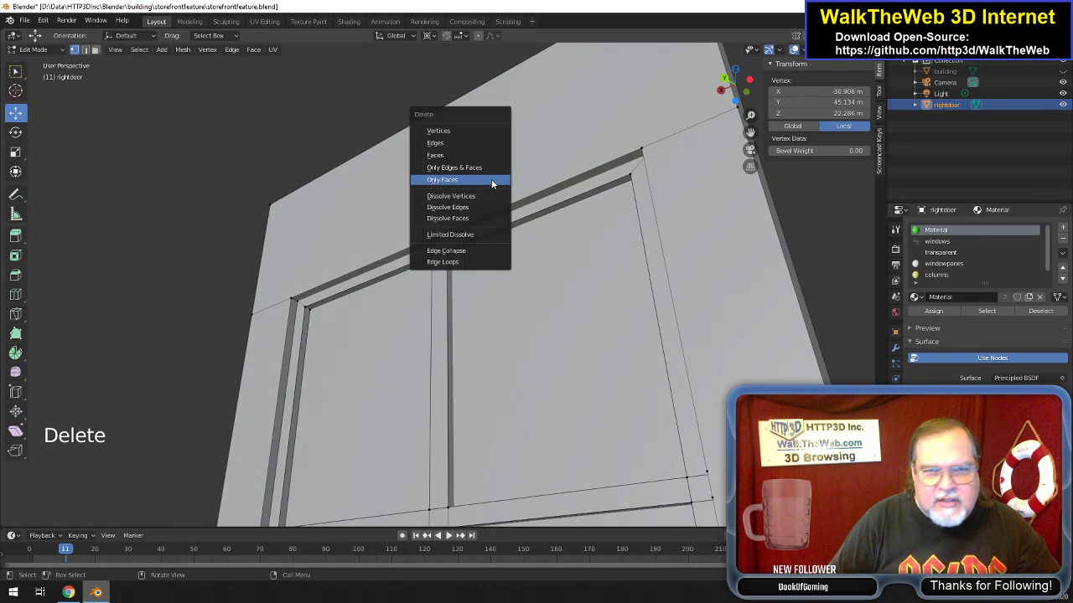
left_click(454, 131)
Delete the matching vertex at the upper corner of the front frame's hidden inner edge, and return to wireframe shading.
left_click_drag(723, 86, 685, 138)
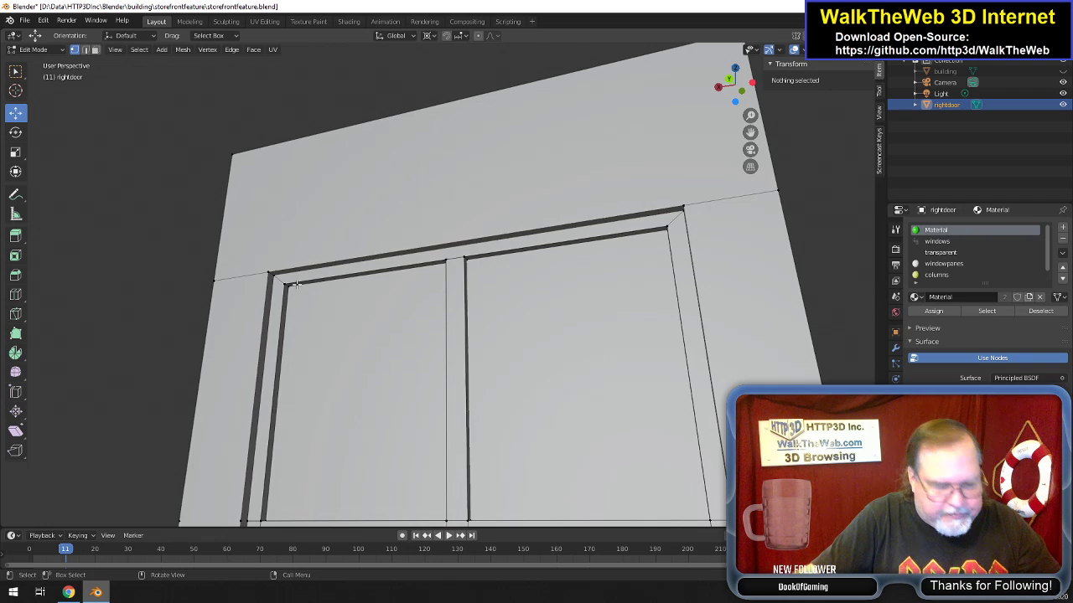
key("z")
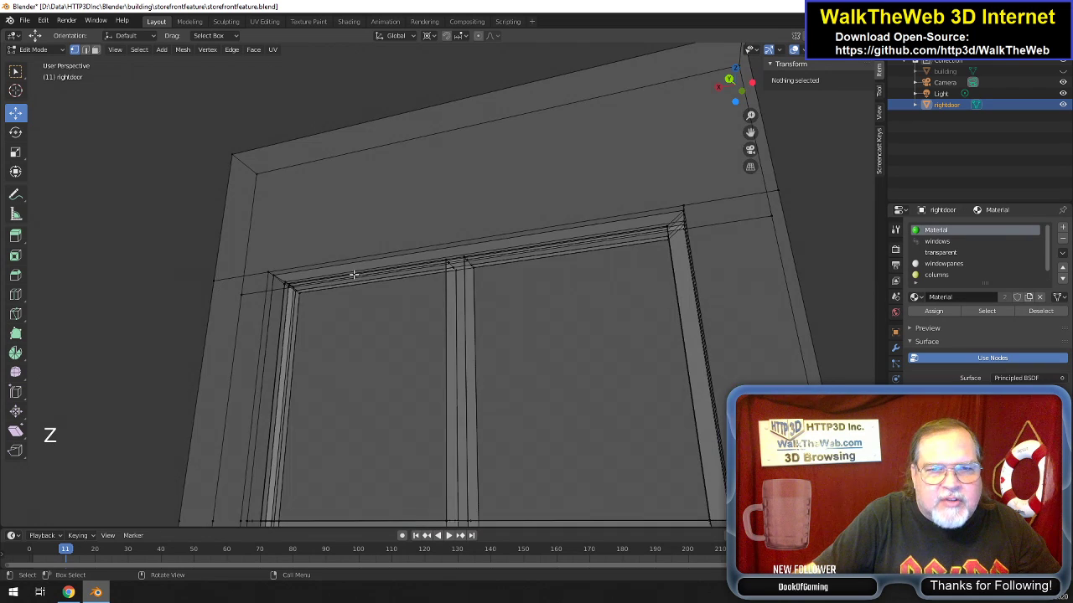
left_click(216, 288)
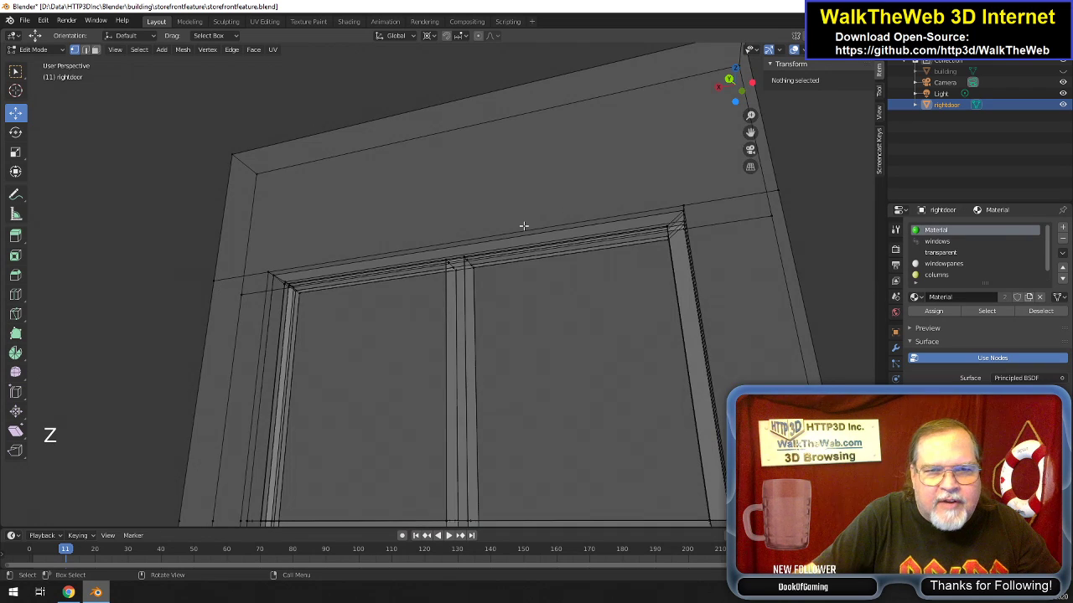
left_click_drag(735, 85, 699, 113)
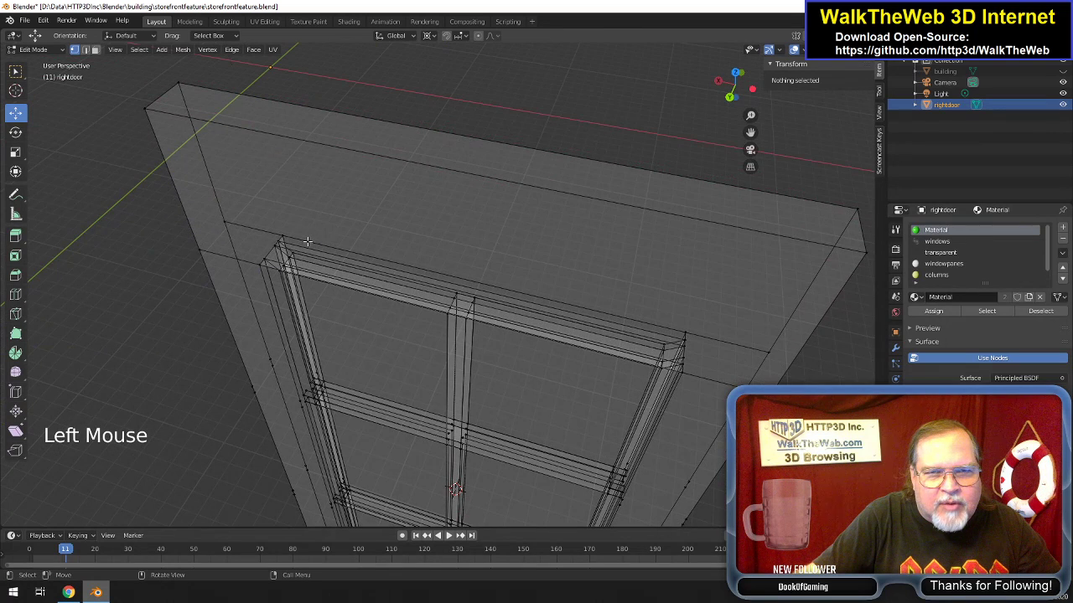
left_click(275, 246)
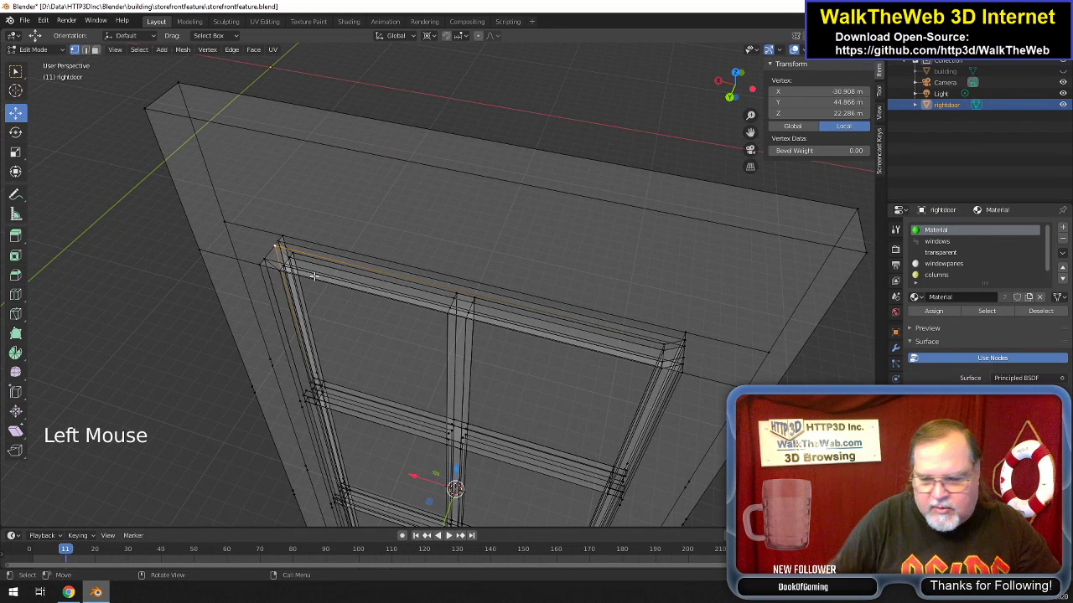
key("z")
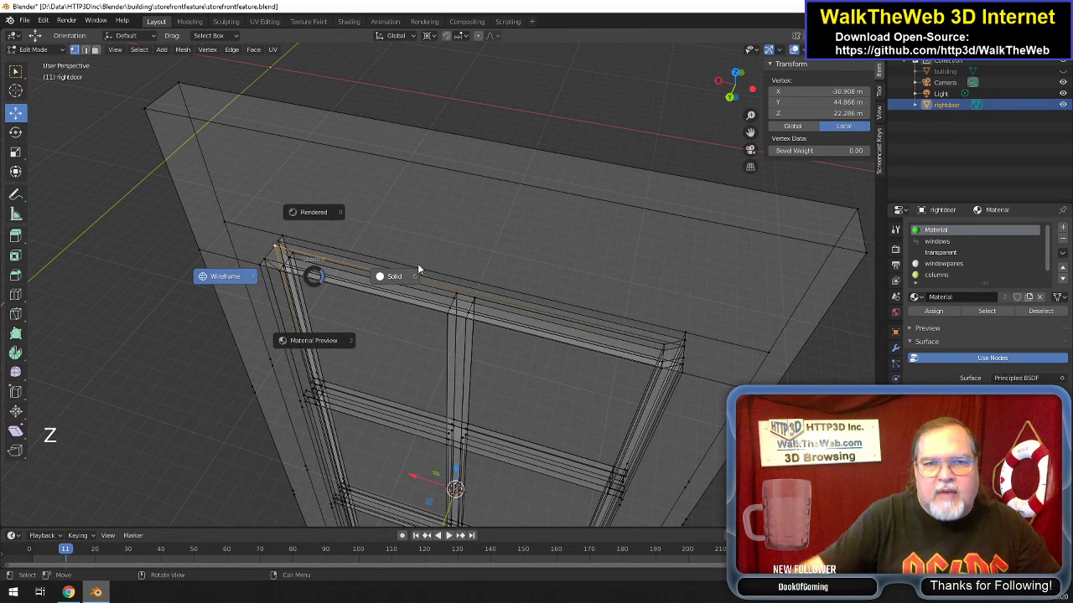
left_click(392, 280)
mouse_move(745, 93)
left_mouse_down()
mouse_move(692, 35)
mouse_move(651, 229)
left_mouse_up()
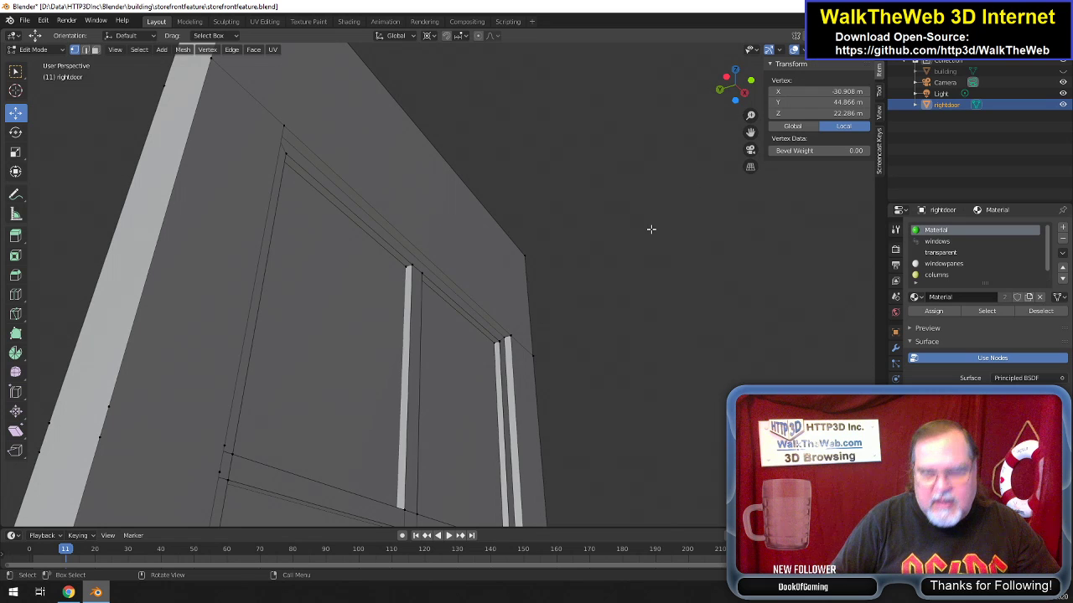
key("Delete")
left_click(650, 228)
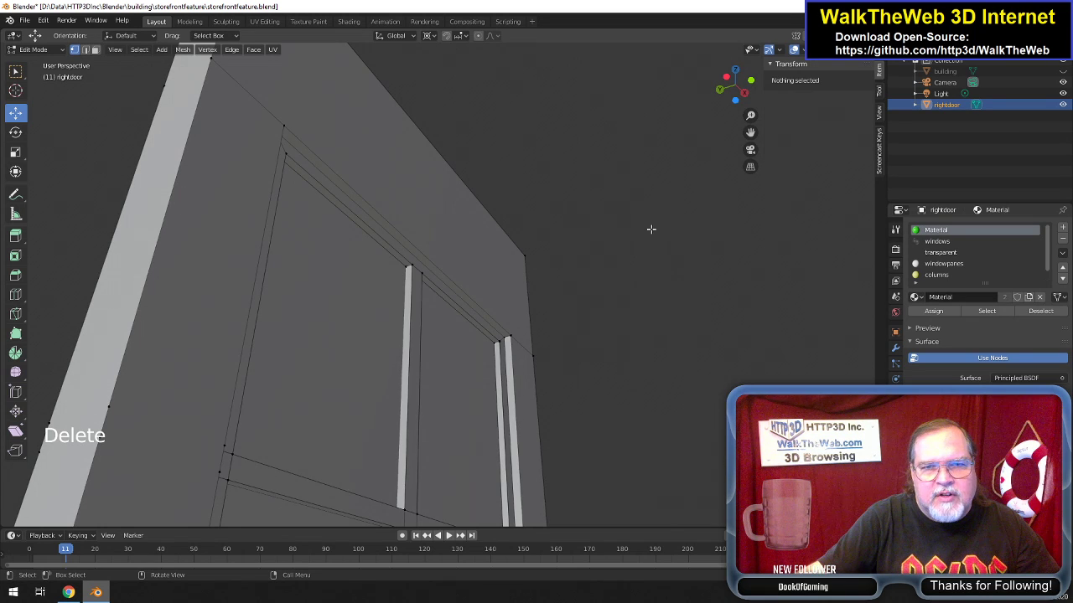
mouse_move(725, 86)
left_mouse_down()
mouse_move(735, 84)
mouse_move(713, 87)
mouse_move(735, 84)
left_mouse_up()
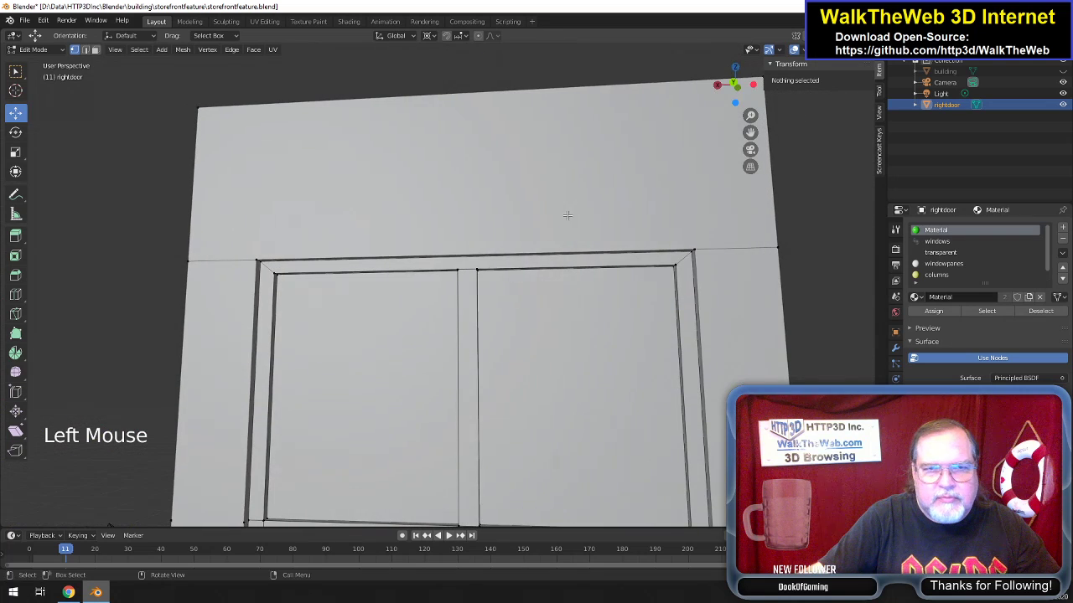
key("z")
key("4")
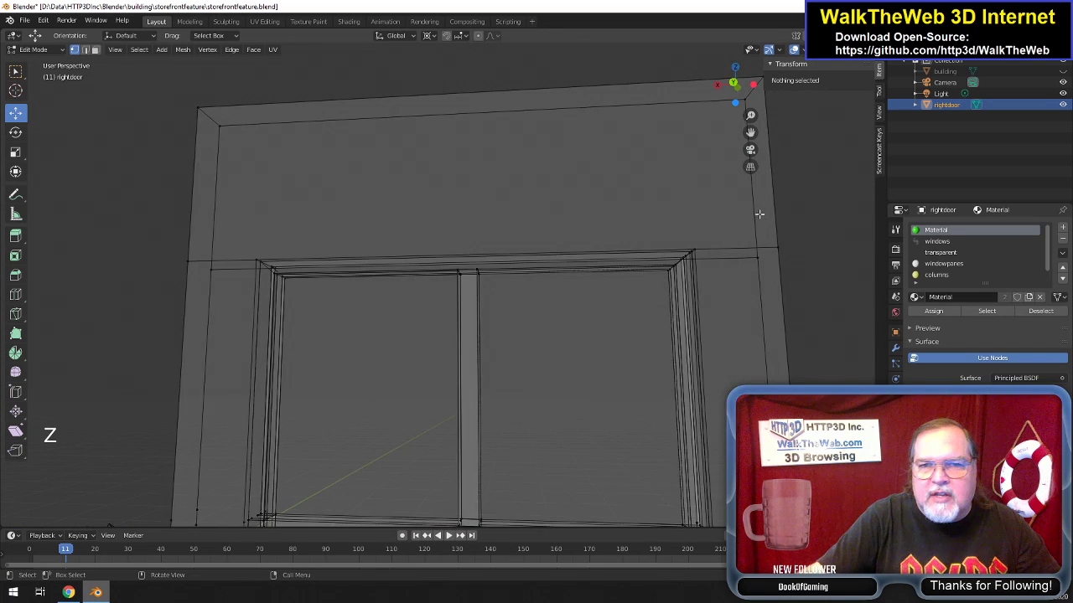
In wireframe, select the two leftover vertices at one upper corner of the window recess, check them in solid shading and delete them.
left_click_drag(750, 90, 731, 111)
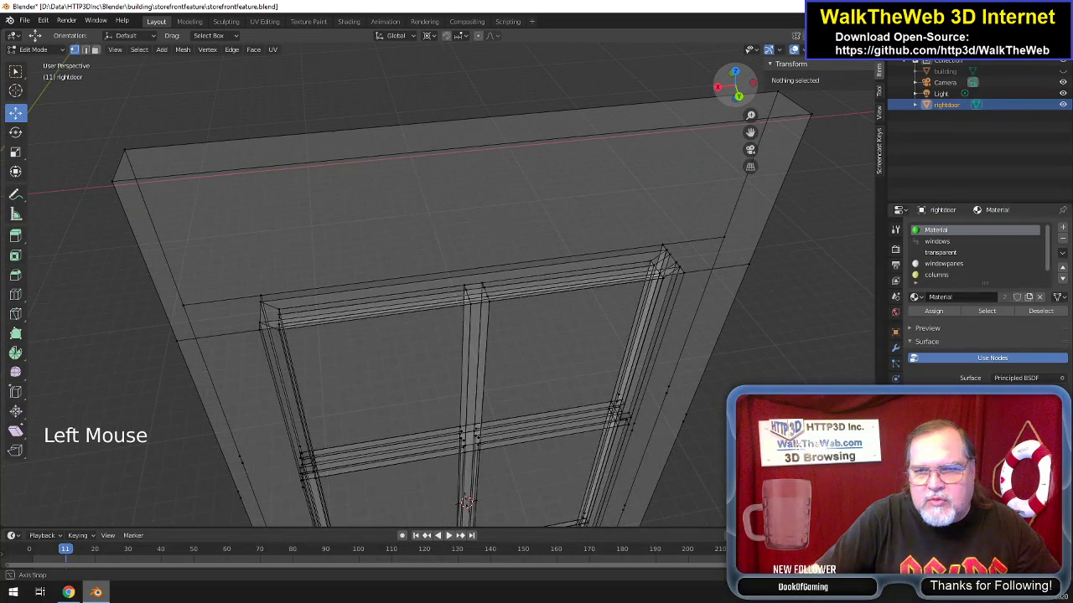
left_click(682, 255)
left_click(694, 251, "shift")
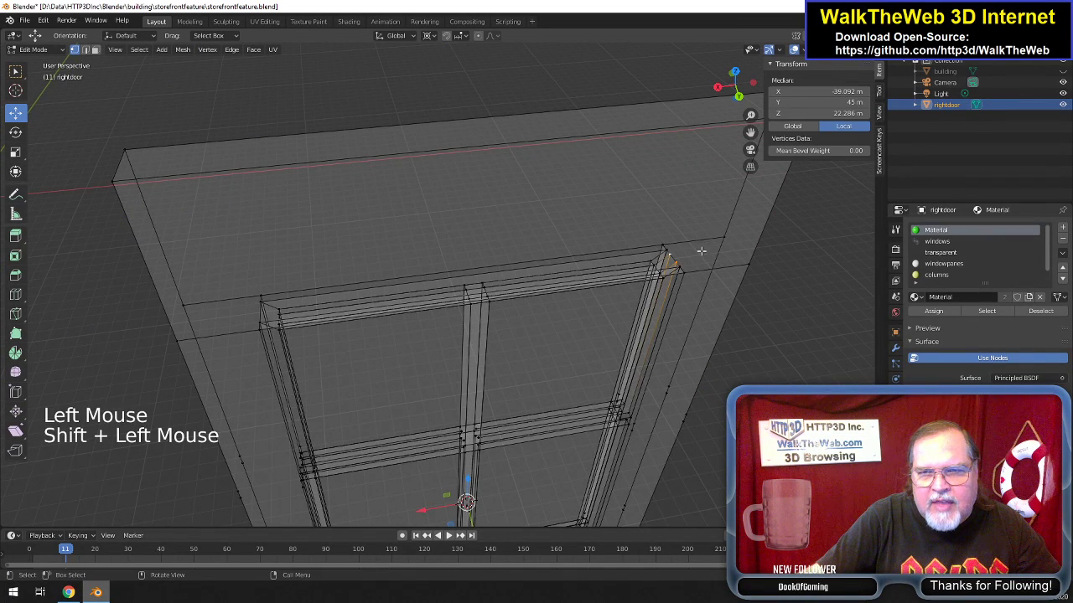
key("z")
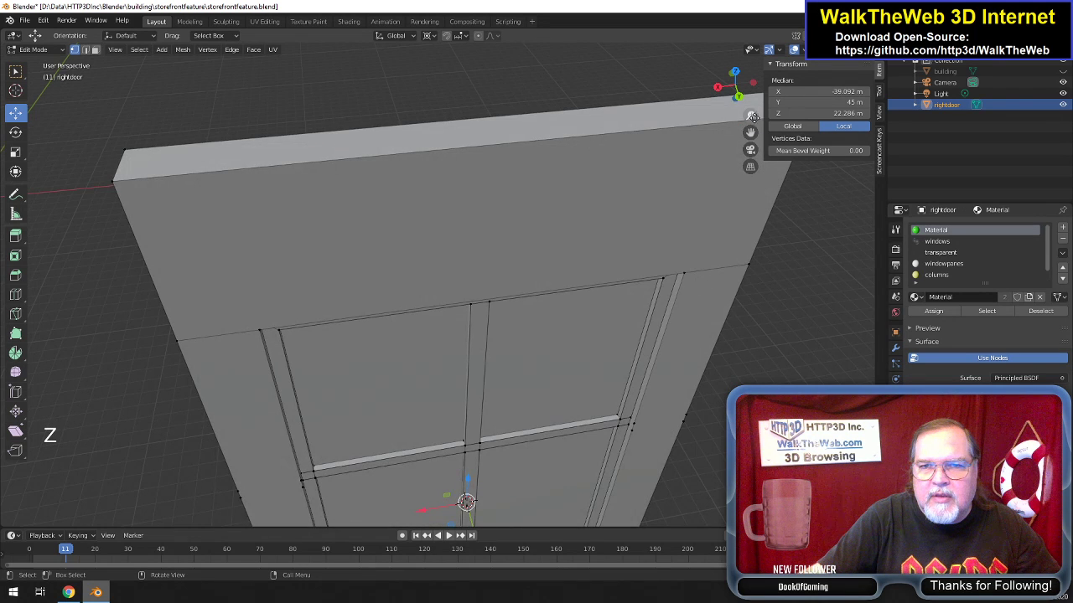
left_click_drag(736, 88, 623, 195)
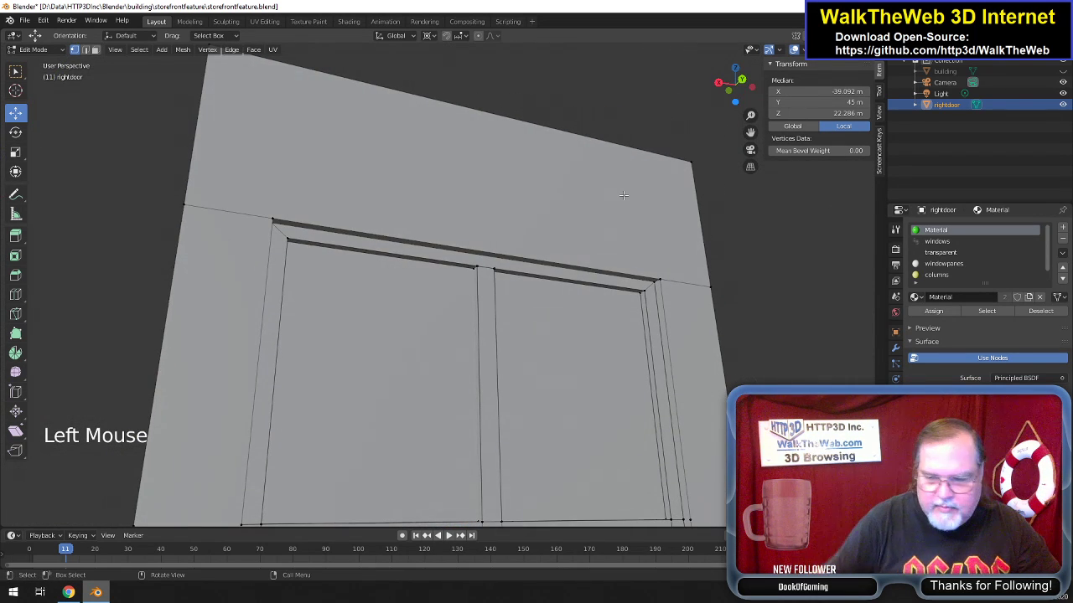
key("Delete")
left_click(623, 195)
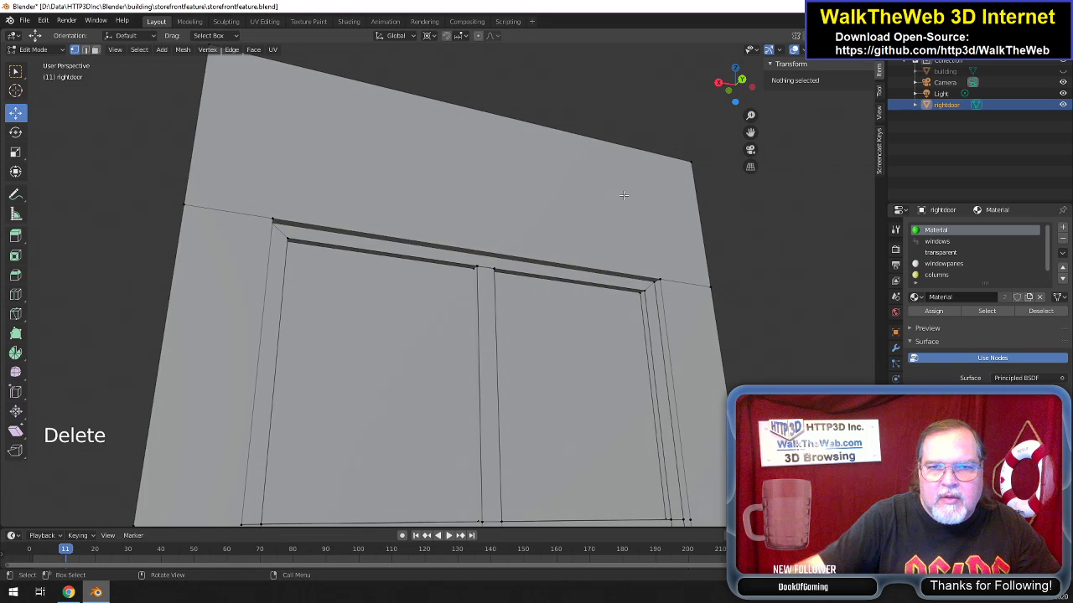
Merge the middle vertices along the near vertical edge of the door's narrow side into the vertex level with the windows' bottom, using At Last.
left_click_drag(734, 84, 732, 172)
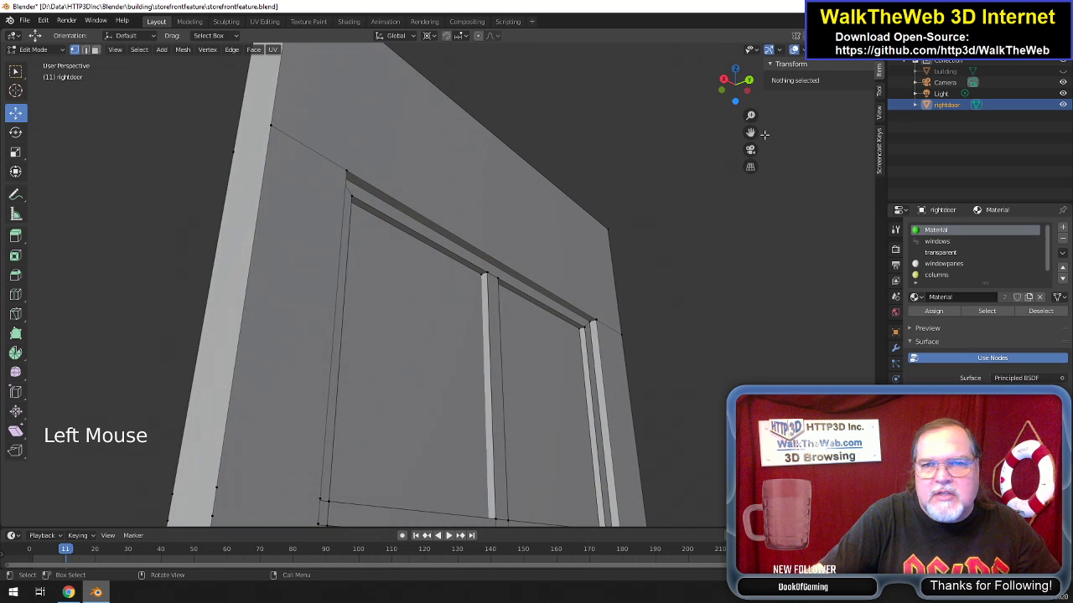
left_click_drag(750, 133, 760, 71)
scroll(505, 254, "down", 5)
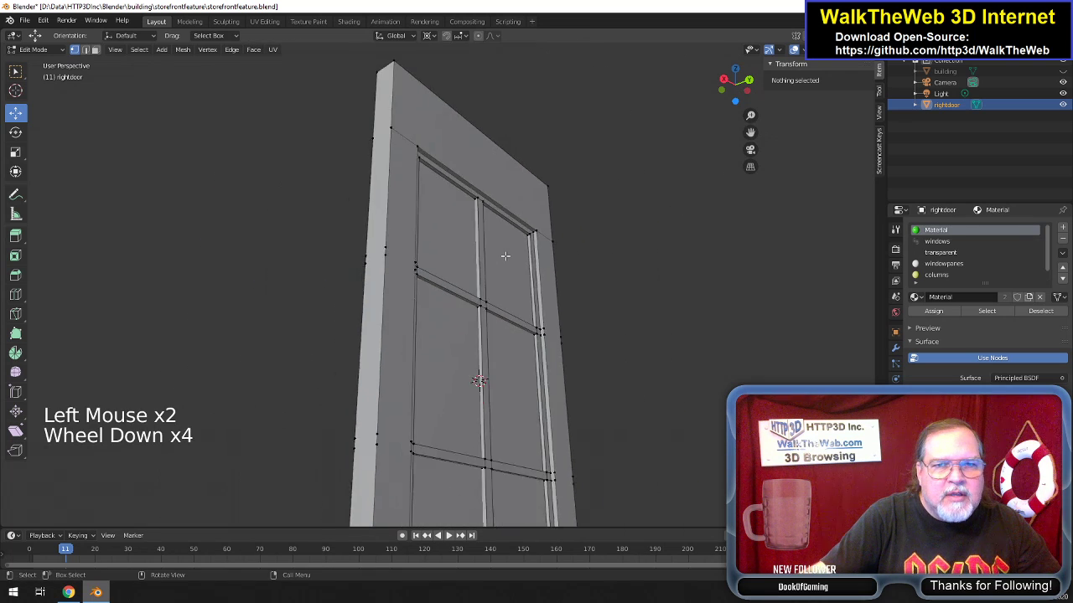
scroll(506, 254, "down", 2)
scroll(505, 255, "up", 1)
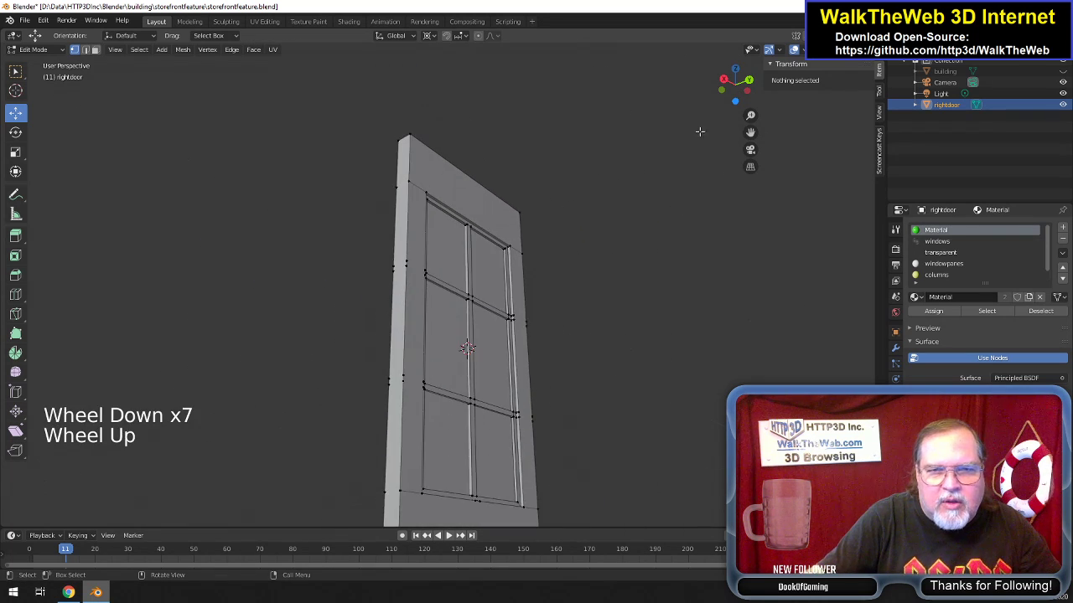
left_click_drag(745, 95, 767, 73)
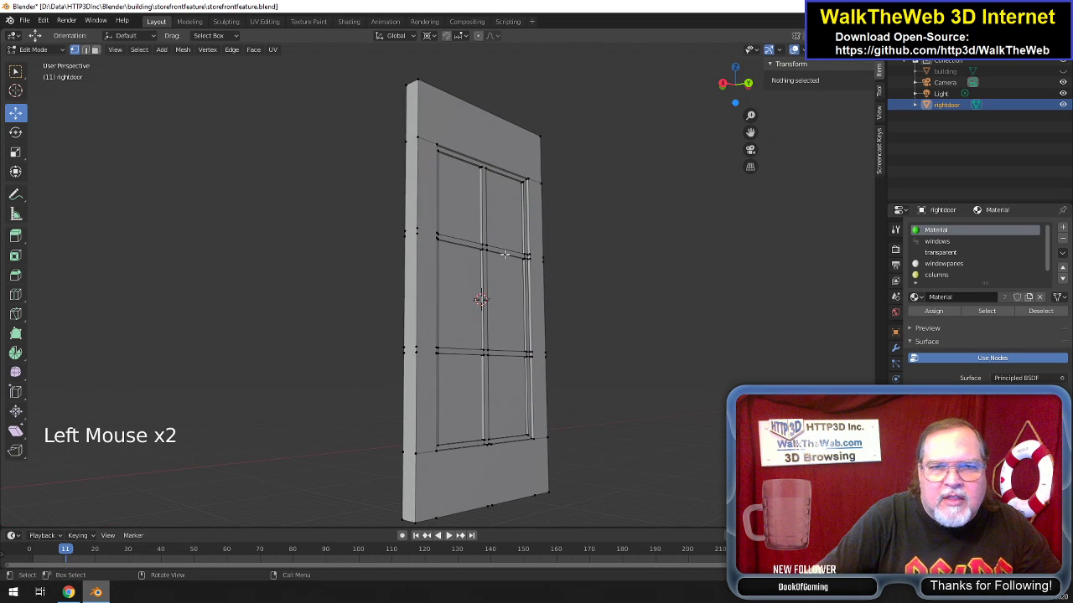
left_click(416, 226)
left_click(416, 234, "shift")
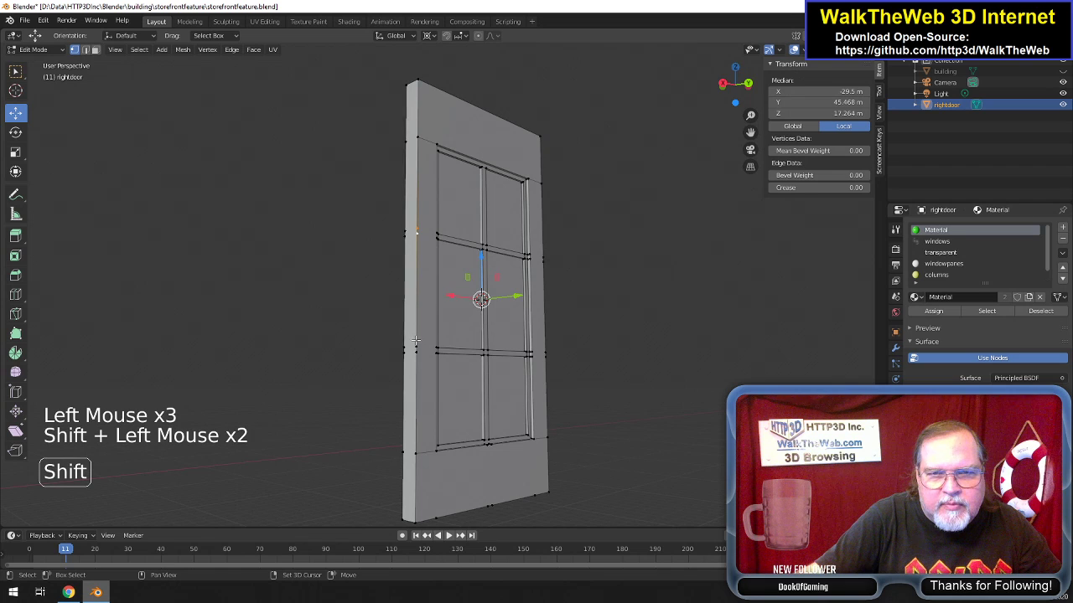
left_click(416, 450, "shift")
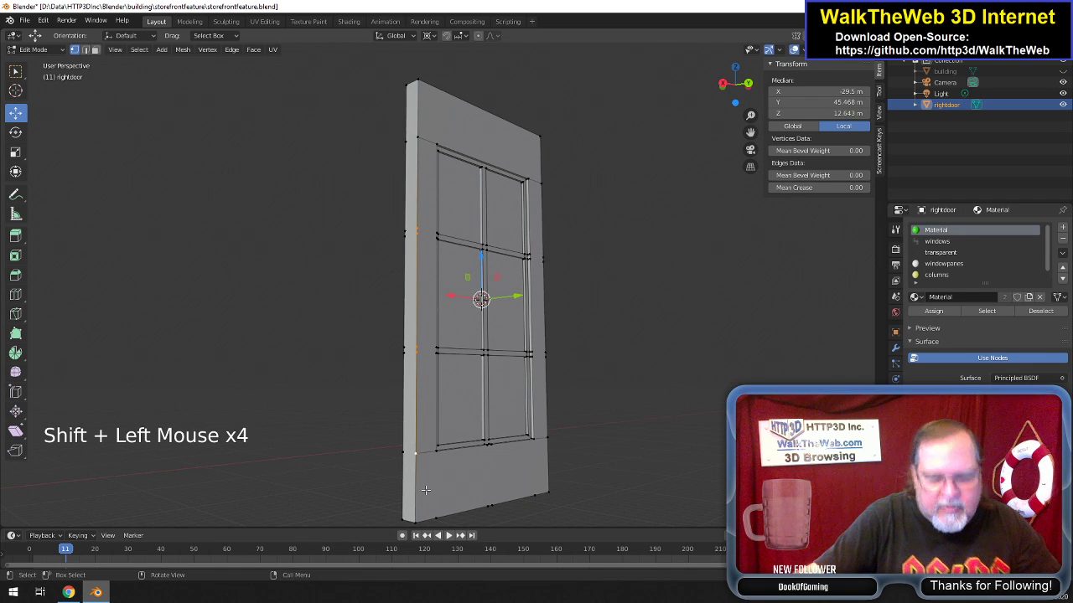
key("alt+m")
left_click(426, 493)
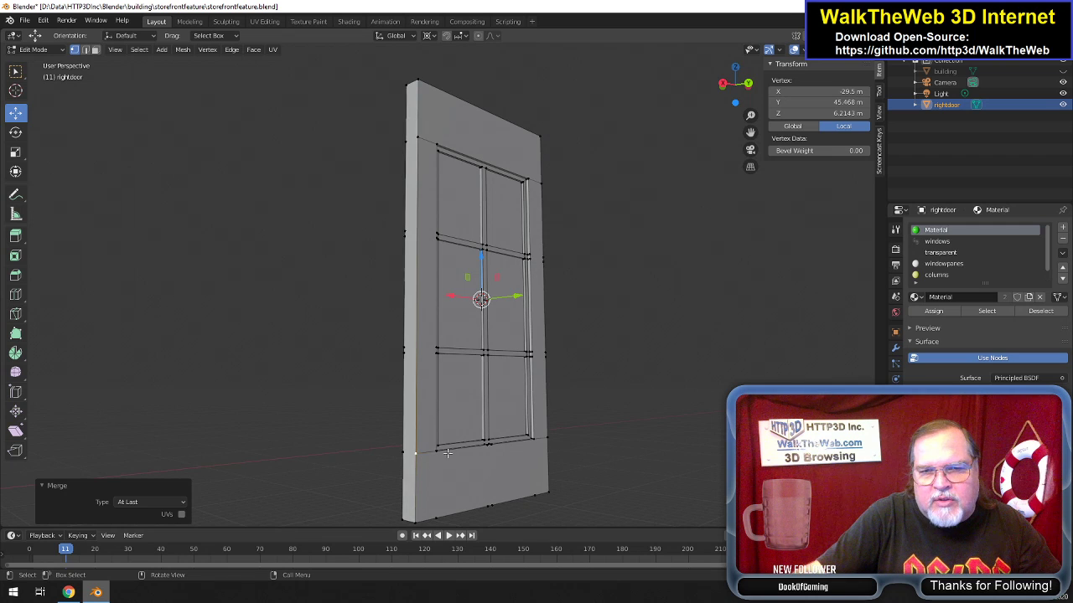
Merge the middle vertices along the far vertical edge of the same narrow side into its lower vertex using At Last.
left_click(407, 232)
left_click(405, 332, "shift")
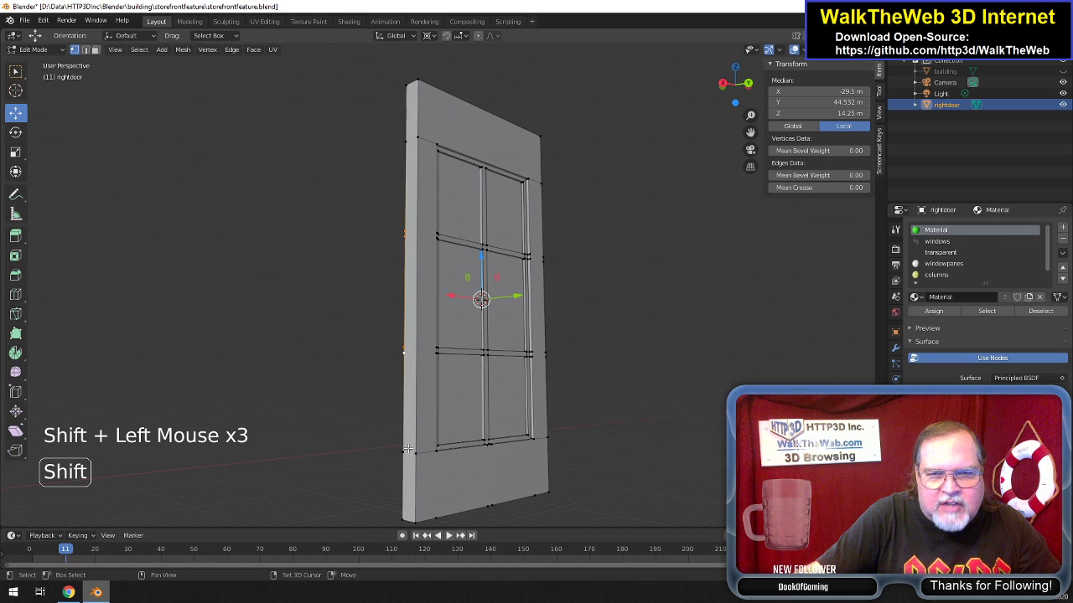
key("alt+m")
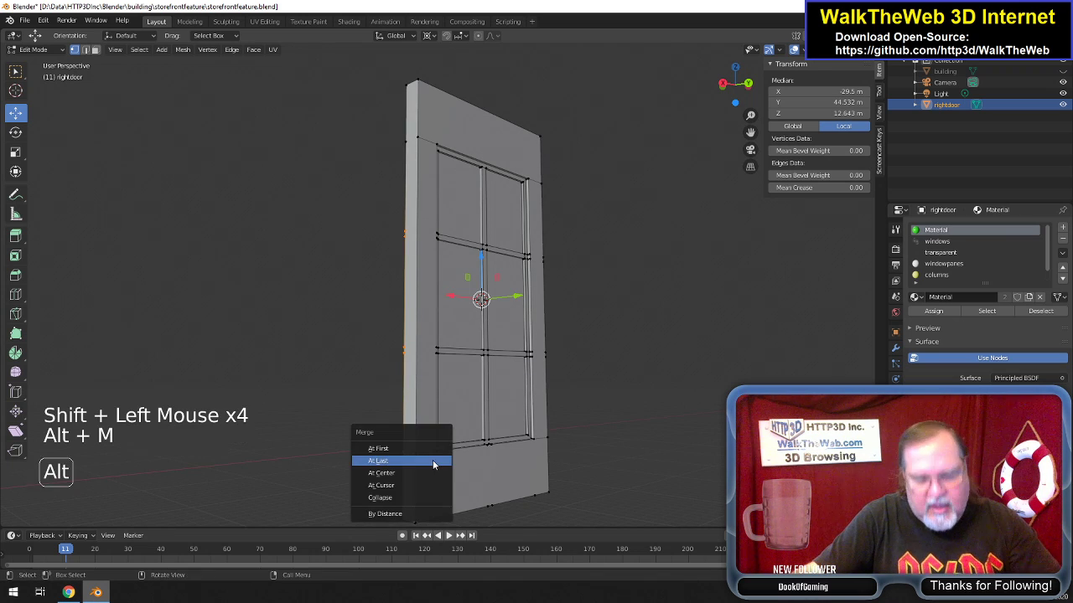
left_click(434, 461)
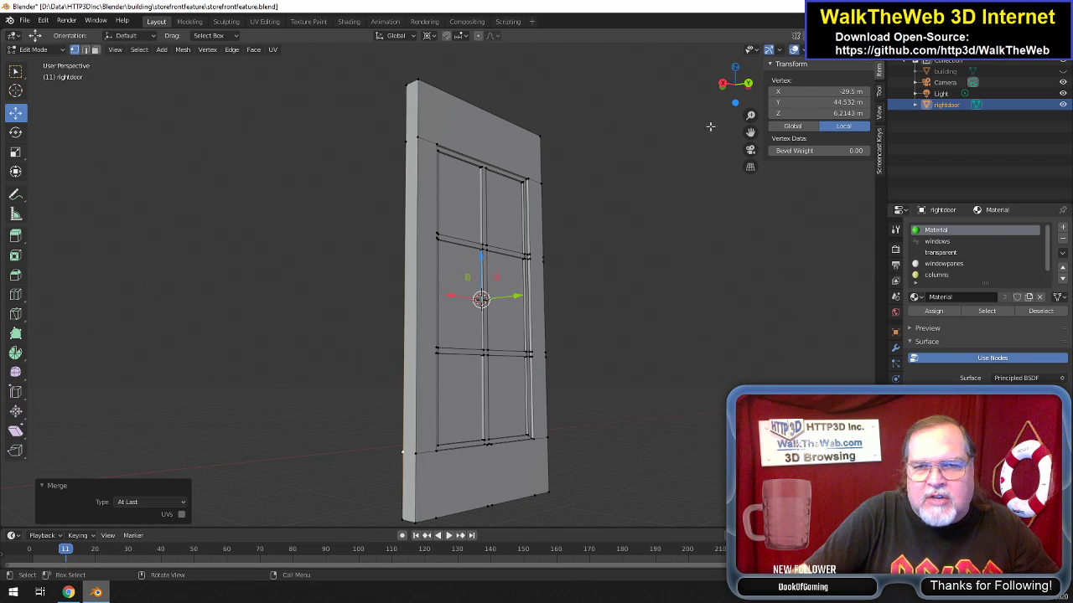
On the door's opposite narrow side, merge the middle vertices of the near vertical edge into its lower vertex using At Last.
left_click_drag(746, 93, 576, 94)
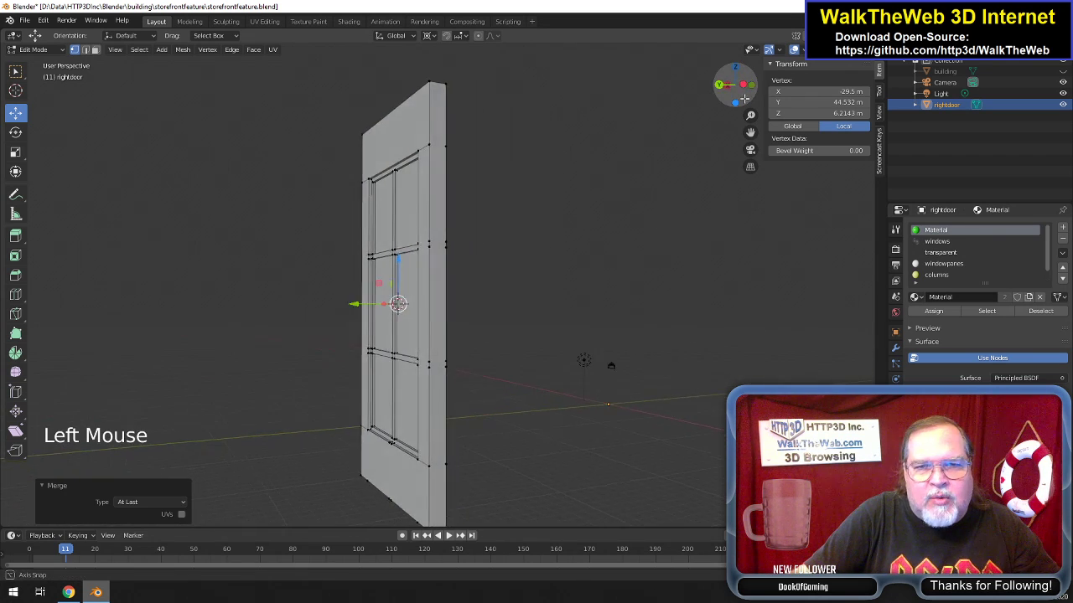
left_click(430, 364, "shift")
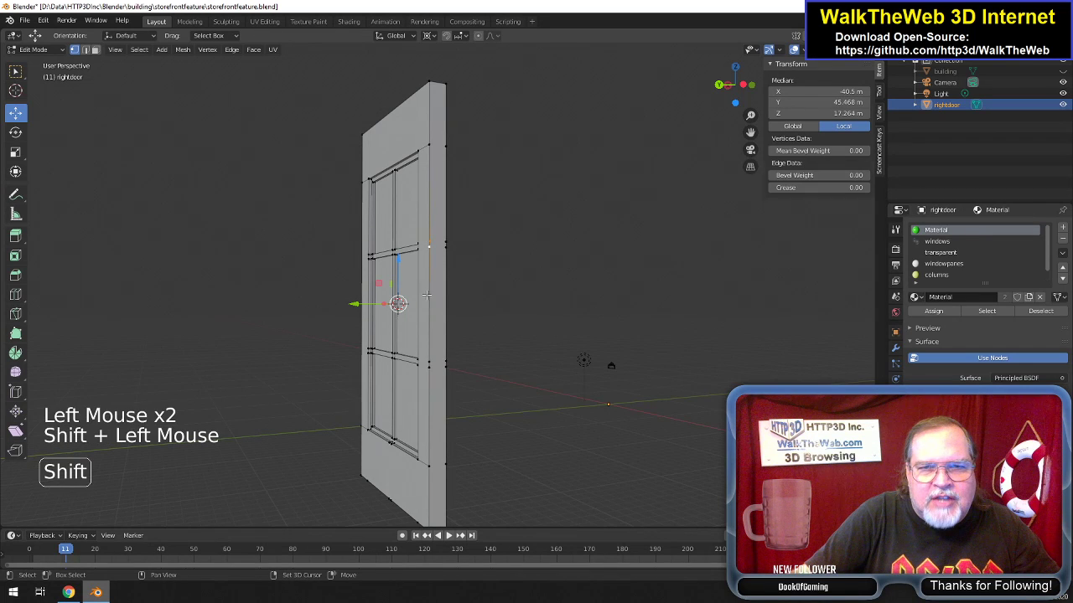
left_click(426, 462, "shift")
key("alt+m")
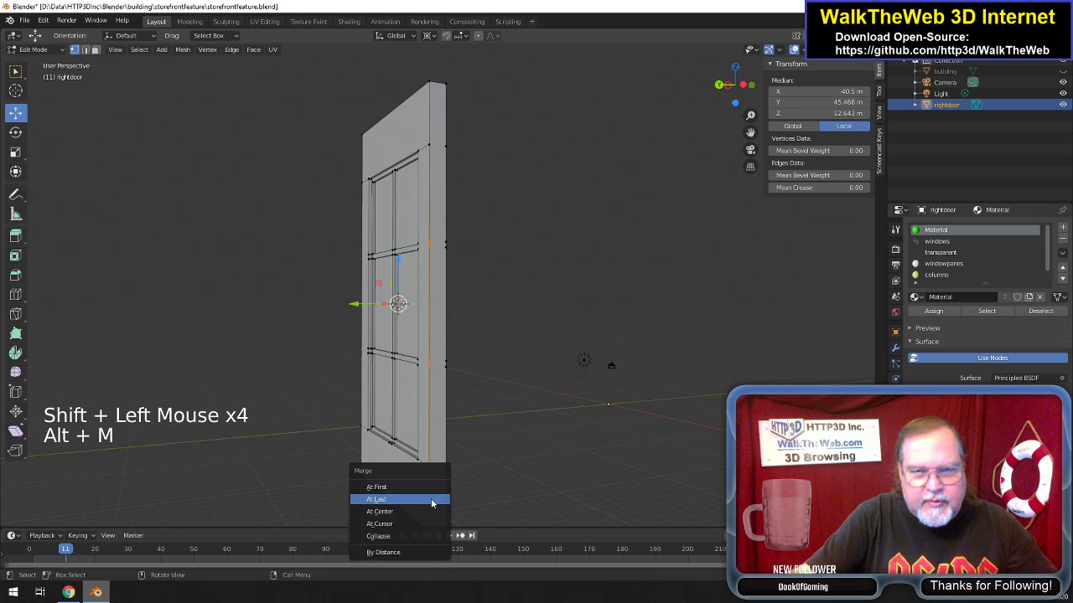
left_click(433, 503)
Merge the middle vertices of the opposite side's far vertical edge into its lower vertex using At Last.
left_click(443, 244)
left_click(444, 250, "shift")
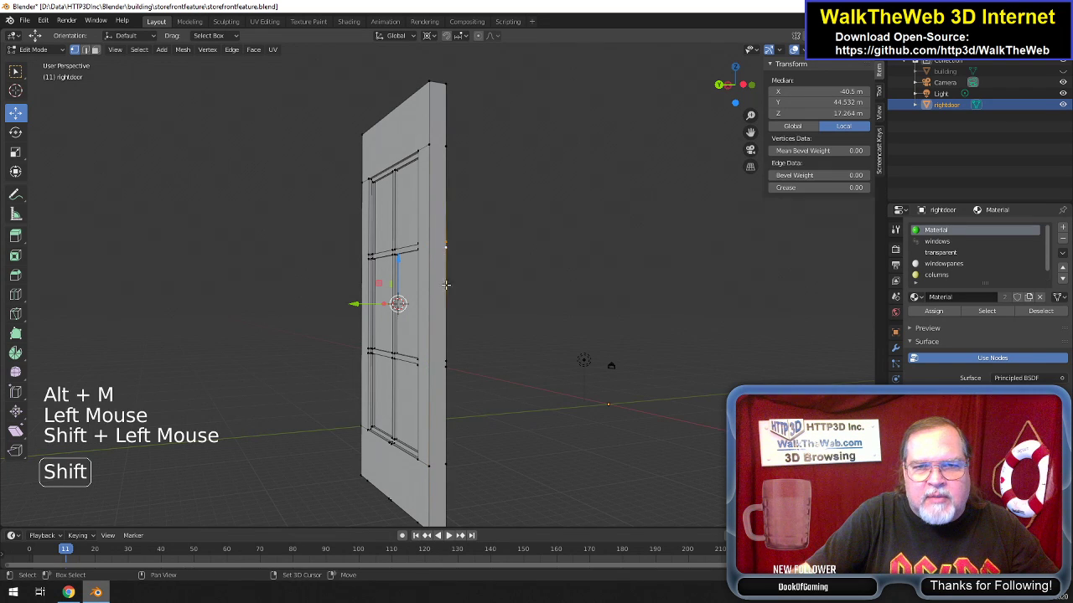
left_click(444, 463, "shift")
key("alt+m")
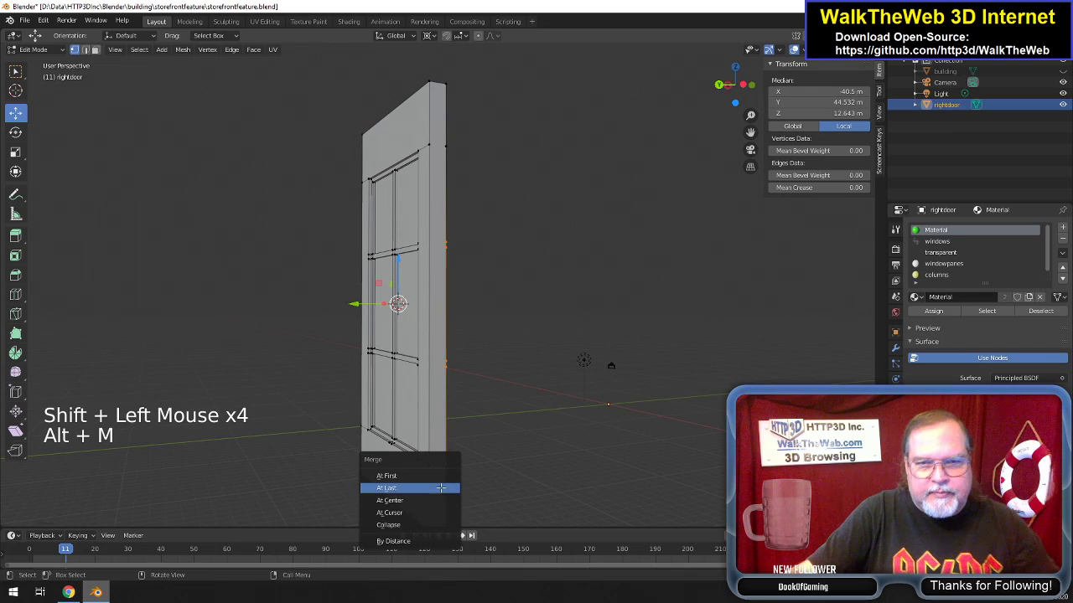
left_click(441, 487)
On the door's underside, merge the extra vertices along the edge adjoining the visible windowed face into its end corner using At Last.
left_click_drag(741, 109, 766, 192)
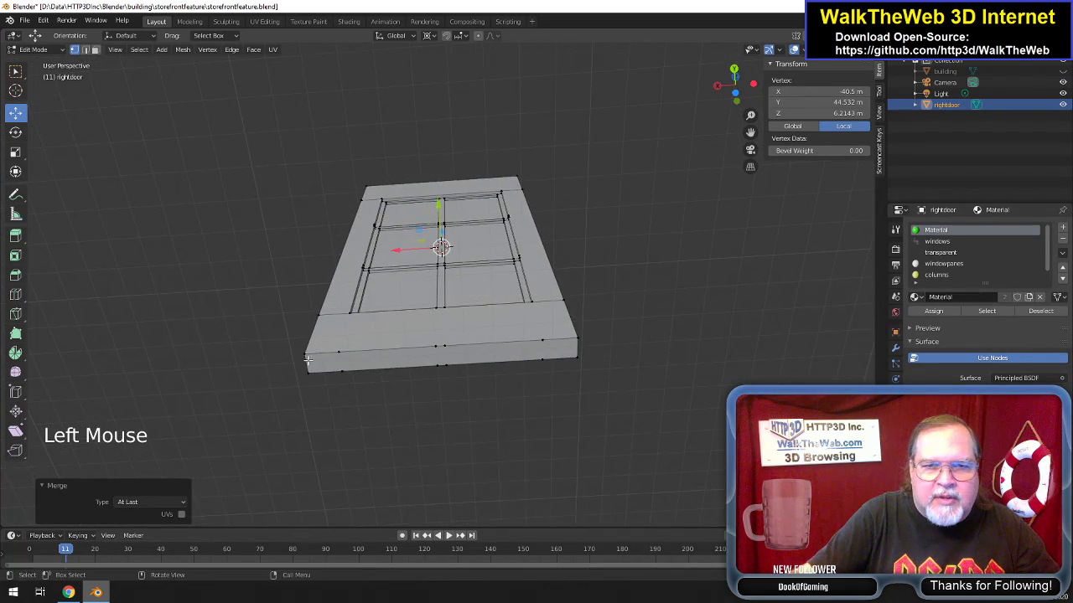
left_click(339, 352)
left_click(432, 350, "shift")
left_click(437, 348, "shift")
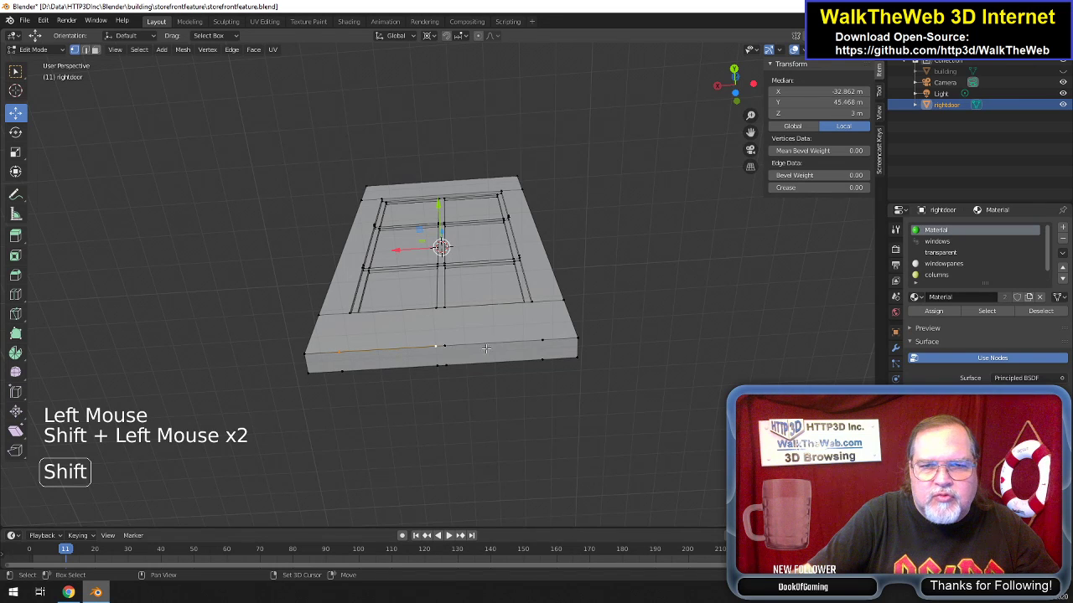
left_click(542, 341, "shift")
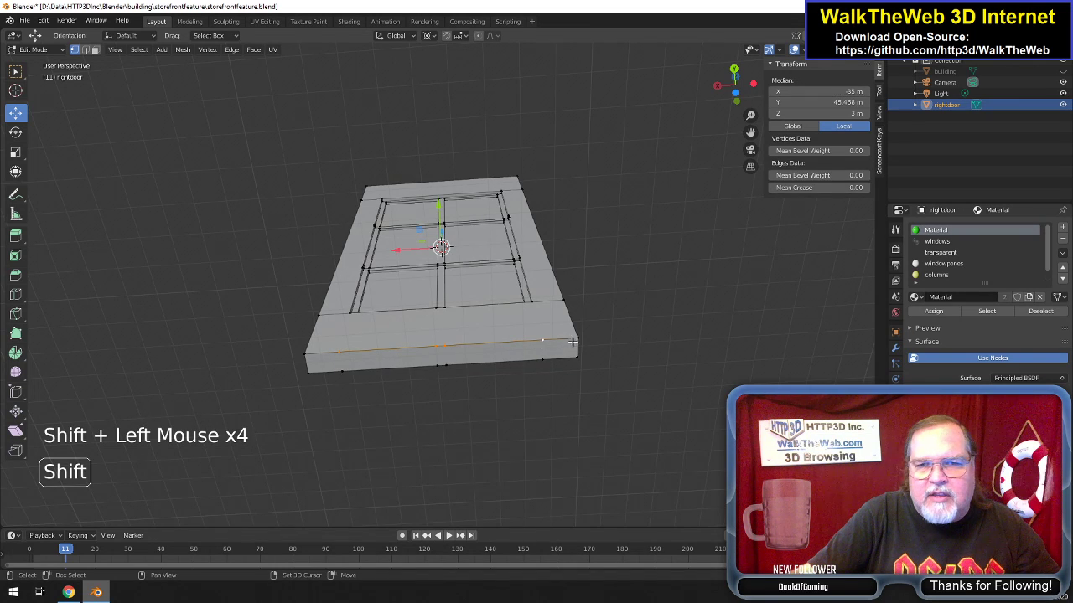
key("alt+m")
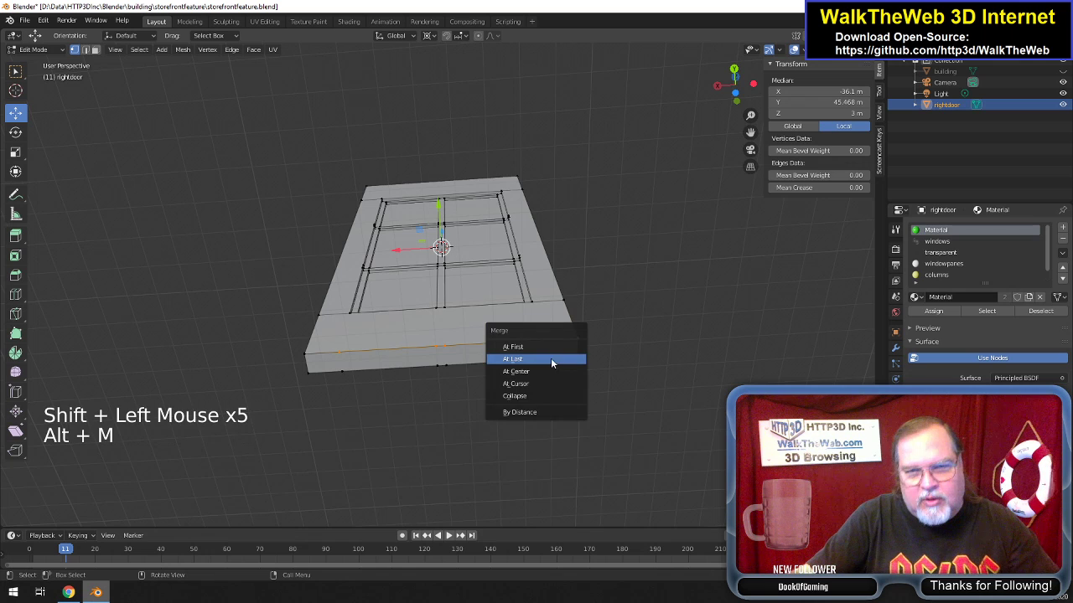
left_click(552, 359)
Merge the extra vertices along the underside's other long edge into its end corner using At Last, and clear the selection.
left_click(343, 372)
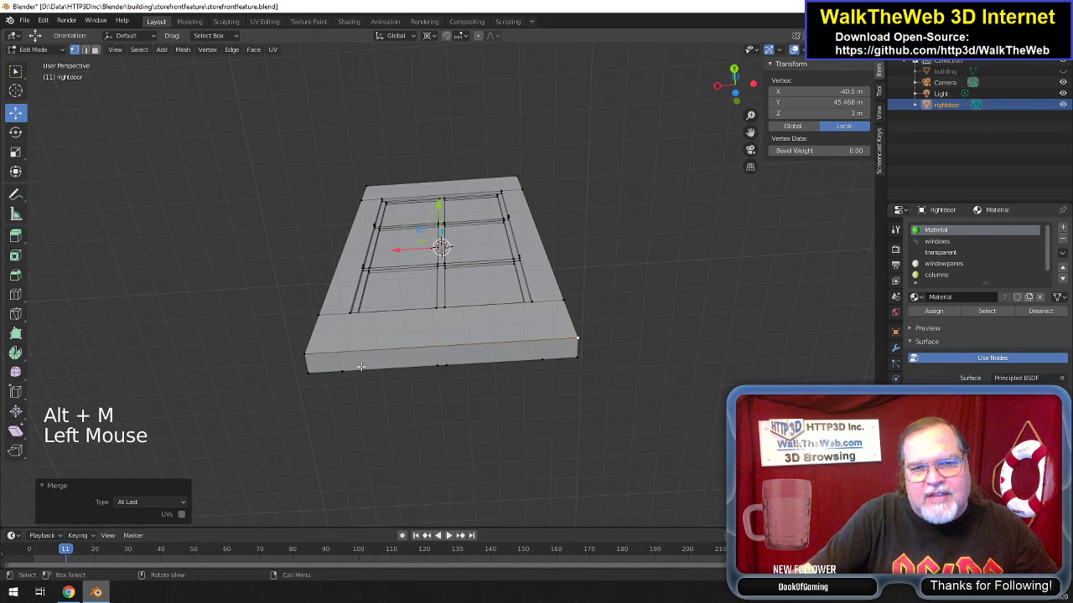
left_click(437, 364, "shift")
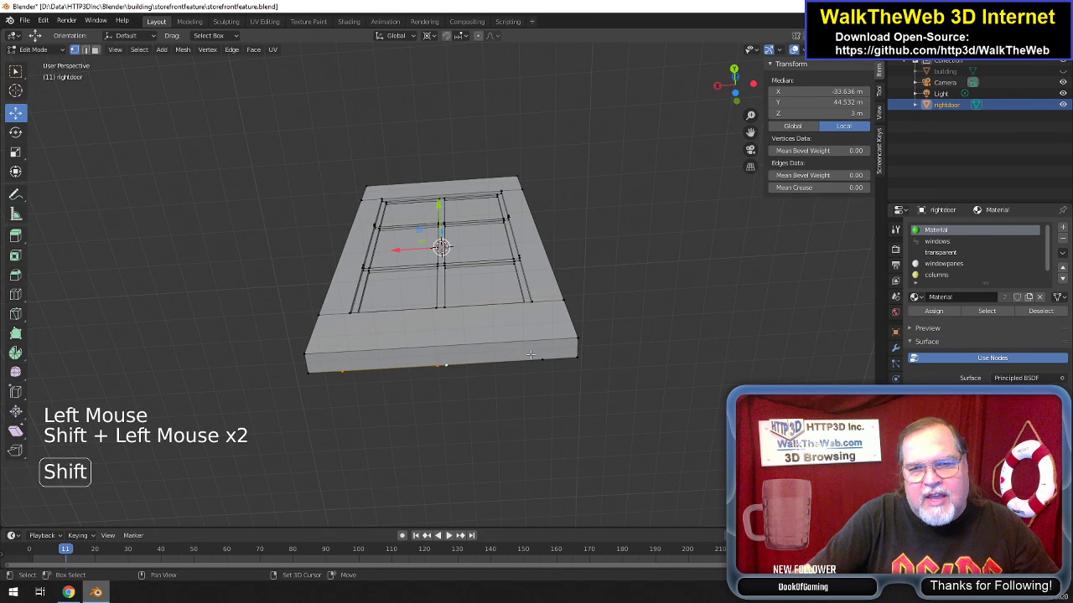
left_click(553, 355, "shift")
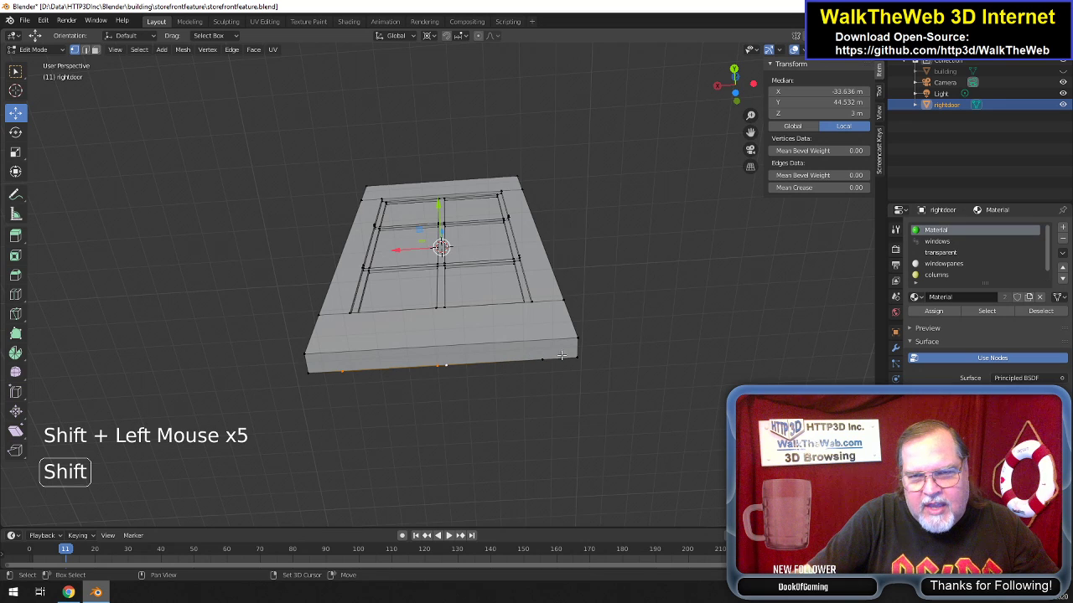
key("alt+m")
left_click(563, 407)
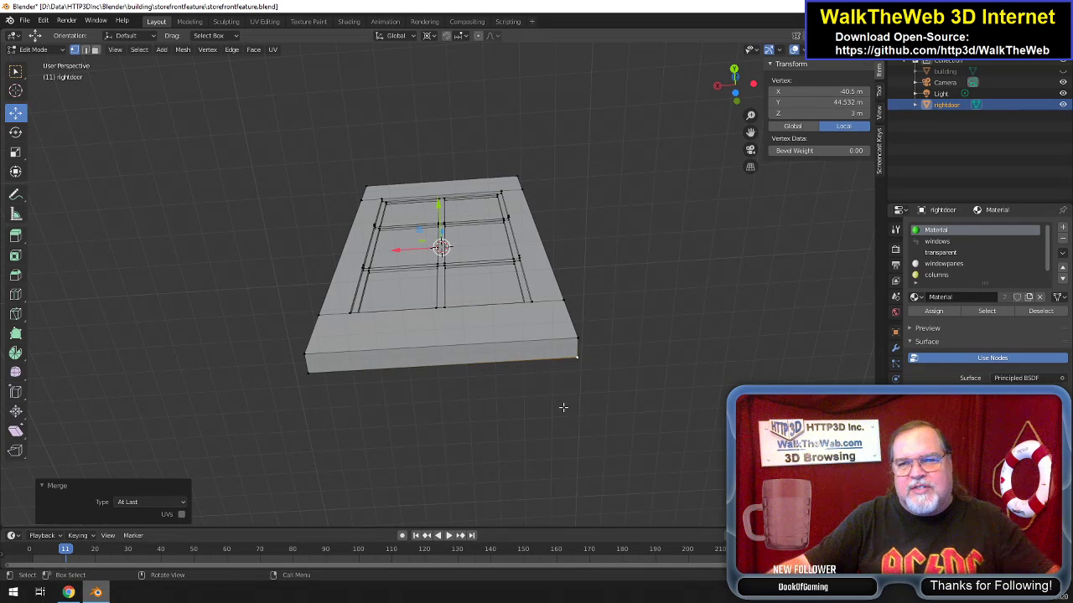
left_click(680, 484)
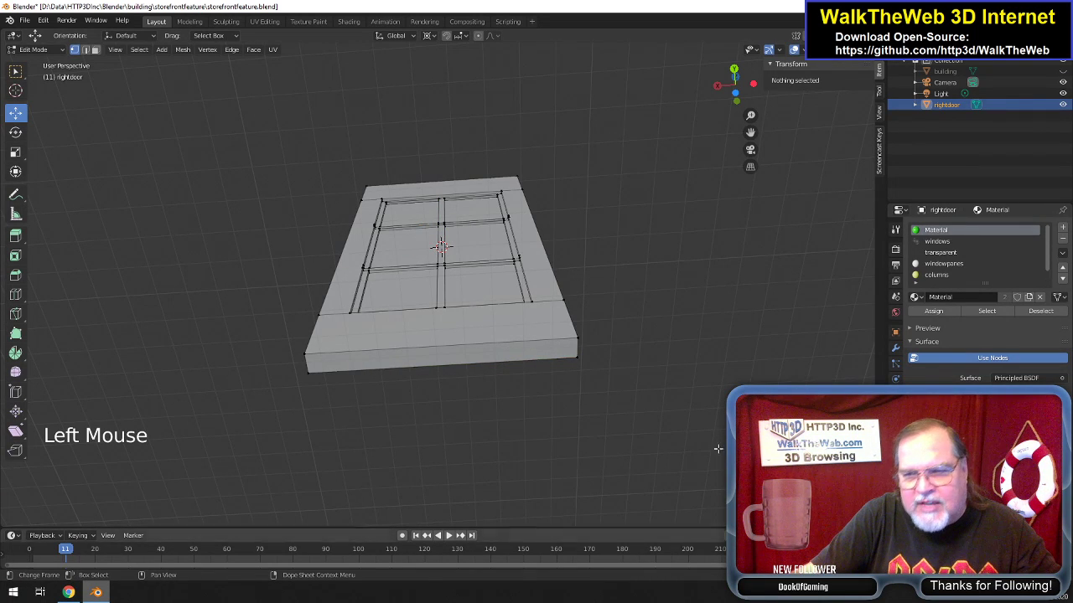
Delete the intermediate depth vertices at both lower corners of the window recess, selecting them in wireframe and returning to solid shading.
mouse_move(744, 99)
left_mouse_down()
mouse_move(734, 155)
mouse_move(737, 55)
mouse_move(855, 64)
mouse_move(746, 94)
mouse_move(570, 77)
mouse_move(733, 82)
mouse_move(590, 63)
mouse_move(683, 10)
mouse_move(603, 280)
left_mouse_up()
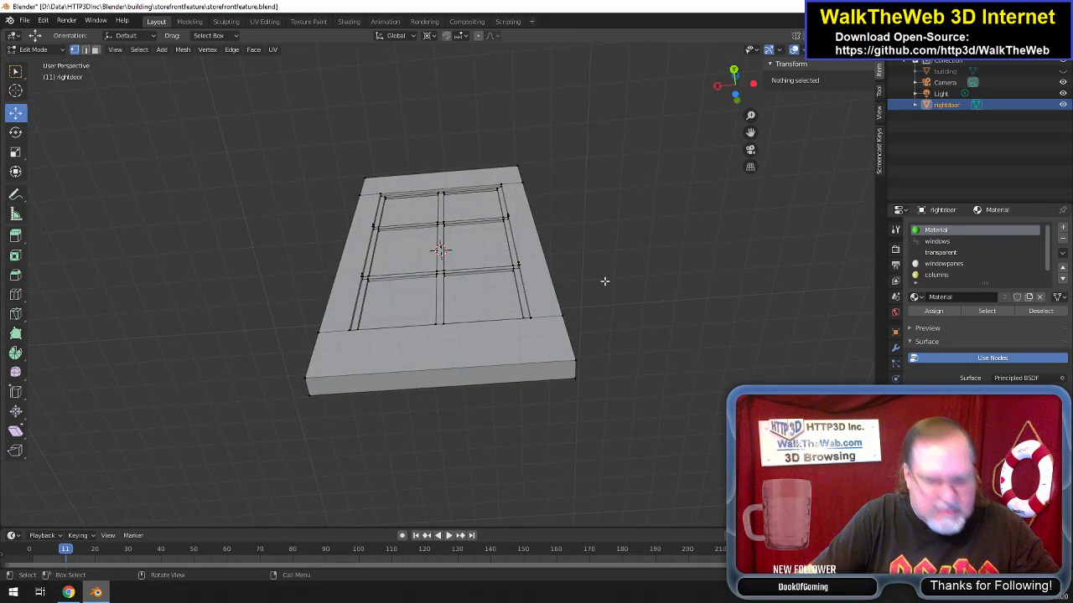
key("z")
left_click(525, 281)
scroll(693, 347, "up", 3)
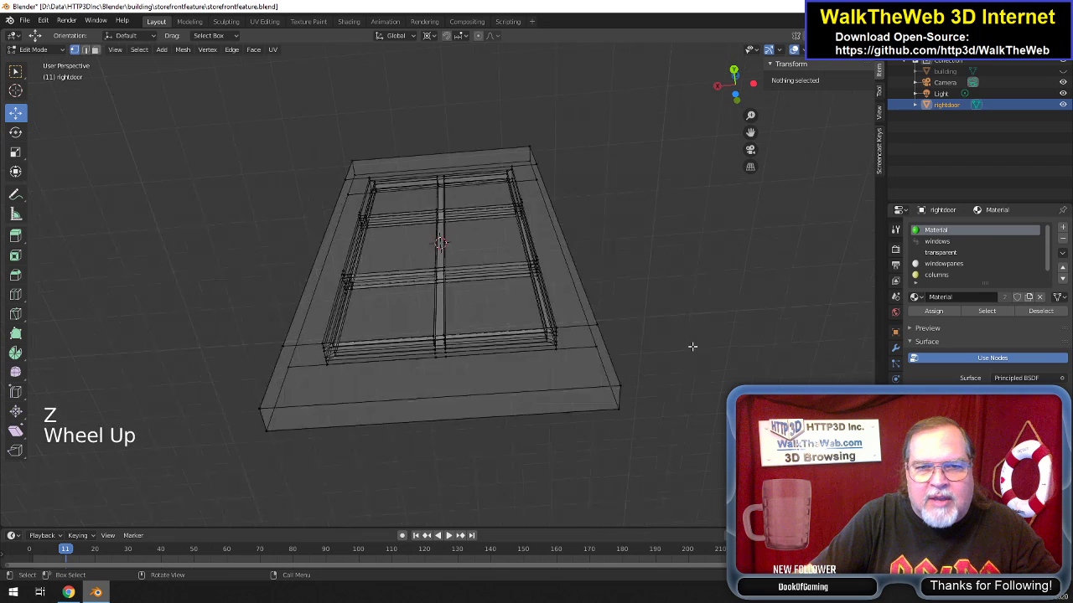
left_click(649, 388)
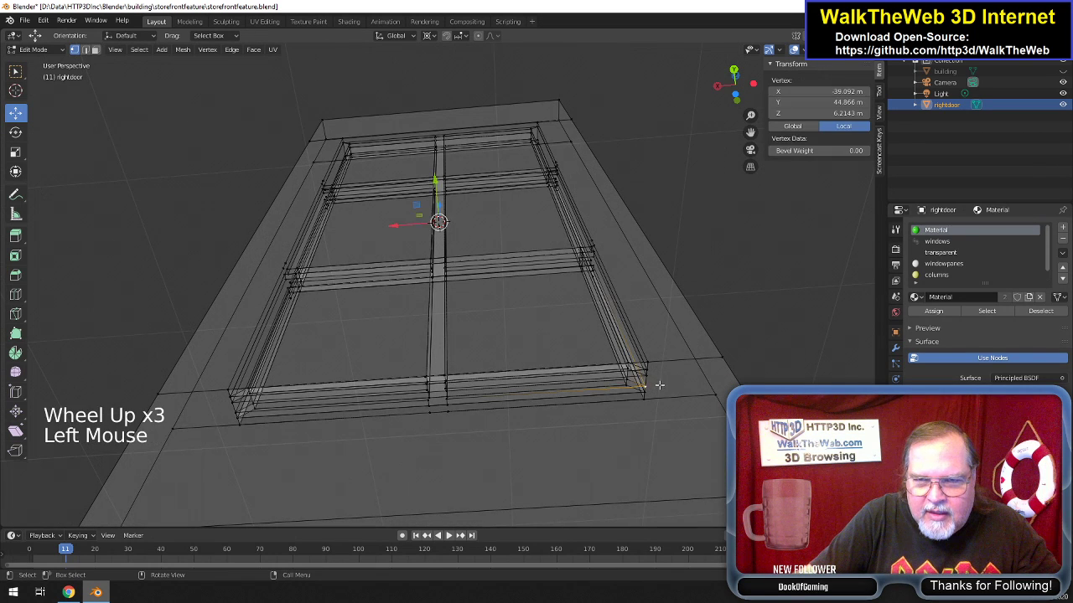
left_click(645, 379, "shift")
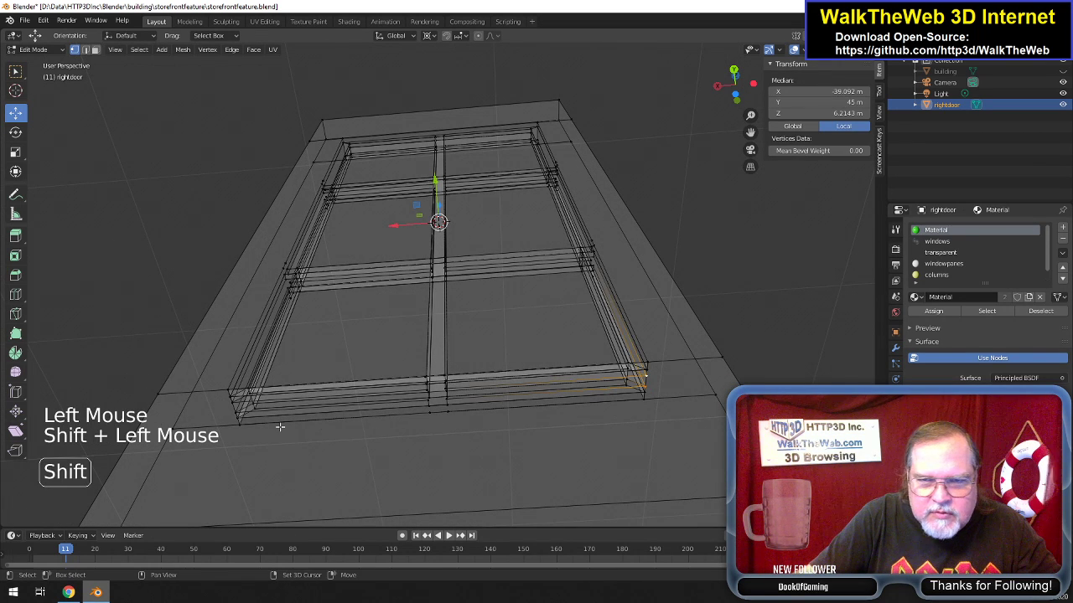
left_click(234, 405, "shift")
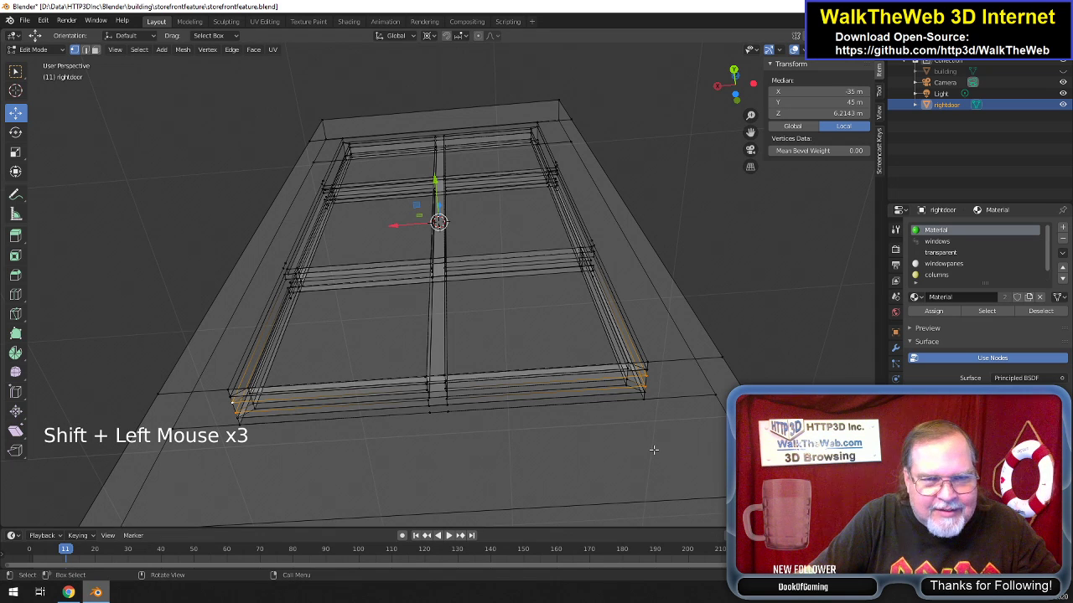
key("z")
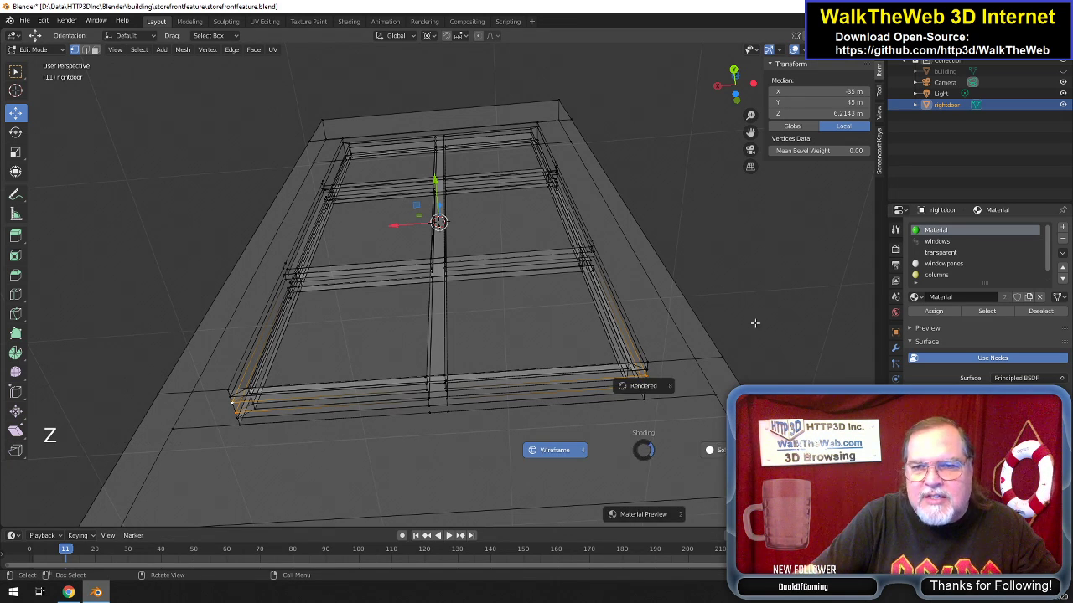
left_click(723, 450)
mouse_move(745, 92)
left_mouse_down()
mouse_move(748, 172)
mouse_move(796, 214)
mouse_move(770, 233)
mouse_move(957, 208)
left_mouse_up()
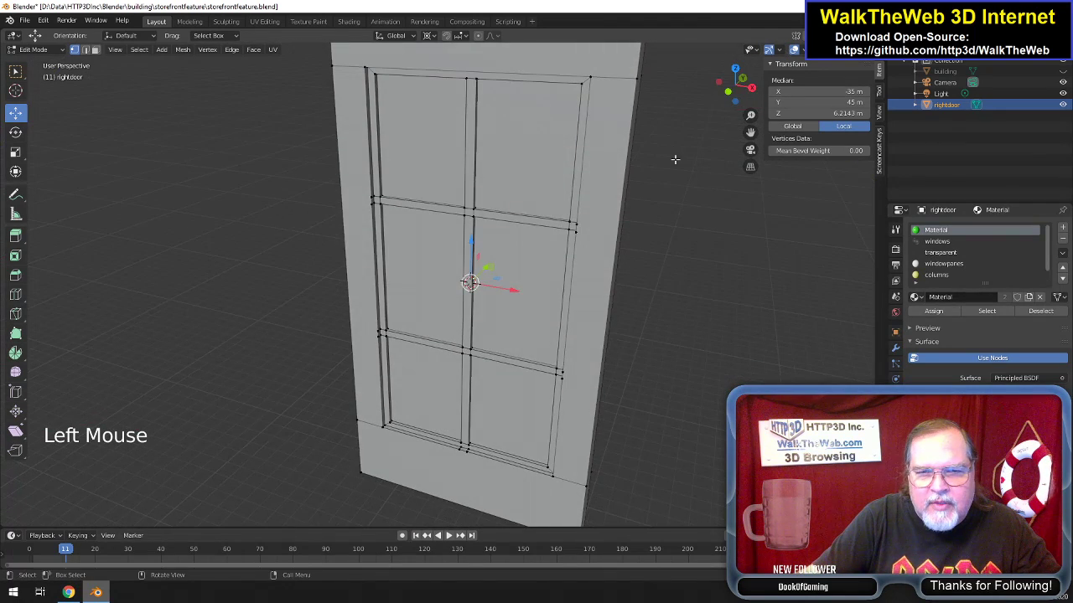
key("Delete")
left_click(600, 285)
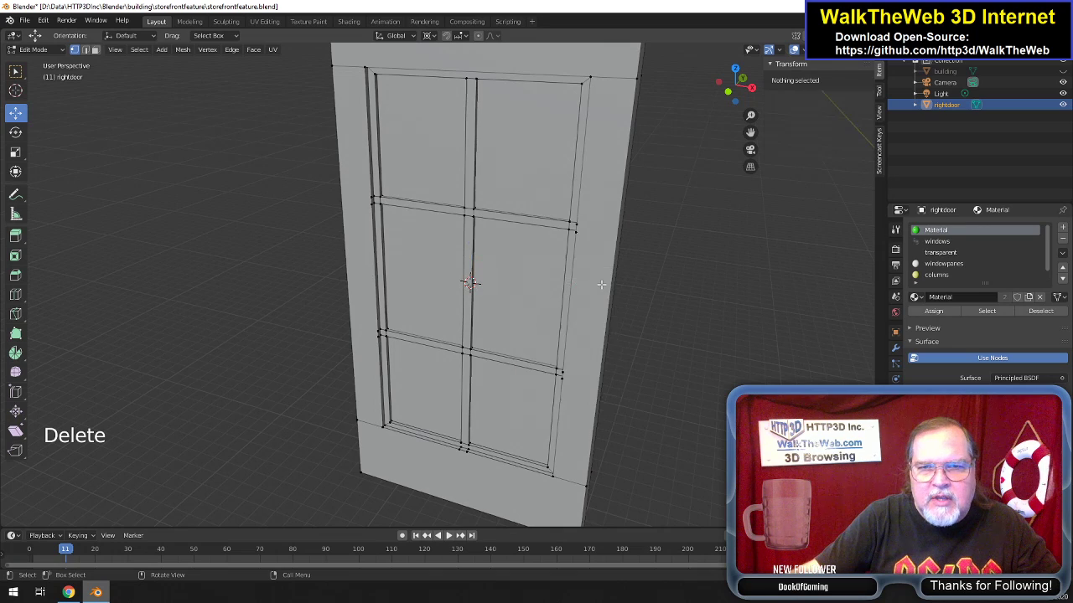
Hide the window pane faces on both sides of the door so the openings can be seen through.
left_click_drag(722, 84, 608, 160)
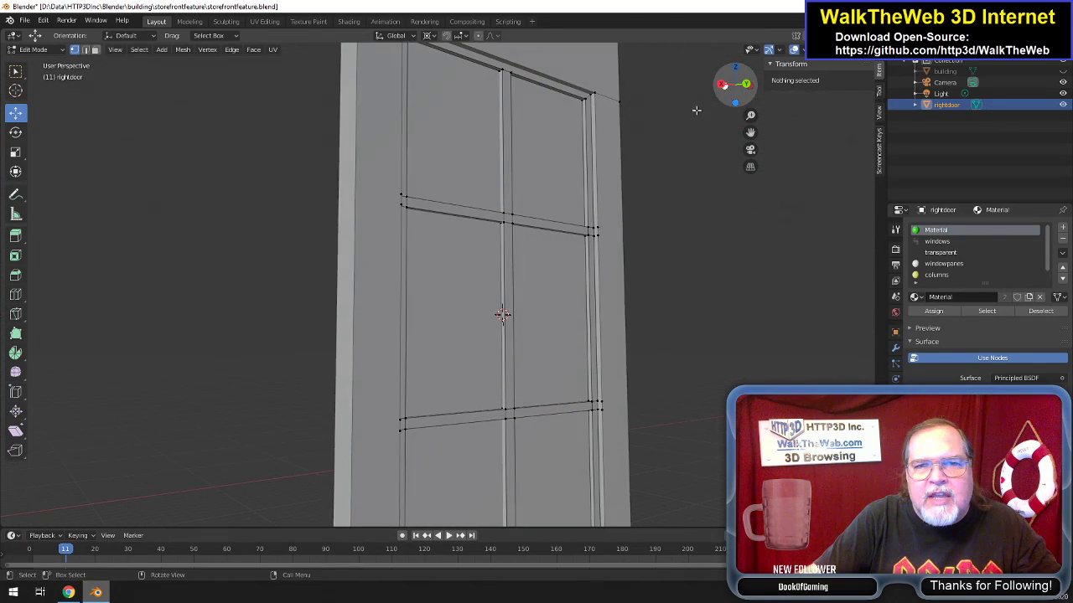
scroll(607, 159, "up", 3)
left_click_drag(751, 139, 710, 402)
left_click(608, 275)
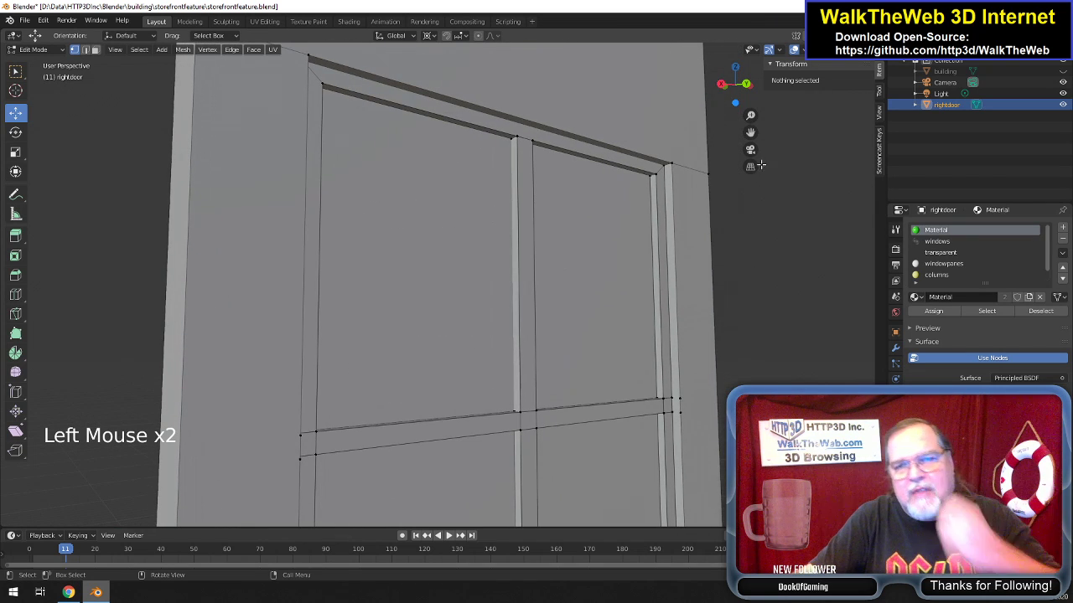
left_click(457, 319)
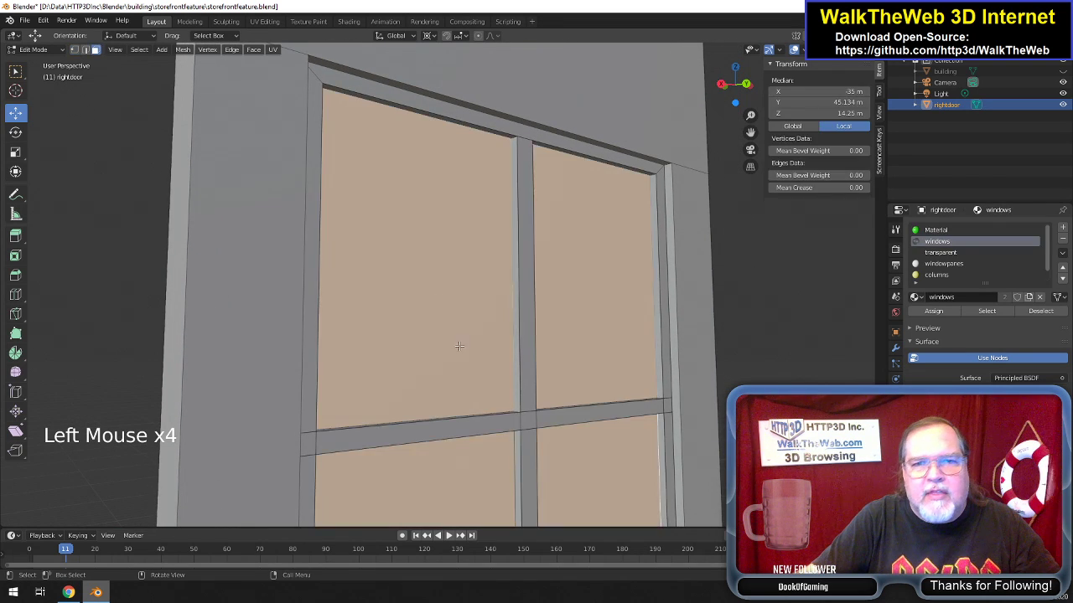
scroll(540, 358, "down", 6)
scroll(531, 354, "up", 3)
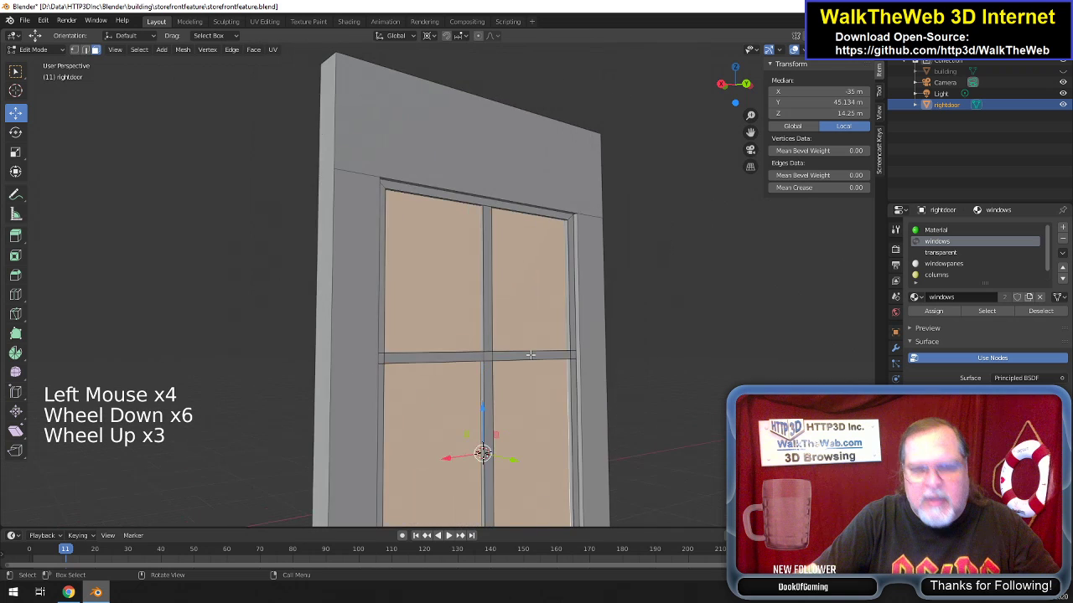
key("h")
left_click(436, 311)
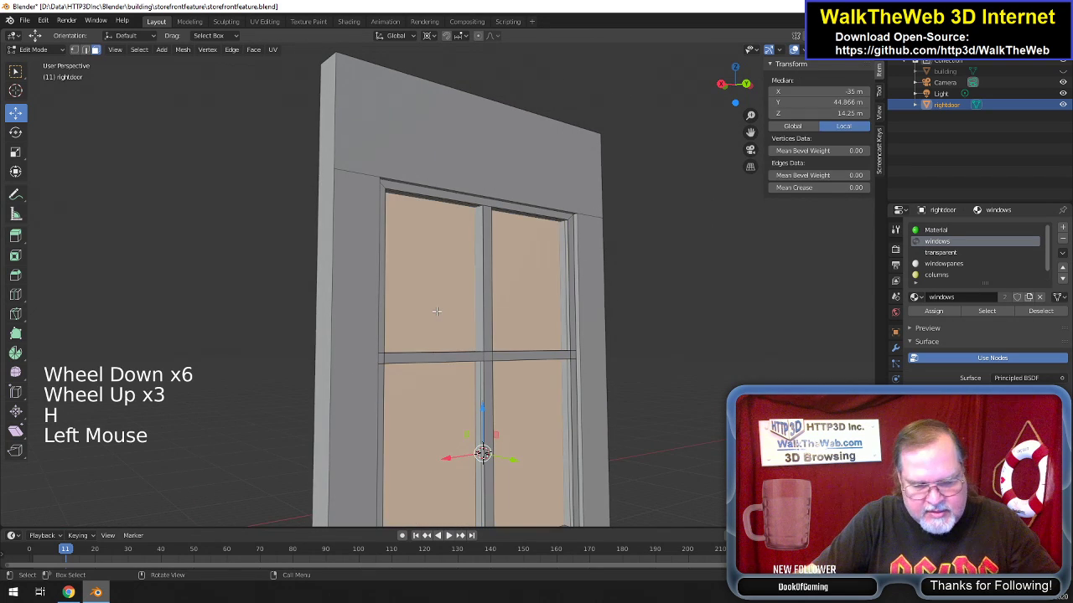
key("h")
scroll(469, 309, "up", 4)
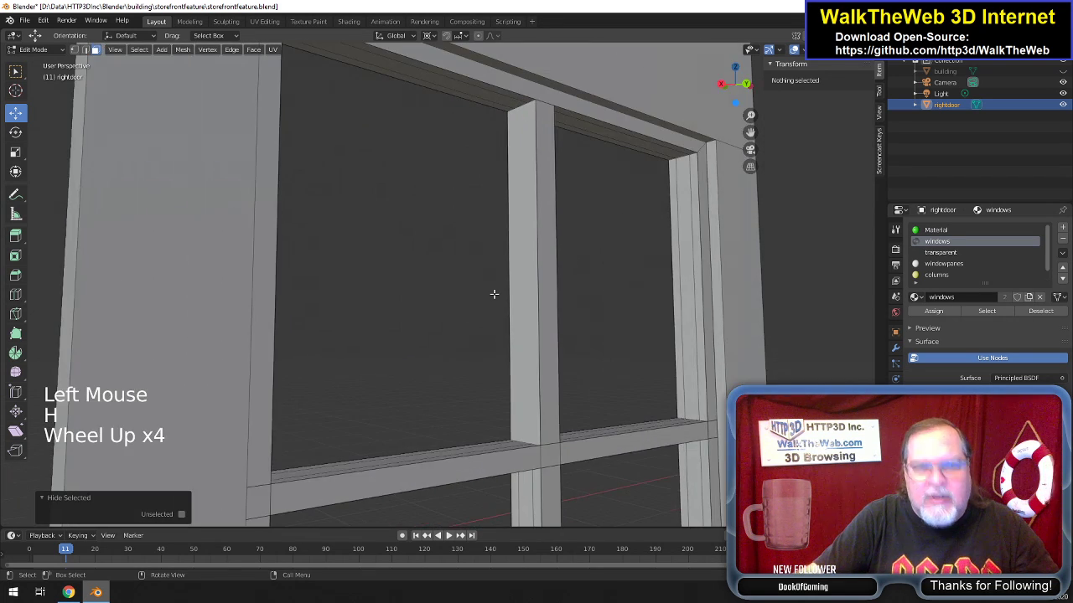
Merge the middle vertices at the top of the central mullion's first side into its front vertex using At Last, and clear the selection.
left_click(75, 50)
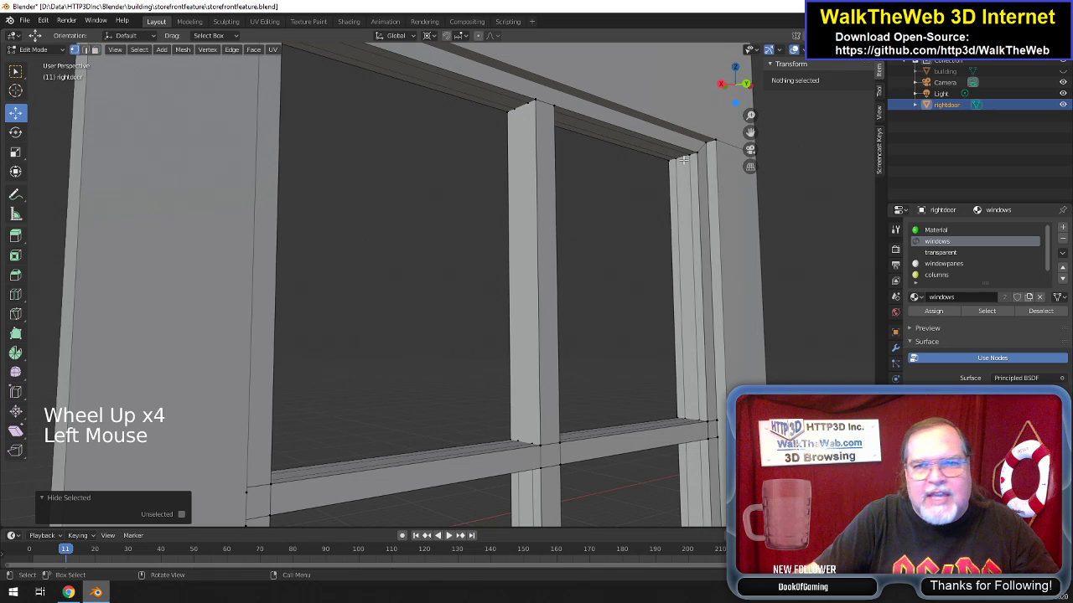
left_click(520, 112)
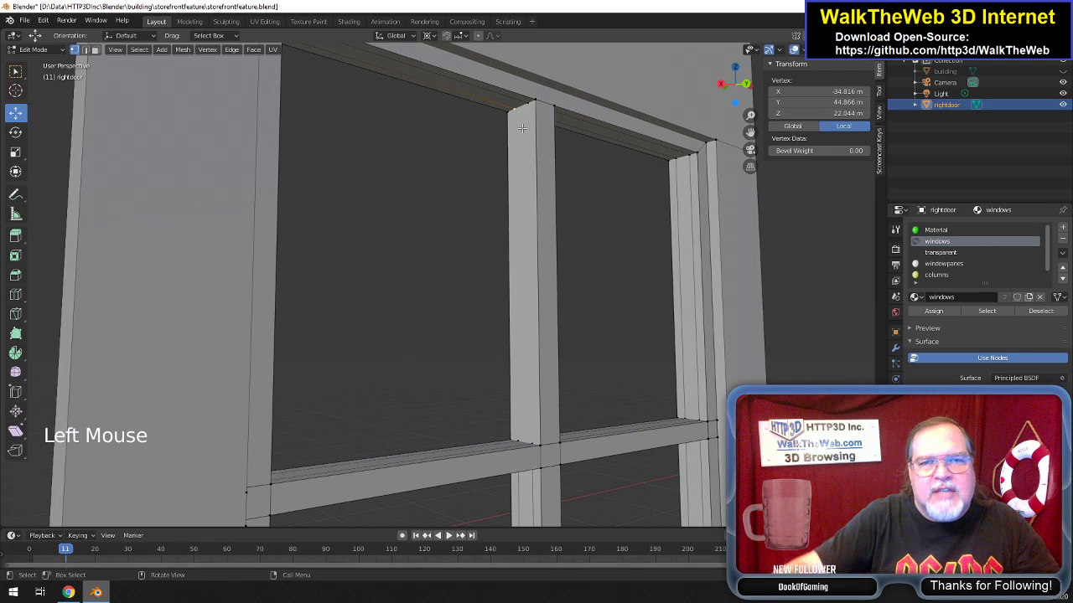
scroll(525, 127, "down", 1)
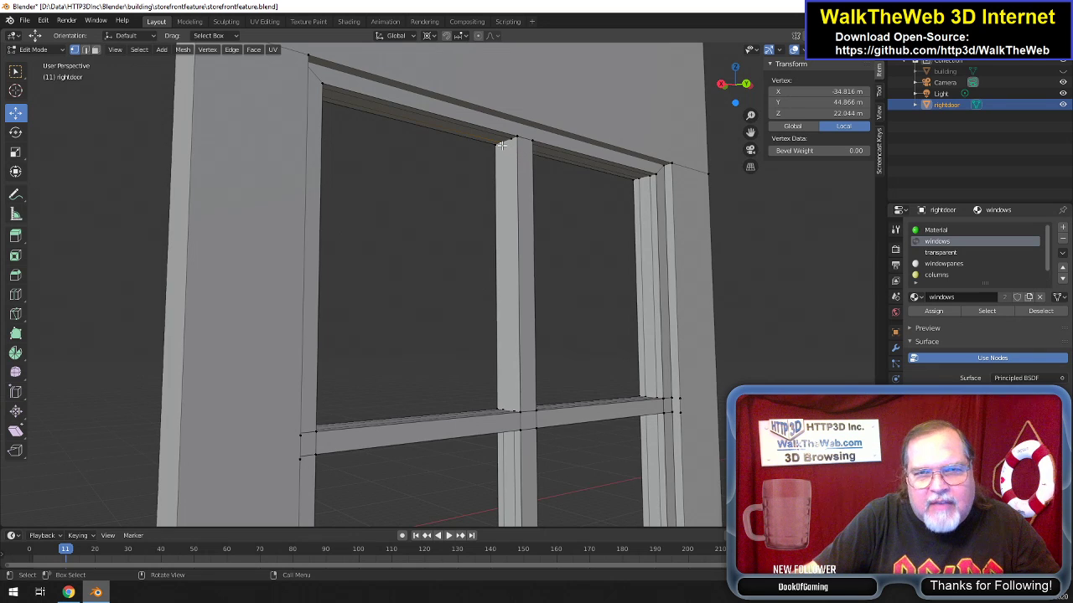
left_click(501, 145)
left_click(522, 139, "shift")
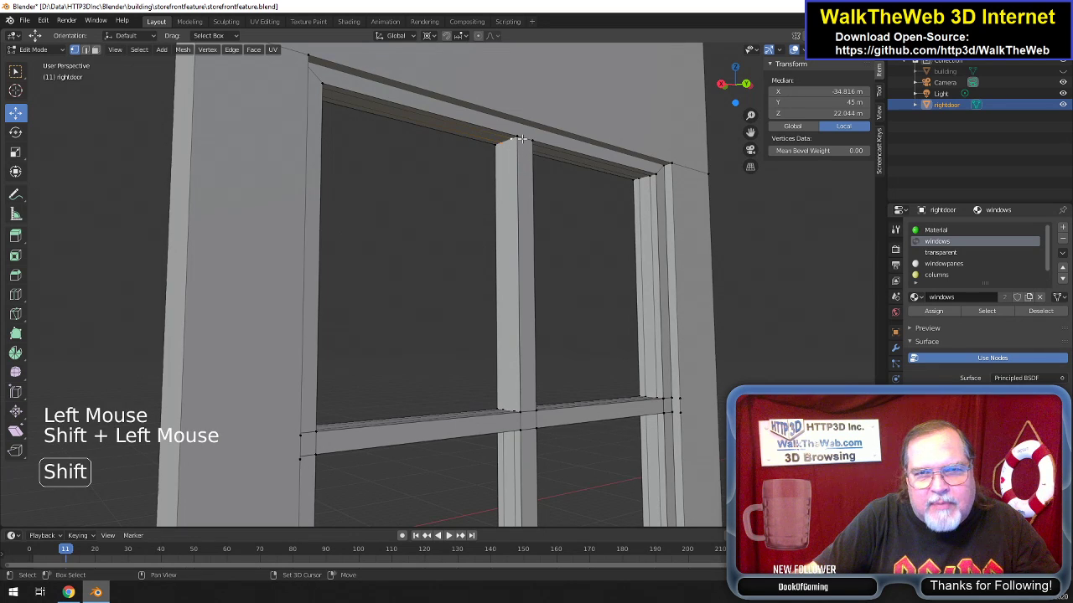
key("alt+m")
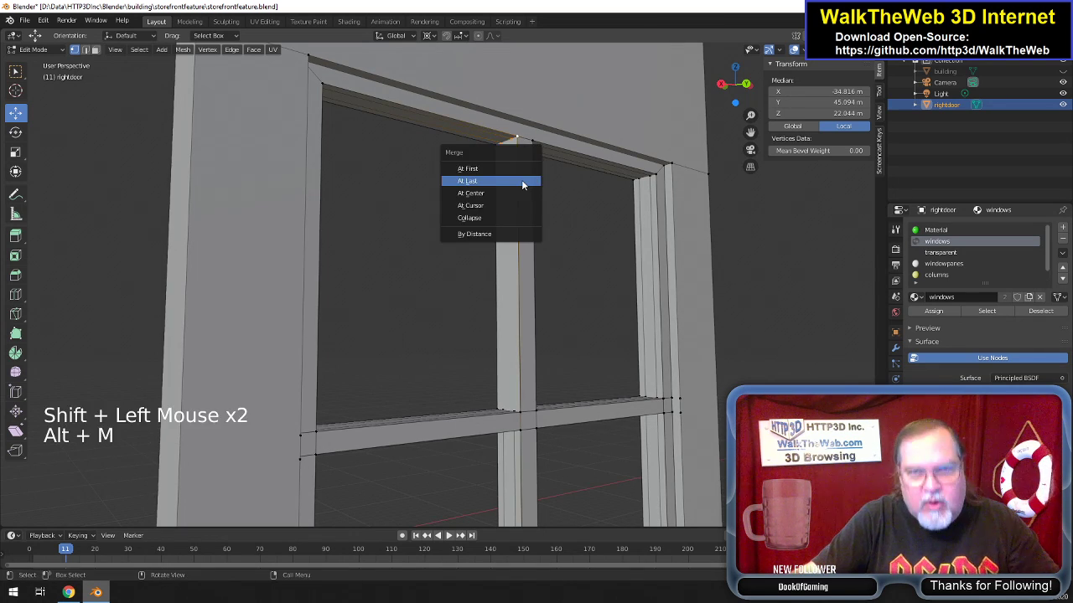
left_click(522, 180)
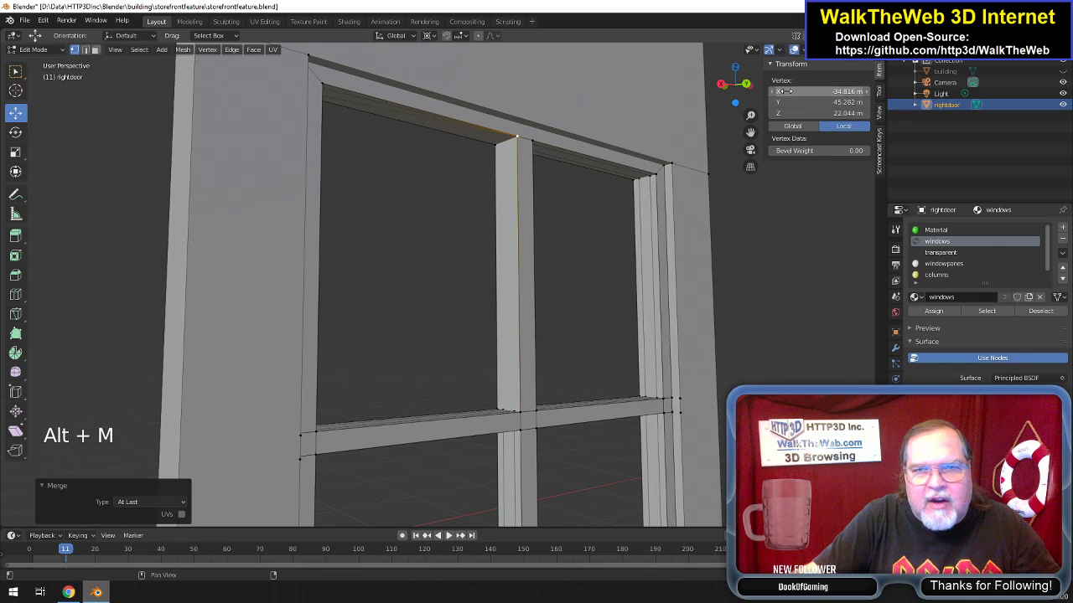
left_click_drag(741, 98, 693, 55)
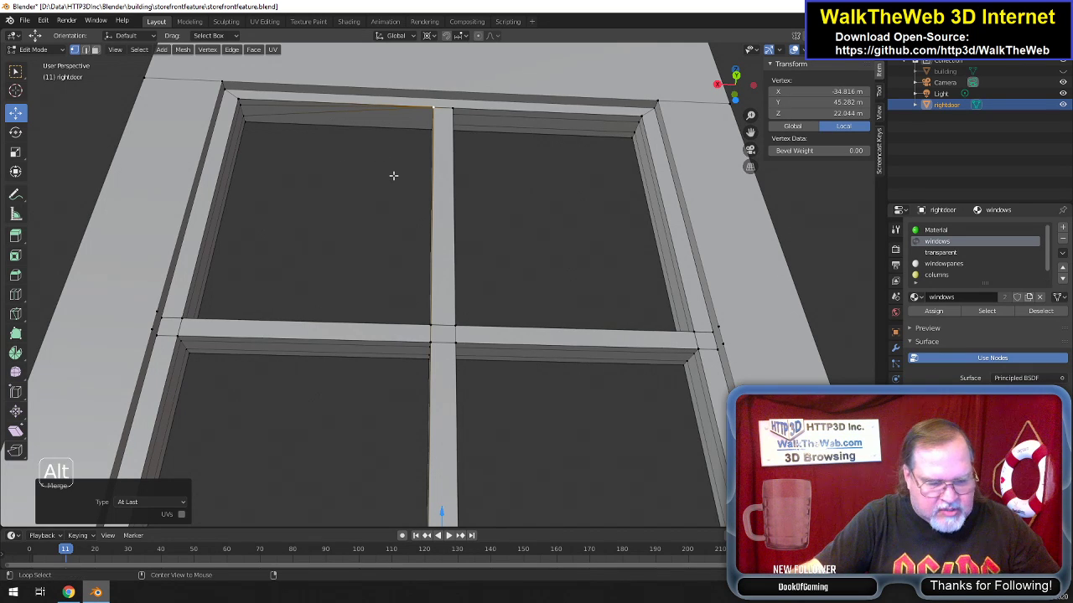
key("alt+a")
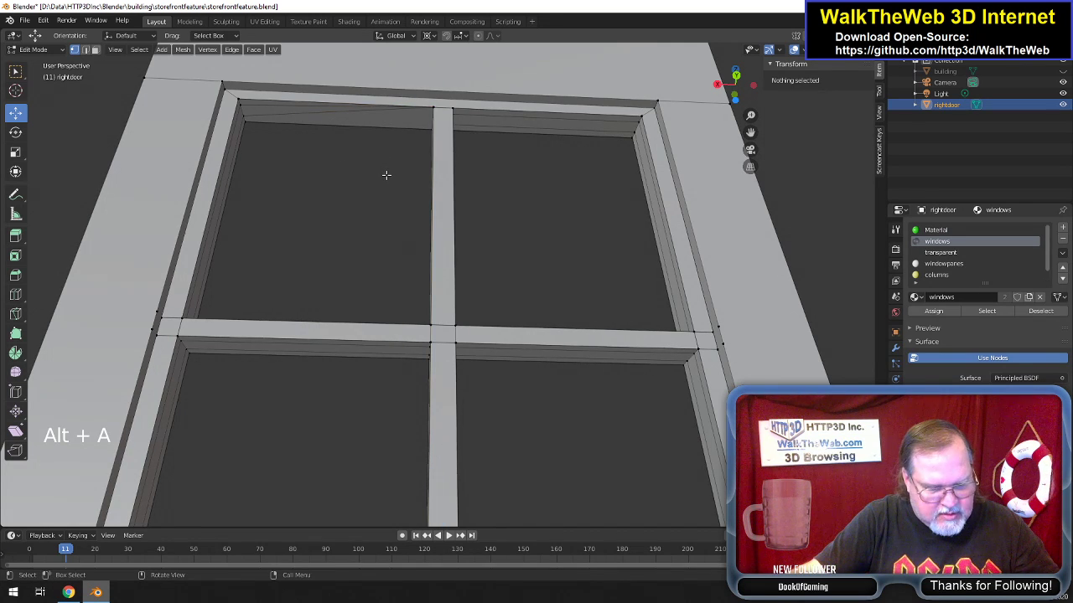
Reveal the hidden pane faces and undo the reveal.
key("ctrl")
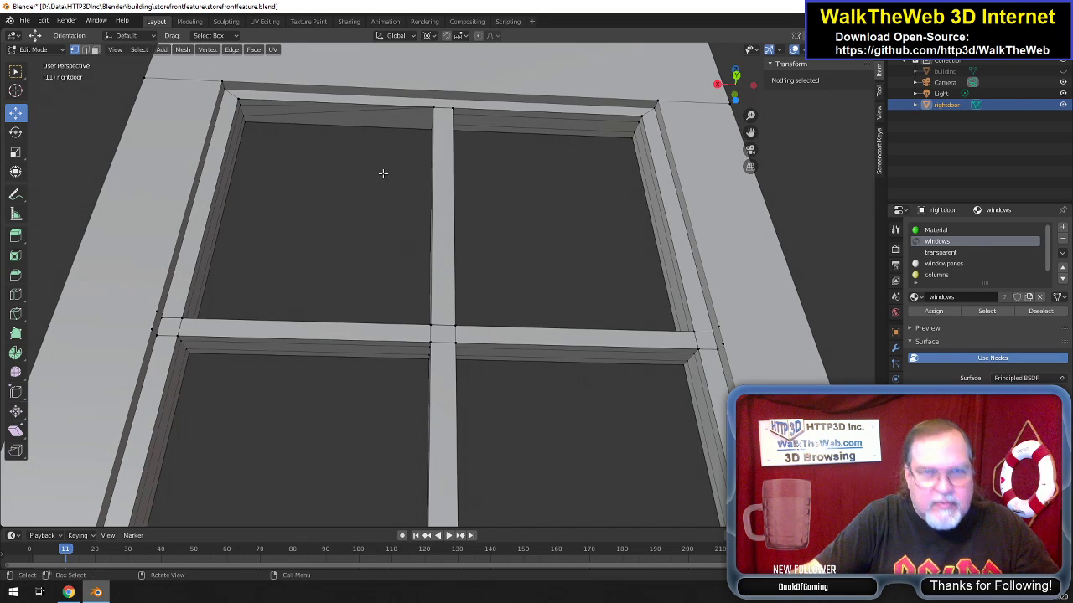
key("alt+h")
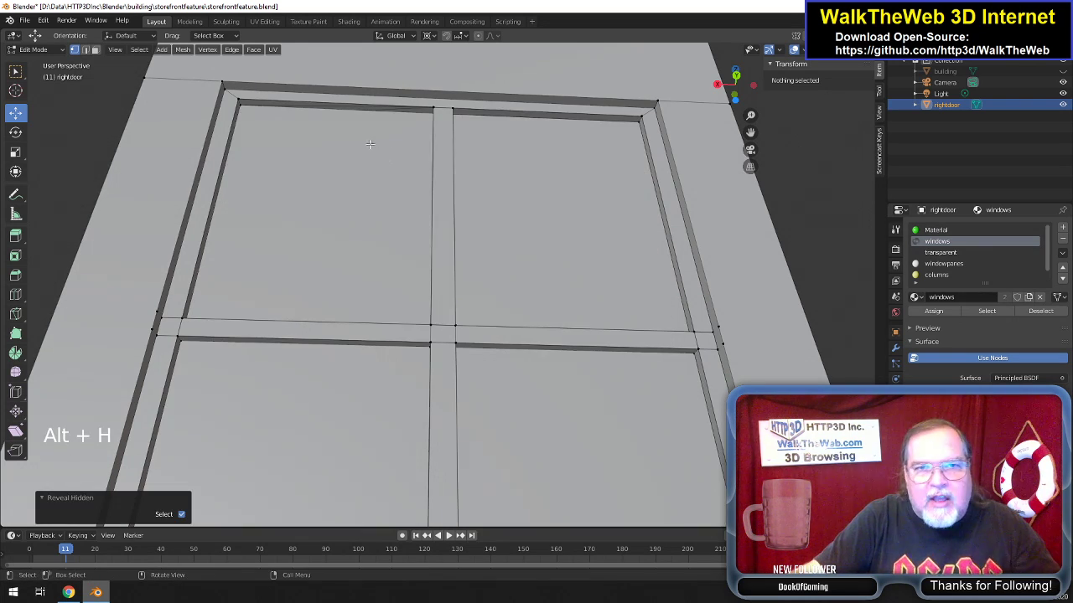
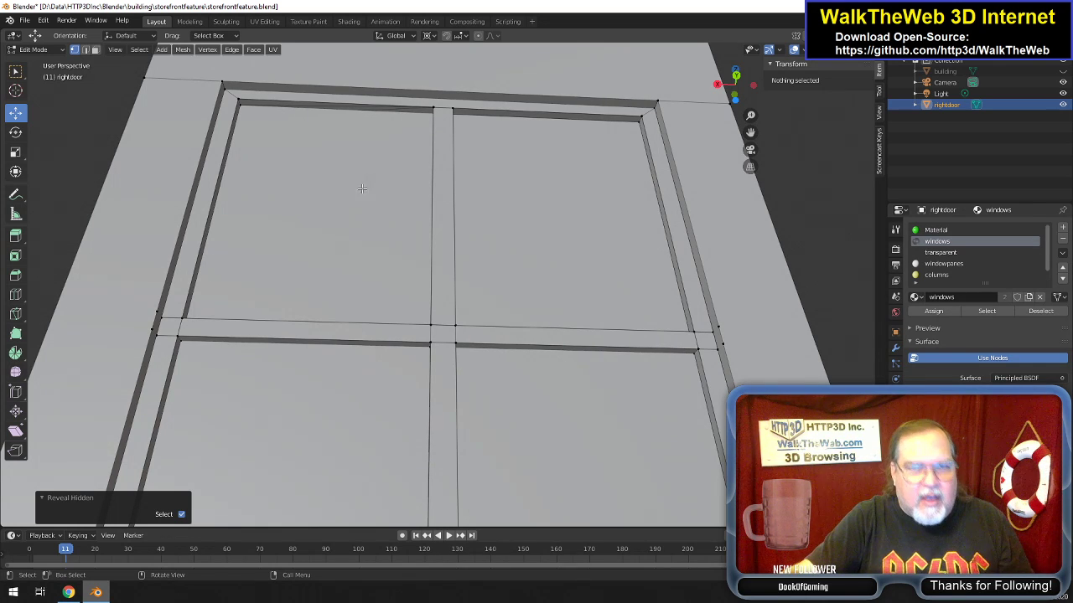
key("ctrl+z")
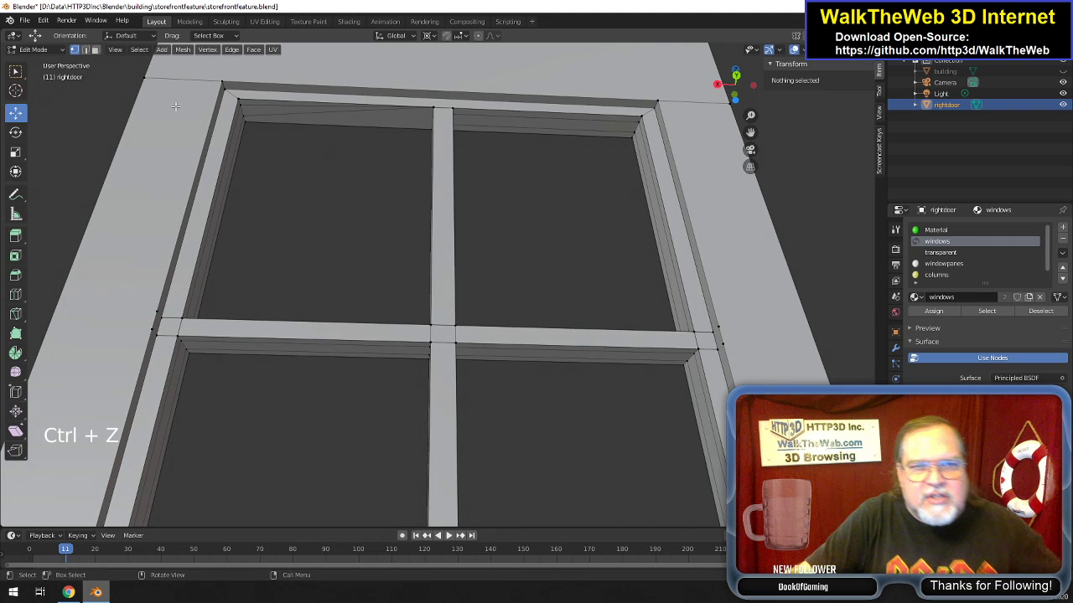
Remove the two stray edges across the upper inner face of the pane opening beside the merged mullion corner.
left_click(86, 50)
double_click(316, 117)
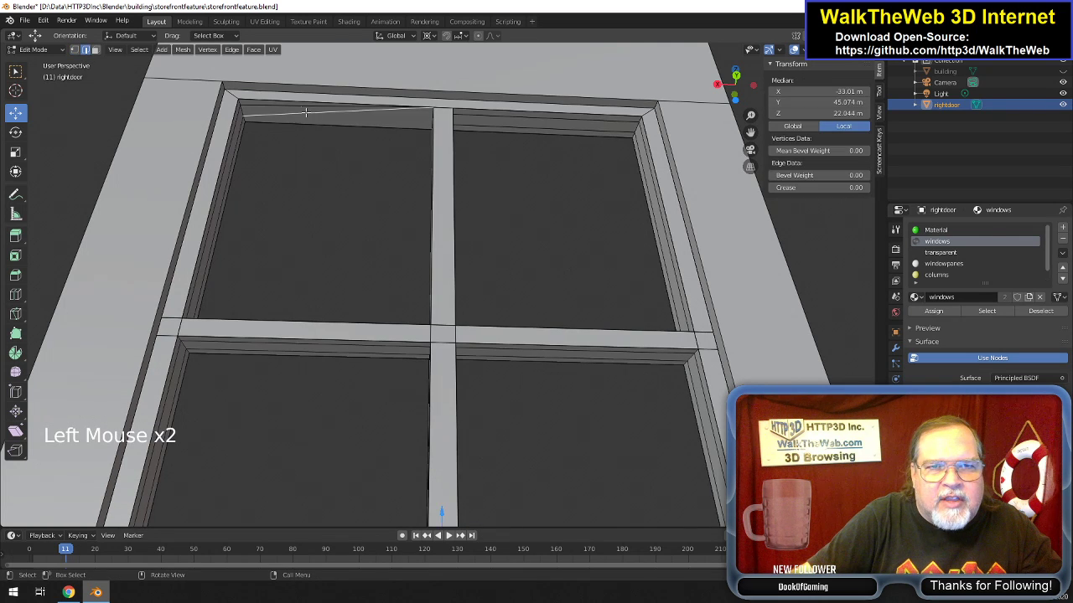
left_click(311, 112, "shift")
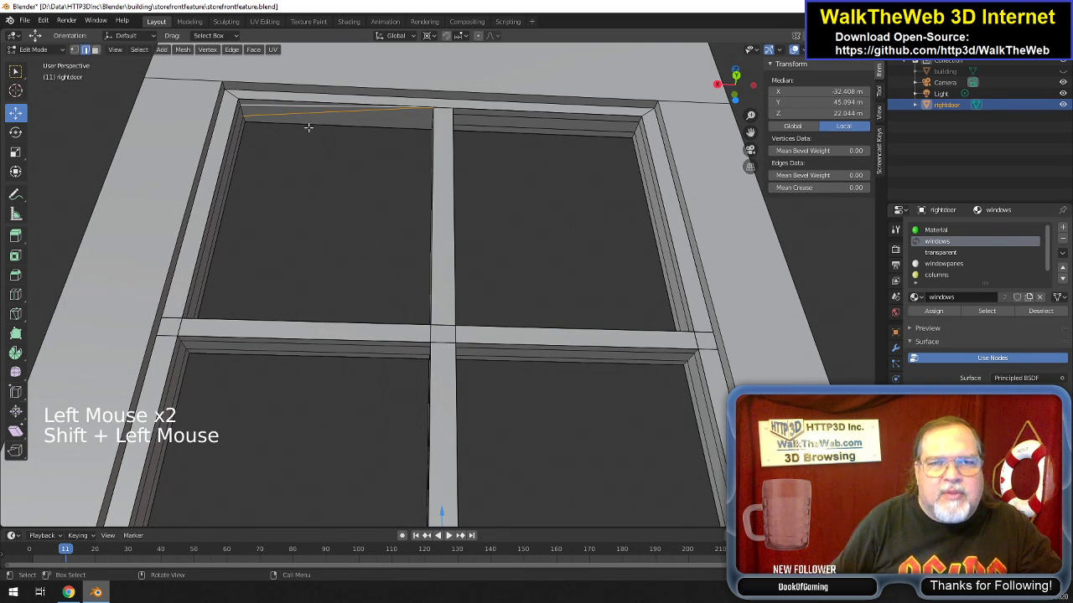
key("Delete")
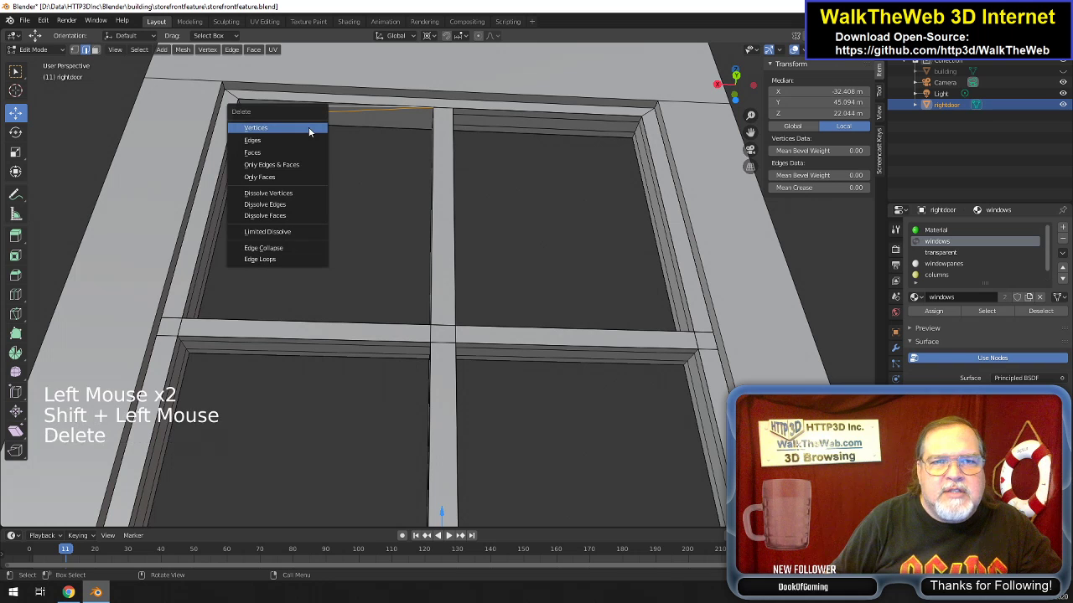
left_click(284, 164)
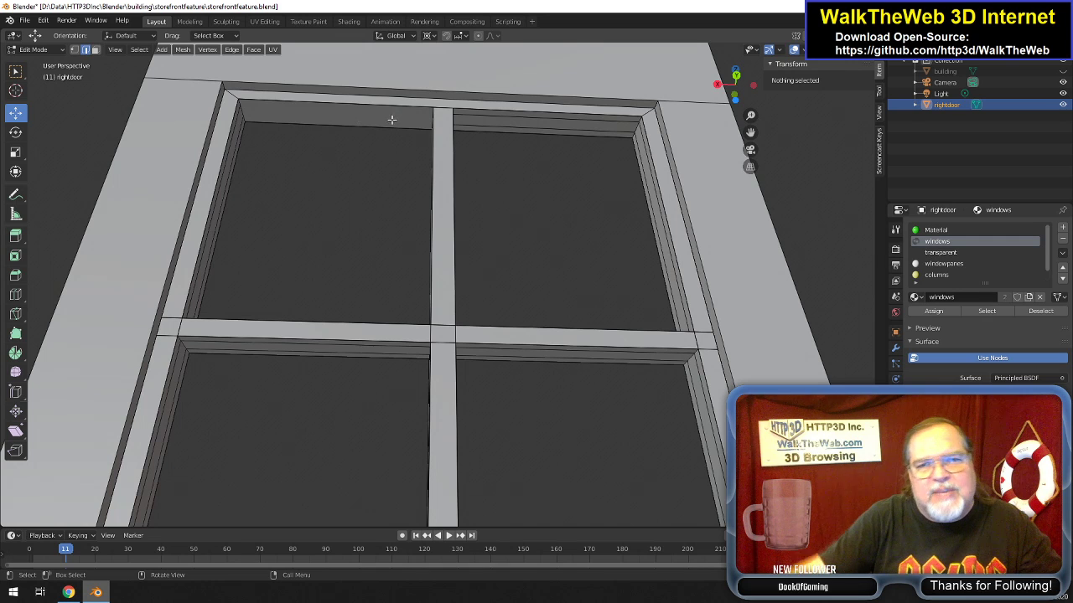
Merge the middle vertices at the top of the central mullion's opposite side into its front vertex using At Last.
left_click_drag(734, 84, 286, 190)
left_click(74, 49)
left_click(369, 143)
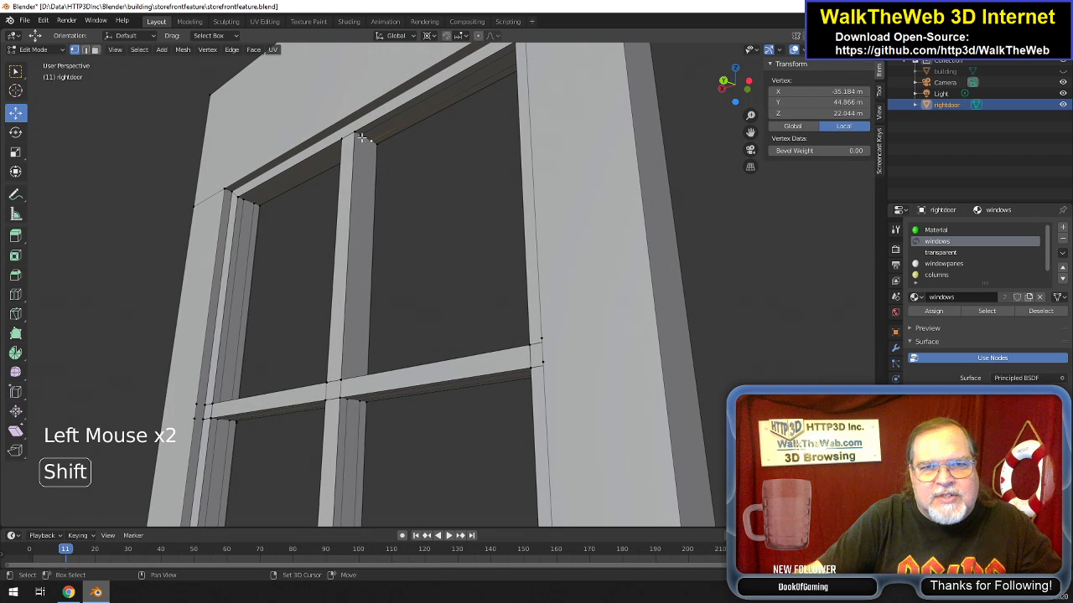
left_click(369, 155, "shift")
left_click(370, 163, "shift")
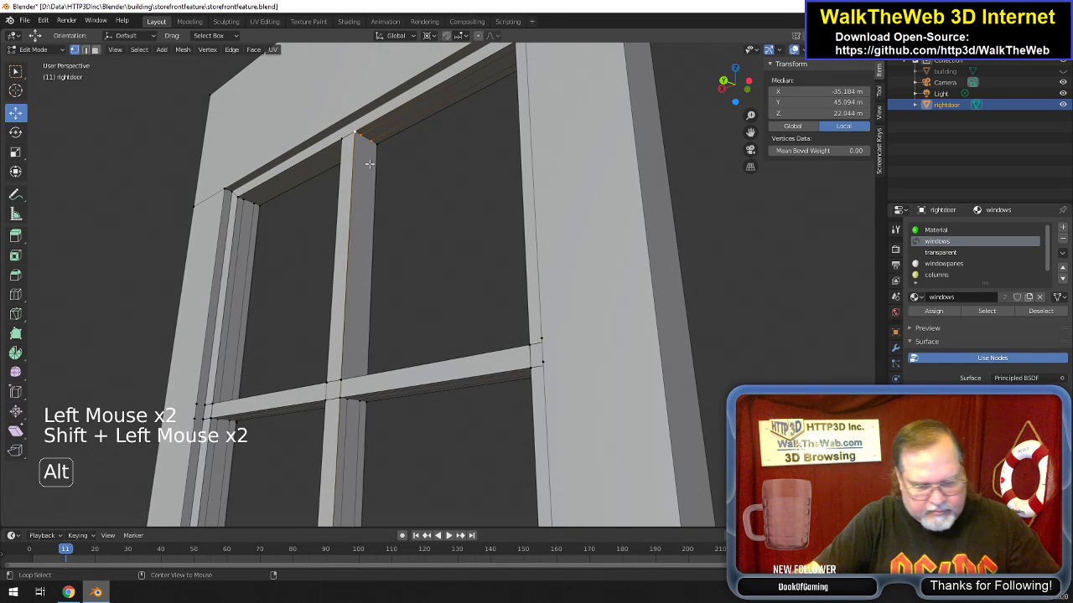
key("alt+m")
left_click(361, 162)
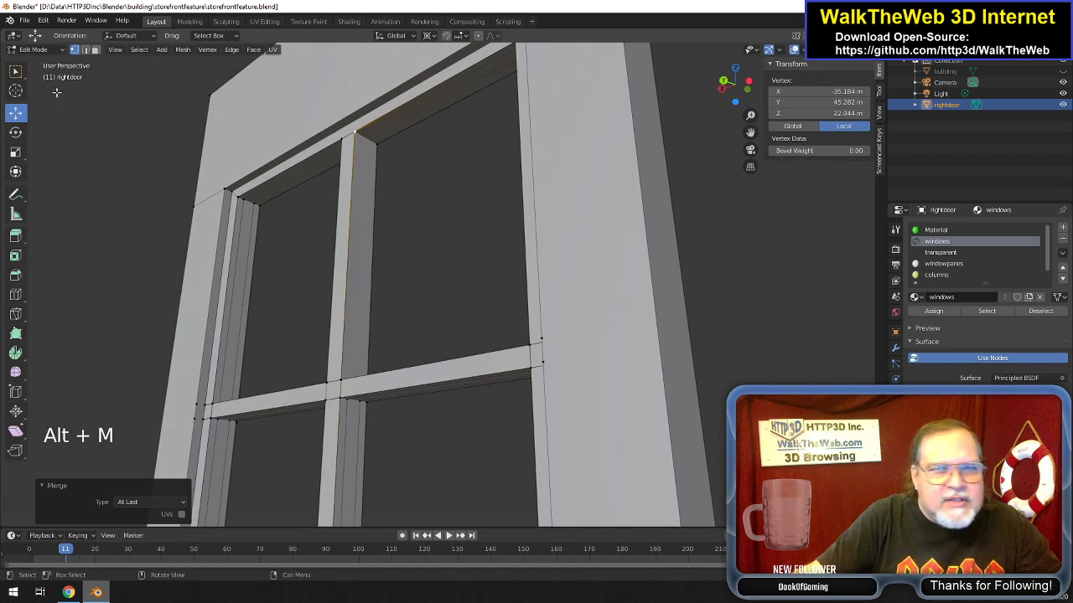
Remove the two stray edges across the upper inner face of the remaining upper pane opening using Only Edges & Faces.
left_click(85, 51)
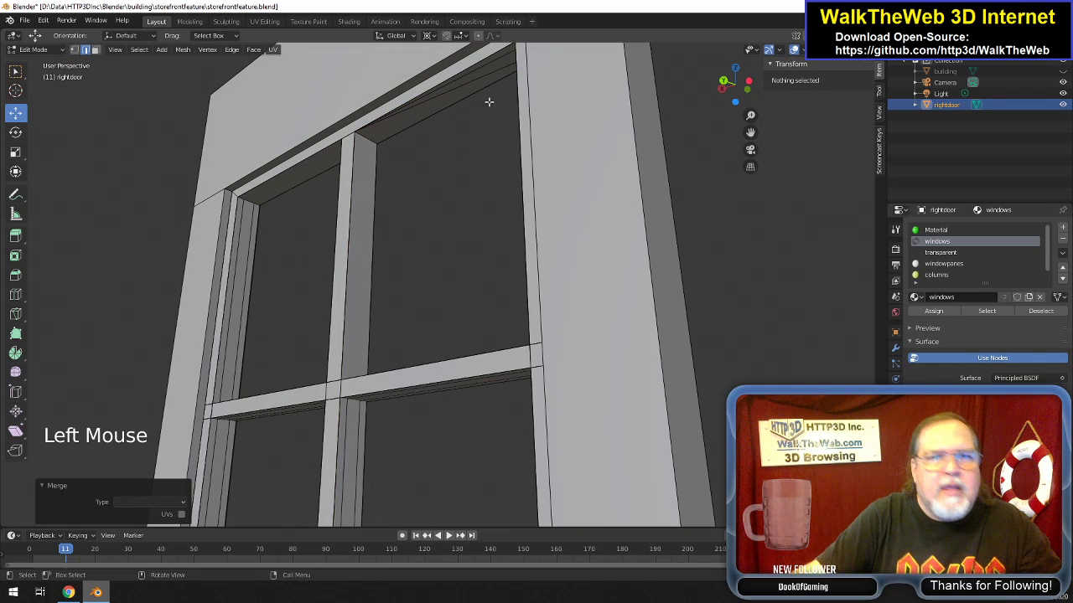
double_click(477, 77)
left_click(479, 74, "shift")
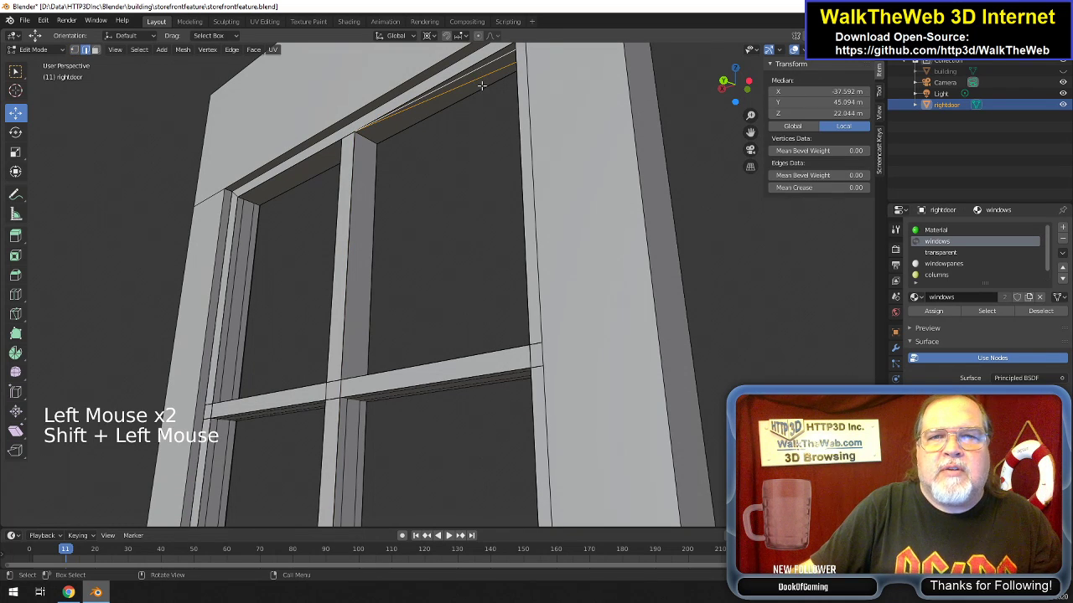
key("Delete")
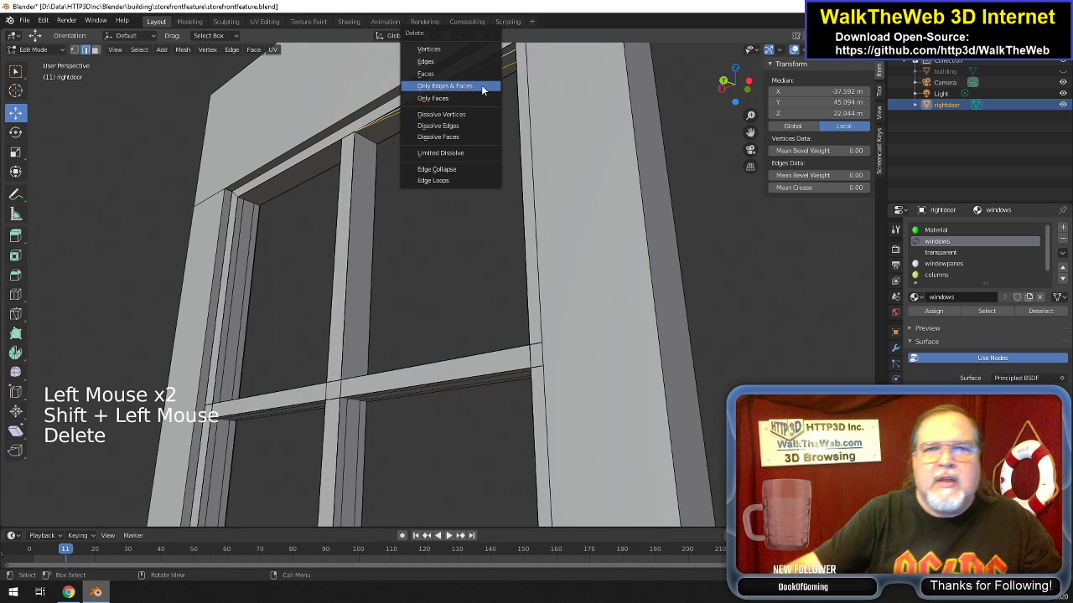
left_click(481, 85)
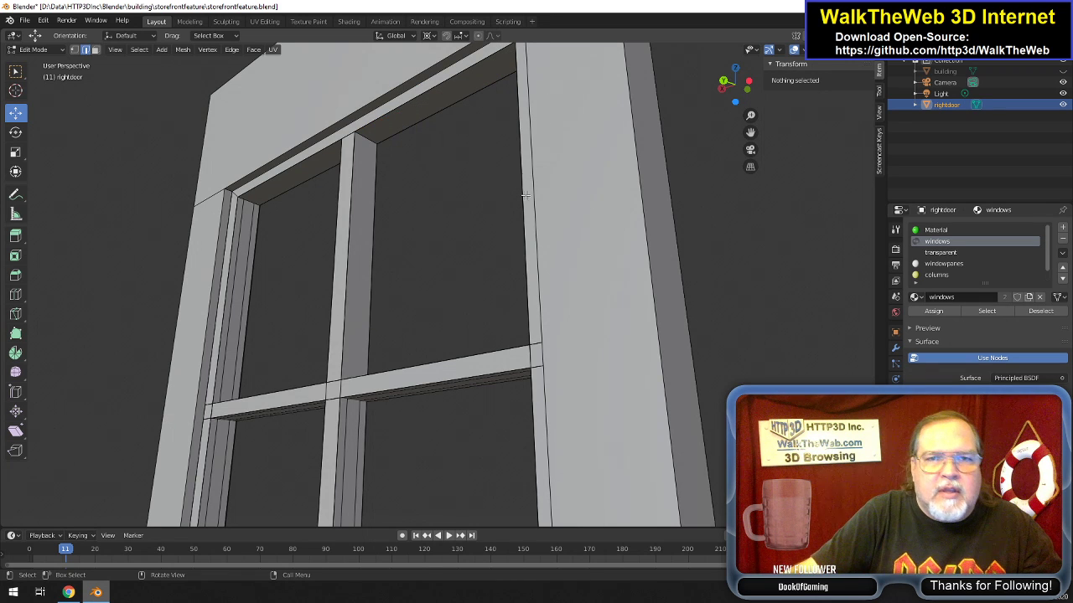
Merge the middle vertices at the lower outer corner of the upper pane opening into its front vertex using At Last.
left_click_drag(736, 86, 714, 64)
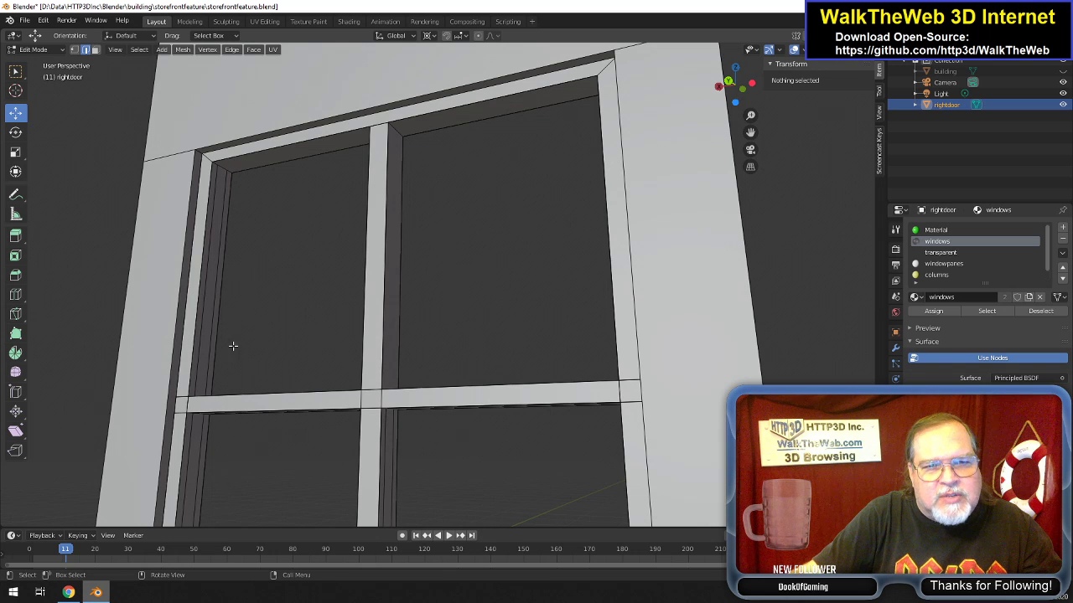
left_click_drag(733, 99, 729, 139)
left_click(74, 49)
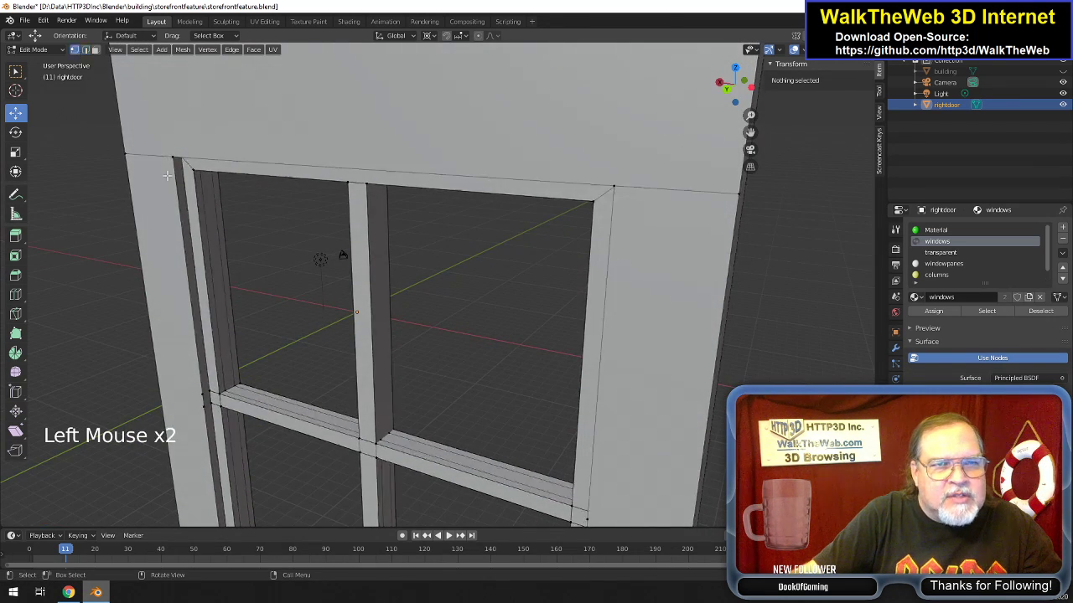
left_click(238, 388)
left_click(222, 403, "shift")
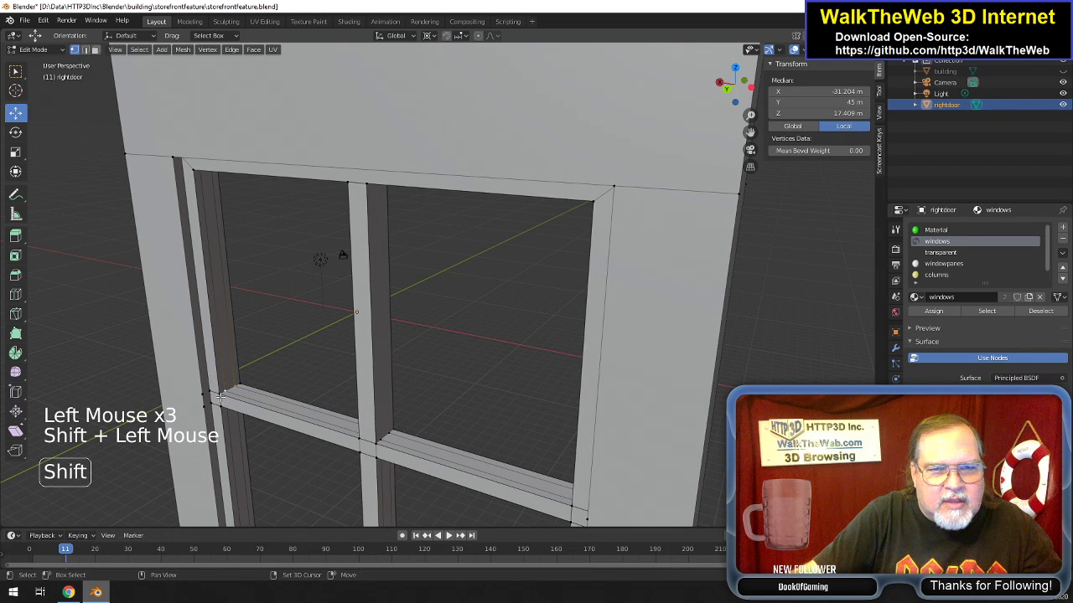
key("alt+m")
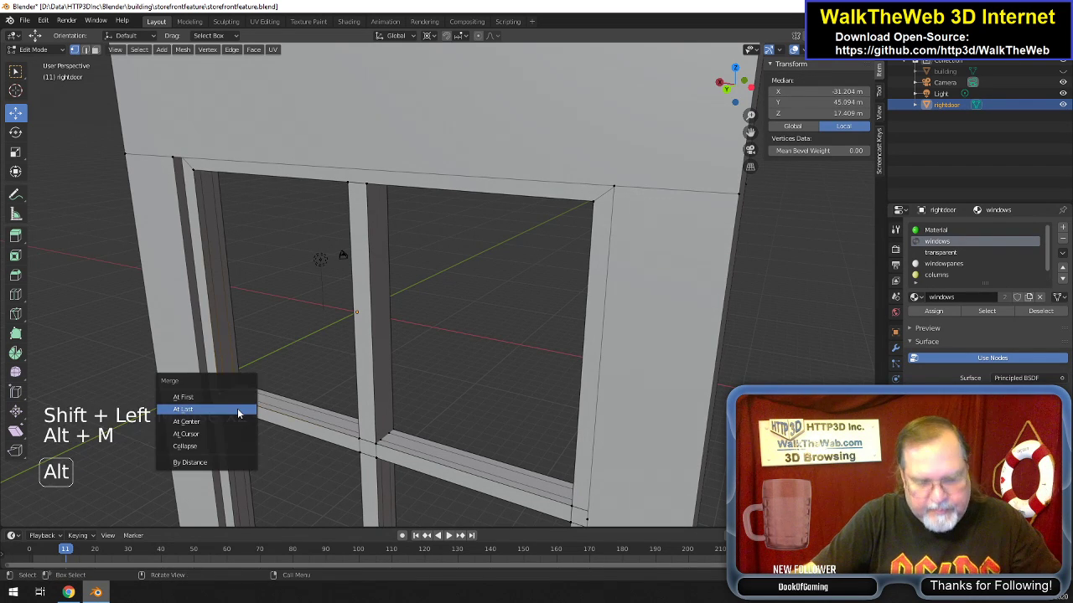
left_click(238, 411)
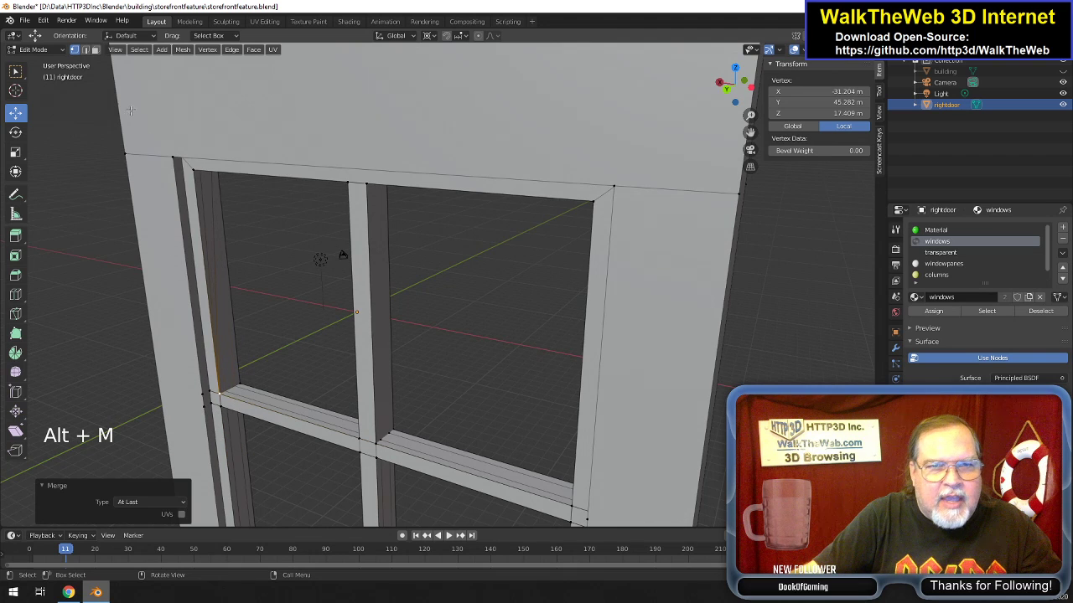
Remove the two stray vertical edges along that opening's inner side face using Only Edges & Faces.
left_click(84, 49)
left_click(215, 273)
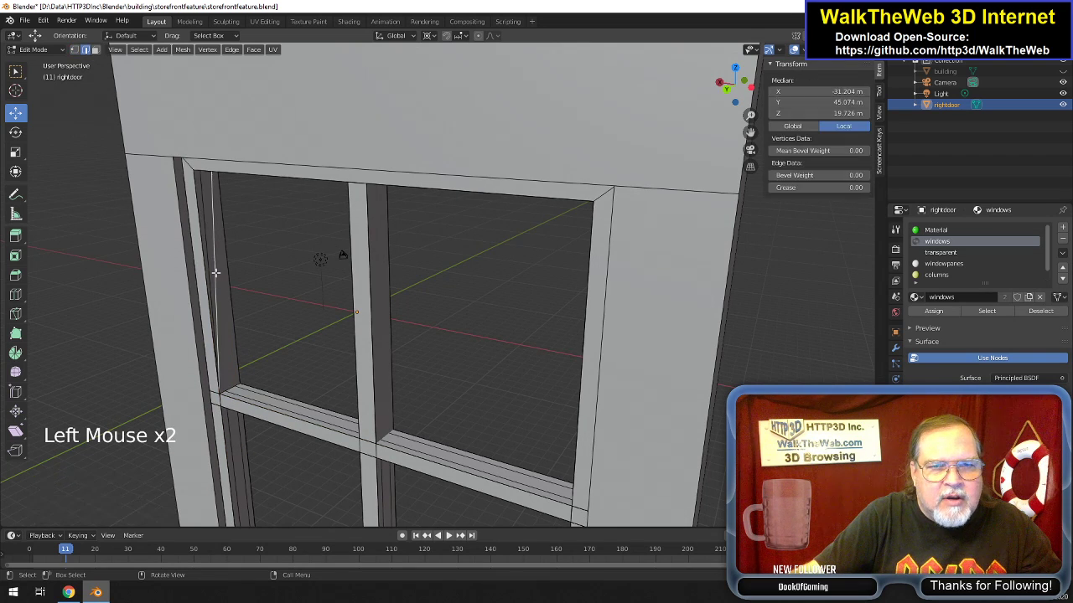
left_click(206, 262, "shift")
key("Delete")
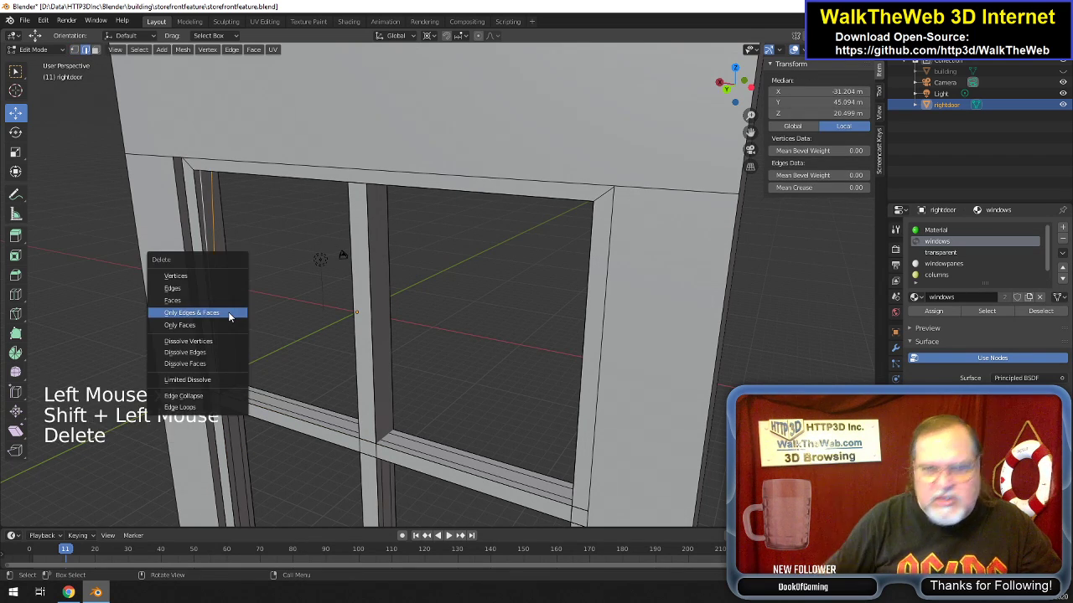
left_click(229, 315)
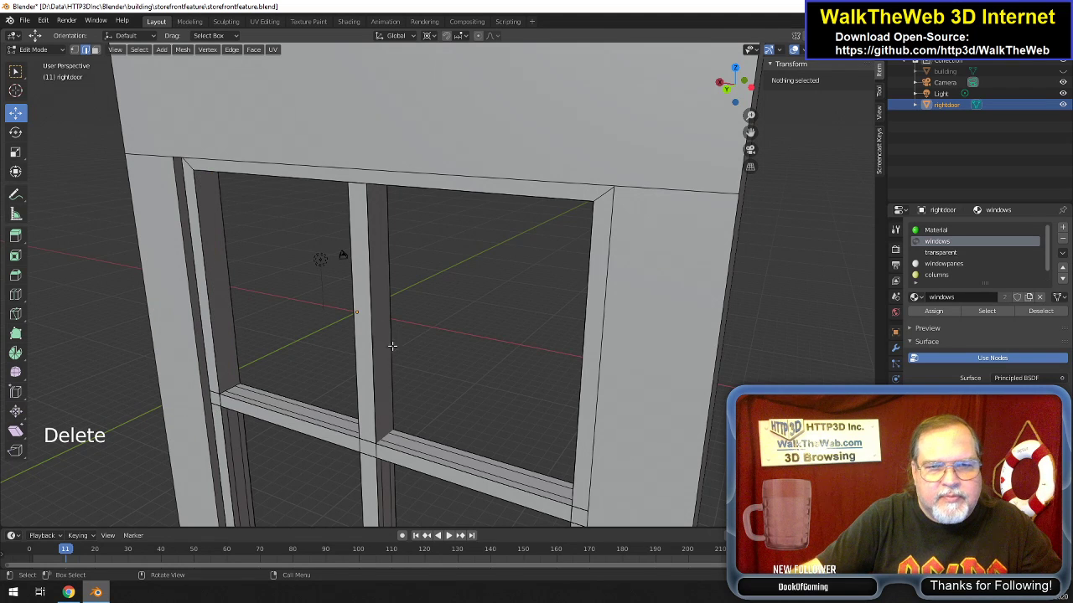
In see-through wireframe view, merge the hidden middle vertices at the crossbar's outer end into their front vertex using At Last.
left_click_drag(736, 87, 257, 225)
left_click_drag(734, 87, 736, 86)
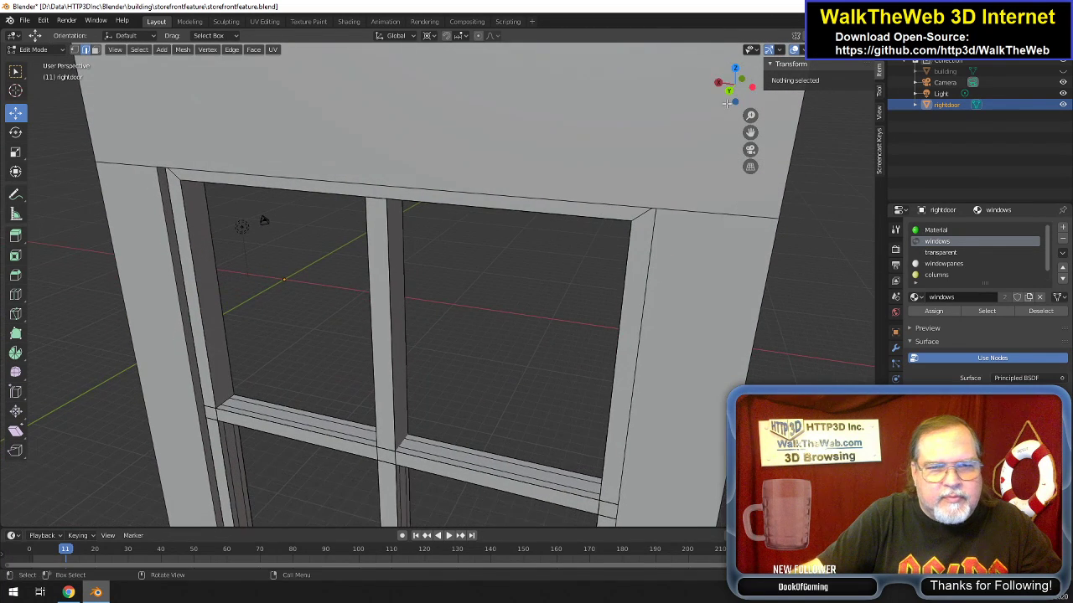
left_click(231, 392)
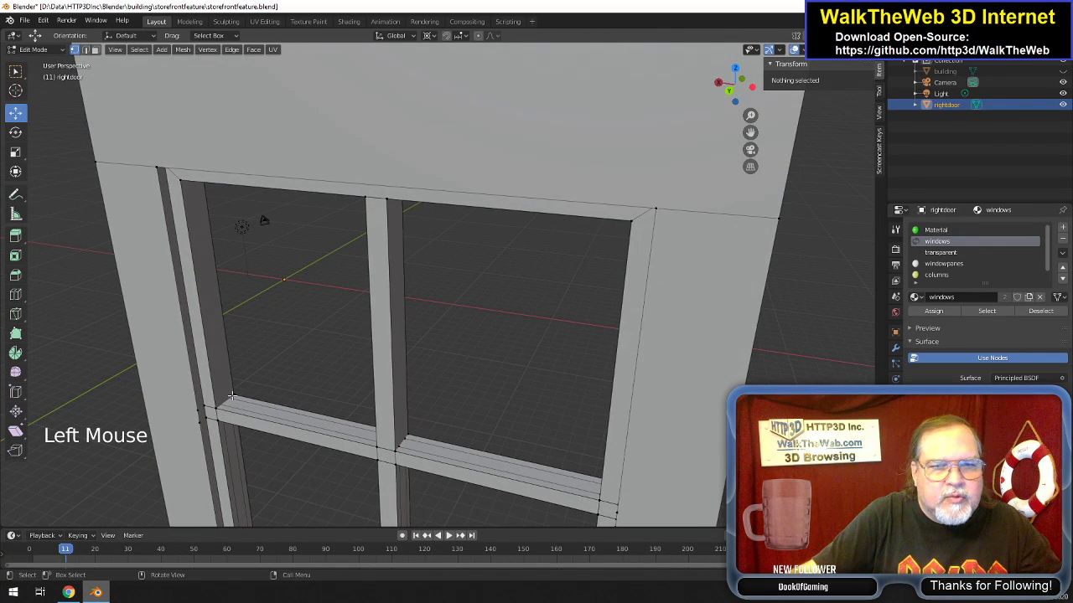
left_click(232, 400)
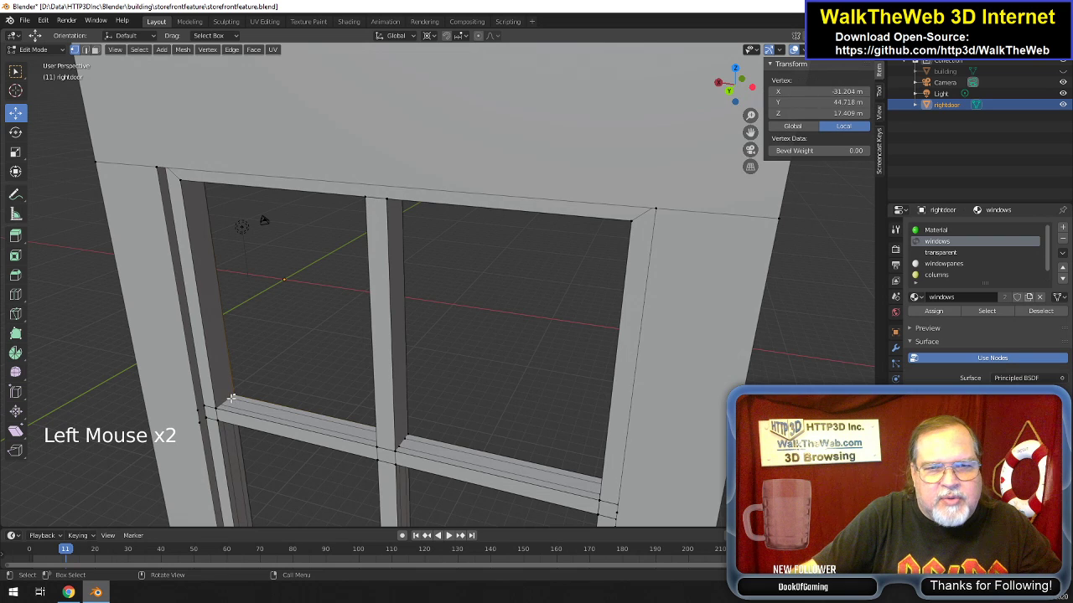
key("z")
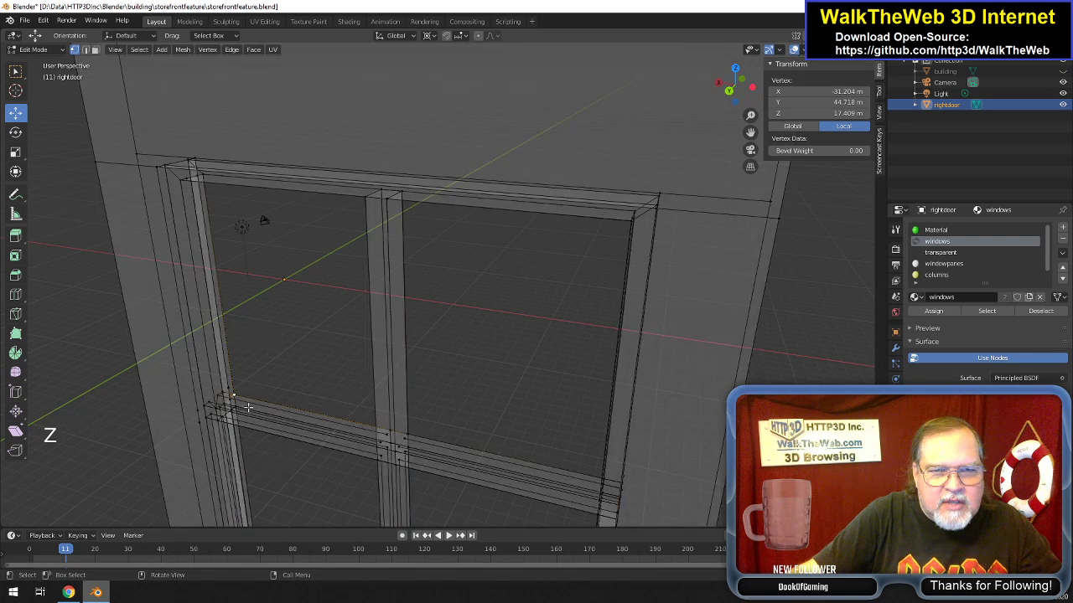
left_click(217, 399)
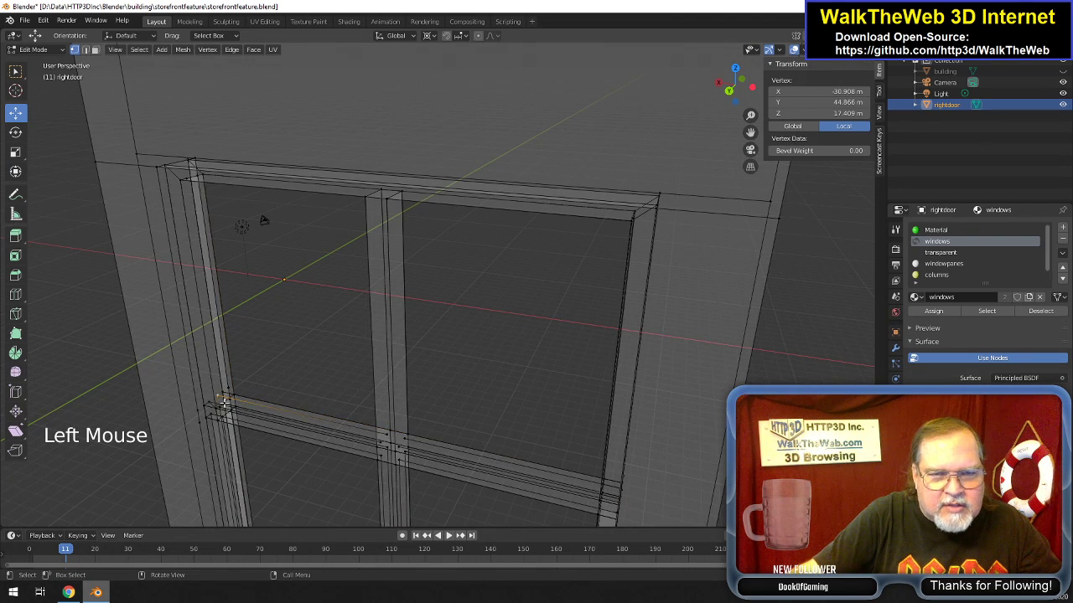
left_click(209, 412, "shift")
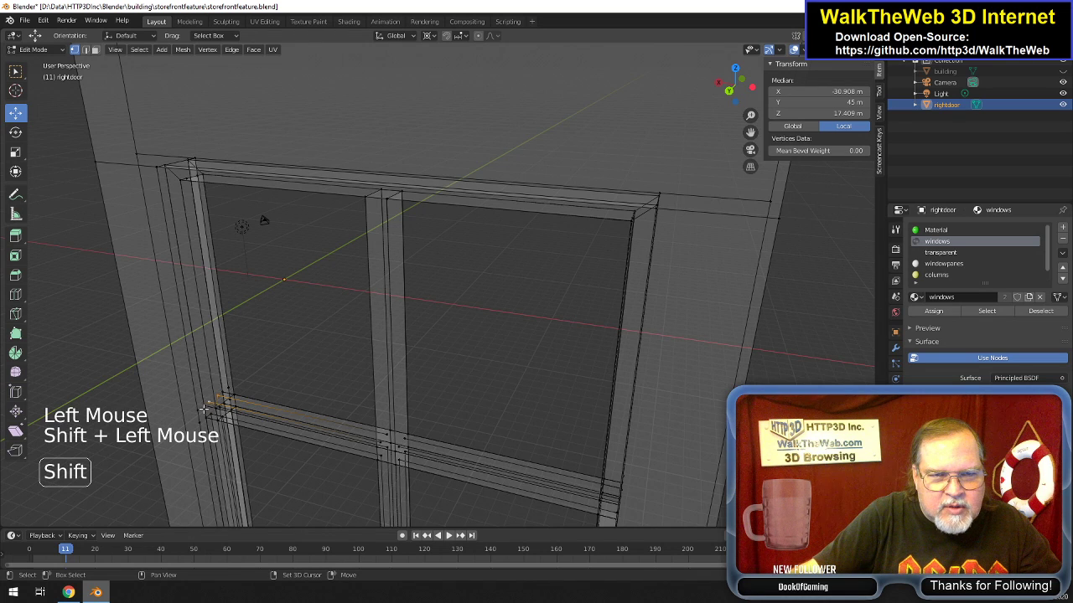
left_click(204, 409, "shift")
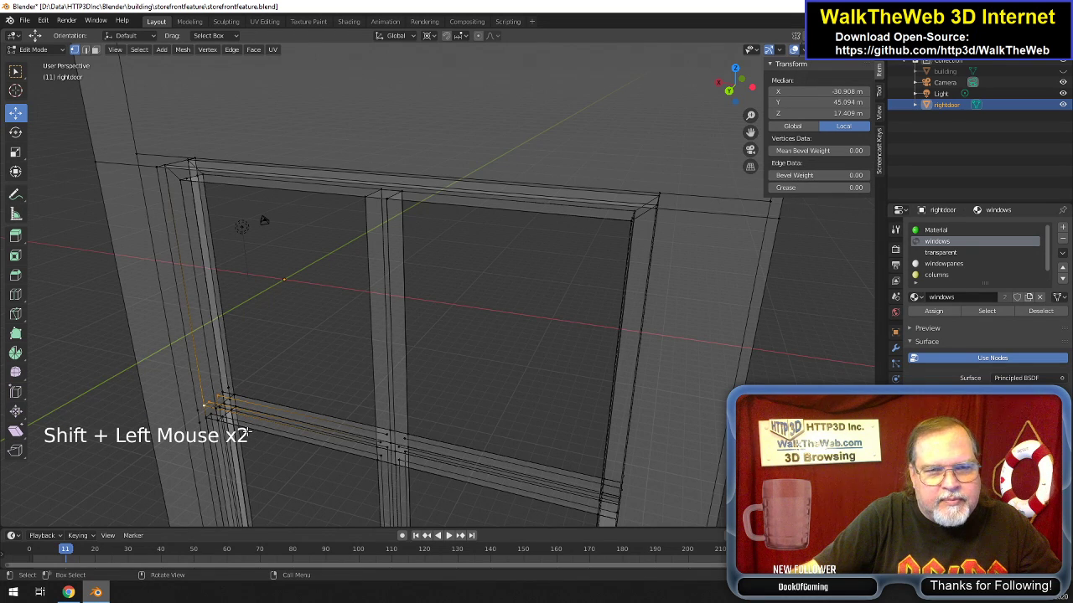
key("alt+m")
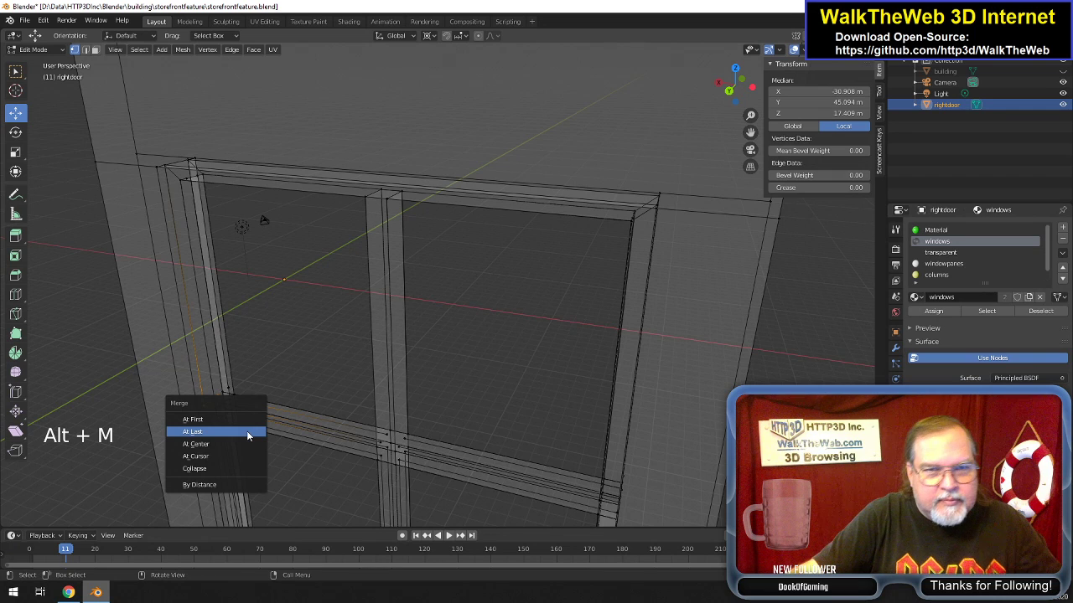
left_click(248, 432)
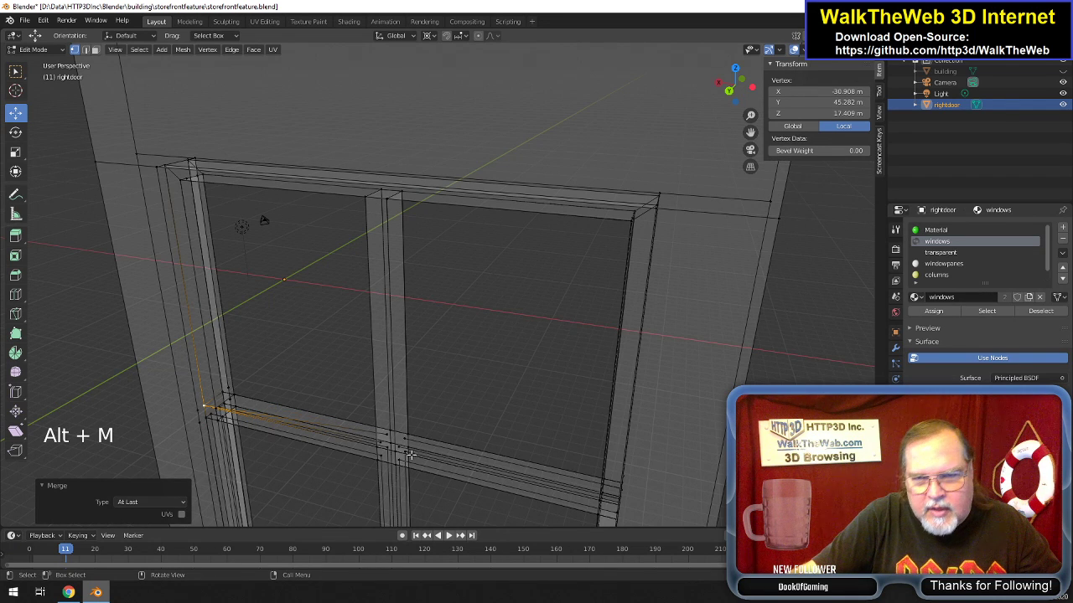
Delete the two middle vertices inside the crossbar on the near side of the central mullion junction.
left_click(383, 435)
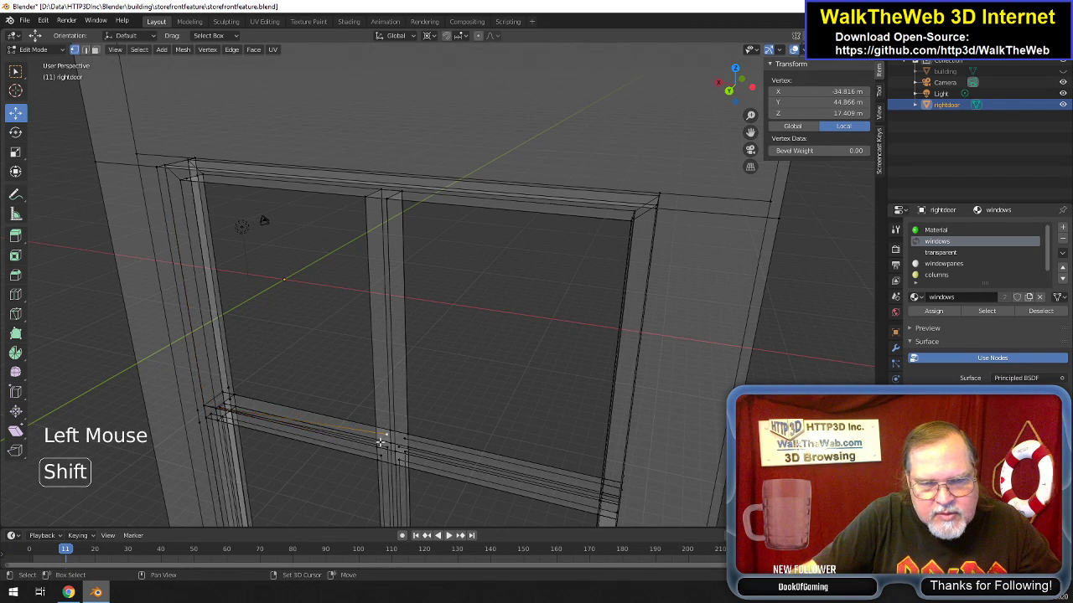
left_click(385, 456, "shift")
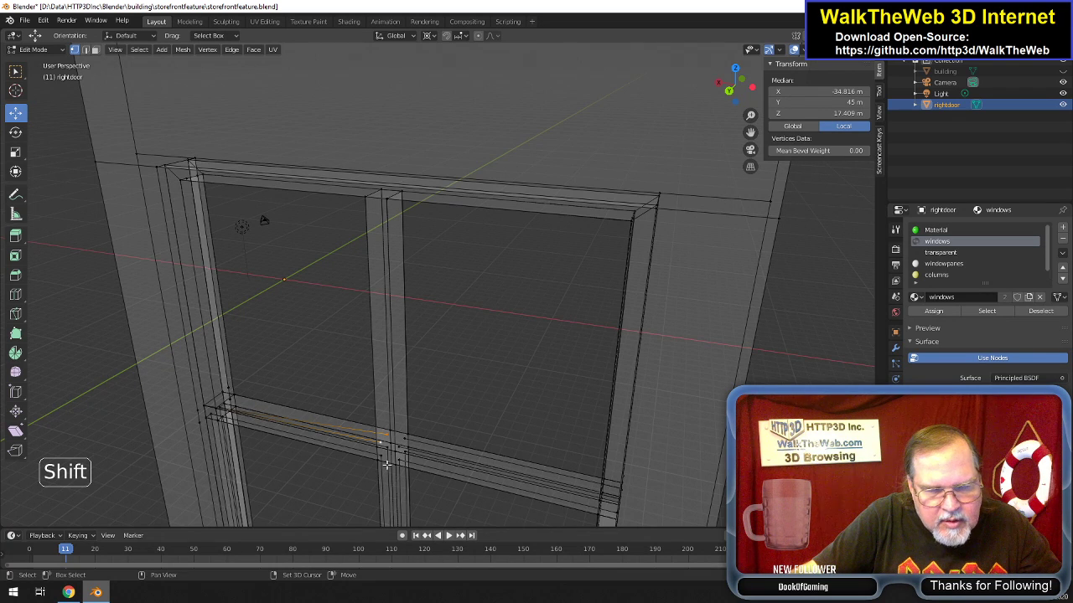
left_click(389, 461, "shift")
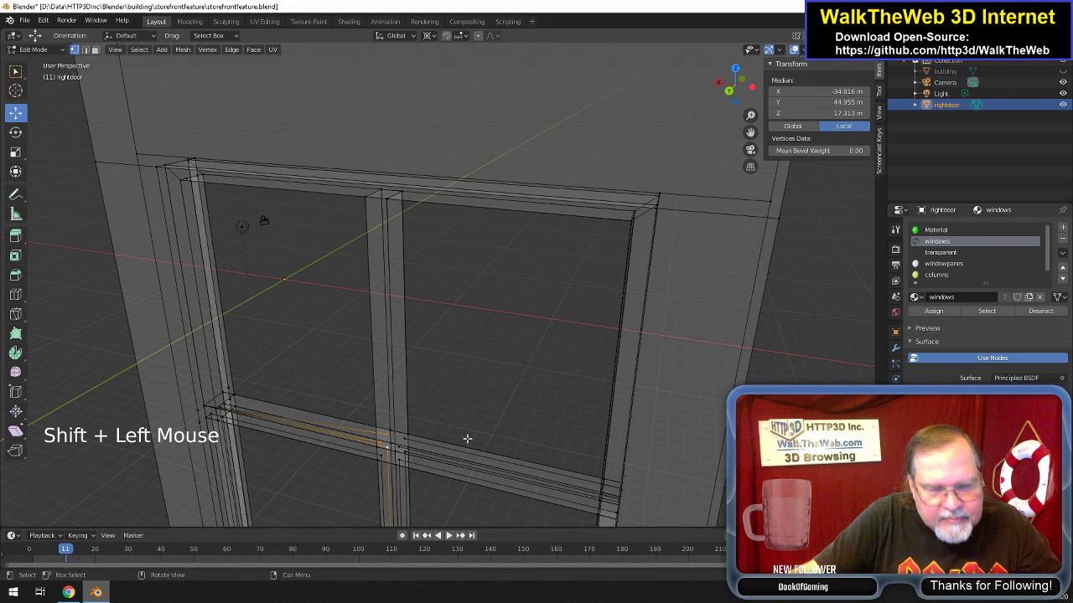
scroll(465, 436, "up", 1)
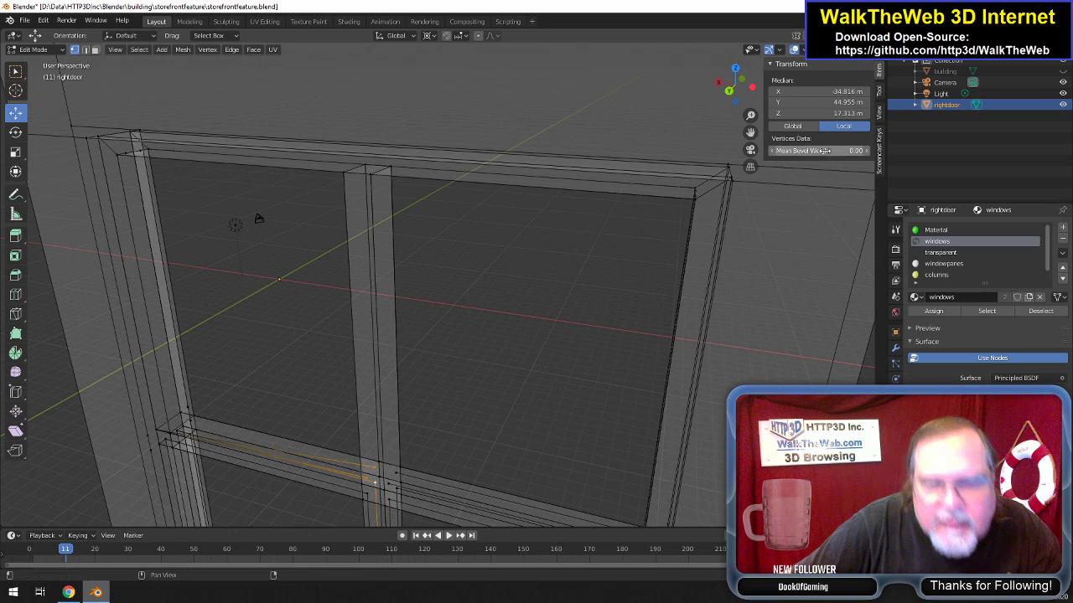
left_click_drag(750, 132, 754, 8)
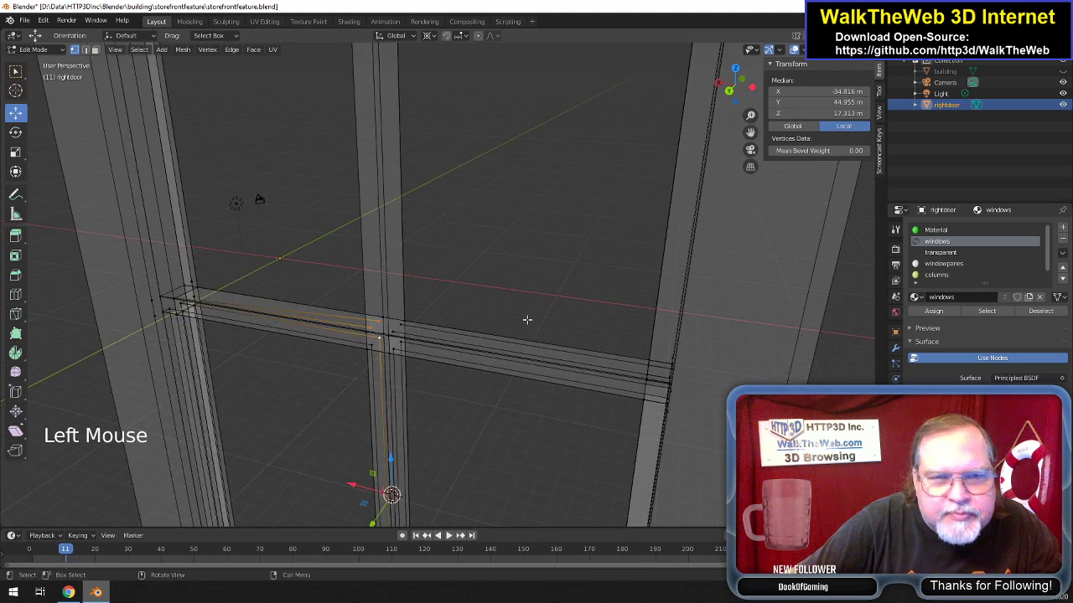
scroll(515, 317, "up", 3)
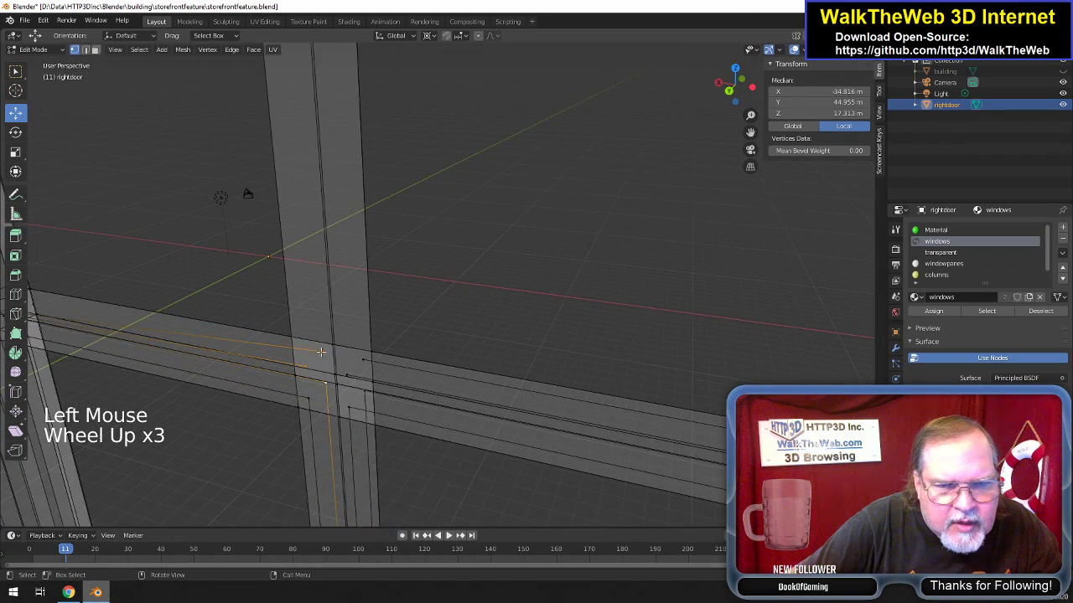
left_click(312, 364)
left_click(325, 353, "shift")
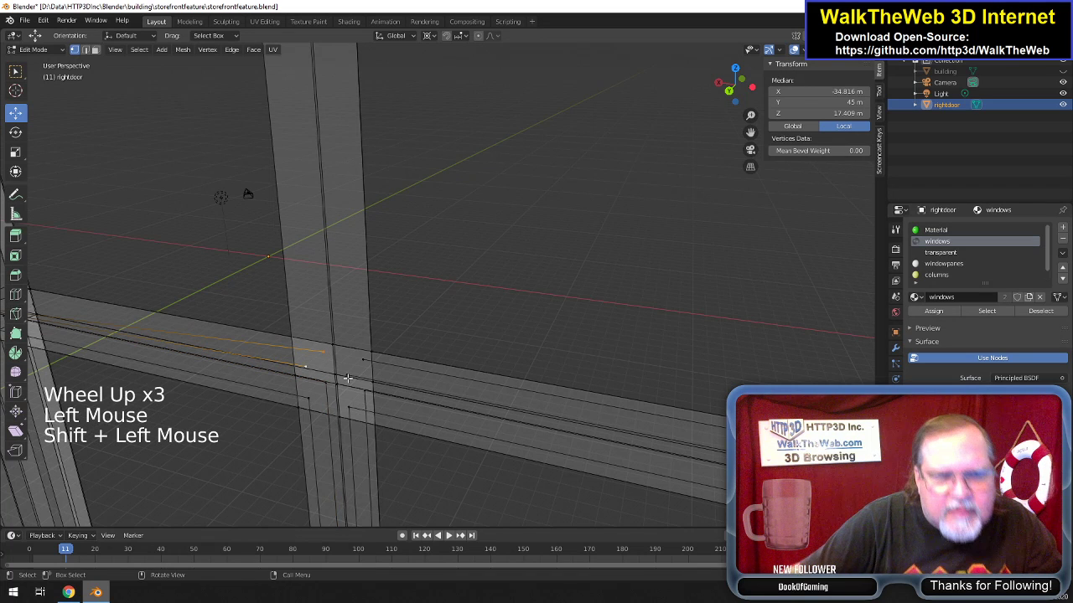
key("Delete")
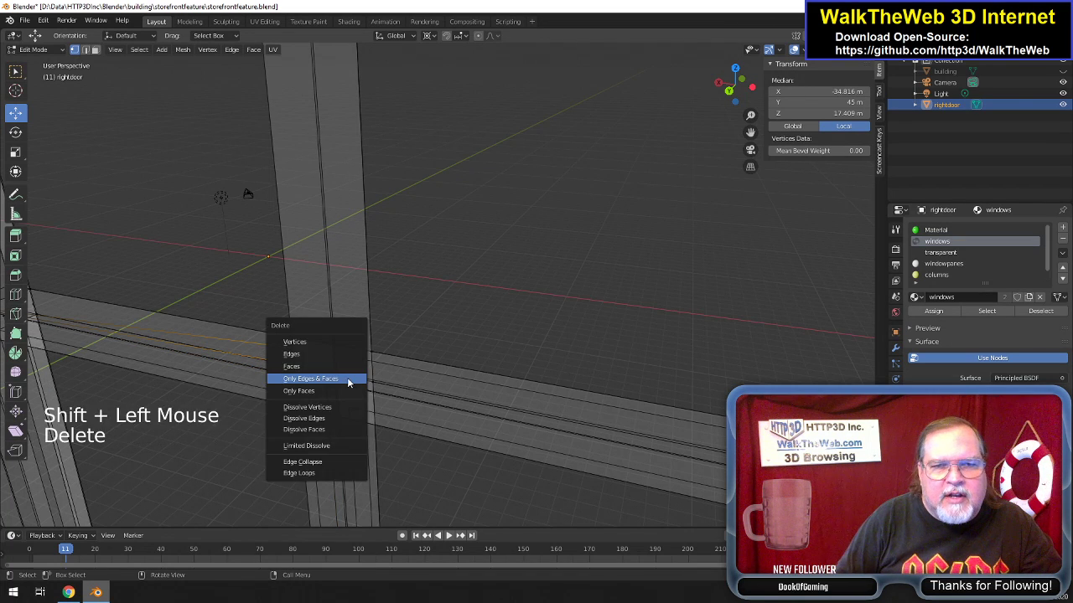
left_click(336, 342)
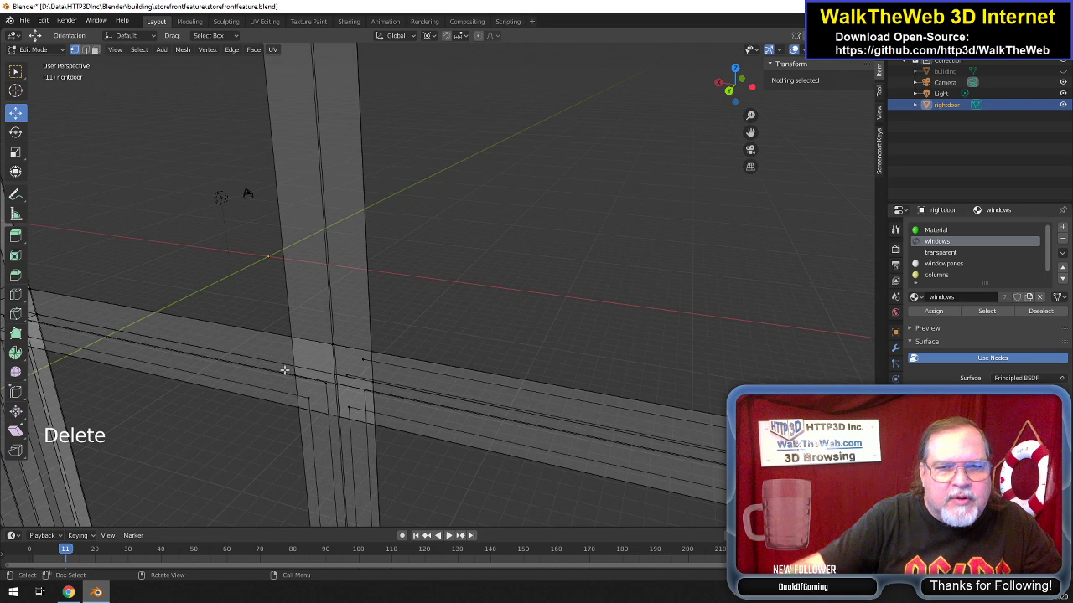
Delete the two middle vertices inside the crossbar on the opposite side of the central mullion junction.
left_click(357, 373, "shift")
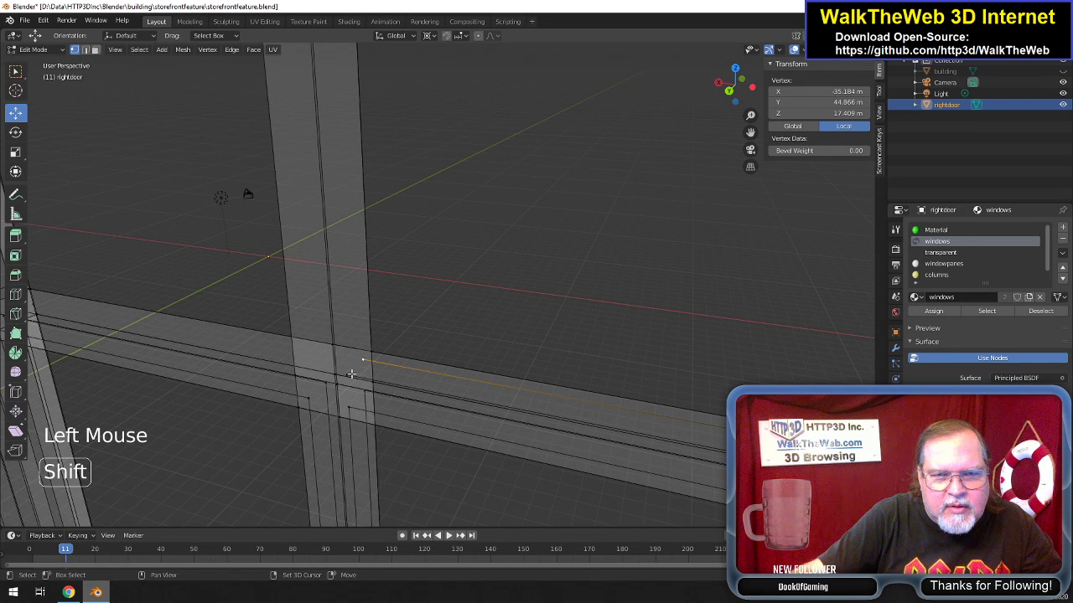
left_click(364, 371, "shift")
key("Delete")
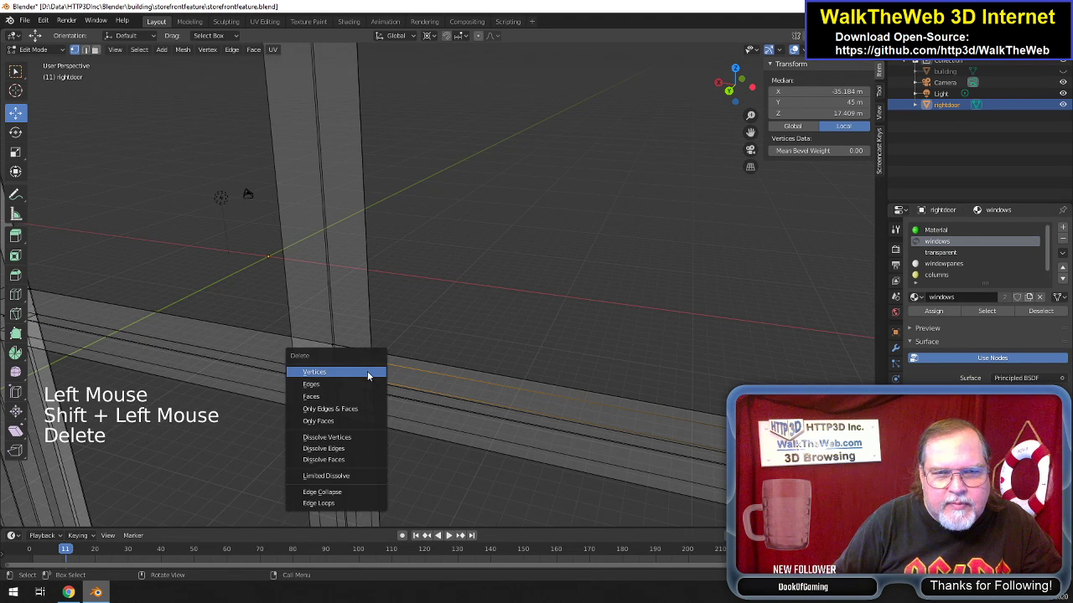
left_click(367, 371)
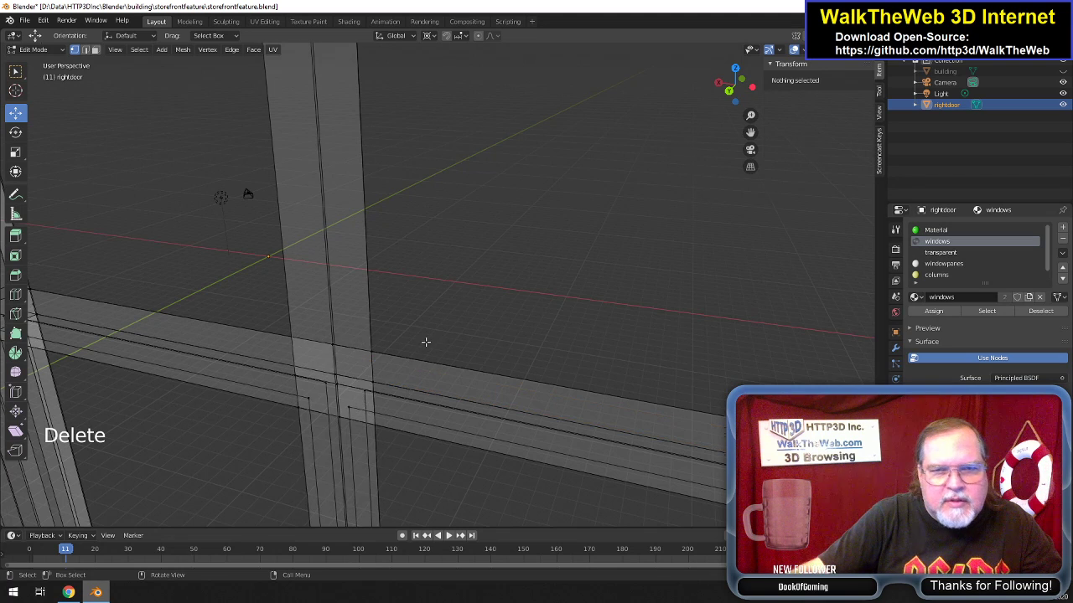
Merge the two front-face vertices beside the crossbar on the outer frame edge into that edge's upper corner vertex using At Last.
scroll(425, 342, "down", 3)
scroll(426, 342, "up", 1)
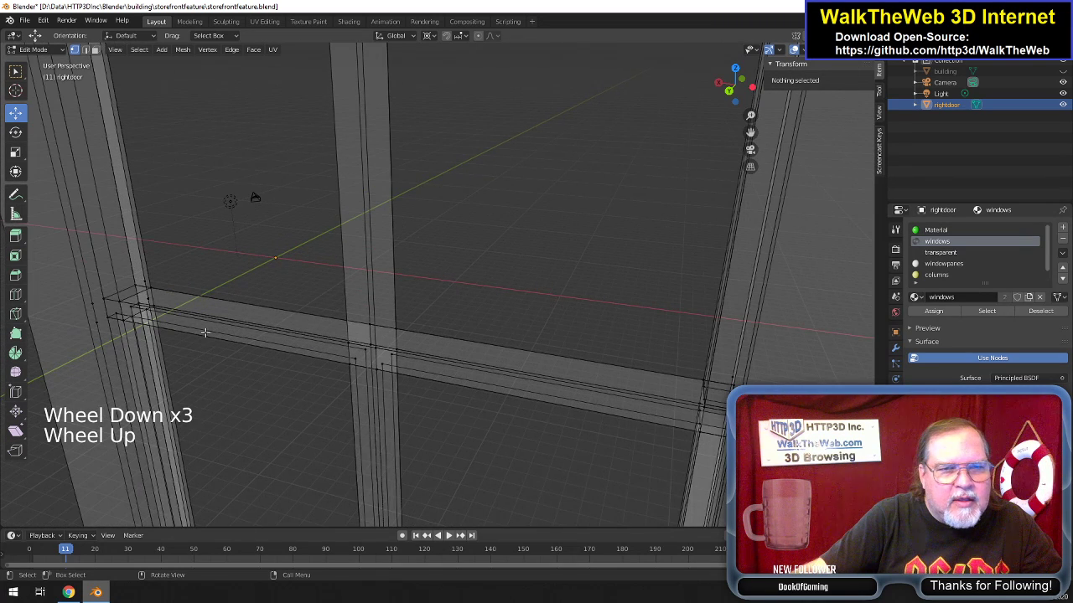
left_click(93, 325)
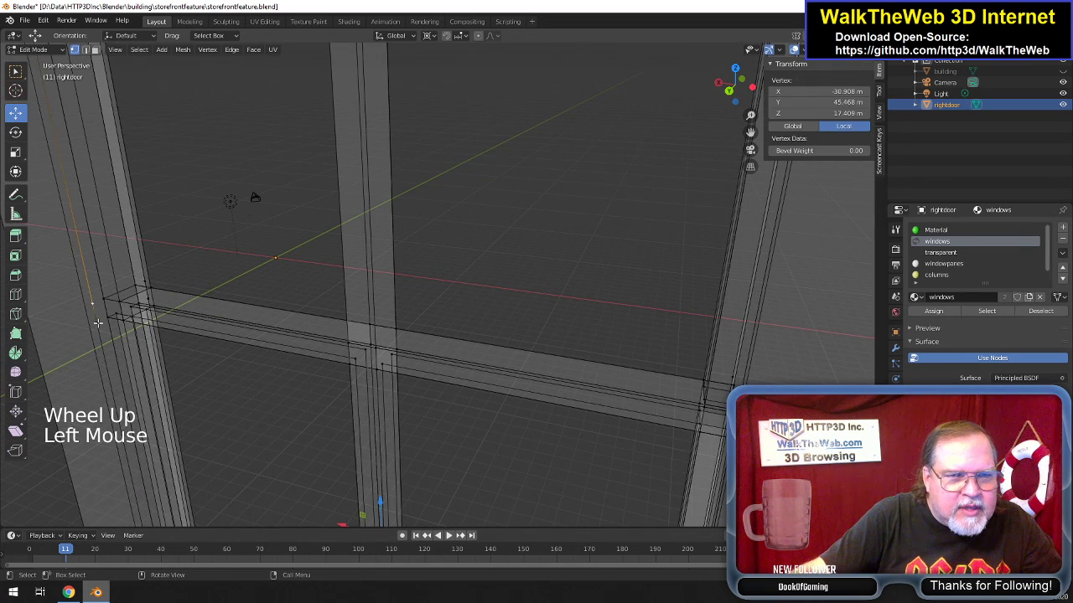
left_click(98, 327, "shift")
scroll(106, 339, "down", 3)
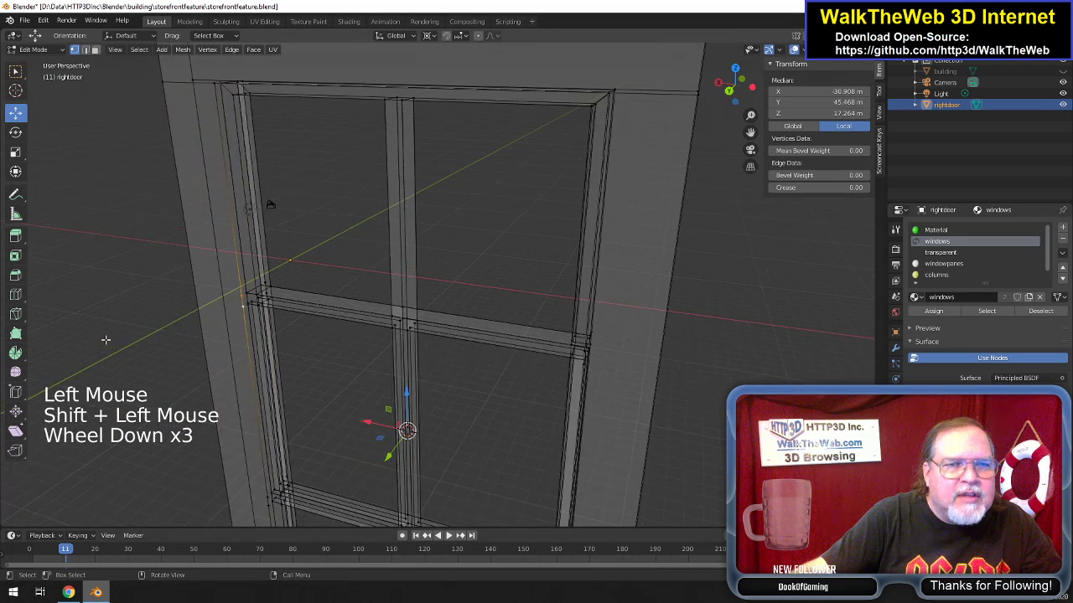
left_click(214, 85, "shift")
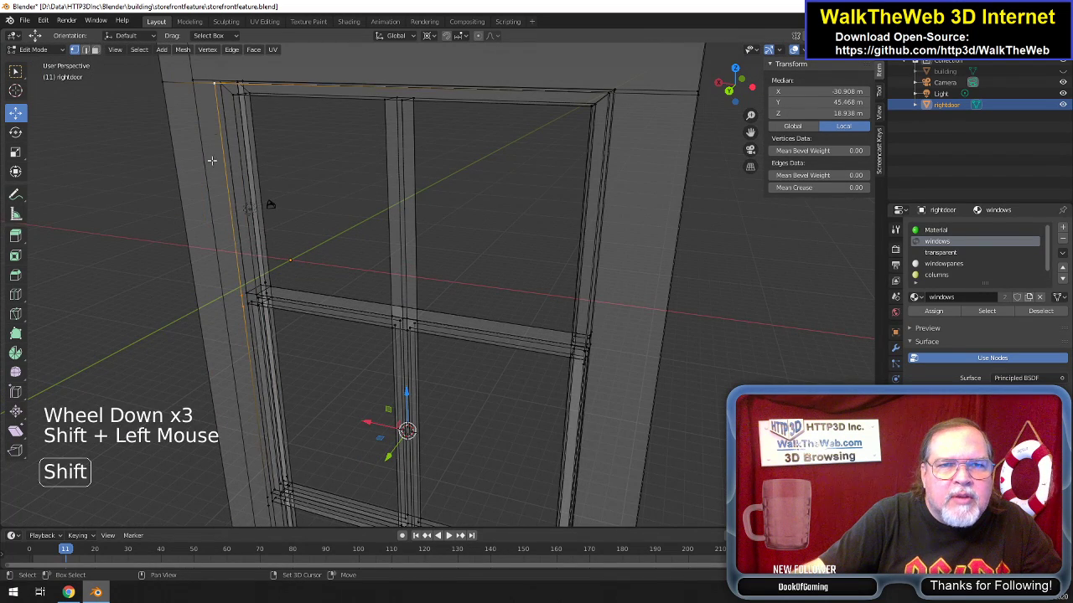
key("alt+m")
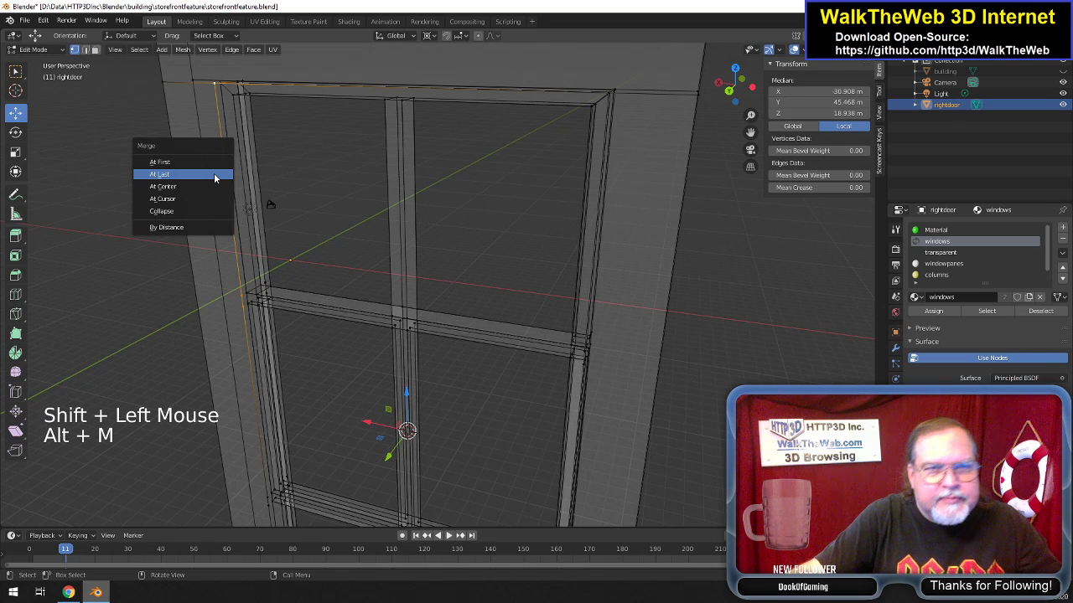
left_click(214, 172)
On the back face of the same frame side, merge the two crossbar-height outer vertices into the upper corner vertex using At Last.
left_click(268, 293)
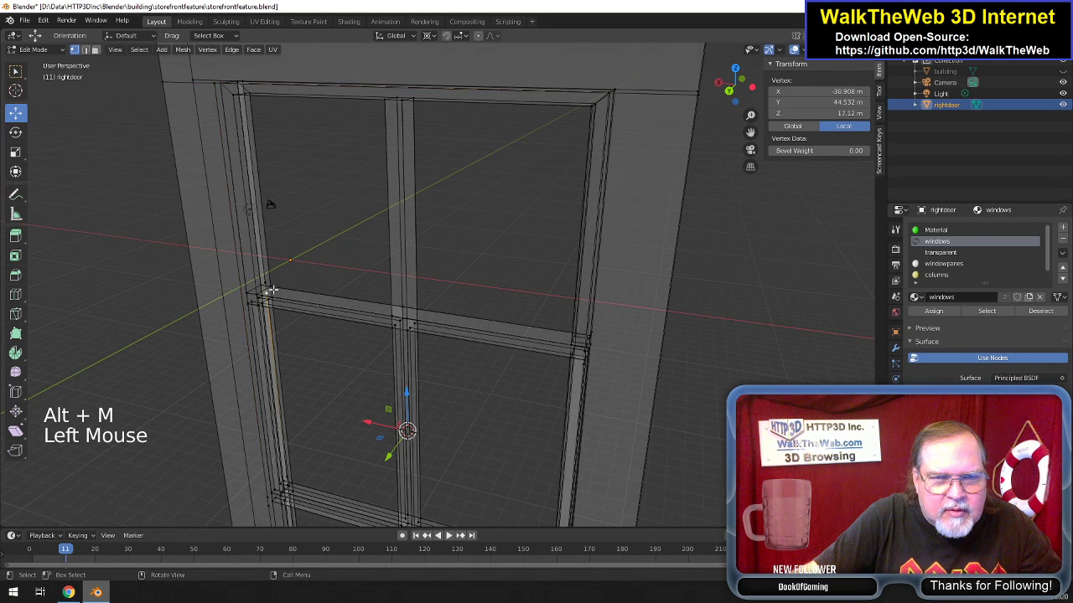
left_click(266, 286, "shift")
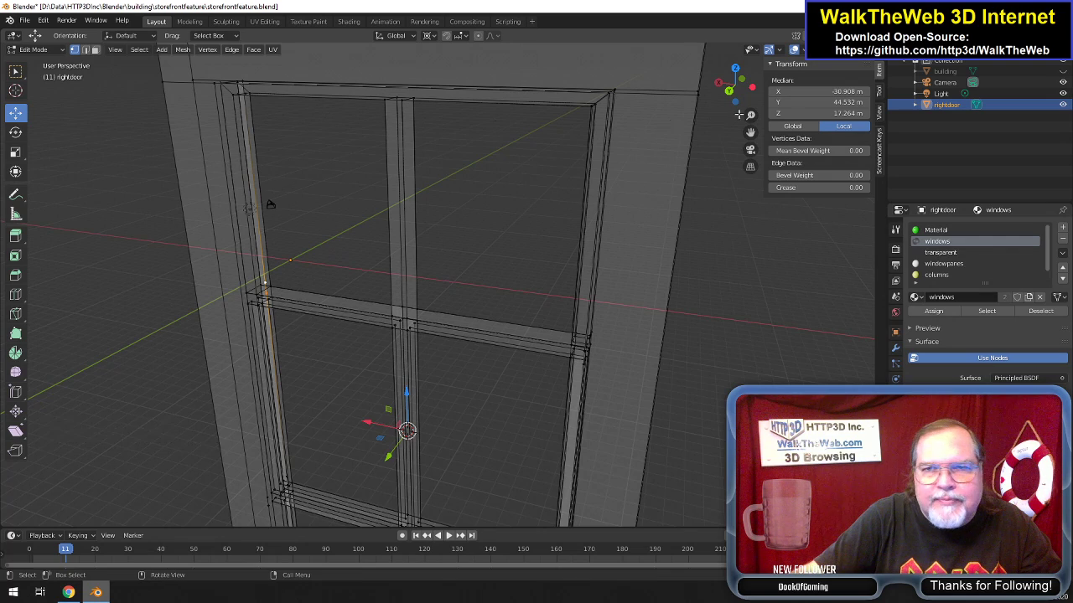
left_click_drag(751, 87, 586, 87)
left_click(555, 135, "shift")
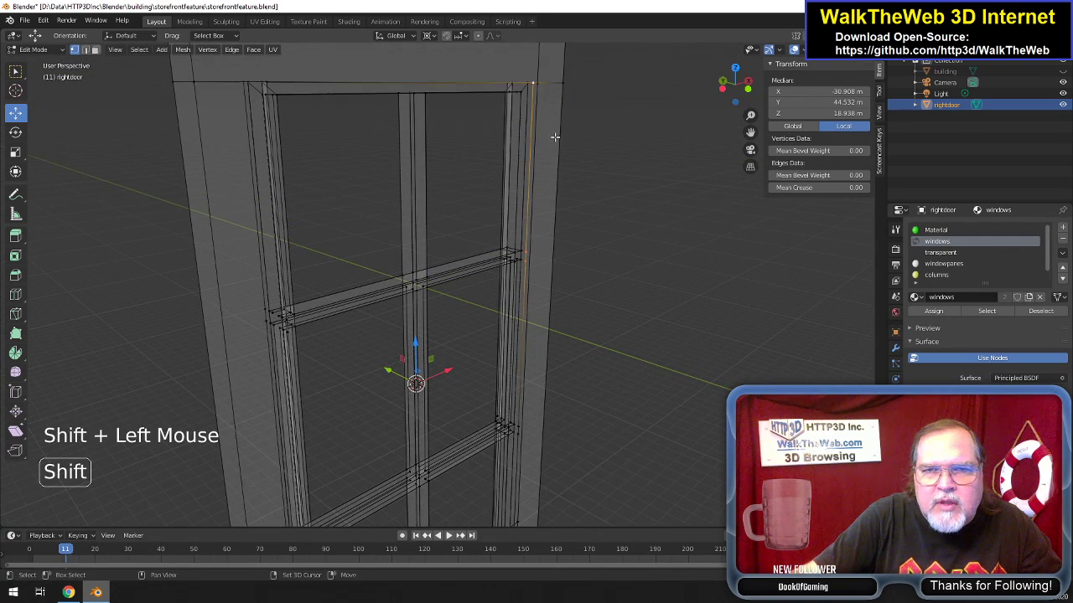
key("alt+m")
left_click(558, 138)
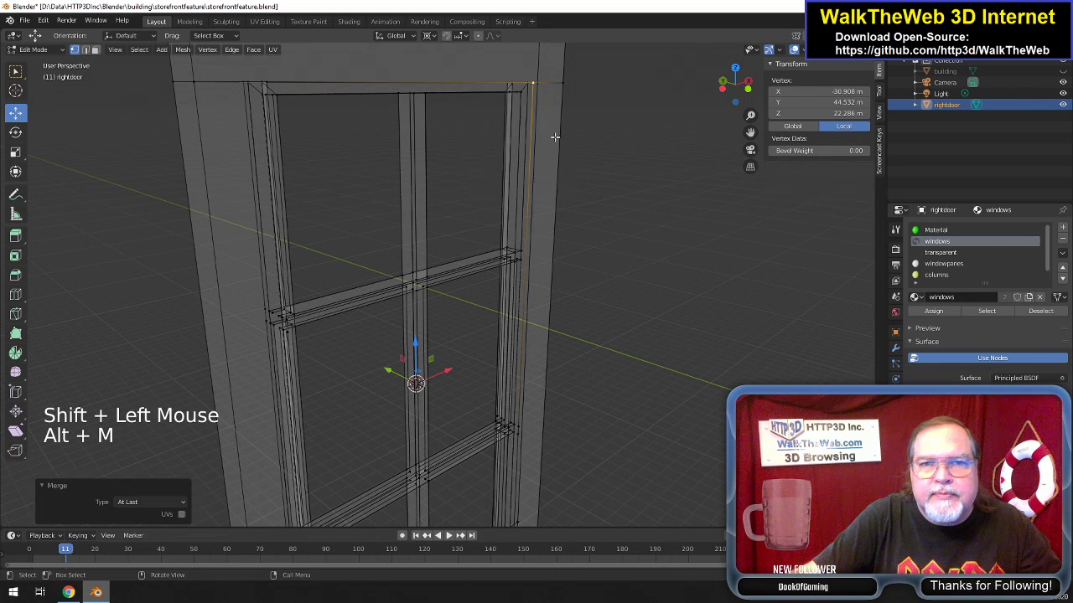
In solid view, merge the upper crossbar-end vertices on the opposite opening's inner side face into their front vertex using At Last.
key("z")
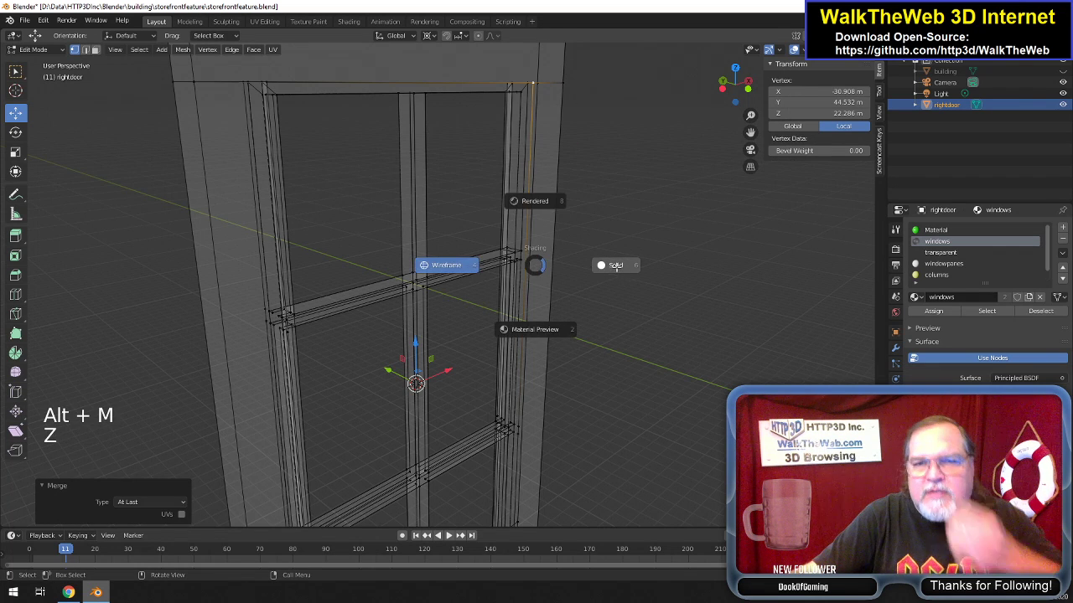
left_click(627, 268)
left_click_drag(737, 96, 947, 106)
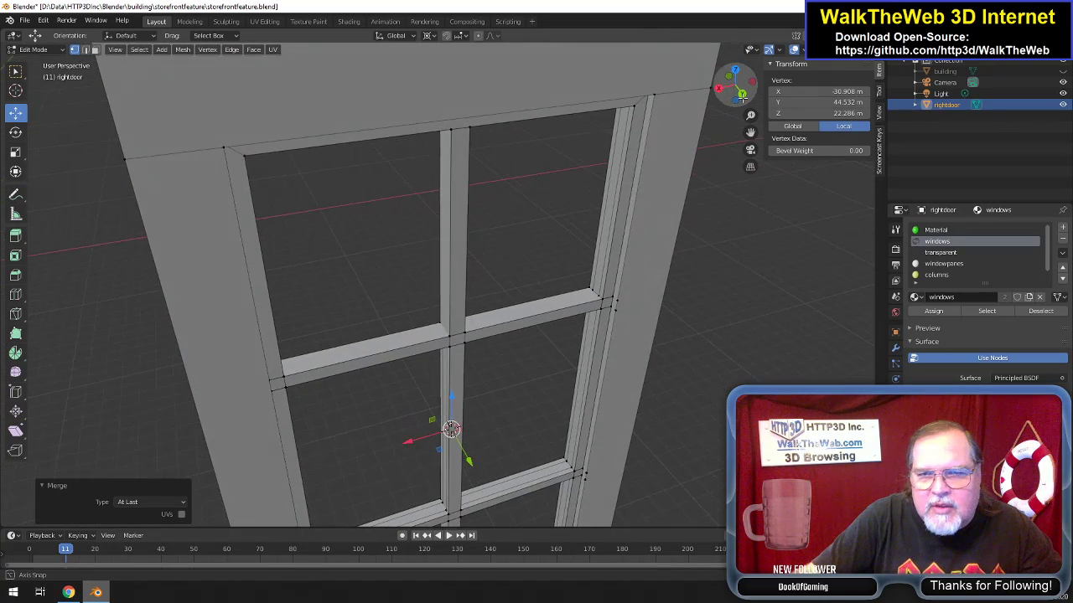
left_click(594, 295)
left_click(601, 300, "shift")
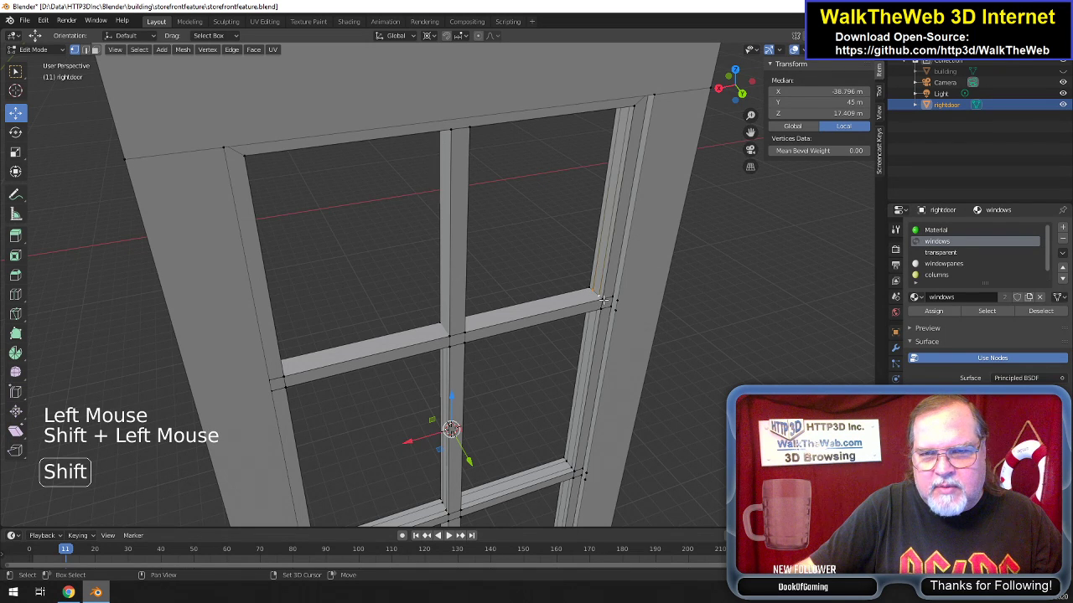
left_click(604, 312, "shift")
key("alt+m")
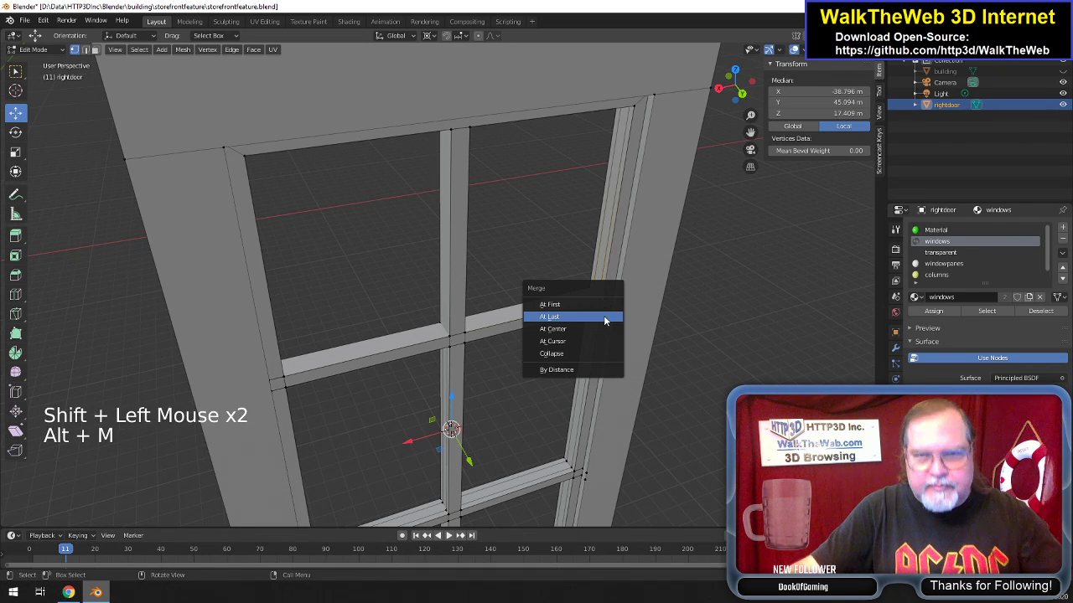
left_click(604, 316)
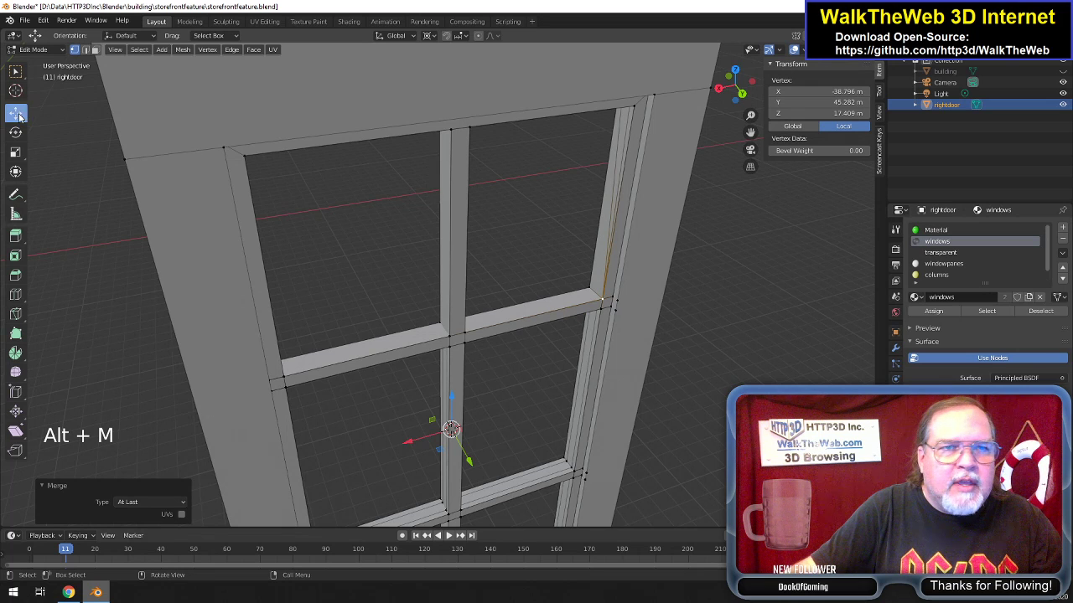
Remove the two stray edges on that opening's inner side face above the crossbar using Only Edges & Faces.
left_click(85, 49)
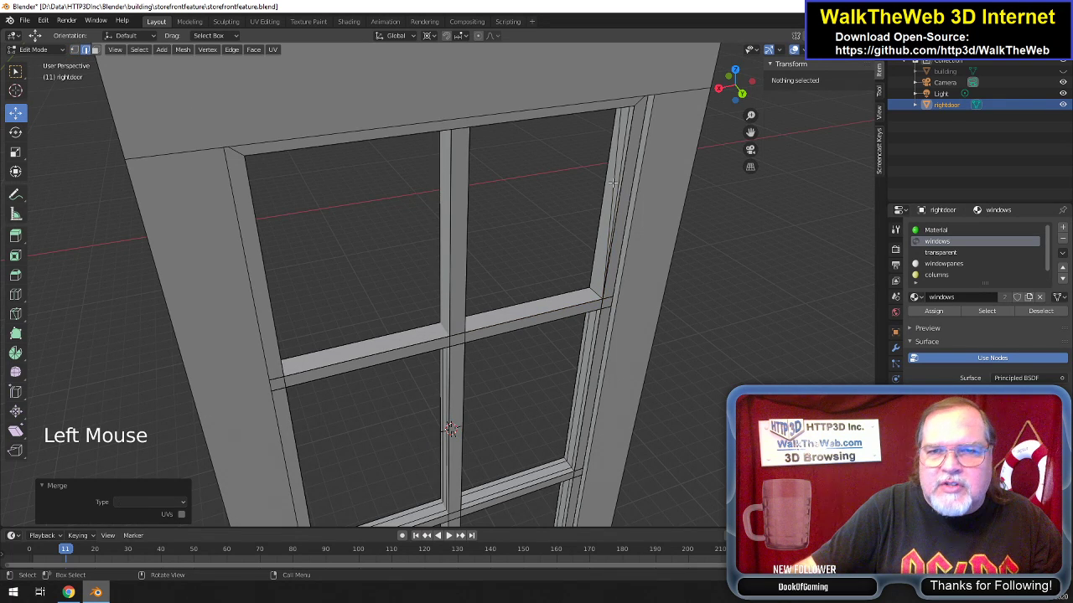
left_click(614, 181)
left_click(620, 156, "shift")
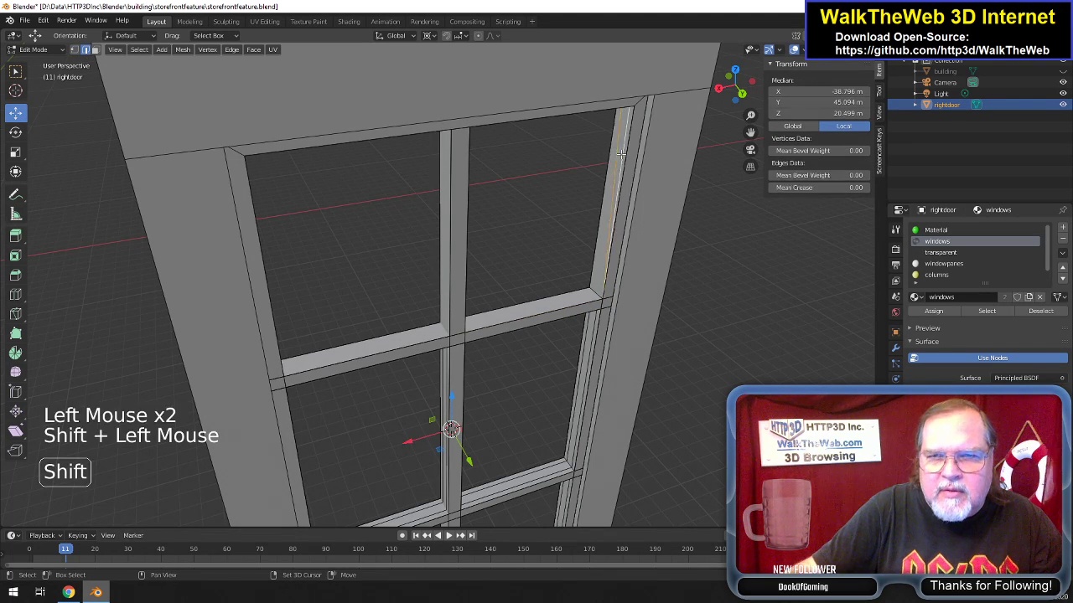
key("Delete")
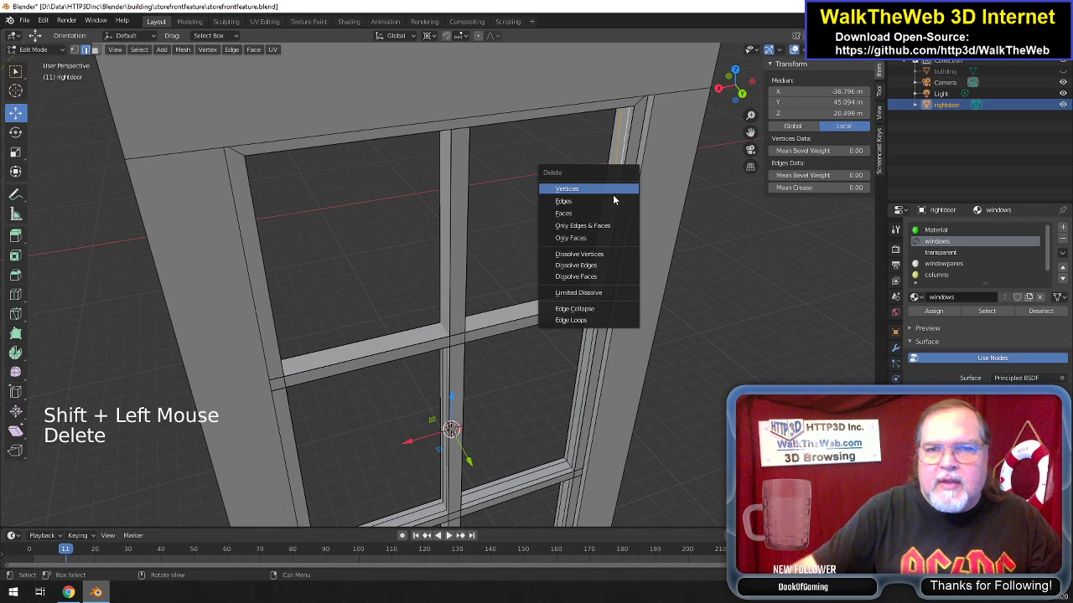
left_click(598, 226)
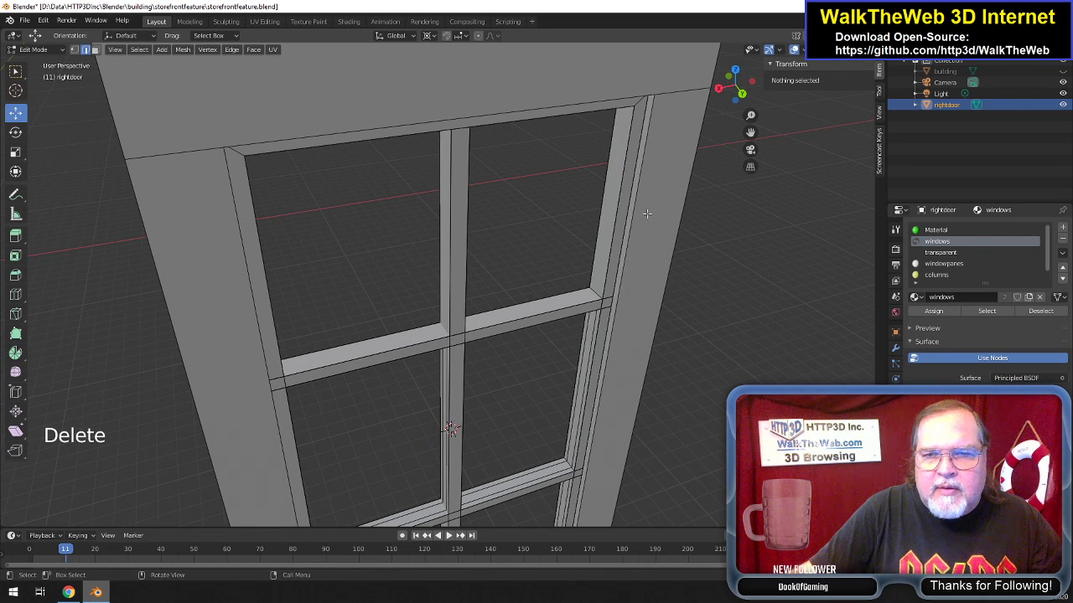
In see-through view, merge that side's two crossbar-height vertices on the front outer frame edge into the upper corner vertex using At Last.
key("z")
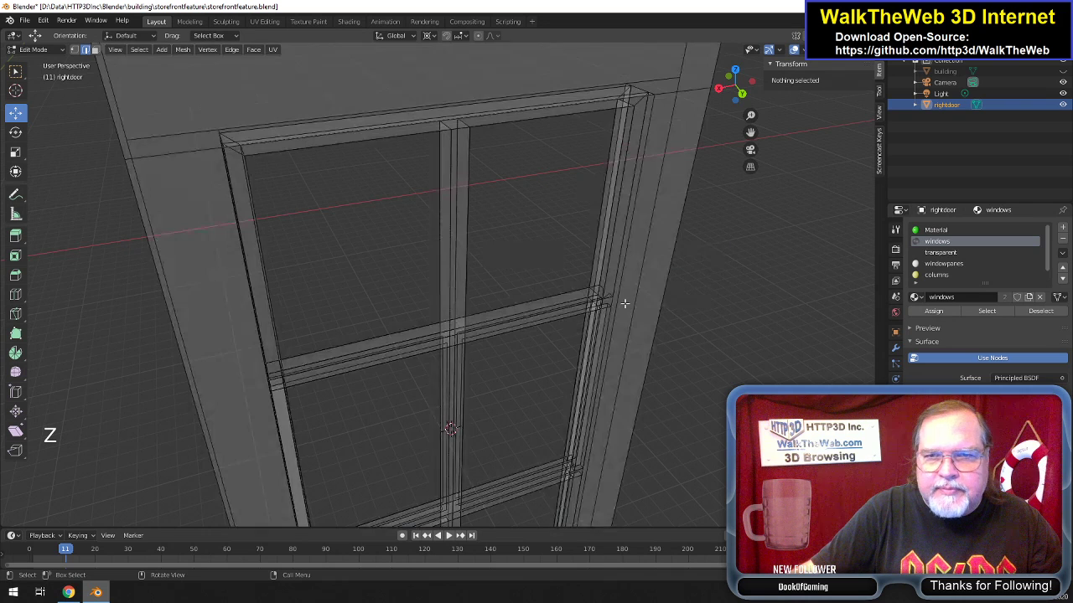
left_click(74, 49)
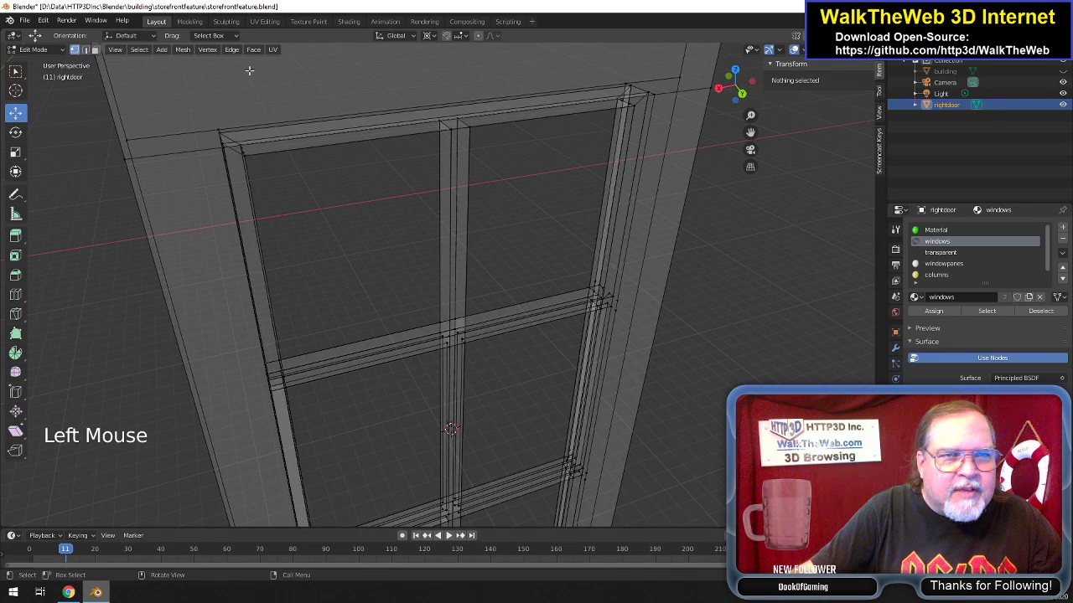
left_click(624, 312)
left_click(627, 300, "shift")
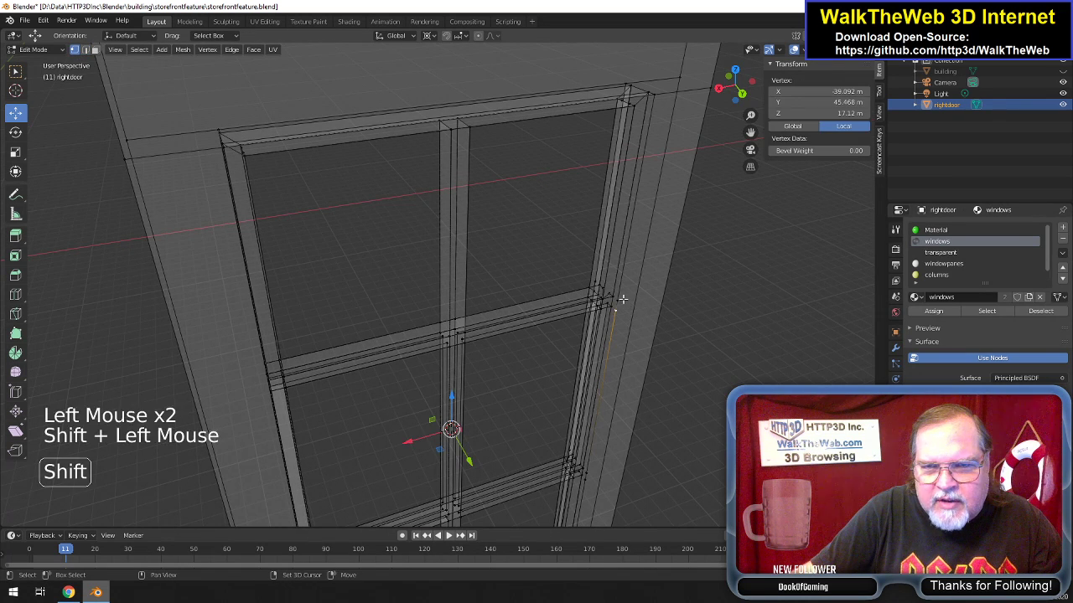
left_click(653, 99, "shift")
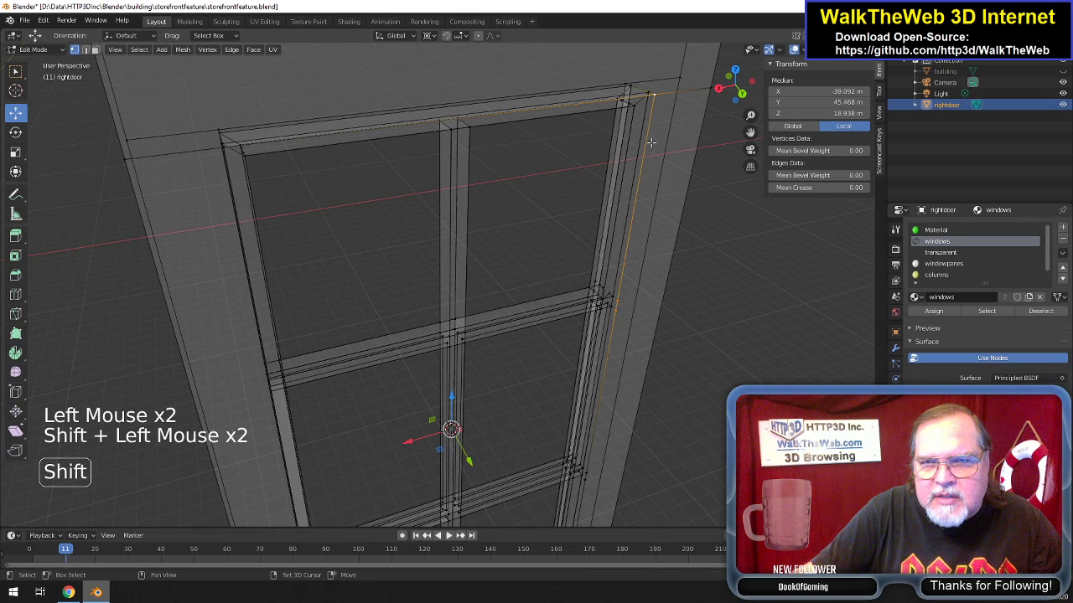
key("alt+m")
left_click(651, 141)
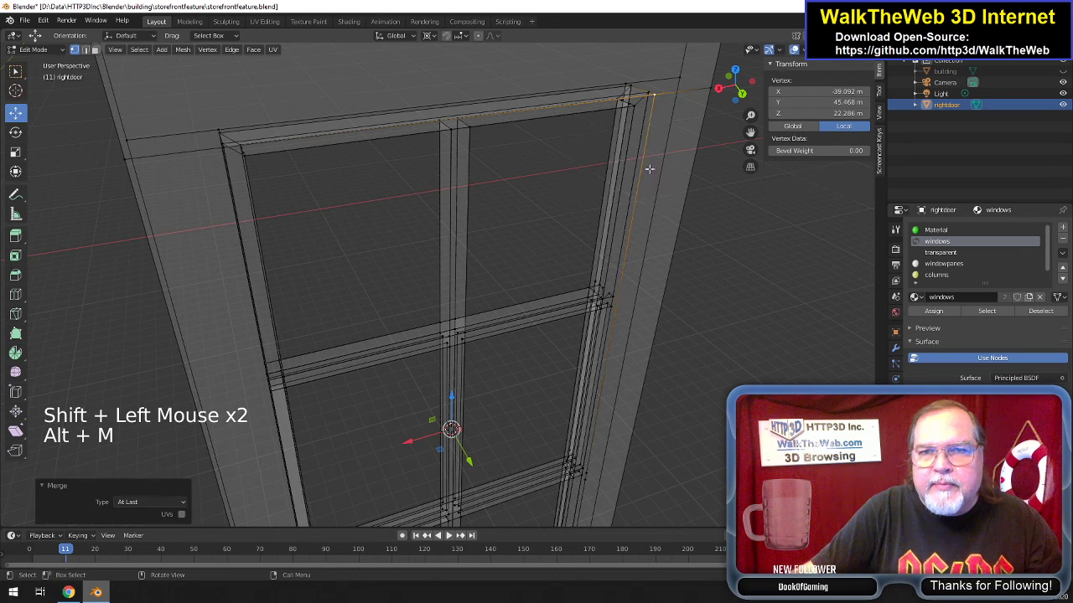
Merge the matching two crossbar-height vertices on that side's back outer frame edge into the back upper corner vertex using At Last.
left_click_drag(736, 98, 413, 220)
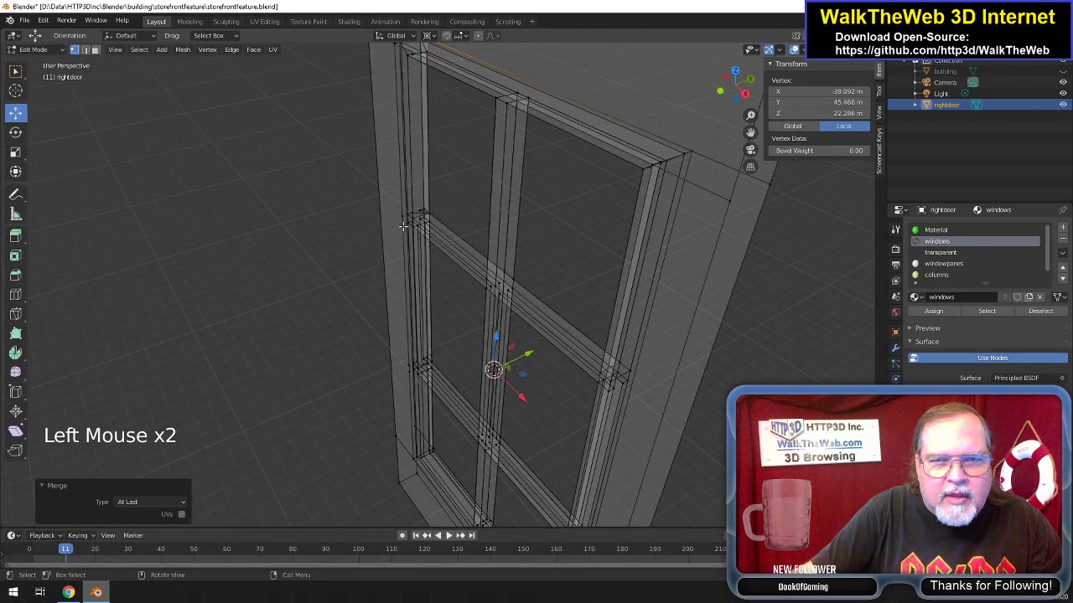
double_click(403, 226)
left_click(416, 149, "shift")
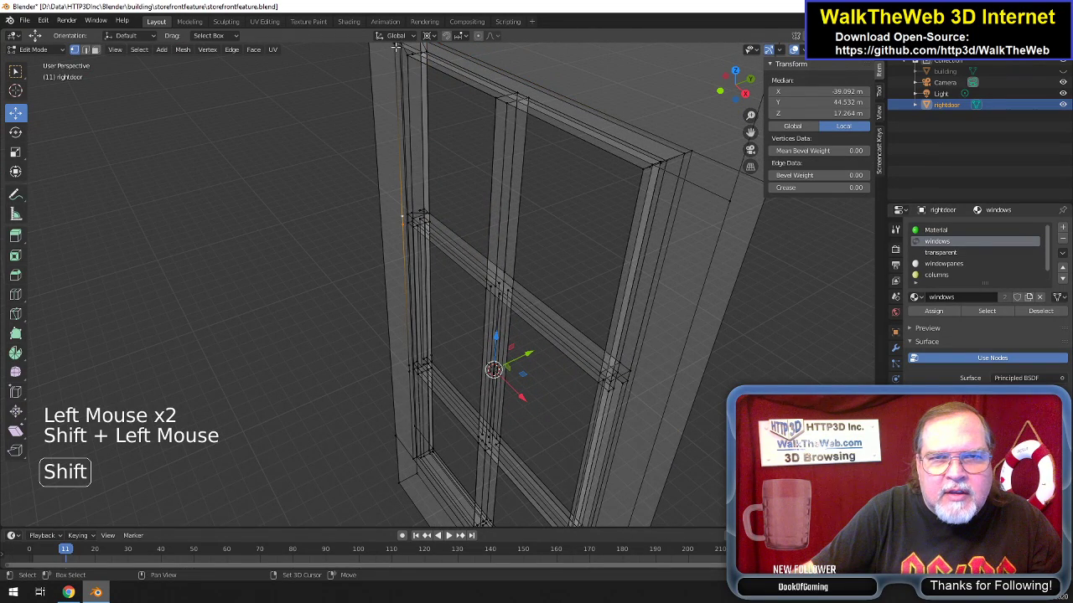
key("alt+m")
left_click(432, 155)
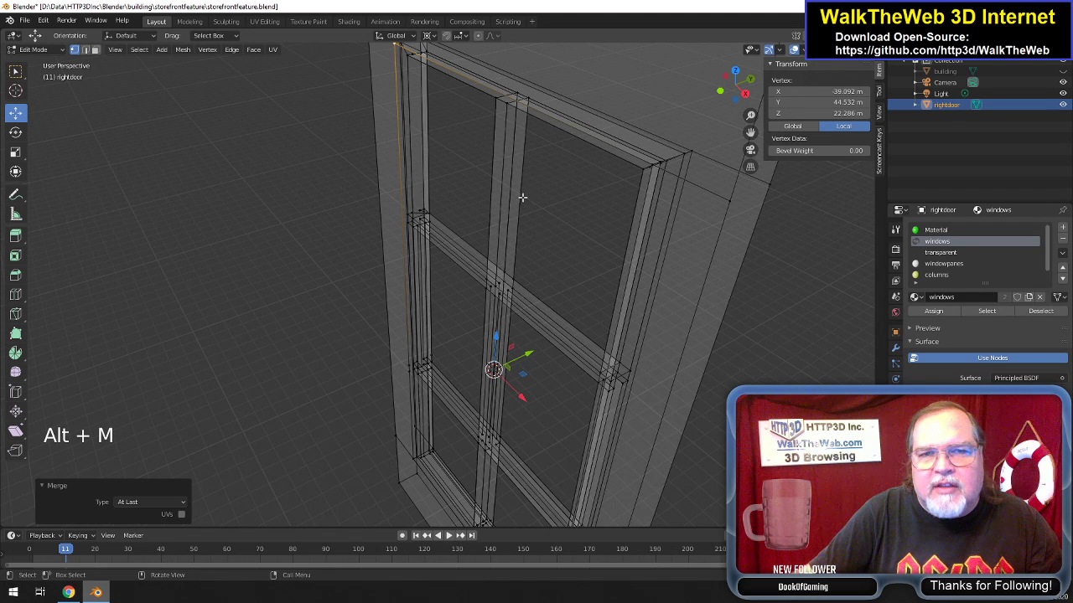
Merge the hidden upper middle vertices at the crossbar's outer end on that side into their front vertex using At Last.
left_click_drag(735, 92, 670, 167)
scroll(671, 215, "up", 3)
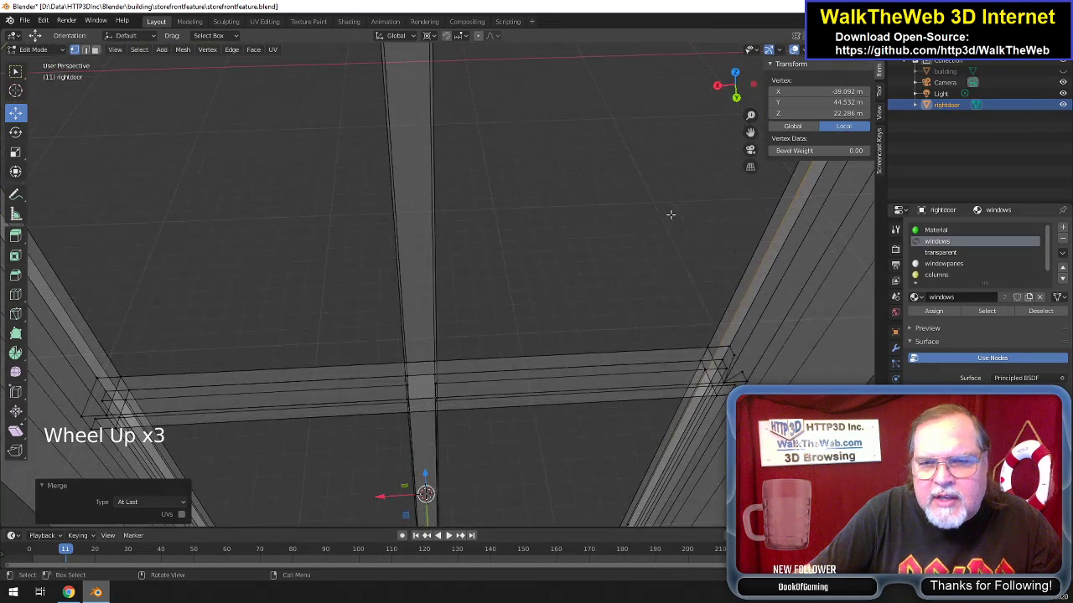
left_click(738, 354)
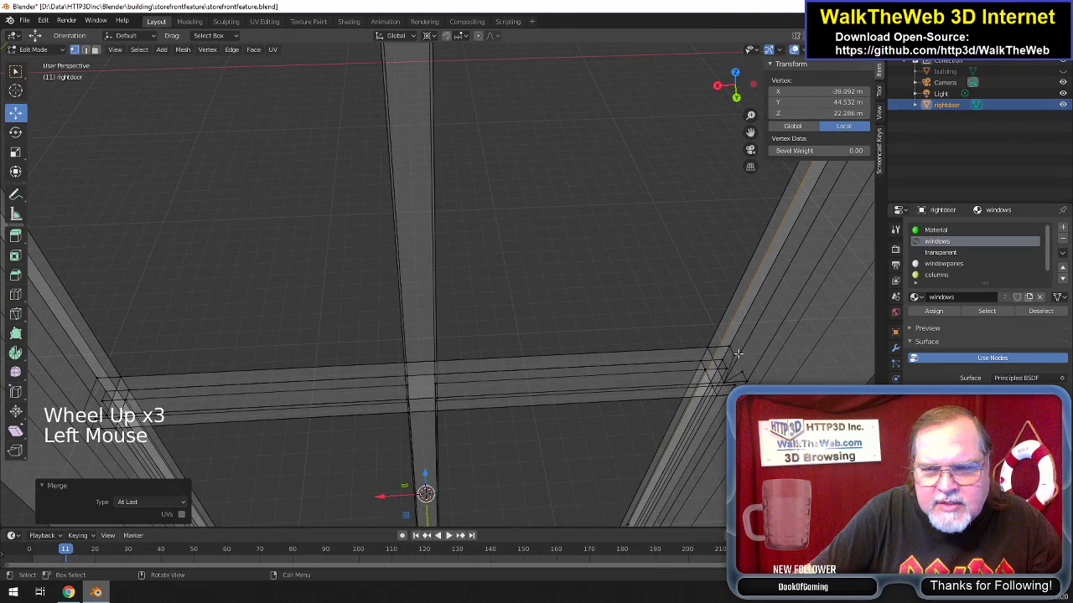
left_click(743, 370, "shift")
left_click(743, 378, "shift")
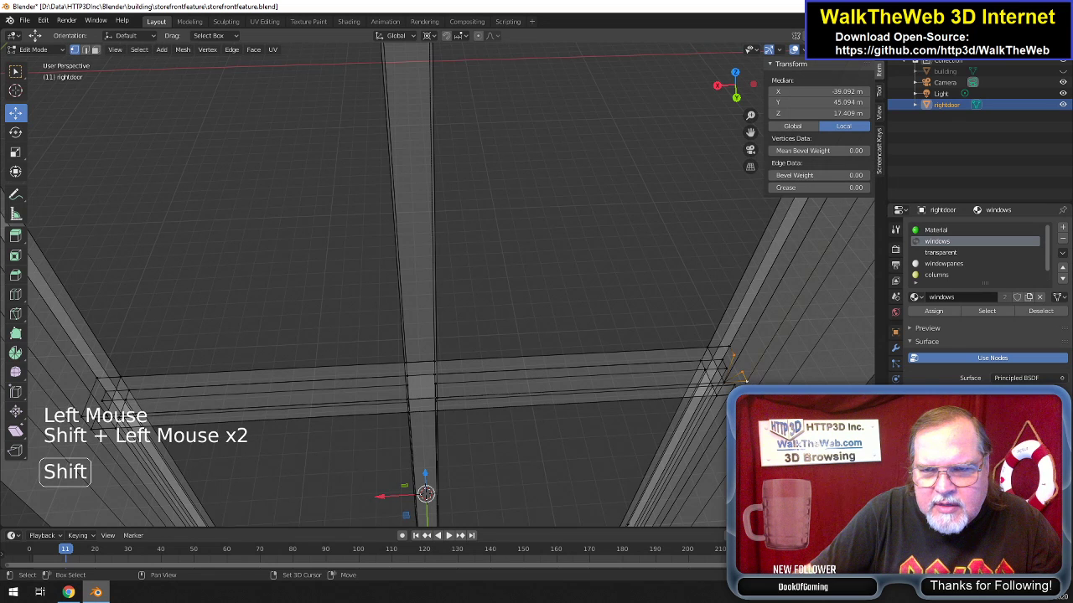
key("alt+m")
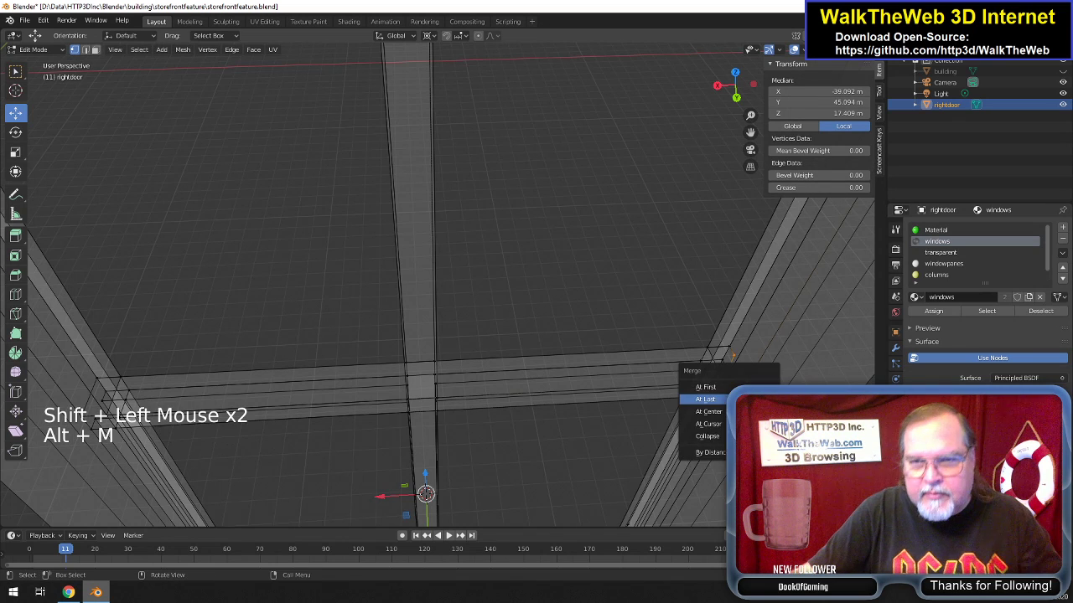
left_click(705, 399)
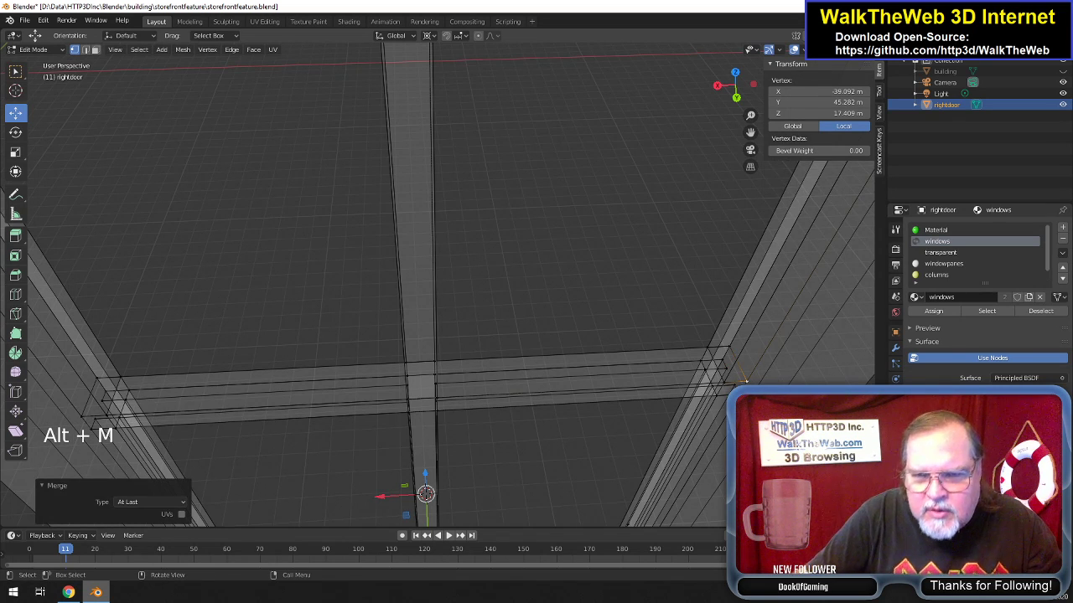
scroll(743, 381, "down", 2)
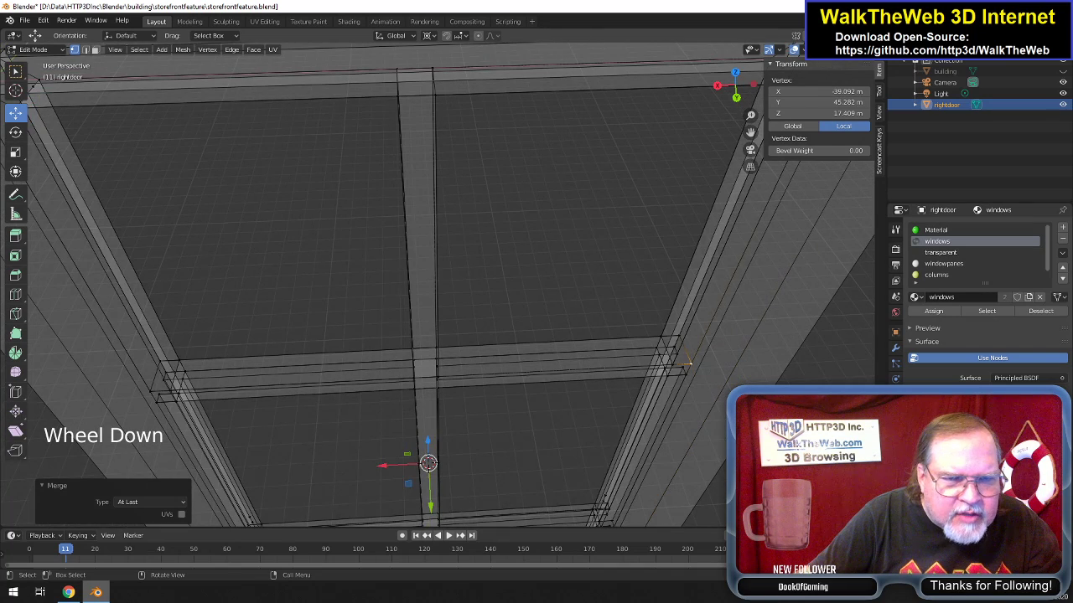
scroll(688, 363, "up", 1)
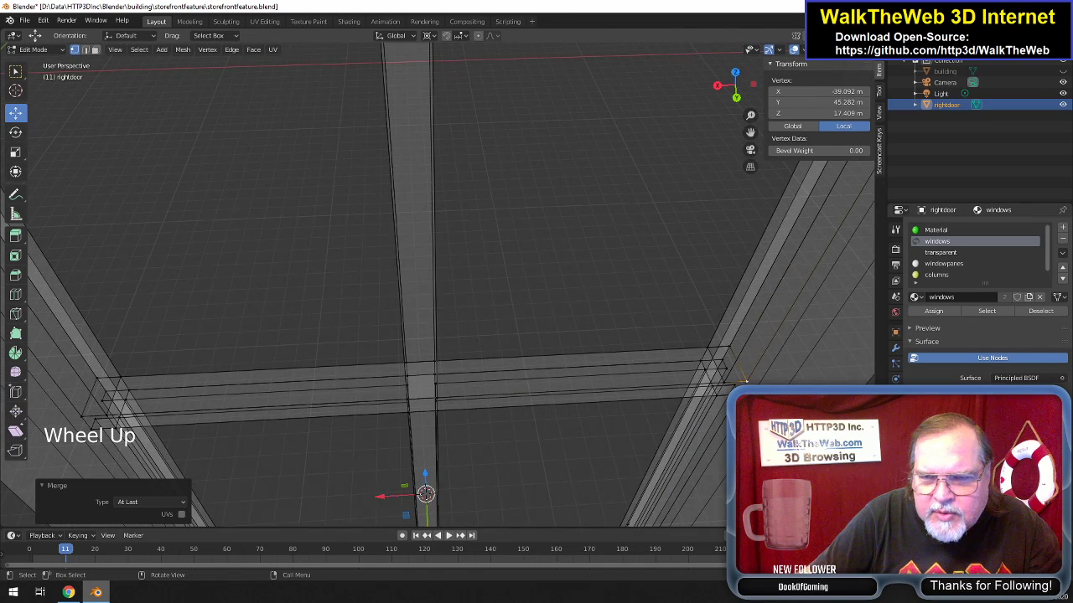
scroll(744, 381, "down", 3)
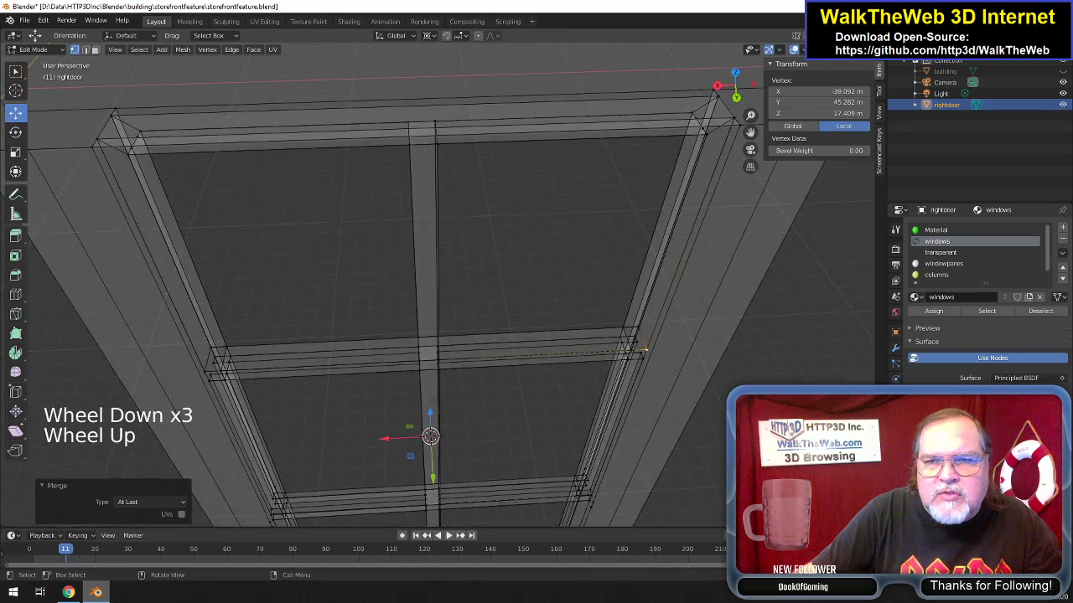
left_click_drag(732, 87, 764, 145)
middle_click_drag(48, 244, 667, 312)
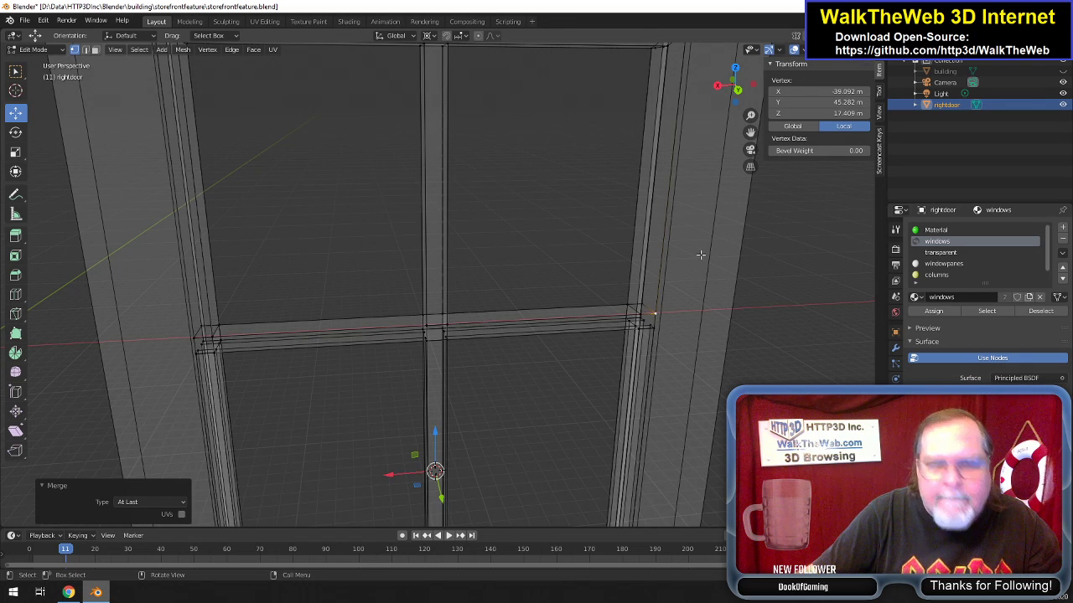
In solid view, delete the four outer vertices at both ends of the upper crossbar on the door's front side.
key("z")
left_click(745, 303)
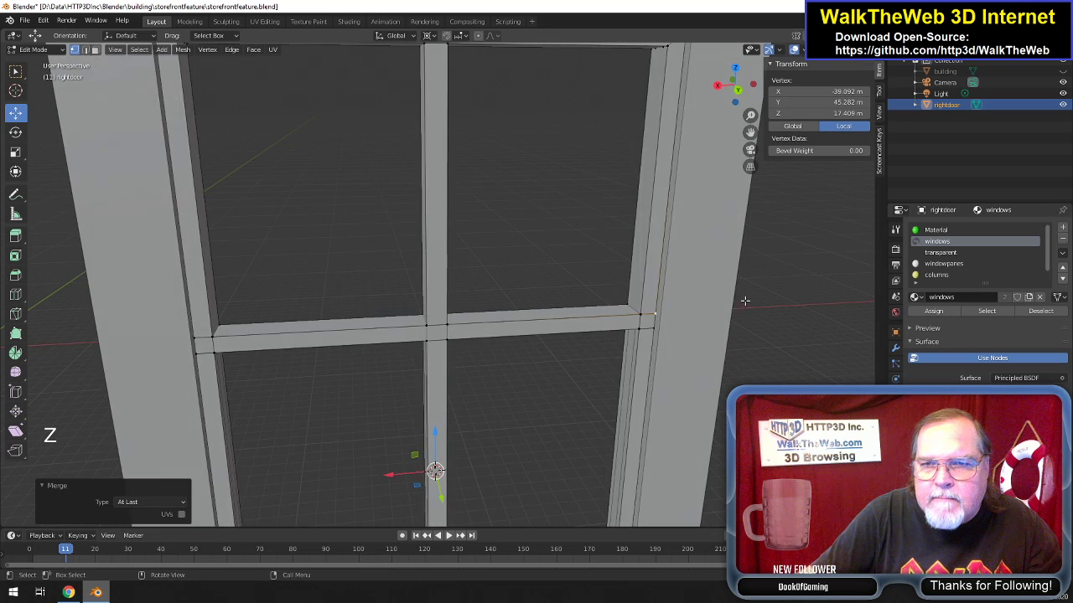
left_click(654, 313)
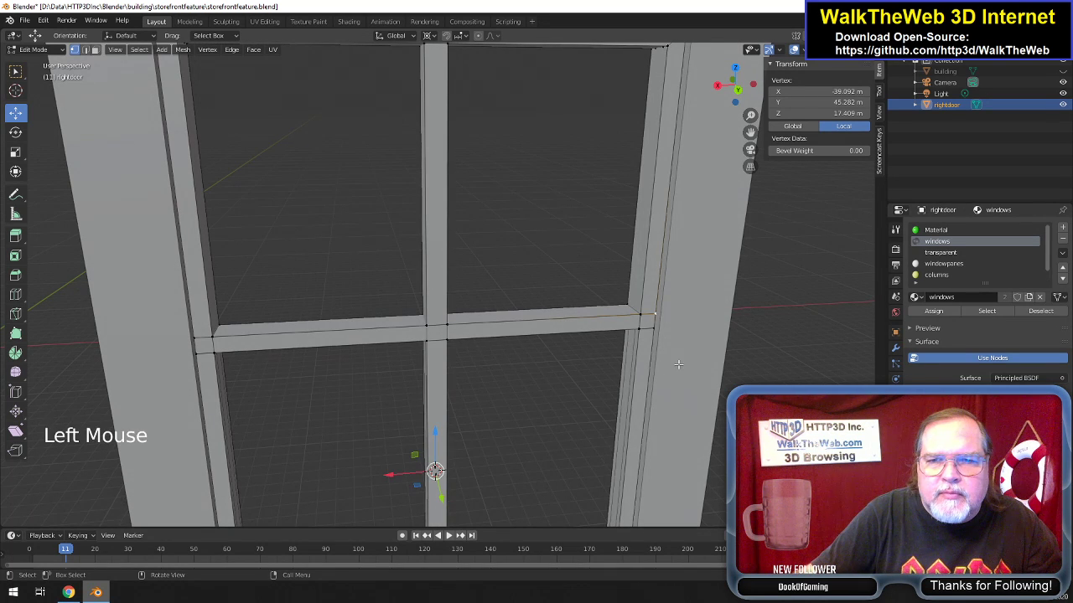
scroll(677, 366, "down", 2)
scroll(679, 365, "up", 1)
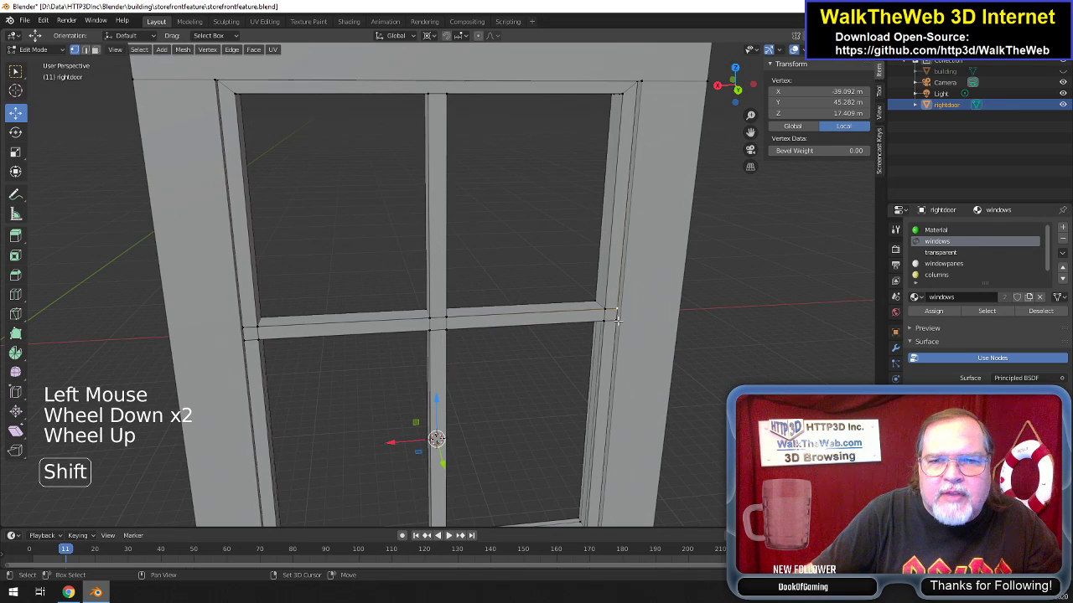
left_click(253, 324, "shift")
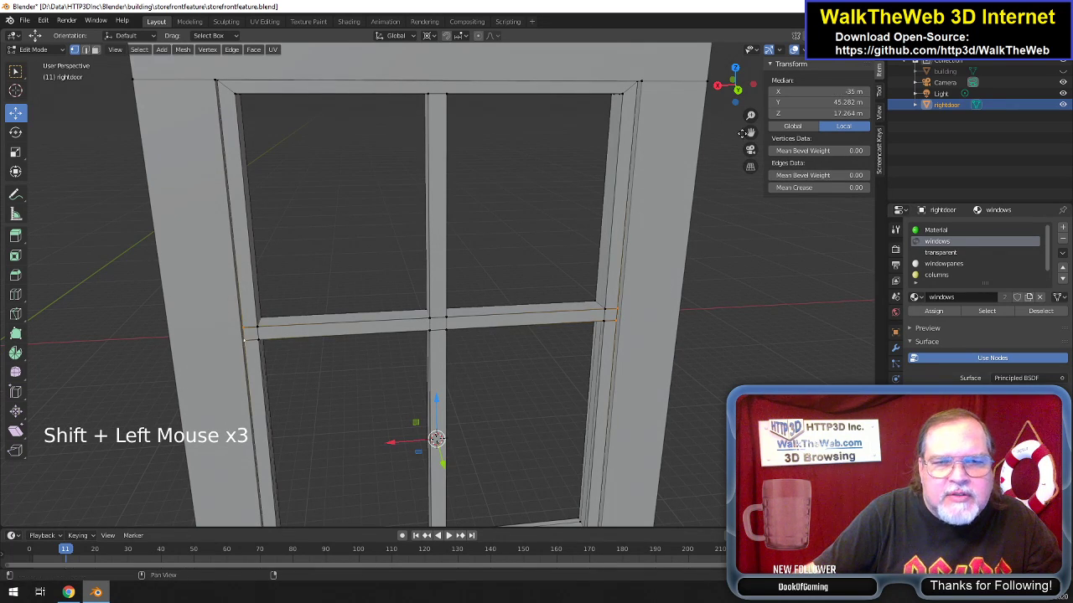
left_click_drag(735, 90, 712, 89)
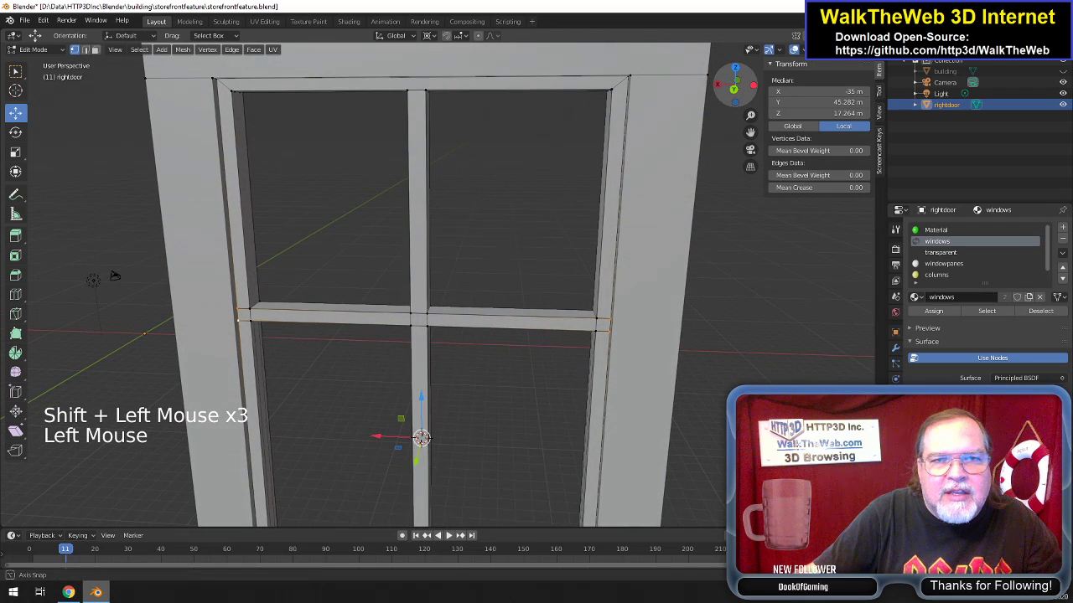
key("Delete")
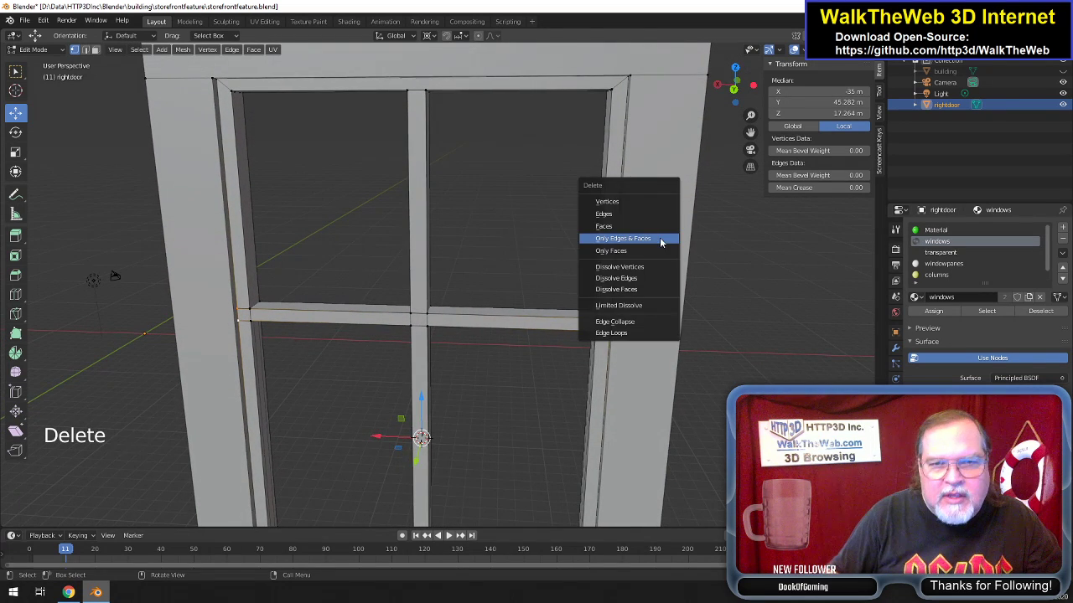
left_click(630, 202)
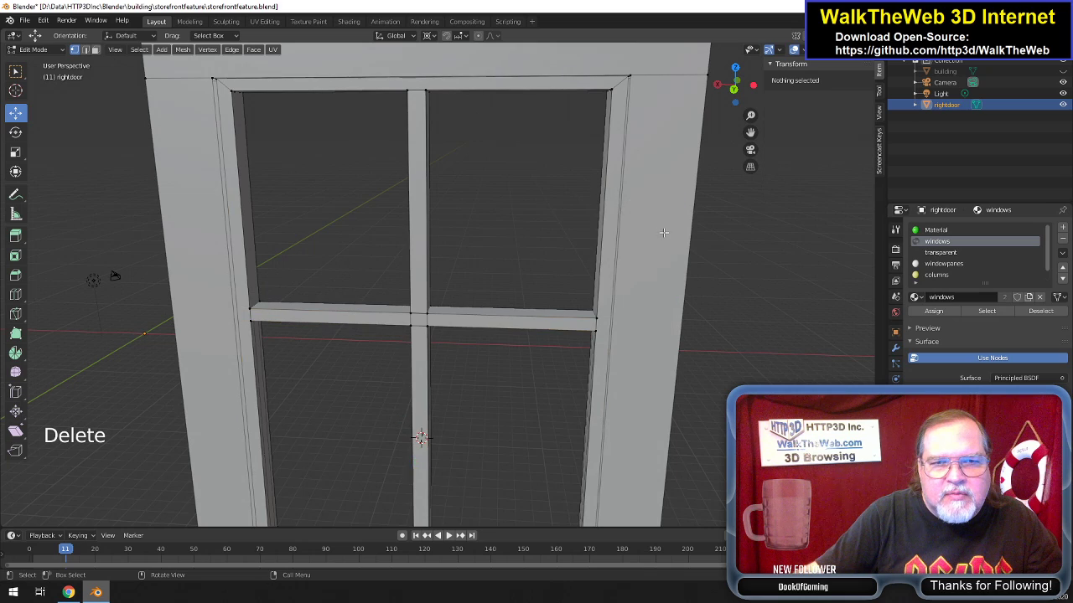
Delete the four matching outer vertices at both ends of the upper crossbar on the door's back side.
left_click_drag(738, 99, 630, 99)
middle_click_drag(463, 438, 563, 211)
left_click(475, 393, "shift")
left_click_drag(737, 86, 785, 83)
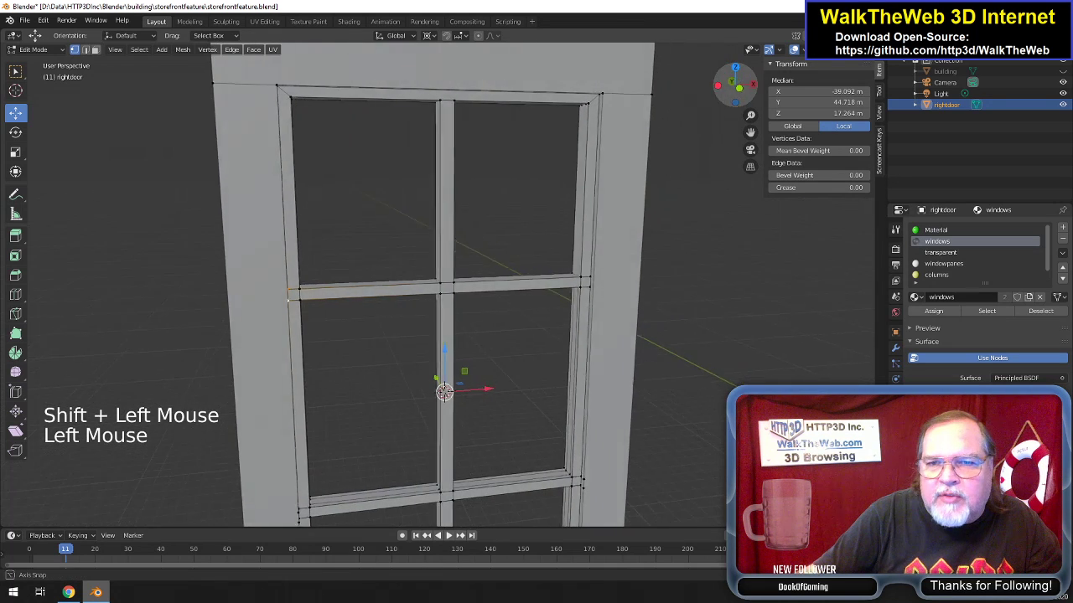
left_click(585, 275, "shift")
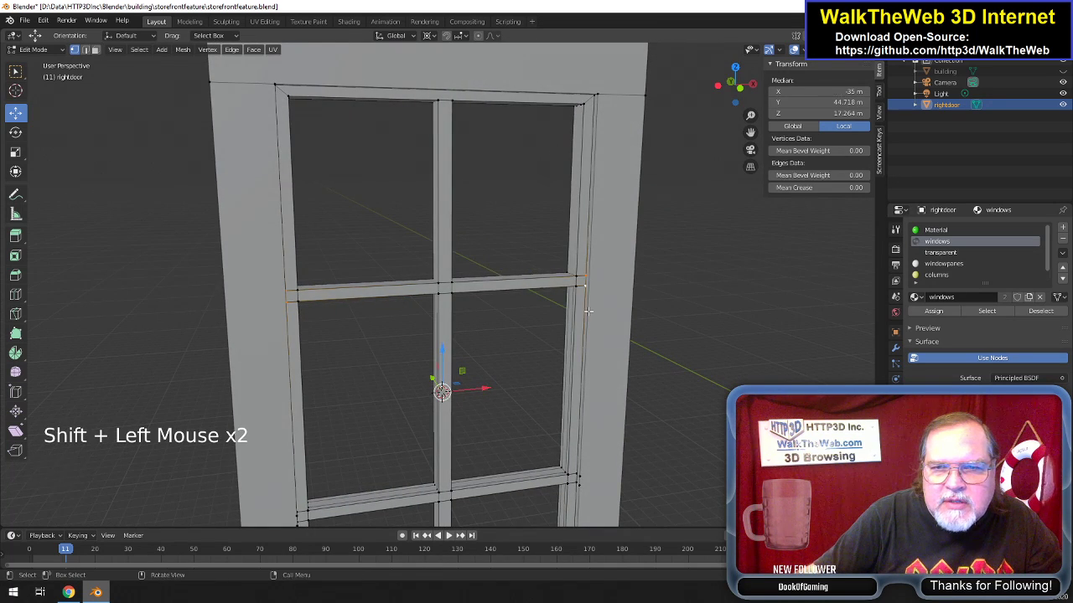
key("Delete")
left_click(591, 311)
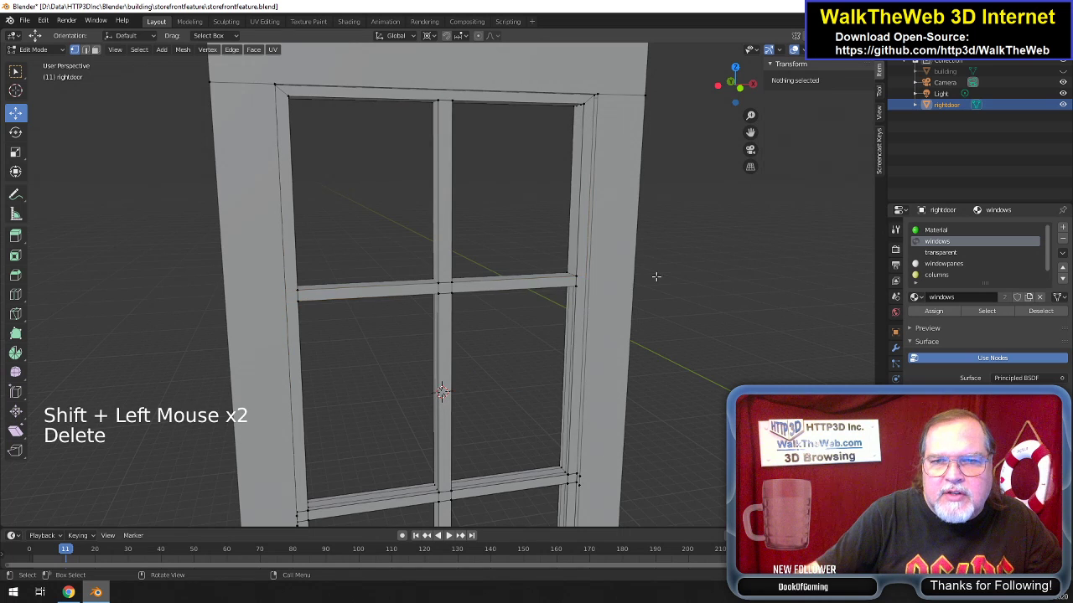
Delete the four outer vertices at both ends of the lower crossbar on the door's back side.
left_click_drag(751, 133, 774, 398)
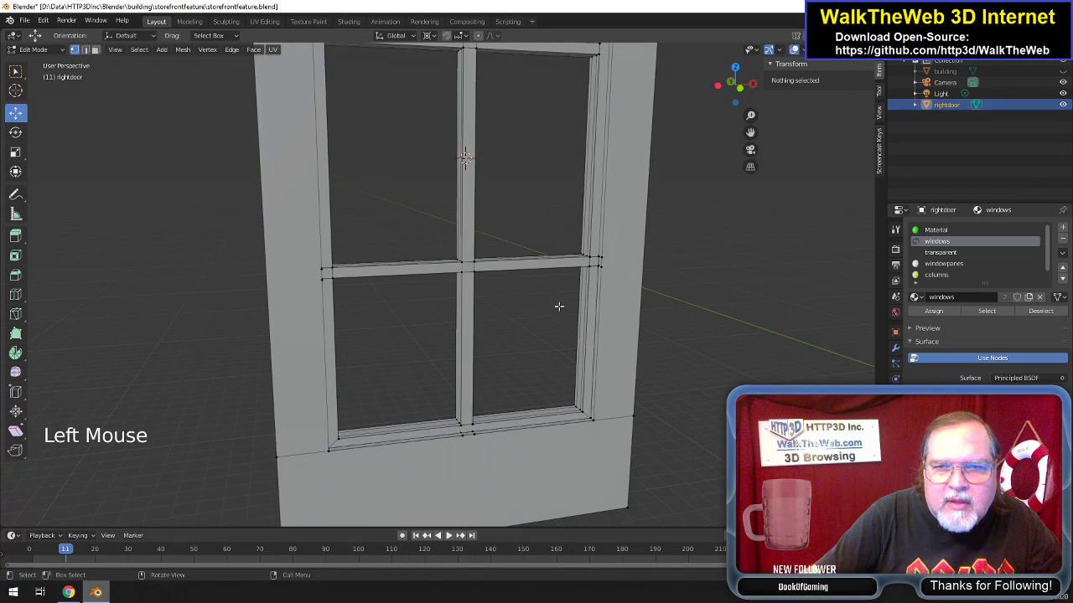
left_click(597, 264, "shift")
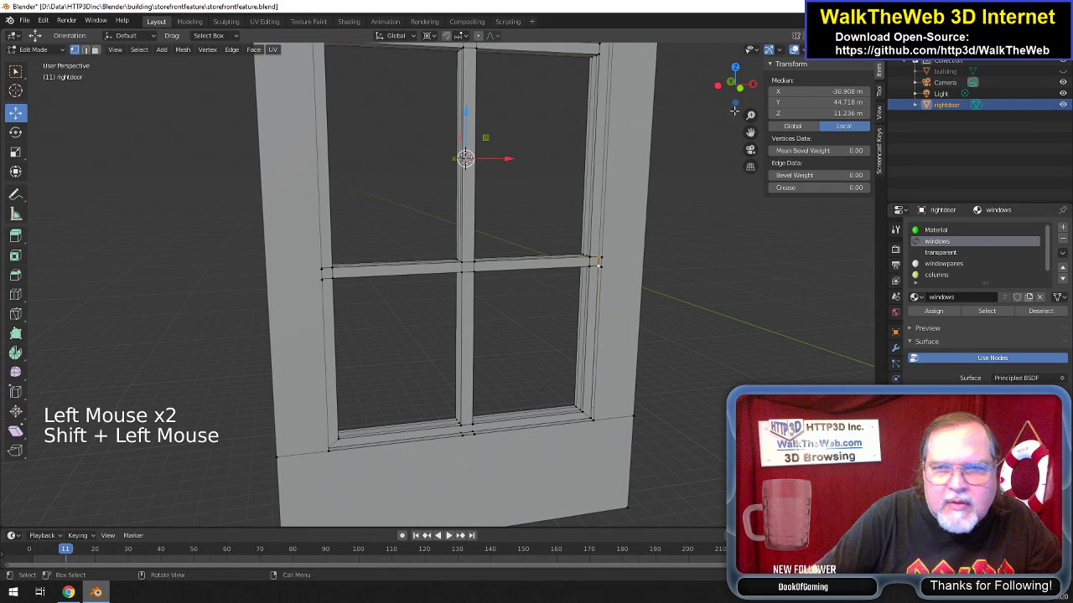
left_click_drag(736, 84, 713, 107)
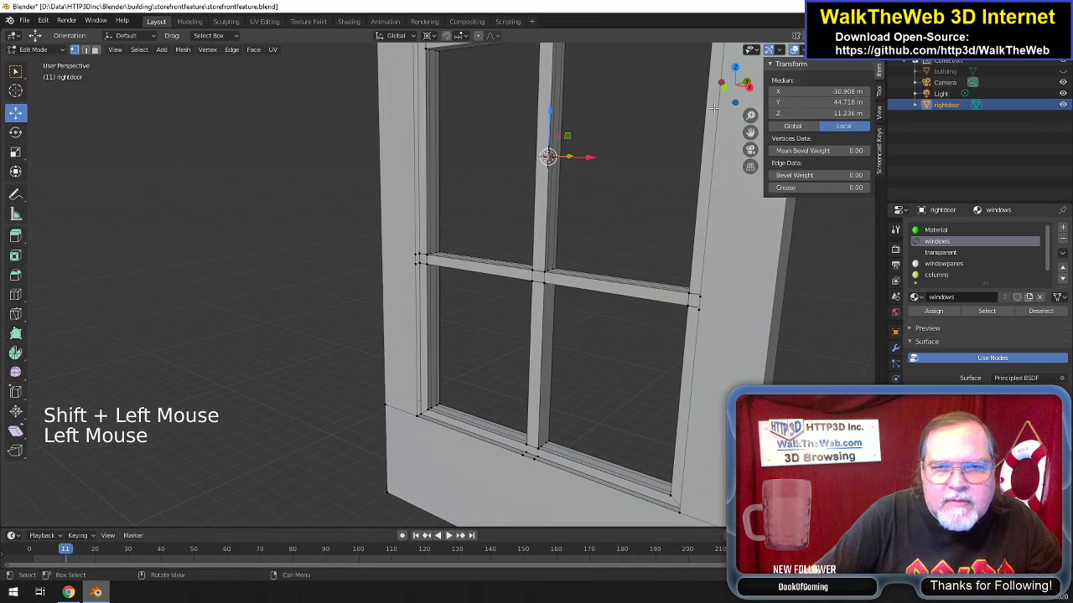
left_click(418, 254, "shift")
left_click(419, 261, "shift")
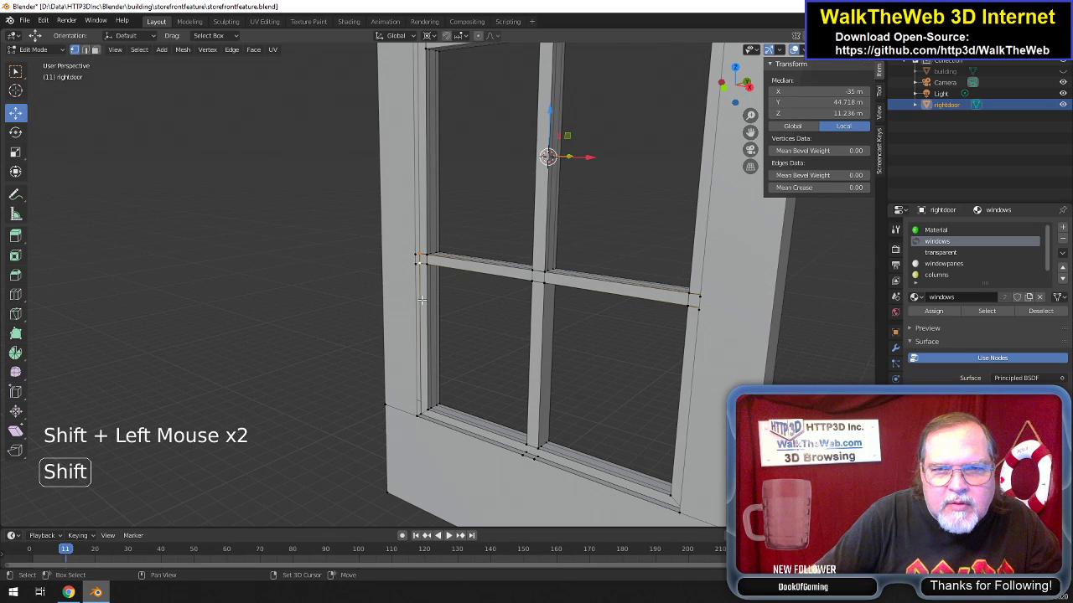
key("Delete")
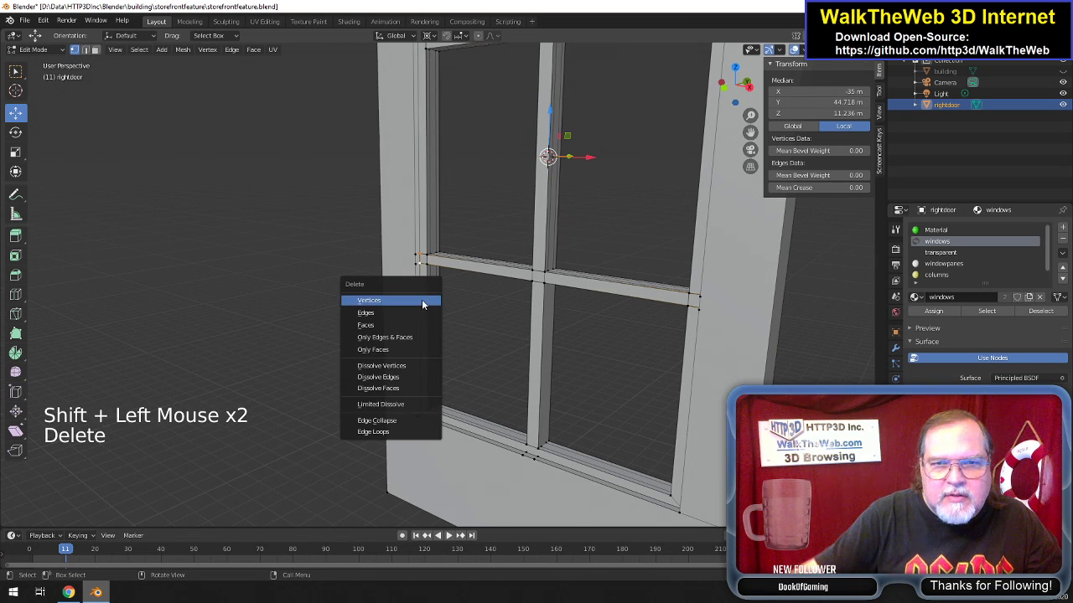
left_click(421, 299)
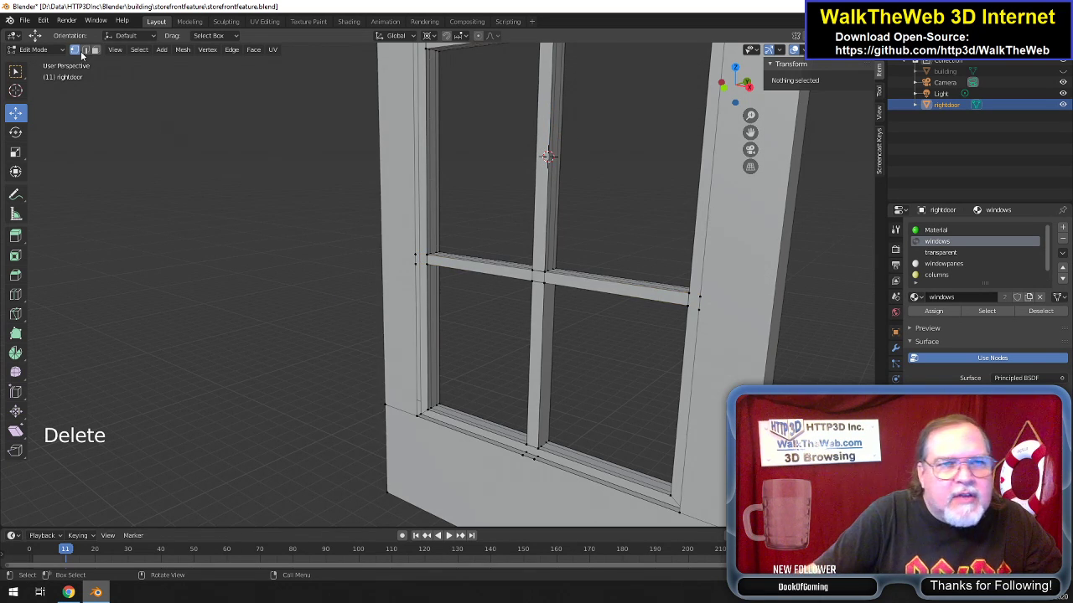
Fill a face between the four front and back outer frame corners along the window opening's X -39.092 m side.
left_click(415, 416)
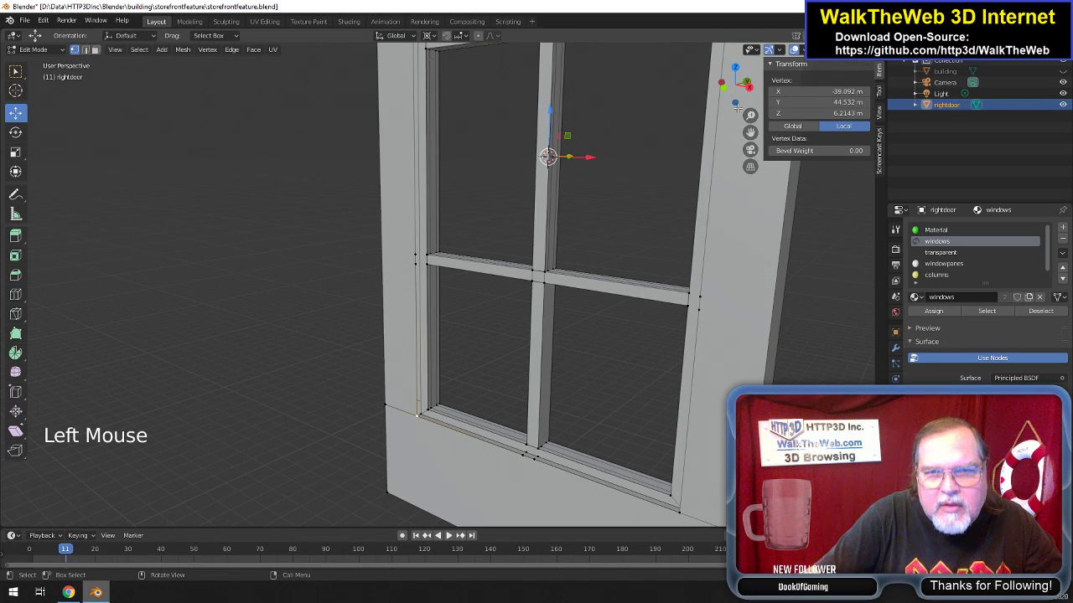
left_click_drag(750, 133, 754, 392)
left_click(413, 88, "shift")
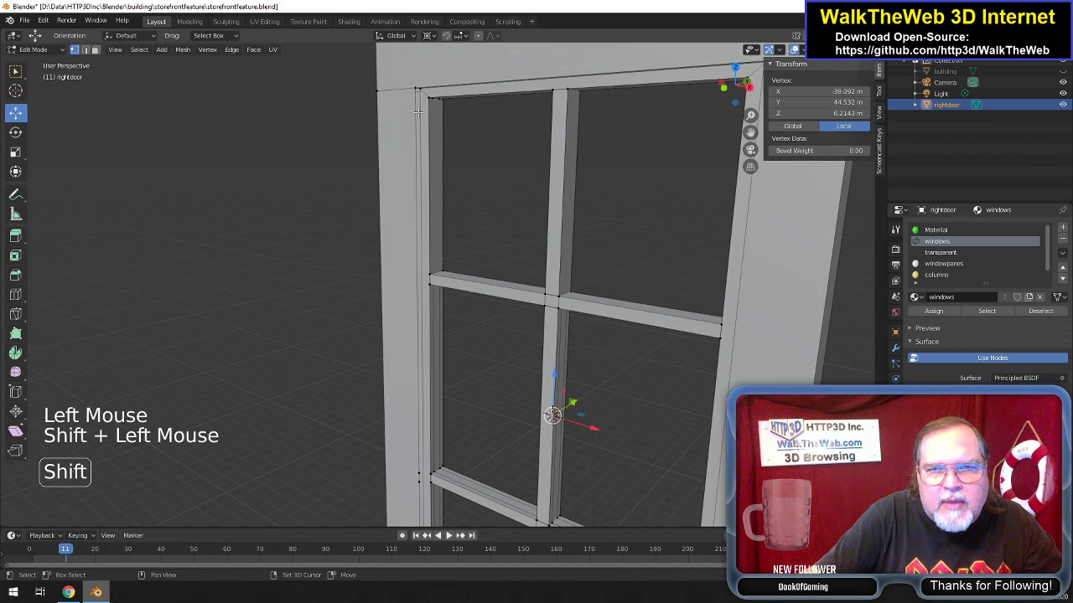
left_click_drag(728, 89, 670, 92)
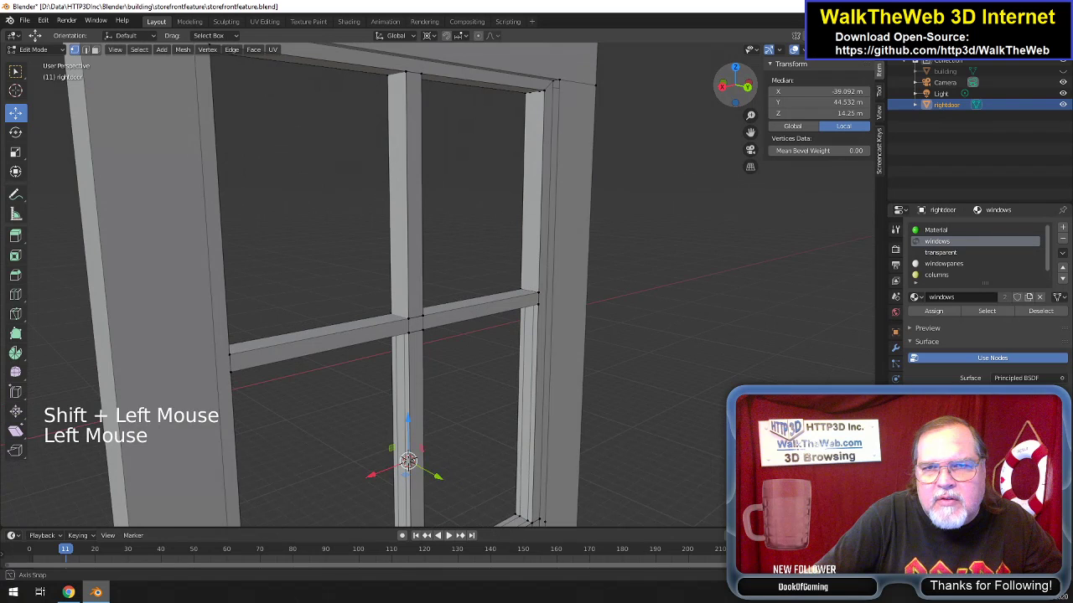
left_click(563, 80, "shift")
left_click_drag(749, 132, 769, 44)
left_click(556, 394, "shift")
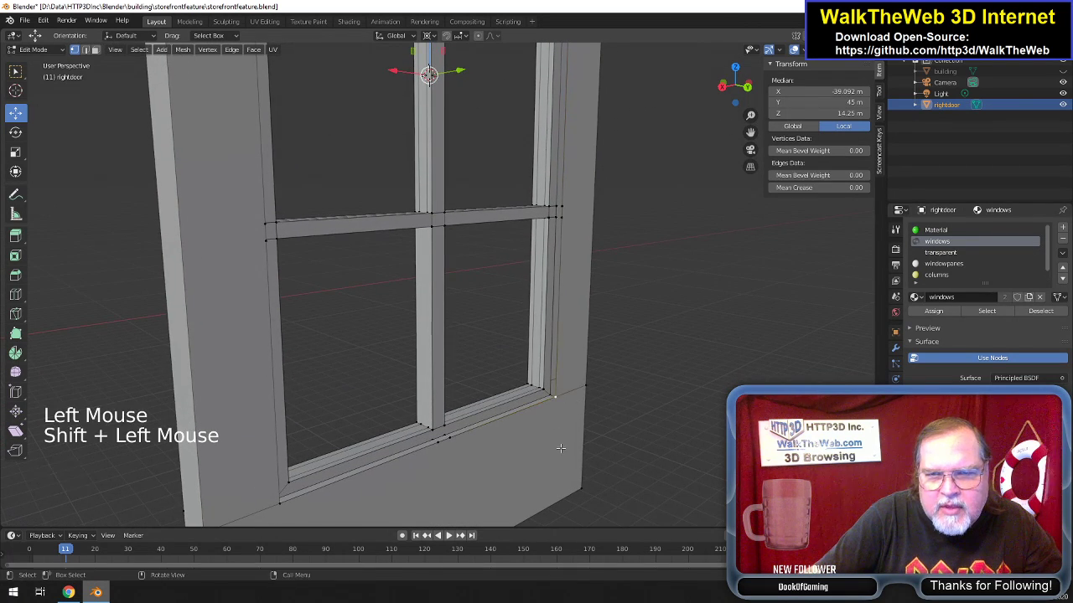
key("f")
Fill a matching face between the four outer frame corners along the opening's opposite side at X -30.908 m.
left_click_drag(735, 87, 654, 97)
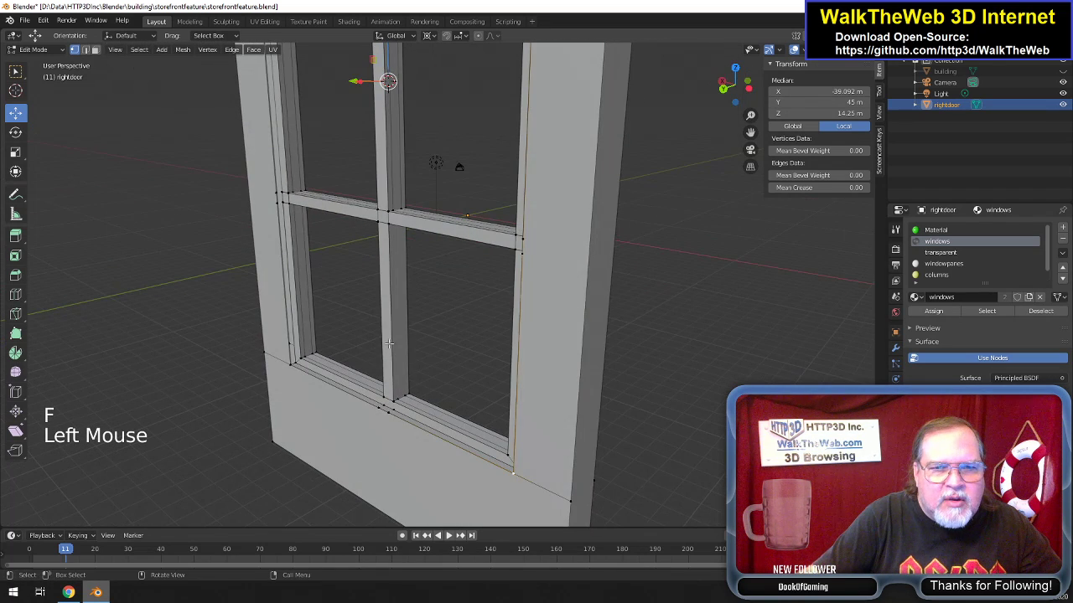
left_click(289, 367)
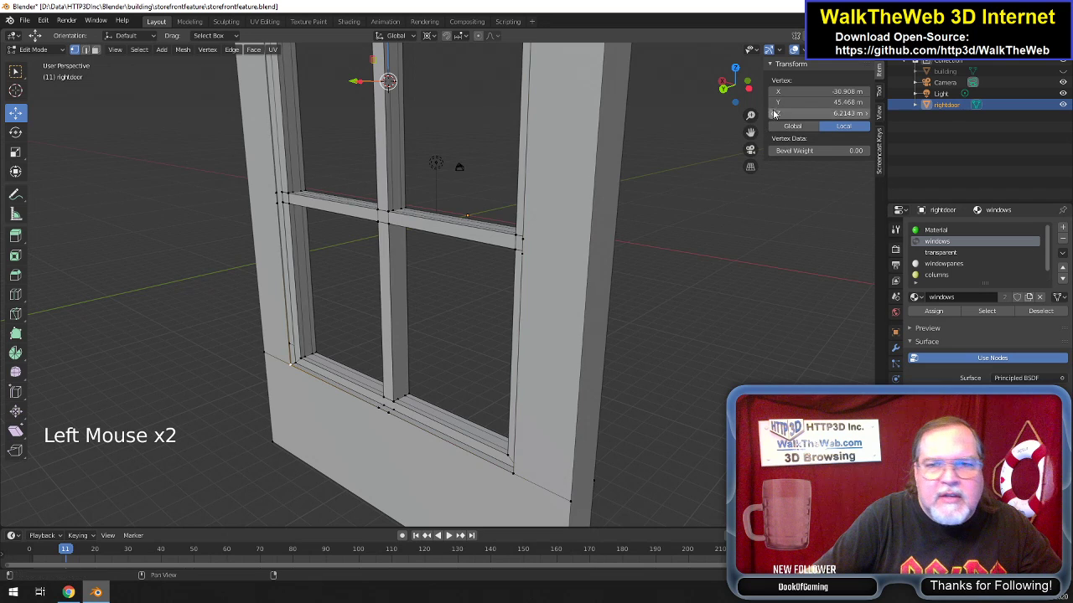
left_click_drag(750, 133, 790, 503)
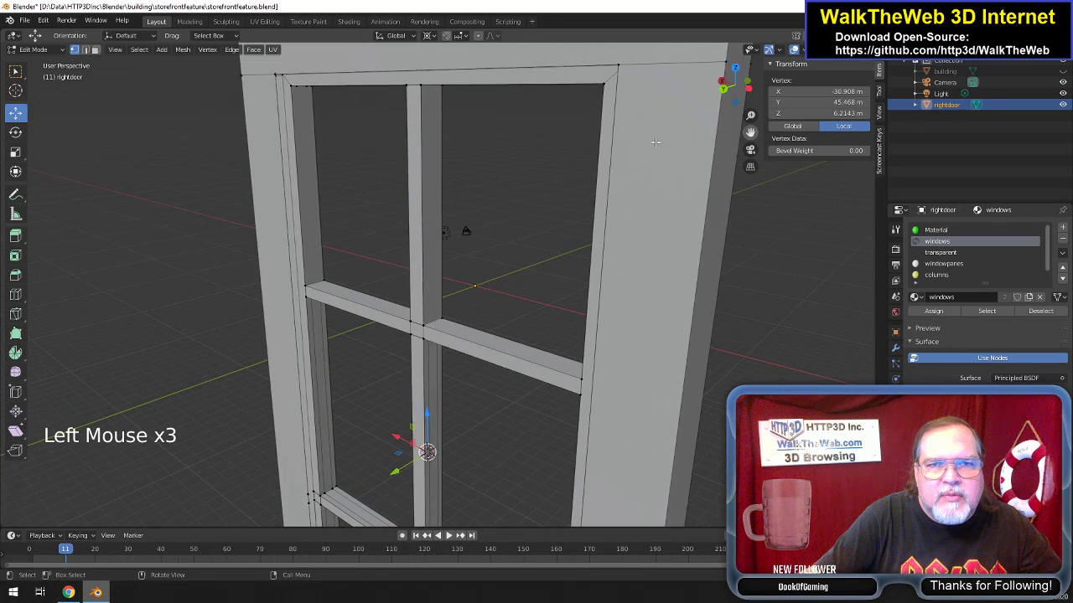
left_click(270, 73, "shift")
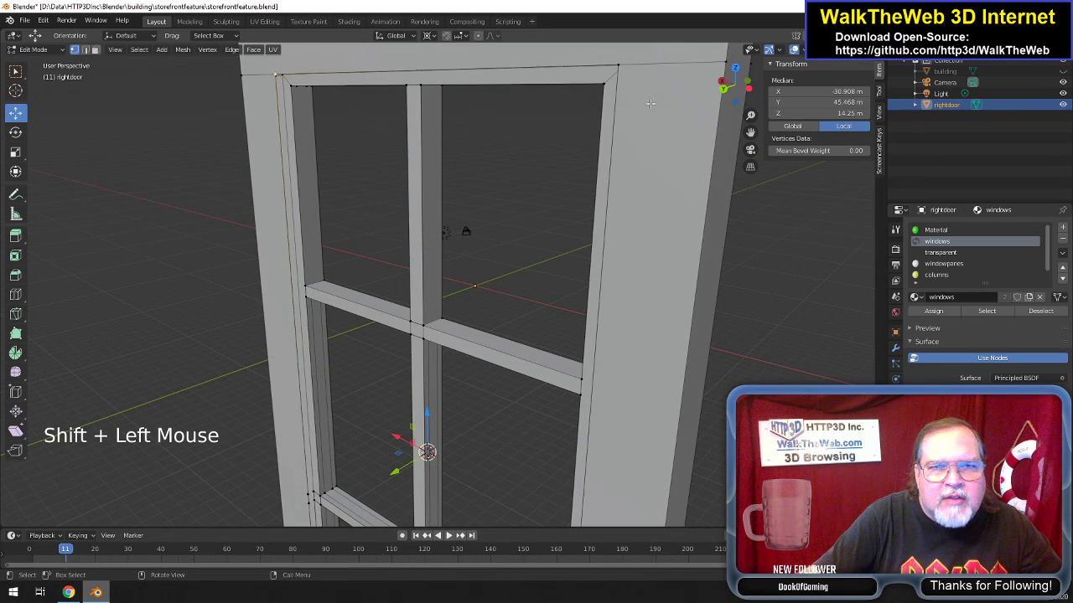
left_click_drag(742, 89, 647, 91)
left_click(513, 124, "shift")
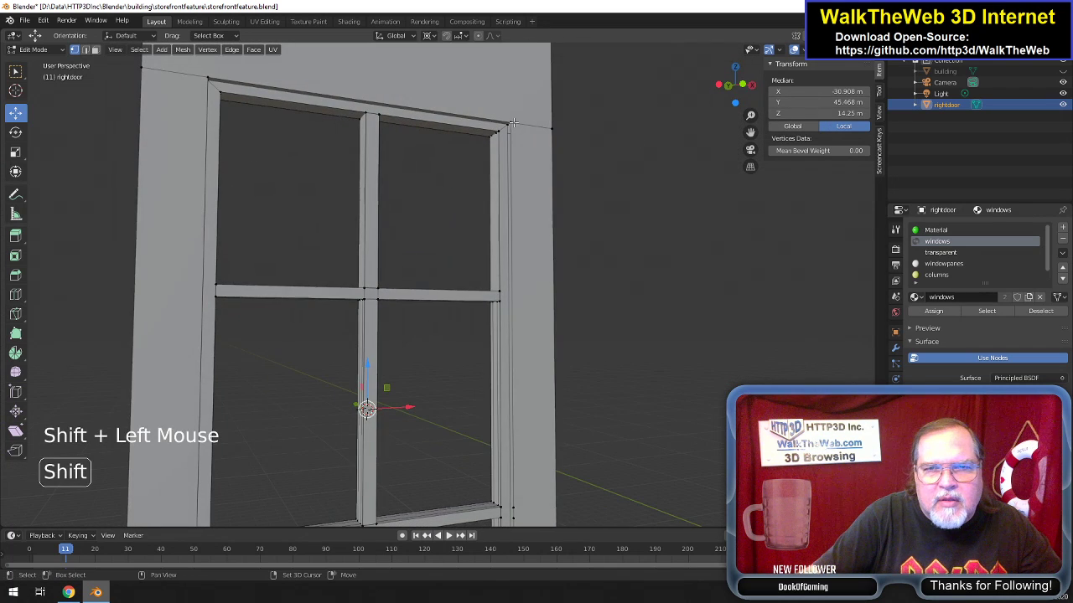
left_click_drag(751, 131, 755, 101)
left_click(547, 451, "shift")
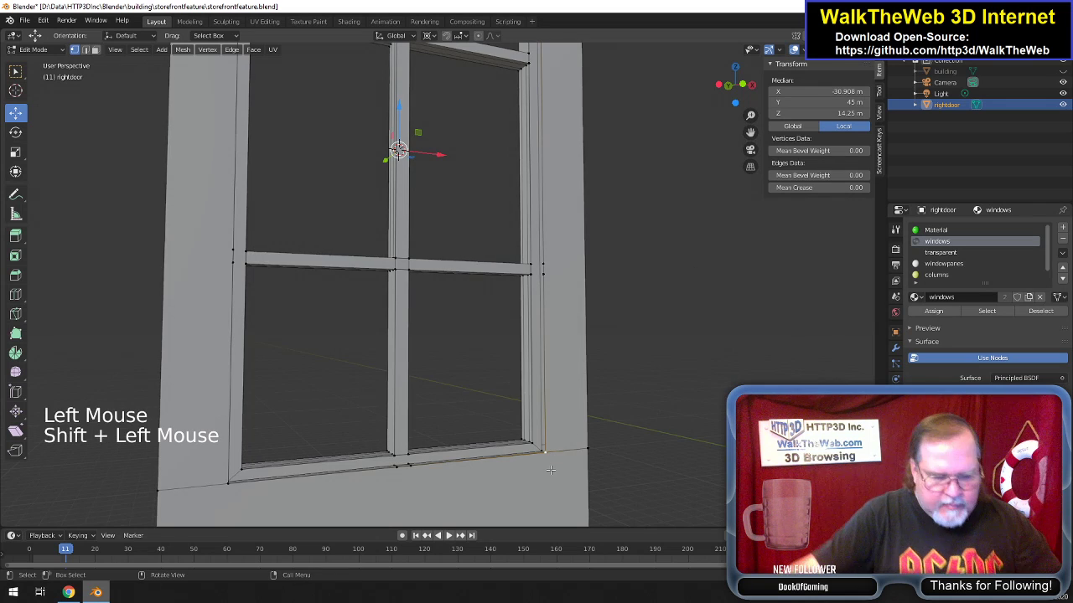
key("f")
Merge the two lower-crossbar-height vertices on the front outer frame edge at X -39.092 m into the lower corner using At Last.
left_click_drag(731, 84, 667, 284)
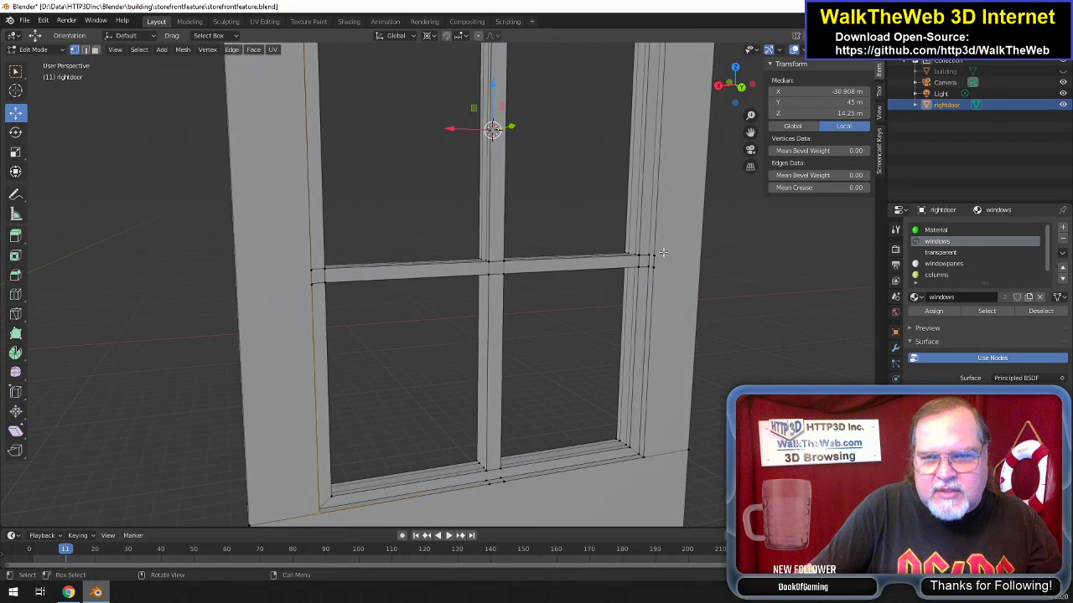
left_click(659, 254)
left_click(658, 258, "shift")
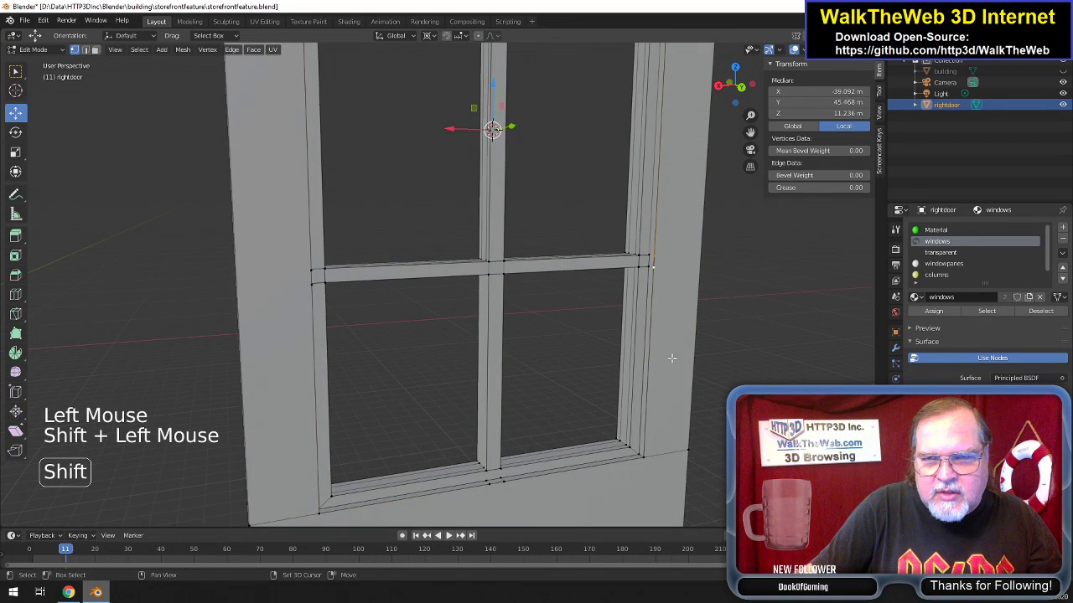
key("alt+m")
left_click(648, 461)
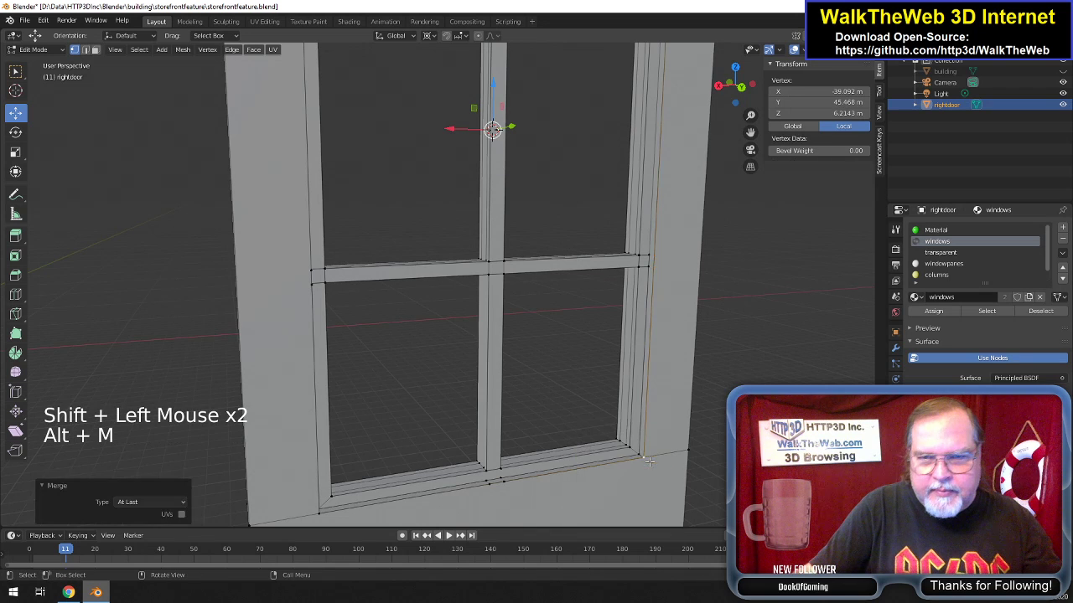
Merge the two lower-crossbar-height vertices on the opposite front outer frame edge into its lower corner vertex using At Last.
left_click(310, 268)
left_click(311, 283, "shift")
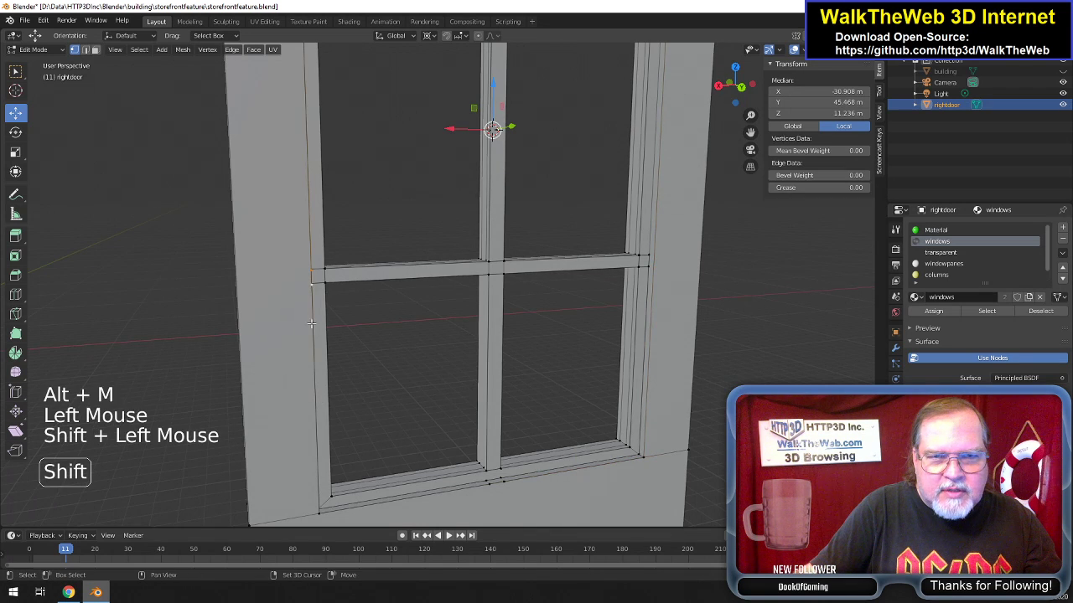
key("alt+m")
left_click(357, 522)
Delete the four lower-crossbar-height vertices on the outer frame edges at Y 45.282 m, two at each side of the opening.
left_click_drag(735, 87, 710, 92)
left_click_drag(329, 246, 204, 315)
left_click_drag(735, 85, 710, 194)
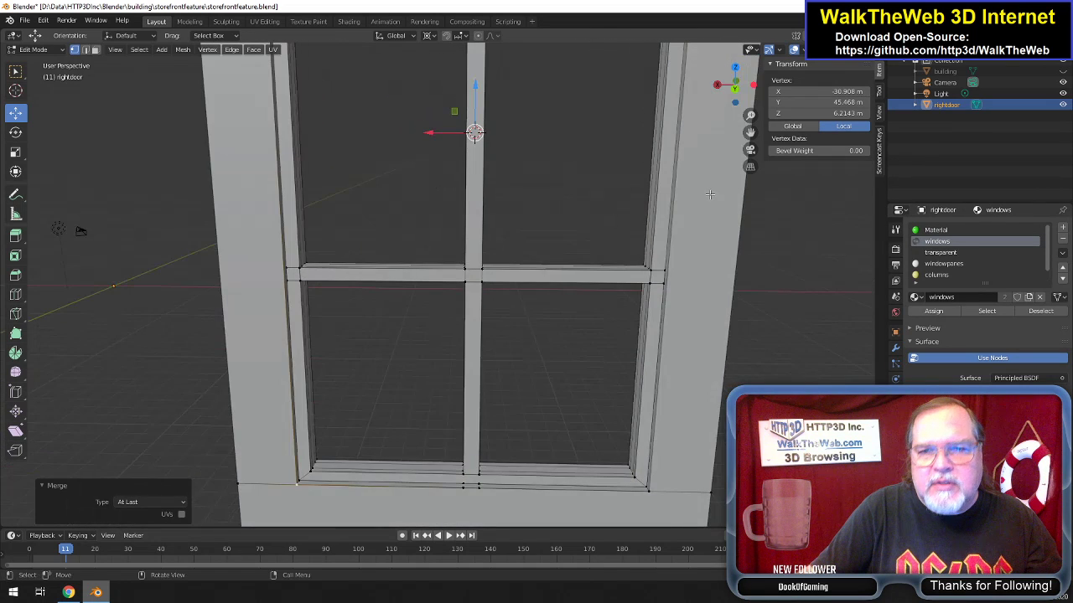
left_click(664, 270, "shift")
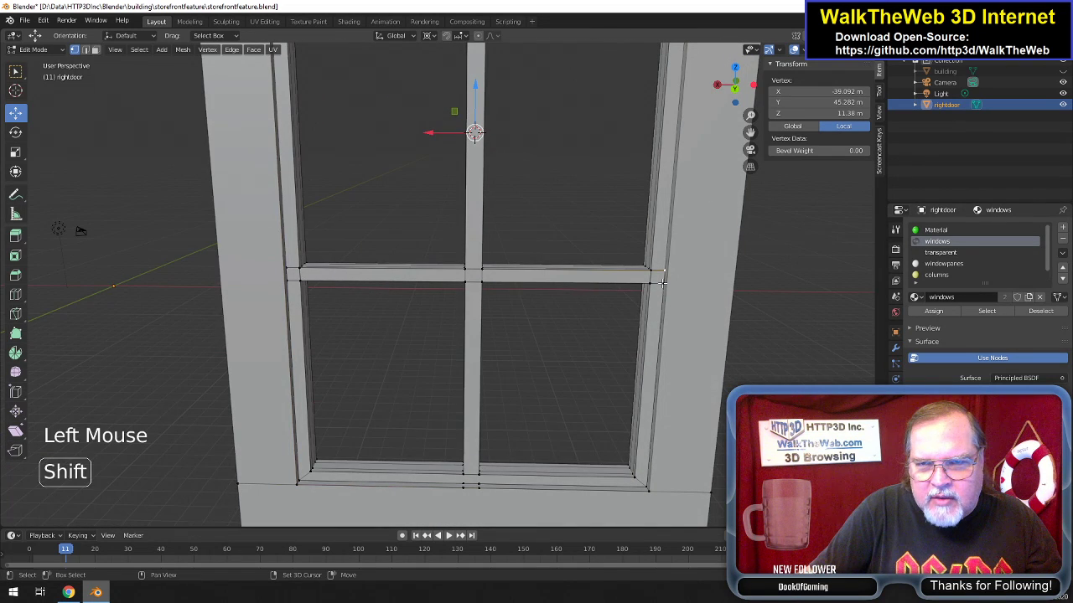
left_click(662, 284, "shift")
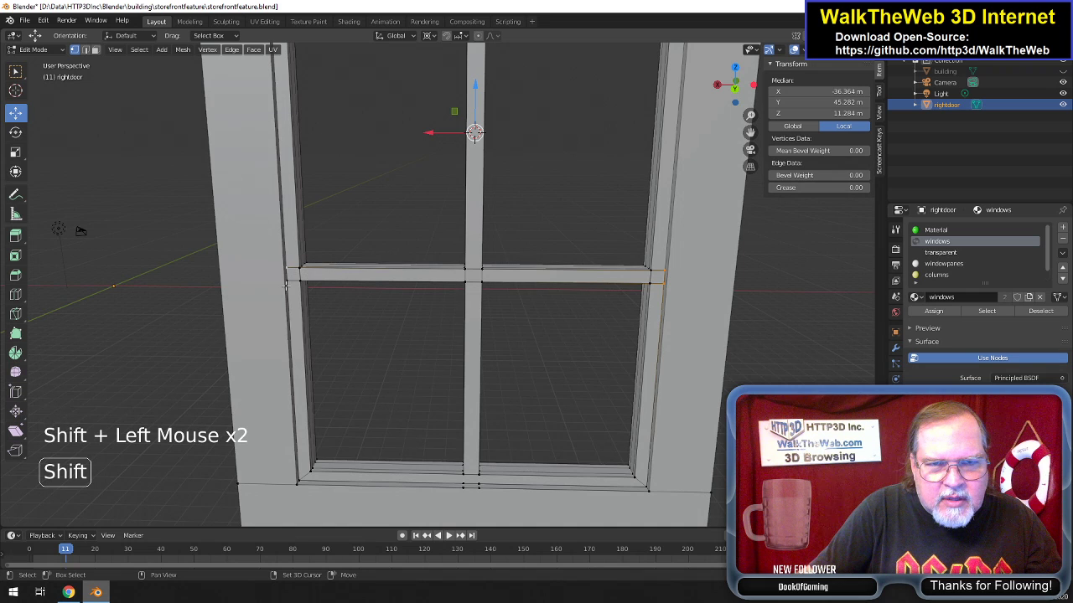
left_click_drag(746, 91, 973, 93)
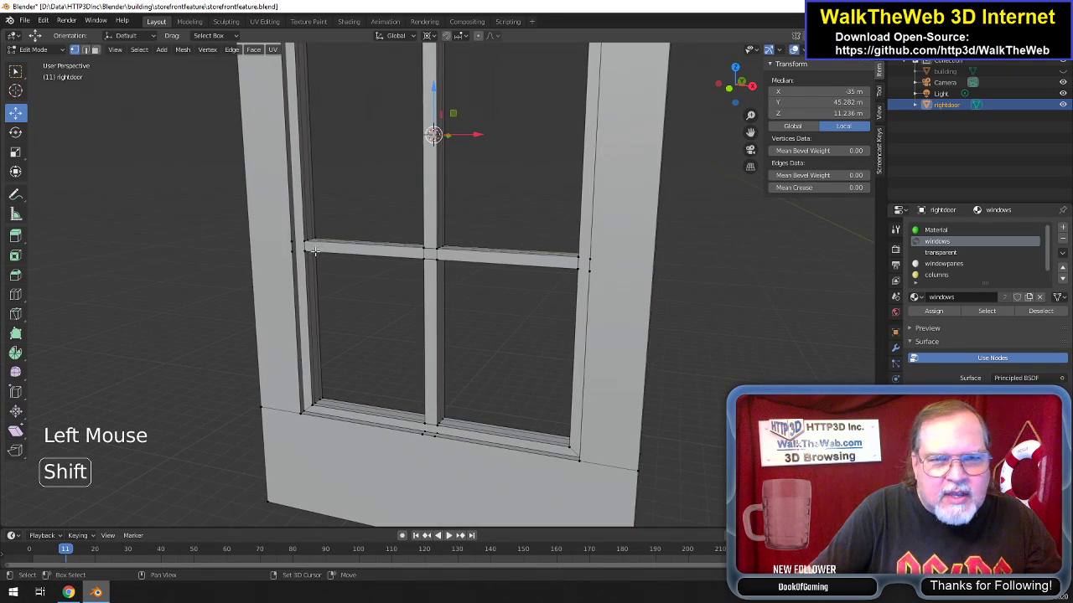
scroll(400, 260, "up", 3)
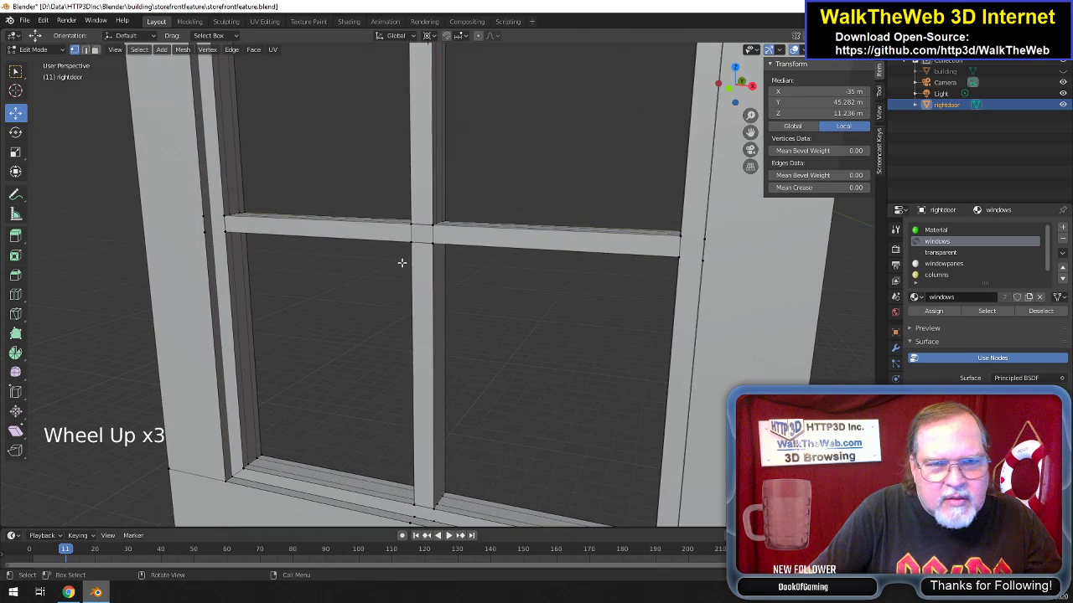
left_click_drag(745, 89, 718, 119)
key("Delete")
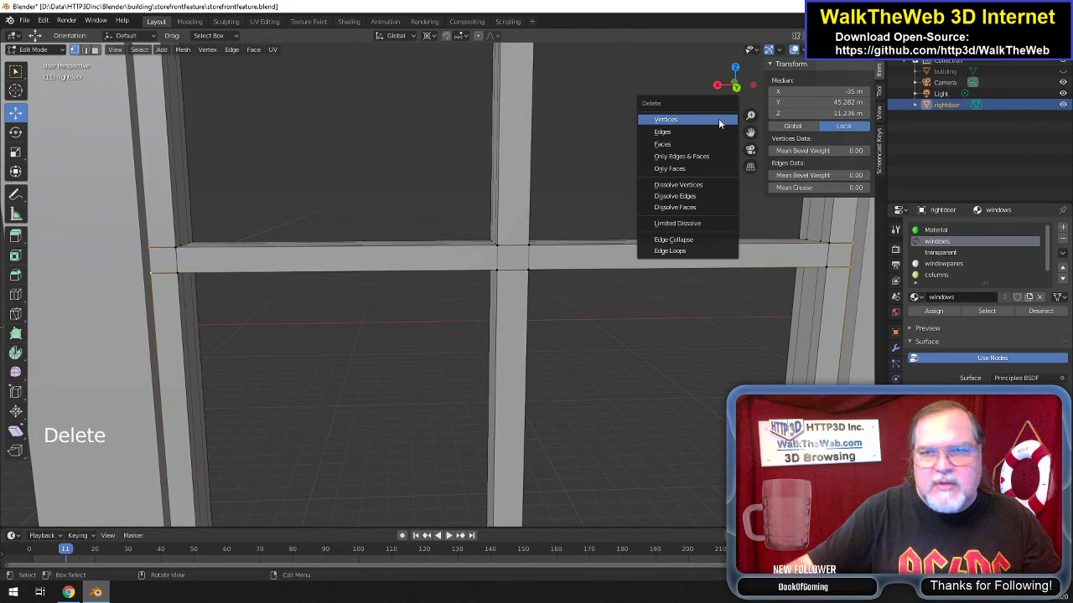
left_click(718, 118)
Merge the three inner-frame vertices at X -31.204 m under the Z 17.12 m crossbar into the Y 45.282 m corner using At Last.
scroll(633, 180, "down", 3)
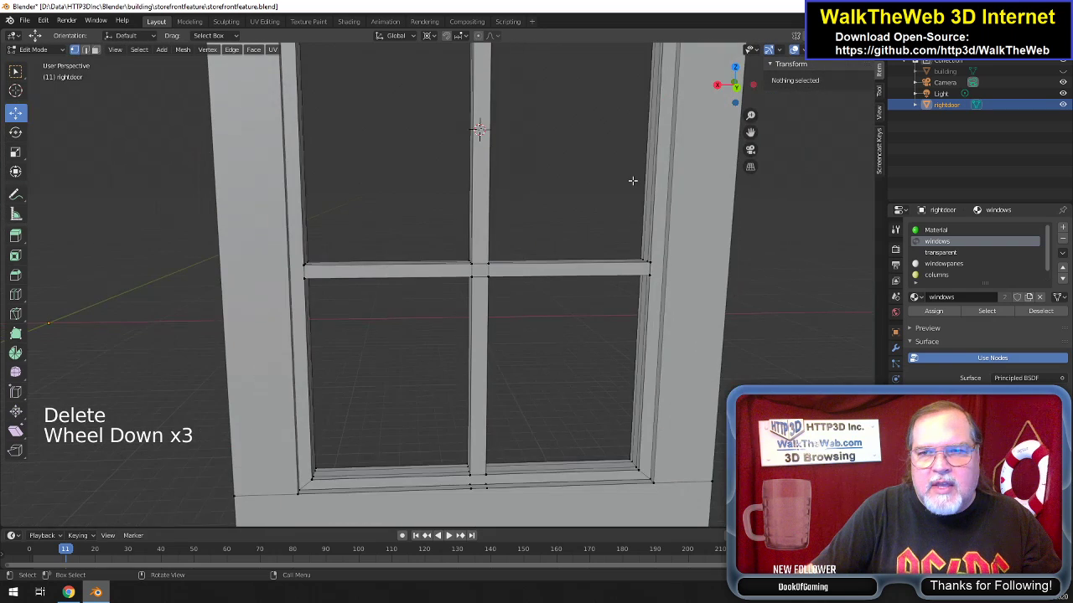
left_click_drag(726, 87, 726, 133)
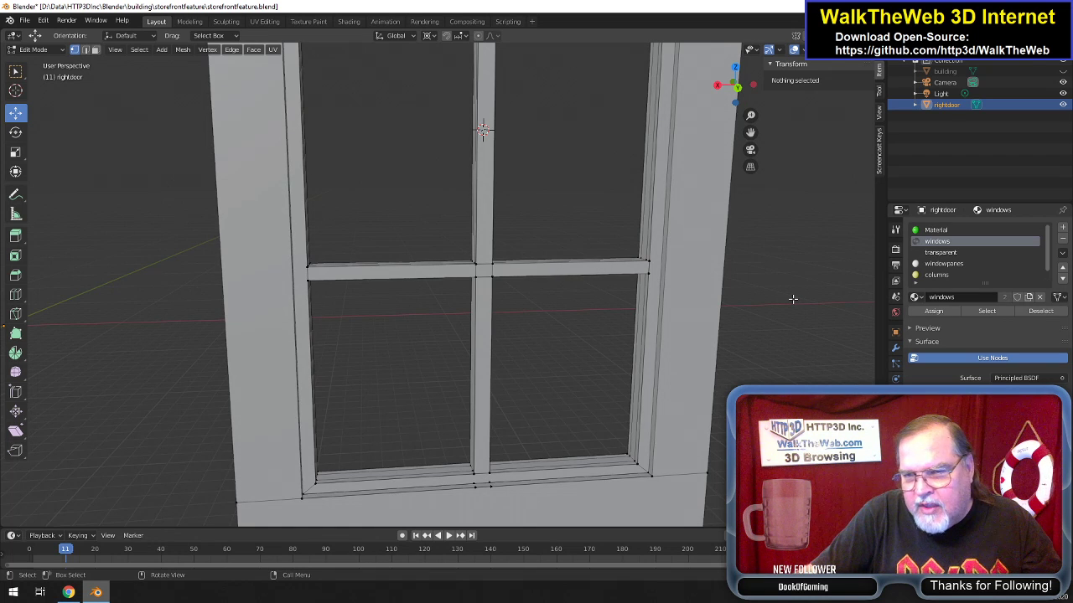
left_click_drag(732, 94, 778, 395)
mouse_move(741, 88)
left_mouse_down()
mouse_move(705, 121)
mouse_move(692, 46)
mouse_move(729, 83)
left_mouse_up()
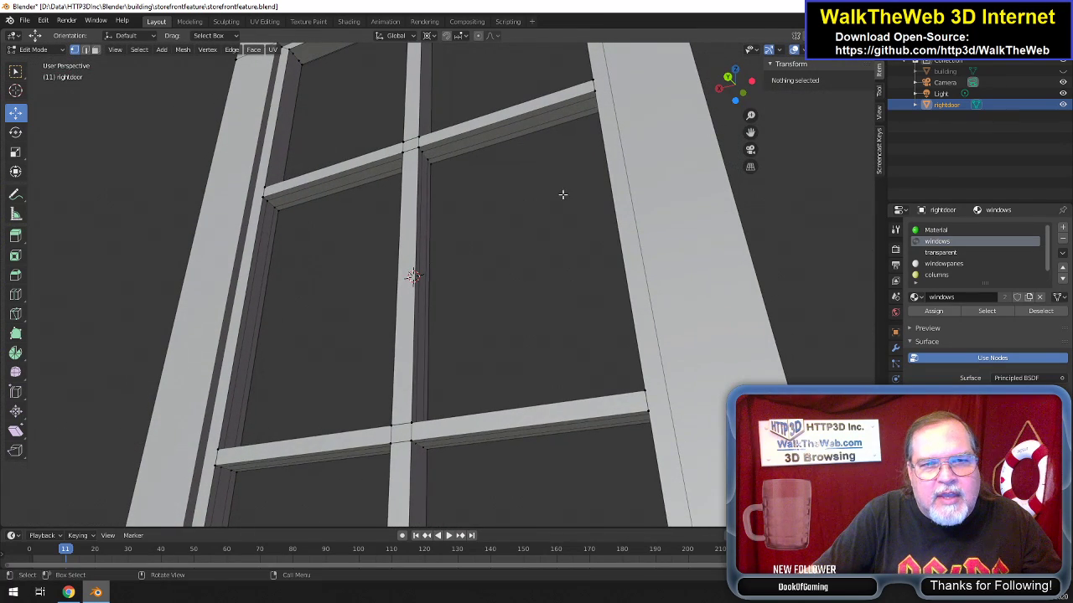
left_click(278, 207)
left_click(271, 200, "shift")
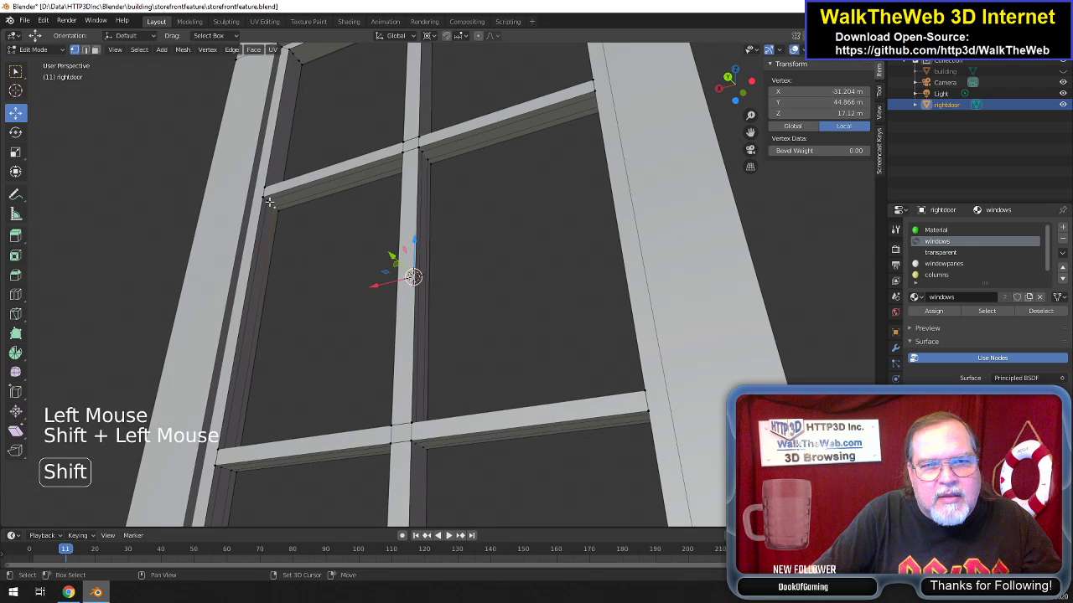
left_click(265, 199, "shift")
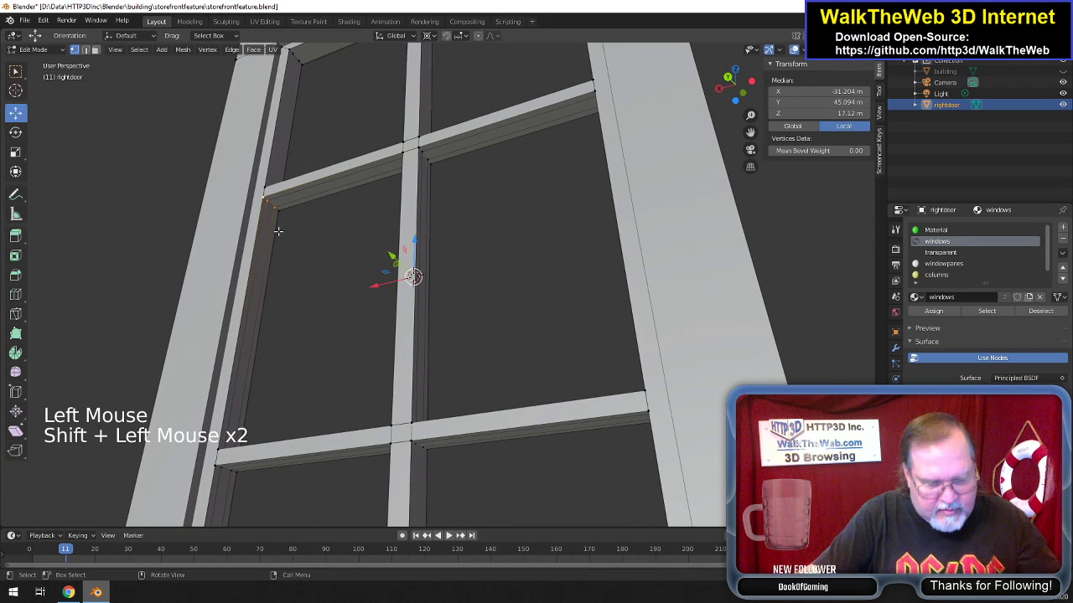
key("alt+m")
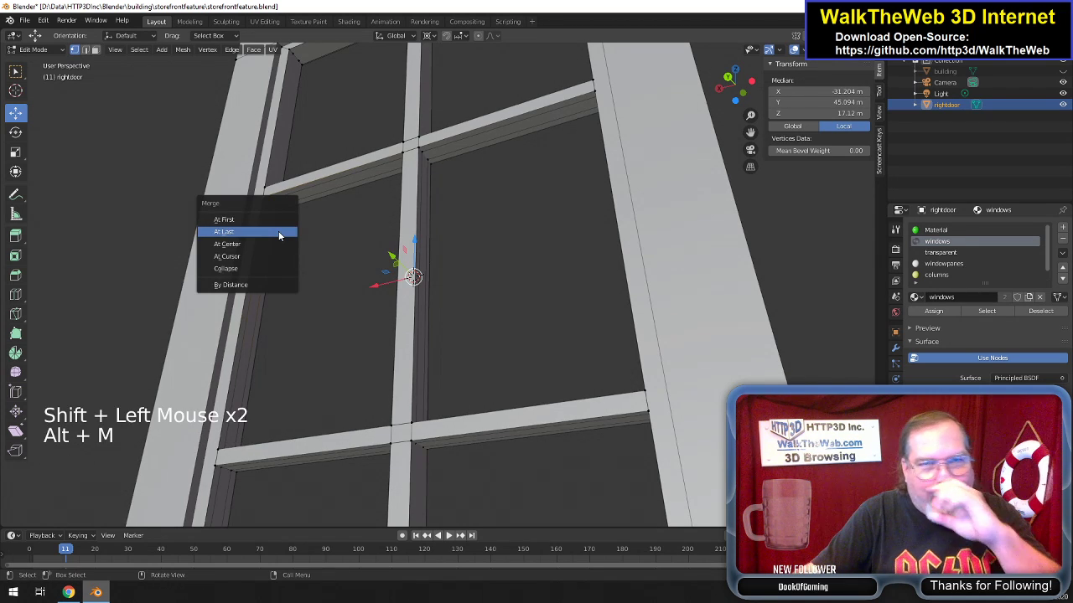
left_click(279, 232)
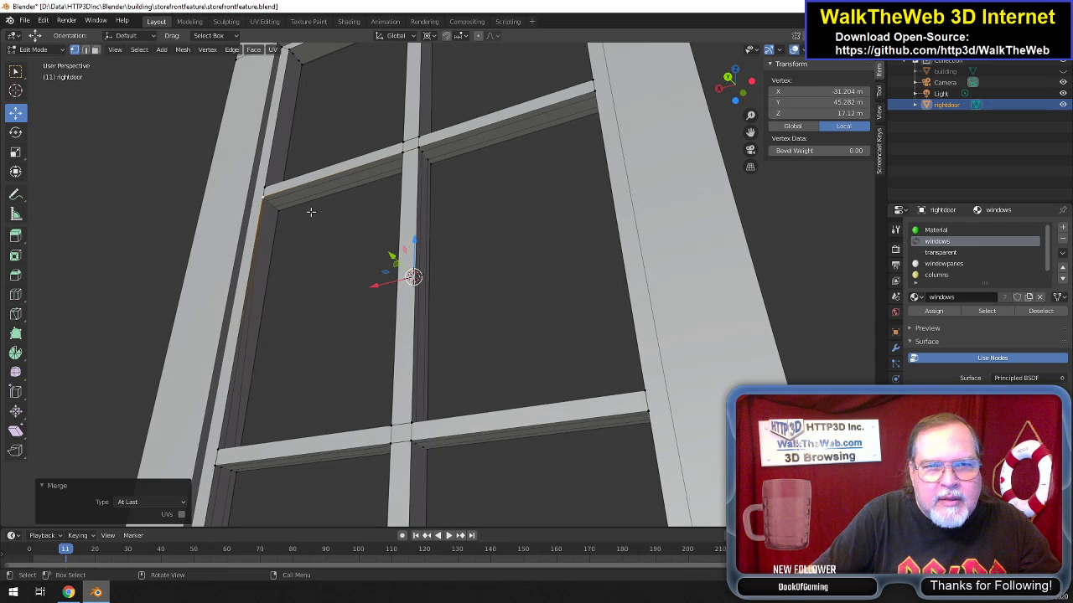
Merge the three centre-bar vertices at X -35.184 m under the same crossbar into the Y 45.282 m corner using At Last.
left_click(426, 149)
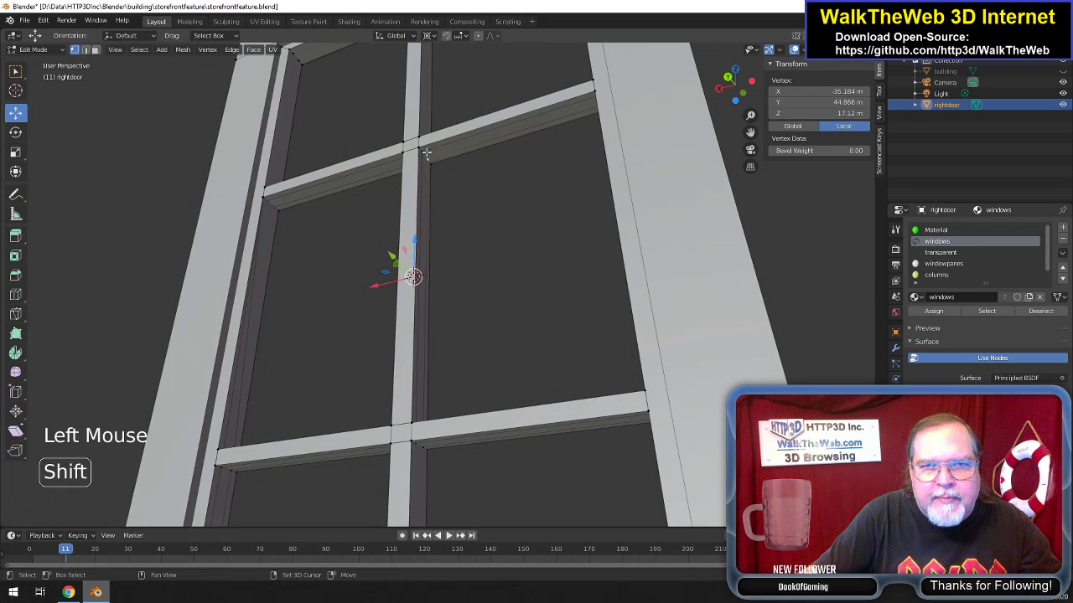
left_click(425, 148, "shift")
left_click(423, 148, "shift")
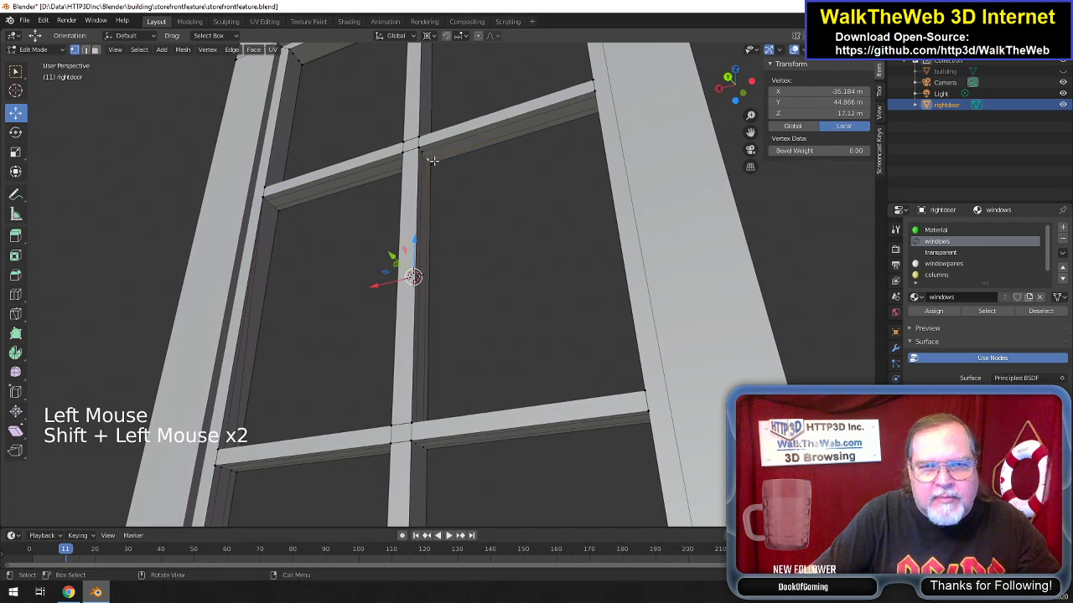
left_click(432, 160, "shift")
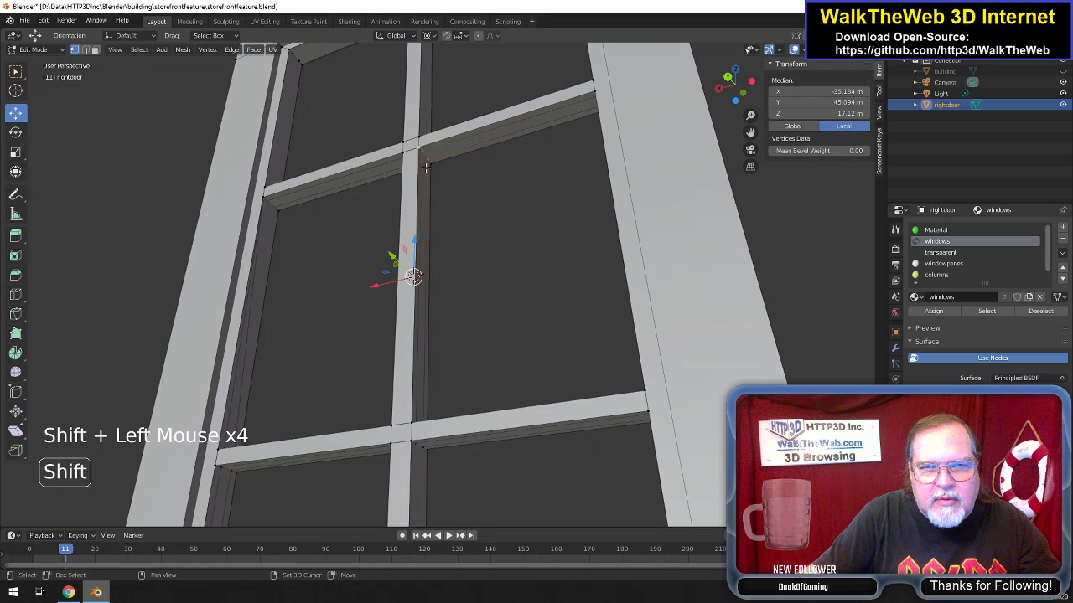
key("alt+m")
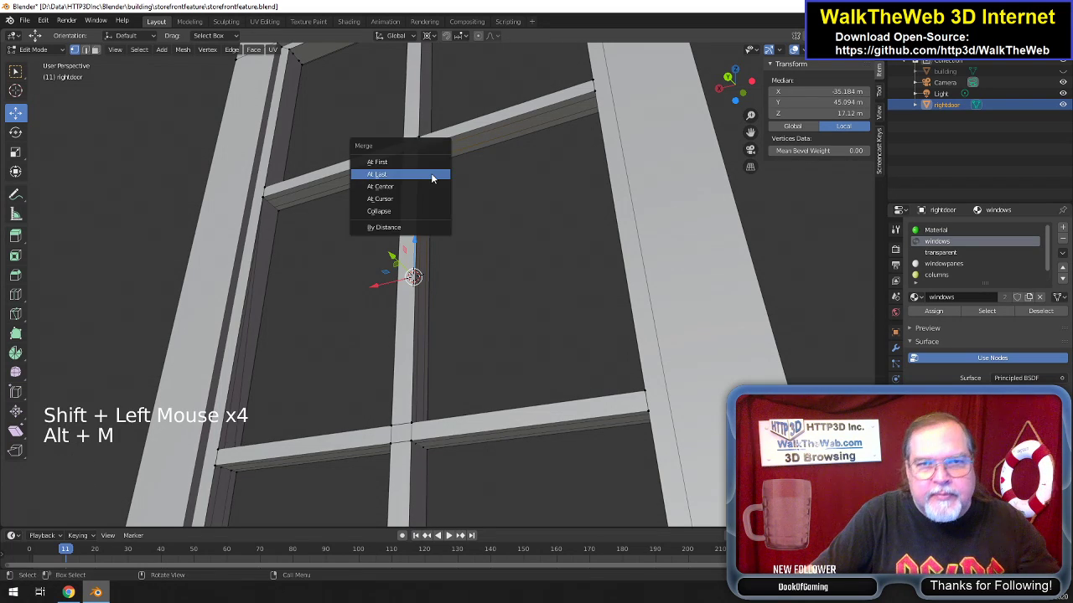
left_click(433, 175)
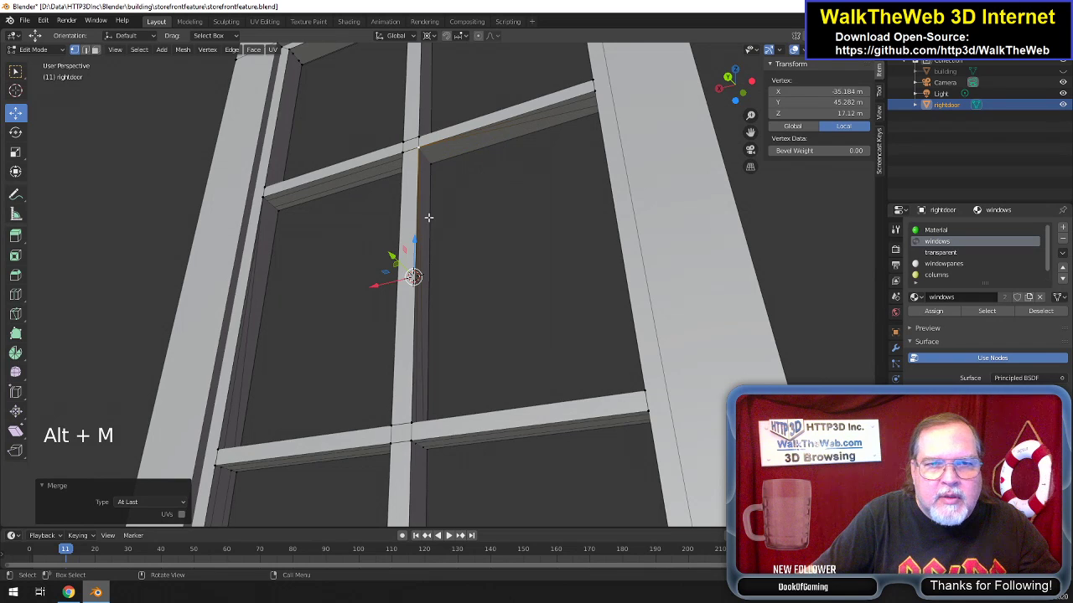
Delete the two extra lengthwise edges on the pane's X -31.204 m side face using Only Edges & Faces.
left_click(84, 50)
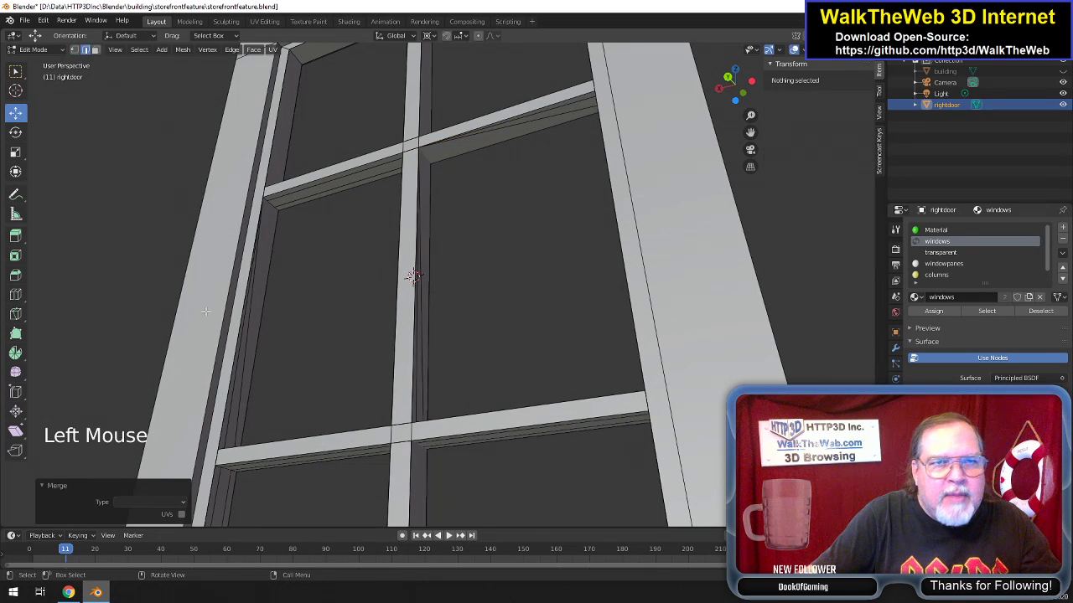
left_click(243, 378)
left_click(239, 390, "shift")
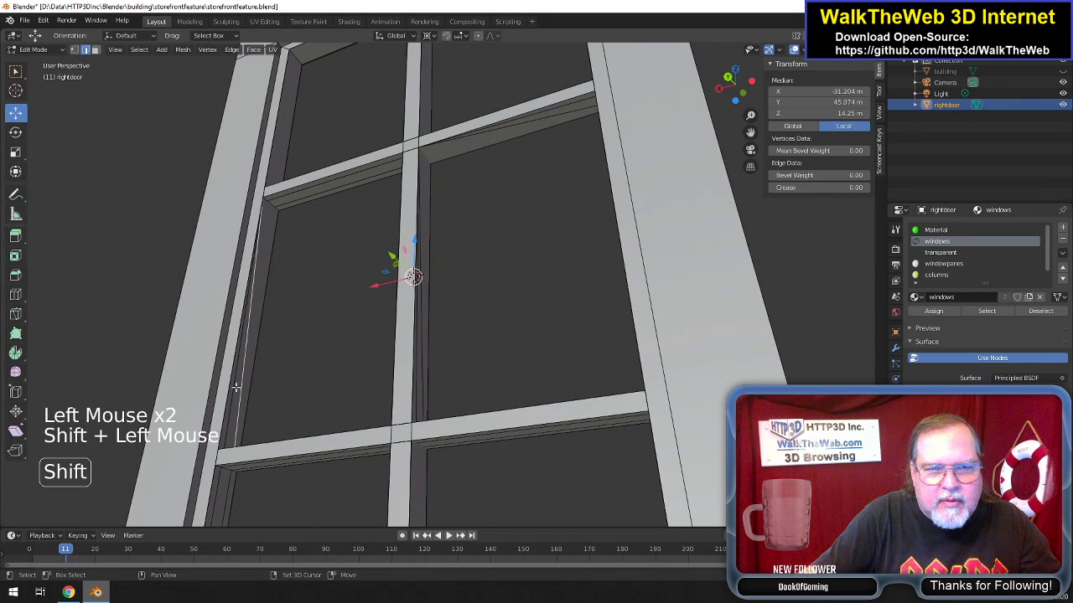
key("Delete")
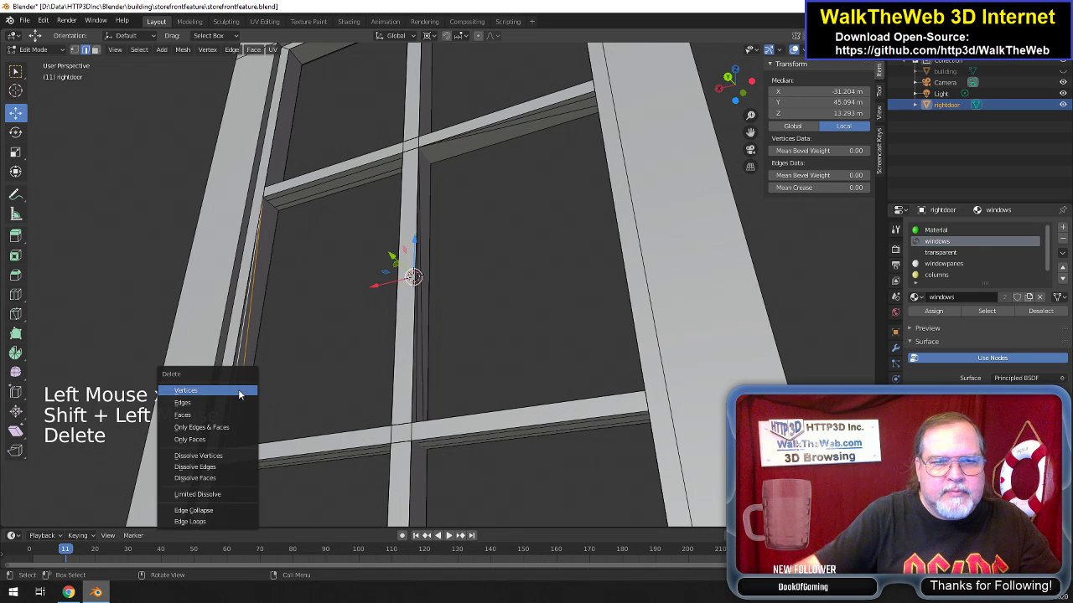
left_click(237, 426)
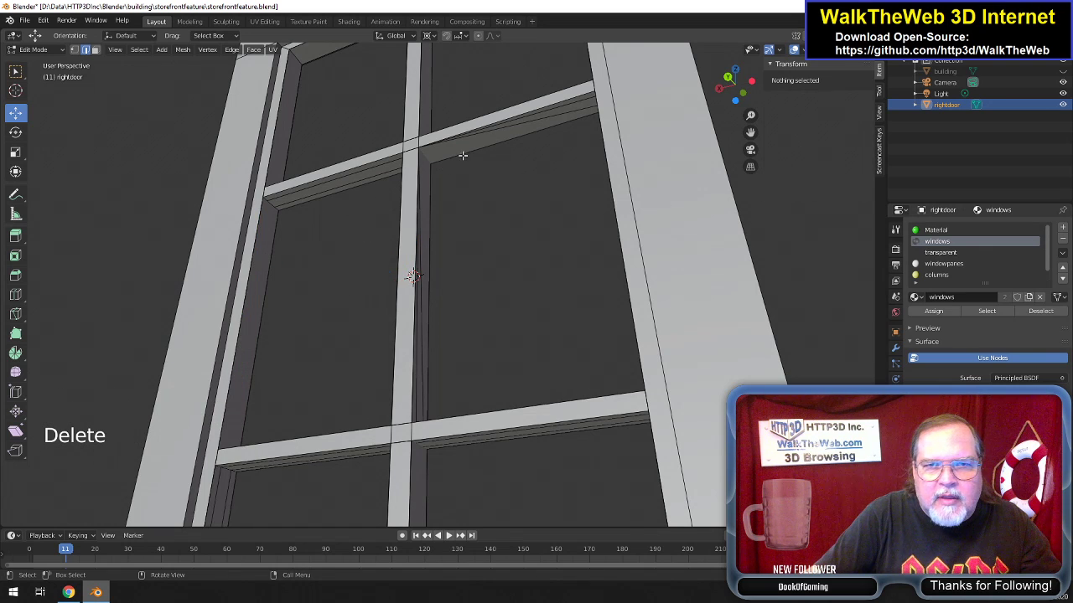
Delete the two extra edges under the Z 17.12 m crossbar beyond the centre bar's X -35.184 m side using Only Edges & Faces.
left_click(563, 112, "shift")
left_click(566, 105, "shift")
key("Delete")
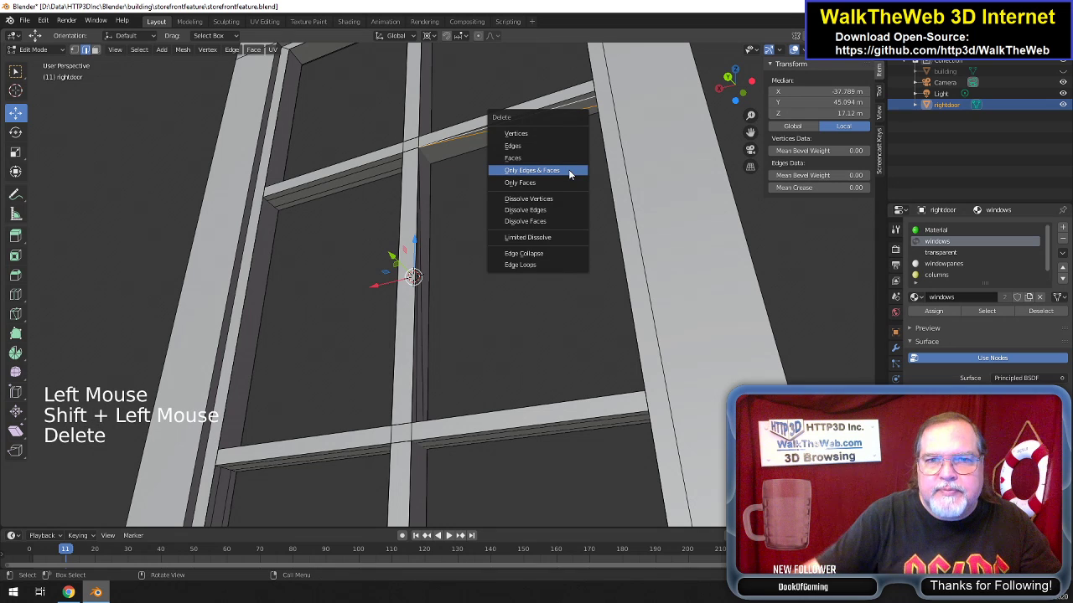
left_click(568, 170)
Merge the centre-bar vertices at X -34.816 m under the Z 17.12 m crossbar into the Y 45.282 m corner using At Last.
left_click_drag(735, 84, 750, 76)
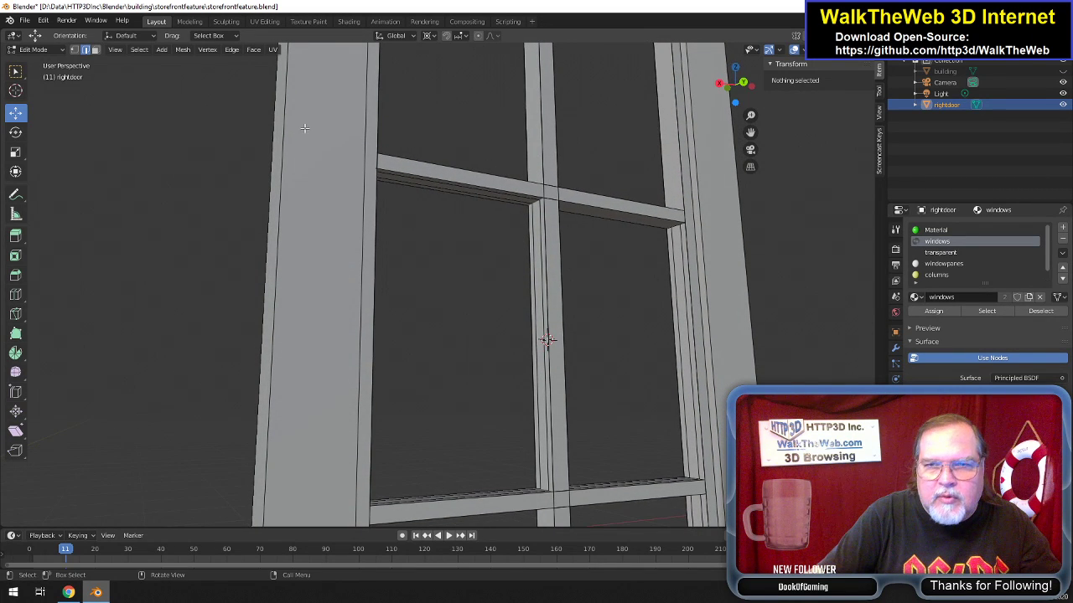
left_click(74, 50)
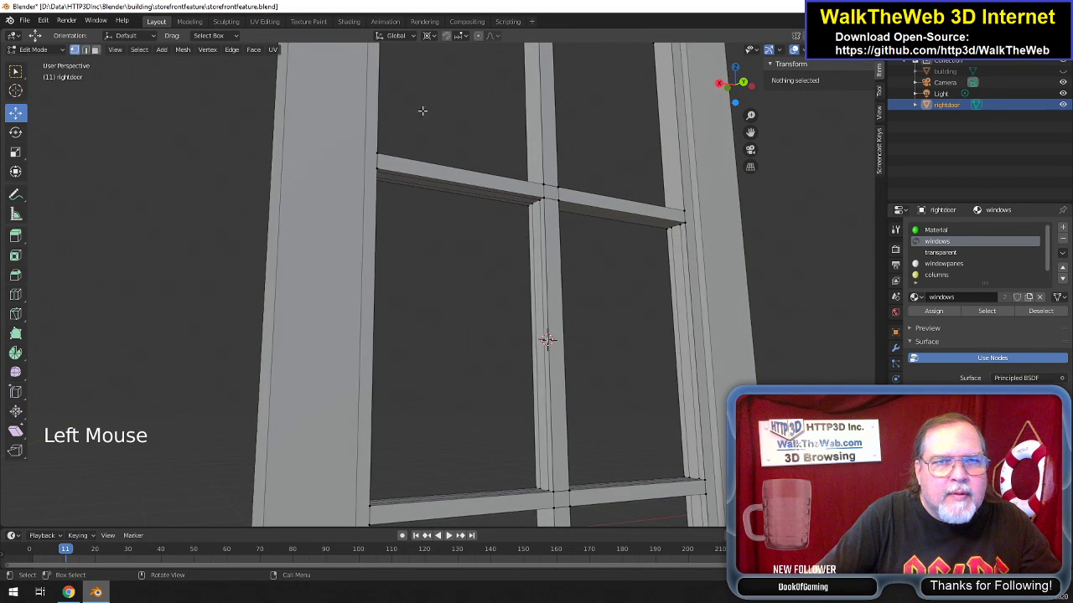
left_click(536, 204, "shift")
left_click(543, 208, "shift")
key("alt+m")
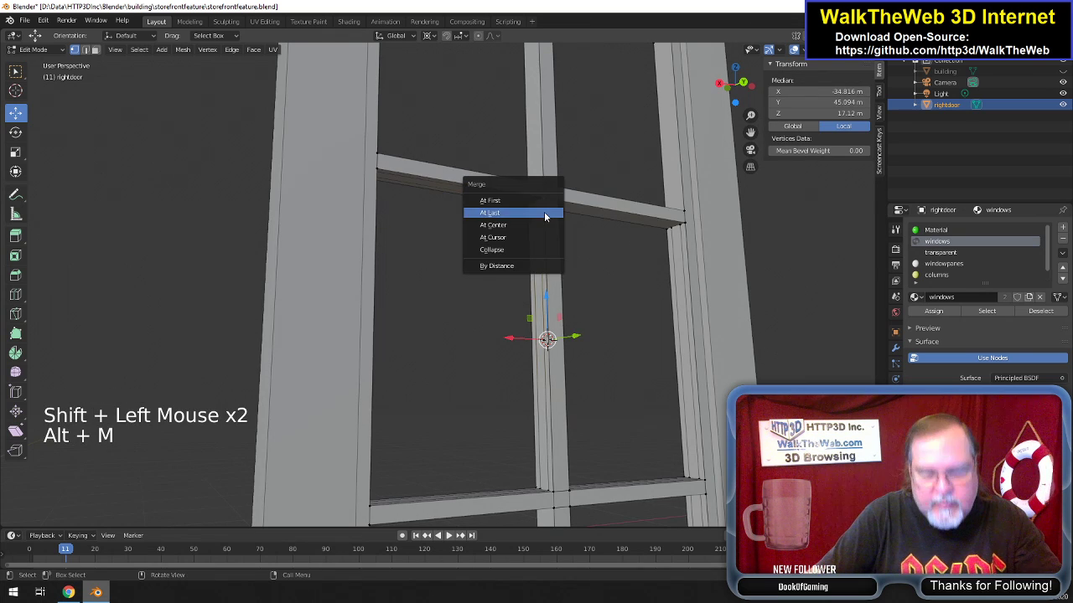
left_click(544, 212)
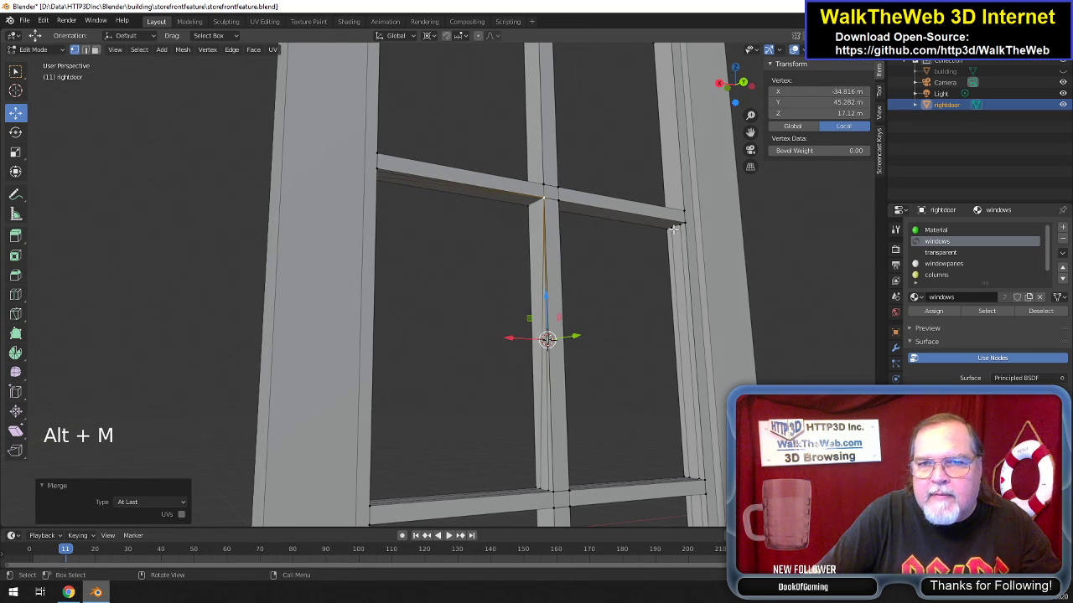
Merge the three inner-frame vertices at X -38.796 m under the Z 17.12 m crossbar into the Y 45.282 m corner using At Last.
left_click(675, 227)
left_click(682, 225, "shift")
left_click(685, 233, "shift")
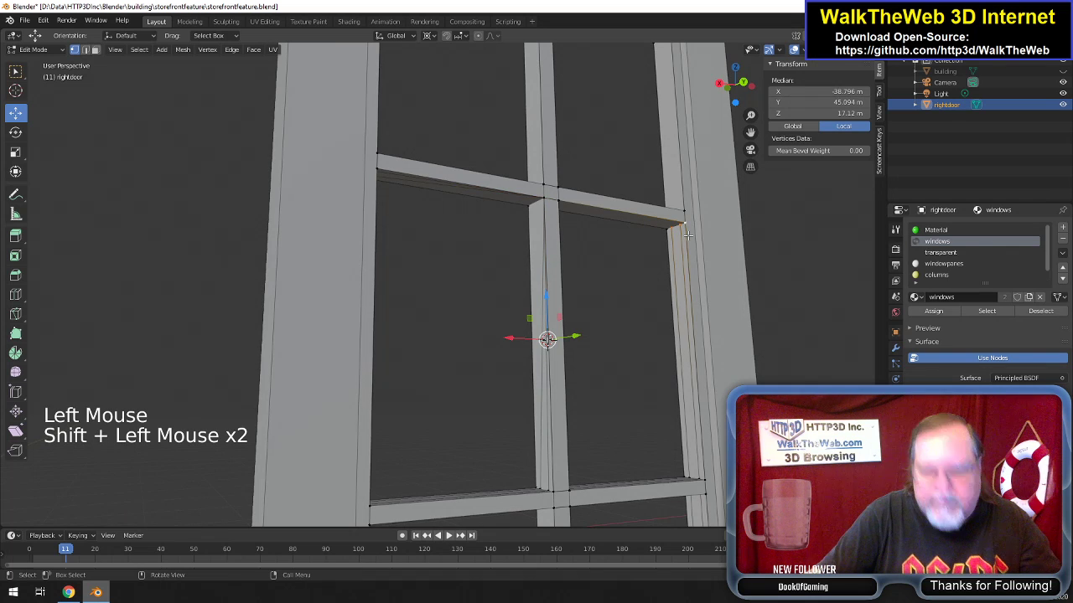
key("alt+m")
left_click(687, 236)
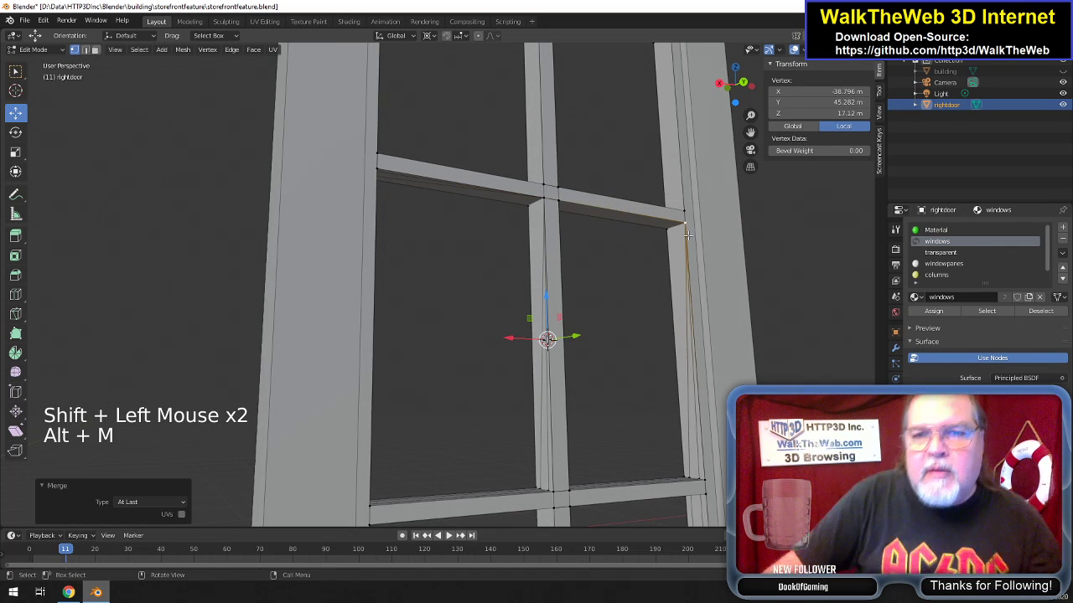
Delete the two extra lengthwise edges on the pane's side face at X -38.796 m.
left_click(86, 50)
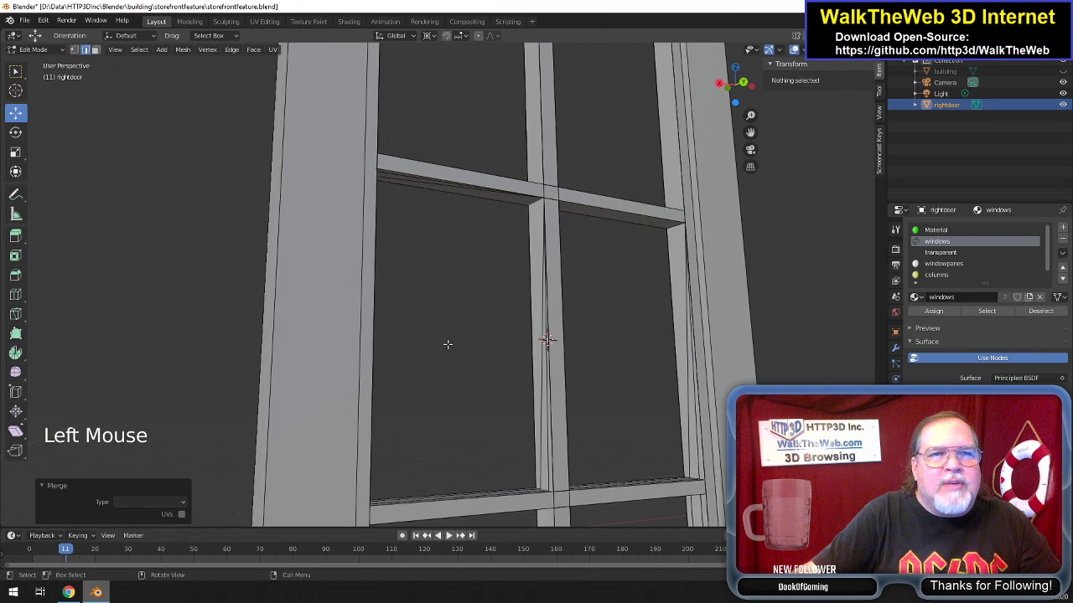
left_click(696, 450)
left_click(695, 446, "shift")
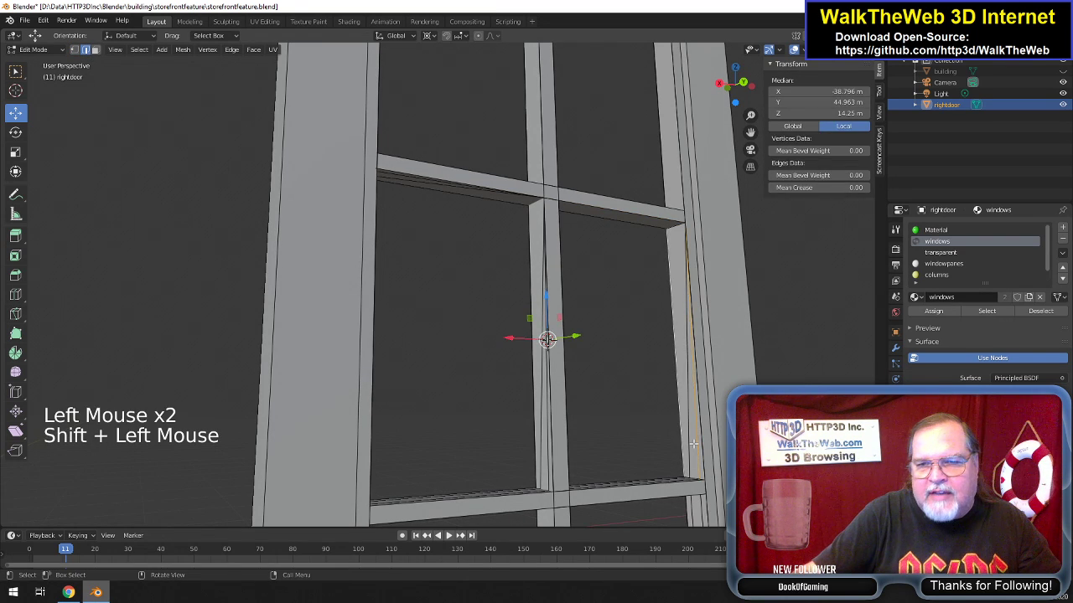
left_click(694, 438)
left_click(696, 438)
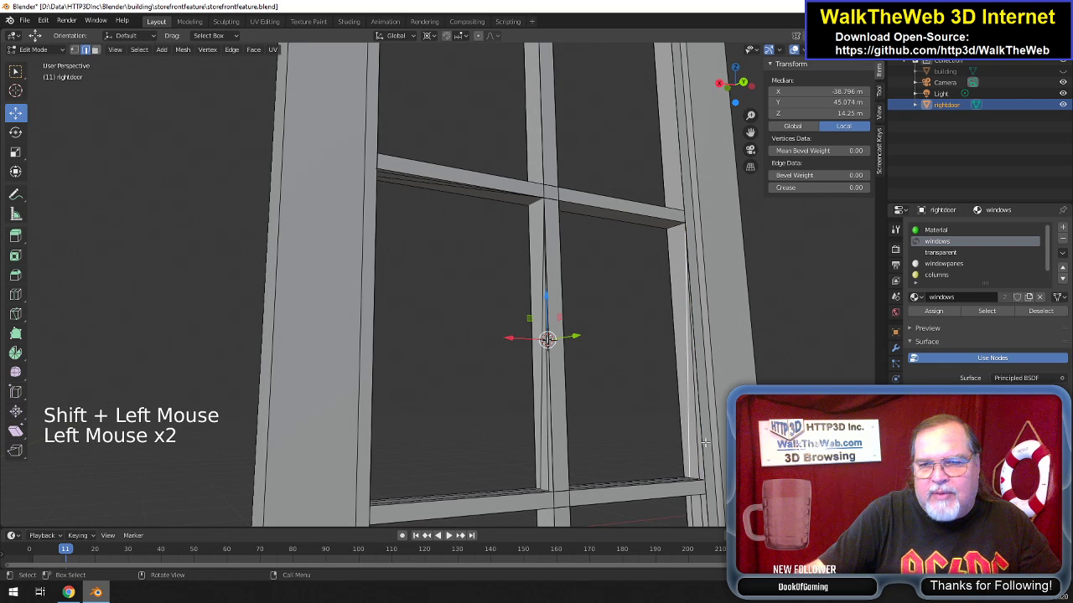
left_click(697, 464, "shift")
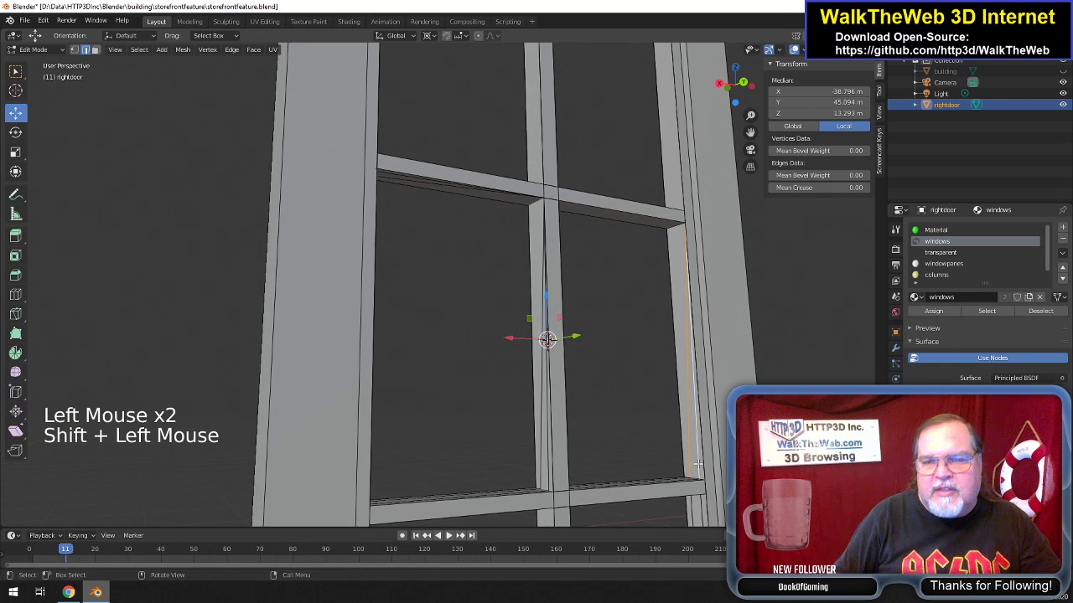
key("Delete")
left_click(697, 463)
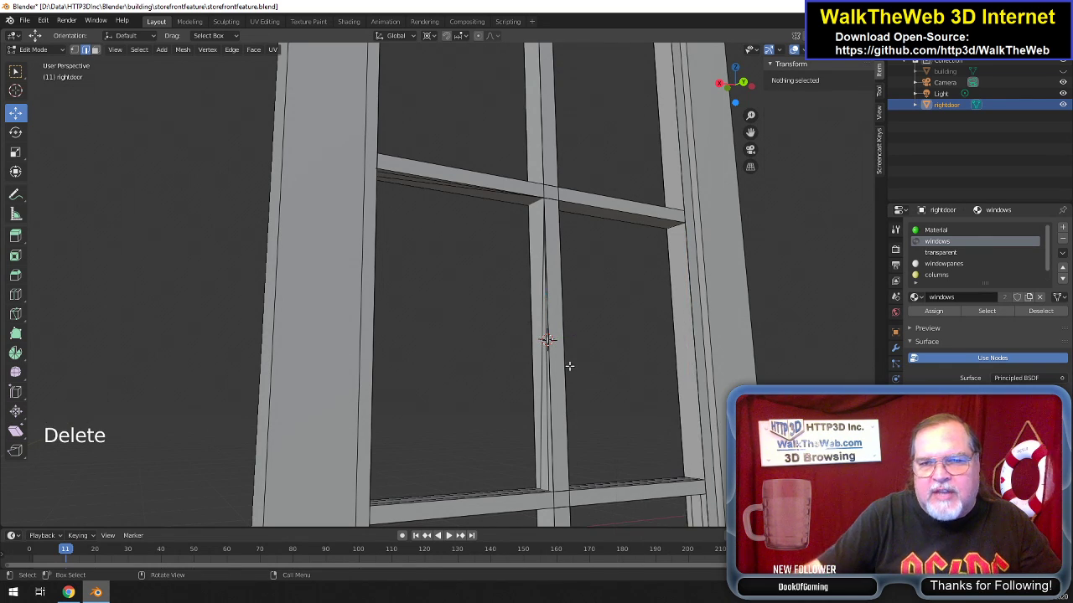
Delete the two extra edges under the Z 17.12 m crossbar on the centre bar's X -34.816 m side using Only Edges & Faces.
left_click(415, 182)
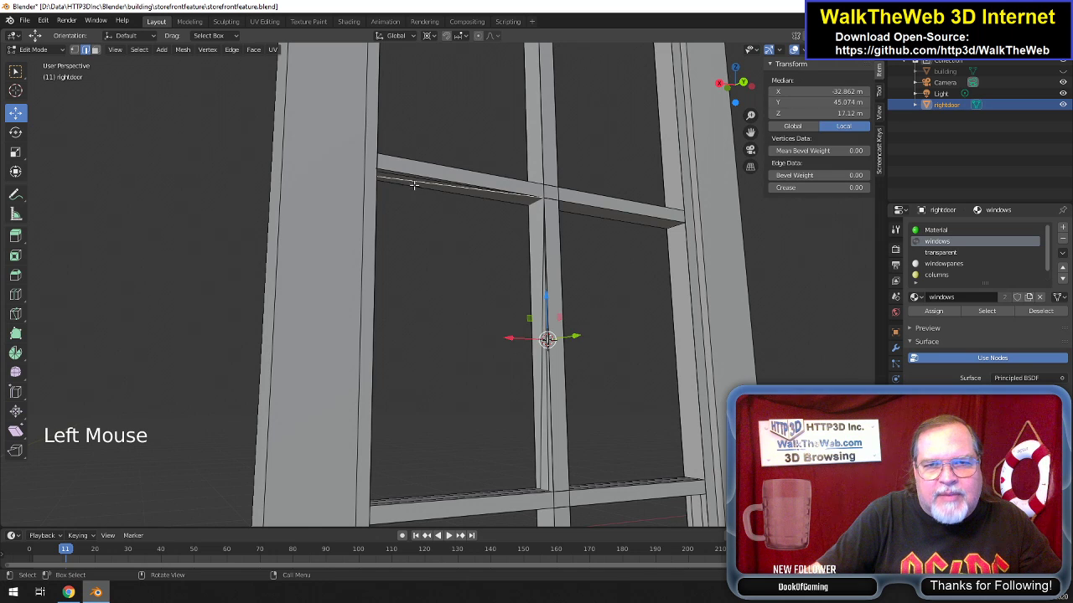
left_click(397, 179, "shift")
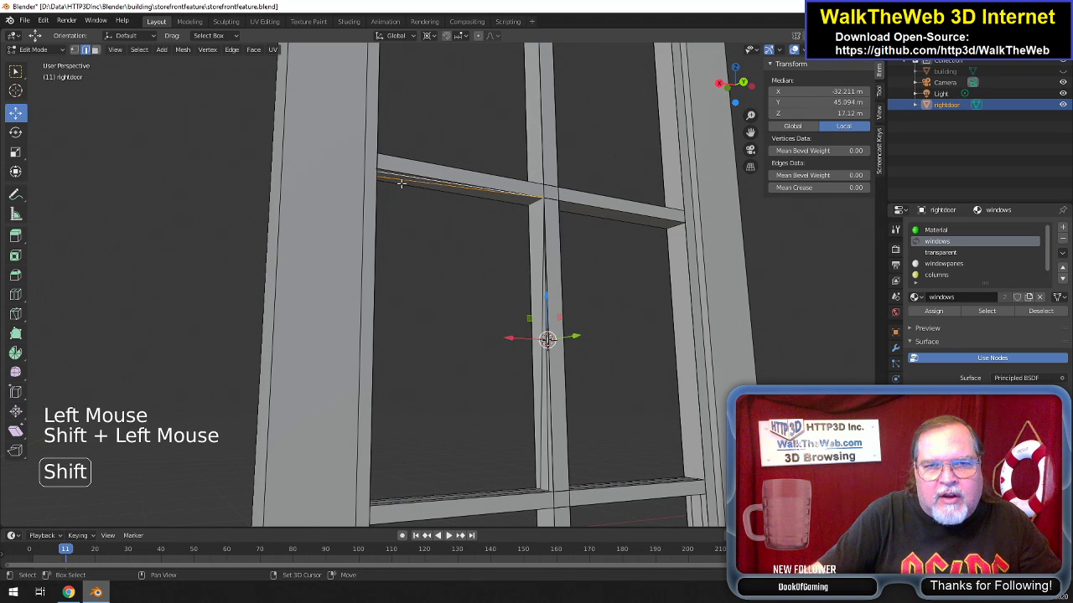
key("Delete")
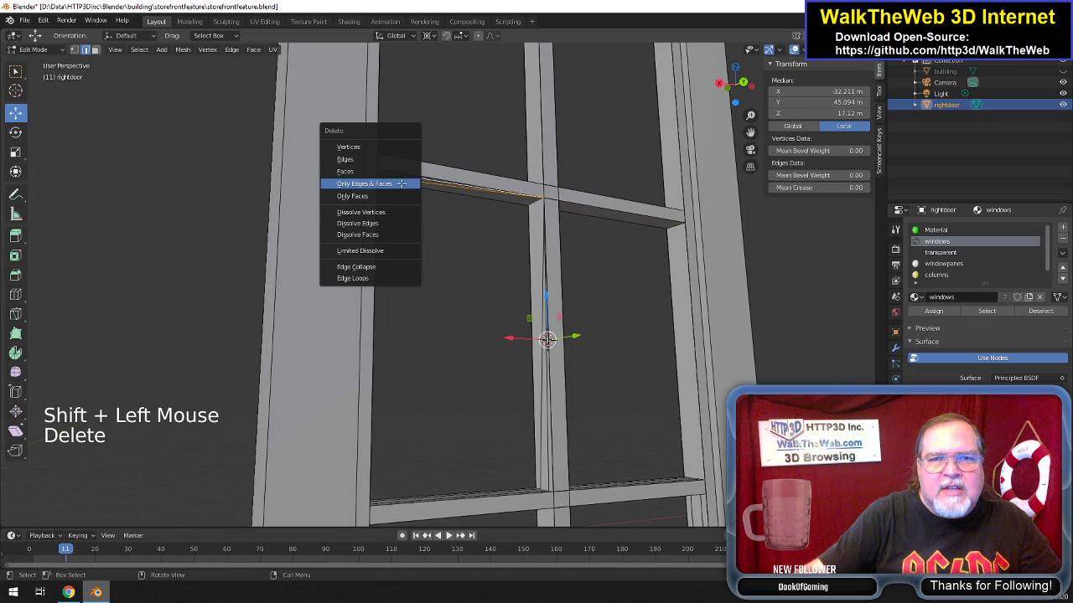
left_click(400, 185)
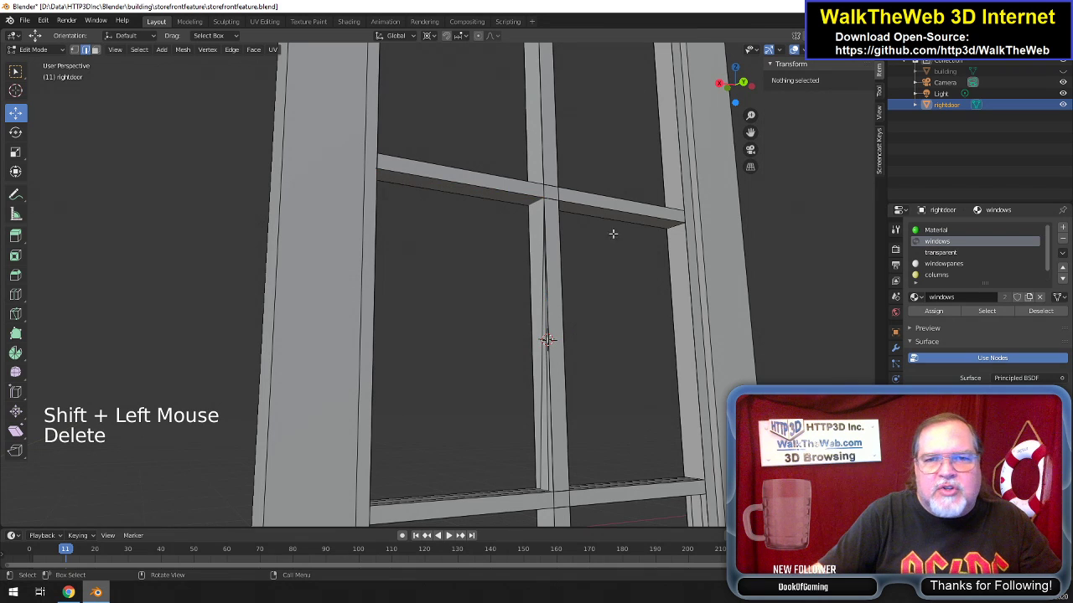
Delete the two extra lengthwise edges on the centre bar's X -34.816 m side face between the two crossbars.
left_click(544, 439)
left_click(544, 450, "shift")
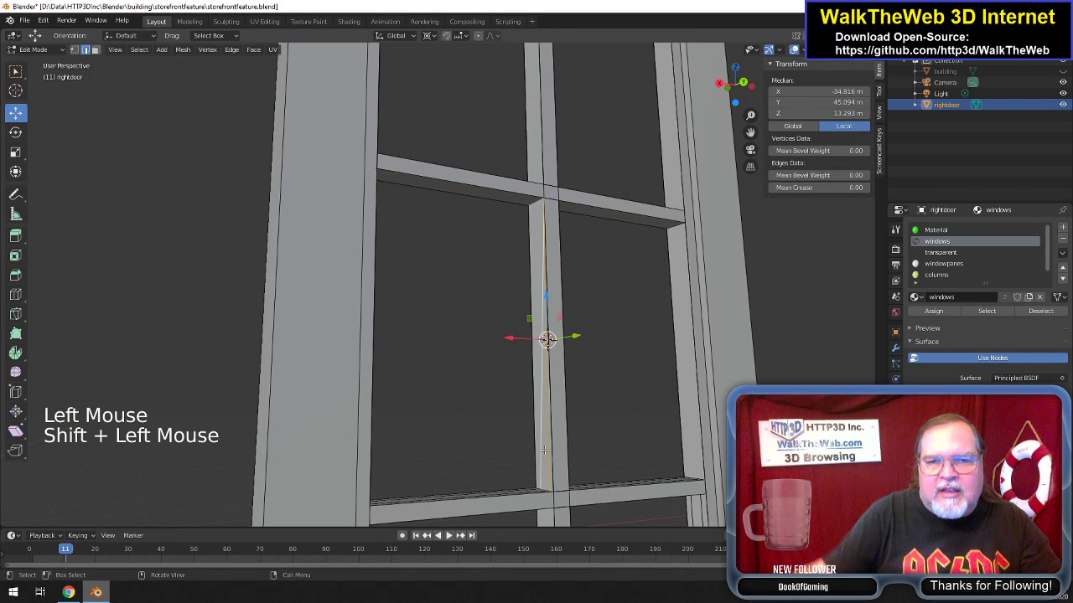
key("Delete")
left_click(545, 451)
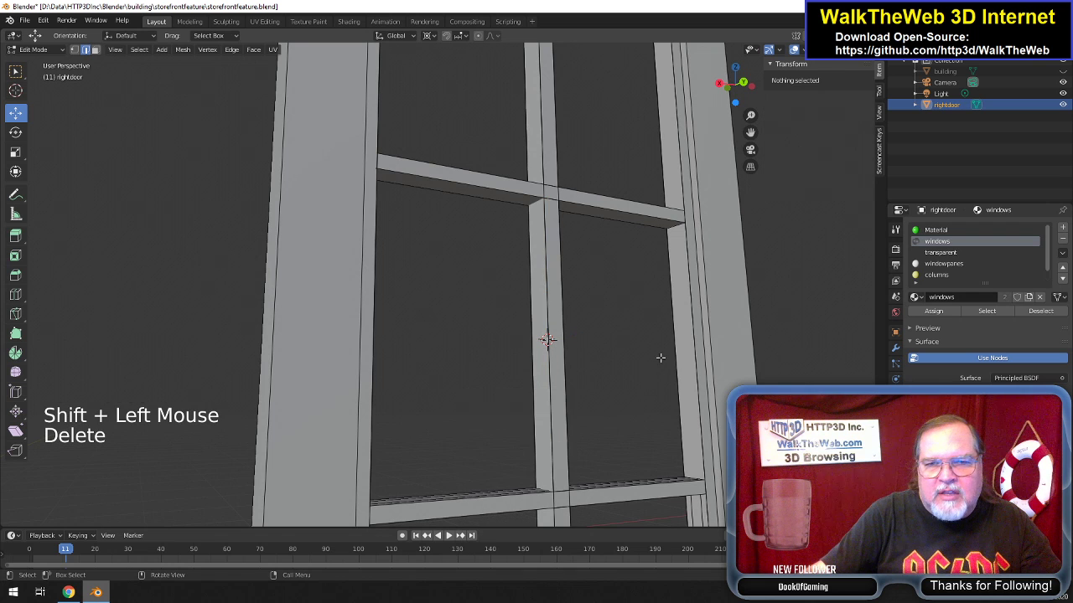
Delete the two extra lengthwise edges on the centre bar's X -35.184 m side face between the two crossbars.
left_click_drag(760, 103, 685, 207)
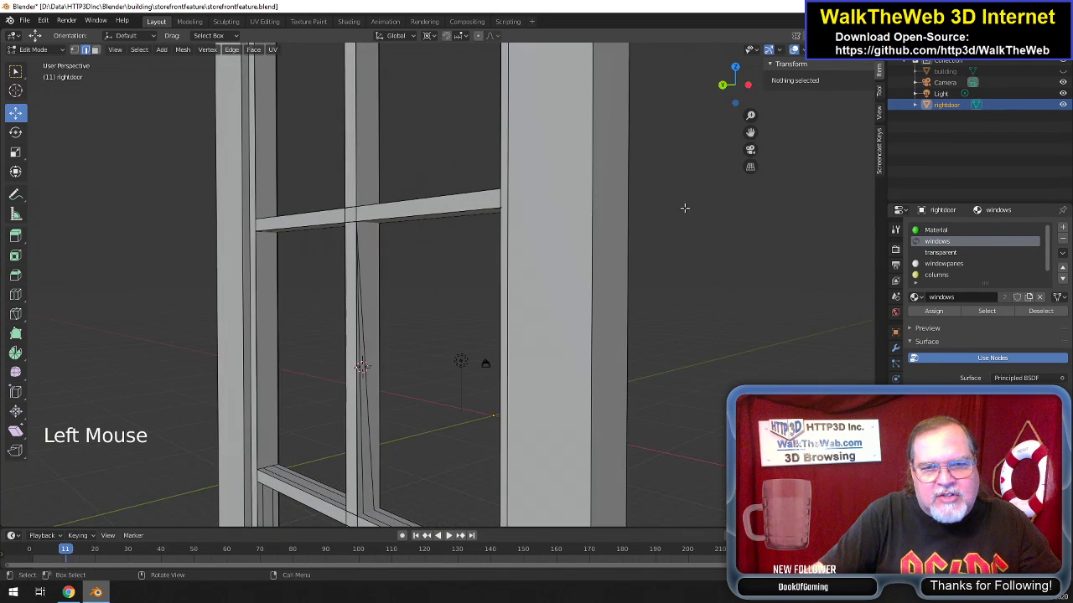
left_click(370, 439)
left_click(367, 457, "shift")
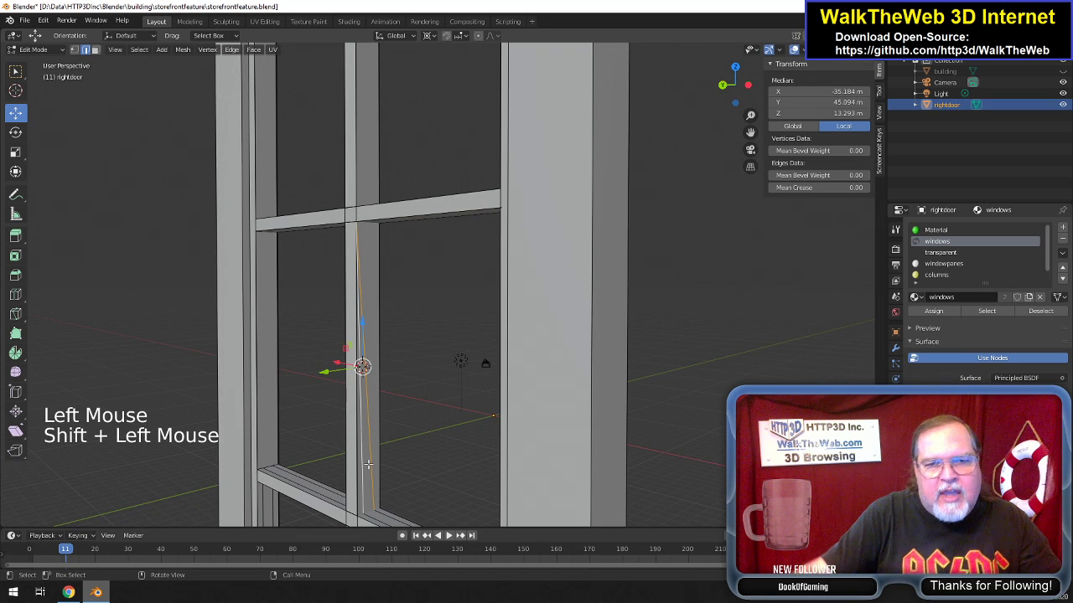
key("Delete")
left_click(367, 464)
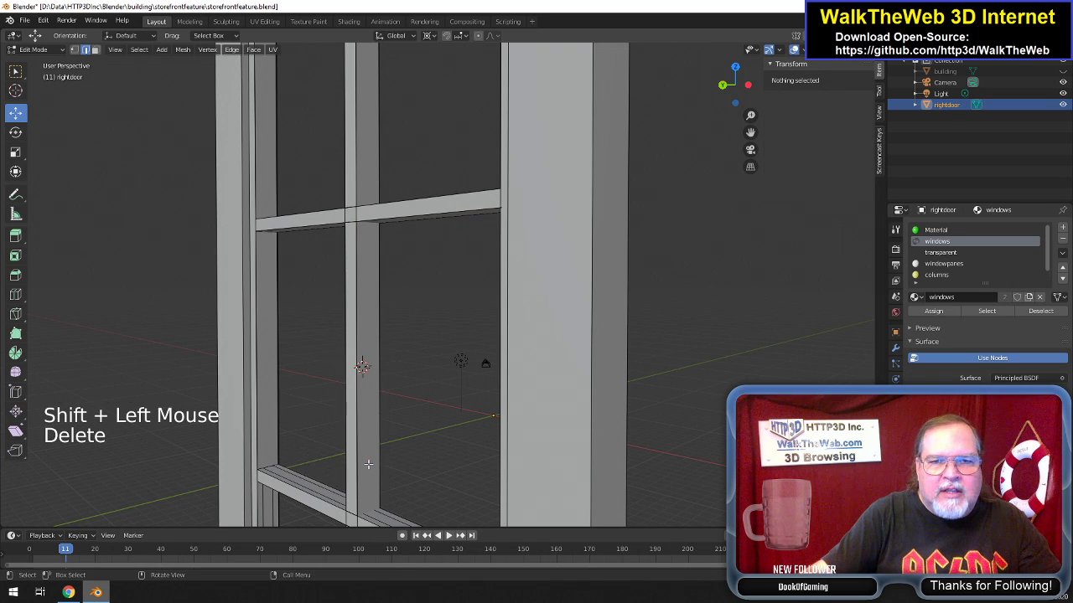
Merge the centre-bar vertices at X -35.184 m on top of the Z 11.38 m crossbar into the Y 45.282 m corner using At Last.
left_click_drag(735, 85, 752, 132)
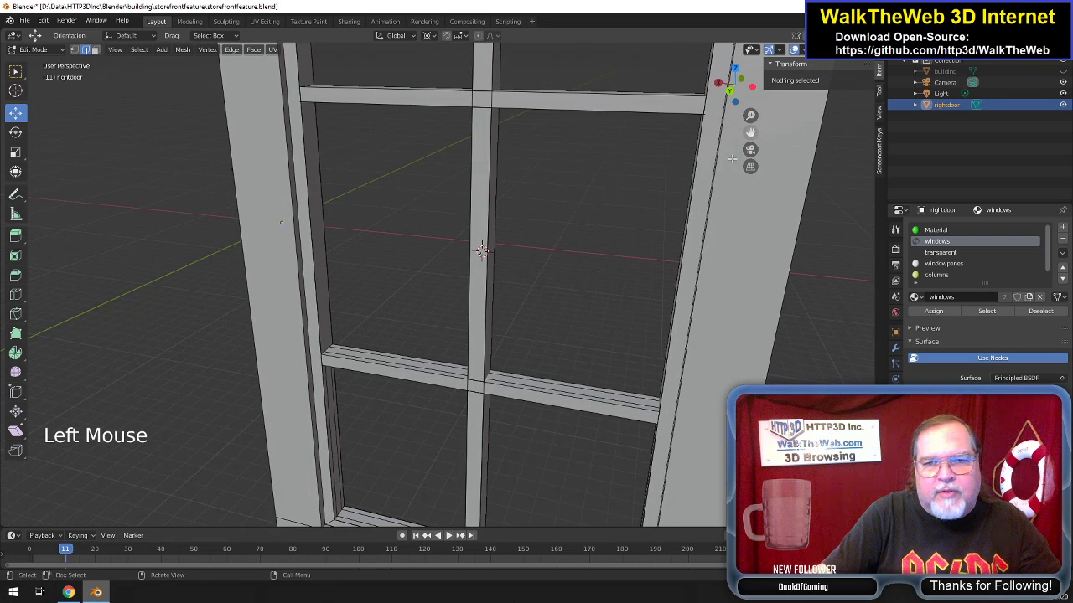
left_click_drag(735, 86, 729, 92)
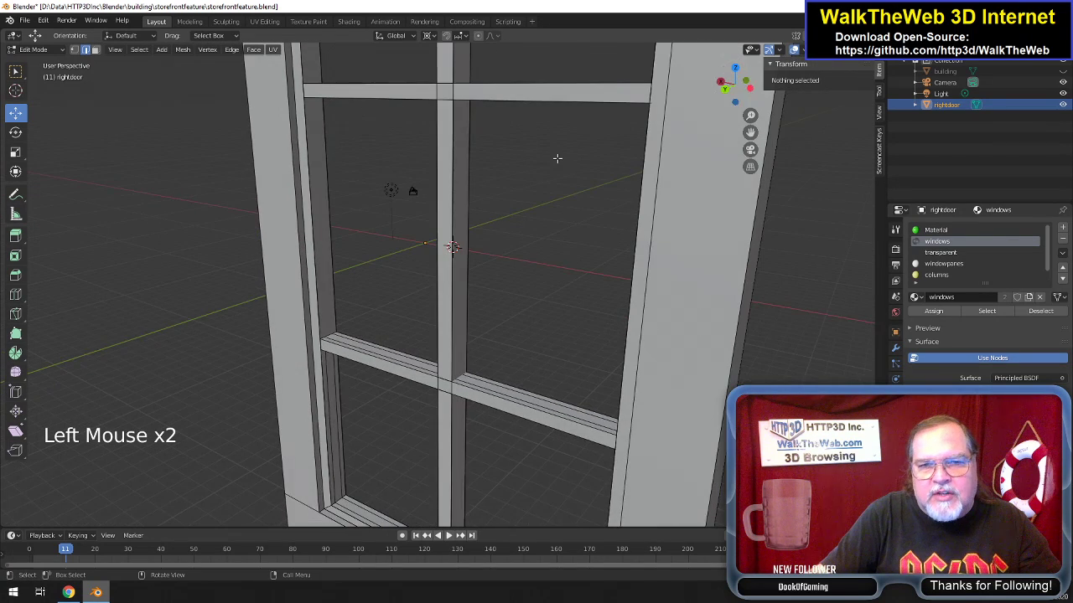
left_click(74, 49)
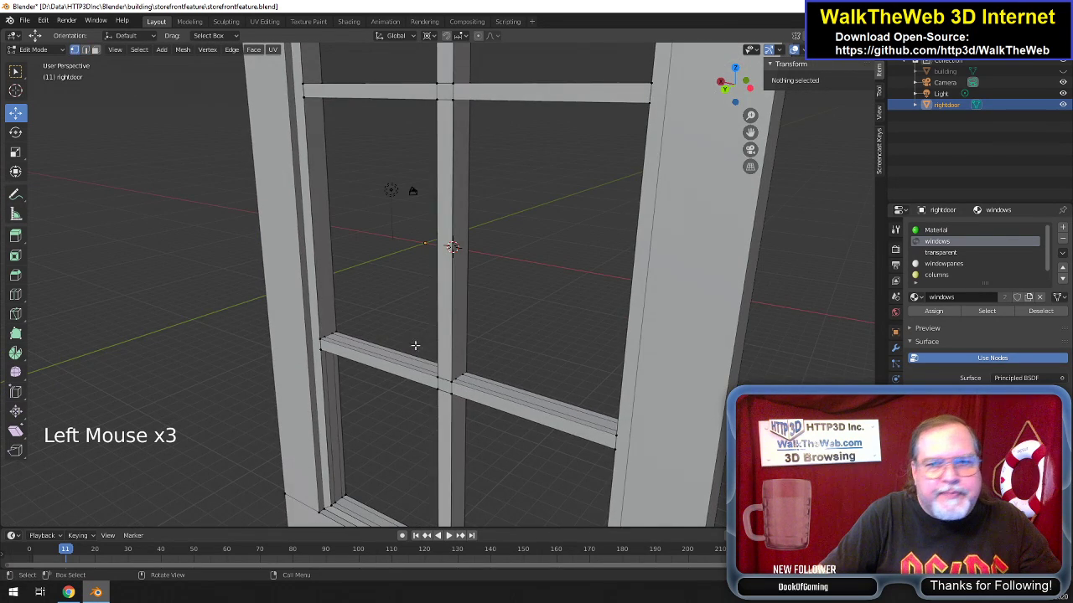
left_click(453, 384, "shift")
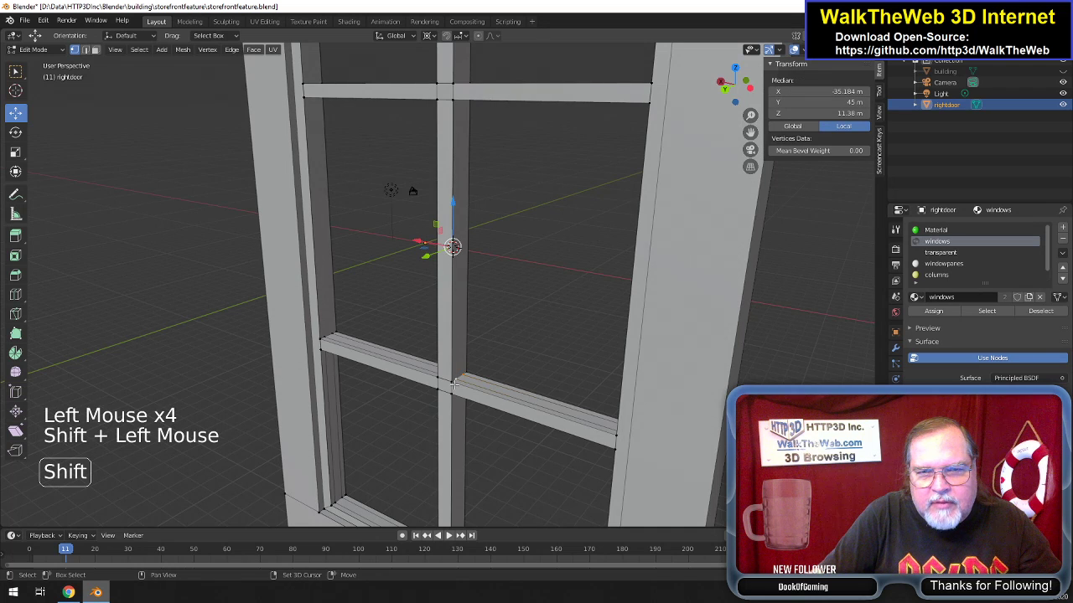
key("alt+m")
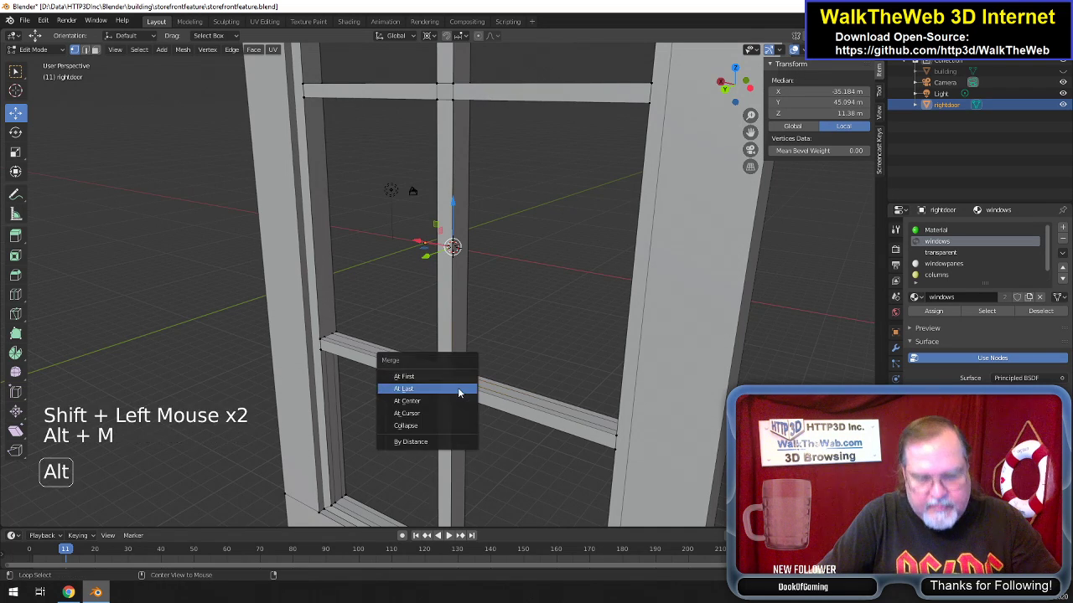
left_click(459, 391)
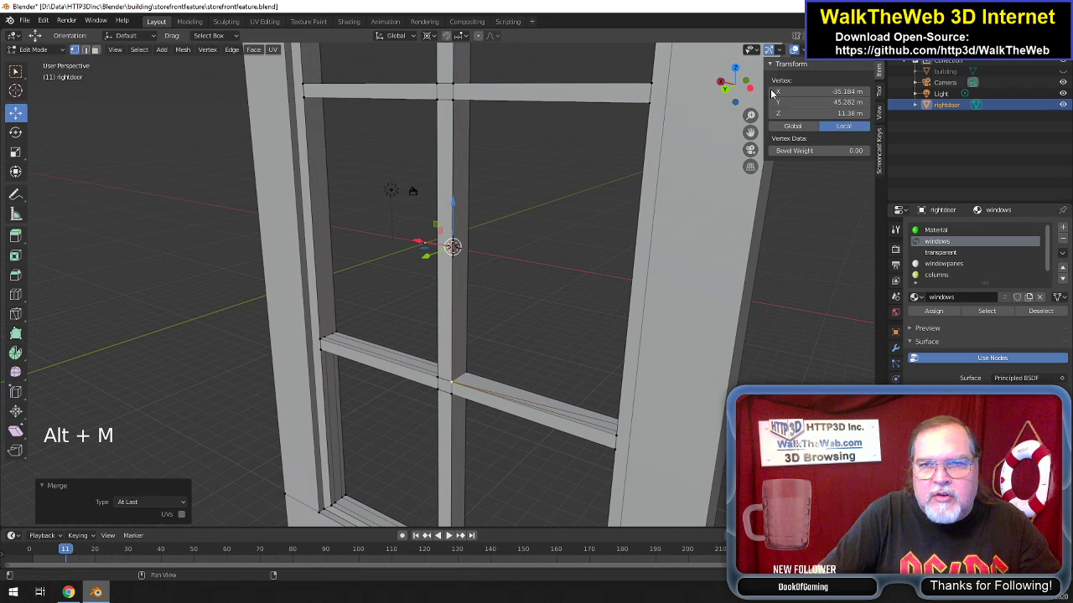
Merge the centre-bar vertices at X -34.816 m on top of the Z 11.38 m crossbar into the Y 45.282 m corner using At Last.
left_click_drag(746, 95, 814, 112)
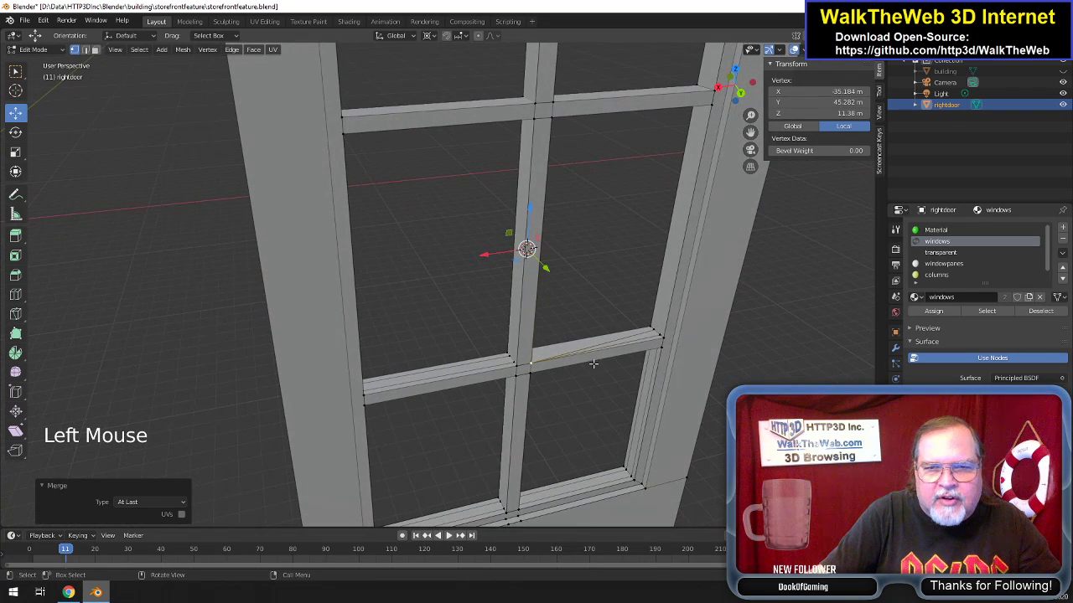
left_click(508, 357)
left_click(513, 362, "shift")
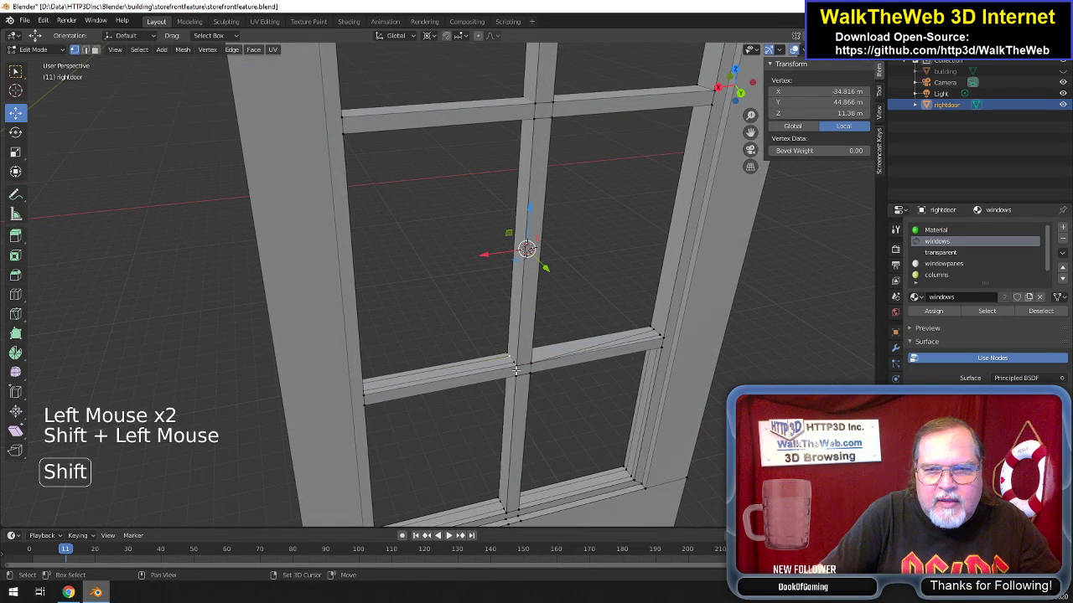
left_click(526, 375, "shift")
key("alt+m")
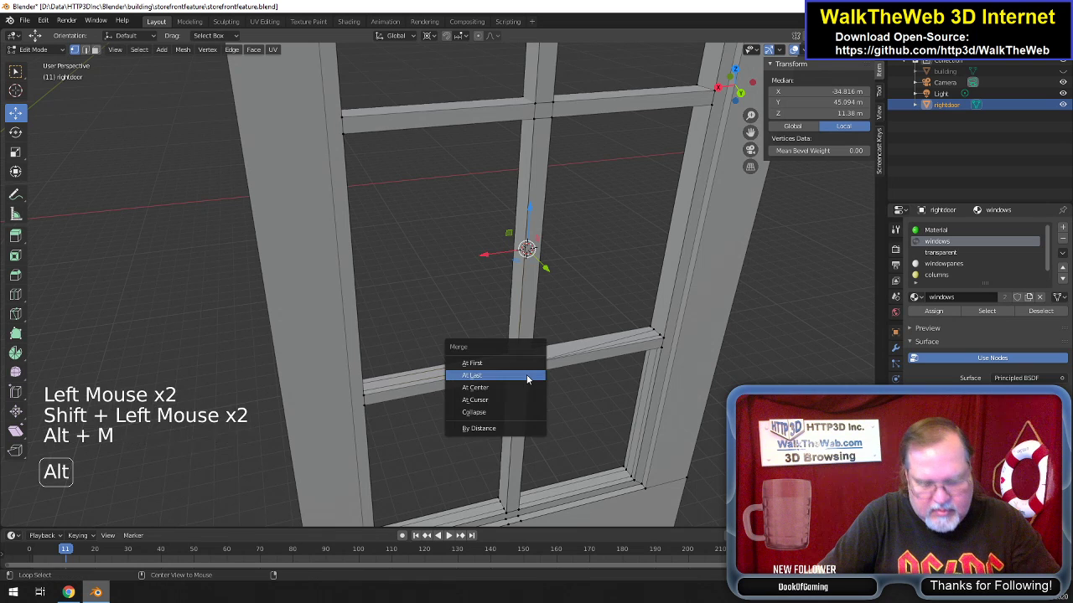
left_click(526, 376)
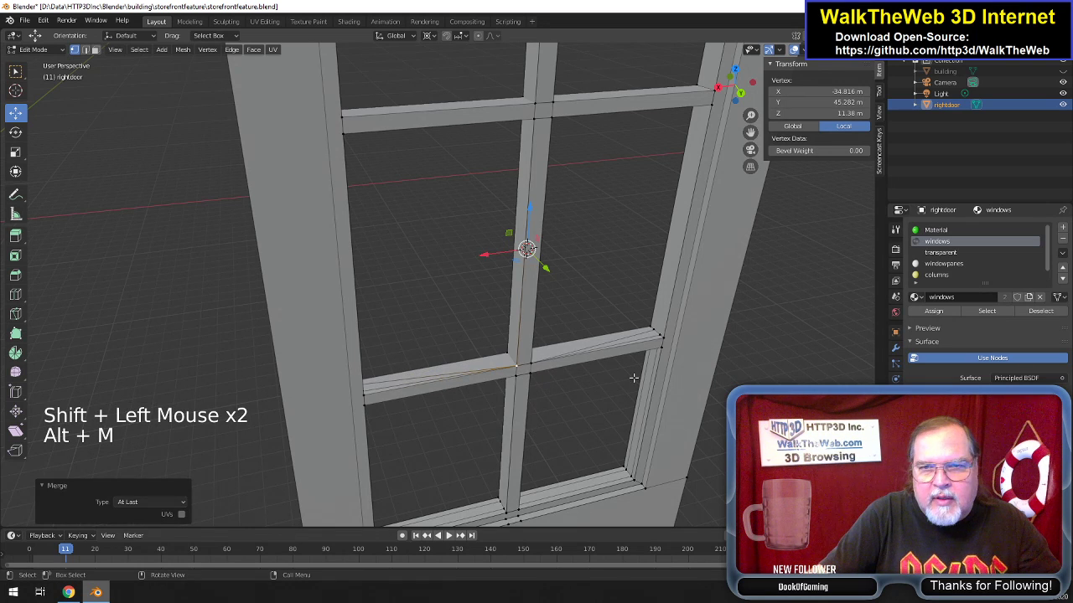
Merge the inner-frame vertices at X -38.796 m on top of the Z 11.38 m crossbar into the Y 45.282 m corner using At Last.
left_click(662, 335, "shift")
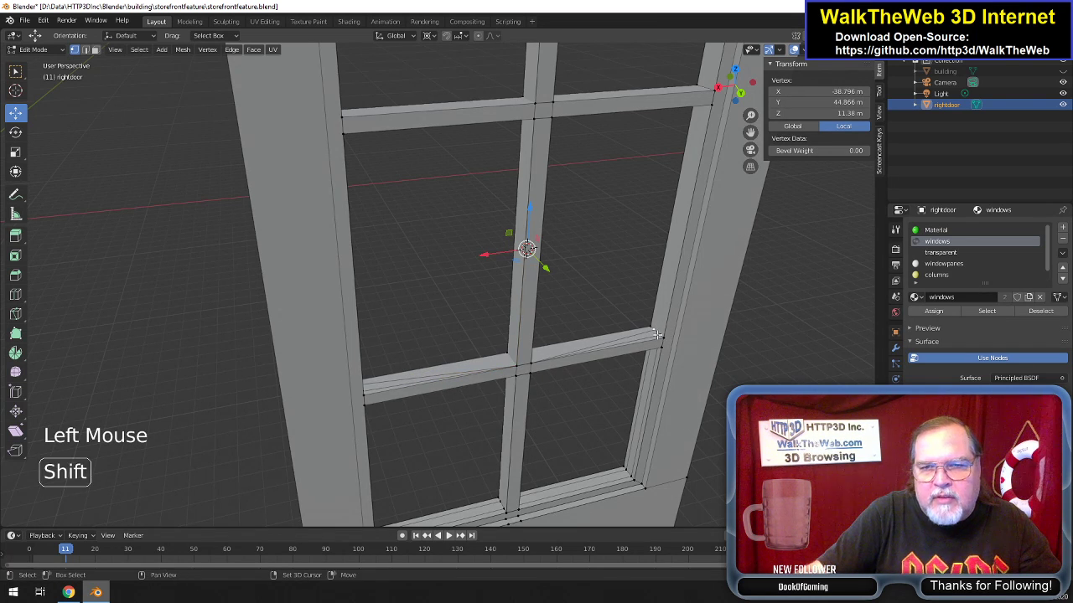
left_click(661, 335, "shift")
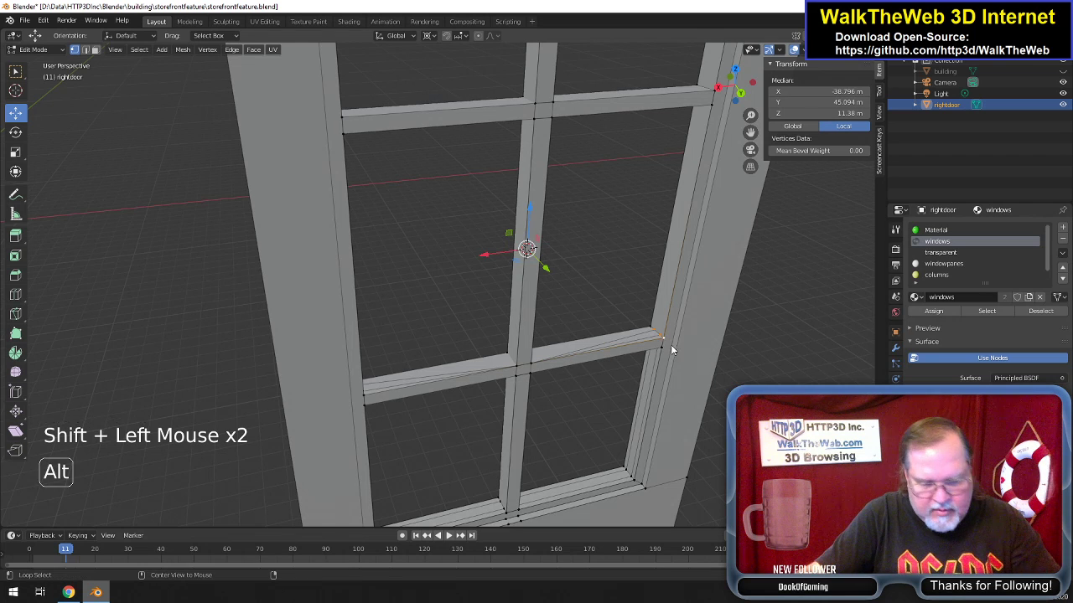
key("alt+m")
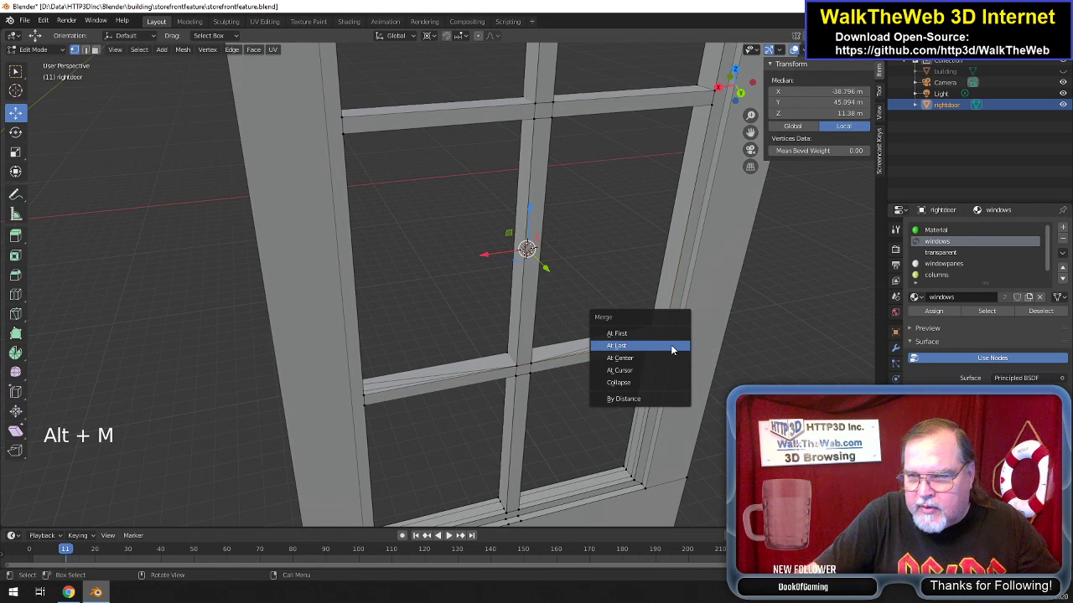
left_click(671, 348)
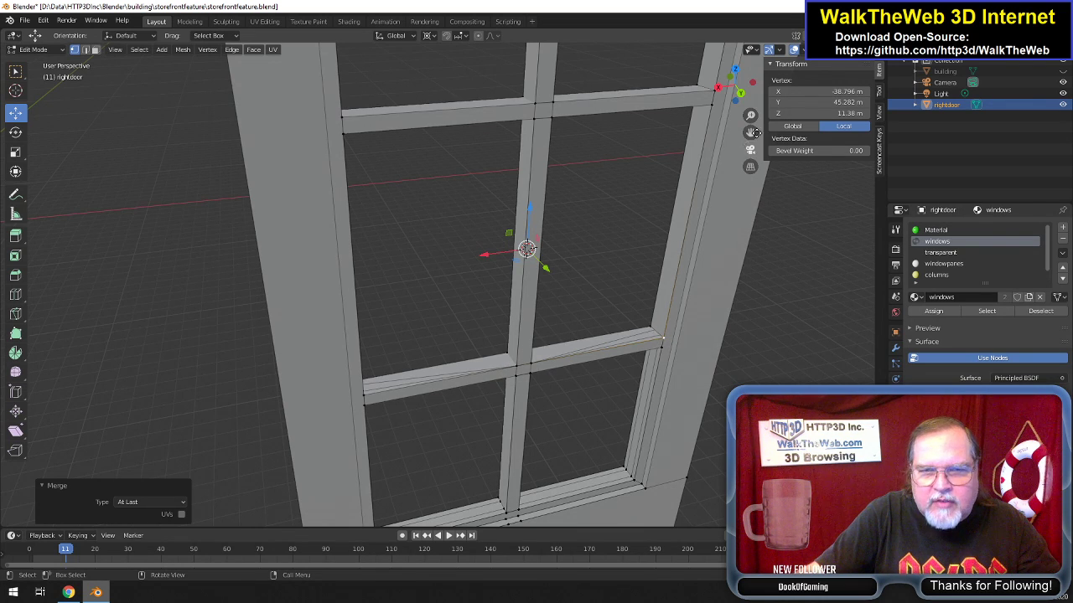
Merge the inner-frame vertices at X -31.204 m on top of the Z 11.38 m crossbar into the Y 45.282 m corner using At Last.
left_click_drag(733, 93, 678, 104)
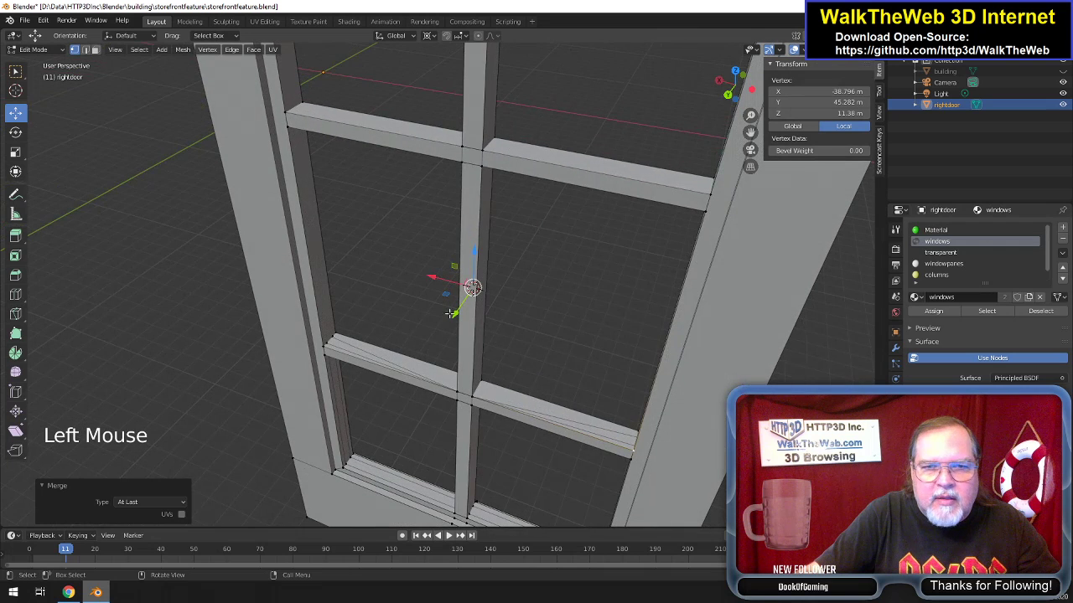
left_click(329, 344)
left_click(325, 347, "shift")
left_click(325, 347, "shift")
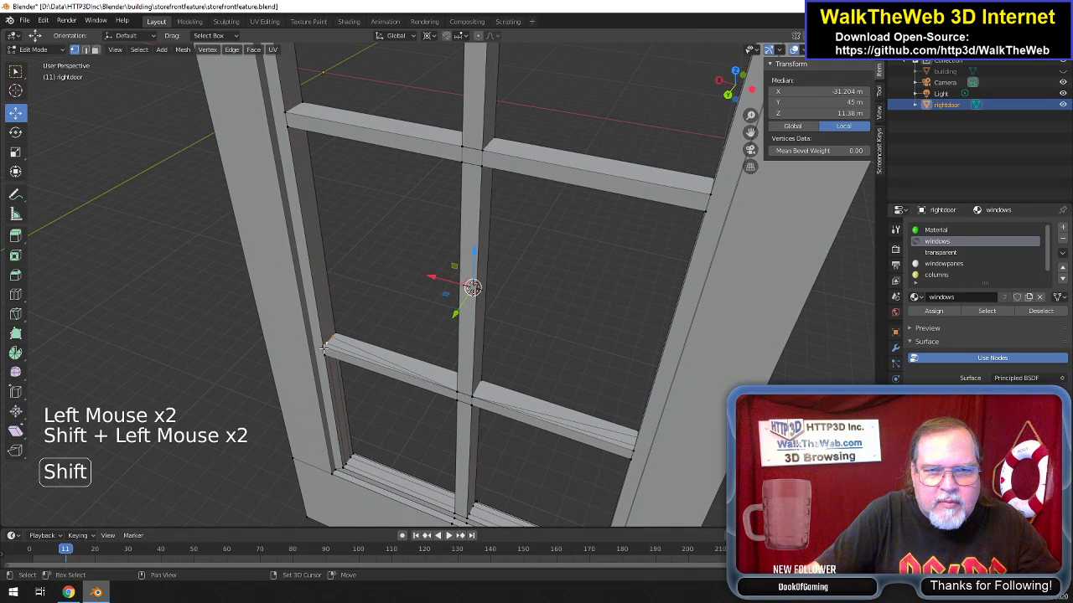
key("alt+m")
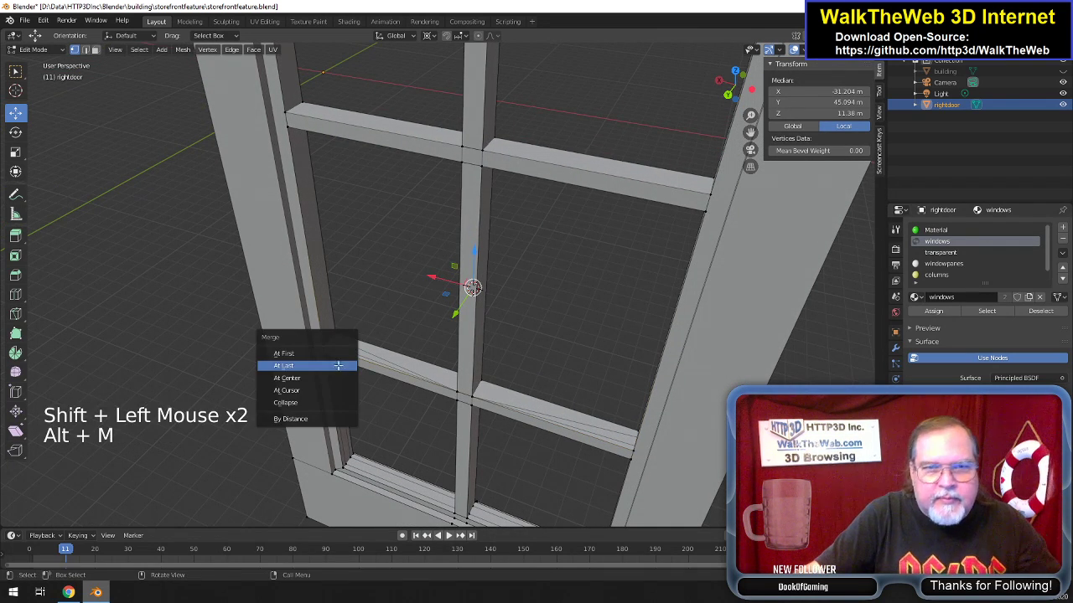
left_click(340, 371)
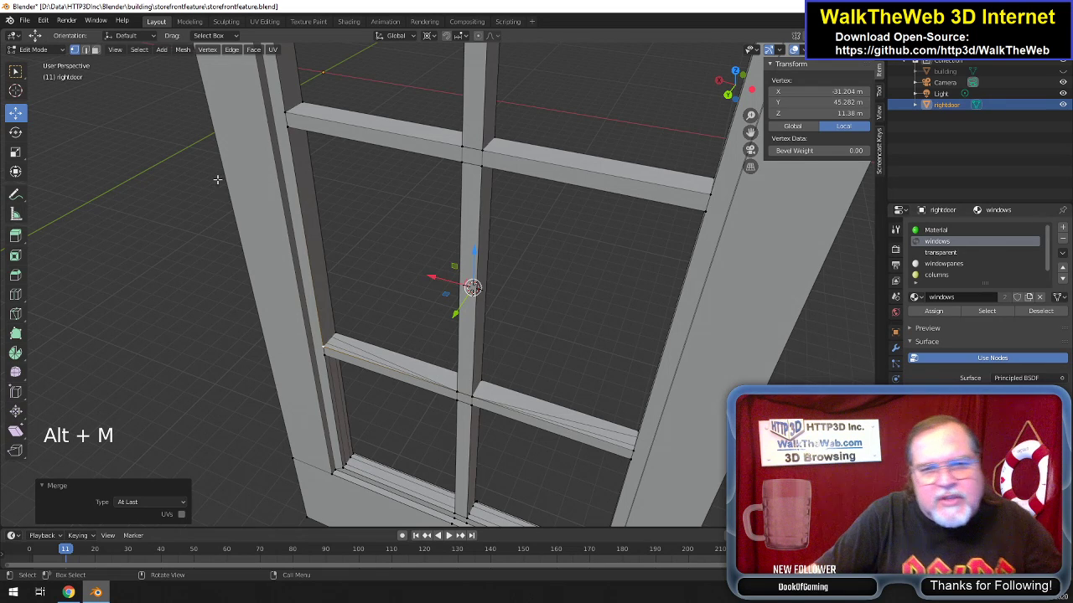
Delete the four extra edges on top of the Z 11.38 m crossbar, two on each side of the centre bar, using Only Edges & Faces.
left_click(353, 312)
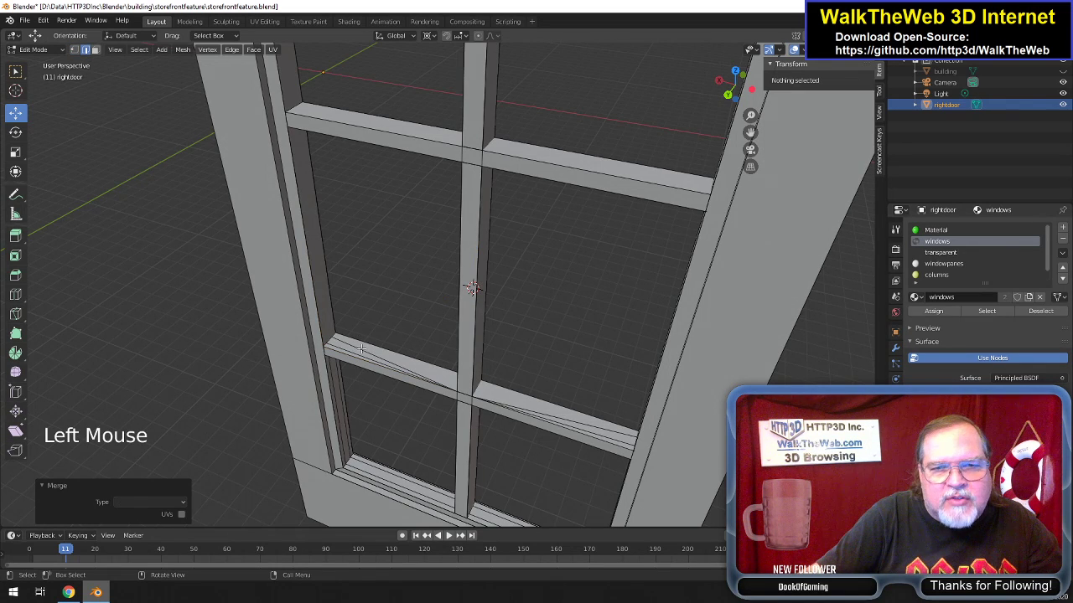
double_click(360, 347)
left_click(394, 362, "shift")
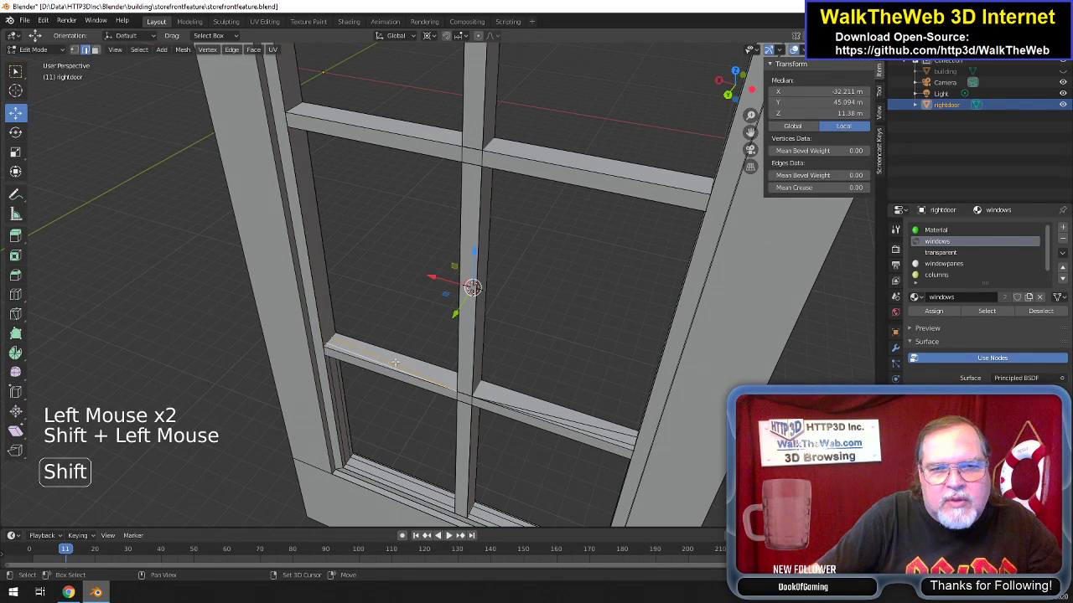
left_click(593, 426, "shift")
left_click(602, 437, "shift")
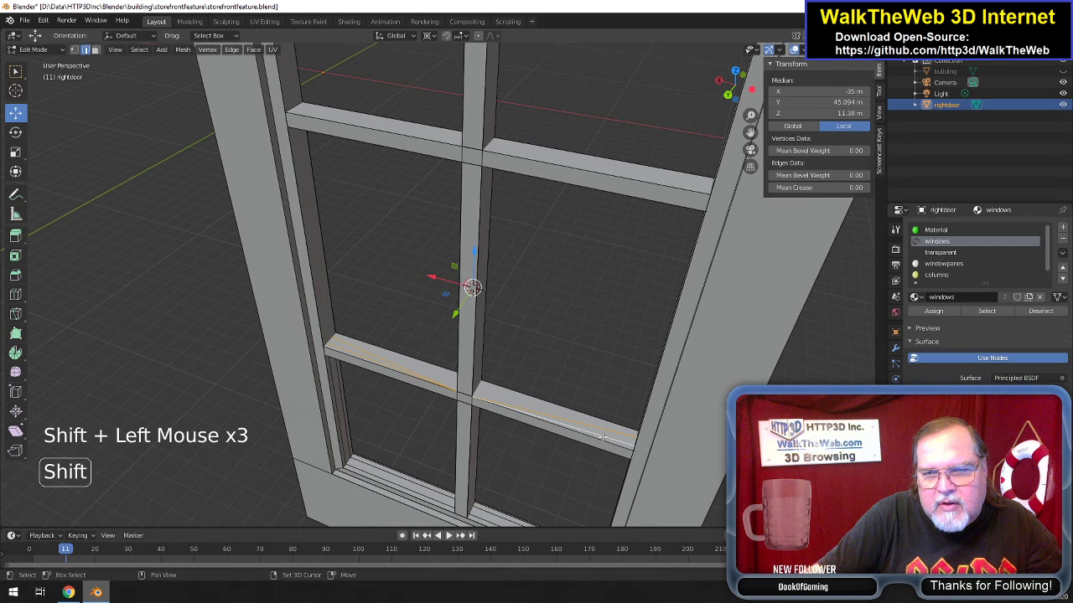
key("Delete")
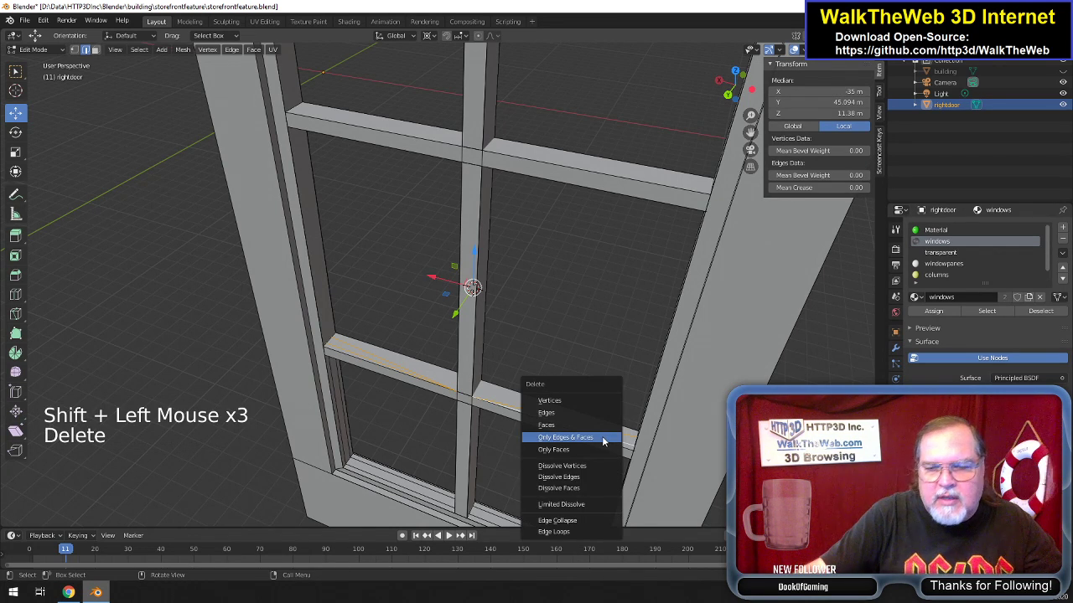
left_click(602, 436)
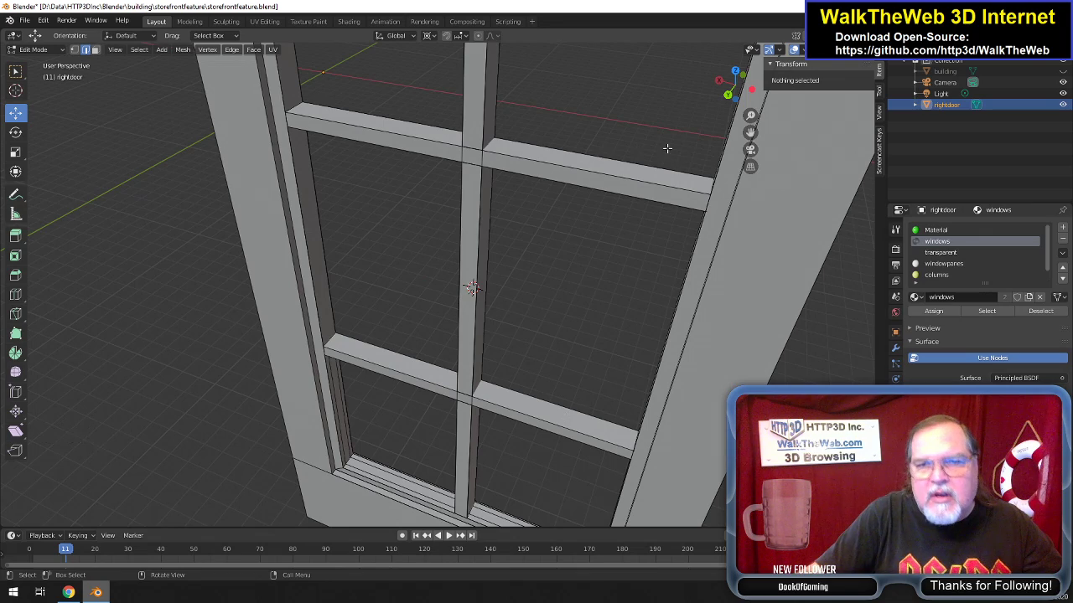
Select the inner-frame vertices at X -31.204 m, Z 11.091 m on the underside of the lower crossbar for merging.
left_click_drag(744, 96, 725, 83)
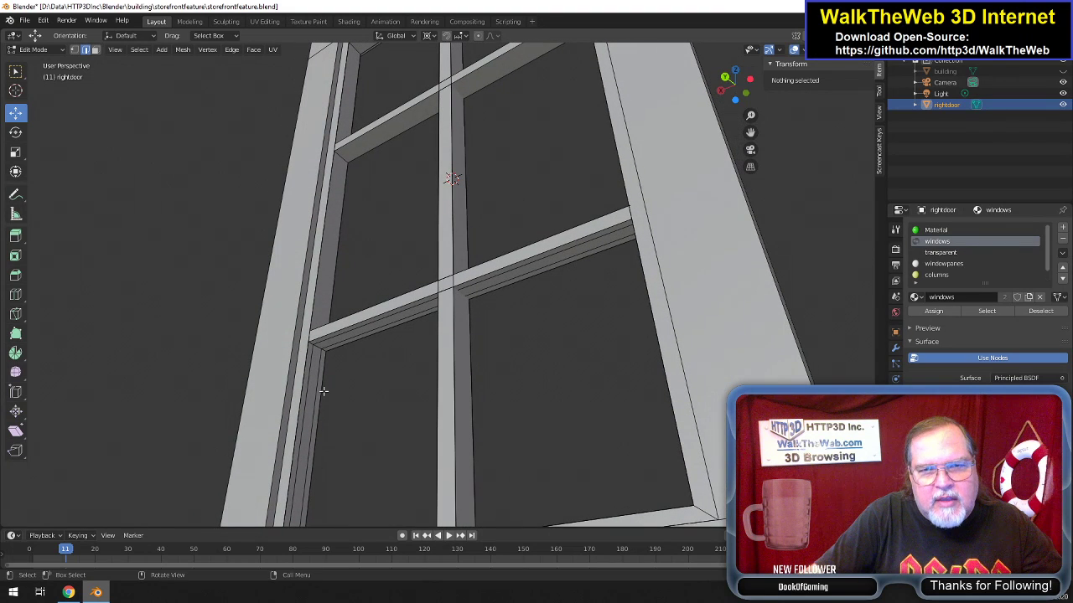
left_click(74, 50)
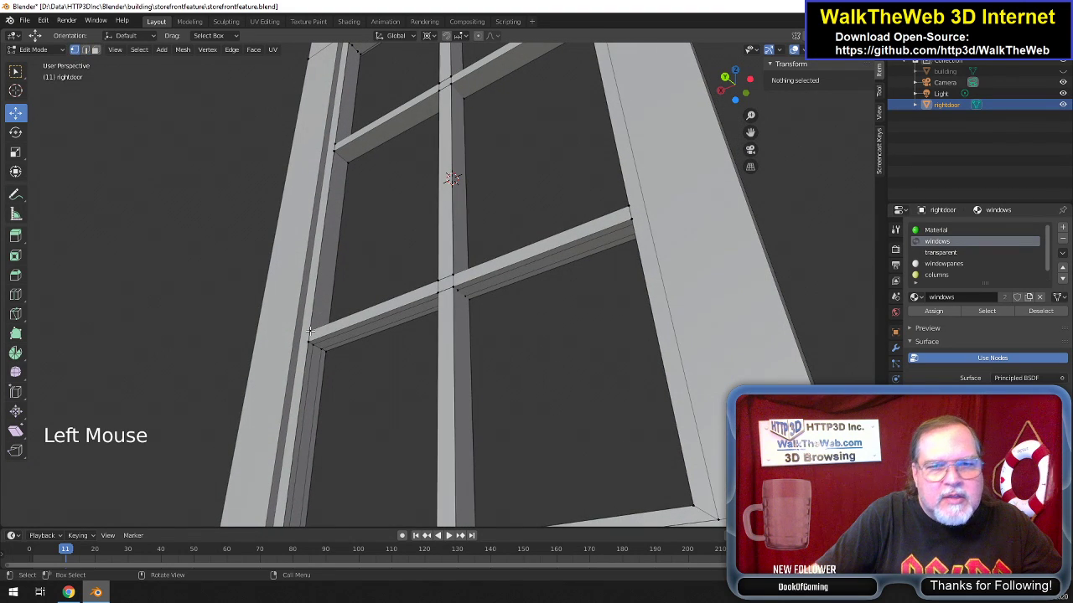
double_click(319, 350)
left_click(319, 356, "shift")
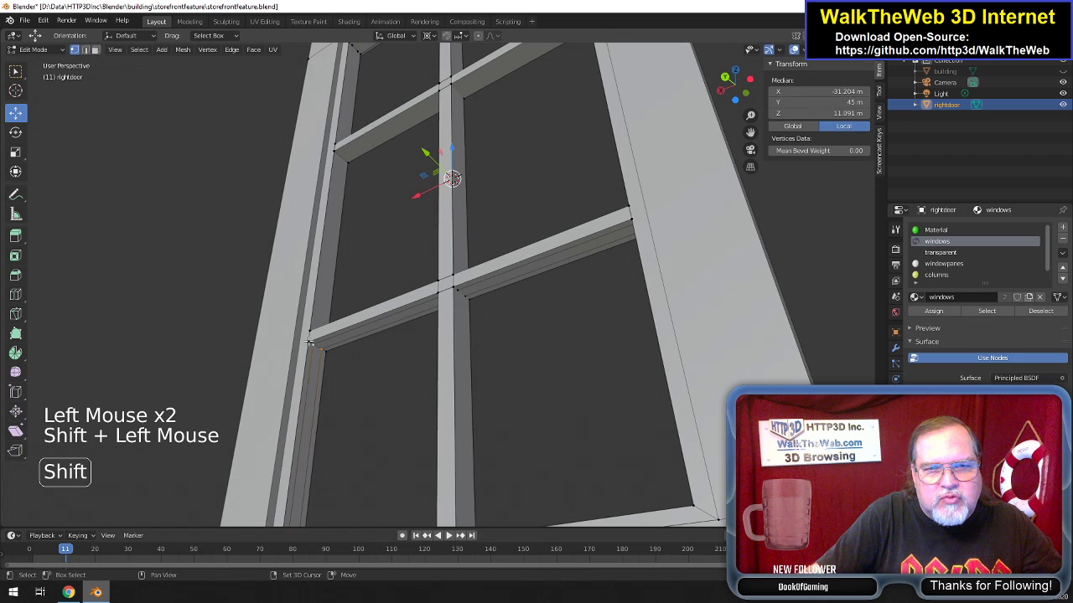
Merge the stray vertices at the left end of the lower crossbar using At Last.
left_click(321, 362, "shift")
key("alt+m")
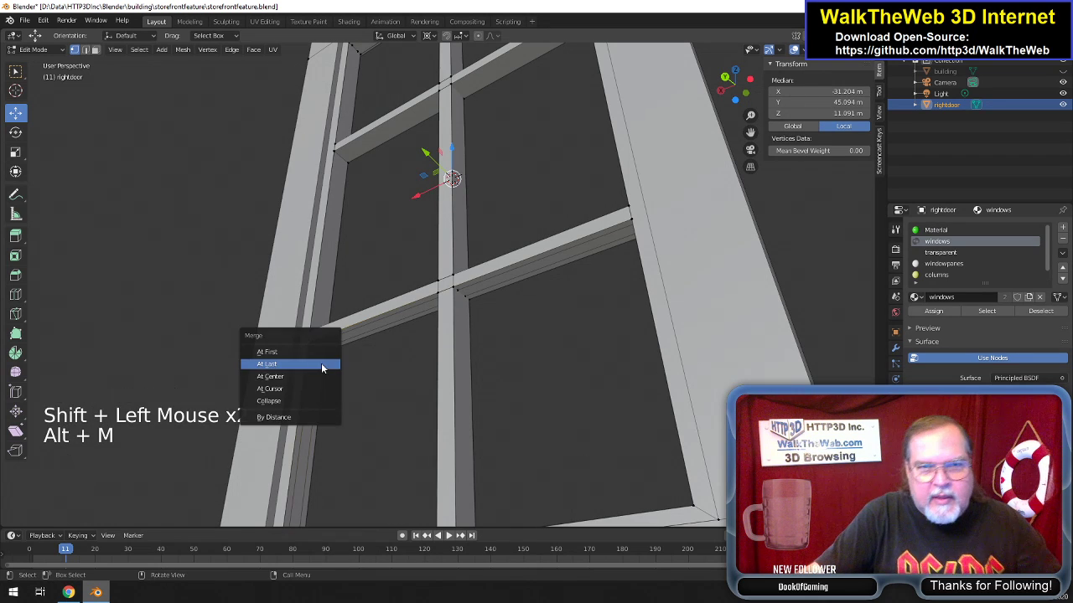
left_click(322, 363)
Merge the stray vertices under the crossing of the lower crossbar and the centre mullion using At Last.
left_click(459, 291)
left_click(458, 289, "shift")
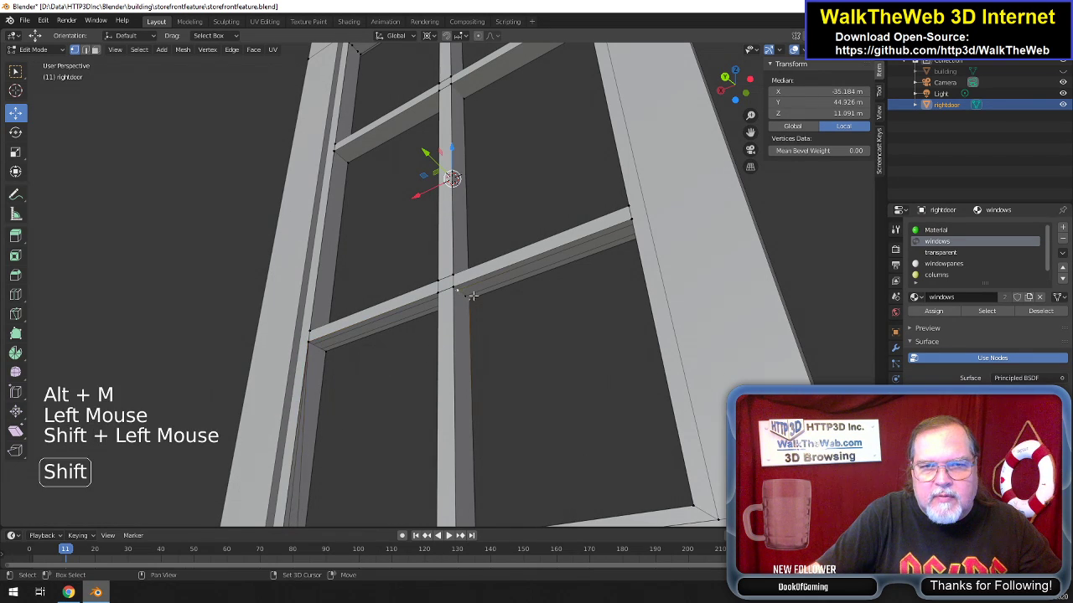
left_click(462, 288)
left_click(457, 287, "shift")
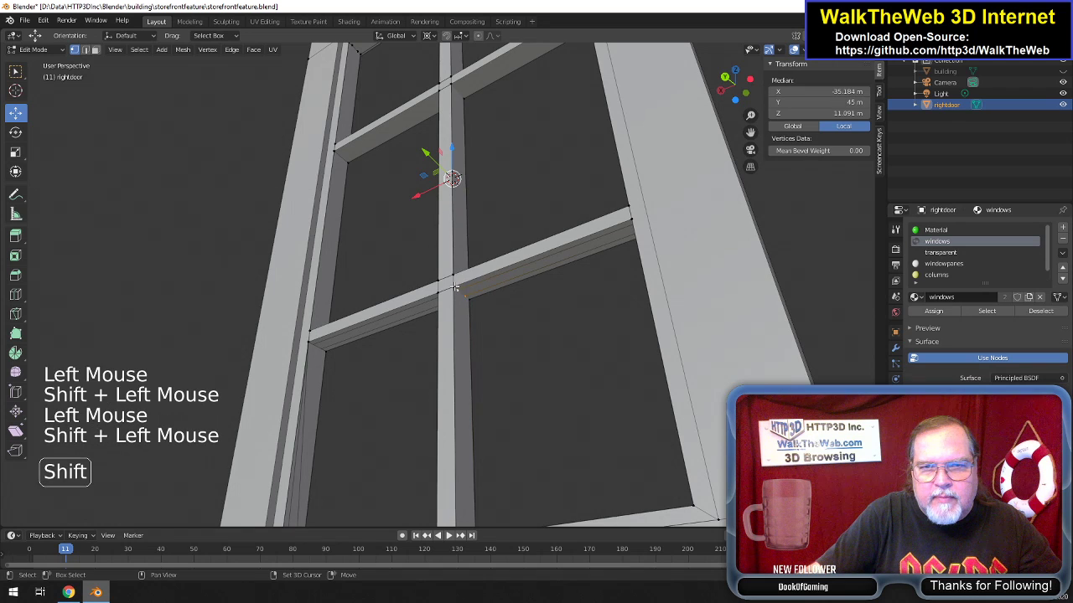
left_click(460, 293, "shift")
key("alt+m")
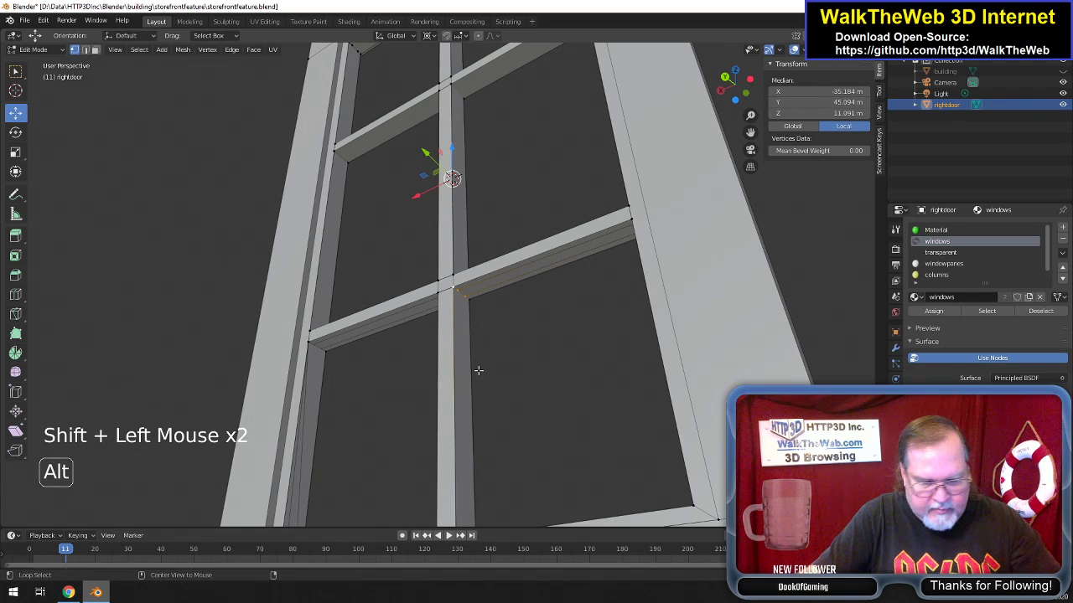
left_click(478, 388)
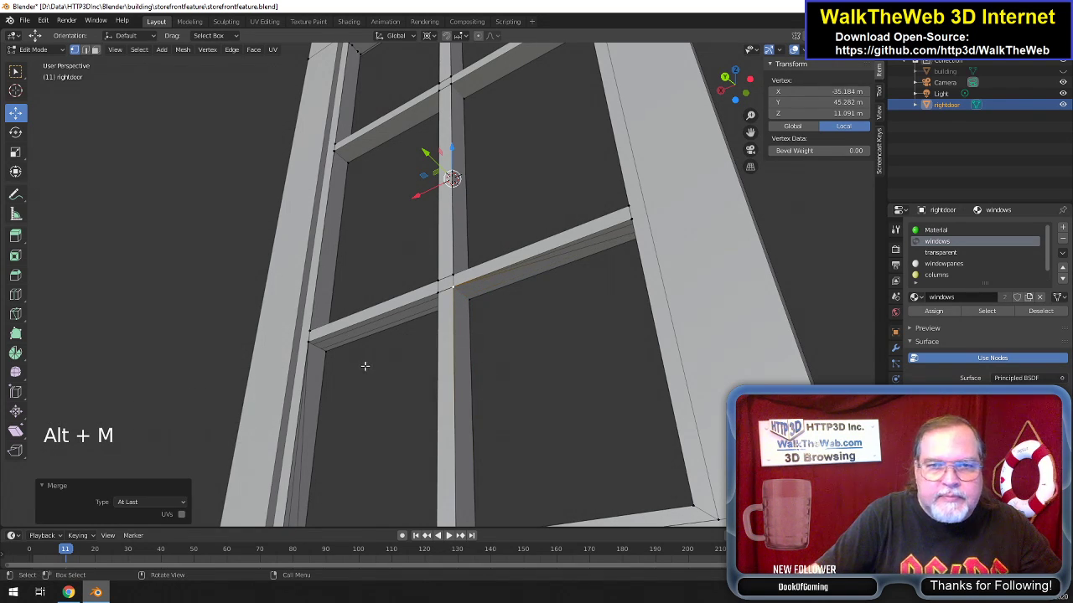
Delete the two leftover edges on the left window frame below the lower crossbar with Only Edges & Faces.
left_click(86, 50)
left_click(298, 501)
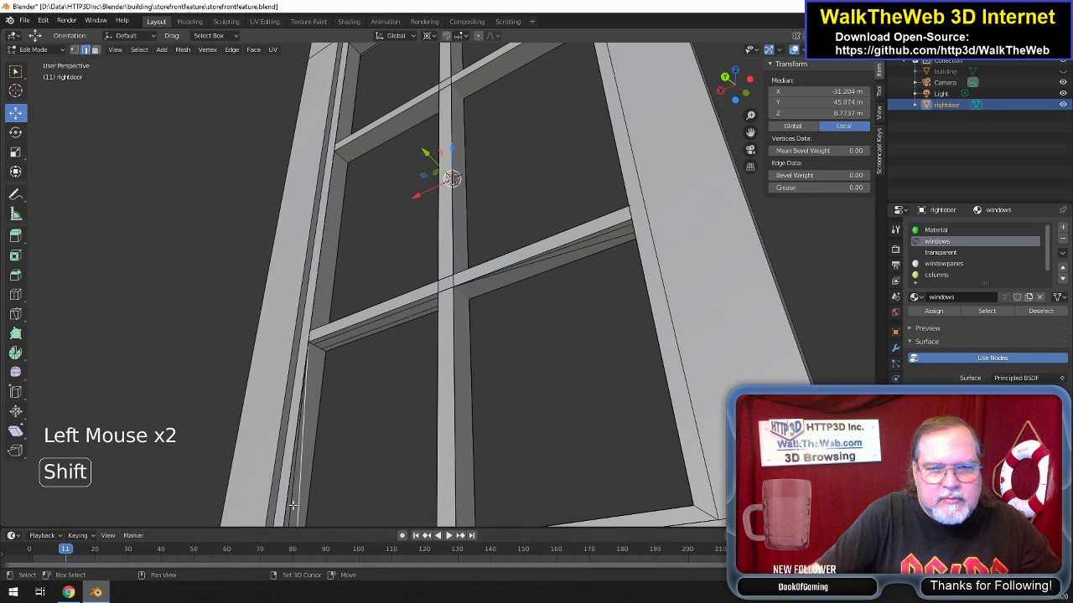
left_click(294, 504, "shift")
key("Delete")
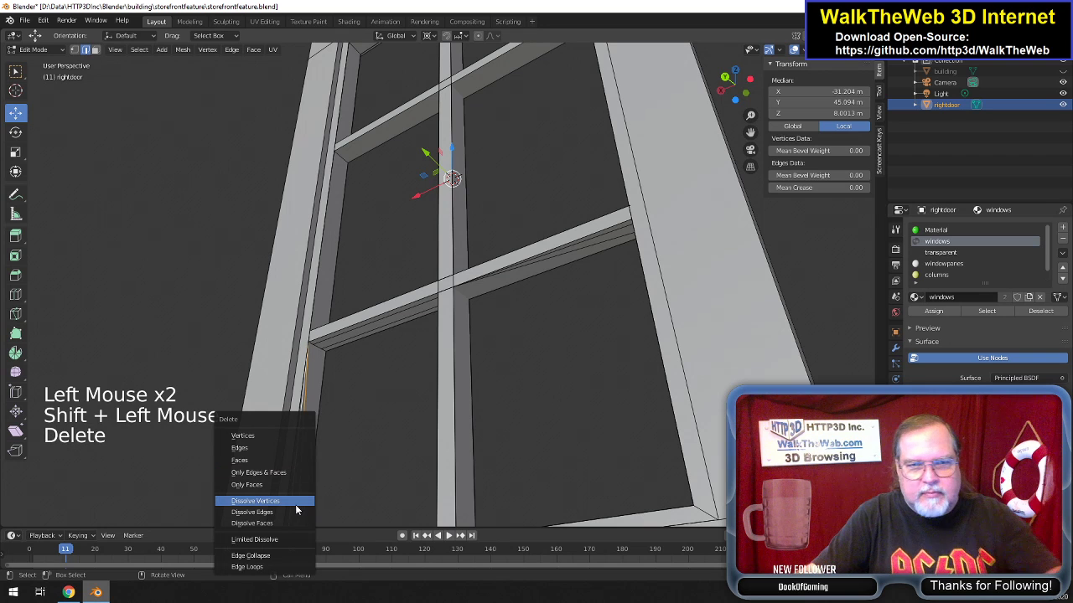
left_click(294, 475)
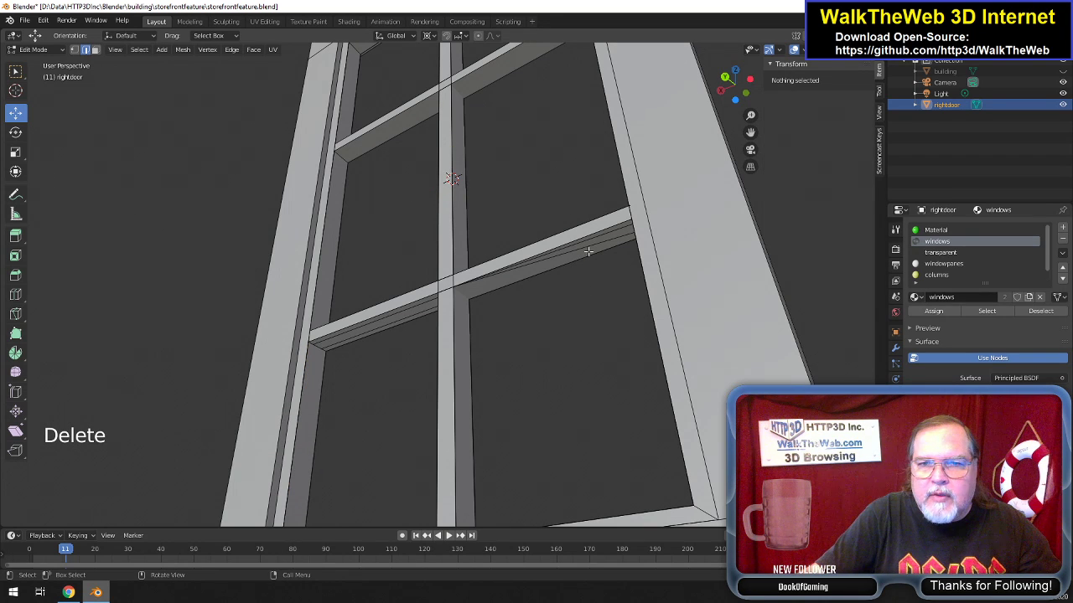
Delete the two leftover edges on the underside of the lower crossbar's right half with Only Edges & Faces.
left_click(588, 251)
left_click(598, 249, "shift")
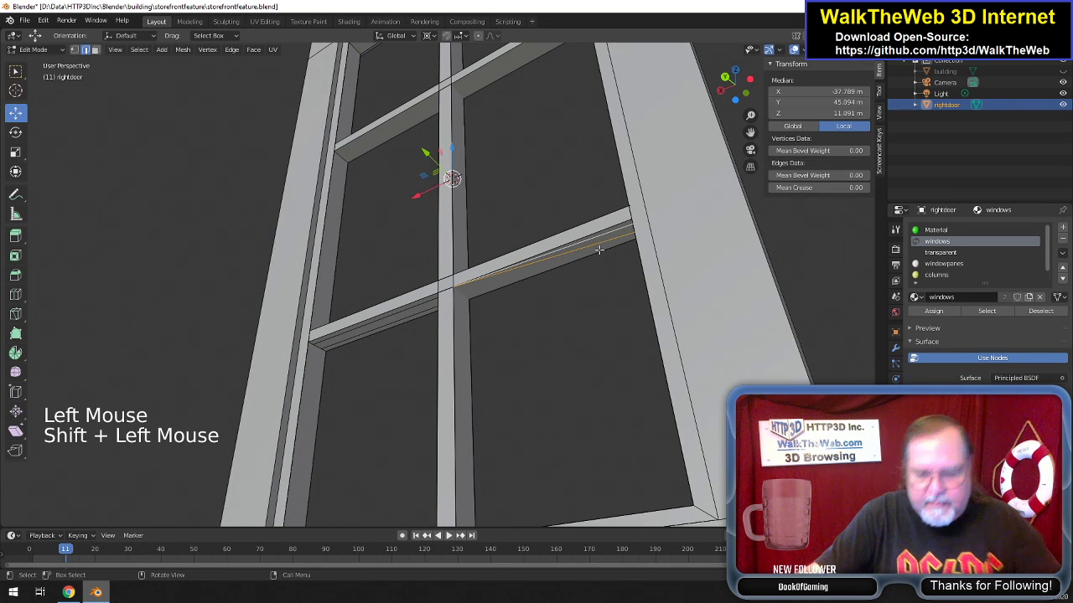
key("Delete")
left_click(600, 251)
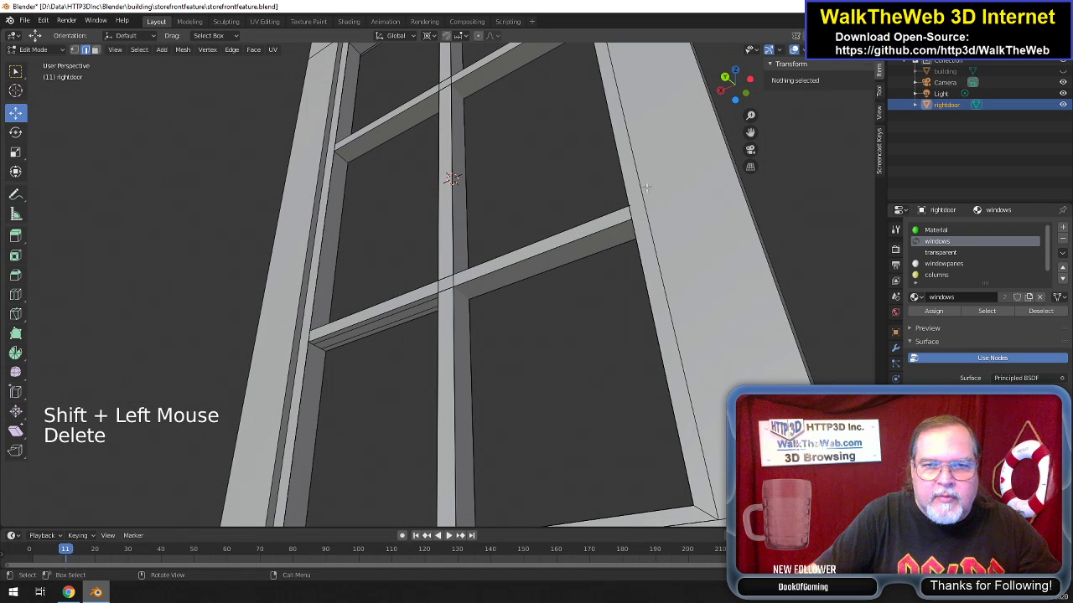
From the opposite side, merge the stray vertices where the lower crossbar meets the centre mullion using At Last.
left_click_drag(730, 84, 324, 148)
key("1")
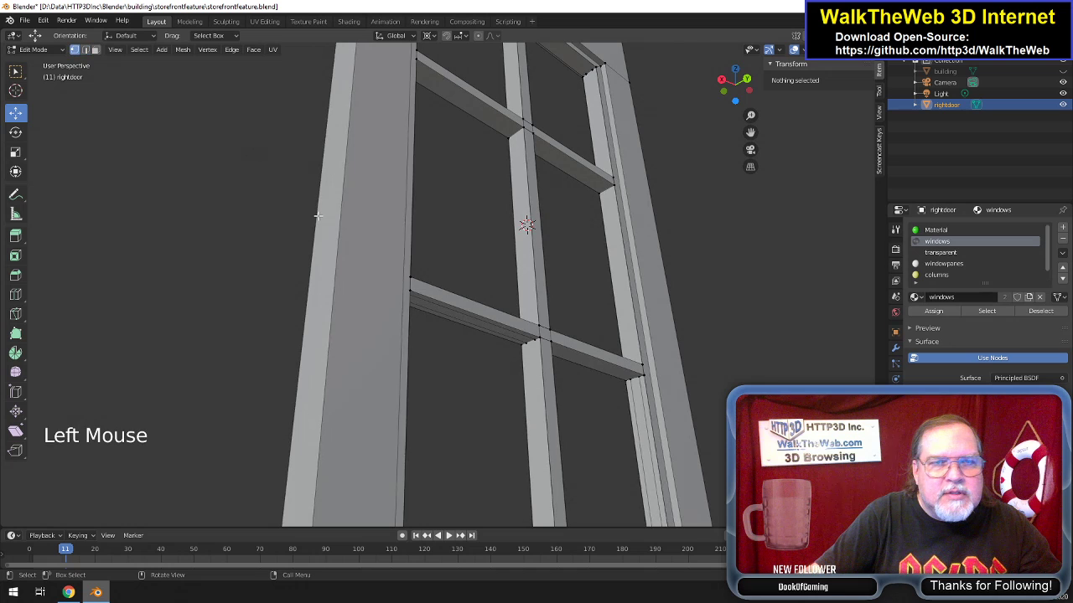
left_click(537, 340)
left_click(538, 342, "shift")
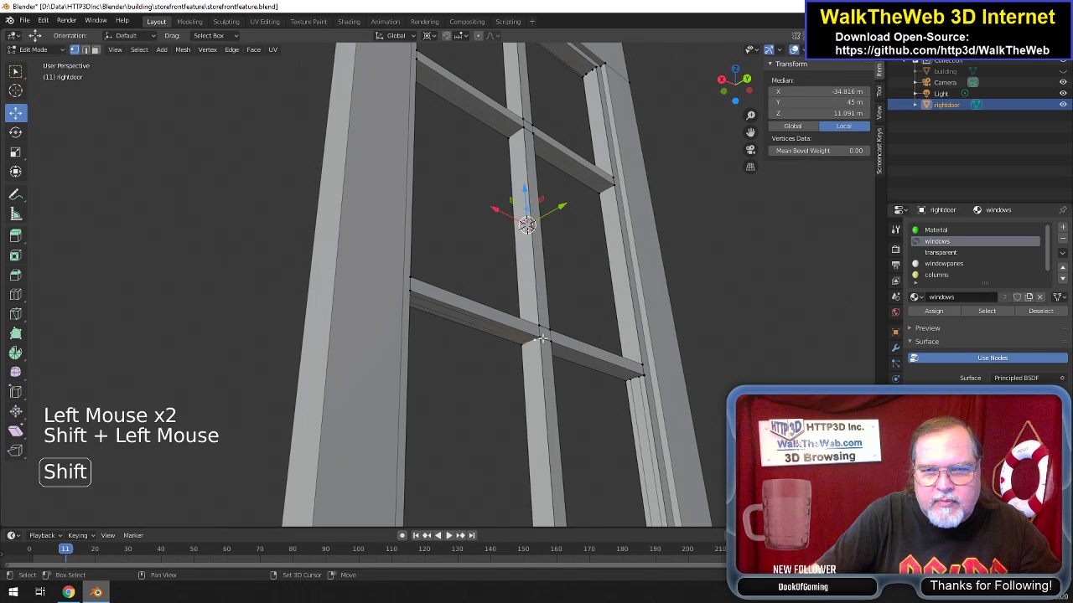
left_click(538, 342, "shift")
key("alt+m")
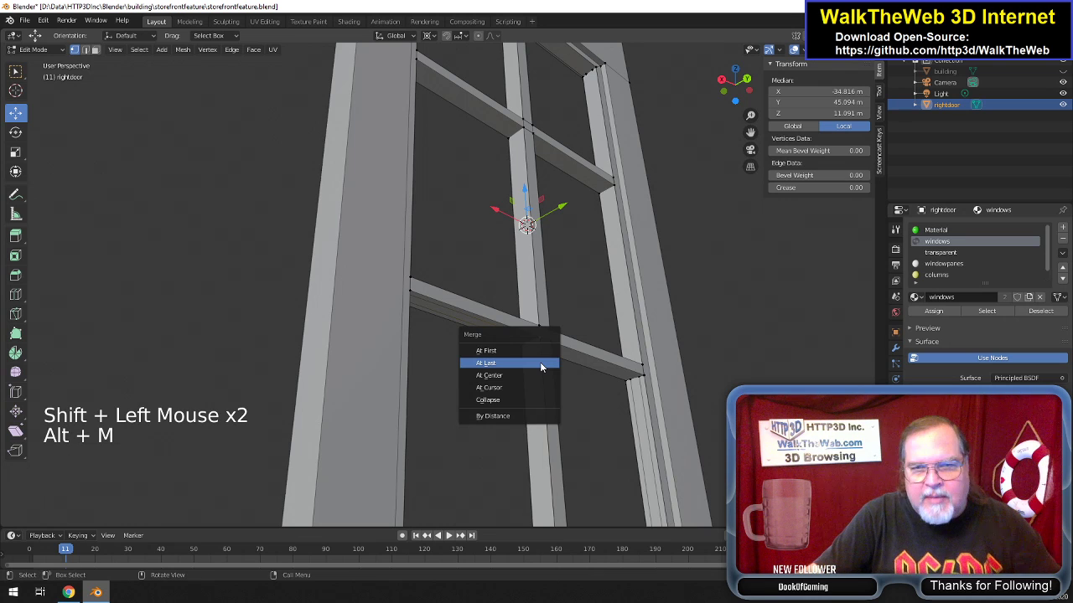
left_click(541, 366)
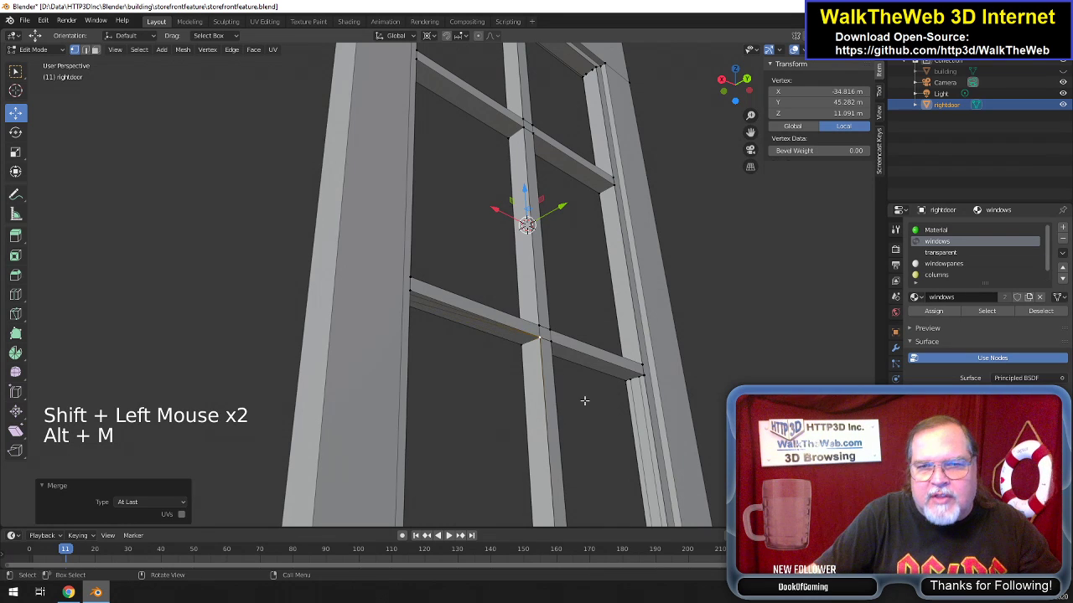
Merge the stray vertices at the lower crossbar's far right end using At Last.
left_click(641, 379)
left_click(642, 378, "shift")
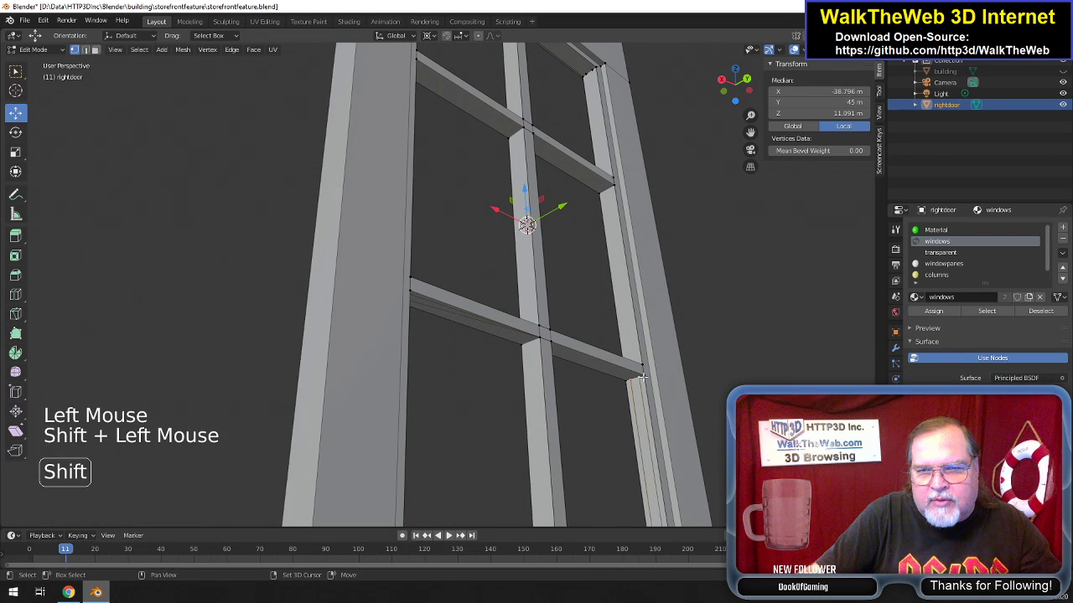
key("alt+m")
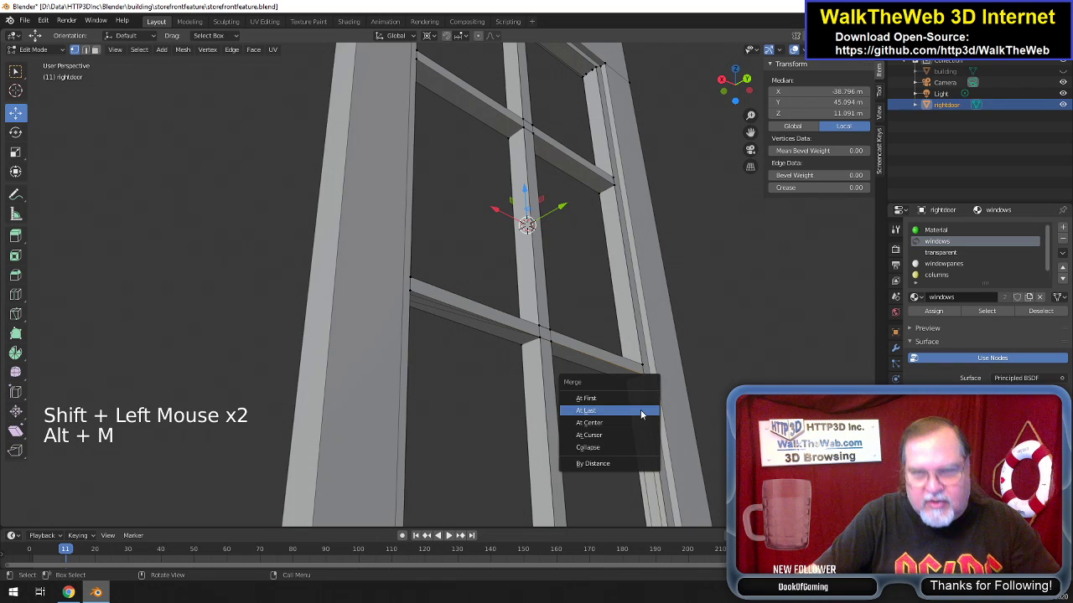
left_click(641, 409)
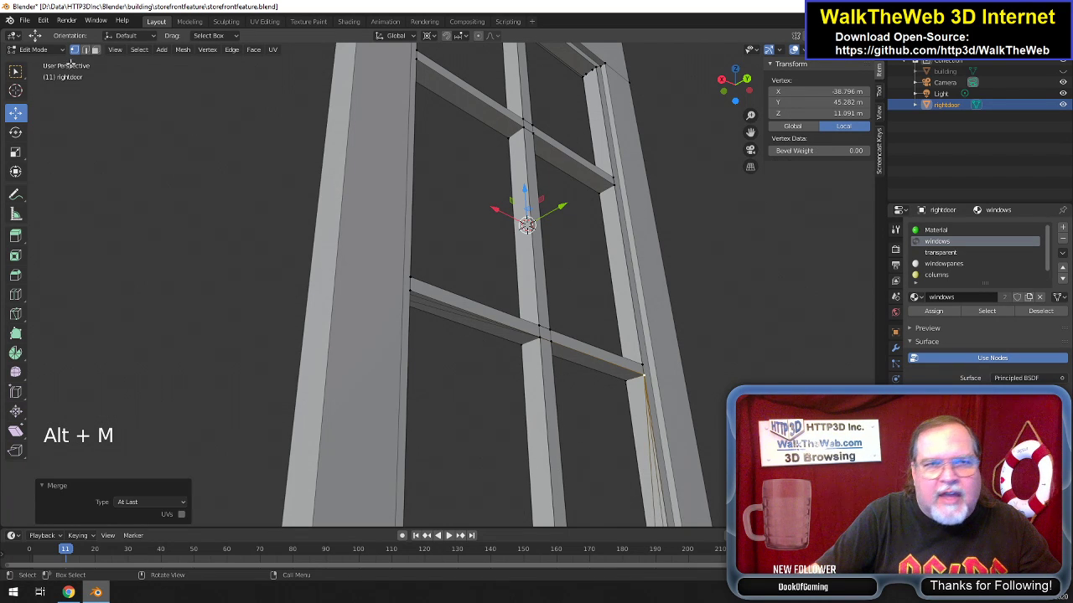
Delete the two leftover edges under the lower crossbar's left half with Only Edges & Faces.
left_click(85, 49)
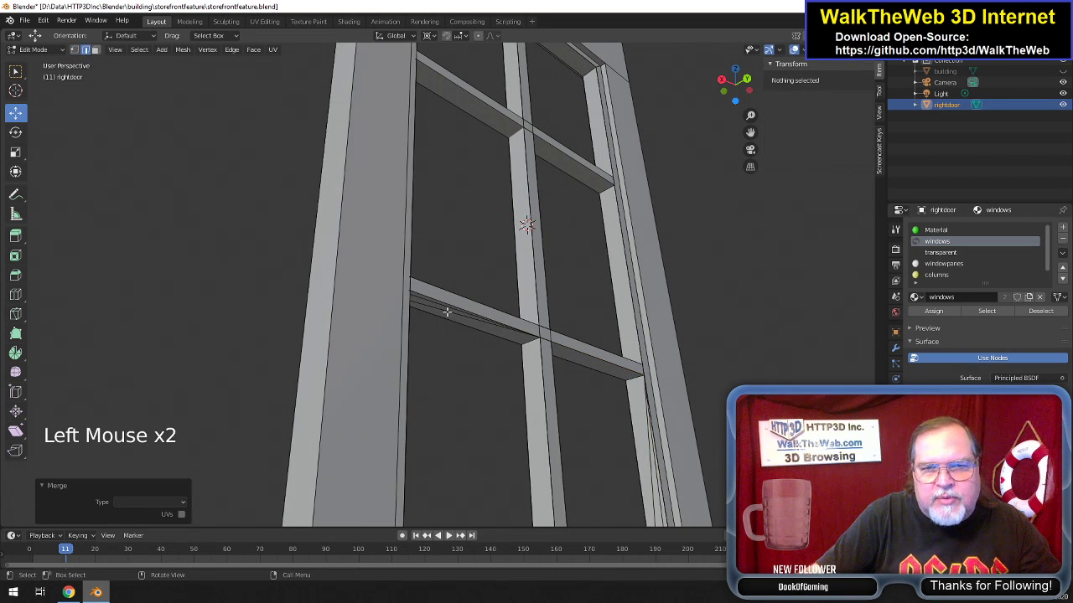
left_click(447, 315, "shift")
key("Delete")
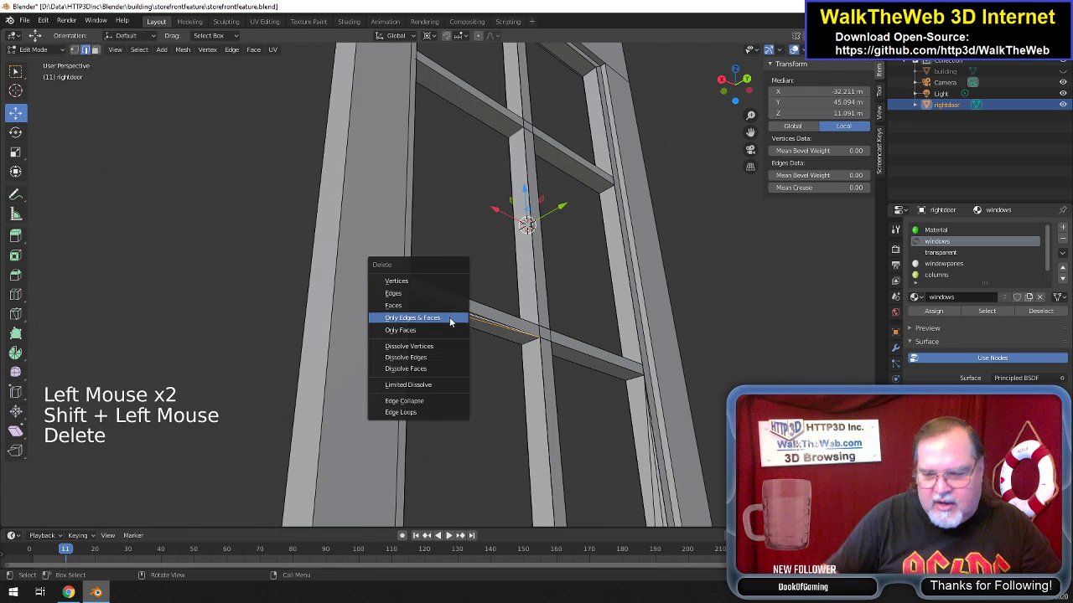
left_click(450, 318)
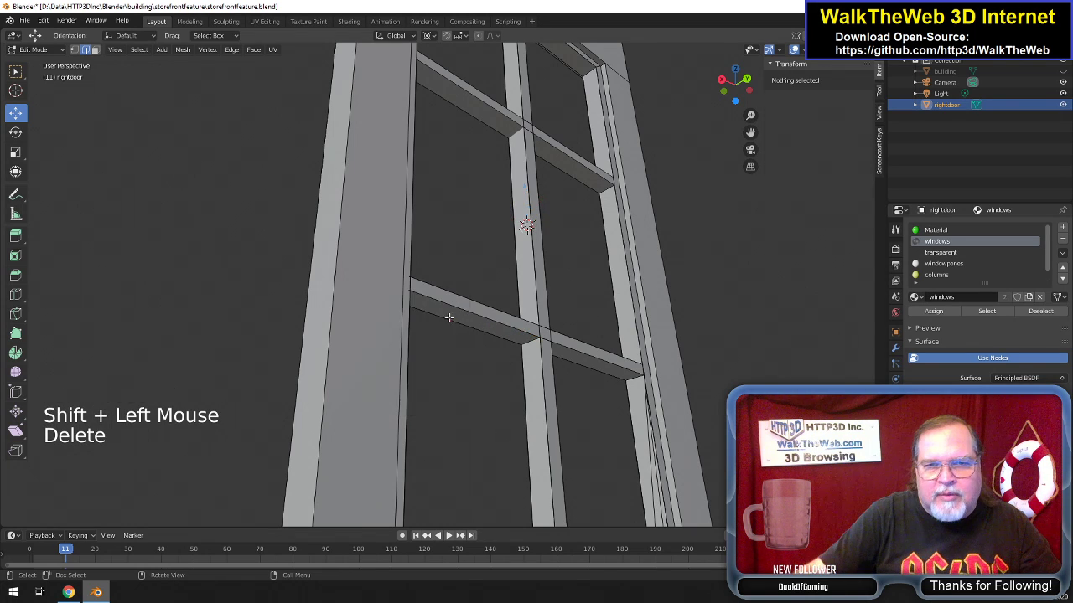
Delete the two leftover edges along the right window frame below the lower crossbar with Only Edges & Faces.
left_click(652, 466)
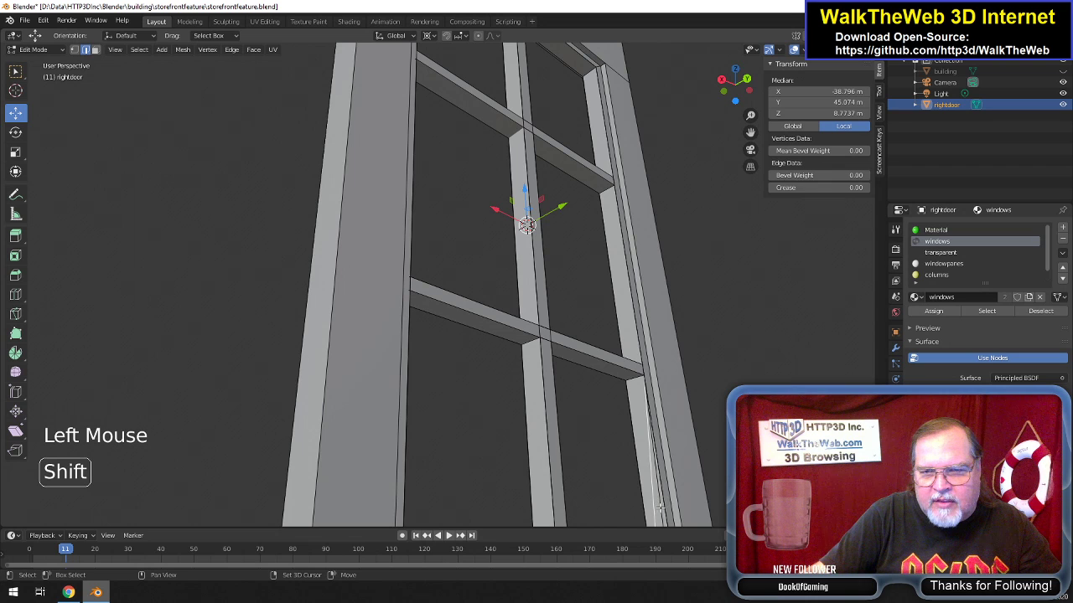
left_click(659, 507, "shift")
key("Delete")
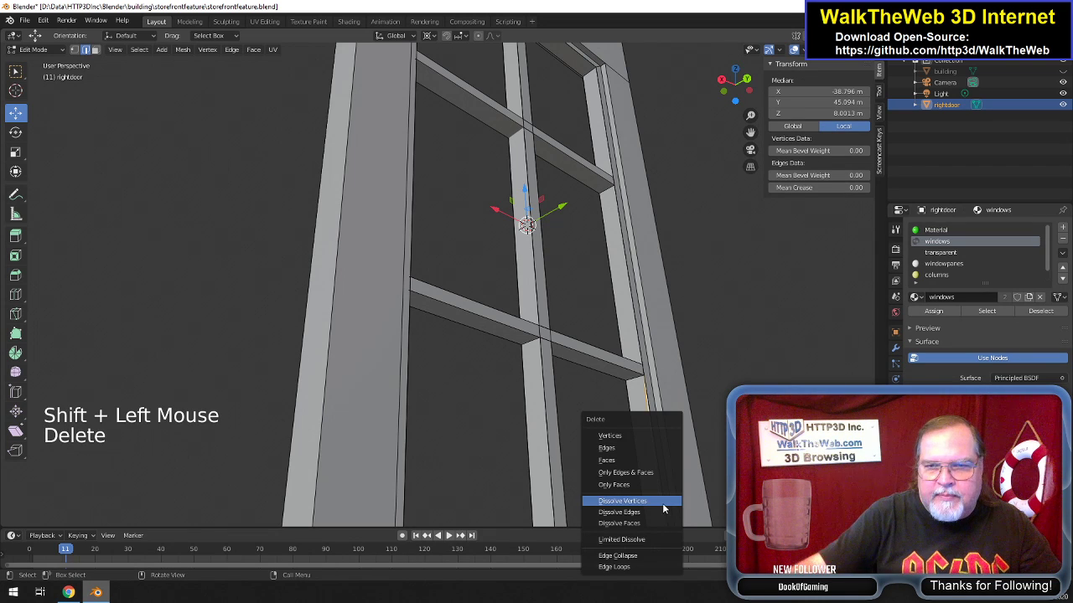
left_click(642, 473)
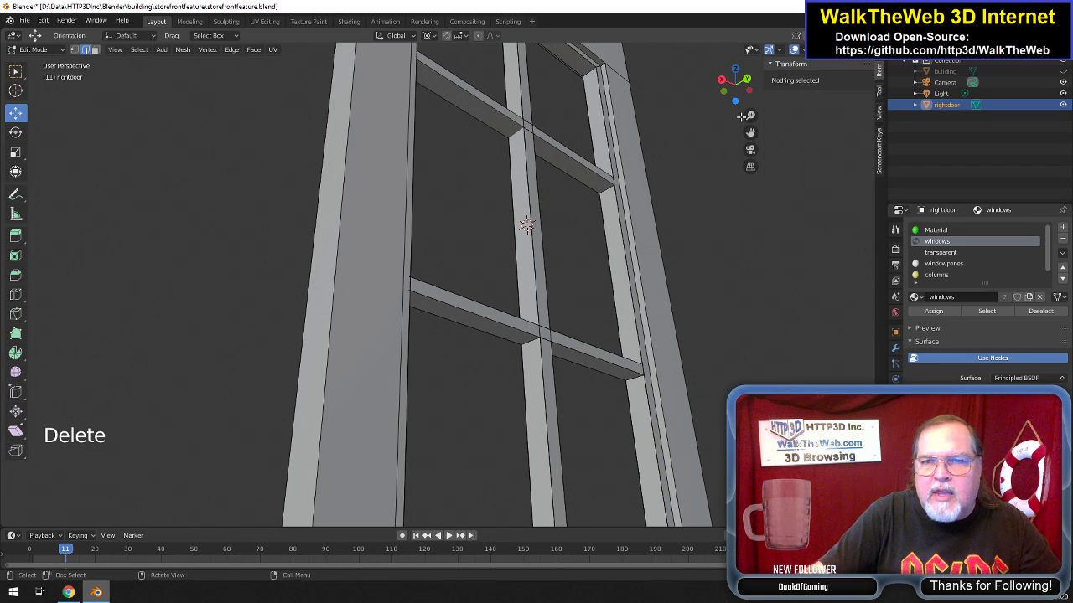
Merge the stray vertices at the left side of the centre mullion's base using At Last.
left_click_drag(745, 85, 748, 132)
left_click_drag(735, 92, 250, 167)
left_click(74, 51)
left_click(483, 414)
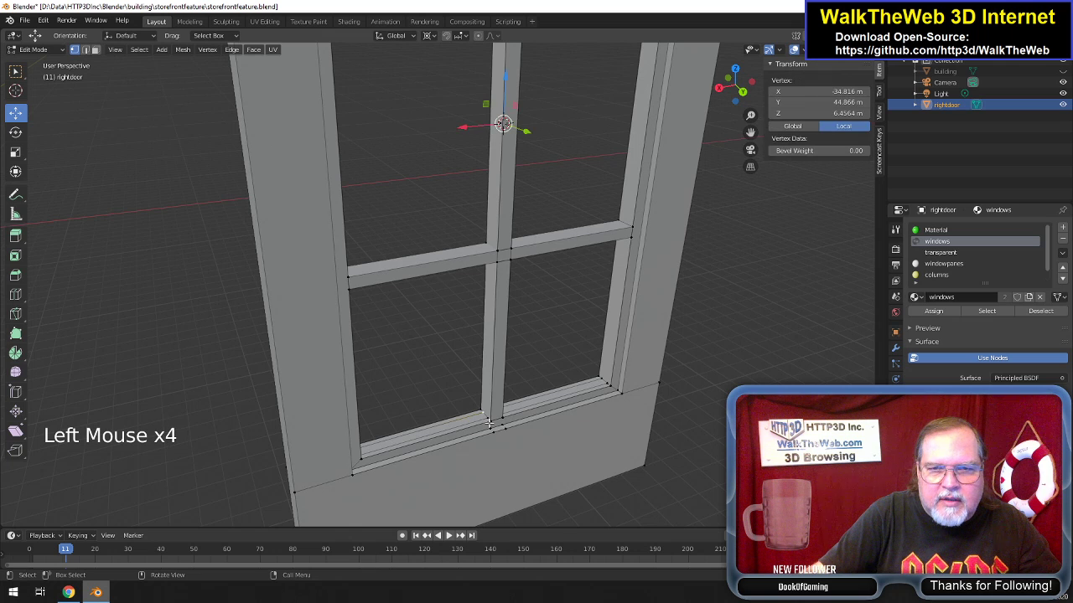
left_click(494, 422, "shift")
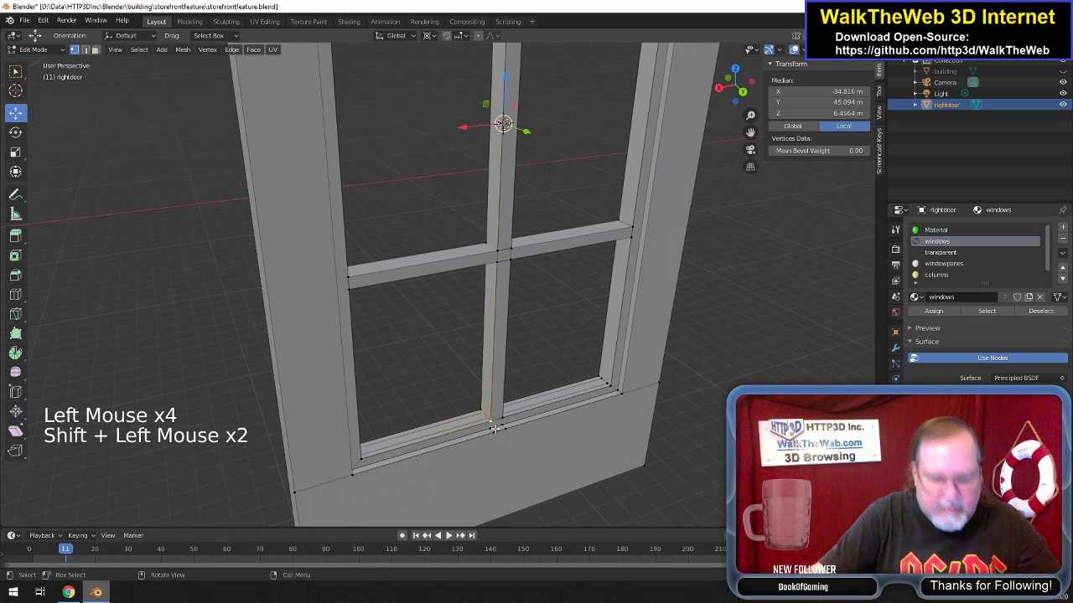
key("alt+m")
left_click(494, 429)
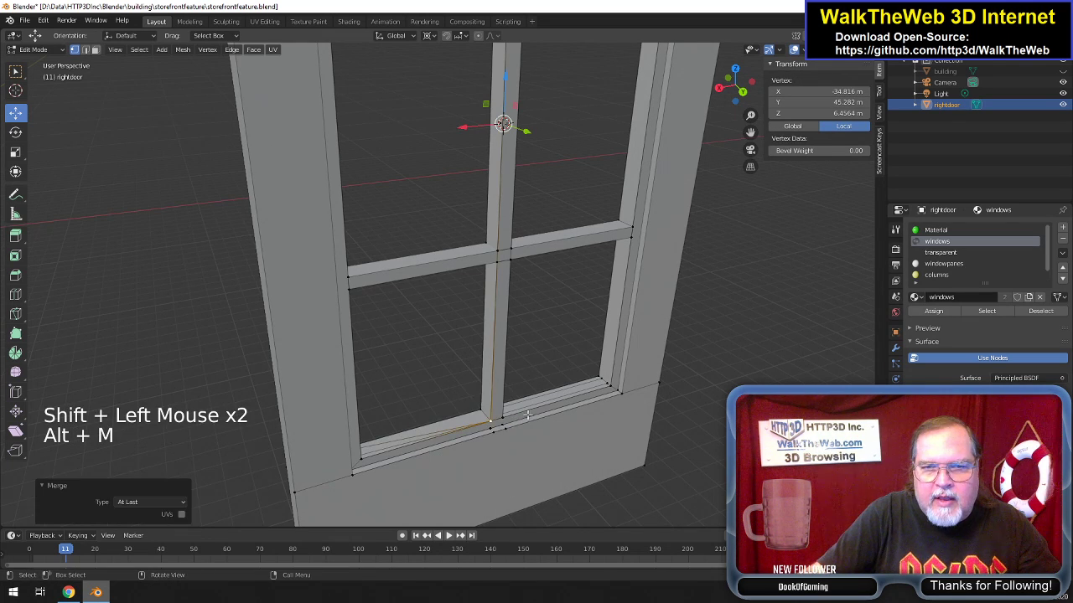
Merge the two inner sill vertices below the centre mullion into the inner bottom-right frame corner using At Last.
left_click(494, 426)
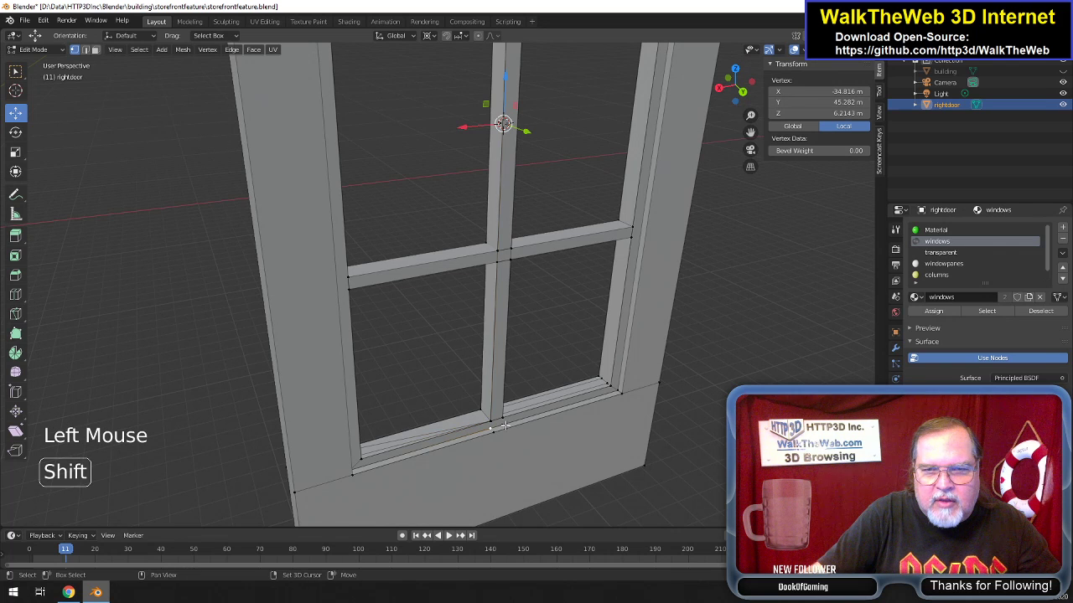
left_click(462, 442, "shift")
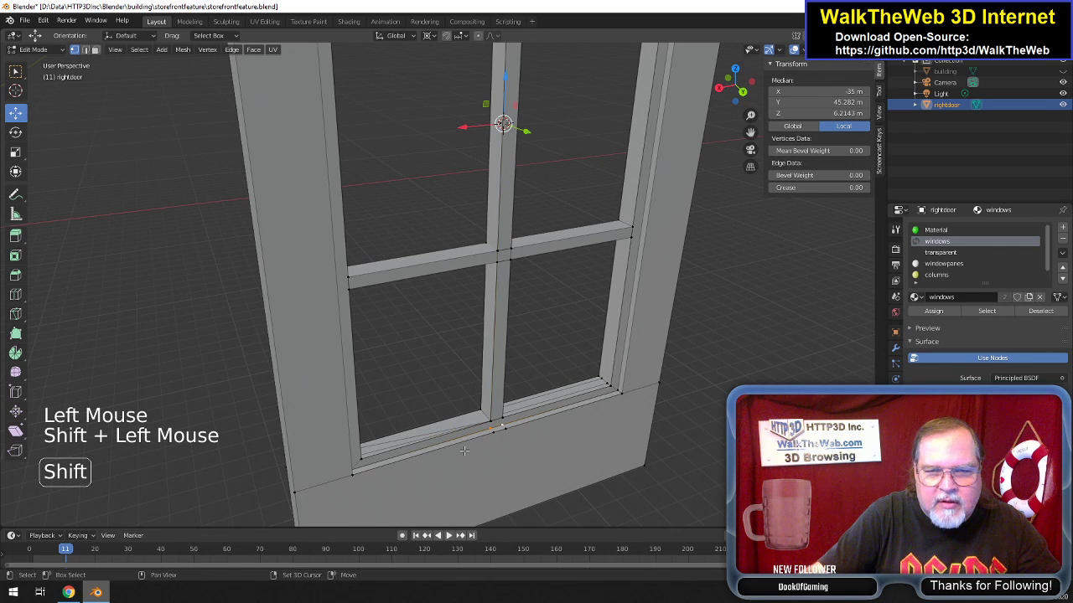
left_click(619, 392, "shift")
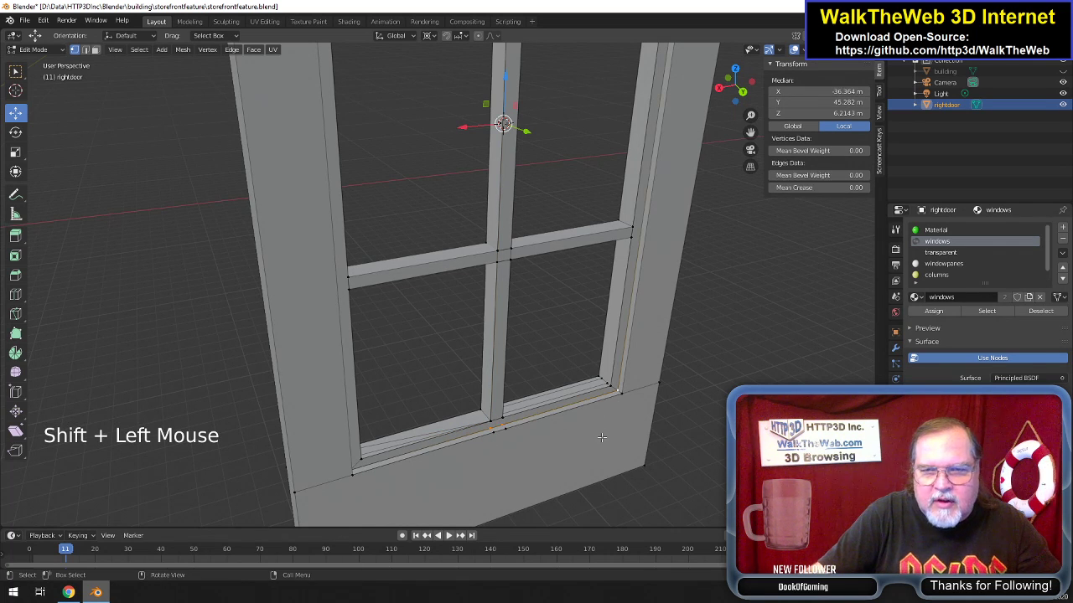
key("alt+m")
left_click(604, 441)
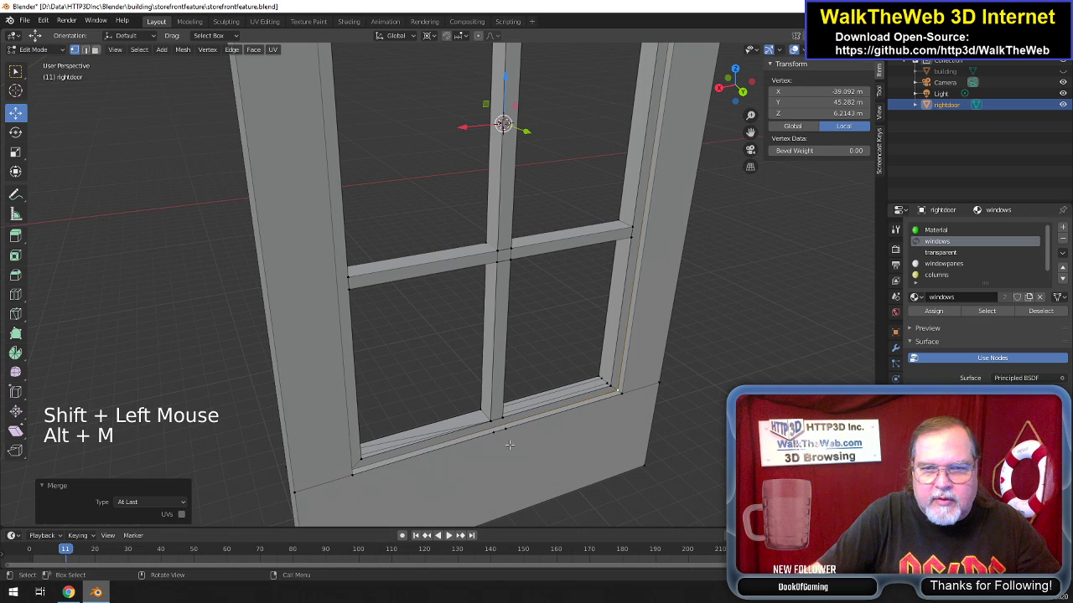
Merge the two outer sill vertices below the centre mullion into the outer bottom-right frame corner using At Last.
left_click(496, 437)
left_click(508, 434, "shift")
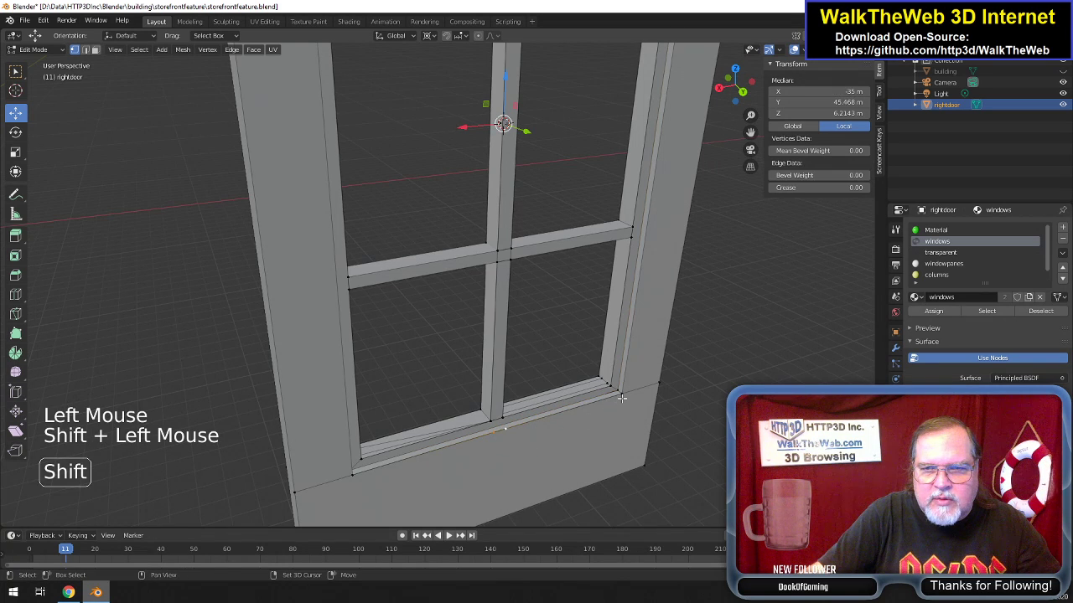
key("alt+m")
left_click(614, 430)
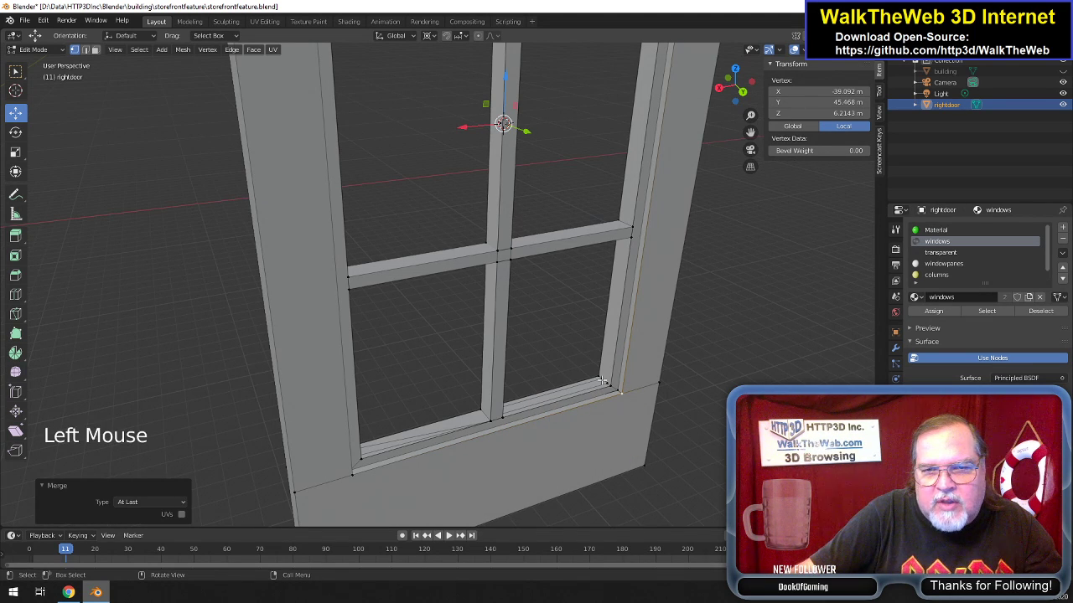
Try to merge the stray vertices at the lower-right pane's bottom-right corner using At Last, and undo the merge.
left_click(608, 383, "shift")
left_click(608, 399, "shift")
key("alt+m")
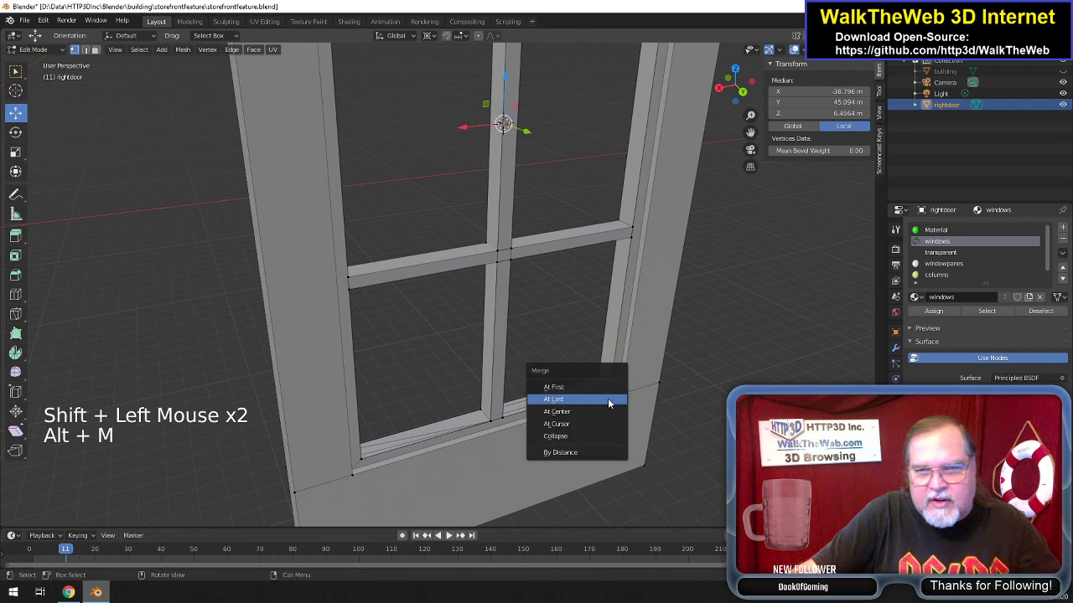
left_click(608, 399)
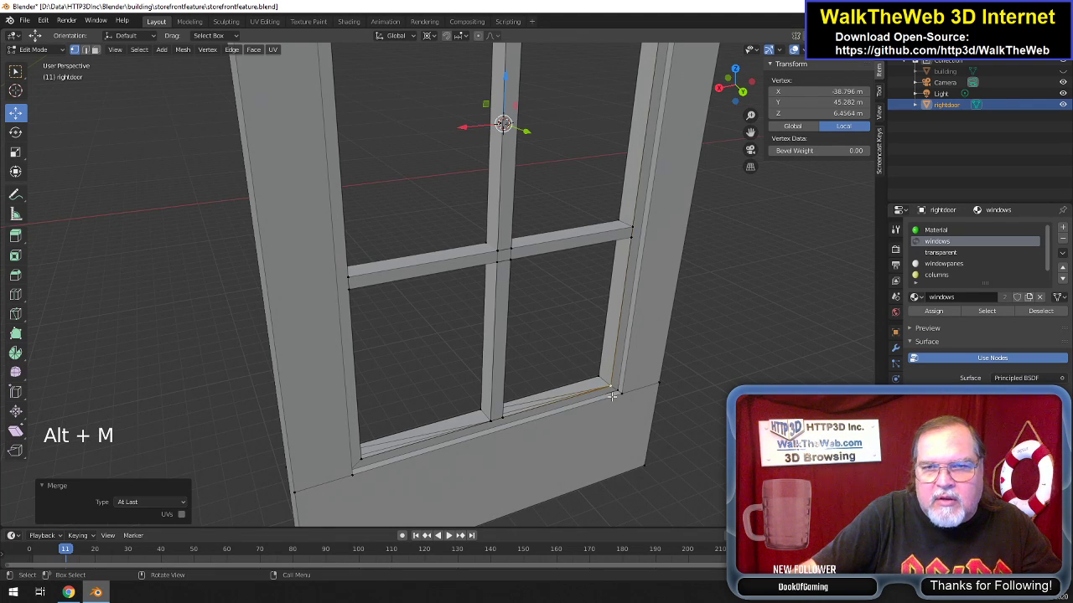
key("ctrl+z")
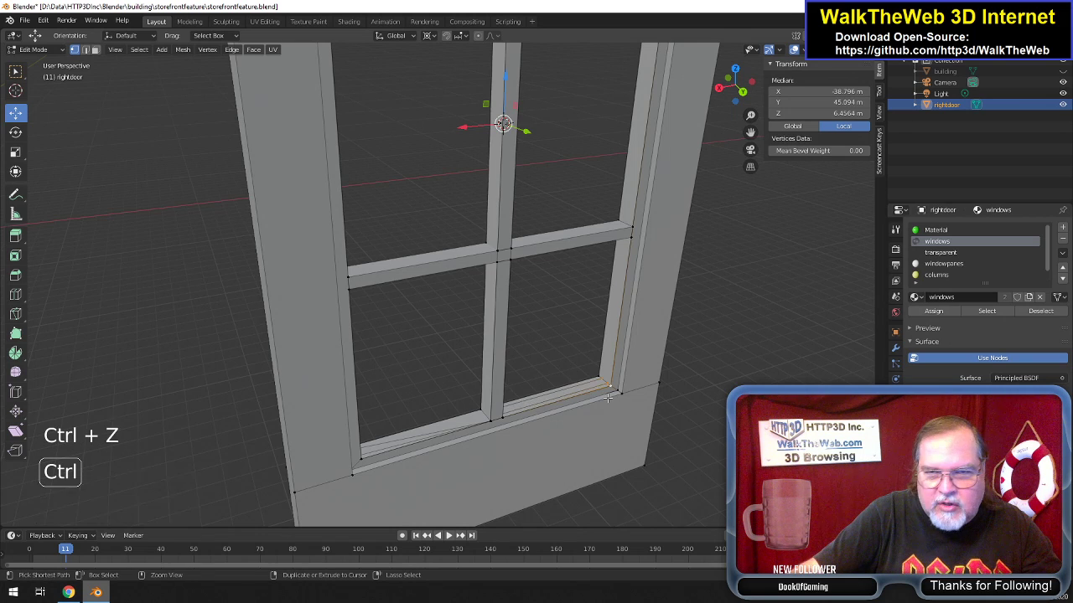
Merge the stray vertices at the right side of the centre mullion's base into its front corner using At Last.
left_click_drag(734, 98, 720, 115)
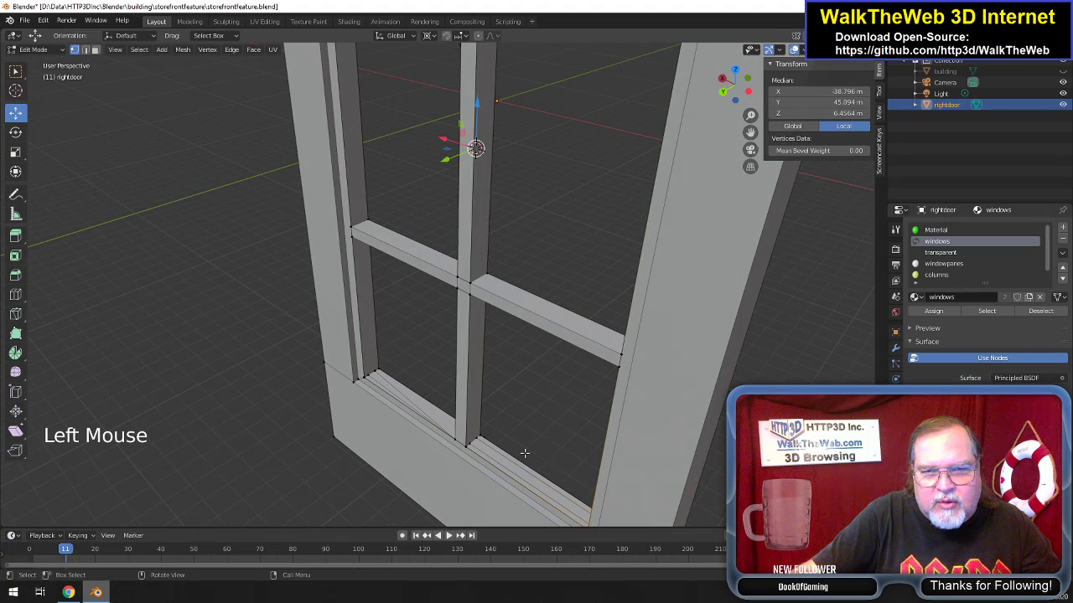
left_click(473, 444, "shift")
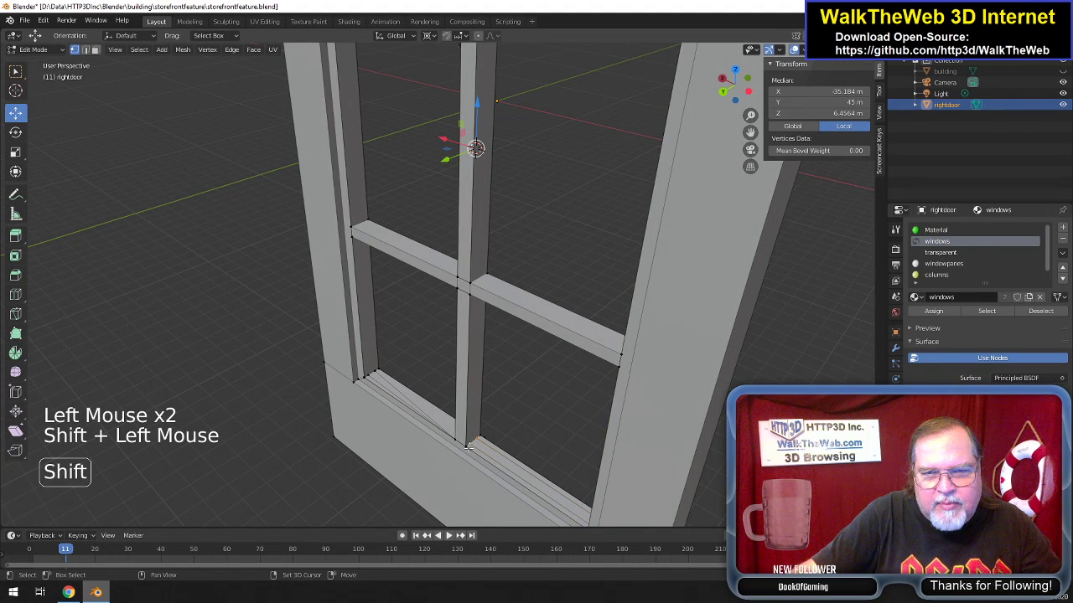
key("alt+m")
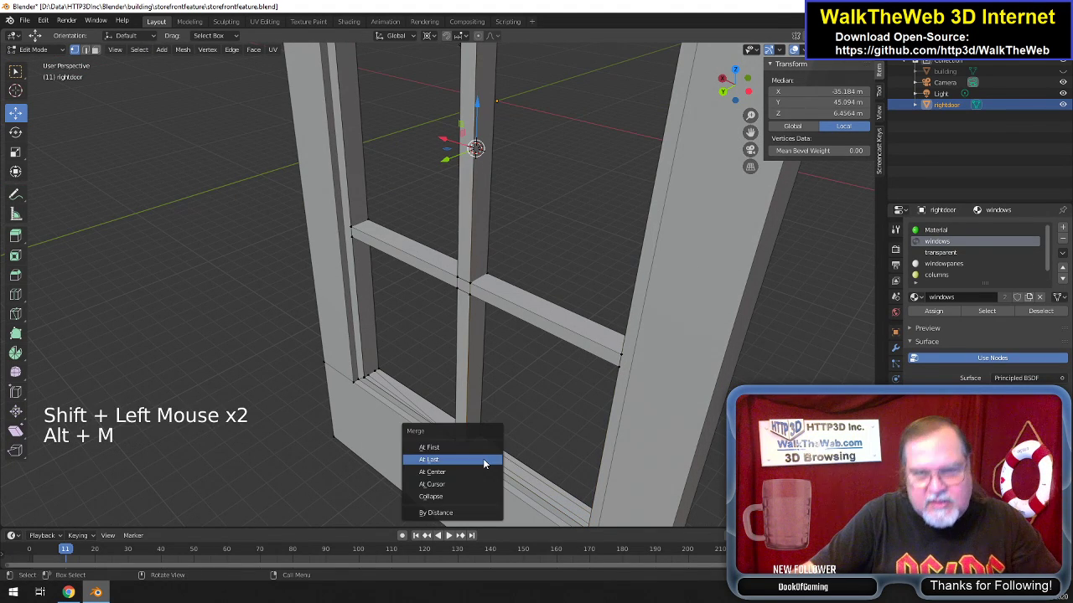
left_click(482, 460)
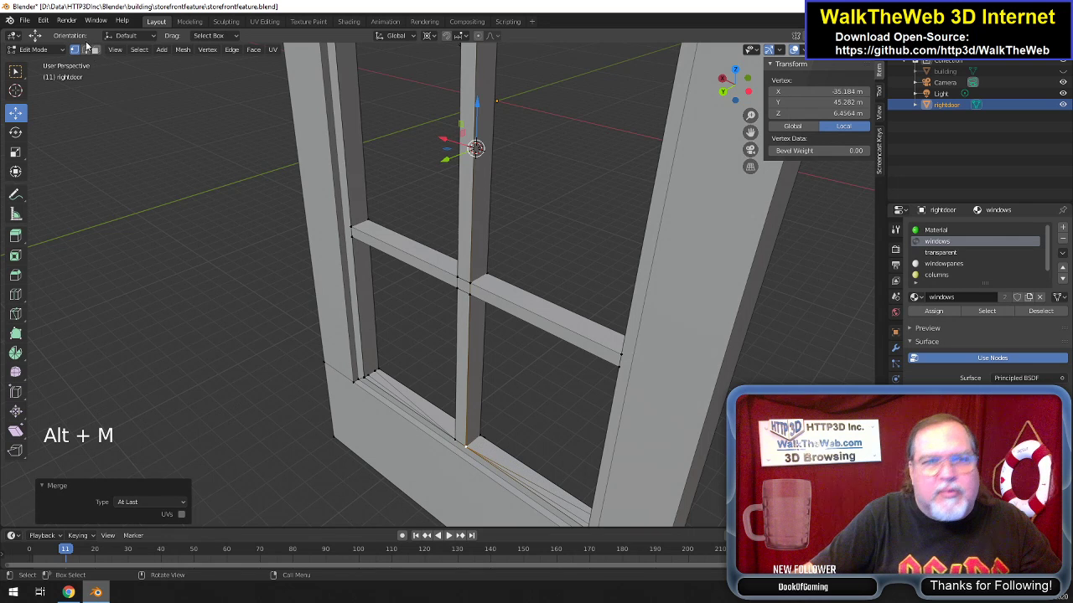
Delete the two leftover sill edges beneath the lower-left pane, left of the centre mullion.
left_click(410, 399)
double_click(409, 398)
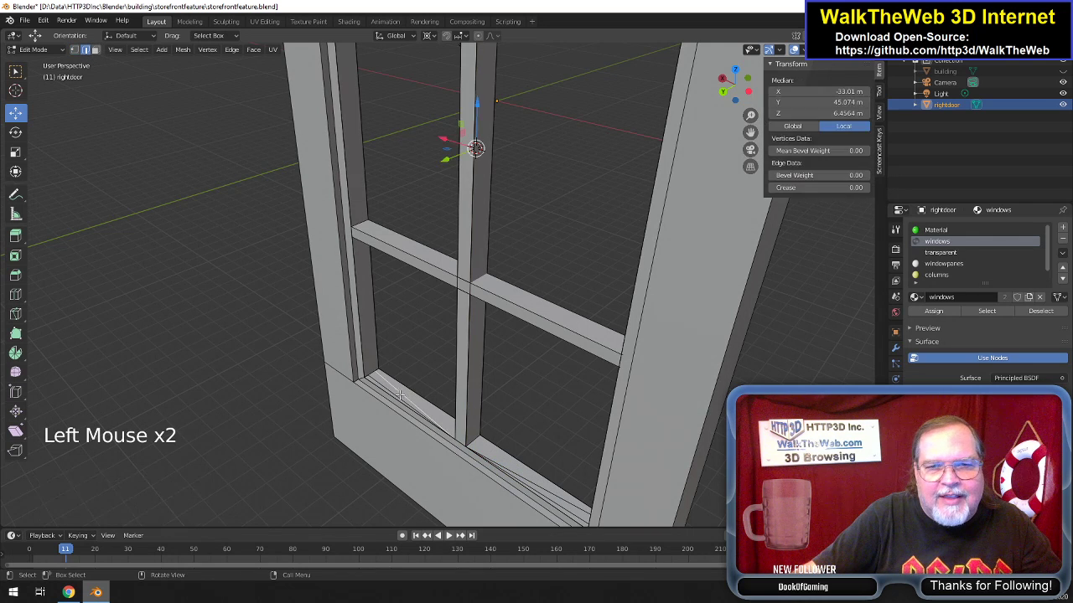
left_click(399, 401, "shift")
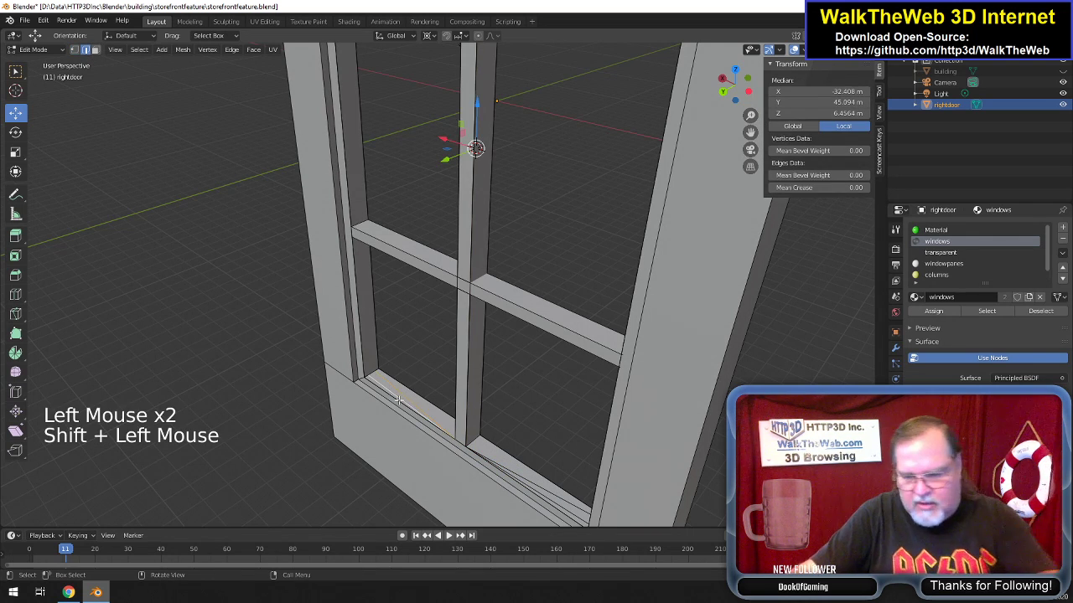
key("Delete")
left_click(396, 398)
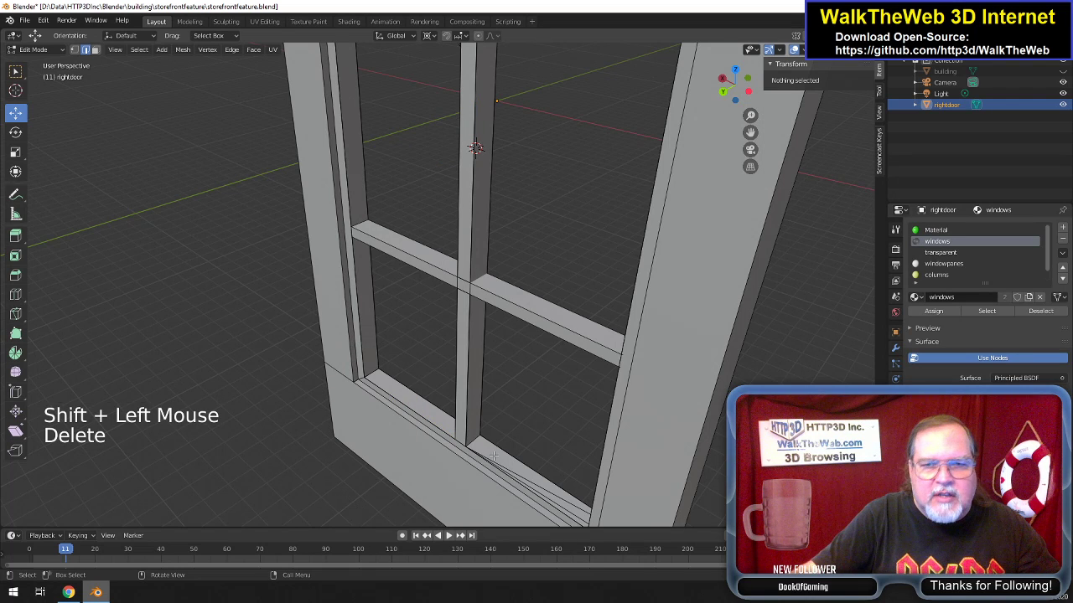
Delete the two leftover sill edges beneath the lower-right pane, right of the centre mullion.
left_click(543, 488)
left_click(556, 508, "shift")
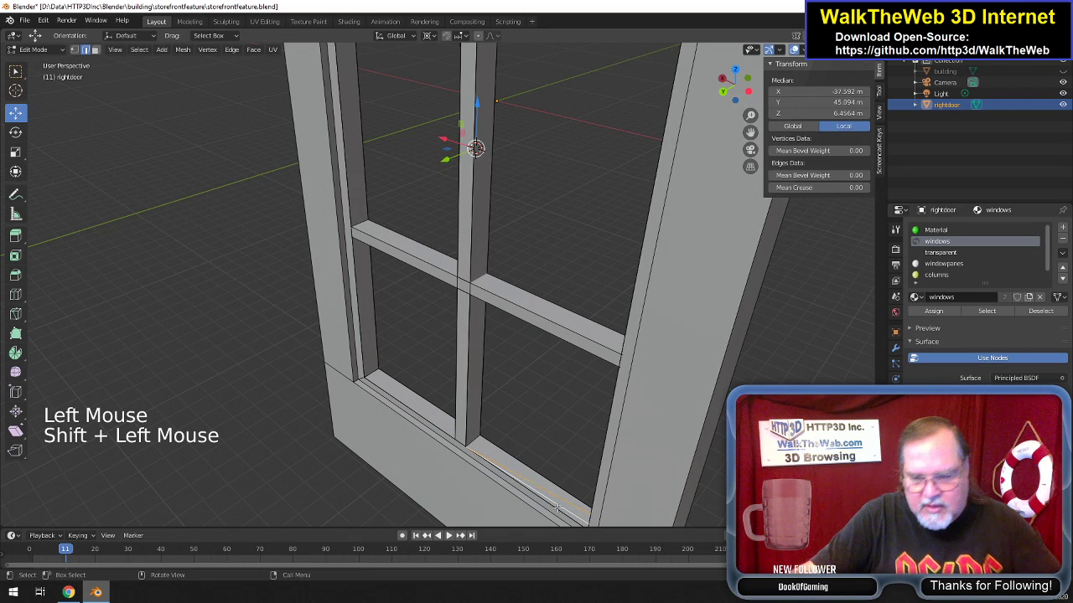
key("Delete")
left_click(546, 472)
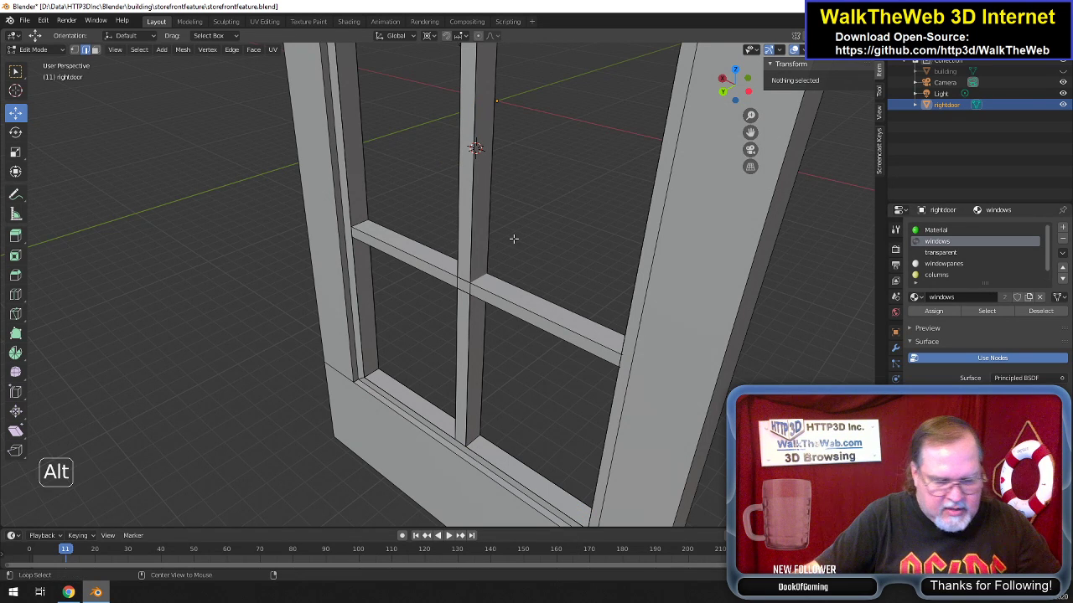
Reveal the hidden window panes, check them against the frame, and undo the reveal.
key("alt+h")
left_click_drag(736, 88, 709, 127)
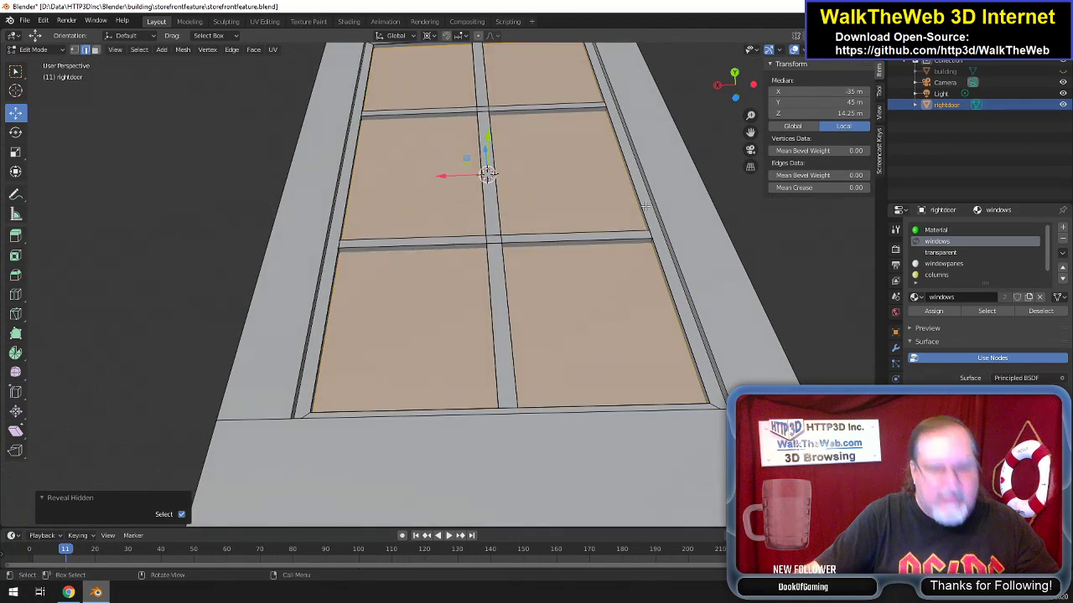
key("ctrl+z")
Show the door frame in wireframe shading and set the mesh selection mode to vertices.
left_click_drag(749, 91, 711, 119)
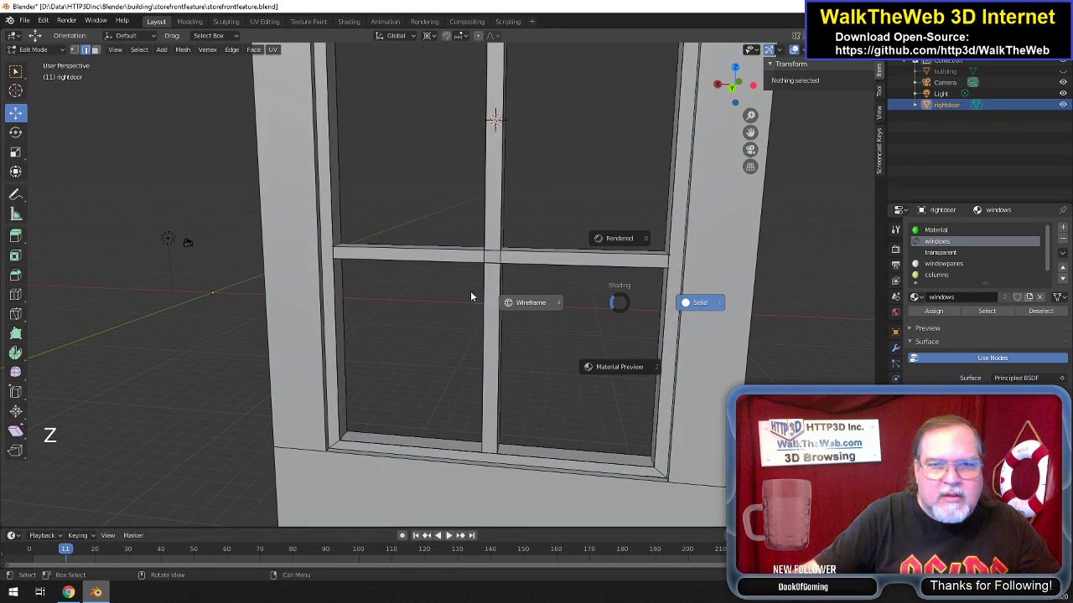
left_click(527, 308)
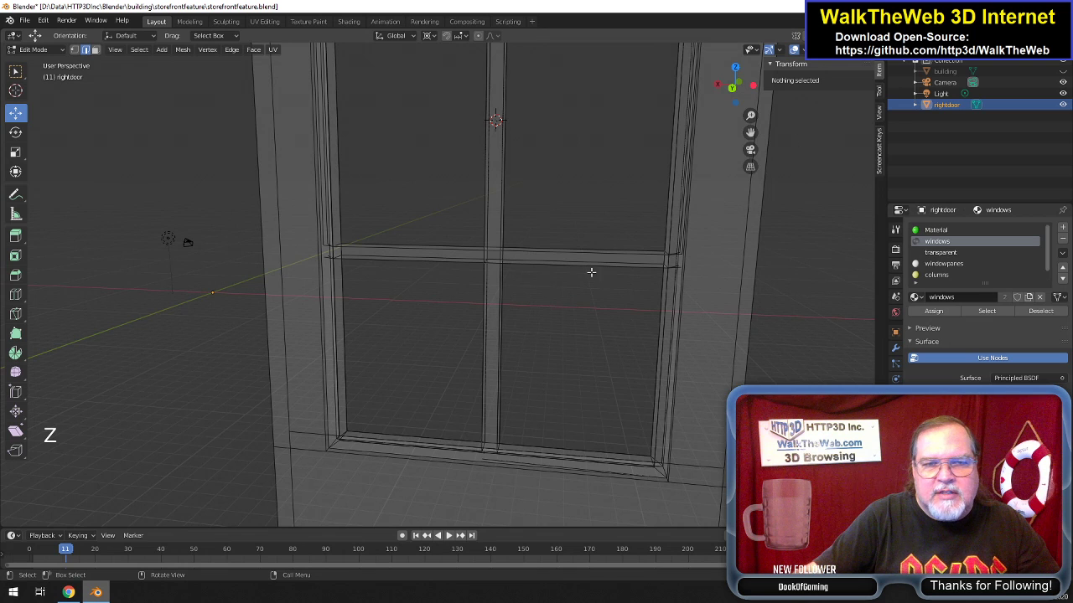
left_click(74, 50)
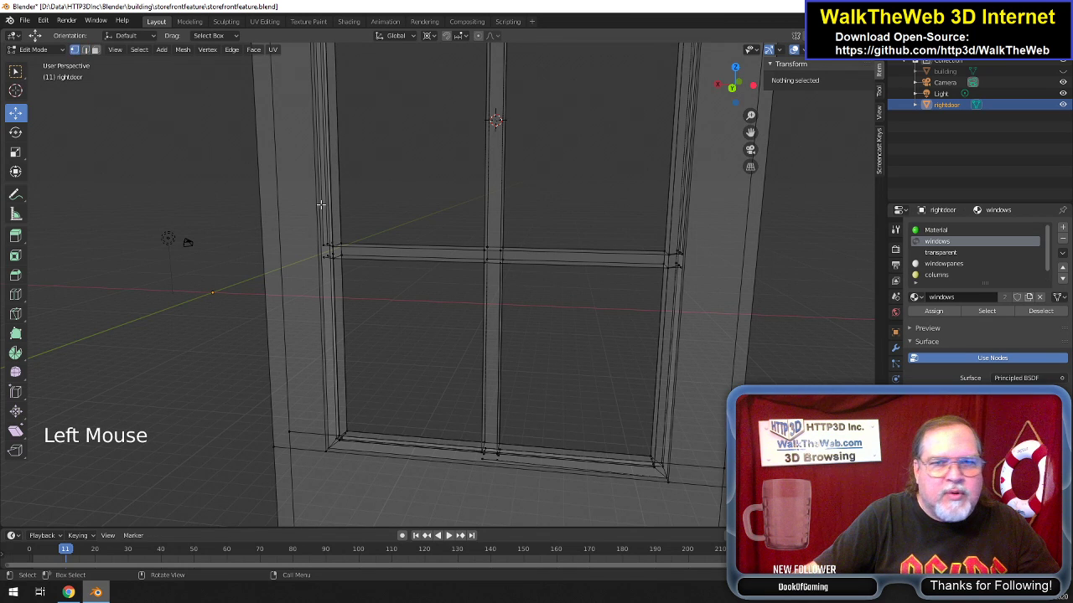
Delete the two stray vertices just below the lower crossbar's right end, inside the door stile.
left_click_drag(752, 90, 775, 85)
left_click_drag(288, 345, 744, 98)
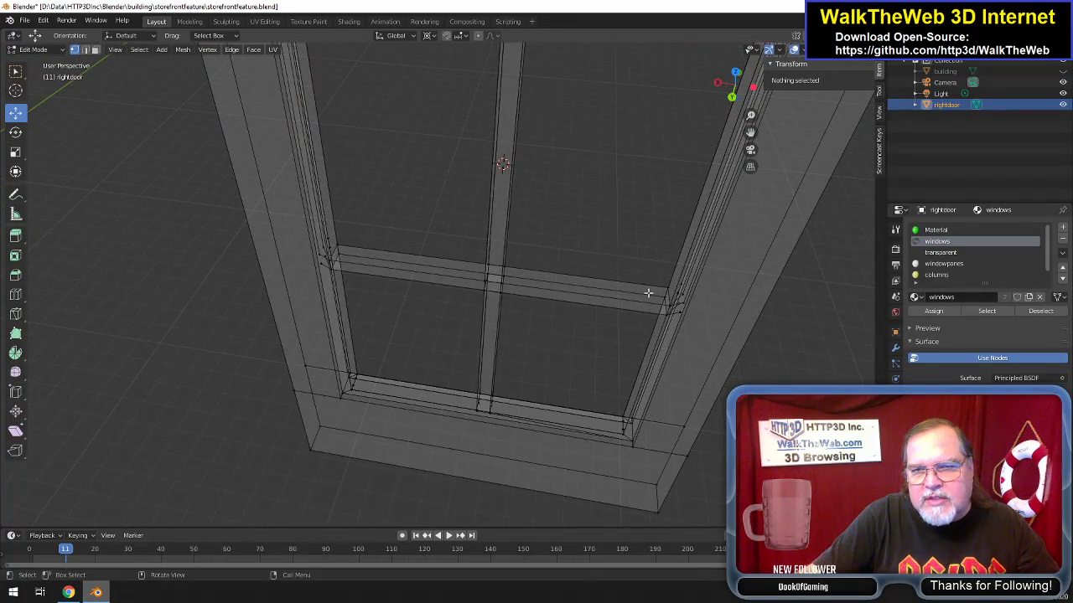
left_click_drag(751, 145, 697, 263)
scroll(697, 263, "up", 5)
scroll(696, 263, "up", 1)
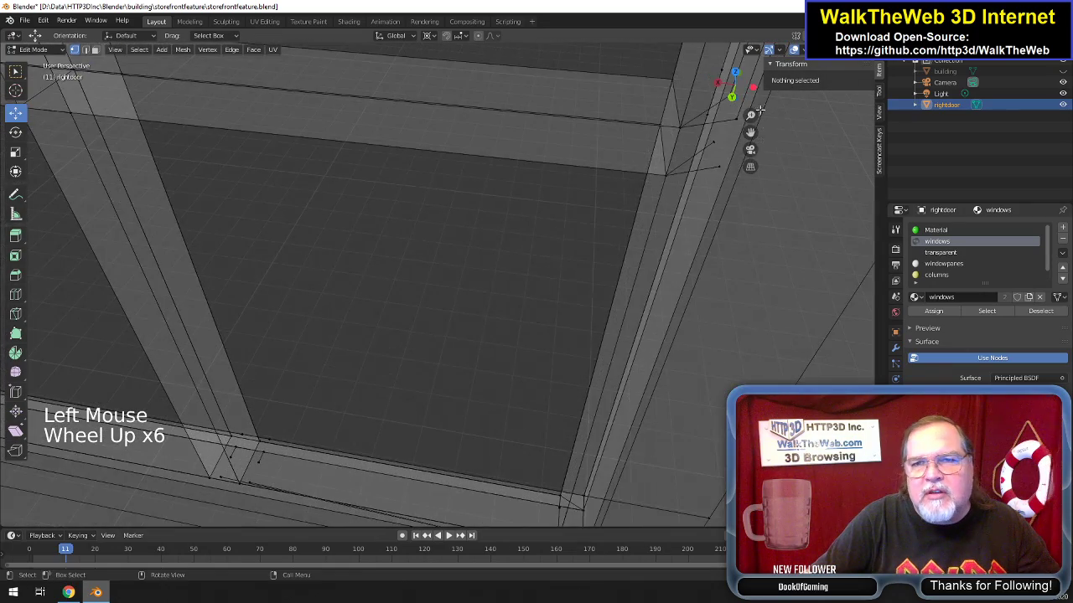
left_click_drag(752, 98, 713, 165)
scroll(687, 191, "down", 1)
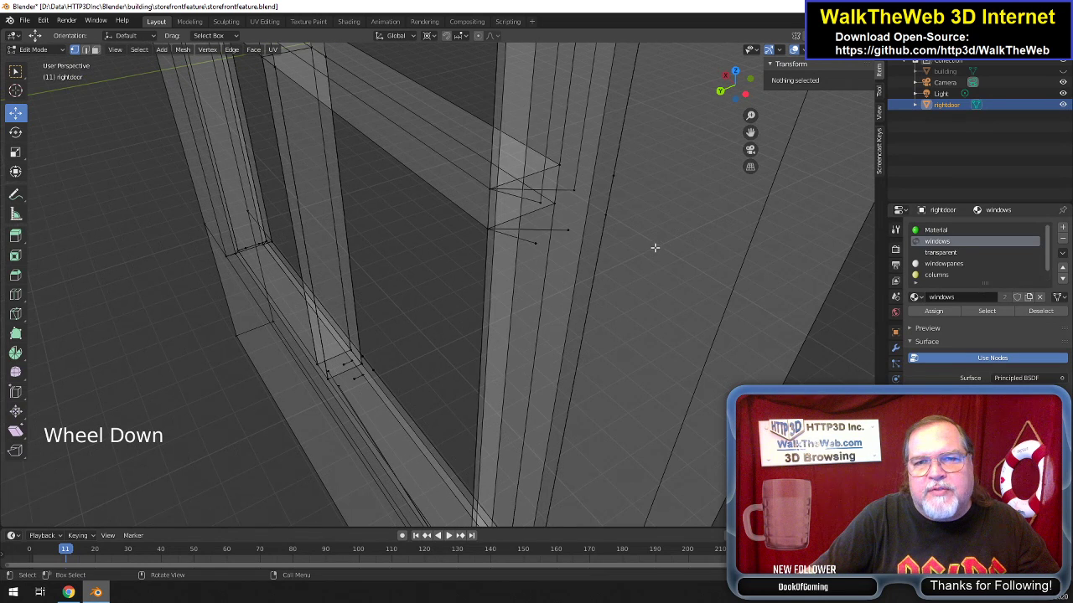
left_click(570, 231)
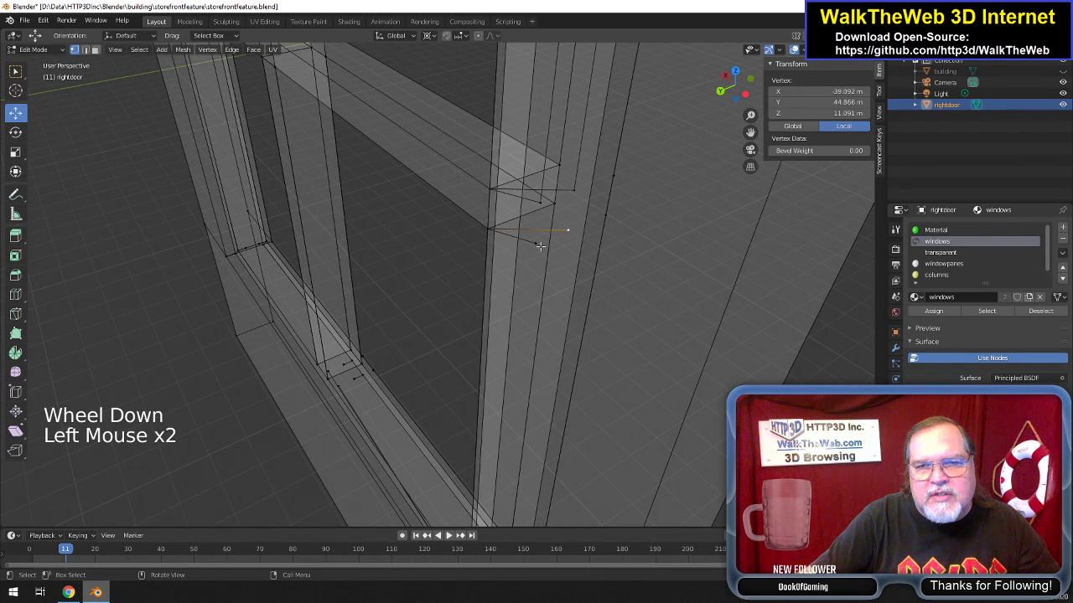
left_click(540, 246)
left_click(567, 231, "shift")
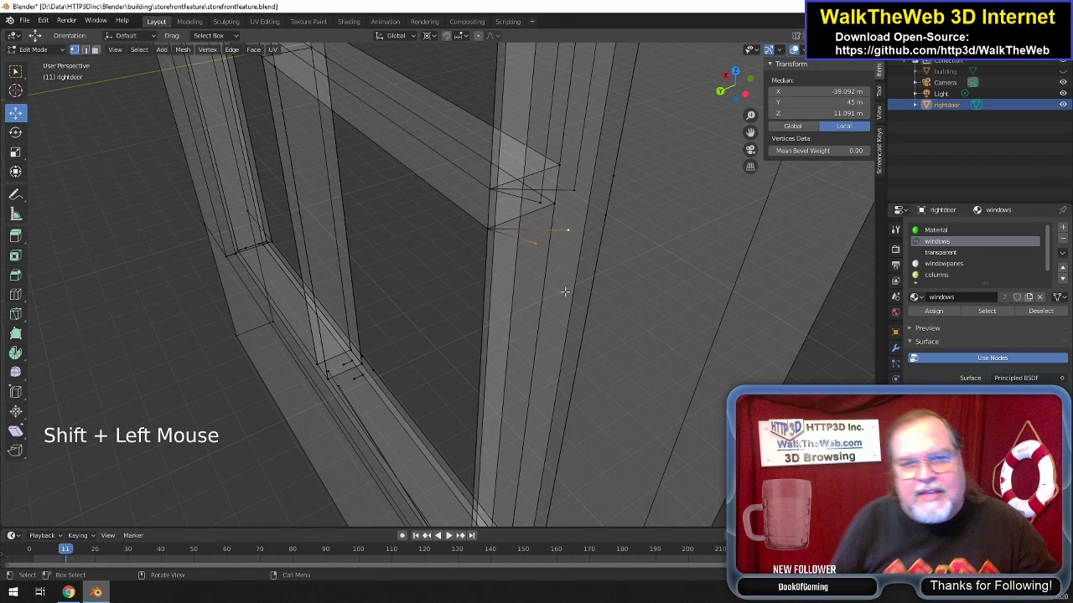
scroll(548, 272, "down", 1)
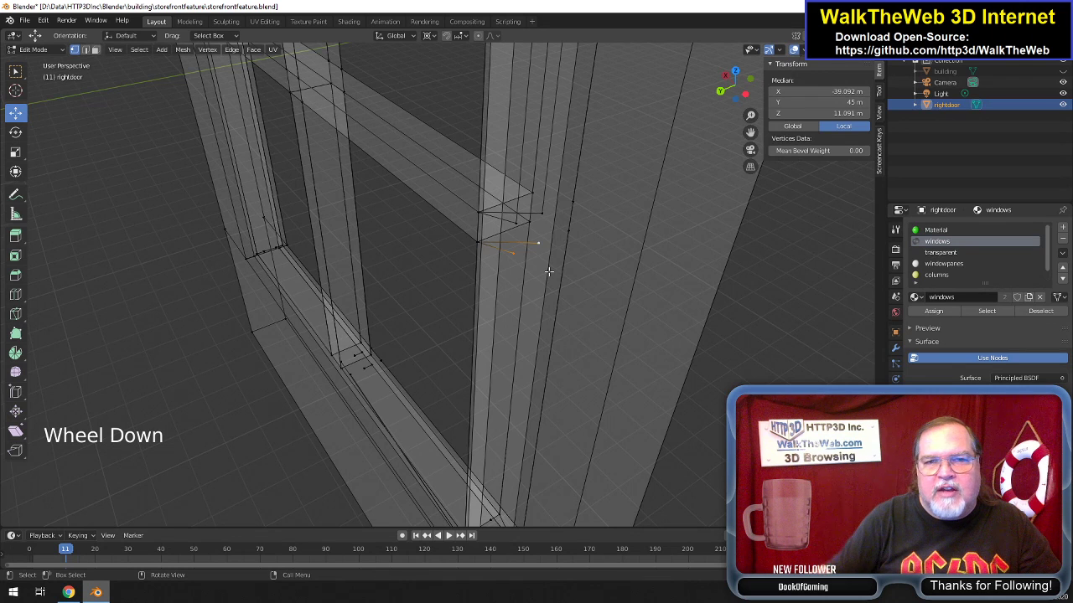
key("Delete")
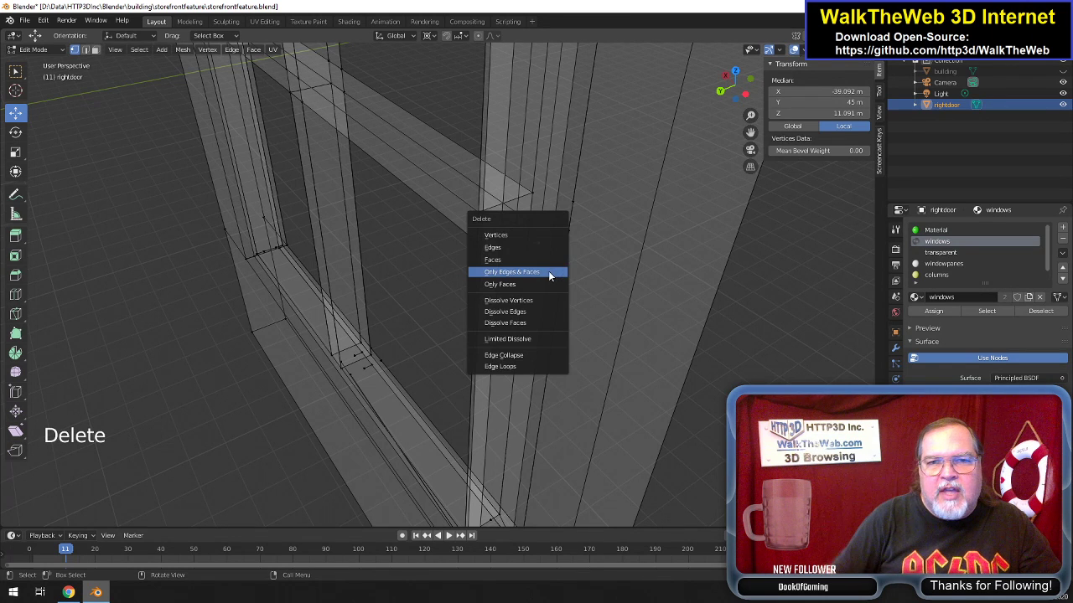
left_click(515, 235)
Delete the two remaining stray vertices at the upper side of the lower crossbar's right end, inside the stile.
left_click(545, 212)
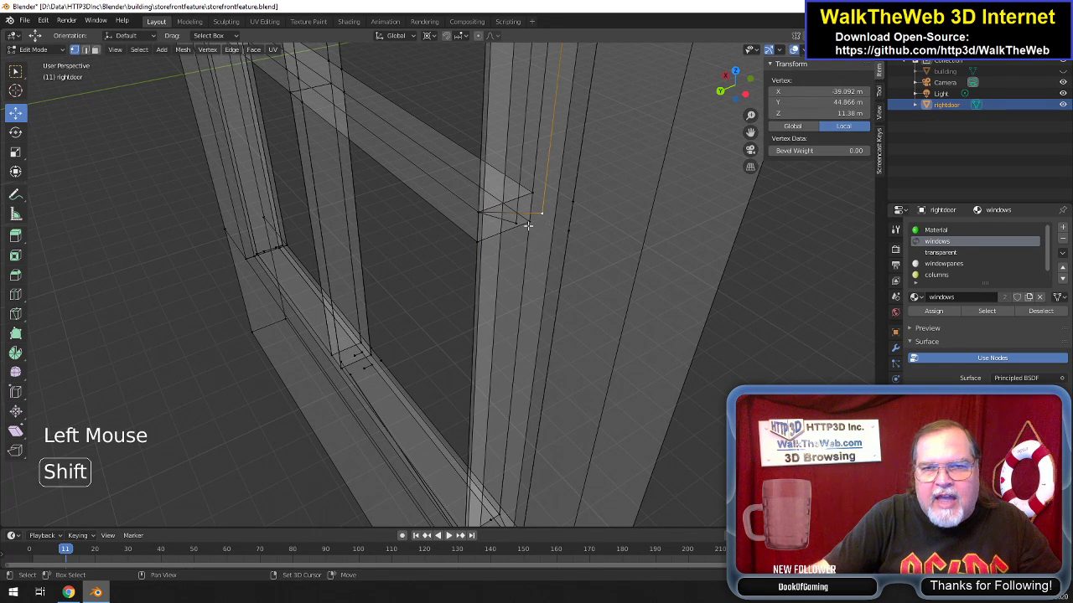
left_click(520, 222, "shift")
scroll(553, 257, "down", 2)
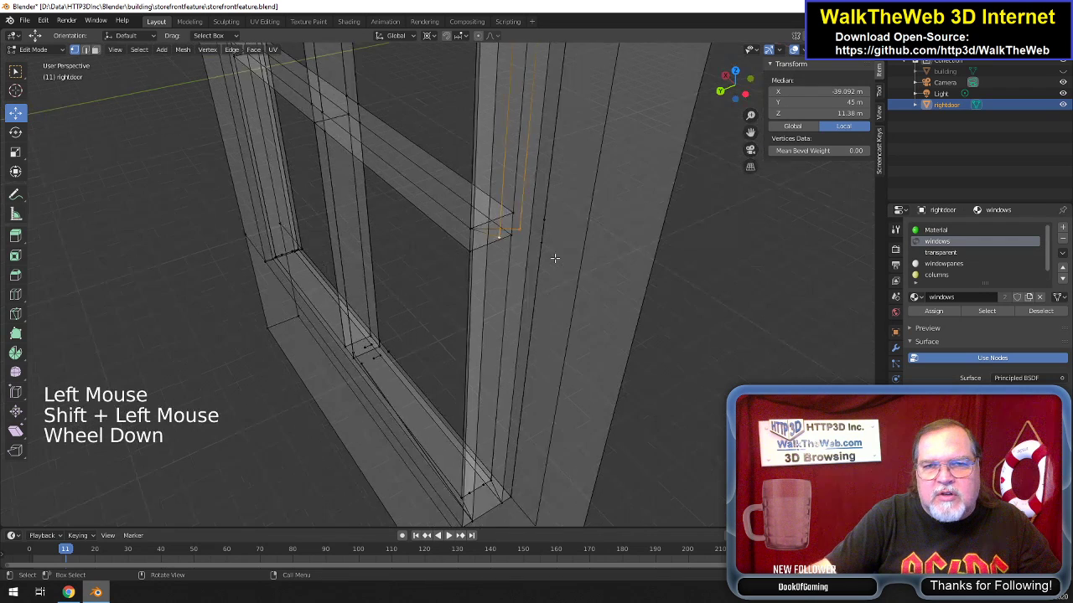
key("Delete")
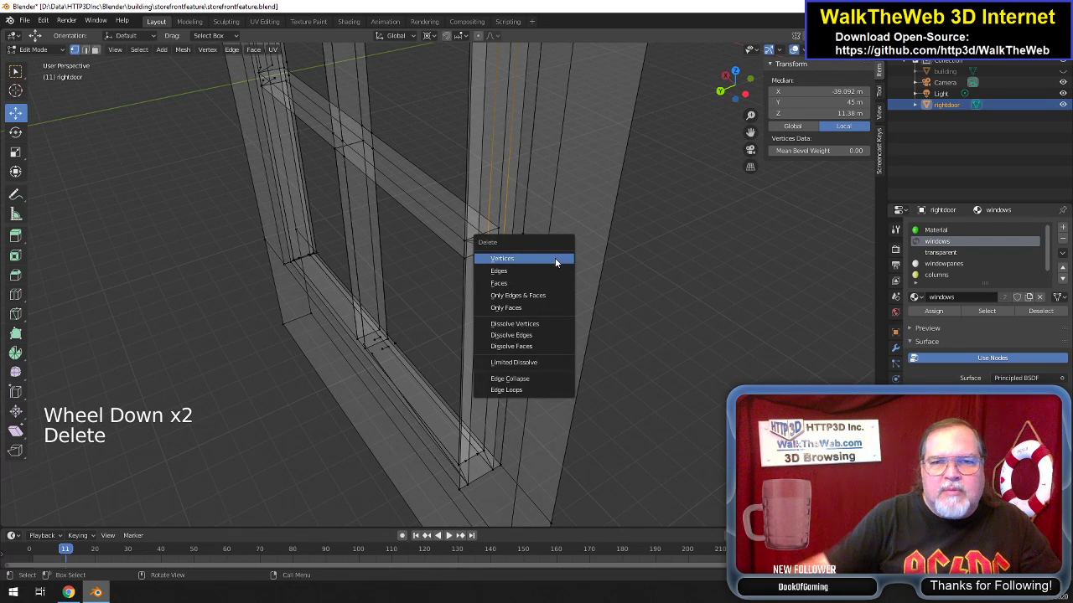
left_click(554, 257)
In solid shading, merge the two stray left-stile vertices on the door's other face into the outer bottom-left frame corner using At Last.
key("z")
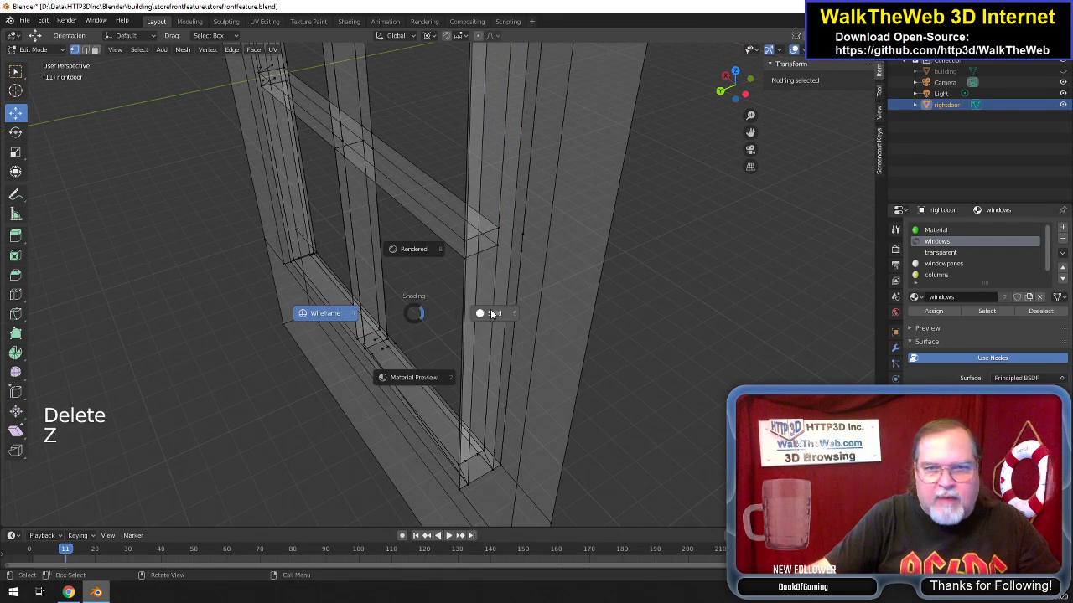
left_click(560, 253)
mouse_move(743, 93)
left_mouse_down()
mouse_move(868, 93)
mouse_move(892, 62)
mouse_move(1009, 52)
left_mouse_up()
left_click(383, 185)
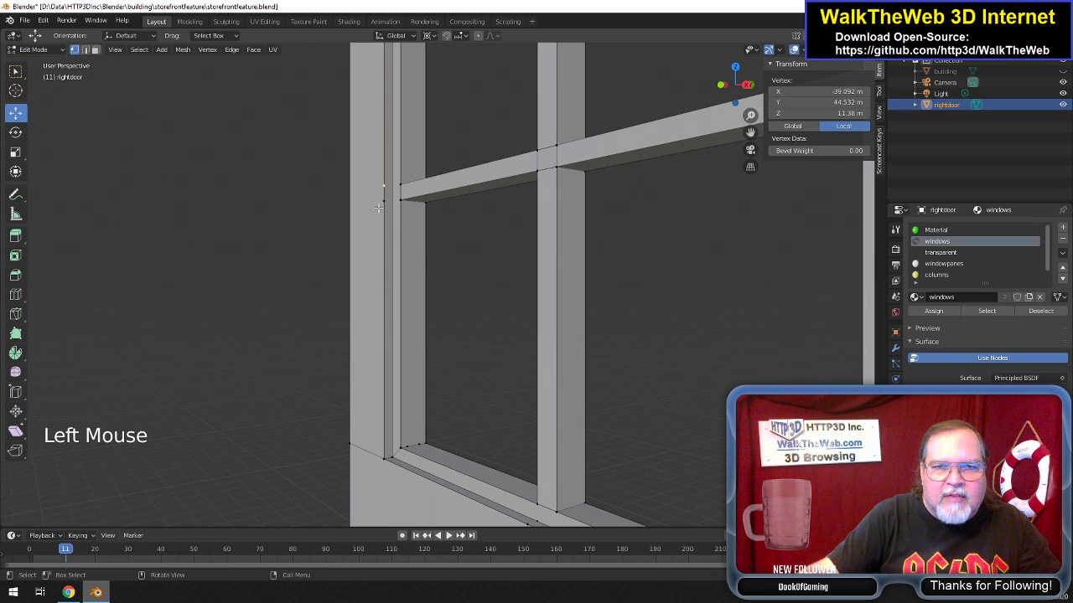
left_click(383, 201, "shift")
left_click(379, 460, "shift")
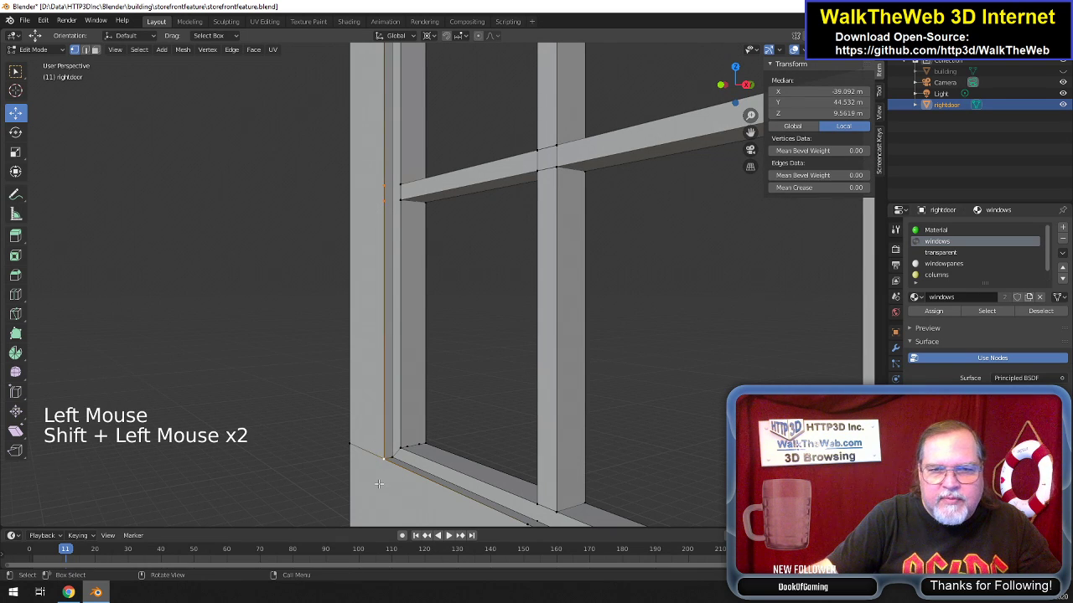
key("alt+m")
left_click(380, 486)
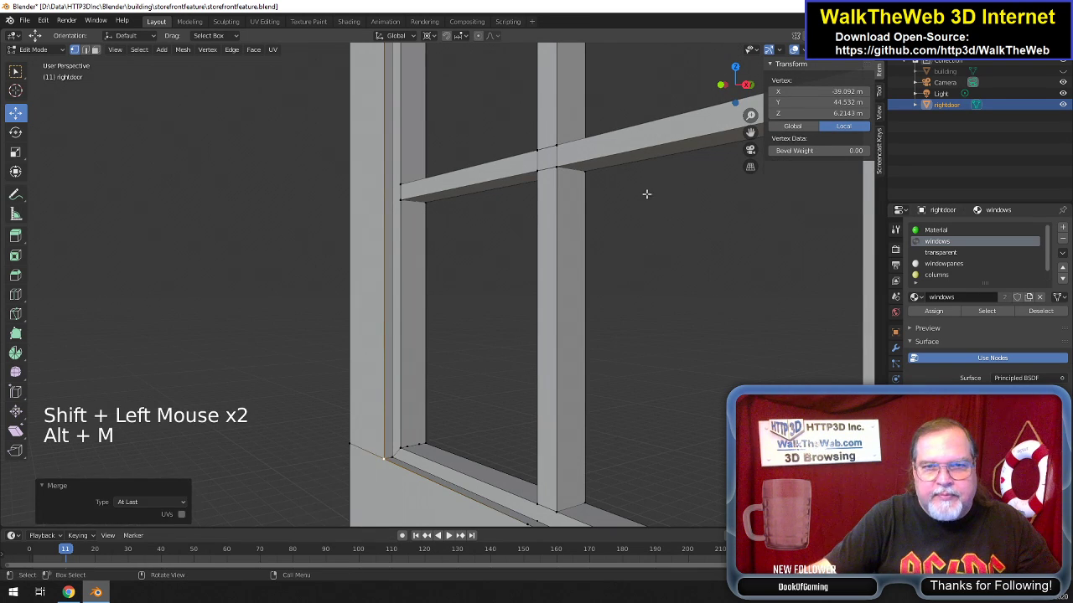
Merge the two stray right-stile vertices beside the lower crossbar into the outer bottom-right frame corner using At Last.
left_click_drag(742, 84, 758, 194)
left_click(747, 186)
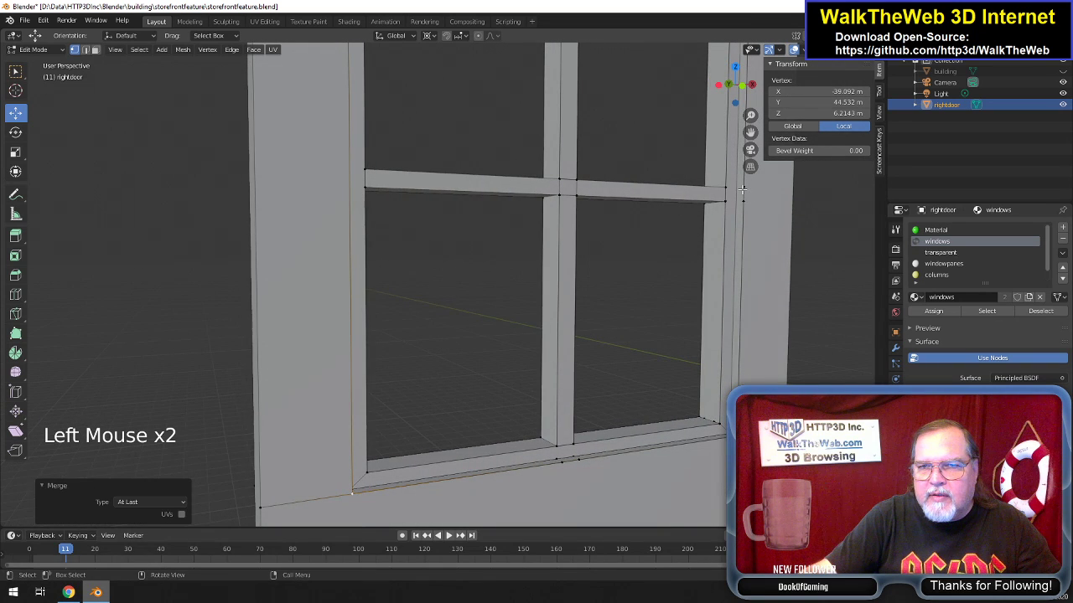
left_click(745, 190)
left_click(747, 207, "shift")
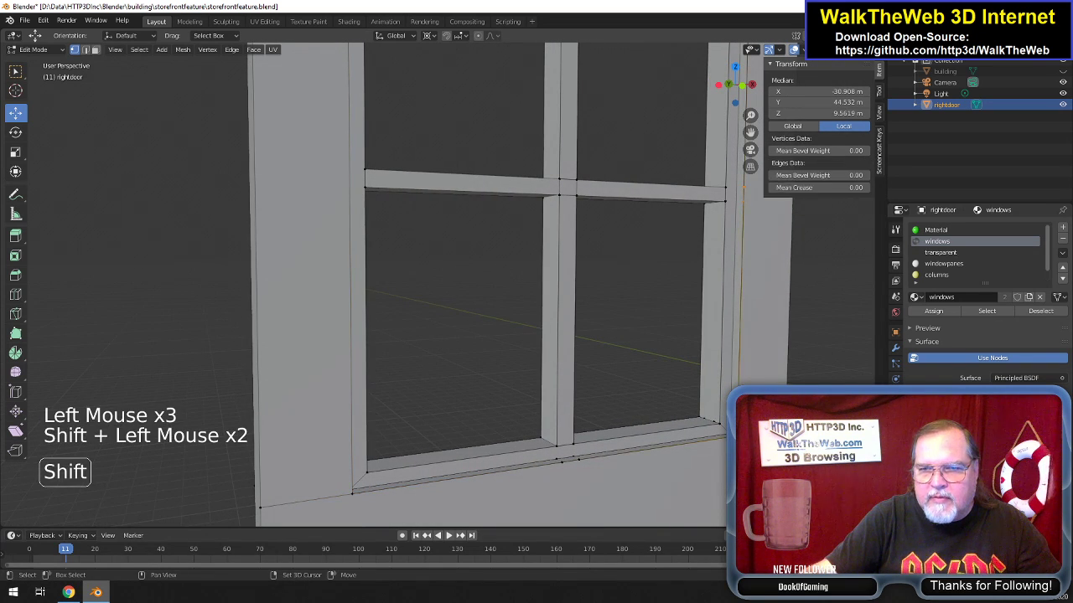
key("alt+m")
left_click(689, 455)
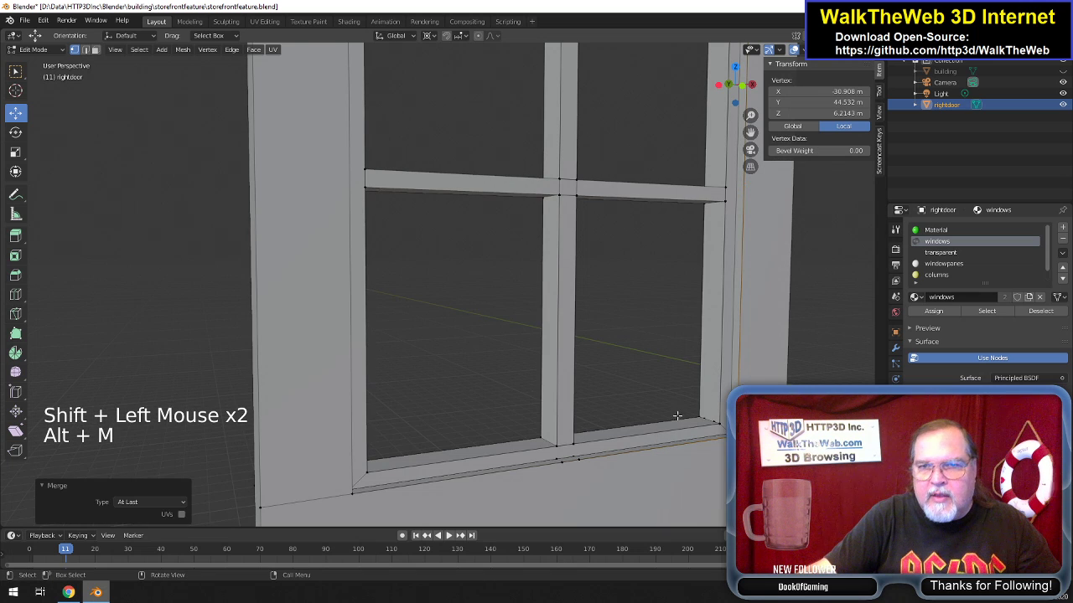
Merge the two outer sill vertices below the mullion on this face into the outer bottom-right frame corner using At Last.
left_click(558, 462)
left_click(578, 459, "shift")
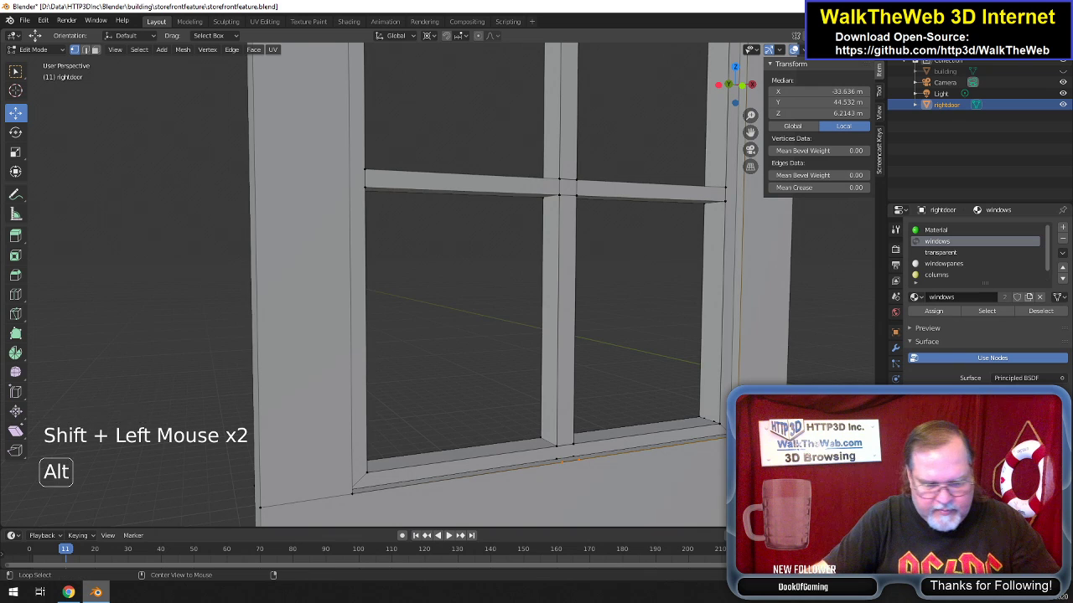
key("alt+m")
left_click(689, 453)
Merge the two inner sill vertices below the mullion on this face into the inner bottom-right frame corner using At Last.
left_click(553, 456)
left_click(576, 456, "shift")
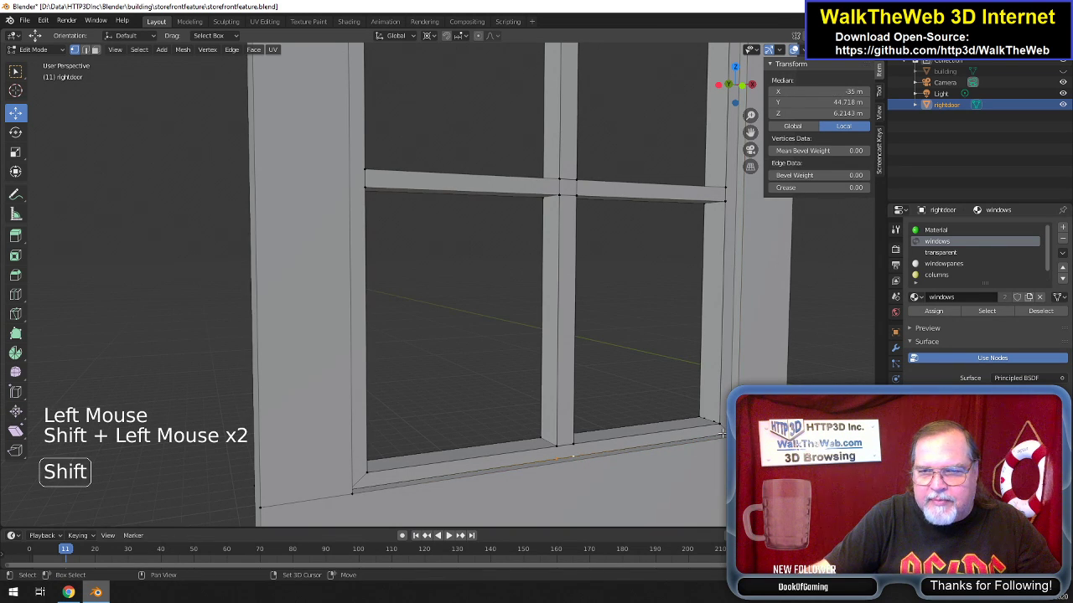
key("alt+m")
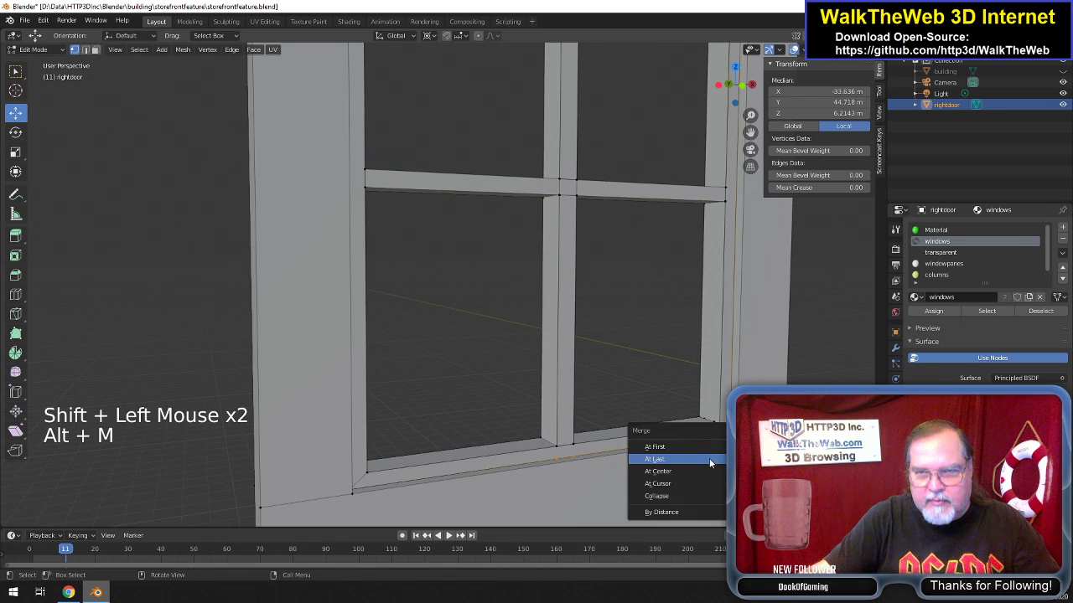
left_click(709, 458)
In wireframe shading, delete the two stray vertices hanging below the near end of the lower crossbar.
left_click_drag(745, 97, 572, 258)
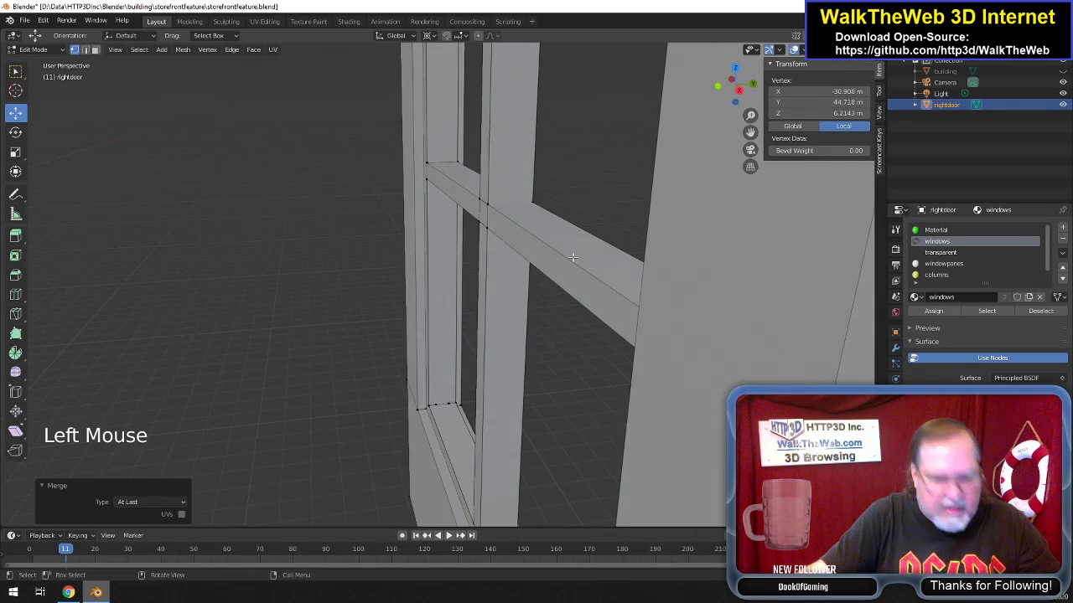
key("z")
left_click(505, 259)
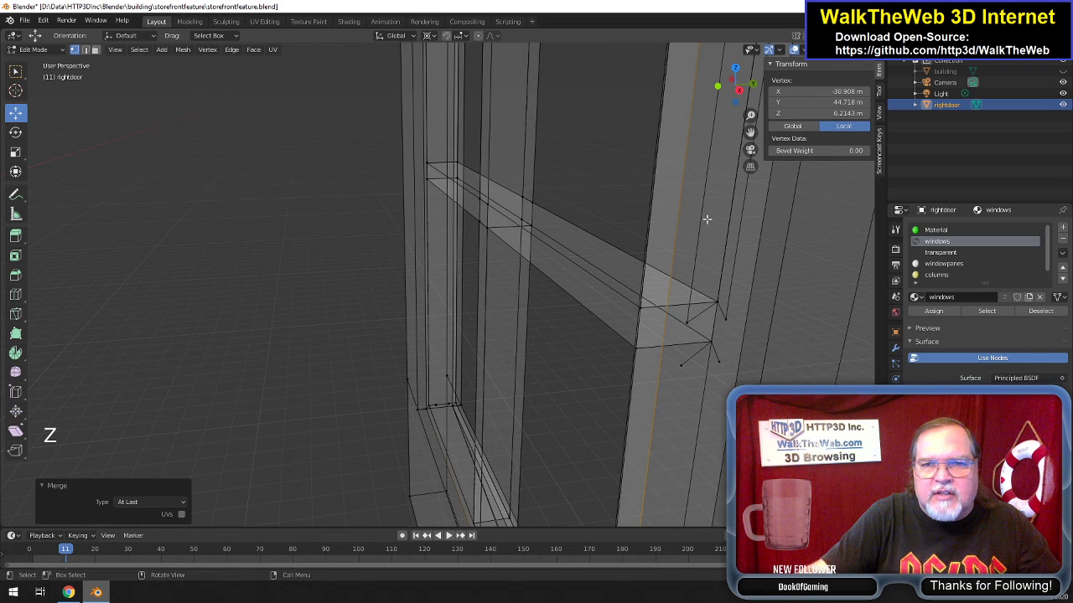
left_click(680, 366)
left_click(716, 378, "shift")
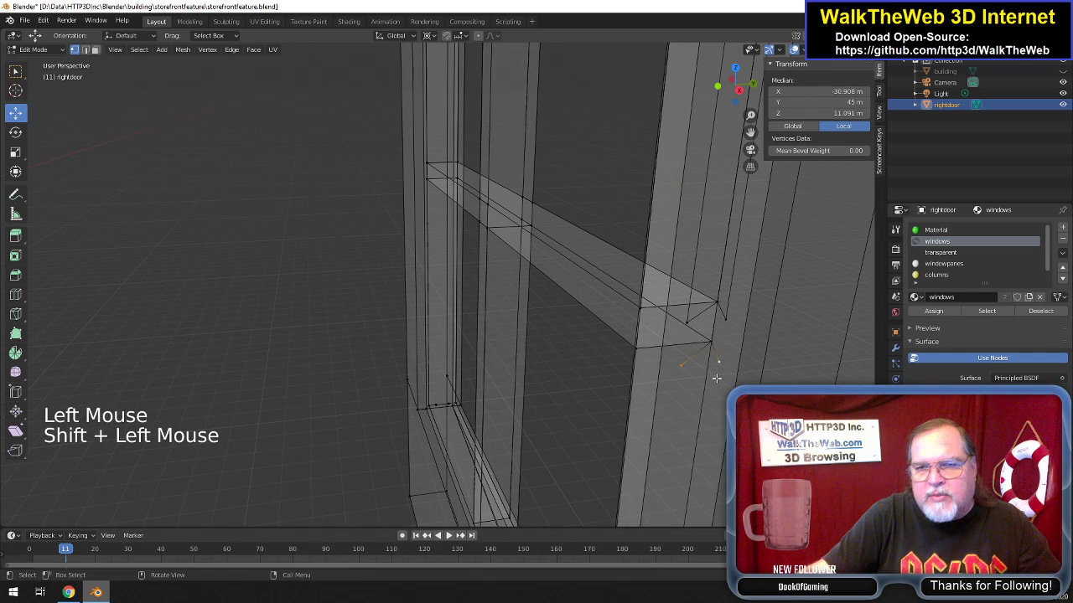
key("Delete")
left_click(717, 378)
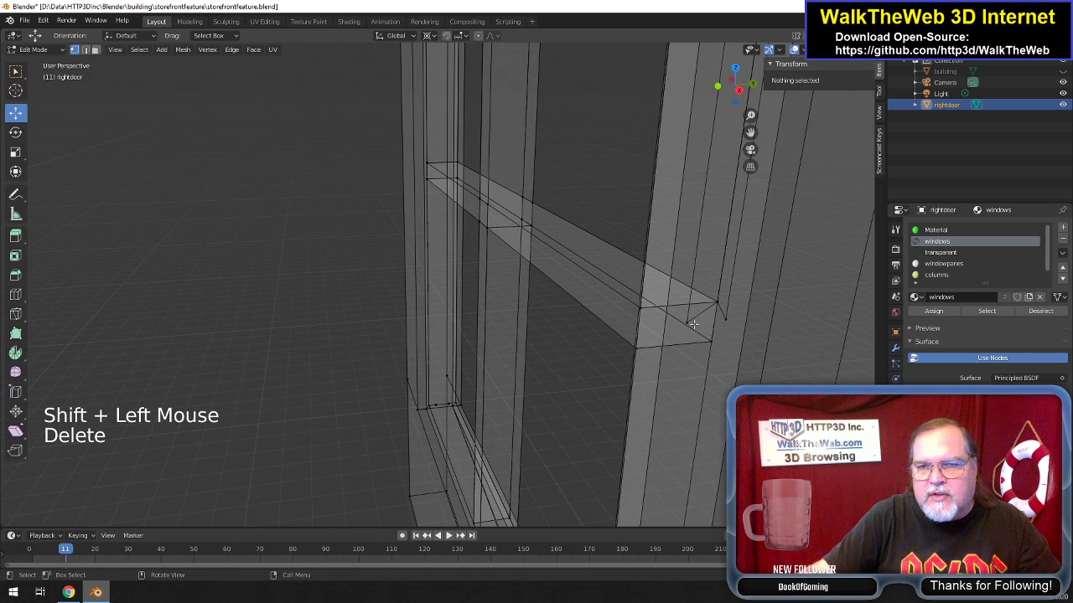
Delete the two stray vertices beside the upper corner of the lower crossbar's near end.
left_click(689, 322)
left_click(727, 317, "shift")
scroll(723, 369, "down", 4)
scroll(723, 369, "up", 2)
key("Delete")
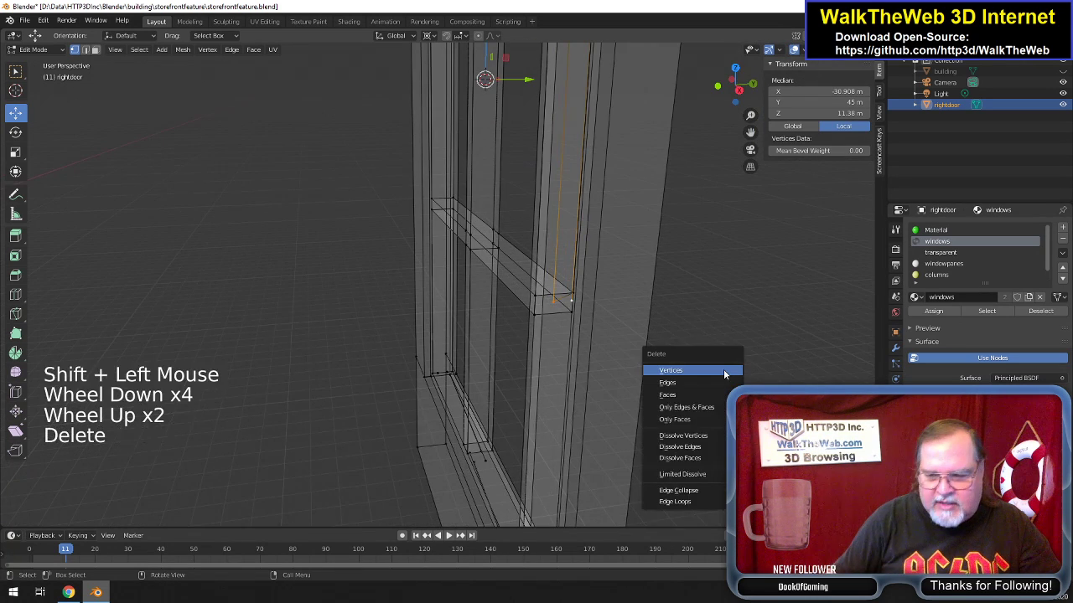
left_click(721, 371)
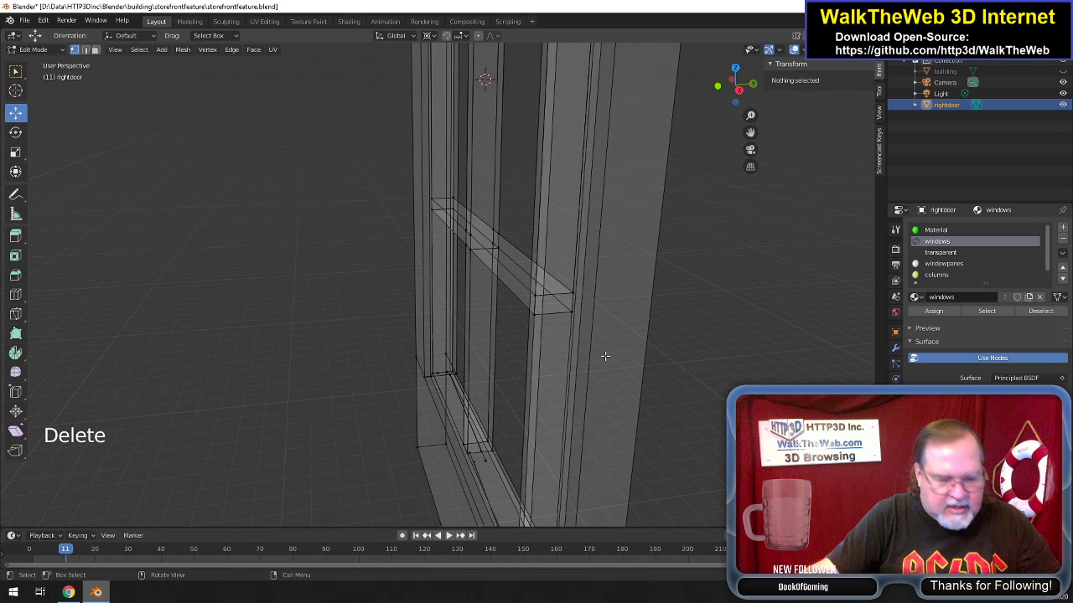
In wireframe shading, delete the four stray vertices in the stiles at both ends of the upper crossbar.
key("z")
left_click(691, 360)
mouse_move(745, 99)
left_mouse_down()
mouse_move(687, 102)
mouse_move(744, 101)
mouse_move(590, 83)
mouse_move(578, 67)
mouse_move(657, 21)
mouse_move(686, 98)
mouse_move(451, 110)
mouse_move(587, 257)
left_mouse_up()
key("z")
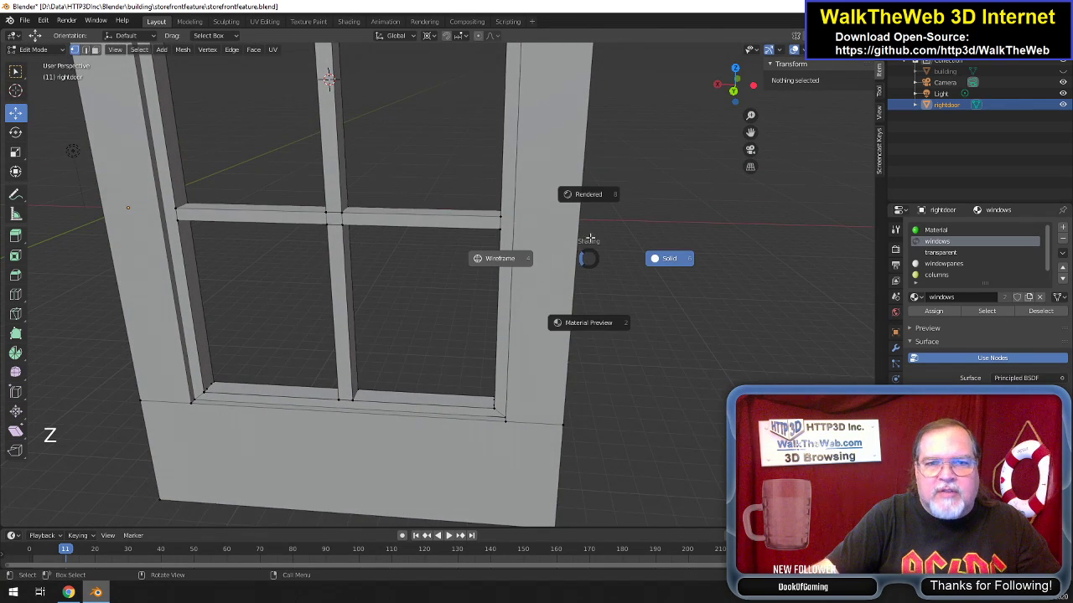
left_click(571, 246)
left_click(748, 132)
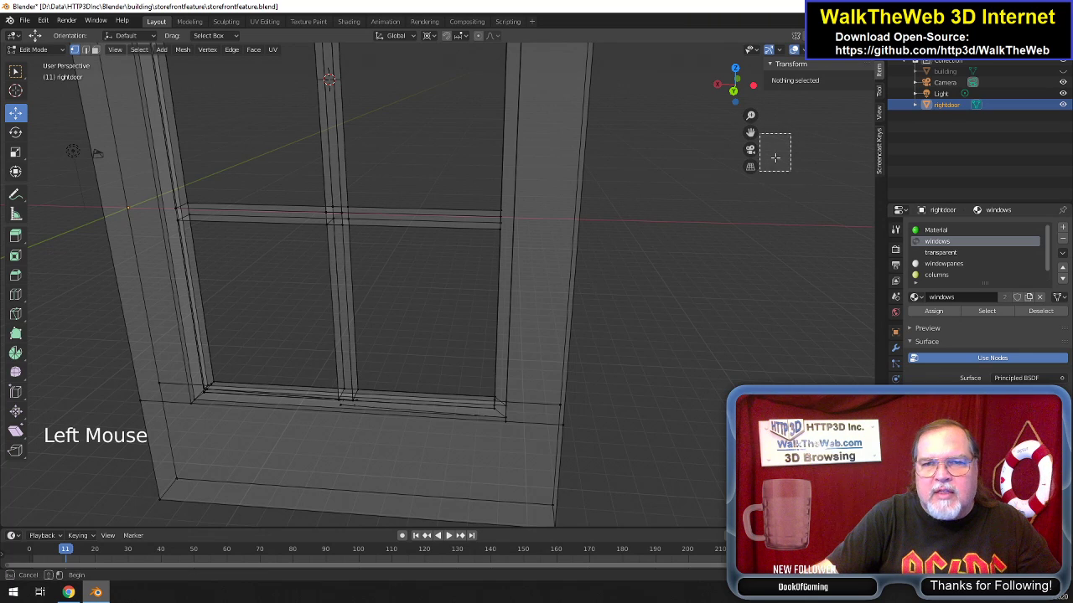
left_click(750, 133)
left_click_drag(750, 132, 792, 394)
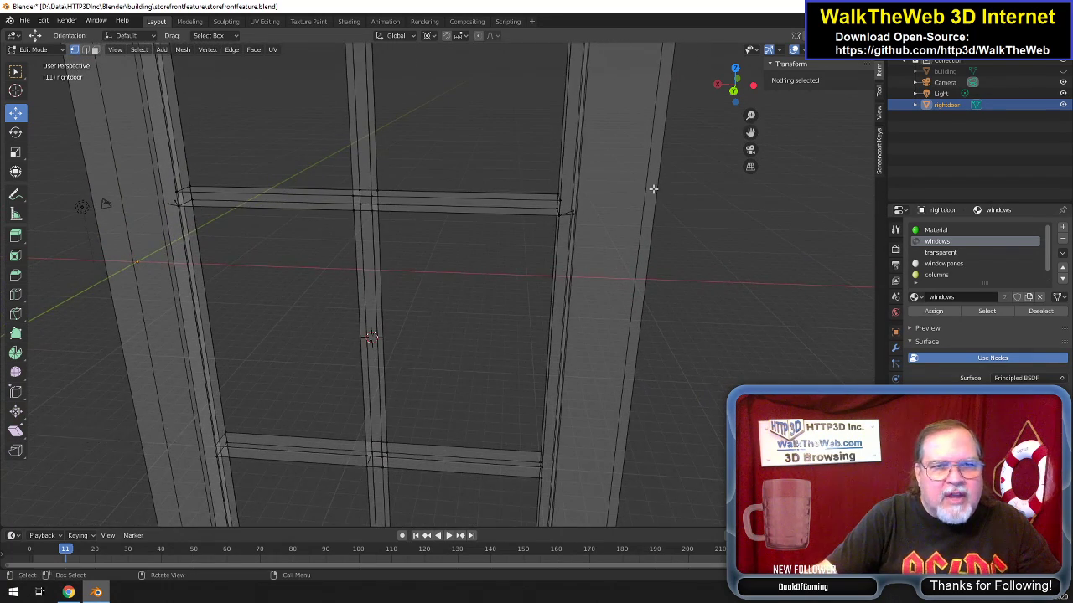
left_click(572, 214)
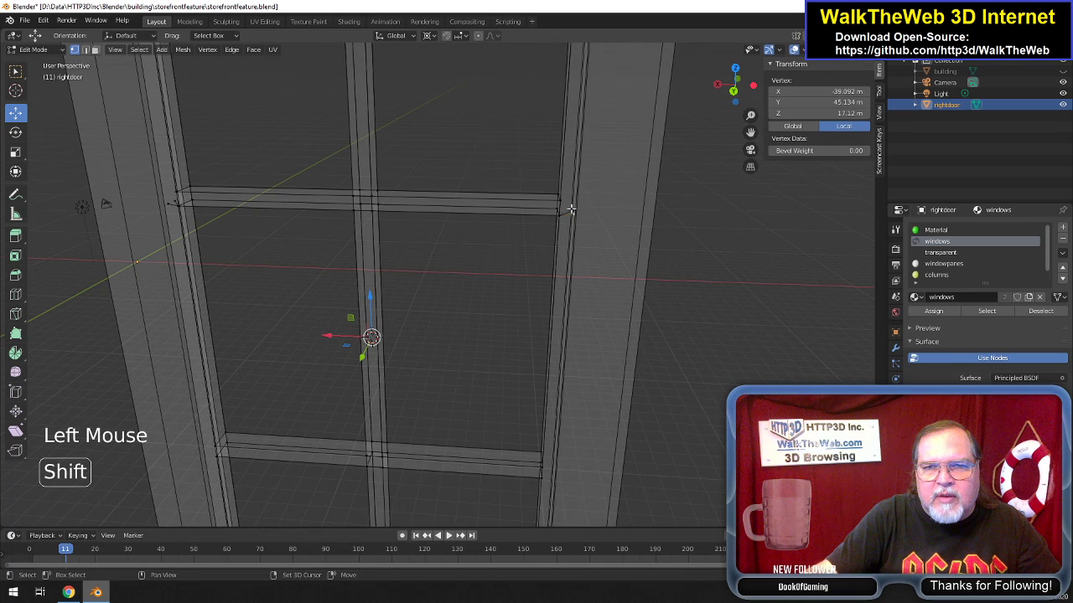
left_click(528, 246, "shift")
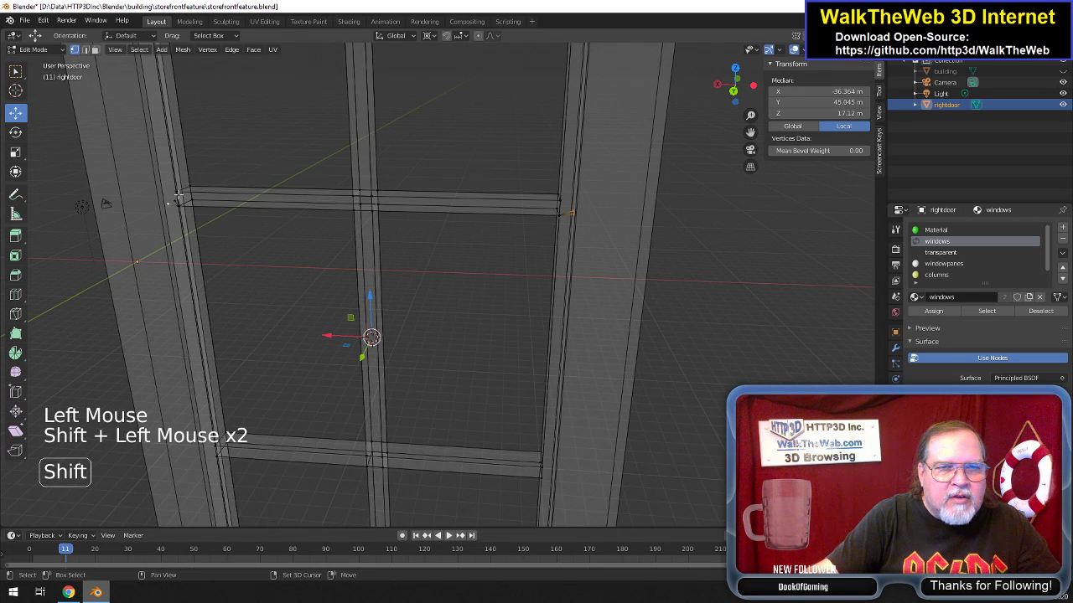
left_click(171, 202, "shift")
key("Delete")
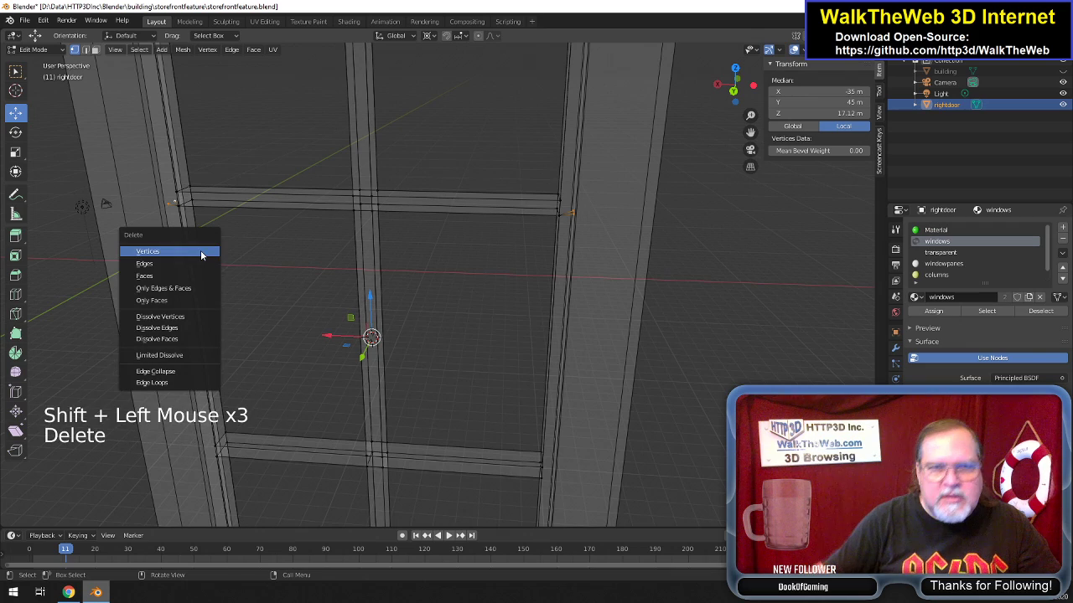
left_click(201, 250)
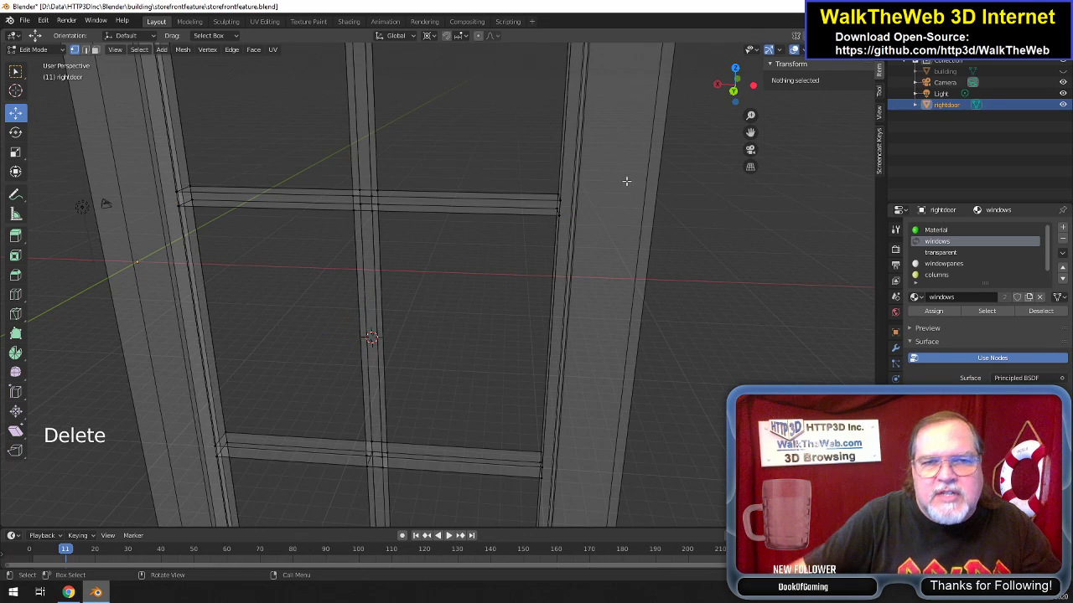
In edge select mode, delete the short stray edge where the mullion meets the lower crossbar, using Only Edges & Faces.
mouse_move(734, 91)
left_mouse_down()
mouse_move(703, 84)
mouse_move(734, 70)
mouse_move(751, 100)
mouse_move(794, 104)
mouse_move(778, 114)
mouse_move(747, 96)
left_mouse_up()
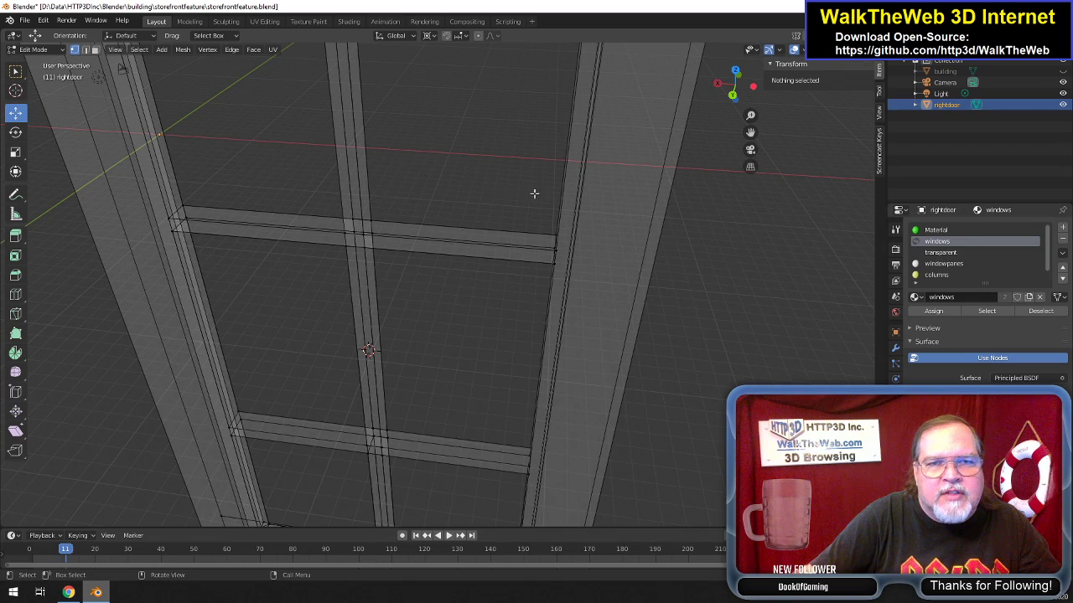
left_click_drag(751, 134, 581, 299)
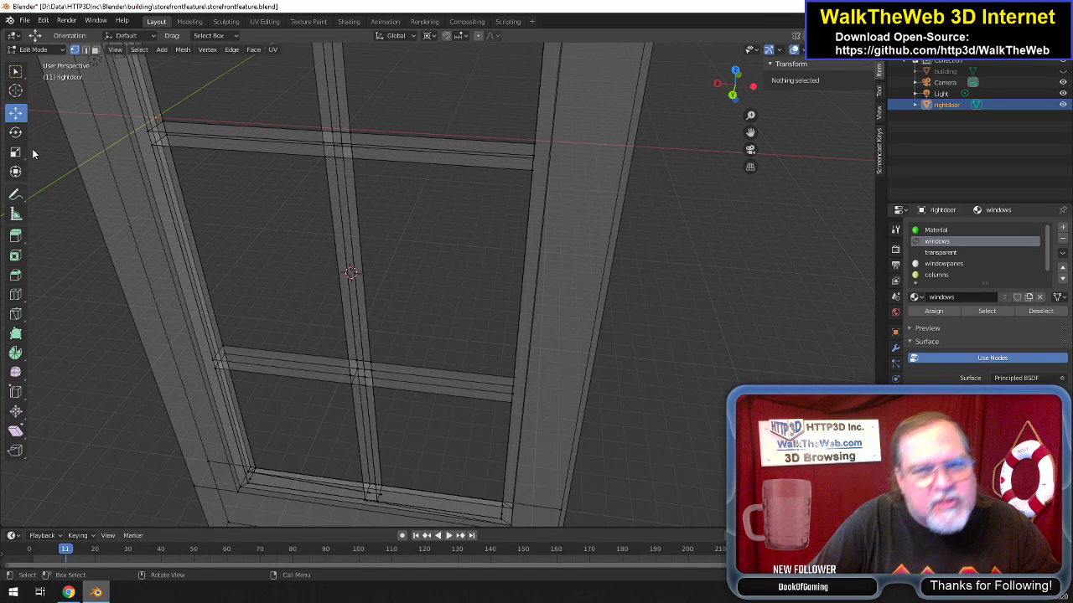
left_click(87, 50)
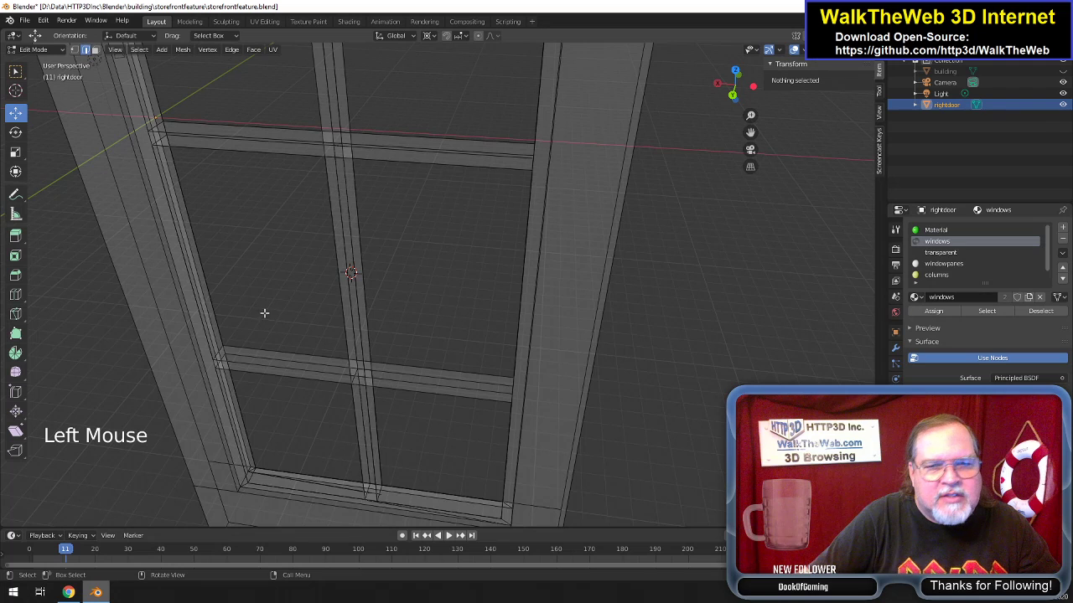
left_click(354, 378)
key("Delete")
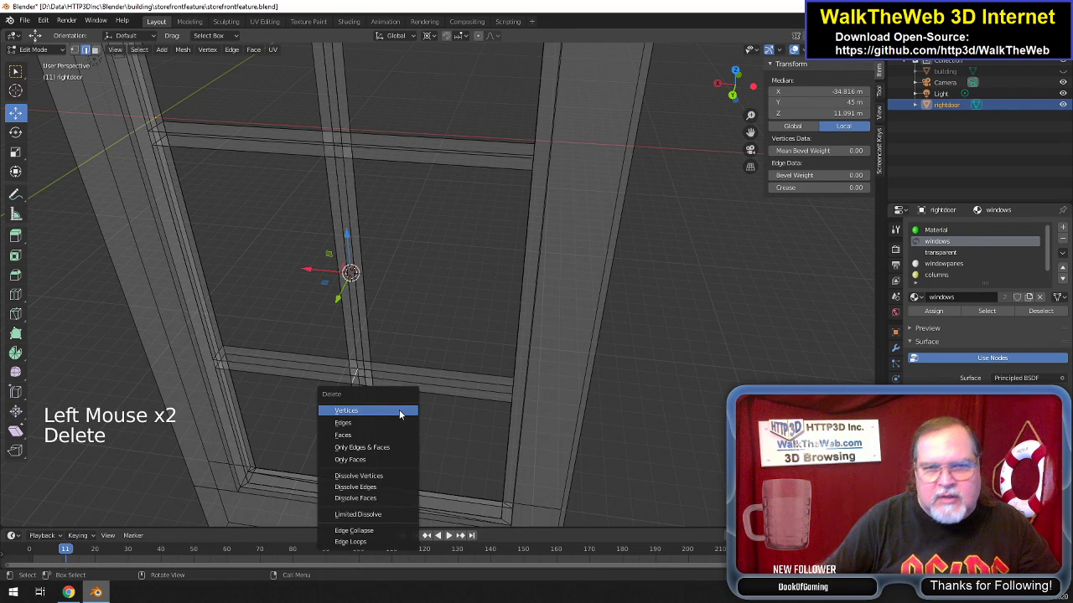
left_click(391, 446)
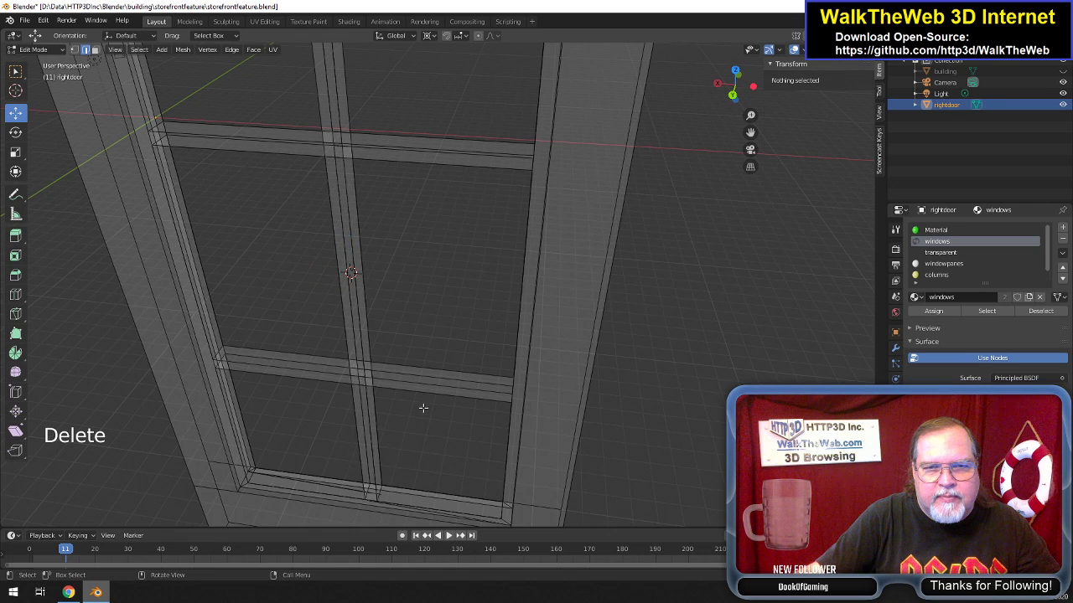
In vertex select mode, delete the four stray vertices along the sill just below the foot of the mullion.
left_click(345, 489)
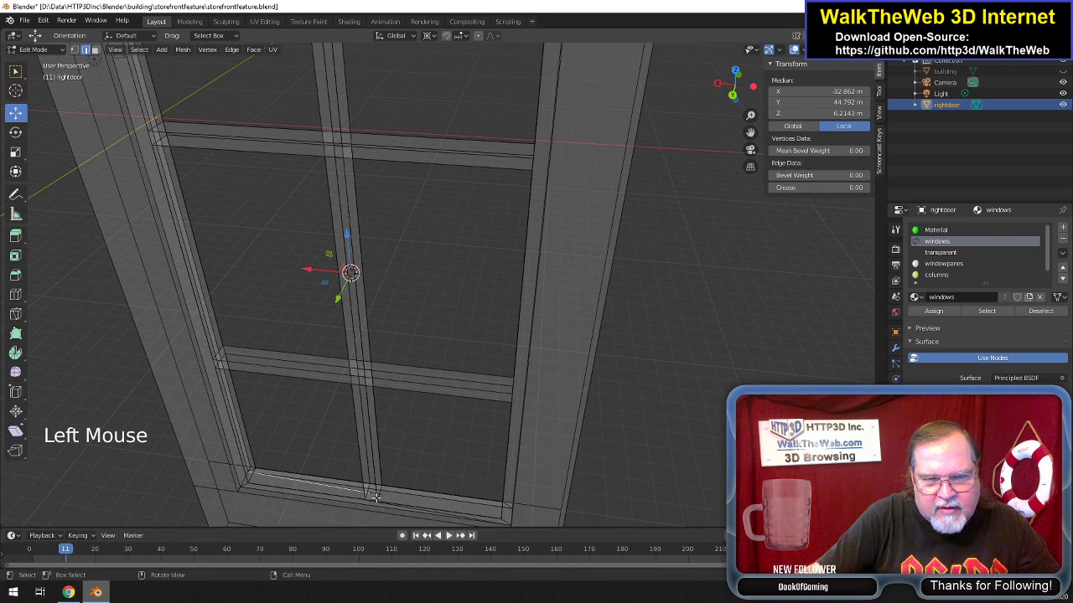
left_click(375, 496, "shift")
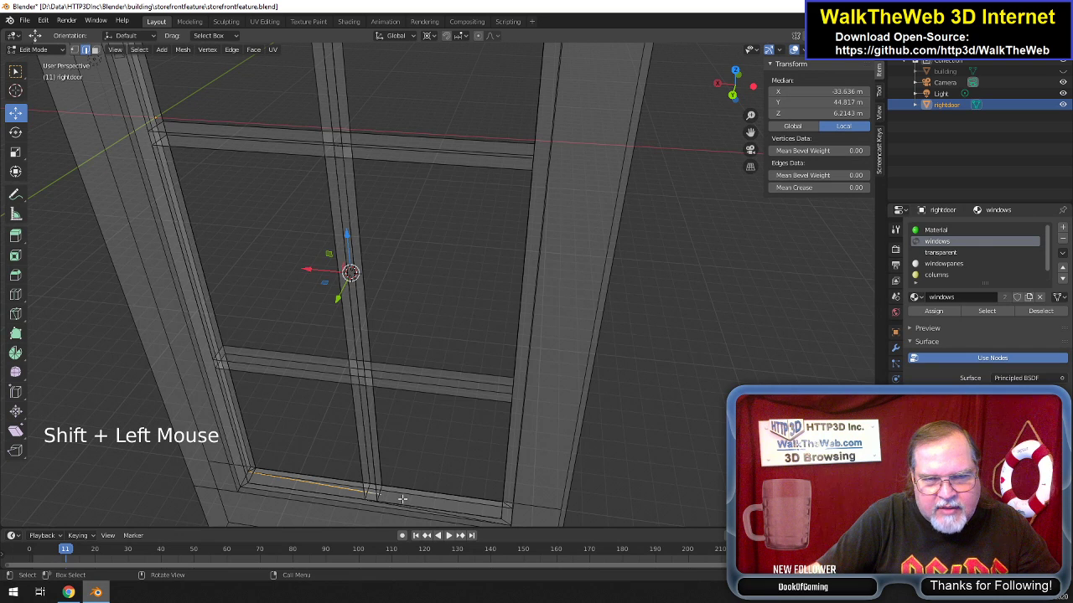
left_click(75, 49)
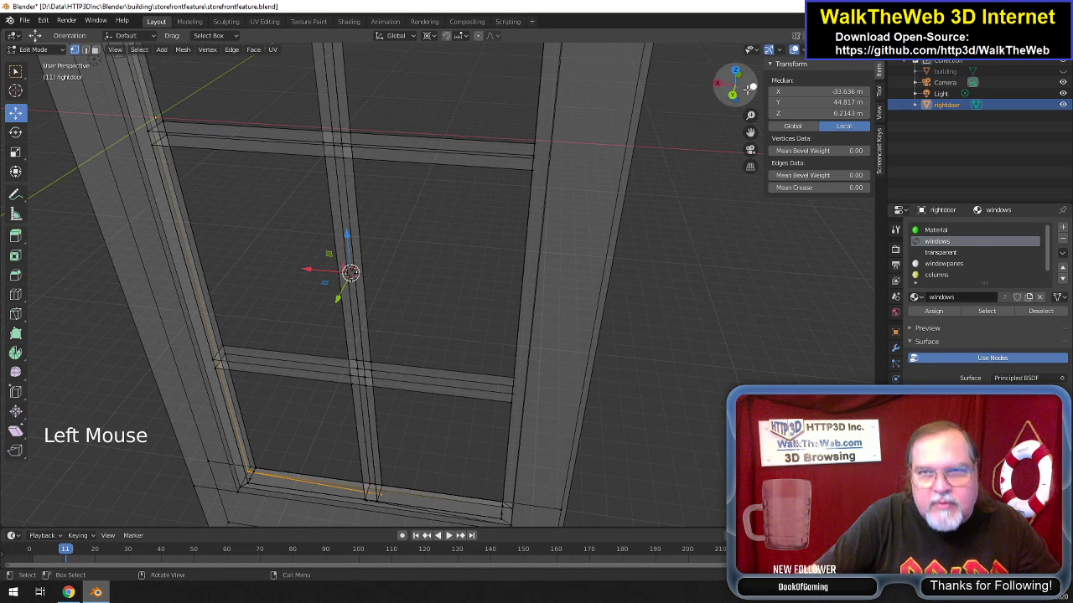
mouse_move(741, 93)
left_mouse_down()
mouse_move(722, 88)
mouse_move(742, 97)
left_mouse_up()
scroll(610, 260, "down", 1)
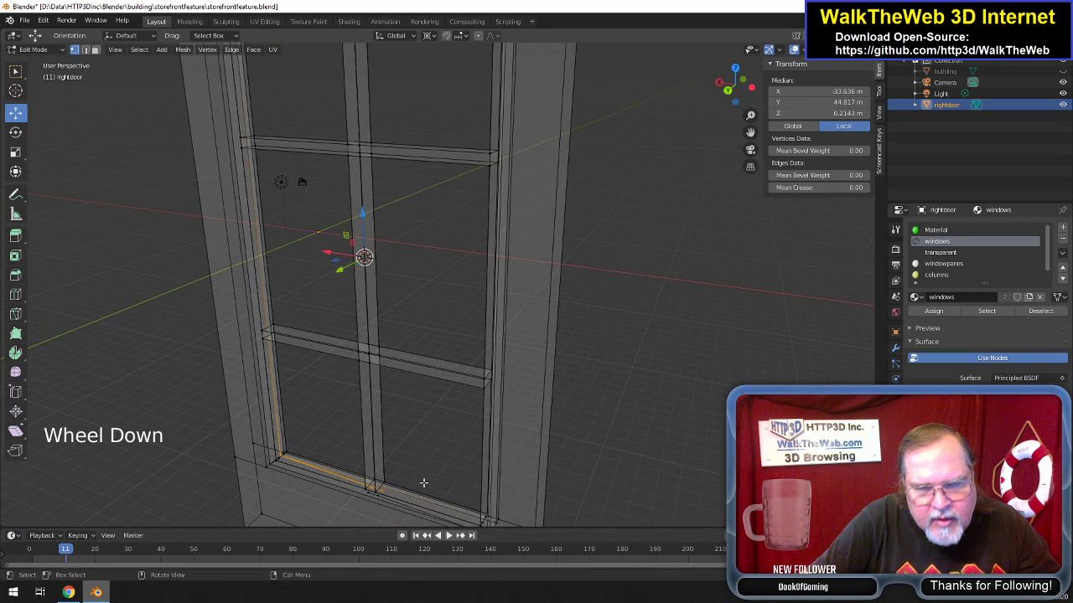
left_click_drag(750, 133, 578, 333)
scroll(578, 332, "up", 6)
scroll(578, 333, "up", 2)
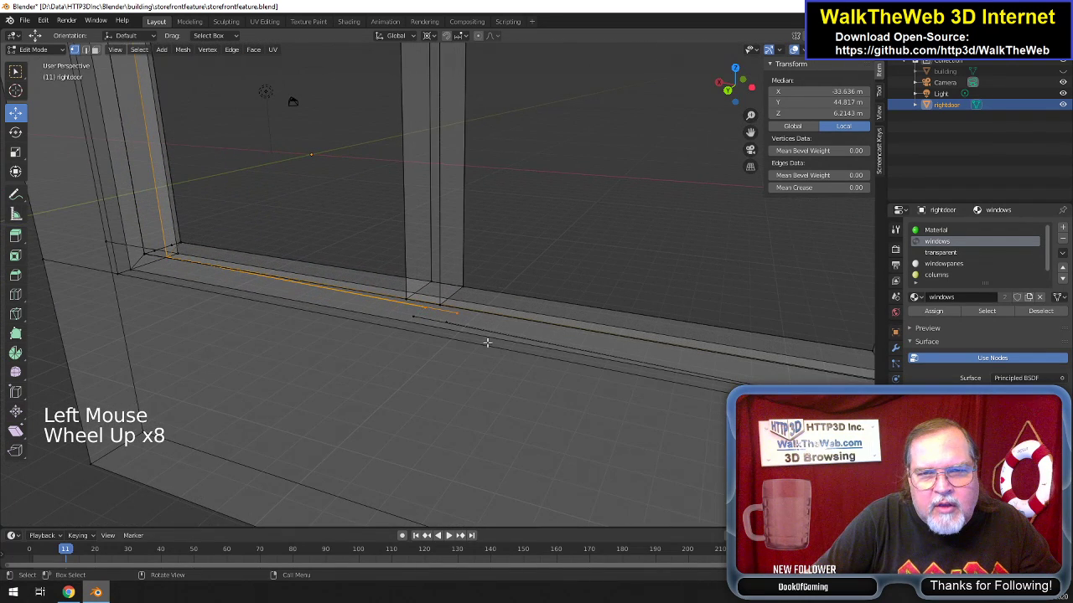
left_click(457, 312)
left_click(425, 309, "shift")
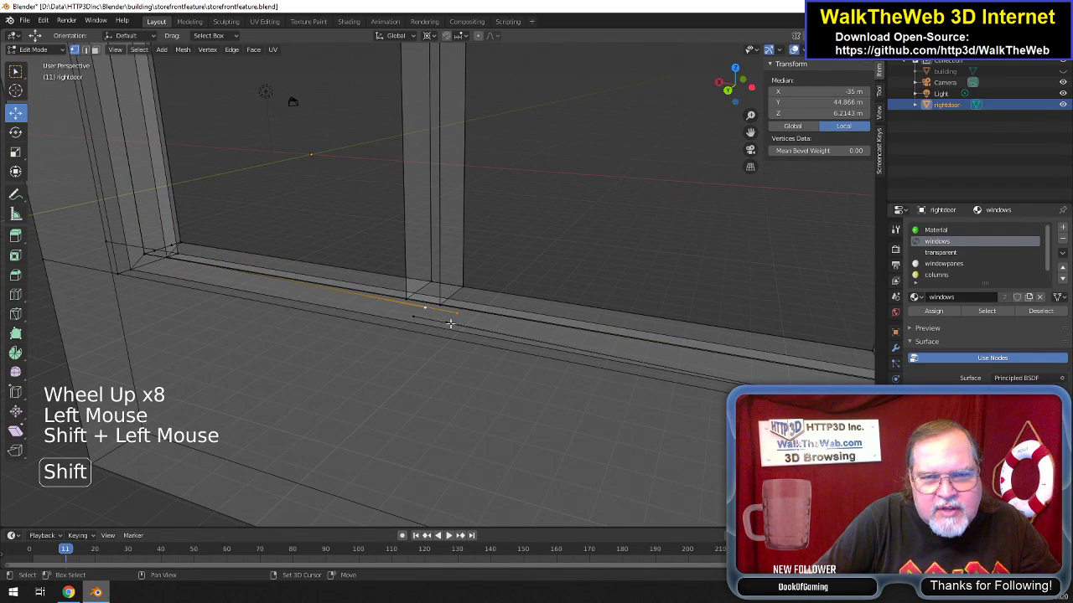
left_click(428, 321, "shift")
left_click(410, 314, "shift")
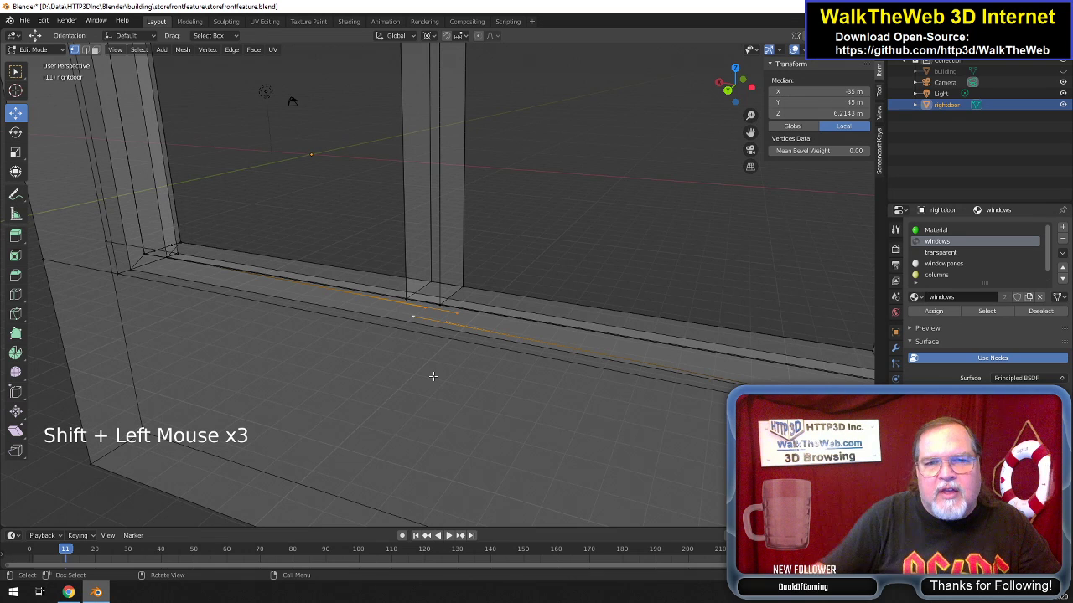
key("Delete")
left_click(404, 340)
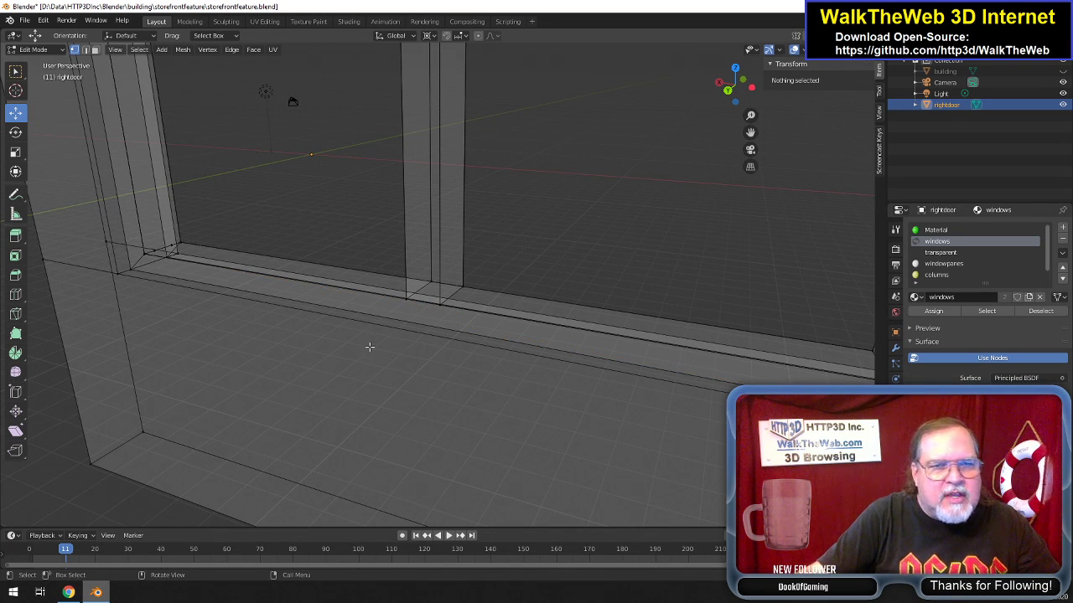
Examine the wireframe window frame from several angles, from the sill and lower crossbar up to the head of the door, for leftover vertices.
scroll(369, 350, "down", 3)
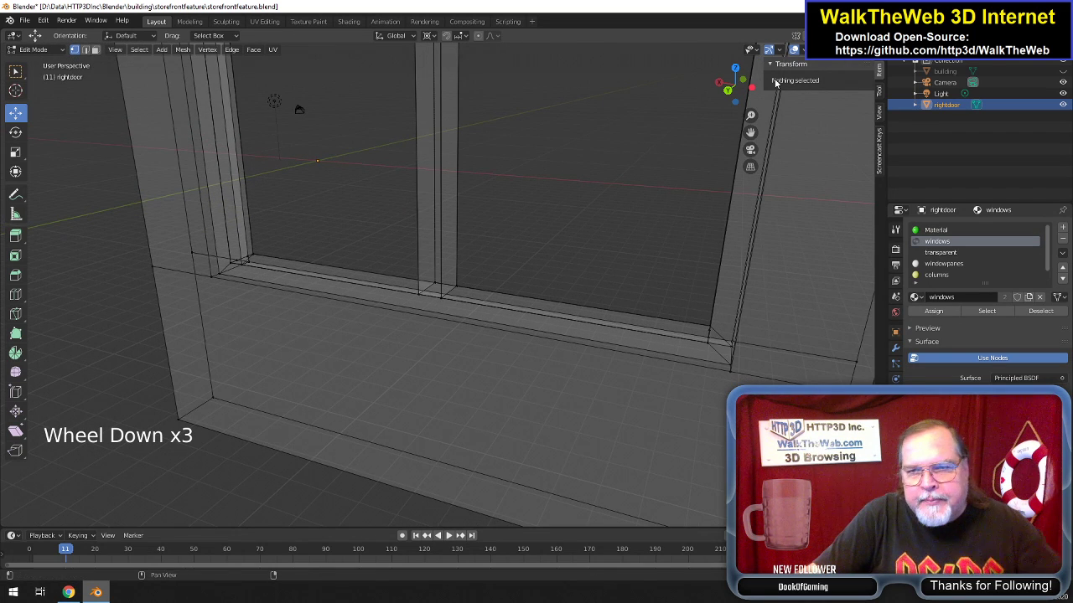
left_click_drag(729, 88, 507, 82)
scroll(627, 228, "down", 1)
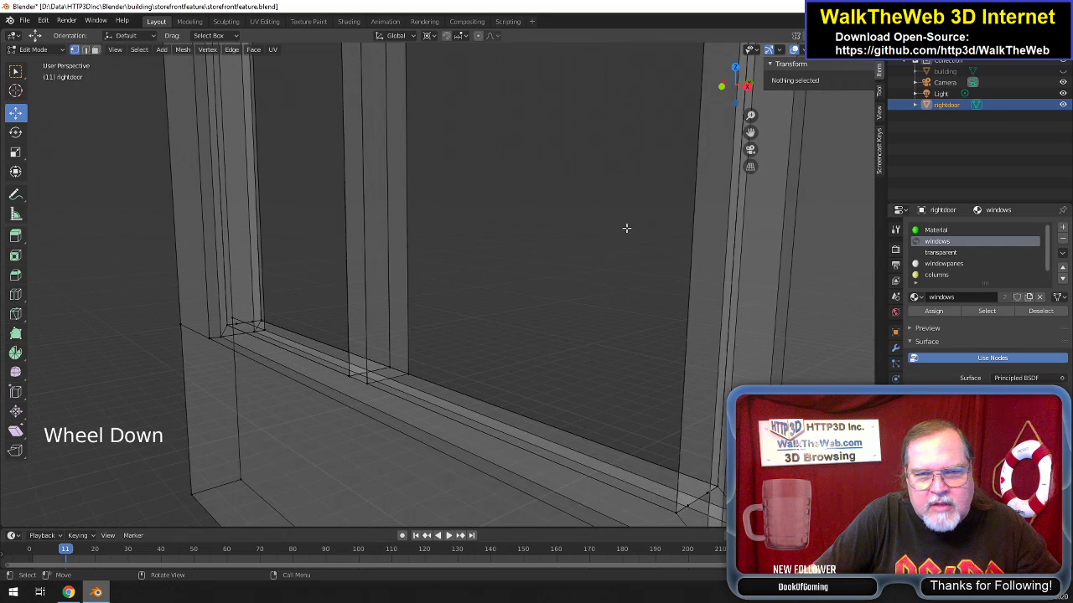
scroll(626, 228, "down", 1)
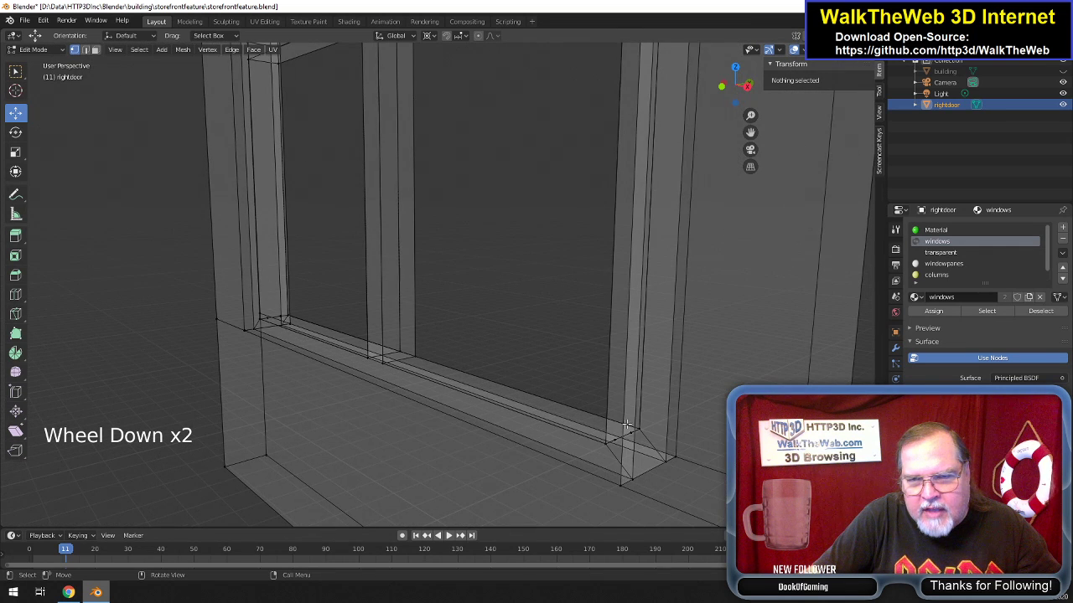
scroll(553, 410, "down", 4)
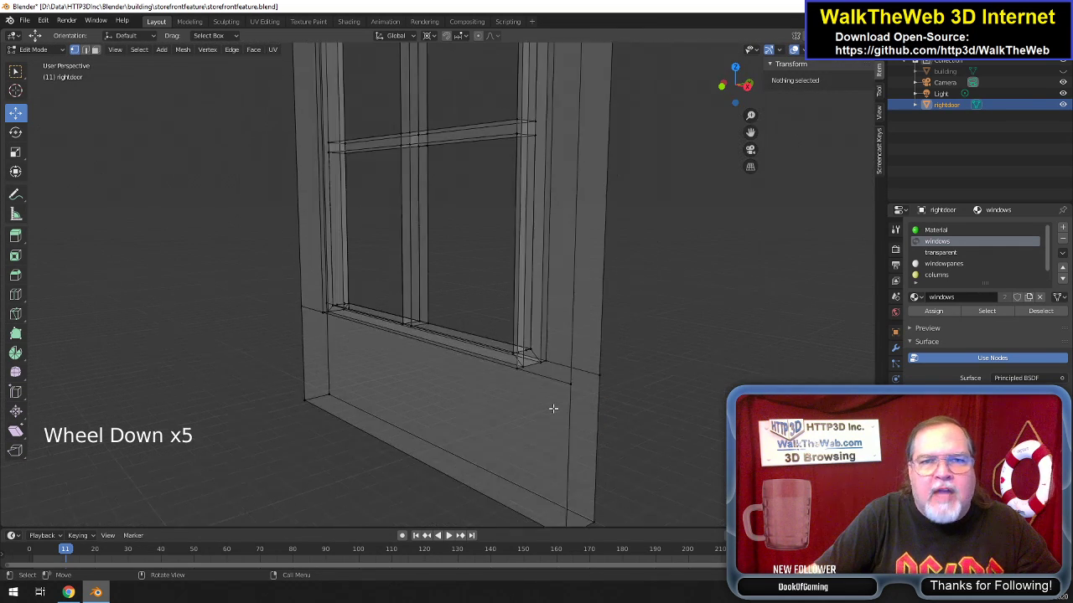
scroll(554, 410, "up", 1)
scroll(553, 410, "down", 1)
scroll(410, 435, "up", 3)
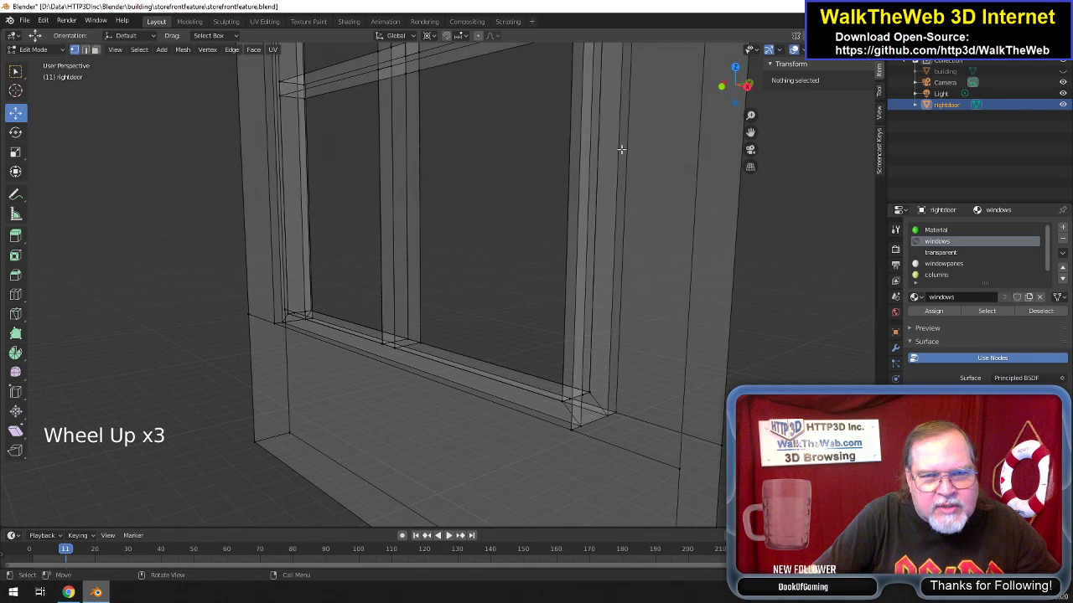
left_click_drag(732, 85, 322, 298)
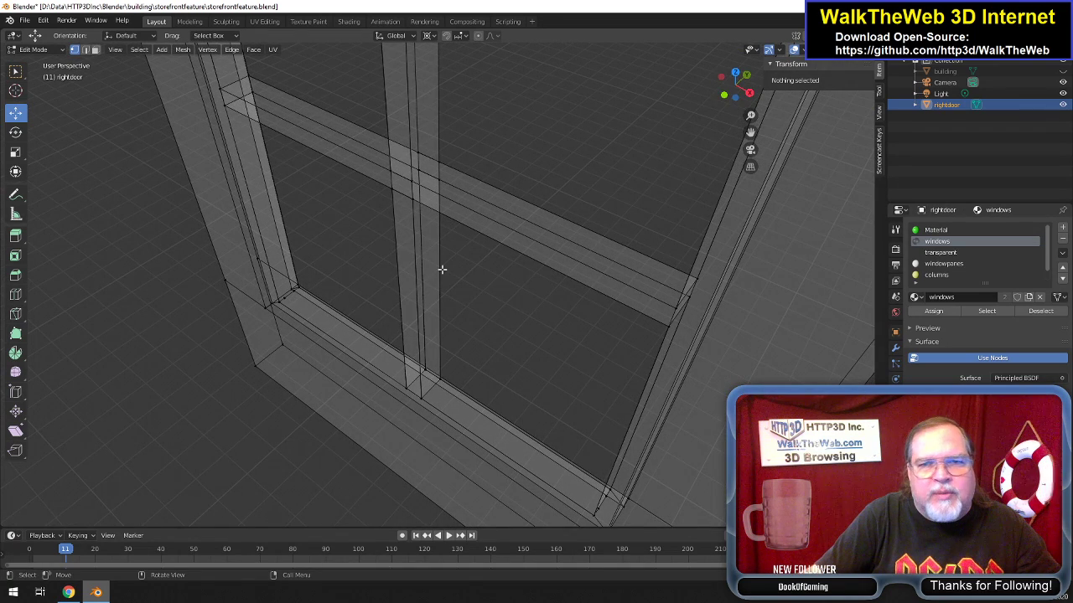
scroll(464, 259, "down", 1)
left_click(750, 93)
left_click_drag(752, 96, 890, 51)
scroll(695, 198, "down", 1)
scroll(713, 180, "down", 2)
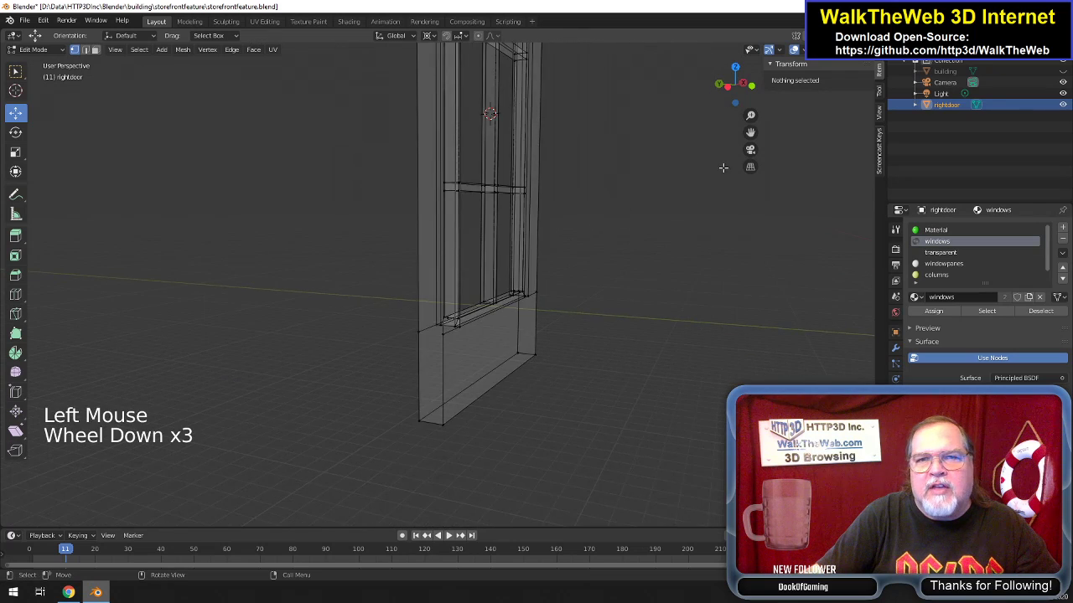
scroll(728, 164, "up", 4)
left_click_drag(737, 88, 629, 100)
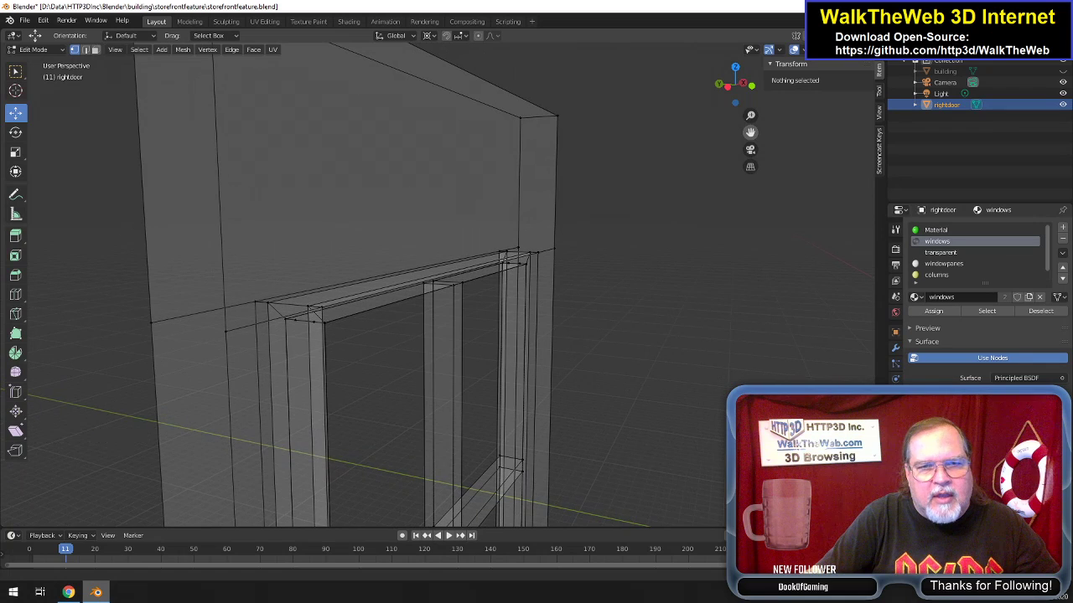
left_click_drag(759, 83, 651, 163)
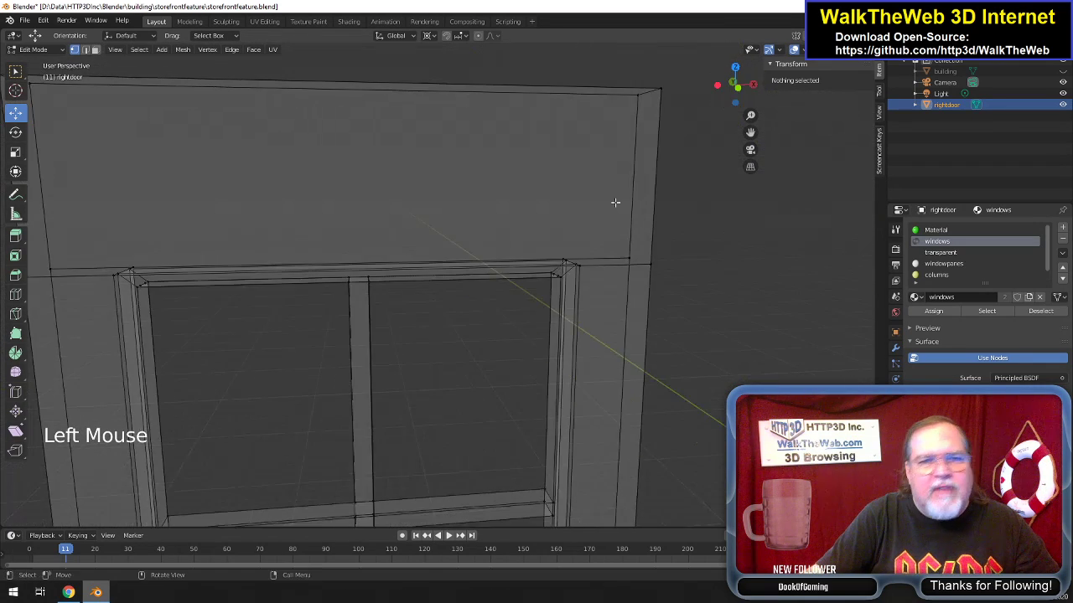
Switch the viewport to Material Preview shading and reveal any hidden geometry of the door mesh.
scroll(596, 232, "down", 4)
key("z")
key("z")
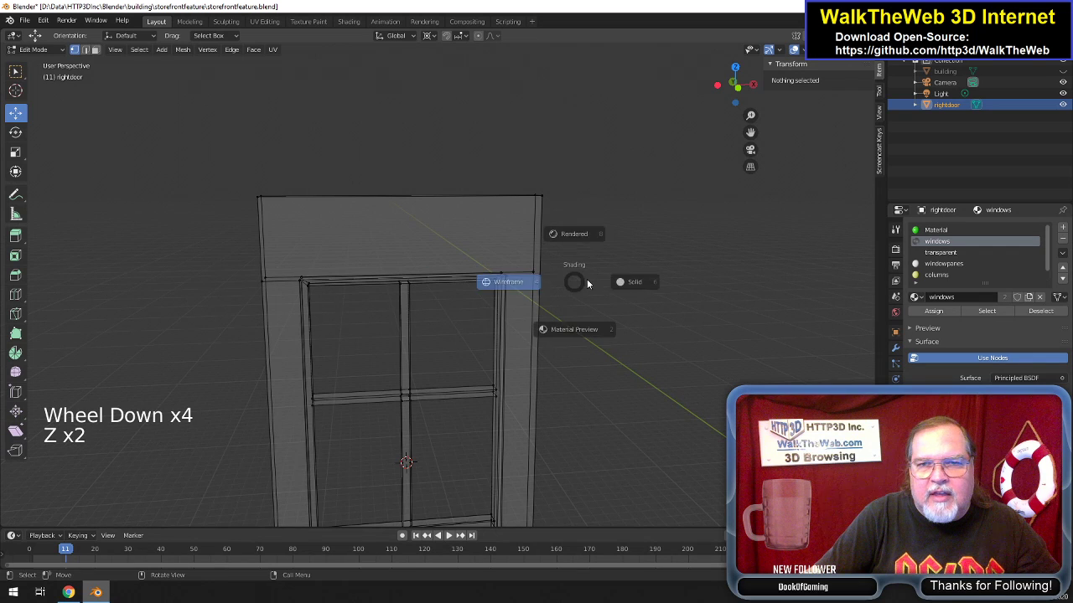
left_click(573, 352)
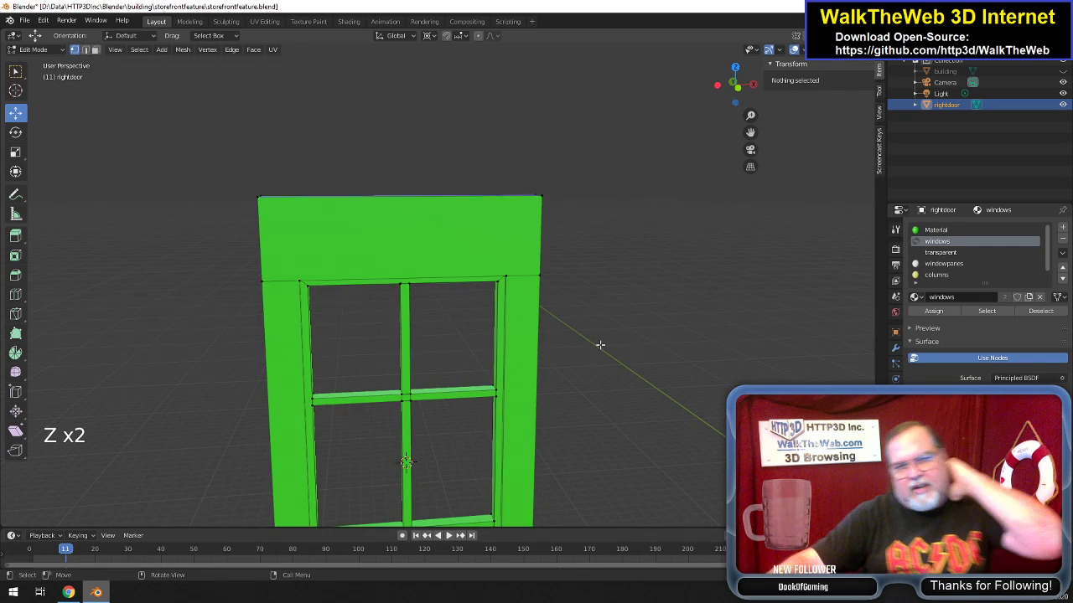
scroll(616, 254, "down", 3)
scroll(617, 254, "up", 4)
left_click_drag(753, 132, 759, 1)
key("alt+h")
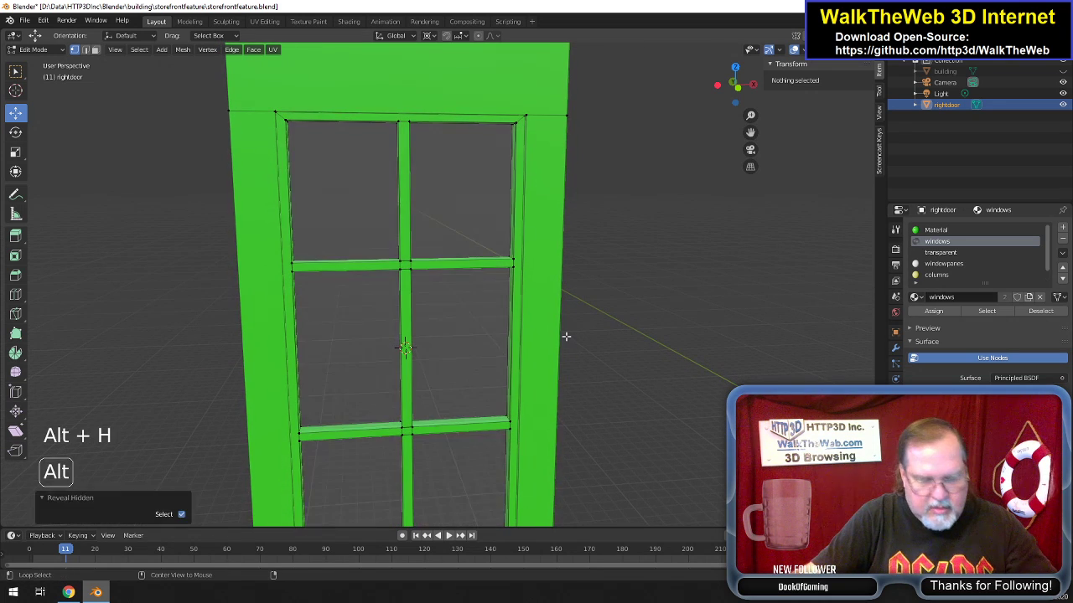
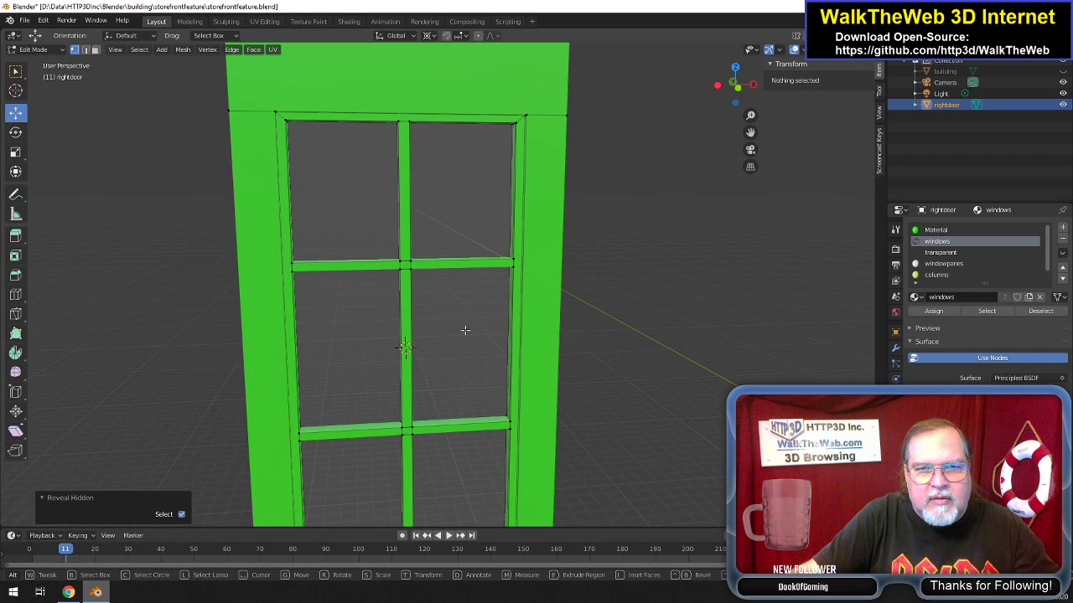
left_click(506, 335)
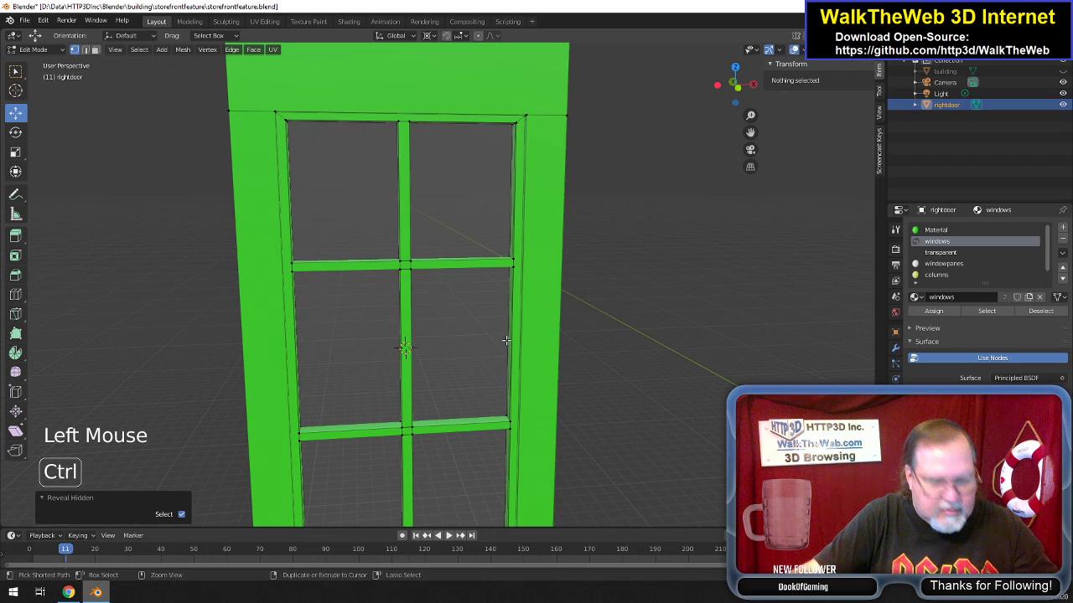
key("ctrl+z")
key("ctrl+z")
key("ctrl+z")
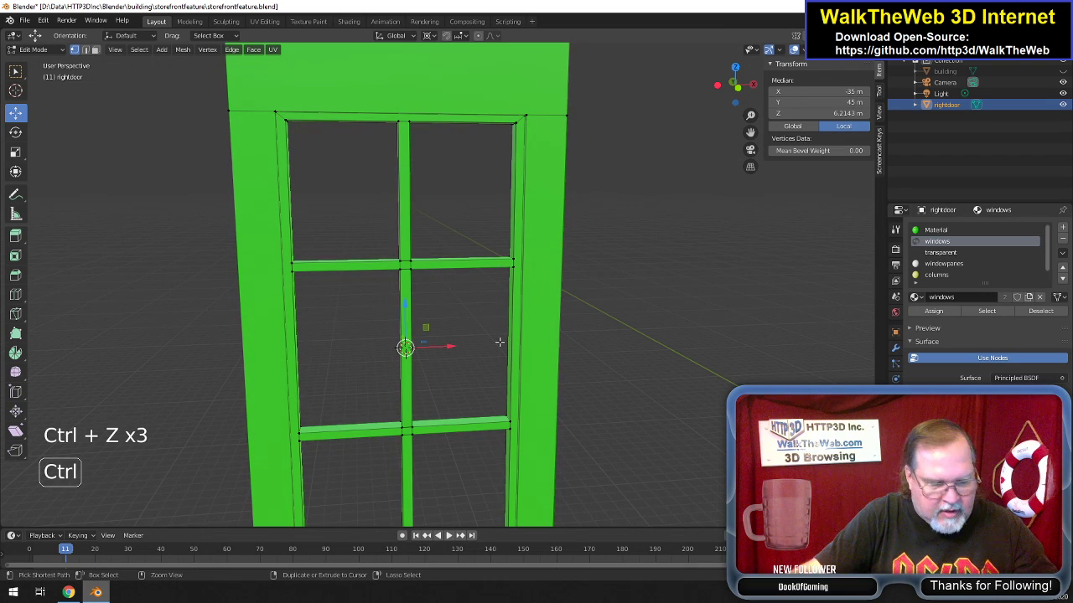
key("ctrl+shift+z")
In face select mode, select the upper crossbar's front and top faces, the mullion's front faces, and the inner frame faces along both stiles.
scroll(498, 342, "up", 4)
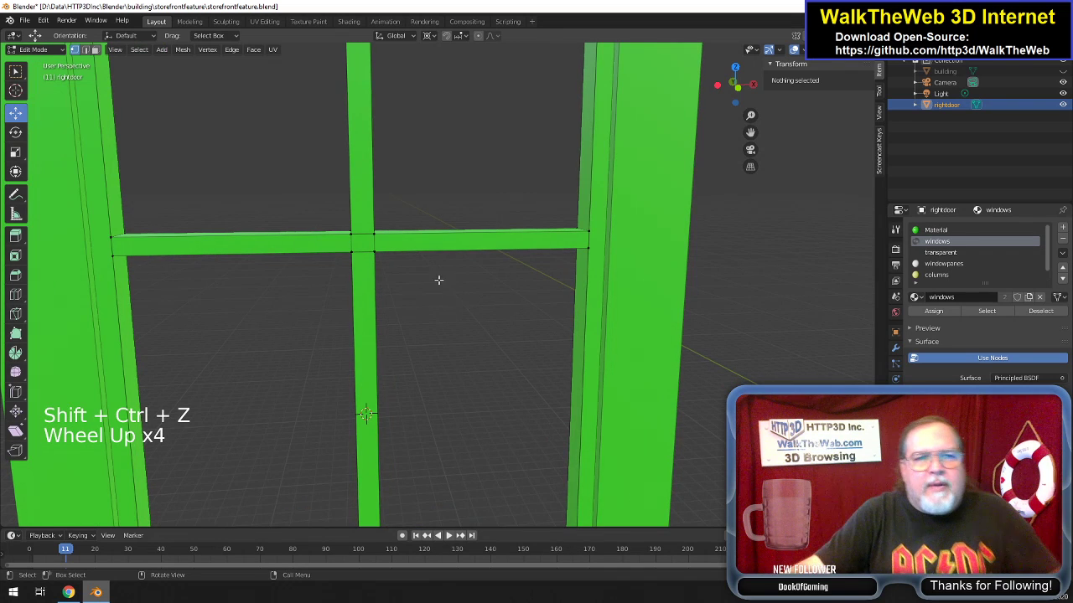
left_click(96, 50)
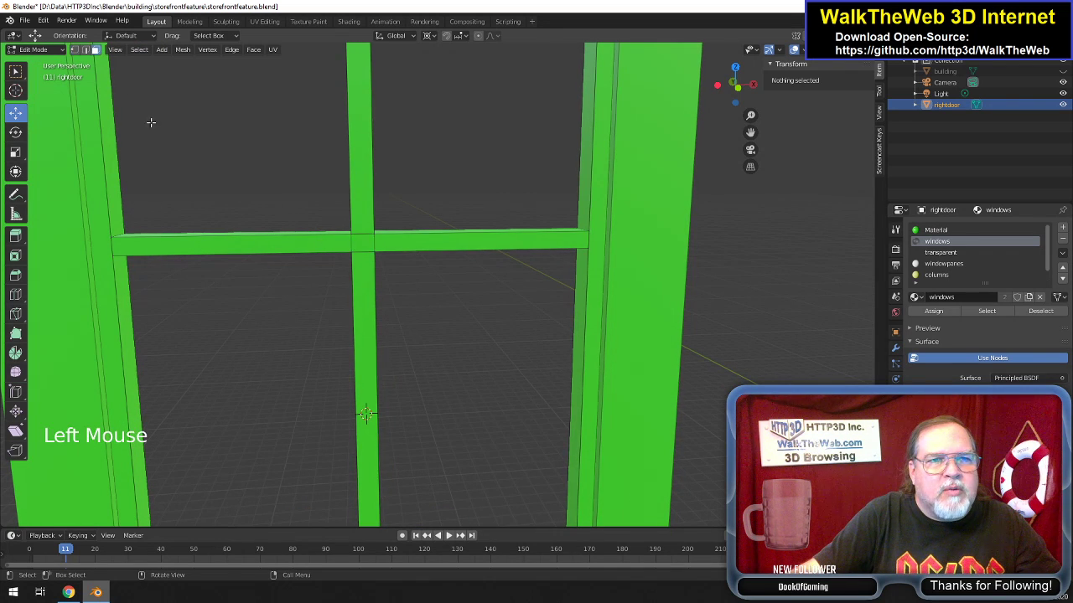
double_click(160, 244)
left_click(123, 235, "shift")
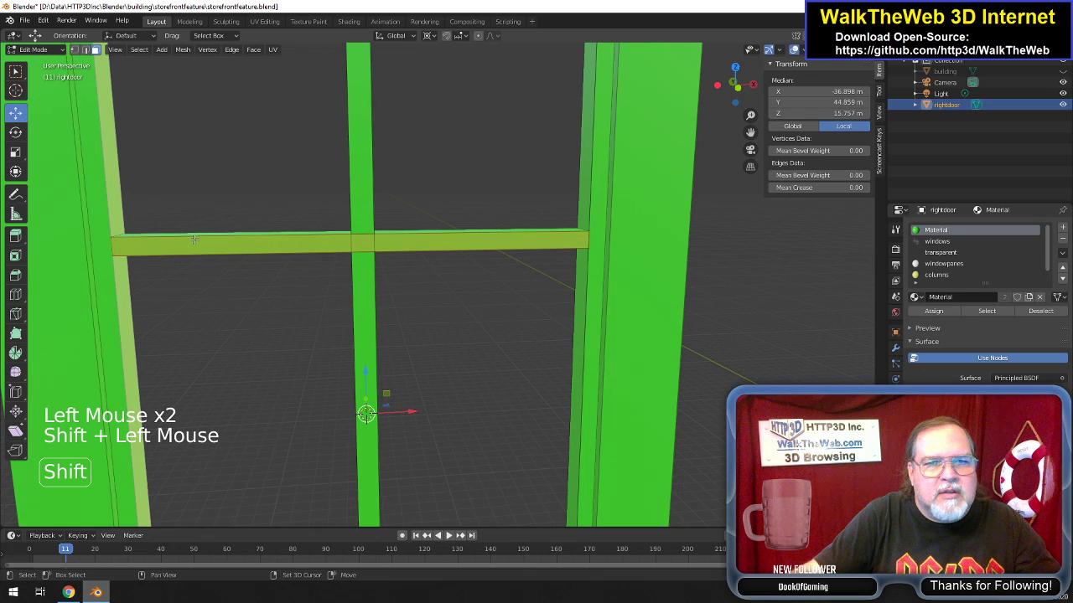
left_click(243, 234, "shift")
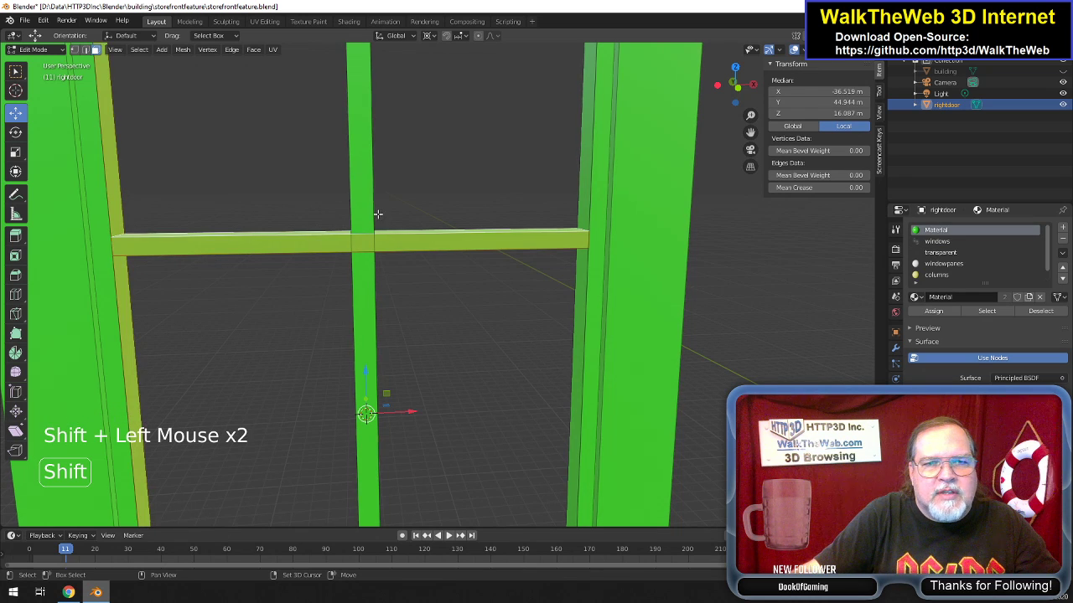
left_click(365, 345, "shift")
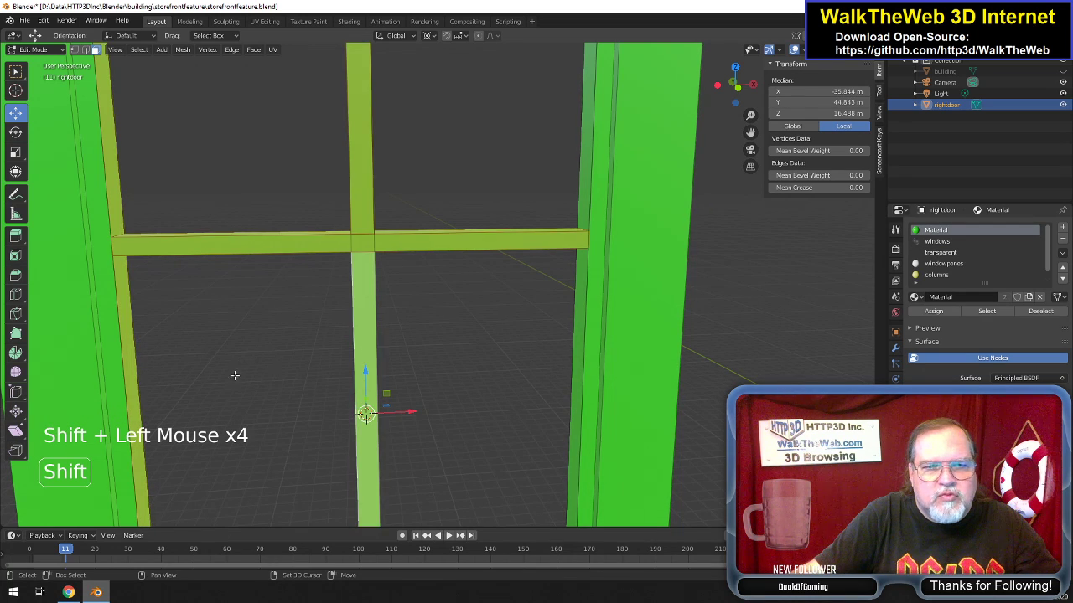
left_click(591, 285, "shift")
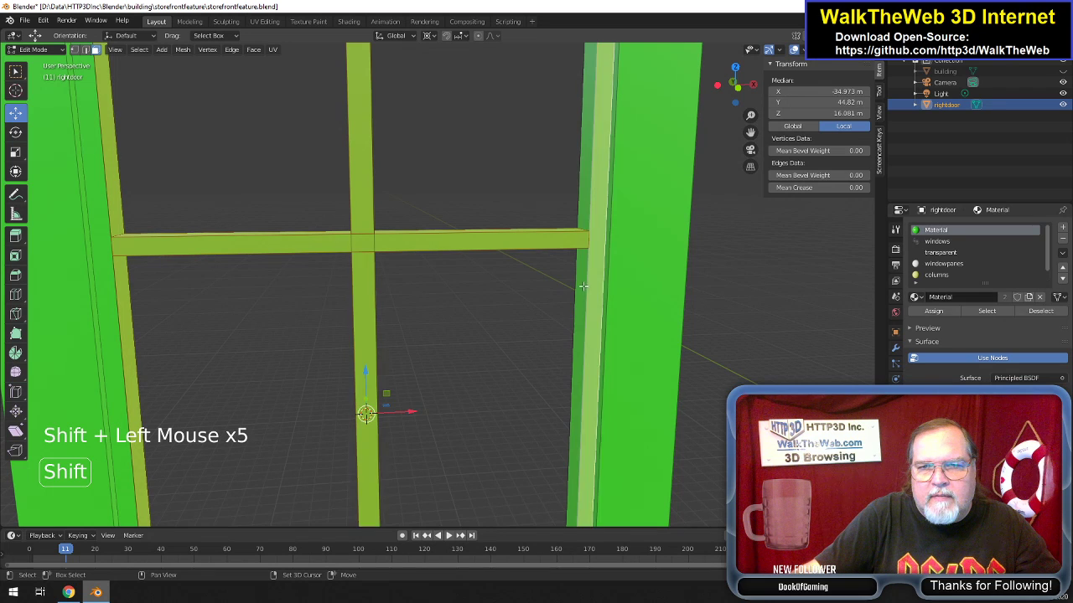
left_click(582, 281, "shift")
left_click(775, 102)
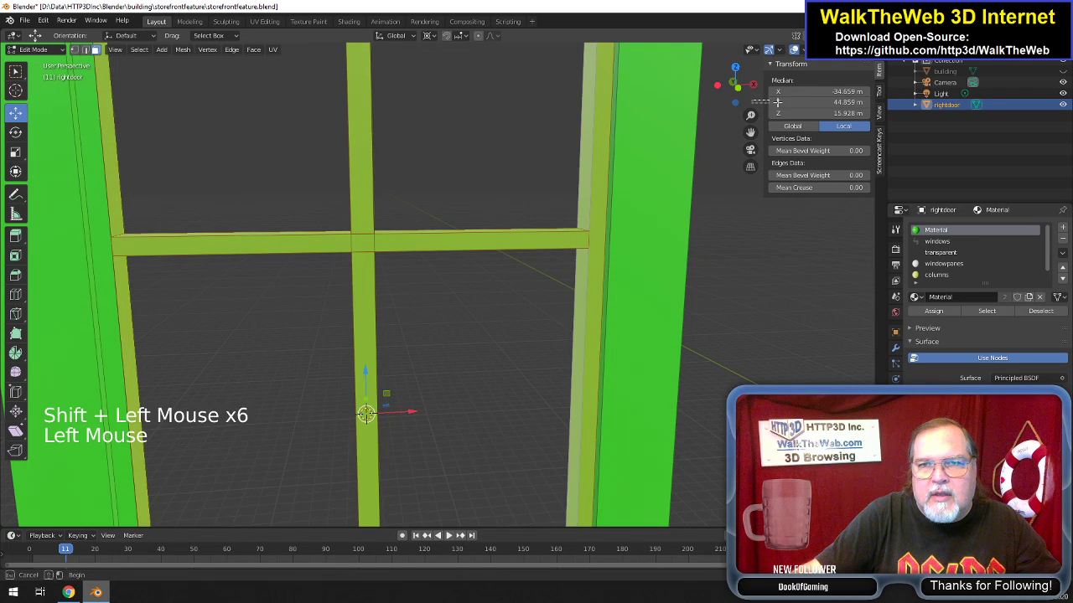
left_click(706, 147)
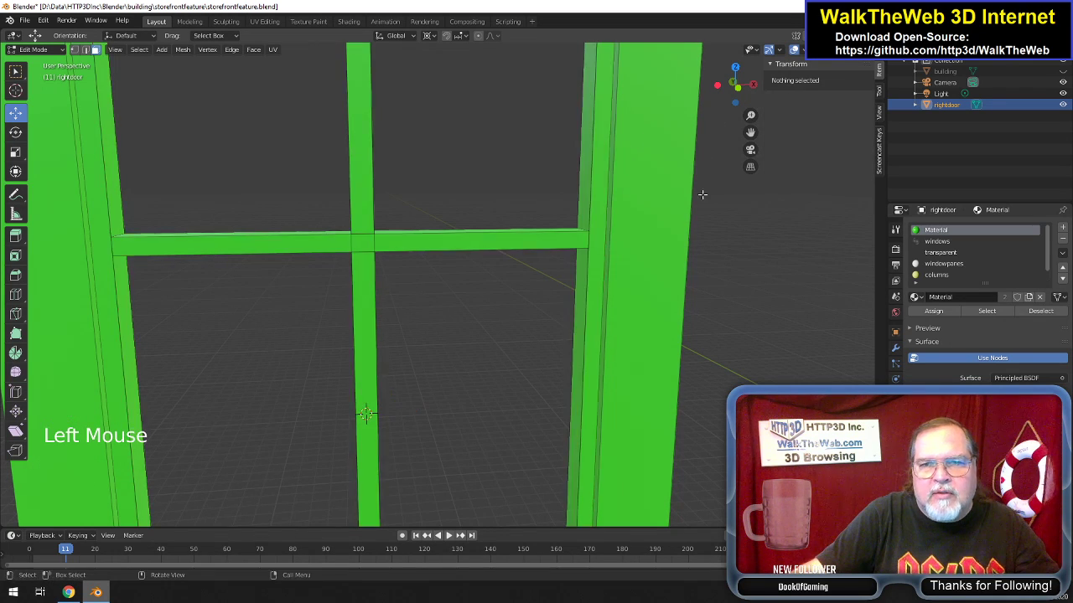
key("ctrl+z")
Add the mullion's side faces on one side, the lower crossbar's front and top faces, the lowest mullion section and the sill to the selection.
left_click_drag(367, 410, 369, 412)
left_click_drag(735, 85, 785, 91)
left_click(378, 217, "shift")
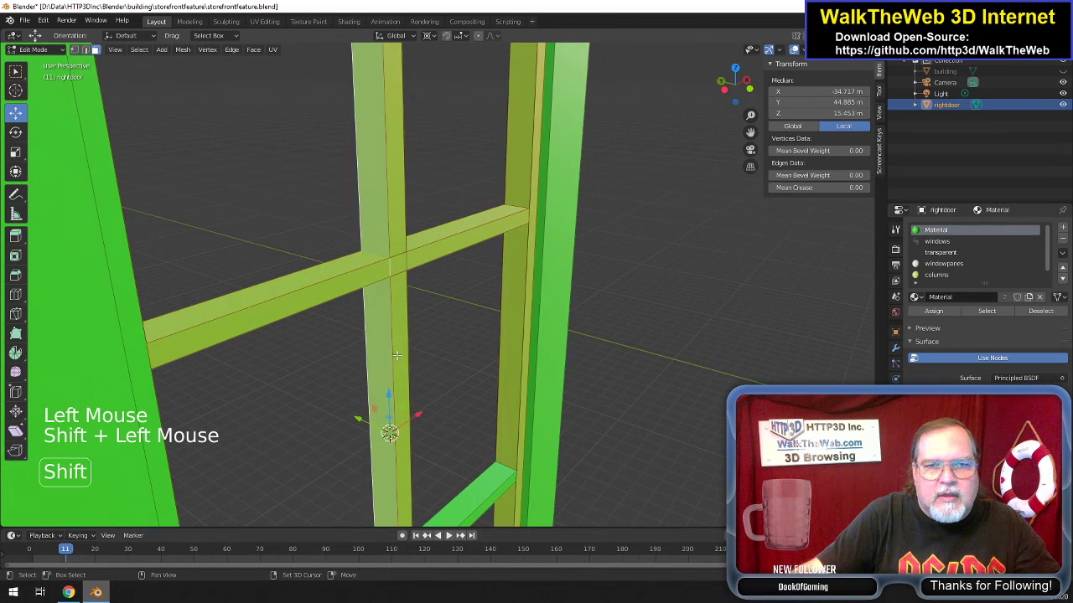
left_click(478, 501, "shift")
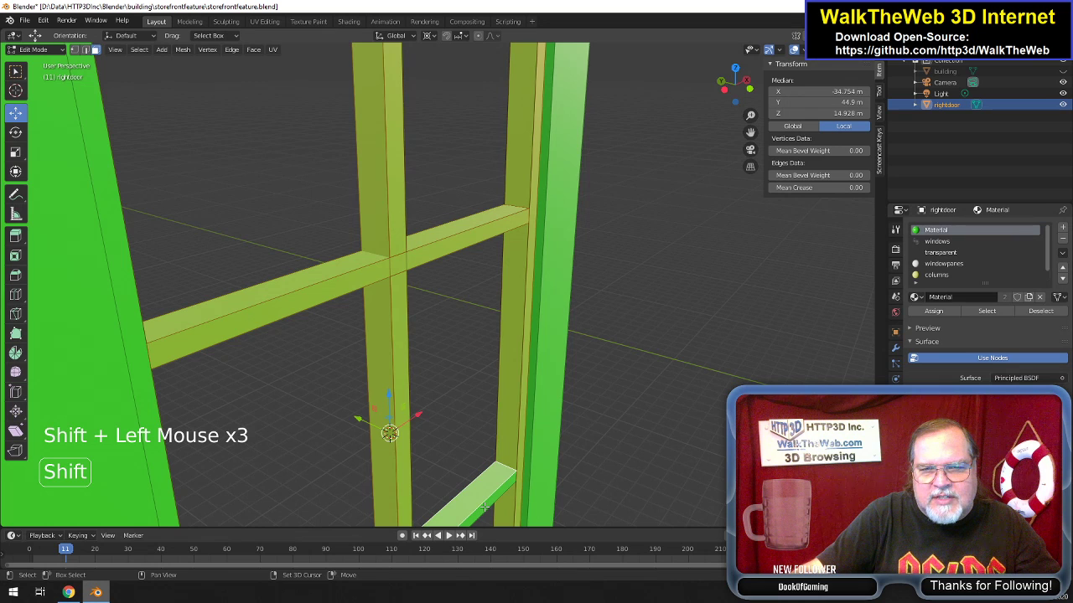
scroll(485, 507, "down", 3)
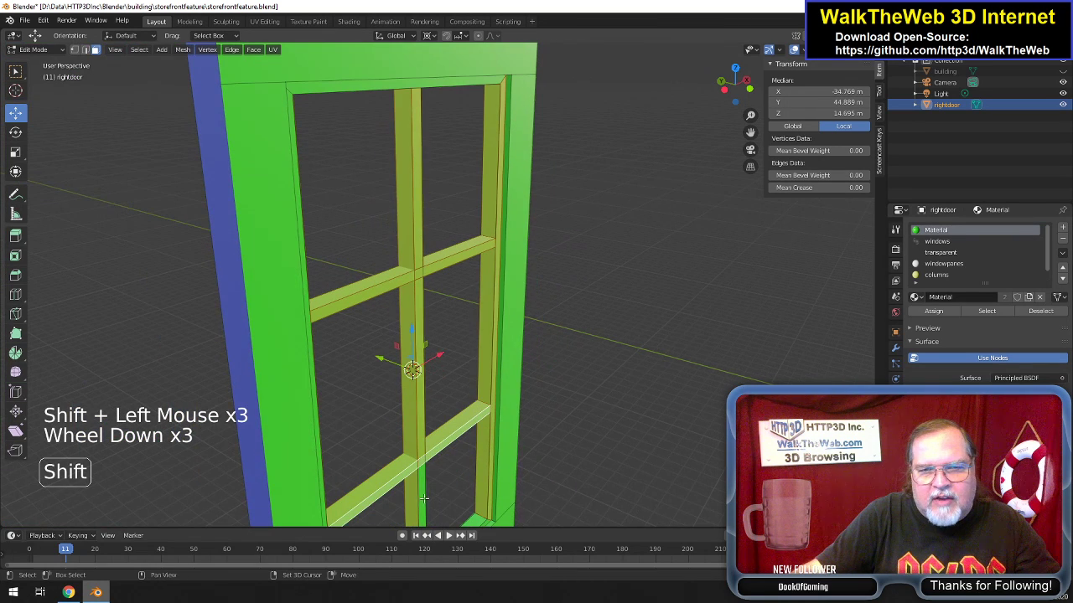
left_click(425, 498, "shift")
left_click(487, 521, "shift")
left_click(487, 521, "shift")
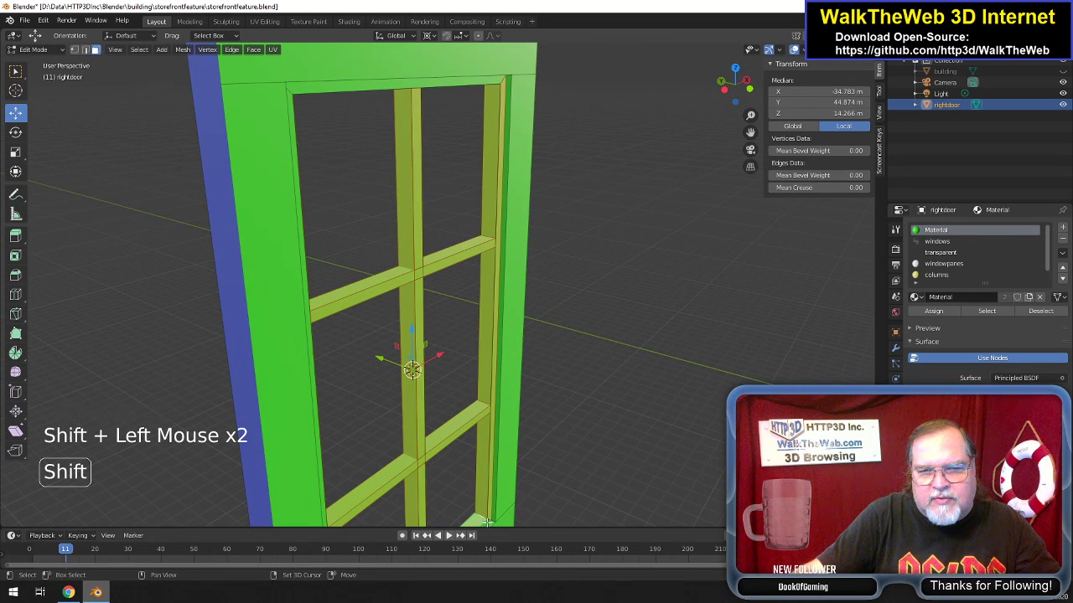
scroll(487, 405, "down", 2)
scroll(487, 406, "up", 1)
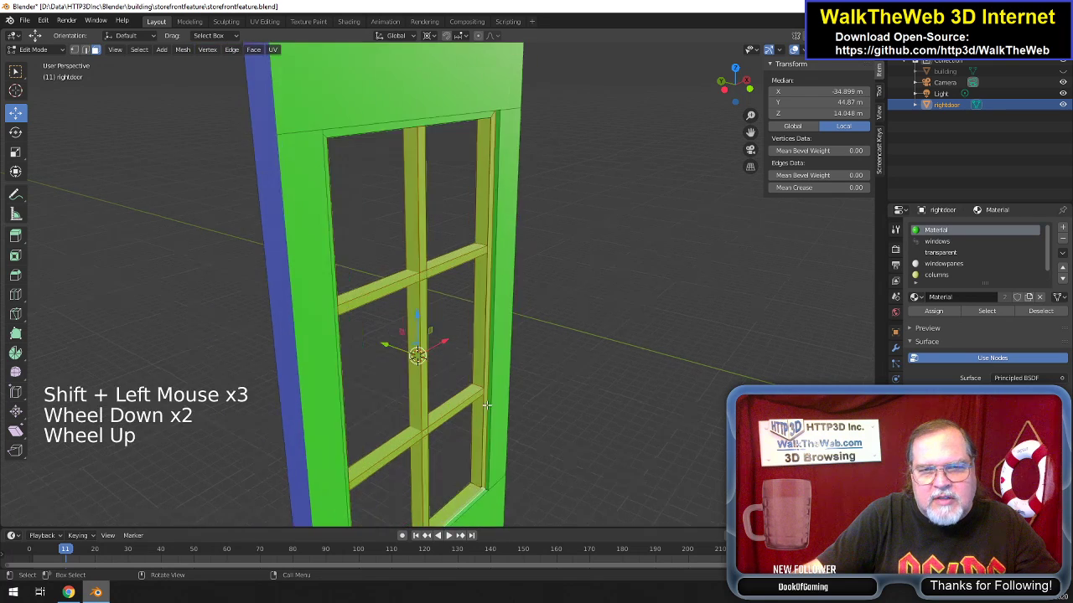
Add the mullion's opposite side faces and the remaining front frame faces along the head and stile to the selection.
scroll(487, 405, "up", 2)
left_click_drag(745, 97, 619, 150)
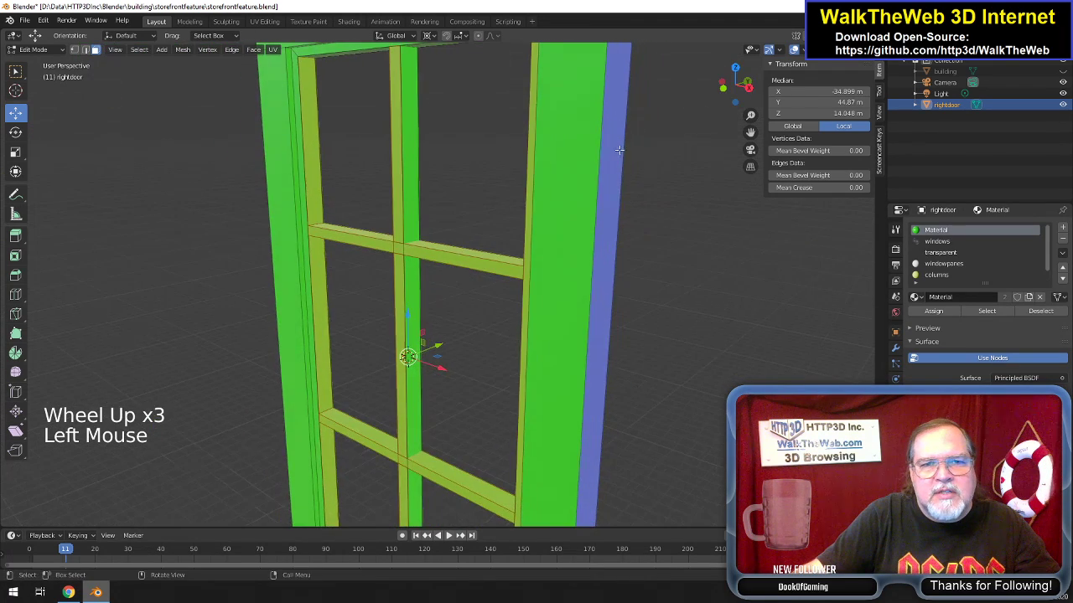
left_click(412, 148, "shift")
left_click(326, 54, "shift")
left_click(320, 55, "shift")
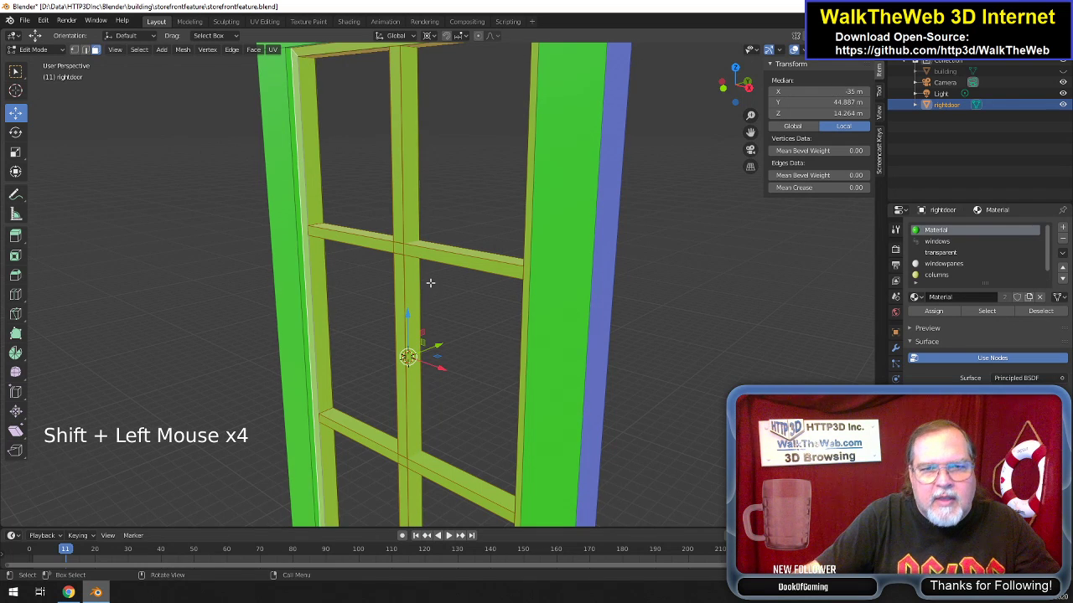
scroll(428, 283, "down", 3)
scroll(429, 283, "up", 3)
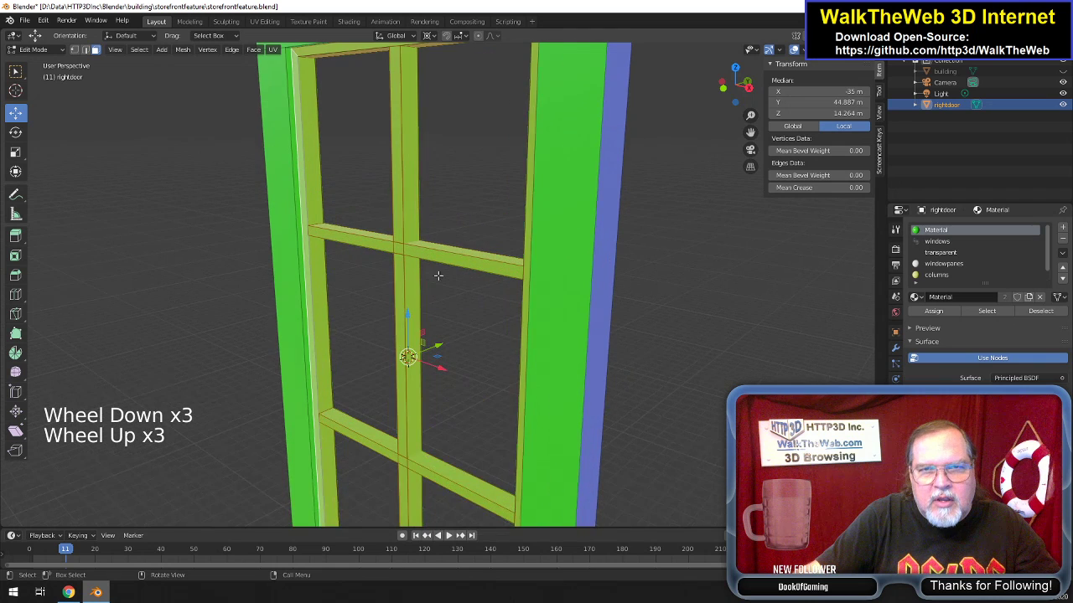
Add the undersides of the lower and upper crossbars to the face selection.
left_click_drag(732, 96, 747, 24)
left_click(459, 496, "shift")
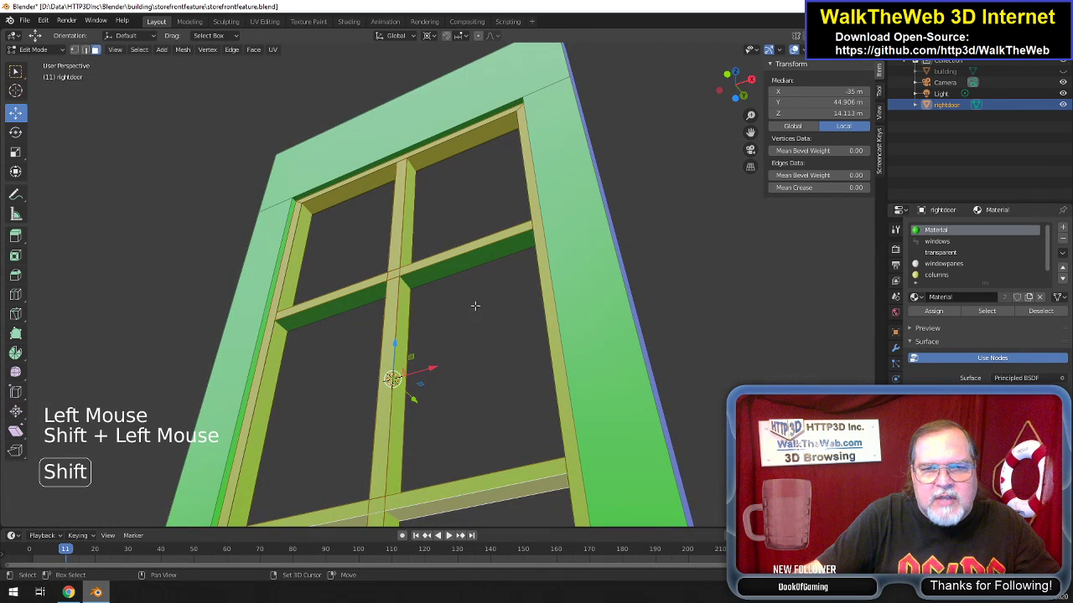
left_click(452, 266, "shift")
Add the back faces of the window frame to the selection: head, stiles, mullion, both crossbars and sill.
left_click_drag(735, 97, 628, 167)
left_click_drag(626, 109, 533, 64)
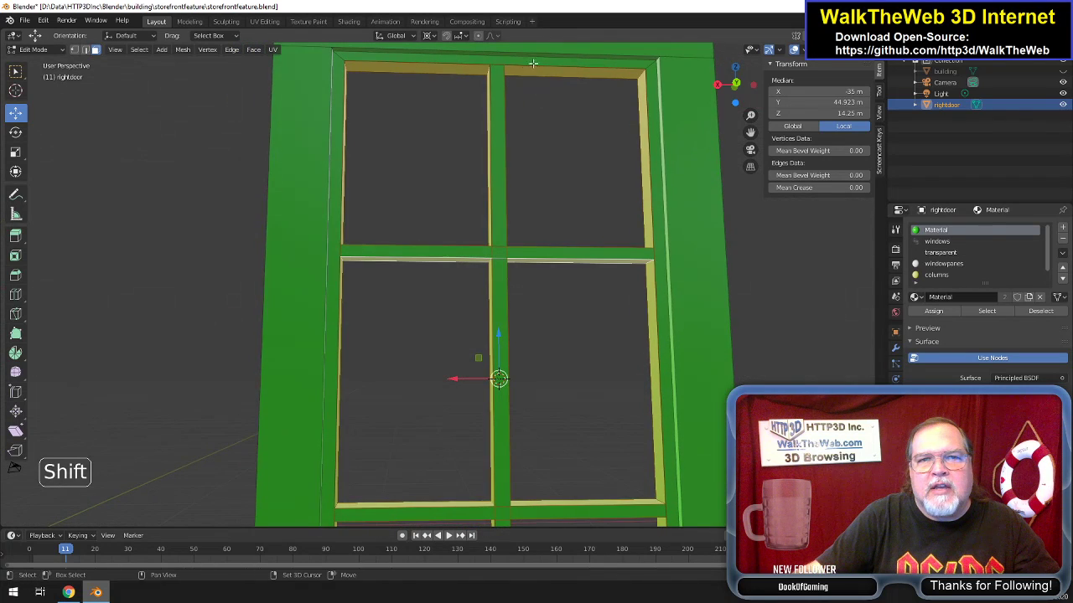
left_click(503, 61, "shift")
left_click(498, 84, "shift")
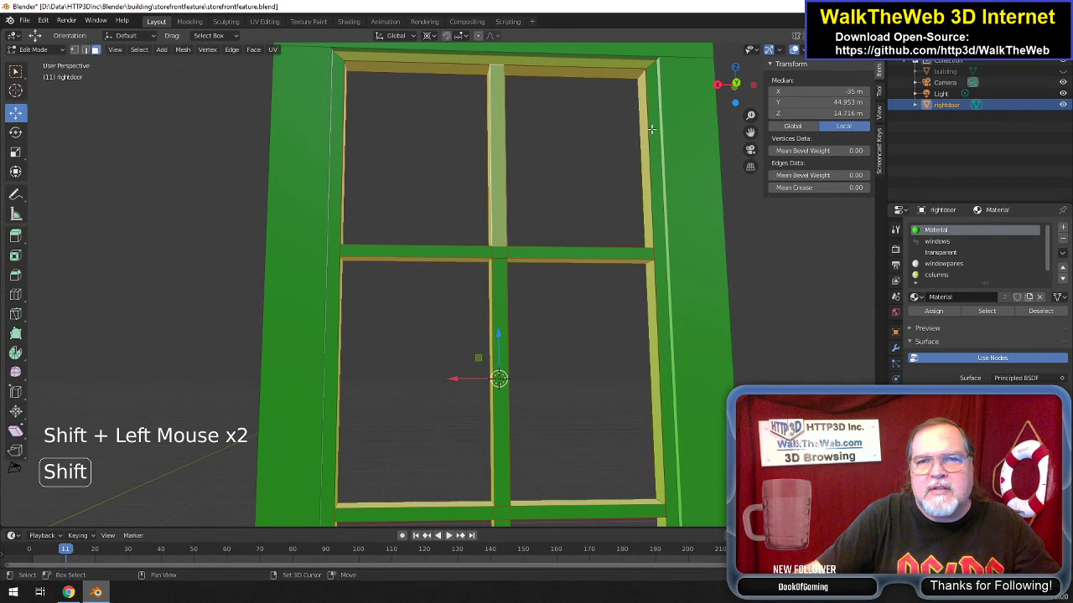
left_click(644, 197, "shift")
left_click(633, 250, "shift")
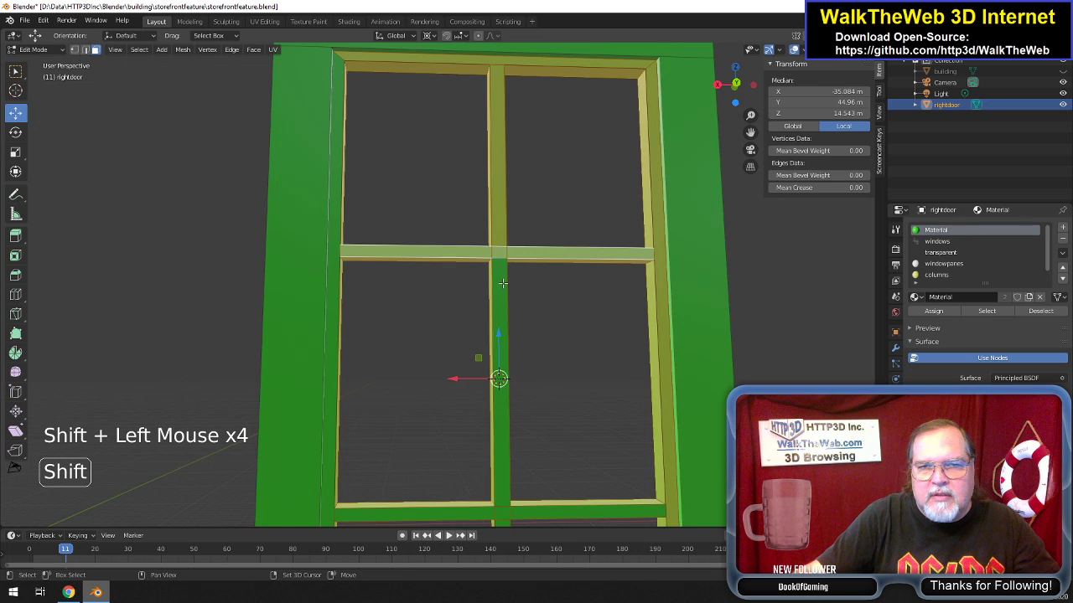
left_click(502, 283, "shift")
left_click(333, 246, "shift")
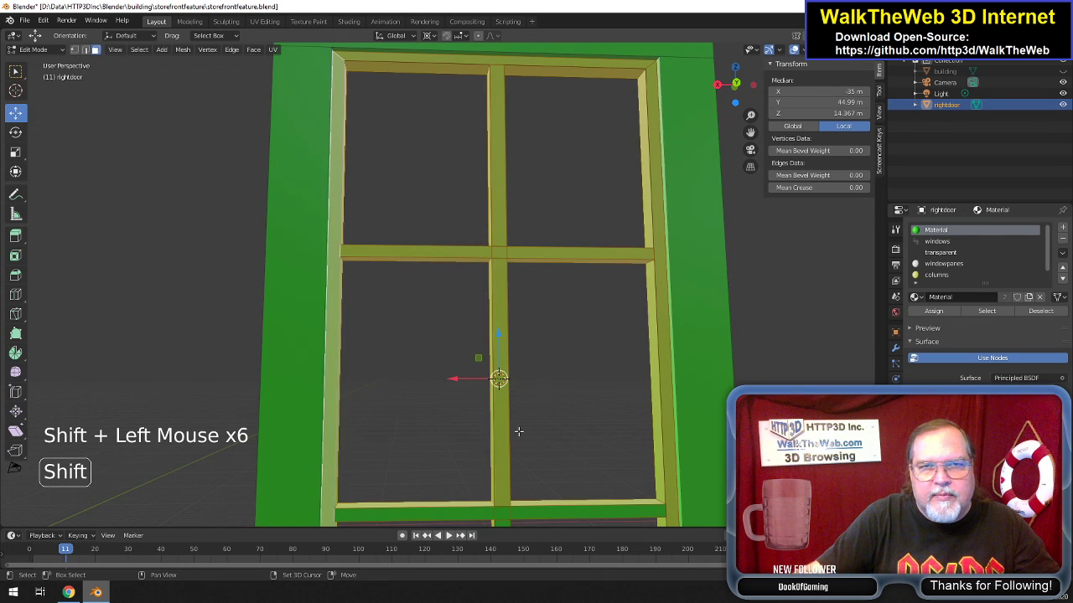
left_click(506, 523, "shift")
scroll(562, 438, "down", 5)
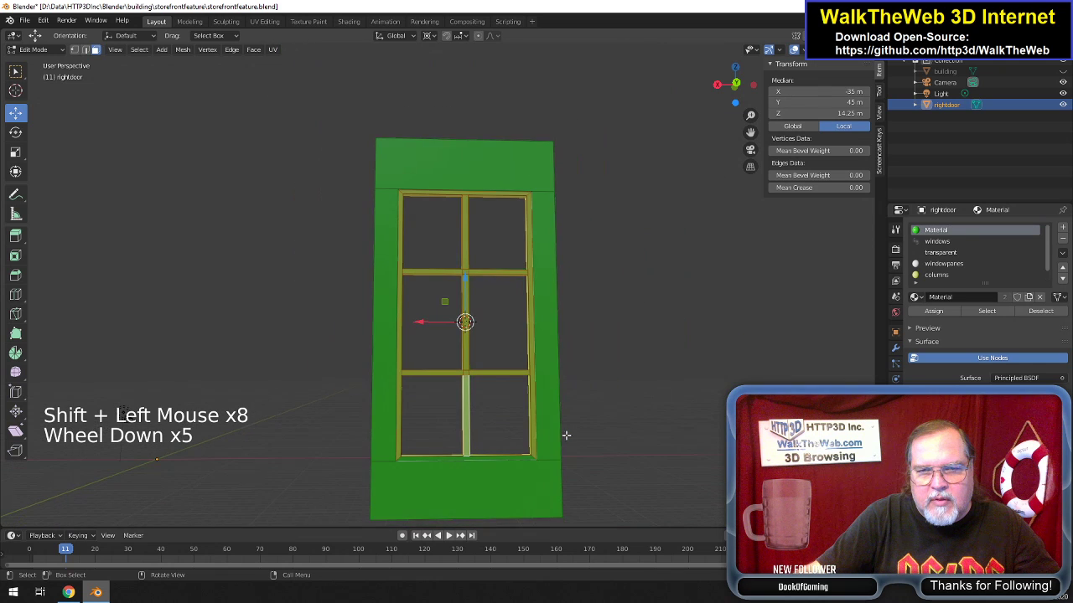
left_click(501, 457, "shift")
Check the selected window frame faces and assign the windowpanes material to them.
scroll(562, 407, "up", 5)
scroll(562, 407, "down", 1)
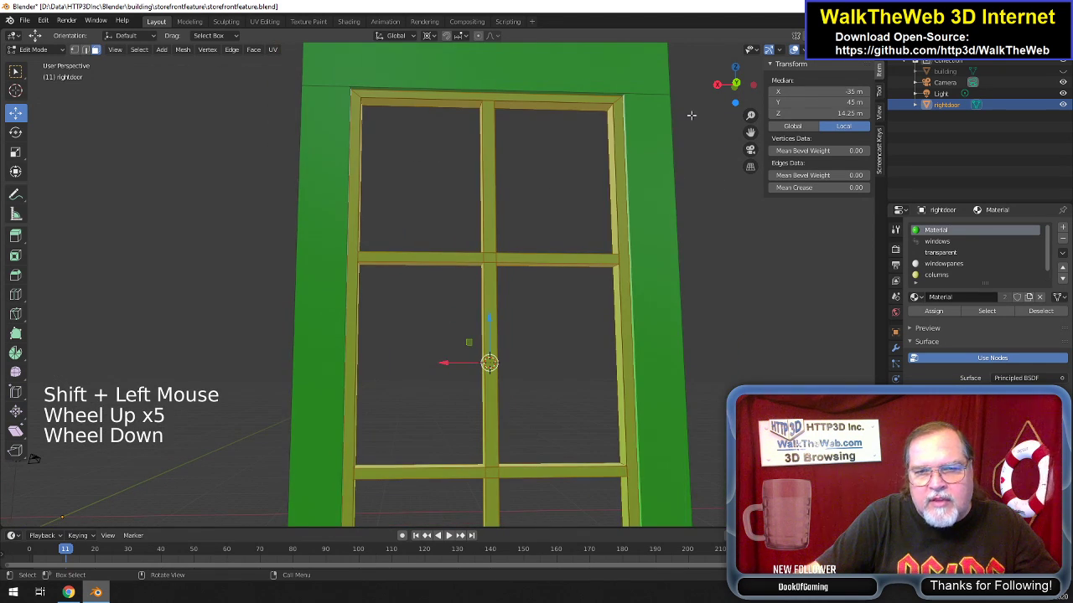
mouse_move(735, 84)
left_mouse_down()
mouse_move(700, 85)
mouse_move(744, 92)
left_mouse_up()
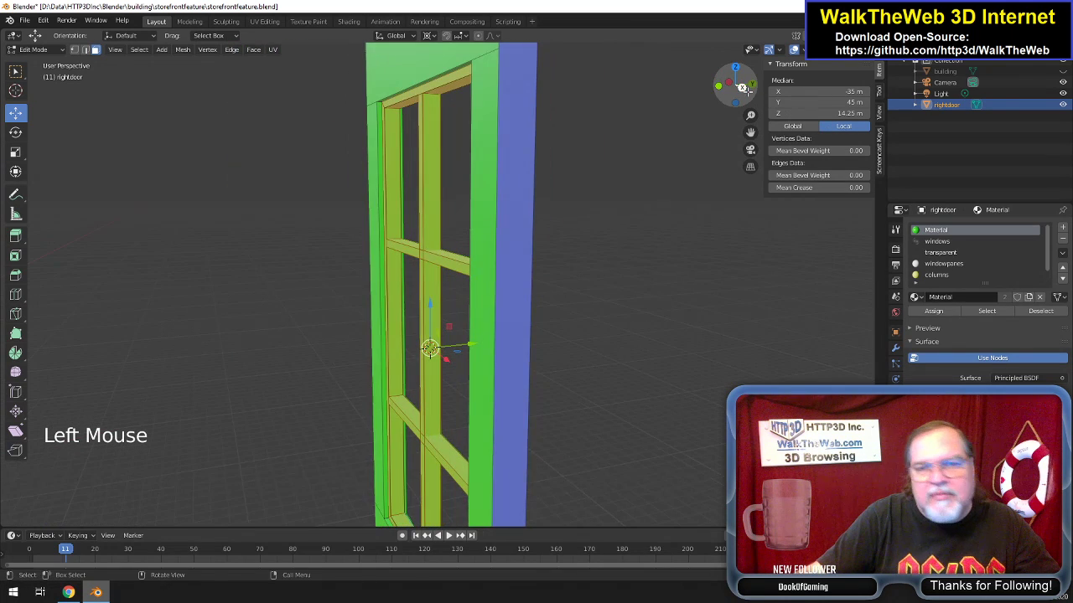
left_click(956, 264)
left_click(932, 311)
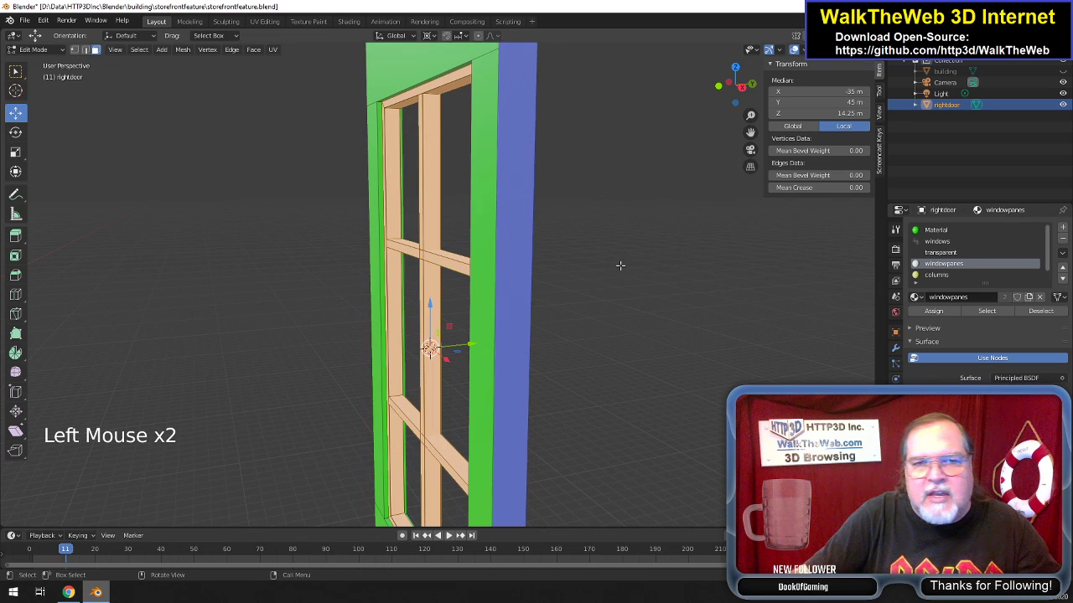
Select the right door's outer edge faces: both narrow sides, the top and the bottom.
left_click_drag(735, 84, 716, 88)
scroll(651, 209, "down", 4)
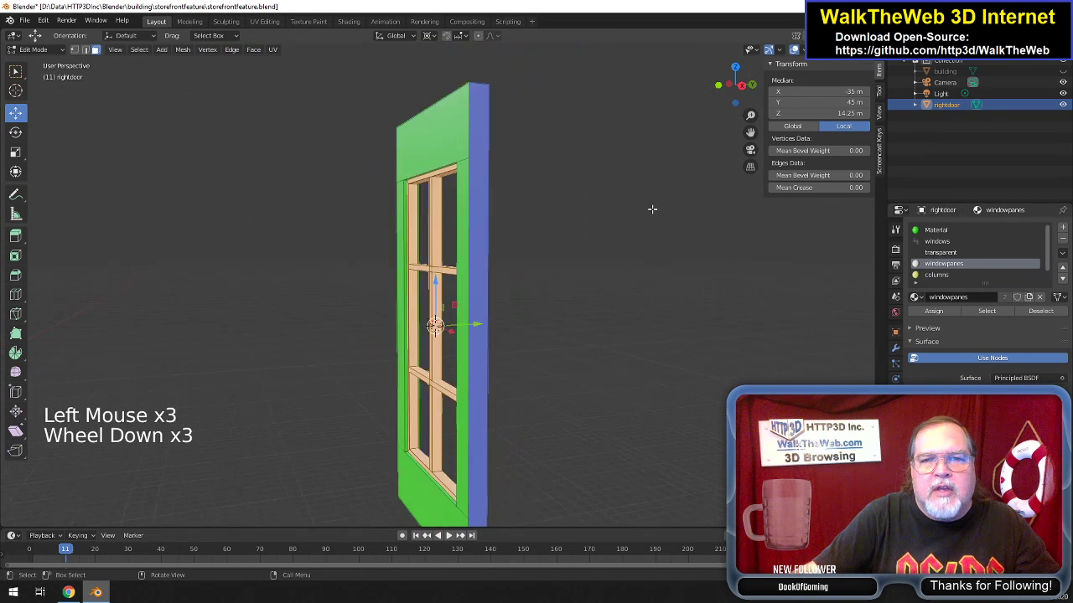
left_click(472, 287)
left_click_drag(727, 87, 424, 235)
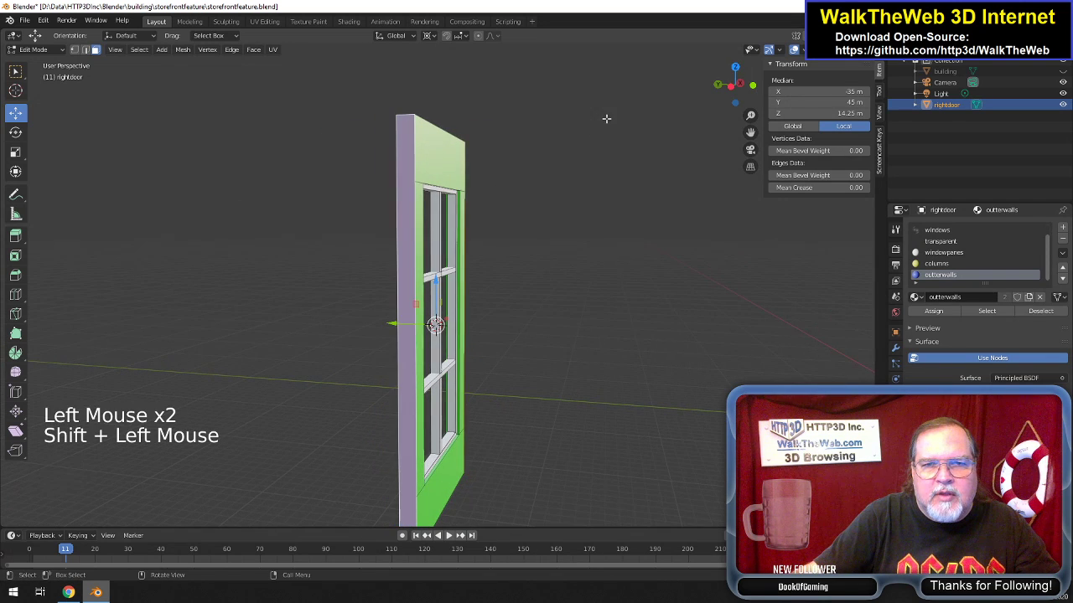
left_click_drag(733, 84, 500, 151)
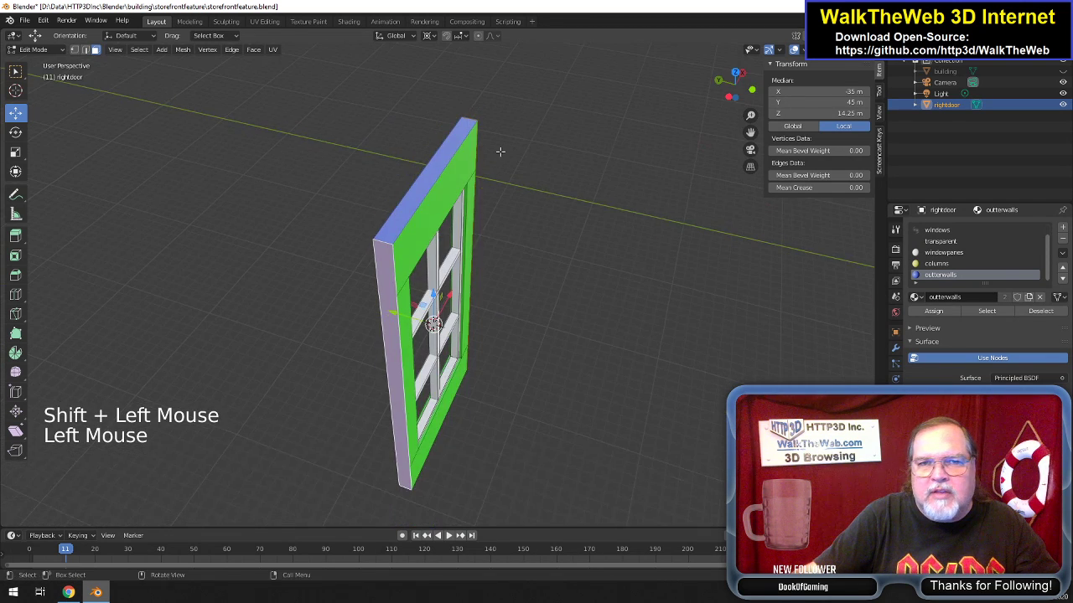
left_click(430, 171, "shift")
left_click_drag(734, 80, 484, 307)
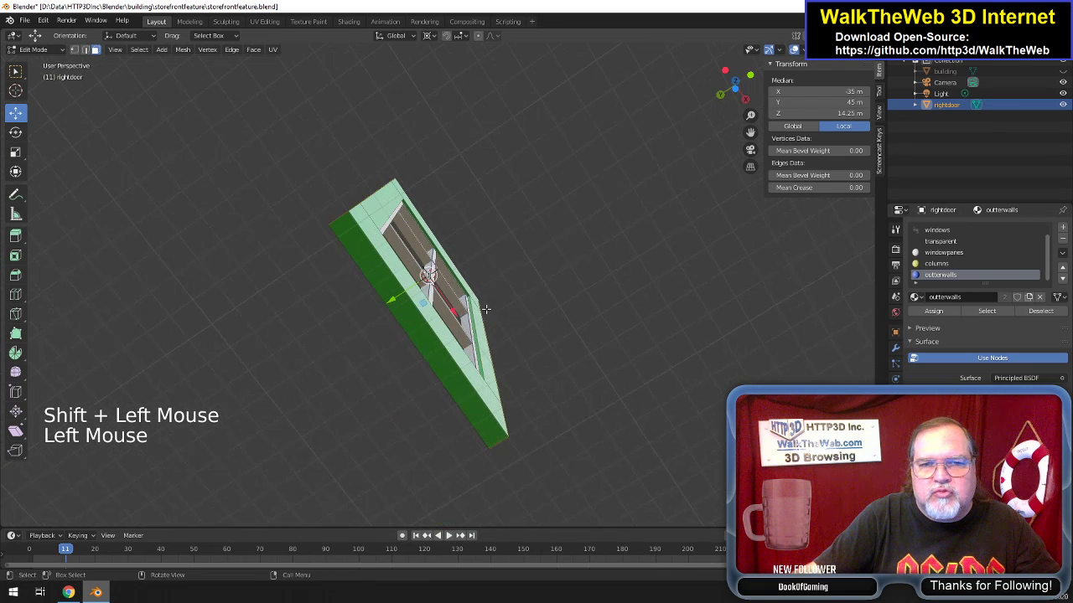
left_click(426, 371, "shift")
Add the four border faces around the window on one side of the door to the selection: both rails and both stiles.
left_click(454, 353, "shift")
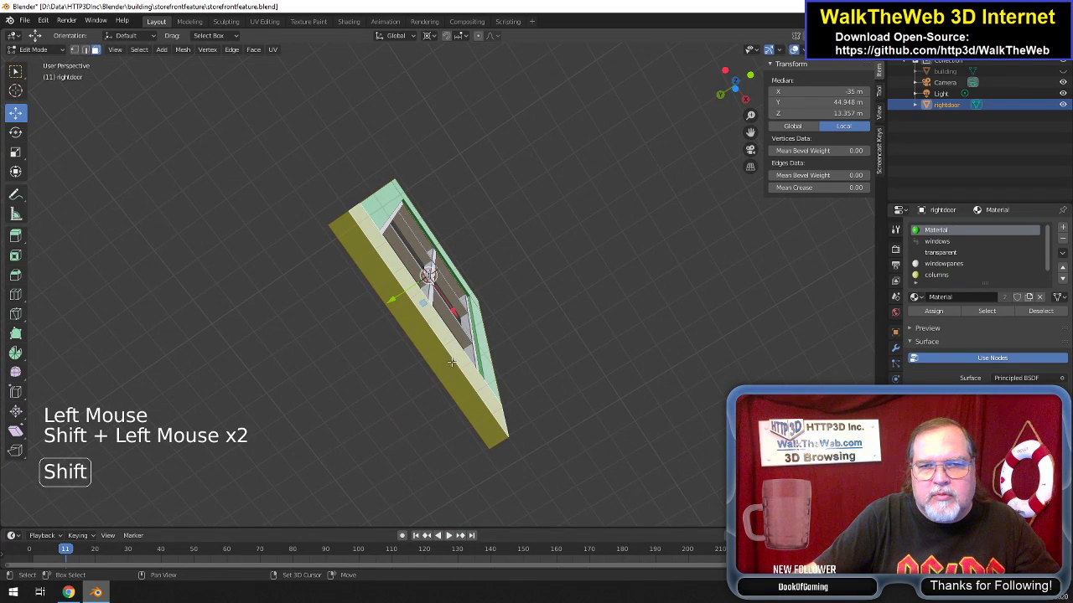
left_click(381, 202, "shift")
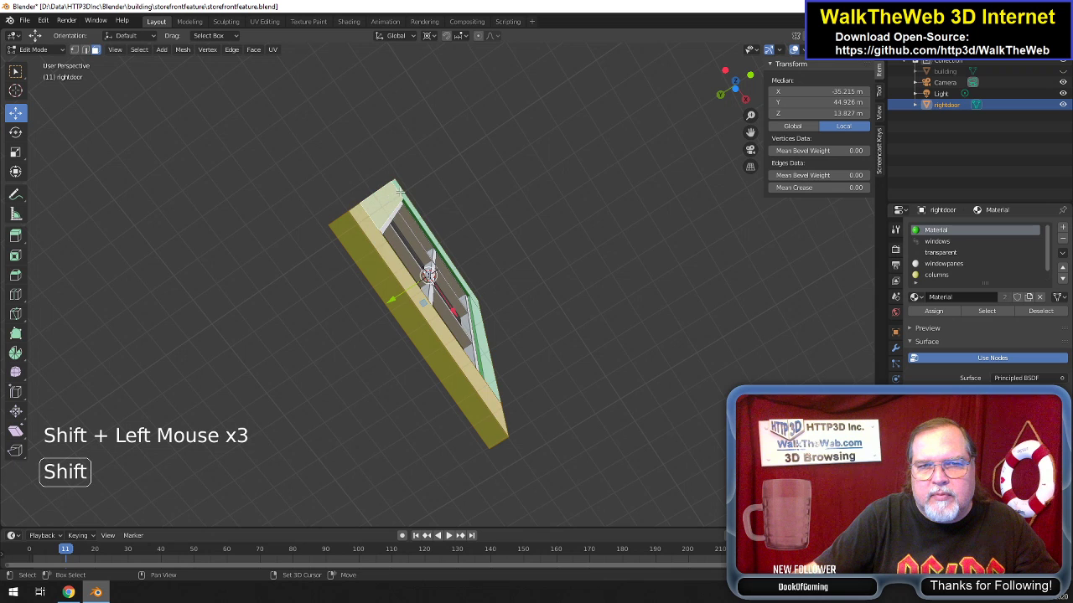
left_click(428, 221, "shift")
left_click(482, 340, "shift")
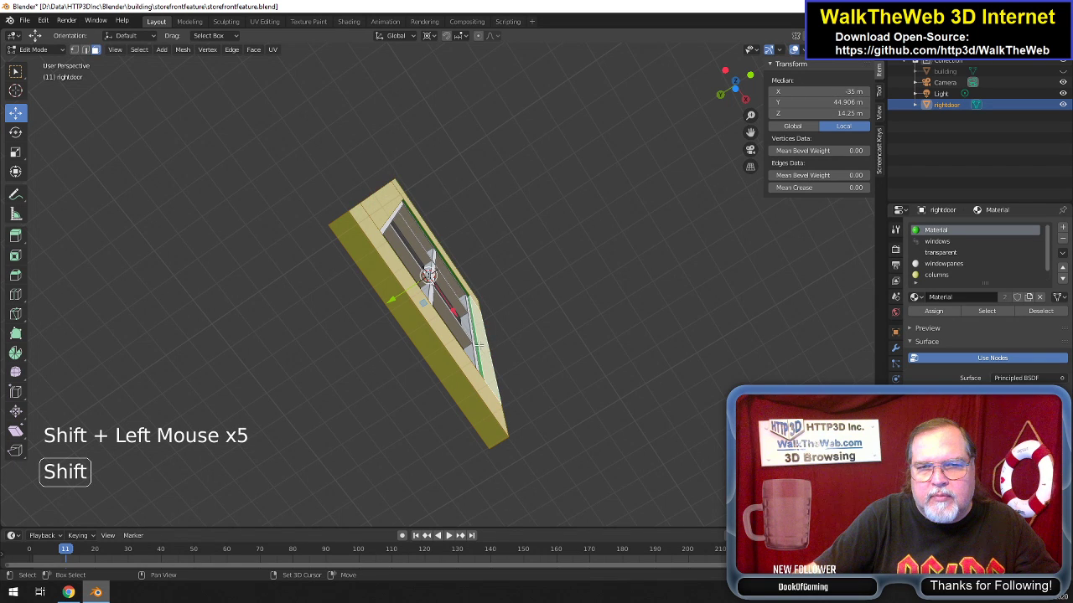
Add the inner faces of the door's window opening to the selection: both sides, head and sill.
left_click(476, 341, "shift")
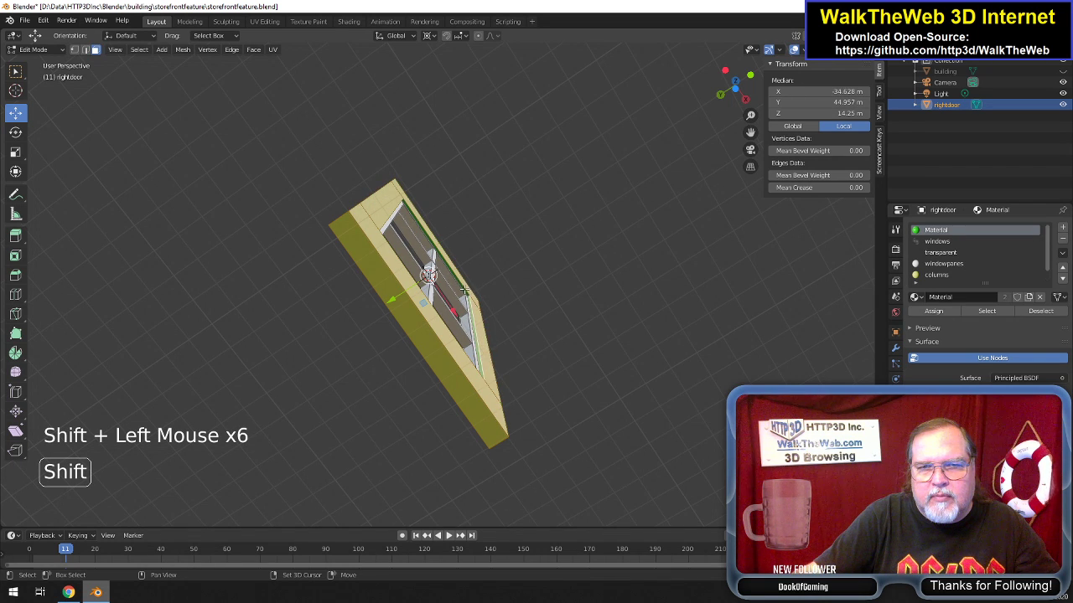
left_click(463, 291, "shift")
left_click_drag(735, 98, 732, 92)
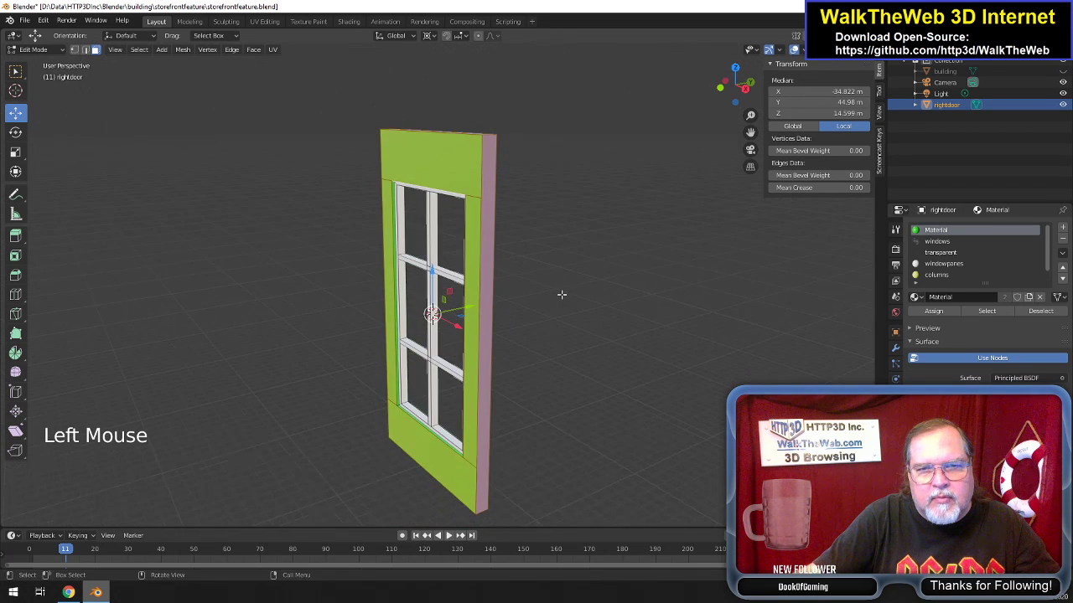
left_click(412, 417, "shift")
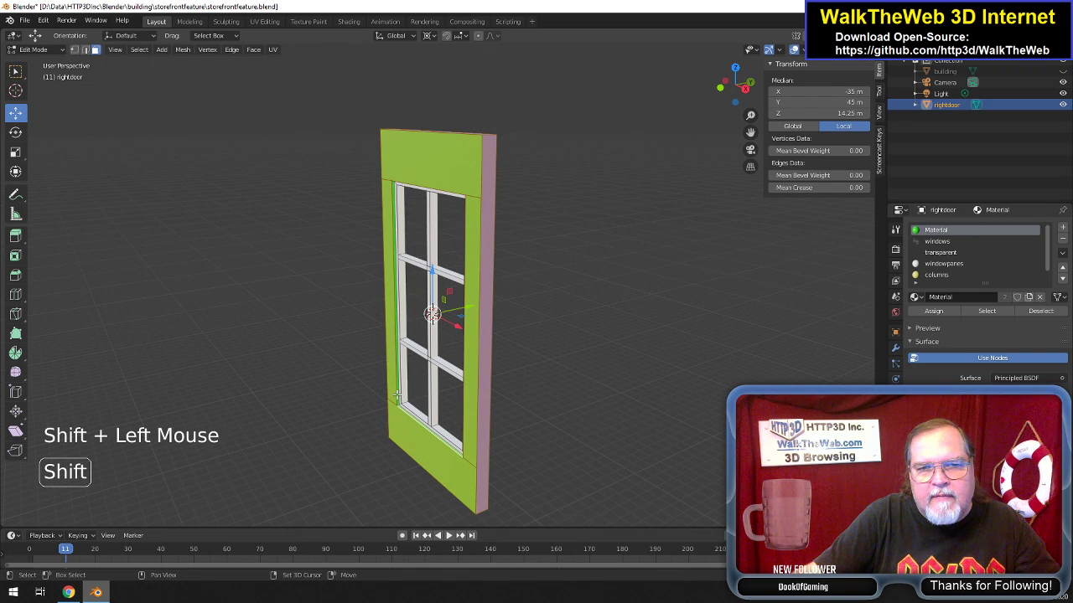
left_click(397, 395, "shift")
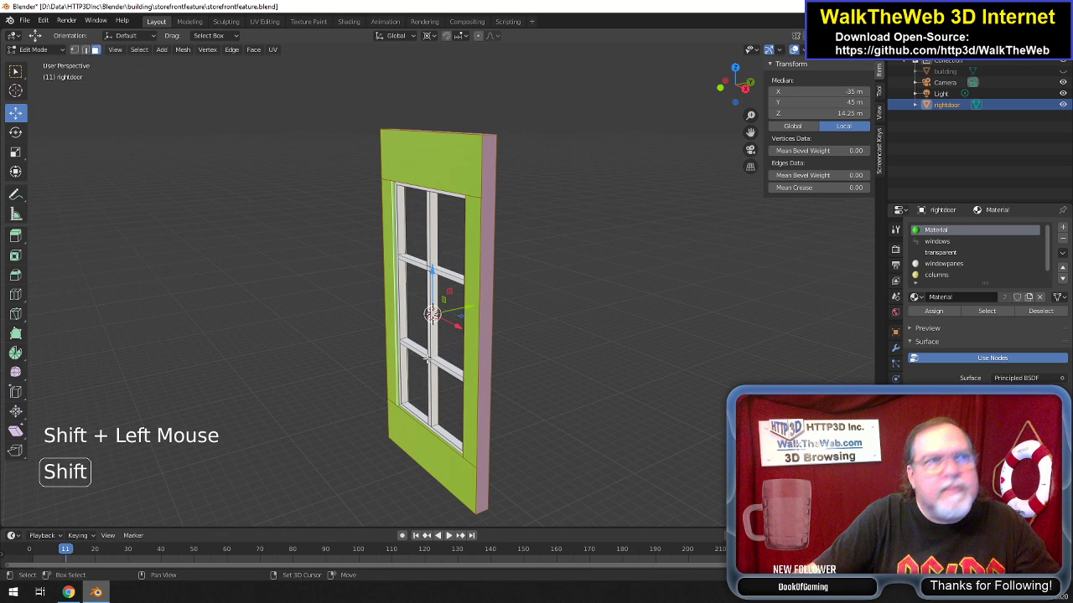
Add the top rail, bottom rail and both stile faces on the door's opposite side to the selection.
left_click_drag(738, 99, 561, 112)
left_click(485, 166, "shift")
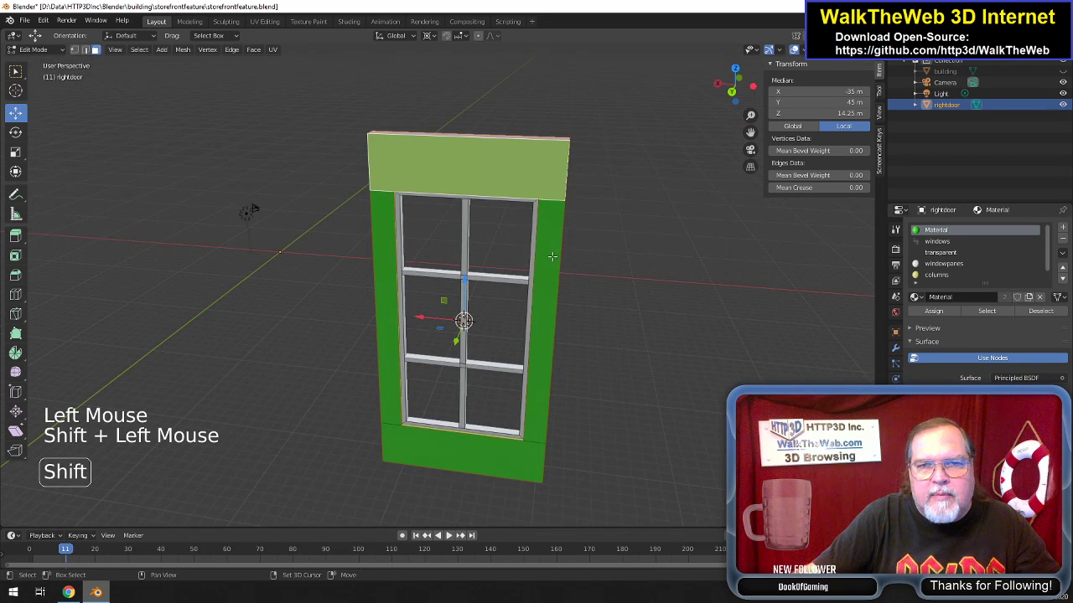
left_click(553, 256, "shift")
left_click(515, 458, "shift")
left_click(395, 389, "shift")
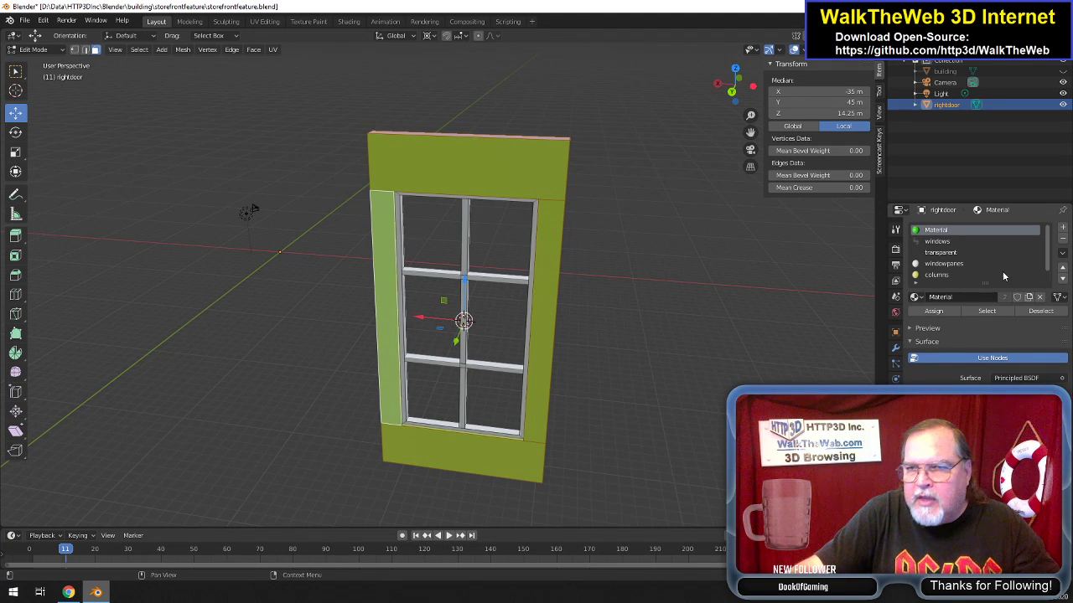
Add a new material slot to the door and name its new material frontdoor.
left_click(1062, 229)
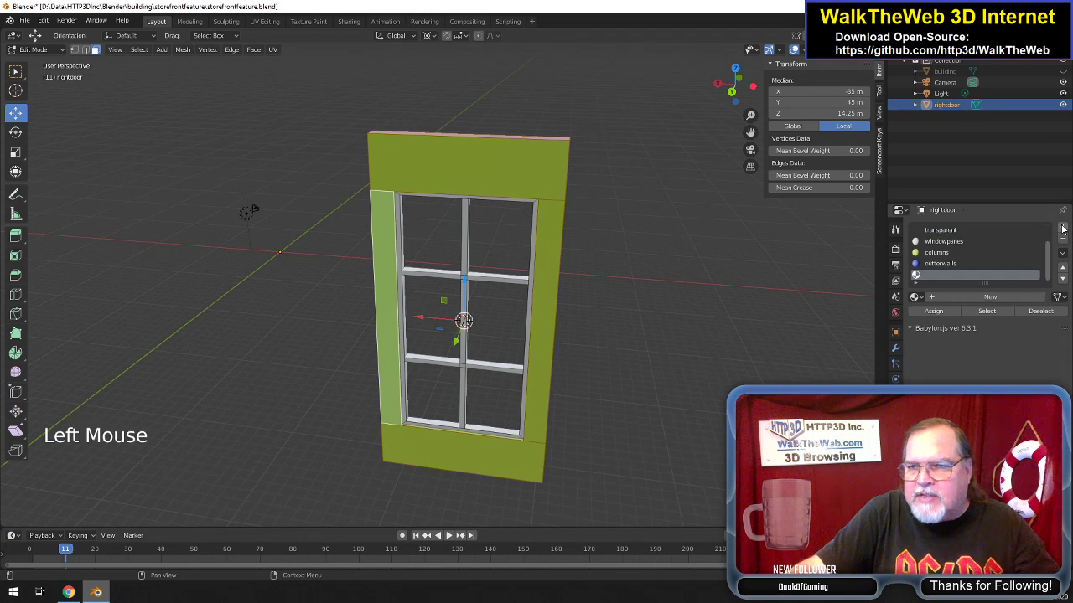
left_click(966, 299)
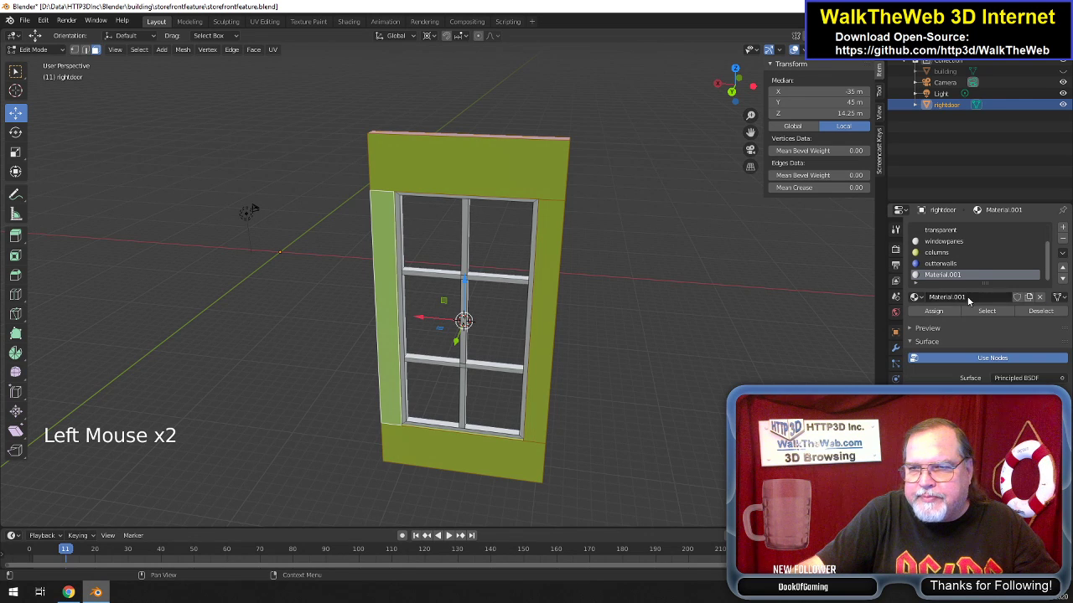
left_click(947, 297)
type("door")
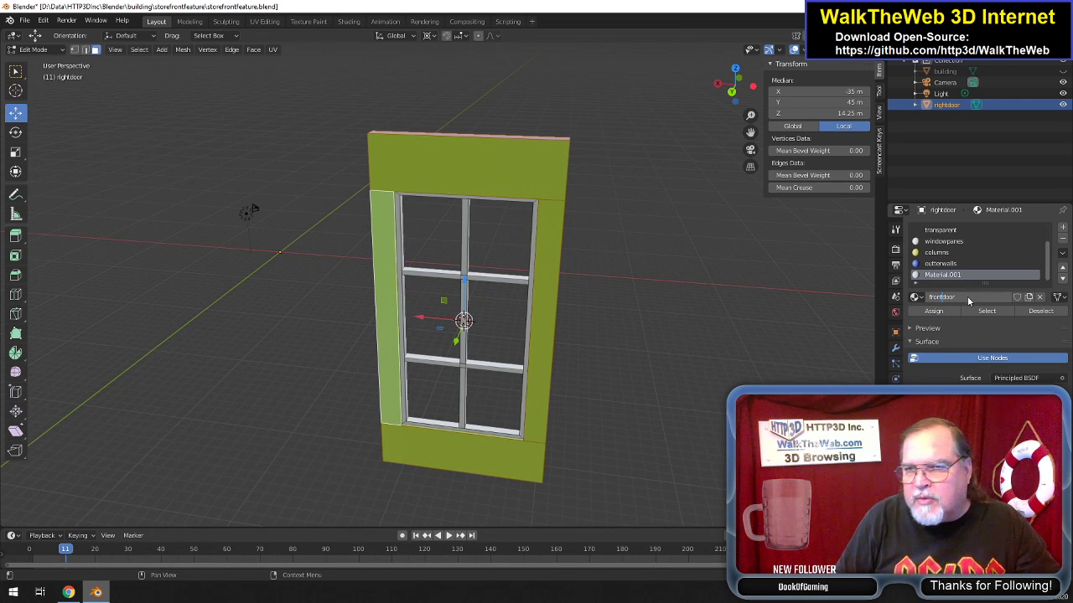
key("Return")
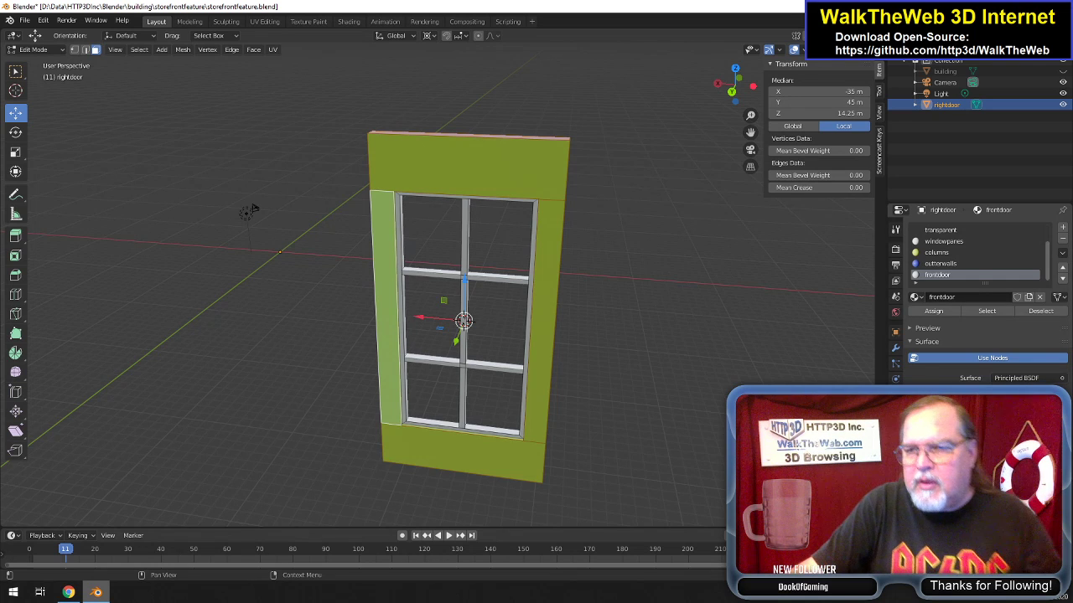
Give the frontdoor material a pinkish-purple colour, assign it to the selected door faces and clear the selection.
left_click(997, 305)
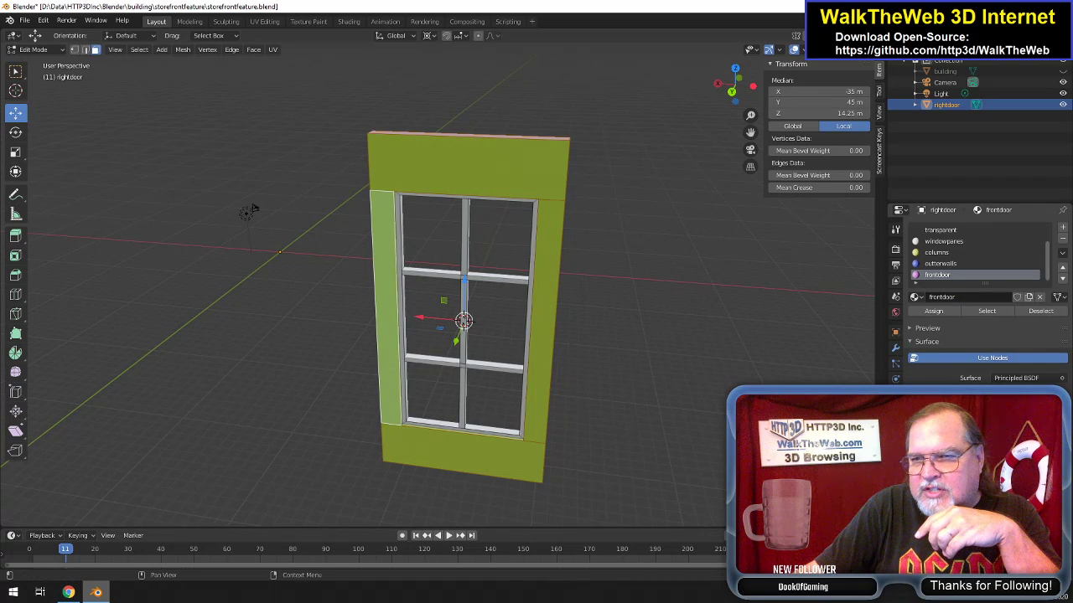
left_click(933, 312)
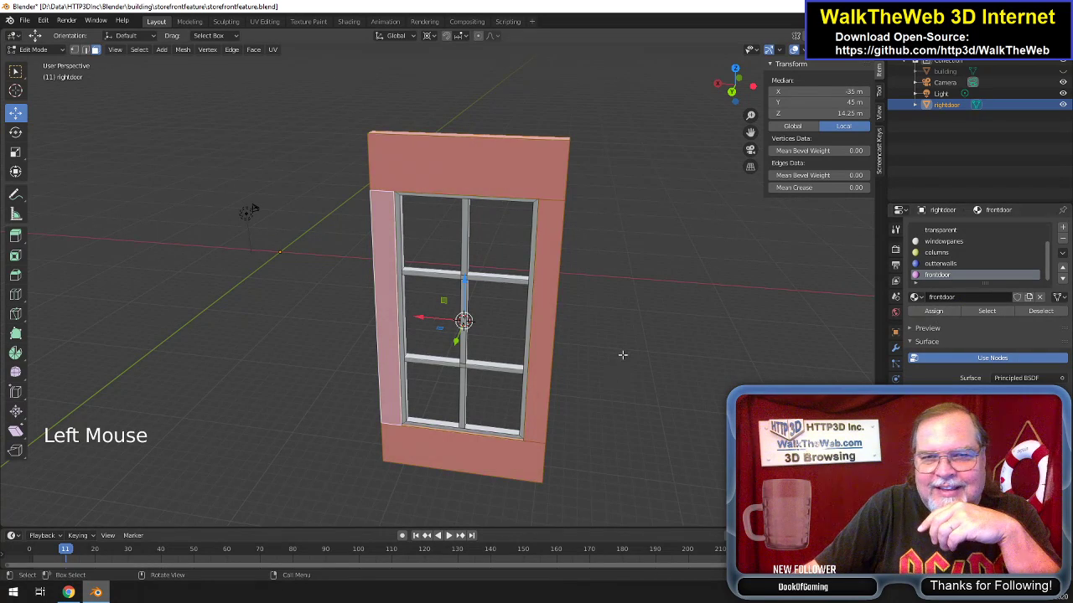
left_click(676, 266)
left_click_drag(739, 111, 735, 84)
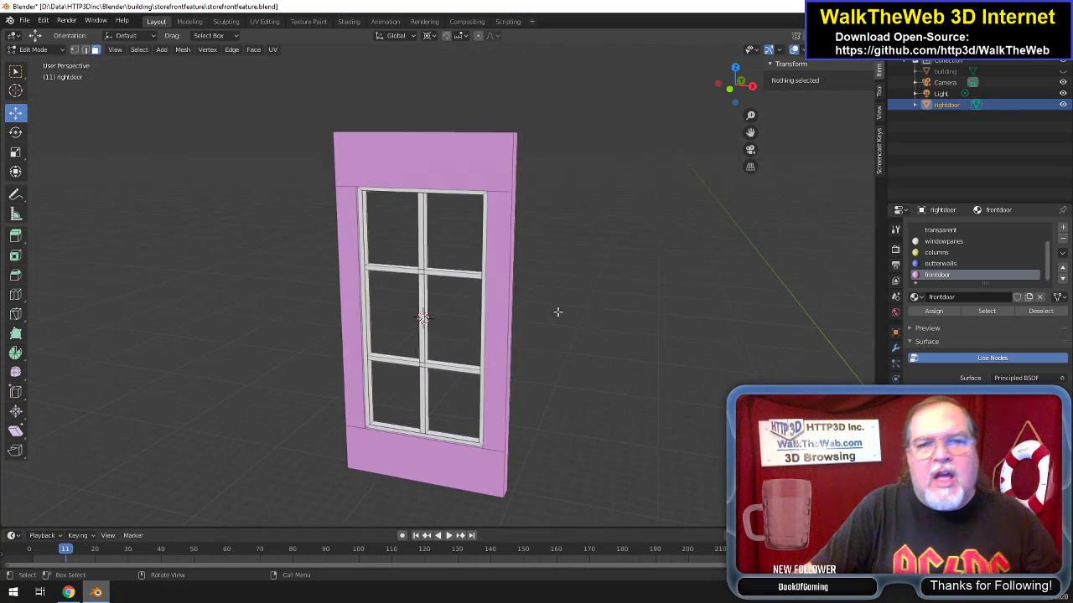
Unhide the building object around the right door.
scroll(561, 311, "down", 2)
scroll(560, 311, "up", 2)
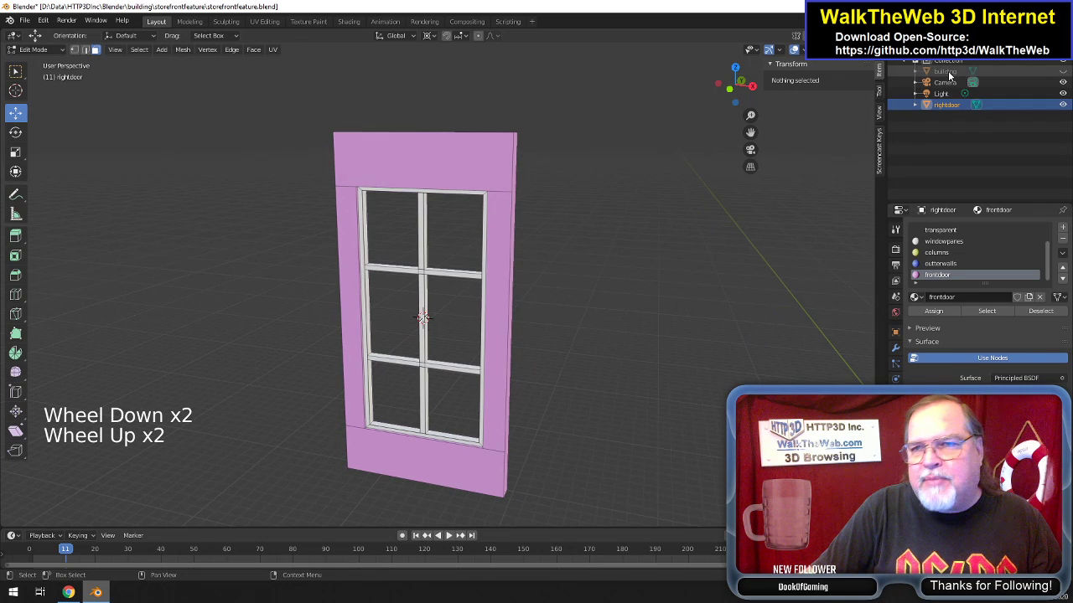
left_click(1042, 73)
left_click(1062, 72)
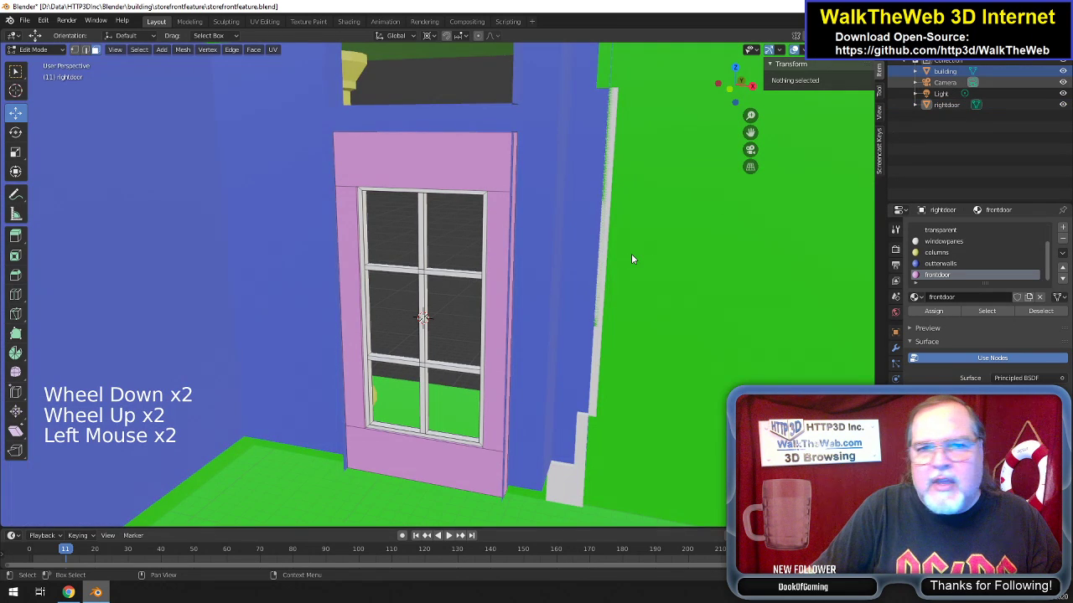
Examine how the coloured right door sits in the building's doorway from inside and from the front porch.
scroll(972, 134, "down", 2)
left_click_drag(735, 84, 730, 83)
scroll(663, 268, "down", 6)
scroll(663, 268, "up", 8)
left_click_drag(744, 95, 662, 193)
scroll(644, 208, "down", 5)
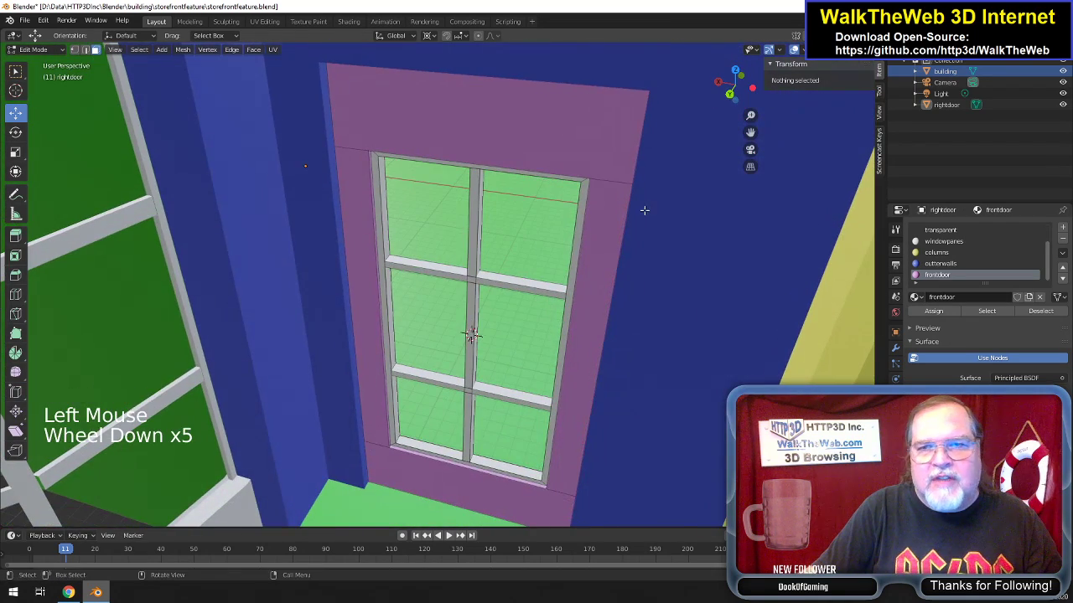
scroll(644, 208, "down", 4)
left_click_drag(734, 84, 743, 99)
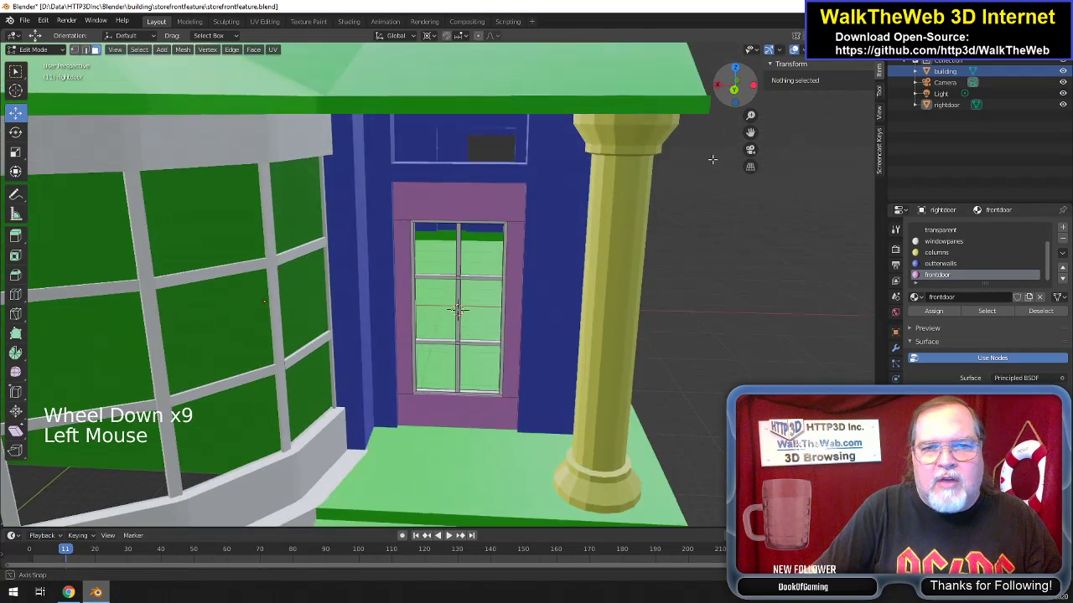
scroll(649, 218, "down", 3)
scroll(652, 218, "up", 1)
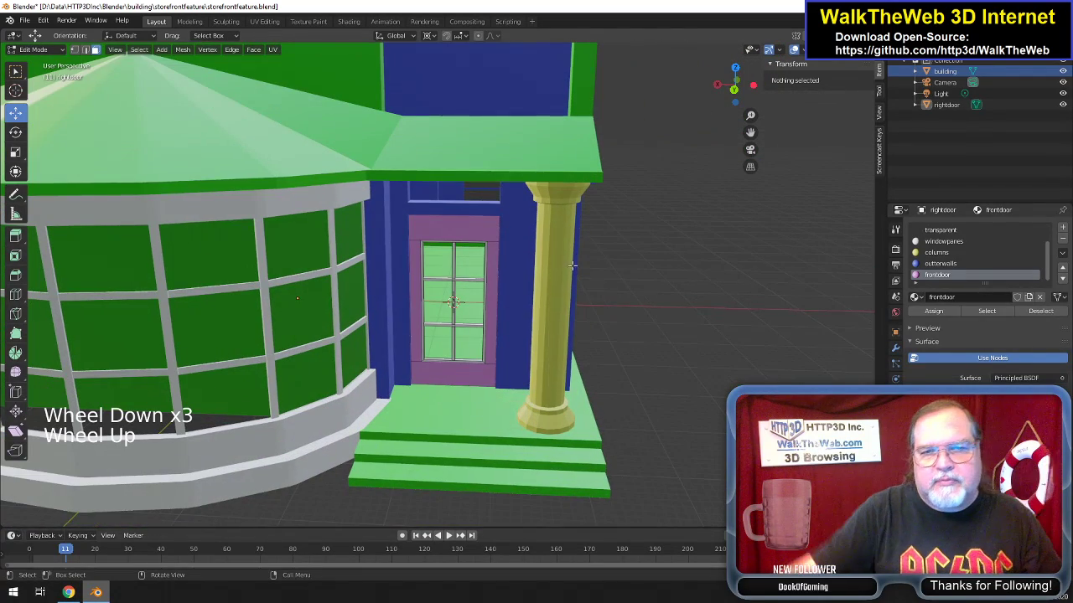
left_click(946, 104)
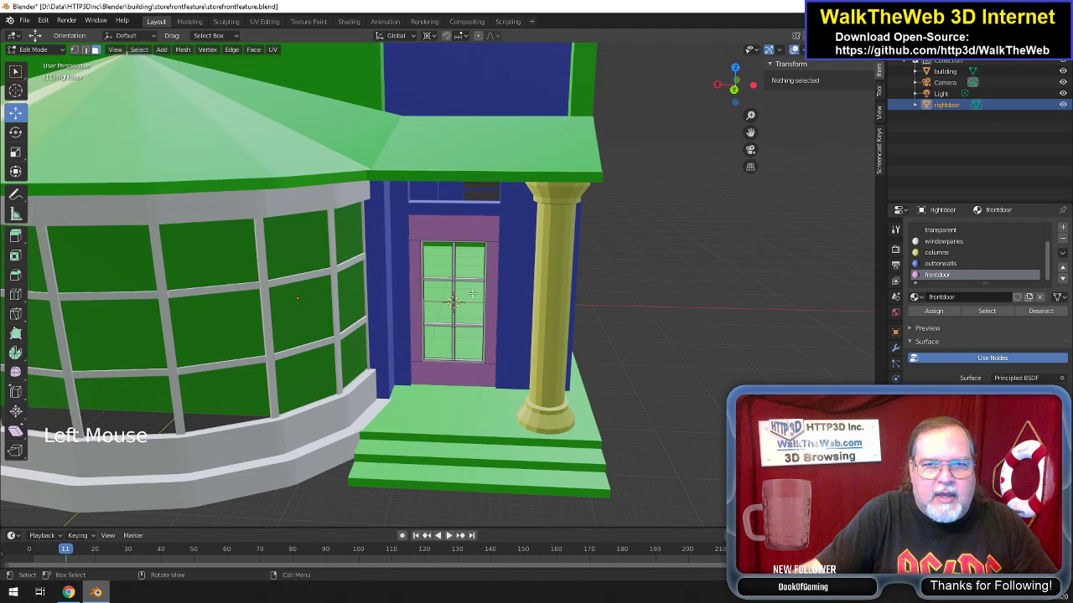
scroll(250, 147, "down", 2)
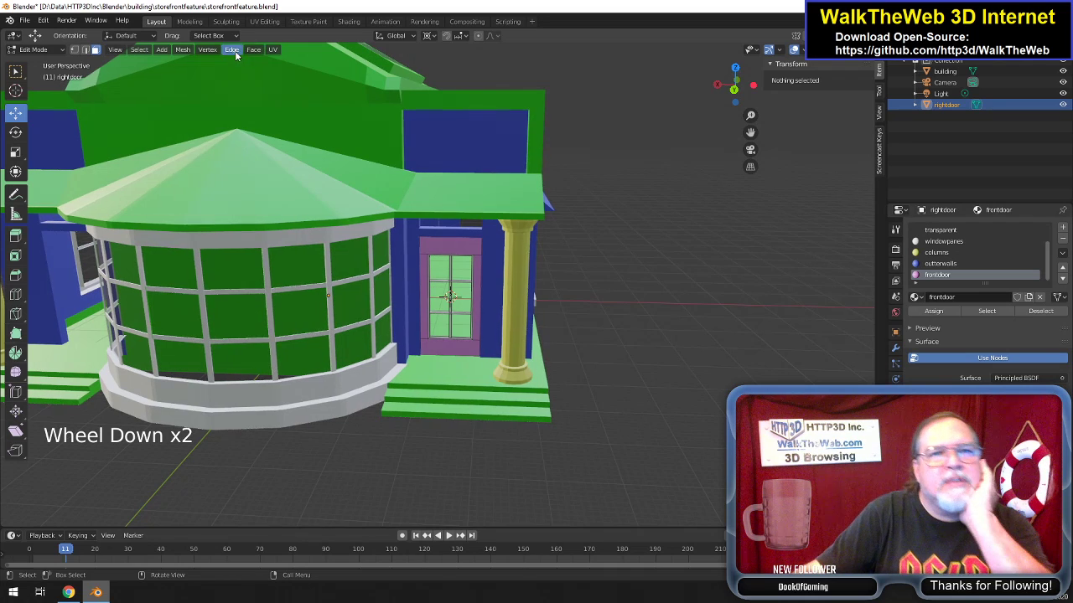
left_click(182, 50)
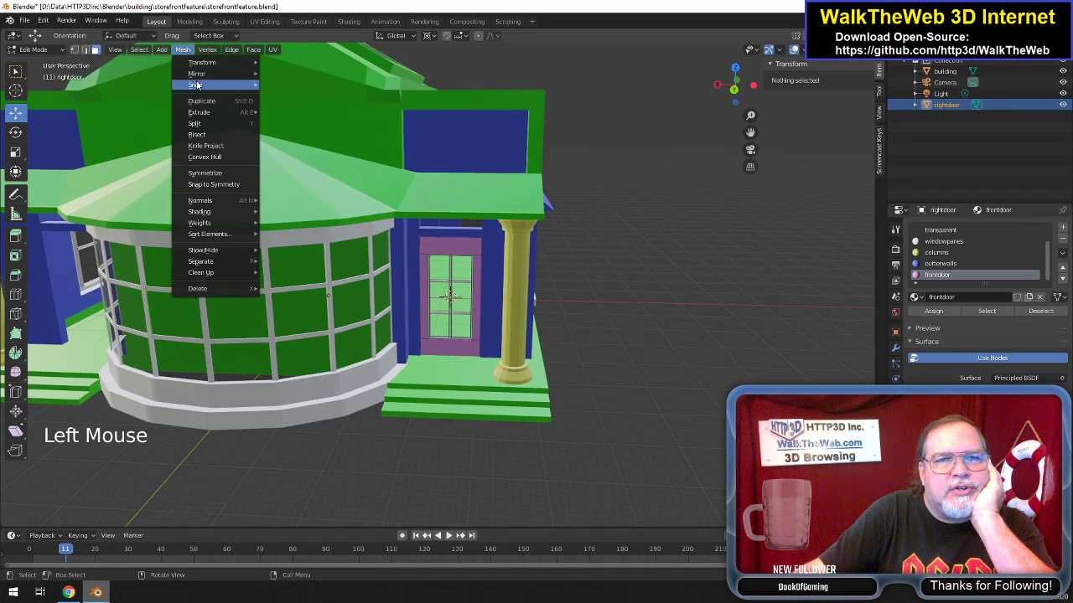
mouse_move(195, 85)
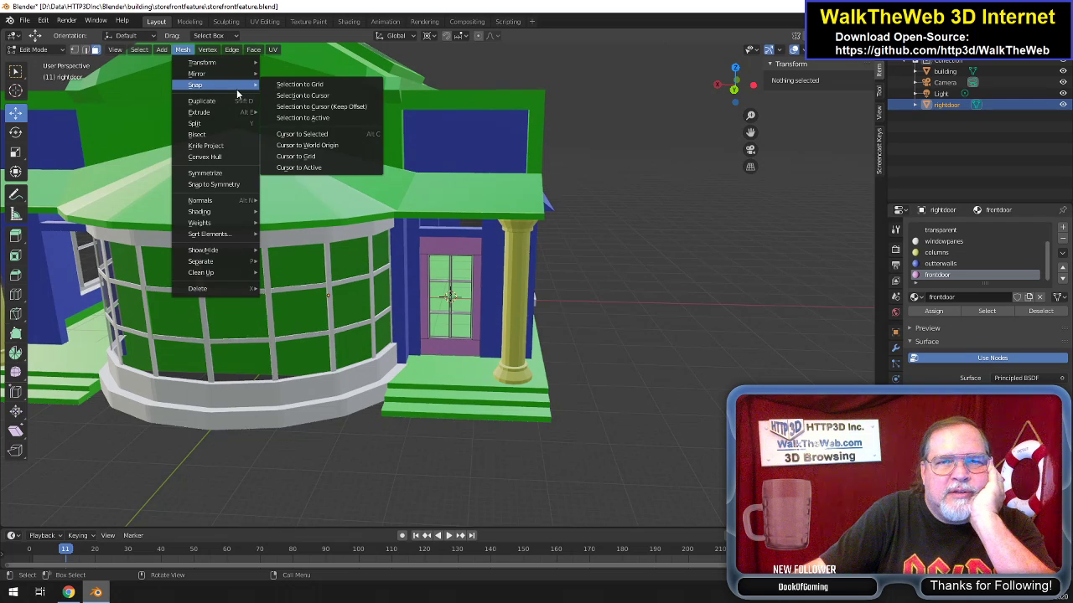
mouse_move(233, 75)
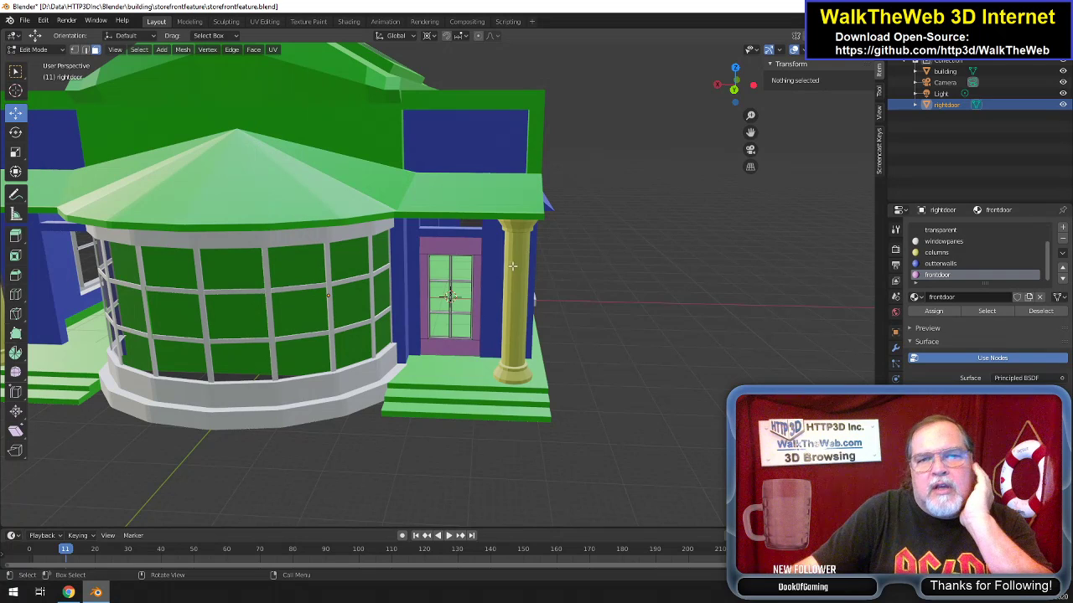
left_click(469, 251)
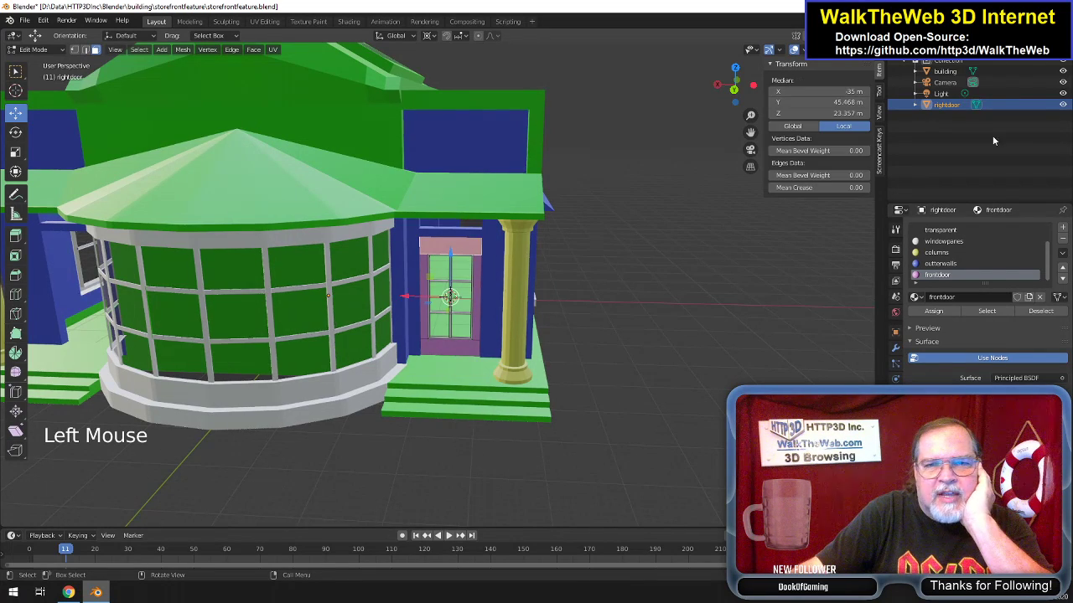
Switch to Object Mode and apply all transforms to the rightdoor object.
key("Tab")
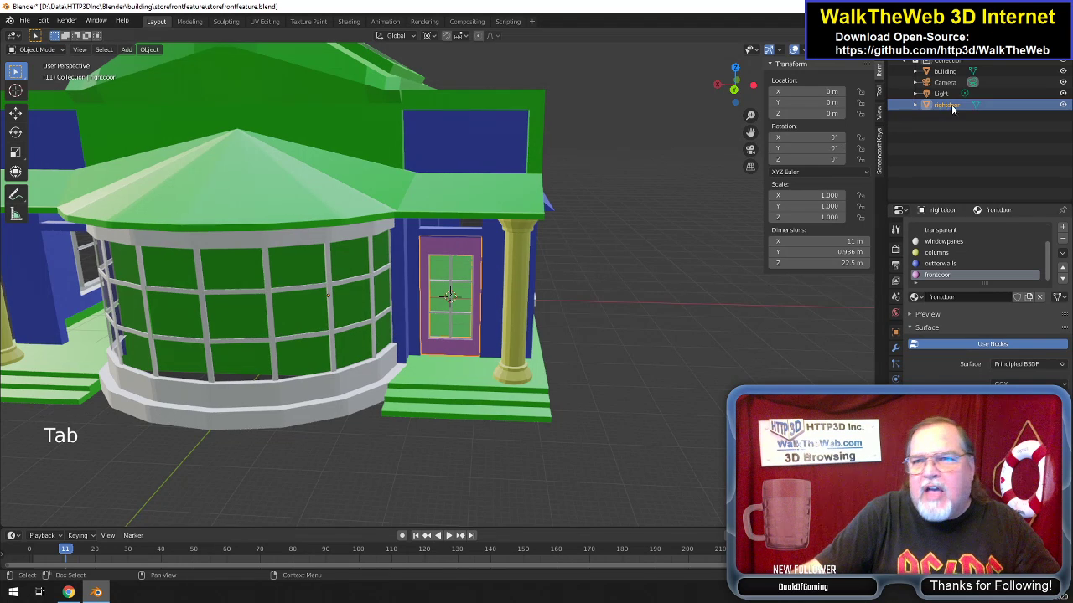
left_click(430, 257)
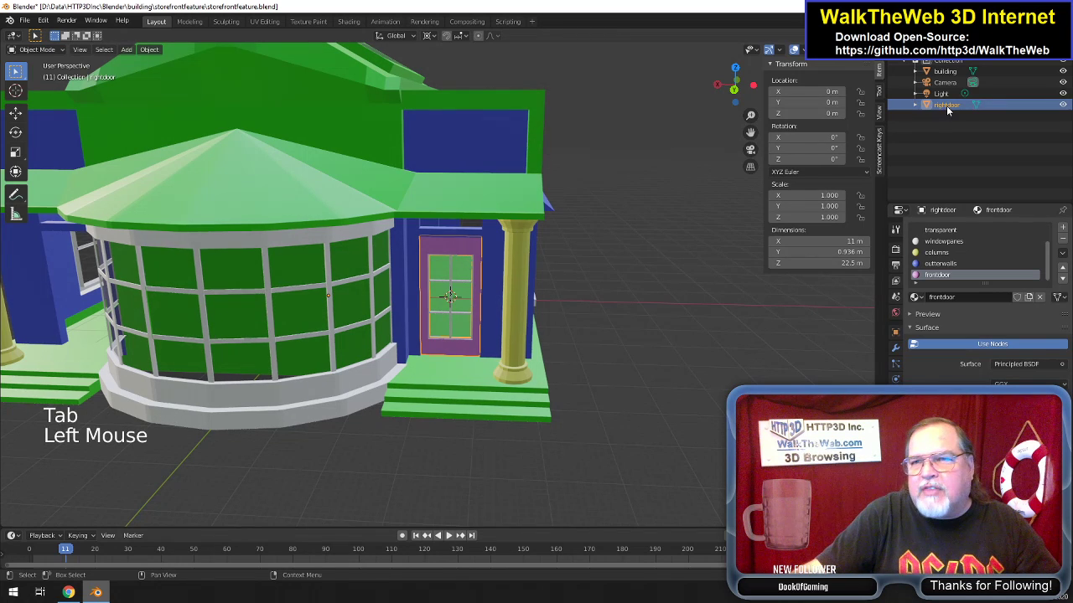
left_click(150, 50)
mouse_move(176, 107)
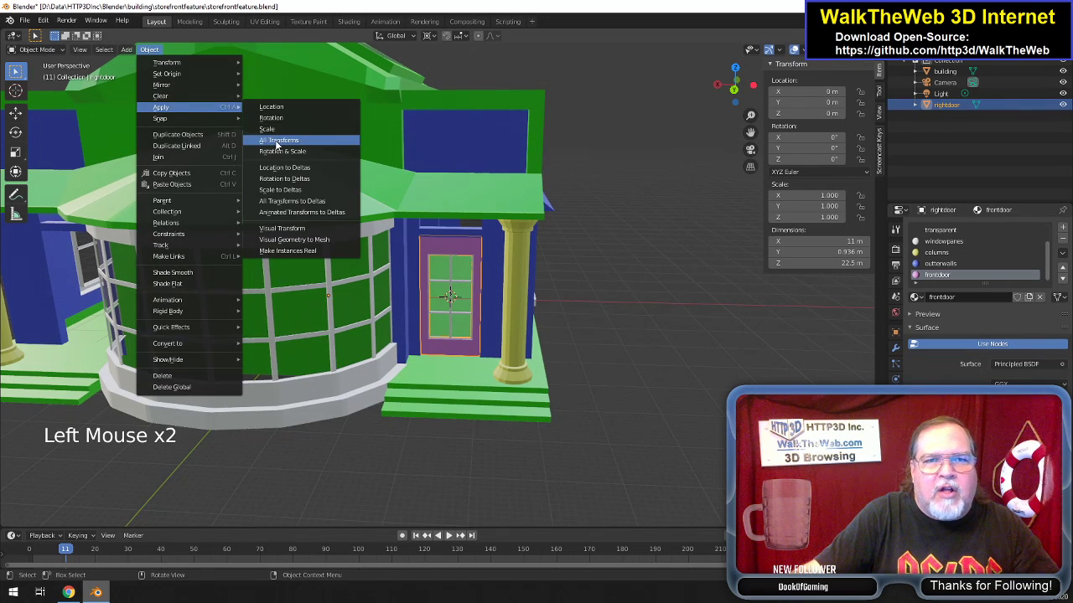
left_click(276, 140)
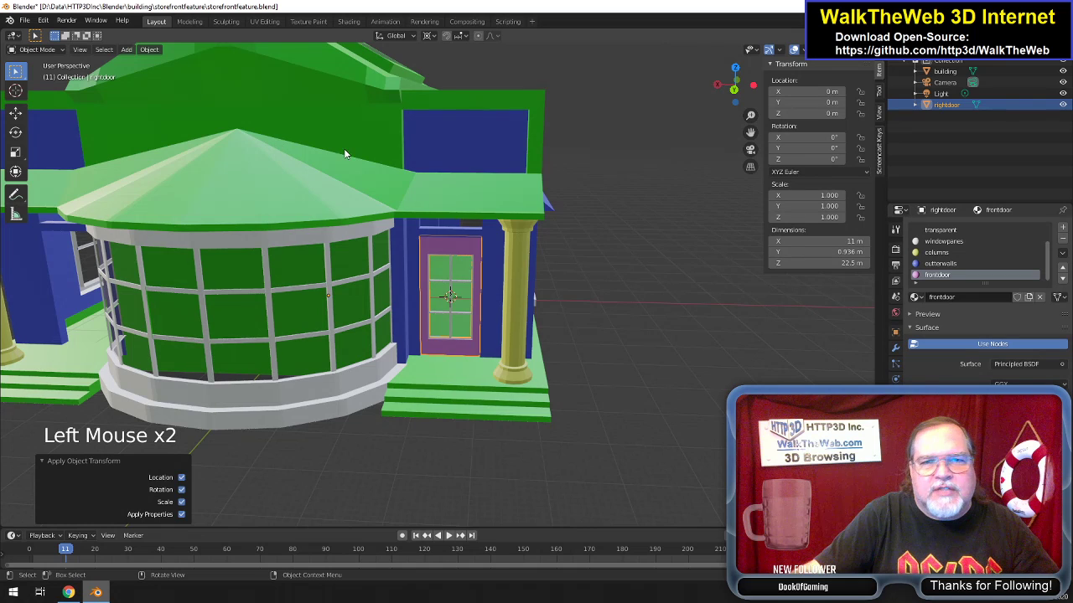
Select the building object and apply all of its transforms.
left_click(513, 258)
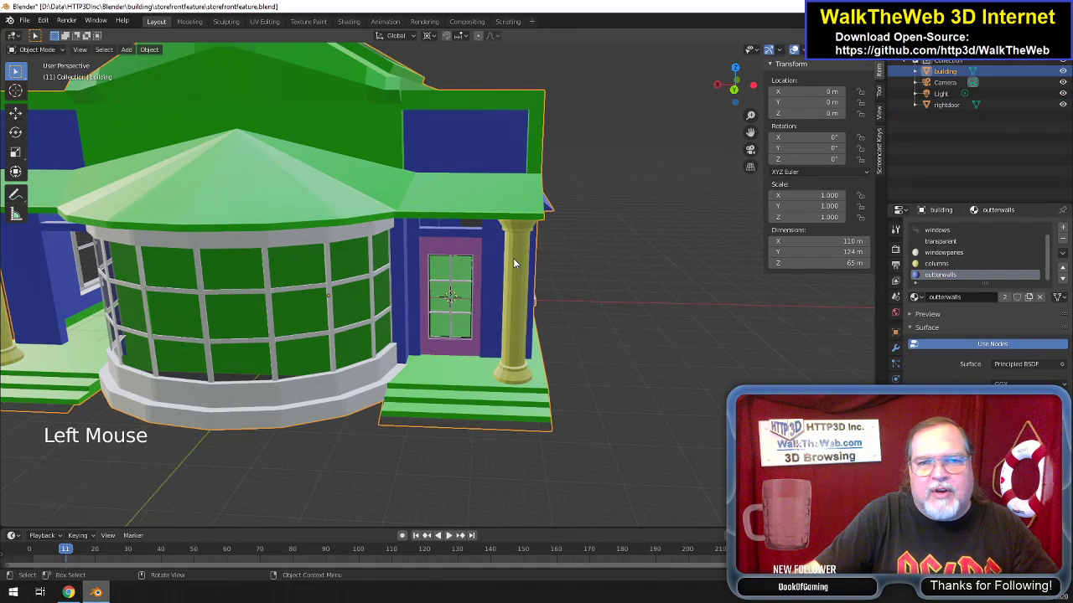
left_click(153, 50)
mouse_move(189, 105)
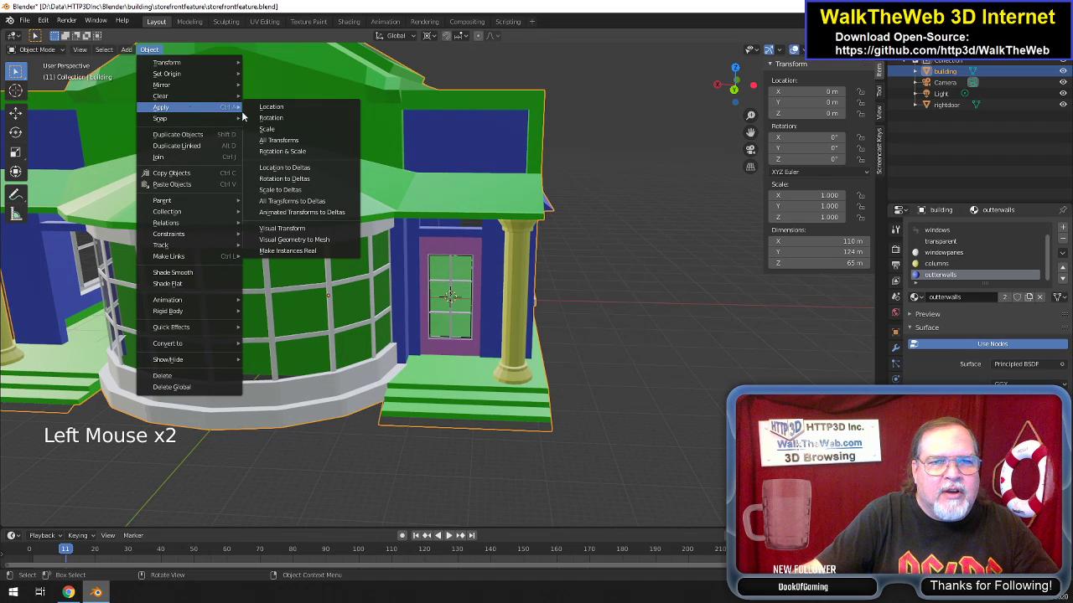
left_click(299, 141)
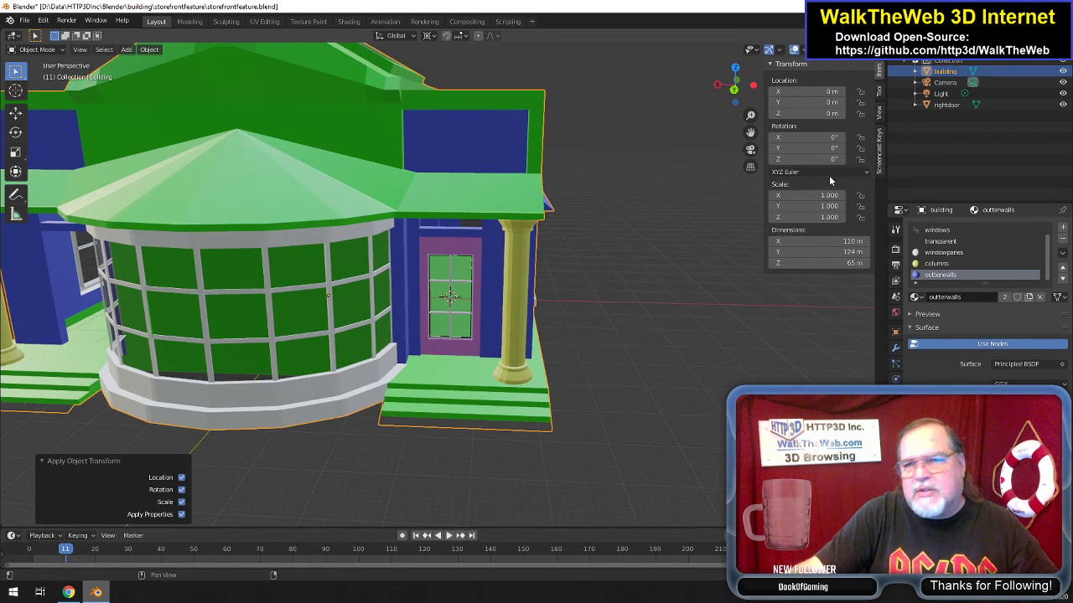
Select the rightdoor object and snap the 3D cursor to the selection.
left_click(449, 296)
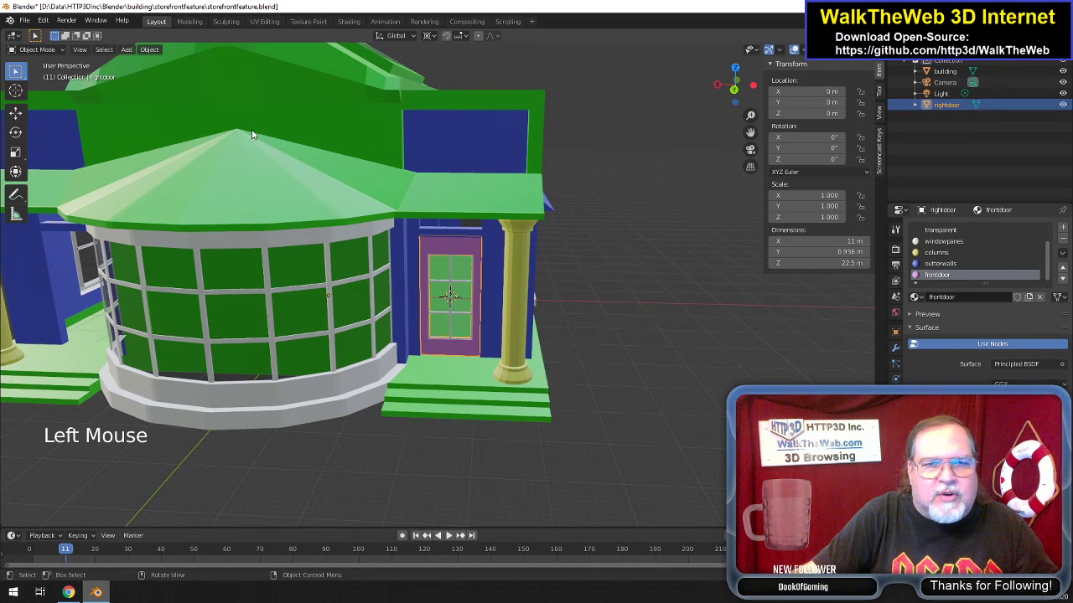
left_click(149, 50)
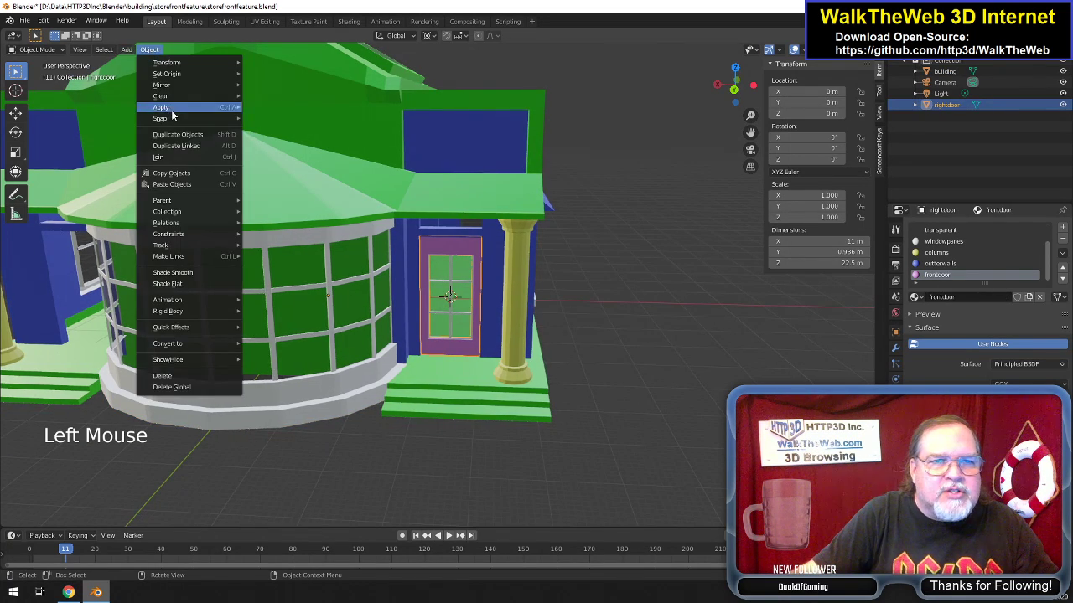
mouse_move(171, 121)
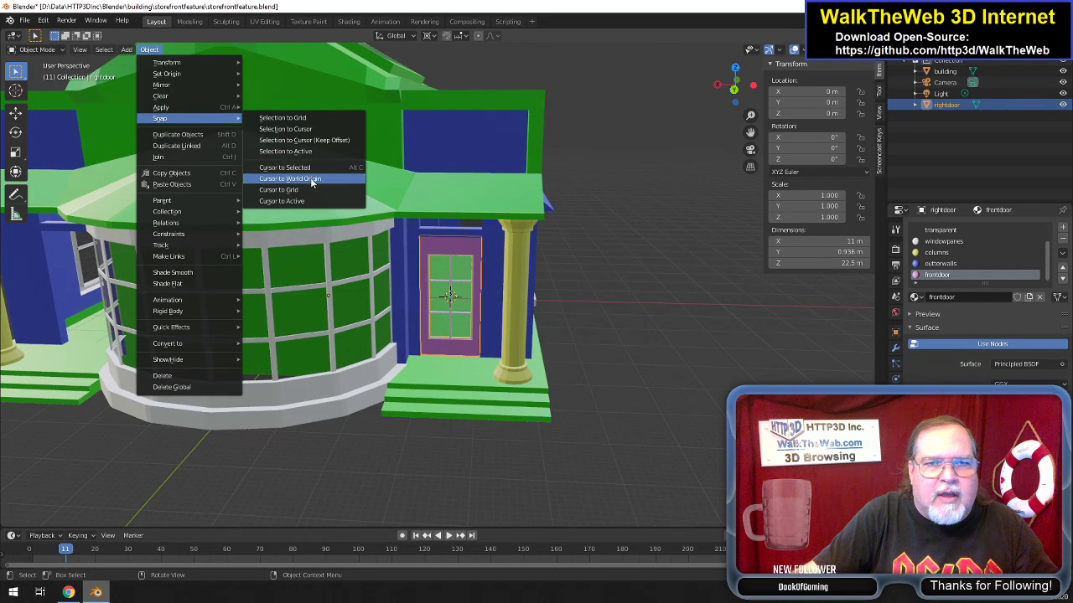
left_click(316, 169)
left_click(479, 308)
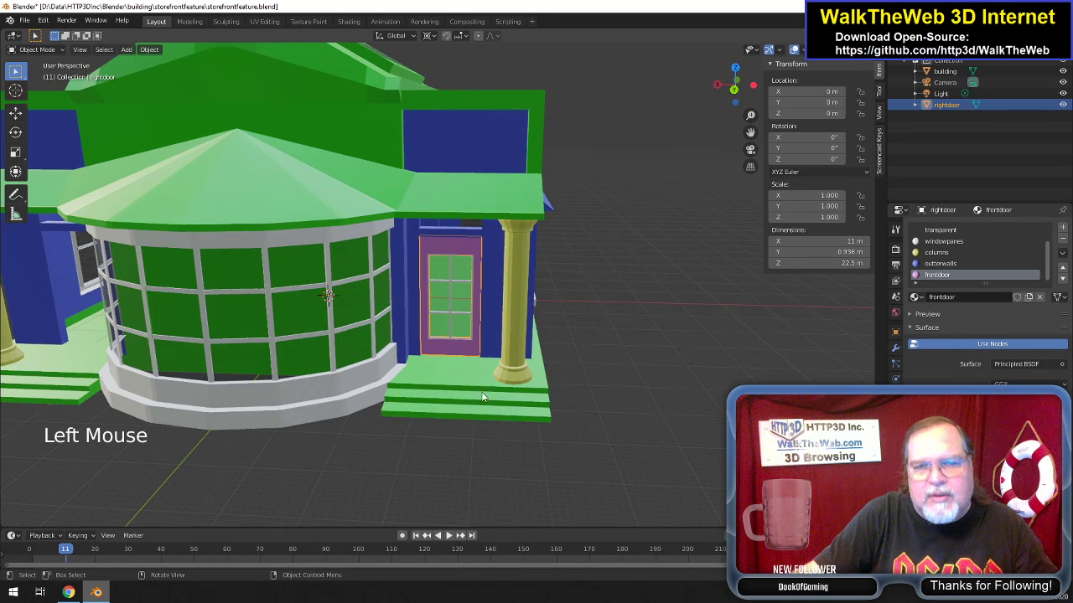
Enter Edit Mode on the right door and hide the building object around it.
key("Tab")
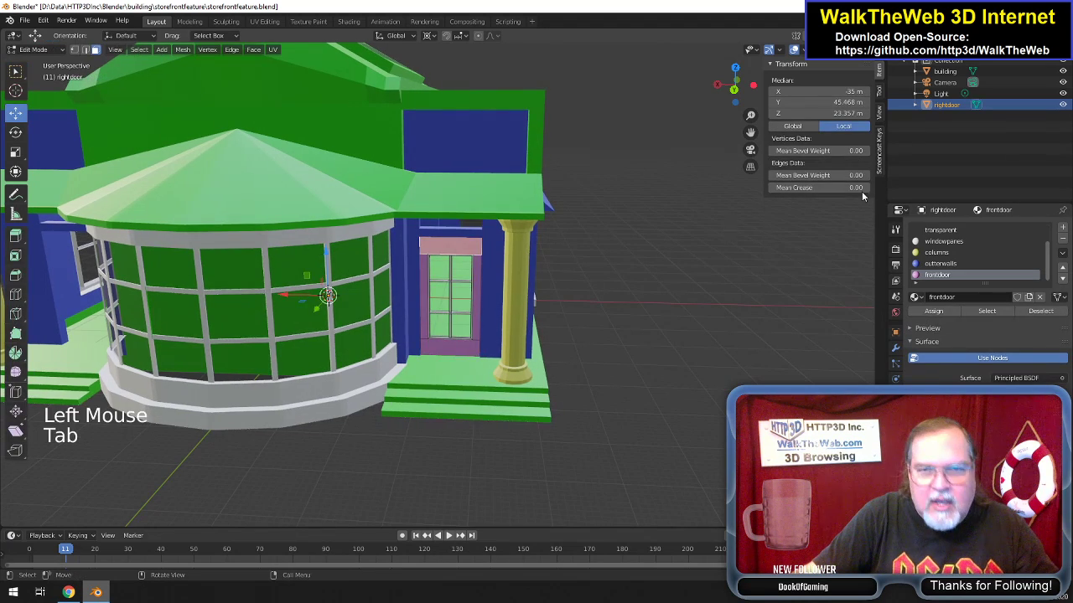
scroll(675, 257, "up", 3)
scroll(675, 257, "up", 3)
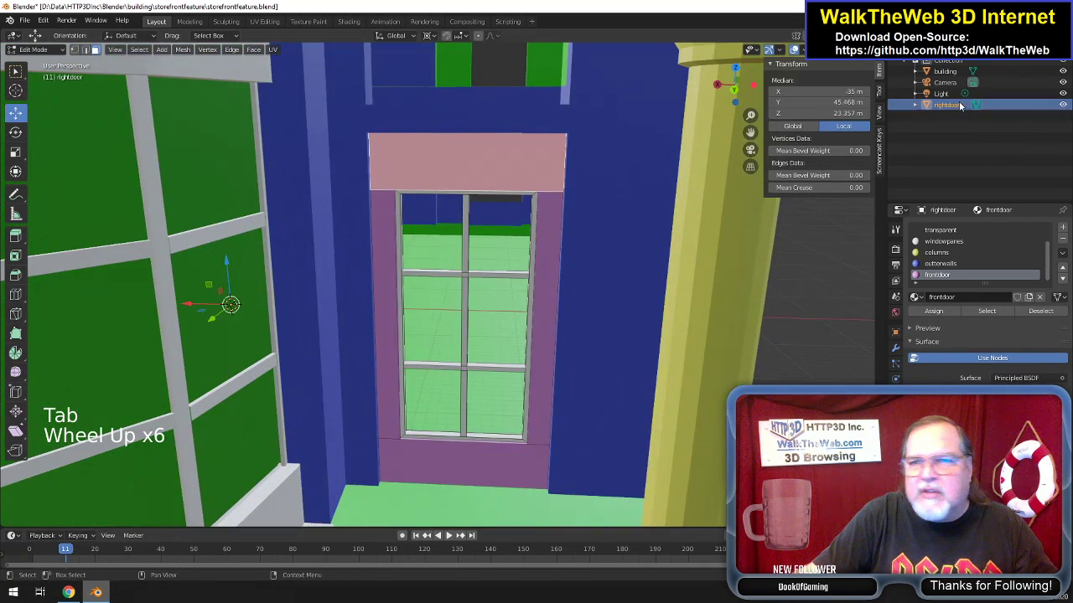
left_click(1063, 71)
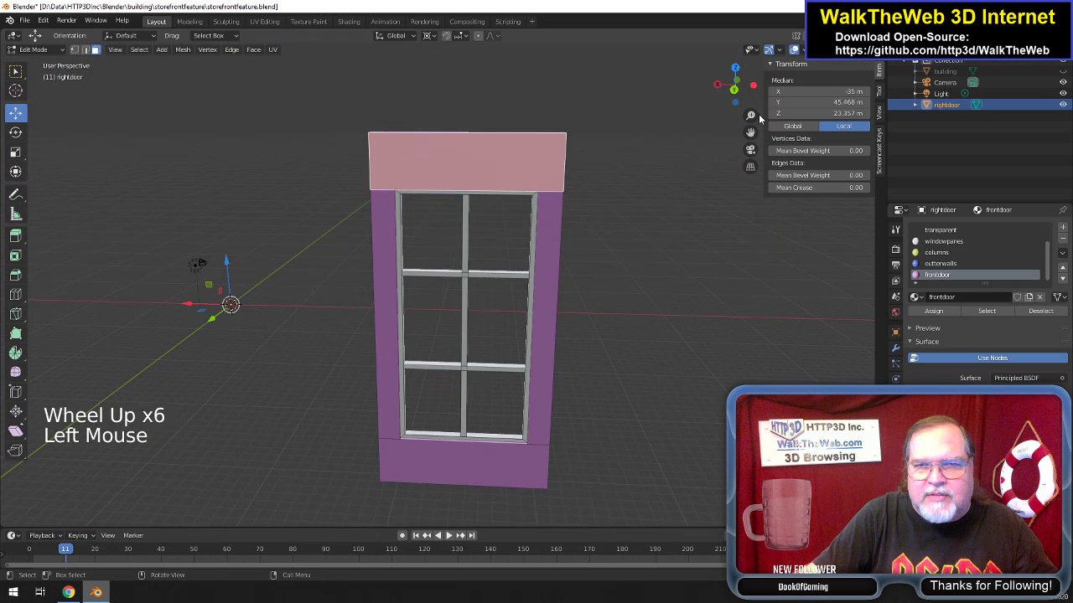
Display the face normals on the right door and shorten their display length.
left_click(802, 50)
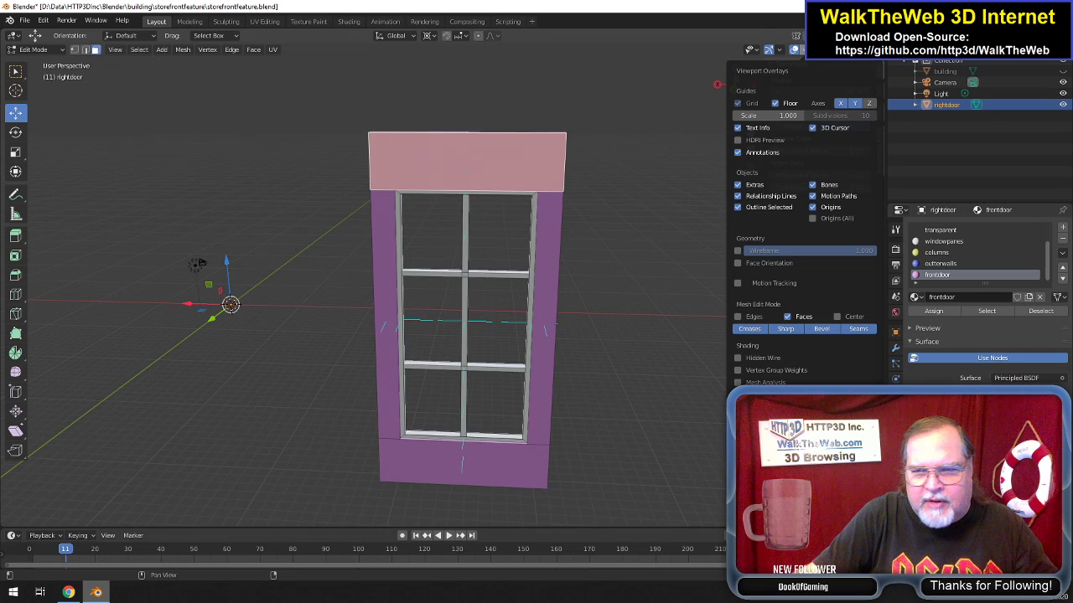
left_click_drag(750, 94, 786, 131)
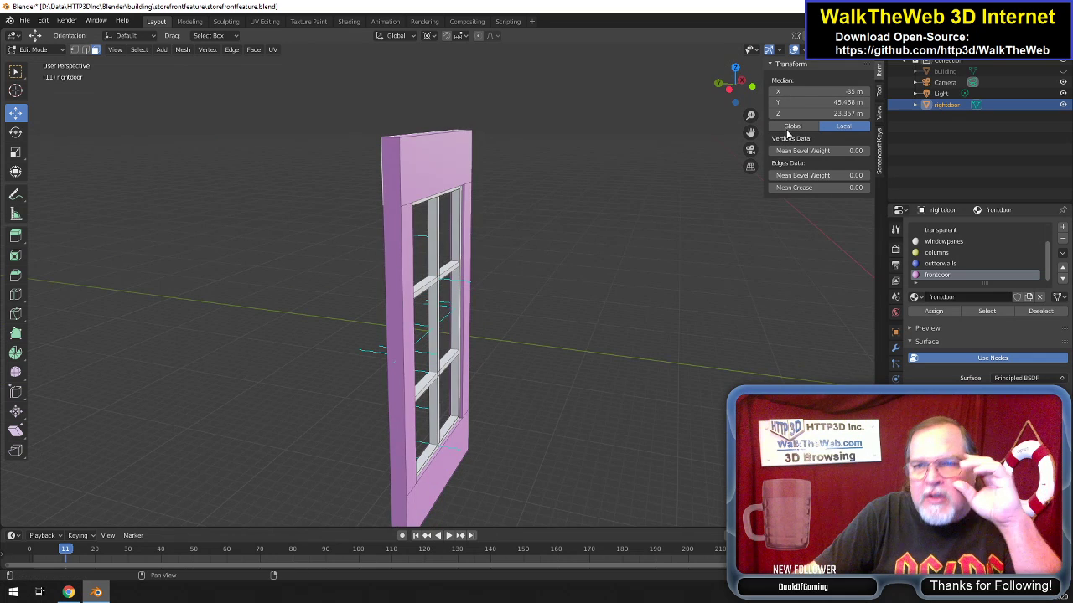
left_click(797, 49)
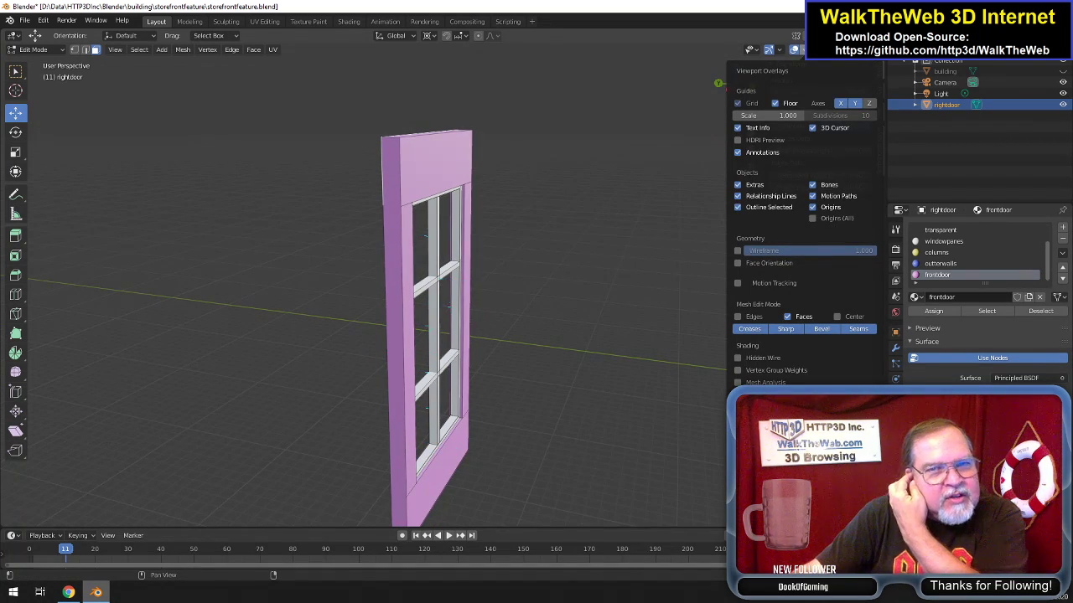
left_click_drag(738, 104, 745, 98)
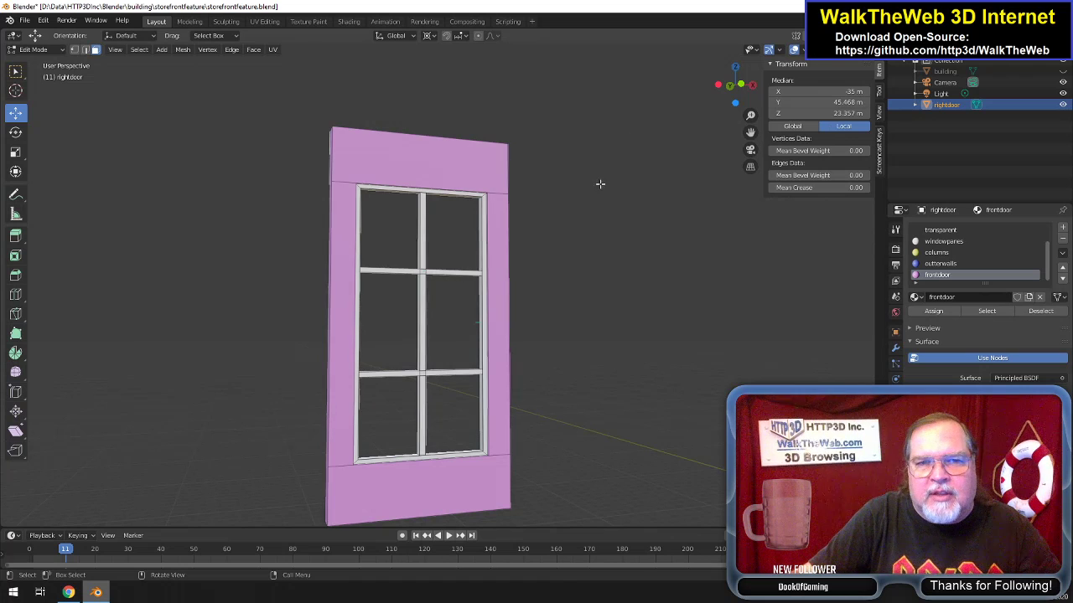
Select the four frame faces around the window opening on one side of the right door.
mouse_move(741, 95)
left_mouse_down()
mouse_move(726, 83)
mouse_move(737, 85)
left_mouse_up()
scroll(724, 118, "up", 2)
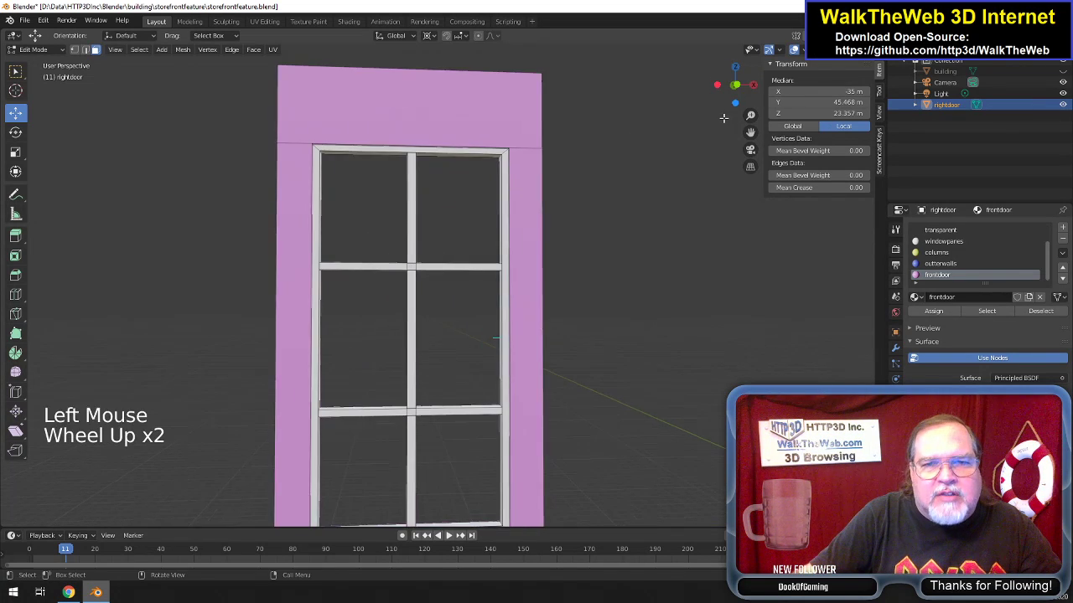
left_click(482, 134)
left_click(525, 331, "shift")
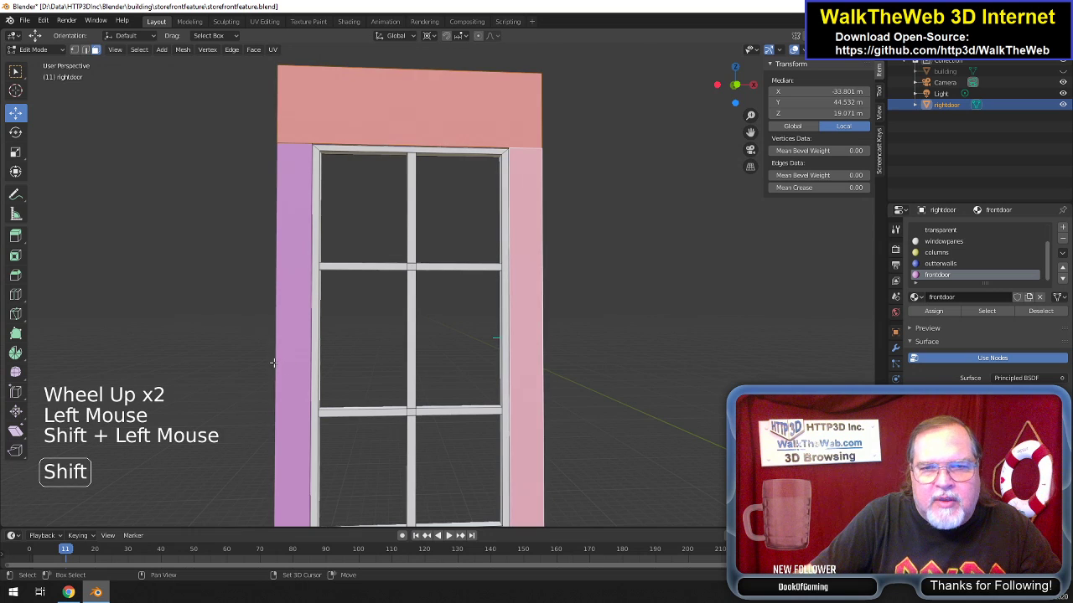
left_click(281, 362, "shift")
scroll(281, 362, "down", 2)
left_click(455, 476, "shift")
Add the door's outer edge faces on both sides, the top and the bottom to the selection, and flip the selected normals.
left_click_drag(719, 87, 682, 125)
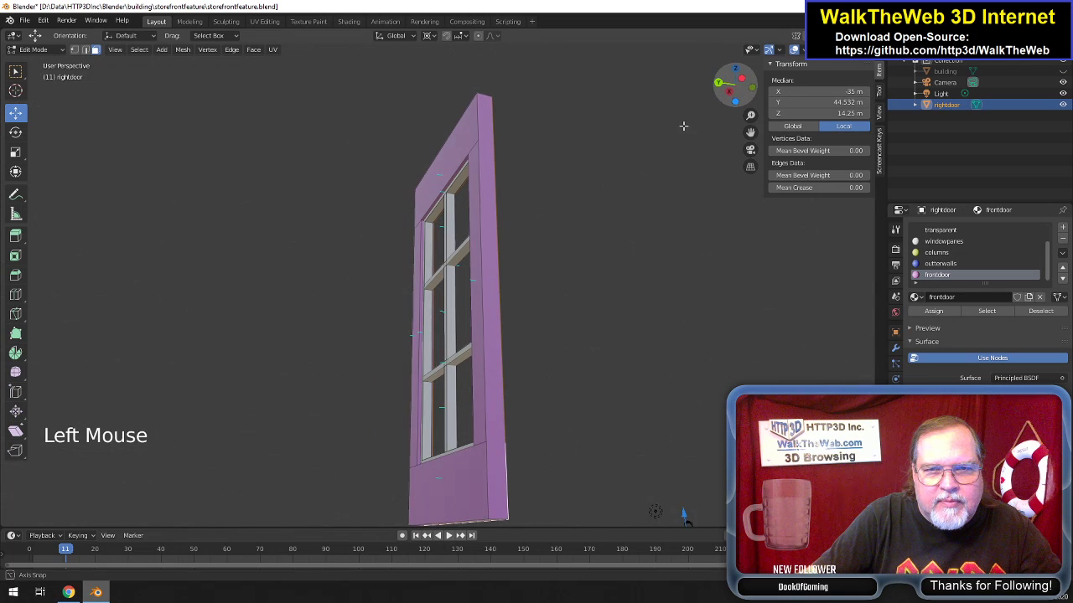
left_click(502, 299, "shift")
left_click_drag(730, 84, 734, 89)
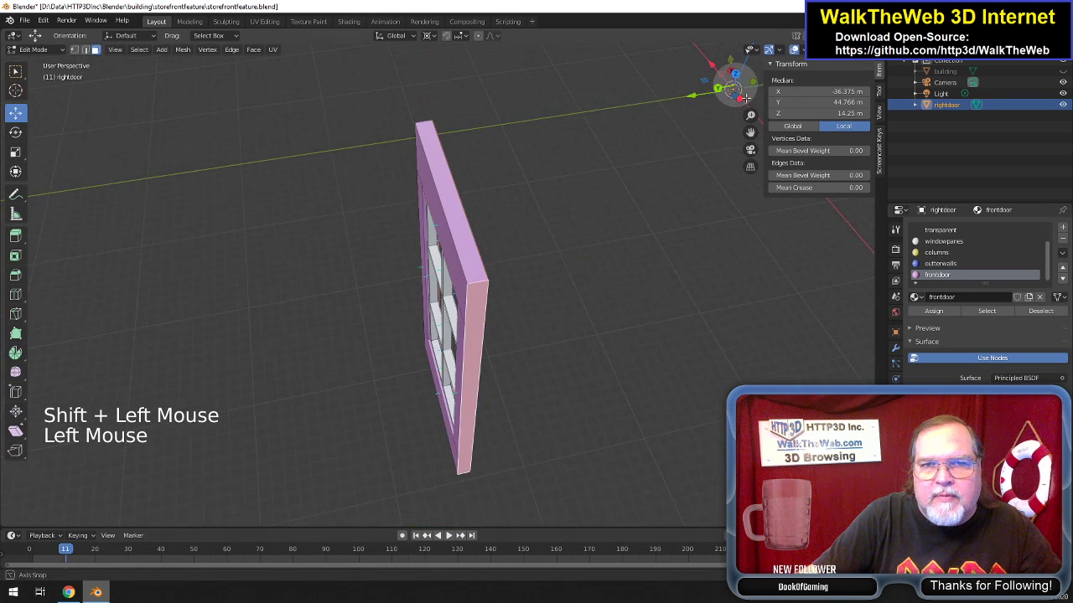
left_click(457, 223, "shift")
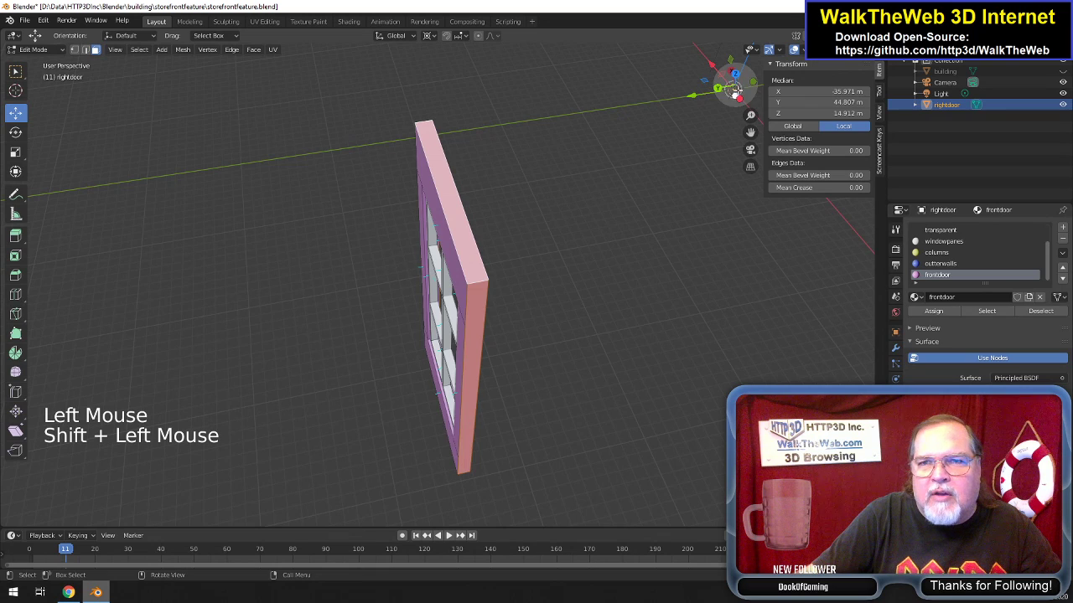
left_click_drag(737, 92, 867, 66)
left_click(408, 293, "shift")
left_click_drag(734, 87, 643, 186)
left_click(490, 453, "shift")
left_click_drag(738, 88, 723, 87)
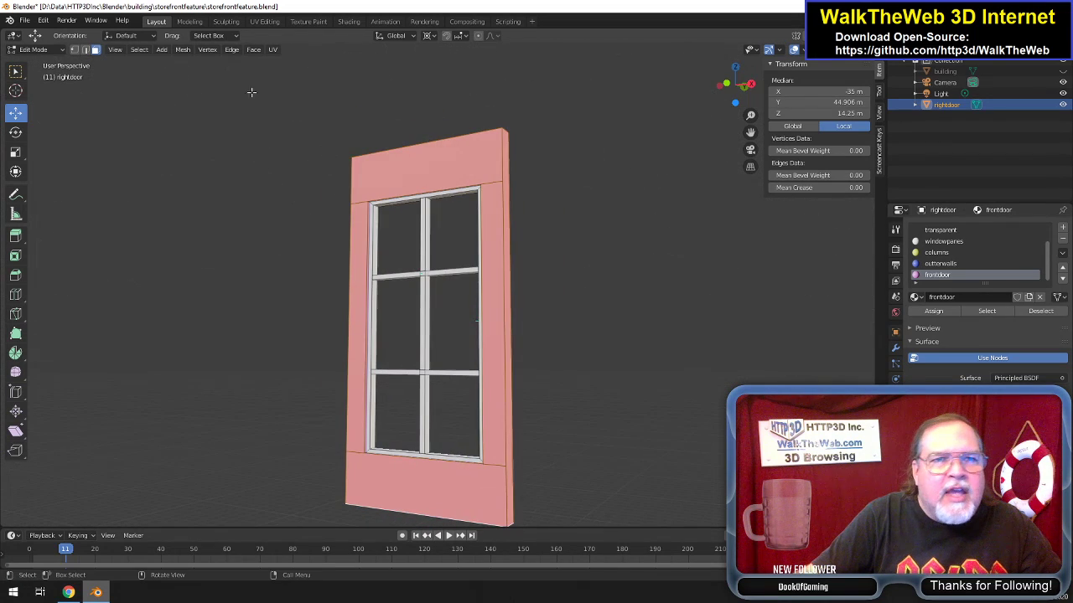
left_click(182, 51)
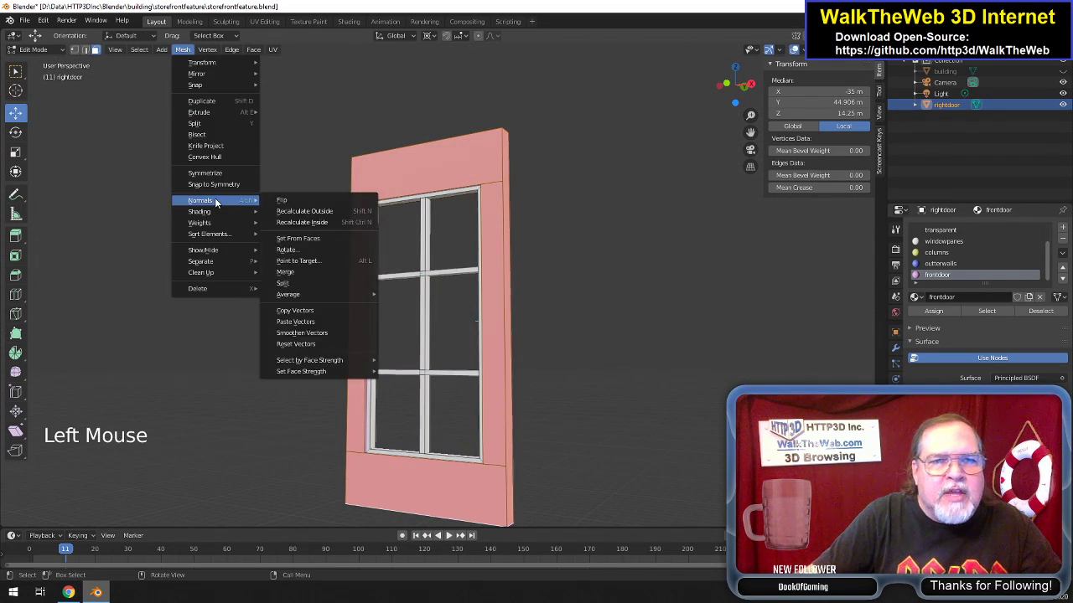
left_click(277, 199)
Select the face along the top inside edge of the door's window opening and inspect it in wireframe shading.
scroll(536, 219, "up", 3)
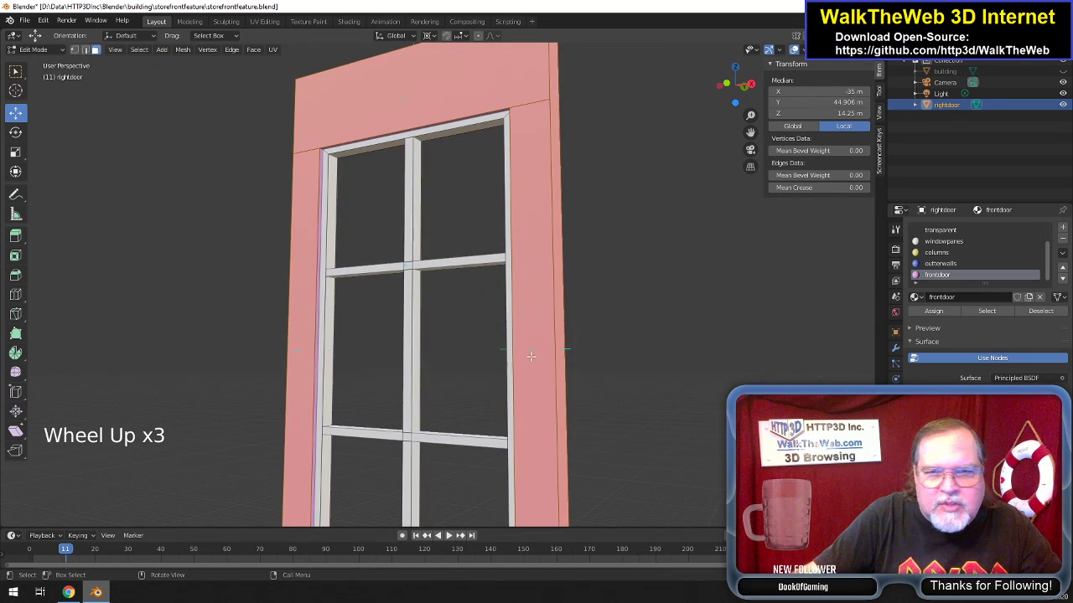
left_click(485, 114)
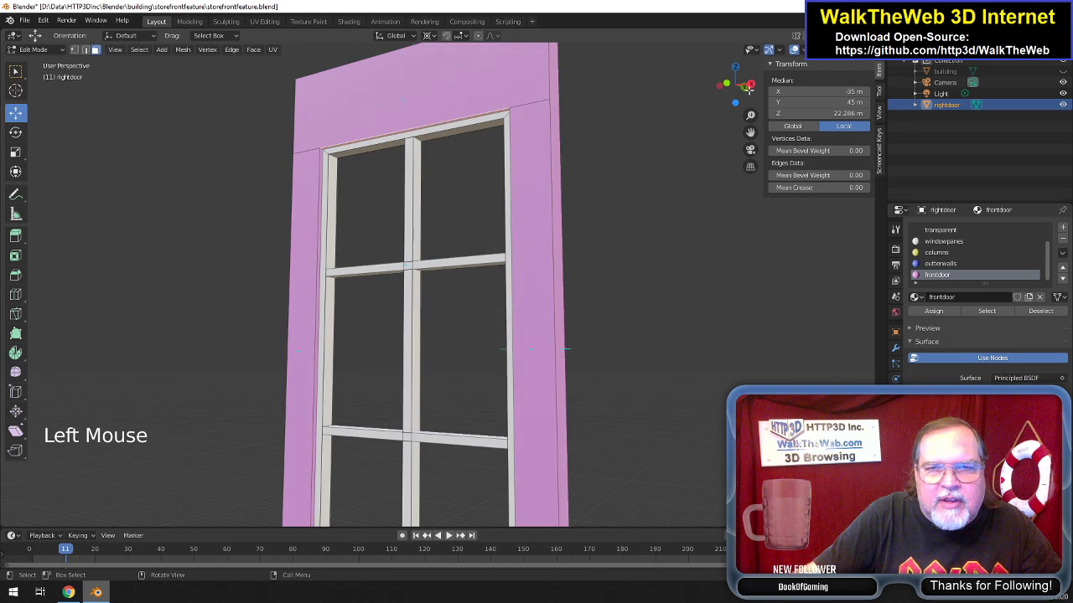
mouse_move(745, 90)
left_mouse_down()
mouse_move(741, 64)
mouse_move(763, 95)
left_mouse_up()
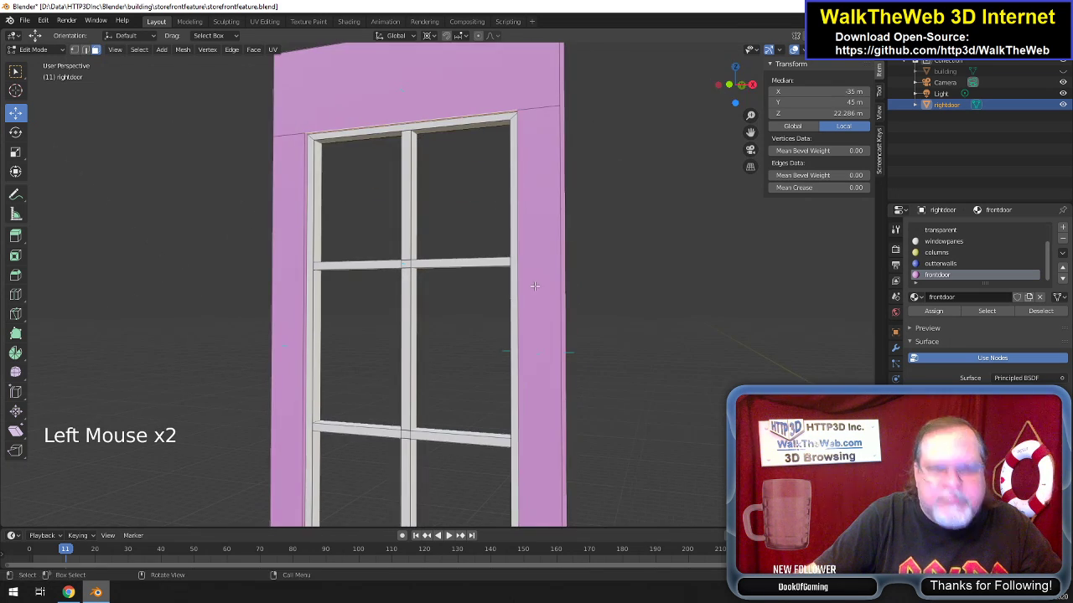
key("z")
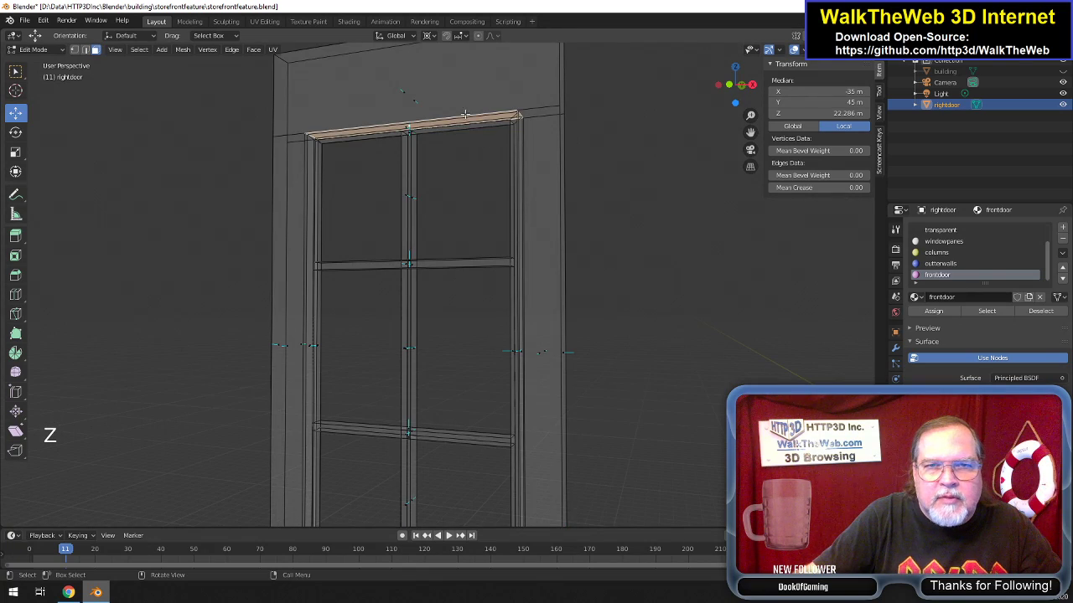
left_click_drag(743, 87, 779, 272)
scroll(509, 140, "up", 3)
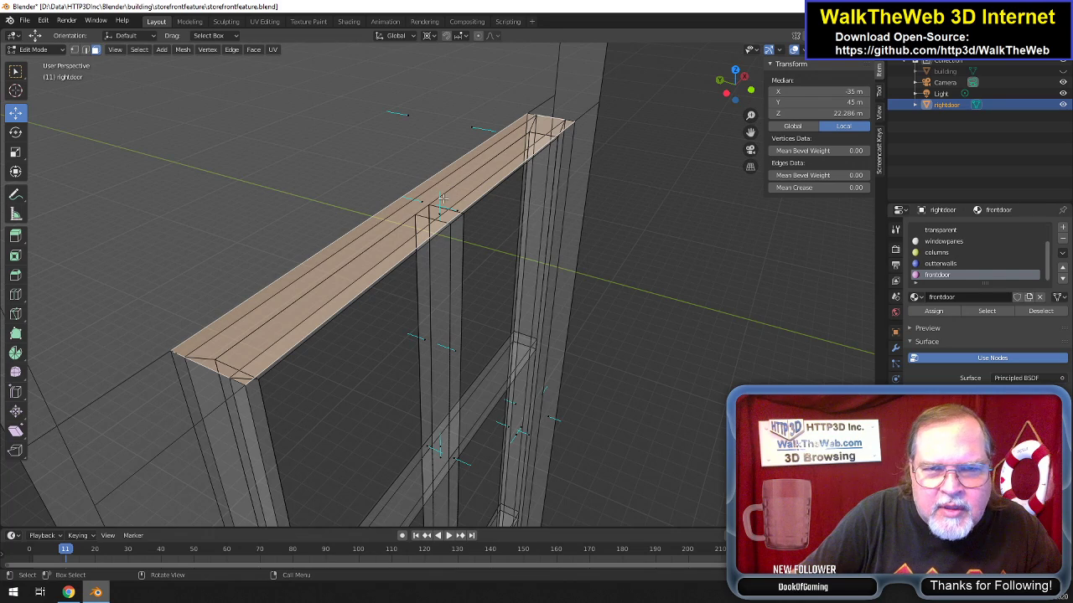
Shorten the displayed face normals further to check the direction of the window trim faces.
left_click_drag(741, 101, 672, 73)
left_click_drag(302, 54, 301, 51)
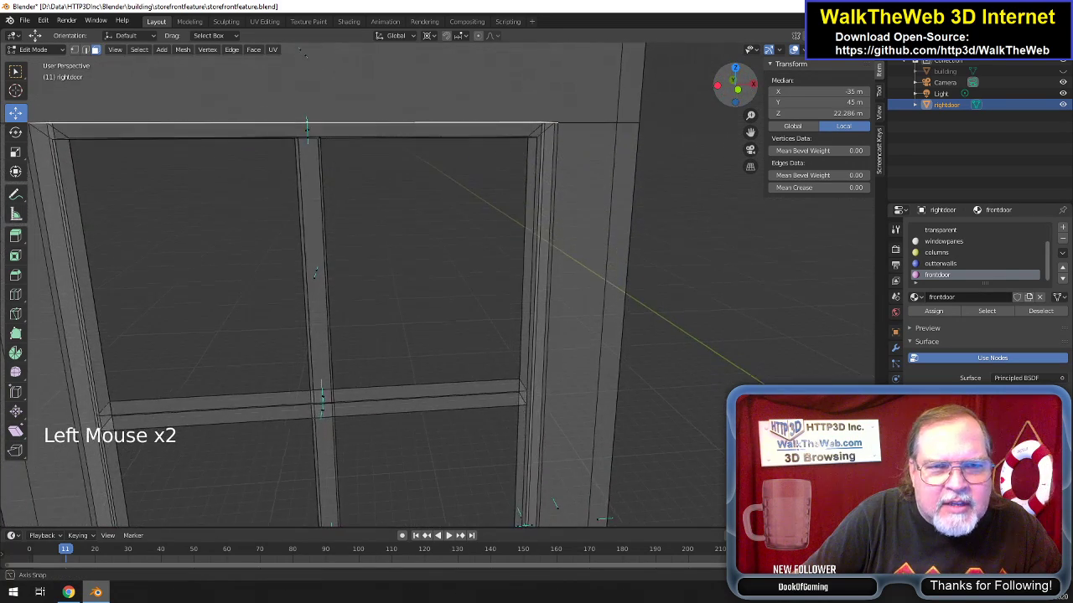
left_click_drag(671, 72, 725, 85)
left_click(802, 49)
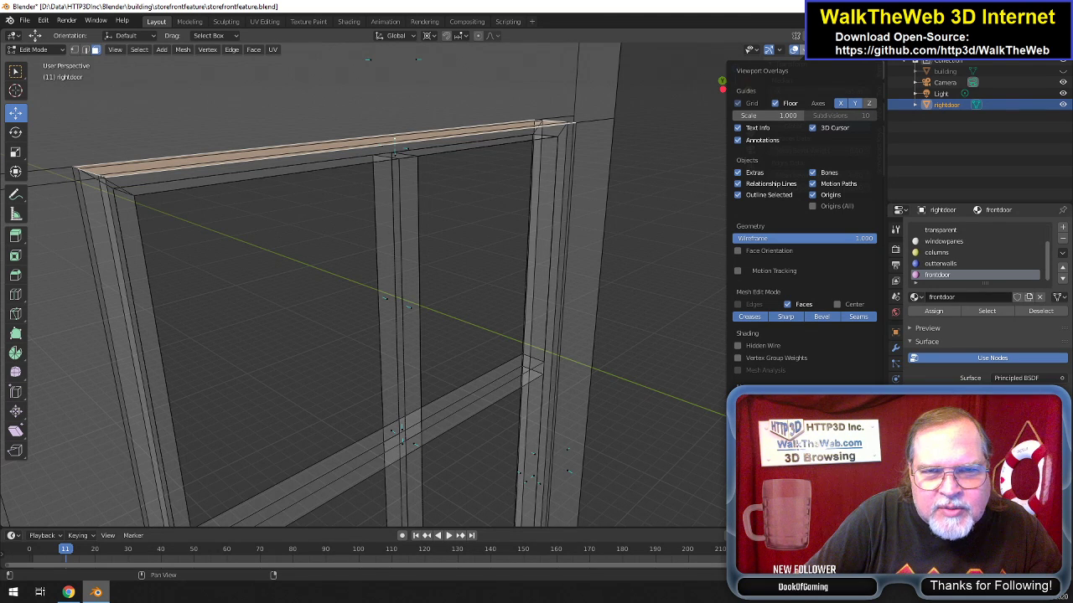
key("n")
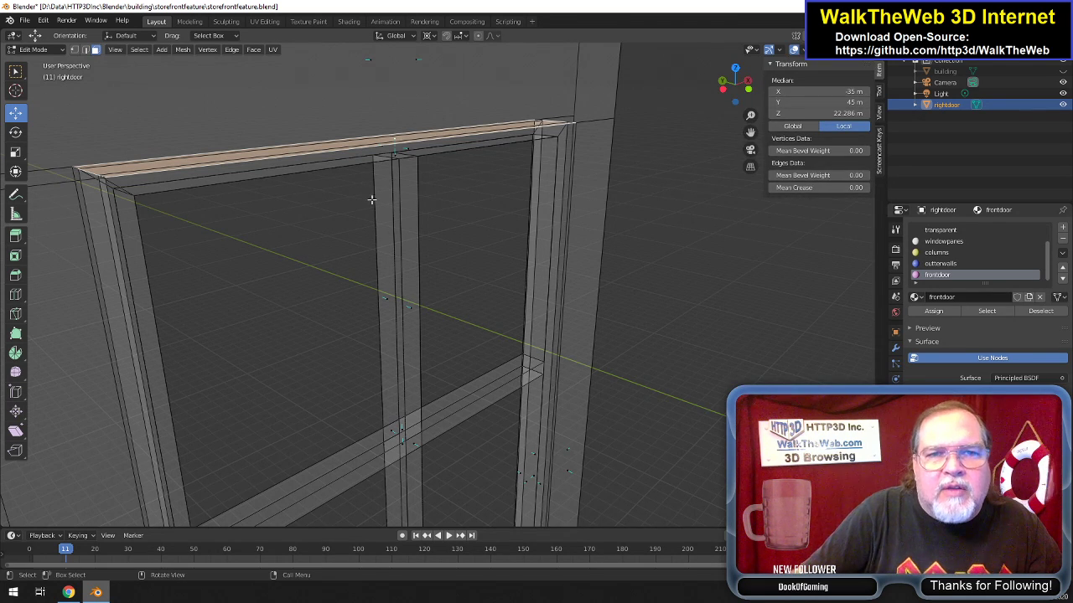
Select the angled top face of the door's window trim and return the viewport to Solid shading.
left_click_drag(735, 101, 794, 90)
left_click(440, 127)
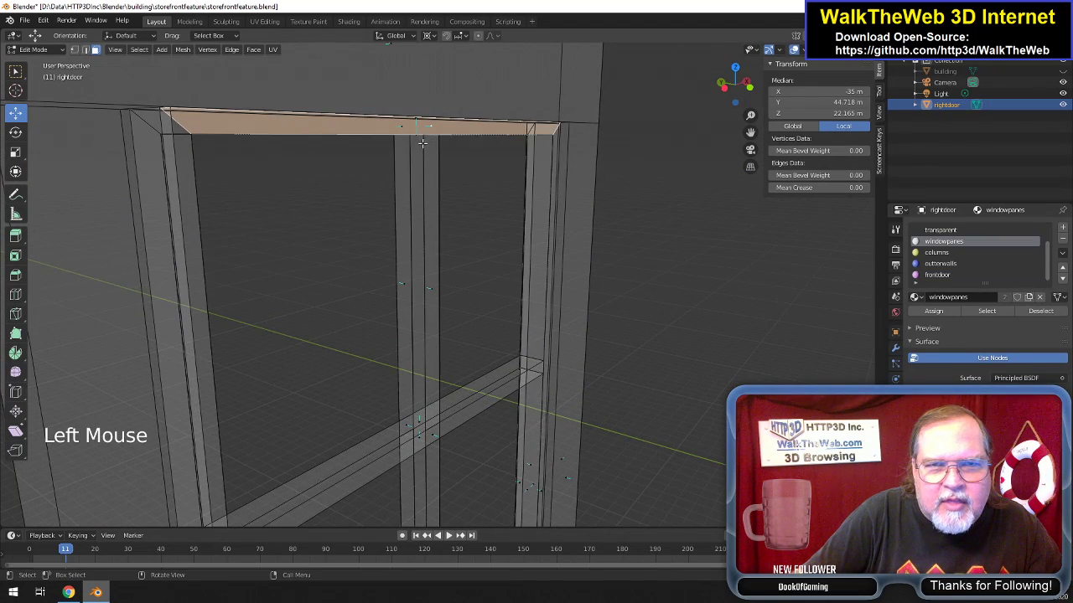
mouse_move(746, 102)
left_mouse_down()
mouse_move(755, 109)
mouse_move(727, 98)
left_mouse_up()
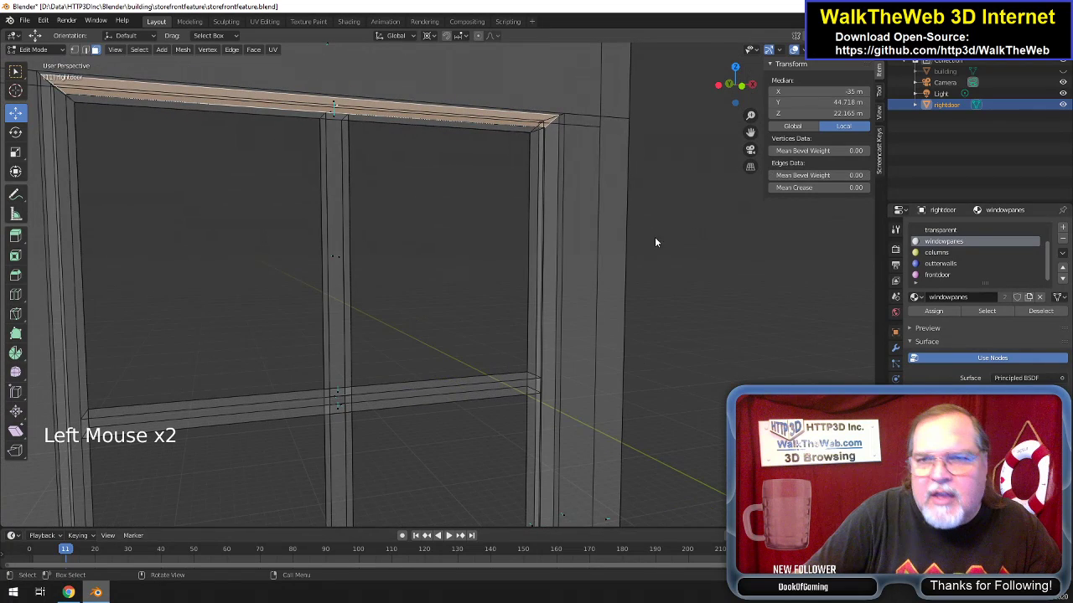
key("z")
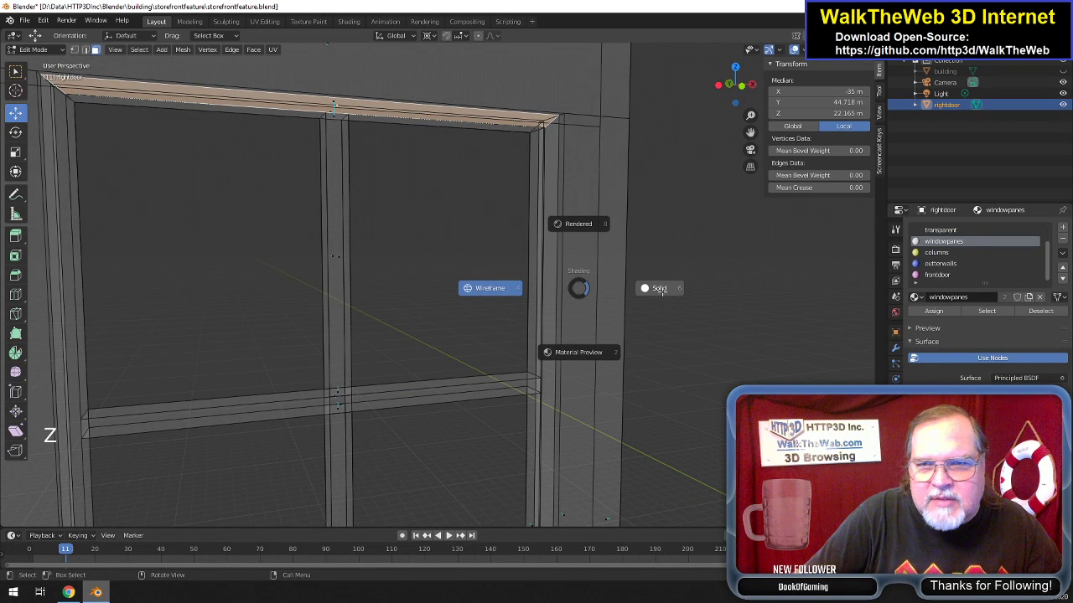
left_click(661, 289)
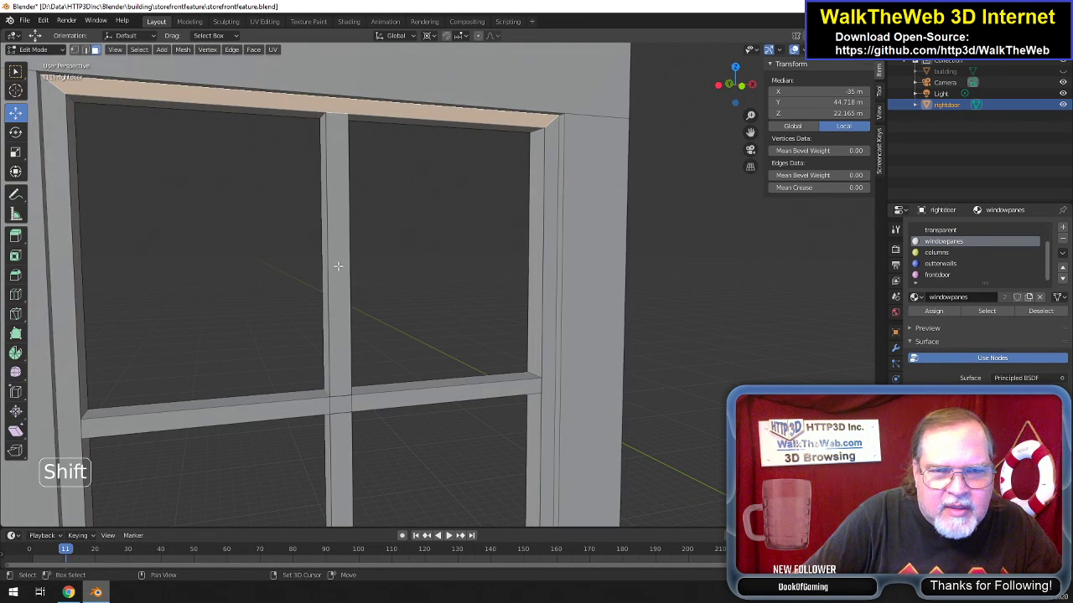
Add the central vertical bar's faces and both side trim pieces of the door window to the face selection.
left_click(342, 305, "shift")
left_click(325, 313, "shift")
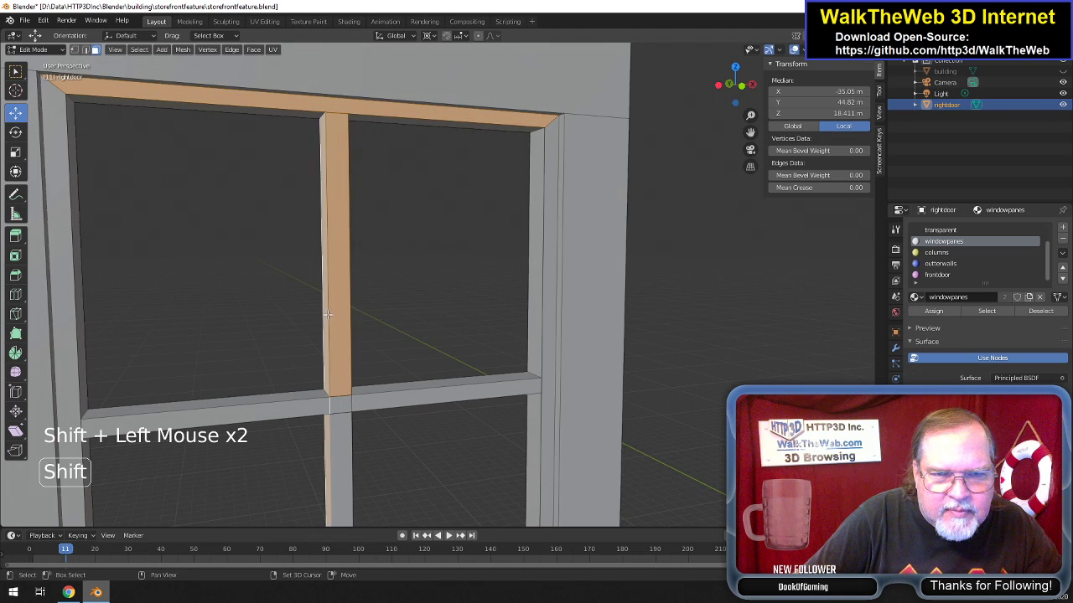
left_click(536, 252, "shift")
left_click(553, 285, "shift")
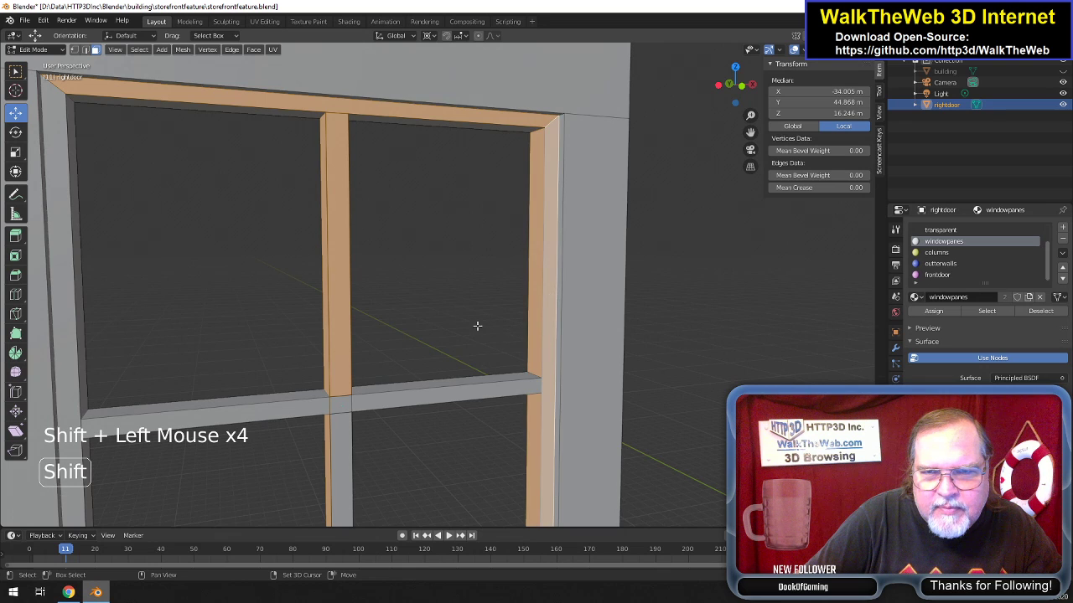
left_click(56, 244, "shift")
left_click(79, 263, "shift")
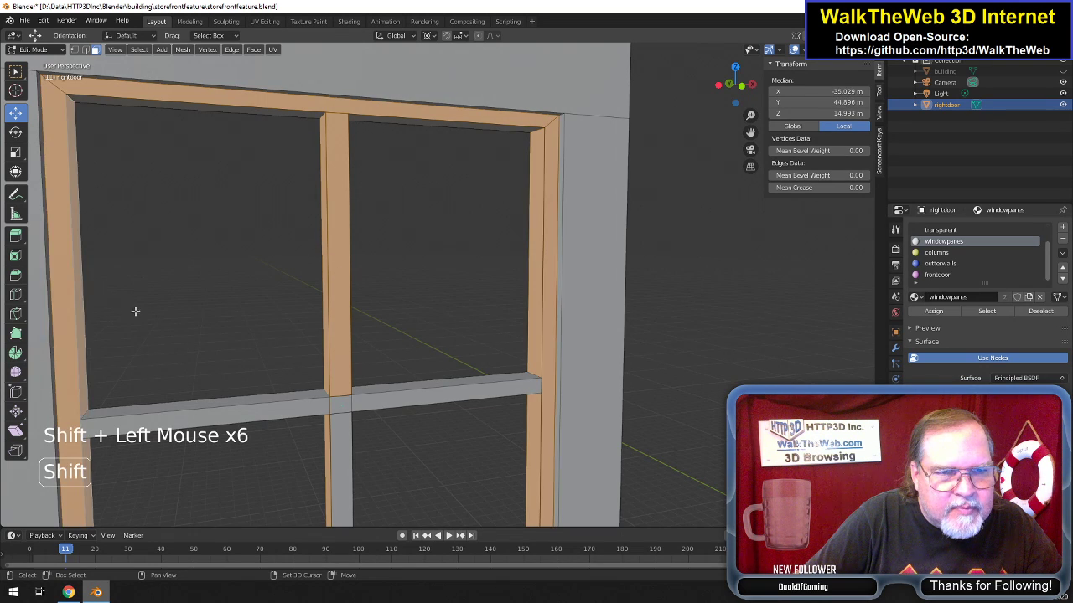
Add the faces of the upper and lower crossbars and the remaining faces of the central vertical bar to the selection.
left_click(293, 401, "shift")
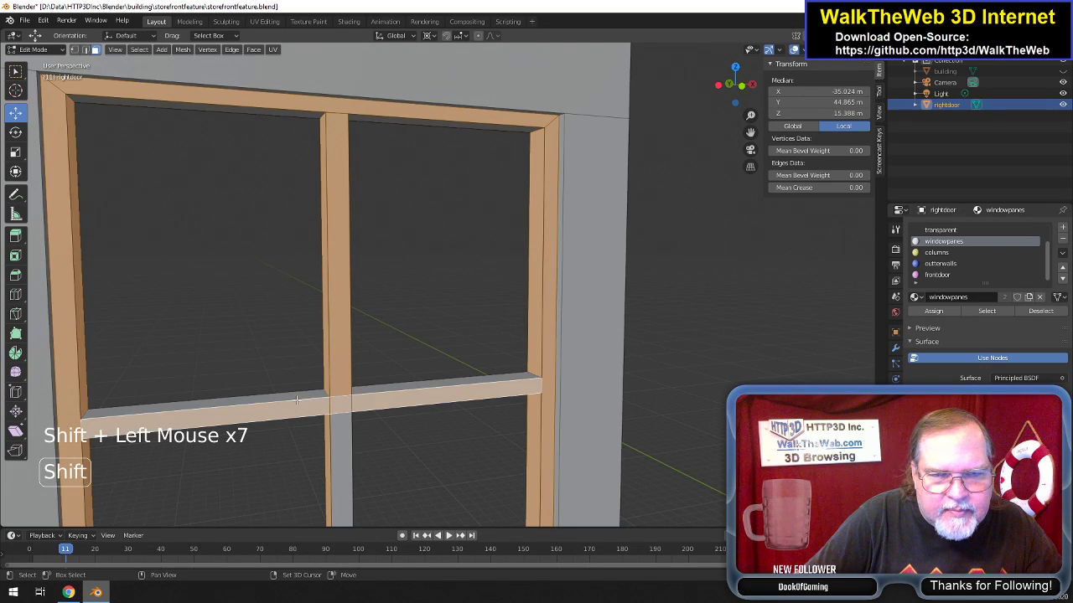
left_click(297, 395, "shift")
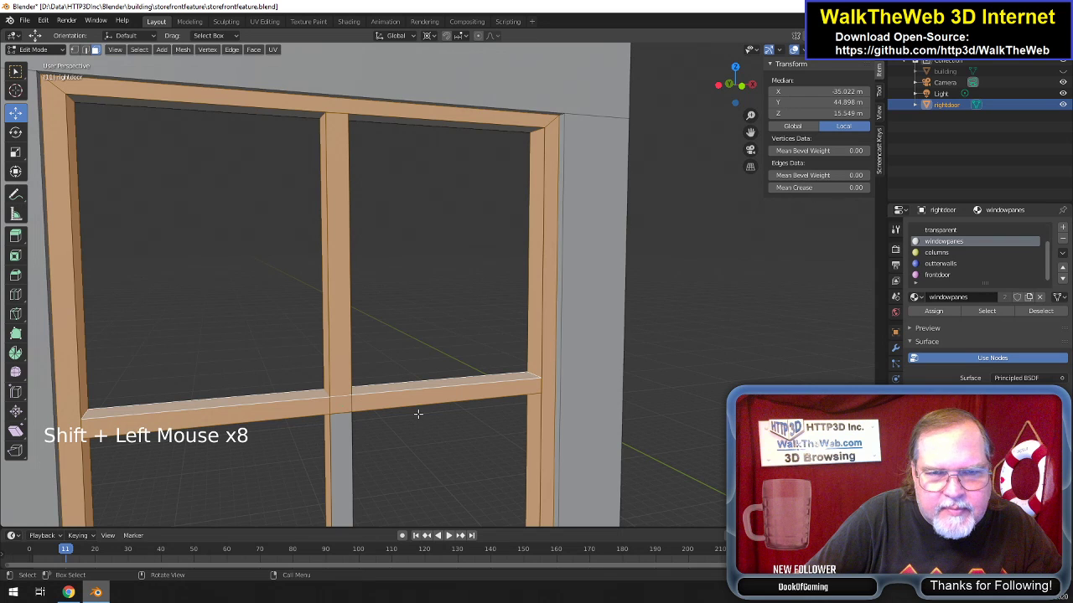
left_click(345, 464, "shift")
left_click_drag(750, 132, 778, 243)
left_click(433, 358, "shift")
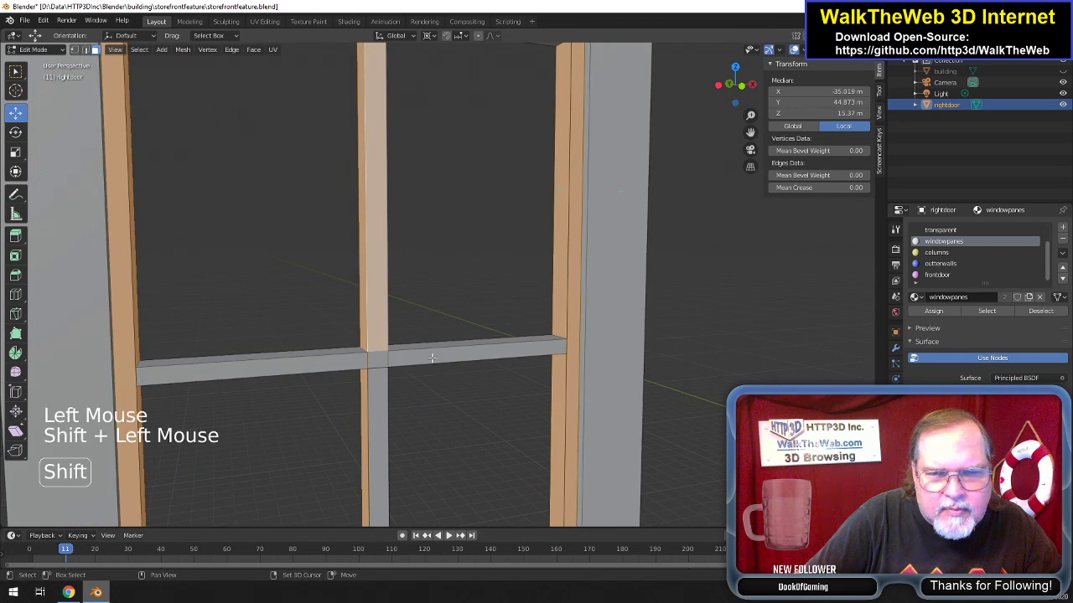
left_click(436, 348, "shift")
left_click(386, 400, "shift")
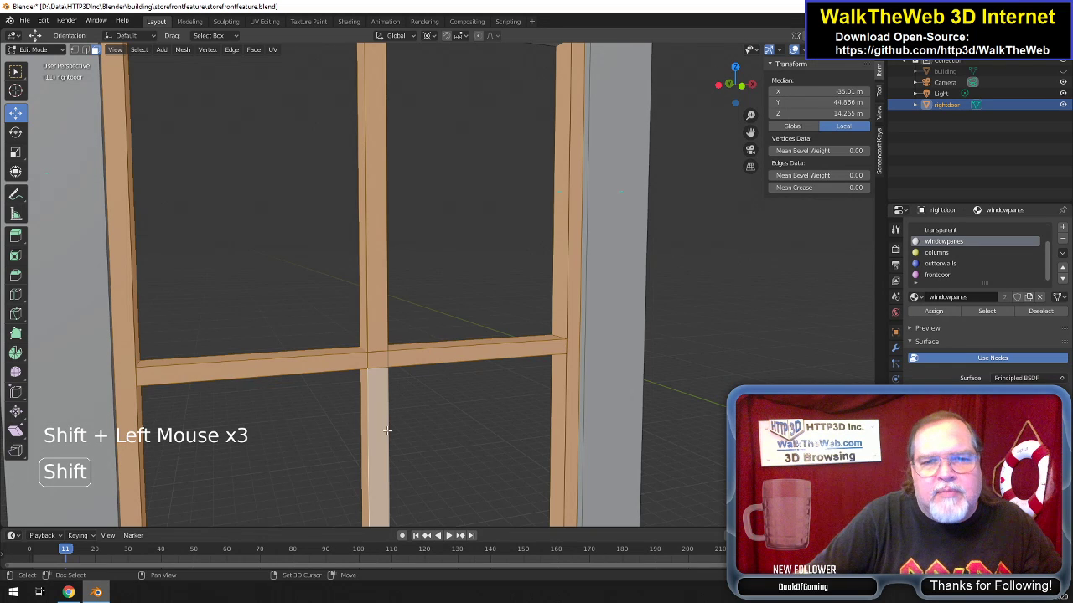
left_click_drag(732, 84, 381, 287)
left_click(354, 358, "shift")
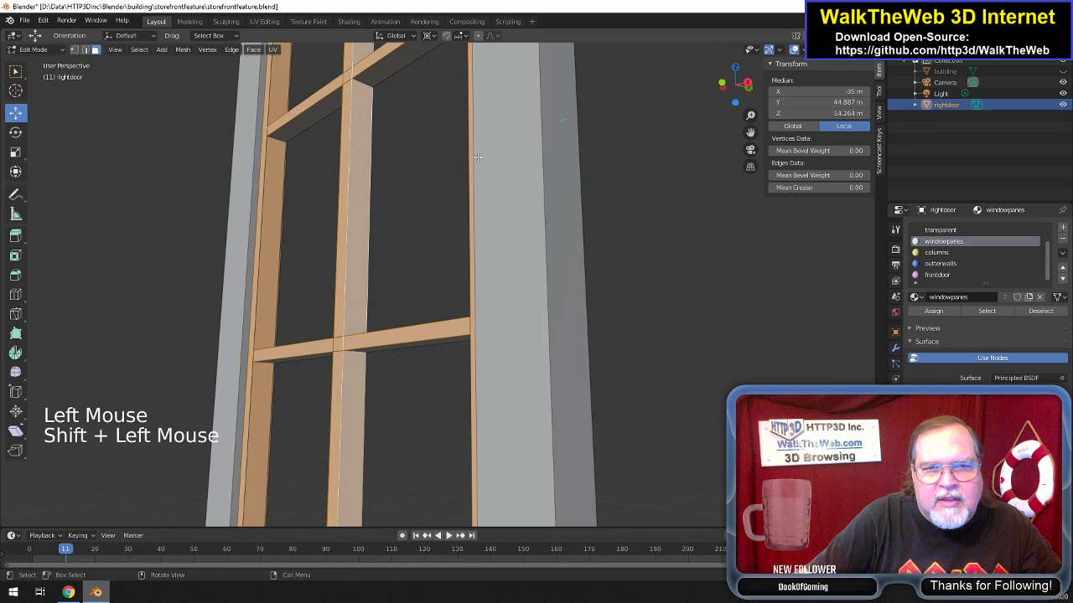
Add the window trim faces along the bottom of the door's window opening to the selection.
left_click_drag(750, 131, 710, 294)
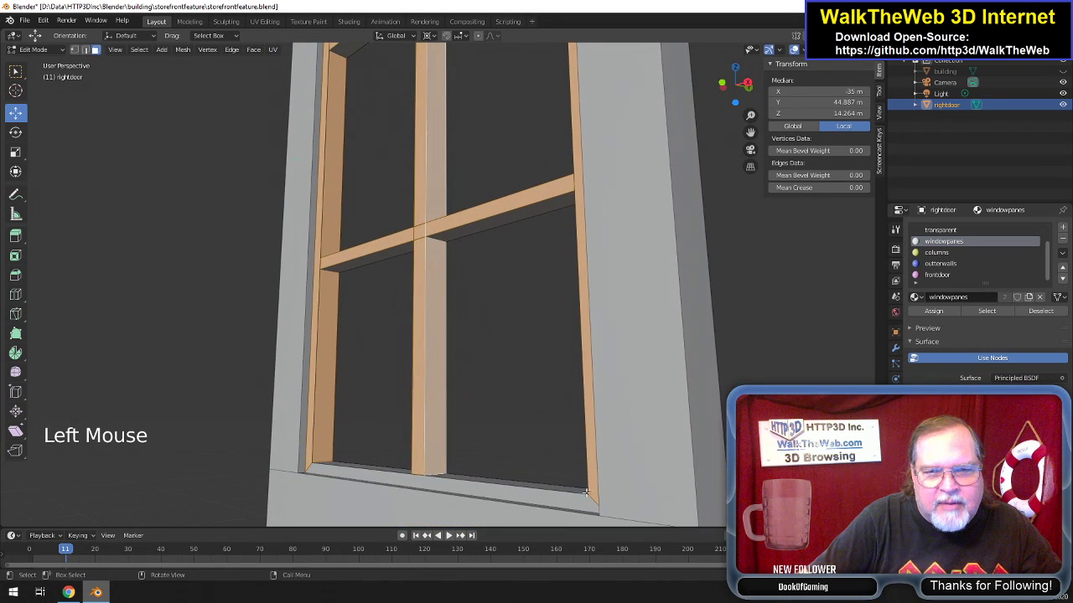
left_click(503, 483, "shift")
left_click(494, 481, "shift")
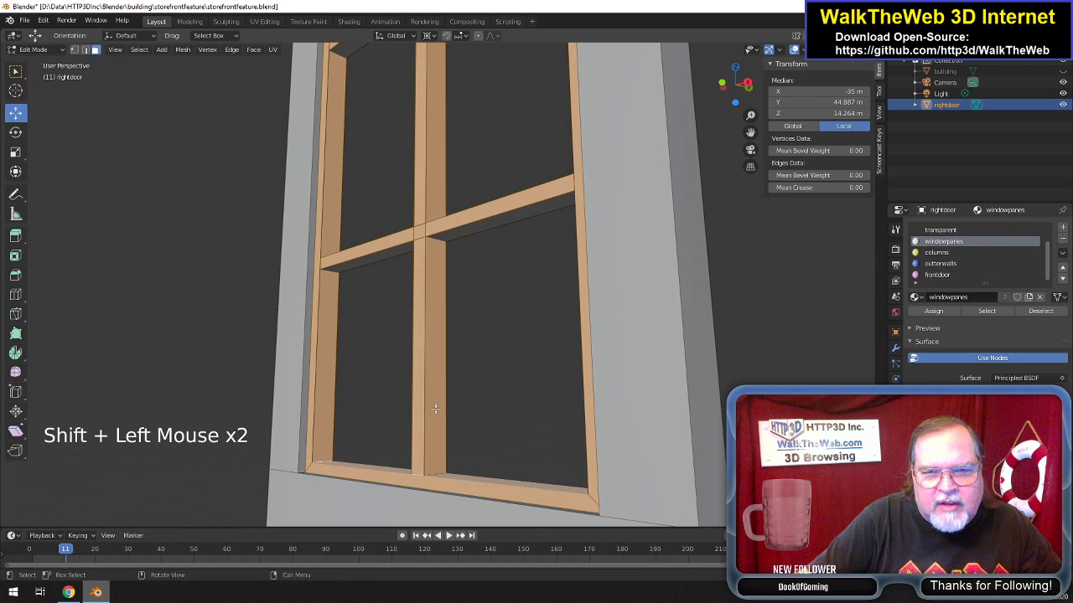
key("shift")
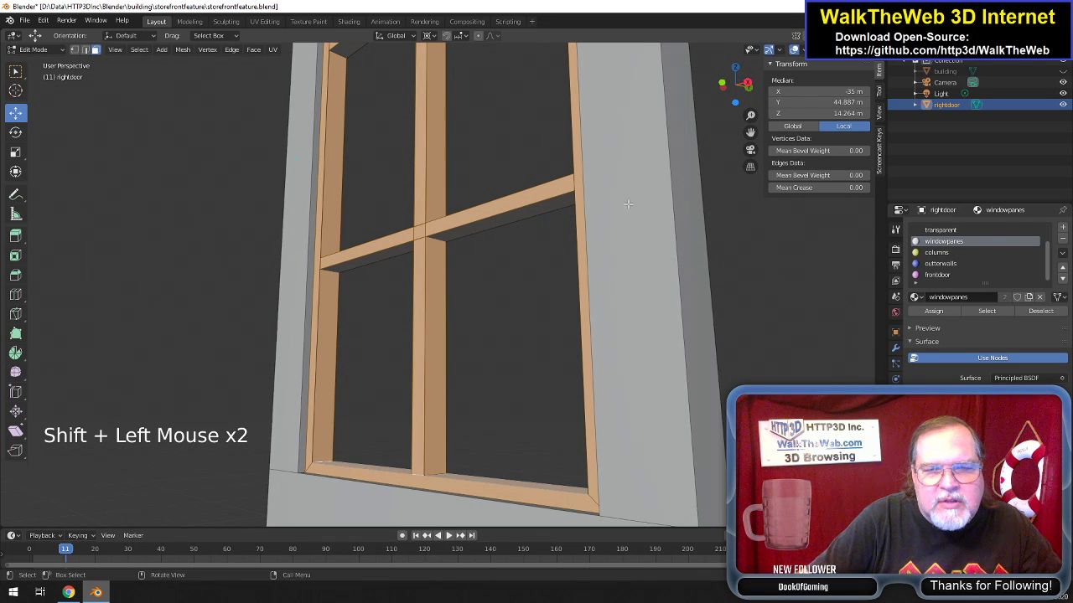
Remove the inner face of the side trim from the selection and flip the normals of the selected window faces.
left_click_drag(750, 131, 749, 247)
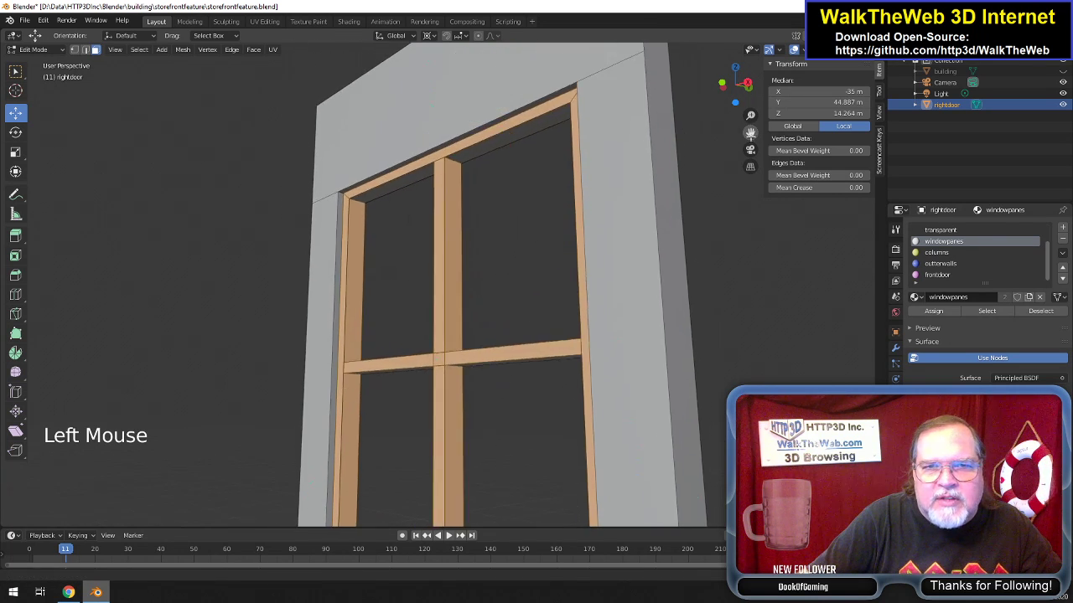
left_click_drag(741, 84, 654, 140)
key("shift")
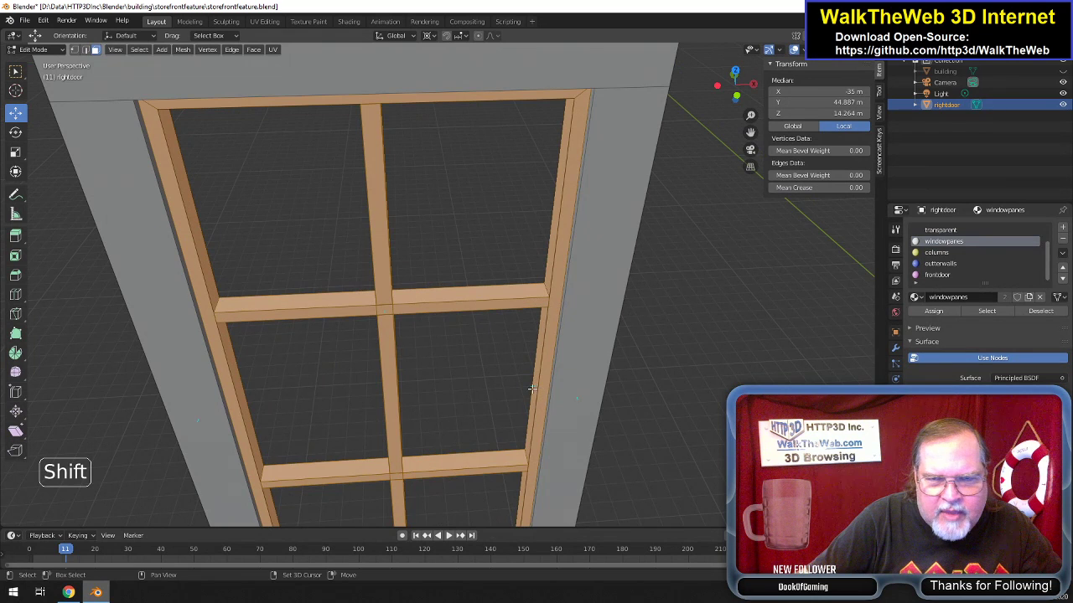
left_click(528, 415, "shift")
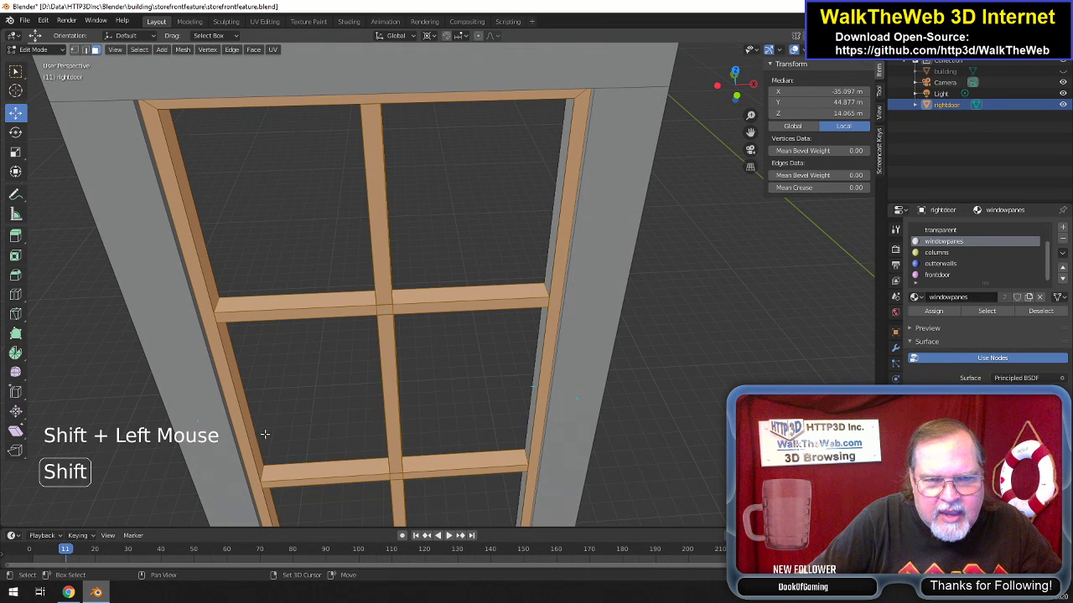
mouse_move(735, 83)
left_mouse_down()
mouse_move(676, 104)
mouse_move(740, 97)
left_mouse_up()
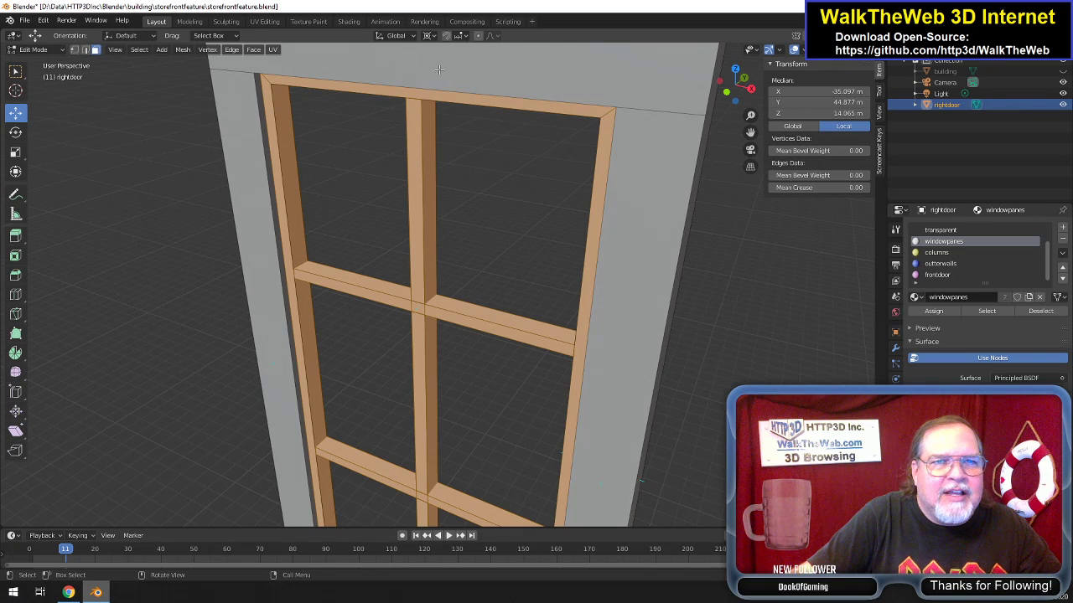
left_click(181, 50)
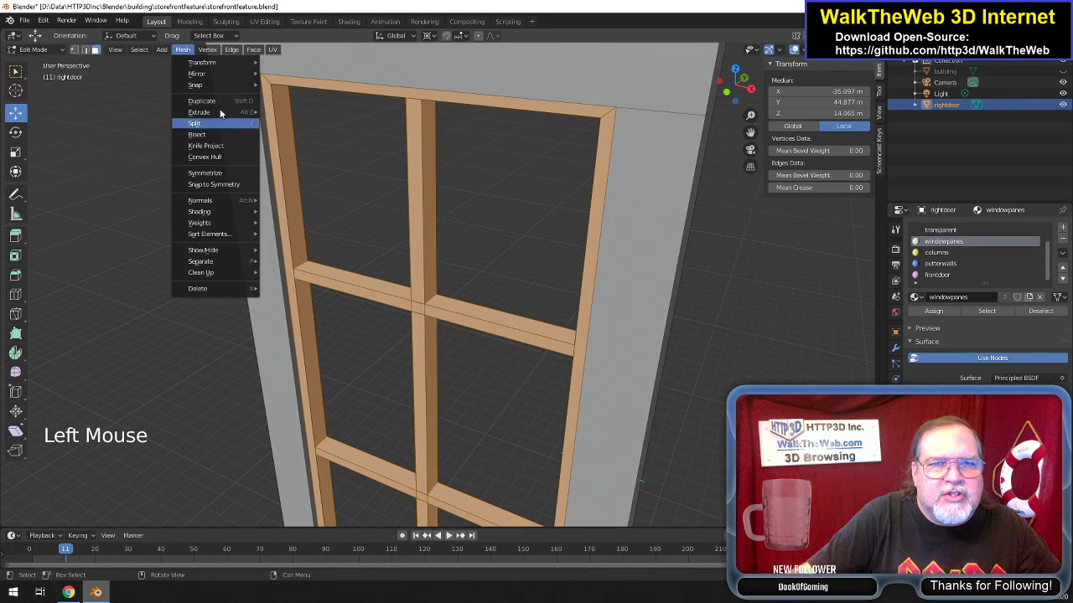
mouse_move(226, 201)
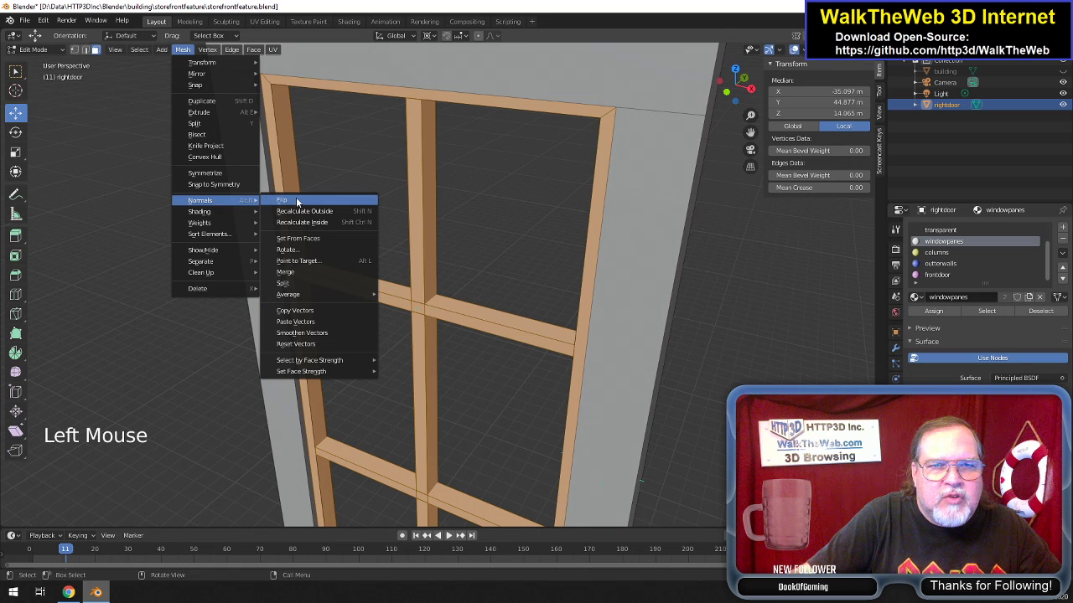
left_click(297, 201)
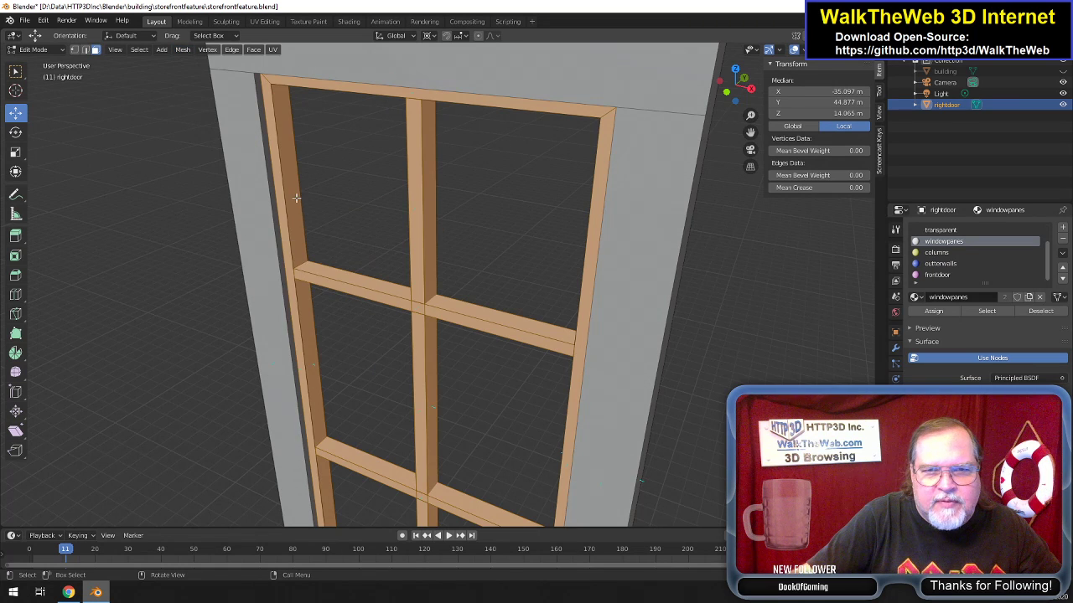
Select only the front face of the window's upper crossbar and flip its normal.
left_click(418, 312)
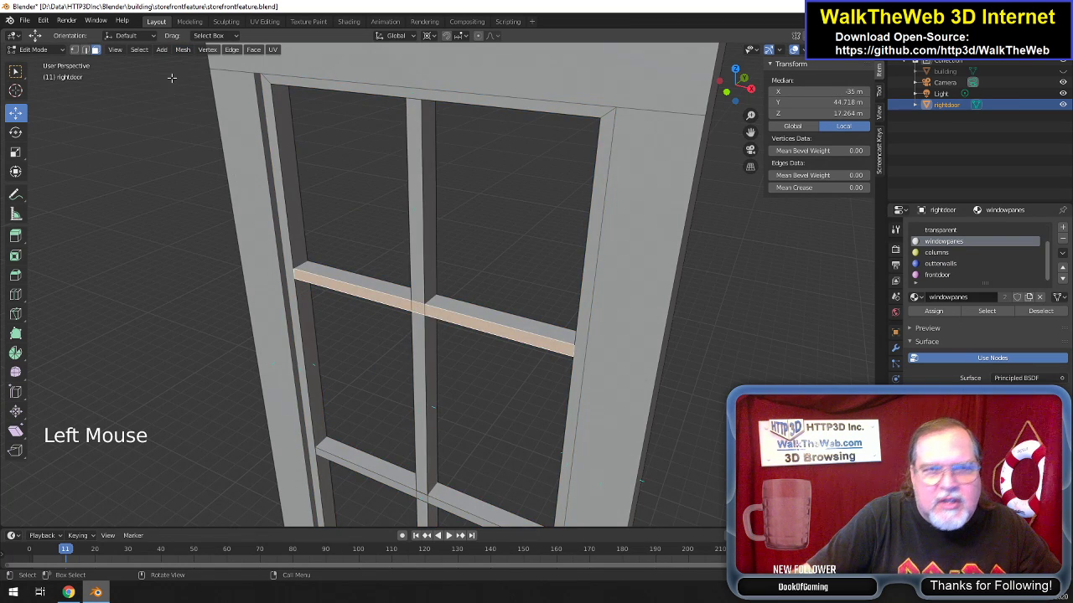
left_click(182, 50)
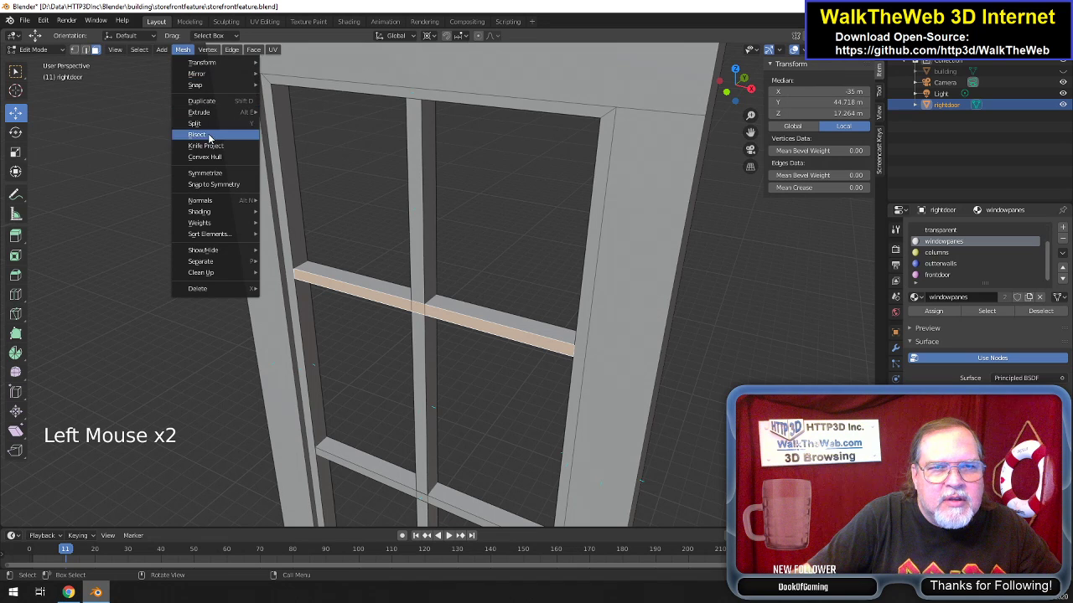
mouse_move(212, 203)
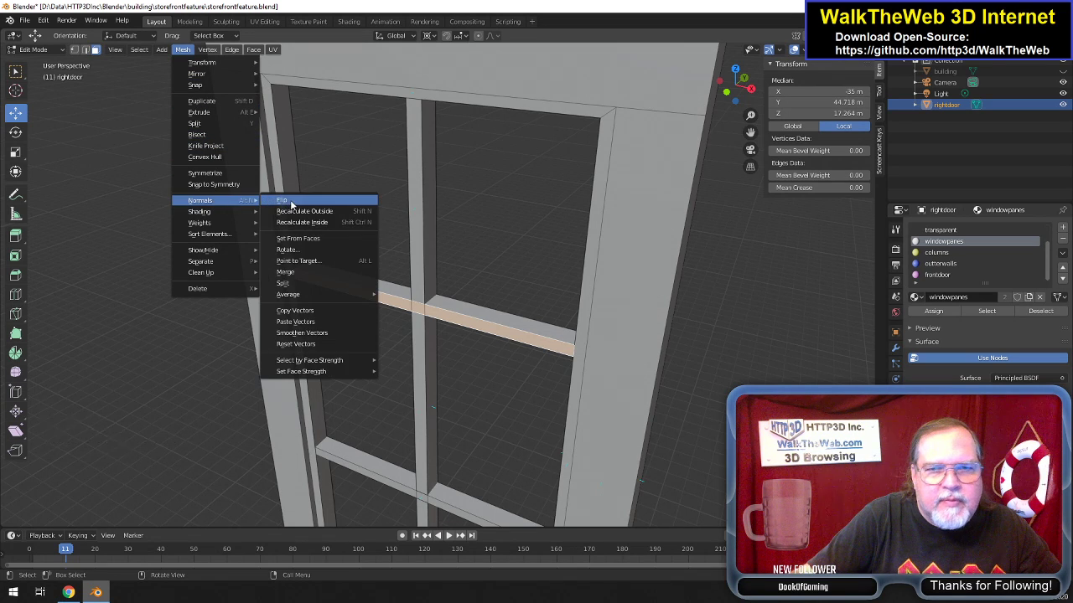
left_click(290, 204)
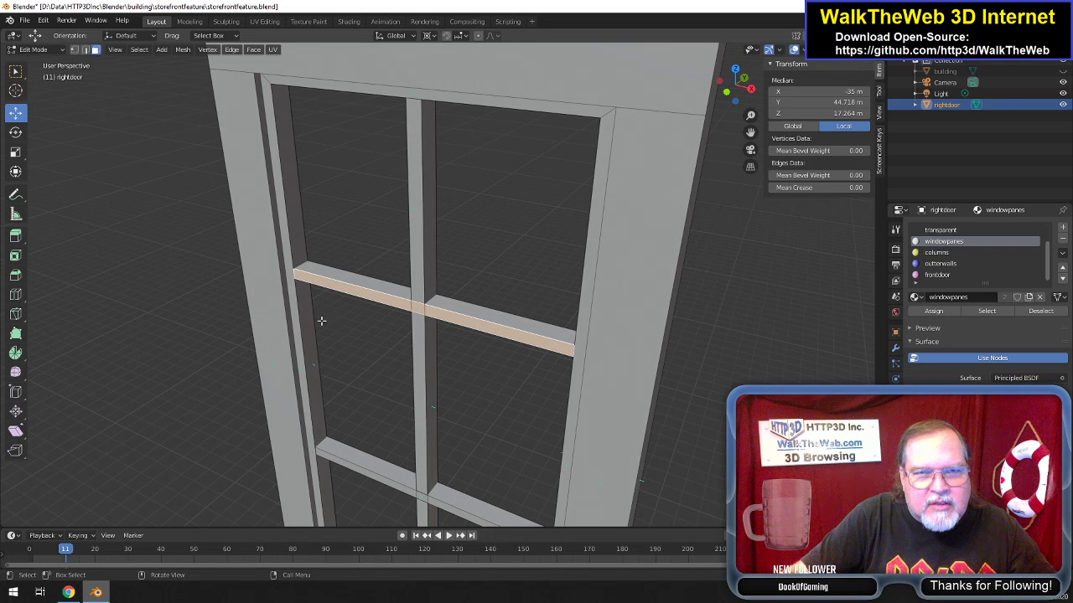
Select the narrow door face beside the window's side trim and inspect the mesh normals in wireframe shading.
left_click(291, 297)
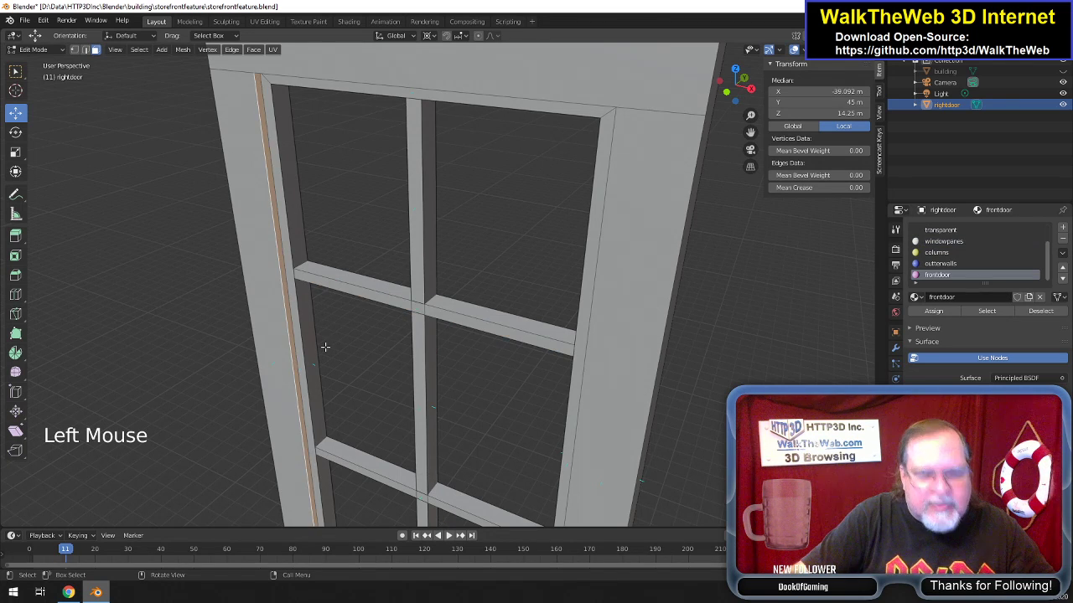
key("a")
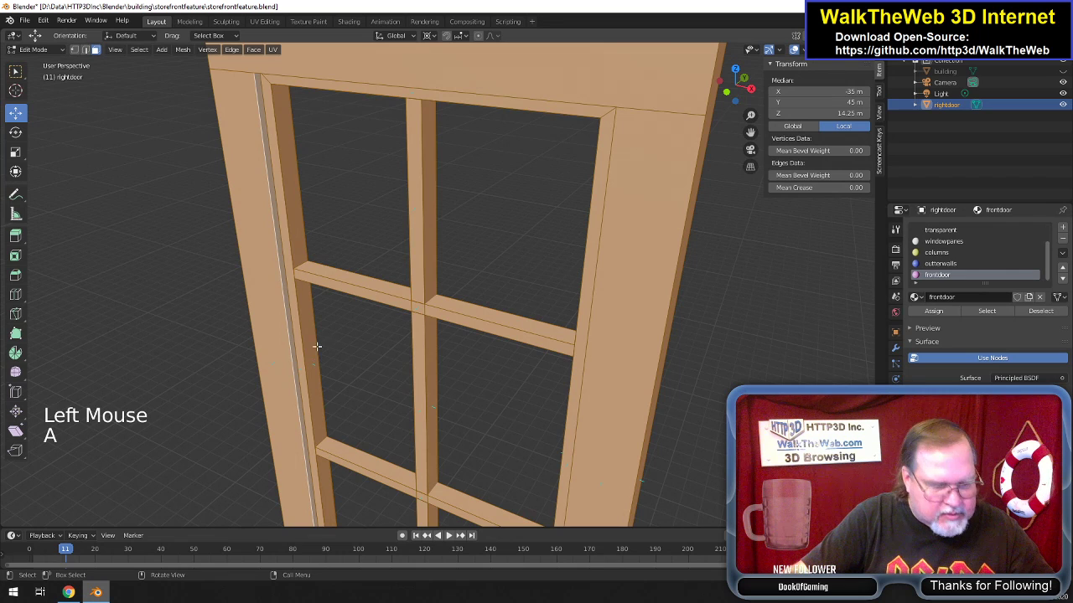
left_click(293, 350)
key("z")
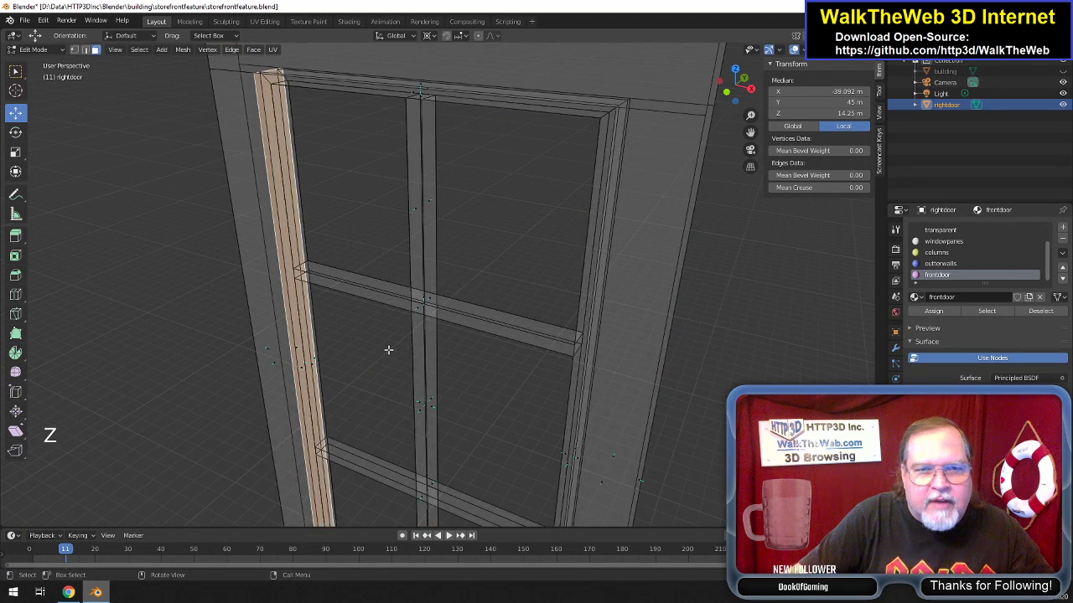
scroll(388, 352, "up", 3)
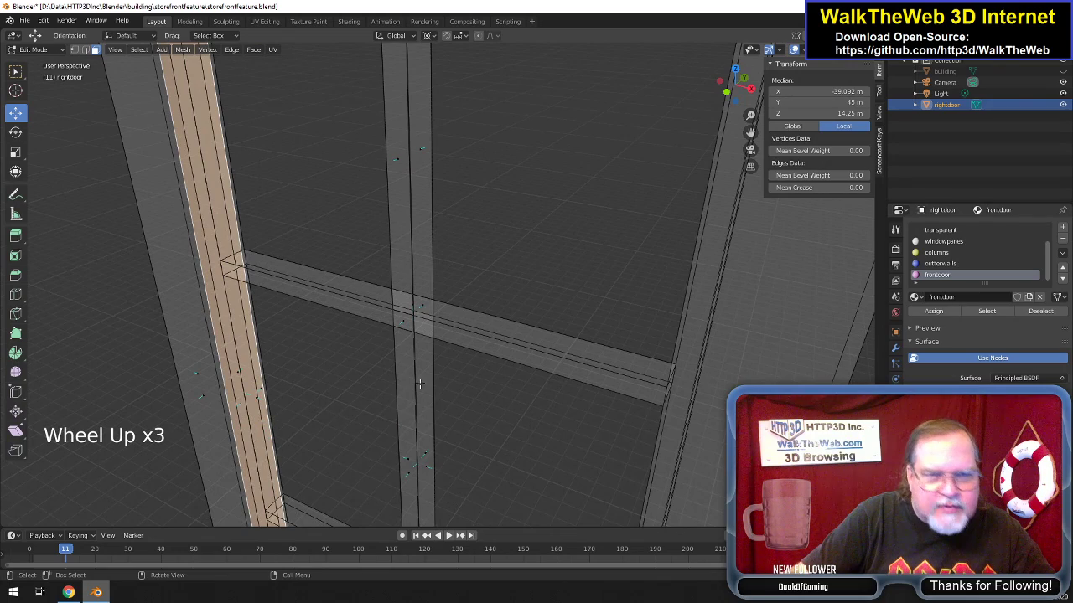
scroll(492, 369, "down", 2)
Examine the normals on the opposite side trim, the central vertical bar and the crossbars from several angles.
mouse_move(737, 93)
left_mouse_down()
mouse_move(712, 105)
mouse_move(733, 107)
left_mouse_up()
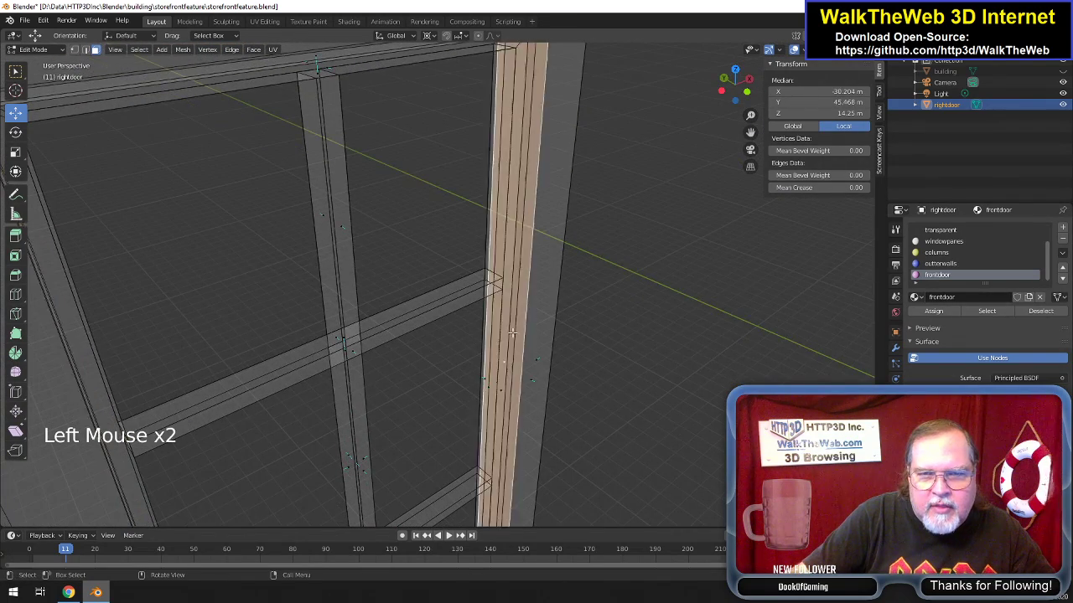
left_click_drag(733, 88, 721, 113)
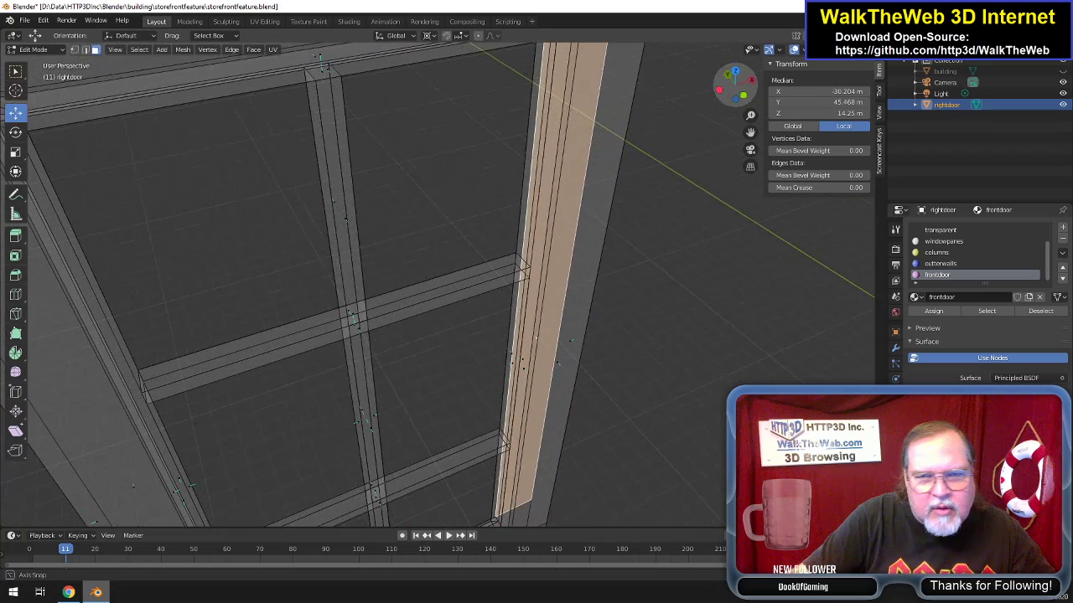
left_click(527, 366)
left_click_drag(750, 91, 649, 109)
left_click_drag(741, 98, 644, 222)
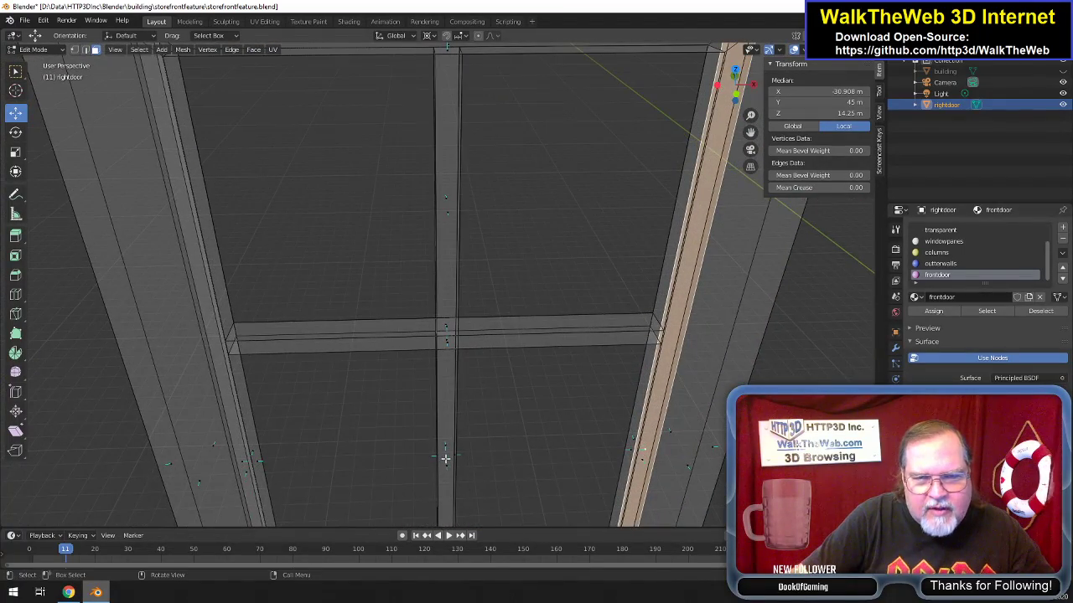
scroll(497, 455, "up", 6)
left_click_drag(751, 133, 786, 4)
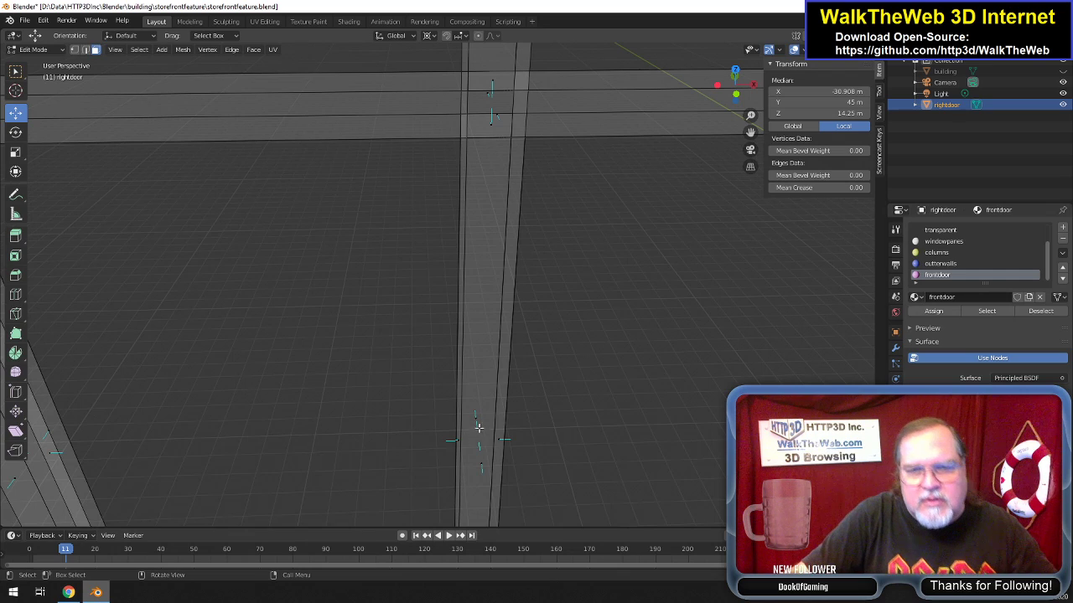
scroll(661, 261, "down", 3)
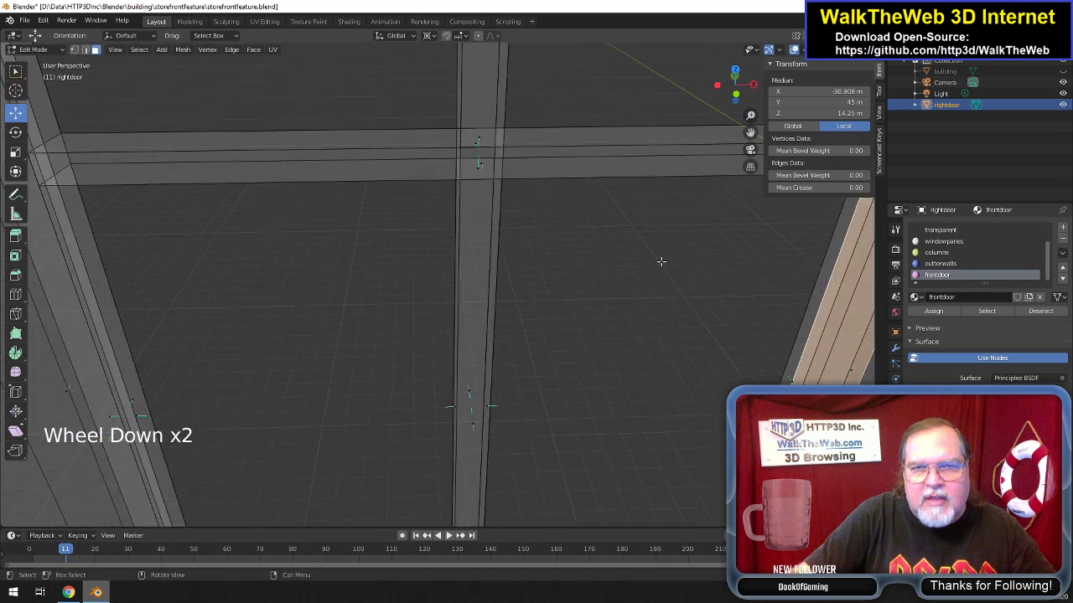
left_click_drag(758, 106, 714, 113)
mouse_move(423, 161)
left_mouse_down()
mouse_move(448, 173)
mouse_move(431, 171)
left_mouse_up()
Select three faces of the window's upper crossbar, starting with its narrow outer one, and flip their normals.
left_click(341, 166)
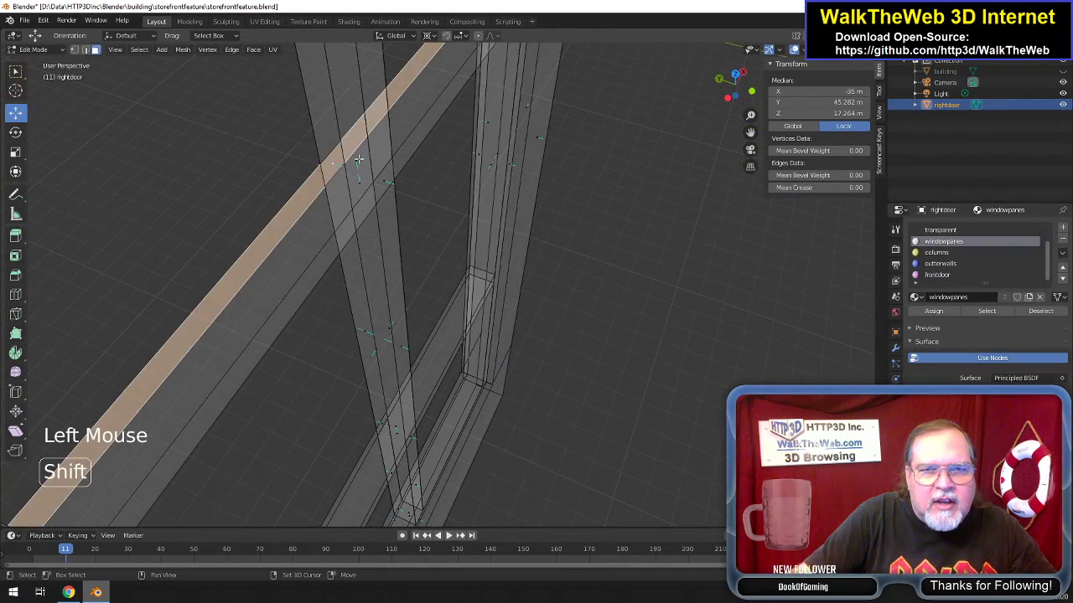
left_click(372, 189, "shift")
left_click(359, 182, "shift")
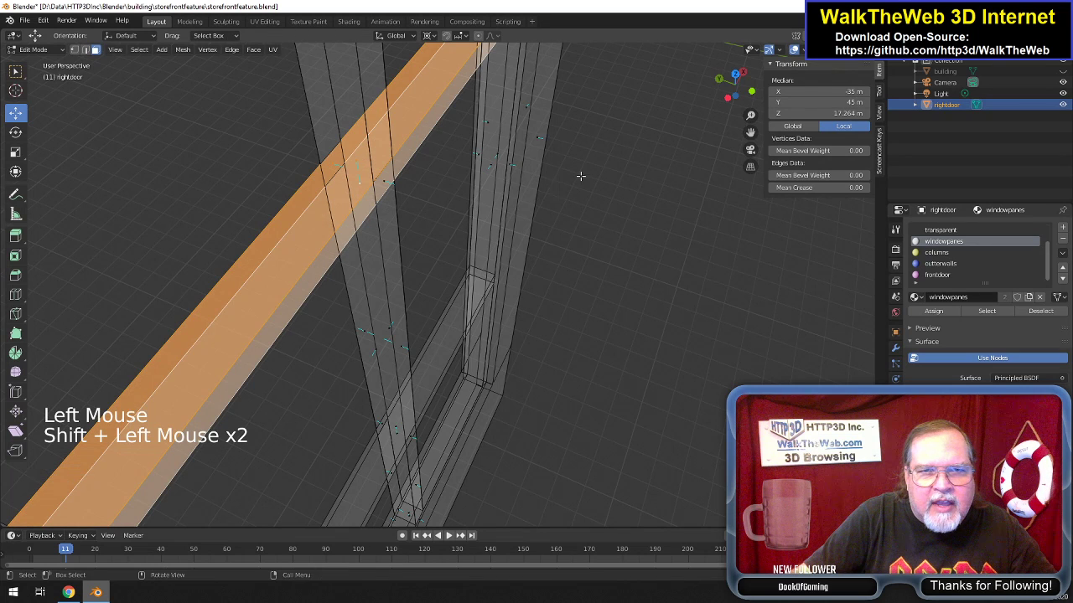
left_click(181, 49)
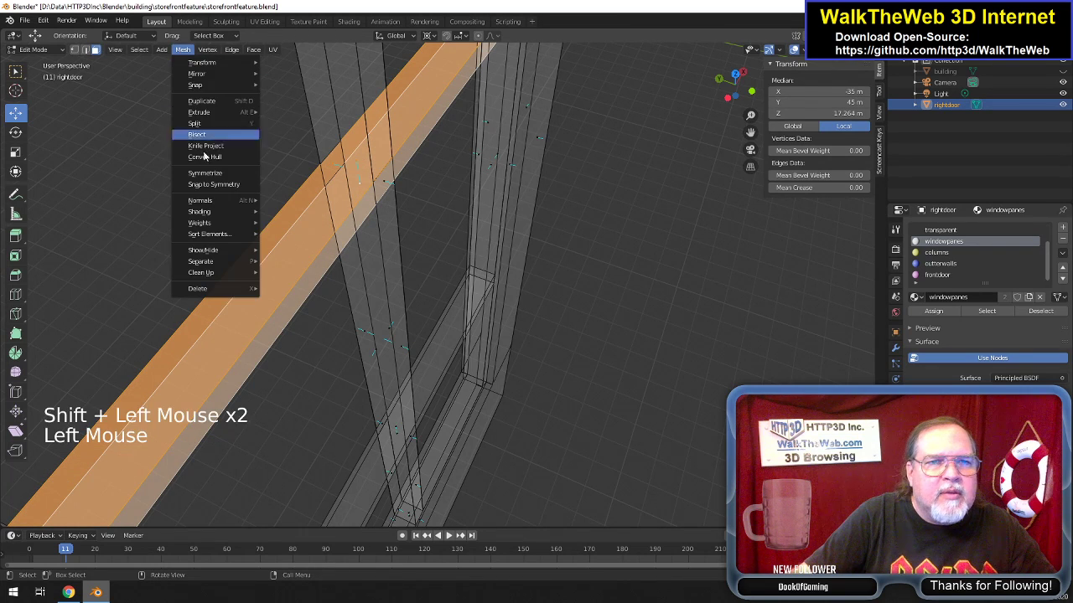
mouse_move(211, 201)
left_click(279, 201)
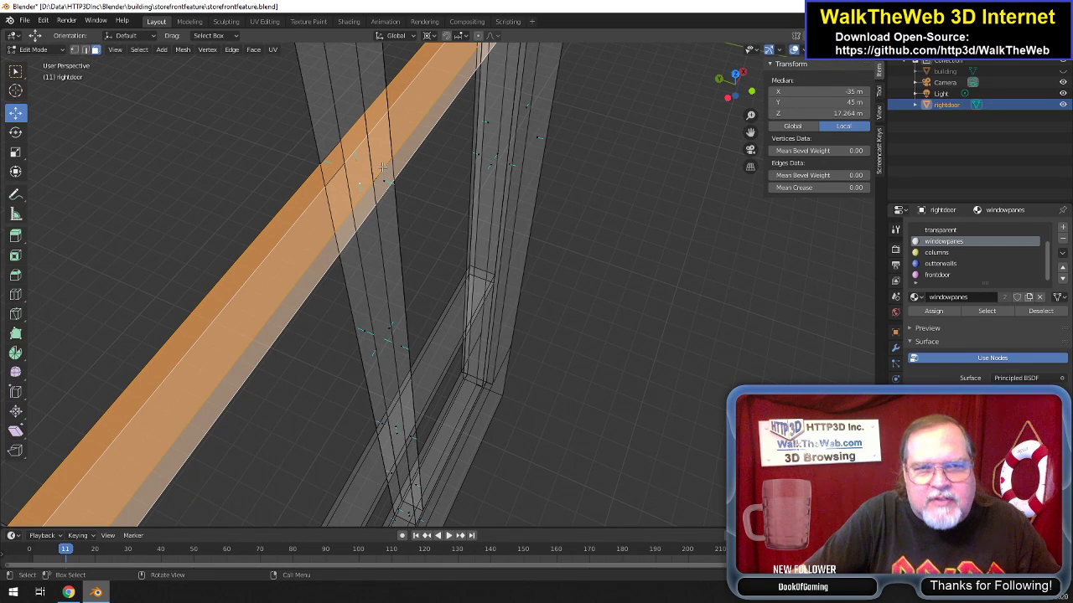
Select the faces of the window's lower crossbar, starting with its narrow outer one, and flip their normals.
left_click(351, 156)
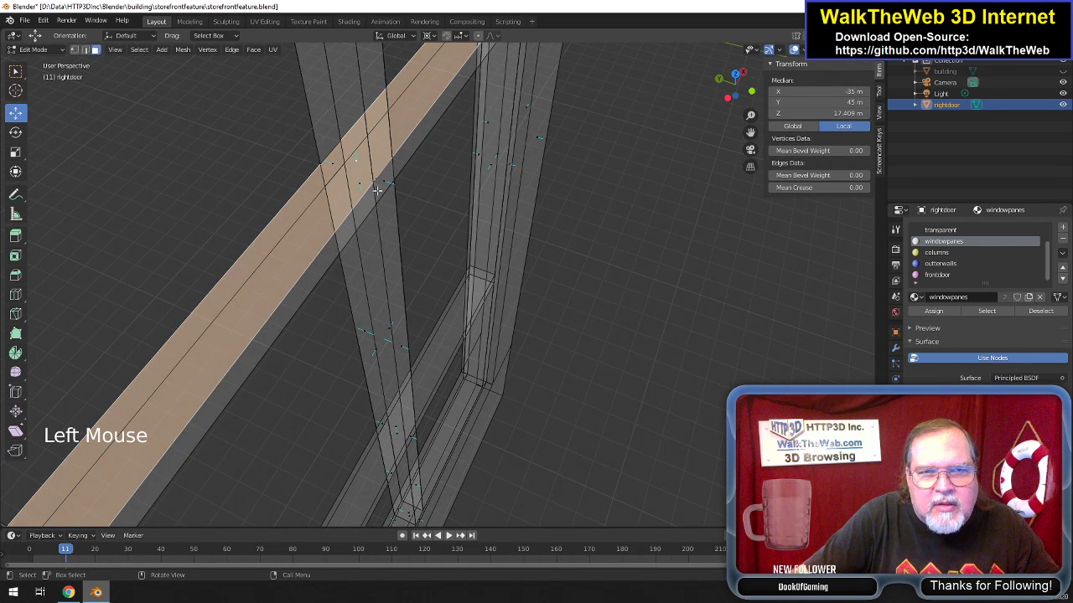
left_click(615, 231)
left_click_drag(751, 133, 616, 236)
scroll(502, 236, "up", 1)
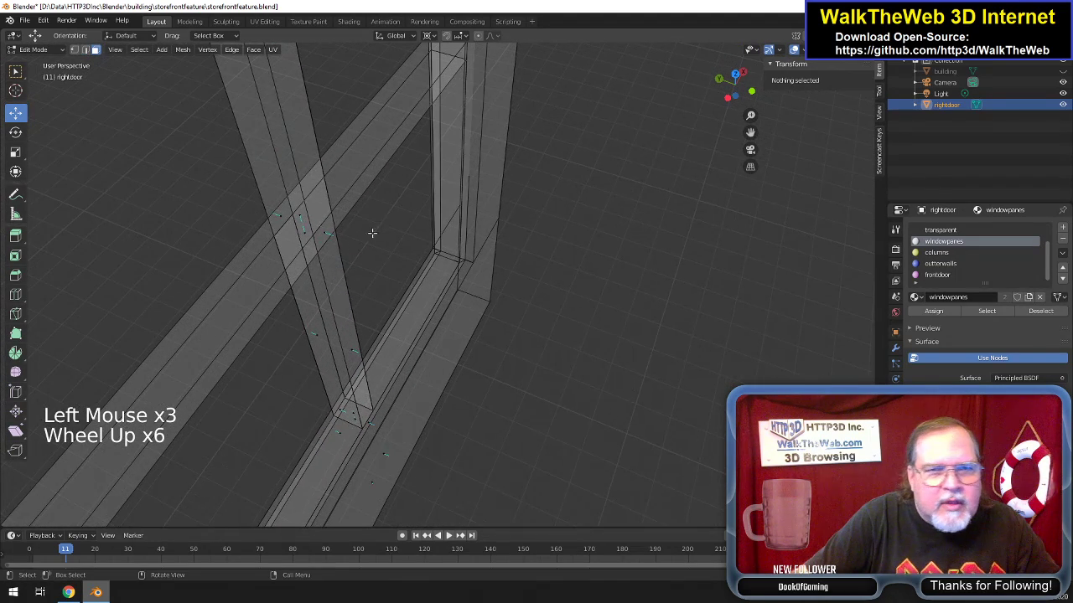
left_click(294, 240)
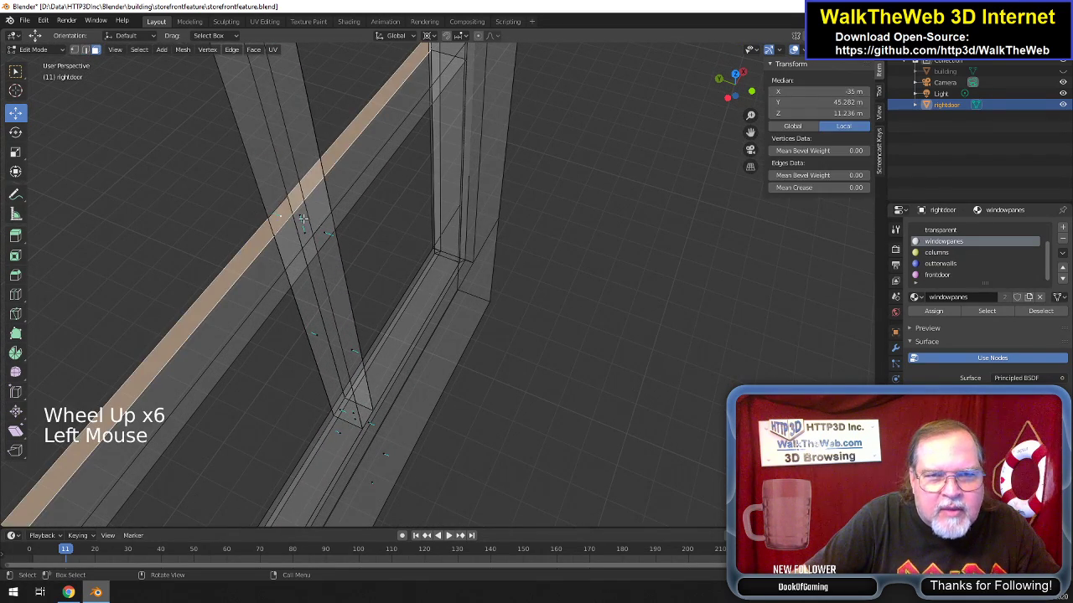
left_click(304, 220)
left_click(314, 245, "shift")
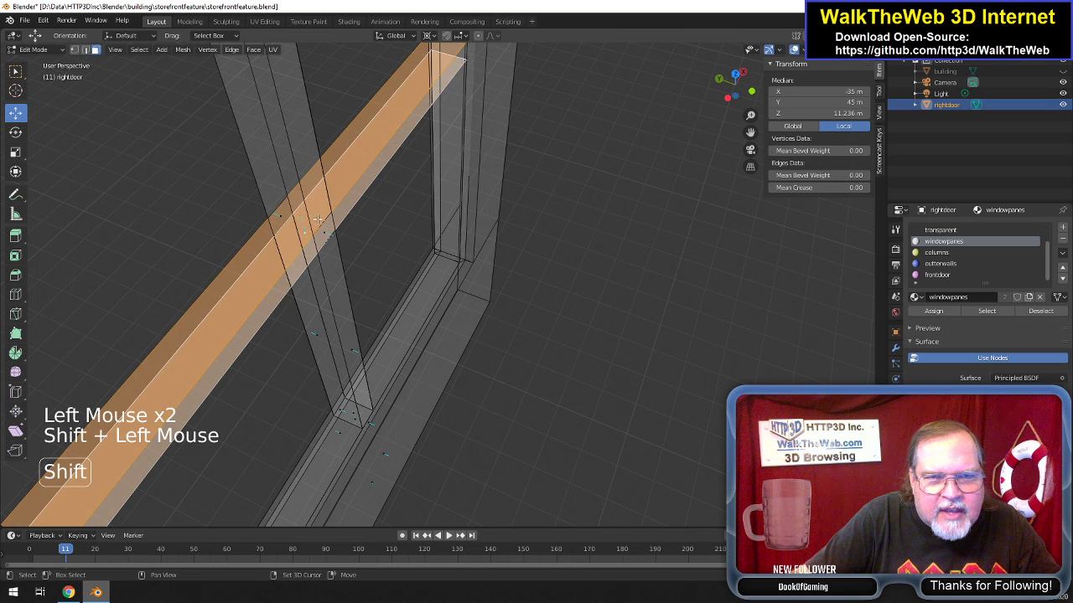
left_click(183, 50)
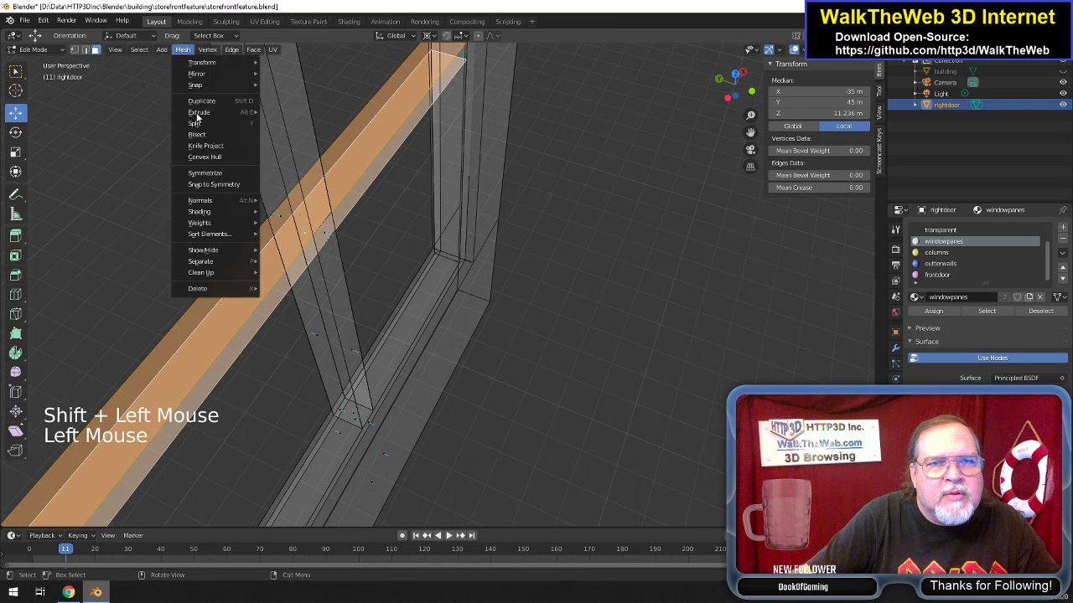
mouse_move(248, 201)
left_click(282, 201)
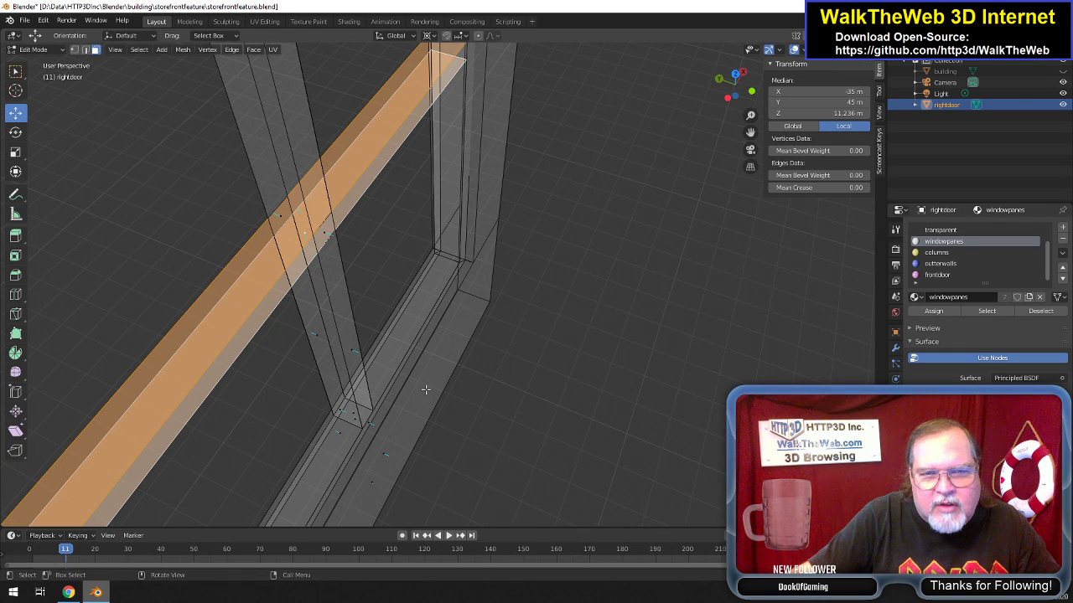
Select the narrow outer face of the window's bottom trim and flip its normal.
mouse_move(750, 132)
left_mouse_down()
mouse_move(729, 52)
mouse_move(750, 131)
left_mouse_up()
scroll(545, 411, "up", 17)
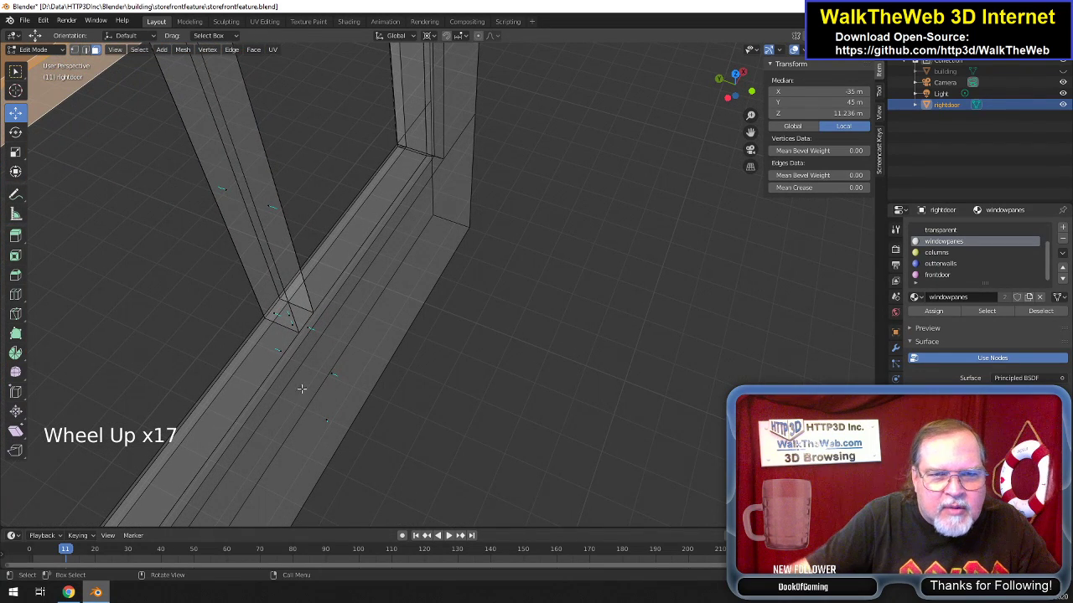
left_click(293, 355)
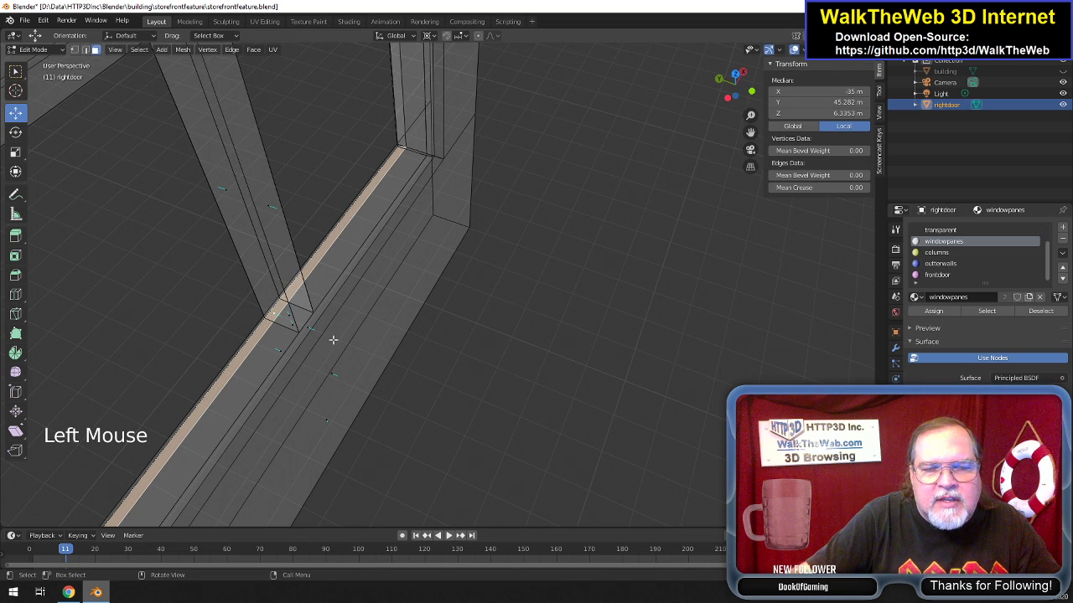
left_click(185, 50)
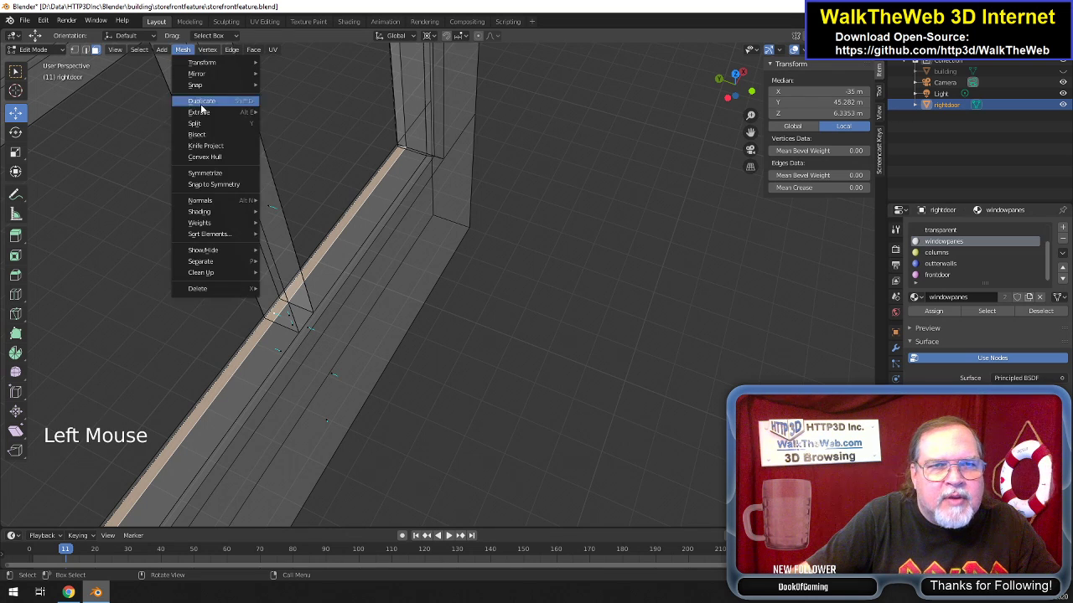
mouse_move(241, 202)
left_click(285, 200)
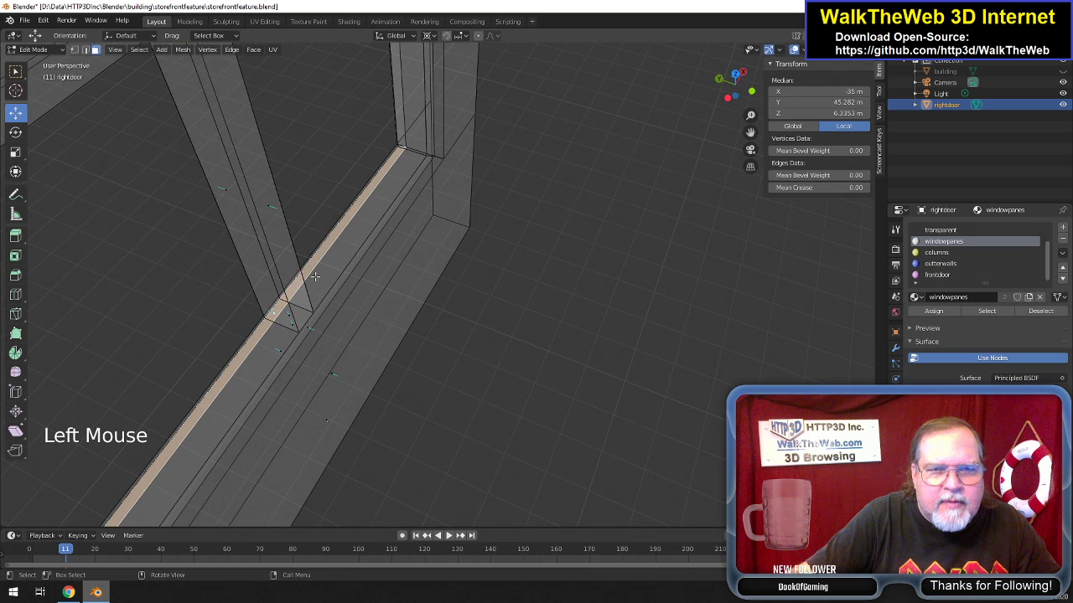
Select the remaining bottom trim faces, the lower door panel and the door's underside one by one to check their normals.
left_click(291, 332)
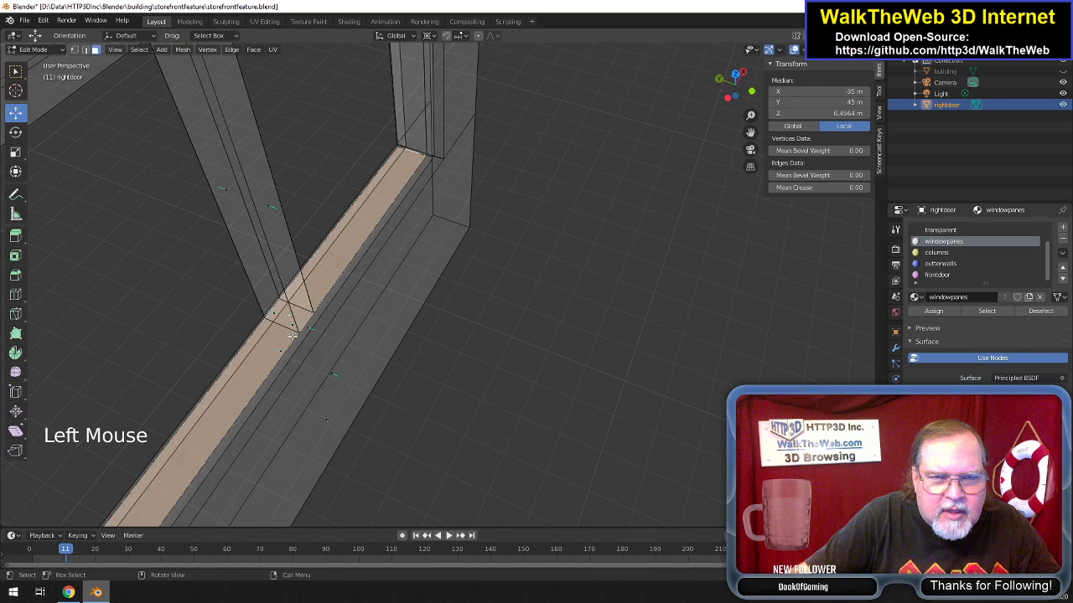
left_click(291, 348)
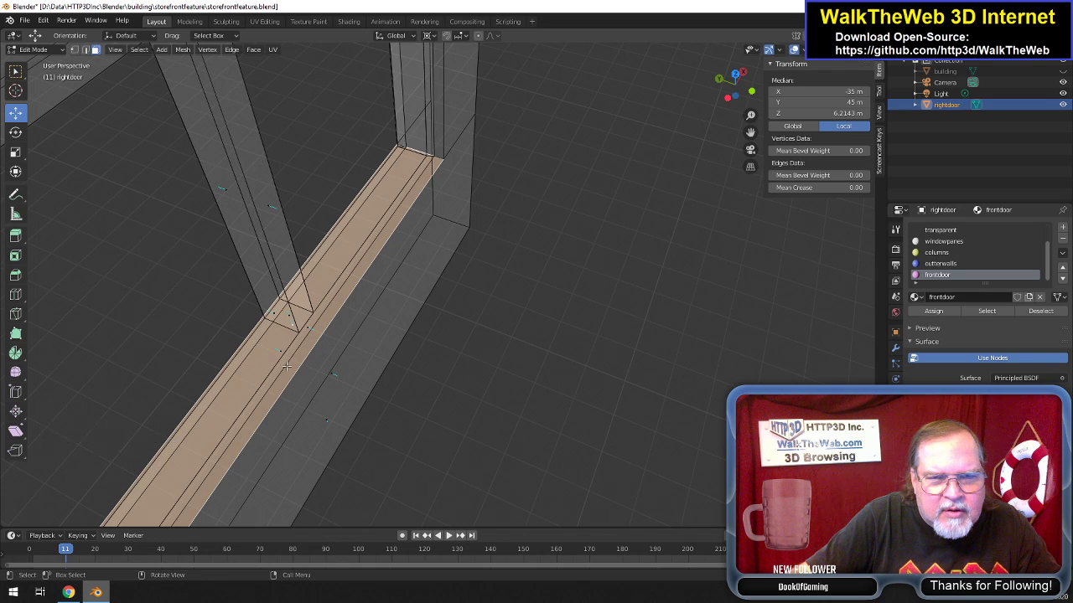
left_click(283, 372)
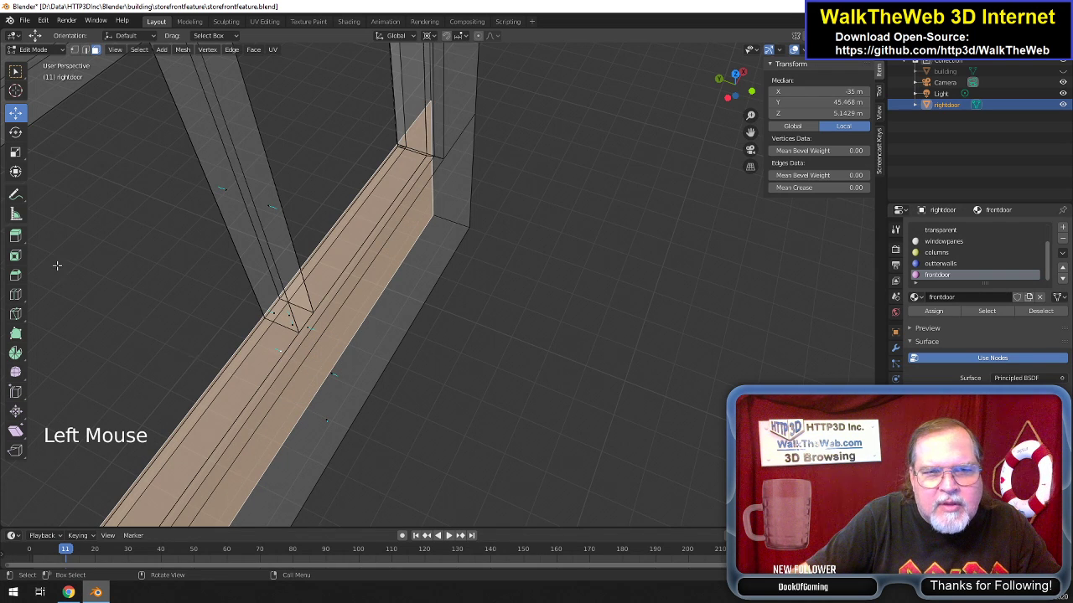
left_click(329, 432)
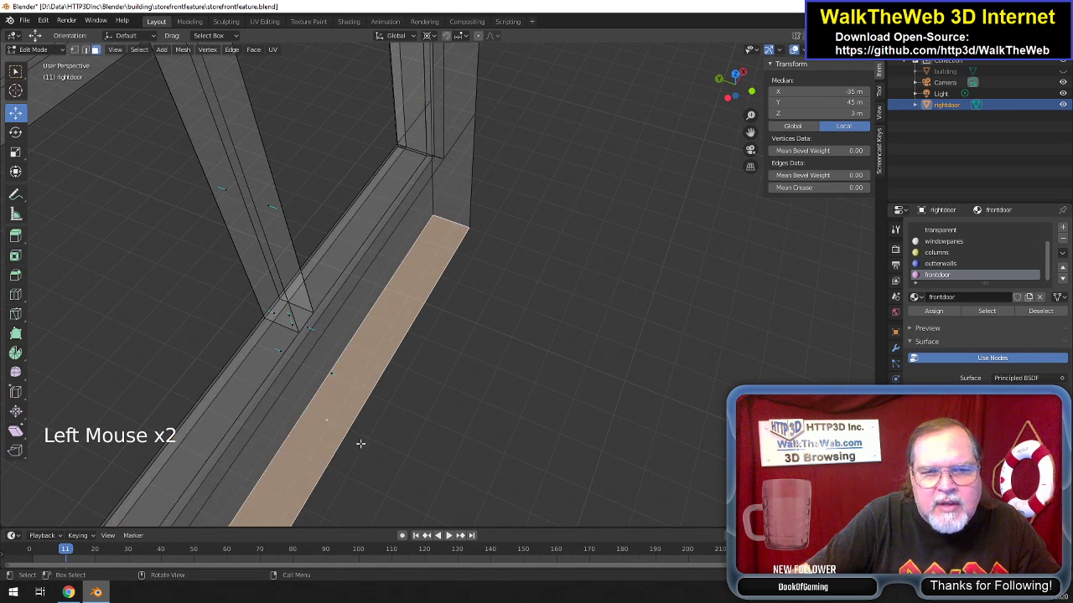
left_click_drag(732, 94, 645, 55)
scroll(662, 174, "down", 20)
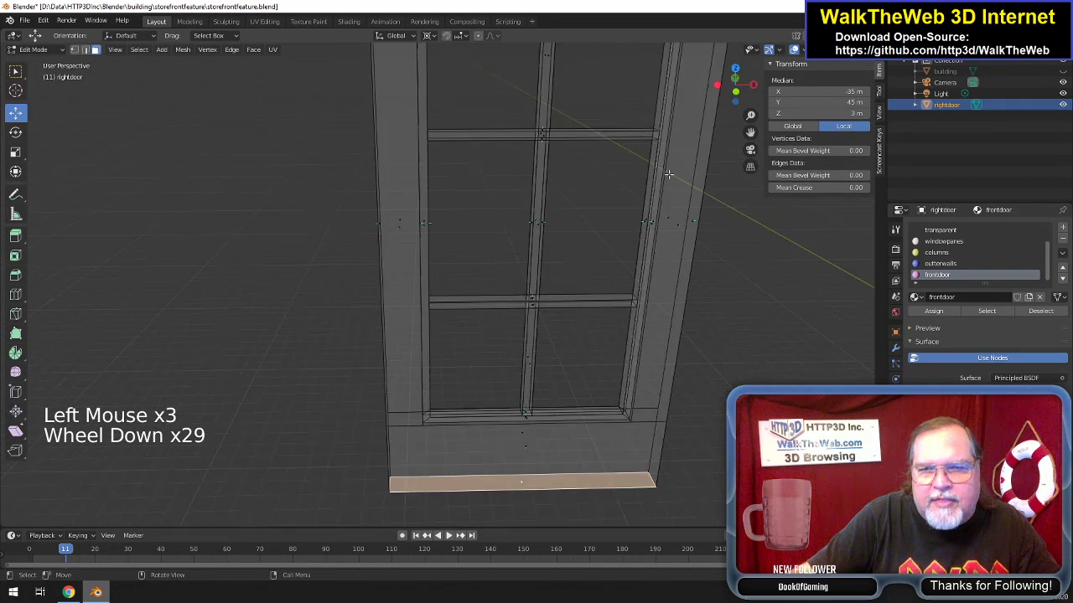
scroll(669, 174, "up", 4)
Select only the narrow outer face of the window's side trim and flip its normal.
left_click_drag(730, 87, 695, 153)
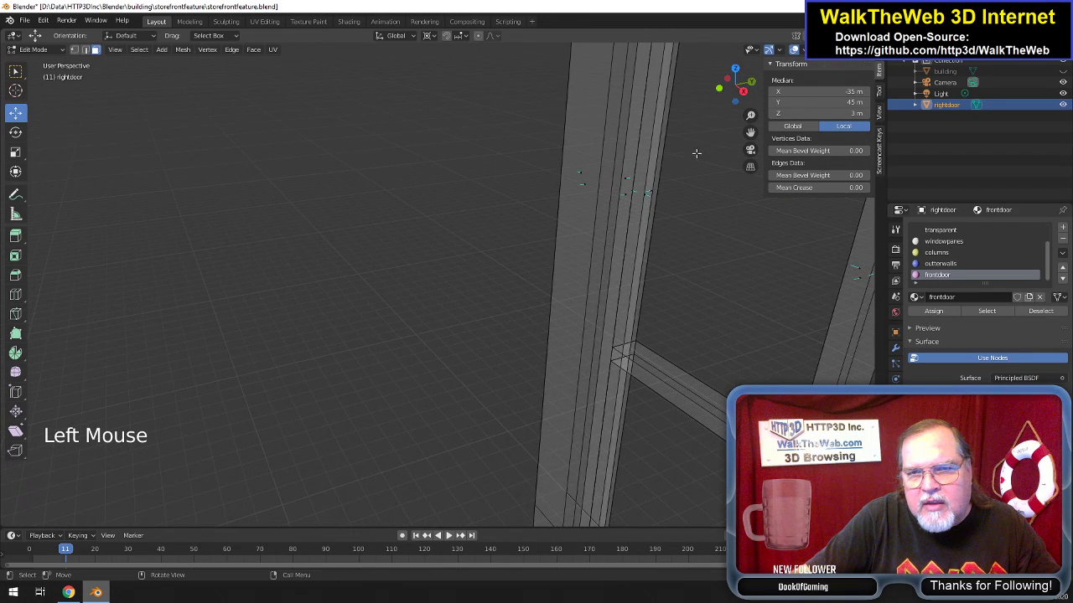
double_click(637, 189)
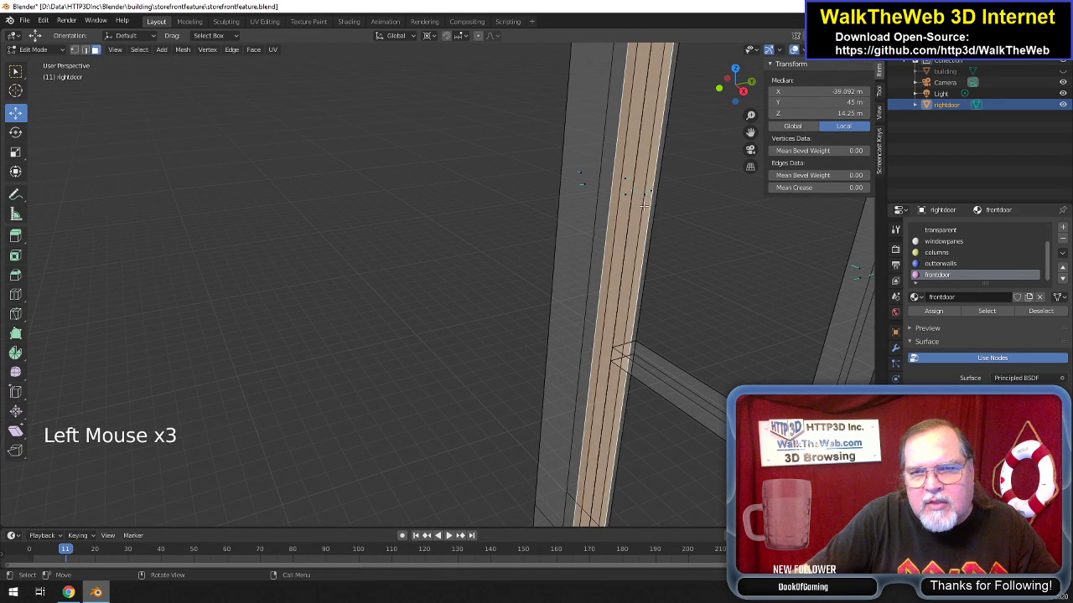
left_click(645, 200)
left_click(641, 210)
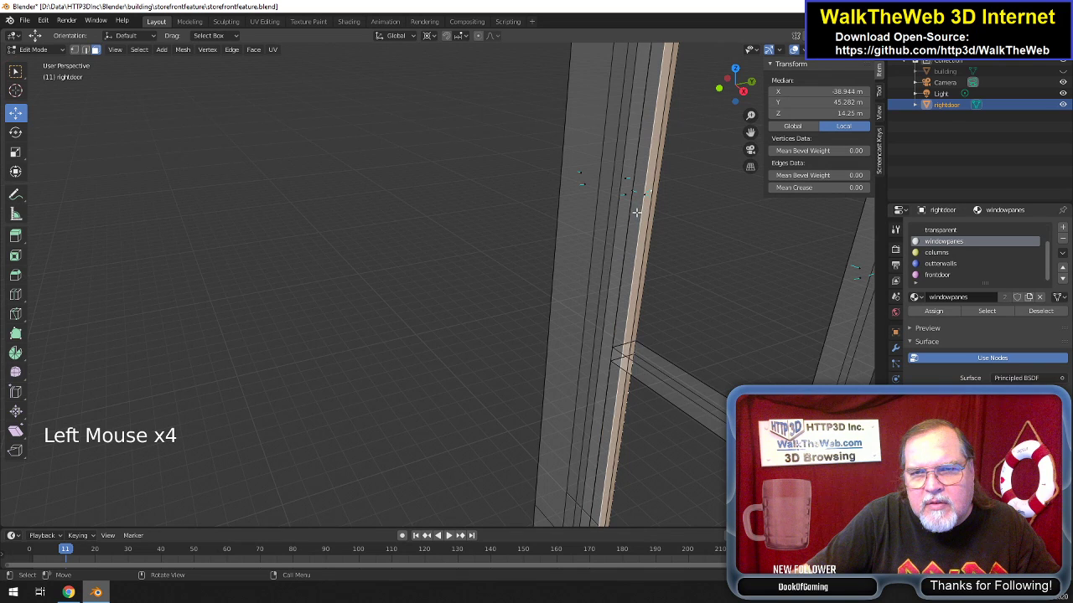
left_click_drag(735, 83, 654, 145)
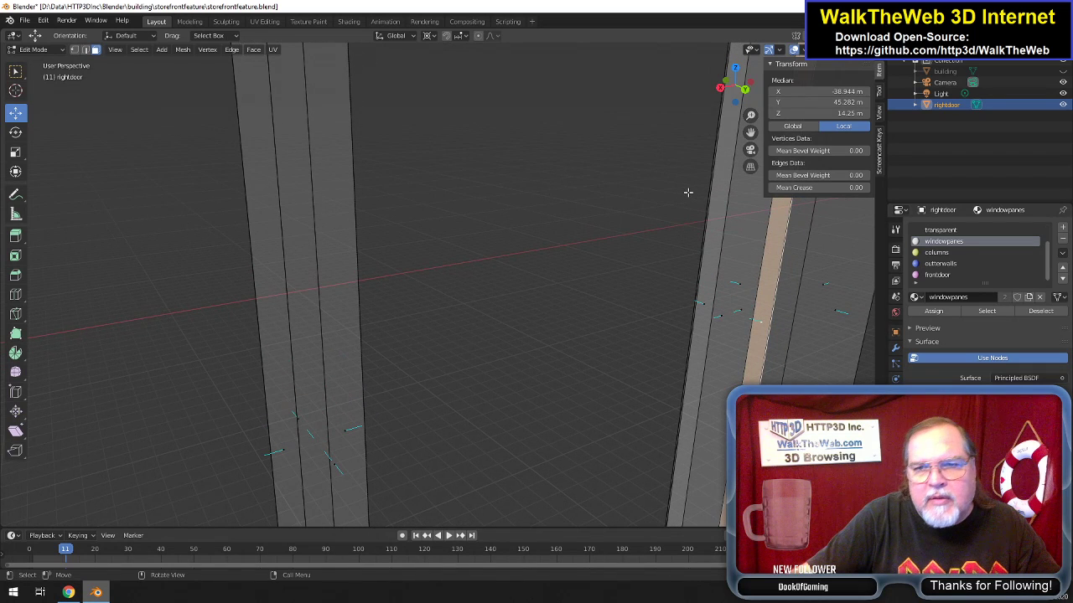
left_click(182, 48)
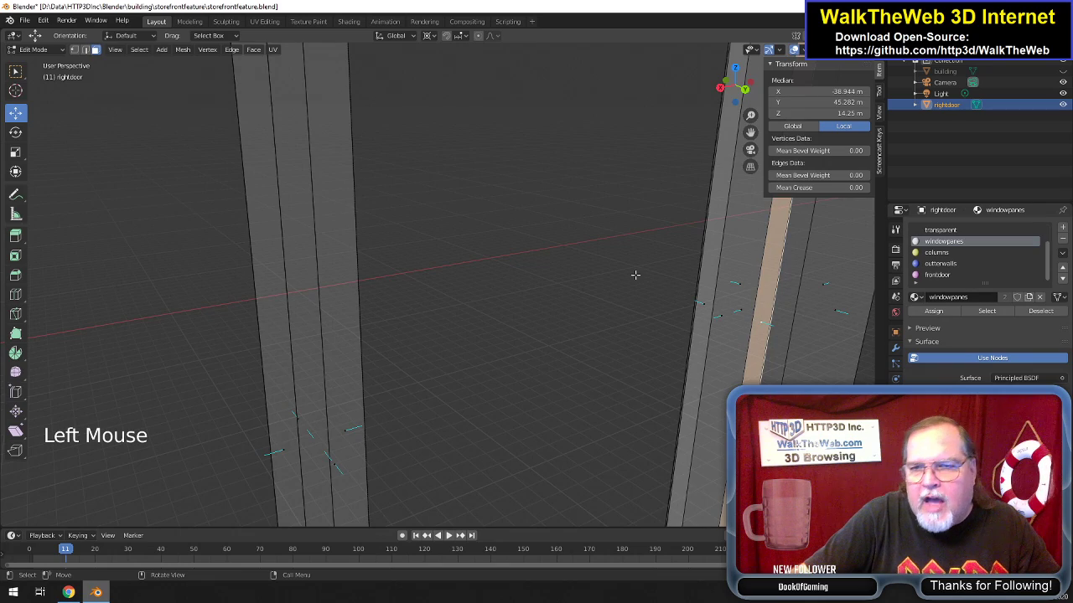
Examine the normals of the corrected side trim and the central vertical bar from several angles.
scroll(634, 276, "down", 4)
scroll(634, 275, "up", 2)
scroll(589, 310, "down", 1)
scroll(589, 309, "down", 1)
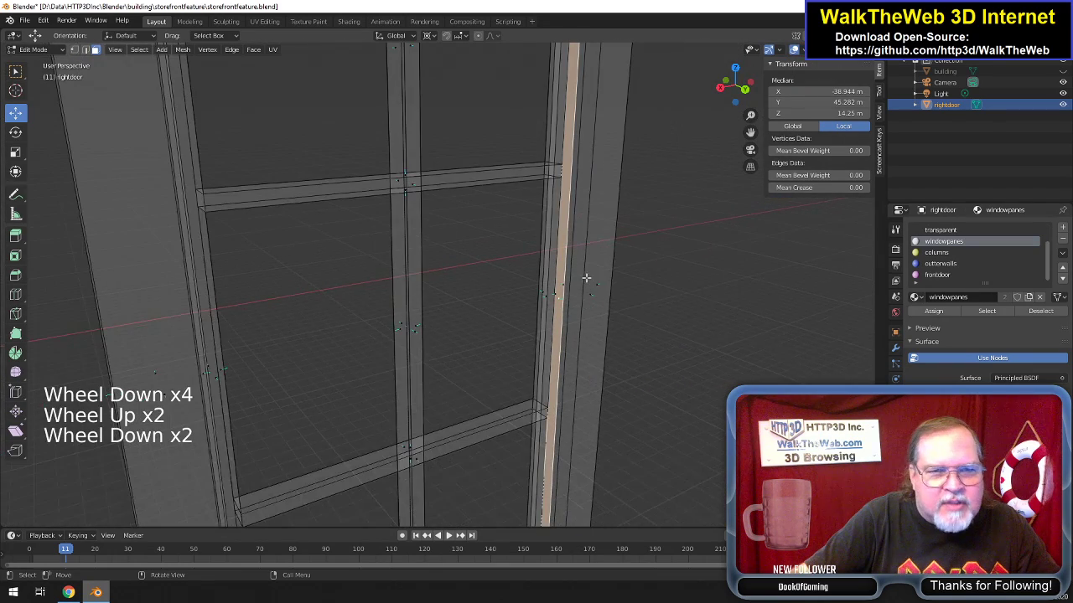
scroll(554, 186, "up", 3)
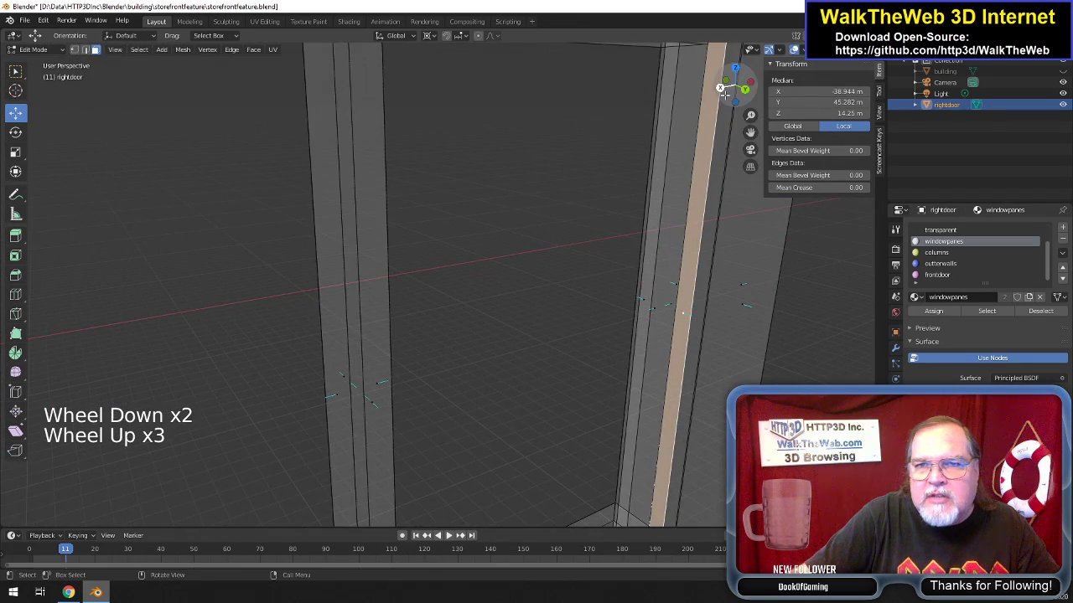
left_click(147, 198)
mouse_move(735, 85)
left_mouse_down()
mouse_move(711, 77)
mouse_move(747, 46)
mouse_move(753, 63)
mouse_move(725, 94)
mouse_move(730, 85)
mouse_move(716, 87)
left_mouse_up()
left_click(435, 367)
left_click_drag(751, 133, 806, 134)
left_click_drag(730, 83, 700, 91)
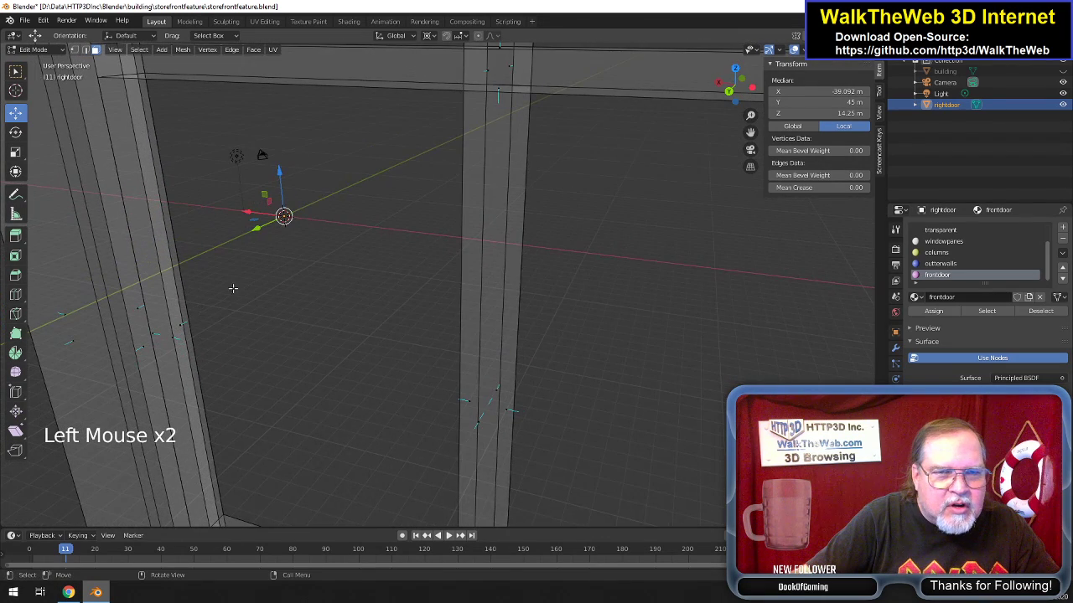
Select the opposite side trim faces and the door's outer side edge in turn to check their normals.
left_click(171, 339)
left_click(155, 333)
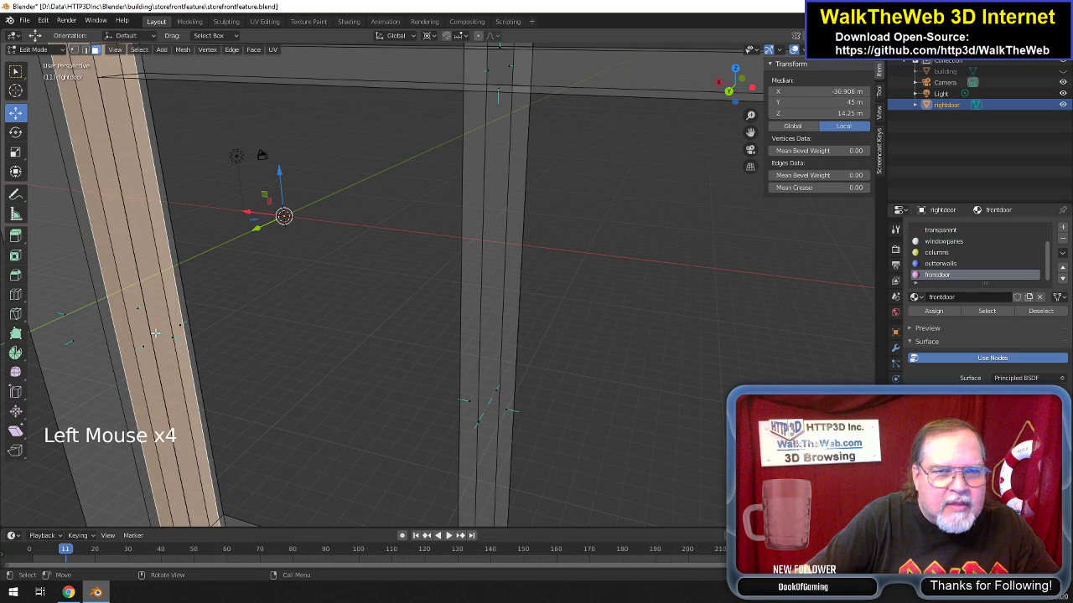
left_click(142, 309)
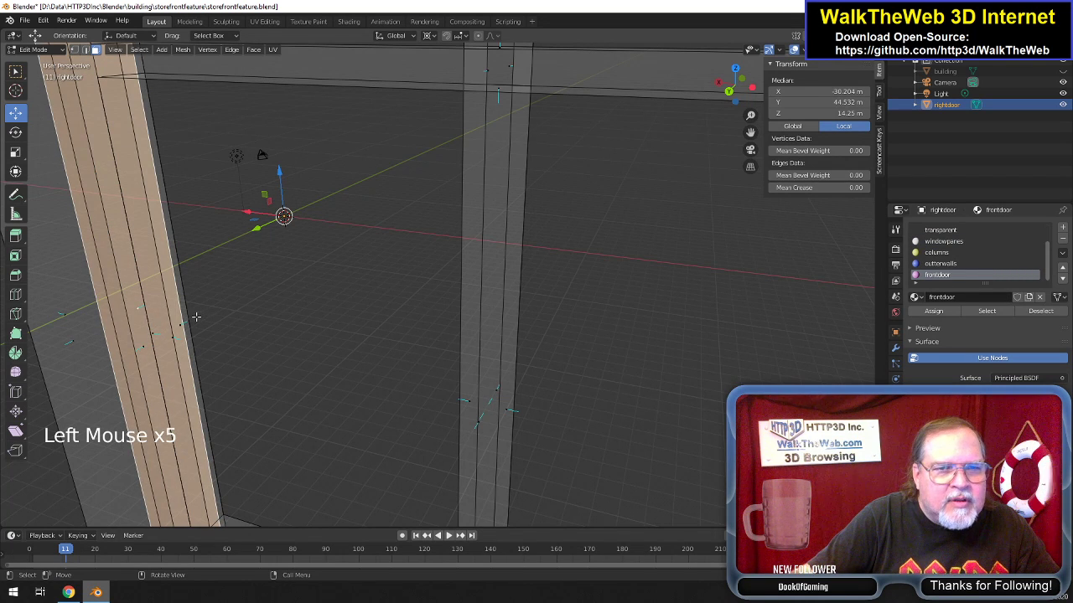
left_click(67, 310)
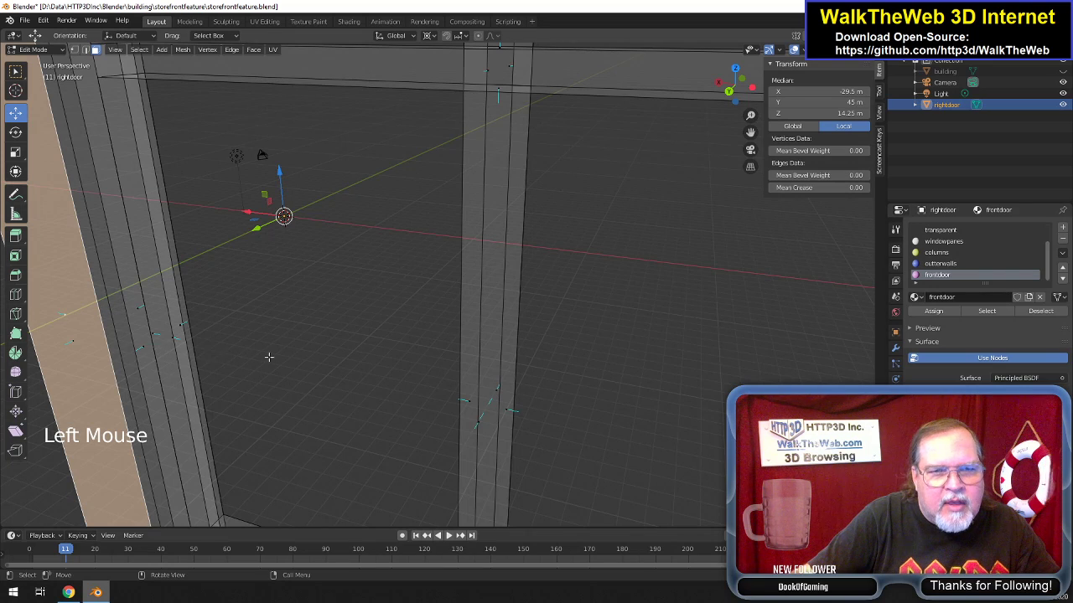
scroll(268, 352, "down", 7)
scroll(389, 334, "up", 2)
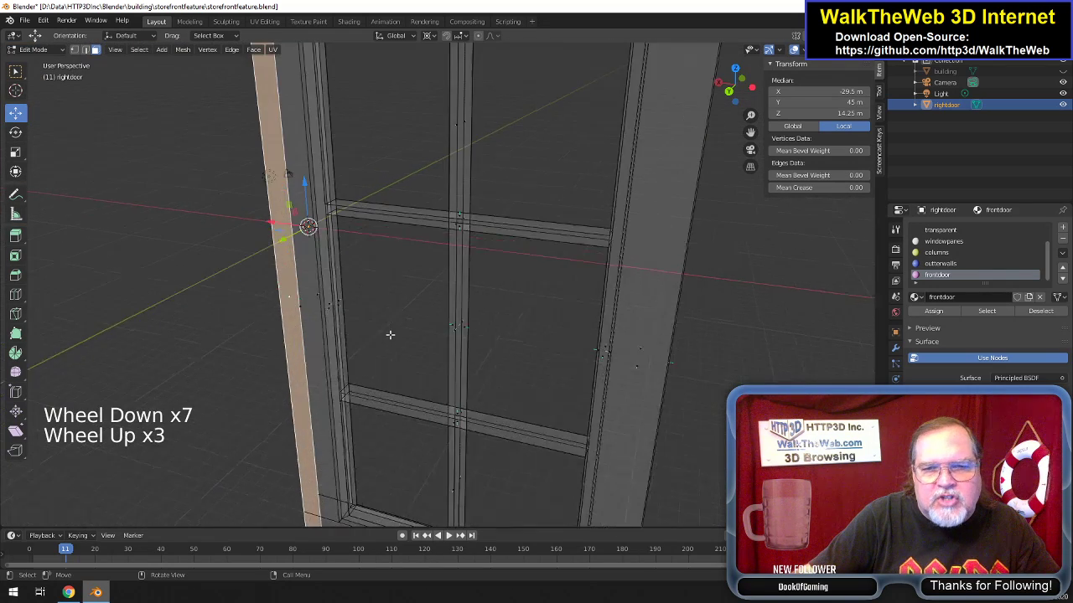
scroll(394, 335, "up", 1)
scroll(410, 338, "down", 1)
left_click_drag(734, 86, 564, 501)
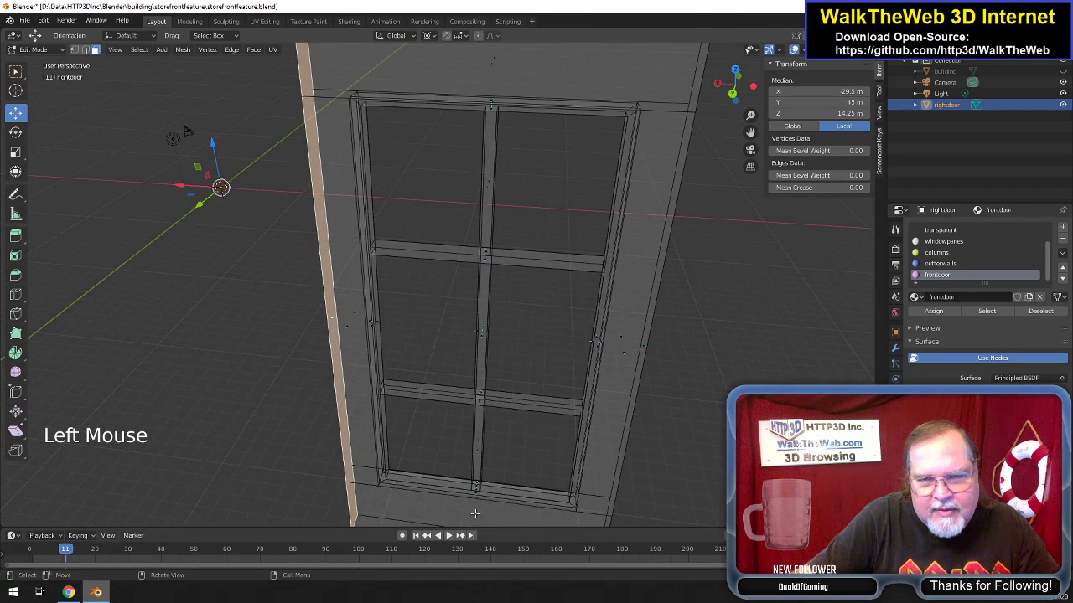
Check the normals of the bottom trim's narrow outer and upper faces up close and clear the selection.
left_click(528, 486)
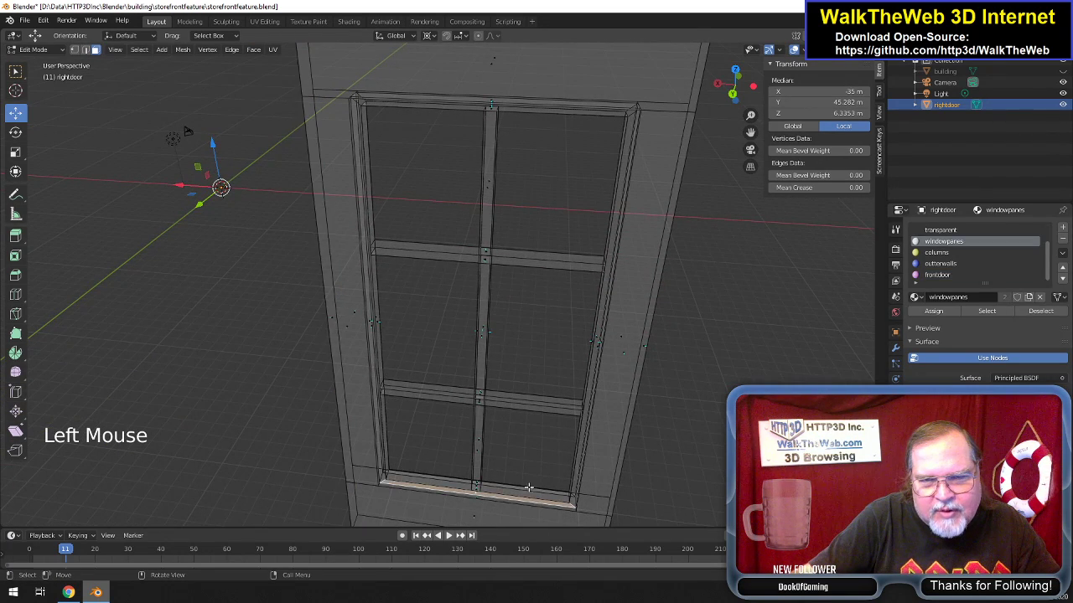
scroll(594, 487, "up", 3)
left_click_drag(749, 134, 634, 285)
scroll(633, 284, "up", 4)
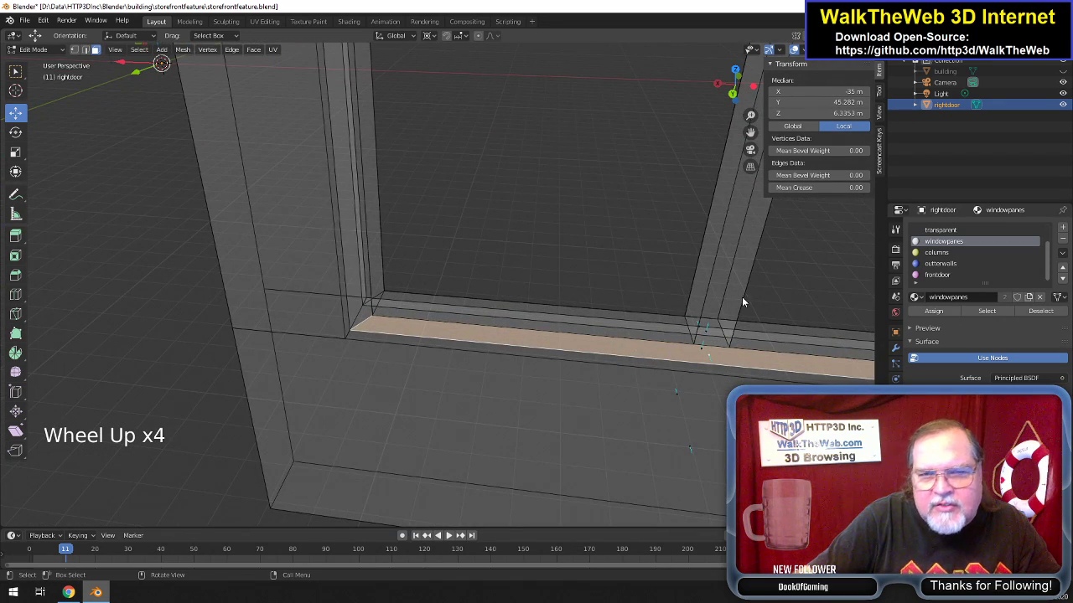
left_click(704, 350)
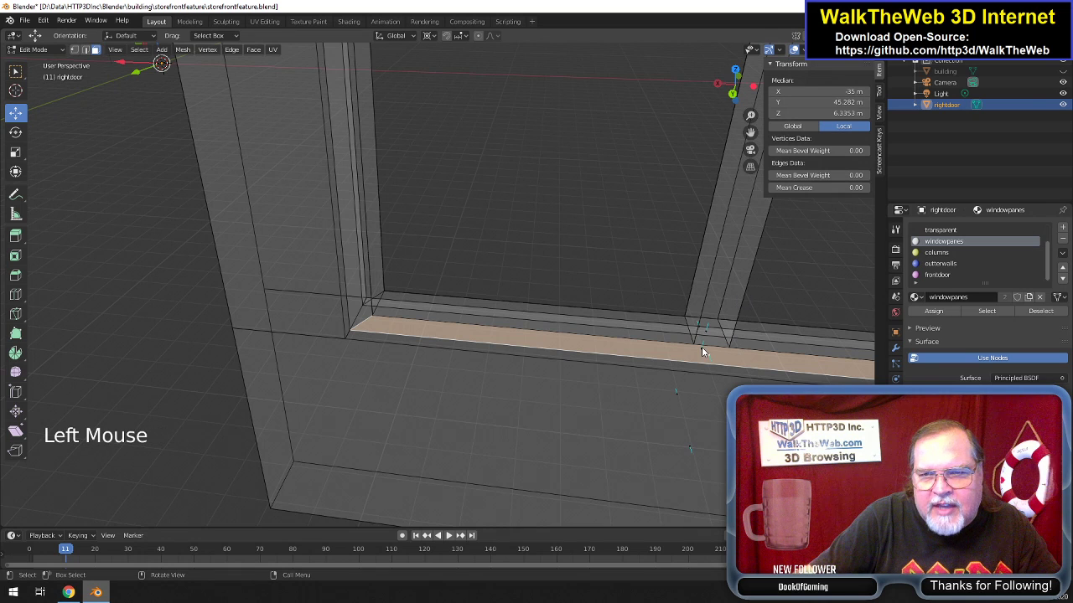
left_click(699, 331)
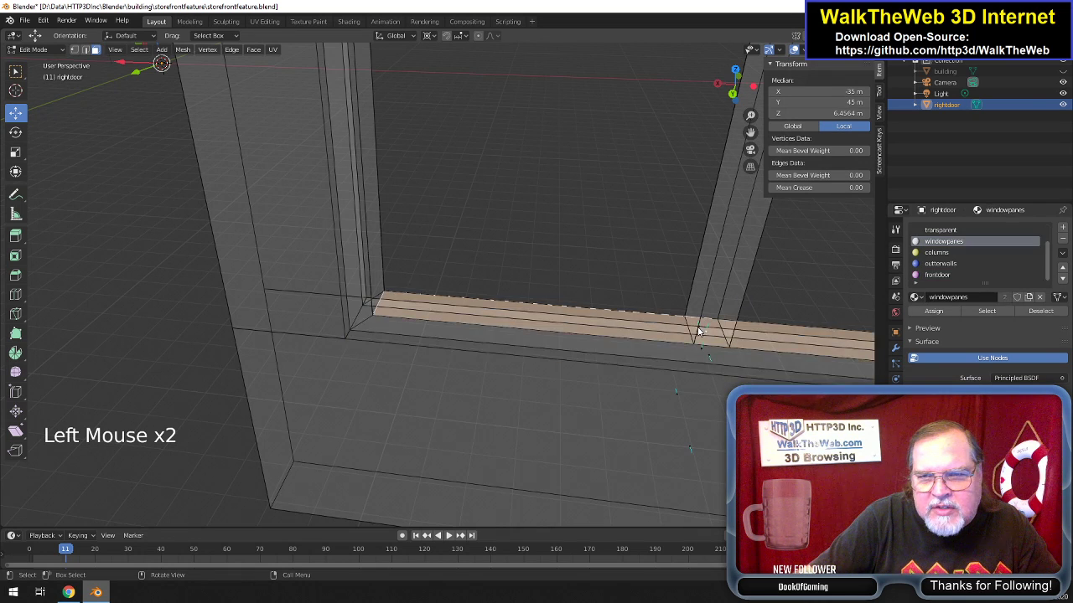
left_click(541, 295)
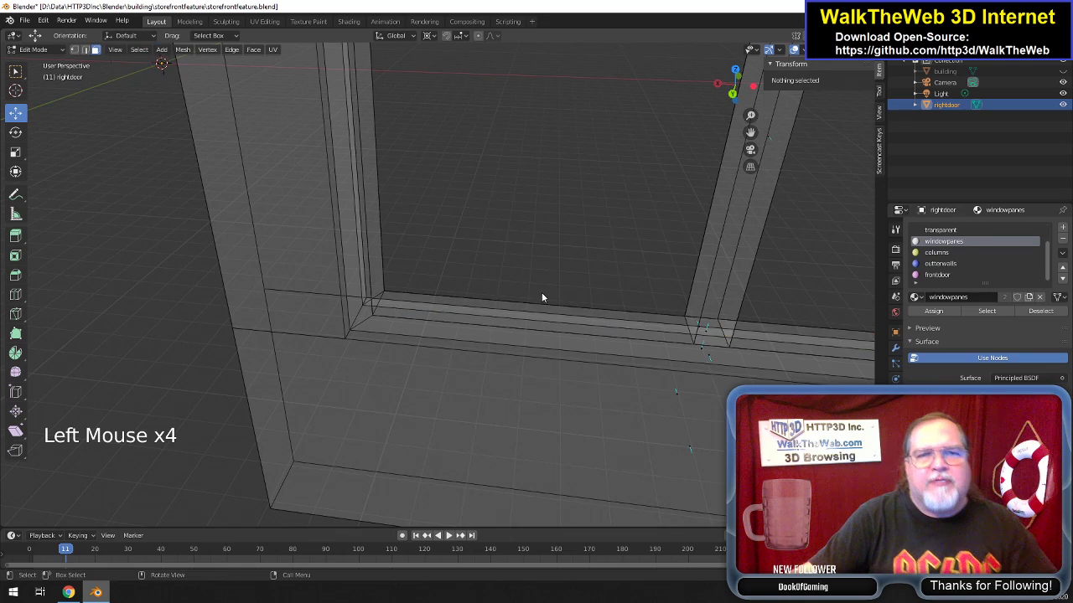
Switch the viewport shading to Material Preview and view the whole right door from the front.
scroll(542, 298, "down", 4)
scroll(545, 285, "down", 7)
scroll(575, 245, "up", 2)
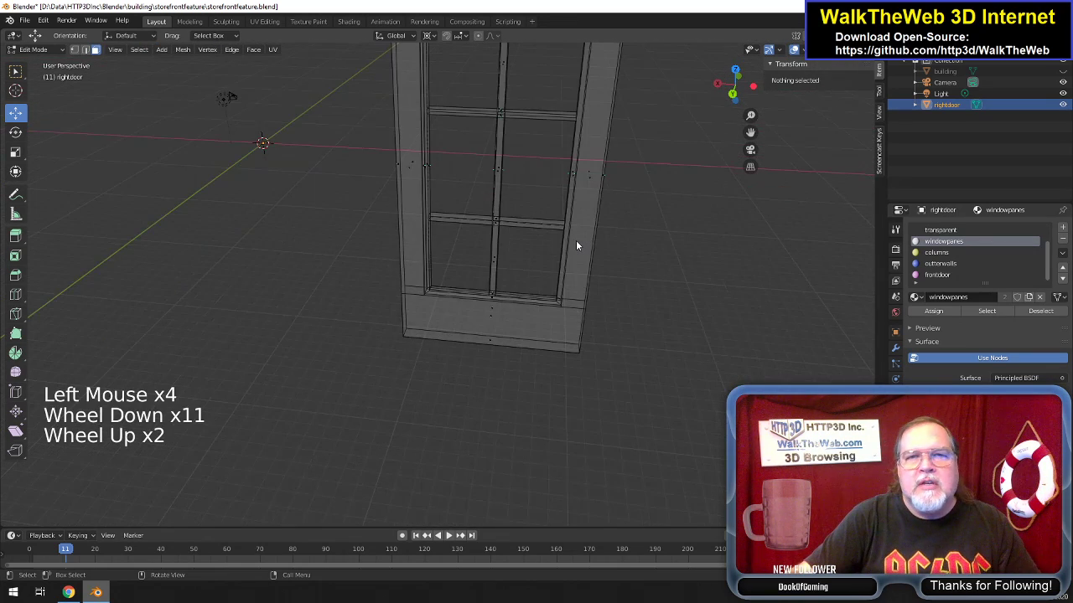
key("z")
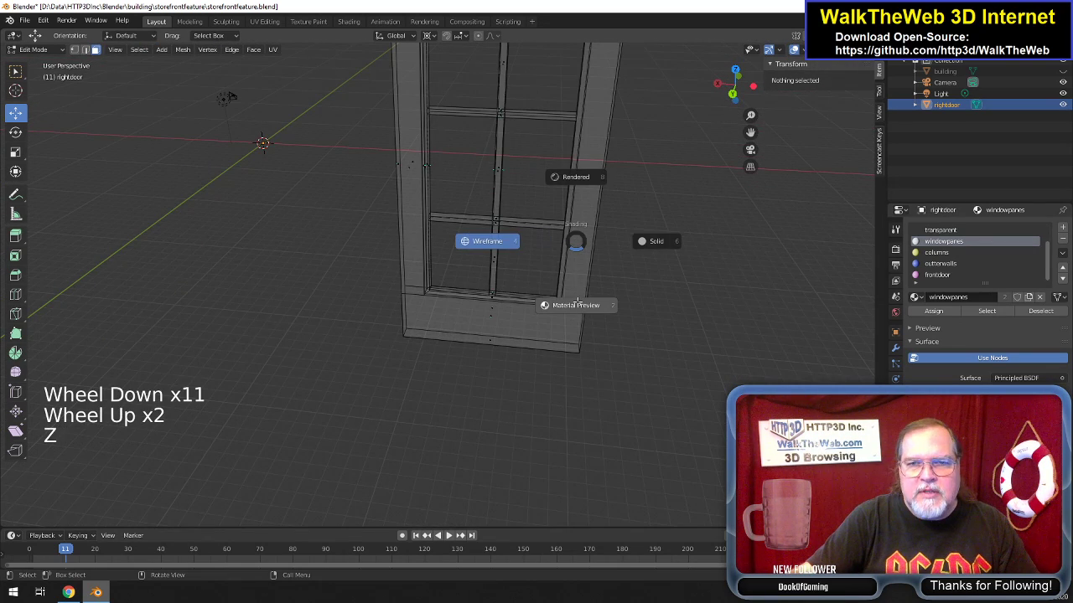
left_click_drag(734, 84, 726, 84)
scroll(675, 183, "down", 6)
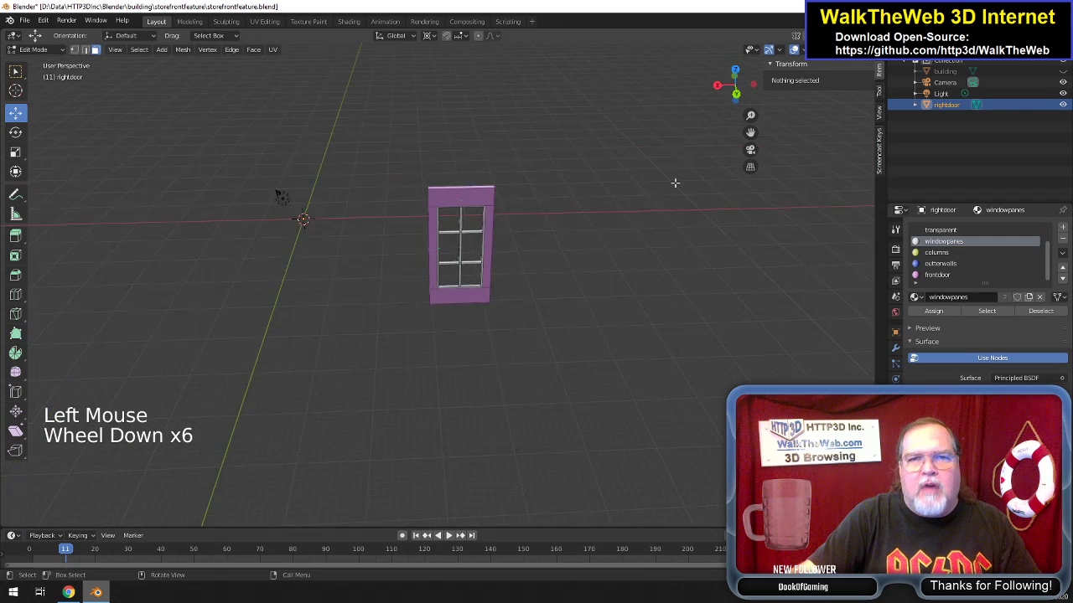
Save the file and make the hidden building visible again.
scroll(675, 183, "up", 3)
left_click(24, 21)
left_click(58, 101)
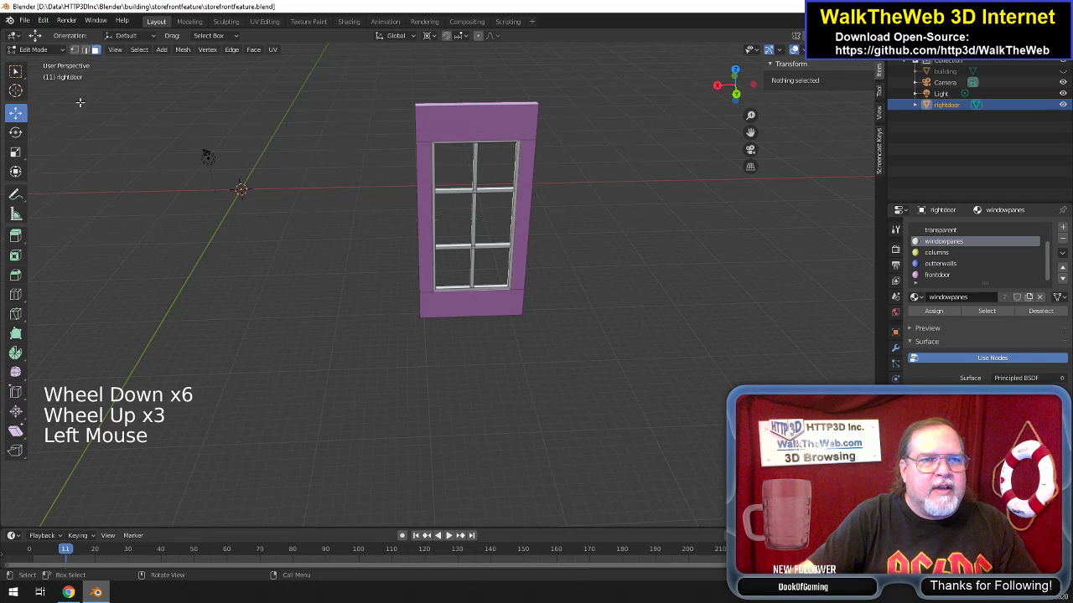
left_click(957, 72)
left_click(1062, 73)
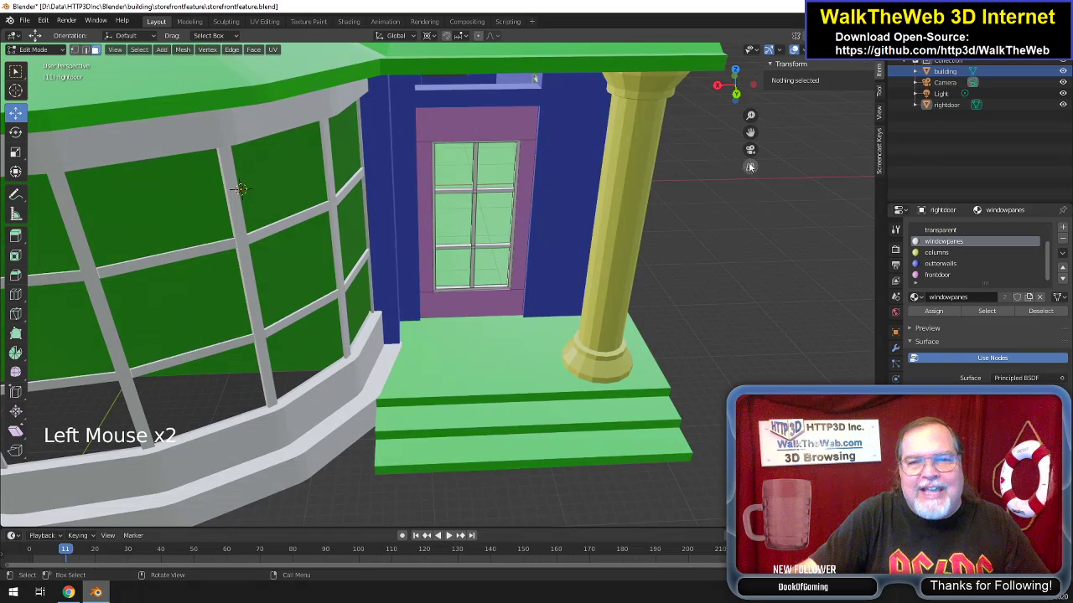
Examine how the right door fits in the building's entrance, up close and from slightly different heights.
mouse_move(739, 90)
left_mouse_down()
mouse_move(742, 56)
mouse_move(736, 80)
left_mouse_up()
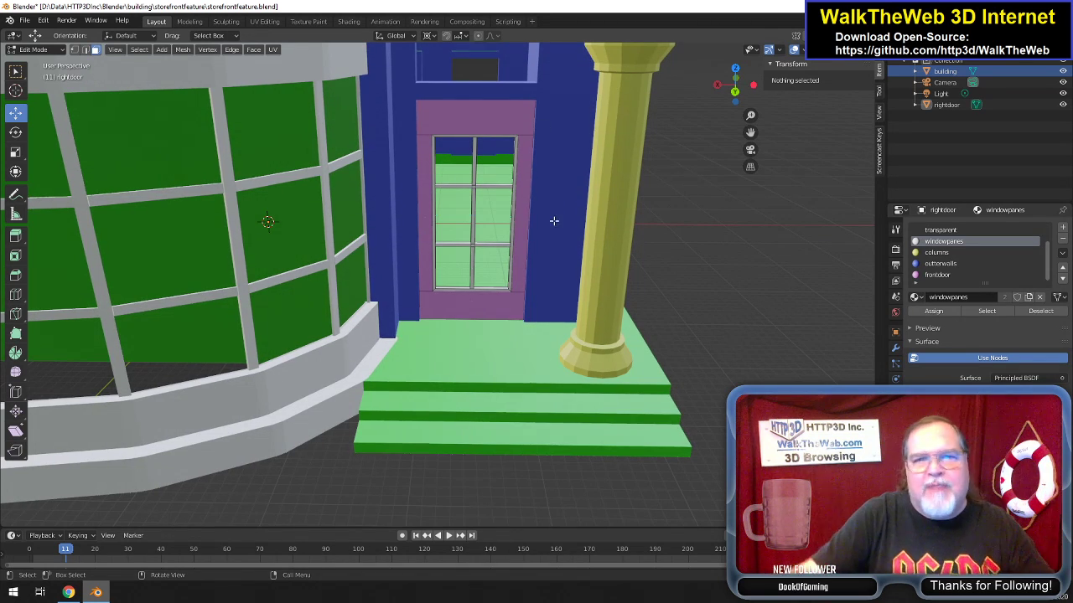
scroll(553, 220, "down", 4)
scroll(553, 220, "up", 3)
scroll(553, 221, "down", 1)
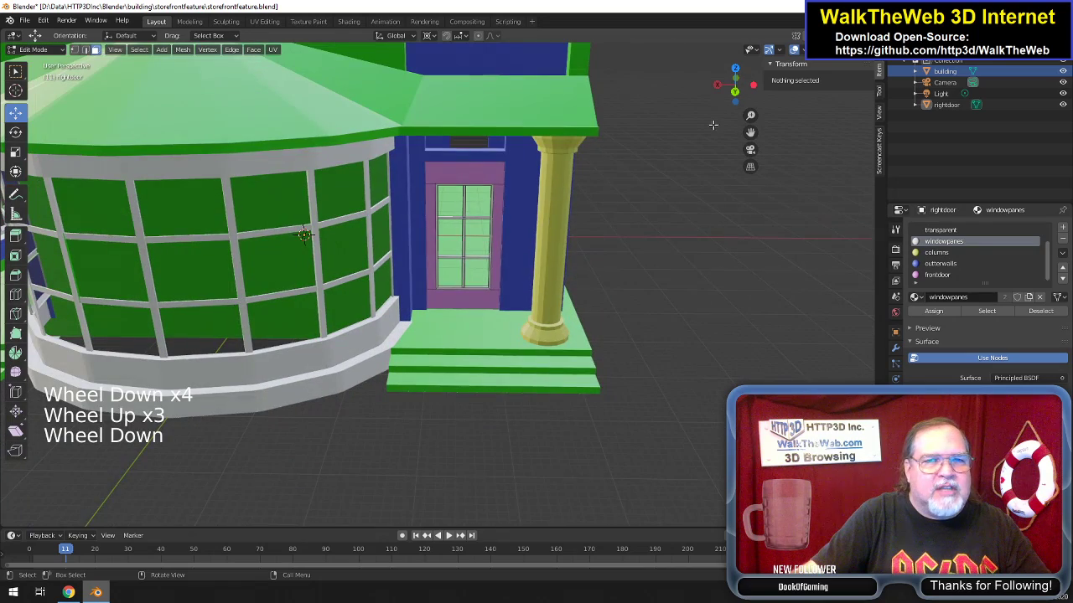
left_click_drag(735, 85, 692, 151)
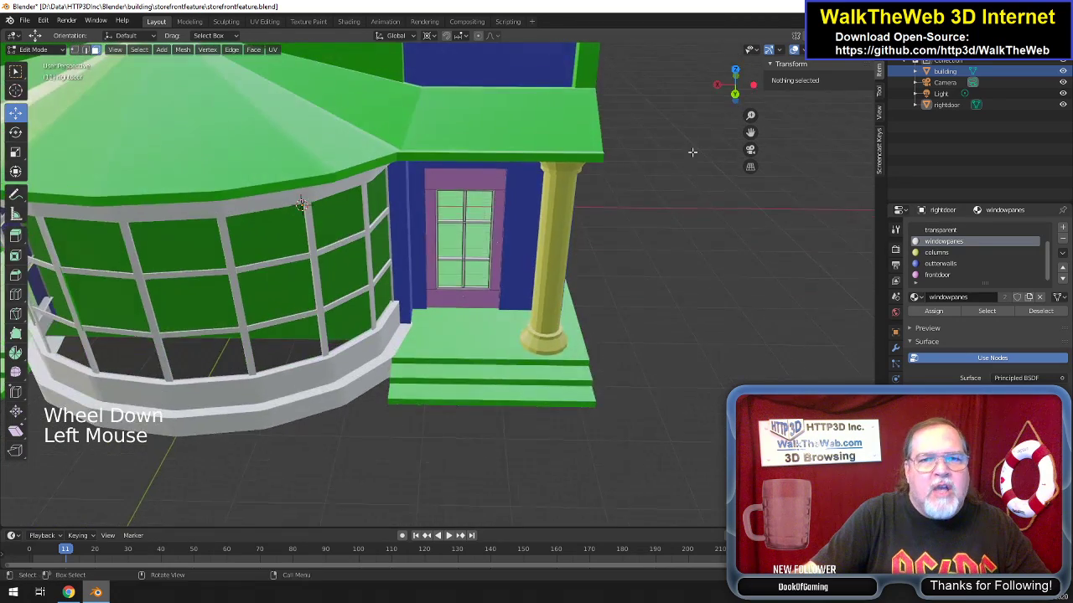
scroll(692, 151, "up", 3)
left_click_drag(736, 91, 726, 104)
scroll(694, 174, "down", 1)
scroll(694, 174, "down", 1)
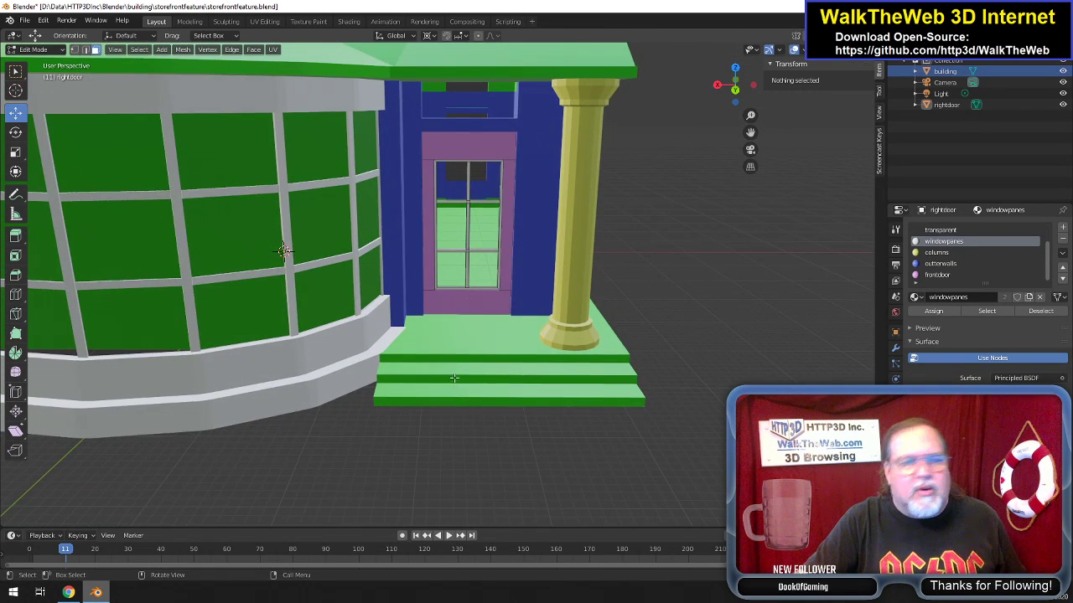
scroll(512, 299, "down", 3)
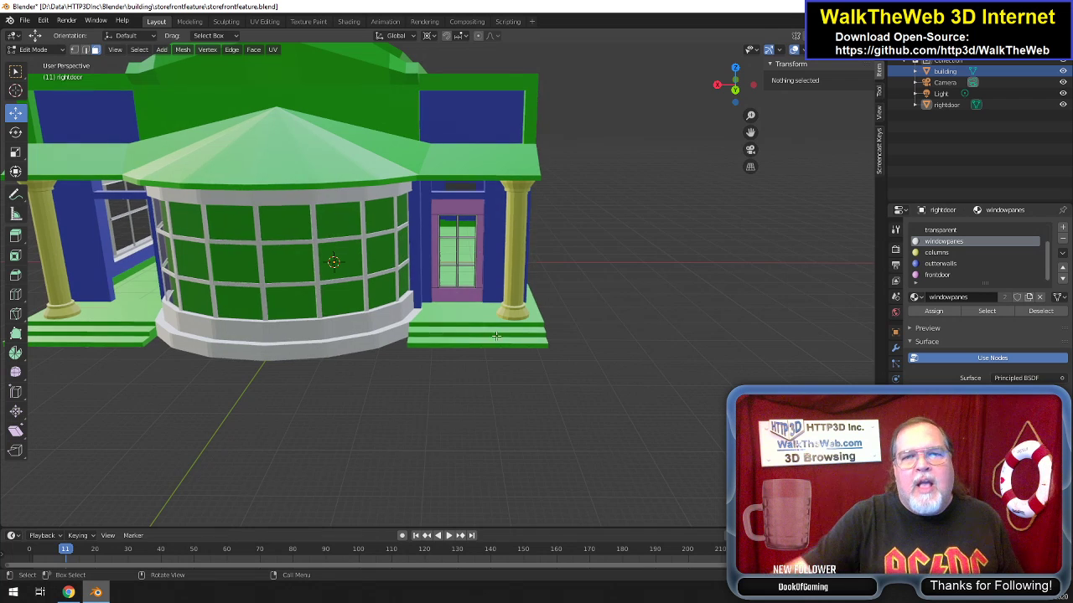
scroll(445, 337, "up", 7)
Try to remove the outterwalls material slot from rightdoor while in Edit Mode.
left_click(532, 300)
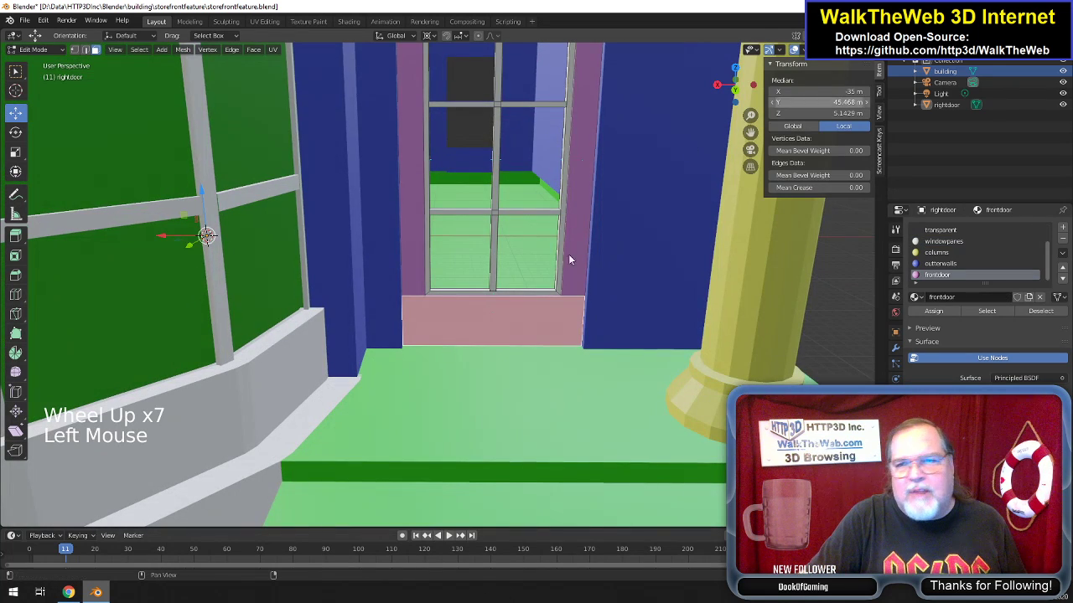
left_click(955, 265)
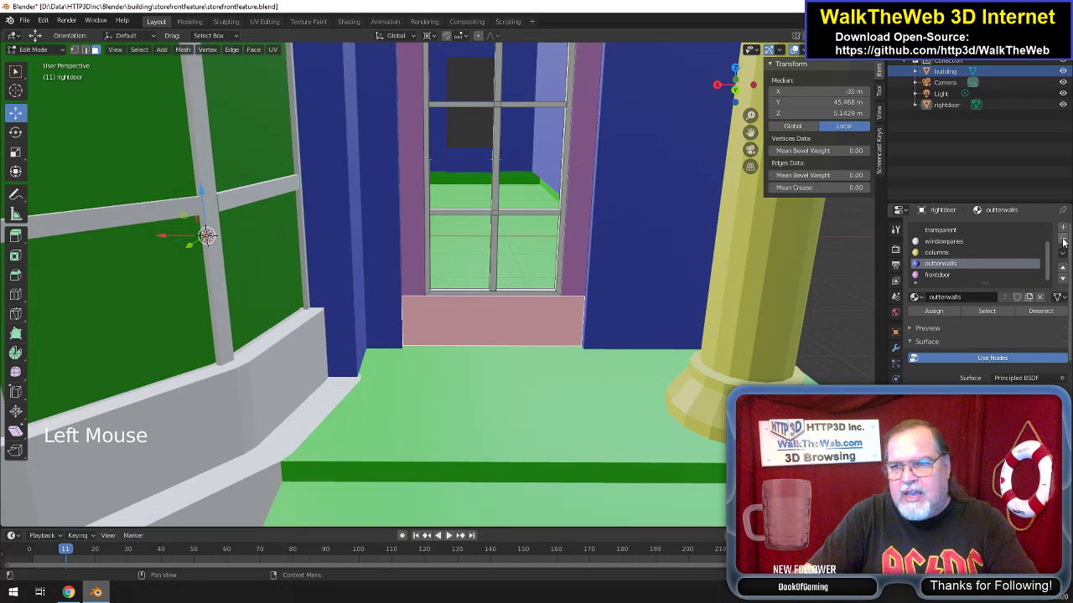
left_click(1064, 242)
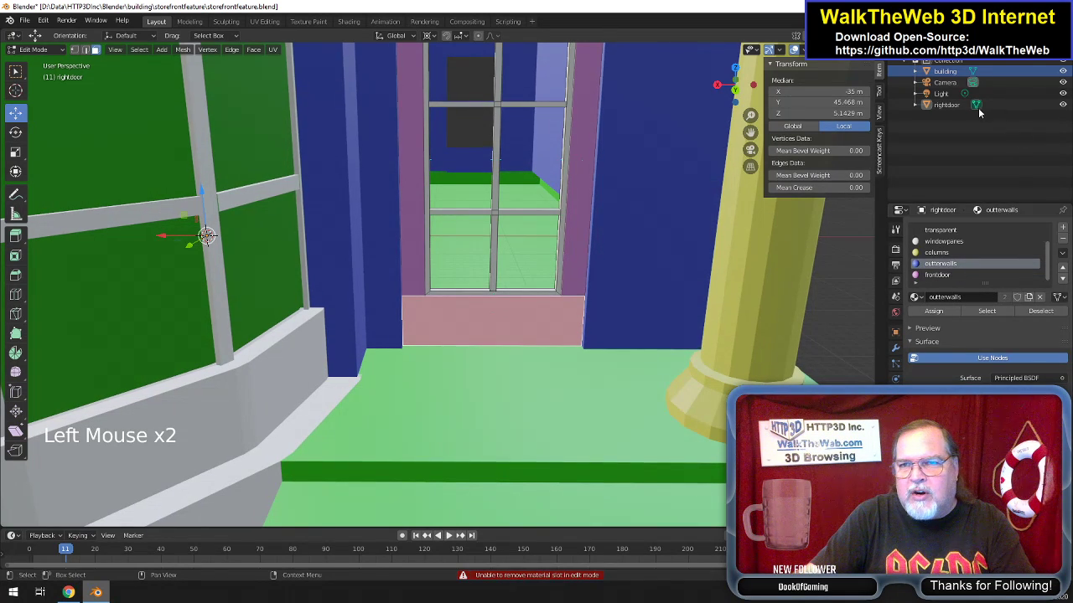
left_click(952, 105)
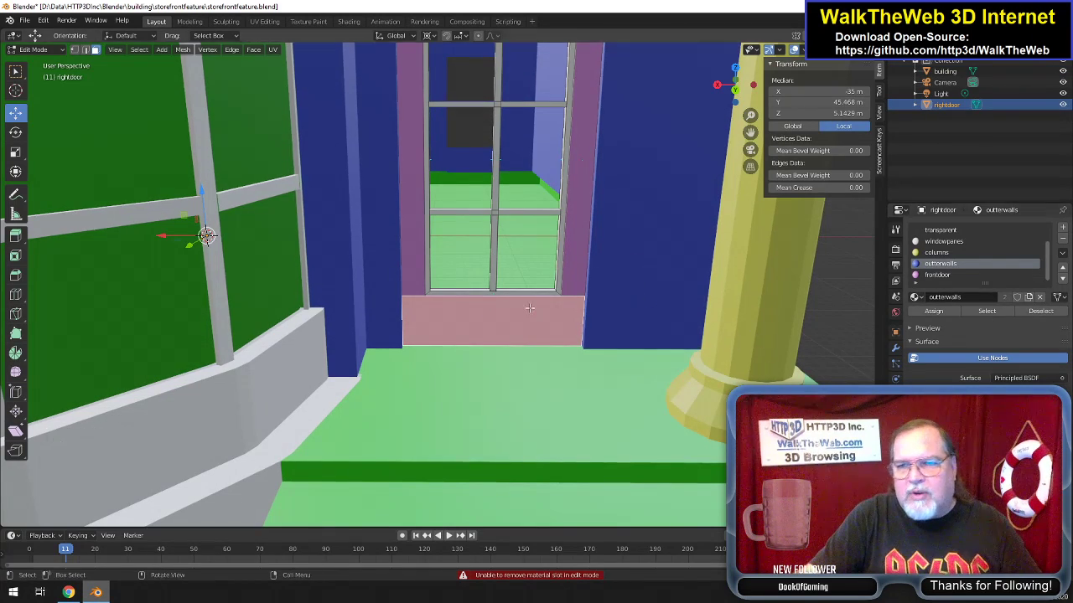
scroll(530, 308, "down", 3)
key("Tab")
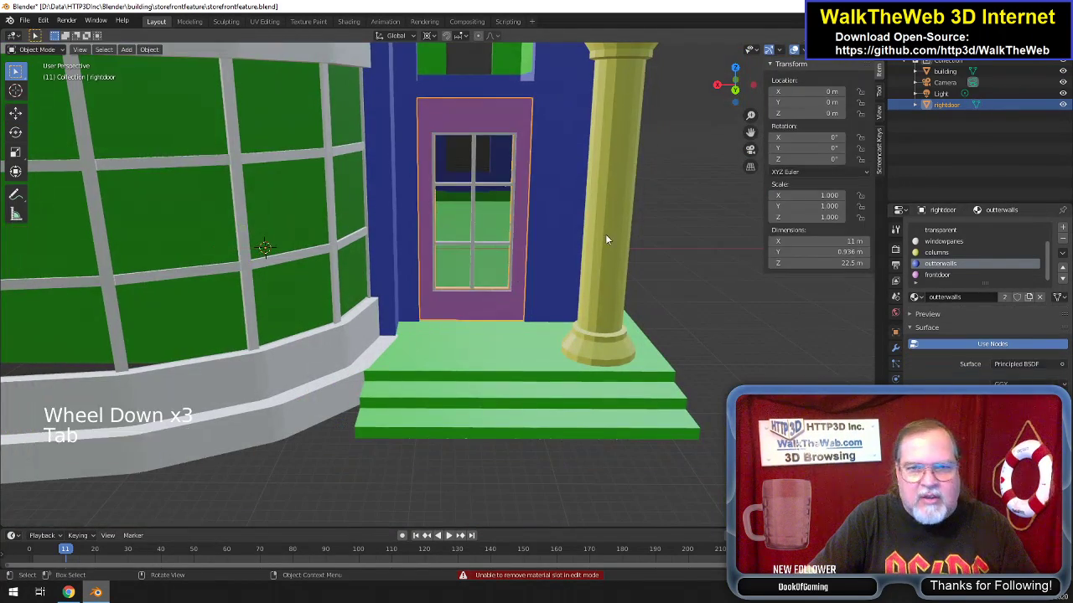
left_click(953, 104)
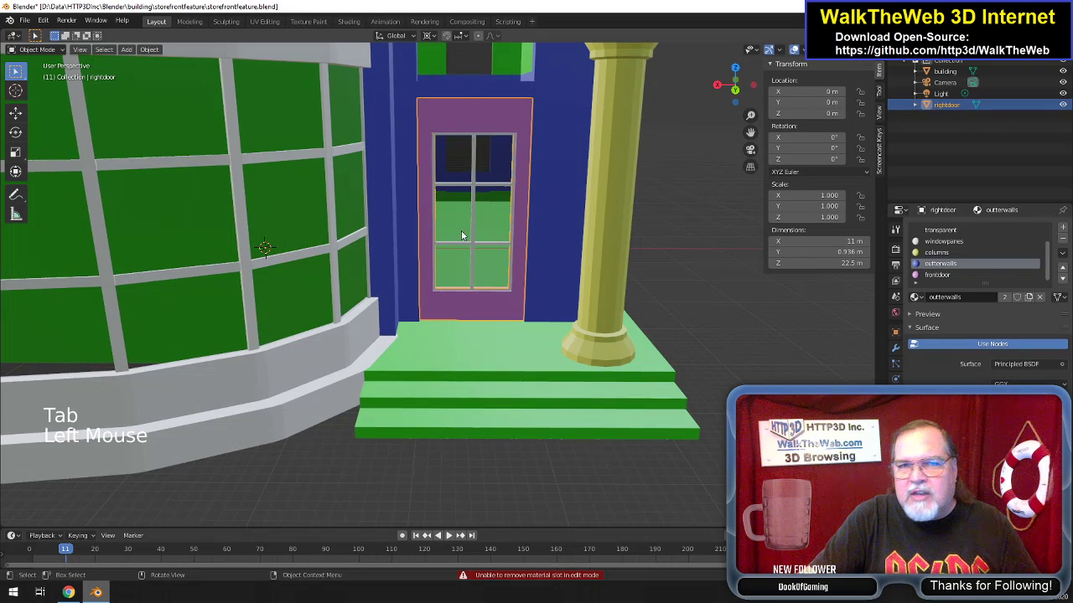
key("Tab")
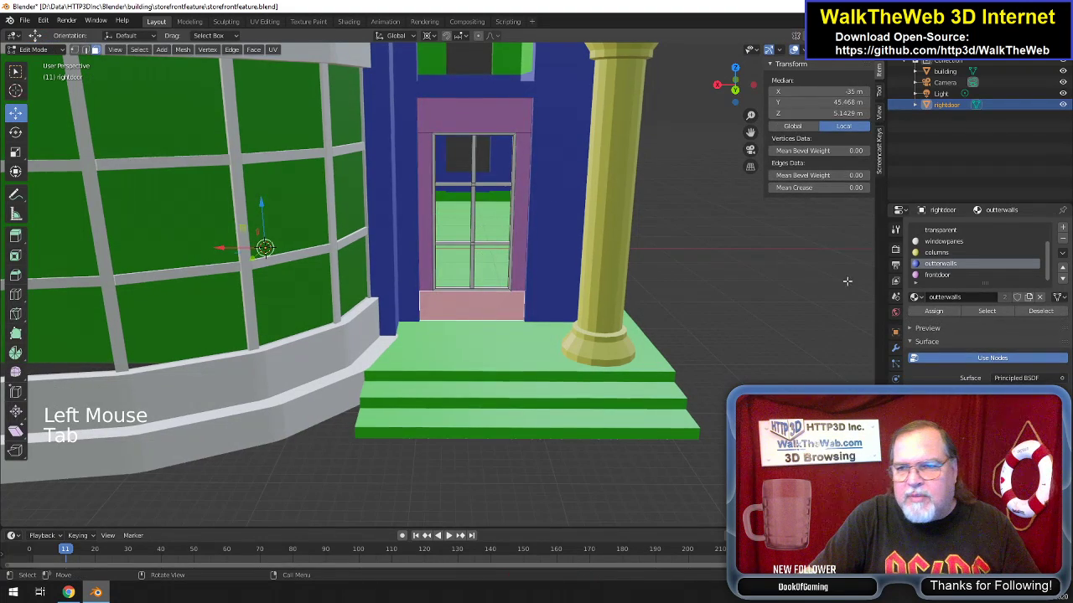
left_click(972, 265)
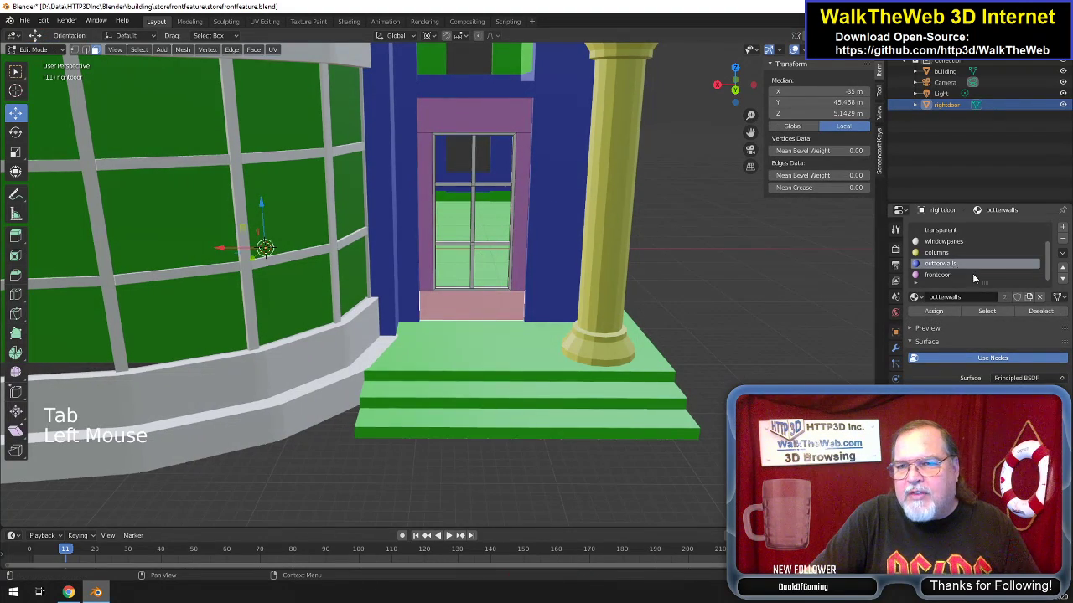
left_click(1063, 241)
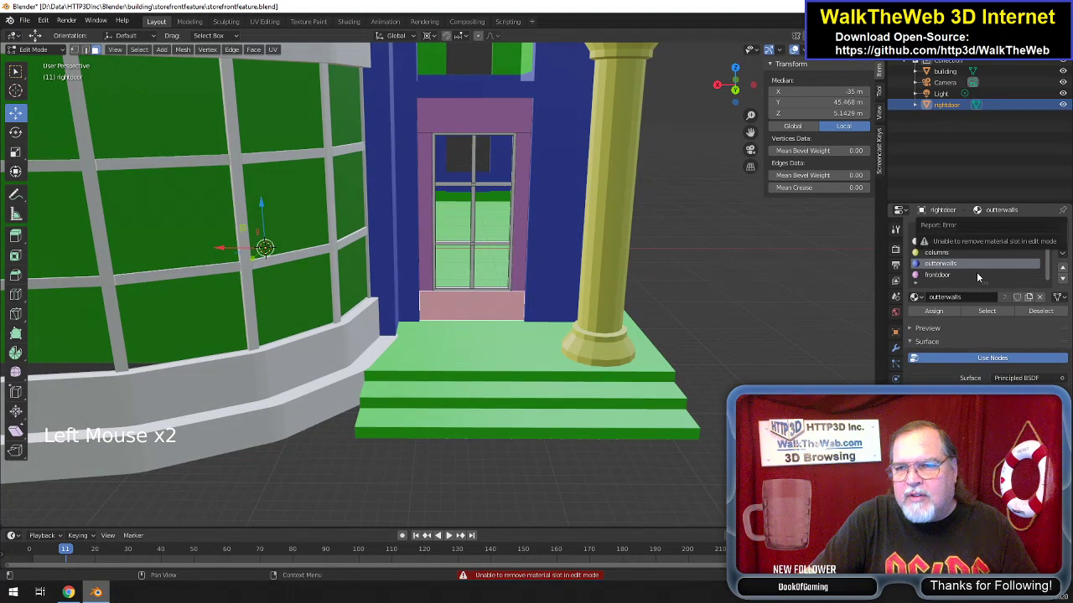
Switch rightdoor to Object Mode and remove its unused outterwalls and columns material slots.
key("Tab")
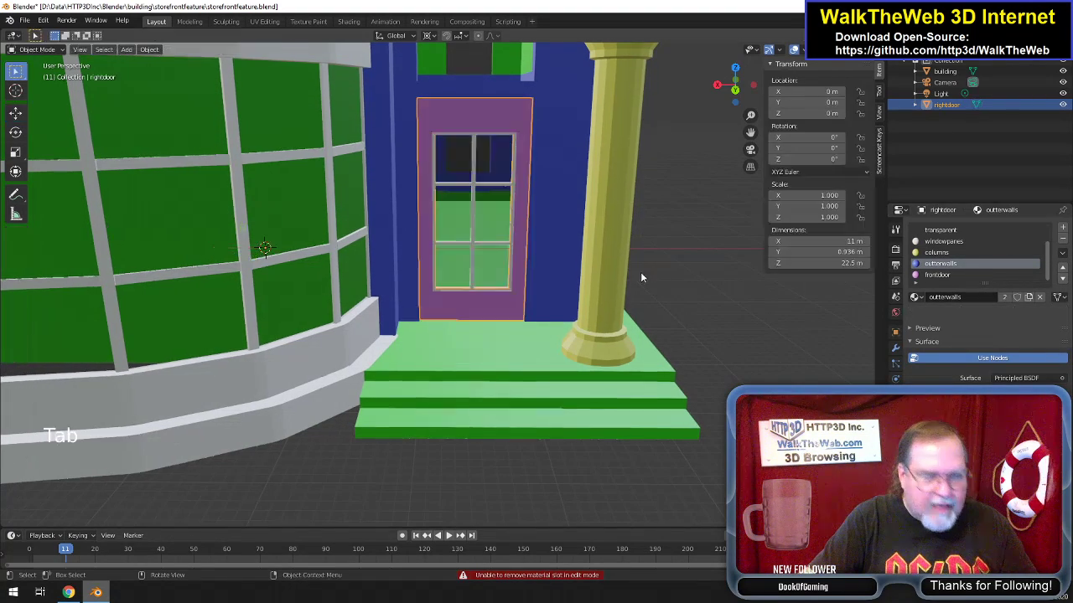
left_click(952, 266)
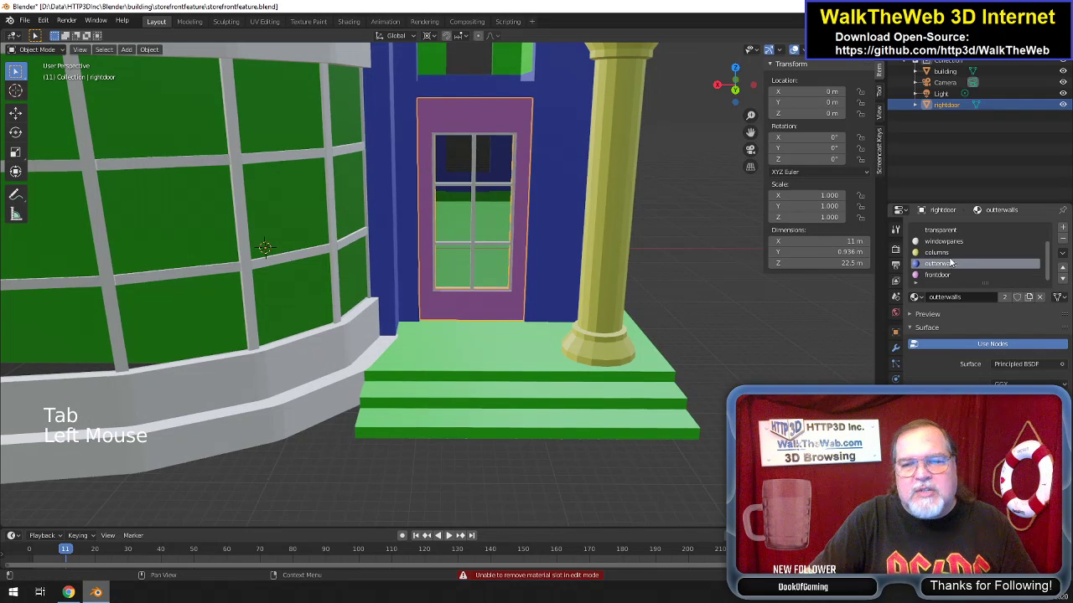
left_click(1066, 240)
left_click(1065, 240)
left_click(1065, 241)
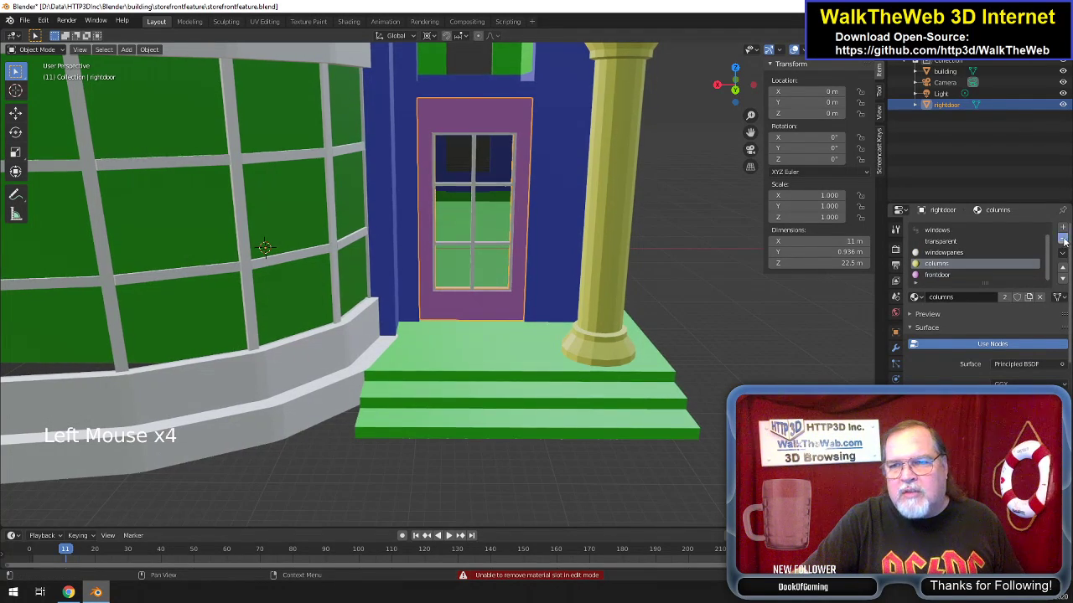
Remove the unused transparent and Material slots from rightdoor's material list.
scroll(954, 269, "down", 2)
scroll(960, 252, "up", 2)
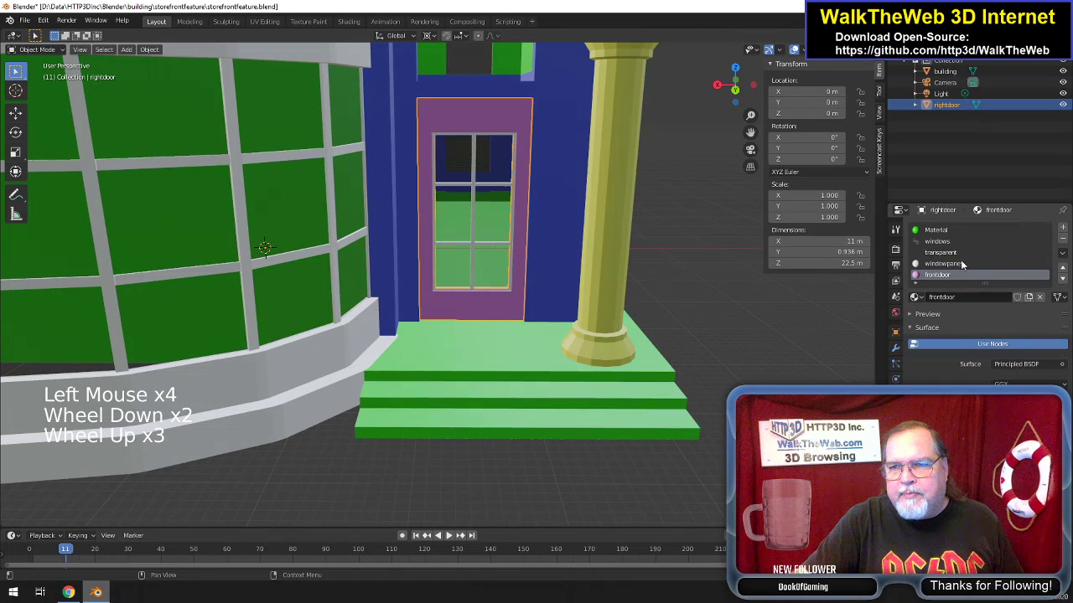
left_click(951, 252)
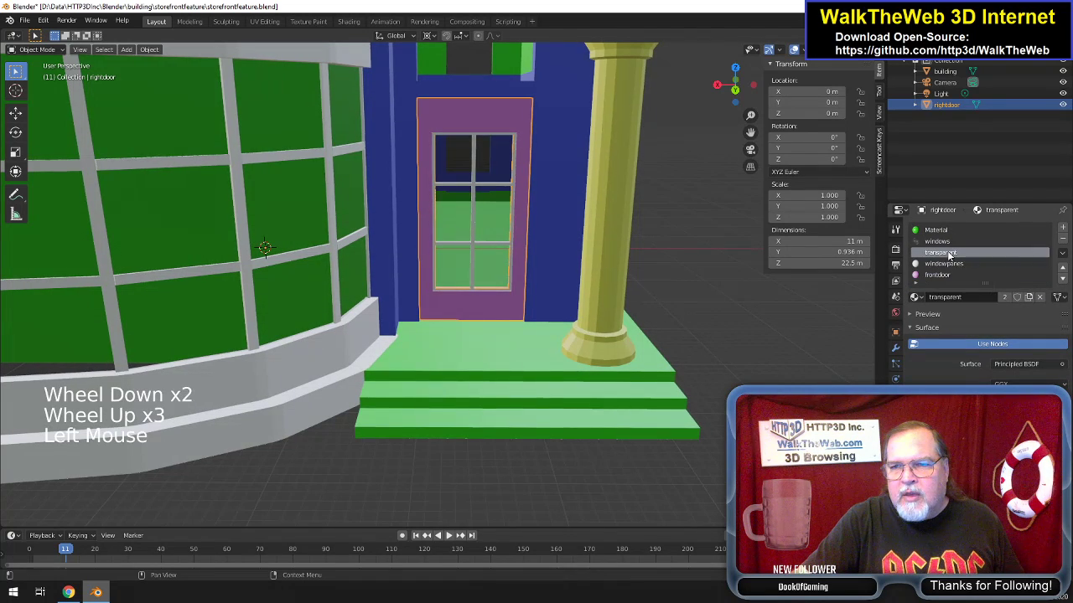
left_click(1062, 239)
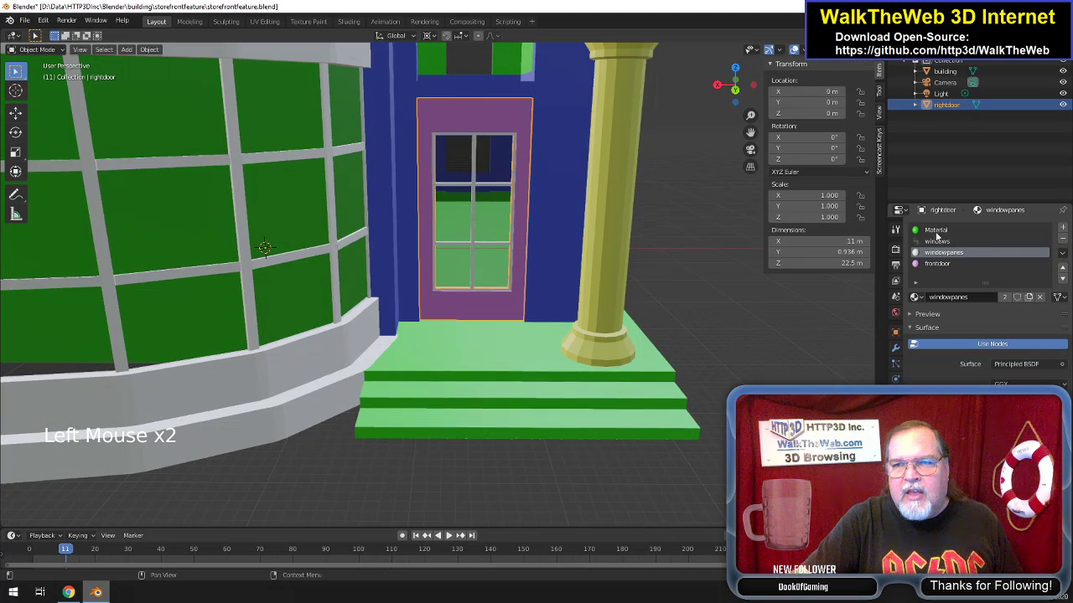
left_click(936, 230)
left_click(1063, 240)
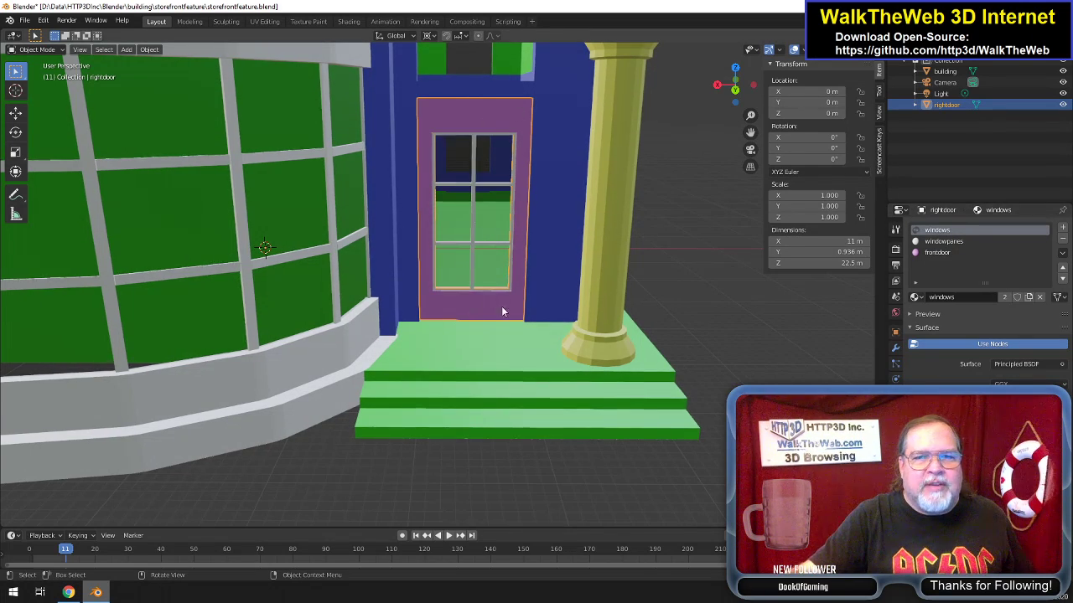
Examine the finished right door in the storefront from the front and the side.
scroll(501, 306, "down", 4)
scroll(501, 306, "up", 2)
scroll(419, 188, "down", 1)
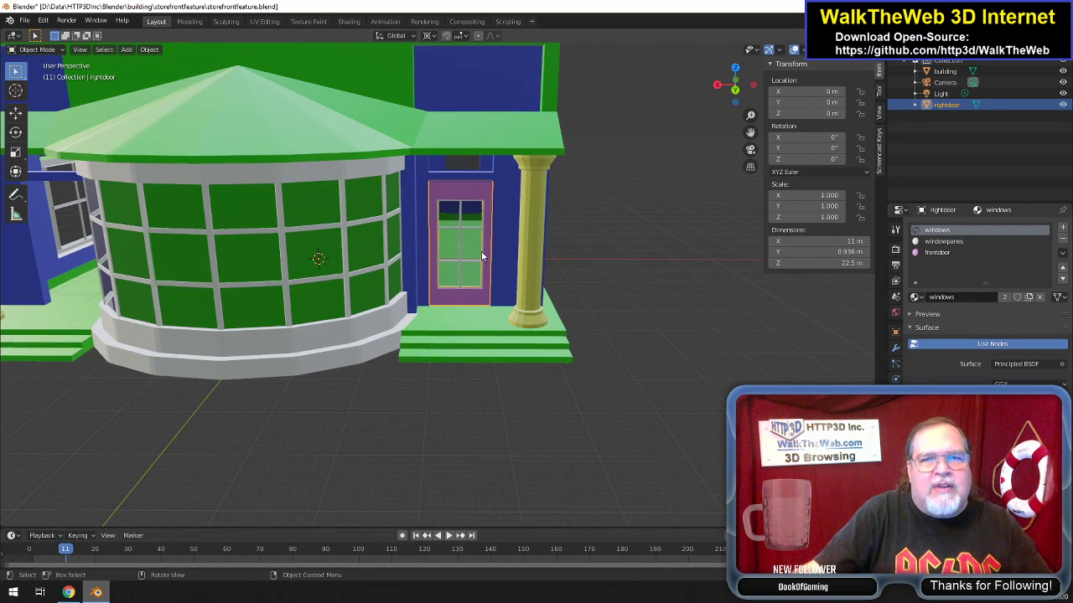
left_click_drag(746, 92, 694, 124)
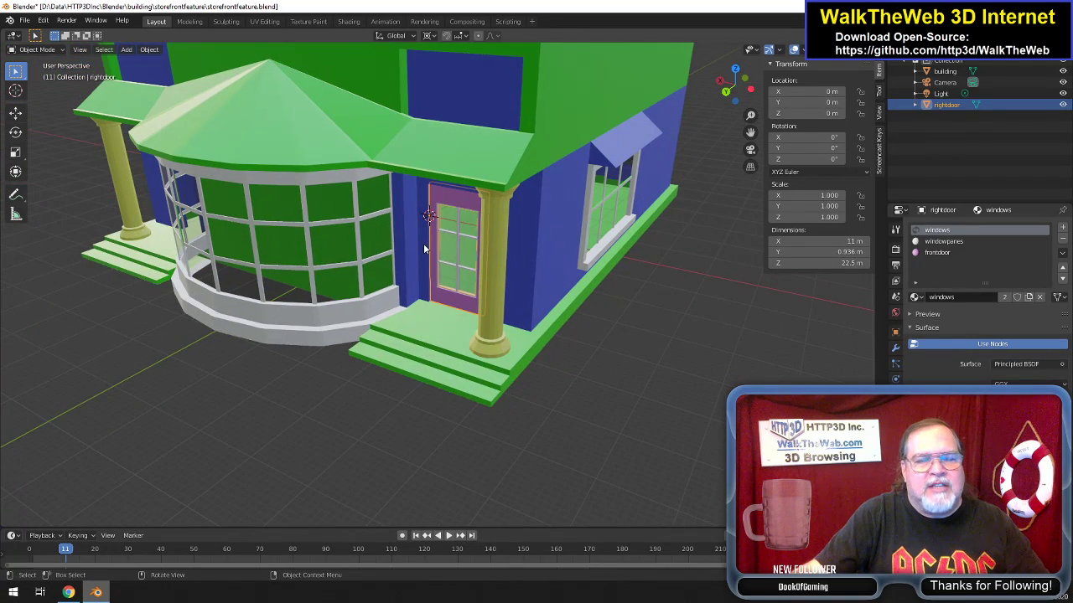
left_click_drag(735, 86, 749, 106)
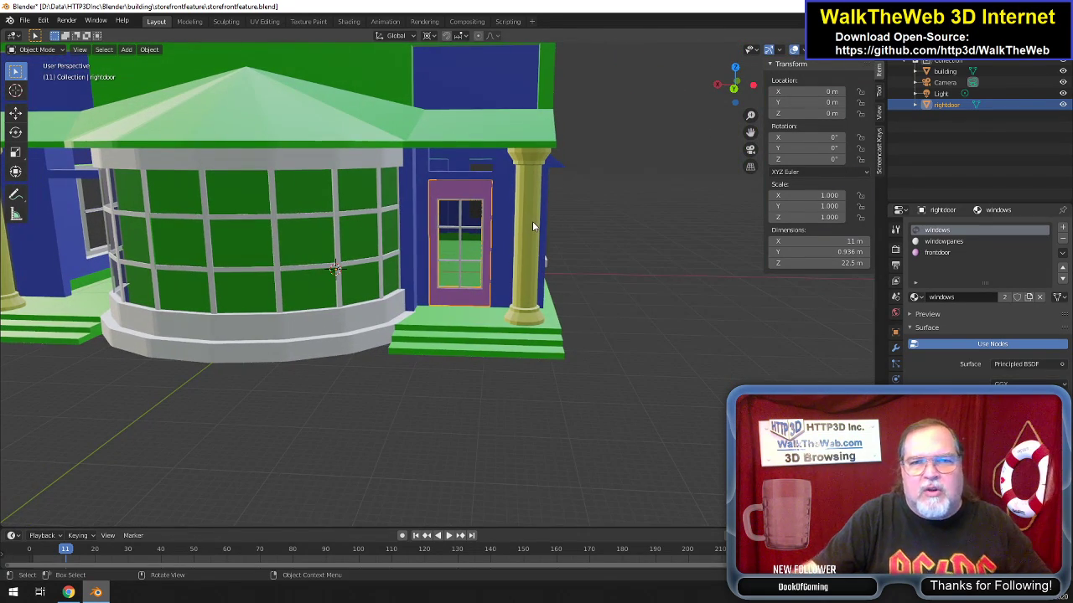
Duplicate the right door object, leaving the copy in the same place.
left_click(468, 190)
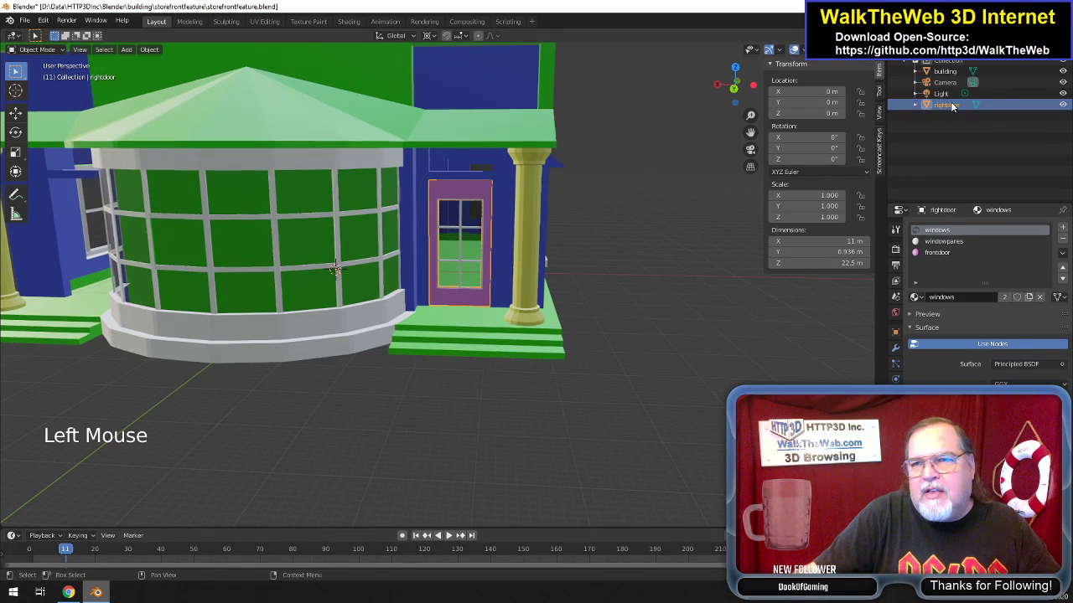
left_click(149, 50)
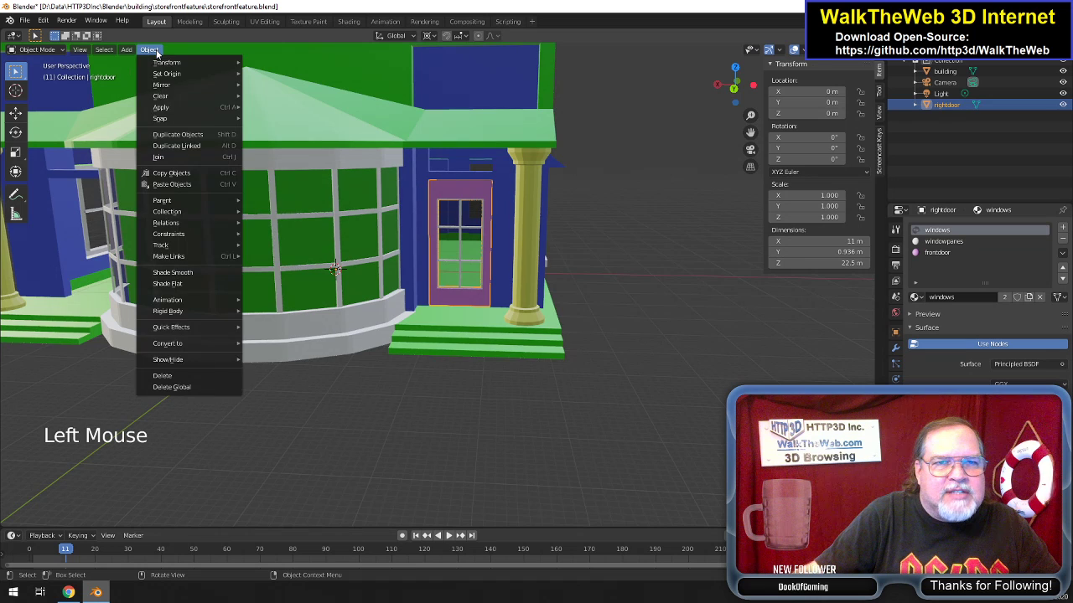
mouse_move(171, 110)
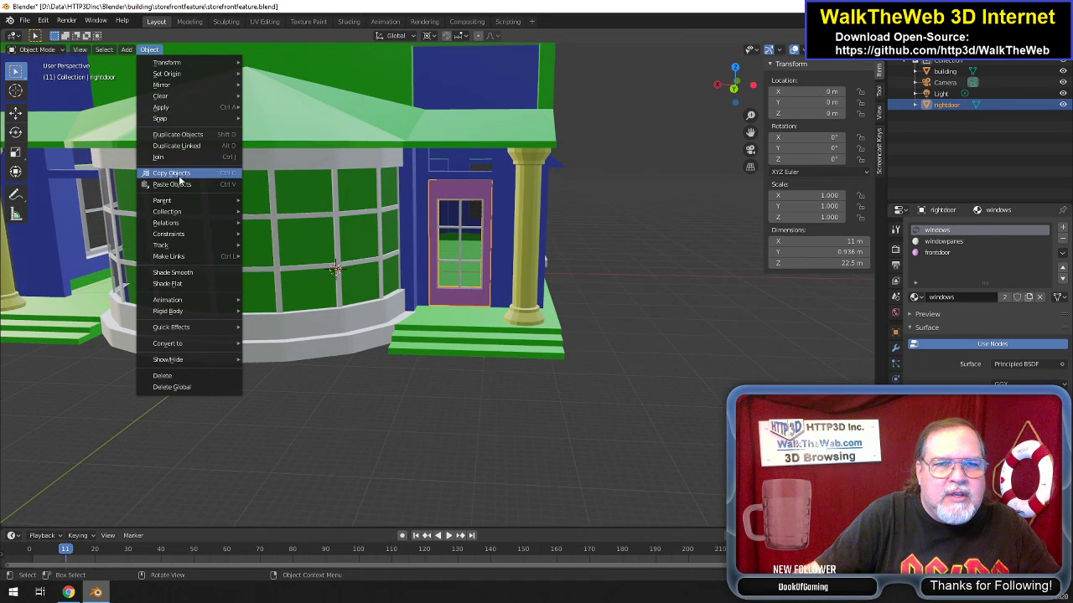
left_click(186, 134)
left_click(187, 134)
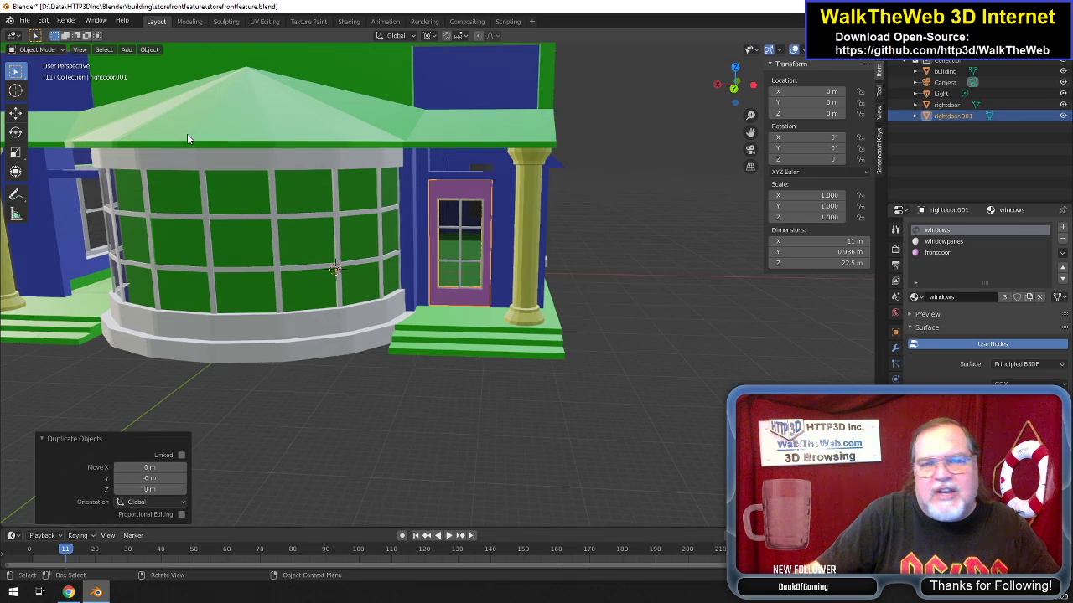
Mirror the duplicated door along the global X axis onto the storefront's opposite entrance.
left_click(149, 50)
mouse_move(165, 85)
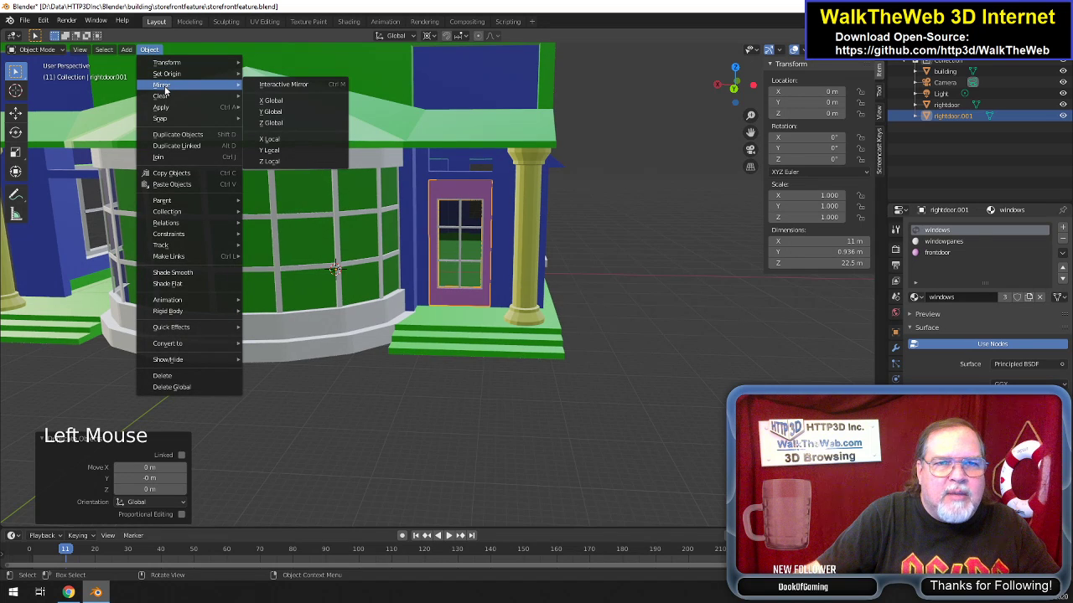
left_click(282, 101)
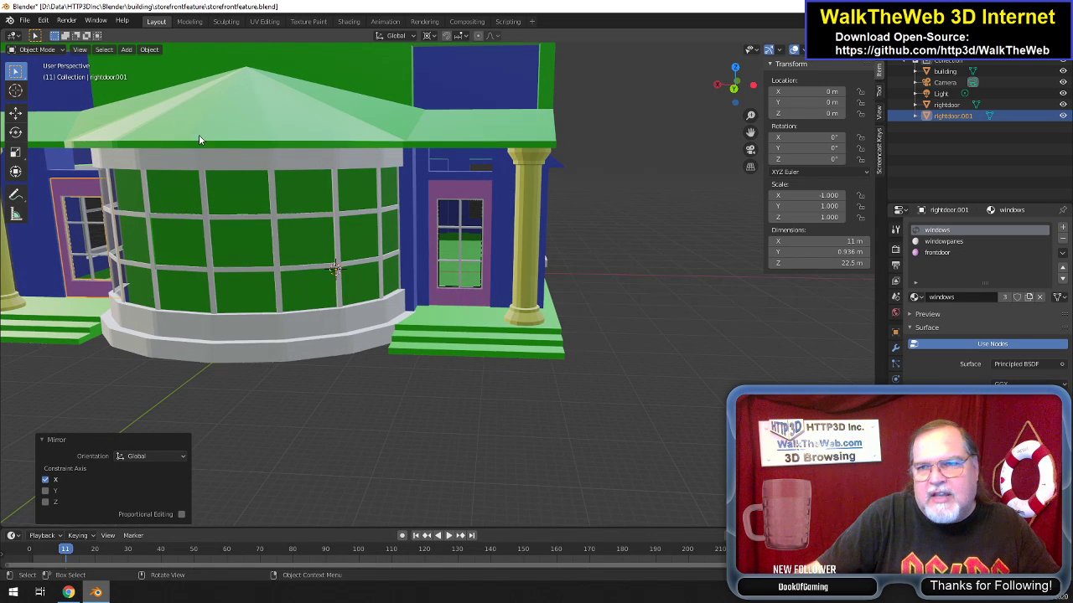
Rename the mirrored duplicate door object as leftdoor.
left_click_drag(750, 133, 997, 145)
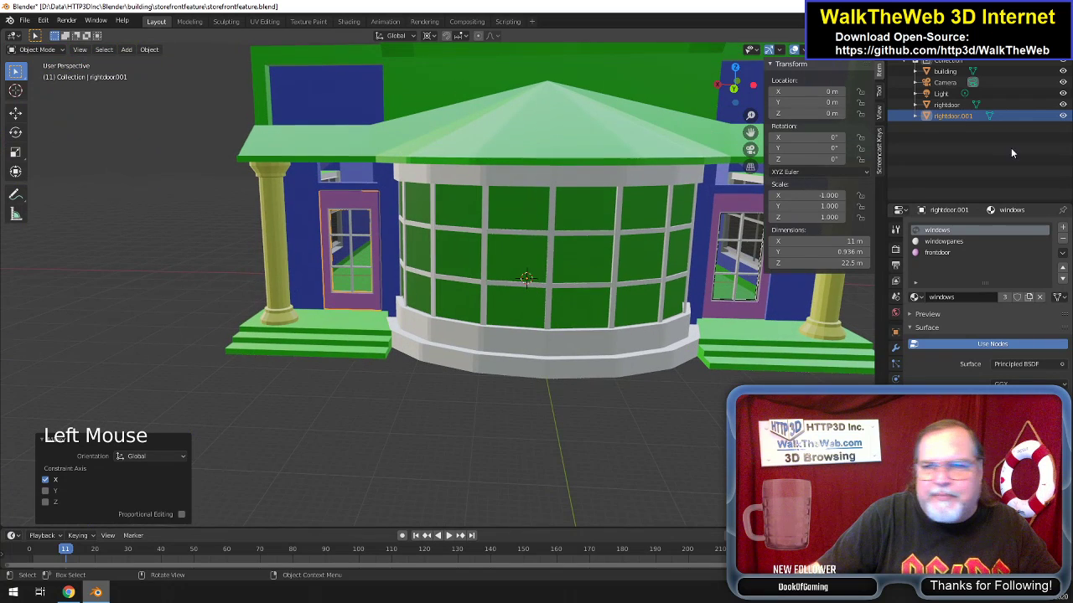
double_click(953, 116)
type("le")
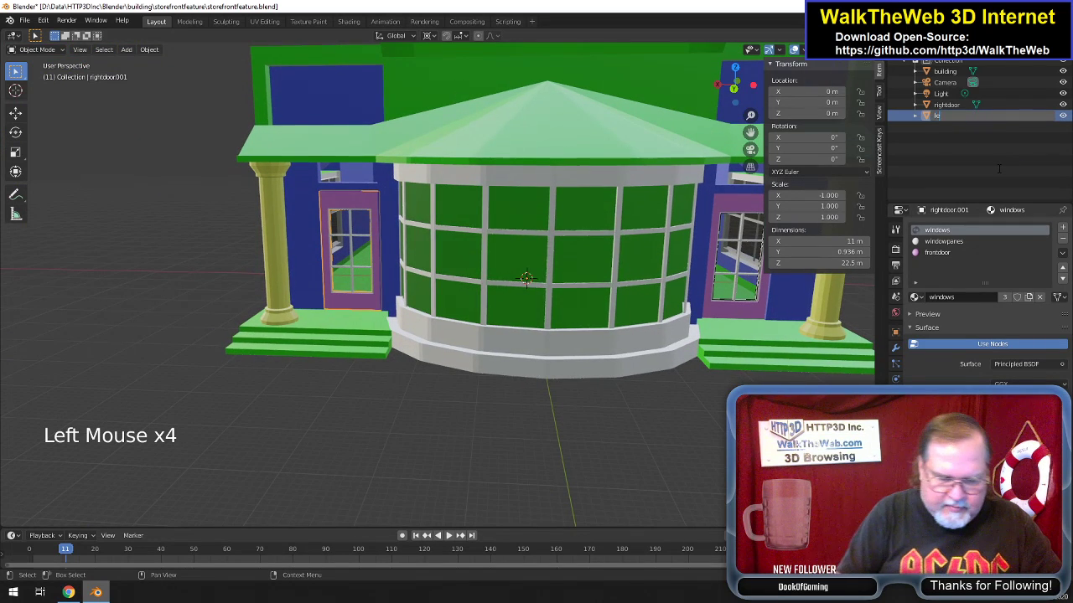
type("ftdoor")
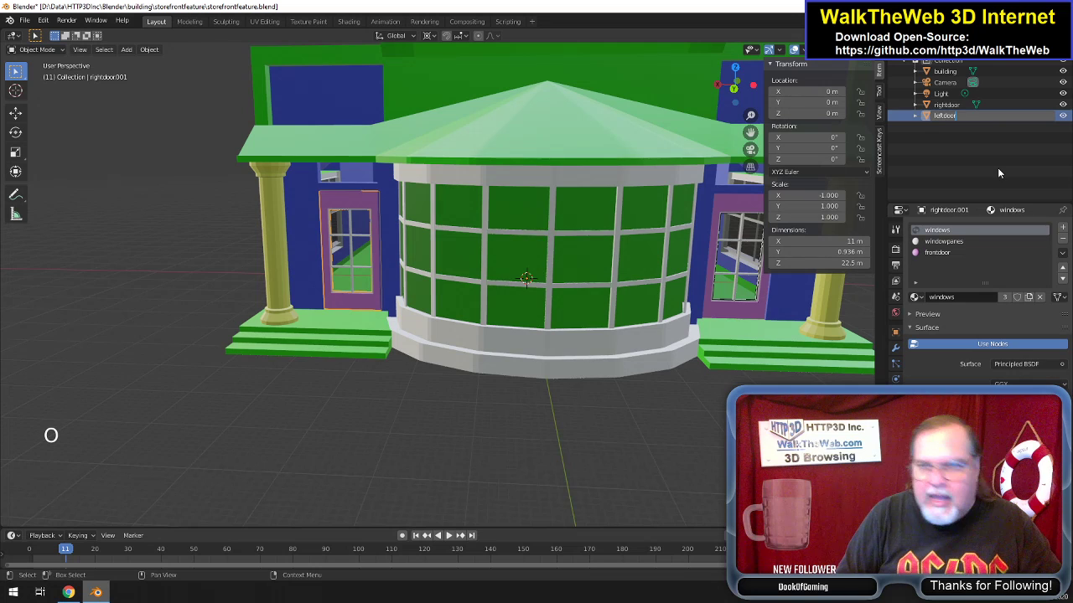
key("Return")
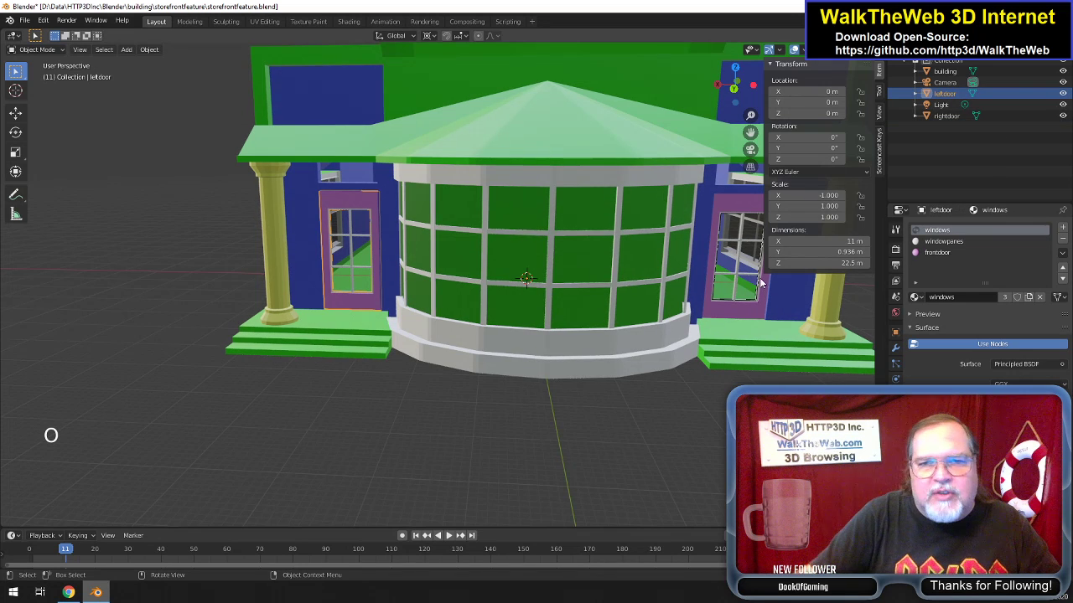
left_click(358, 200)
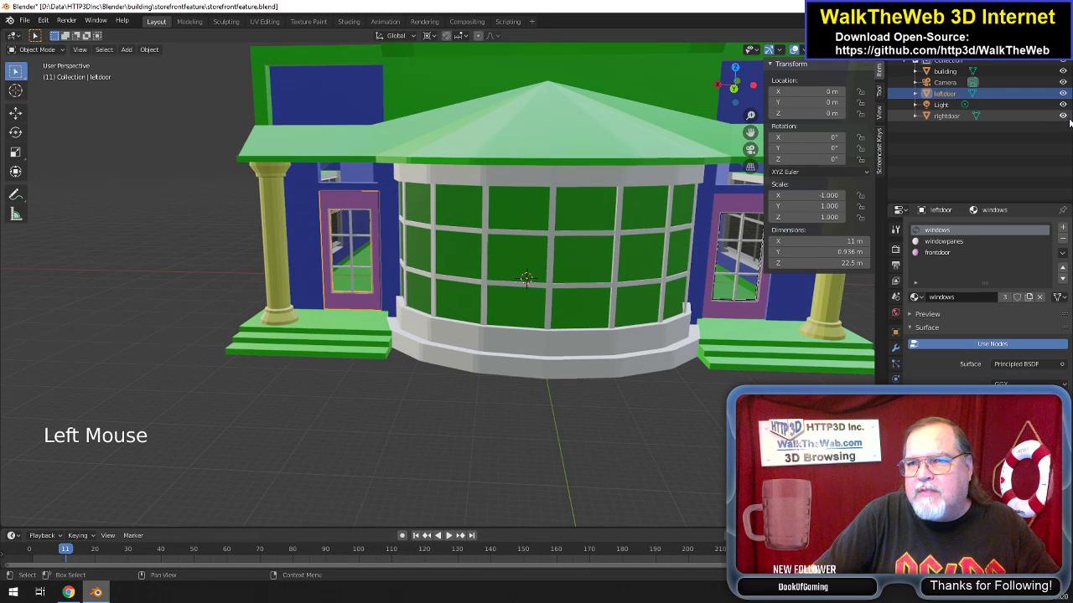
Hide the building object and select only the left door.
left_click(1063, 71)
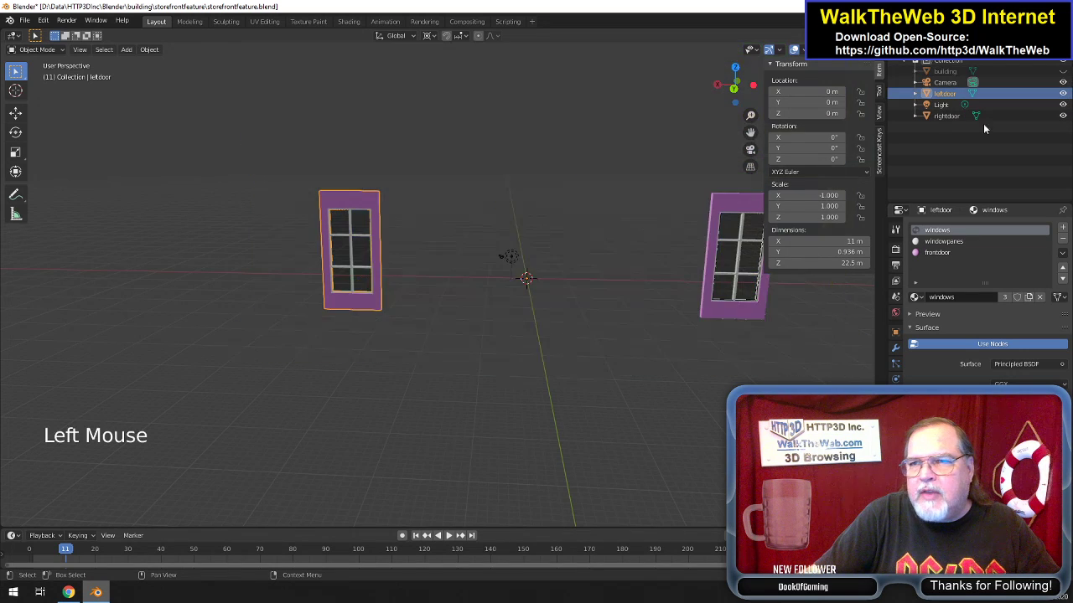
scroll(452, 269, "up", 5)
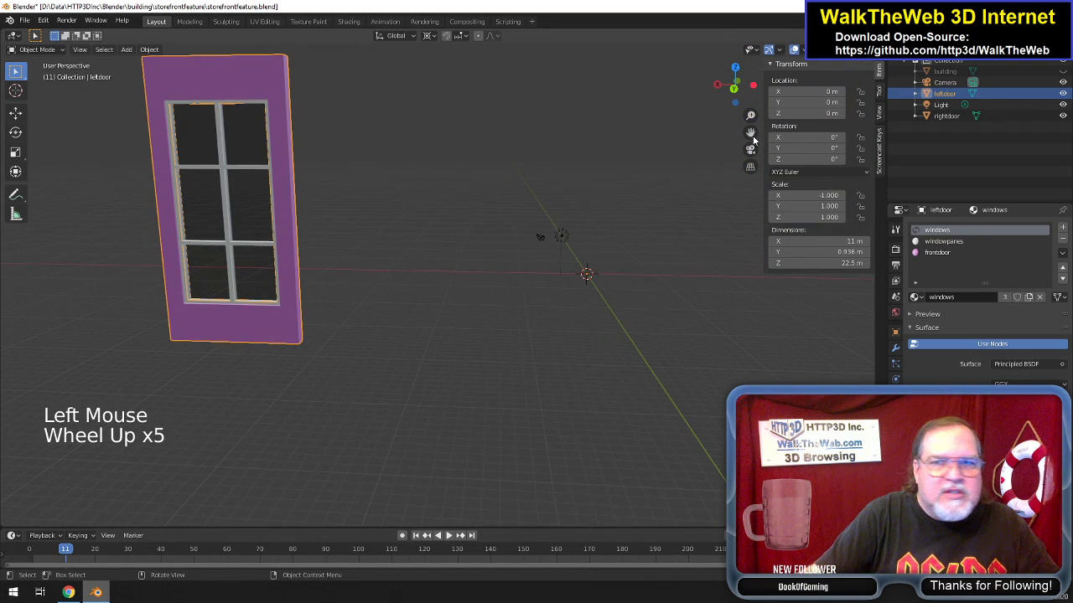
left_click_drag(751, 133, 505, 248)
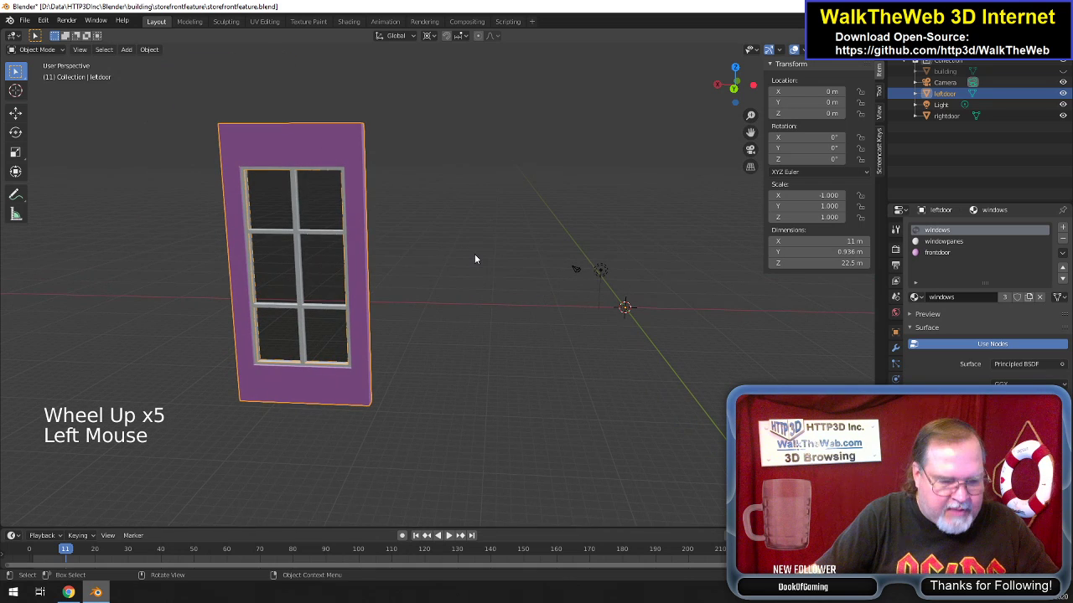
key("a")
key("a")
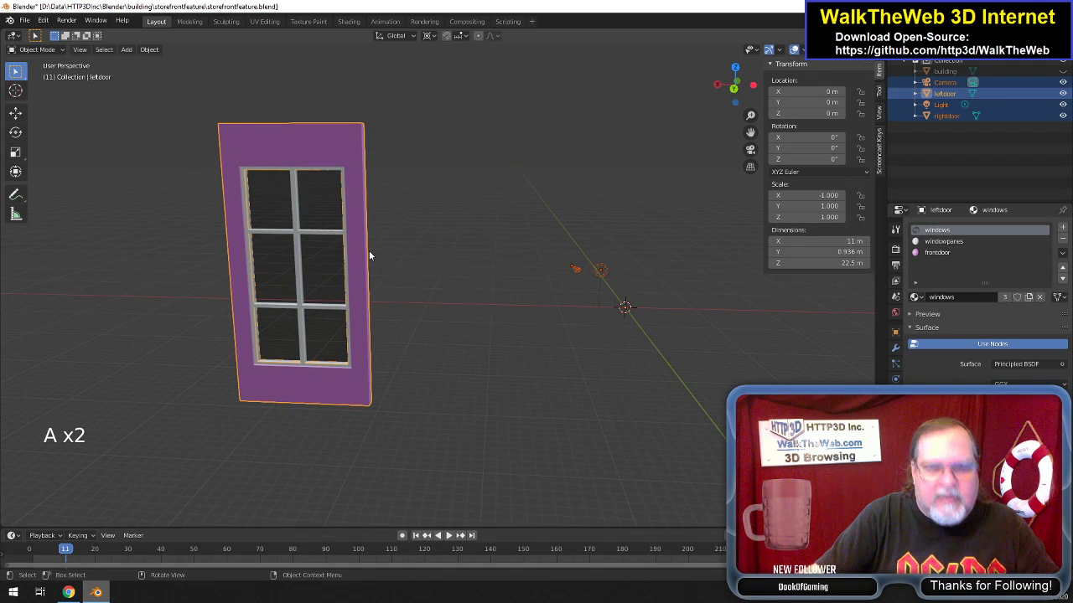
key("alt+a")
left_click(350, 286)
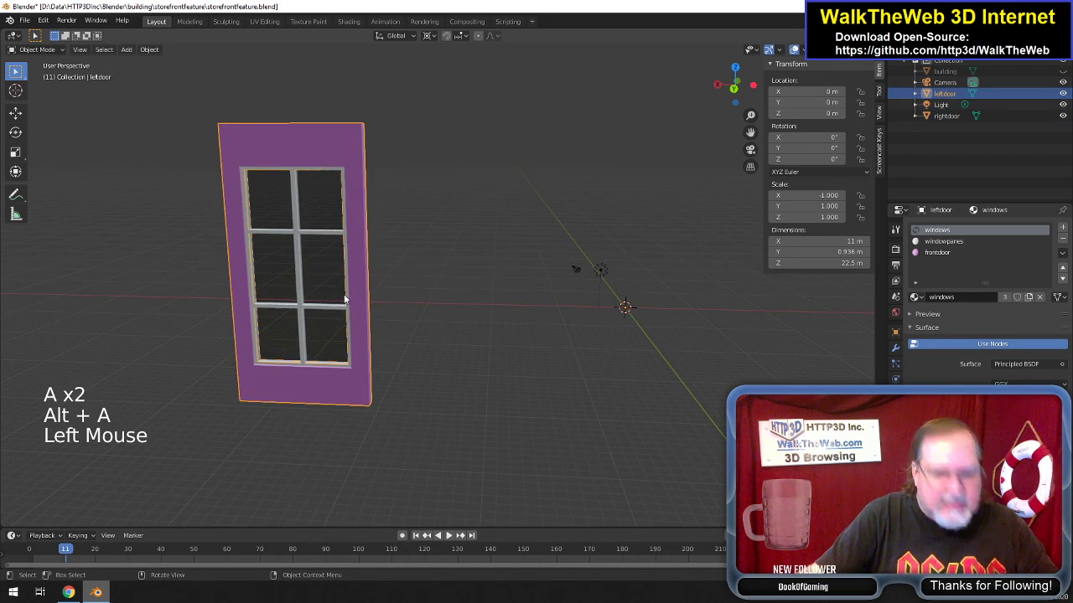
Examine the left door's mesh and face normals in Edit Mode from the front, the side and up close.
key("Tab")
scroll(343, 223, "up", 2)
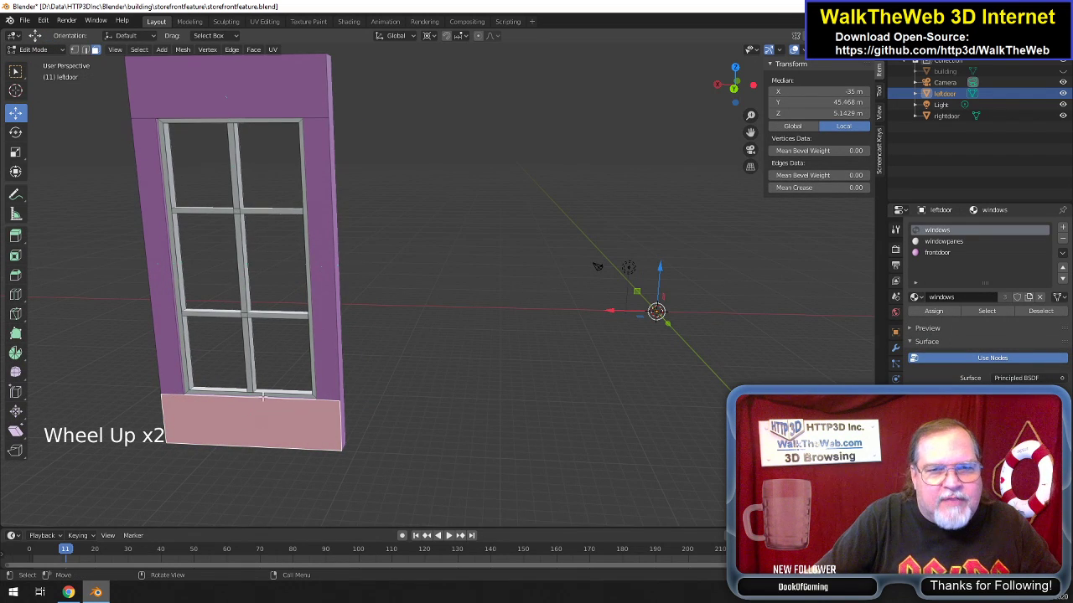
mouse_move(755, 89)
left_mouse_down()
mouse_move(716, 92)
mouse_move(749, 83)
left_mouse_up()
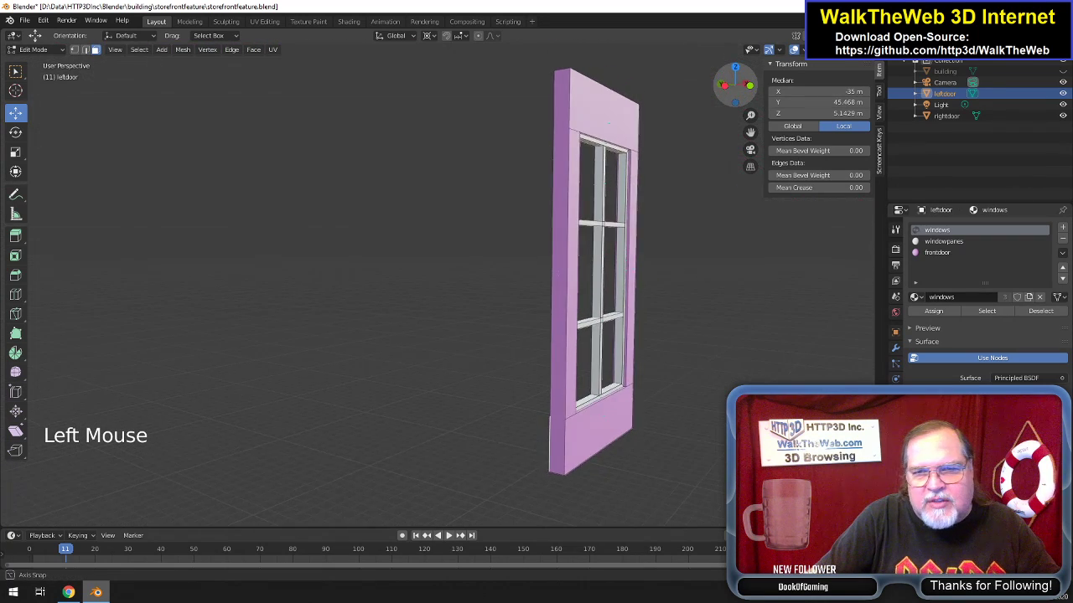
scroll(702, 205, "up", 3)
scroll(704, 205, "up", 1)
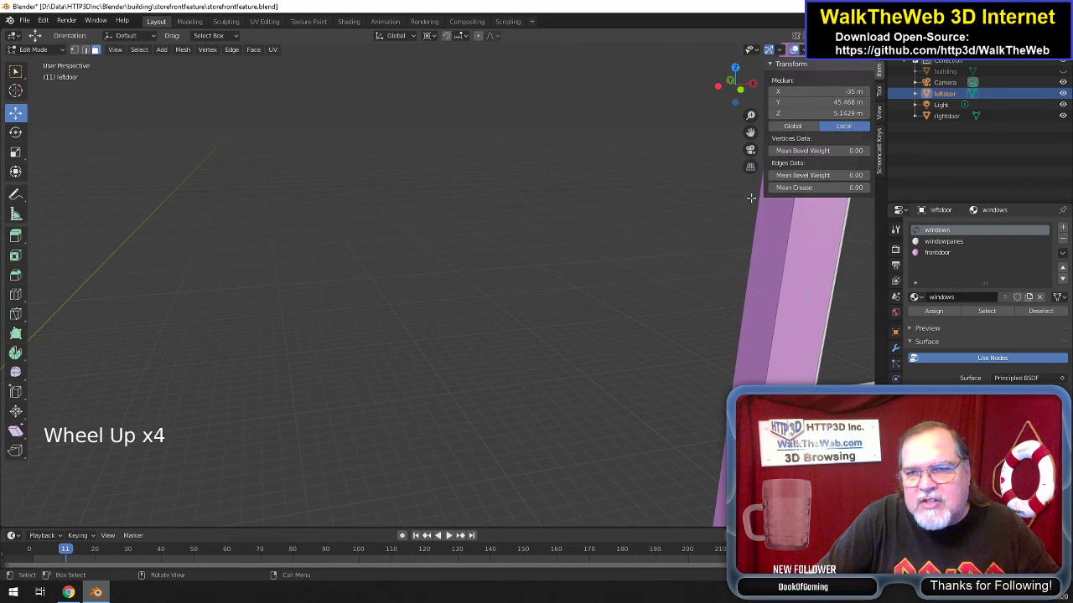
left_click_drag(750, 132, 493, 134)
scroll(474, 400, "up", 2)
left_click(474, 400)
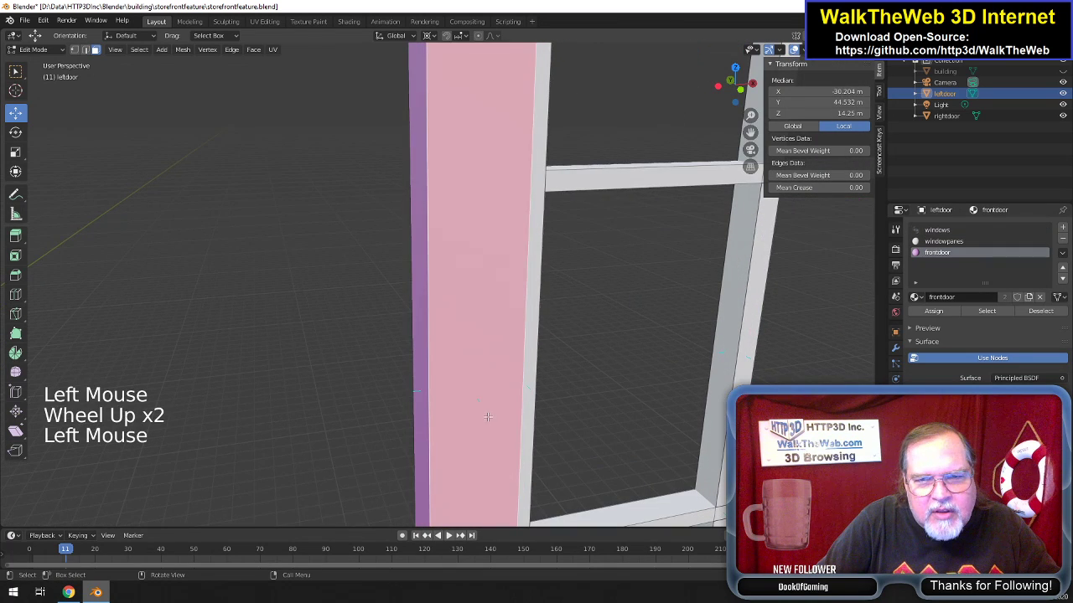
left_click_drag(735, 90, 870, 95)
scroll(639, 161, "down", 5)
scroll(639, 161, "down", 2)
scroll(639, 161, "up", 1)
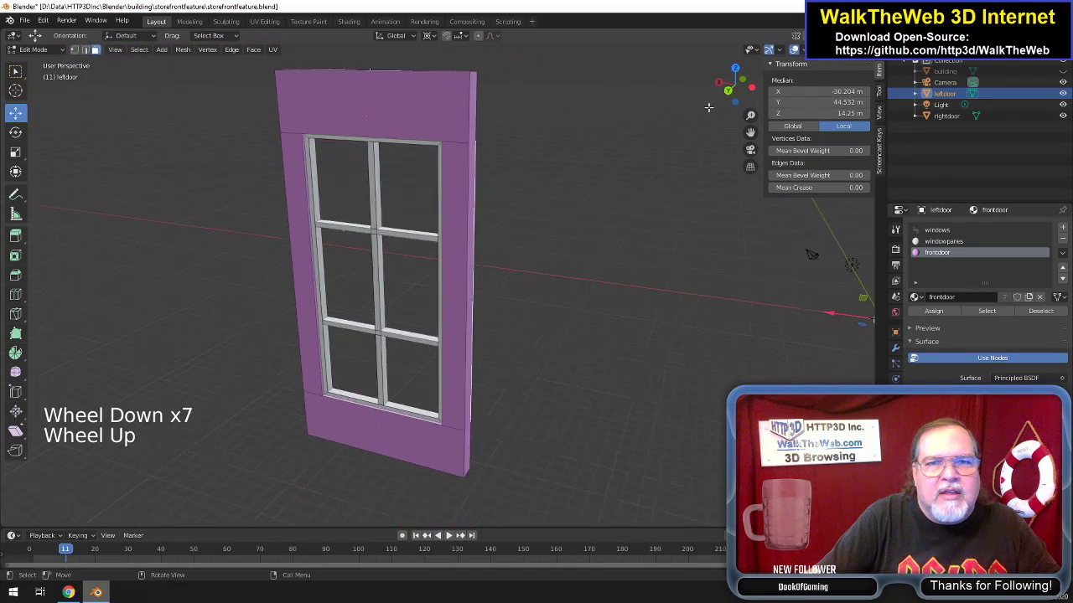
left_click_drag(728, 86, 671, 215)
scroll(671, 216, "down", 7)
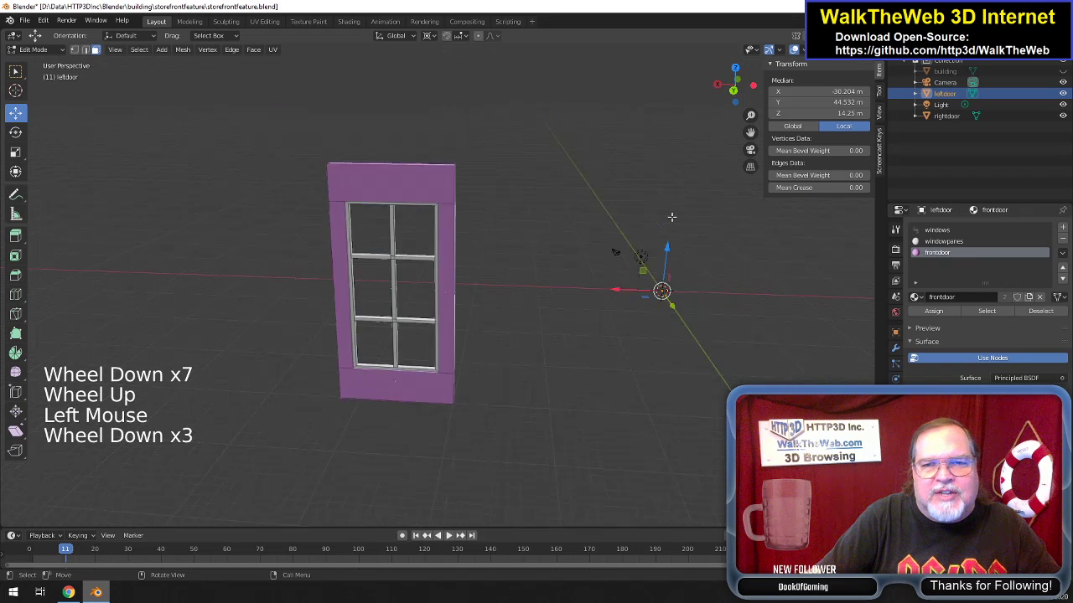
scroll(670, 215, "up", 4)
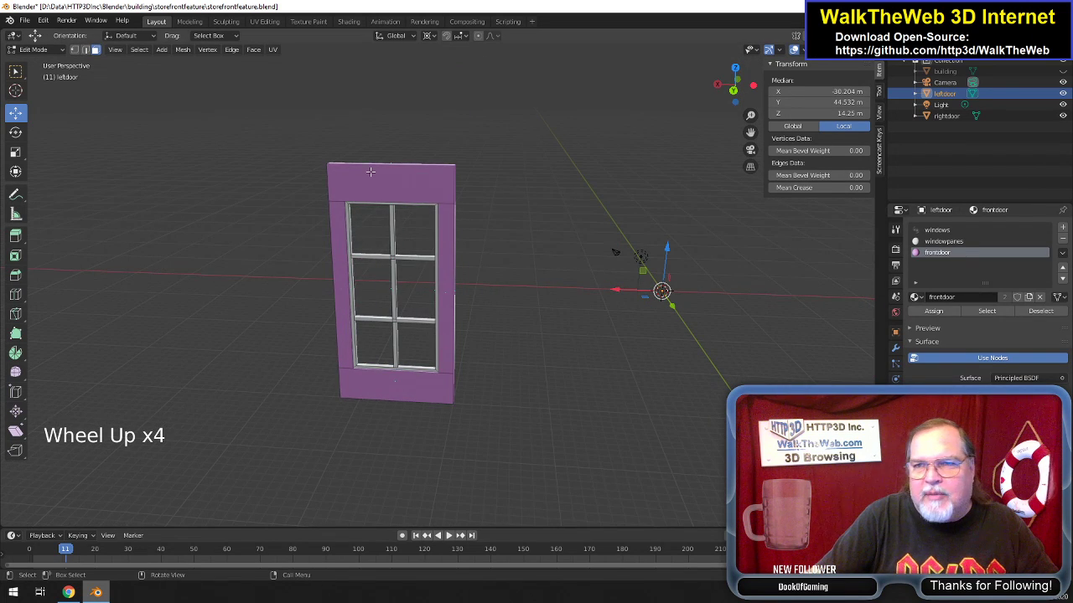
Apply all transforms to the left door in Object Mode.
left_click(947, 116)
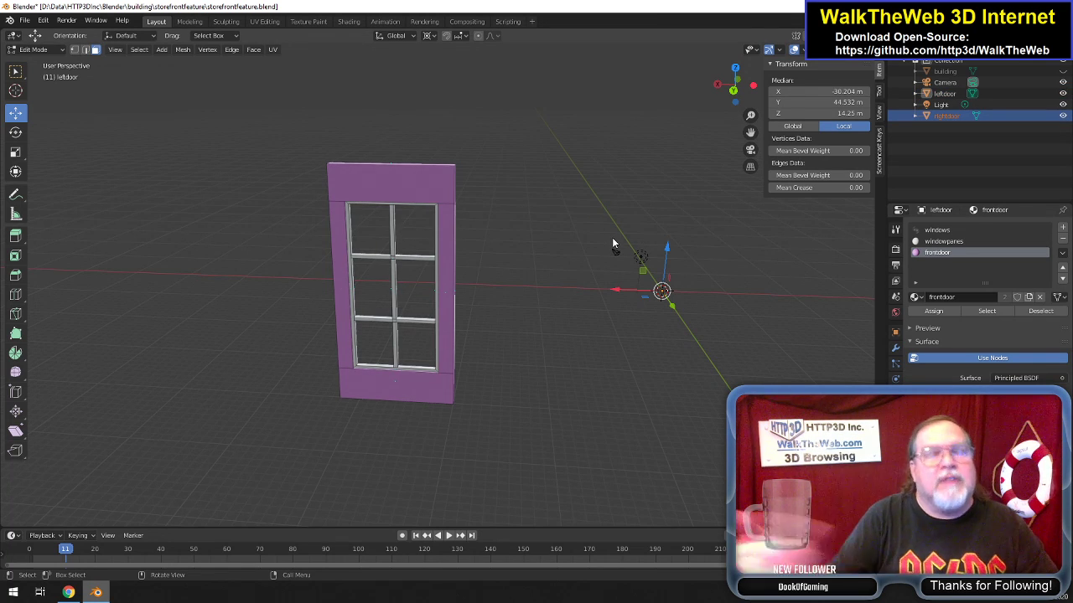
left_click(939, 93)
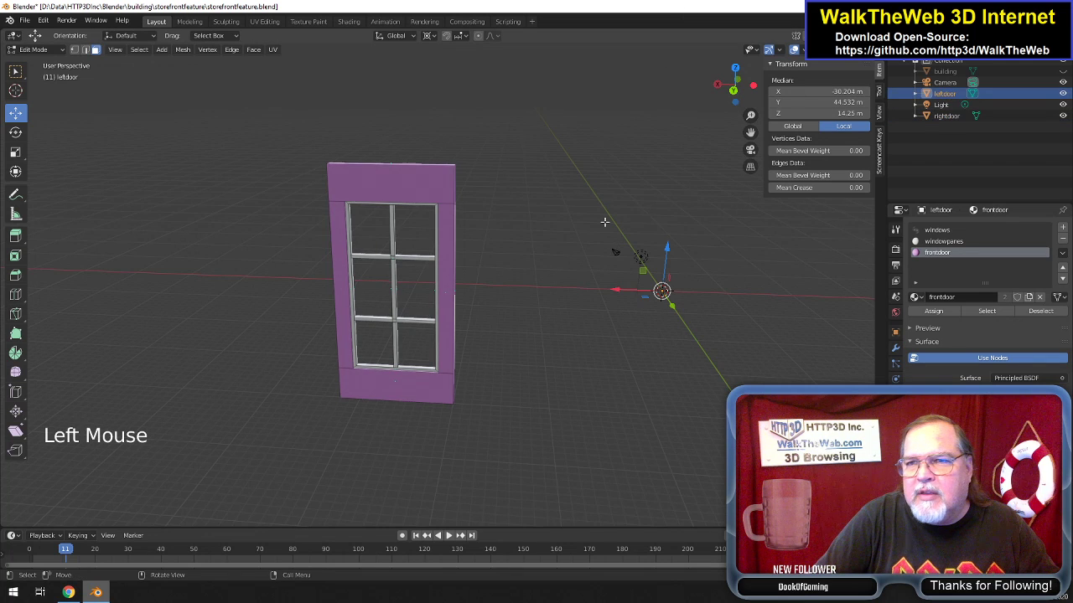
key("Tab")
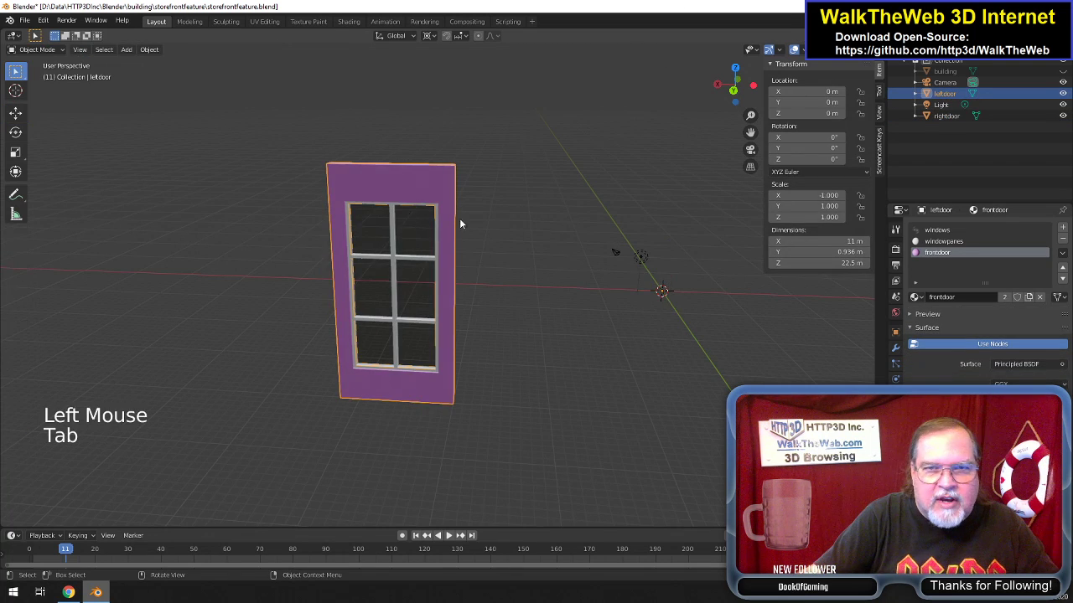
left_click(148, 50)
mouse_move(173, 107)
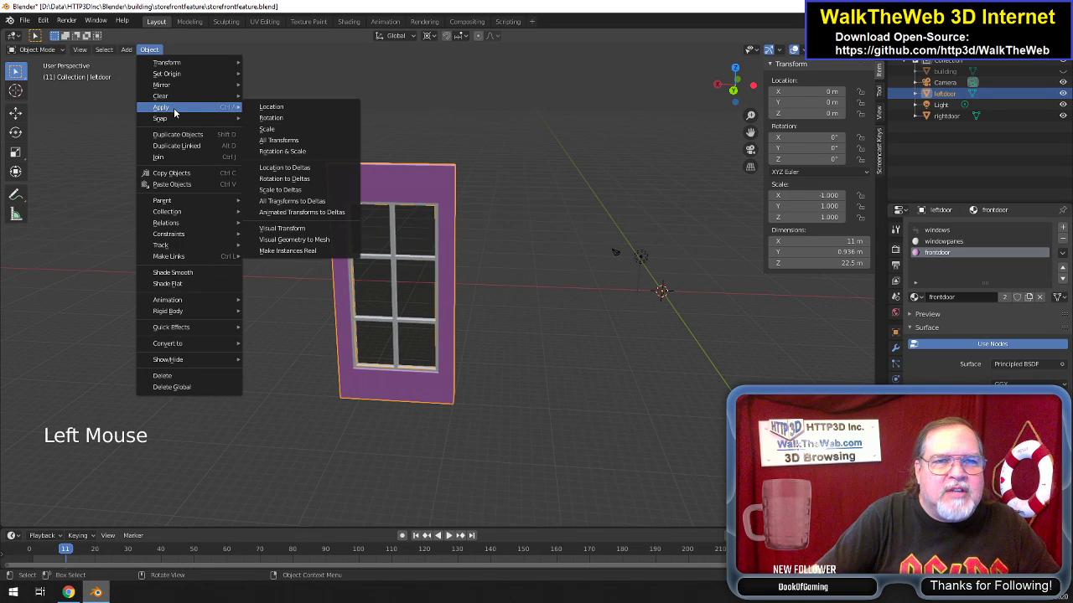
left_click(295, 143)
Flip the normals of the left door's entire mesh.
key("Tab")
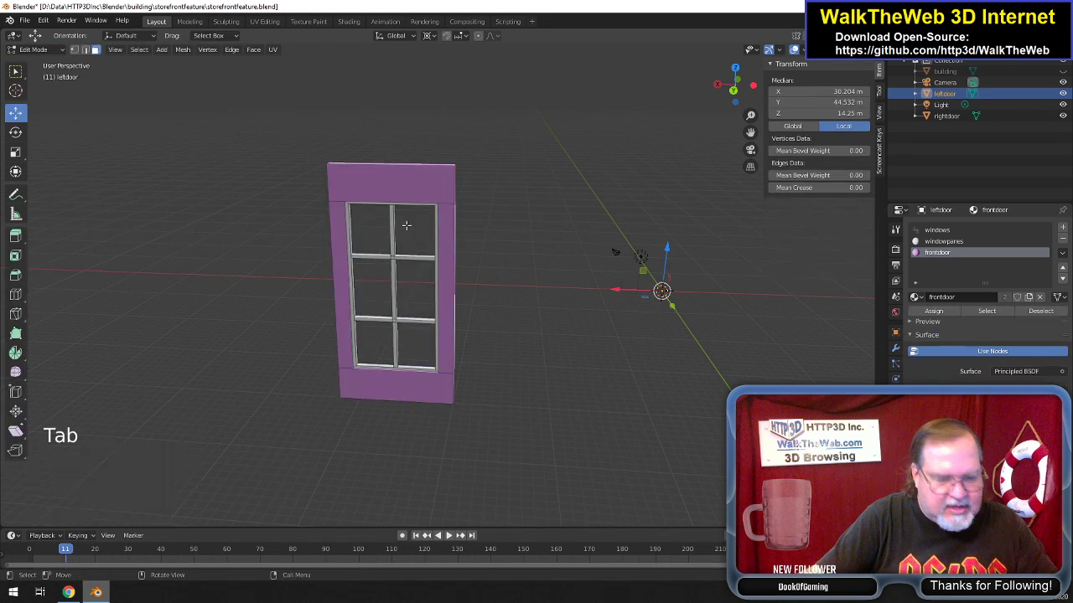
scroll(528, 268, "up", 4)
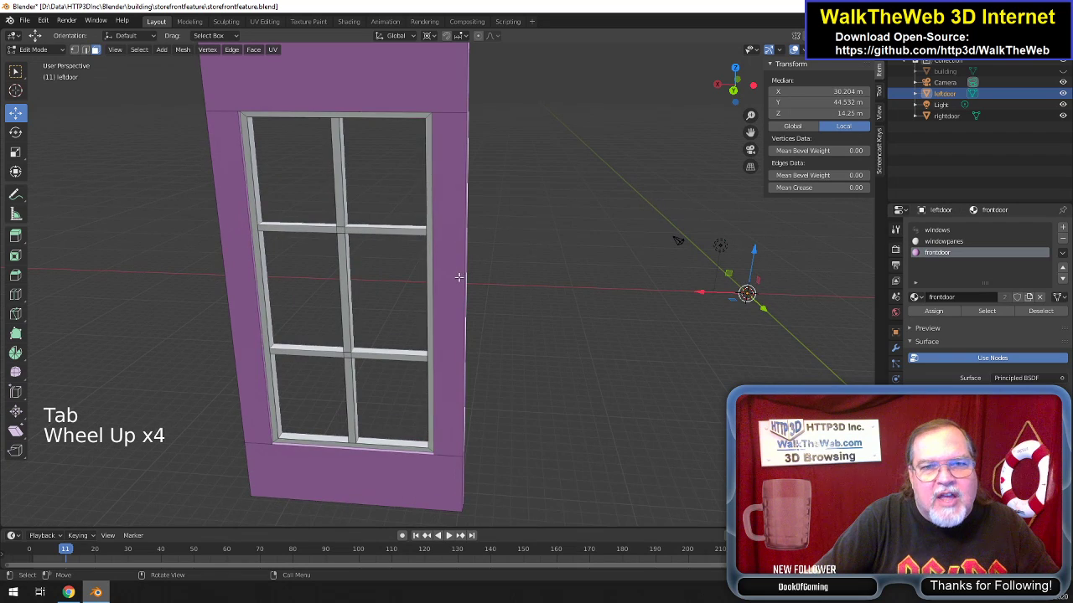
left_click_drag(734, 88, 494, 325)
key("a")
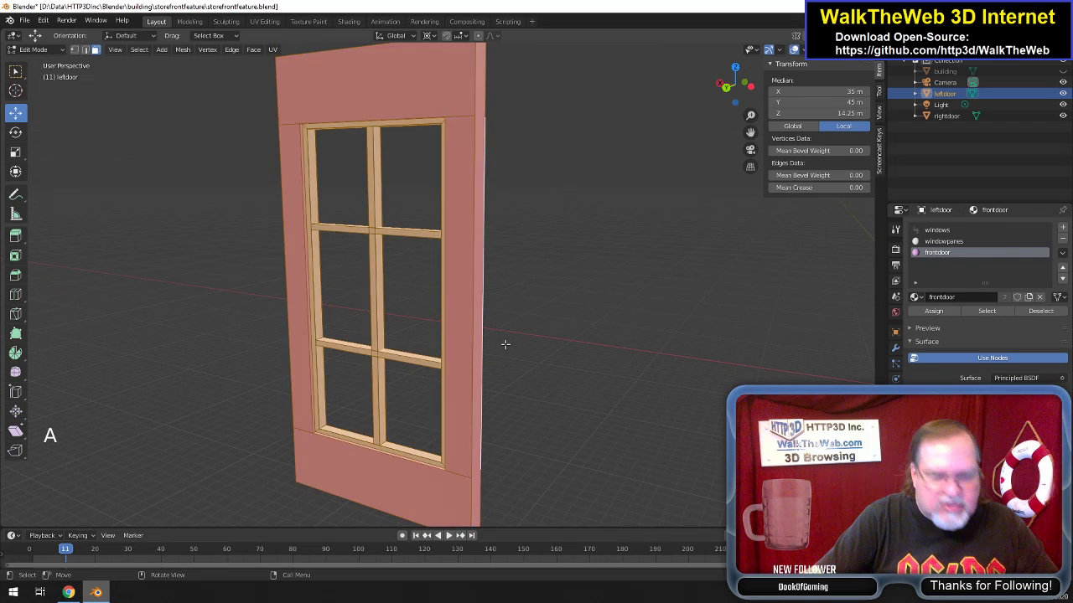
left_click(183, 50)
mouse_move(204, 202)
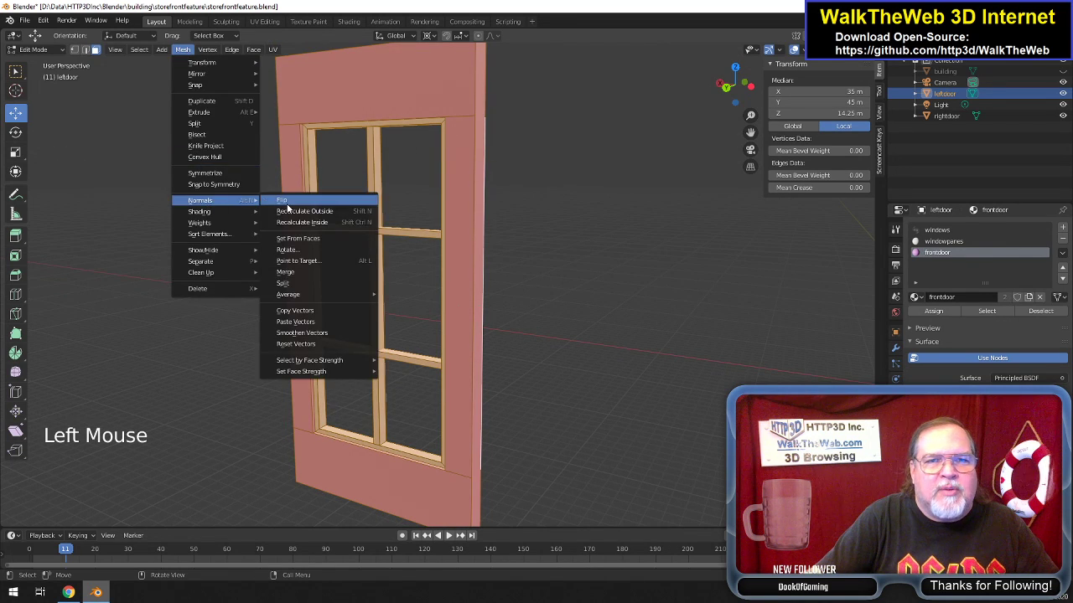
left_click(285, 201)
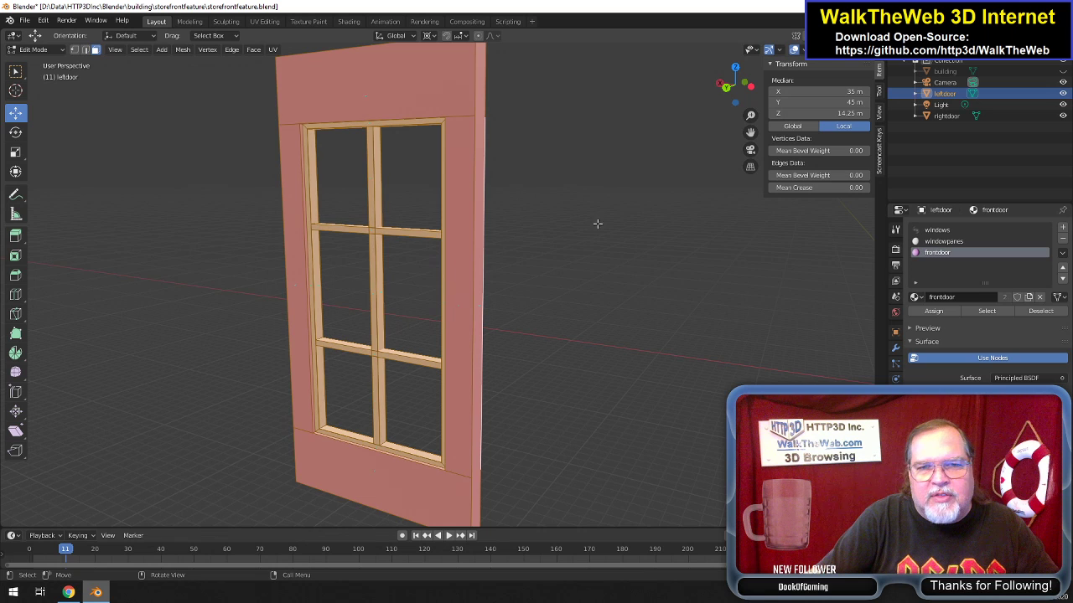
Lengthen the displayed face normals, check their direction on the left door from several angles, and return to Object Mode.
left_click(800, 50)
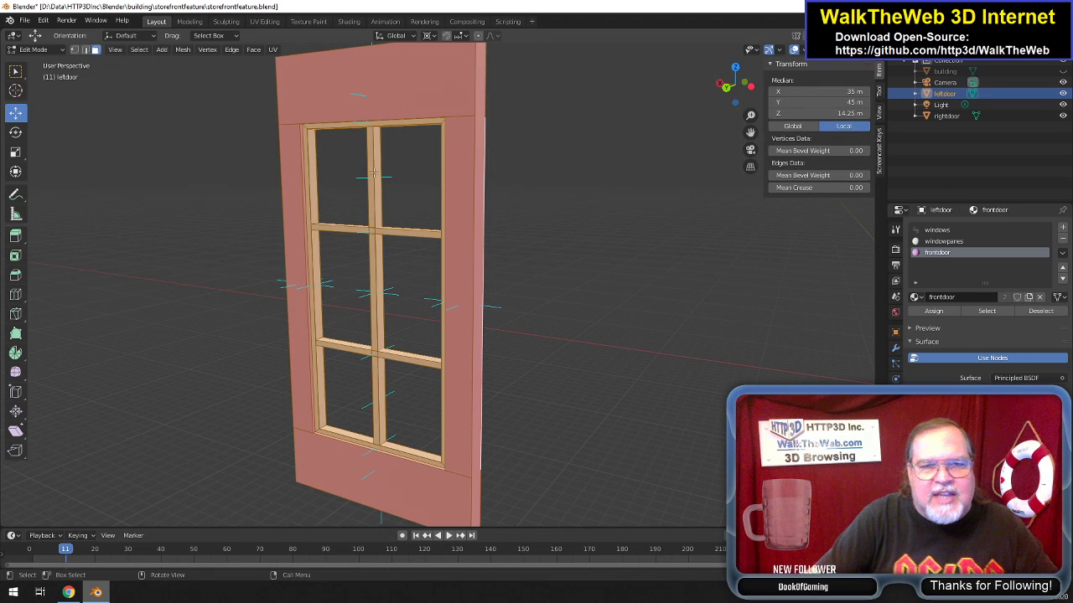
left_click(750, 87)
left_click_drag(751, 87, 727, 93)
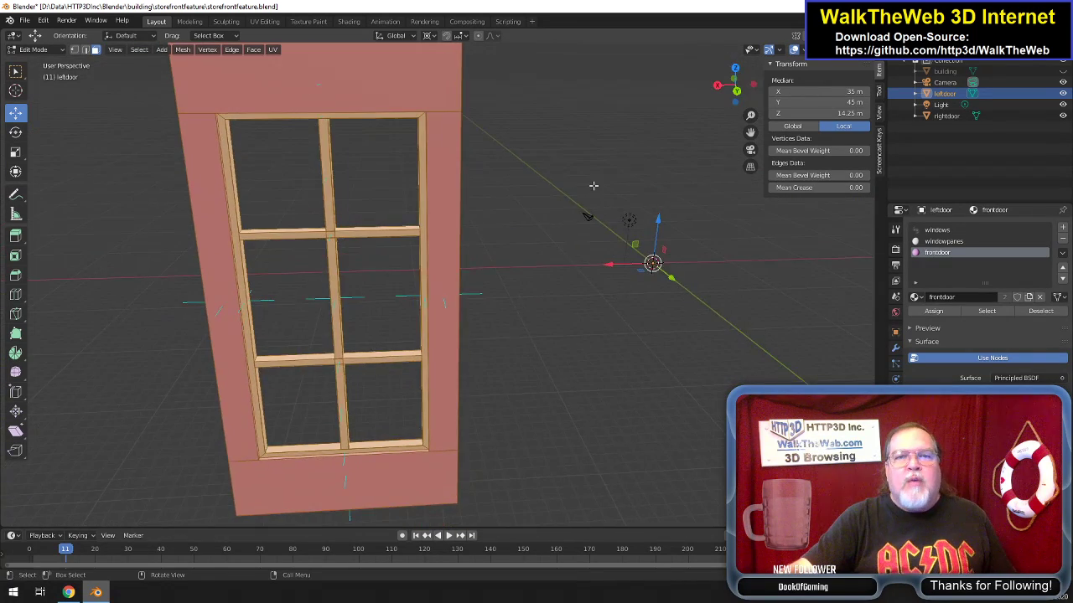
scroll(594, 185, "down", 5)
left_click_drag(750, 133, 597, 256)
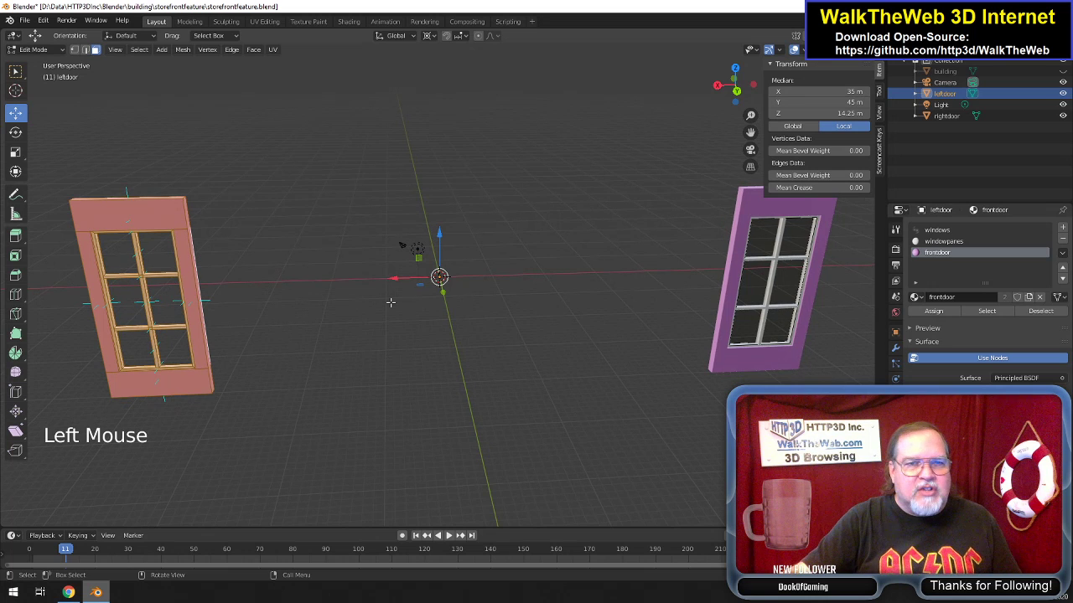
key("Tab")
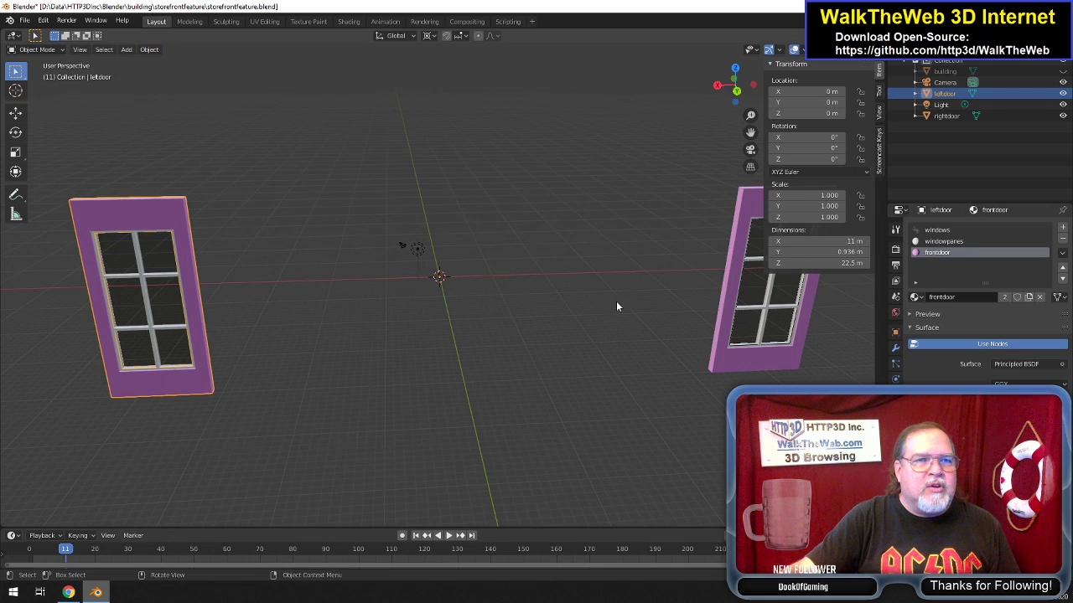
Unhide the building object and save the storefrontfeature file.
left_click(24, 20)
left_click(57, 89)
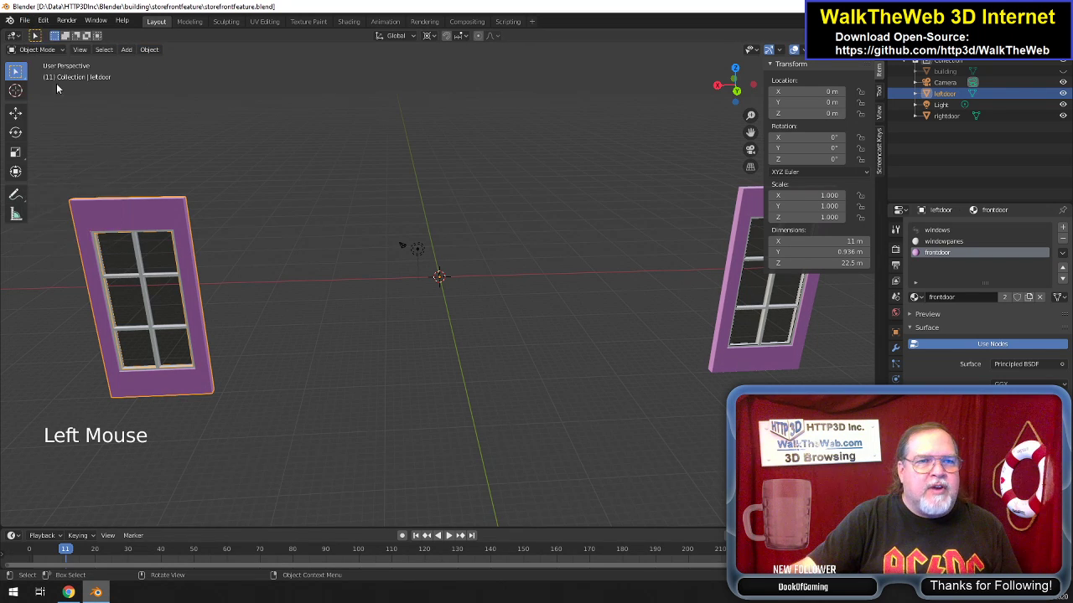
left_click(1062, 71)
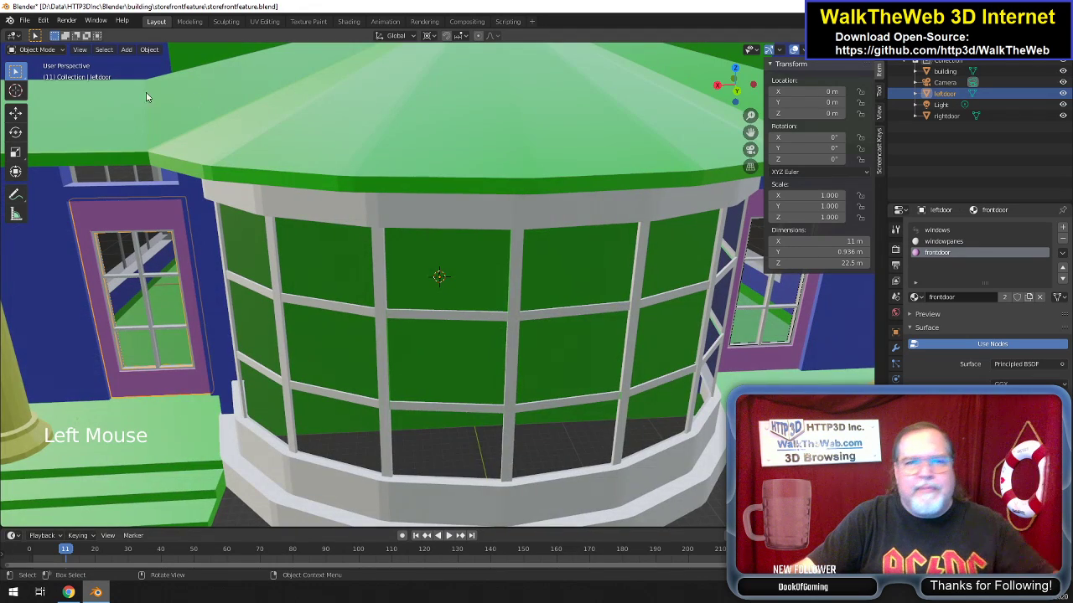
left_click(24, 20)
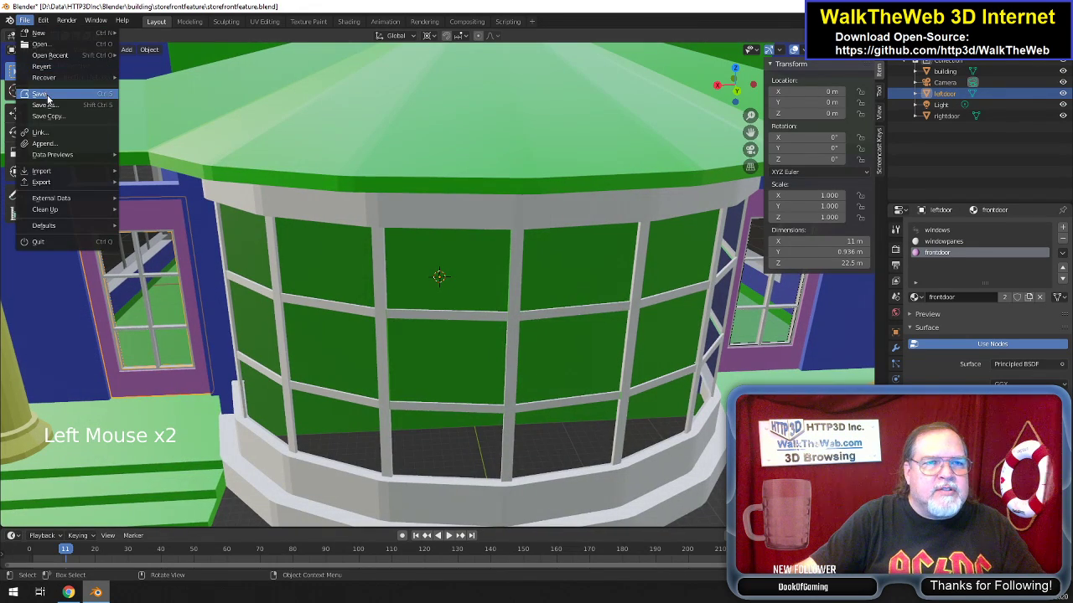
left_click(47, 94)
Export the scene to Babylon.js as storefrontfeature.babylon, overwriting the existing file, and save the storefrontfeature blend file.
left_click(24, 20)
mouse_move(92, 182)
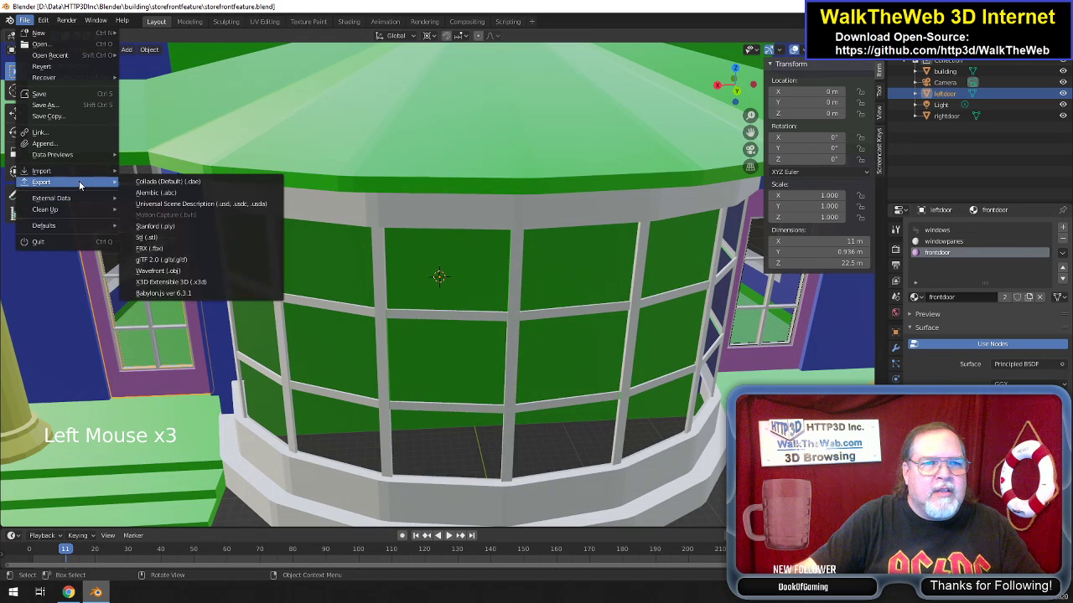
left_click(169, 294)
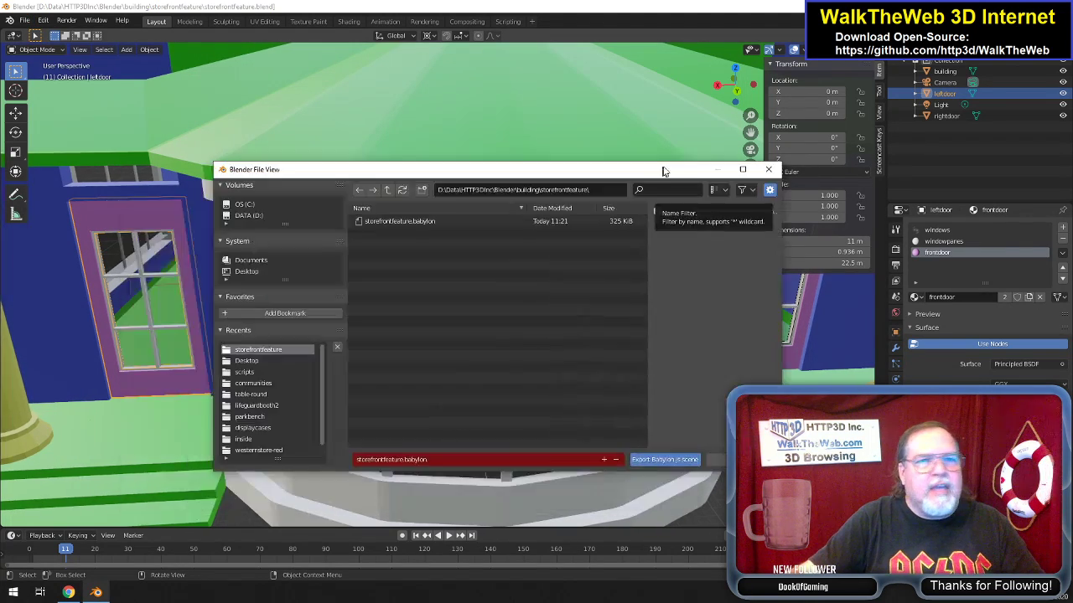
left_click(659, 424)
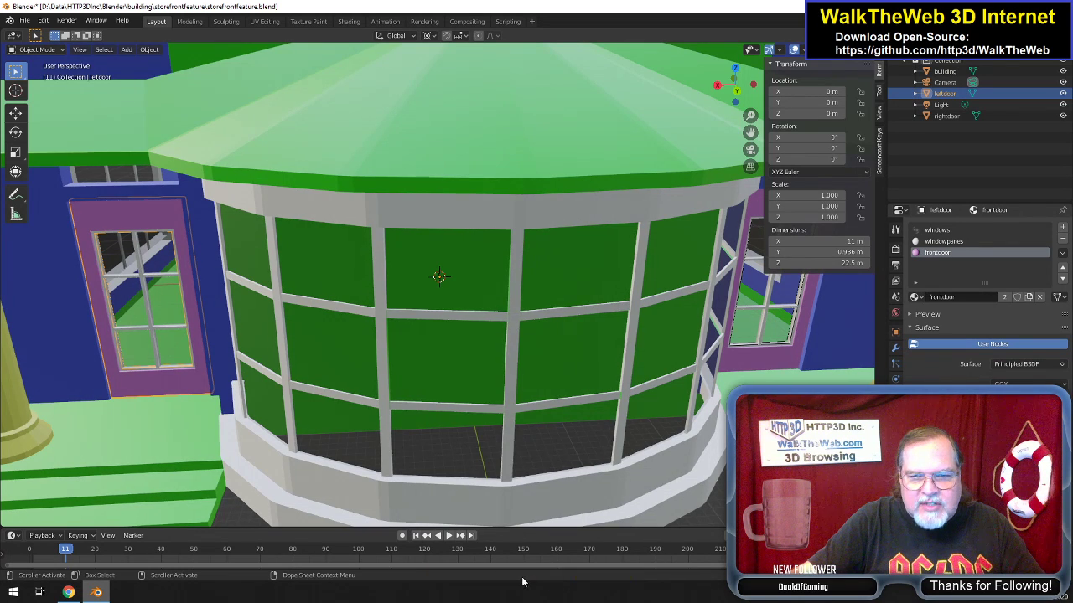
left_click(25, 20)
left_click(46, 100)
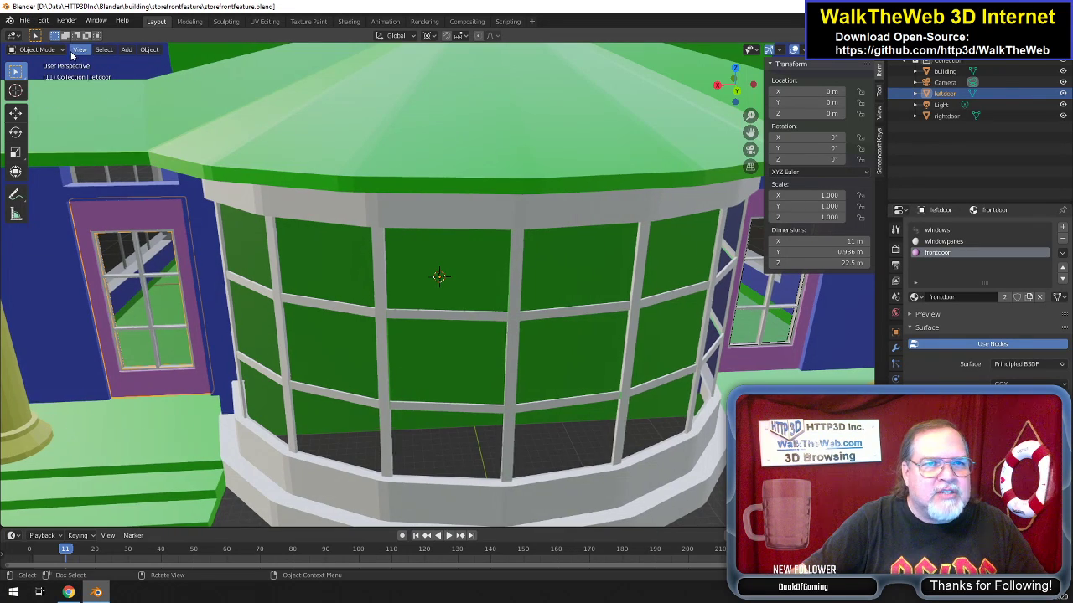
Switch to the WalkTheWeb admin in Chrome and replace the storefrontfeature.babylon 3D object's files in the Media Library with all five storefrontfeature files.
left_click(68, 593)
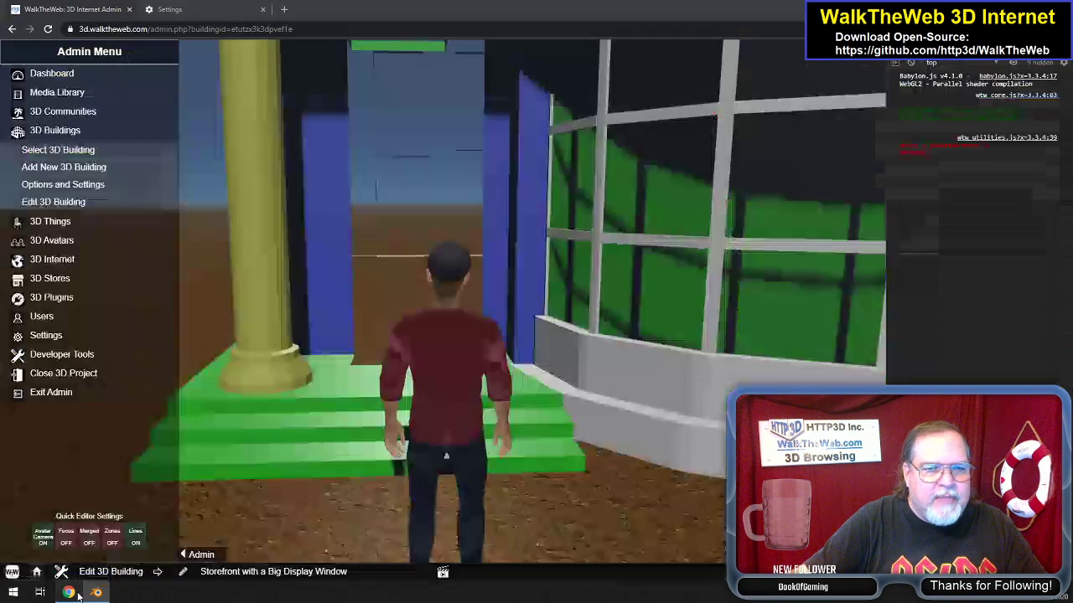
left_click(154, 93)
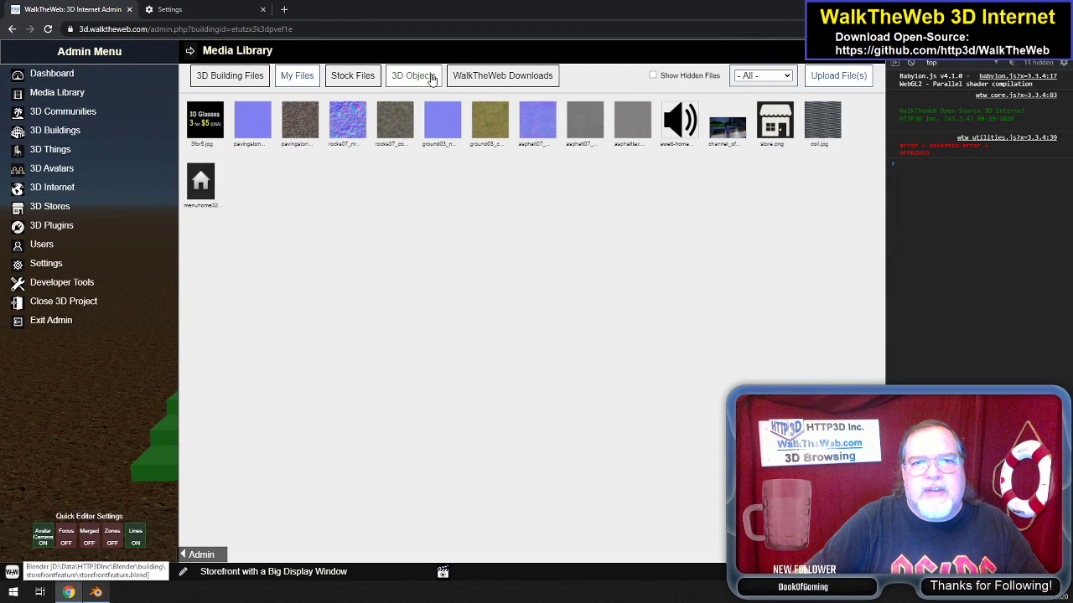
left_click(431, 78)
left_click(369, 189)
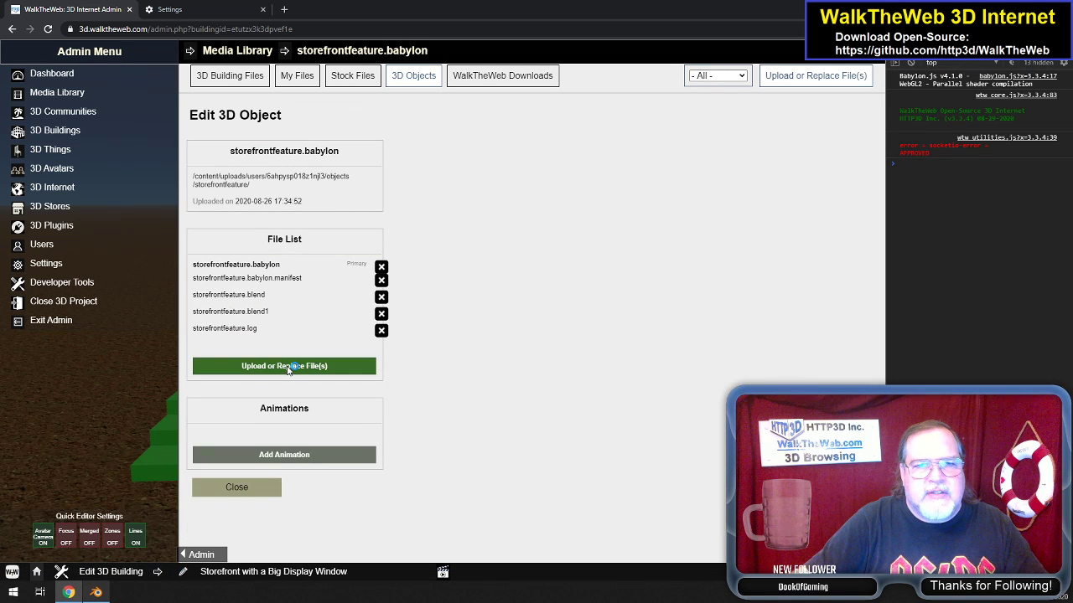
left_click(285, 364)
left_click(151, 81)
left_click(174, 130, "shift")
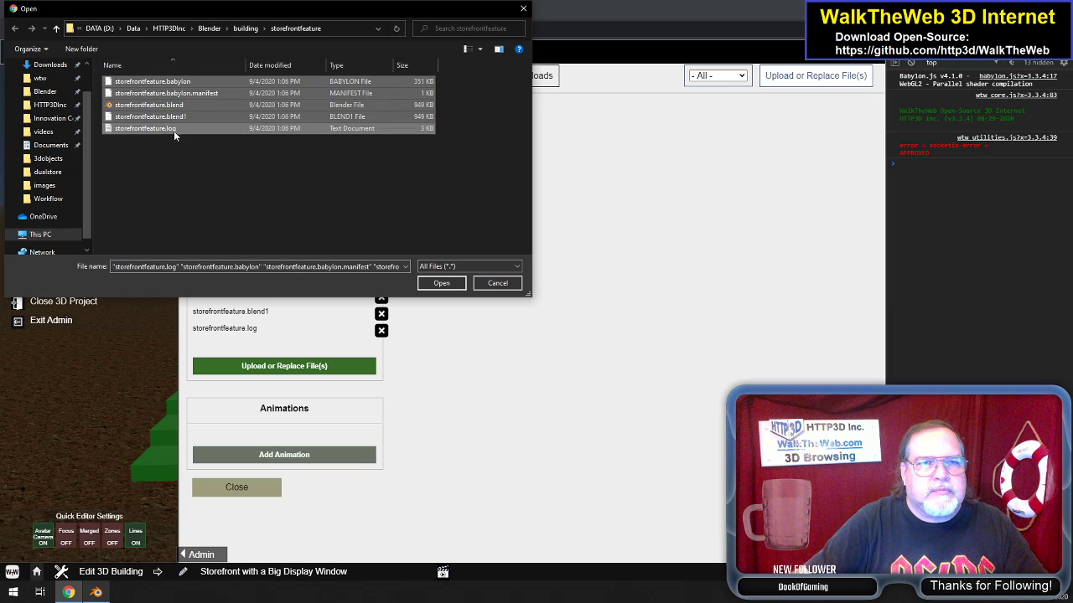
left_click(452, 284)
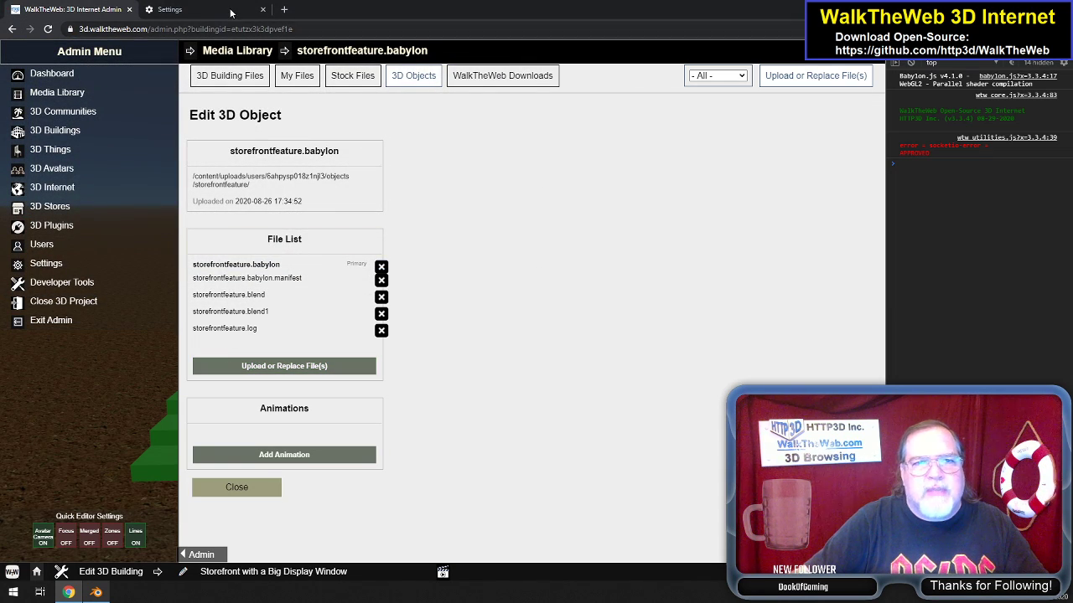
Clear Chrome's cached images and files for all time and reload the WalkTheWeb building page.
key("ctrl+Tab")
left_click(504, 513)
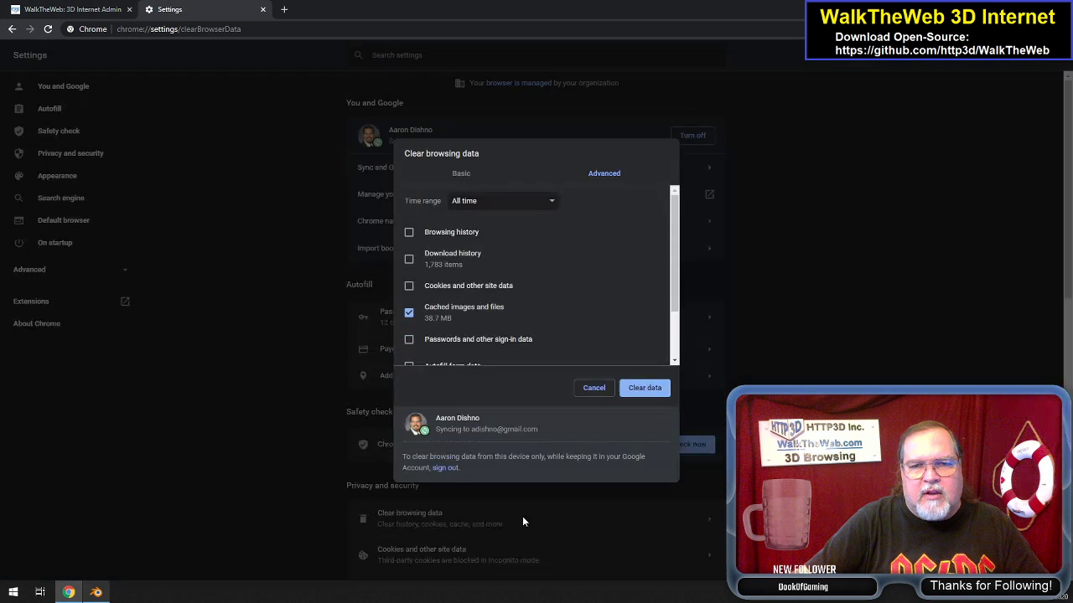
left_click(654, 387)
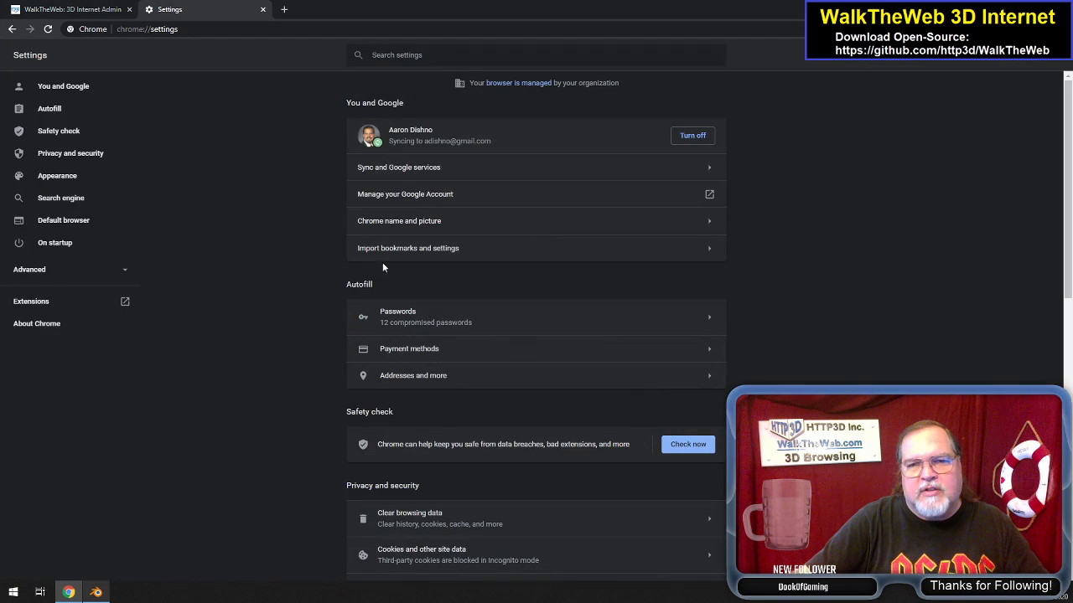
left_click(83, 9)
left_click(235, 29)
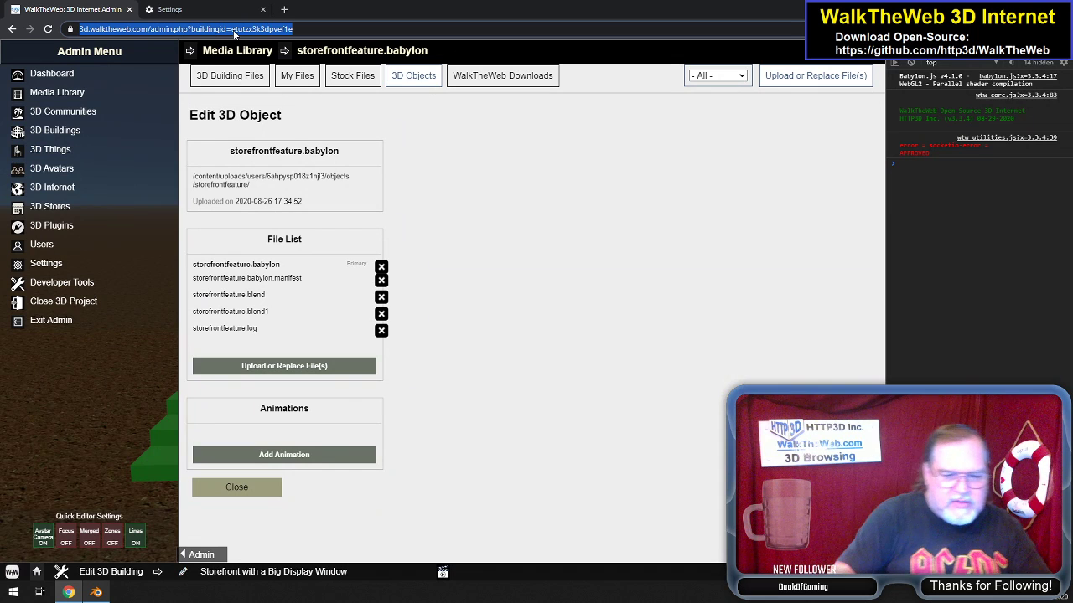
key("Return")
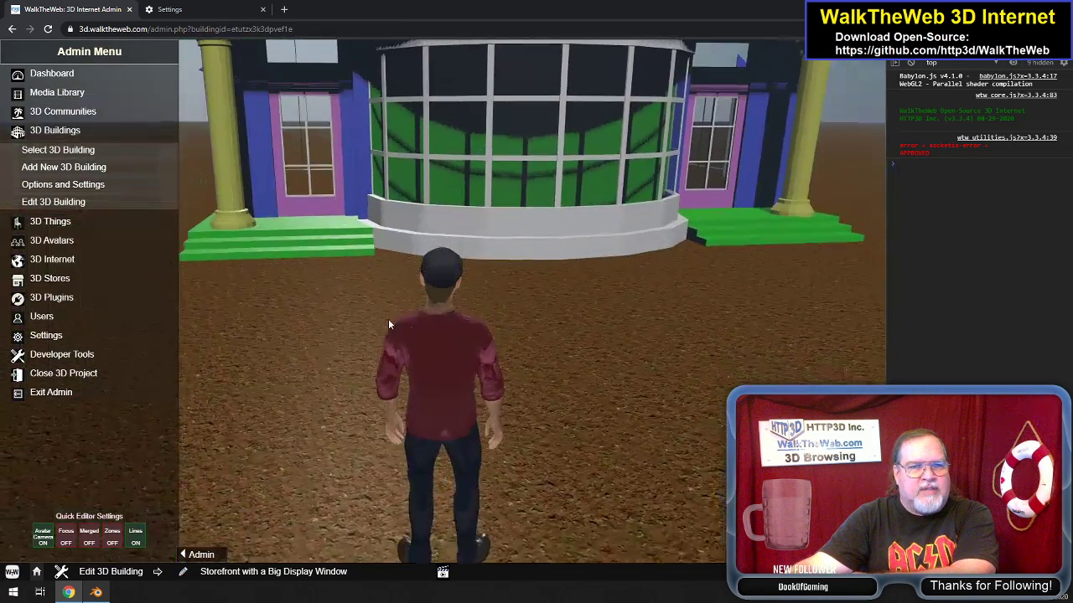
Walk the avatar up to the storefront's left door and examine the door and its window panes at close range.
key("s")
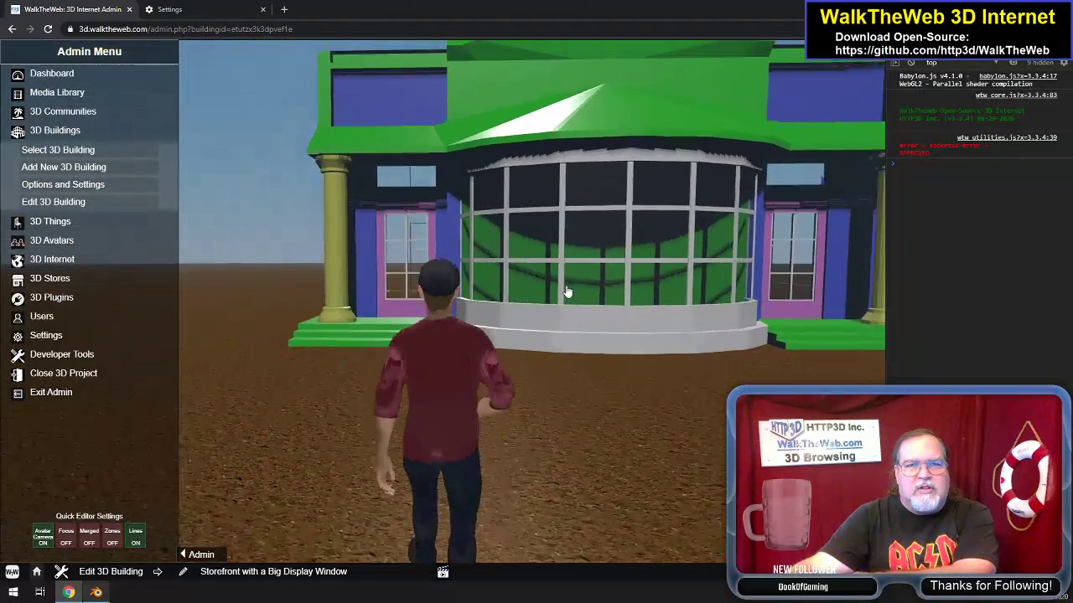
key("a")
key("w")
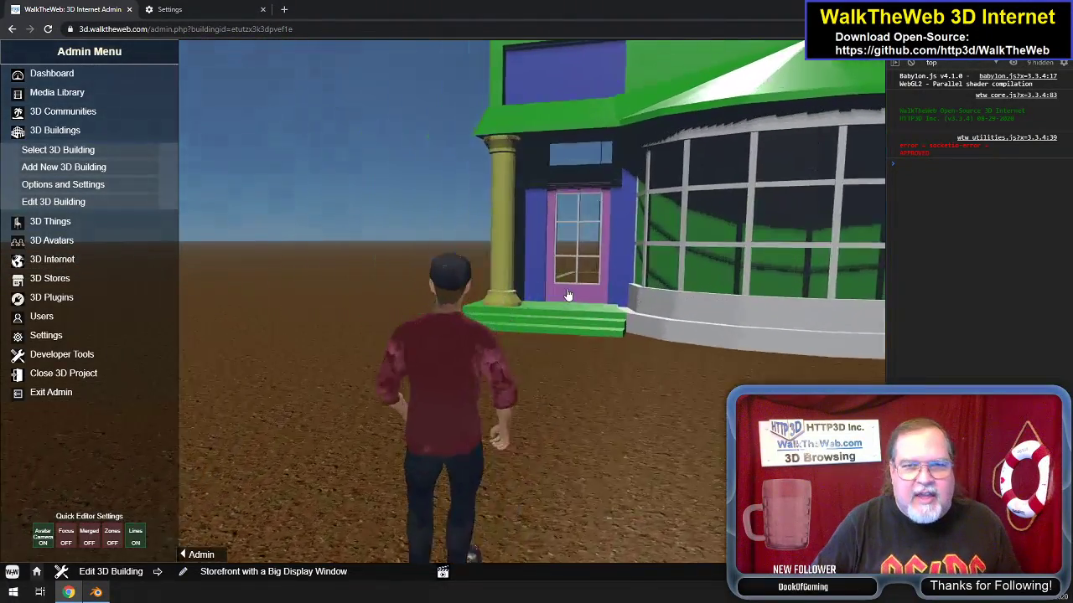
key("d")
key("w")
key("a")
key("w")
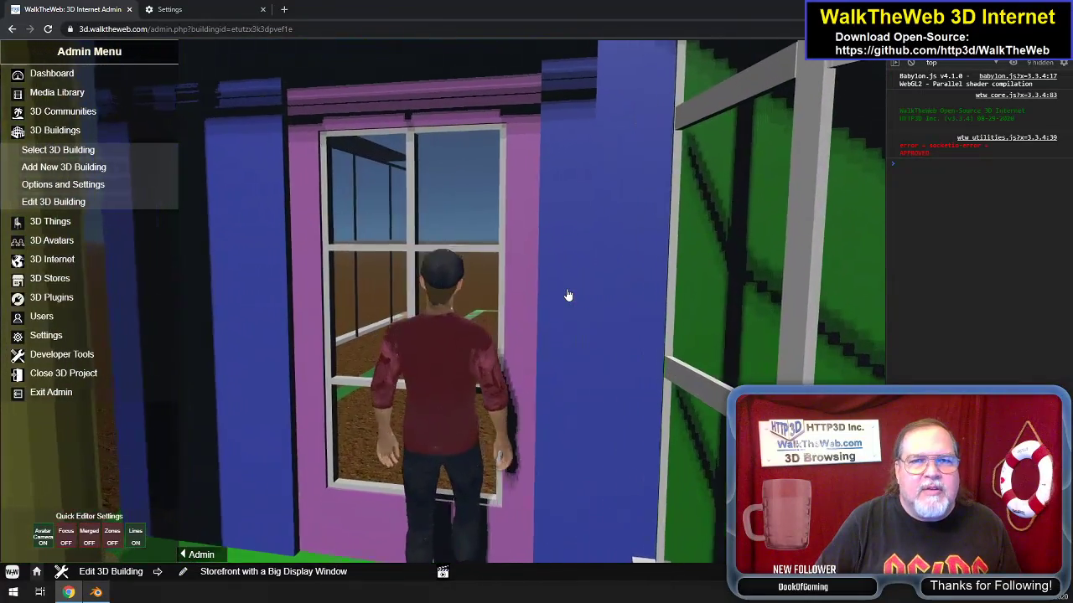
key("d")
key("a")
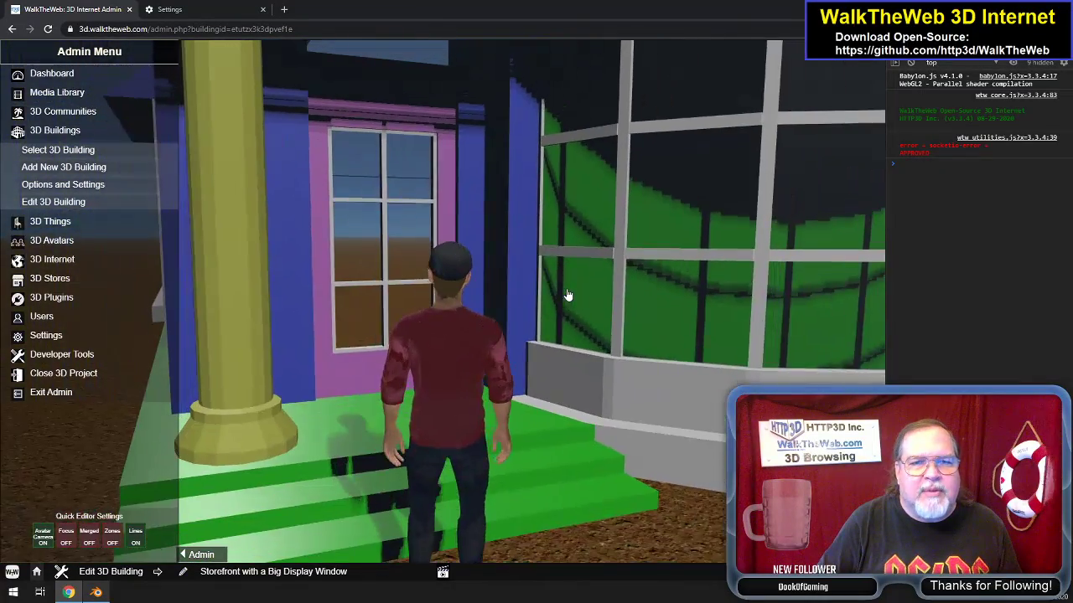
key("w")
key("a")
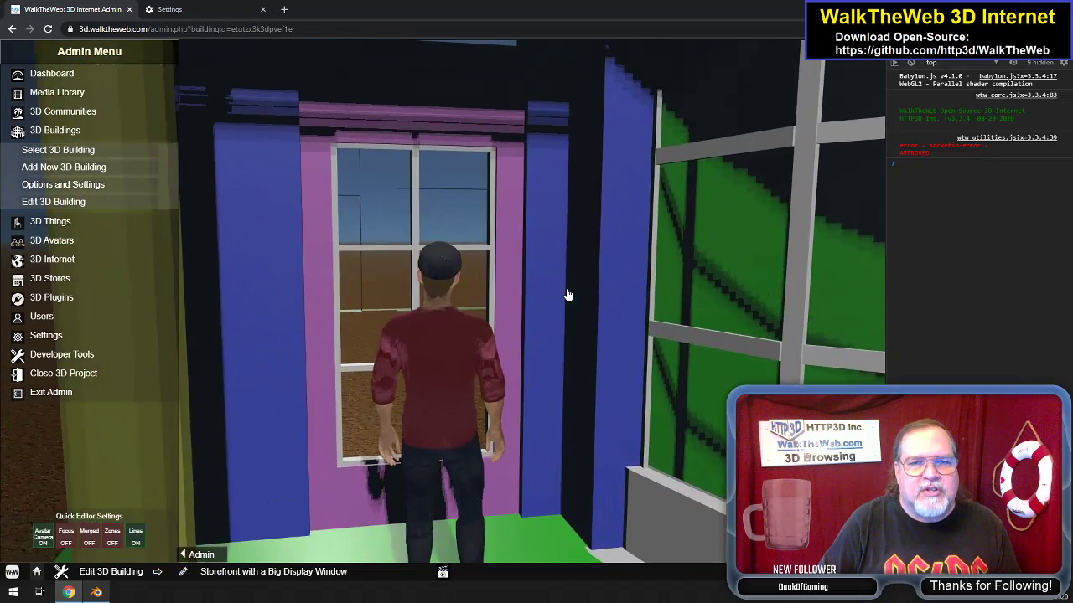
key("d")
Back the avatar away from the building and examine both doors and the whole storefront from a distance.
key("s")
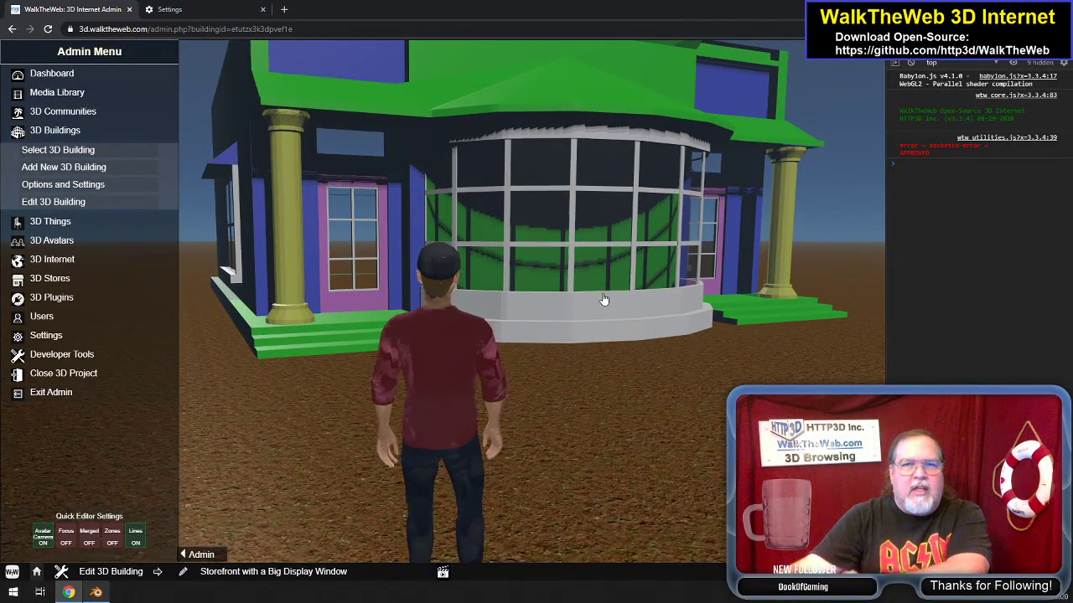
key("s")
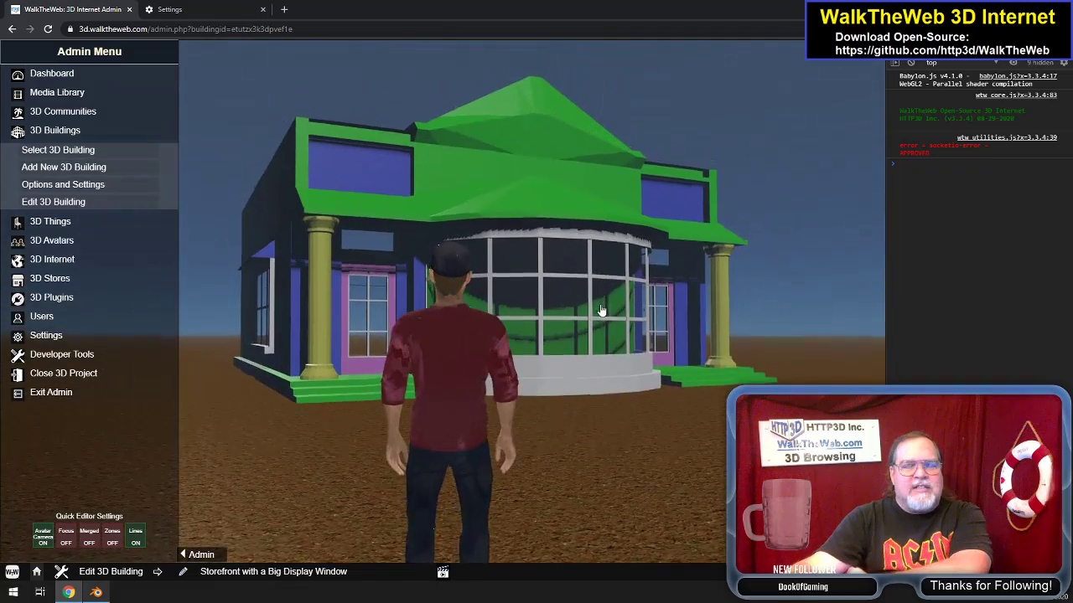
key("s")
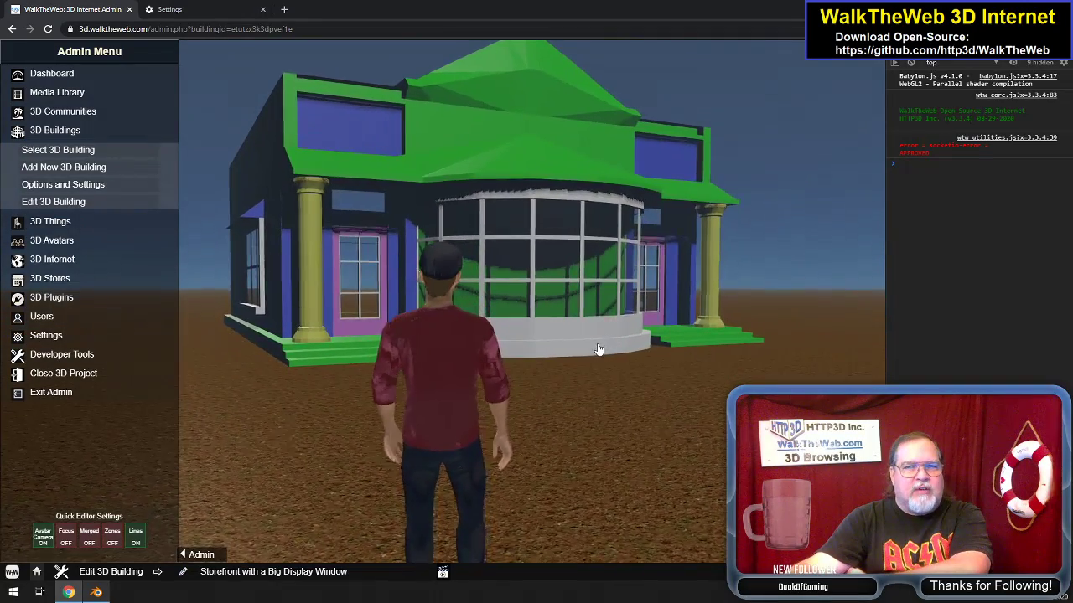
key("w")
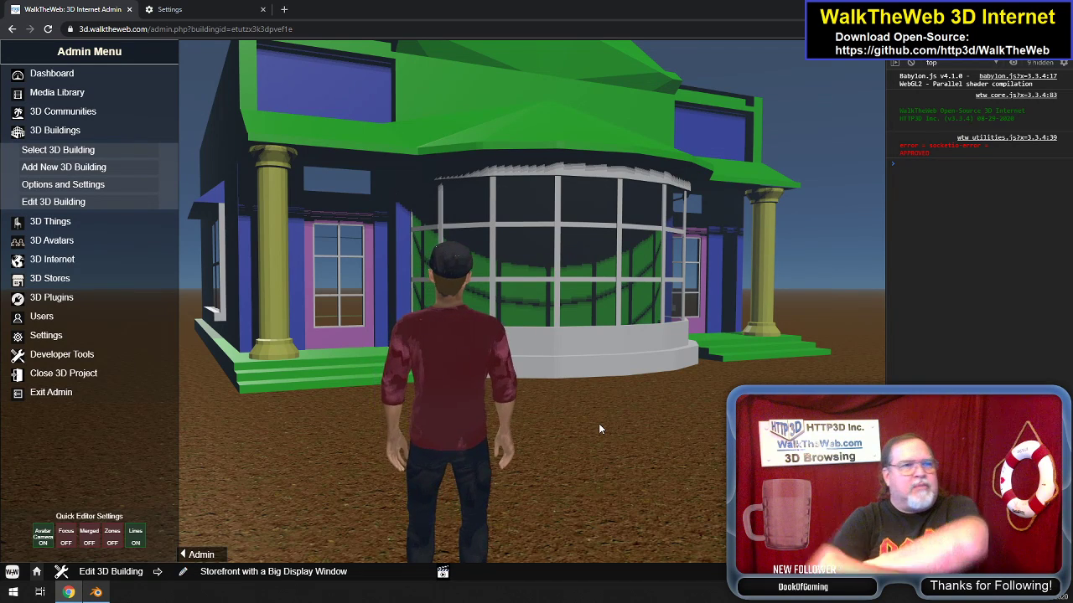
left_click_drag(626, 337, 588, 286)
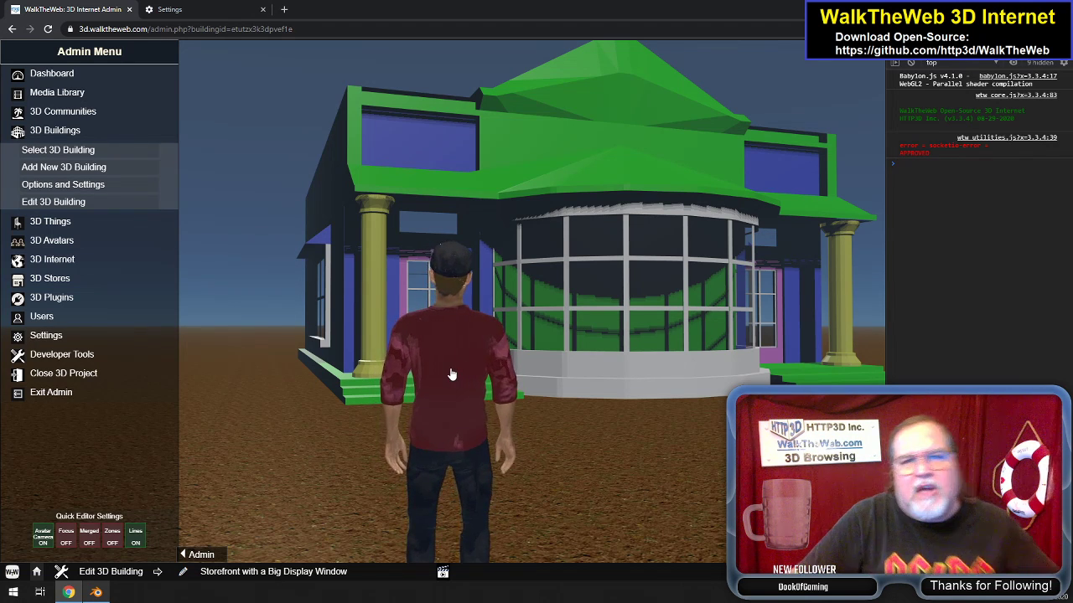
left_click_drag(612, 313, 531, 355)
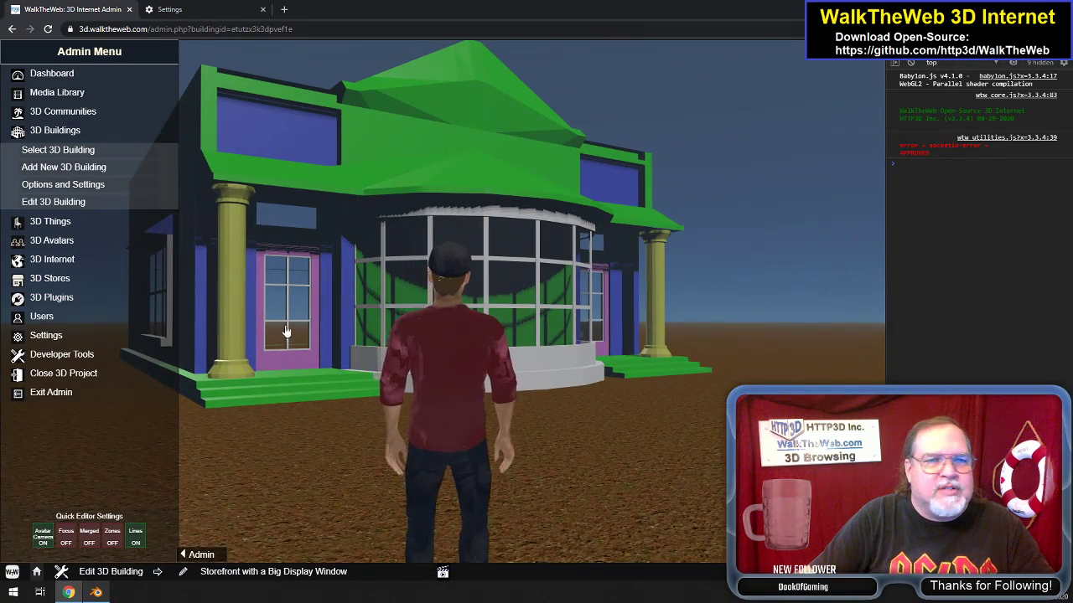
left_click_drag(285, 329, 300, 302)
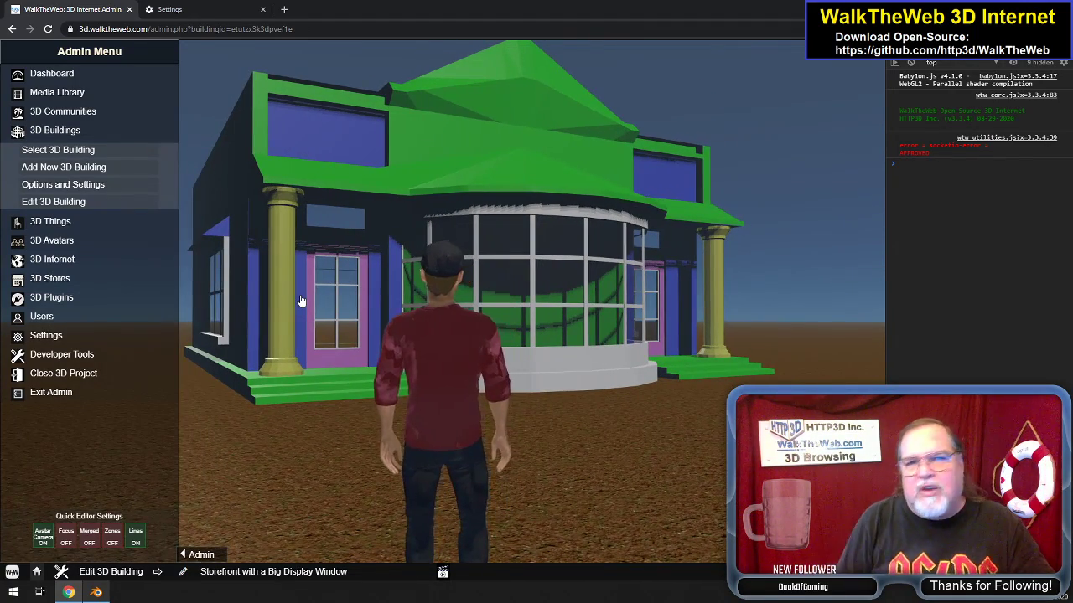